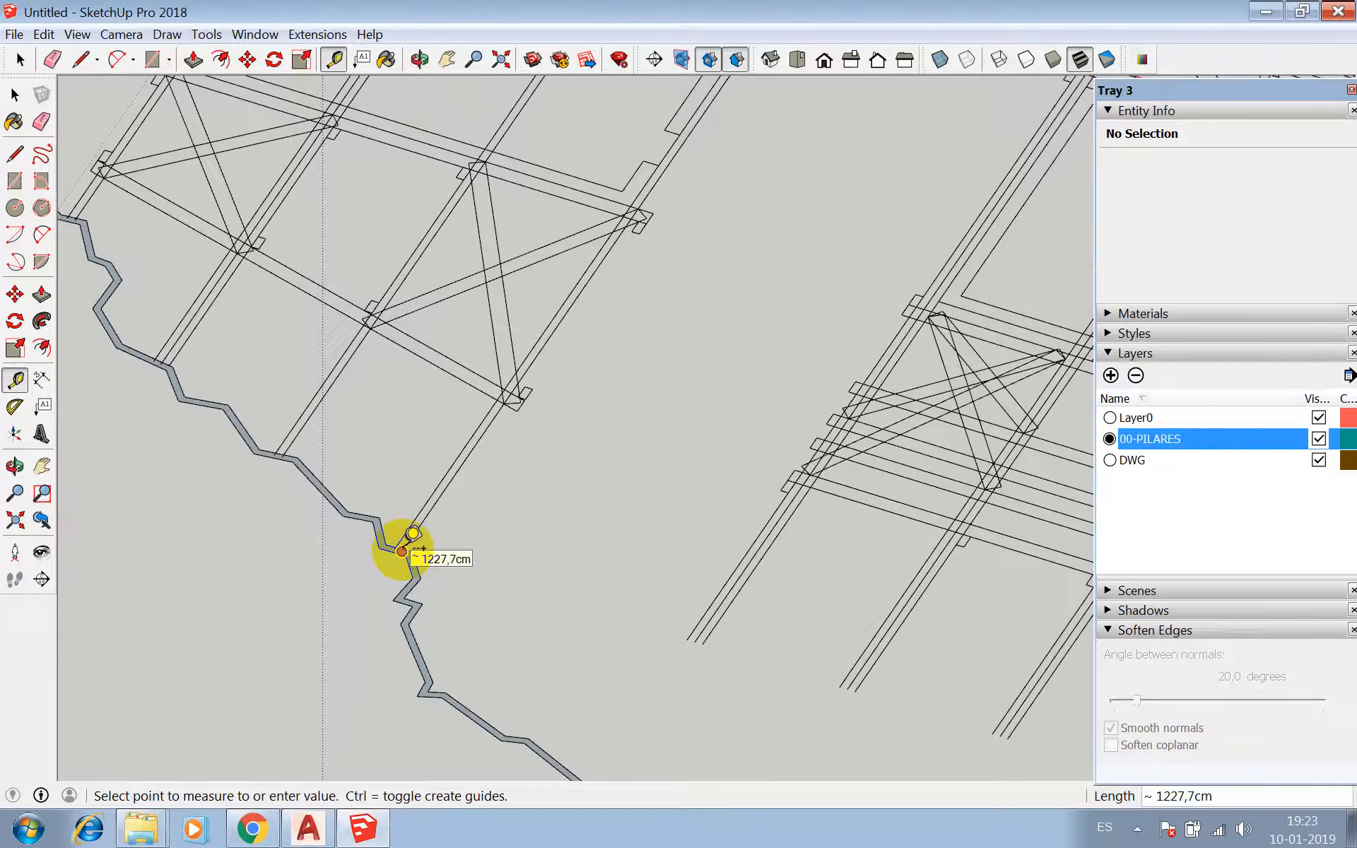
# - Push/Pull the square pillar footprint at the grid's outer corner on the green axis 1300 cm downward
pyautogui.press('Escape')
pyautogui.scroll(-10, 415, 637)
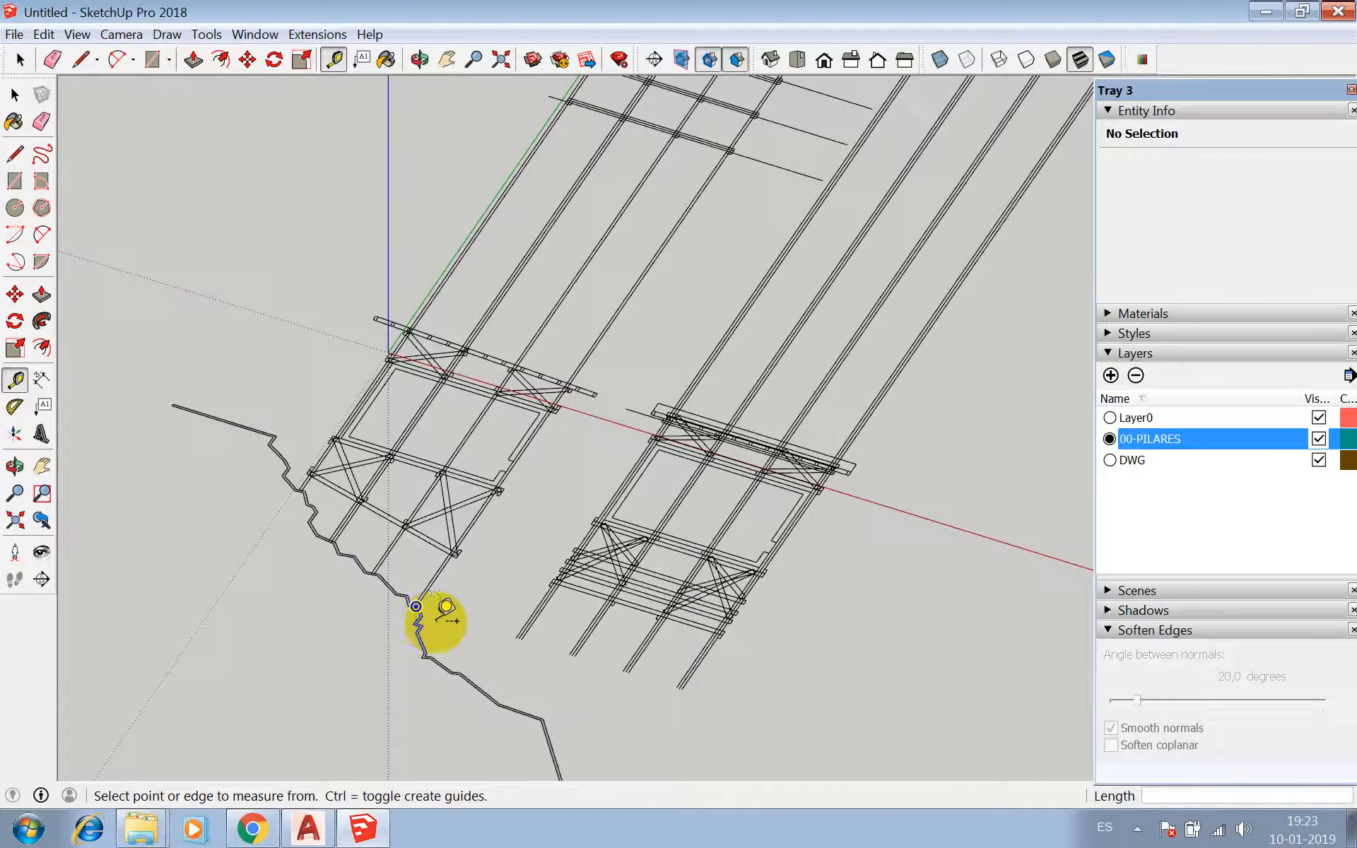
pyautogui.scroll(5, 574, 382)
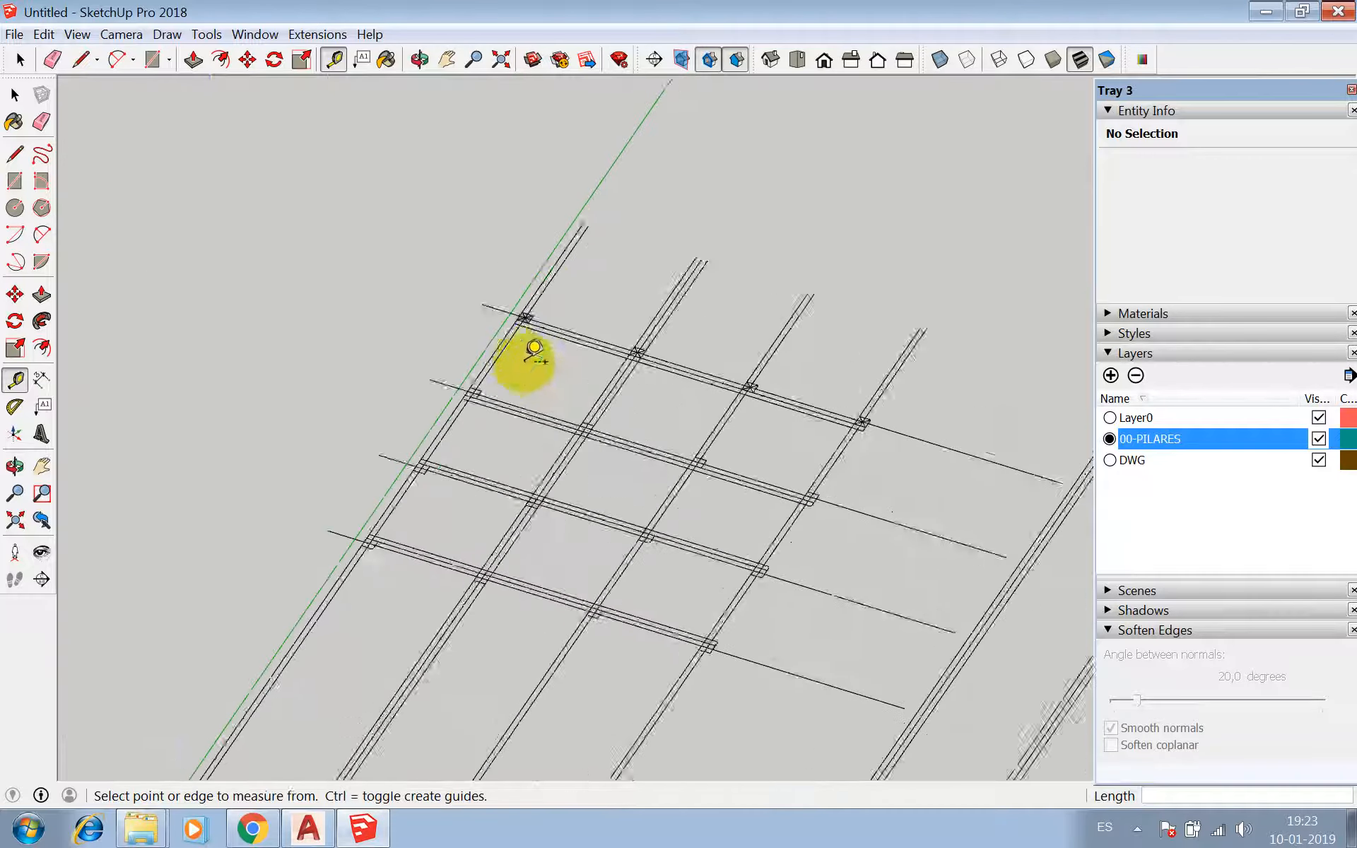
pyautogui.press('p')
pyautogui.click(527, 291)
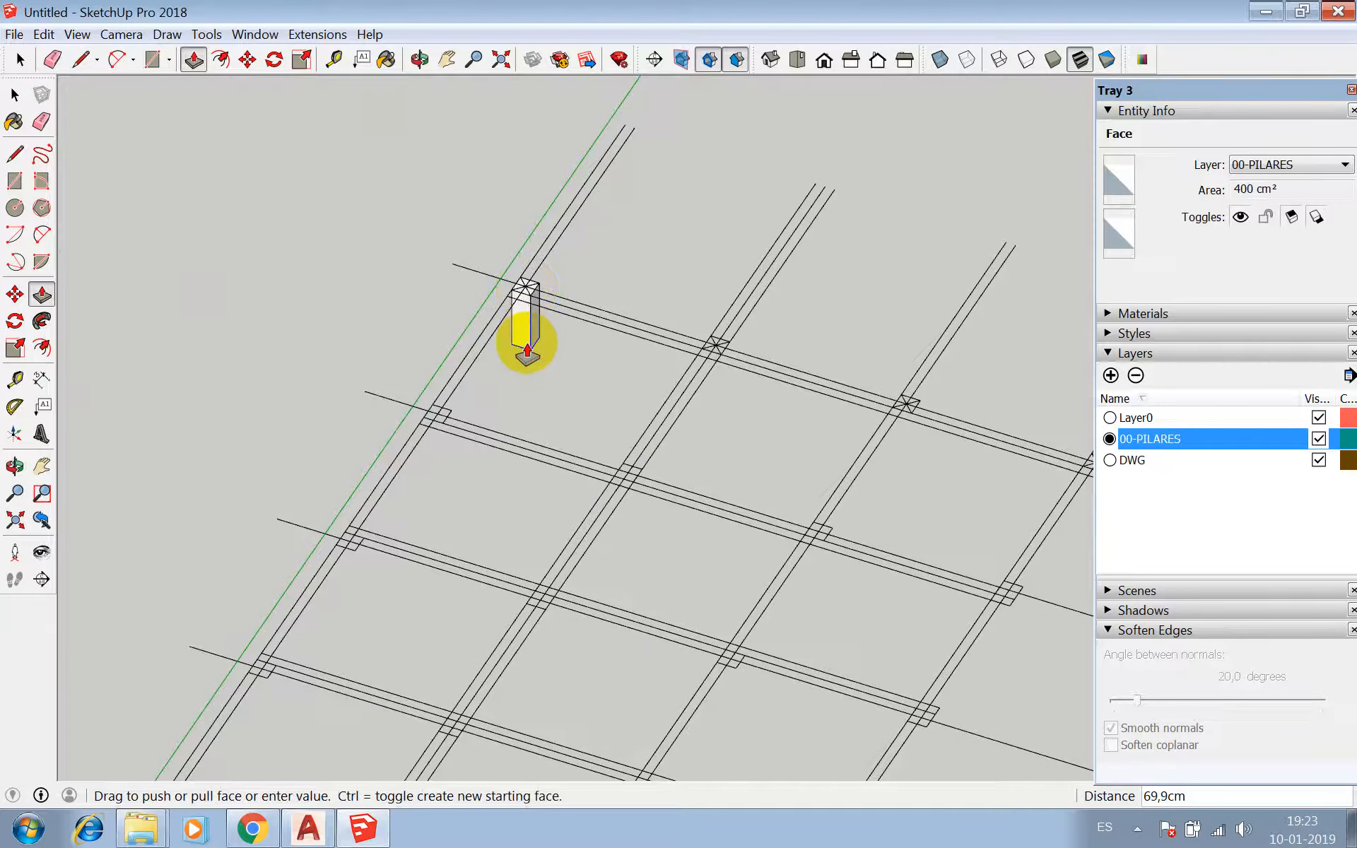
pyautogui.write('1300')
pyautogui.press('Return')
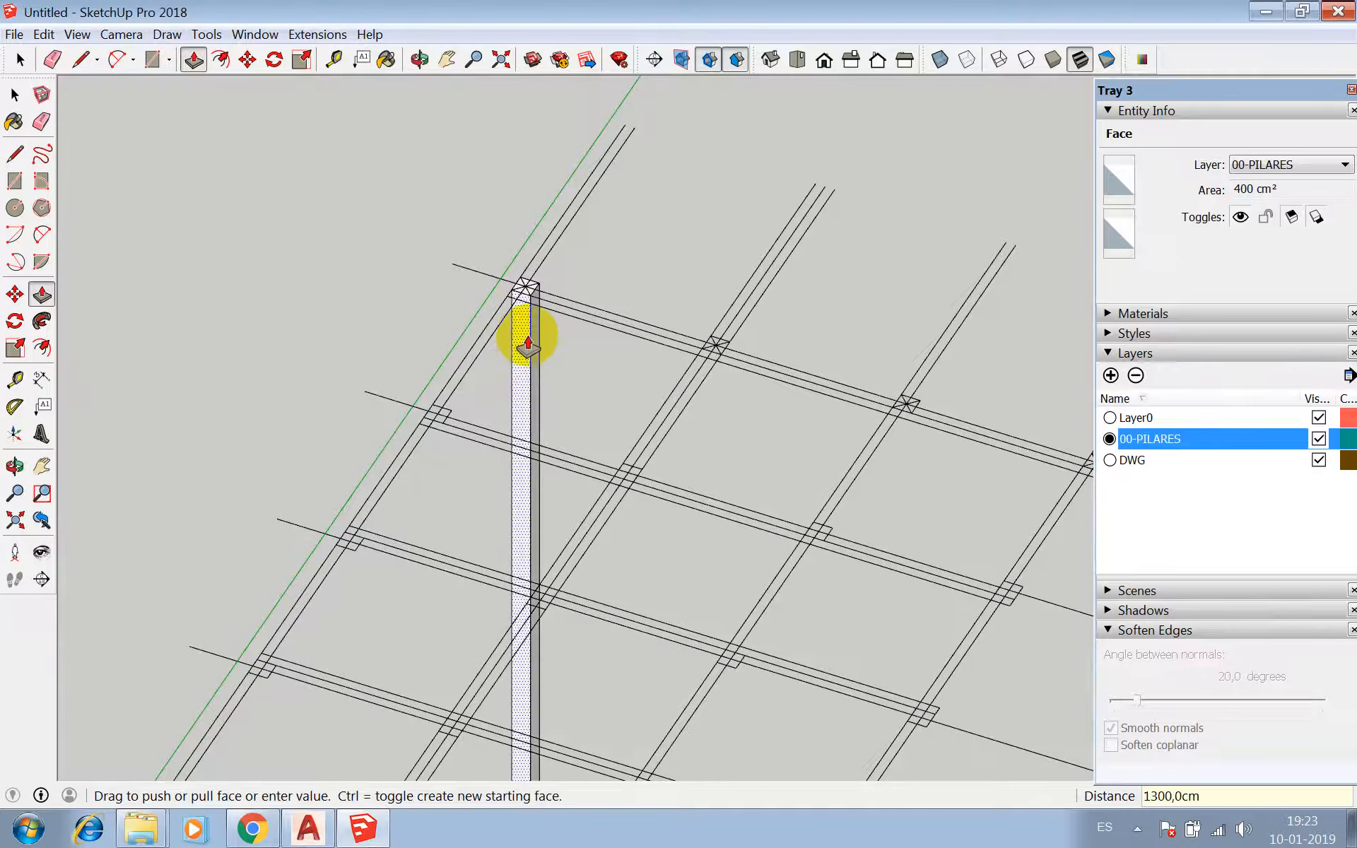
# - Make the extruded corner pillar into a component
pyautogui.press('space')
pyautogui.click(527, 340)
pyautogui.rightClick(526, 342)
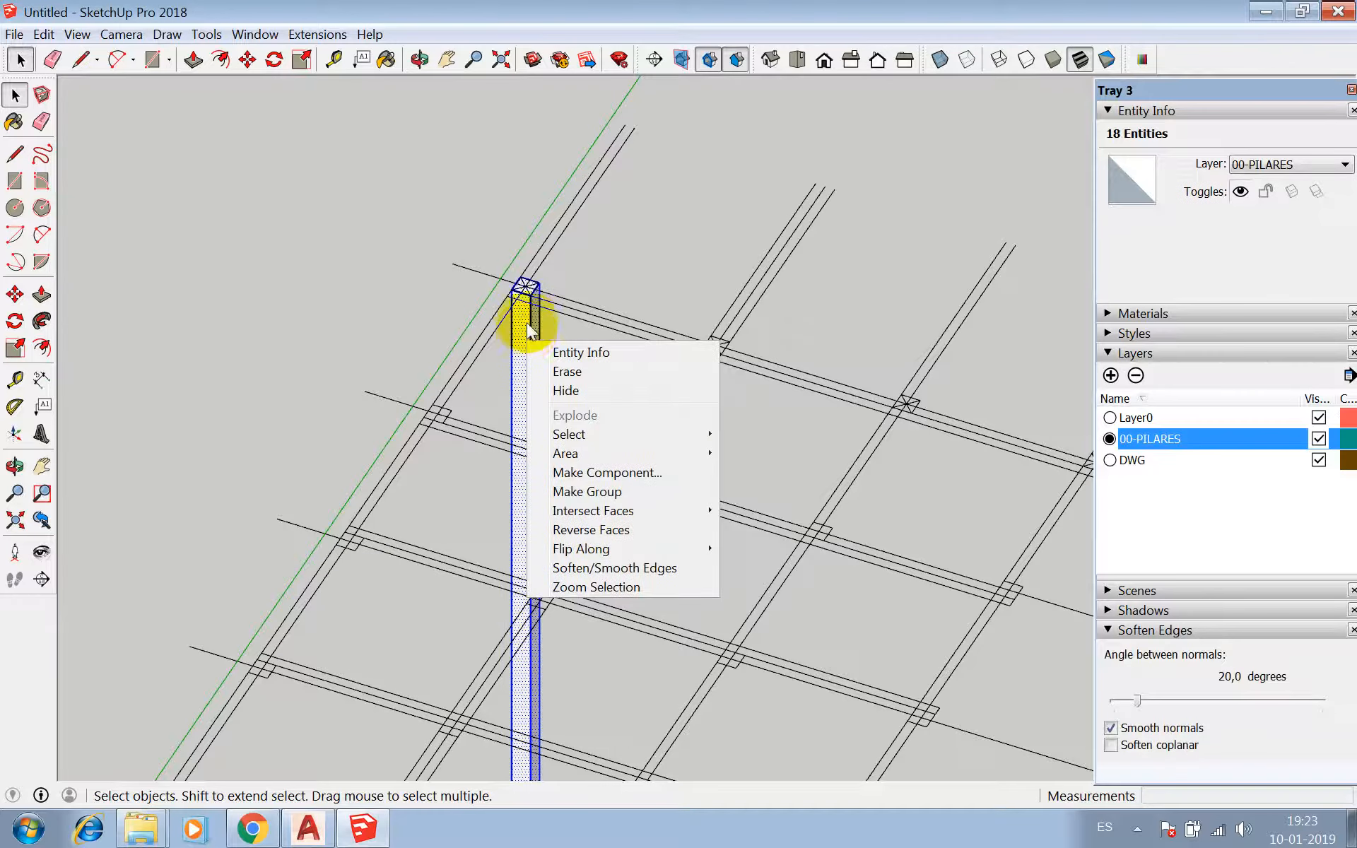
pyautogui.rightClick(521, 309)
pyautogui.rightClick(524, 309)
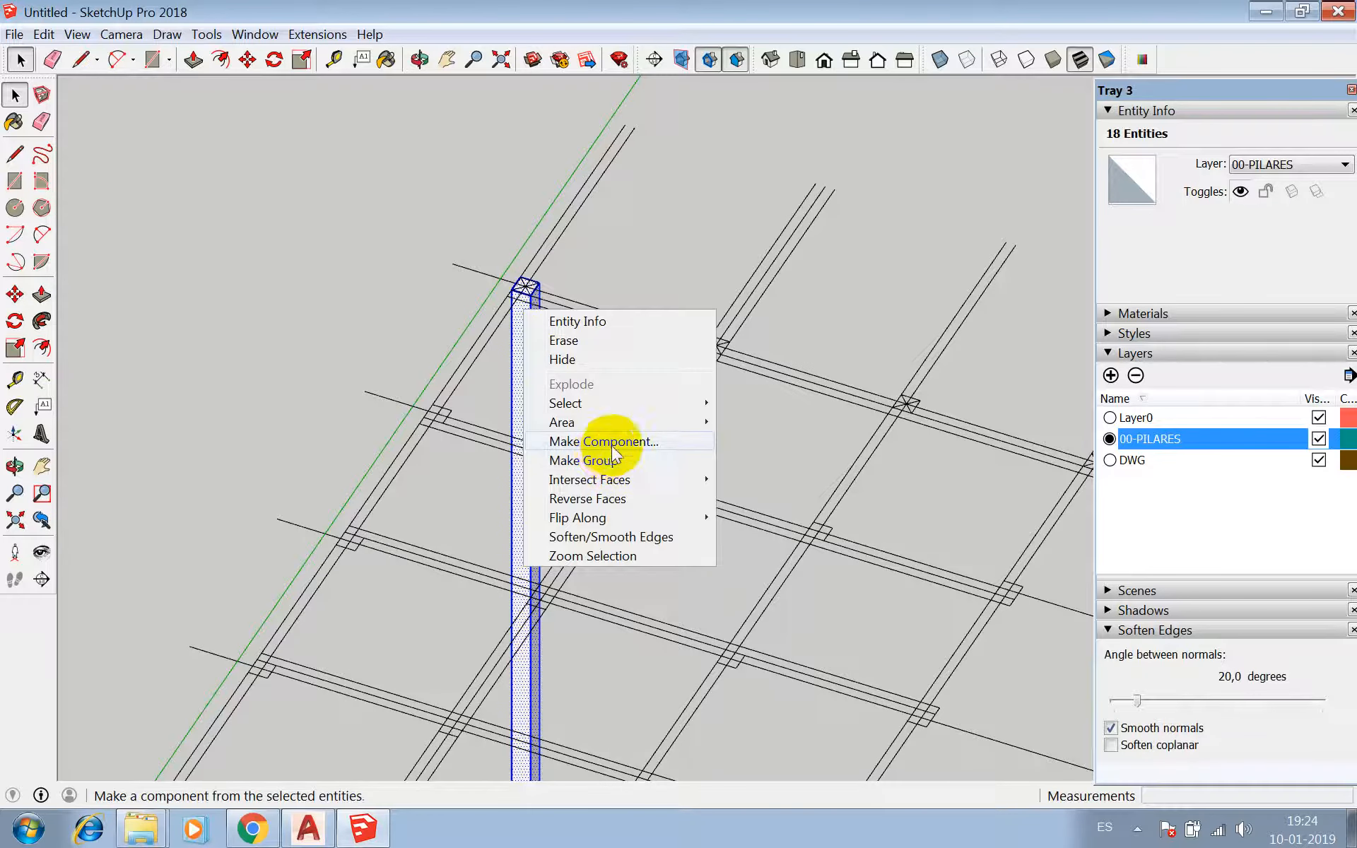
pyautogui.click(610, 442)
pyautogui.click(606, 626)
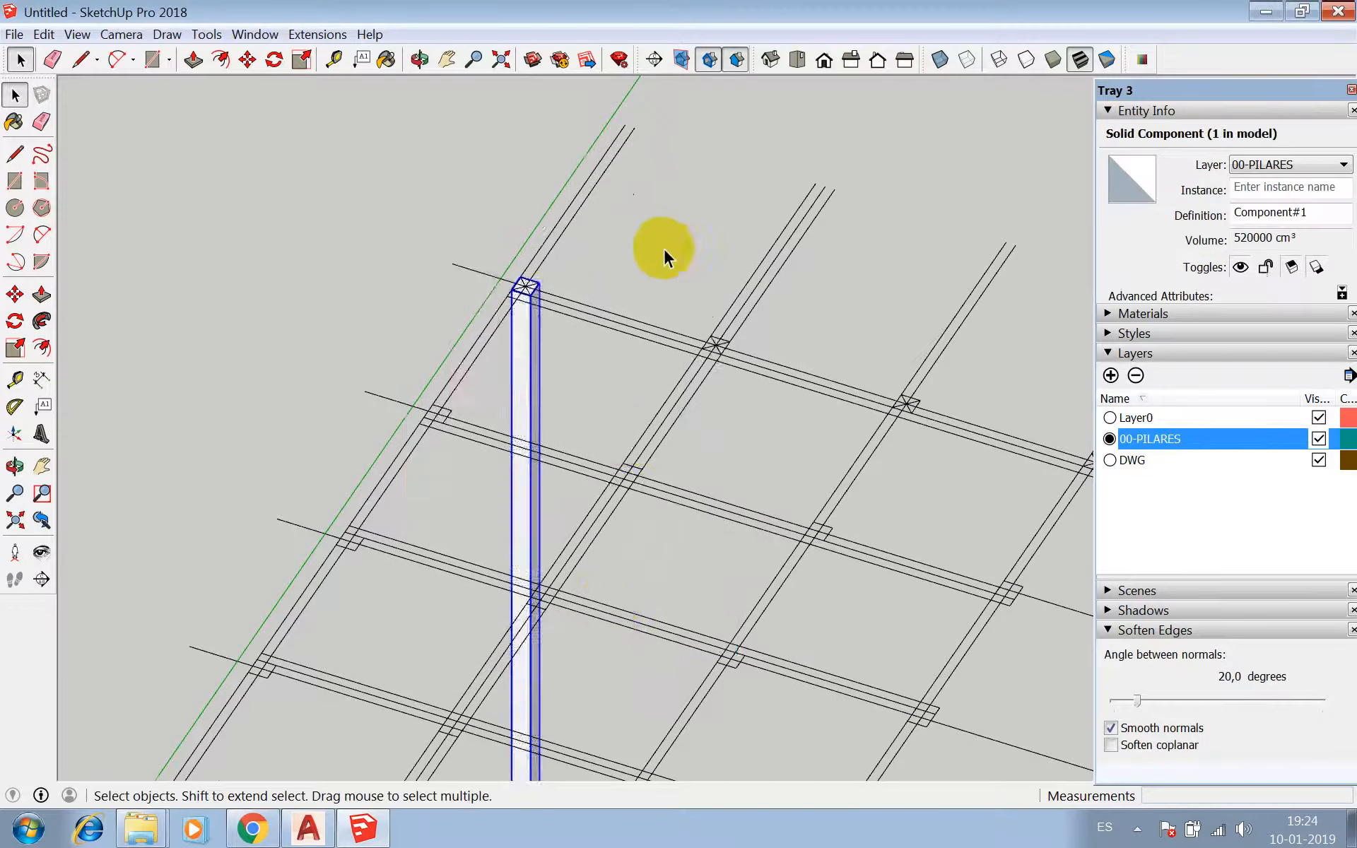
# - Copy the corner pillar component 200 cm along the red axis onto the next grid intersection
pyautogui.scroll(-5, 679, 229)
pyautogui.scroll(6, 635, 257)
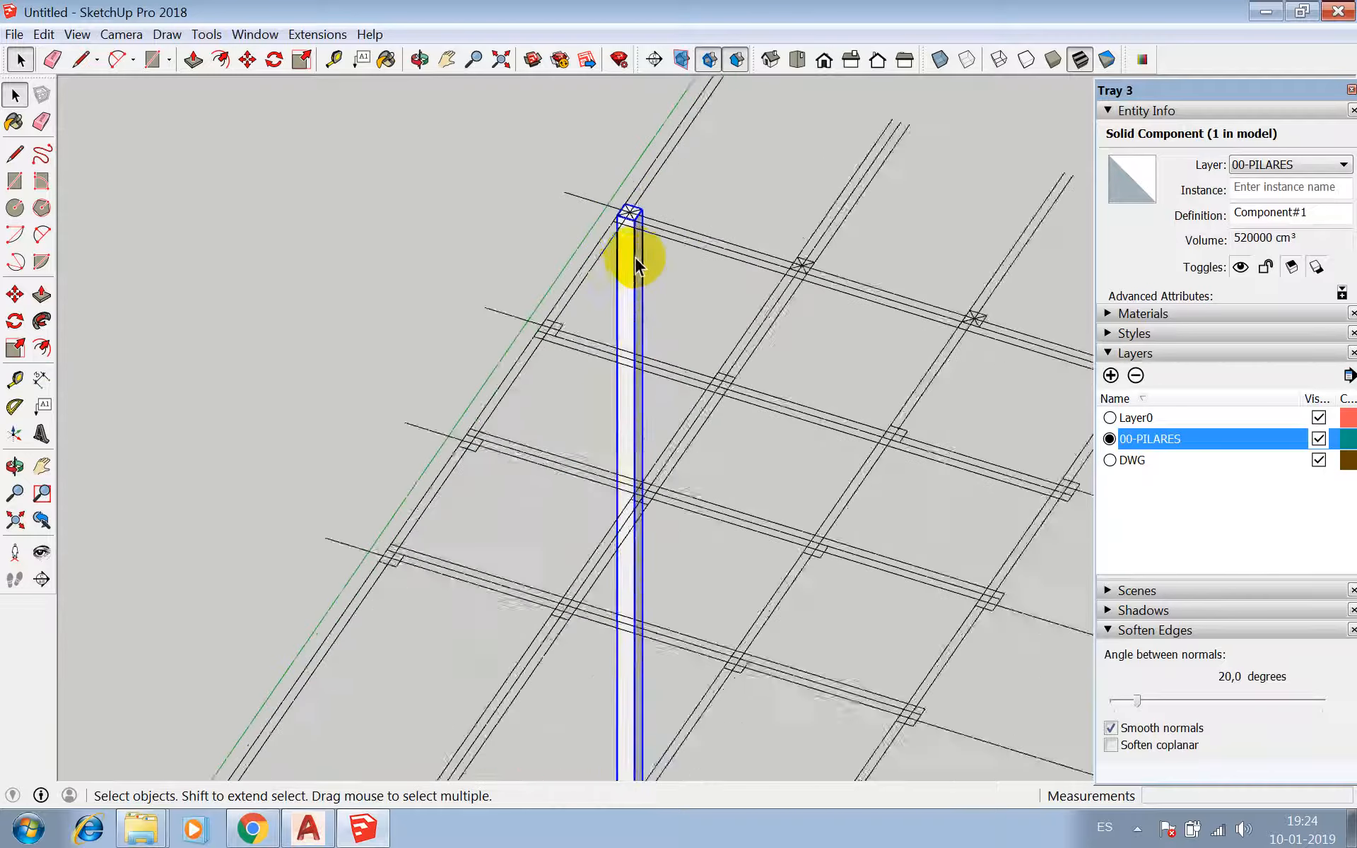
pyautogui.press('m')
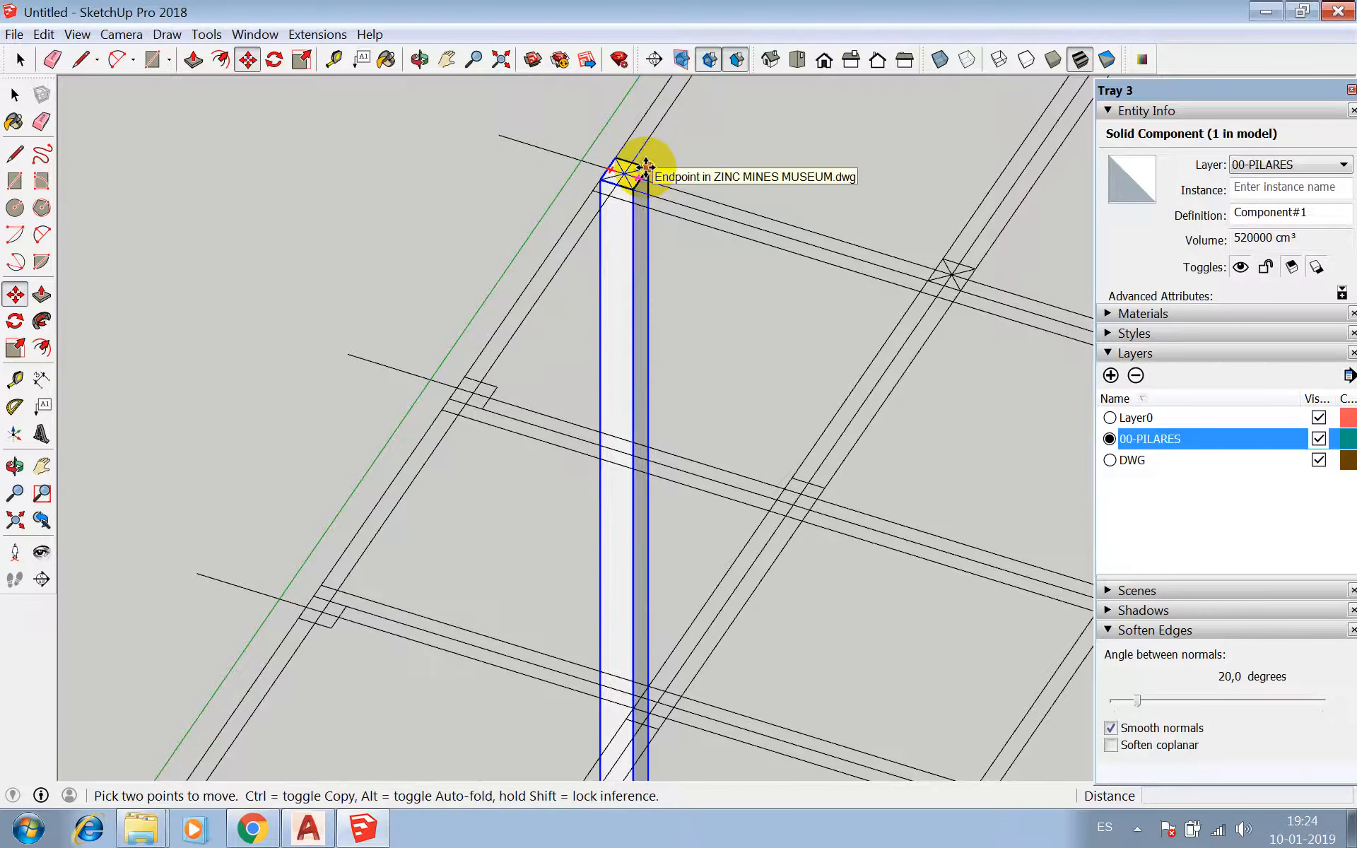
pyautogui.click(624, 173)
pyautogui.scroll(-4, 622, 159)
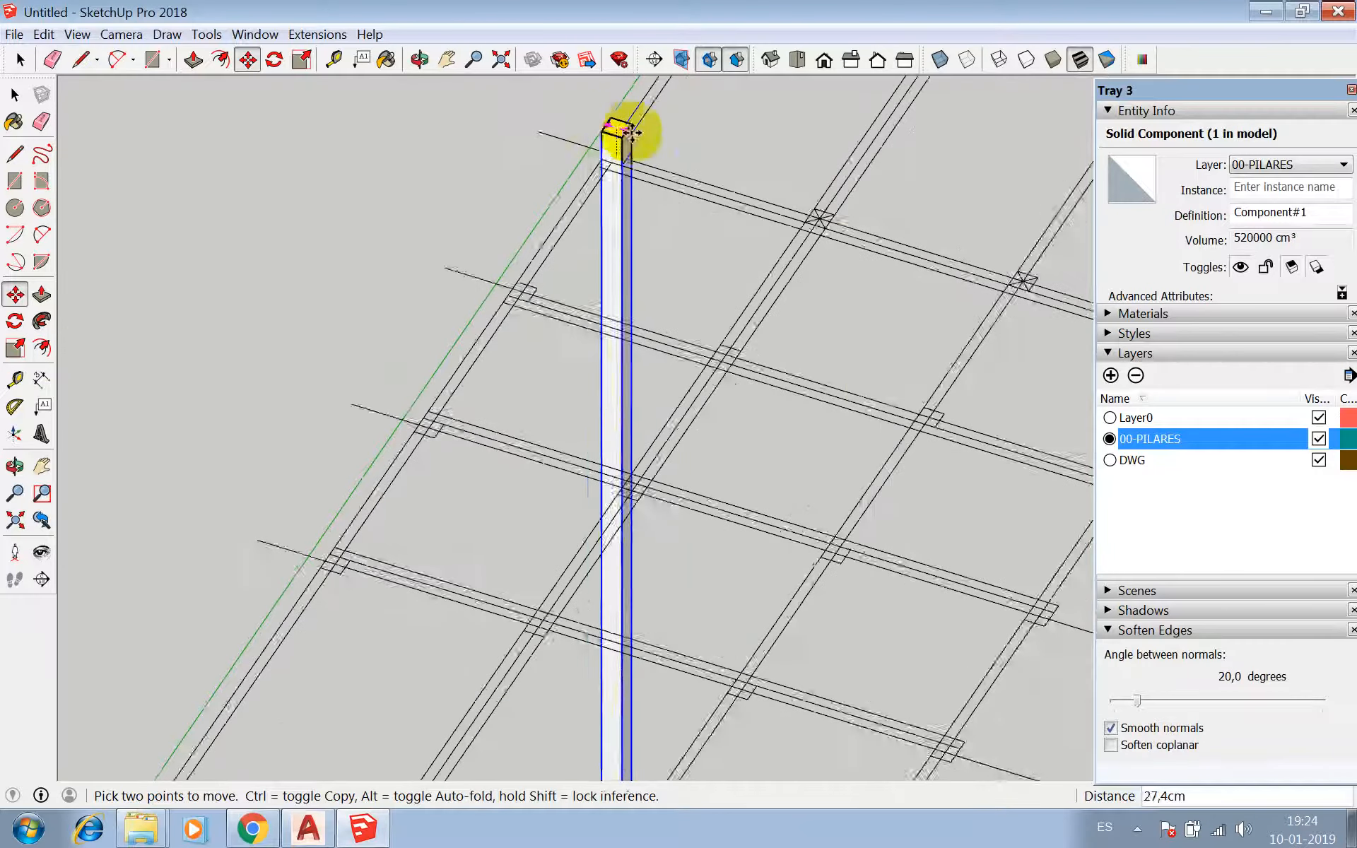
pyautogui.scroll(4, 850, 242)
pyautogui.press('ctrl')
pyautogui.scroll(3, 820, 219)
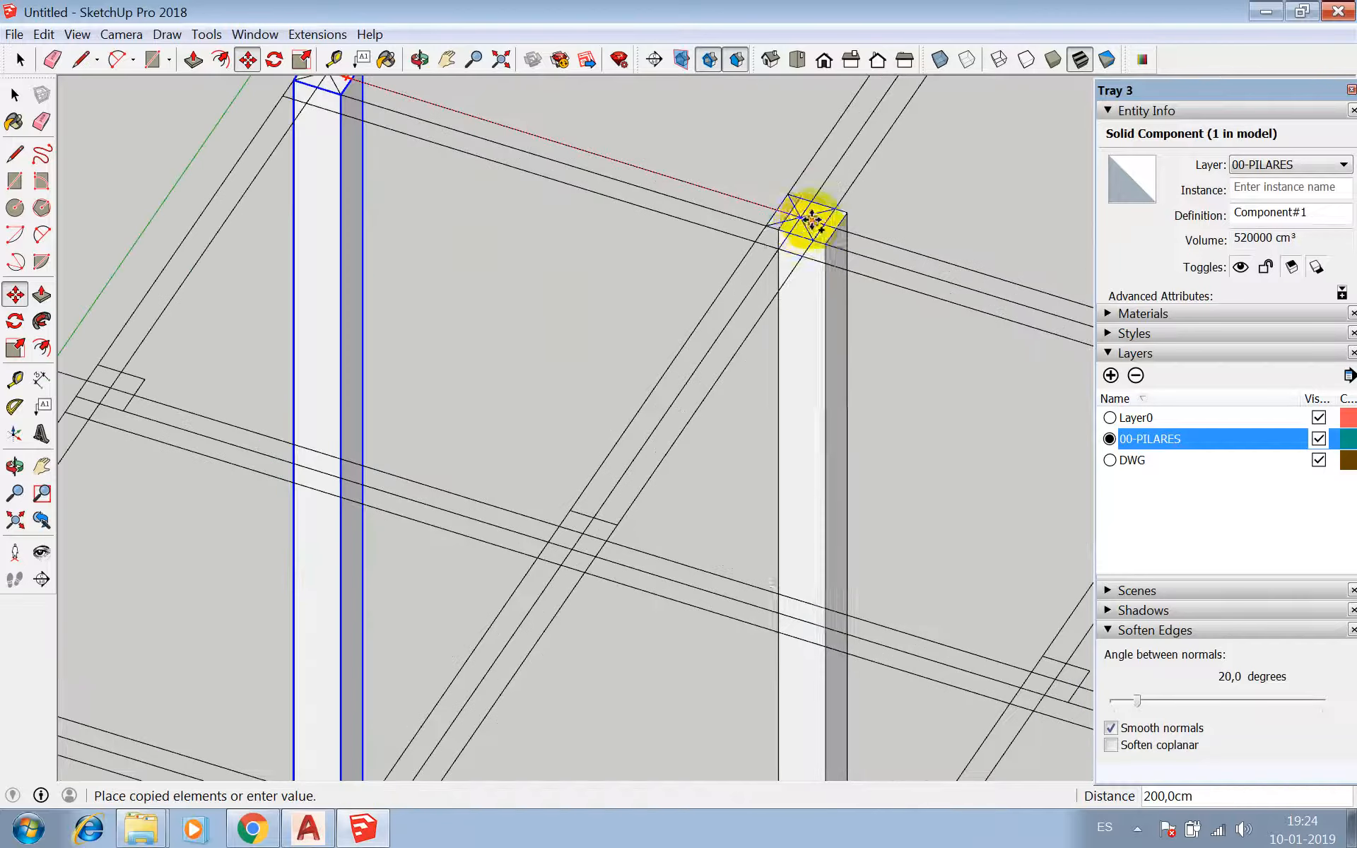
pyautogui.click(802, 219)
# - Multiply the pillar copy by three so every intersection of the first grid row gets a pillar
pyautogui.scroll(-6, 586, 318)
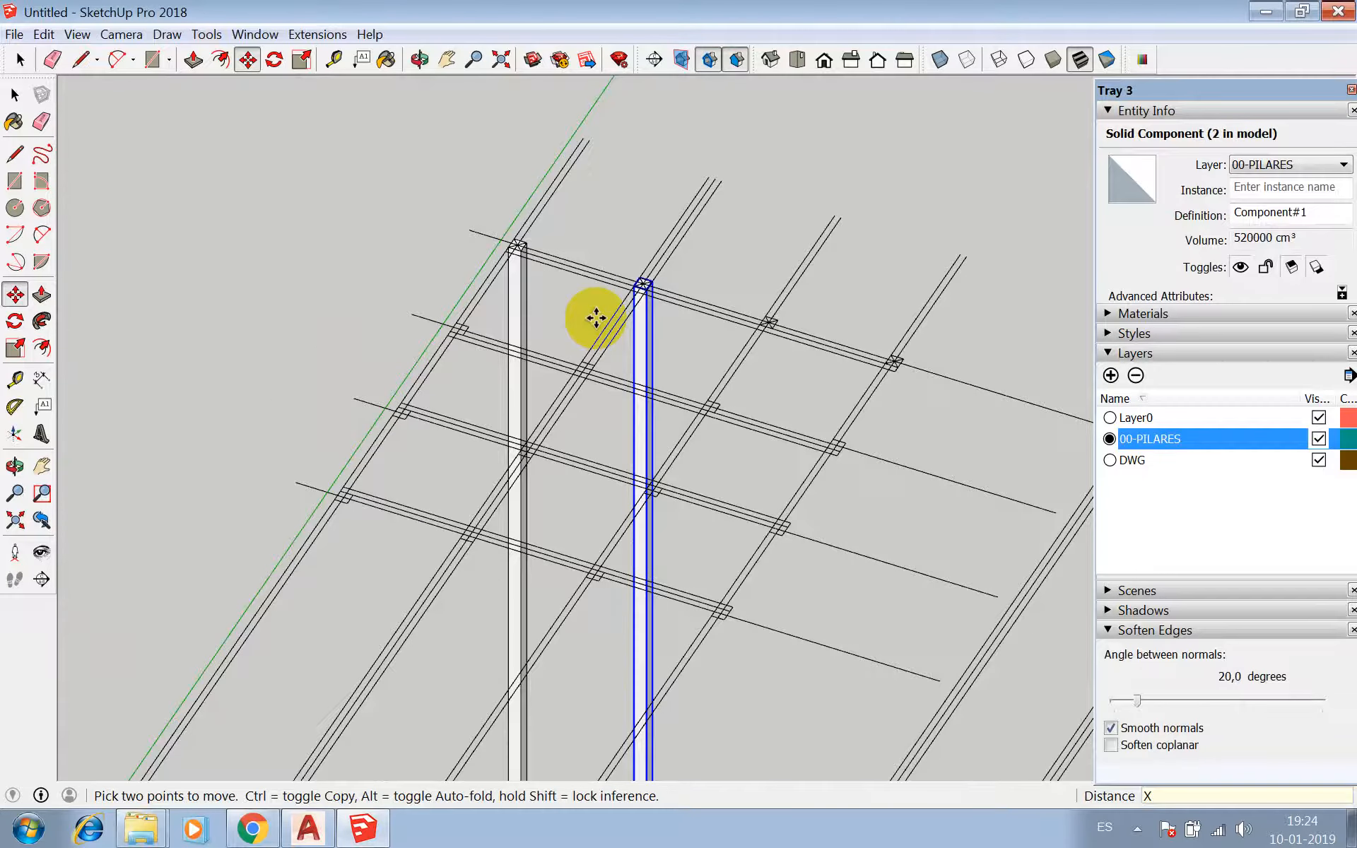
pyautogui.press('Return')
pyautogui.press('space')
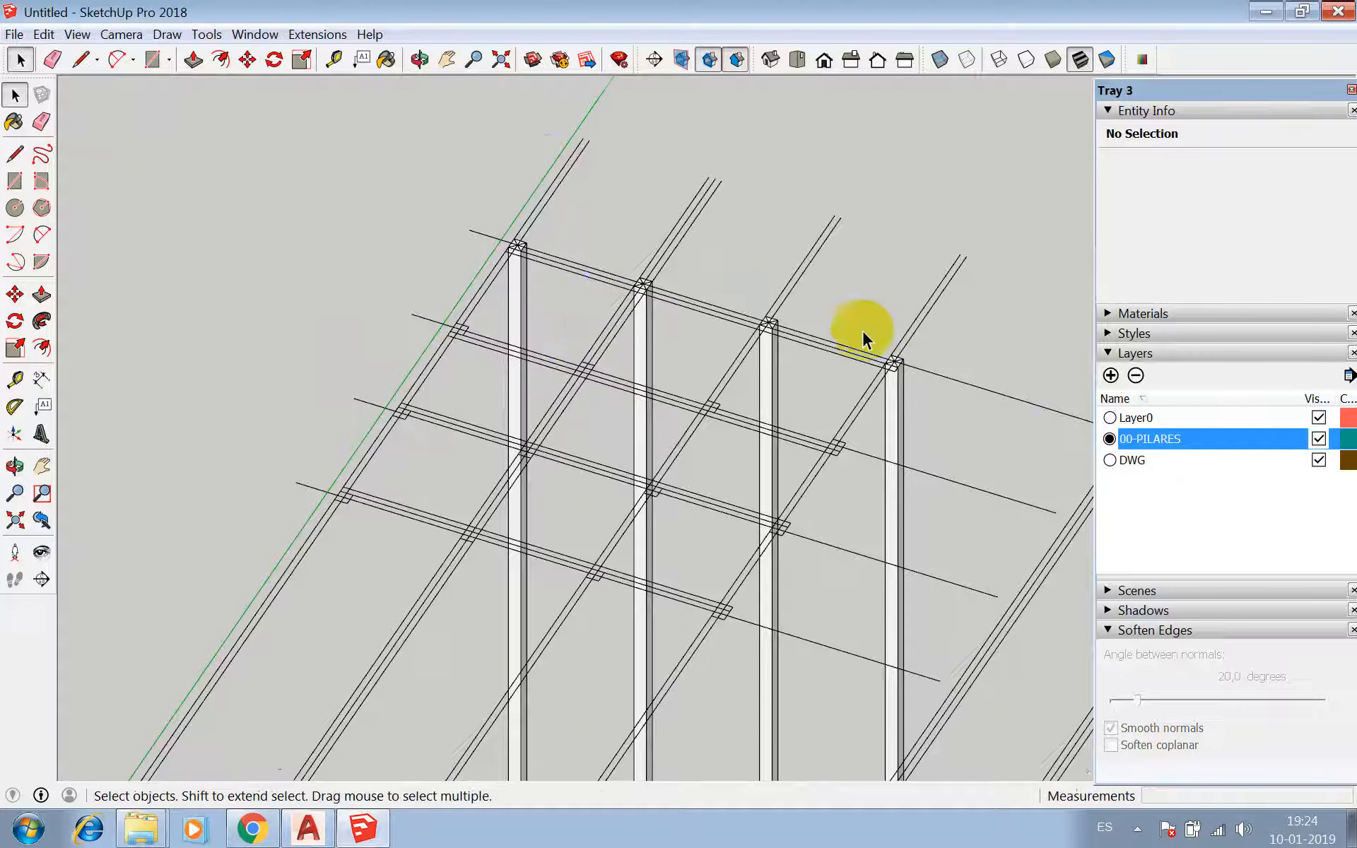
pyautogui.scroll(3, 935, 374)
pyautogui.scroll(1, 935, 372)
pyautogui.scroll(-5, 880, 372)
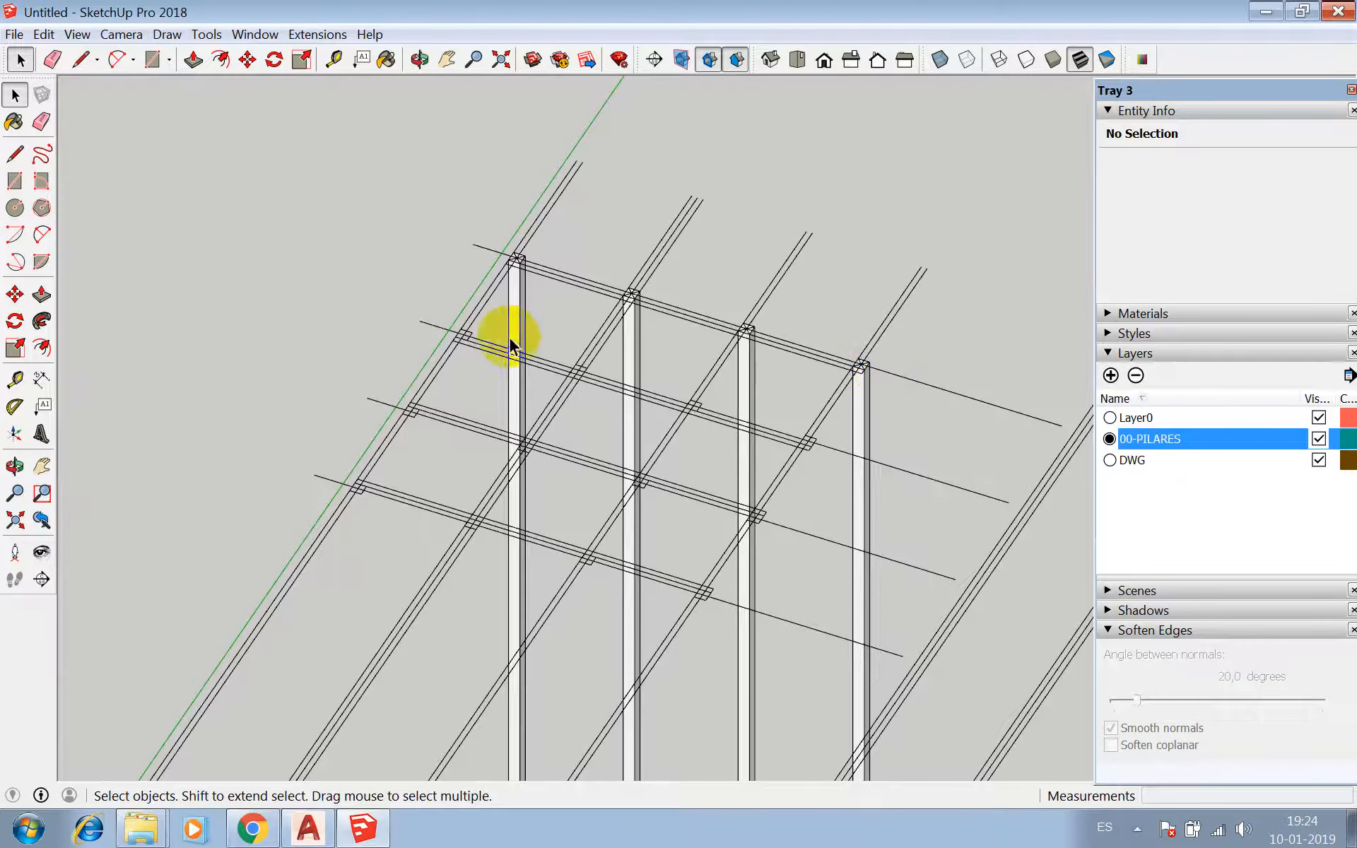
# - Copy the four pillars of the first row onto the second grid row, using the row lines' outer endpoints as references
pyautogui.click(511, 295)
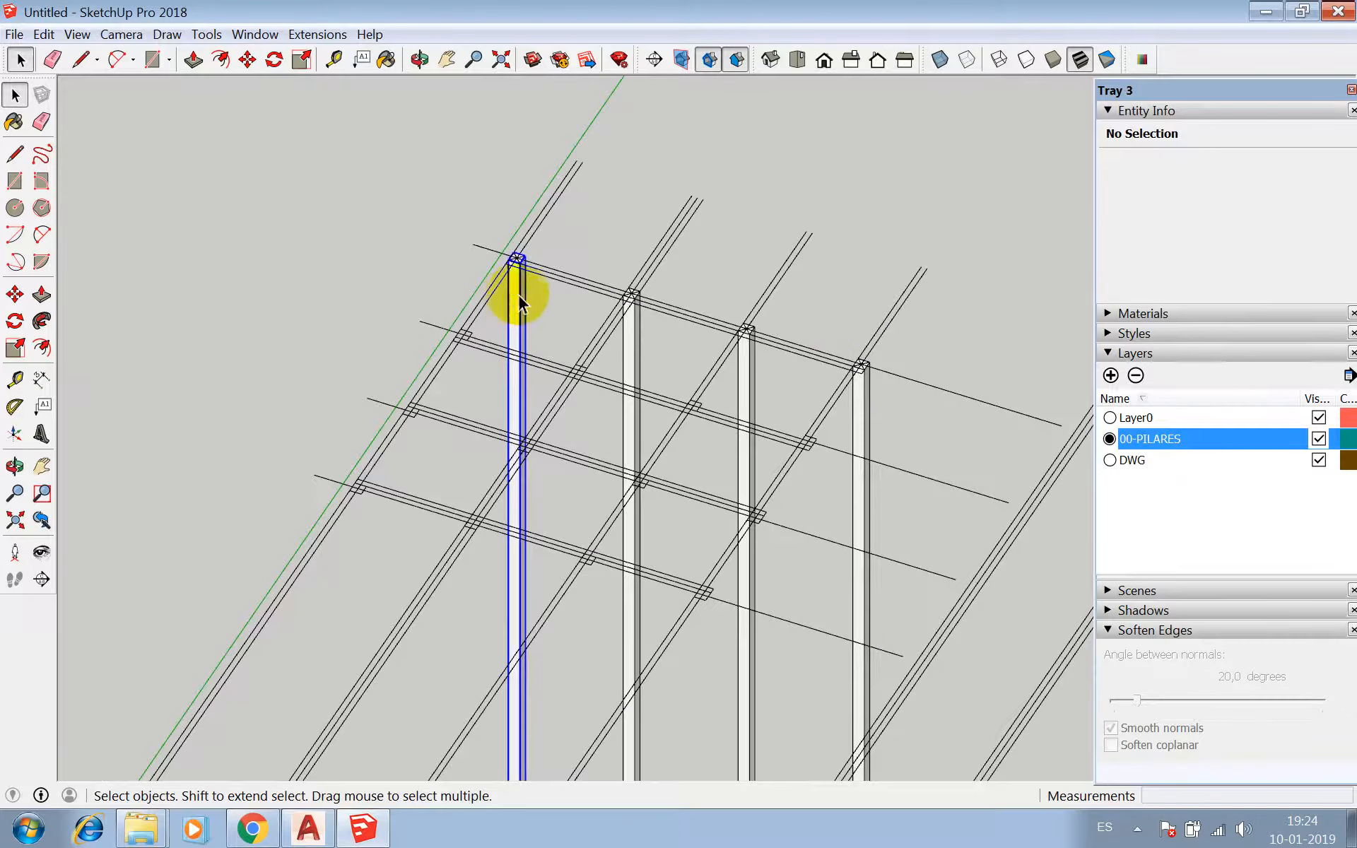
pyautogui.keyDown('shift'); pyautogui.click(628, 354); pyautogui.keyUp('shift')
pyautogui.keyDown('shift'); pyautogui.click(744, 388); pyautogui.keyUp('shift')
pyautogui.keyDown('shift'); pyautogui.click(865, 426); pyautogui.keyUp('shift')
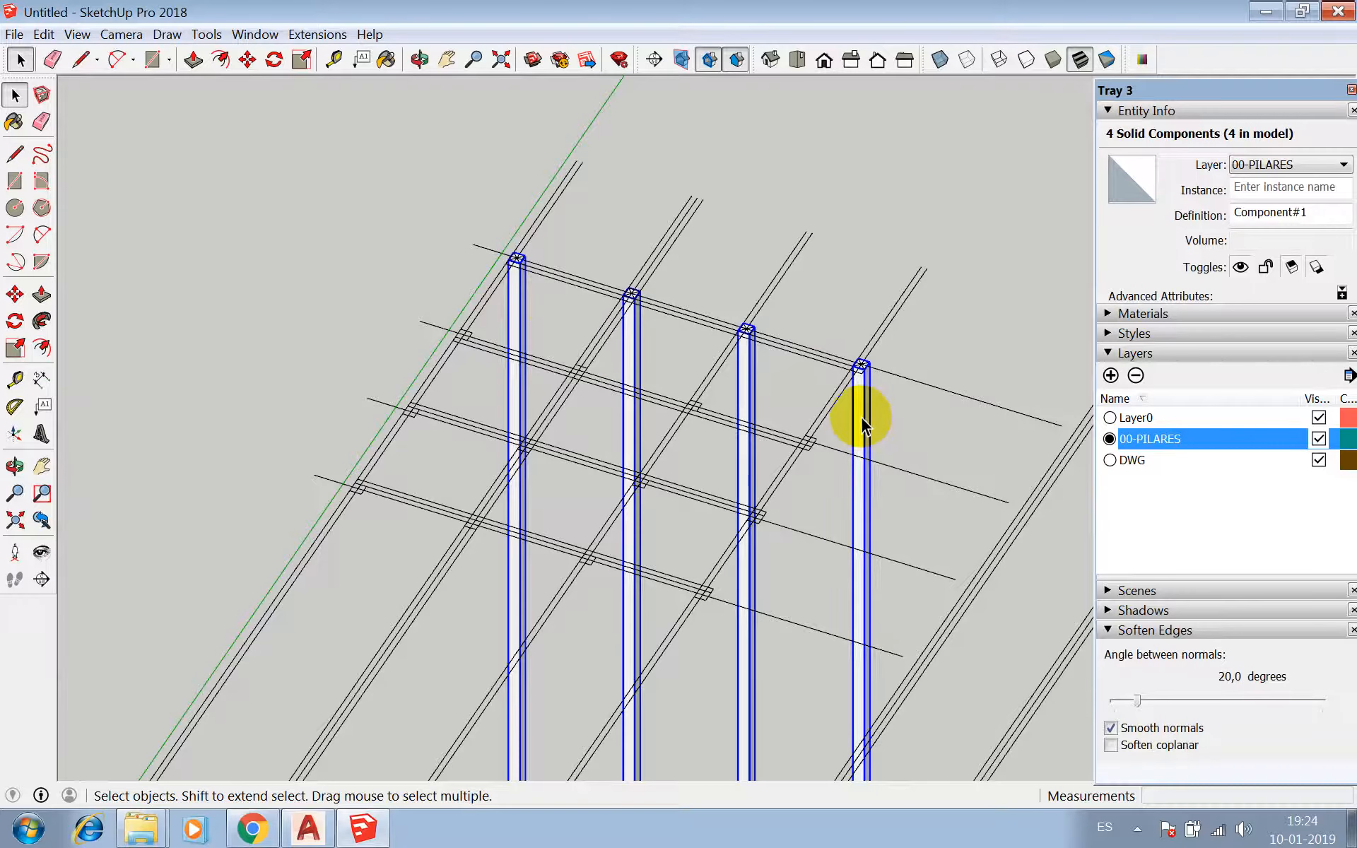
pyautogui.scroll(3, 884, 372)
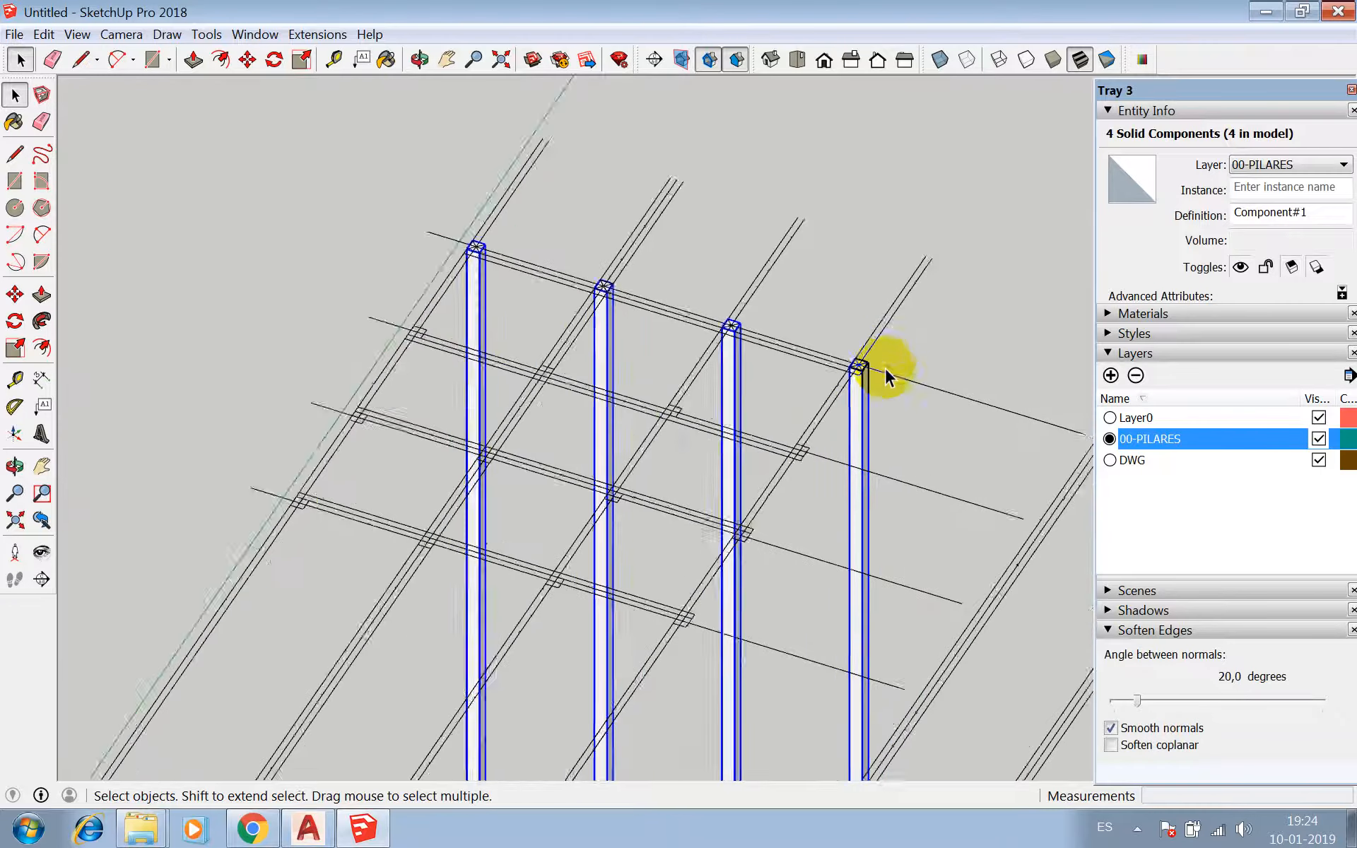
pyautogui.scroll(-4, 665, 332)
pyautogui.scroll(3, 898, 417)
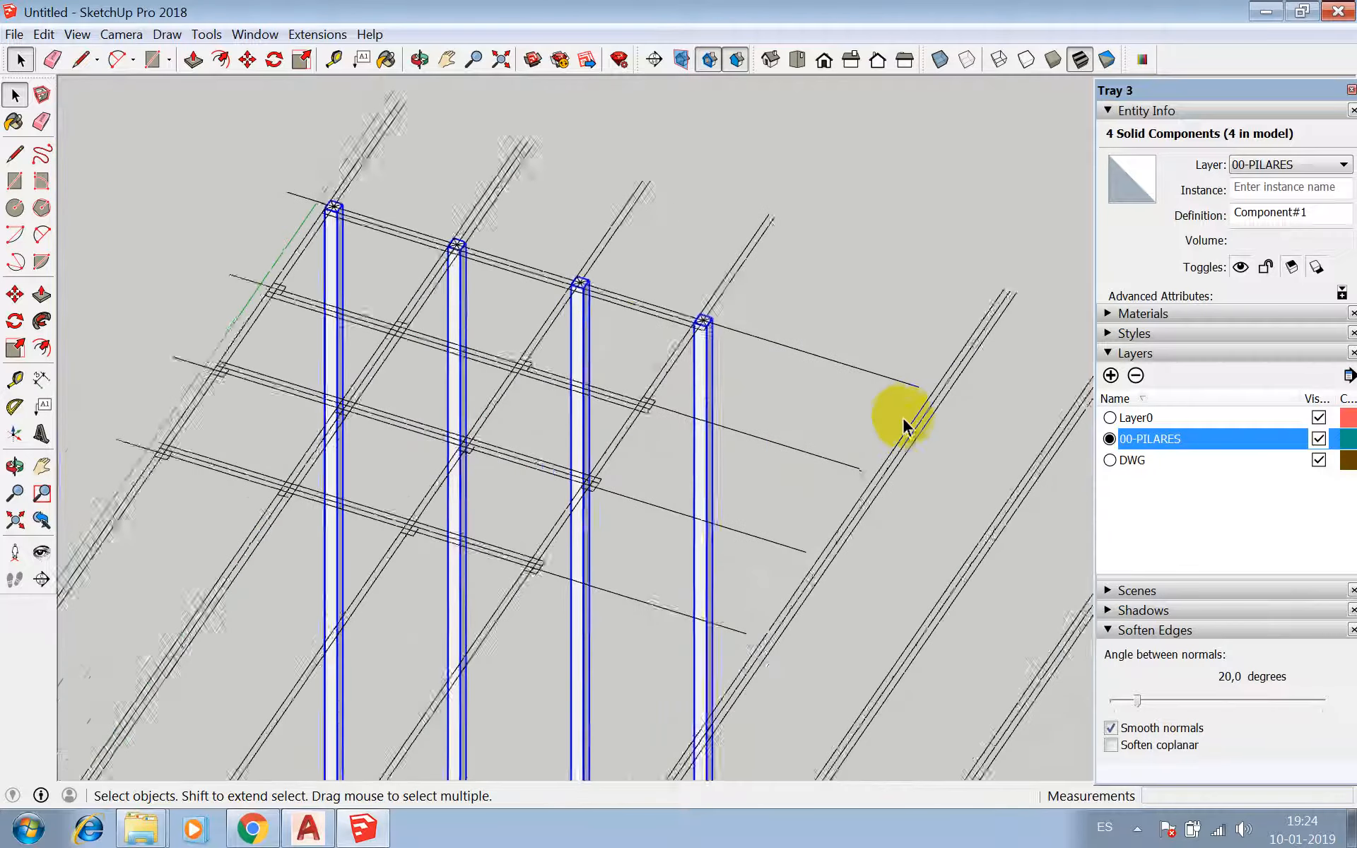
pyautogui.press('m')
pyautogui.click(918, 384)
pyautogui.press('ctrl')
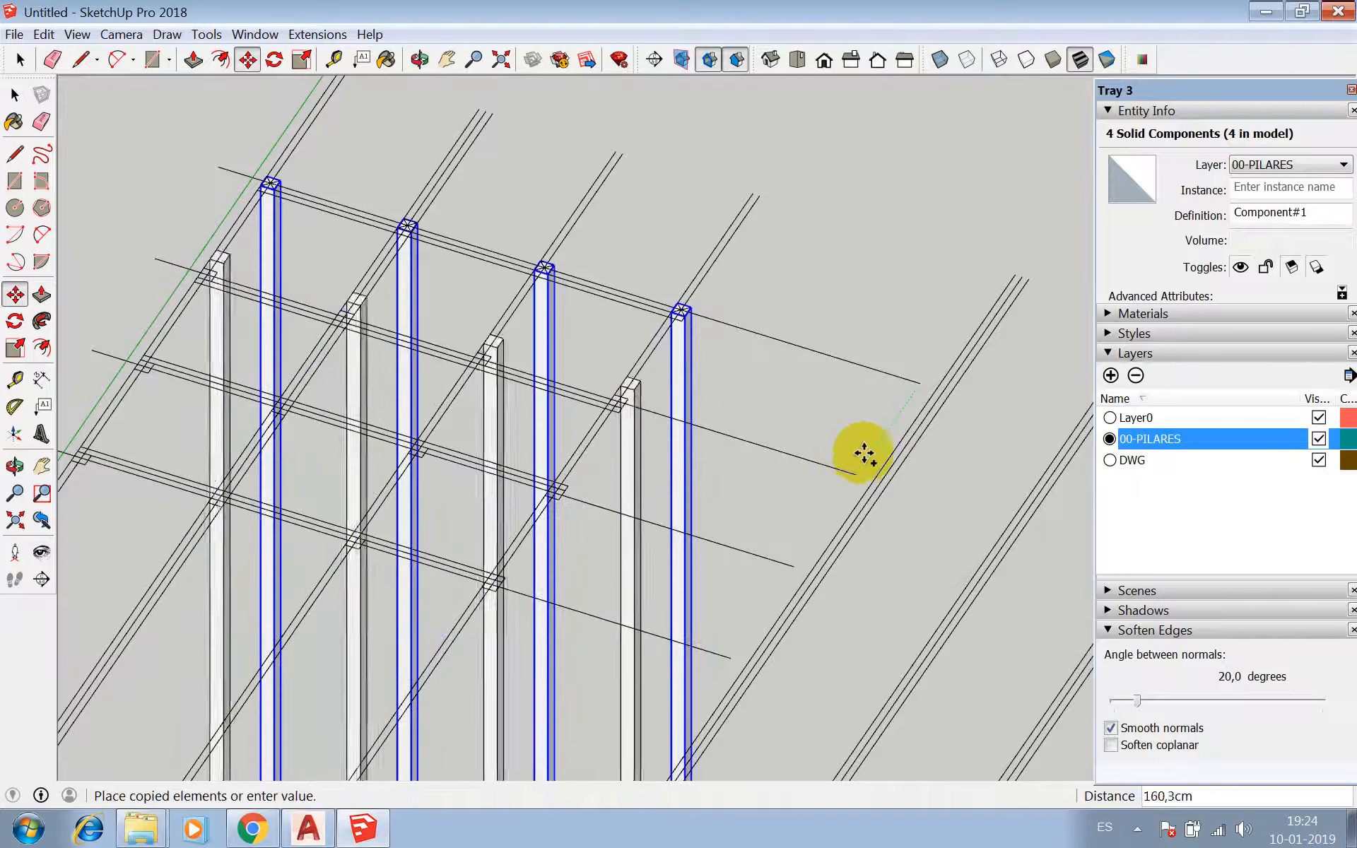
pyautogui.click(855, 473)
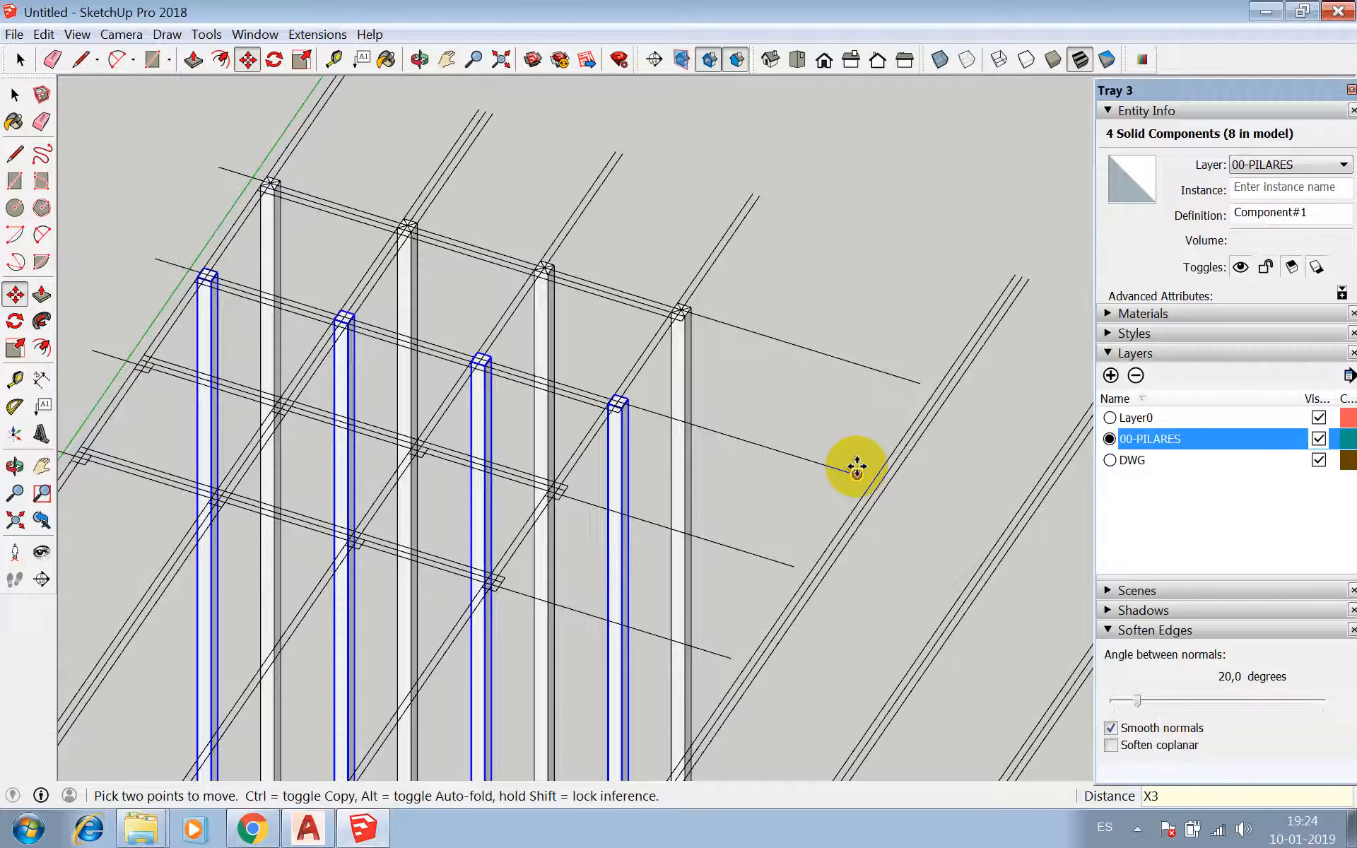
# - Multiply the row copy with X3 to fill the remaining grid rows with pillars, and clear the selection
pyautogui.press('Return')
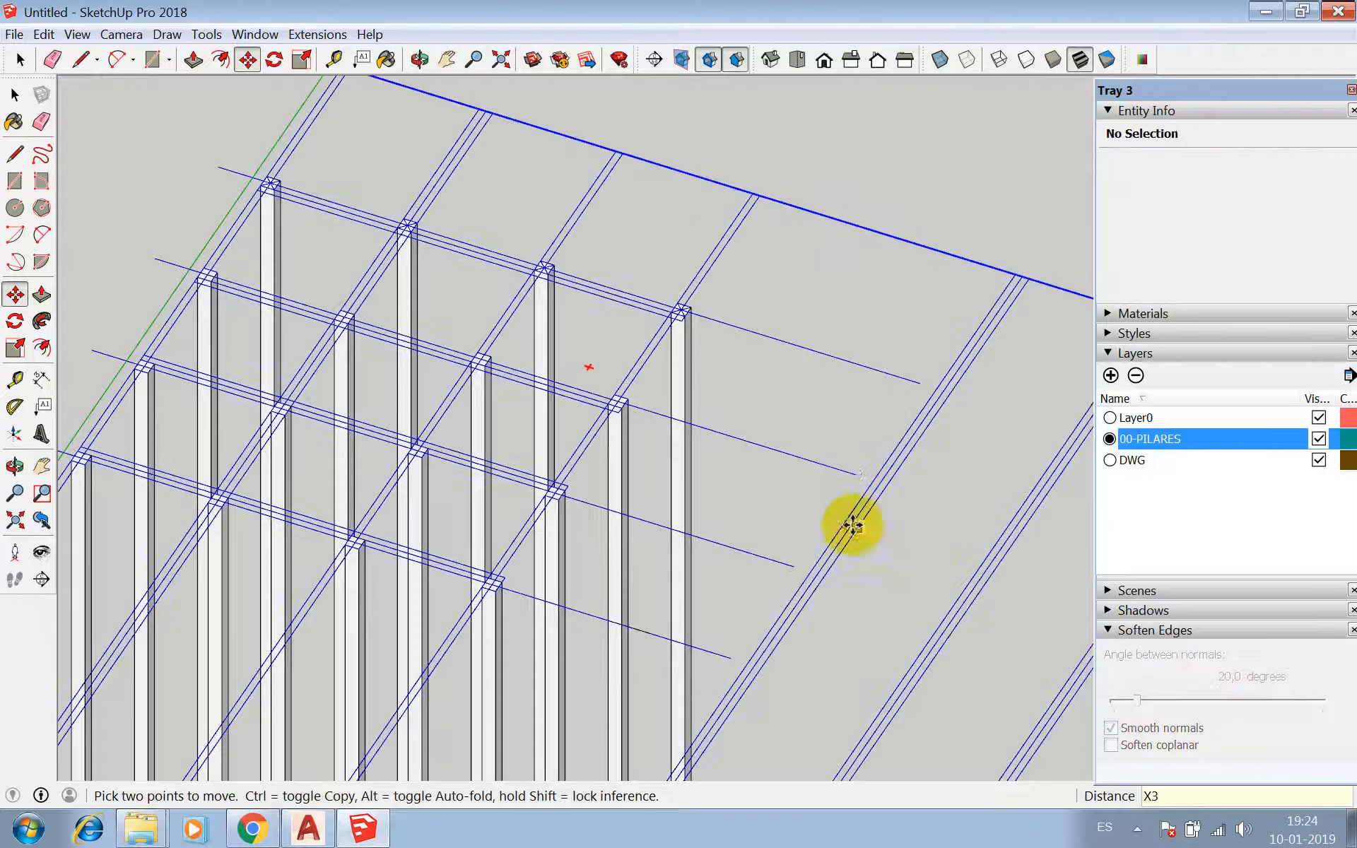
pyautogui.scroll(3, 421, 602)
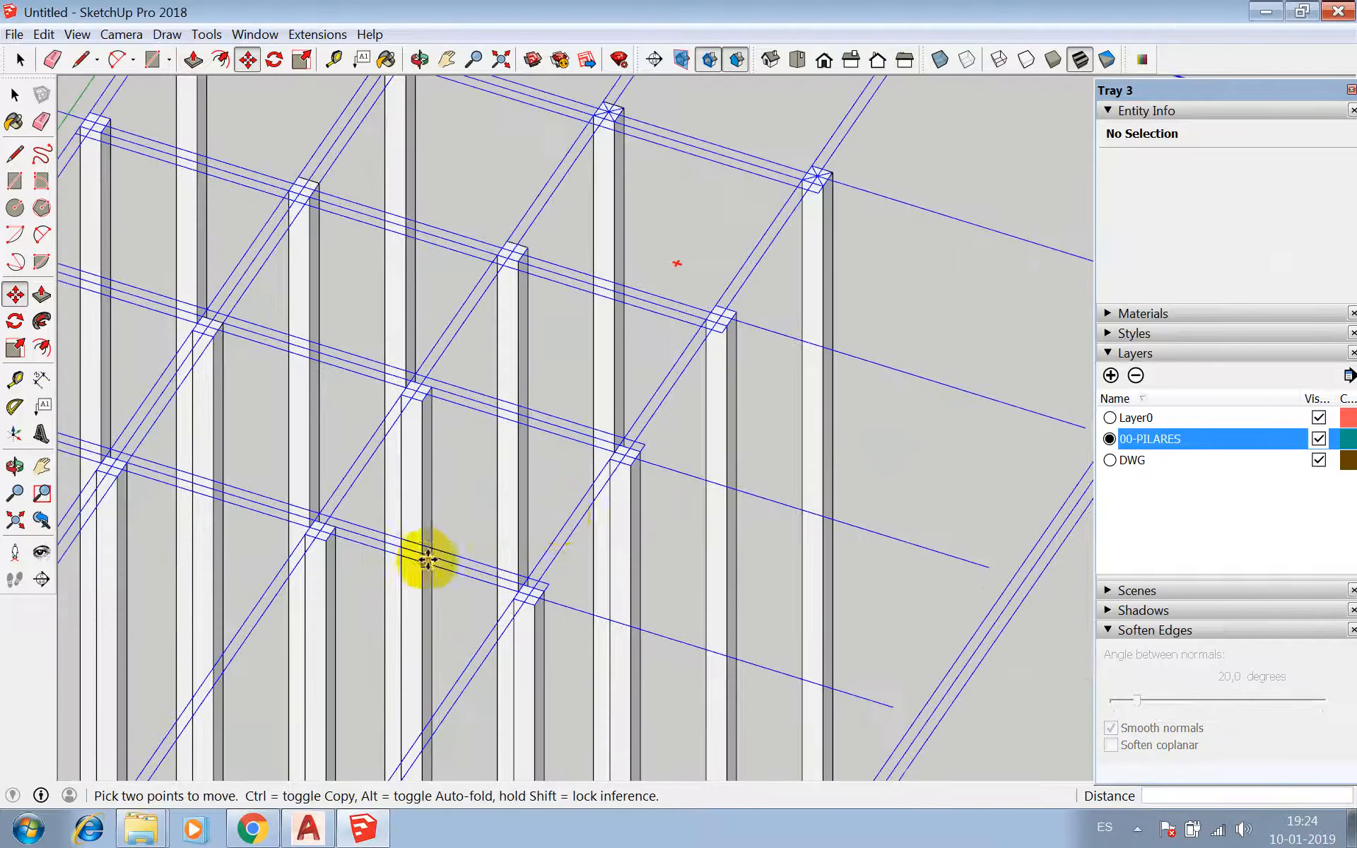
pyautogui.press('space')
pyautogui.click(560, 521)
pyautogui.click(670, 461)
pyautogui.scroll(-4, 672, 460)
pyautogui.scroll(5, 548, 552)
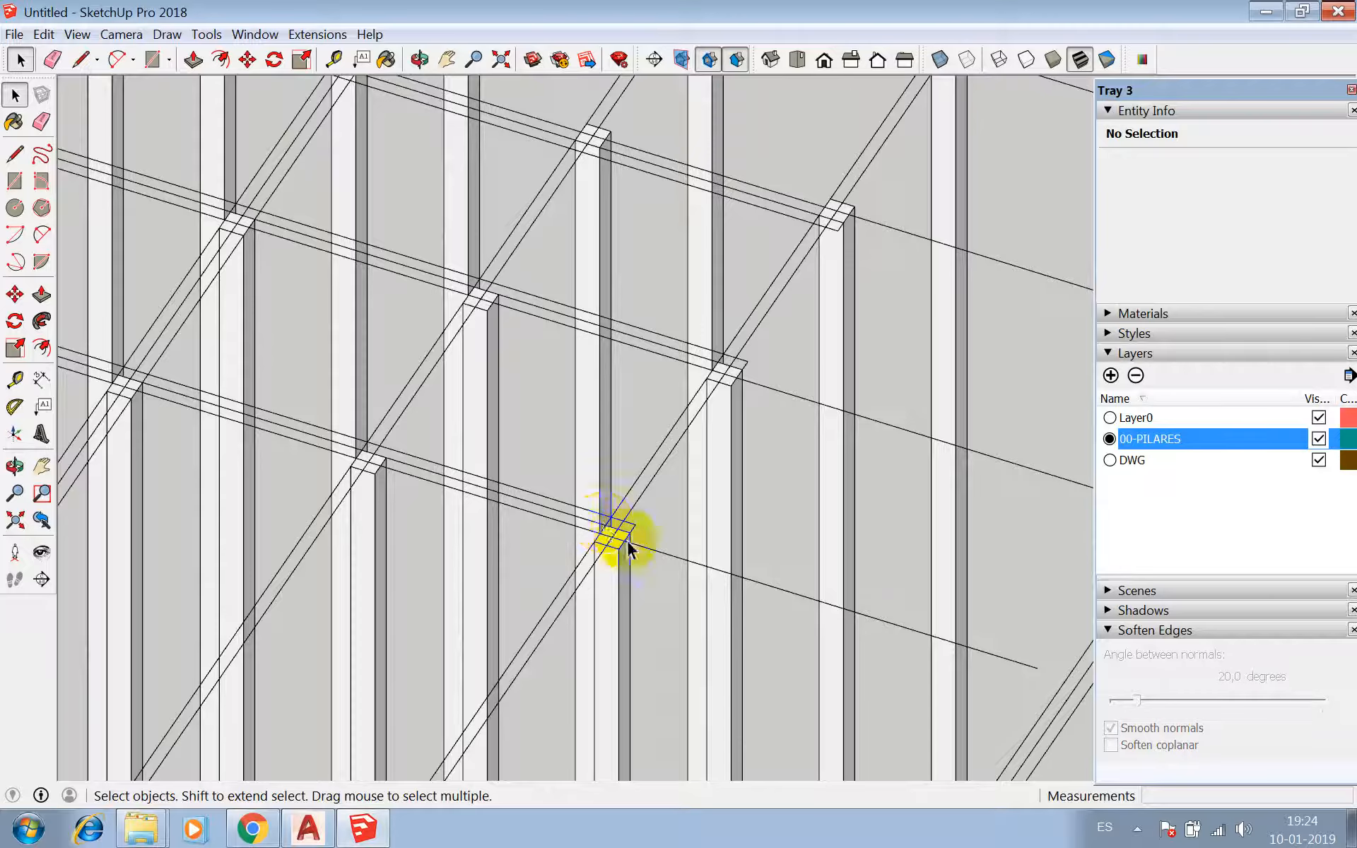
pyautogui.scroll(-4, 584, 470)
pyautogui.scroll(-6, 651, 227)
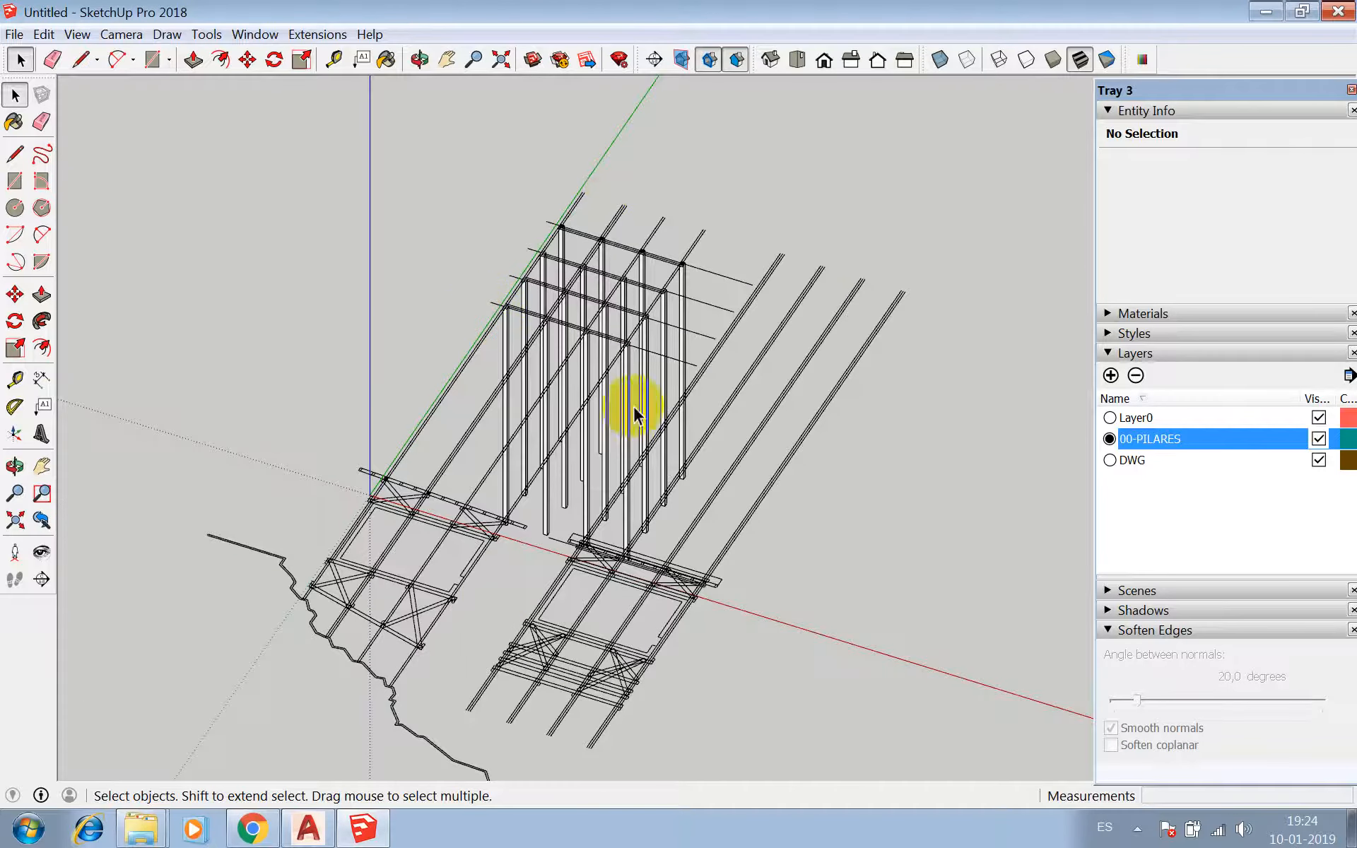
pyautogui.scroll(-2, 579, 255)
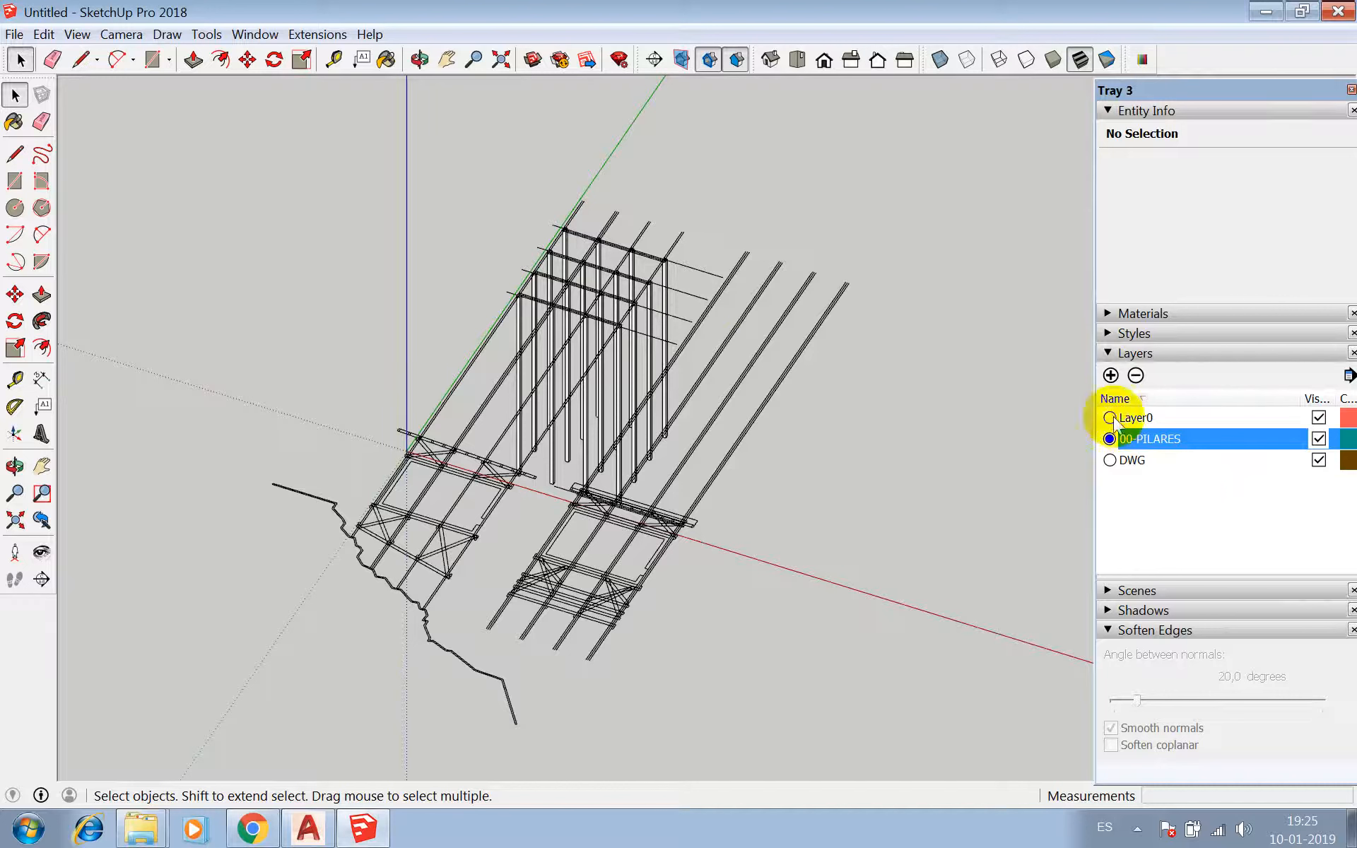
# - Add a layer named 01-ESTRUCTURA and make it the active layer
pyautogui.click(1111, 375)
pyautogui.write('01')
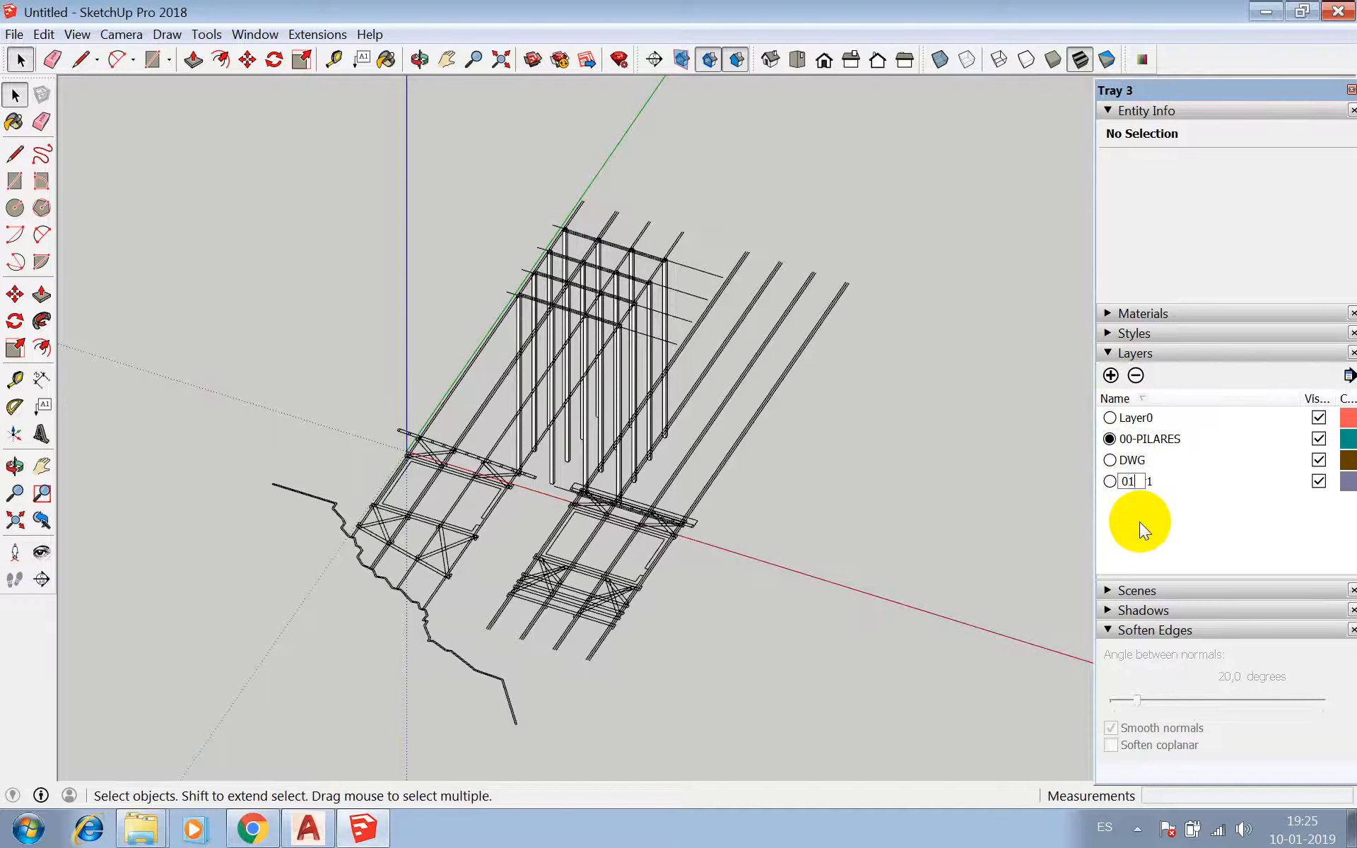
pyautogui.write('-ESTRUCTURA')
pyautogui.press('Return')
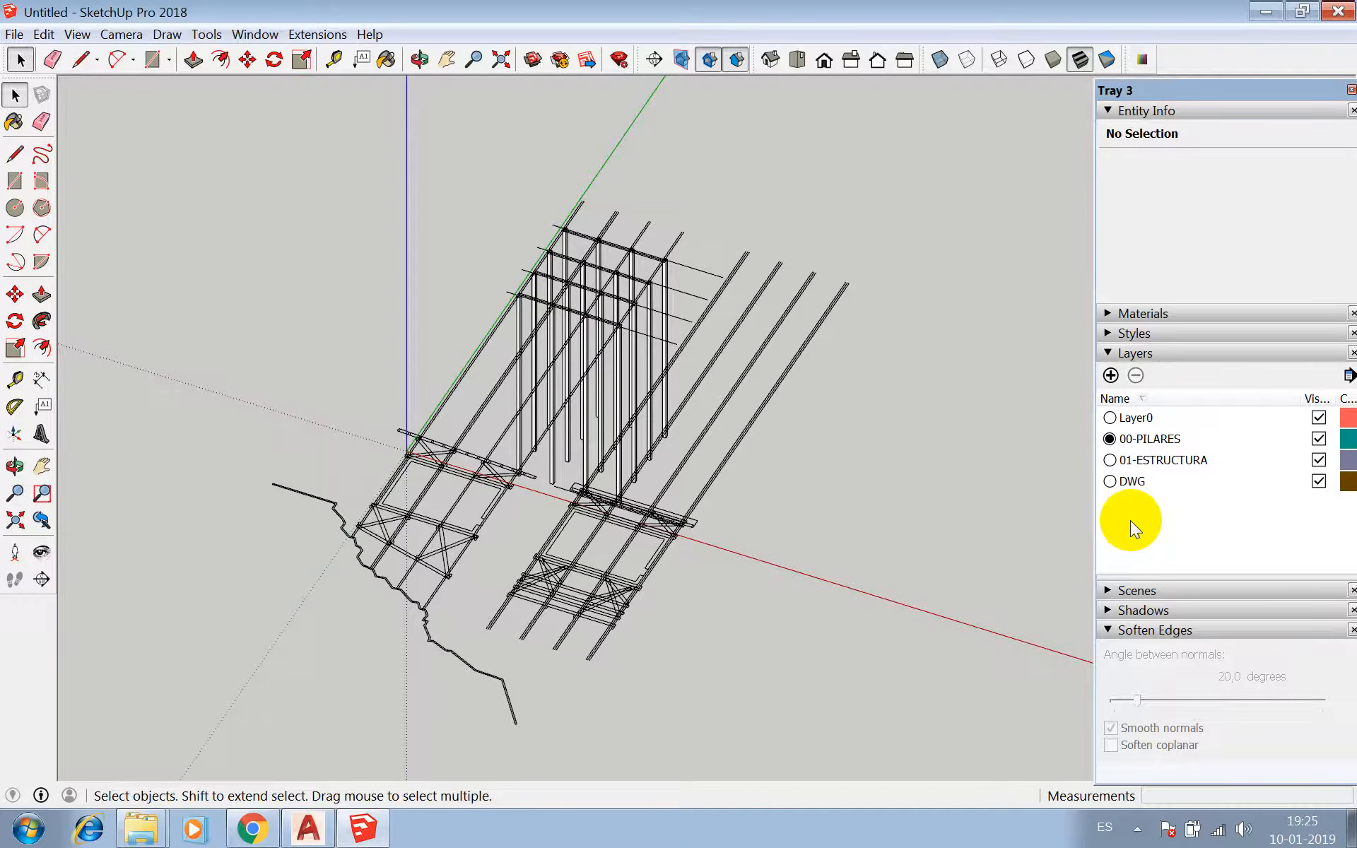
pyautogui.click(653, 302)
pyautogui.scroll(2, 668, 306)
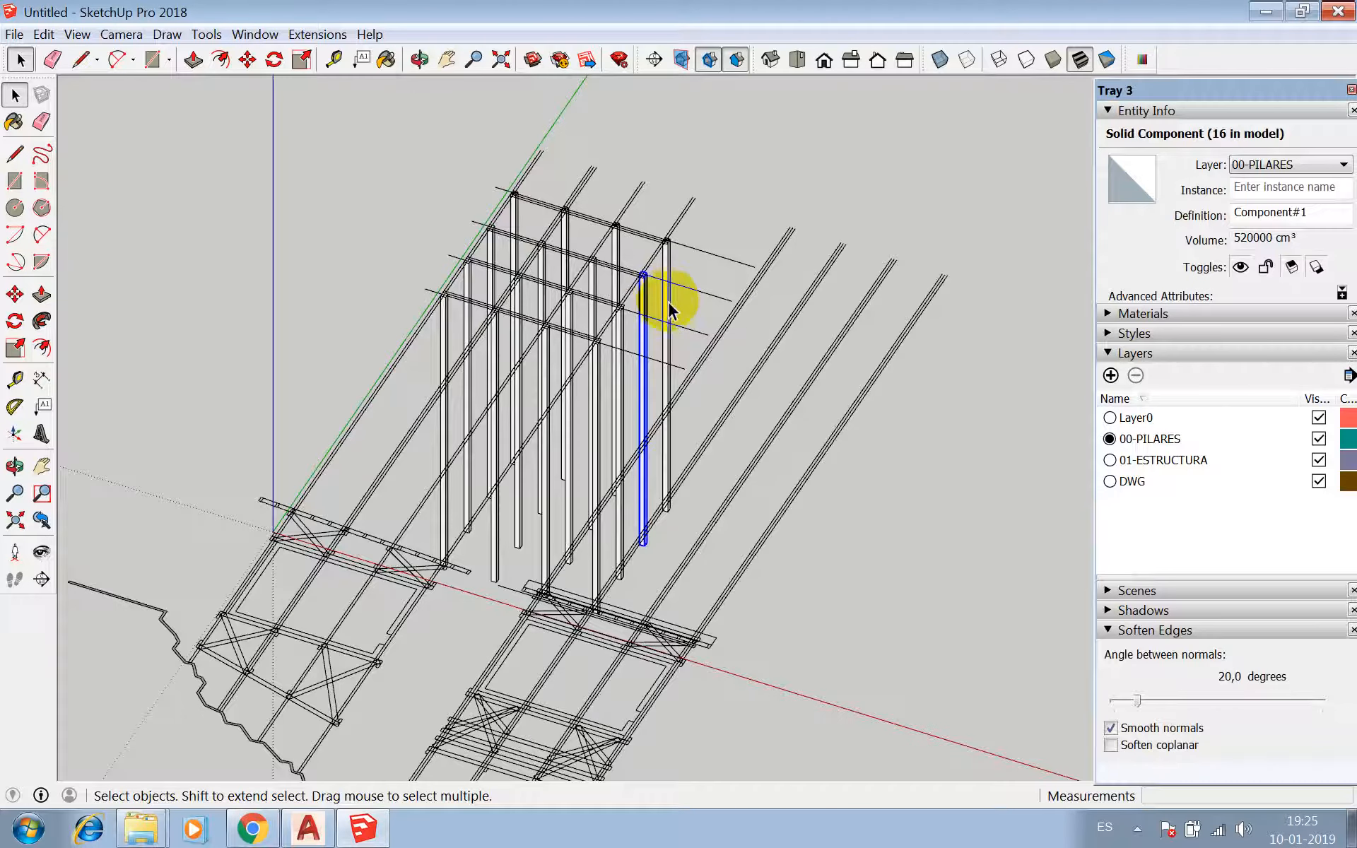
pyautogui.click(1110, 460)
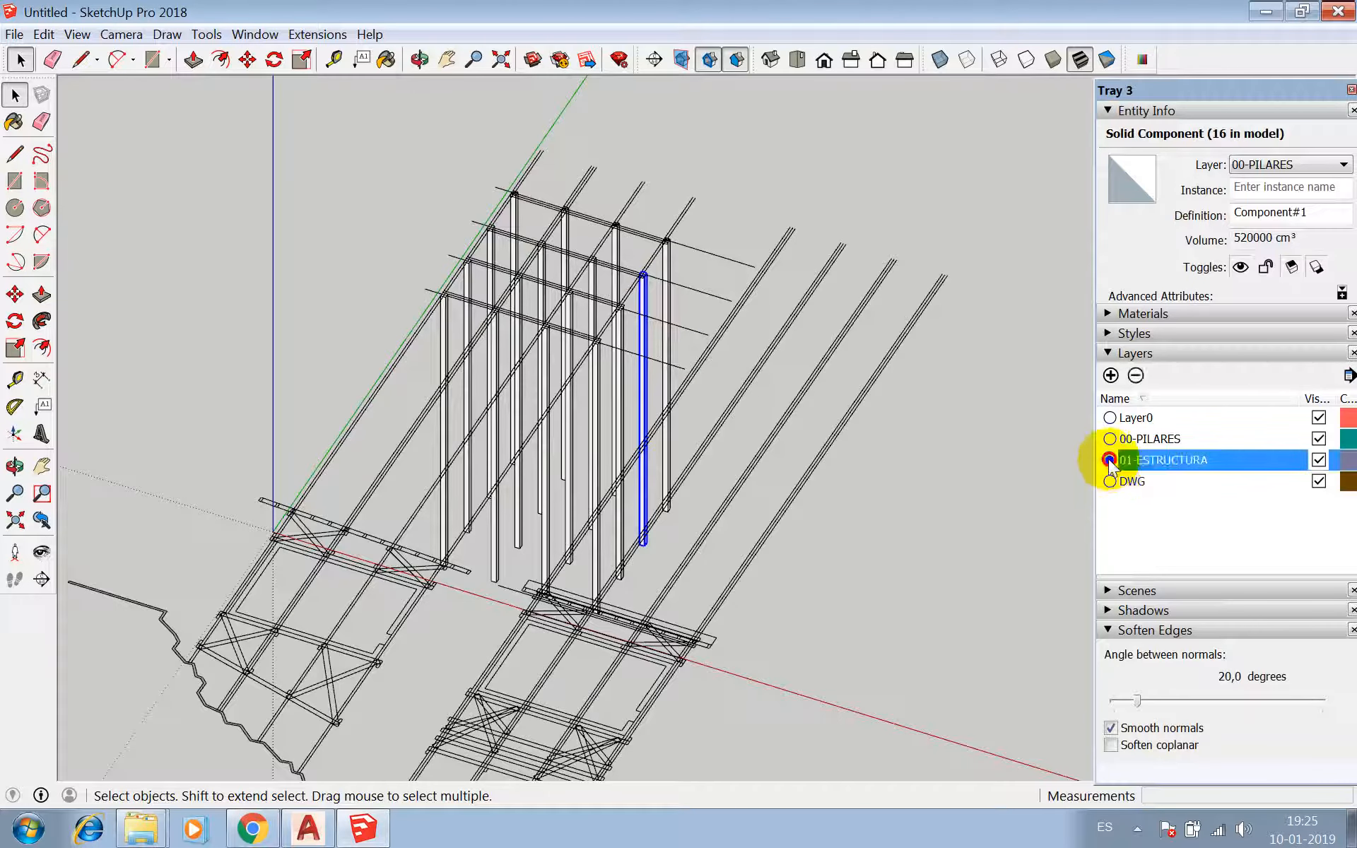
# - Combine all sixteen pillars into a single component on the 01-ESTRUCTURA layer
pyautogui.keyDown('shift'); pyautogui.click(668, 260); pyautogui.keyUp('shift')
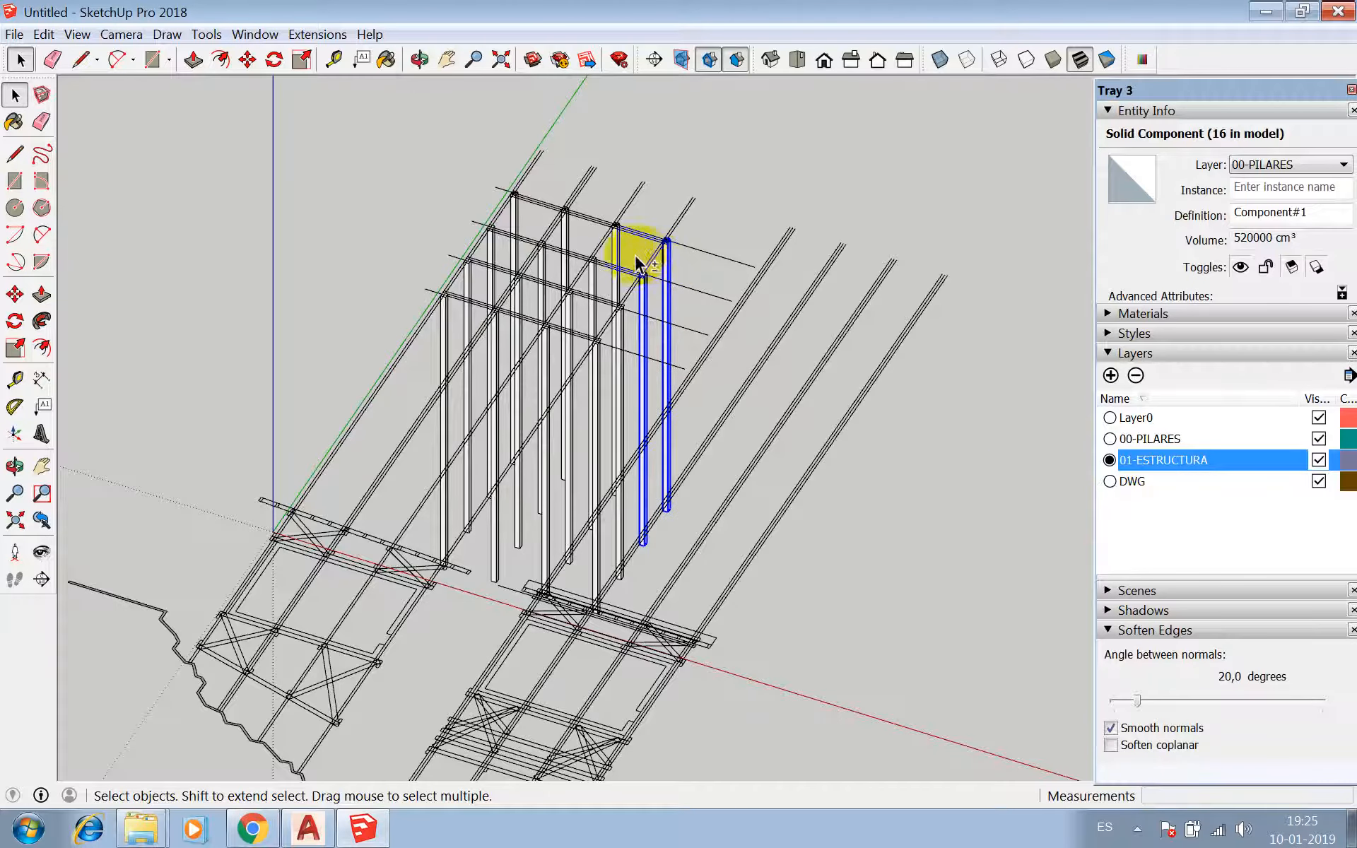
pyautogui.keyDown('shift'); pyautogui.click(616, 236); pyautogui.keyUp('shift')
pyautogui.keyDown('shift'); pyautogui.click(592, 280); pyautogui.keyUp('shift')
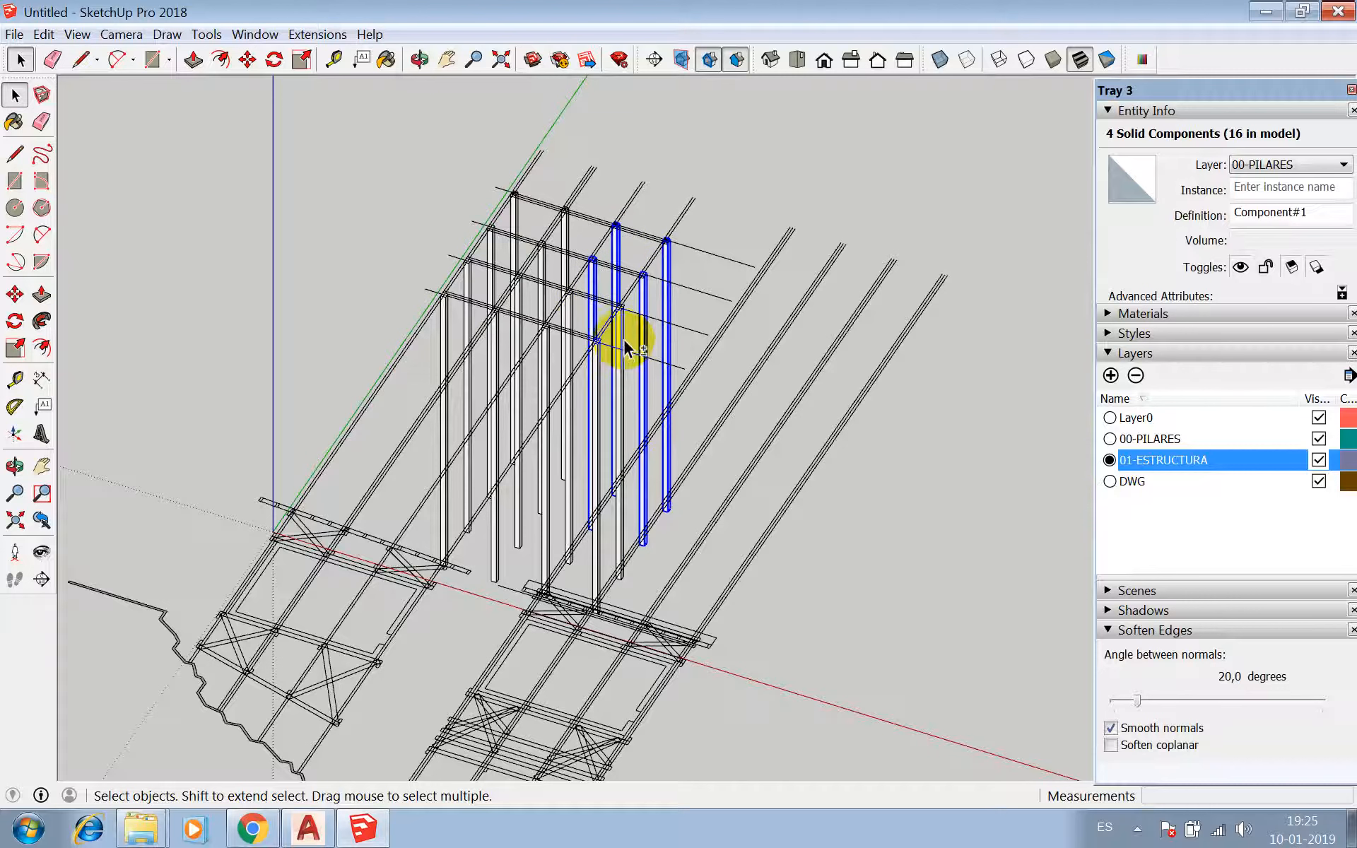
pyautogui.keyDown('shift'); pyautogui.click(620, 327); pyautogui.keyUp('shift')
pyautogui.keyDown('shift'); pyautogui.click(569, 306); pyautogui.keyUp('shift')
pyautogui.keyDown('shift'); pyautogui.click(599, 385); pyautogui.keyUp('shift')
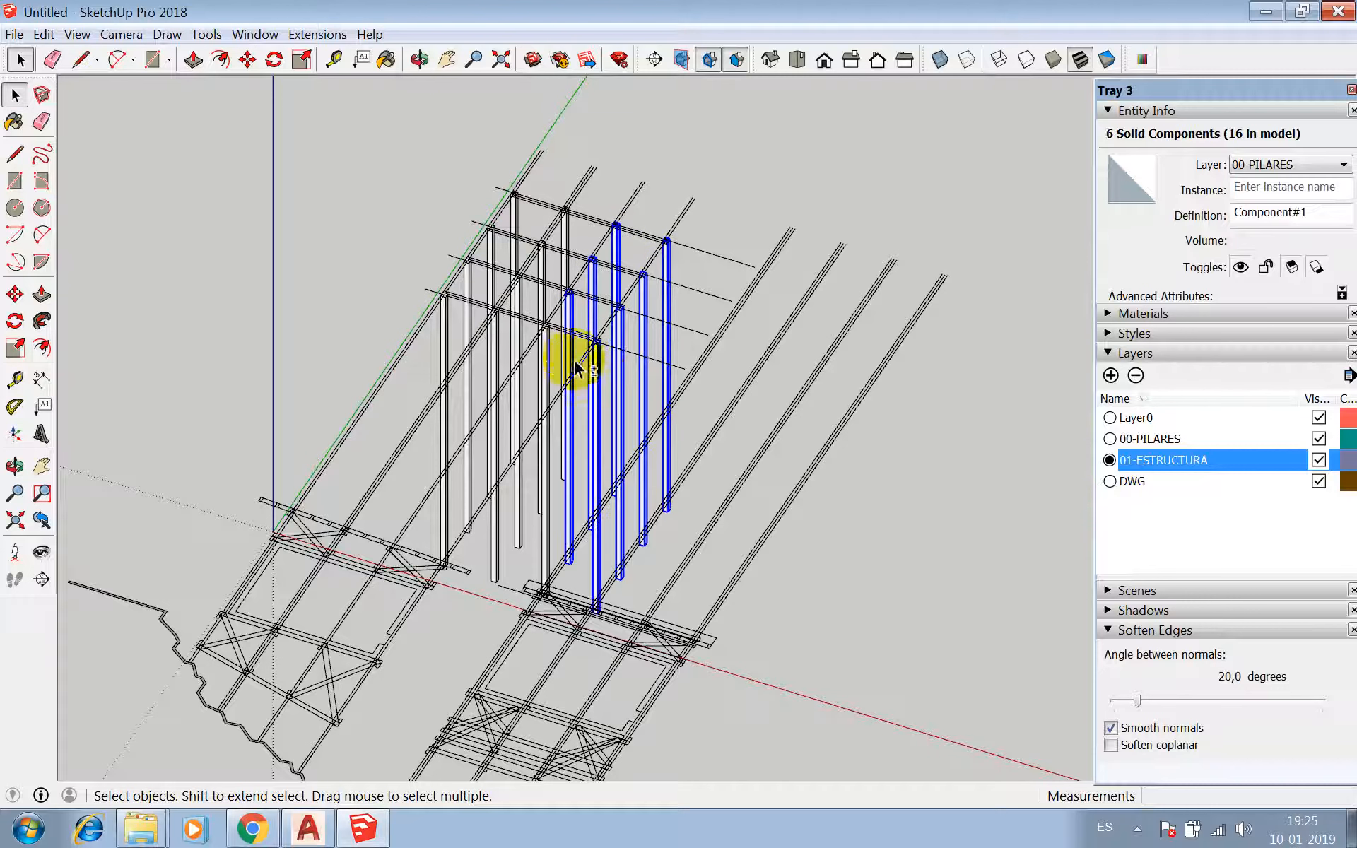
pyautogui.keyDown('shift'); pyautogui.click(545, 347); pyautogui.keyUp('shift')
pyautogui.keyDown('shift'); pyautogui.click(543, 258); pyautogui.keyUp('shift')
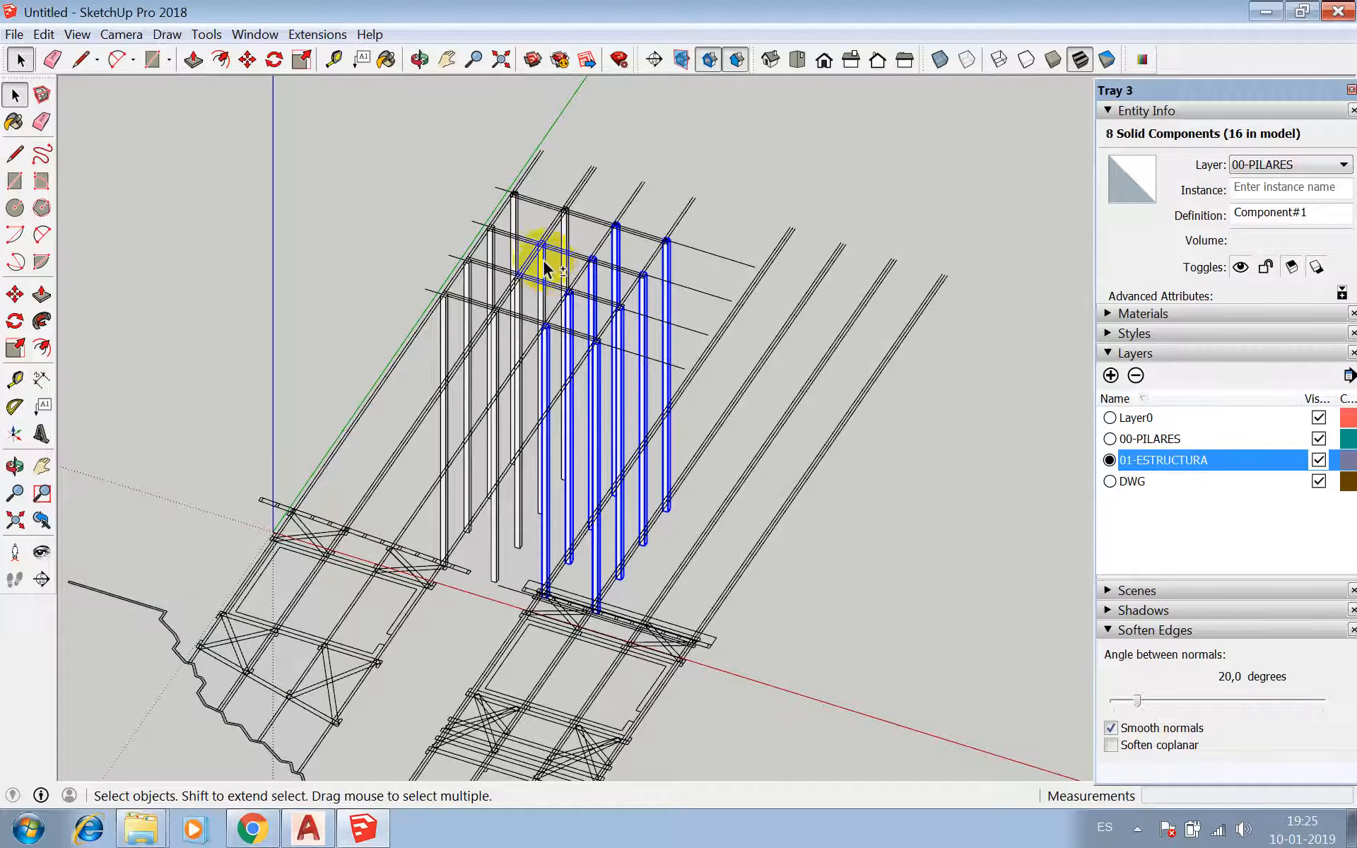
pyautogui.keyDown('shift'); pyautogui.click(567, 220); pyautogui.keyUp('shift')
pyautogui.keyDown('shift'); pyautogui.click(516, 212); pyautogui.keyUp('shift')
pyautogui.keyDown('shift'); pyautogui.click(490, 244); pyautogui.keyUp('shift')
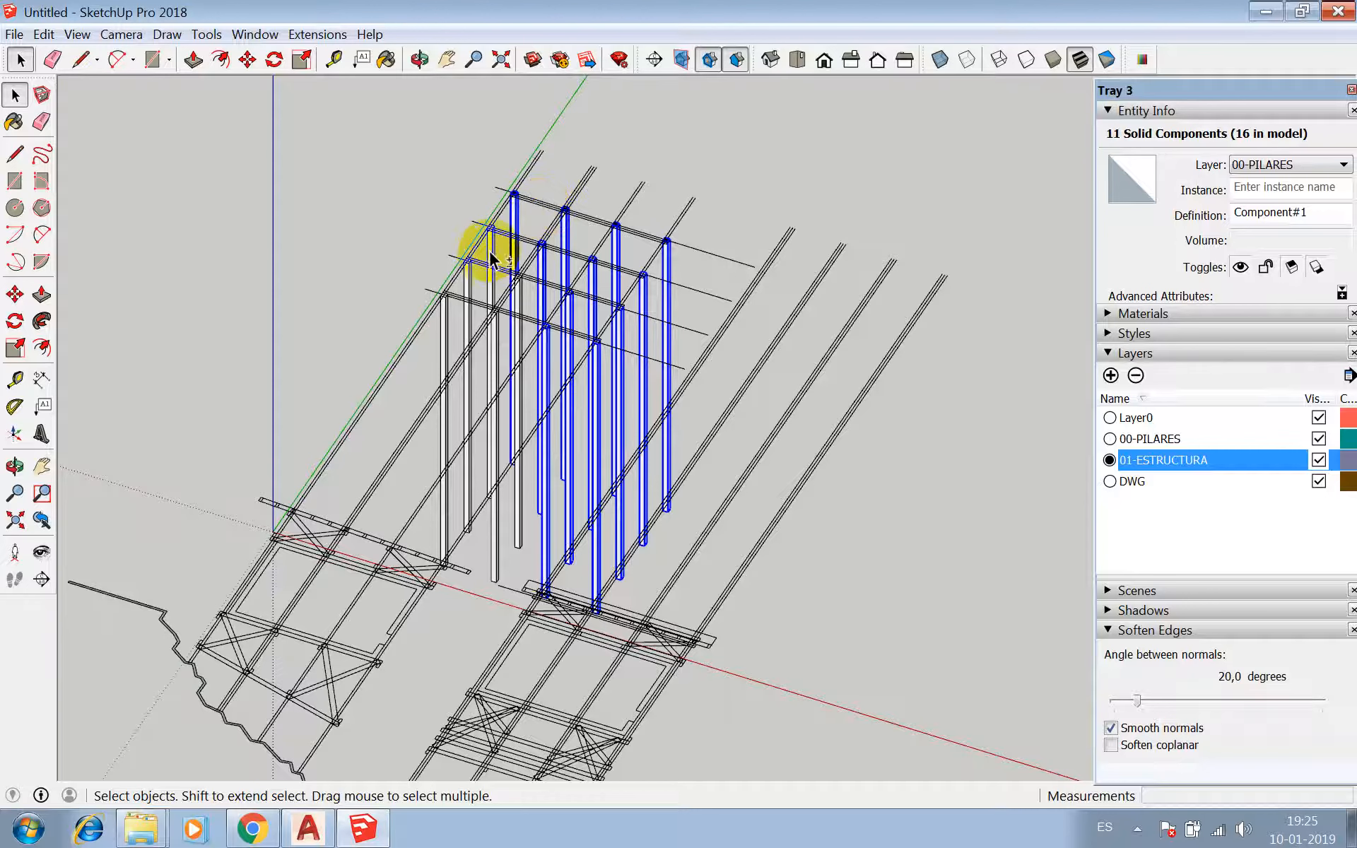
pyautogui.keyDown('shift'); pyautogui.click(470, 279); pyautogui.keyUp('shift')
pyautogui.keyDown('shift'); pyautogui.click(517, 298); pyautogui.keyUp('shift')
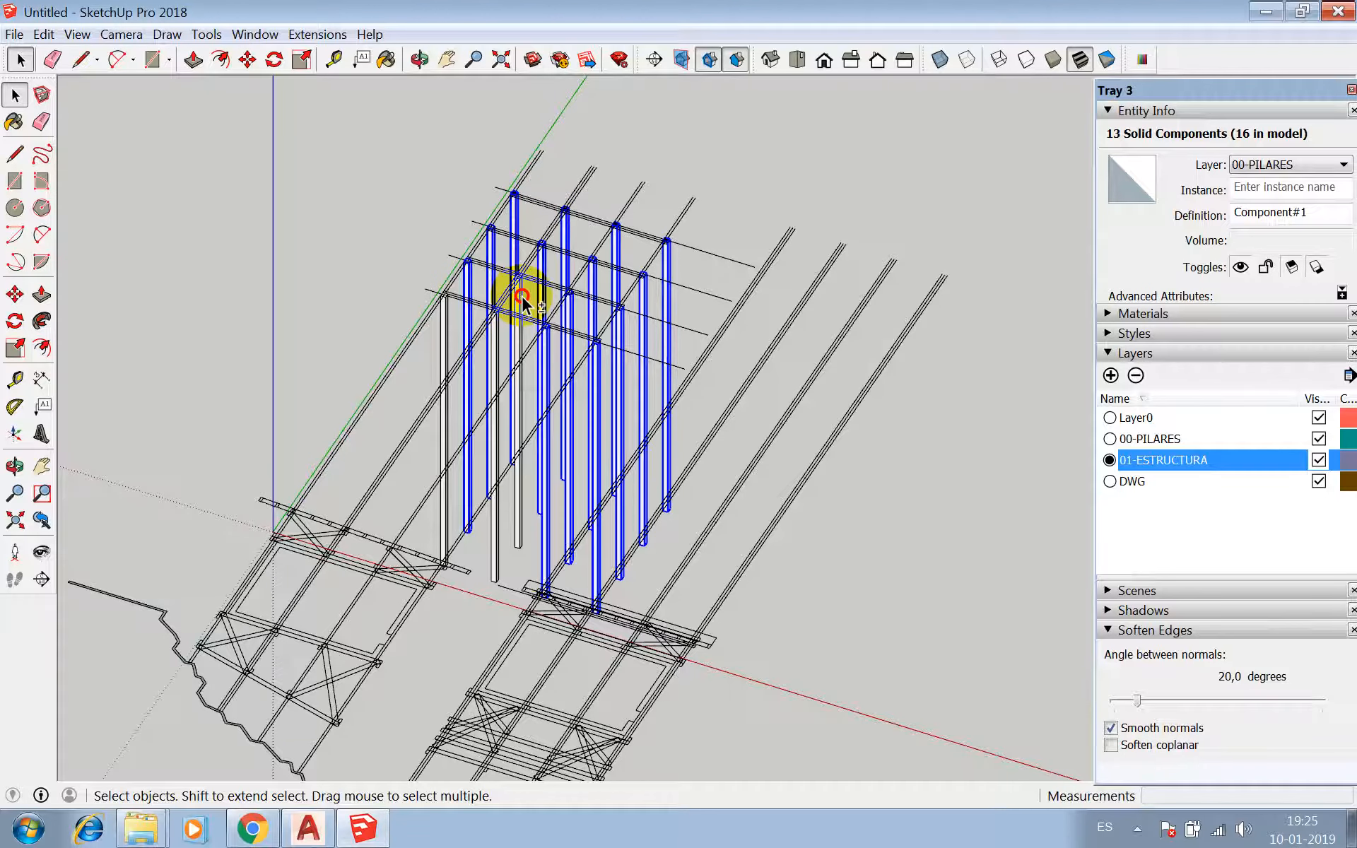
pyautogui.keyDown('shift'); pyautogui.click(489, 336); pyautogui.keyUp('shift')
pyautogui.keyDown('shift'); pyautogui.click(444, 325); pyautogui.keyUp('shift')
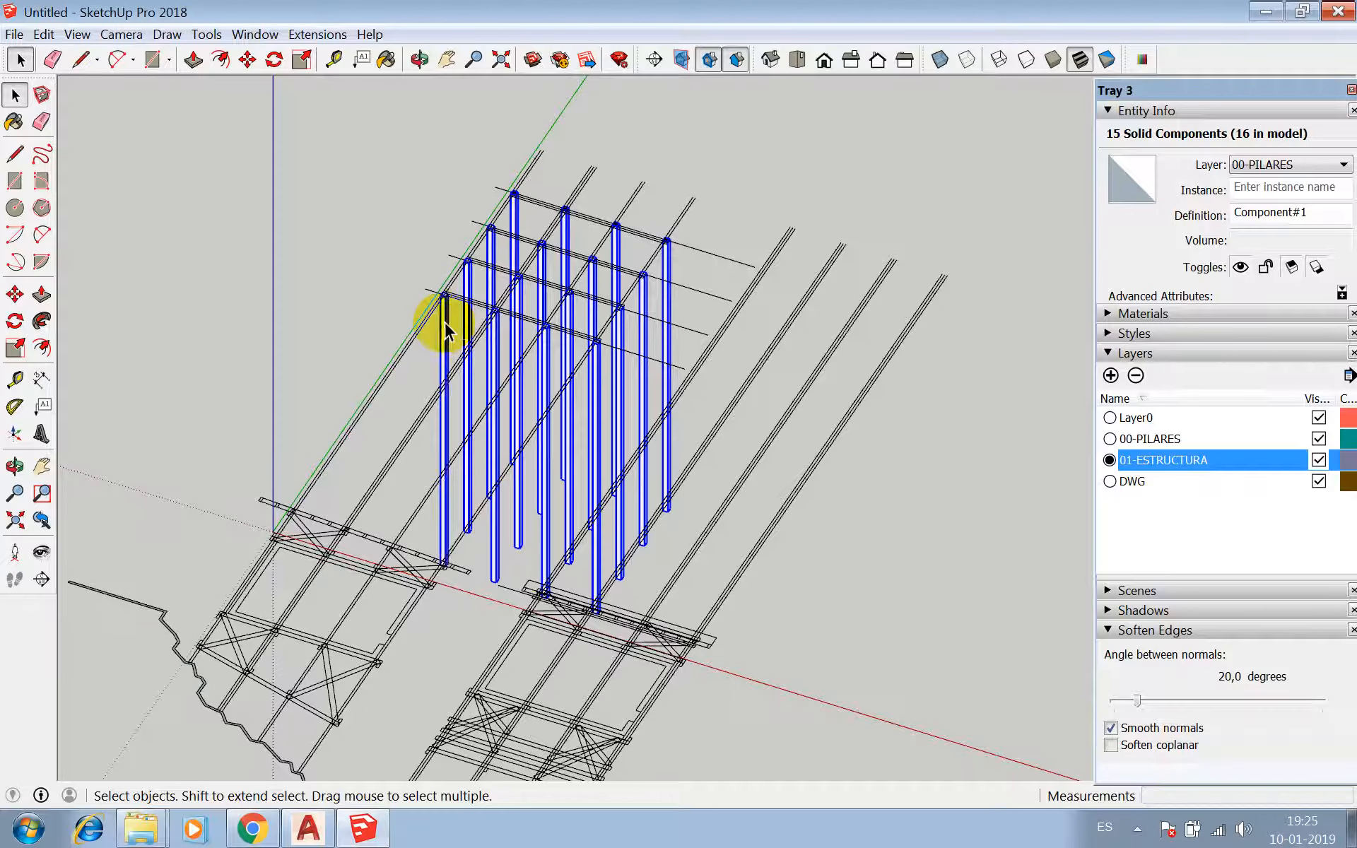
pyautogui.rightClick(446, 324)
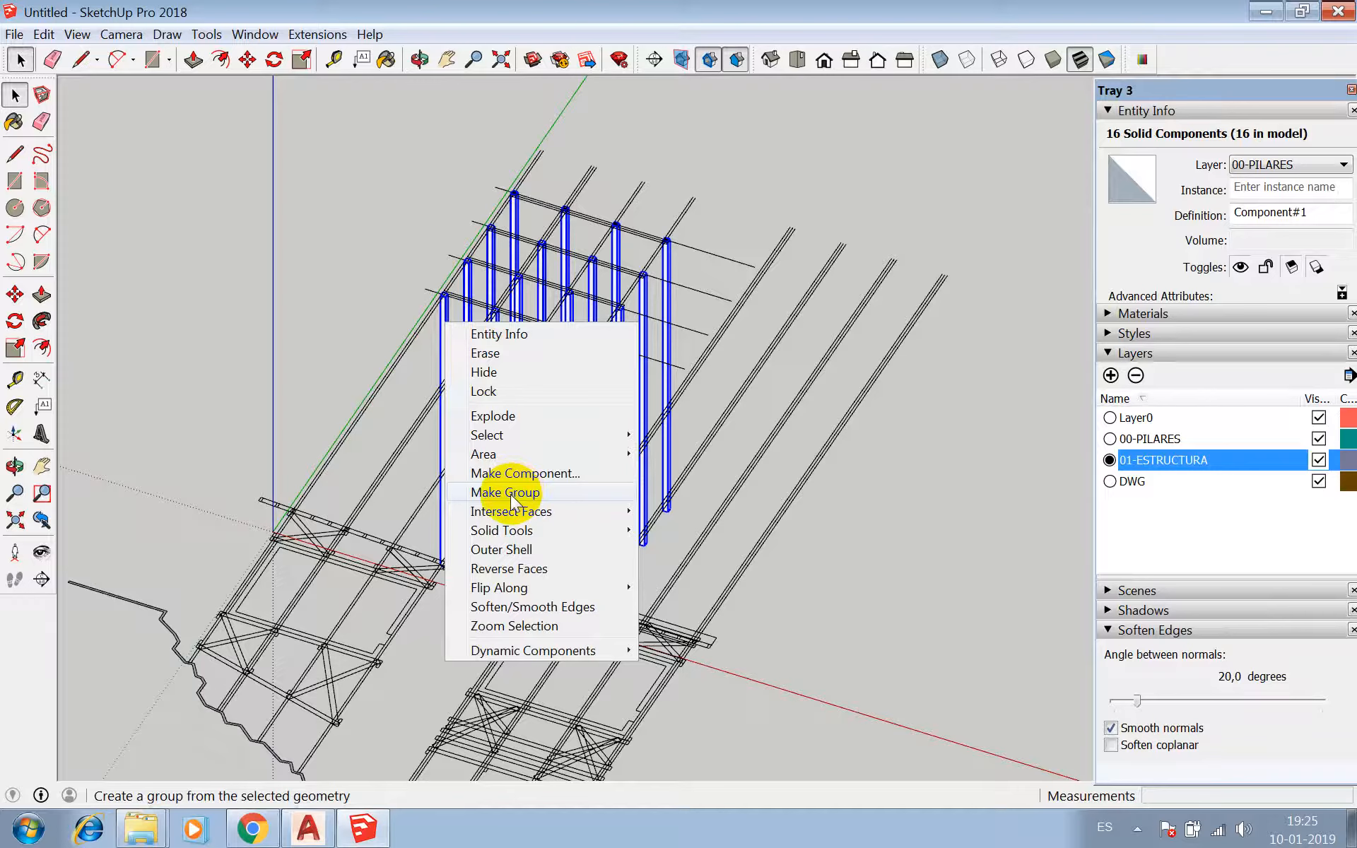
pyautogui.click(526, 474)
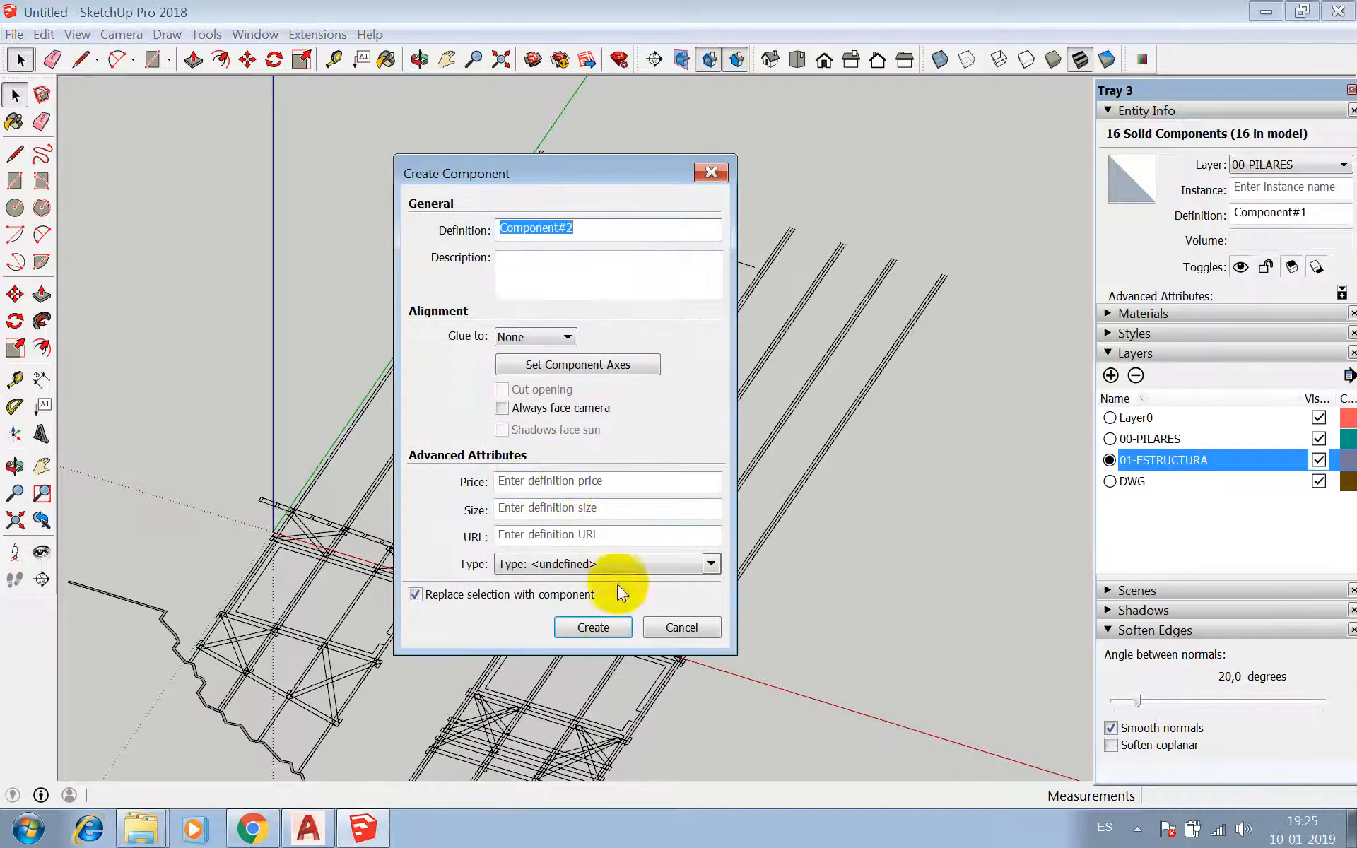
pyautogui.click(605, 625)
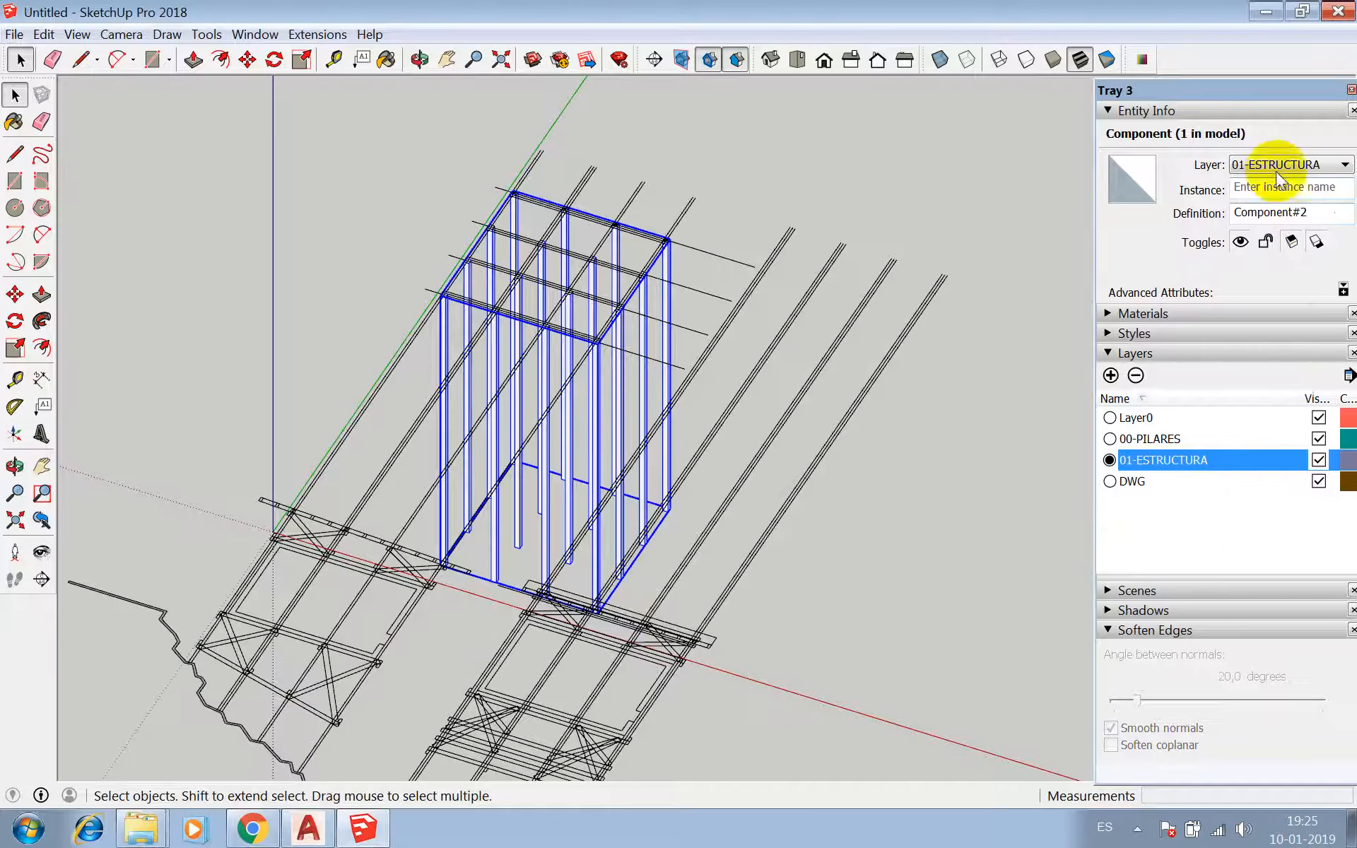
# - Make Layer0 the active layer and toggle the visibility of 01-ESTRUCTURA and 00-PILARES to check what each layer controls
pyautogui.click(1317, 439)
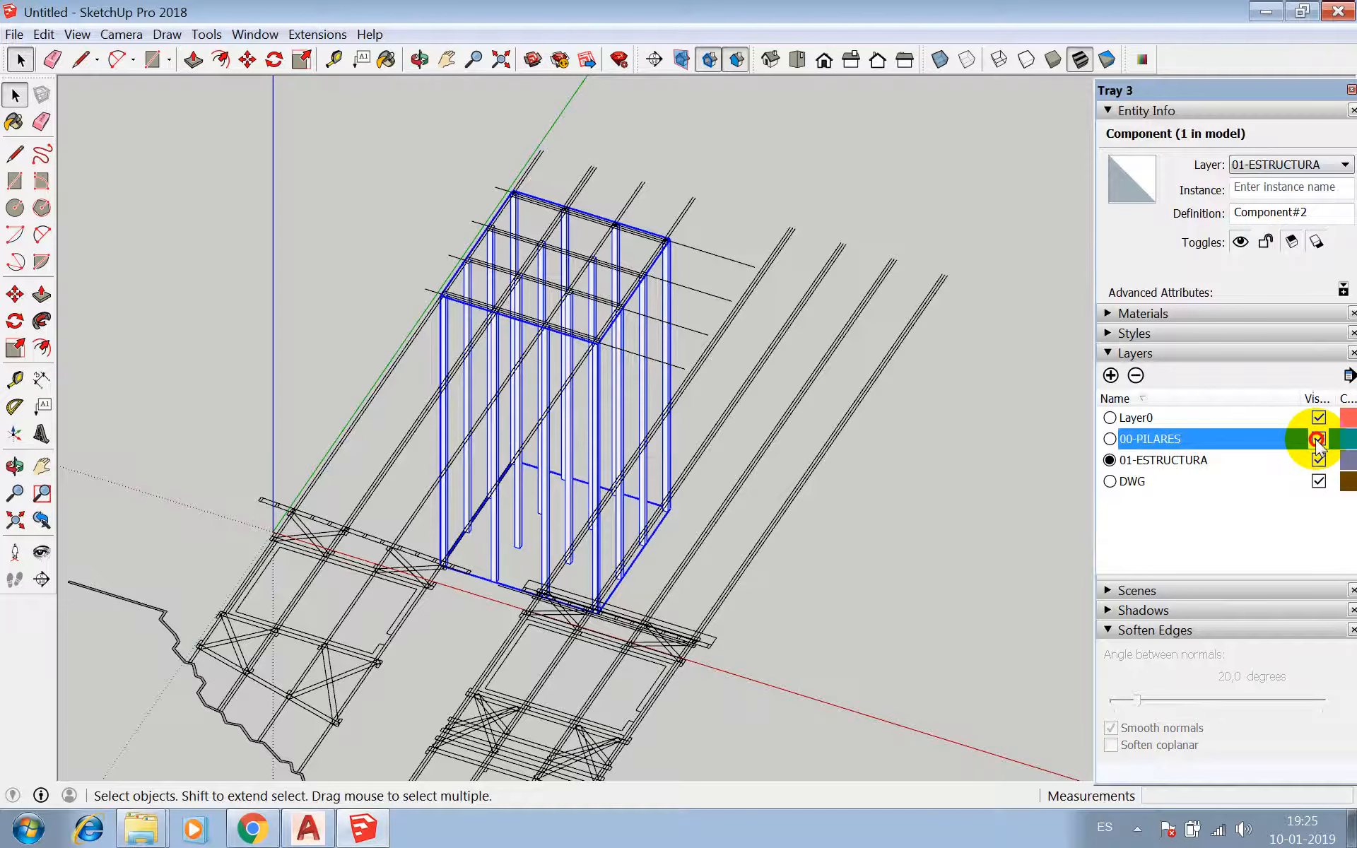
pyautogui.click(1112, 417)
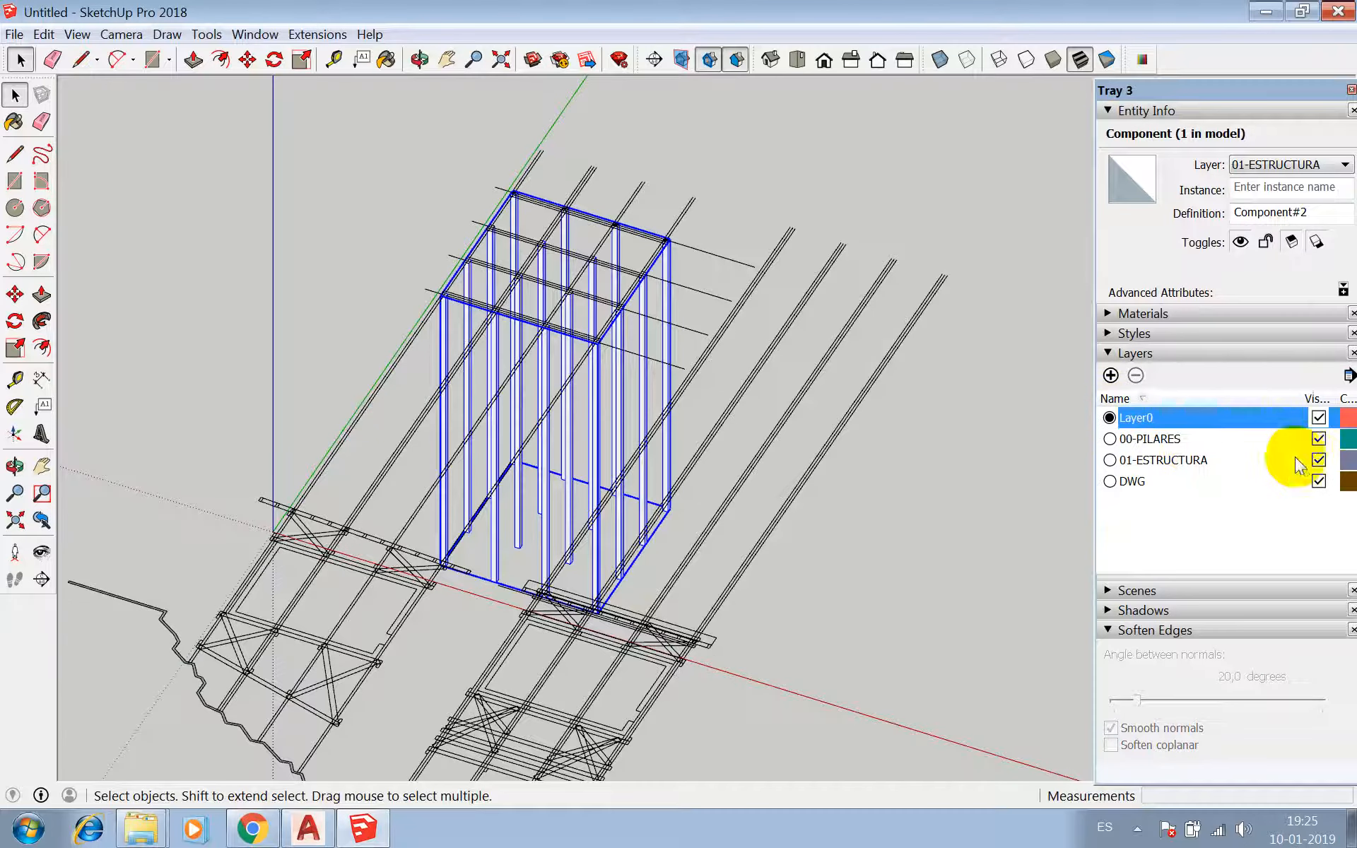
pyautogui.click(1319, 461)
pyautogui.click(1321, 463)
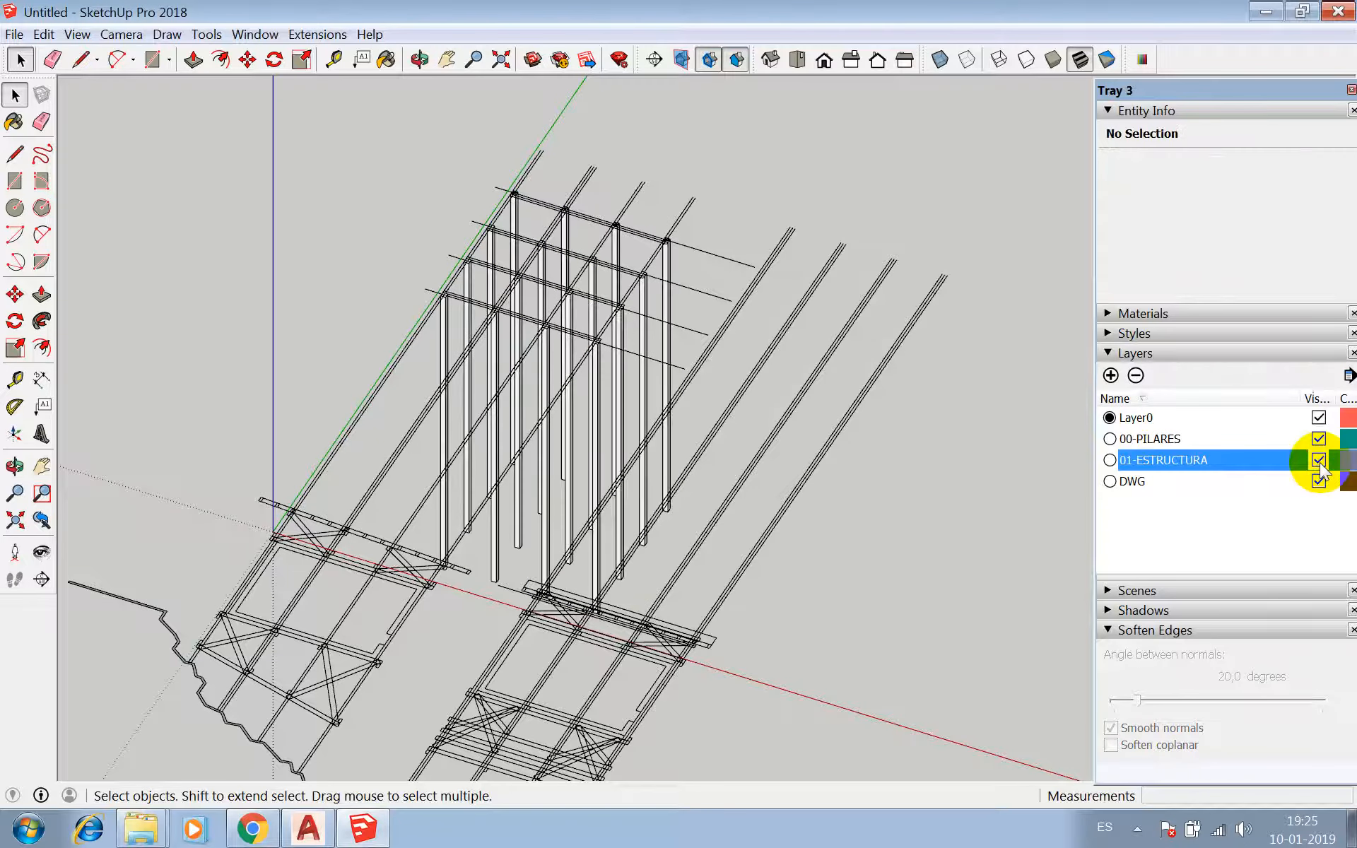
pyautogui.click(668, 306)
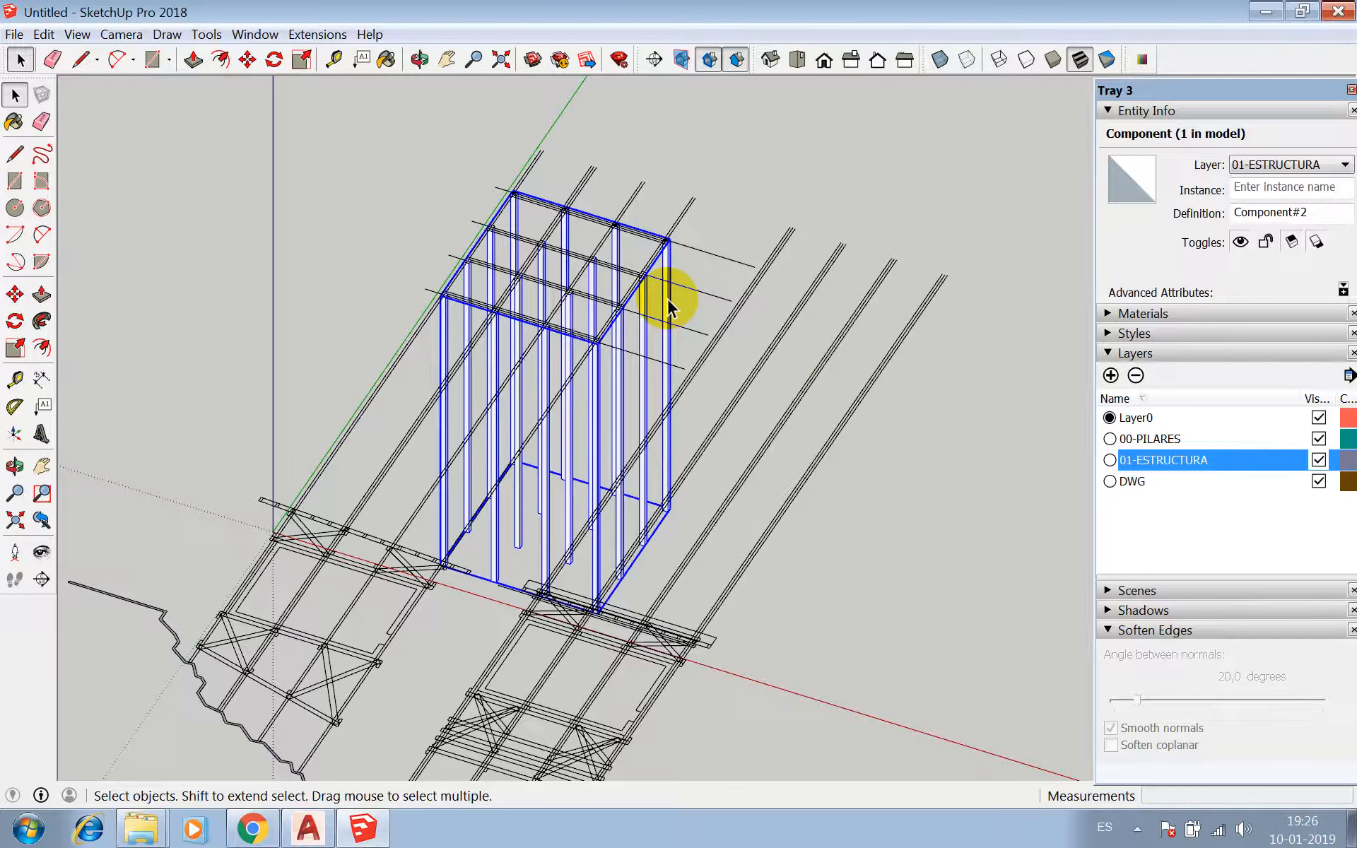
pyautogui.click(1320, 440)
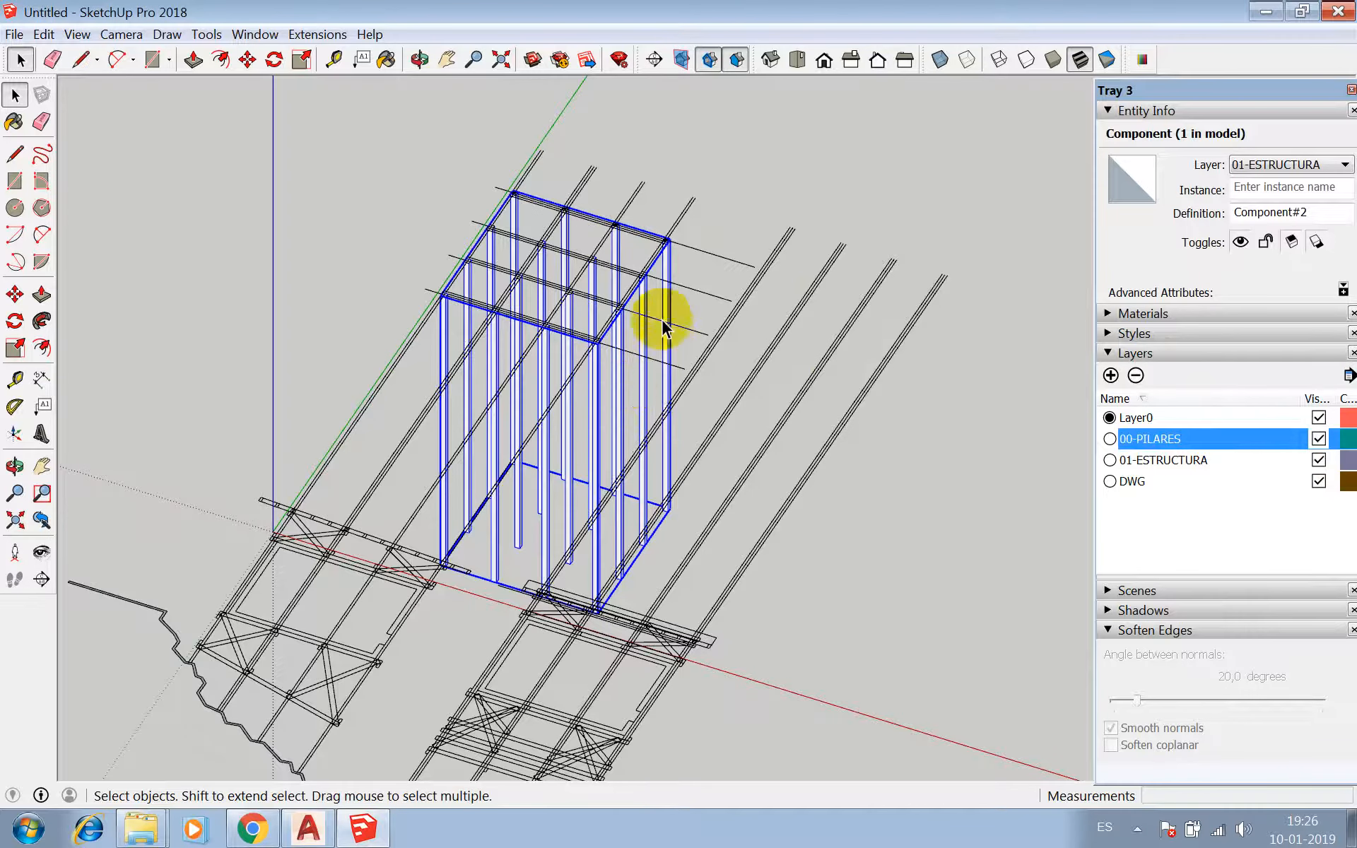
# - Copy the pillar component from its upper corner into the empty area beyond the plan's jagged terrain line
pyautogui.scroll(-2, 672, 315)
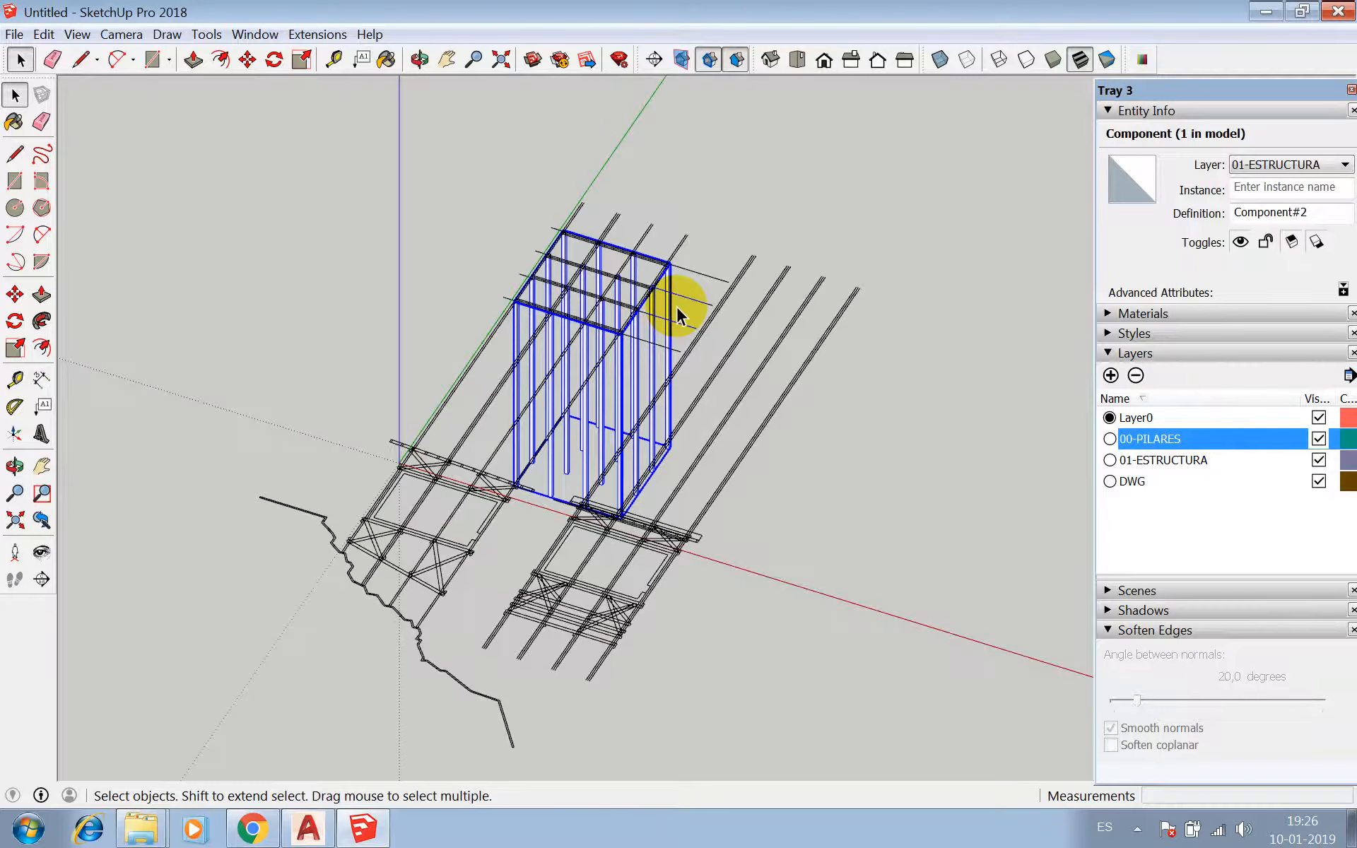
pyautogui.press('m')
pyautogui.click(670, 263)
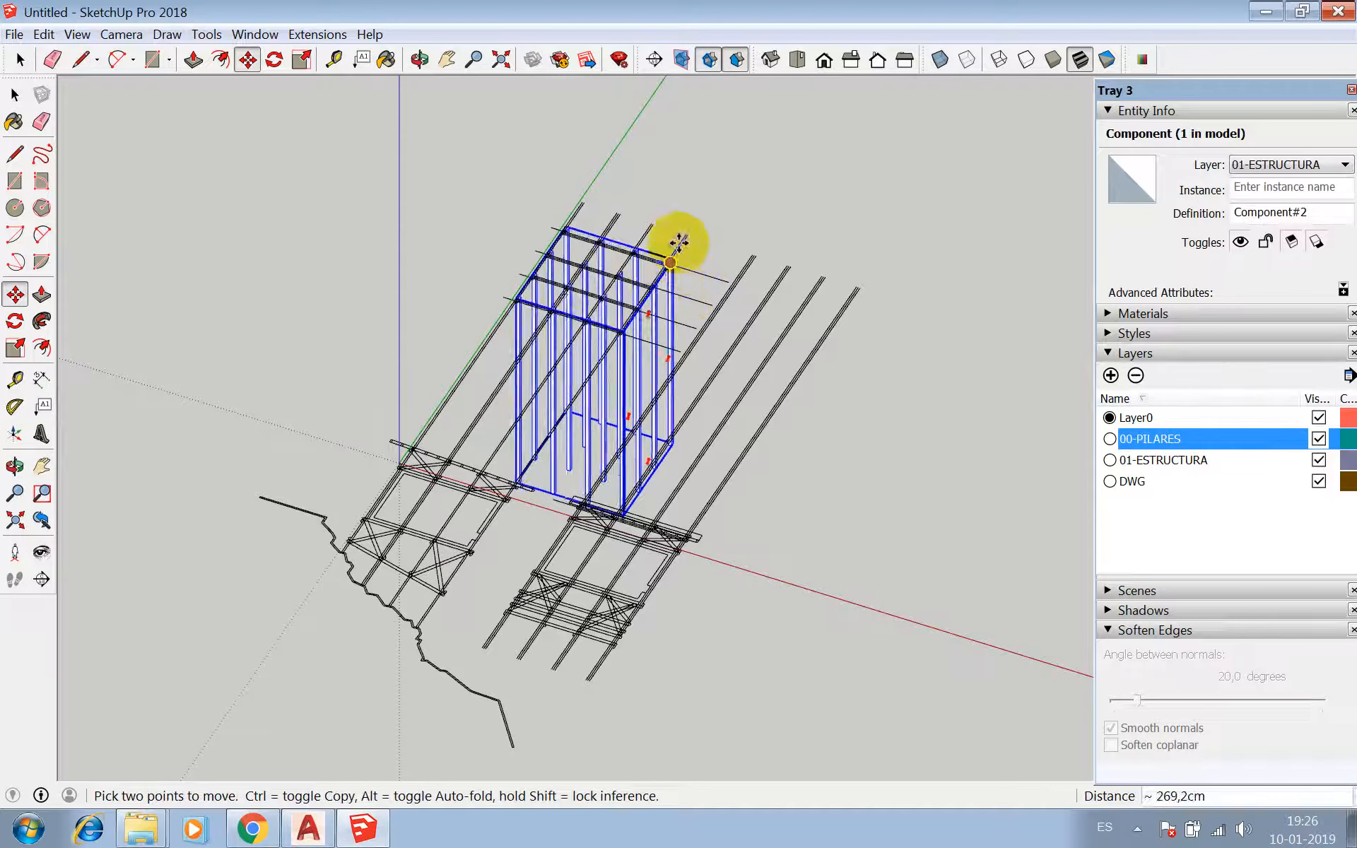
pyautogui.scroll(-3, 682, 234)
pyautogui.press('ctrl')
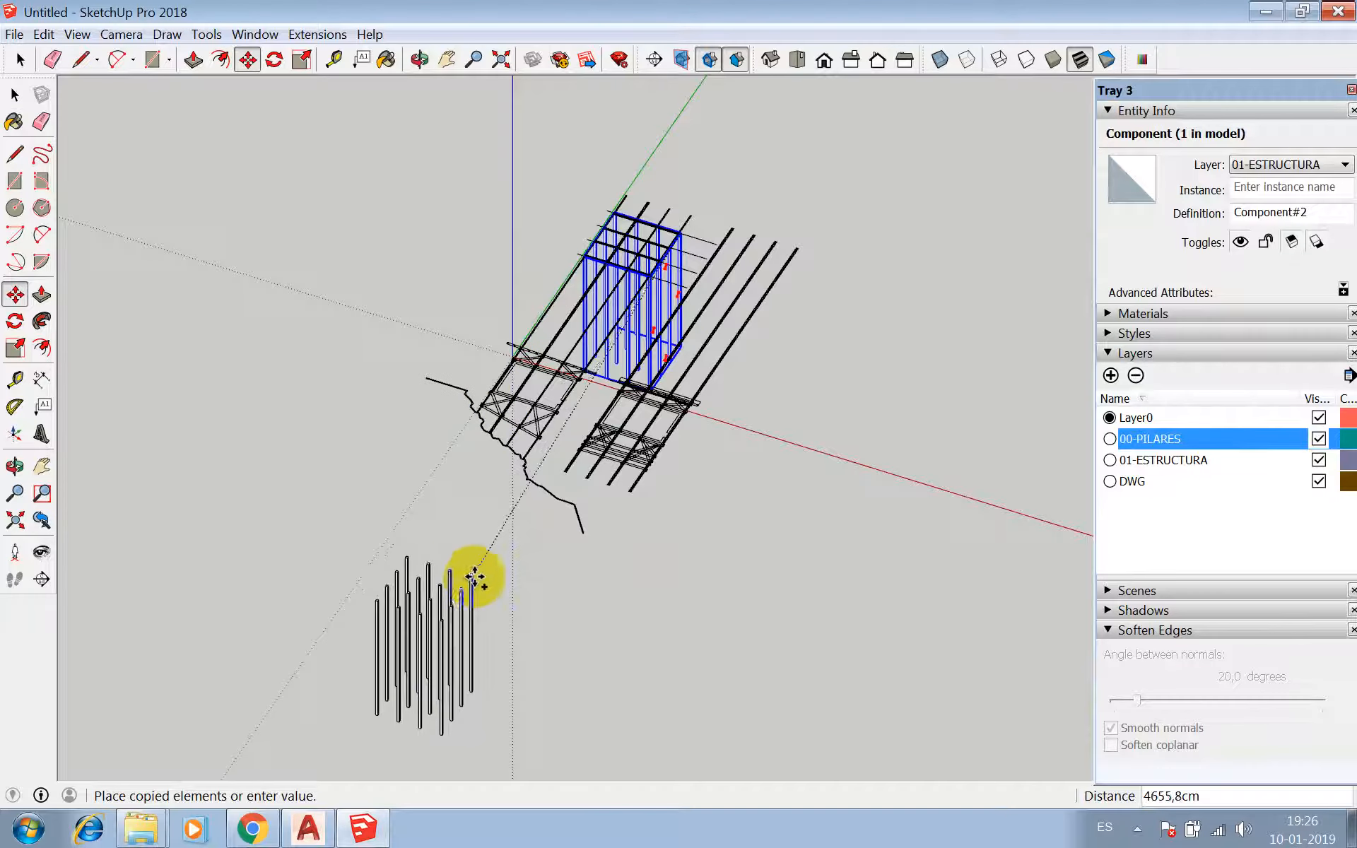
pyautogui.click(449, 576)
# - Rotate the copied pillar component 90 degrees about its near upper corner so the pillars lie along the green axis
pyautogui.scroll(4, 438, 580)
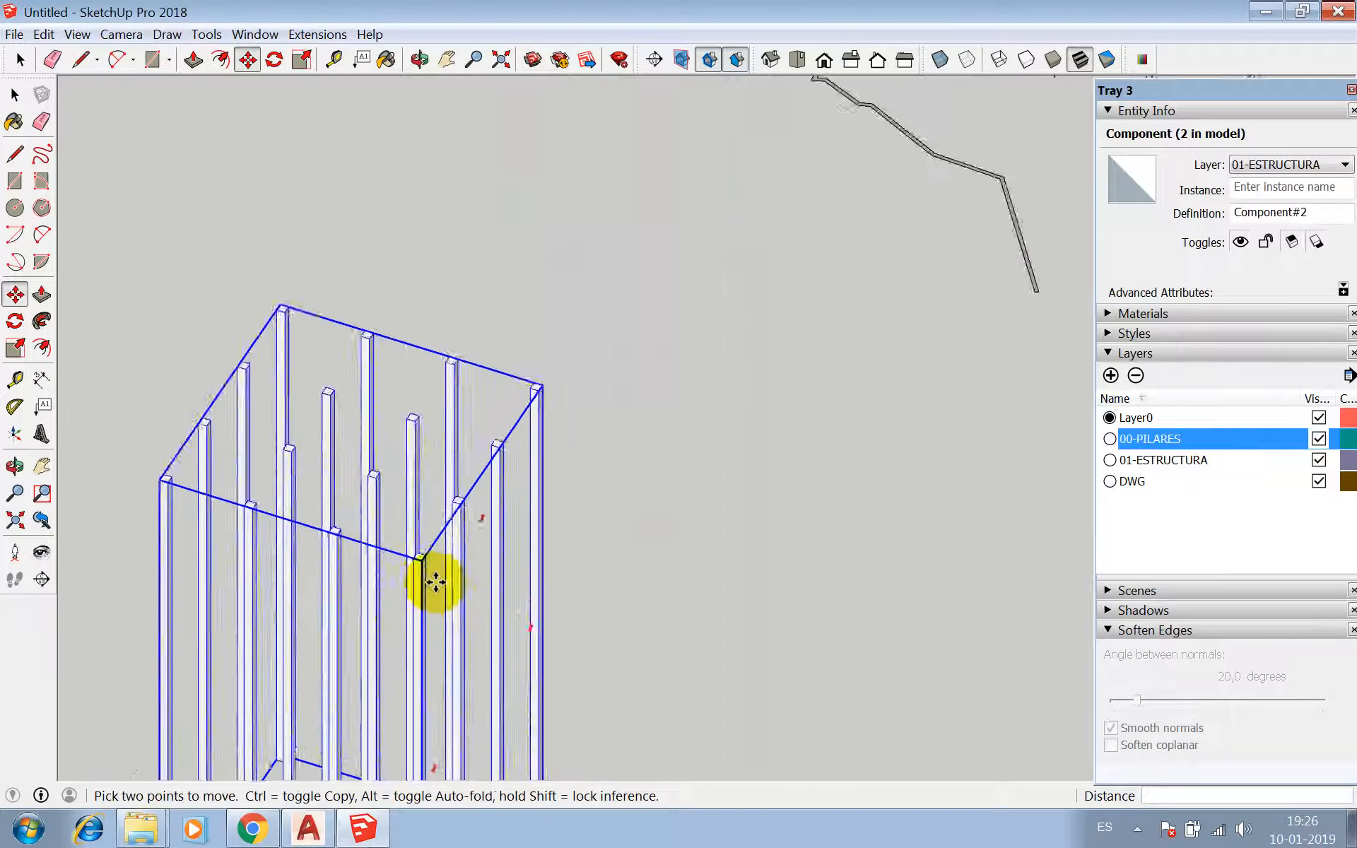
pyautogui.scroll(4, 436, 582)
pyautogui.press('q')
pyautogui.click(401, 528)
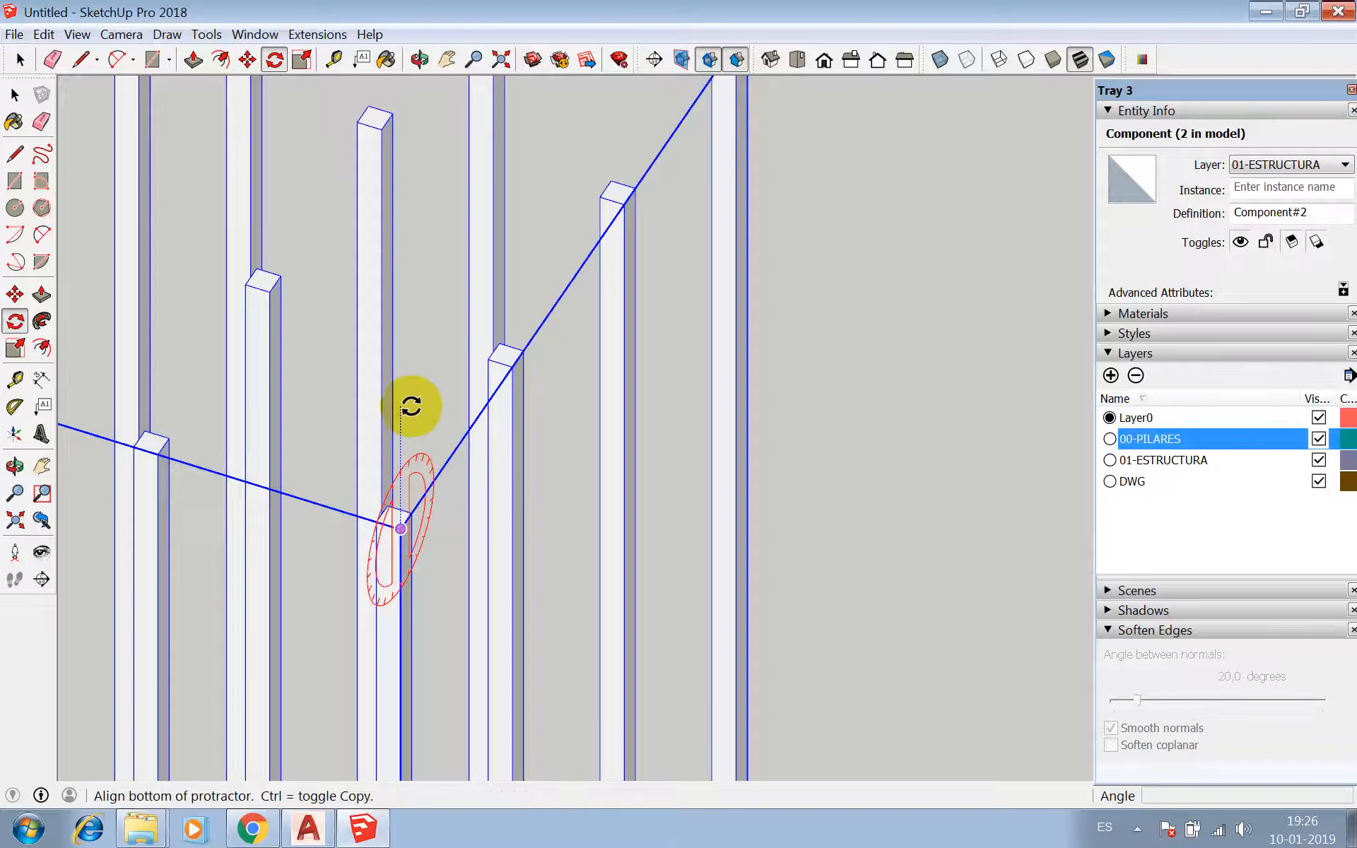
pyautogui.click(410, 404)
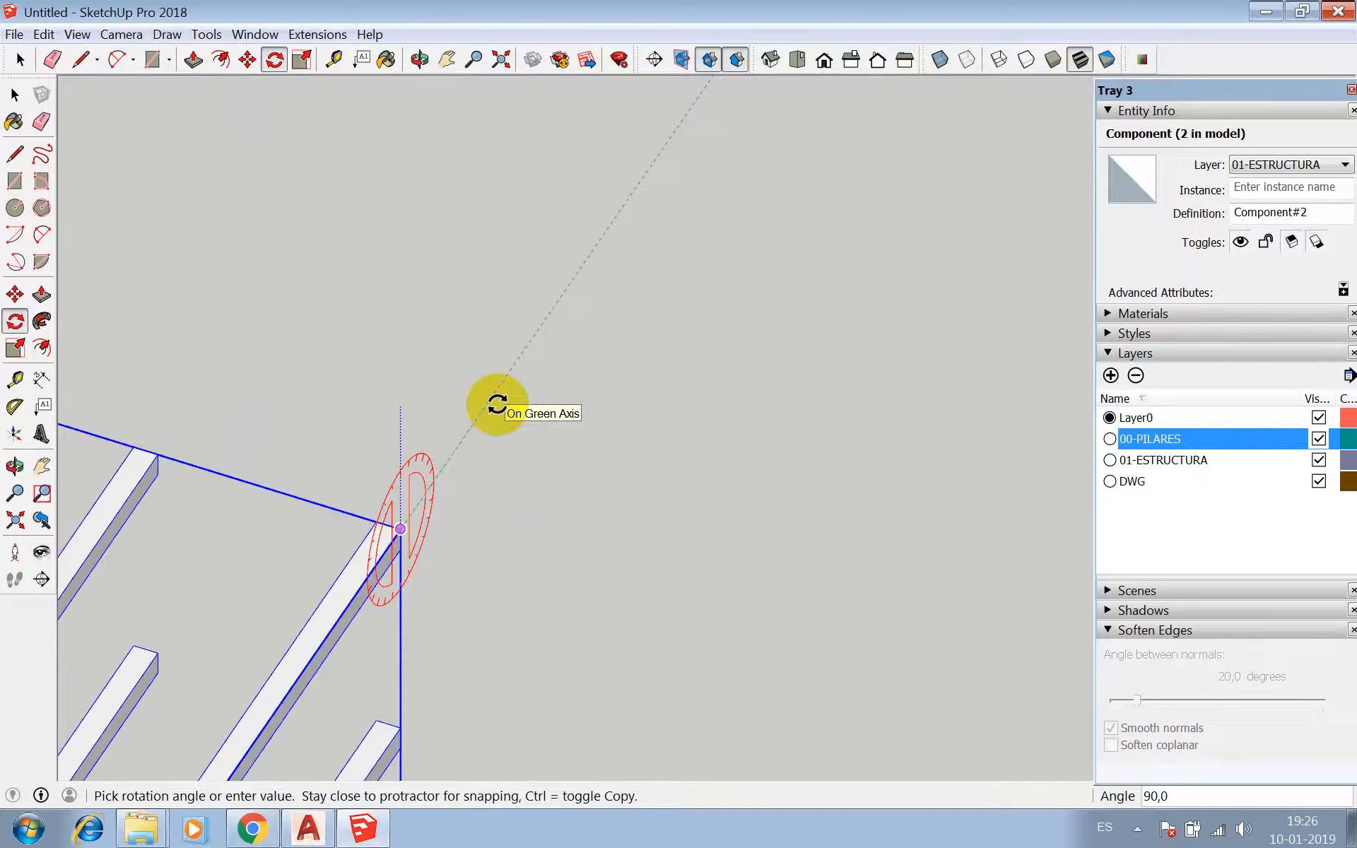
pyautogui.click(497, 404)
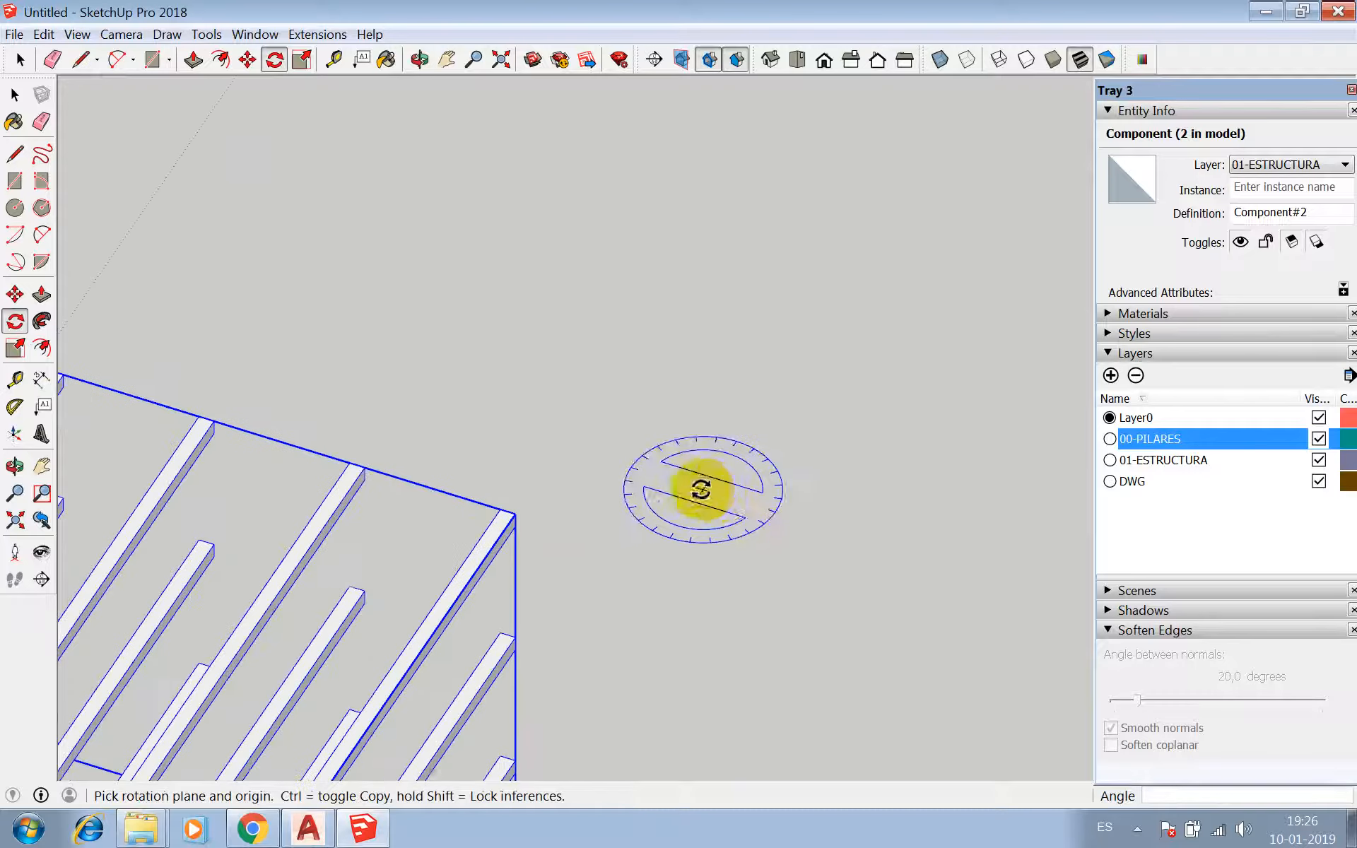
# - Move the laid-down pillar component by its far upper corner onto the DWG drawing of the bracing frame near the origin
pyautogui.press('m')
pyautogui.scroll(3, 385, 449)
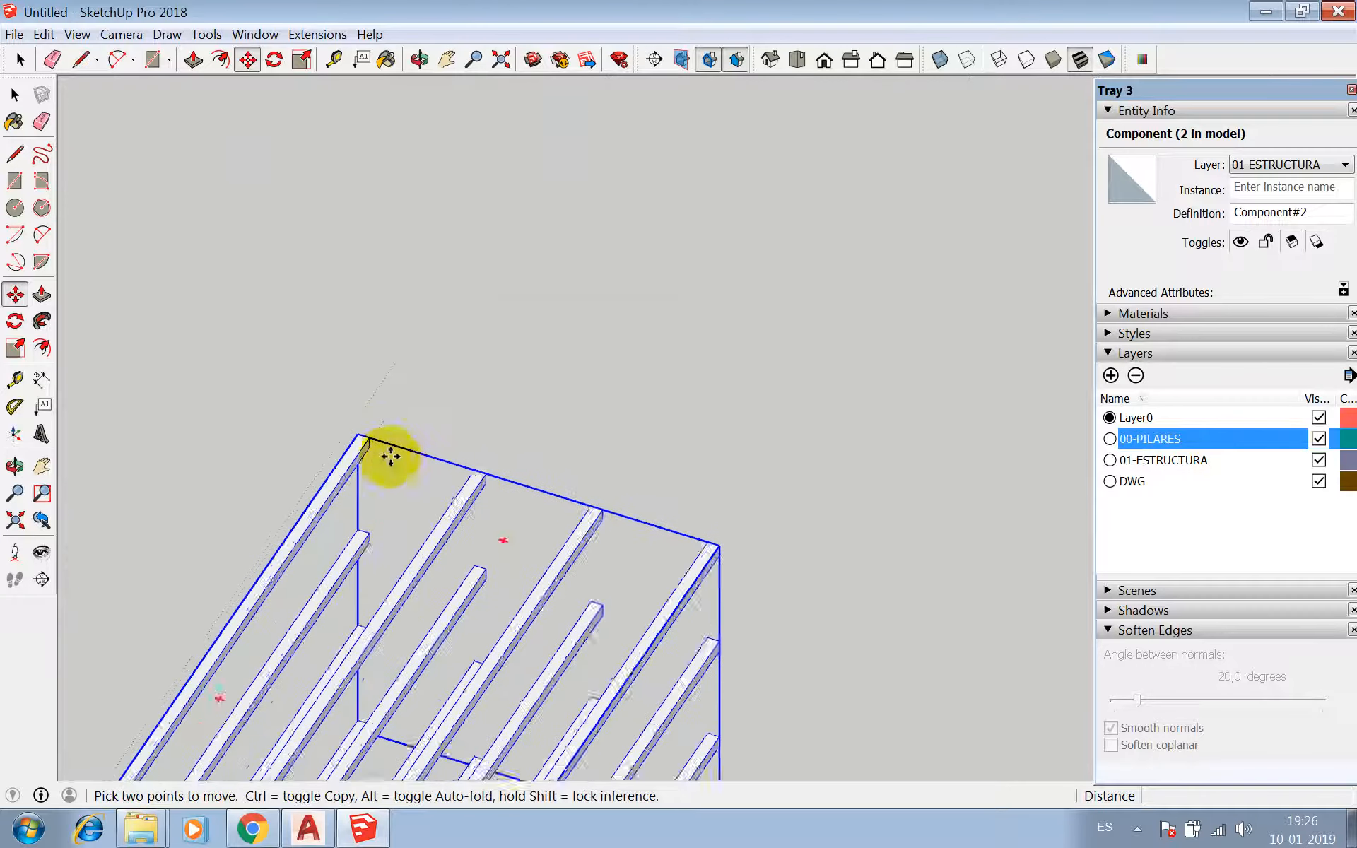
pyautogui.click(359, 432)
pyautogui.scroll(-8, 548, 666)
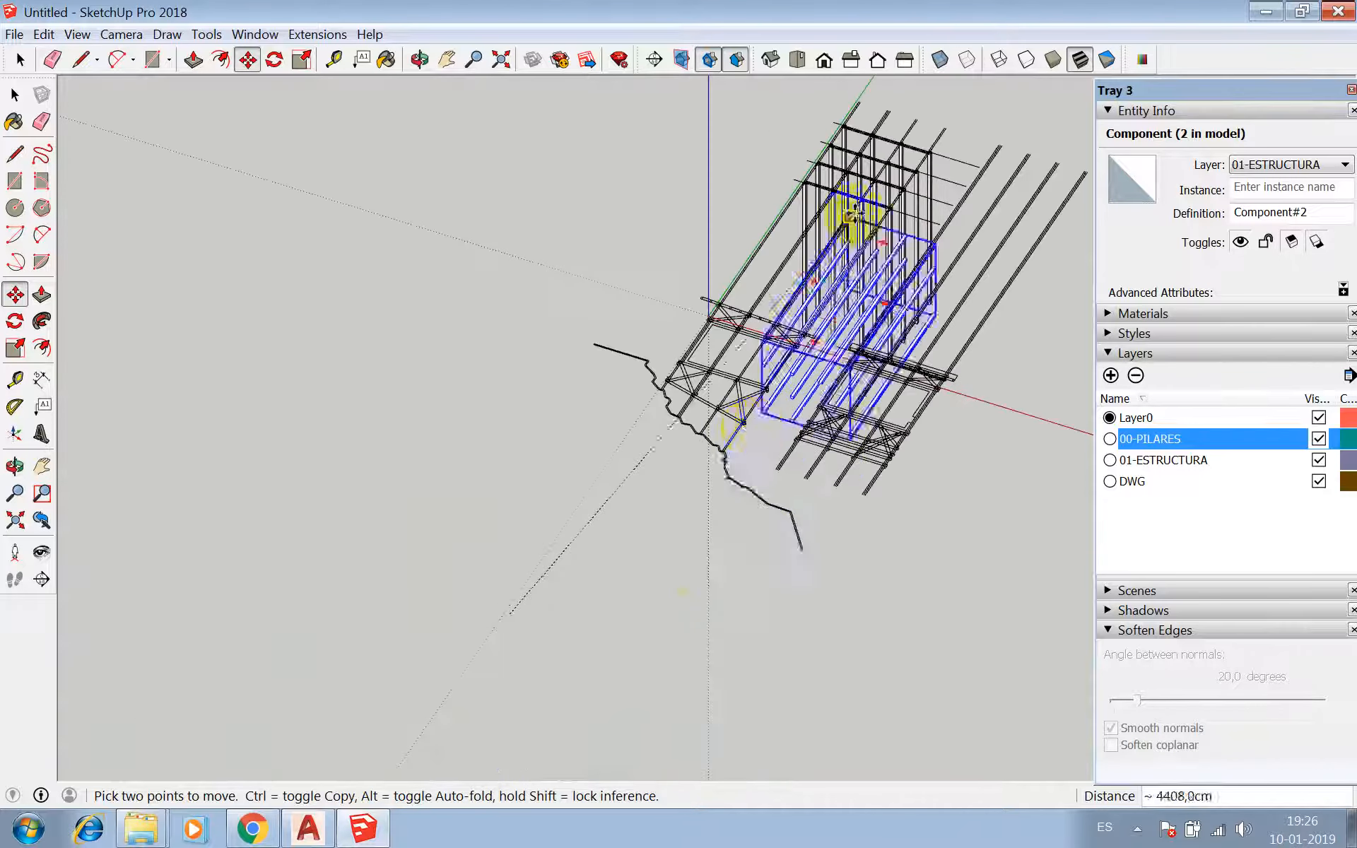
pyautogui.scroll(2, 771, 290)
pyautogui.scroll(5, 685, 333)
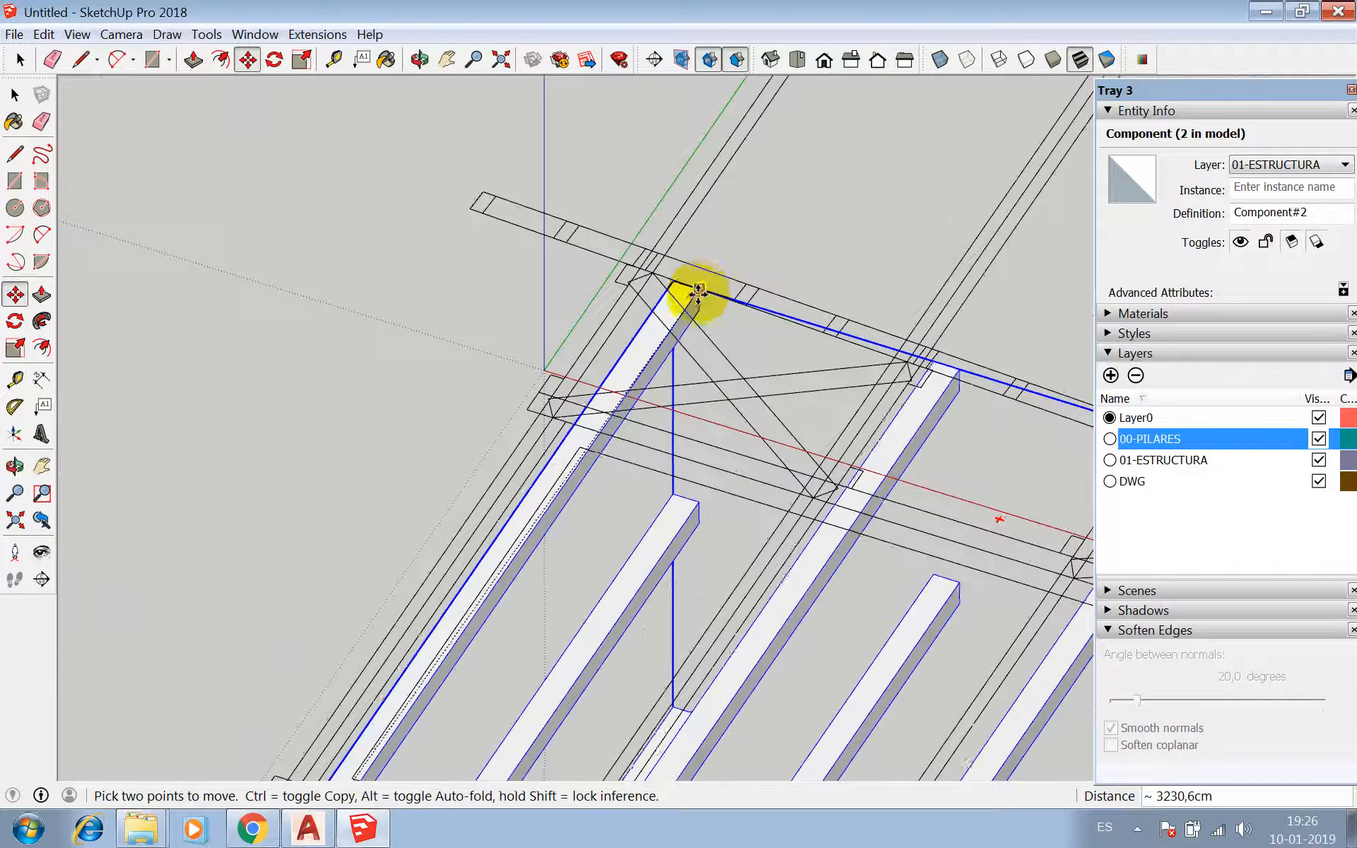
pyautogui.scroll(5, 680, 312)
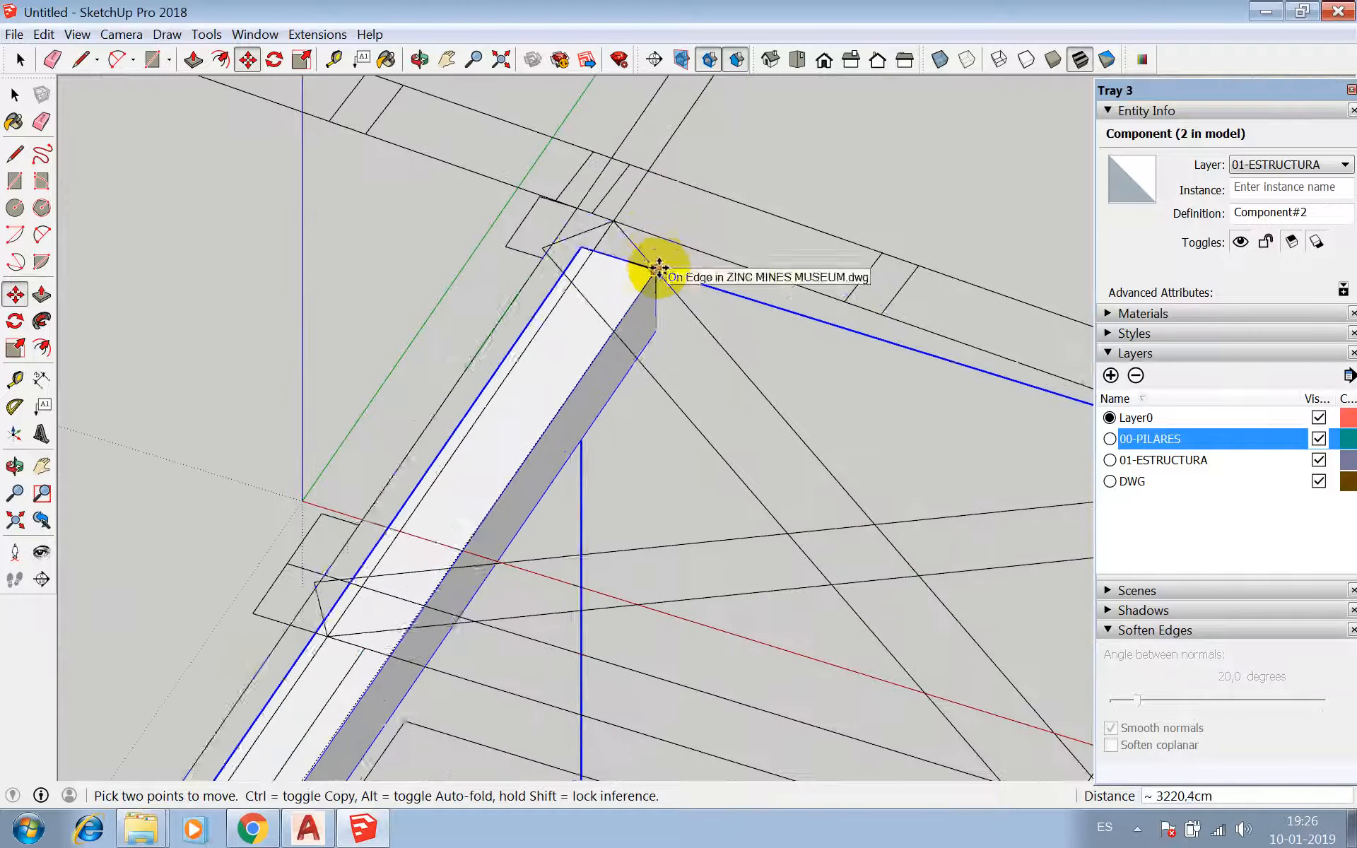
pyautogui.click(659, 240)
# - Fine-adjust the laid-down component so its end corner meets the corner of the drawn pillar in the DWG
pyautogui.click(574, 216)
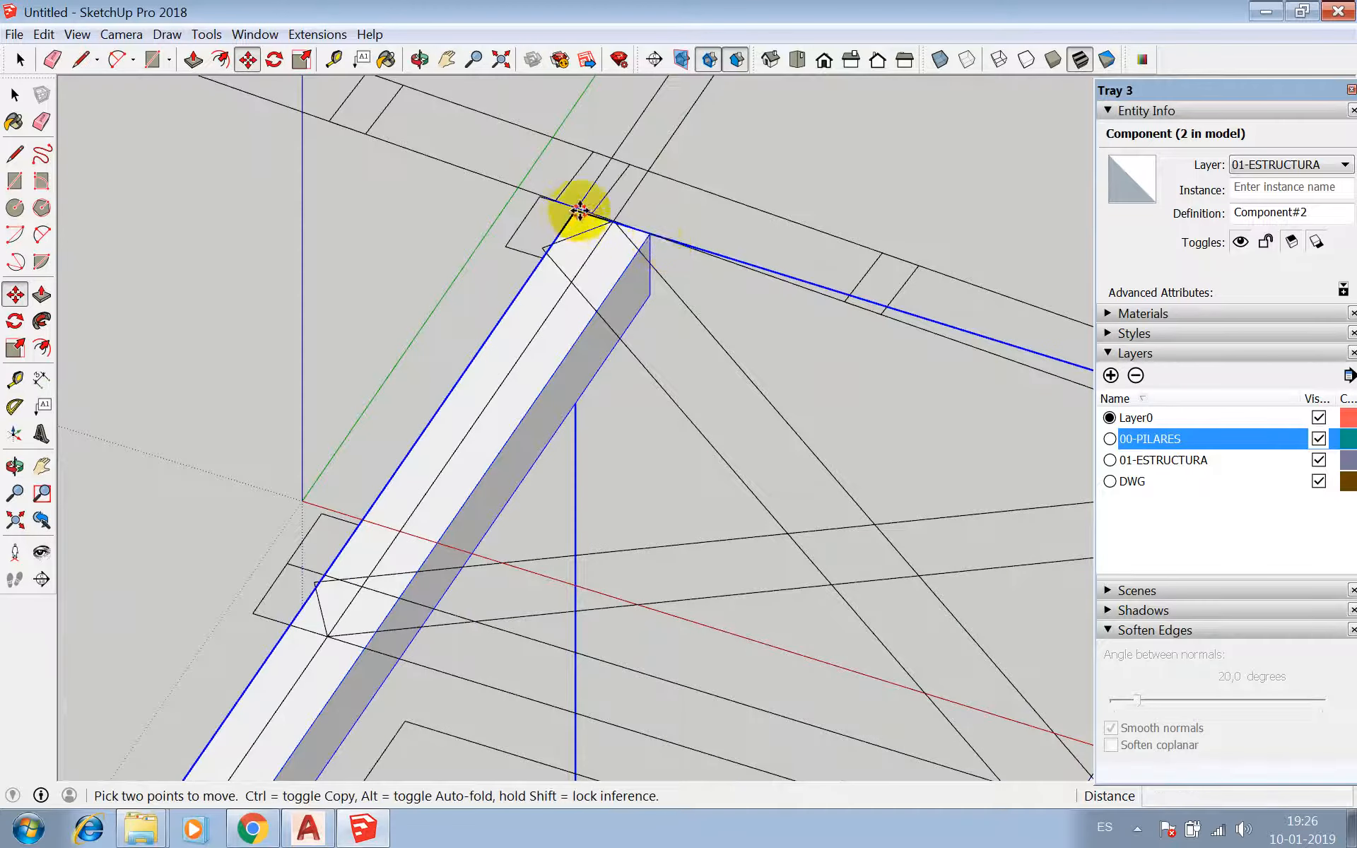
pyautogui.scroll(3, 577, 225)
pyautogui.click(581, 189)
pyautogui.scroll(-13, 603, 210)
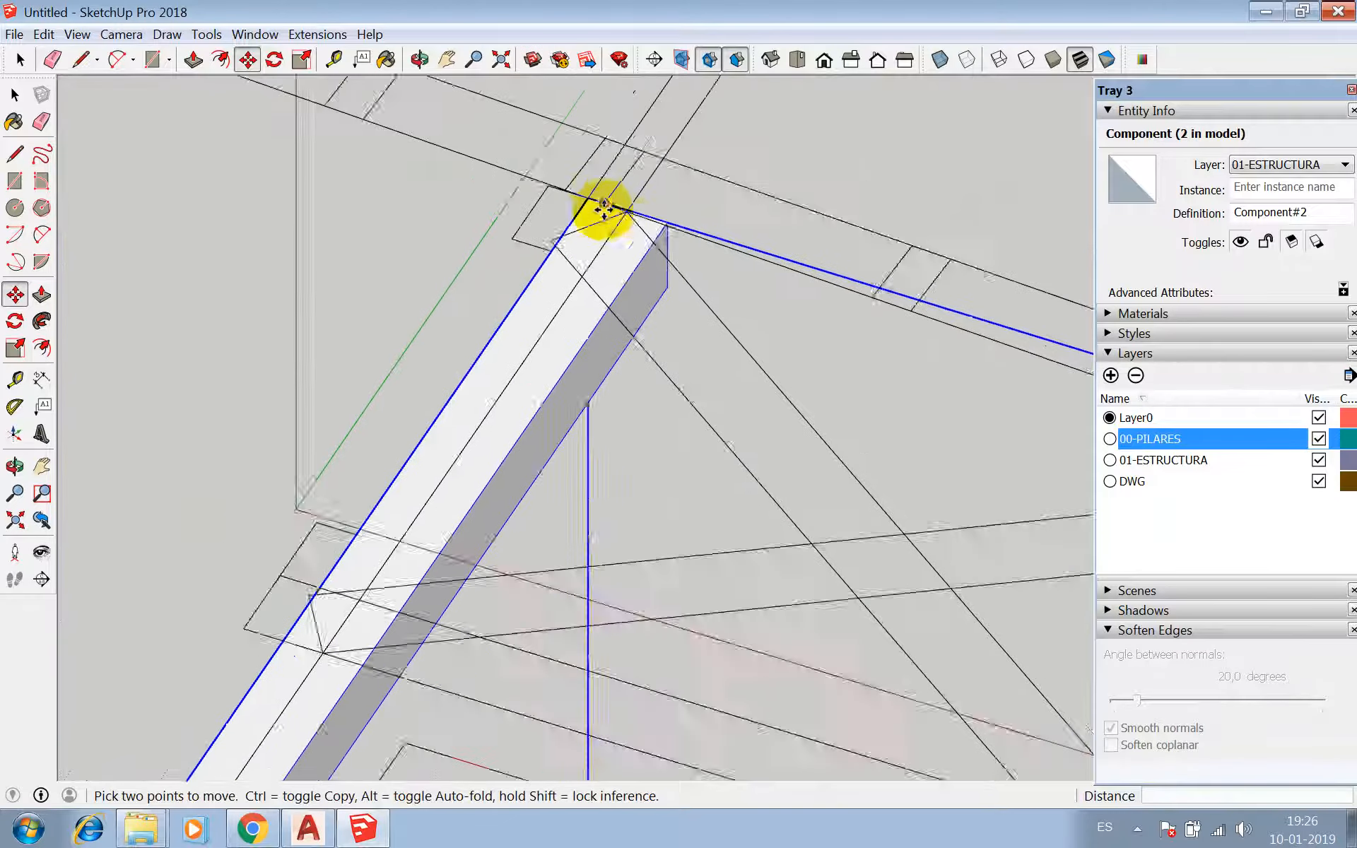
pyautogui.scroll(-3, 629, 205)
pyautogui.press('space')
# - Examine from above and at an angle how the laid-down pillar component lines up with the DWG bracing frame
pyautogui.click(680, 339)
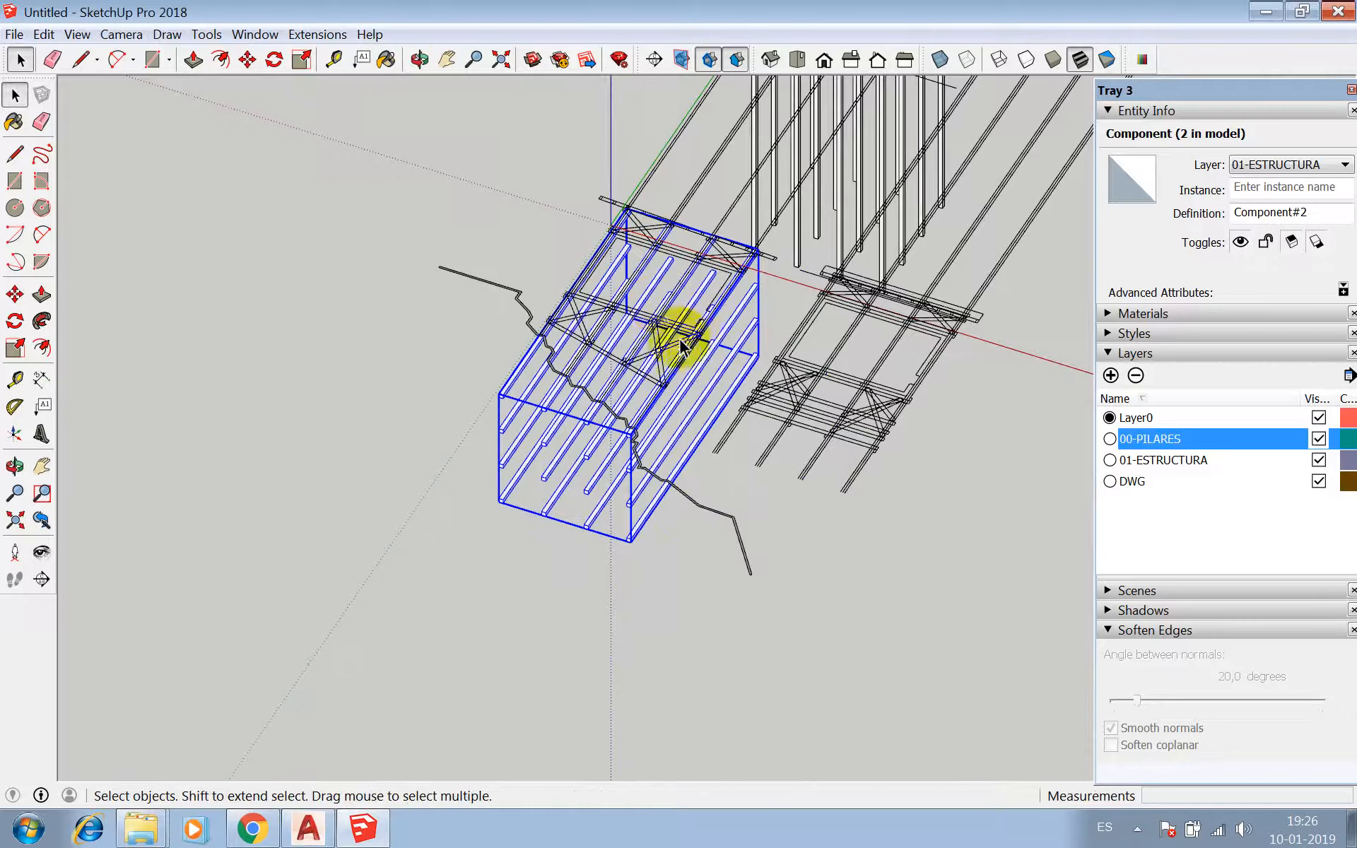
pyautogui.click(426, 68)
pyautogui.moveTo(476, 273); pyautogui.dragTo(591, 570)
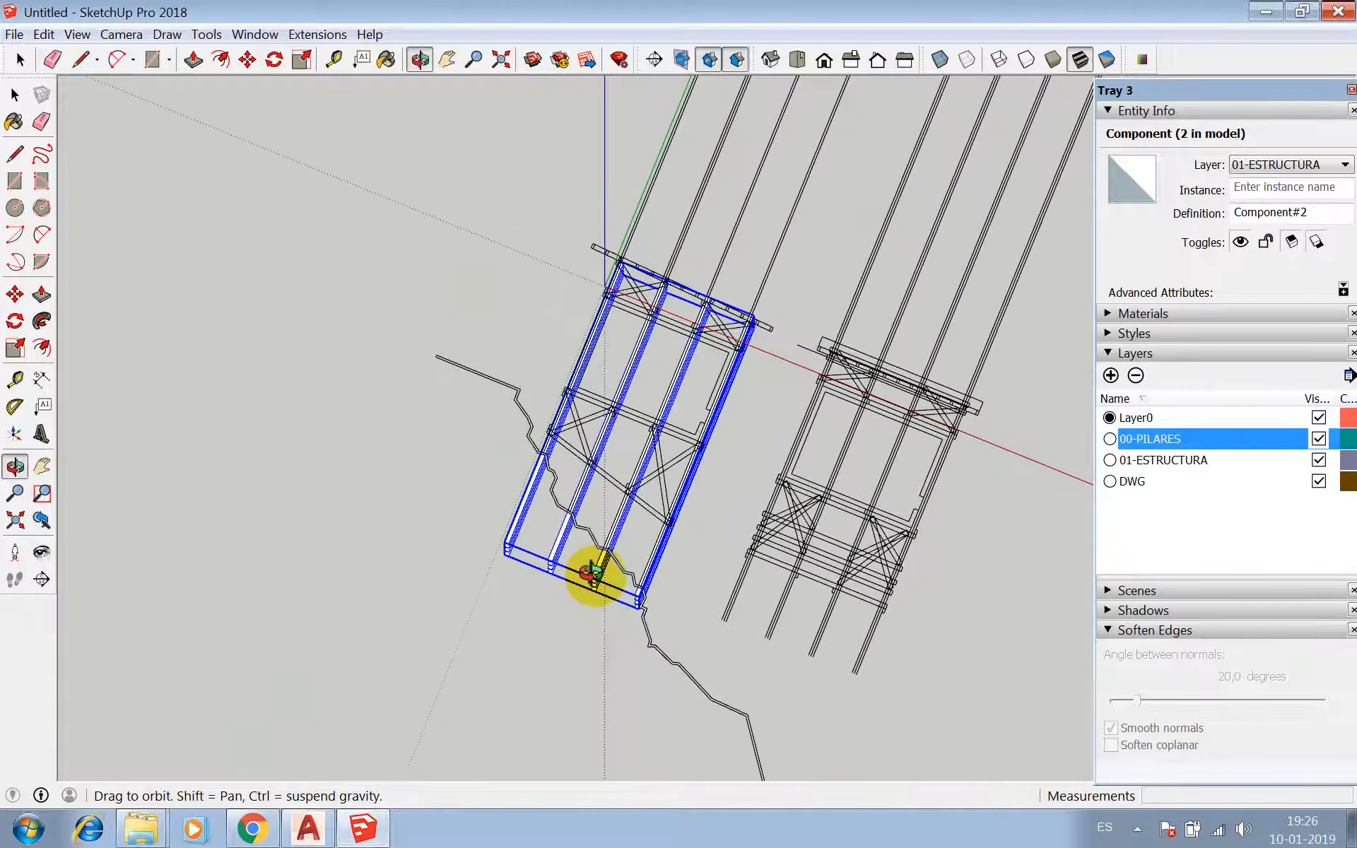
pyautogui.click(797, 61)
pyautogui.moveTo(445, 622); pyautogui.dragTo(638, 483)
pyautogui.scroll(3, 640, 318)
pyautogui.press('space')
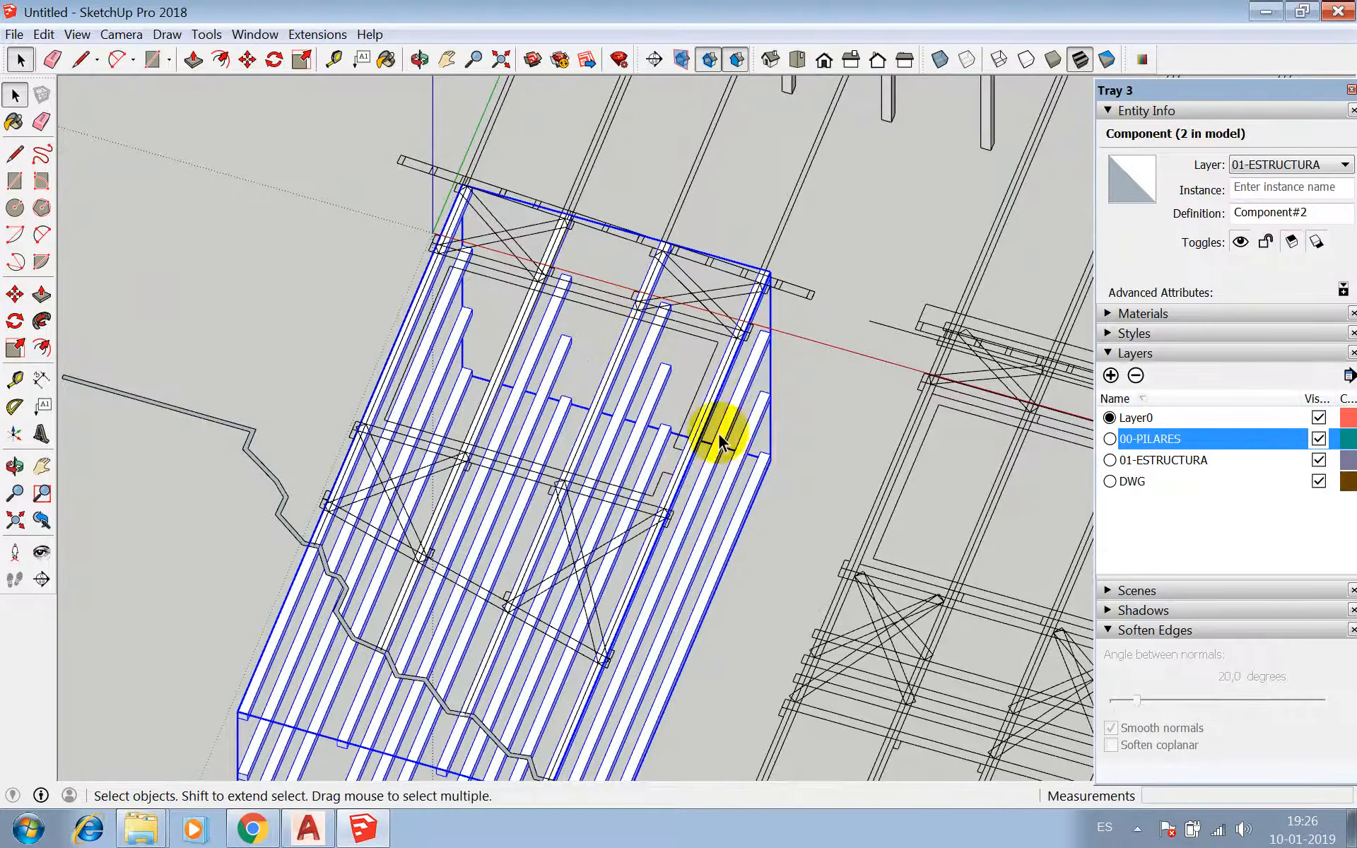
pyautogui.scroll(2, 747, 395)
# - Add a layer named 00-VIGA and clear the component selection
pyautogui.click(1111, 375)
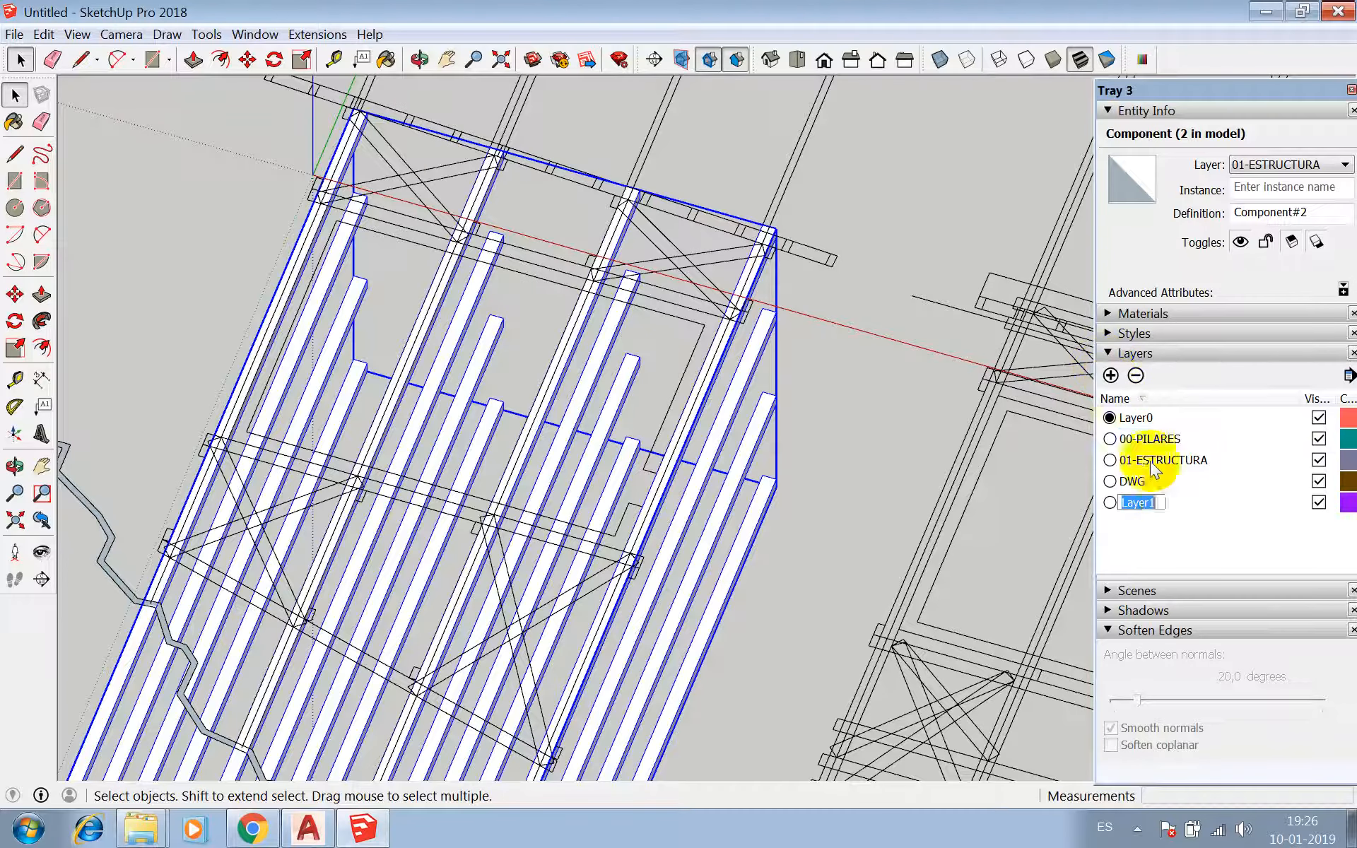
pyautogui.write('00')
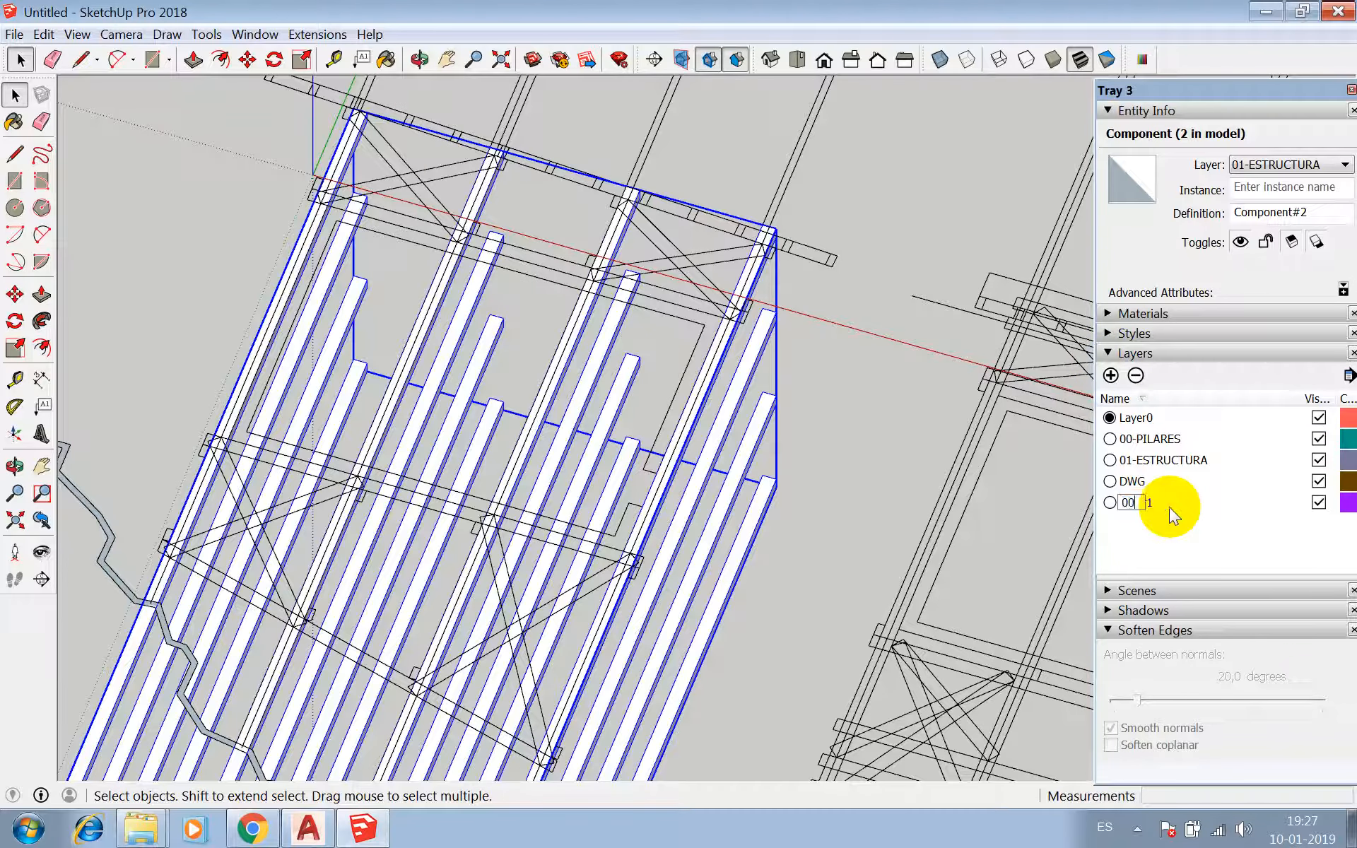
pyautogui.write('-VIGA')
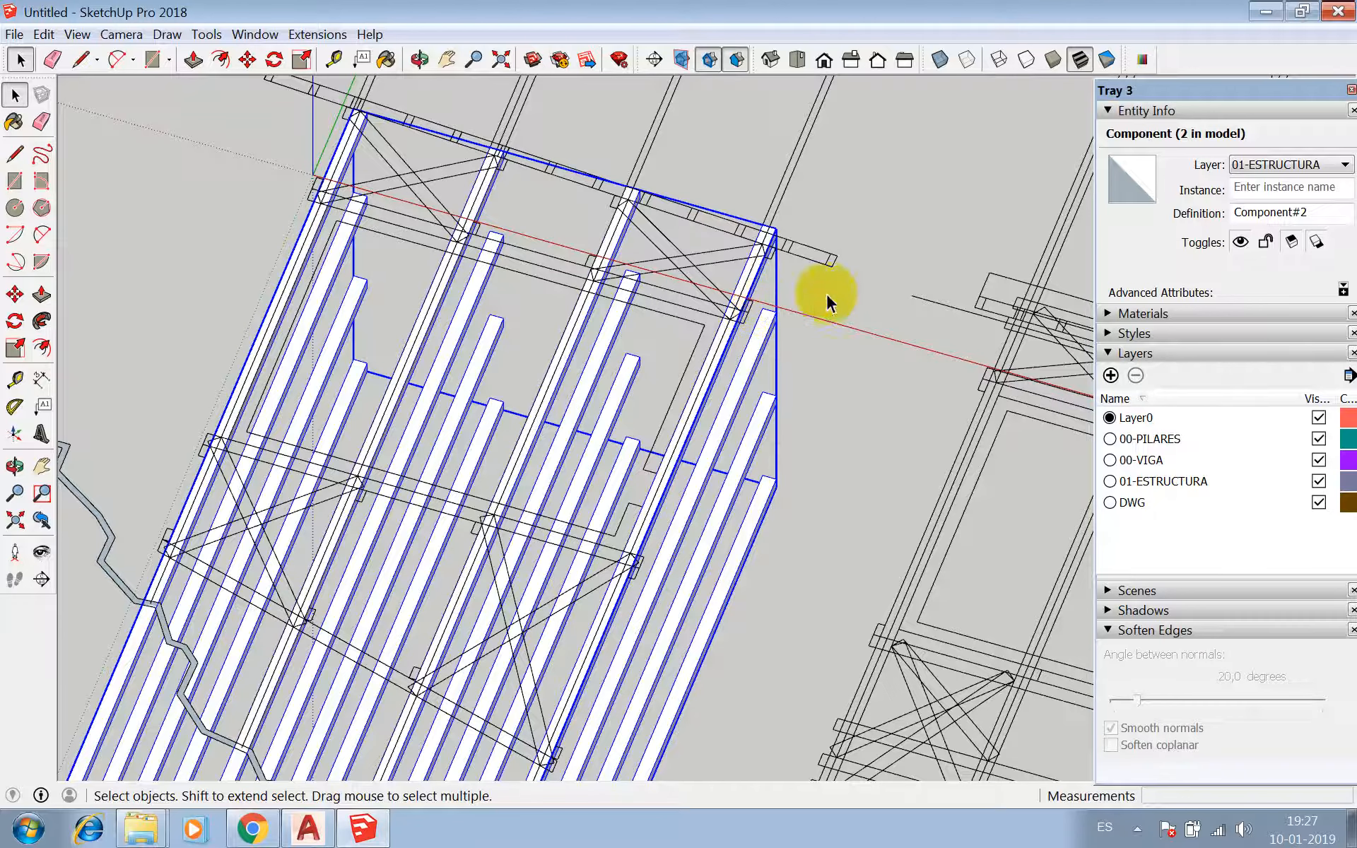
pyautogui.click(960, 207)
pyautogui.scroll(-4, 633, 235)
pyautogui.scroll(6, 657, 303)
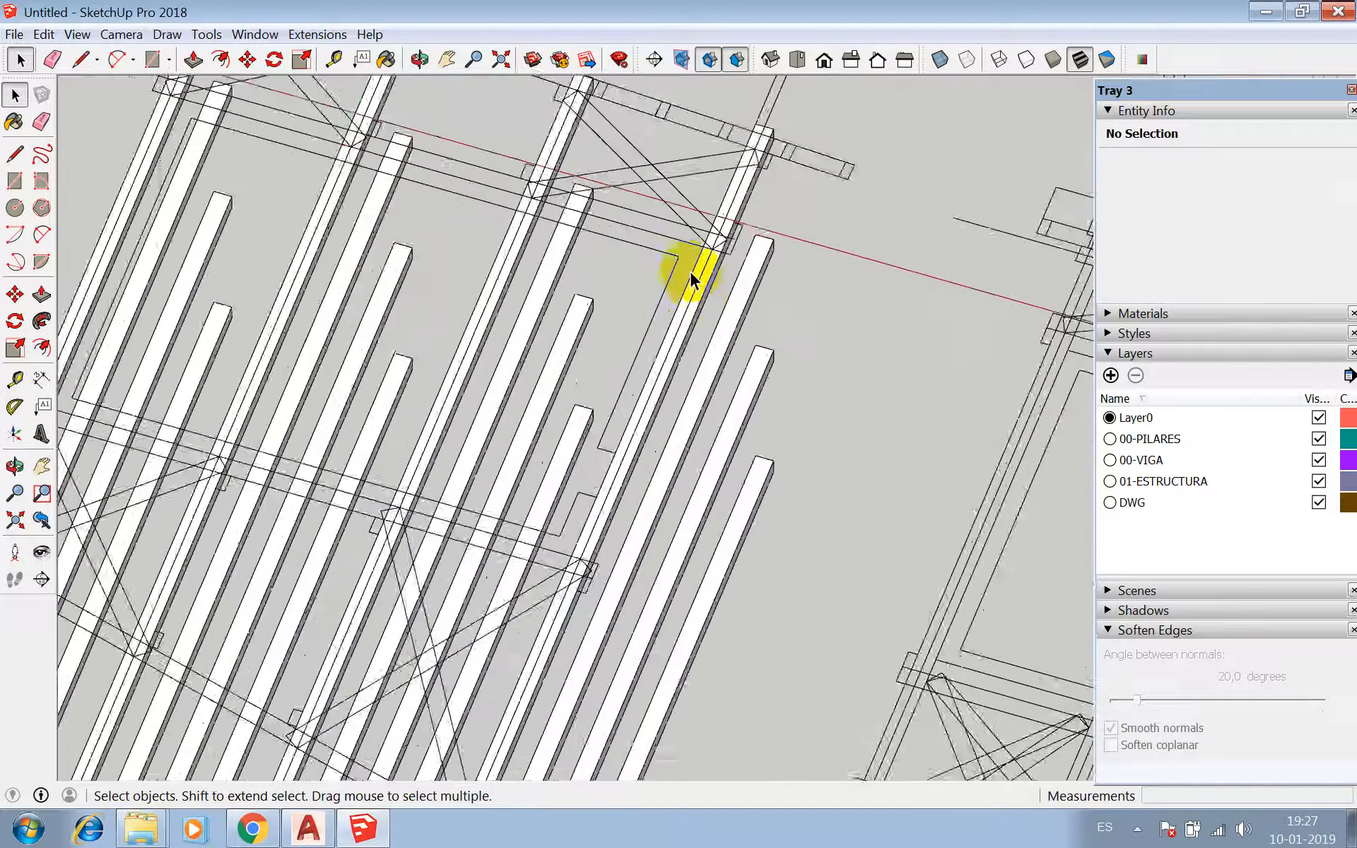
# - Make 00-VIGA the active layer for the geometry being drawn
pyautogui.scroll(2, 695, 280)
pyautogui.click(1111, 460)
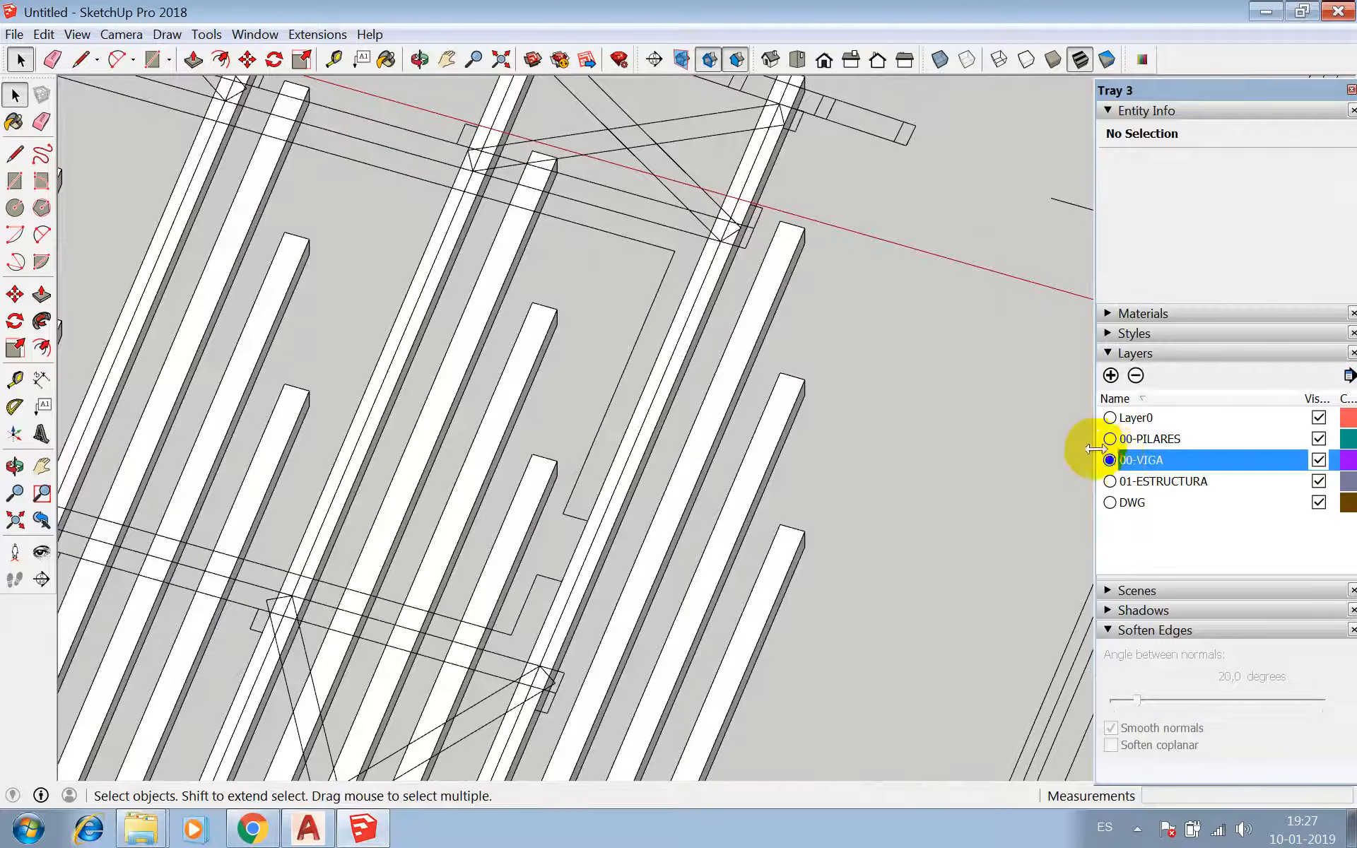
pyautogui.doubleClick(692, 278)
pyautogui.scroll(-3, 689, 281)
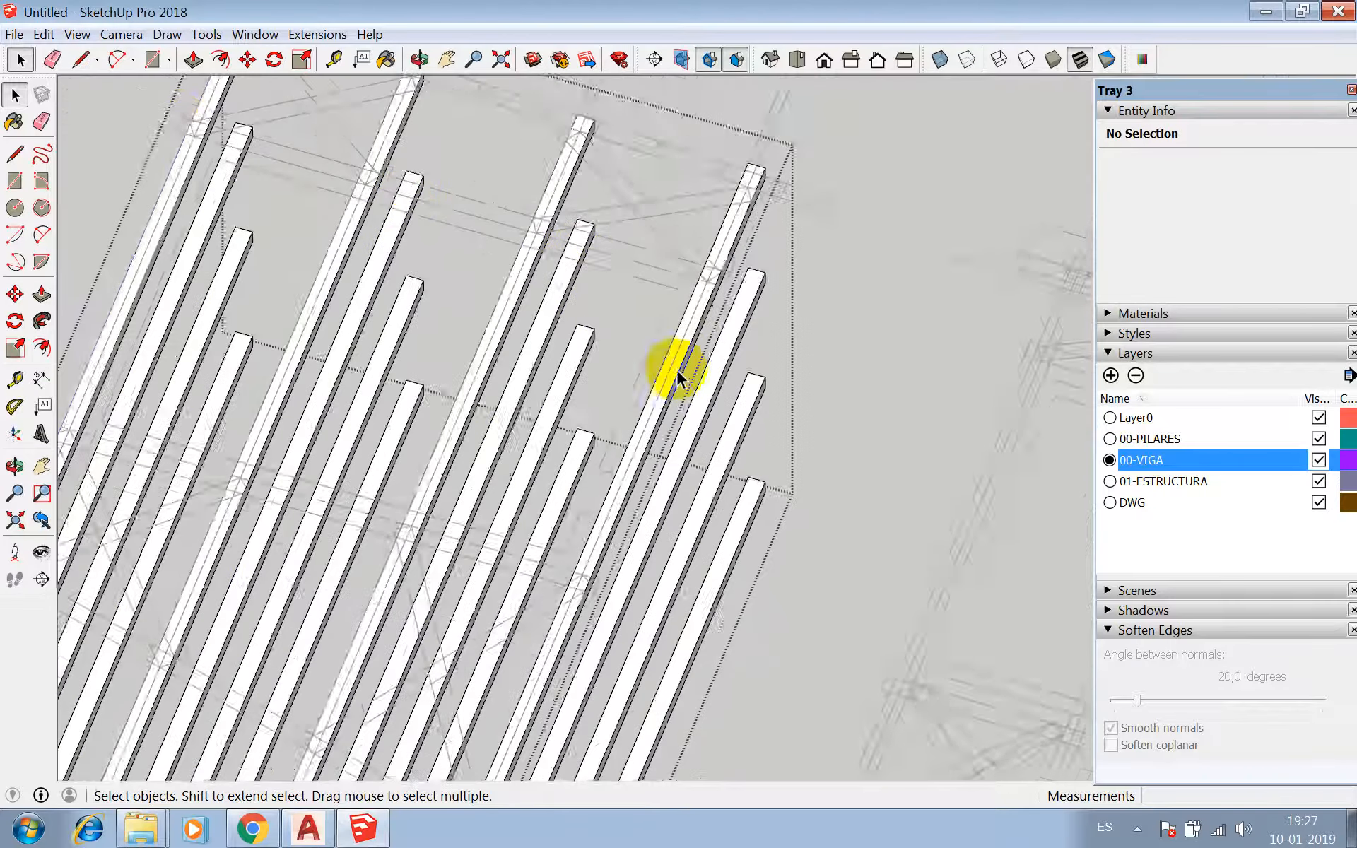
pyautogui.scroll(4, 182, 121)
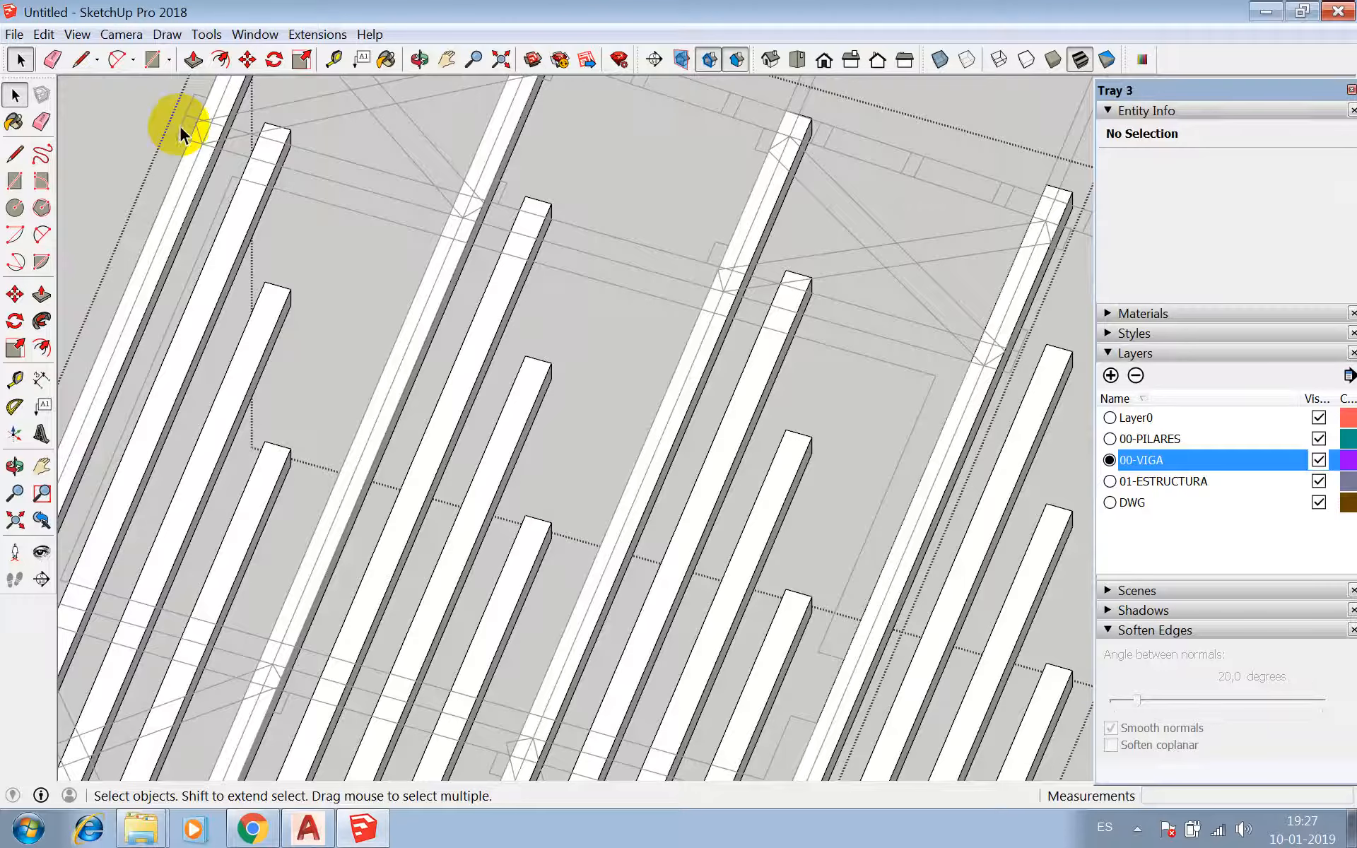
pyautogui.press('r')
pyautogui.scroll(-3, 191, 127)
pyautogui.scroll(-5, 668, 361)
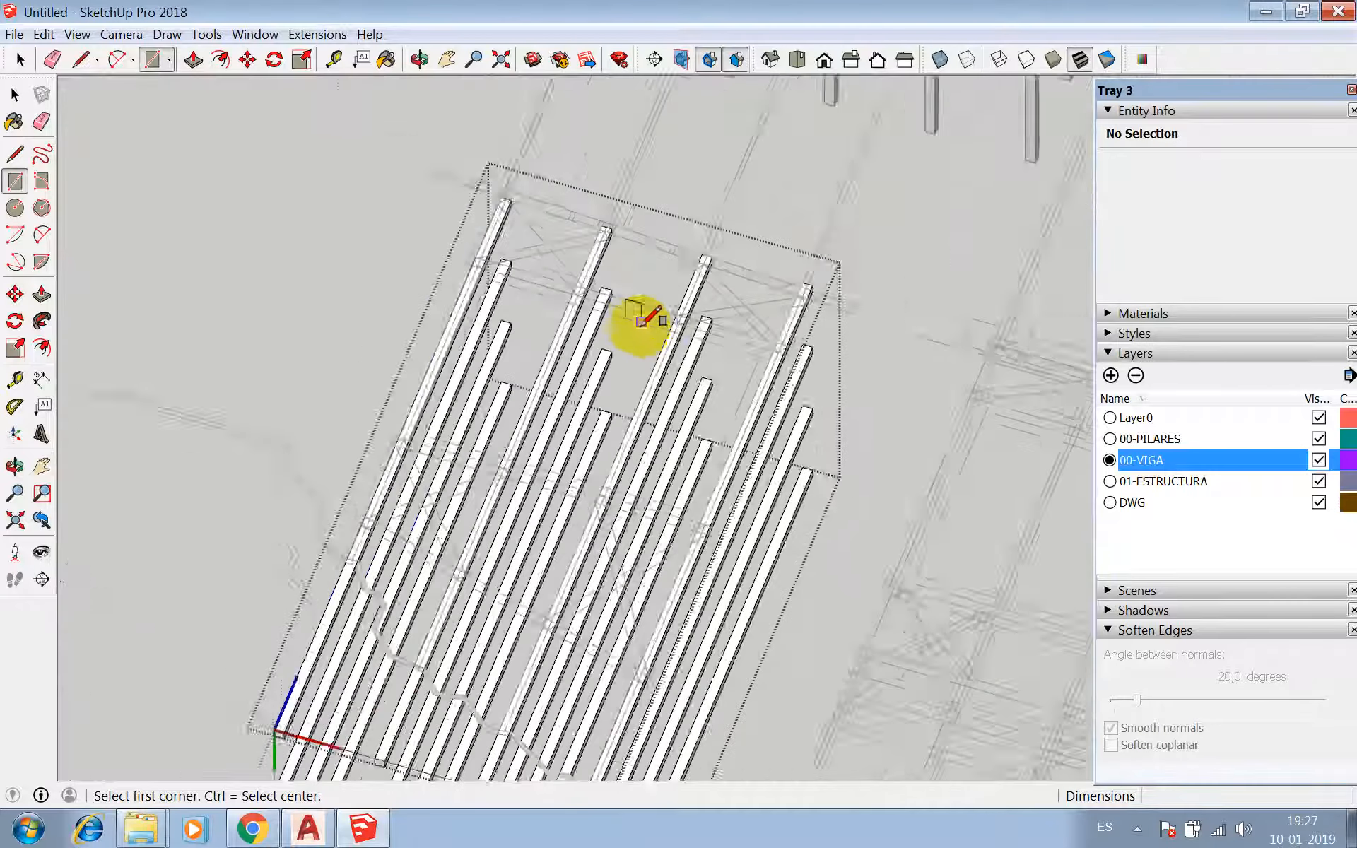
pyautogui.press('space')
pyautogui.click(517, 324)
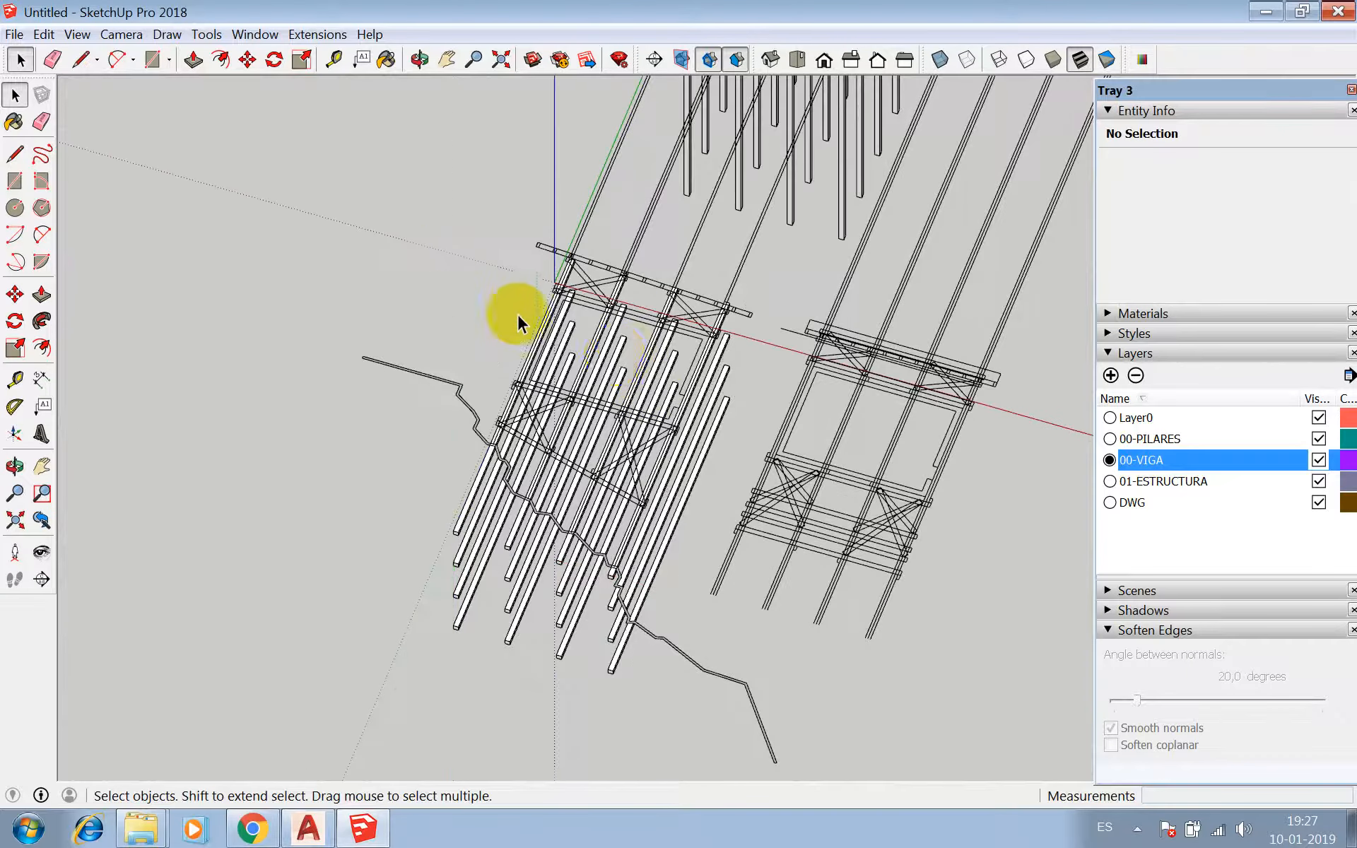
# - Copy the laid-down pillar component along the red axis to the empty area beyond the second DWG elevation
pyautogui.click(615, 360)
pyautogui.scroll(-2, 694, 429)
pyautogui.press('m')
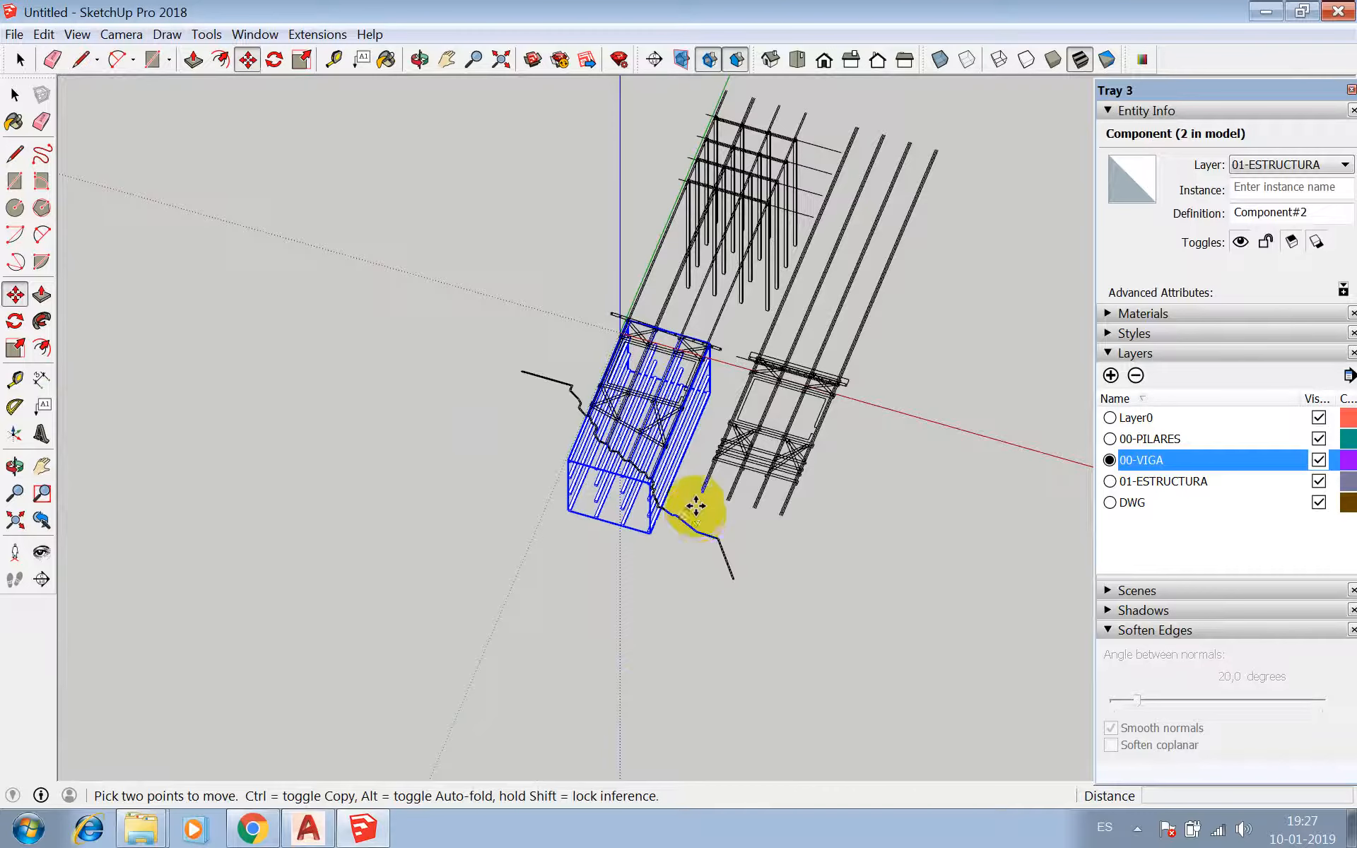
pyautogui.click(696, 504)
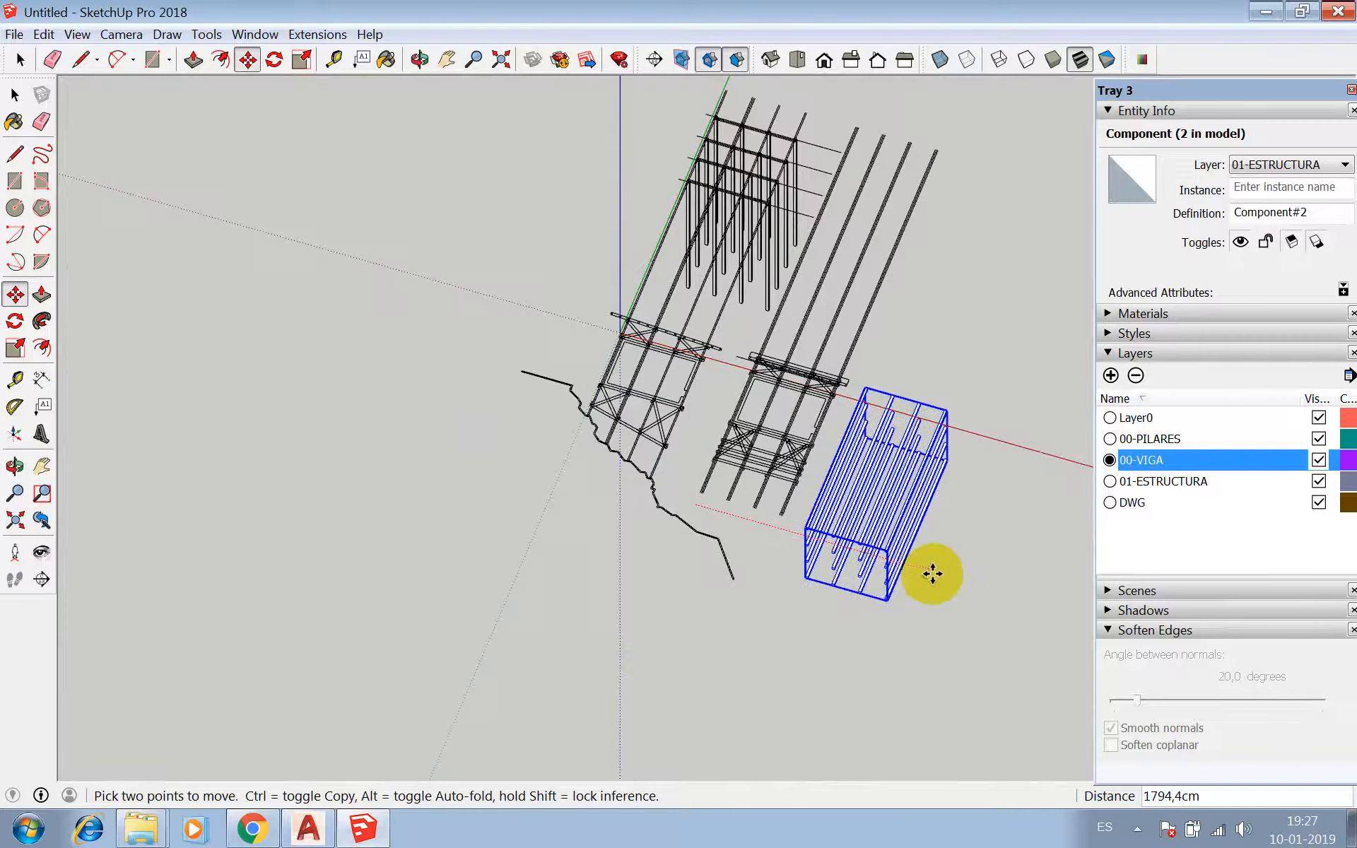
pyautogui.press('ctrl')
pyautogui.click(939, 570)
# - Rotate the copied pillar component 90 degrees about the green axis, using its near upper corner as the pivot
pyautogui.scroll(6, 895, 558)
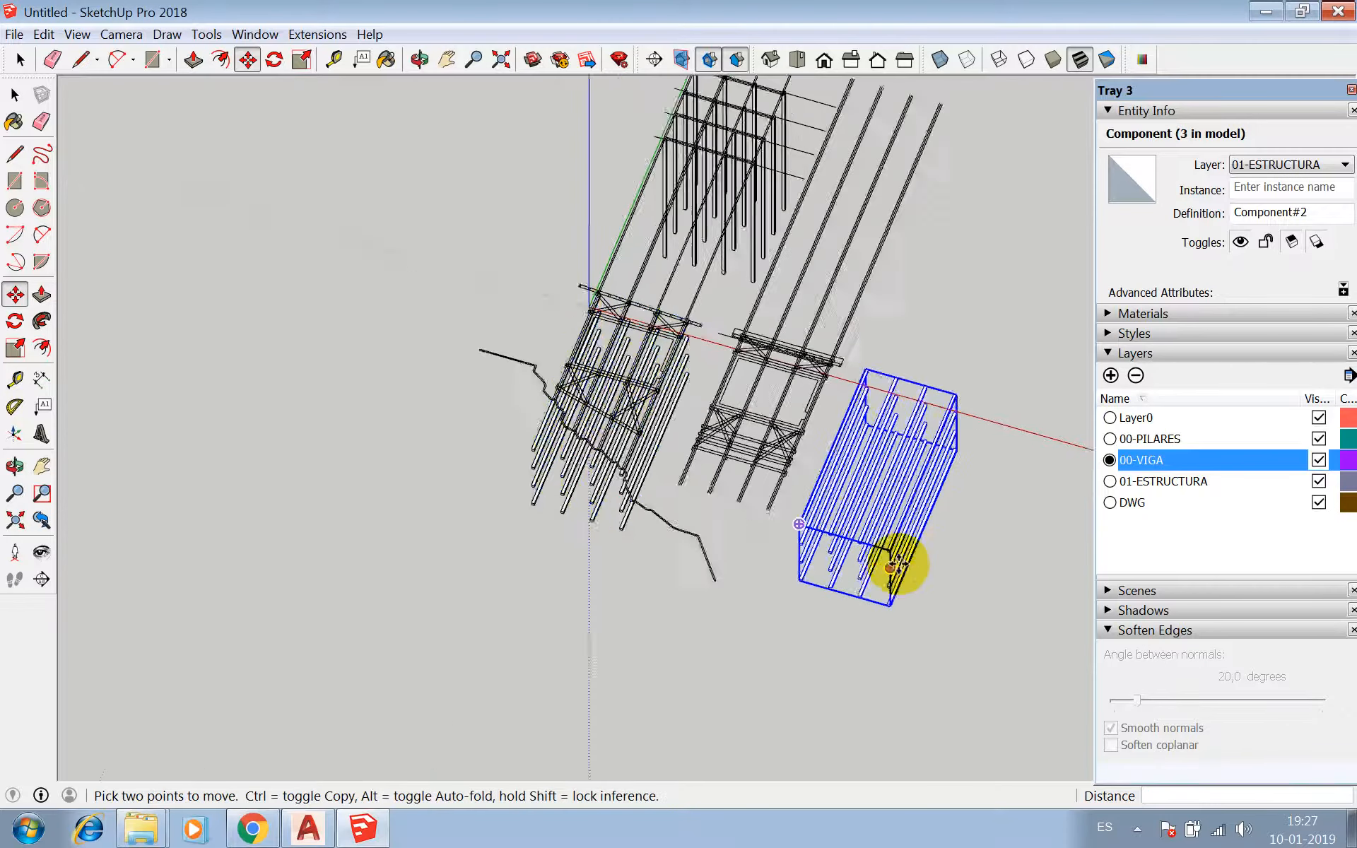
pyautogui.scroll(5, 895, 549)
pyautogui.press('q')
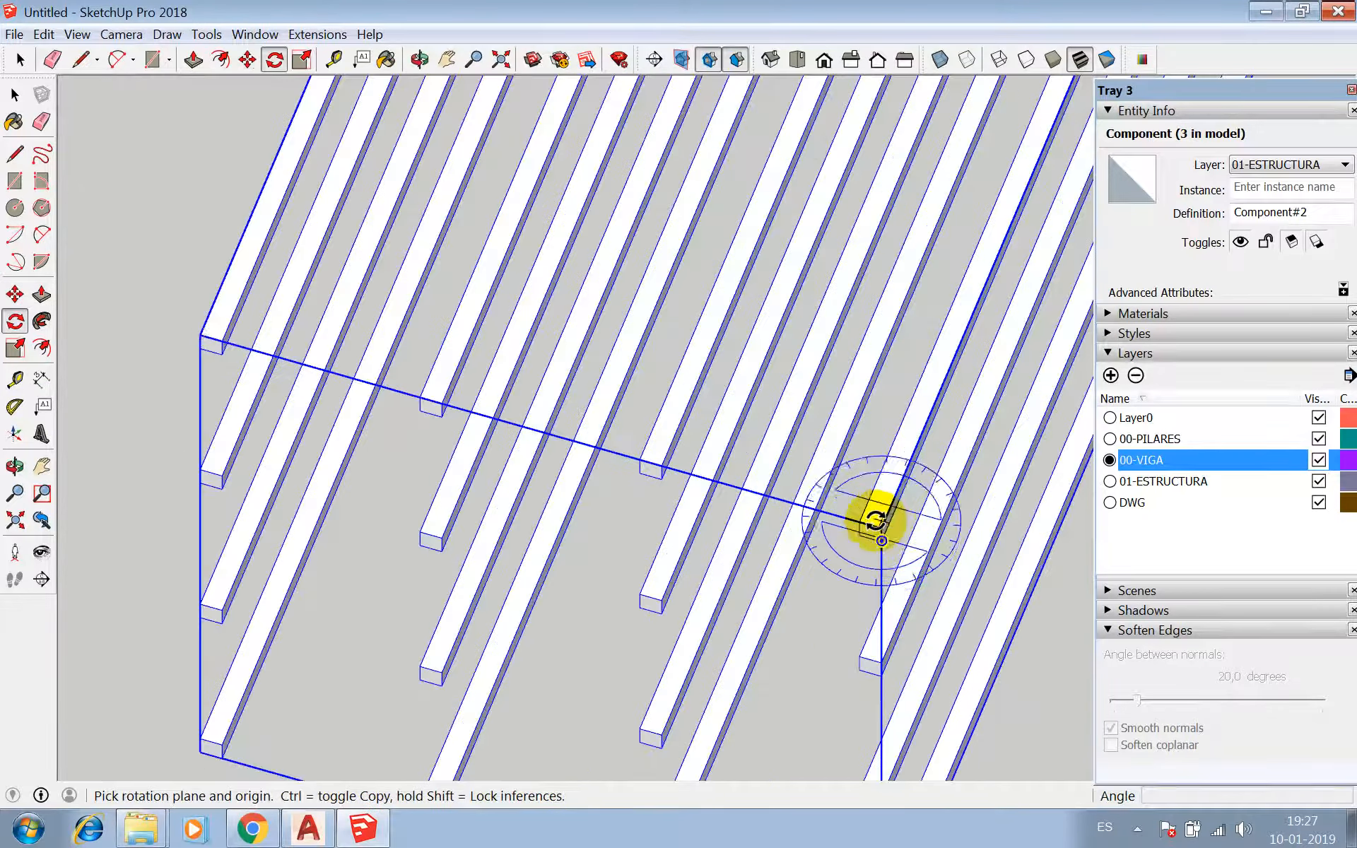
pyautogui.click(876, 526)
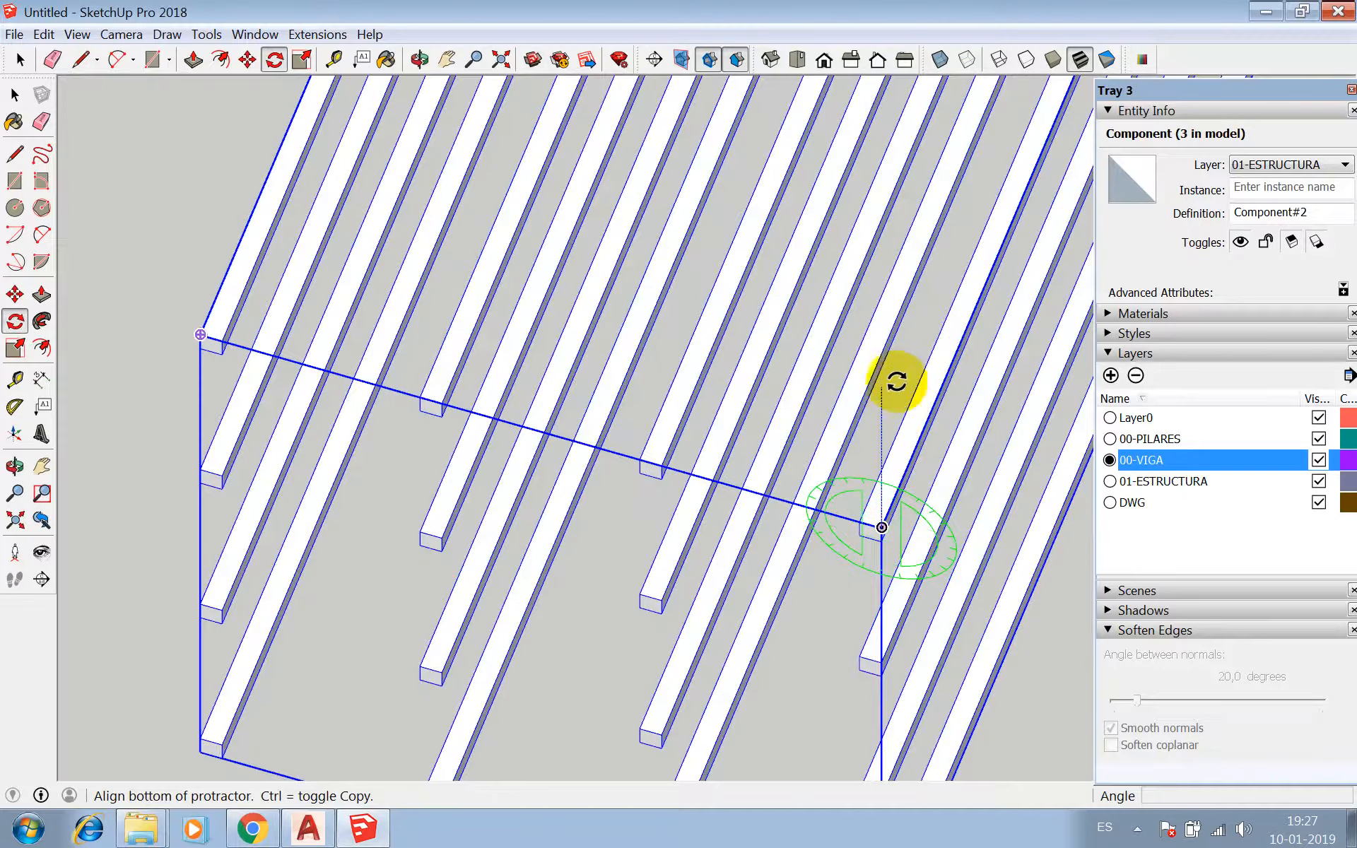
pyautogui.click(896, 378)
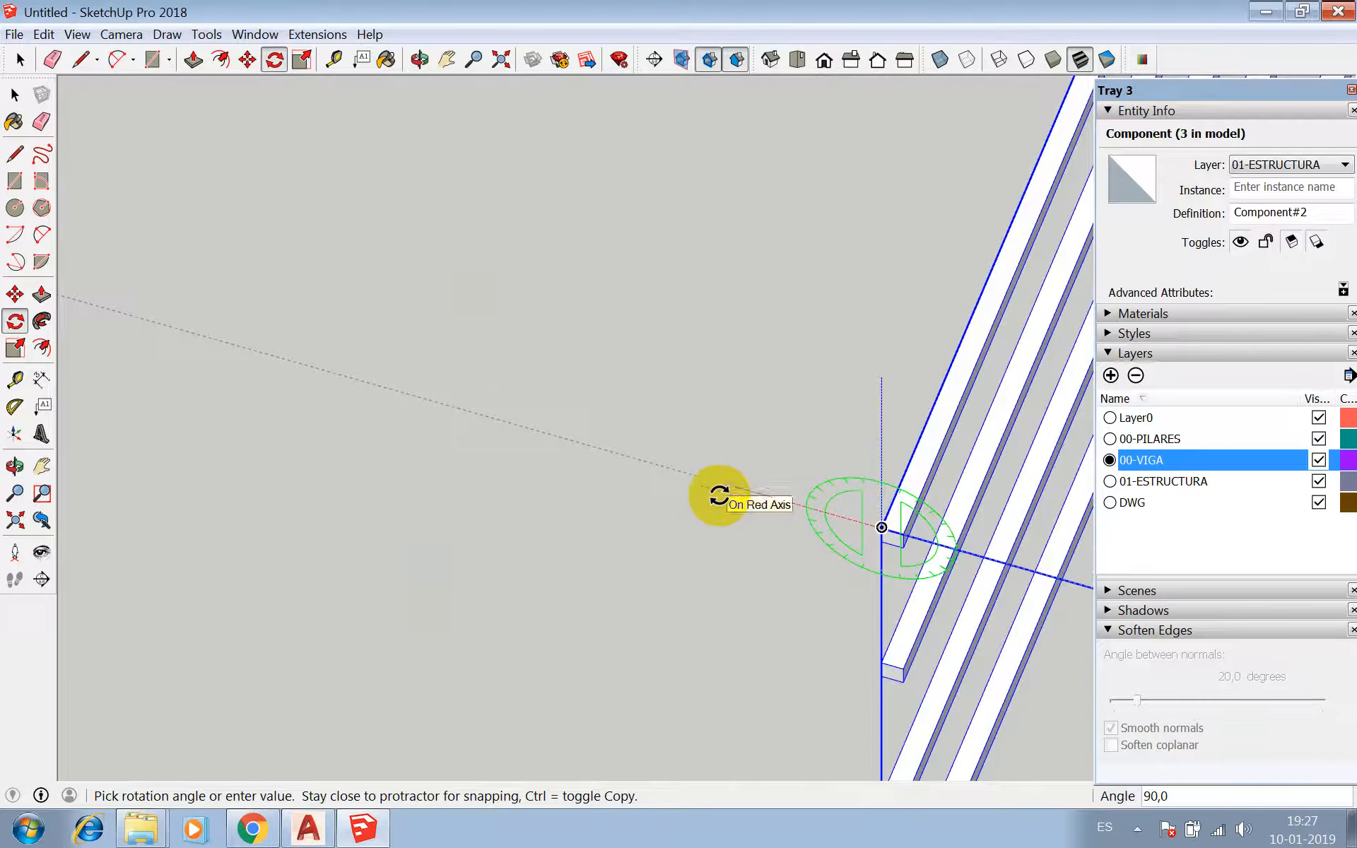
pyautogui.click(719, 495)
pyautogui.scroll(-6, 714, 491)
pyautogui.press('space')
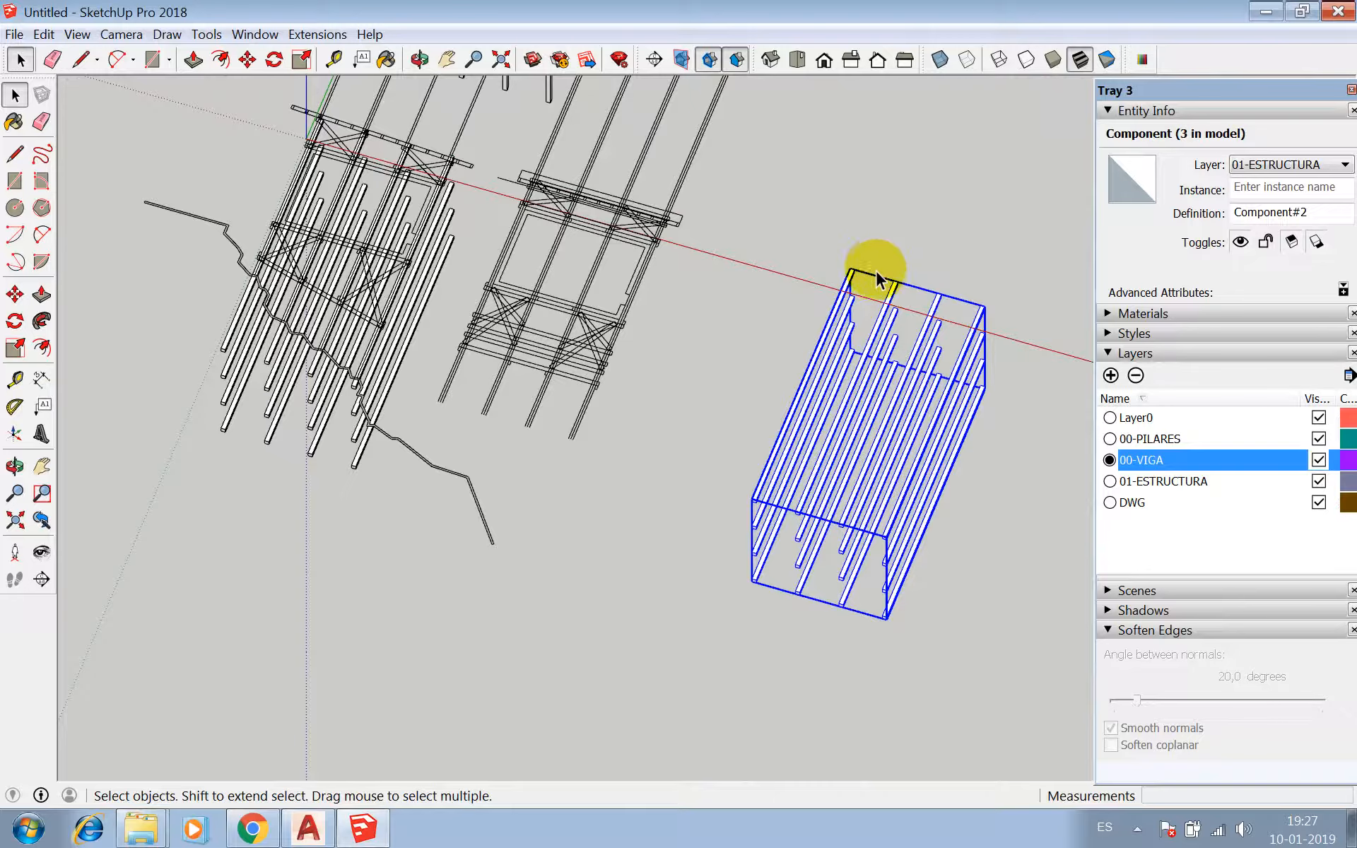
# - Draw a guide line about 2694 cm long parallel to the red axis, from the first DWG frame past the rotated copy
pyautogui.scroll(3, 873, 272)
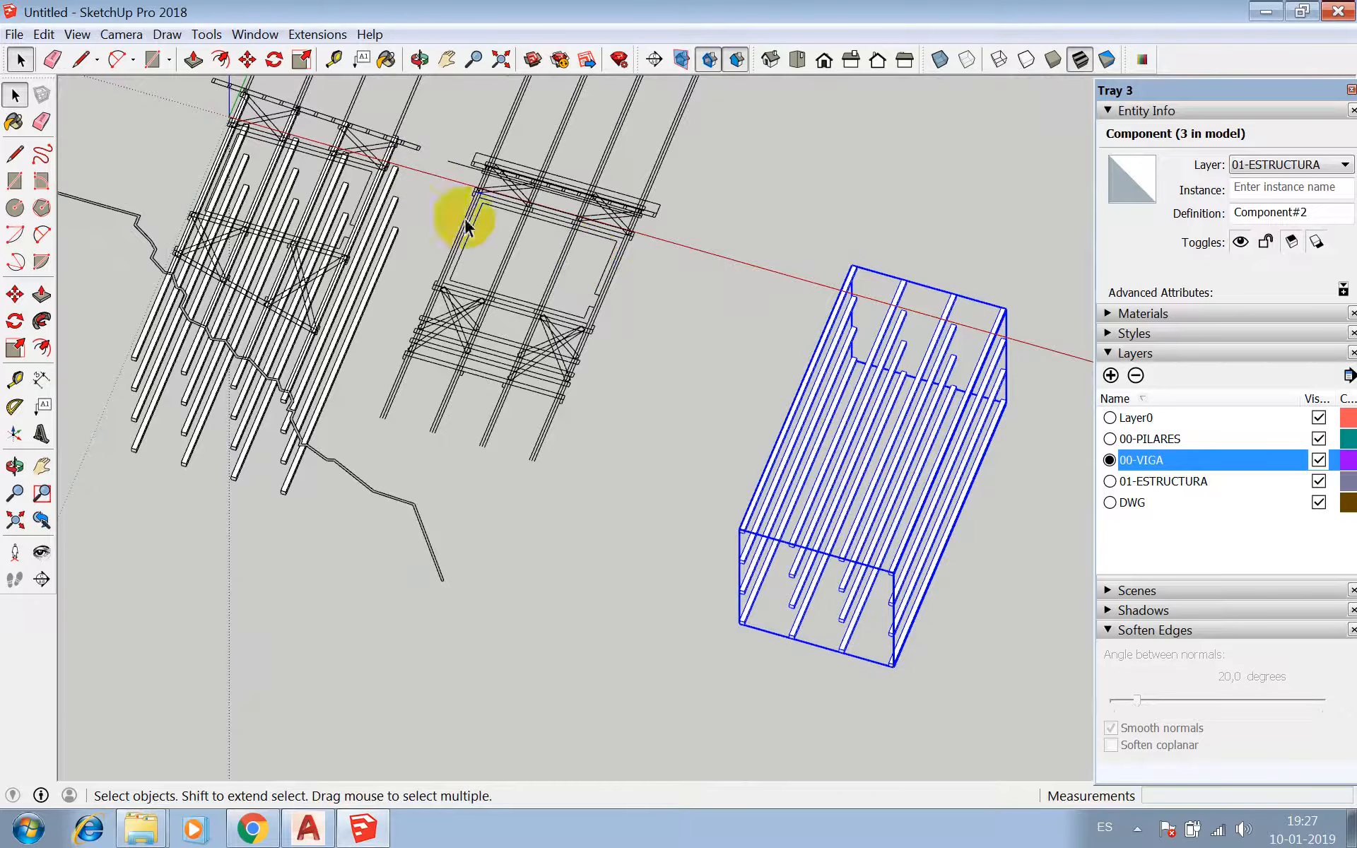
pyautogui.press('l')
pyautogui.scroll(5, 403, 141)
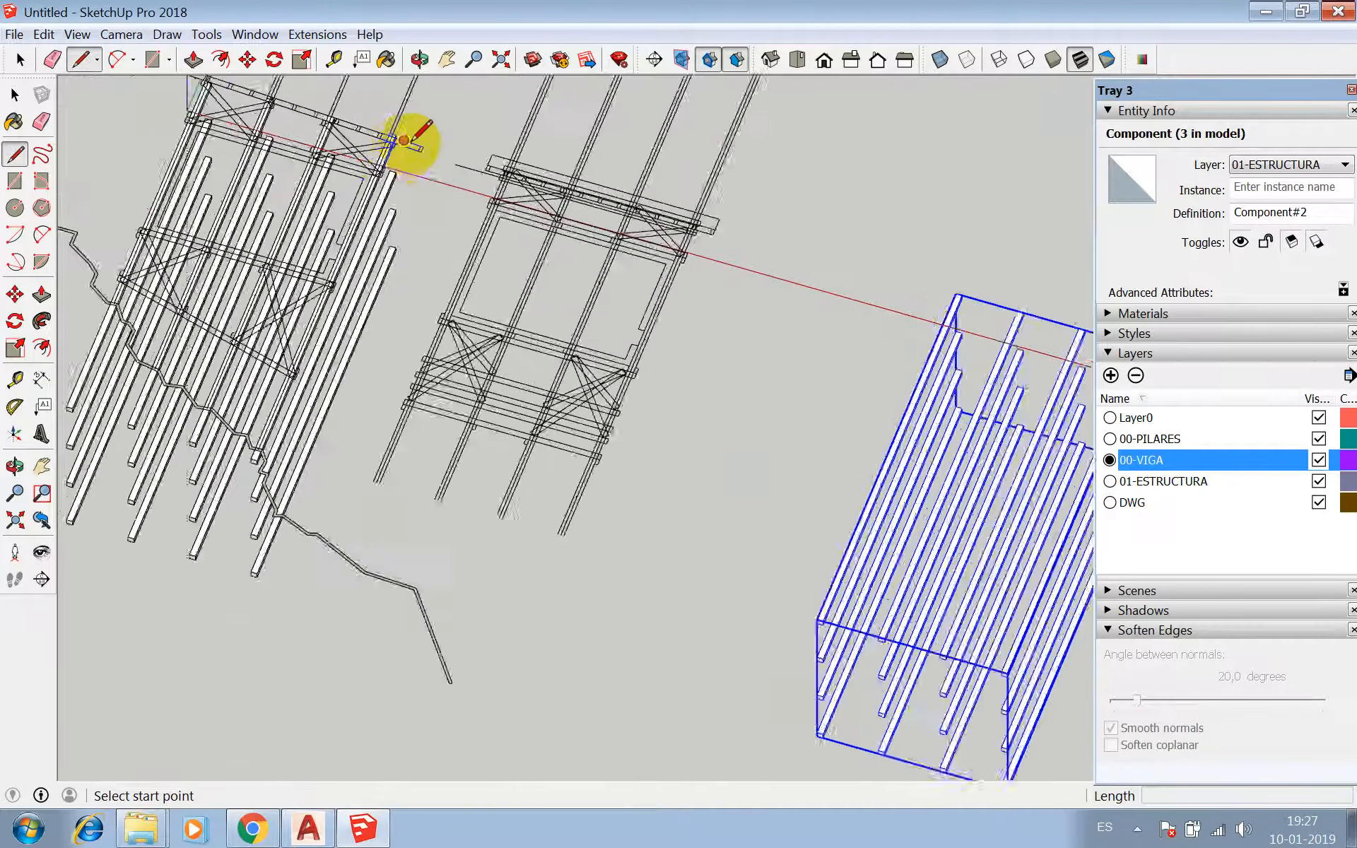
pyautogui.click(373, 125)
pyautogui.scroll(-6, 373, 125)
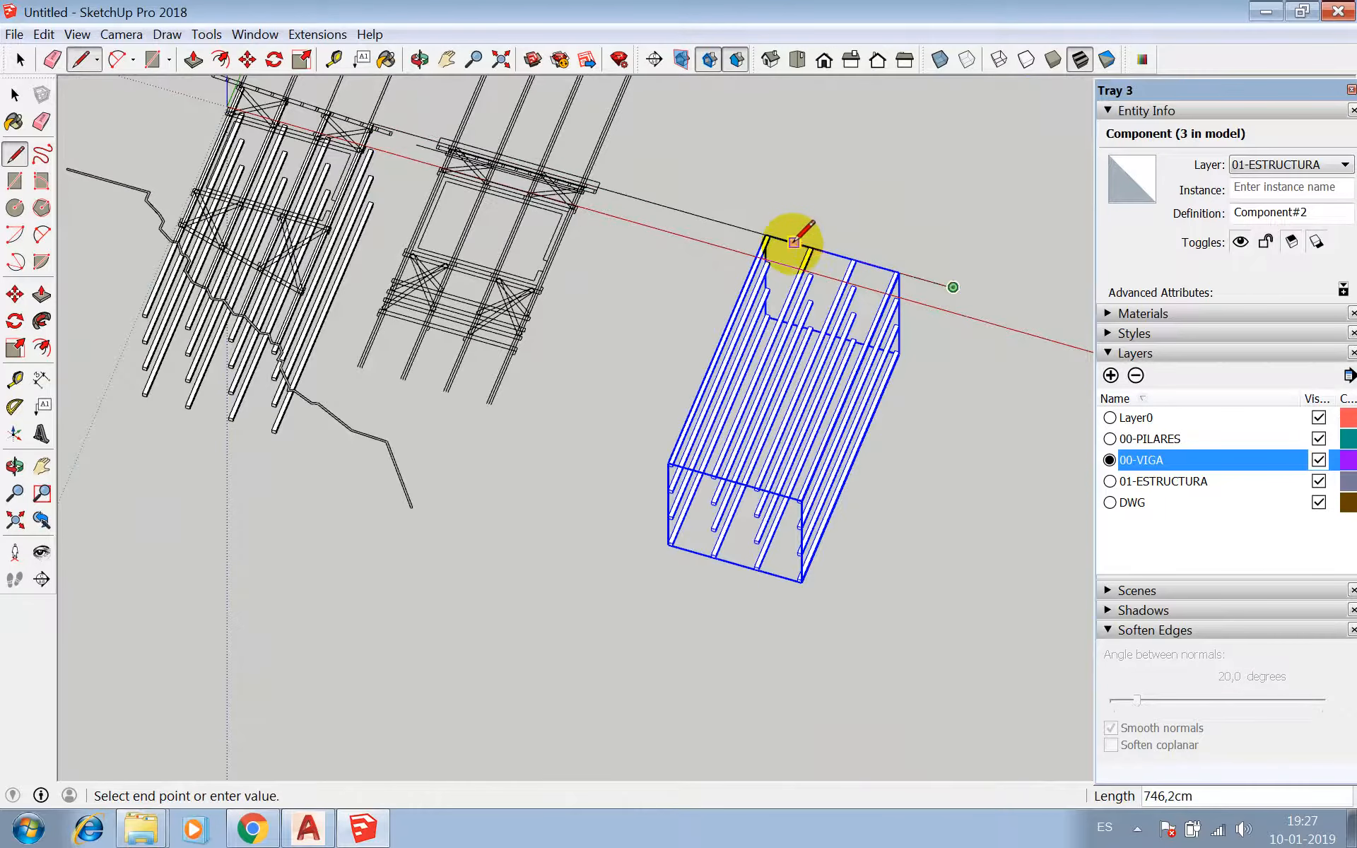
# - Move the rotated copy by its far upper corner onto the end pillar of the second DWG elevation, level with the guide line
pyautogui.press('m')
pyautogui.click(764, 231)
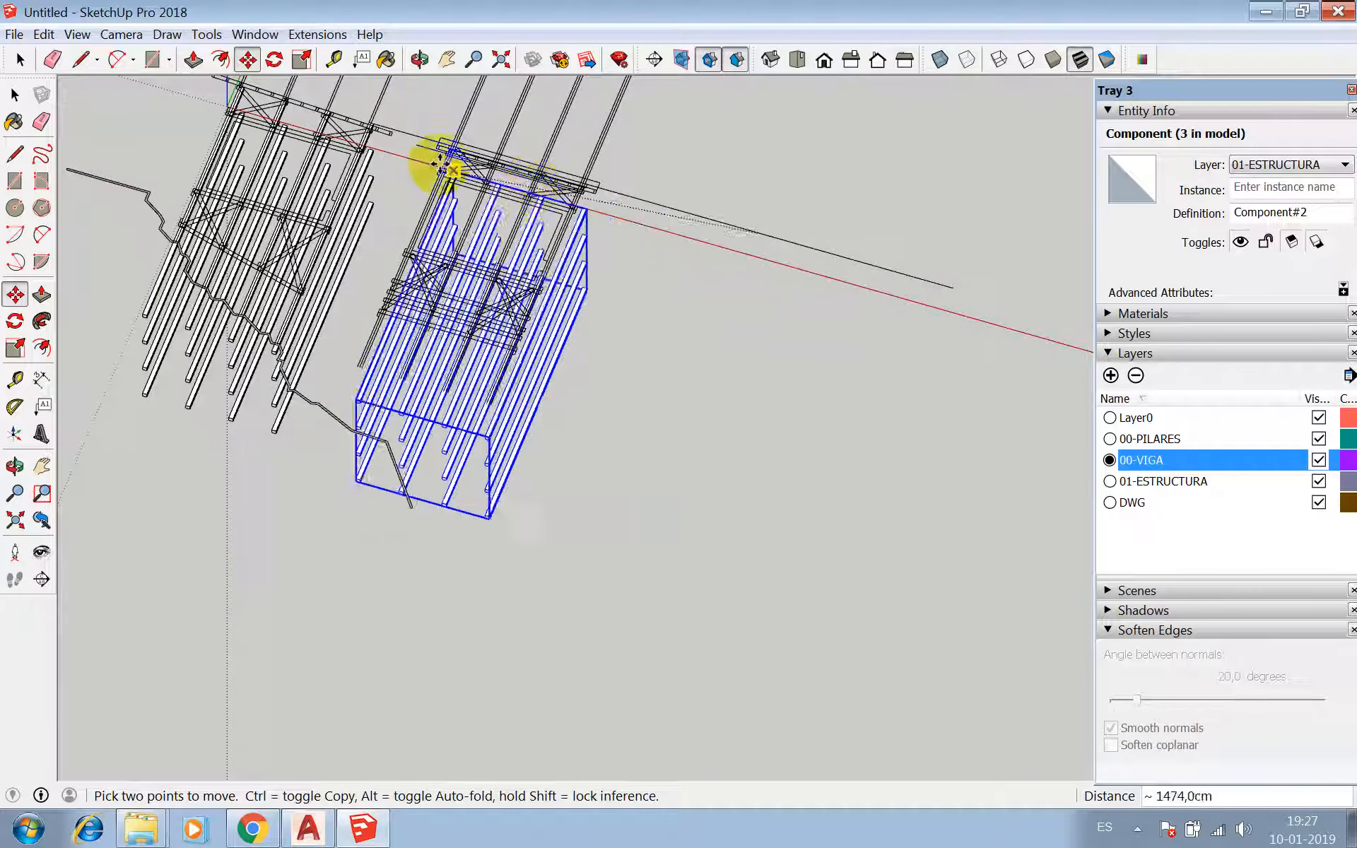
pyautogui.scroll(8, 424, 142)
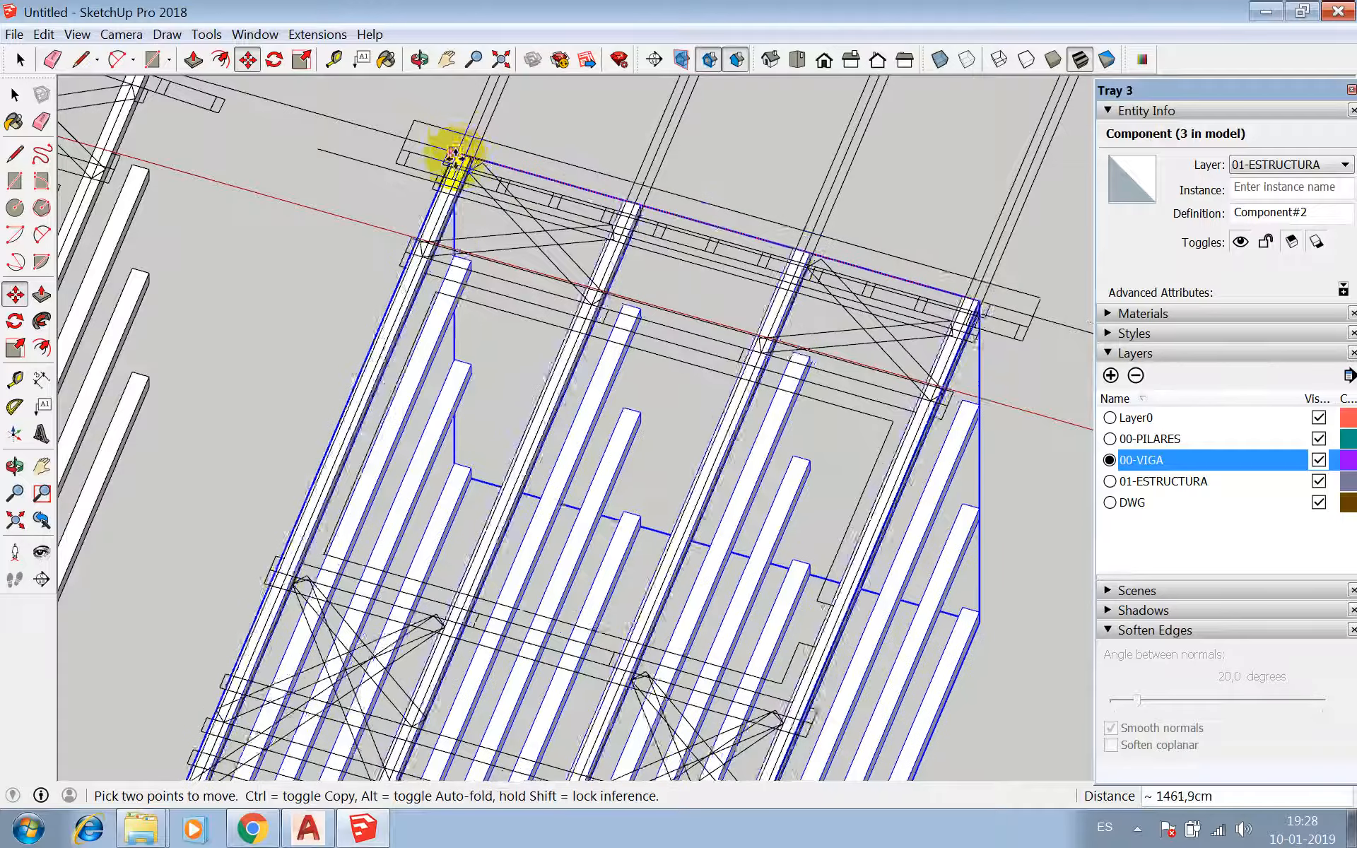
pyautogui.scroll(4, 459, 138)
pyautogui.scroll(-10, 458, 147)
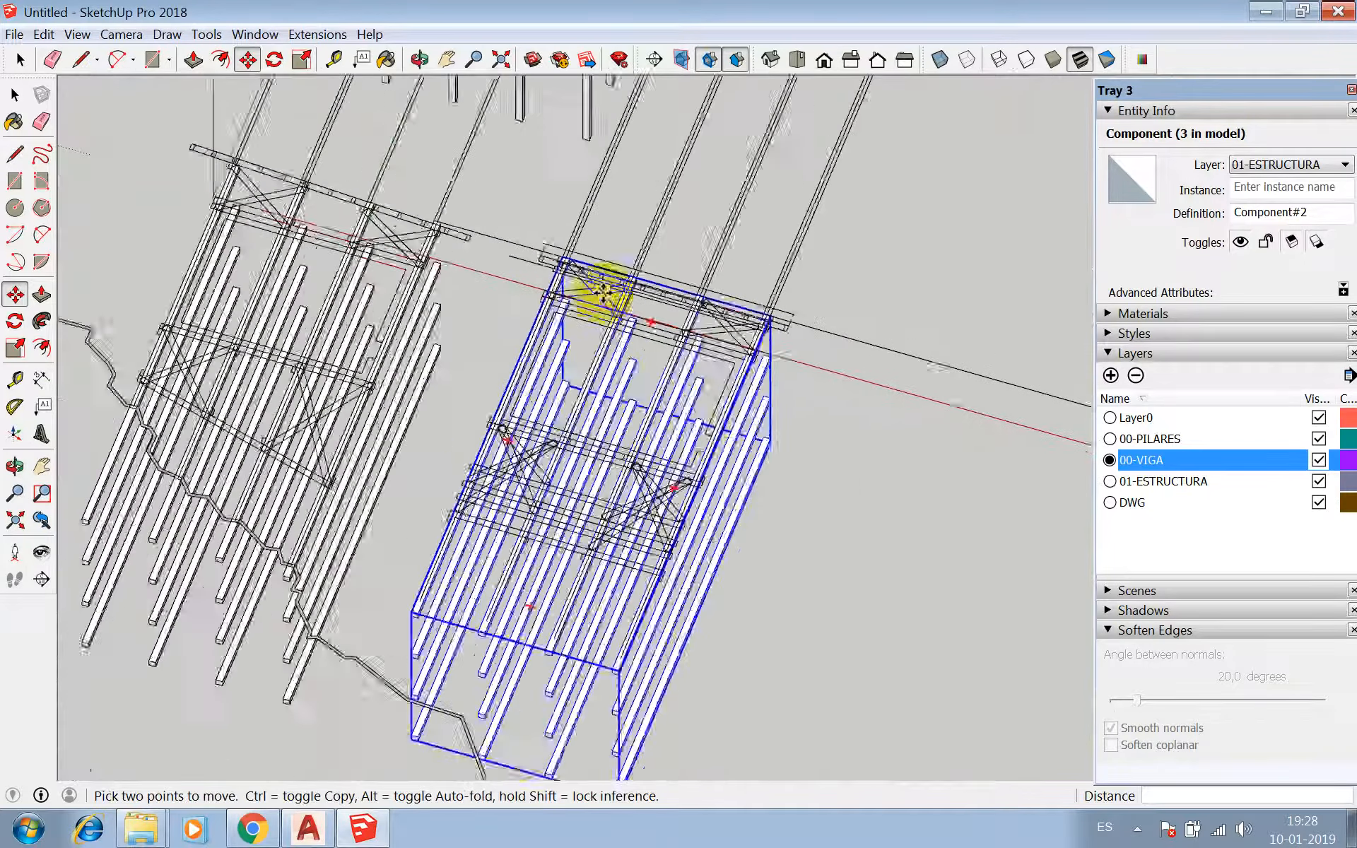
pyautogui.click(597, 293)
pyautogui.press('space')
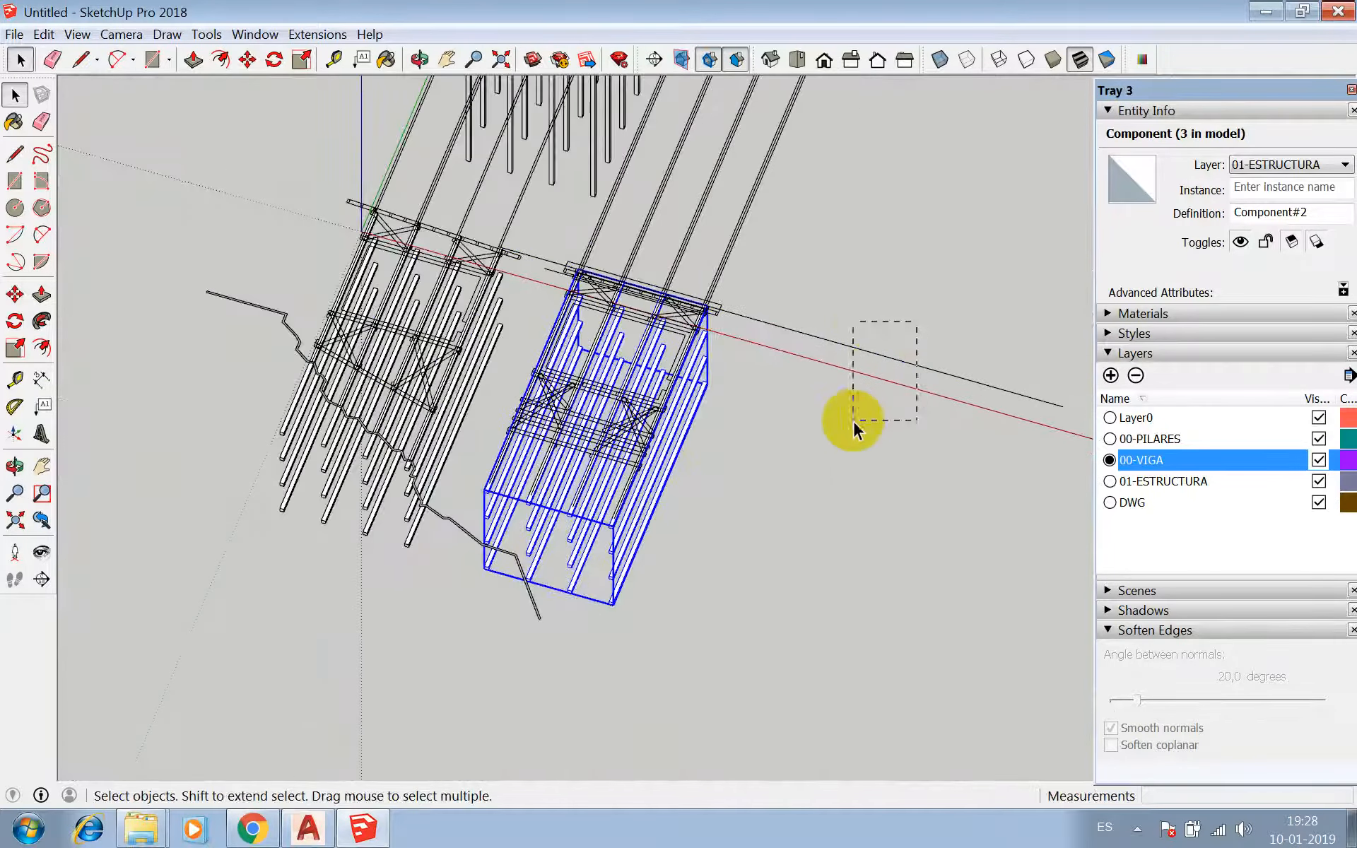
# - Check inside the upright pillar component which pillars in both laid-down copies correspond to a selected pillar
pyautogui.moveTo(917, 322); pyautogui.dragTo(851, 421)
pyautogui.scroll(-5, 804, 349)
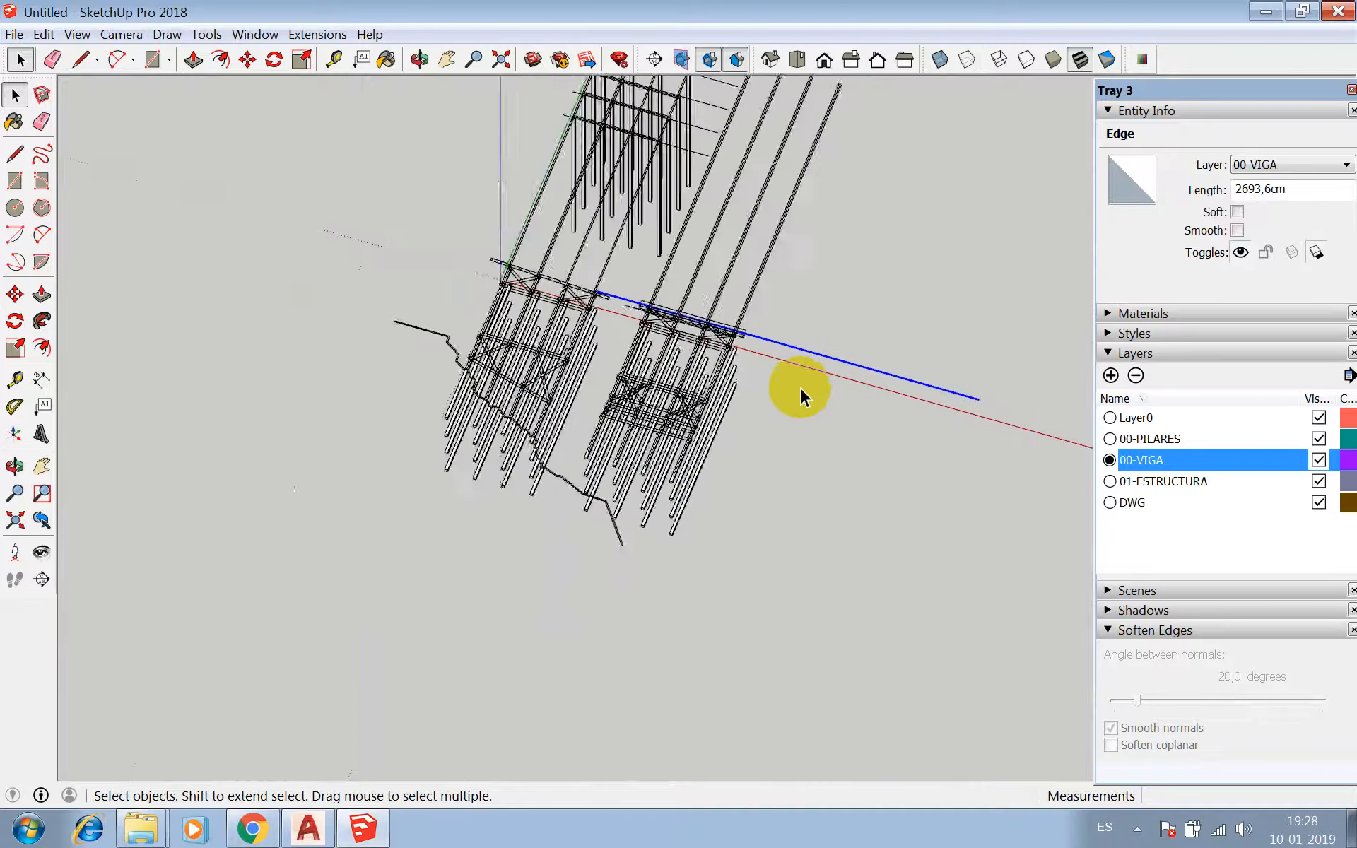
pyautogui.scroll(3, 662, 302)
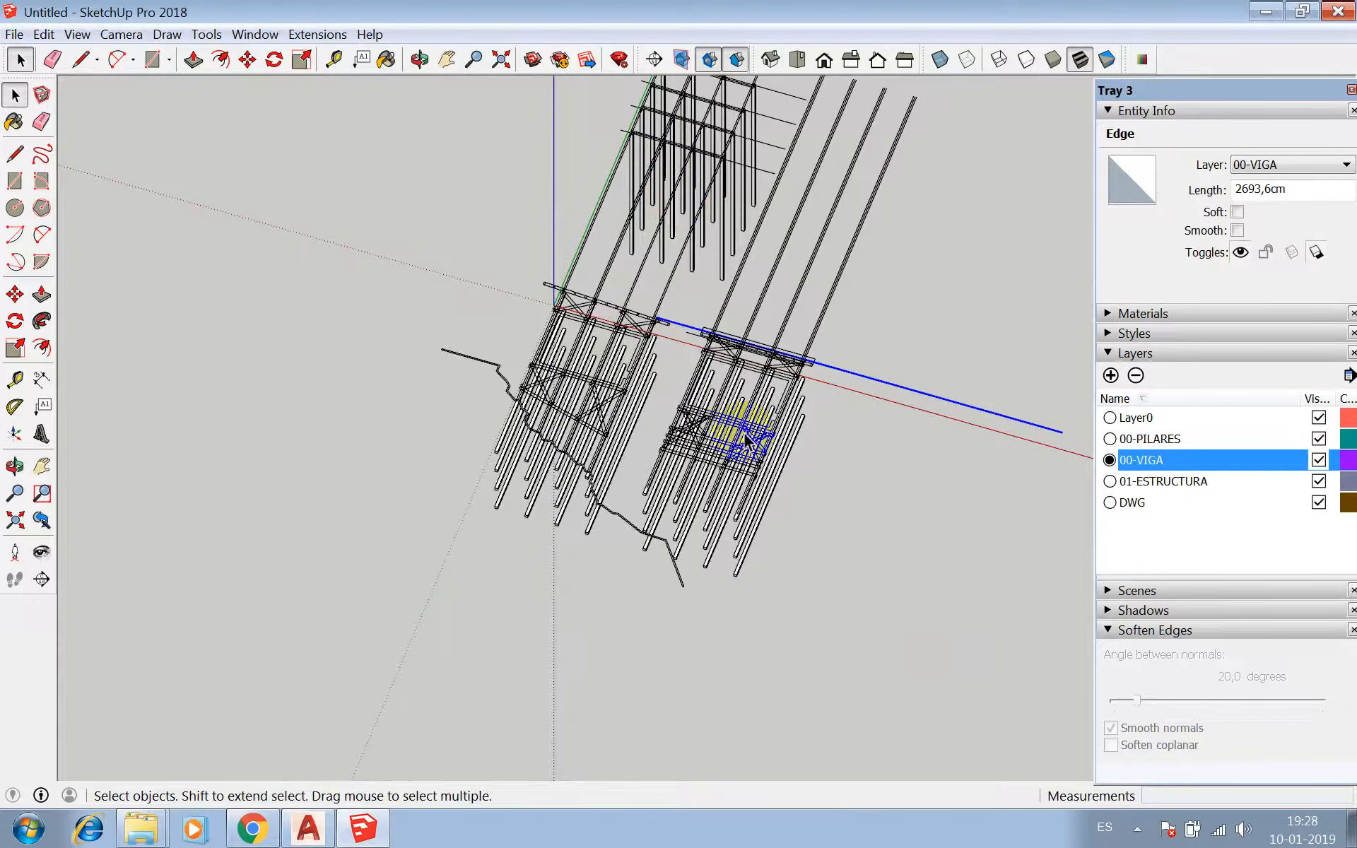
pyautogui.doubleClick(740, 192)
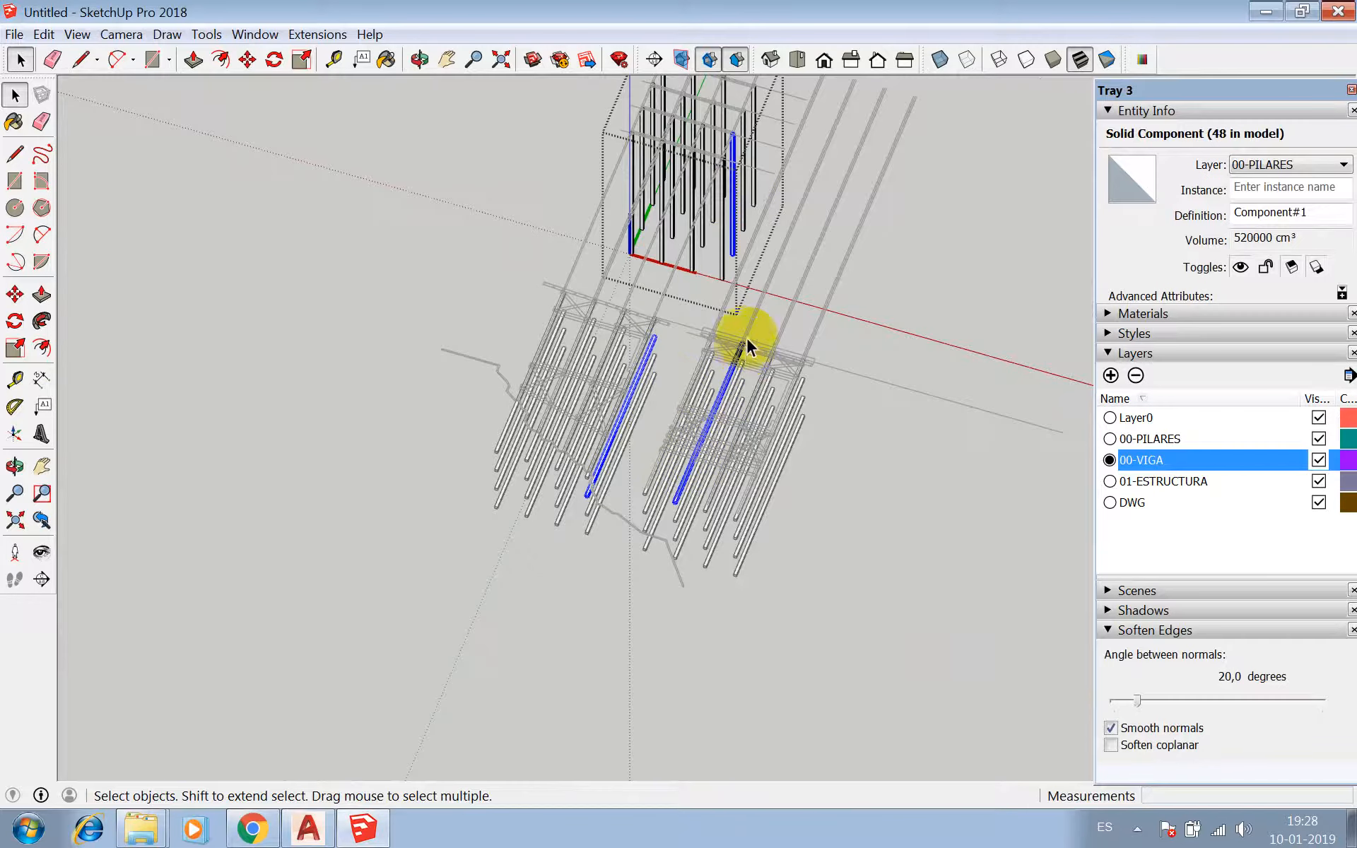
pyautogui.click(647, 368)
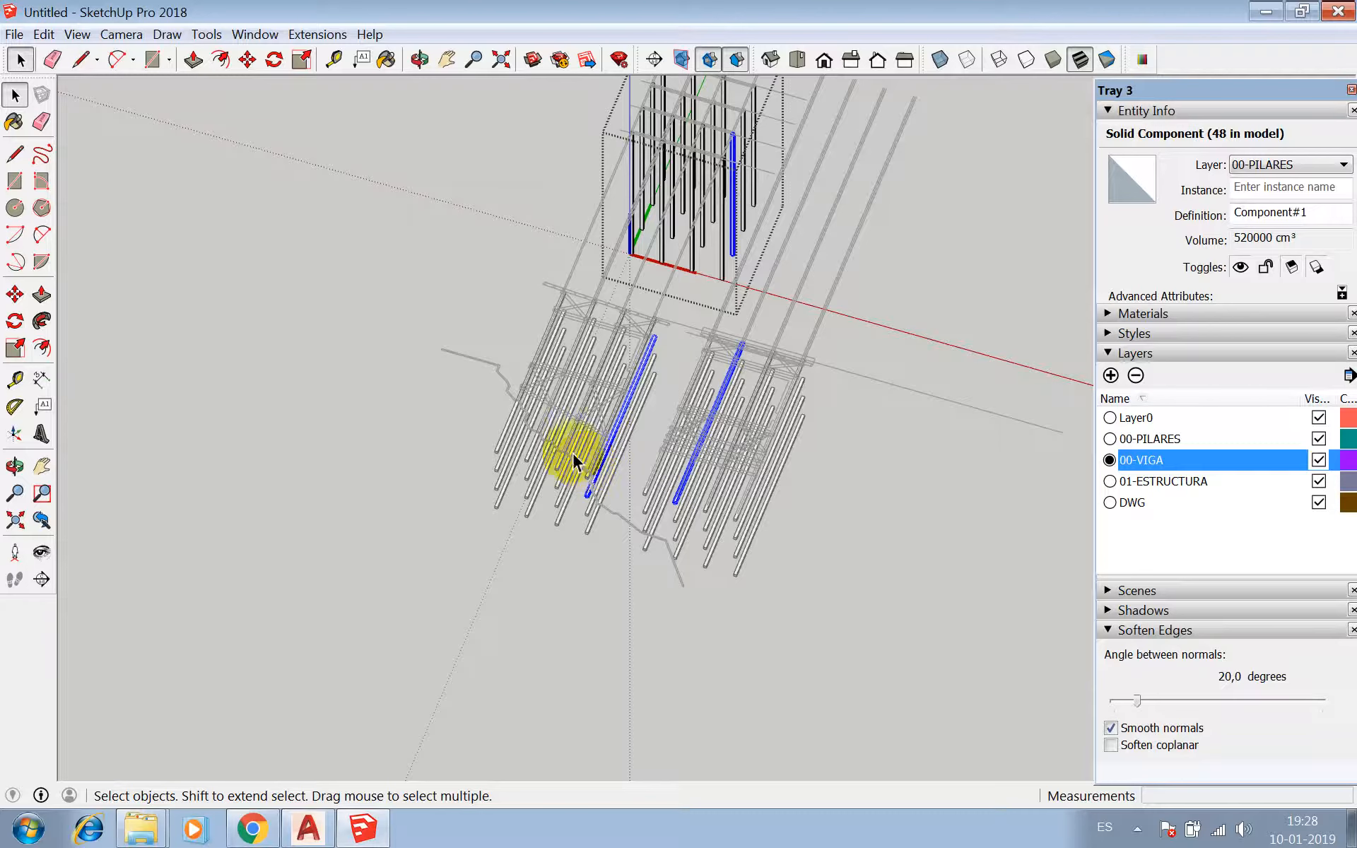
pyautogui.click(871, 494)
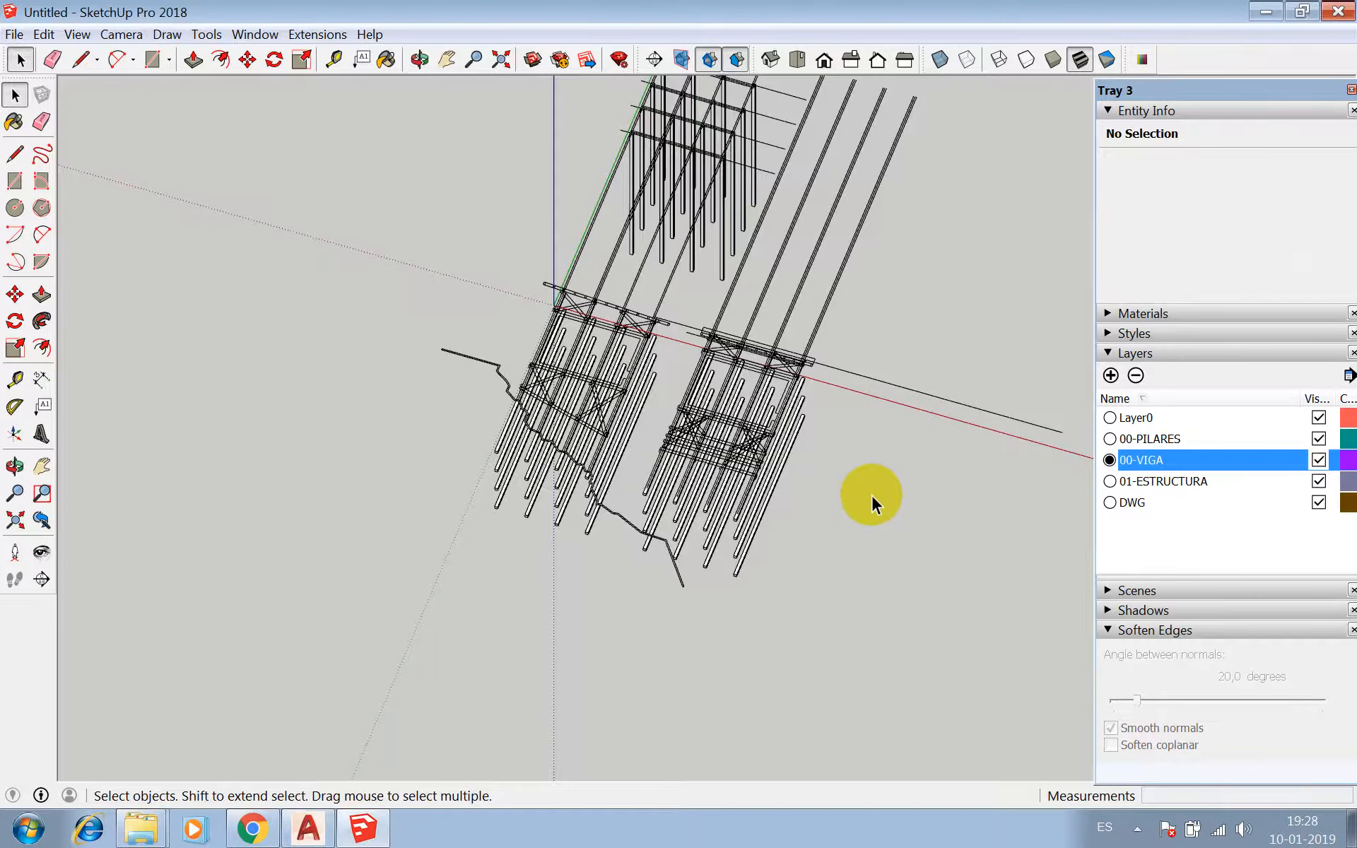
# - Draw a rectangle inside the first laid-down component, tracing the DWG beam that crosses all four pillars below the upper bracing
pyautogui.scroll(4, 575, 188)
pyautogui.scroll(2, 545, 423)
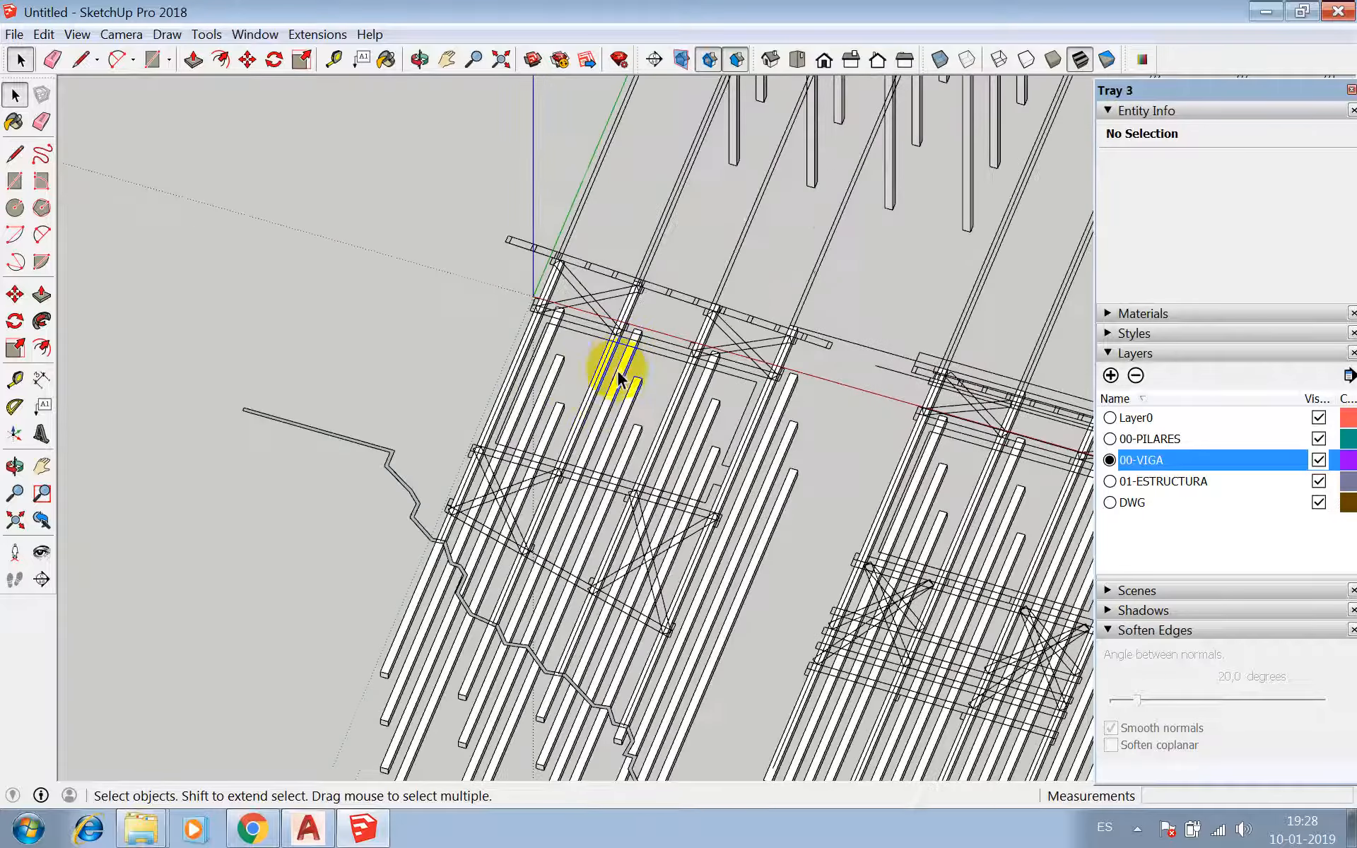
pyautogui.doubleClick(627, 369)
pyautogui.scroll(-4, 558, 326)
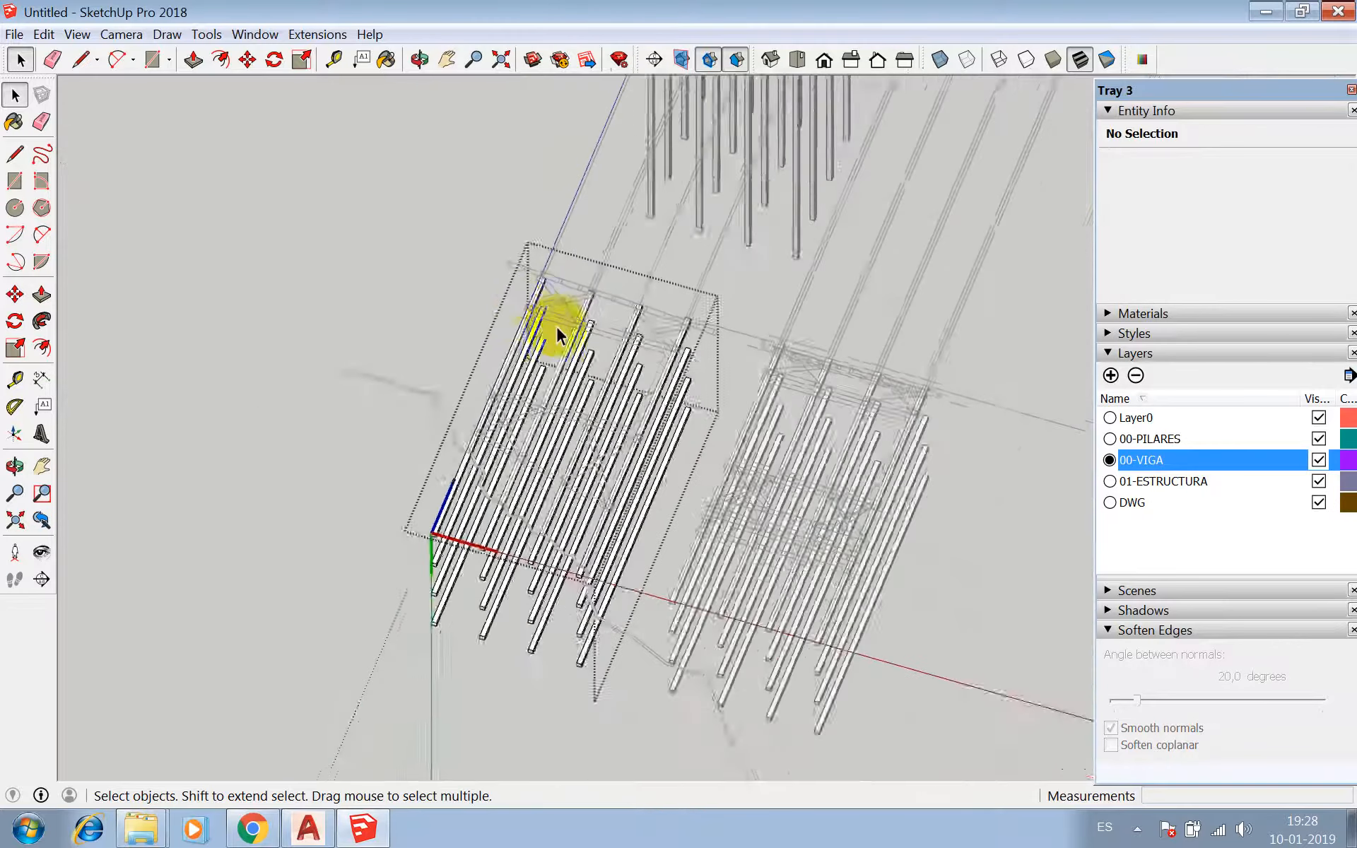
pyautogui.scroll(7, 554, 322)
pyautogui.press('r')
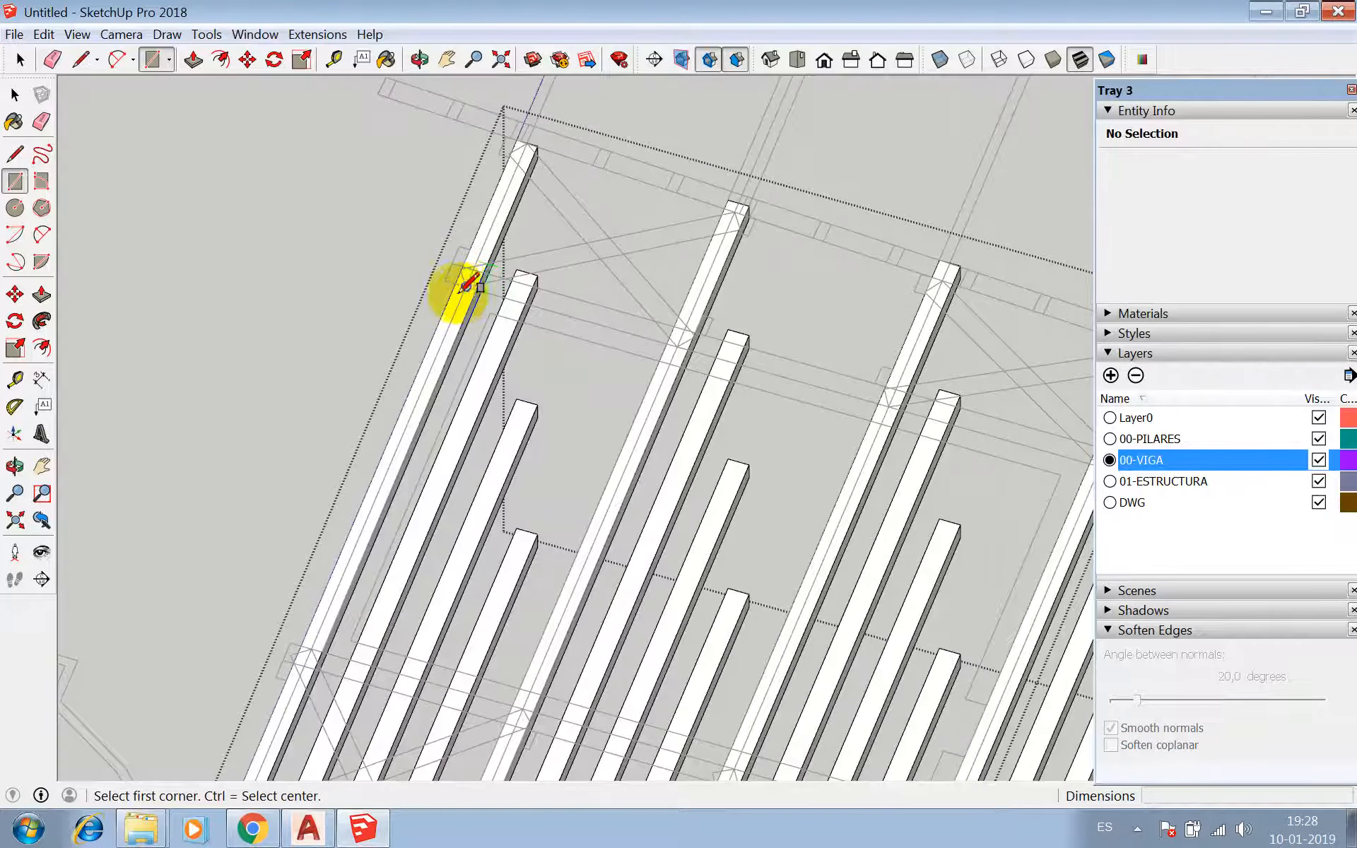
pyautogui.click(444, 280)
pyautogui.scroll(-3, 447, 273)
pyautogui.scroll(5, 878, 403)
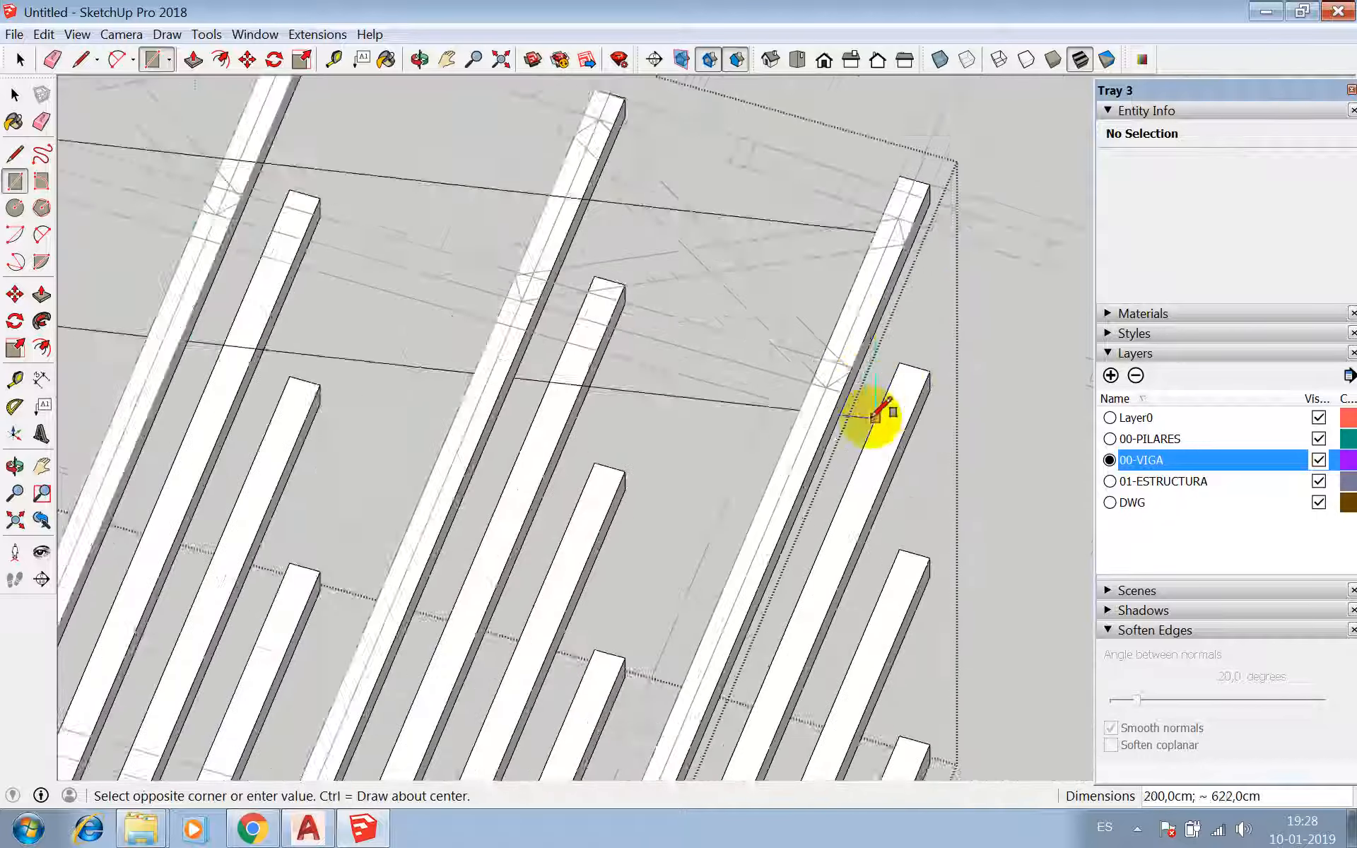
pyautogui.click(866, 359)
pyautogui.scroll(-3, 858, 359)
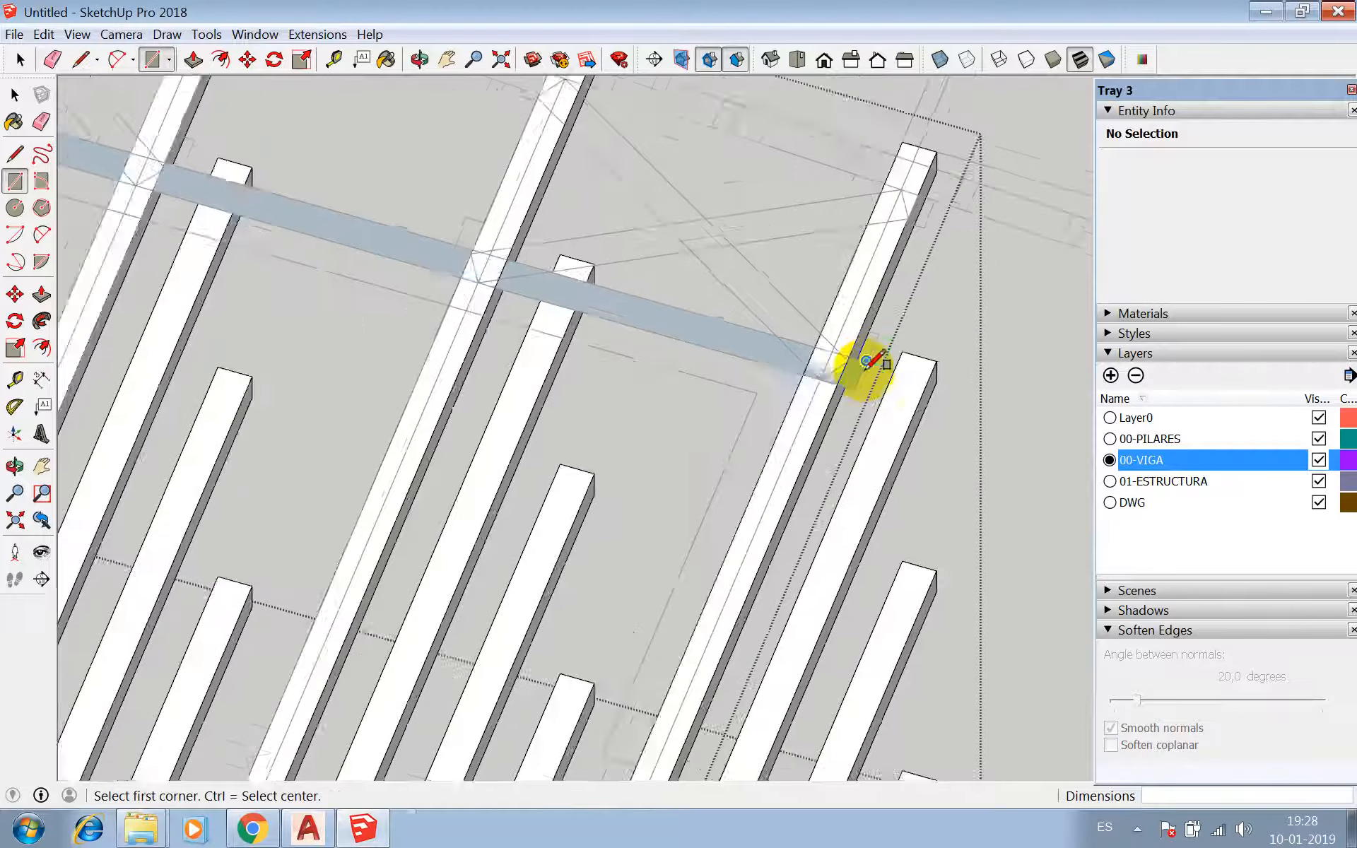
# - Extrude the beam rectangle 10 cm with Push/Pull
pyautogui.scroll(5, 841, 368)
pyautogui.scroll(-3, 913, 351)
pyautogui.press('p')
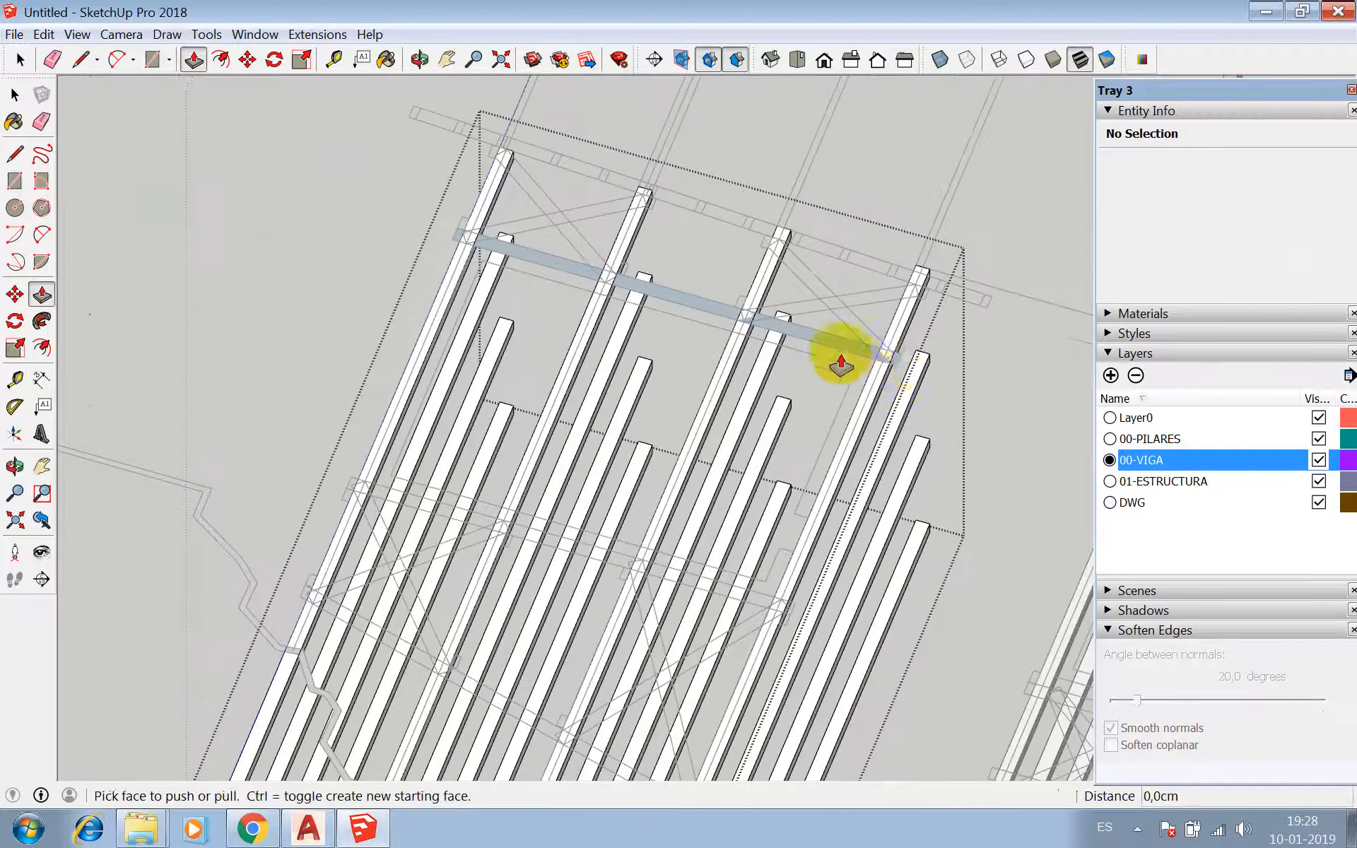
pyautogui.scroll(5, 841, 355)
pyautogui.click(875, 362)
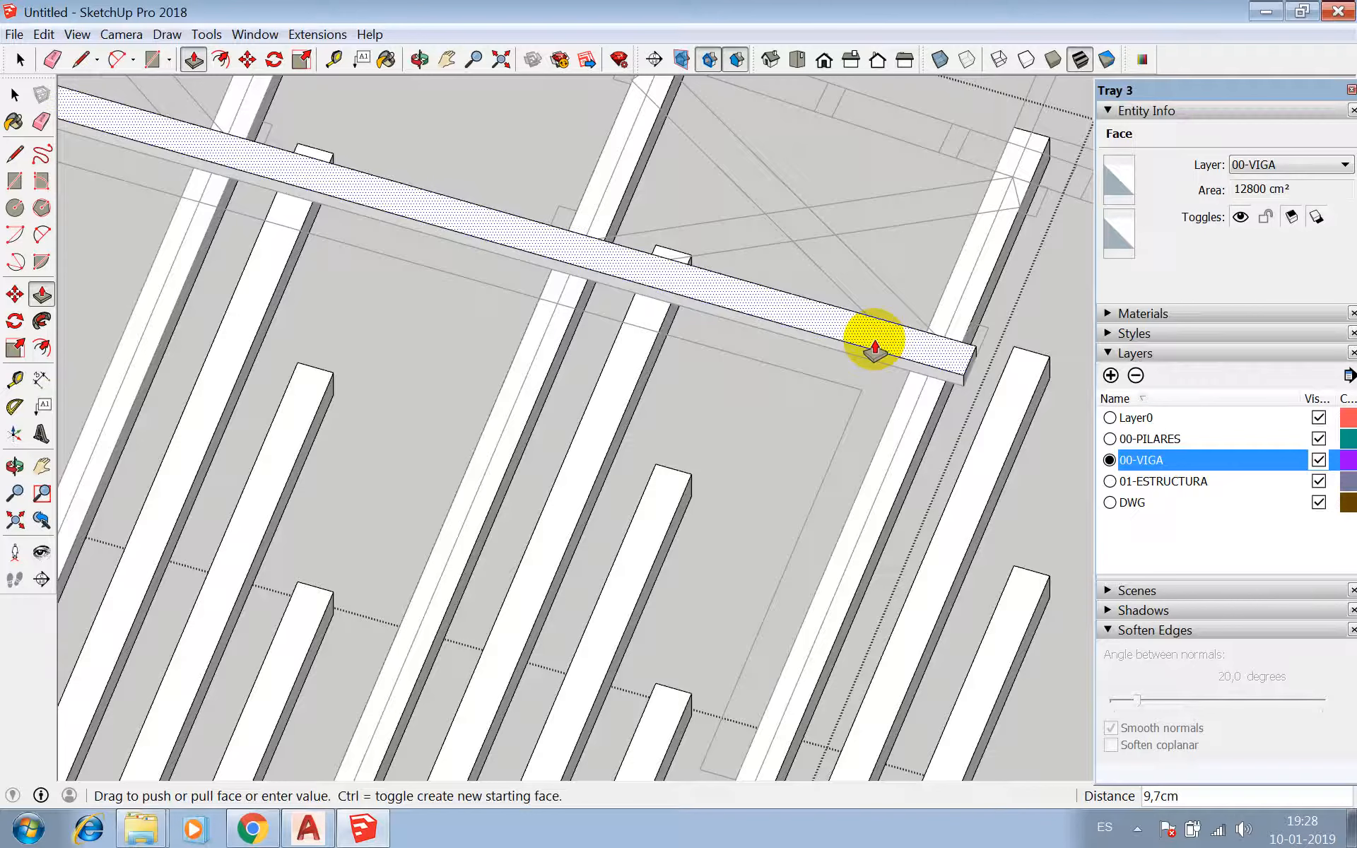
pyautogui.write('10')
pyautogui.press('Return')
pyautogui.press('space')
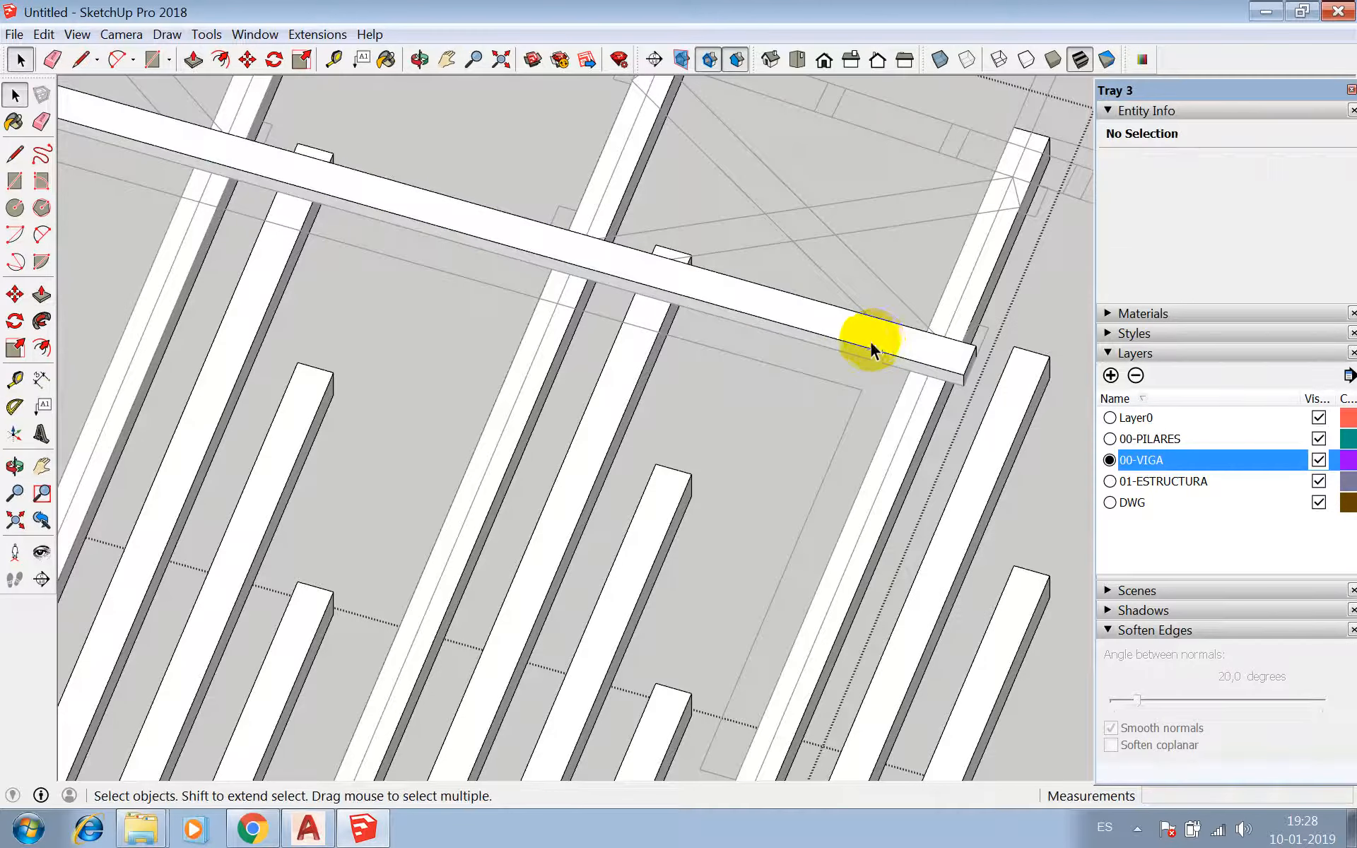
# - Turn the whole extruded beam into a component on layer 00-VIGA
pyautogui.tripleClick(857, 350)
pyautogui.rightClick(857, 350)
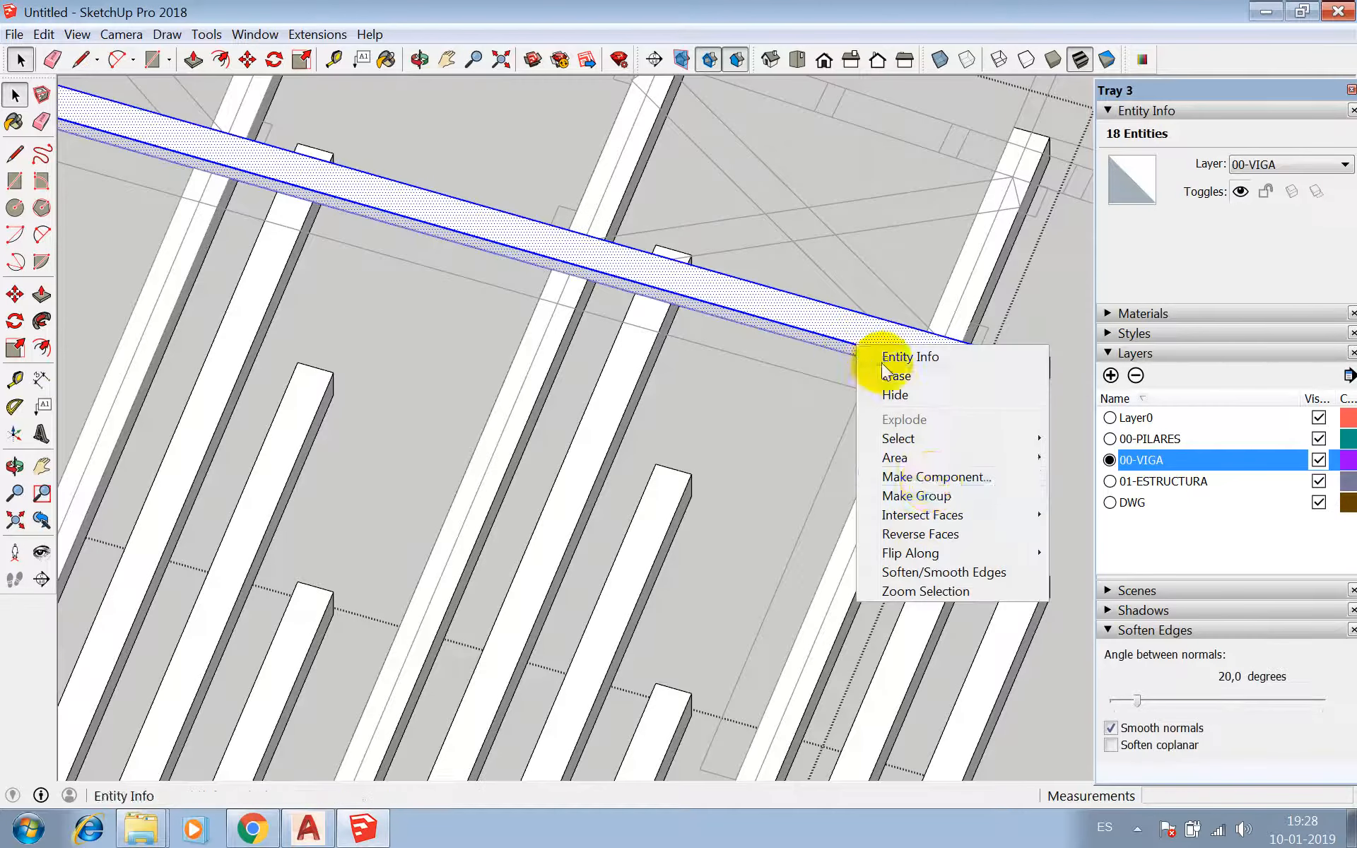
pyautogui.click(922, 476)
pyautogui.click(587, 630)
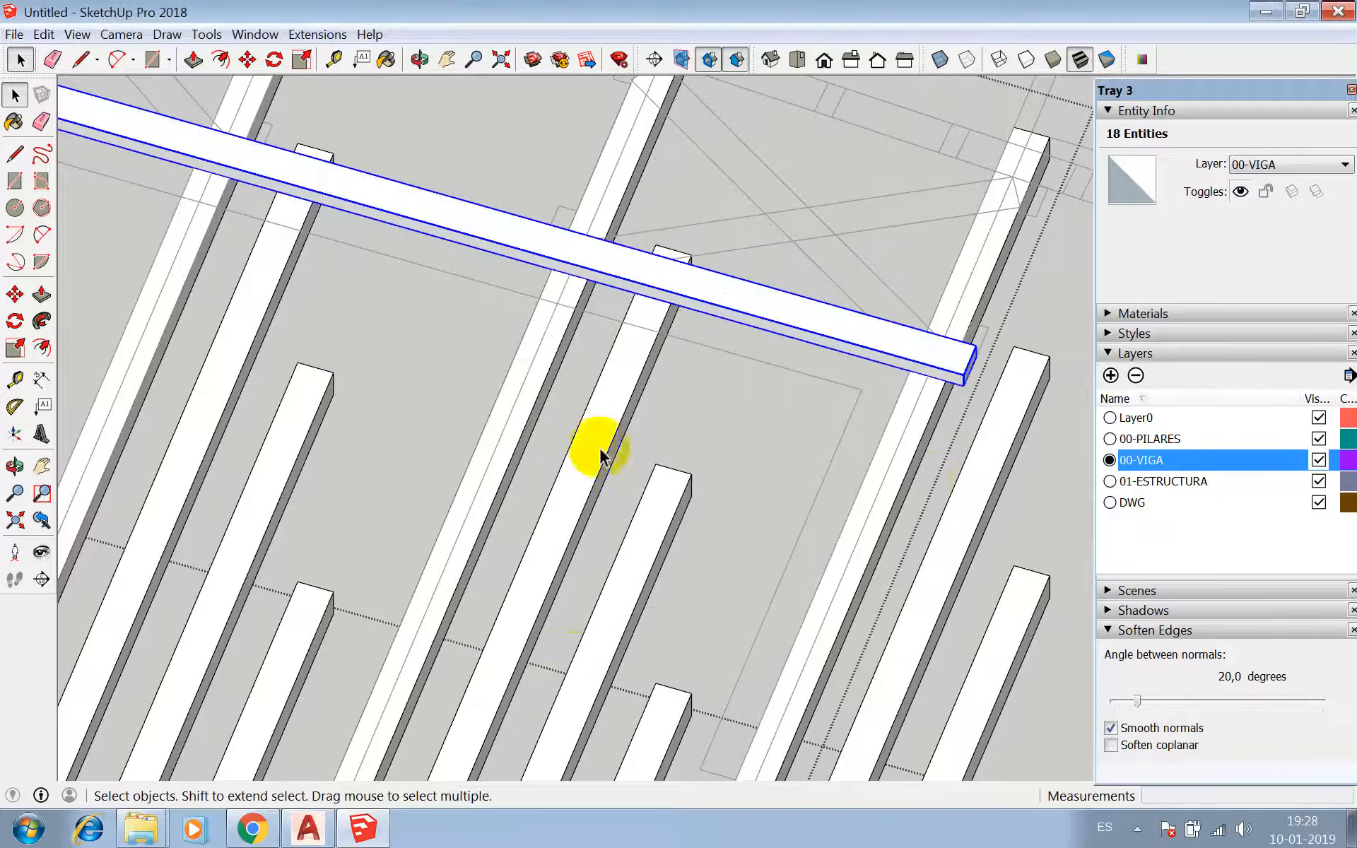
pyautogui.scroll(-7, 545, 297)
pyautogui.scroll(4, 765, 343)
pyautogui.scroll(4, 792, 366)
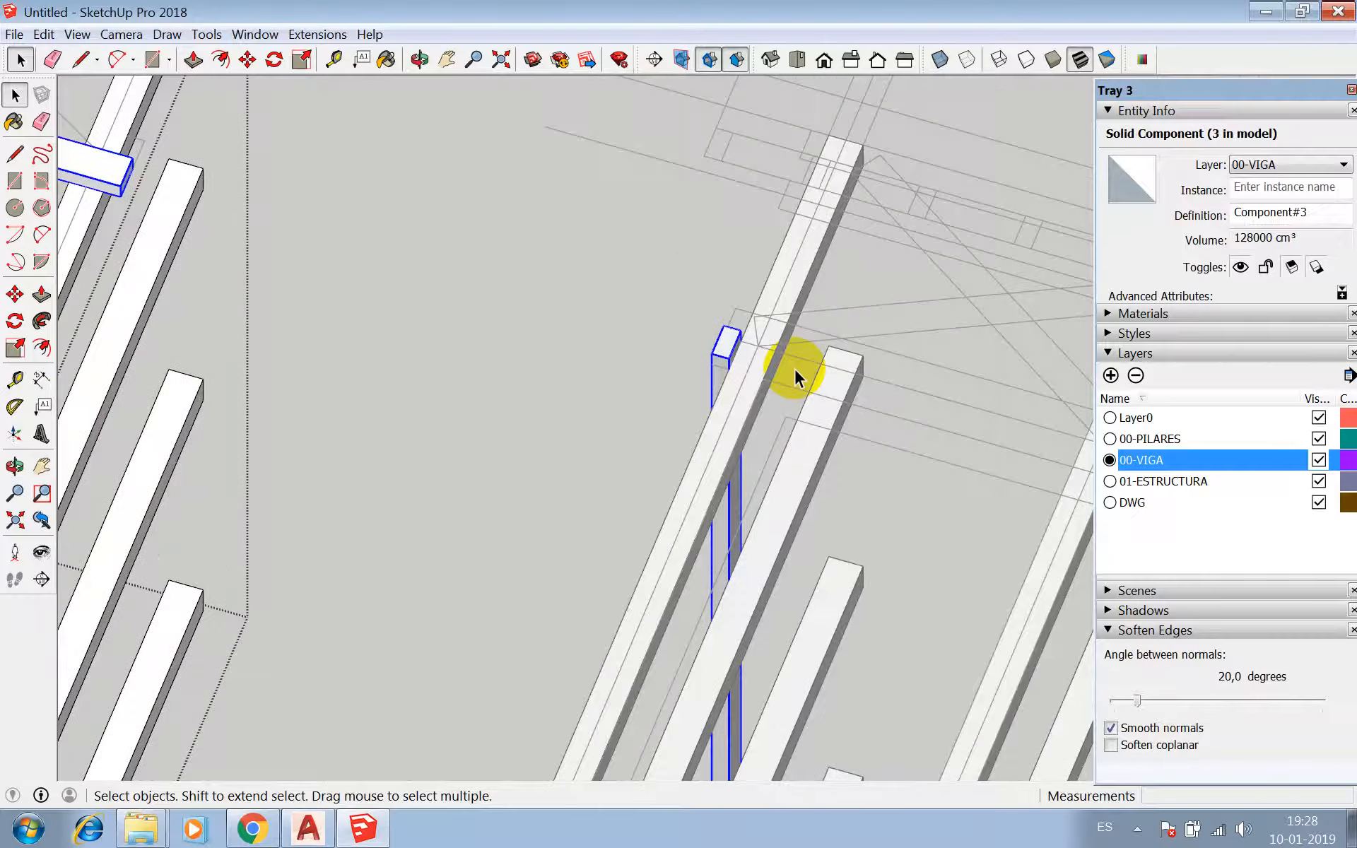
# - Open the second laid-down component and move the small upright beam 230 cm across from the first pillar to the second
pyautogui.scroll(-3, 608, 312)
pyautogui.scroll(2, 738, 261)
pyautogui.scroll(-3, 738, 262)
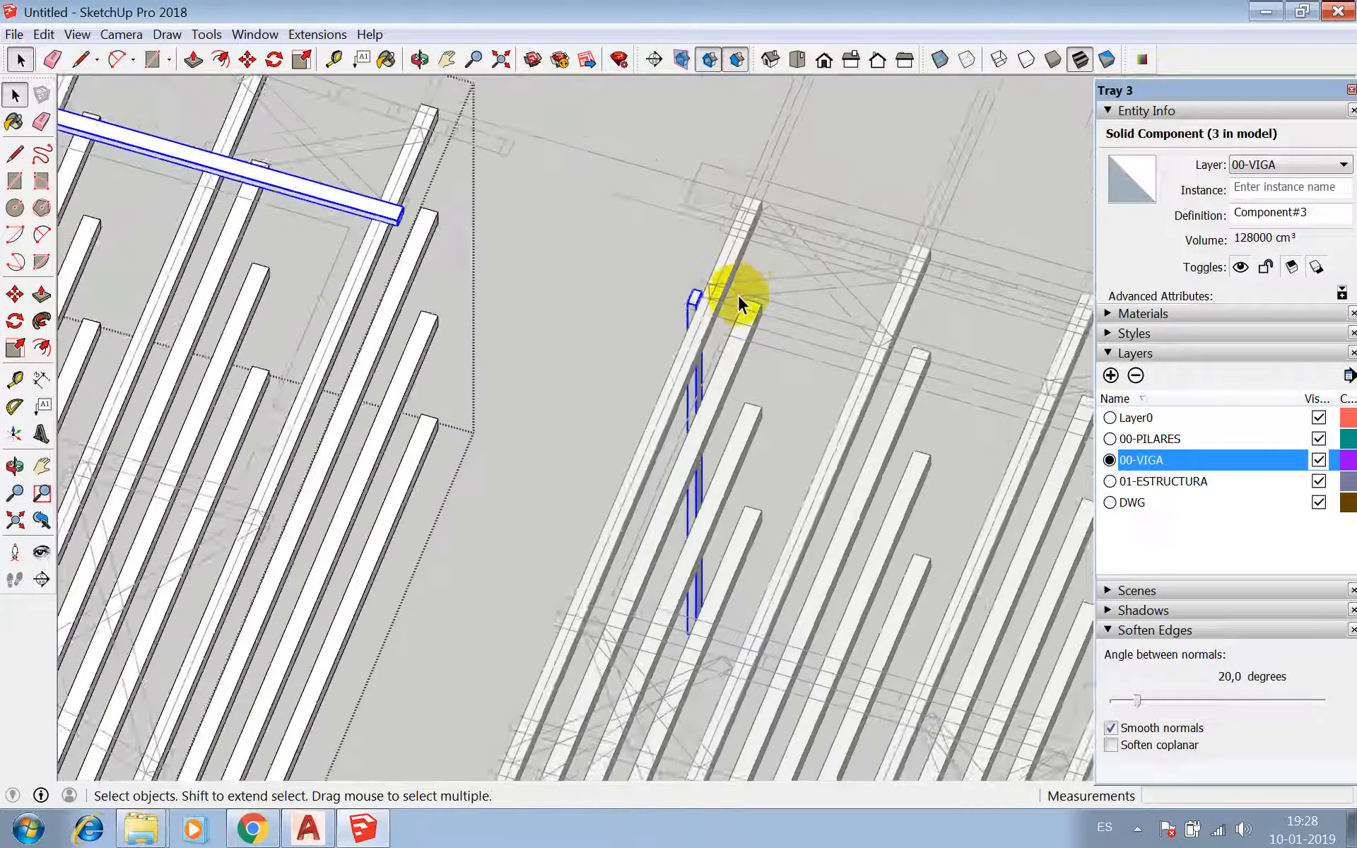
pyautogui.scroll(-2, 718, 315)
pyautogui.scroll(2, 666, 303)
pyautogui.click(595, 317)
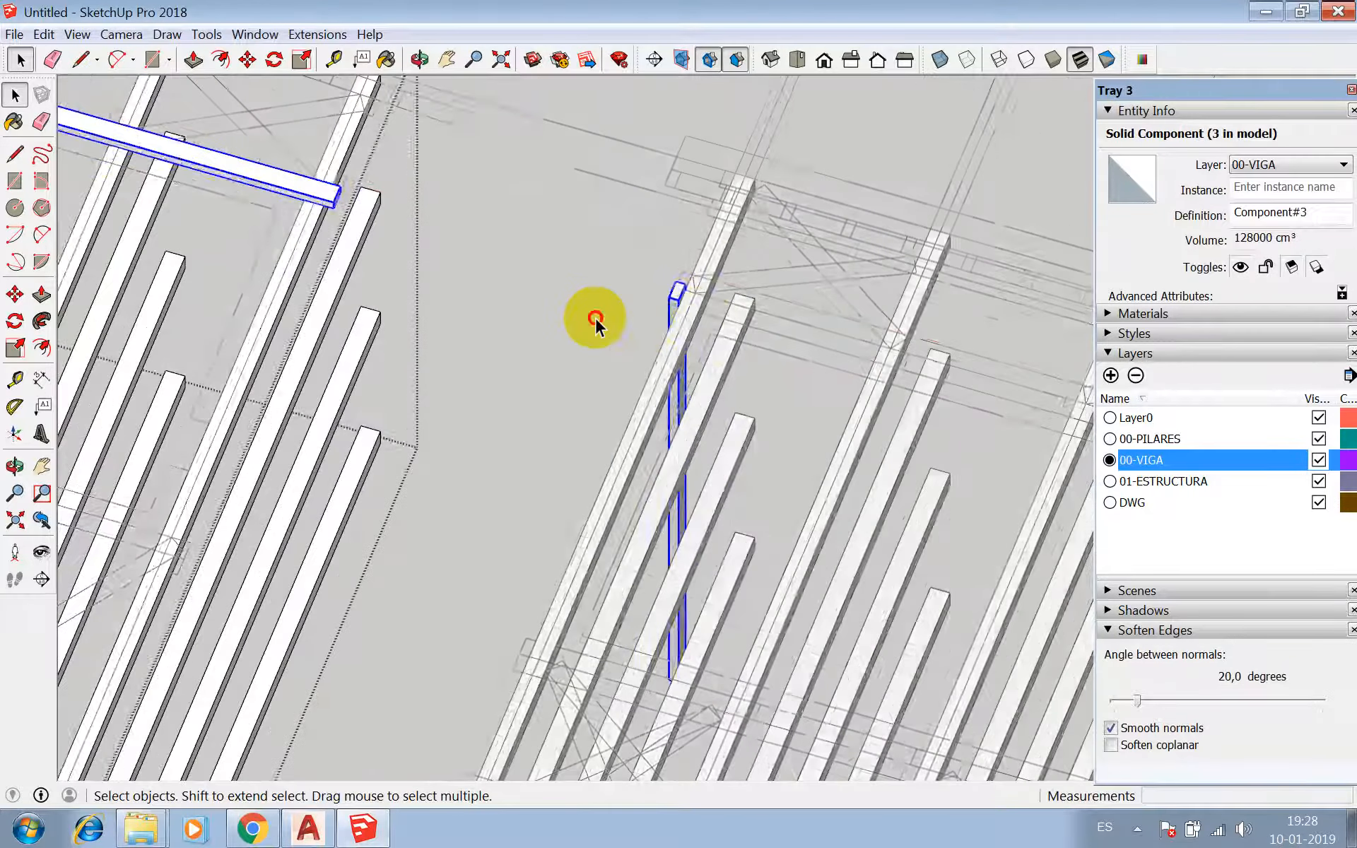
pyautogui.doubleClick(668, 345)
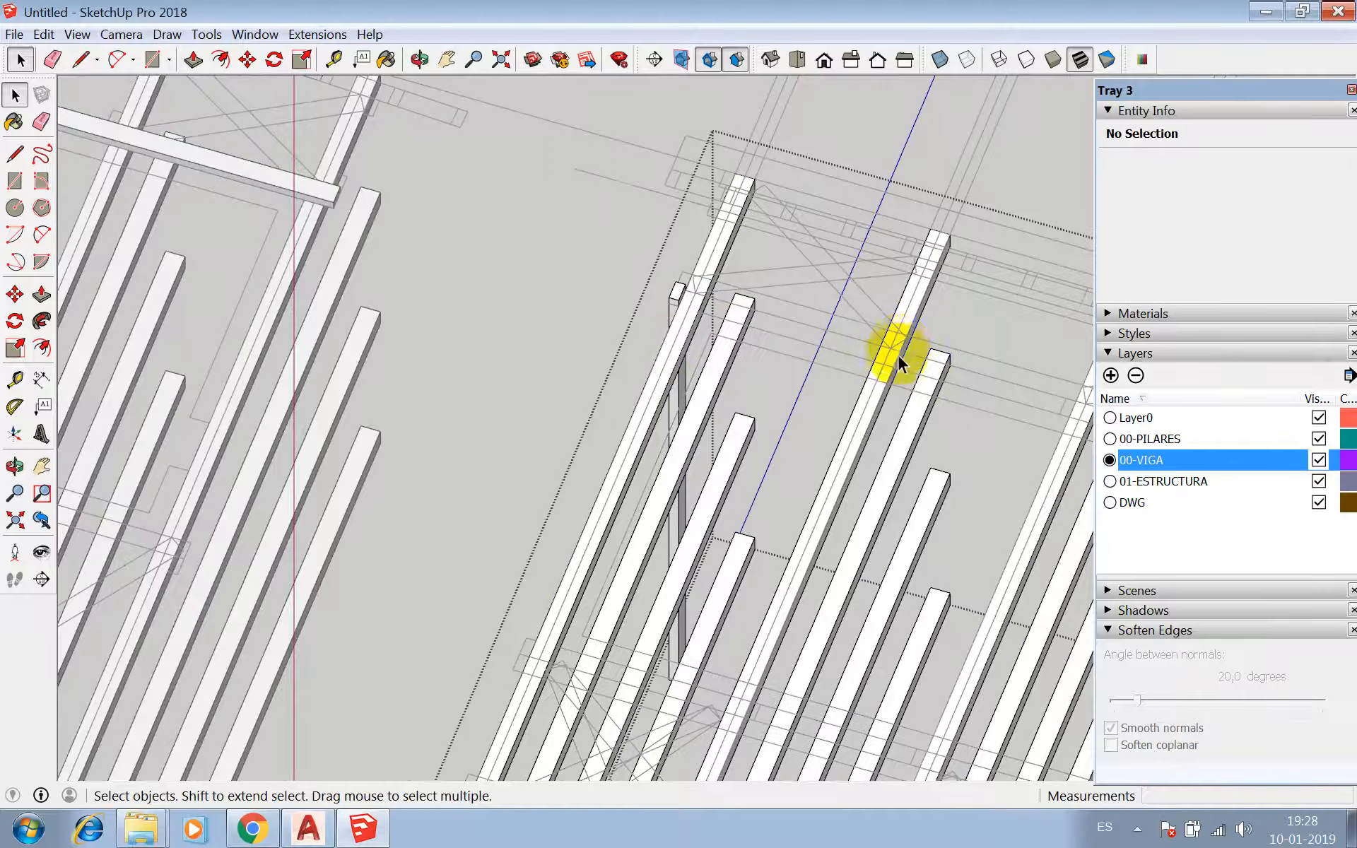
pyautogui.scroll(3, 897, 353)
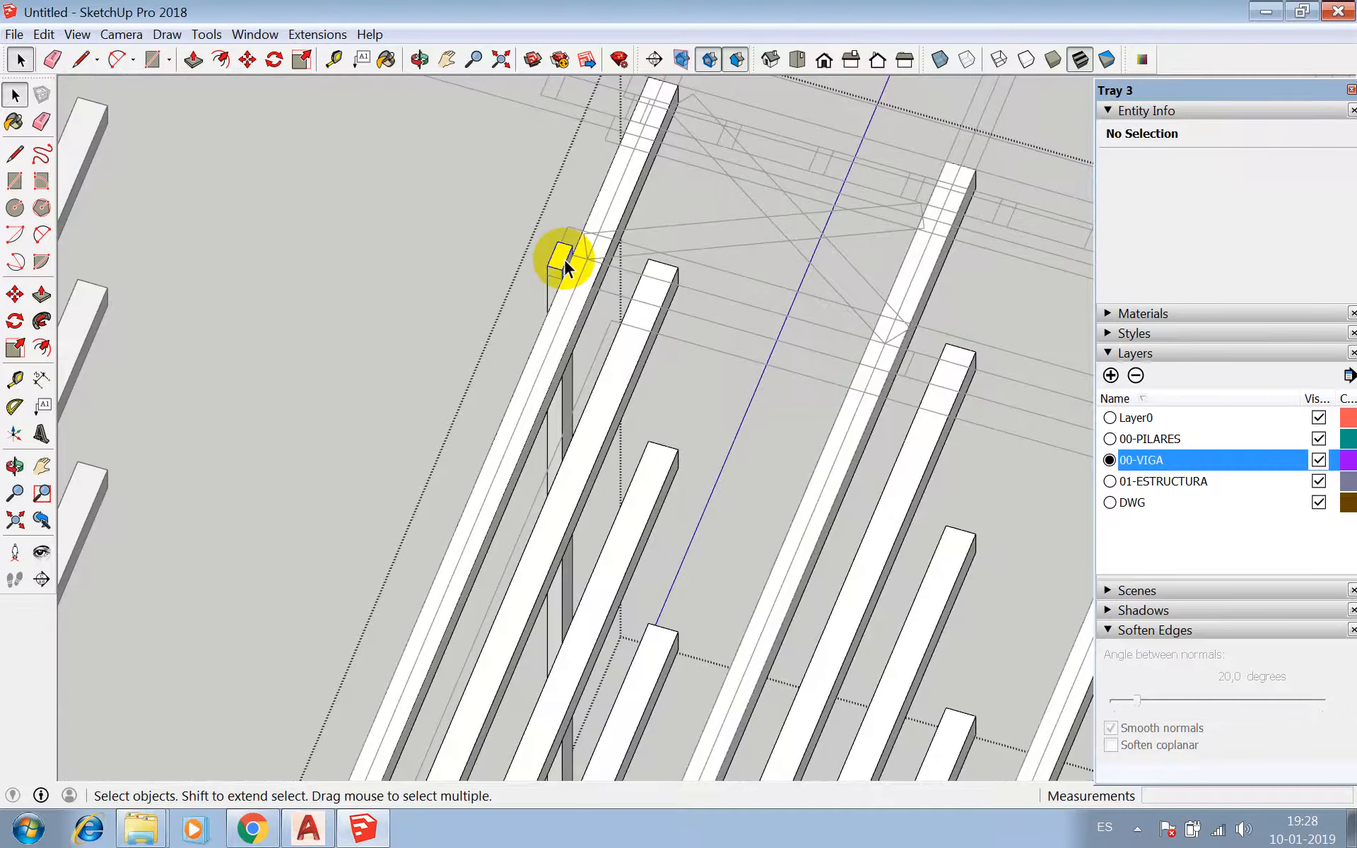
pyautogui.scroll(3, 587, 276)
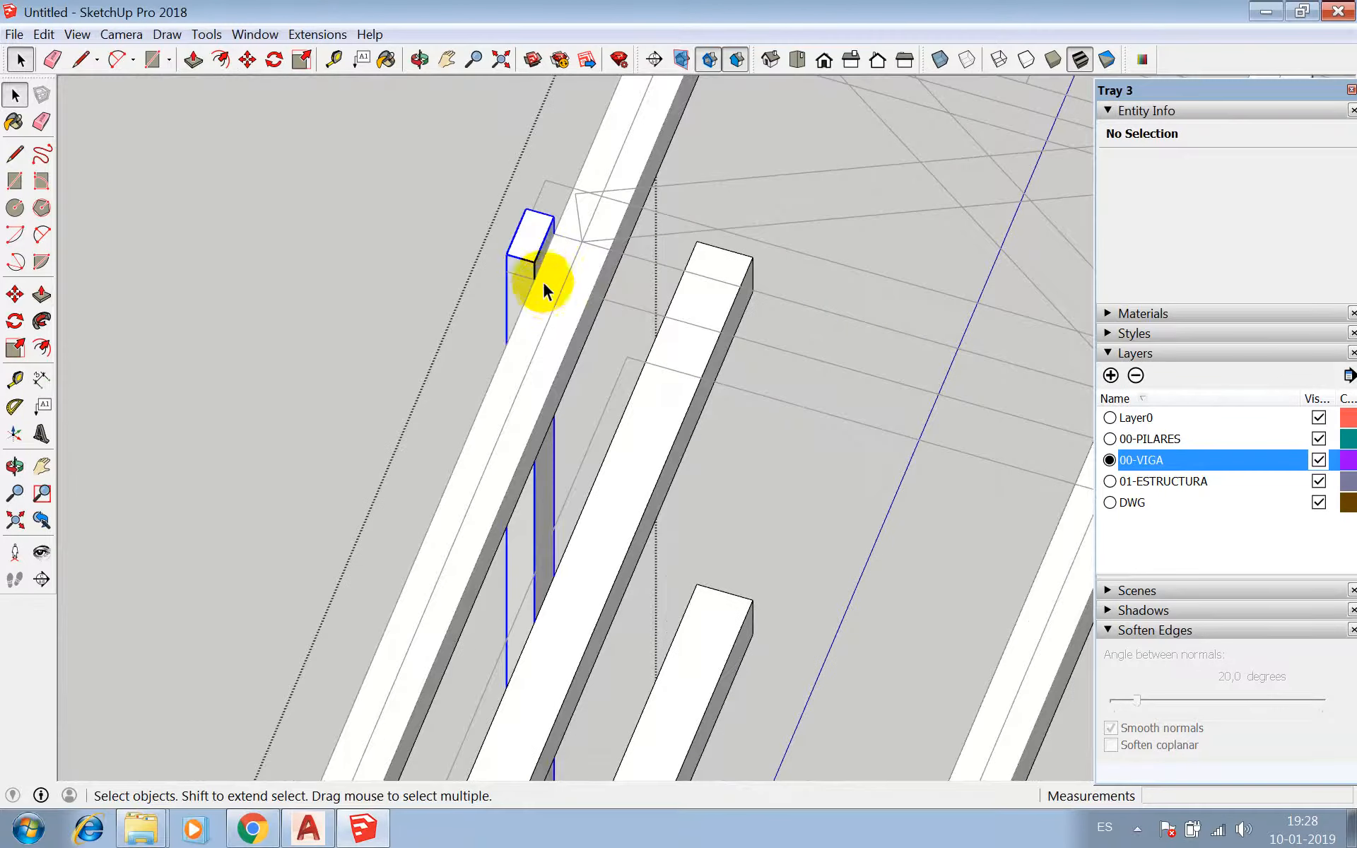
pyautogui.press('m')
pyautogui.click(535, 278)
pyautogui.scroll(-1, 511, 251)
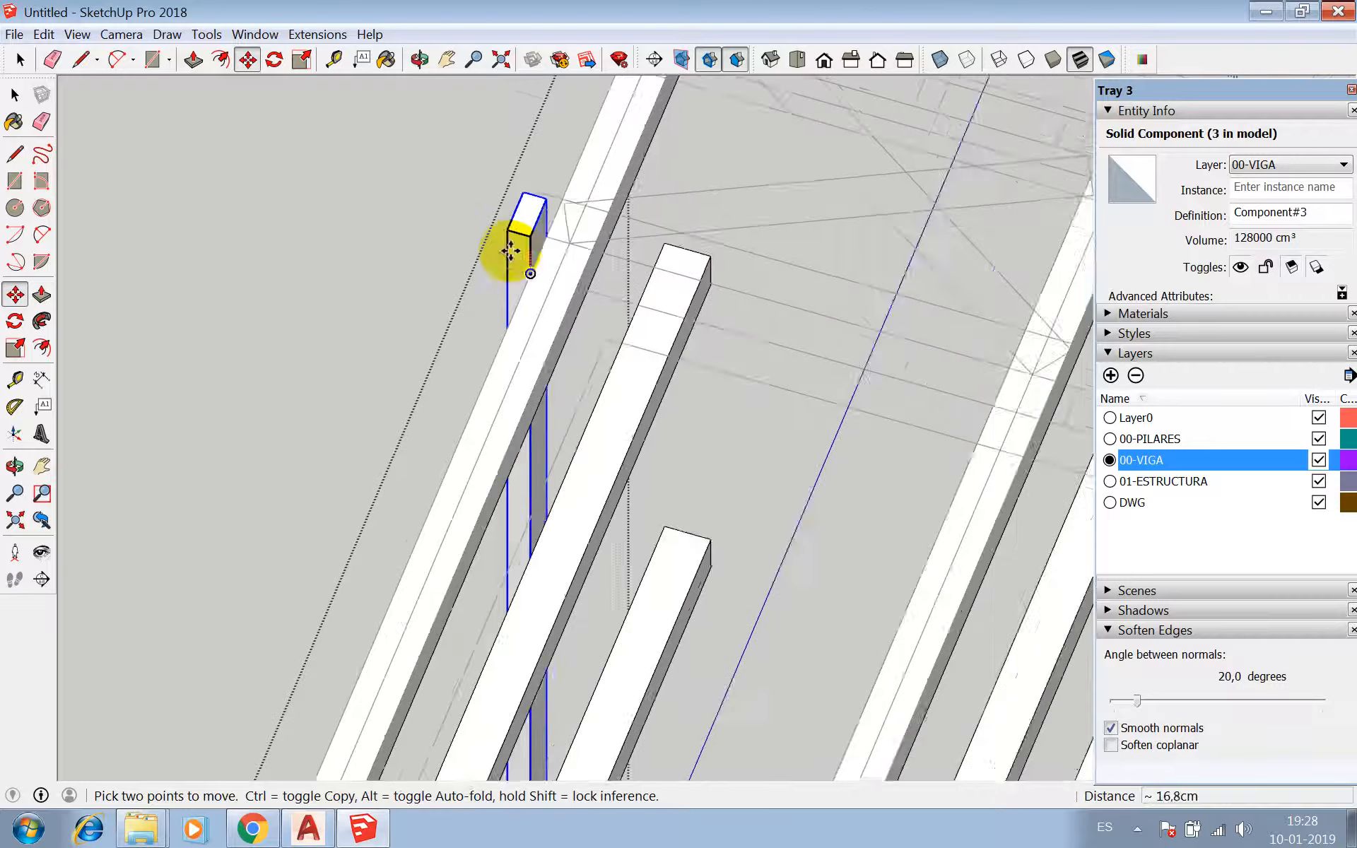
pyautogui.scroll(-2, 511, 250)
pyautogui.scroll(2, 966, 413)
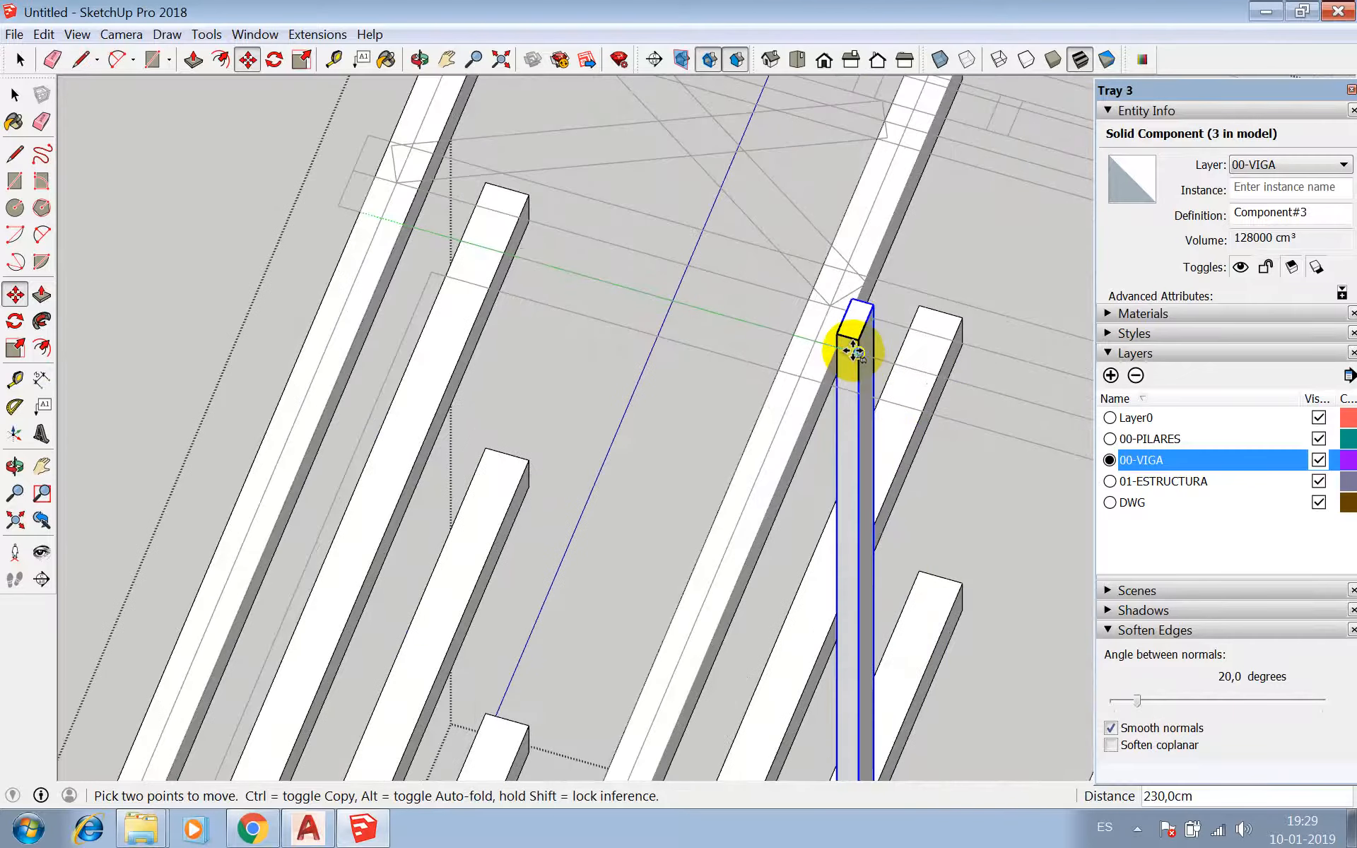
# - Copy the beam 170 cm further across, onto the DWG beam endpoint at the third pillar
pyautogui.scroll(-3, 672, 288)
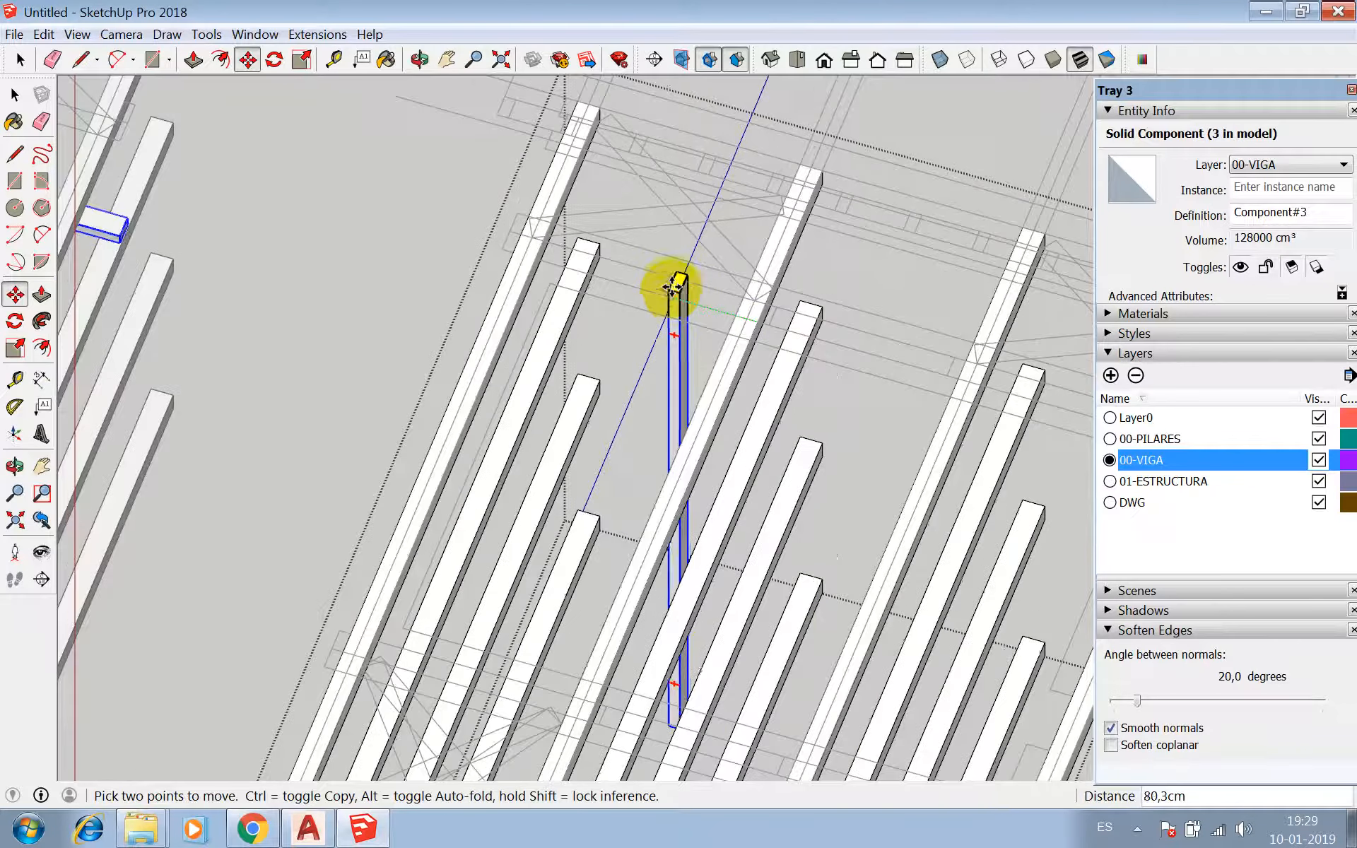
pyautogui.scroll(3, 905, 379)
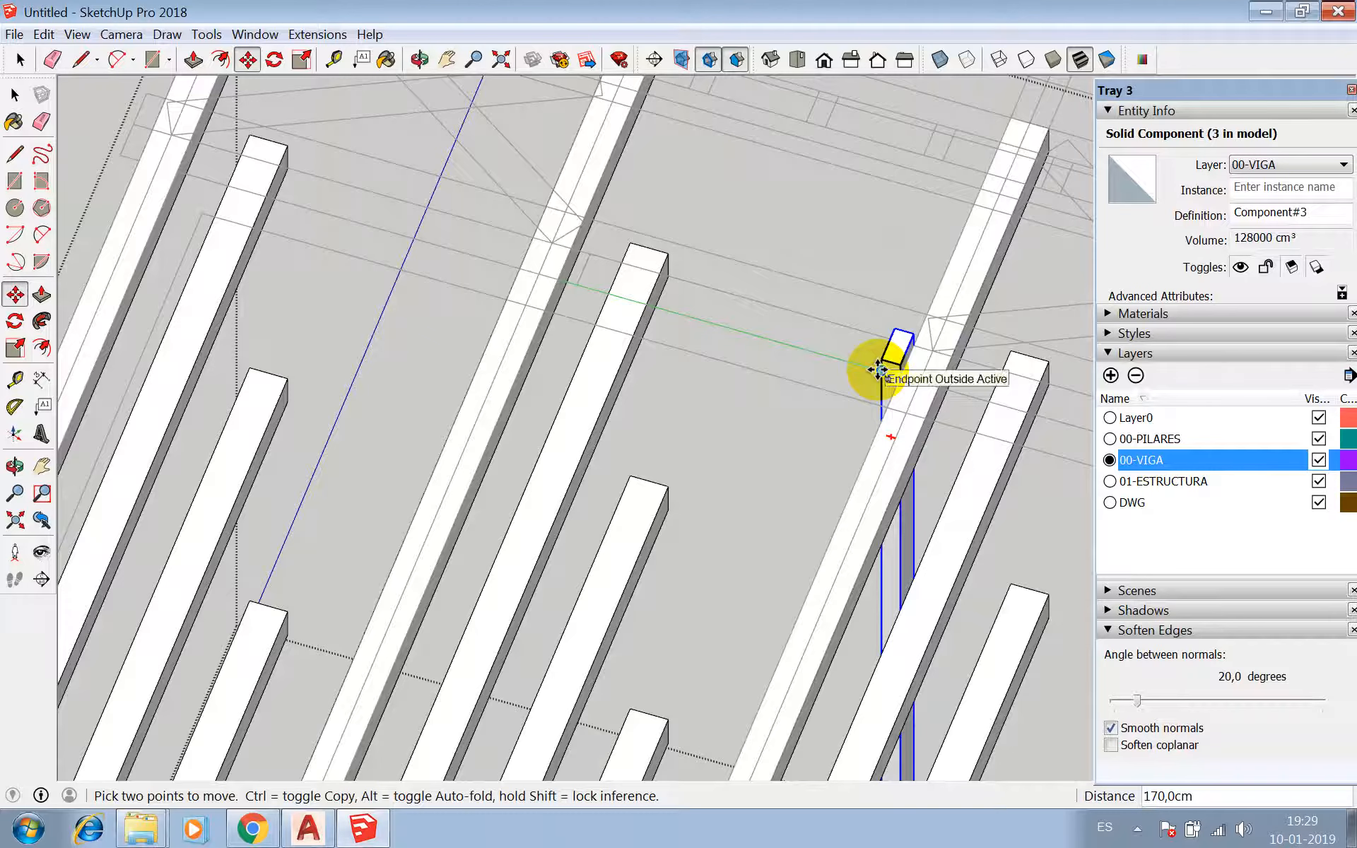
pyautogui.press('ctrl')
pyautogui.click(879, 369)
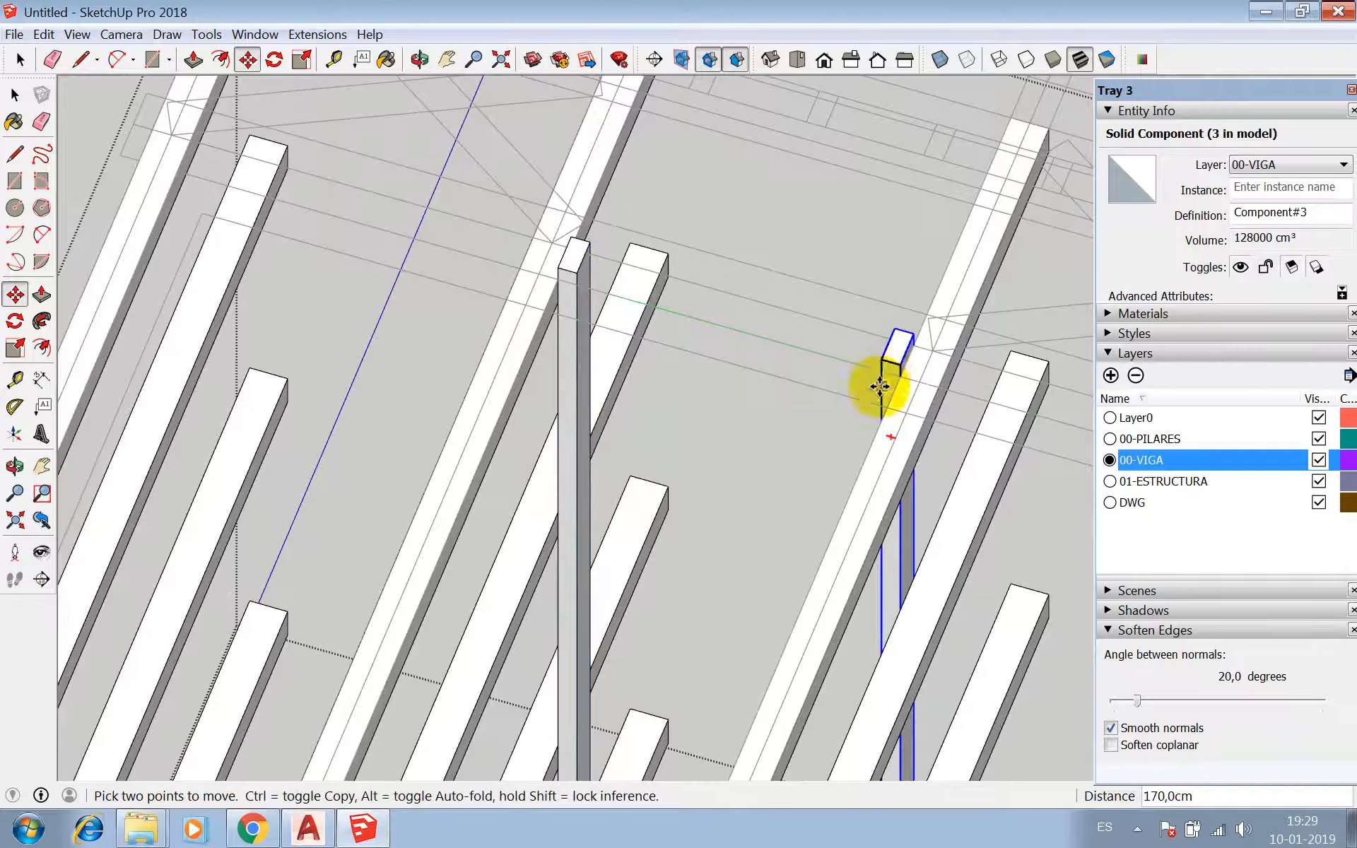
# - Copy the beam back to the DWG beam outline at the first pillar, and copy it from there to the fourth pillar
pyautogui.click(879, 370)
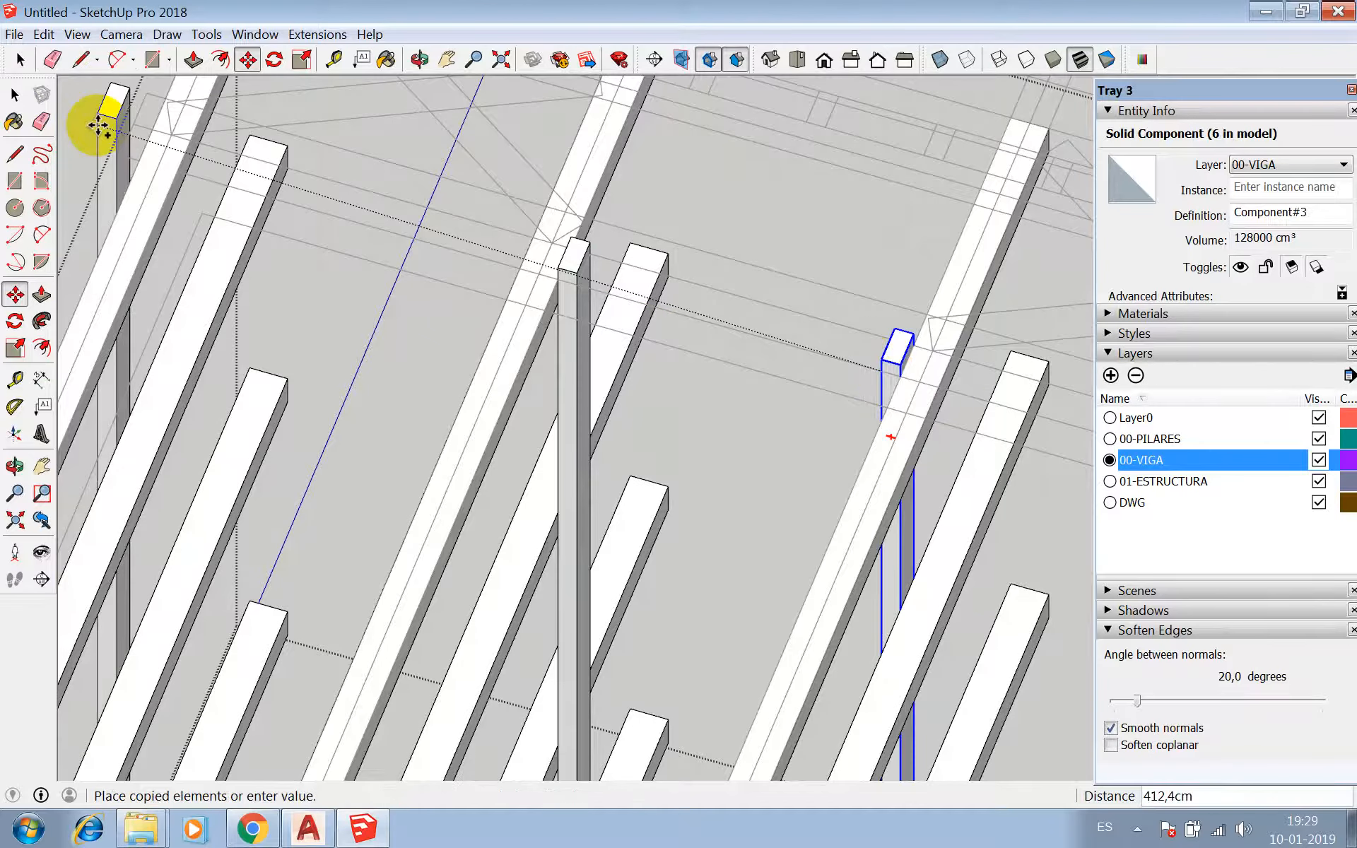
pyautogui.press('ctrl')
pyautogui.press('ctrl')
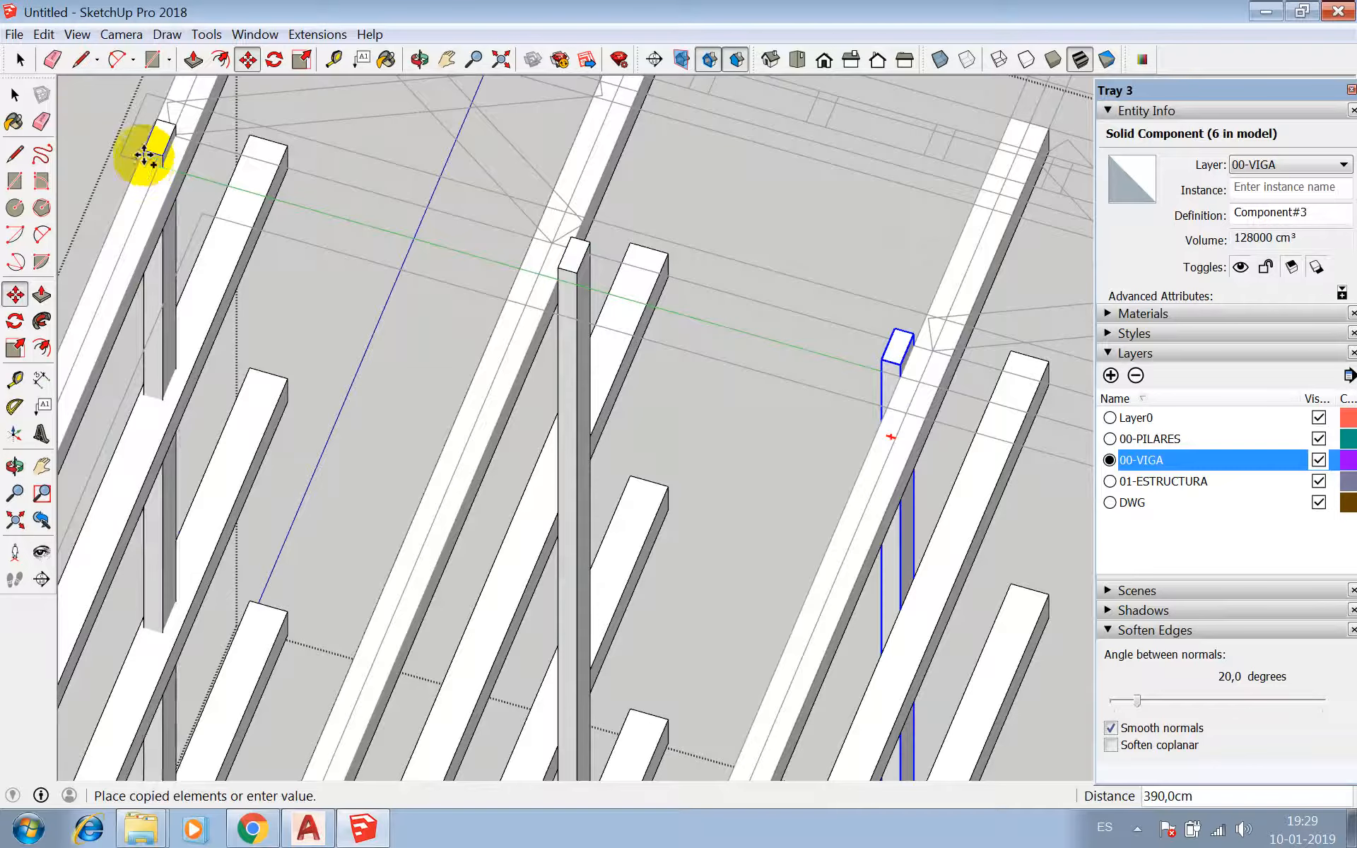
pyautogui.click(122, 168)
pyautogui.scroll(-3, 122, 155)
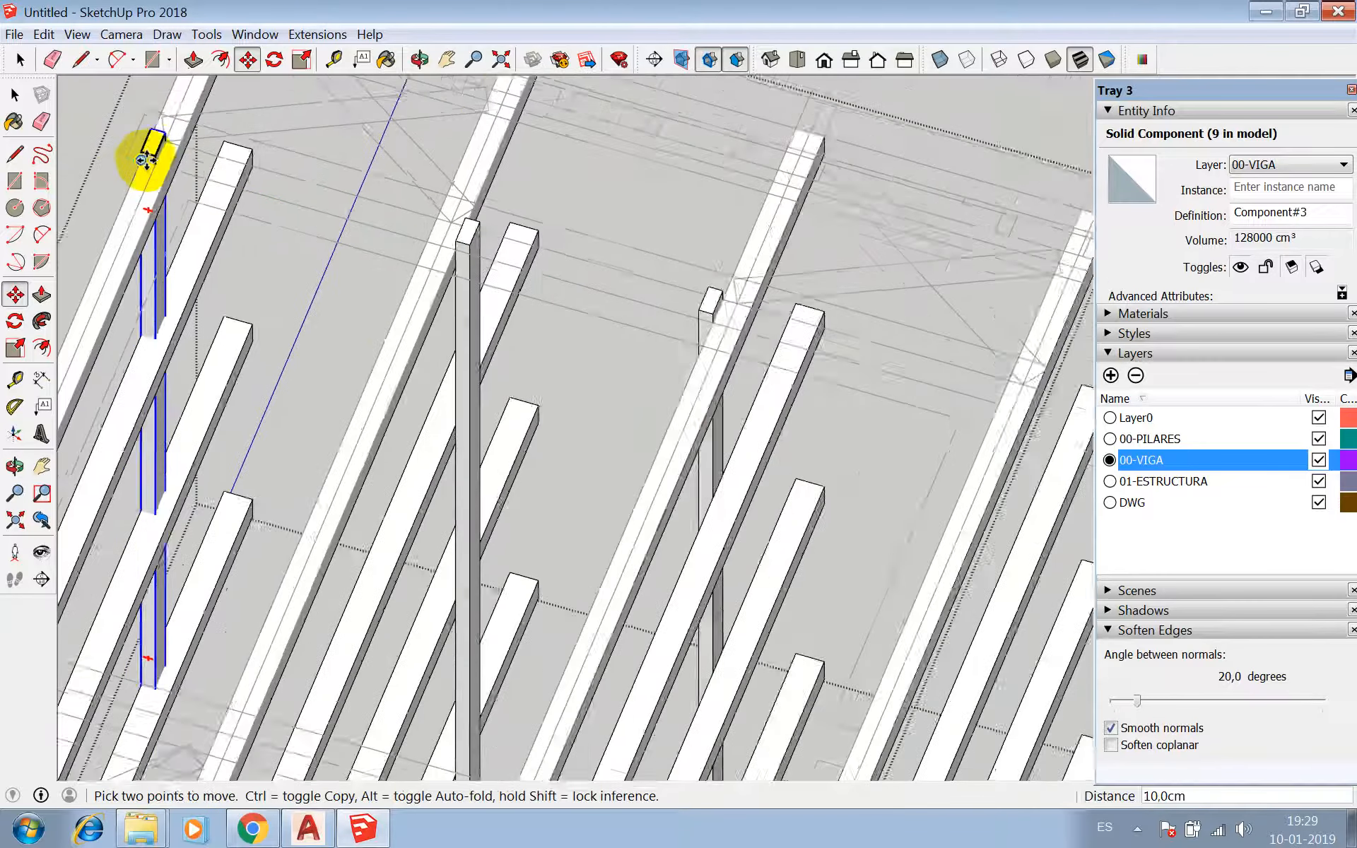
pyautogui.click(143, 154)
pyautogui.scroll(4, 963, 410)
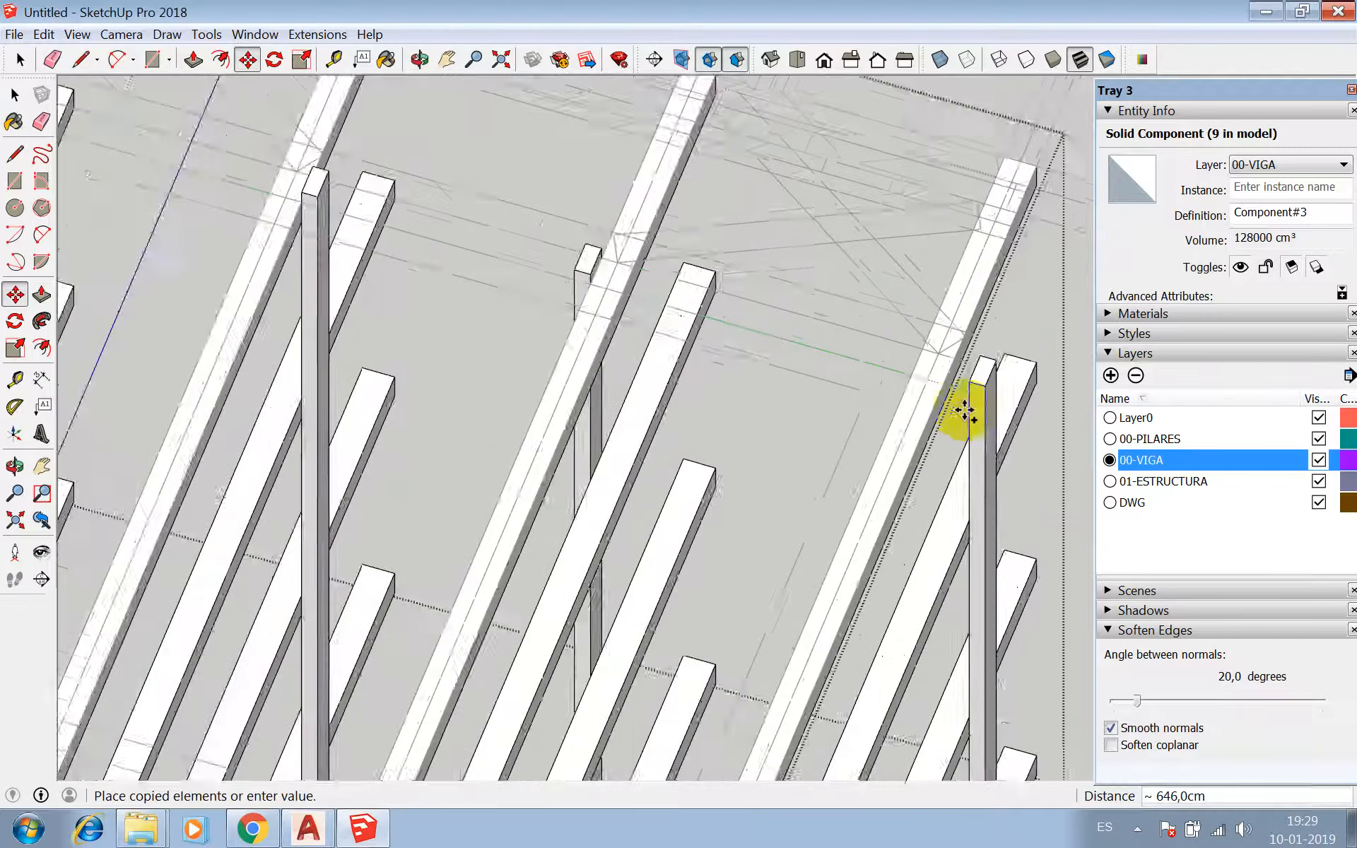
pyautogui.click(936, 378)
pyautogui.scroll(-6, 948, 382)
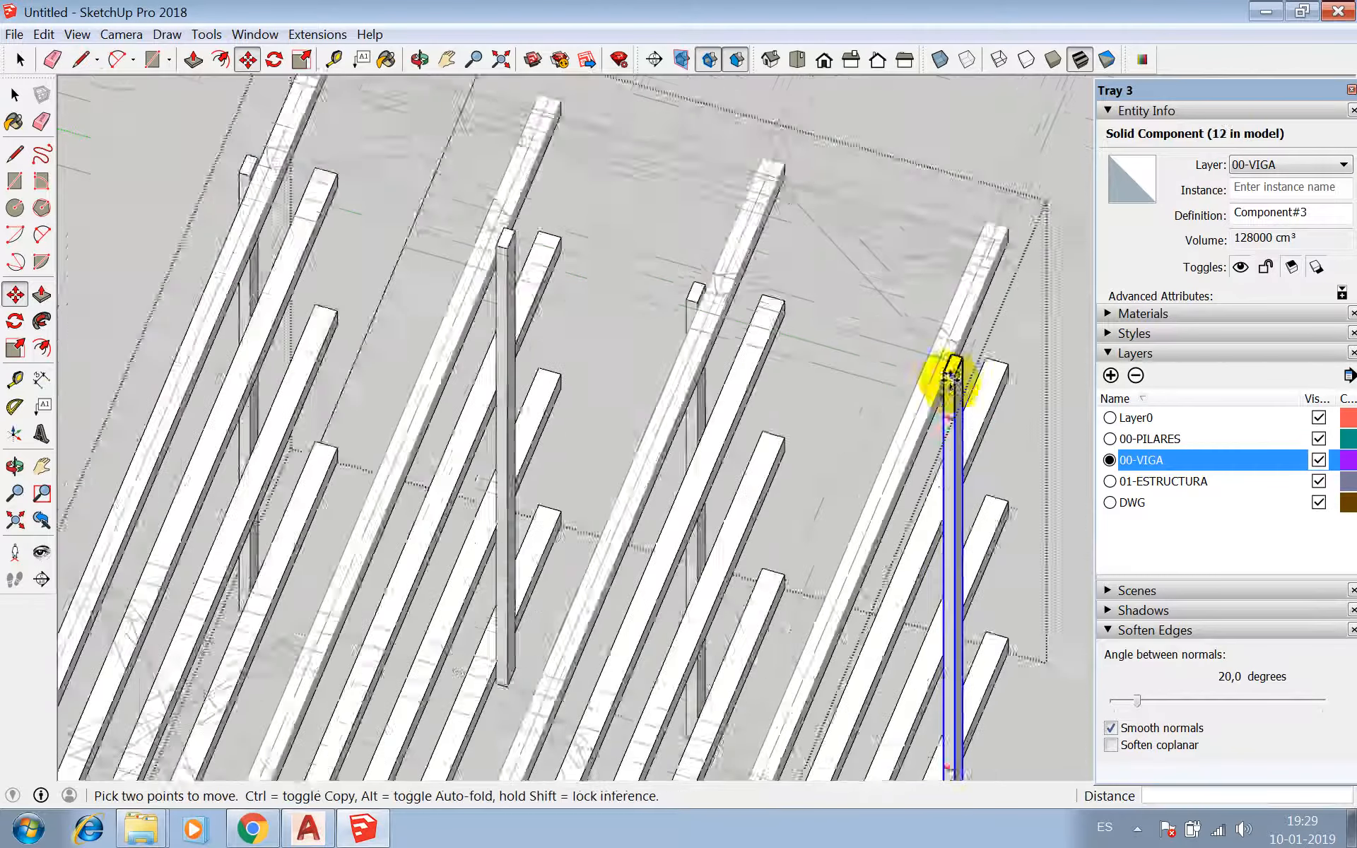
pyautogui.press('space')
# - Check the copied beams in both laid-down components and how the lower DWG bracing crosses the pillars
pyautogui.scroll(5, 670, 304)
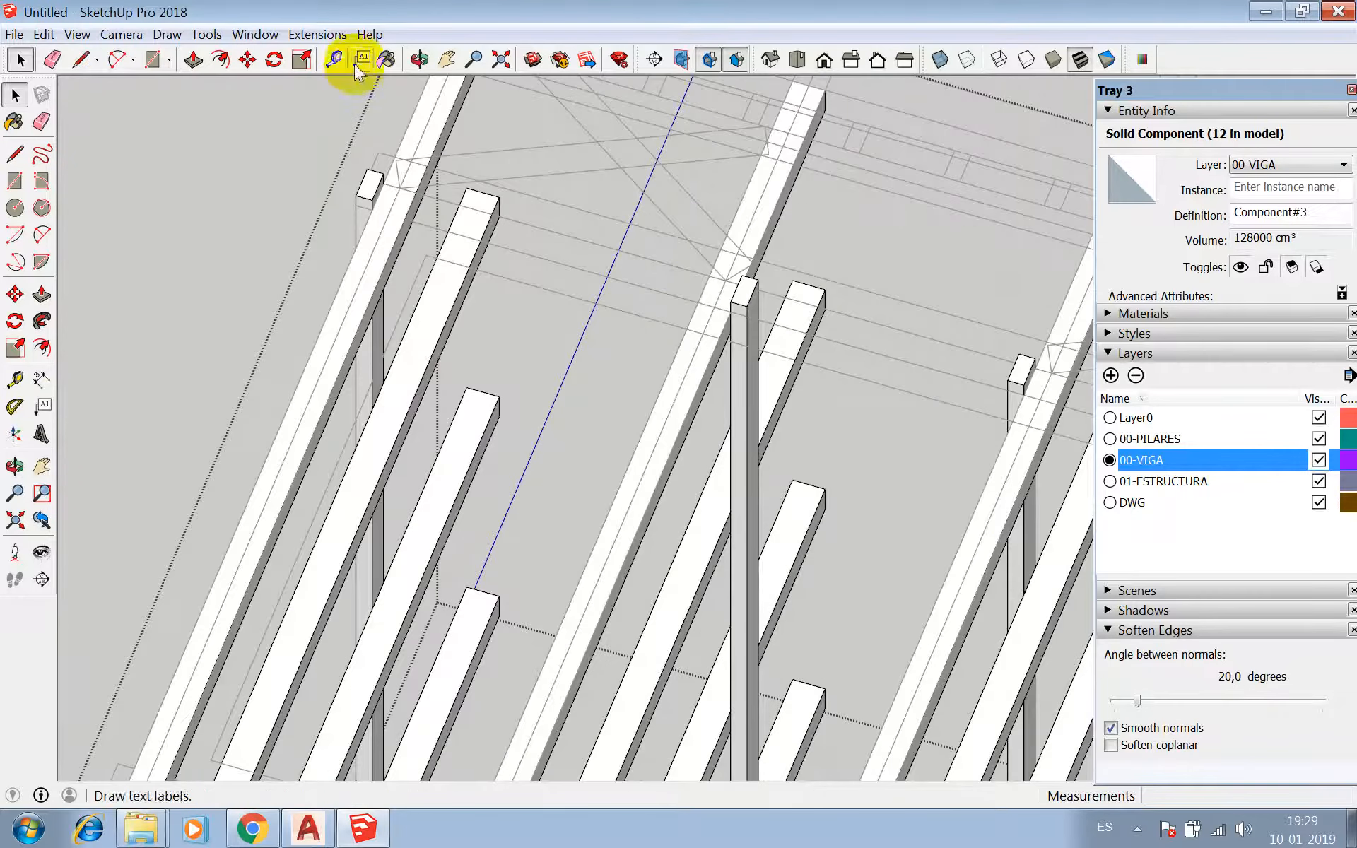
pyautogui.click(418, 59)
pyautogui.moveTo(495, 162); pyautogui.dragTo(613, 236)
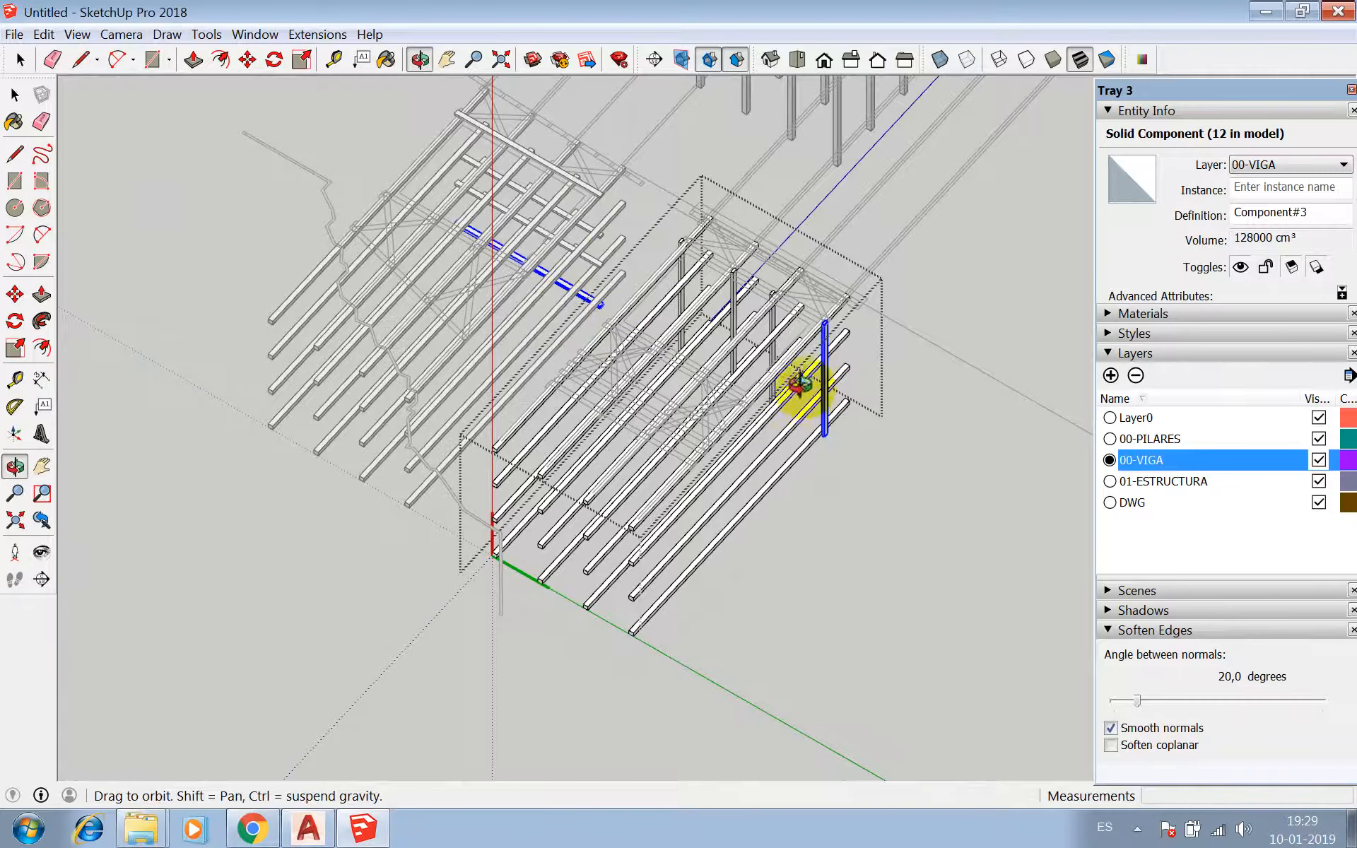
pyautogui.moveTo(791, 394); pyautogui.dragTo(705, 461)
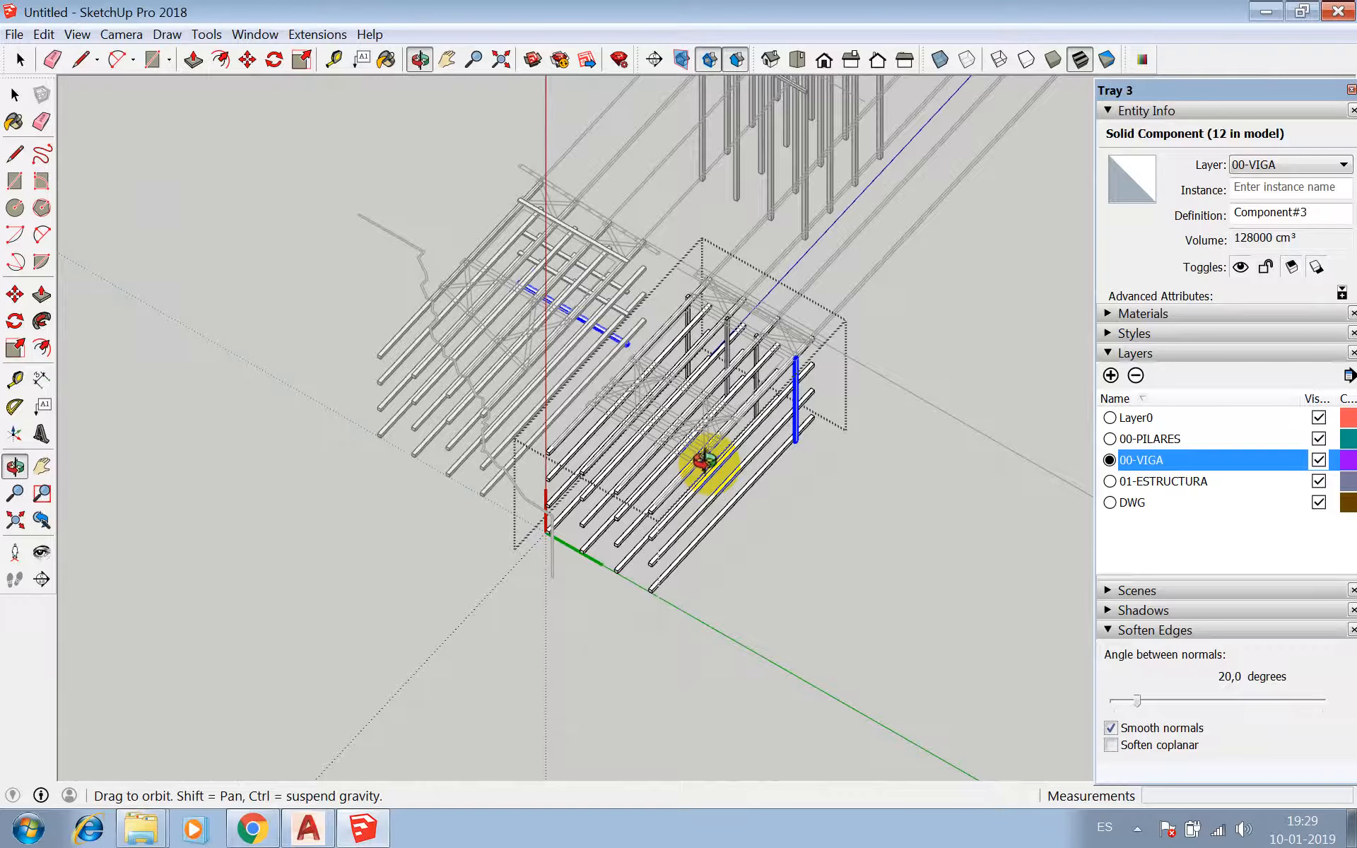
pyautogui.scroll(10, 705, 438)
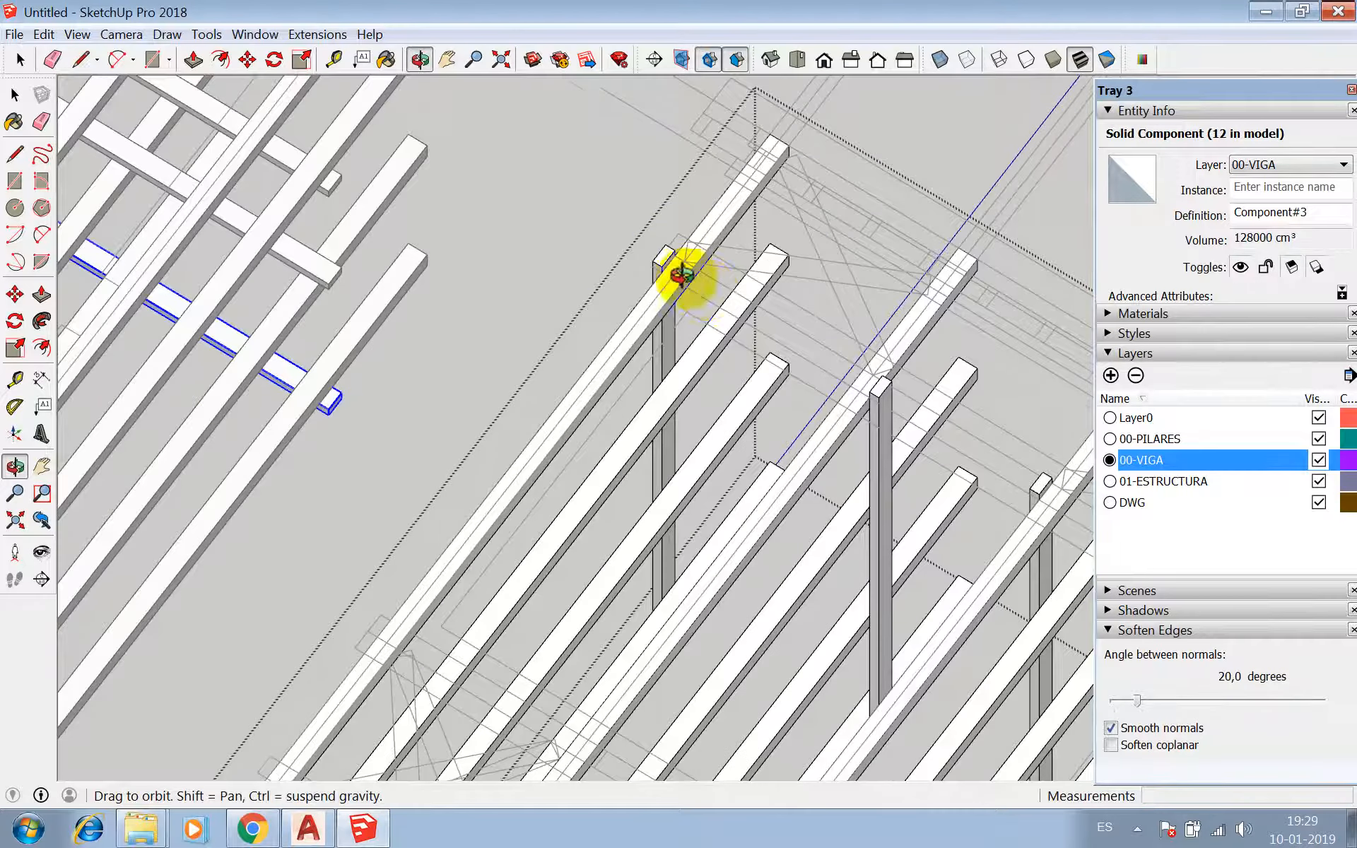
pyautogui.scroll(-10, 681, 274)
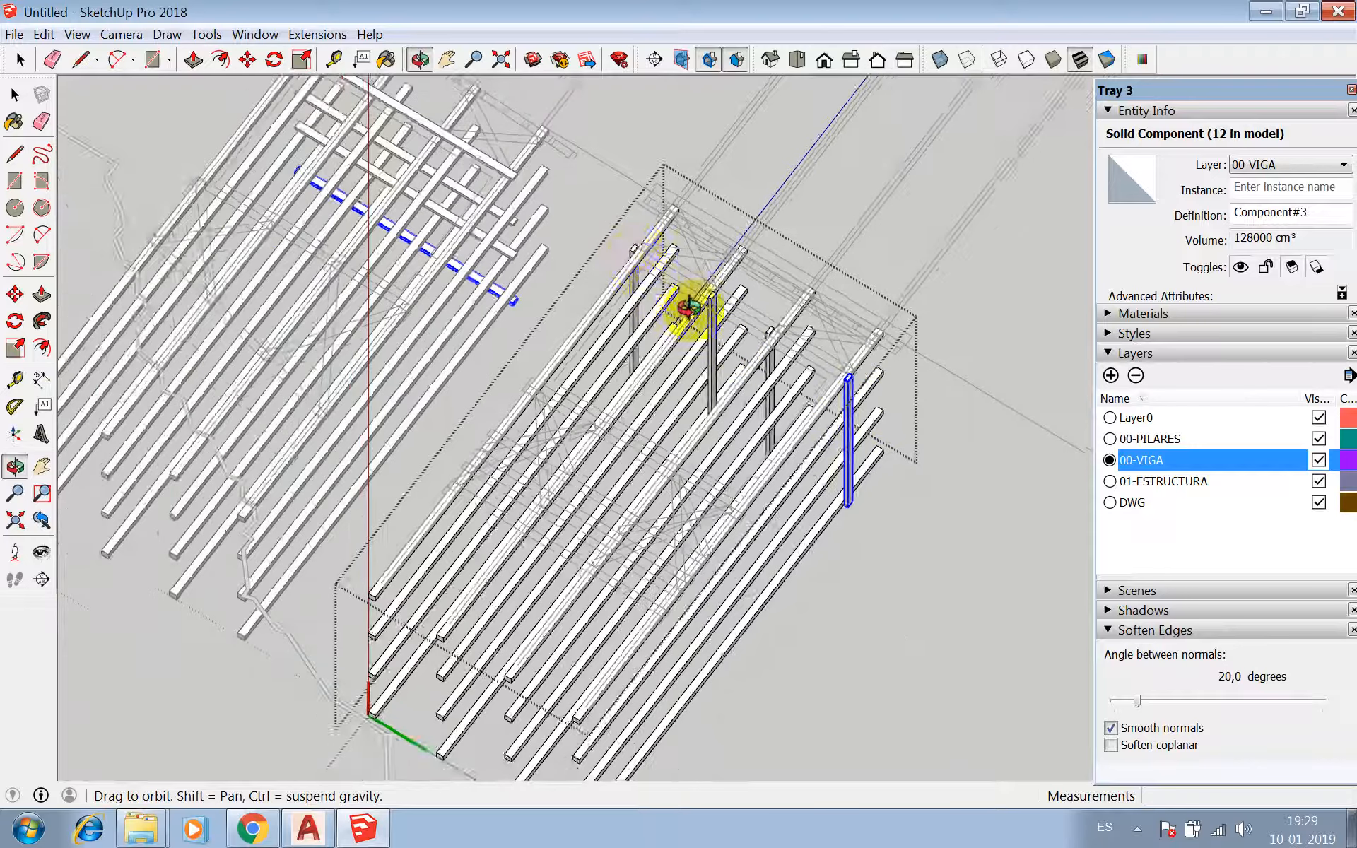
pyautogui.scroll(5, 861, 385)
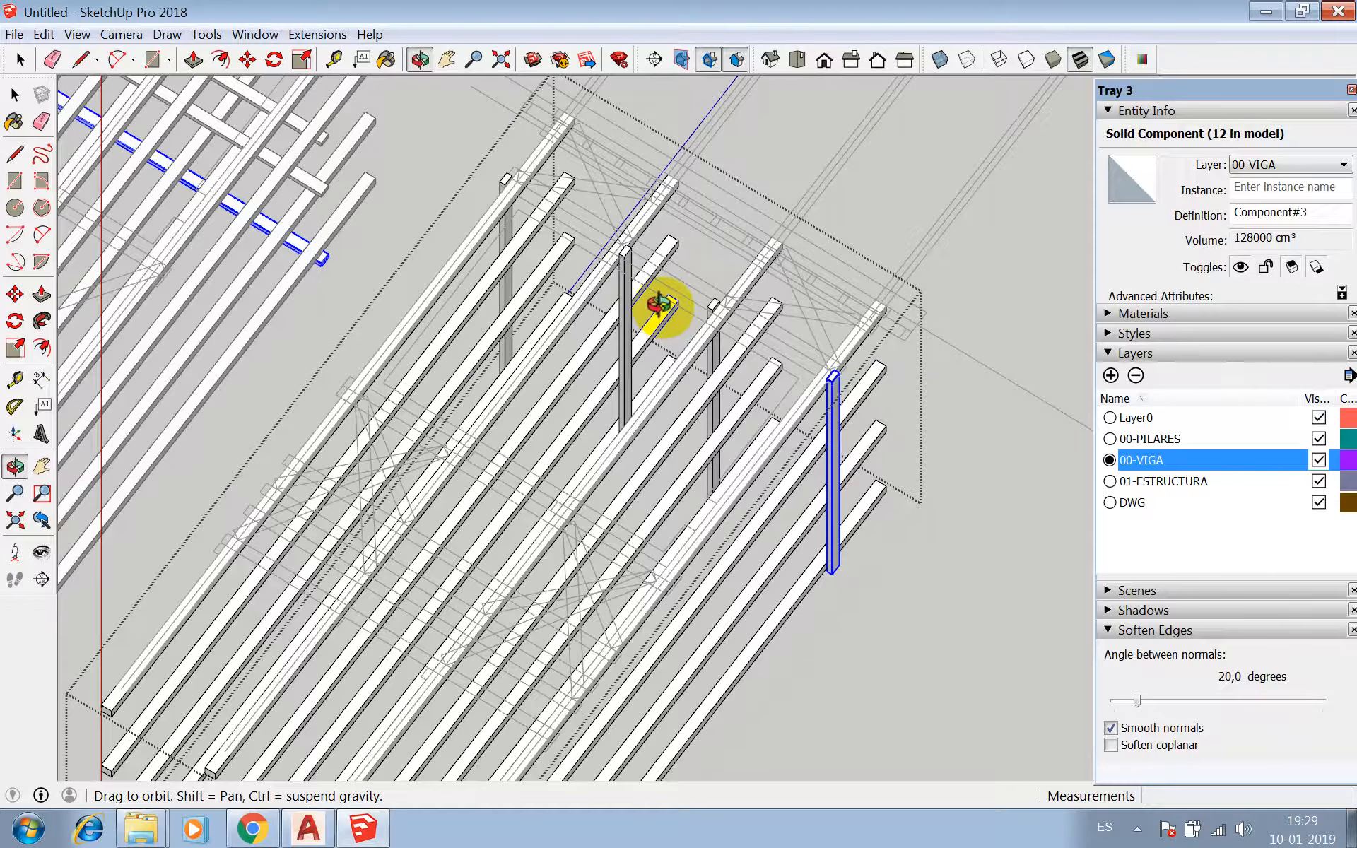
pyautogui.scroll(-3, 675, 302)
pyautogui.scroll(5, 454, 393)
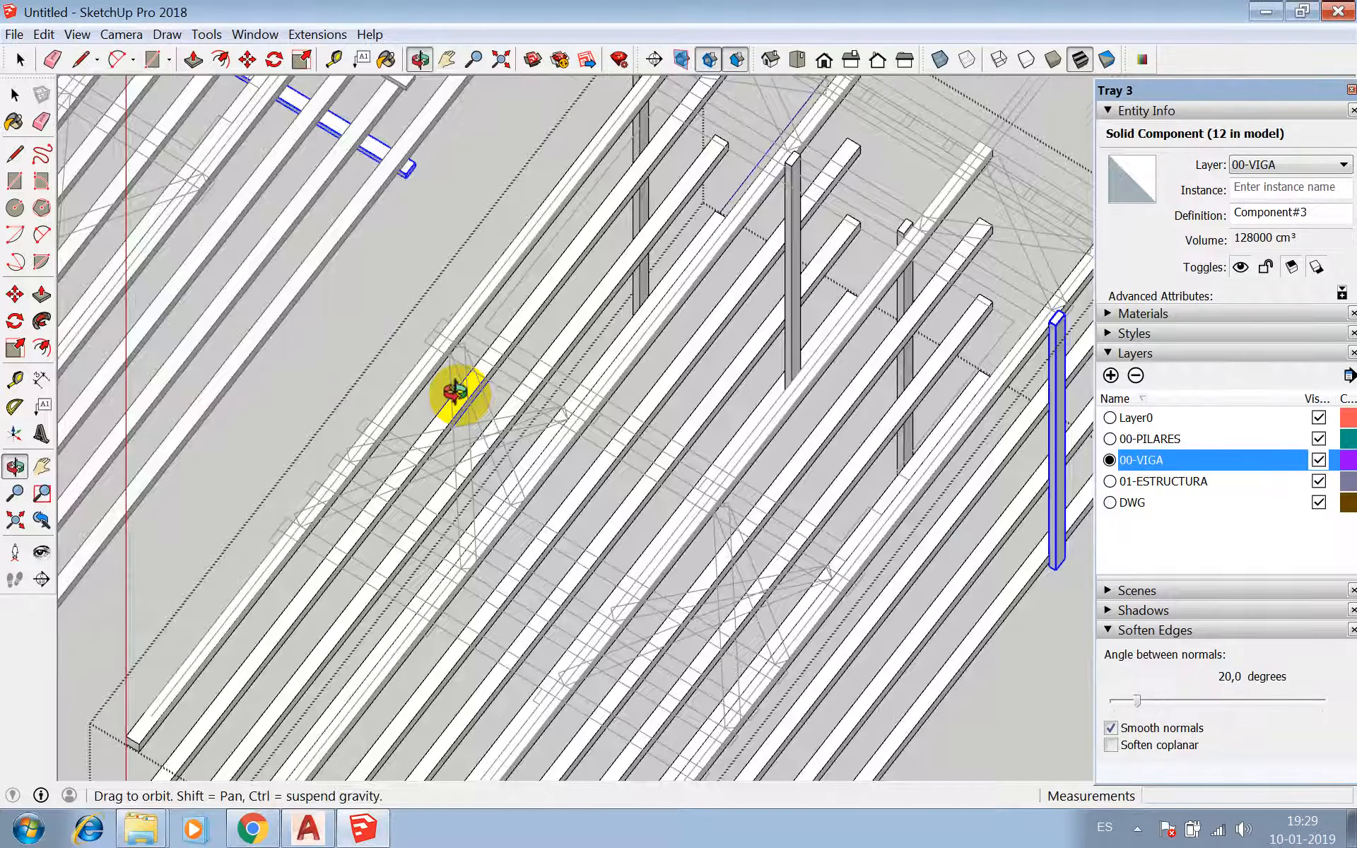
pyautogui.press('space')
pyautogui.scroll(-5, 566, 435)
pyautogui.scroll(-3, 824, 530)
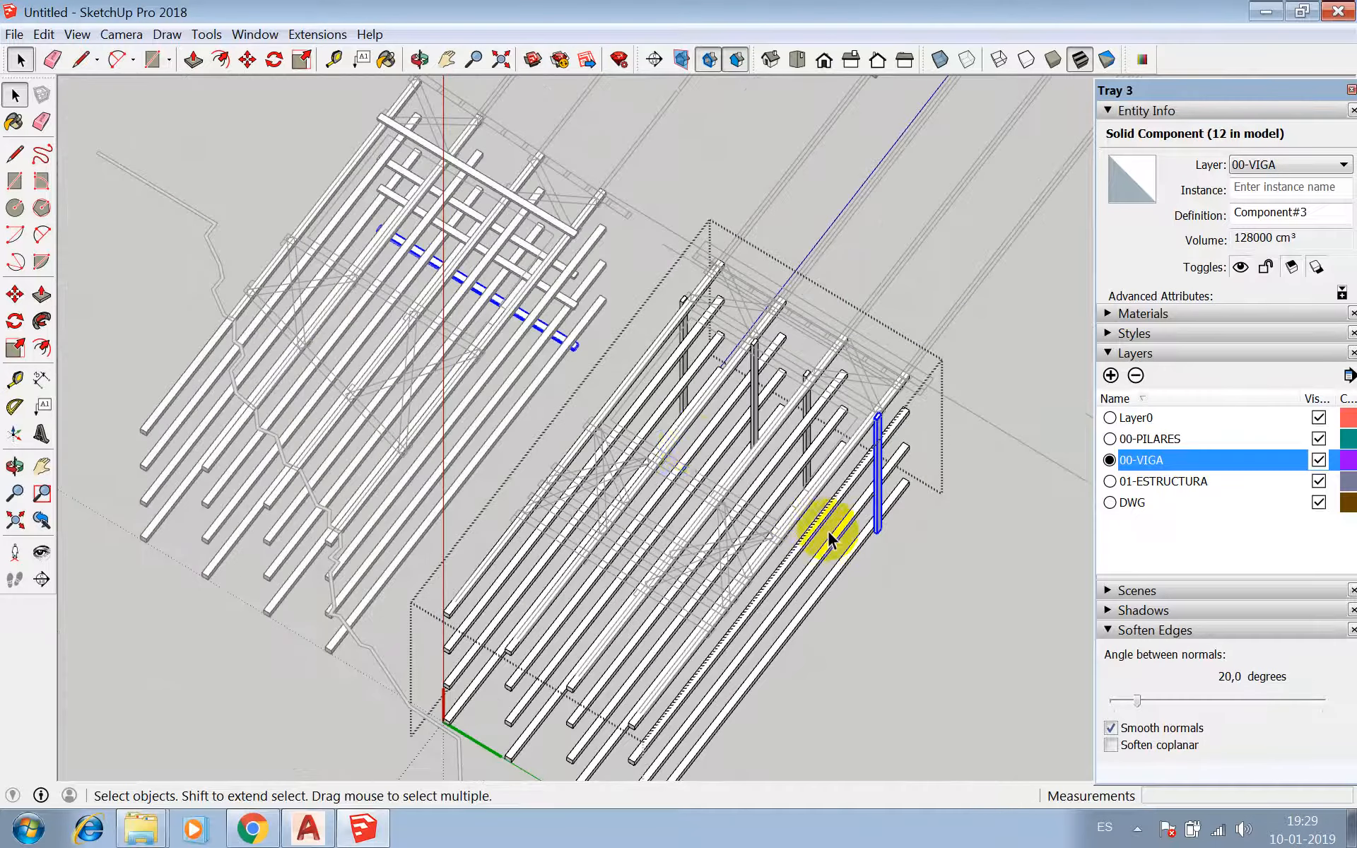
# - Inside the first laid-down component, copy the four cross beams together 440 cm down the pillars to the lower bracing
pyautogui.scroll(2, 570, 243)
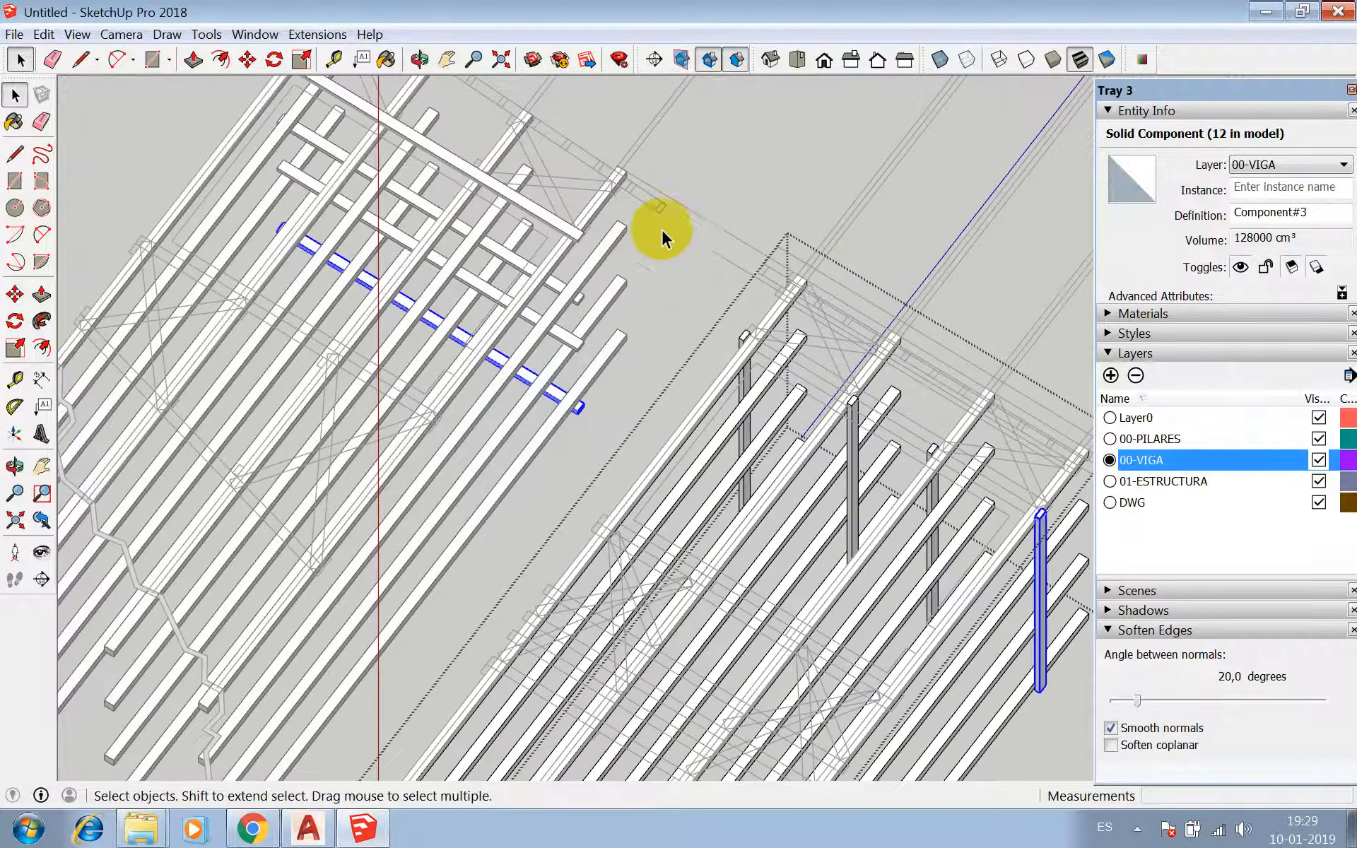
pyautogui.scroll(2, 723, 178)
pyautogui.click(722, 183)
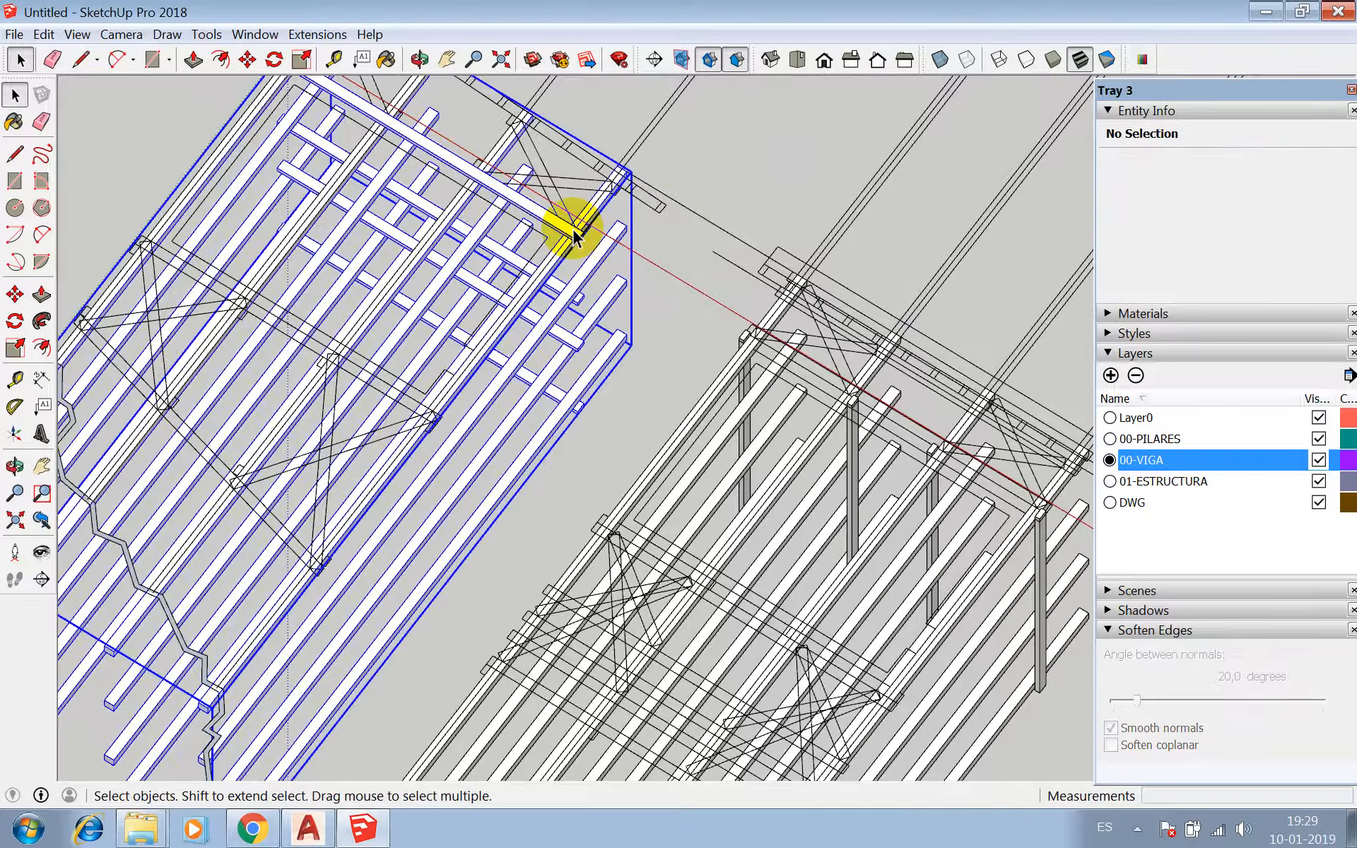
pyautogui.doubleClick(574, 231)
pyautogui.click(574, 232)
pyautogui.click(576, 304)
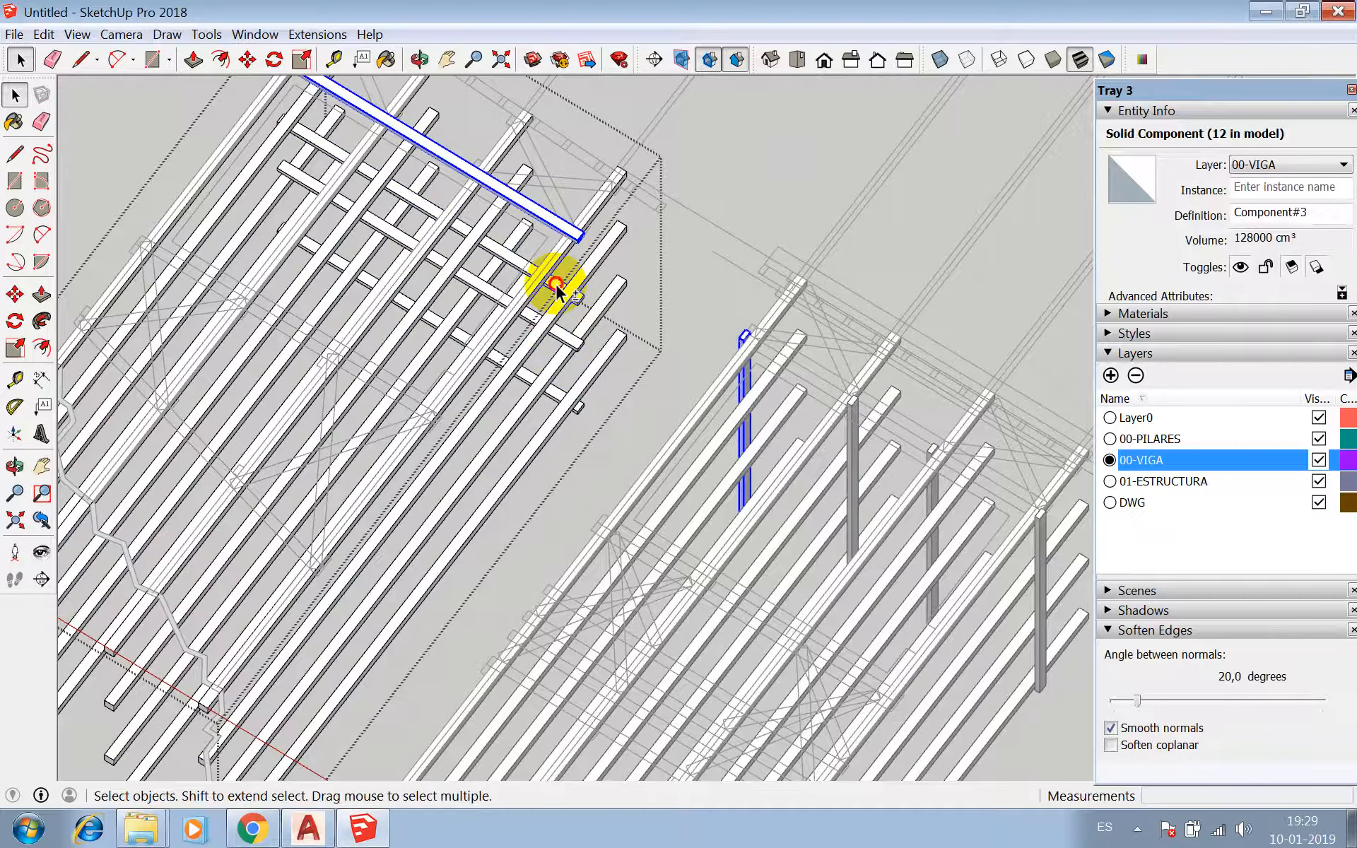
pyautogui.click(566, 356)
pyautogui.keyDown('shift'); pyautogui.click(566, 343); pyautogui.keyUp('shift')
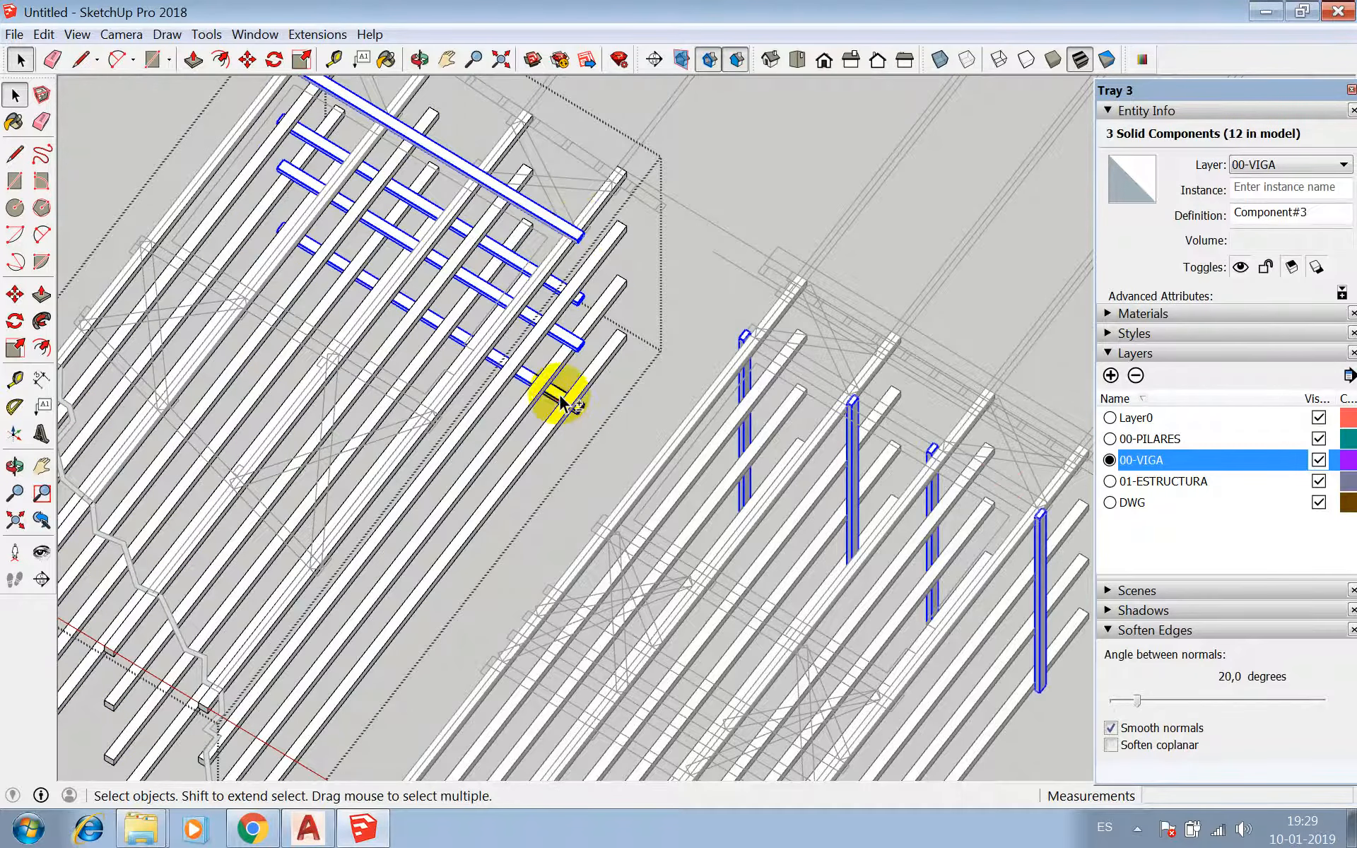
pyautogui.scroll(7, 583, 235)
pyautogui.press('m')
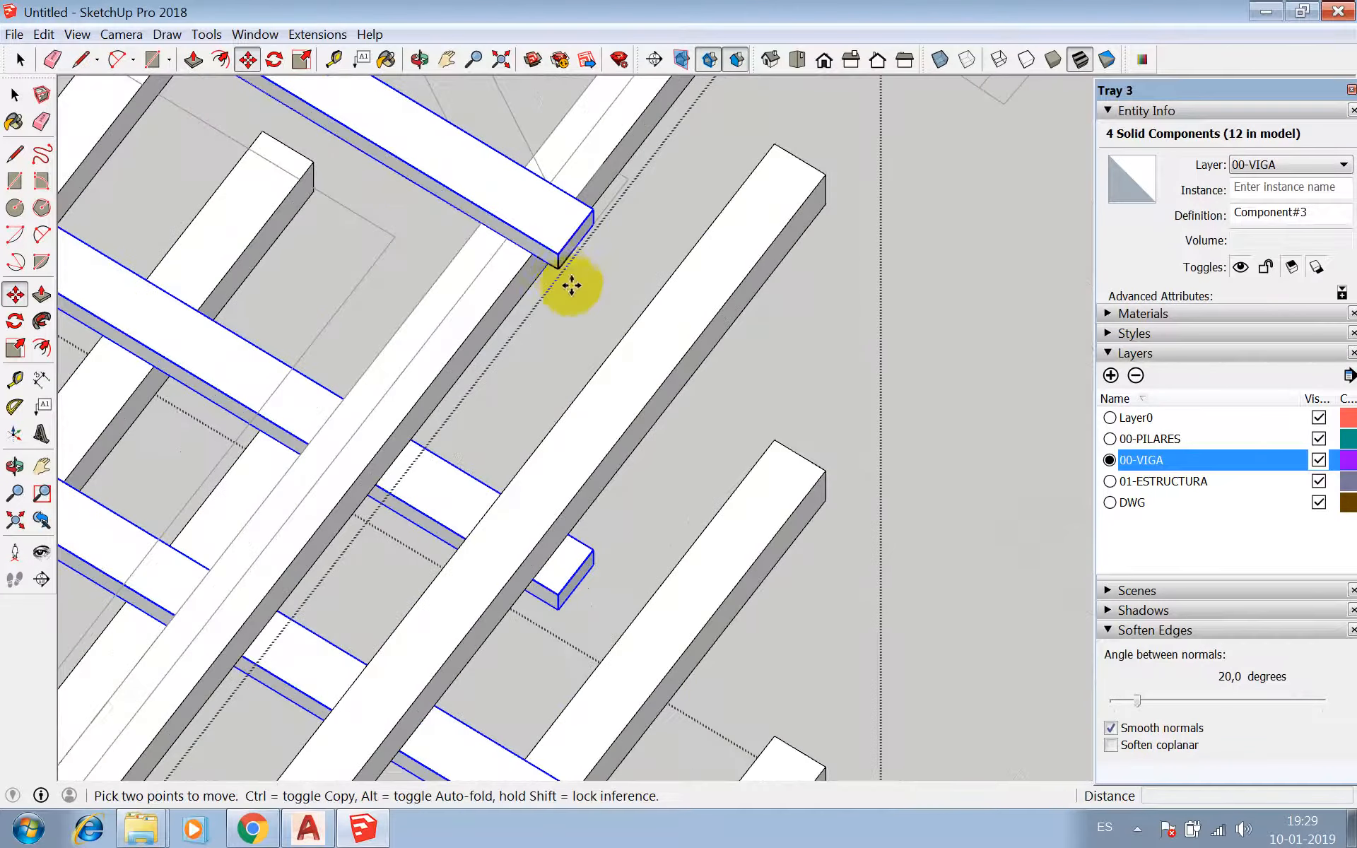
pyautogui.click(560, 270)
pyautogui.scroll(-6, 600, 212)
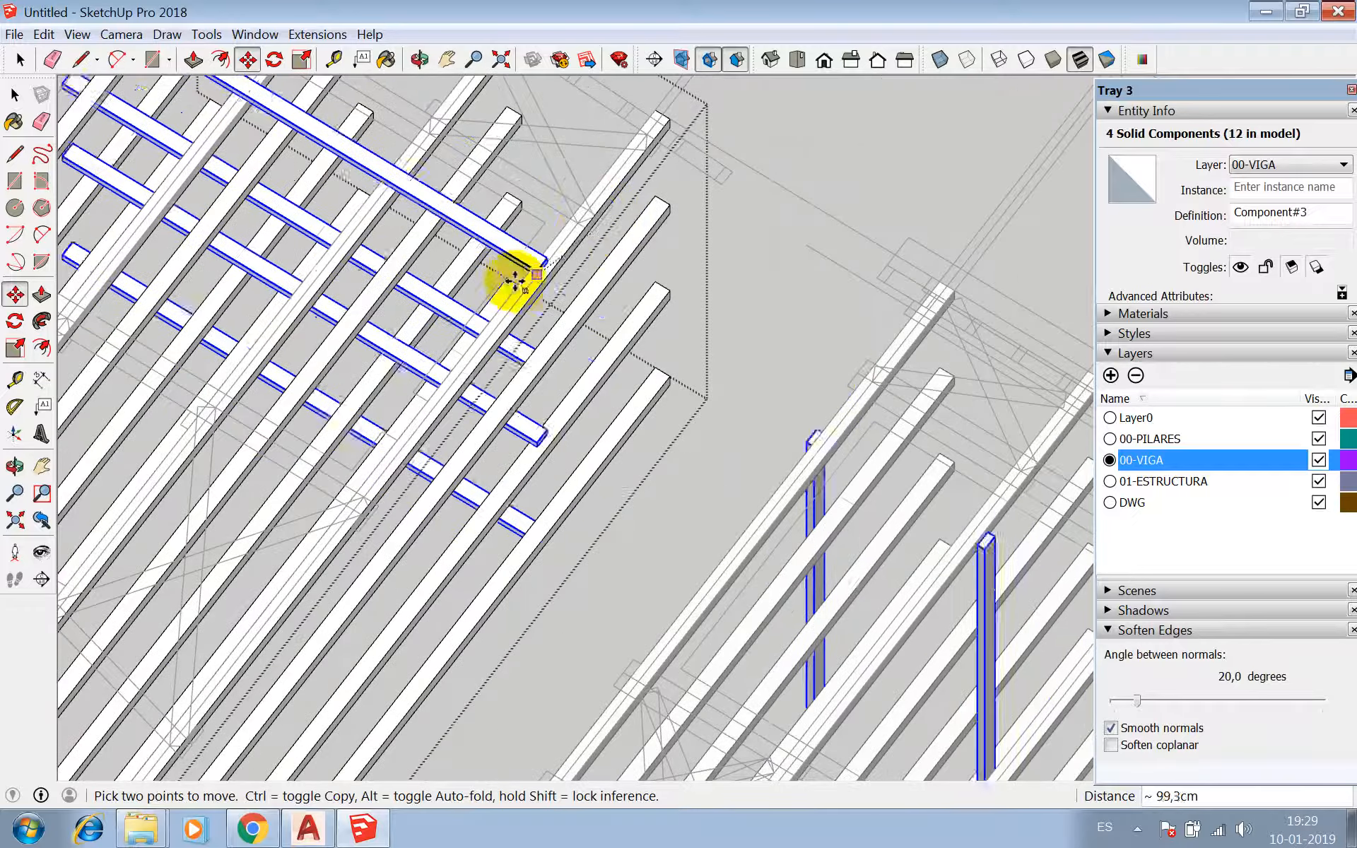
pyautogui.press('ctrl')
pyautogui.scroll(5, 309, 545)
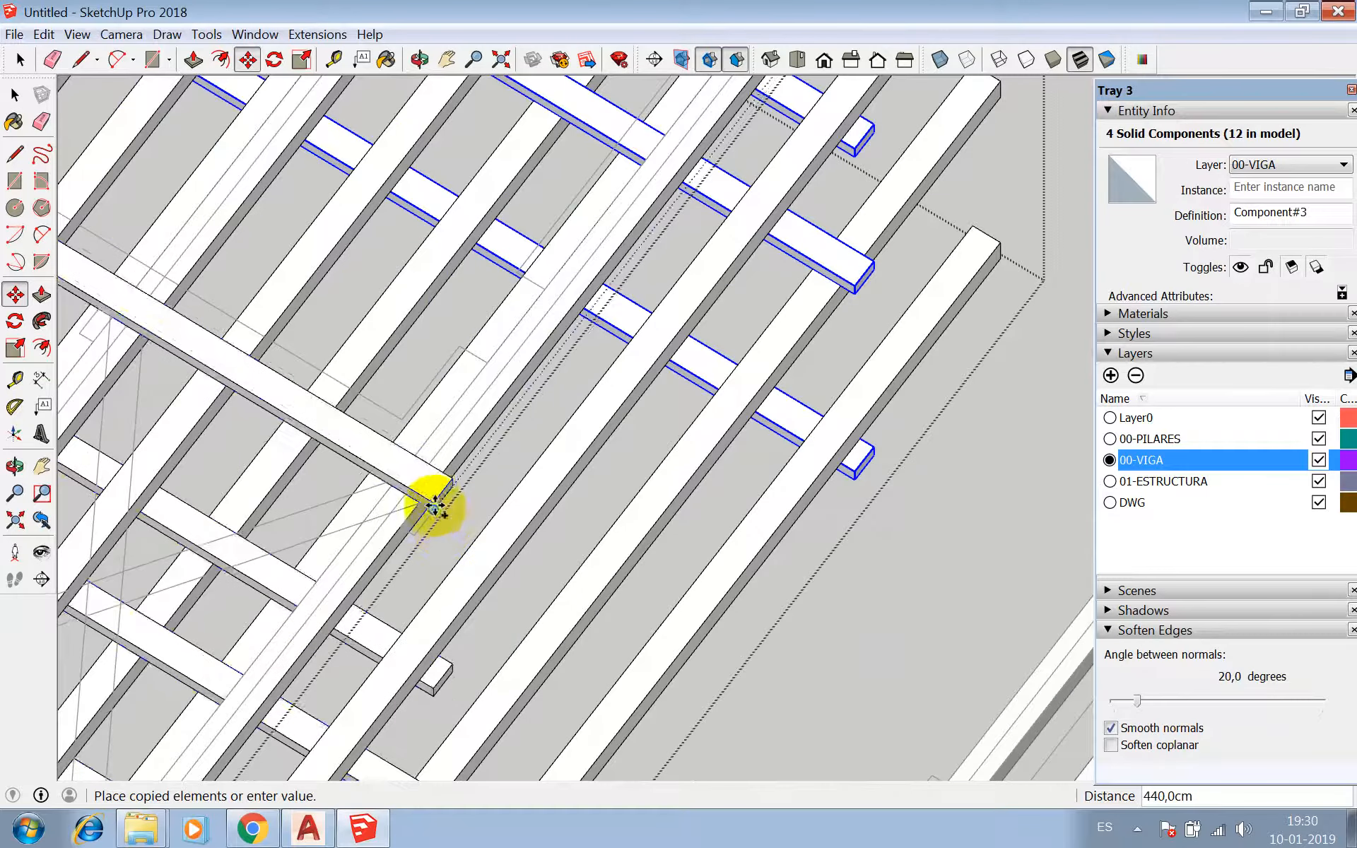
pyautogui.click(435, 503)
pyautogui.scroll(-8, 626, 424)
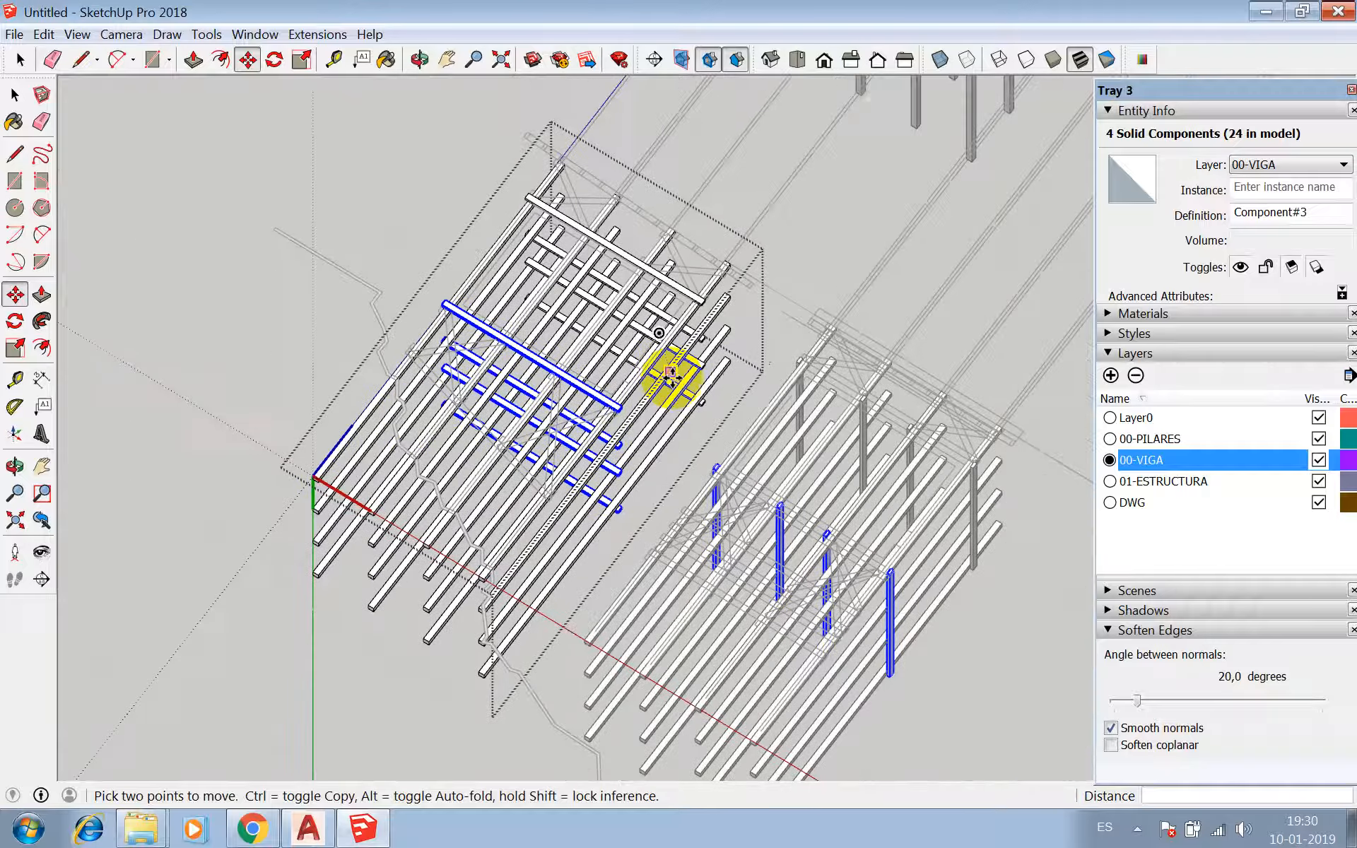
pyautogui.press('space')
# - Trace the DWG outline of the lowest sloping beam, about 664 cm long, across the pillars of the first laid-down component
pyautogui.scroll(8, 409, 345)
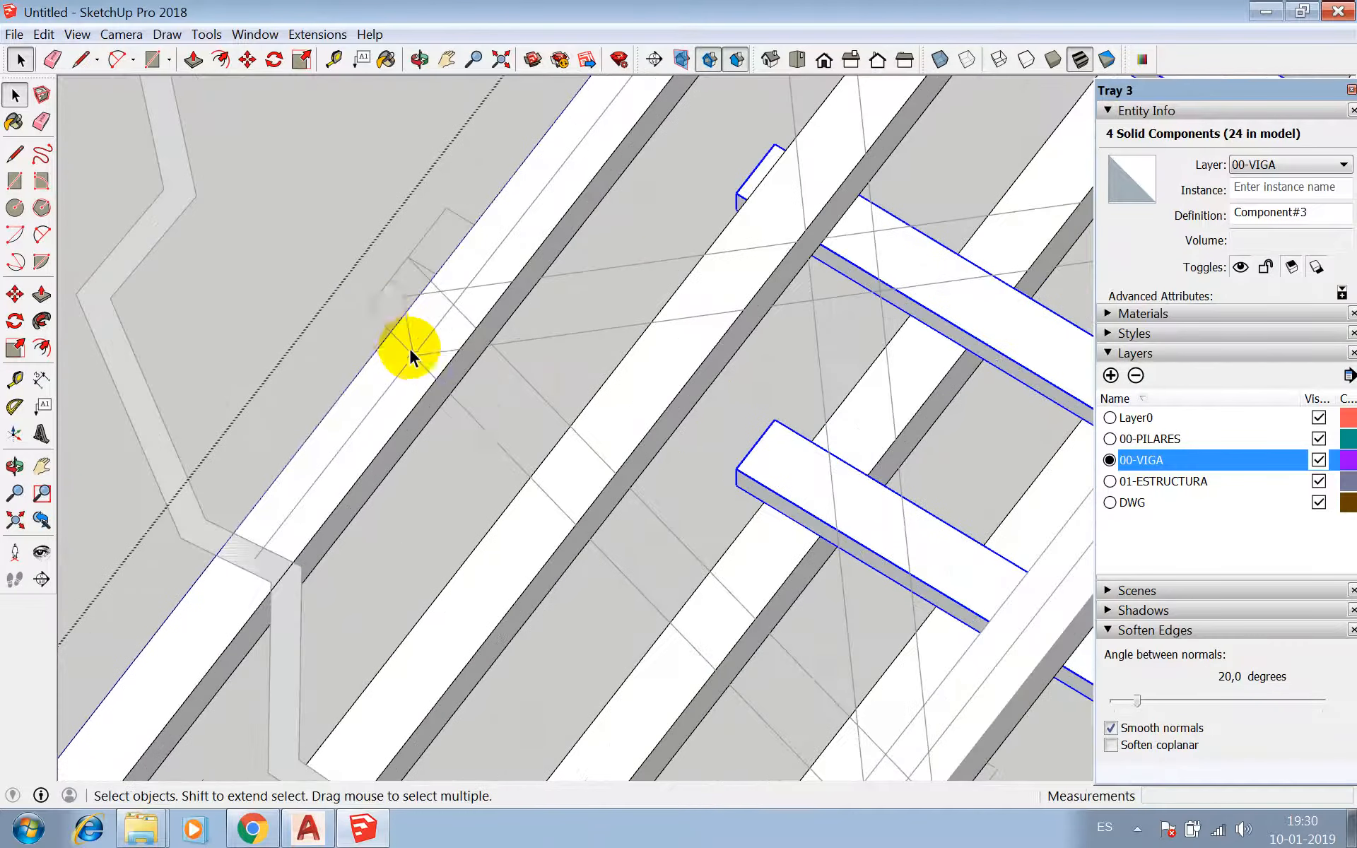
pyautogui.press('l')
pyautogui.click(367, 307)
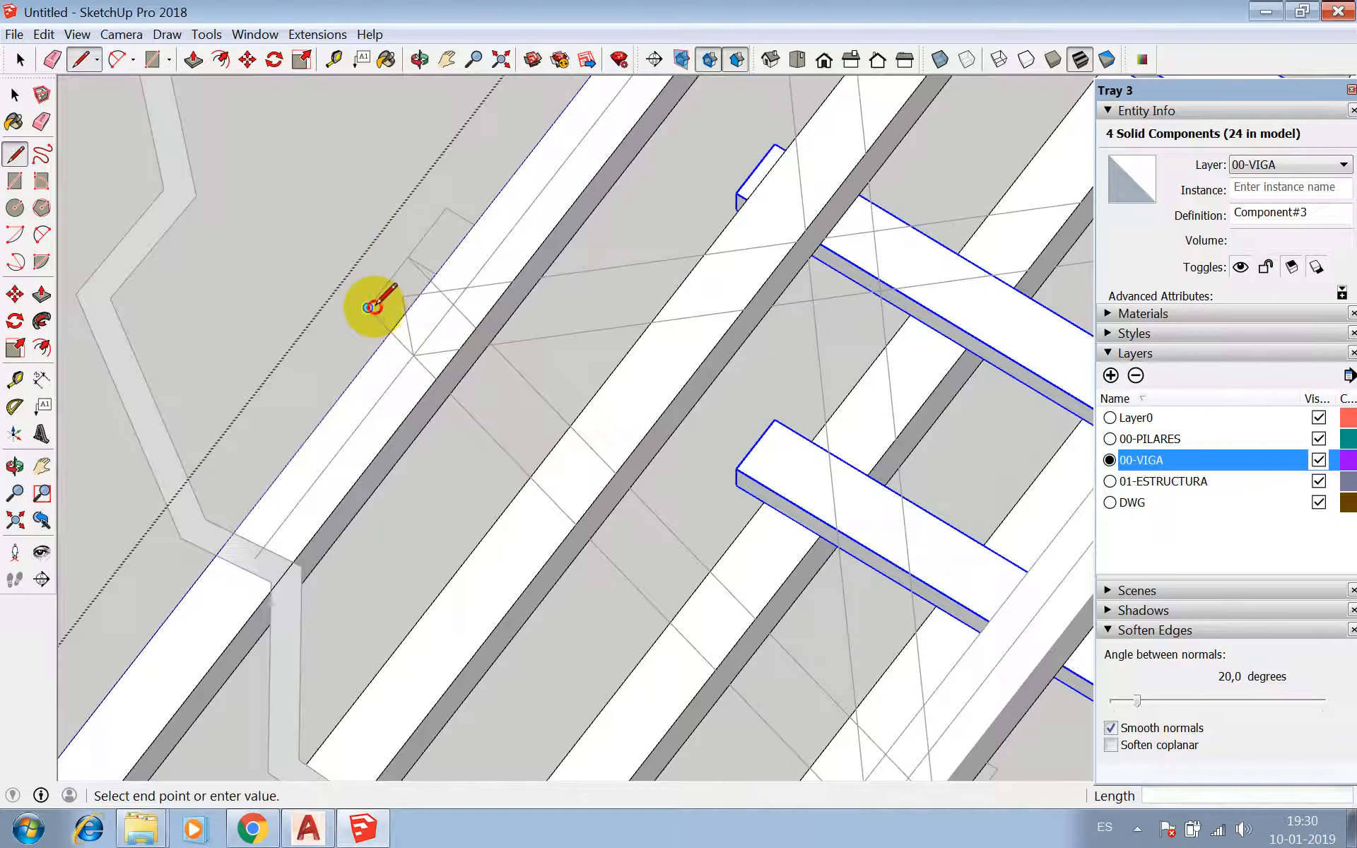
pyautogui.scroll(-6, 407, 256)
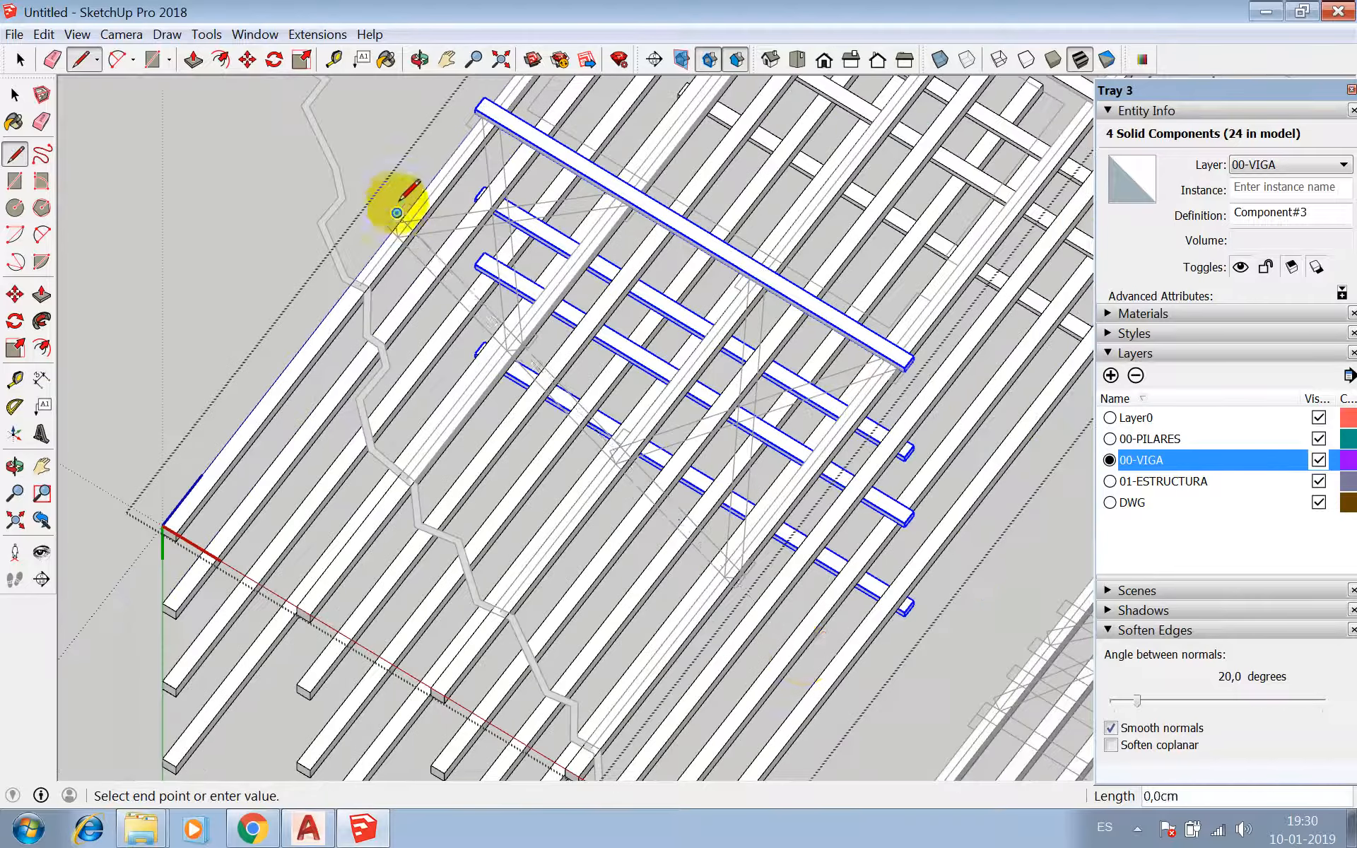
pyautogui.scroll(5, 760, 601)
pyautogui.scroll(3, 760, 600)
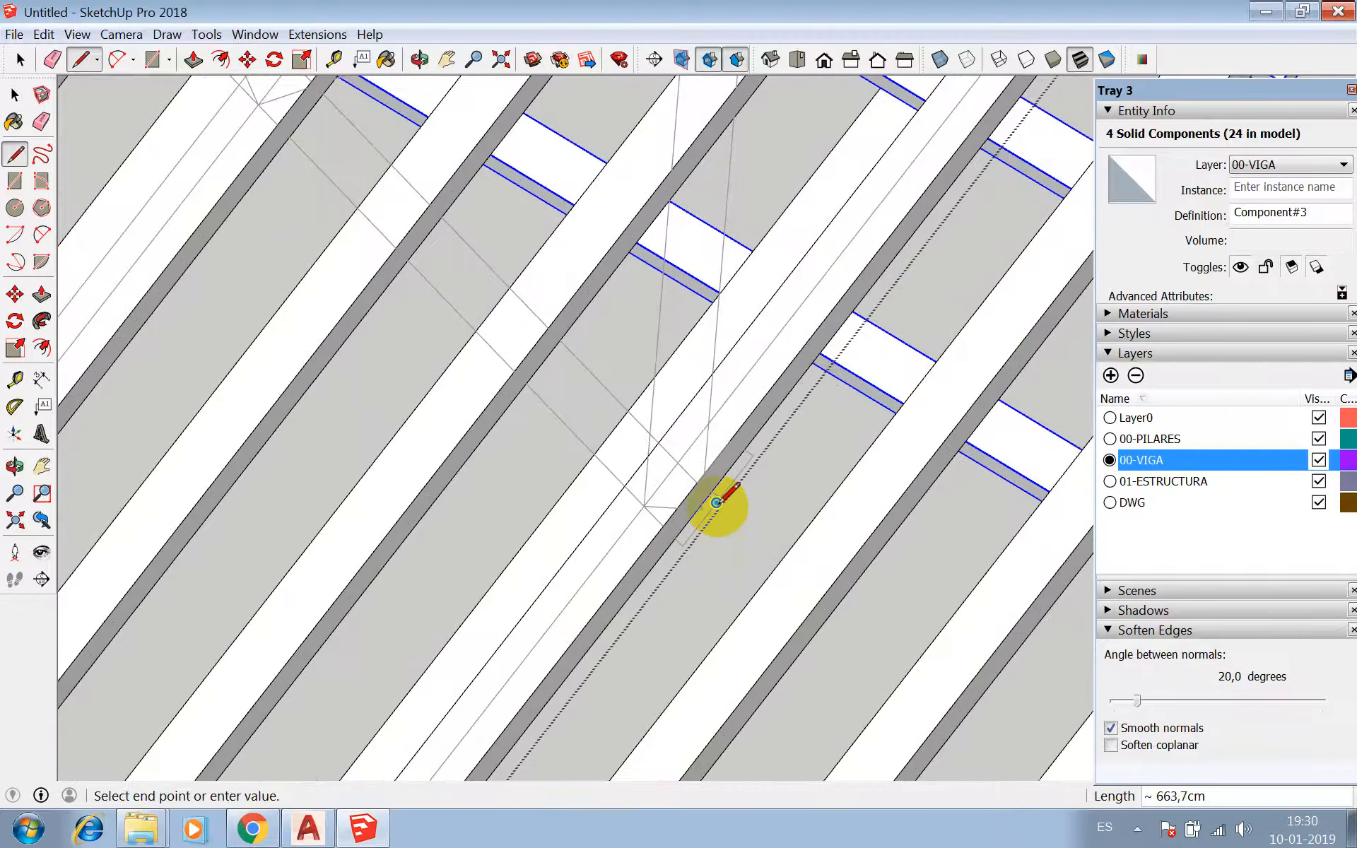
pyautogui.scroll(-5, 682, 546)
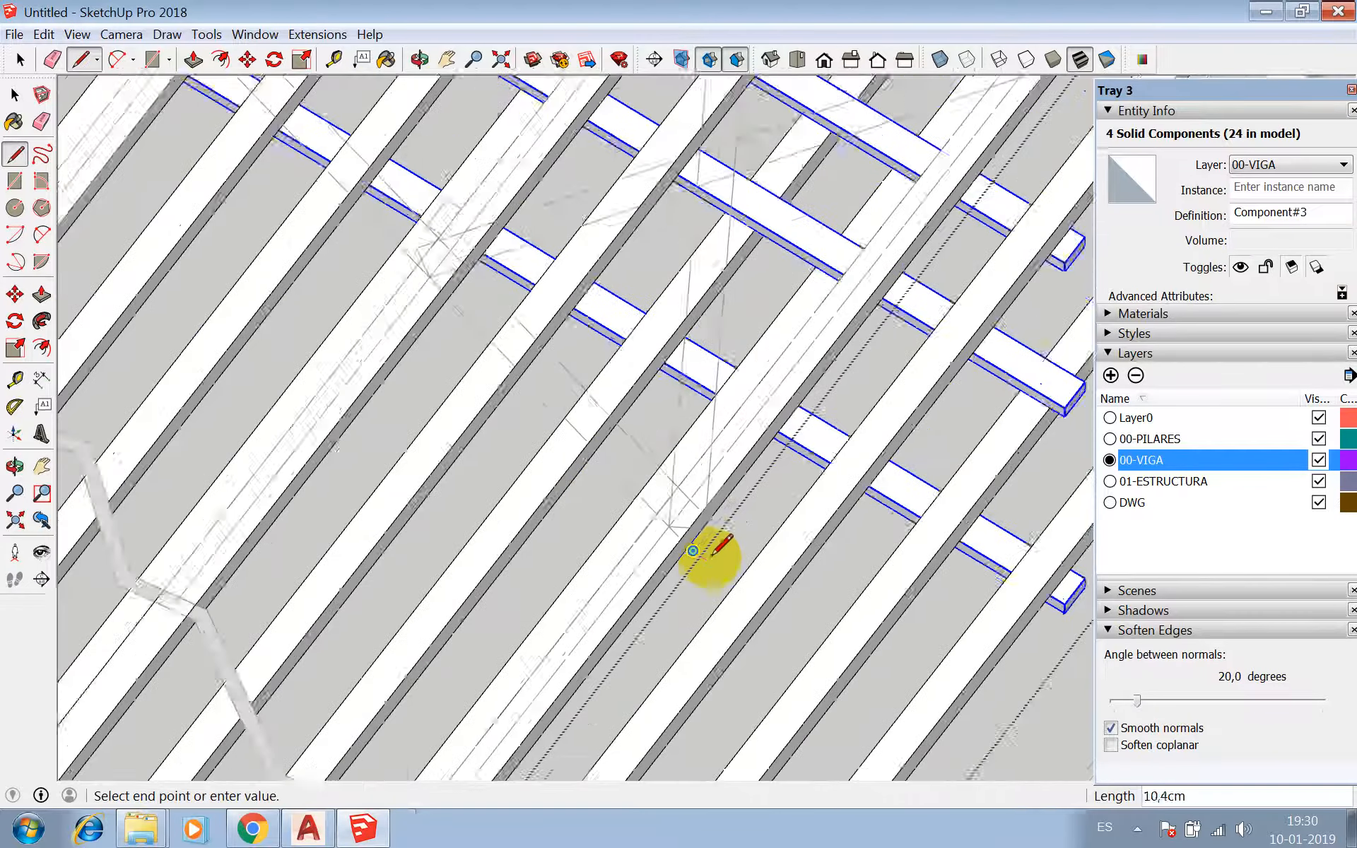
pyautogui.scroll(4, 283, 99)
pyautogui.click(280, 101)
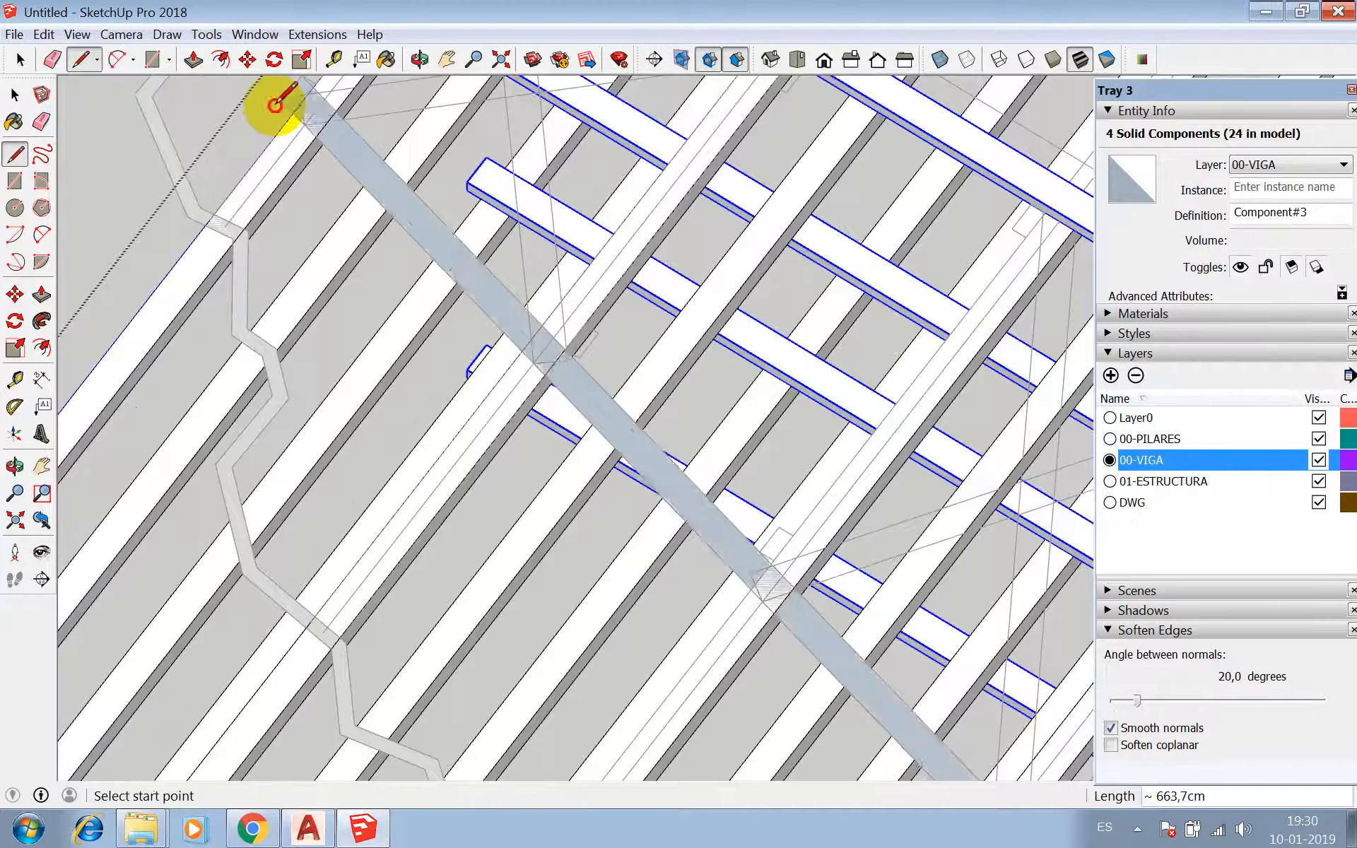
# - Extrude the sloping beam's face 10 cm with Push/Pull
pyautogui.scroll(-1, 329, 205)
pyautogui.press('p')
pyautogui.click(358, 212)
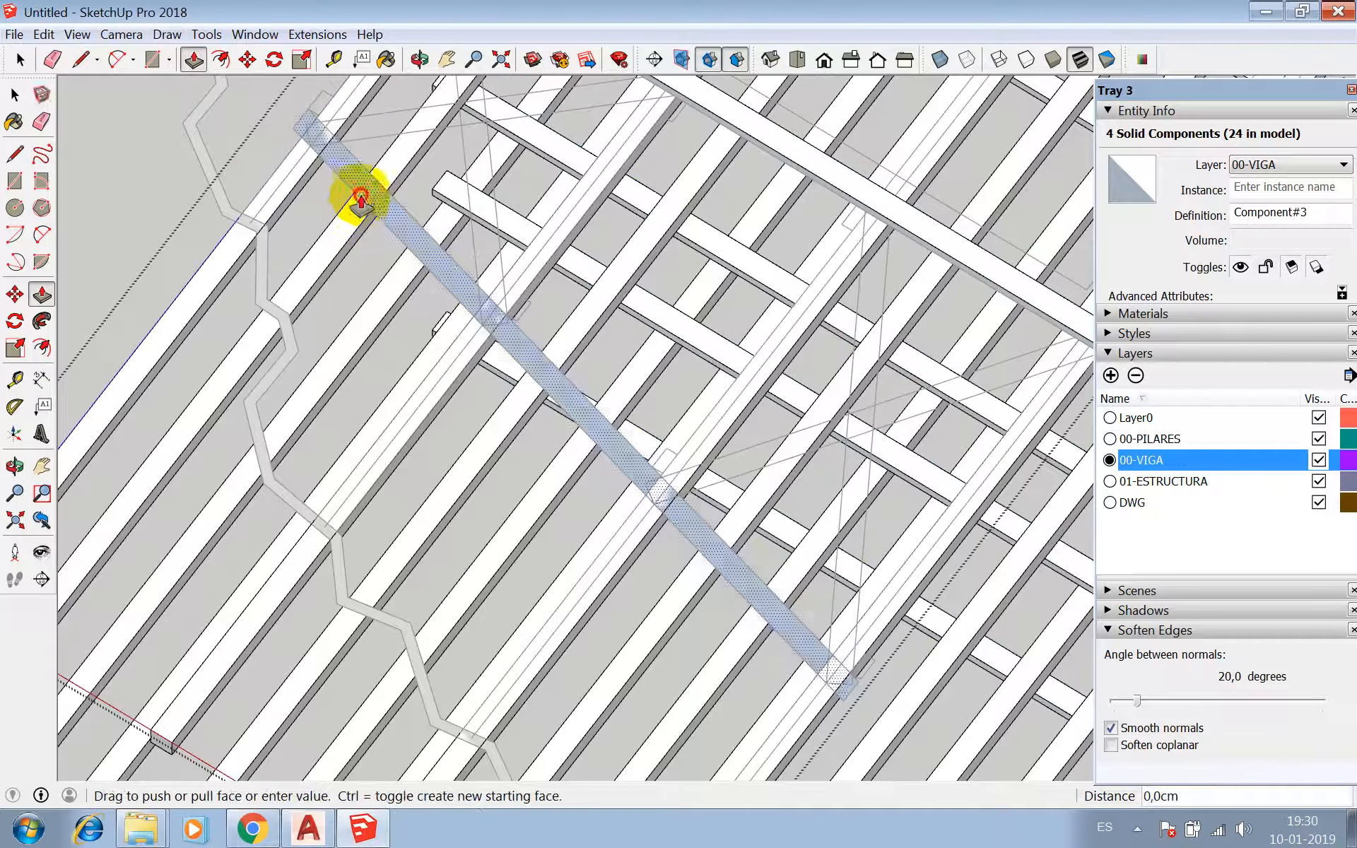
pyautogui.write('10')
pyautogui.press('Return')
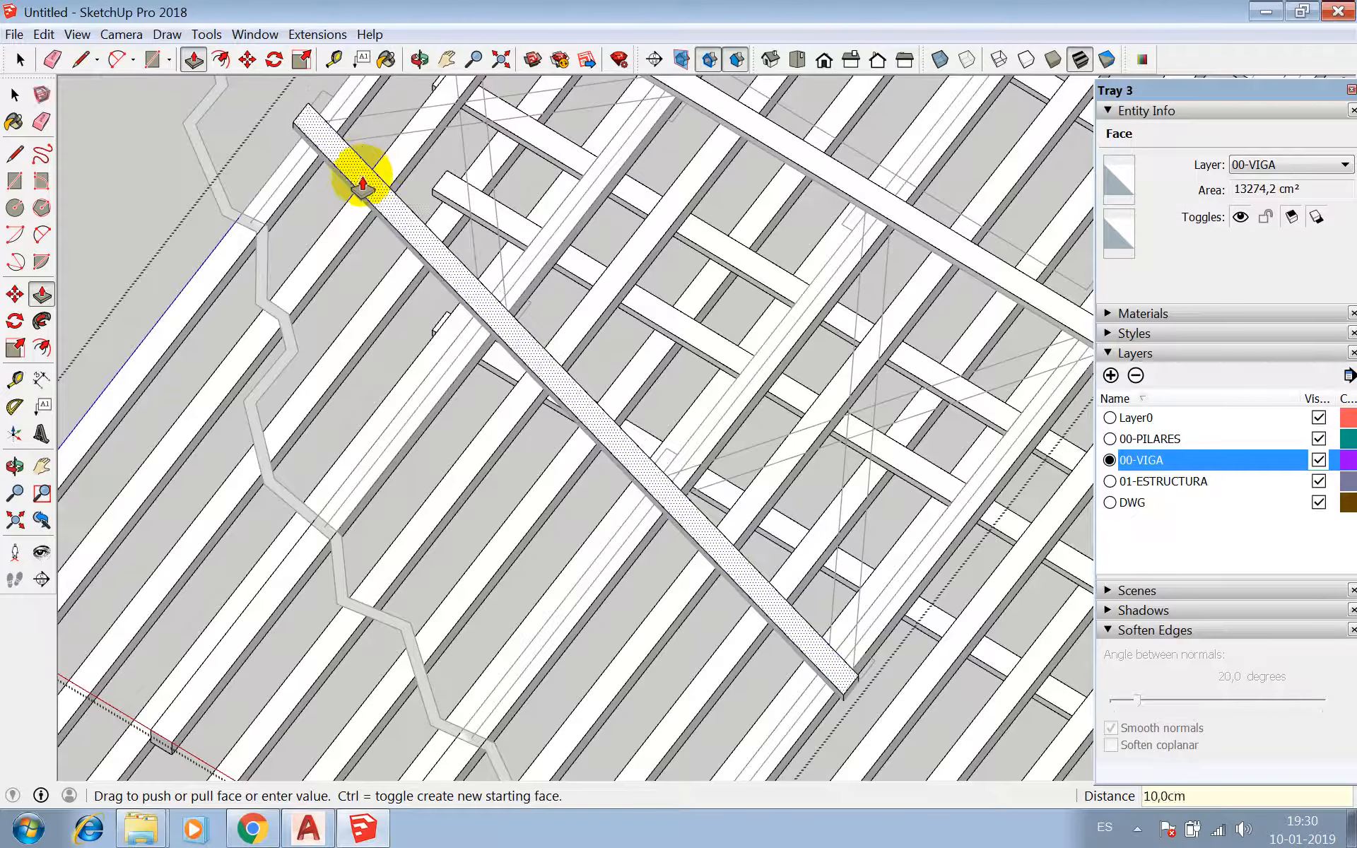
# - Select all the geometry of the sloping beam and turn it into a component
pyautogui.press('space')
pyautogui.tripleClick(348, 173)
pyautogui.rightClick(352, 170)
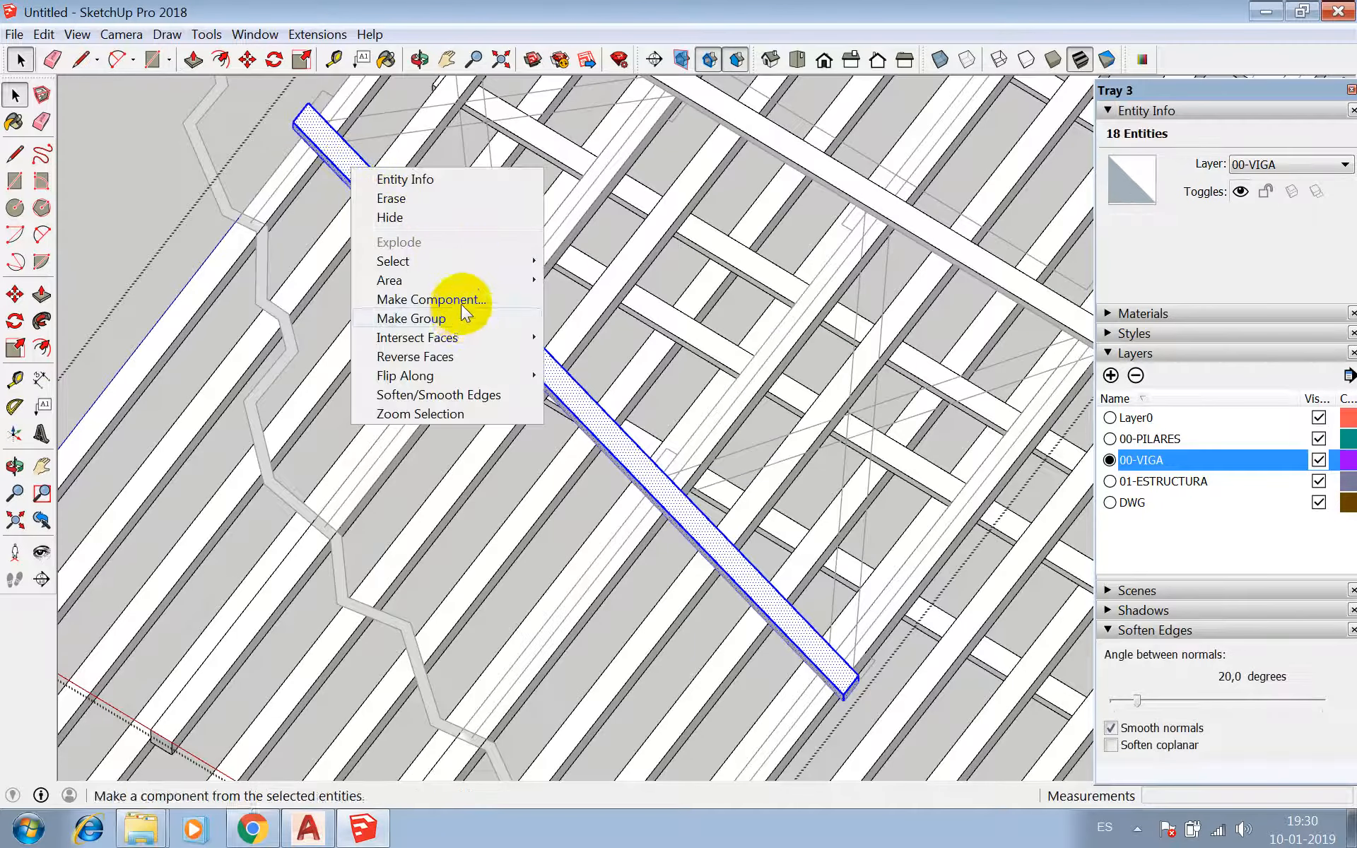
pyautogui.click(439, 299)
pyautogui.click(614, 628)
pyautogui.scroll(-8, 479, 306)
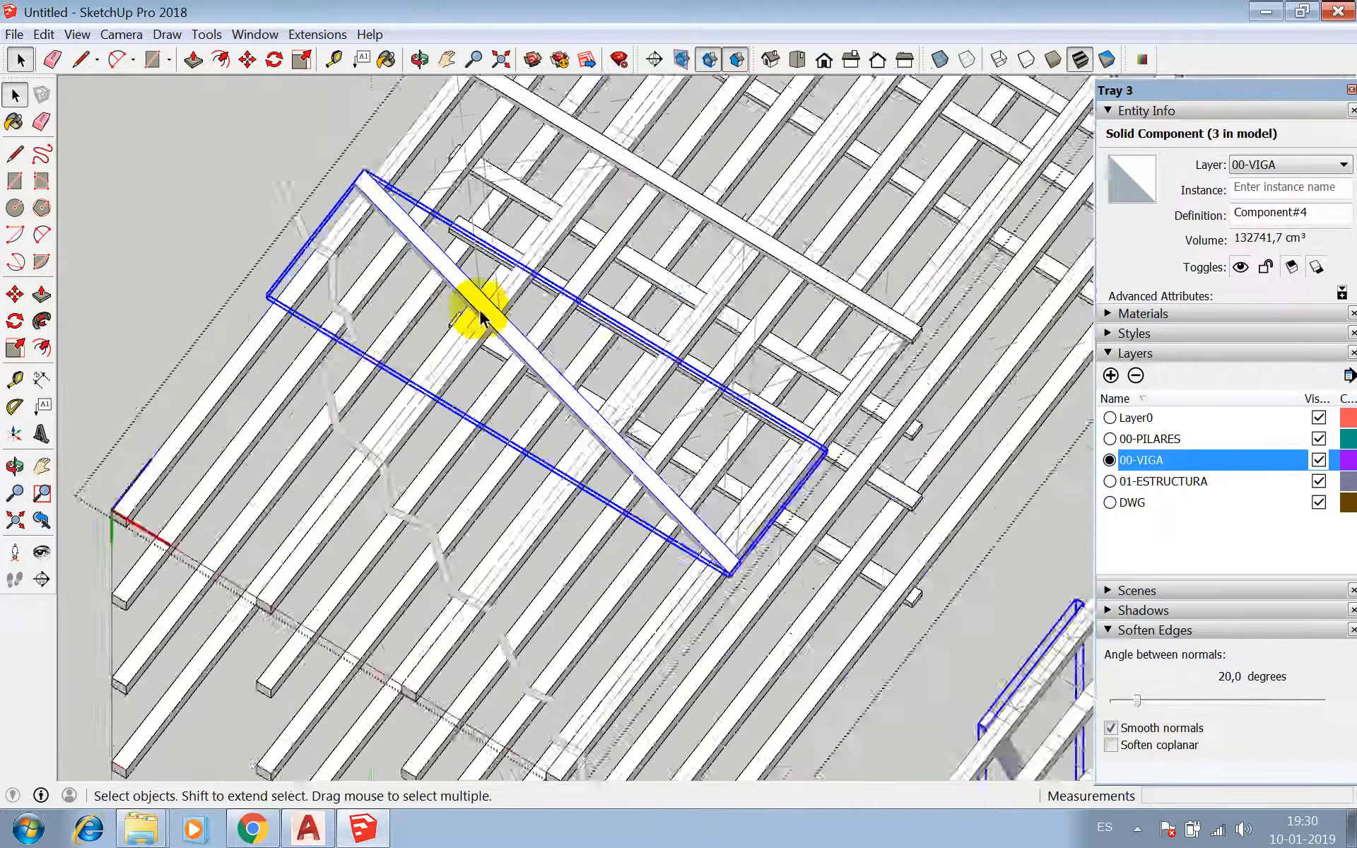
# - Leave the first laid-down component and open the second one for editing at the sloping beam's end
pyautogui.scroll(8, 693, 495)
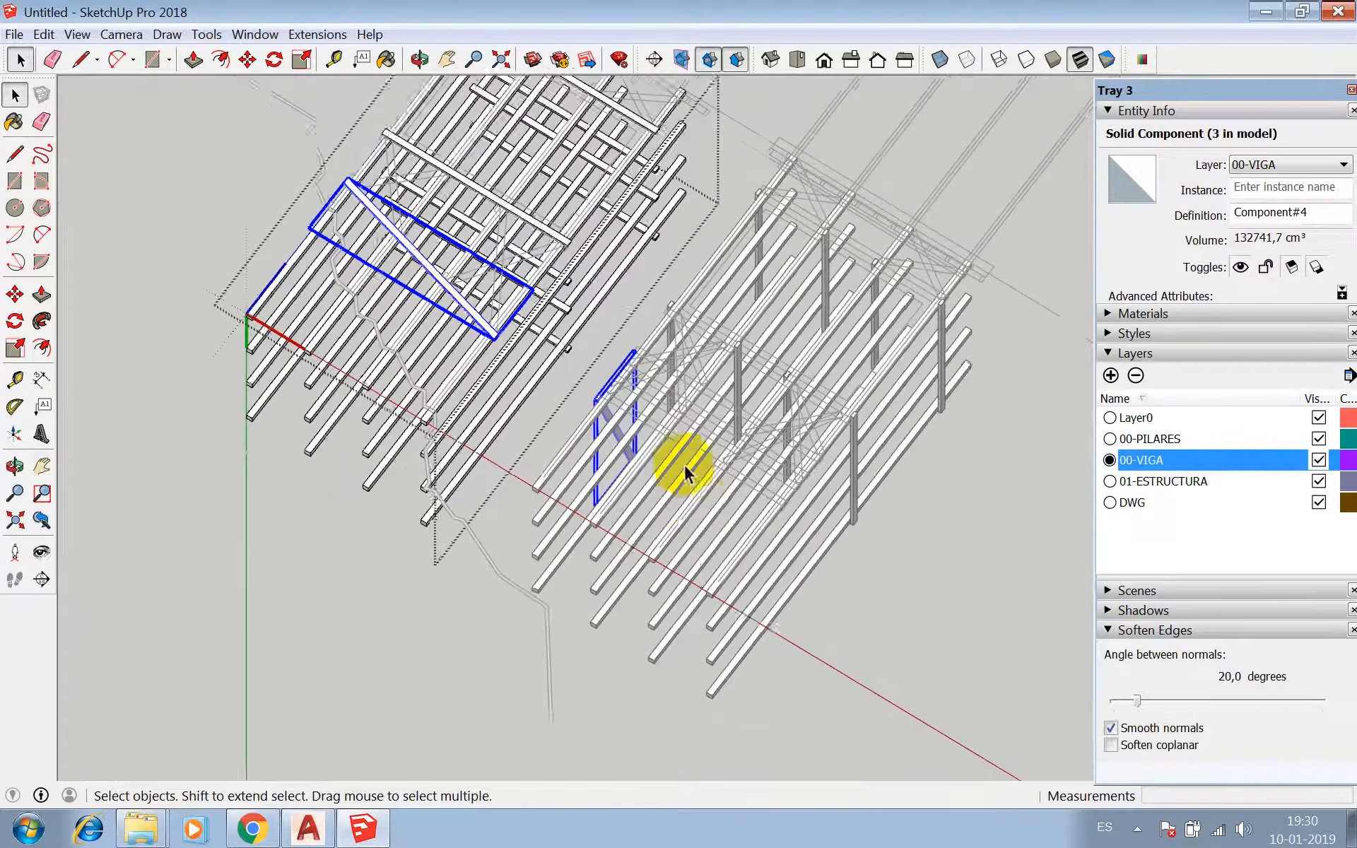
pyautogui.scroll(6, 613, 403)
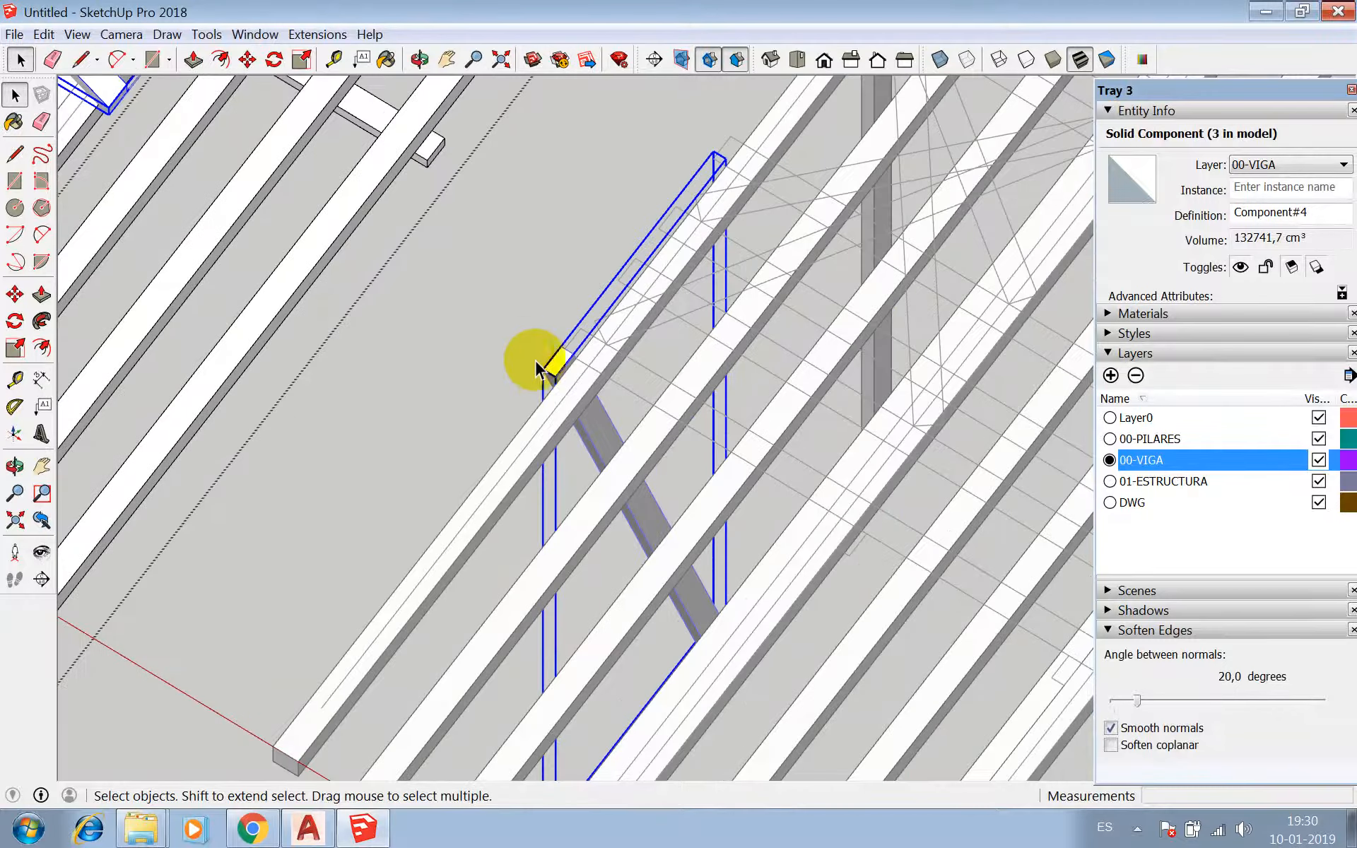
pyautogui.scroll(5, 549, 367)
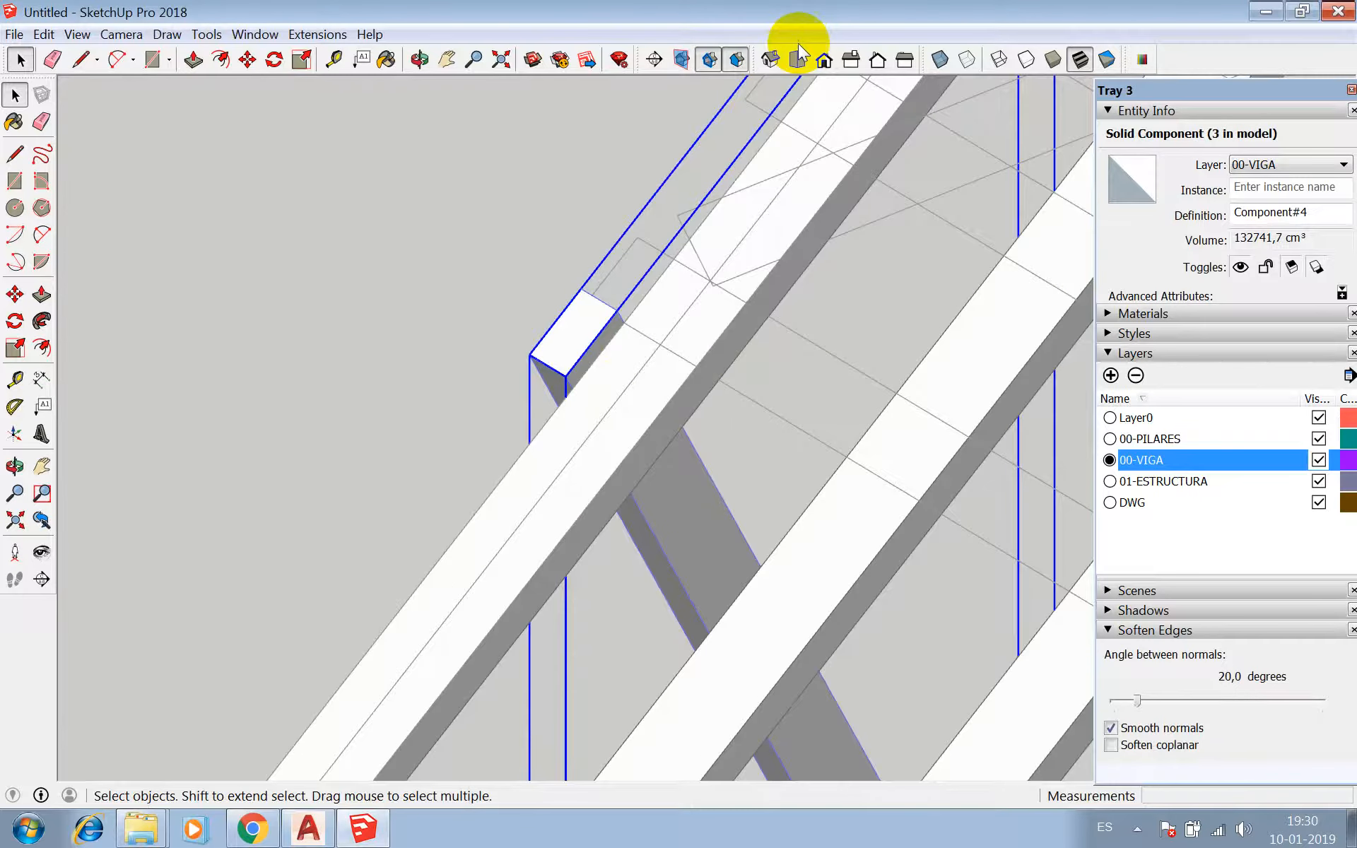
pyautogui.click(420, 61)
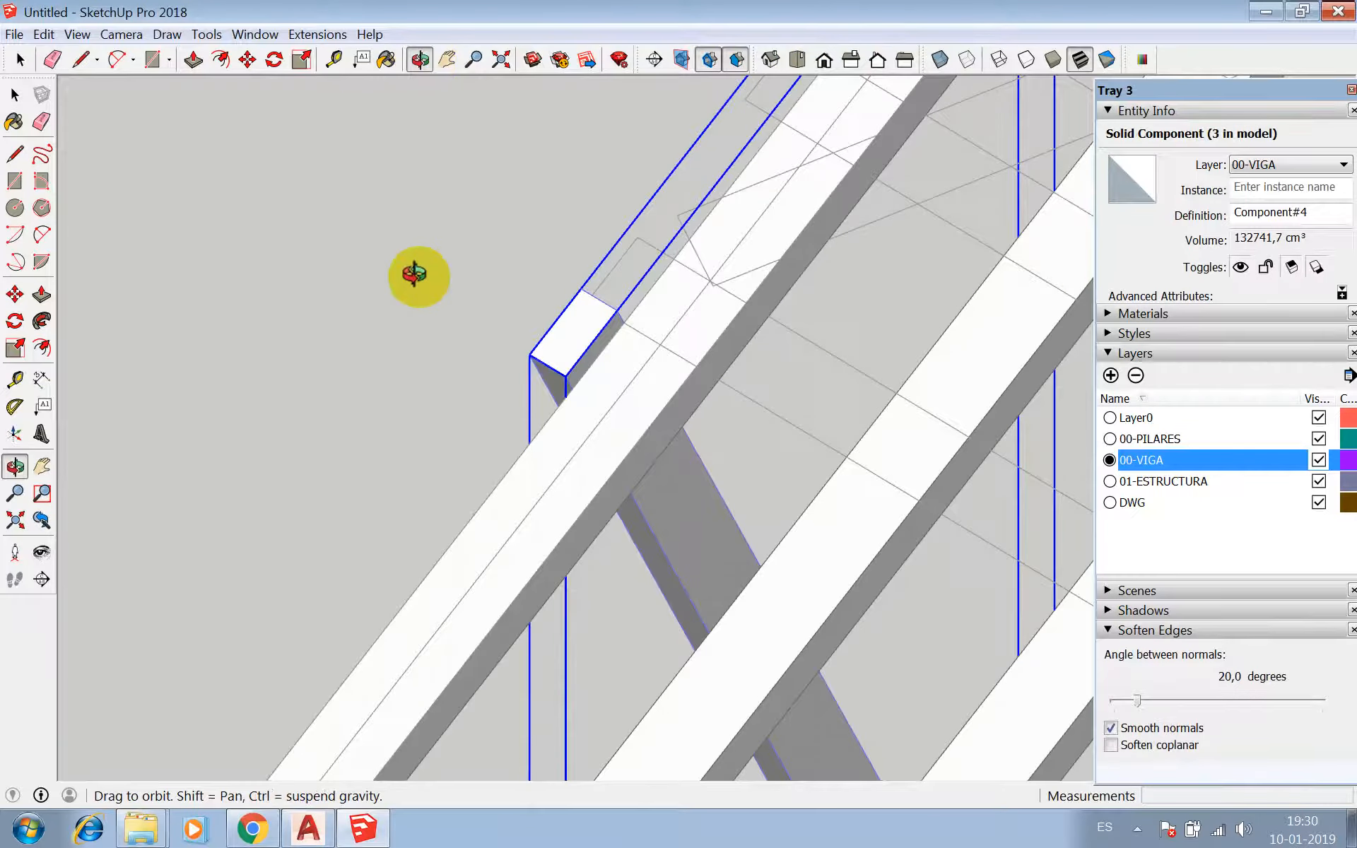
pyautogui.moveTo(409, 279); pyautogui.dragTo(876, 400)
pyautogui.scroll(6, 587, 364)
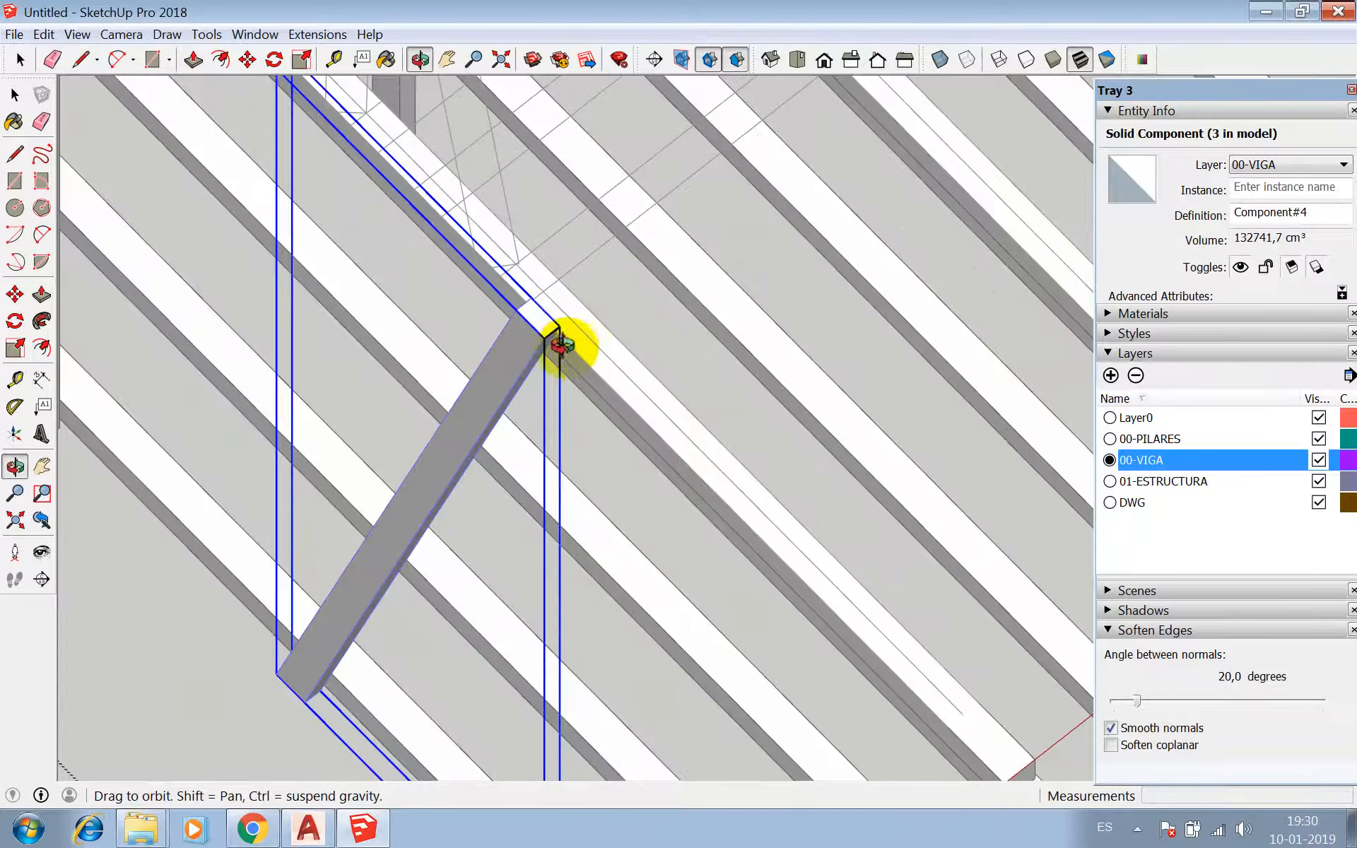
pyautogui.click(615, 286)
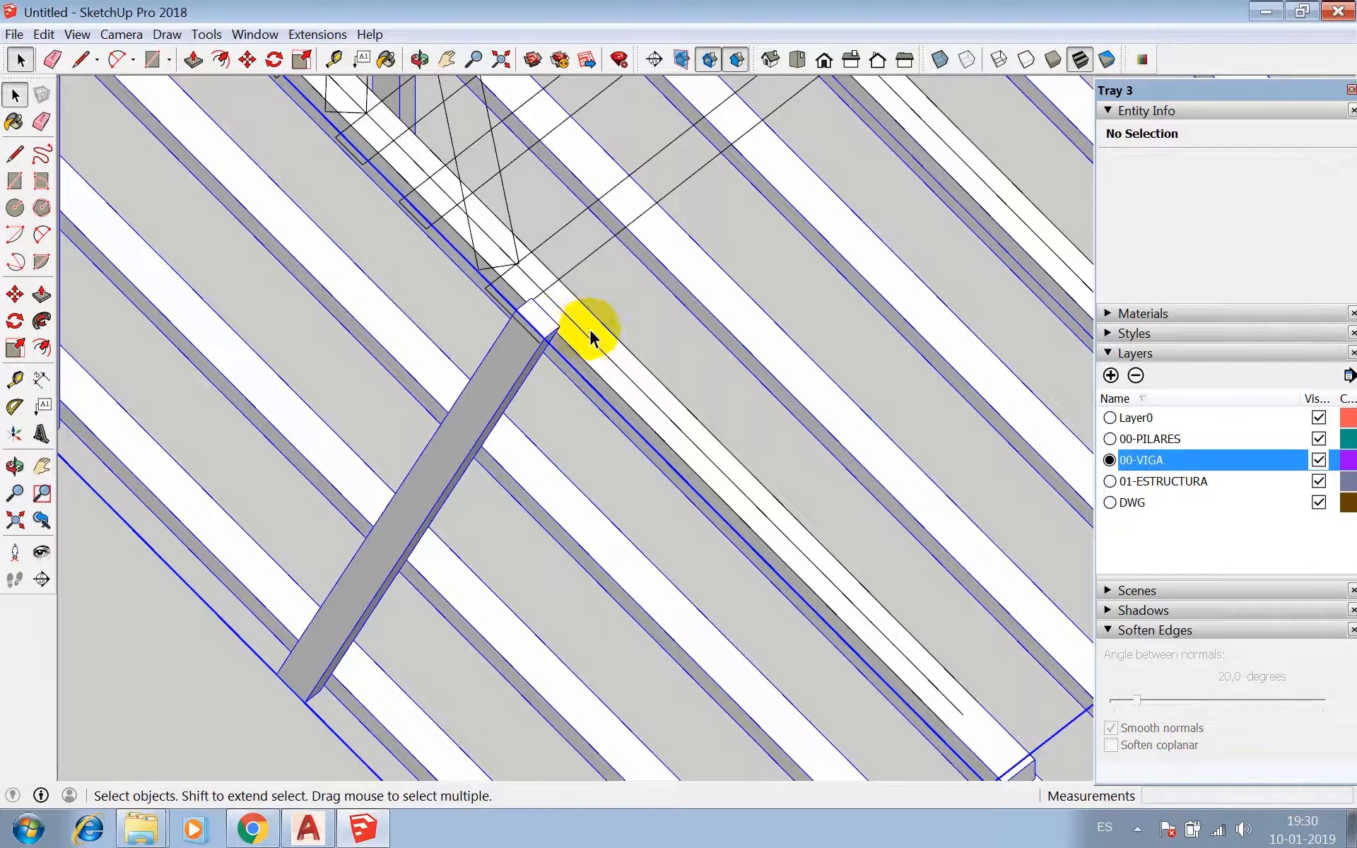
pyautogui.scroll(2, 545, 347)
pyautogui.click(546, 338)
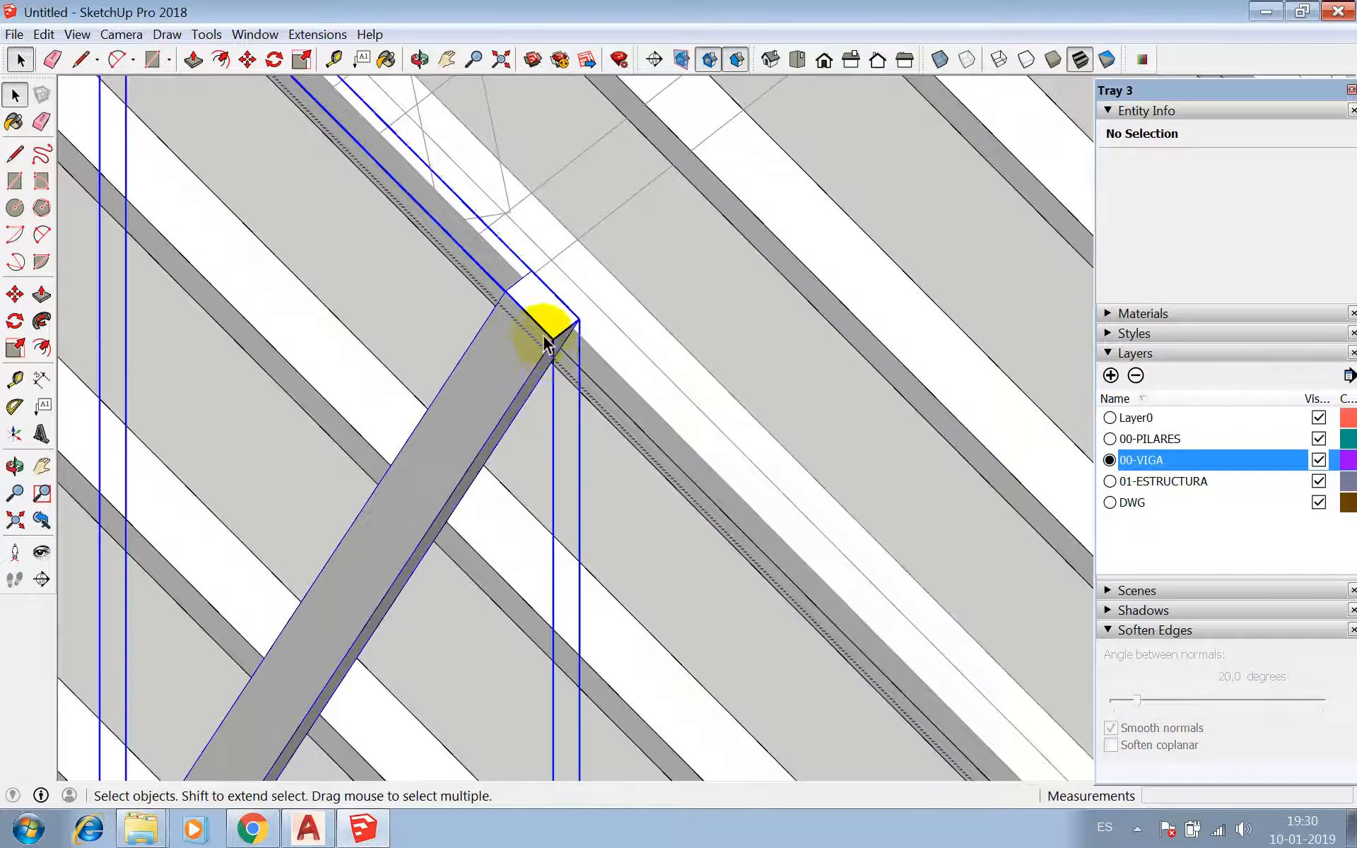
# - Copy the sloping beam 230 cm across, from the first row of pillars to the second
pyautogui.scroll(2, 548, 339)
pyautogui.press('m')
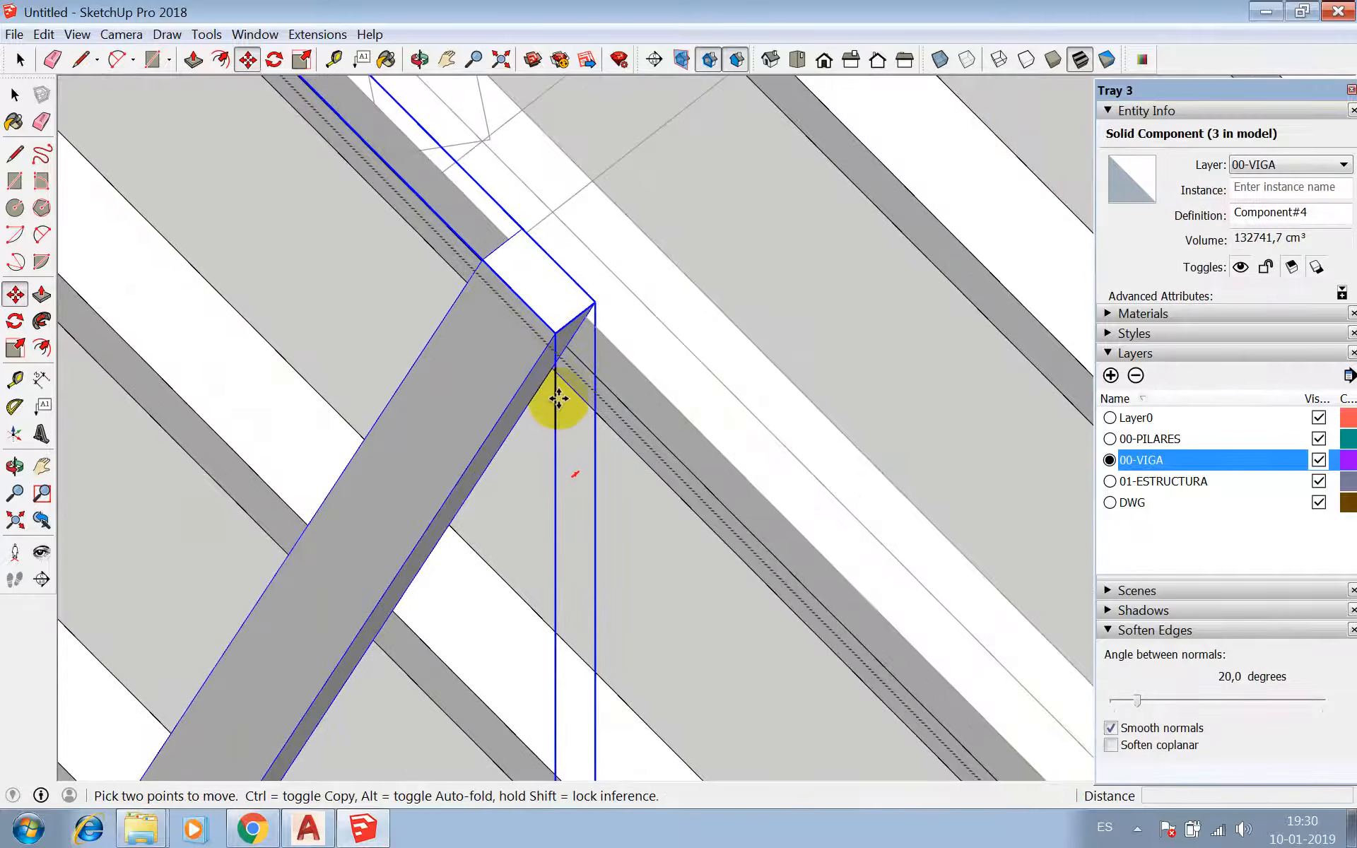
pyautogui.click(545, 347)
pyautogui.scroll(-5, 495, 396)
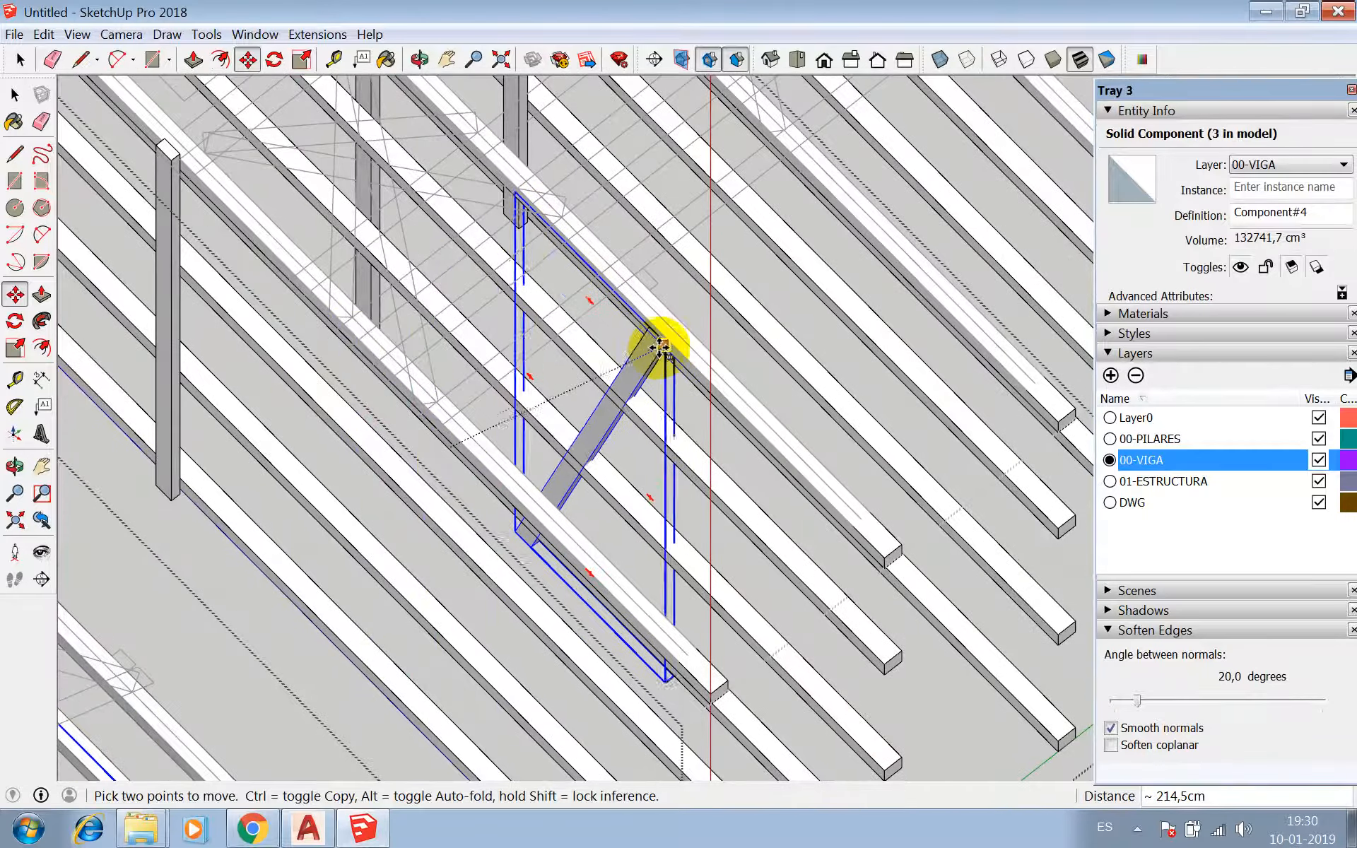
pyautogui.scroll(3, 668, 297)
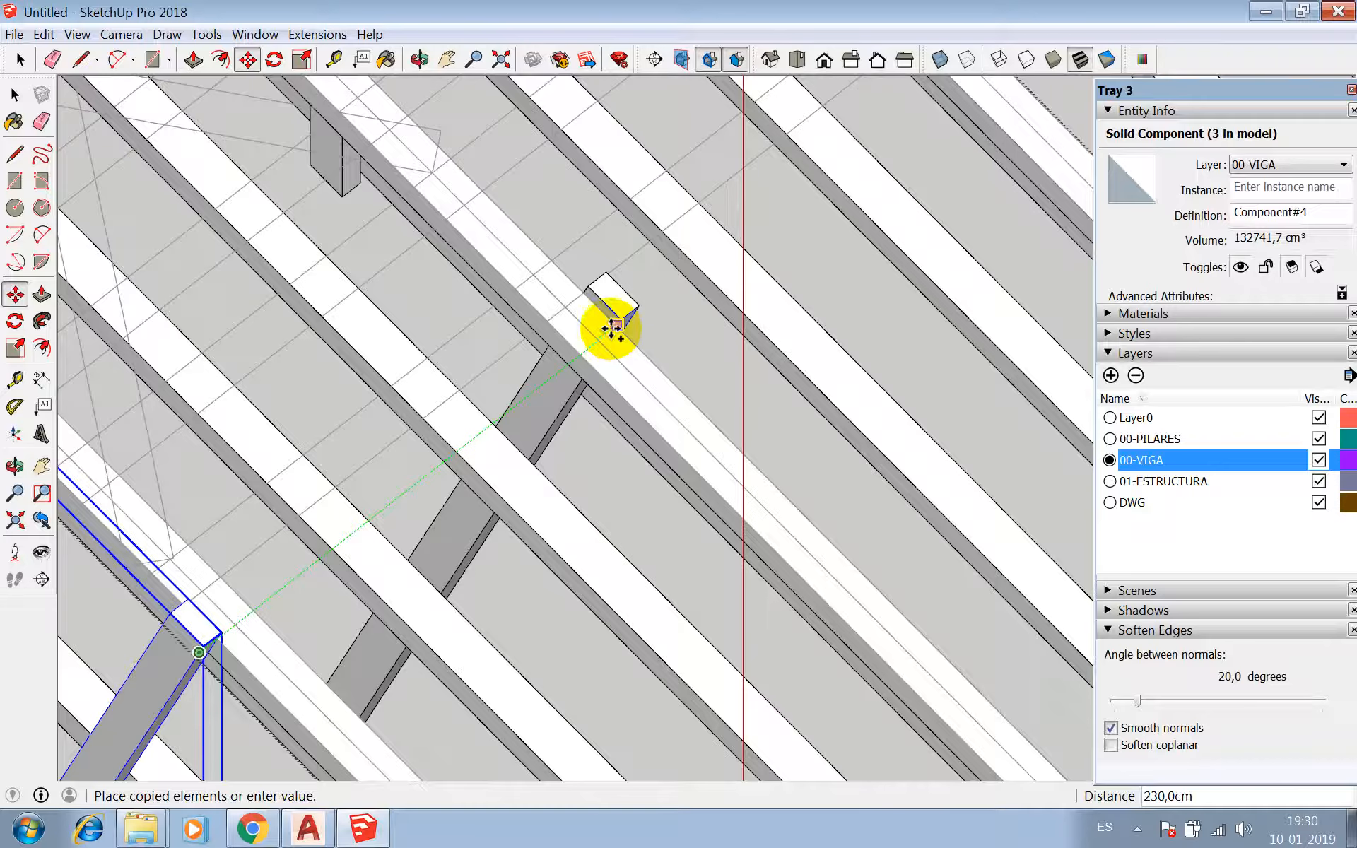
pyautogui.click(620, 342)
# - Copy the sloping beam 170 cm further across, onto the third row of pillars
pyautogui.click(615, 326)
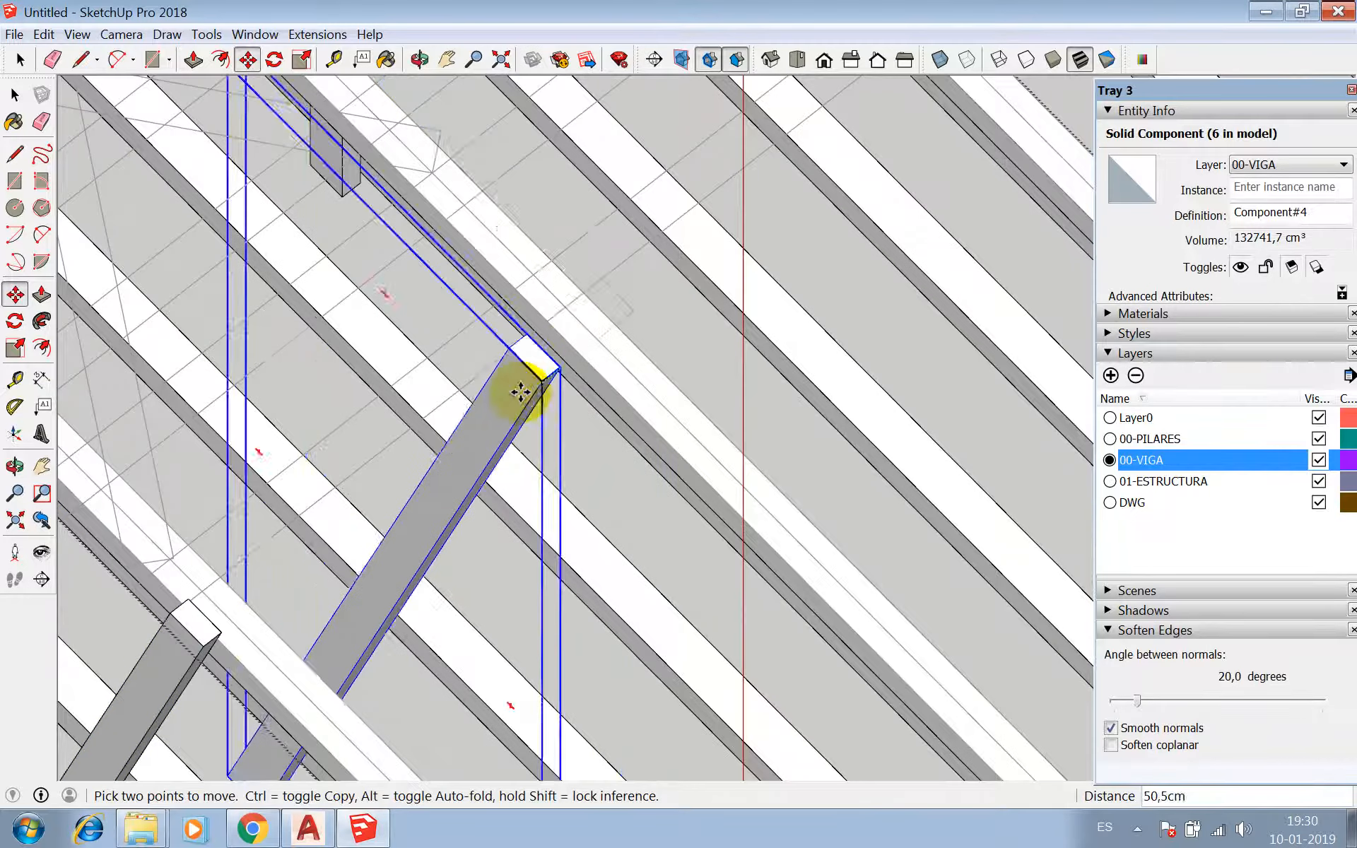
pyautogui.press('ctrl')
pyautogui.scroll(-2, 518, 400)
pyautogui.scroll(-2, 614, 376)
pyautogui.scroll(5, 813, 212)
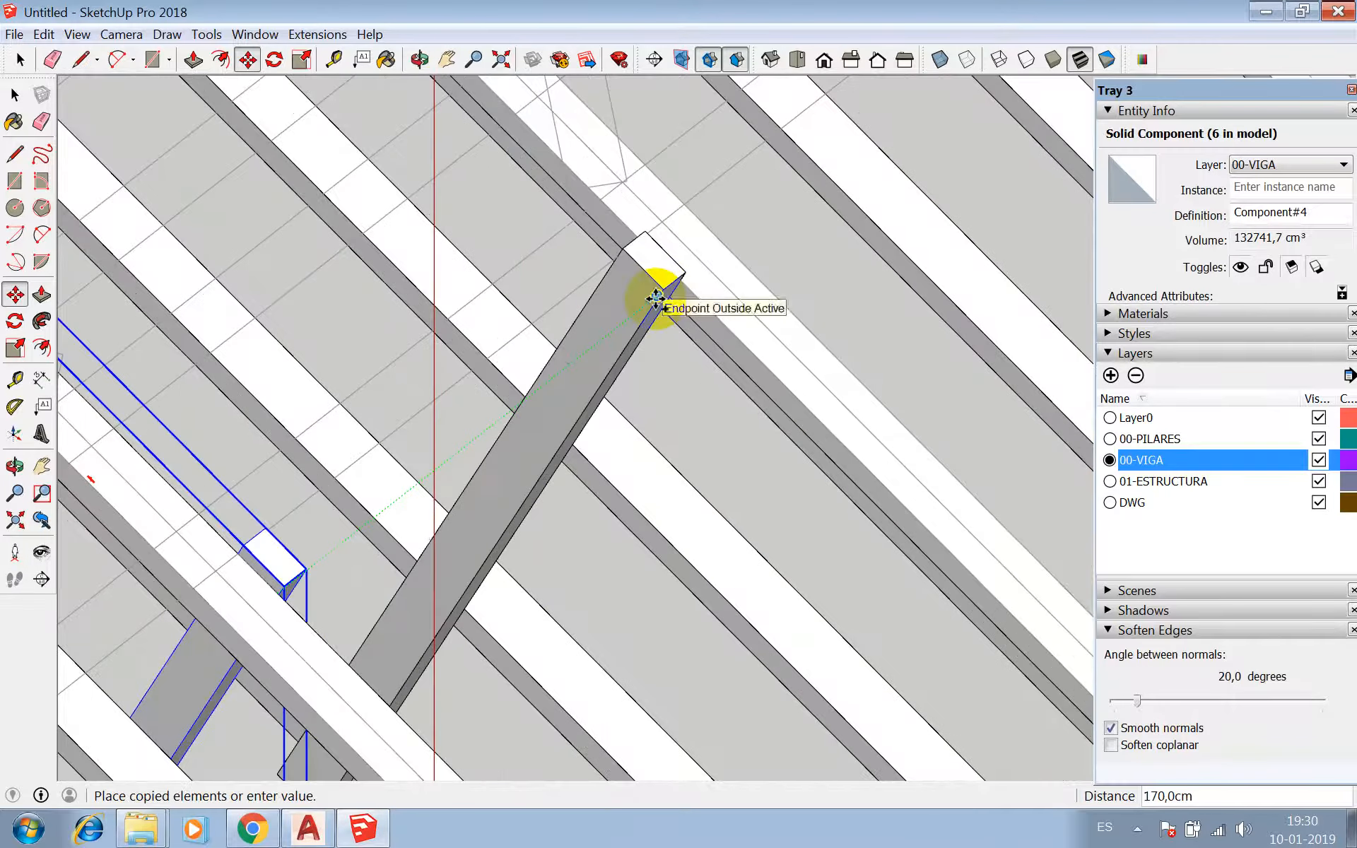
pyautogui.click(654, 309)
# - Copy the sloping beam another 230 cm across to the fourth row of pillars, and clear the selection
pyautogui.click(662, 292)
pyautogui.scroll(-4, 523, 447)
pyautogui.press('ctrl')
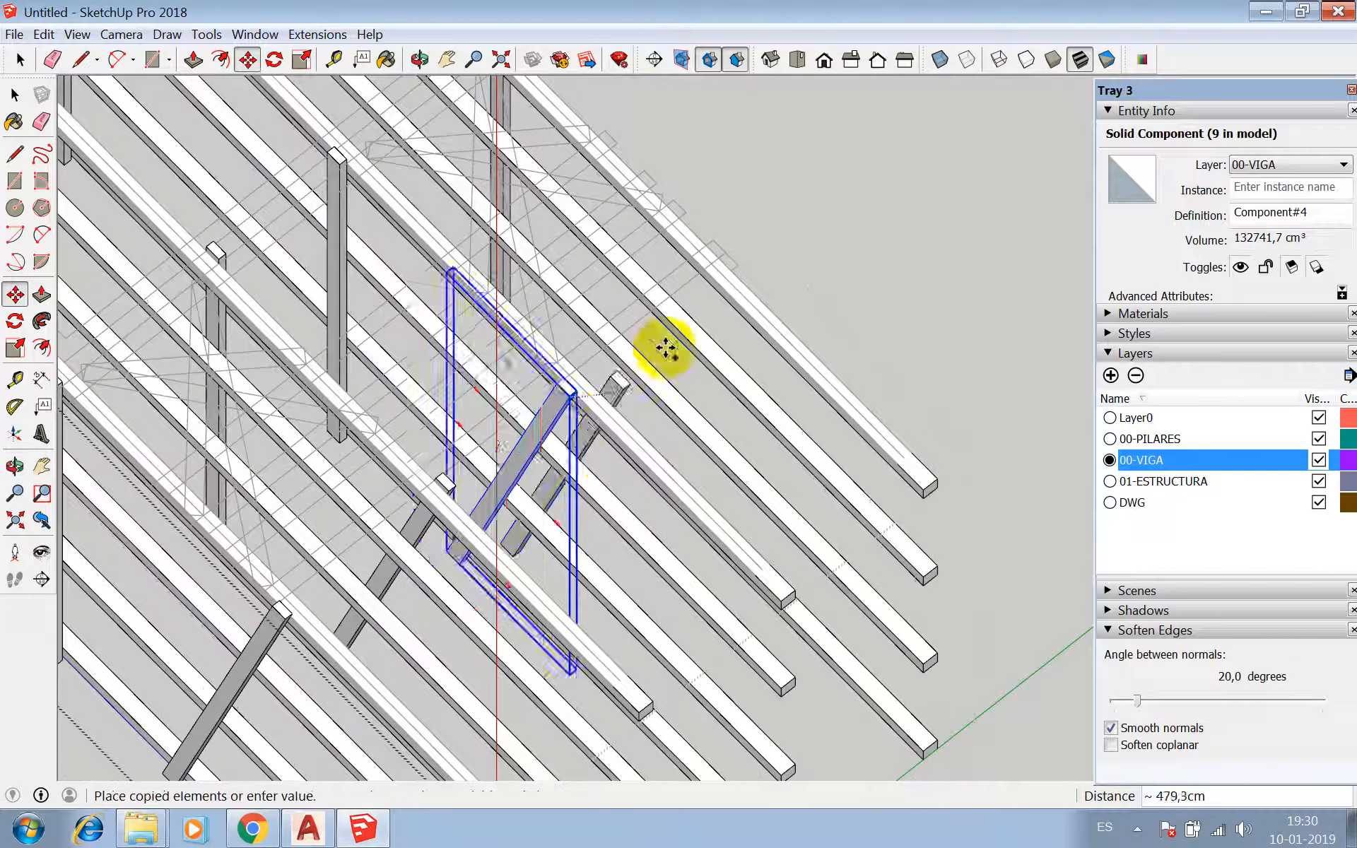
pyautogui.scroll(2, 761, 212)
pyautogui.click(695, 314)
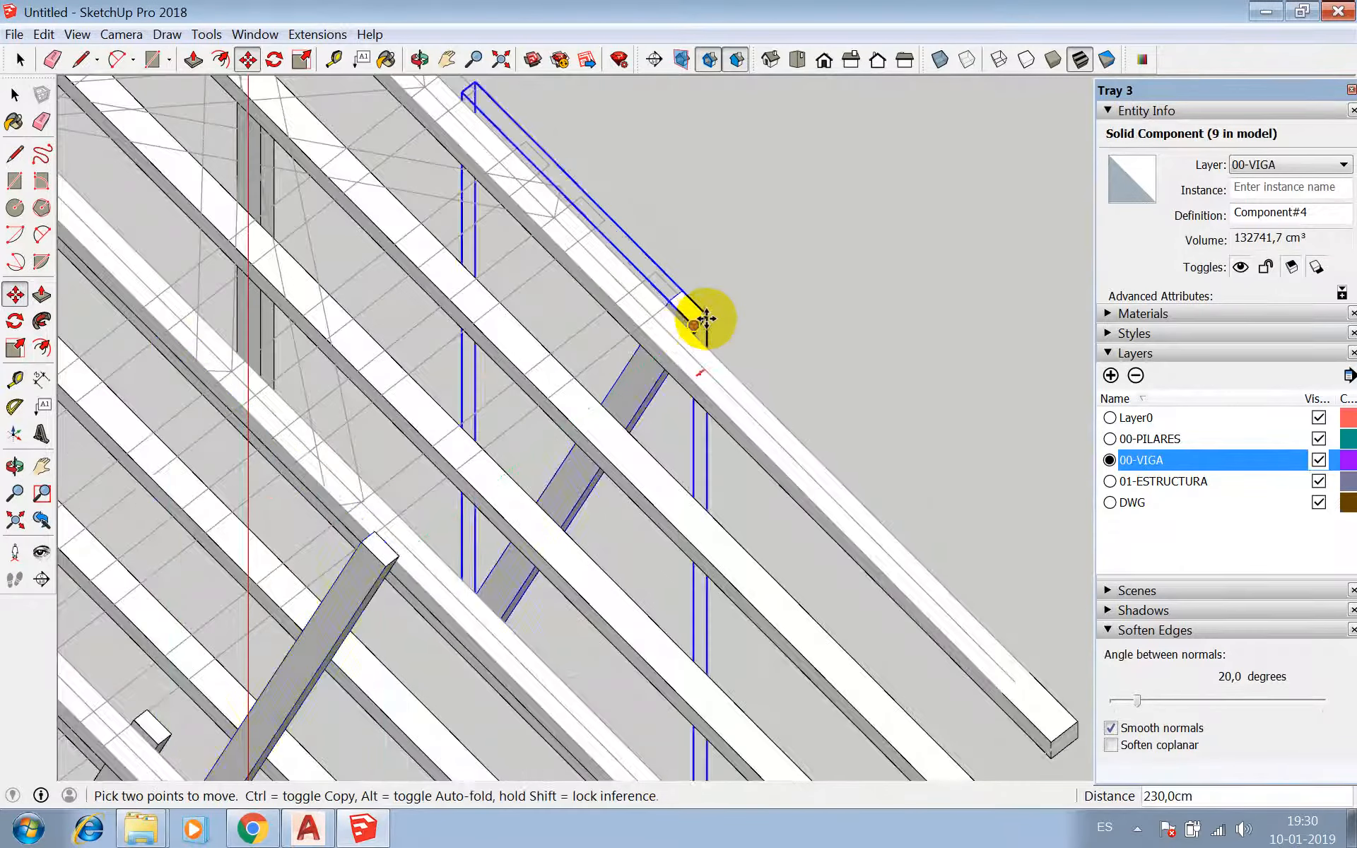
pyautogui.scroll(-4, 742, 321)
pyautogui.press('space')
pyautogui.scroll(-4, 855, 290)
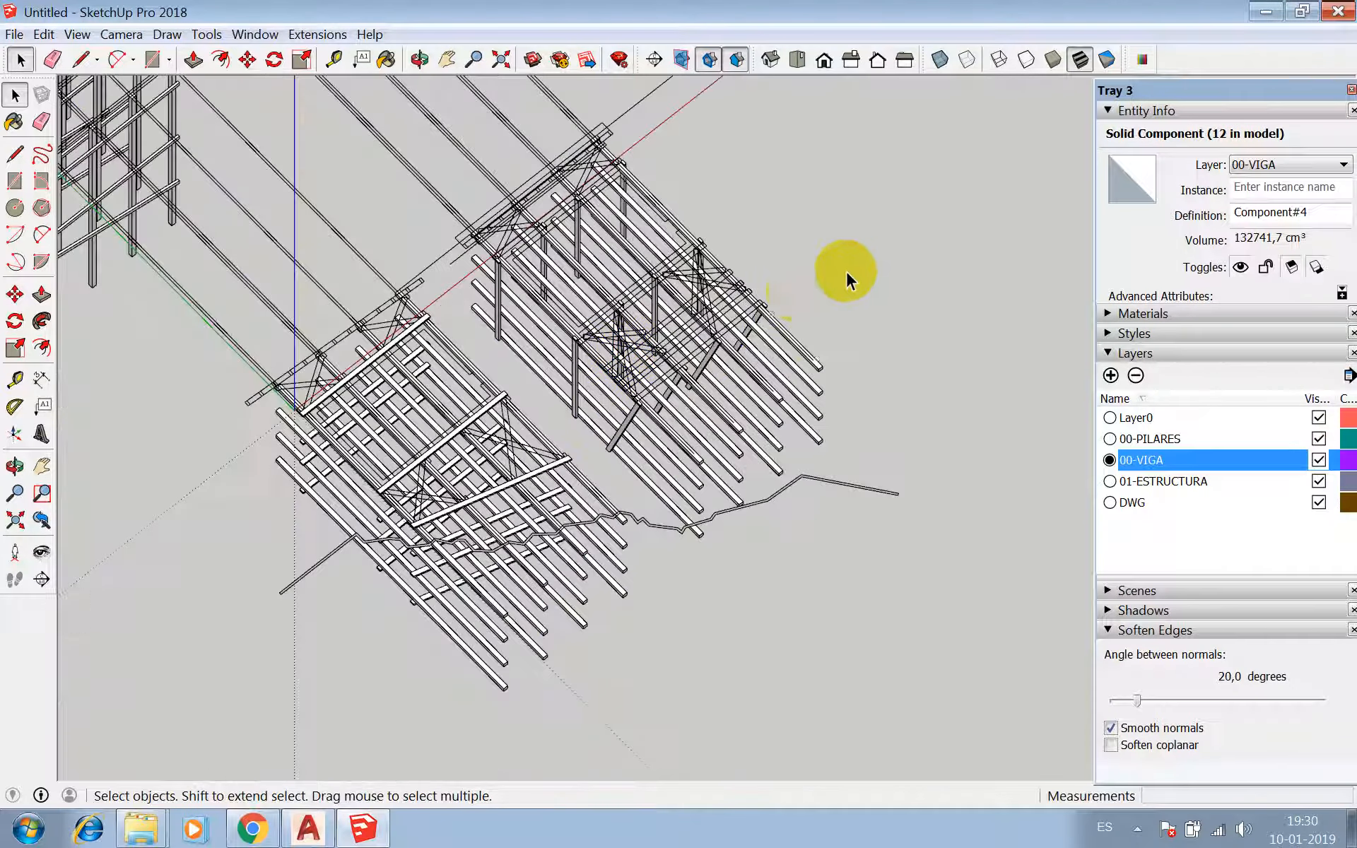
pyautogui.click(846, 272)
# - Examine the cross beams and sloping beams in both laid-down components against the DWG bracing from several angles
pyautogui.scroll(3, 234, 89)
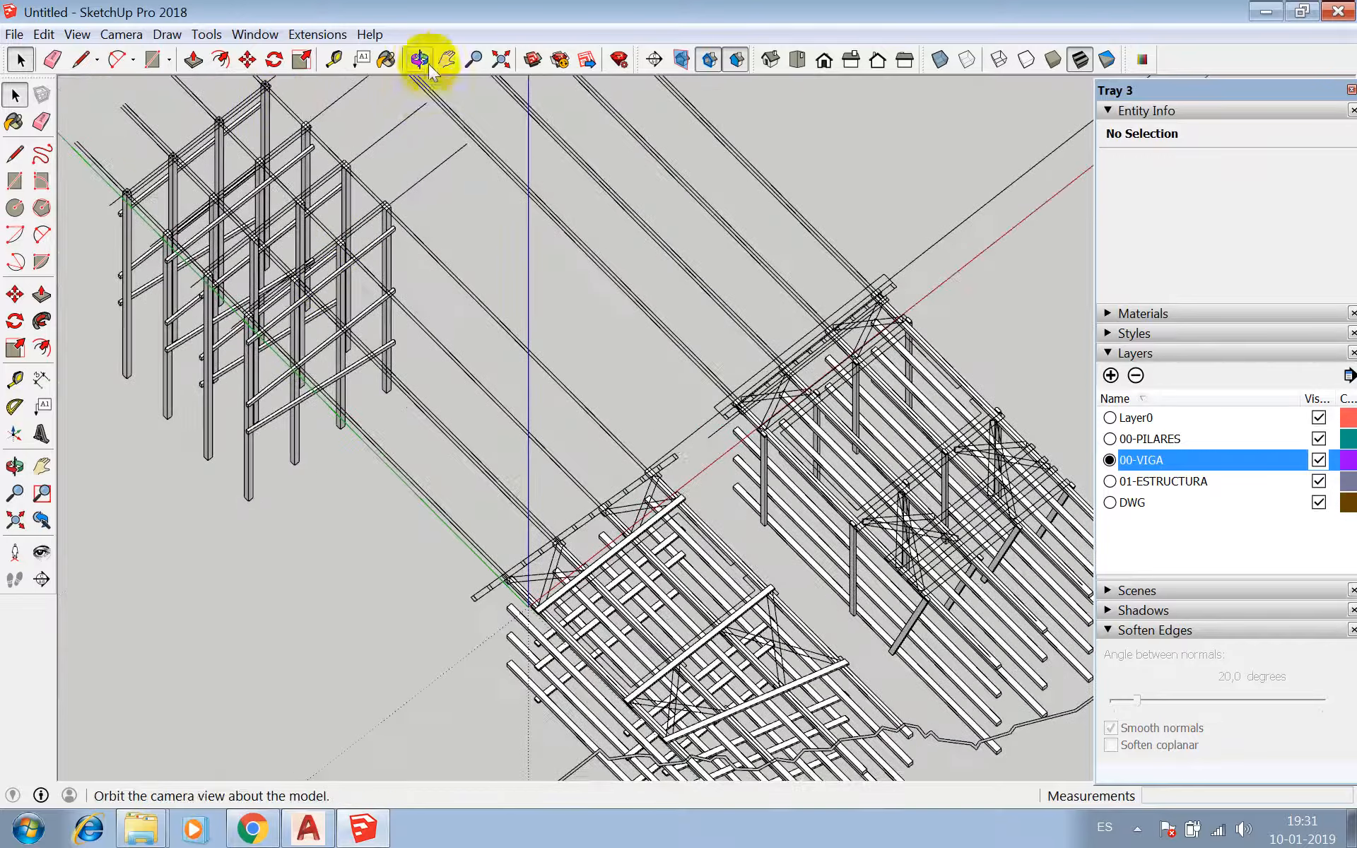
pyautogui.moveTo(318, 272); pyautogui.dragTo(864, 344)
pyautogui.scroll(5, 841, 340)
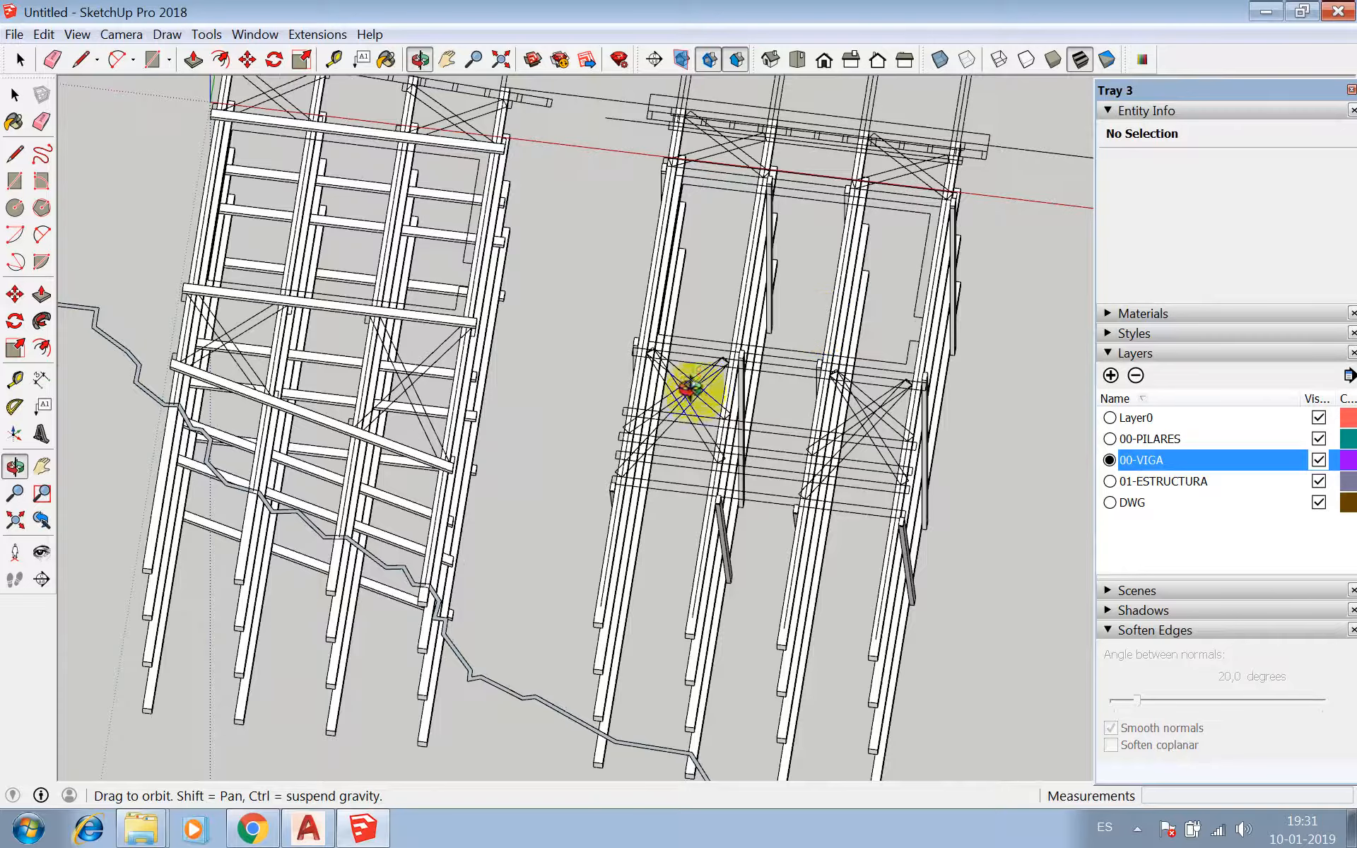
pyautogui.moveTo(709, 418); pyautogui.dragTo(273, 420)
pyautogui.moveTo(381, 364); pyautogui.dragTo(437, 173)
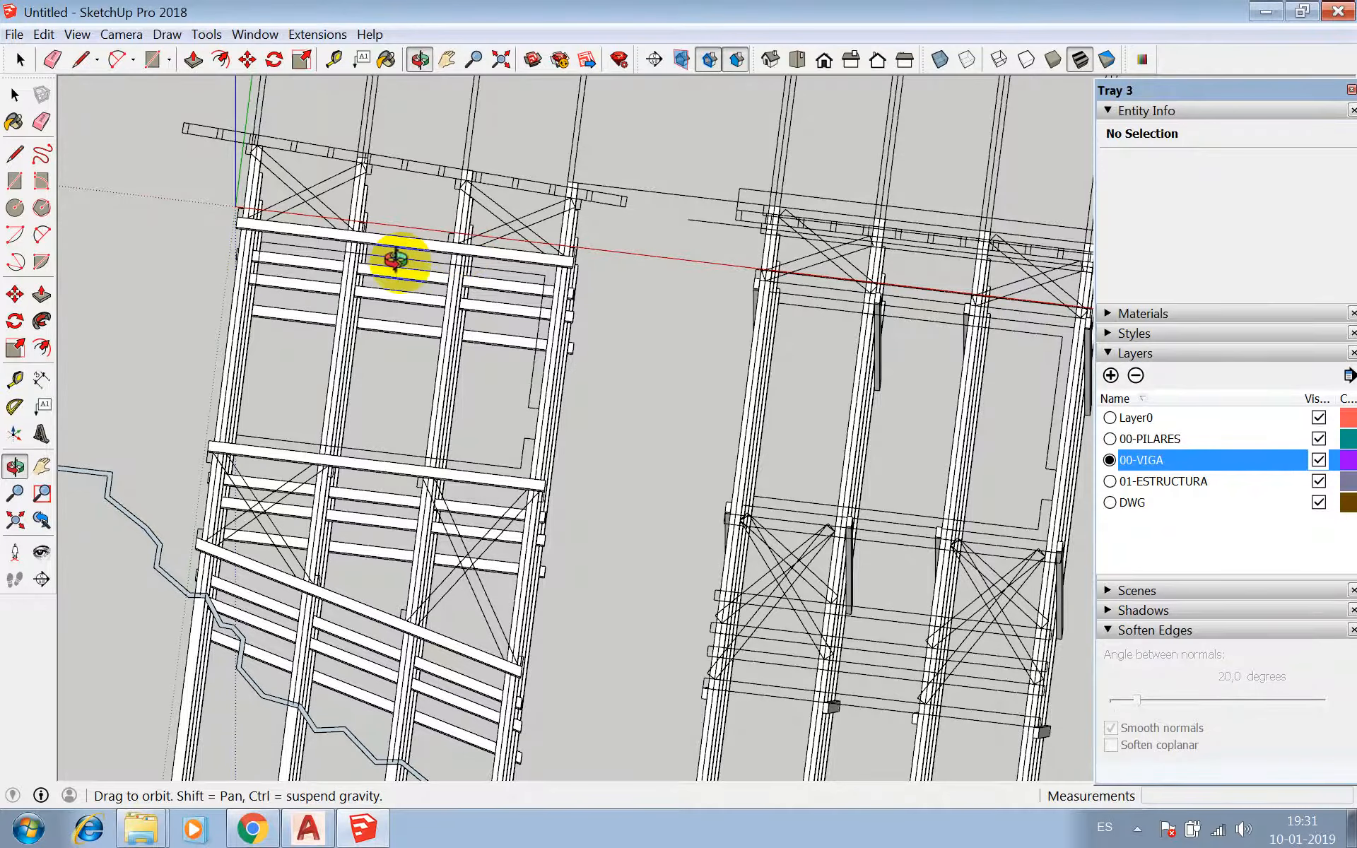
pyautogui.scroll(-9, 426, 258)
pyautogui.moveTo(549, 369); pyautogui.dragTo(746, 484, button='middle')
pyautogui.scroll(3, 527, 496)
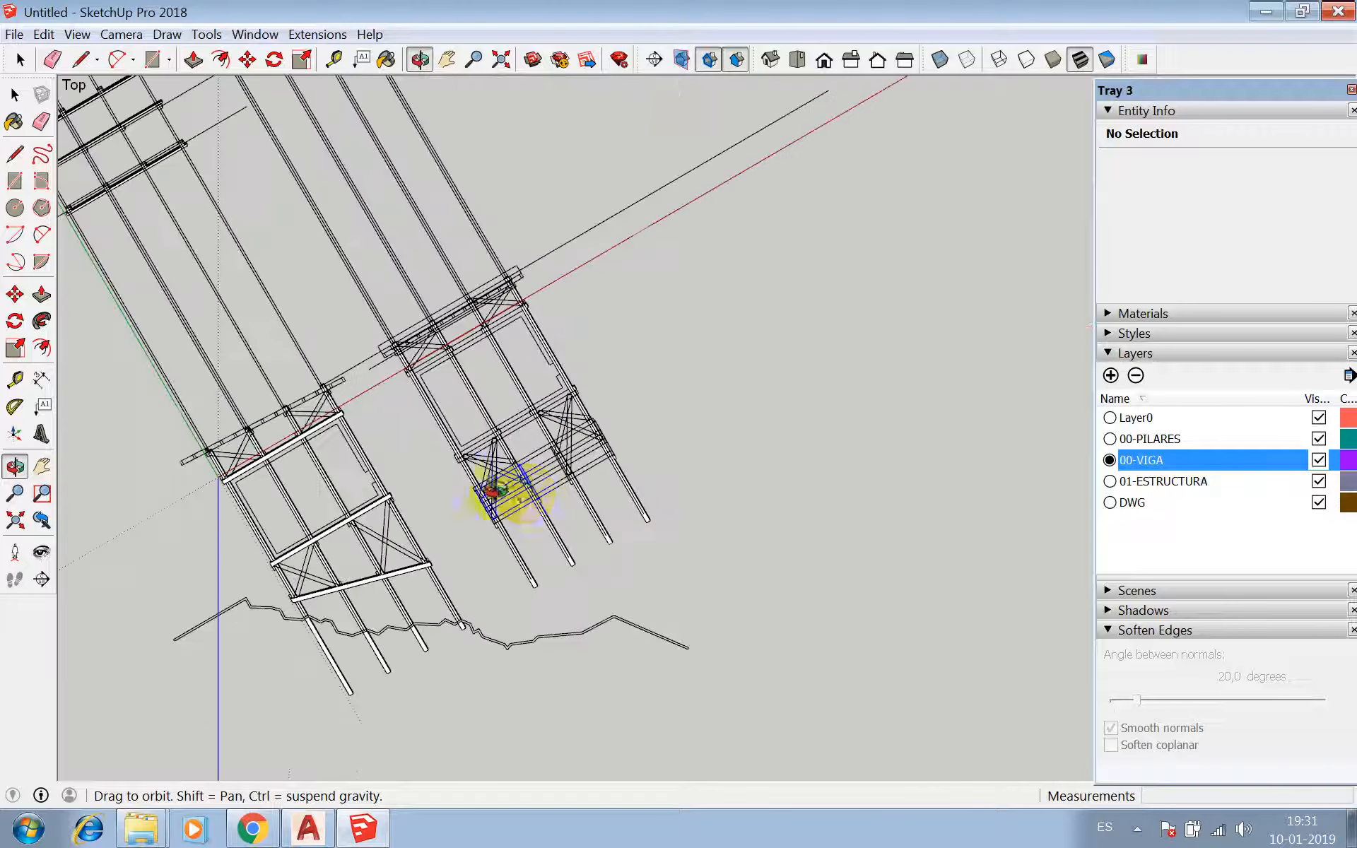
pyautogui.moveTo(495, 490); pyautogui.dragTo(464, 370, button='middle')
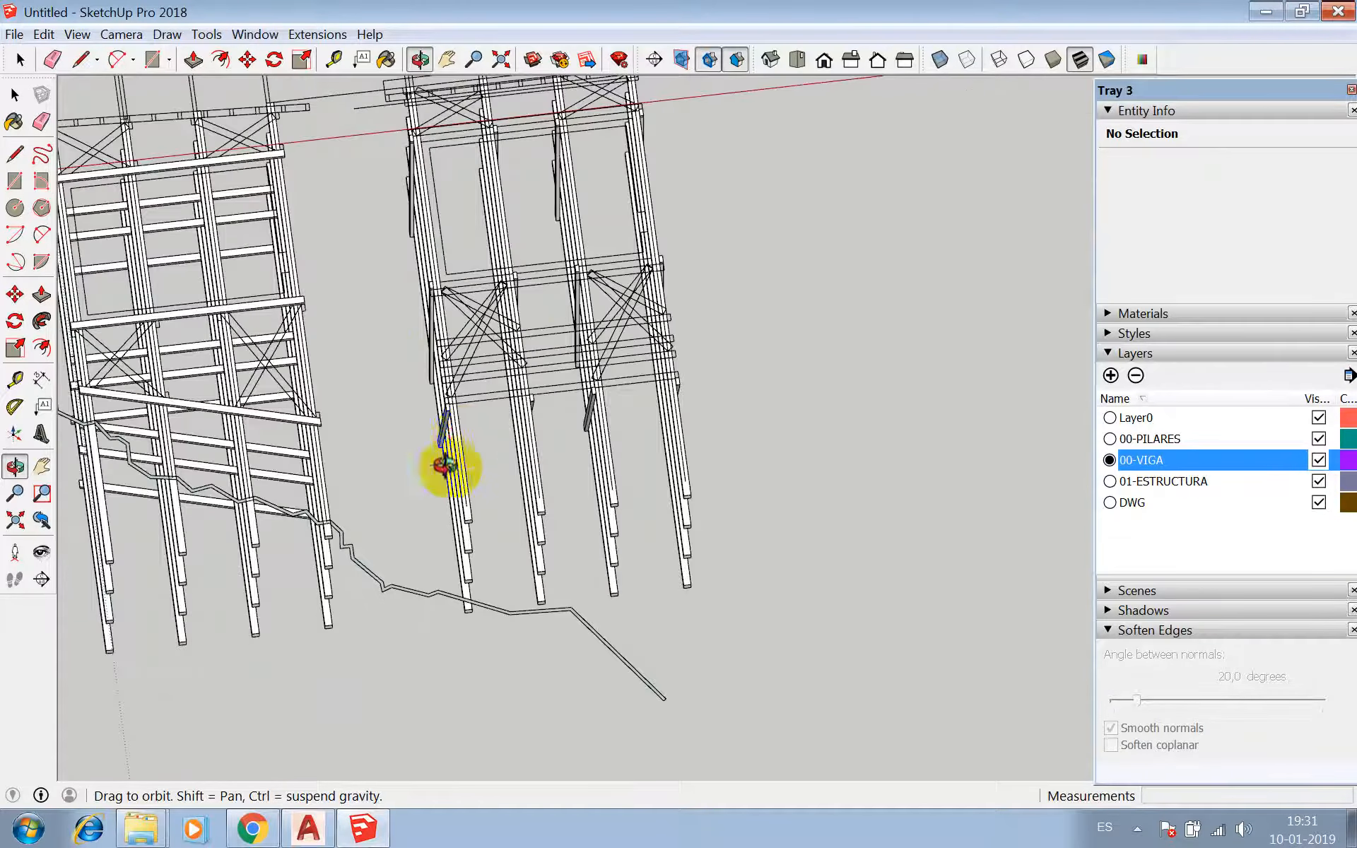
pyautogui.moveTo(444, 465); pyautogui.dragTo(230, 301, button='middle')
pyautogui.scroll(-2, 343, 265)
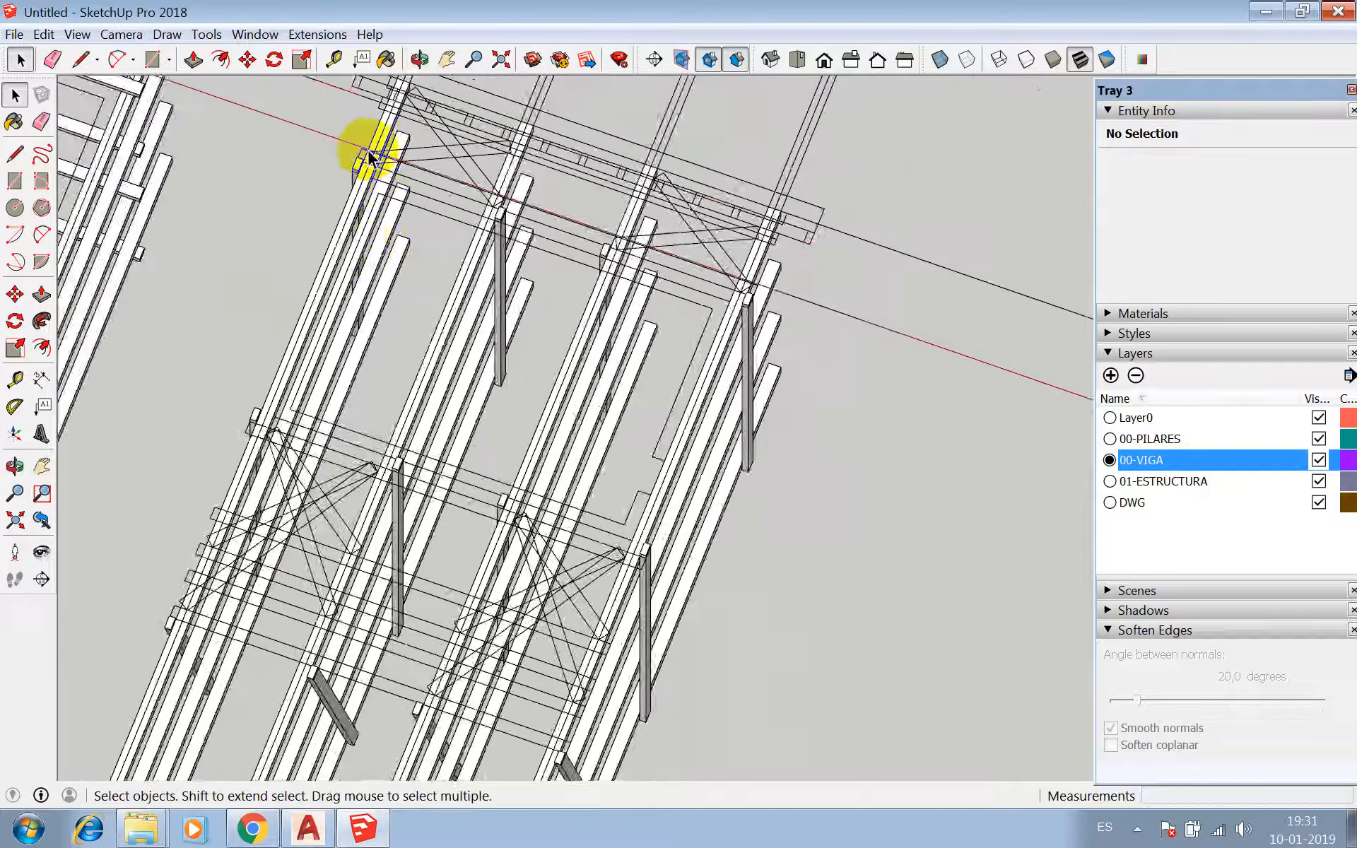
# - Inside the second laid-down component, draw a 20 by 640 cm rectangle over the DWG cross beam at the pillar tops
pyautogui.scroll(2, 368, 157)
pyautogui.scroll(5, 353, 173)
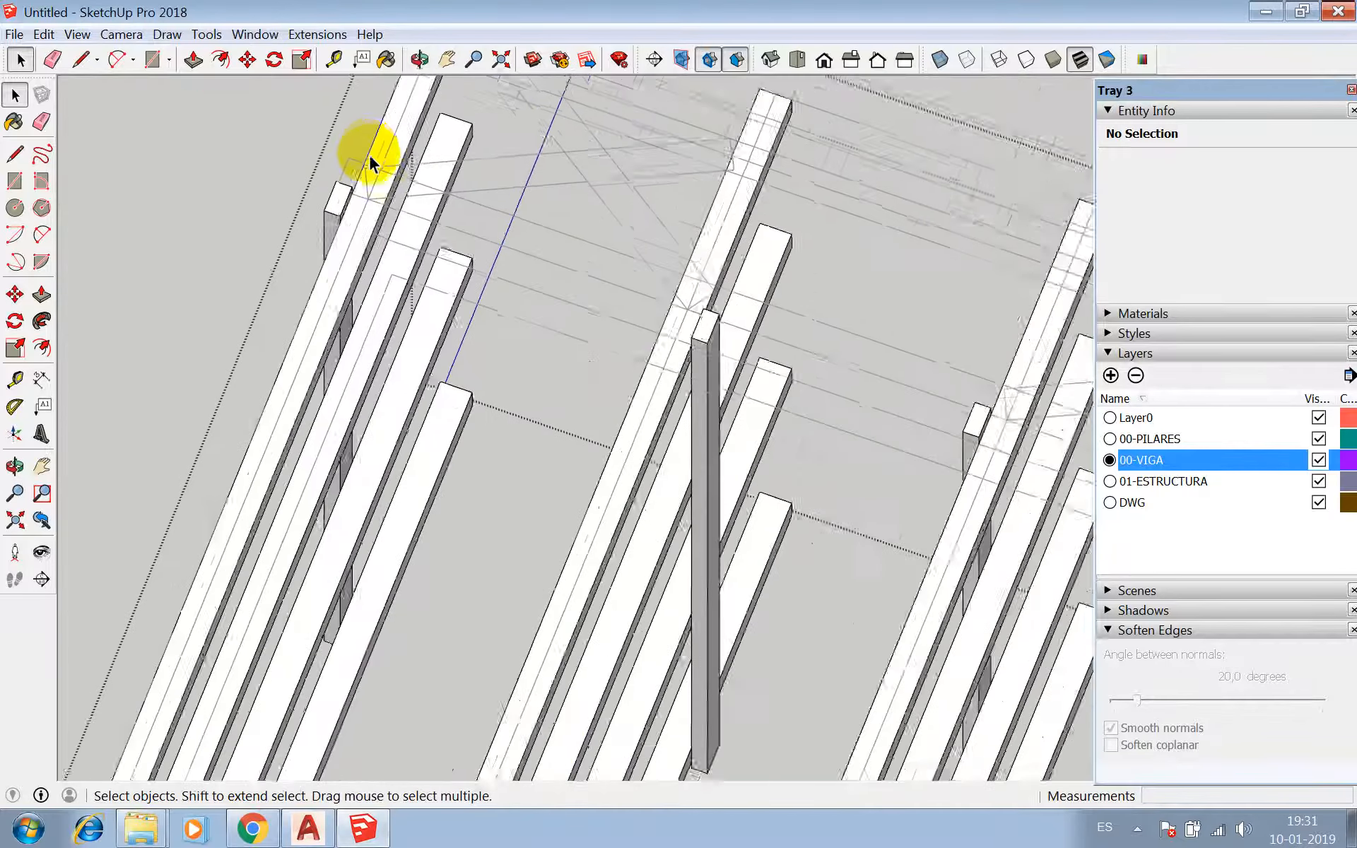
pyautogui.press('r')
pyautogui.click(341, 159)
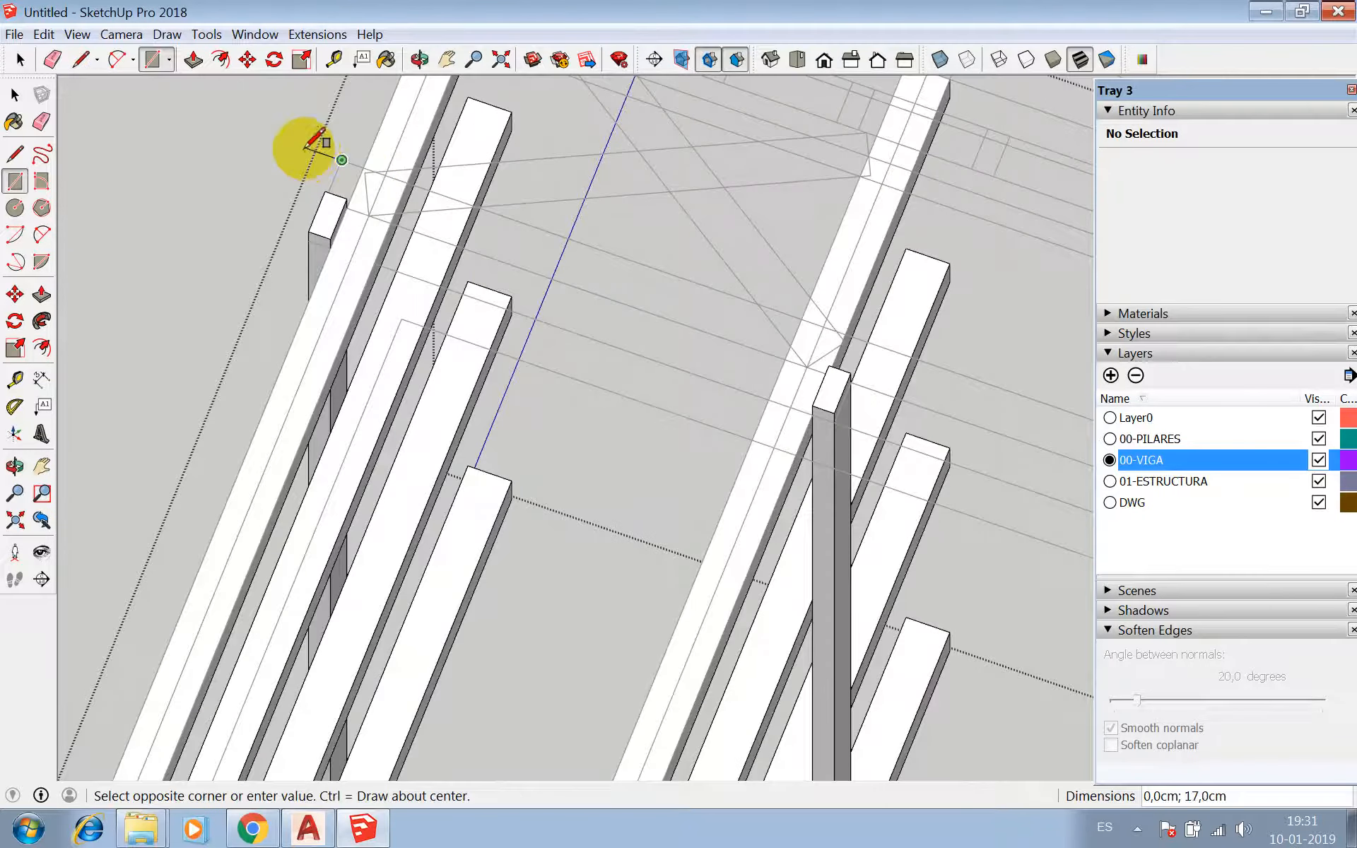
pyautogui.scroll(-3, 315, 147)
pyautogui.scroll(6, 722, 263)
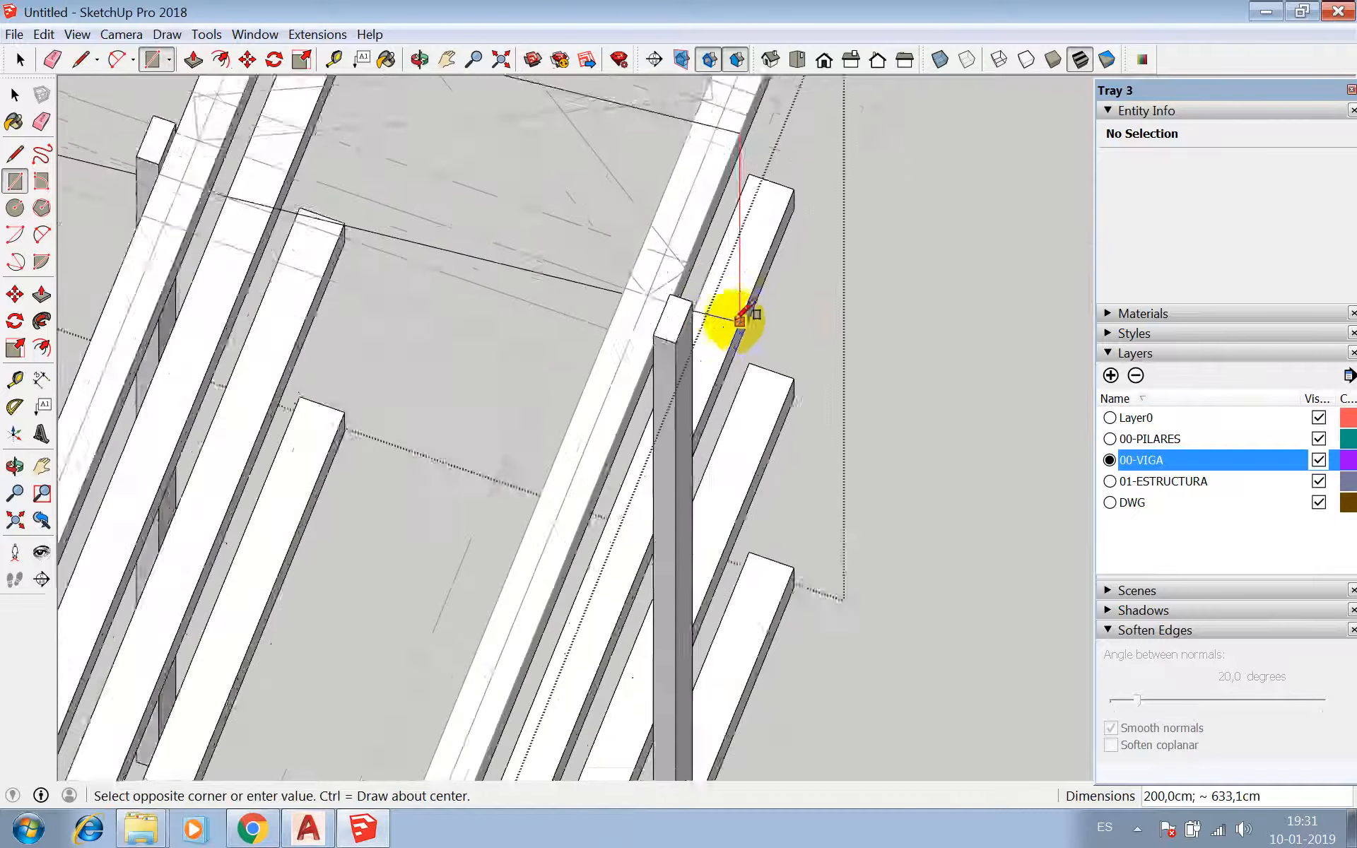
pyautogui.click(681, 302)
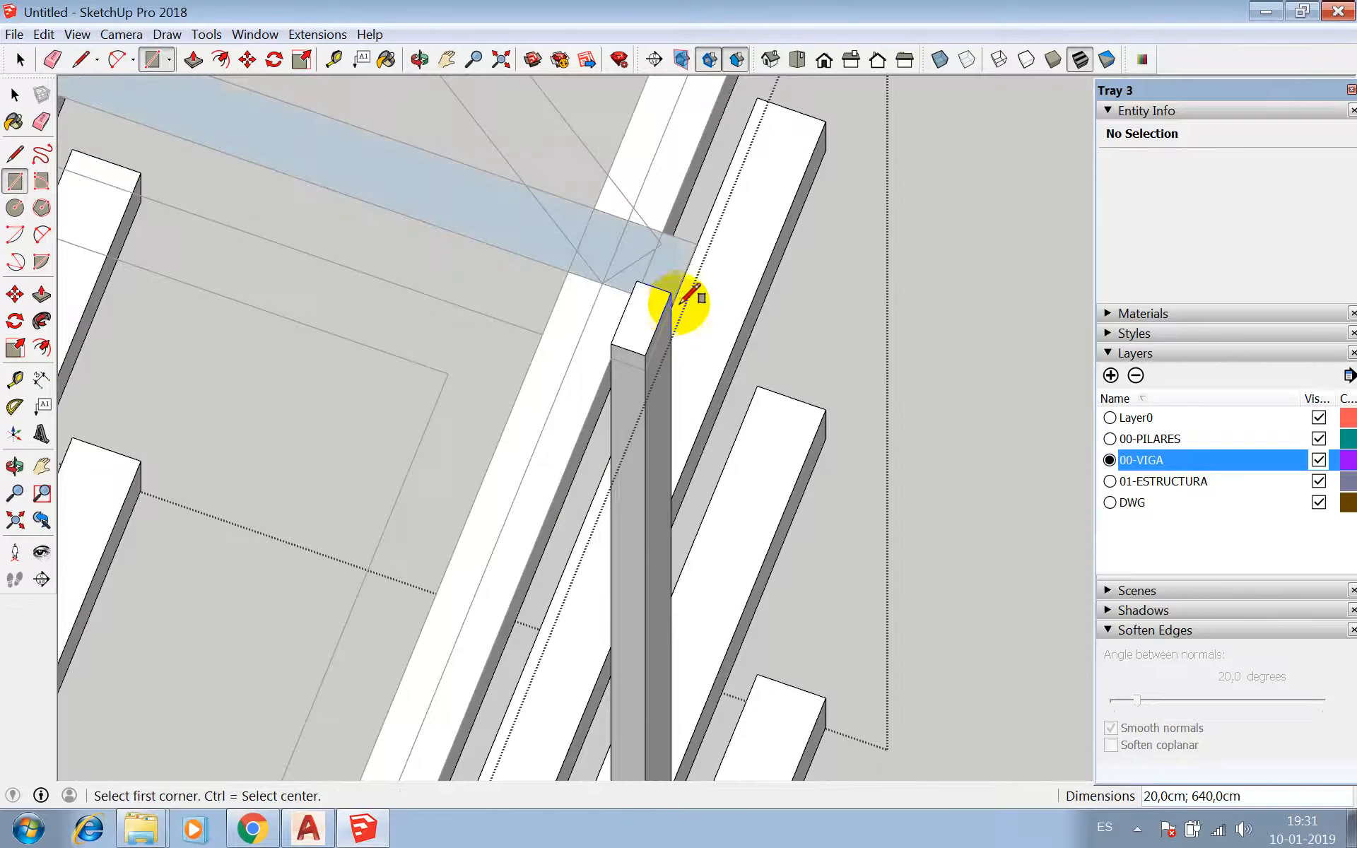
# - Extrude the cross-beam rectangle 10 cm and make the whole solid a component
pyautogui.press('p')
pyautogui.click(670, 300)
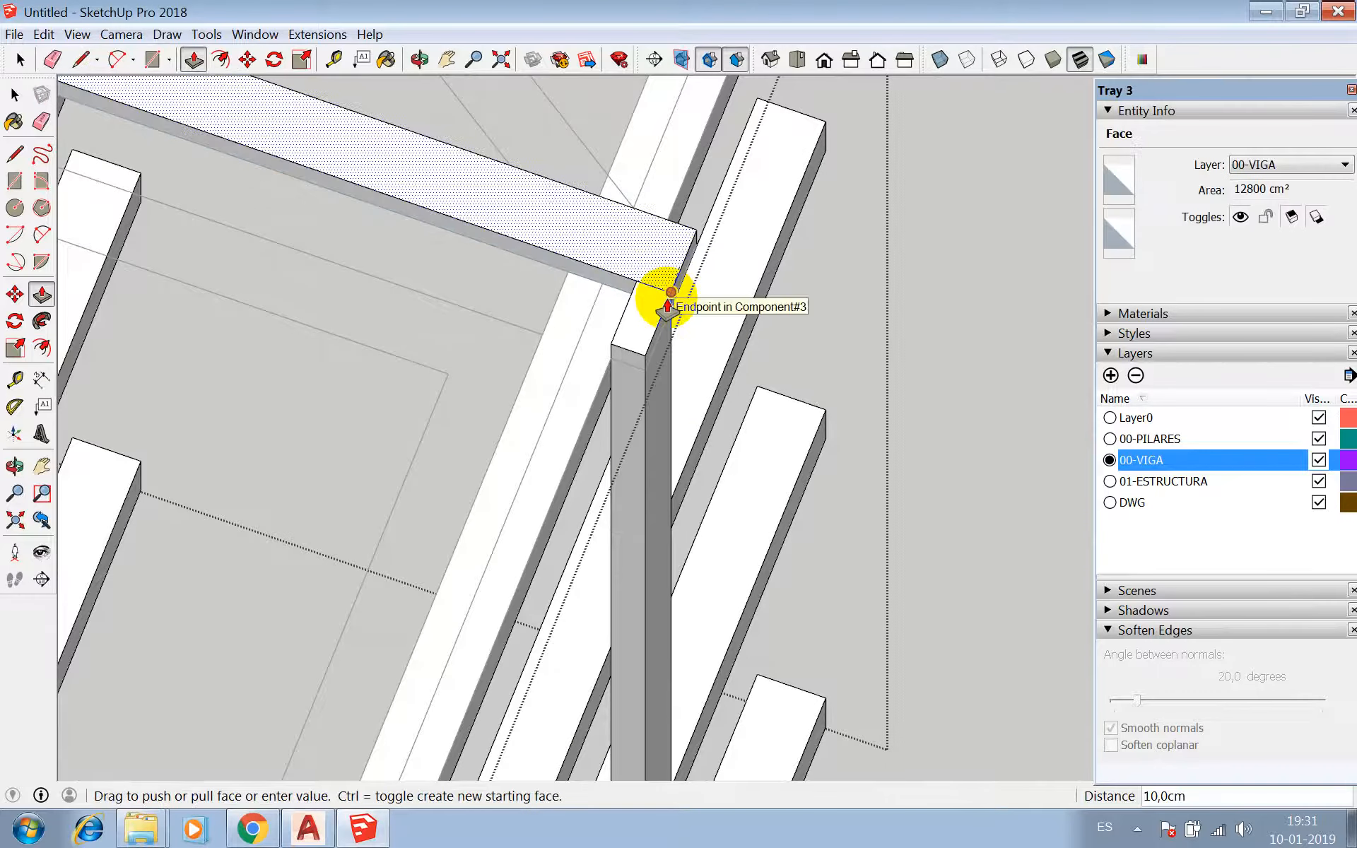
pyautogui.click(668, 306)
pyautogui.press('space')
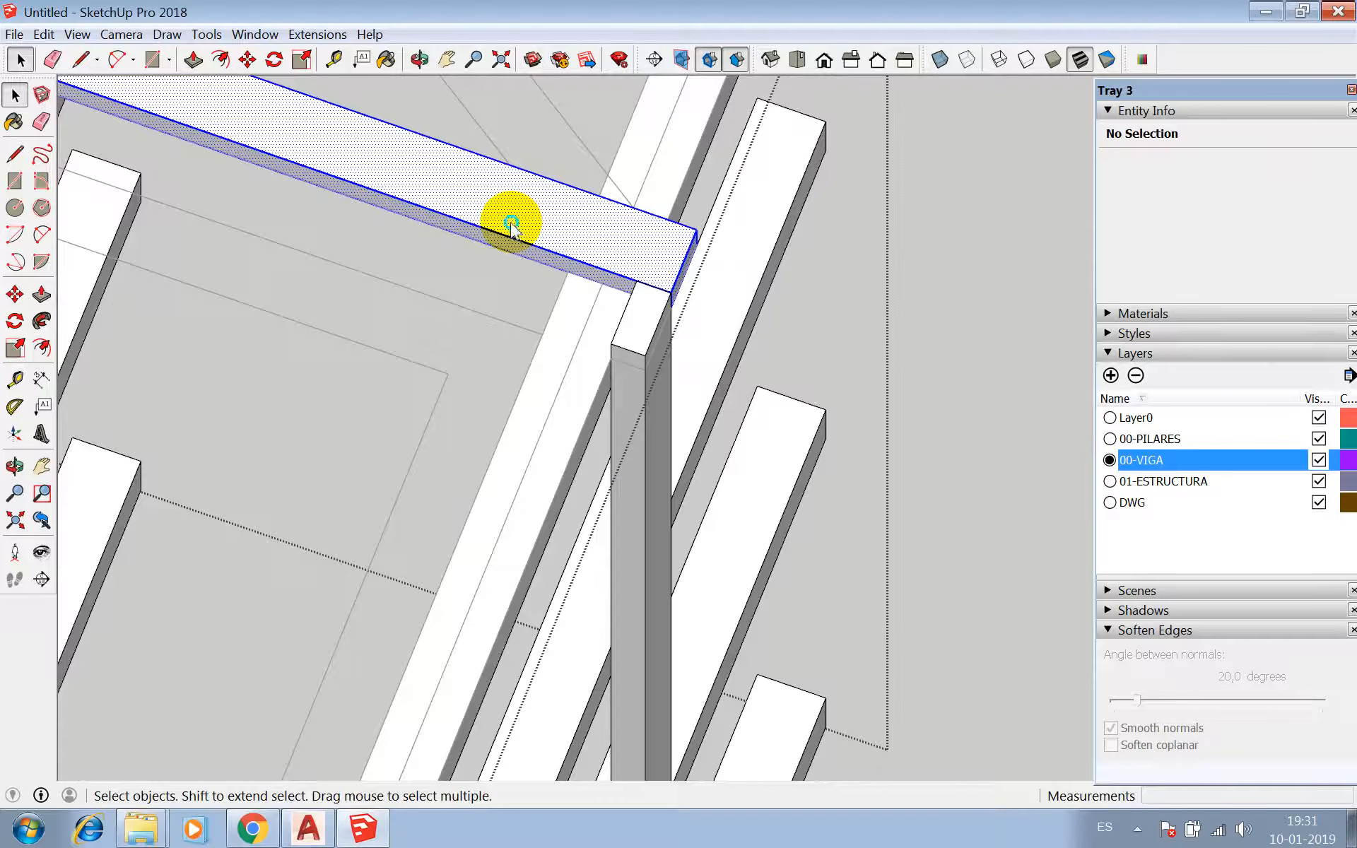
pyautogui.rightClick(511, 225)
pyautogui.click(570, 355)
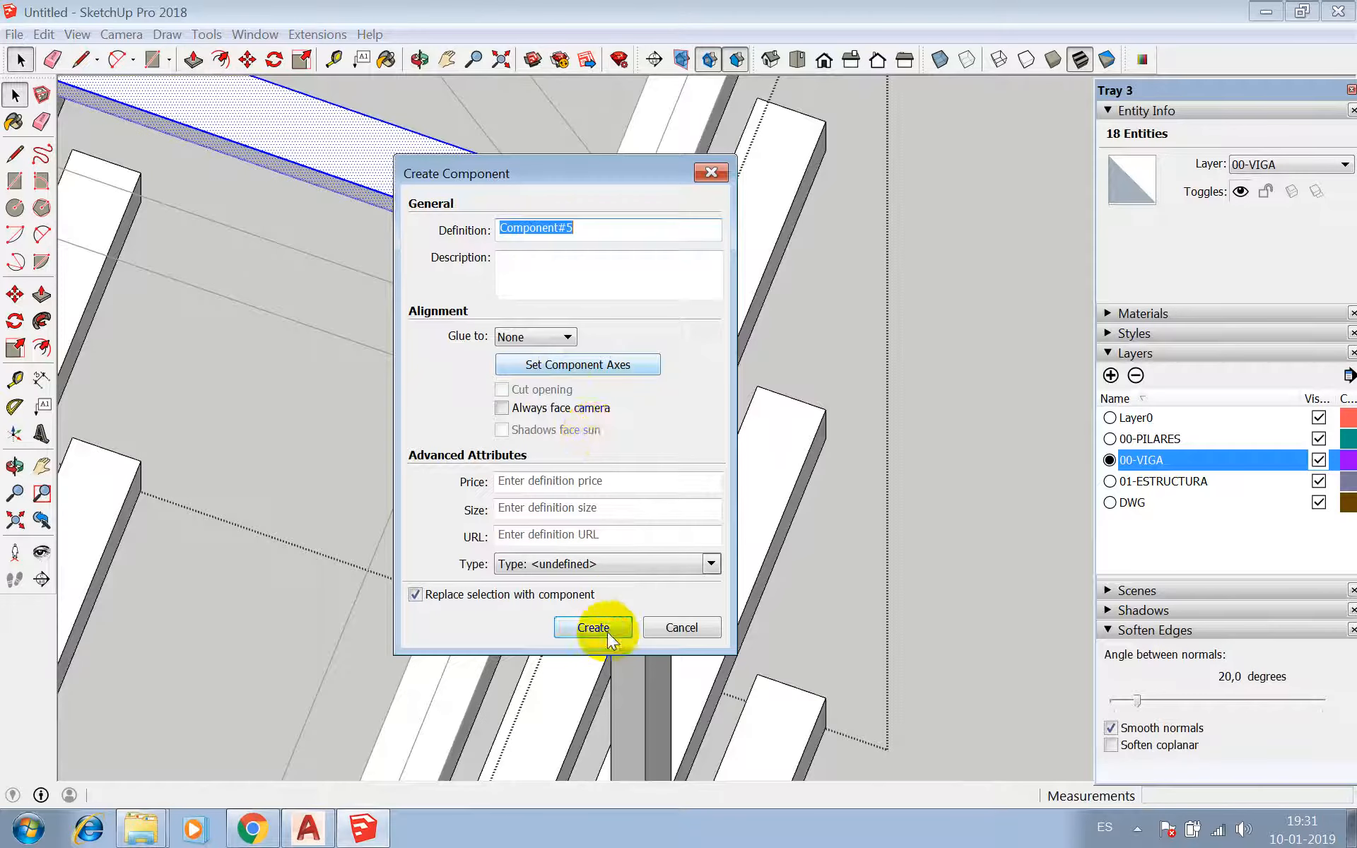
pyautogui.click(608, 632)
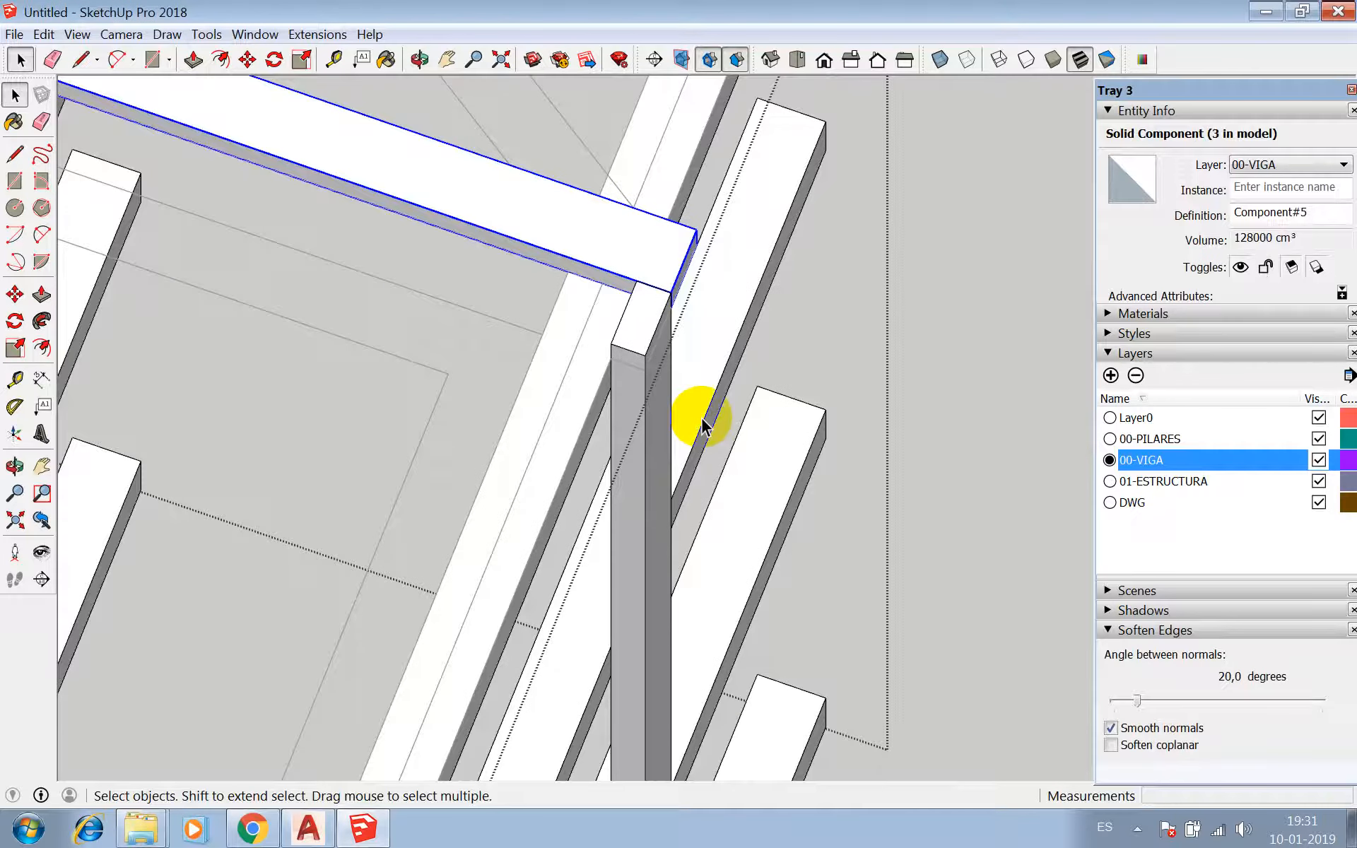
# - Examine the new cross beam against the DWG lines and the matching beams of the other laid-down component
pyautogui.scroll(-5, 791, 257)
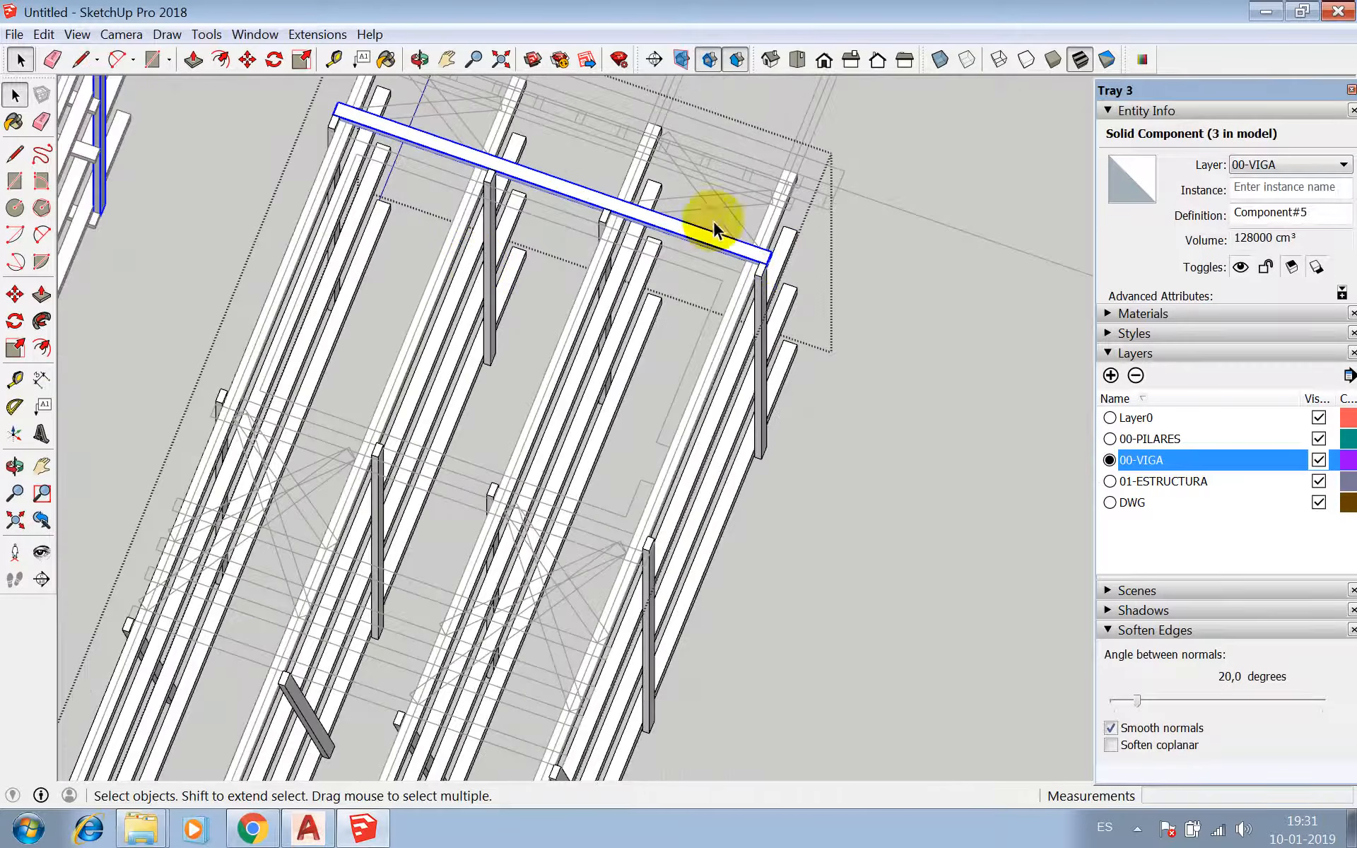
pyautogui.scroll(-4, 455, 145)
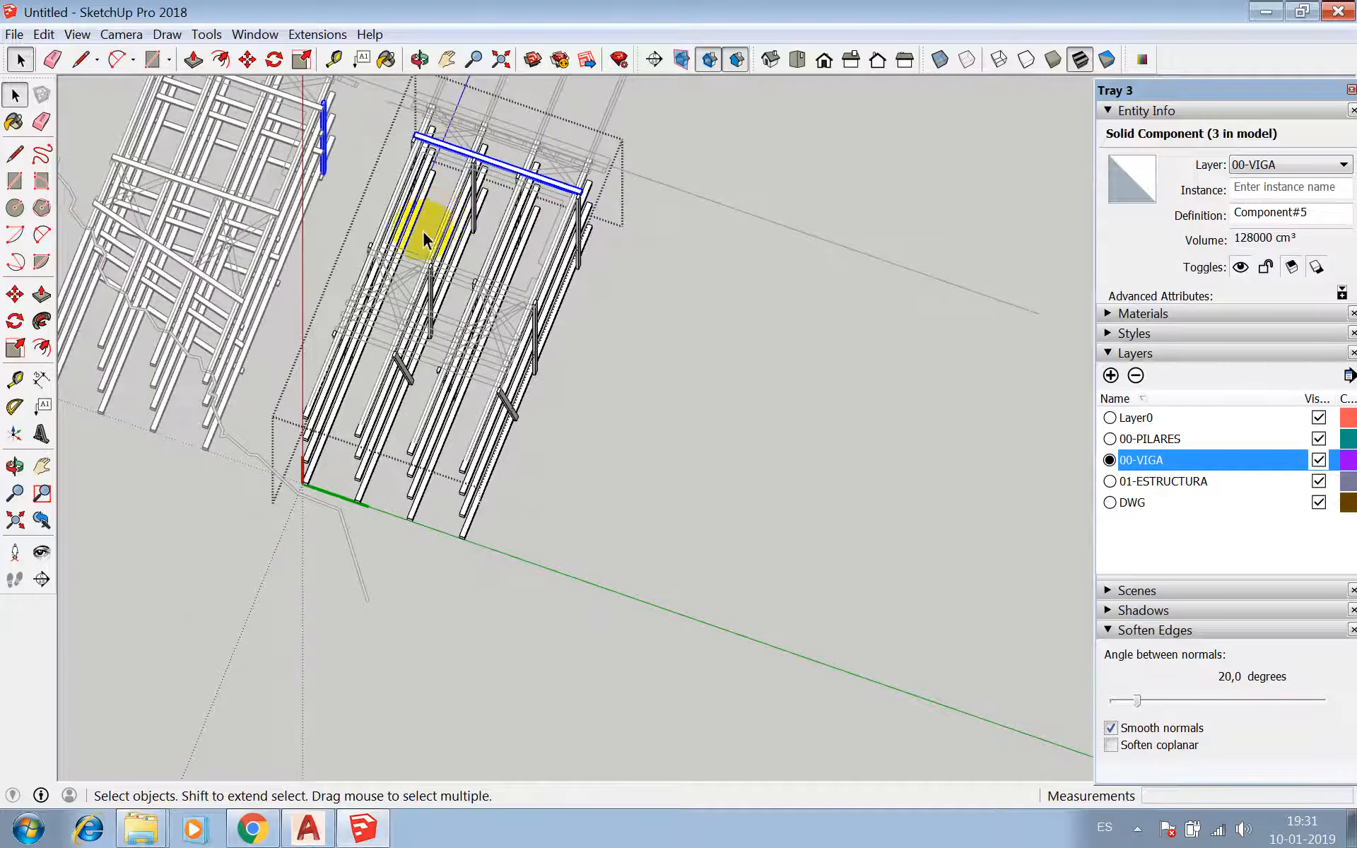
pyautogui.scroll(6, 619, 202)
pyautogui.scroll(2, 736, 233)
pyautogui.scroll(4, 591, 188)
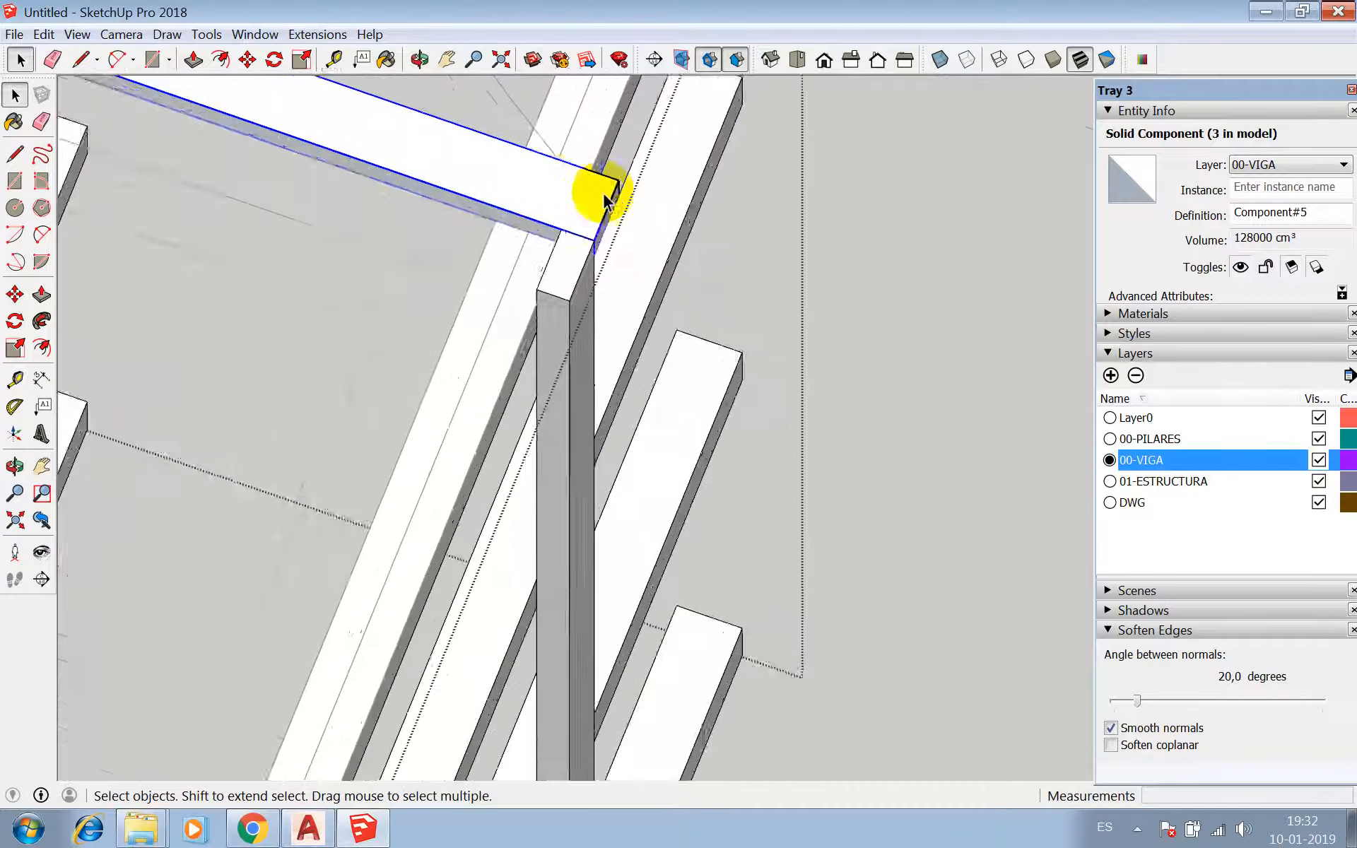
pyautogui.scroll(-2, 619, 191)
pyautogui.scroll(-6, 778, 297)
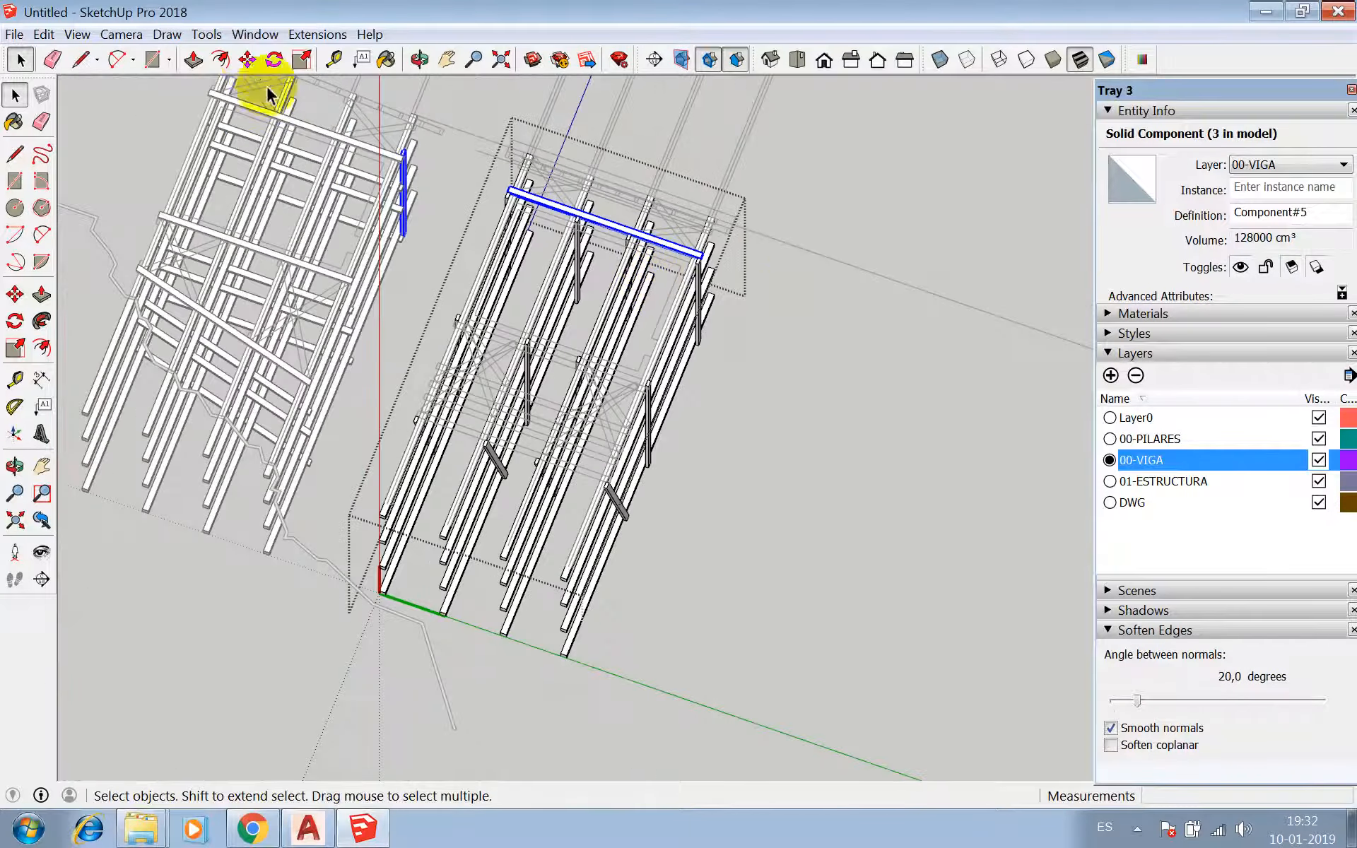
pyautogui.scroll(5, 292, 92)
pyautogui.scroll(-2, 540, 169)
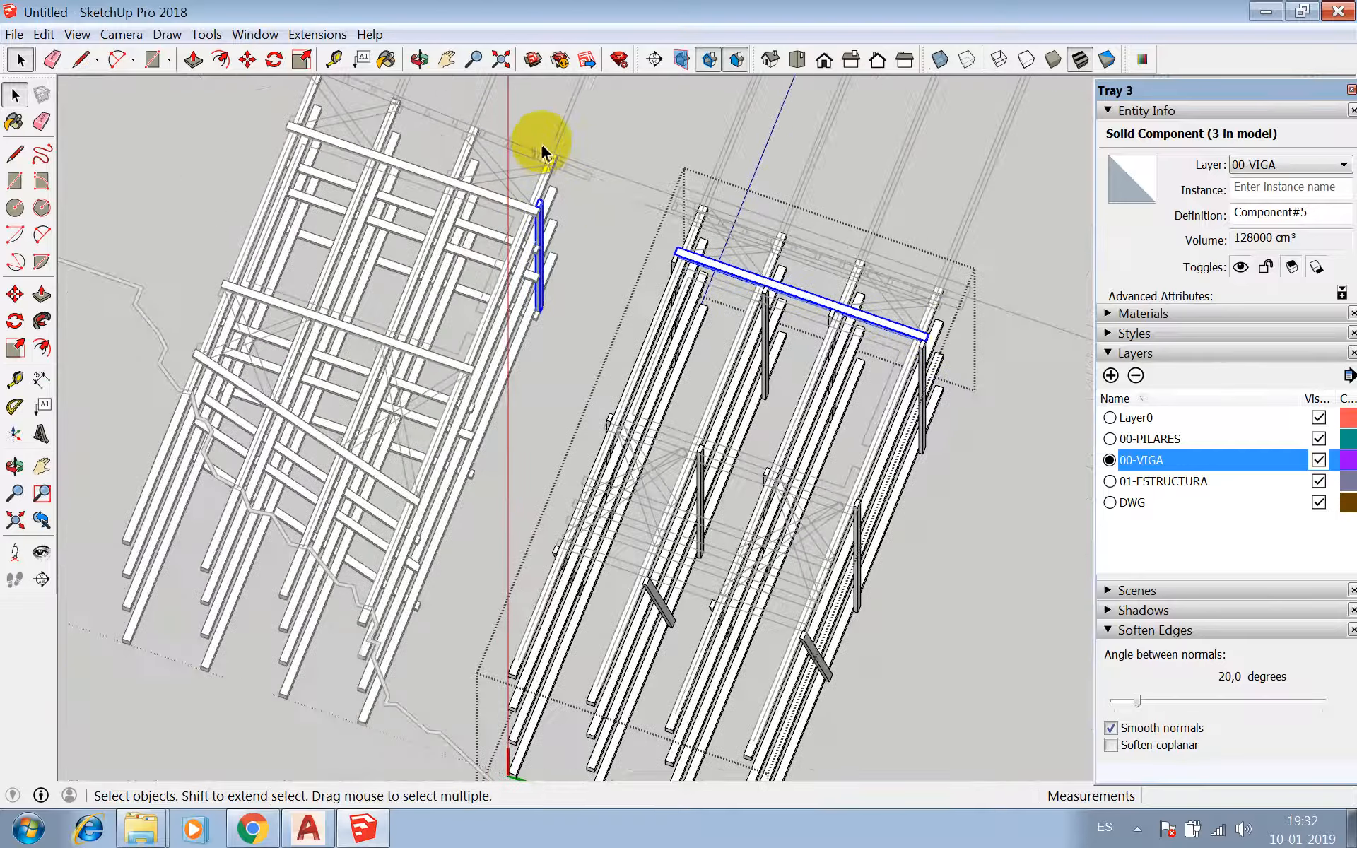
pyautogui.scroll(5, 939, 348)
pyautogui.press('m')
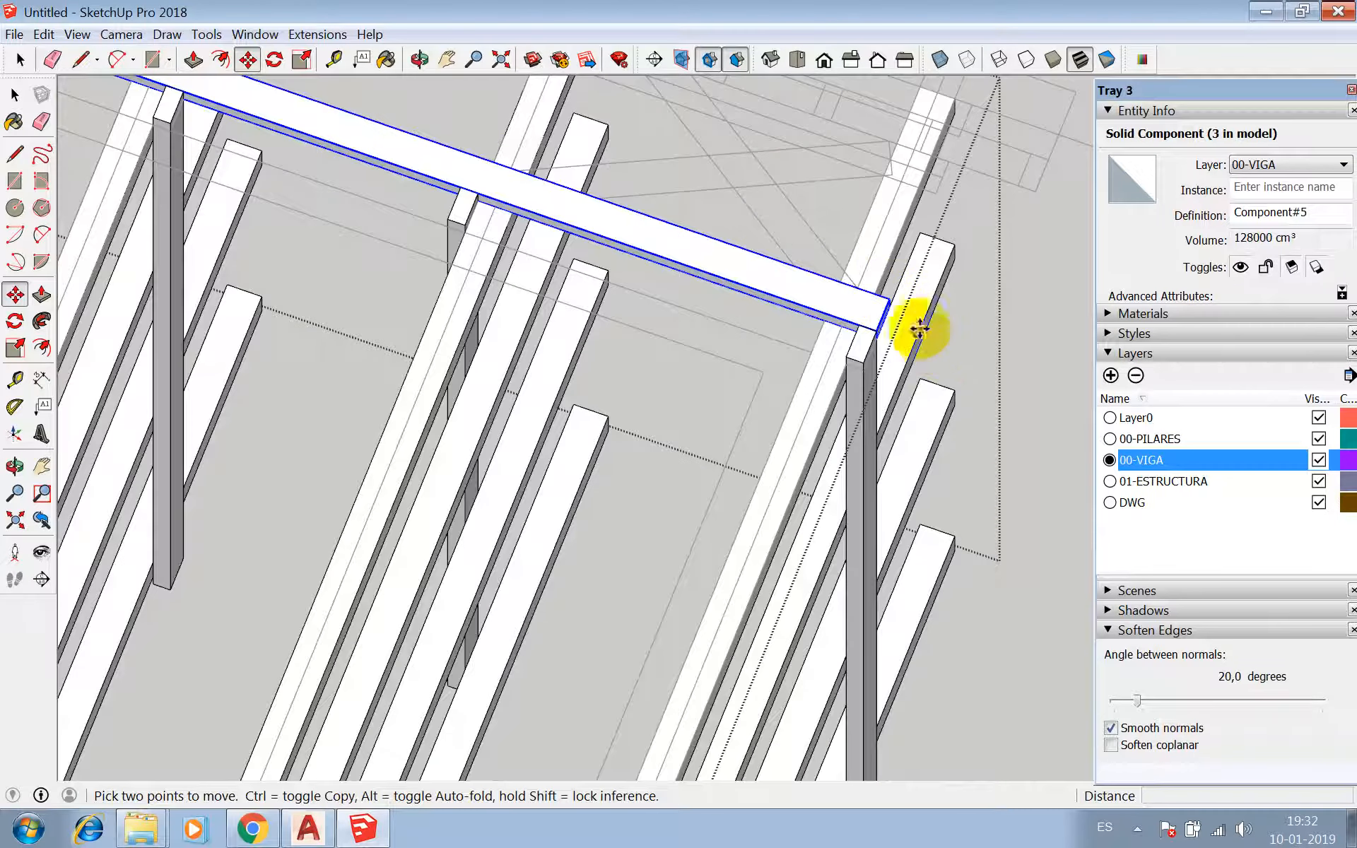
pyautogui.click(886, 295)
pyautogui.scroll(-5, 890, 179)
pyautogui.press('super')
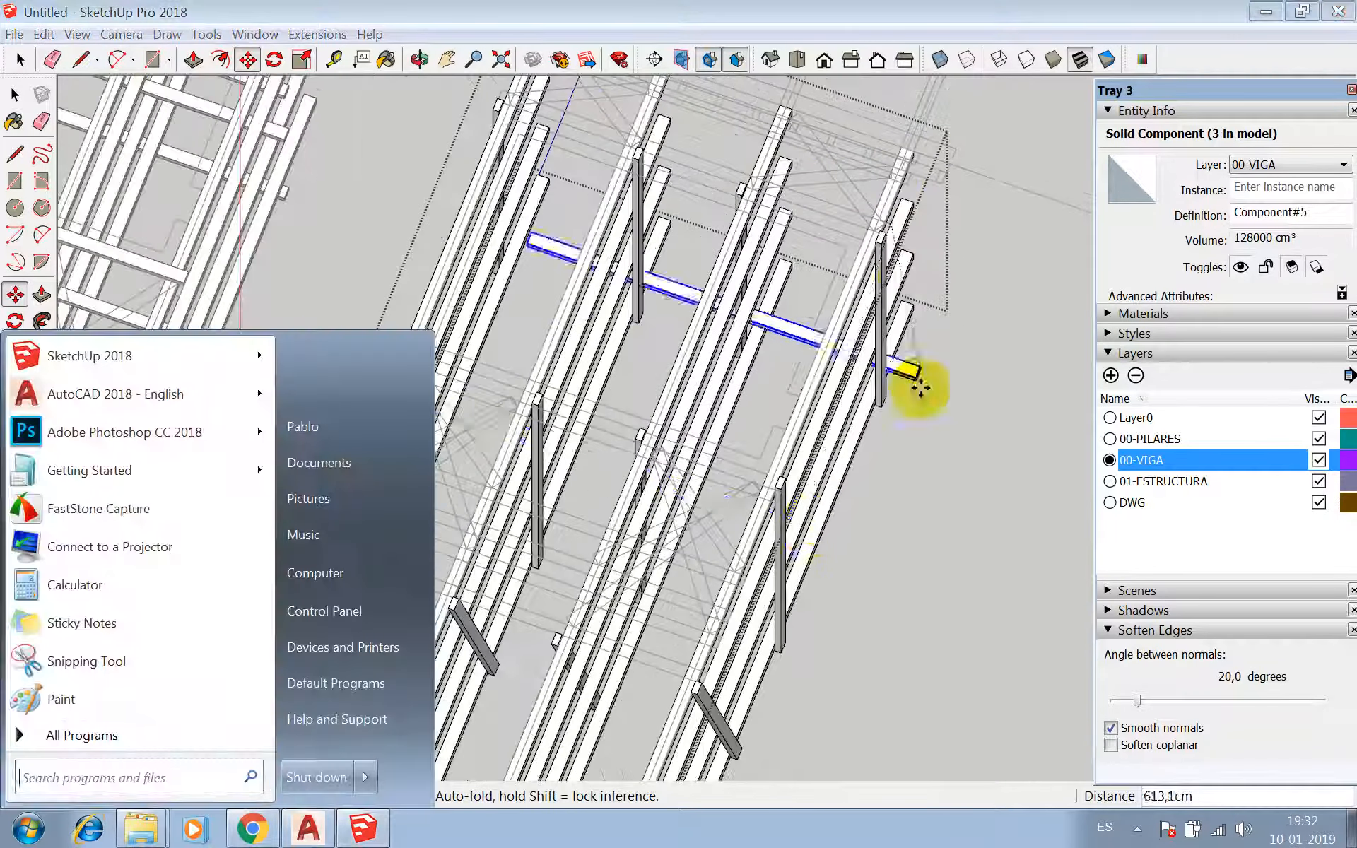
pyautogui.press('super')
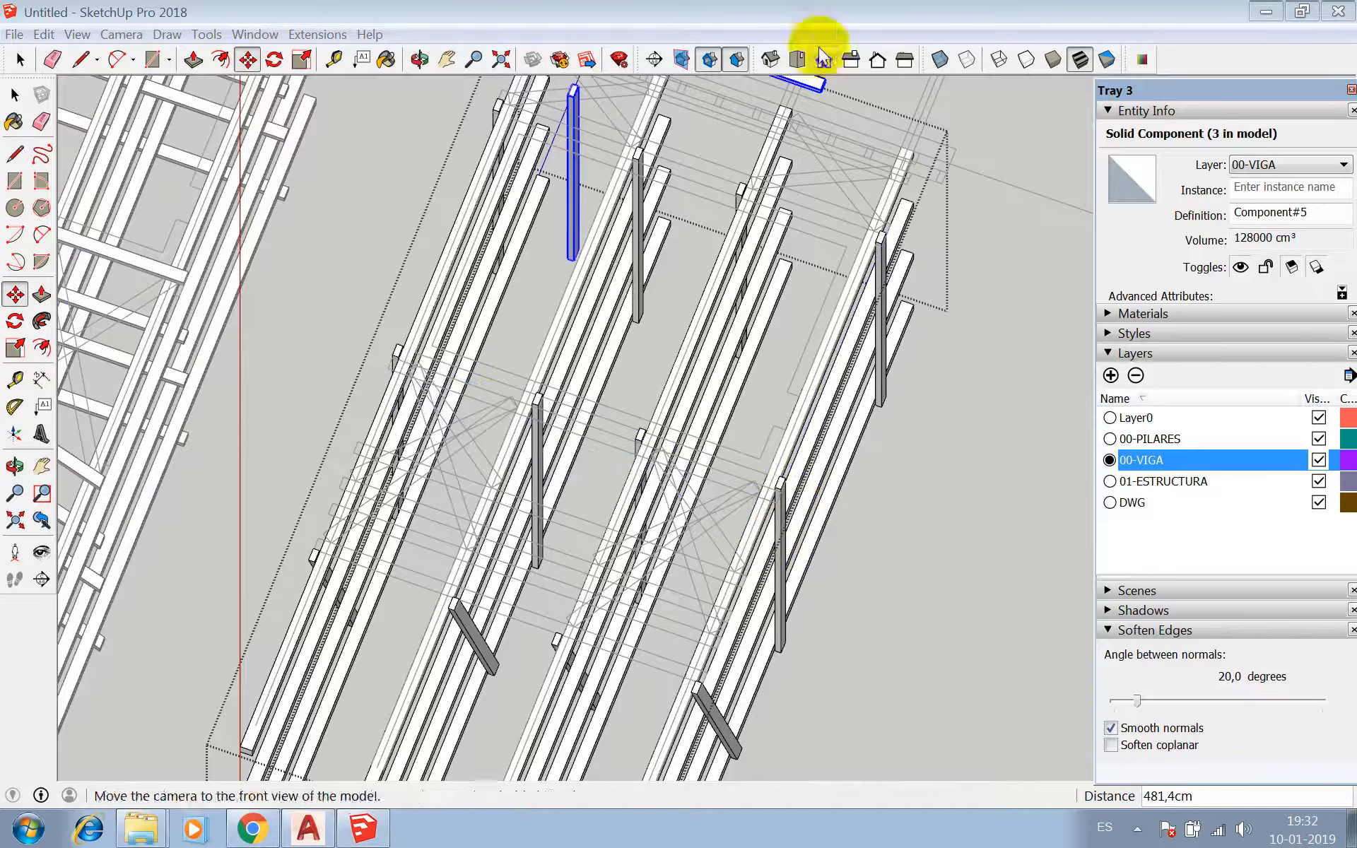
pyautogui.scroll(10, 812, 551)
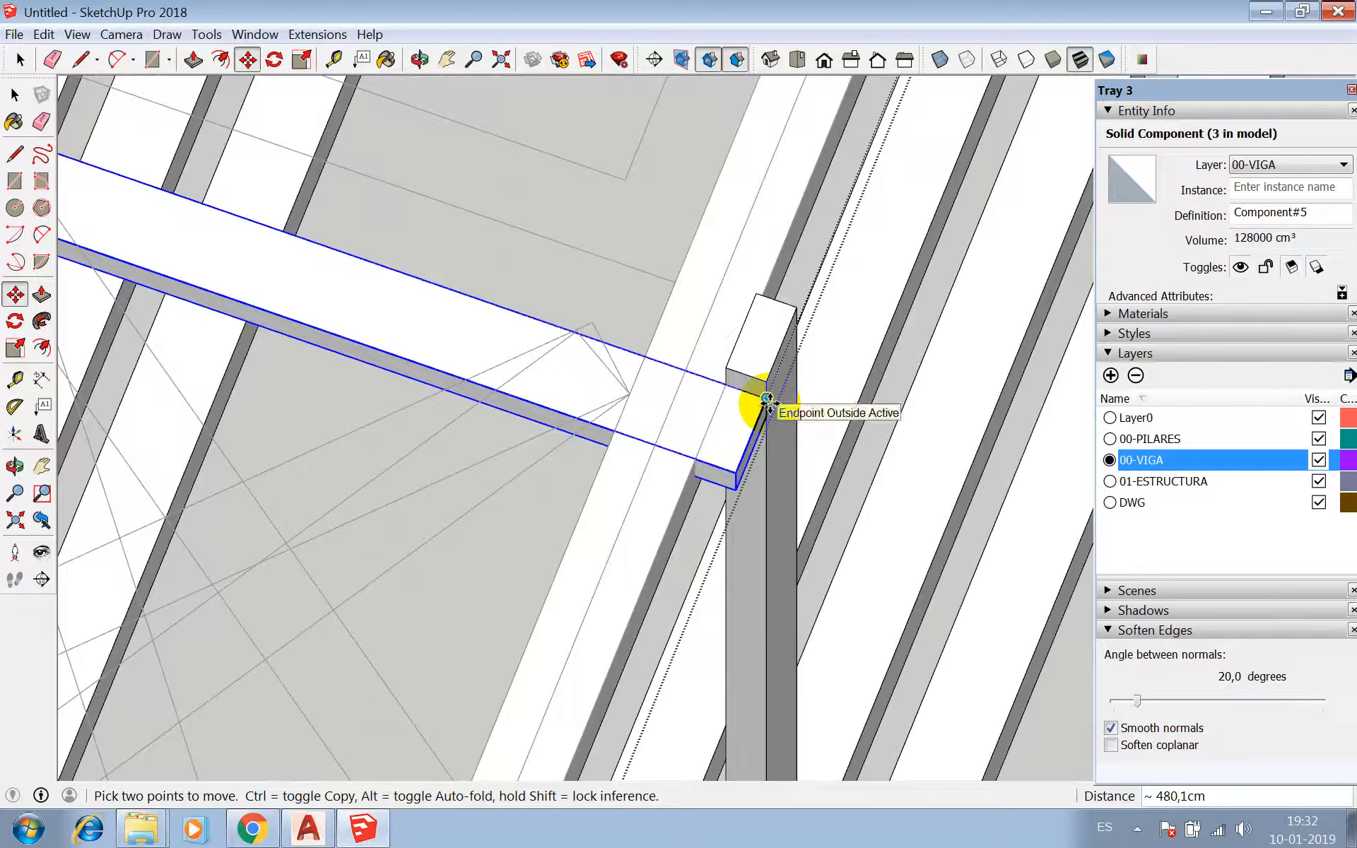
pyautogui.click(751, 390)
pyautogui.scroll(-10, 752, 387)
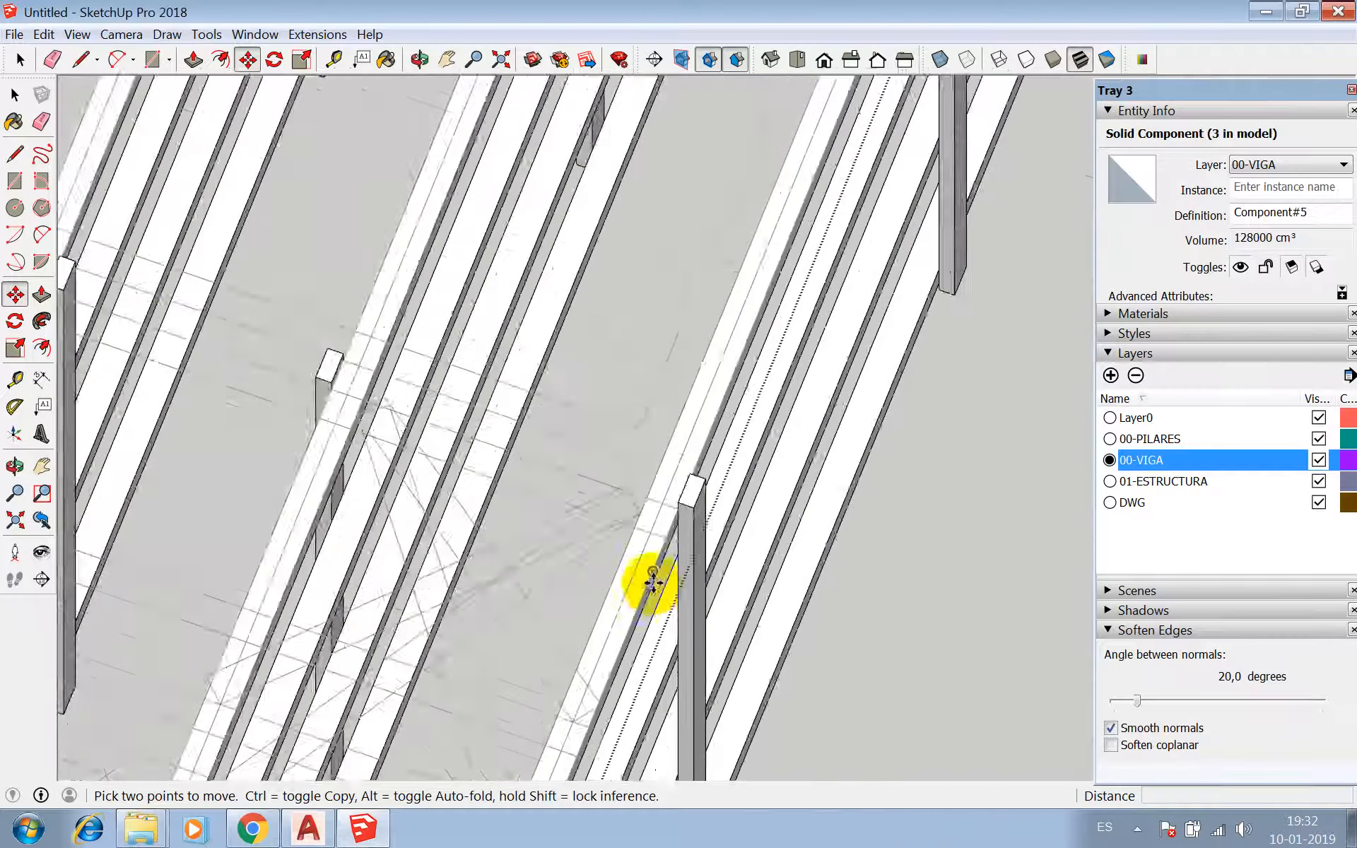
# - Copy the cross beam 480 cm down along the pillars to the next row of short vertical members
pyautogui.scroll(10, 776, 299)
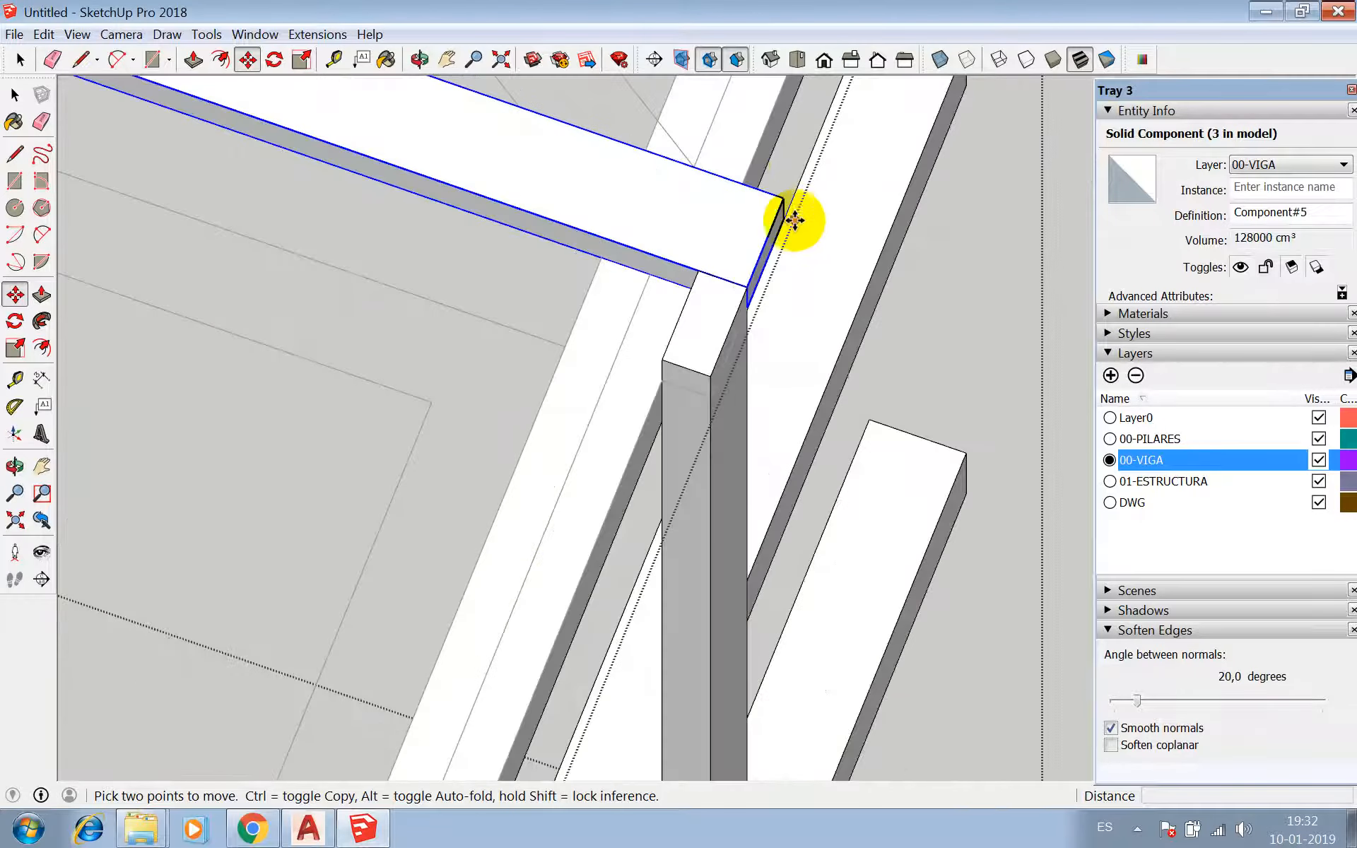
pyautogui.click(783, 220)
pyautogui.scroll(-8, 783, 219)
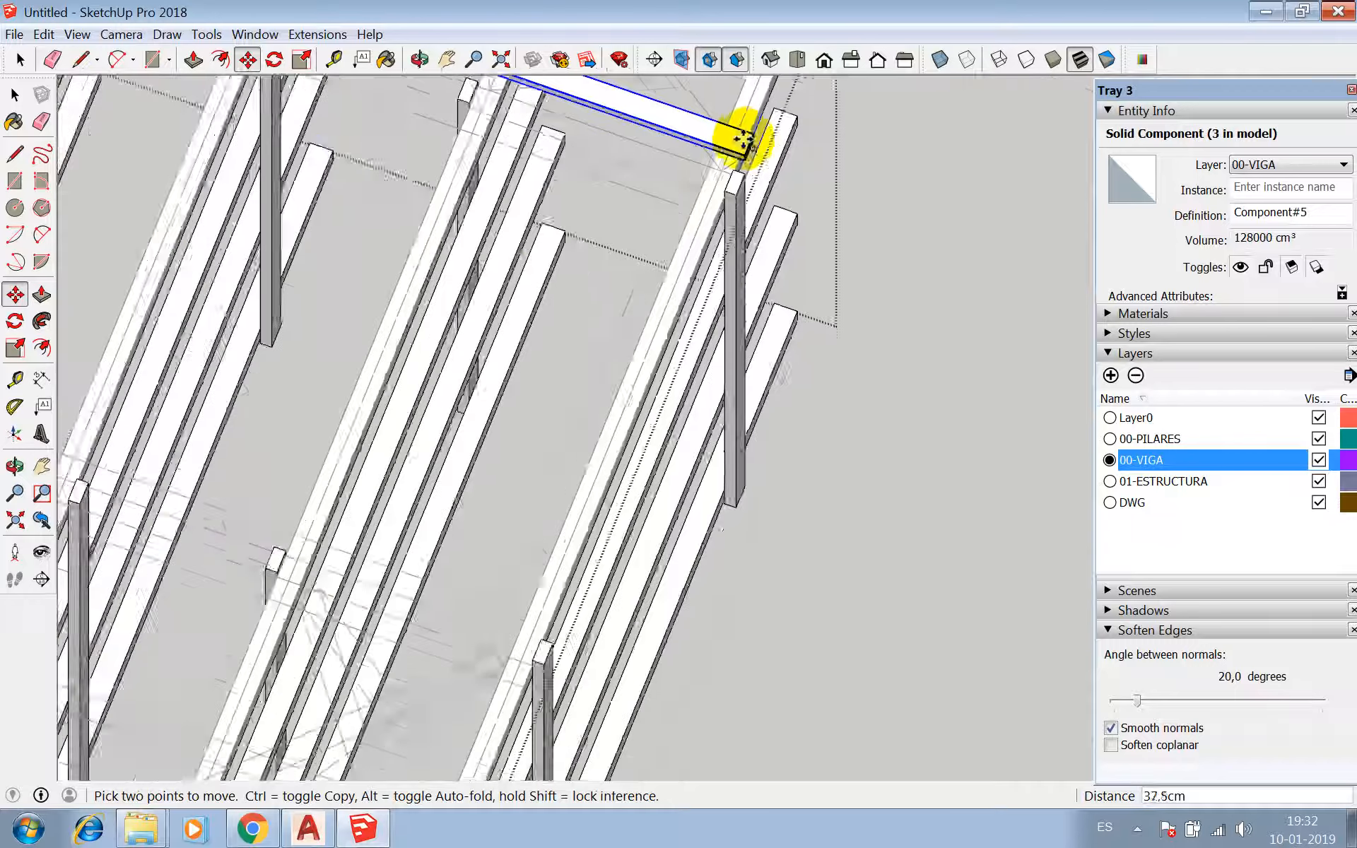
pyautogui.press('ctrl')
pyautogui.scroll(8, 643, 563)
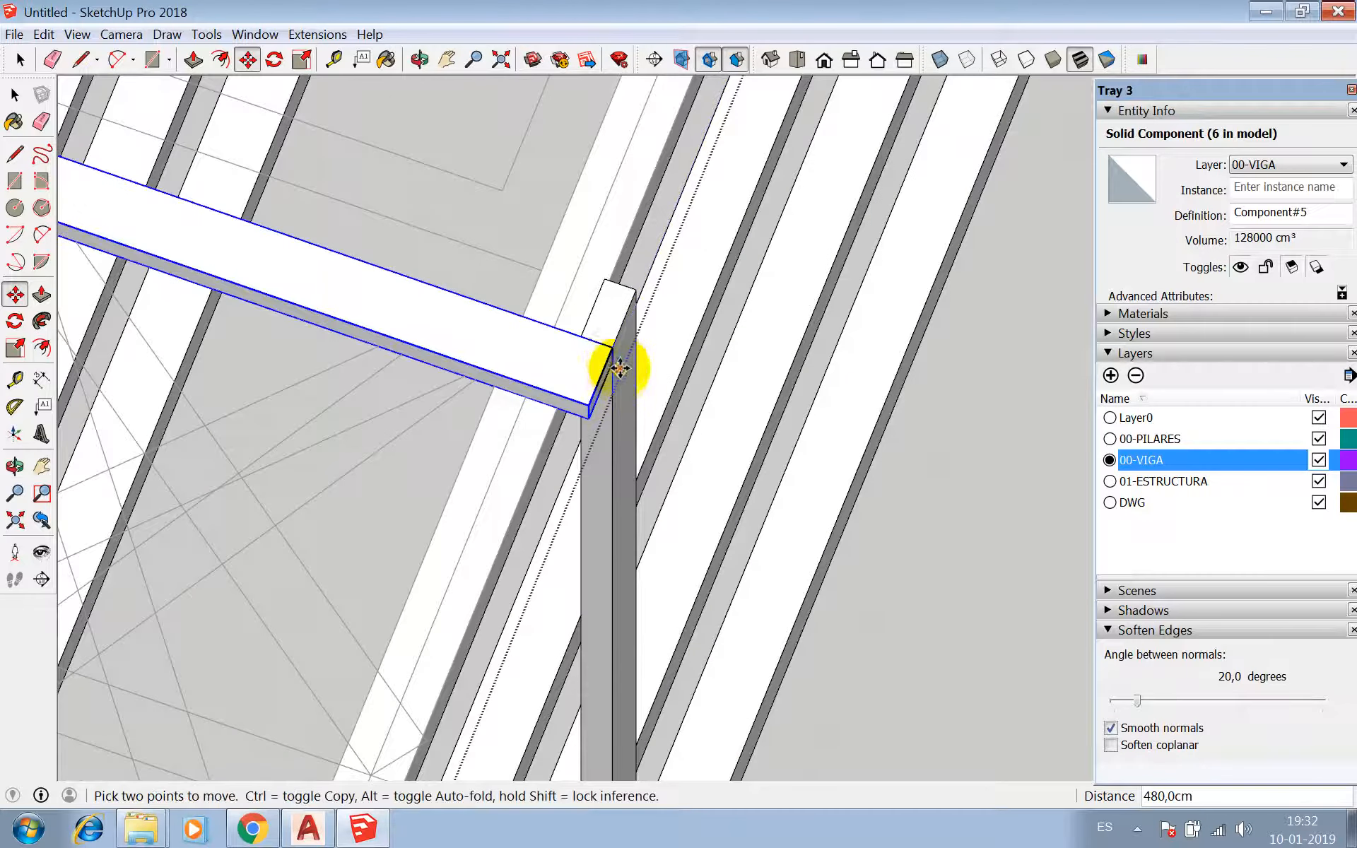
pyautogui.click(610, 363)
pyautogui.scroll(-8, 754, 259)
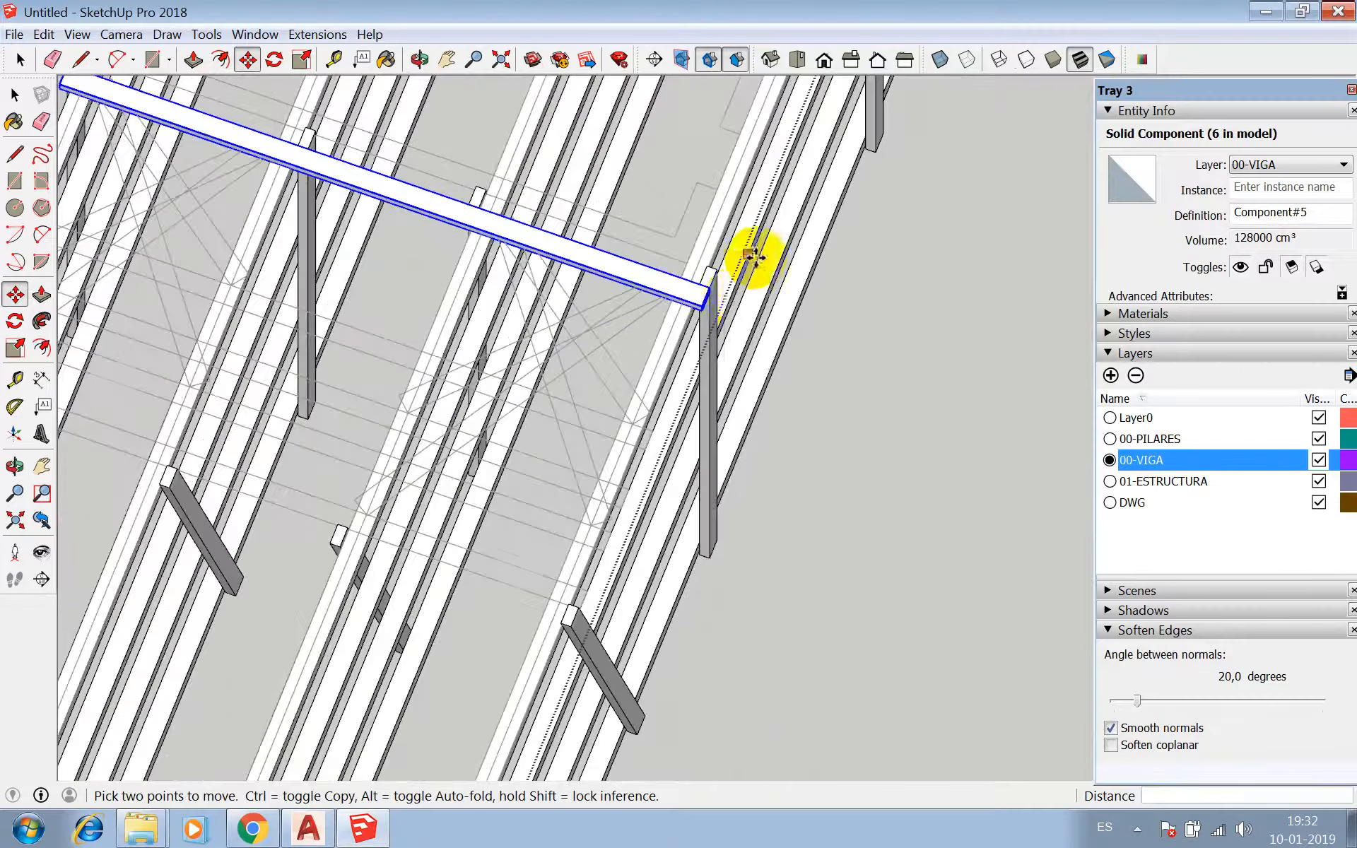
# - Move the copied cross beam about 324 cm further down, to the upper ends of the sloping beams
pyautogui.scroll(3, 716, 324)
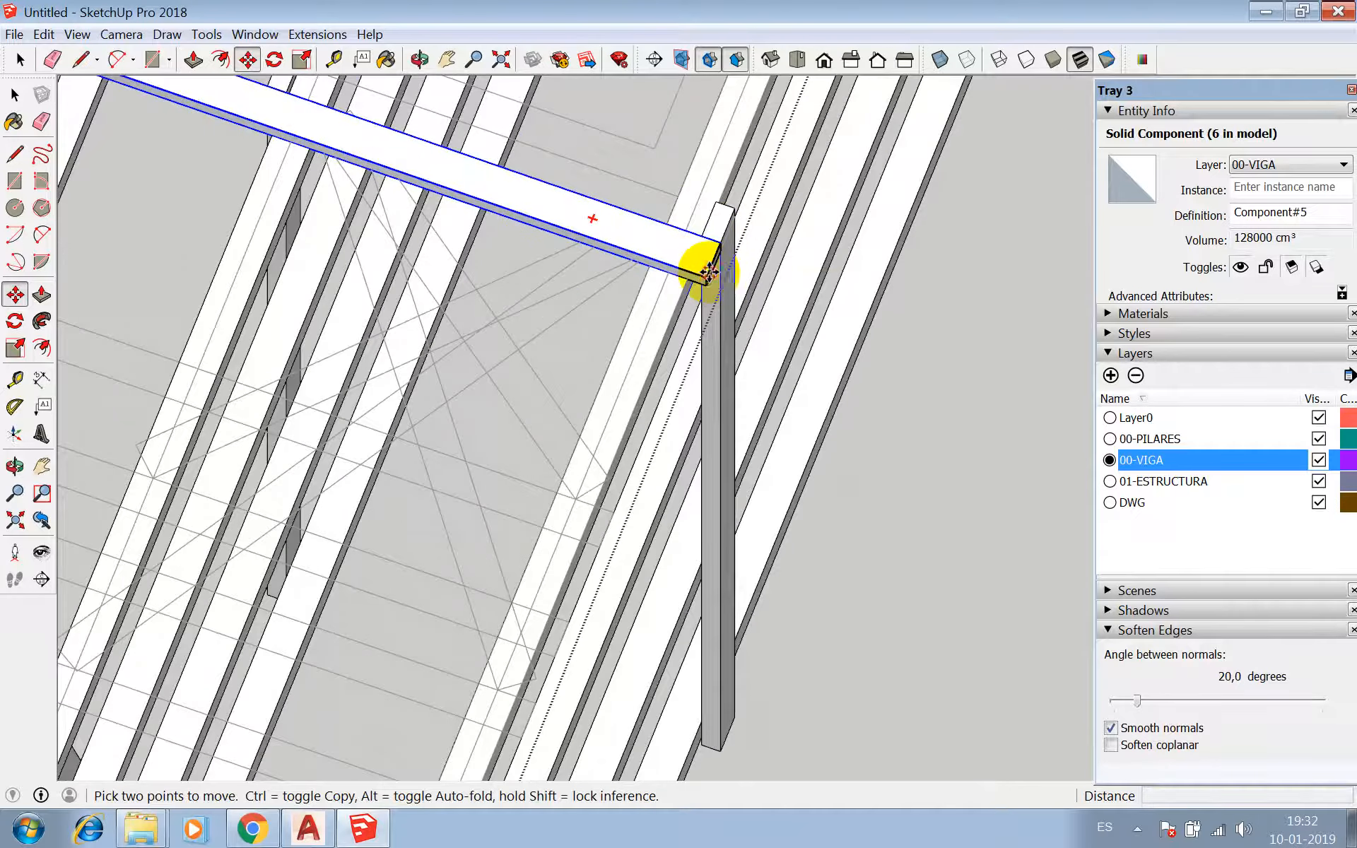
pyautogui.click(709, 271)
pyautogui.scroll(-5, 709, 271)
pyautogui.scroll(6, 615, 509)
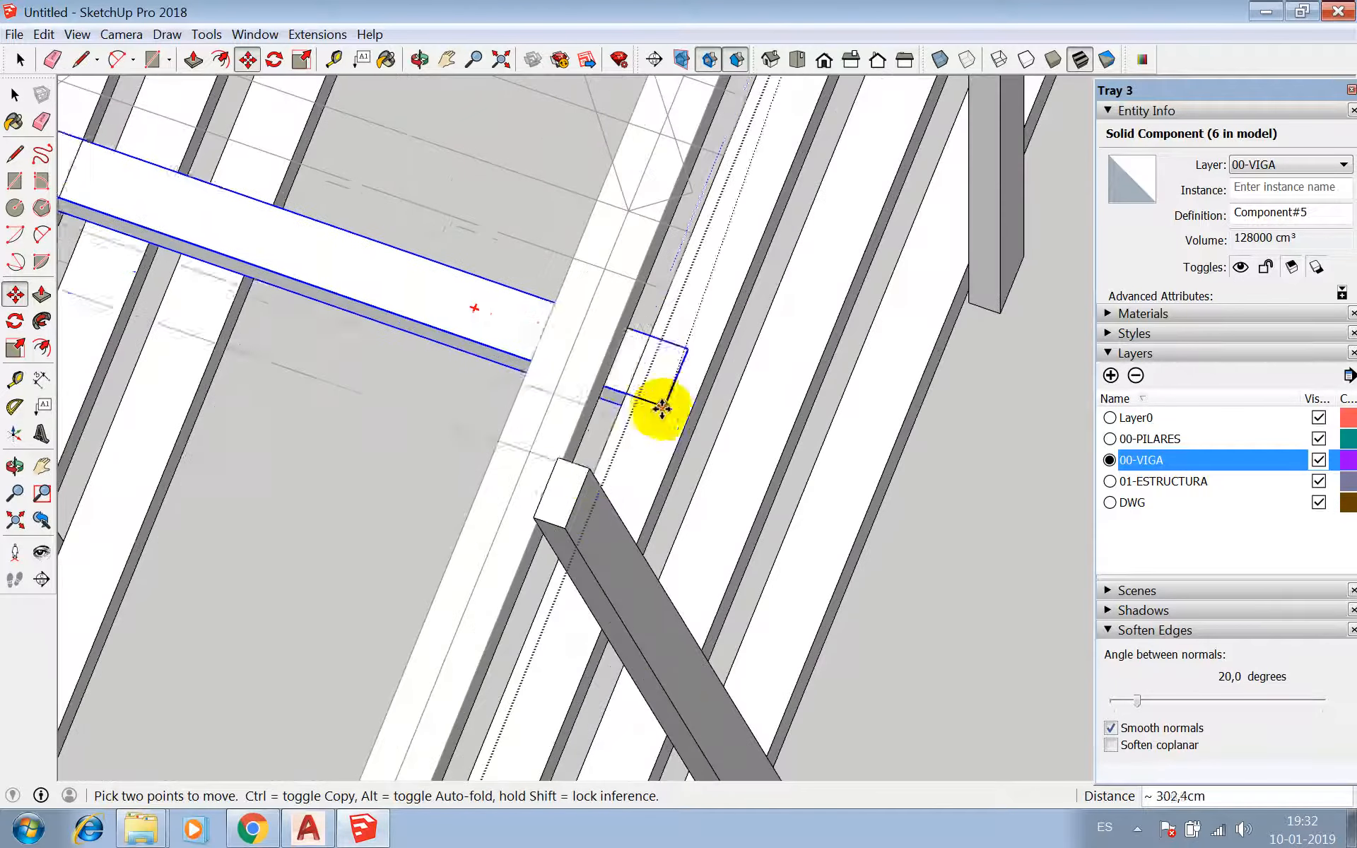
pyautogui.scroll(-5, 590, 470)
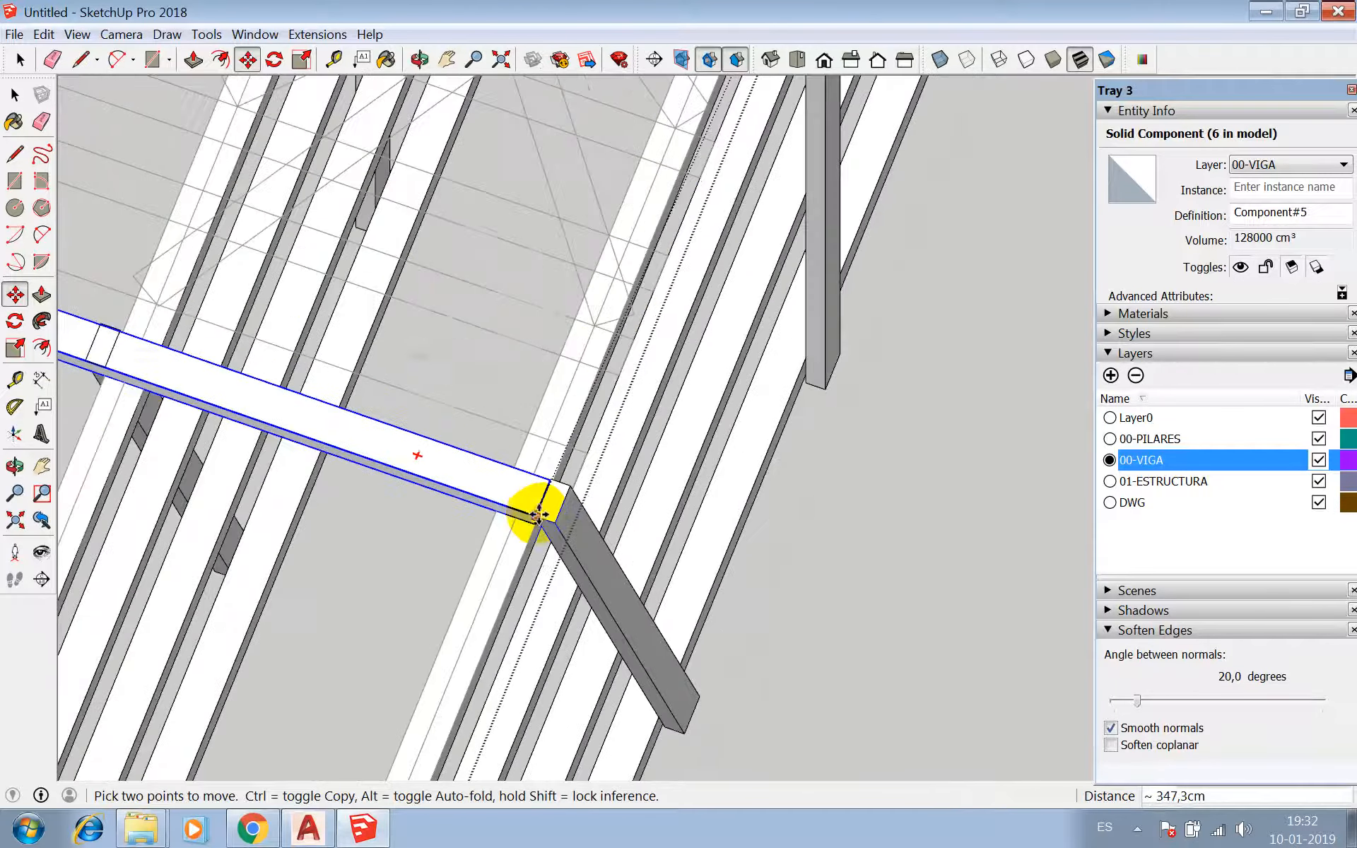
pyautogui.scroll(5, 573, 488)
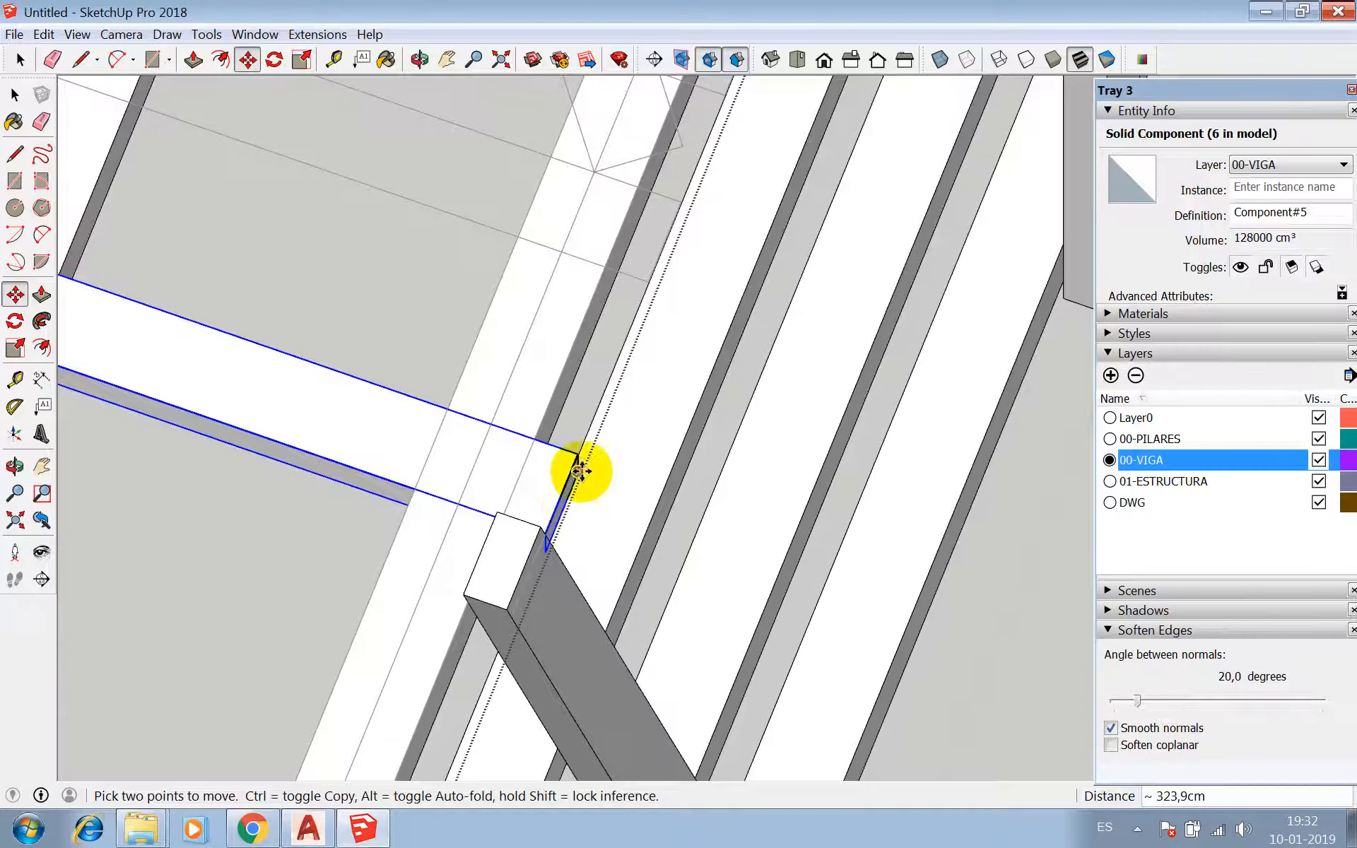
pyautogui.scroll(3, 569, 446)
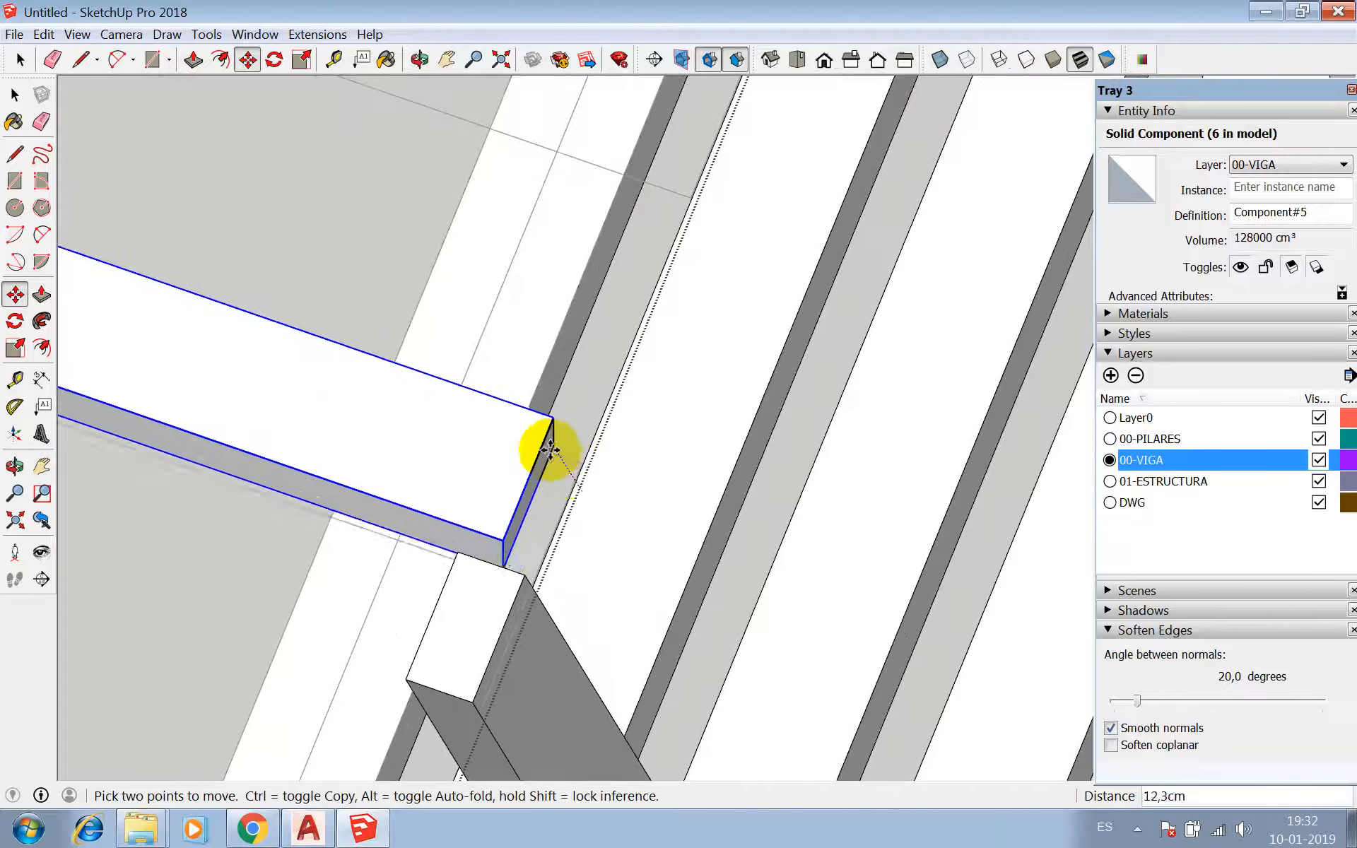
pyautogui.scroll(-8, 536, 558)
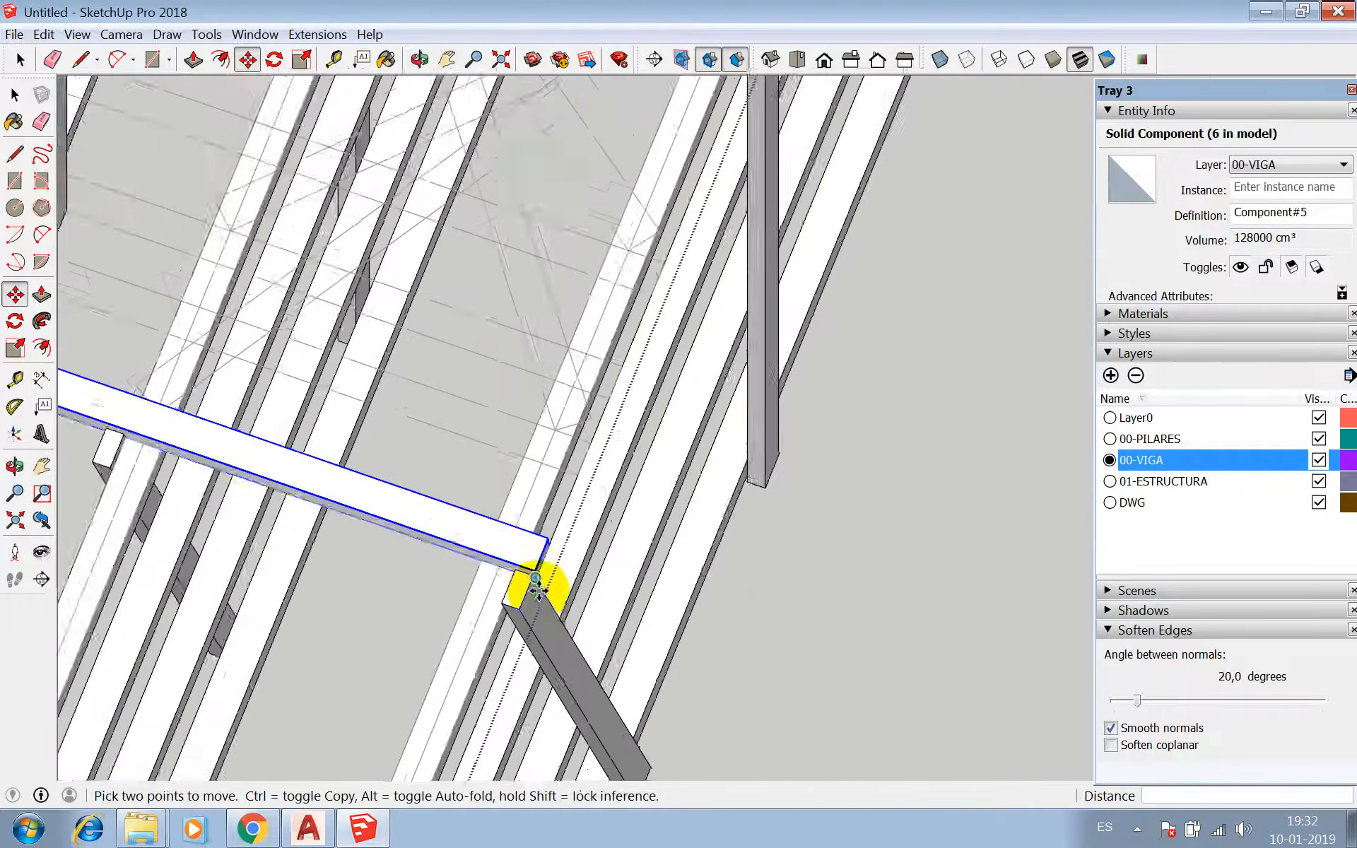
# - Move the cross beam back up from the sloping beams onto the DWG cross-beam line at the diagonal bracing
pyautogui.press('space')
pyautogui.scroll(5, 543, 594)
pyautogui.scroll(4, 534, 595)
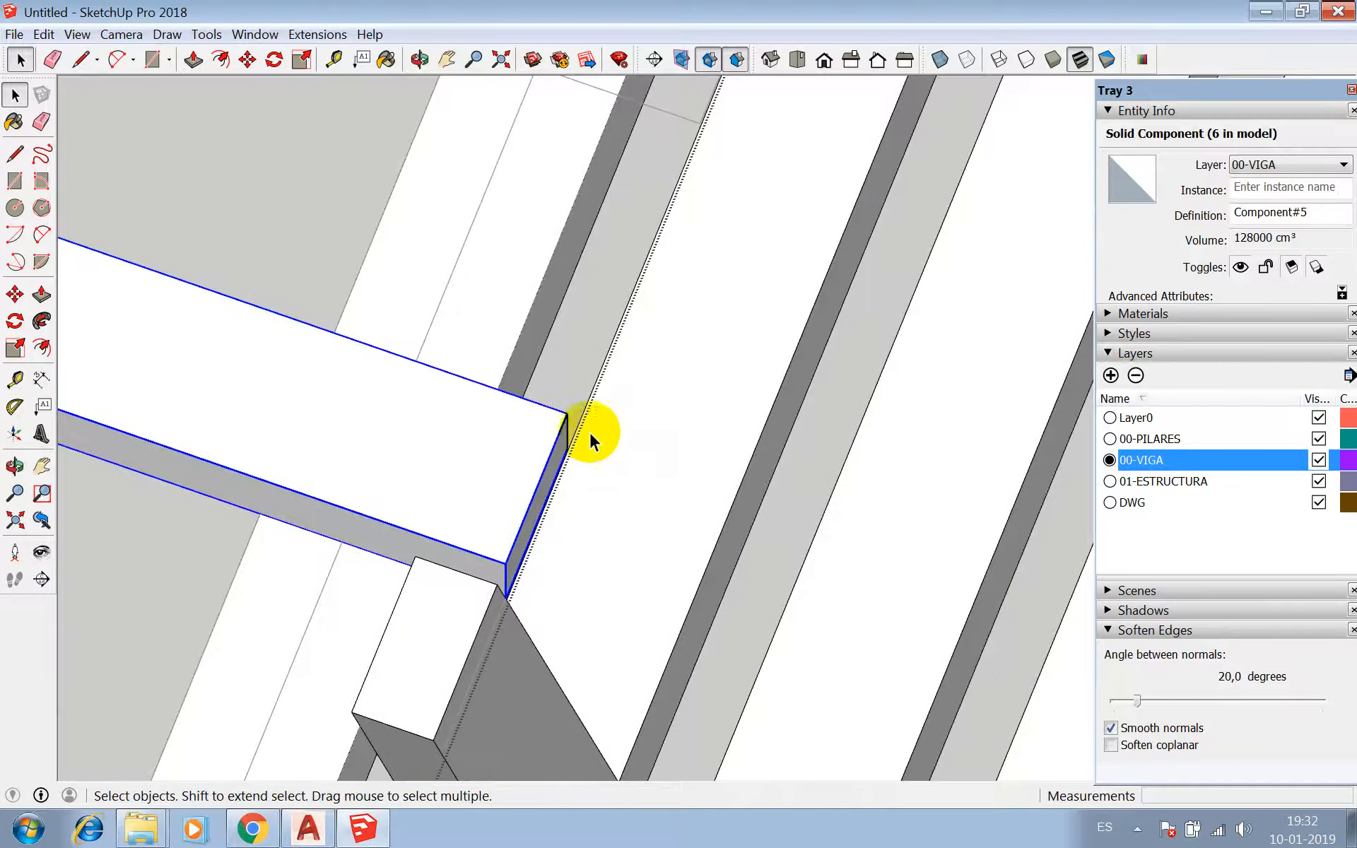
pyautogui.press('m')
pyautogui.click(568, 451)
pyautogui.scroll(-5, 464, 551)
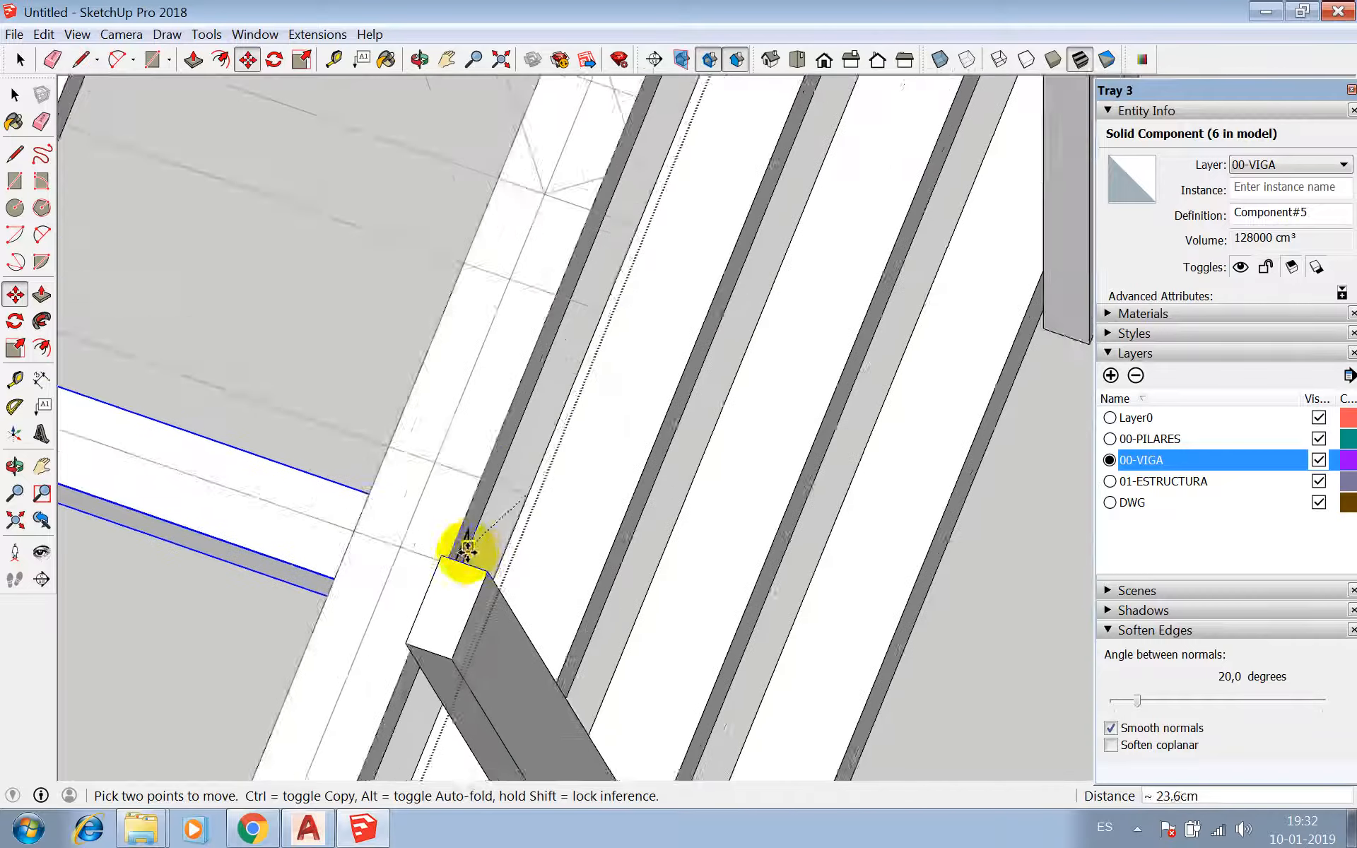
pyautogui.scroll(4, 576, 371)
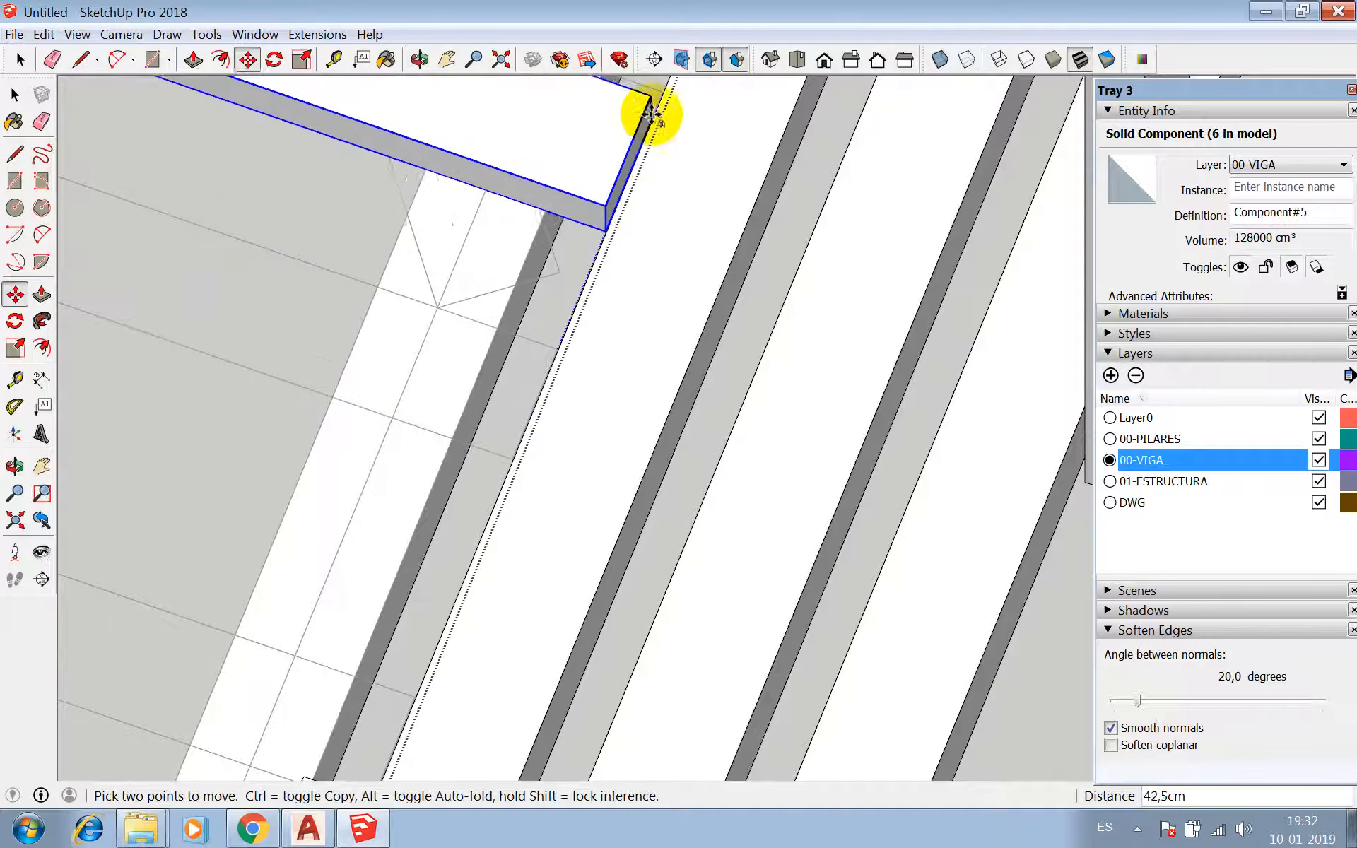
pyautogui.click(658, 94)
# - Copy the cross beam about 63.2 cm up along the pillars to the next DWG beam line
pyautogui.scroll(-3, 594, 329)
pyautogui.scroll(5, 582, 469)
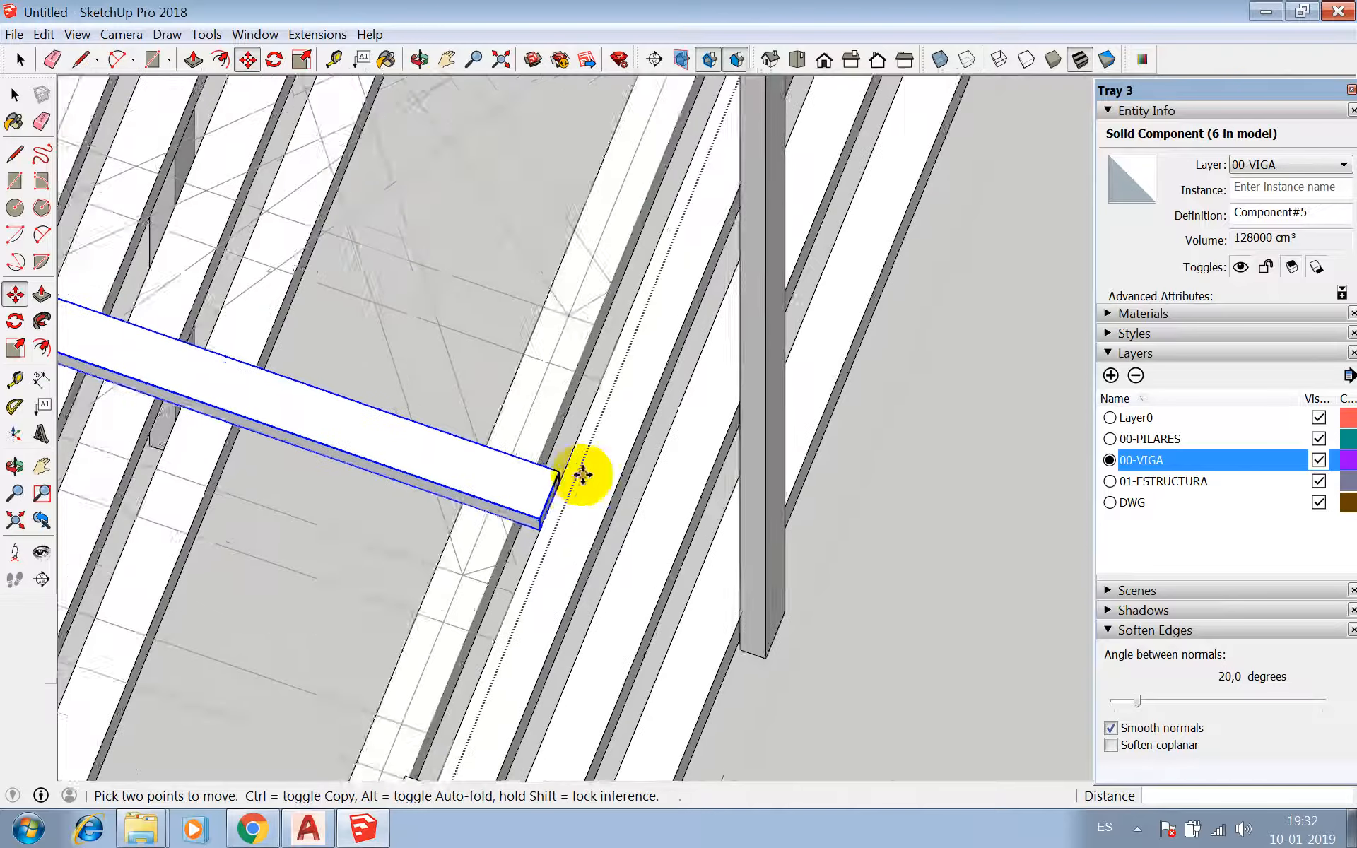
pyautogui.click(540, 488)
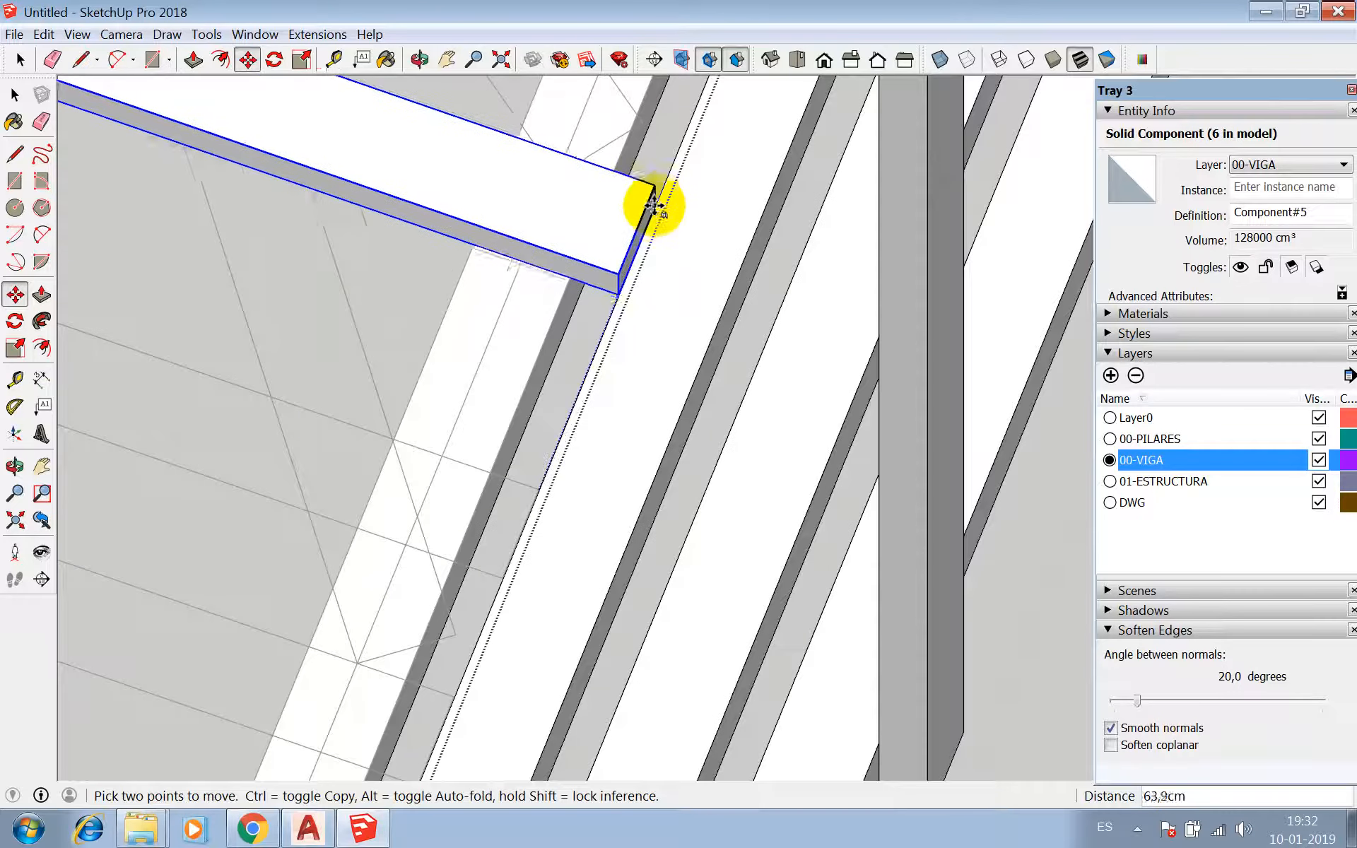
pyautogui.press('ctrl')
pyautogui.click(653, 212)
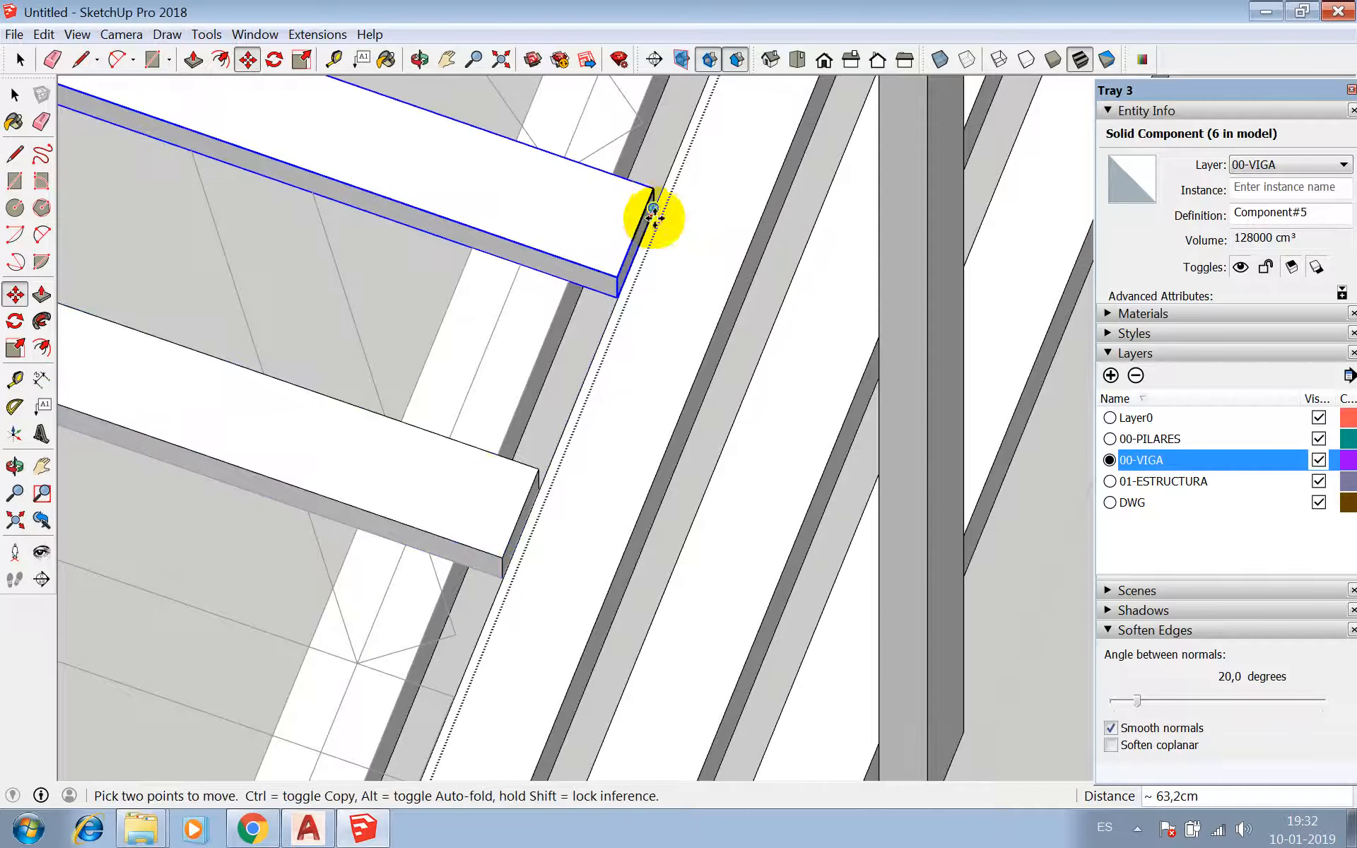
# - Copy the uppermost beam of this pair about 110 cm down to the DWG beam line below both beams
pyautogui.scroll(-2, 653, 211)
pyautogui.click(645, 203)
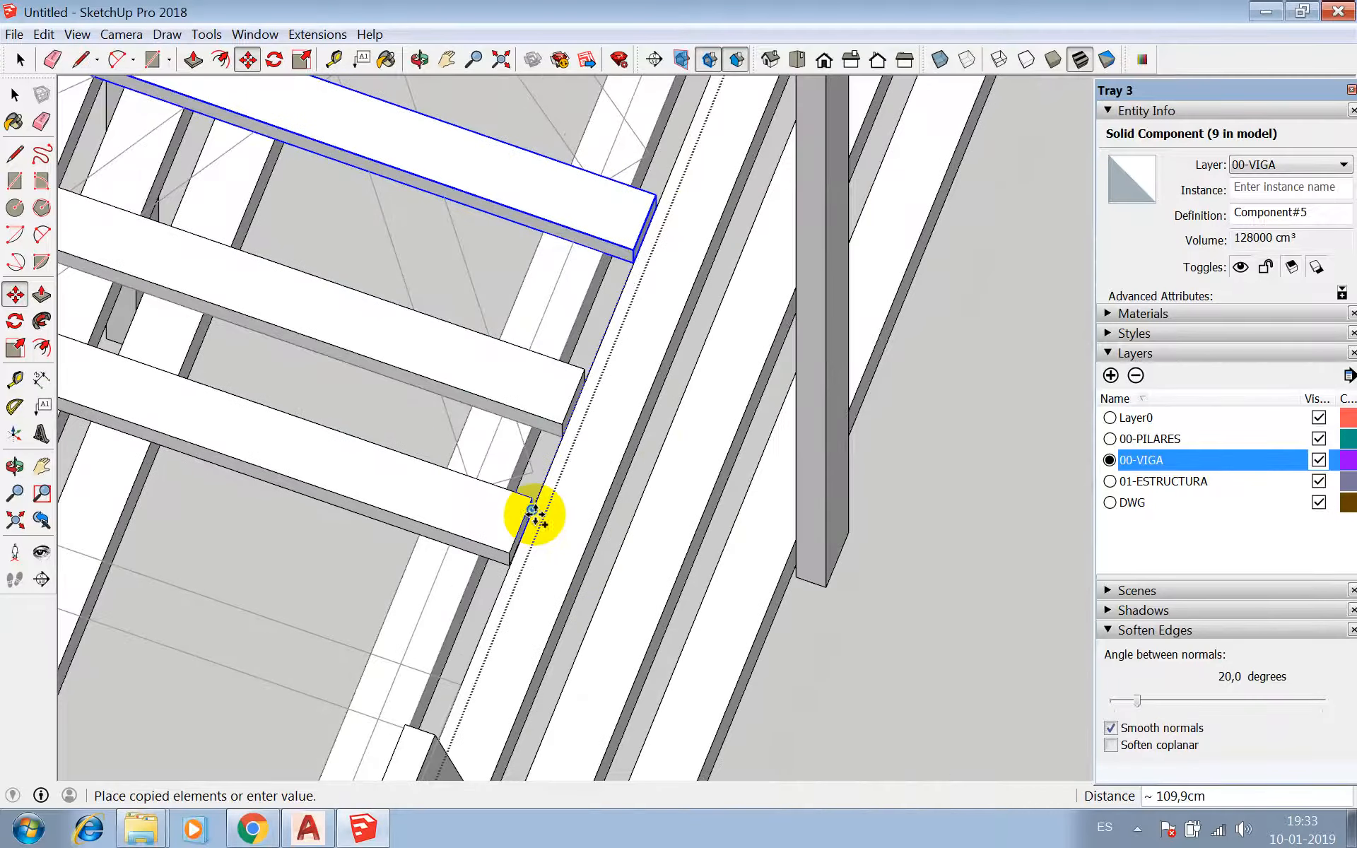
pyautogui.click(537, 513)
# - Copy the lowest cross beam about 63.2 cm further down, to the upper ends of the sloping beams
pyautogui.scroll(-5, 573, 513)
pyautogui.scroll(5, 565, 519)
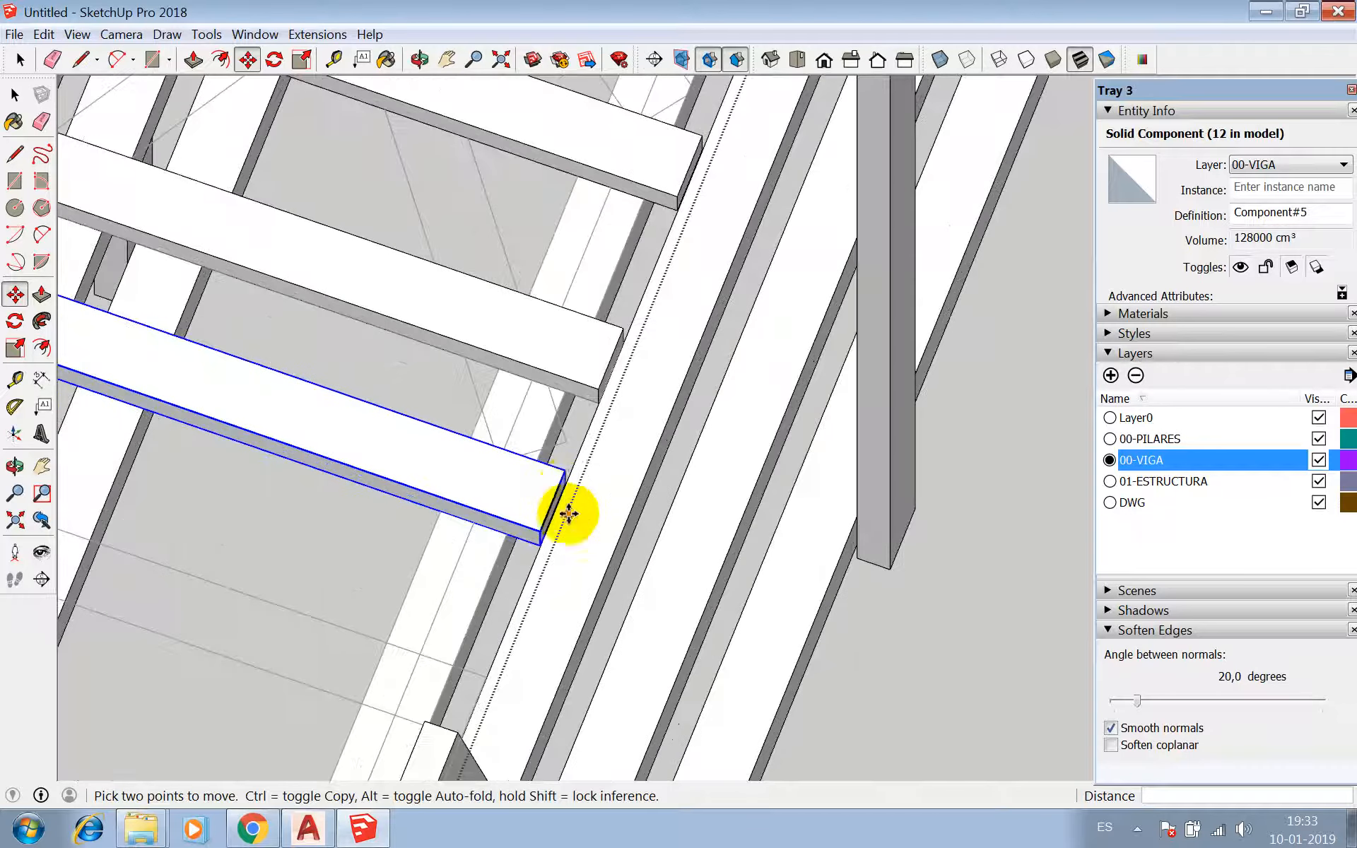
pyautogui.click(571, 485)
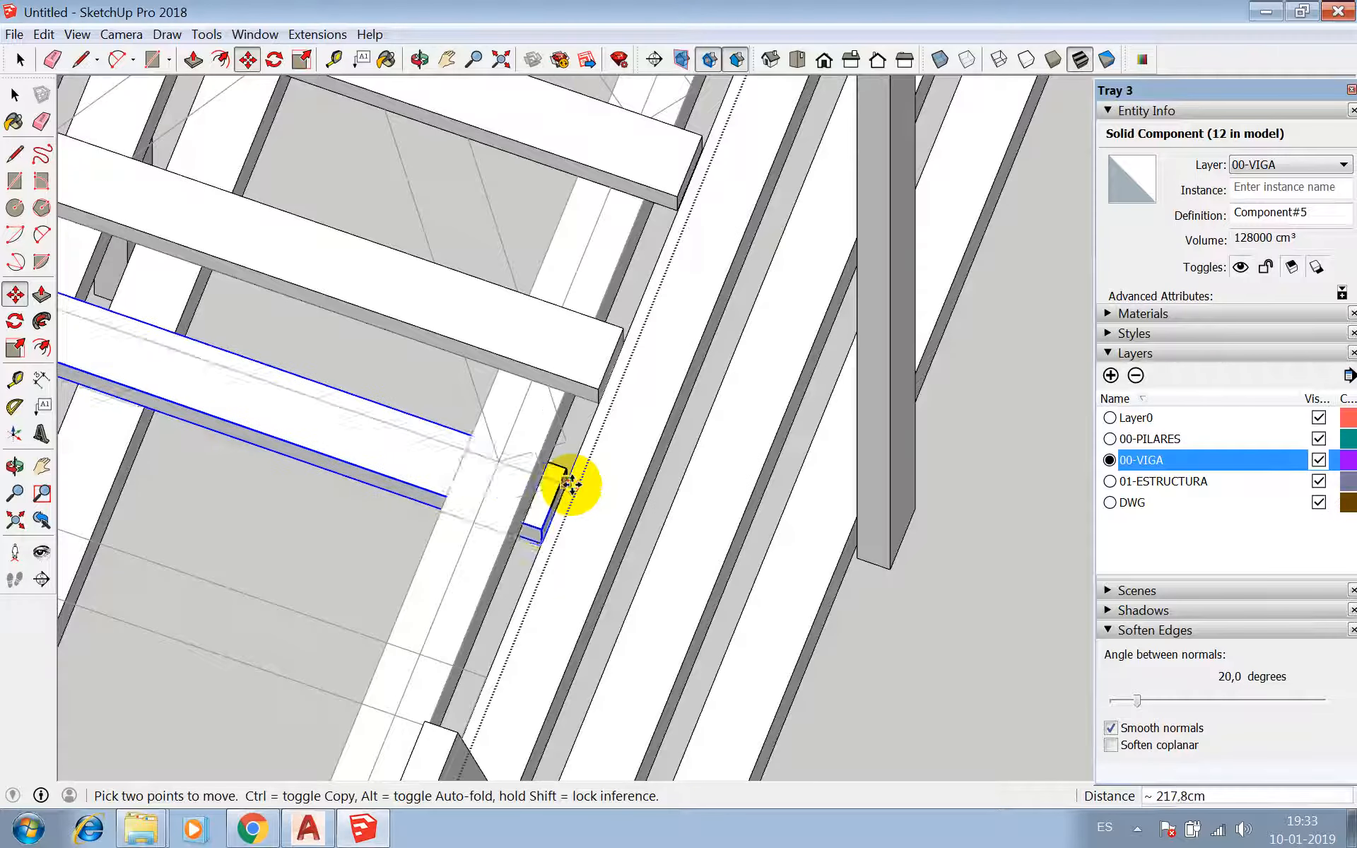
pyautogui.click(478, 672)
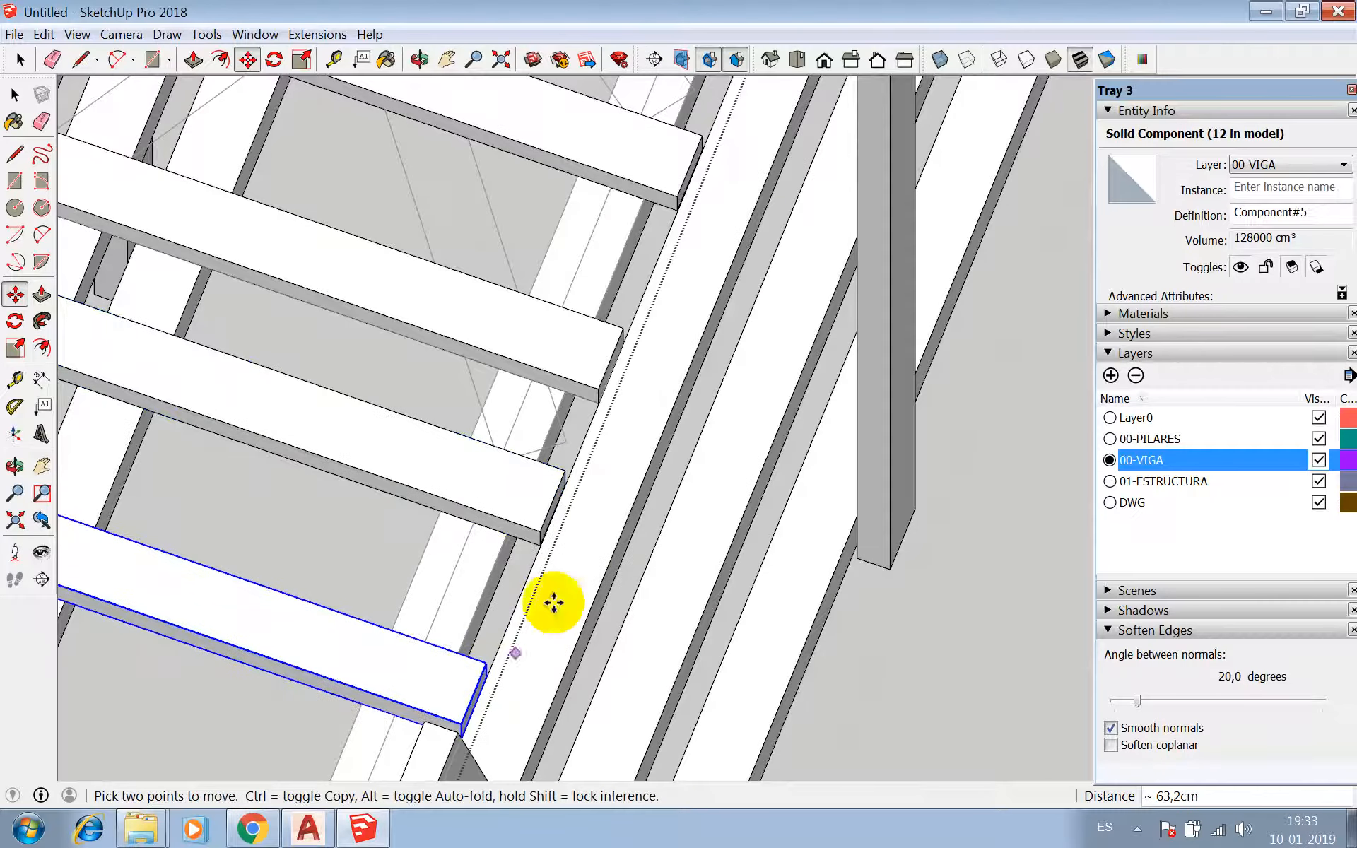
pyautogui.scroll(-3, 680, 483)
pyautogui.scroll(-5, 680, 483)
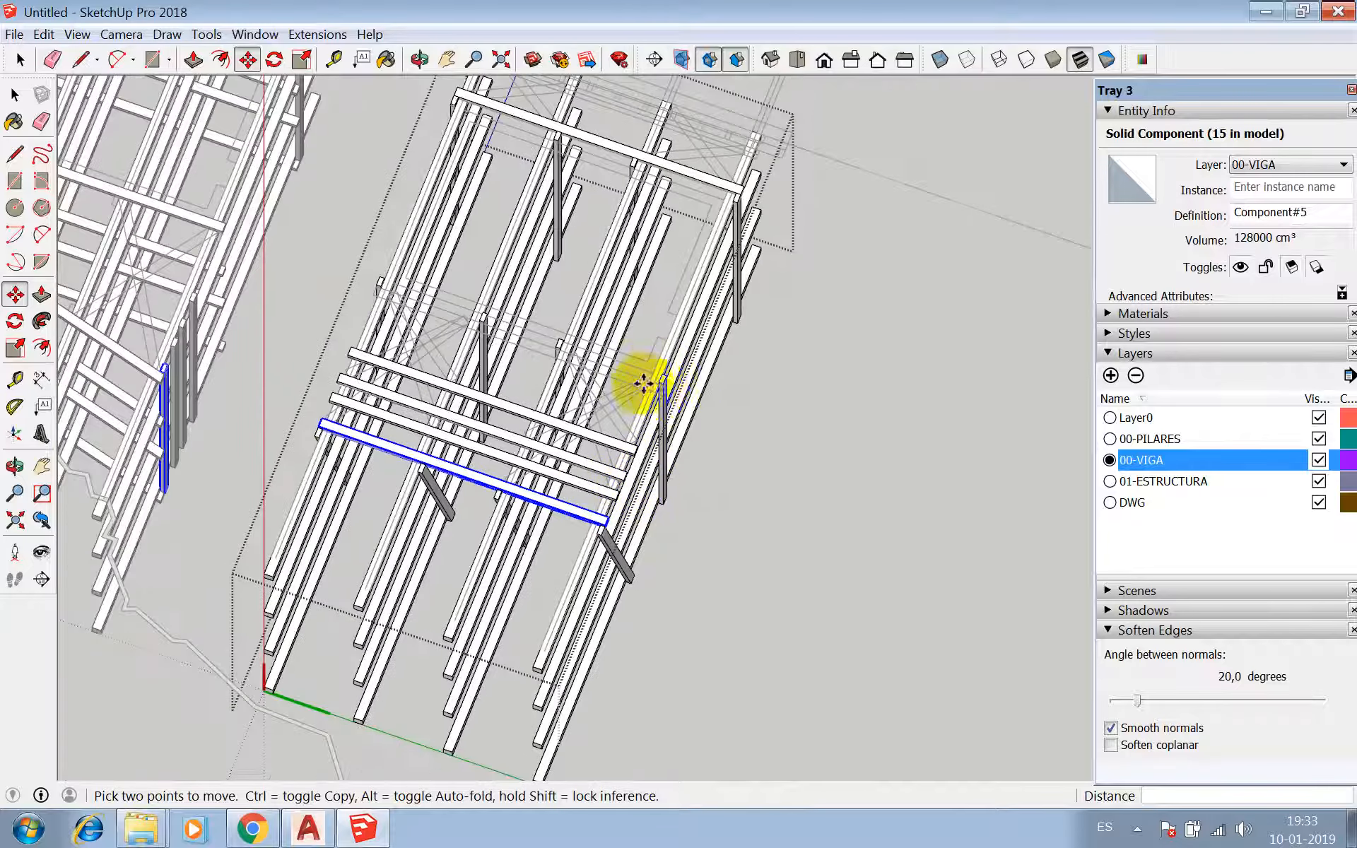
# - Copy the lowest cross beam about 334 cm up along the pillars to the beam position above the diagonal bracing
pyautogui.scroll(4, 627, 485)
pyautogui.scroll(3, 524, 709)
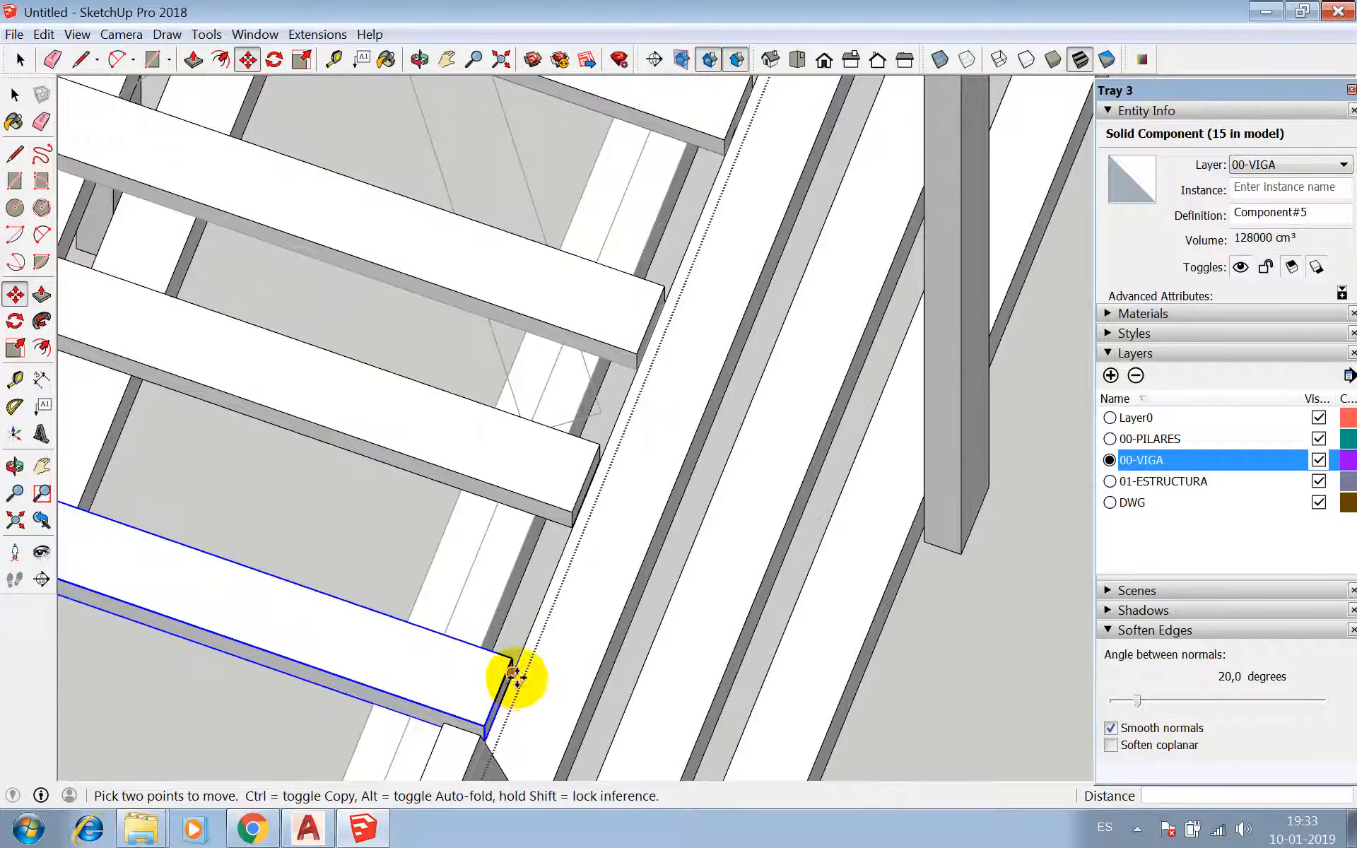
pyautogui.click(508, 677)
pyautogui.scroll(-3, 488, 714)
pyautogui.scroll(5, 700, 212)
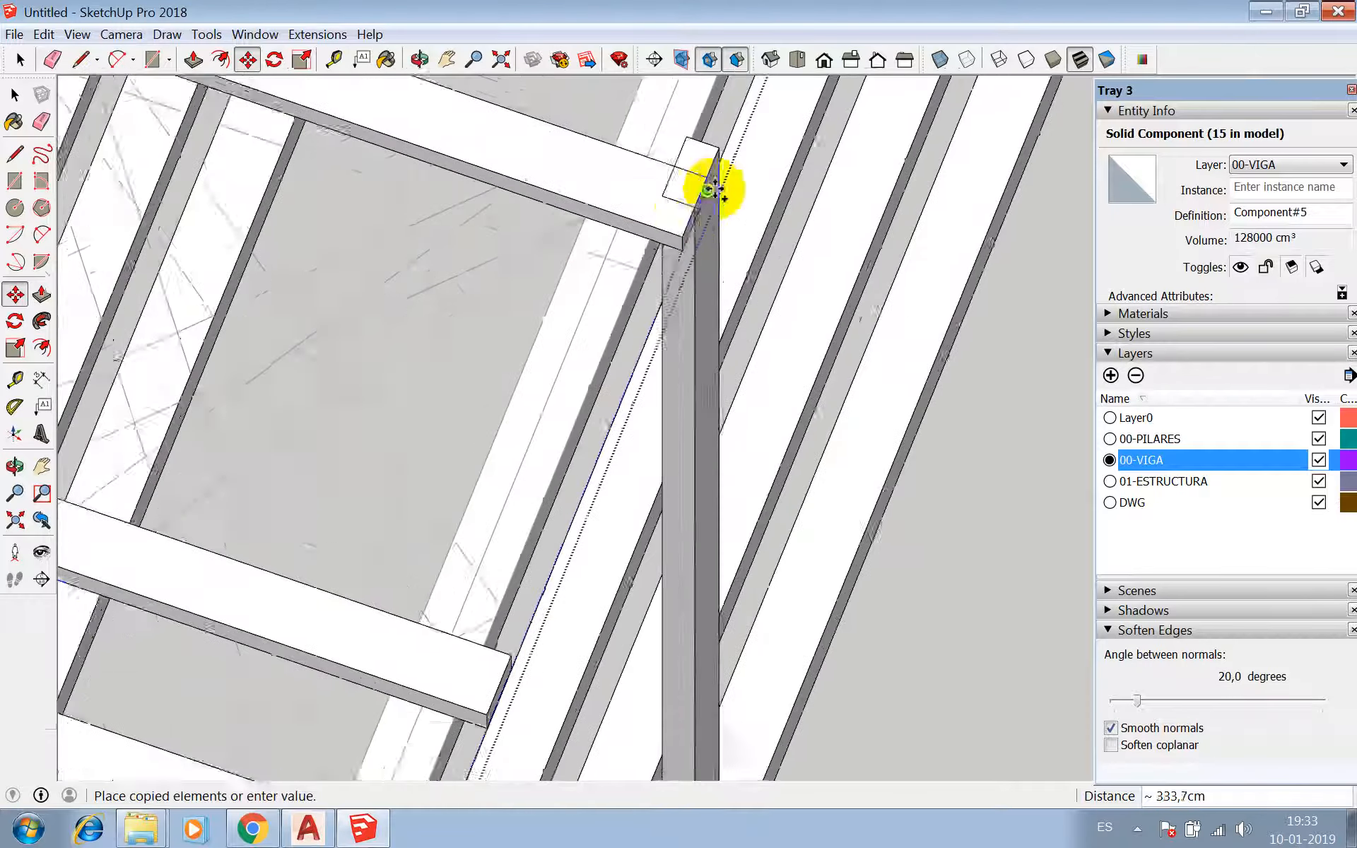
pyautogui.click(666, 279)
pyautogui.scroll(-4, 703, 424)
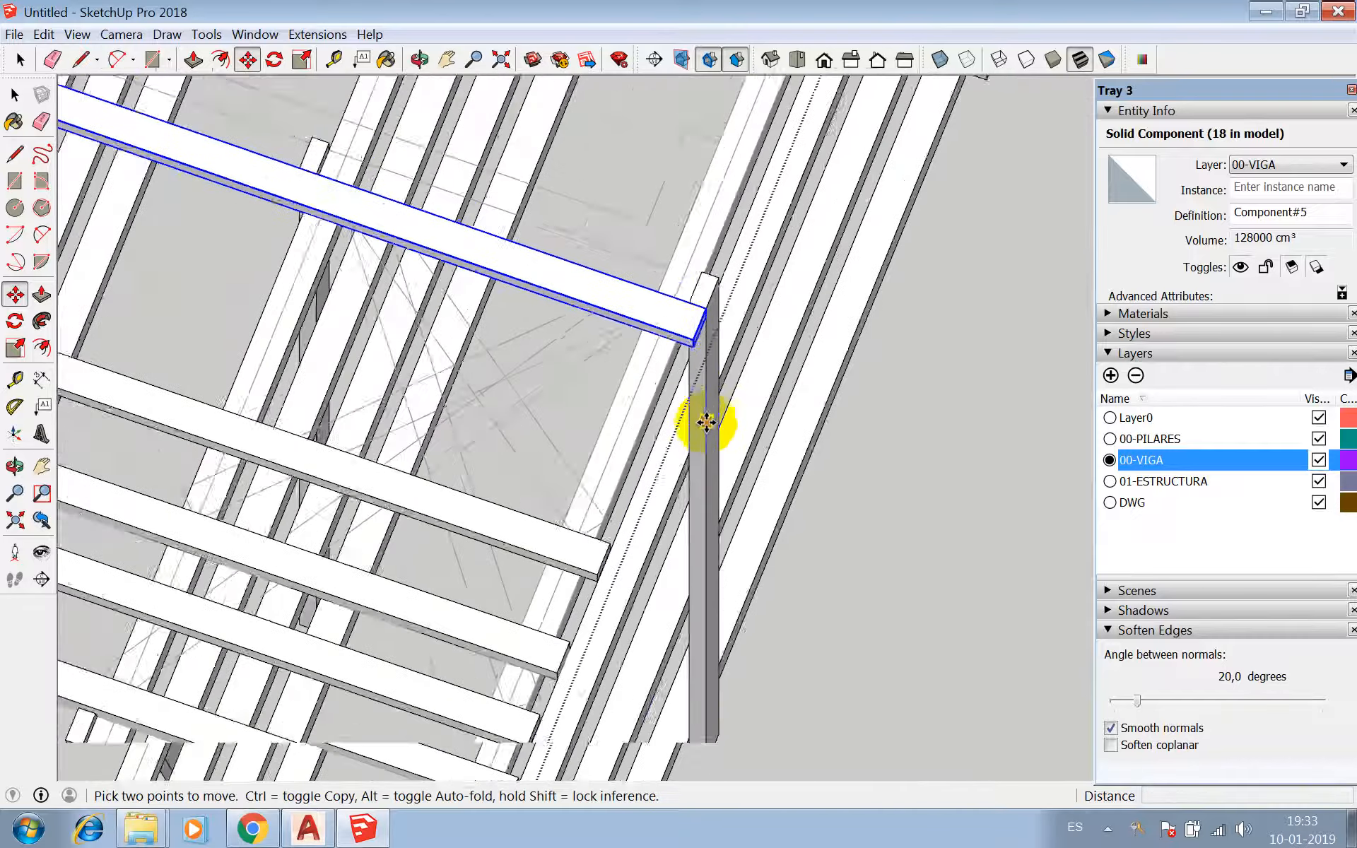
pyautogui.scroll(-5, 709, 430)
pyautogui.press('space')
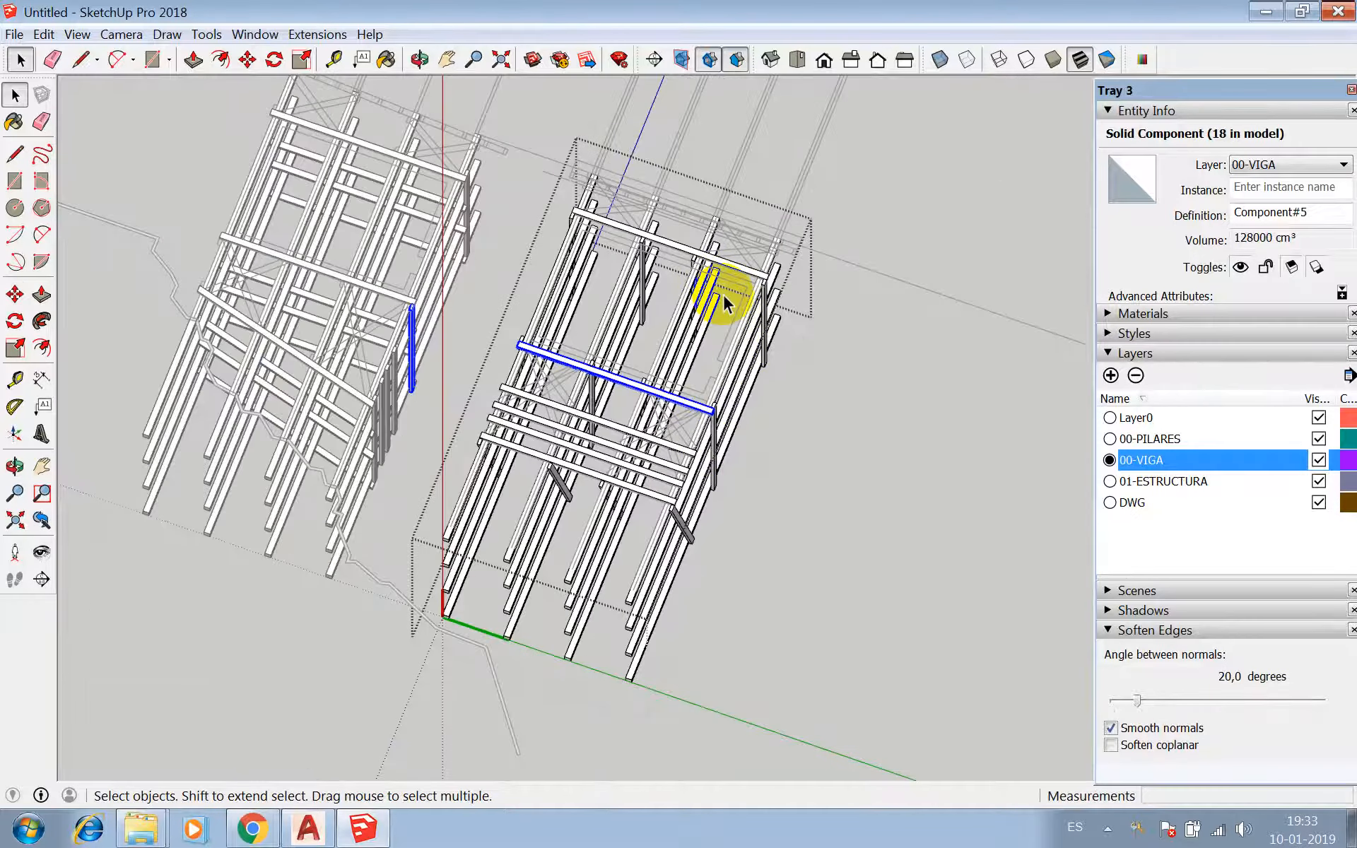
# - Leave the current pillar structure, open the neighbouring one for editing, and select three cross beams at its outermost pillar row
pyautogui.scroll(-3, 561, 333)
pyautogui.scroll(3, 652, 361)
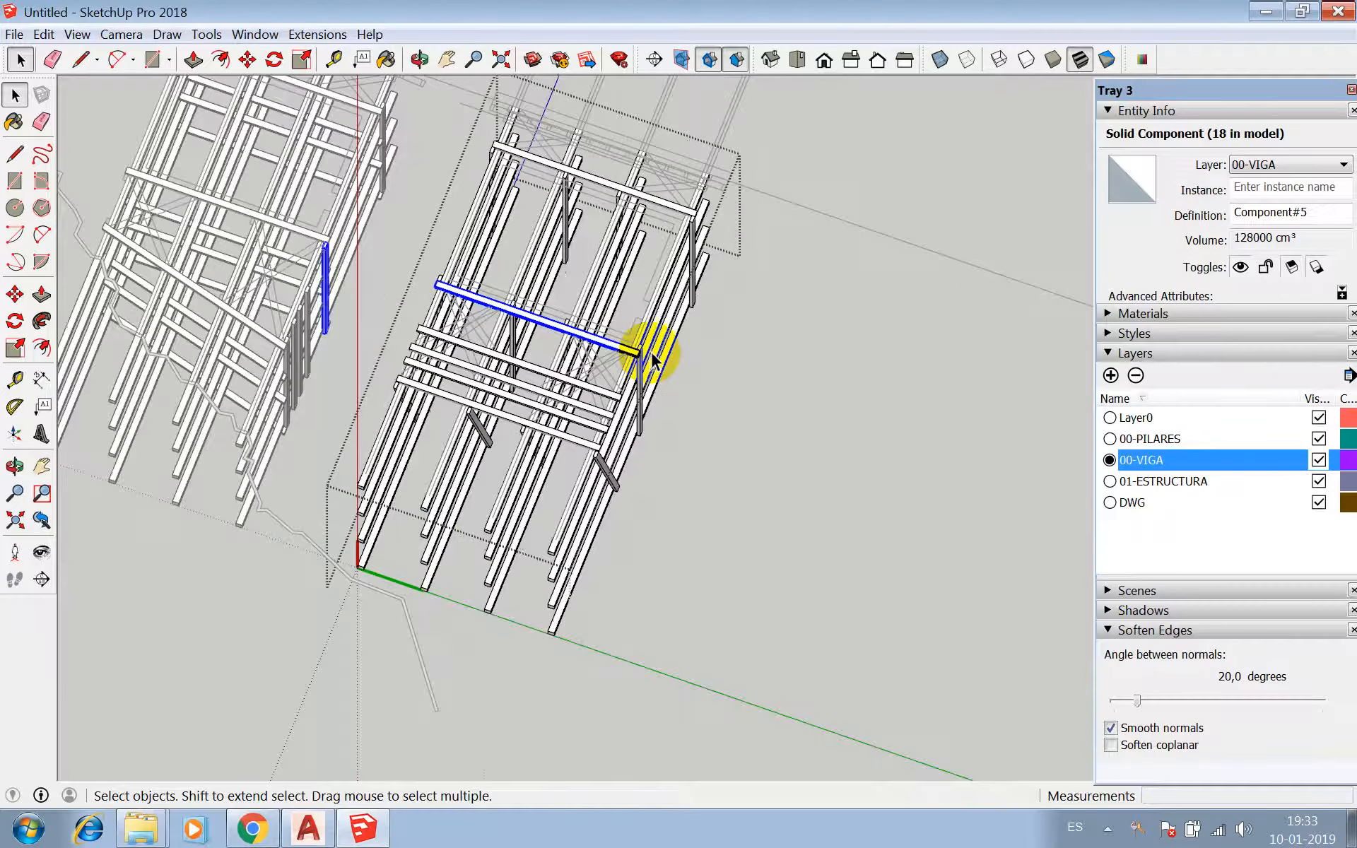
pyautogui.scroll(-2, 749, 336)
pyautogui.scroll(4, 480, 185)
pyautogui.scroll(4, 636, 230)
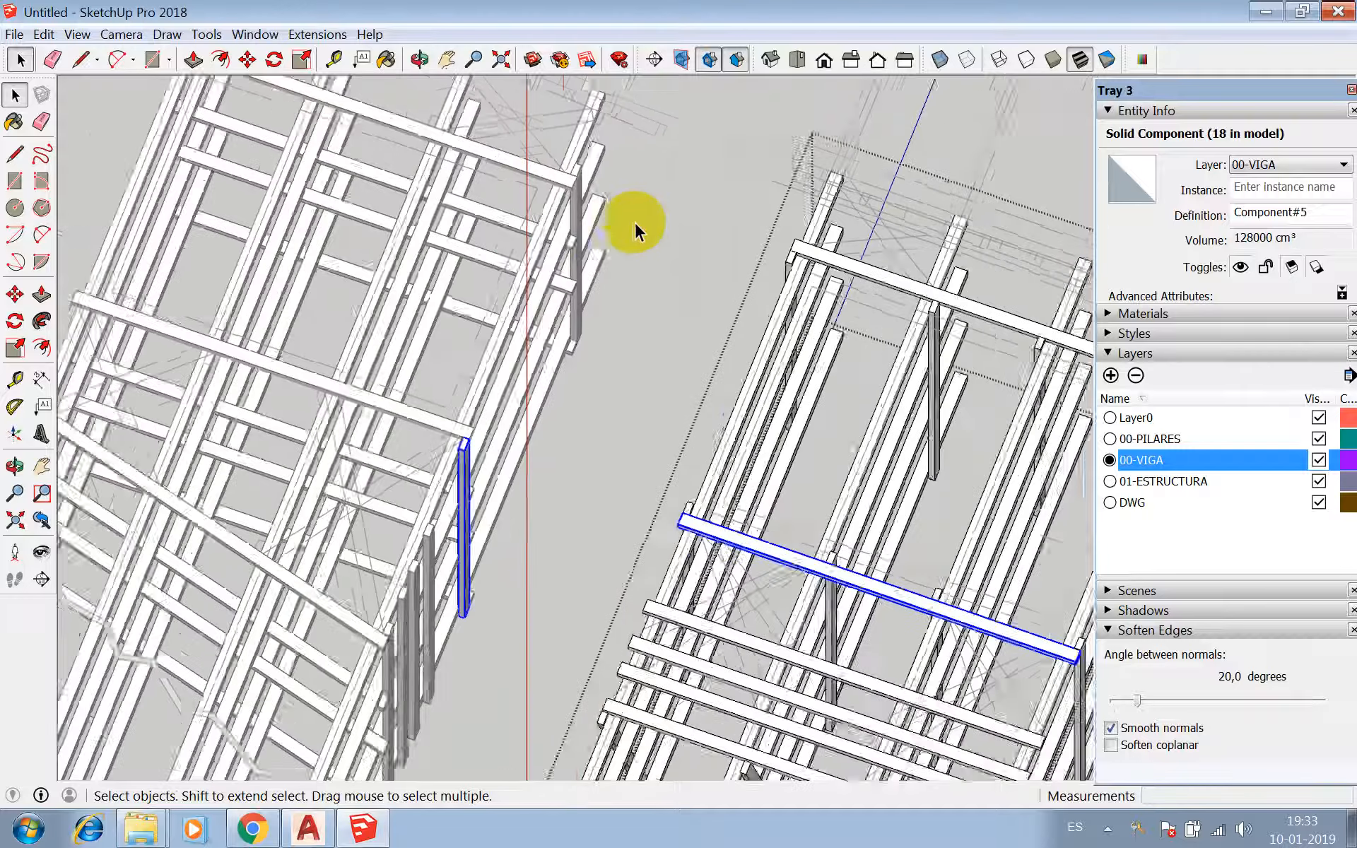
pyautogui.click(666, 255)
pyautogui.scroll(-4, 726, 228)
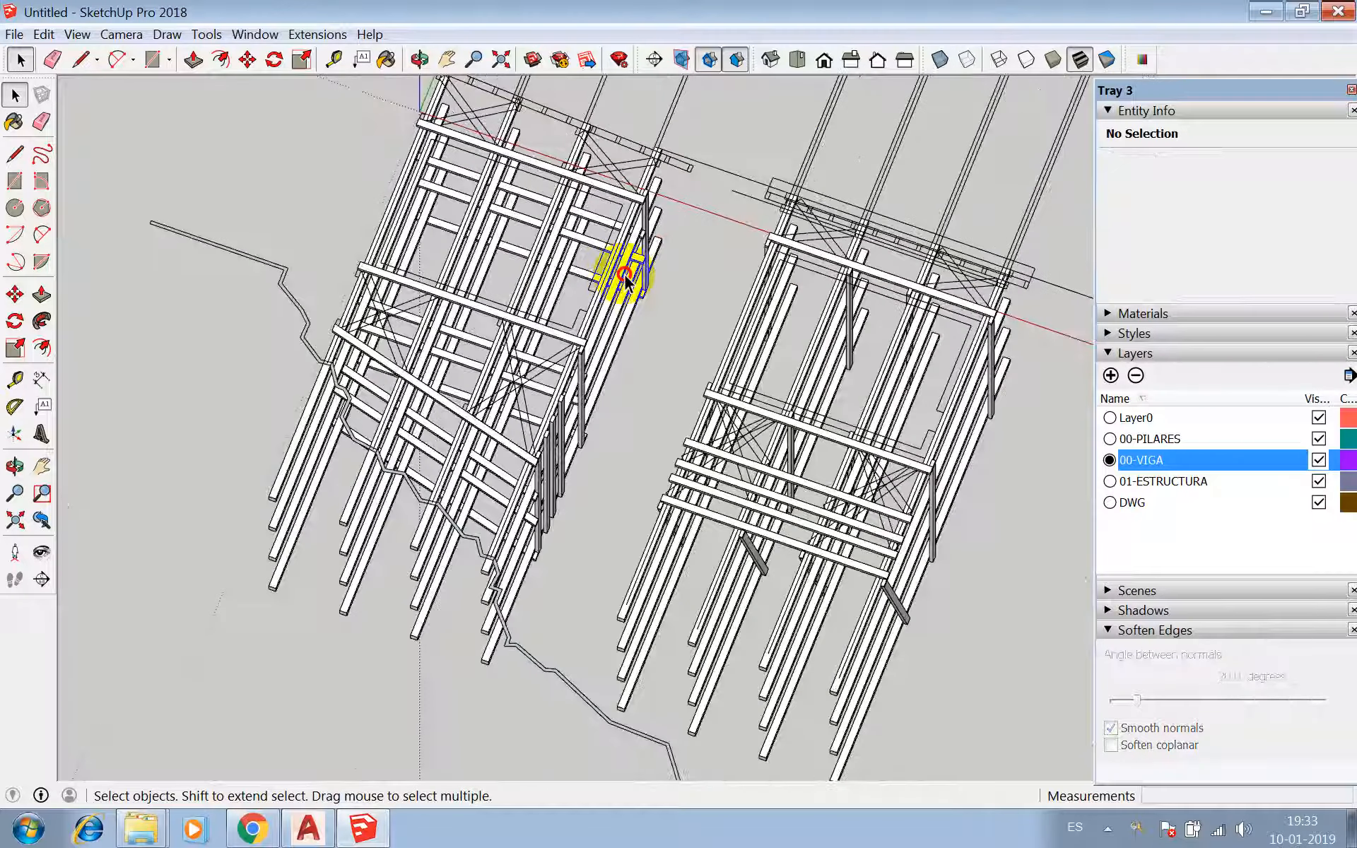
pyautogui.doubleClick(625, 274)
pyautogui.scroll(5, 645, 205)
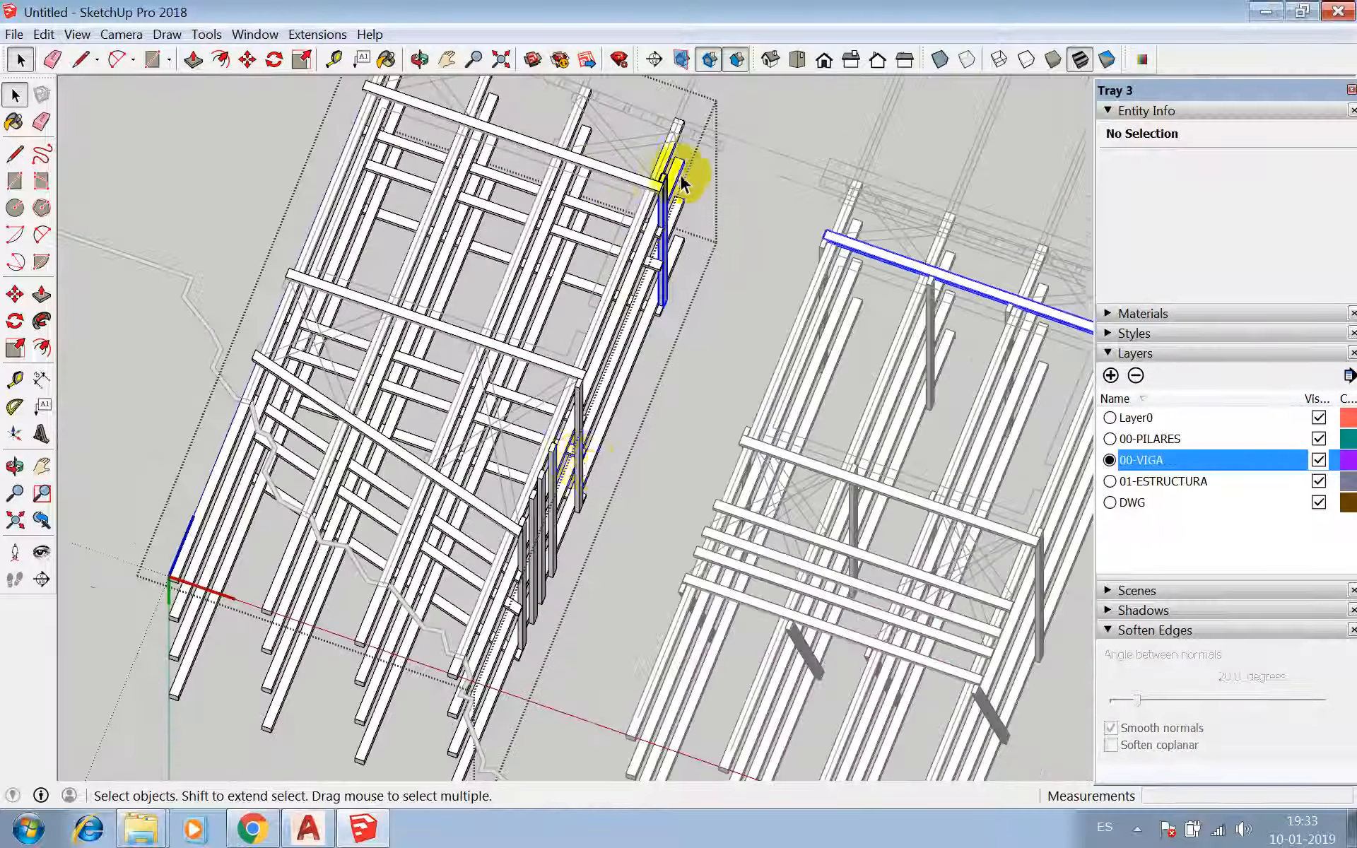
pyautogui.scroll(3, 576, 396)
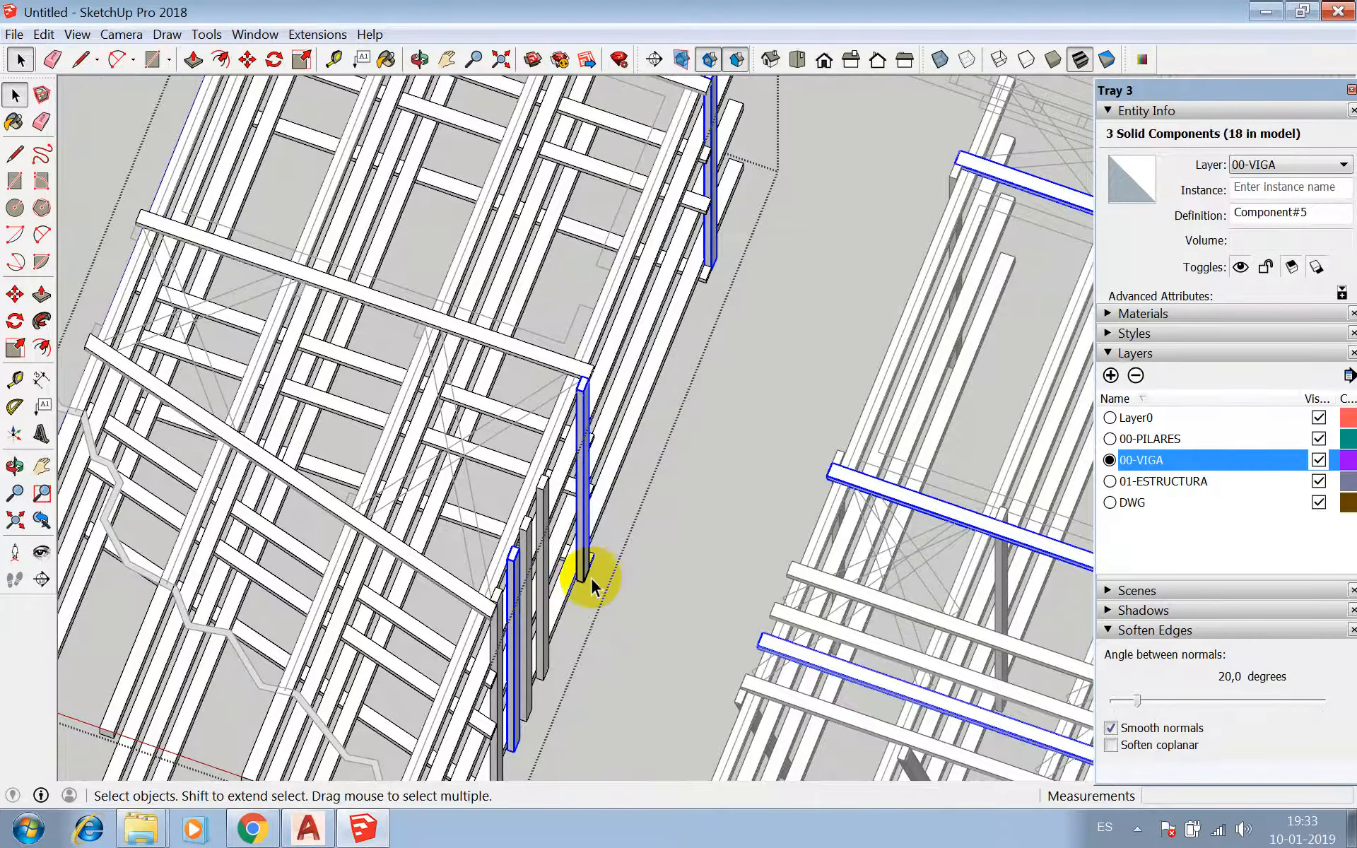
pyautogui.scroll(-2, 597, 570)
pyautogui.press('m')
pyautogui.scroll(4, 693, 146)
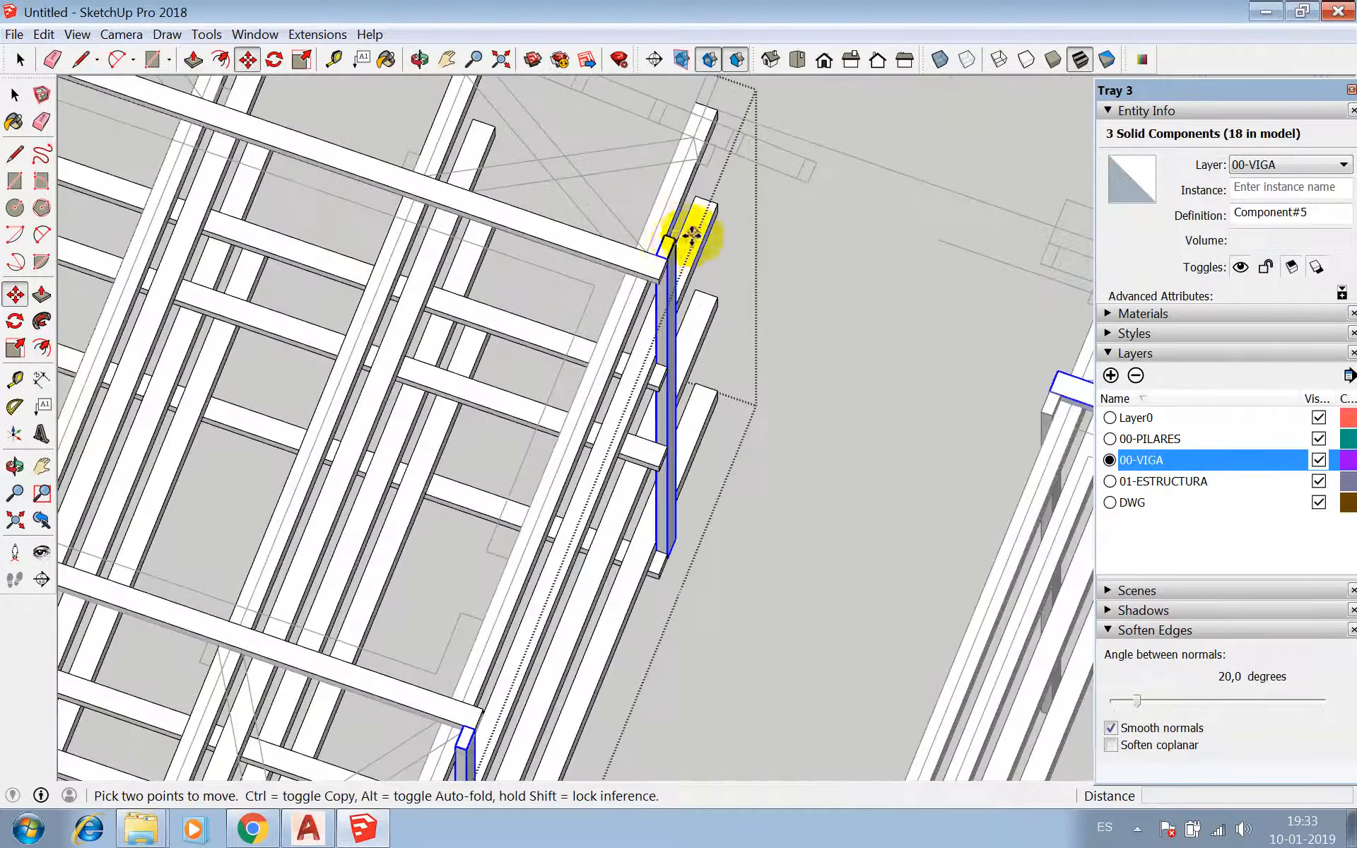
pyautogui.scroll(2, 672, 238)
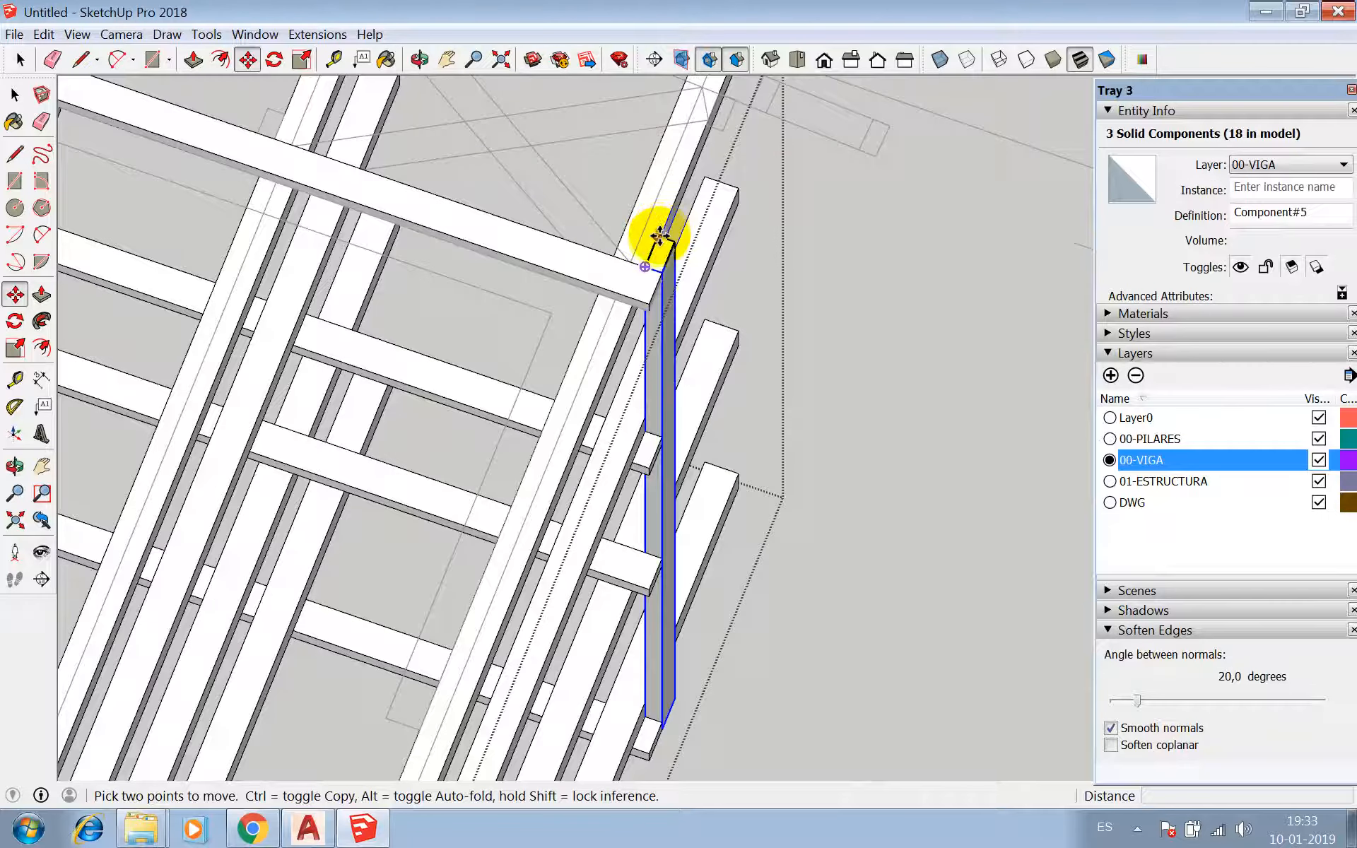
pyautogui.click(657, 238)
pyautogui.press('ctrl')
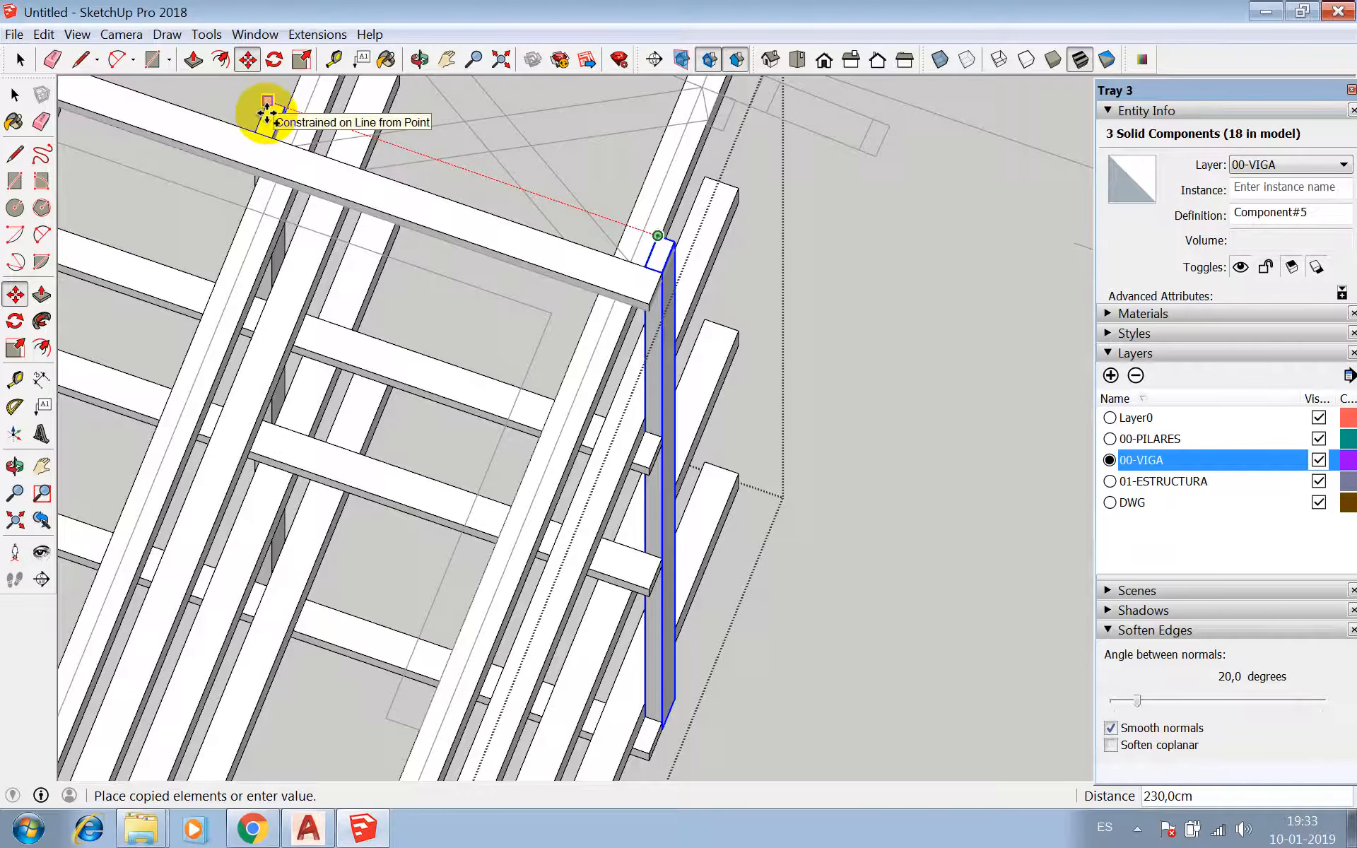
pyautogui.press('Escape')
# - Copy the three selected cross beams 235 cm inward from the outermost pillar row to the next row
pyautogui.scroll(3, 733, 278)
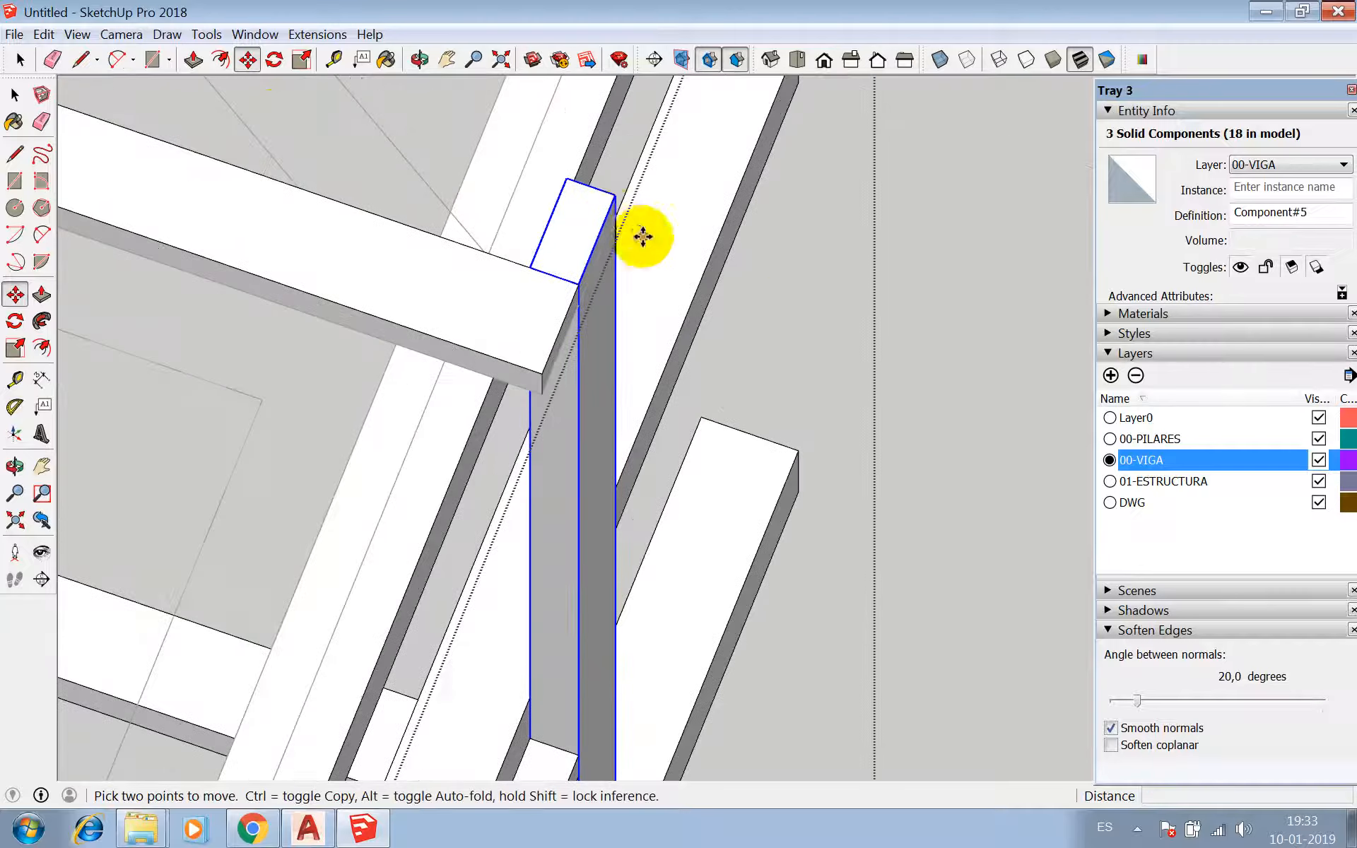
pyautogui.click(615, 216)
pyautogui.scroll(-3, 670, 280)
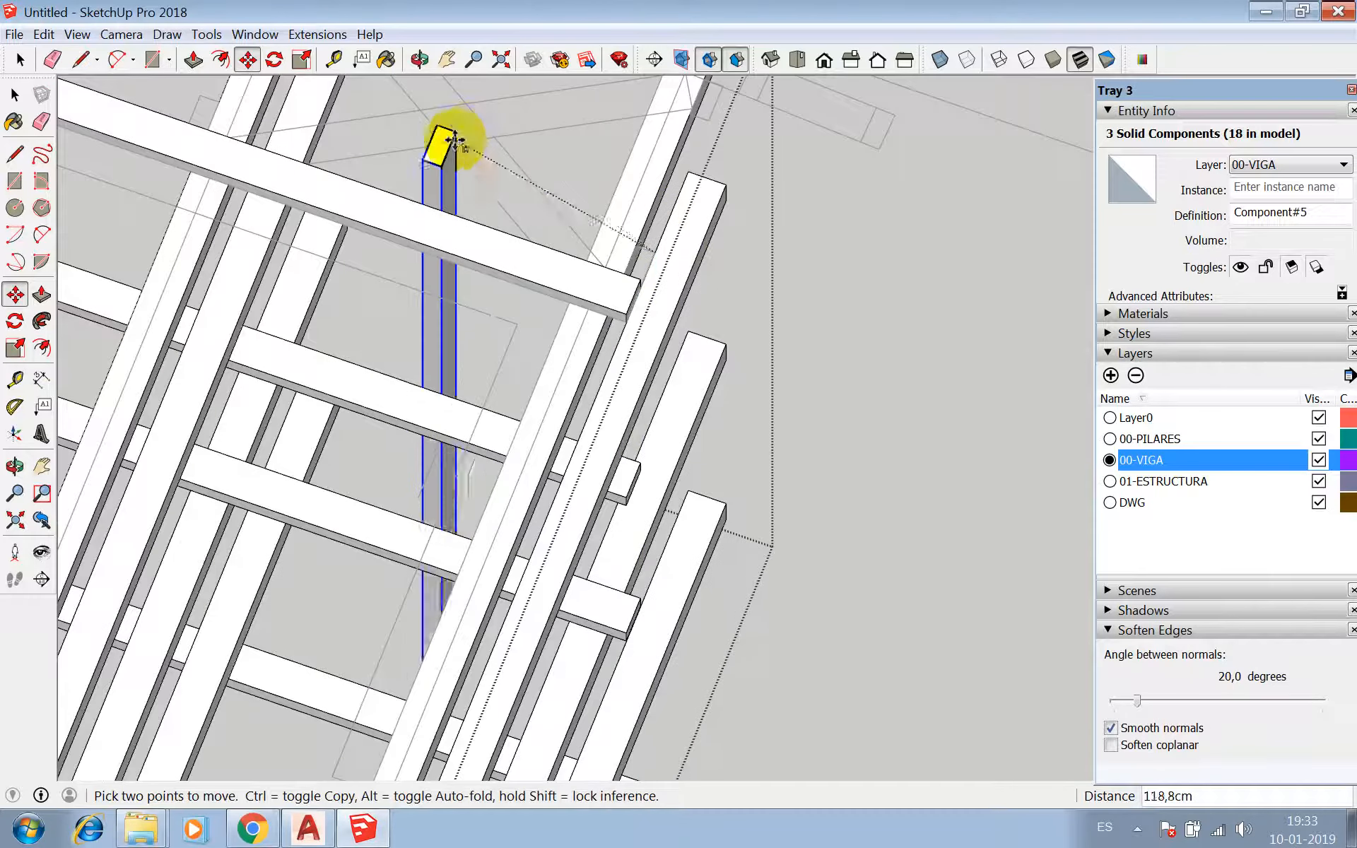
pyautogui.press('ctrl')
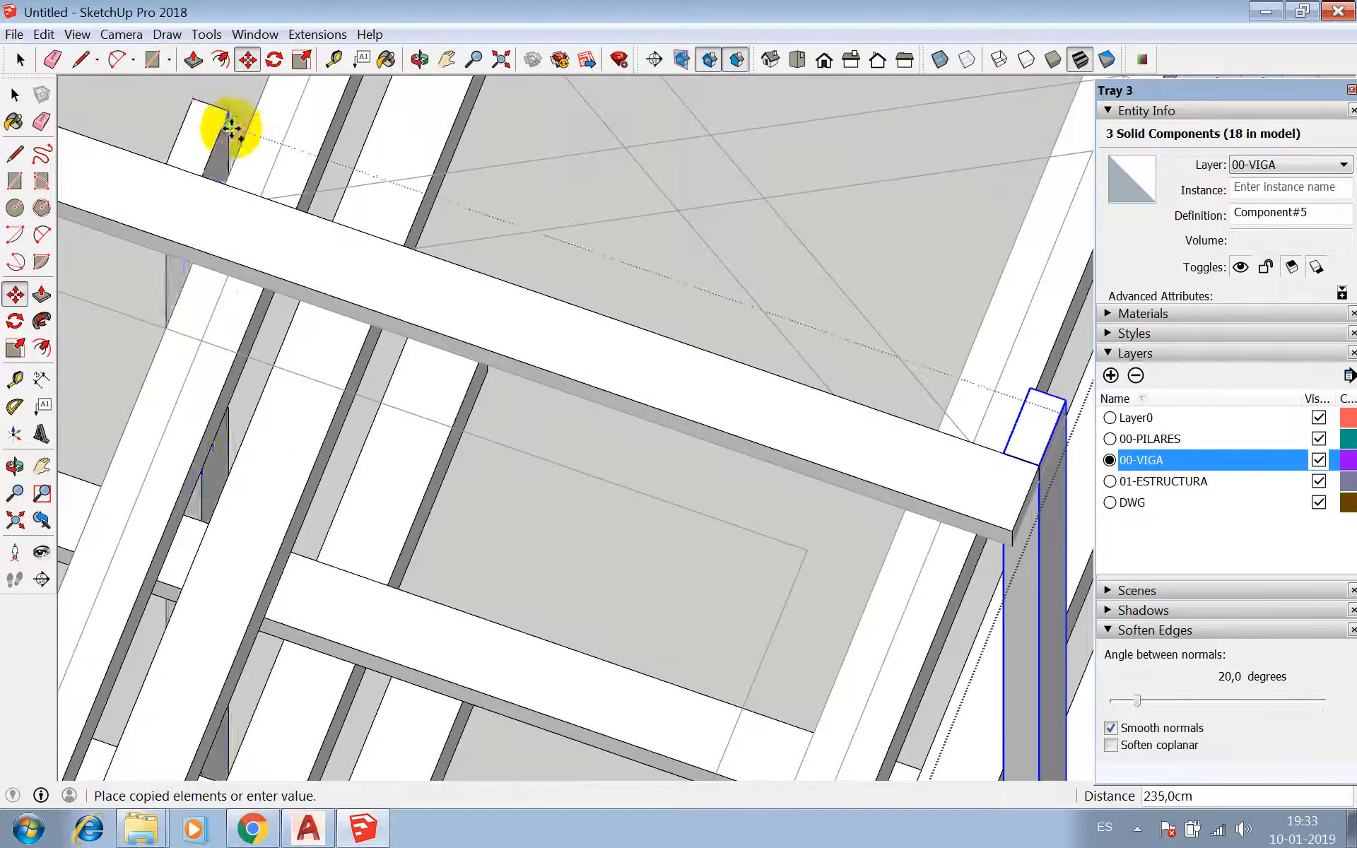
pyautogui.click(242, 136)
pyautogui.scroll(-6, 368, 198)
pyautogui.scroll(-5, 764, 308)
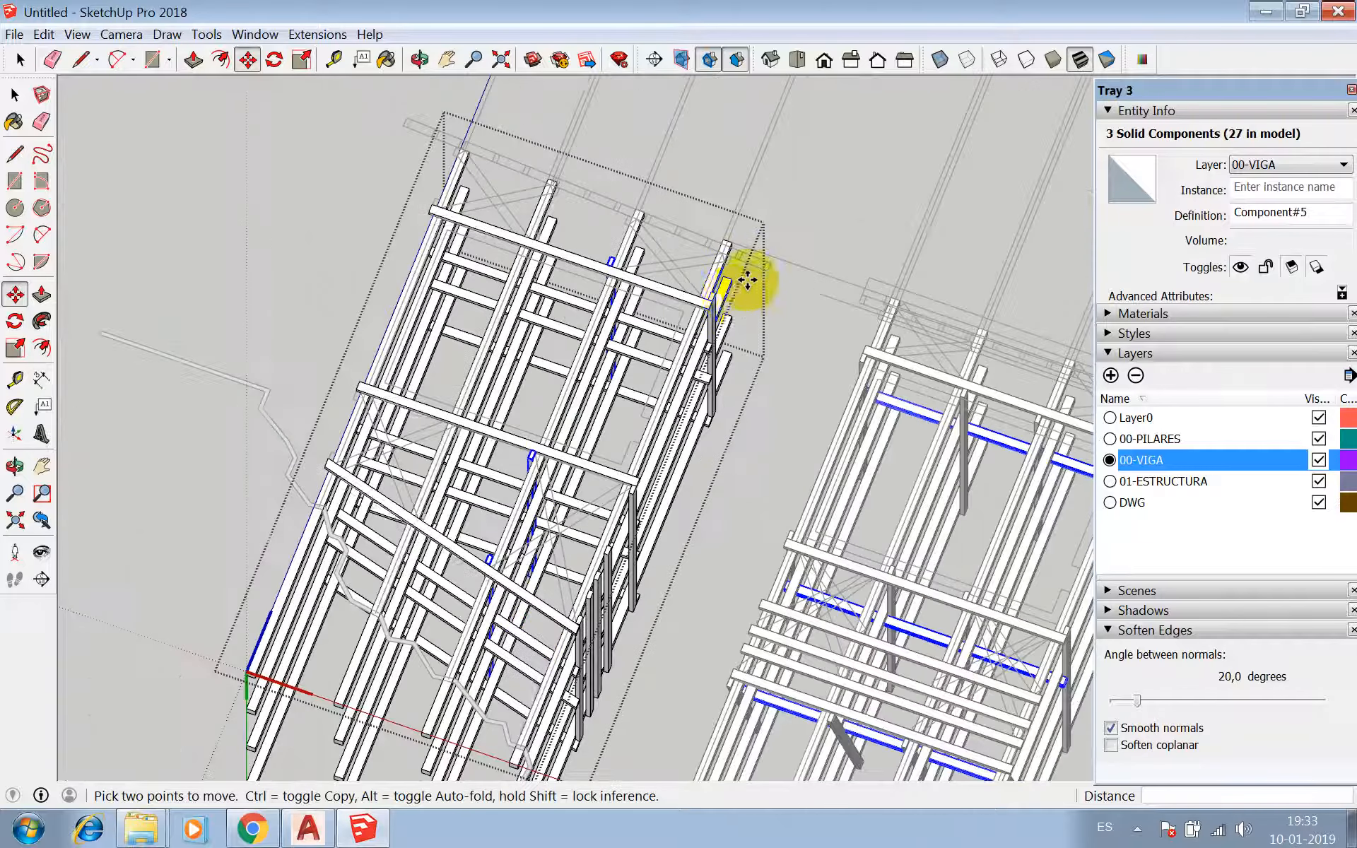
# - Delete the second-lowest cross beam at the outermost pillar row
pyautogui.scroll(5, 521, 643)
pyautogui.press('space')
pyautogui.scroll(-1, 566, 563)
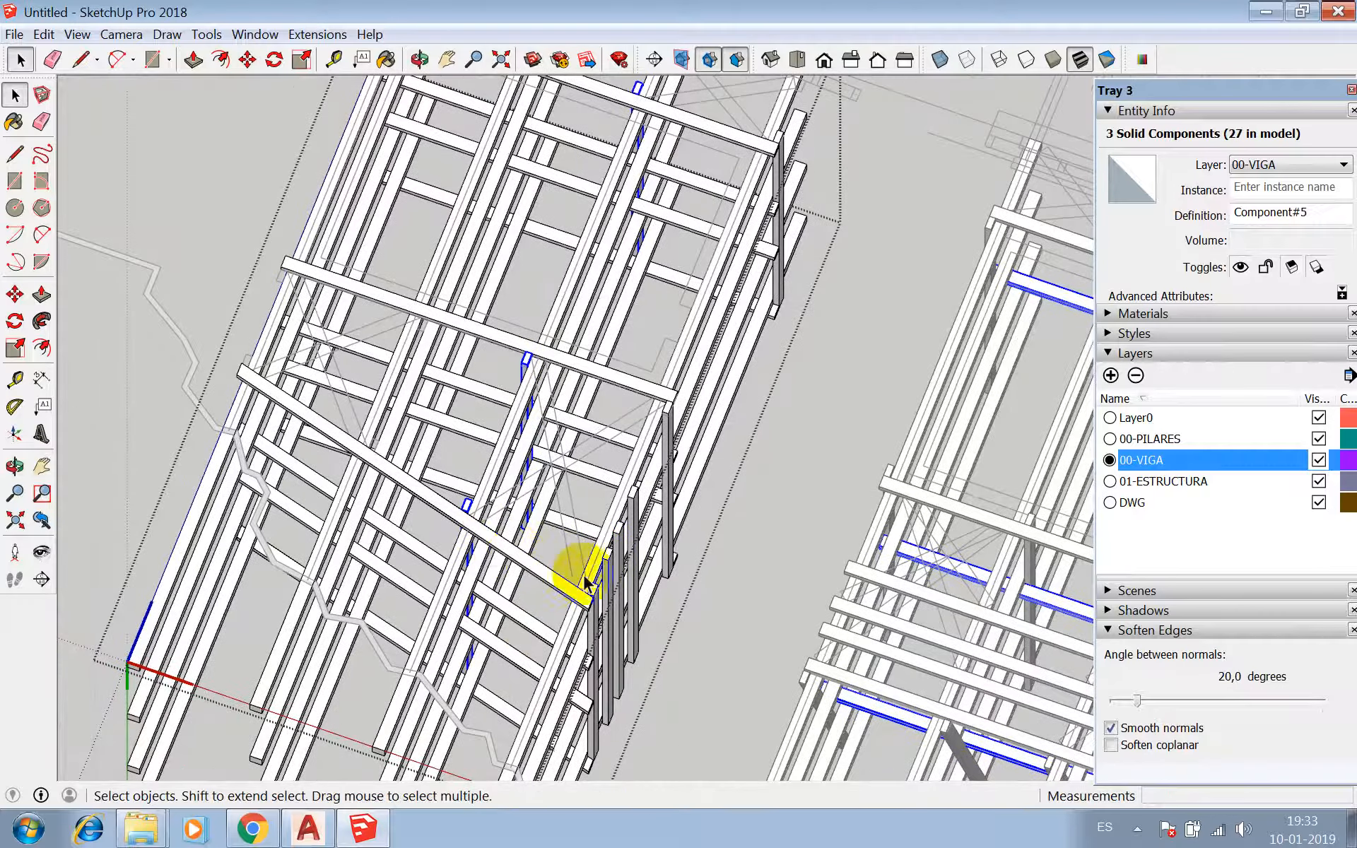
pyautogui.click(610, 566)
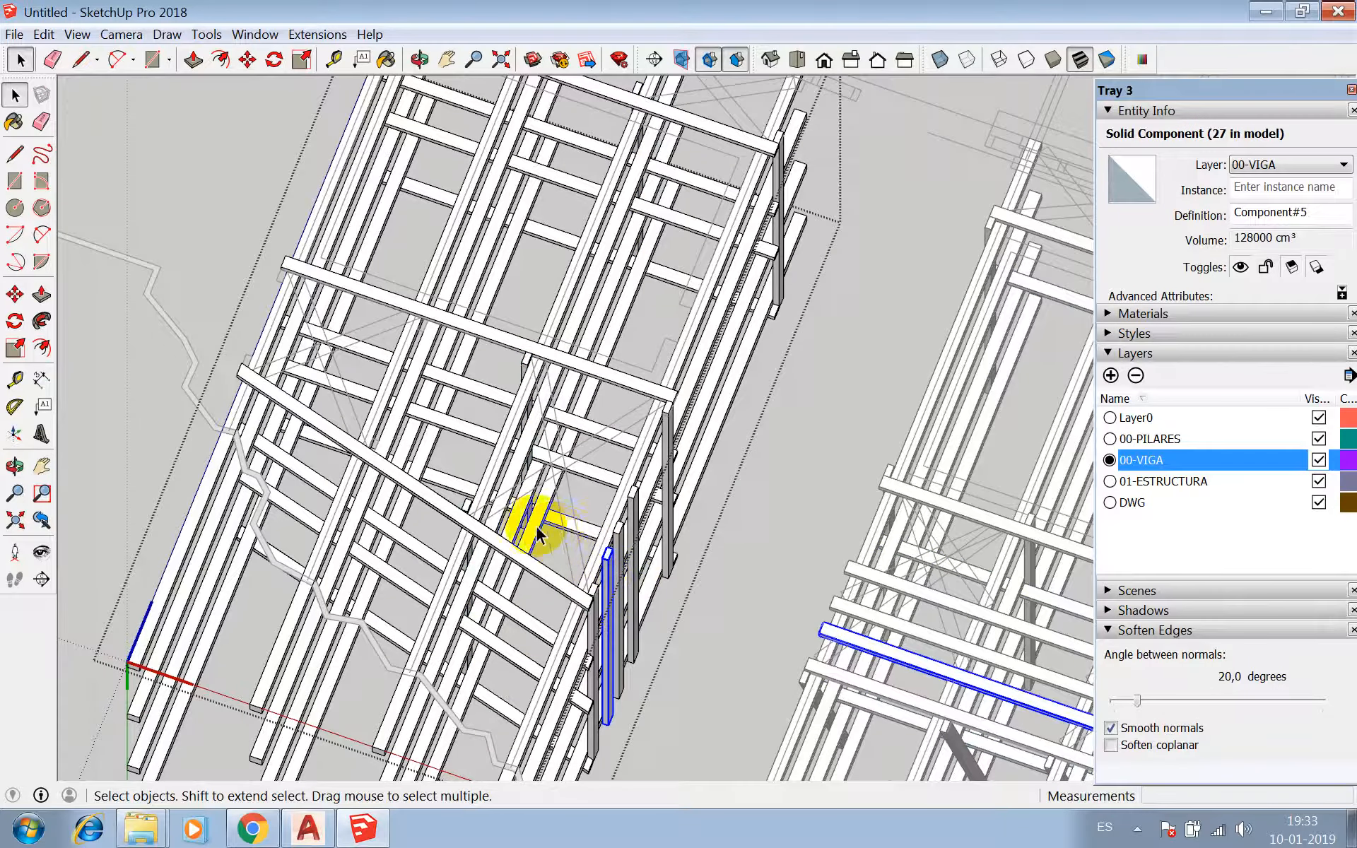
pyautogui.rightClick(606, 562)
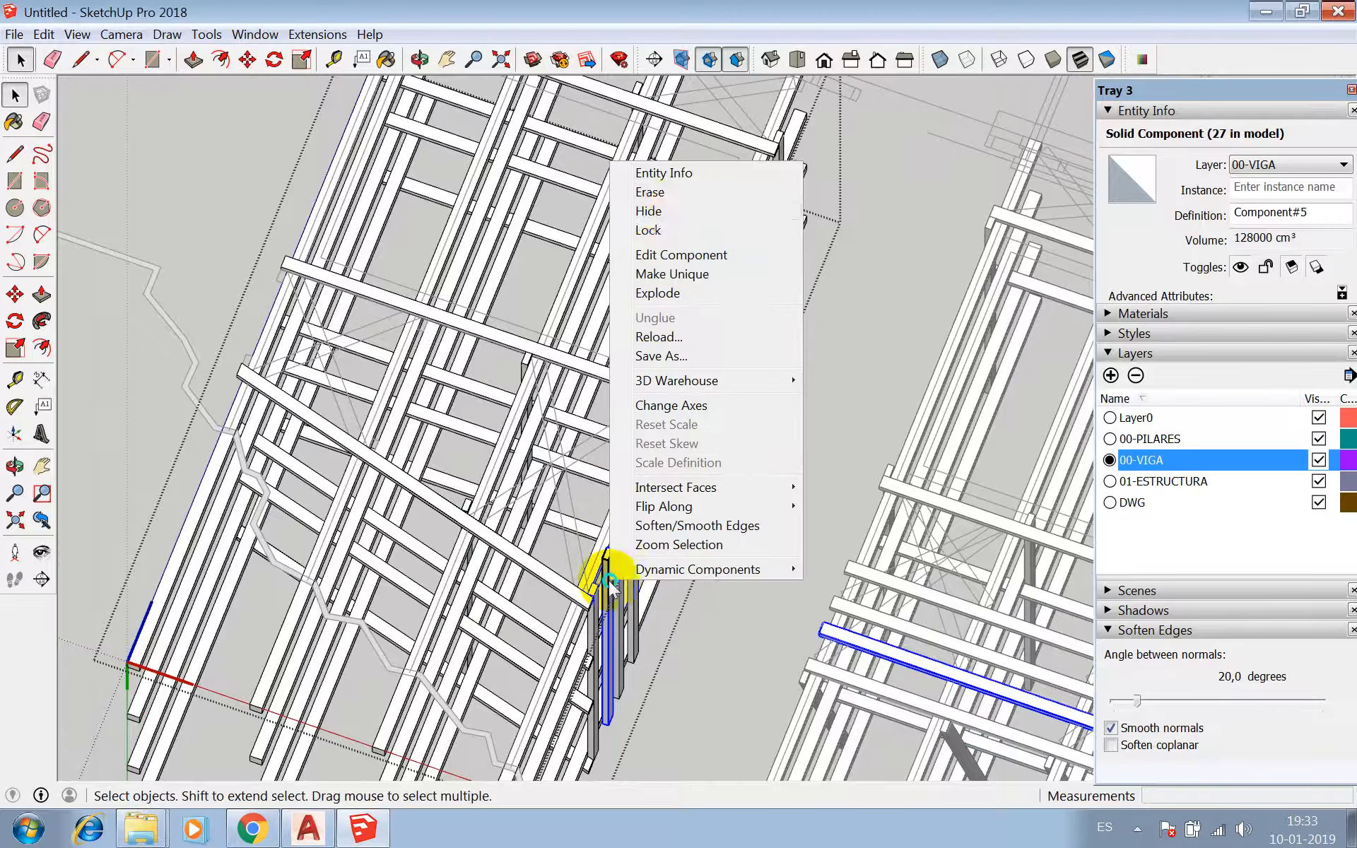
pyautogui.click(662, 205)
pyautogui.scroll(-5, 523, 538)
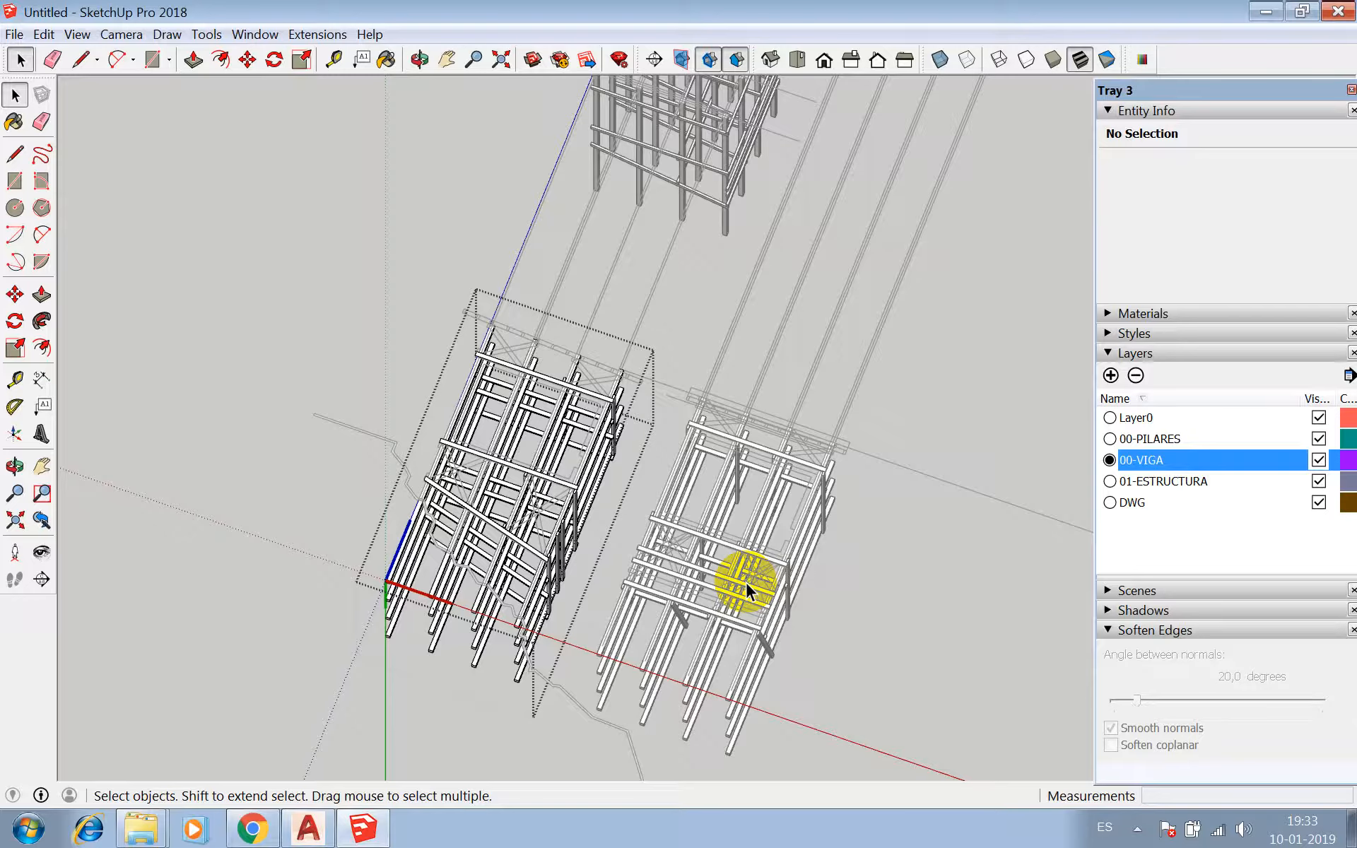
# - Copy the uppermost, middle and second-lowest cross beams of the outermost row about 407 cm inward to the third pillar row
pyautogui.scroll(5, 594, 537)
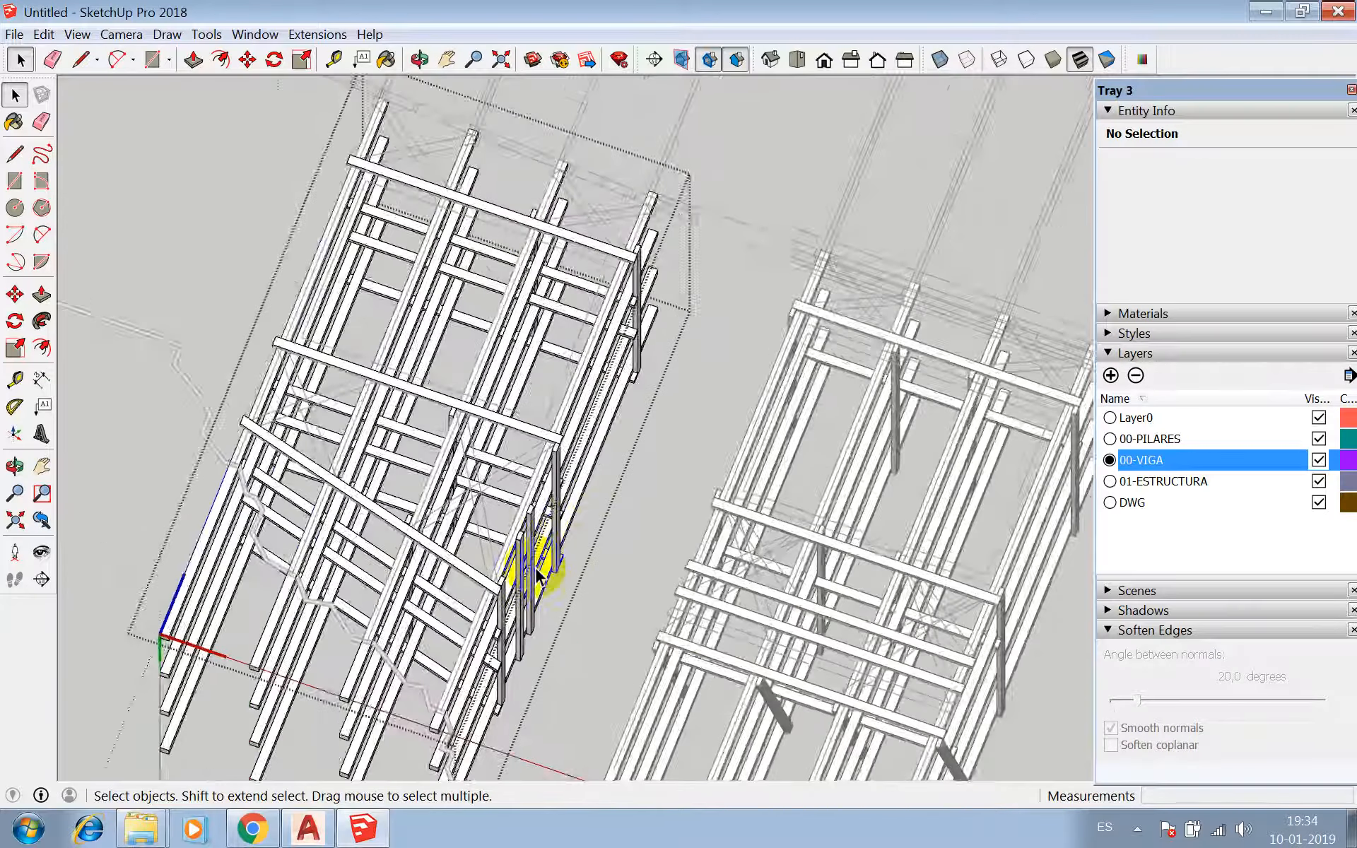
pyautogui.scroll(2, 537, 574)
pyautogui.click(521, 558)
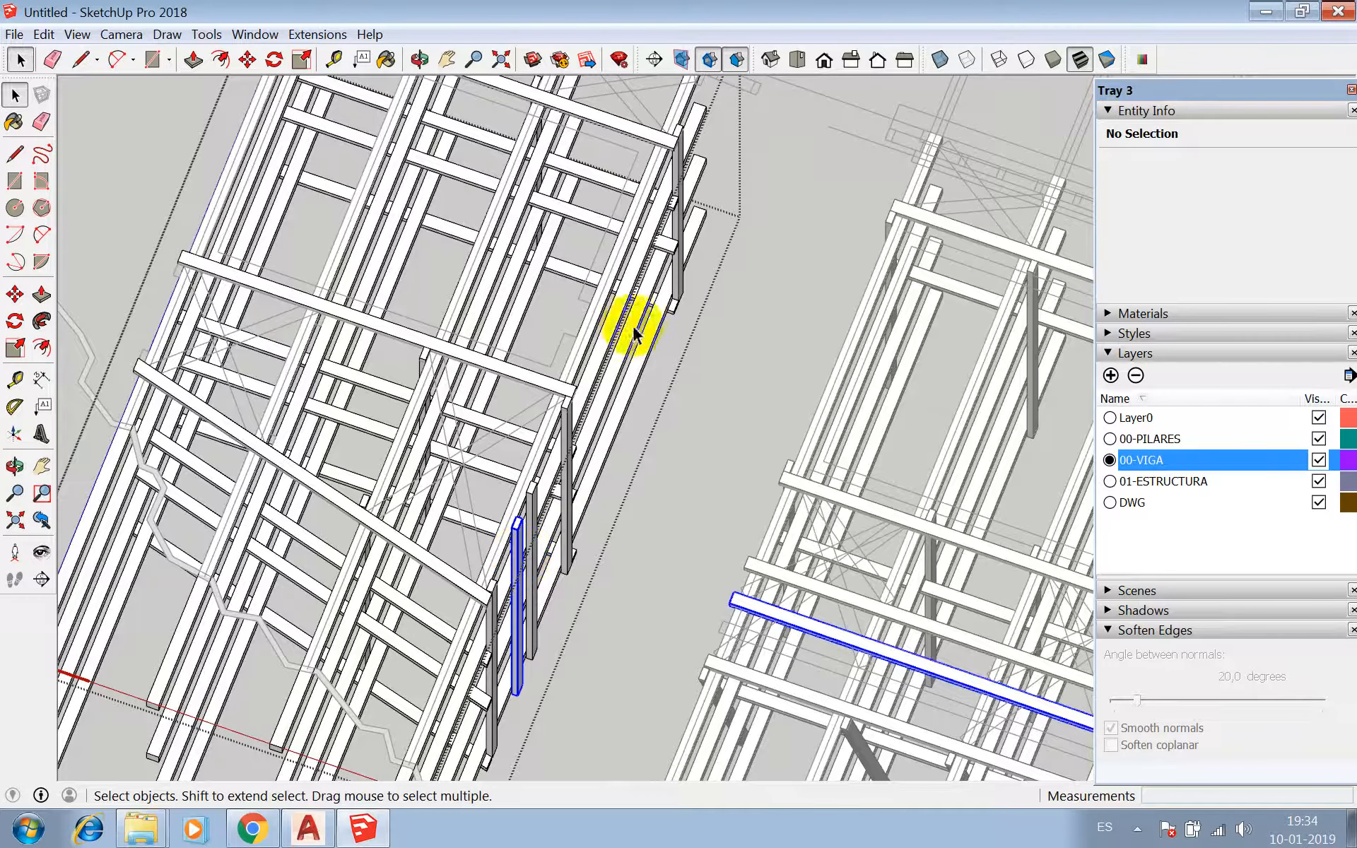
pyautogui.keyDown('shift'); pyautogui.click(569, 449); pyautogui.keyUp('shift')
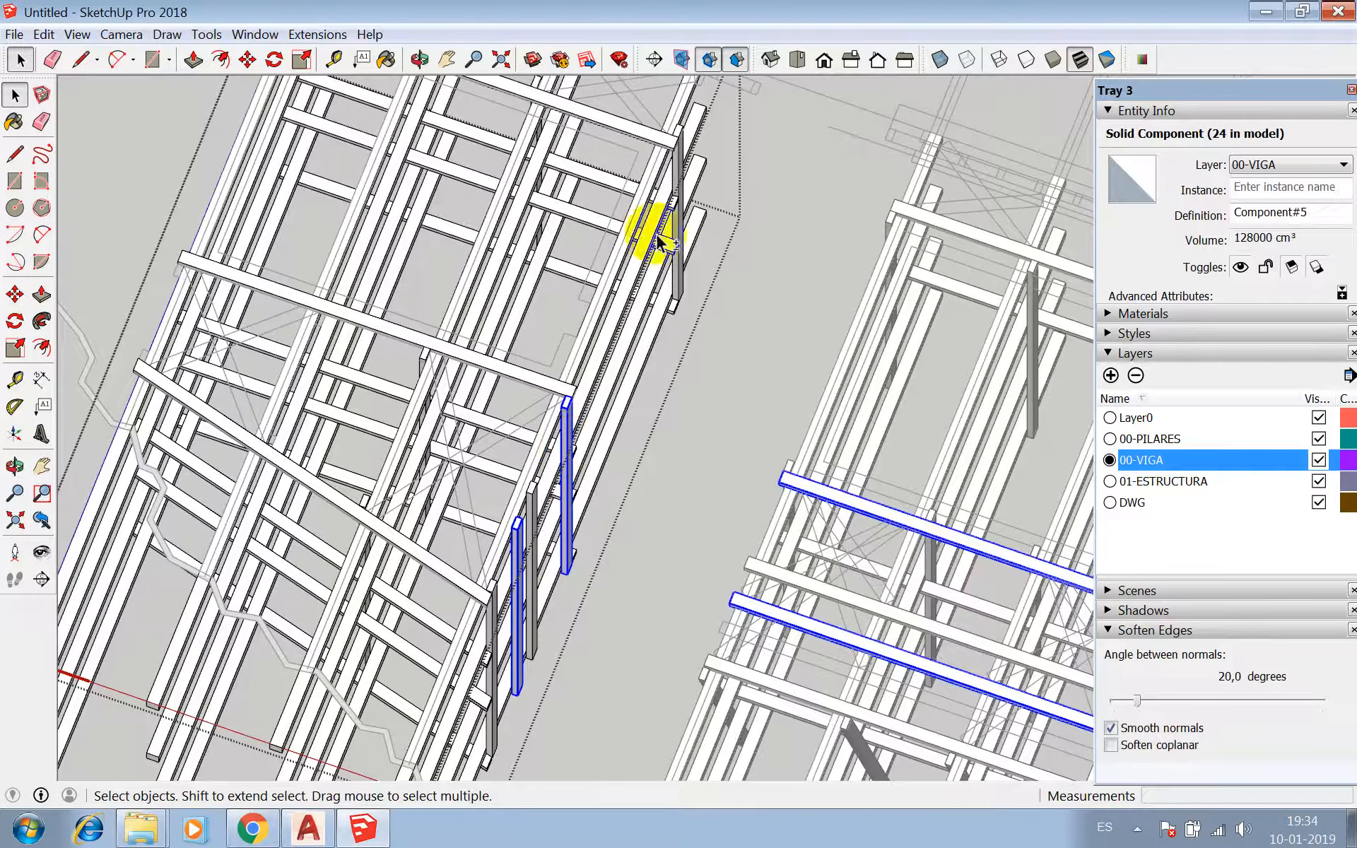
pyautogui.keyDown('shift'); pyautogui.click(683, 160); pyautogui.keyUp('shift')
pyautogui.scroll(-3, 692, 297)
pyautogui.press('m')
pyautogui.scroll(3, 698, 199)
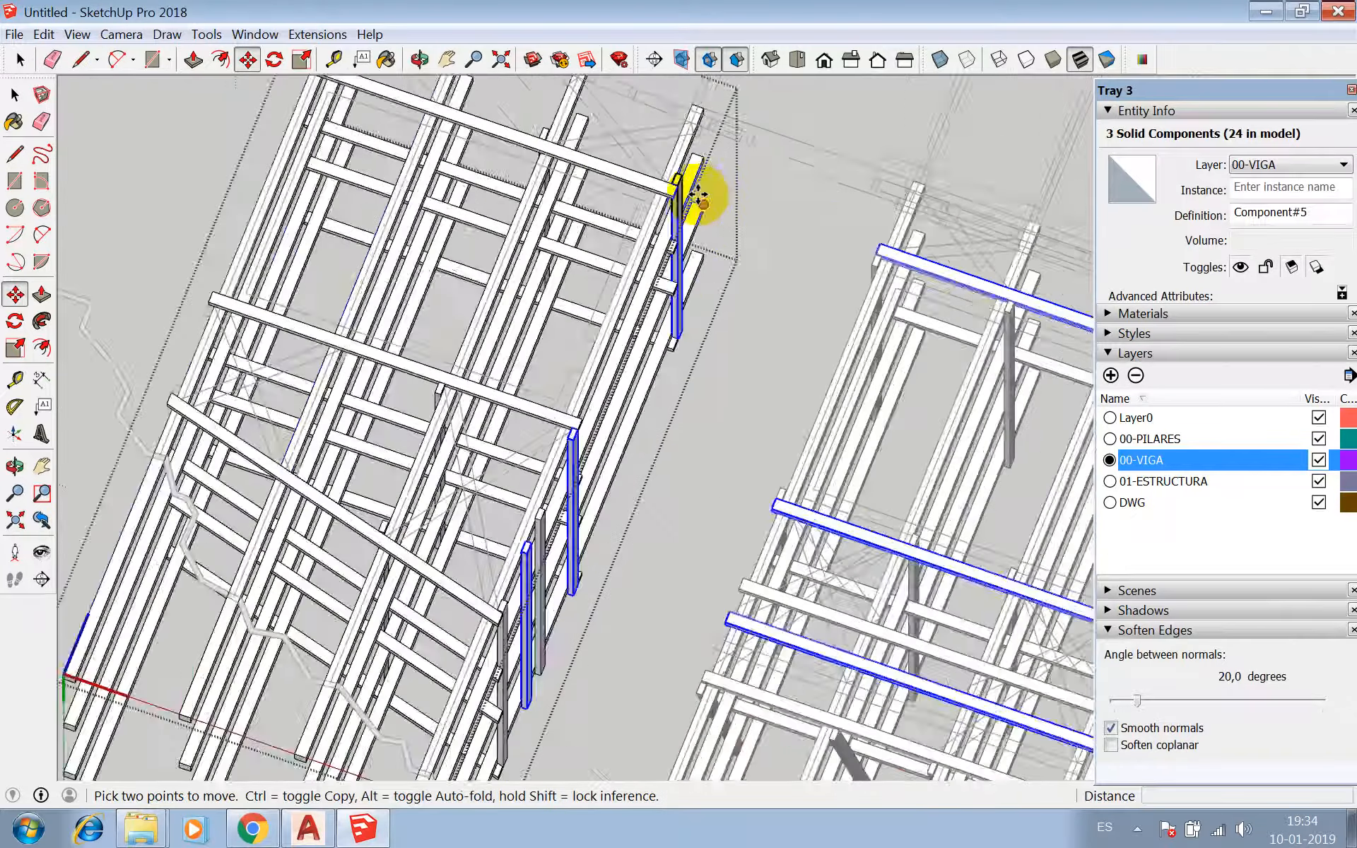
pyautogui.scroll(5, 700, 198)
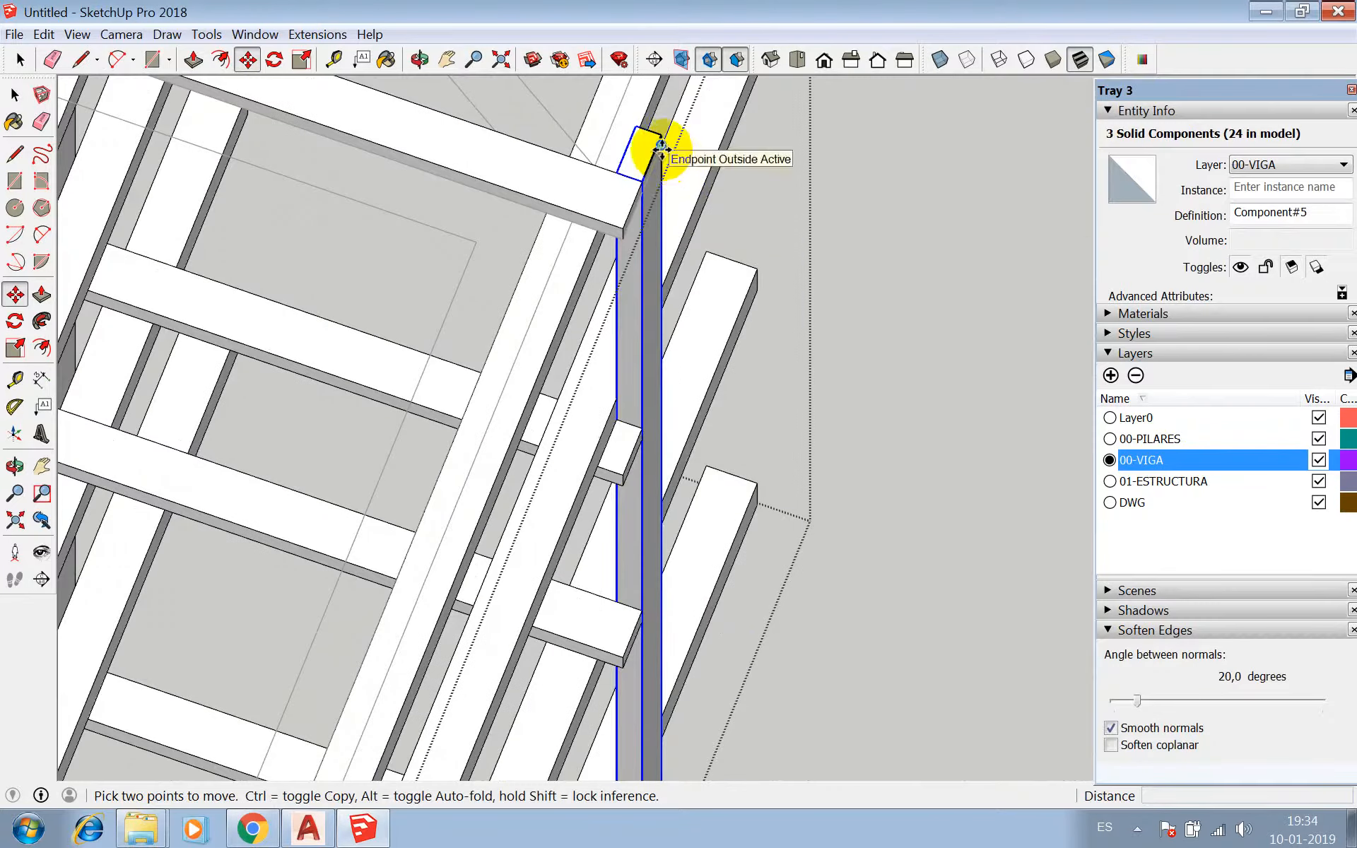
pyautogui.click(660, 146)
pyautogui.scroll(-5, 714, 268)
pyautogui.scroll(3, 757, 223)
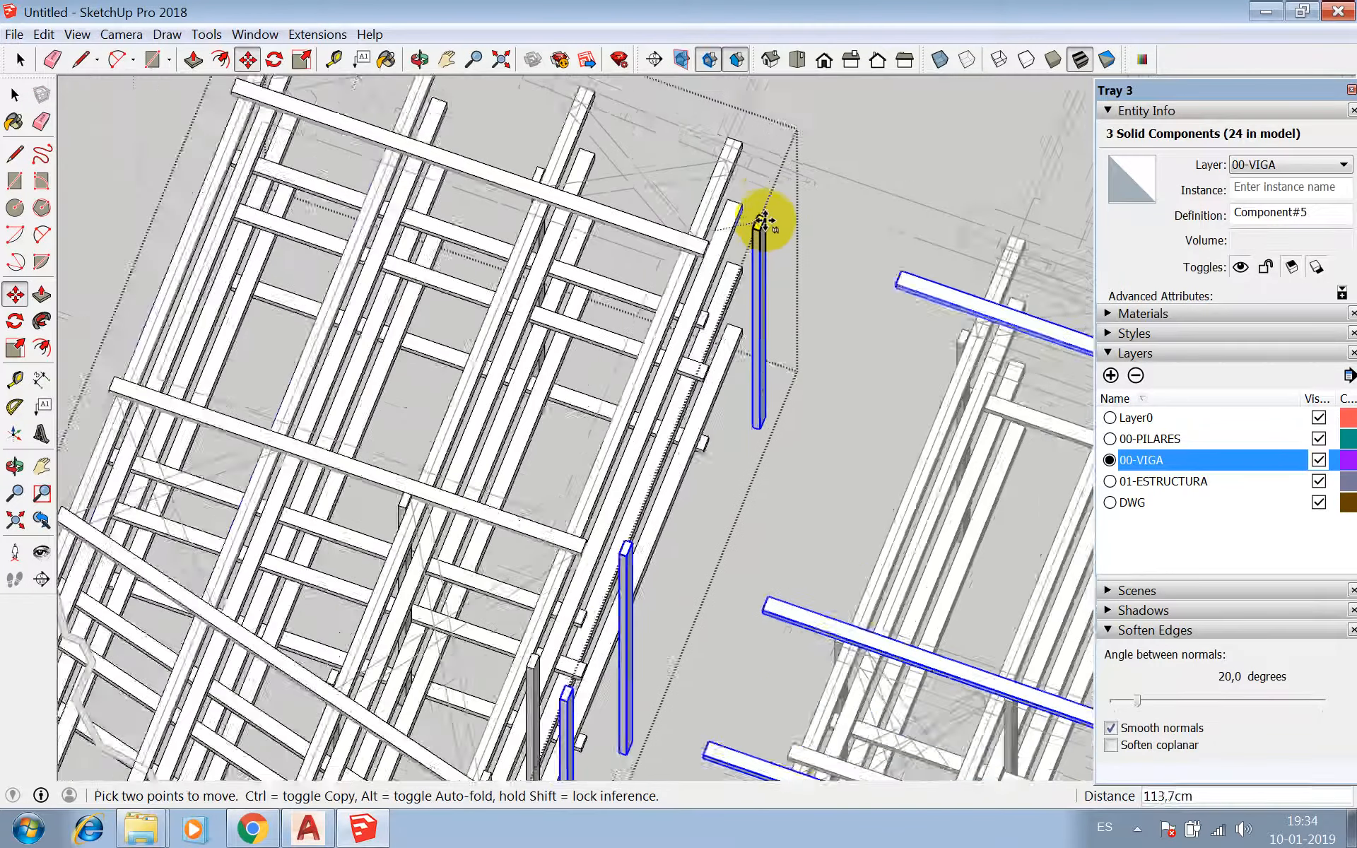
pyautogui.scroll(-2, 765, 221)
pyautogui.scroll(-1, 767, 219)
pyautogui.press('ctrl')
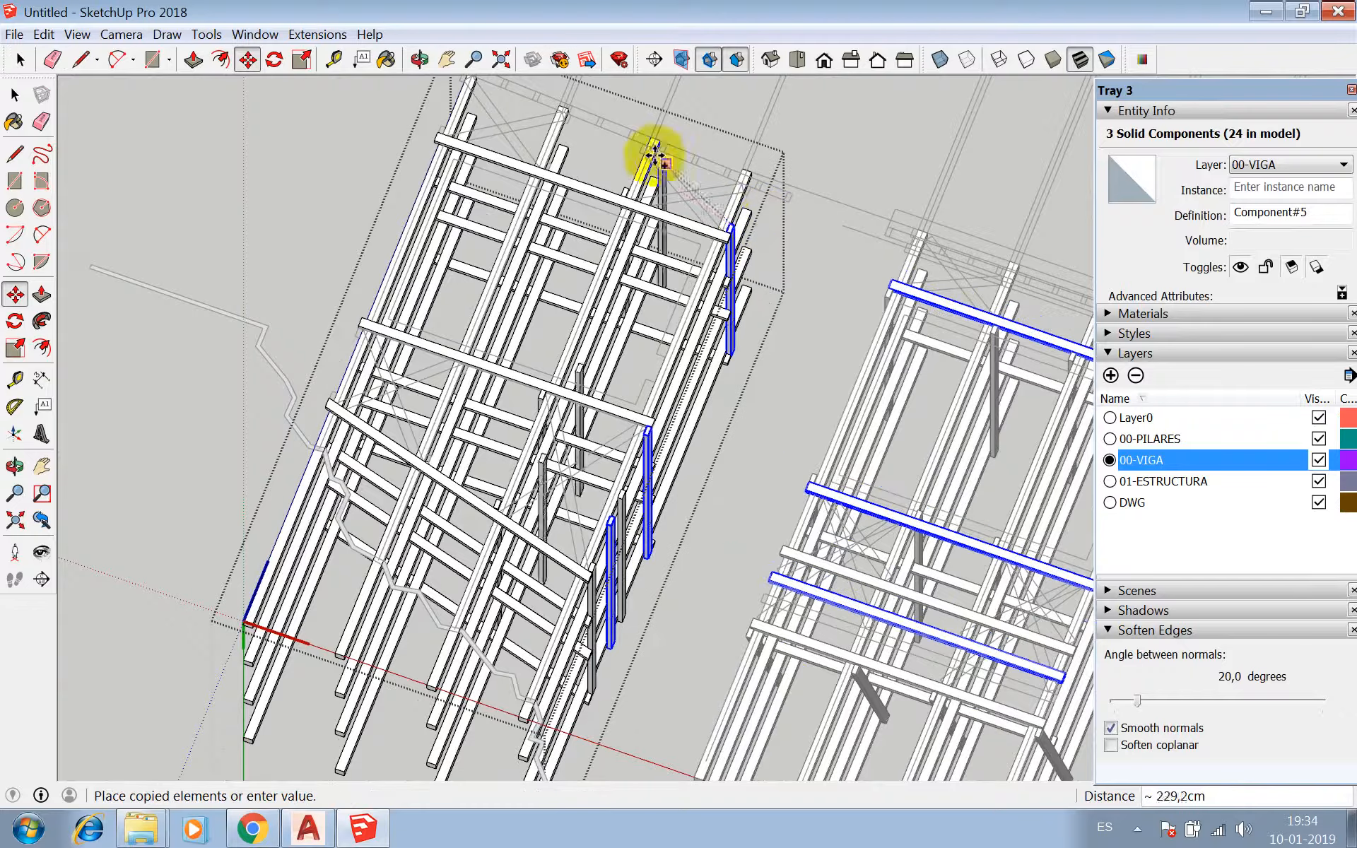
pyautogui.scroll(8, 521, 188)
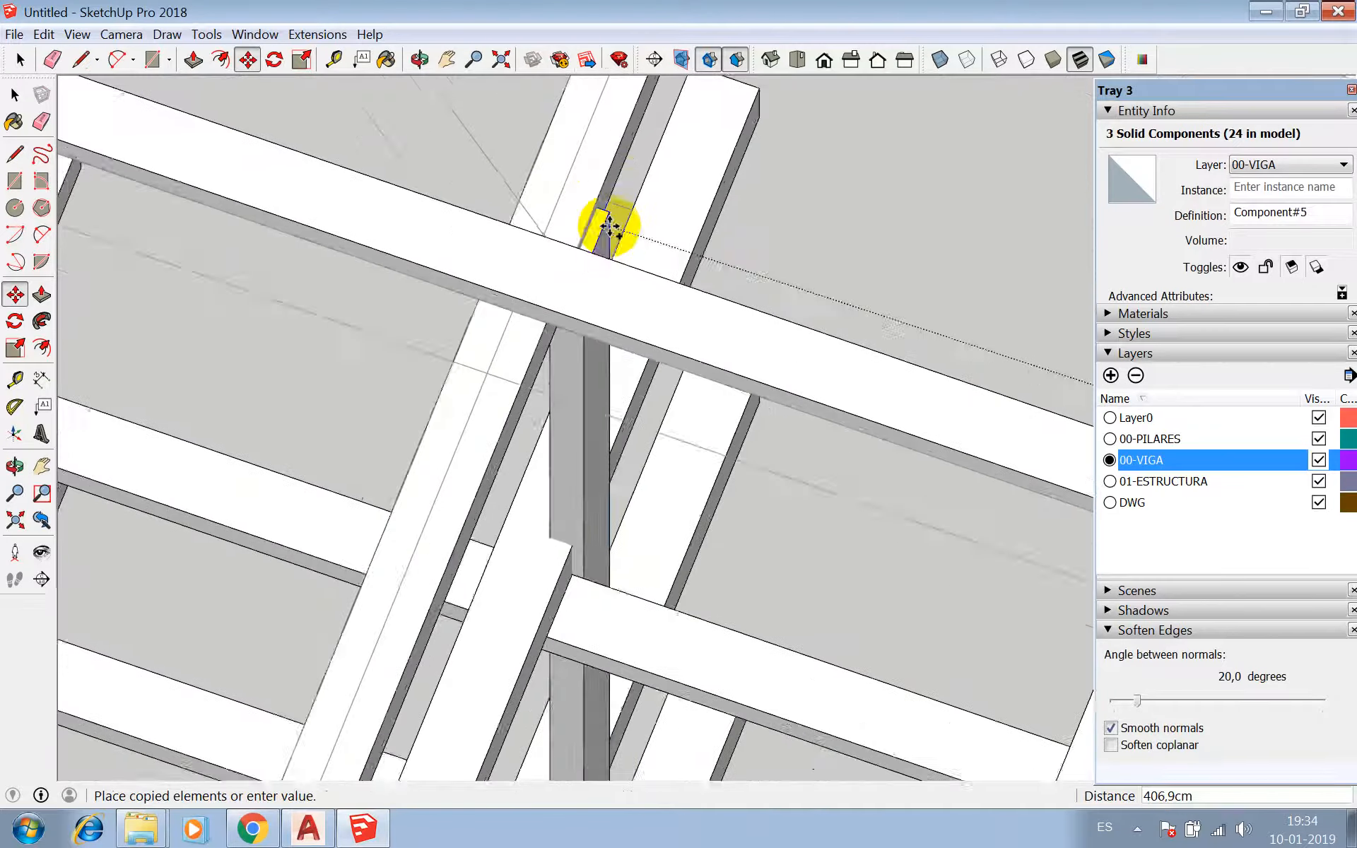
pyautogui.click(628, 200)
pyautogui.scroll(-6, 585, 206)
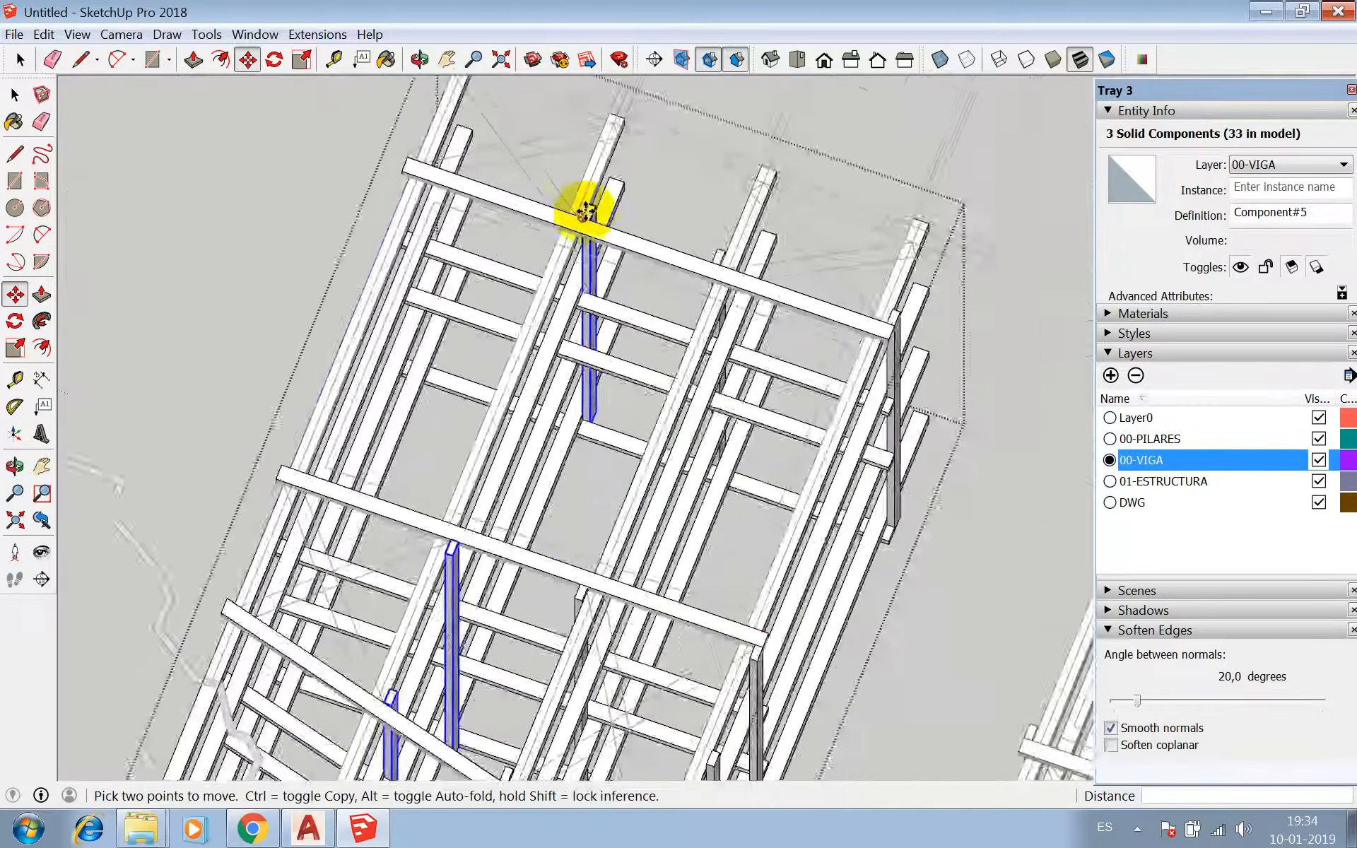
pyautogui.scroll(-5, 586, 211)
pyautogui.press('space')
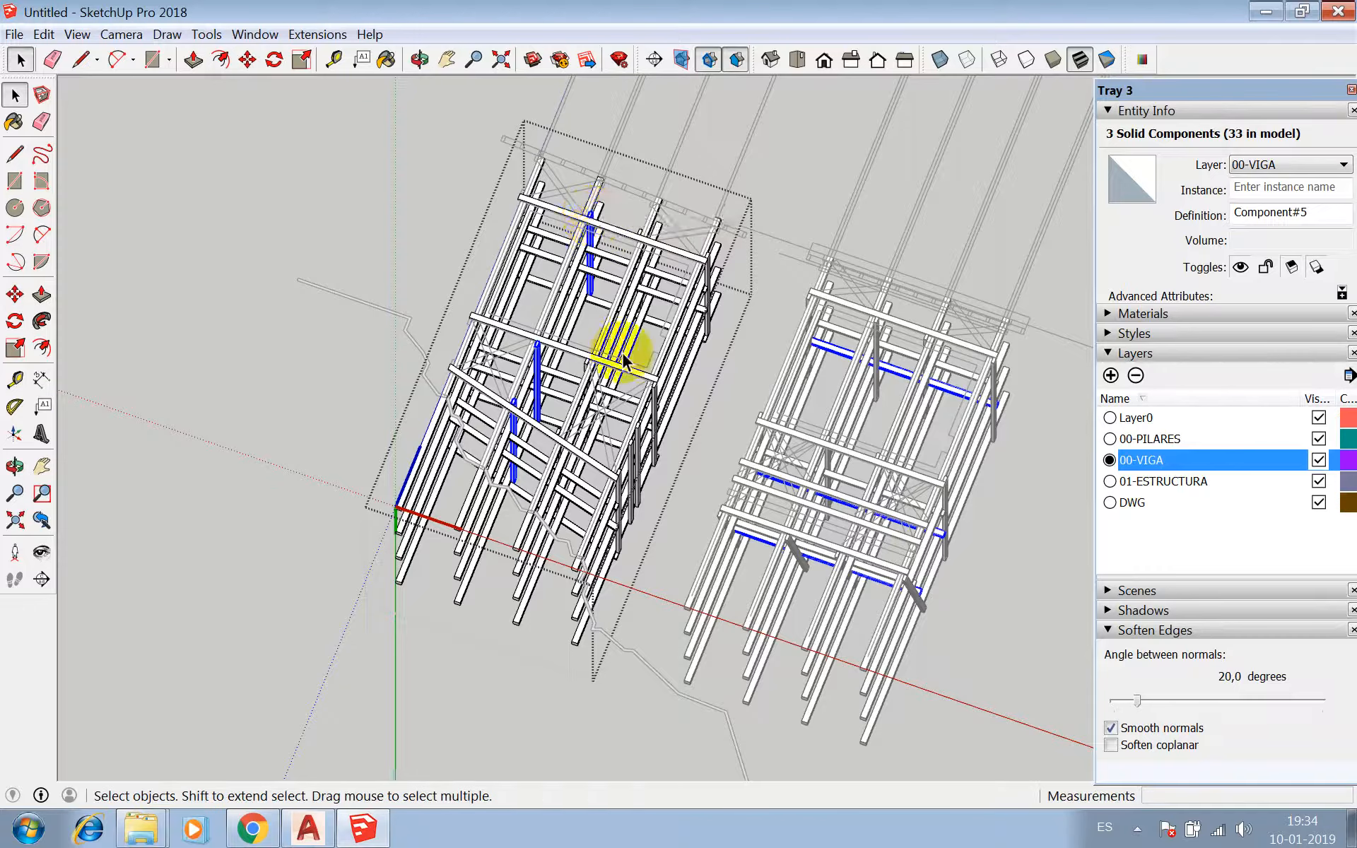
# - Finish editing the pillar structure component and clear the selection
pyautogui.scroll(-2, 626, 368)
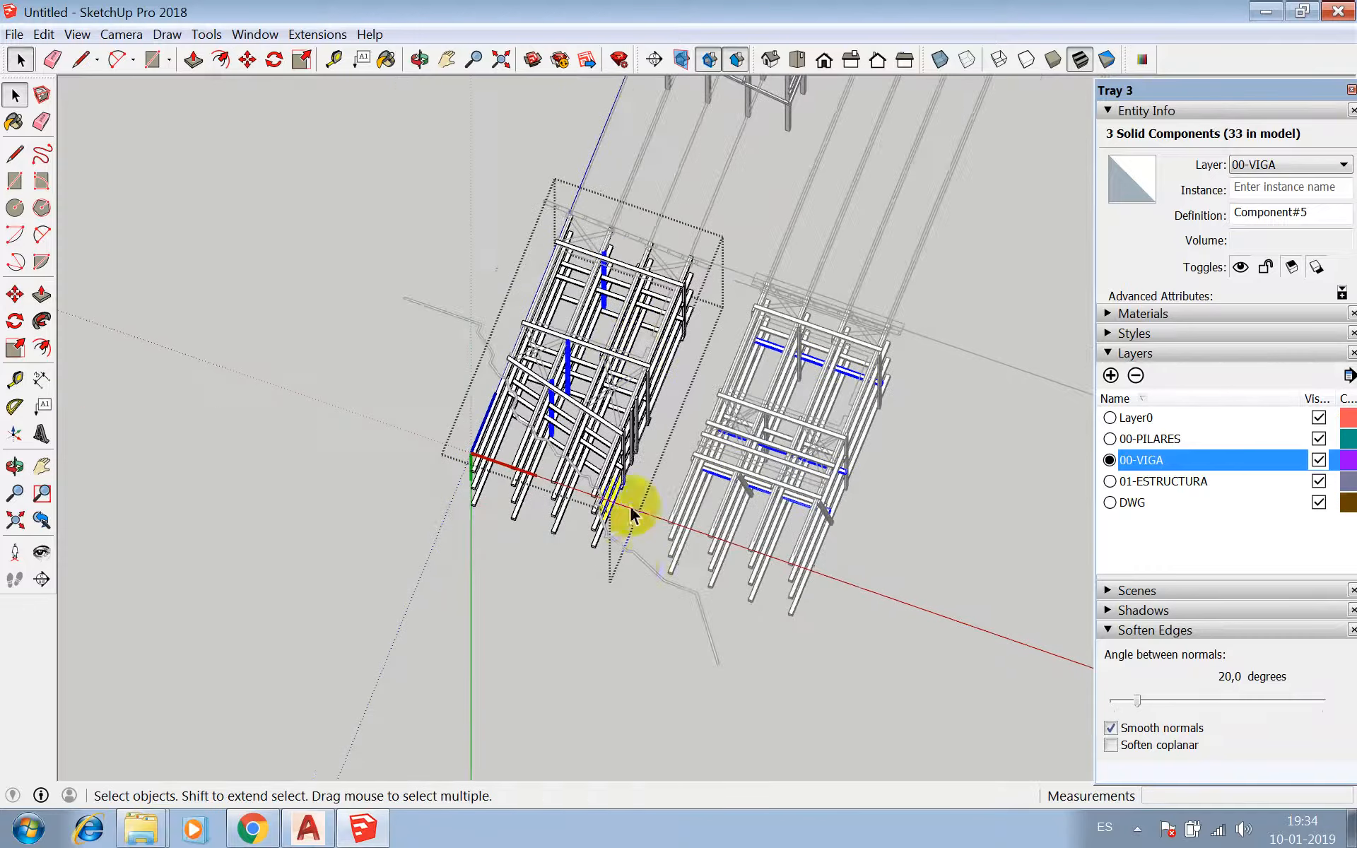
pyautogui.click(607, 668)
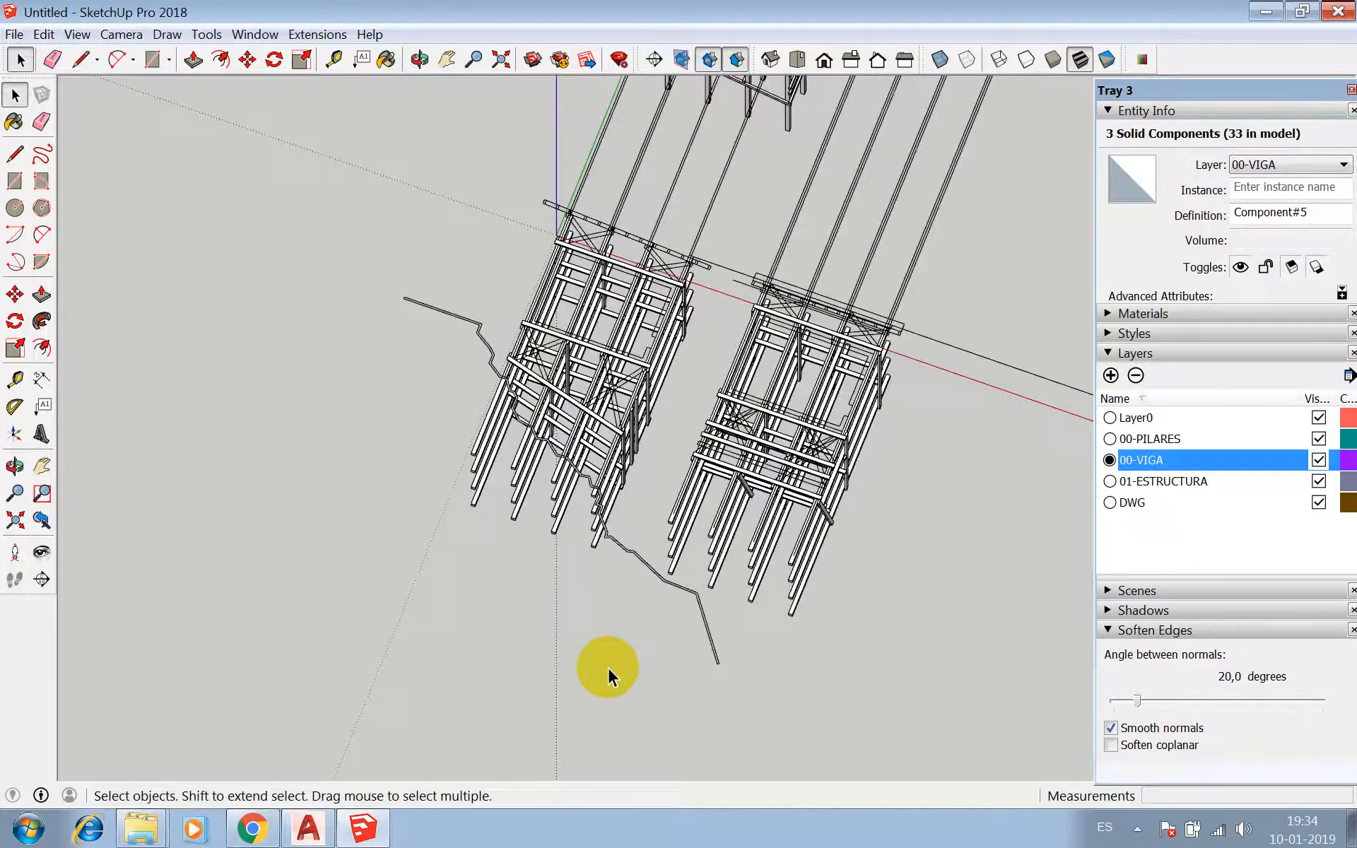
pyautogui.scroll(-3, 559, 463)
pyautogui.scroll(-2, 606, 357)
pyautogui.scroll(-1, 606, 356)
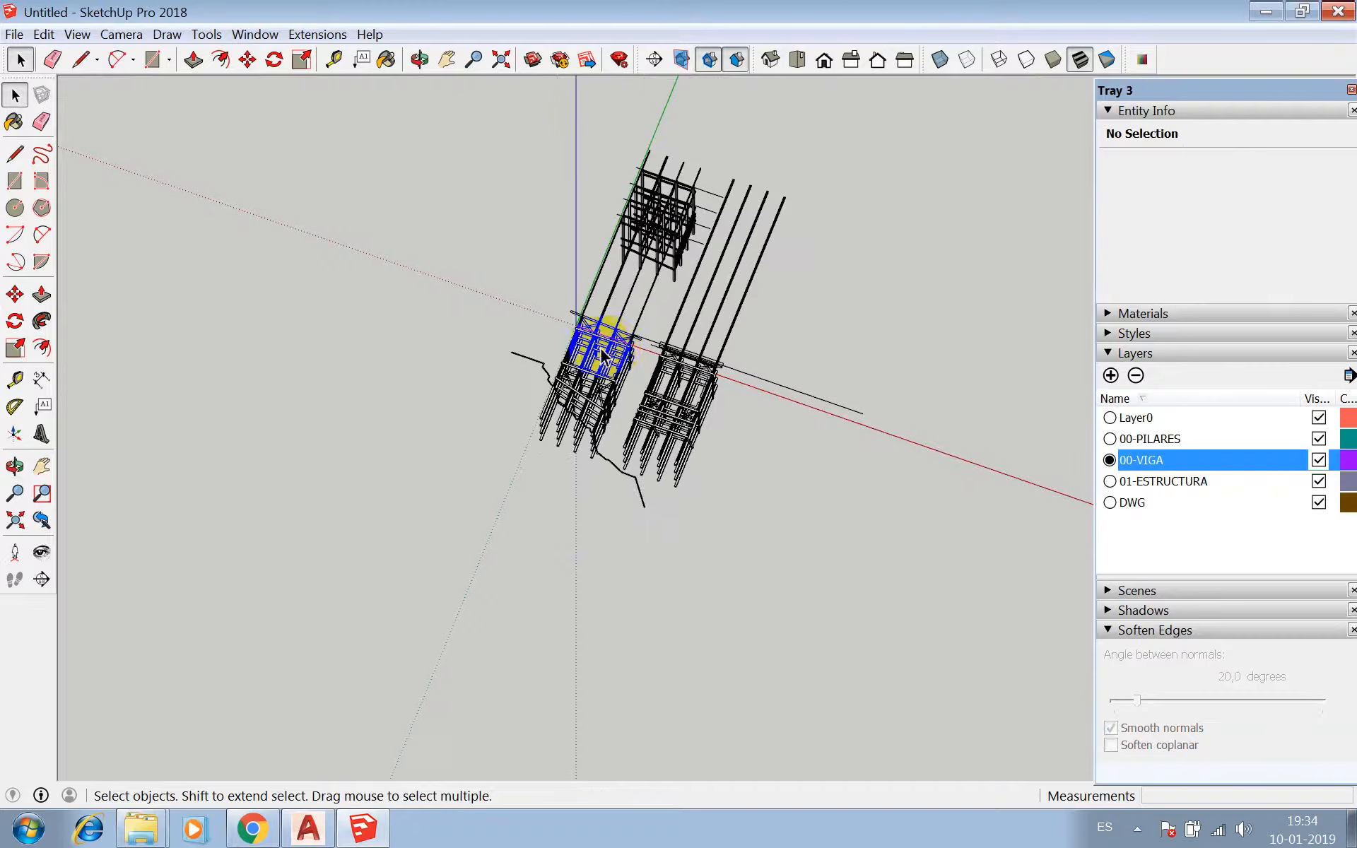
# - Switch to AutoCAD and turn on the IMG layer holding the reference images
pyautogui.click(309, 828)
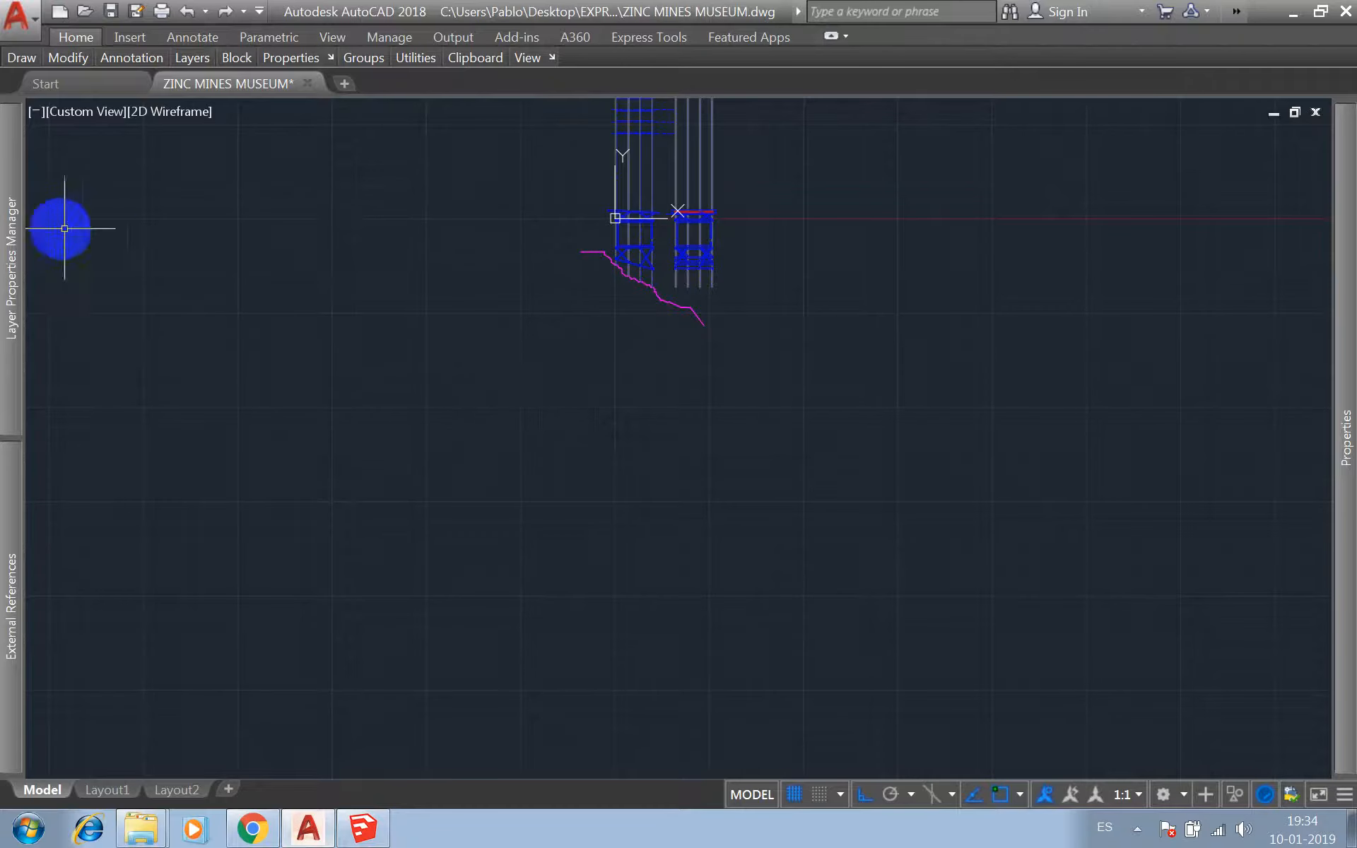
pyautogui.moveTo(17, 230)
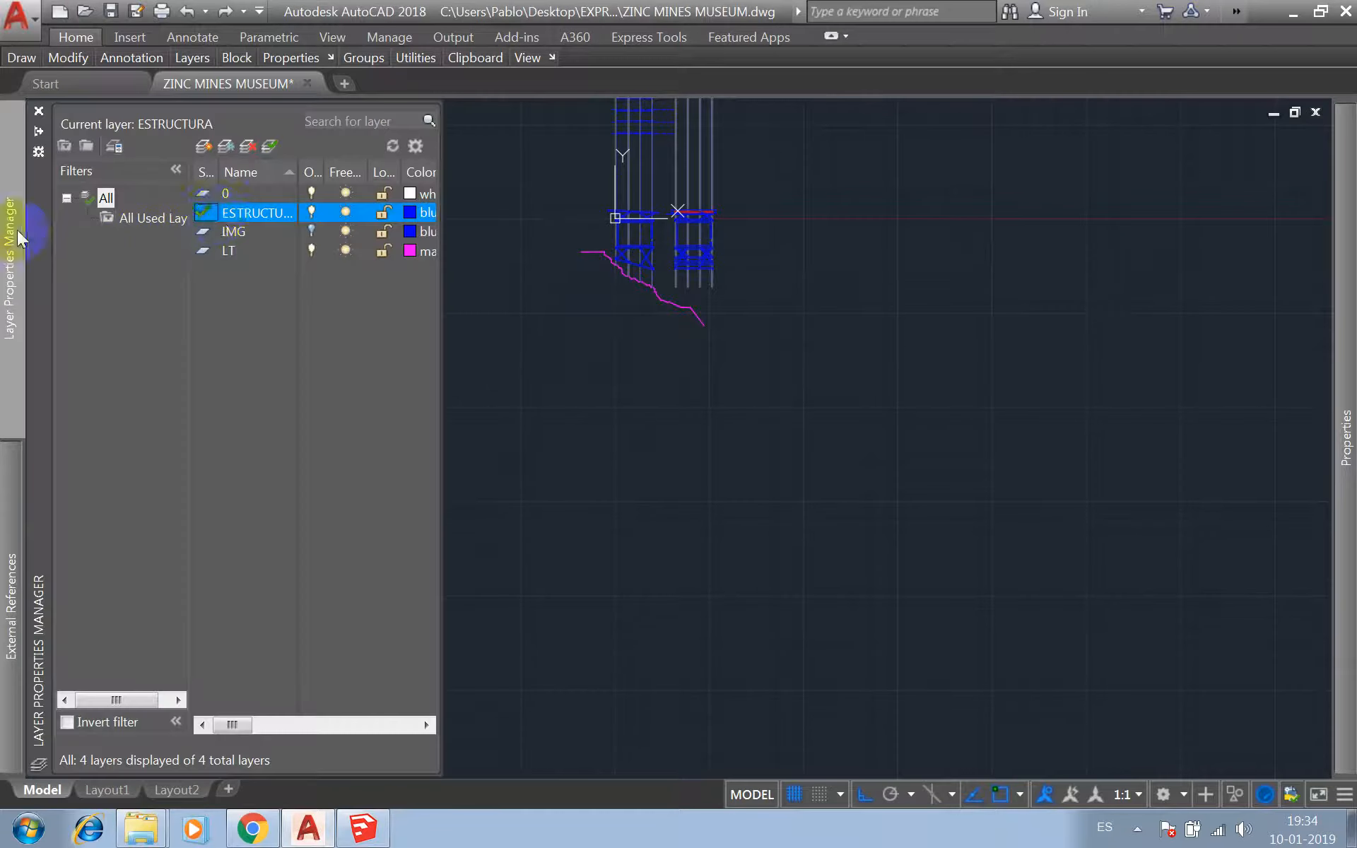
pyautogui.click(311, 231)
# - Examine the museum's reference photographs for how the beams and diagonals run beneath the raised building
pyautogui.scroll(5, 707, 268)
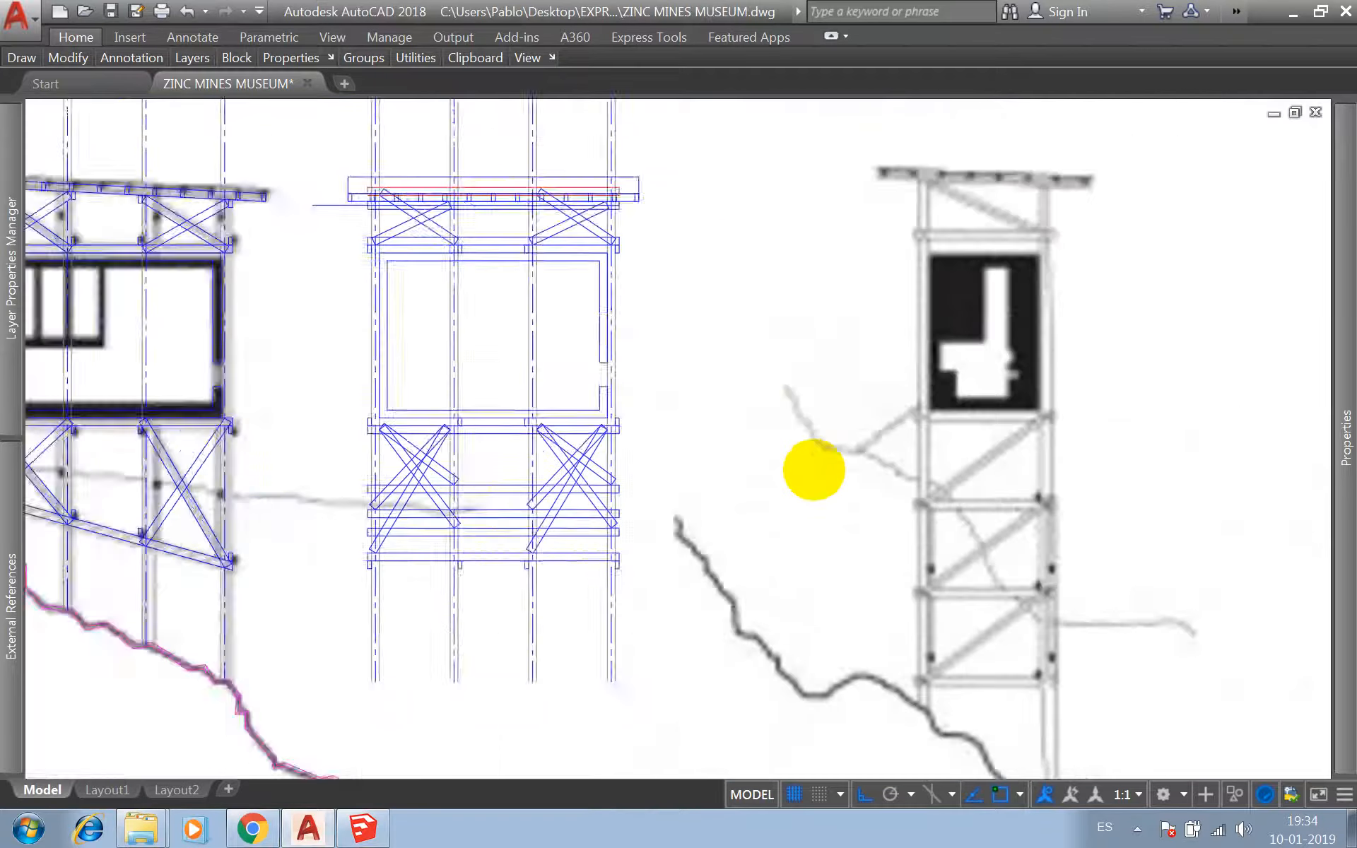
pyautogui.scroll(-5, 814, 469)
pyautogui.scroll(4, 540, 456)
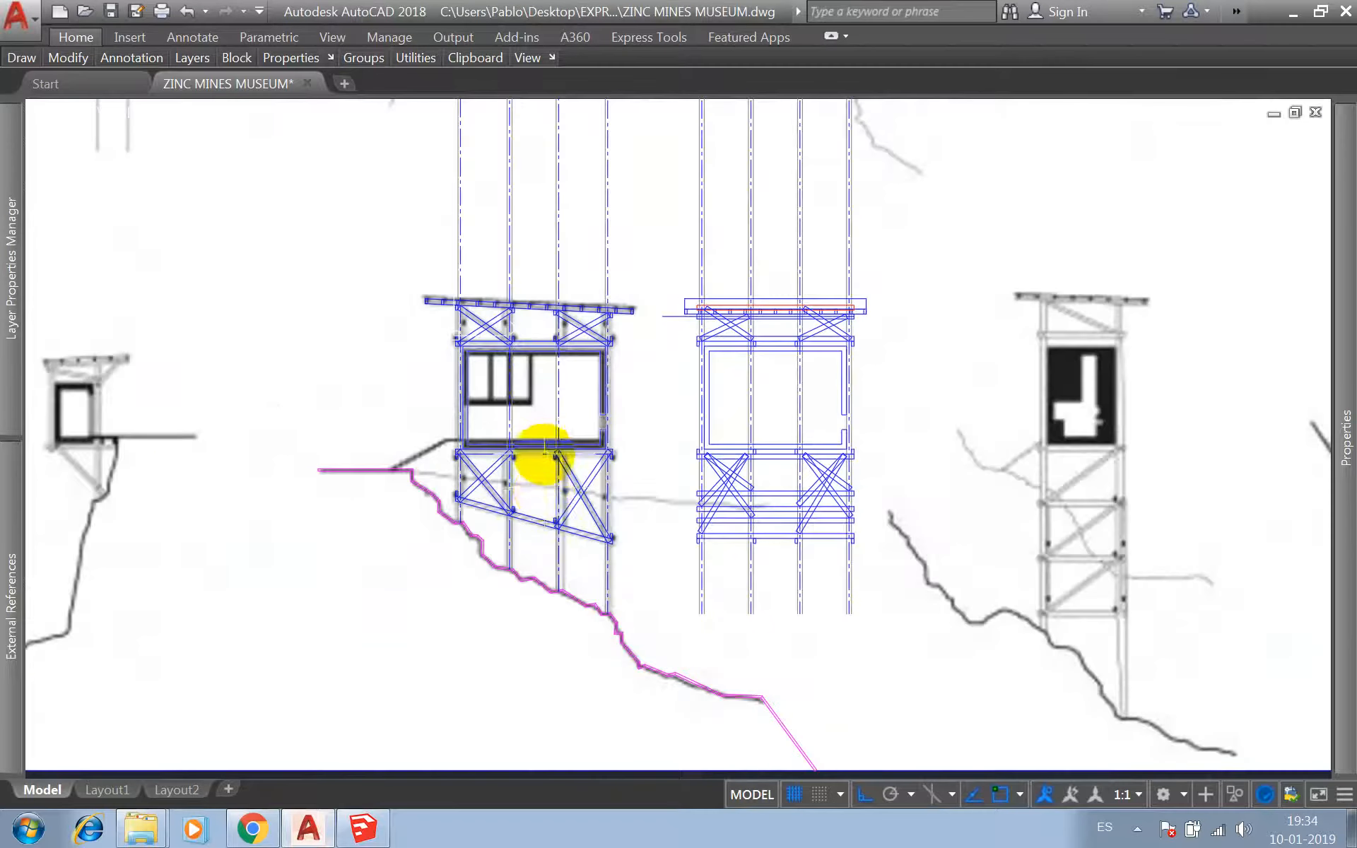
pyautogui.scroll(-4, 357, 475)
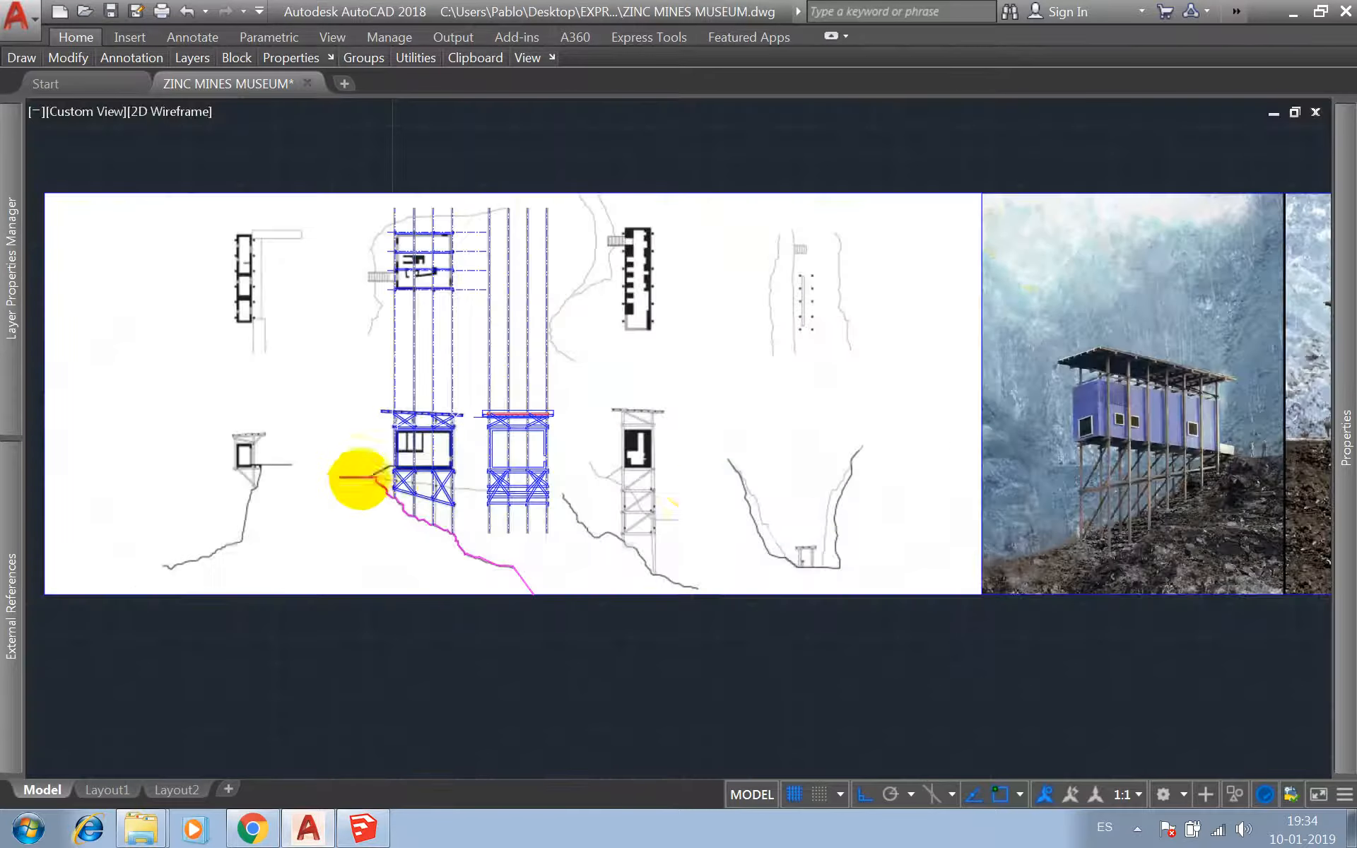
pyautogui.scroll(4, 1131, 460)
pyautogui.scroll(-7, 806, 445)
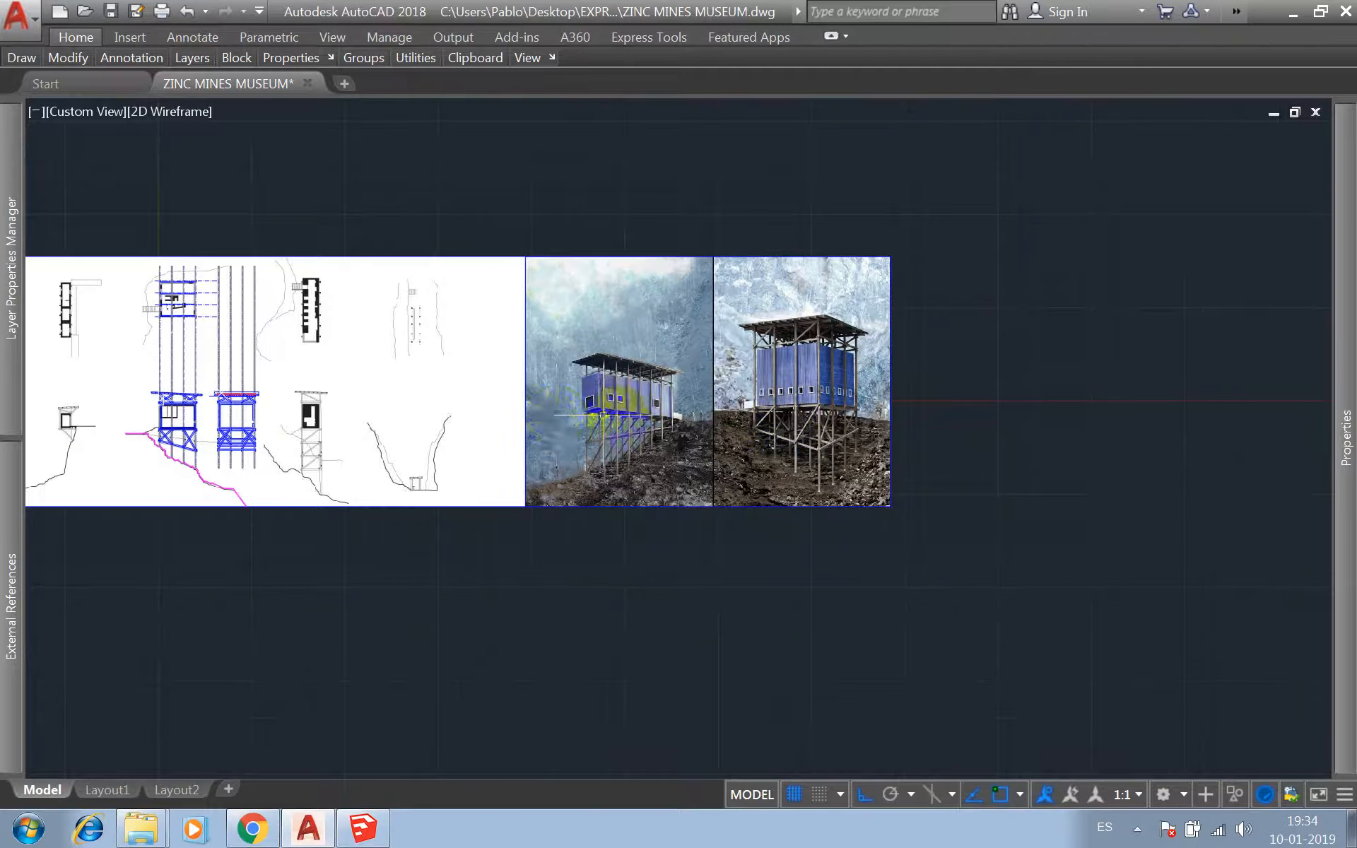
pyautogui.scroll(8, 813, 420)
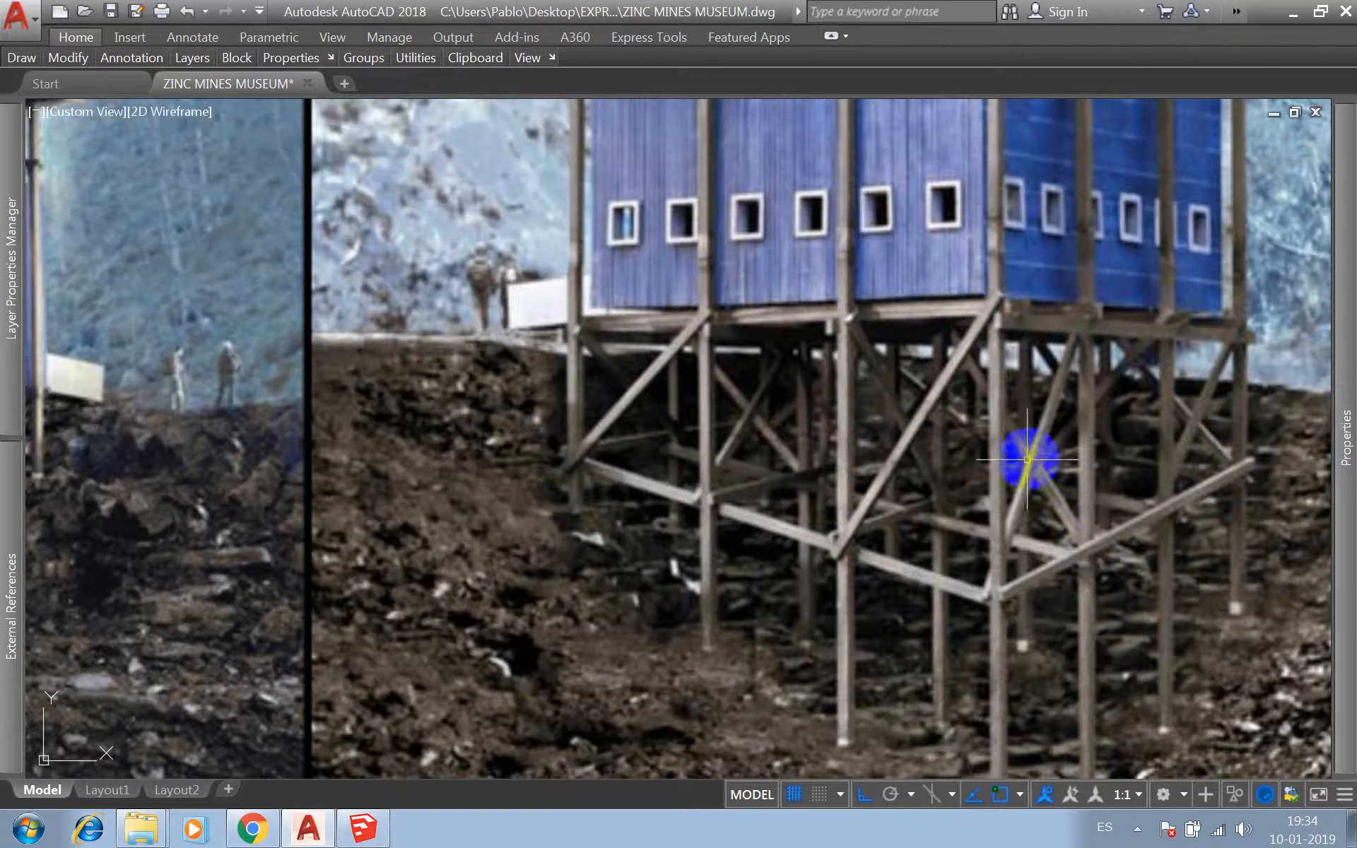
pyautogui.scroll(-2, 970, 351)
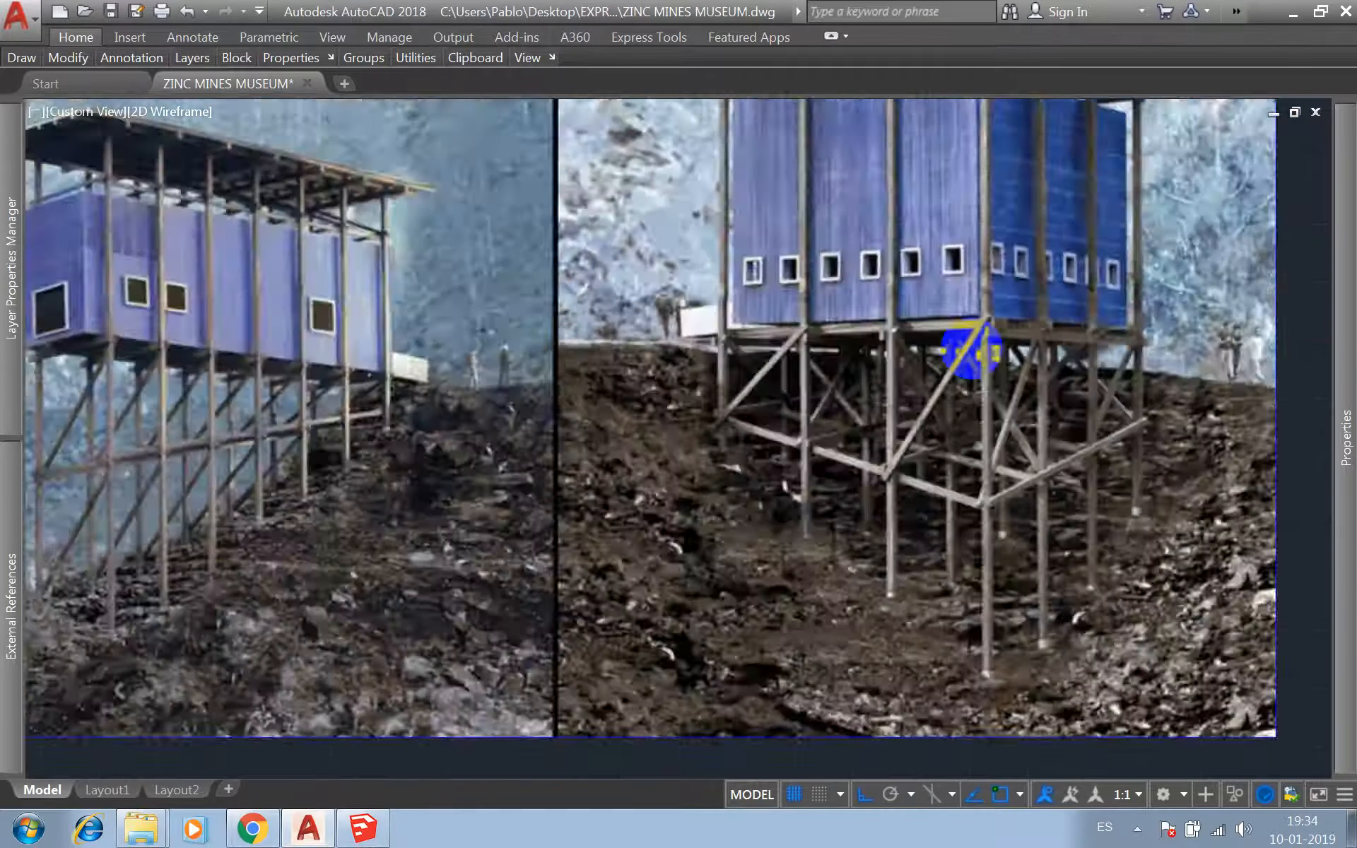
pyautogui.scroll(-4, 971, 351)
# - Compare the cross beams and bracing below the floor in the traced elevations with the reference drawings and photographs
pyautogui.scroll(5, 570, 339)
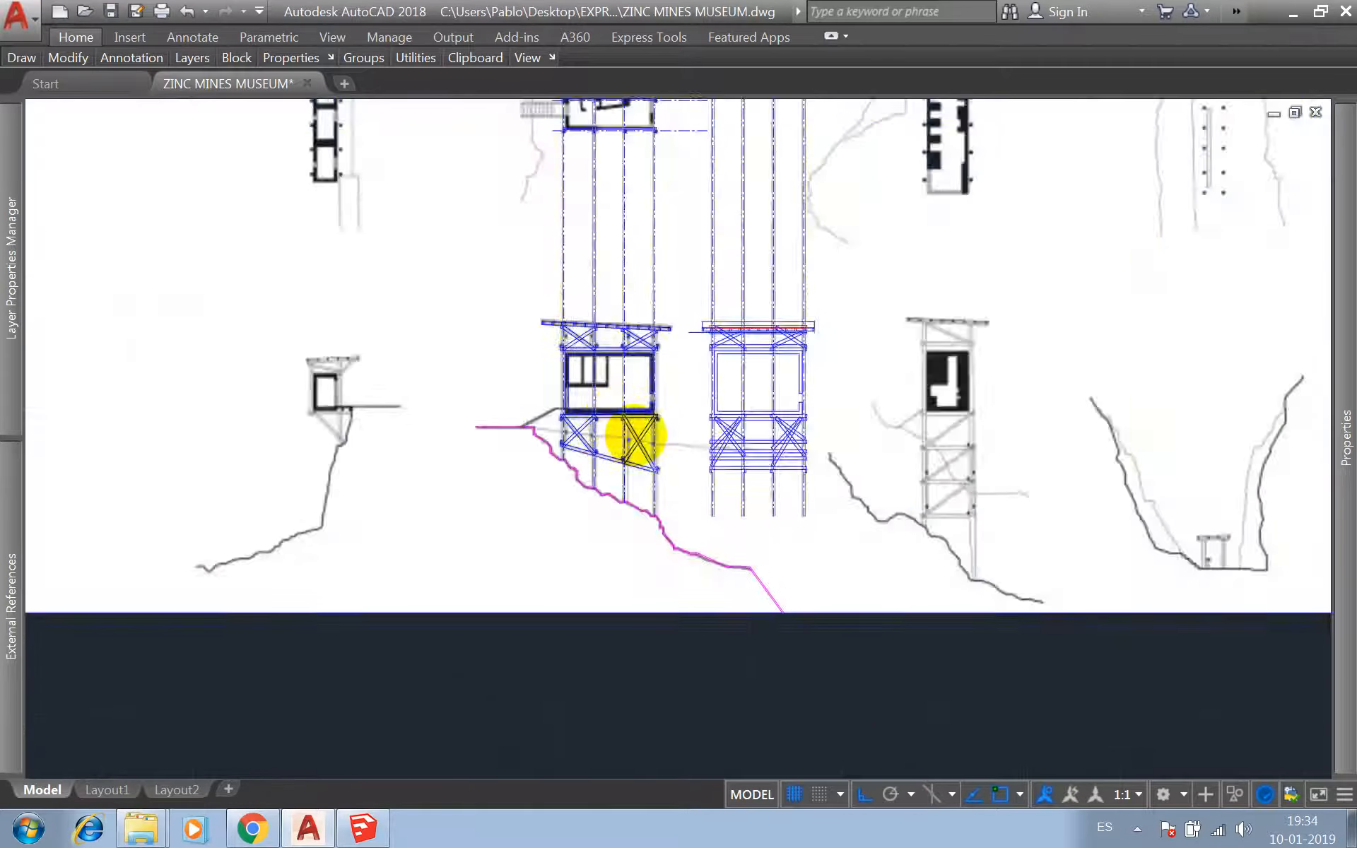
pyautogui.scroll(5, 635, 436)
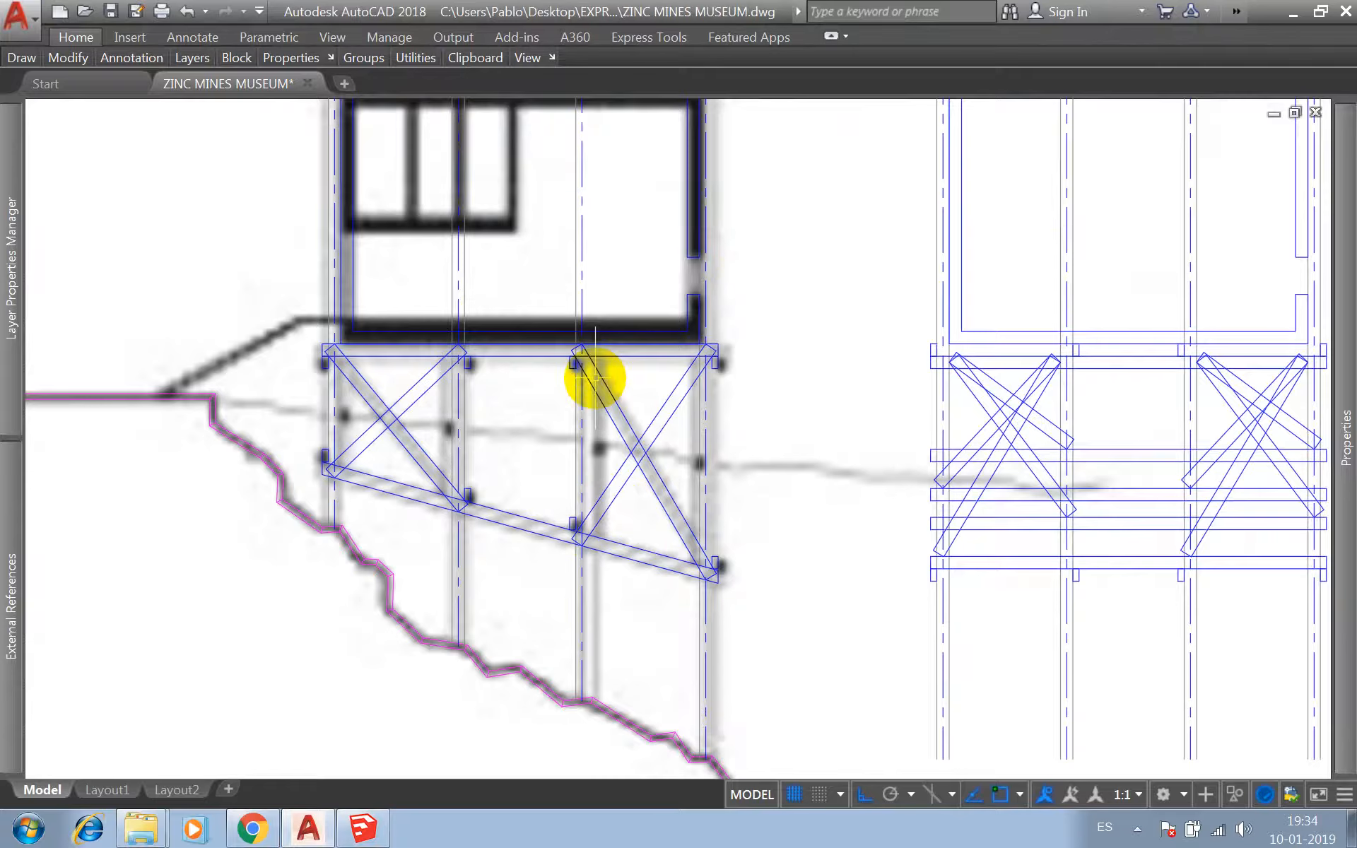
pyautogui.scroll(-3, 552, 454)
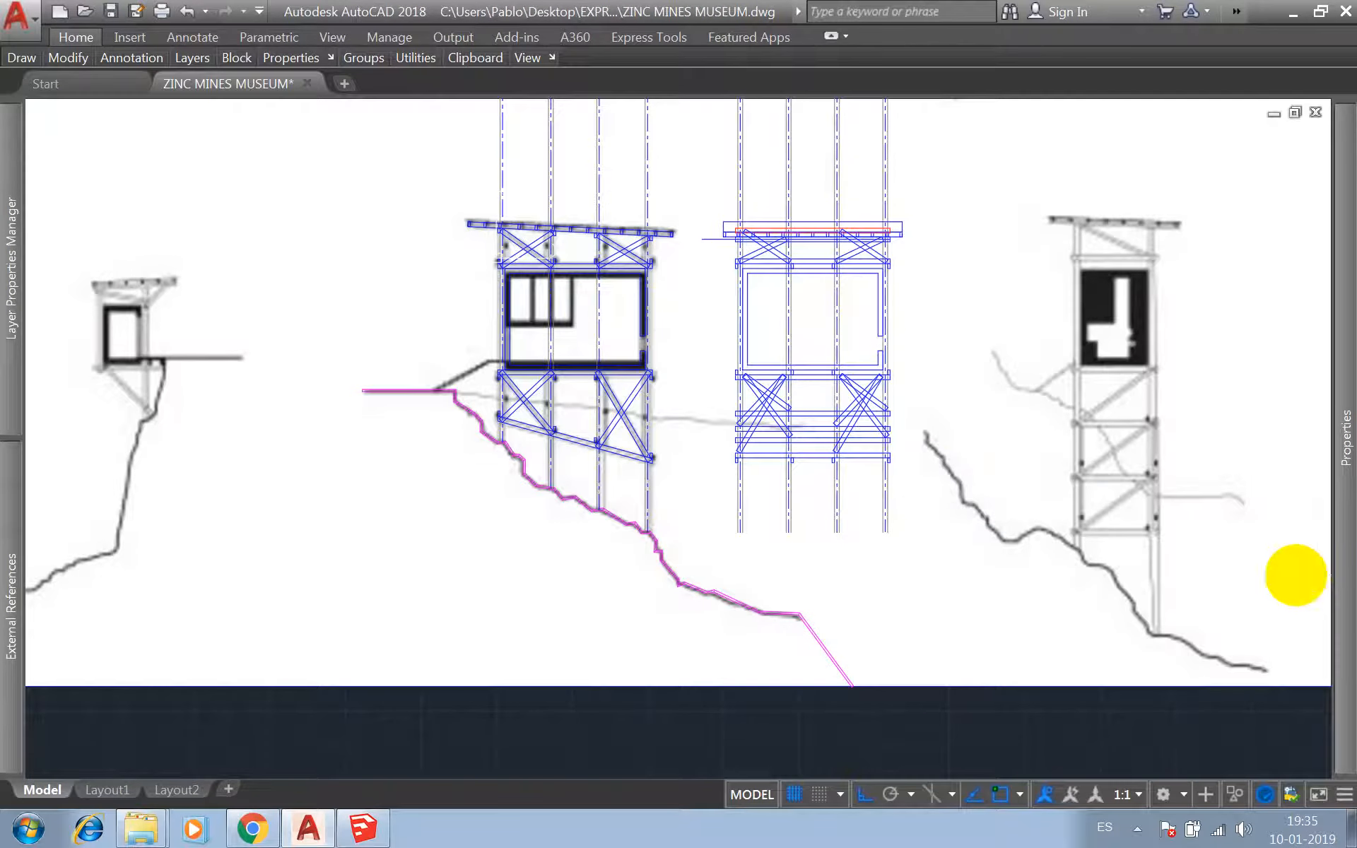
pyautogui.scroll(2, 921, 464)
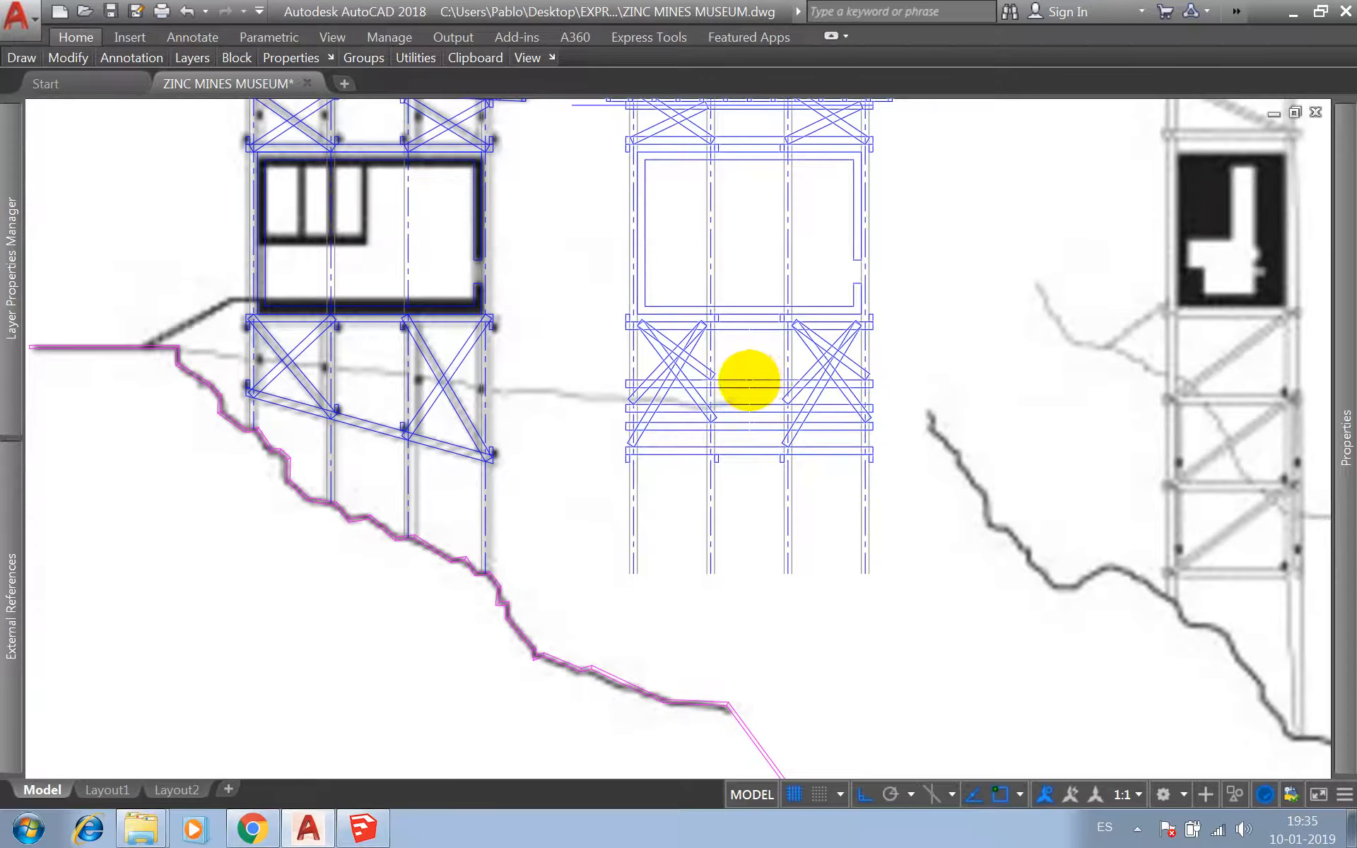
pyautogui.scroll(-8, 690, 425)
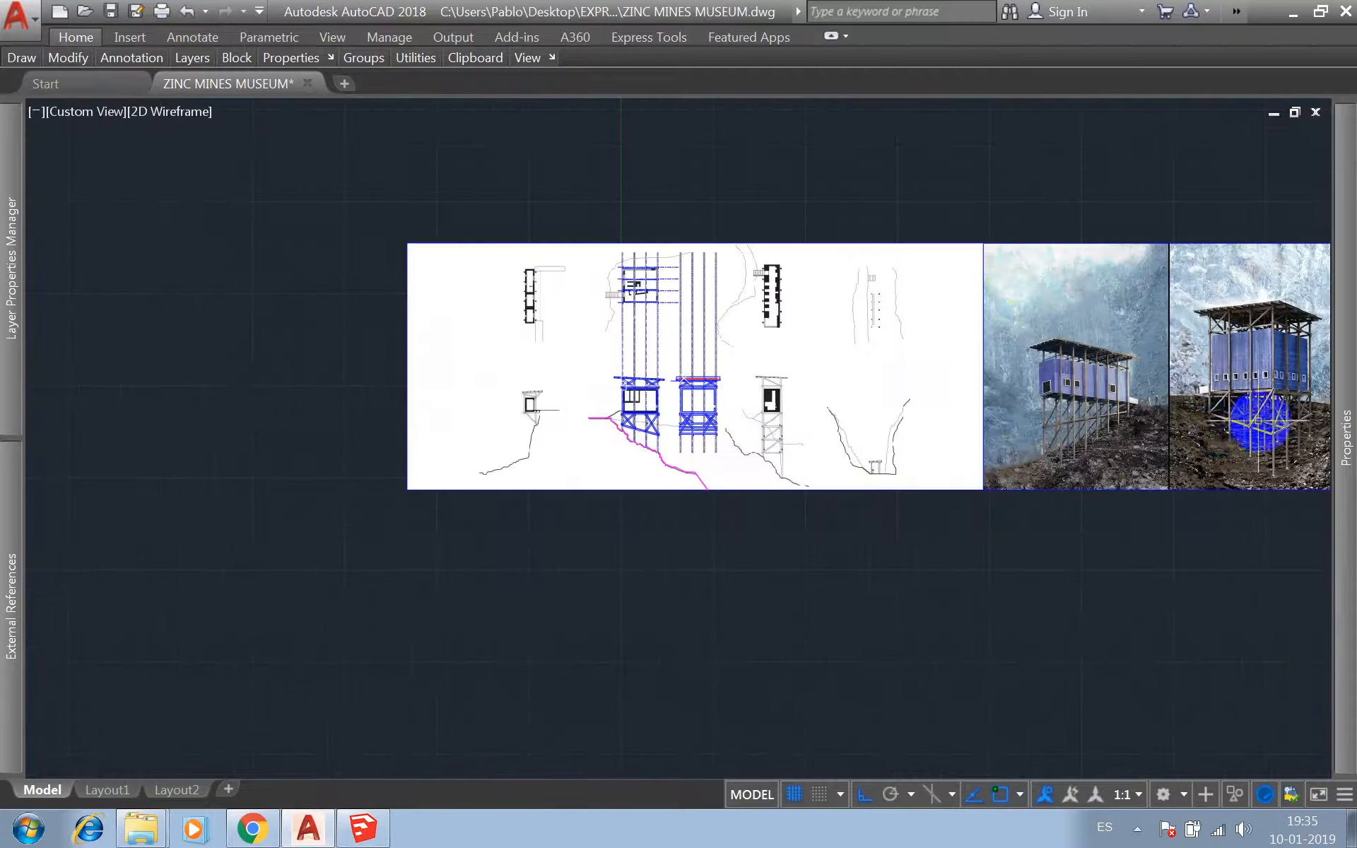
pyautogui.scroll(8, 691, 397)
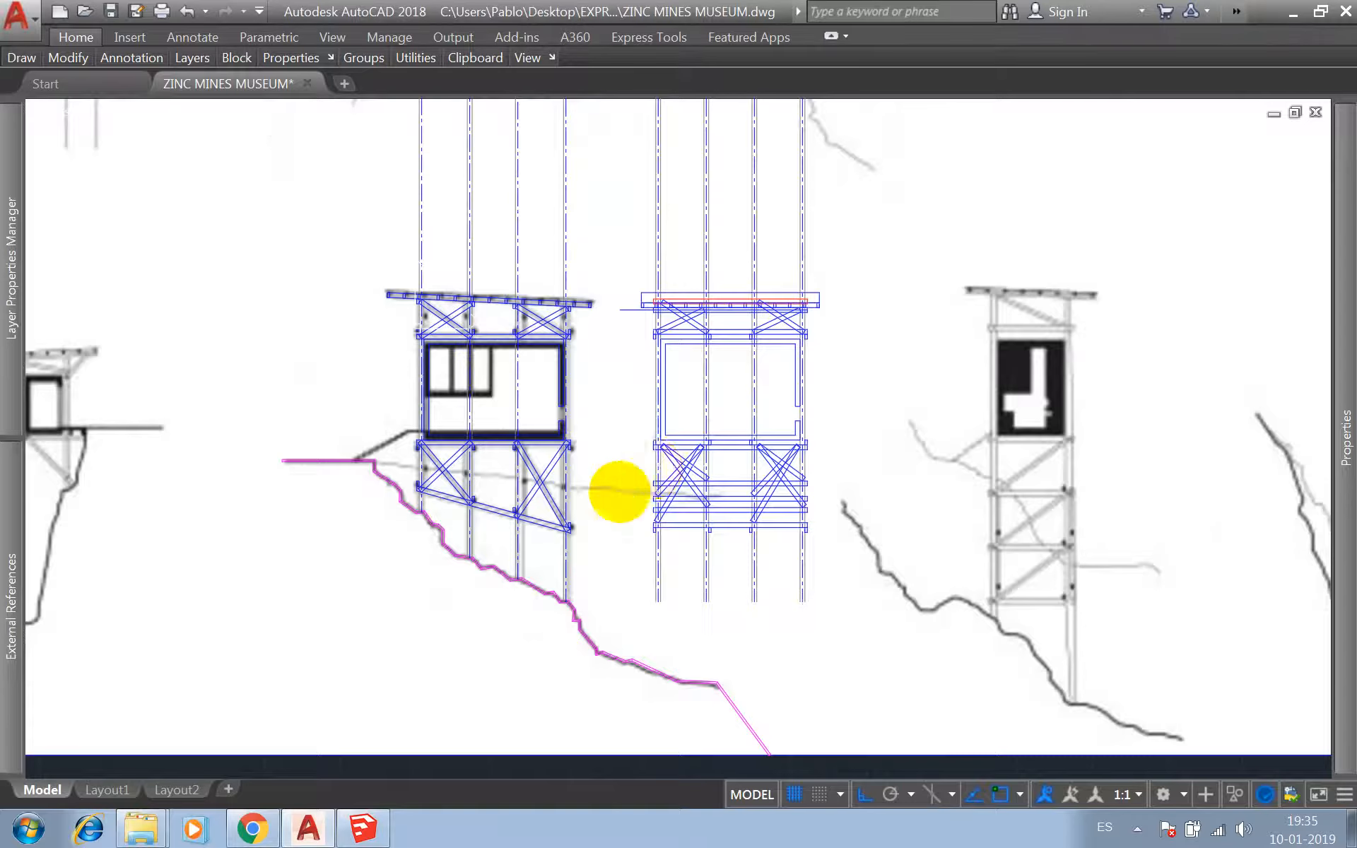
pyautogui.scroll(2, 574, 541)
pyautogui.scroll(2, 523, 523)
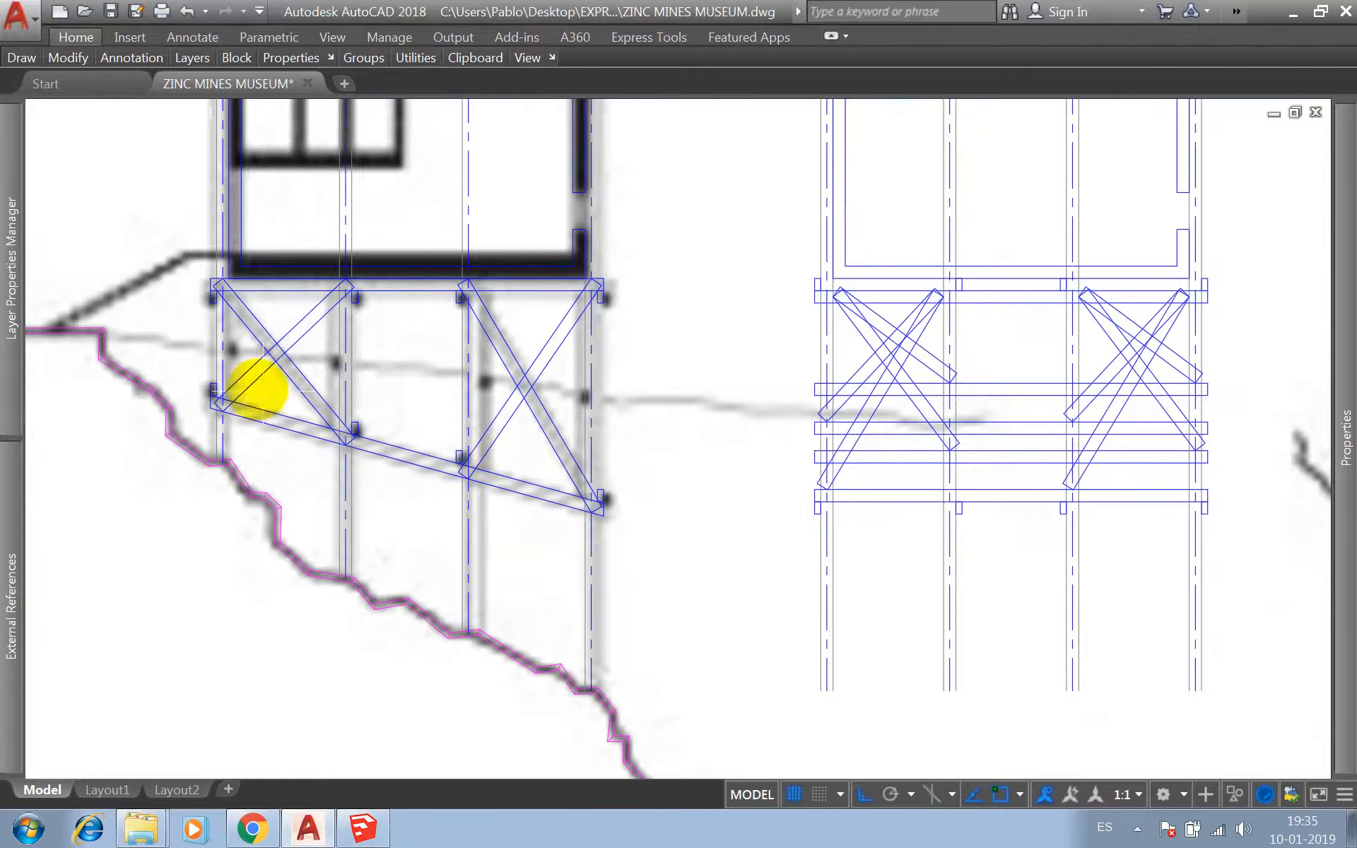
pyautogui.write('pl')
pyautogui.press('Return')
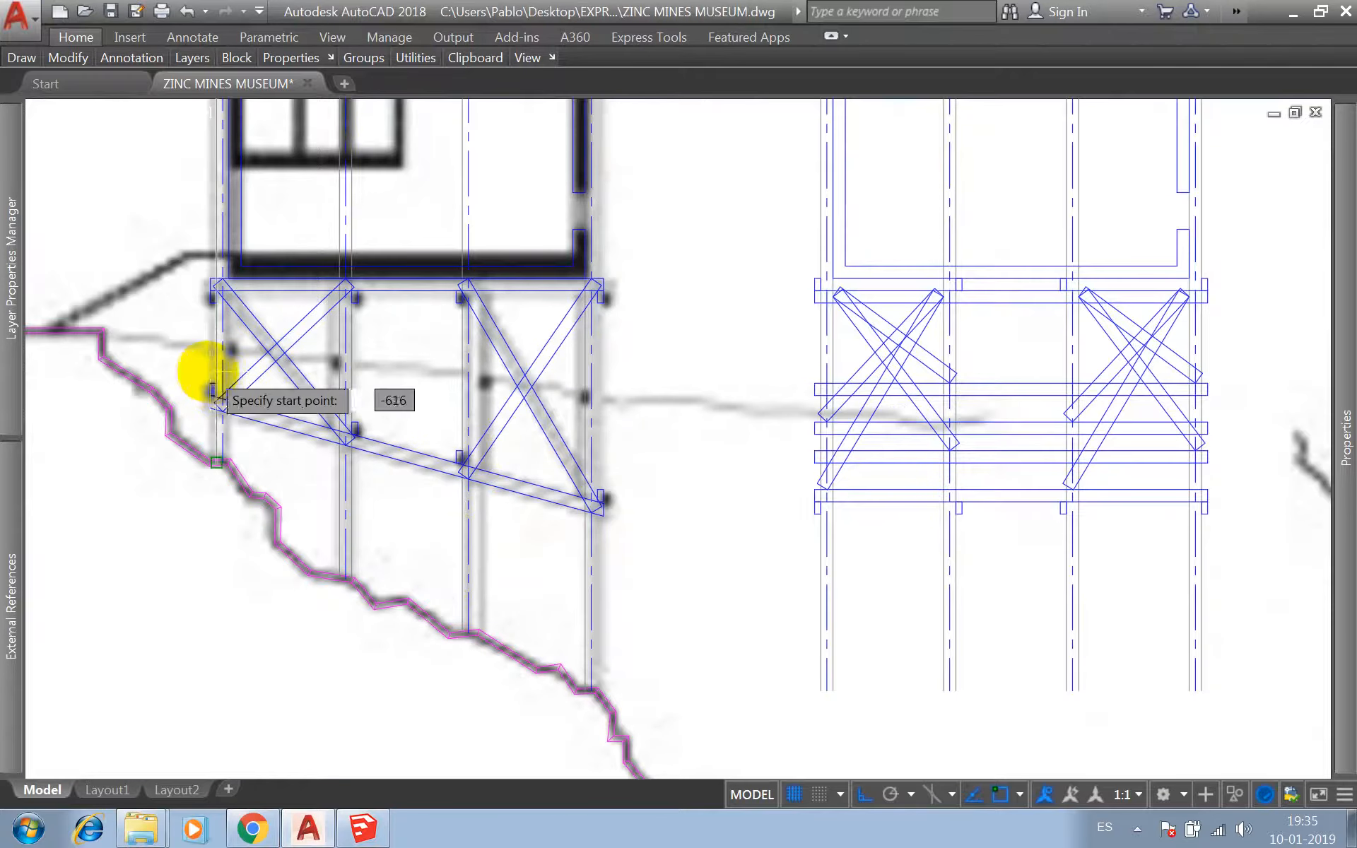
pyautogui.click(211, 383)
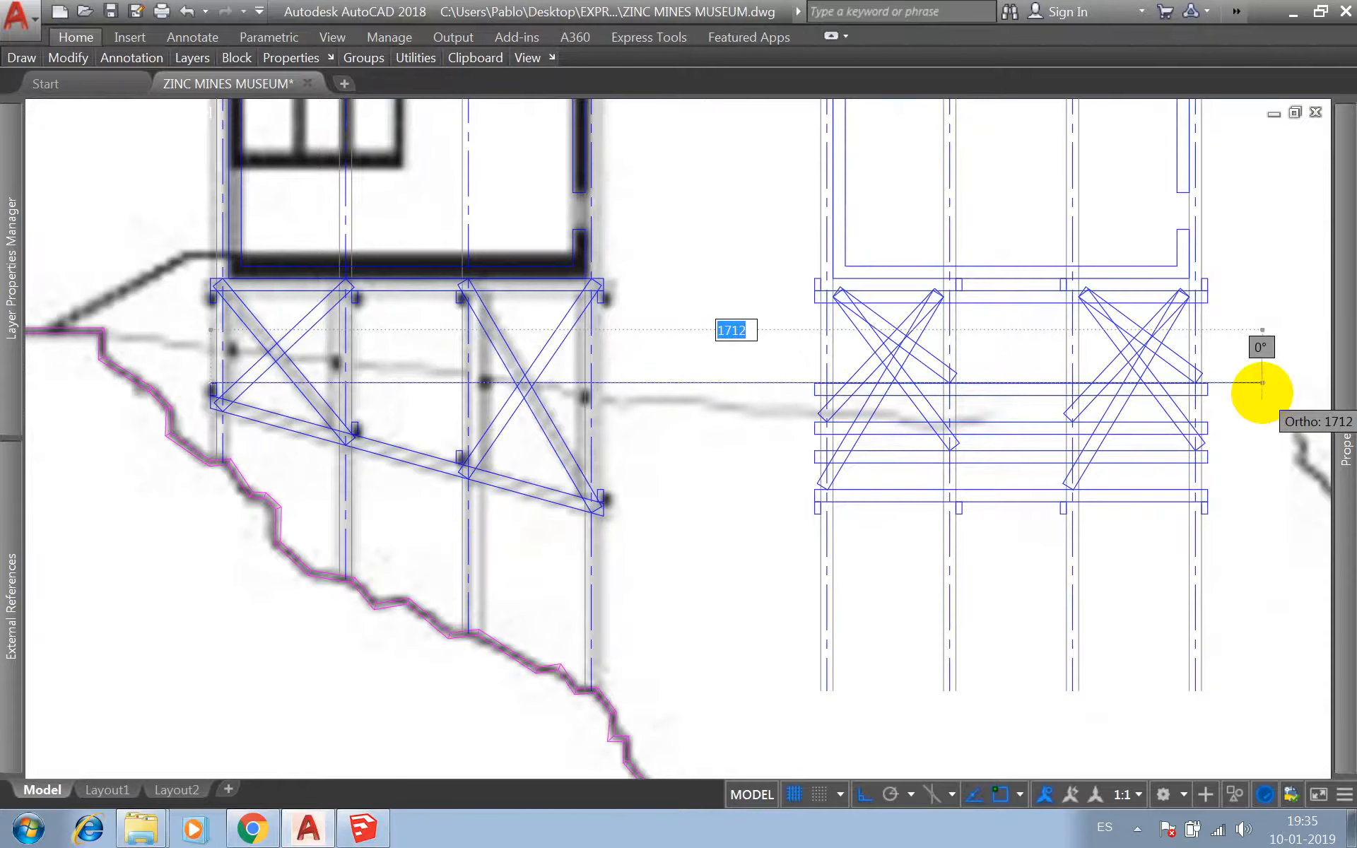
pyautogui.press('Escape')
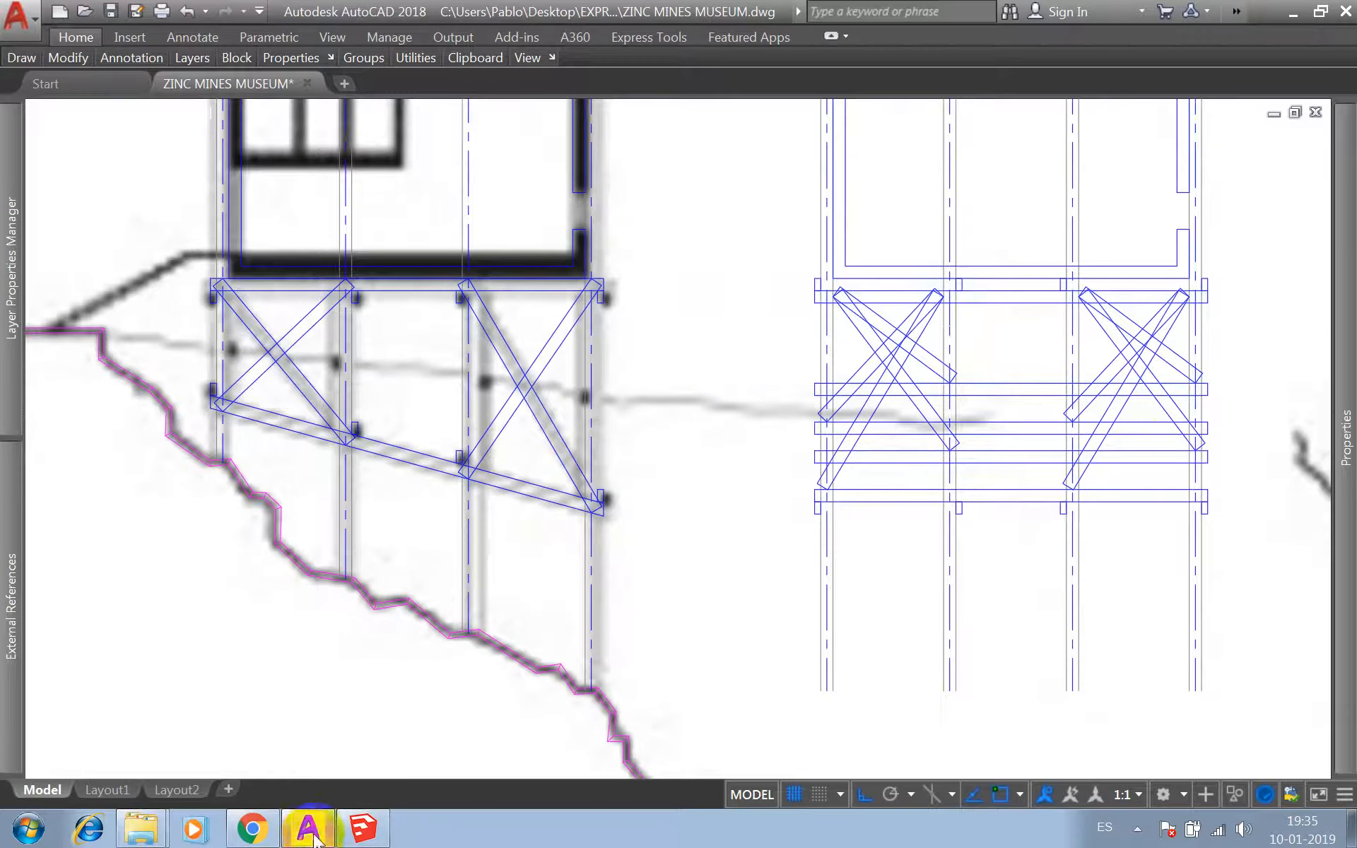
# - Switch to SketchUp and open the pillar structure component at the section for editing
pyautogui.click(362, 828)
pyautogui.scroll(5, 728, 384)
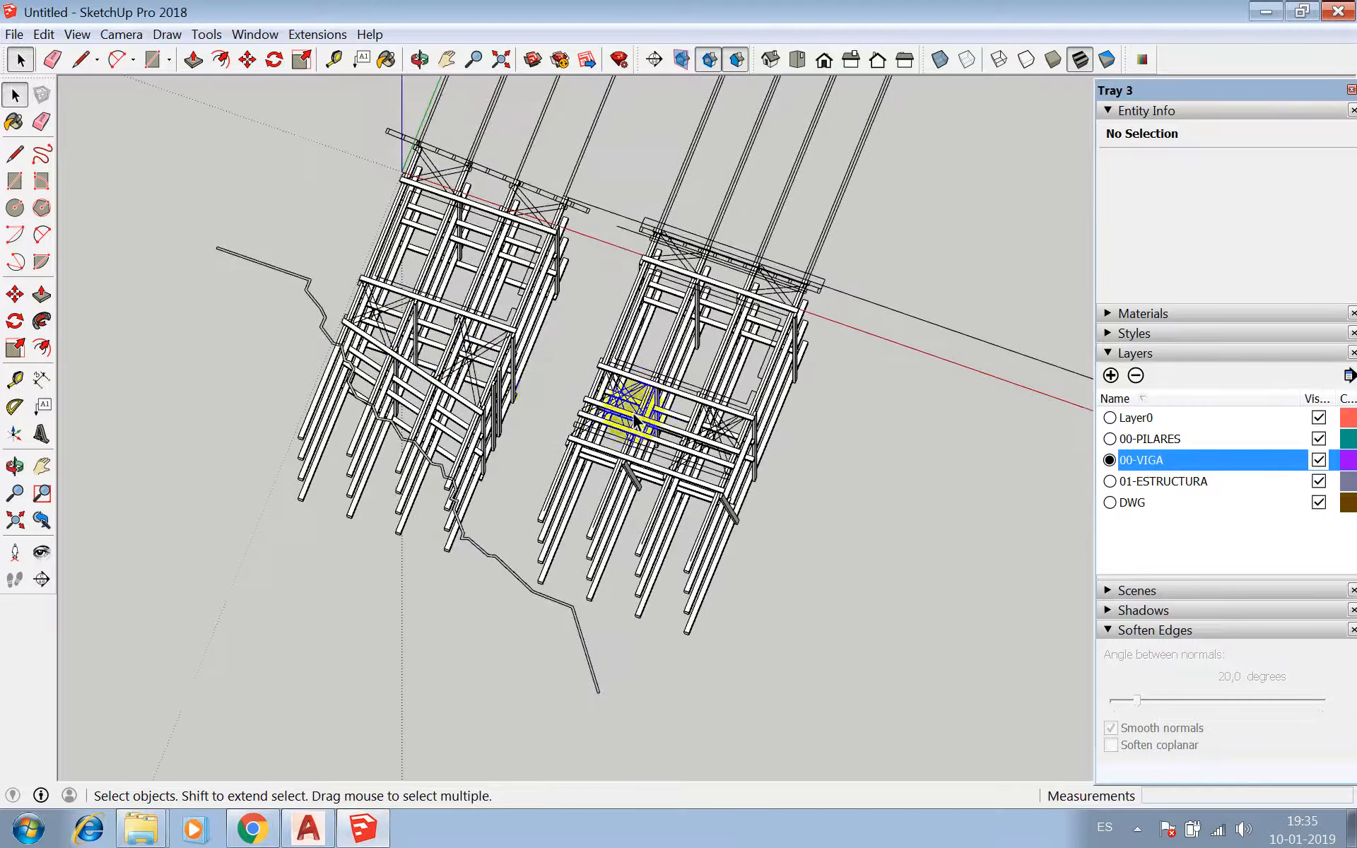
pyautogui.scroll(6, 545, 424)
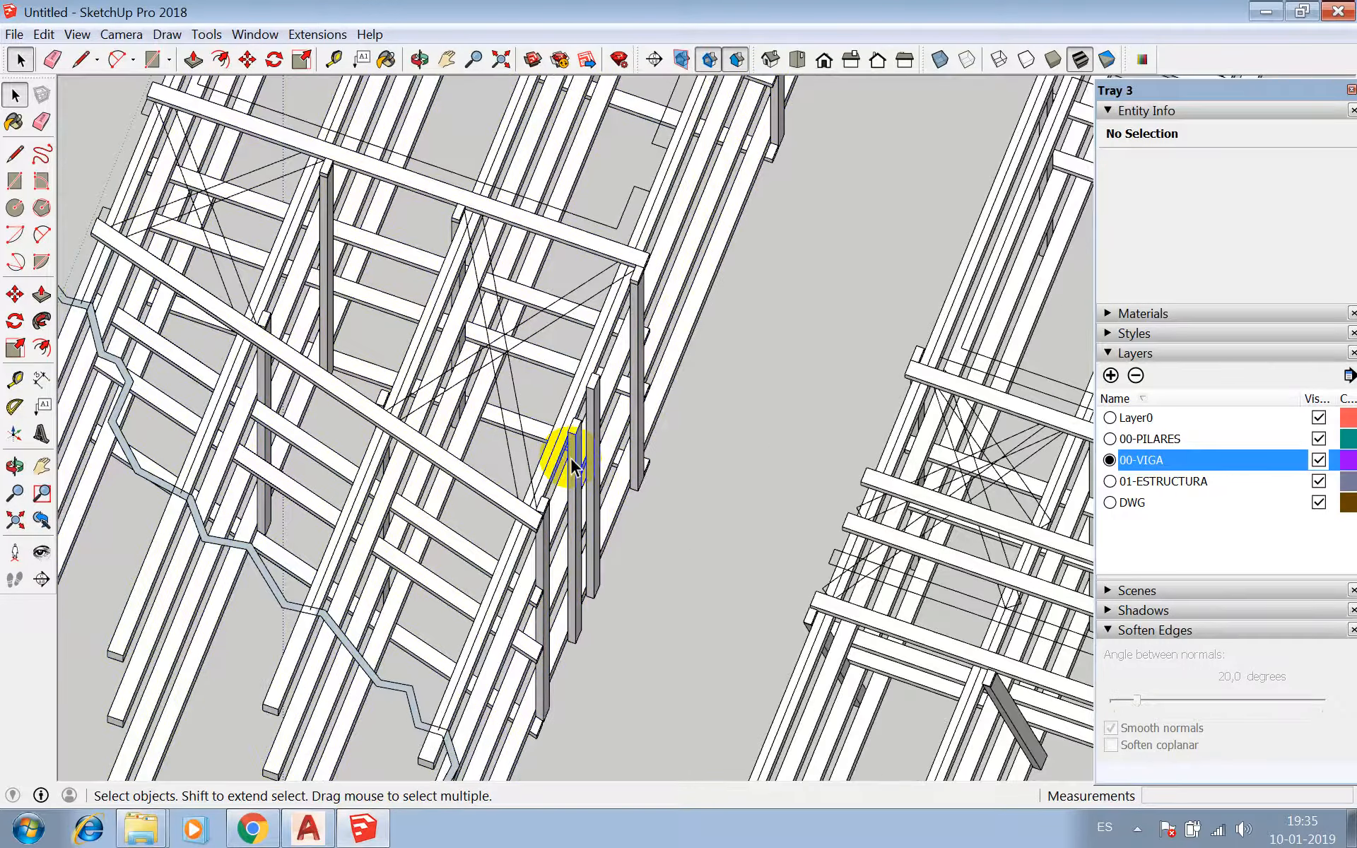
pyautogui.click(571, 467)
pyautogui.scroll(-3, 601, 484)
pyautogui.doubleClick(591, 474)
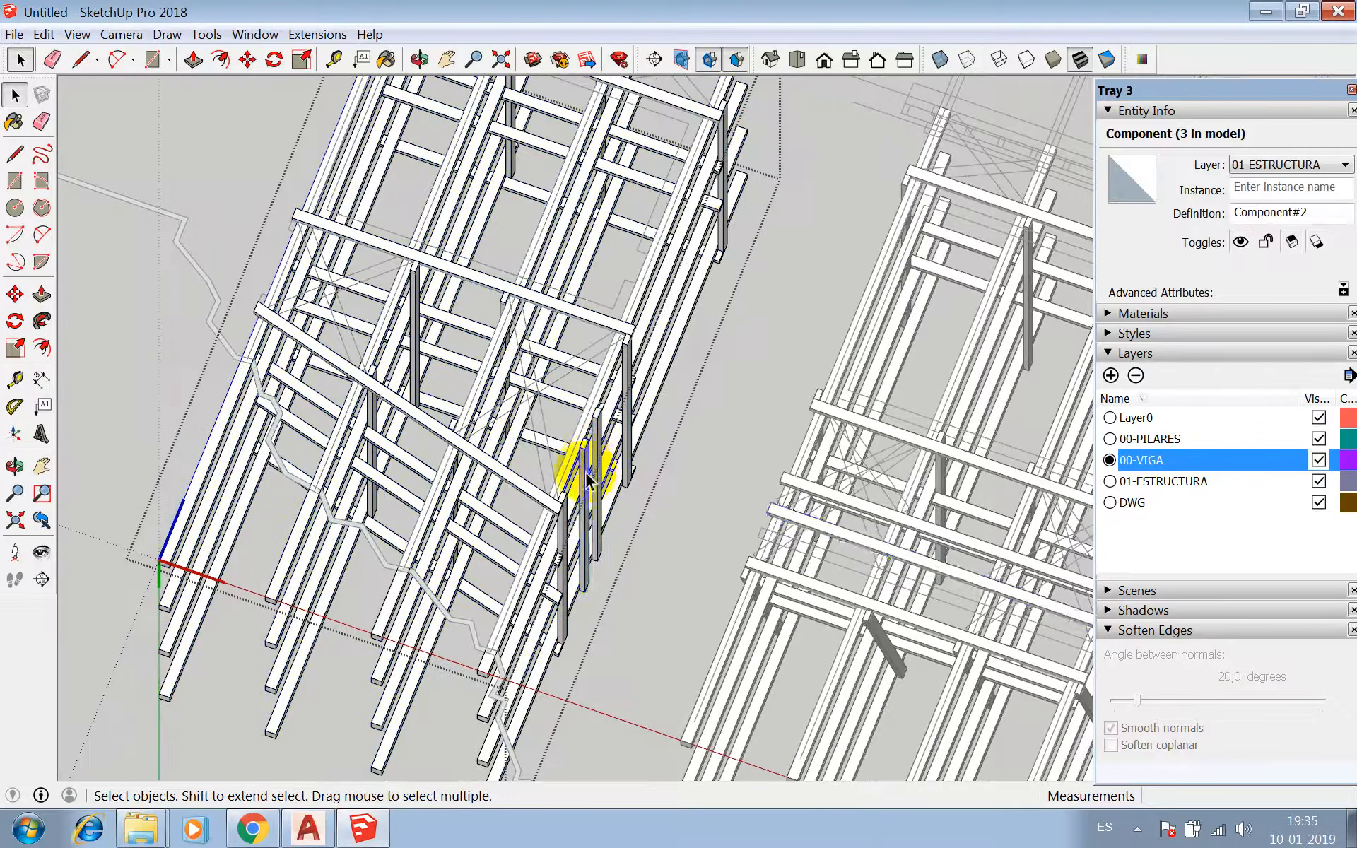
pyautogui.click(581, 470)
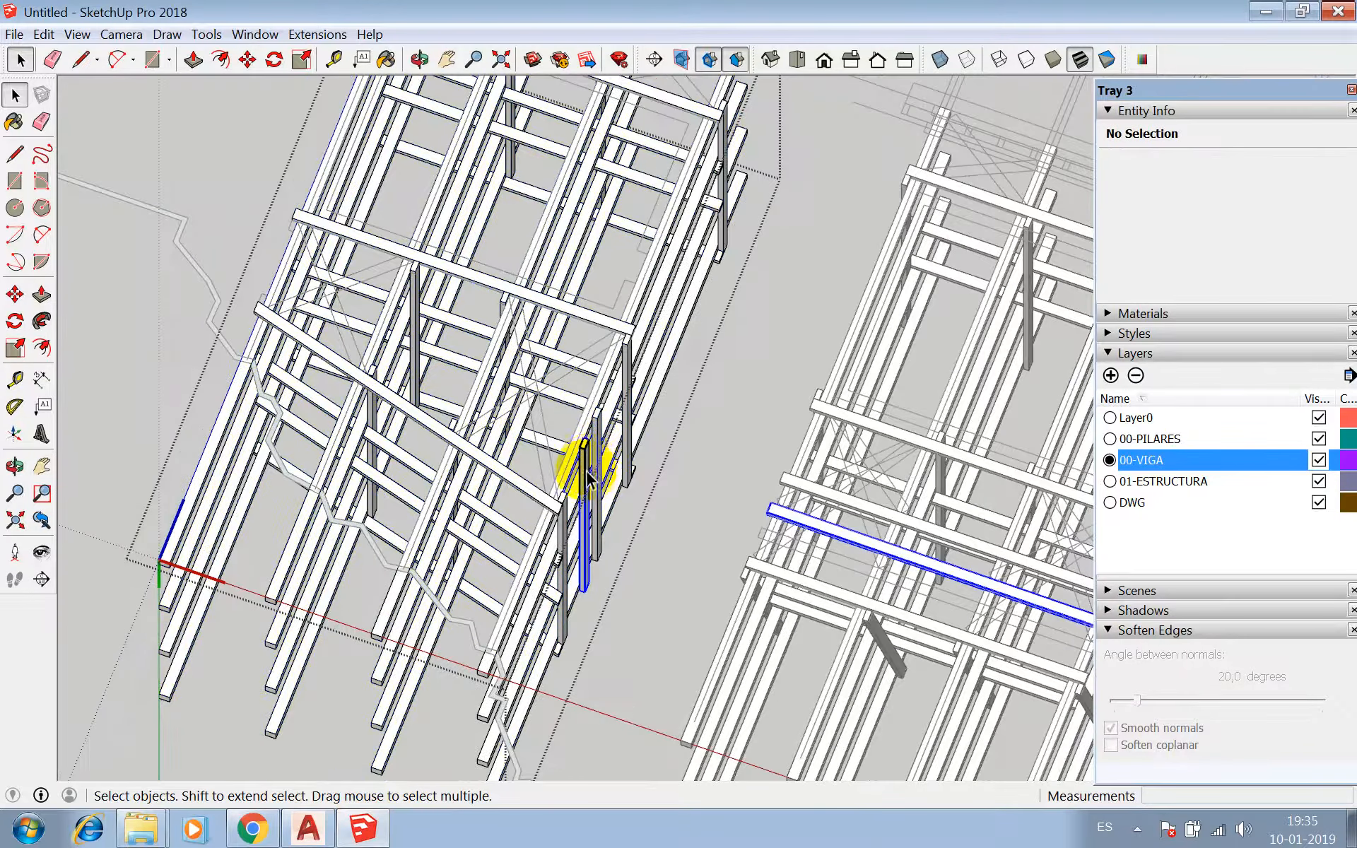
pyautogui.keyDown('shift'); pyautogui.click(628, 369); pyautogui.keyUp('shift')
pyautogui.keyDown('shift'); pyautogui.click(724, 134); pyautogui.keyUp('shift')
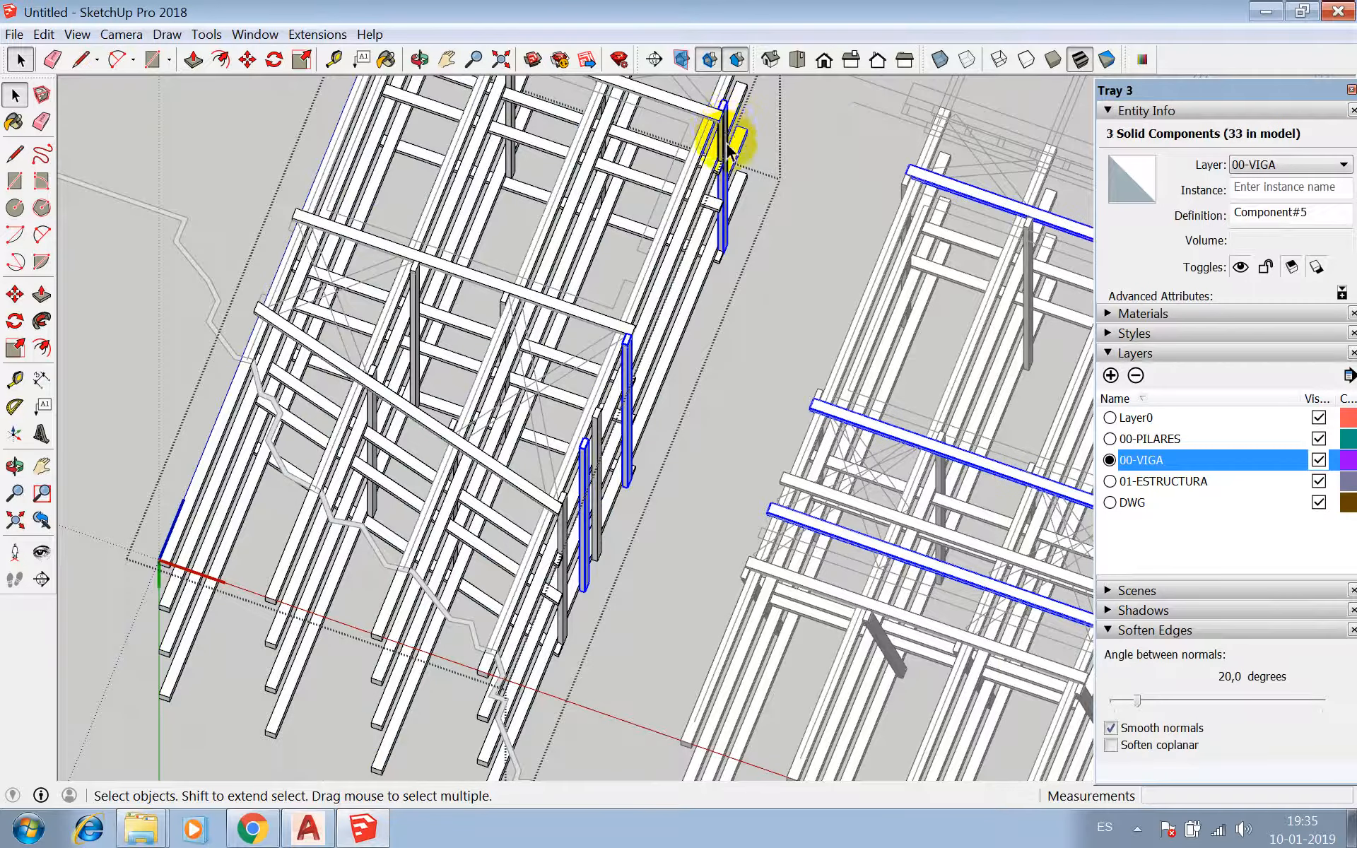
pyautogui.scroll(-1, 685, 370)
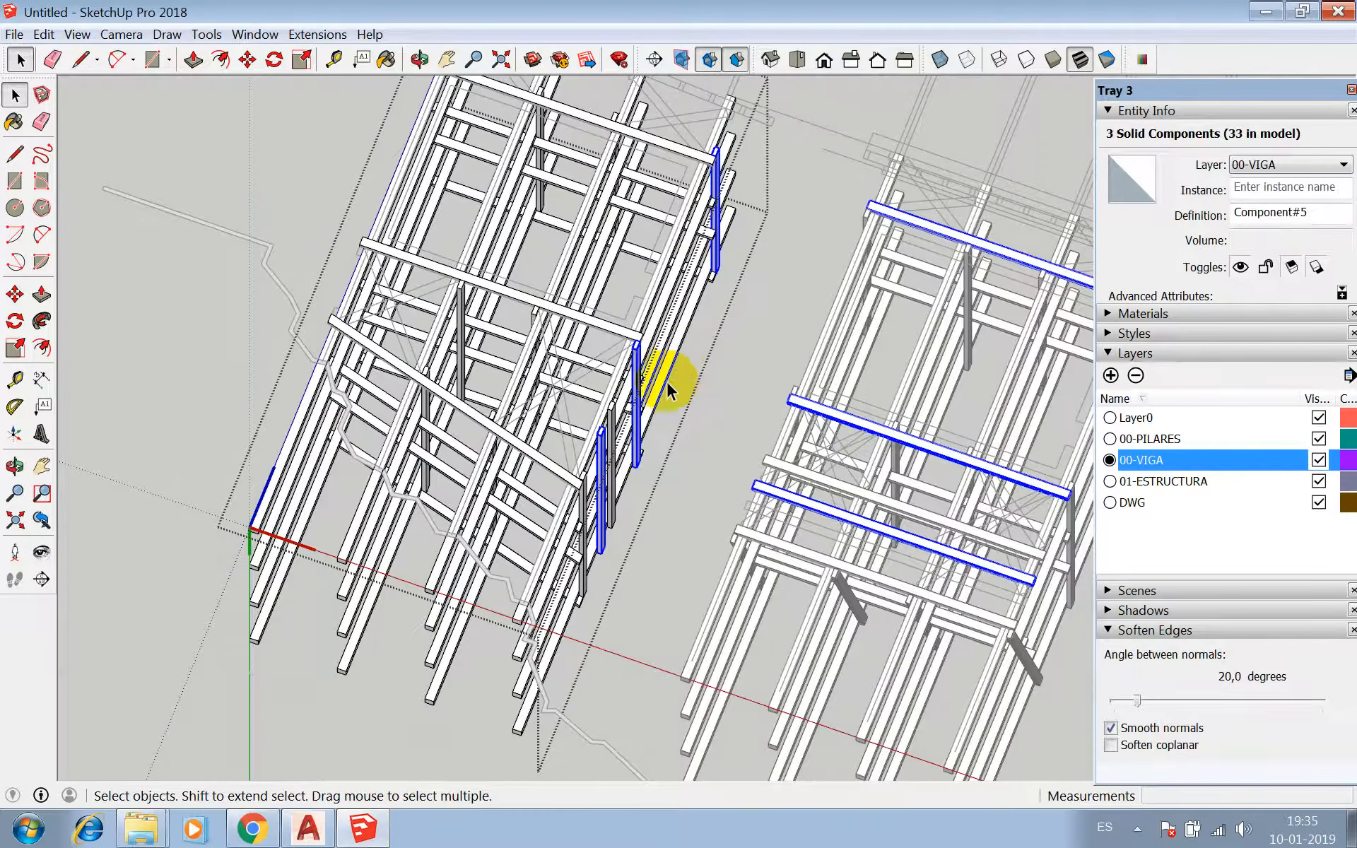
pyautogui.scroll(2, 565, 444)
# - Delete the second-lowest cross beam on the outer downhill pillar row
pyautogui.click(616, 447)
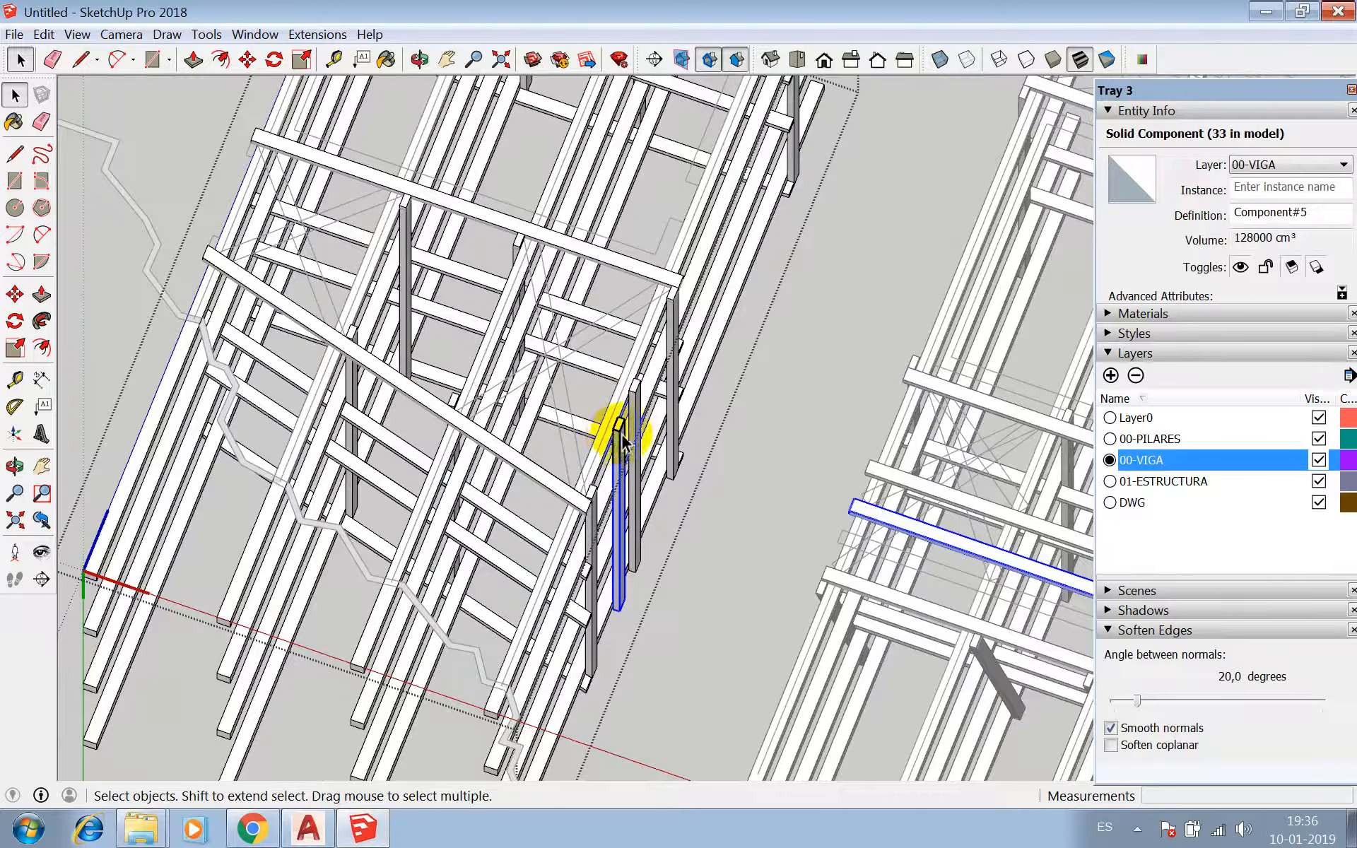
pyautogui.rightClick(618, 433)
pyautogui.click(672, 65)
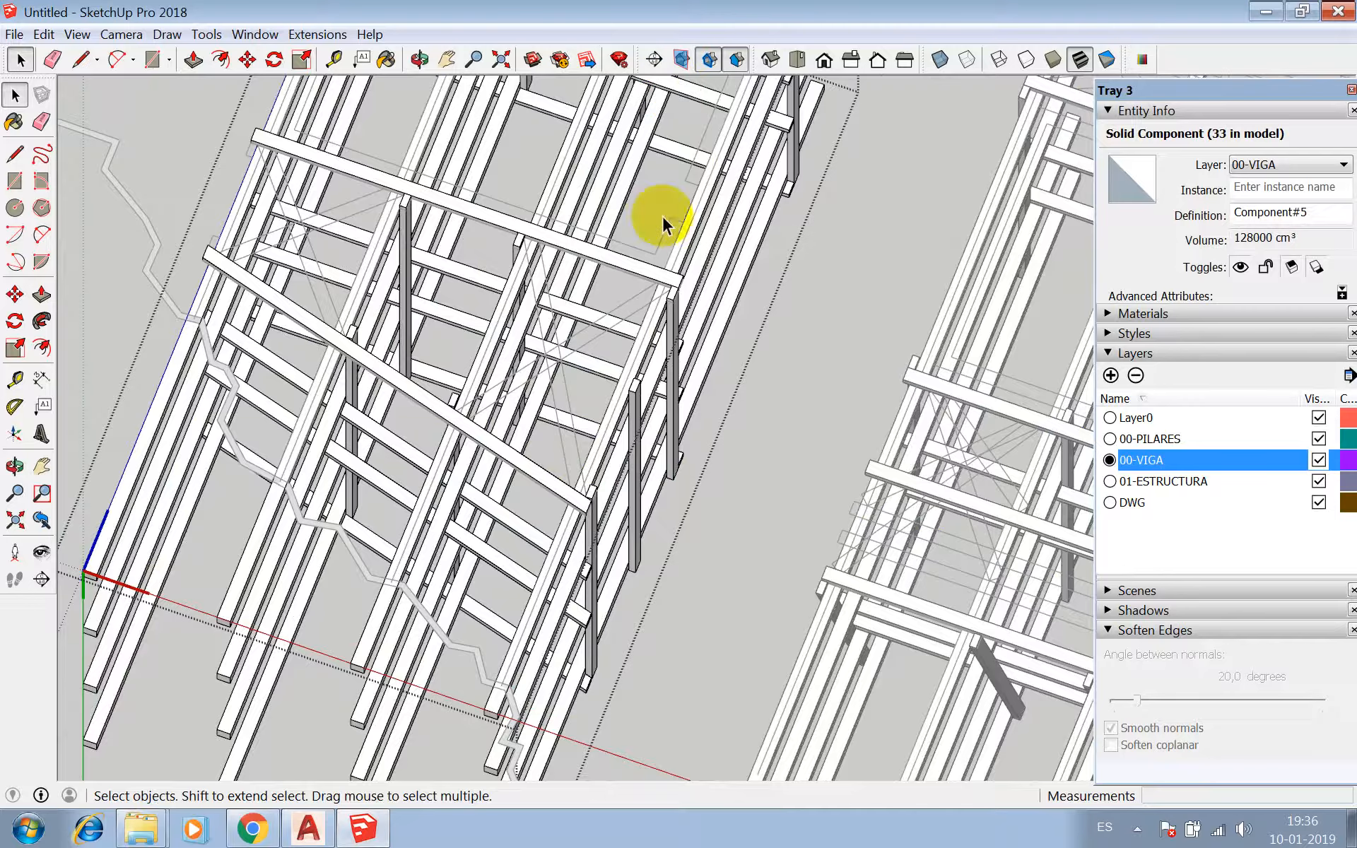
# - Copy the uppermost, middle and second-lowest cross beams of the downhill row about 640 cm across to the outer uphill pillar row
pyautogui.click(635, 401)
pyautogui.scroll(-3, 707, 353)
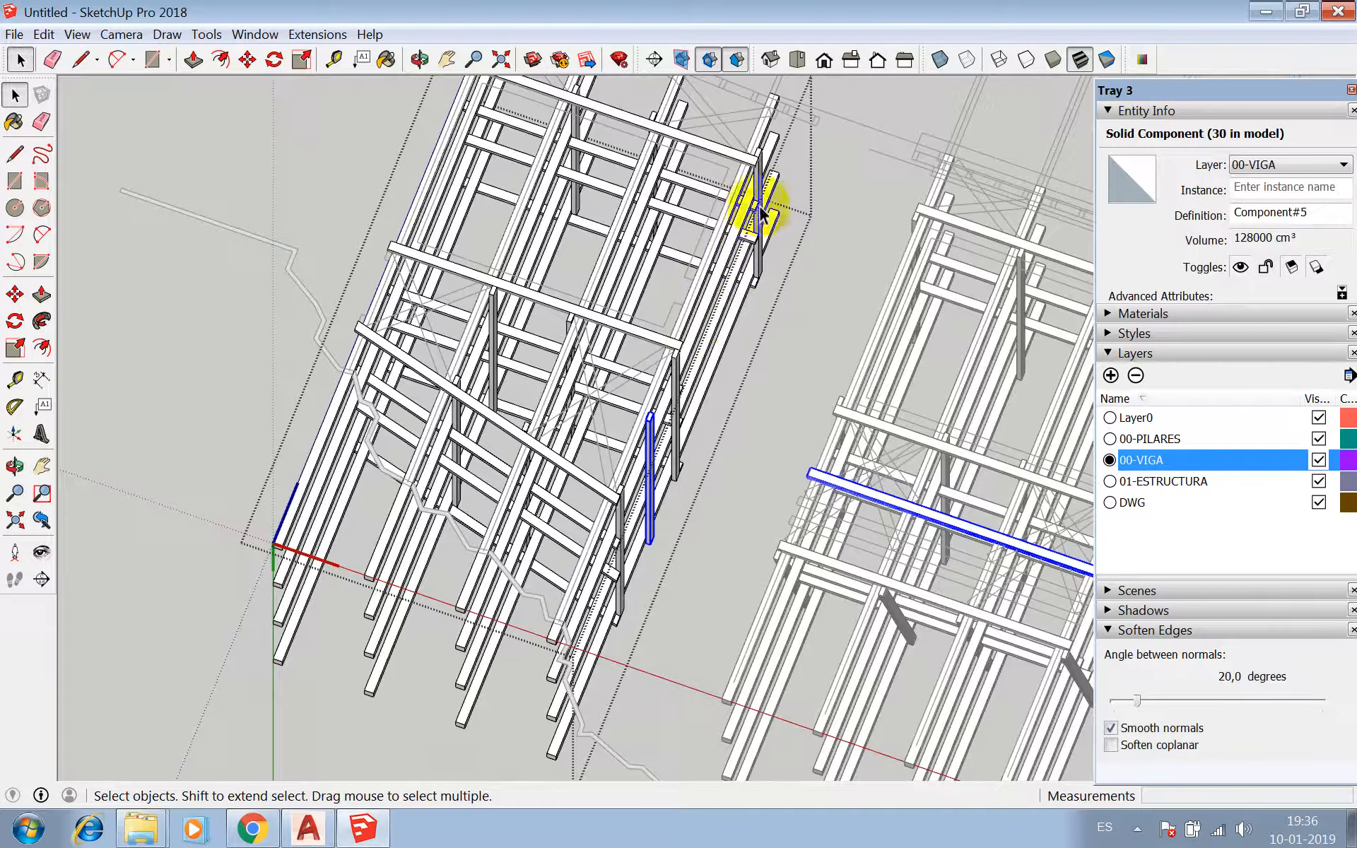
pyautogui.keyDown('shift'); pyautogui.click(676, 387); pyautogui.keyUp('shift')
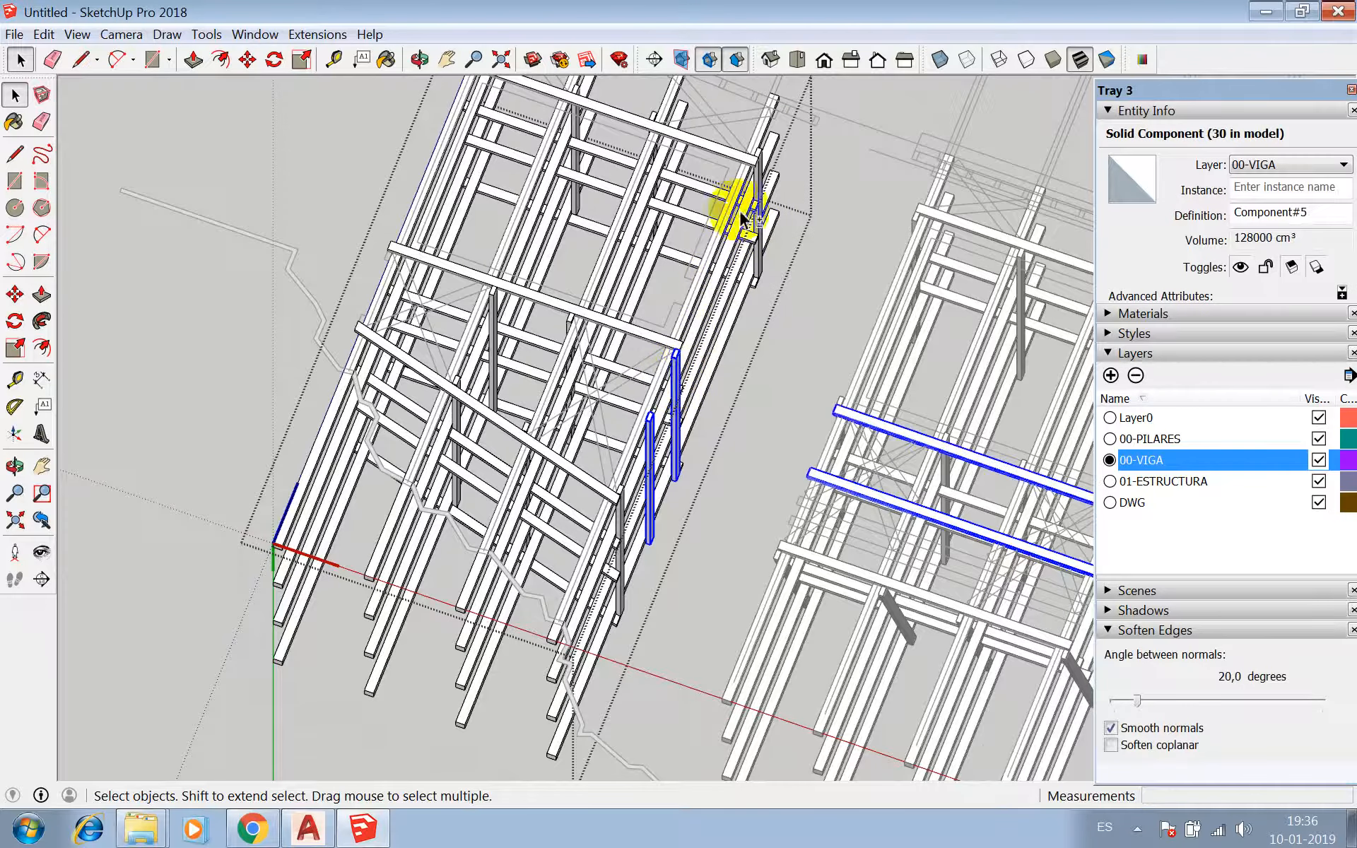
pyautogui.keyDown('shift'); pyautogui.click(751, 178); pyautogui.keyUp('shift')
pyautogui.scroll(2, 774, 126)
pyautogui.press('m')
pyautogui.scroll(5, 775, 127)
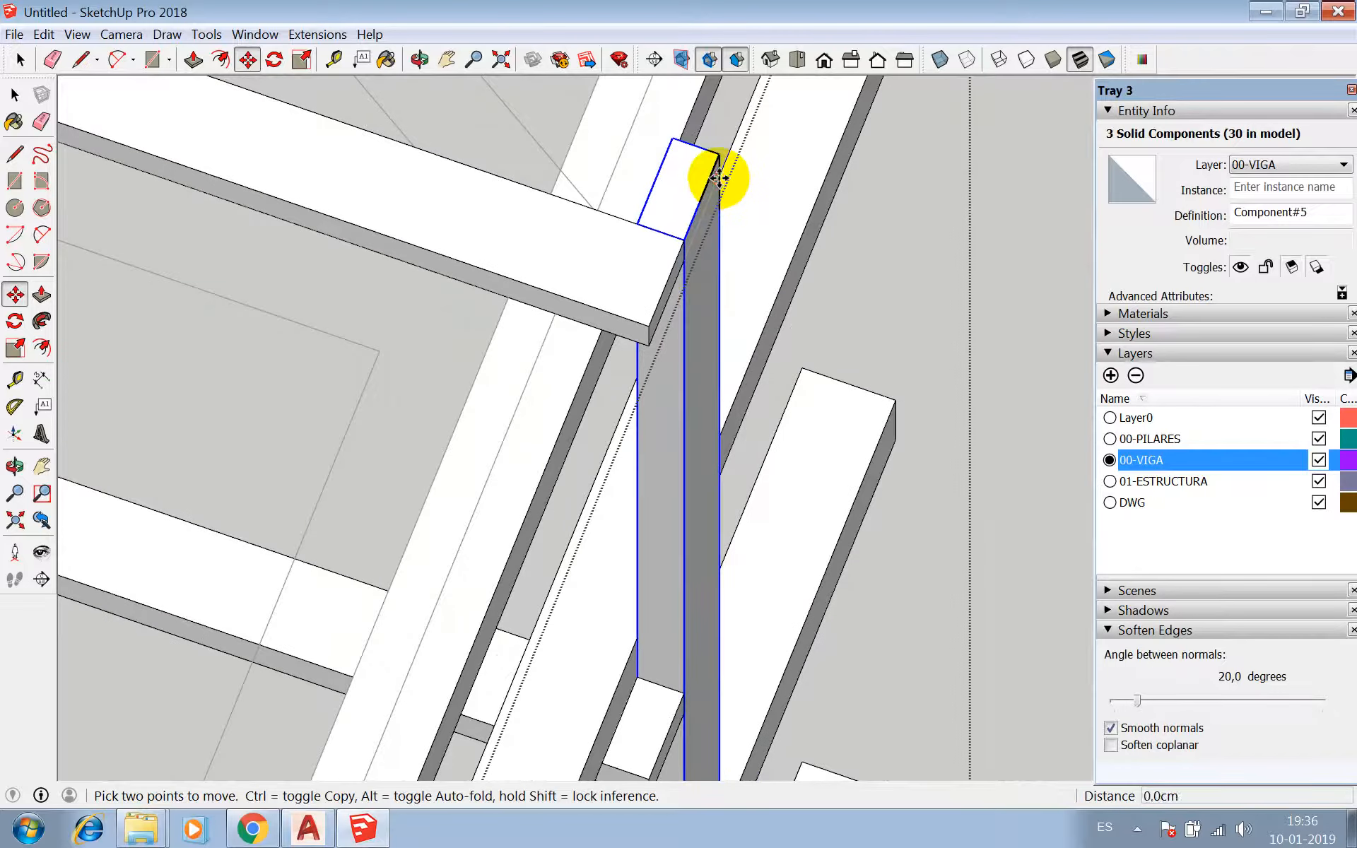
pyautogui.scroll(-6, 764, 304)
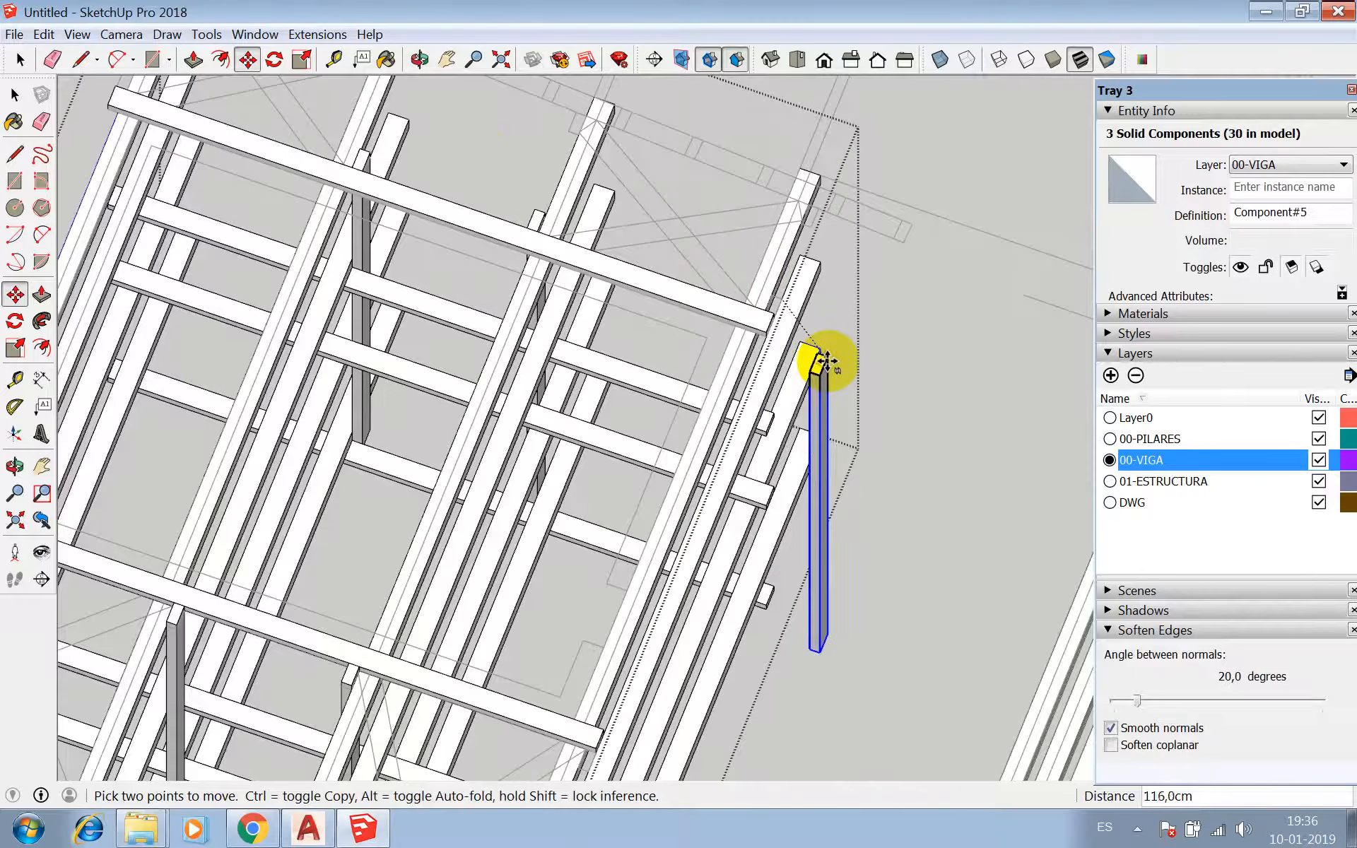
pyautogui.press('ctrl')
pyautogui.scroll(-2, 660, 327)
pyautogui.scroll(5, 322, 188)
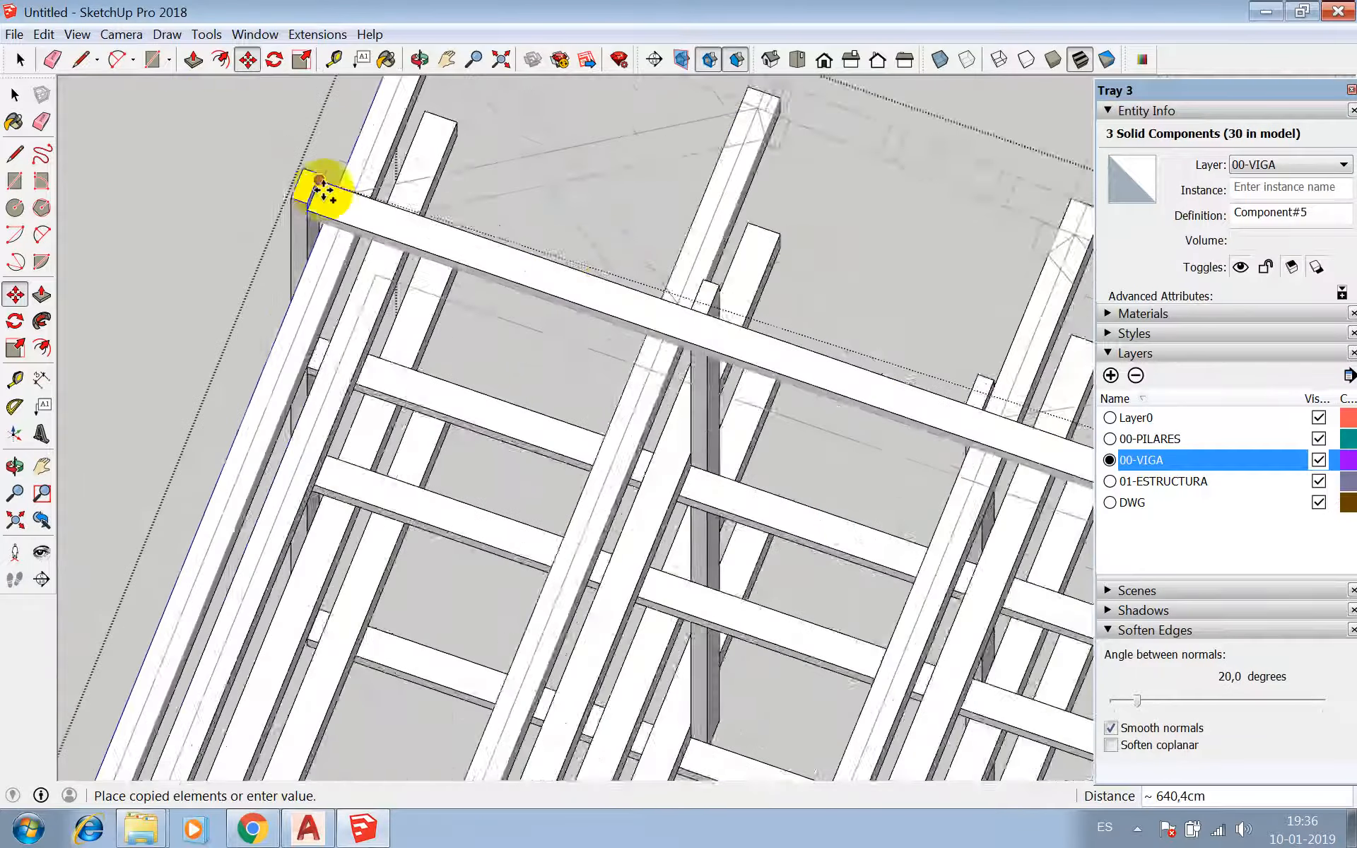
pyautogui.scroll(3, 324, 189)
pyautogui.click(366, 142)
pyautogui.scroll(-2, 374, 225)
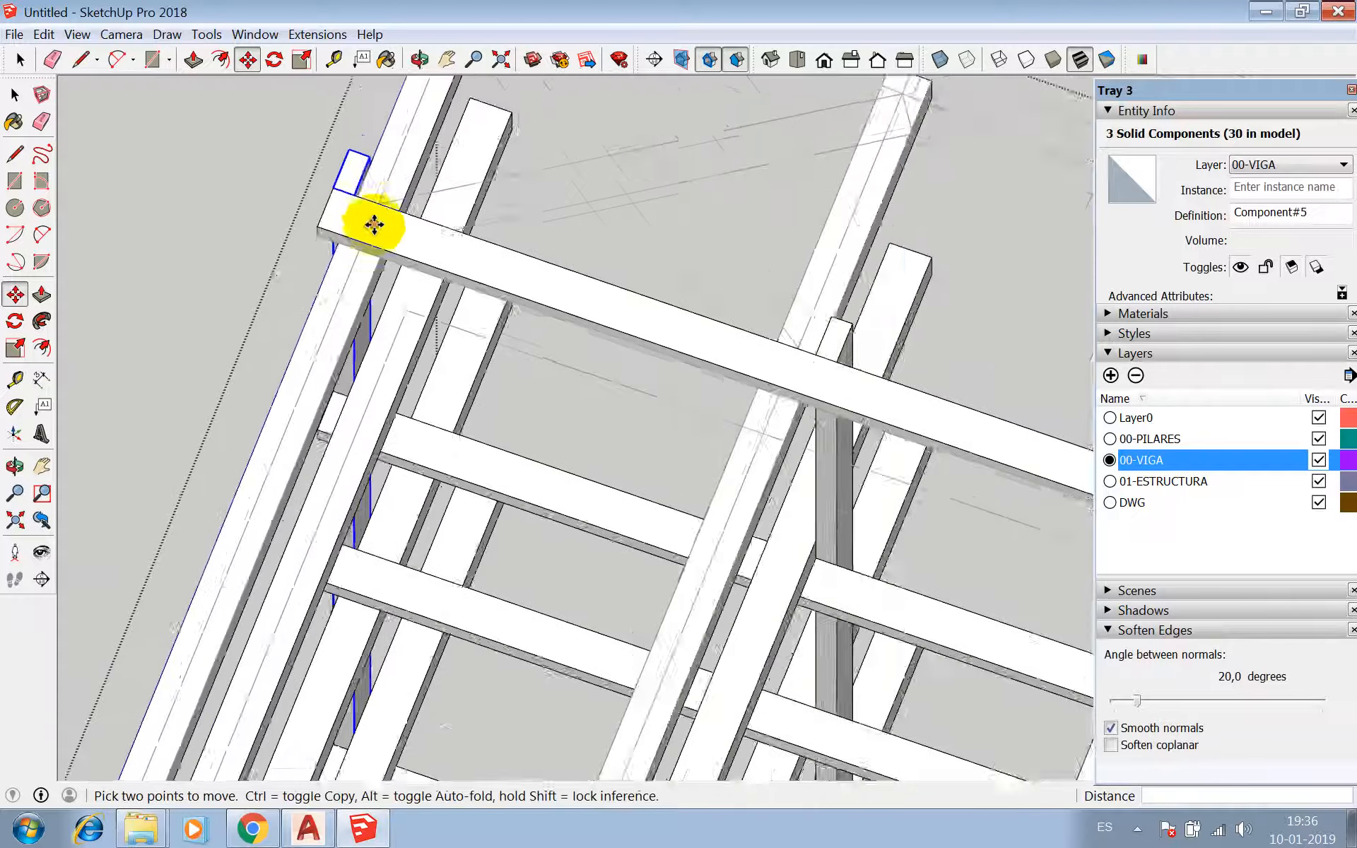
pyautogui.scroll(-8, 373, 224)
# - Close the pillar structure component and inspect the linked frames from the opposite side
pyautogui.press('space')
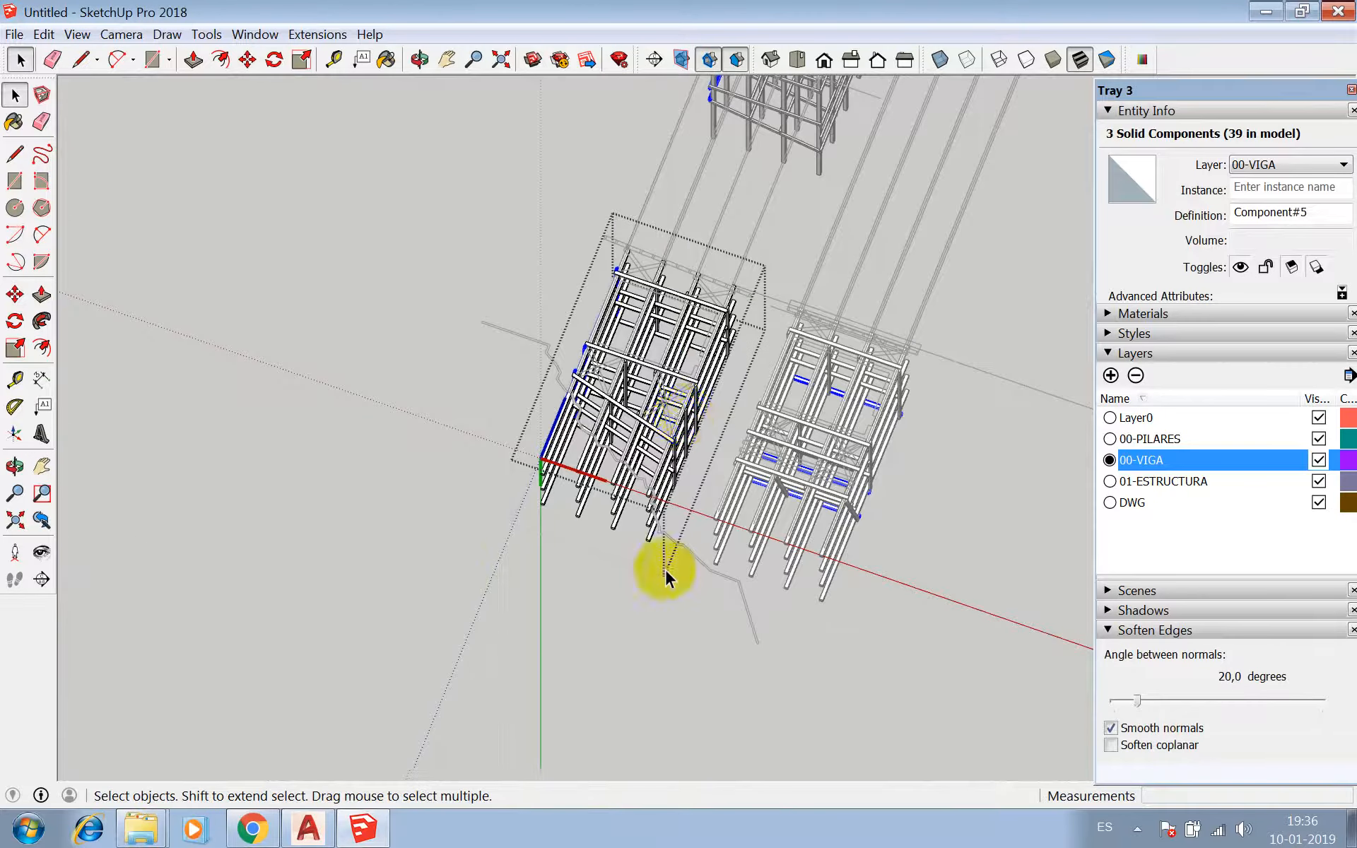
pyautogui.click(345, 478)
pyautogui.scroll(-3, 445, 358)
pyautogui.scroll(3, 609, 198)
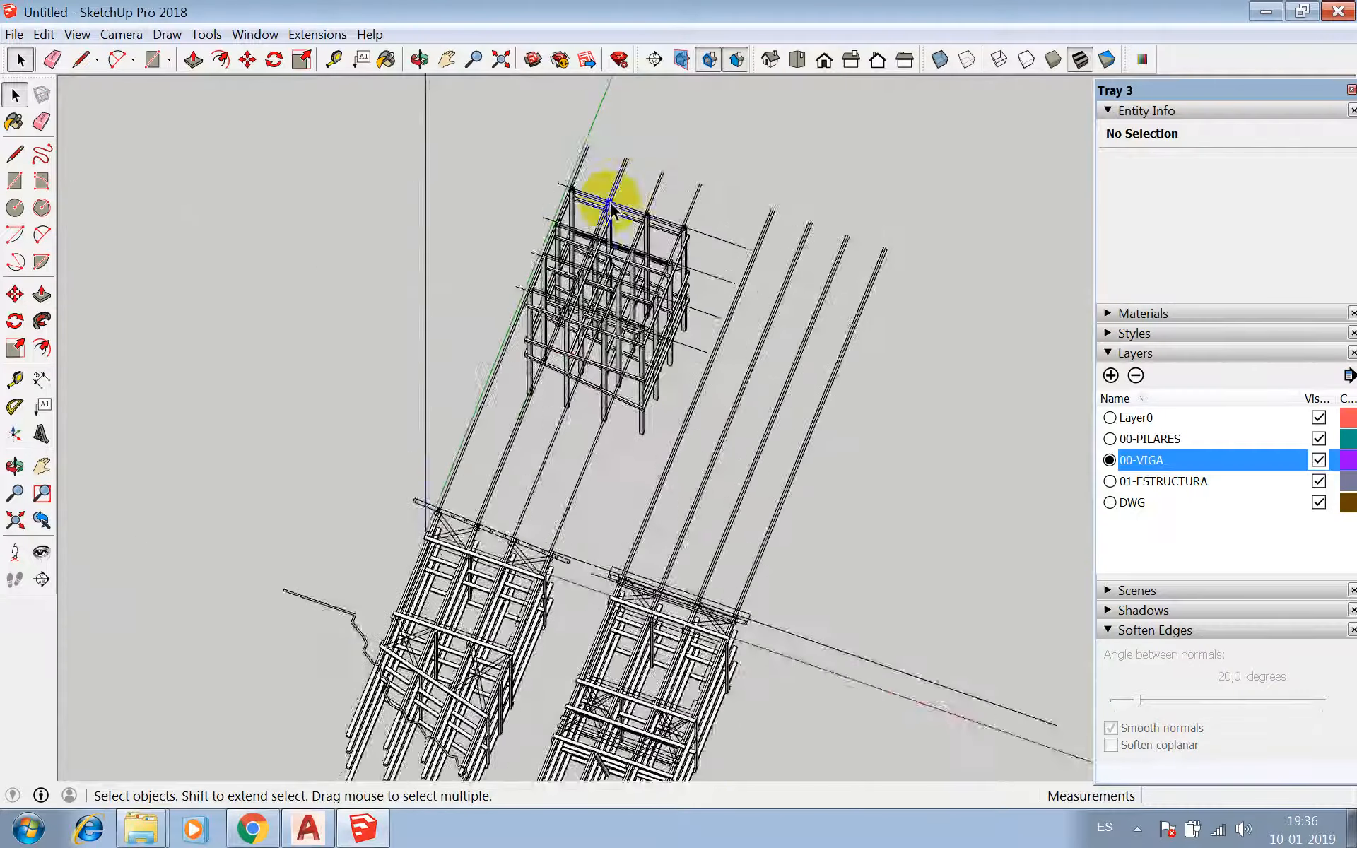
pyautogui.scroll(2, 610, 208)
pyautogui.click(419, 59)
pyautogui.moveTo(668, 357); pyautogui.dragTo(811, 430)
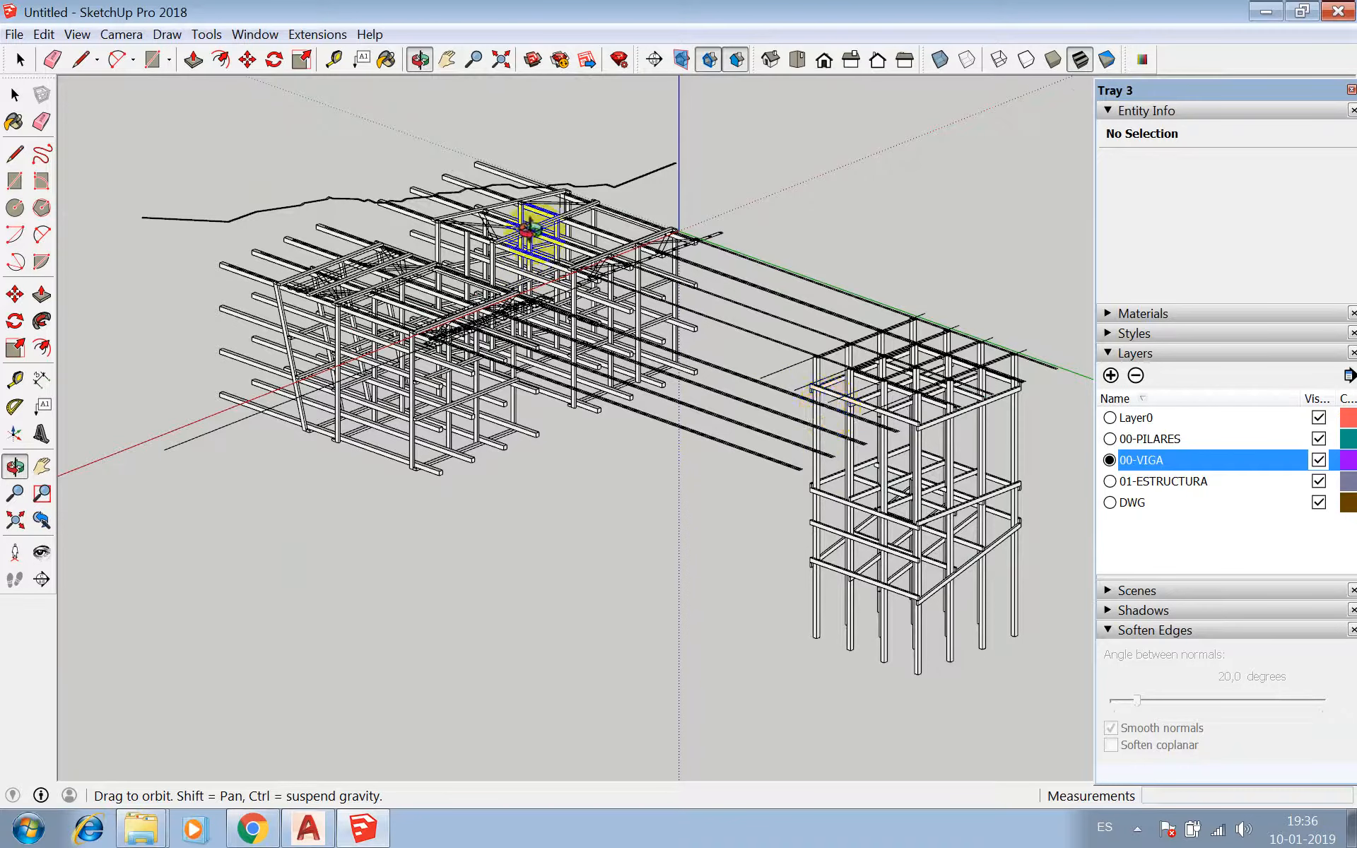
# - Inspect the linked frames as a whole and the diagonal brace lines at the sloping-beam section
pyautogui.scroll(-3, 460, 200)
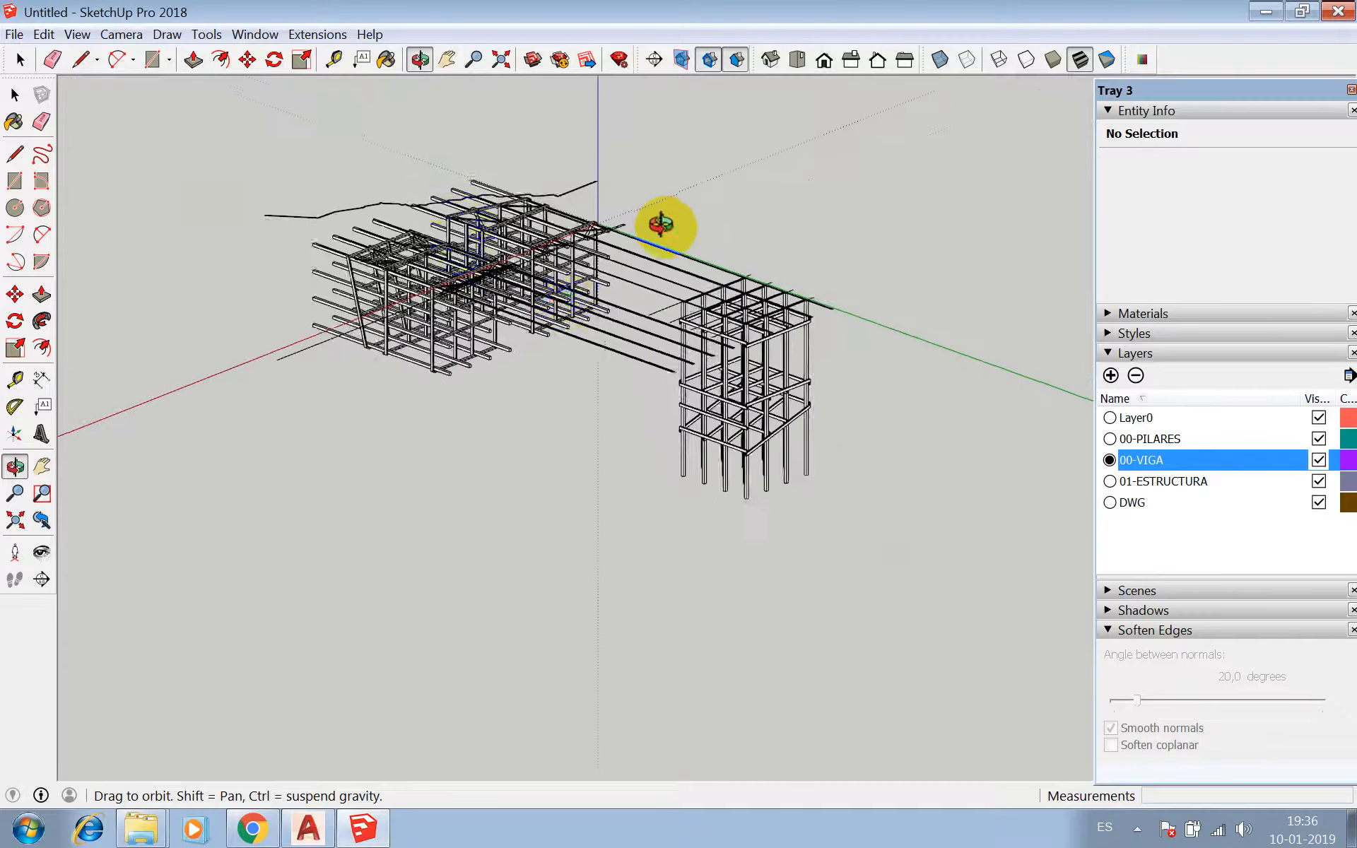
pyautogui.moveTo(660, 224); pyautogui.dragTo(563, 309)
pyautogui.scroll(-2, 547, 291)
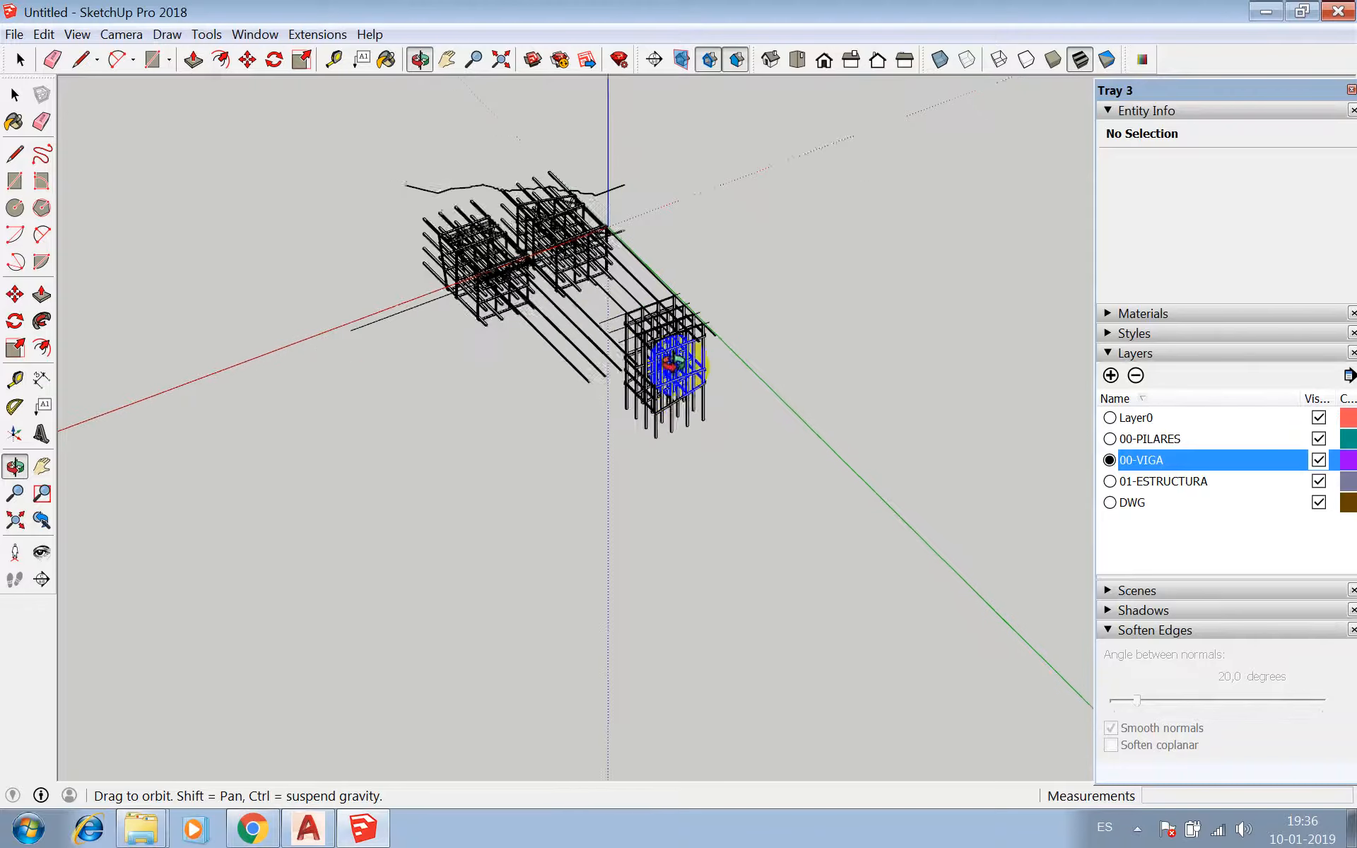
pyautogui.scroll(4, 683, 421)
pyautogui.moveTo(590, 371); pyautogui.dragTo(638, 381)
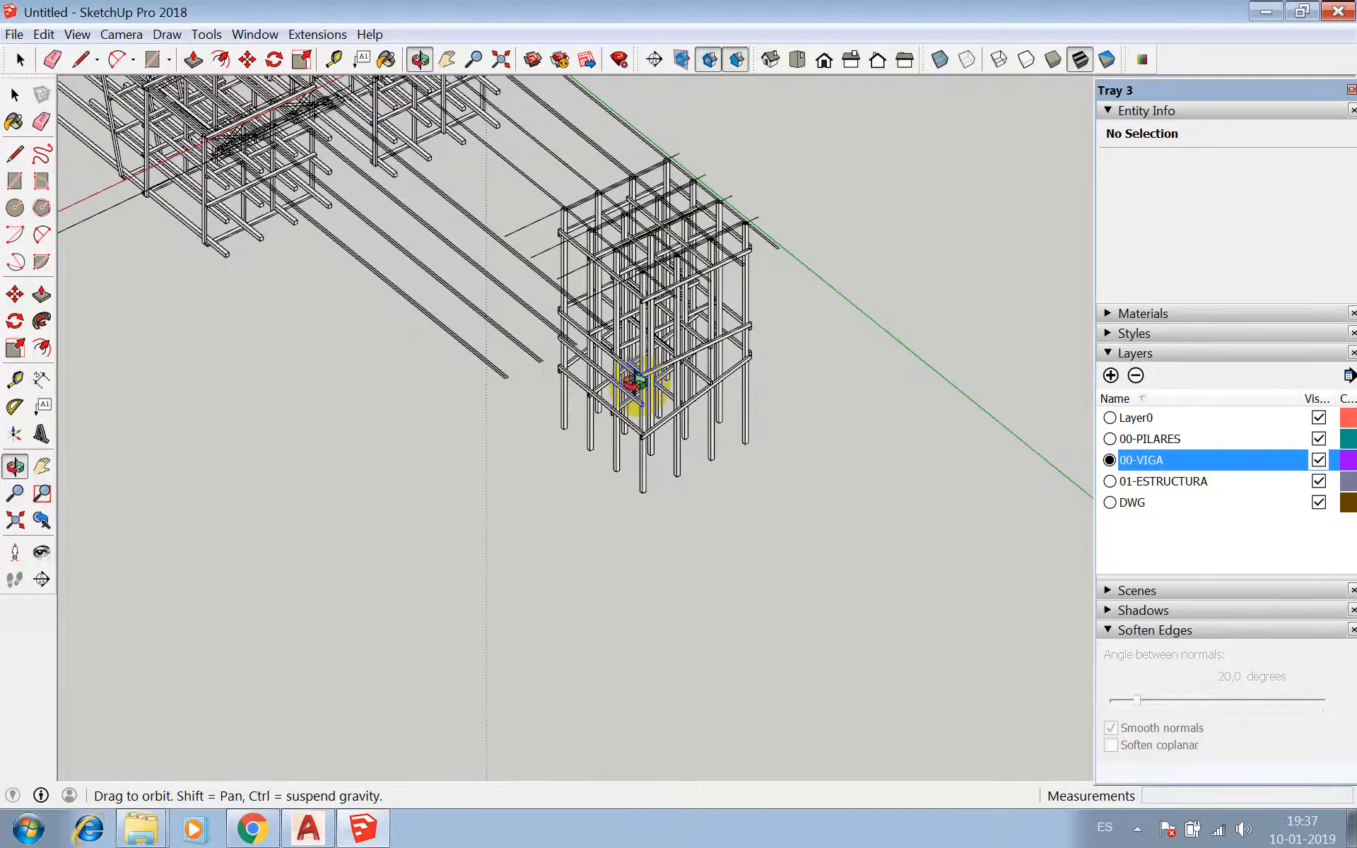
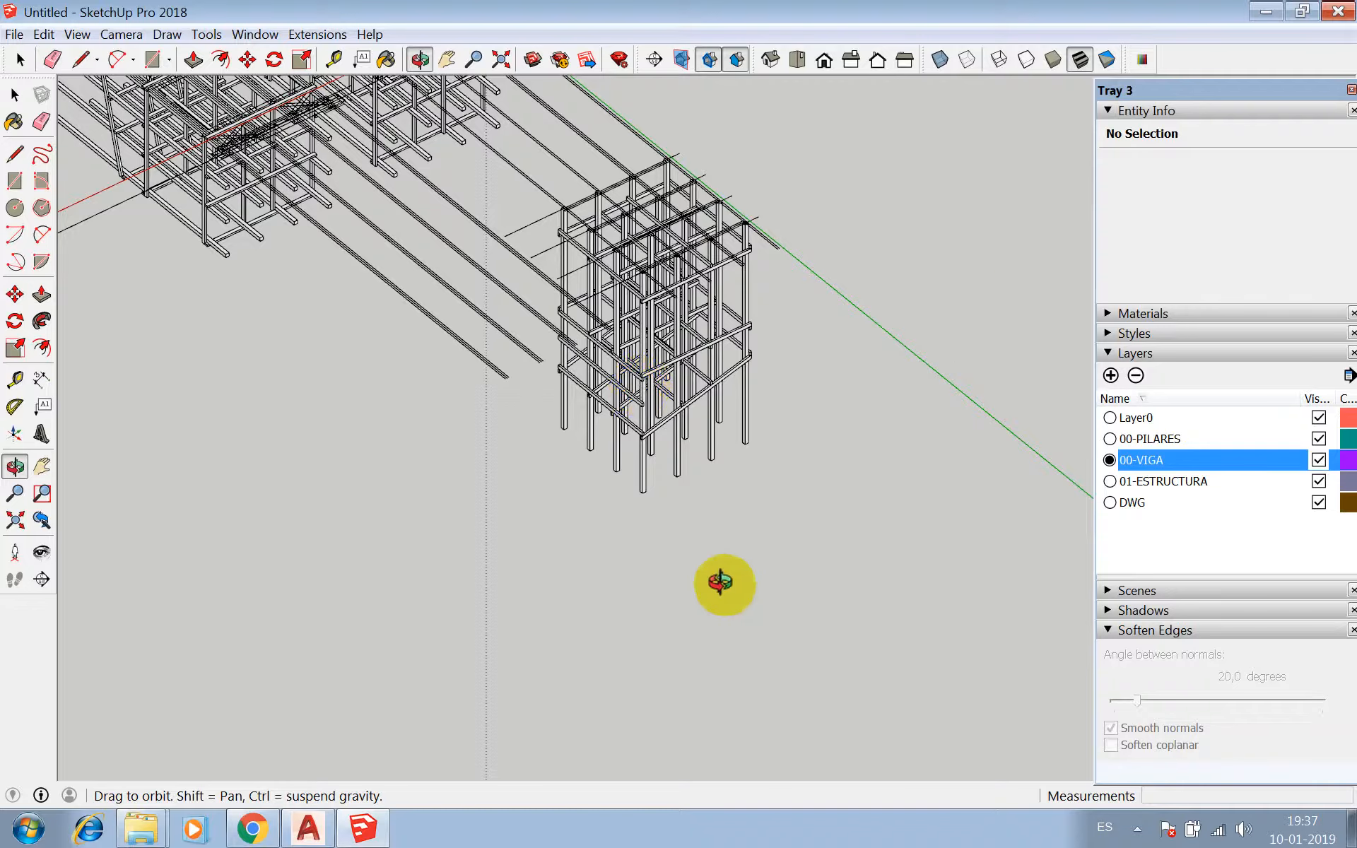
pyautogui.moveTo(727, 582); pyautogui.dragTo(639, 545)
pyautogui.scroll(6, 721, 551)
pyautogui.press('space')
pyautogui.scroll(5, 797, 585)
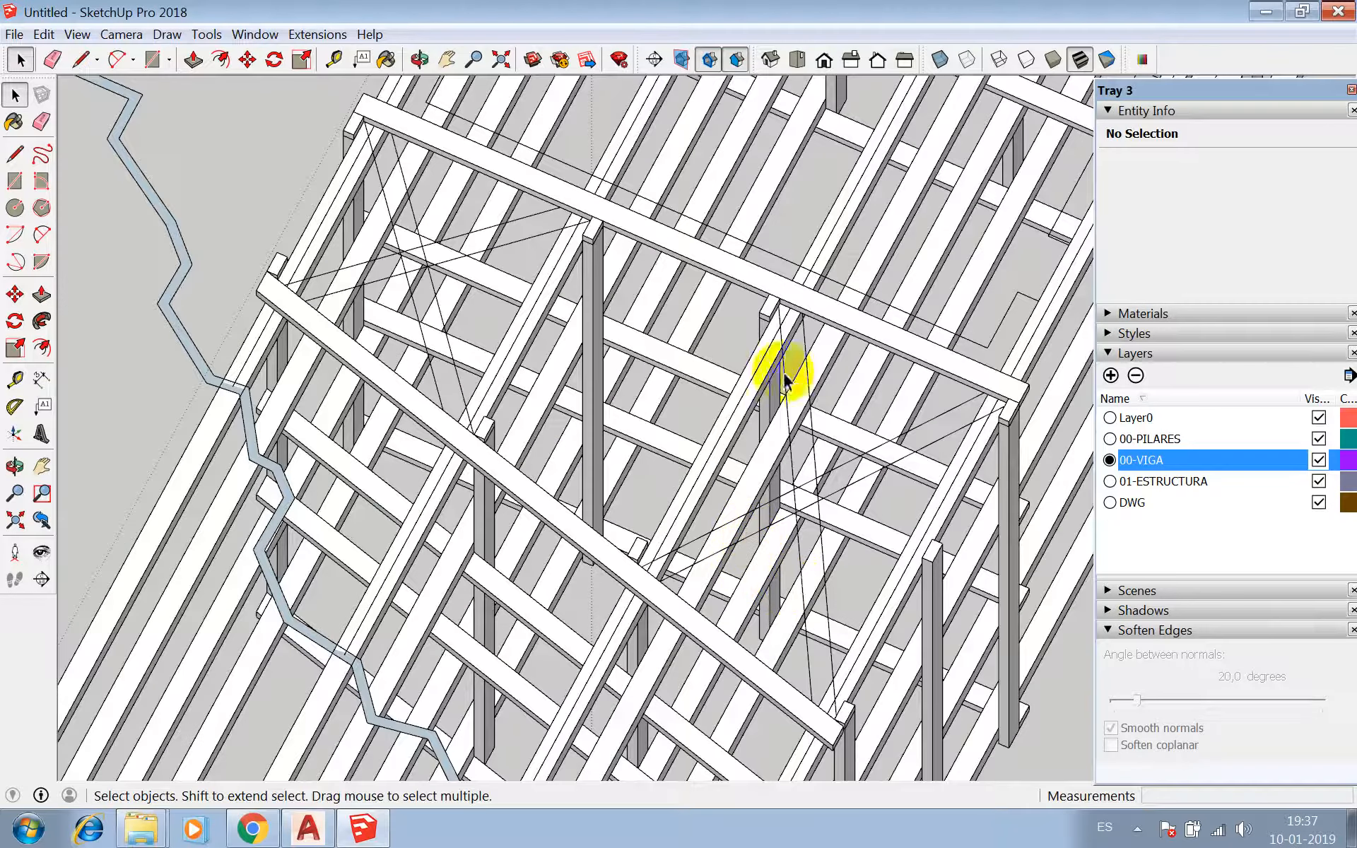
# - Open the pillar structure component for editing at the sloping-beam section
pyautogui.scroll(-5, 791, 311)
pyautogui.scroll(-4, 379, 291)
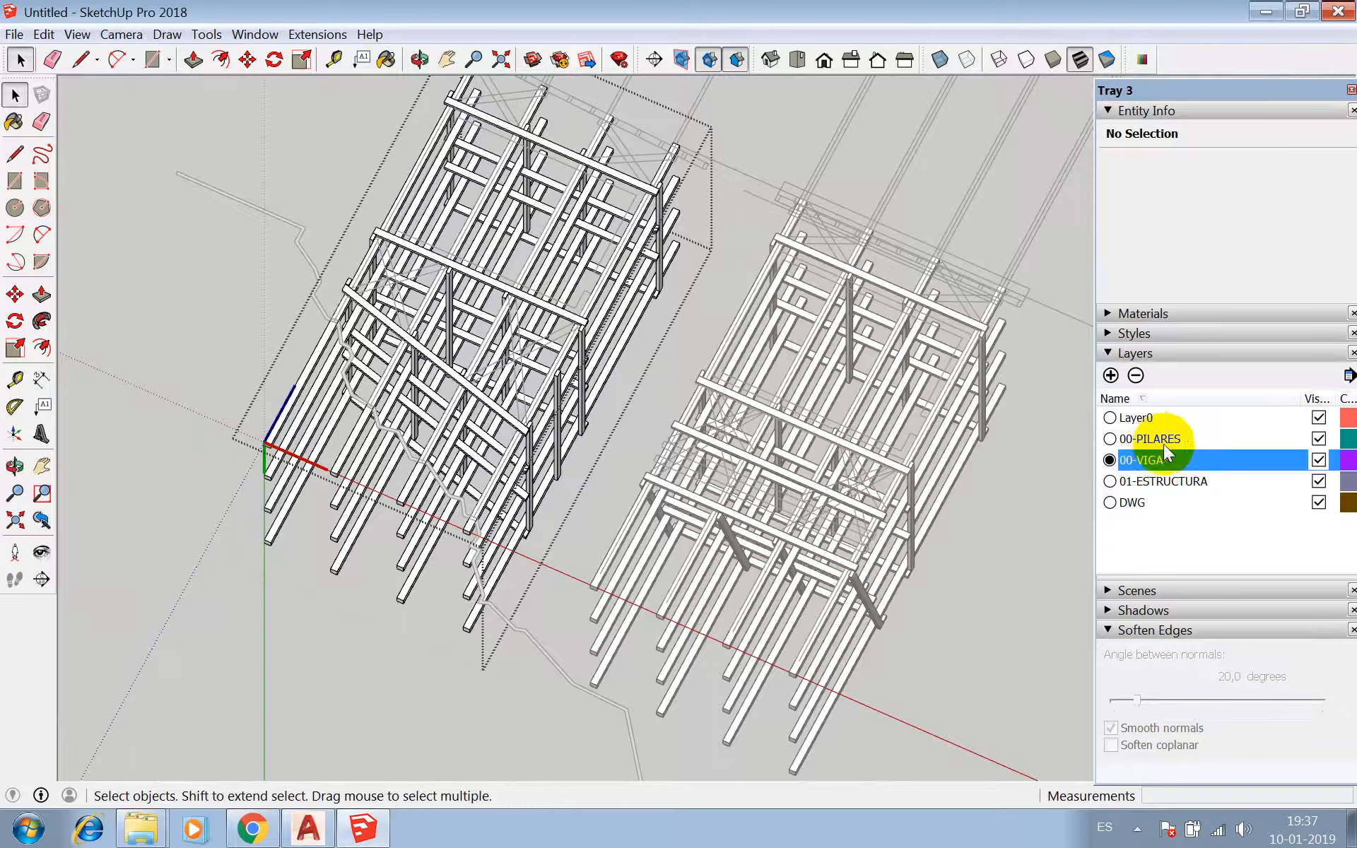
pyautogui.scroll(5, 418, 423)
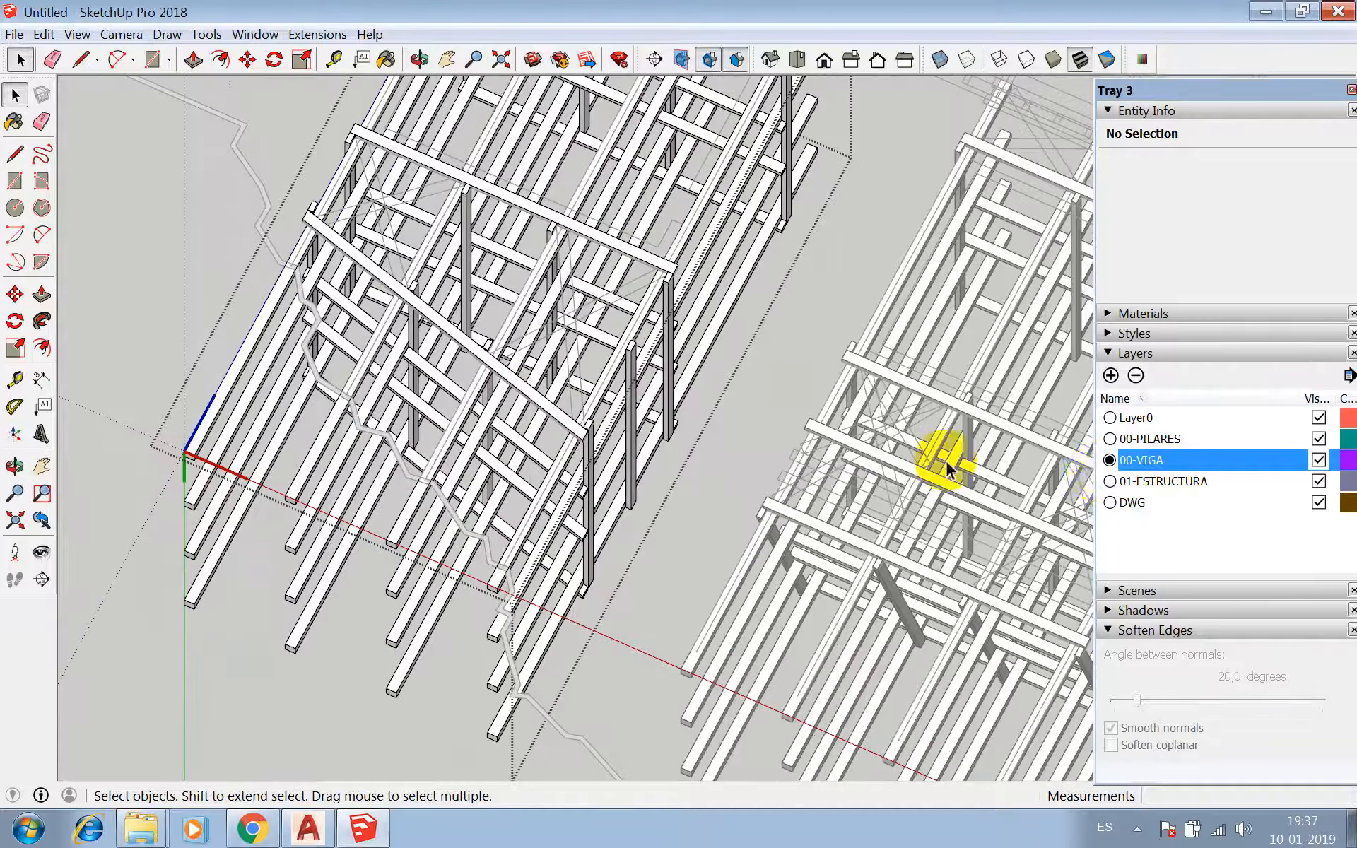
pyautogui.scroll(7, 504, 383)
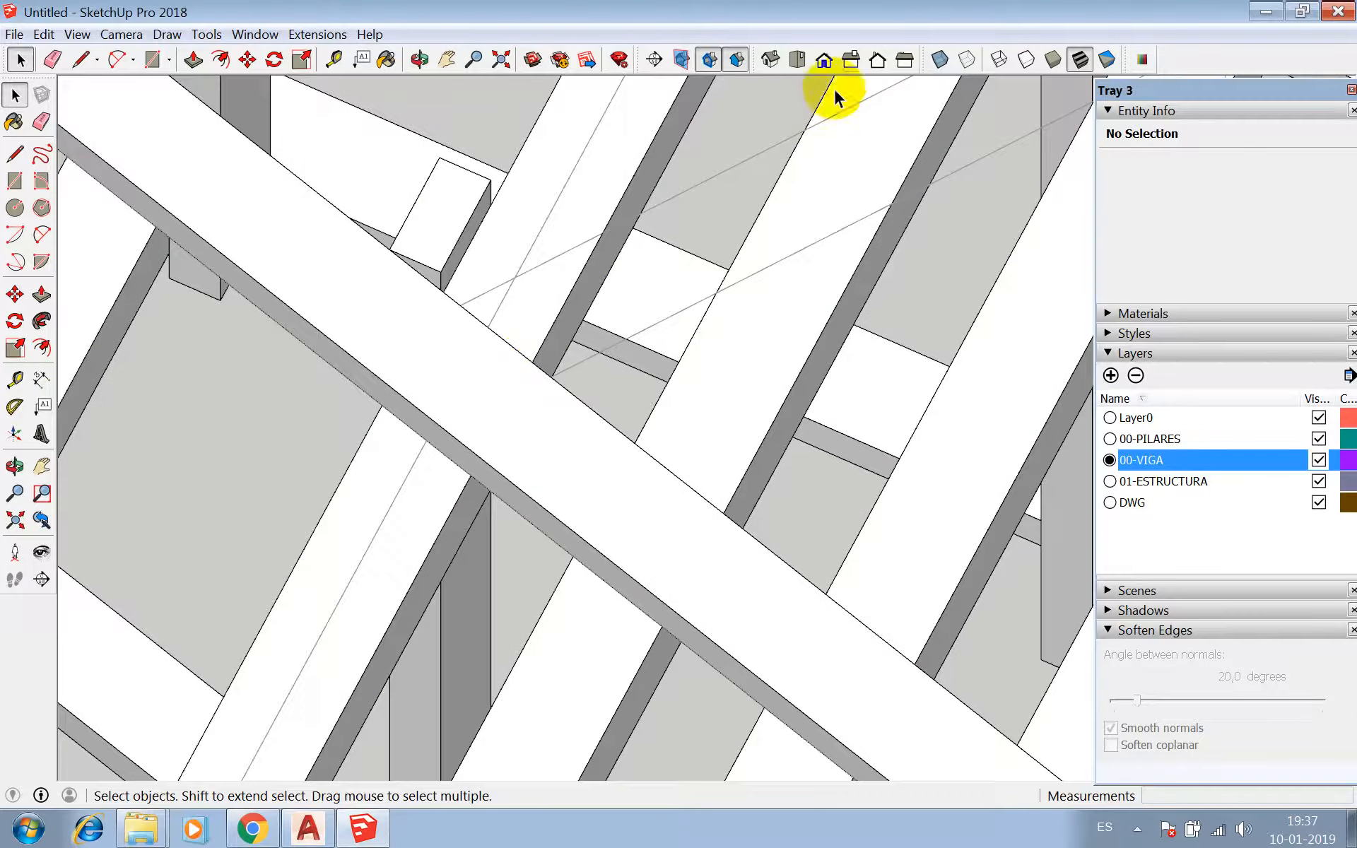
# - With X-ray display on, trace the outline of the downhill bay's diagonal brace from the sloping beam up to the upper beam at the outer pillar
pyautogui.click(941, 59)
pyautogui.press('l')
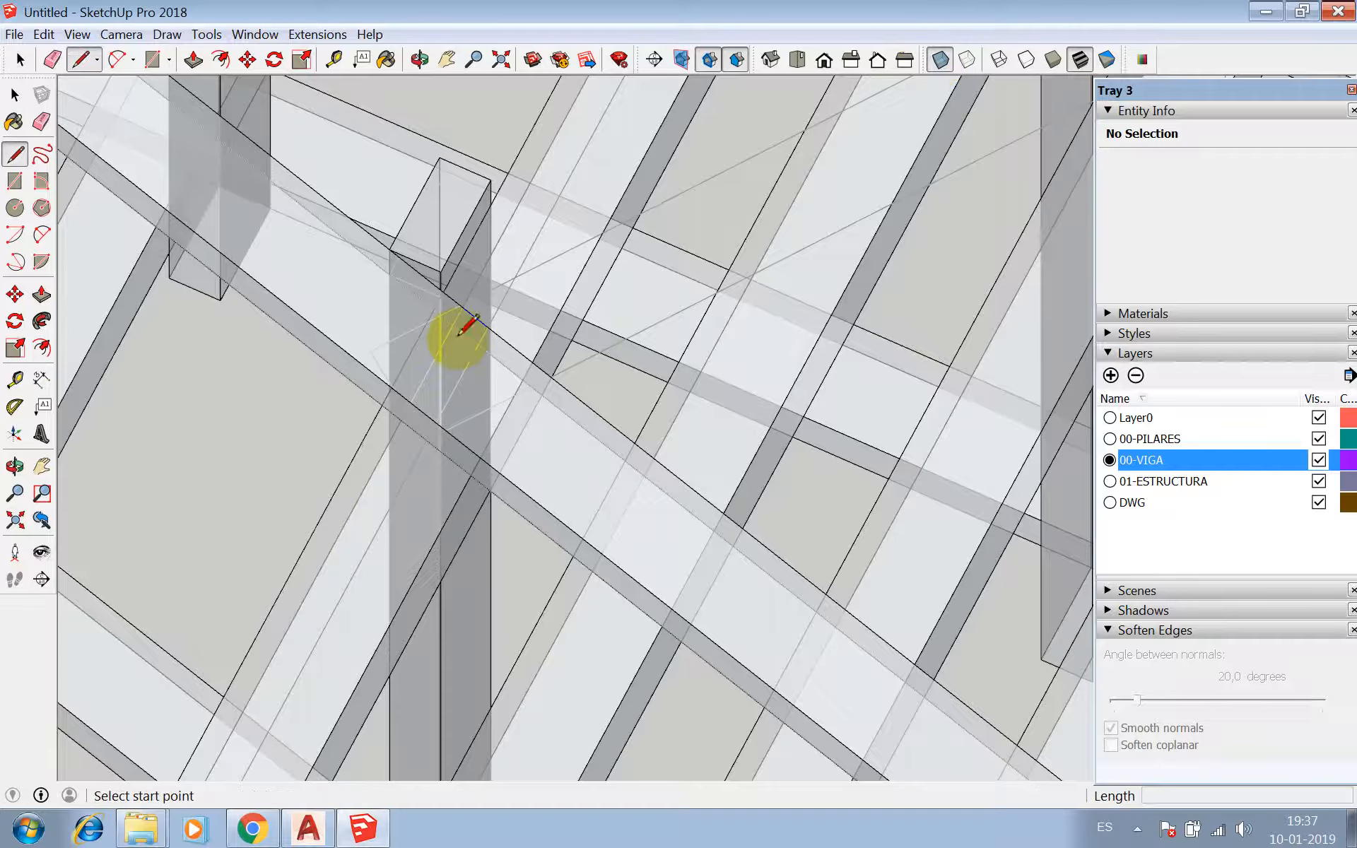
pyautogui.click(370, 350)
pyautogui.scroll(3, 441, 450)
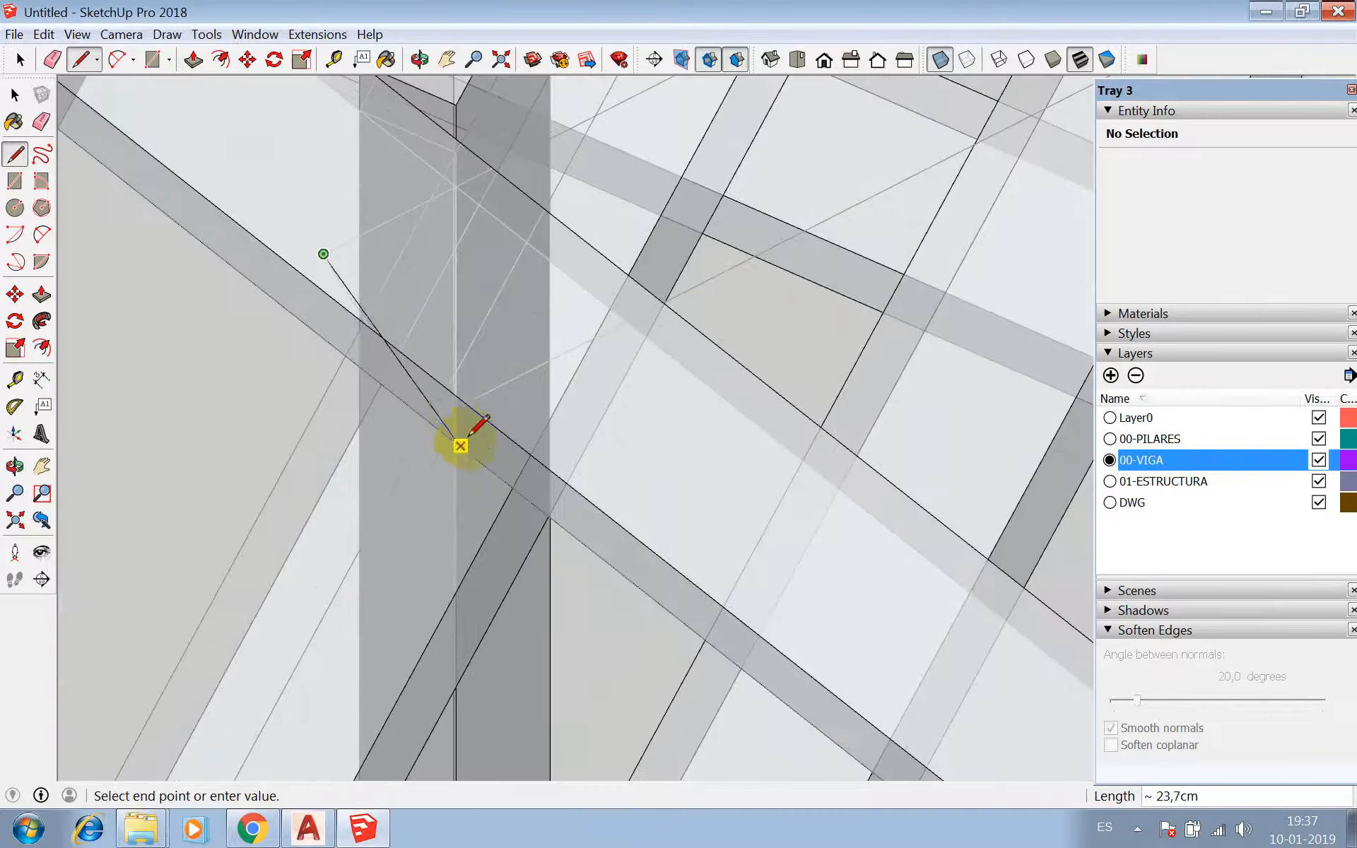
pyautogui.scroll(-5, 430, 419)
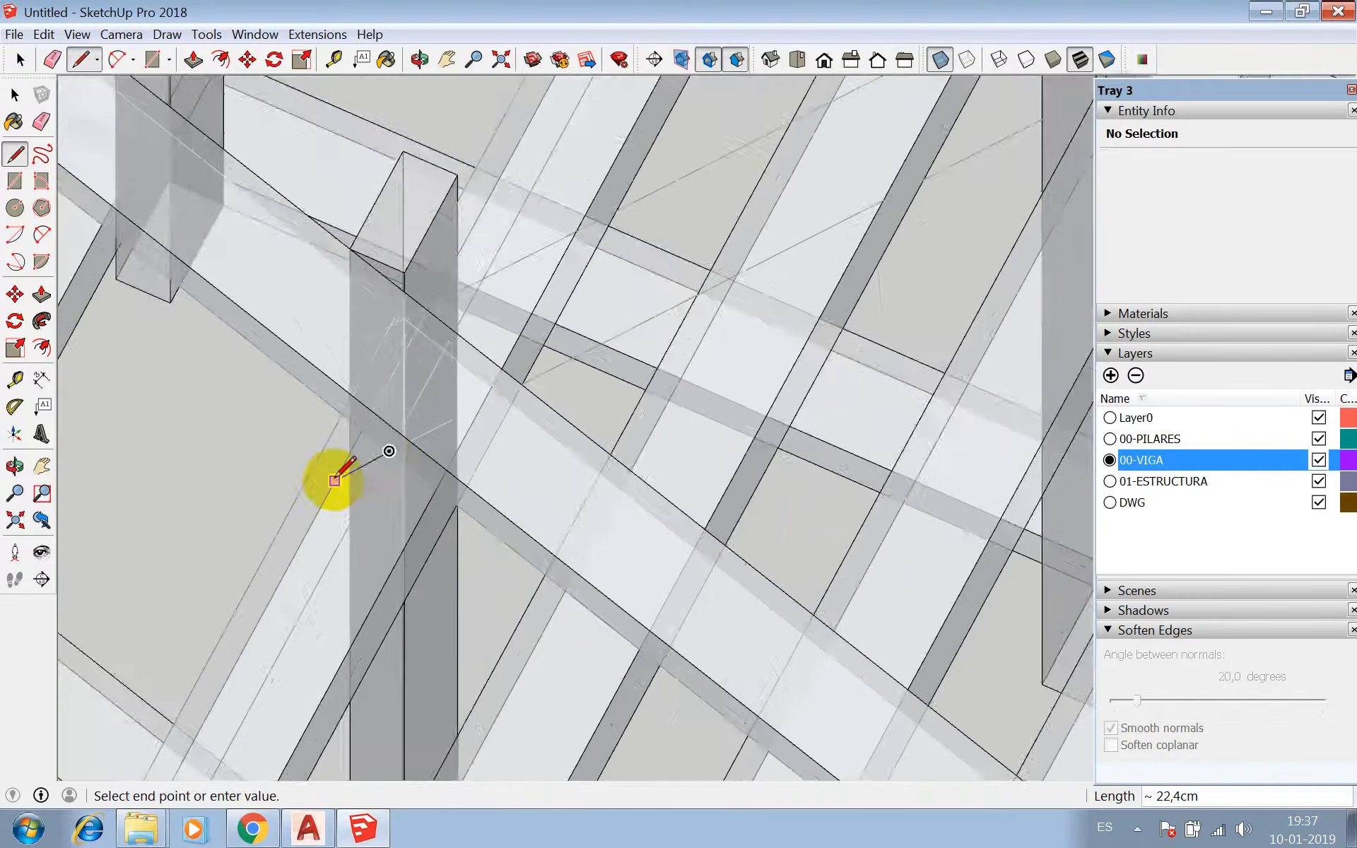
pyautogui.scroll(4, 799, 256)
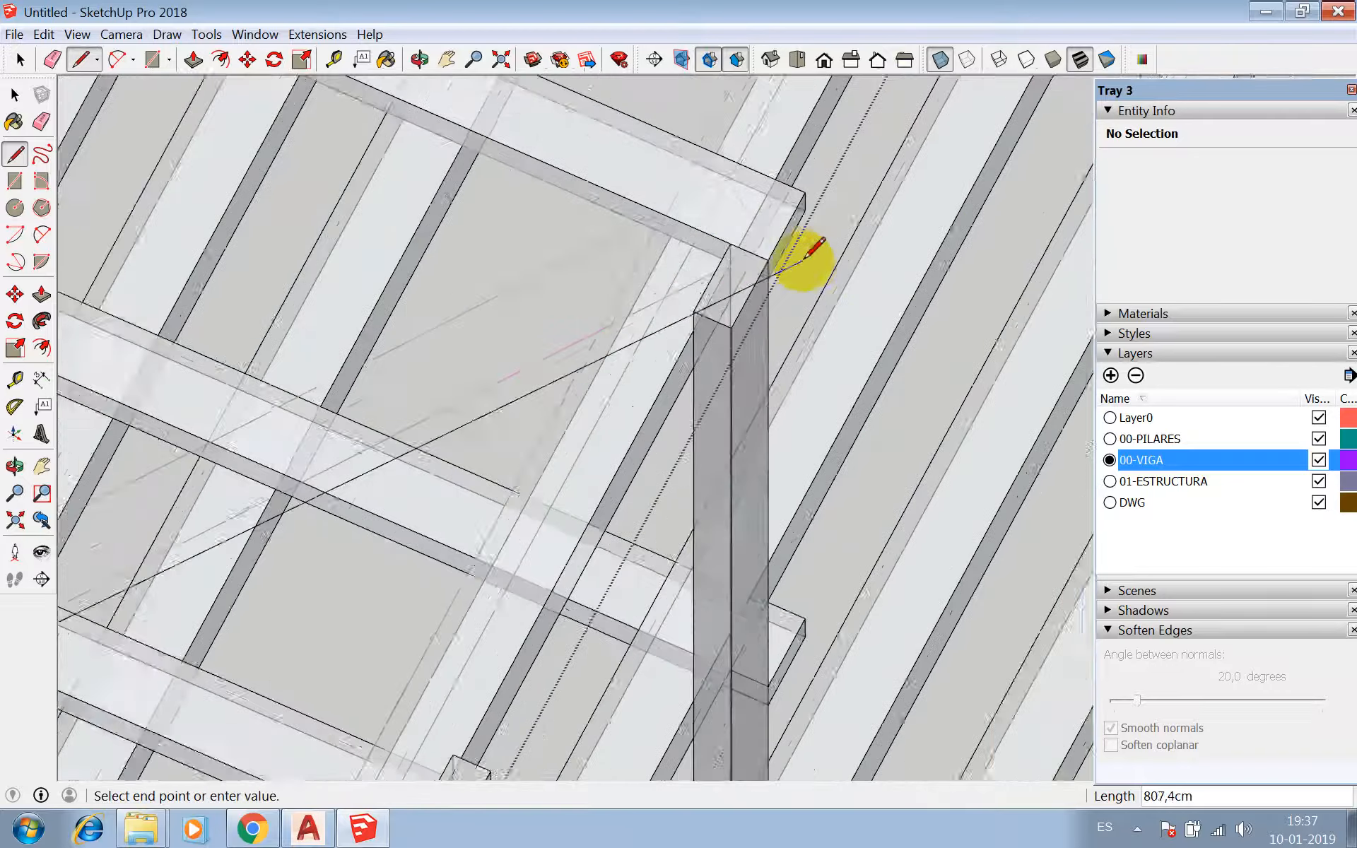
pyautogui.click(742, 223)
pyautogui.scroll(-2, 722, 200)
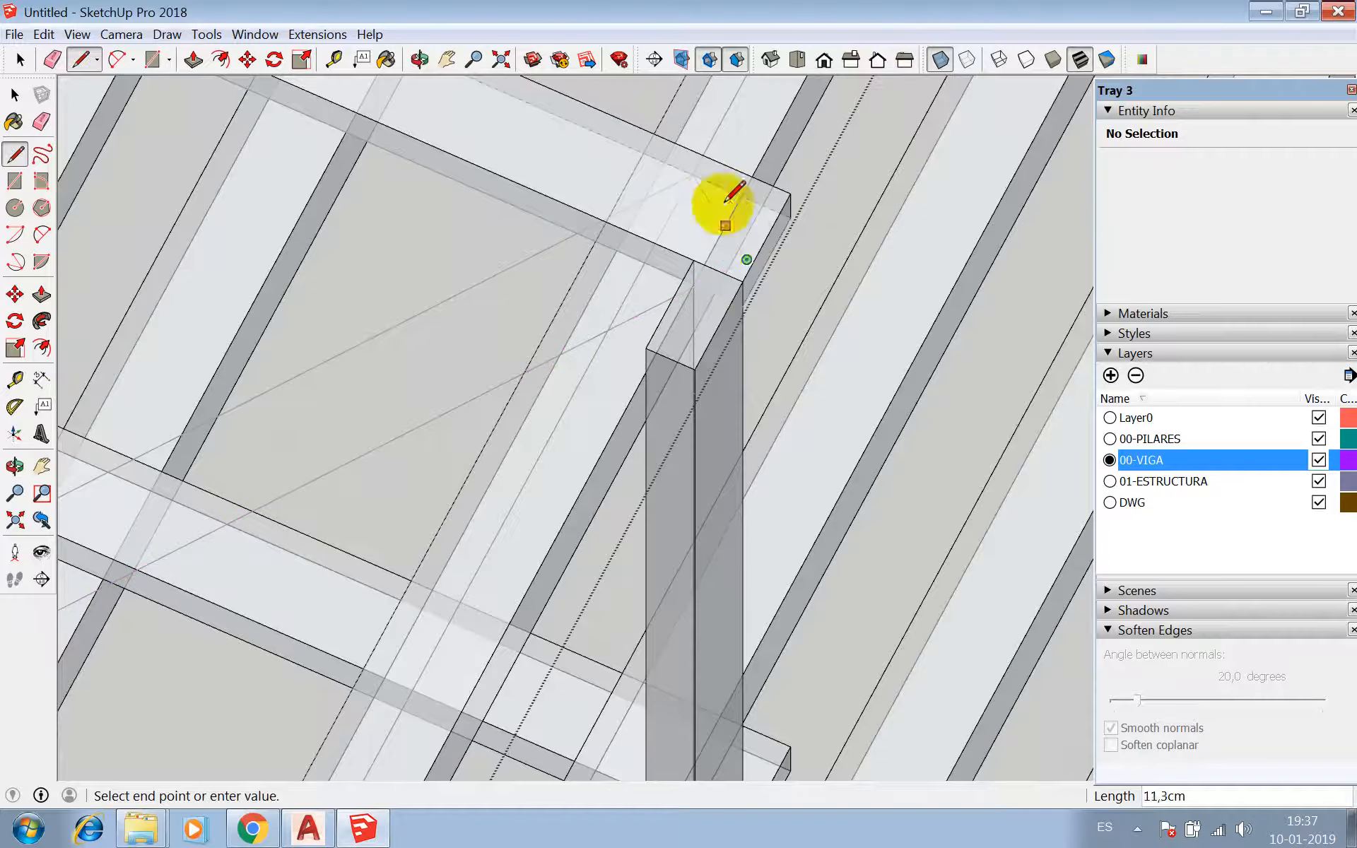
pyautogui.scroll(-5, 838, 261)
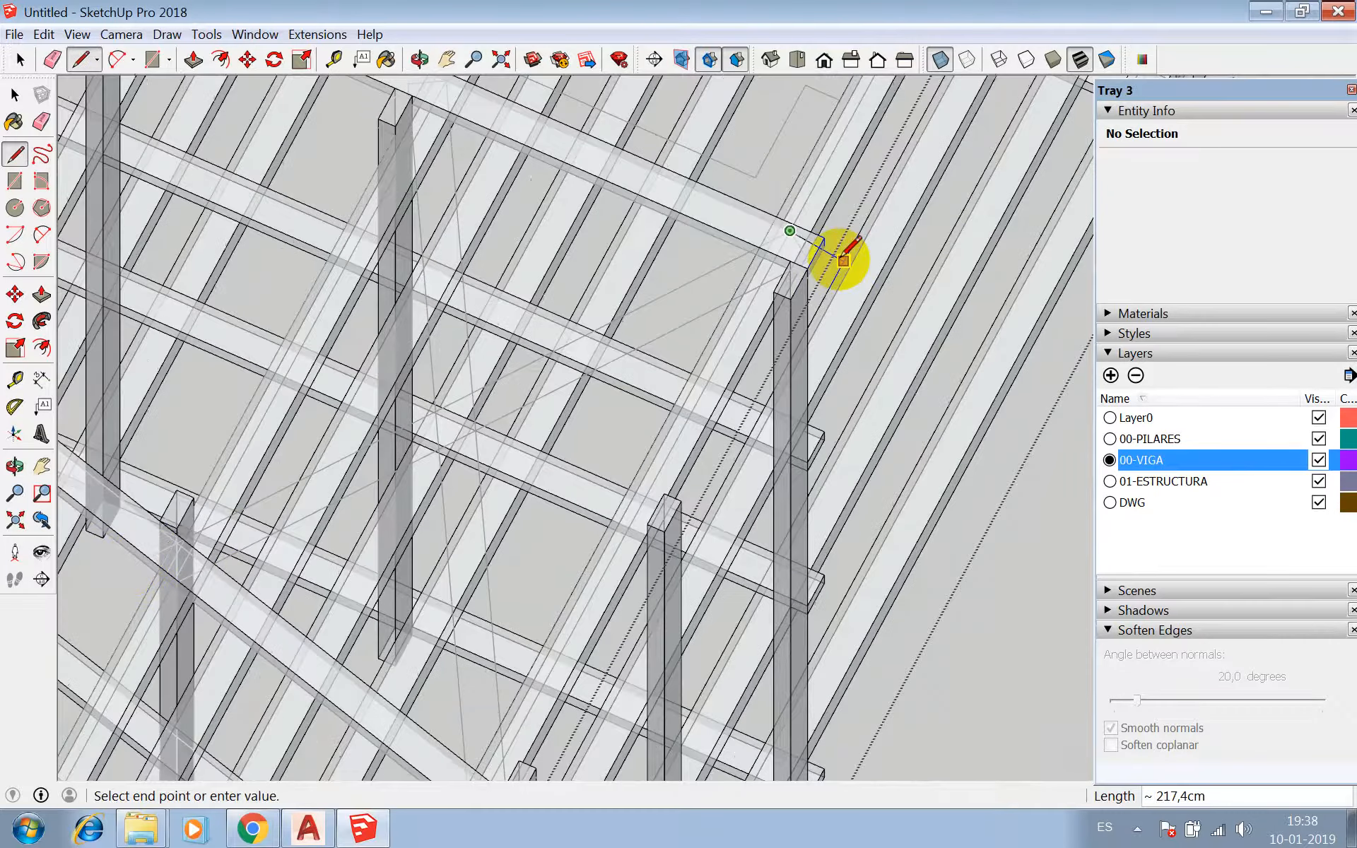
pyautogui.scroll(4, 164, 570)
pyautogui.click(179, 539)
pyautogui.scroll(-5, 576, 432)
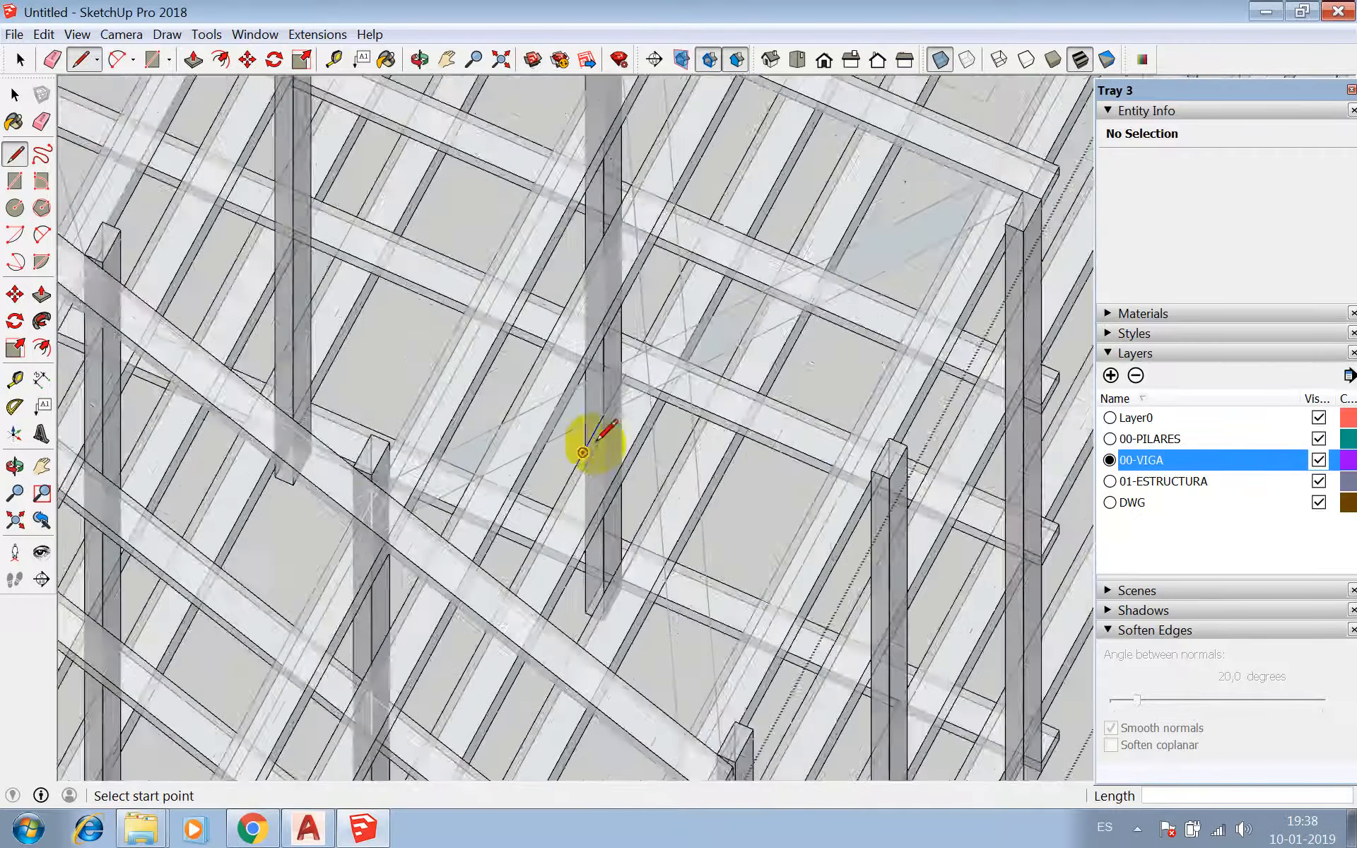
# - Extrude the downhill bay's diagonal brace face 10 cm
pyautogui.scroll(6, 799, 333)
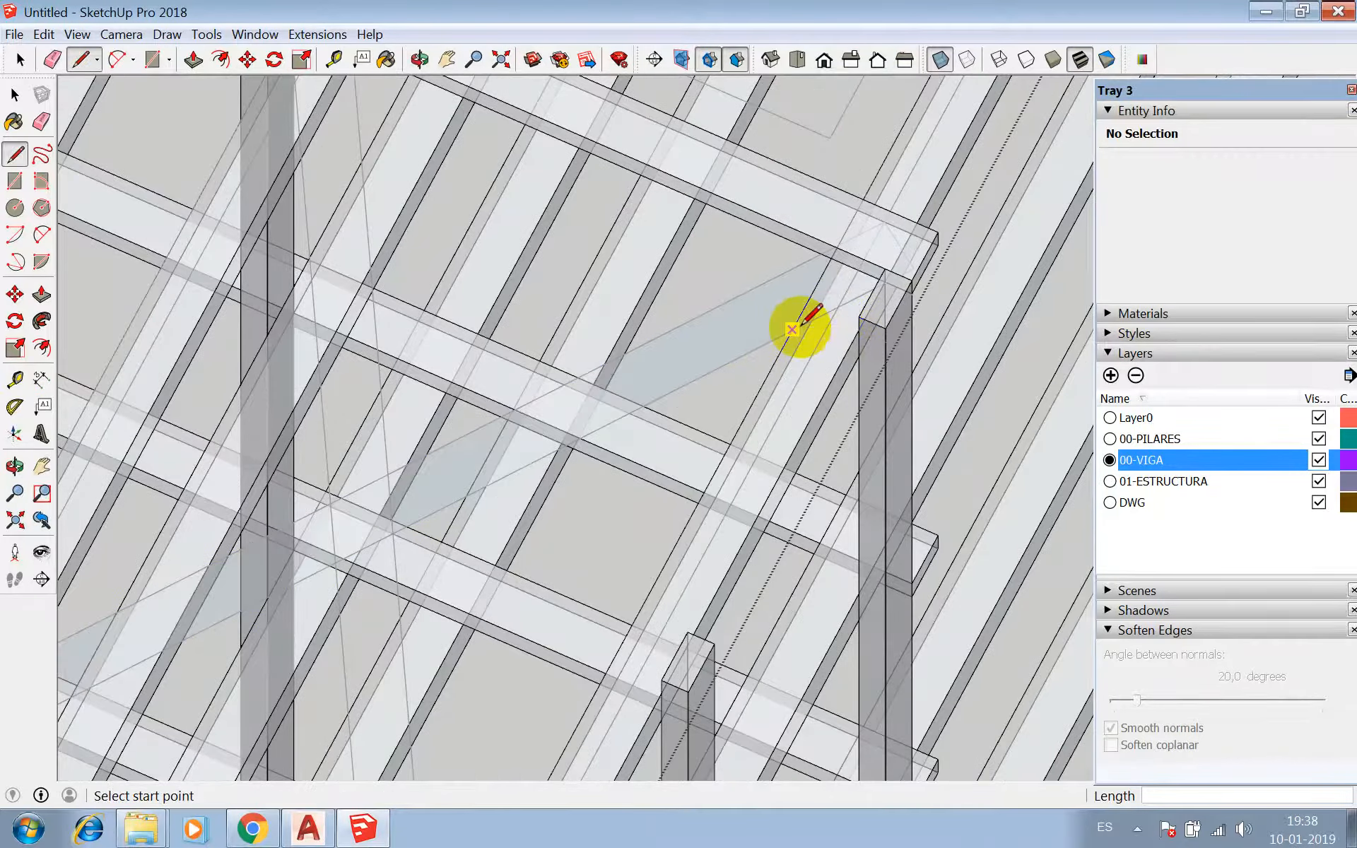
pyautogui.press('p')
pyautogui.moveTo(780, 325); pyautogui.dragTo(764, 338)
pyautogui.write('3')
pyautogui.press('Return')
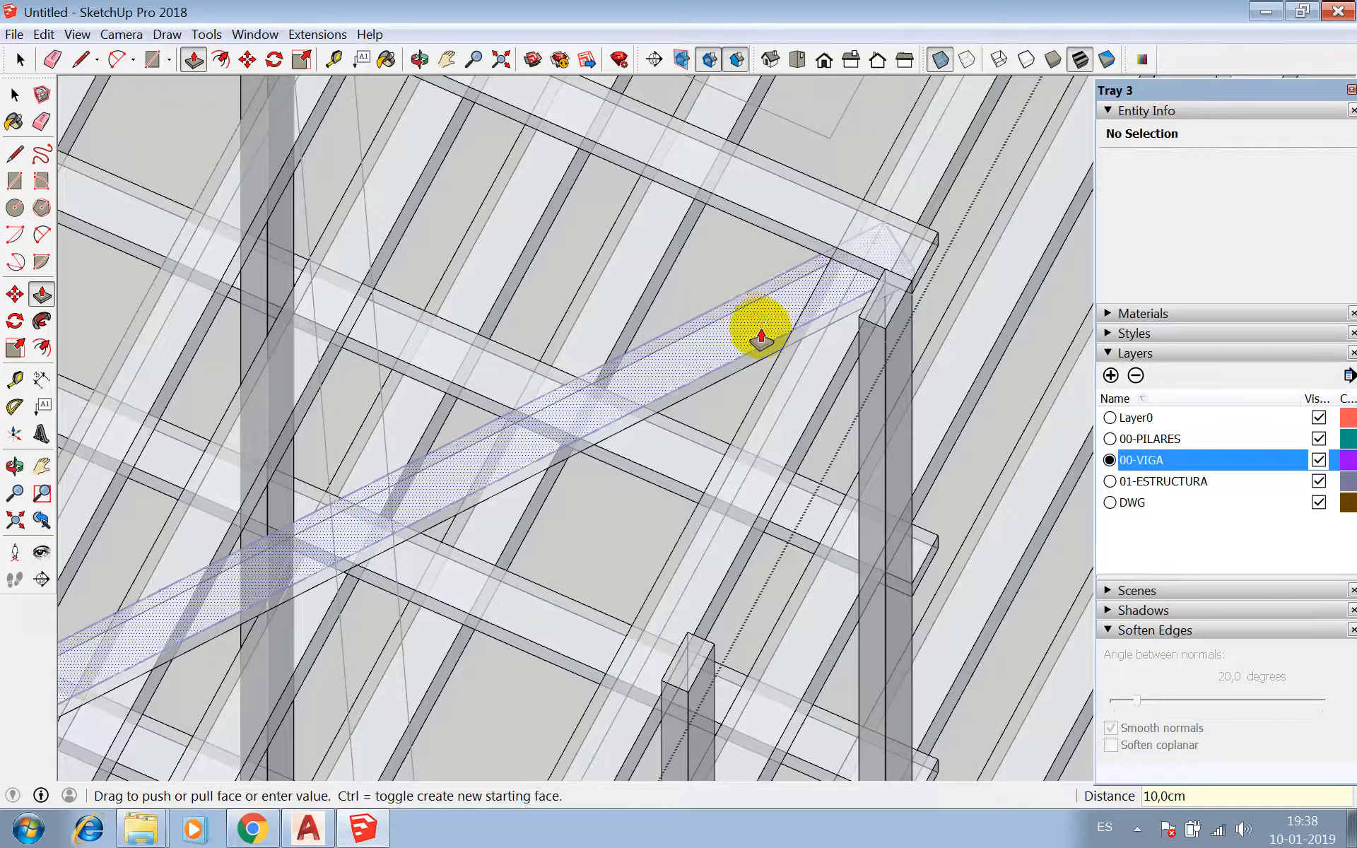
# - Make the extruded downhill brace a component with default settings and turn off the X-ray display
pyautogui.press('space')
pyautogui.tripleClick(753, 323)
pyautogui.rightClick(753, 323)
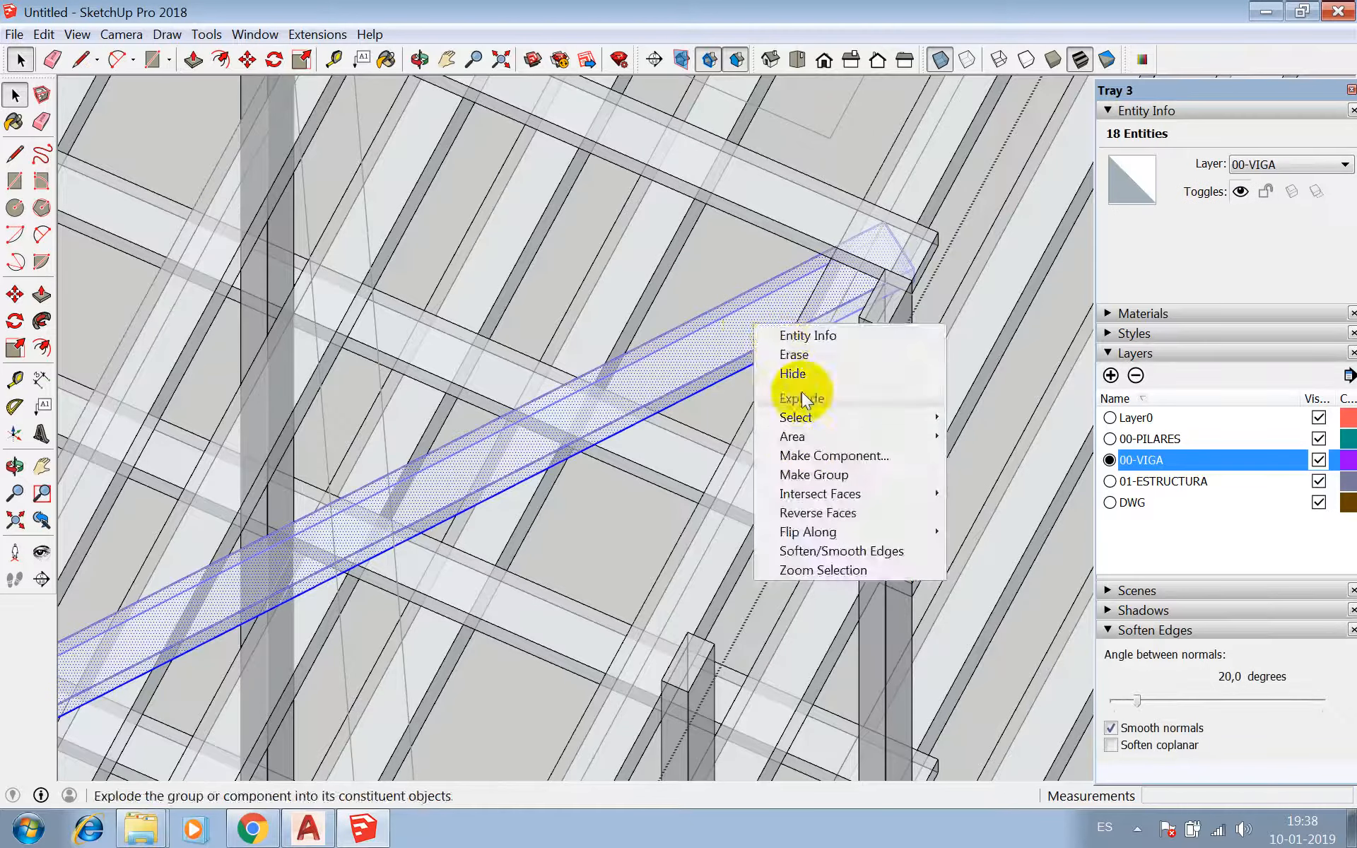
pyautogui.click(808, 450)
pyautogui.click(596, 627)
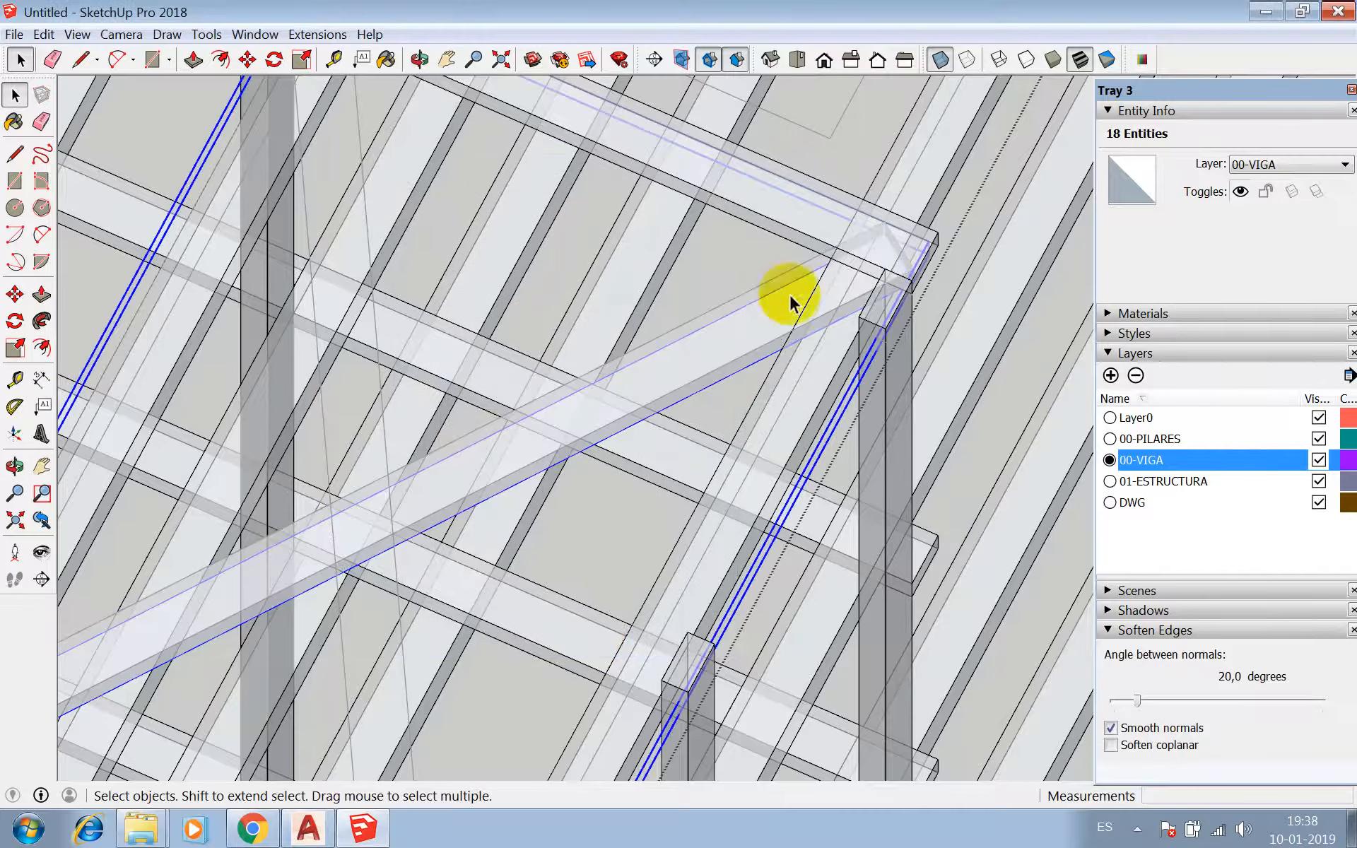
pyautogui.click(939, 61)
pyautogui.scroll(-10, 608, 236)
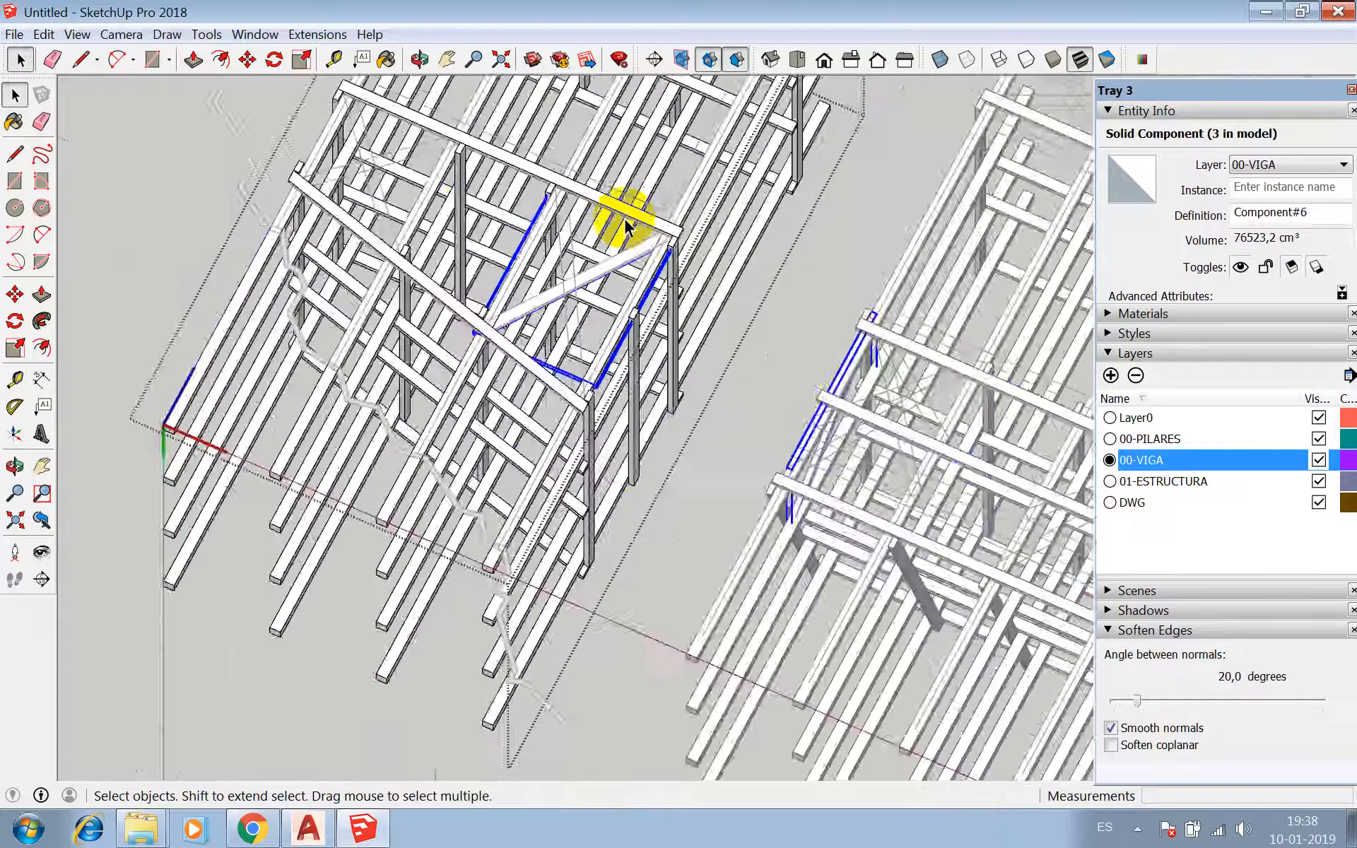
pyautogui.scroll(10, 597, 239)
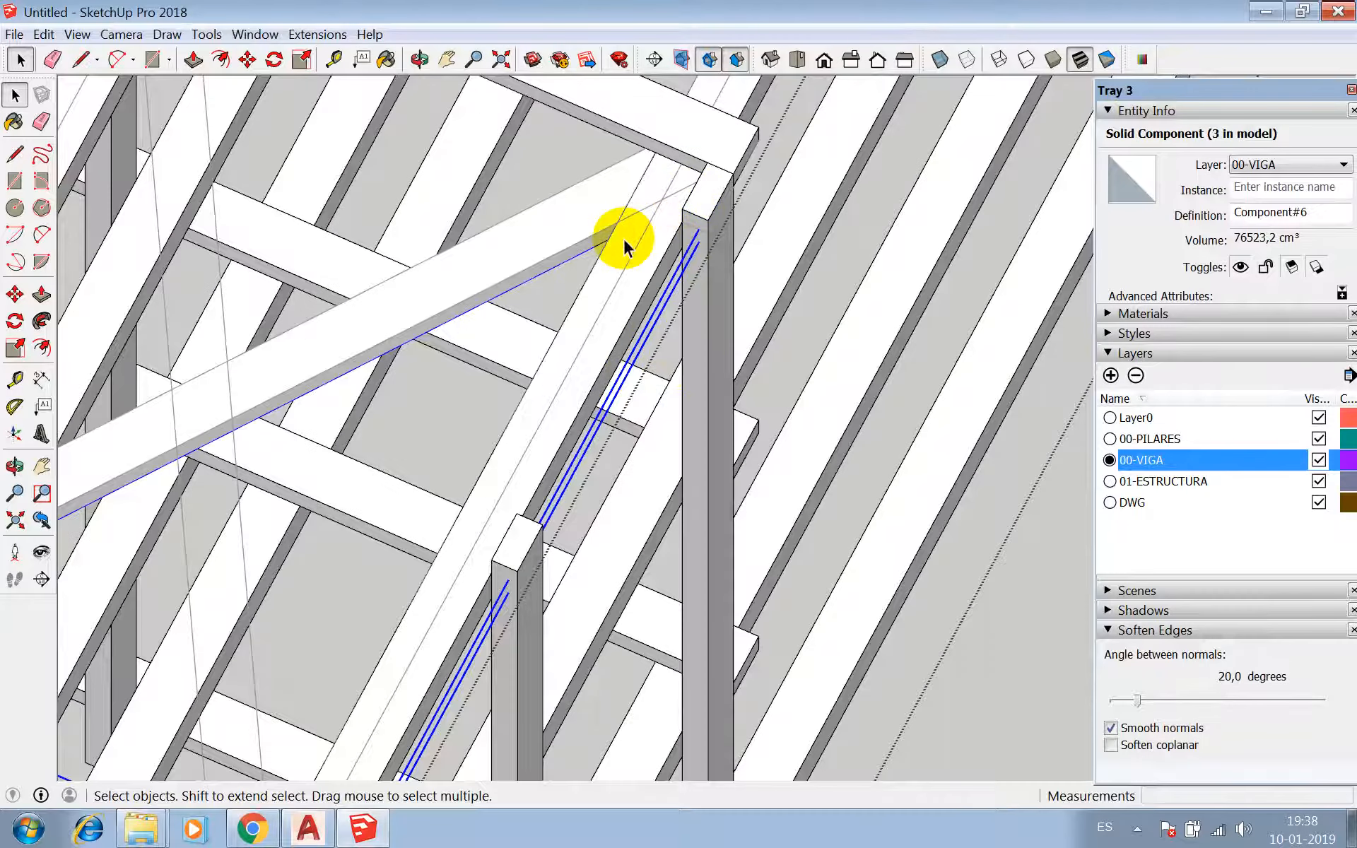
pyautogui.scroll(2, 624, 243)
pyautogui.press('m')
pyautogui.scroll(-6, 587, 240)
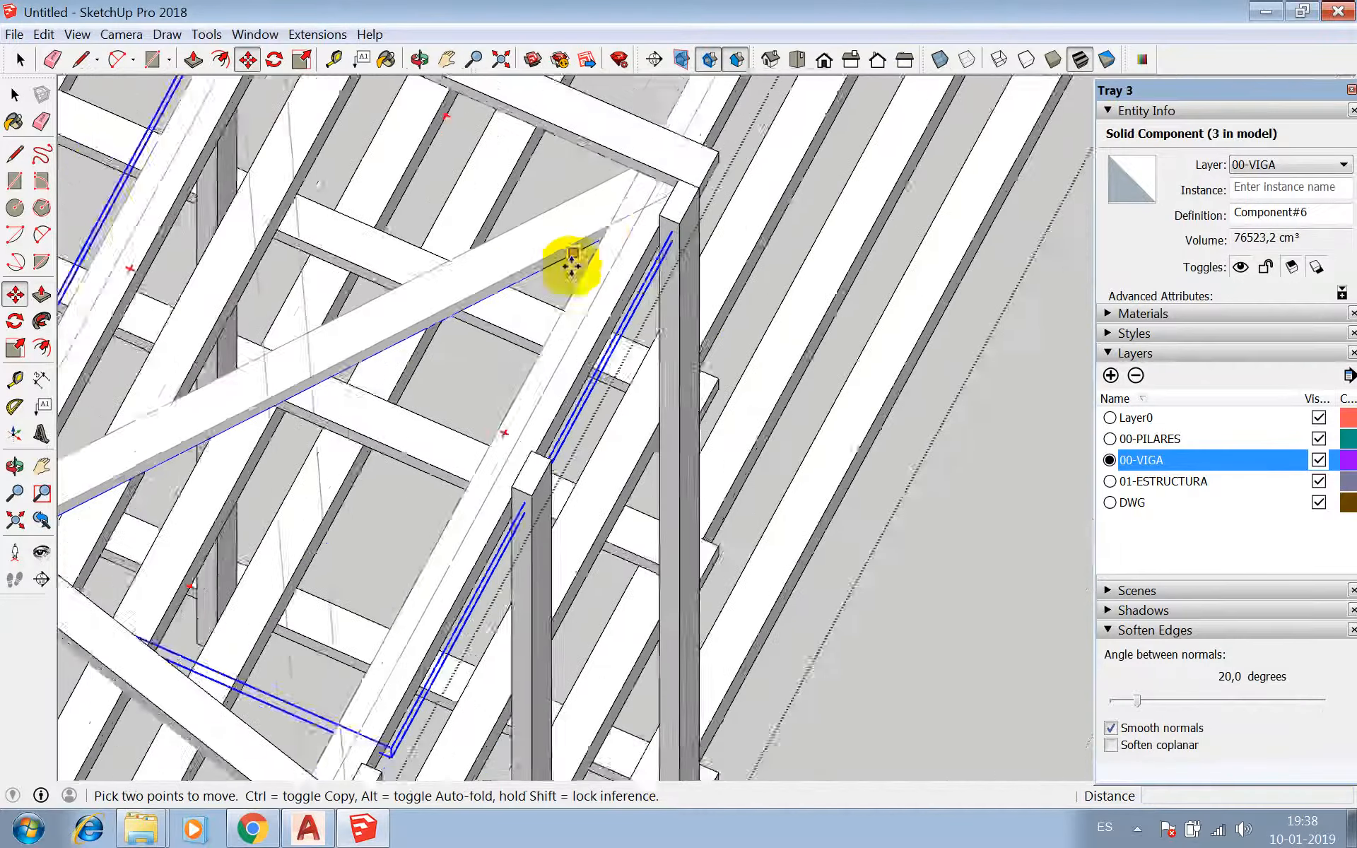
# - Switch to AutoCAD, check the brace arrangement in the elevation drawings and reference photos, and return to SketchUp
pyautogui.click(305, 827)
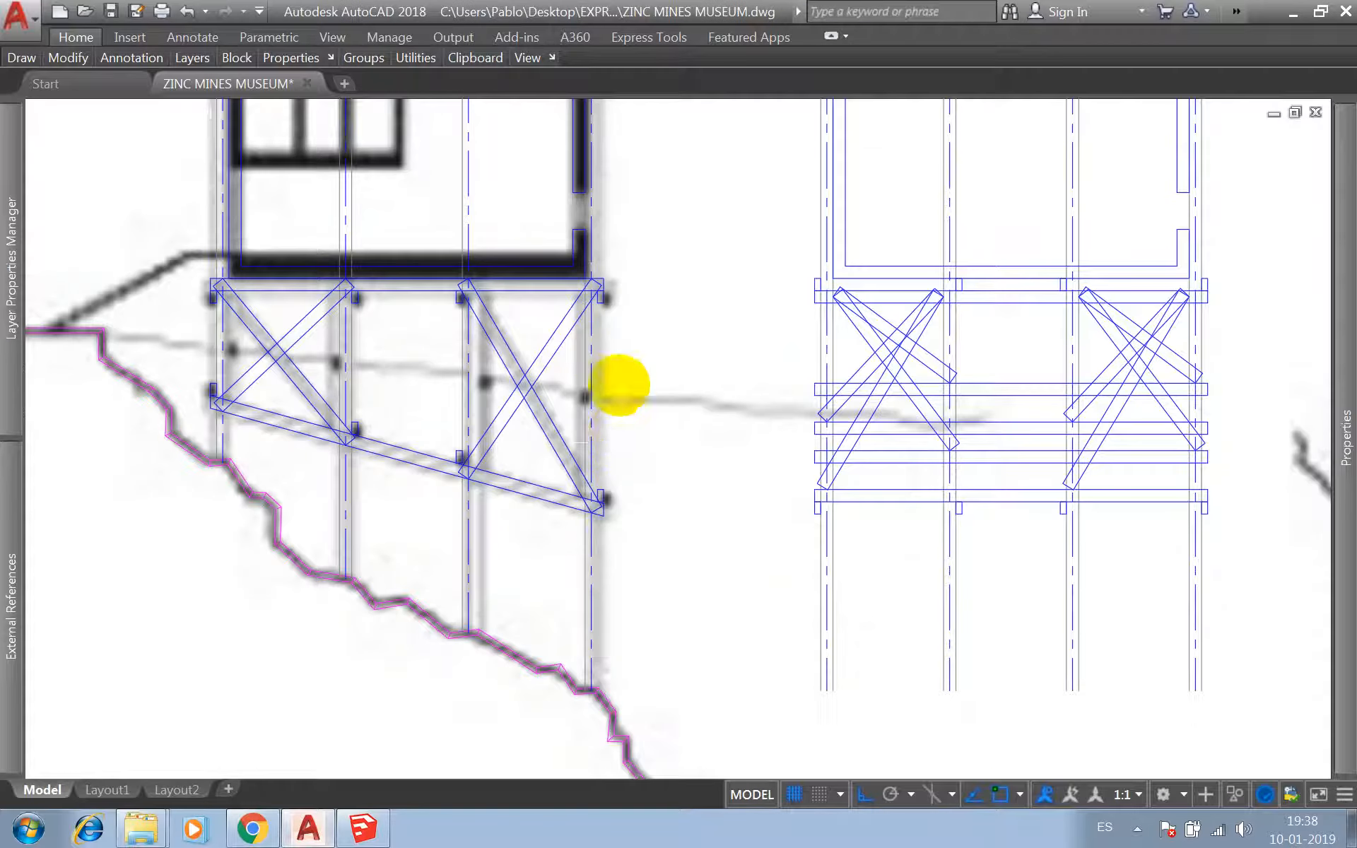
pyautogui.scroll(-10, 606, 385)
pyautogui.scroll(10, 1227, 338)
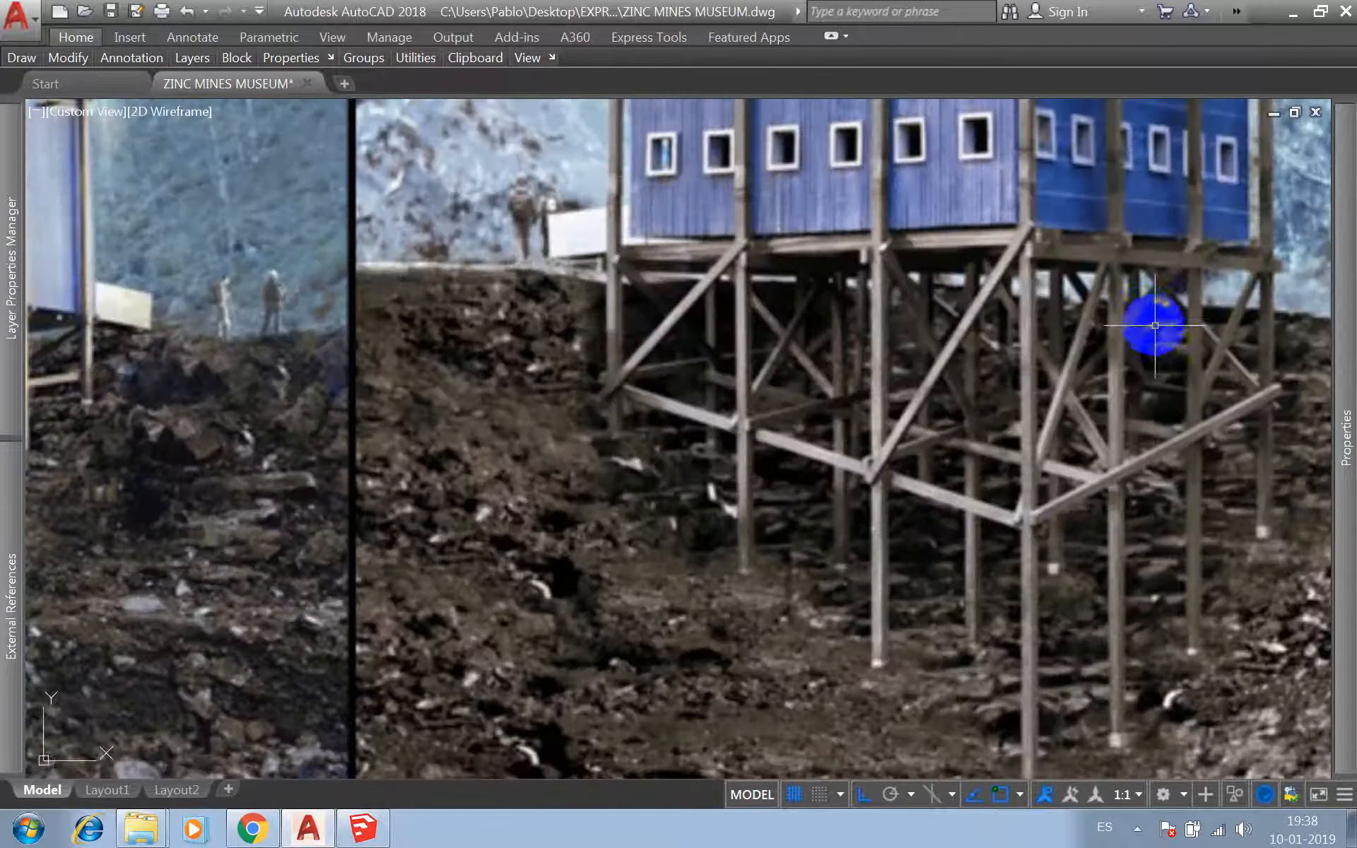
pyautogui.scroll(-3, 764, 413)
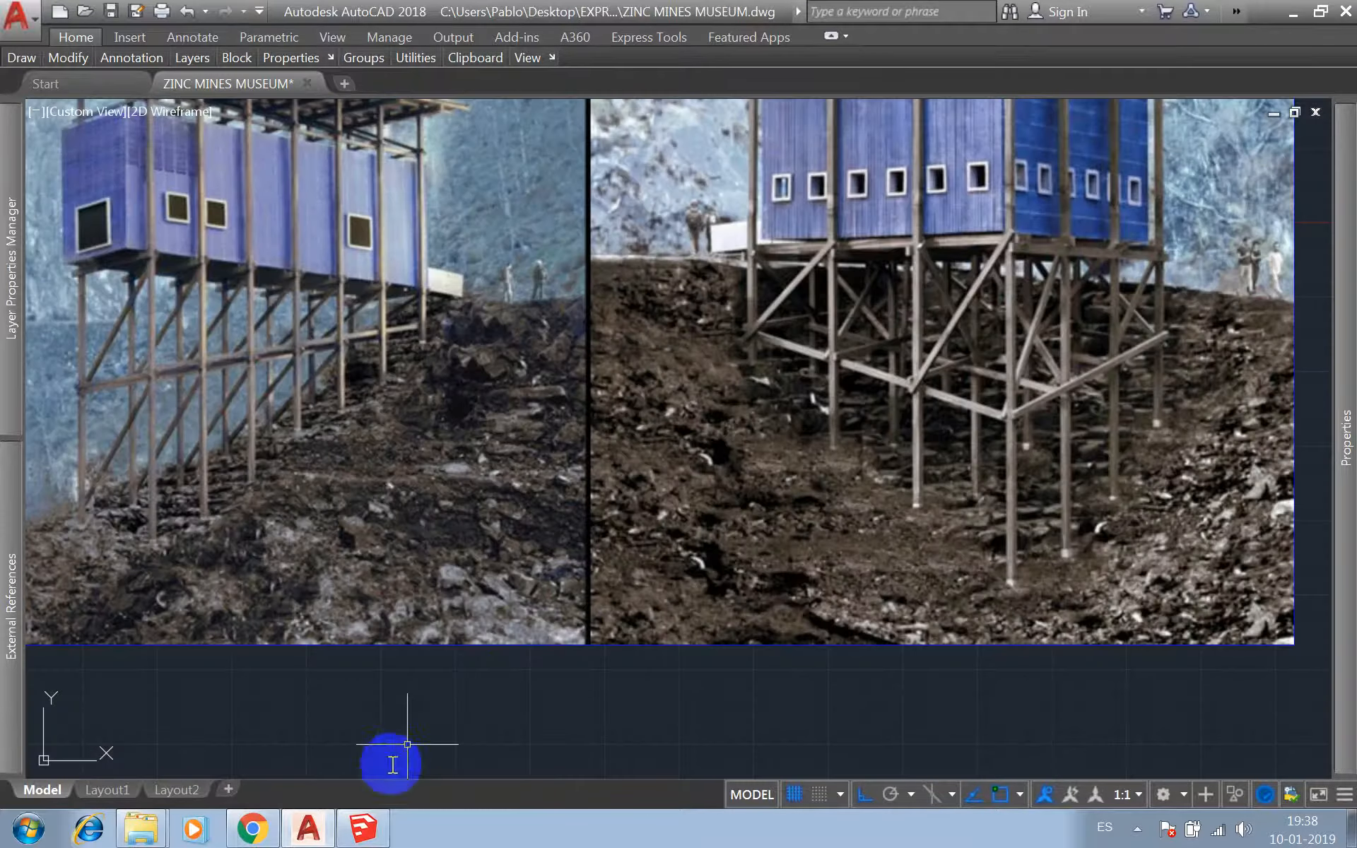
pyautogui.click(356, 831)
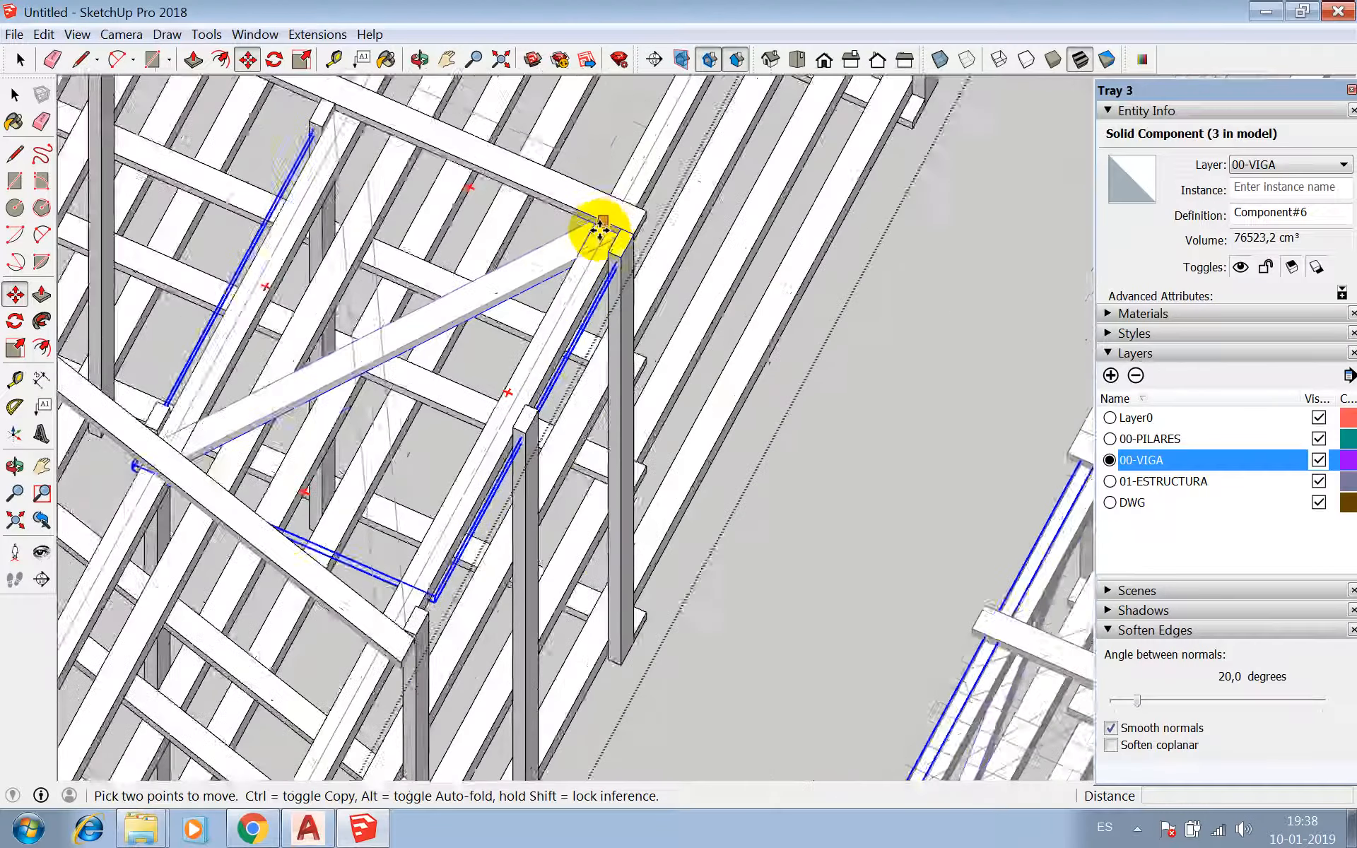
# - Move the downhill brace component 20 cm along the green axis
pyautogui.scroll(2, 599, 227)
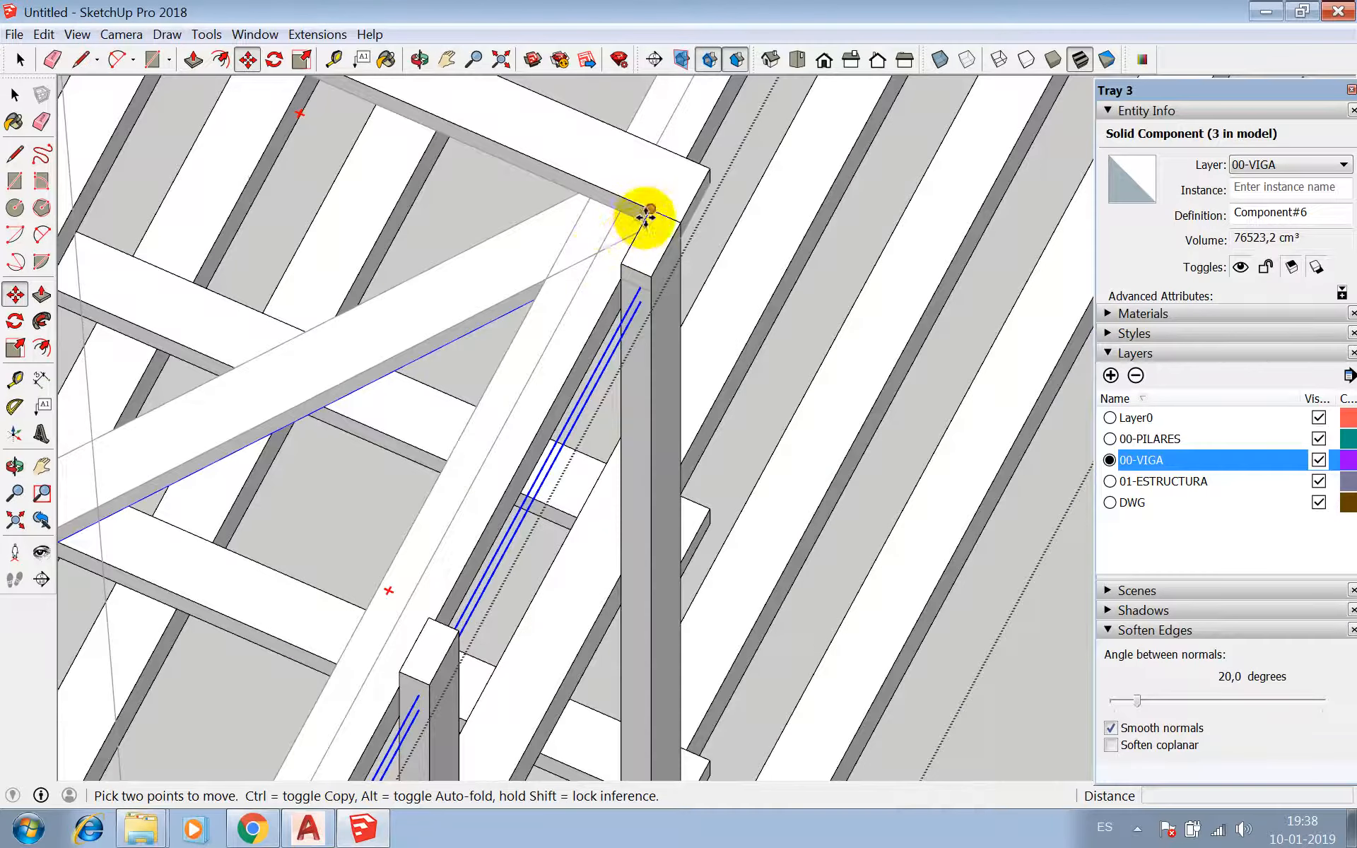
pyautogui.click(591, 200)
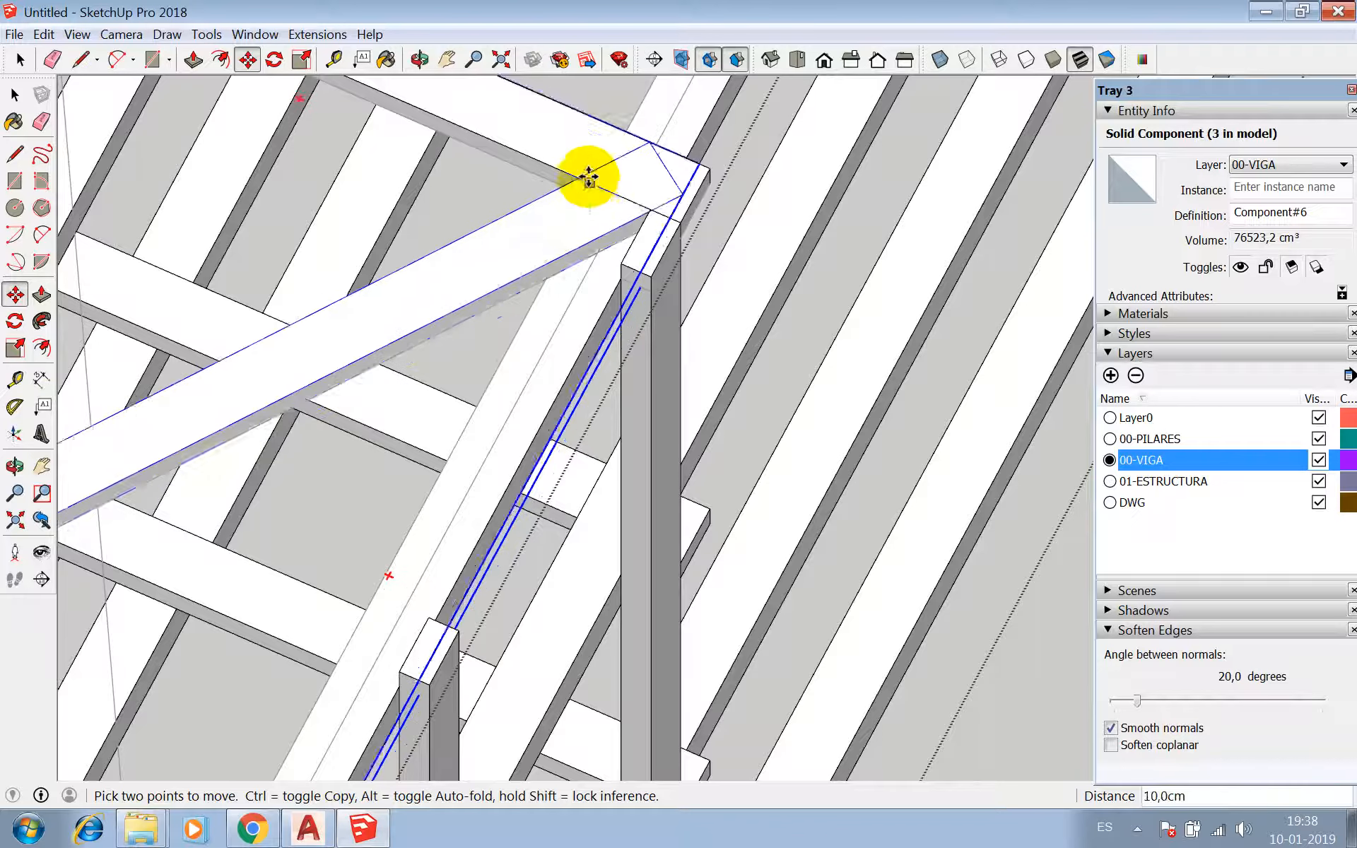
pyautogui.write('2')
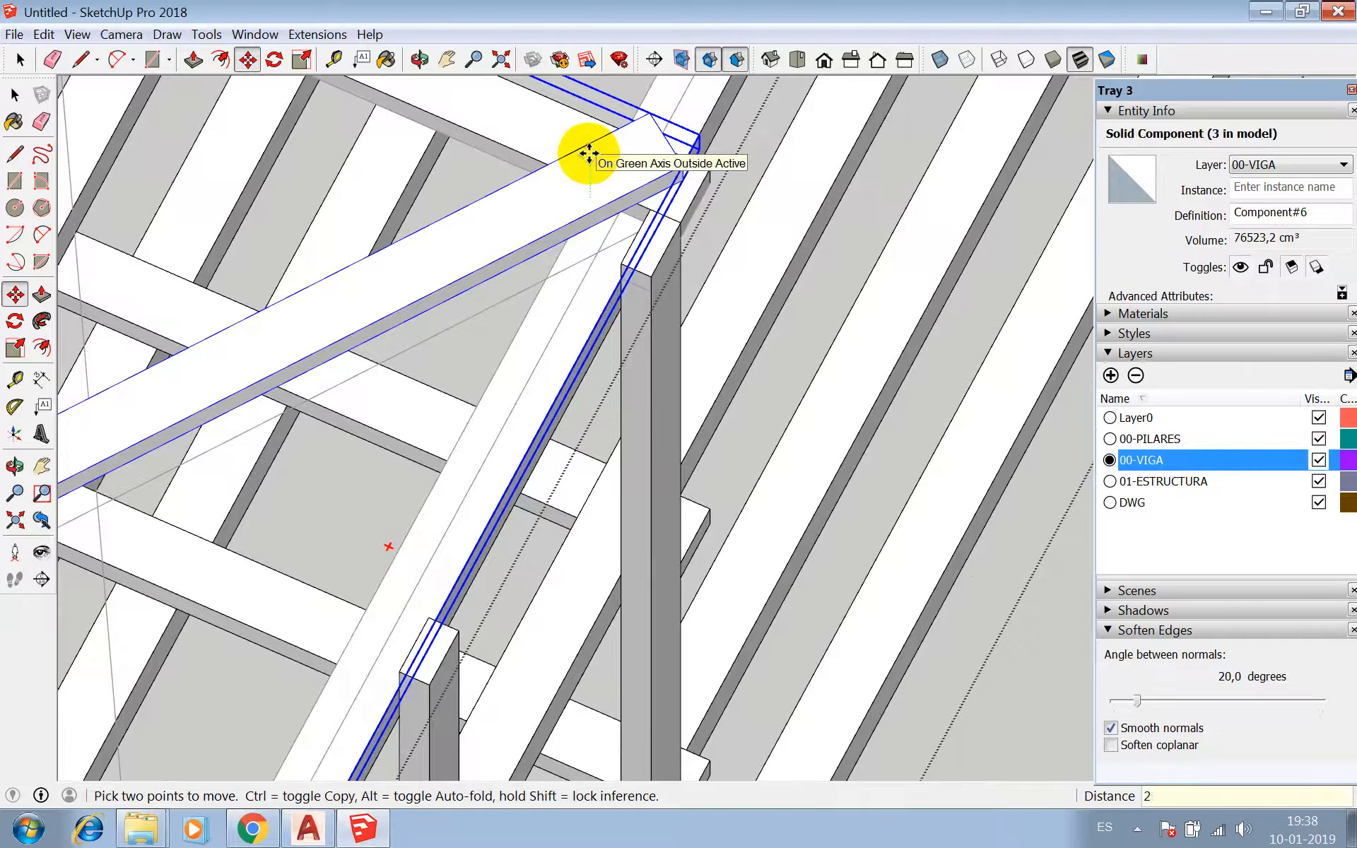
pyautogui.write('0')
pyautogui.press('Return')
pyautogui.scroll(-5, 822, 361)
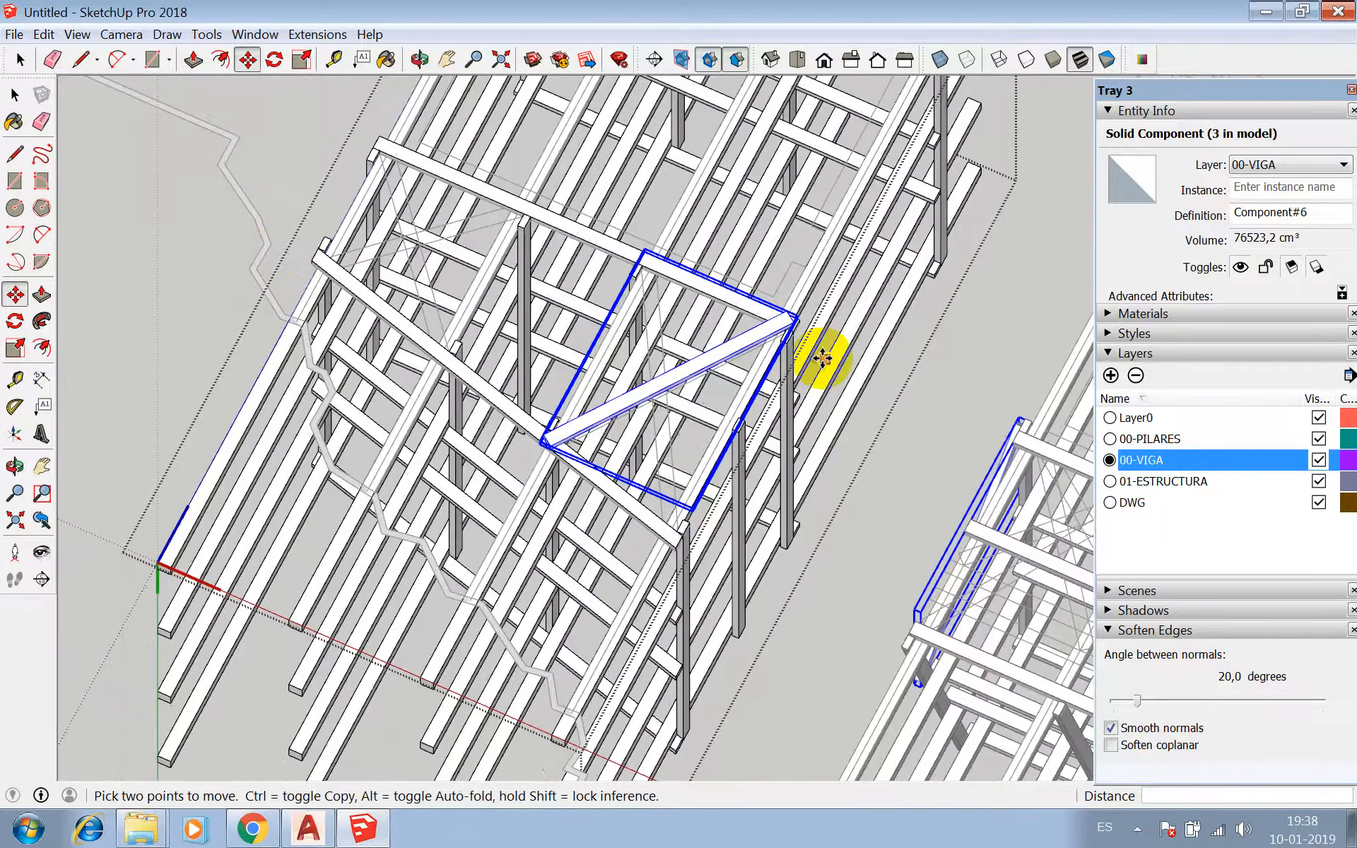
pyautogui.press('space')
# - Turn on the X-ray display and trace the opposite outer bay's diagonal brace as a closed face over the DWG lines
pyautogui.scroll(3, 303, 267)
pyautogui.scroll(3, 351, 263)
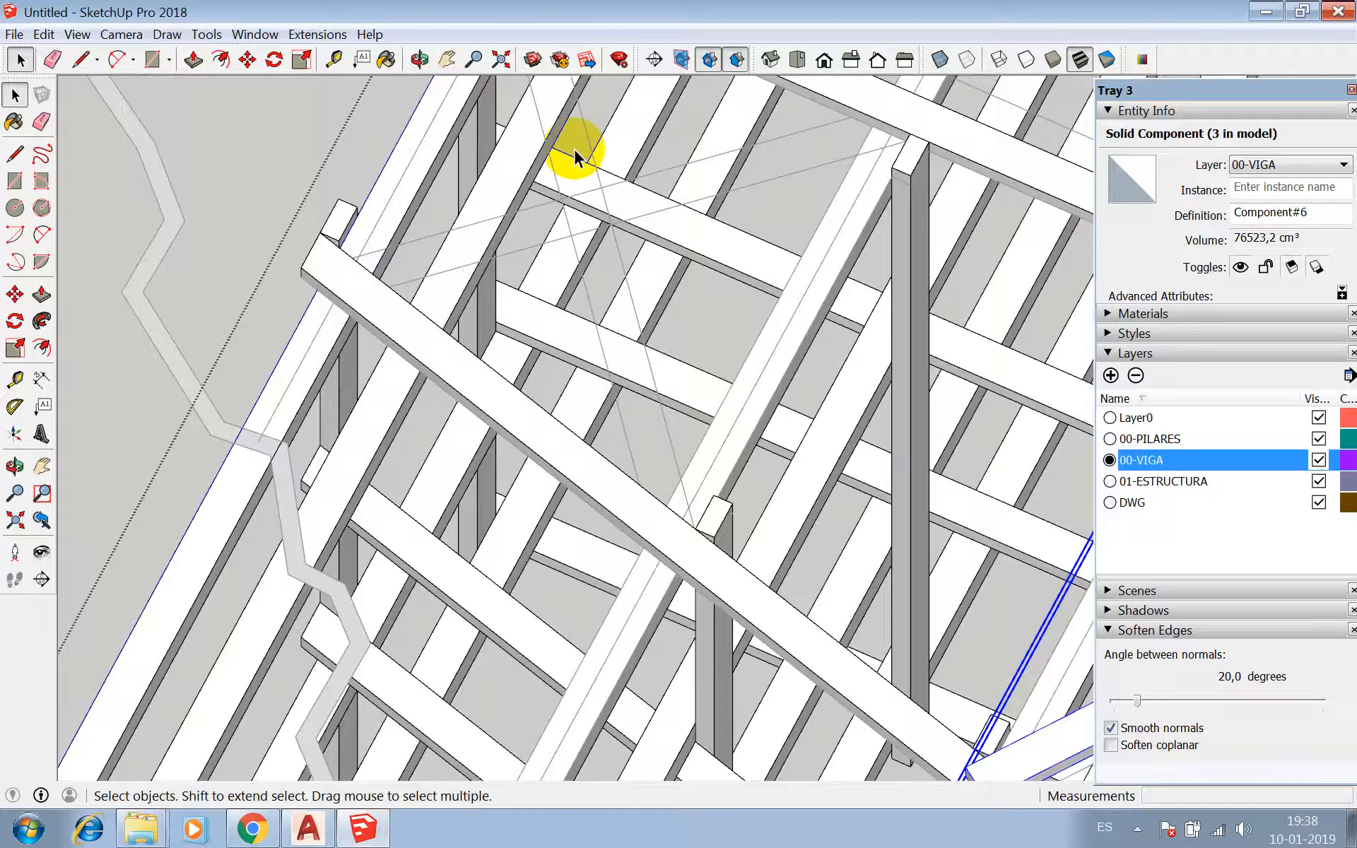
pyautogui.click(940, 60)
pyautogui.press('l')
pyautogui.scroll(3, 339, 275)
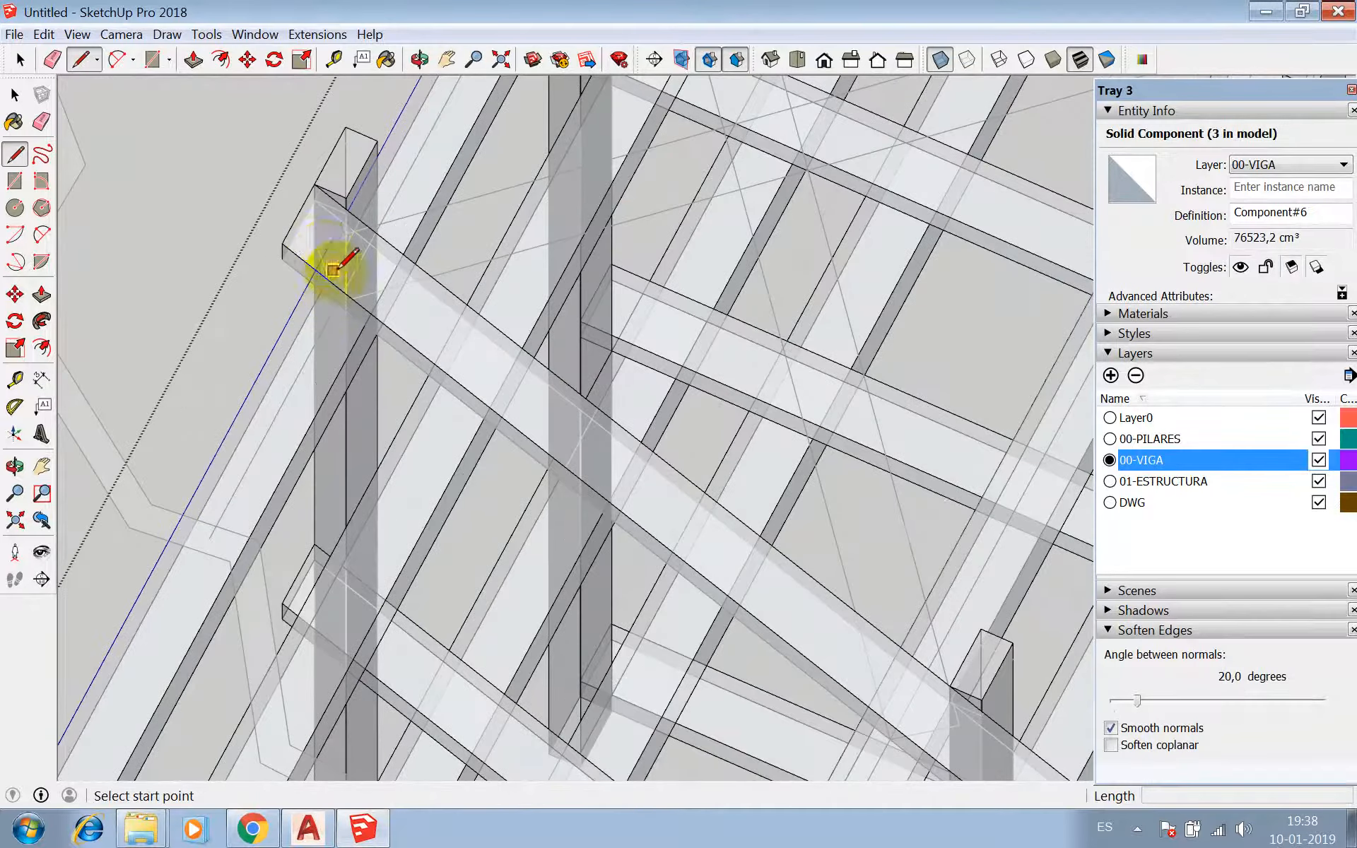
pyautogui.click(316, 242)
pyautogui.scroll(-5, 337, 302)
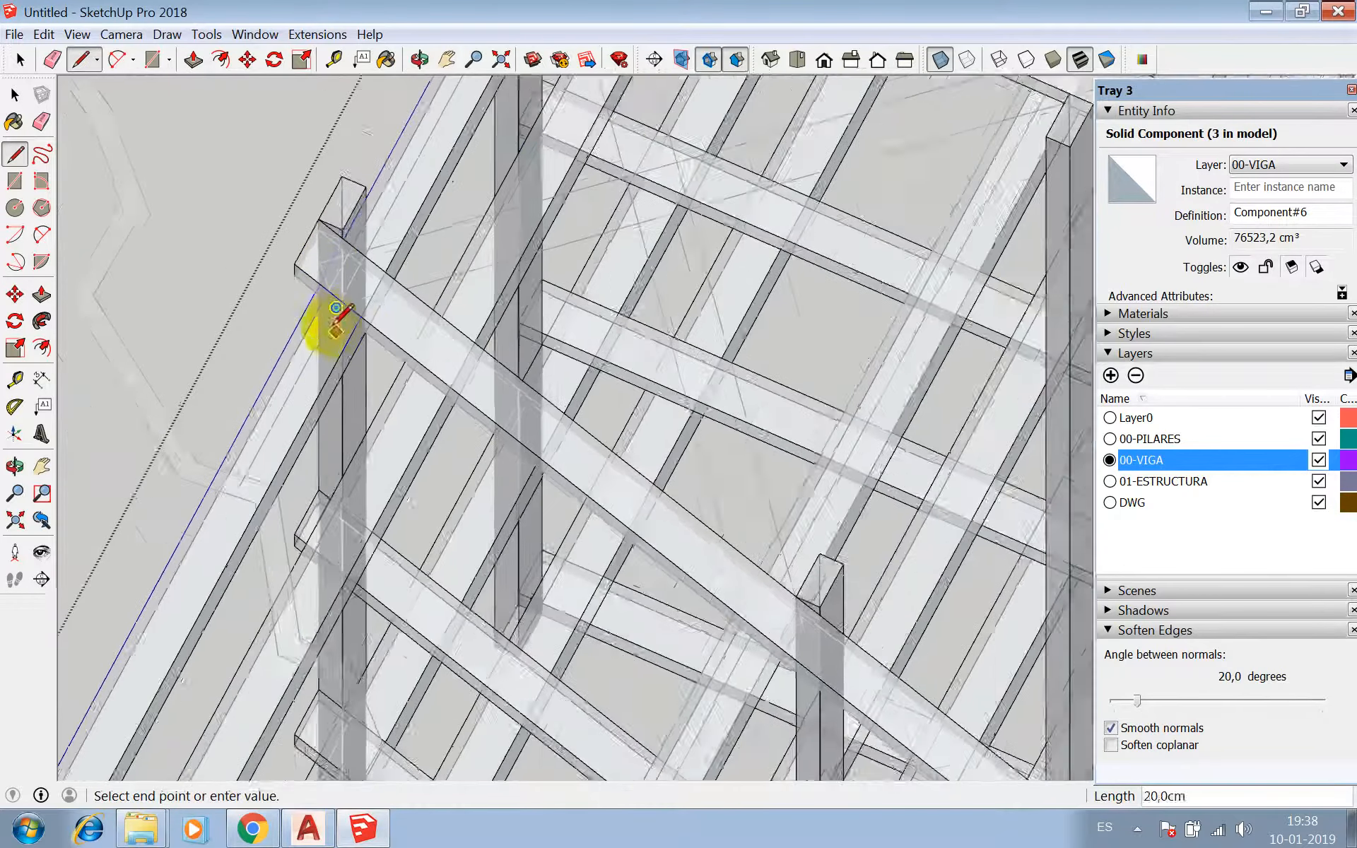
pyautogui.scroll(3, 818, 190)
pyautogui.scroll(2, 750, 204)
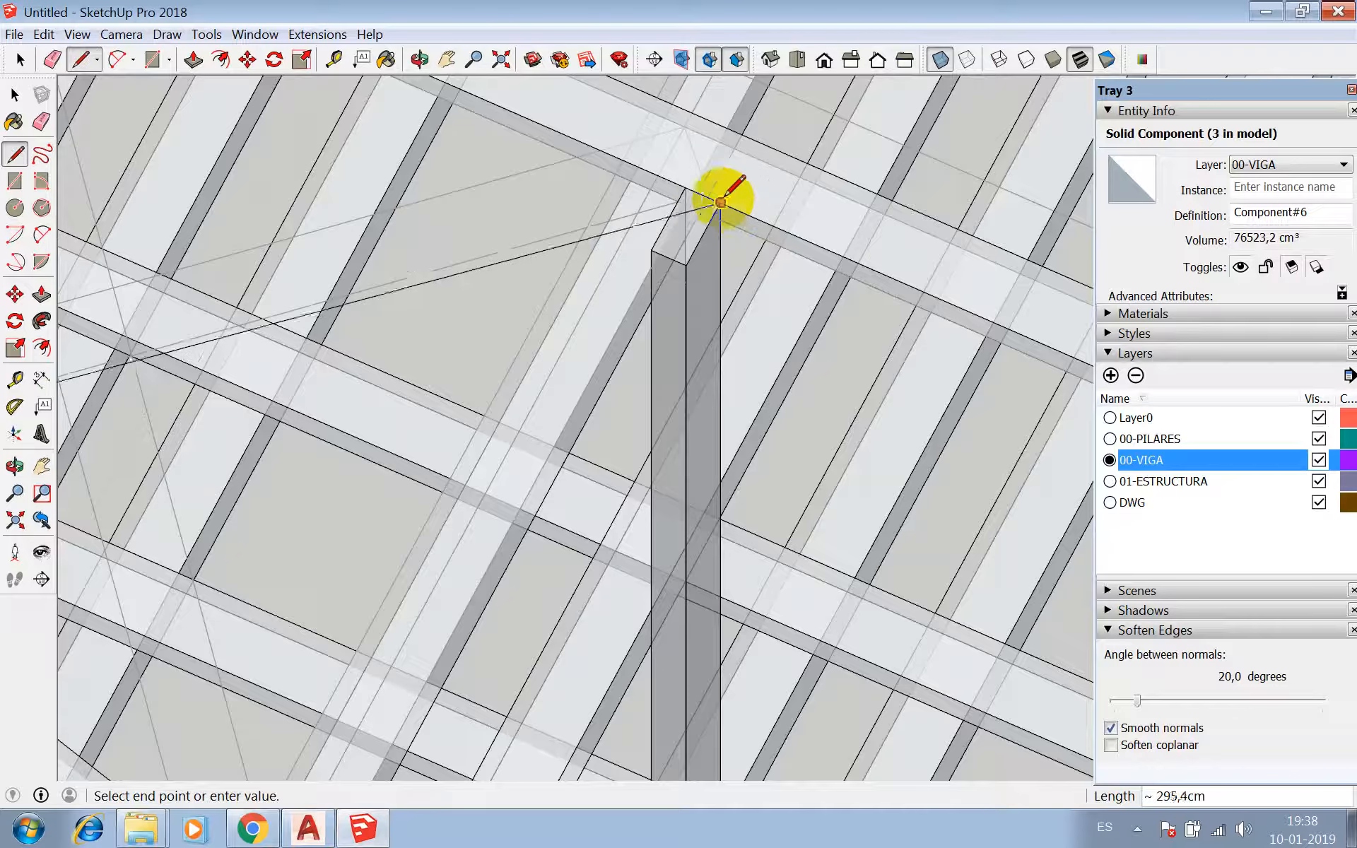
pyautogui.click(709, 192)
pyautogui.click(686, 127)
pyautogui.scroll(-3, 778, 184)
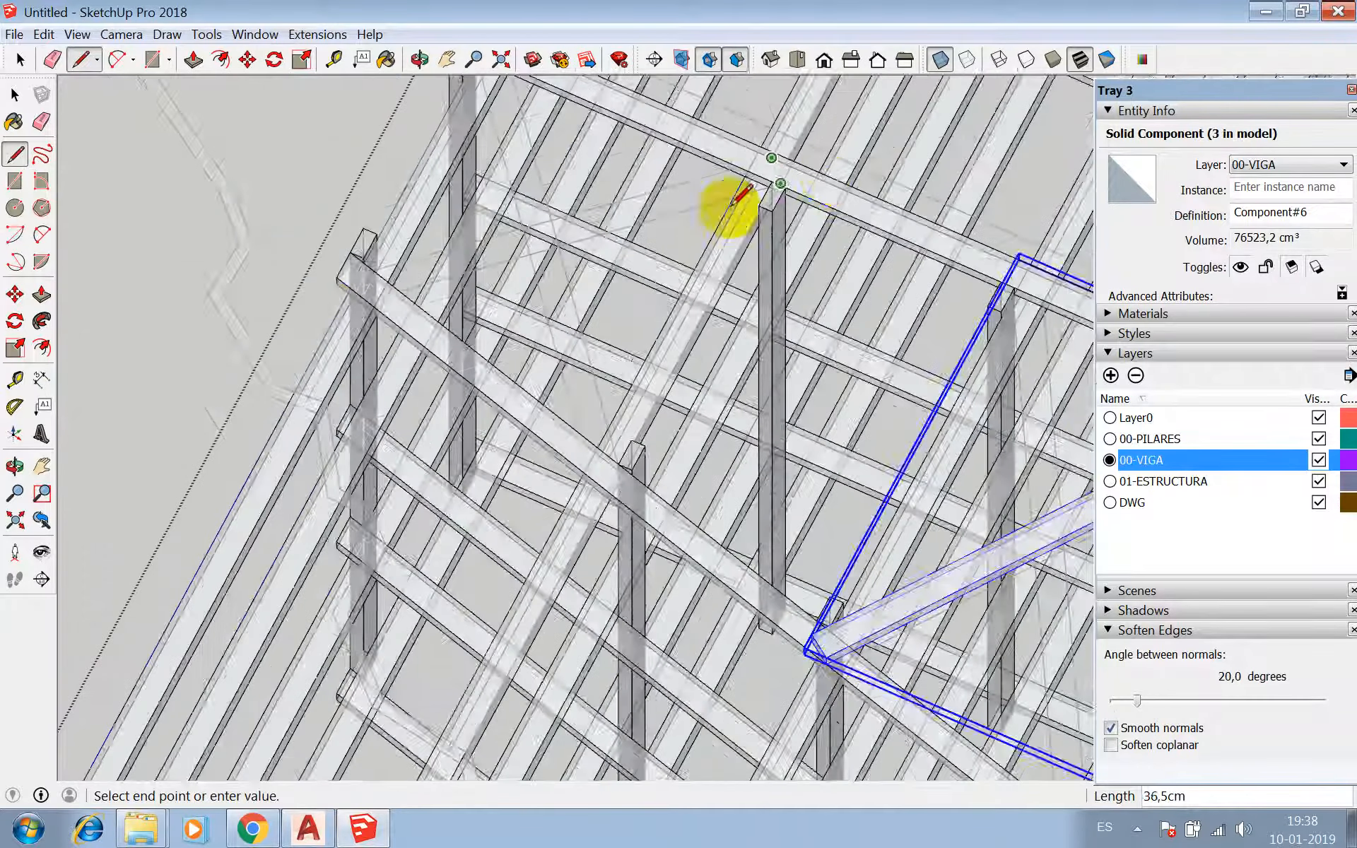
pyautogui.scroll(3, 324, 287)
pyautogui.scroll(2, 394, 249)
pyautogui.click(377, 260)
pyautogui.scroll(-2, 382, 258)
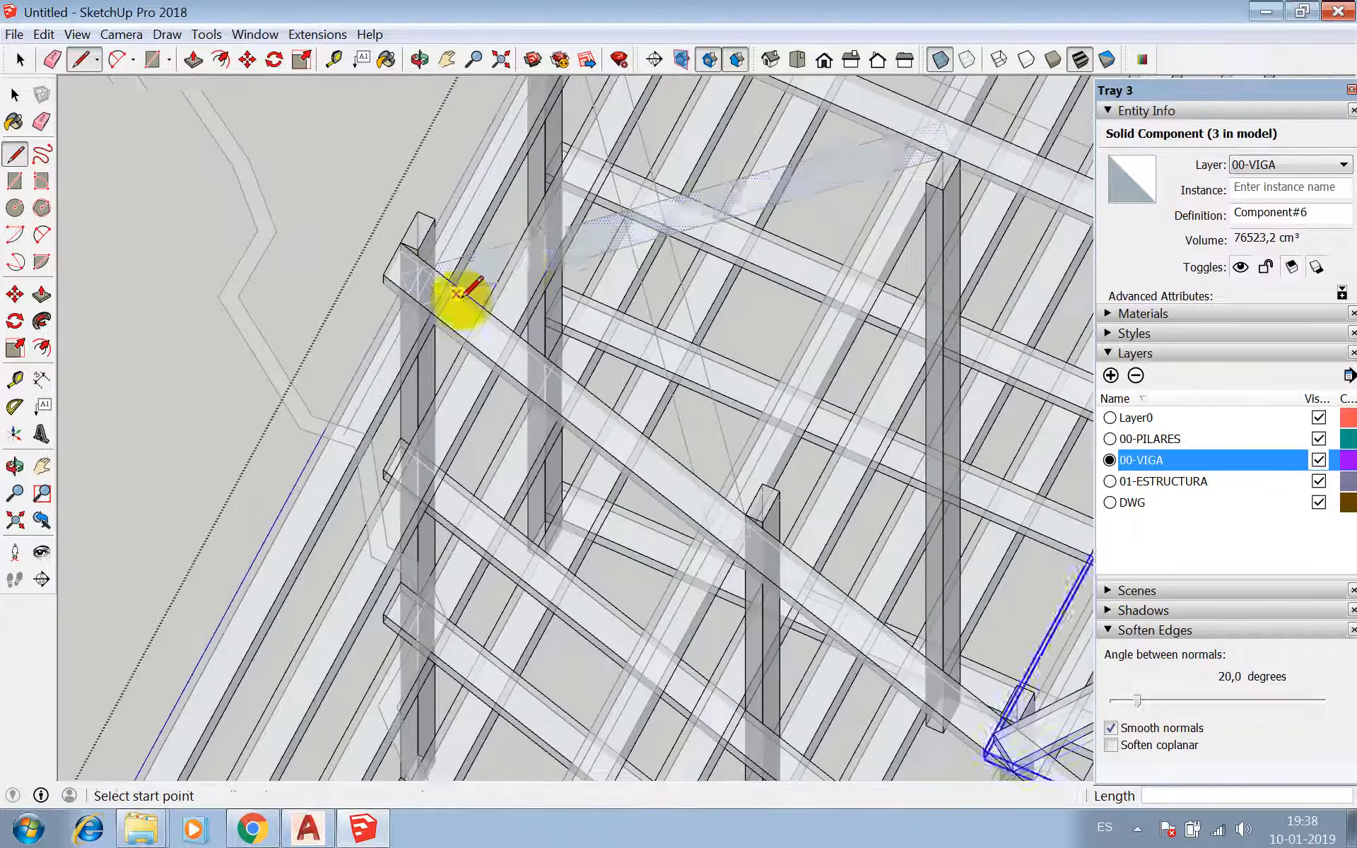
# - Extrude the opposite outer bay's diagonal brace face 10 cm
pyautogui.press('p')
pyautogui.click(521, 275)
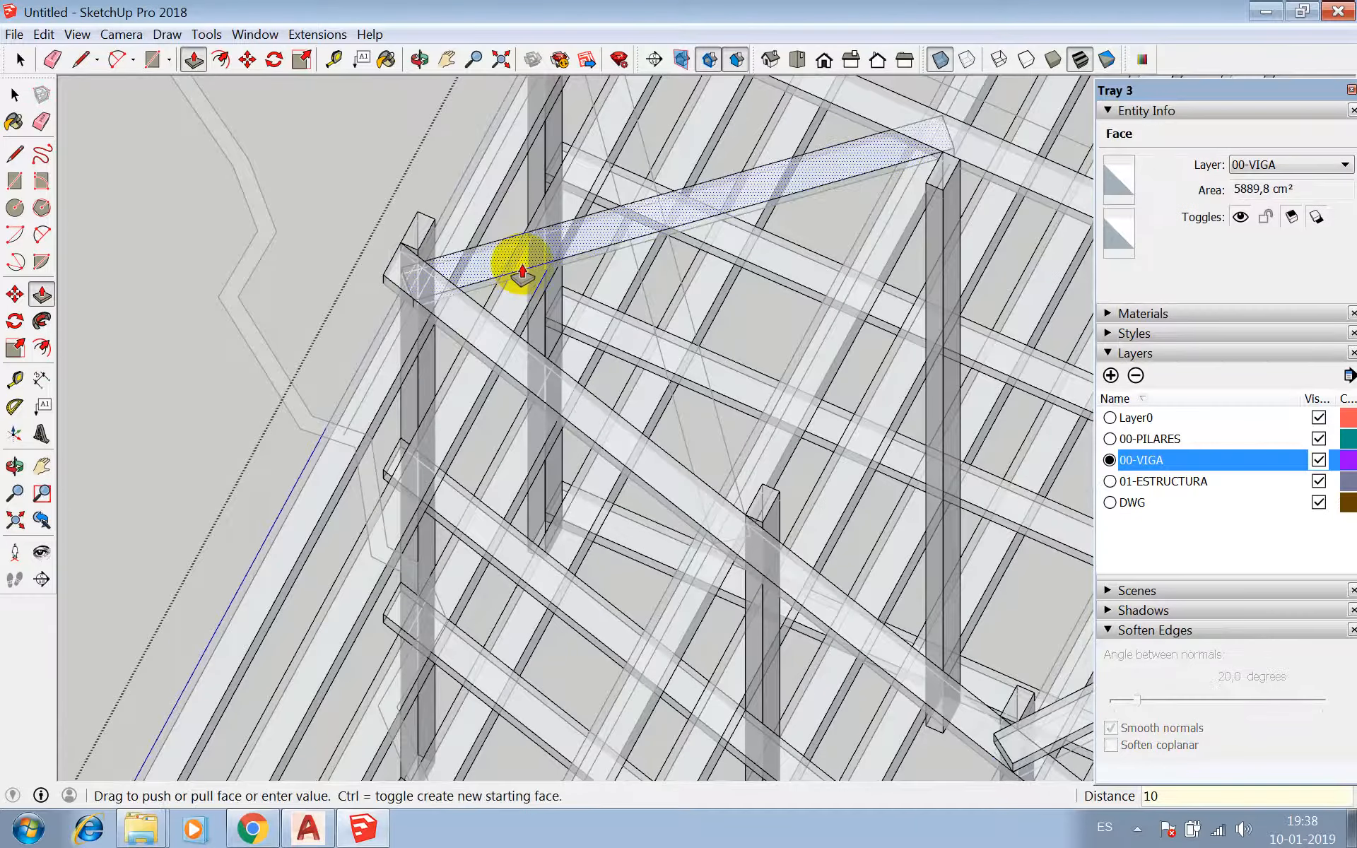
pyautogui.press('Return')
pyautogui.scroll(-6, 494, 312)
pyautogui.press('space')
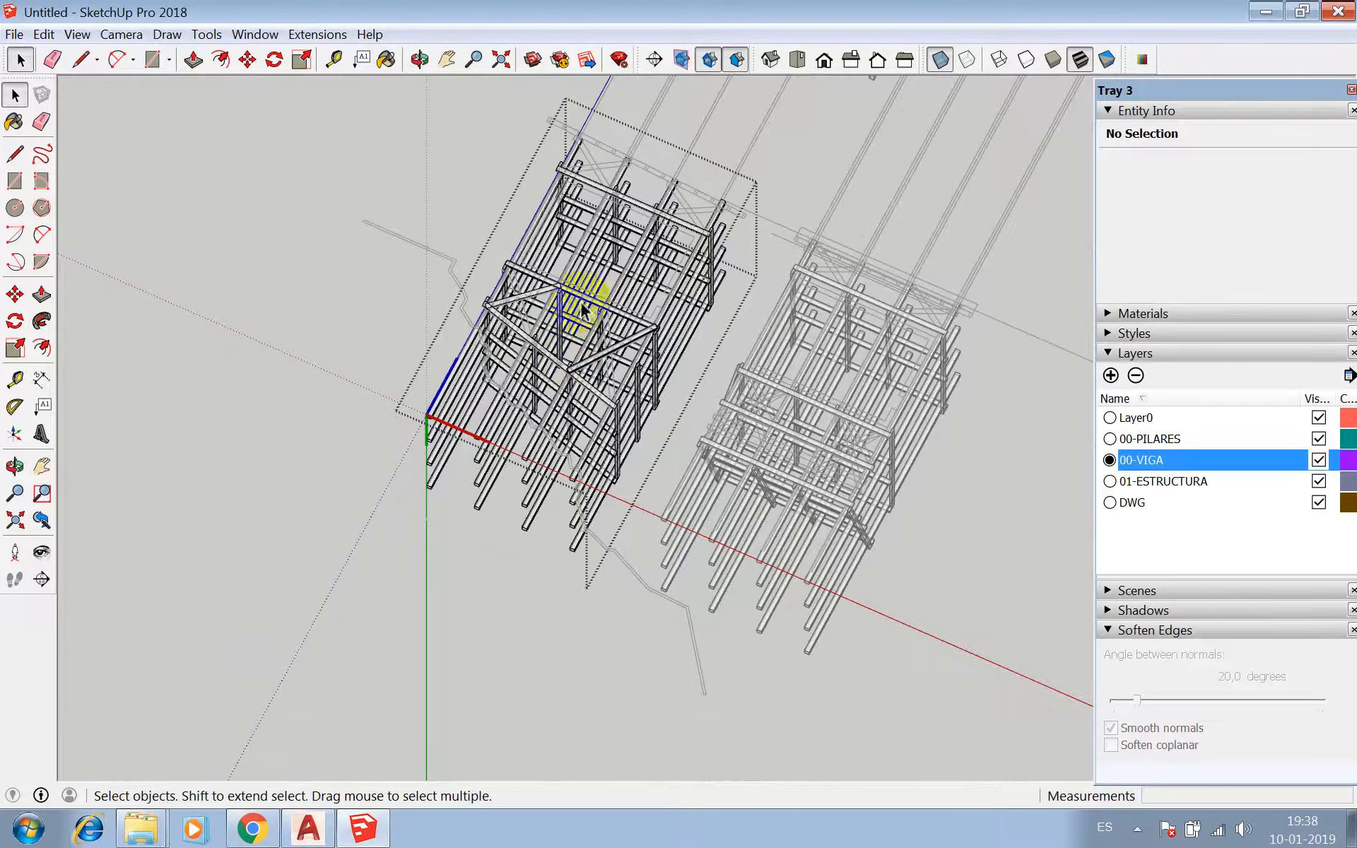
# - Inspect both braces from another angle, compare them with the reference photos in AutoCAD, and return to SketchUp
pyautogui.click(419, 59)
pyautogui.moveTo(495, 340); pyautogui.dragTo(576, 464)
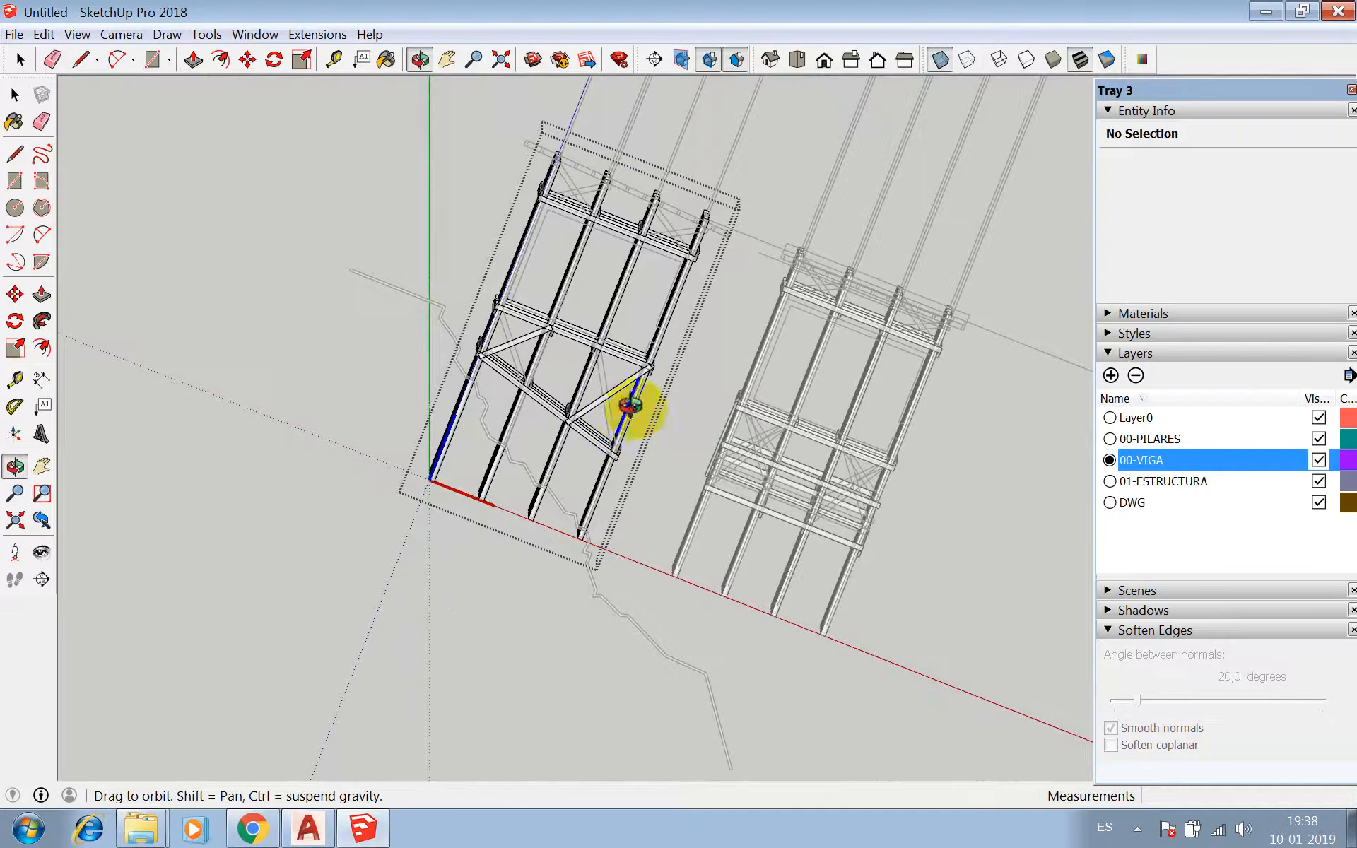
pyautogui.click(307, 828)
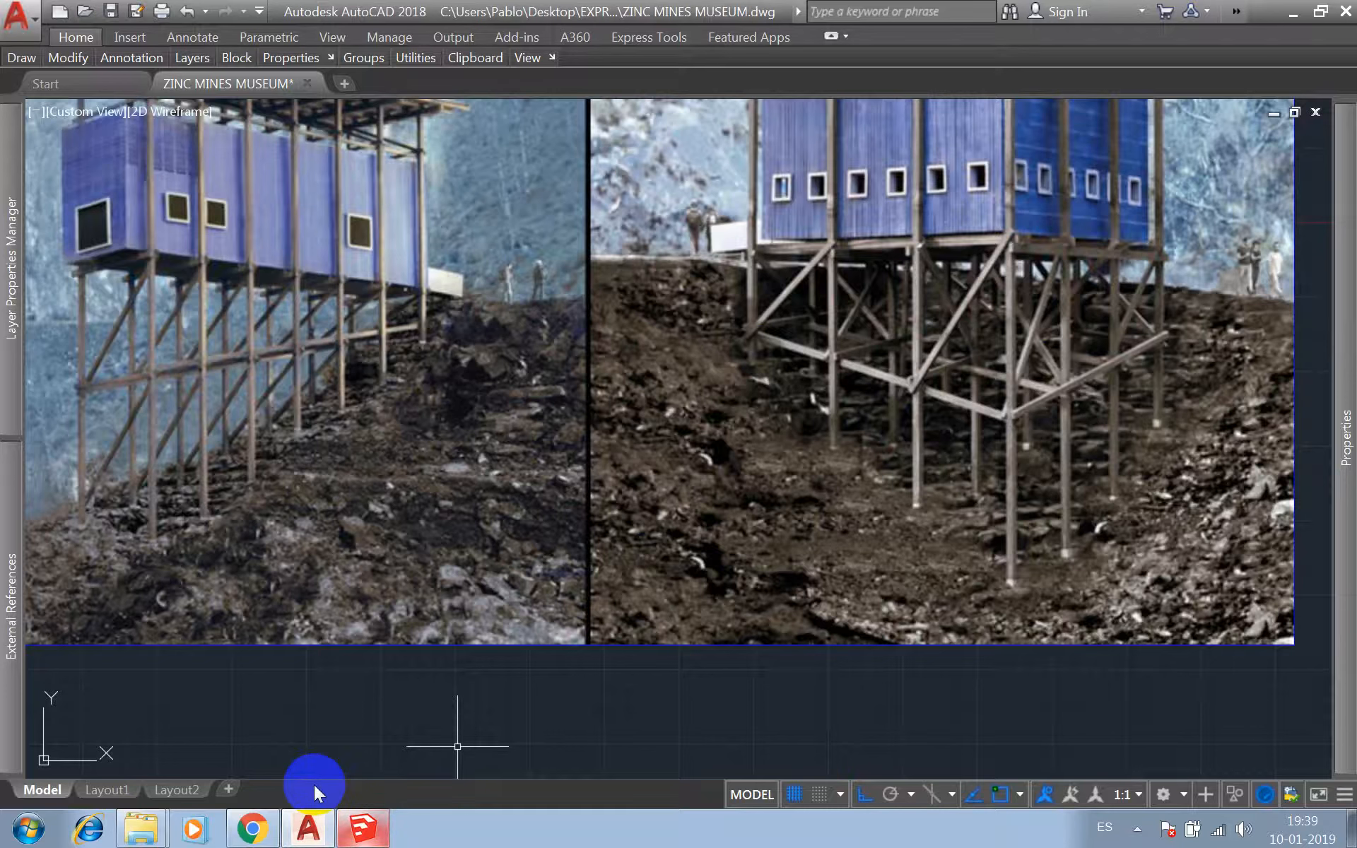
pyautogui.click(362, 831)
# - Make the newly extruded outer-bay brace a component with default settings
pyautogui.moveTo(531, 523)
pyautogui.mouseDown()
pyautogui.moveTo(645, 410)
pyautogui.moveTo(640, 343)
pyautogui.moveTo(743, 151)
pyautogui.mouseUp()
pyautogui.scroll(6, 474, 315)
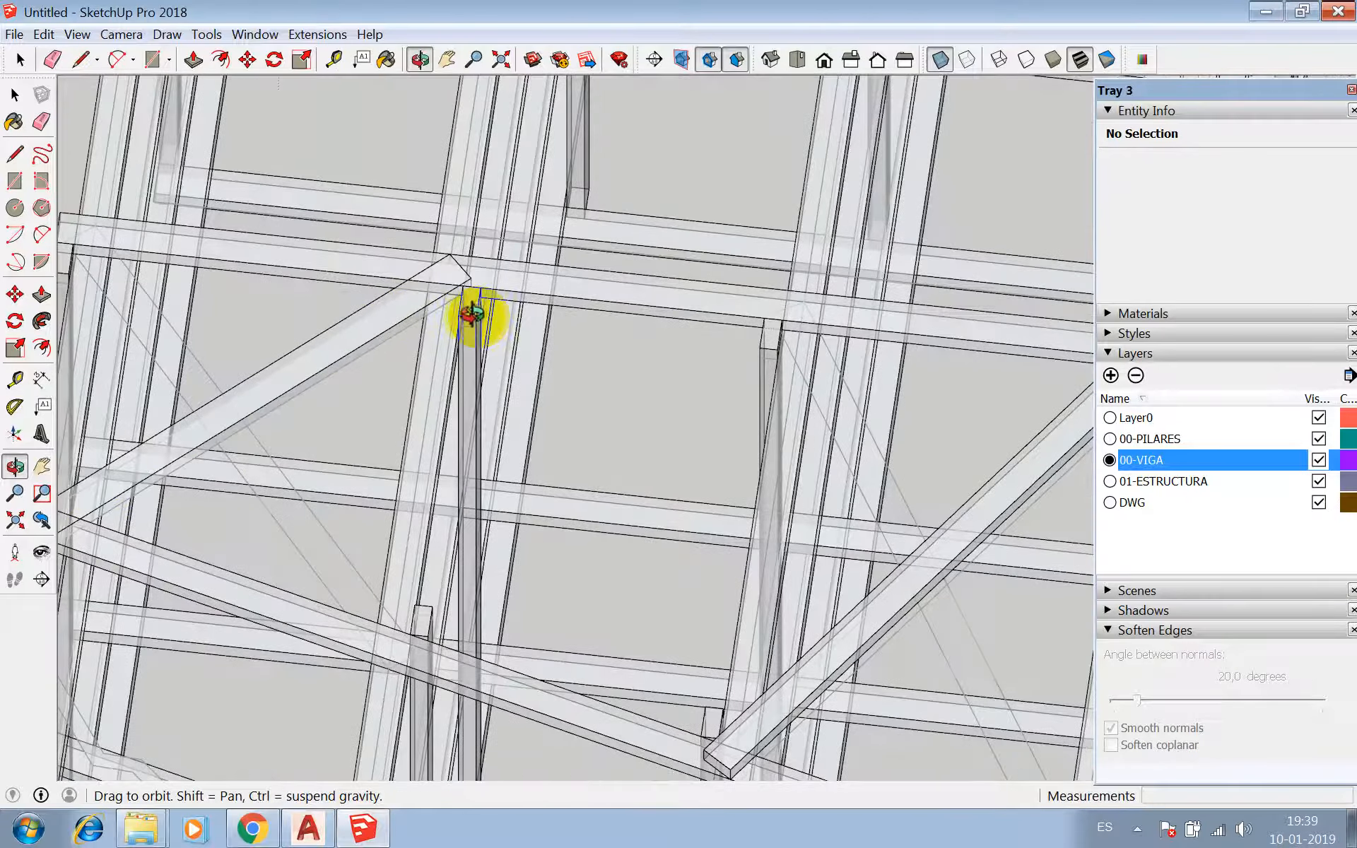
pyautogui.press('m')
pyautogui.press('space')
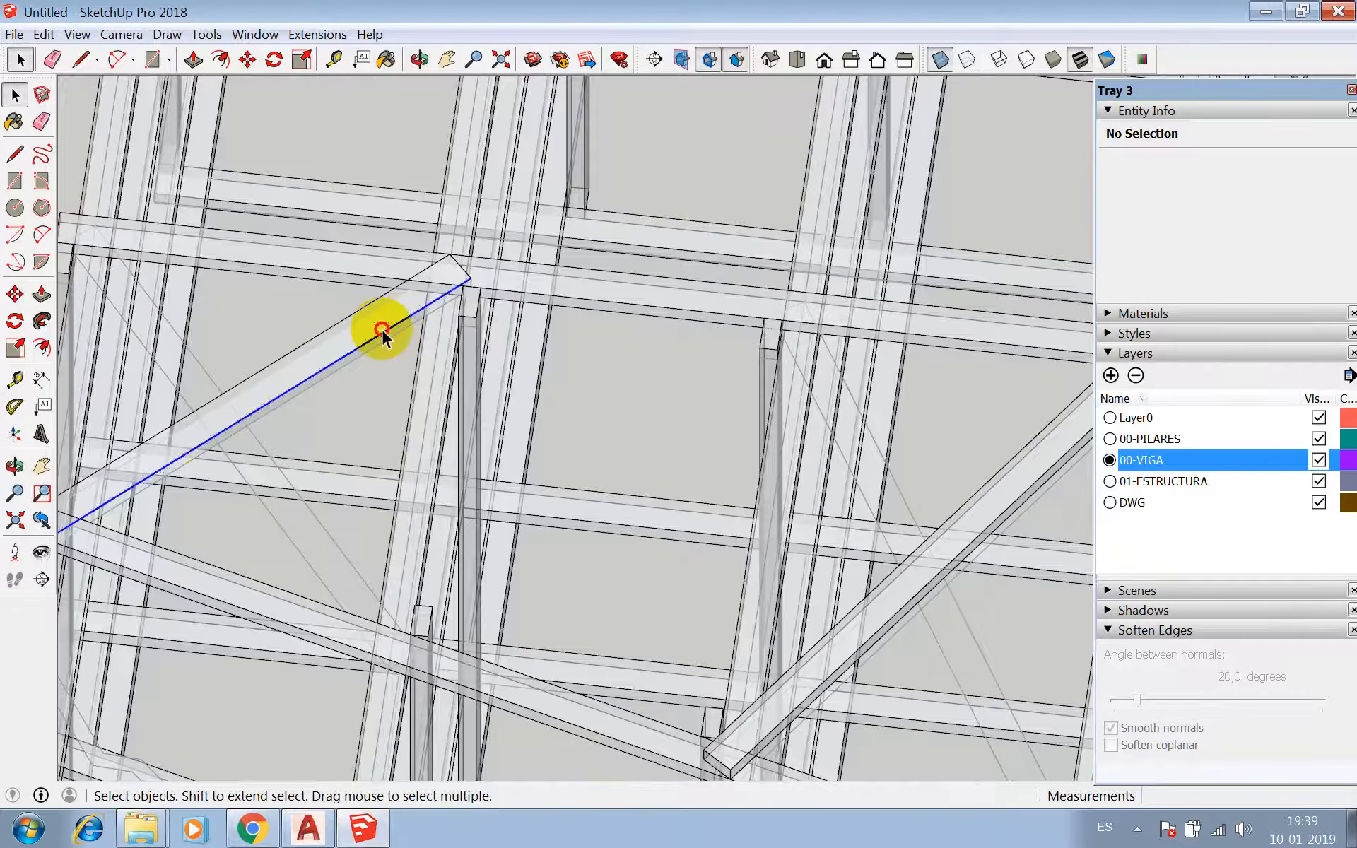
pyautogui.tripleClick(382, 331)
pyautogui.rightClick(379, 328)
pyautogui.click(426, 460)
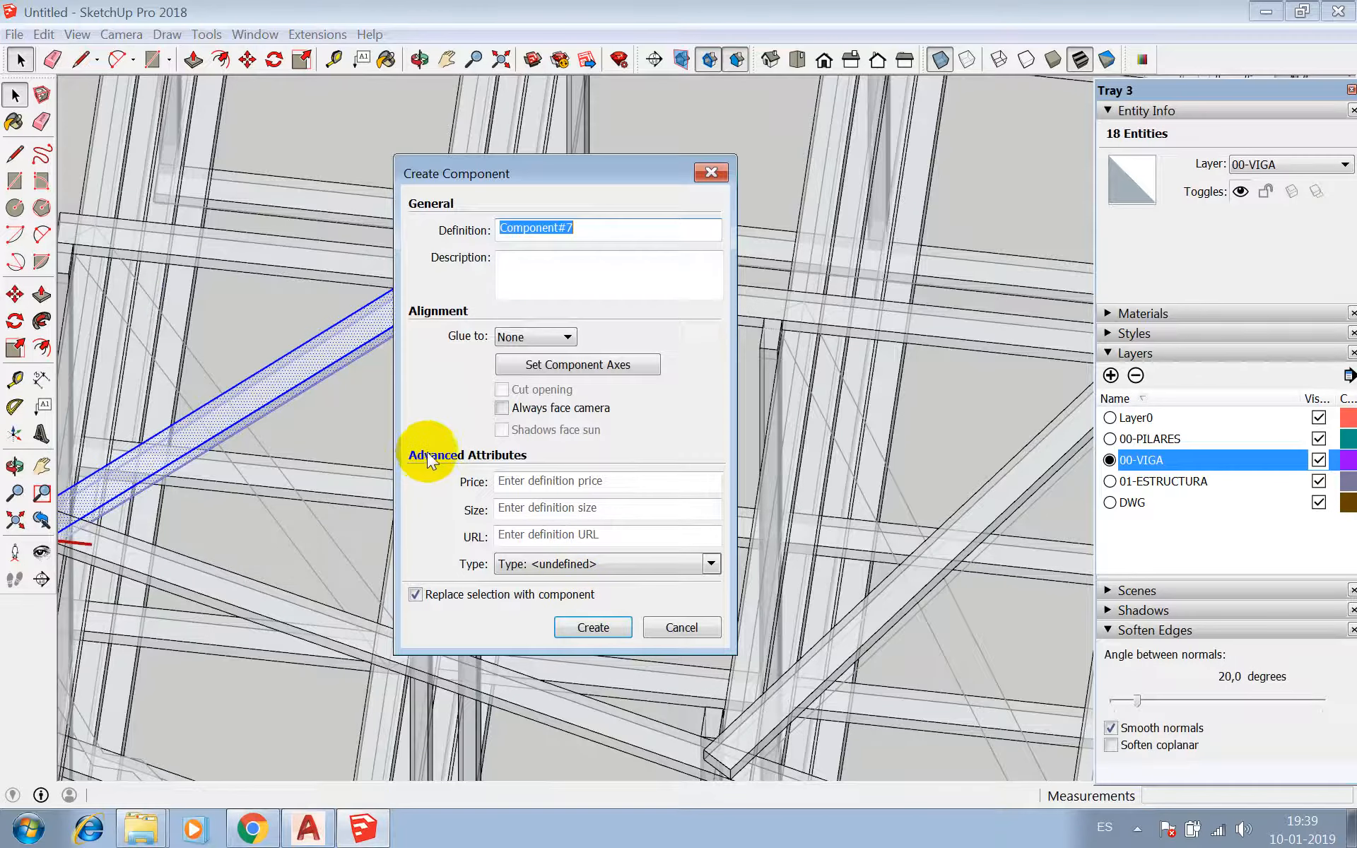
pyautogui.click(592, 626)
# - Move the new outer-bay brace component 20 cm along the green axis
pyautogui.press('m')
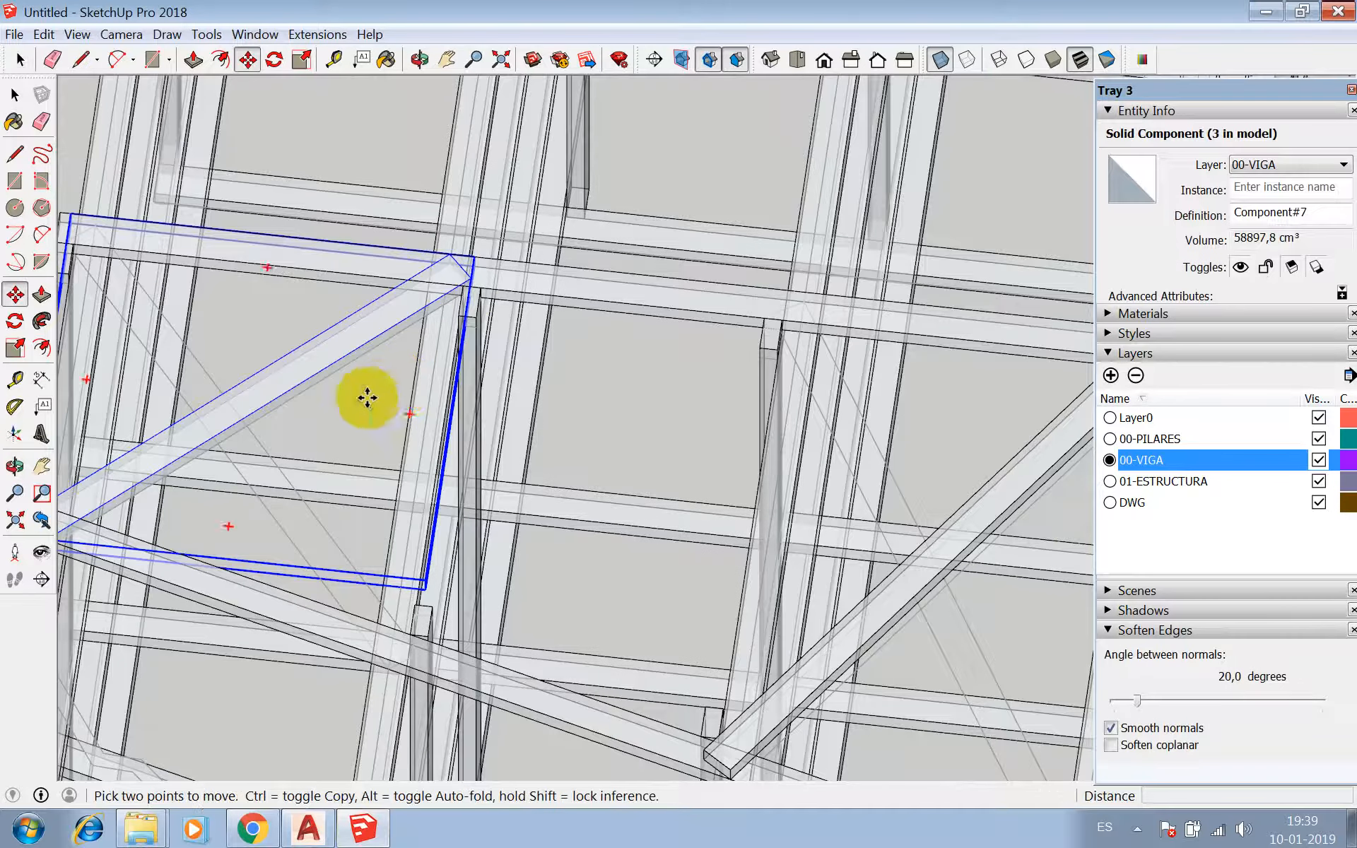
pyautogui.click(364, 394)
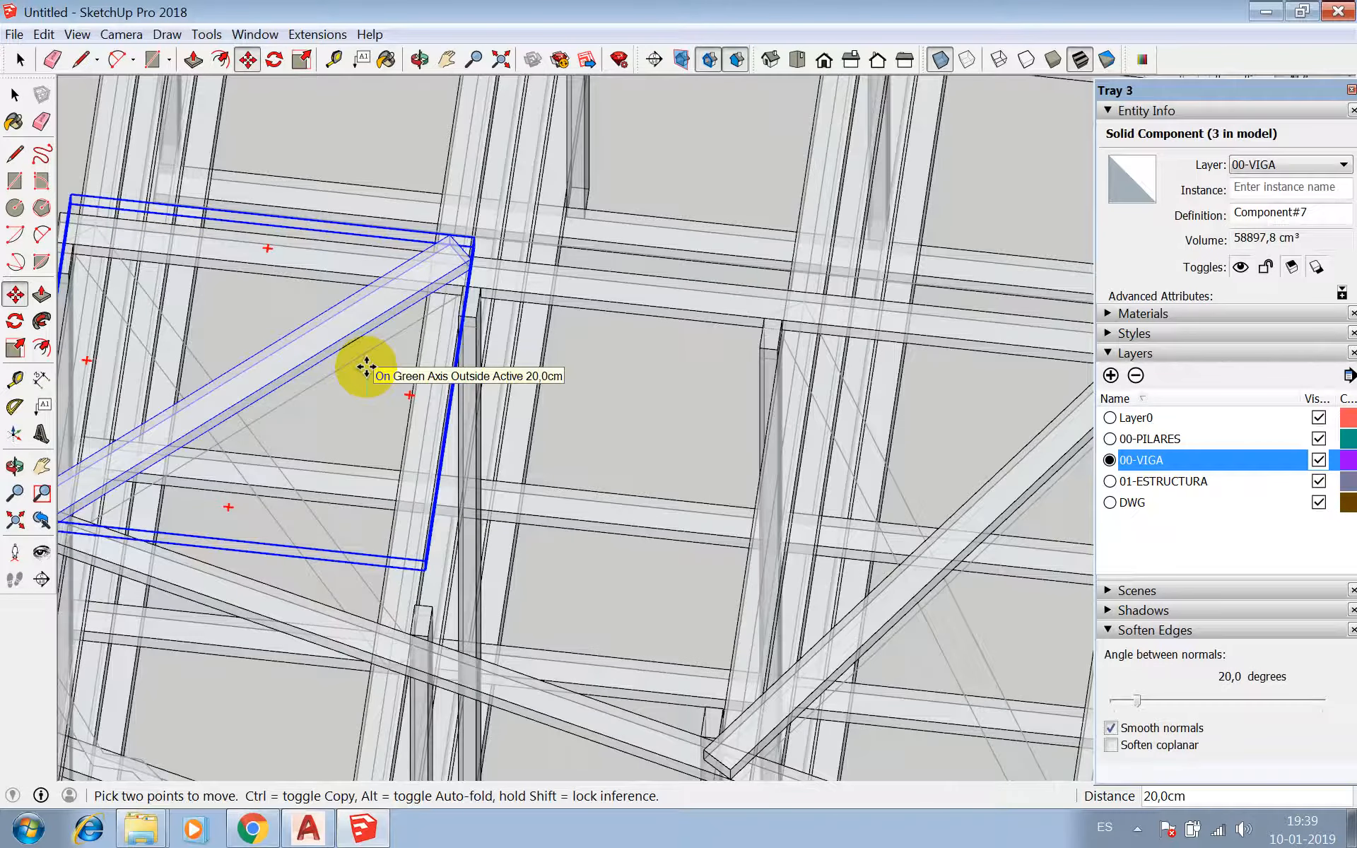
pyautogui.scroll(-5, 363, 363)
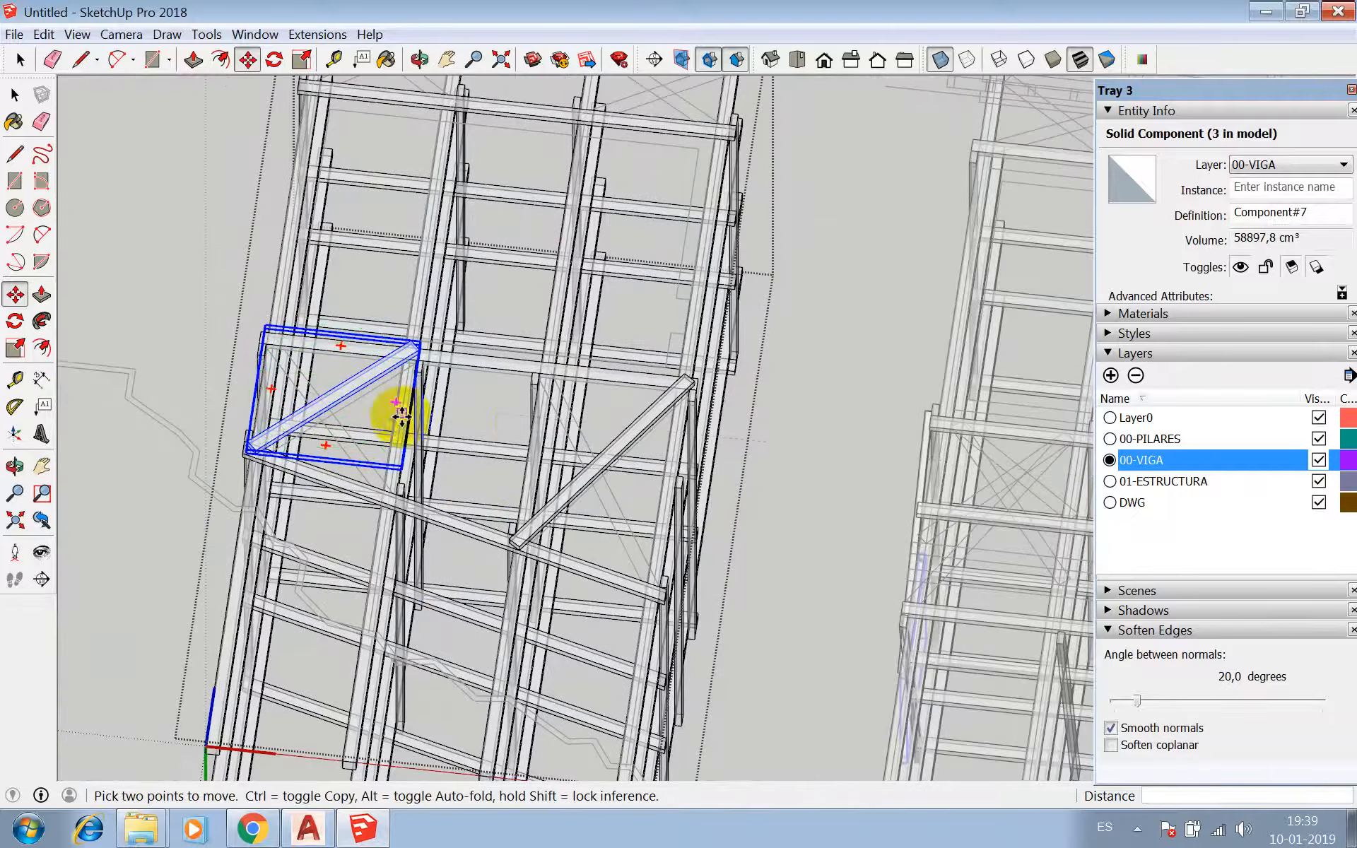
# - Trace the rising diagonal brace as a closed face in the last bay at the far end of the sloping beams
pyautogui.scroll(-2, 456, 654)
pyautogui.scroll(6, 521, 391)
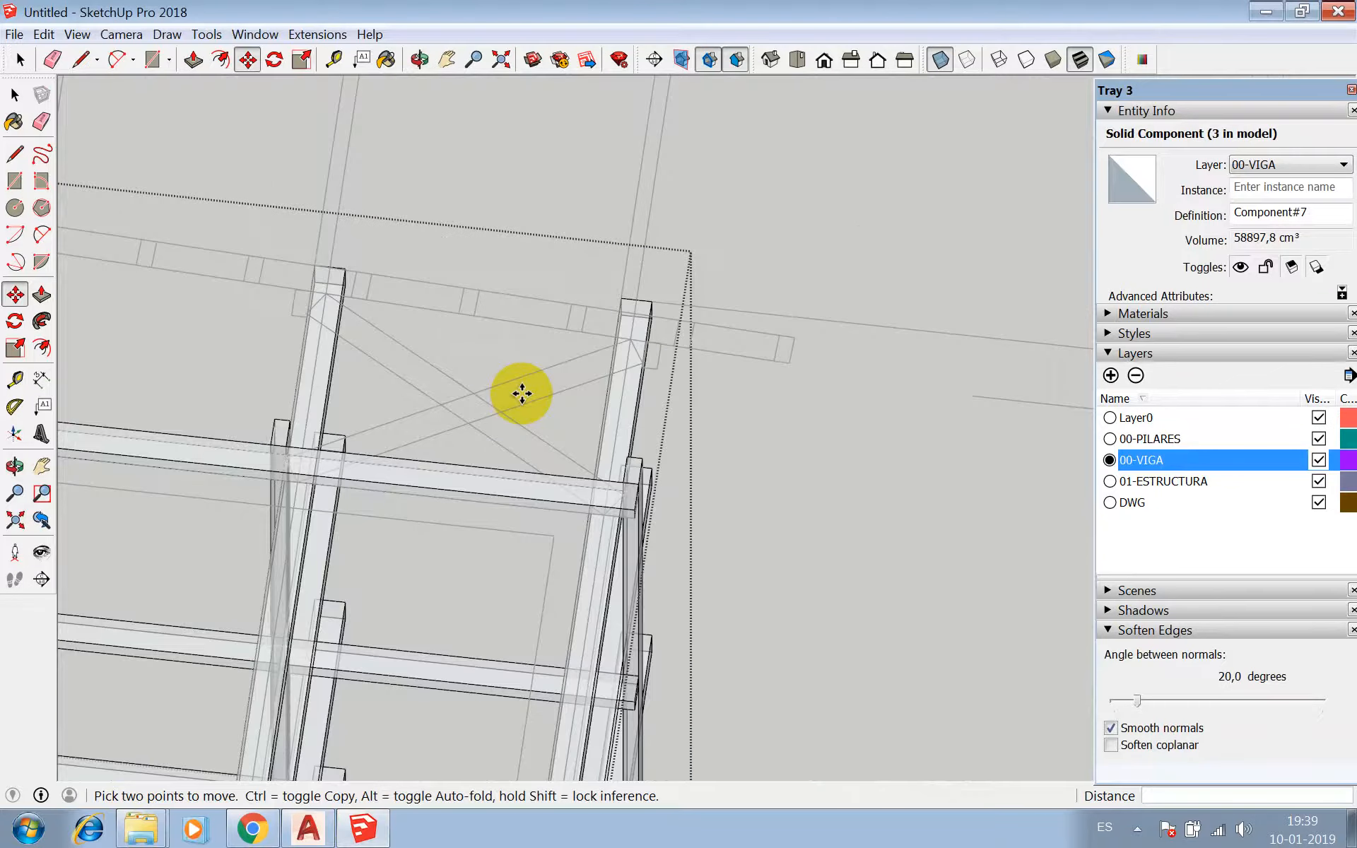
pyautogui.press('l')
pyautogui.scroll(4, 311, 466)
pyautogui.click(246, 424)
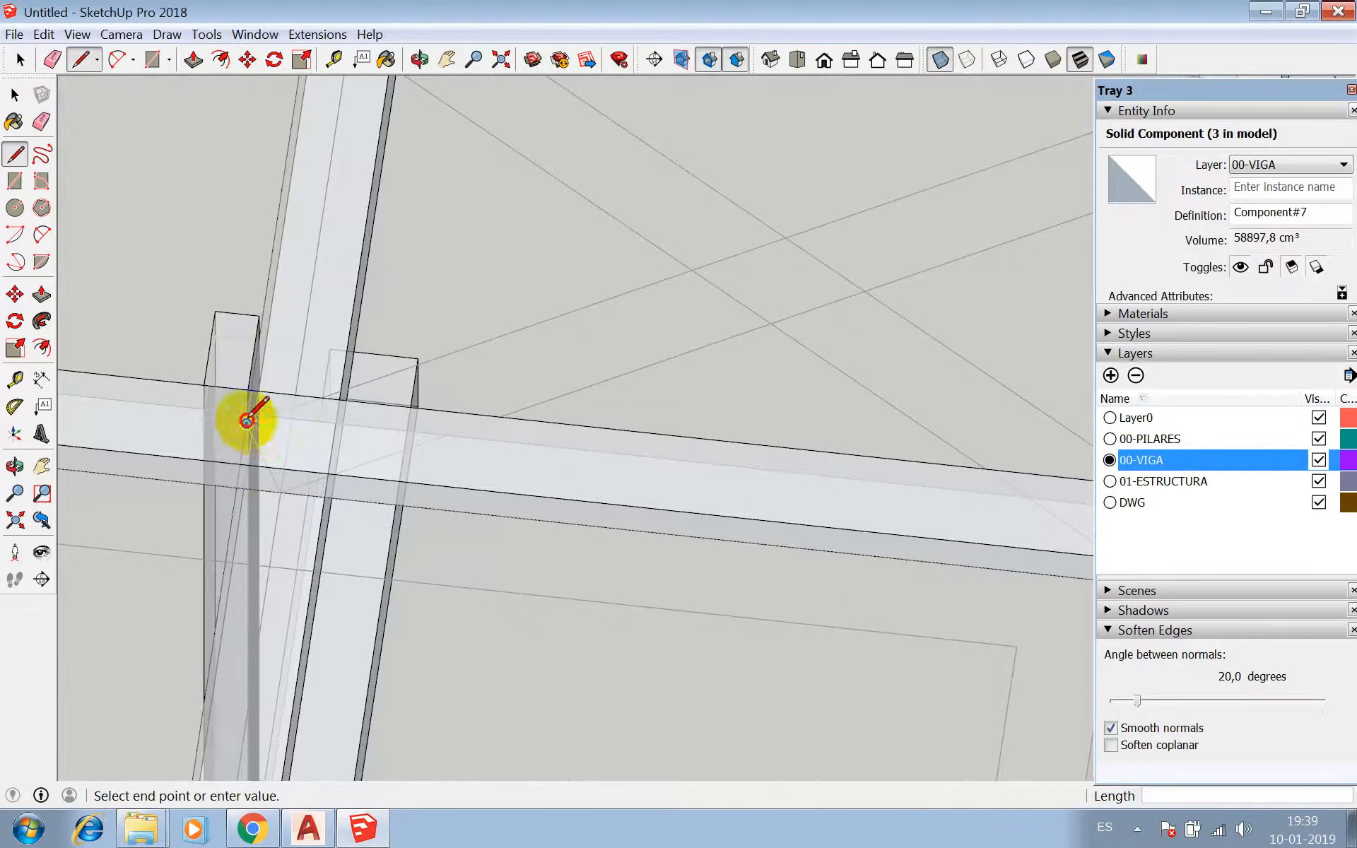
pyautogui.scroll(-3, 322, 473)
pyautogui.scroll(5, 670, 369)
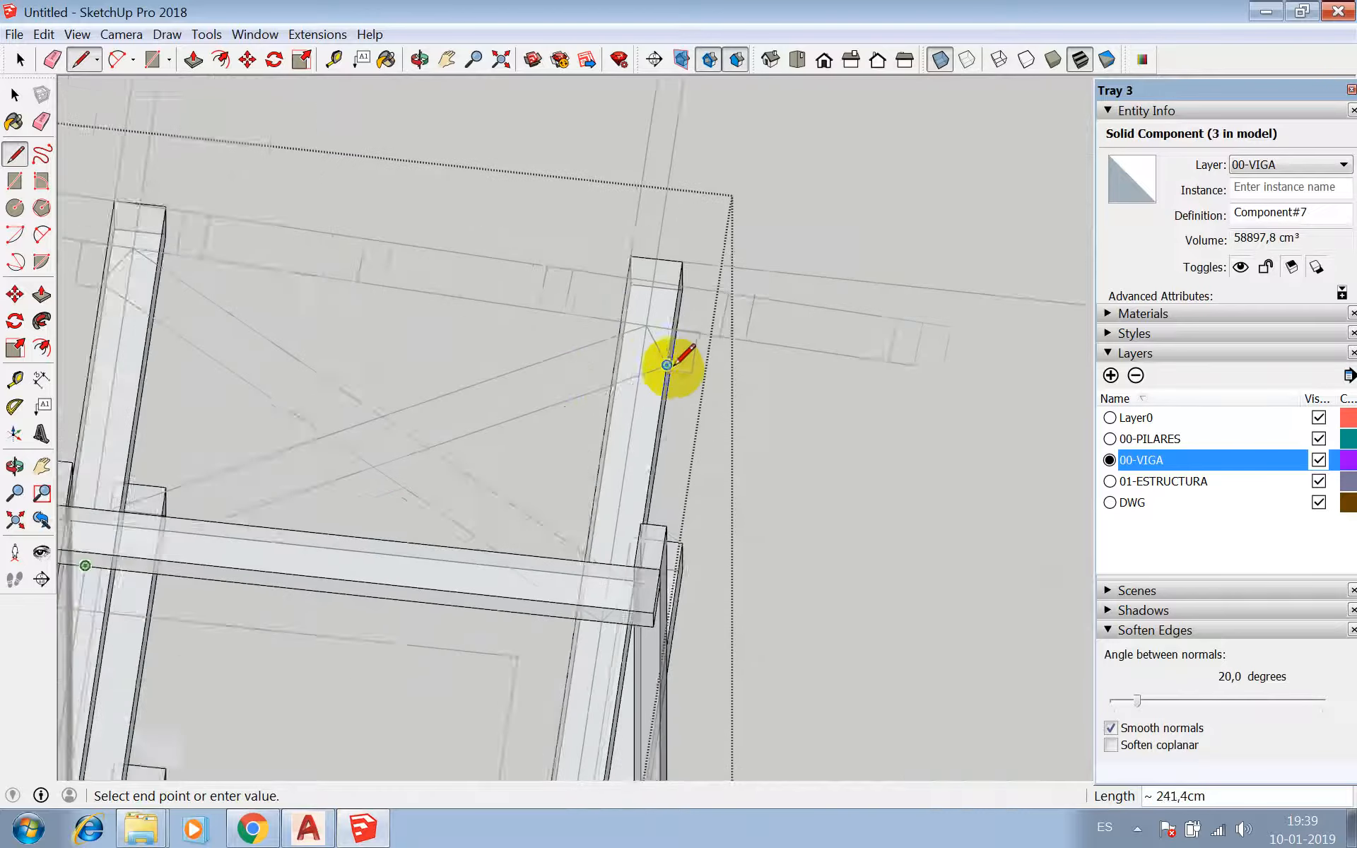
pyautogui.scroll(-3, 629, 324)
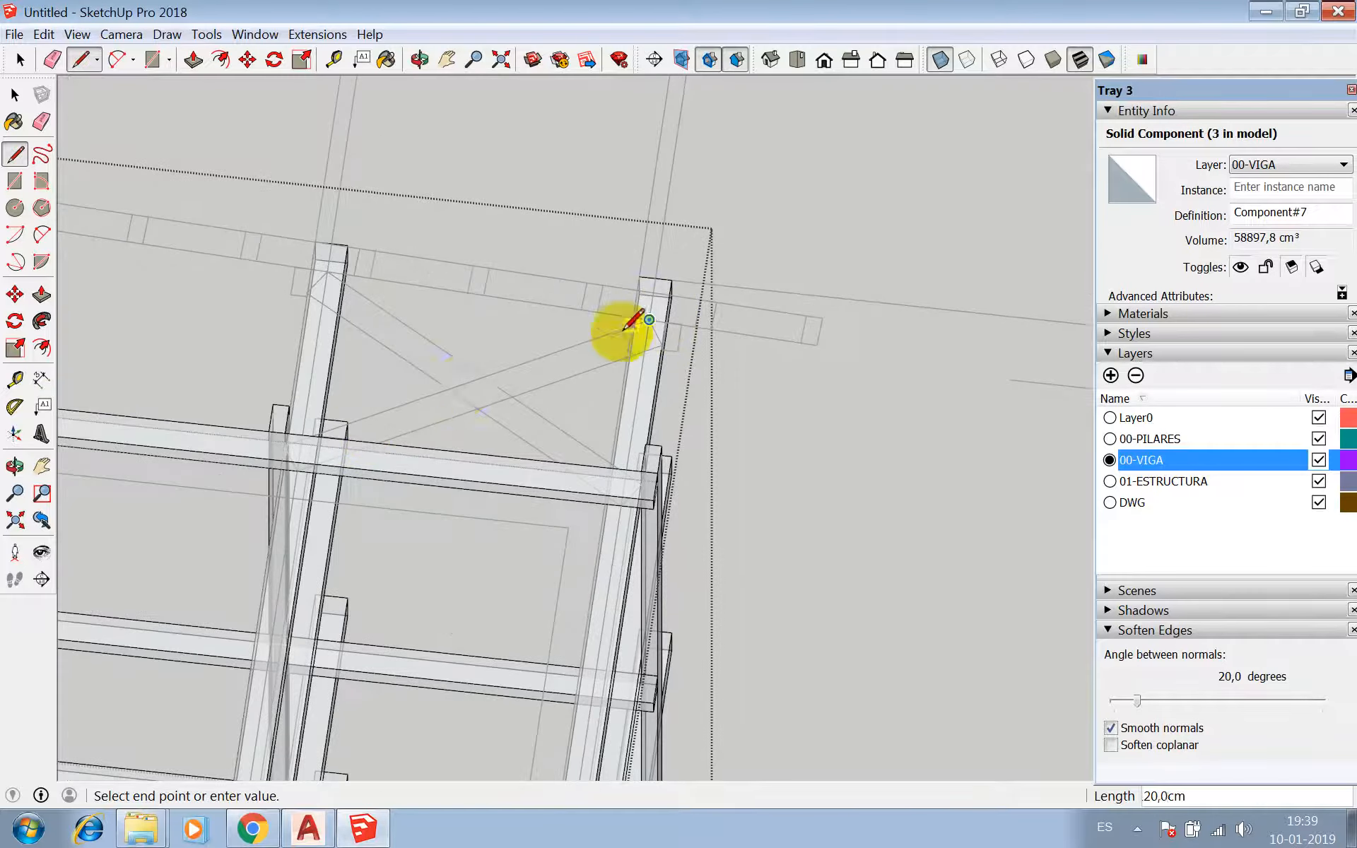
pyautogui.scroll(3, 325, 447)
pyautogui.click(291, 424)
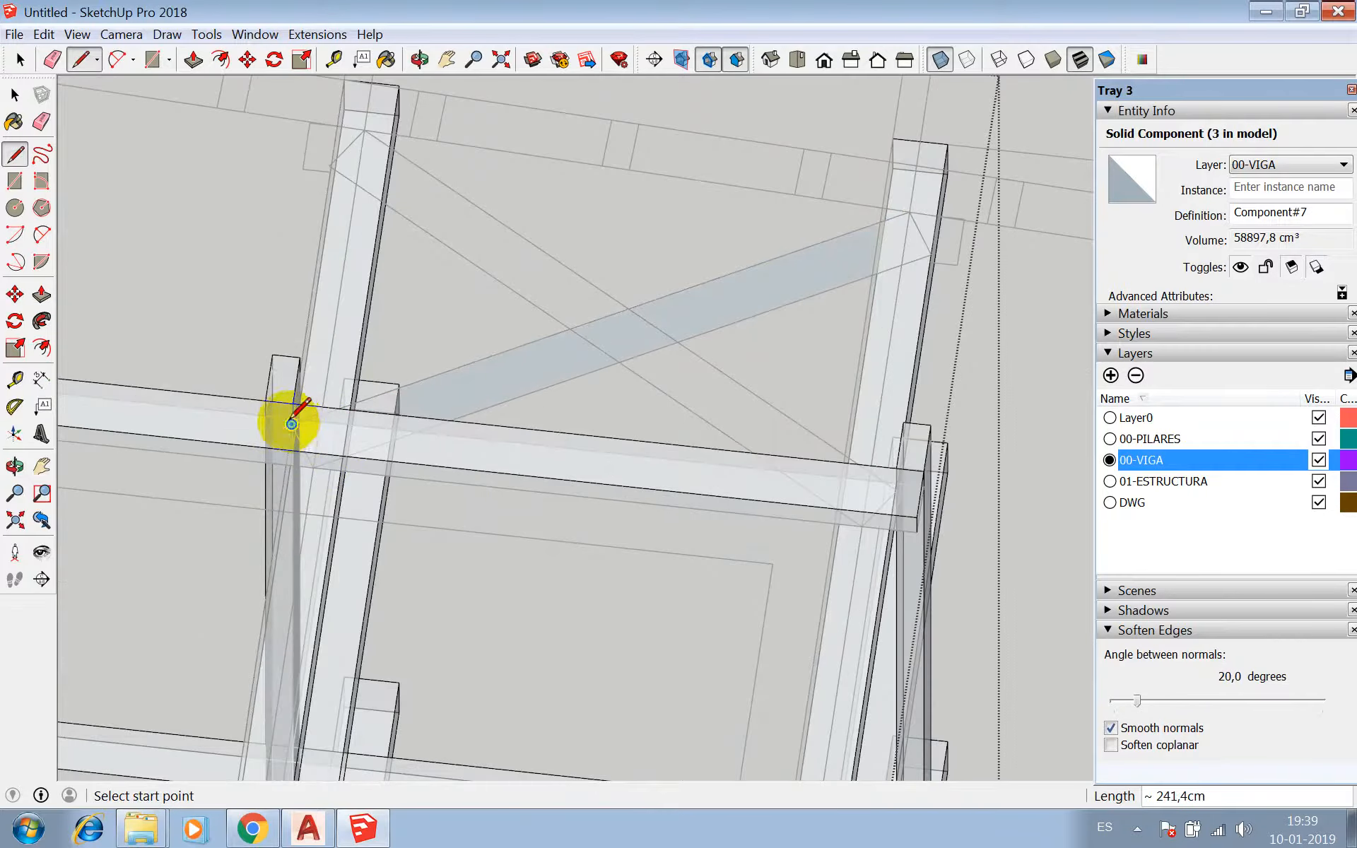
pyautogui.scroll(-3, 342, 418)
pyautogui.scroll(3, 629, 352)
# - Extrude the far-end bay's diagonal brace face 10 cm
pyautogui.press('p')
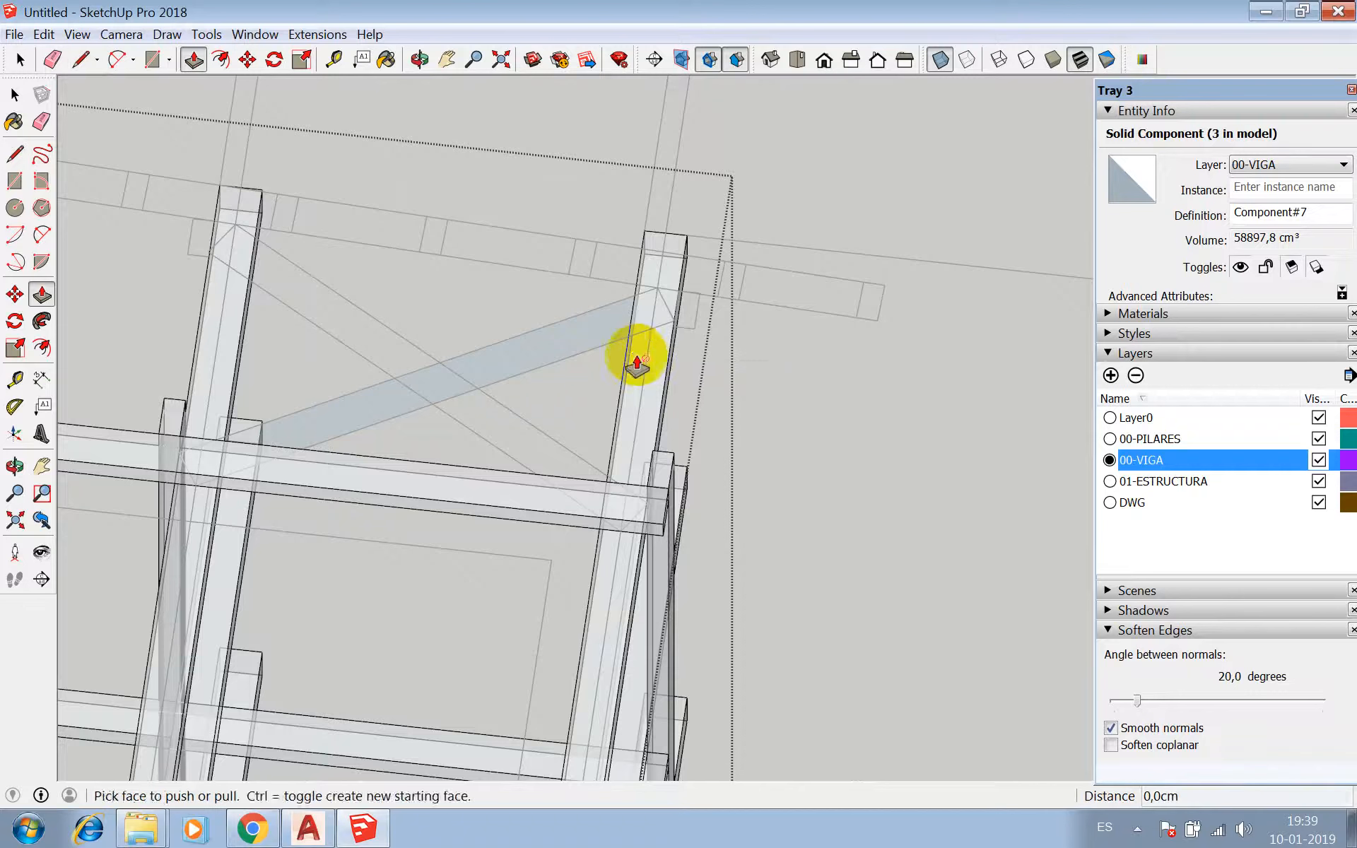
pyautogui.click(601, 350)
pyautogui.write('1')
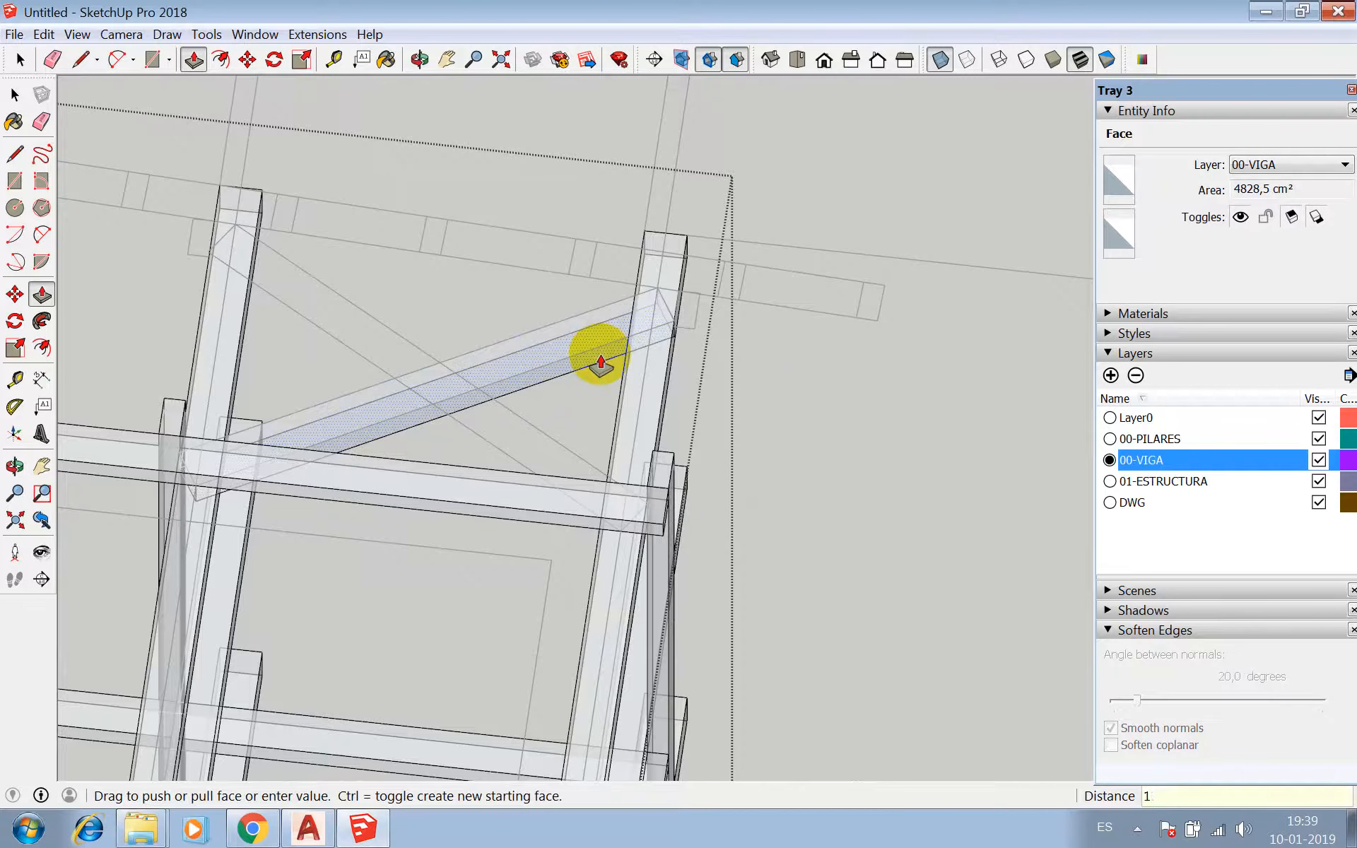
pyautogui.write('3')
pyautogui.press('Return')
# - Make the extruded far-end brace a component with default settings
pyautogui.press('space')
pyautogui.tripleClick(602, 347)
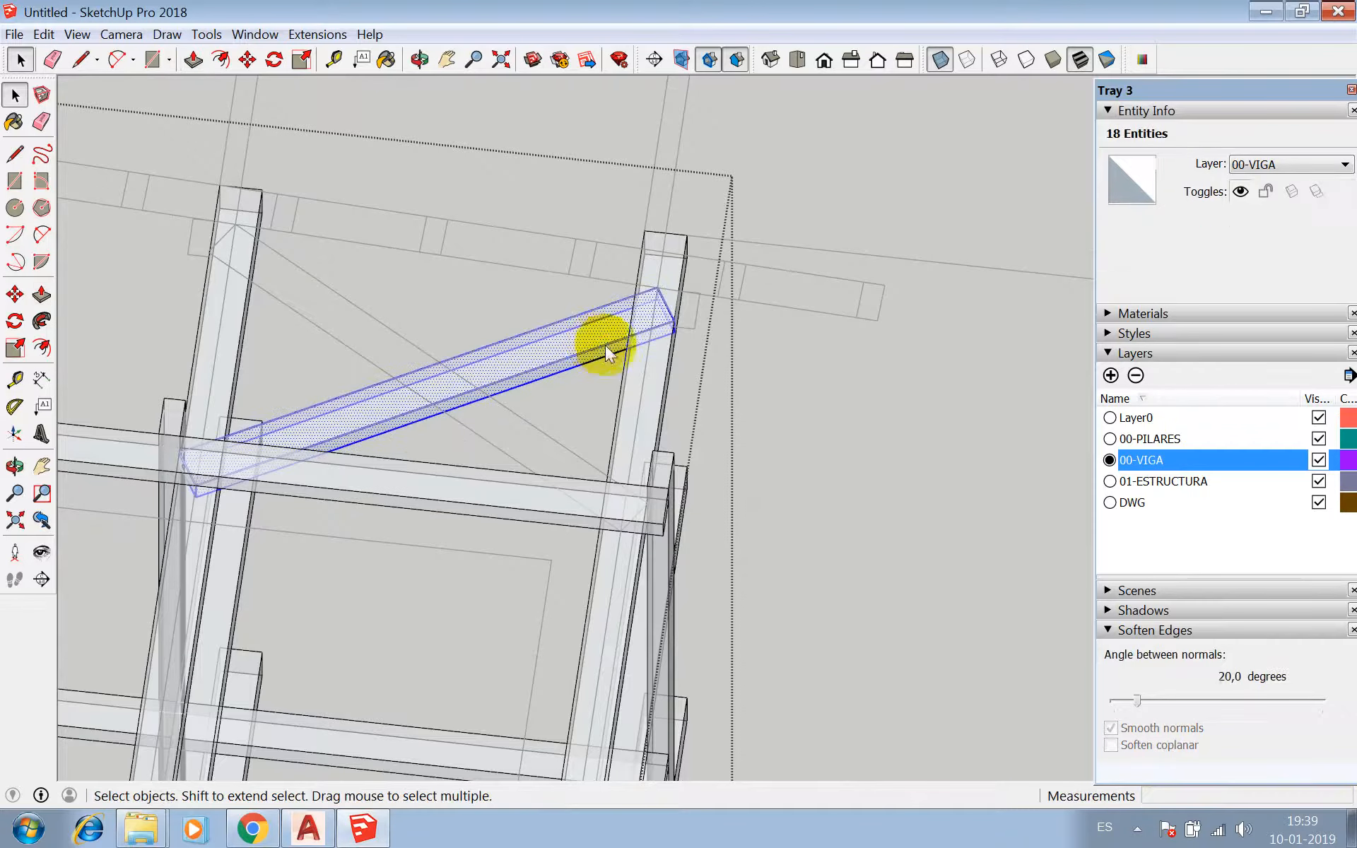
pyautogui.rightClick(602, 345)
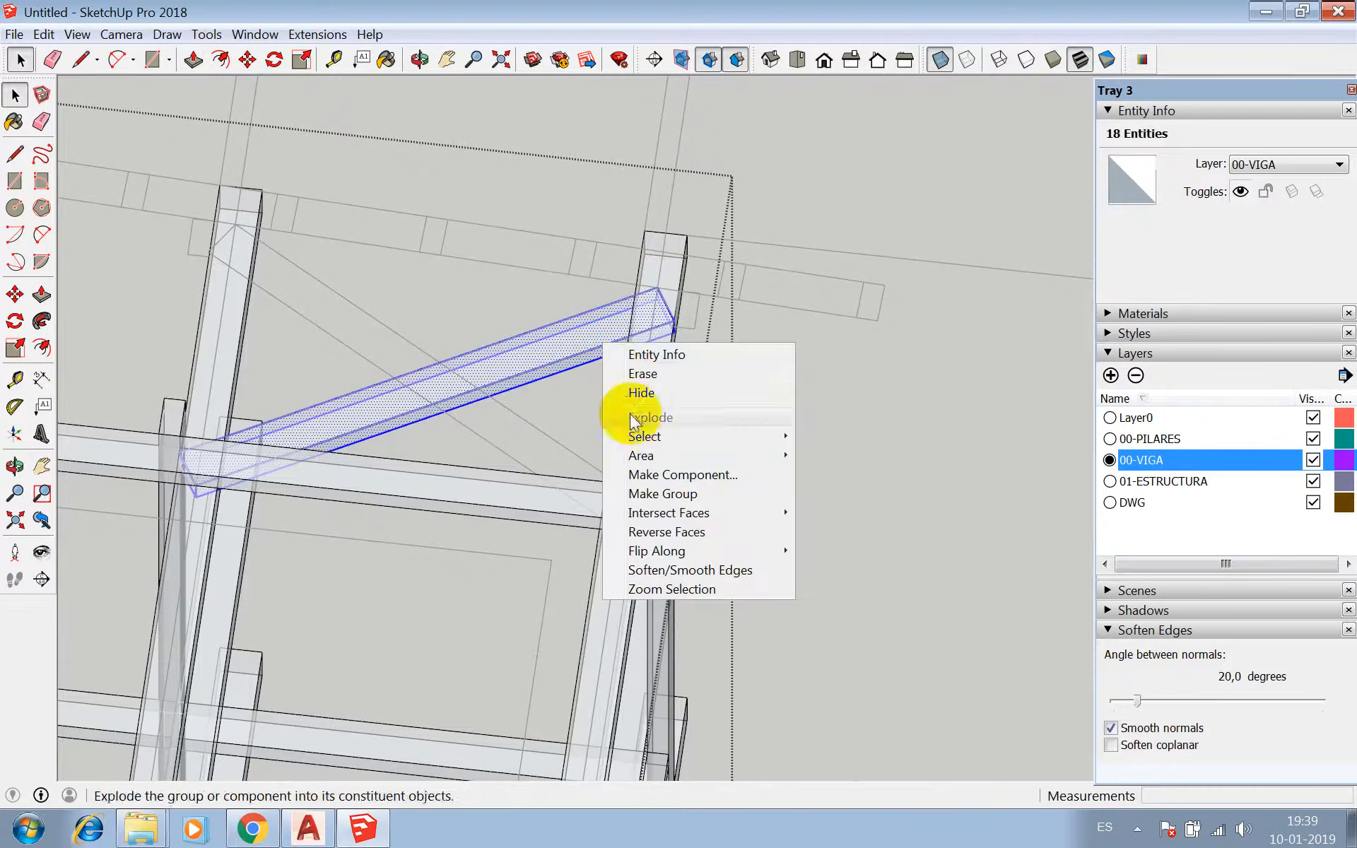
pyautogui.click(649, 475)
pyautogui.click(603, 626)
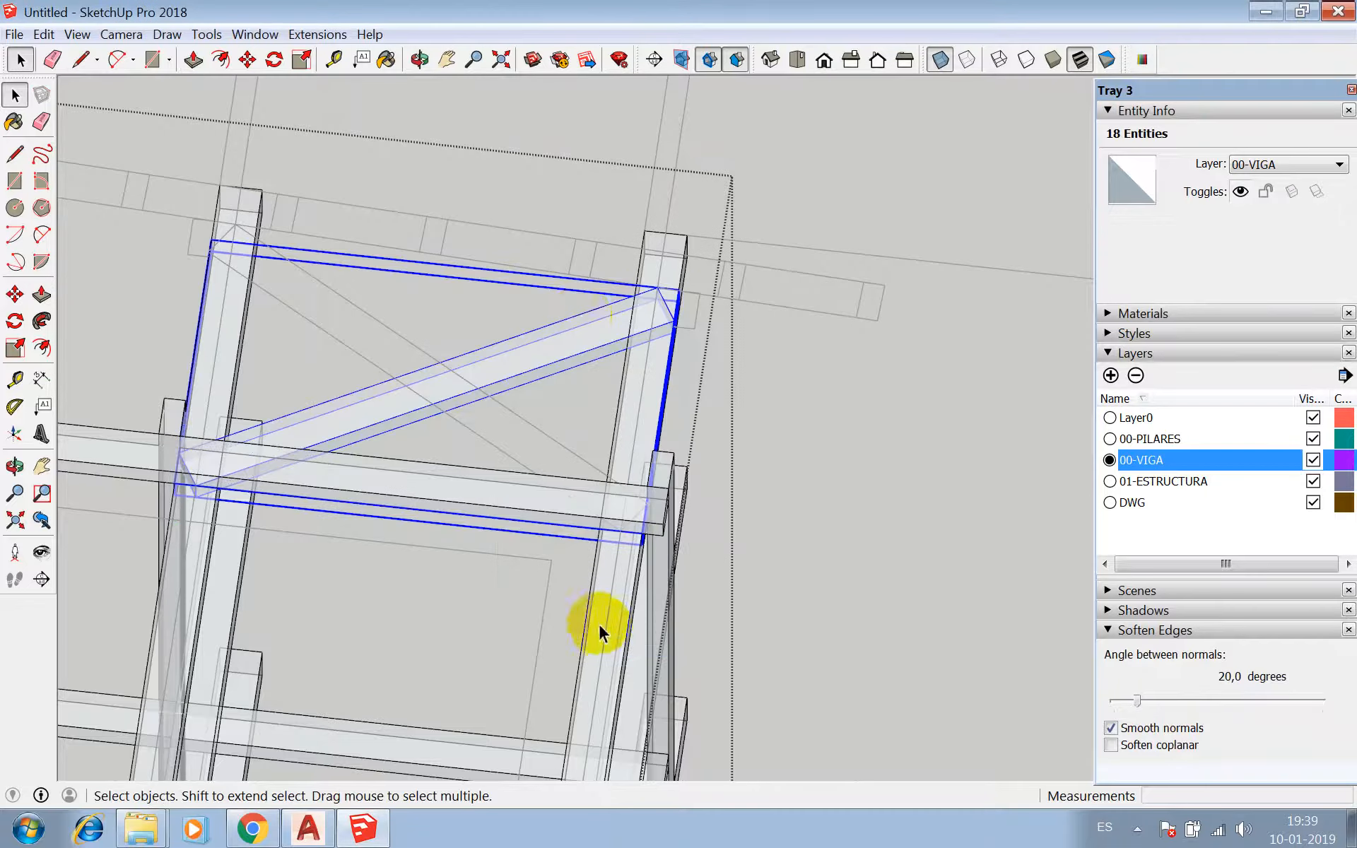
# - Move the far-end brace component 20 cm along the green axis
pyautogui.scroll(-3, 561, 205)
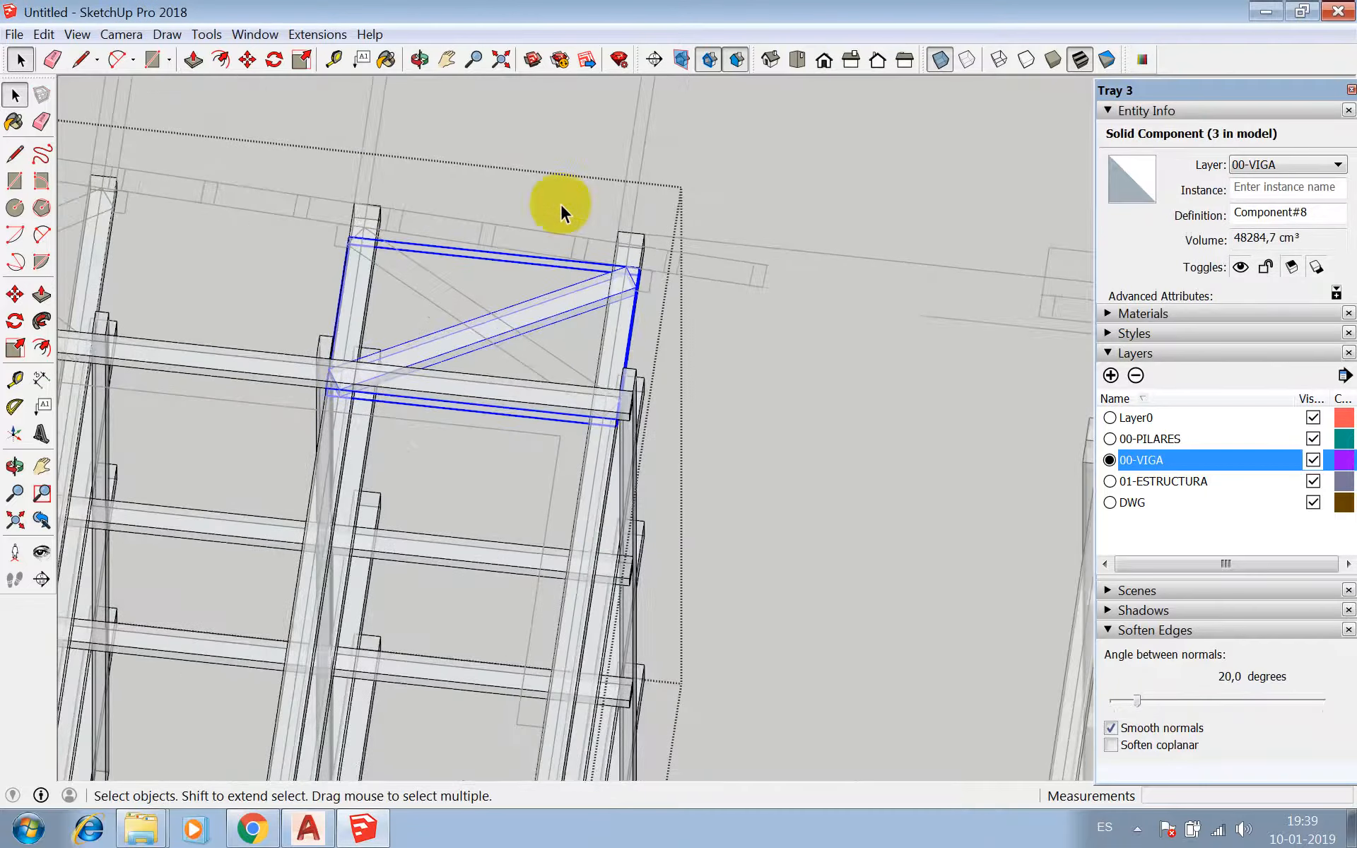
pyautogui.click(420, 59)
pyautogui.moveTo(442, 155); pyautogui.dragTo(570, 417)
pyautogui.scroll(6, 622, 269)
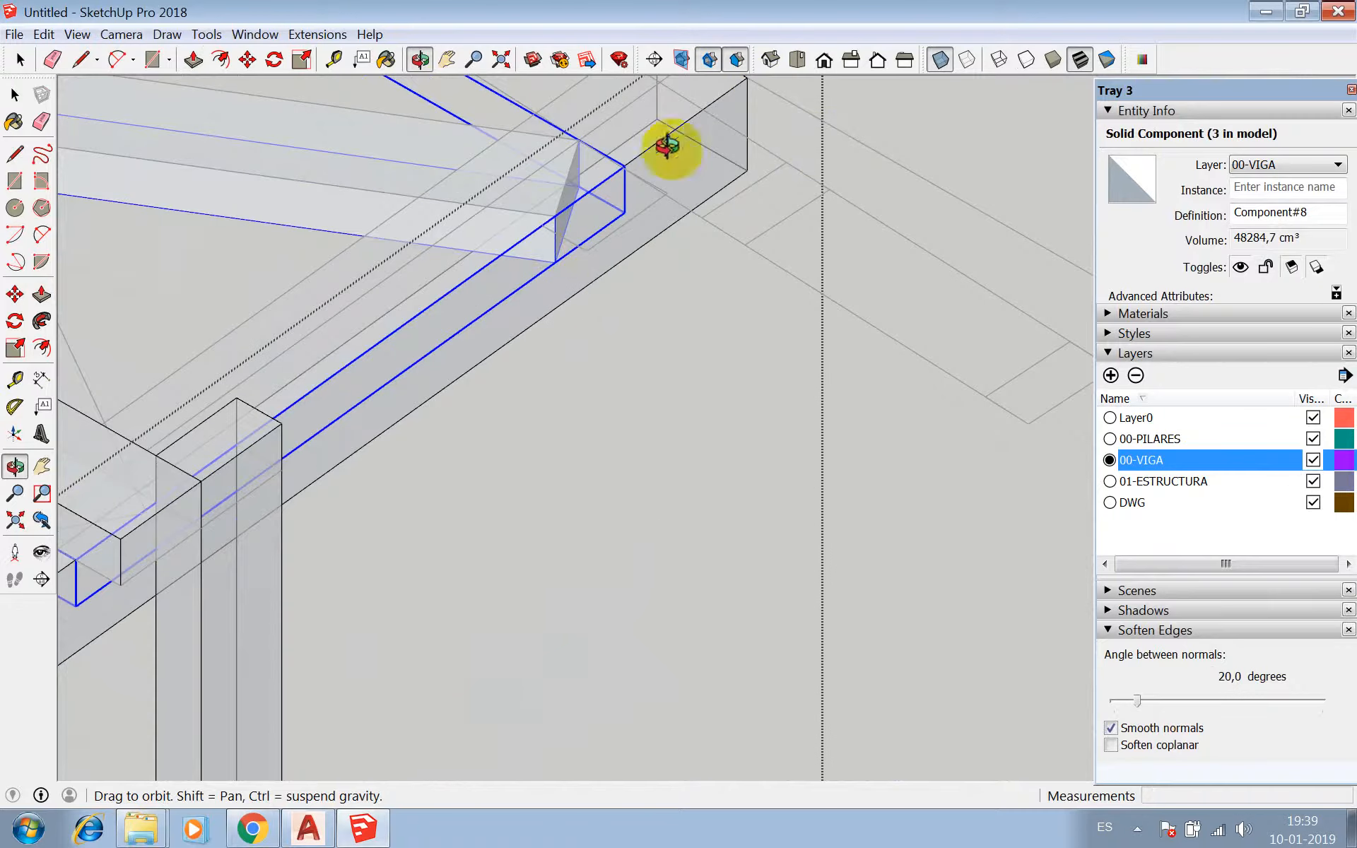
pyautogui.press('m')
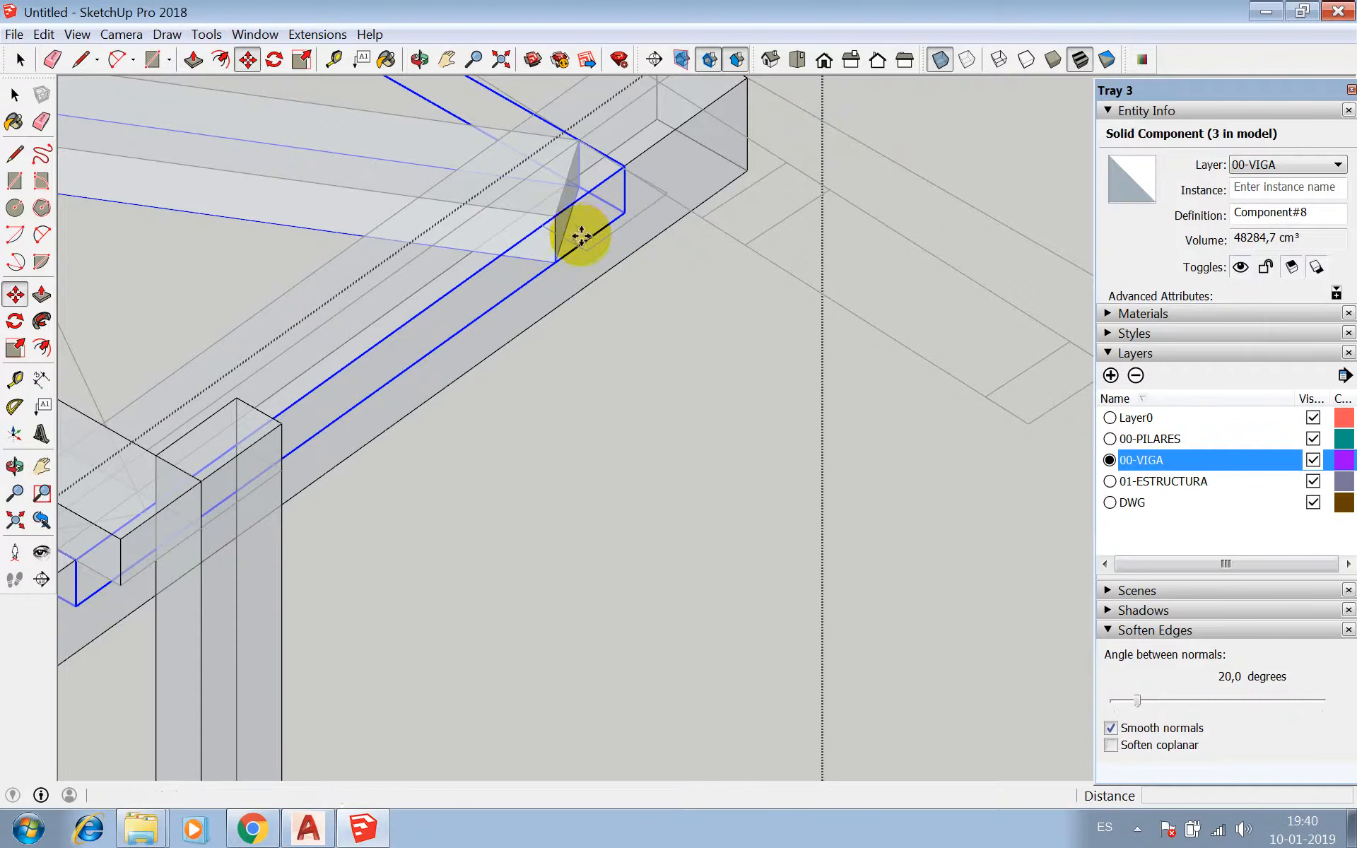
pyautogui.click(555, 221)
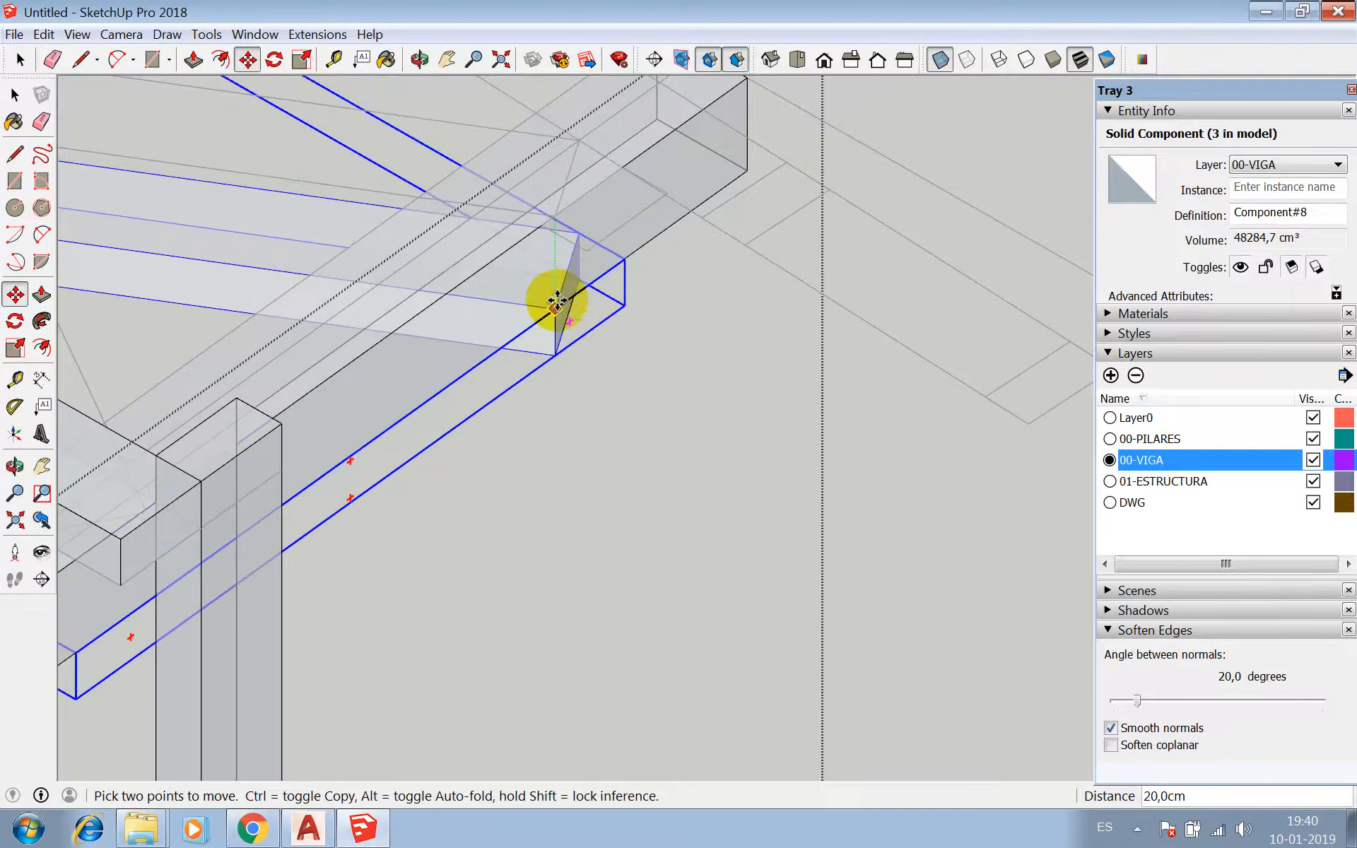
pyautogui.click(566, 306)
# - Trace the diagonal brace as a closed face in the end bay at the opposite corner of the sloping beams, following the drawing lines
pyautogui.scroll(-3, 715, 343)
pyautogui.scroll(-3, 710, 424)
pyautogui.scroll(2, 566, 358)
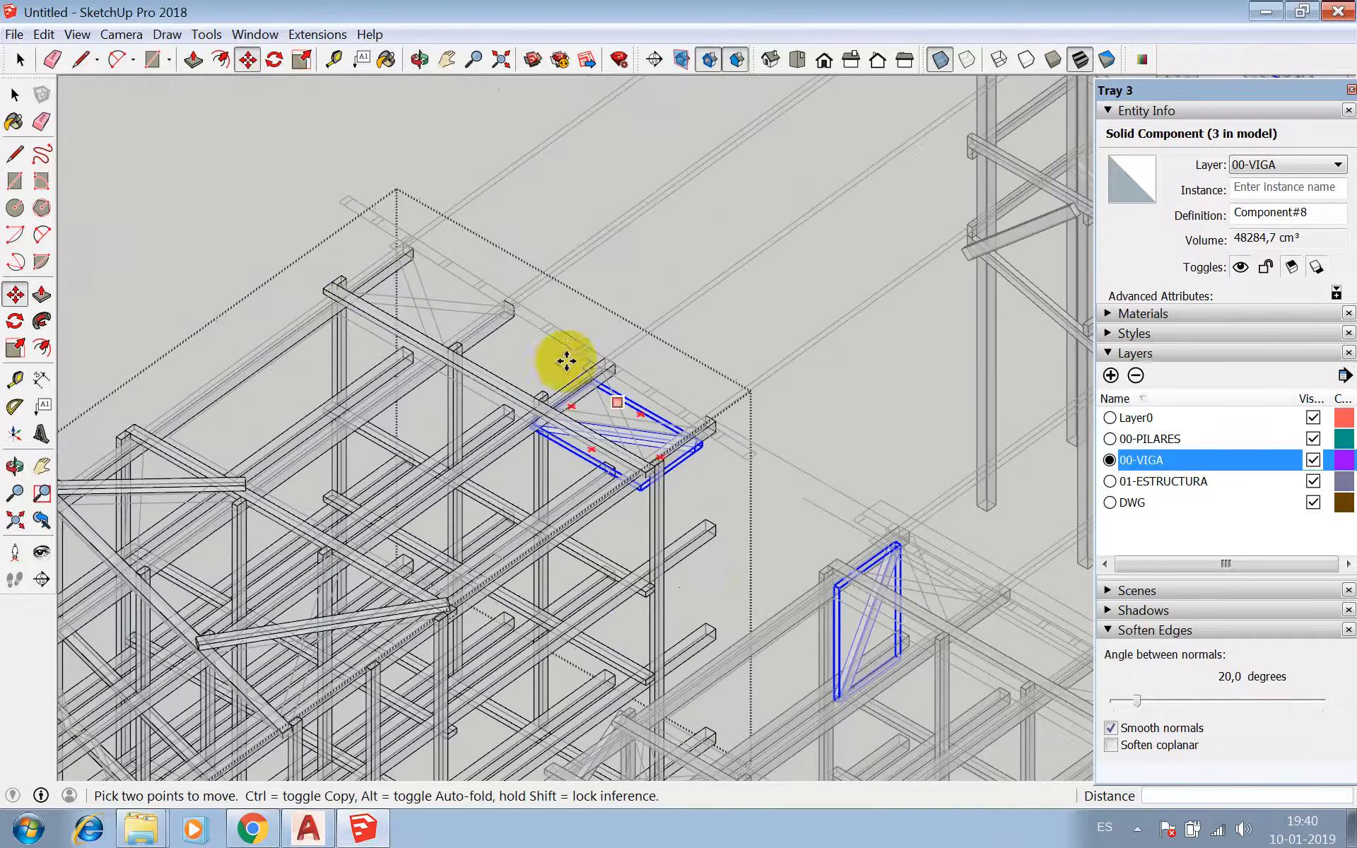
pyautogui.scroll(2, 358, 273)
pyautogui.scroll(2, 362, 281)
pyautogui.press('l')
pyautogui.scroll(2, 362, 281)
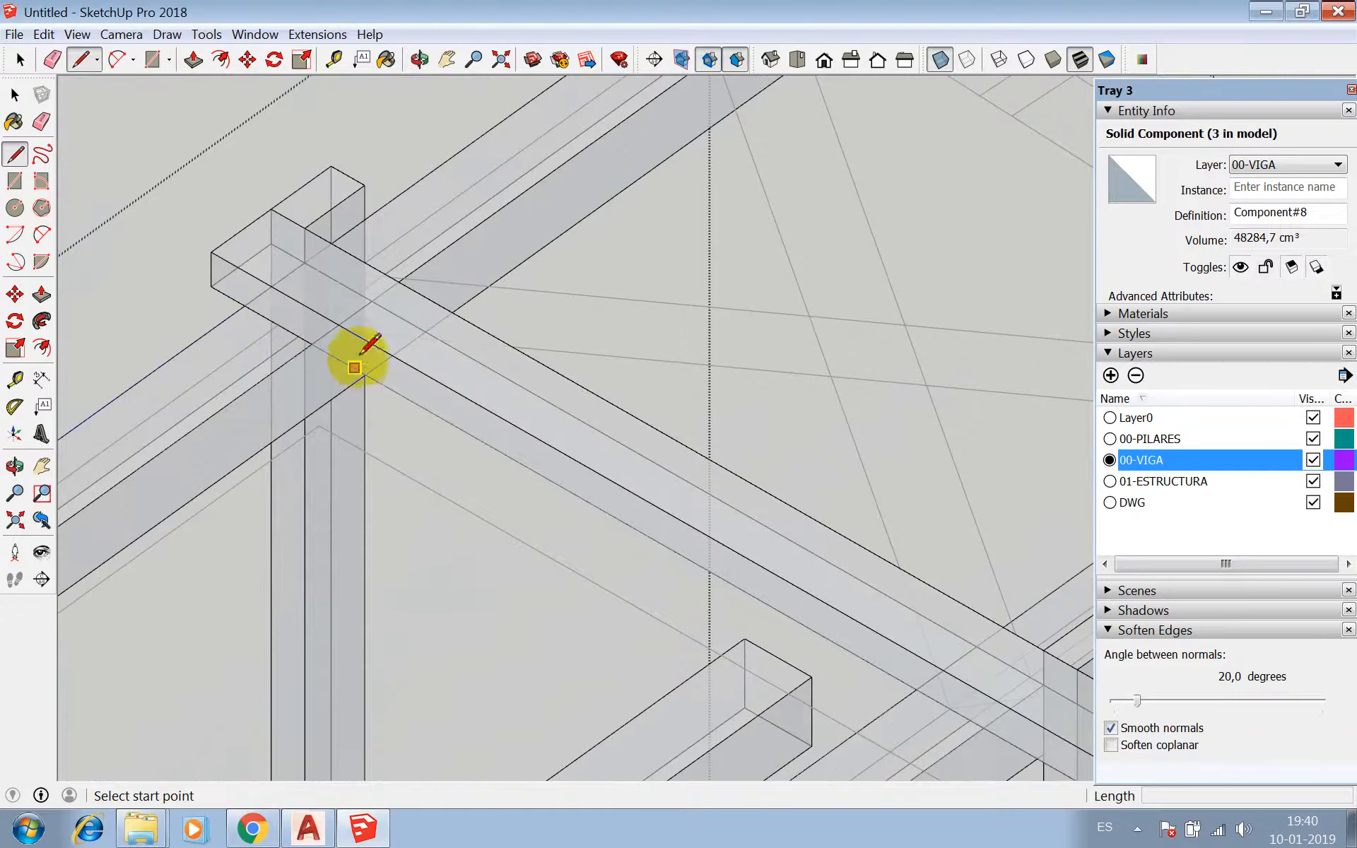
pyautogui.click(277, 324)
pyautogui.scroll(-5, 269, 276)
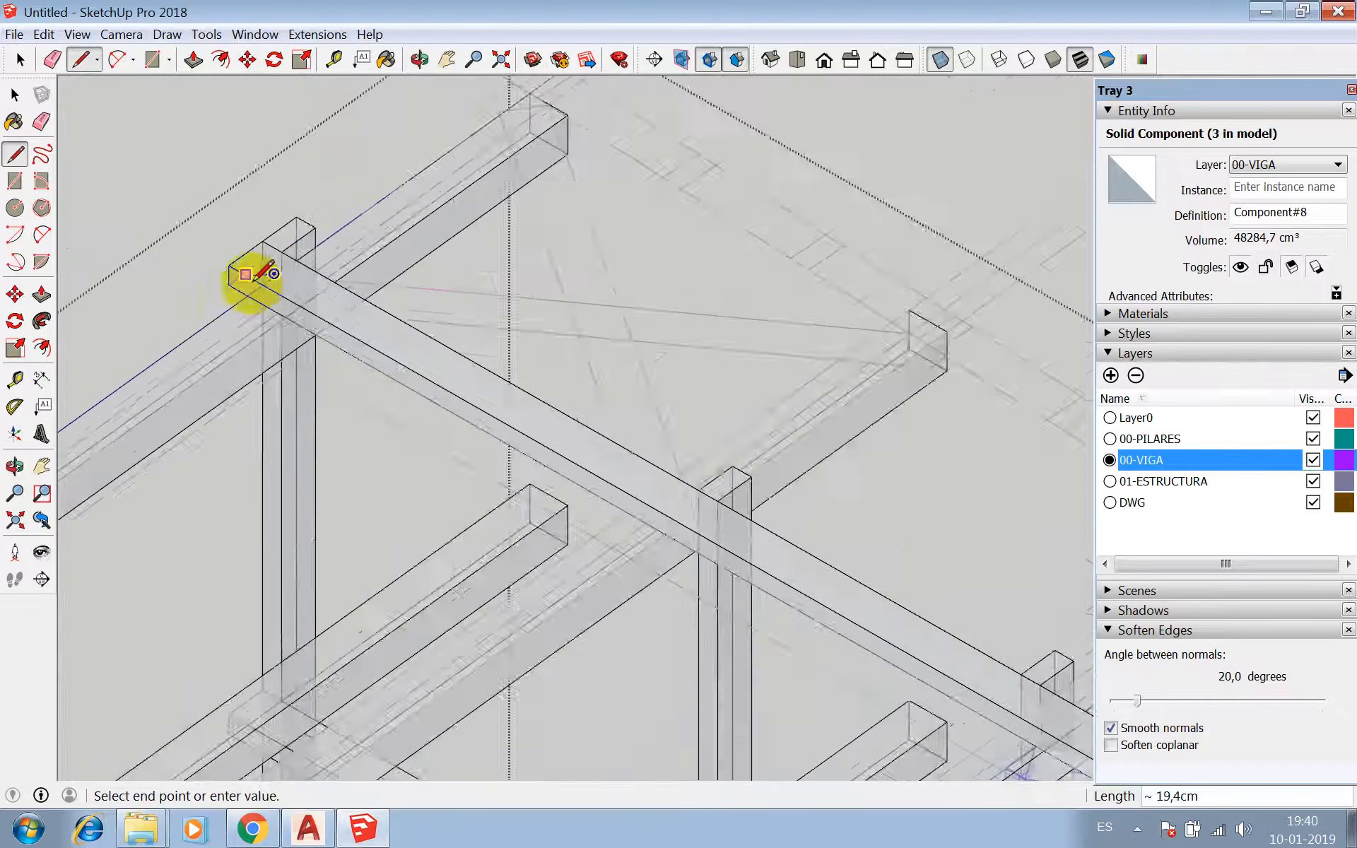
pyautogui.scroll(6, 700, 311)
pyautogui.click(722, 325)
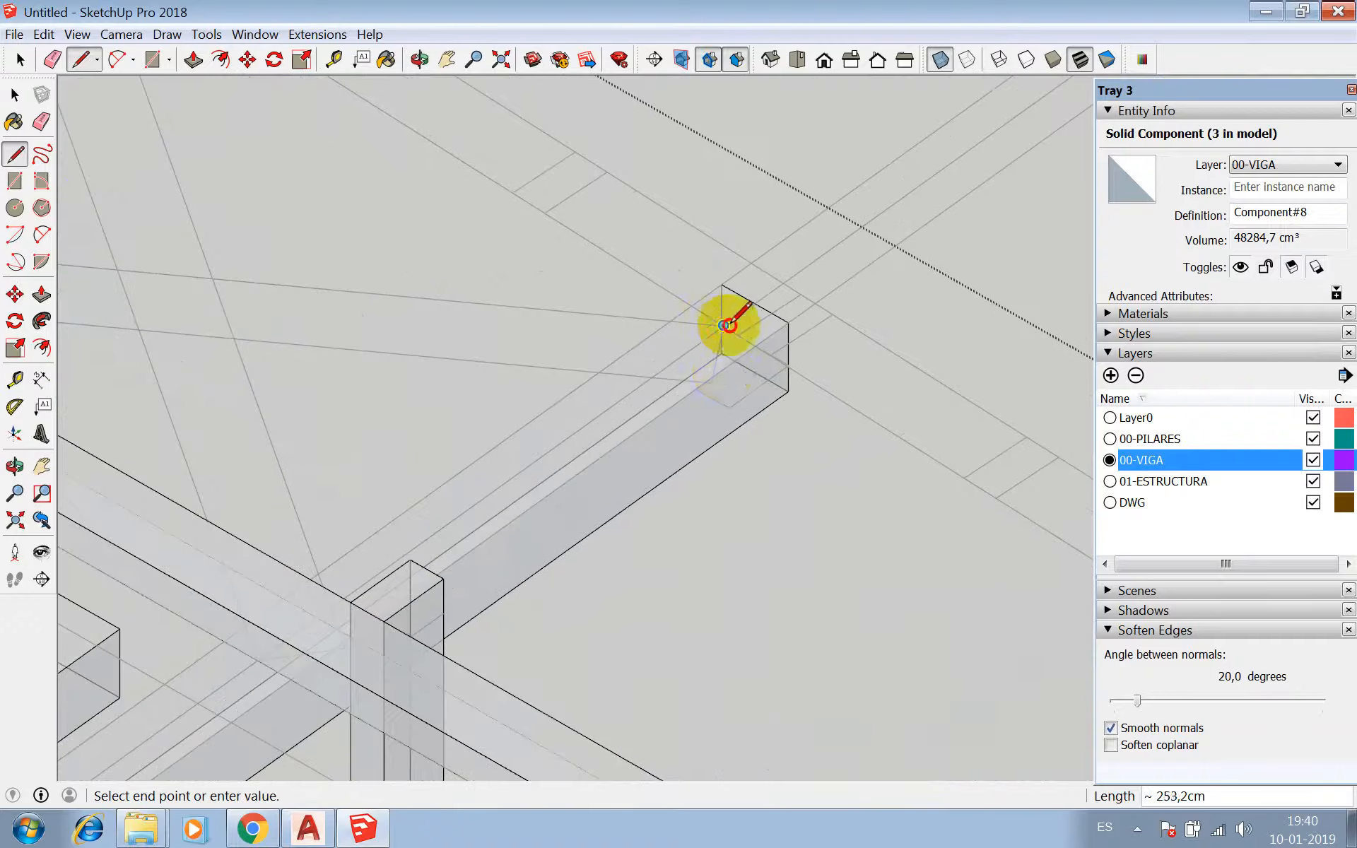
pyautogui.scroll(-3, 735, 375)
pyautogui.scroll(4, 368, 357)
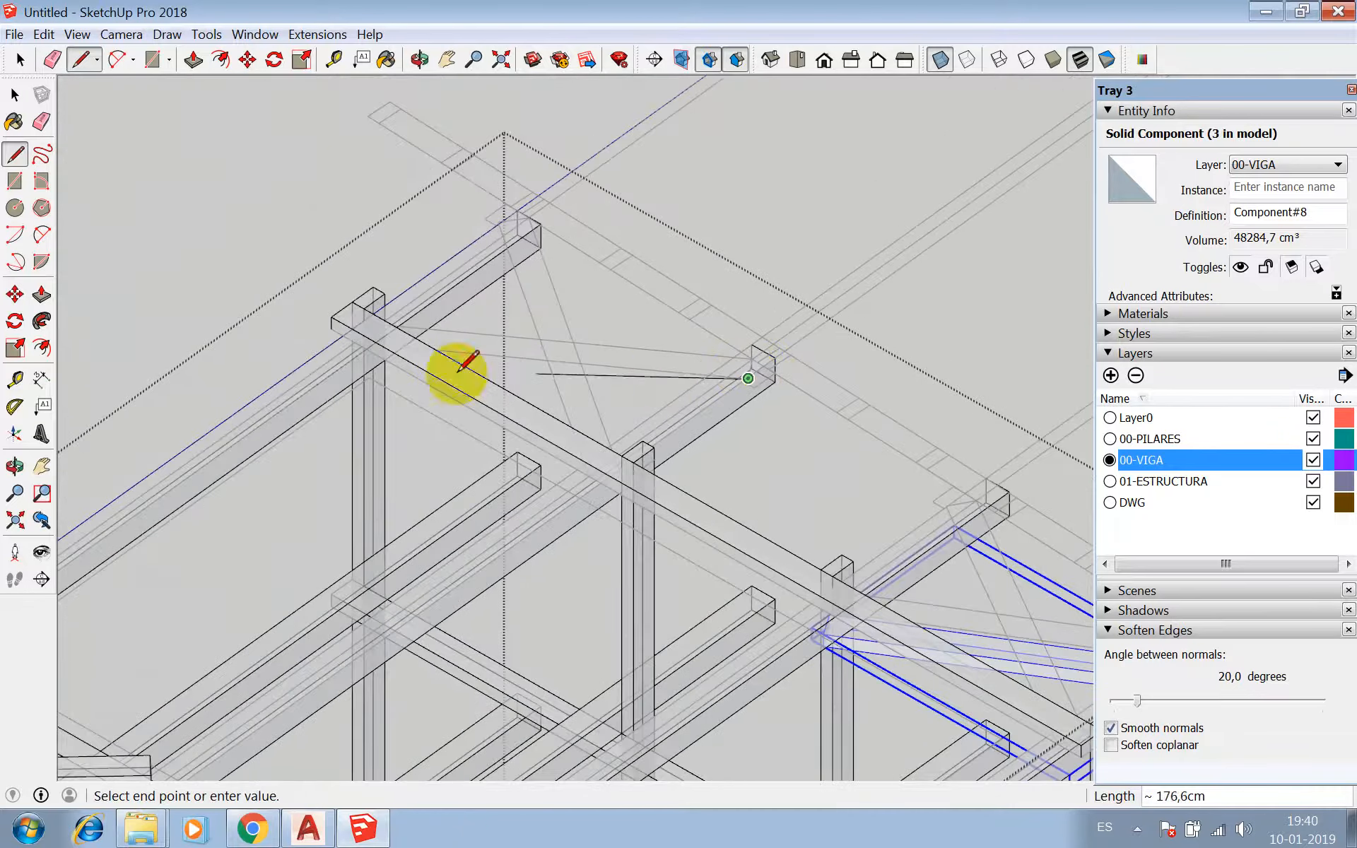
pyautogui.scroll(-2, 371, 362)
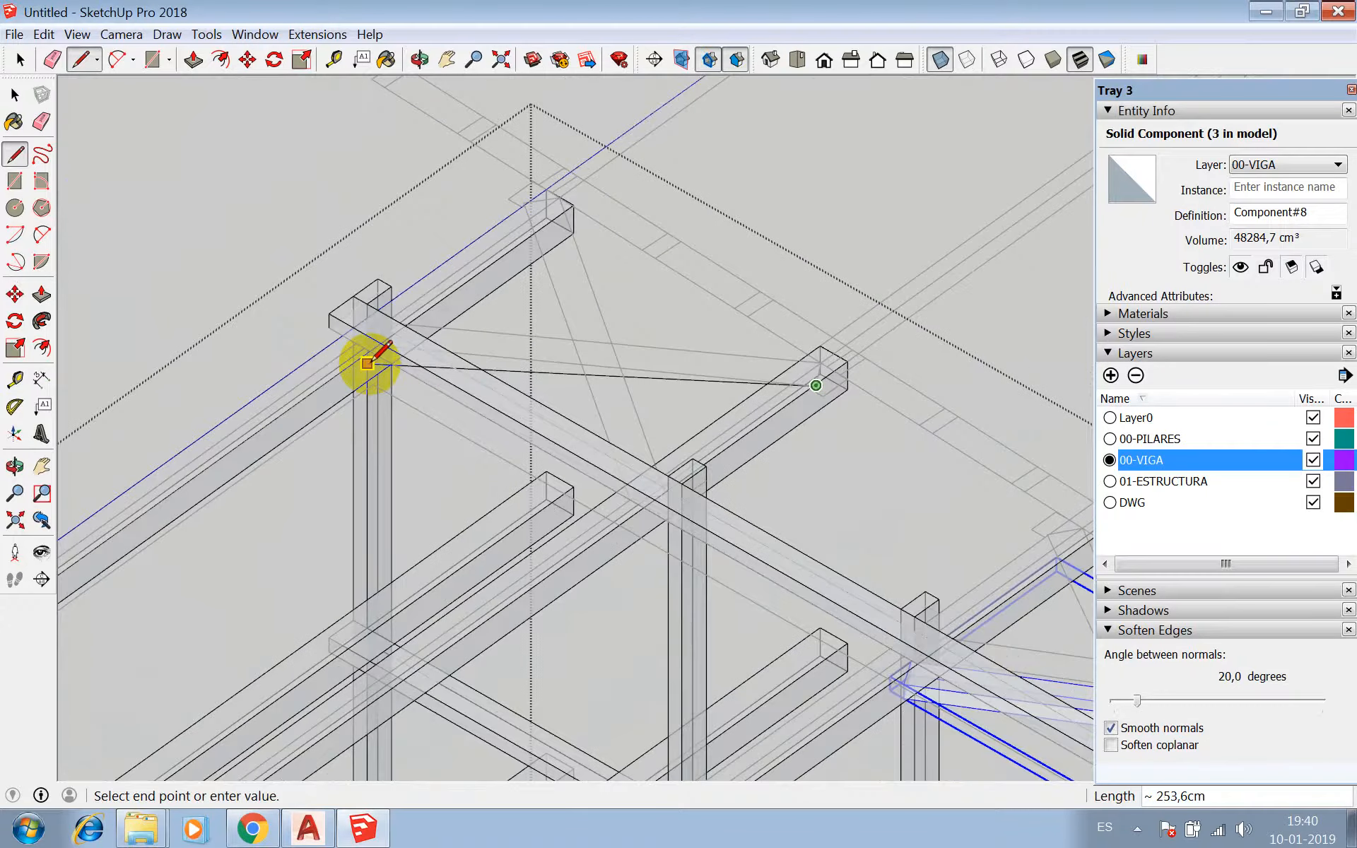
pyautogui.scroll(4, 369, 357)
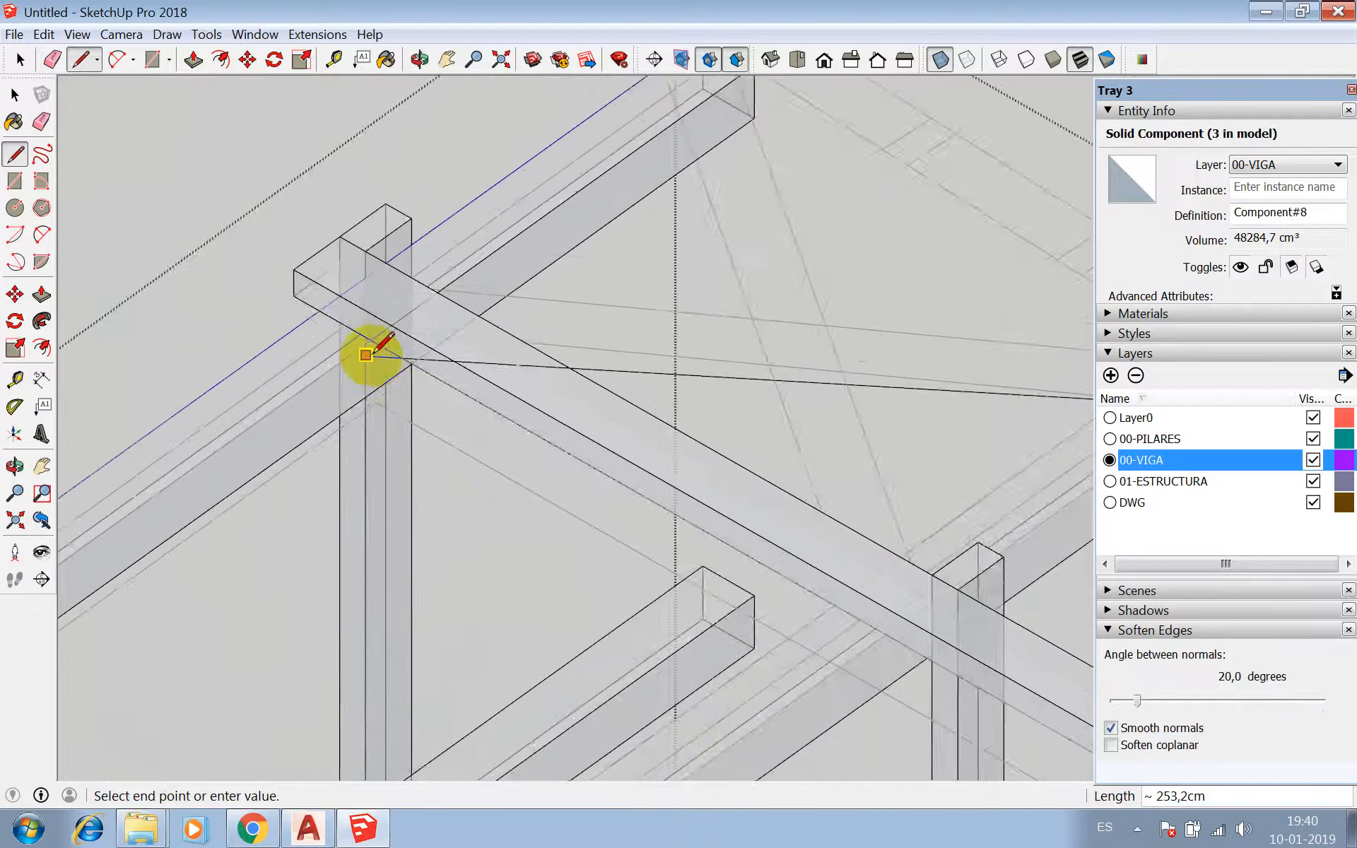
pyautogui.click(335, 313)
pyautogui.scroll(-3, 336, 313)
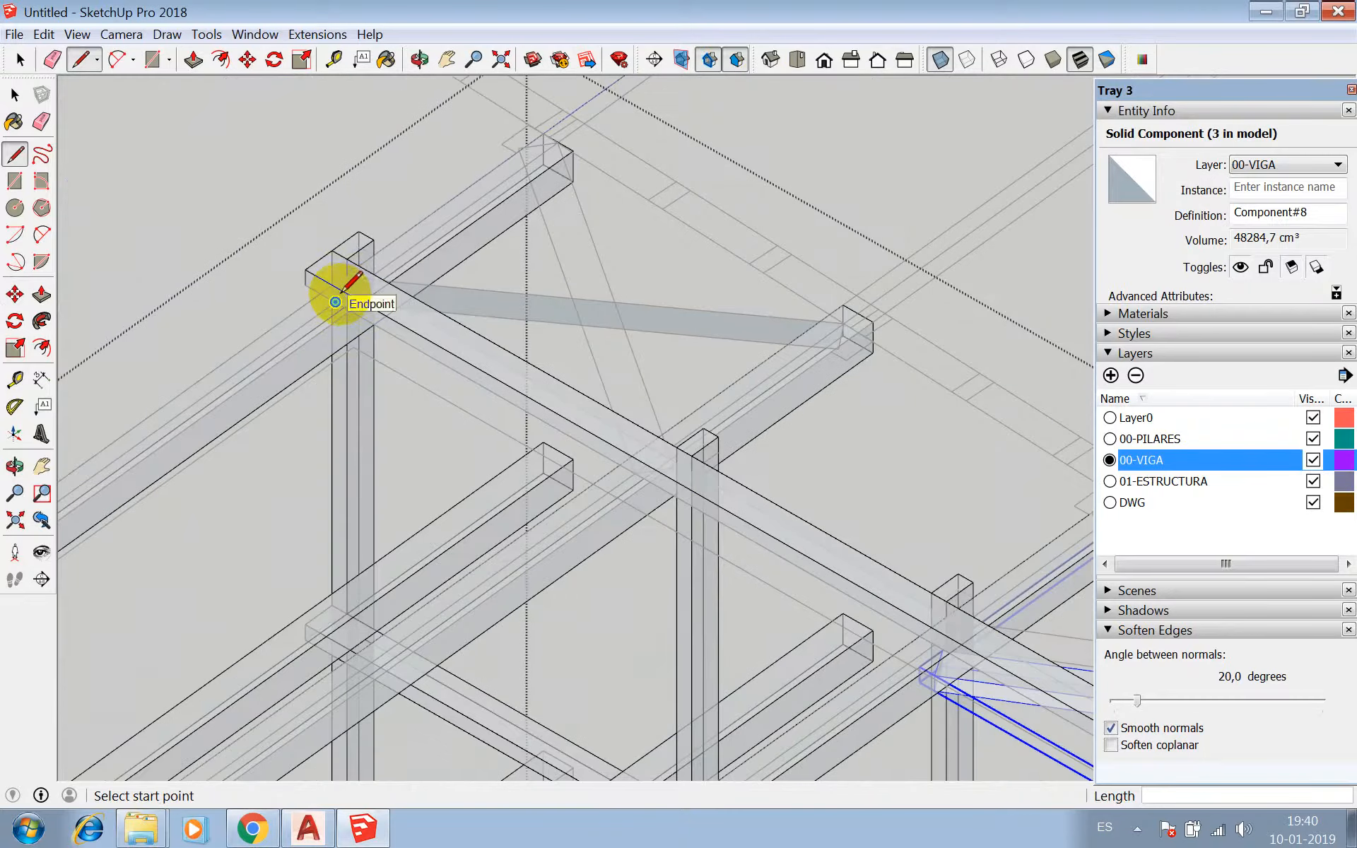
# - Extrude the newly traced diagonal brace face 10 cm
pyautogui.scroll(-2, 347, 294)
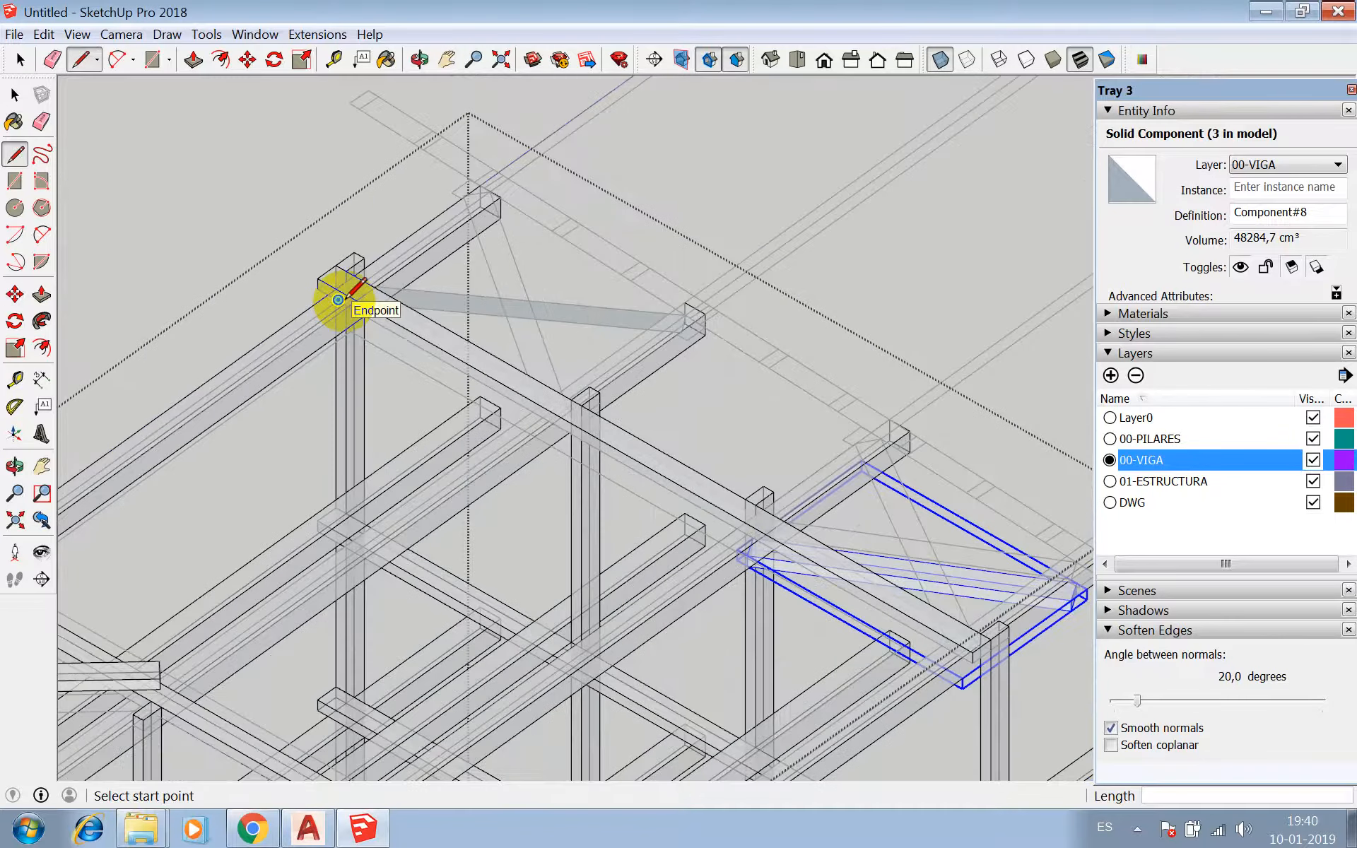
pyautogui.scroll(-2, 339, 300)
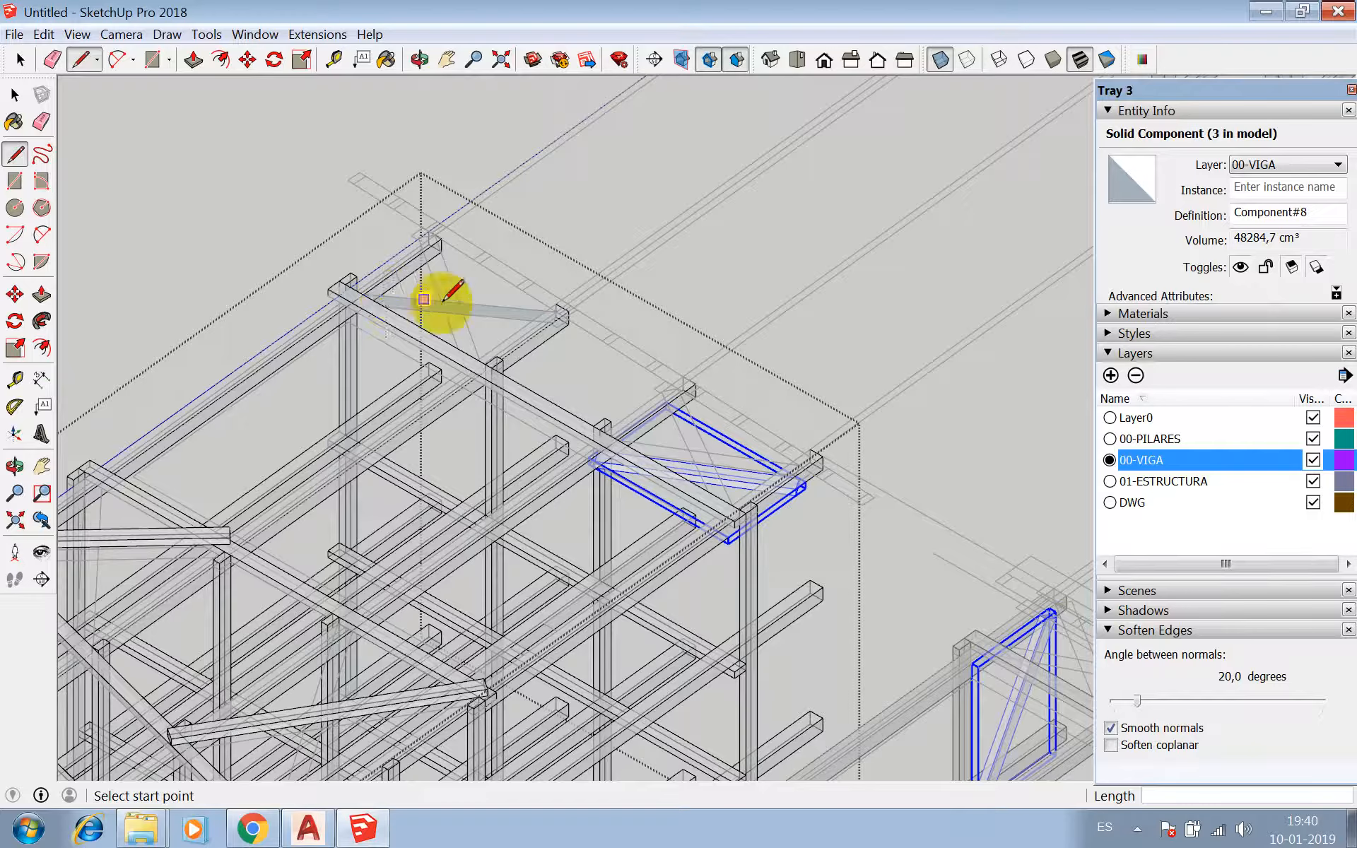
pyautogui.scroll(4, 521, 318)
pyautogui.moveTo(526, 305); pyautogui.dragTo(528, 319)
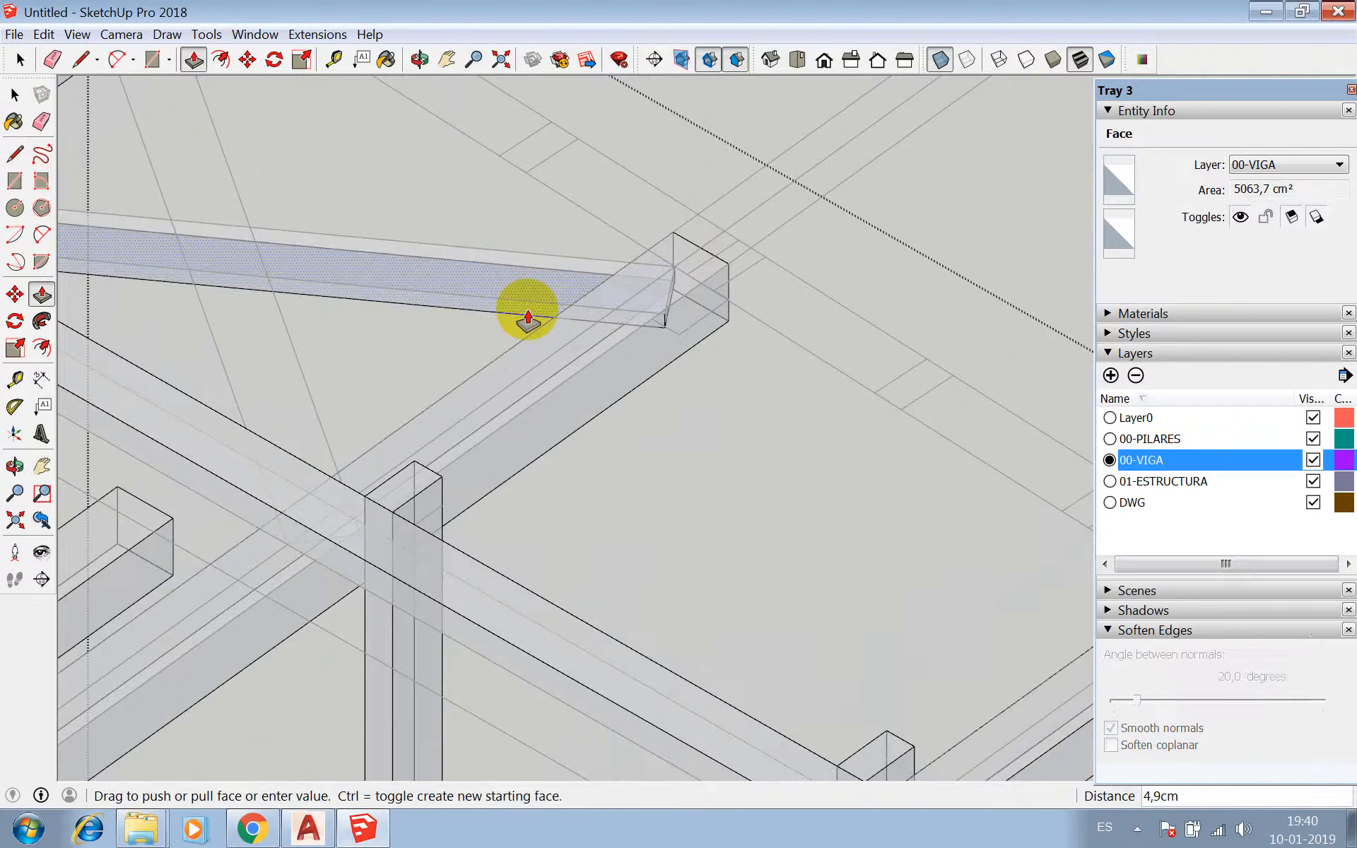
pyautogui.write('10')
pyautogui.press('Return')
# - Make the extruded brace in the opposite corner bay a component with default settings
pyautogui.press('space')
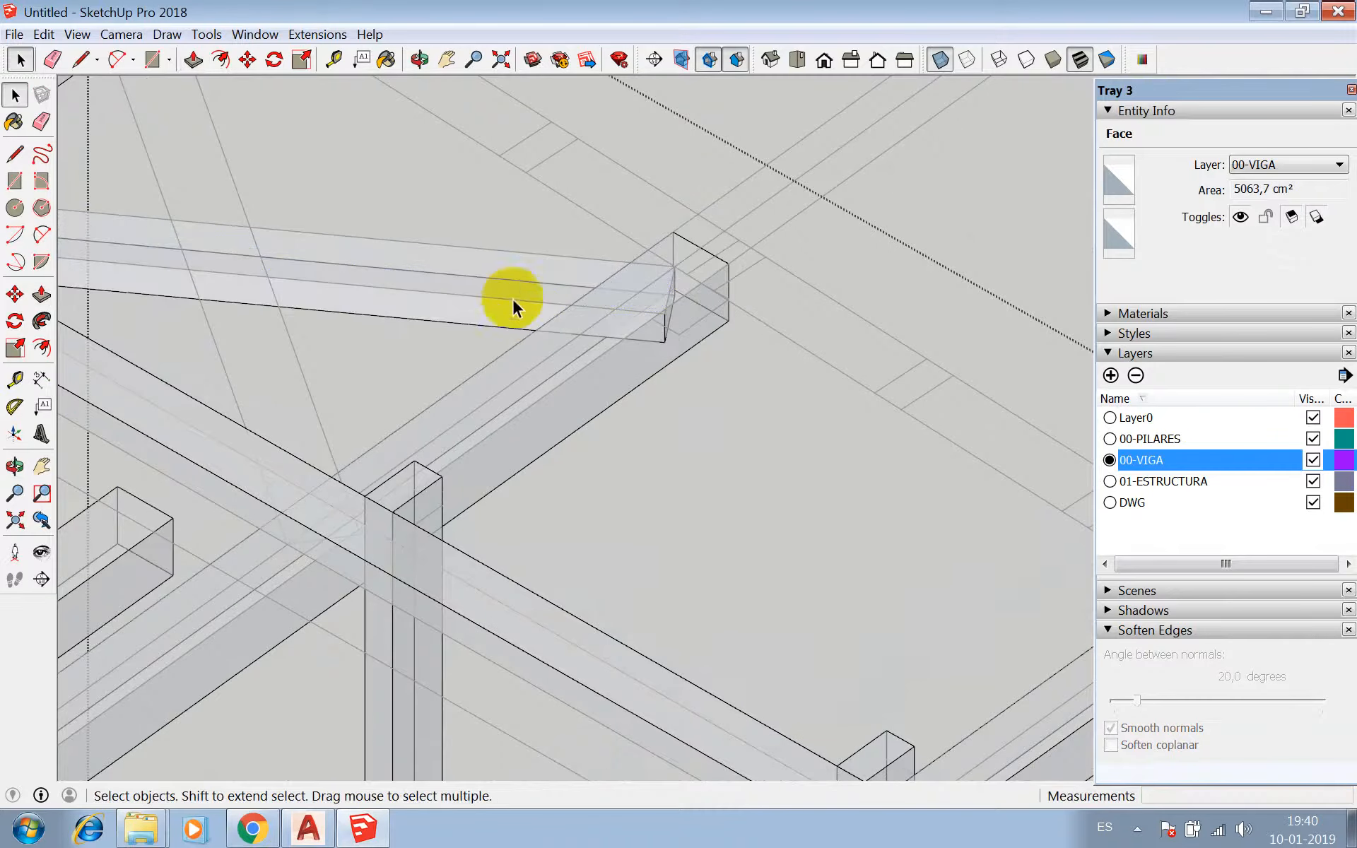
pyautogui.tripleClick(505, 276)
pyautogui.rightClick(505, 277)
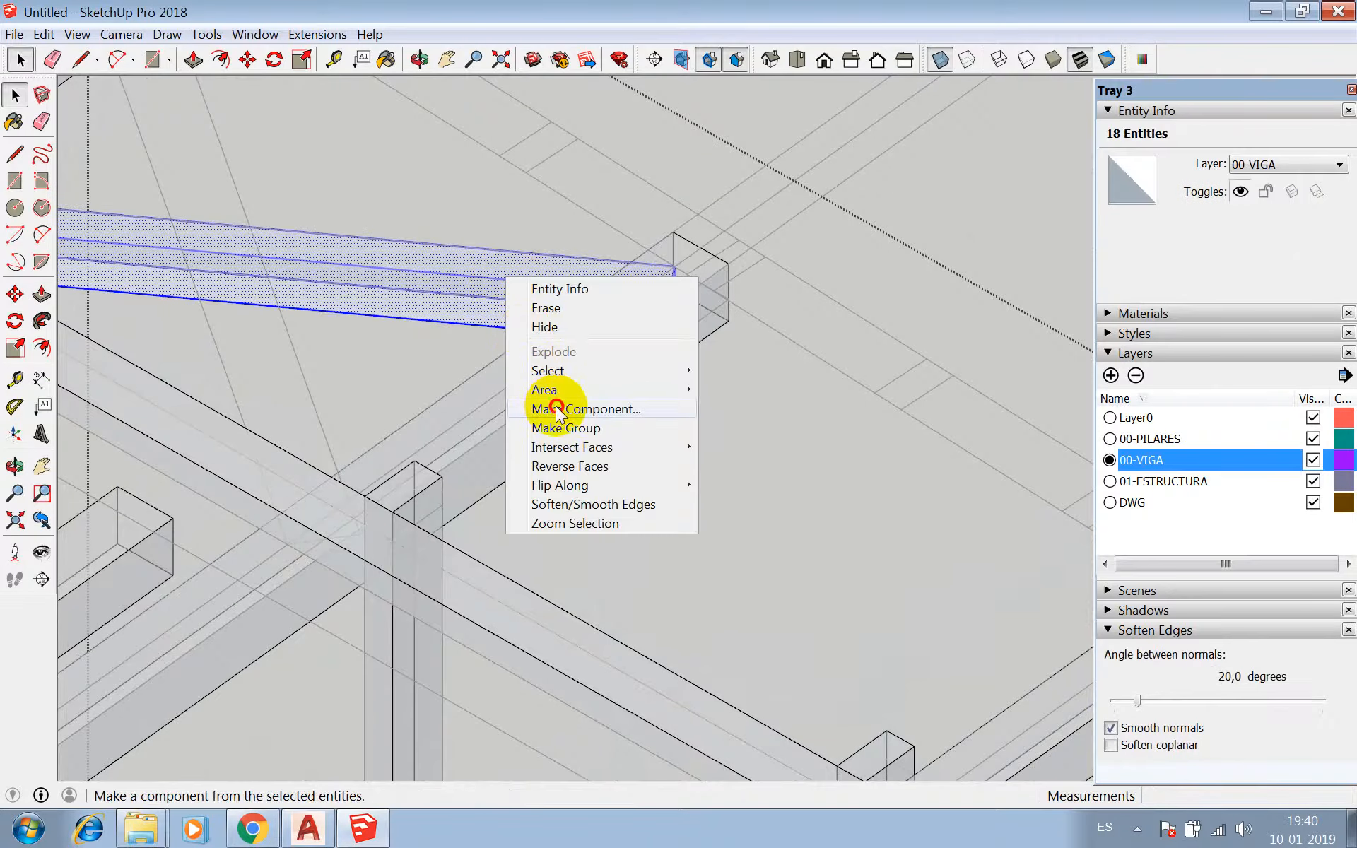
pyautogui.click(562, 410)
pyautogui.click(592, 627)
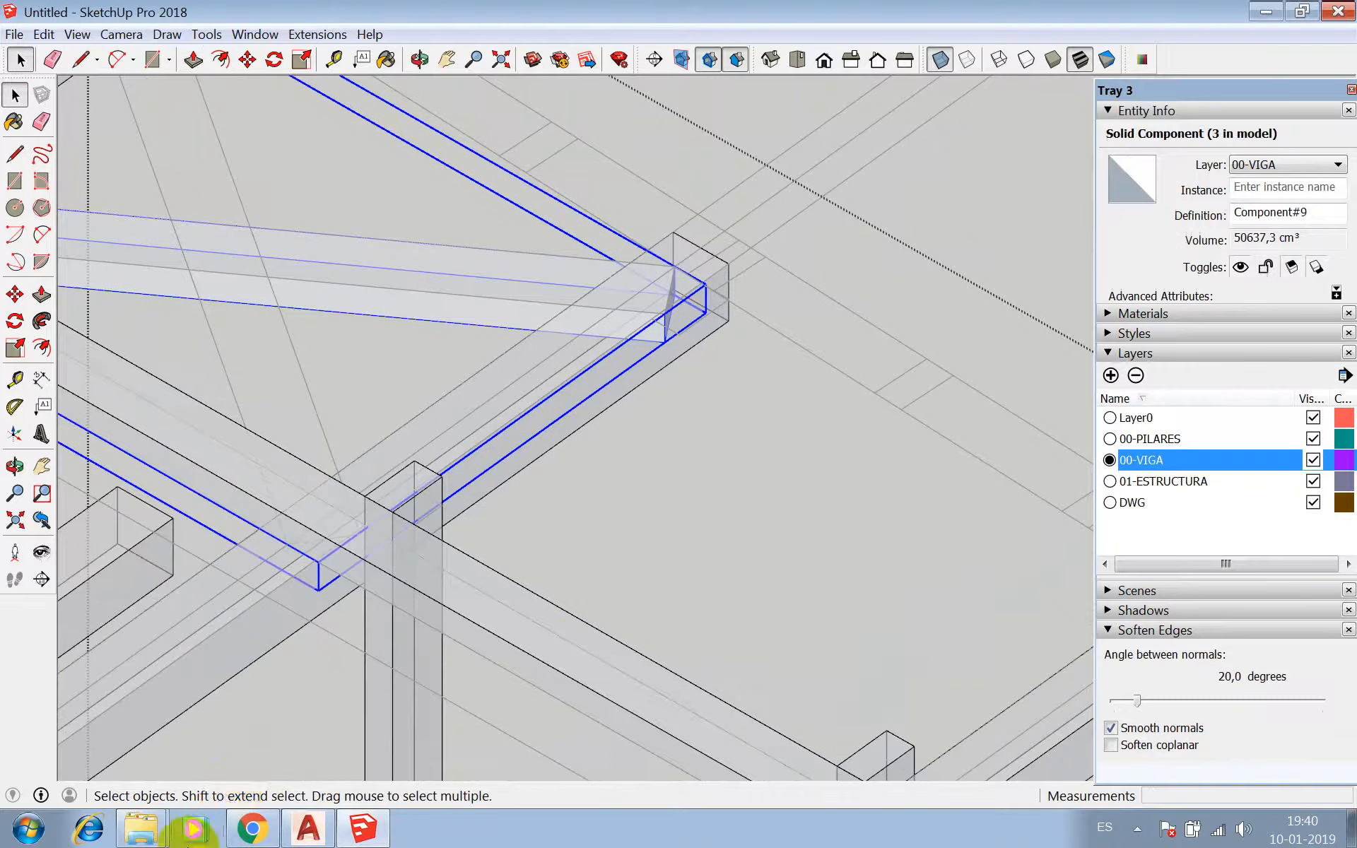
# - Switch to AutoCAD to examine the bracing under the roof in the museum reference photos, and return to SketchUp
pyautogui.click(291, 831)
pyautogui.scroll(-3, 921, 315)
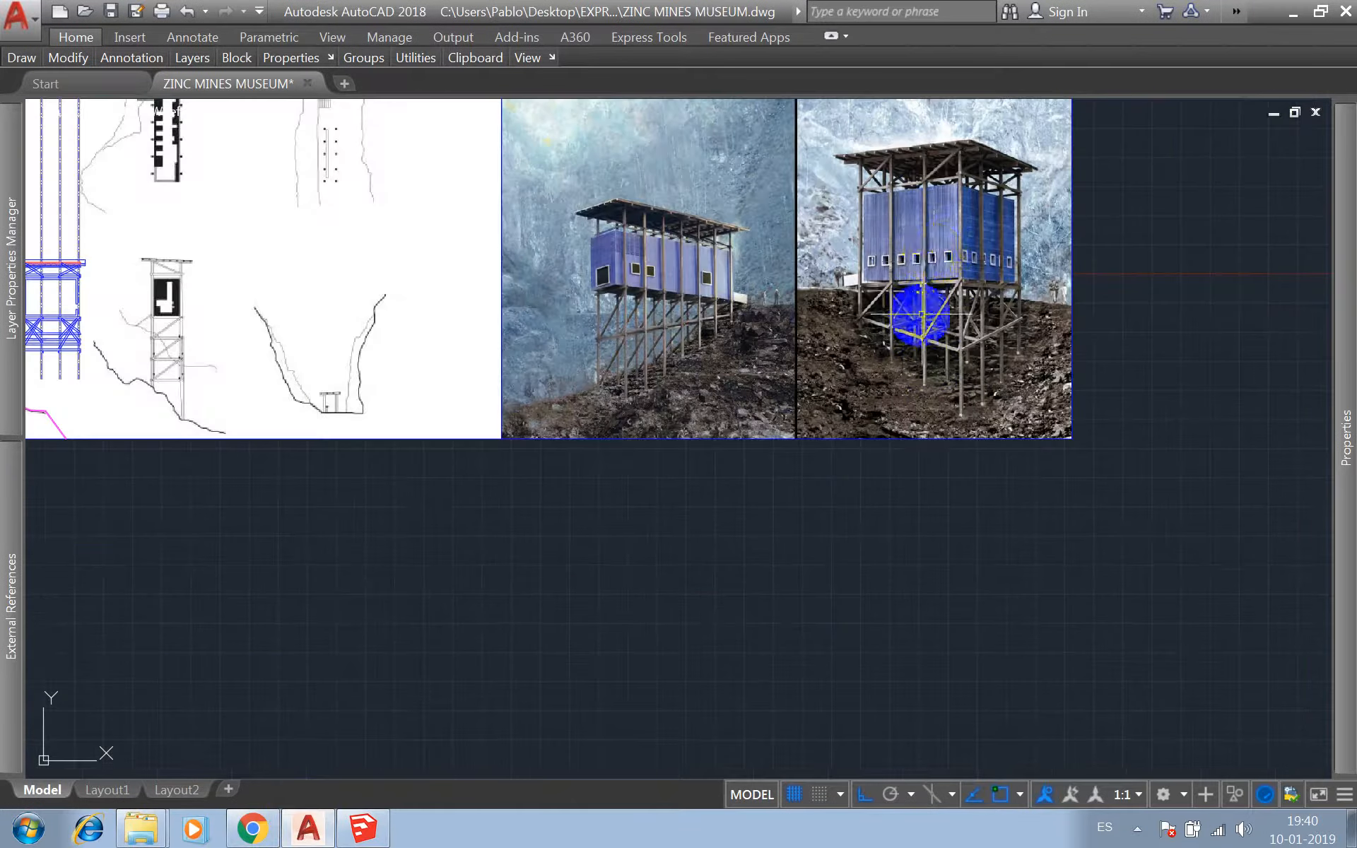
pyautogui.scroll(4, 946, 215)
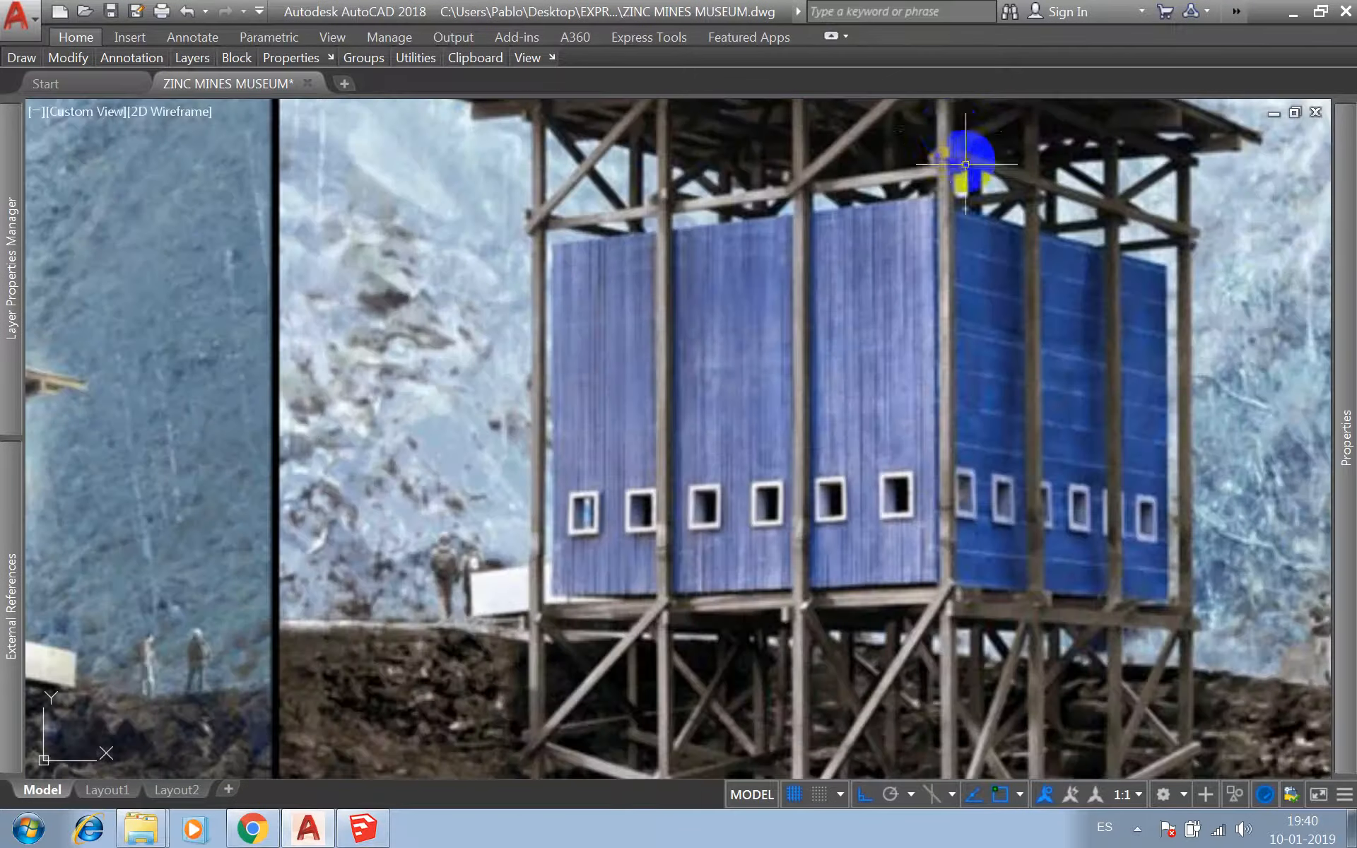
pyautogui.scroll(-2, 897, 173)
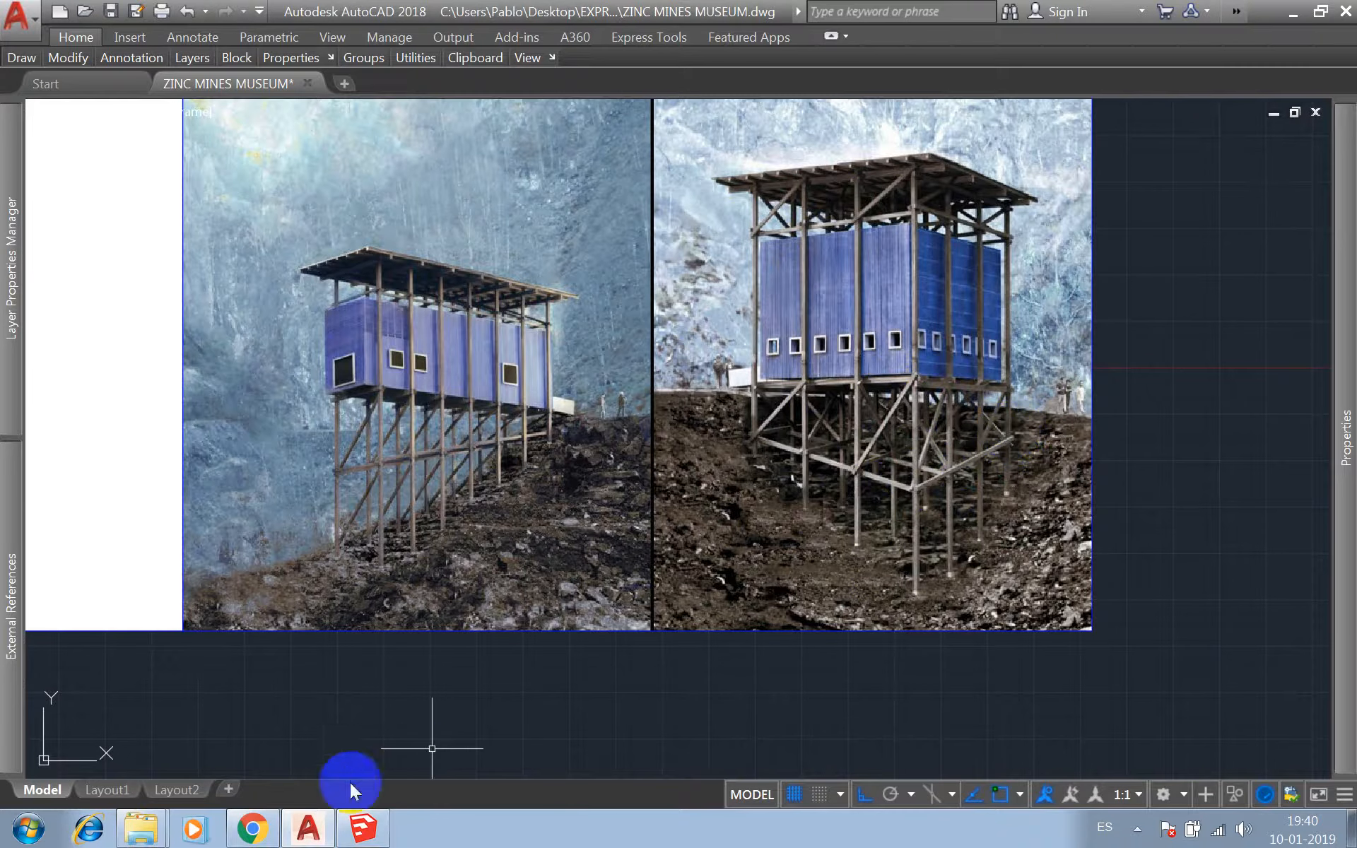
pyautogui.click(352, 827)
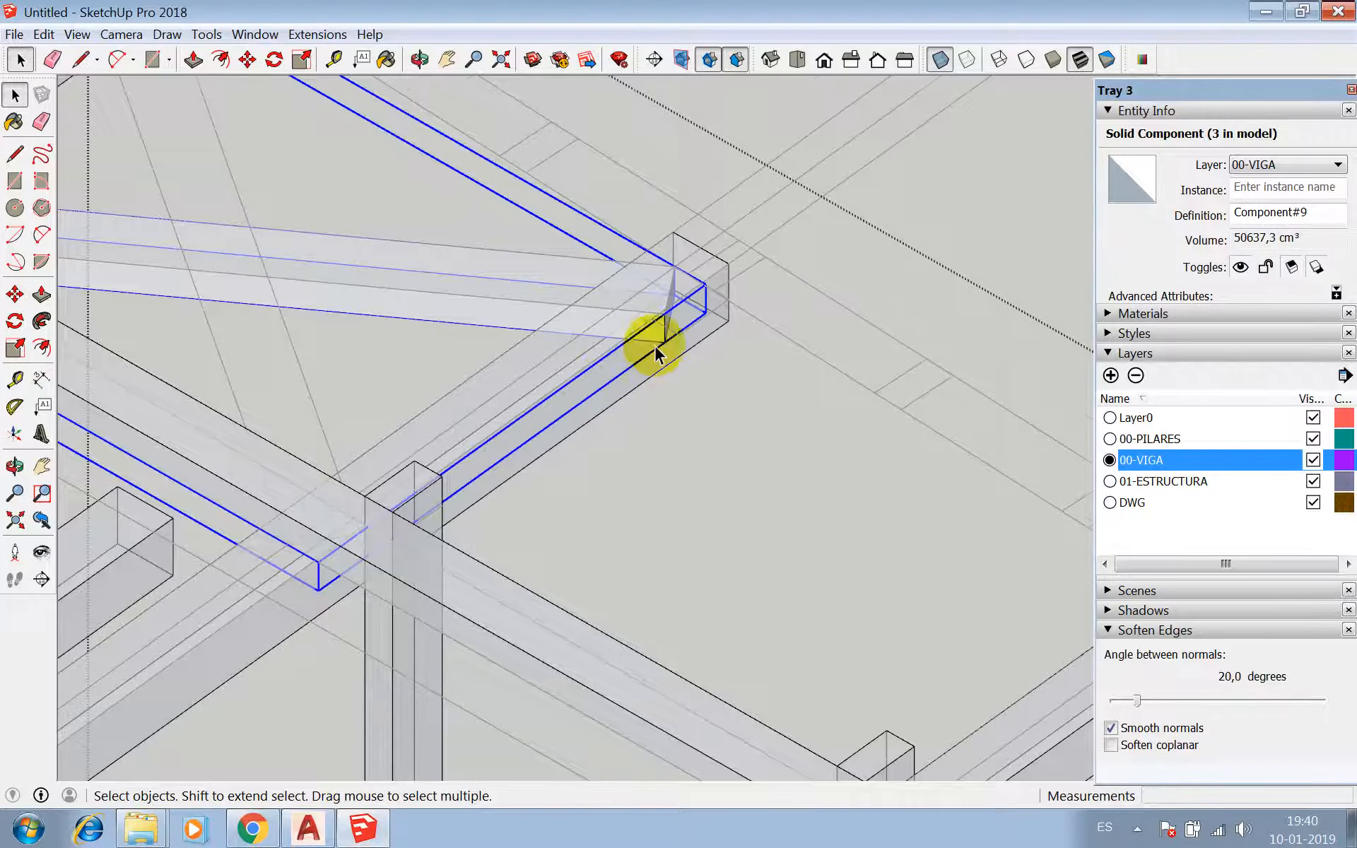
# - Move the selected corner-bay brace component along the green axis to just below the sloping beams
pyautogui.scroll(2, 696, 327)
pyautogui.press('m')
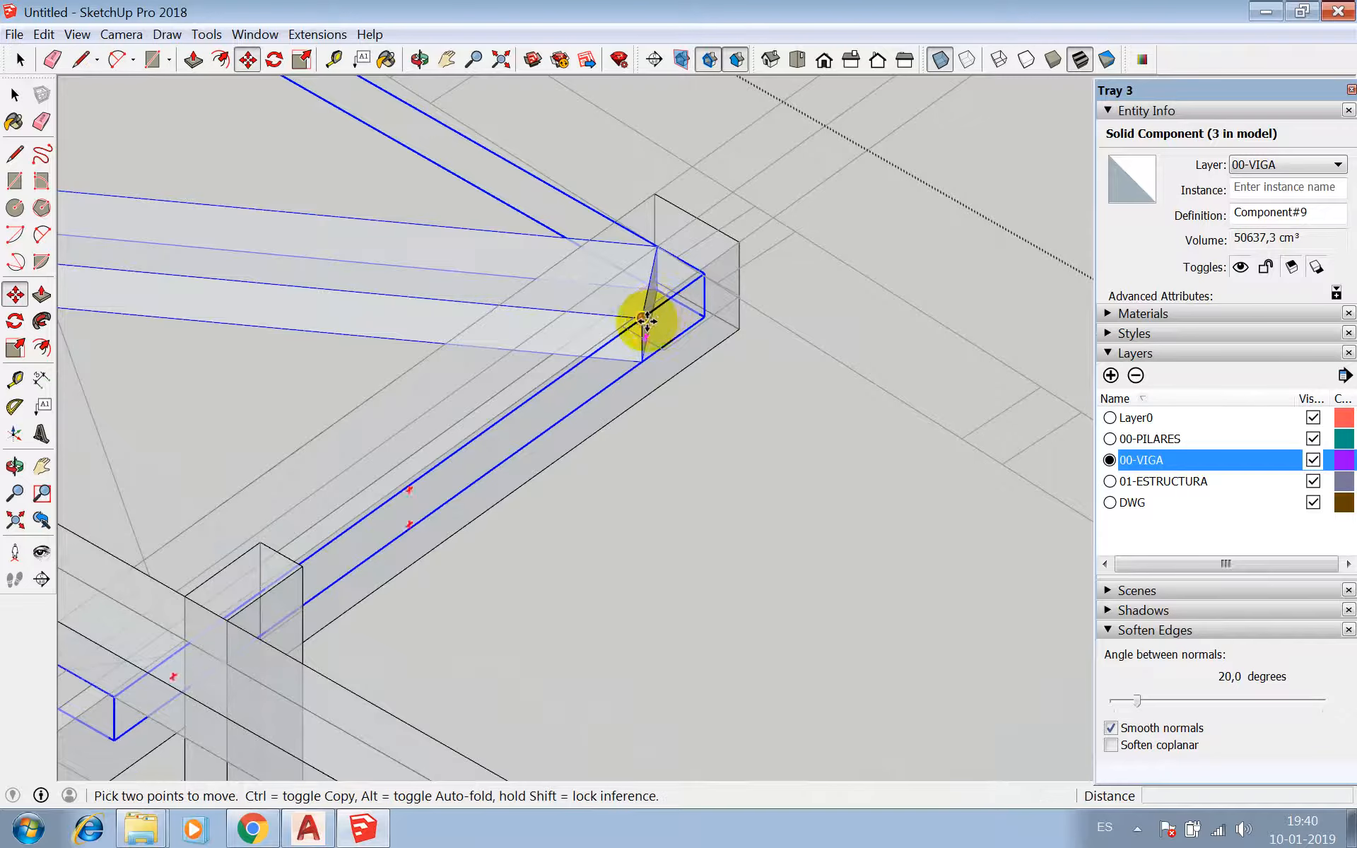
pyautogui.click(656, 313)
pyautogui.click(645, 399)
pyautogui.scroll(-6, 703, 406)
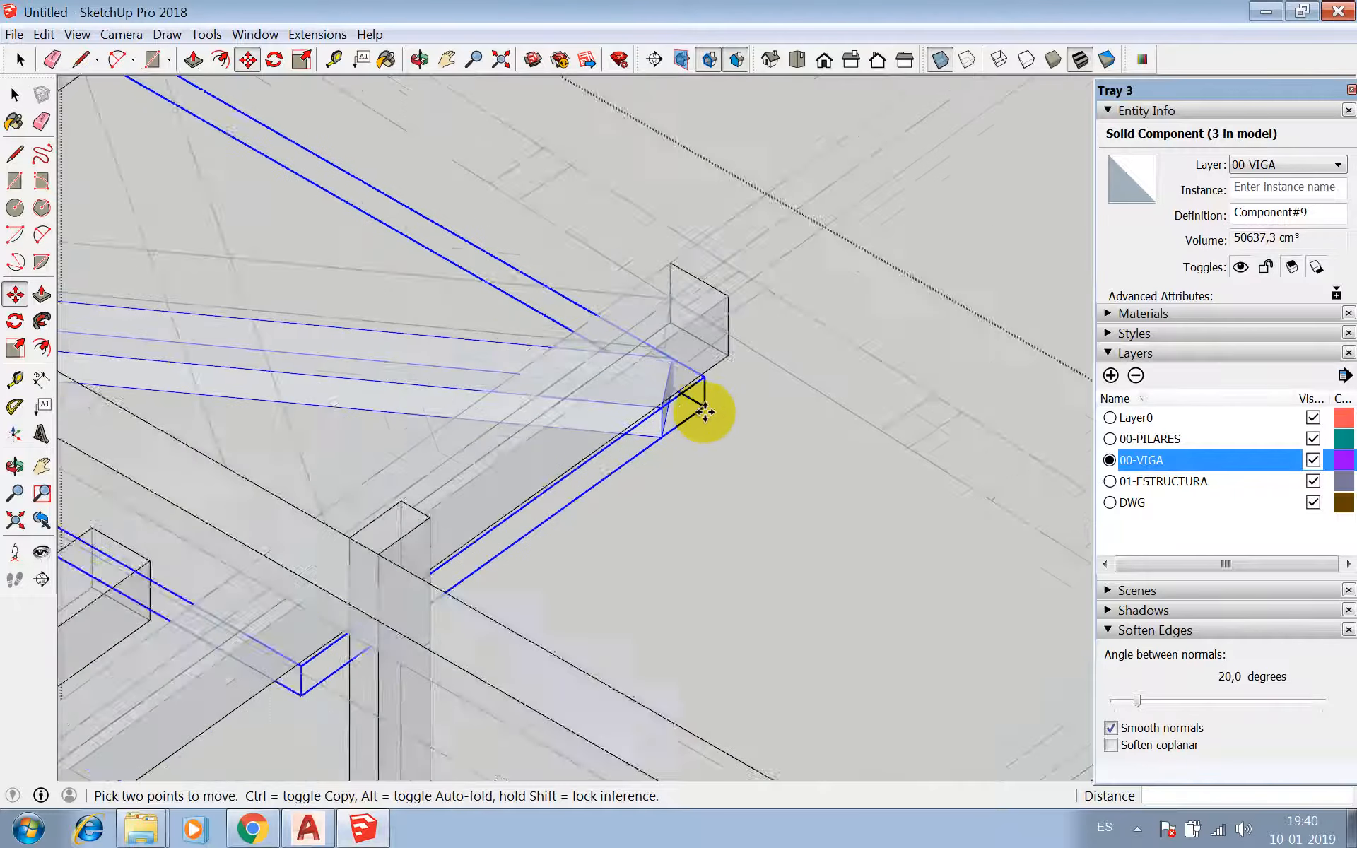
pyautogui.scroll(-4, 703, 394)
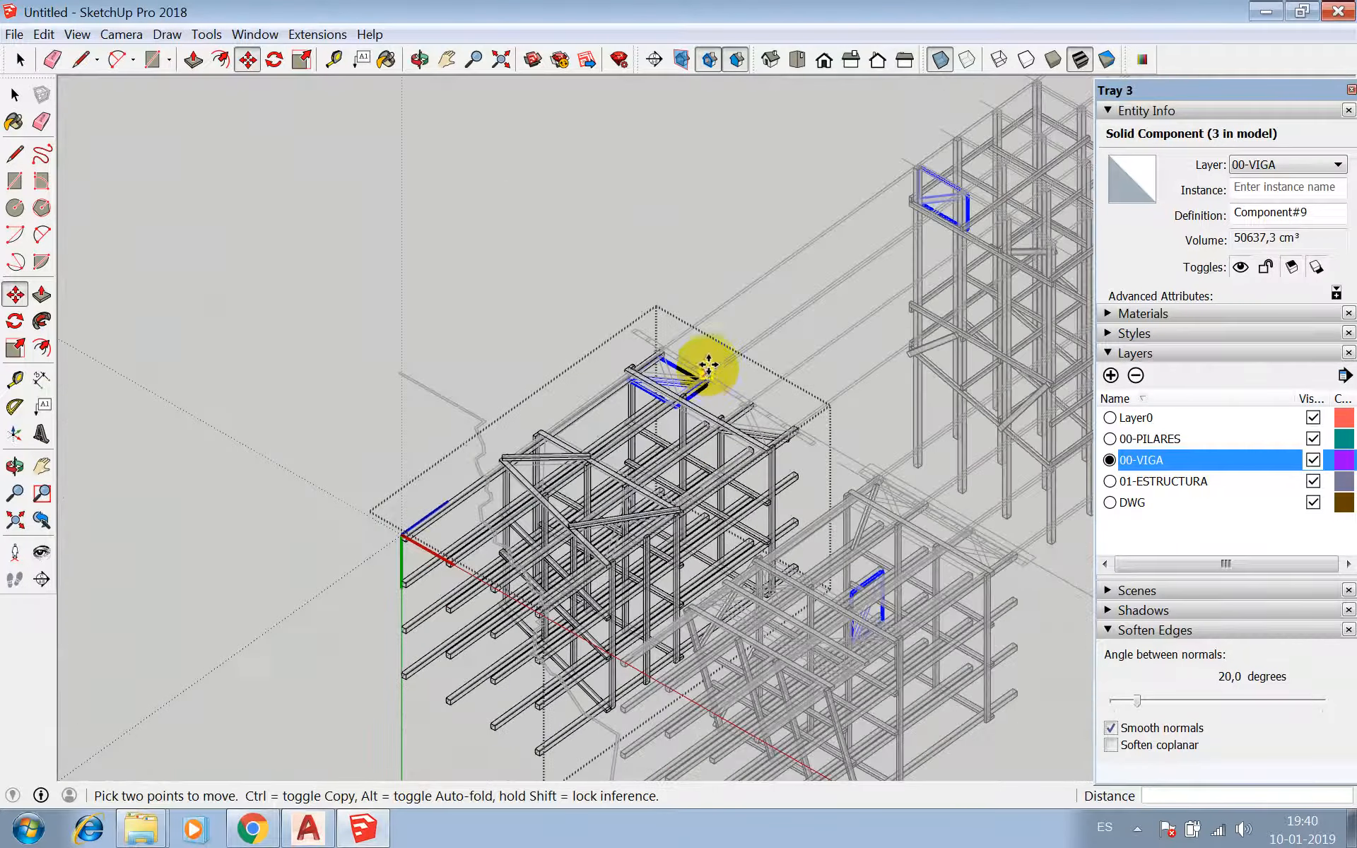
# - Trace the crossing diagonal brace as a closed face in the same corner bay, from the pillar to the far beam end
pyautogui.press('space')
pyautogui.scroll(1, 736, 444)
pyautogui.scroll(8, 698, 430)
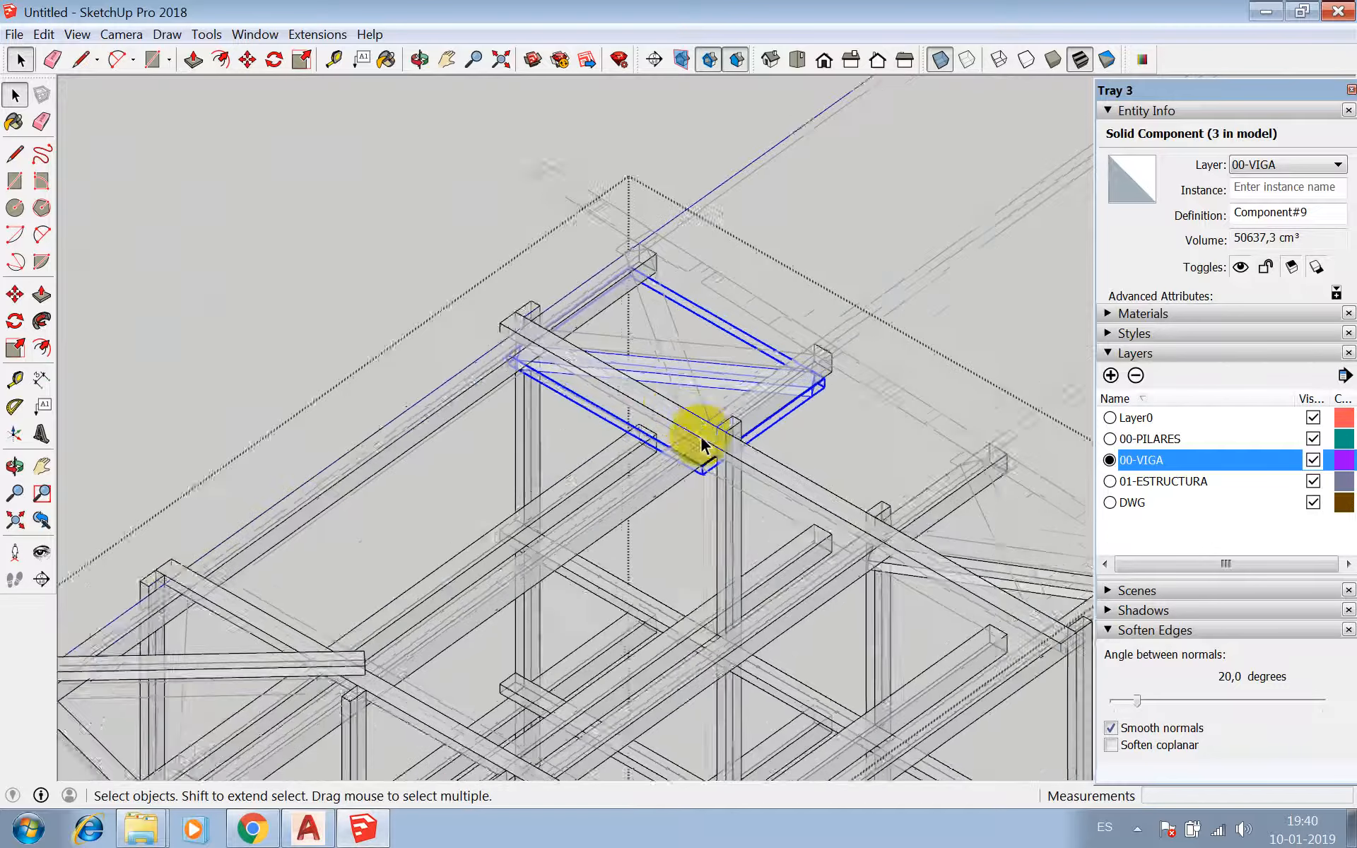
pyautogui.scroll(2, 683, 435)
pyautogui.press('l')
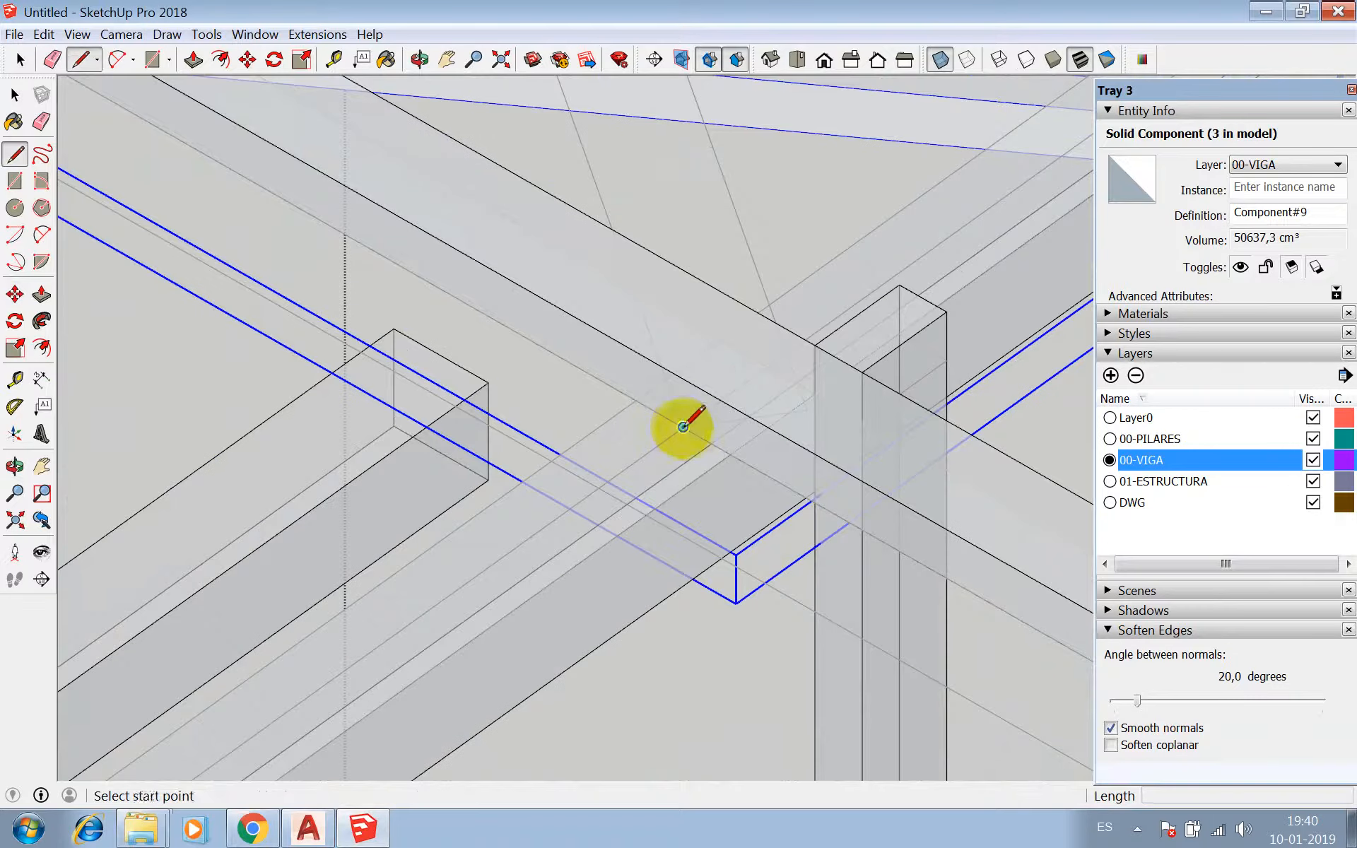
pyautogui.click(683, 427)
pyautogui.scroll(-6, 799, 587)
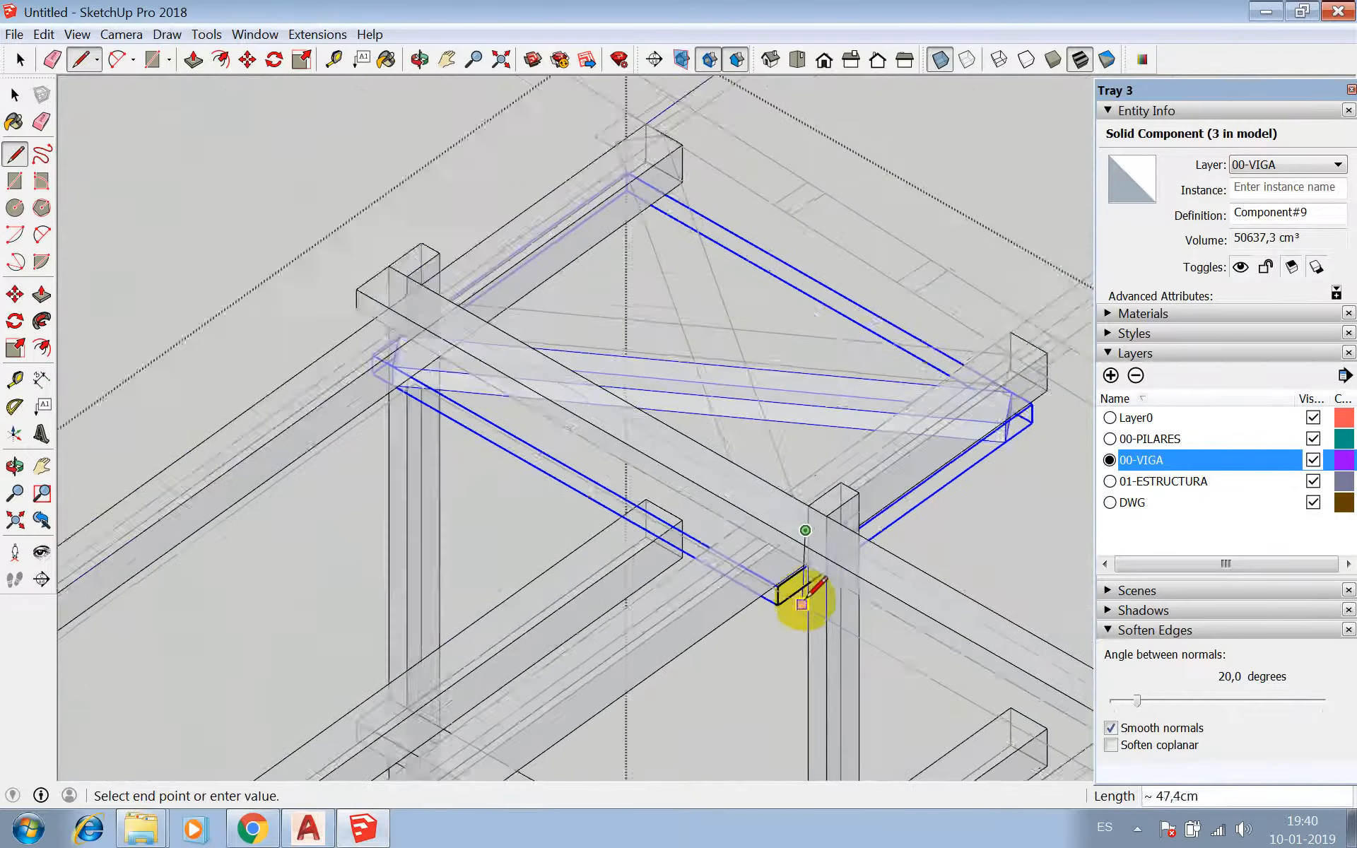
pyautogui.scroll(5, 715, 251)
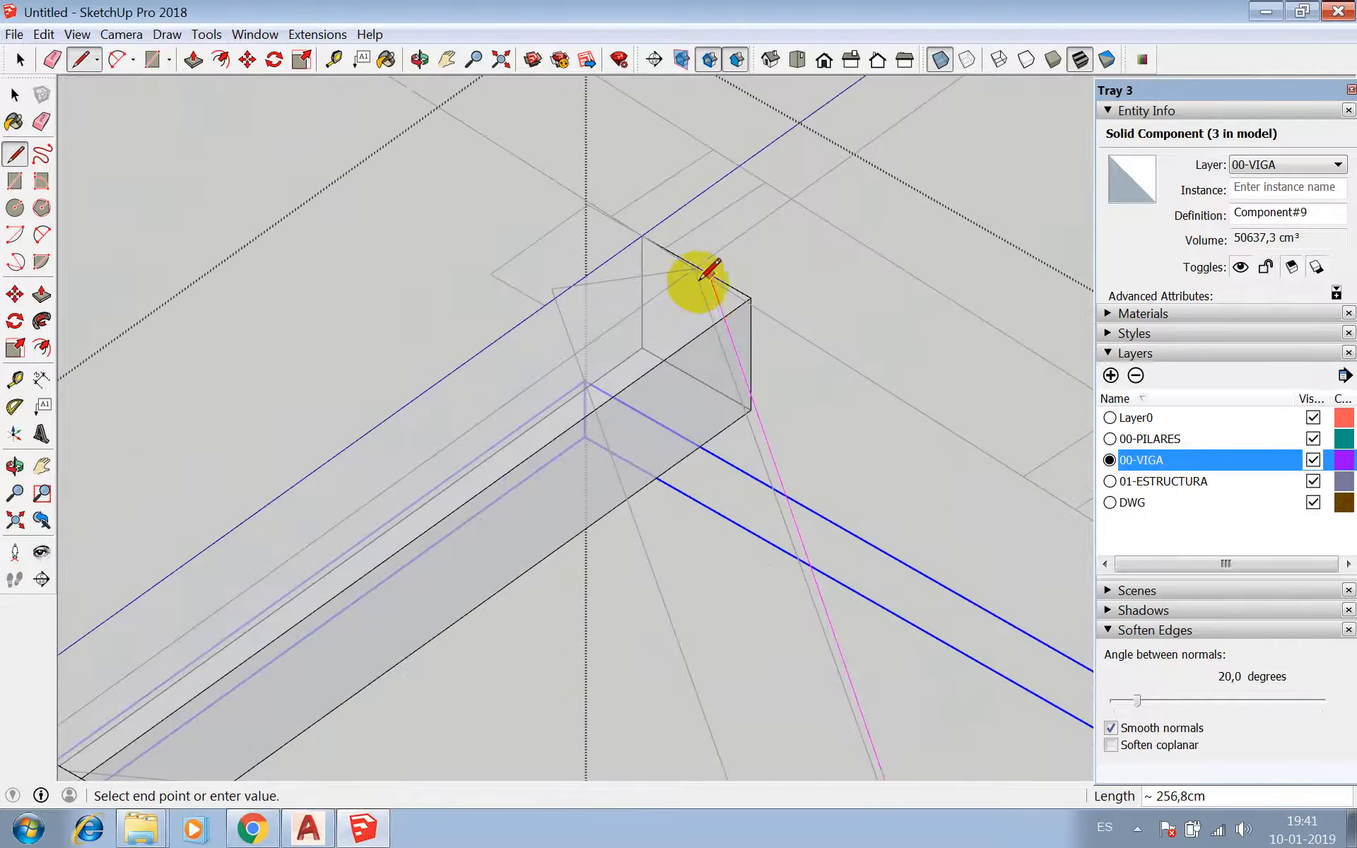
pyautogui.click(695, 268)
pyautogui.scroll(-6, 558, 280)
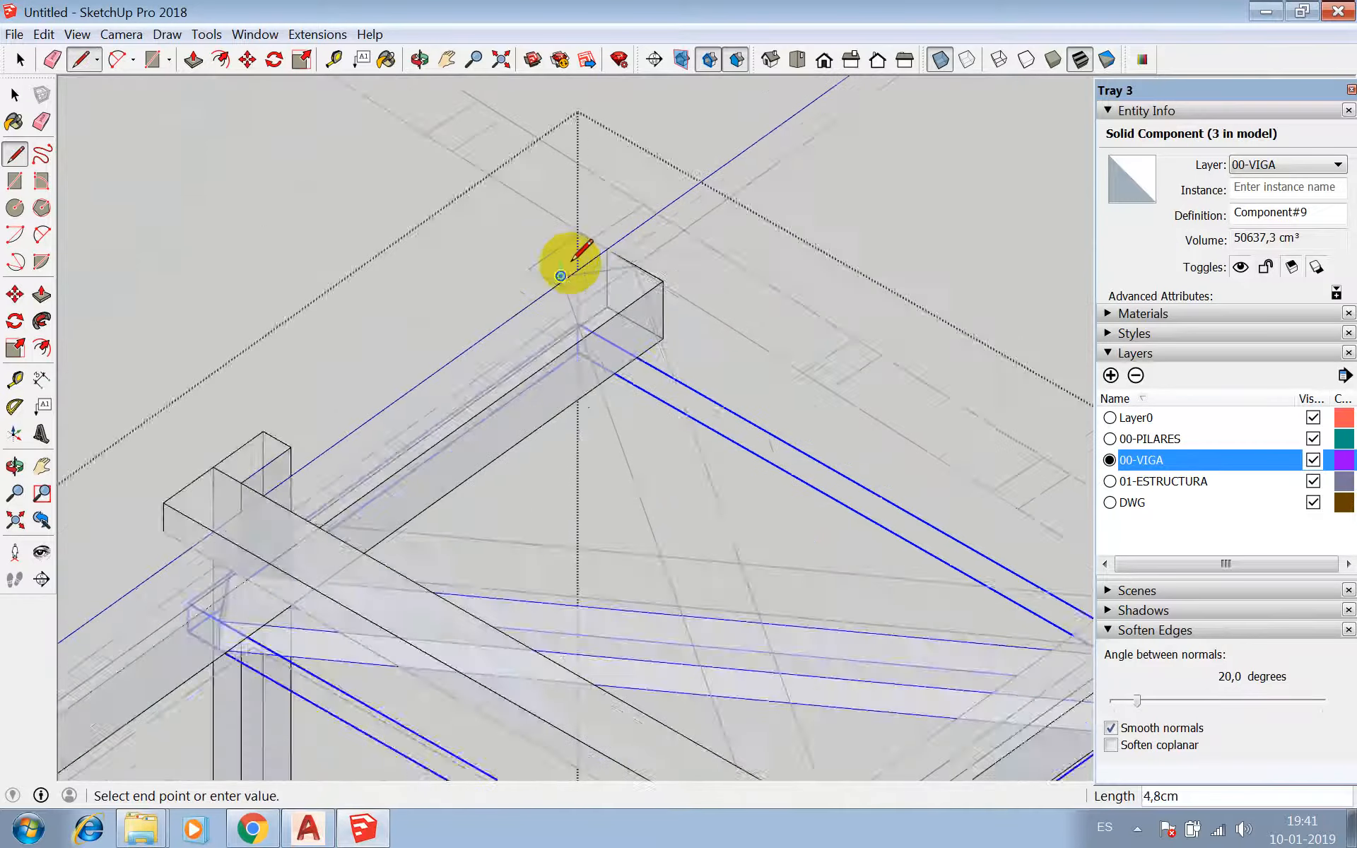
pyautogui.scroll(4, 646, 520)
pyautogui.scroll(2, 659, 509)
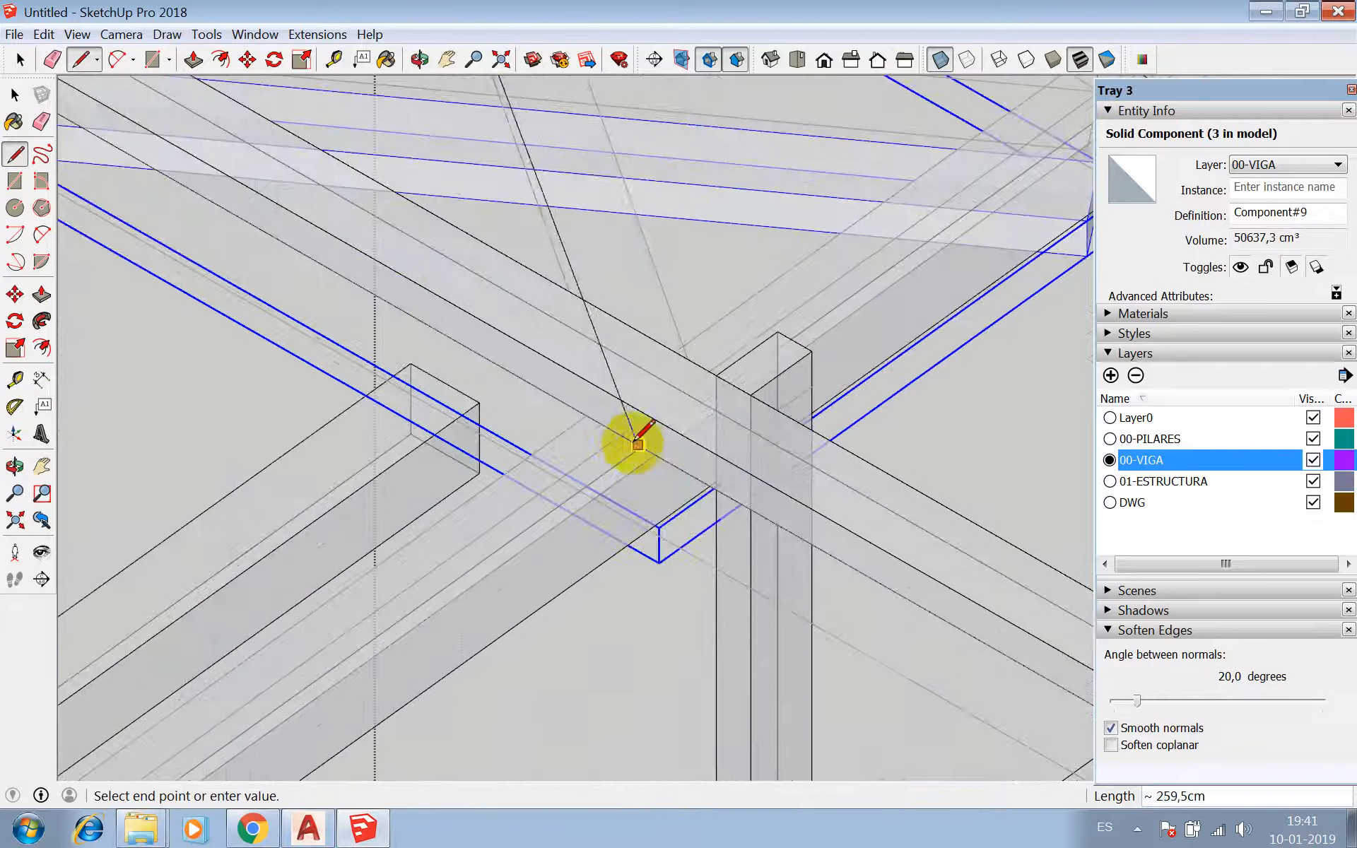
pyautogui.click(620, 435)
pyautogui.scroll(-3, 621, 439)
# - Extrude the crossing brace face in the corner bay 10 cm
pyautogui.press('p')
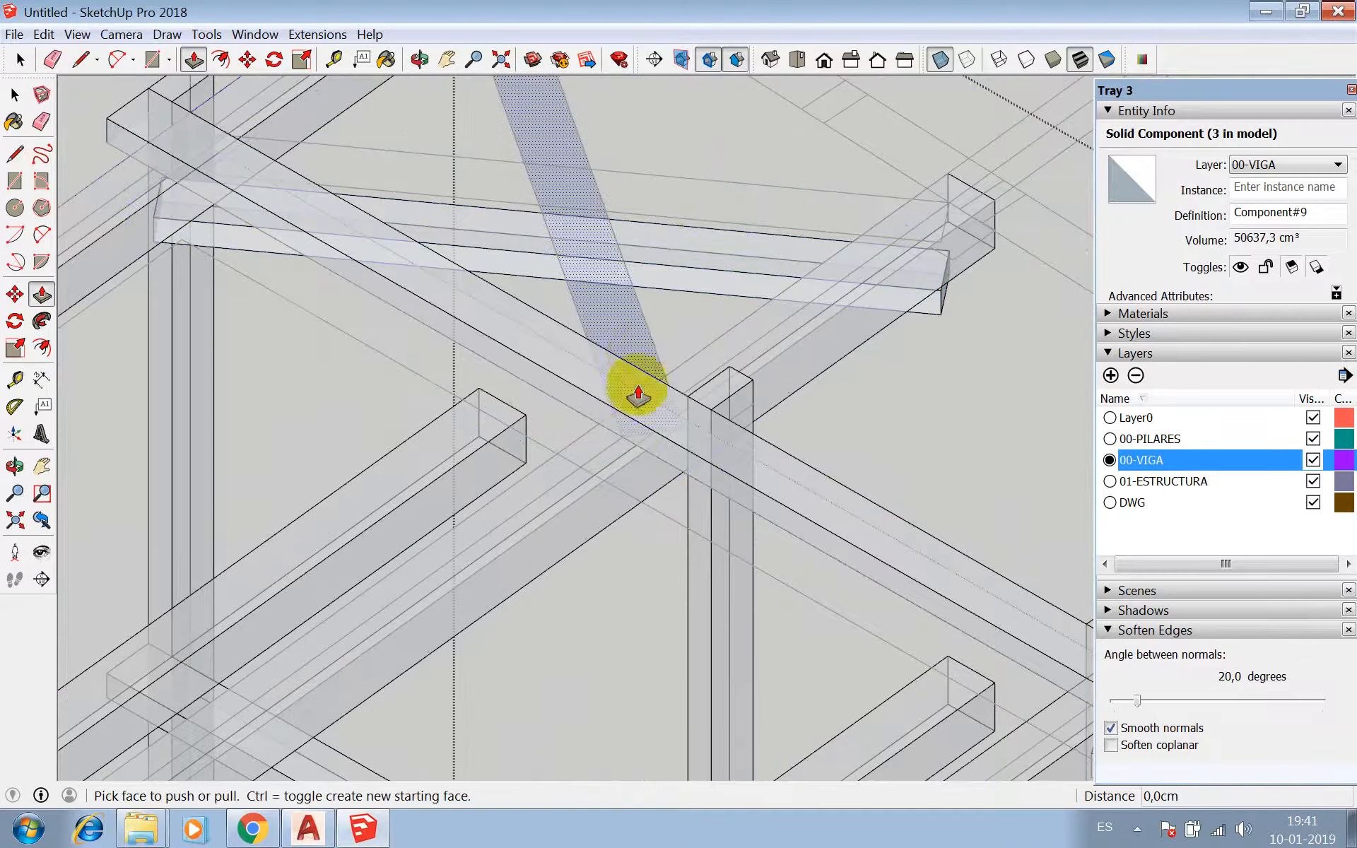
pyautogui.click(637, 357)
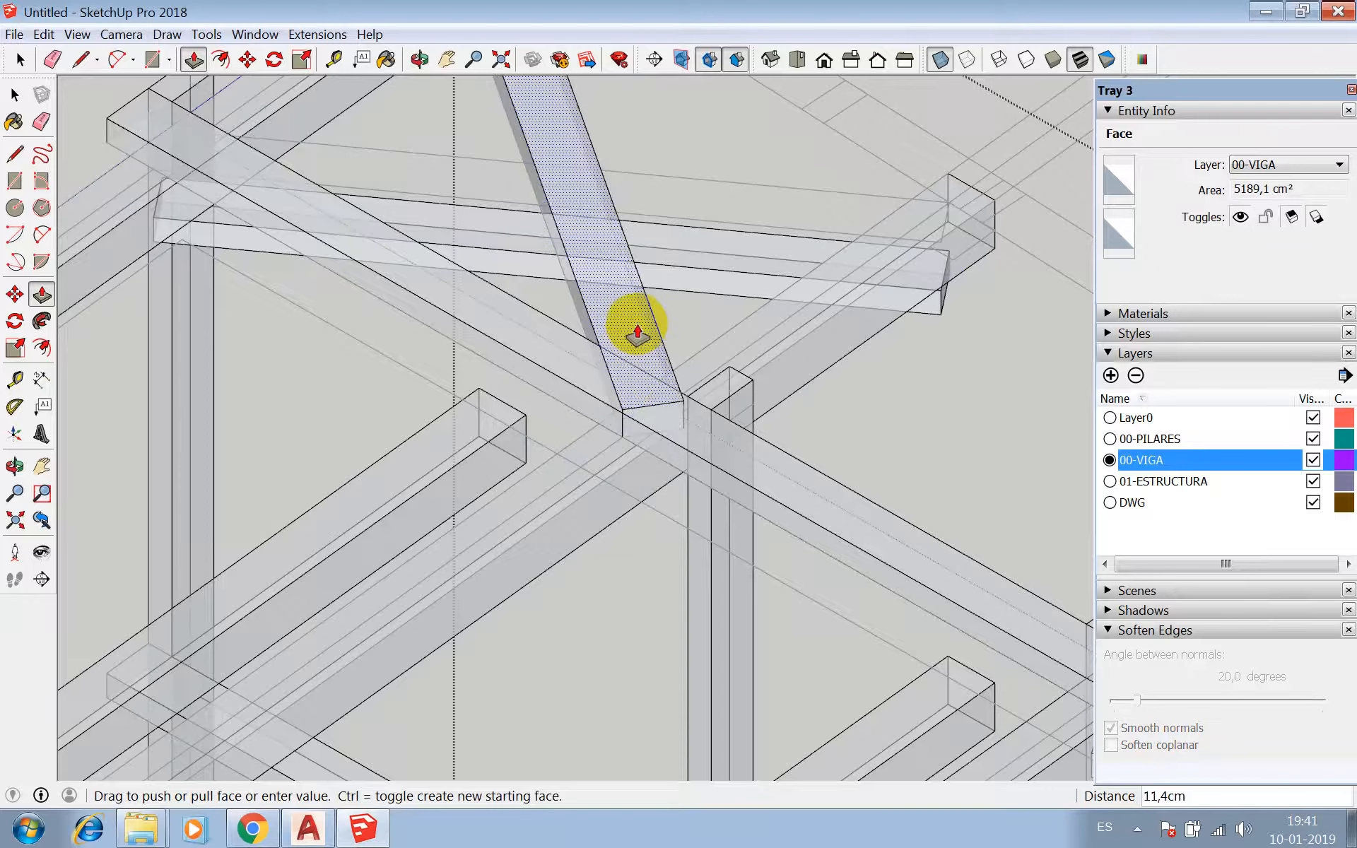
pyautogui.press('Return')
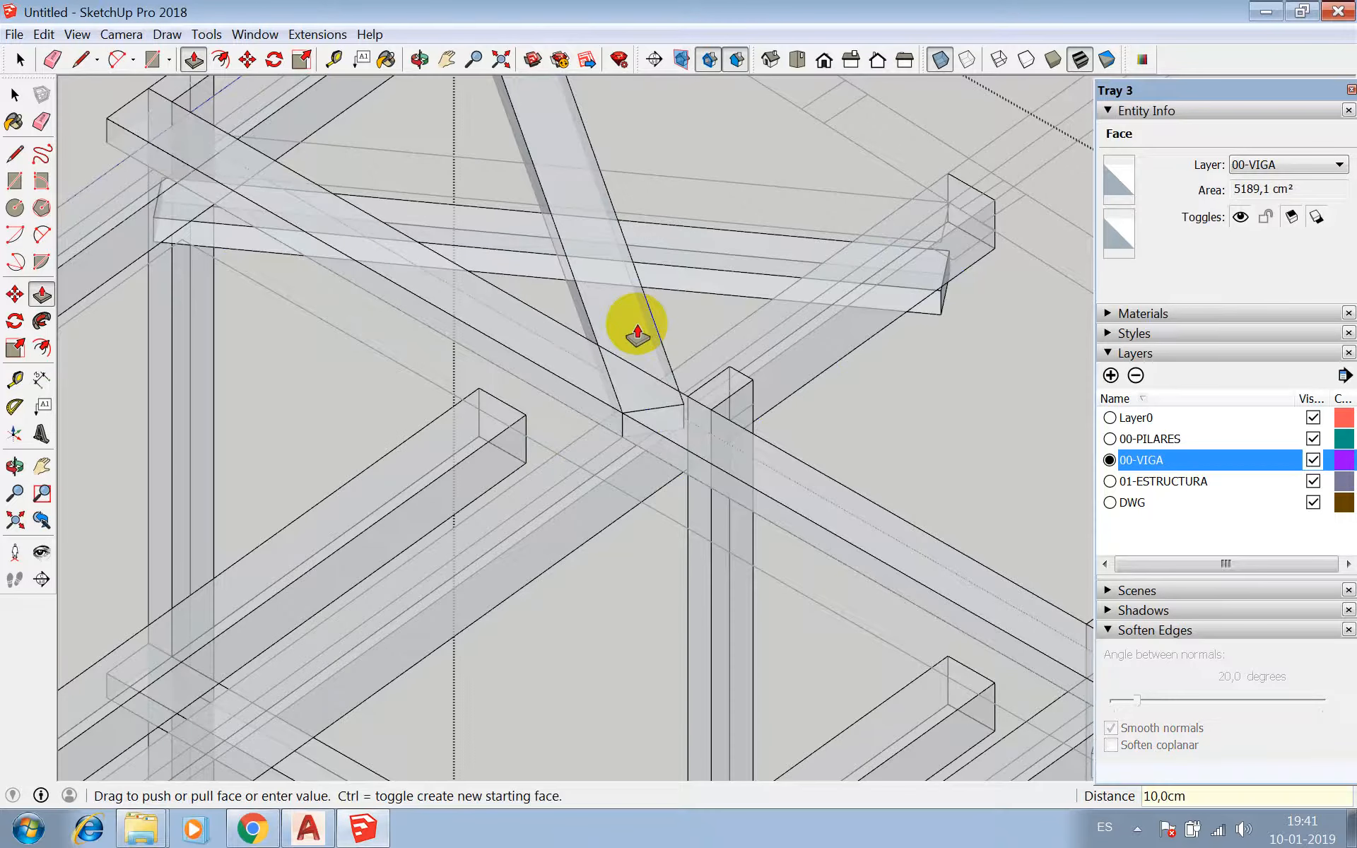
# - Make the extruded crossing brace a component with default settings
pyautogui.press('space')
pyautogui.tripleClick(630, 327)
pyautogui.rightClick(640, 330)
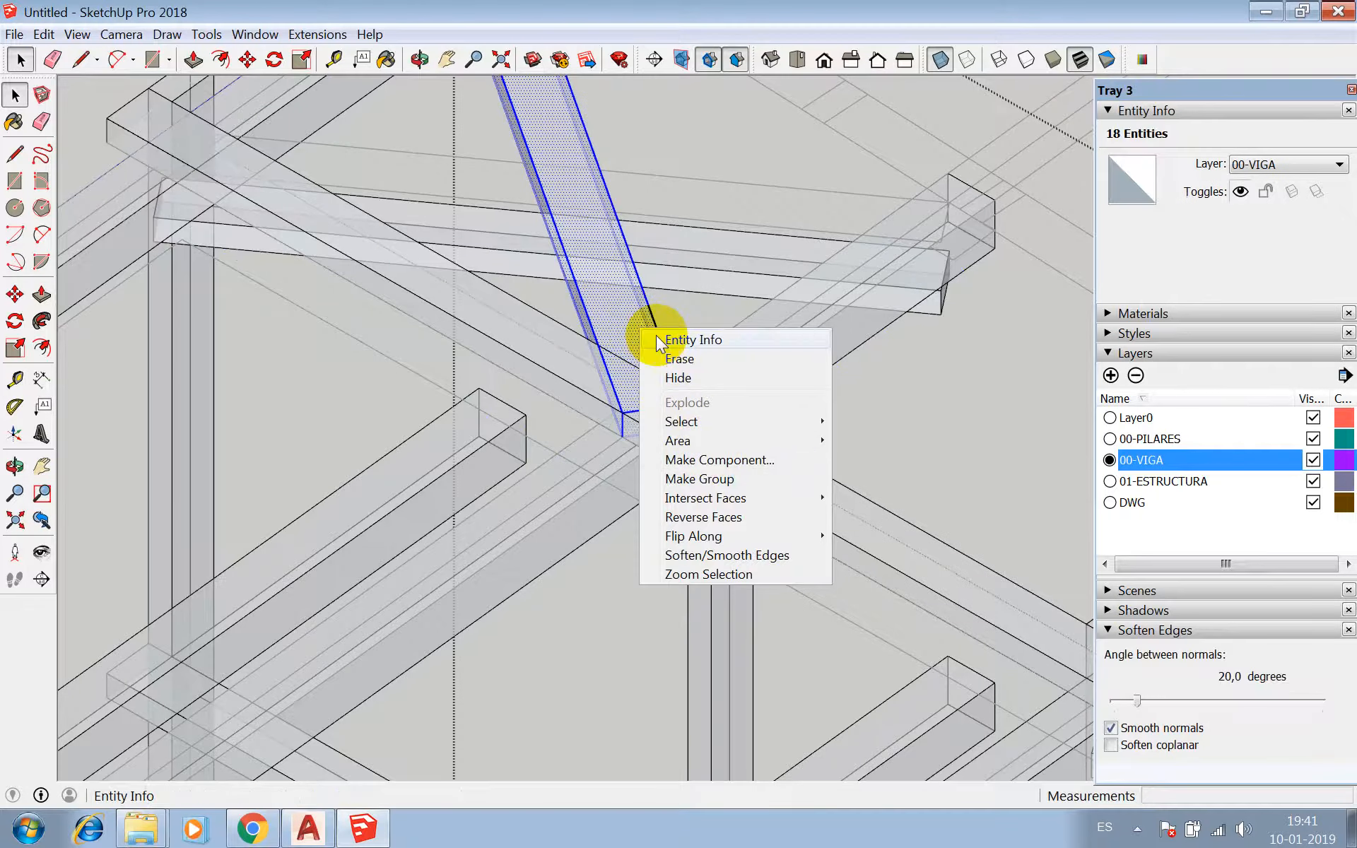
pyautogui.click(707, 458)
pyautogui.click(677, 629)
# - Trace the missing crossing brace as a closed face in the neighbouring bay, from the far beam end to the corner pillar
pyautogui.scroll(-6, 623, 296)
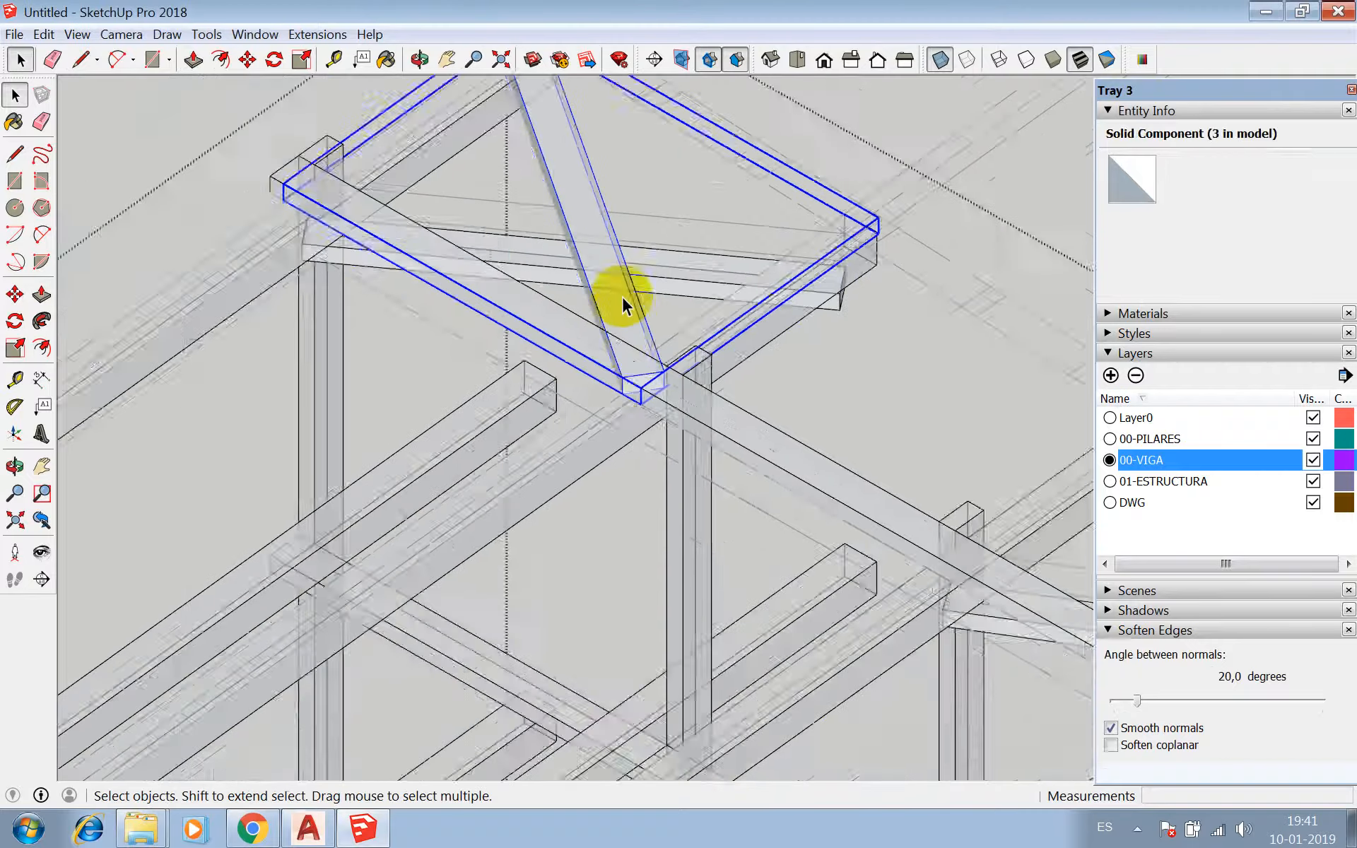
pyautogui.scroll(5, 775, 346)
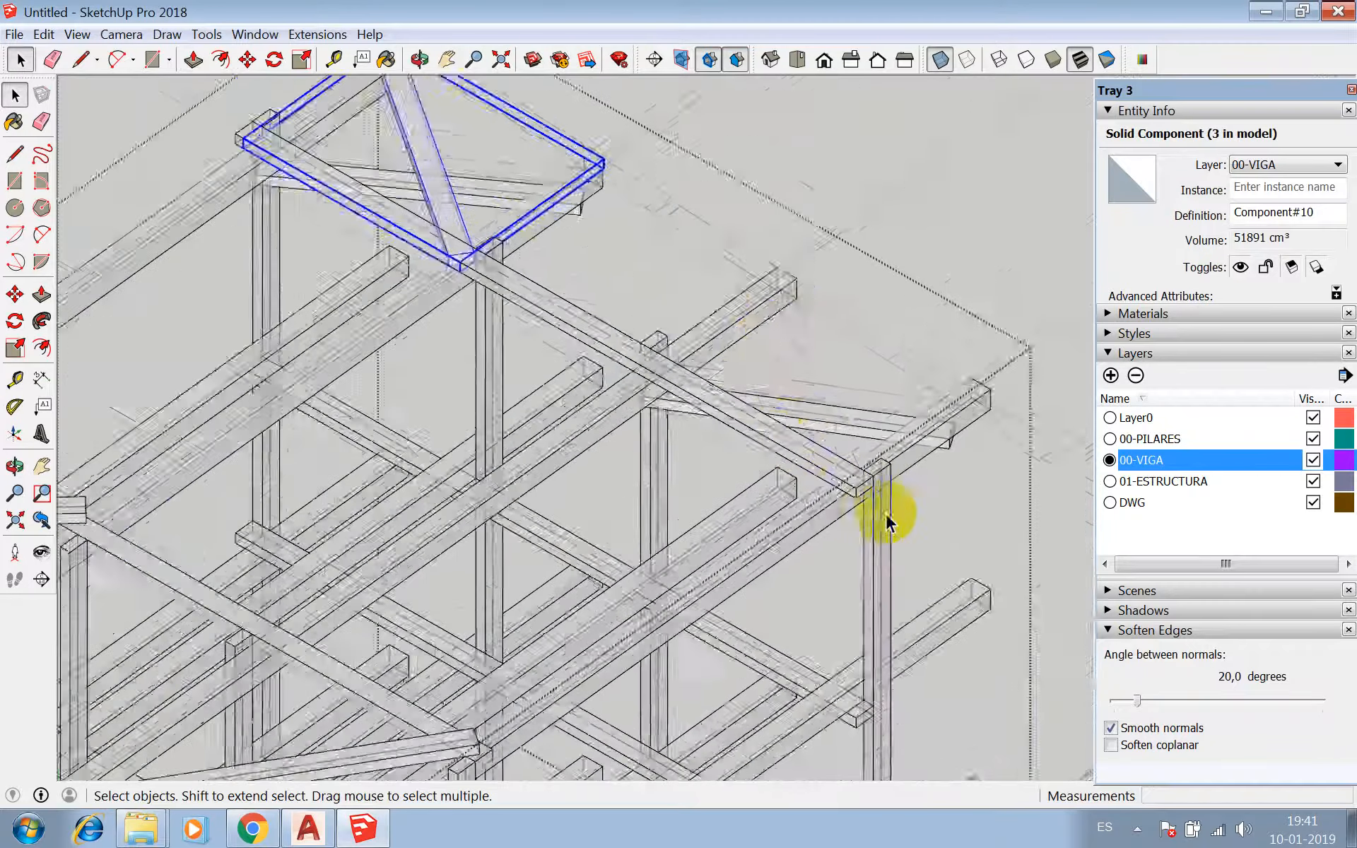
pyautogui.press('l')
pyautogui.scroll(2, 888, 540)
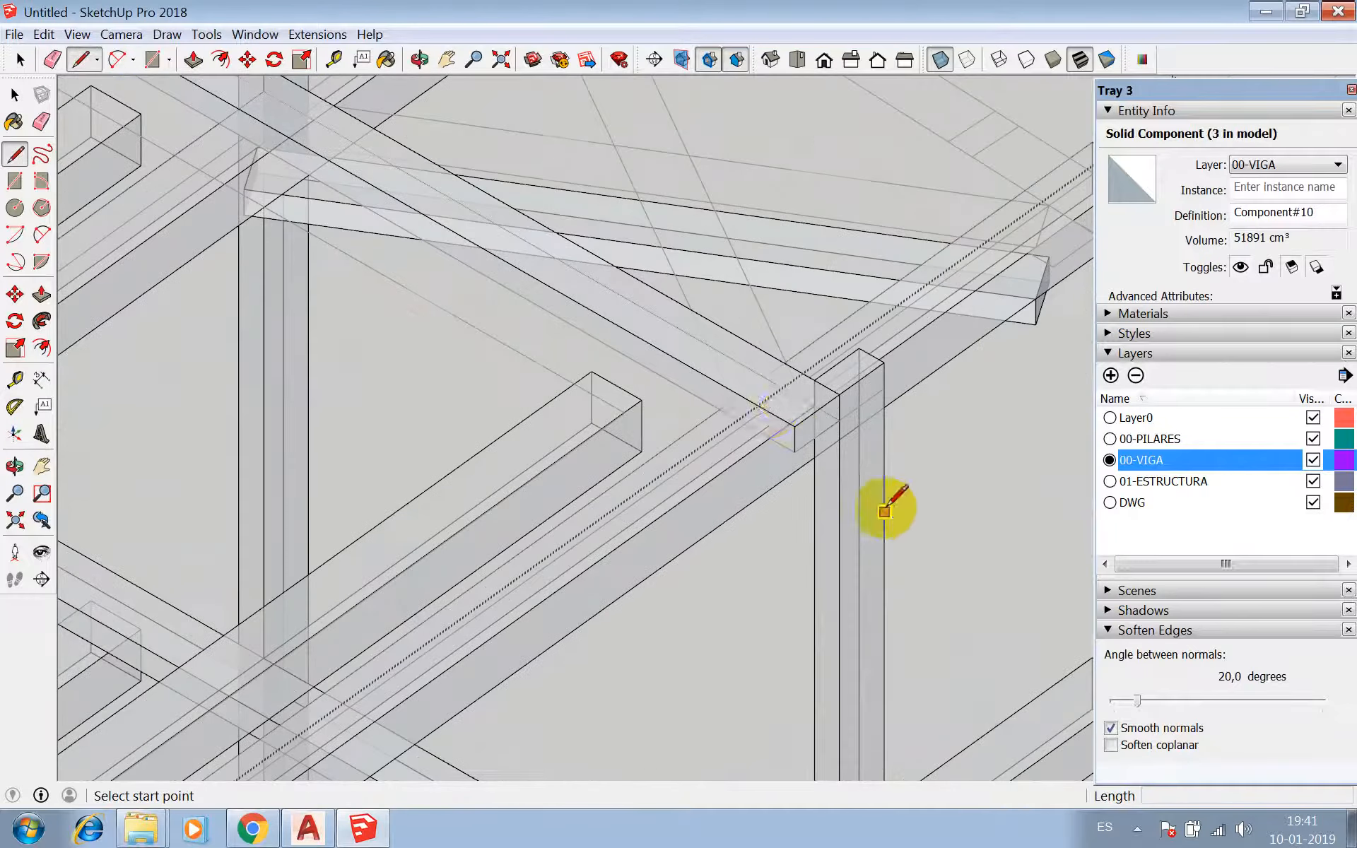
pyautogui.click(745, 423)
pyautogui.scroll(-3, 812, 533)
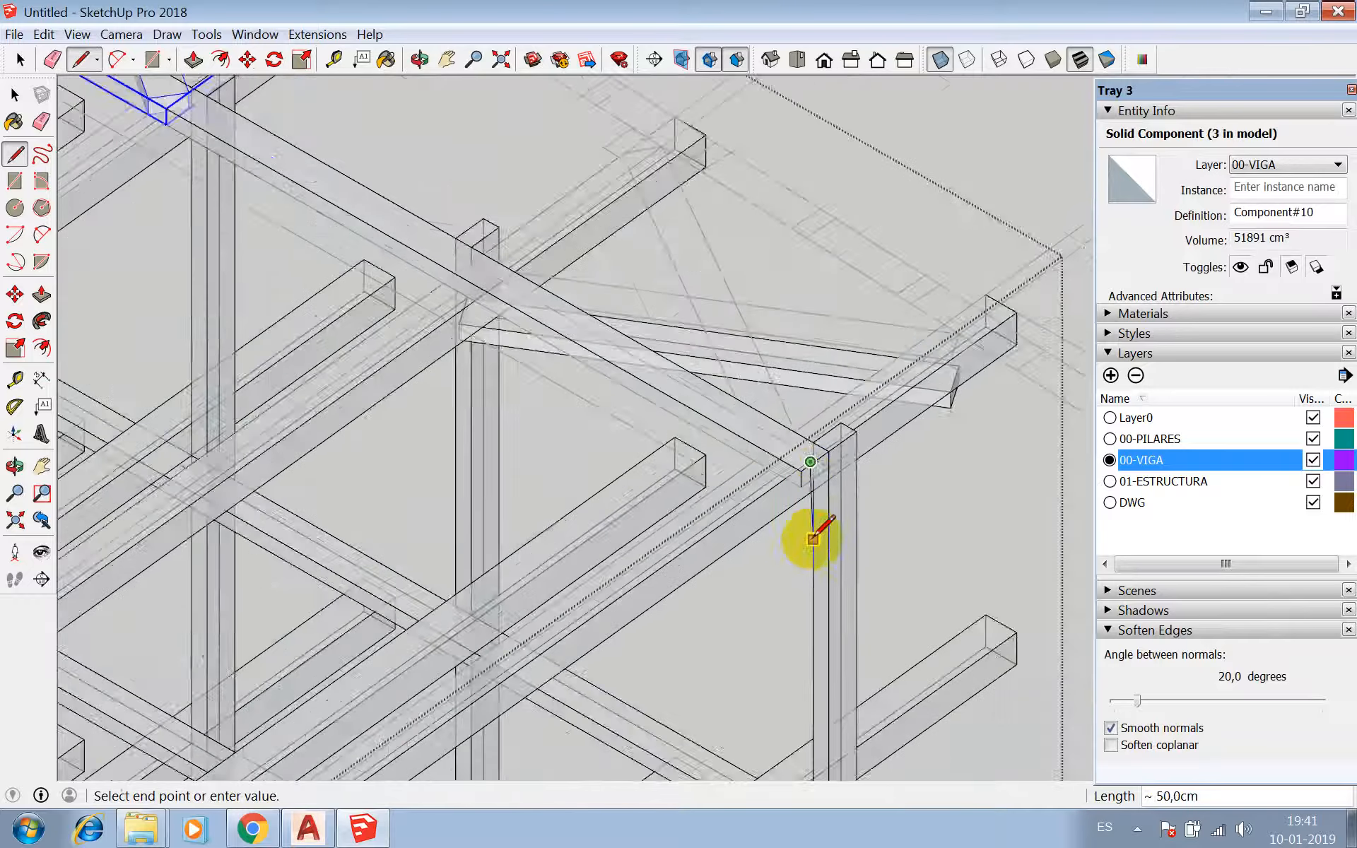
pyautogui.scroll(5, 706, 288)
pyautogui.click(713, 252)
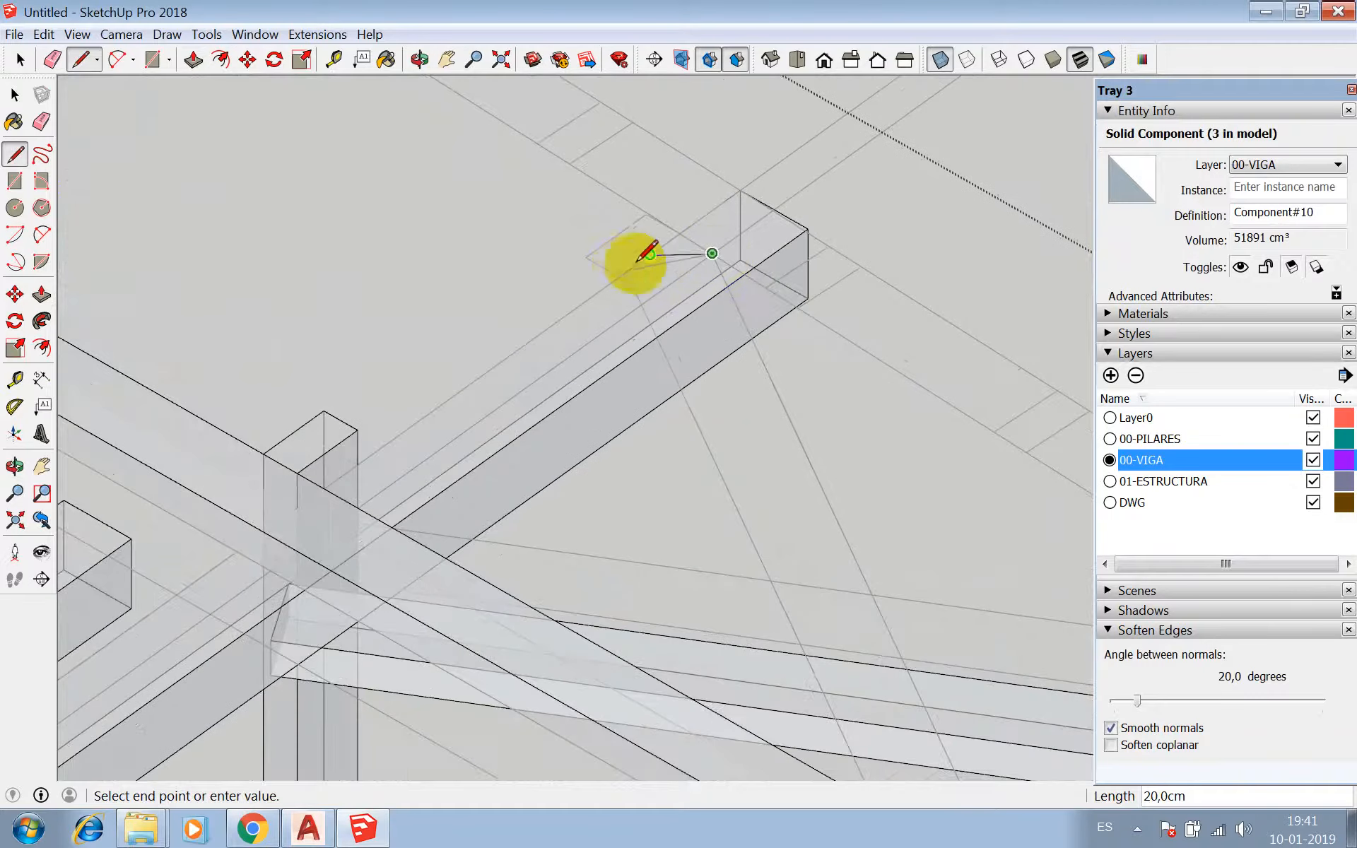
pyautogui.scroll(-3, 629, 234)
pyautogui.scroll(2, 742, 470)
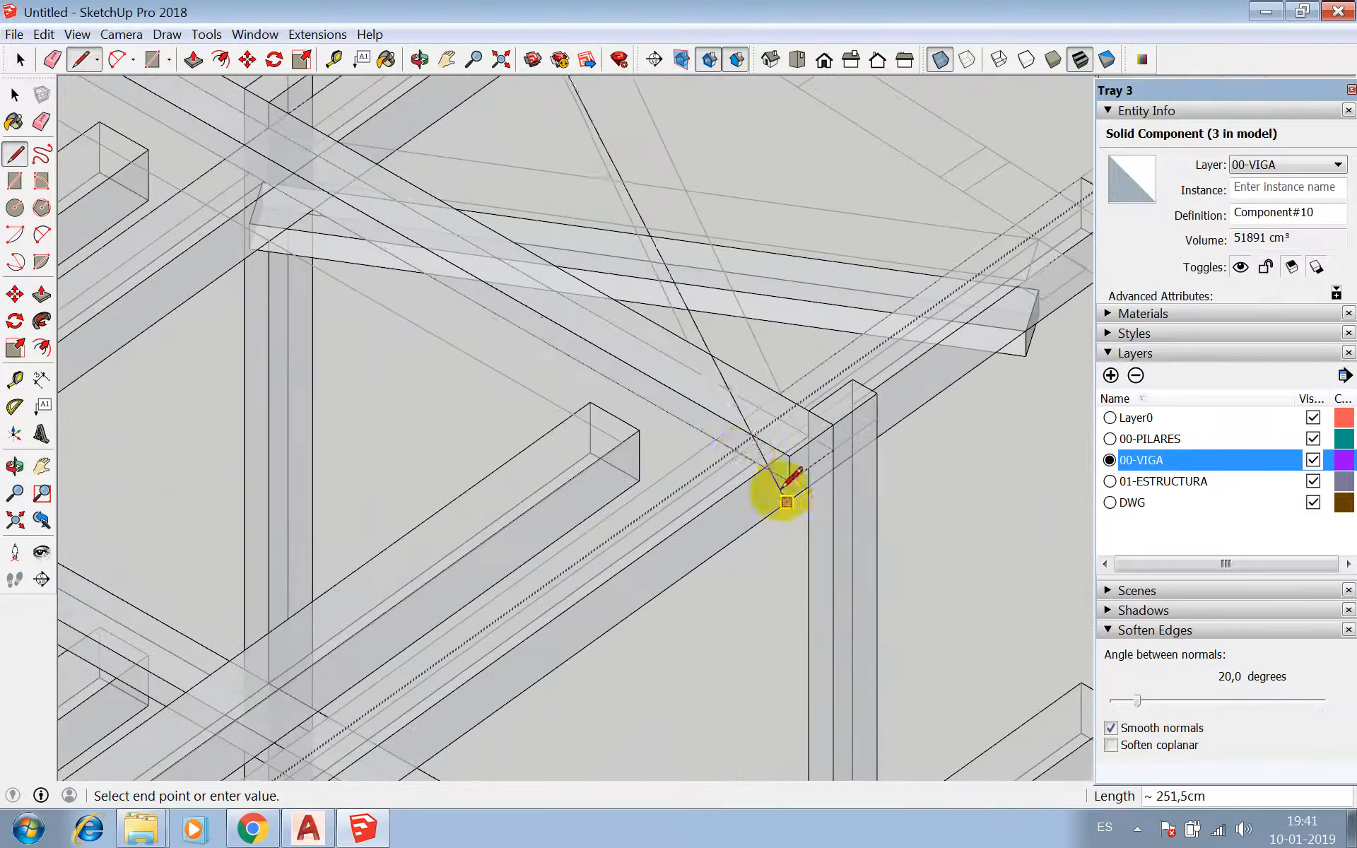
pyautogui.click(740, 453)
# - Extrude the crossing brace face in the neighbouring bay 10 cm
pyautogui.press('p')
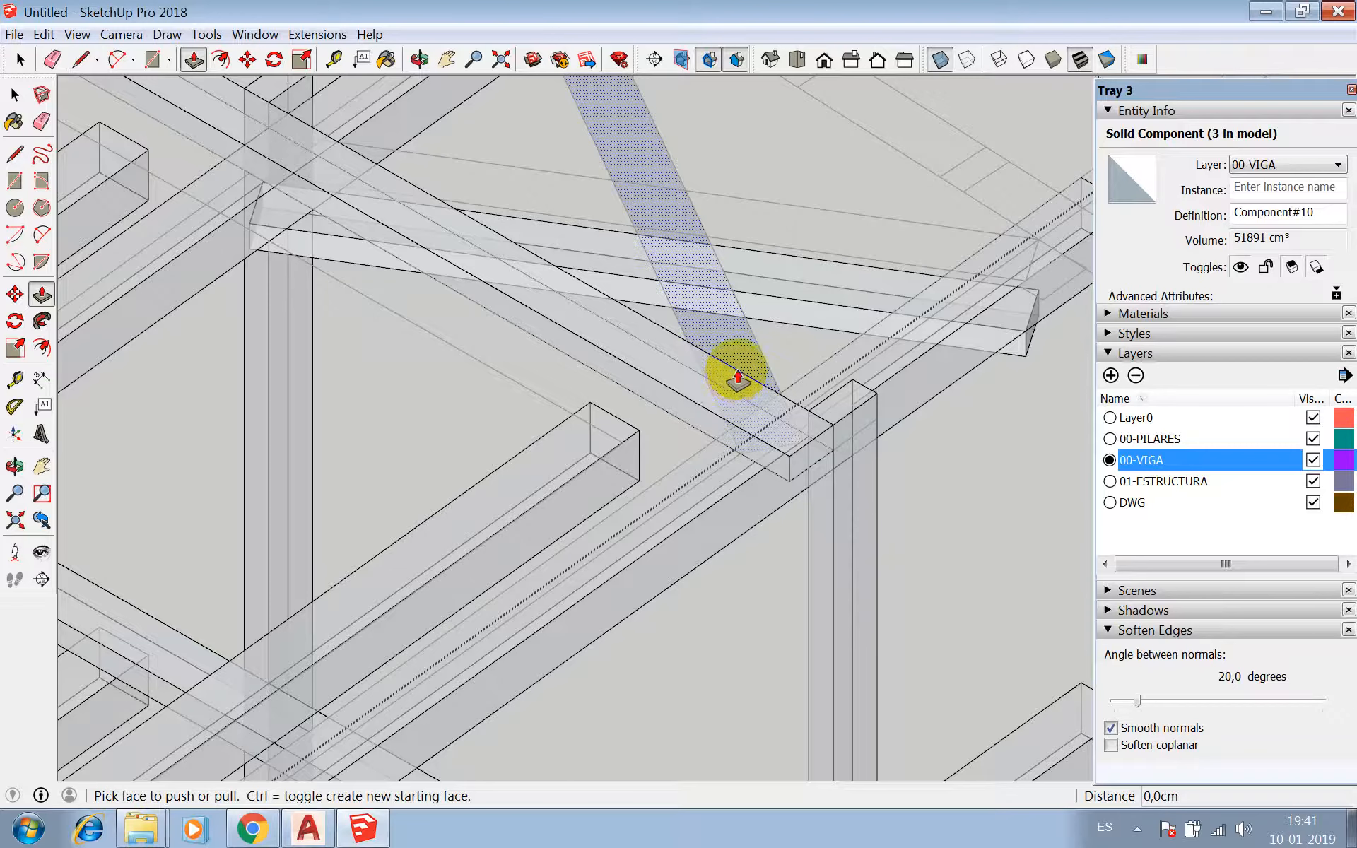
pyautogui.click(735, 374)
pyautogui.press('Return')
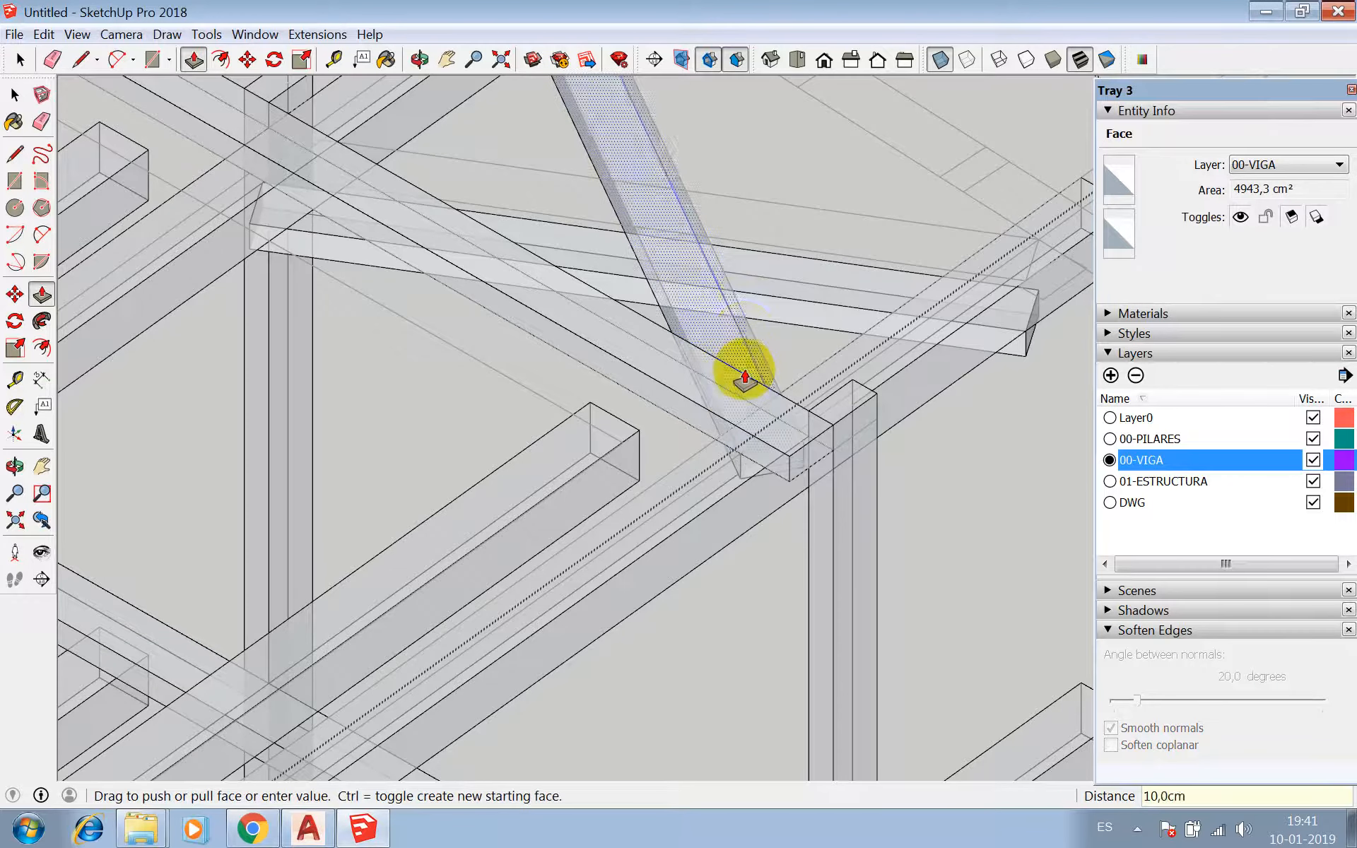
# - Make the extruded brace in the neighbouring bay a component with default settings
pyautogui.press('space')
pyautogui.tripleClick(736, 328)
pyautogui.rightClick(744, 332)
pyautogui.click(820, 465)
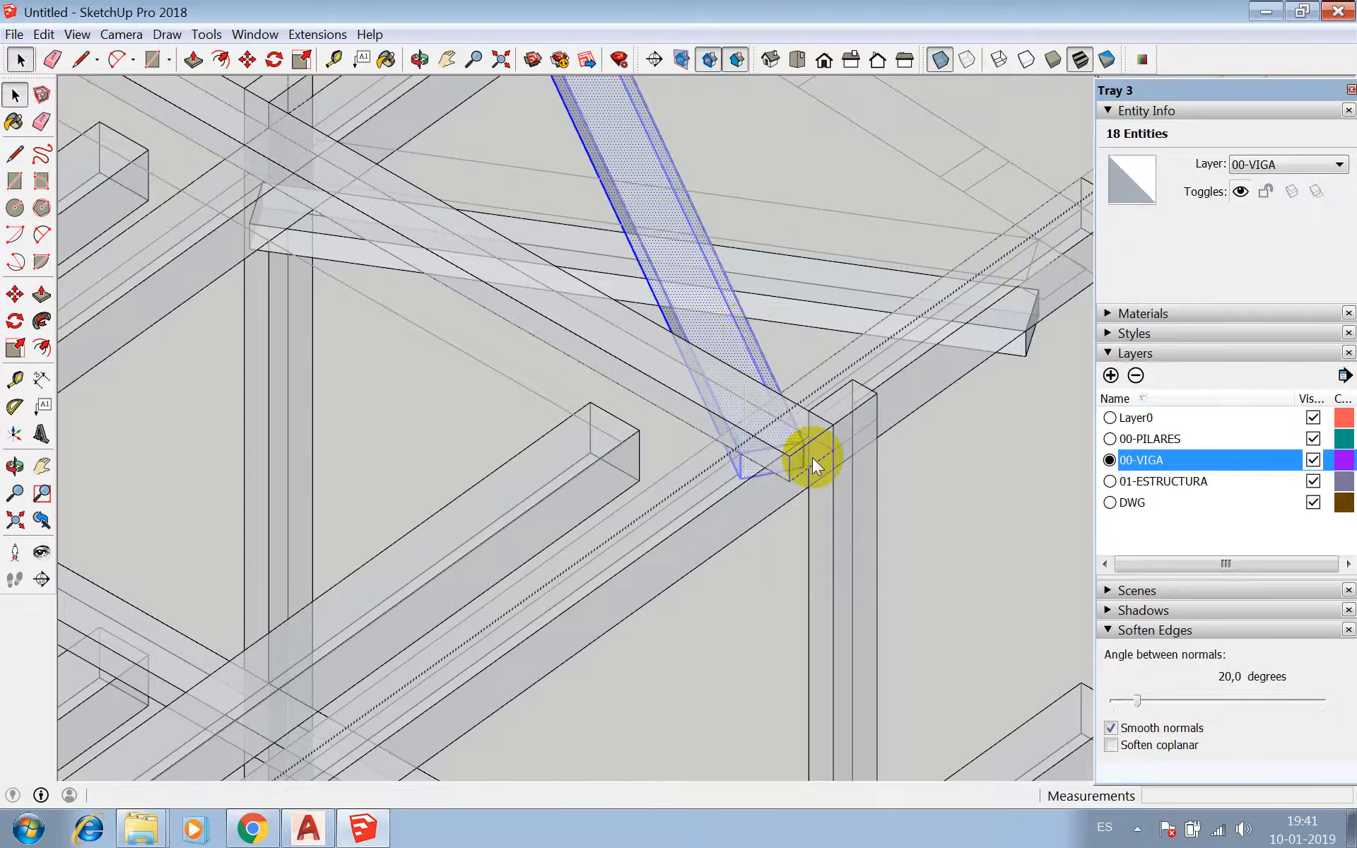
pyautogui.click(604, 626)
# - Trace the second diagonal as a closed face crossing the existing brace, between the straight cross beam and the outer end of the sloping beam
pyautogui.scroll(-5, 662, 554)
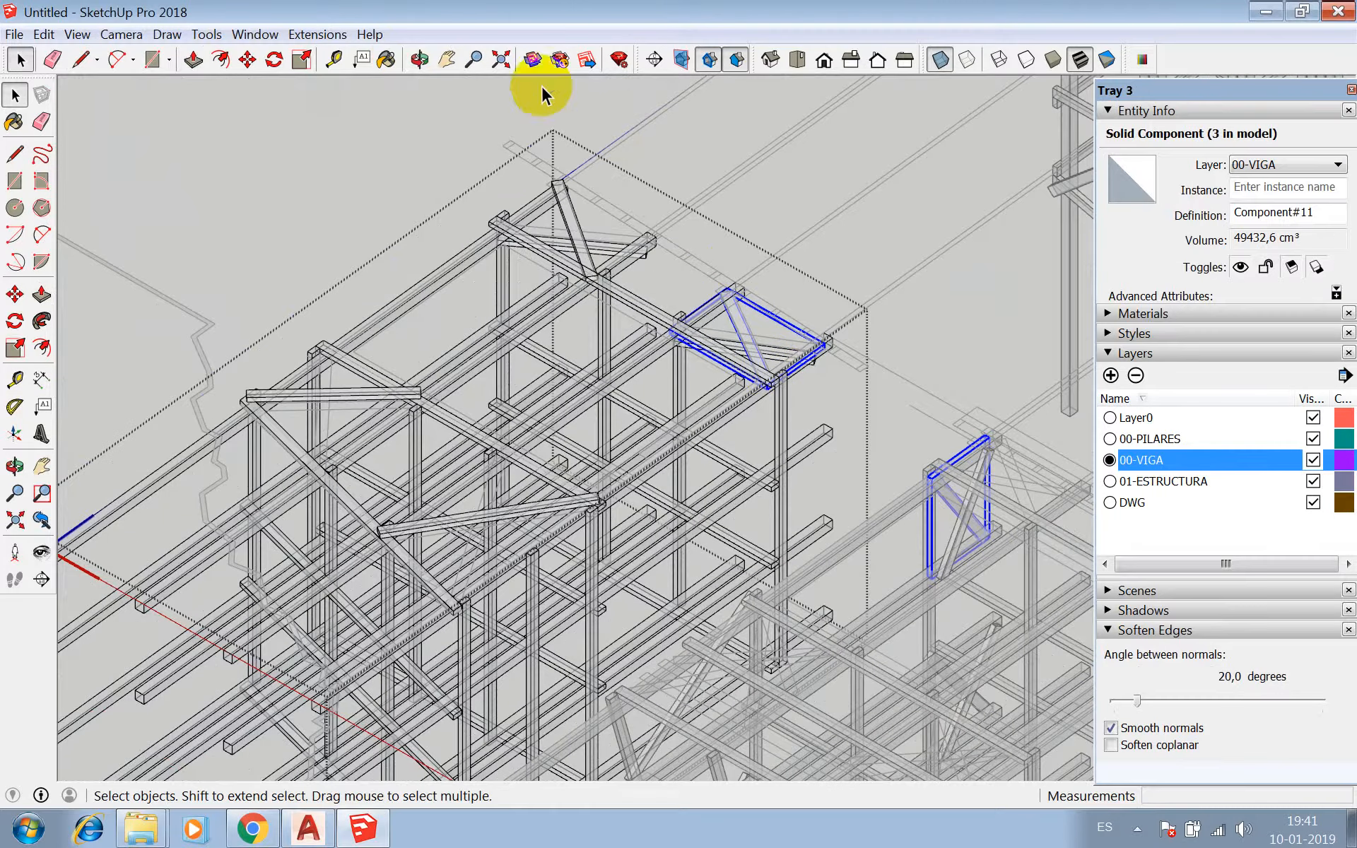
pyautogui.click(420, 59)
pyautogui.moveTo(492, 157)
pyautogui.mouseDown()
pyautogui.moveTo(521, 323)
pyautogui.moveTo(706, 136)
pyautogui.moveTo(664, 418)
pyautogui.moveTo(560, 393)
pyautogui.moveTo(693, 266)
pyautogui.moveTo(864, 355)
pyautogui.moveTo(651, 366)
pyautogui.moveTo(756, 228)
pyautogui.moveTo(735, 228)
pyautogui.mouseUp()
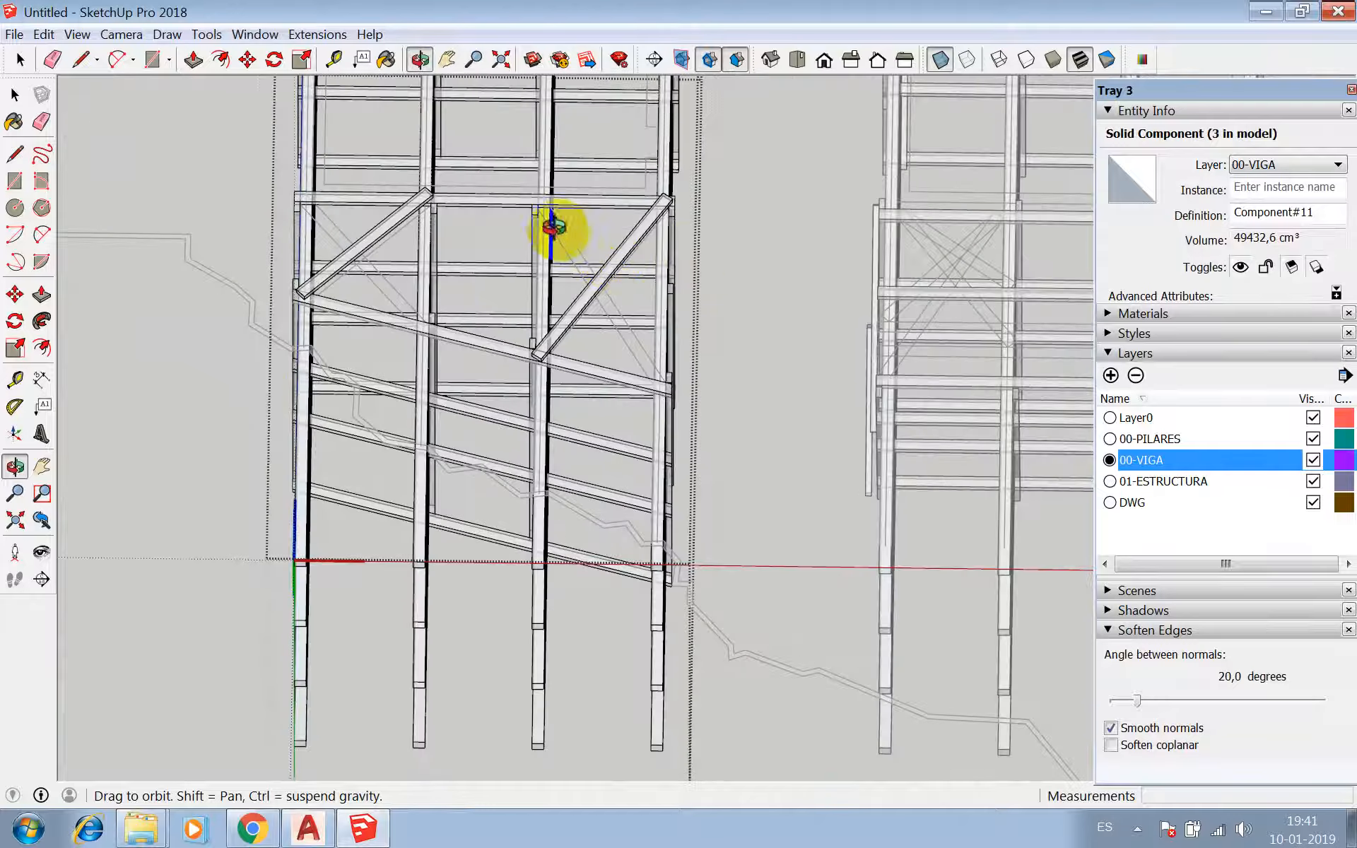
pyautogui.scroll(3, 551, 223)
pyautogui.press('l')
pyautogui.scroll(2, 534, 212)
pyautogui.scroll(3, 535, 197)
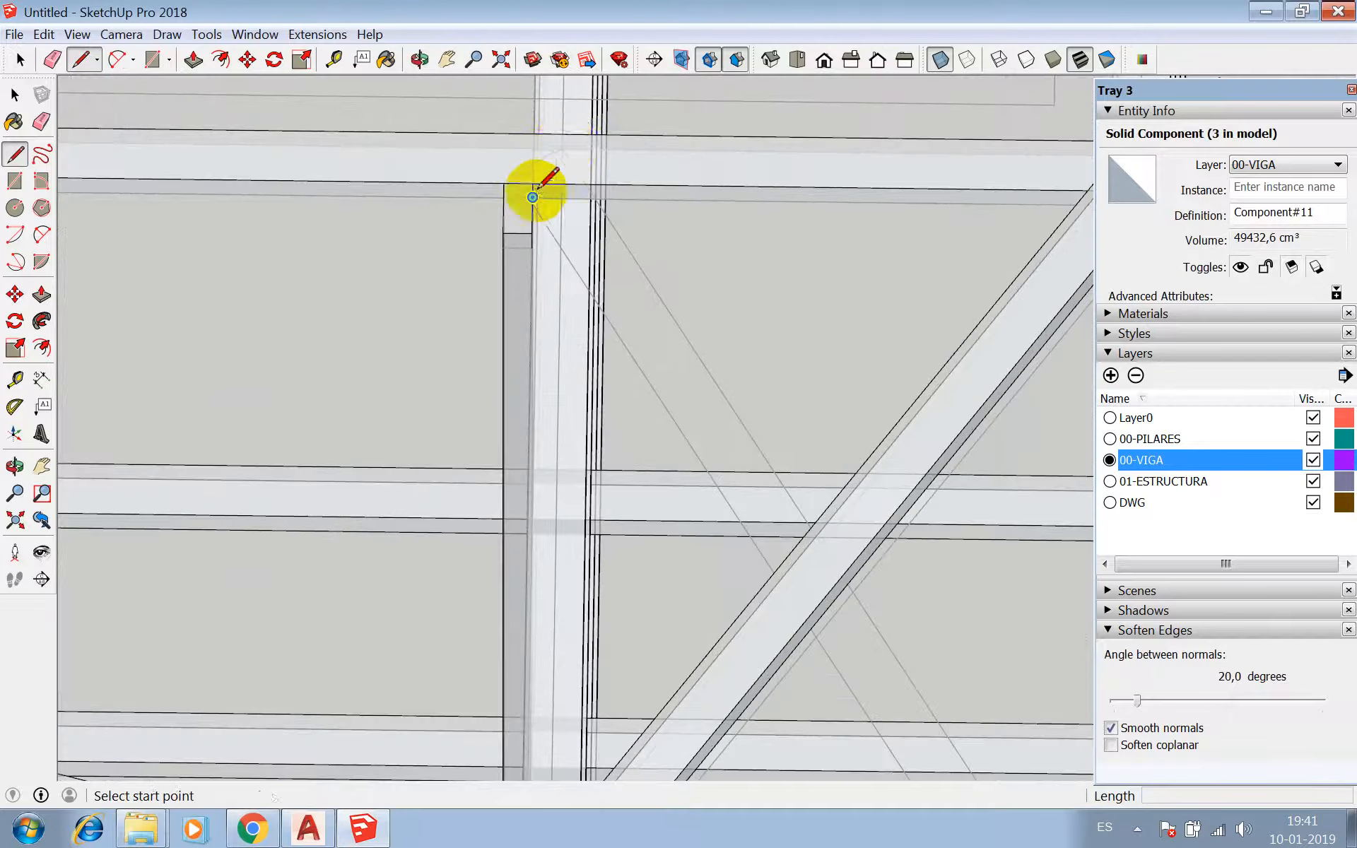
pyautogui.click(514, 173)
pyautogui.scroll(-6, 563, 140)
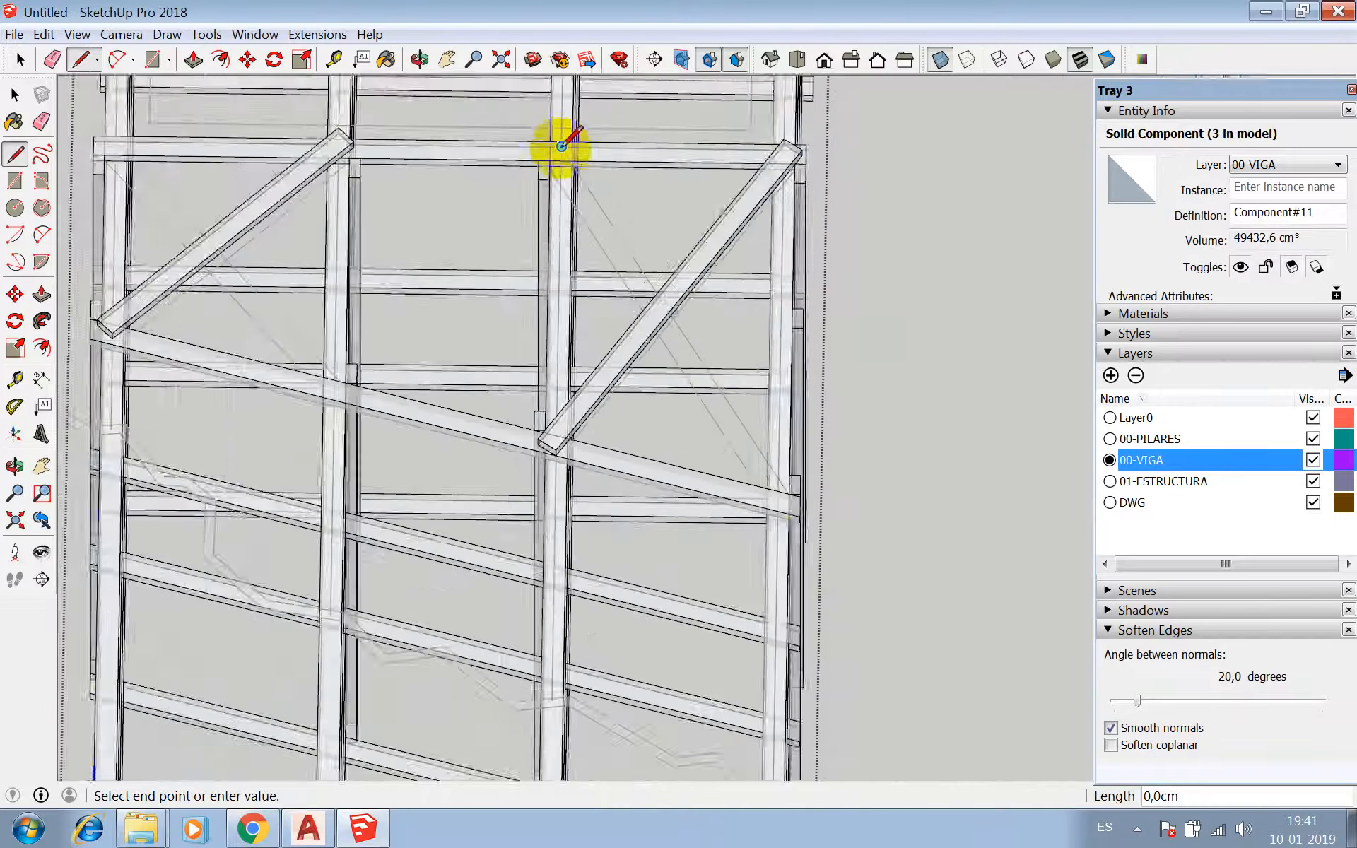
pyautogui.scroll(4, 806, 522)
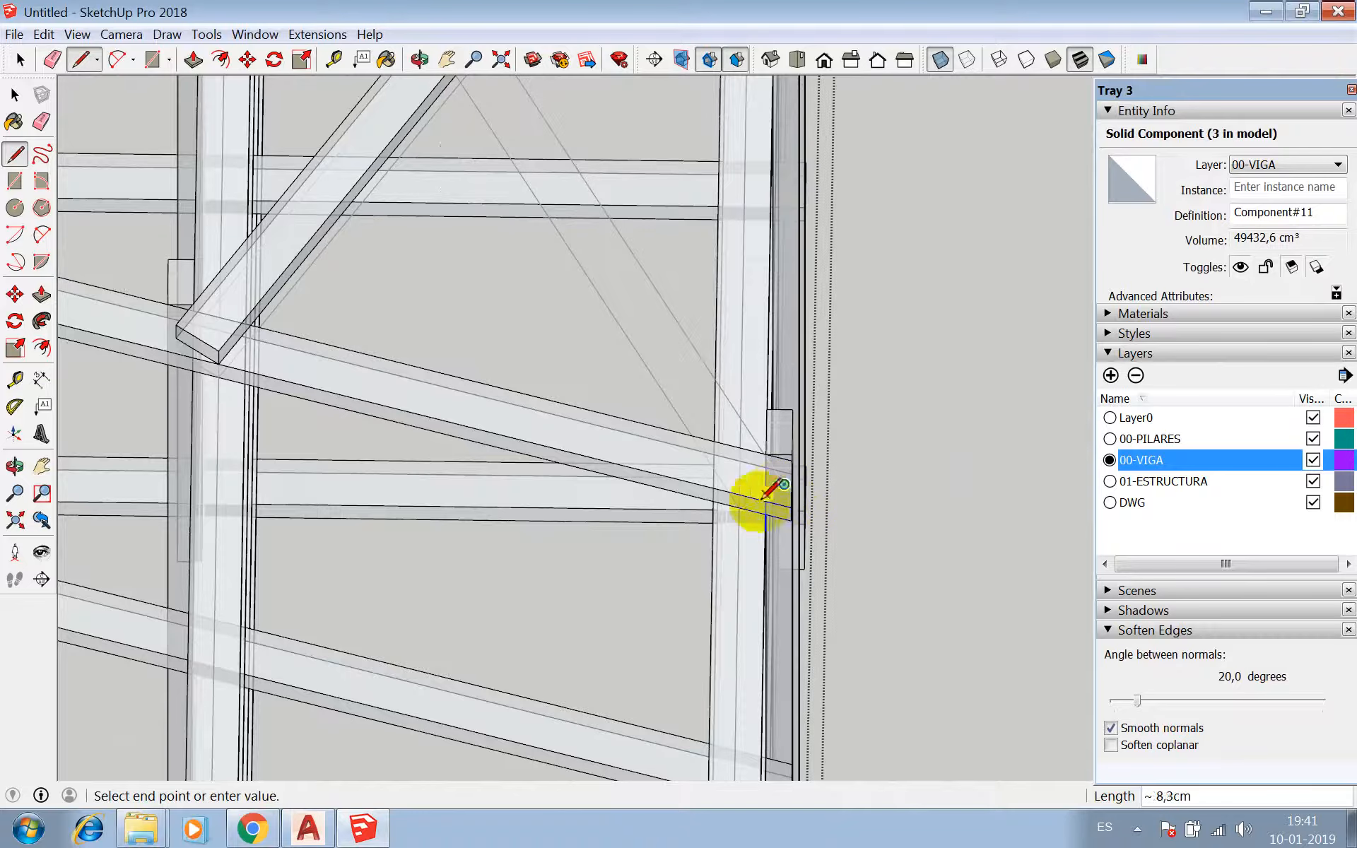
pyautogui.scroll(-3, 749, 510)
pyautogui.scroll(-2, 636, 449)
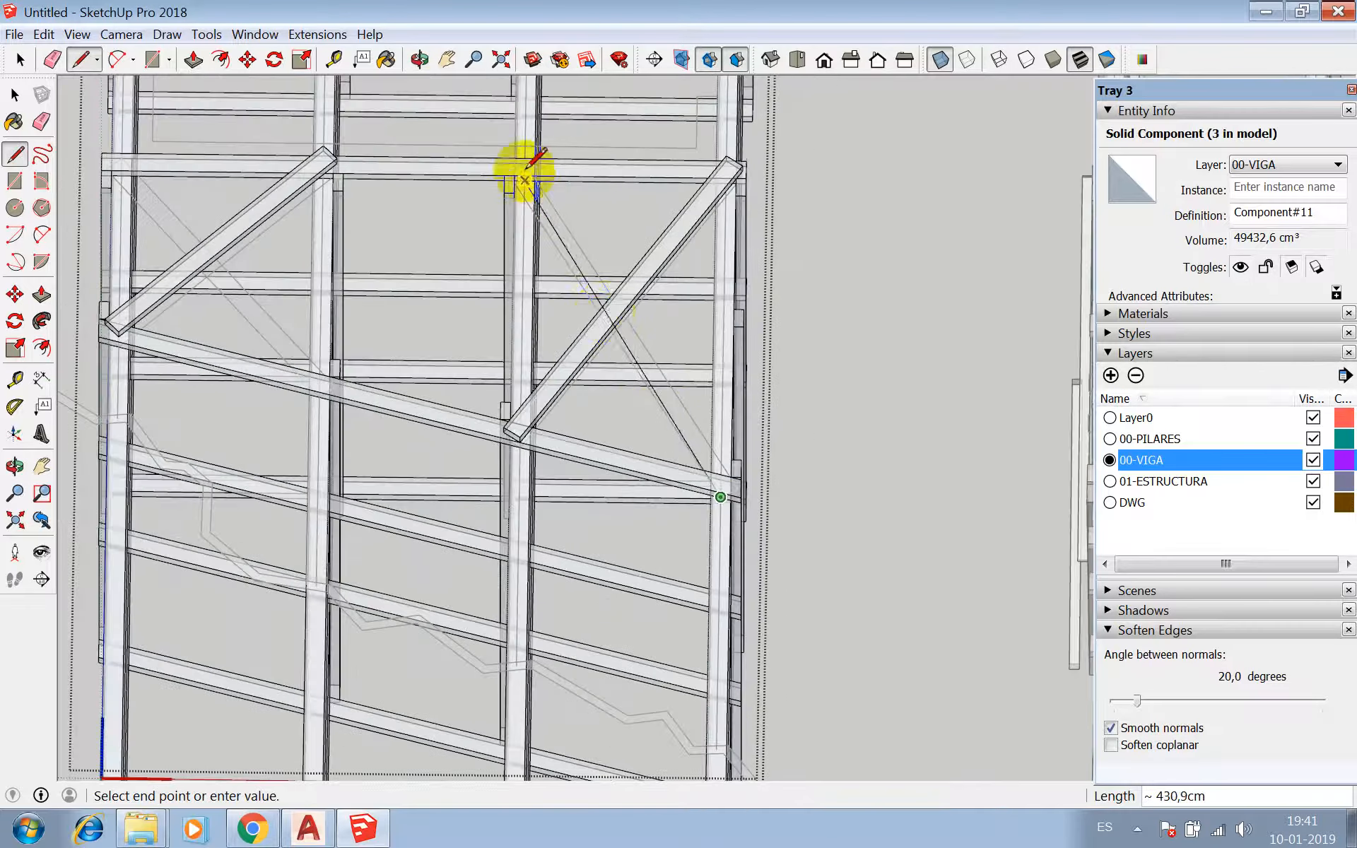
pyautogui.scroll(6, 516, 180)
pyautogui.scroll(1, 493, 194)
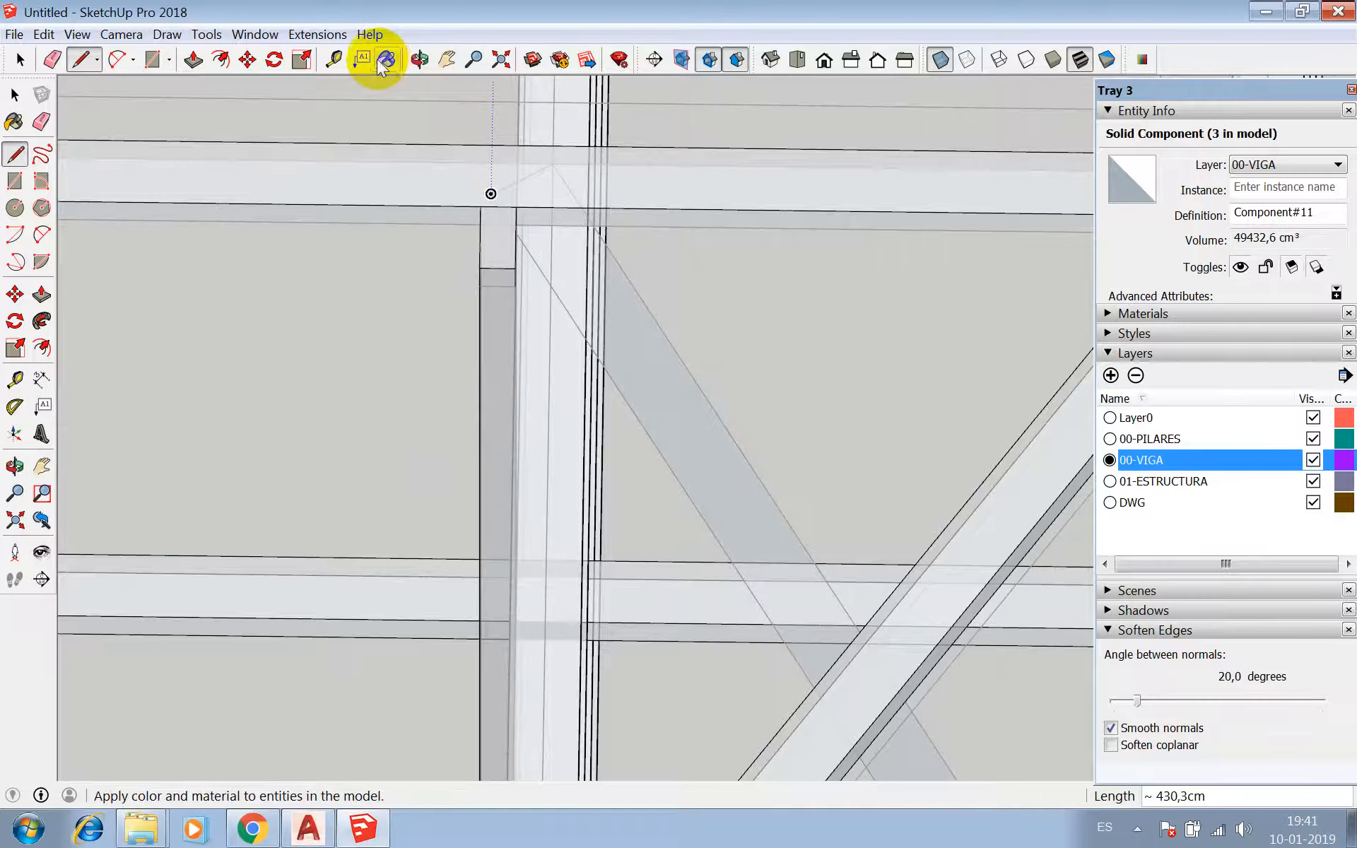
# - Extrude the crossing brace face above the sloping beam 10 cm
pyautogui.click(419, 59)
pyautogui.moveTo(537, 142)
pyautogui.mouseDown()
pyautogui.moveTo(606, 200)
pyautogui.moveTo(527, 586)
pyautogui.moveTo(667, 325)
pyautogui.mouseUp()
pyautogui.scroll(-3, 534, 588)
pyautogui.scroll(5, 673, 302)
pyautogui.press('p')
pyautogui.click(678, 327)
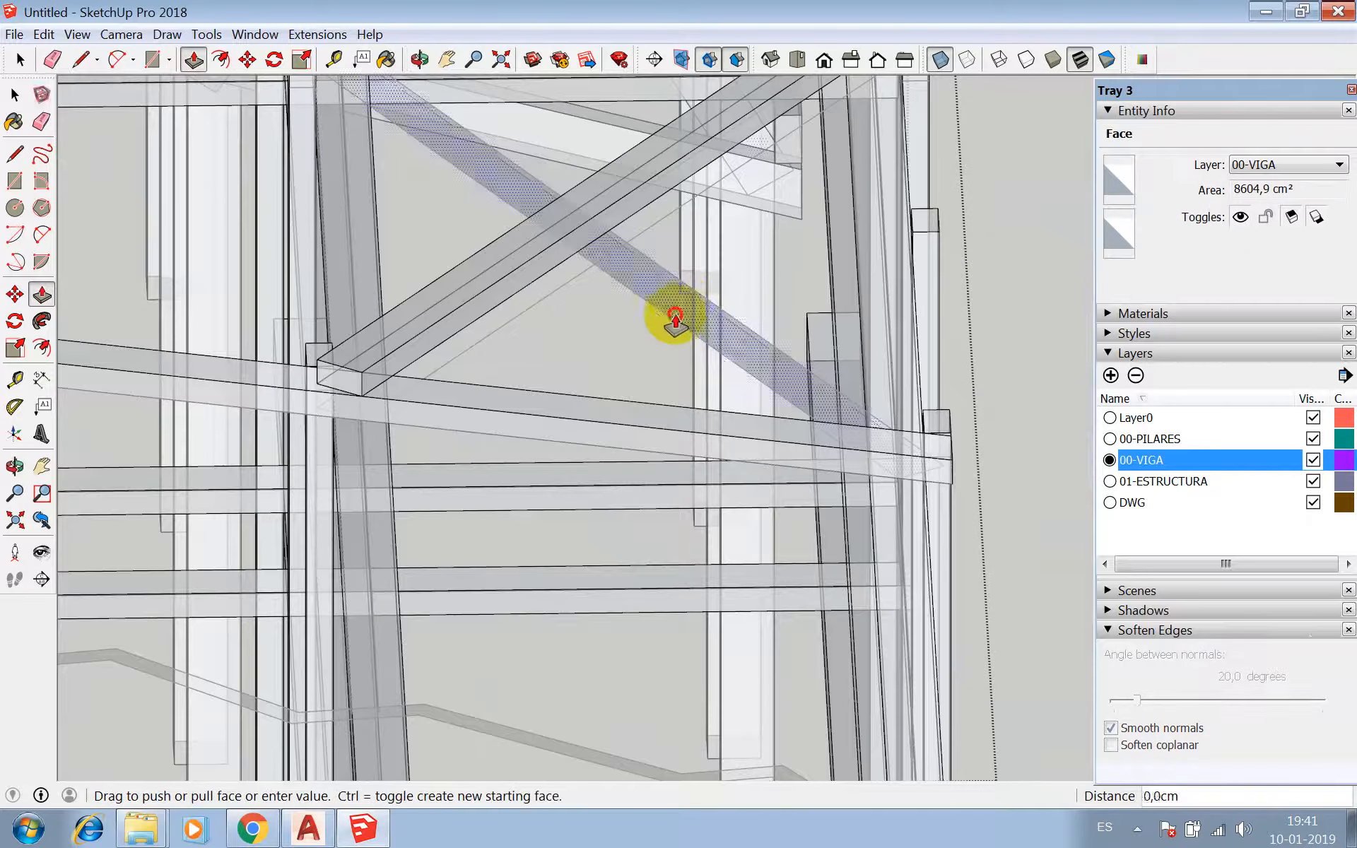
pyautogui.write('10')
pyautogui.press('Return')
# - Select the whole extruded brace above the sloping beam and start making it a component
pyautogui.press('space')
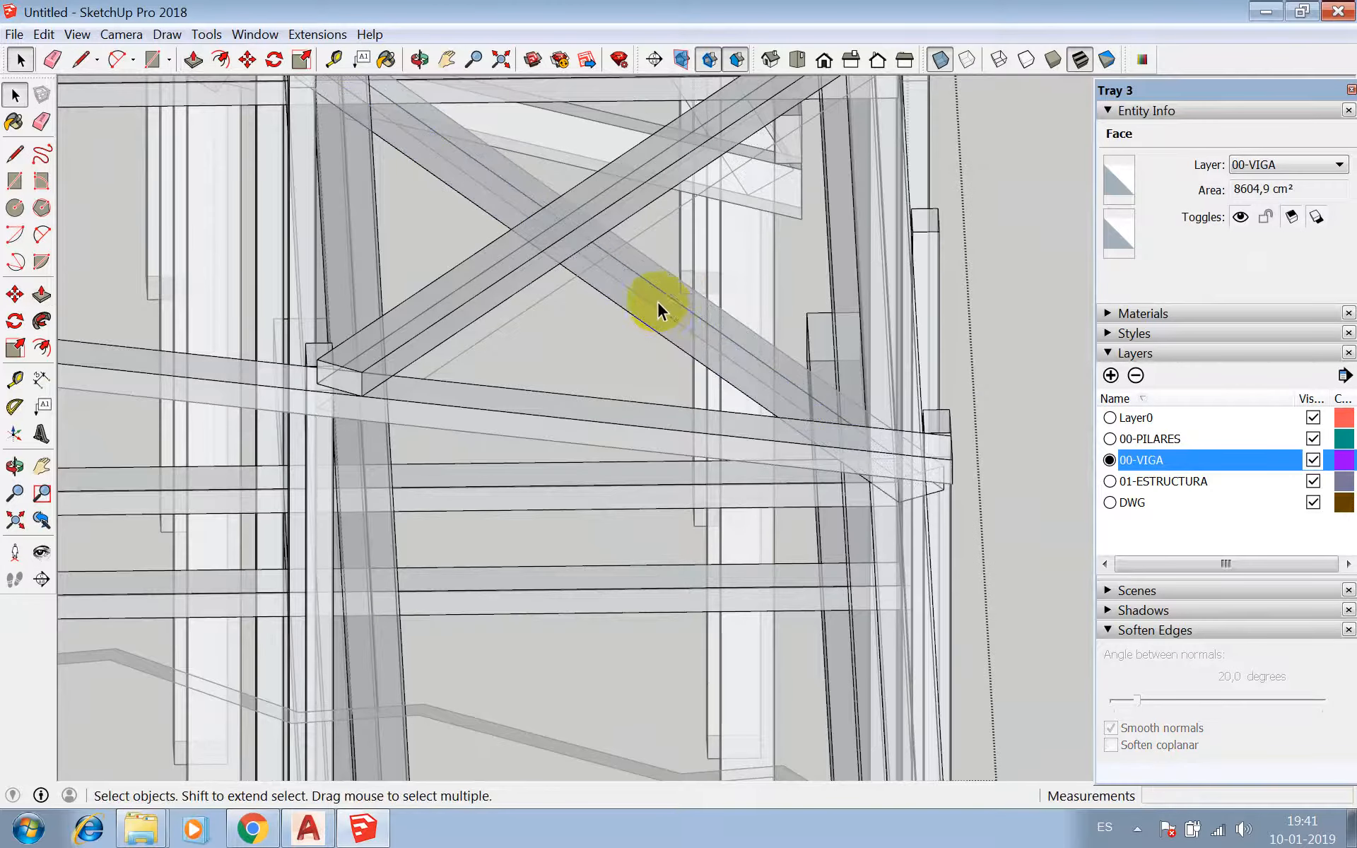
pyautogui.tripleClick(657, 303)
pyautogui.rightClick(657, 303)
pyautogui.click(710, 433)
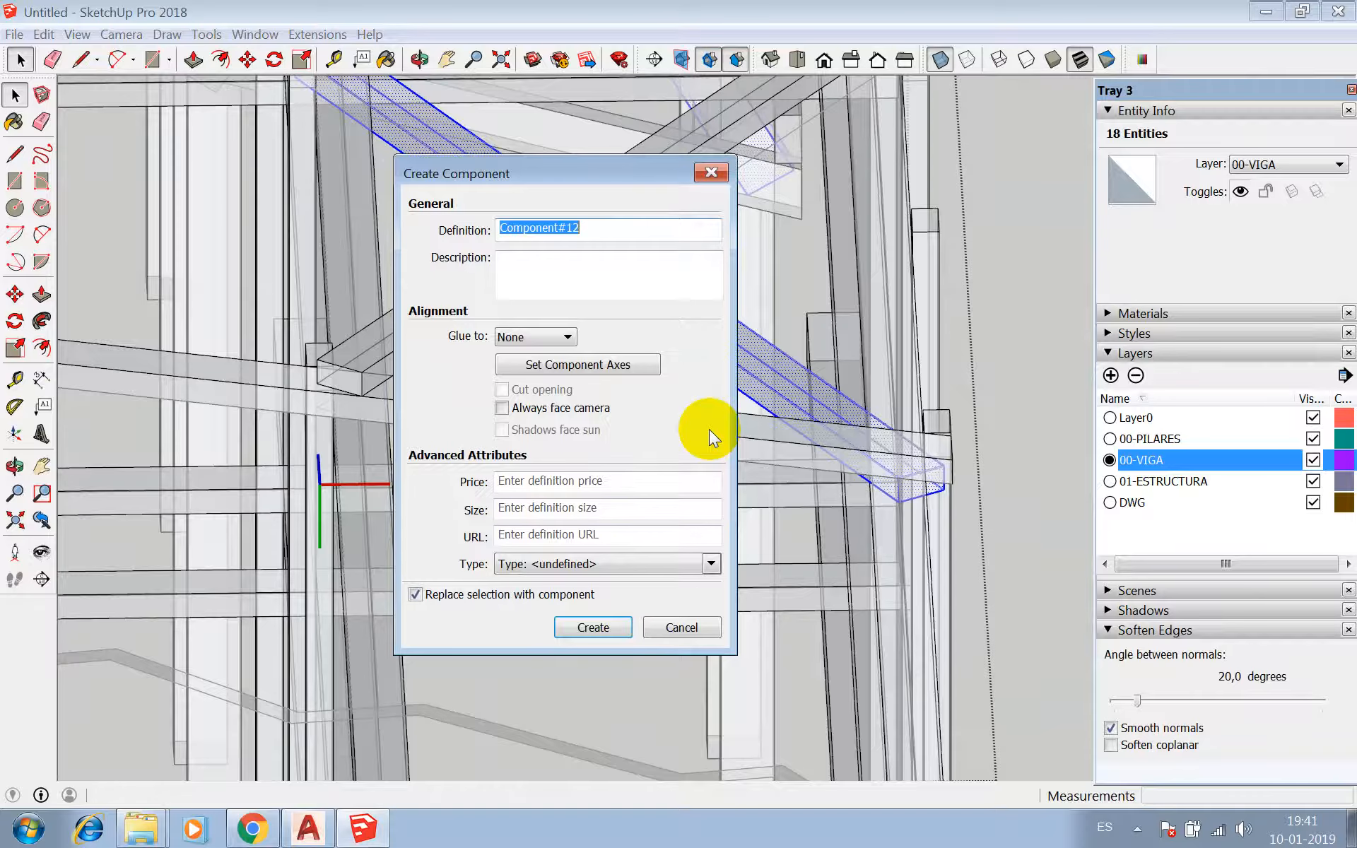
# - Make the selected diagonal brace geometry into a component, keeping the default settings
pyautogui.click(596, 627)
pyautogui.scroll(-2, 767, 386)
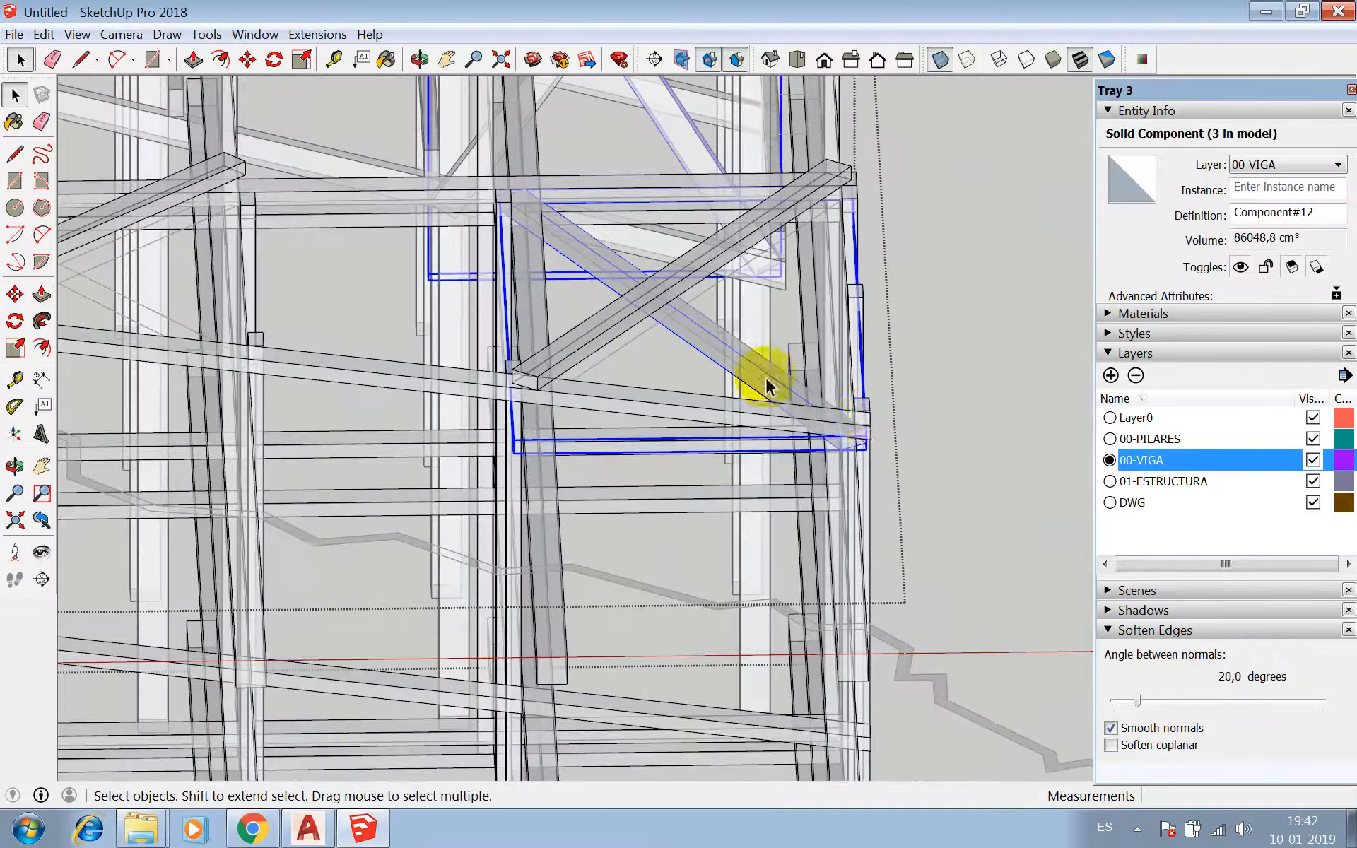
pyautogui.scroll(2, 812, 405)
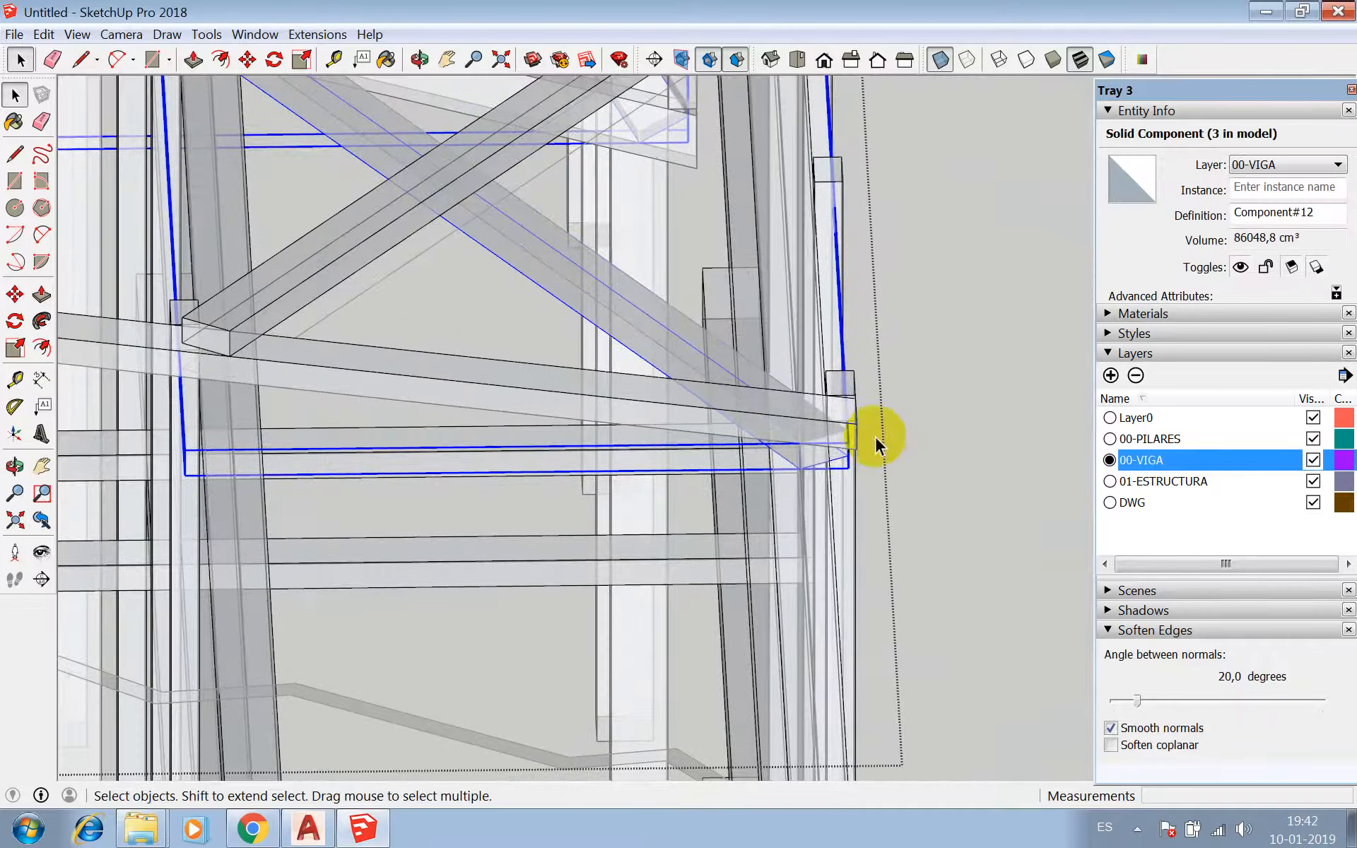
# - Turn off X-ray face display and move the brace component down along the green axis, clear of the diagonal beam above it
pyautogui.click(419, 60)
pyautogui.moveTo(573, 188); pyautogui.dragTo(243, 359)
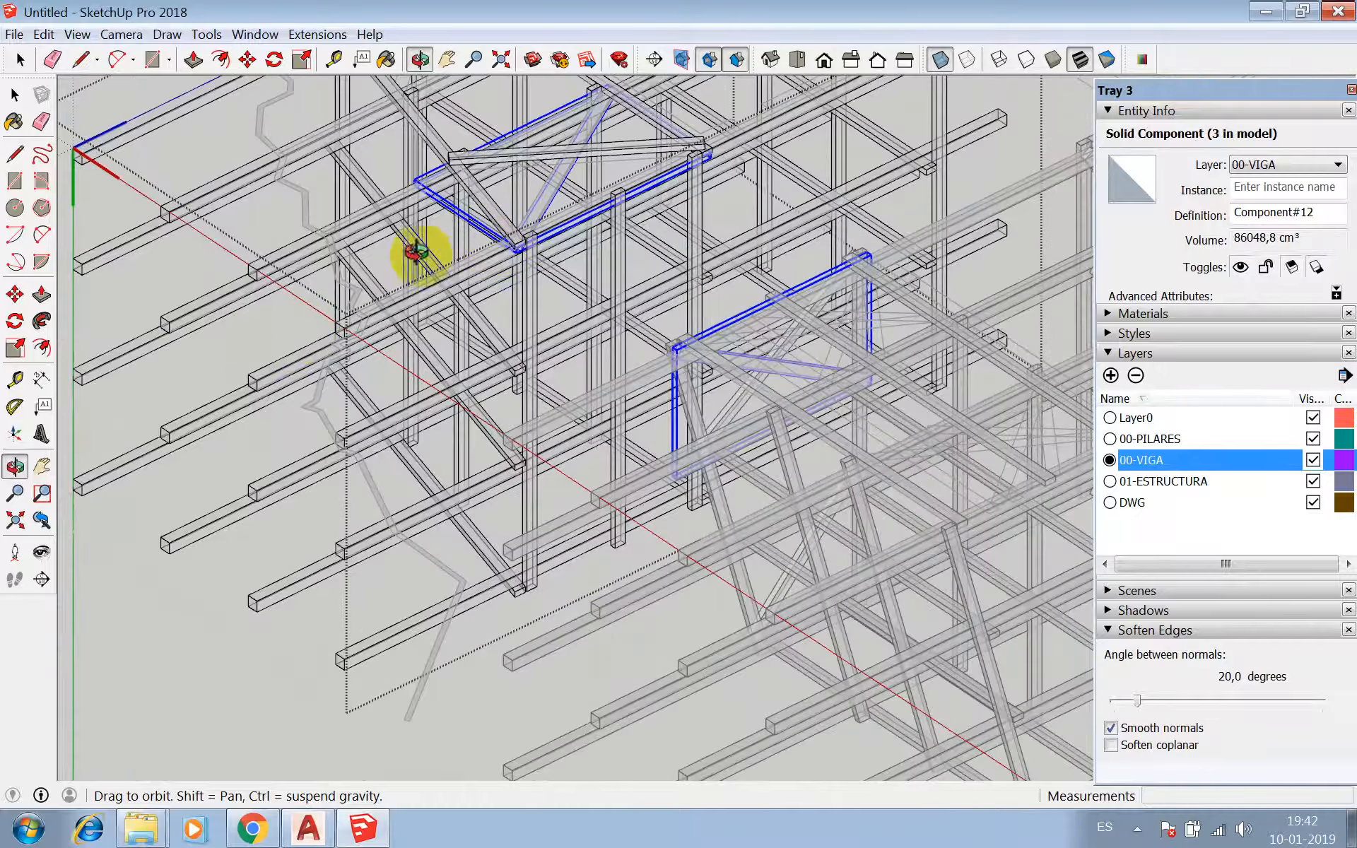
pyautogui.scroll(10, 523, 243)
pyautogui.press('m')
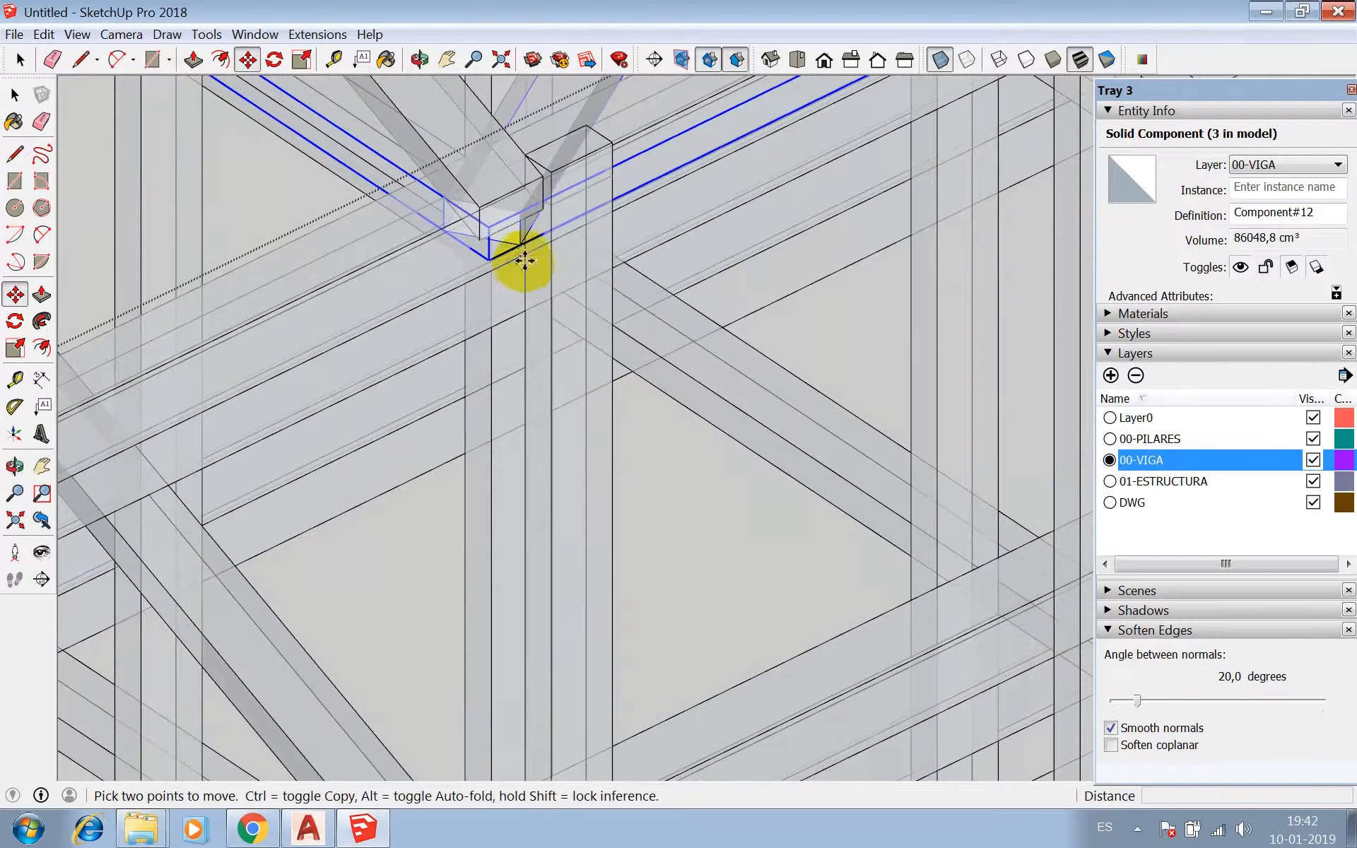
pyautogui.click(519, 212)
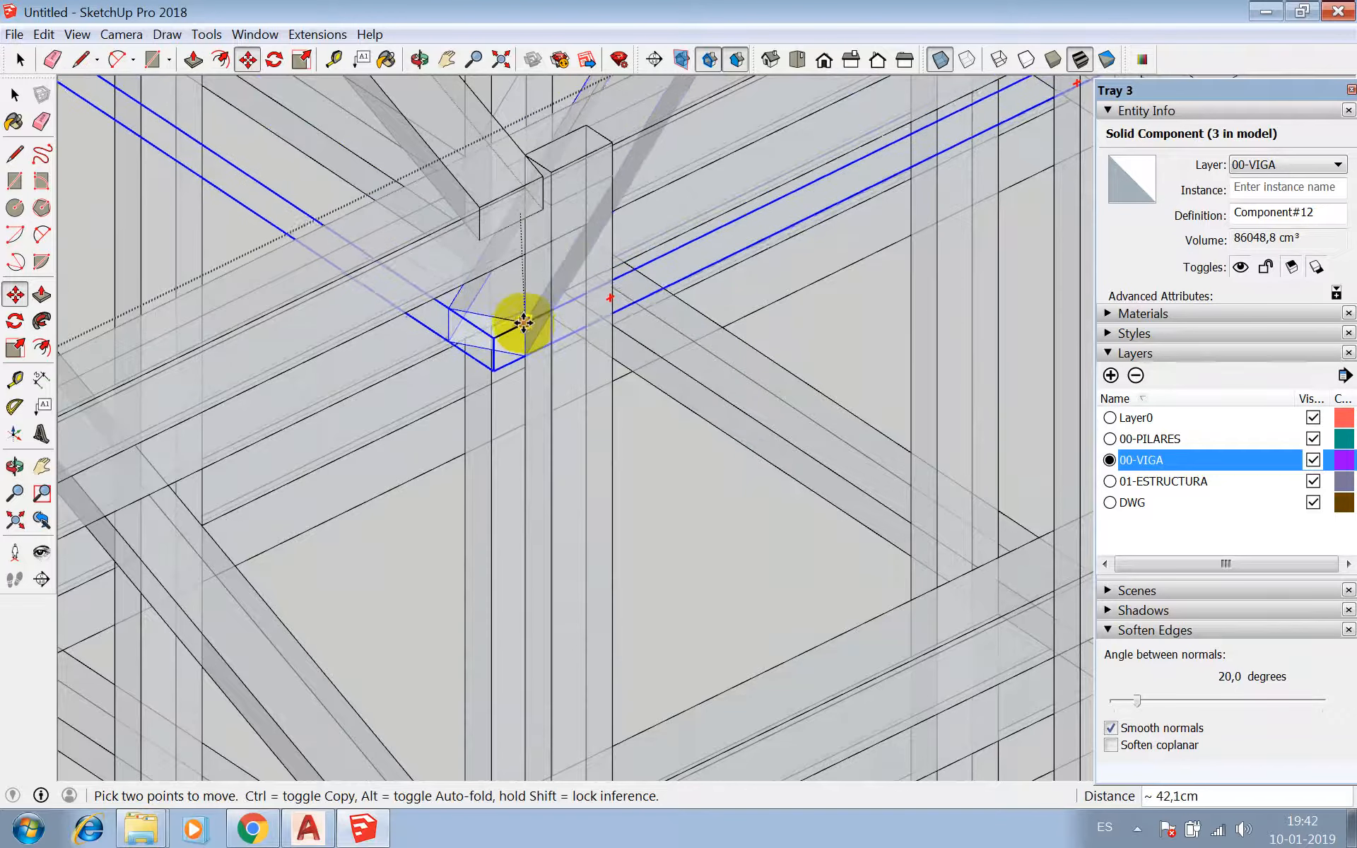
pyautogui.press('Escape')
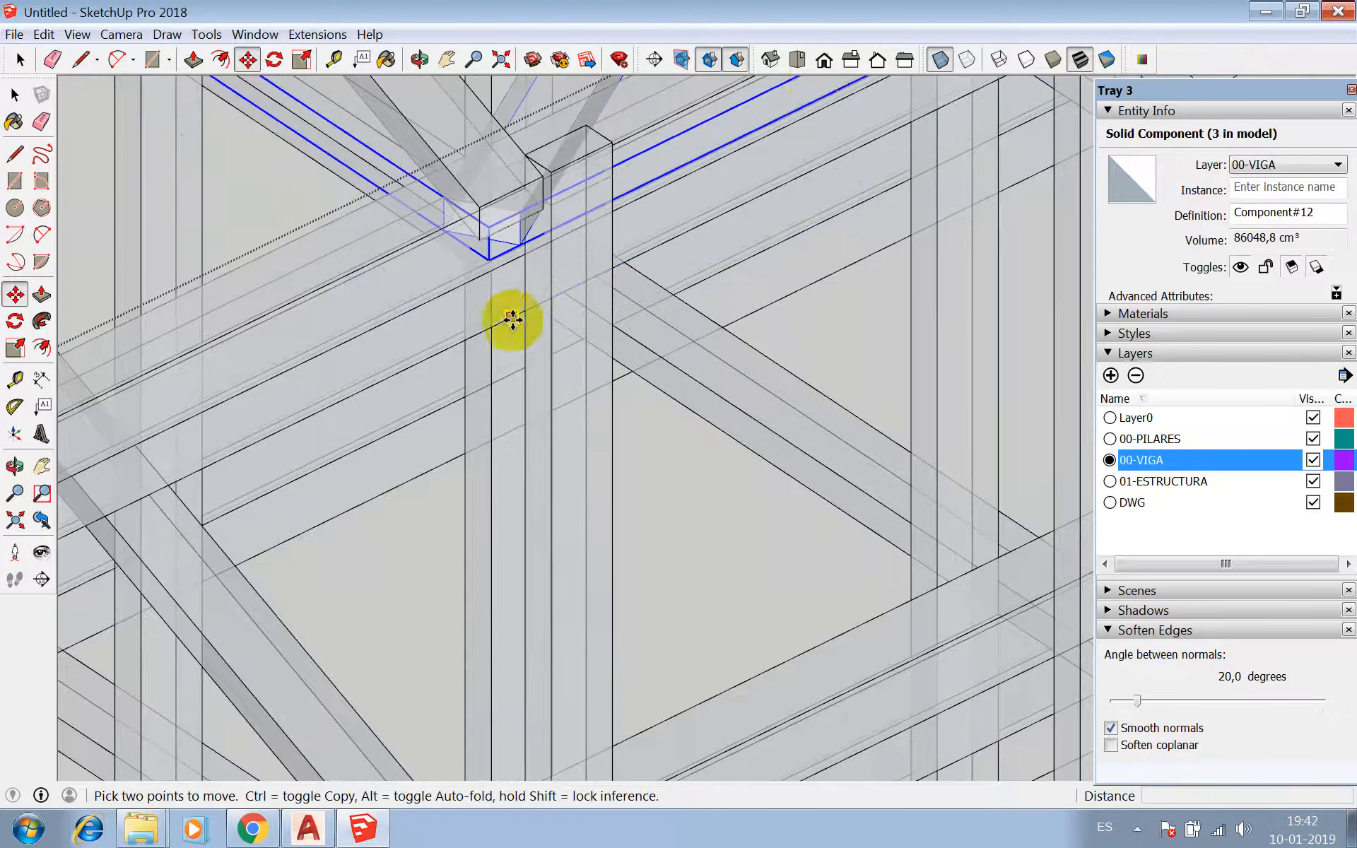
pyautogui.click(947, 69)
pyautogui.scroll(-3, 494, 418)
pyautogui.scroll(6, 539, 263)
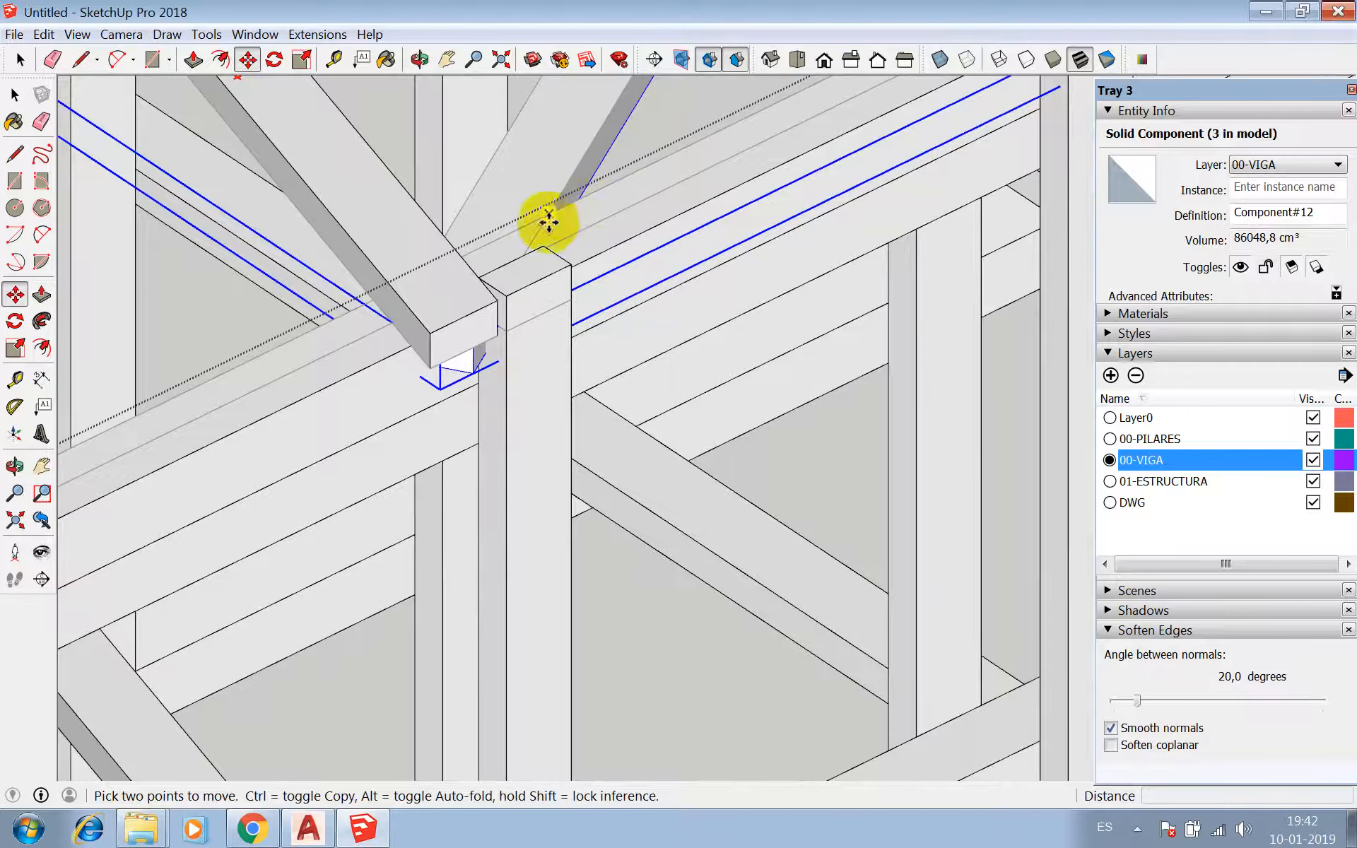
pyautogui.scroll(2, 465, 385)
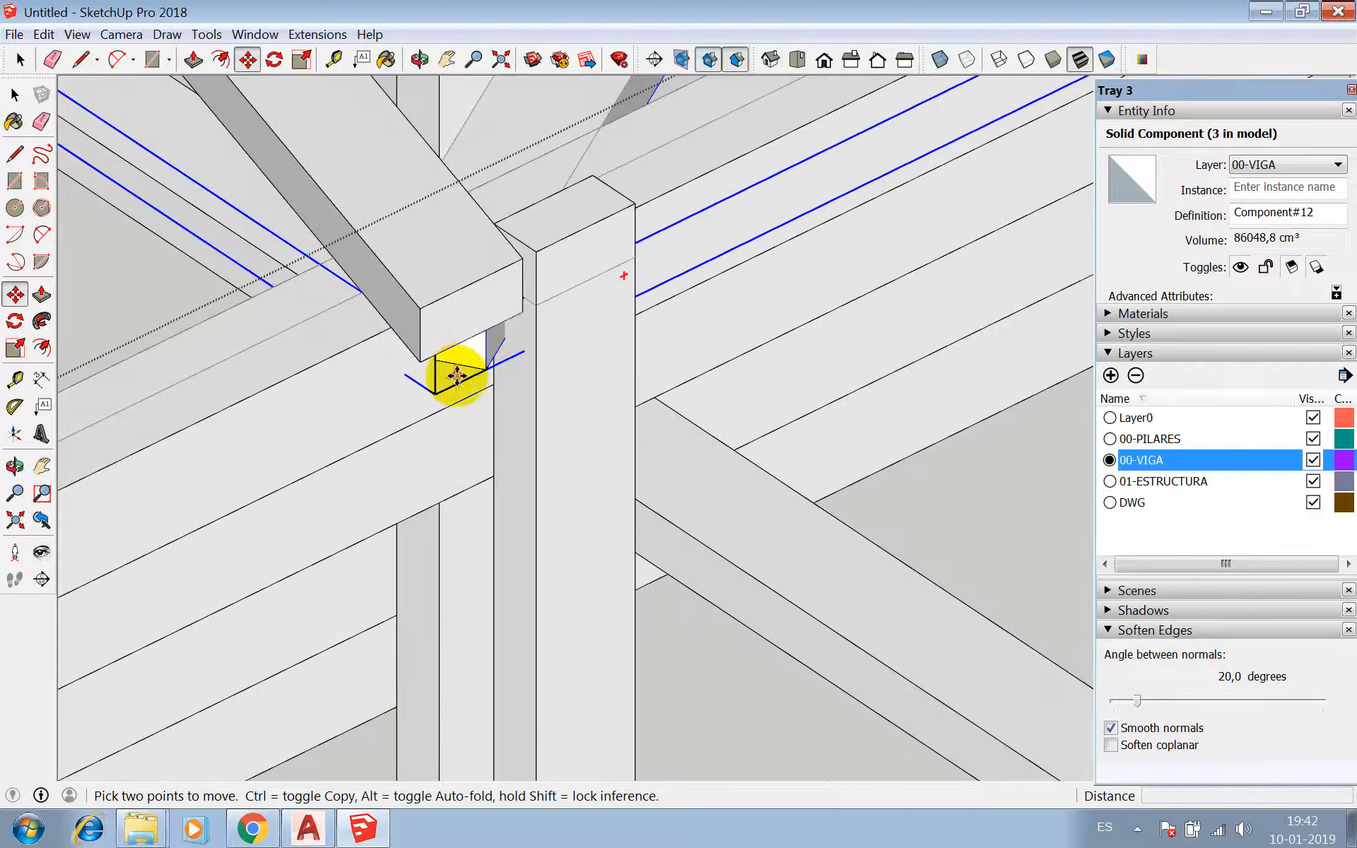
pyautogui.scroll(2, 459, 370)
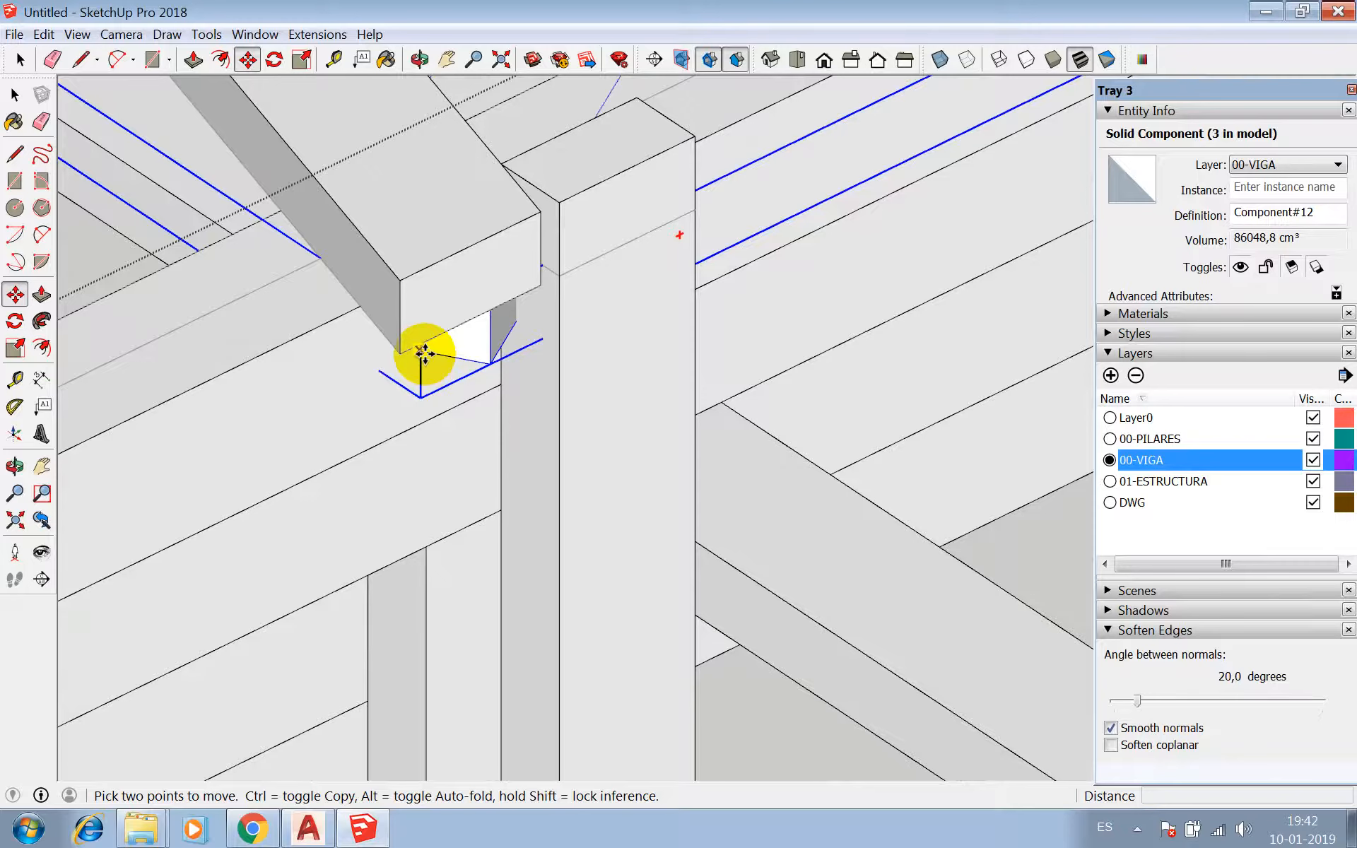
pyautogui.click(423, 352)
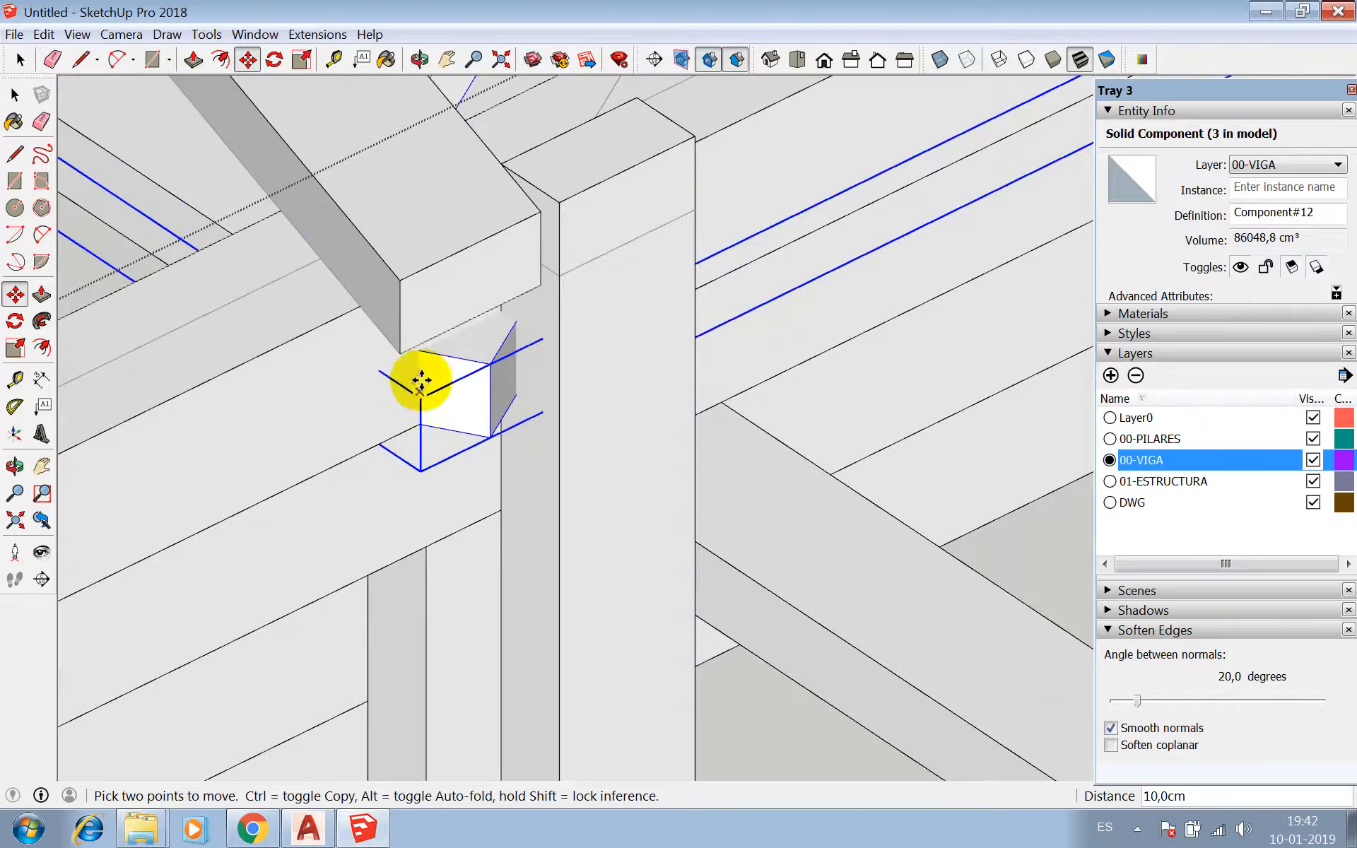
pyautogui.scroll(-4, 592, 491)
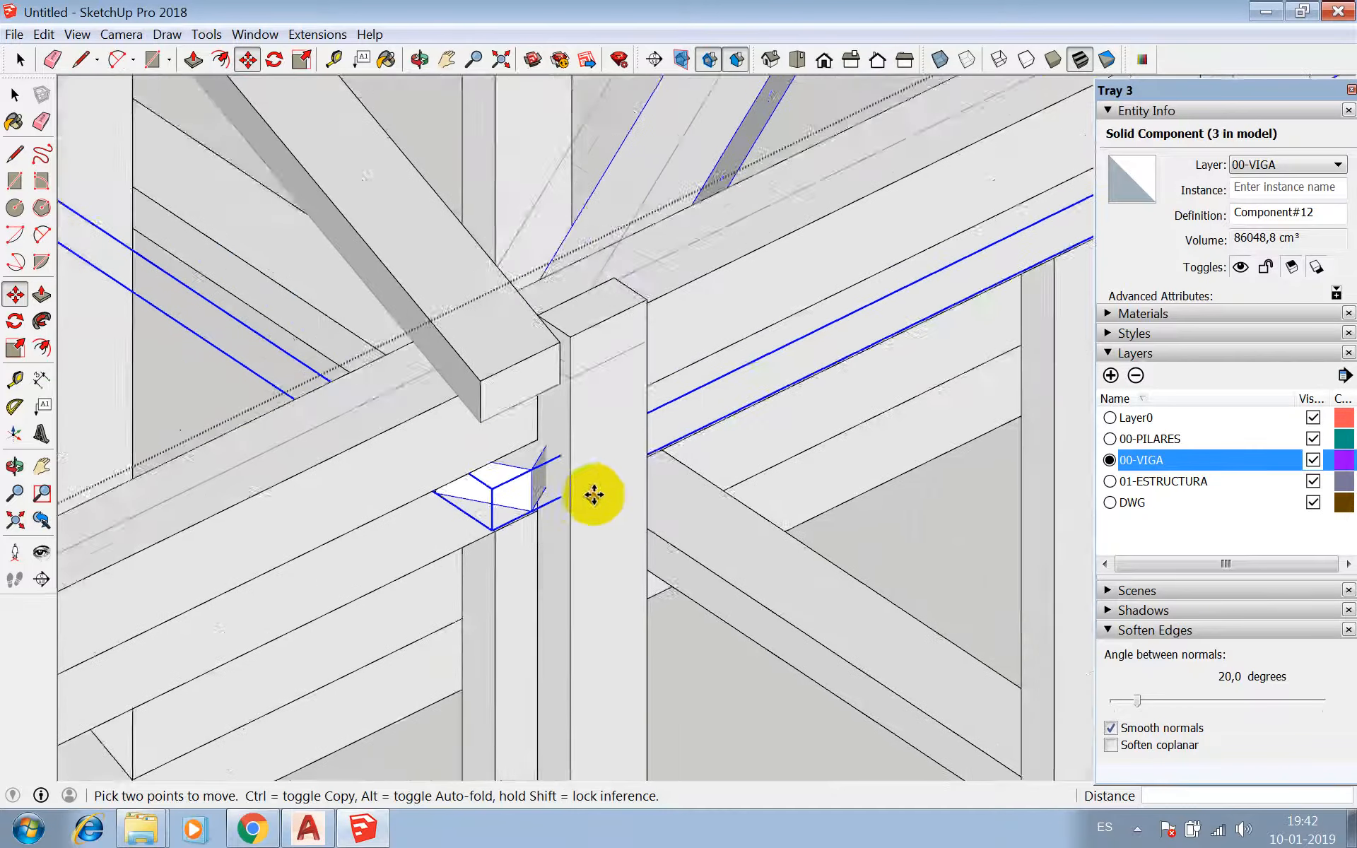
pyautogui.scroll(-5, 593, 488)
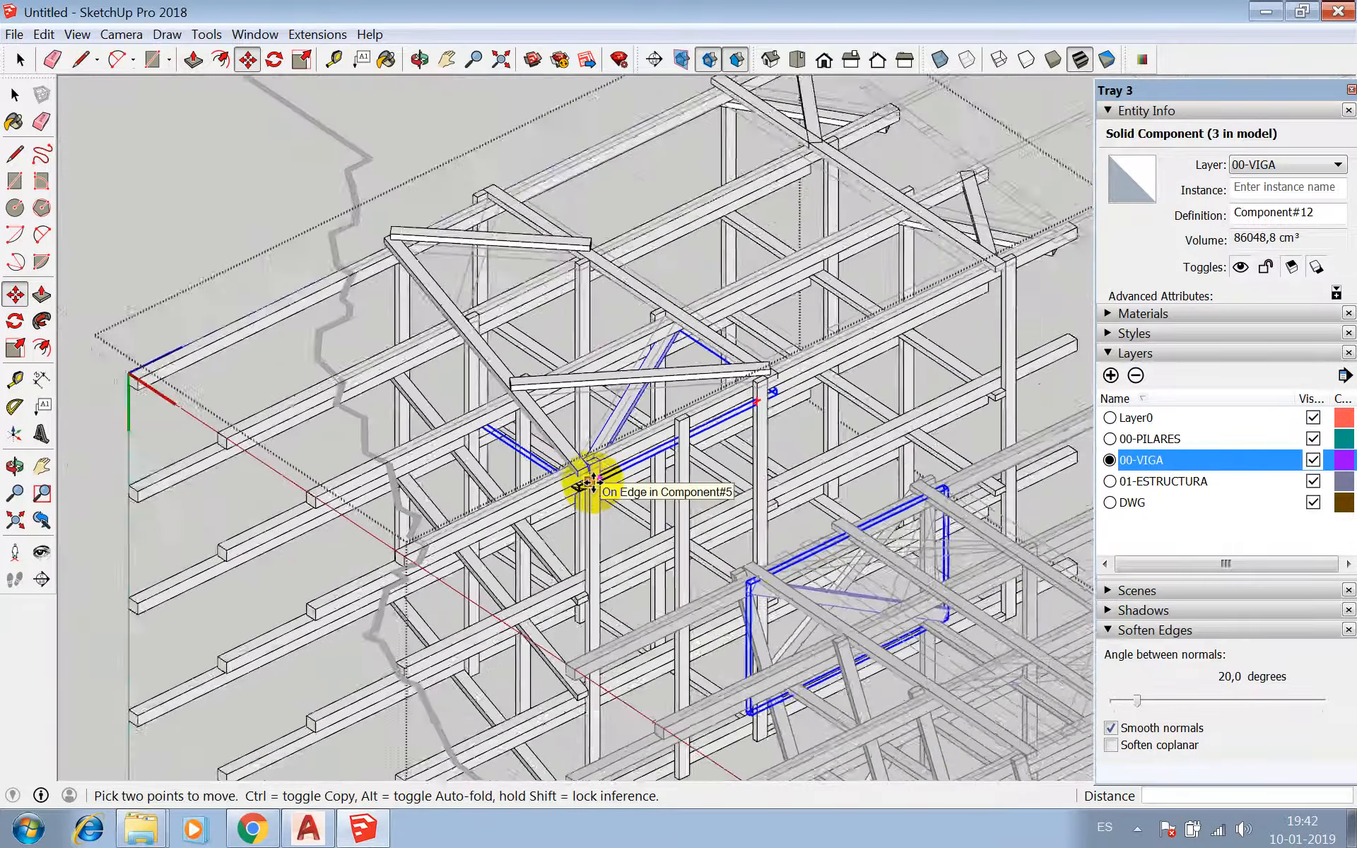
pyautogui.press('space')
# - Turn X-ray display back on and outline the flat face of the crossing diagonal brace in the far corner bay with the Line tool
pyautogui.scroll(4, 475, 201)
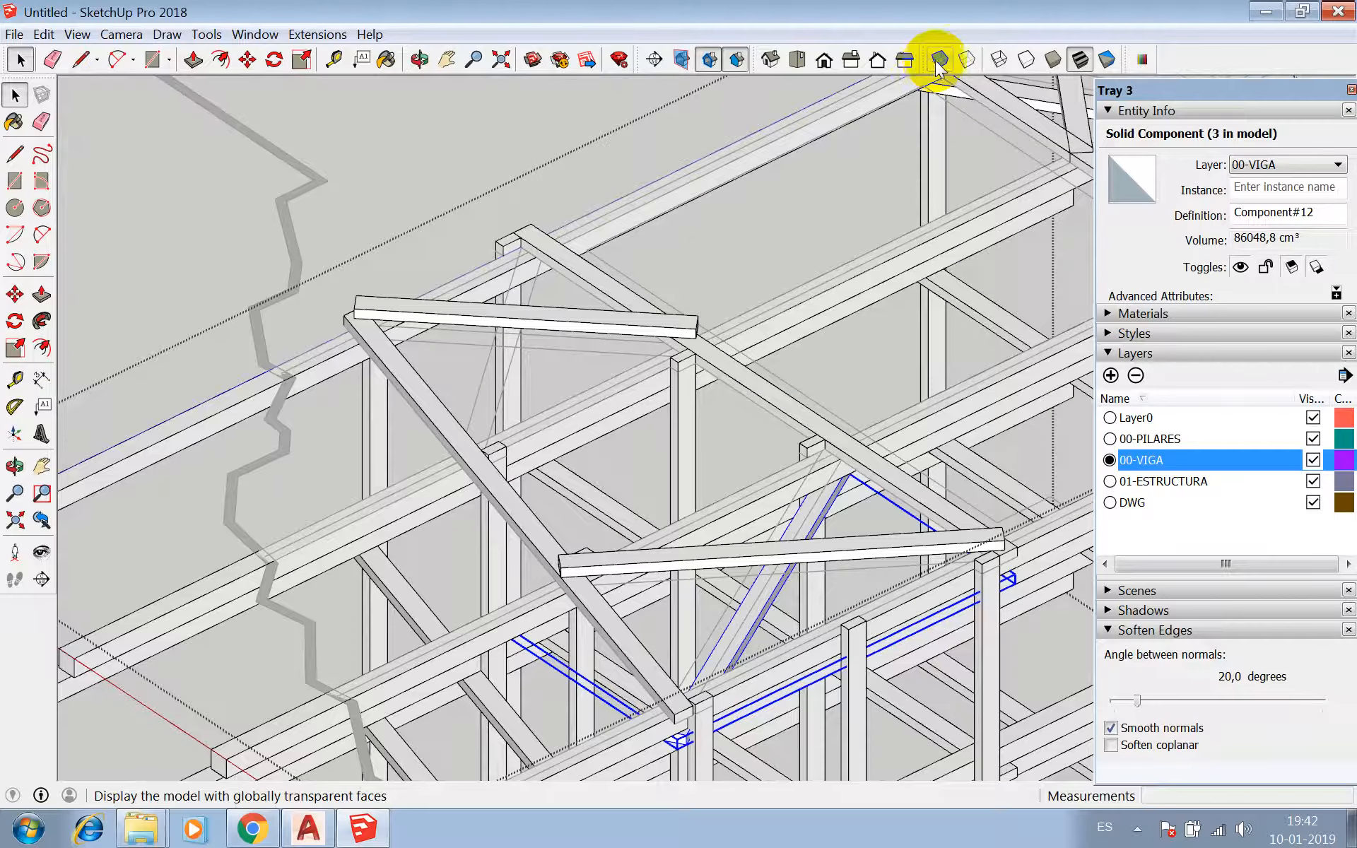
pyautogui.click(940, 59)
pyautogui.scroll(4, 544, 258)
pyautogui.press('l')
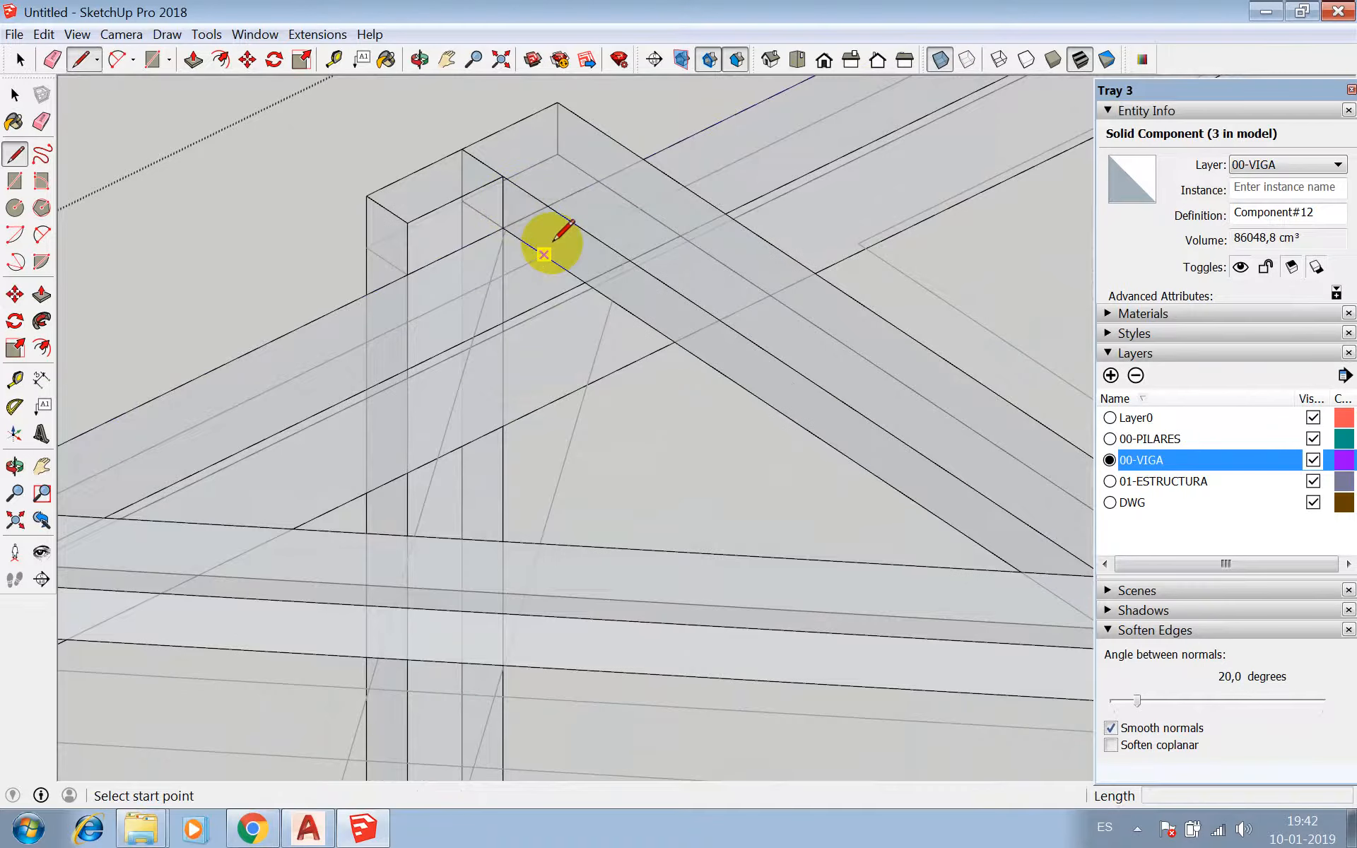
pyautogui.click(530, 198)
pyautogui.scroll(-5, 661, 159)
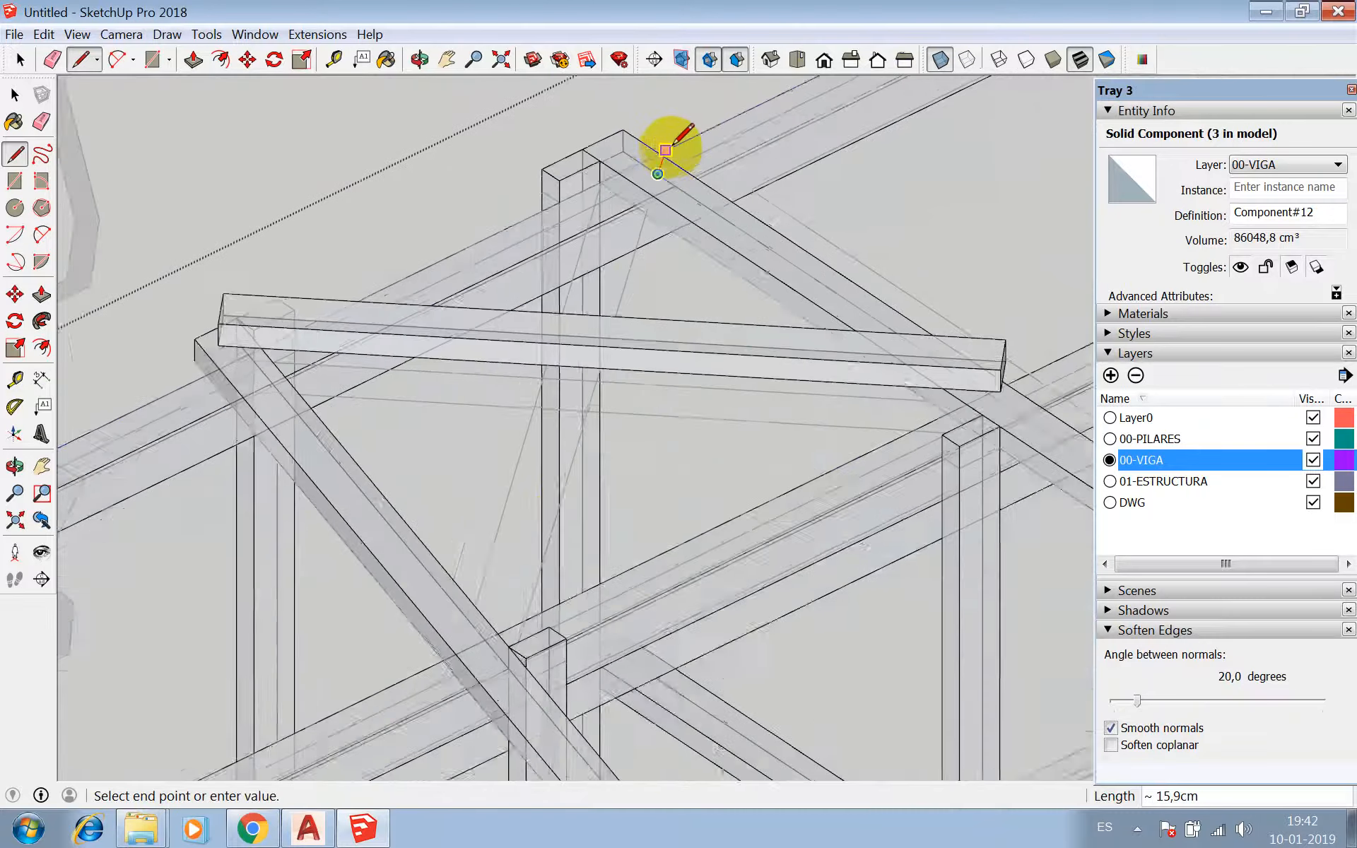
pyautogui.scroll(5, 523, 651)
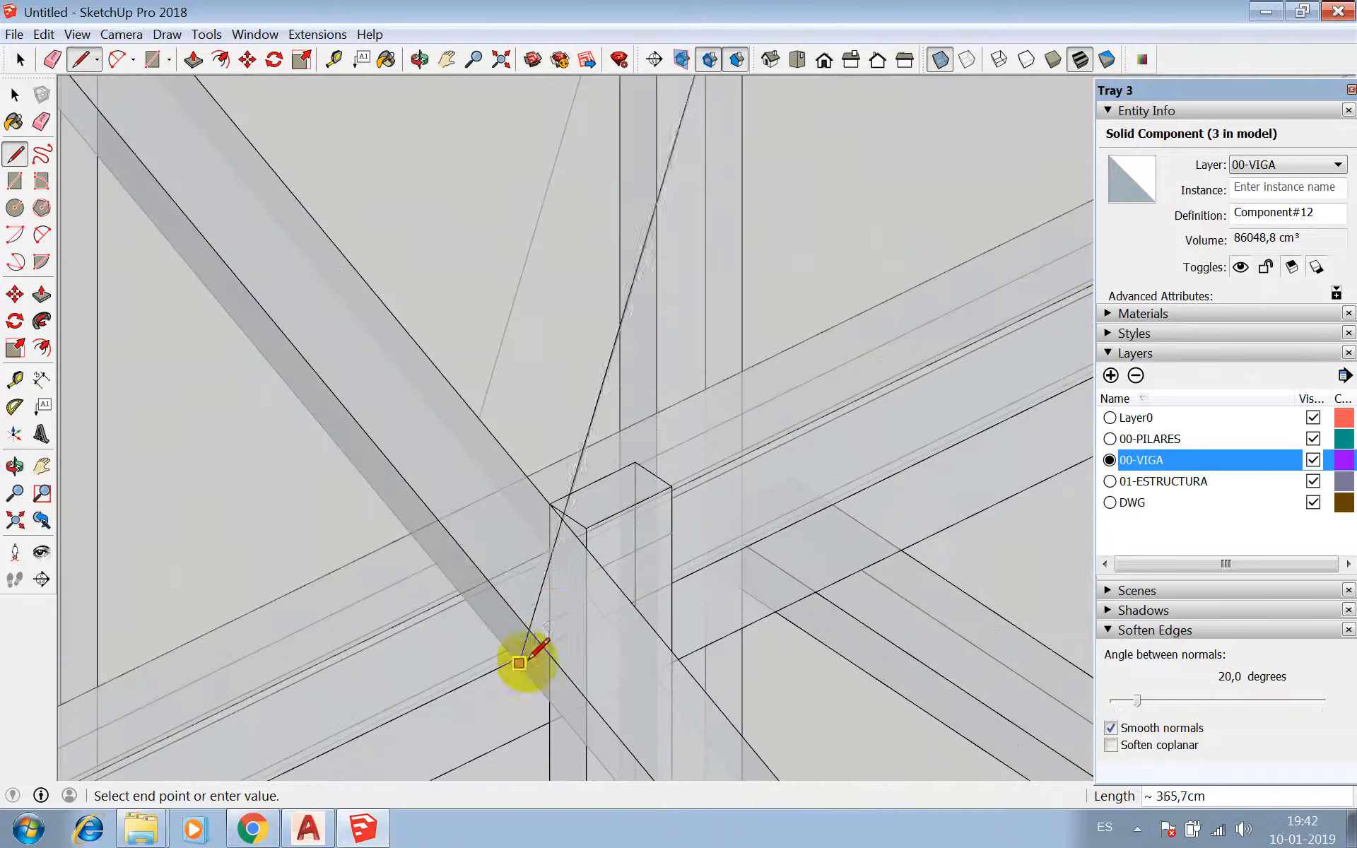
pyautogui.click(547, 575)
pyautogui.scroll(-5, 459, 608)
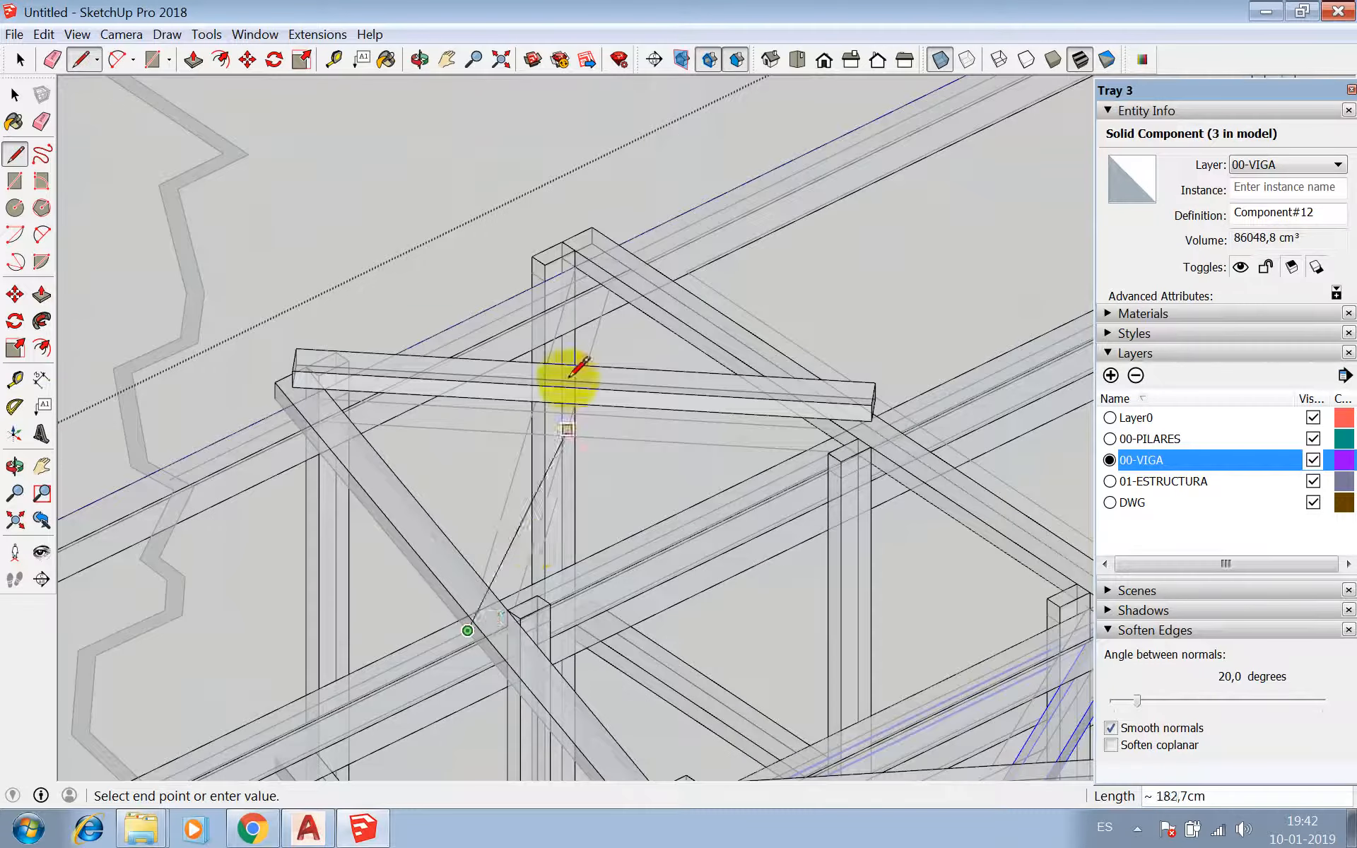
pyautogui.scroll(5, 597, 251)
pyautogui.click(549, 247)
pyautogui.scroll(-2, 554, 248)
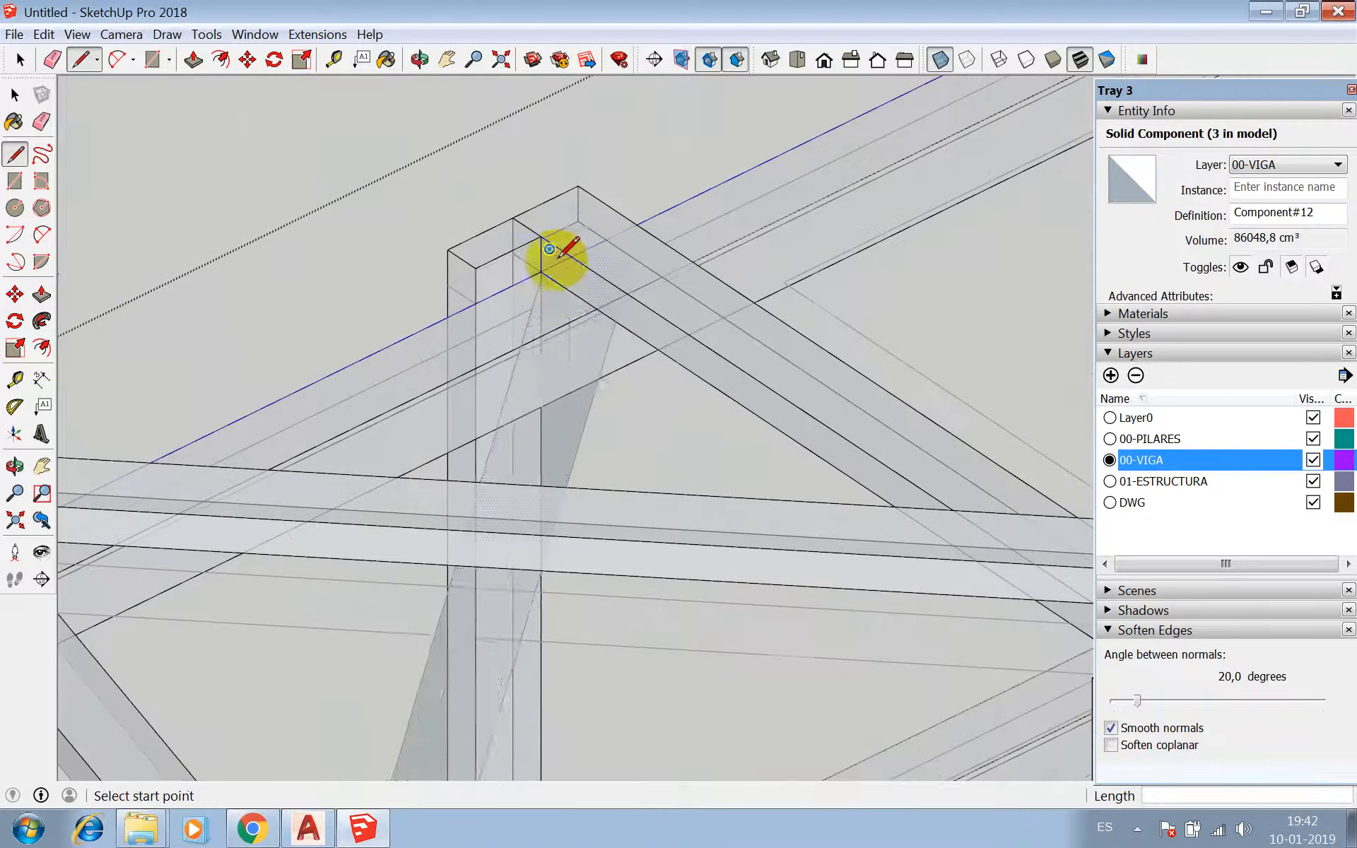
# - Extrude the new brace face 10 cm with Push/Pull
pyautogui.press('p')
pyautogui.click(585, 385)
pyautogui.write('1')
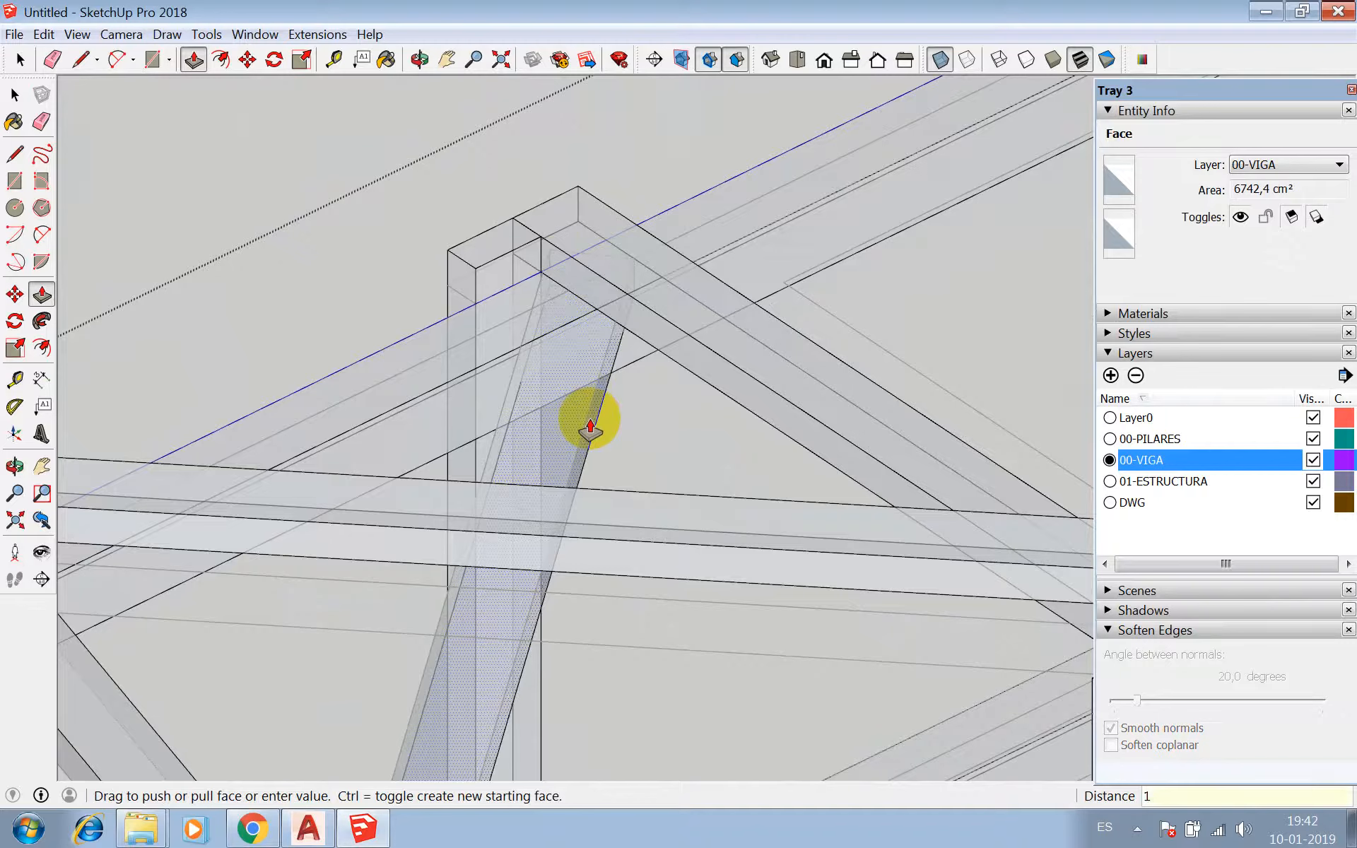
pyautogui.write('8')
pyautogui.press('Return')
# - Select the whole extruded brace and make it a component with the default settings
pyautogui.press('space')
pyautogui.tripleClick(591, 420)
pyautogui.rightClick(591, 416)
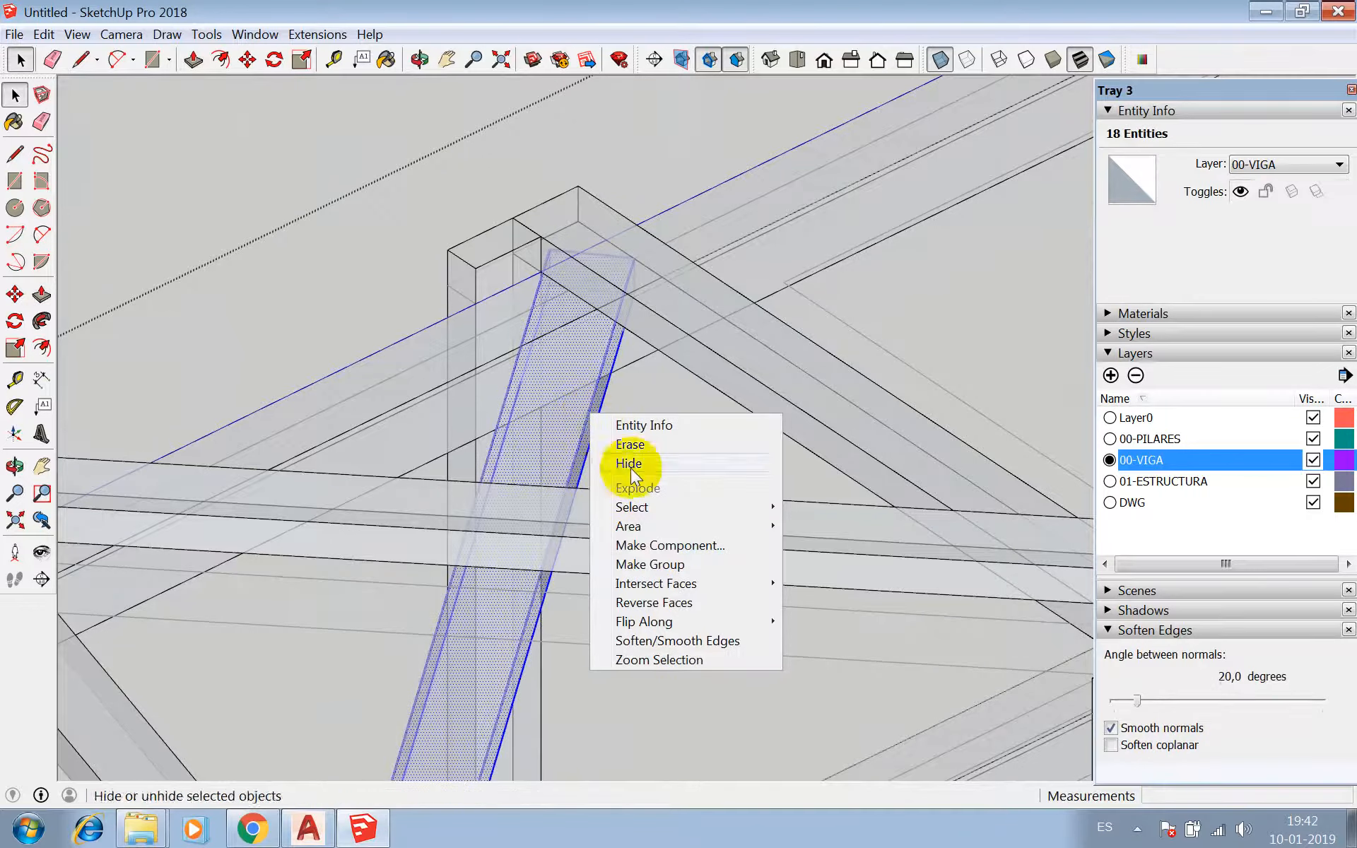
pyautogui.click(657, 544)
pyautogui.click(597, 629)
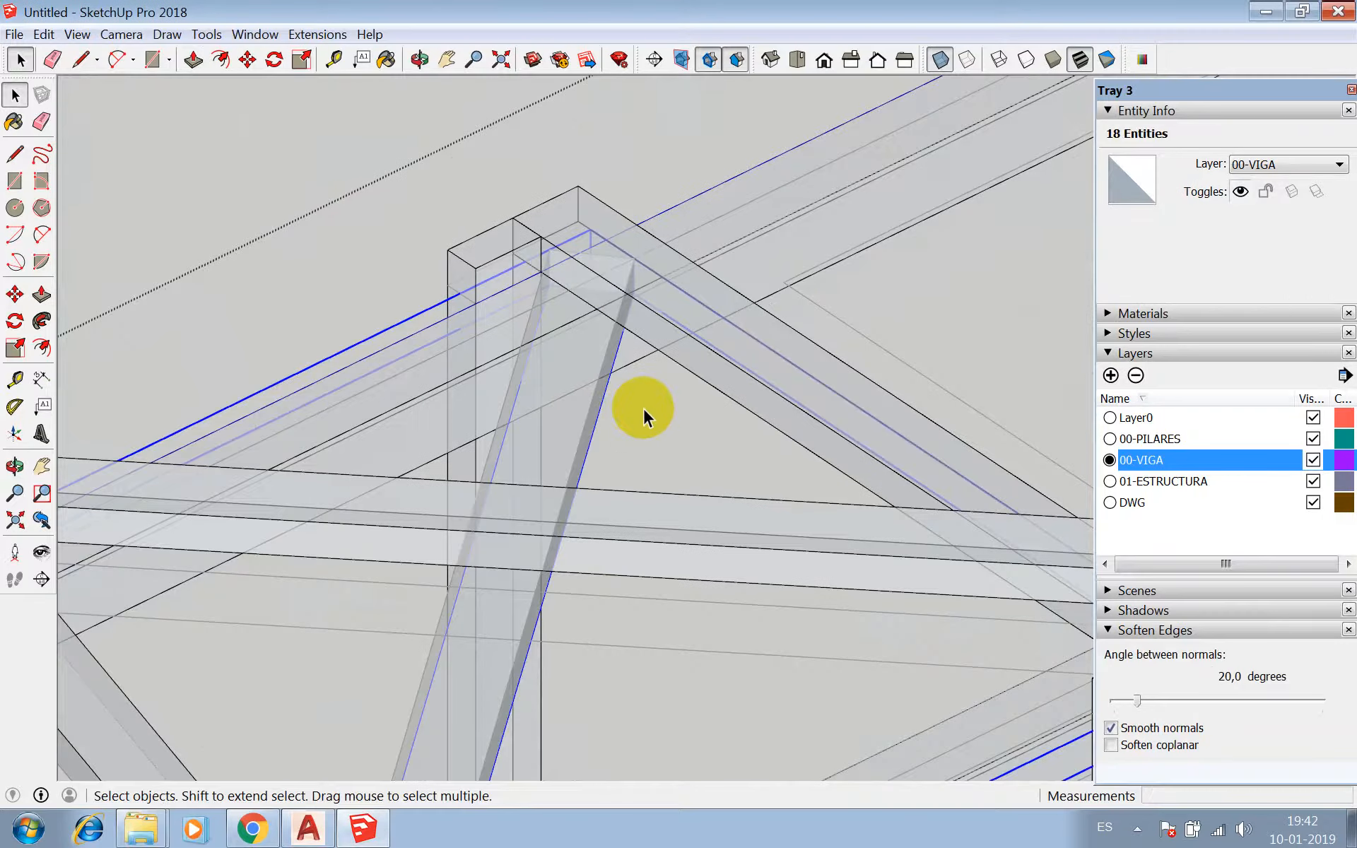
# - Move the new brace component 20 cm down along the green axis and clear the selection
pyautogui.press('m')
pyautogui.moveTo(639, 402); pyautogui.dragTo(639, 452)
pyautogui.press('Return')
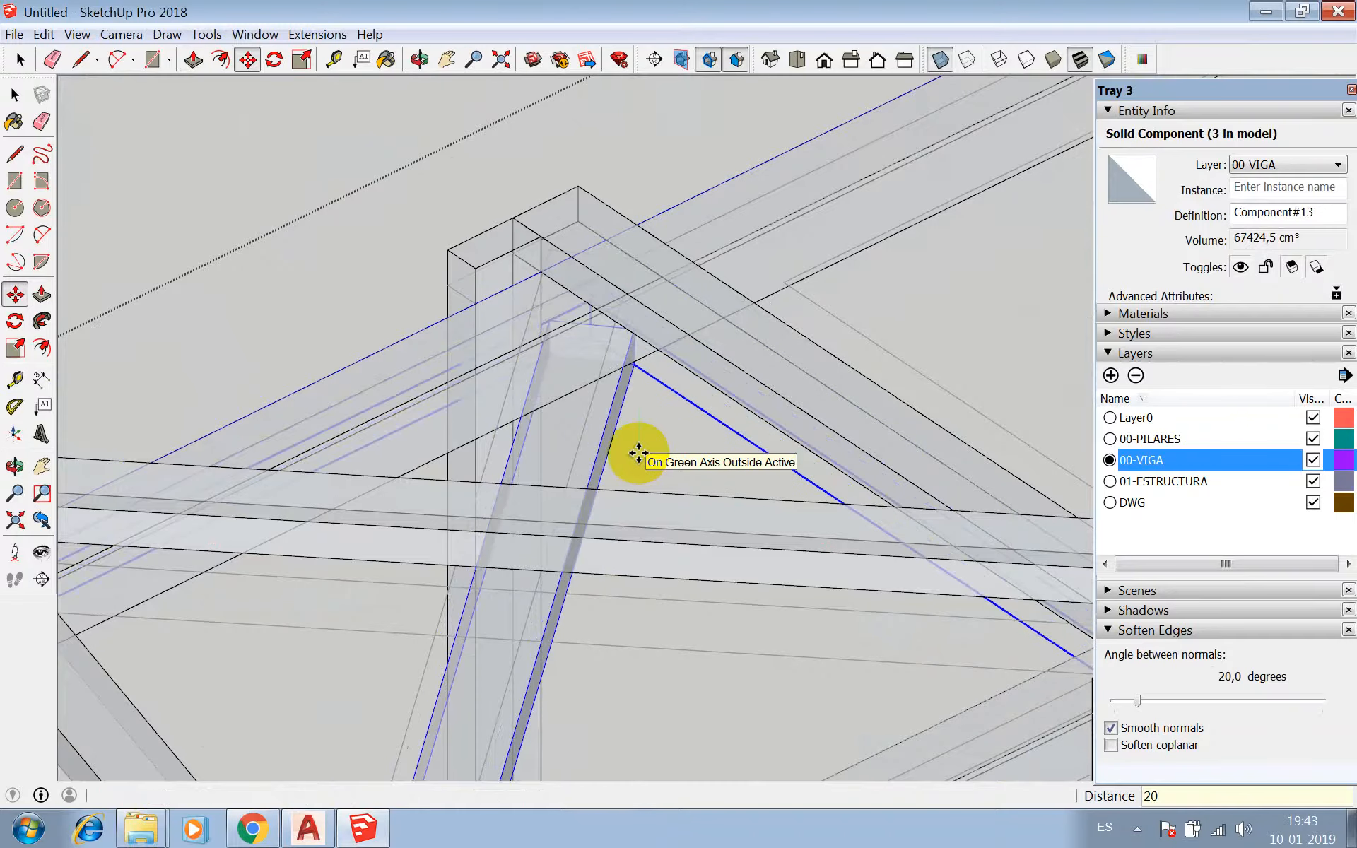
pyautogui.press('space')
pyautogui.click(624, 104)
# - Select the four upper diagonal braces, one per corner bay, and copy them 400 cm down along the green axis to a lower beam end
pyautogui.scroll(-3, 514, 347)
pyautogui.scroll(-6, 520, 336)
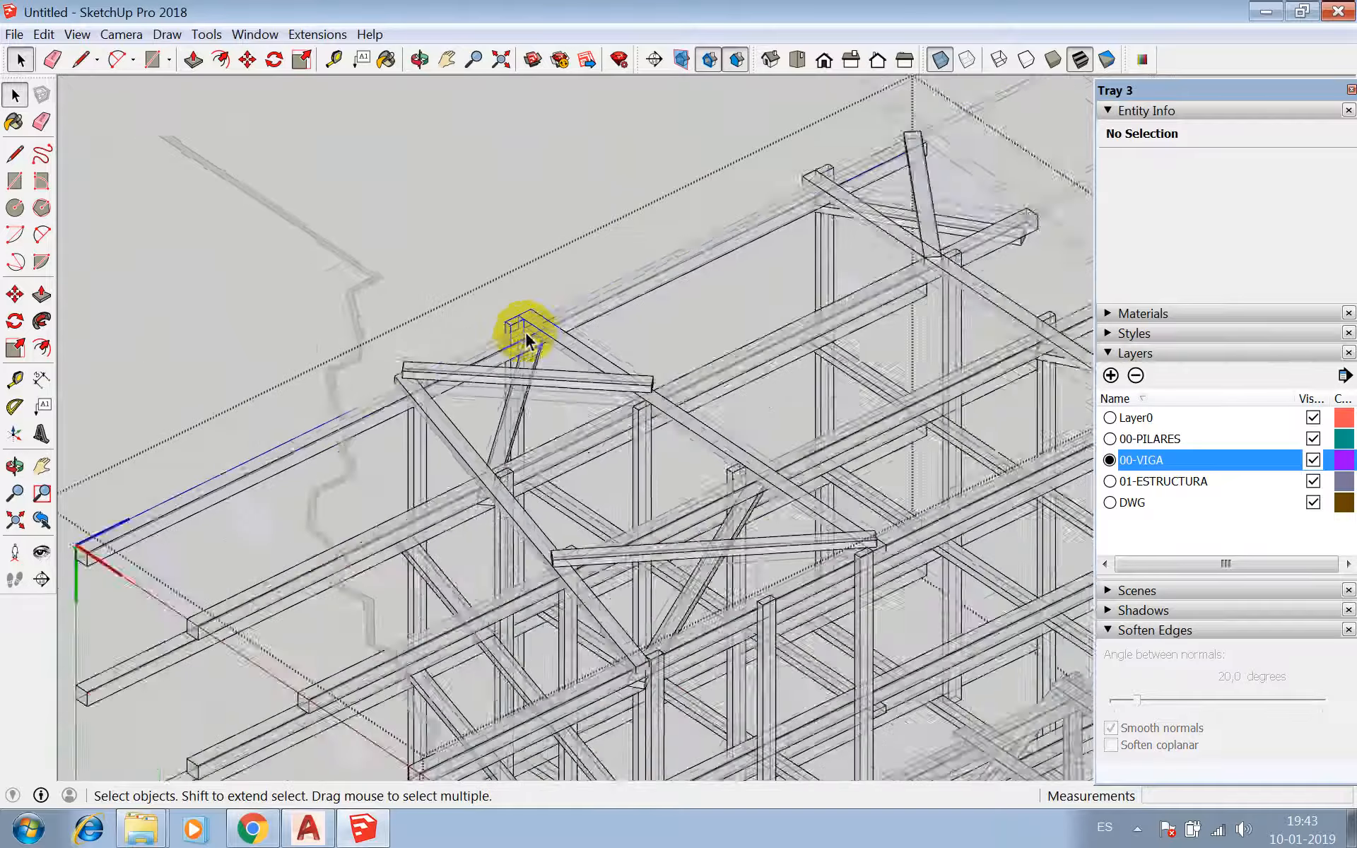
pyautogui.scroll(2, 745, 479)
pyautogui.scroll(-2, 468, 168)
pyautogui.scroll(-2, 468, 169)
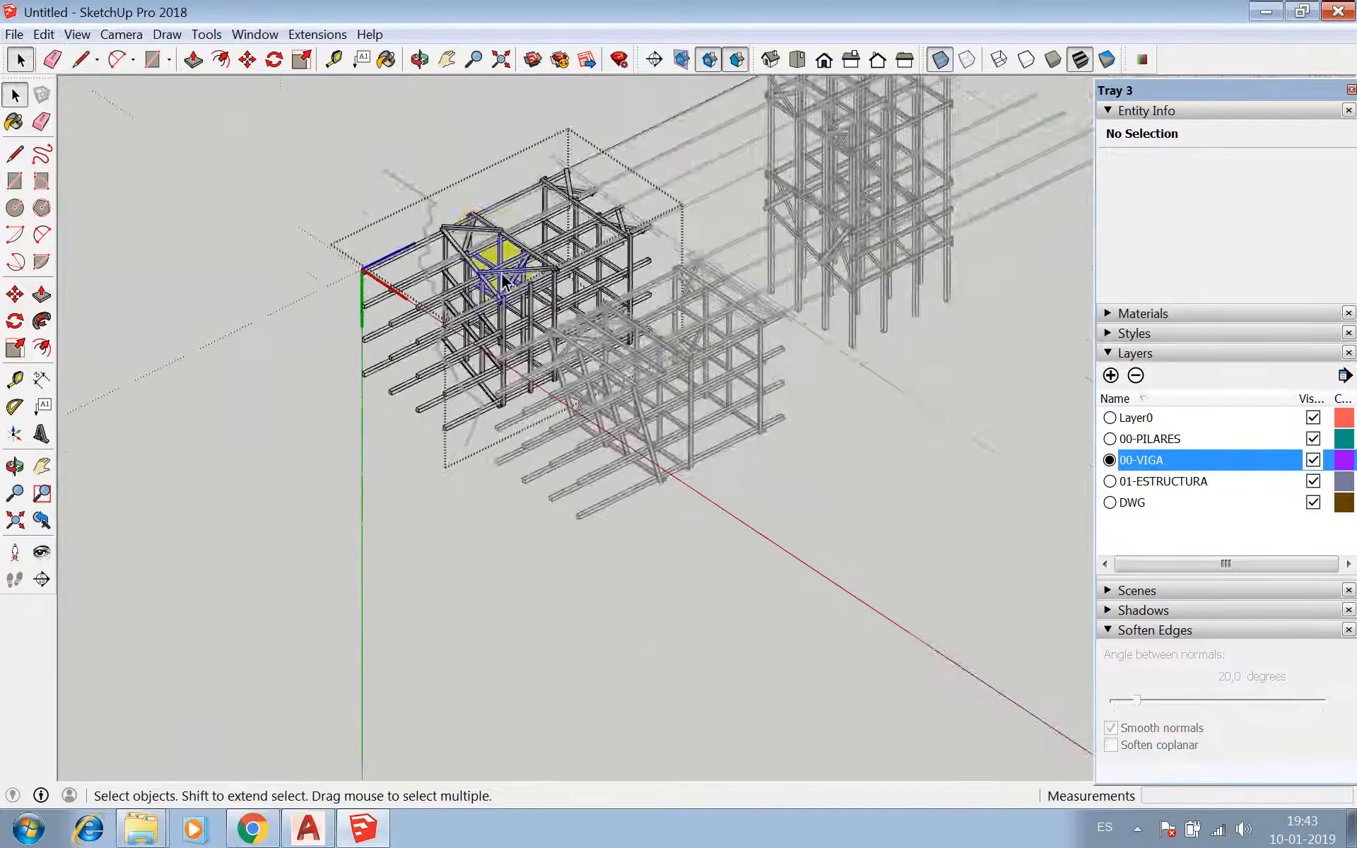
pyautogui.scroll(5, 565, 268)
pyautogui.click(563, 248)
pyautogui.scroll(-3, 439, 342)
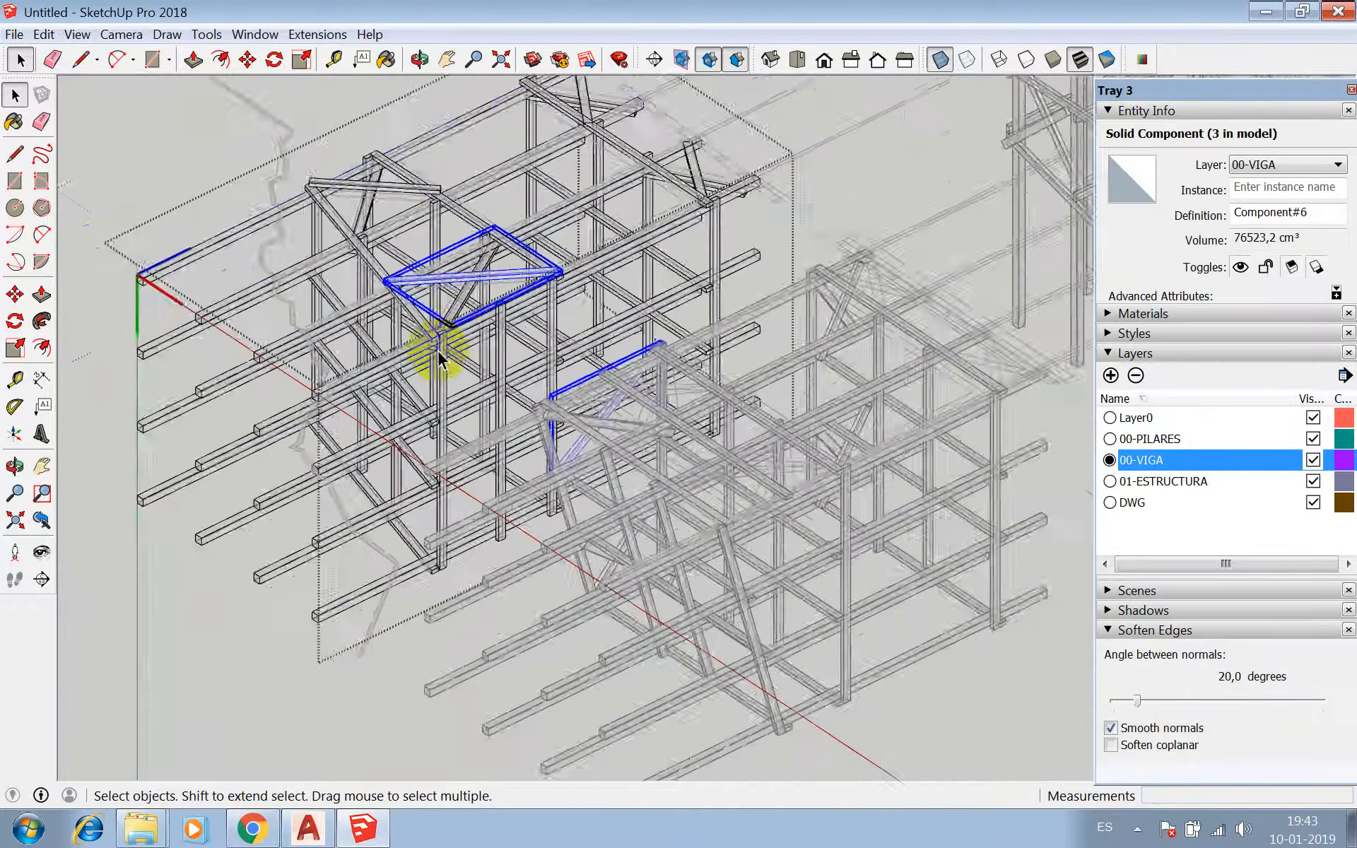
pyautogui.scroll(3, 425, 236)
pyautogui.keyDown('shift'); pyautogui.click(414, 235); pyautogui.keyUp('shift')
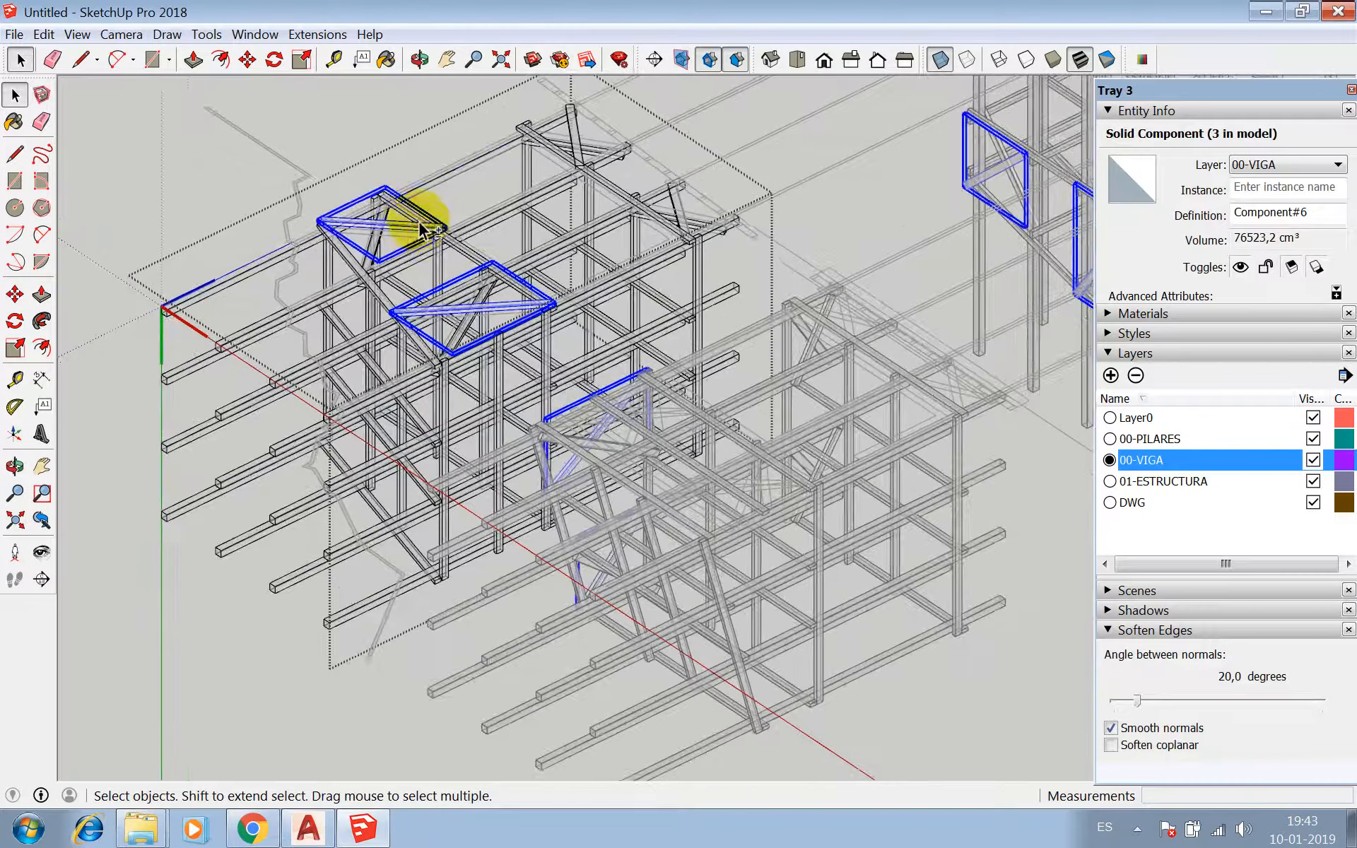
pyautogui.scroll(1, 695, 224)
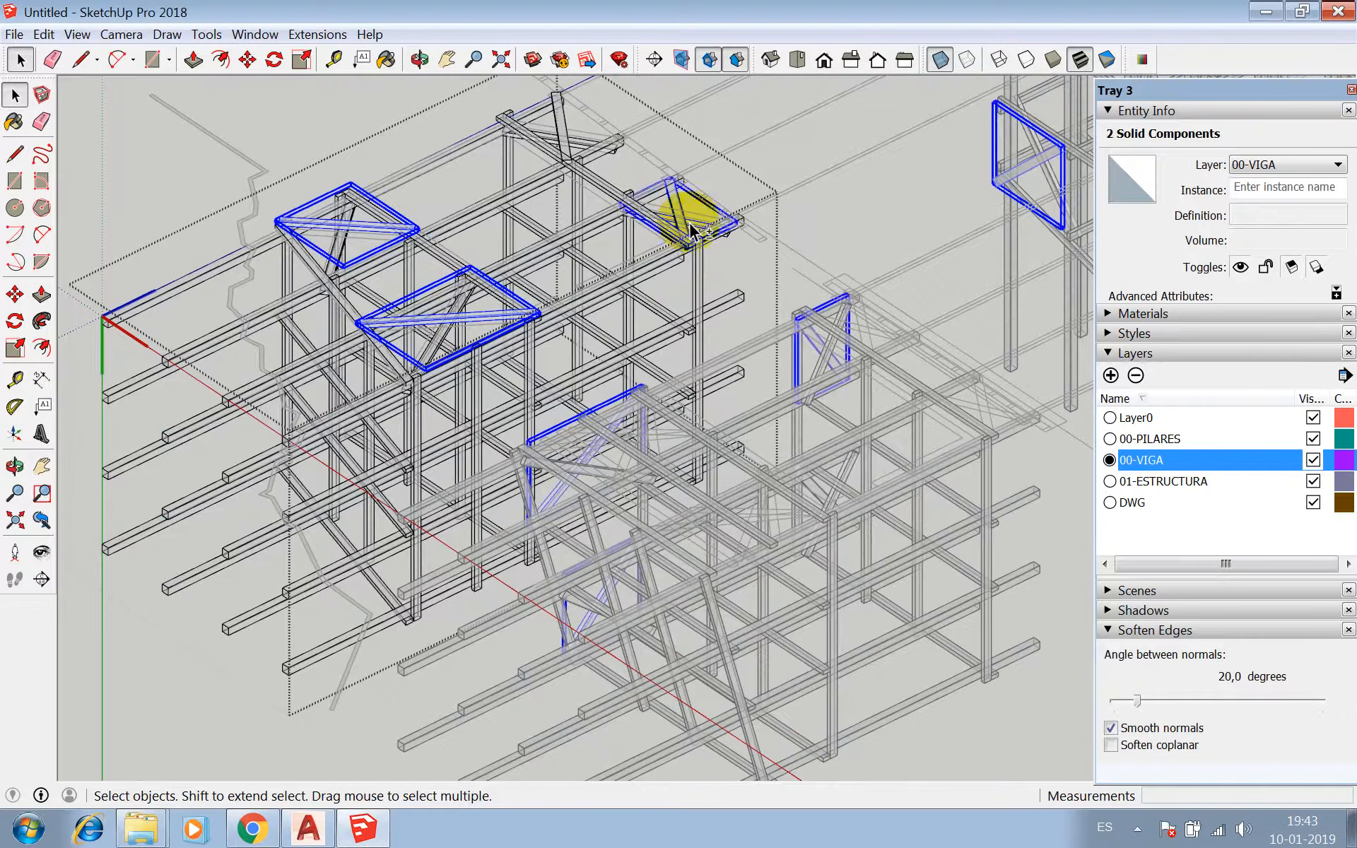
pyautogui.scroll(-2, 574, 132)
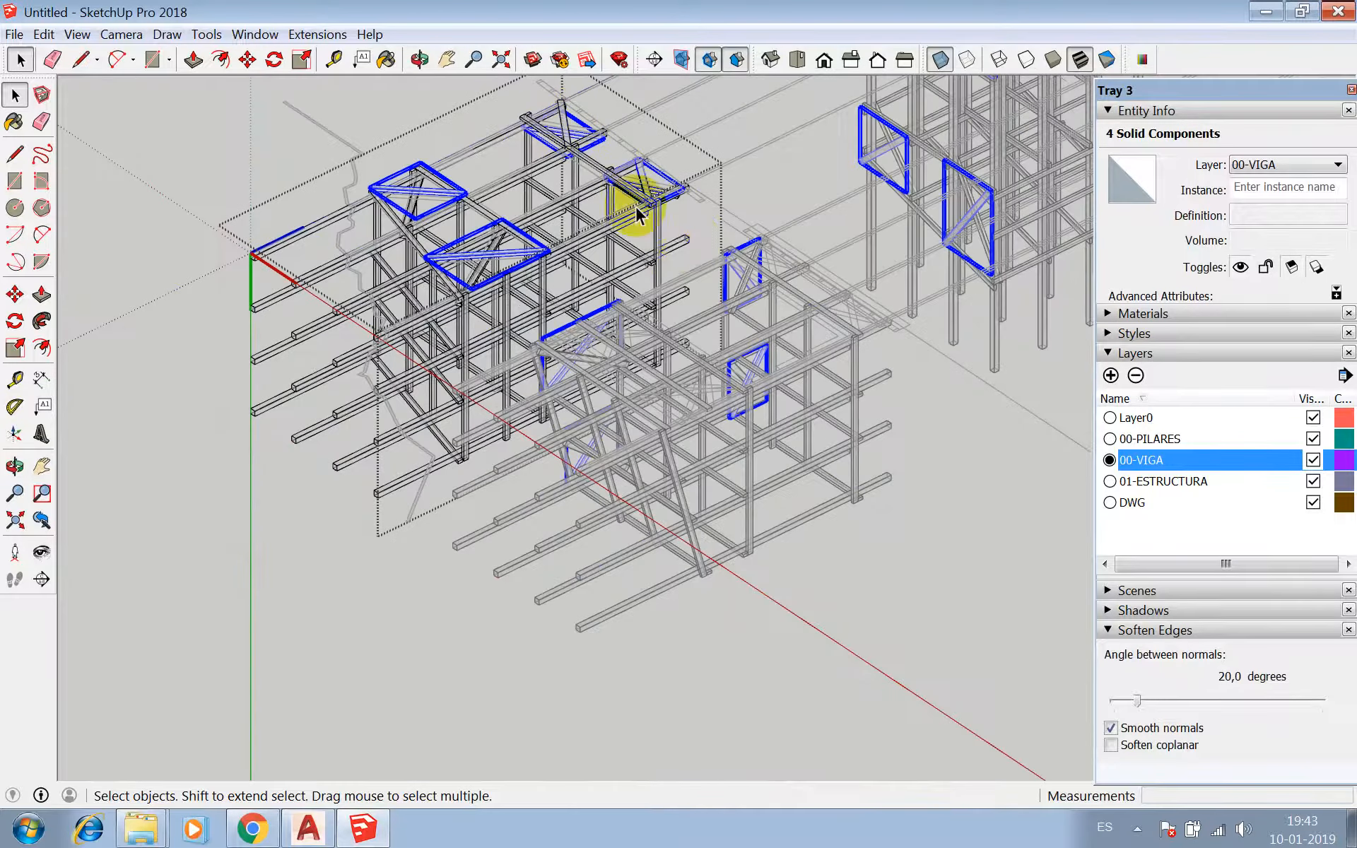
pyautogui.scroll(8, 686, 230)
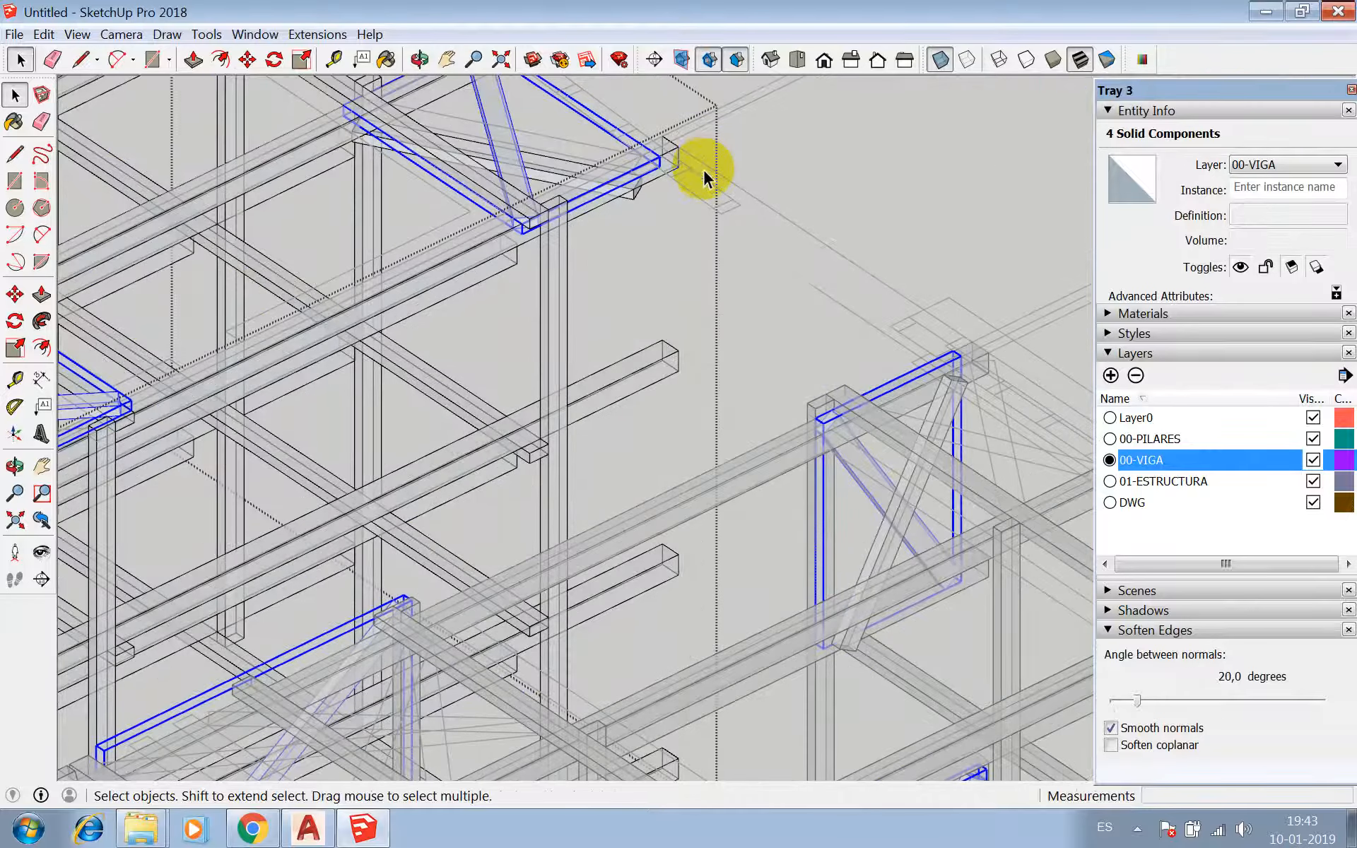
pyautogui.press('m')
pyautogui.click(681, 147)
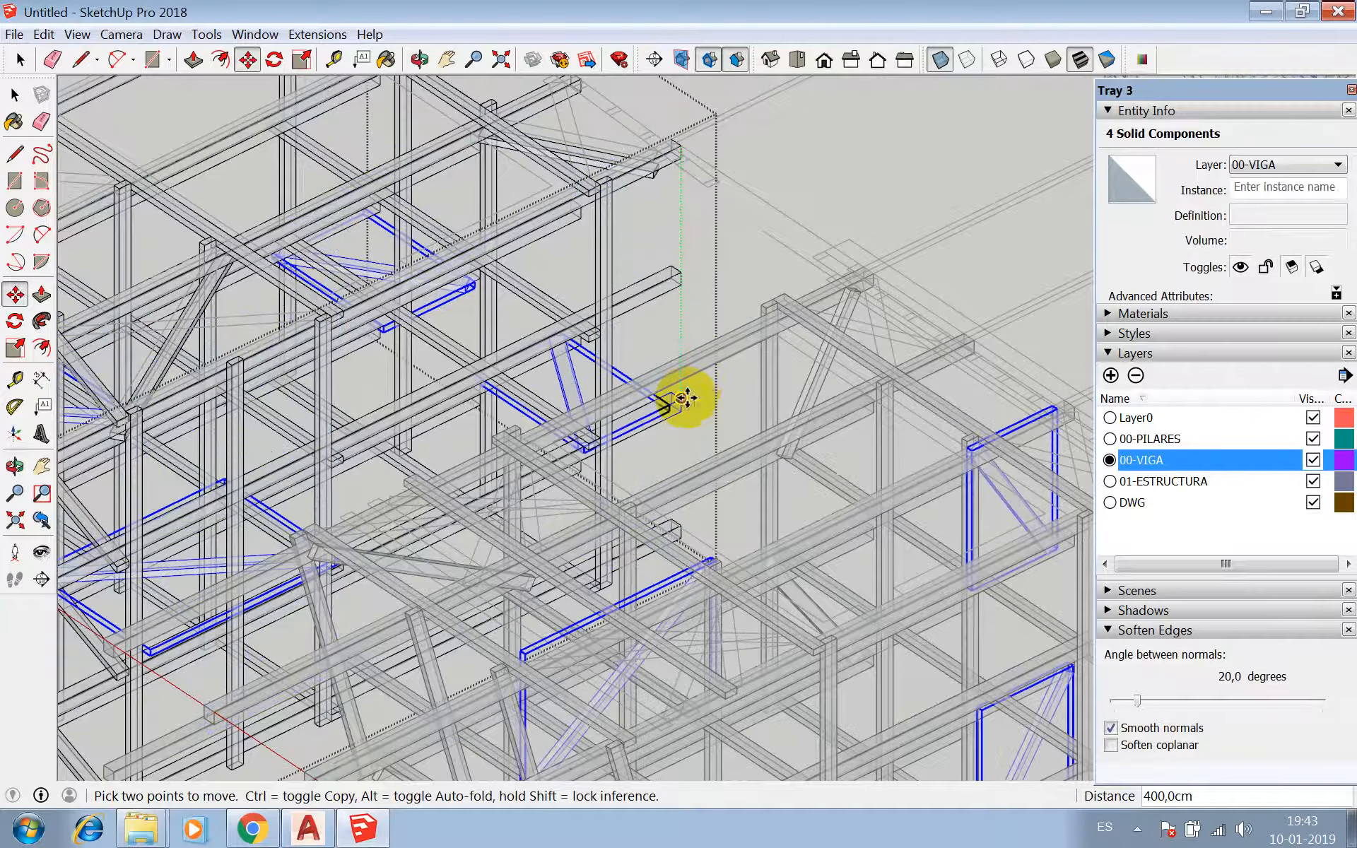
pyautogui.press('ctrl')
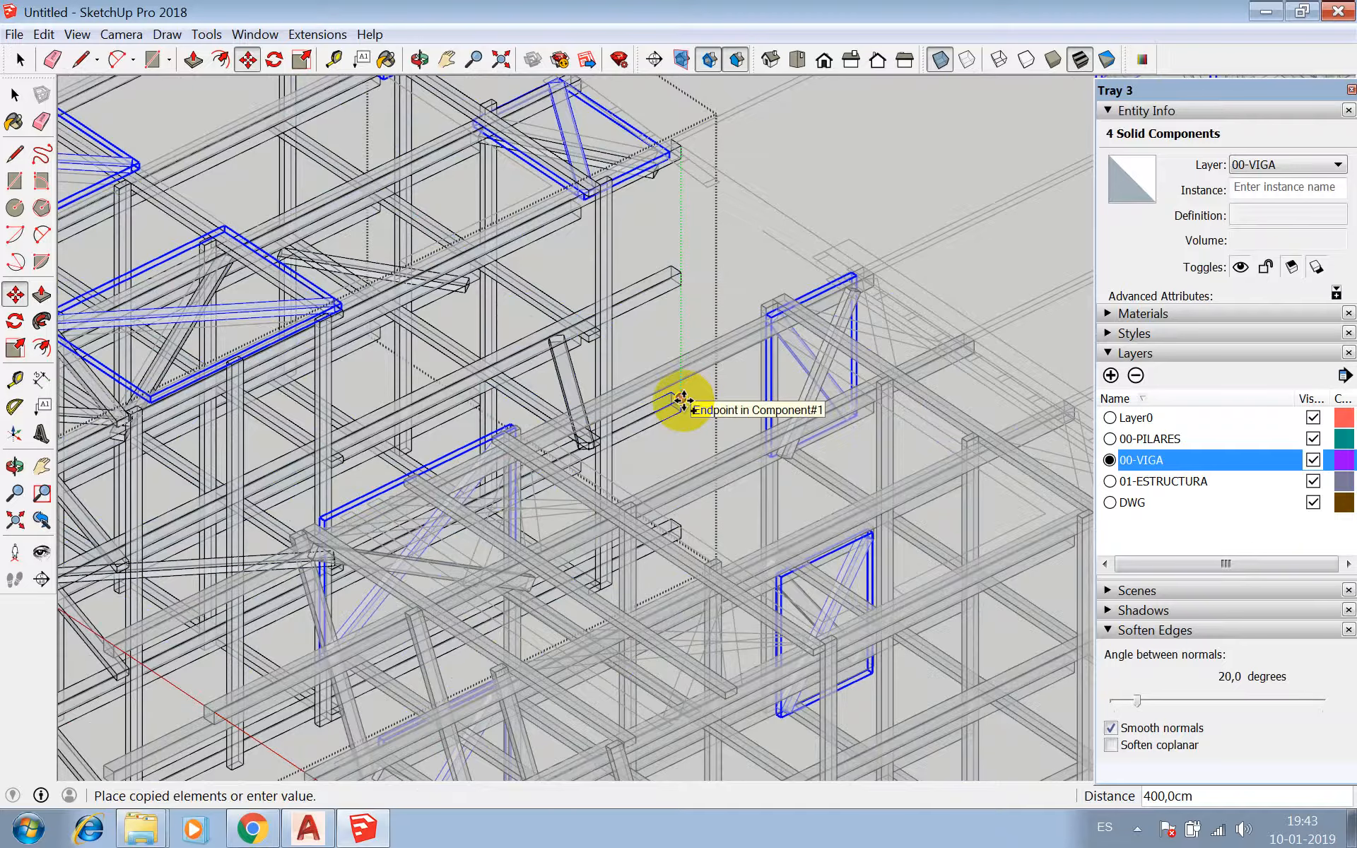
pyautogui.click(683, 401)
pyautogui.scroll(-2, 643, 304)
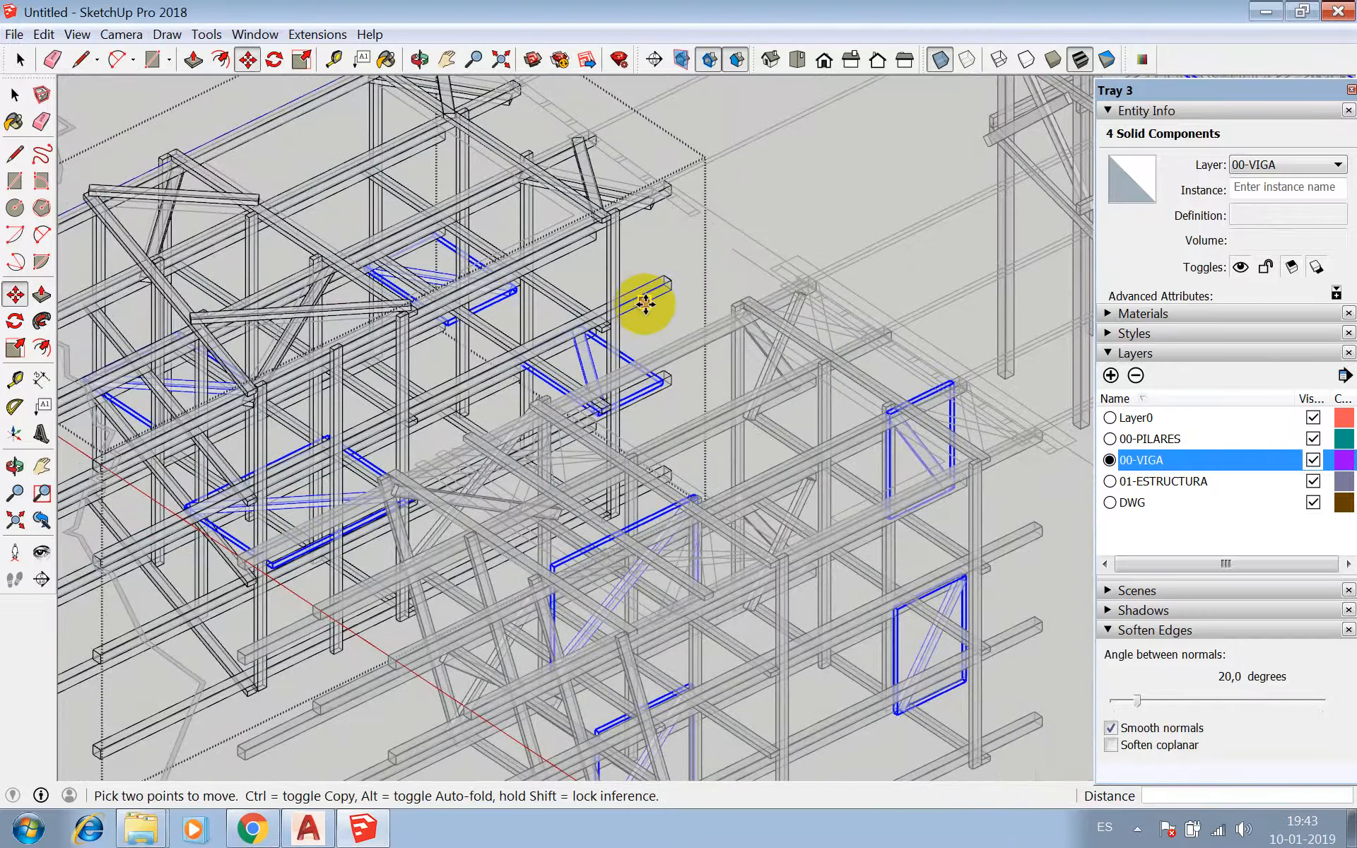
pyautogui.press('space')
# - Undo the last copy of the four diagonal braces
pyautogui.scroll(-3, 586, 170)
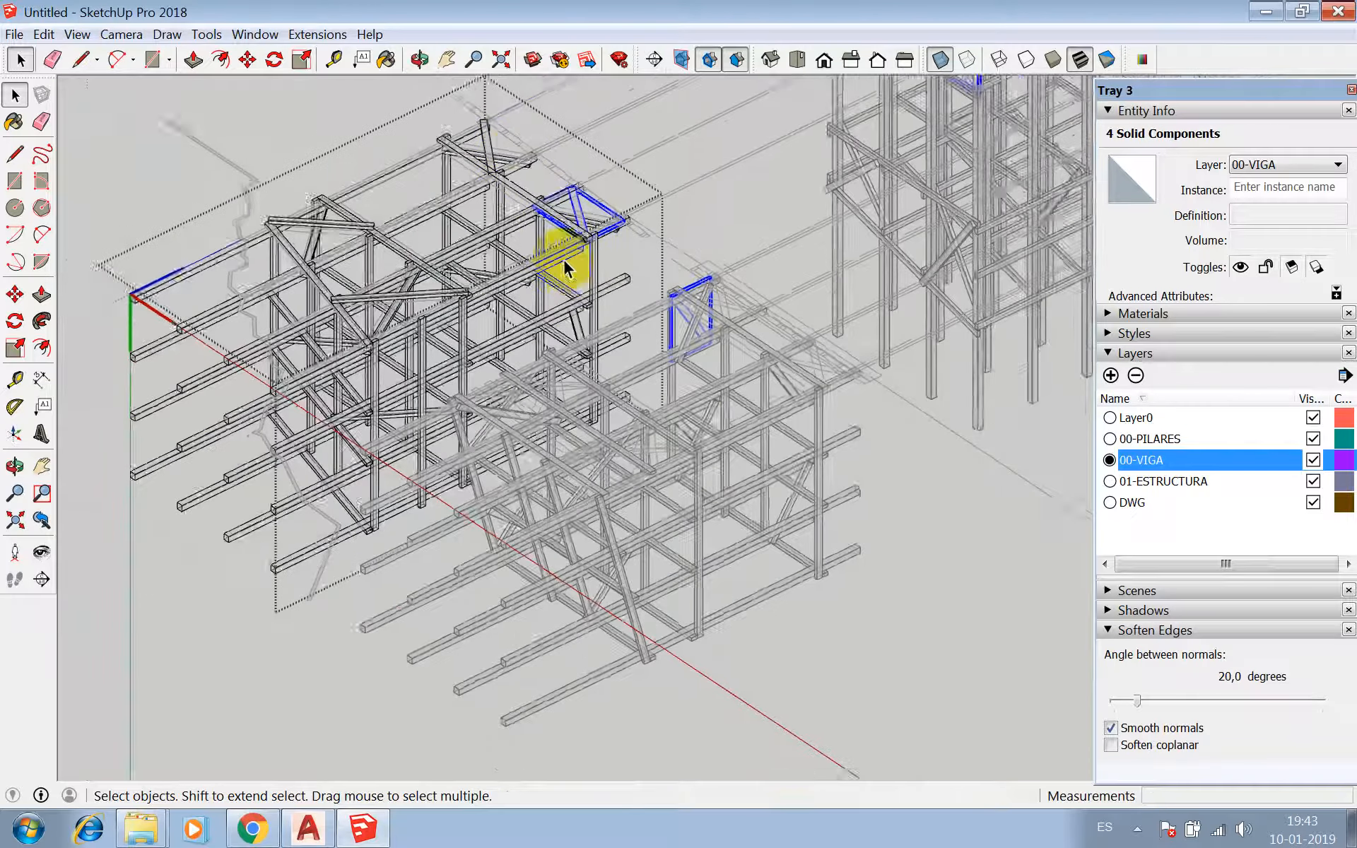
pyautogui.click(562, 258)
pyautogui.scroll(3, 510, 153)
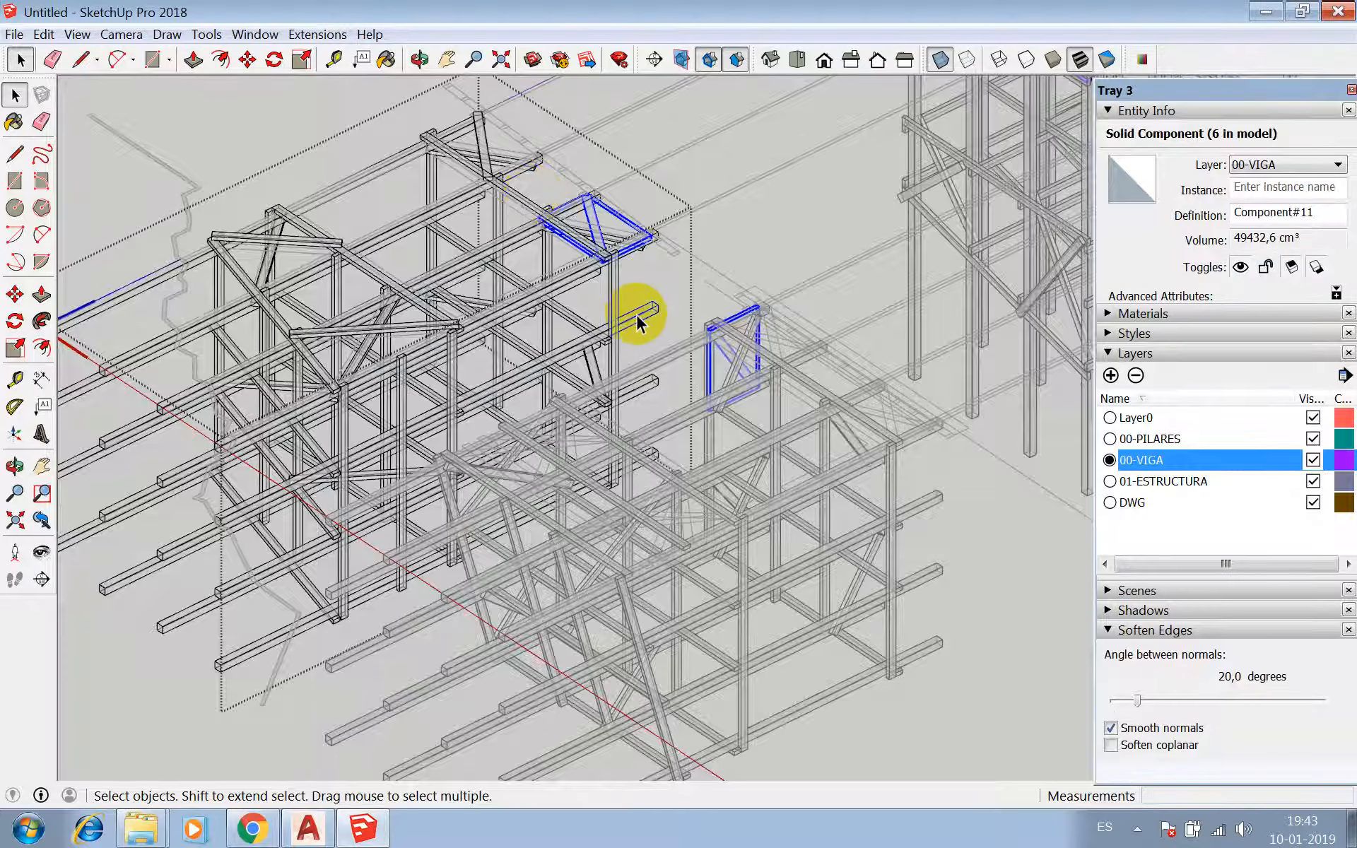
pyautogui.scroll(2, 645, 313)
pyautogui.click(419, 59)
pyautogui.moveTo(523, 162); pyautogui.dragTo(585, 394)
pyautogui.press('z')
pyautogui.press('space')
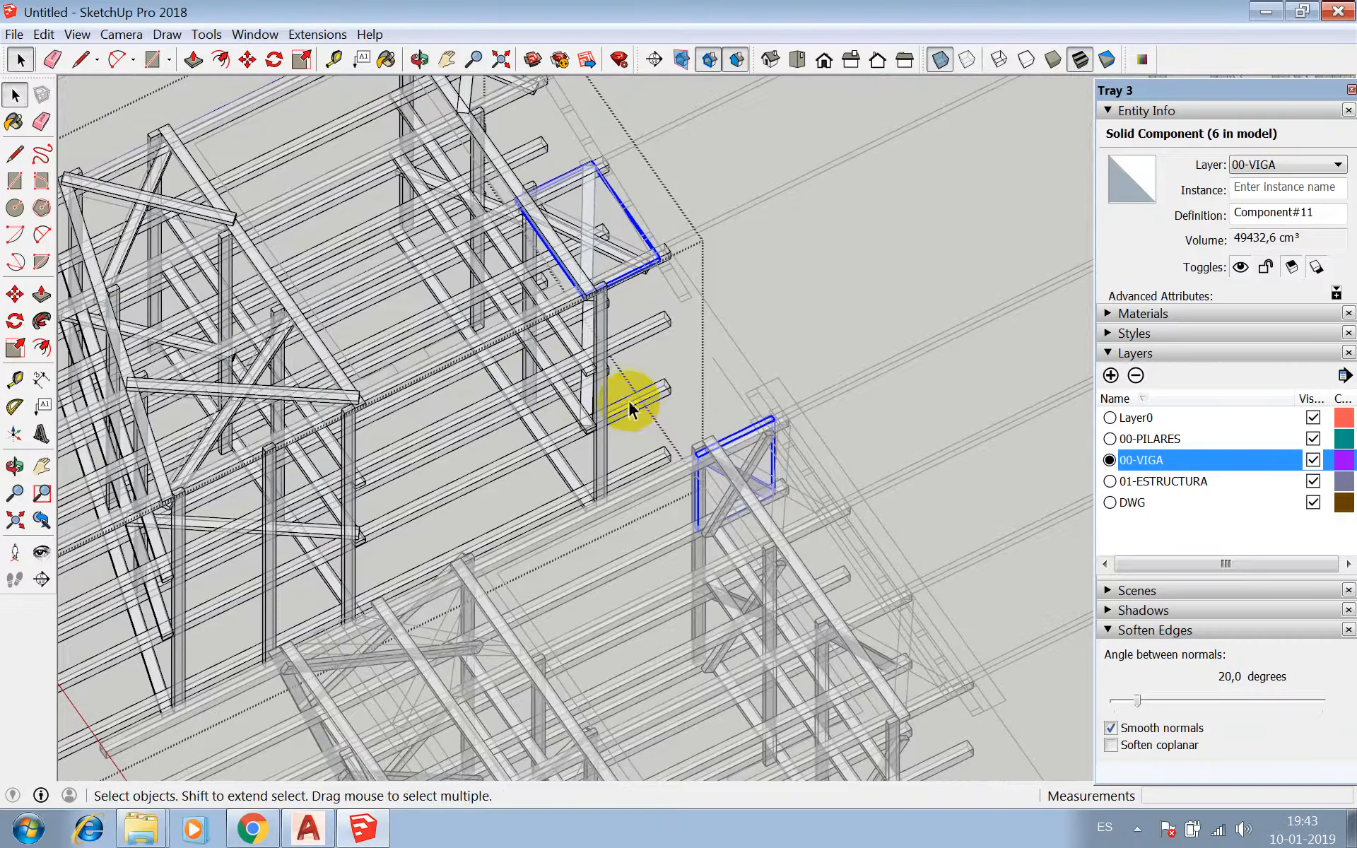
pyautogui.scroll(-3, 735, 349)
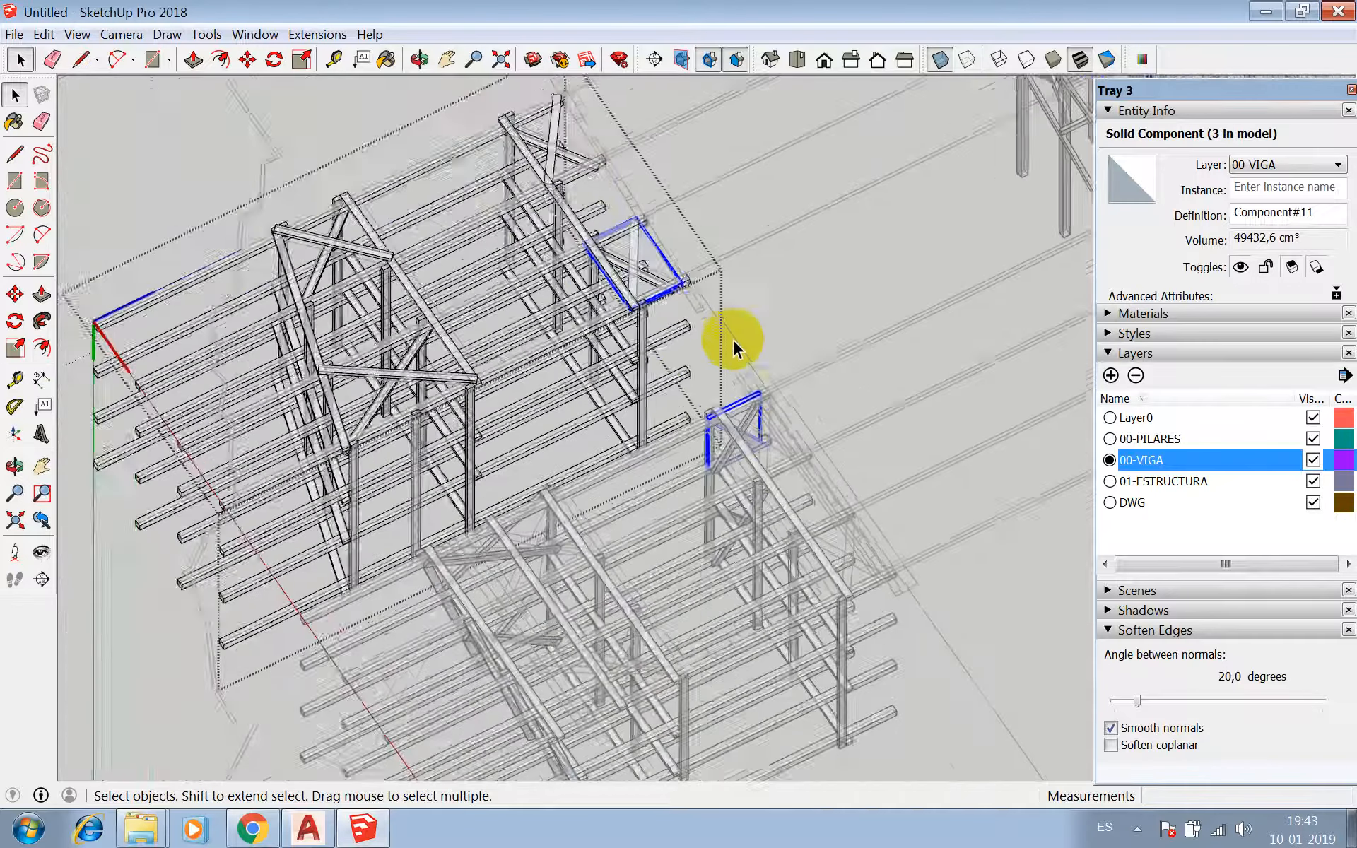
pyautogui.scroll(2, 593, 201)
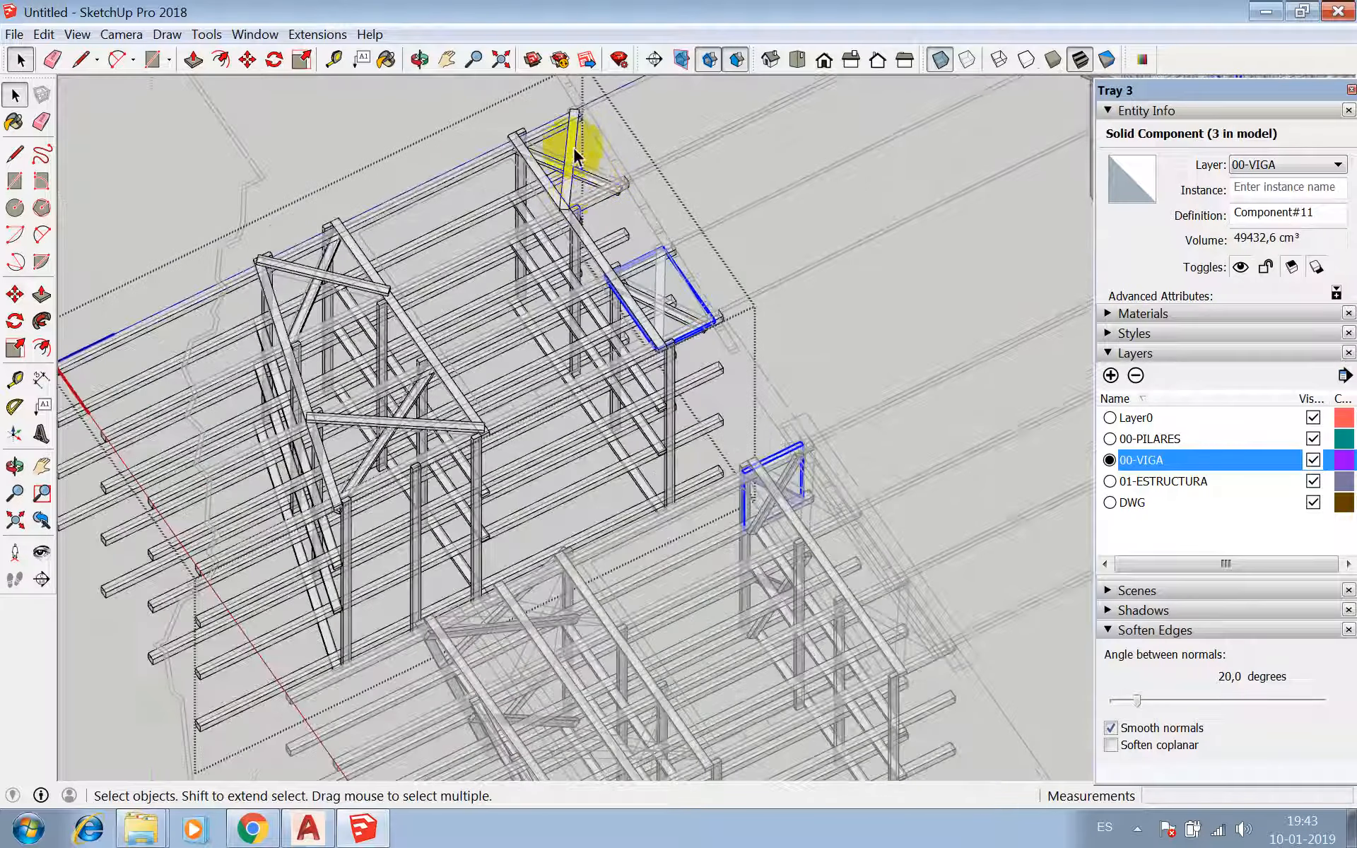
# - Select the four upper diagonal braces that cross the others in the corner bays and copy them 400 cm down along the green axis
pyautogui.click(588, 187)
pyautogui.keyDown('shift'); pyautogui.click(336, 294); pyautogui.keyUp('shift')
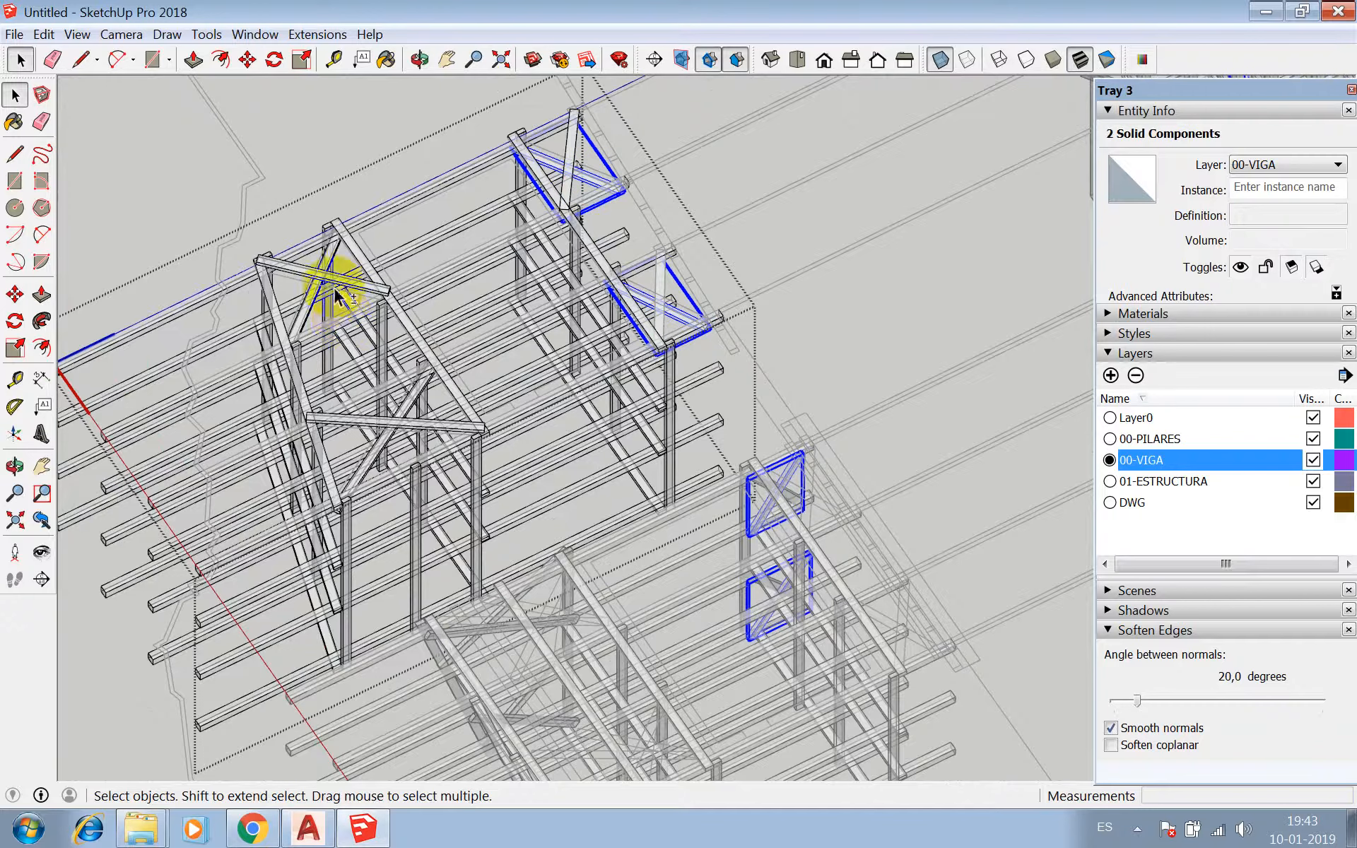
pyautogui.keyDown('shift'); pyautogui.click(393, 408); pyautogui.keyUp('shift')
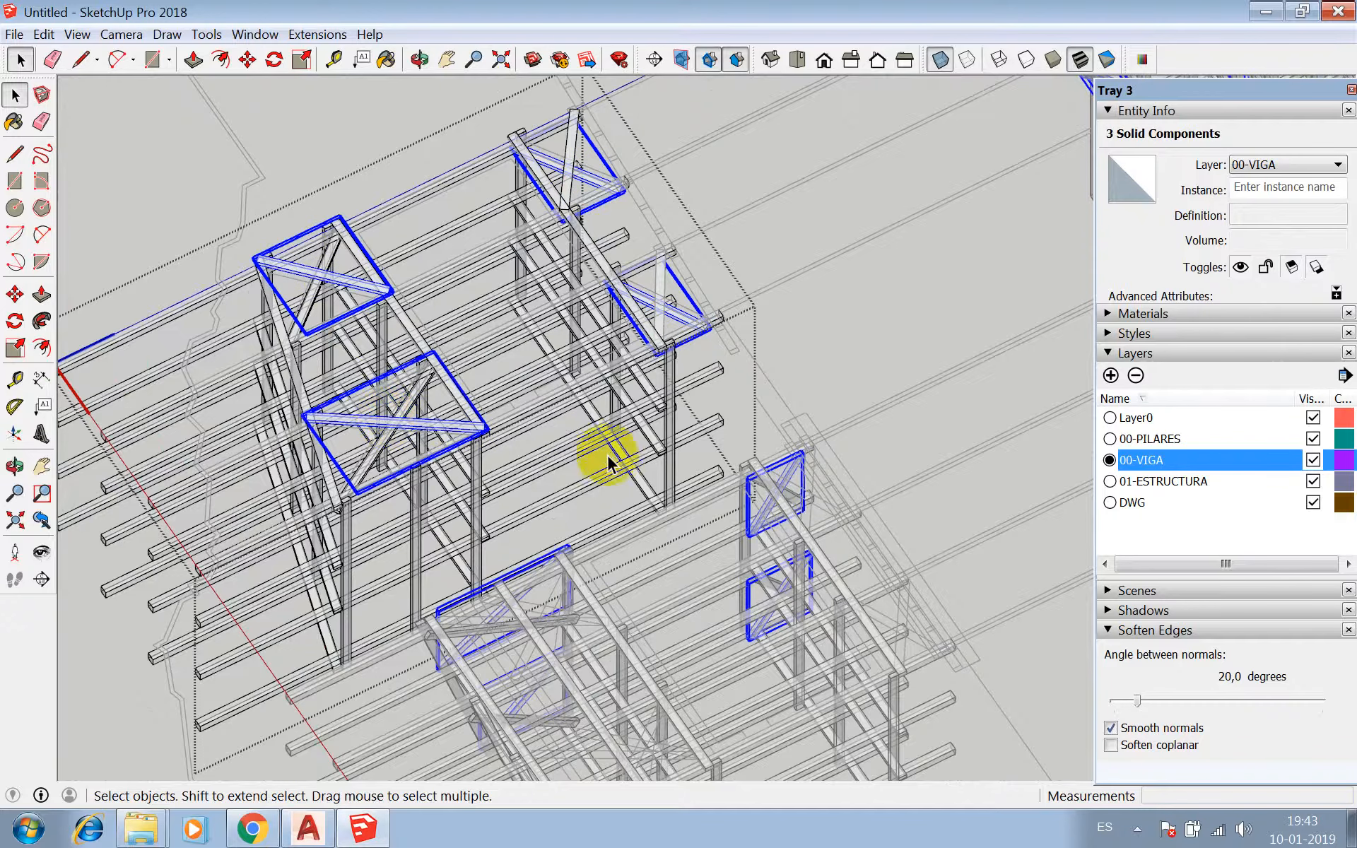
pyautogui.press('m')
pyautogui.scroll(5, 714, 354)
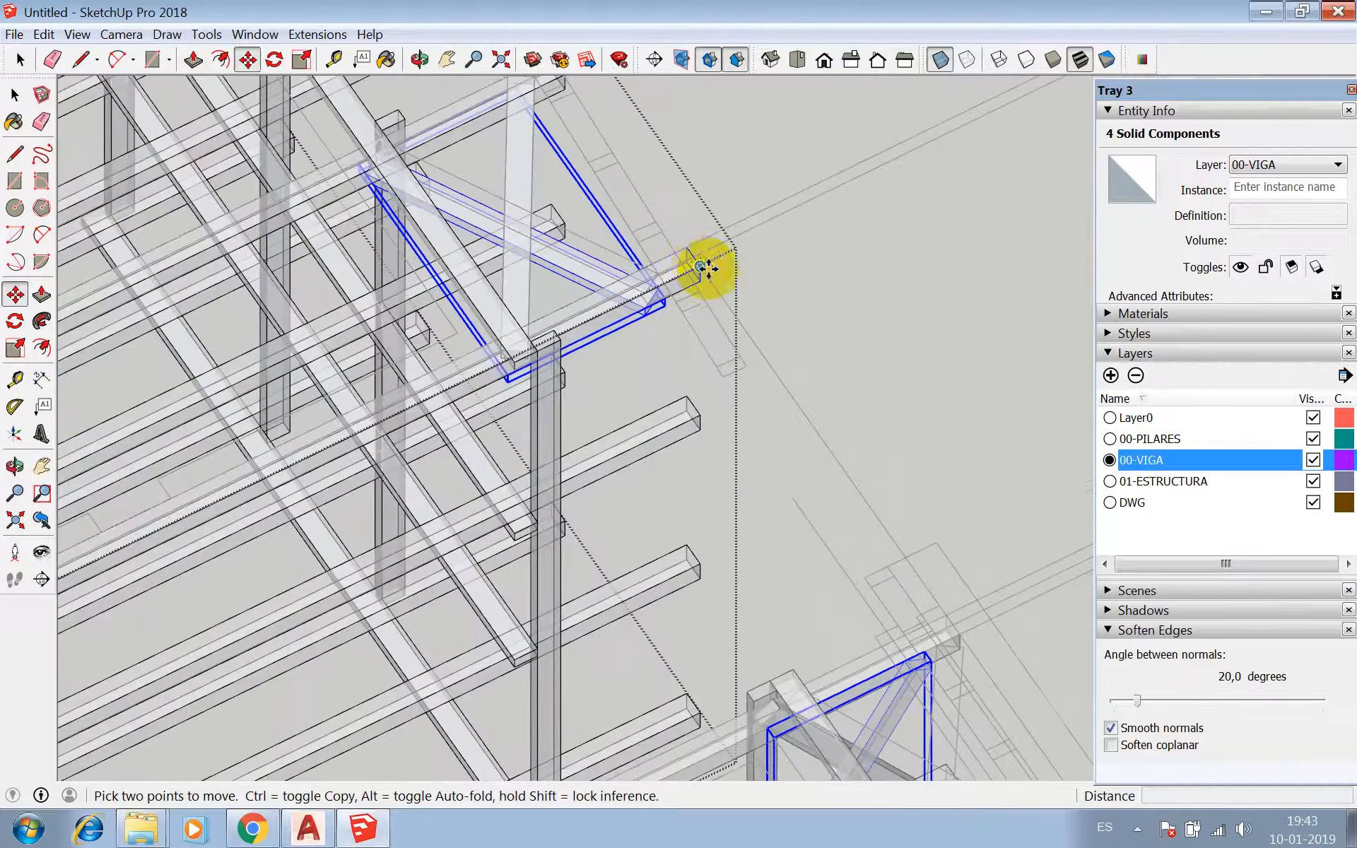
pyautogui.click(702, 266)
pyautogui.press('ctrl')
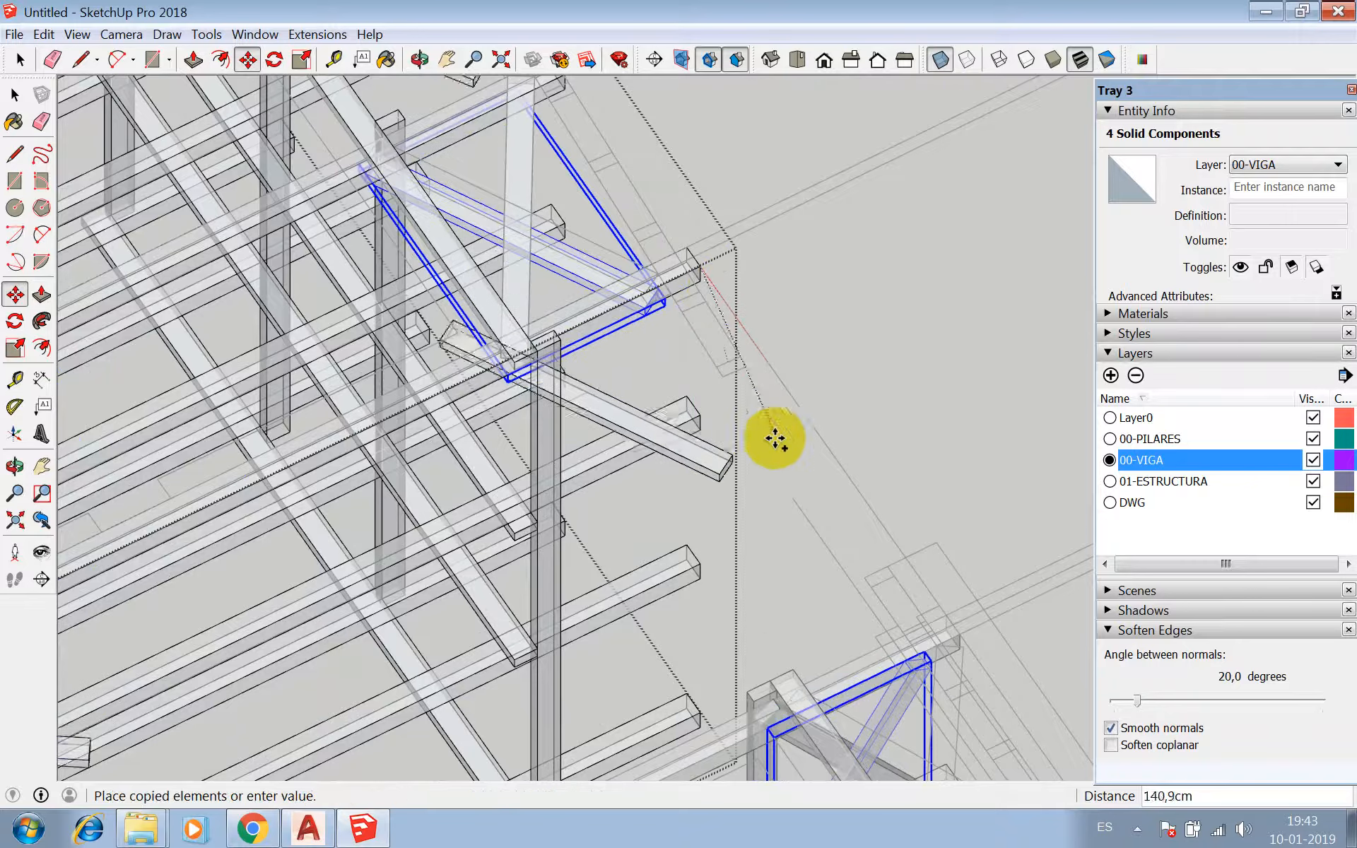
pyautogui.write('400')
pyautogui.press('Return')
pyautogui.scroll(-2, 693, 561)
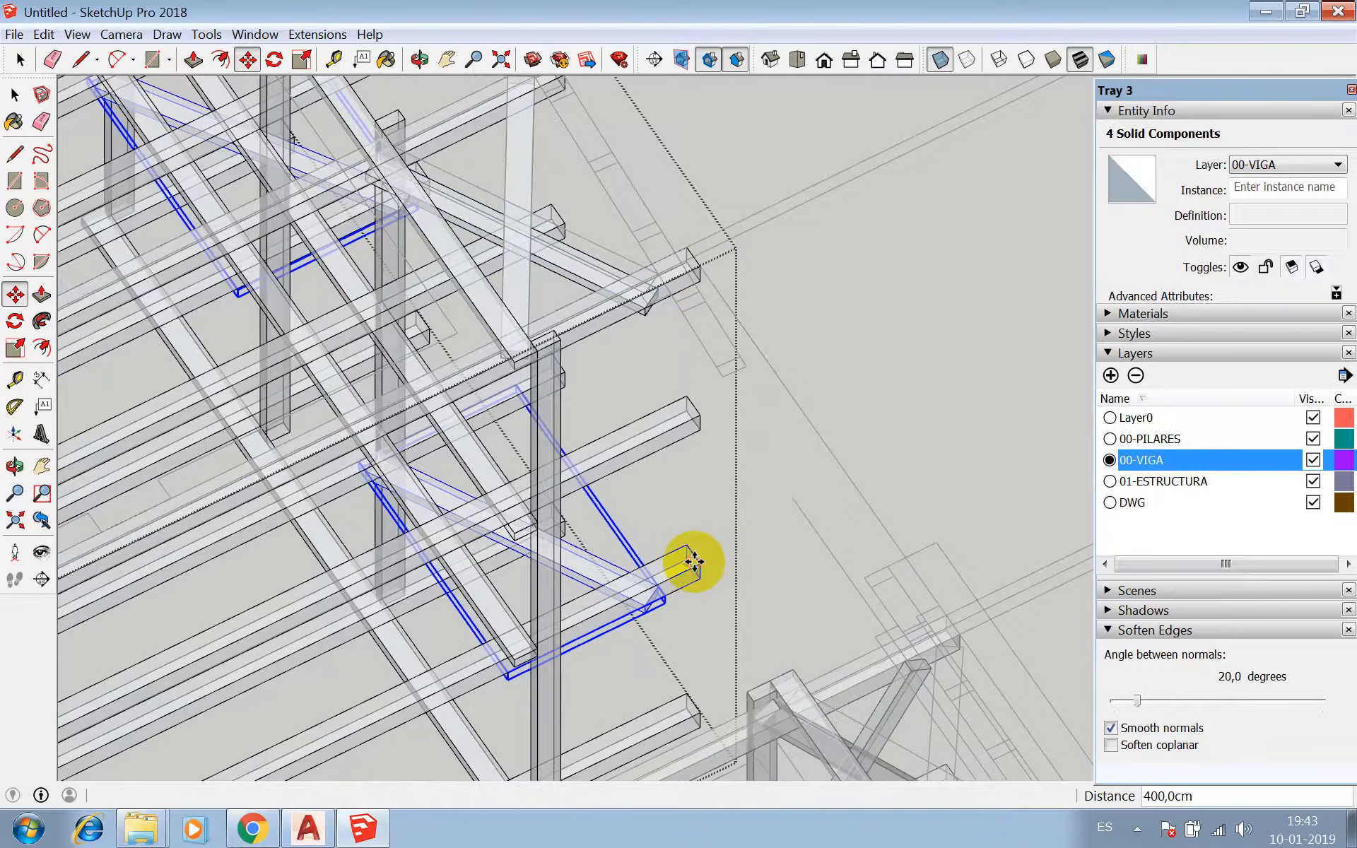
pyautogui.scroll(-4, 729, 333)
pyautogui.press('space')
# - Select the four opposite upper diagonal braces, one per corner bay, and move them one beam level down along the green axis
pyautogui.scroll(2, 671, 283)
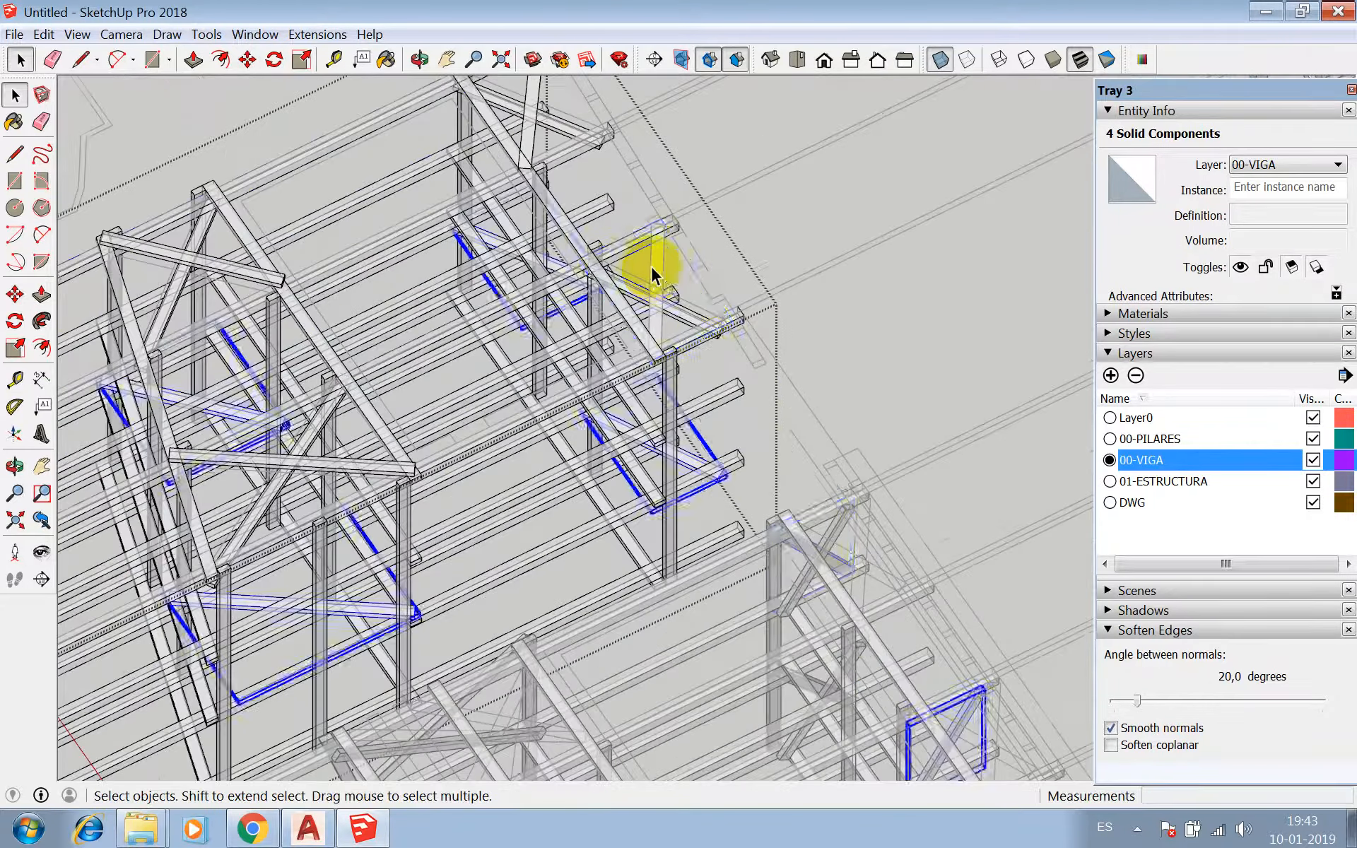
pyautogui.click(651, 270)
pyautogui.scroll(1, 654, 279)
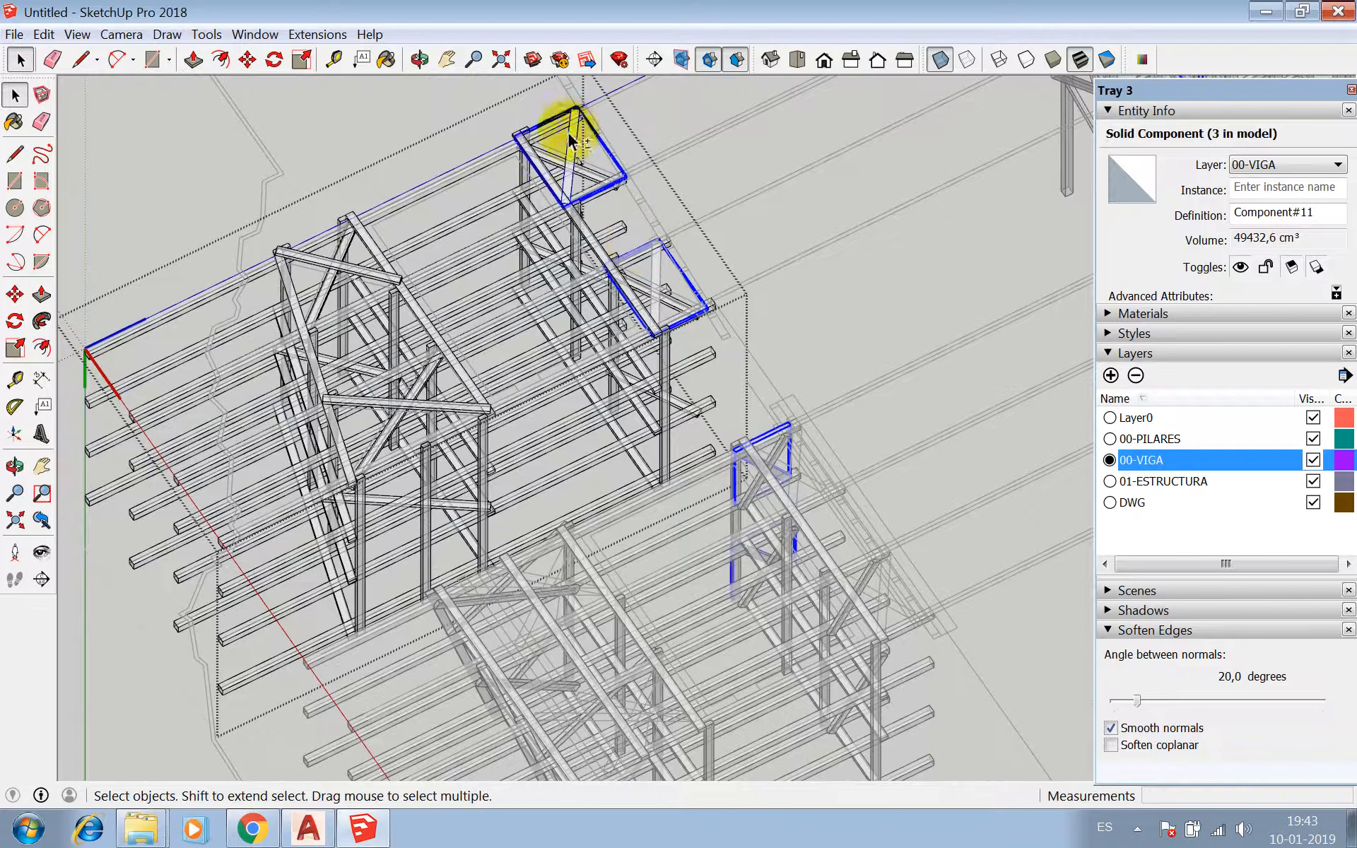
pyautogui.keyDown('shift'); pyautogui.click(333, 303); pyautogui.keyUp('shift')
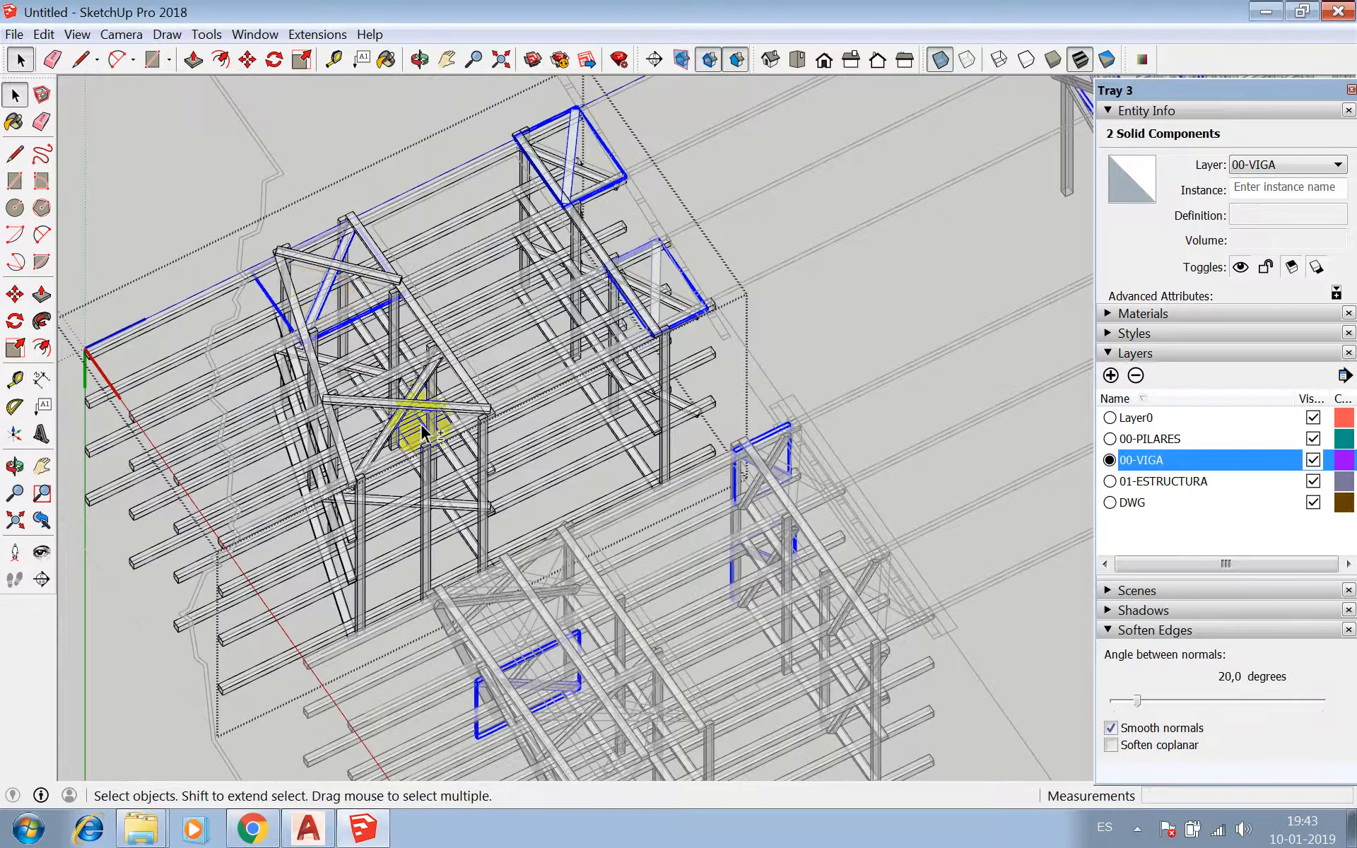
pyautogui.keyDown('shift'); pyautogui.click(394, 429); pyautogui.keyUp('shift')
pyautogui.scroll(4, 735, 311)
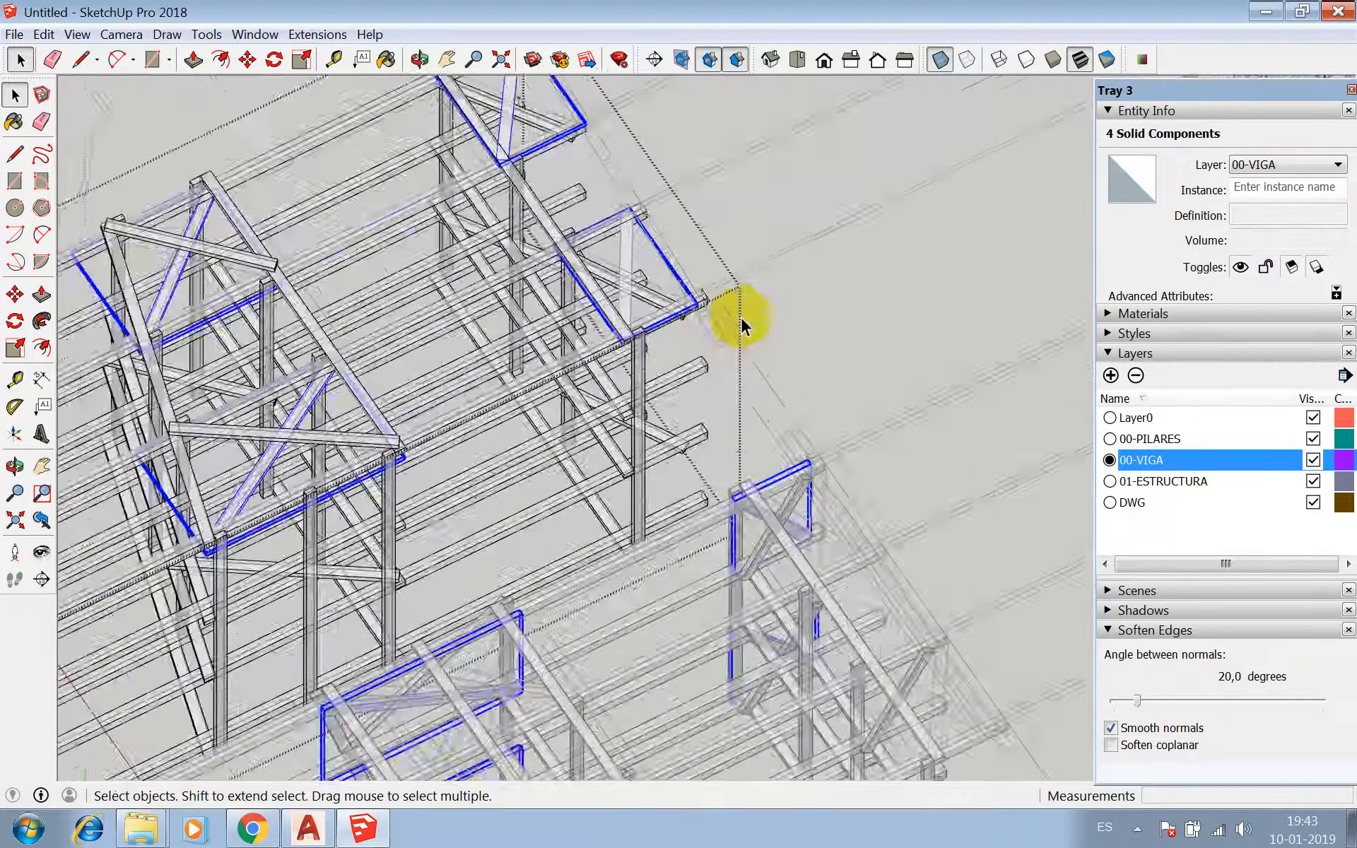
pyautogui.press('m')
pyautogui.click(665, 269)
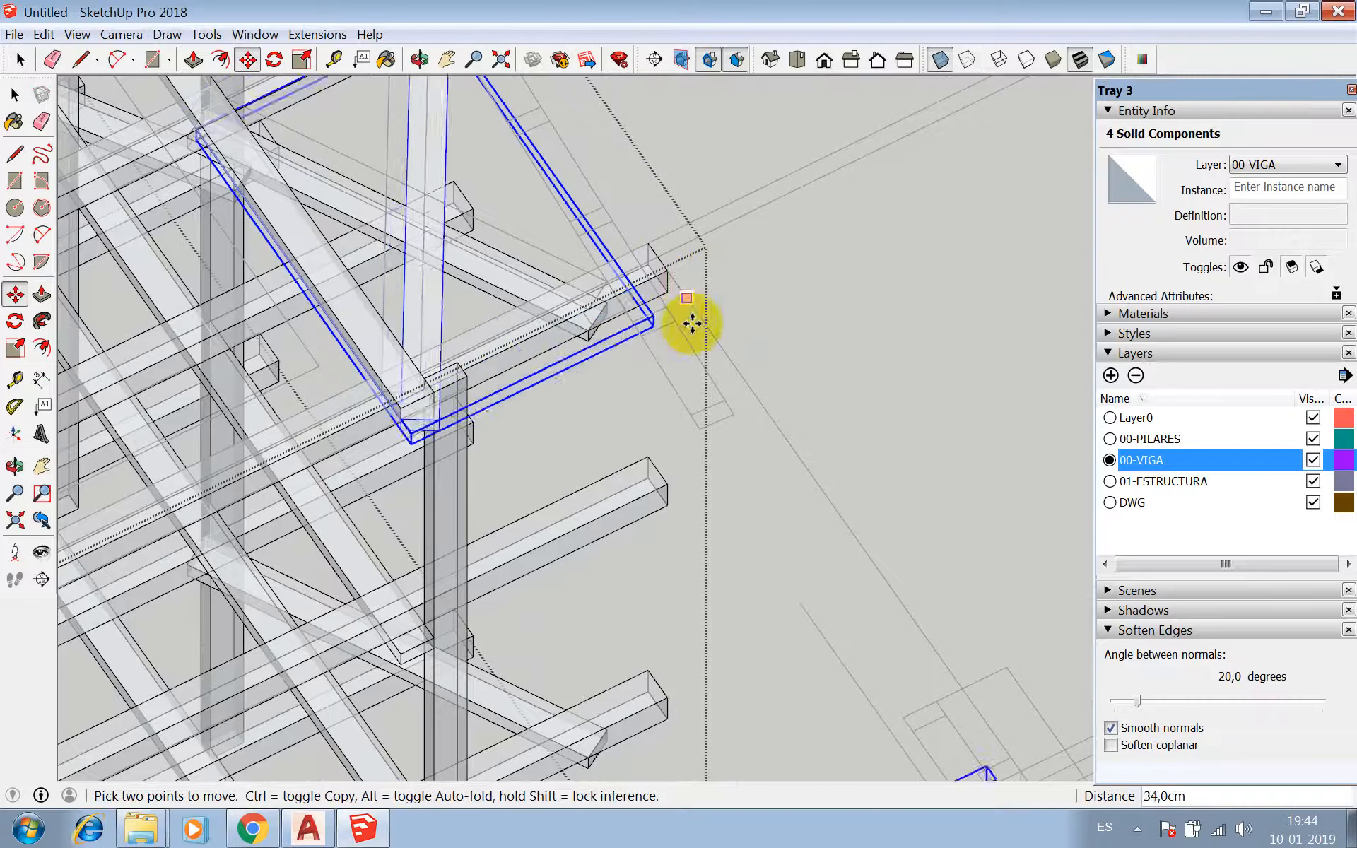
pyautogui.scroll(-5, 664, 381)
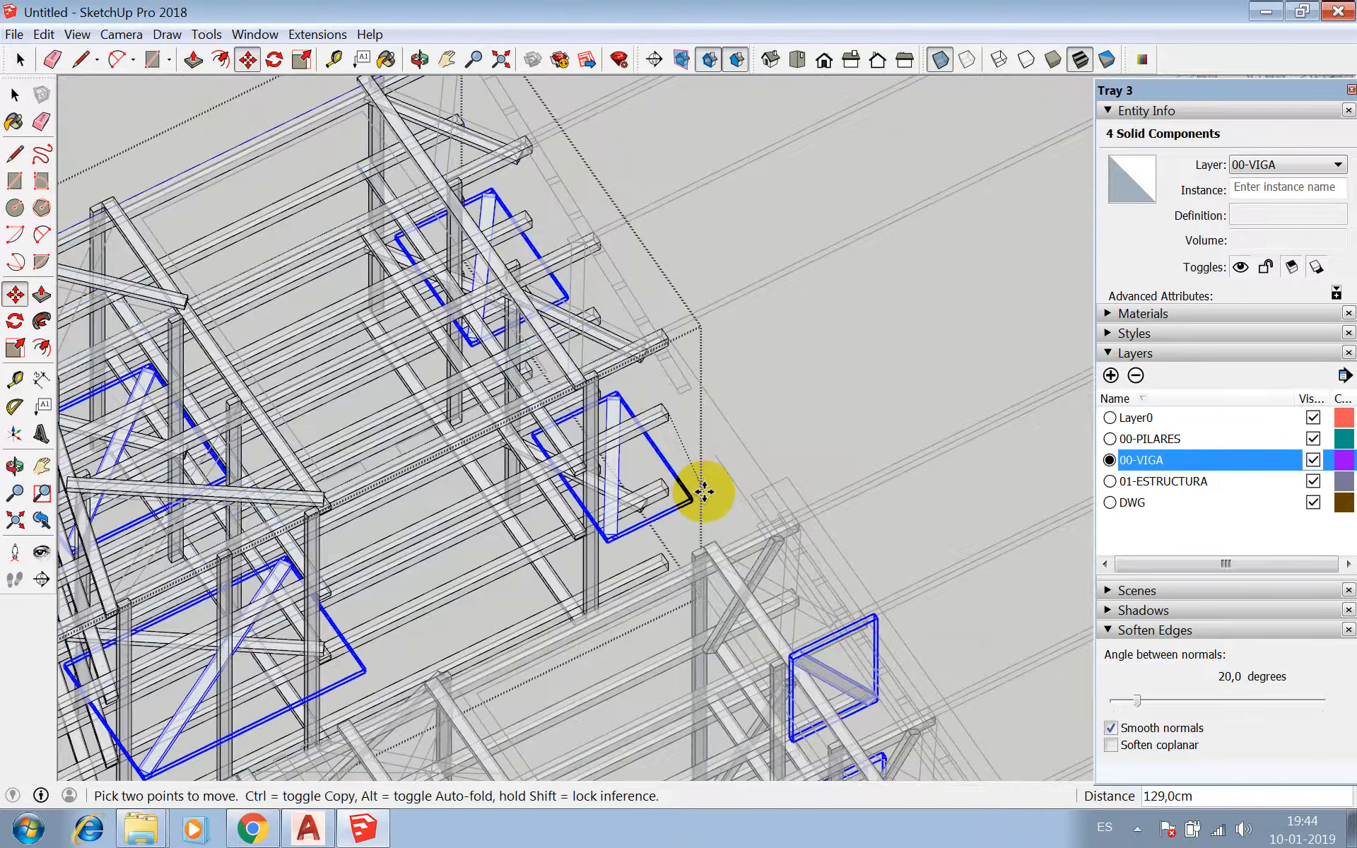
# - Copy the four selected braces two beam levels further down along the green axis and clear the selection
pyautogui.press('ctrl')
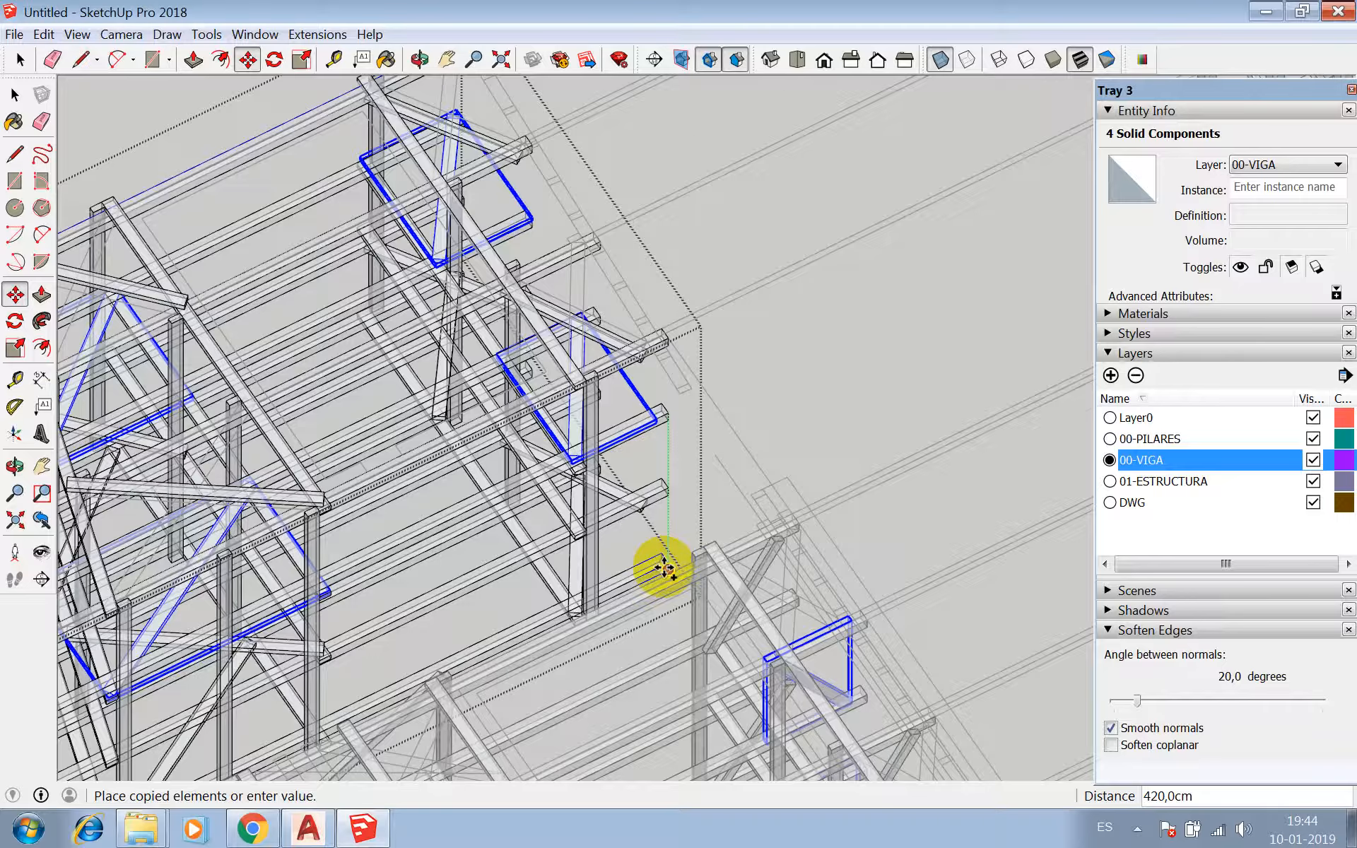
pyautogui.scroll(4, 665, 566)
pyautogui.click(667, 562)
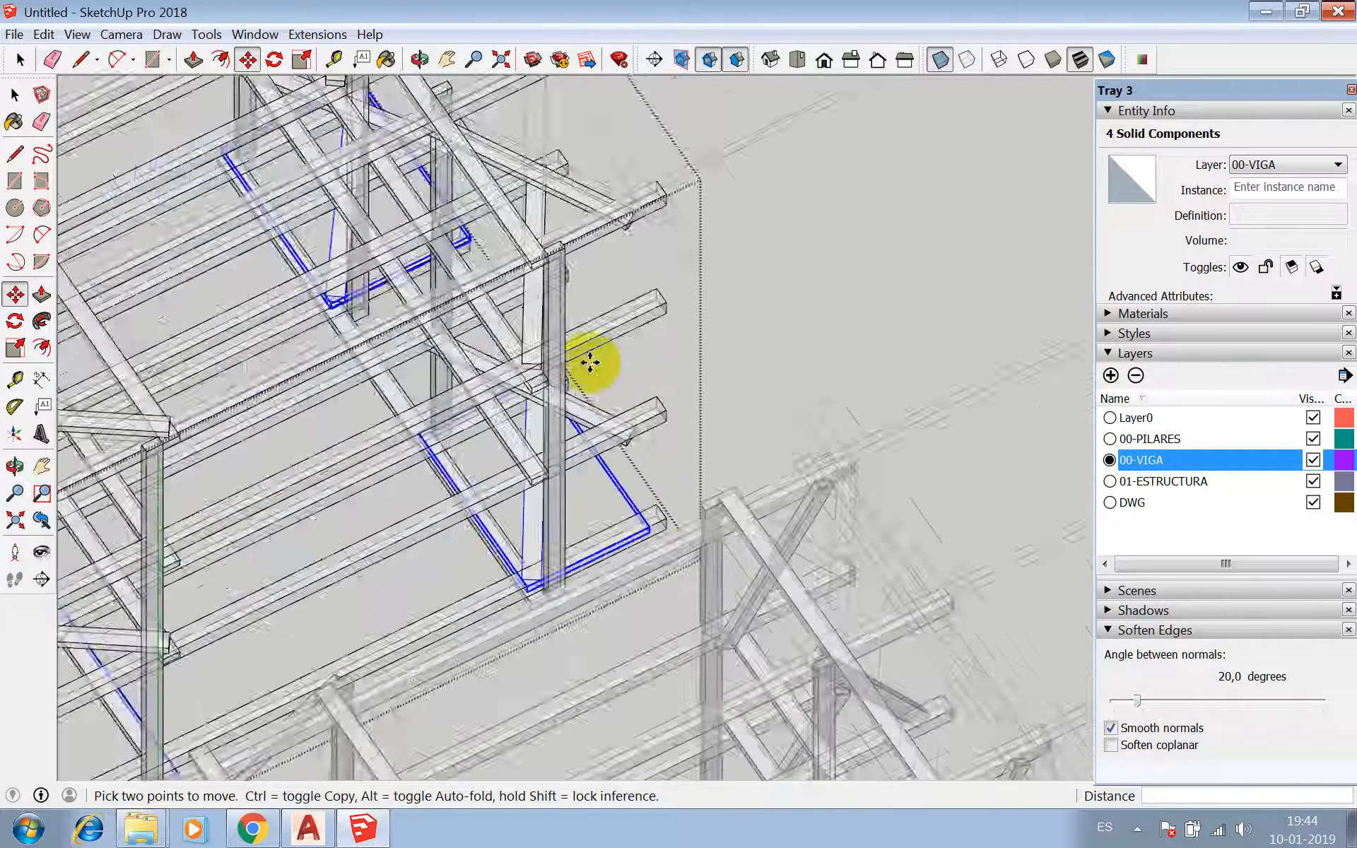
pyautogui.scroll(-6, 591, 362)
pyautogui.press('space')
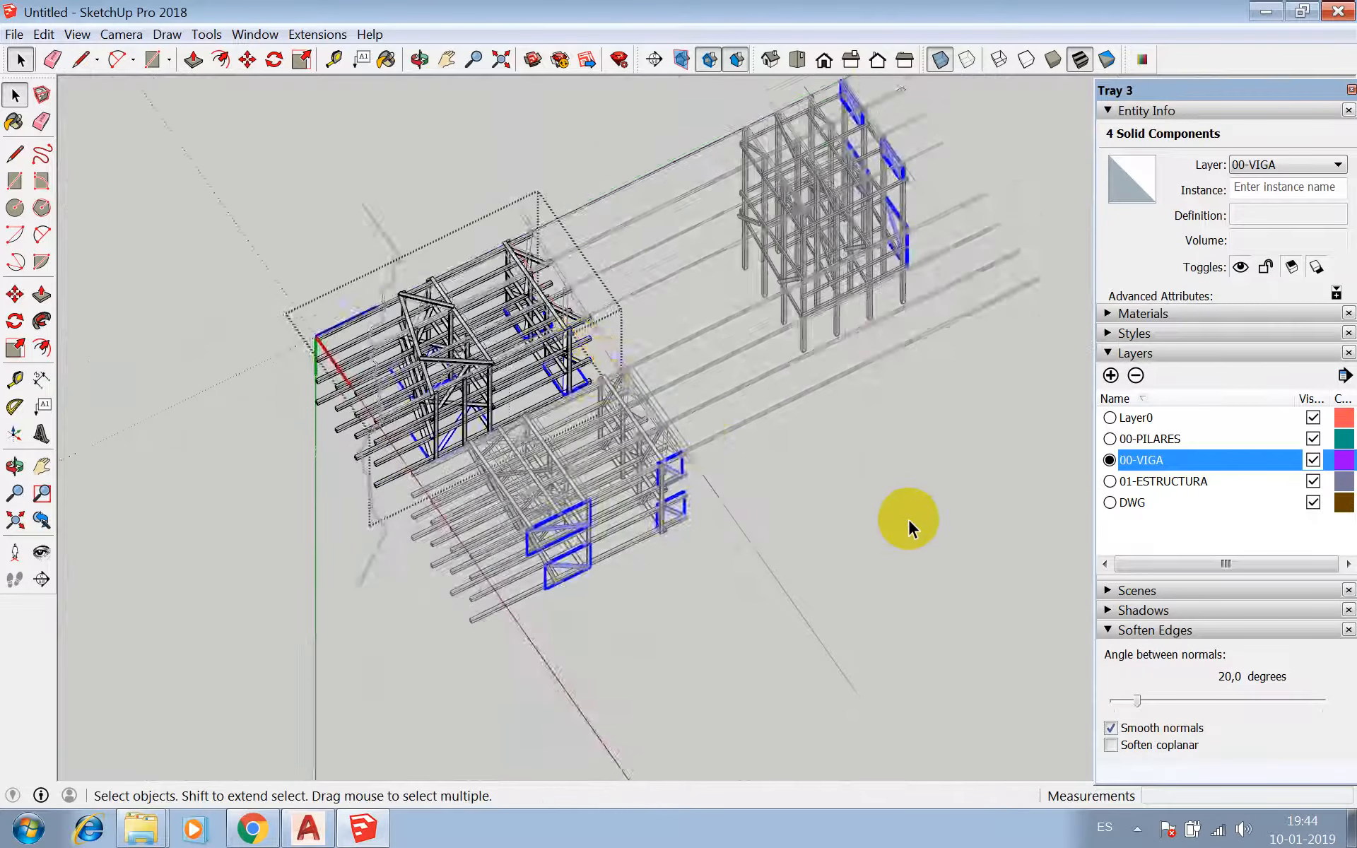
pyautogui.click(909, 519)
# - Turn off the X-ray display in the model and compare its lower bracing with the museum reference photos in AutoCAD
pyautogui.click(421, 62)
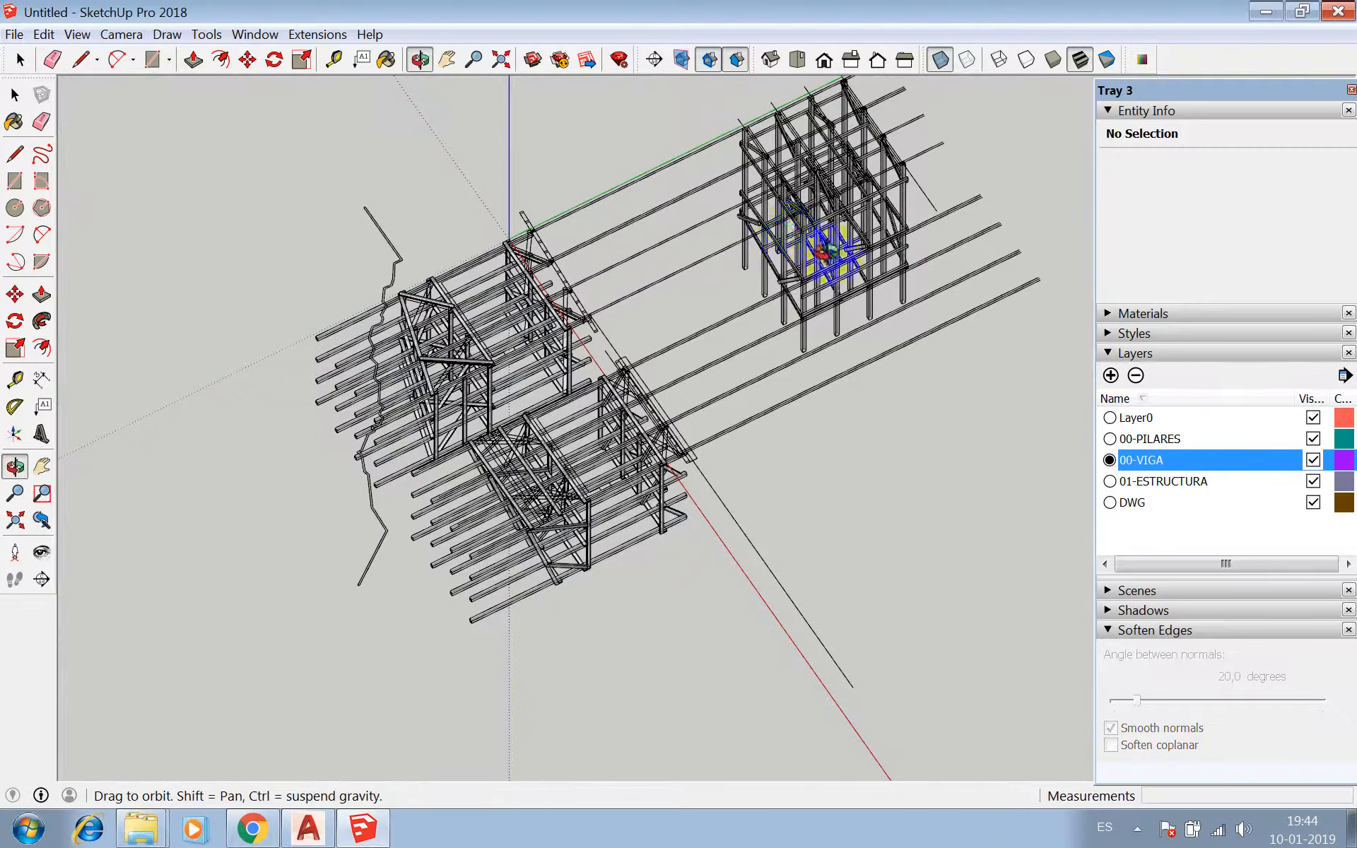
pyautogui.moveTo(818, 237); pyautogui.dragTo(536, 432)
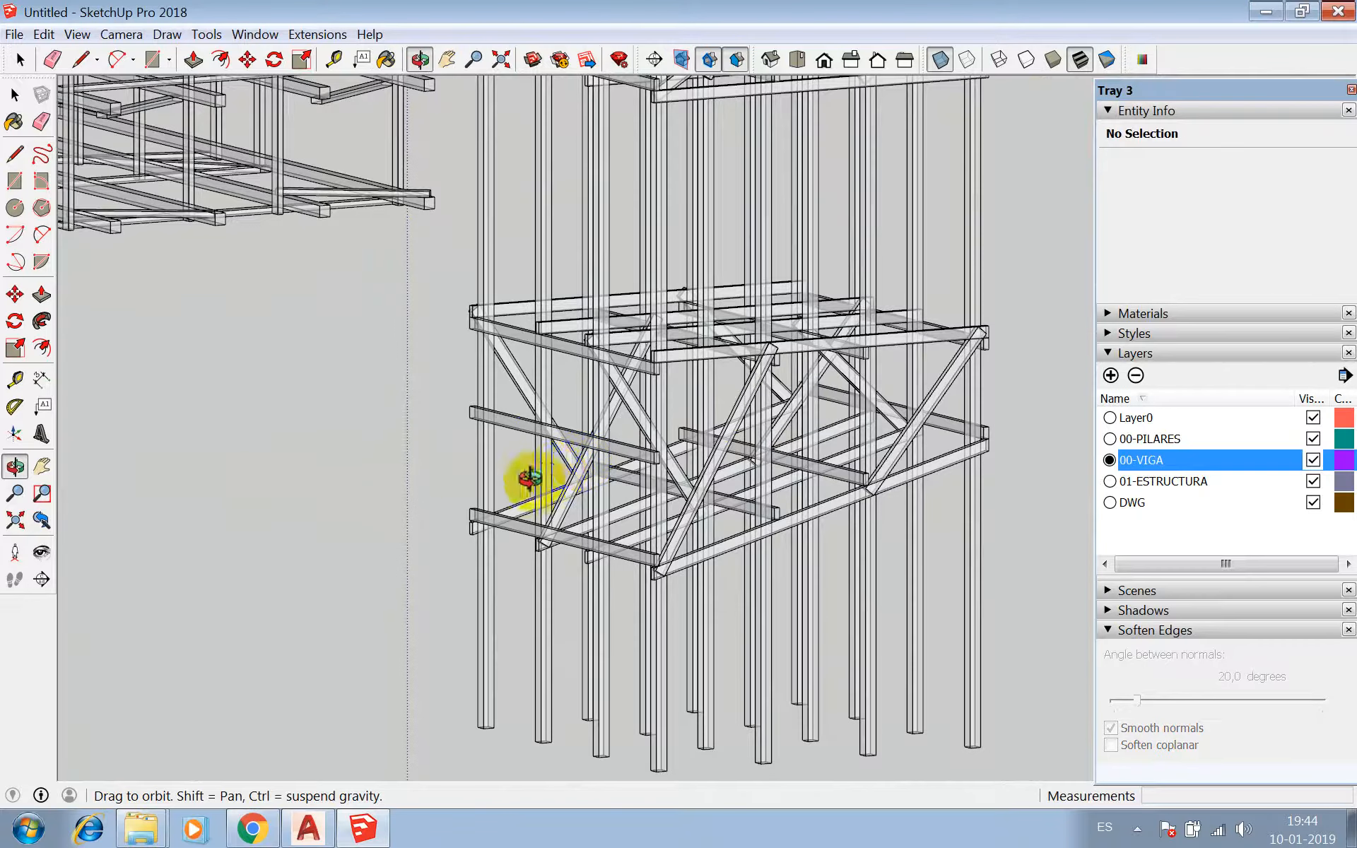
pyautogui.click(940, 58)
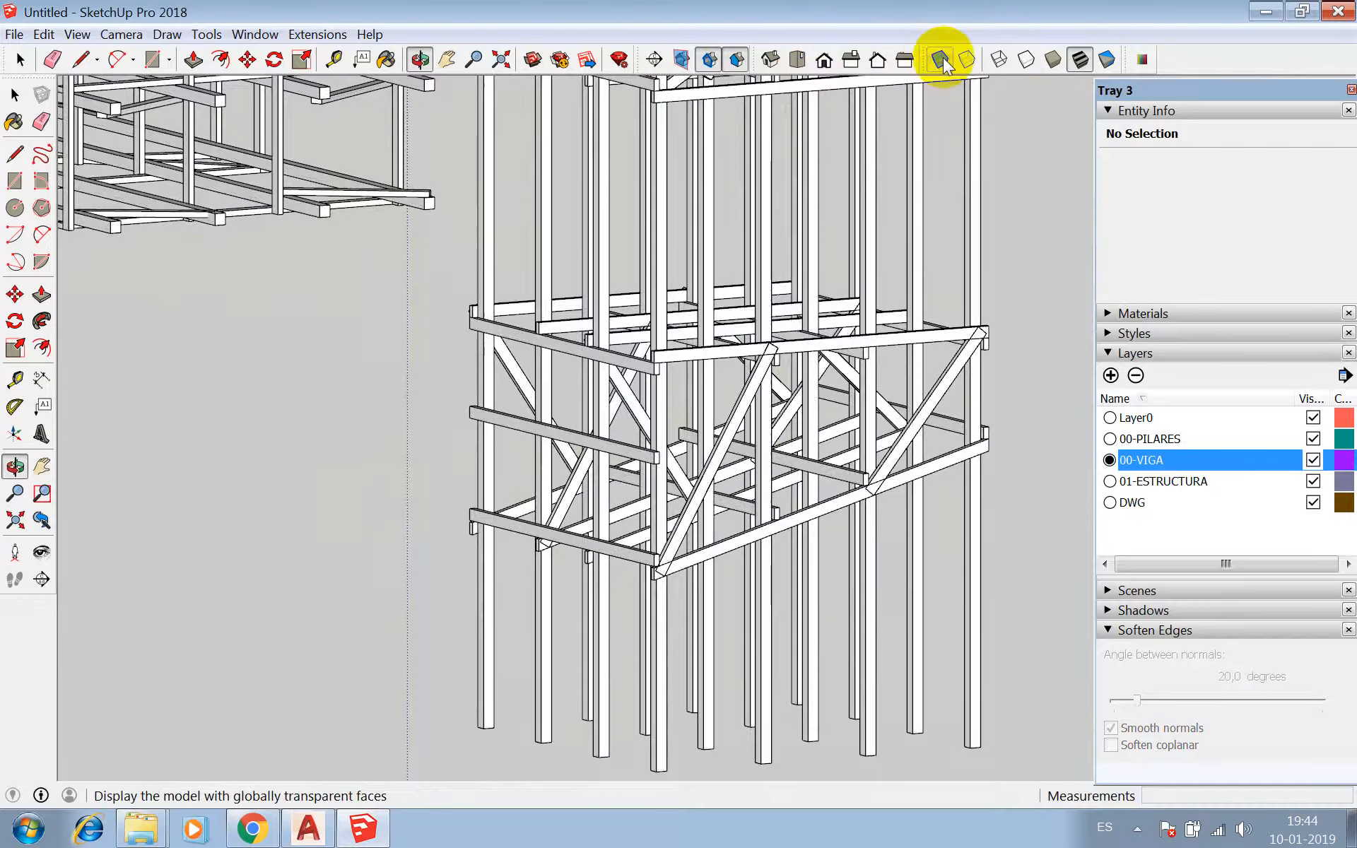
pyautogui.click(349, 830)
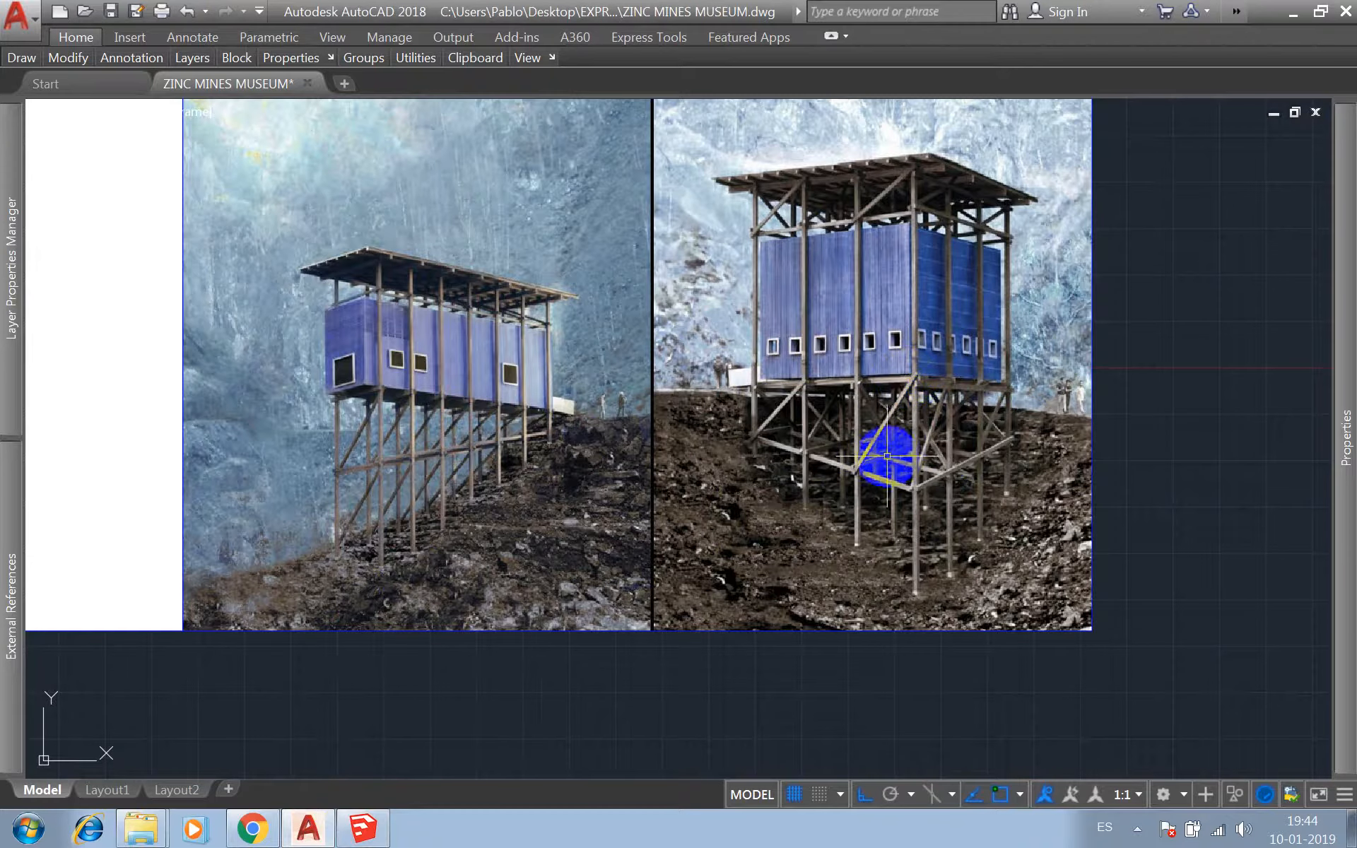
pyautogui.click(363, 829)
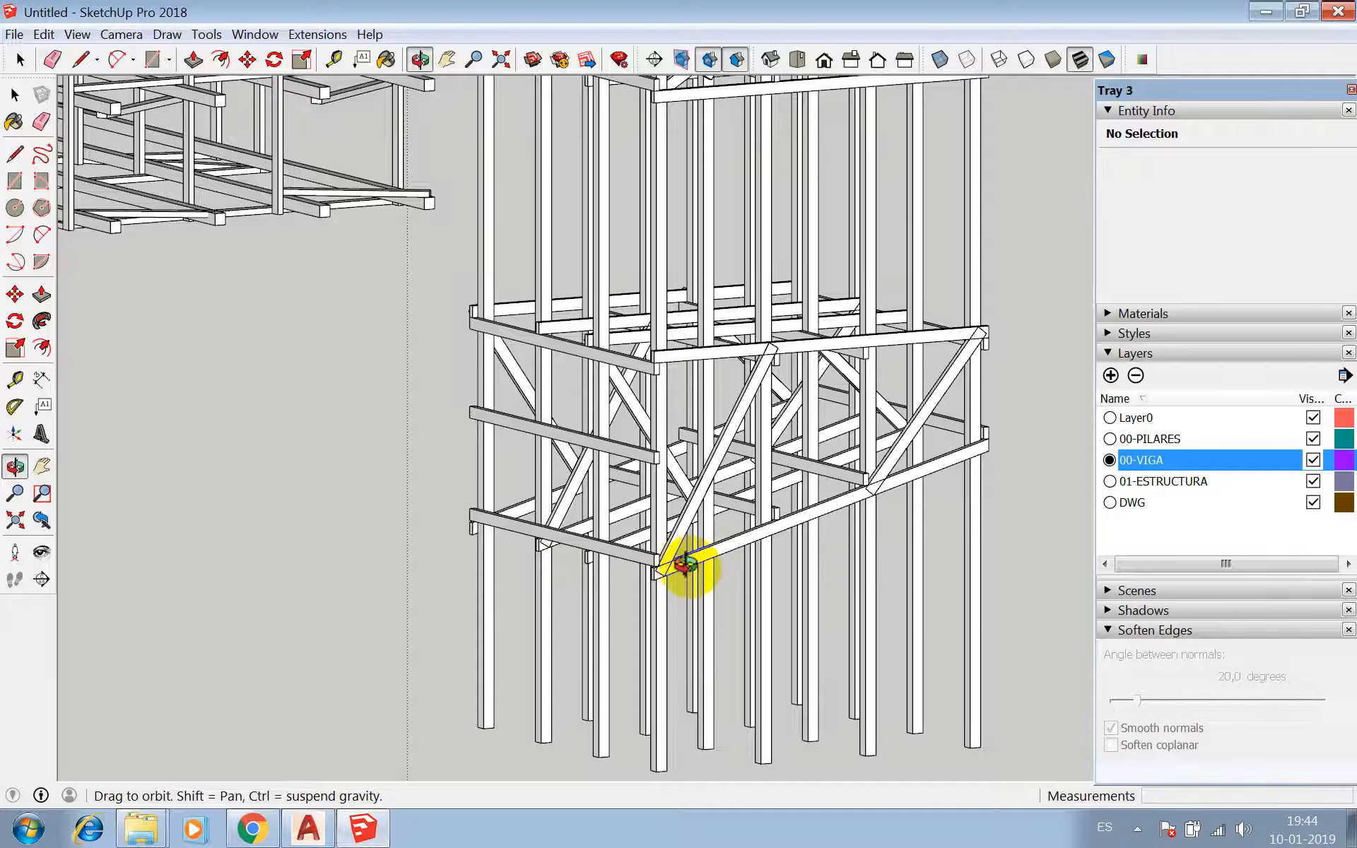
# - Select the two outermost lower diagonal braces on the outer frame line and move them about 40 cm inward along the green axis
pyautogui.scroll(3, 691, 562)
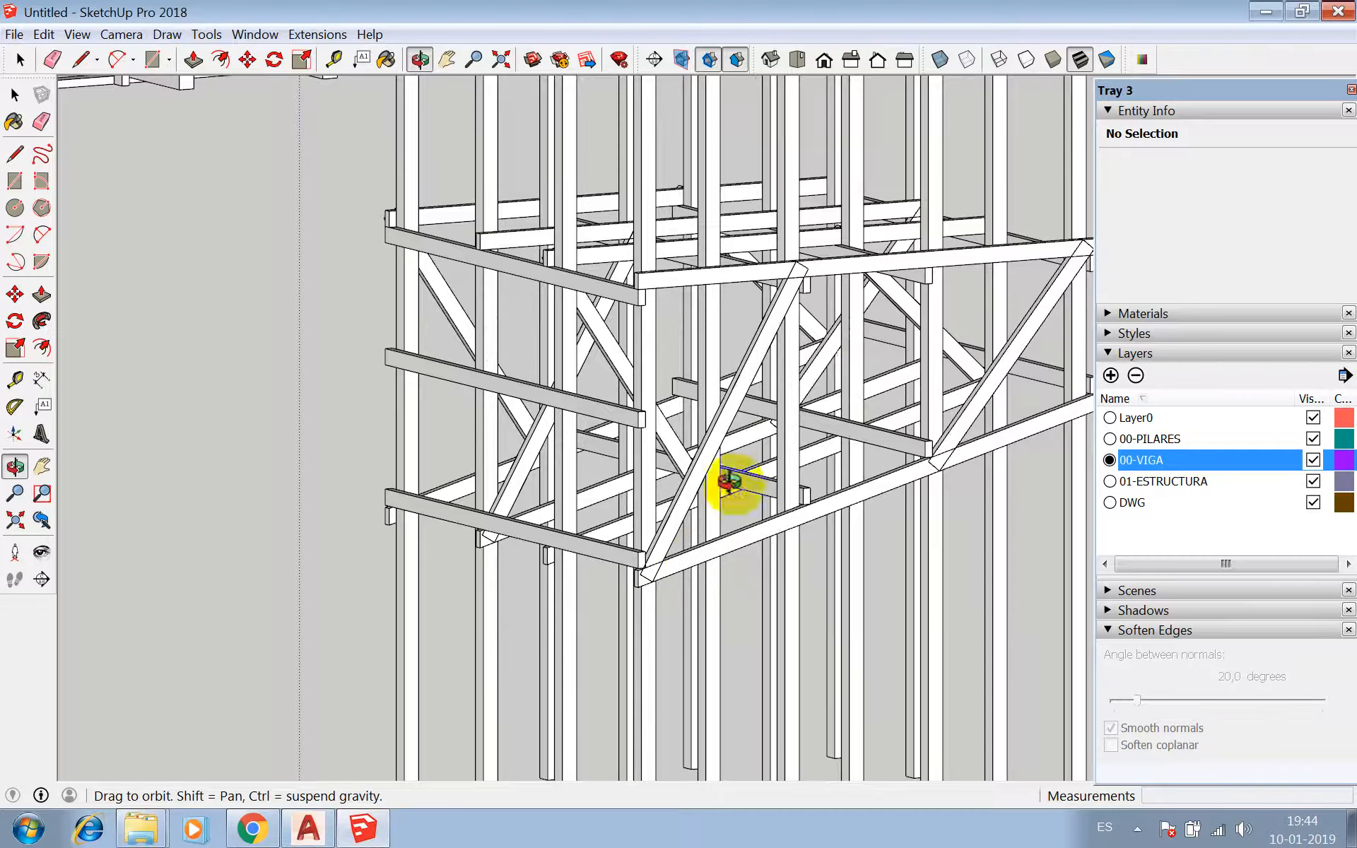
pyautogui.moveTo(728, 480); pyautogui.dragTo(566, 374)
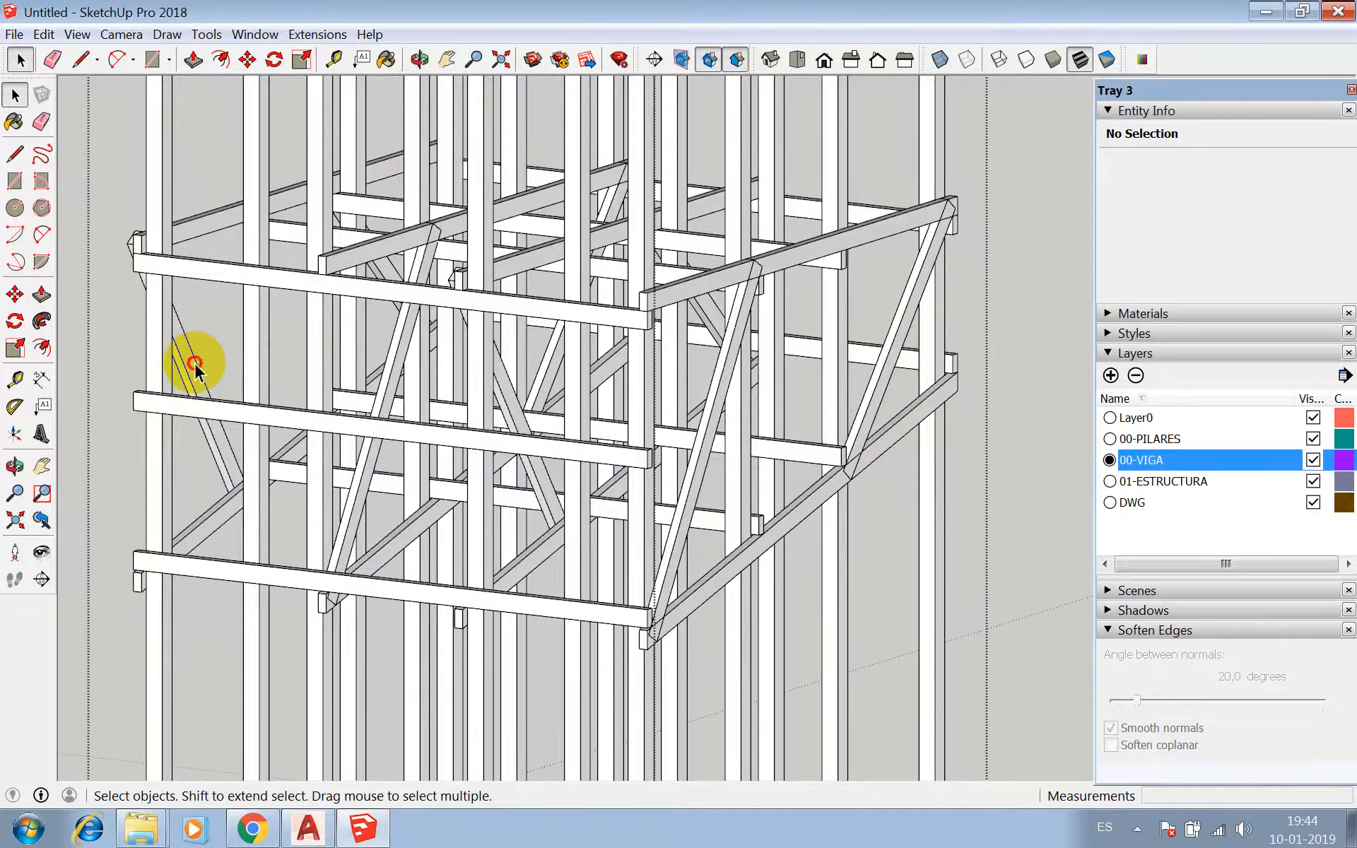
pyautogui.click(388, 273)
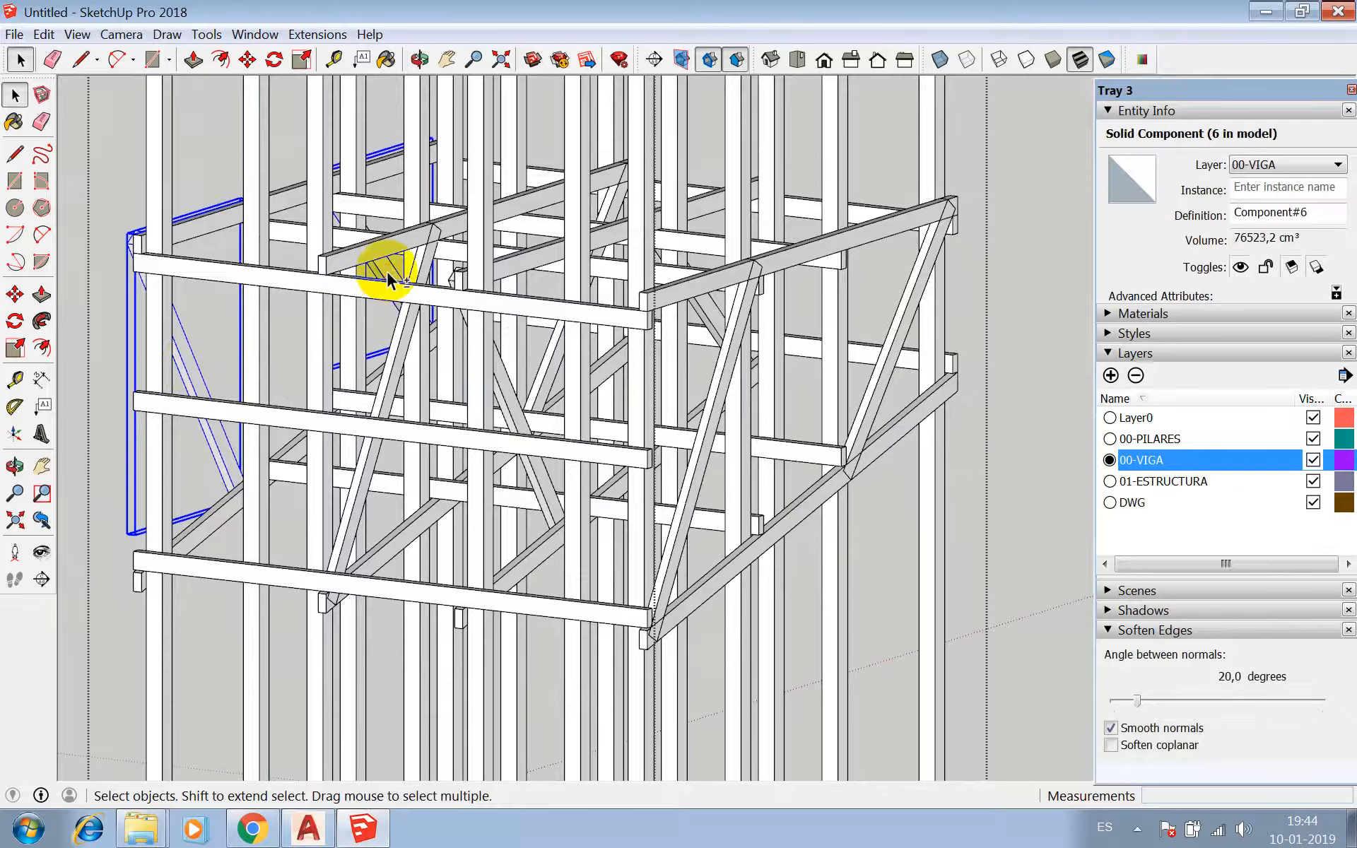
pyautogui.keyDown('shift'); pyautogui.click(124, 230); pyautogui.keyUp('shift')
pyautogui.scroll(5, 141, 236)
pyautogui.press('m')
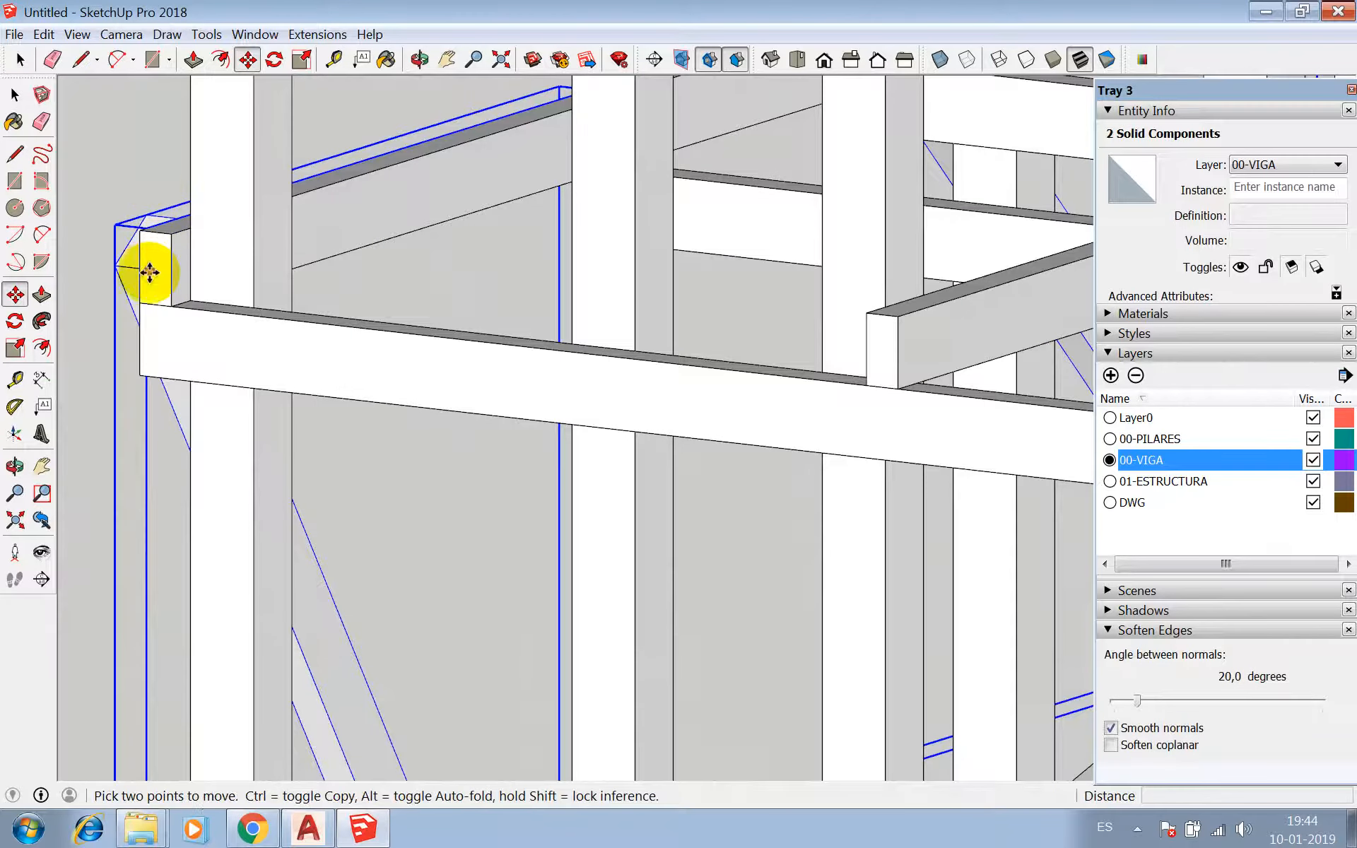
pyautogui.click(149, 181)
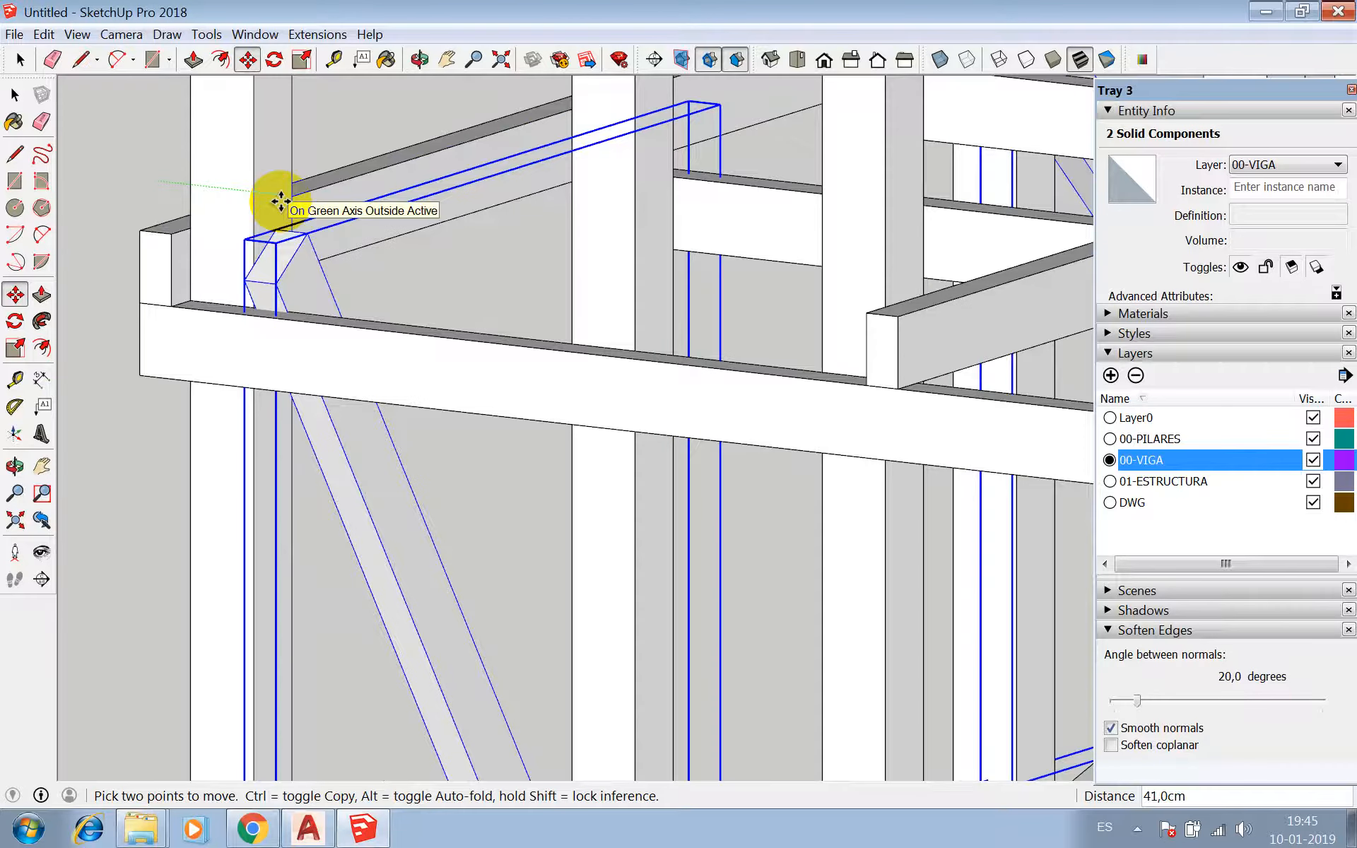
pyautogui.press('Return')
pyautogui.press('space')
pyautogui.scroll(-5, 197, 258)
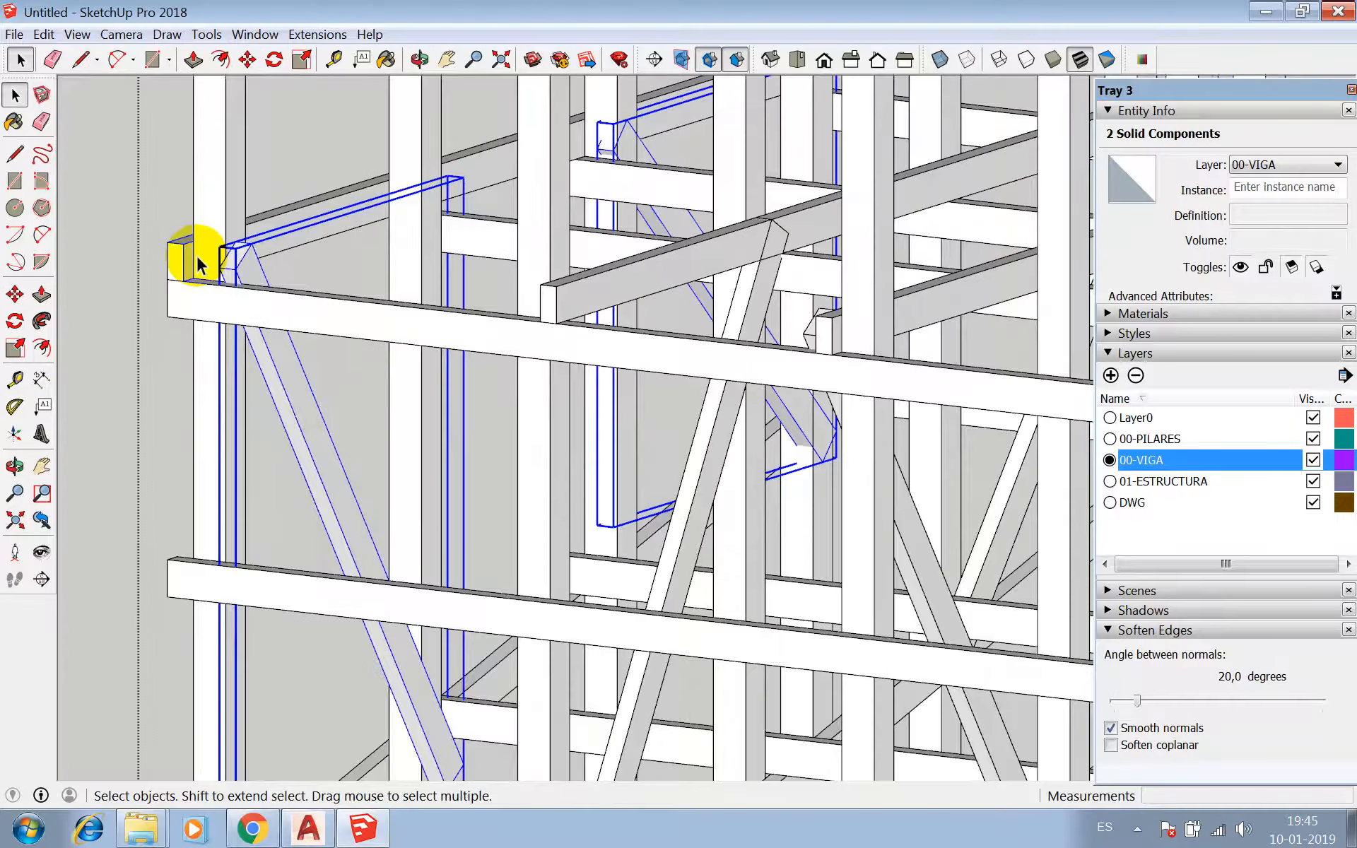
# - Select the two lower and two upper diagonal braces on the second frame line and move them 30 cm in the negative green direction
pyautogui.scroll(3, 485, 278)
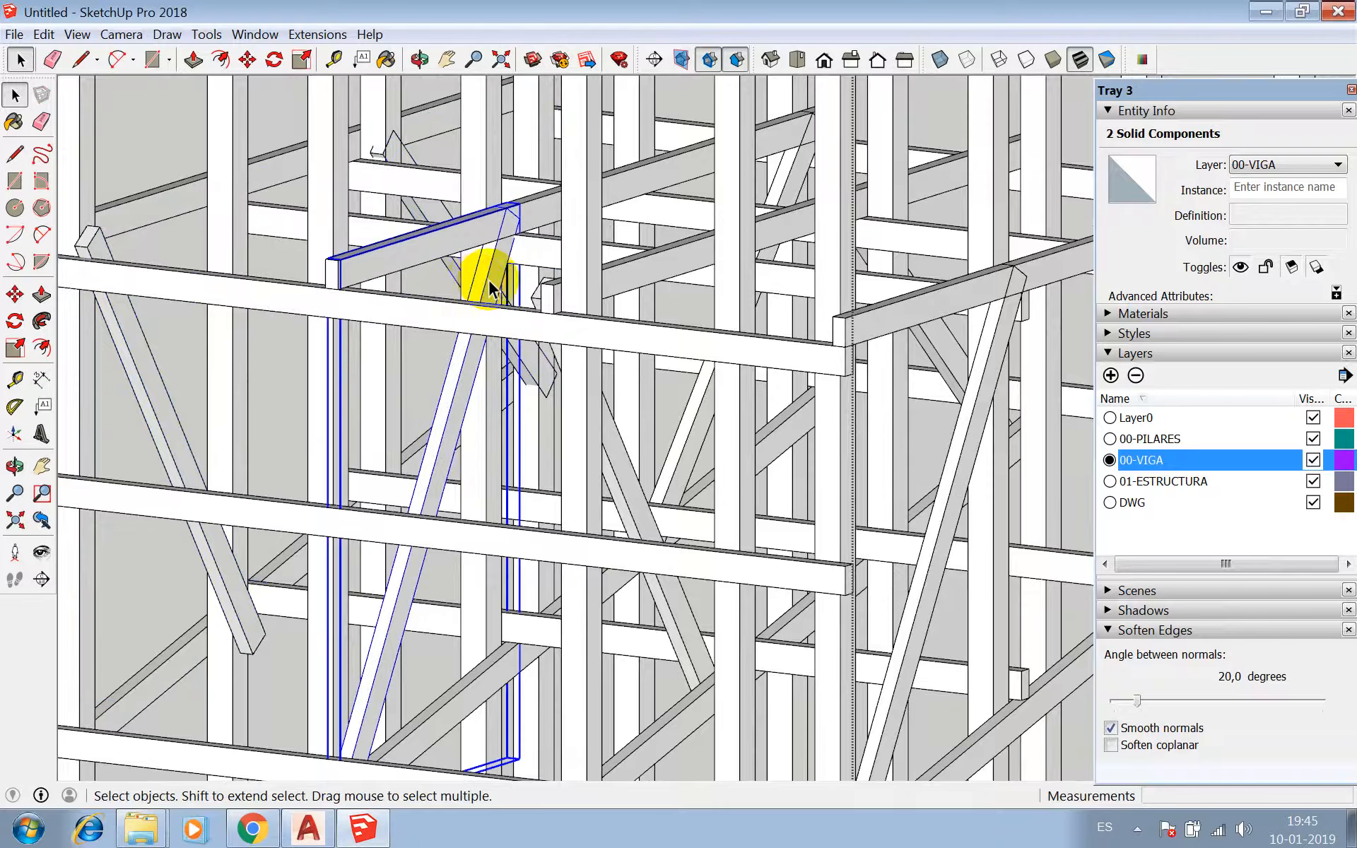
pyautogui.scroll(-2, 476, 291)
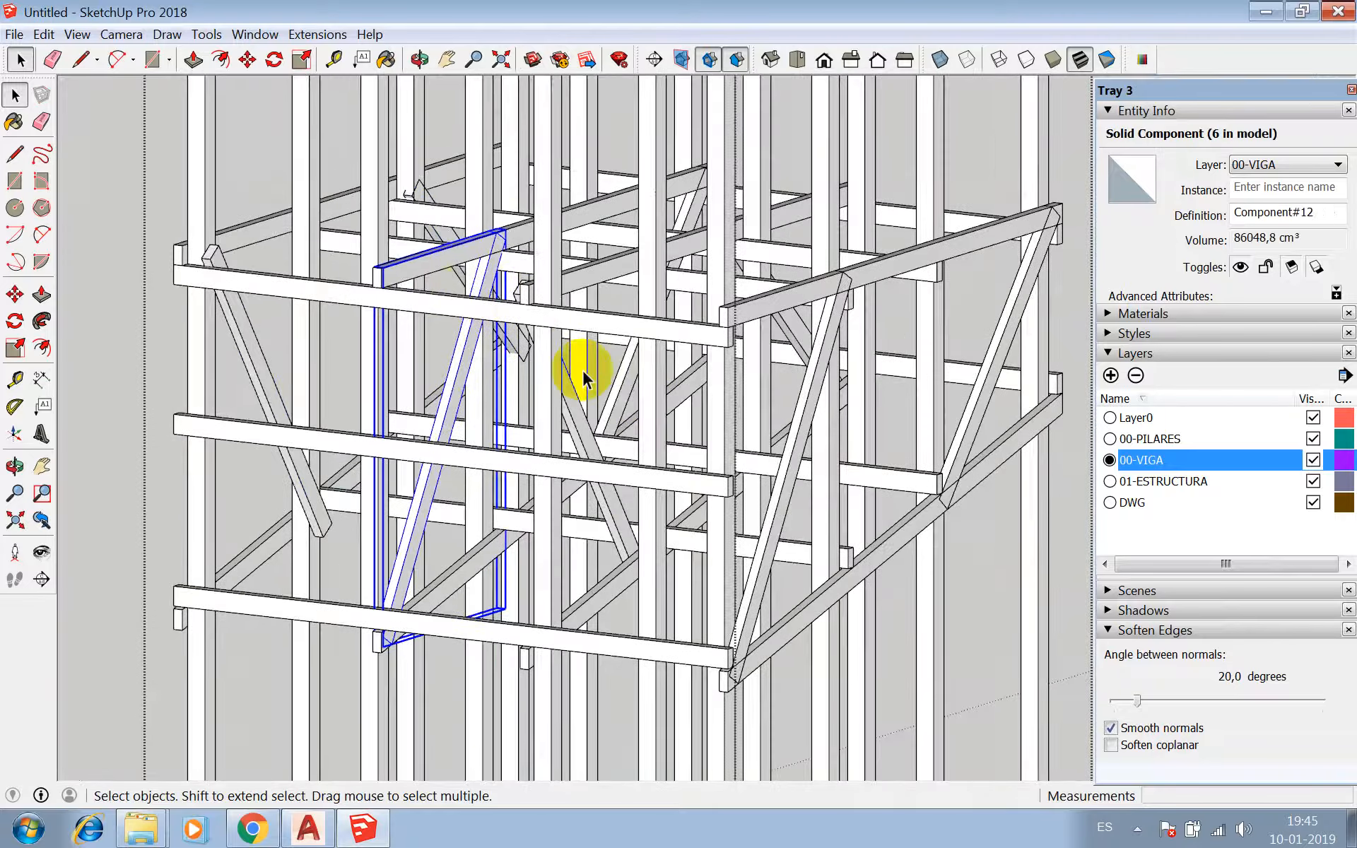
pyautogui.keyDown('shift'); pyautogui.click(626, 383); pyautogui.keyUp('shift')
pyautogui.scroll(-4, 608, 396)
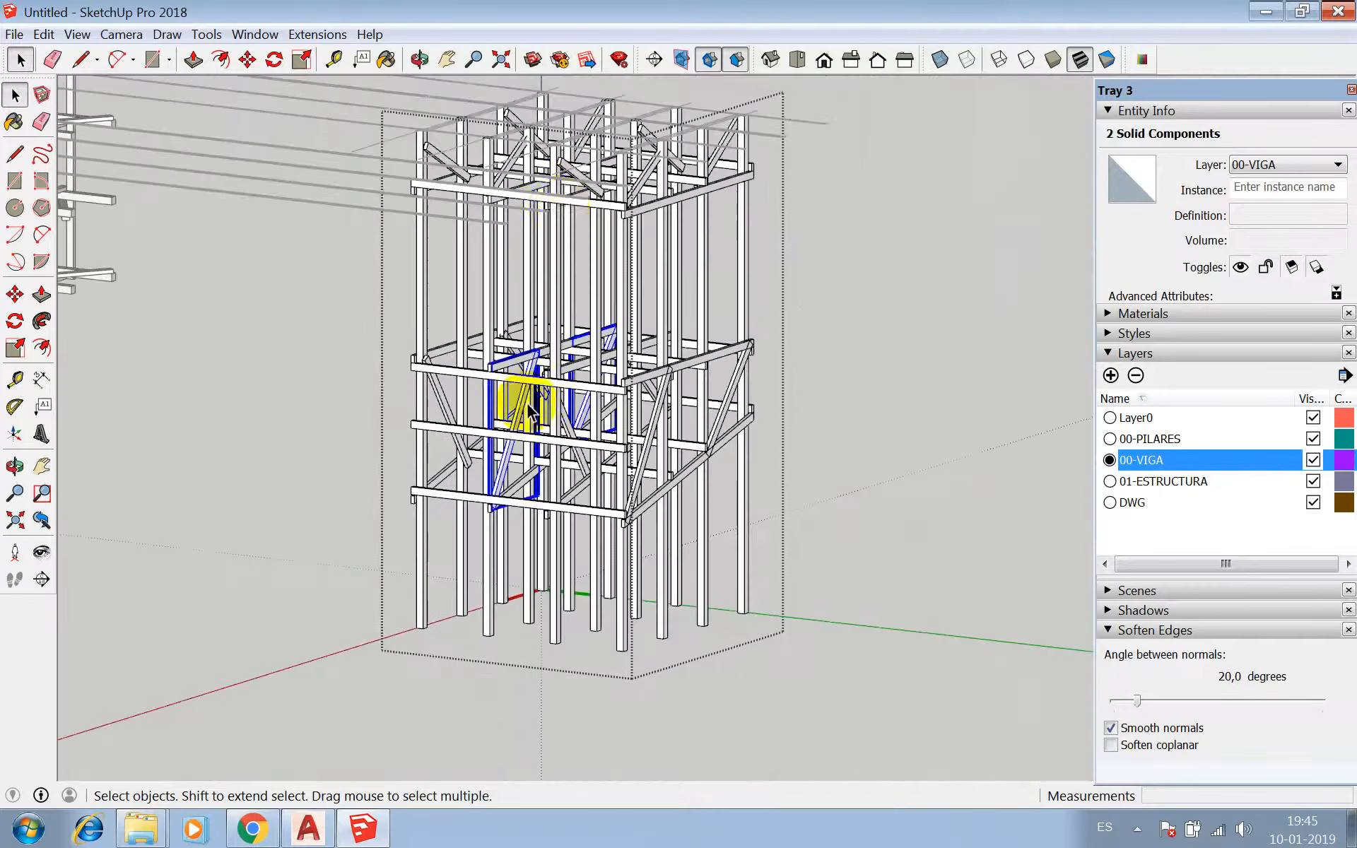
pyautogui.scroll(6, 549, 116)
pyautogui.keyDown('shift'); pyautogui.click(488, 191); pyautogui.keyUp('shift')
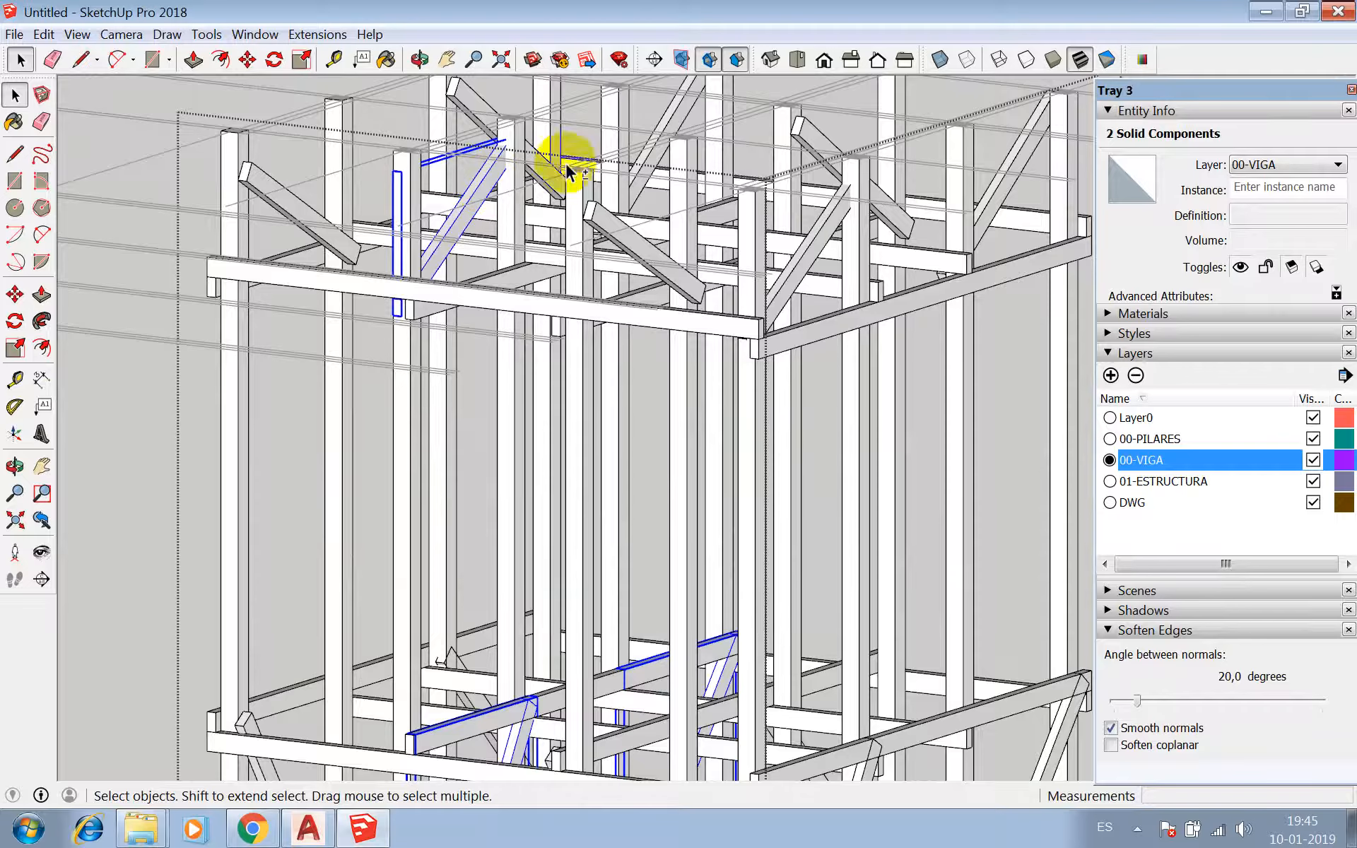
pyautogui.scroll(-3, 567, 434)
pyautogui.scroll(8, 554, 463)
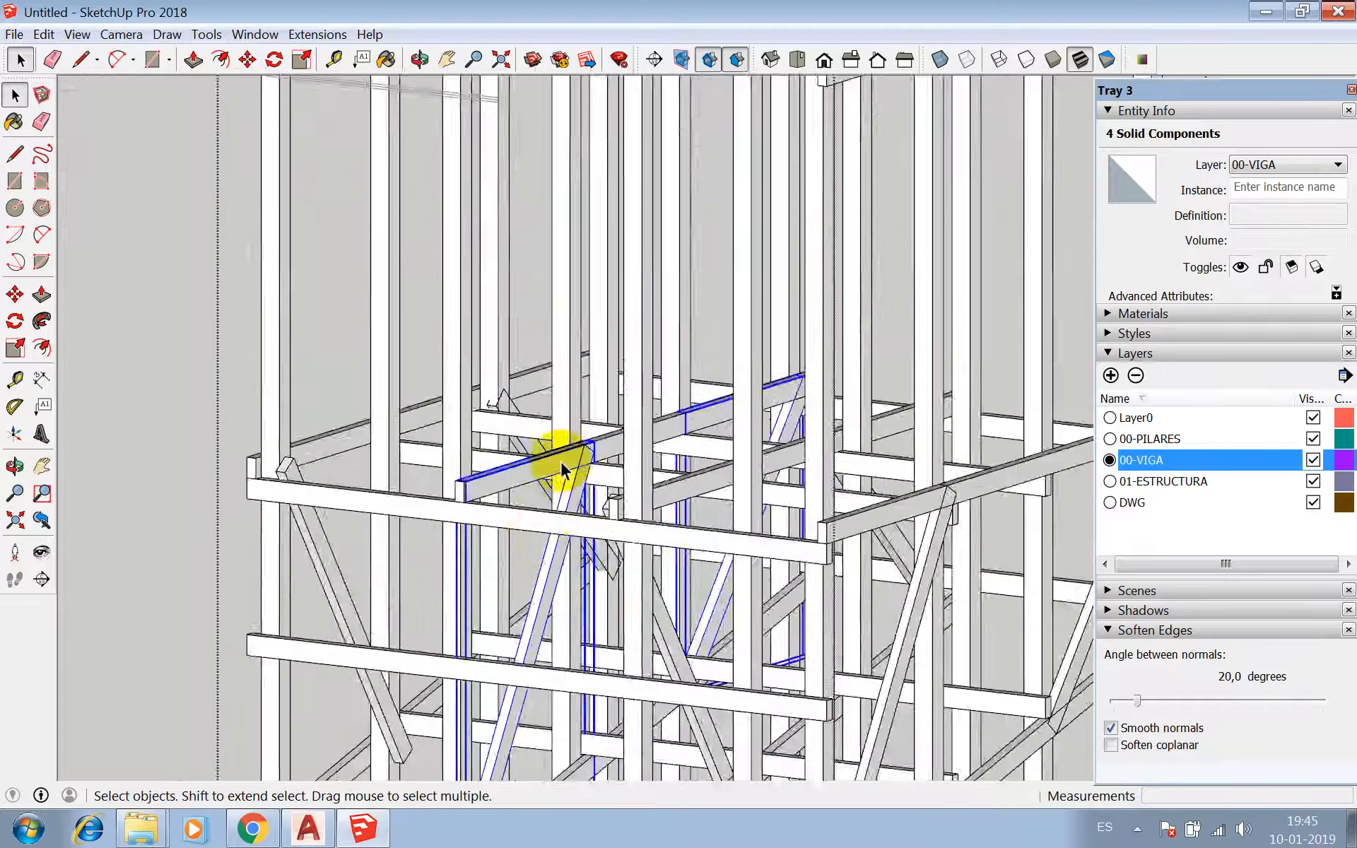
pyautogui.keyDown('shift'); pyautogui.click(596, 485); pyautogui.keyUp('shift')
pyautogui.scroll(-3, 596, 481)
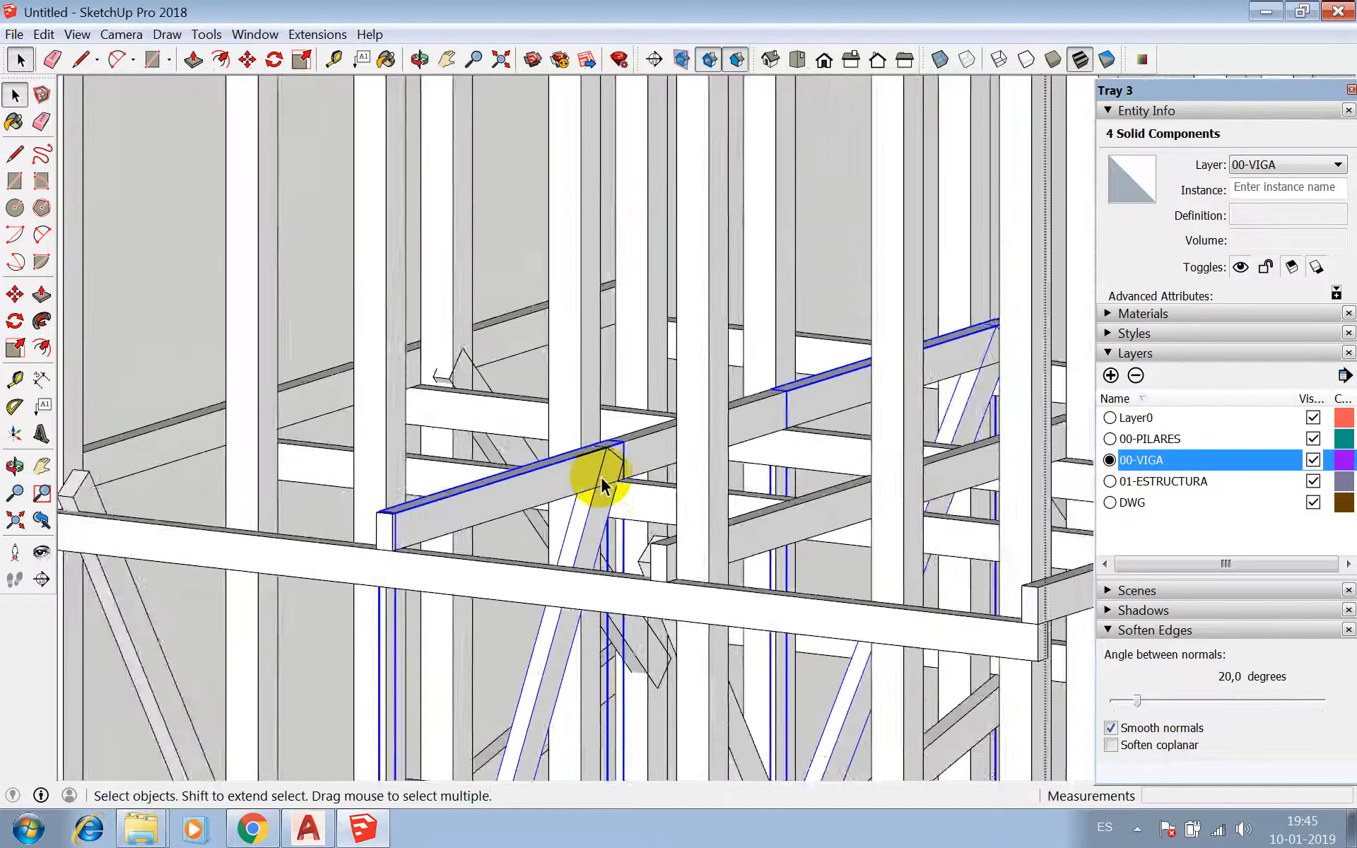
pyautogui.scroll(3, 598, 472)
pyautogui.press('m')
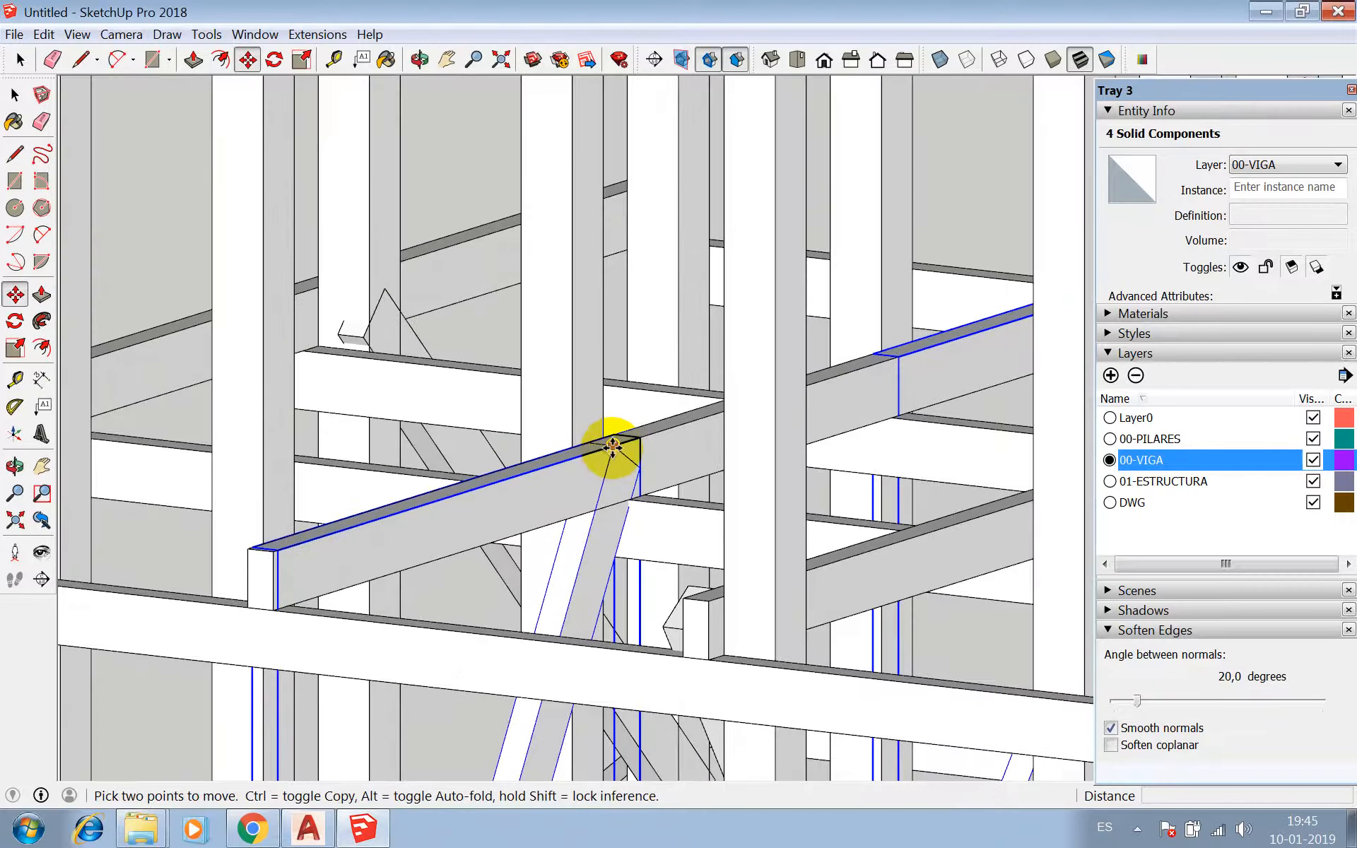
pyautogui.click(612, 447)
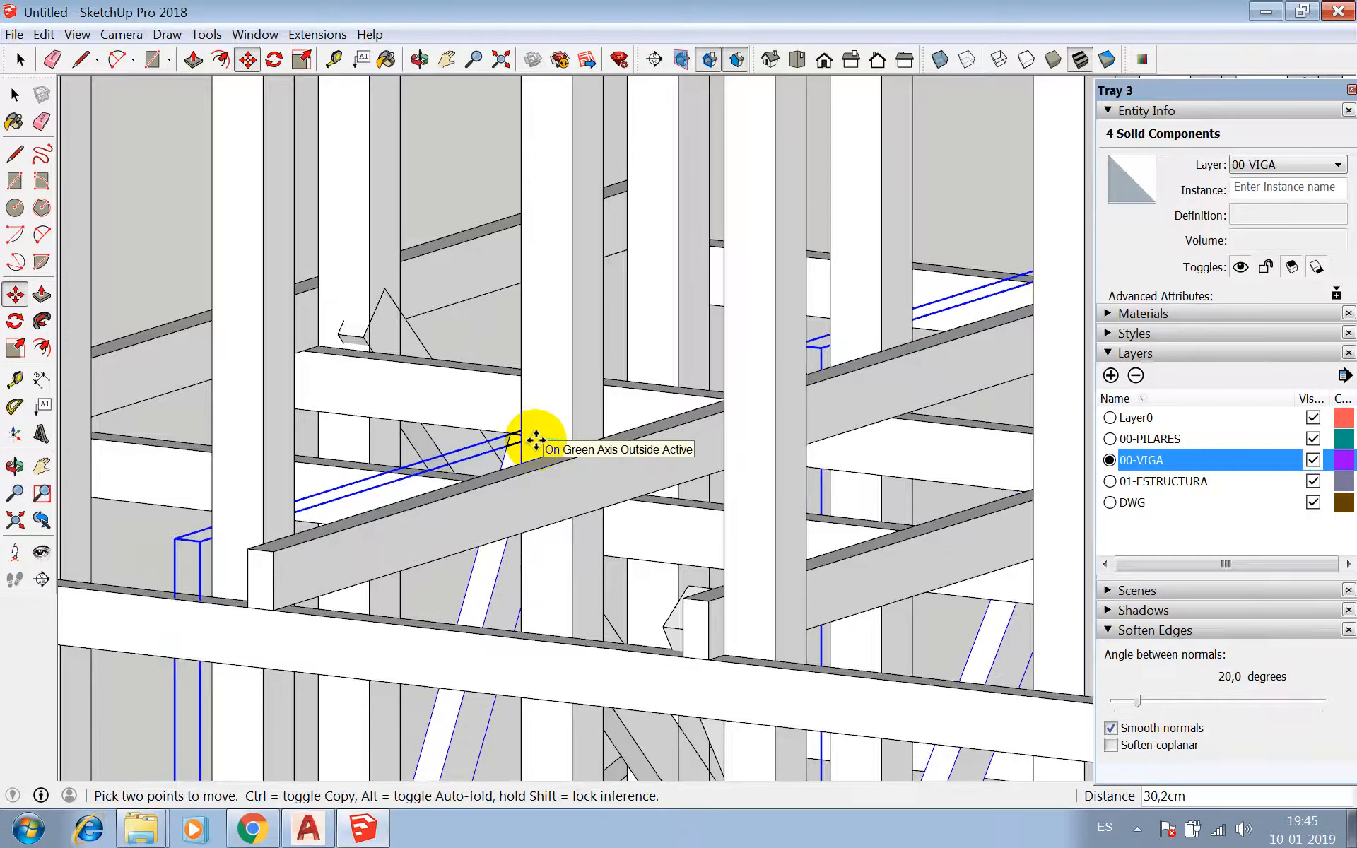
pyautogui.press('Return')
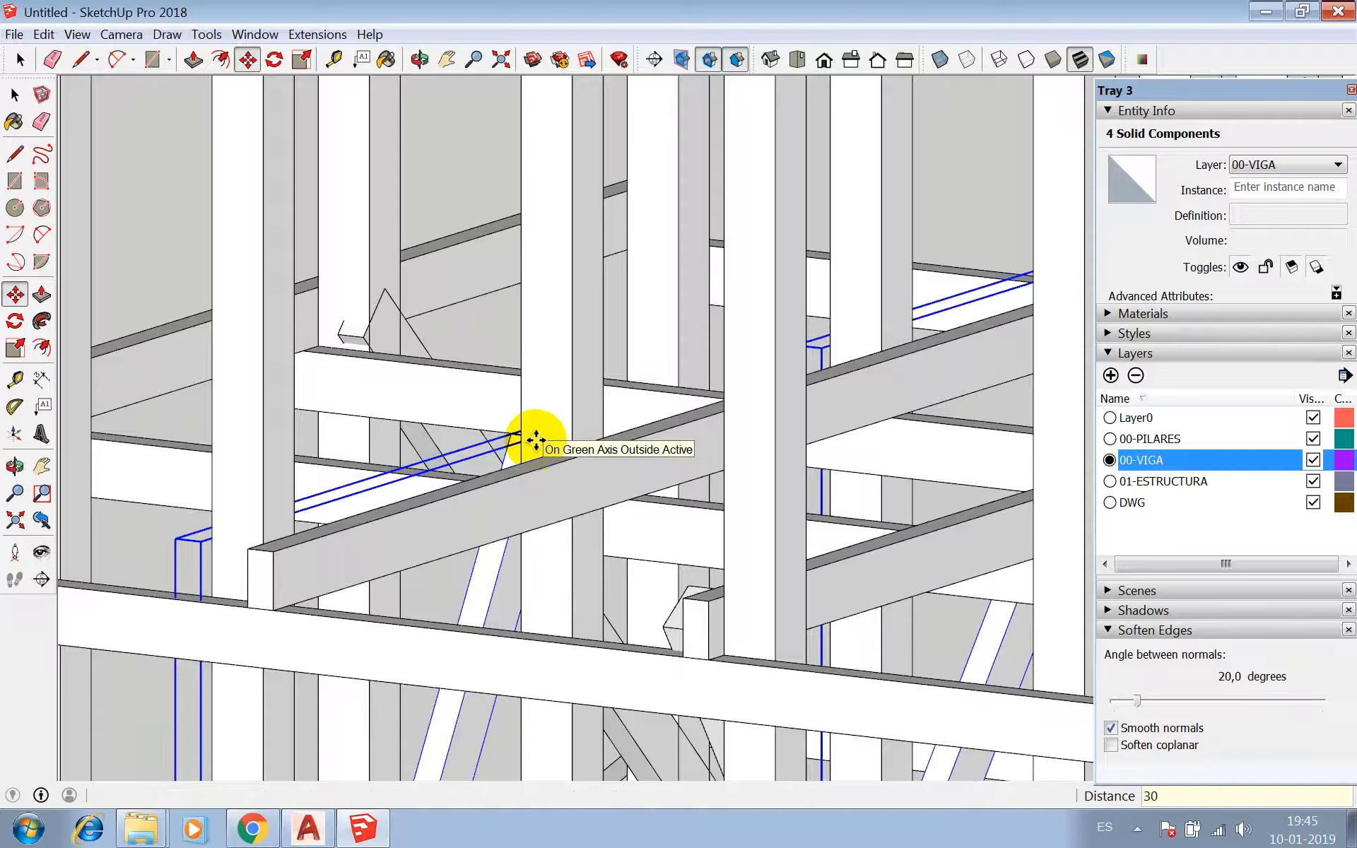
# - Select only the two upper diagonal braces of that frame line and move them 20 cm back in the positive green direction
pyautogui.scroll(-6, 536, 440)
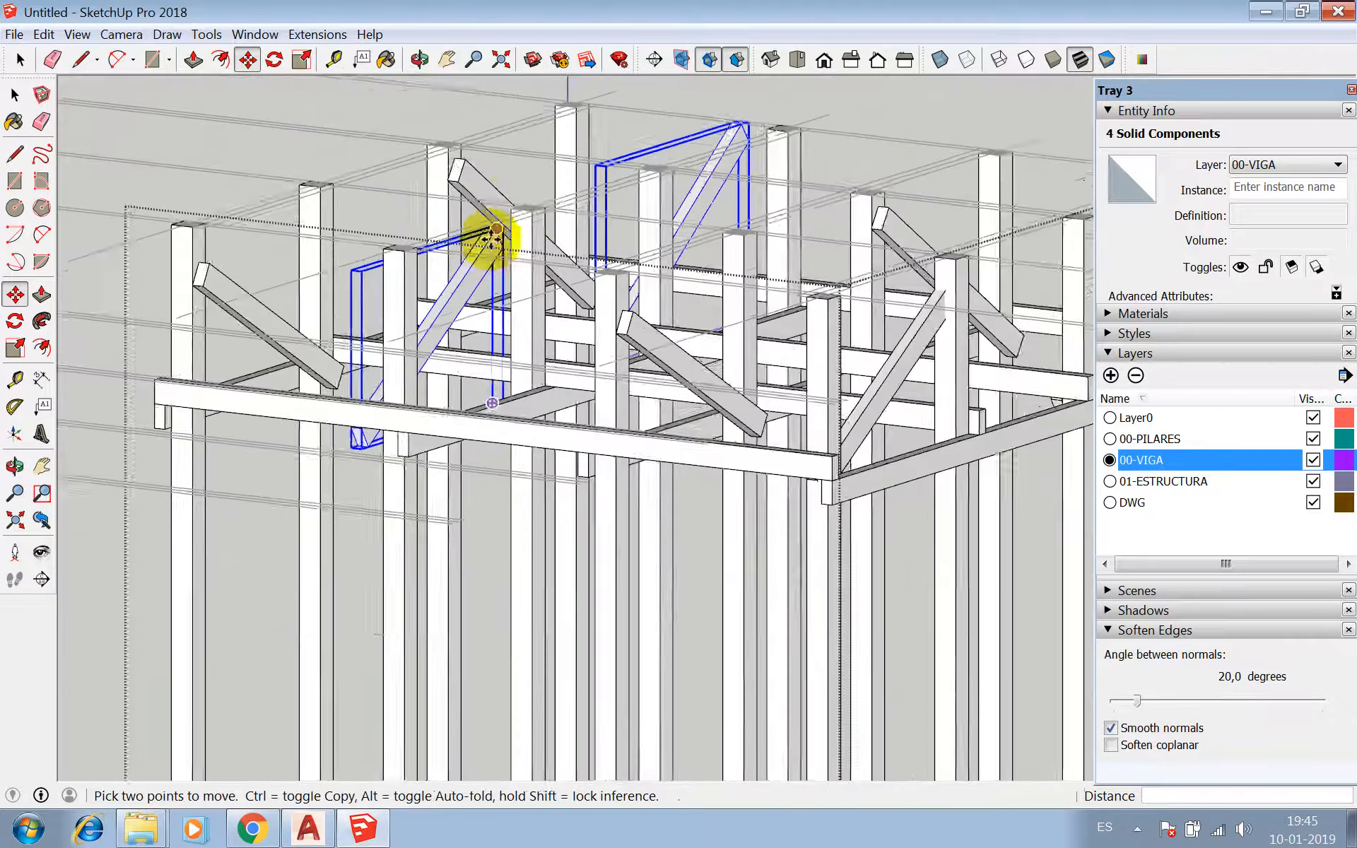
pyautogui.scroll(3, 492, 241)
pyautogui.click(420, 60)
pyautogui.moveTo(456, 212)
pyautogui.mouseDown()
pyautogui.moveTo(630, 372)
pyautogui.moveTo(454, 384)
pyautogui.moveTo(742, 403)
pyautogui.moveTo(693, 424)
pyautogui.moveTo(379, 448)
pyautogui.mouseUp()
pyautogui.press('space')
pyautogui.scroll(5, 415, 303)
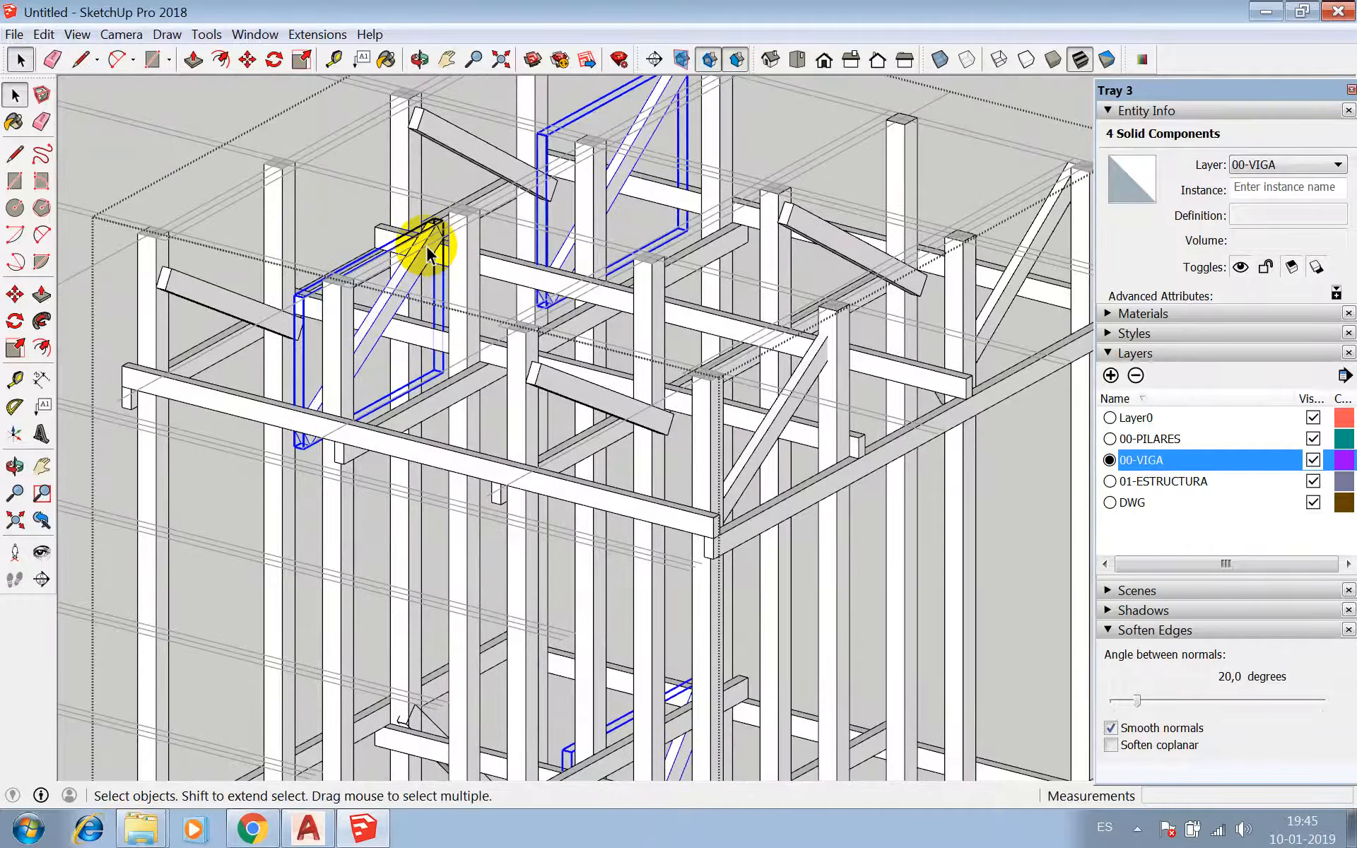
pyautogui.click(429, 244)
pyautogui.keyDown('shift'); pyautogui.click(638, 149); pyautogui.keyUp('shift')
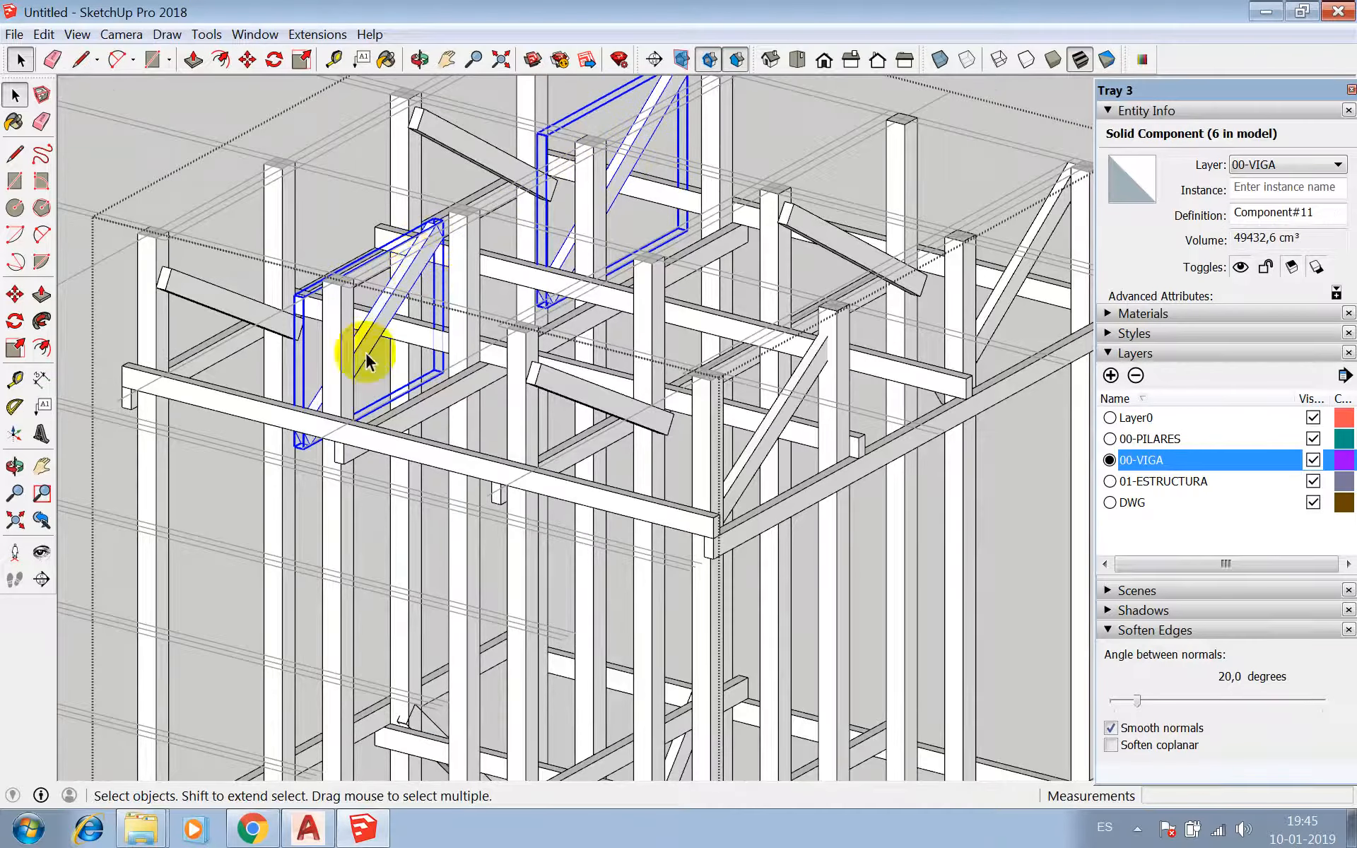
pyautogui.scroll(5, 485, 227)
pyautogui.press('m')
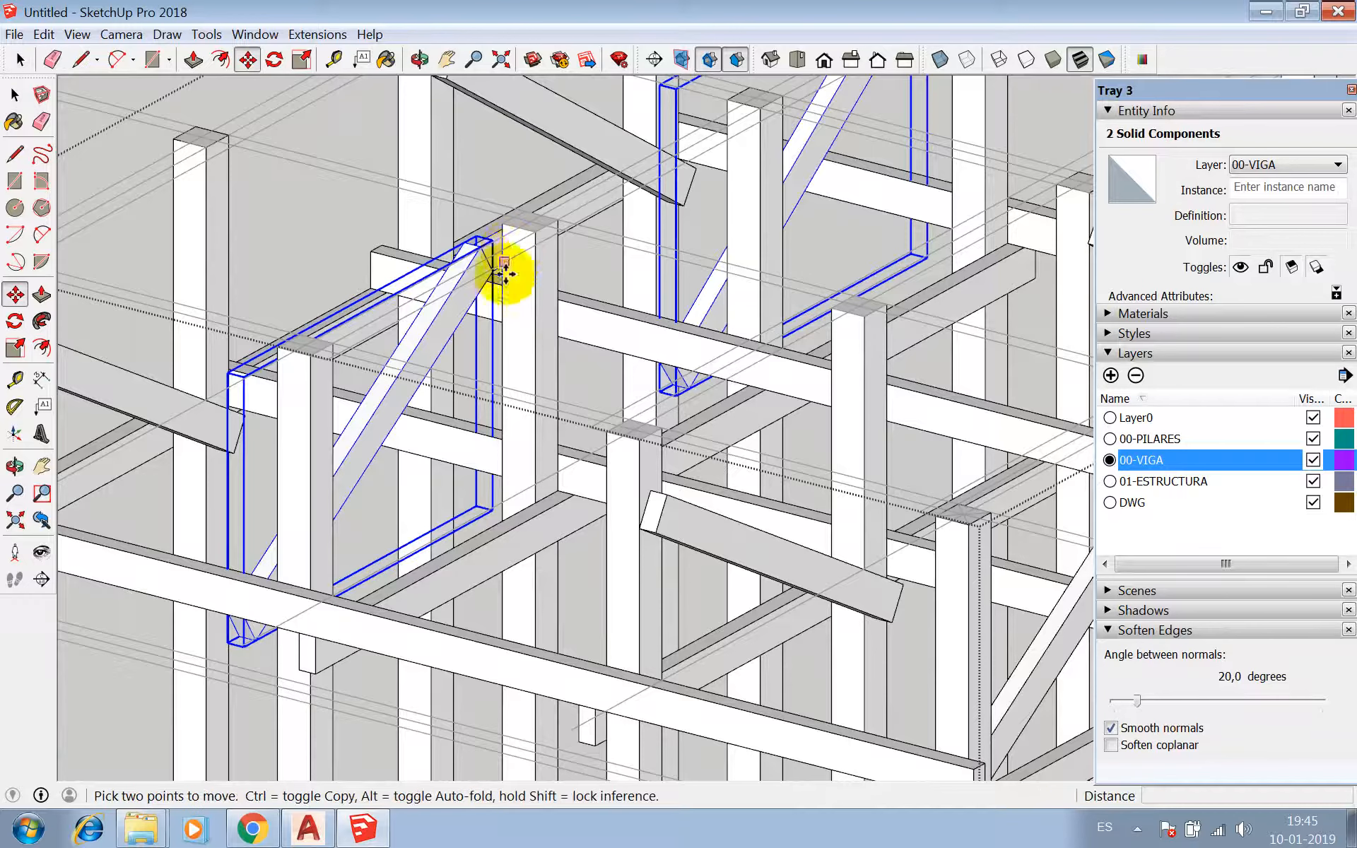
pyautogui.click(480, 246)
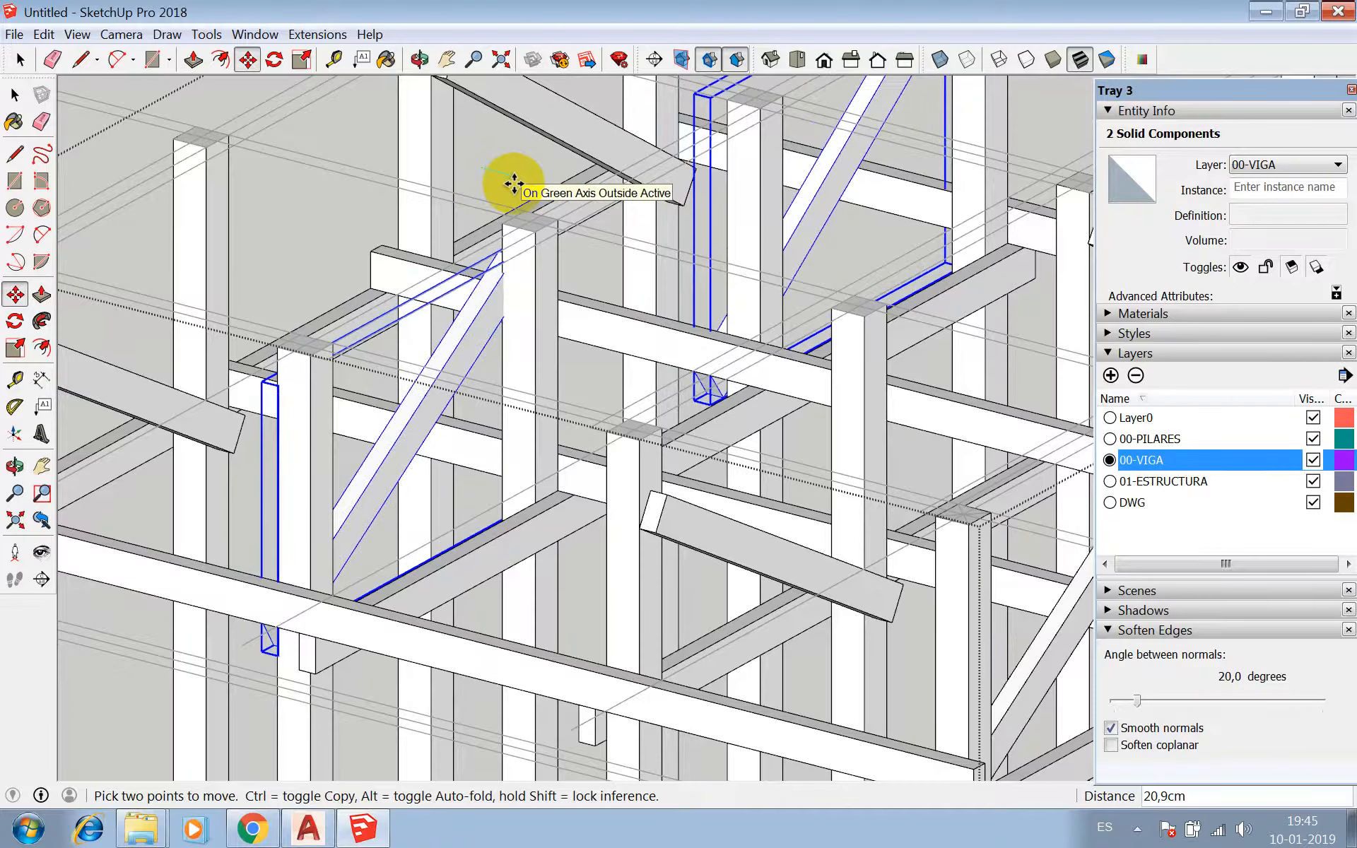
pyautogui.press('Return')
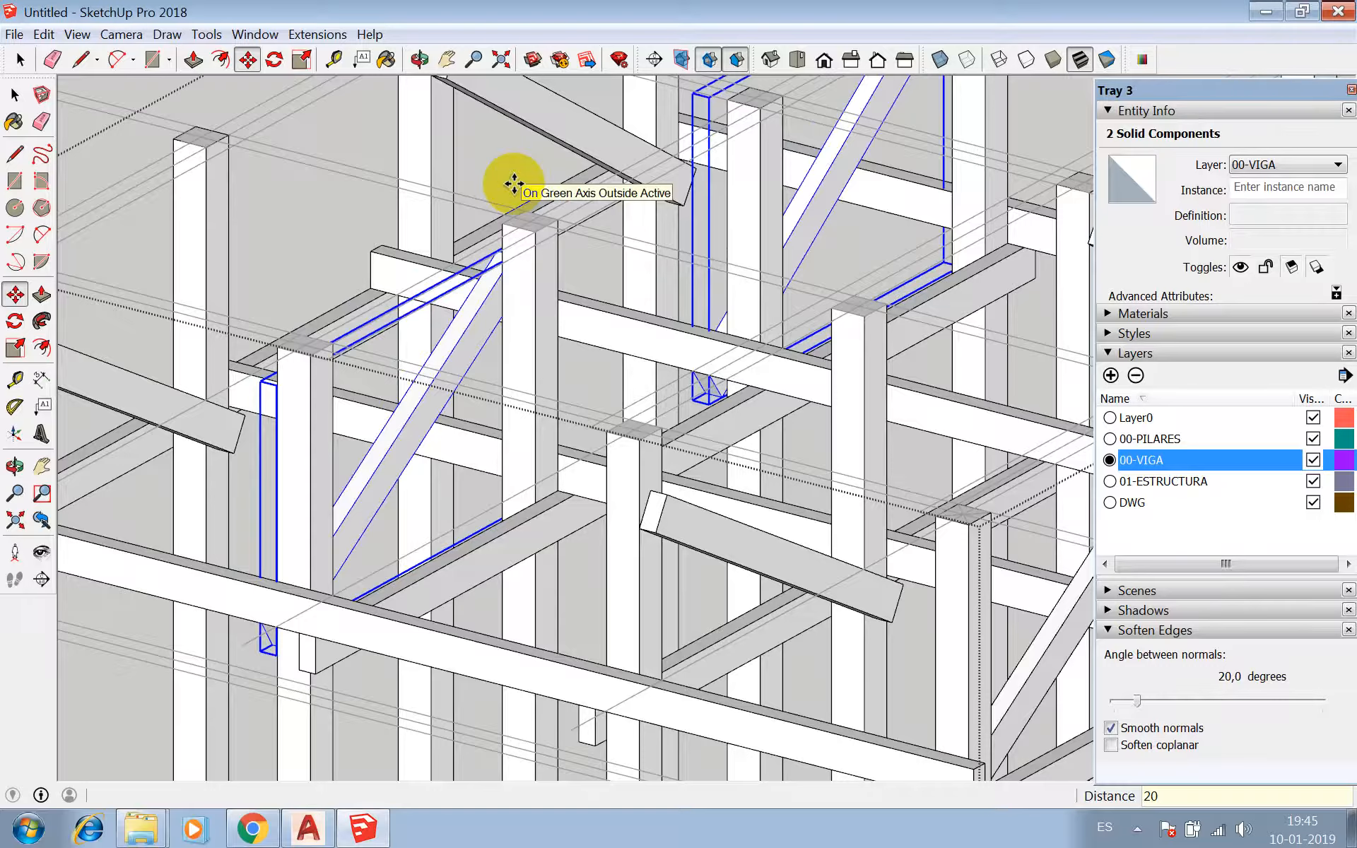
pyautogui.press('space')
# - Move the nearest upper diagonal brace on the outermost frame line along the green axis until it sits against the post's inner edge
pyautogui.scroll(-6, 518, 358)
pyautogui.scroll(2, 825, 350)
pyautogui.scroll(2, 826, 350)
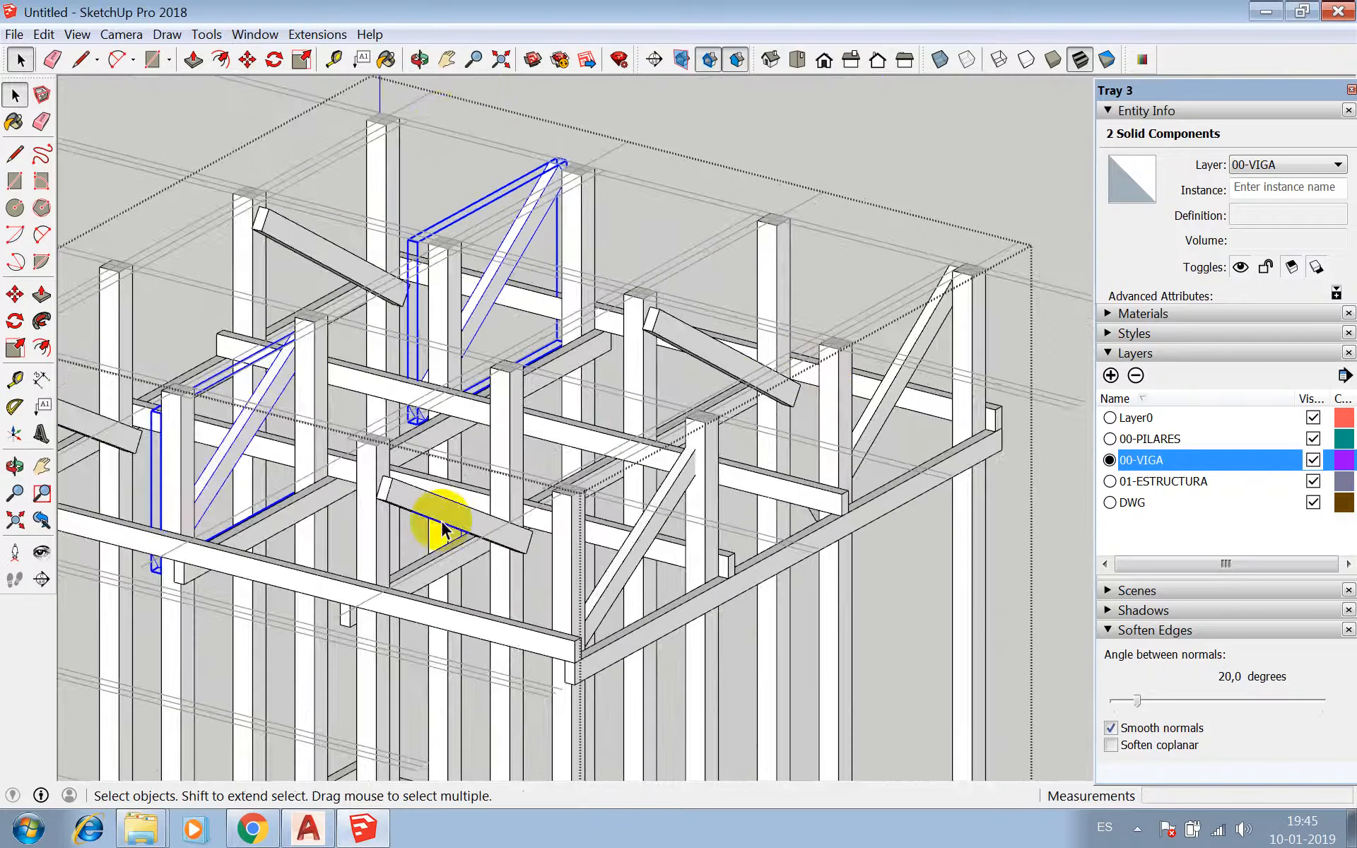
pyautogui.click(420, 60)
pyautogui.moveTo(418, 228); pyautogui.dragTo(470, 332)
pyautogui.moveTo(470, 332); pyautogui.dragTo(433, 389, button='middle')
pyautogui.scroll(-2, 686, 381)
pyautogui.scroll(4, 682, 424)
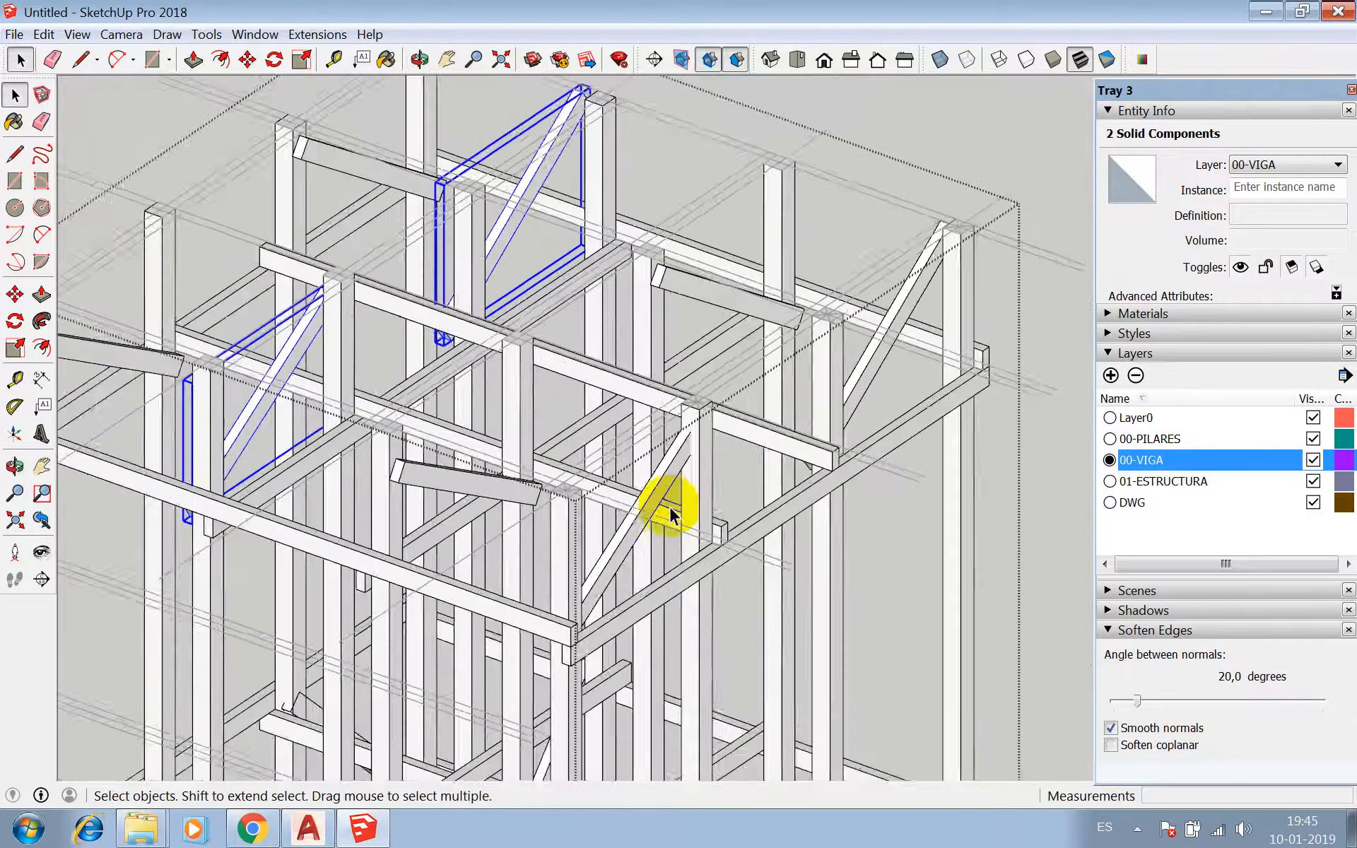
pyautogui.click(655, 469)
pyautogui.keyDown('shift'); pyautogui.click(892, 337); pyautogui.keyUp('shift')
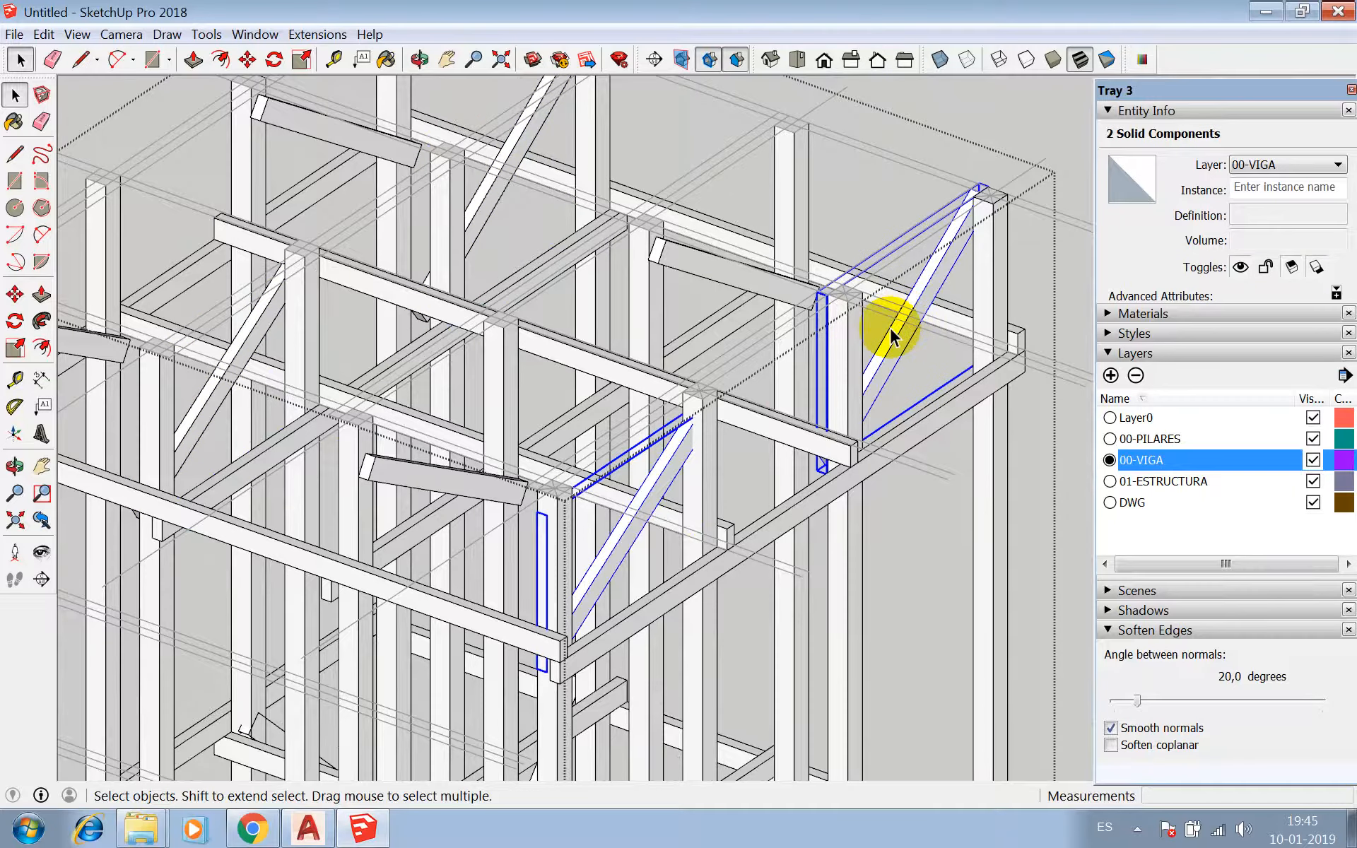
pyautogui.scroll(2, 905, 328)
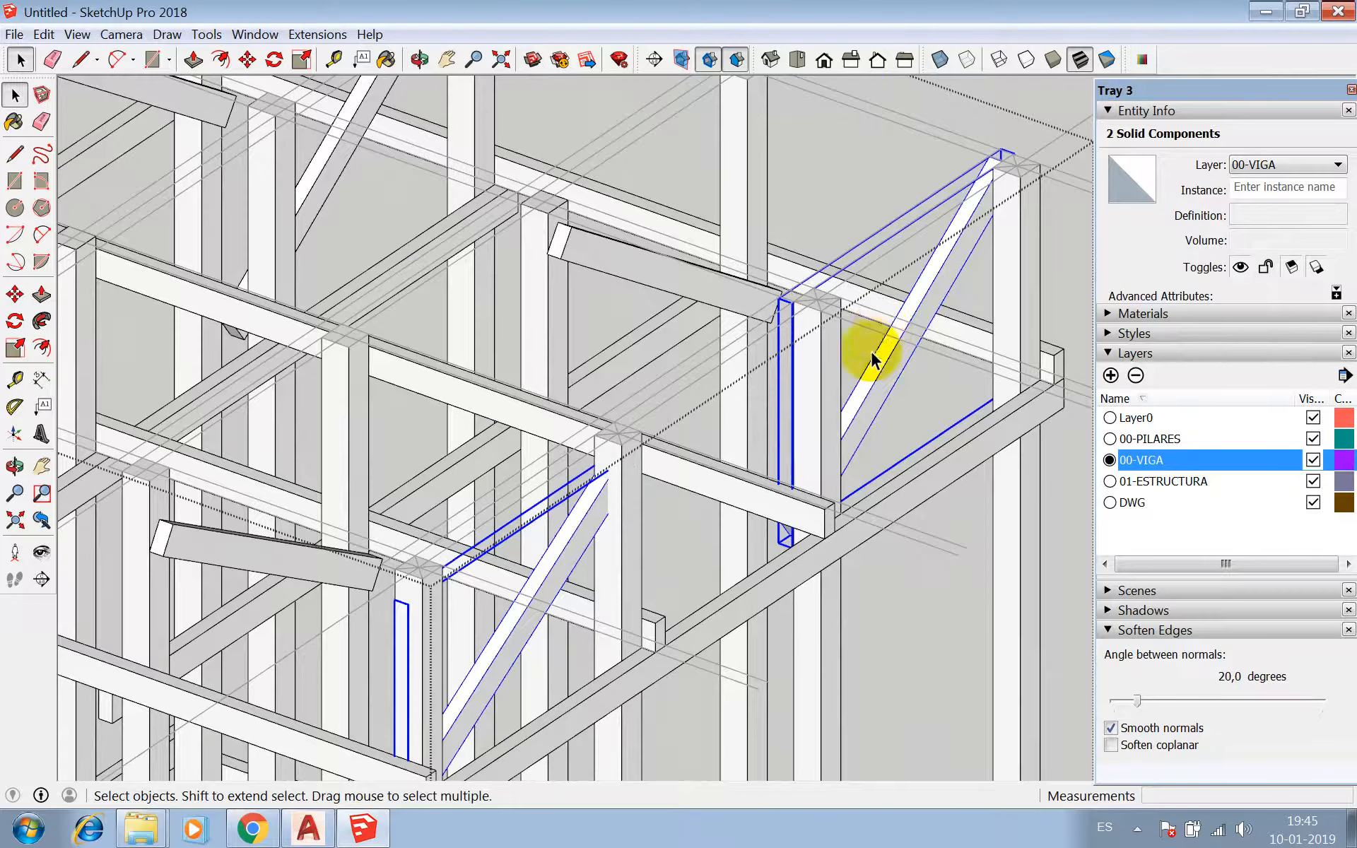
pyautogui.click(419, 59)
pyautogui.moveTo(487, 169); pyautogui.dragTo(559, 544)
pyautogui.press('space')
pyautogui.scroll(2, 590, 541)
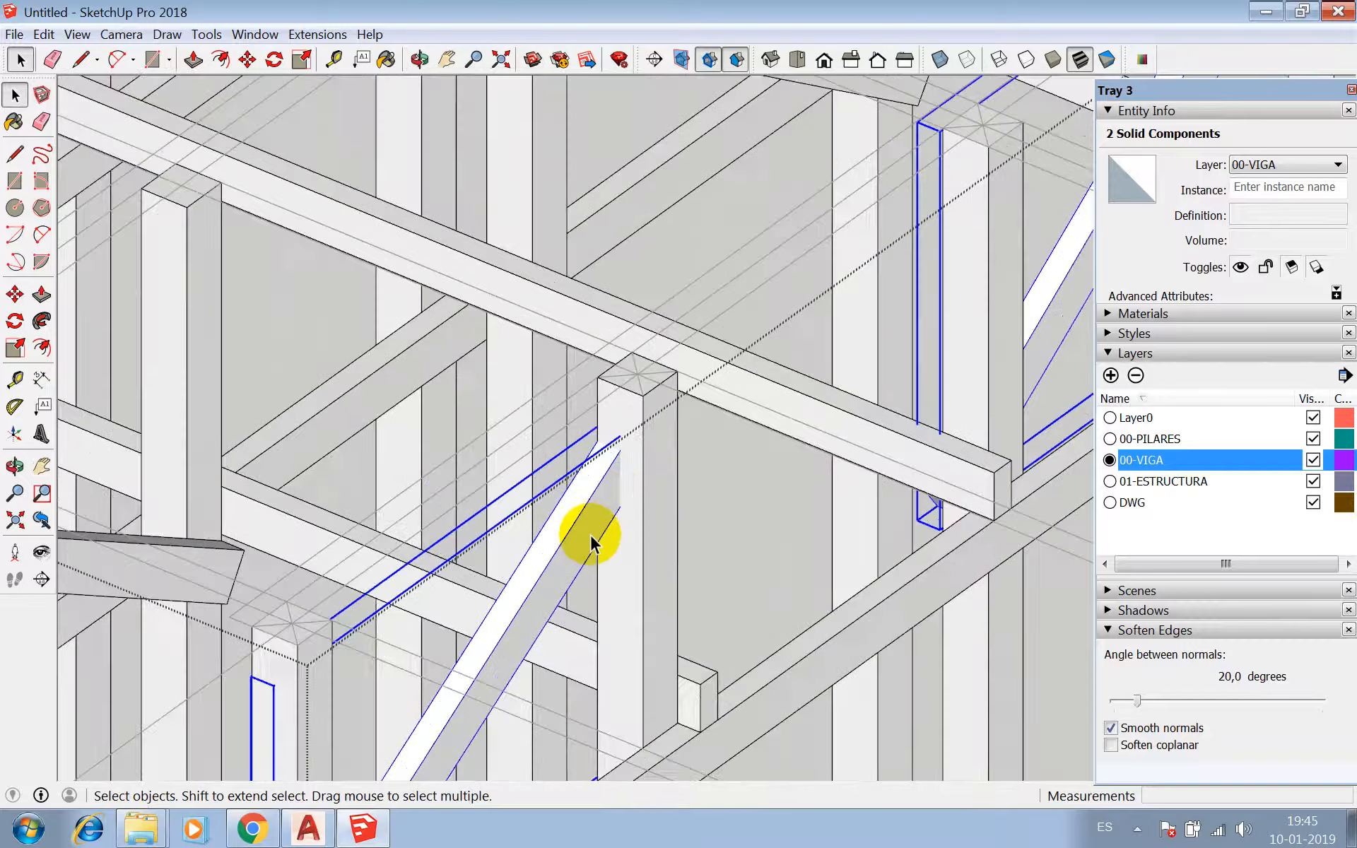
pyautogui.click(603, 521)
pyautogui.scroll(2, 615, 488)
pyautogui.press('m')
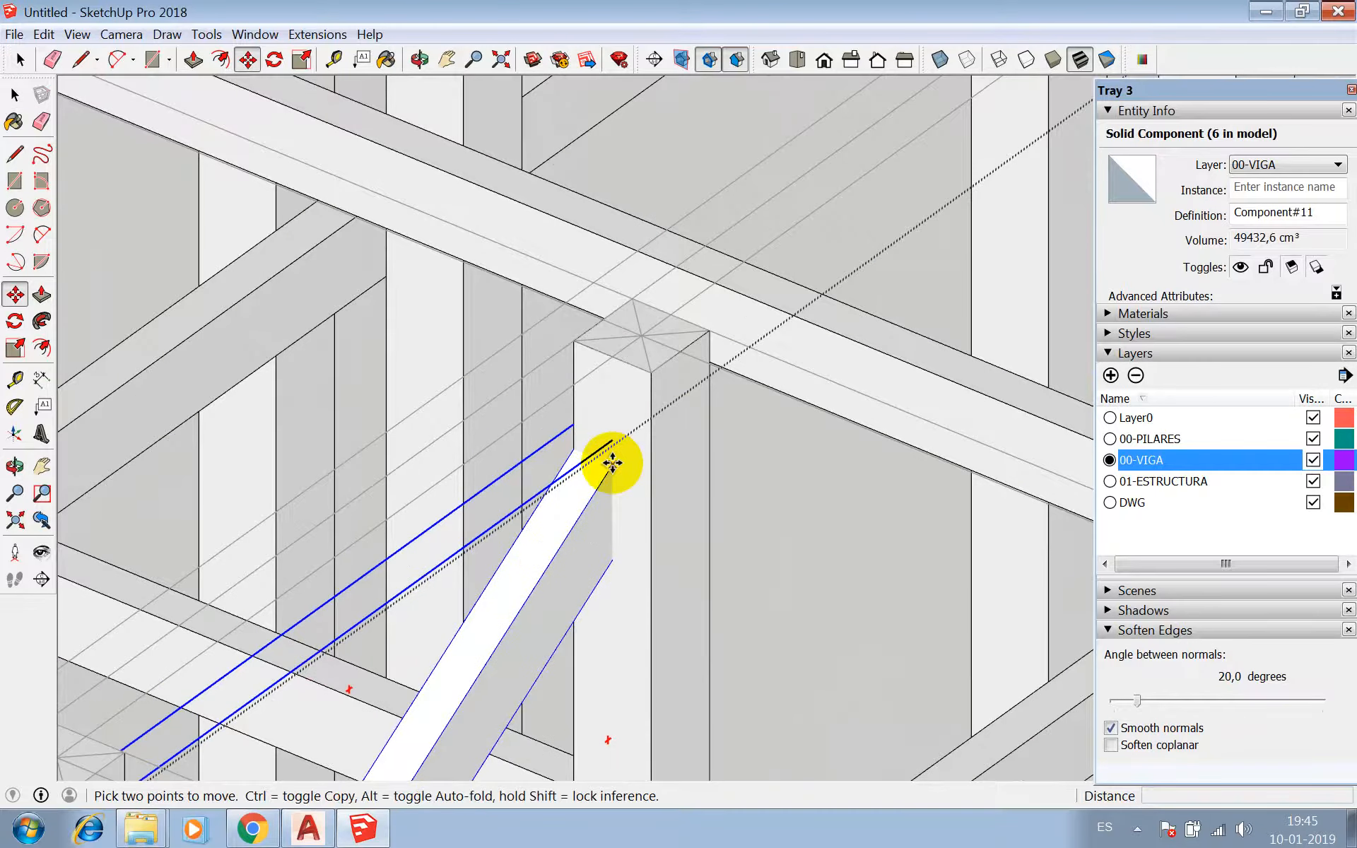
pyautogui.moveTo(612, 463); pyautogui.dragTo(574, 458)
pyautogui.scroll(-8, 712, 219)
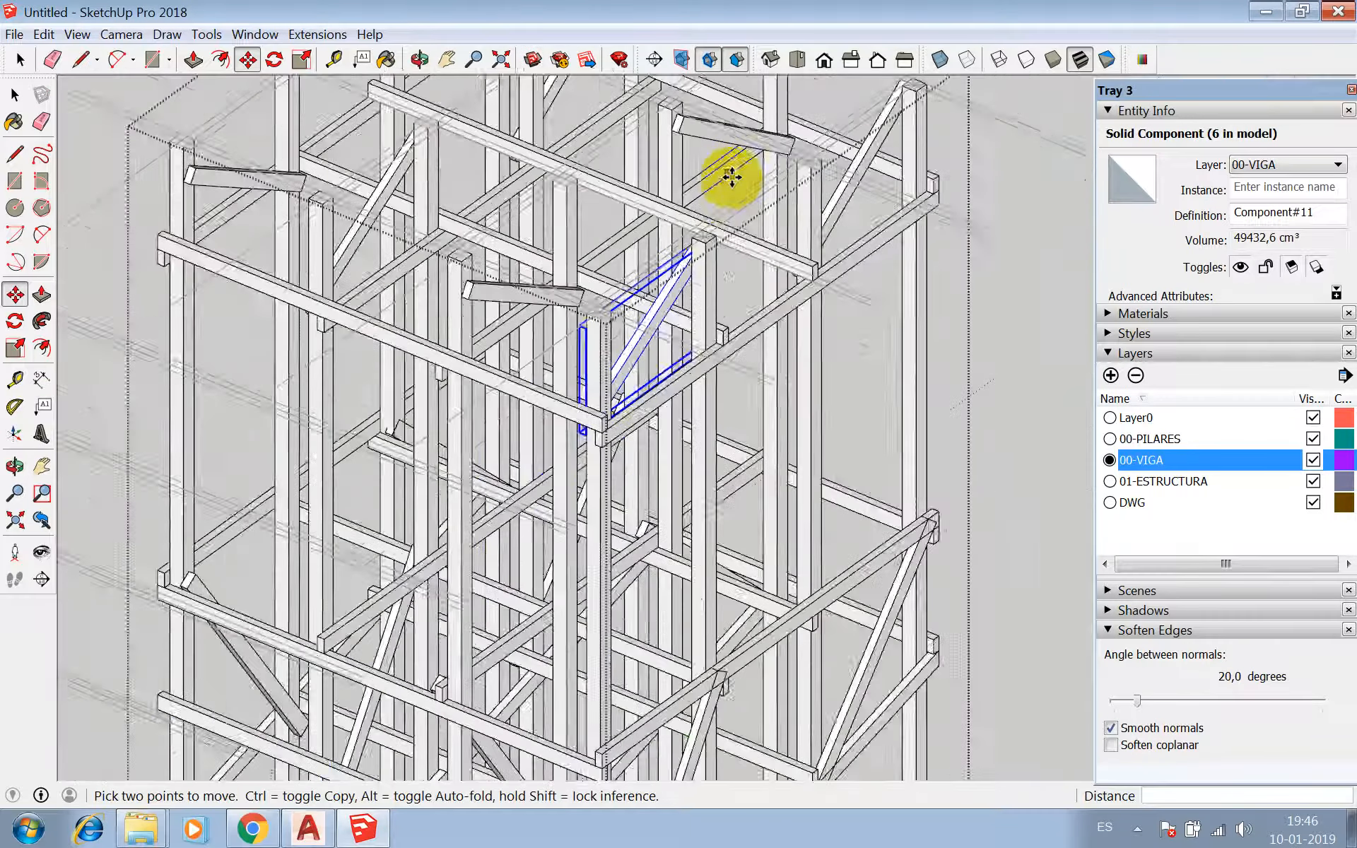
# - Select the two lower diagonal braces on the outermost frame line and move them 10 cm outward along the green axis
pyautogui.scroll(-3, 736, 230)
pyautogui.scroll(5, 670, 605)
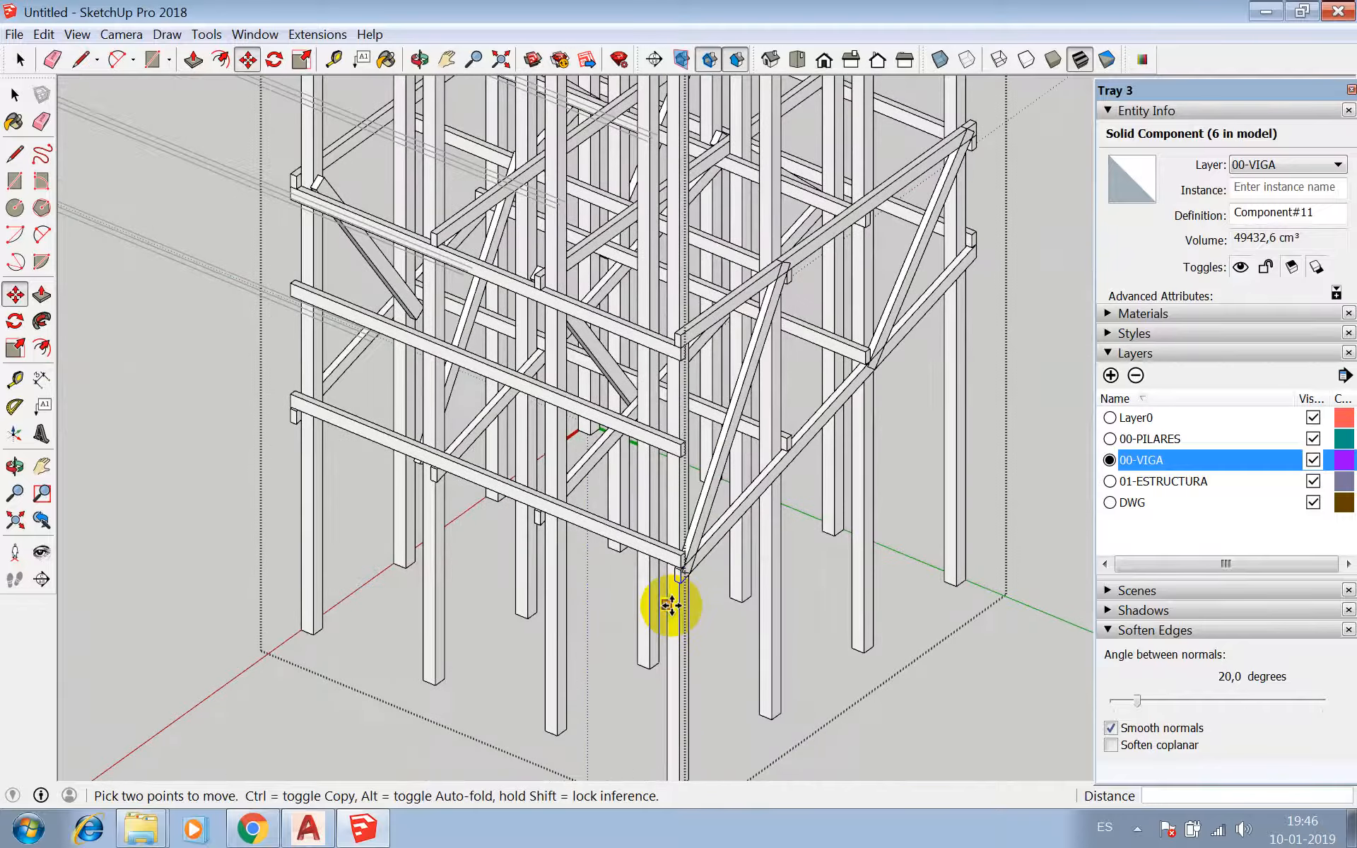
pyautogui.click(420, 60)
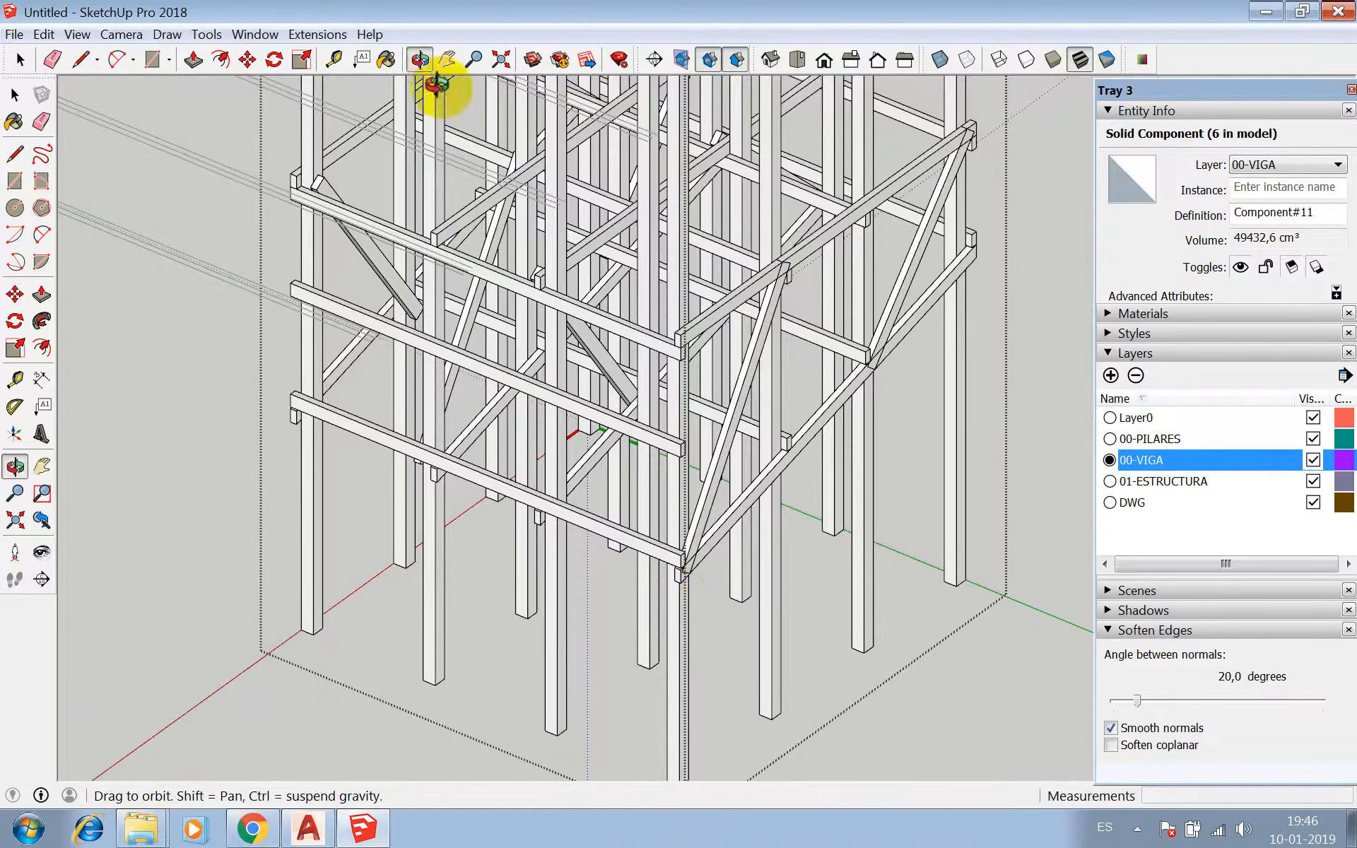
pyautogui.moveTo(608, 488); pyautogui.dragTo(615, 409)
pyautogui.press('space')
pyautogui.click(735, 401)
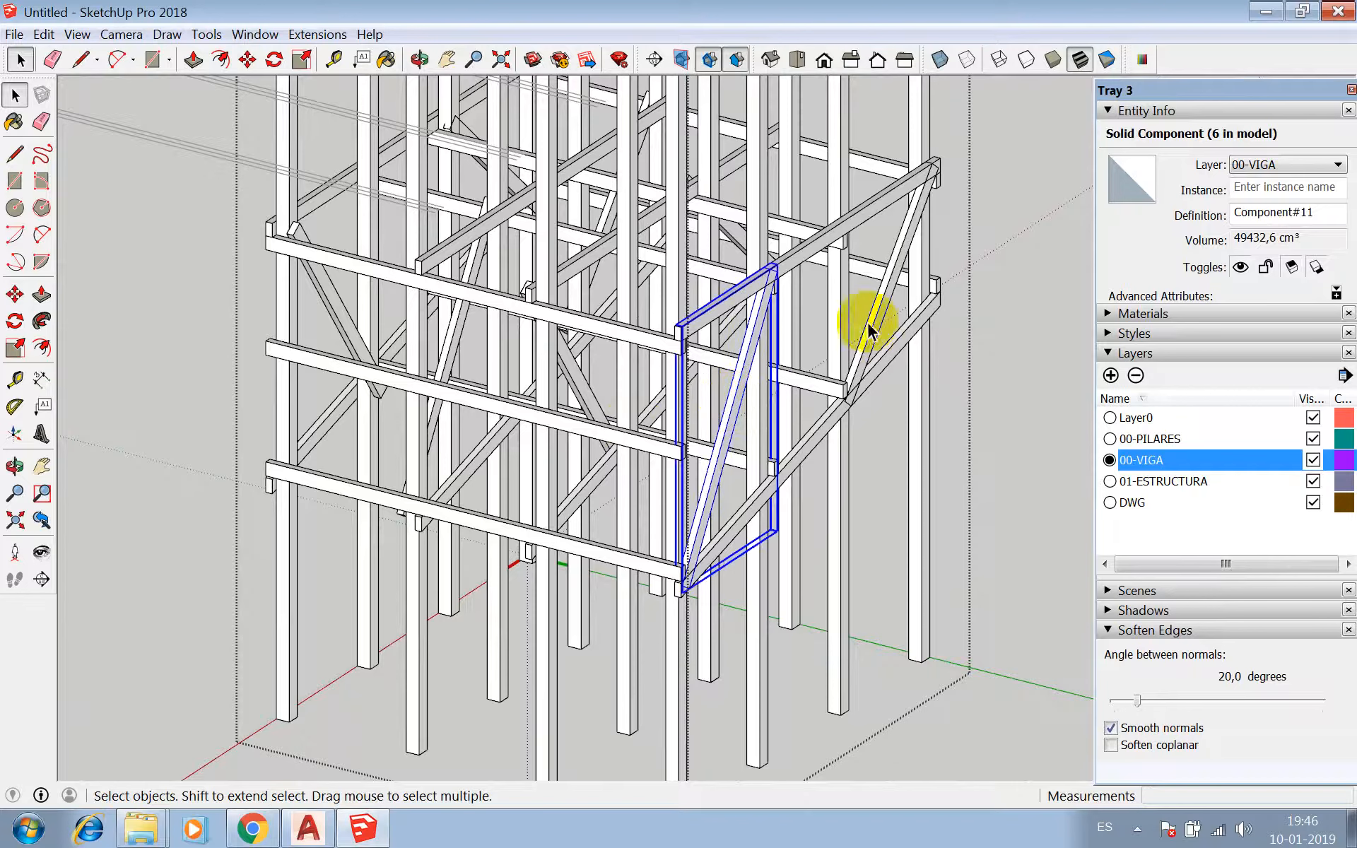
pyautogui.keyDown('shift'); pyautogui.click(958, 274); pyautogui.keyUp('shift')
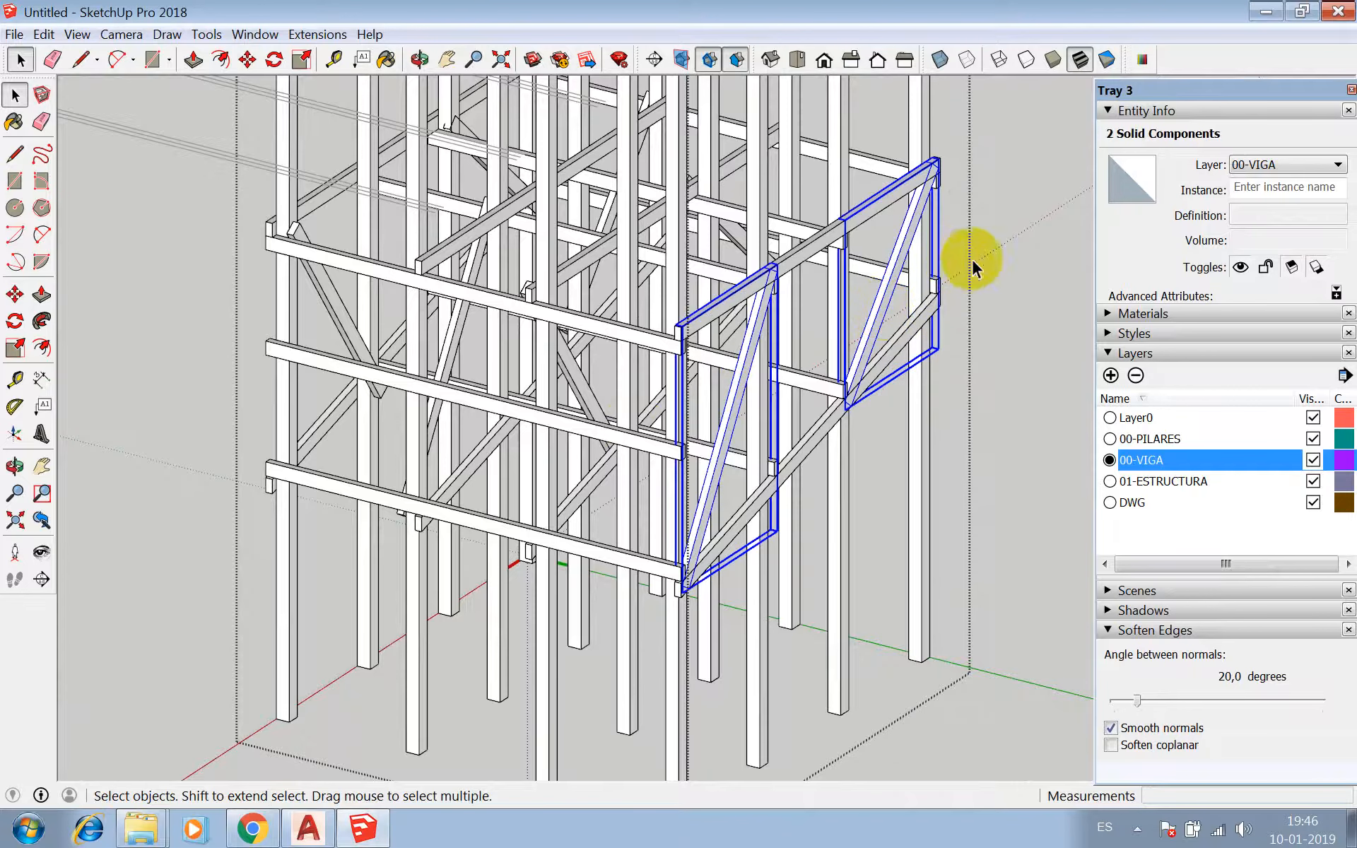
pyautogui.press('m')
pyautogui.click(994, 172)
pyautogui.write('1')
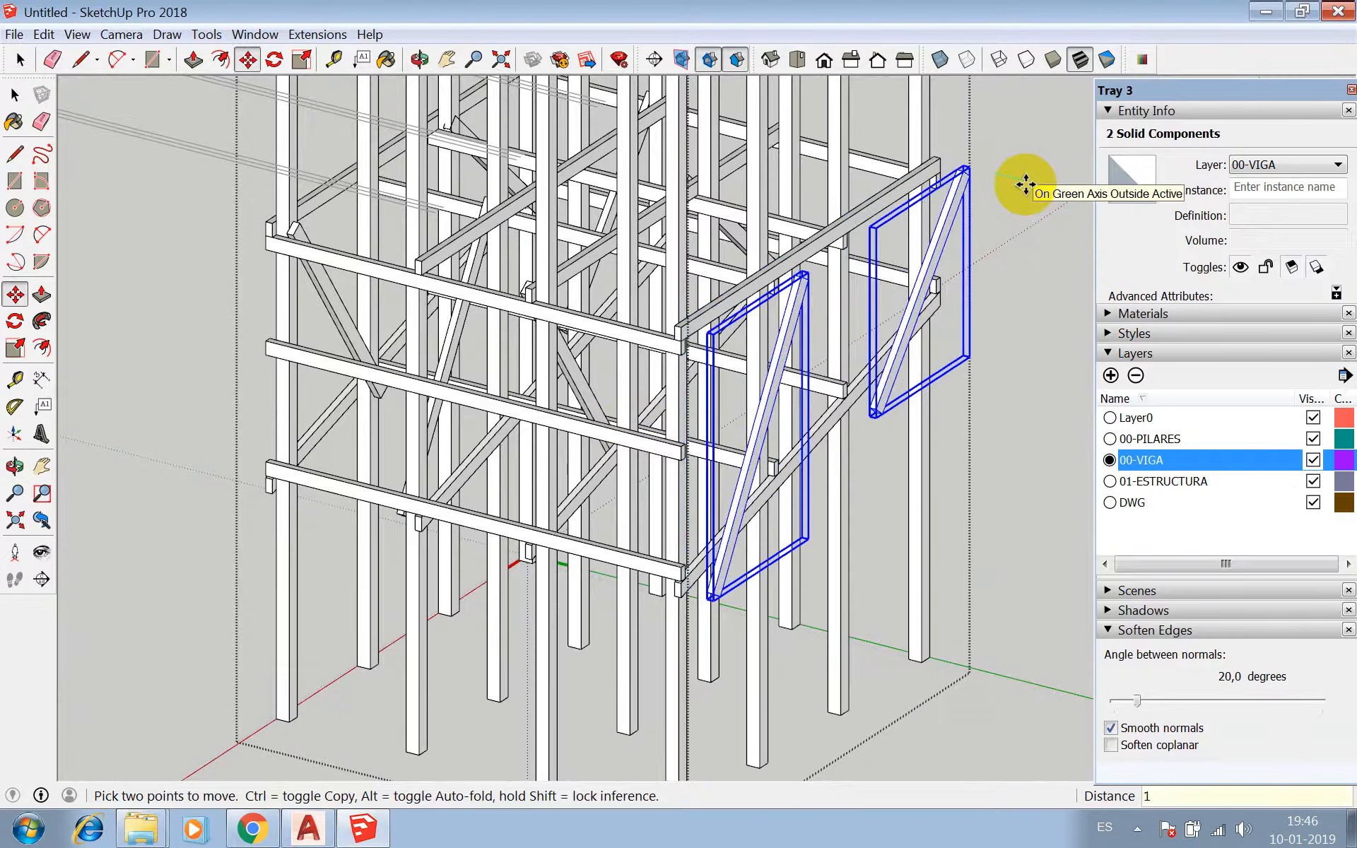
pyautogui.write('0')
pyautogui.press('Return')
pyautogui.press('space')
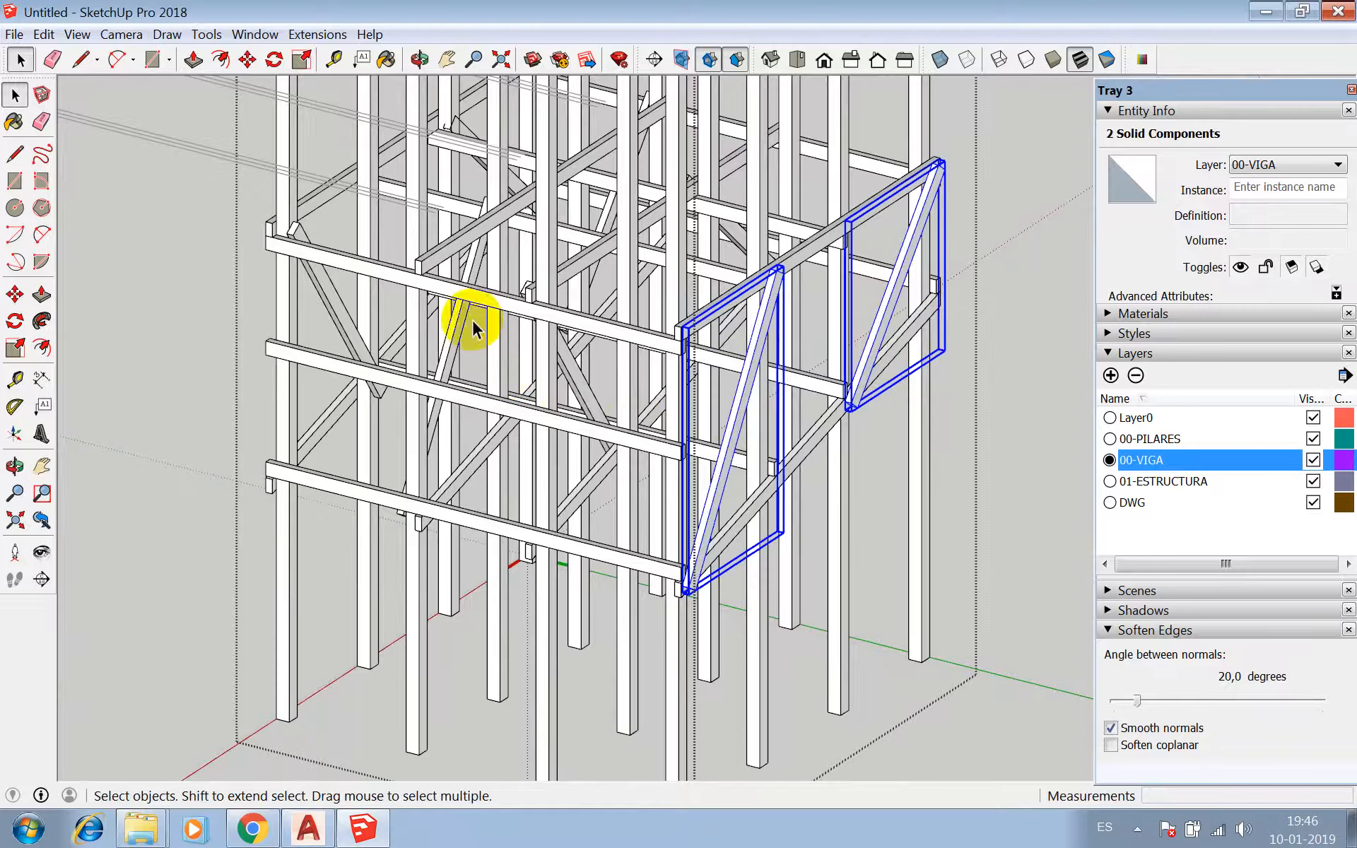
# - Clear the selection and examine the tower's lower bracing in a nearly frontal view
pyautogui.scroll(-6, 375, 261)
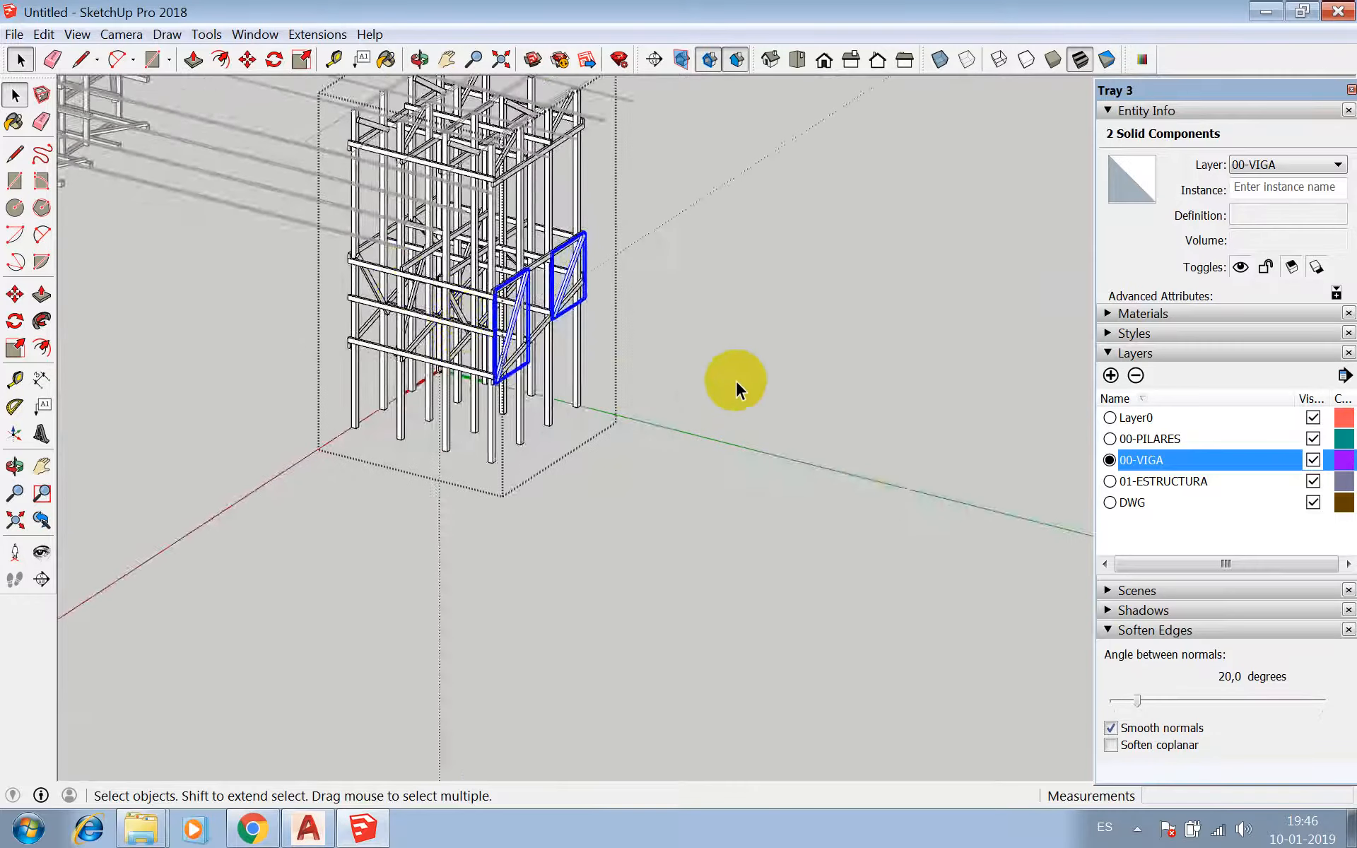
pyautogui.scroll(-5, 724, 473)
pyautogui.click(723, 470)
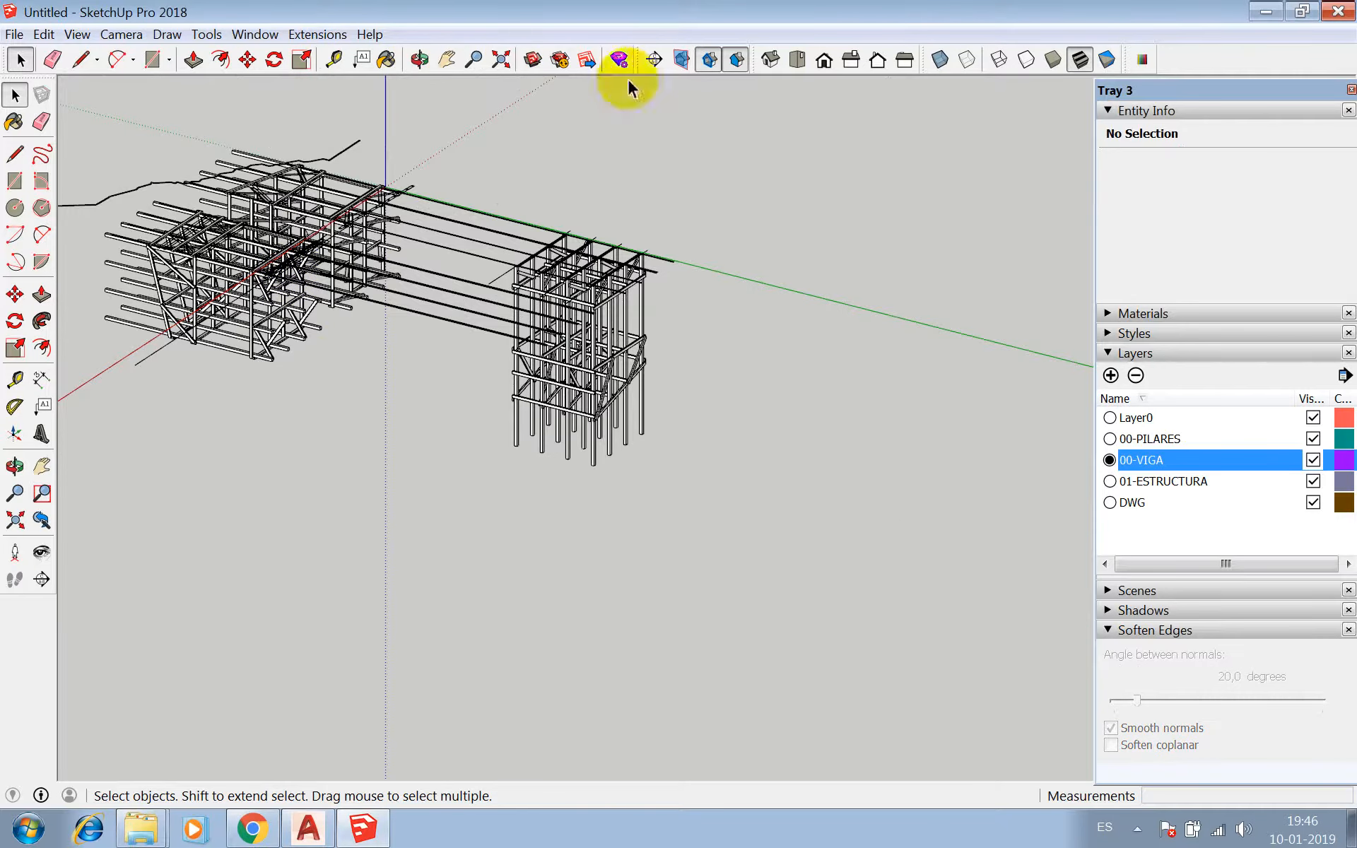
pyautogui.click(420, 59)
pyautogui.moveTo(363, 567); pyautogui.dragTo(788, 645)
pyautogui.scroll(3, 789, 645)
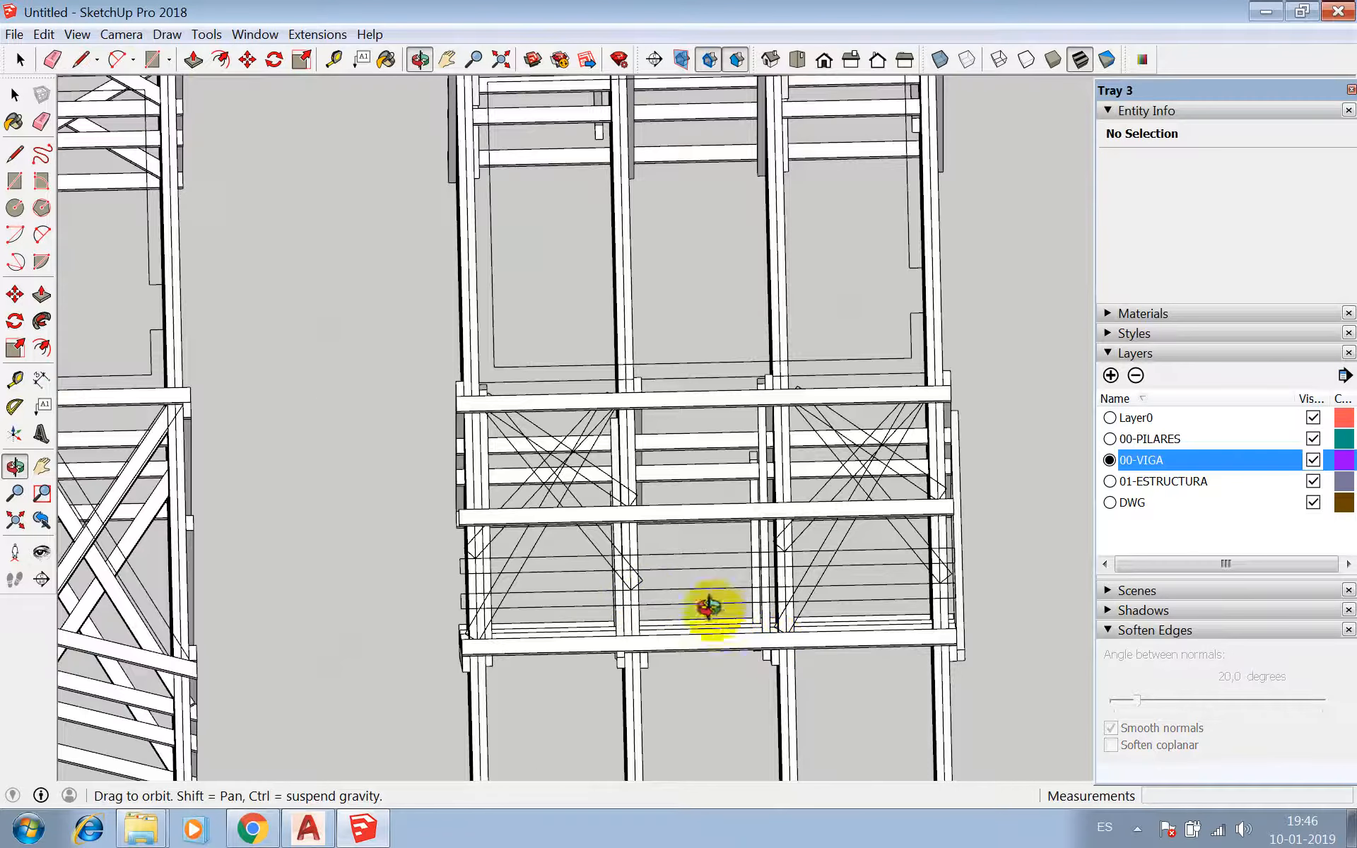
# - Switch to AutoCAD and compare the bracing in the museum reference photos with the elevation and section drawings
pyautogui.click(308, 827)
pyautogui.scroll(5, 855, 484)
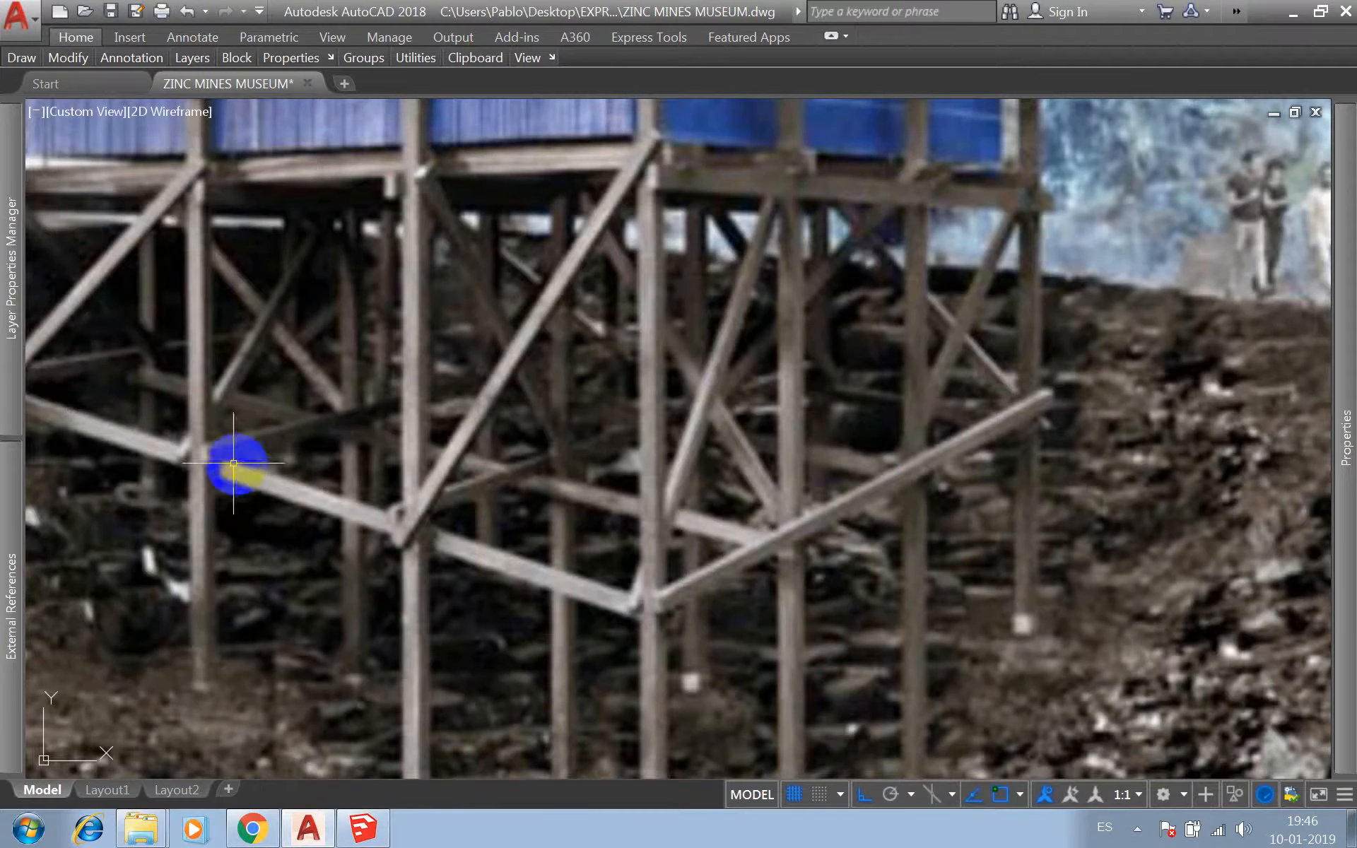
pyautogui.scroll(-10, 798, 504)
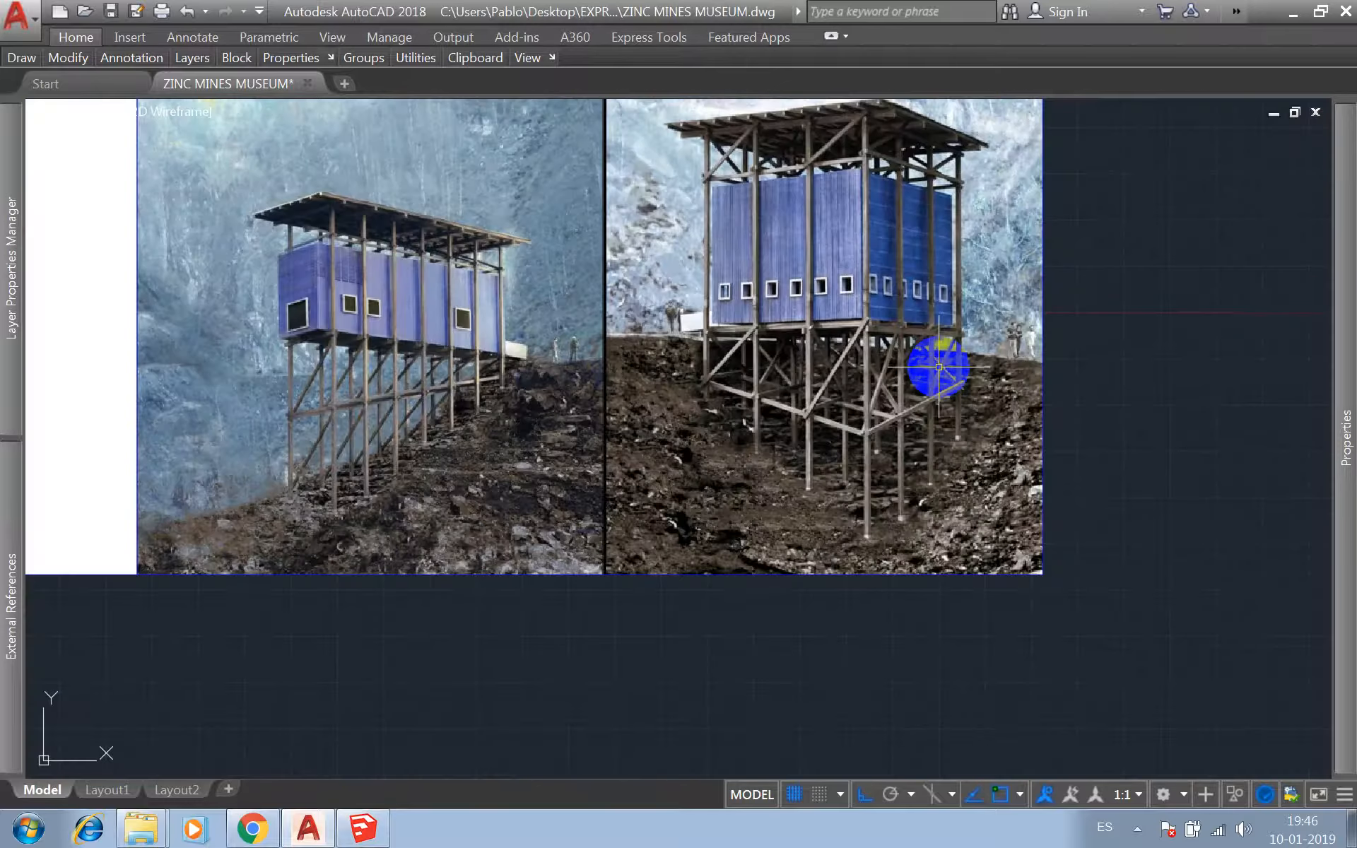
pyautogui.scroll(5, 318, 364)
pyautogui.scroll(2, 267, 427)
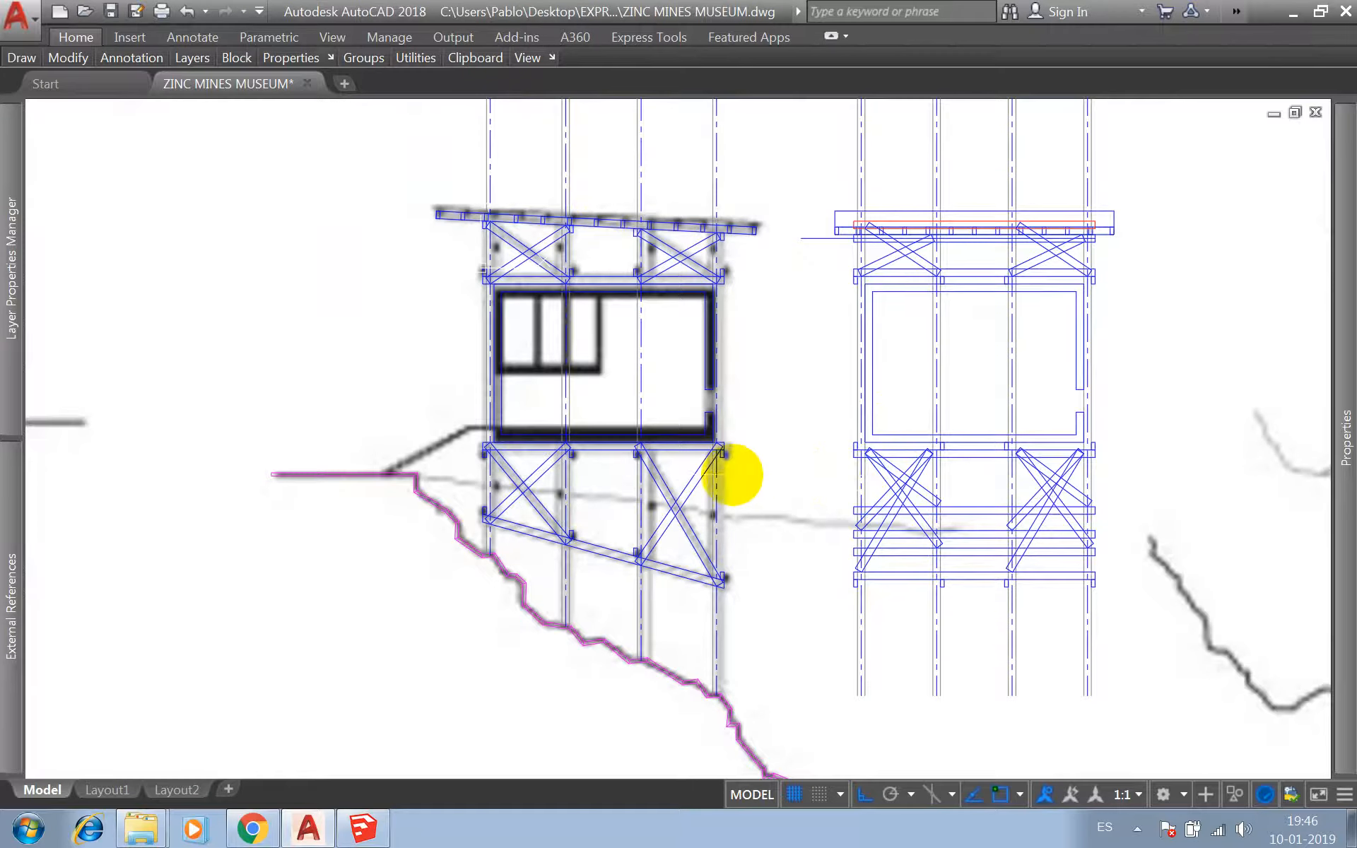
pyautogui.scroll(-4, 737, 475)
pyautogui.scroll(4, 931, 472)
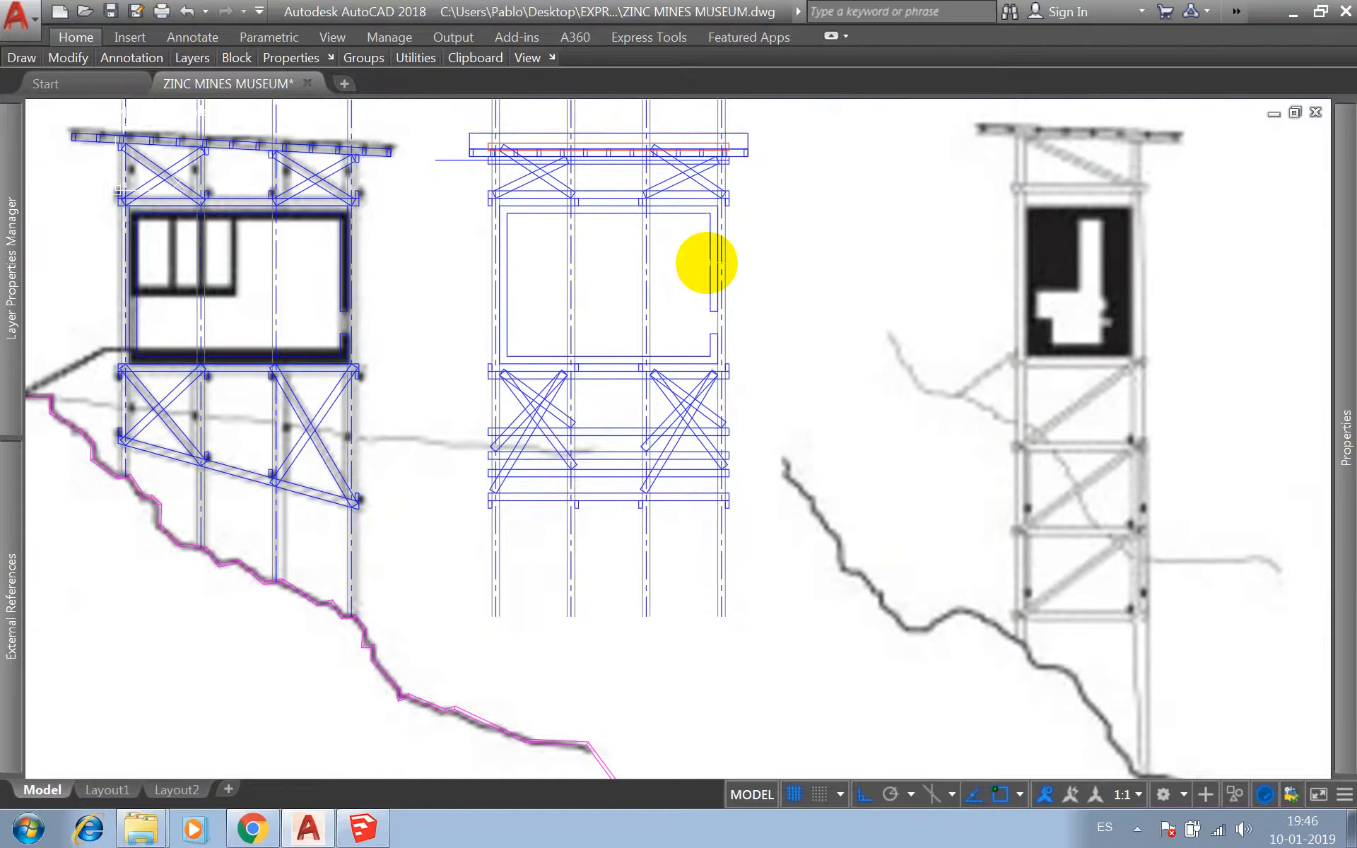
# - Switch to SketchUp, turn on the X-ray face style and open the tower's structure for editing at the lower bracing
pyautogui.click(357, 833)
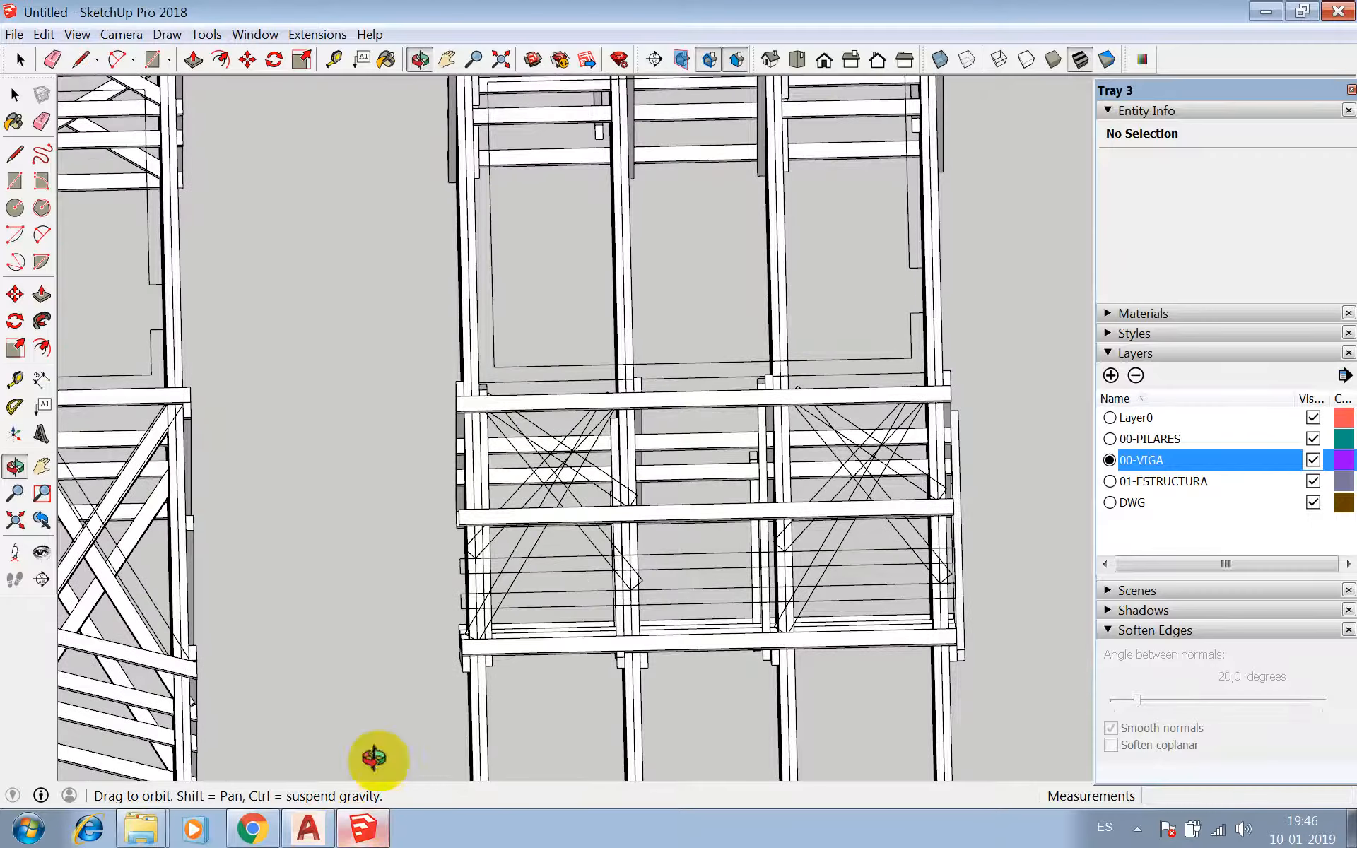
pyautogui.moveTo(540, 440)
pyautogui.mouseDown()
pyautogui.moveTo(537, 391)
pyautogui.moveTo(606, 475)
pyautogui.moveTo(550, 290)
pyautogui.moveTo(554, 354)
pyautogui.moveTo(530, 388)
pyautogui.moveTo(561, 405)
pyautogui.moveTo(543, 445)
pyautogui.moveTo(570, 540)
pyautogui.moveTo(538, 474)
pyautogui.mouseUp()
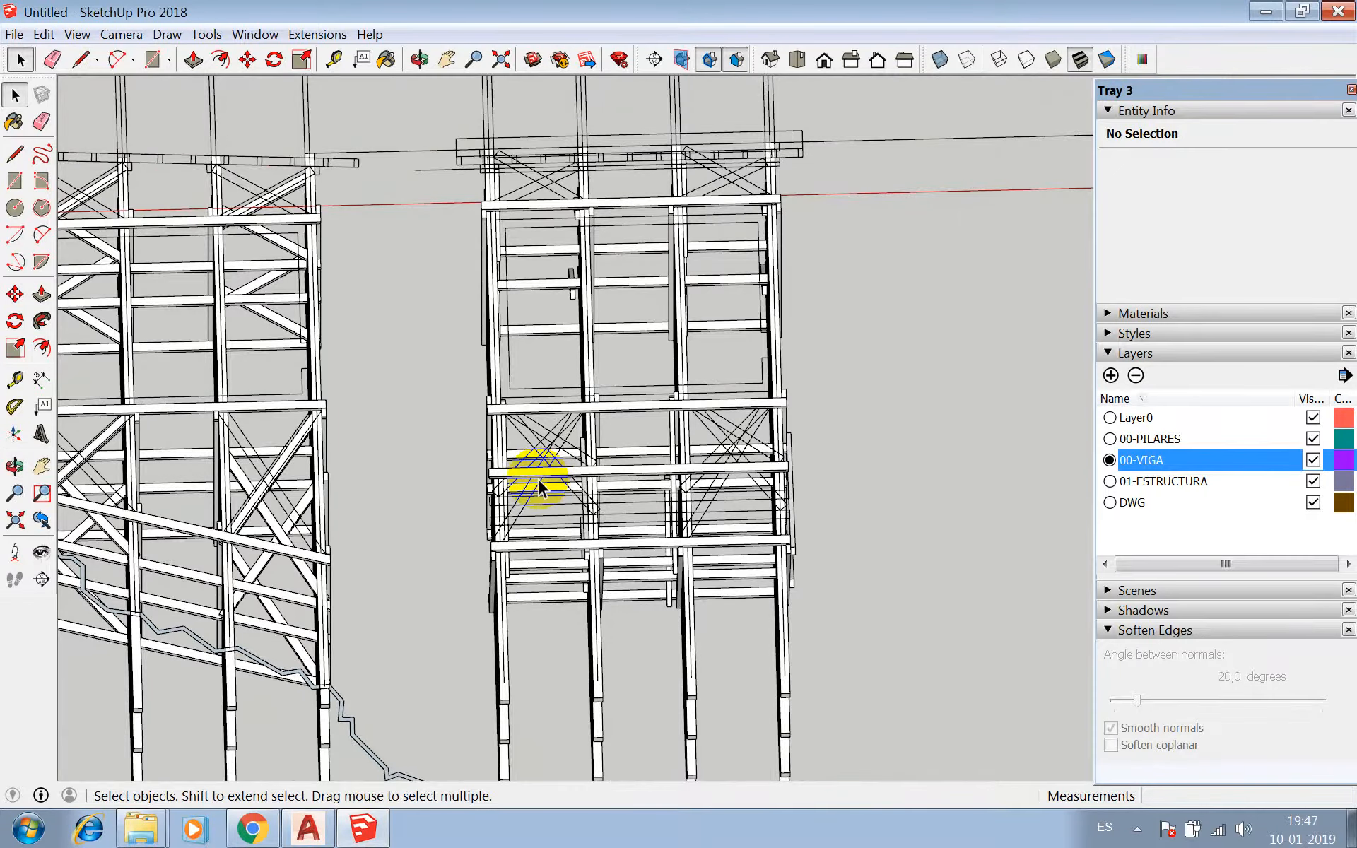
pyautogui.moveTo(537, 477); pyautogui.dragTo(535, 497, button='middle')
pyautogui.scroll(2, 517, 519)
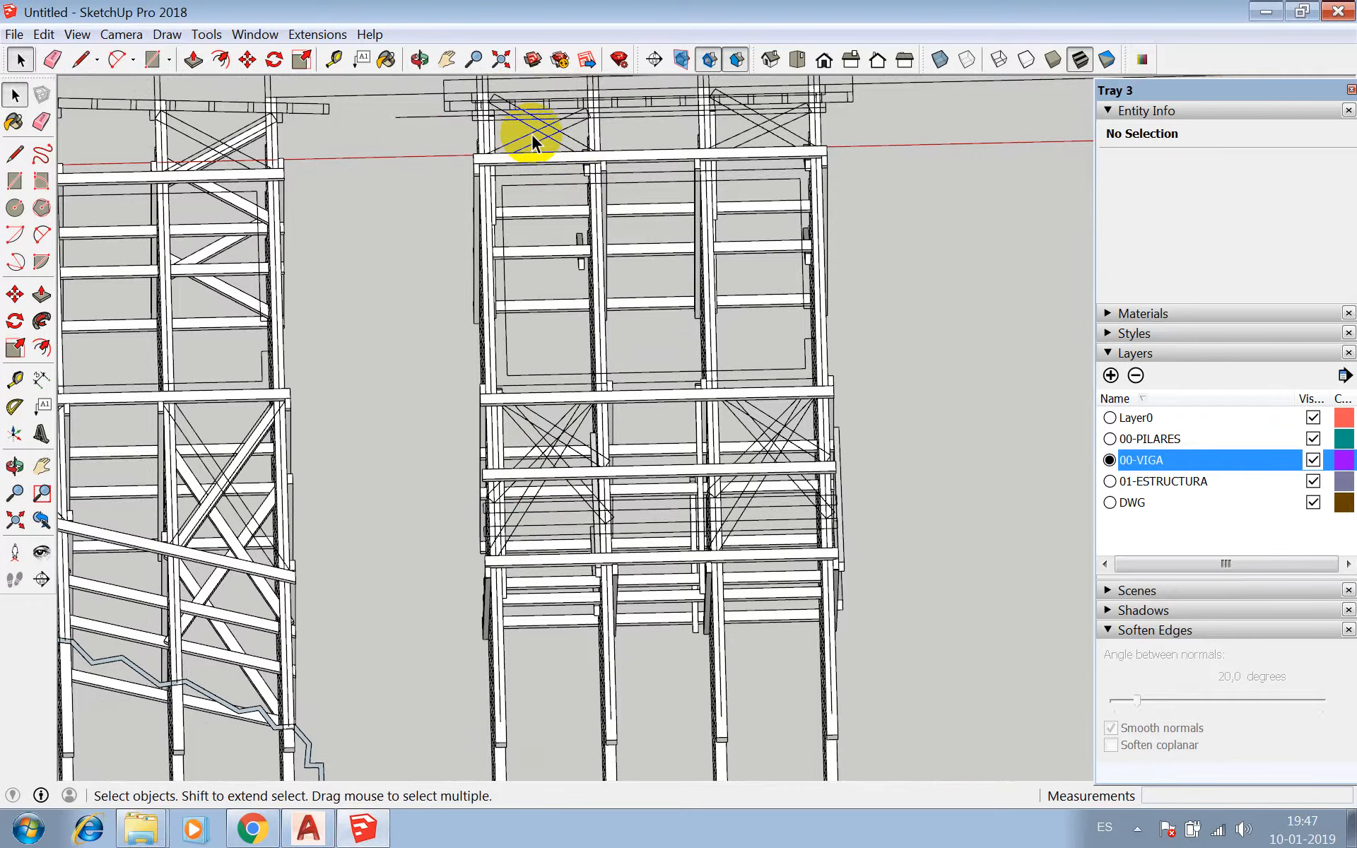
pyautogui.scroll(-3, 531, 132)
pyautogui.scroll(1, 552, 357)
pyautogui.scroll(3, 593, 327)
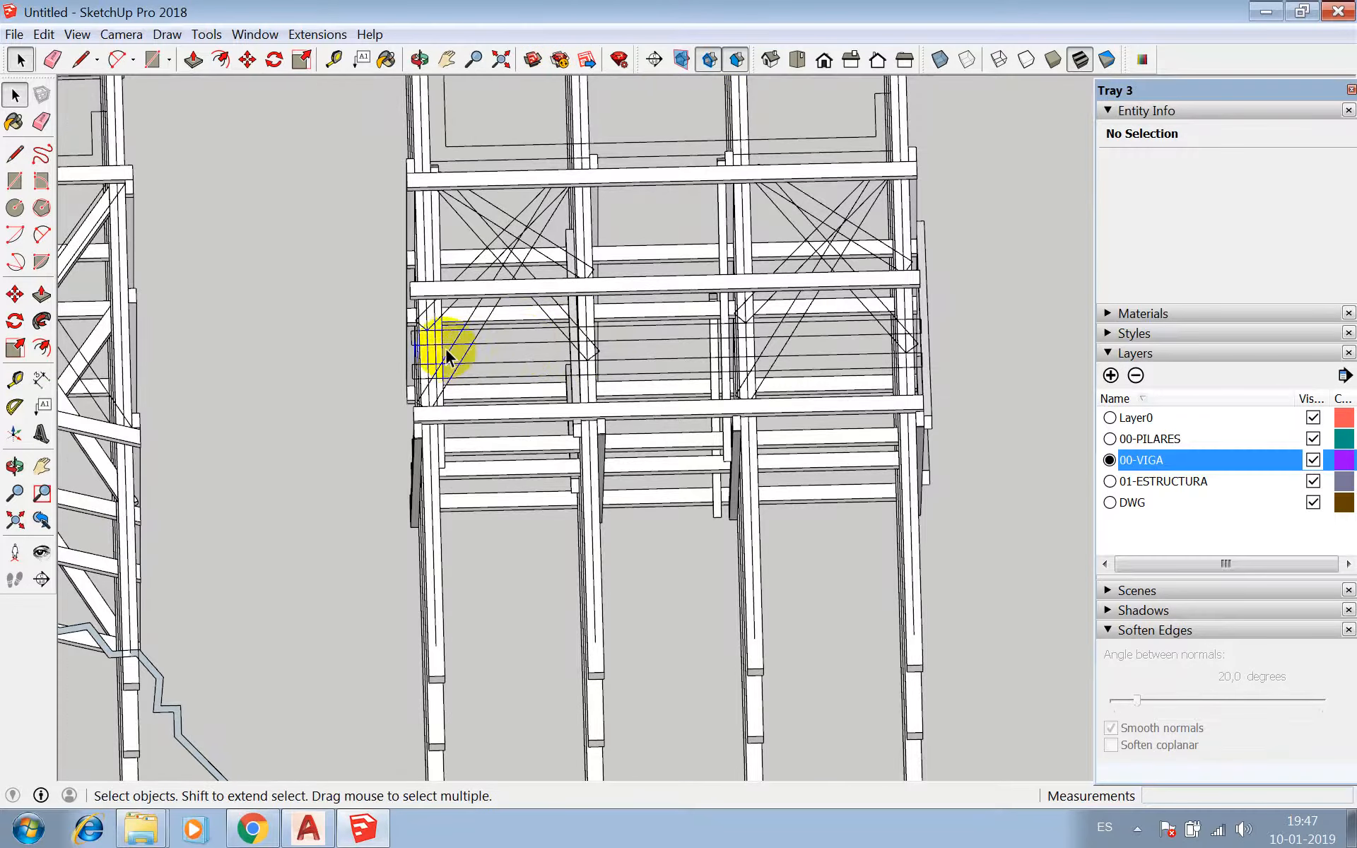
pyautogui.click(941, 60)
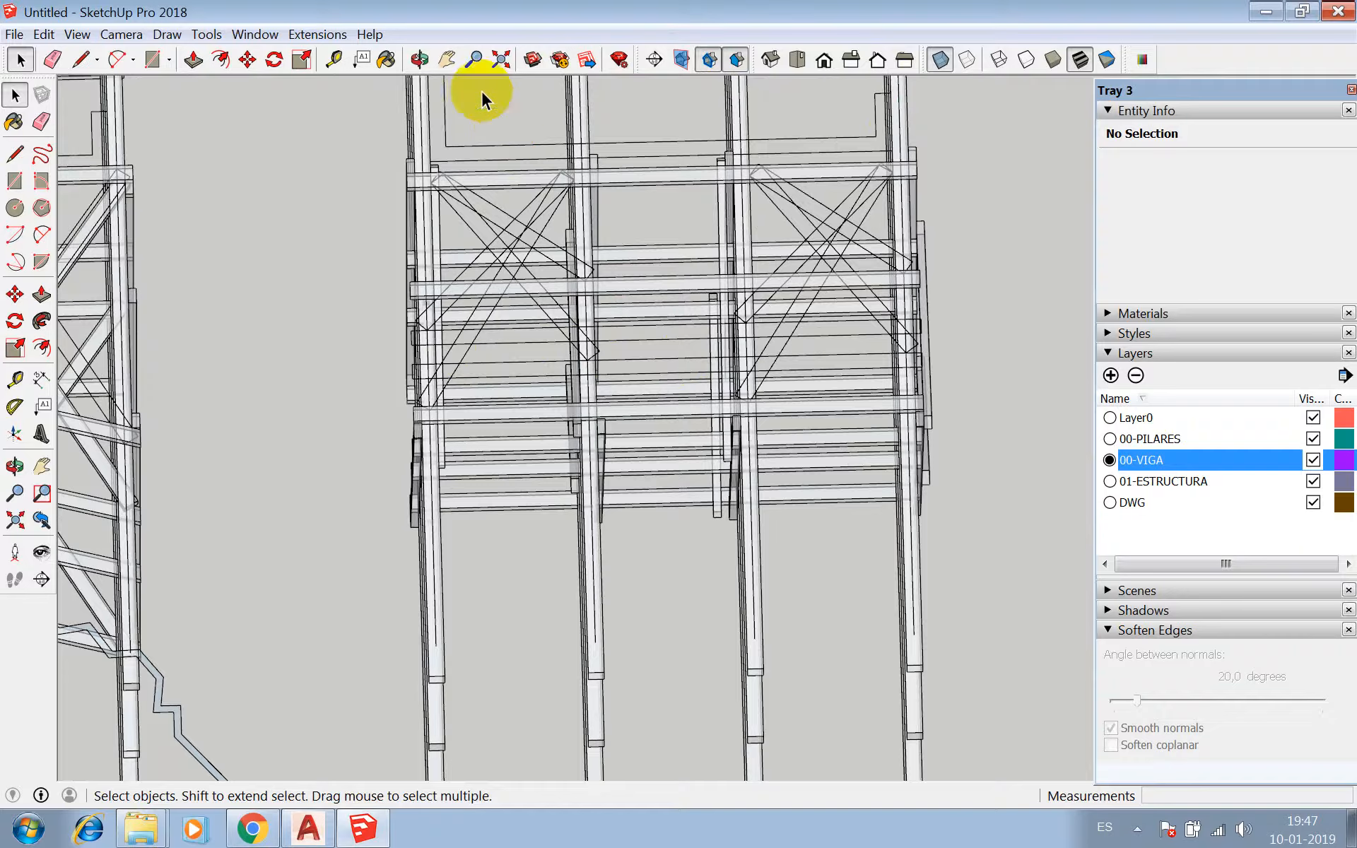
pyautogui.moveTo(431, 226); pyautogui.dragTo(573, 311, button='middle')
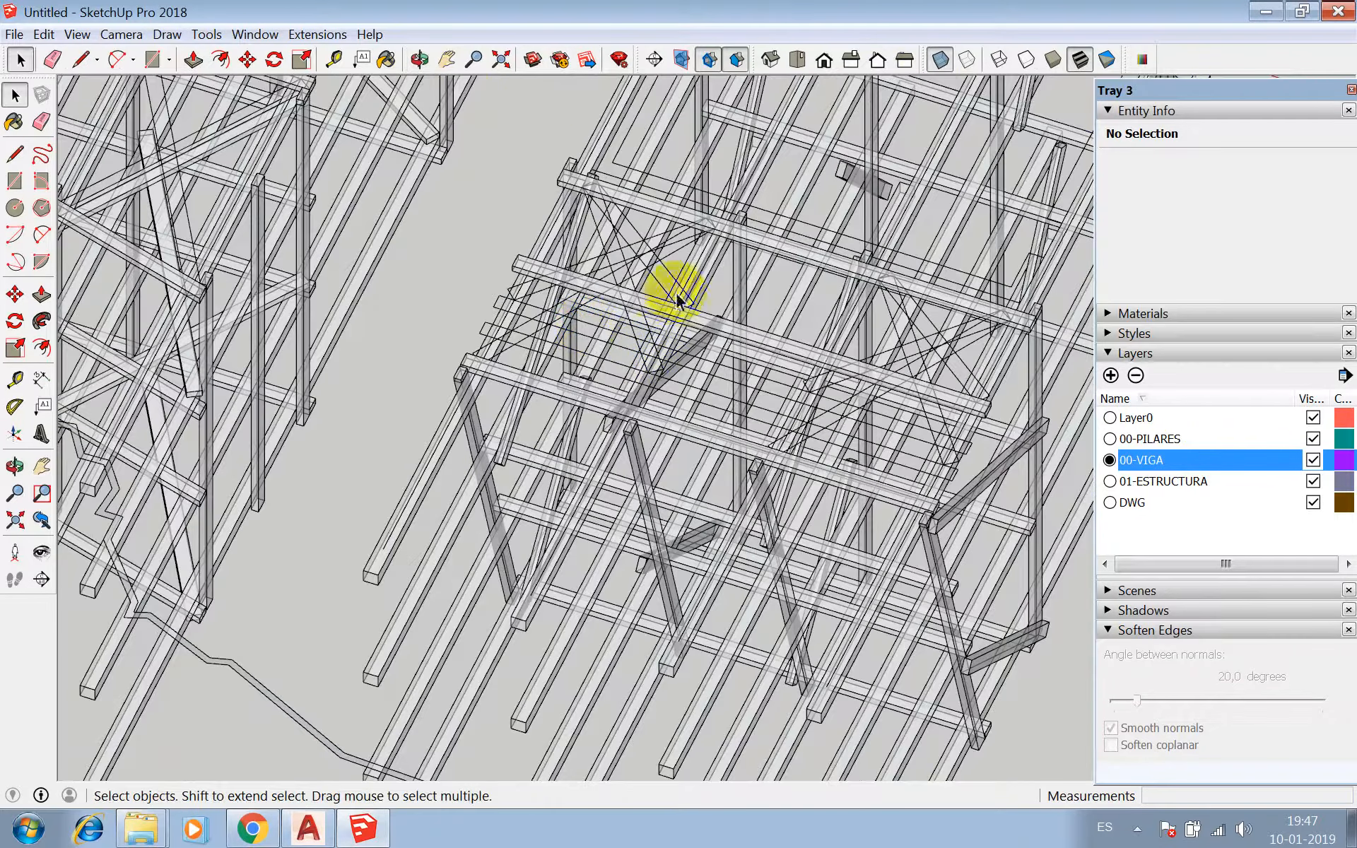
pyautogui.doubleClick(672, 206)
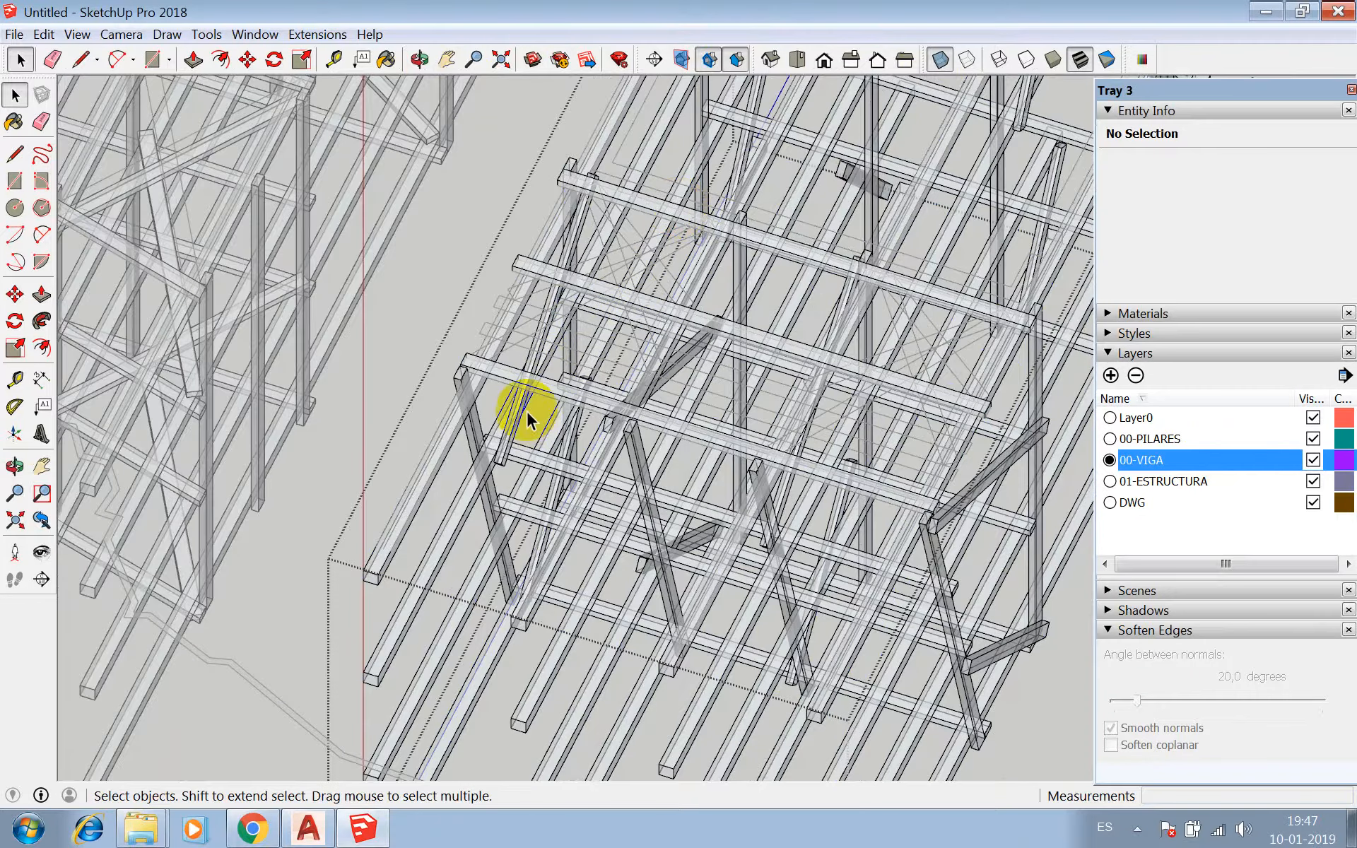
# - Trace the closed outline of the long lower diagonal brace in the first end bay over the imported drawing with the Line tool
pyautogui.press('l')
pyautogui.scroll(4, 486, 371)
pyautogui.click(443, 326)
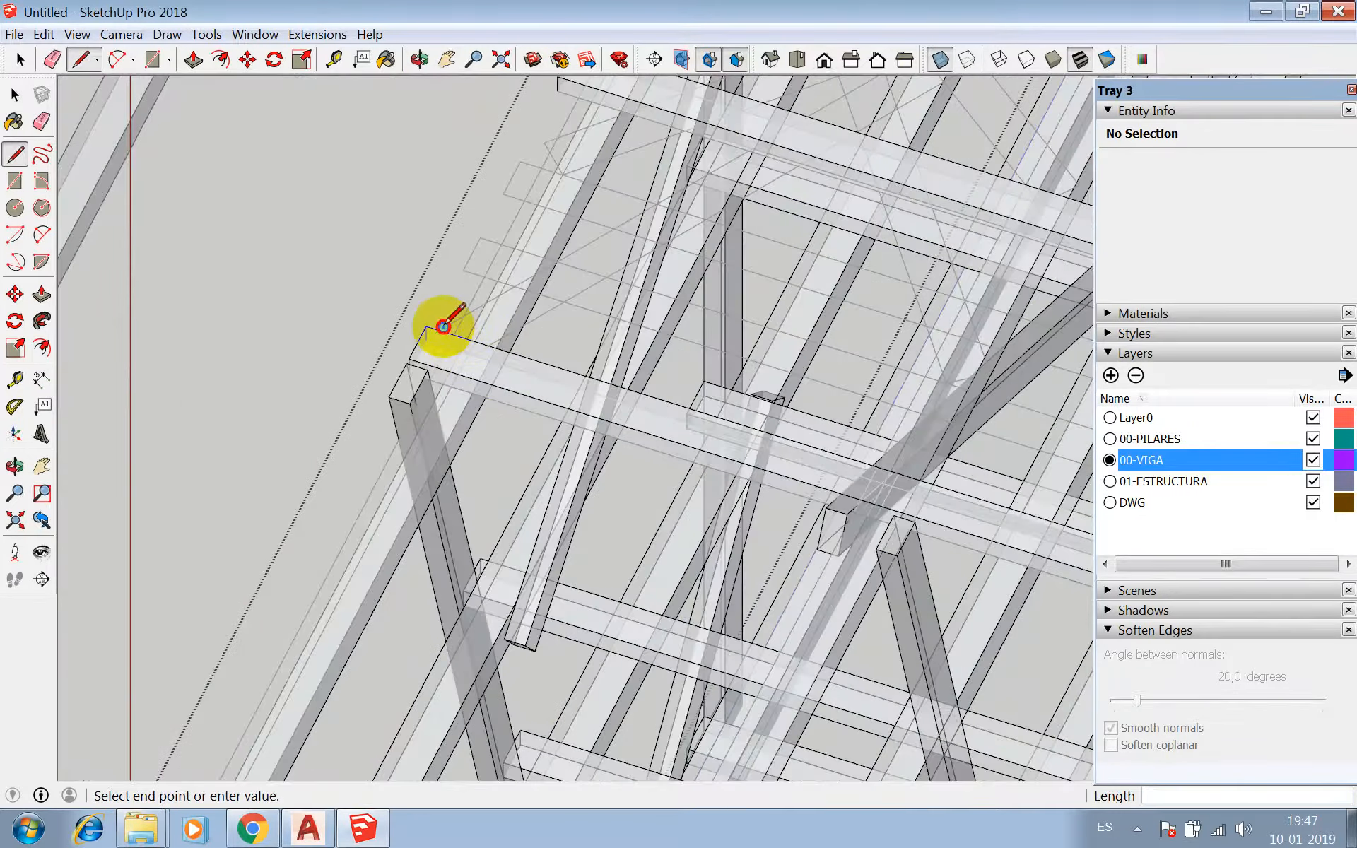
pyautogui.scroll(2, 469, 355)
pyautogui.click(469, 349)
pyautogui.scroll(-5, 360, 474)
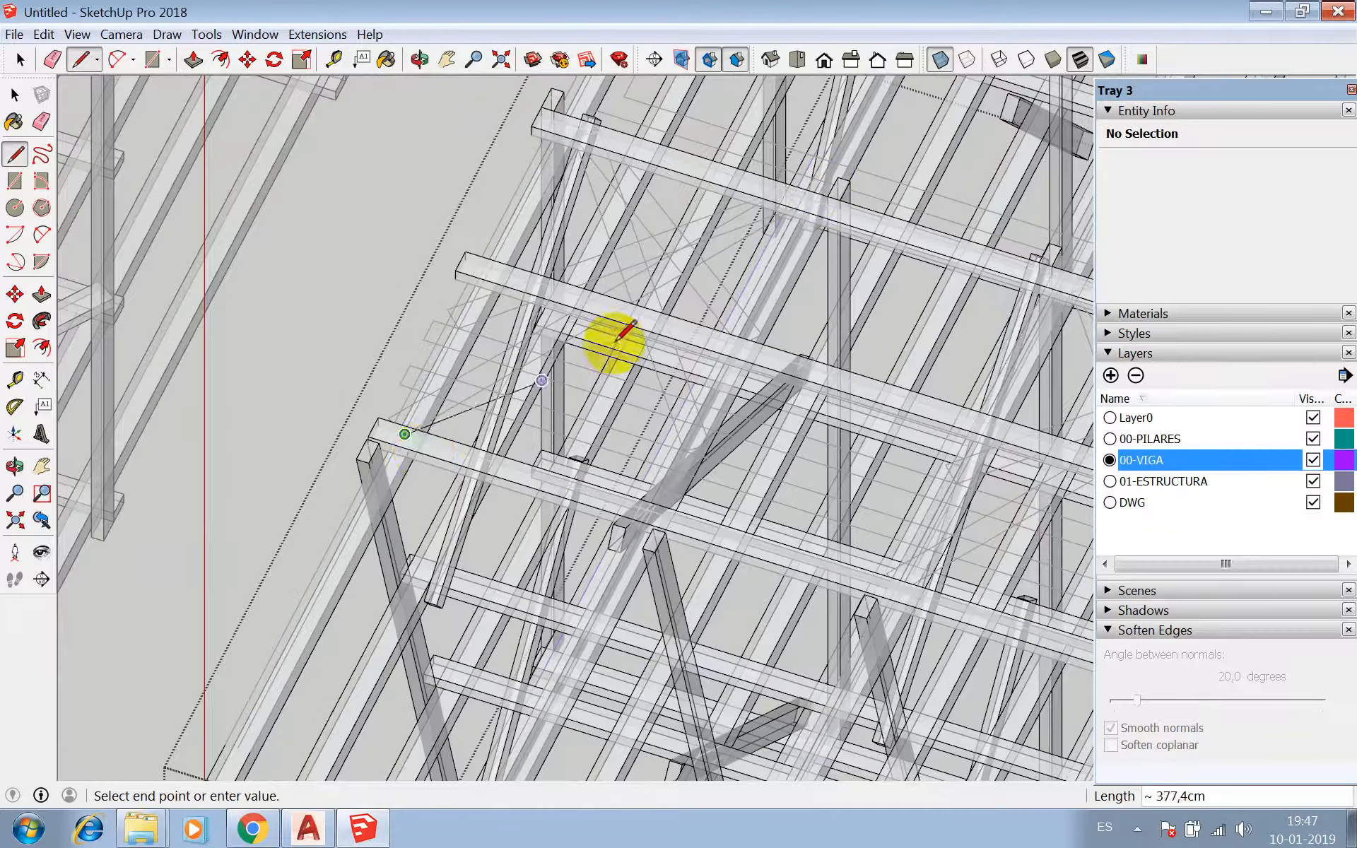
pyautogui.scroll(5, 813, 195)
pyautogui.scroll(2, 779, 280)
pyautogui.scroll(3, 787, 257)
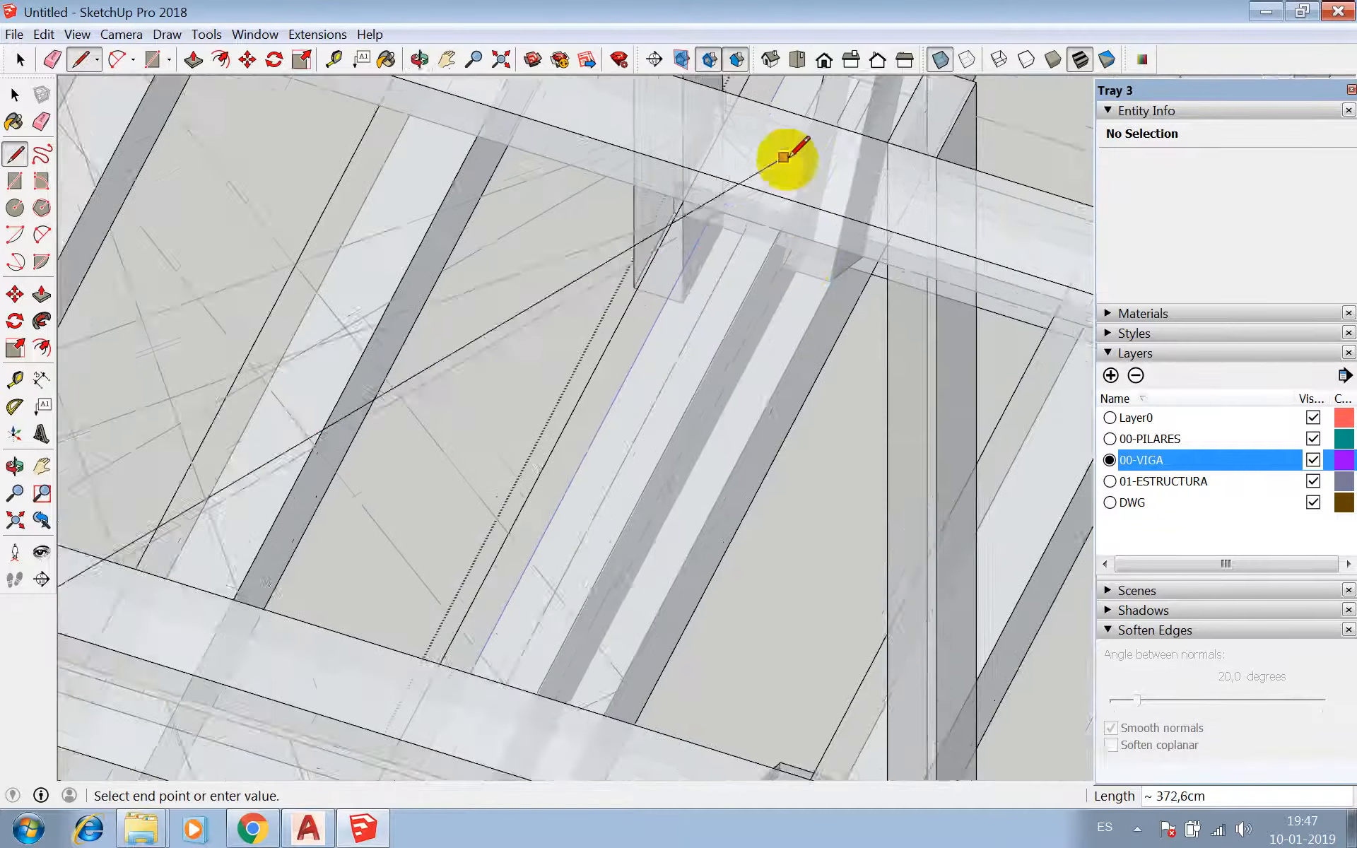
pyautogui.click(766, 189)
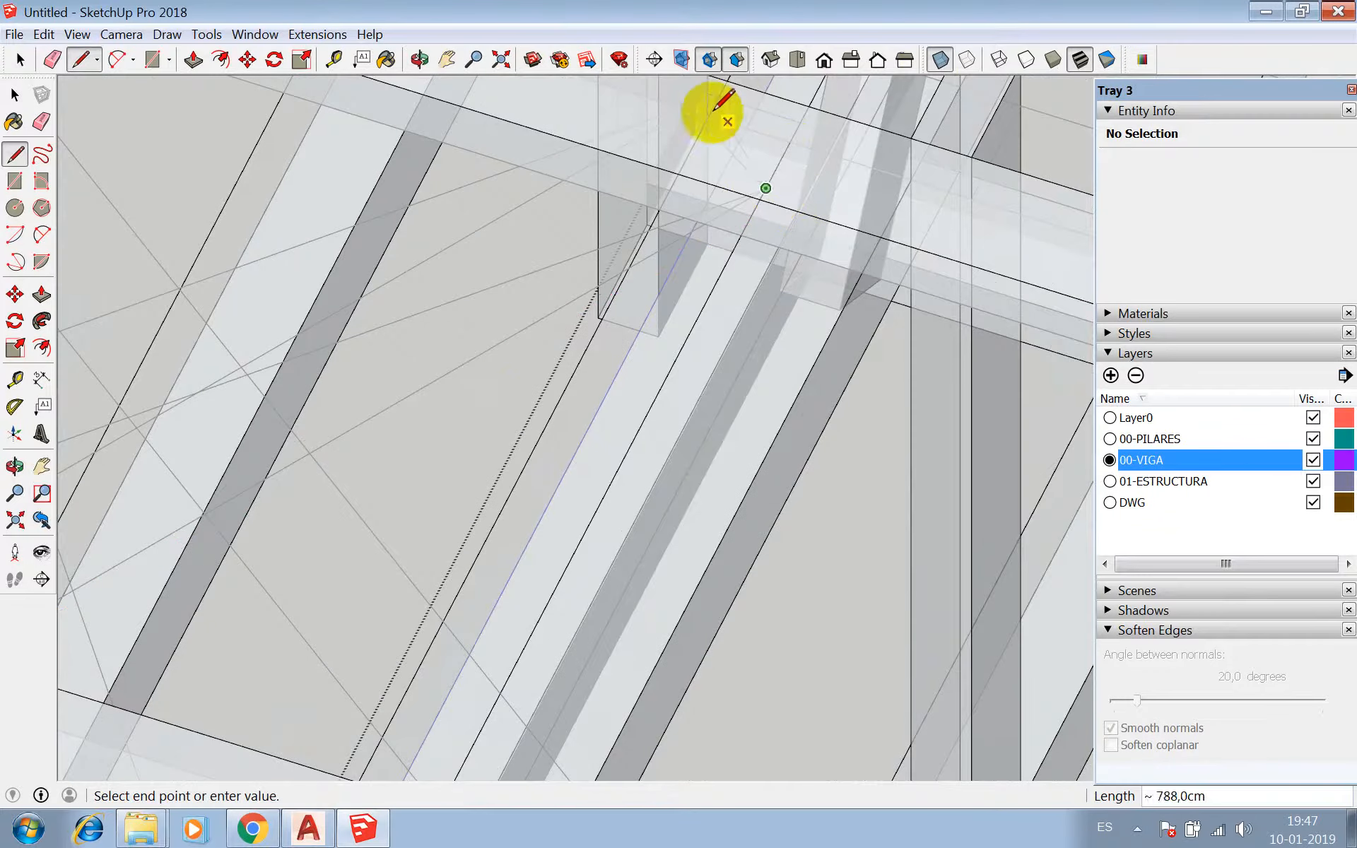
pyautogui.click(688, 108)
pyautogui.scroll(-5, 726, 120)
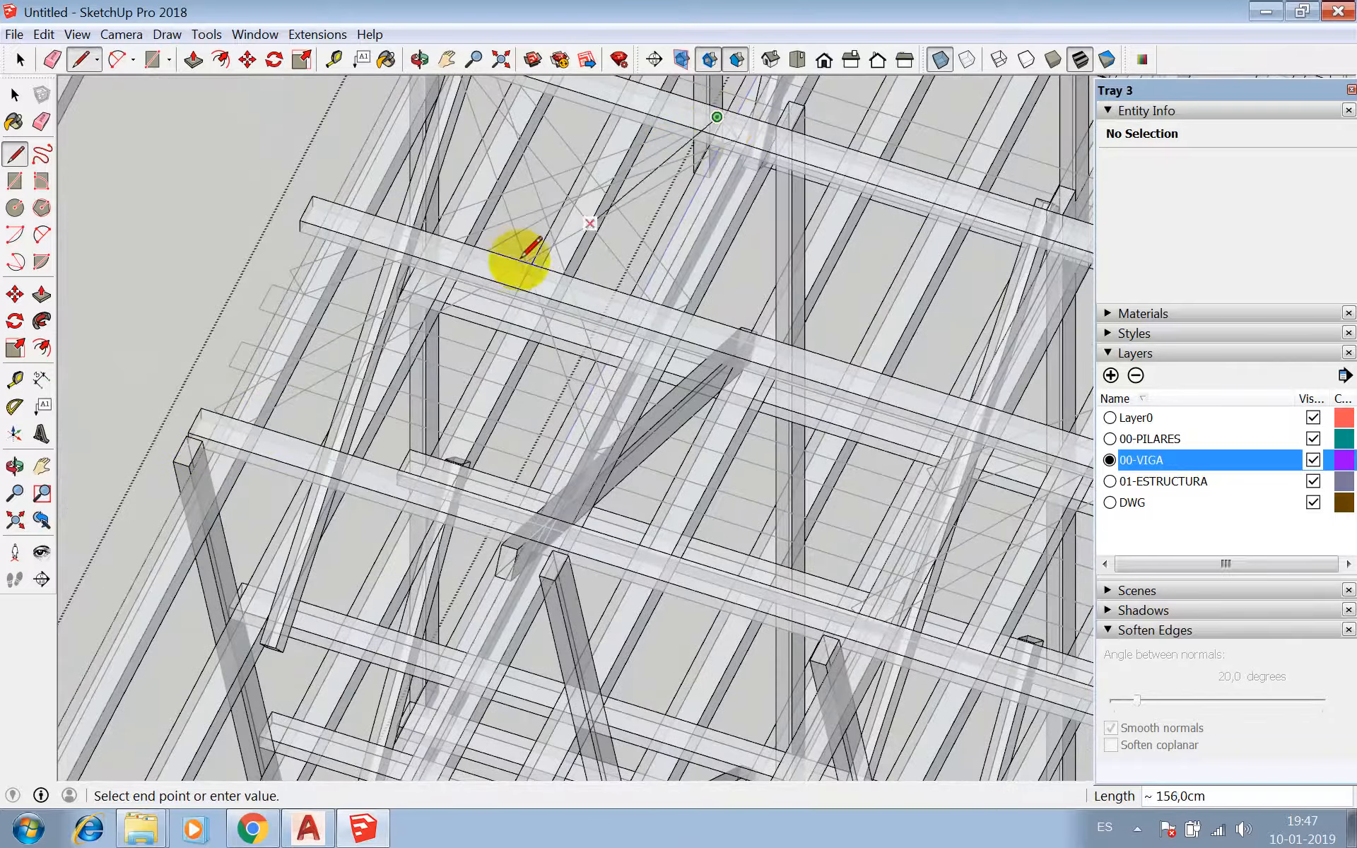
pyautogui.scroll(2, 197, 455)
pyautogui.scroll(2, 279, 367)
pyautogui.click(226, 372)
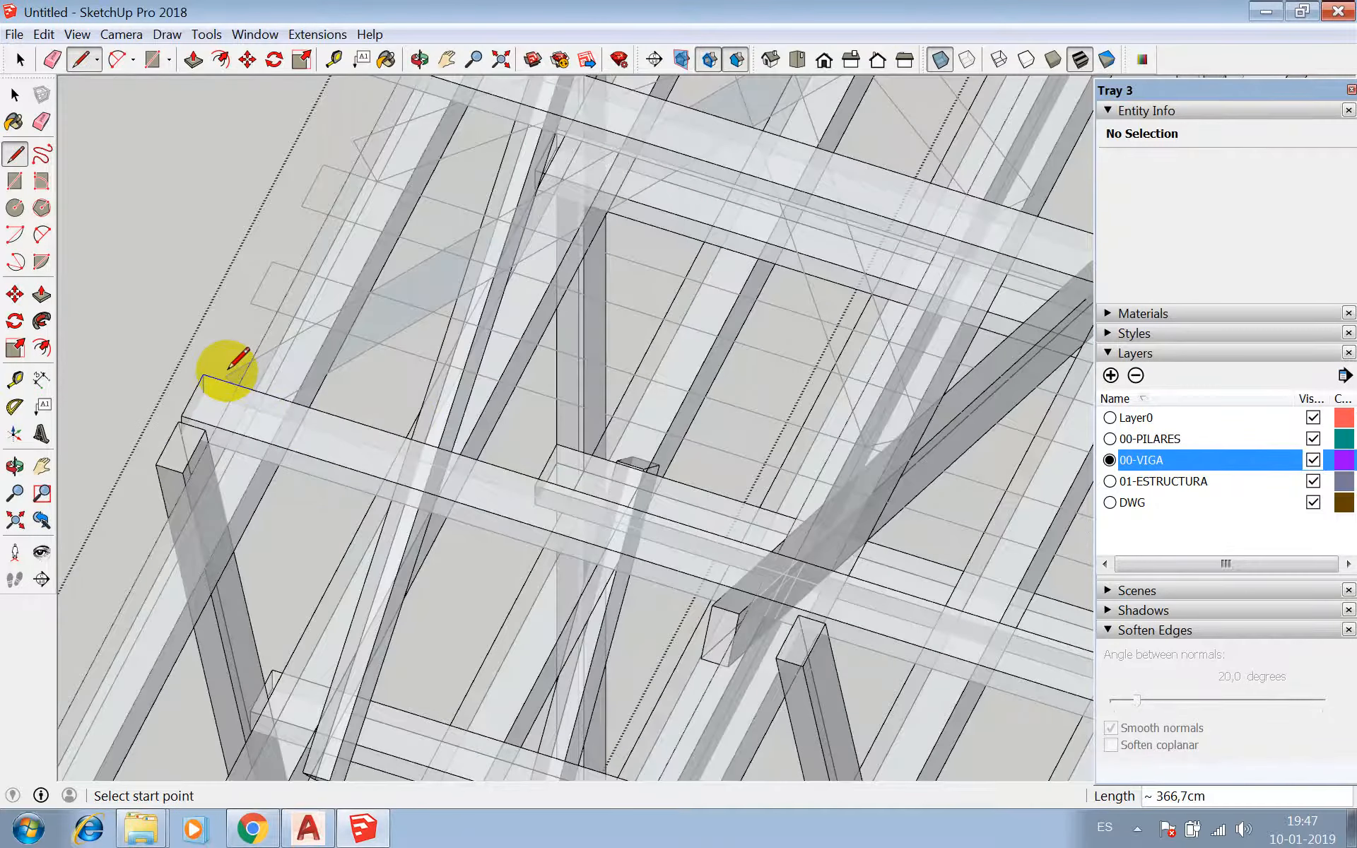
# - Push/Pull the traced lower brace face by 10 cm
pyautogui.scroll(-3, 428, 424)
pyautogui.scroll(2, 431, 374)
pyautogui.press('p')
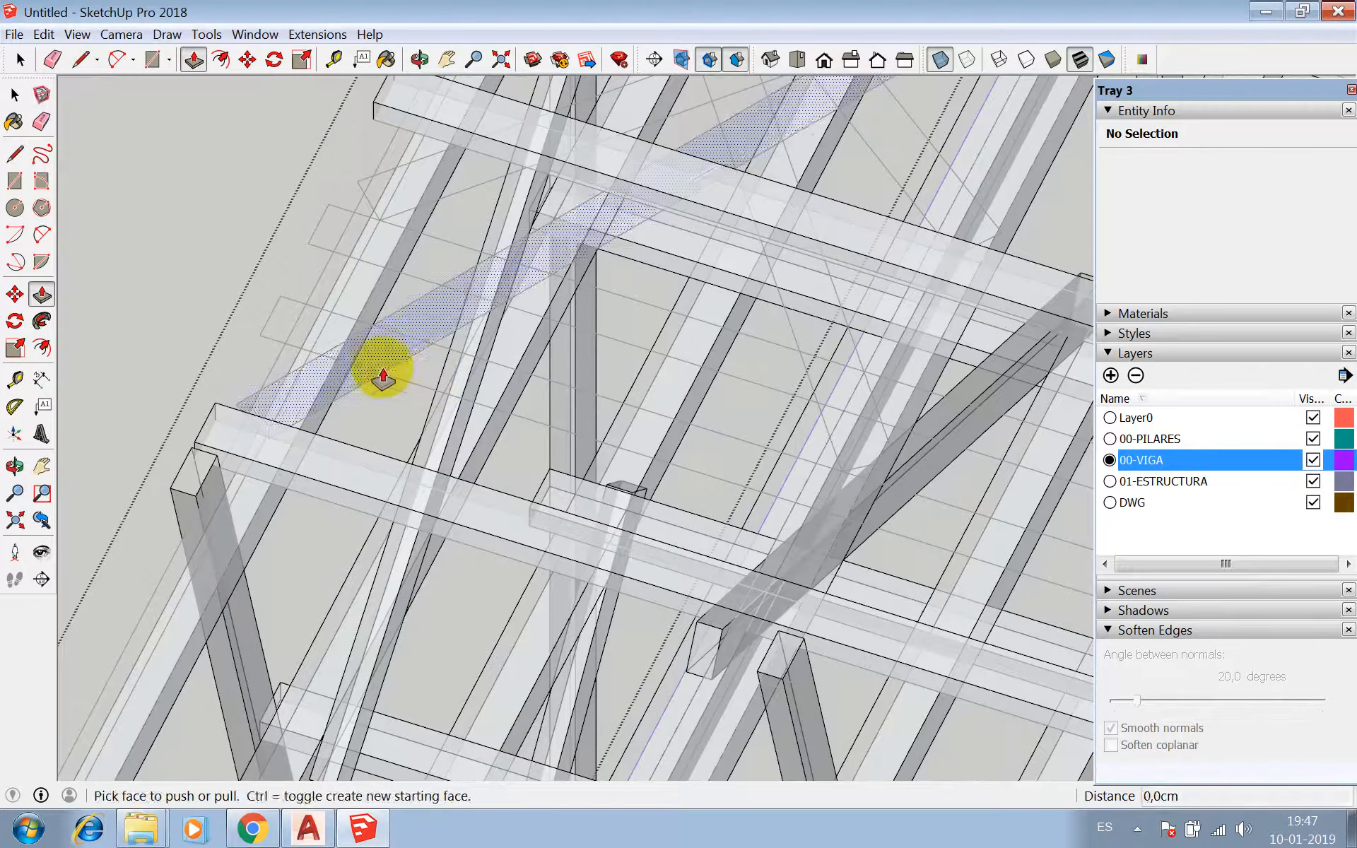
pyautogui.click(379, 369)
pyautogui.write('10')
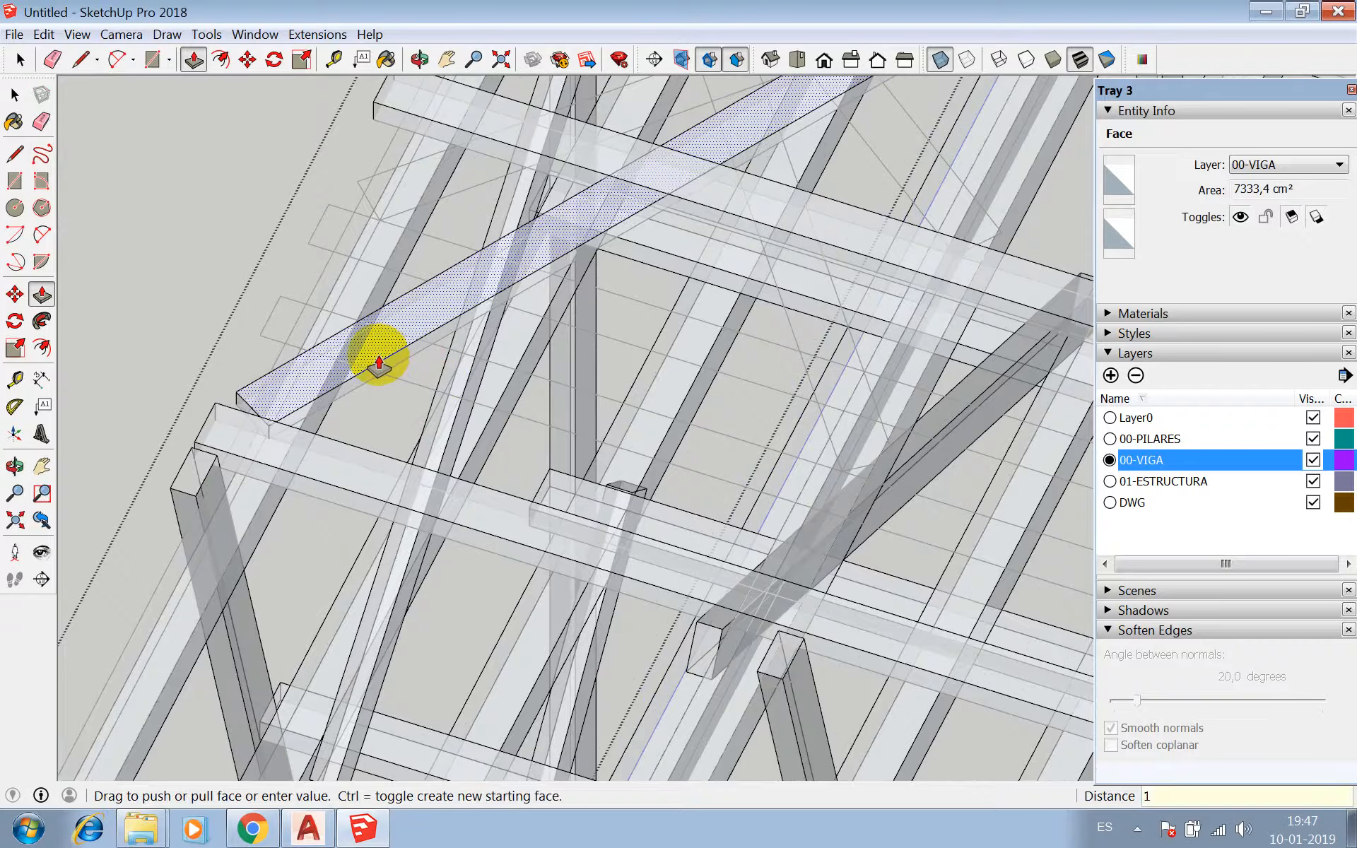
pyautogui.press('Return')
pyautogui.moveTo(379, 358); pyautogui.dragTo(357, 418, button='middle')
pyautogui.scroll(-2, 357, 418)
# - Select all the geometry of the extruded lower brace and make it a component
pyautogui.press('space')
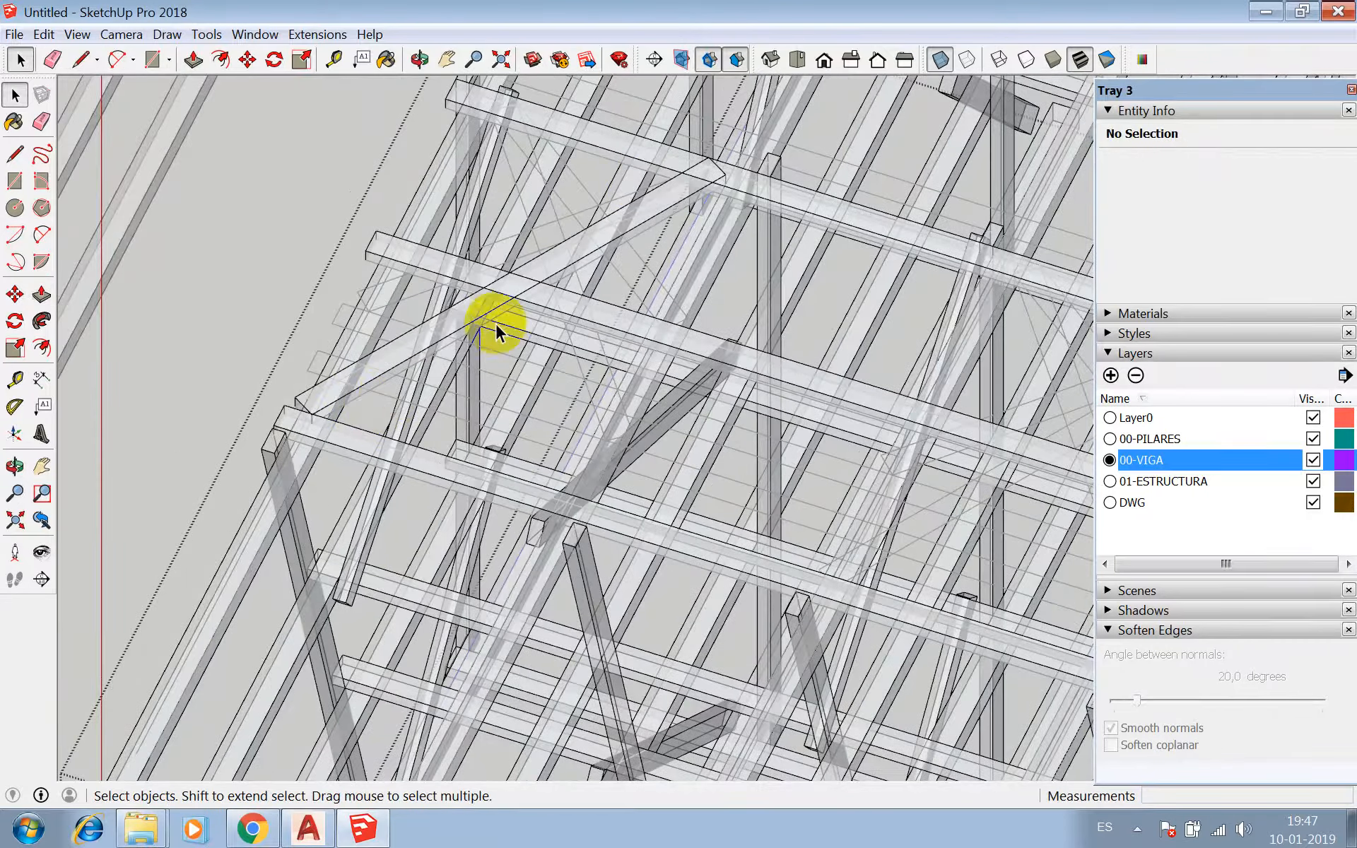
pyautogui.click(646, 213)
pyautogui.click(646, 213)
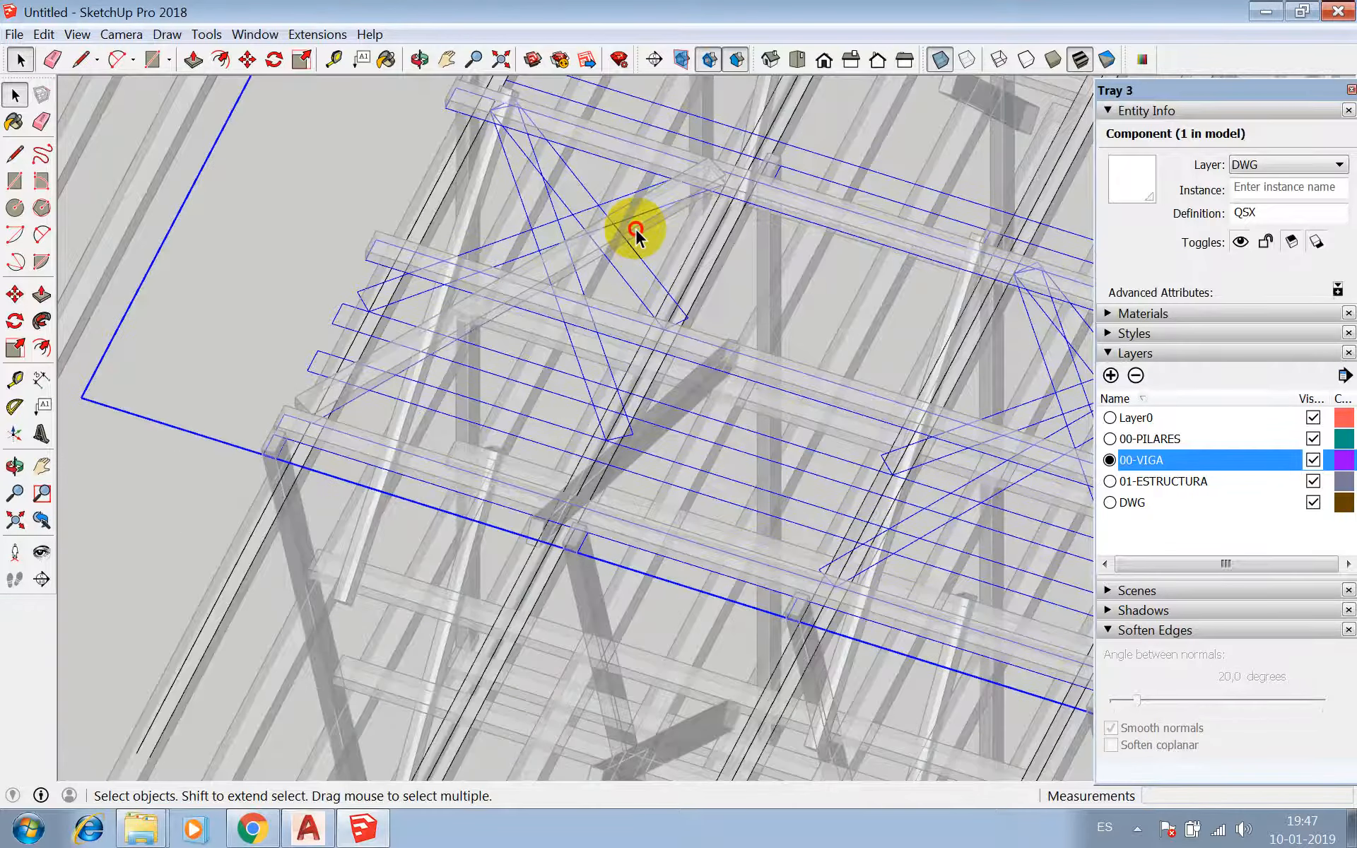
pyautogui.tripleClick(636, 229)
pyautogui.rightClick(636, 227)
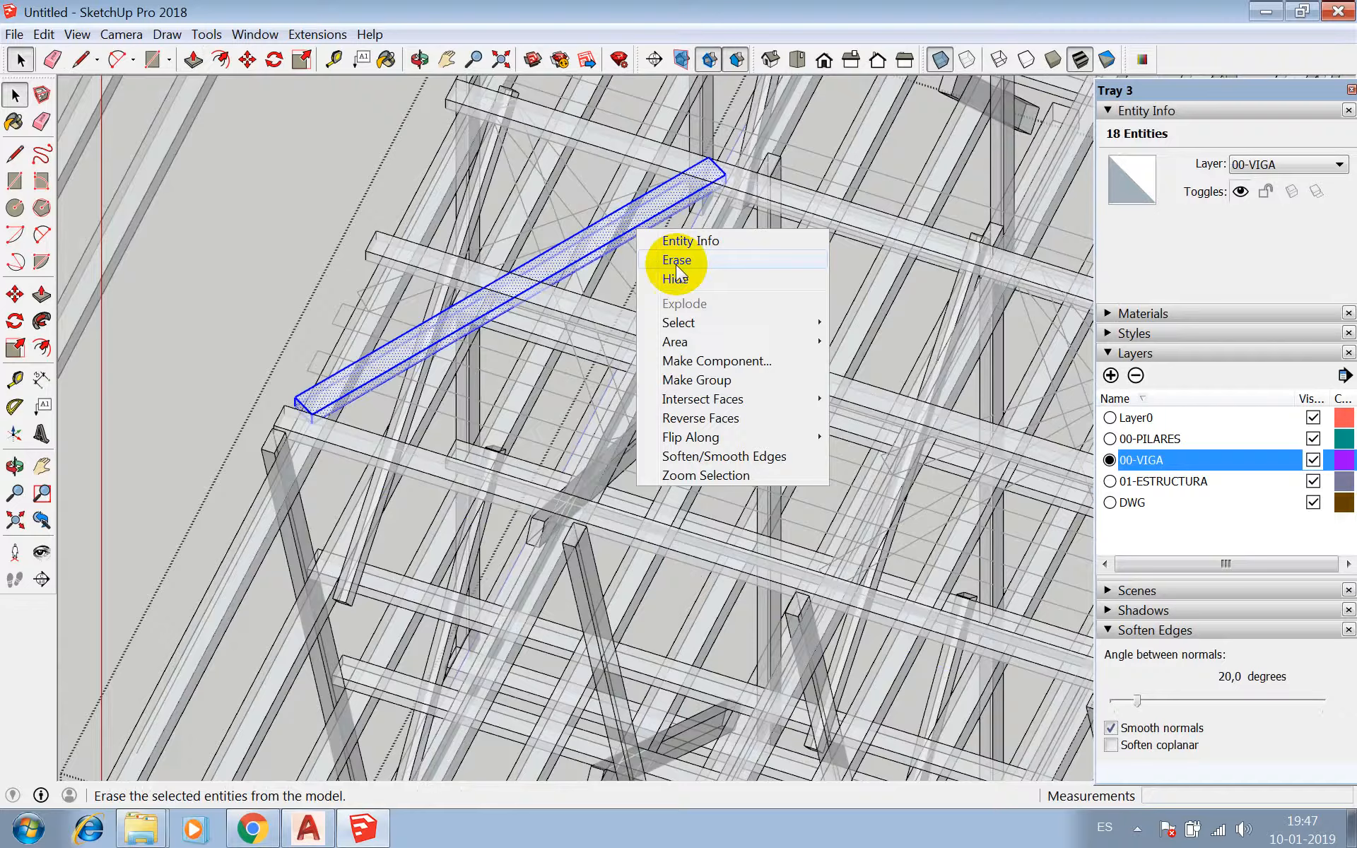
pyautogui.click(709, 361)
pyautogui.click(598, 627)
# - Copy the lower diagonal brace component 400 cm along the frame into the opposite end bay
pyautogui.scroll(-3, 489, 261)
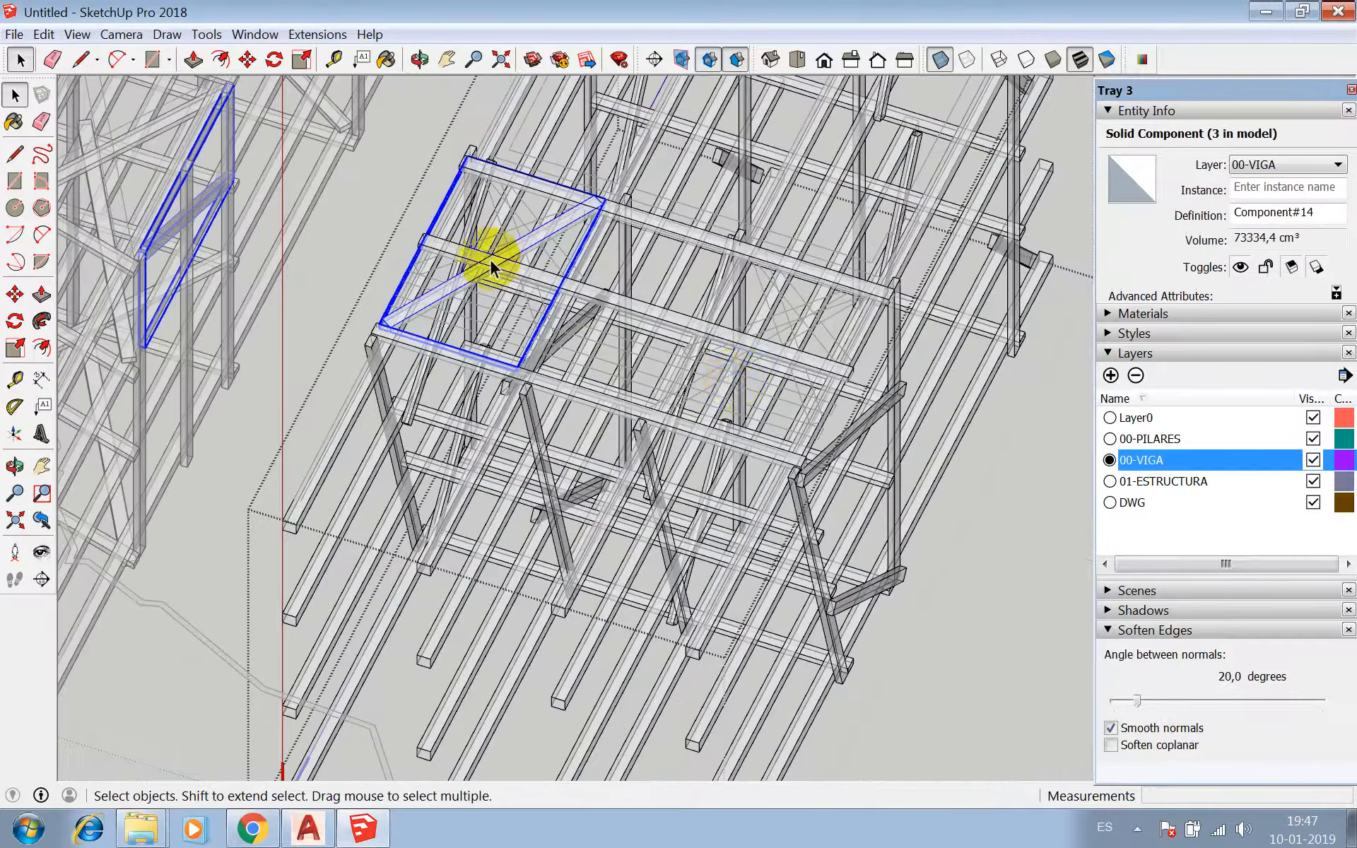
pyautogui.scroll(2, 740, 383)
pyautogui.scroll(1, 707, 410)
pyautogui.scroll(5, 176, 269)
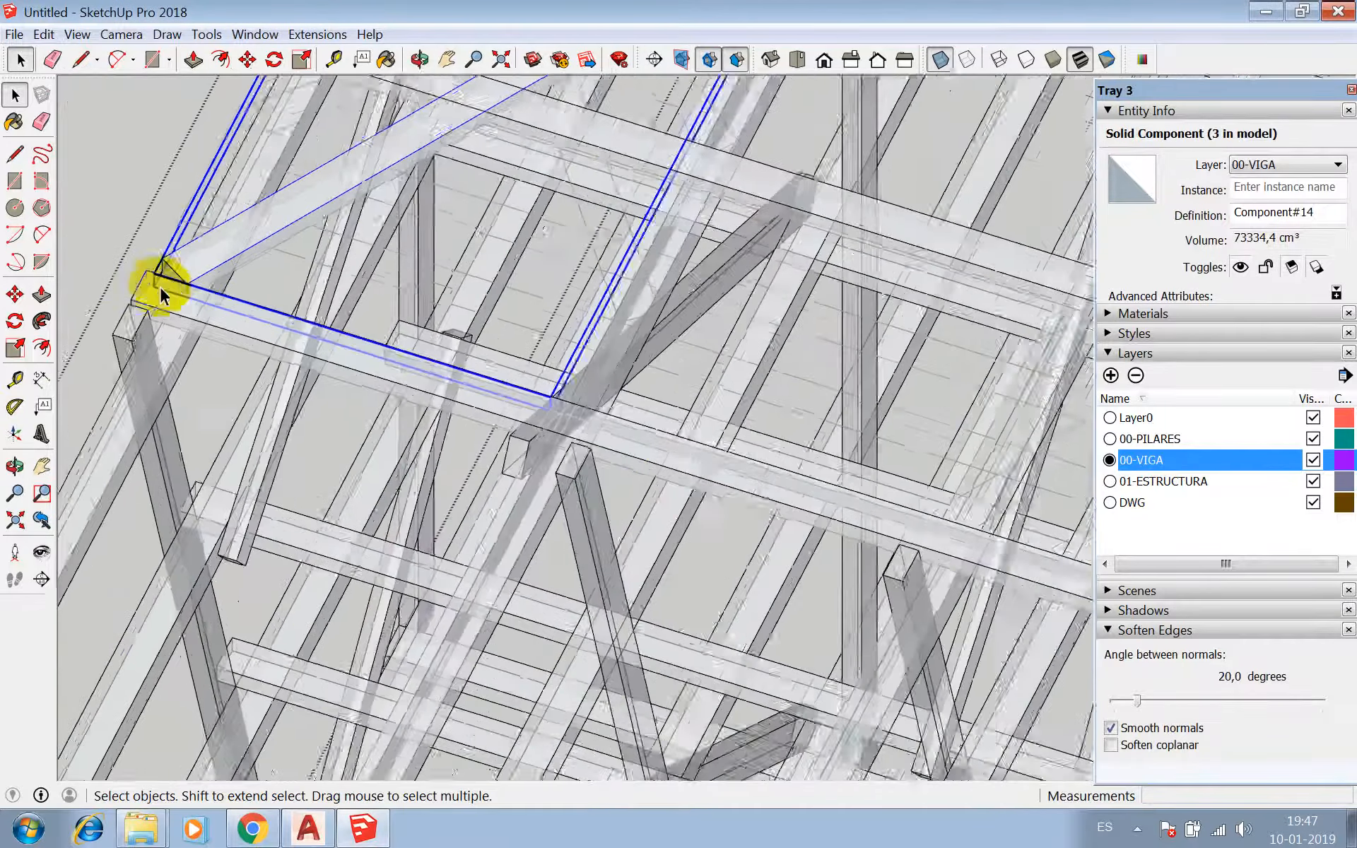
pyautogui.press('m')
pyautogui.click(204, 282)
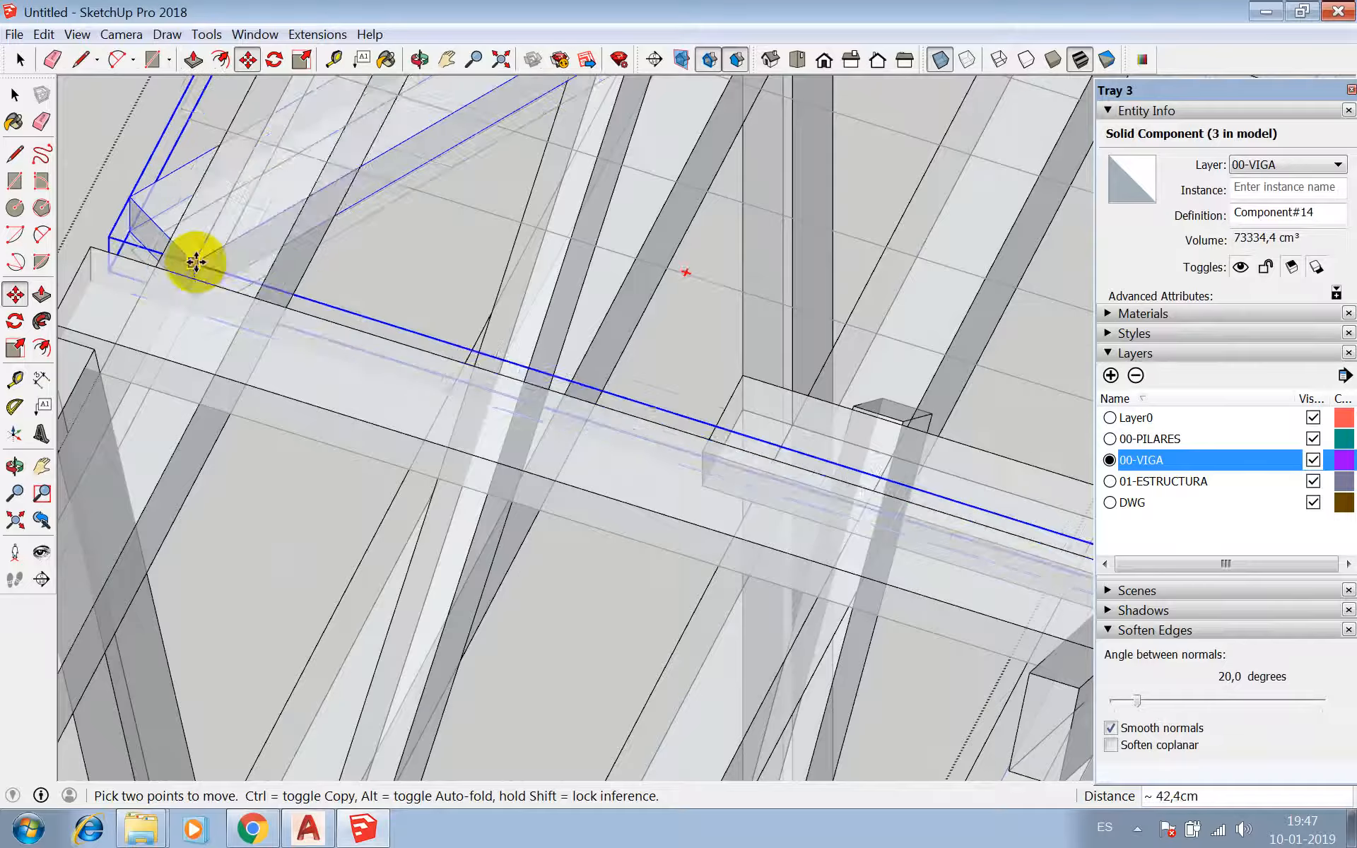
pyautogui.scroll(-5, 198, 254)
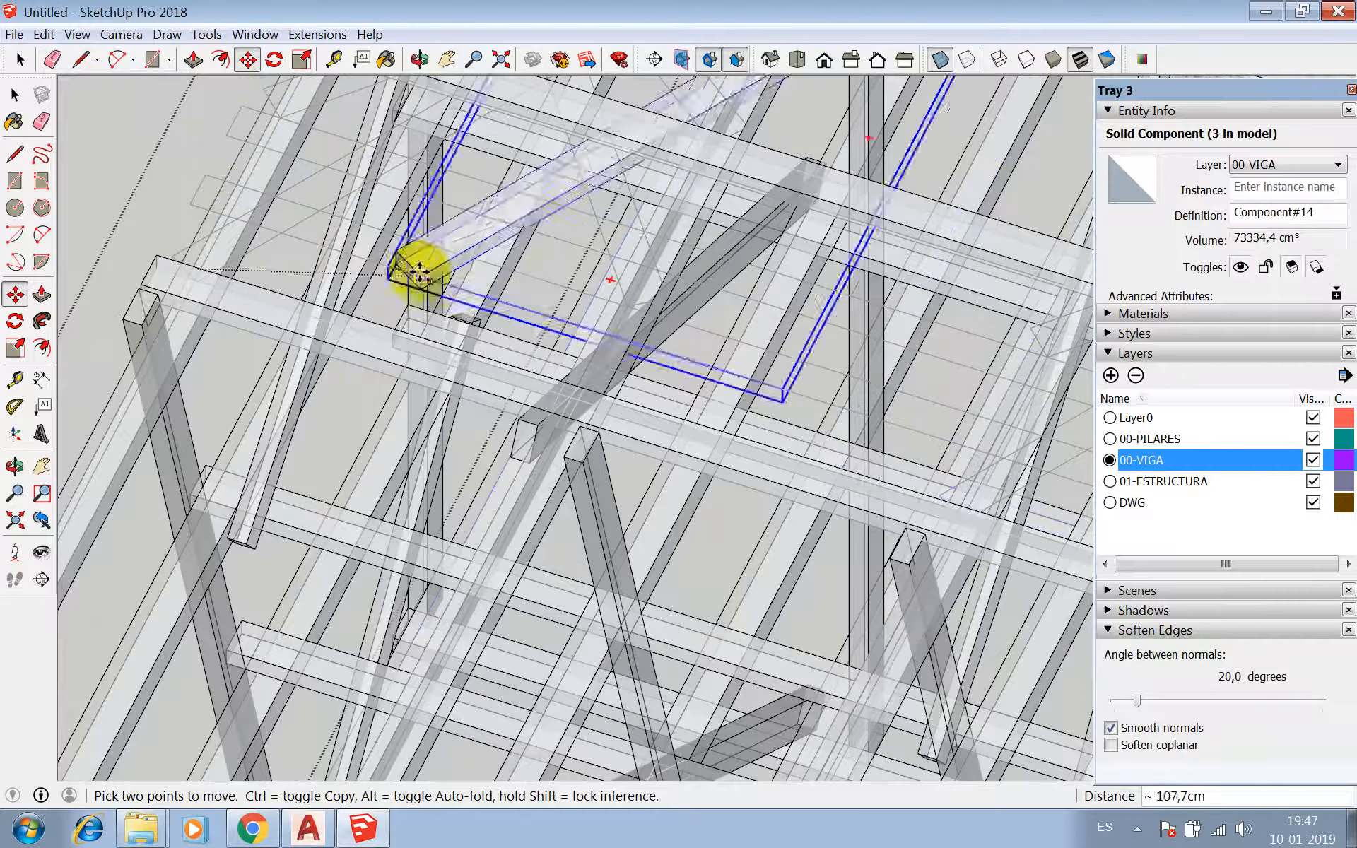
pyautogui.click(188, 293)
pyautogui.scroll(3, 201, 275)
pyautogui.click(199, 270)
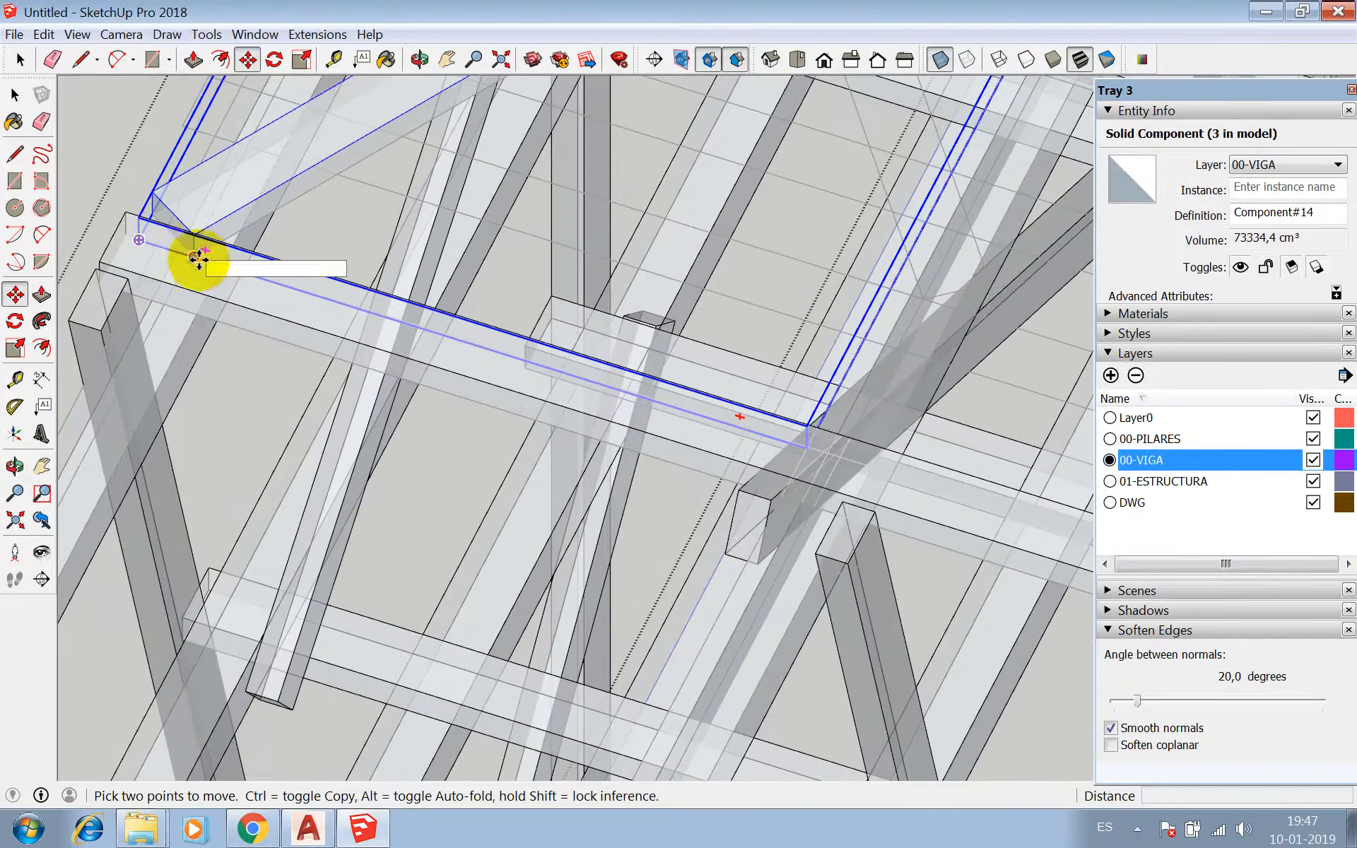
pyautogui.scroll(-5, 188, 236)
pyautogui.press('ctrl')
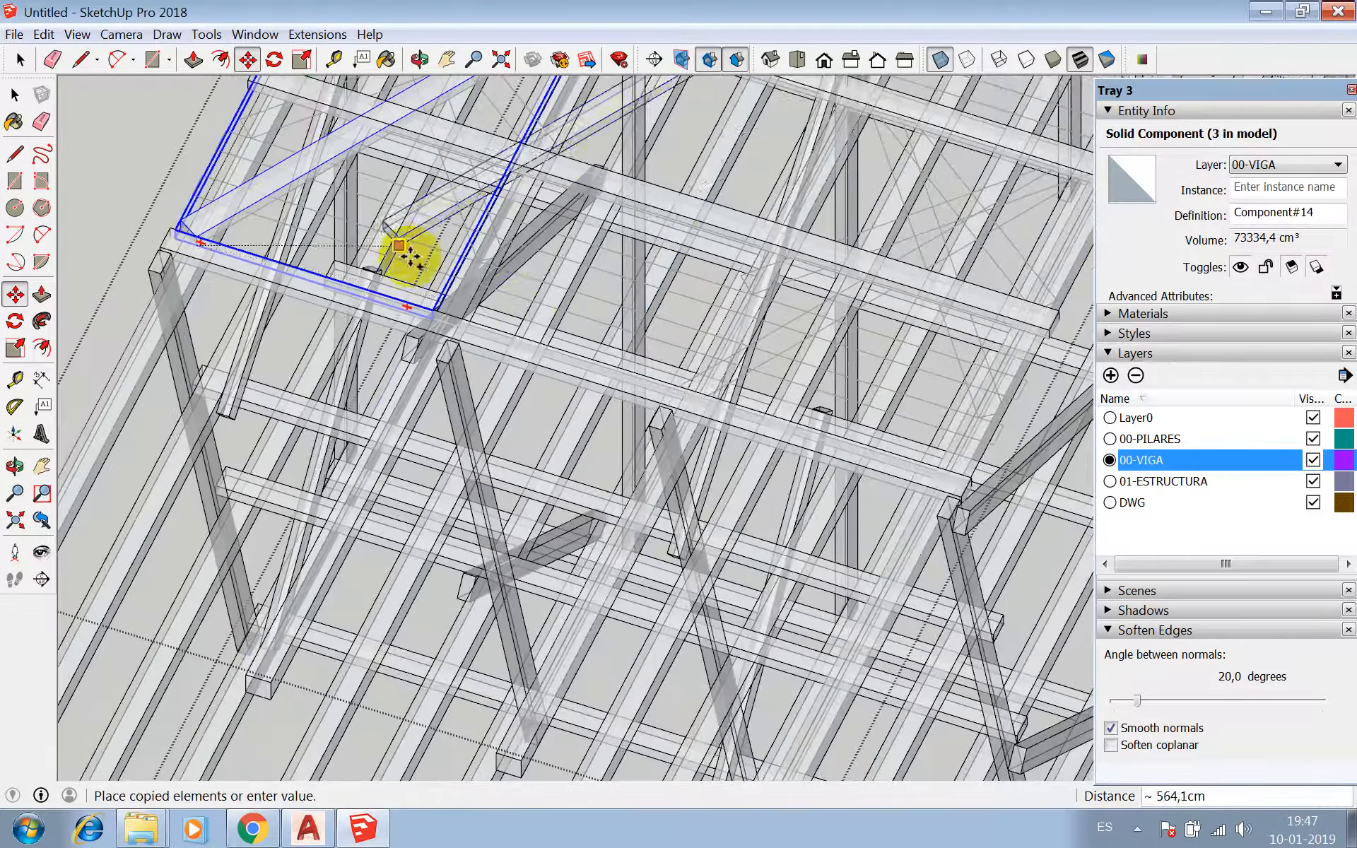
pyautogui.scroll(5, 751, 393)
pyautogui.scroll(-3, 657, 403)
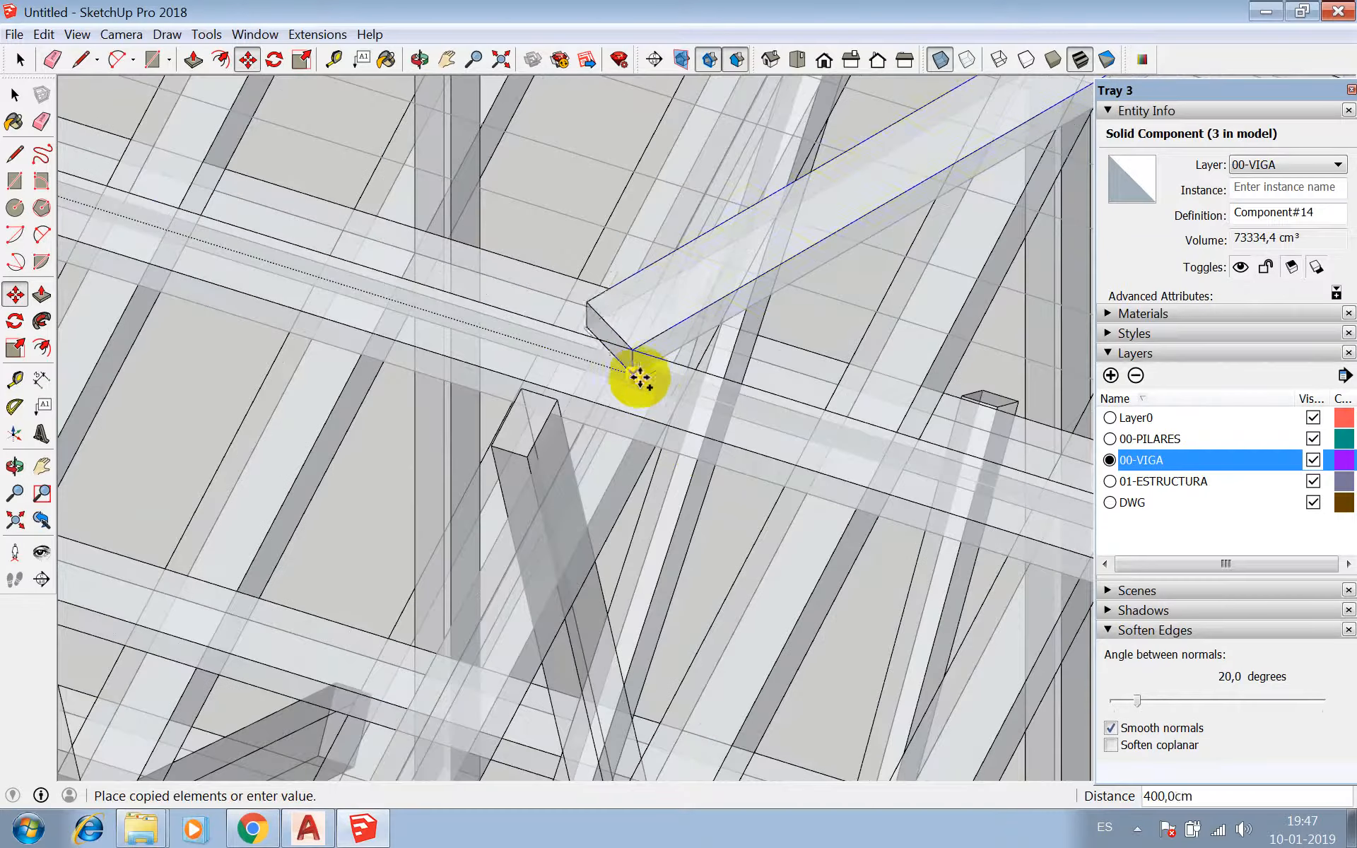
pyautogui.click(634, 375)
pyautogui.scroll(-4, 554, 424)
pyautogui.scroll(-5, 552, 426)
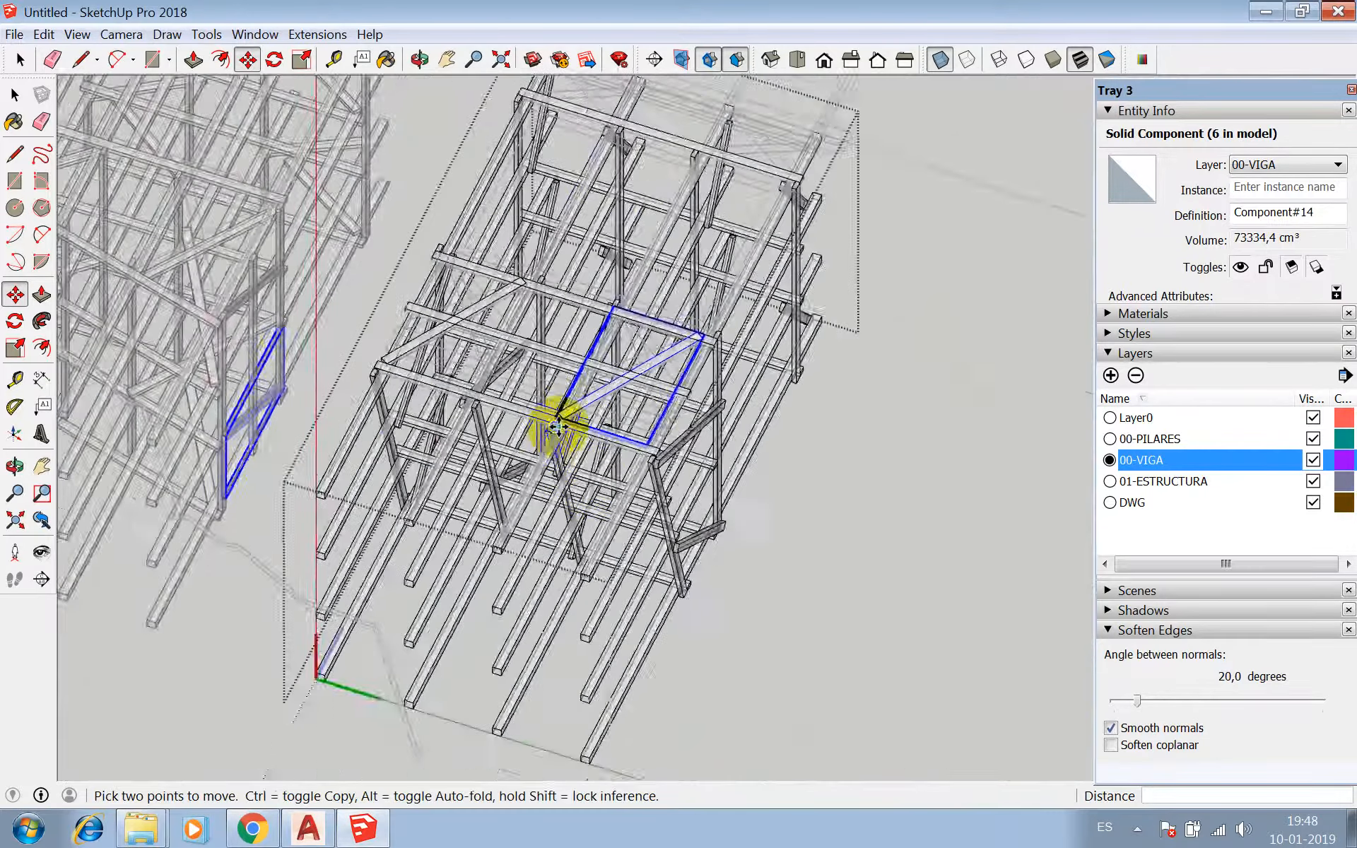
pyautogui.press('space')
# - Trace the closed outline of an upper diagonal brace under the roof in the first end bay over the imported drawing
pyautogui.scroll(5, 545, 297)
pyautogui.scroll(5, 544, 294)
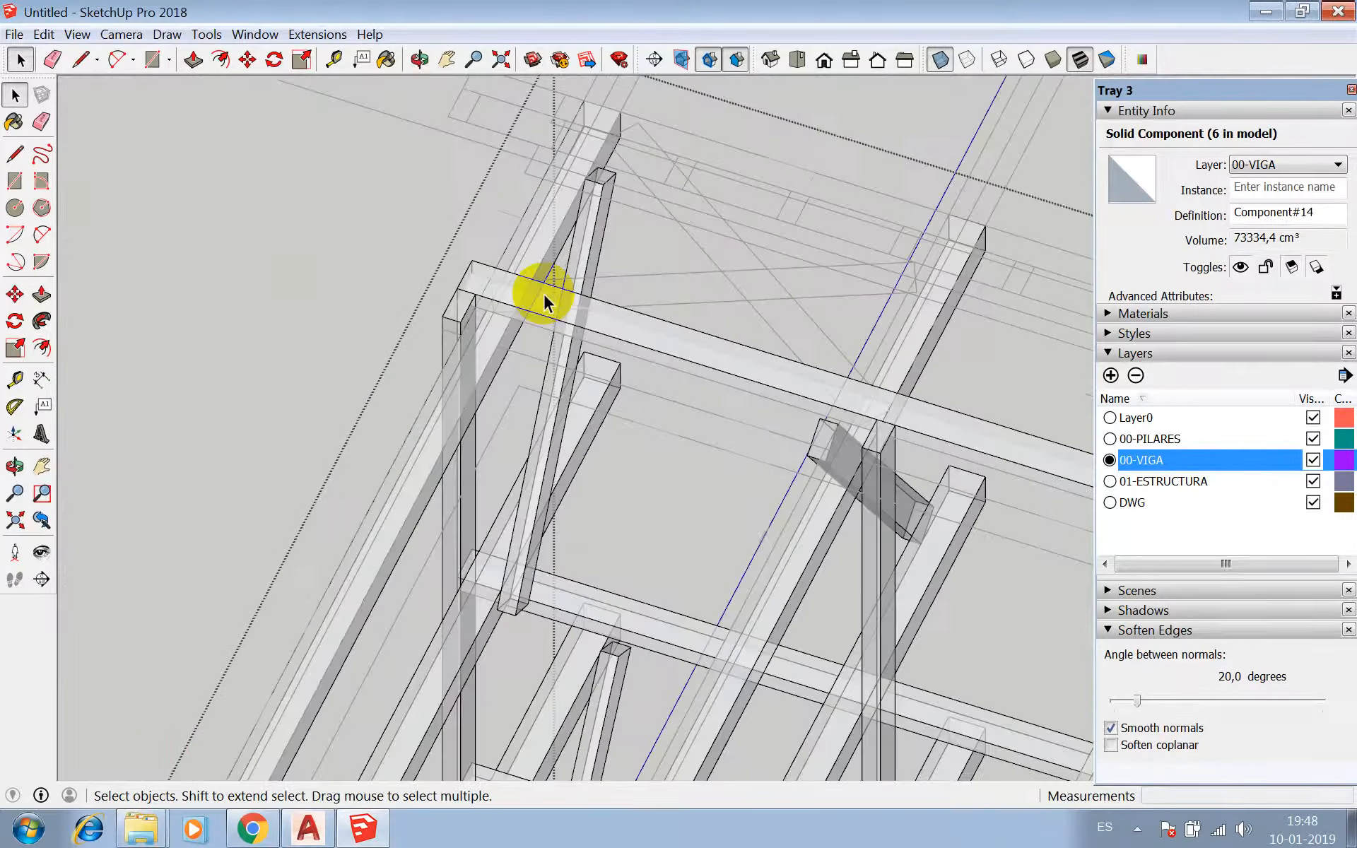
pyautogui.press('l')
pyautogui.scroll(3, 530, 287)
pyautogui.click(472, 286)
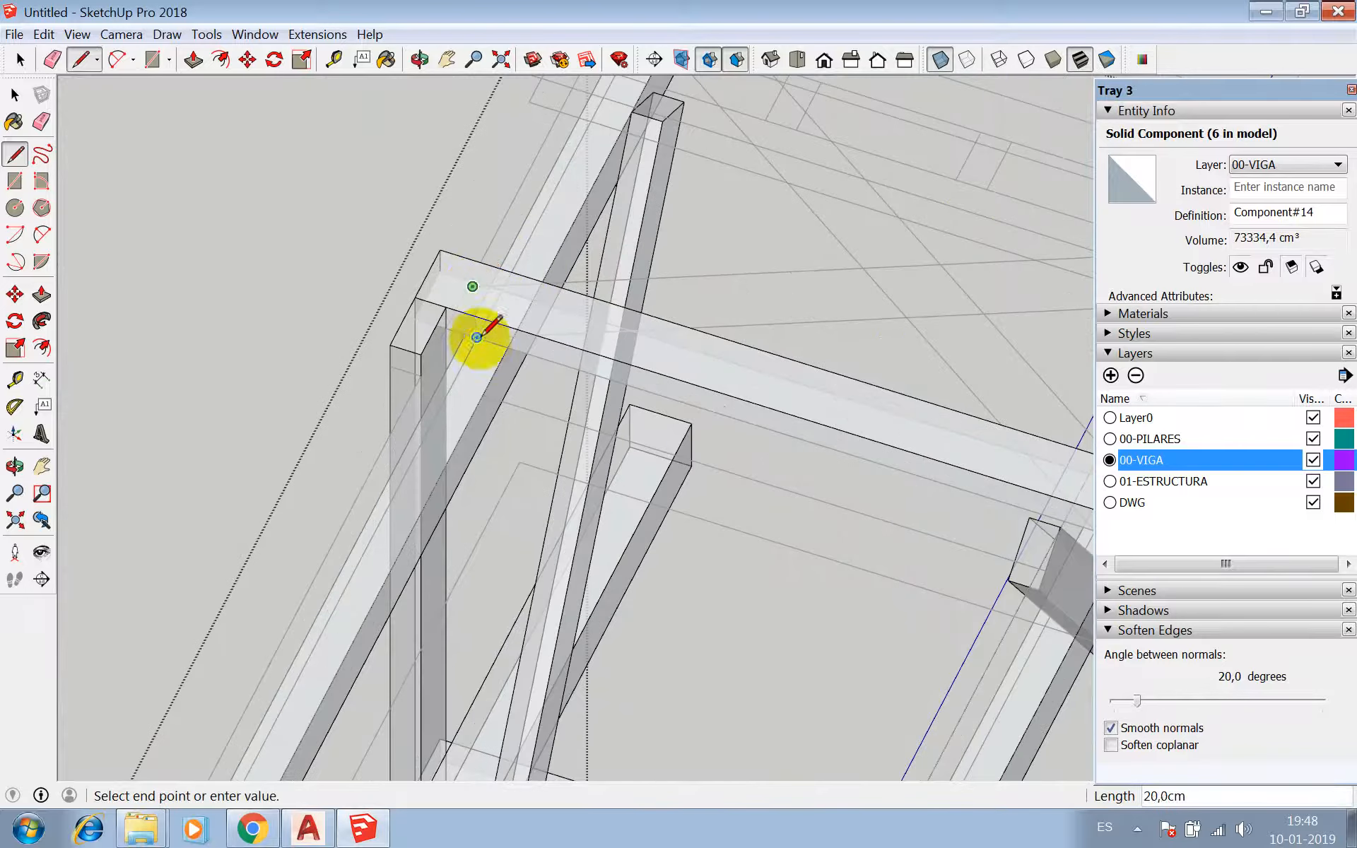
pyautogui.click(480, 339)
pyautogui.scroll(-5, 433, 340)
pyautogui.scroll(6, 736, 305)
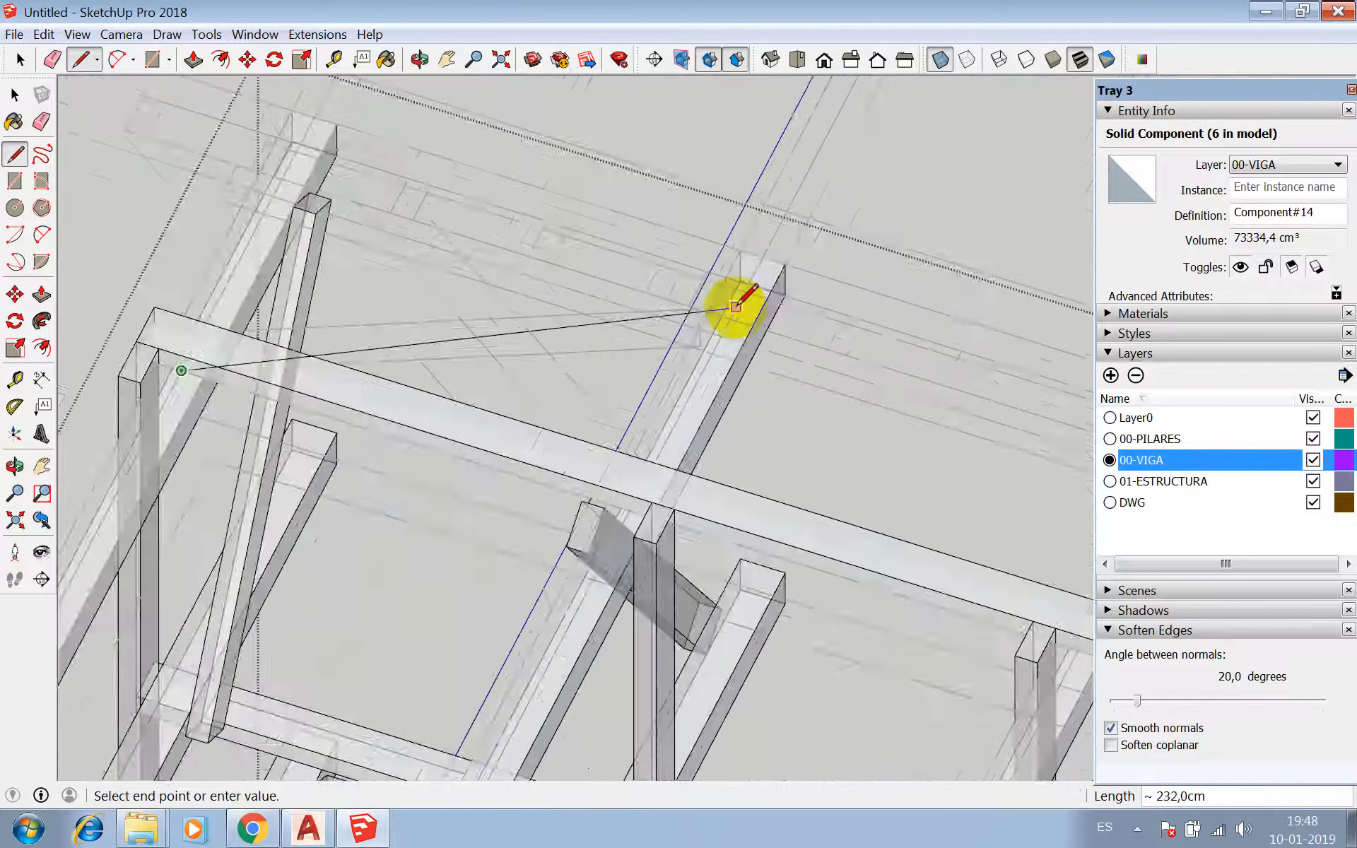
pyautogui.click(681, 356)
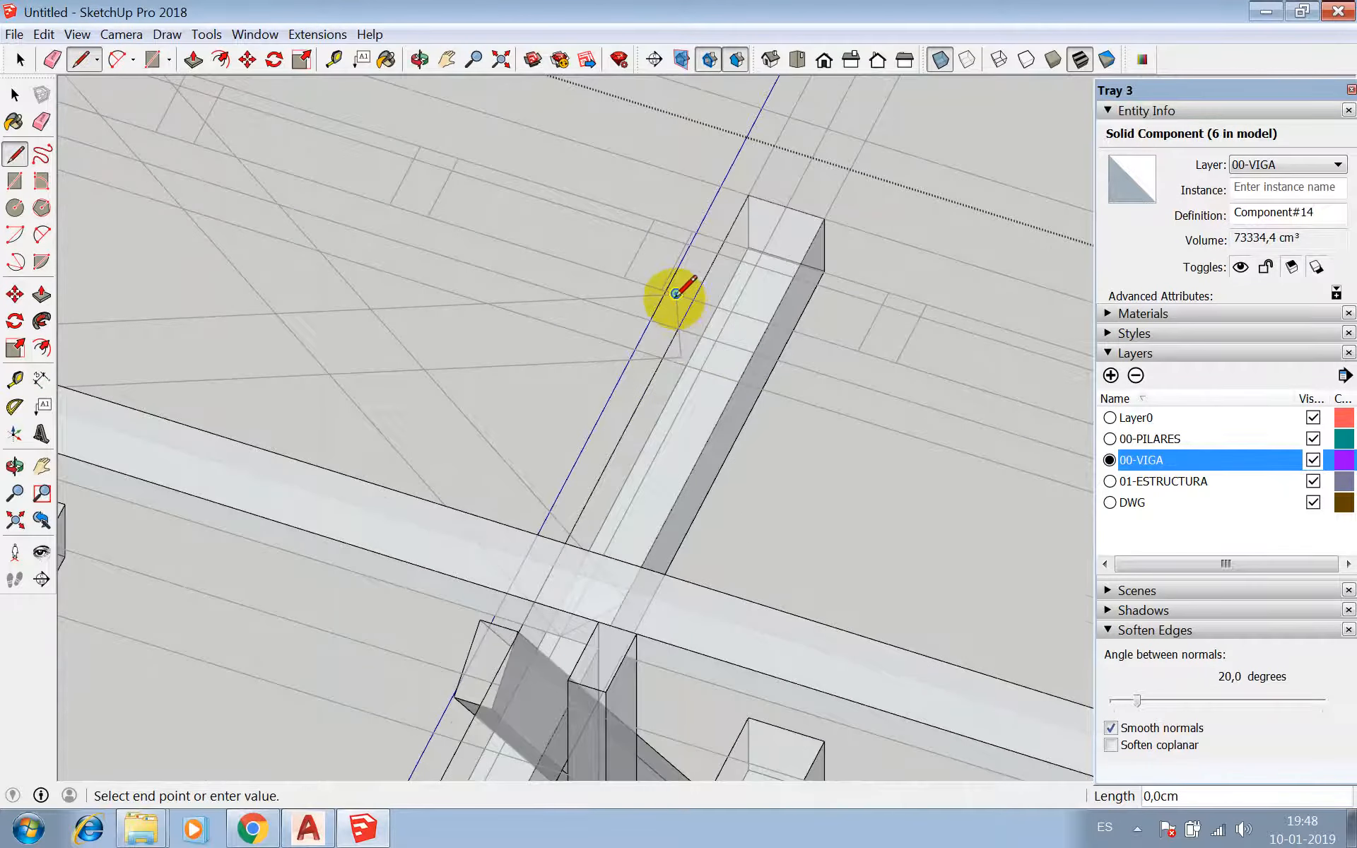
pyautogui.scroll(-4, 678, 290)
pyautogui.scroll(4, 333, 309)
pyautogui.click(338, 307)
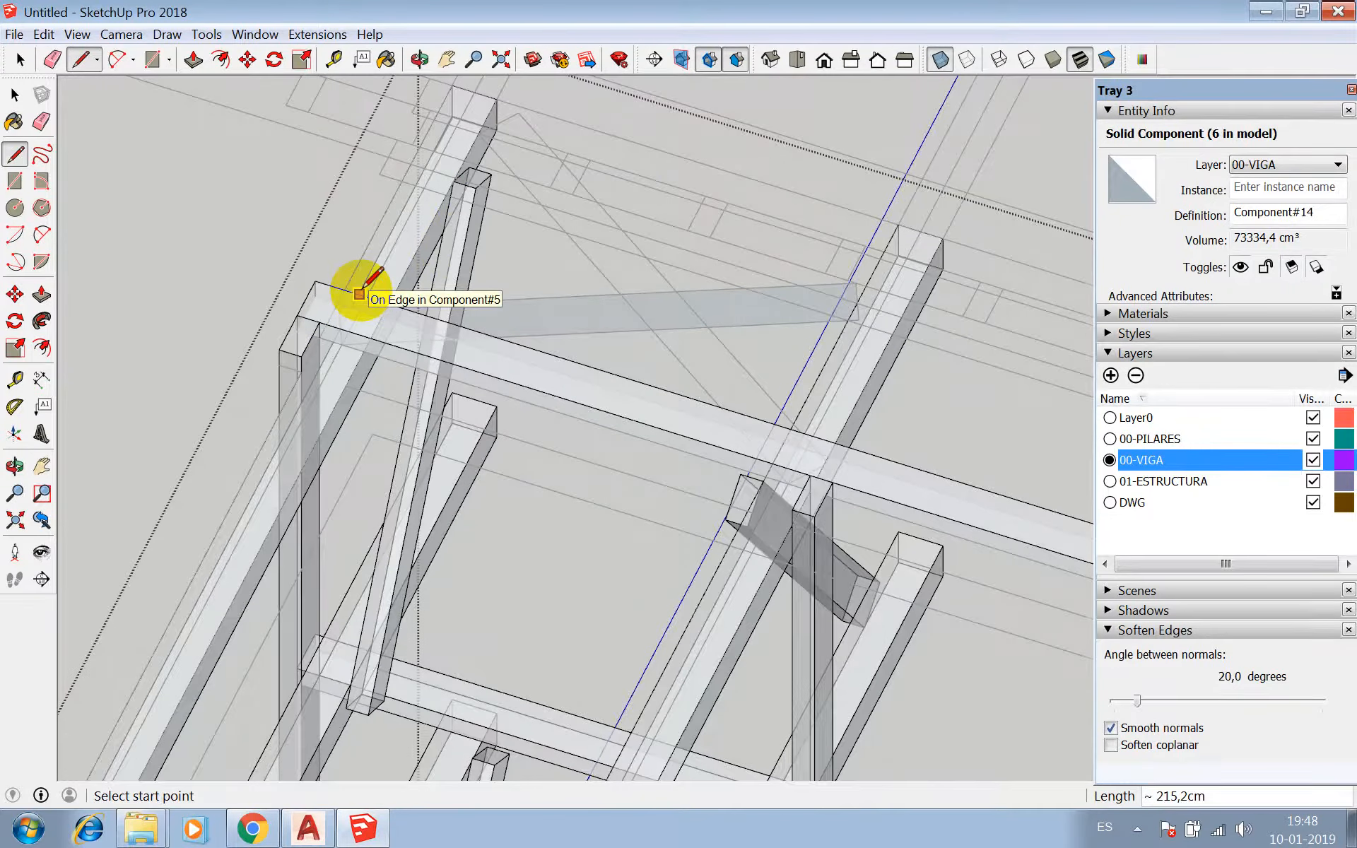
# - Switch to AutoCAD and check the bracing against the elevation, section drawings and museum reference photos
pyautogui.scroll(-10, 470, 242)
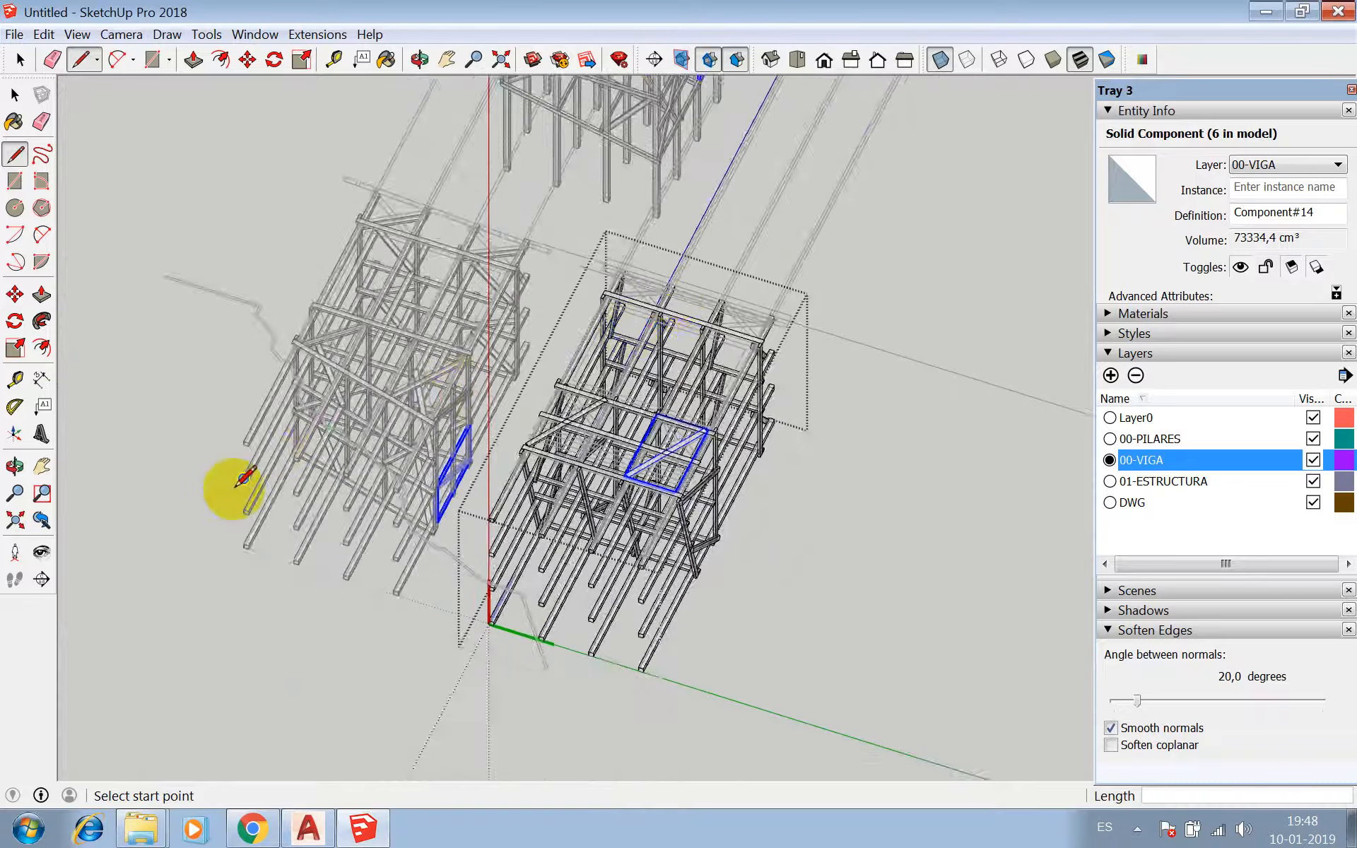
pyautogui.click(308, 829)
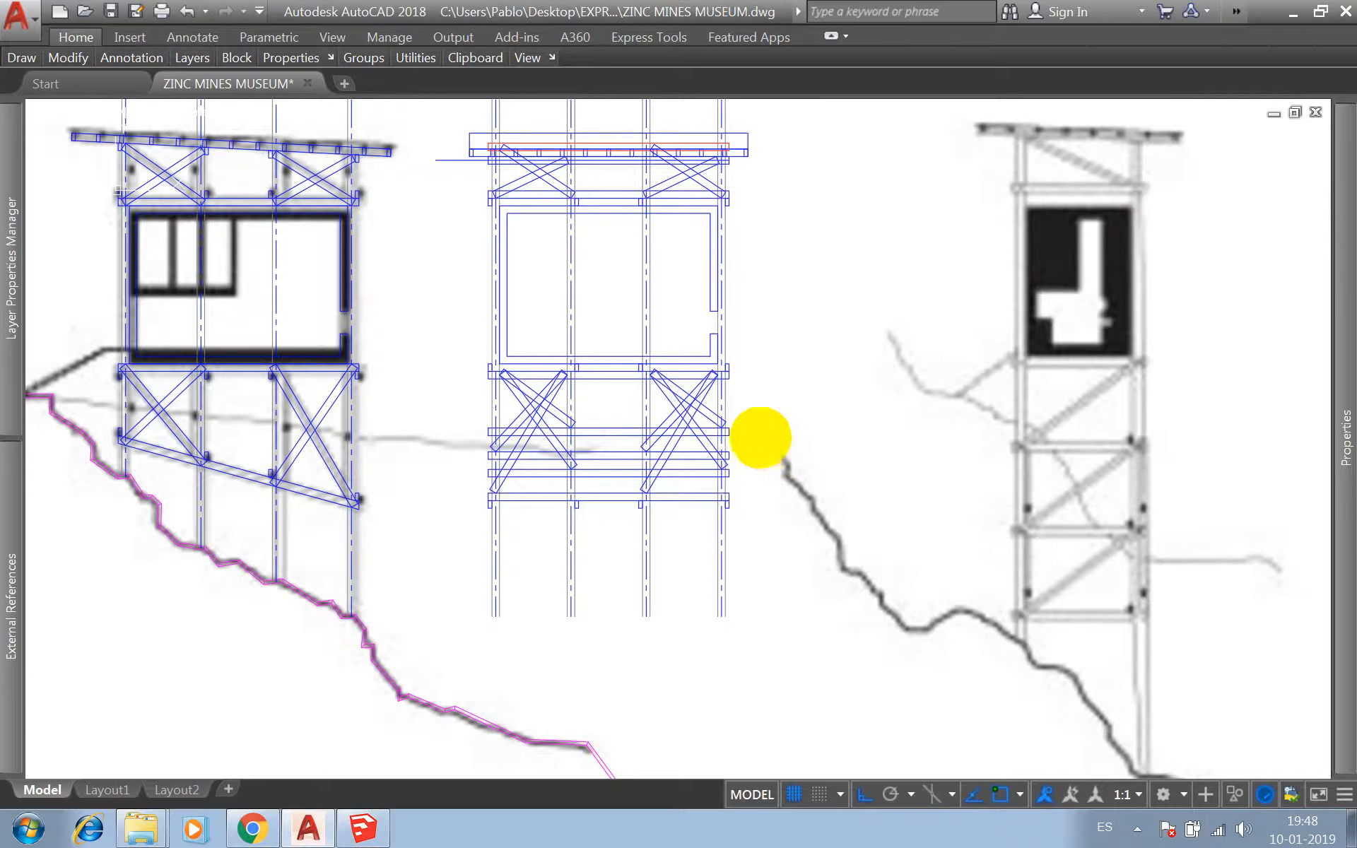
pyautogui.scroll(-4, 608, 445)
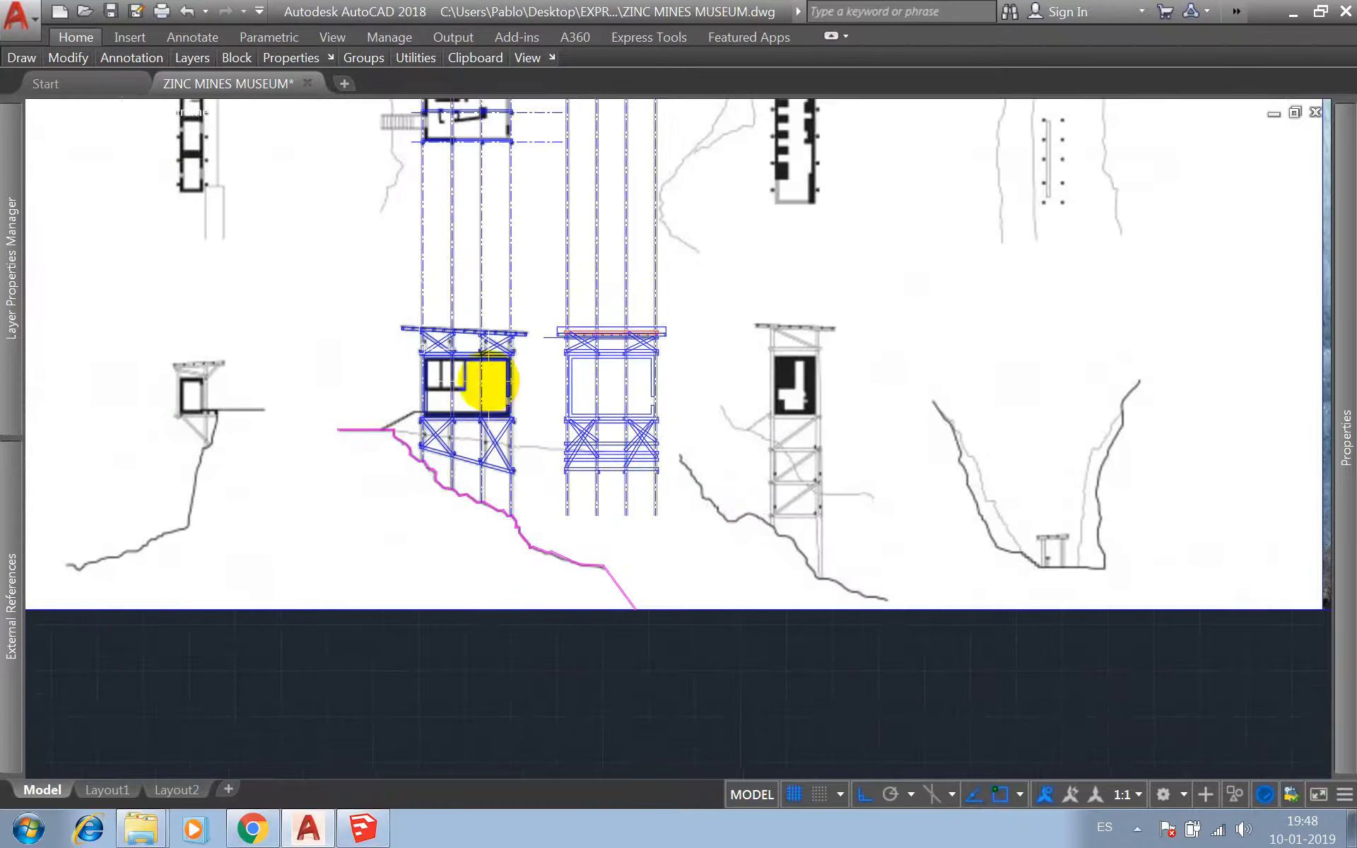
pyautogui.scroll(-4, 526, 479)
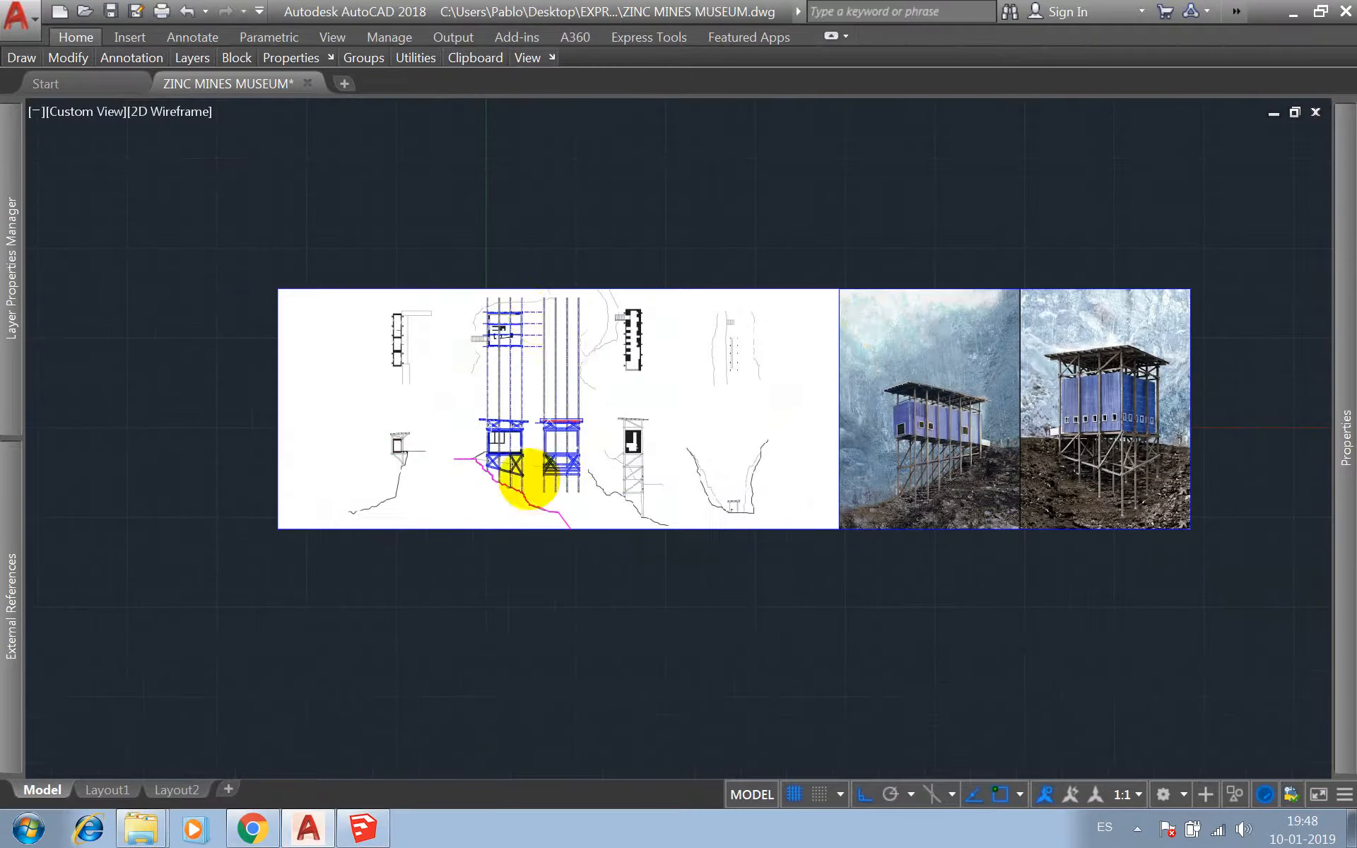
# - Set the crosshairs color in 2D model space to index color 210 in the display options
pyautogui.scroll(4, 533, 311)
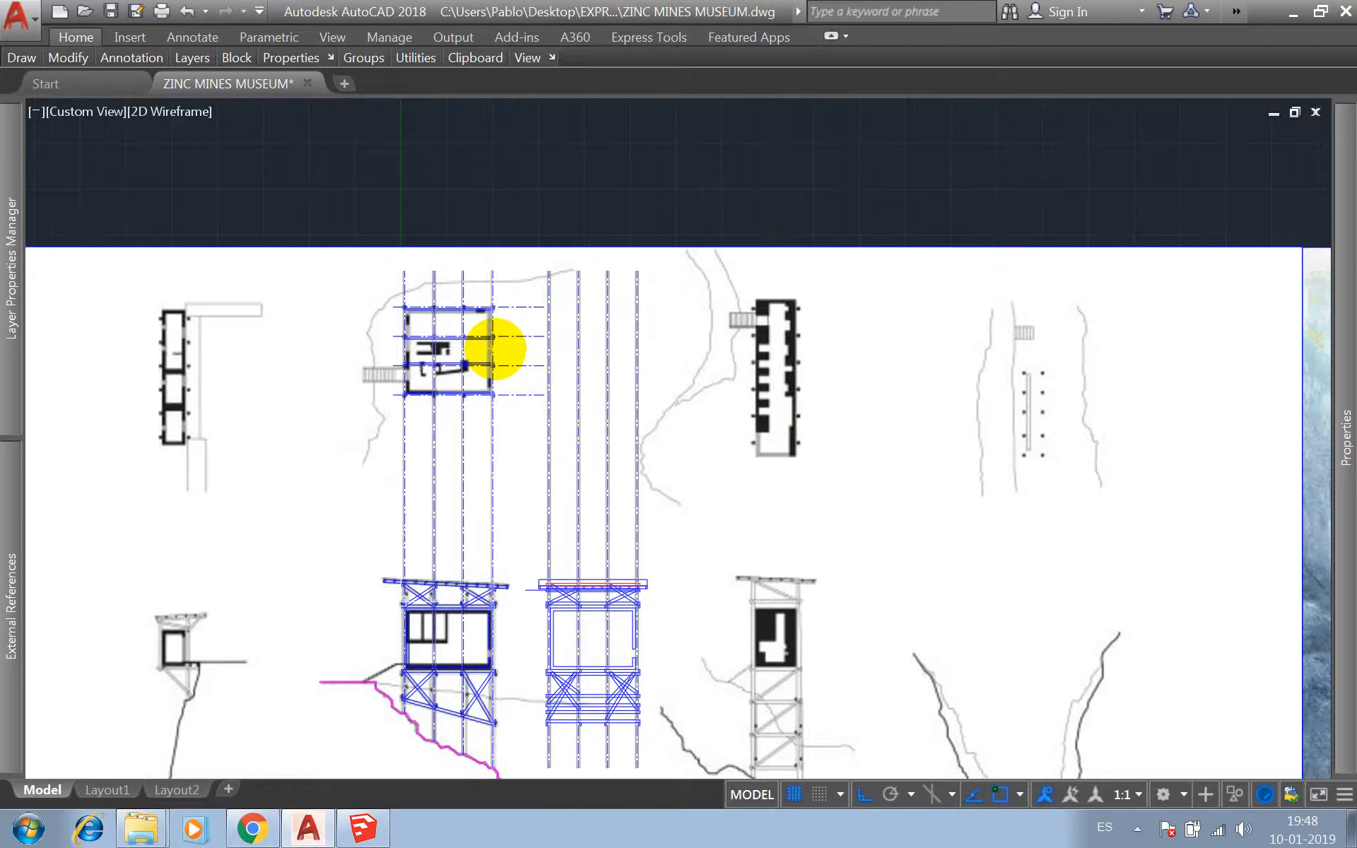
pyautogui.write('op')
pyautogui.press('Return')
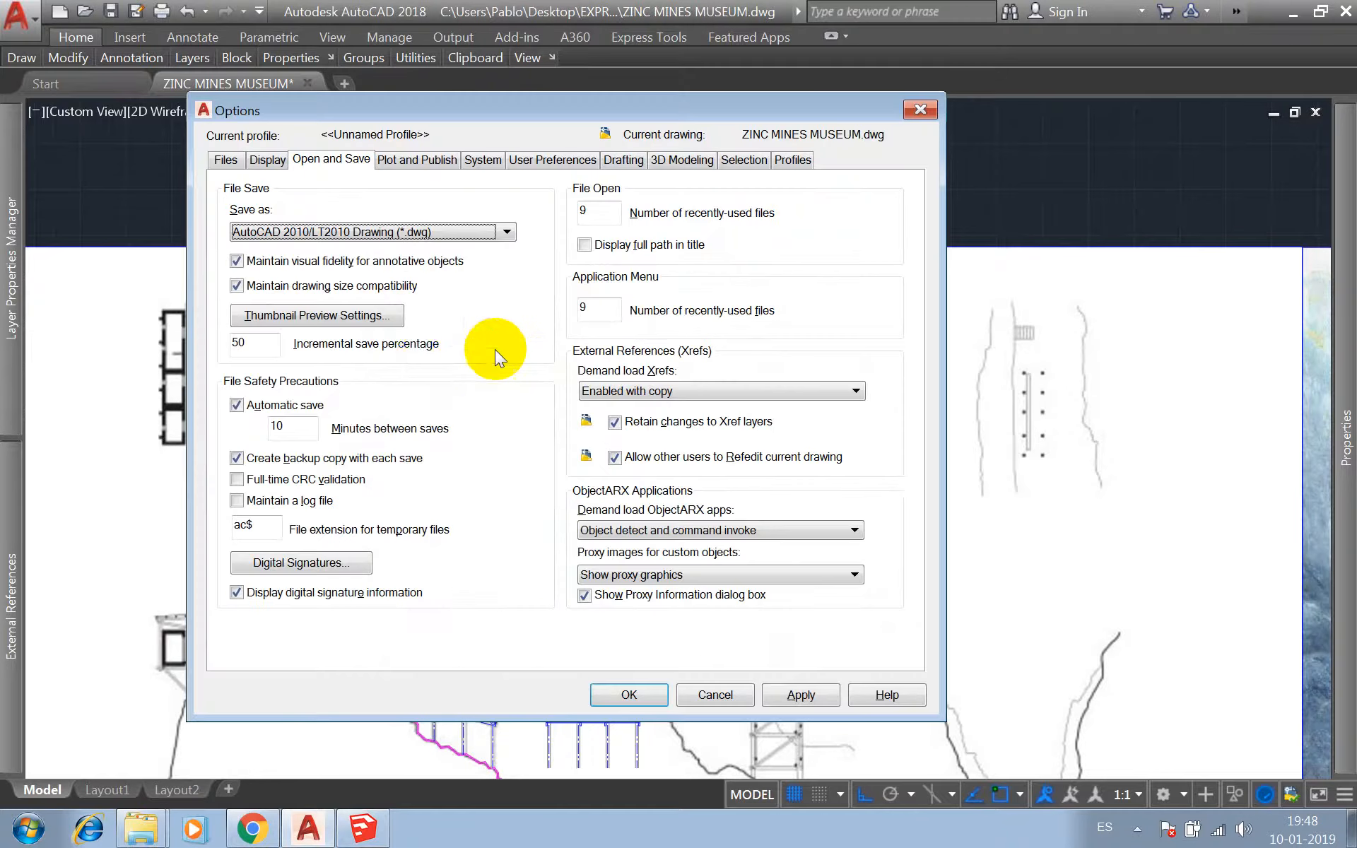
pyautogui.click(265, 159)
pyautogui.click(320, 481)
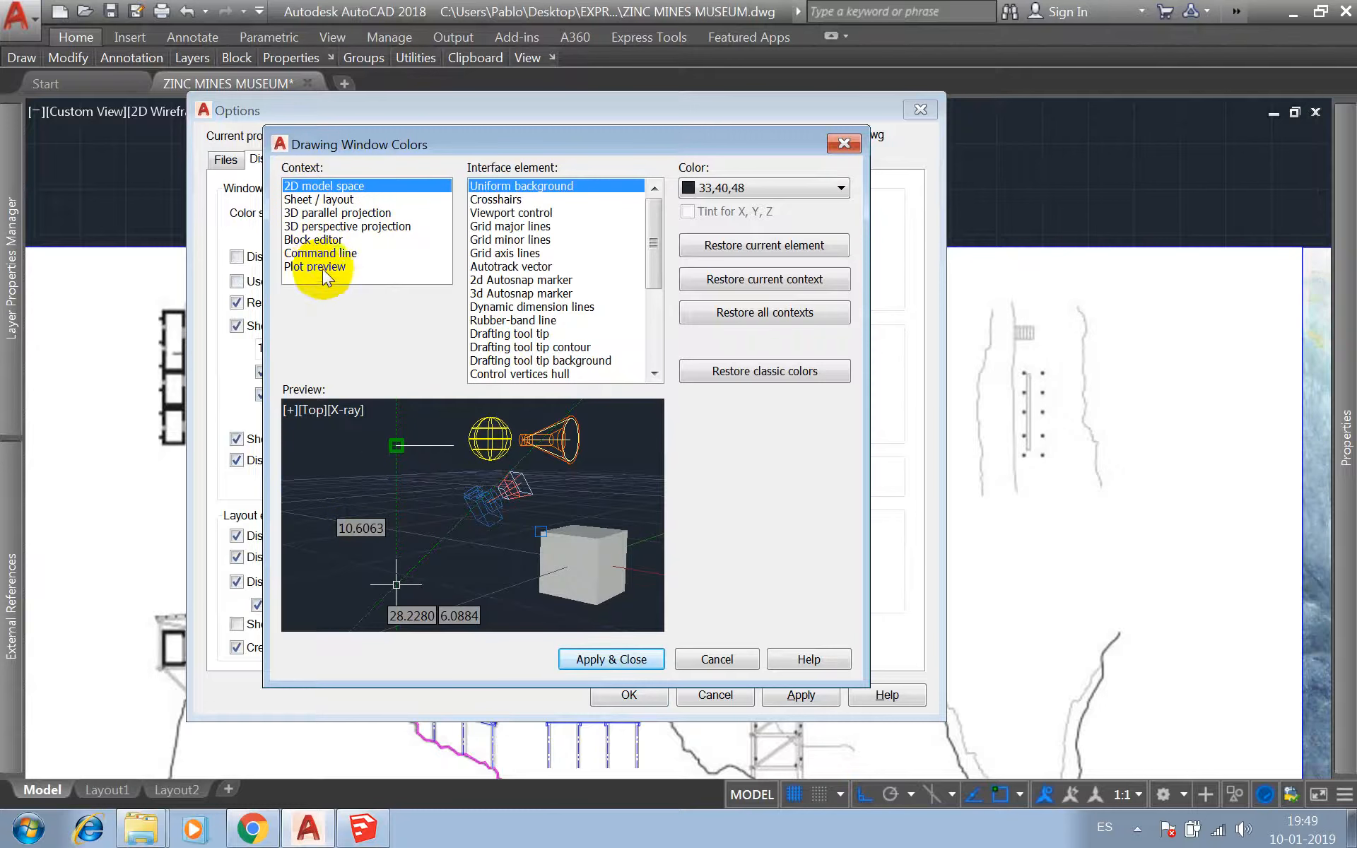
pyautogui.click(519, 199)
pyautogui.click(736, 188)
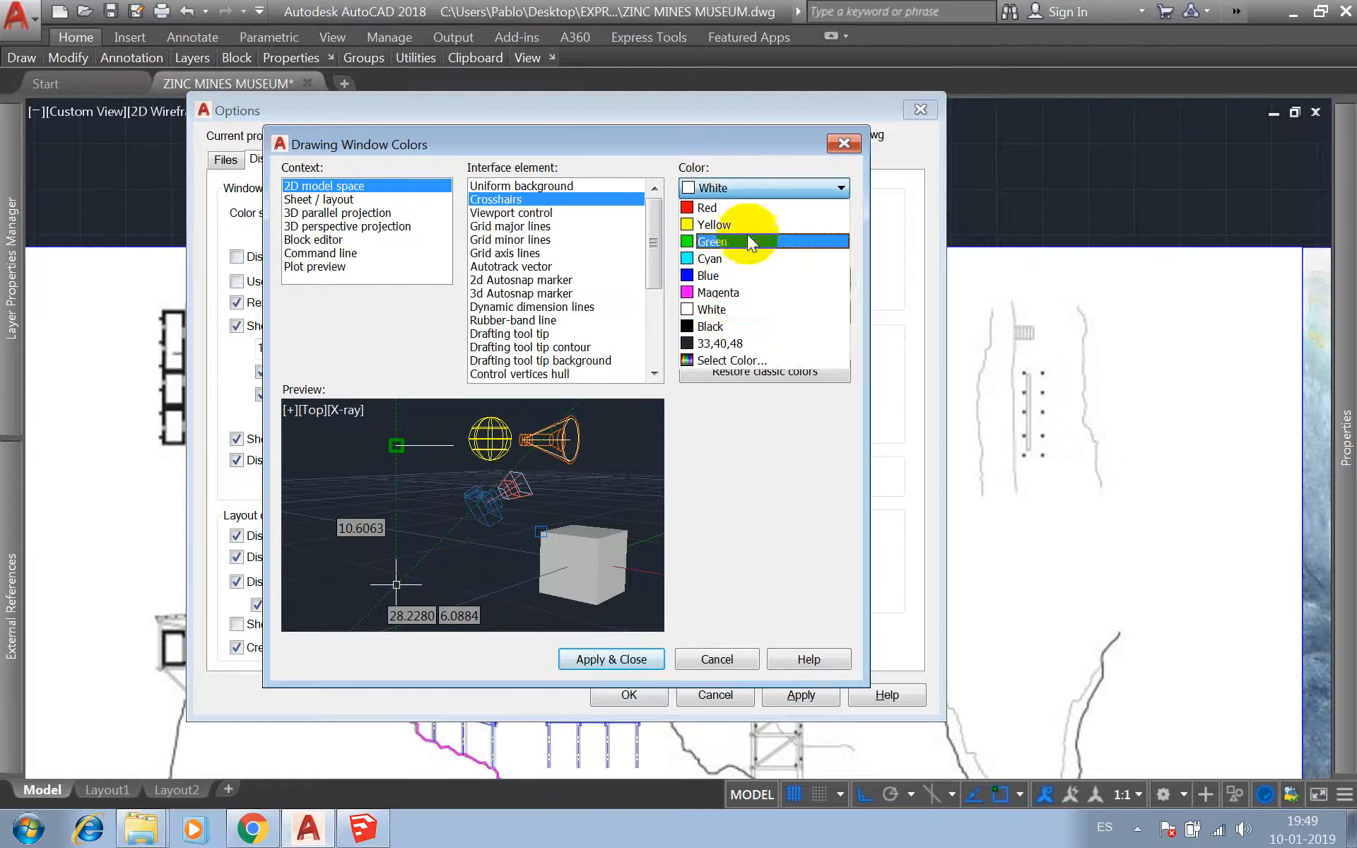
pyautogui.click(723, 361)
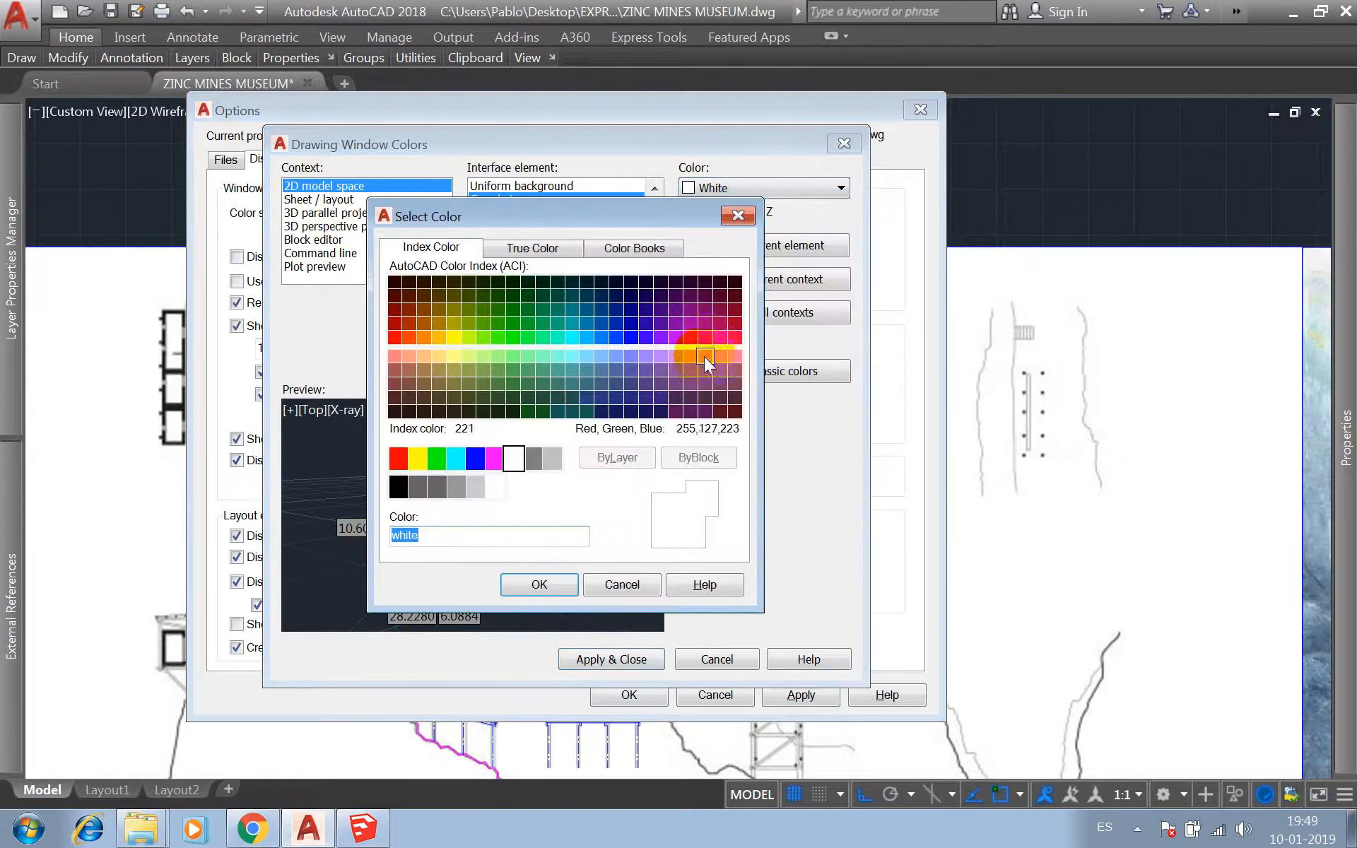
pyautogui.click(691, 333)
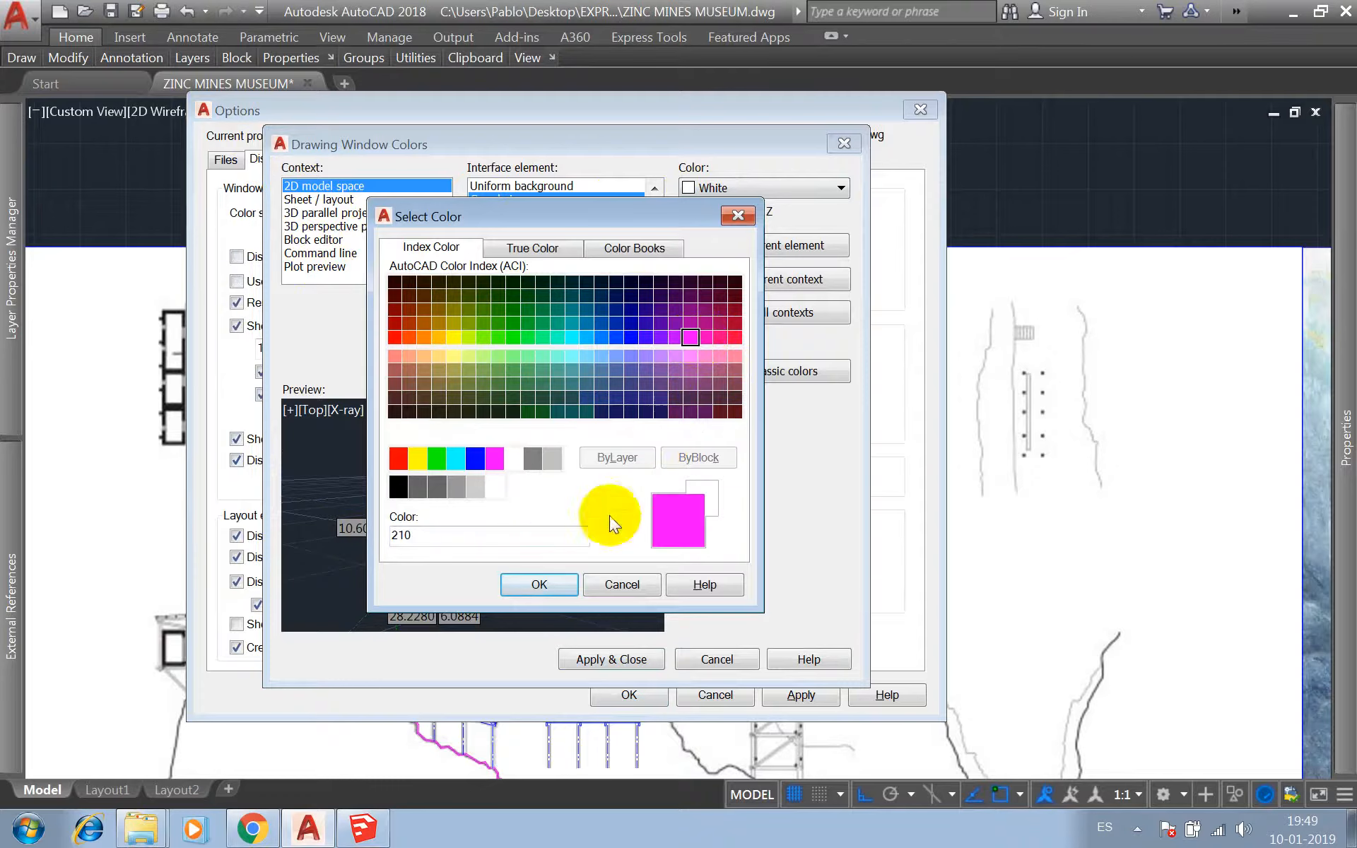
pyautogui.click(539, 585)
pyautogui.click(611, 659)
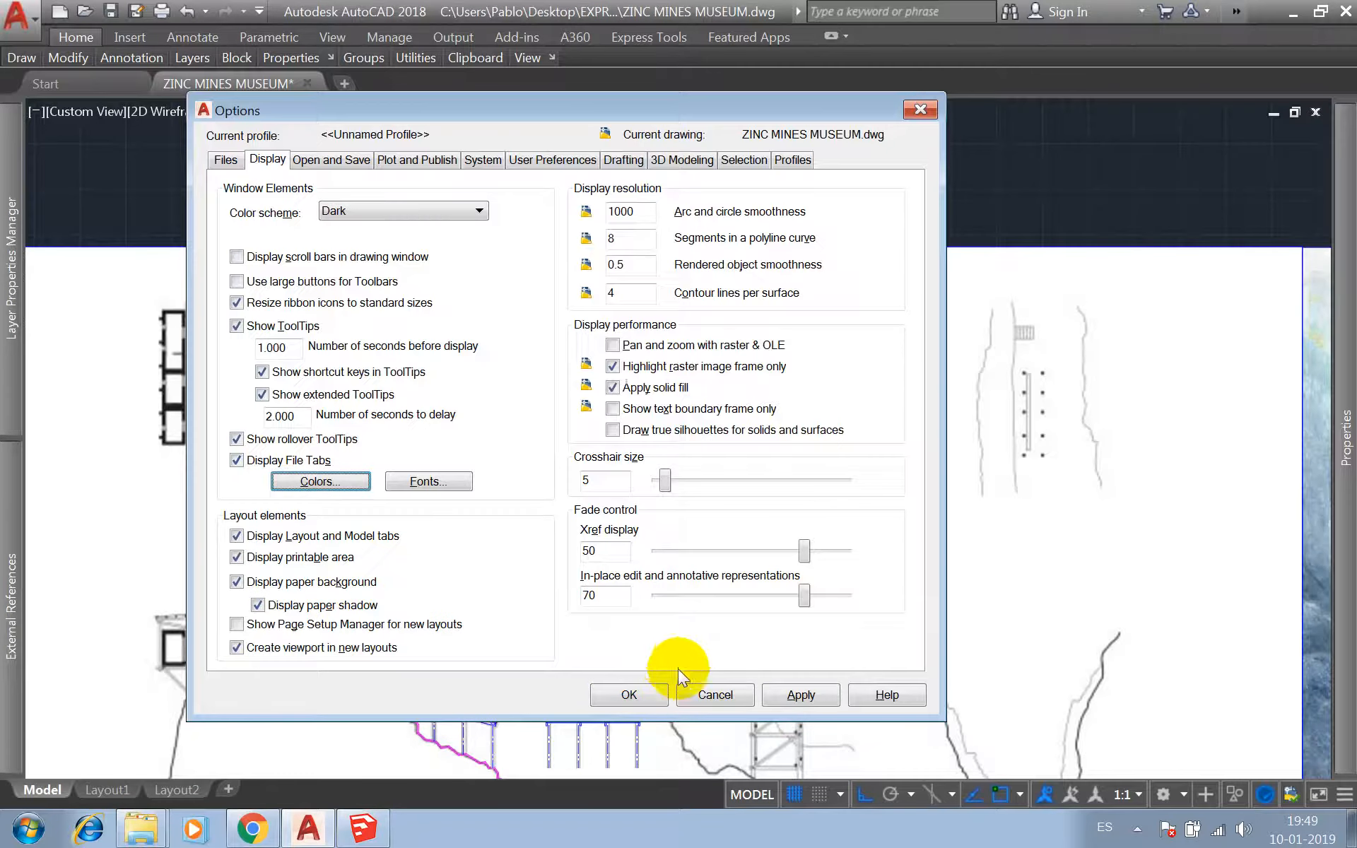
pyautogui.click(795, 699)
pyautogui.click(633, 695)
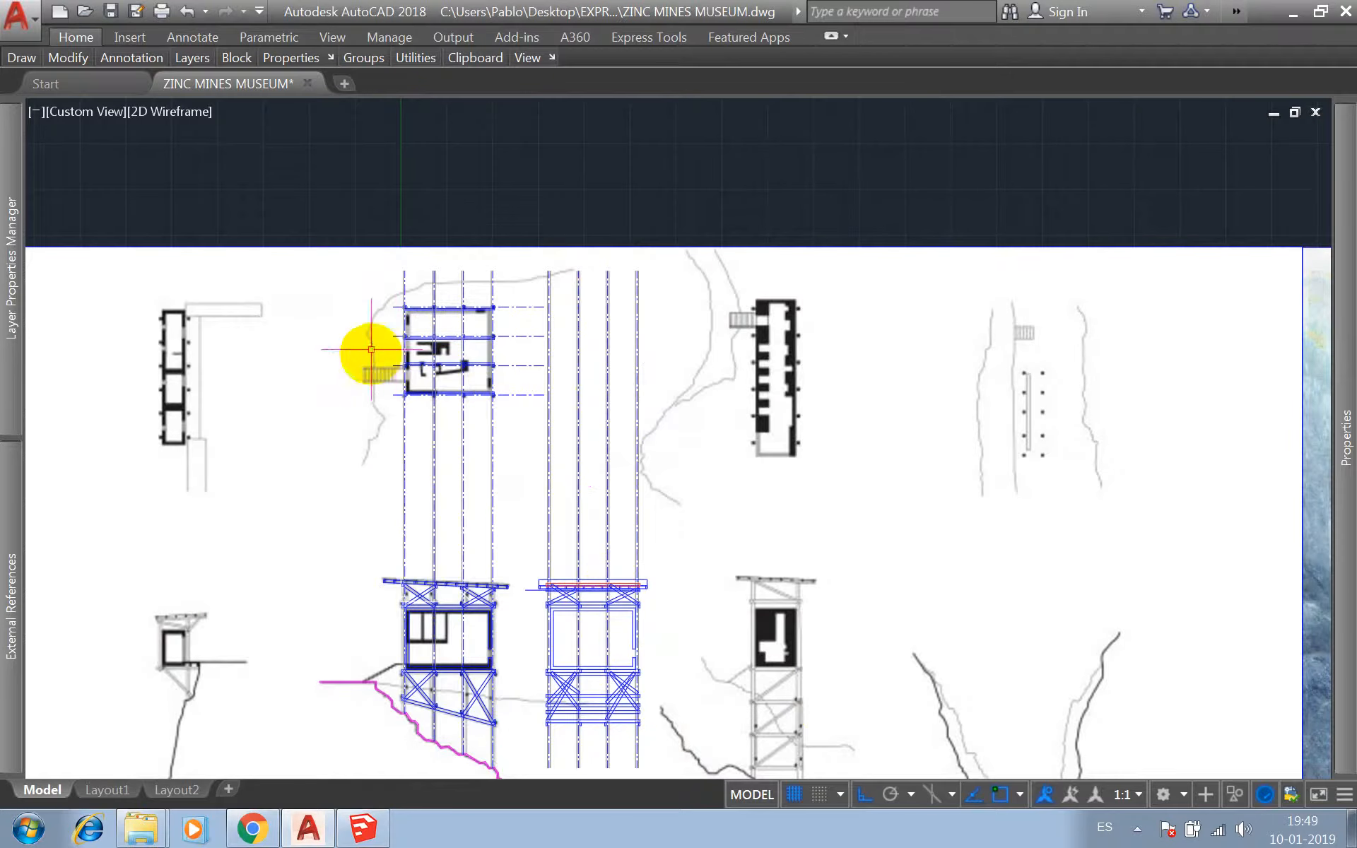
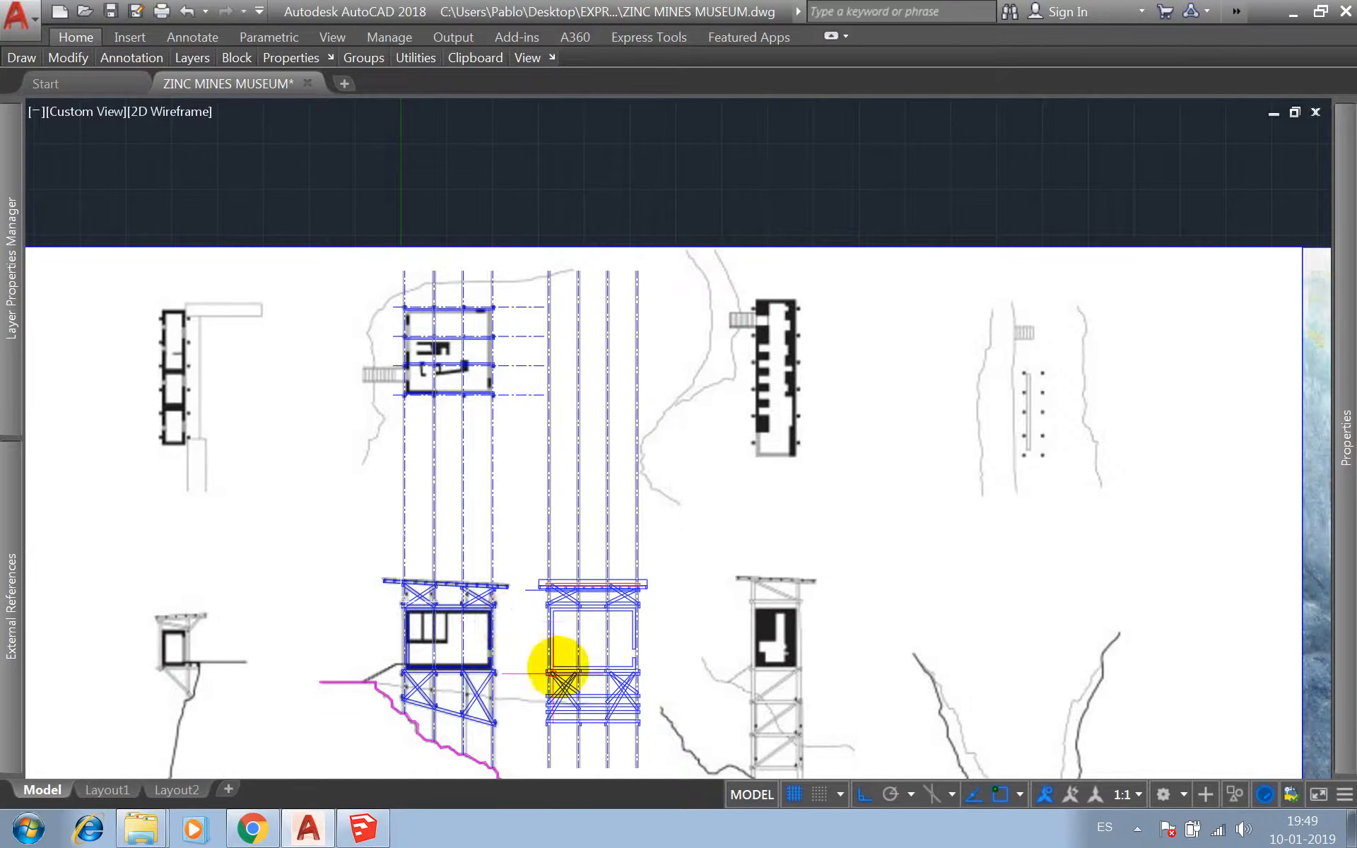
# - Switch to SketchUp and trace the closed outline of the upper diagonal brace in the opposite end bay over the imported drawing
pyautogui.click(361, 820)
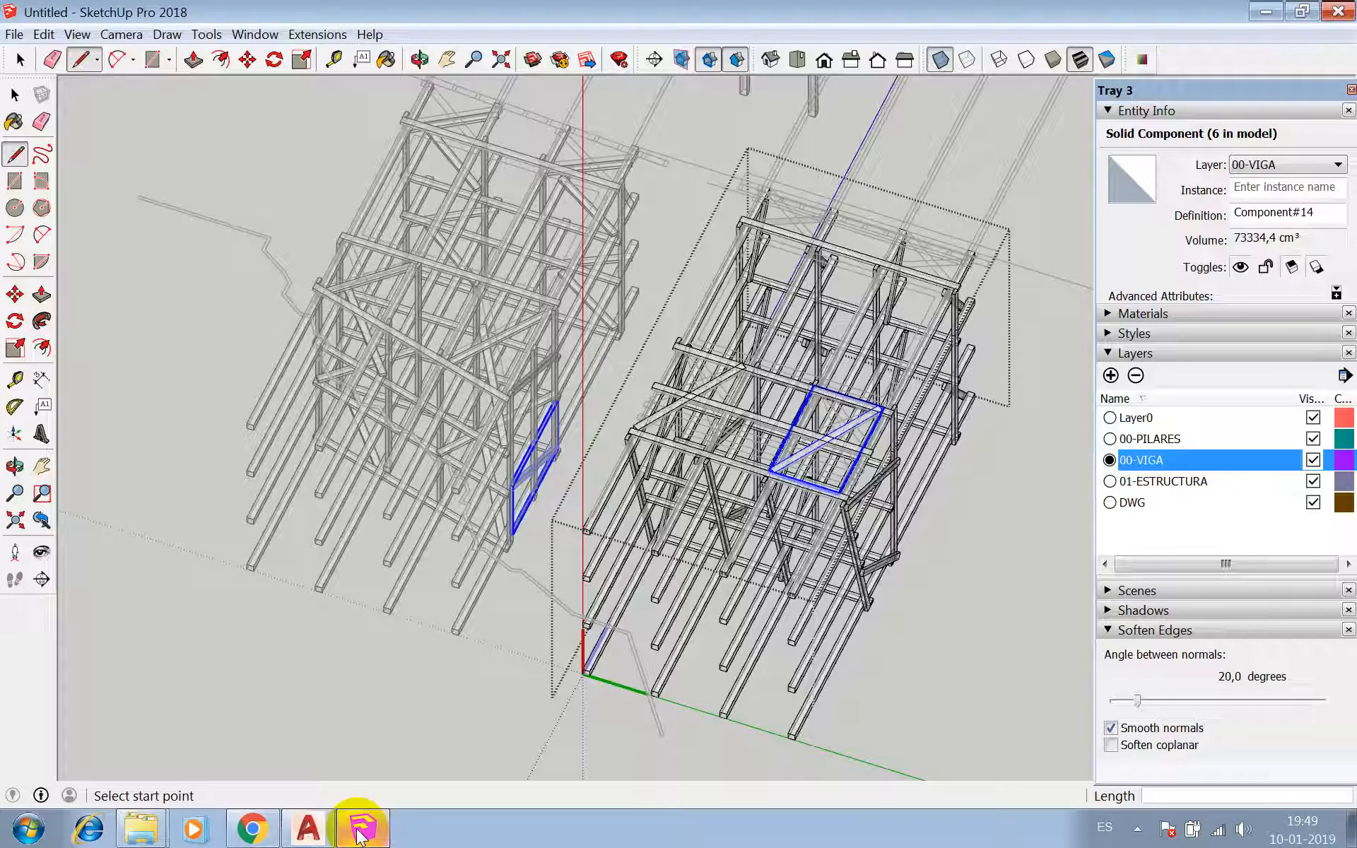
pyautogui.scroll(5, 675, 318)
pyautogui.scroll(8, 903, 281)
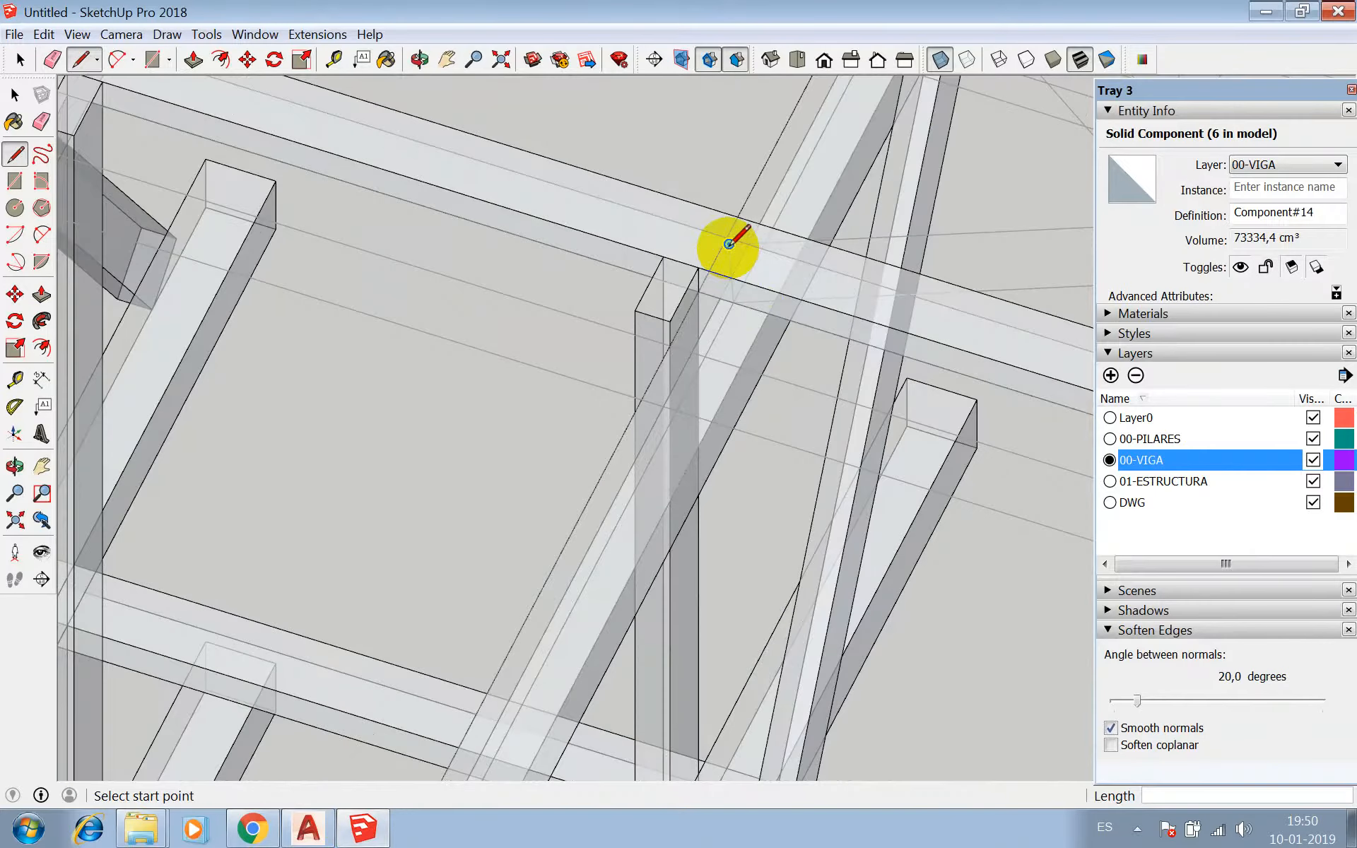
pyautogui.click(729, 244)
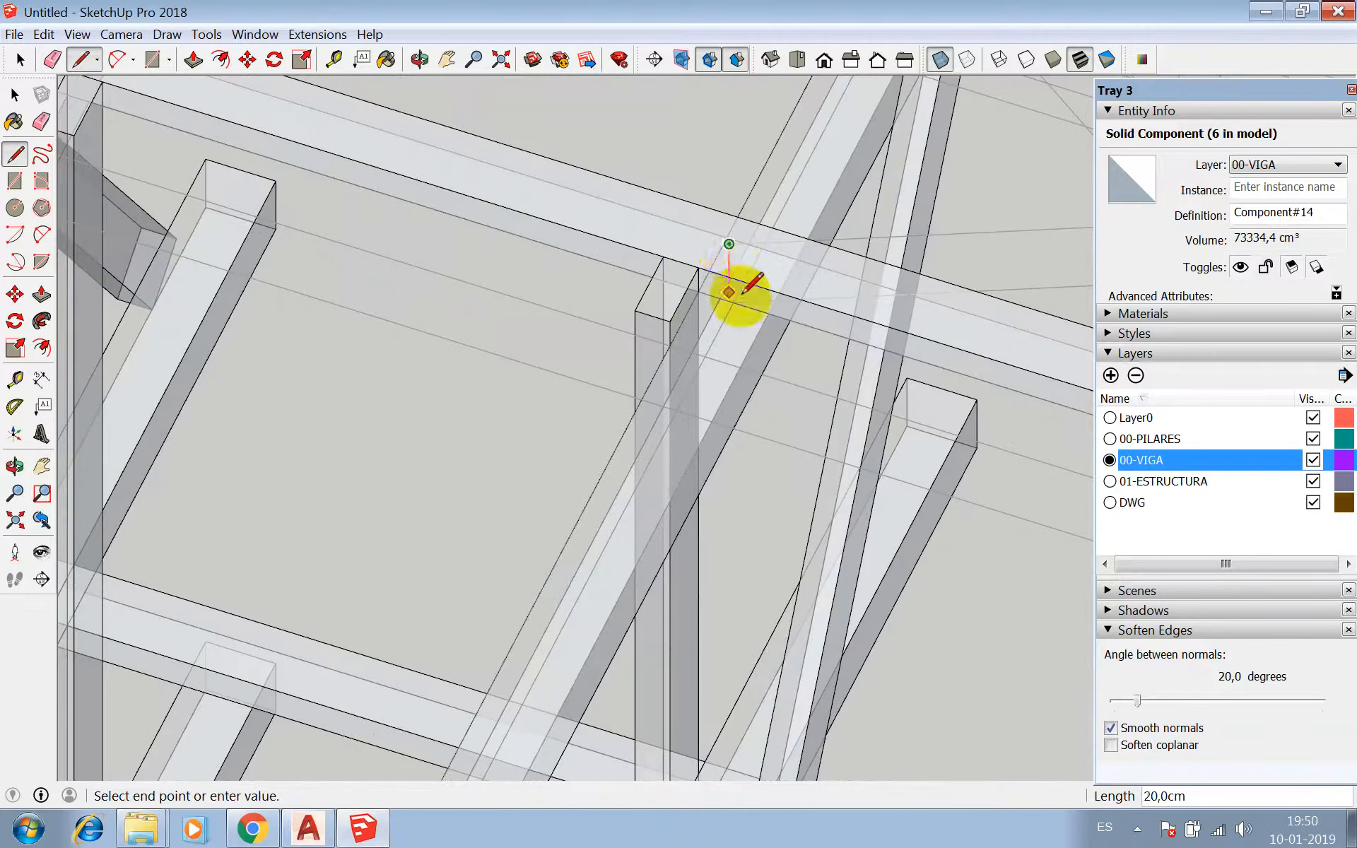
pyautogui.scroll(-5, 548, 294)
pyautogui.scroll(6, 870, 312)
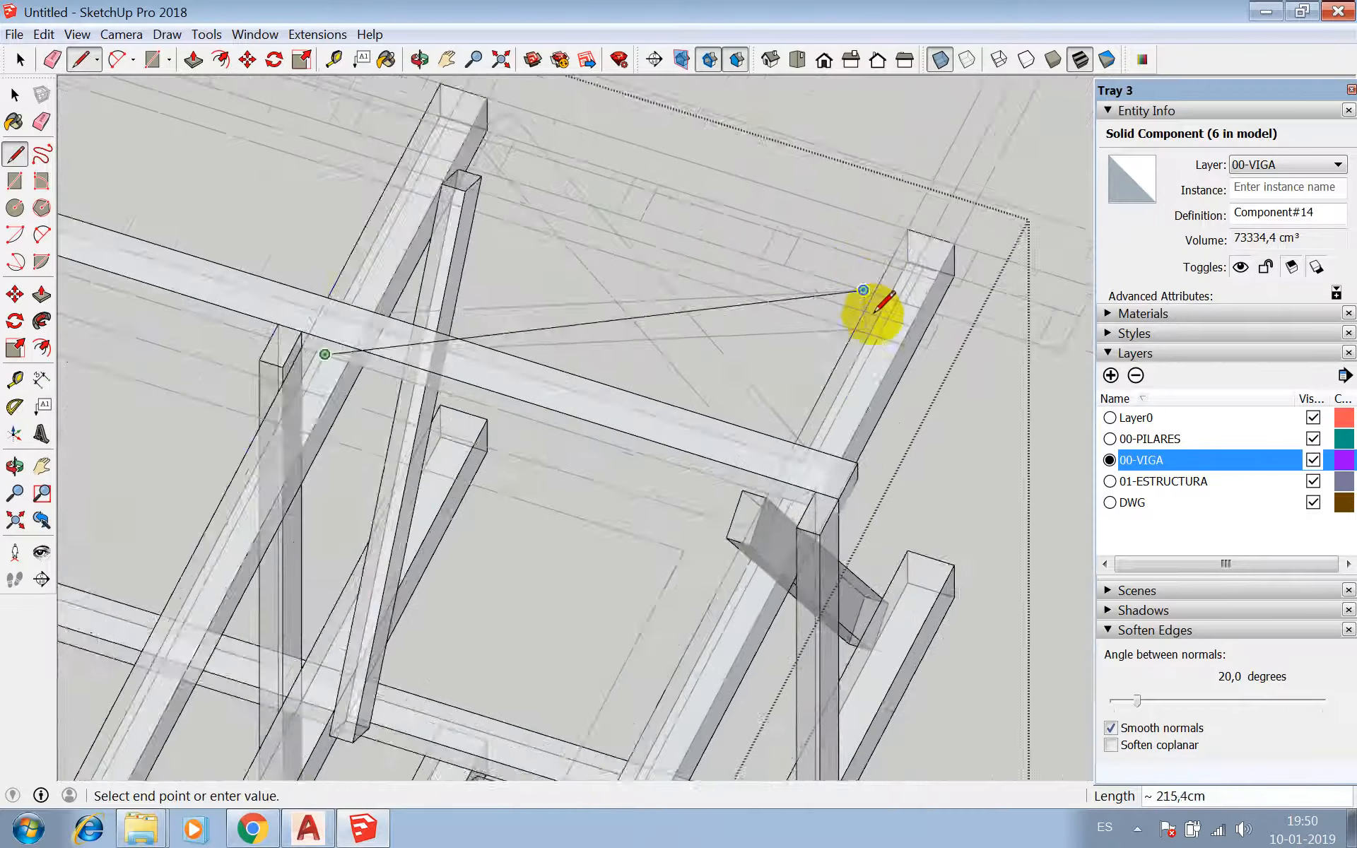
pyautogui.scroll(1, 892, 350)
pyautogui.click(835, 321)
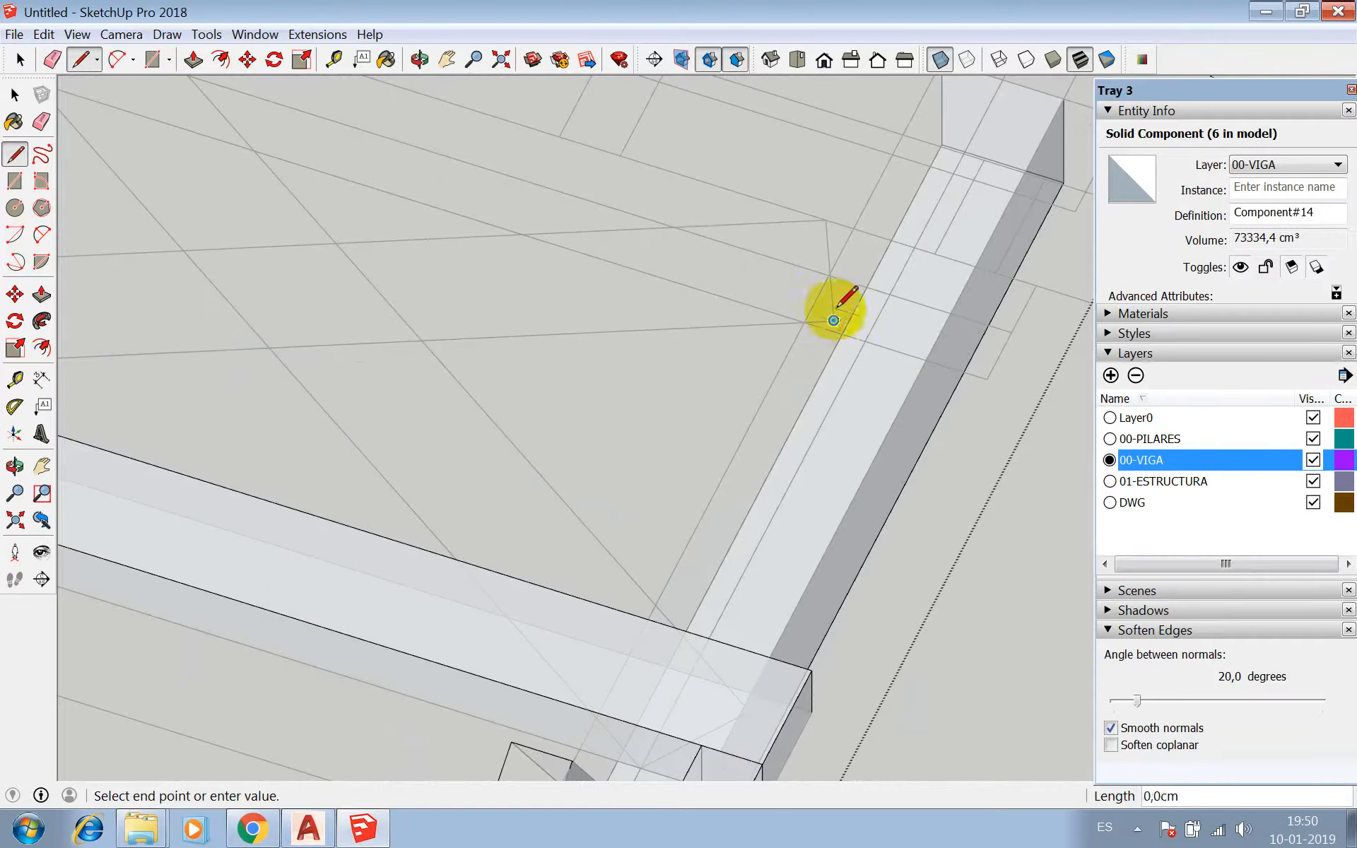
pyautogui.click(826, 219)
pyautogui.scroll(-8, 910, 275)
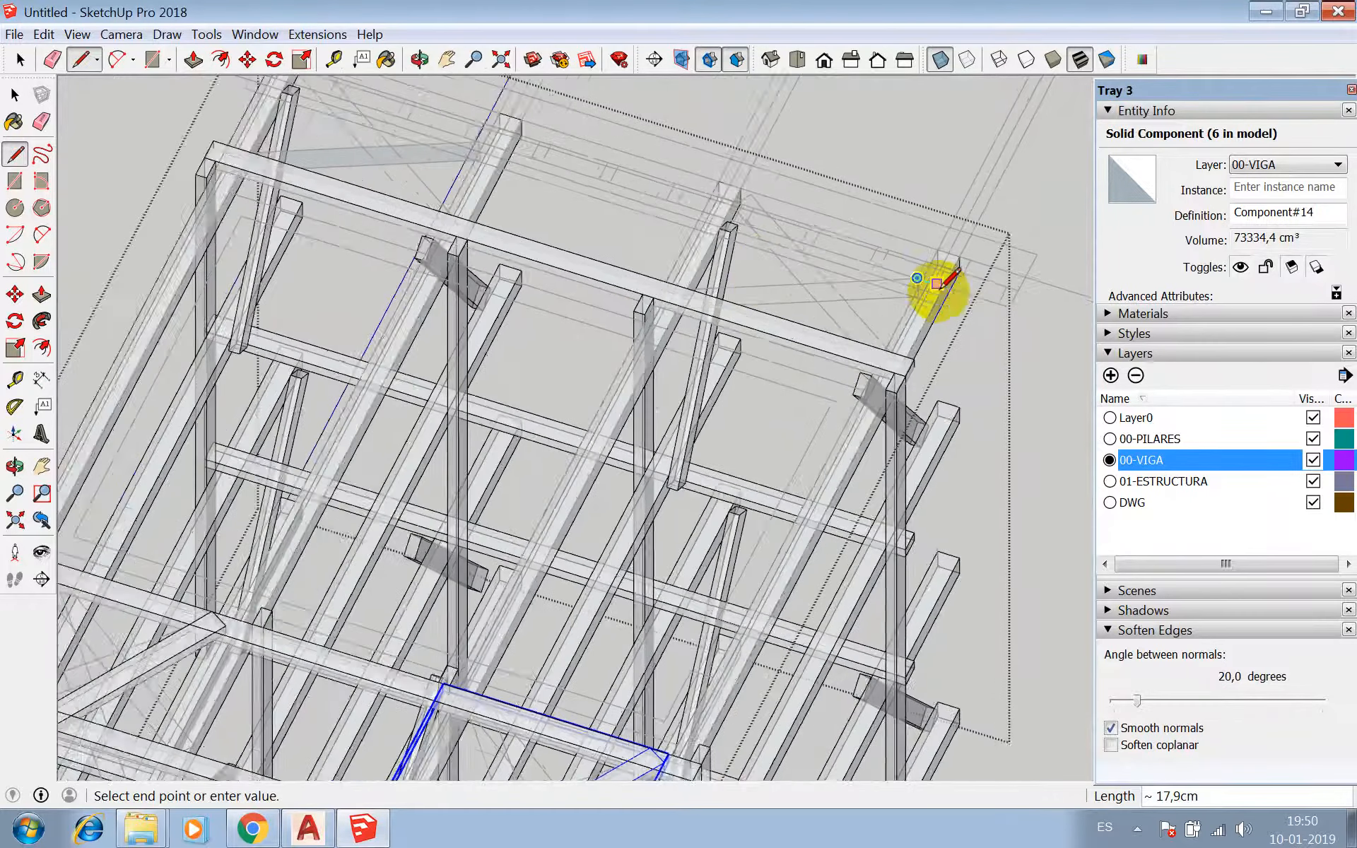
pyautogui.scroll(6, 705, 284)
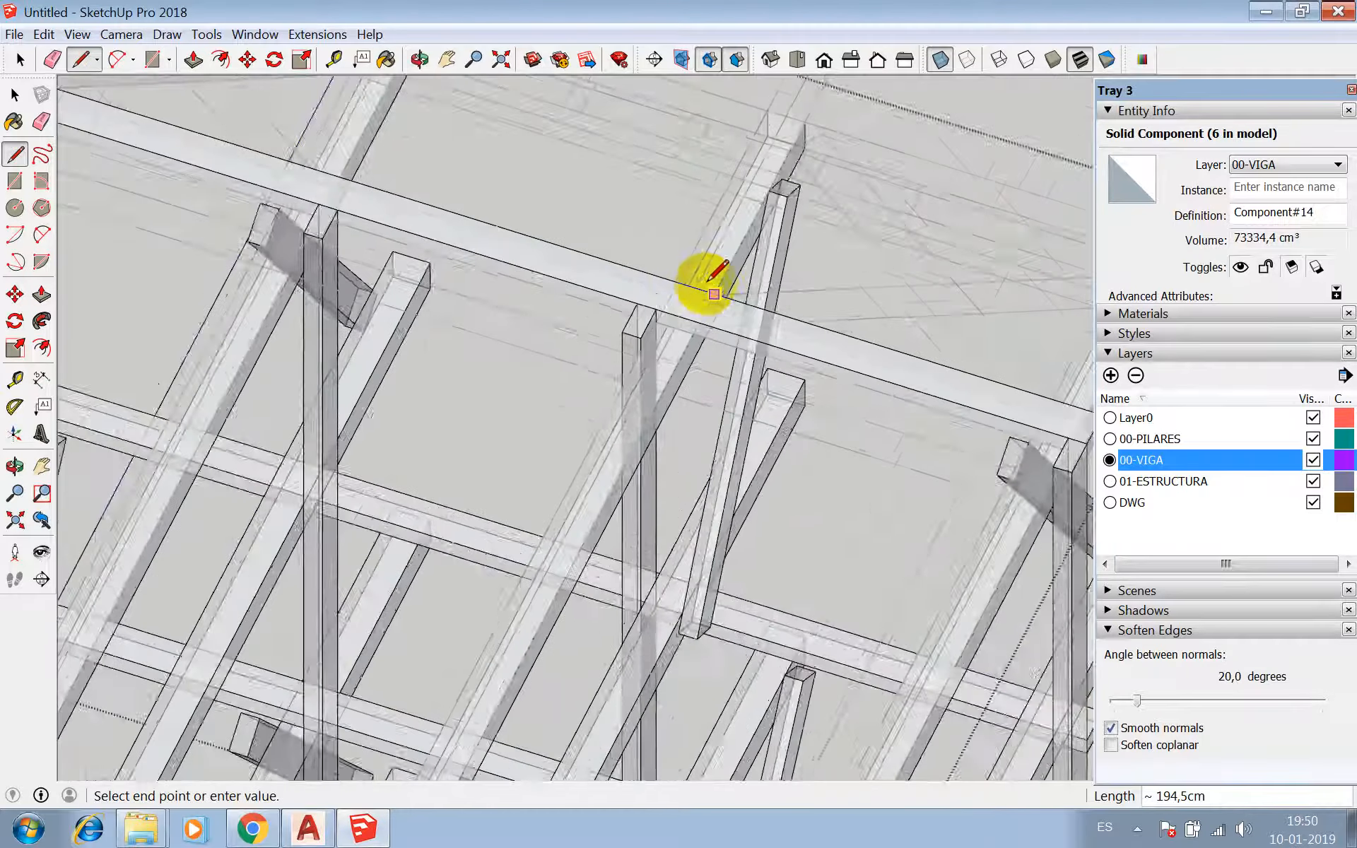
pyautogui.click(656, 304)
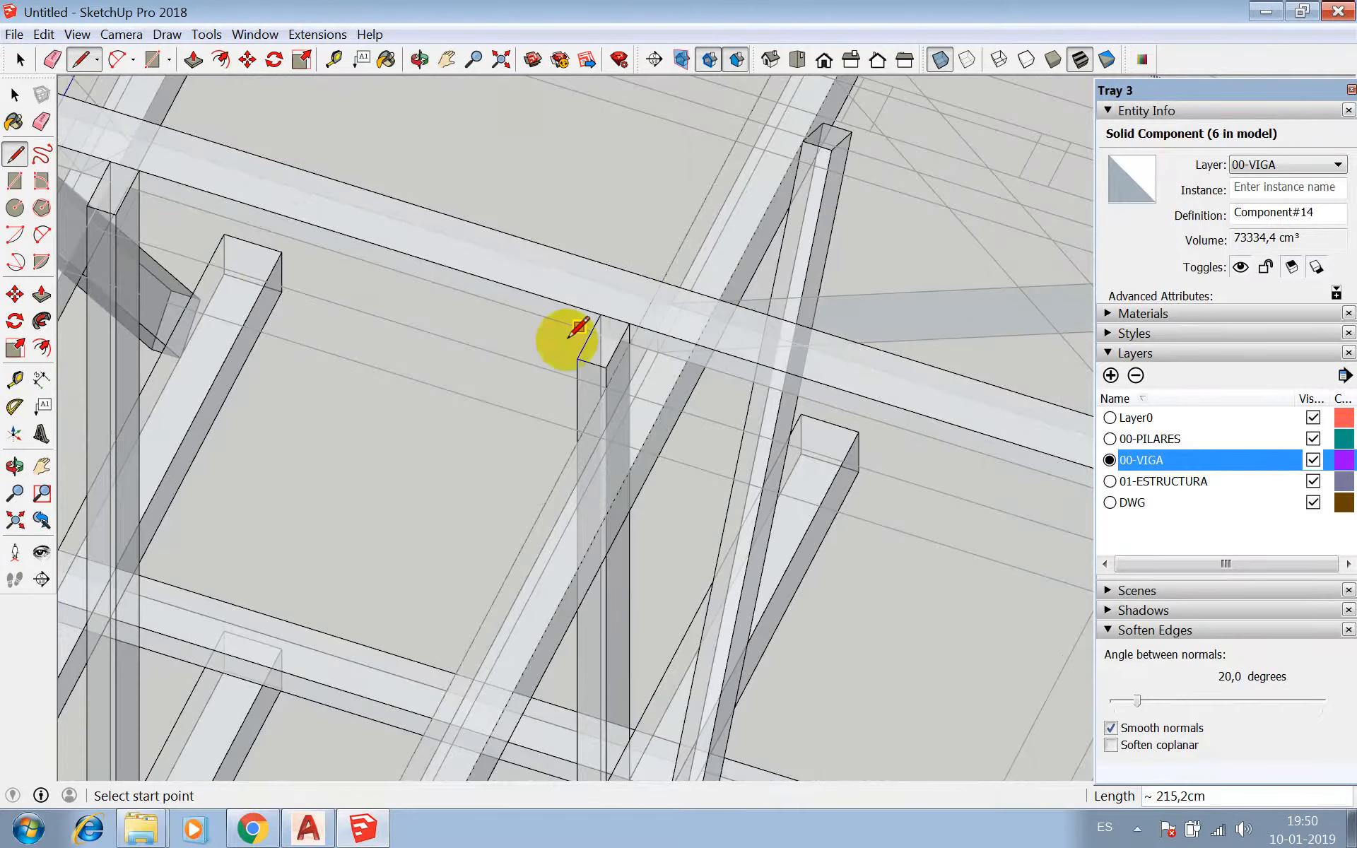
# - Extrude the newly traced upper brace face in the opposite end bay by 10 cm
pyautogui.scroll(-5, 569, 332)
pyautogui.scroll(5, 879, 303)
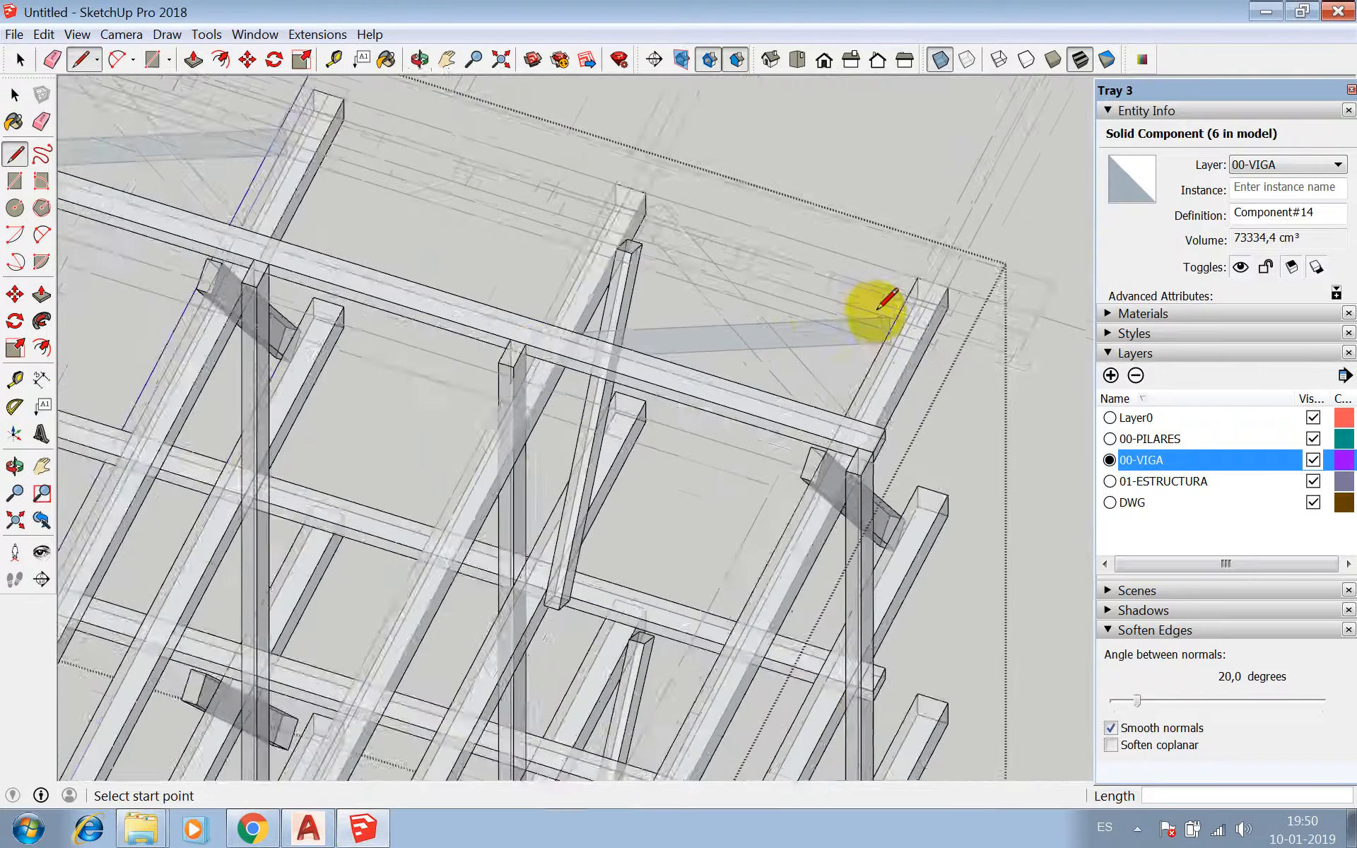
pyautogui.press('p')
pyautogui.click(827, 337)
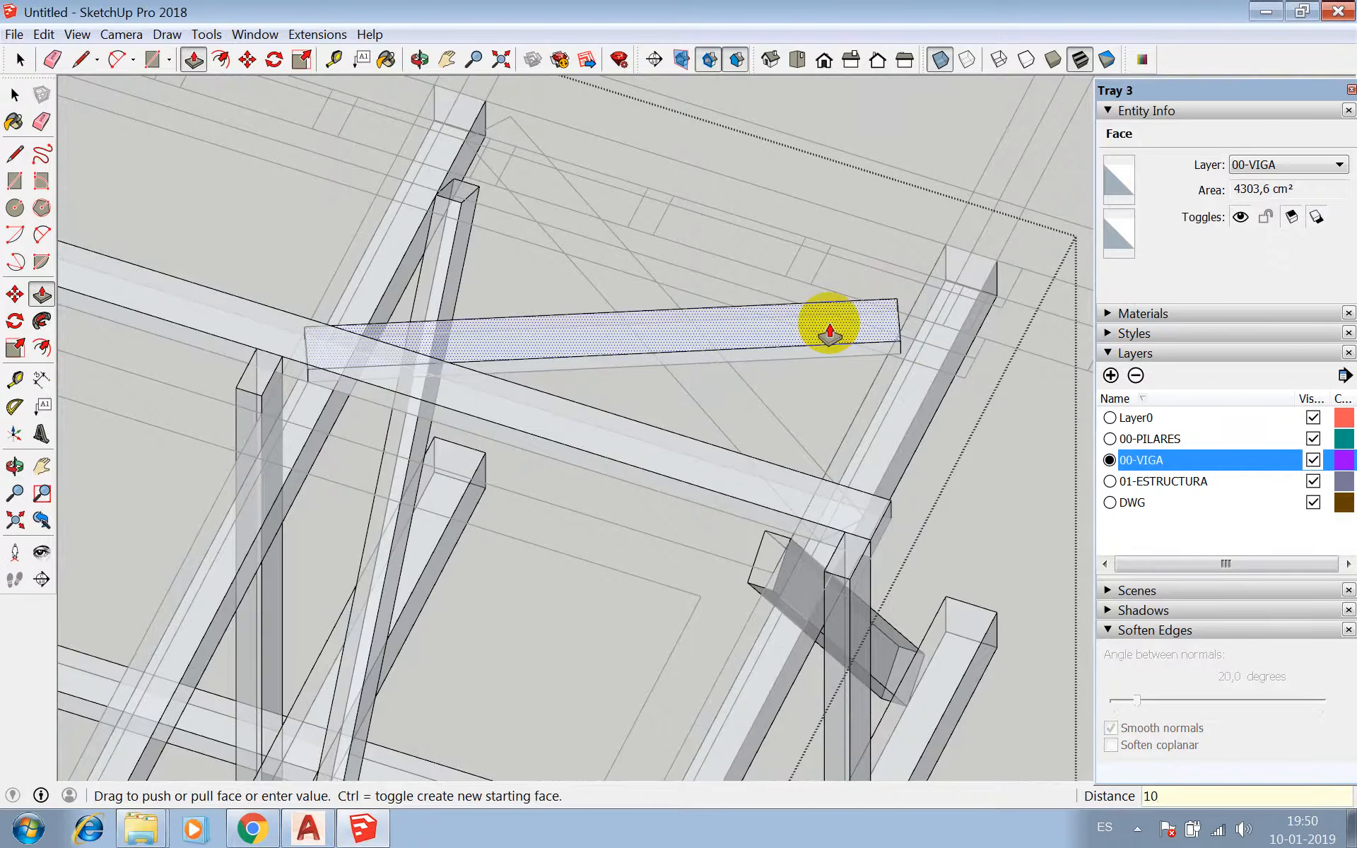
pyautogui.press('Return')
# - Select all geometry of the extruded upper brace in the opposite end bay and make it a component
pyautogui.press('space')
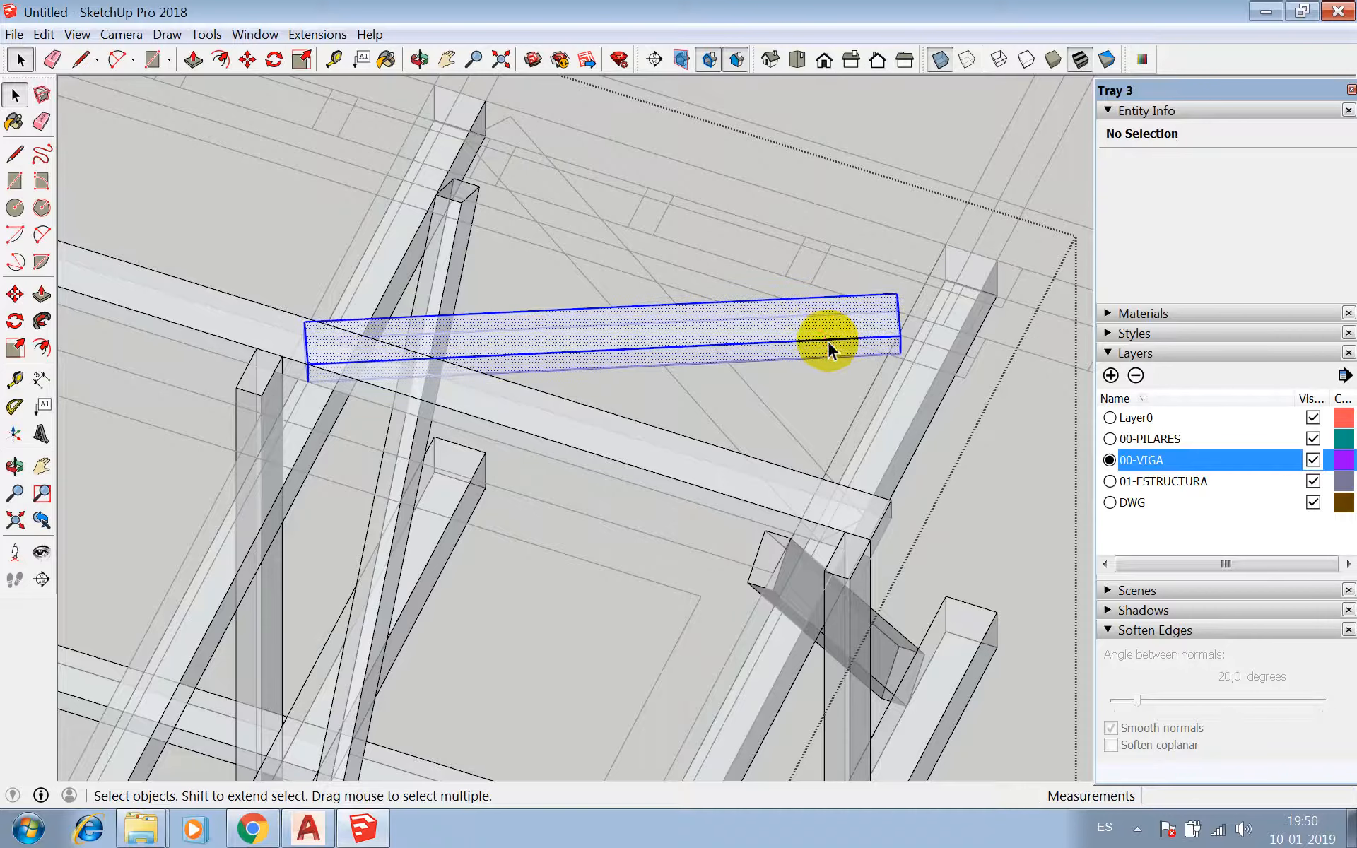
pyautogui.tripleClick(828, 341)
pyautogui.rightClick(829, 341)
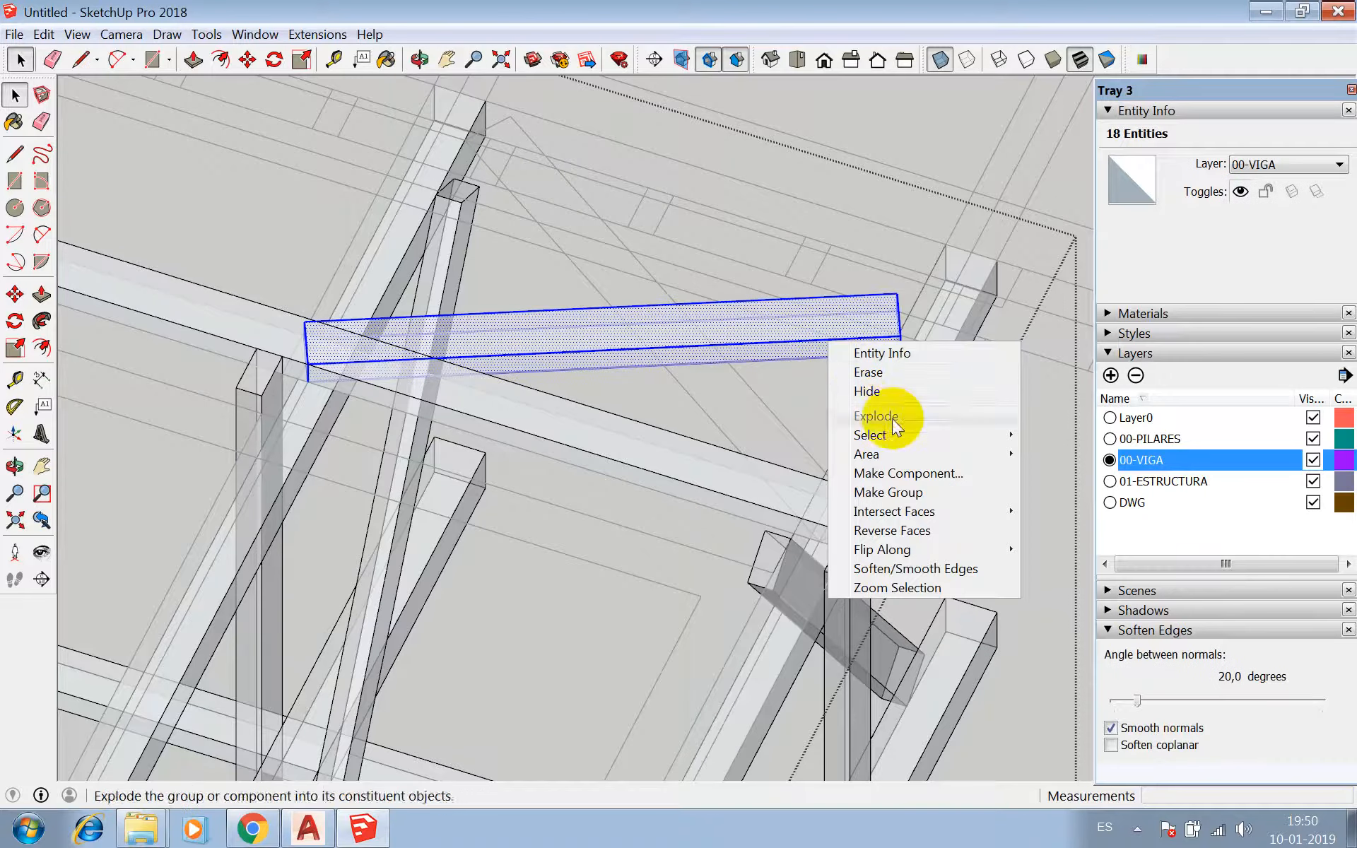
pyautogui.click(884, 473)
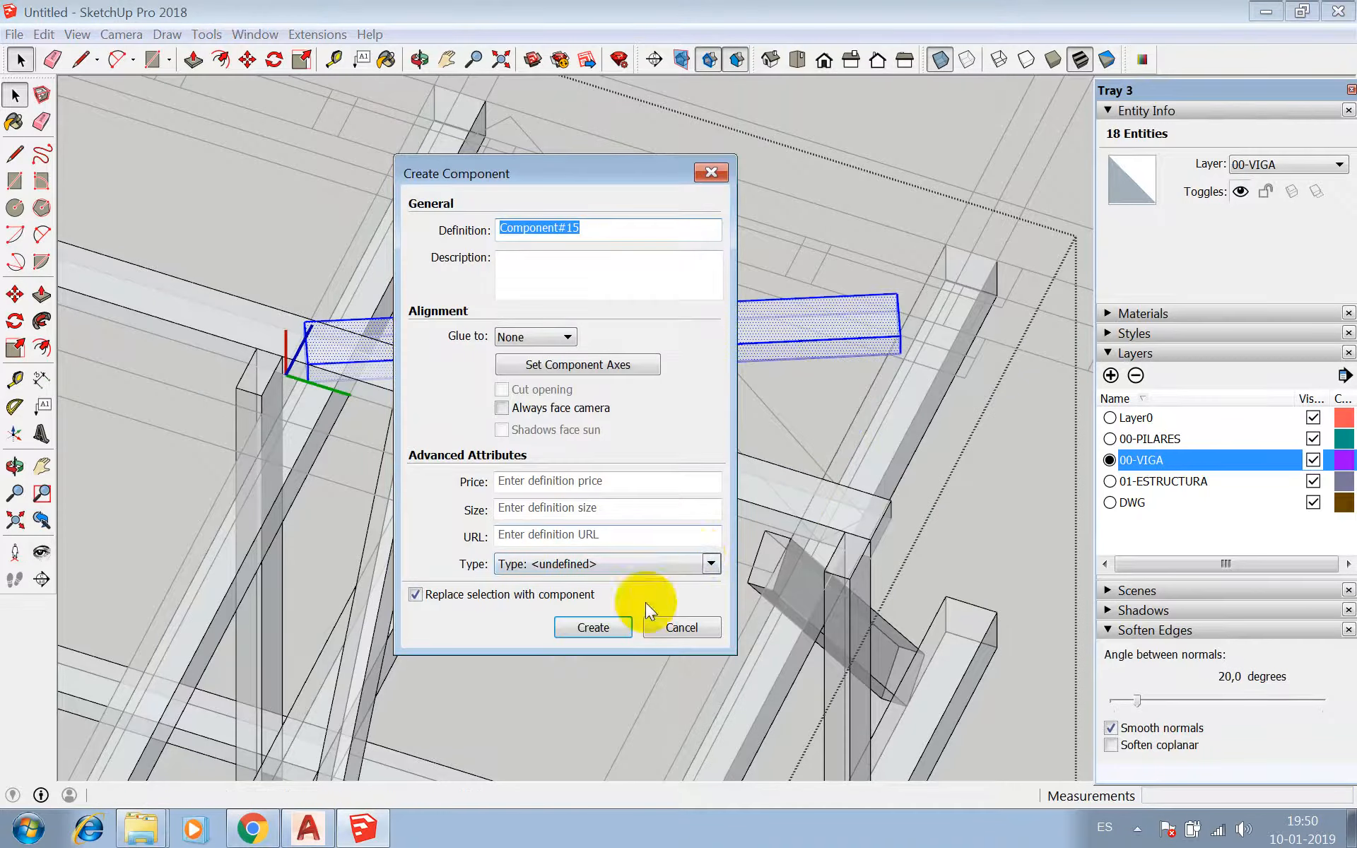
pyautogui.click(608, 627)
# - Copy the topmost horizontal front beam about 91 cm up the posts to the upper end of the new brace
pyautogui.click(880, 508)
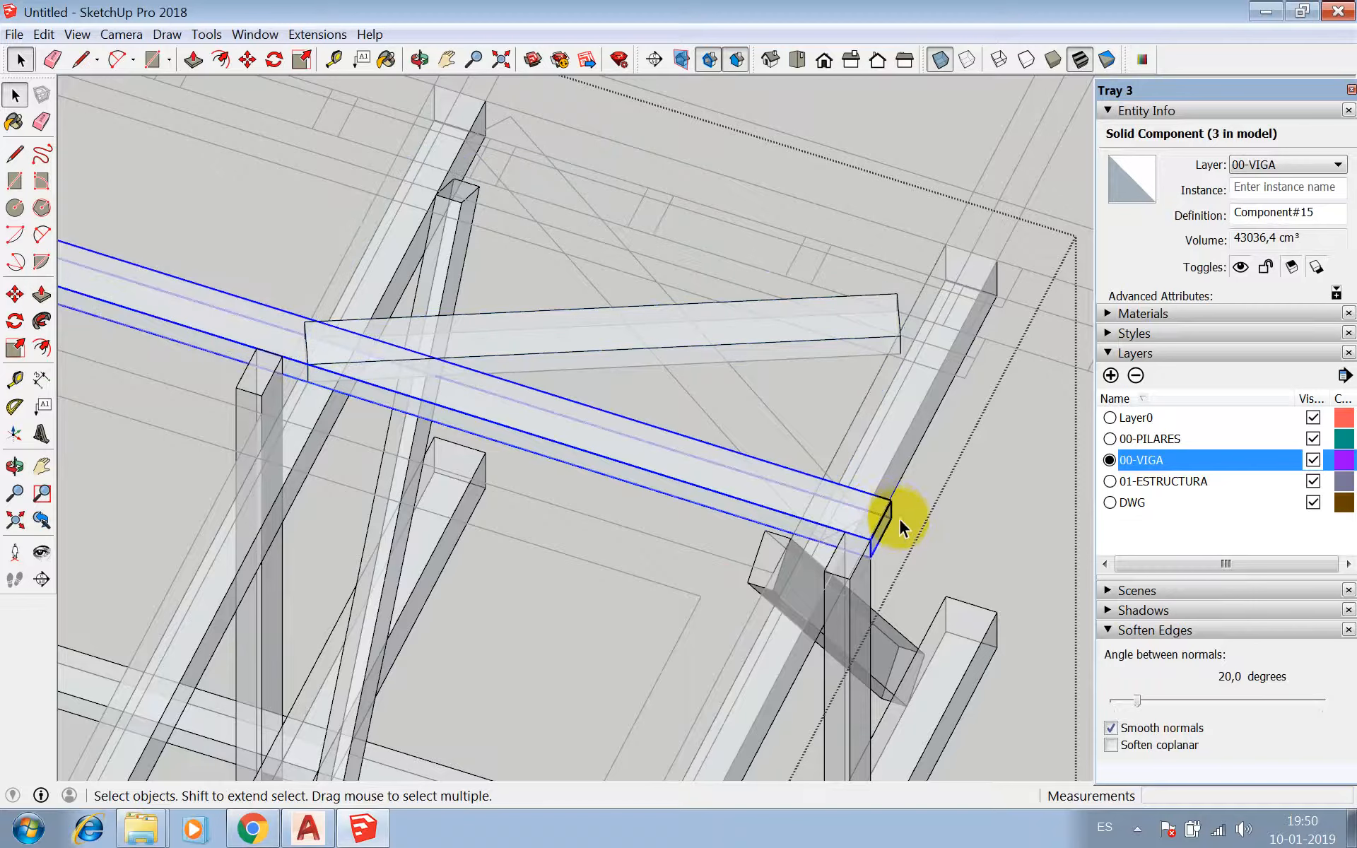
pyautogui.press('m')
pyautogui.click(895, 520)
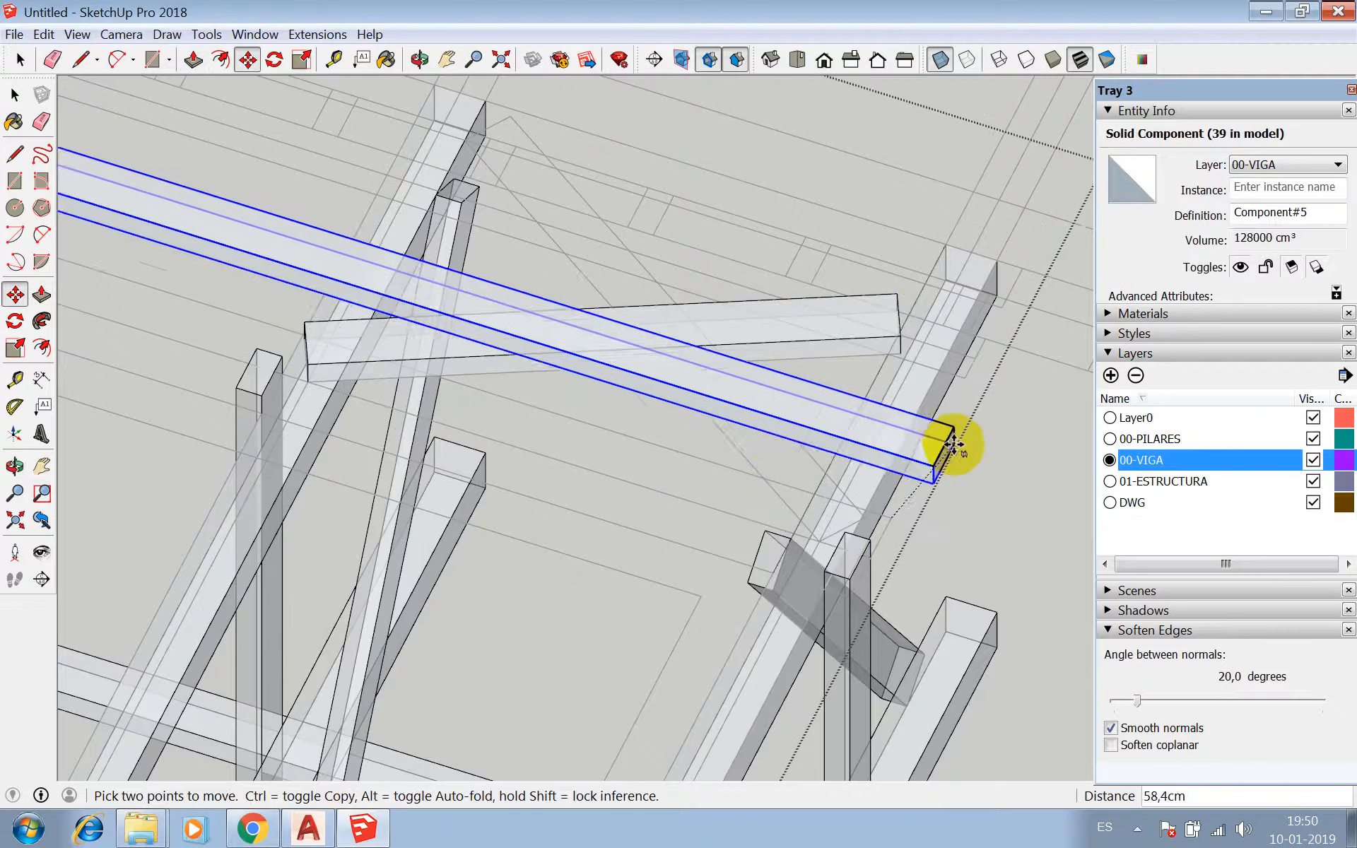
pyautogui.press('ctrl')
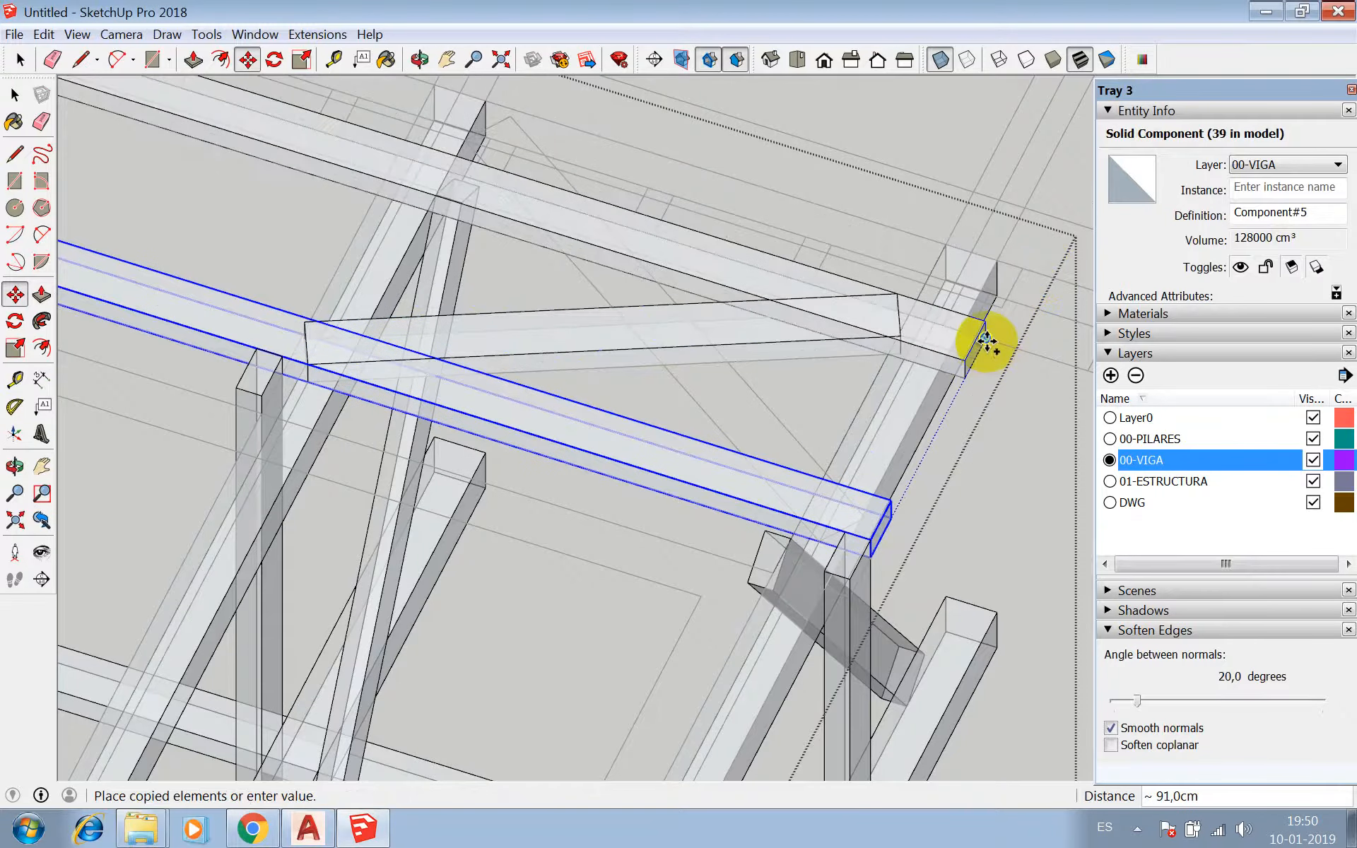
pyautogui.click(976, 341)
pyautogui.scroll(-3, 947, 332)
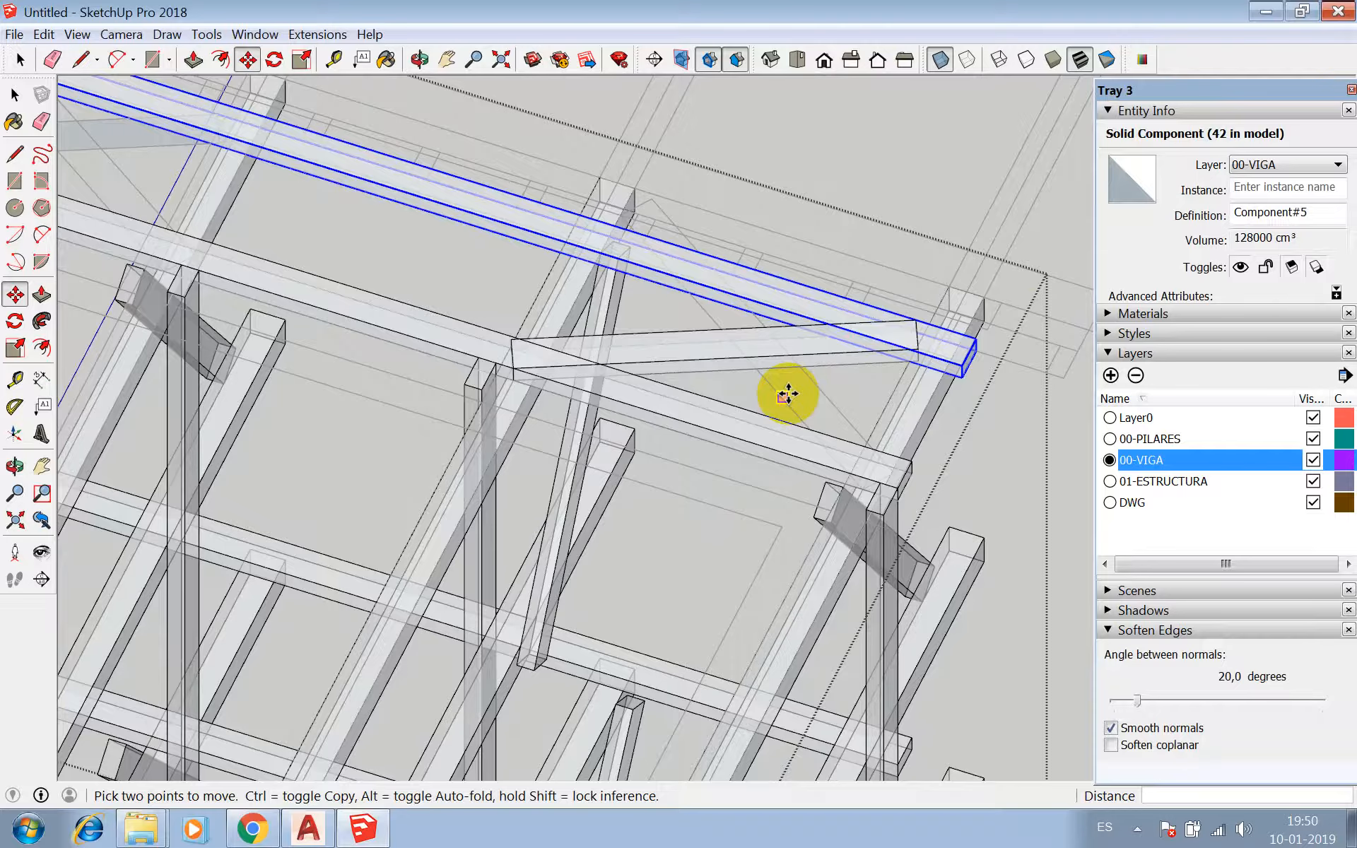
# - Extrude the traced upper diagonal brace face in the first end bay by 10 cm
pyautogui.press('space')
pyautogui.click(779, 349)
pyautogui.scroll(-5, 780, 339)
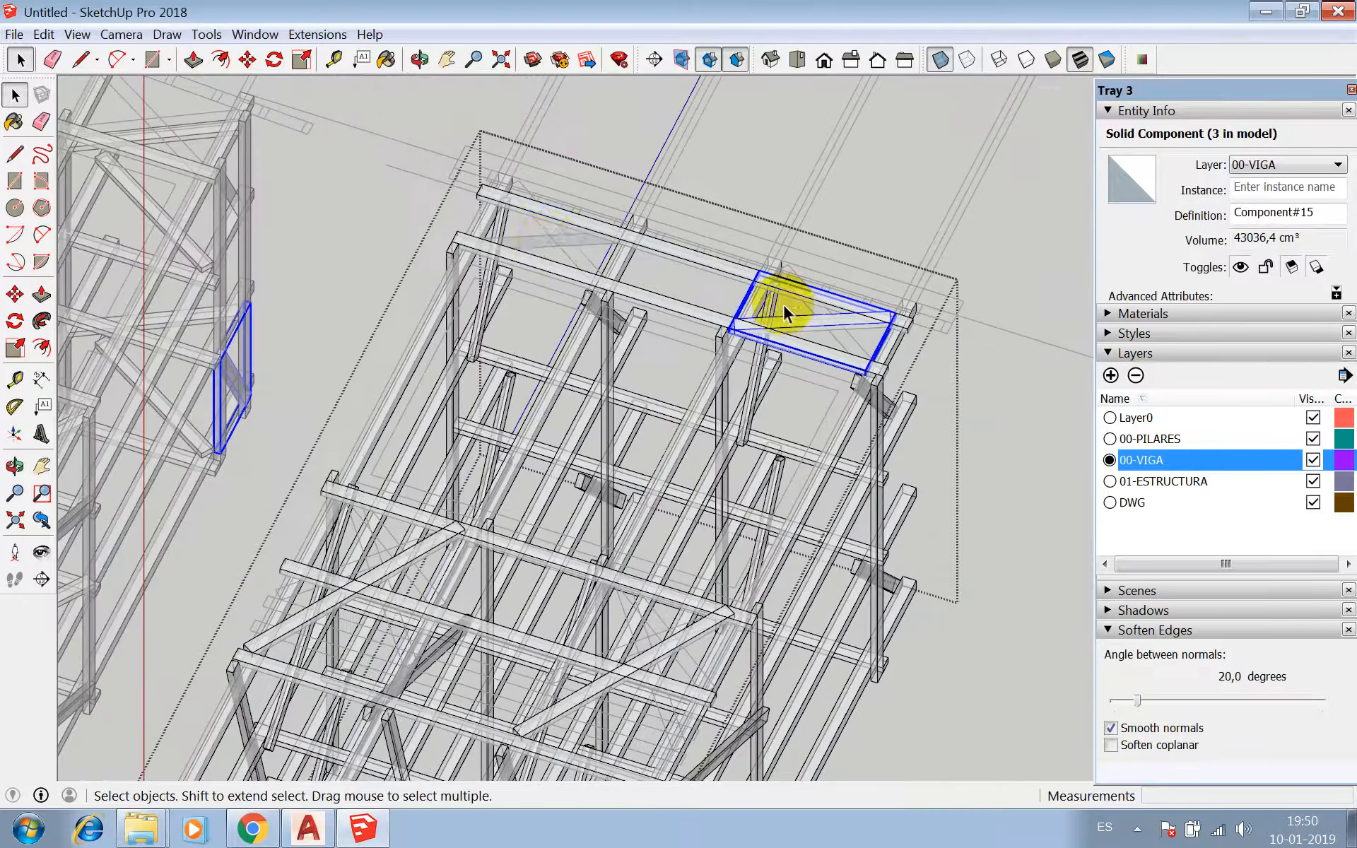
pyautogui.scroll(3, 555, 231)
pyautogui.press('p')
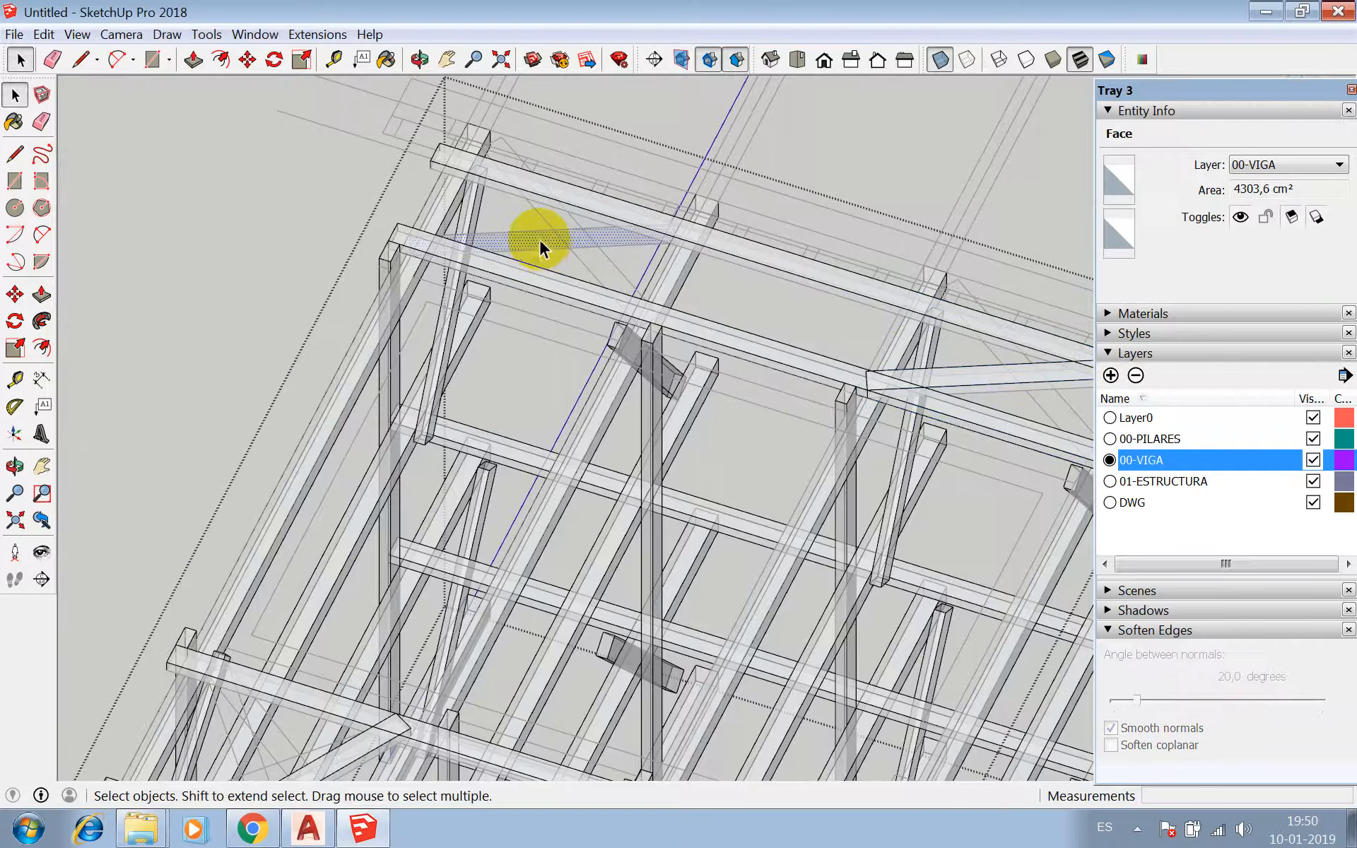
pyautogui.click(540, 239)
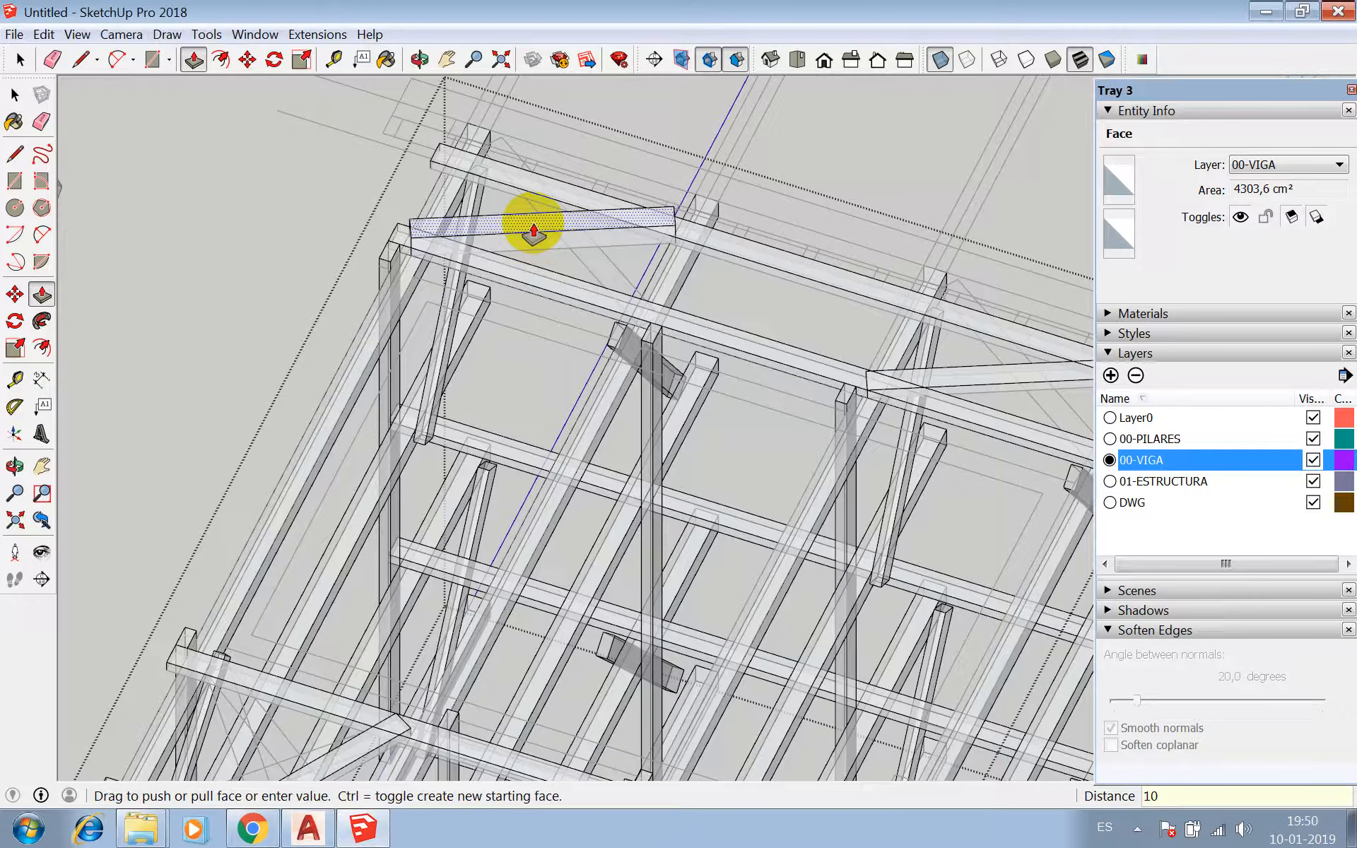
pyautogui.press('Return')
# - Select all geometry of the extruded upper brace in the first end bay and make it a component
pyautogui.press('space')
pyautogui.tripleClick(532, 235)
pyautogui.rightClick(528, 237)
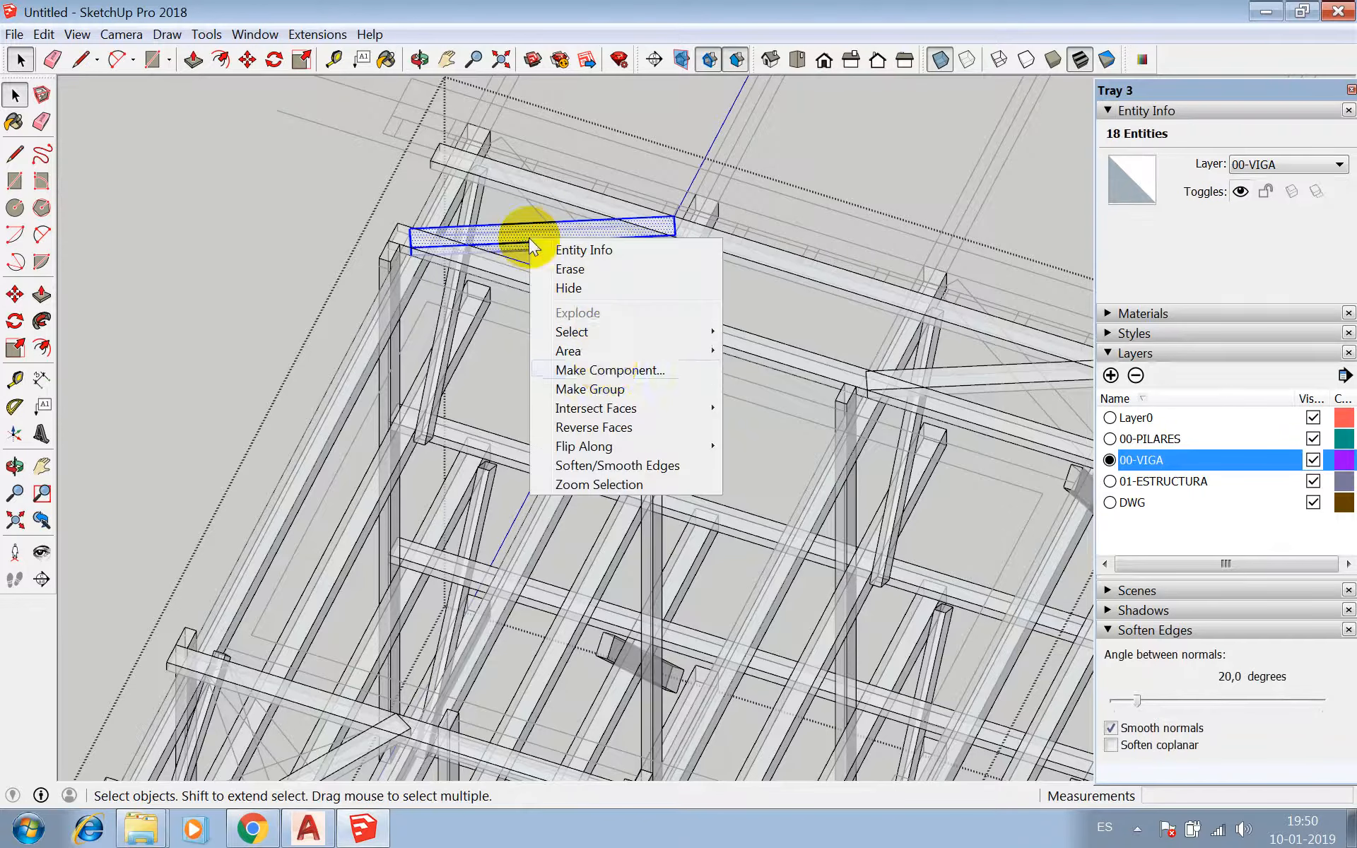
pyautogui.click(603, 369)
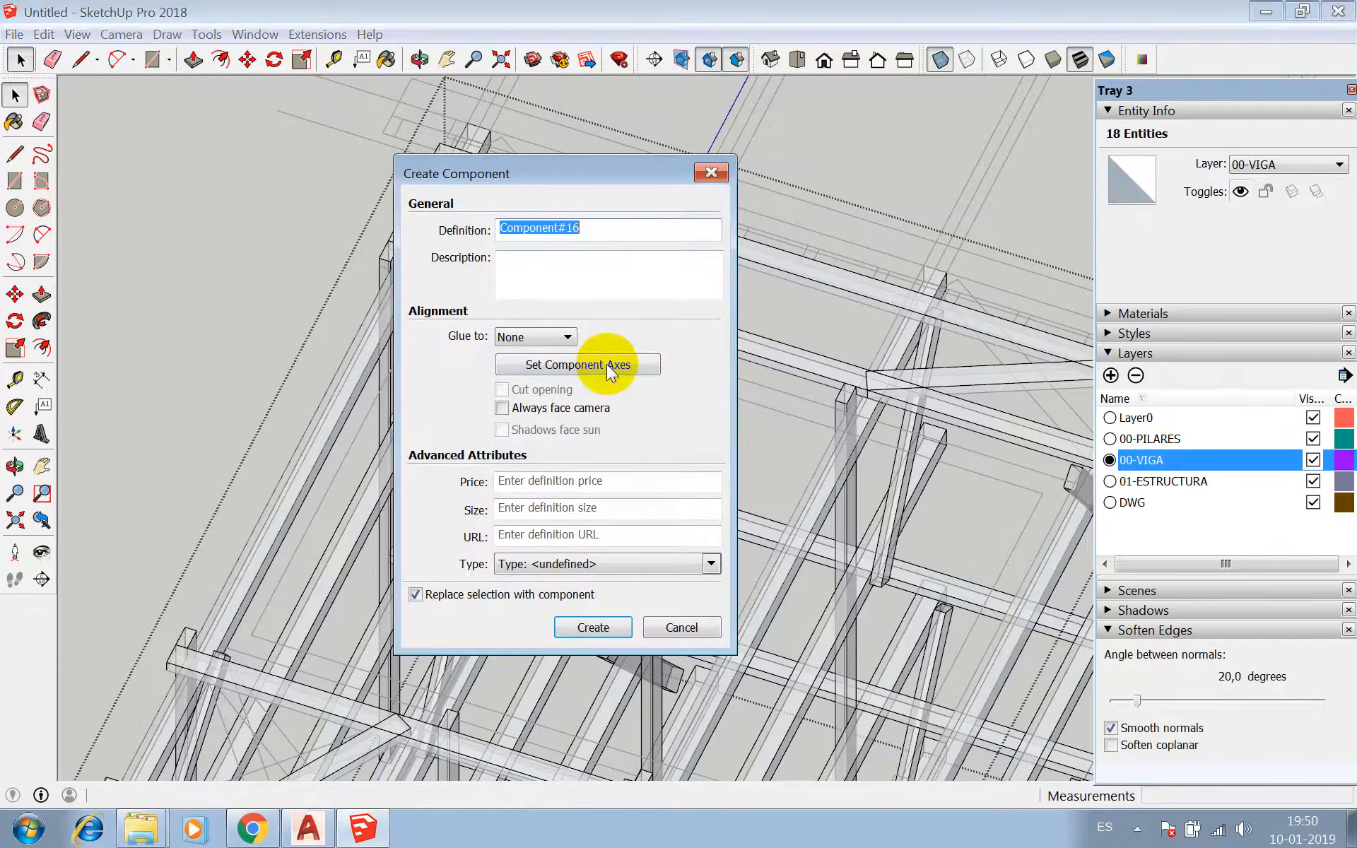
pyautogui.click(604, 627)
# - Select the four new diagonal brace components in the upper bays and move them 10 cm so they sit behind the horizontal beams
pyautogui.scroll(-5, 603, 211)
pyautogui.scroll(3, 919, 324)
pyautogui.keyDown('shift'); pyautogui.click(779, 292); pyautogui.keyUp('shift')
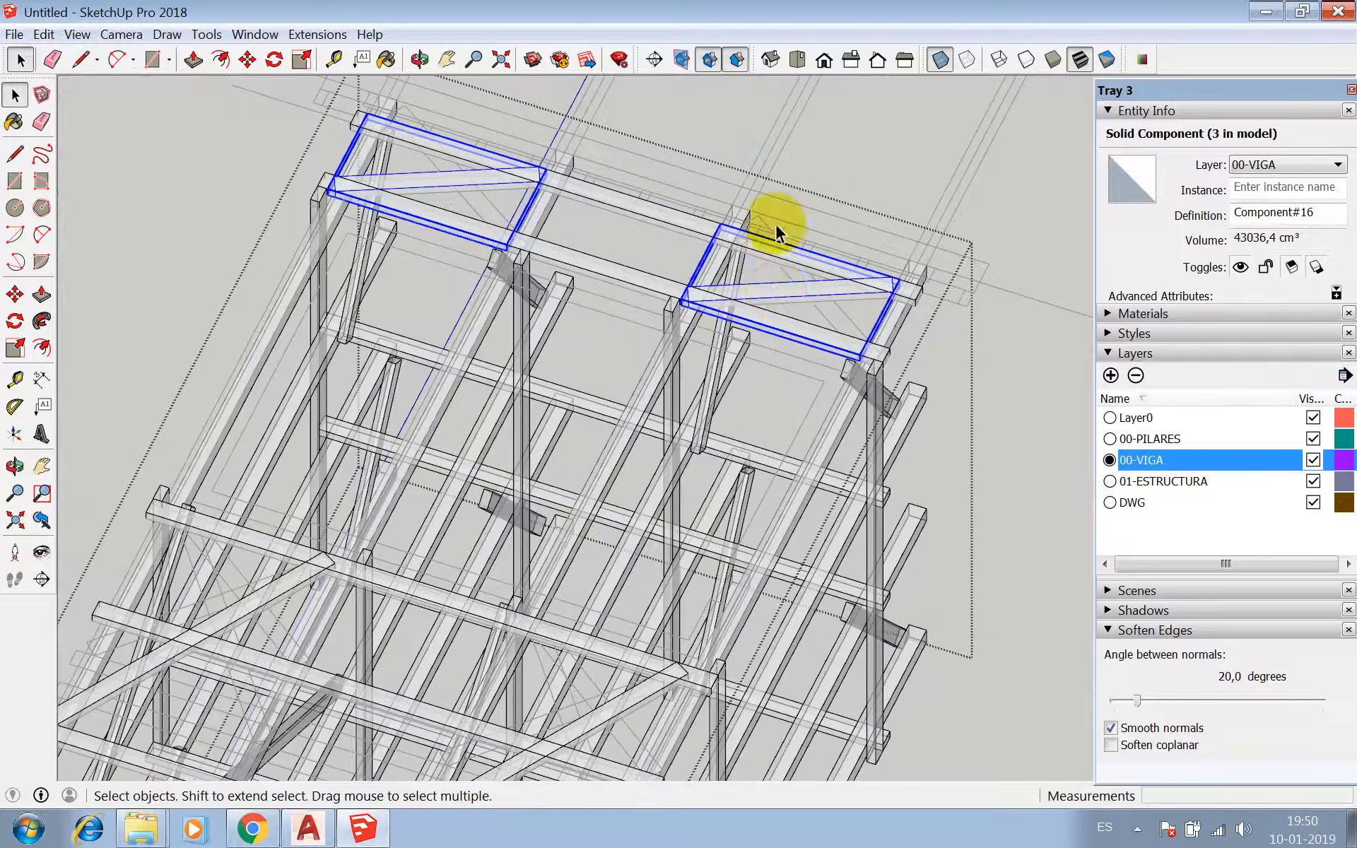
pyautogui.scroll(-3, 777, 233)
pyautogui.scroll(2, 439, 444)
pyautogui.keyDown('shift'); pyautogui.click(497, 409); pyautogui.keyUp('shift')
pyautogui.keyDown('shift'); pyautogui.click(692, 472); pyautogui.keyUp('shift')
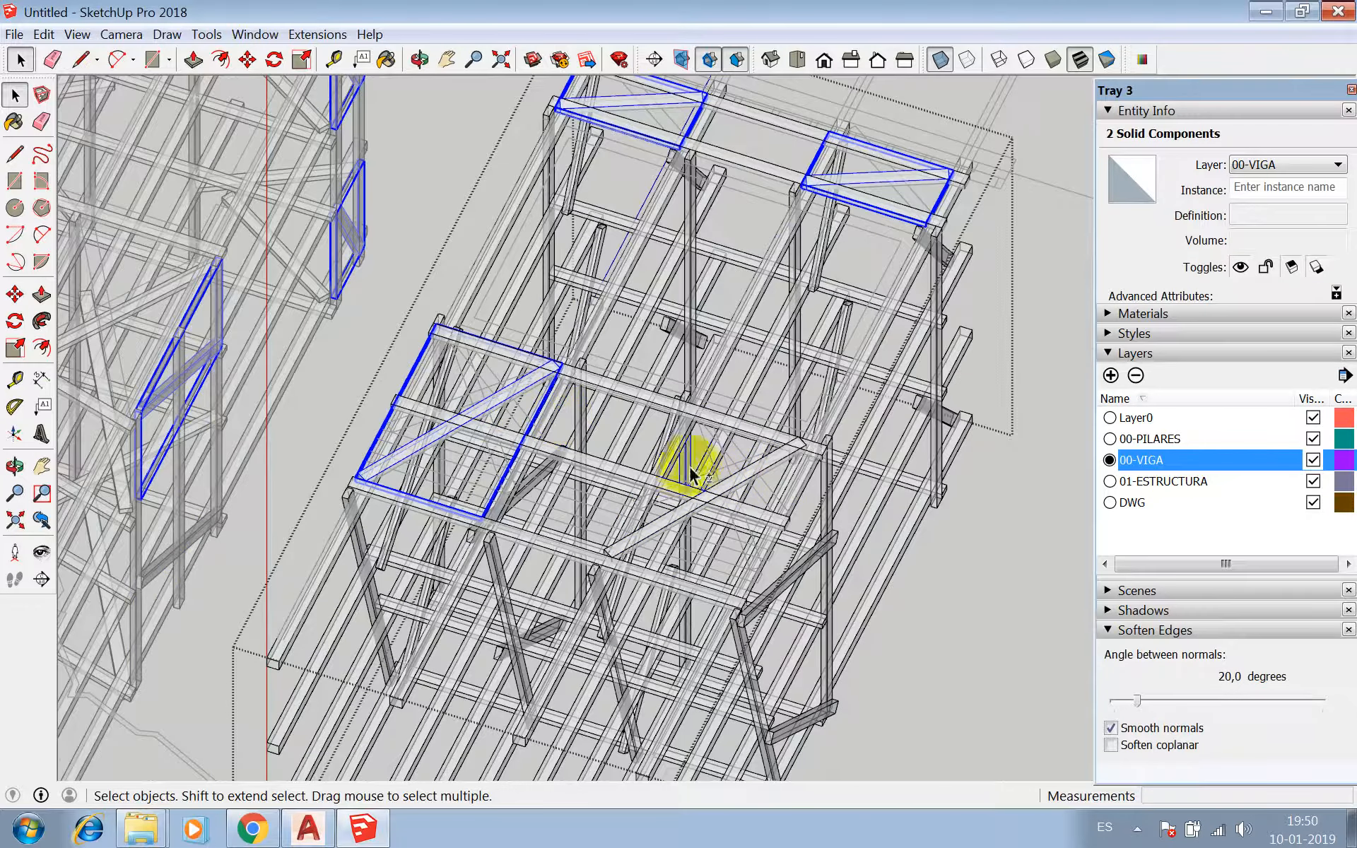
pyautogui.keyDown('shift'); pyautogui.click(751, 486); pyautogui.keyUp('shift')
pyautogui.scroll(5, 962, 212)
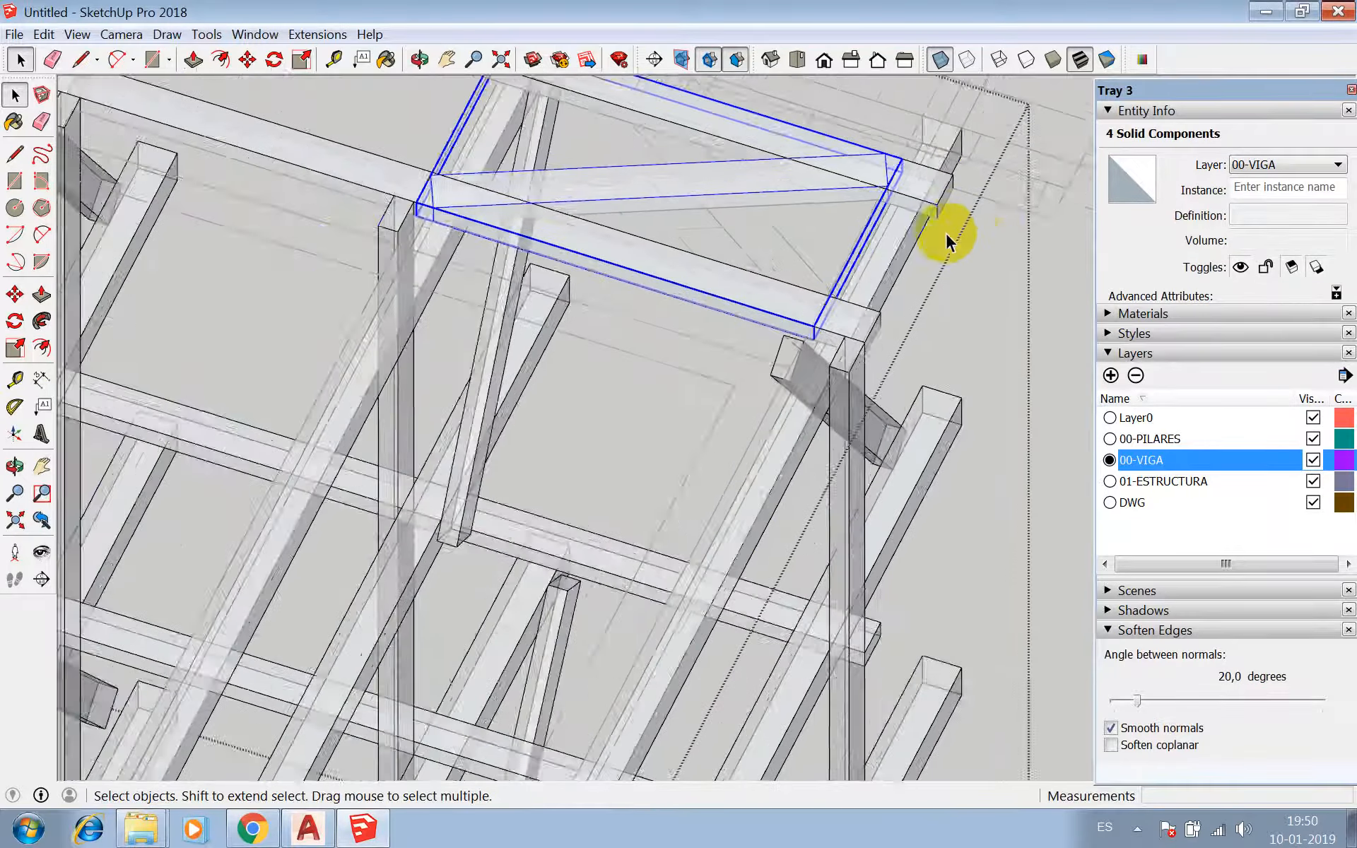
pyautogui.press('m')
pyautogui.scroll(2, 947, 227)
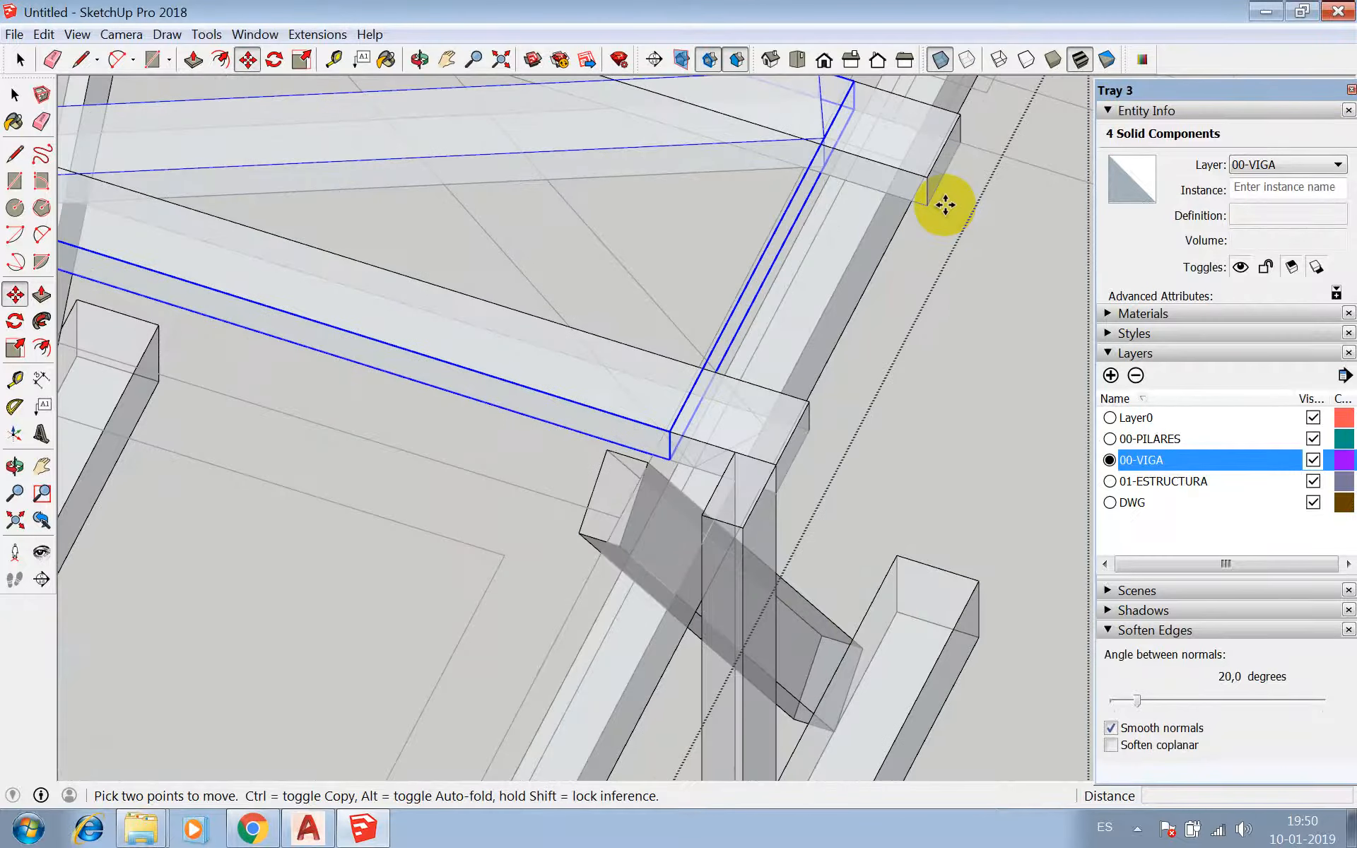
pyautogui.scroll(-2, 922, 194)
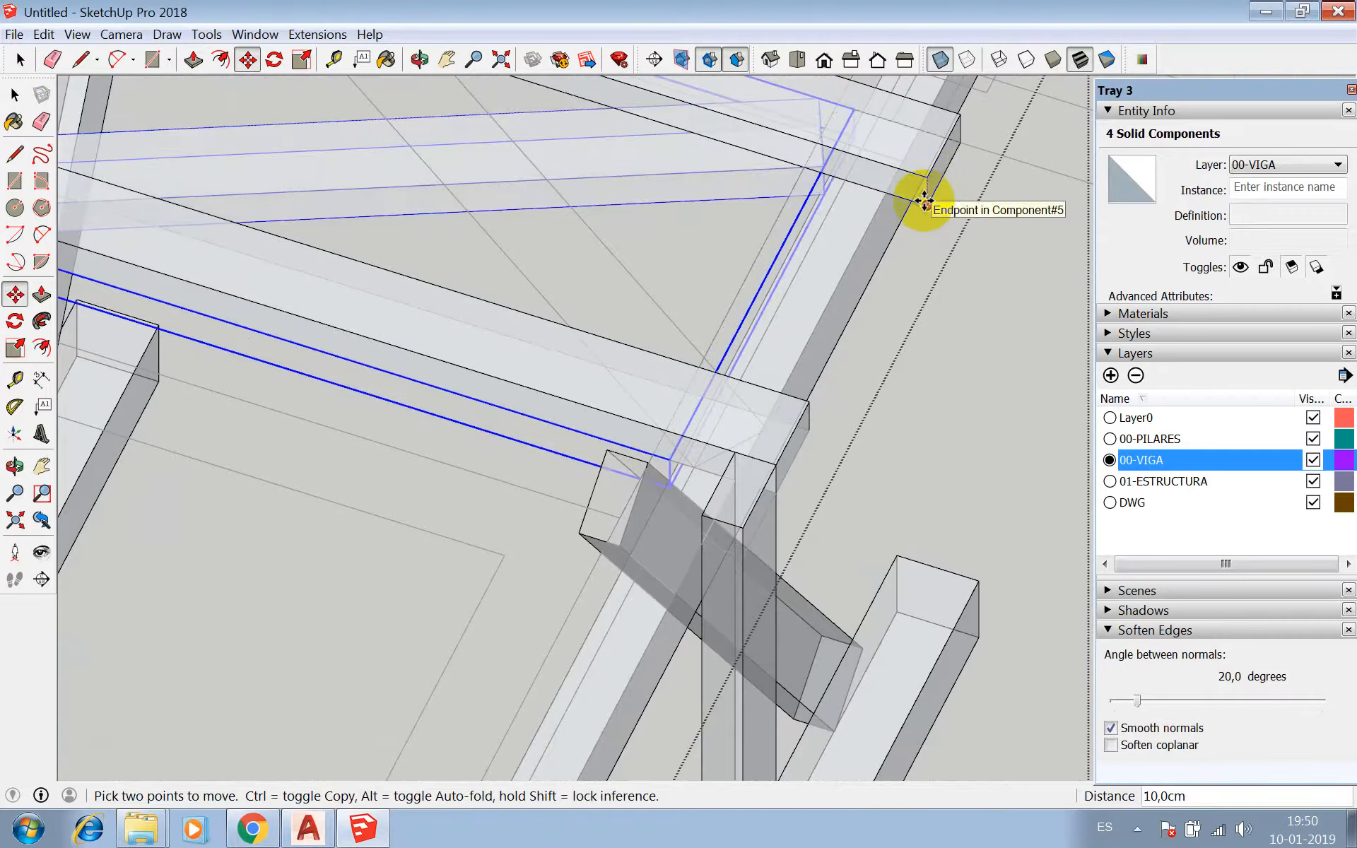
pyautogui.scroll(-3, 933, 226)
pyautogui.press('space')
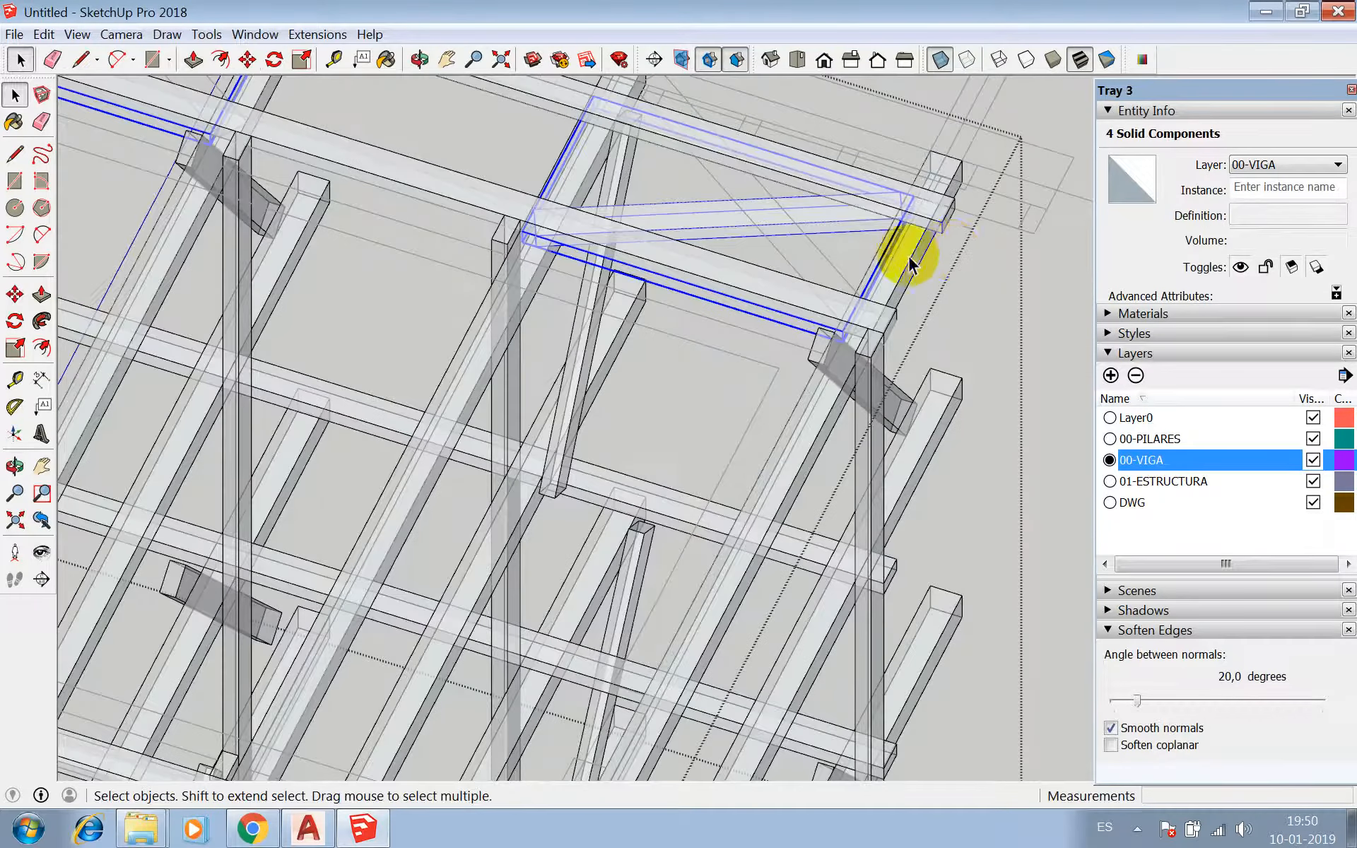
# - Examine how the ends of the four moved braces meet the posts and horizontal beams of the frame
pyautogui.scroll(-4, 773, 212)
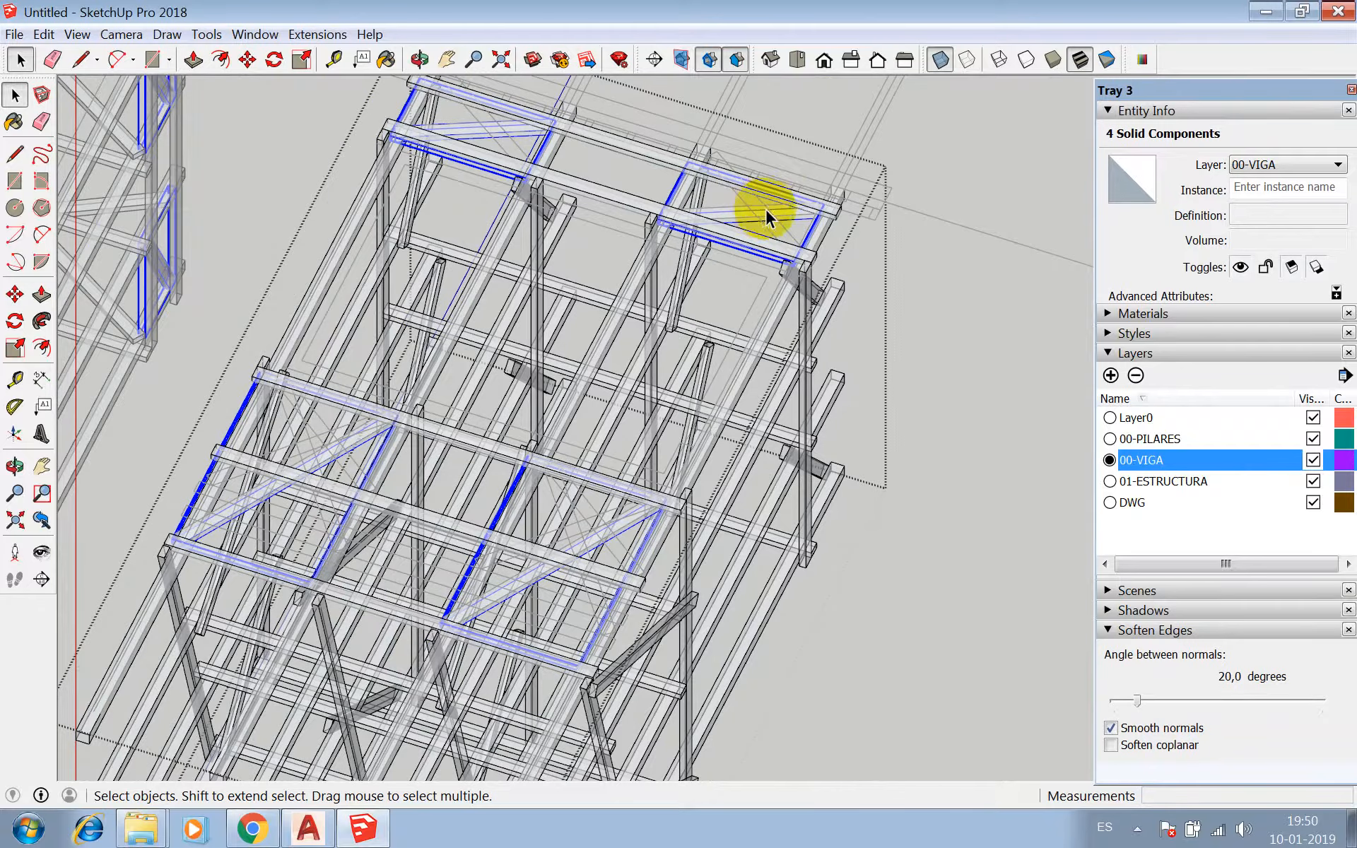
pyautogui.scroll(4, 770, 205)
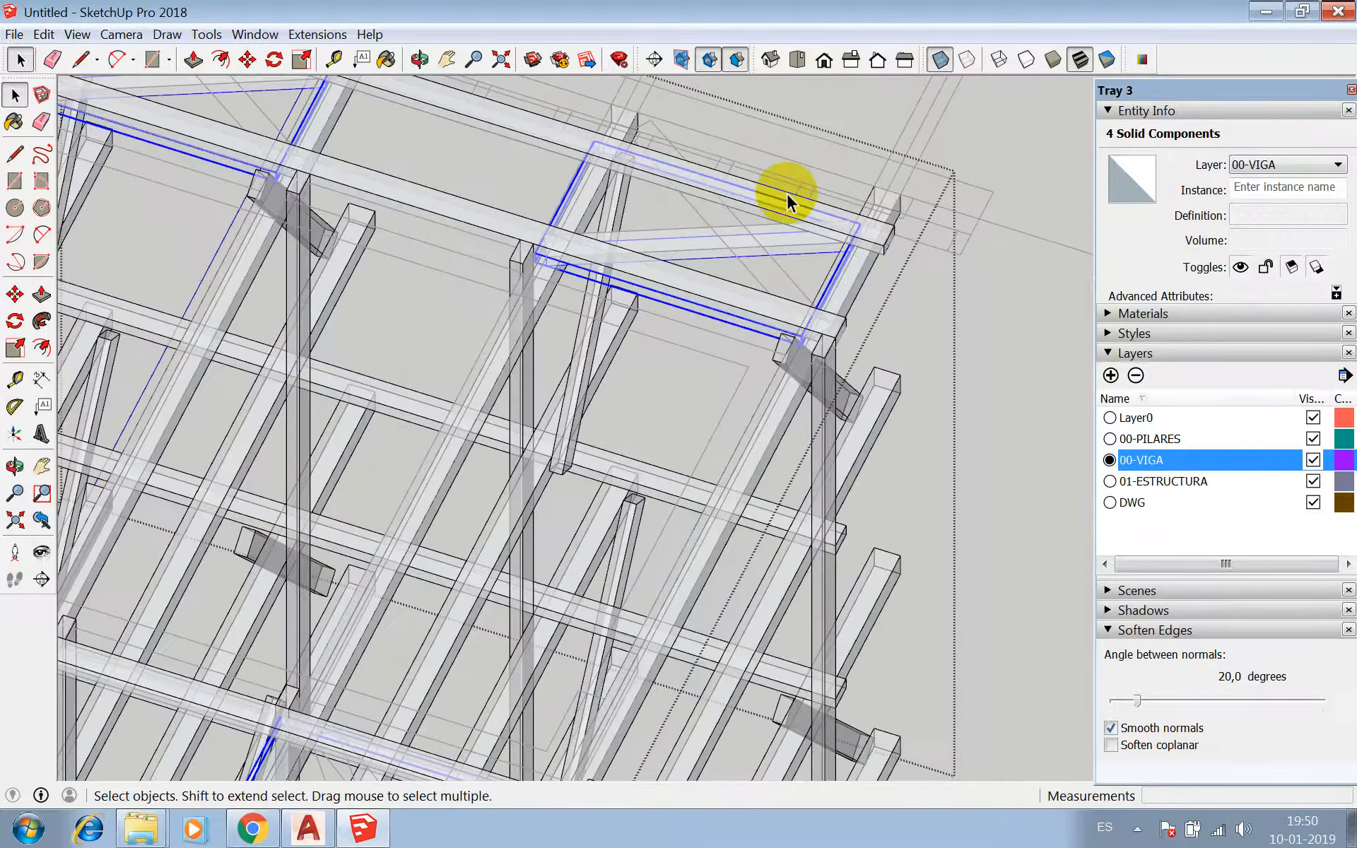
pyautogui.scroll(3, 881, 235)
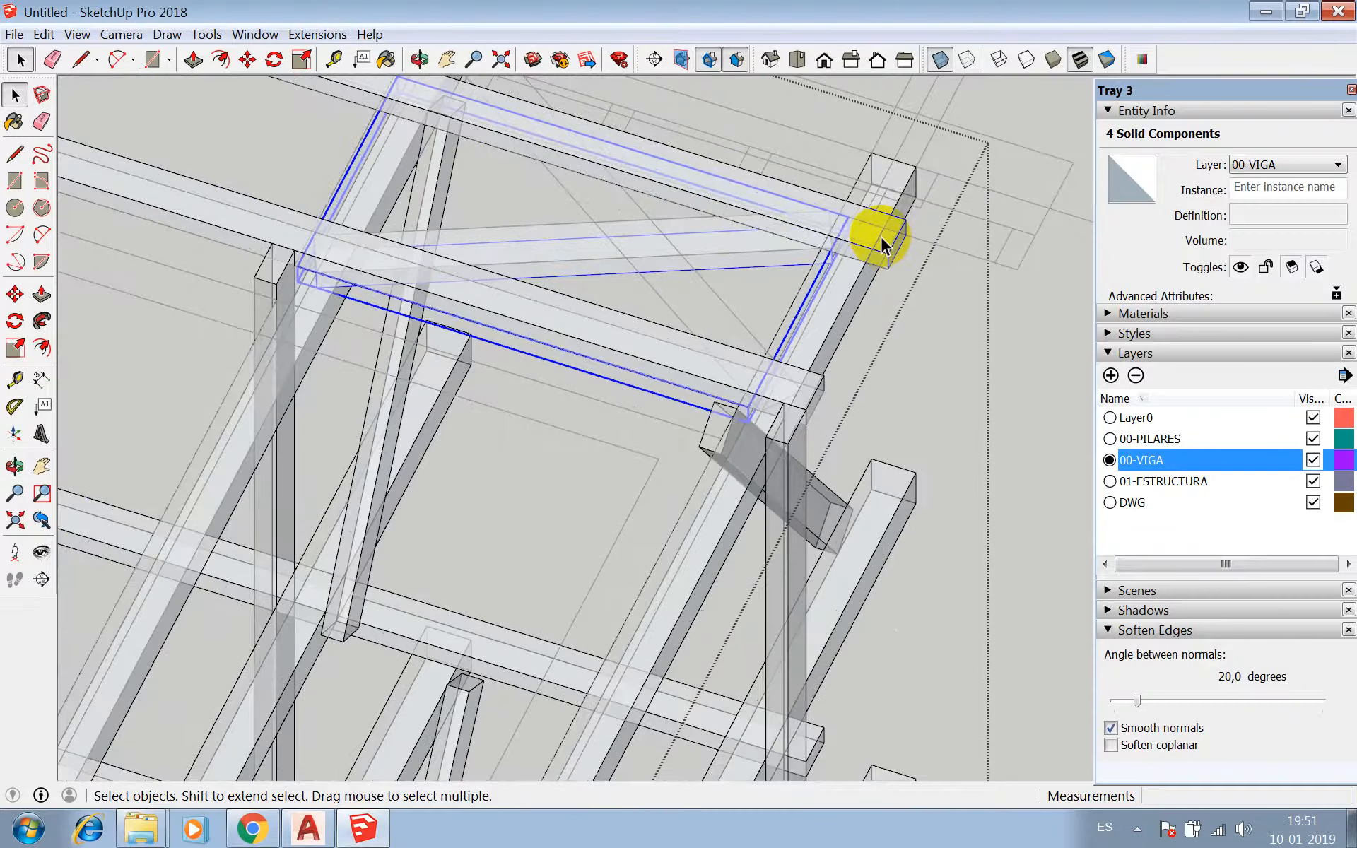
pyautogui.scroll(-5, 876, 235)
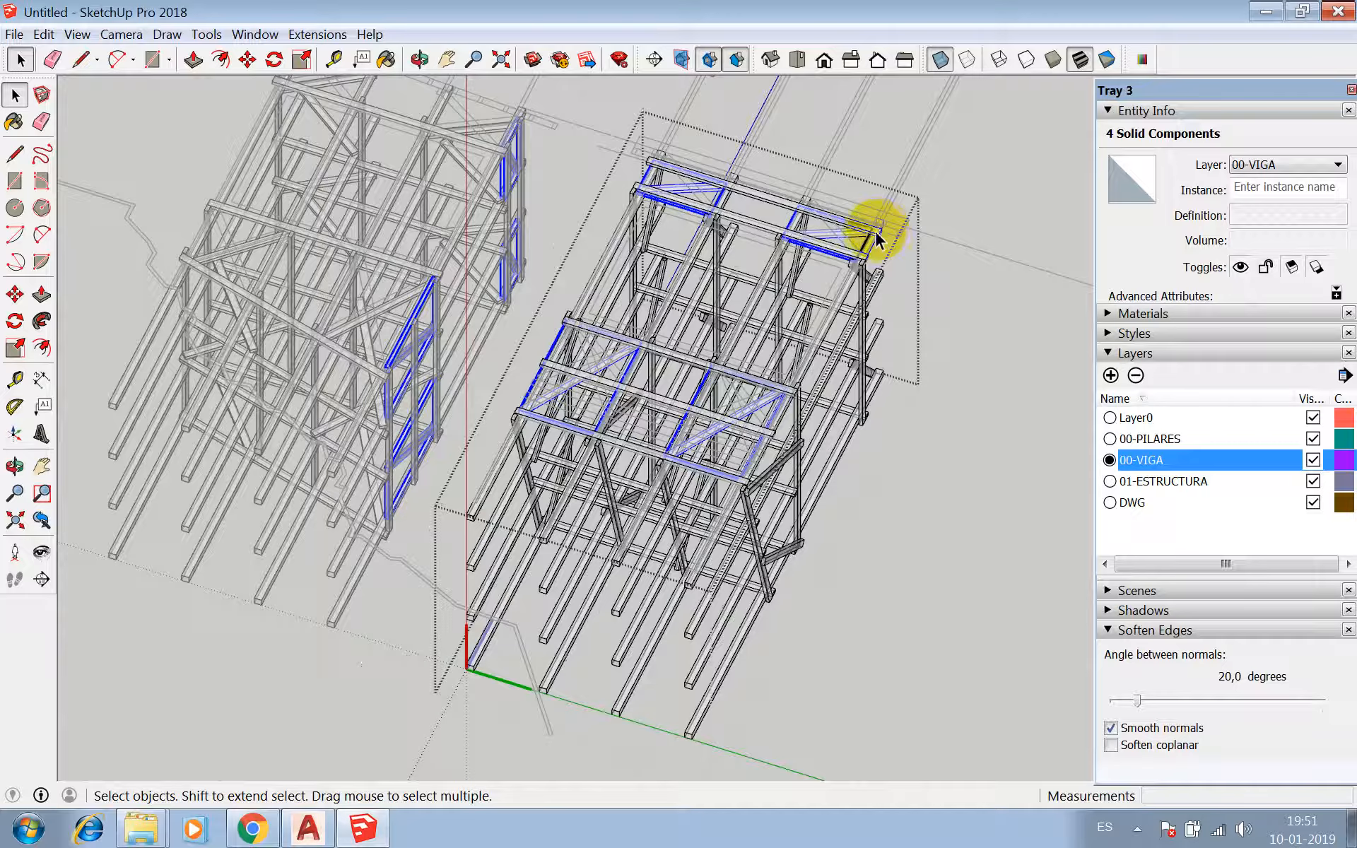
pyautogui.scroll(3, 784, 427)
pyautogui.scroll(6, 784, 427)
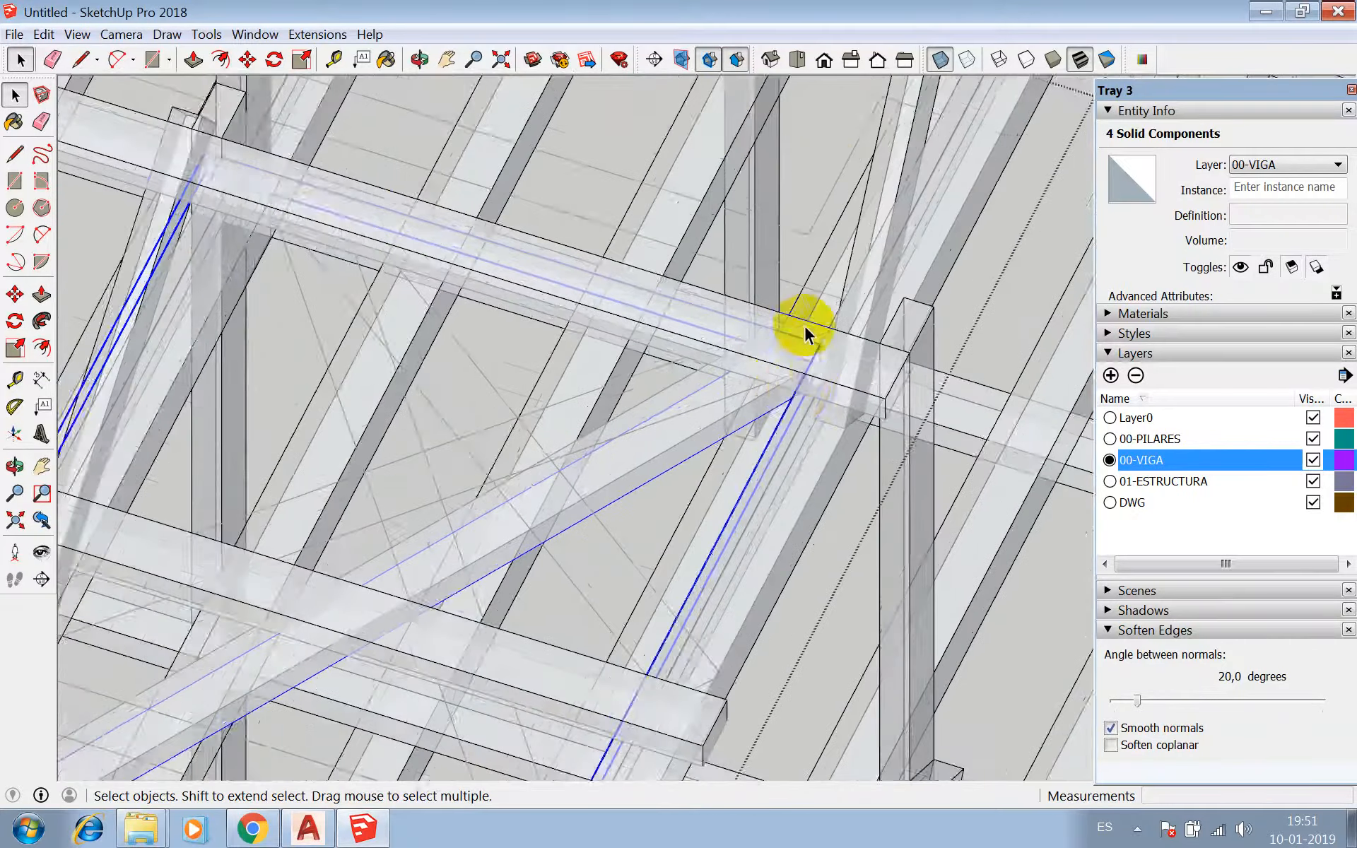
pyautogui.scroll(-3, 837, 124)
pyautogui.scroll(4, 358, 539)
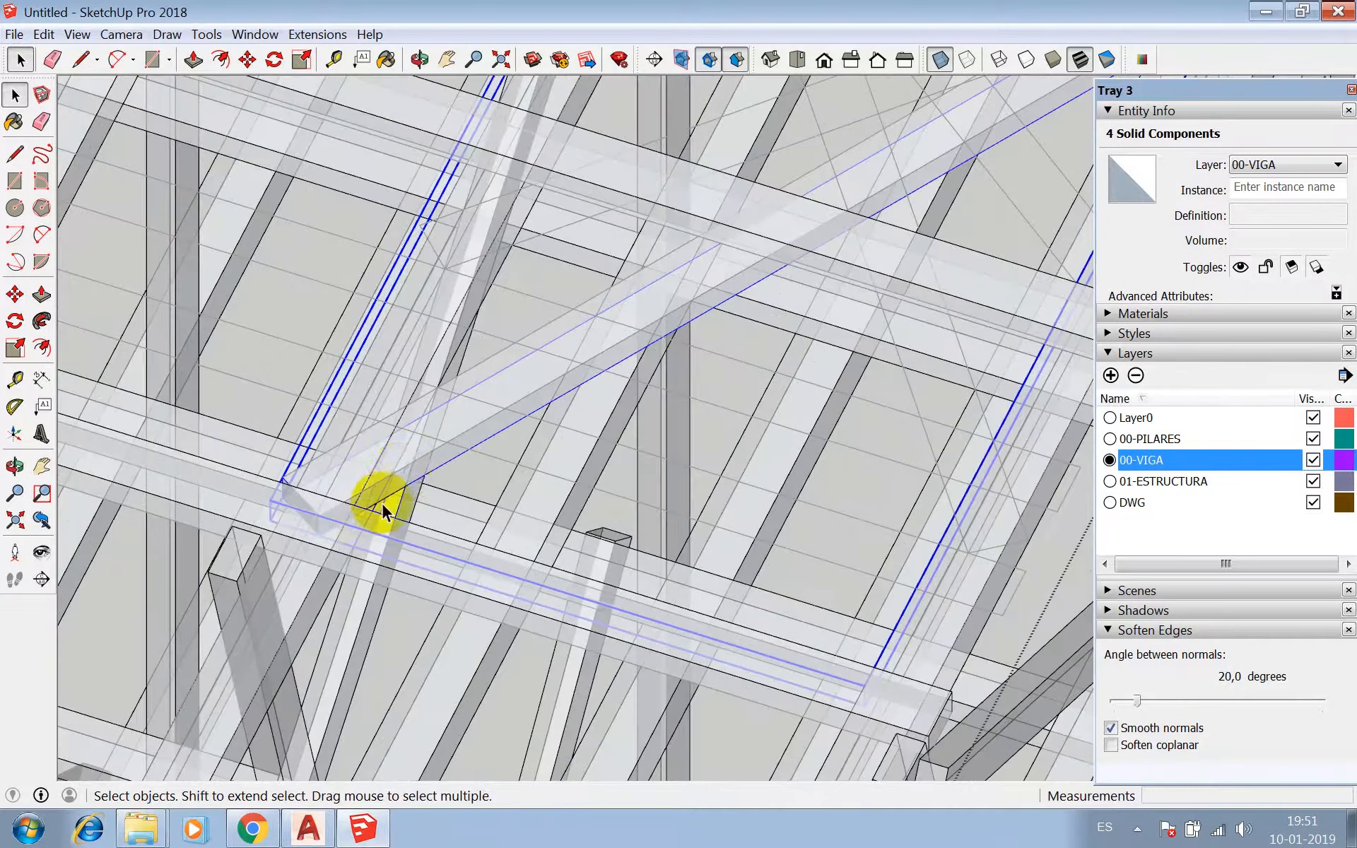
pyautogui.scroll(-3, 397, 465)
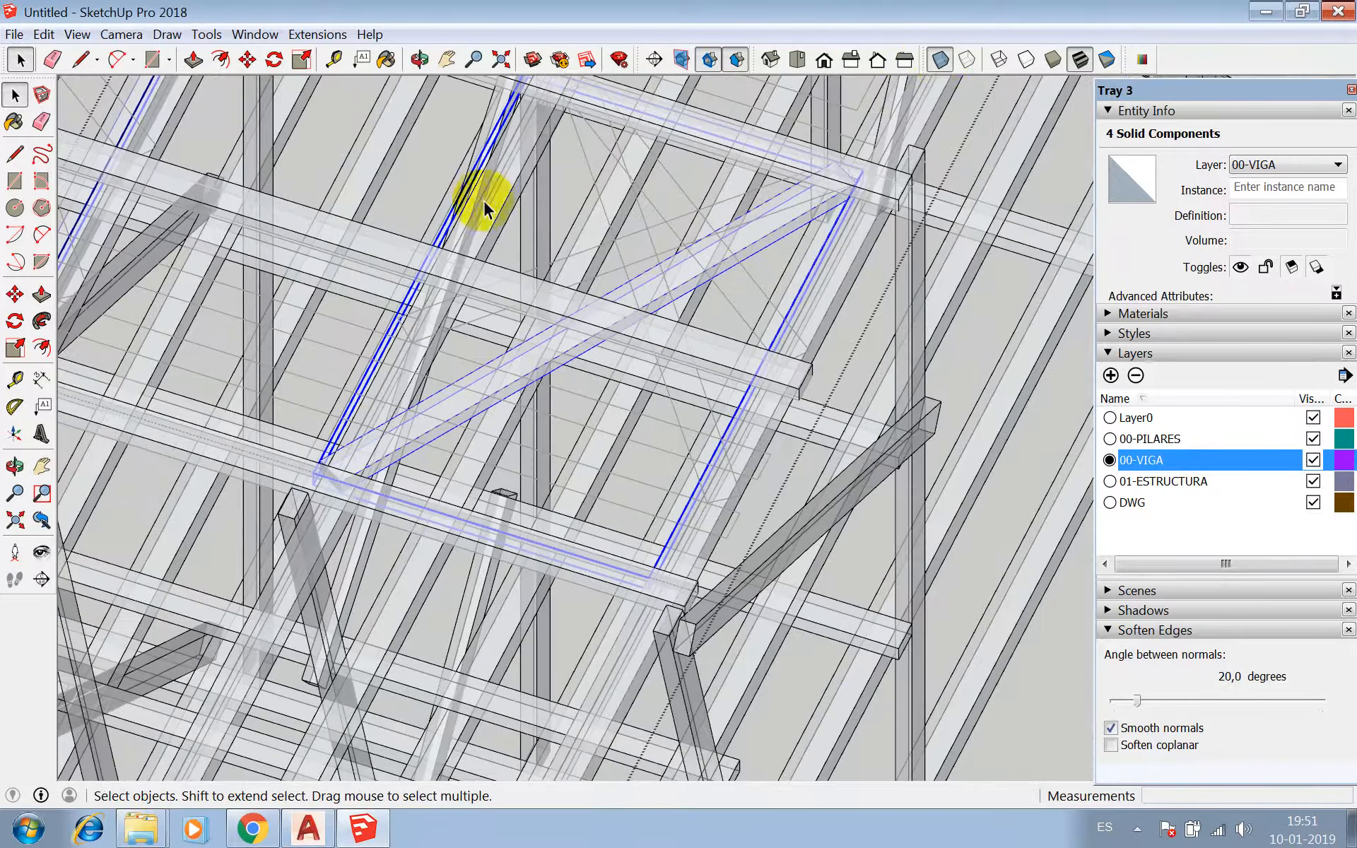
# - Turn off X-ray display and delete the short horizontal beam that crosses the middle of the diagonal brace in the front upper bay
pyautogui.click(942, 60)
pyautogui.scroll(2, 630, 379)
pyautogui.scroll(-2, 655, 388)
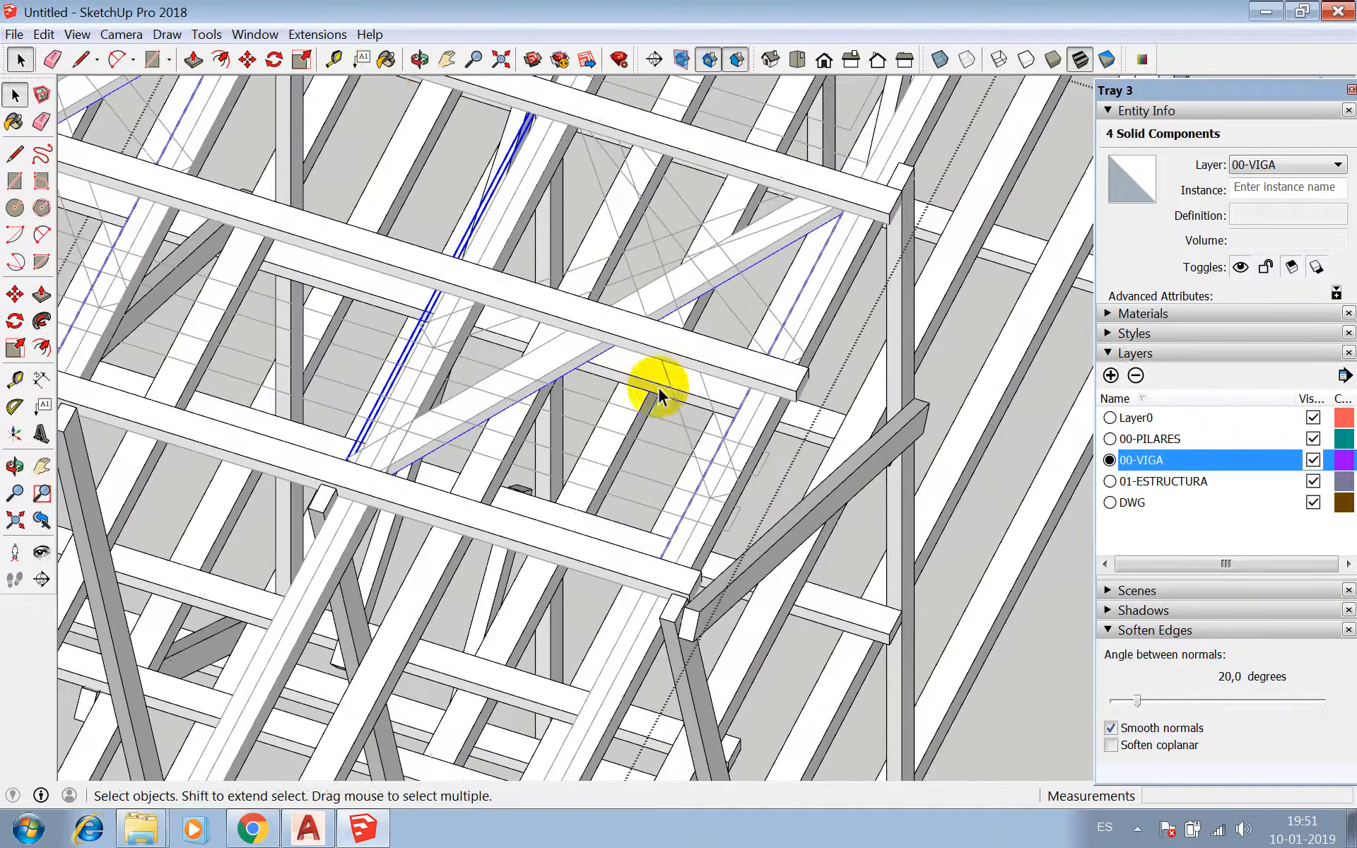
pyautogui.click(420, 59)
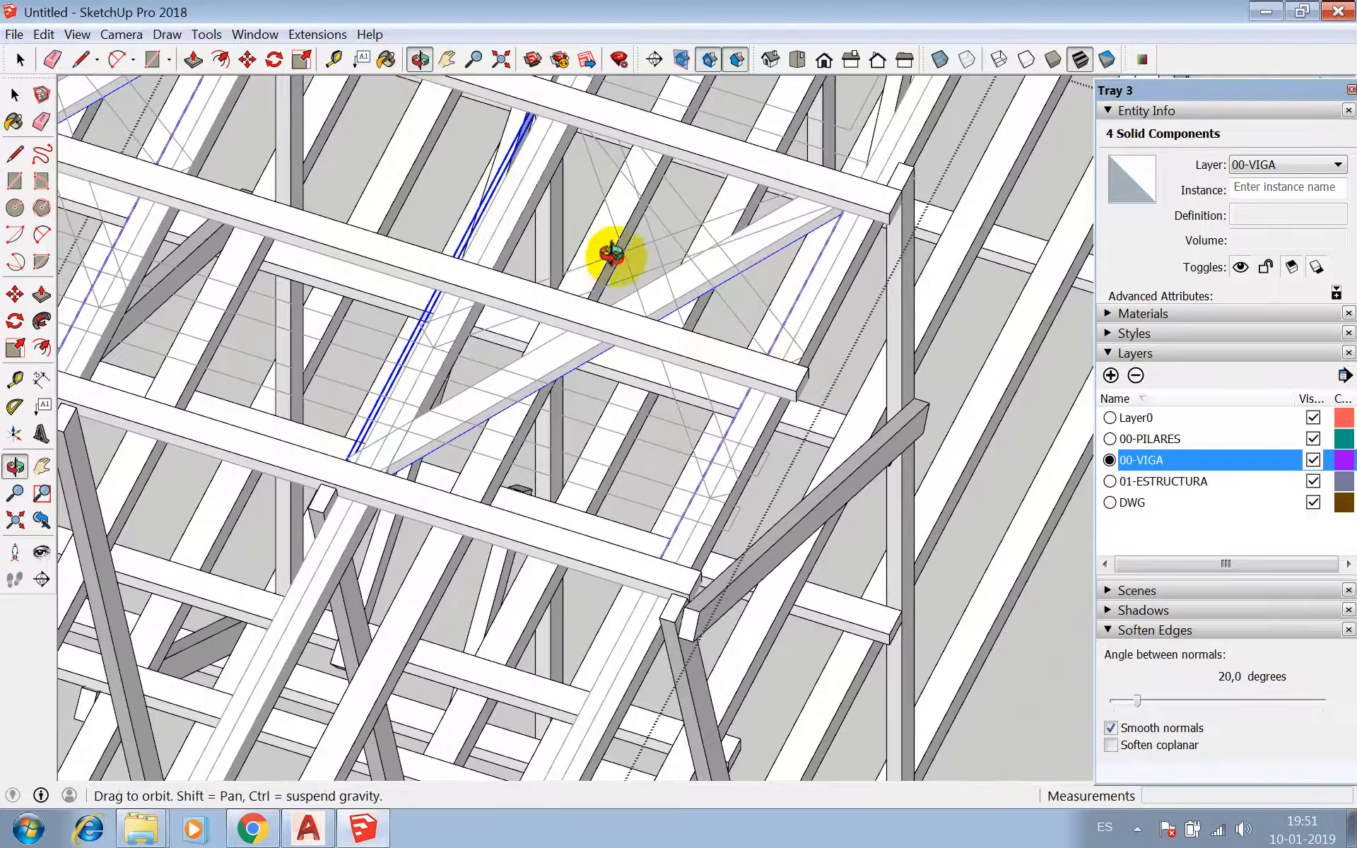
pyautogui.moveTo(605, 252); pyautogui.dragTo(638, 382)
pyautogui.scroll(-5, 638, 382)
pyautogui.moveTo(612, 540); pyautogui.dragTo(509, 506)
pyautogui.scroll(6, 703, 333)
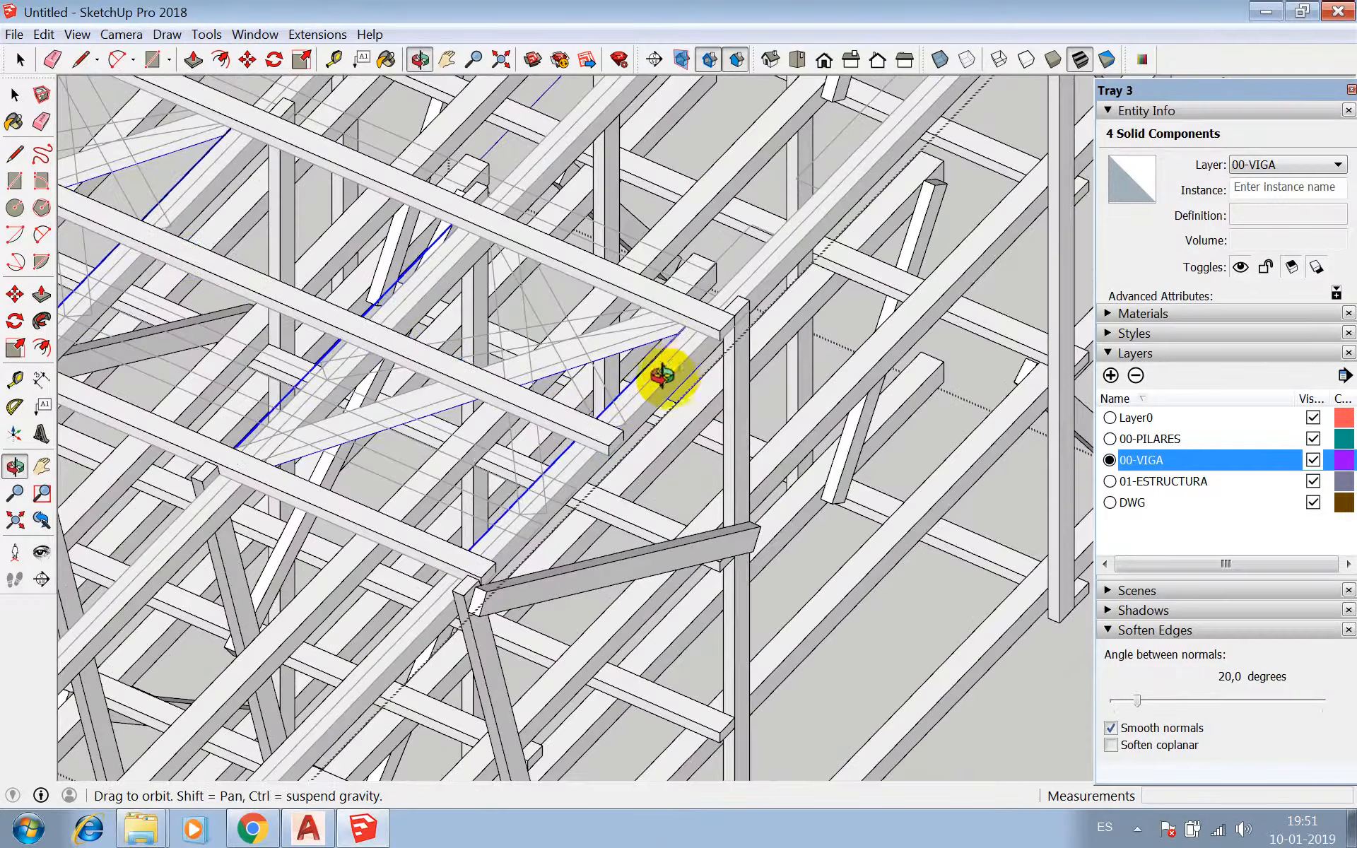
pyautogui.press('space')
pyautogui.click(591, 426)
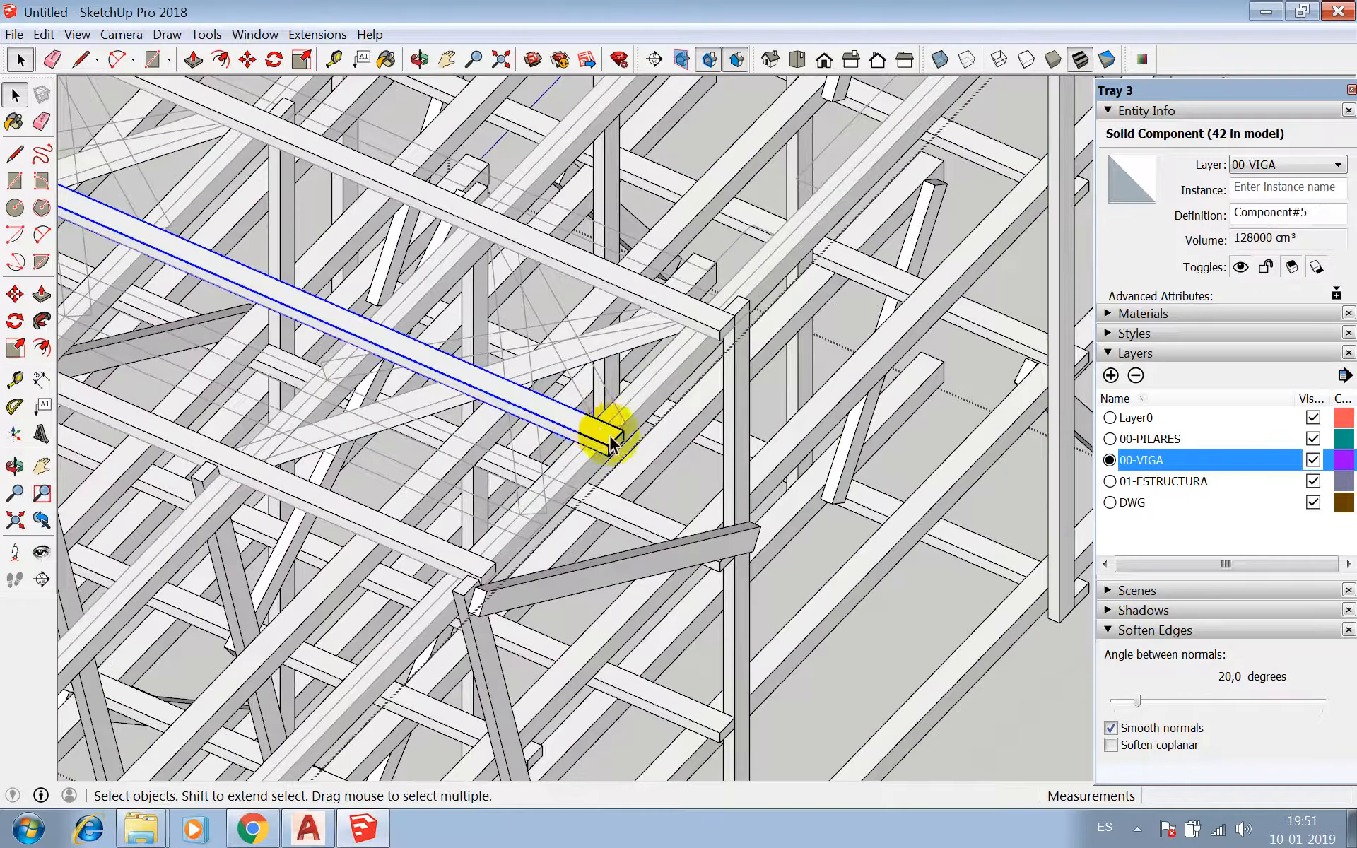
pyautogui.rightClick(609, 438)
pyautogui.click(672, 50)
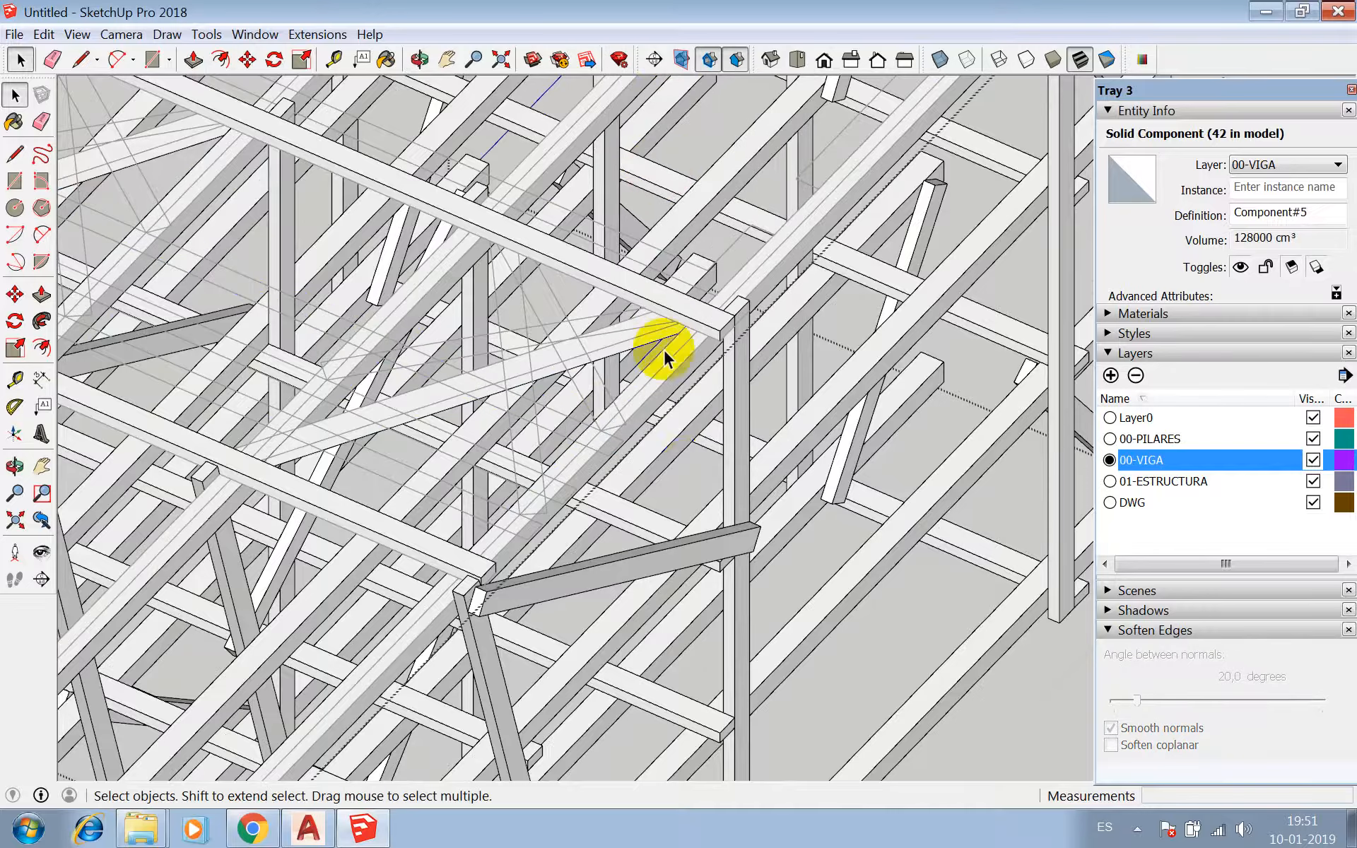
# - Leave the frame's editing mode and turn X-ray display back on to expose the drawing lines of the remaining braces
pyautogui.scroll(-8, 728, 521)
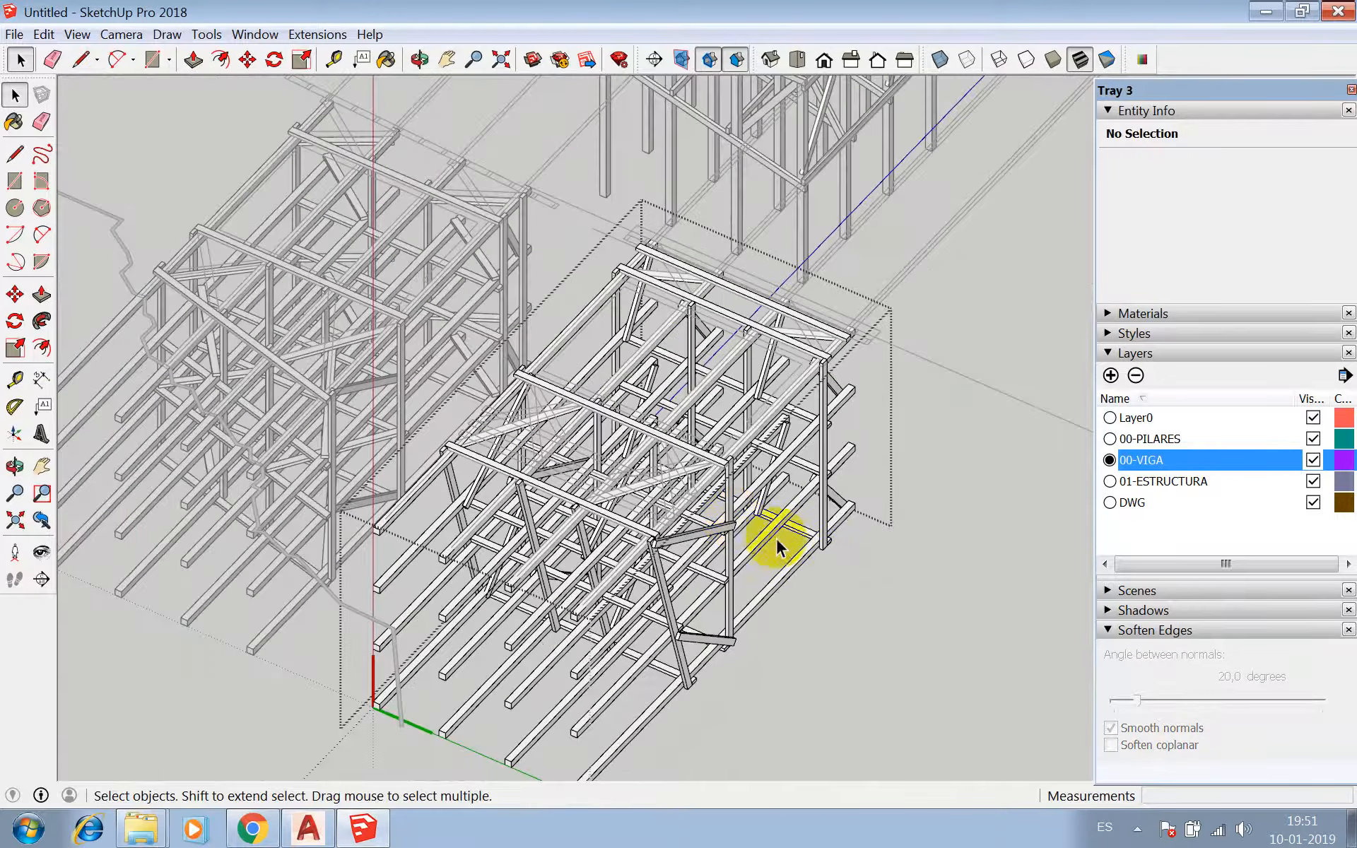
pyautogui.click(872, 557)
pyautogui.scroll(-2, 750, 311)
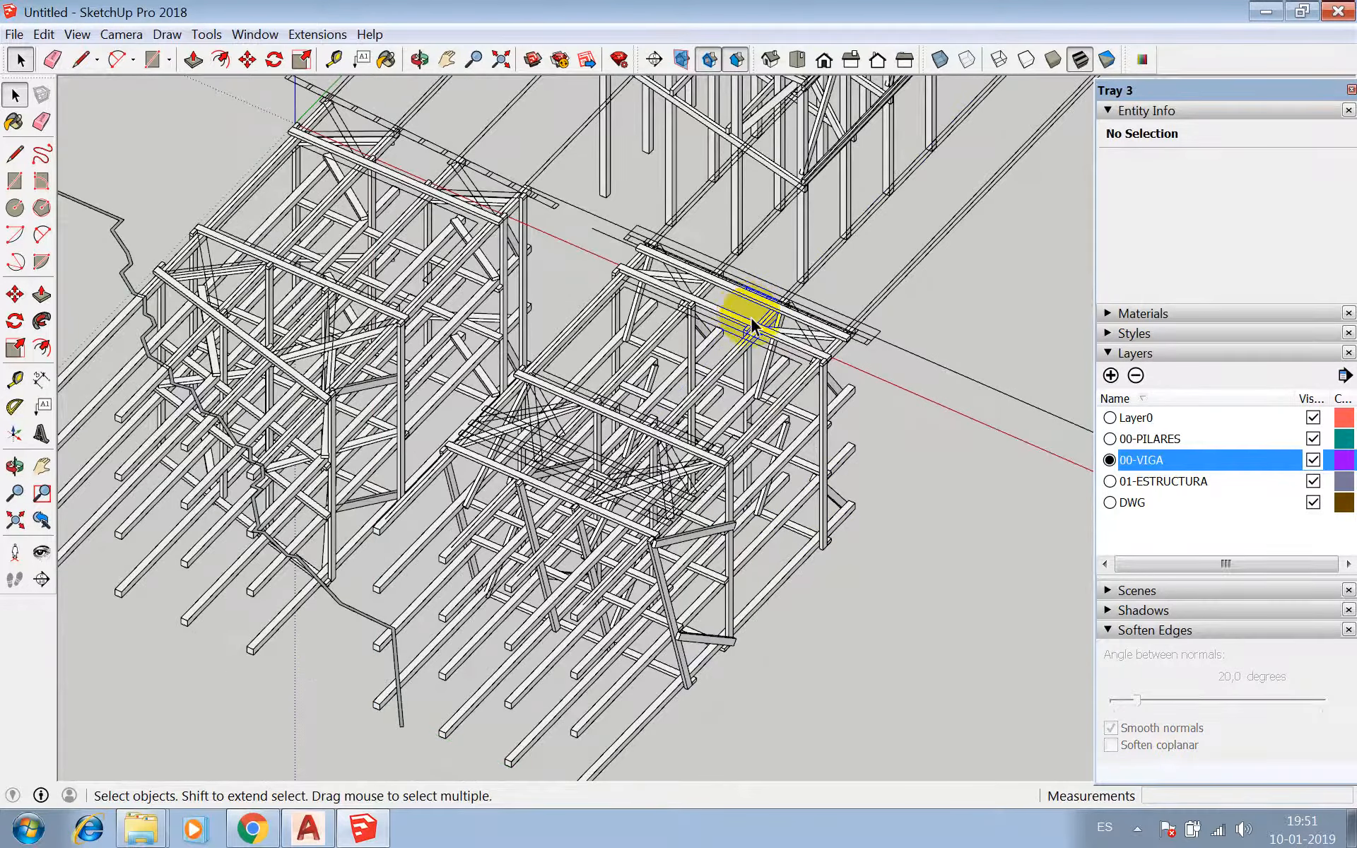
pyautogui.scroll(2, 825, 283)
pyautogui.scroll(-3, 606, 424)
pyautogui.scroll(3, 551, 405)
pyautogui.scroll(3, 548, 396)
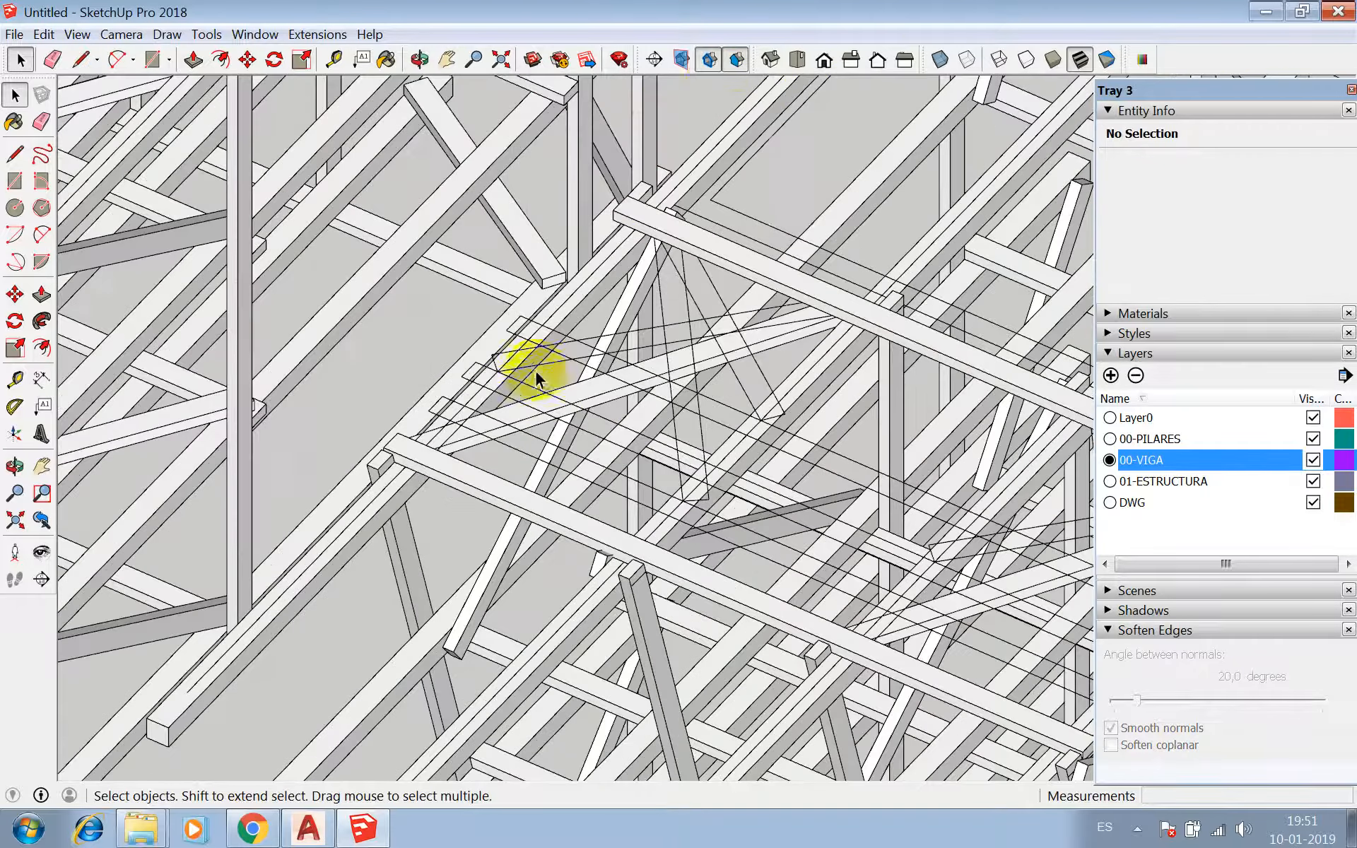
pyautogui.click(939, 61)
pyautogui.scroll(-5, 368, 498)
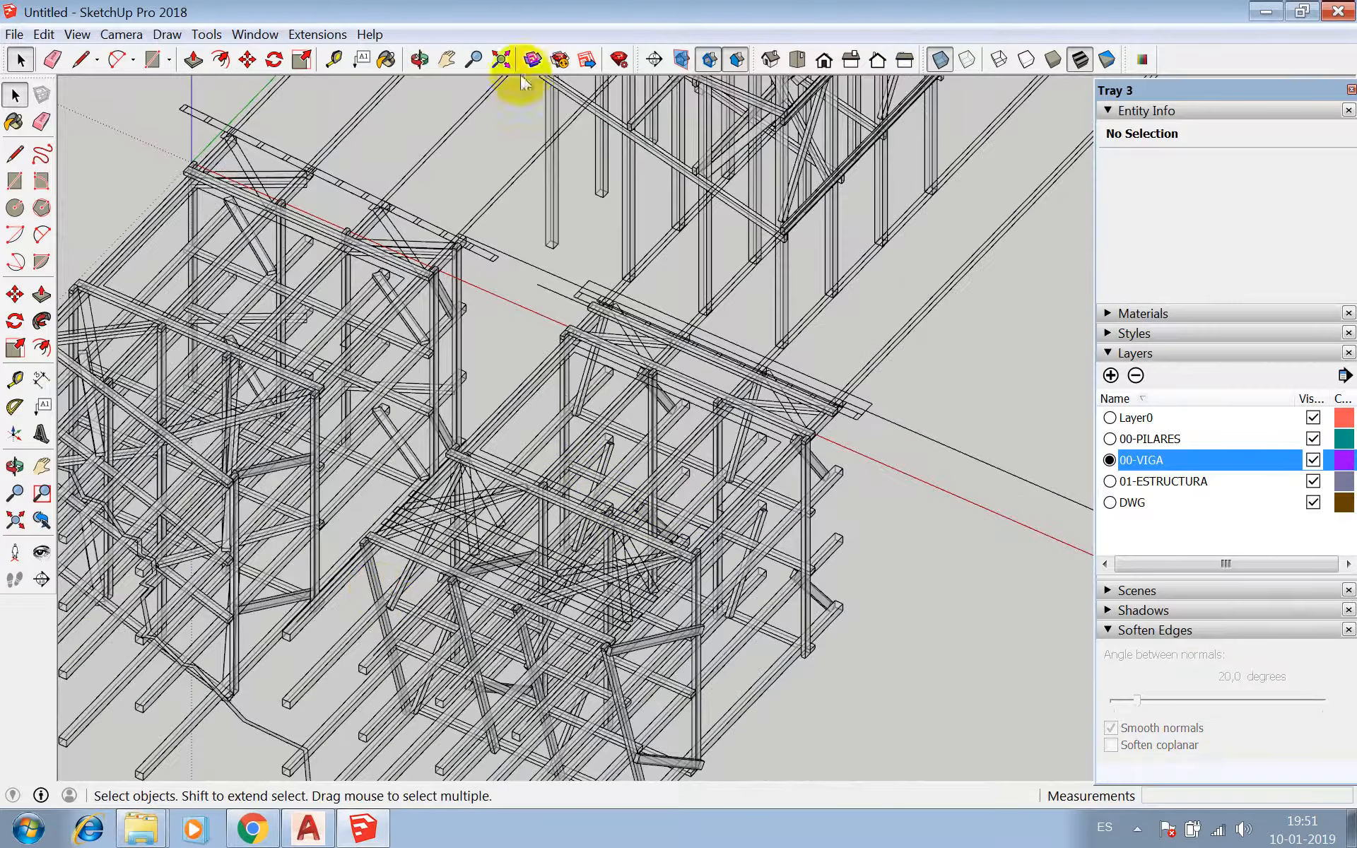
pyautogui.click(420, 60)
pyautogui.moveTo(627, 115); pyautogui.dragTo(693, 392)
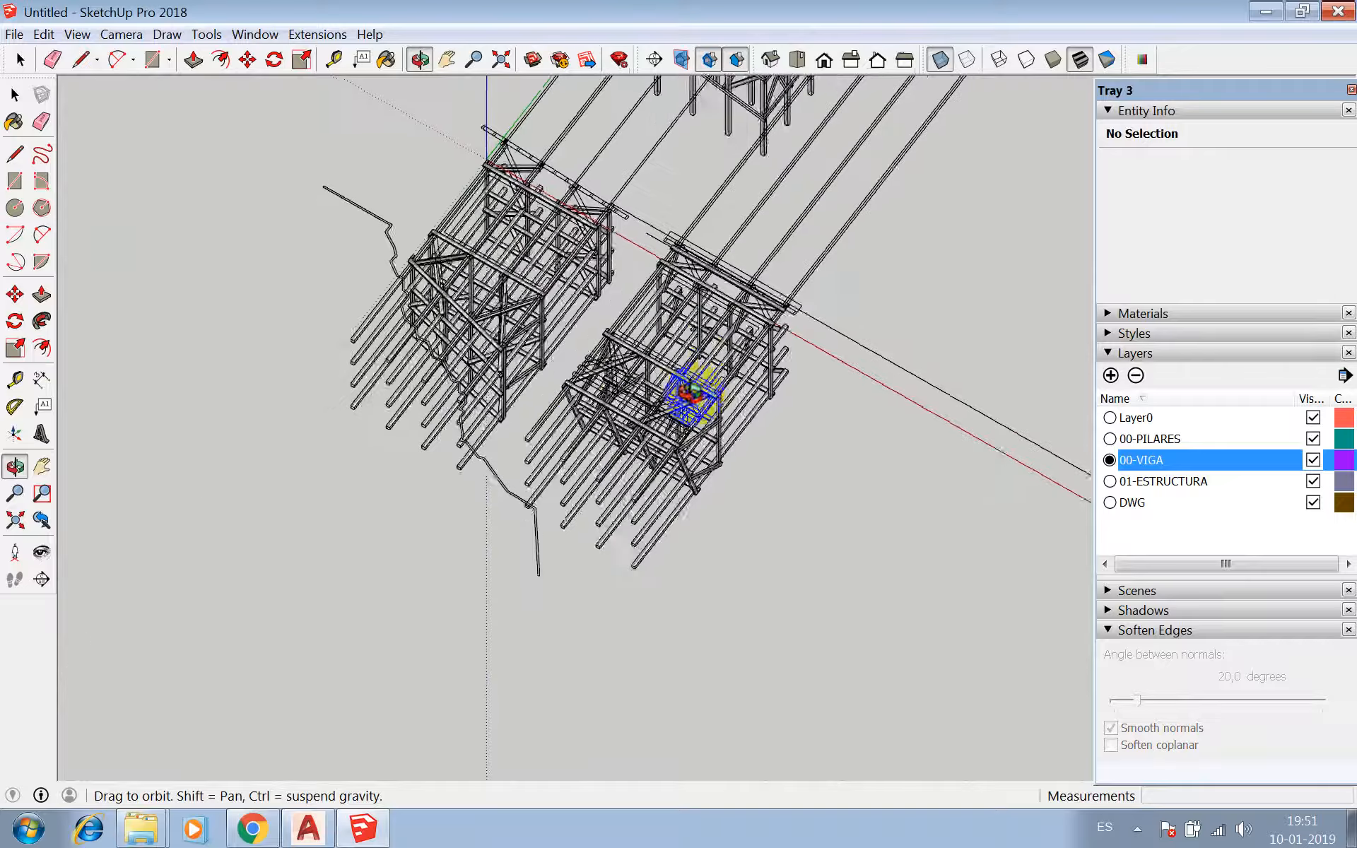
# - Trace the steep diagonal brace in the first bay with lines along its outline, starting with its 20 cm lower end
pyautogui.scroll(10, 570, 388)
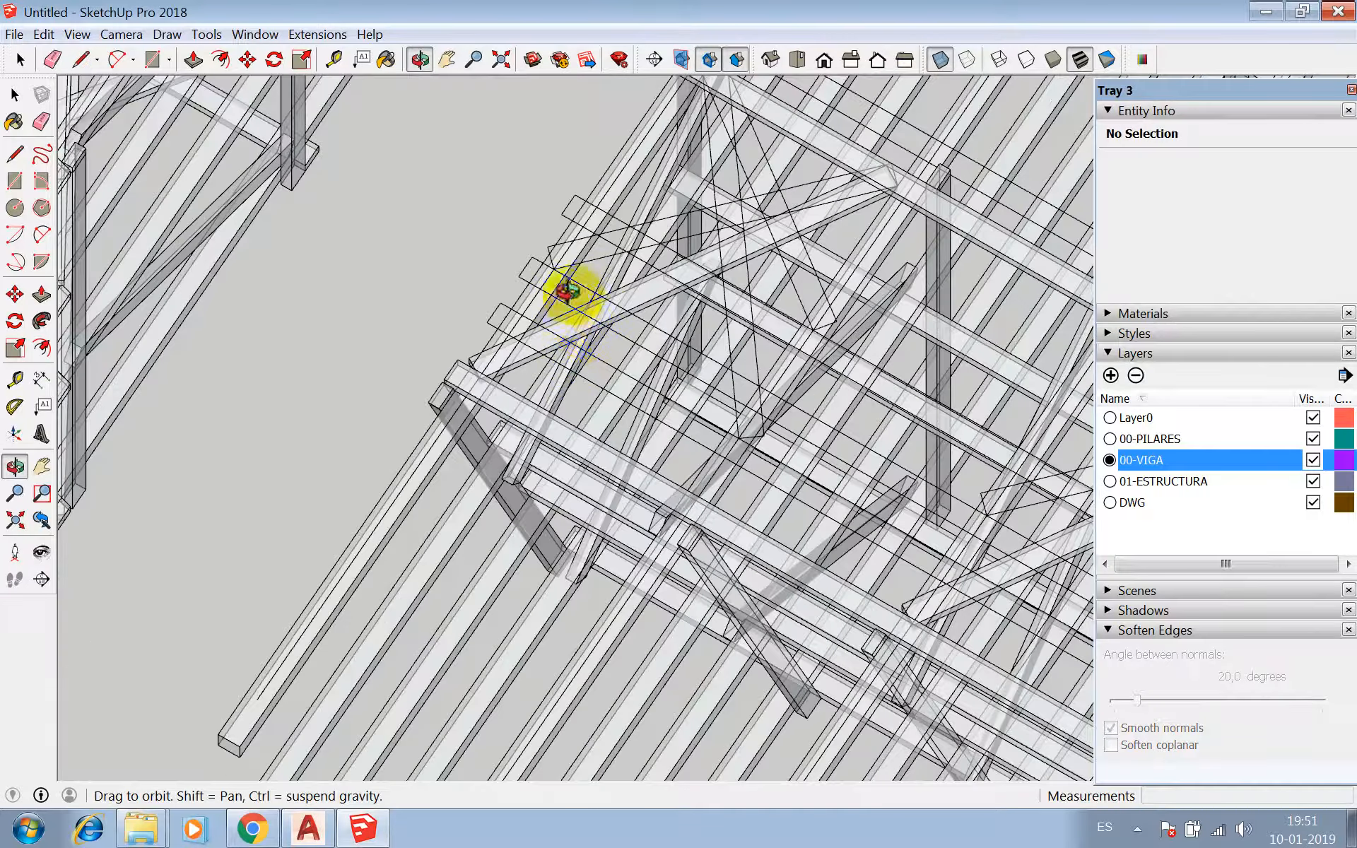
pyautogui.scroll(10, 612, 325)
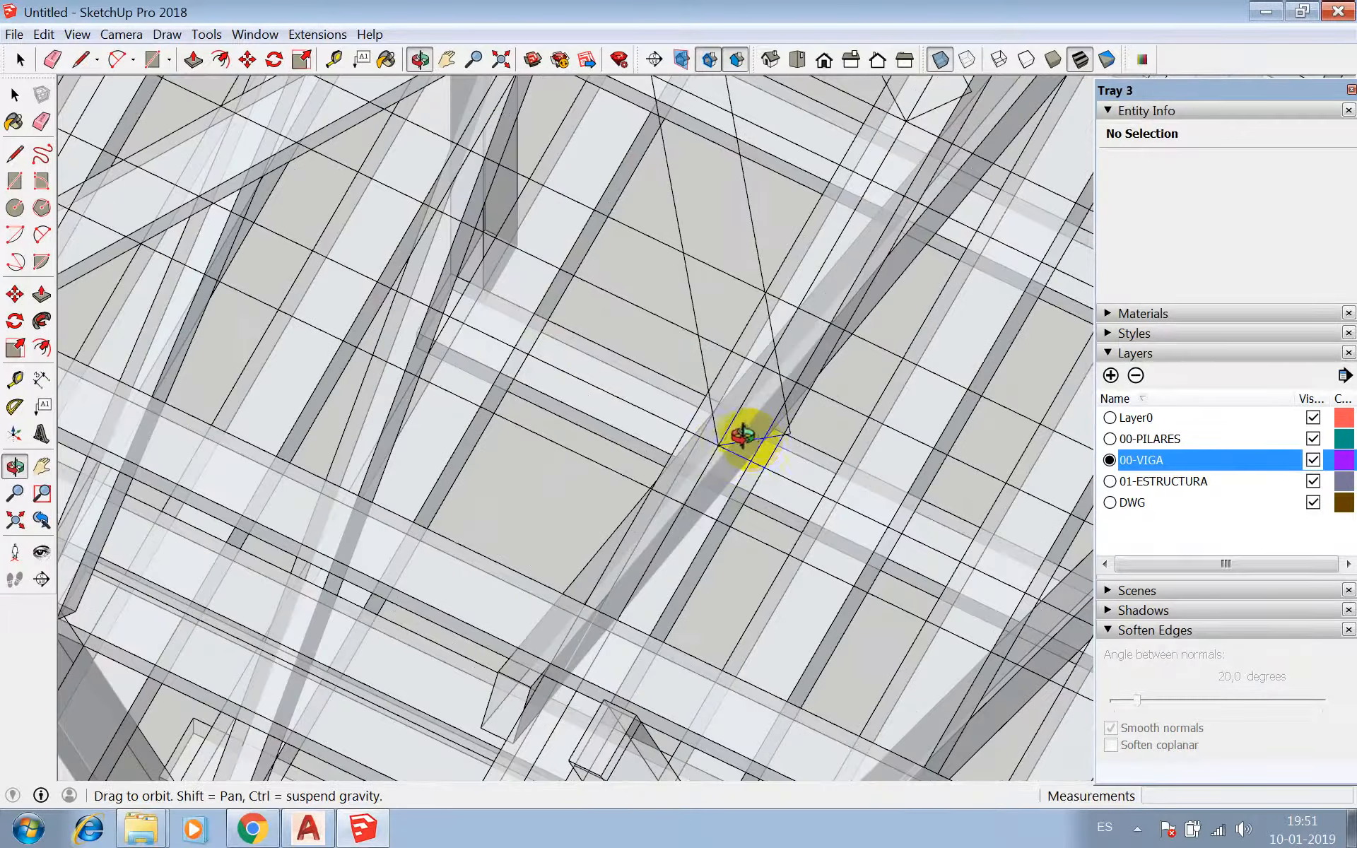
pyautogui.press('l')
pyautogui.click(718, 444)
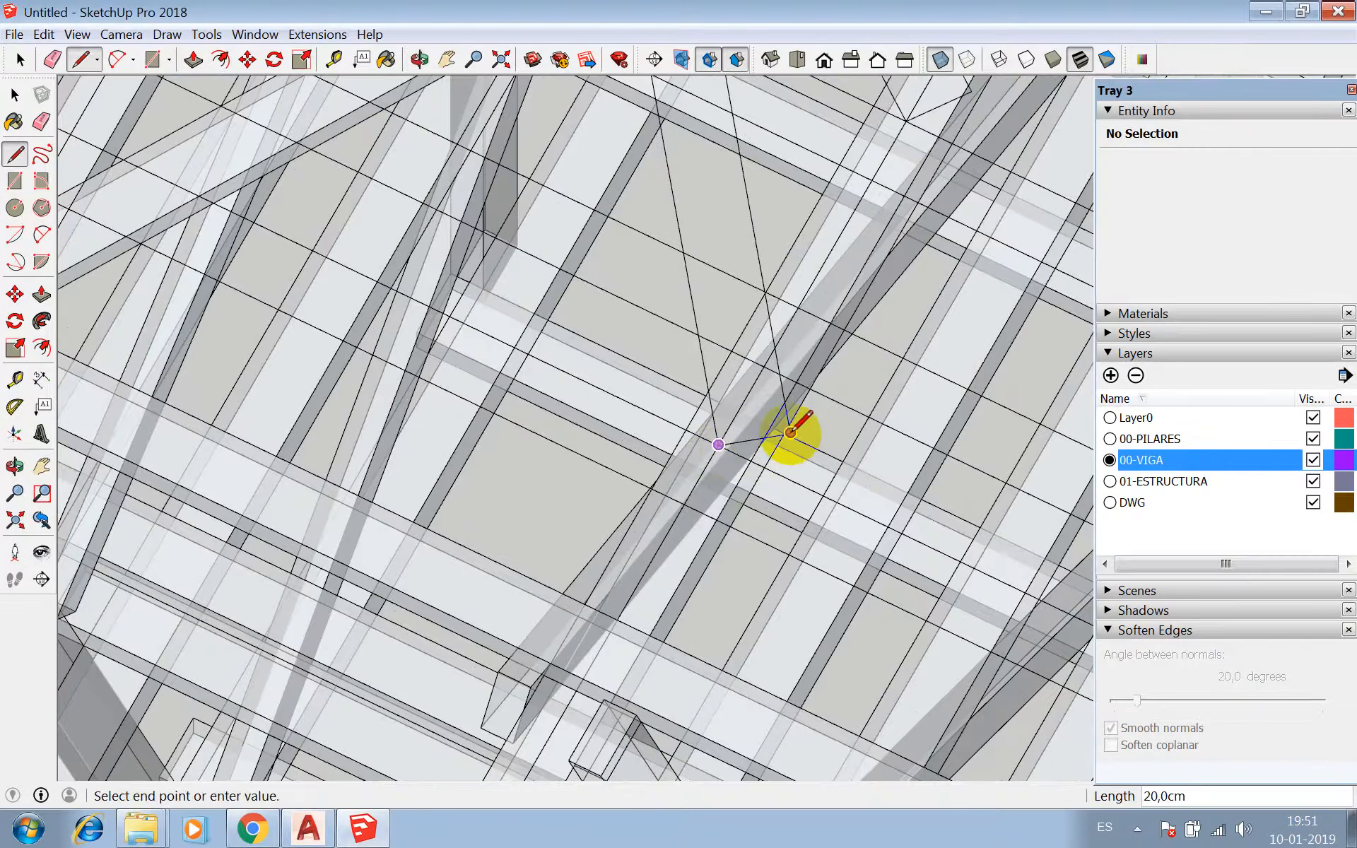
pyautogui.click(791, 433)
pyautogui.scroll(-5, 782, 622)
pyautogui.scroll(5, 727, 239)
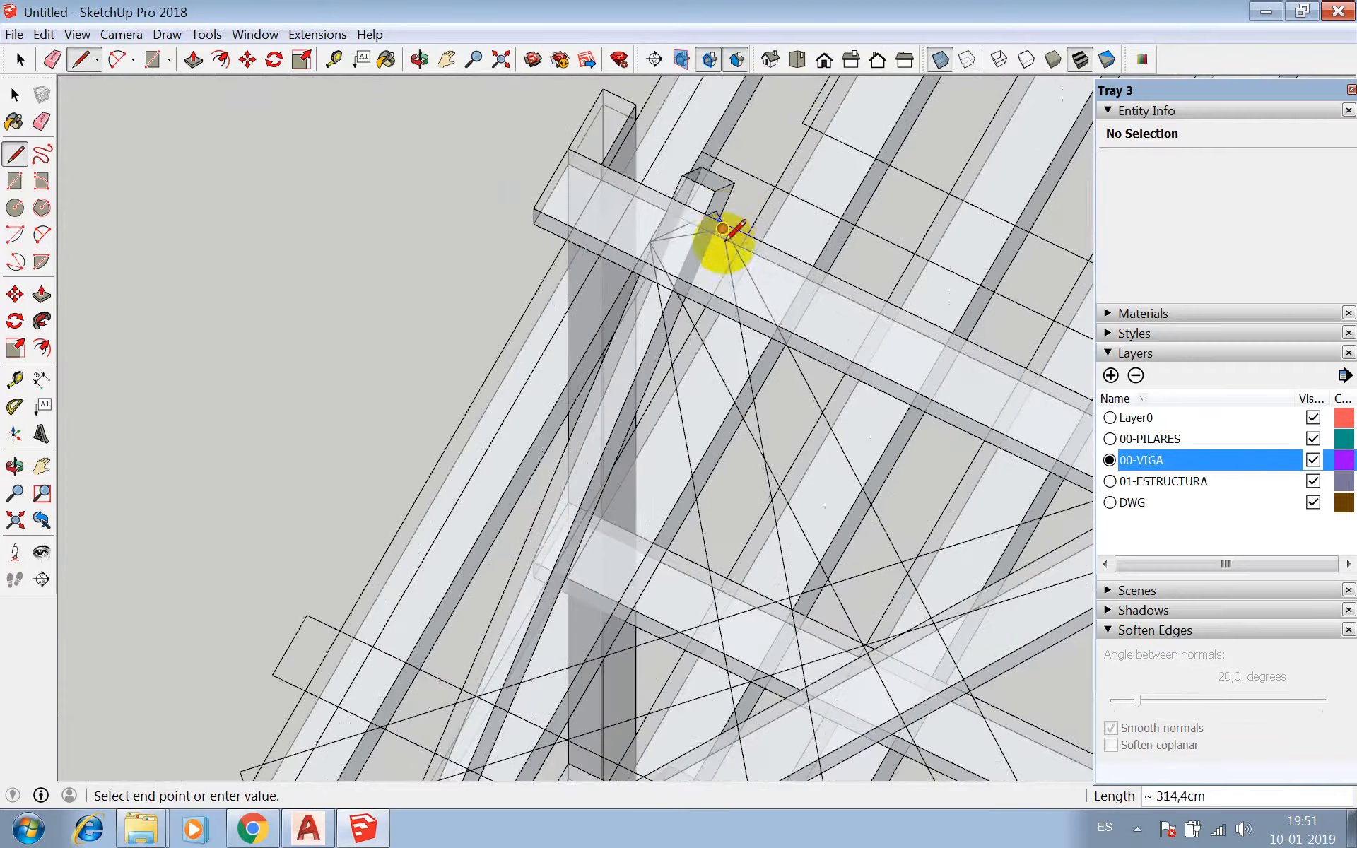
pyautogui.scroll(2, 722, 228)
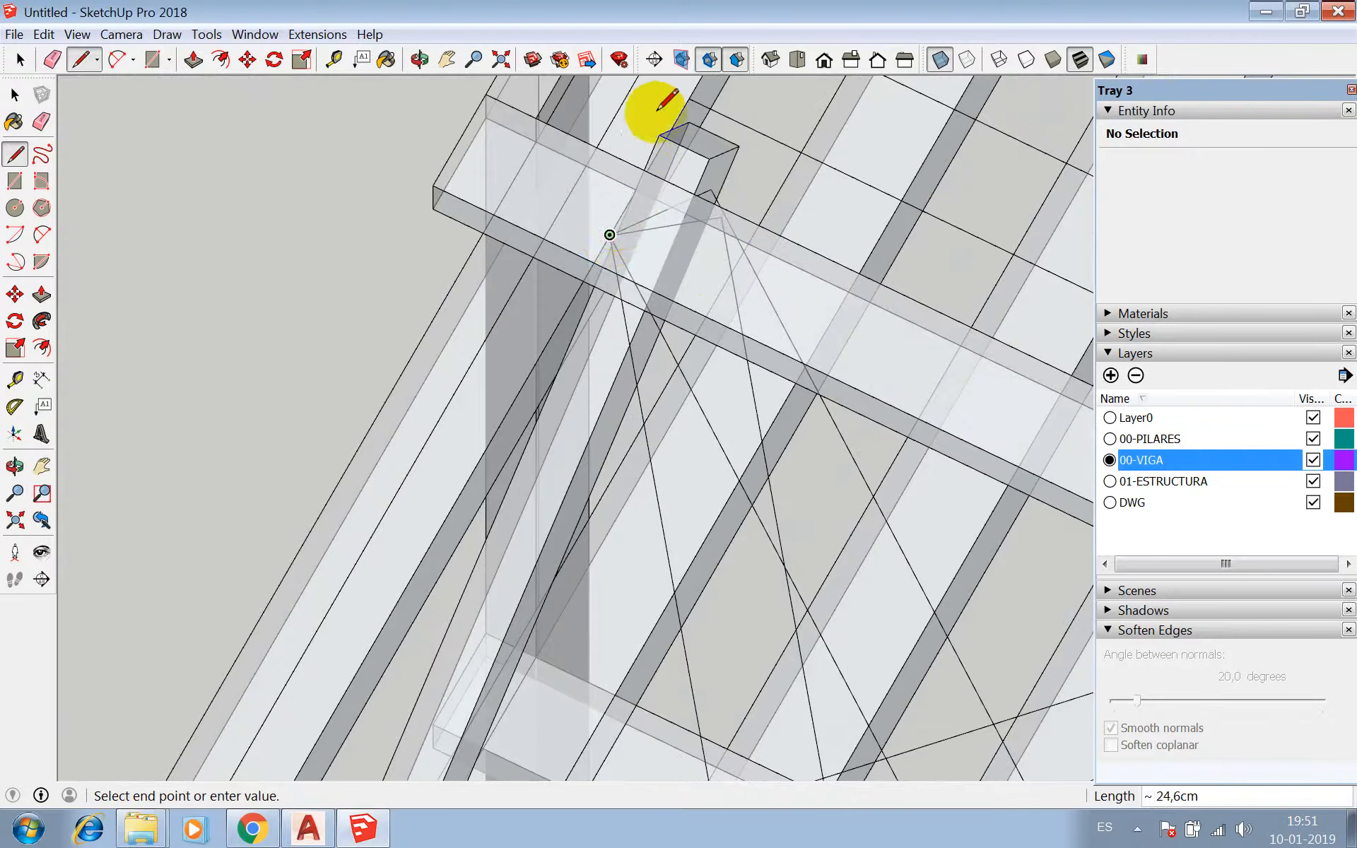
pyautogui.scroll(-3, 651, 112)
pyautogui.scroll(3, 748, 558)
pyautogui.scroll(1, 747, 556)
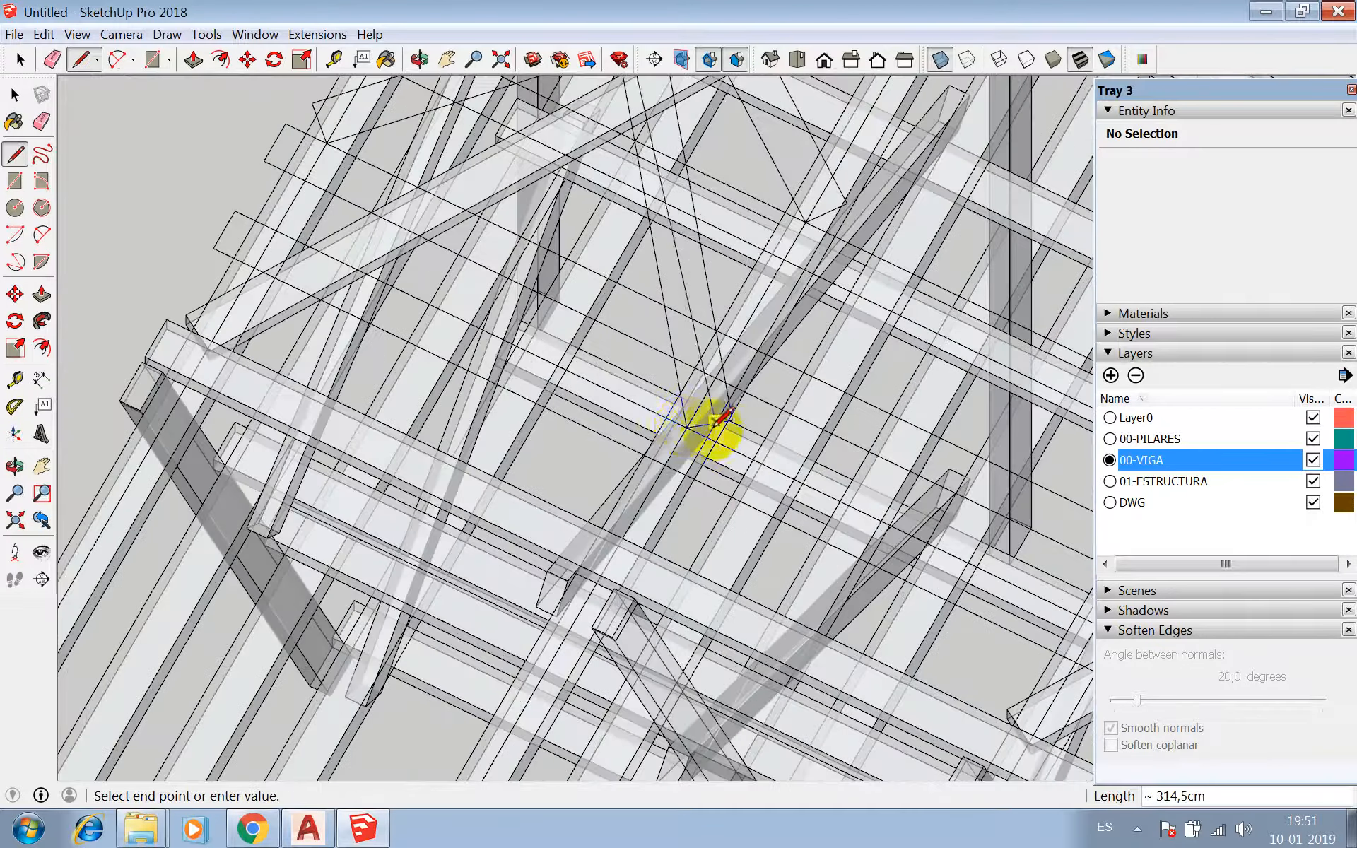
# - Extrude the traced steep diagonal brace face by 10 cm
pyautogui.press('p')
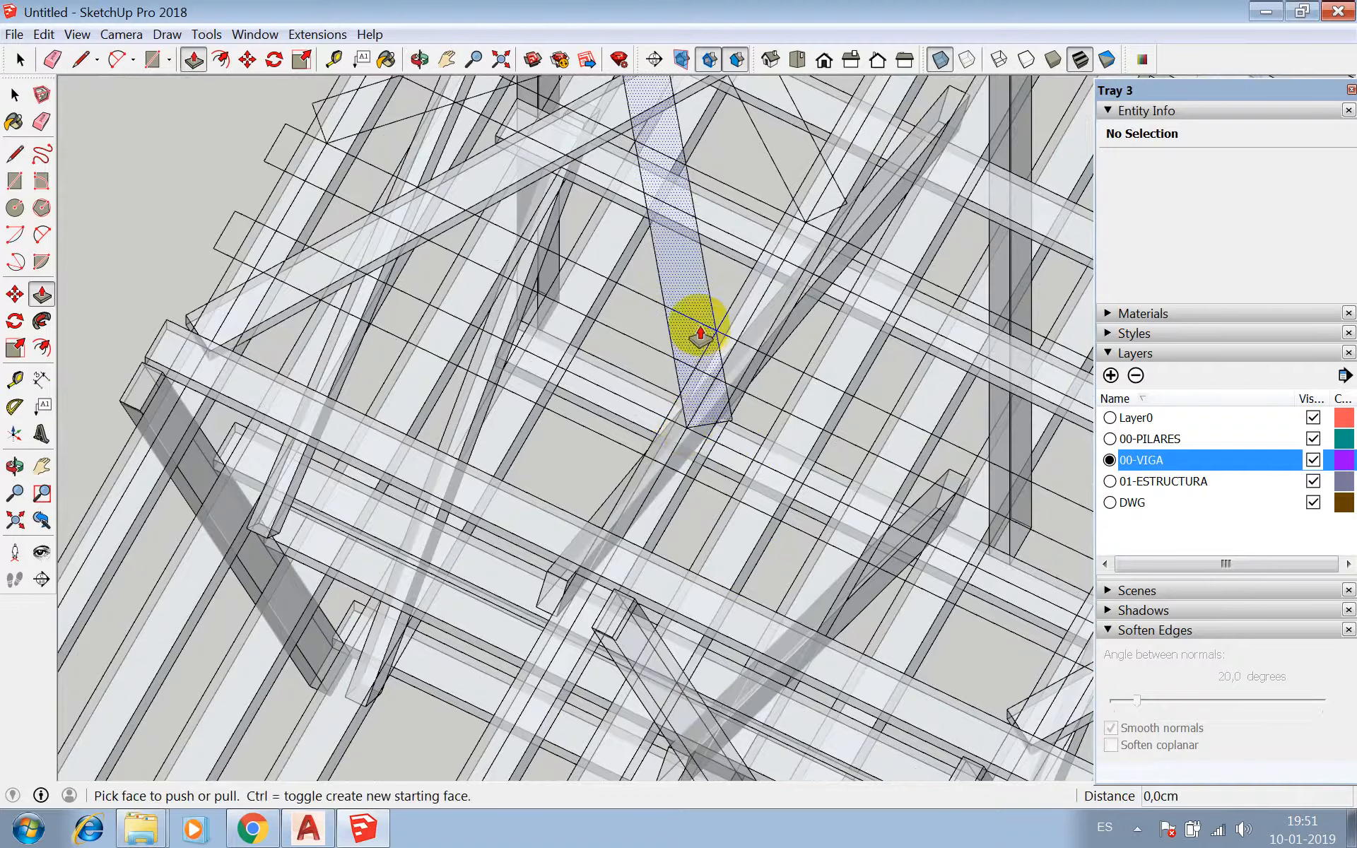
pyautogui.click(700, 311)
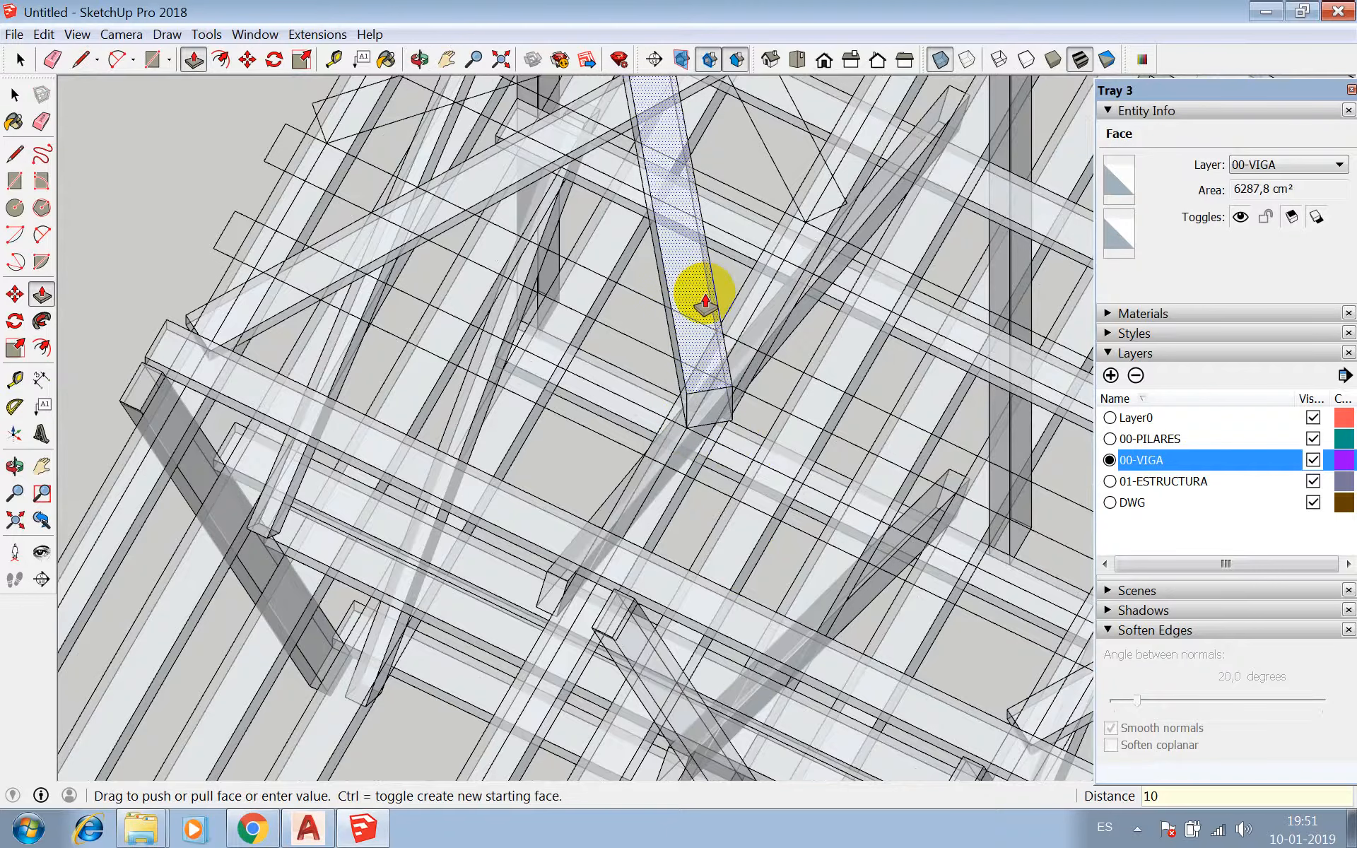
pyautogui.press('space')
# - Select all geometry of the extruded steep brace and make it a component
pyautogui.click(704, 305)
pyautogui.rightClick(701, 301)
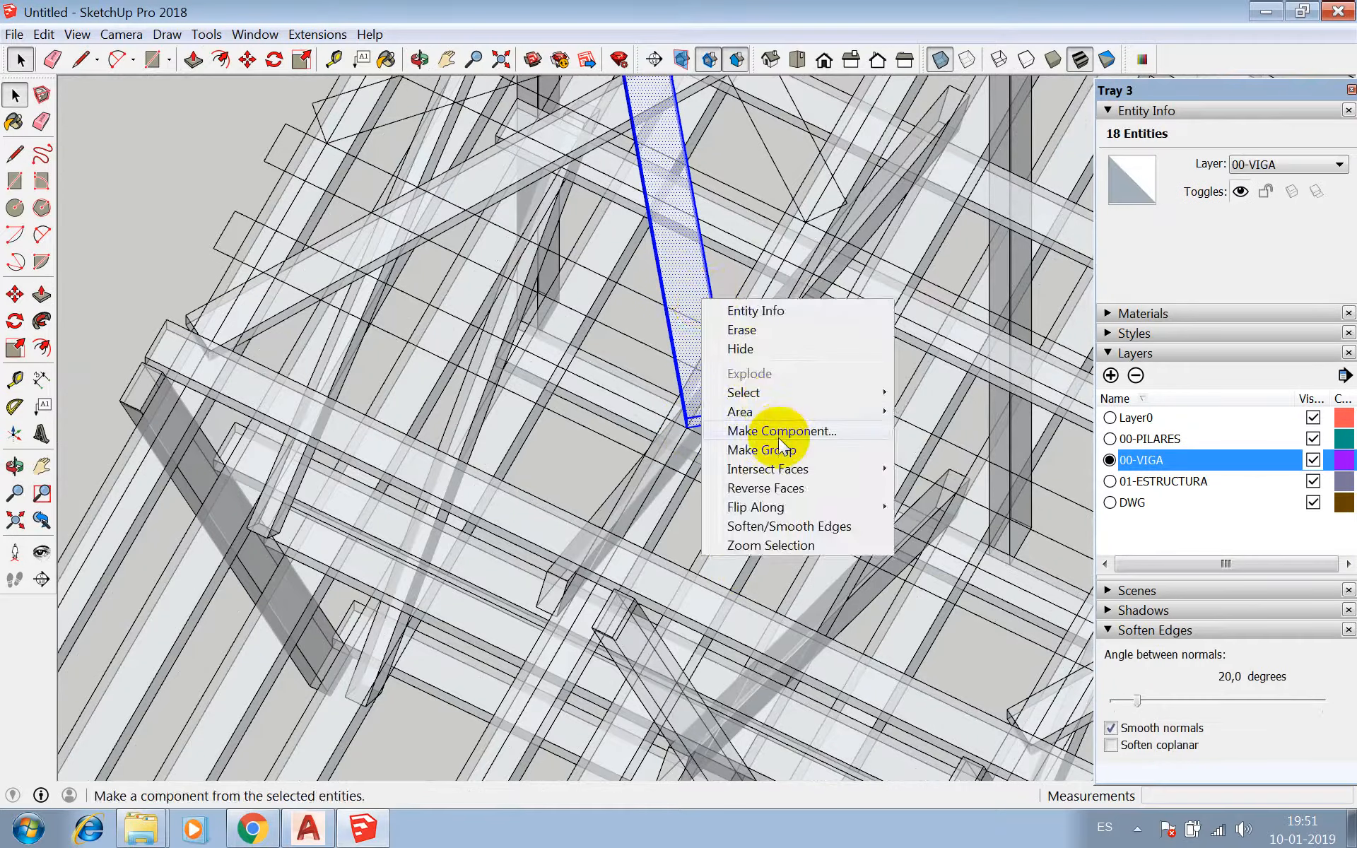
pyautogui.click(779, 438)
pyautogui.click(594, 627)
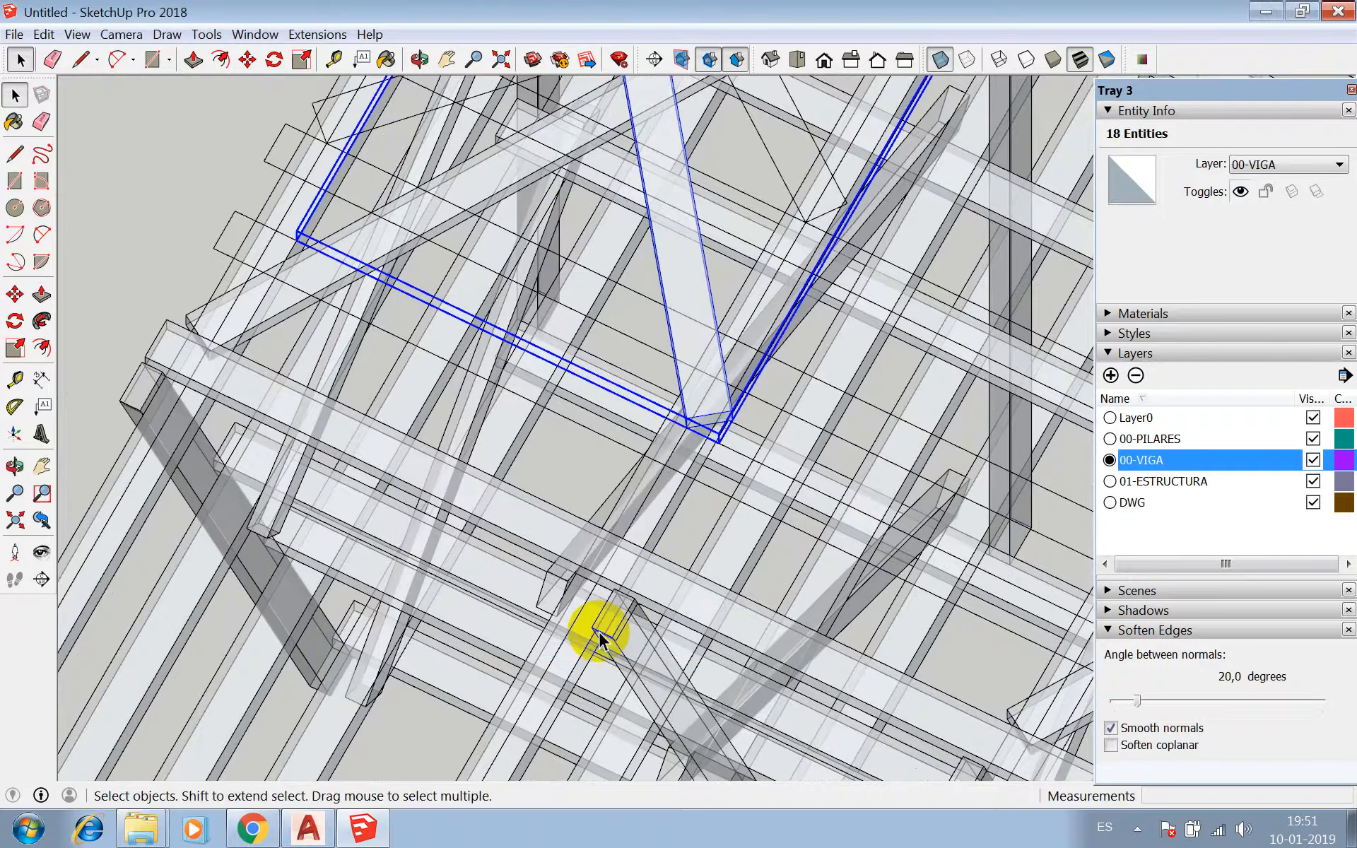
# - Copy the steep diagonal brace from the first bay to the matching corner of its outline in the second bay
pyautogui.press('m')
pyautogui.scroll(3, 697, 473)
pyautogui.click(681, 388)
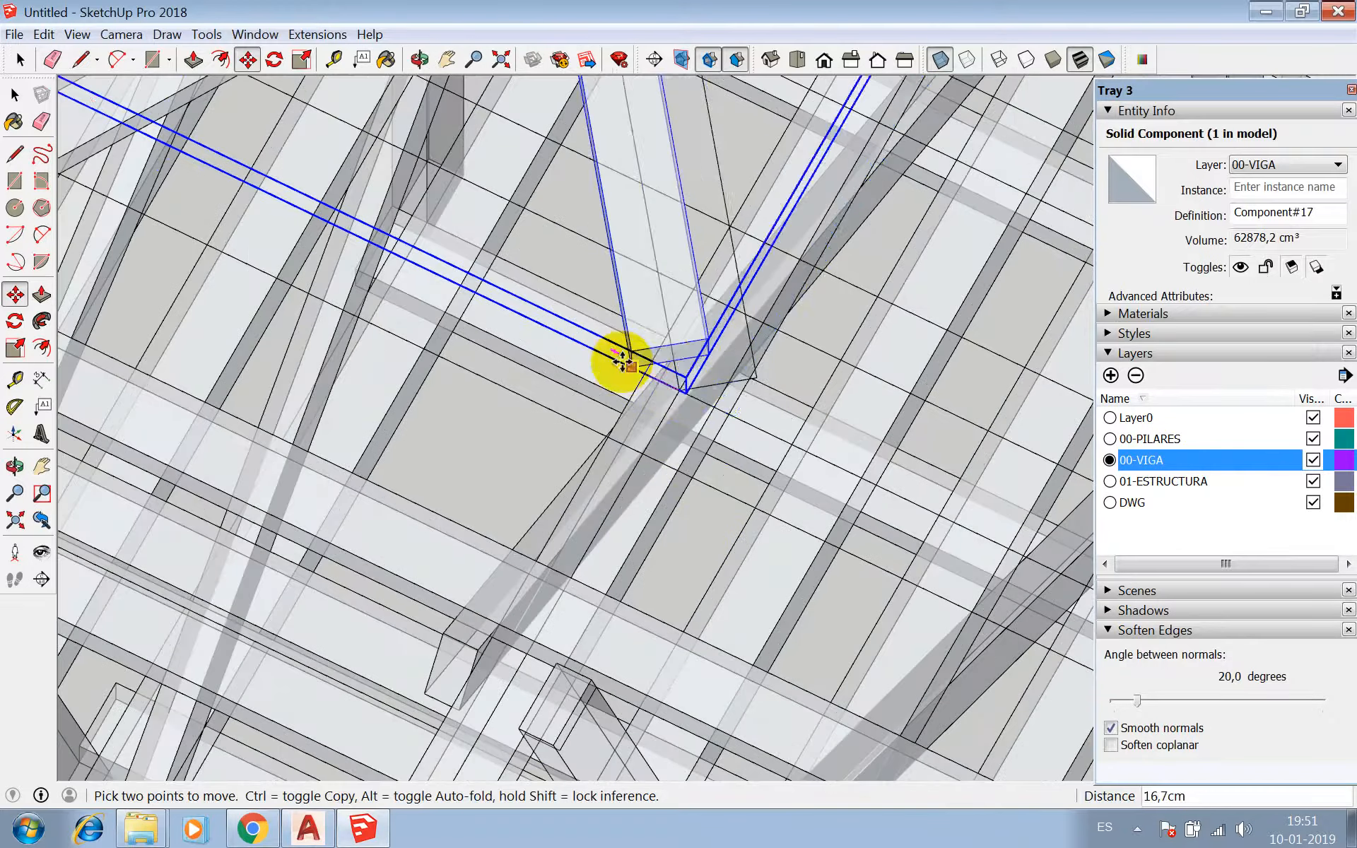
pyautogui.scroll(-6, 621, 347)
pyautogui.press('ctrl')
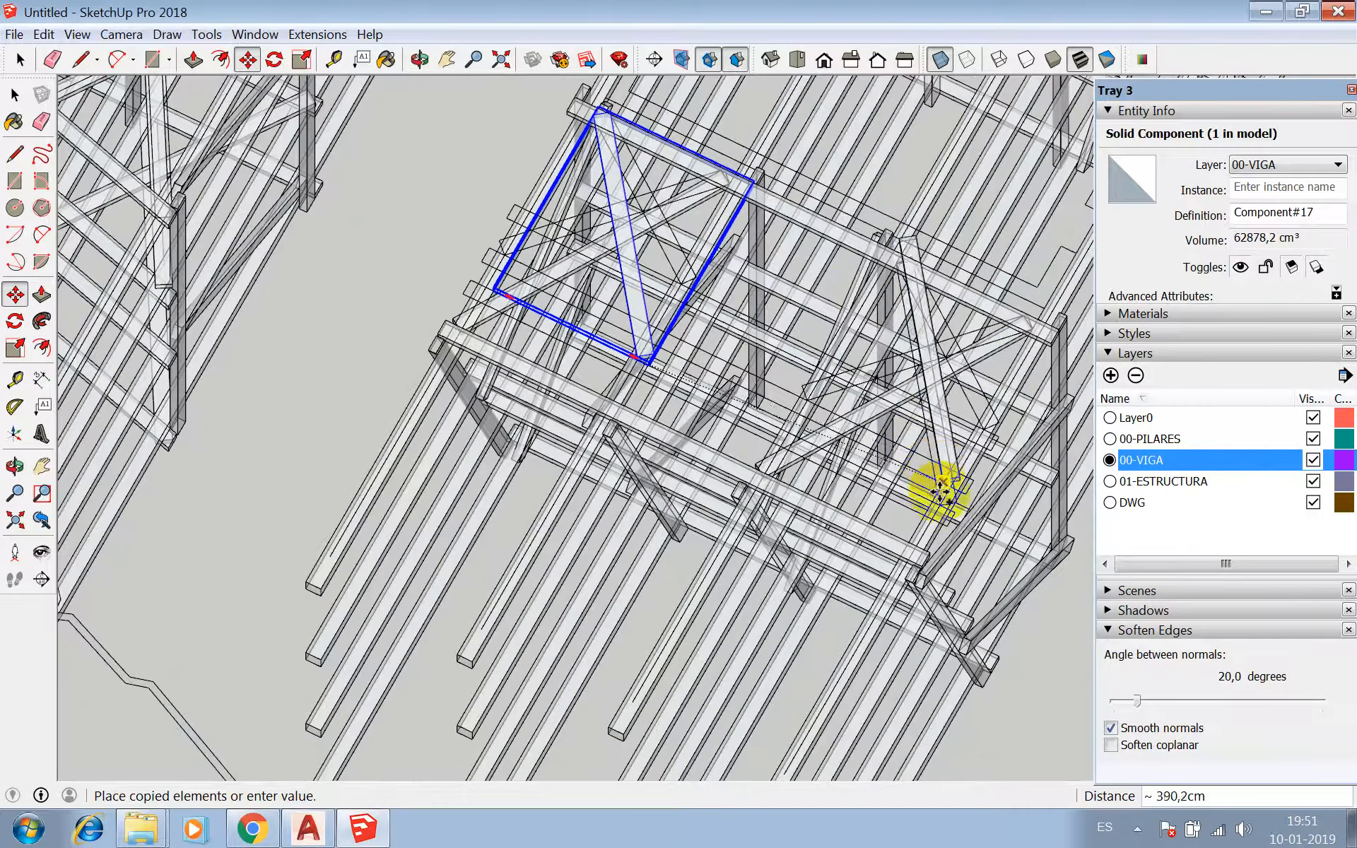
pyautogui.scroll(5, 919, 466)
pyautogui.scroll(3, 919, 509)
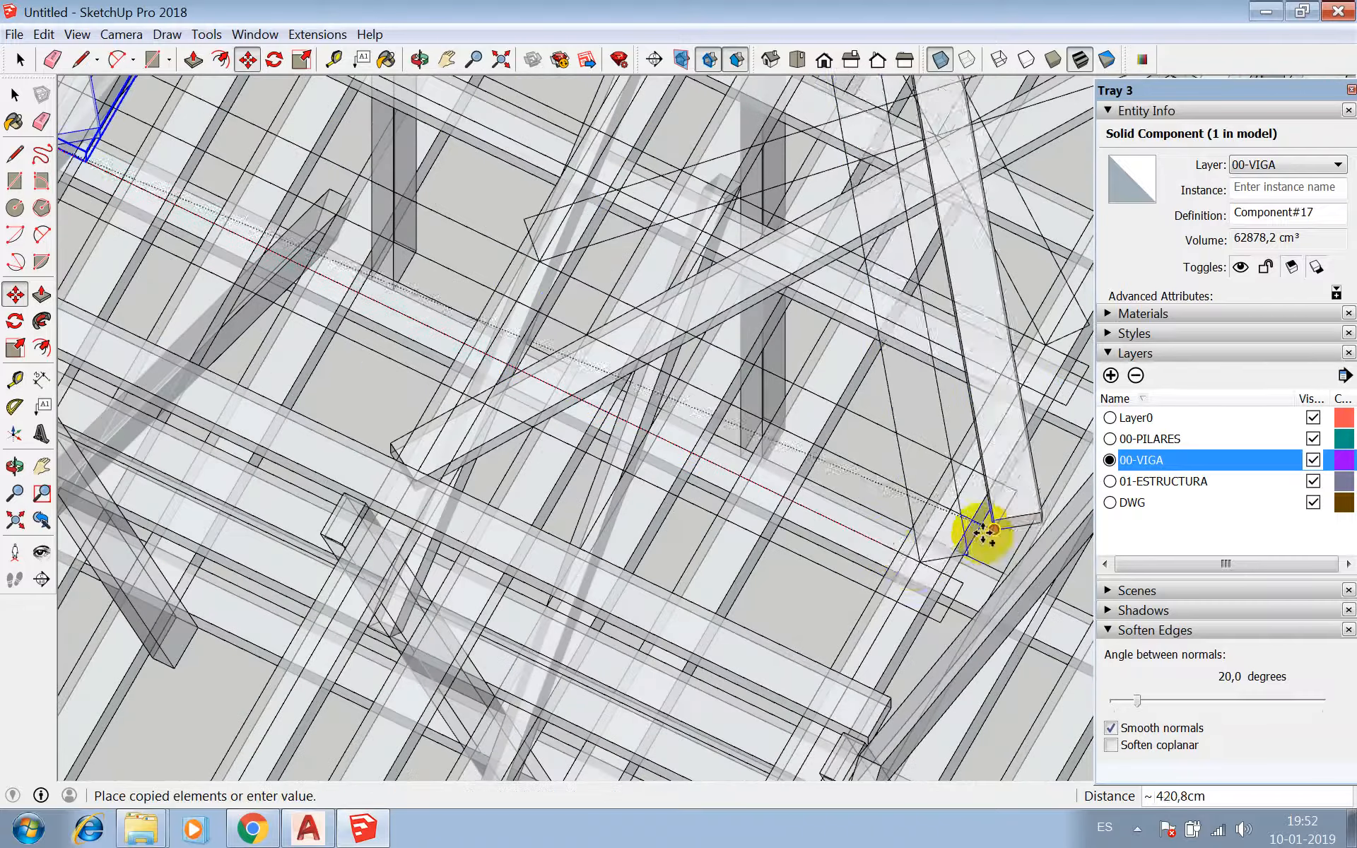
pyautogui.click(888, 545)
pyautogui.scroll(-3, 625, 387)
pyautogui.scroll(-2, 625, 388)
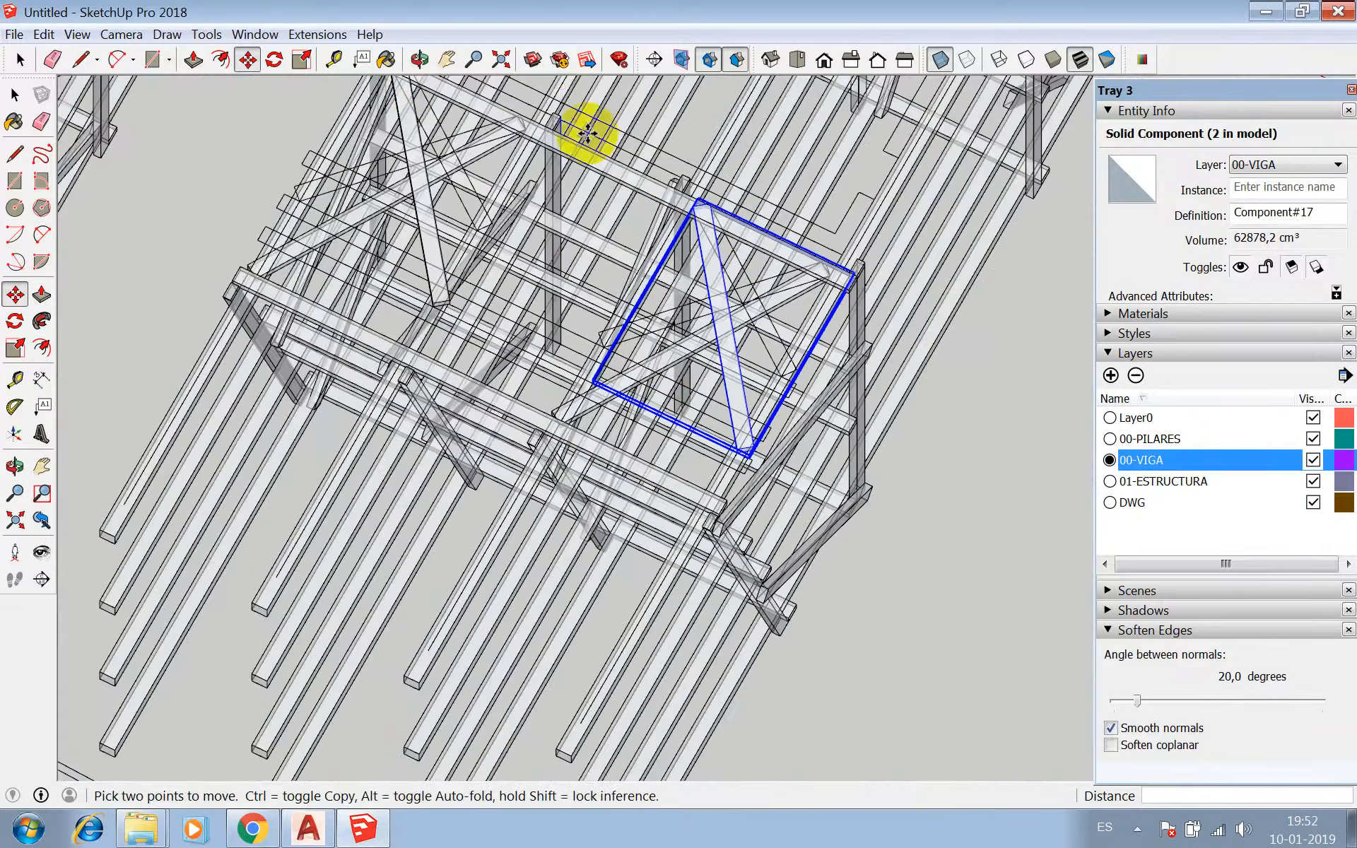
# - Select the steep braces in both bays and move them straight down 200 cm, from one beam level to the next
pyautogui.click(420, 59)
pyautogui.moveTo(485, 198); pyautogui.dragTo(489, 240)
pyautogui.press('space')
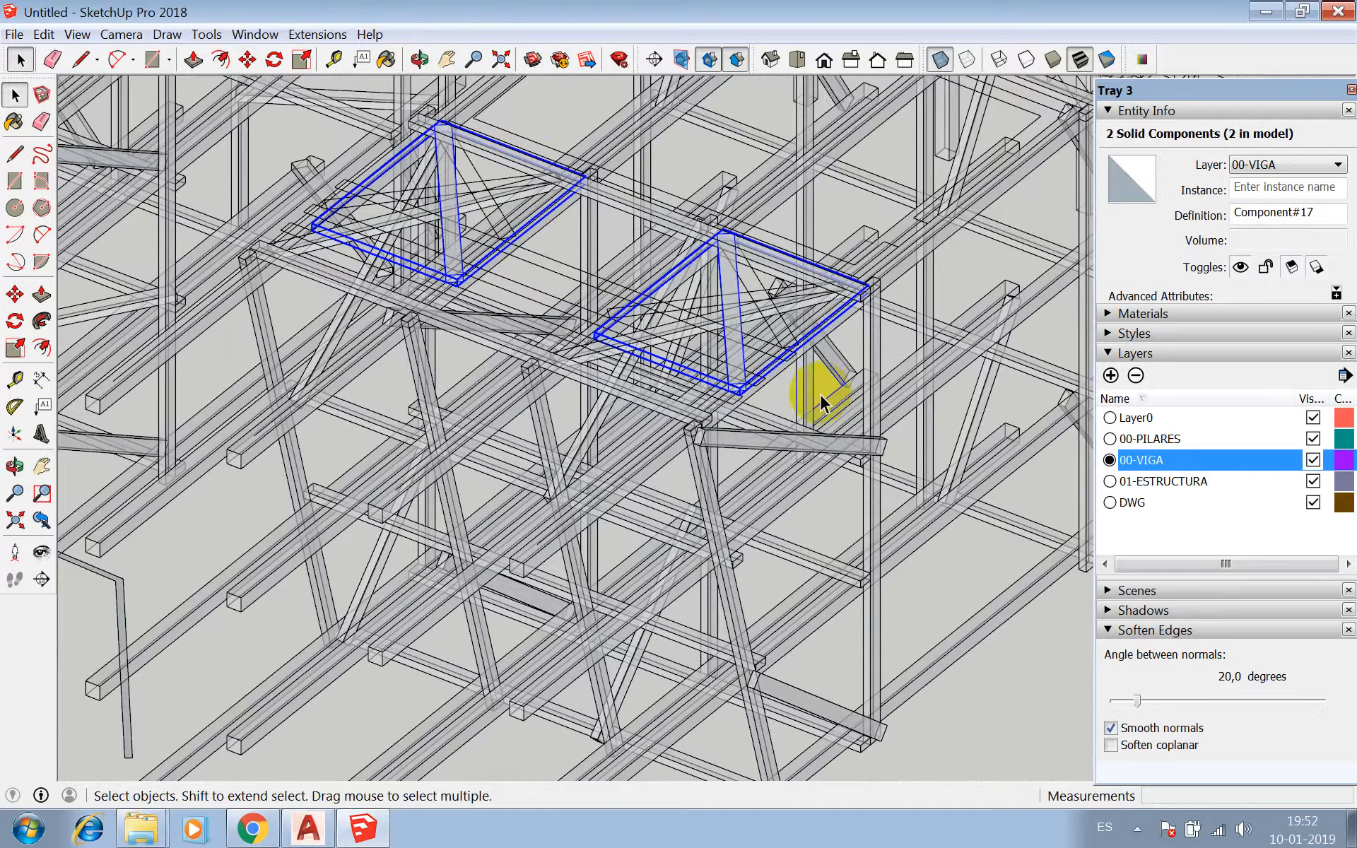
pyautogui.scroll(-1, 820, 291)
pyautogui.scroll(2, 608, 526)
pyautogui.press('m')
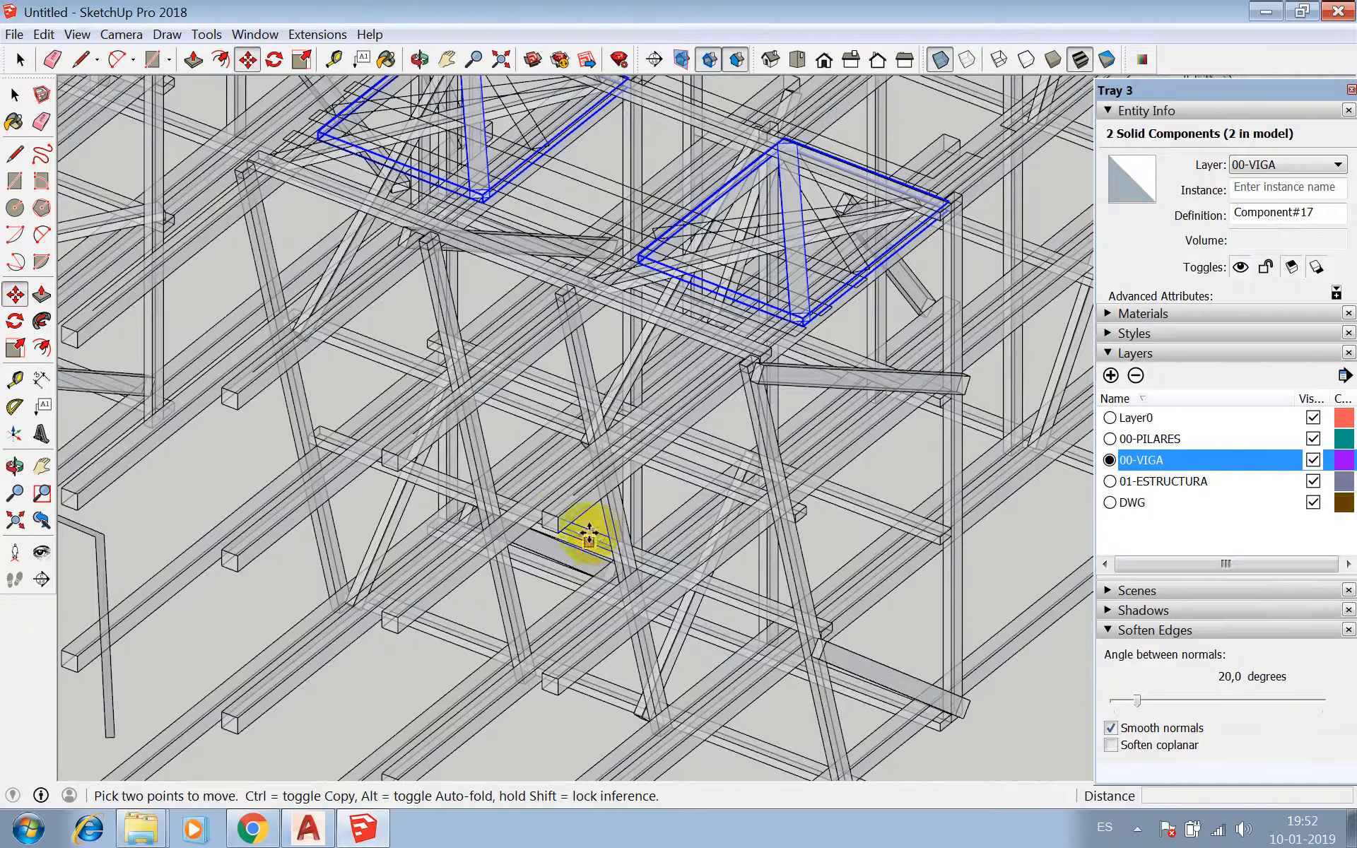
pyautogui.click(561, 516)
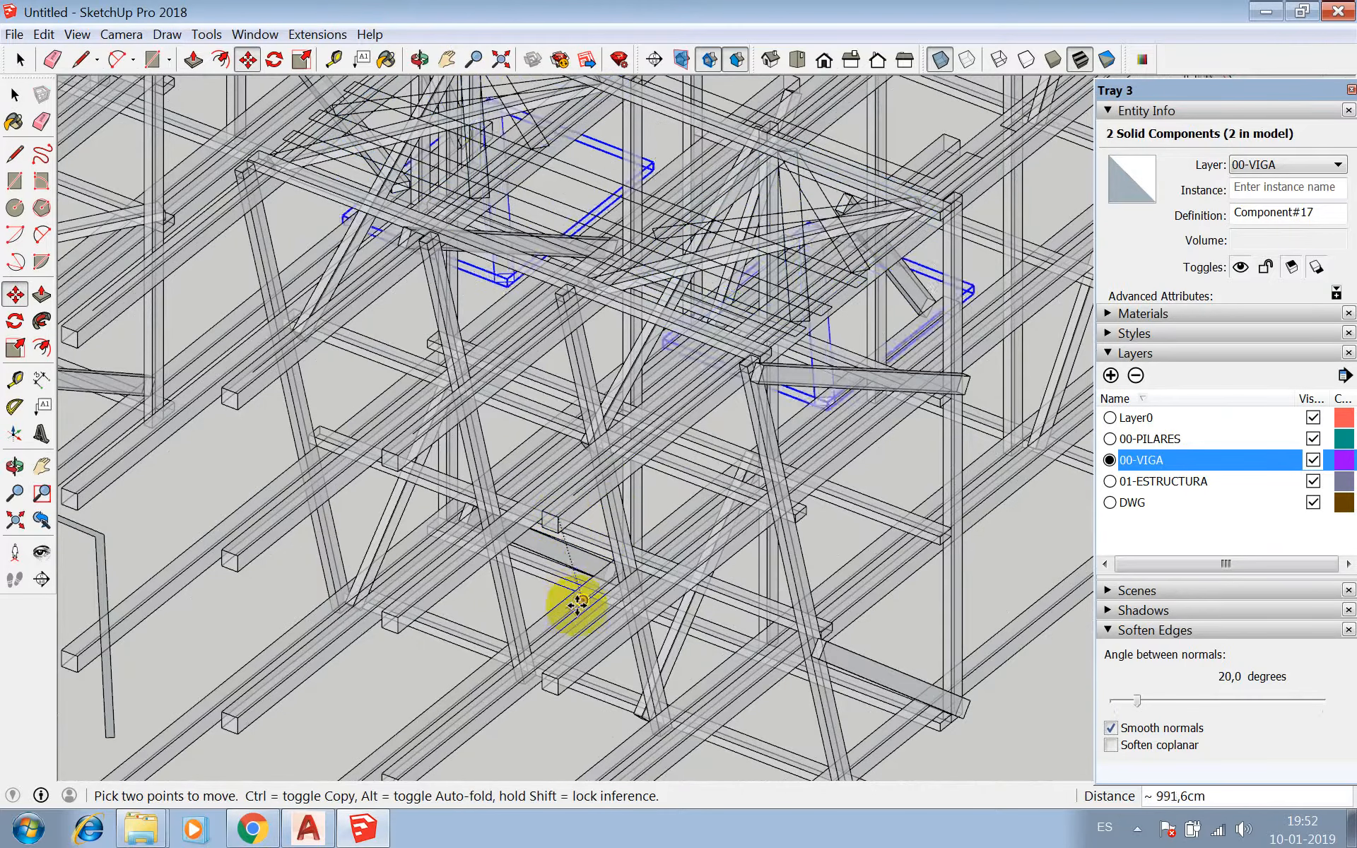
pyautogui.click(559, 680)
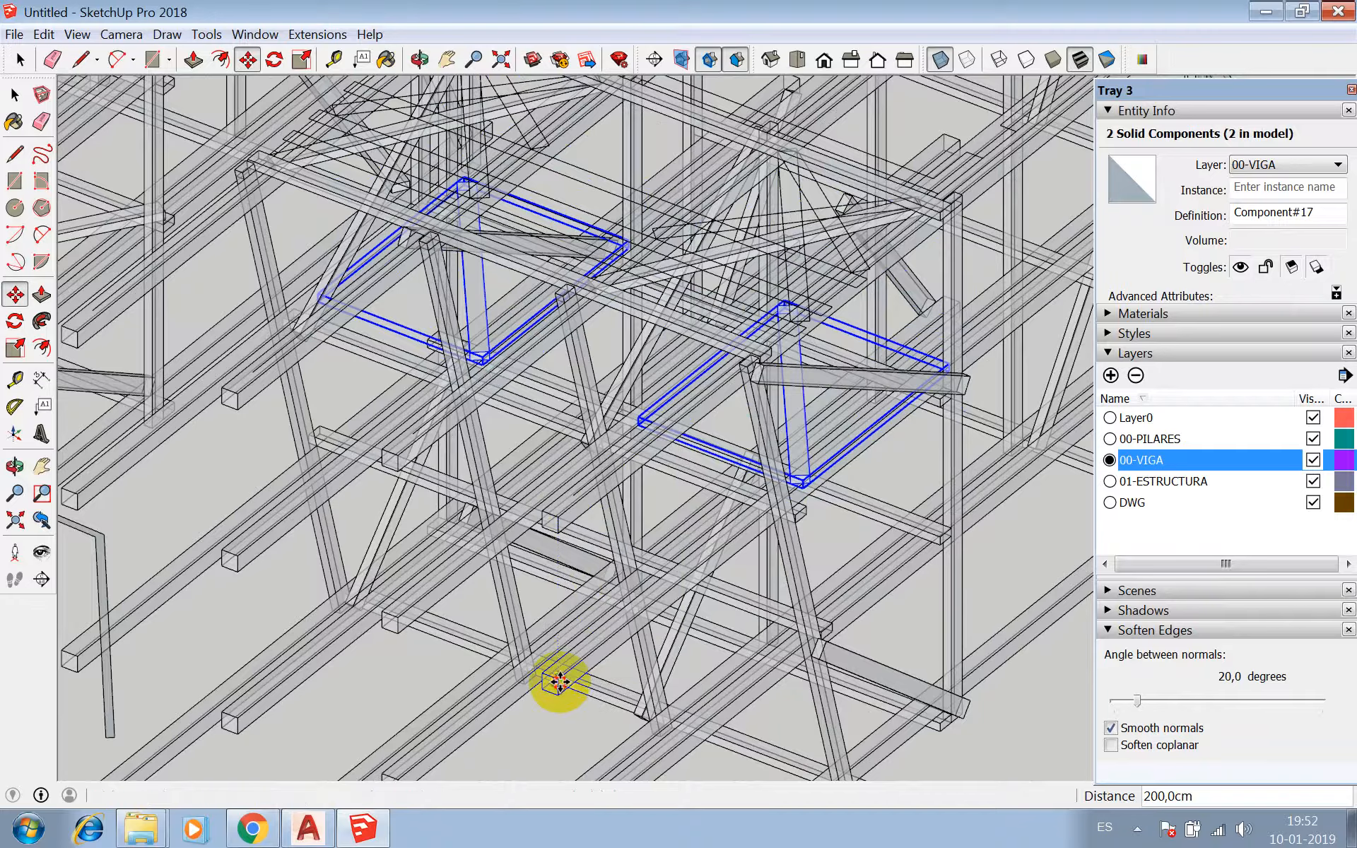
# - Turn off X-ray display and lower both steep braces by 20 cm along the vertical axis
pyautogui.click(944, 60)
pyautogui.scroll(3, 839, 485)
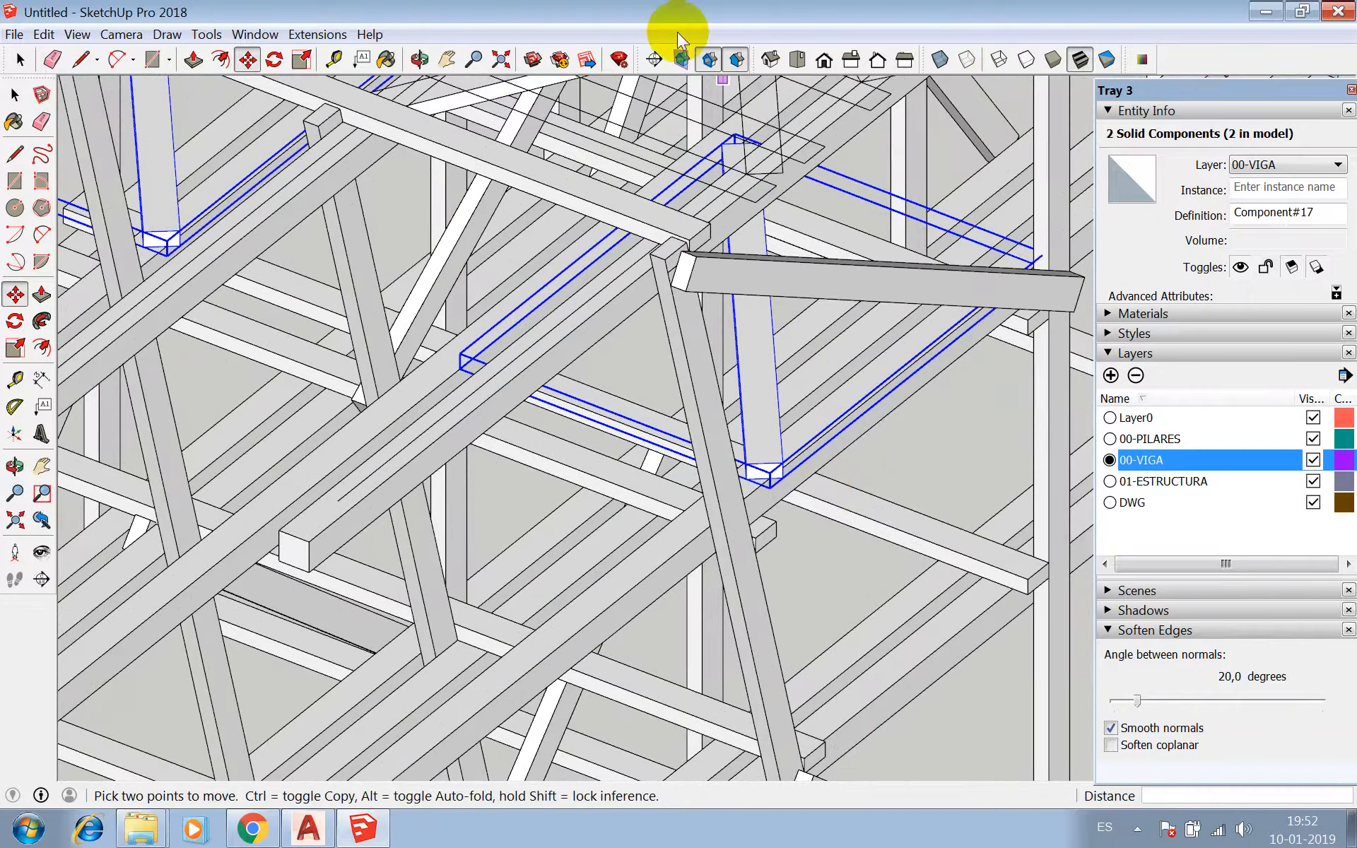
pyautogui.click(420, 60)
pyautogui.moveTo(757, 357); pyautogui.dragTo(841, 470)
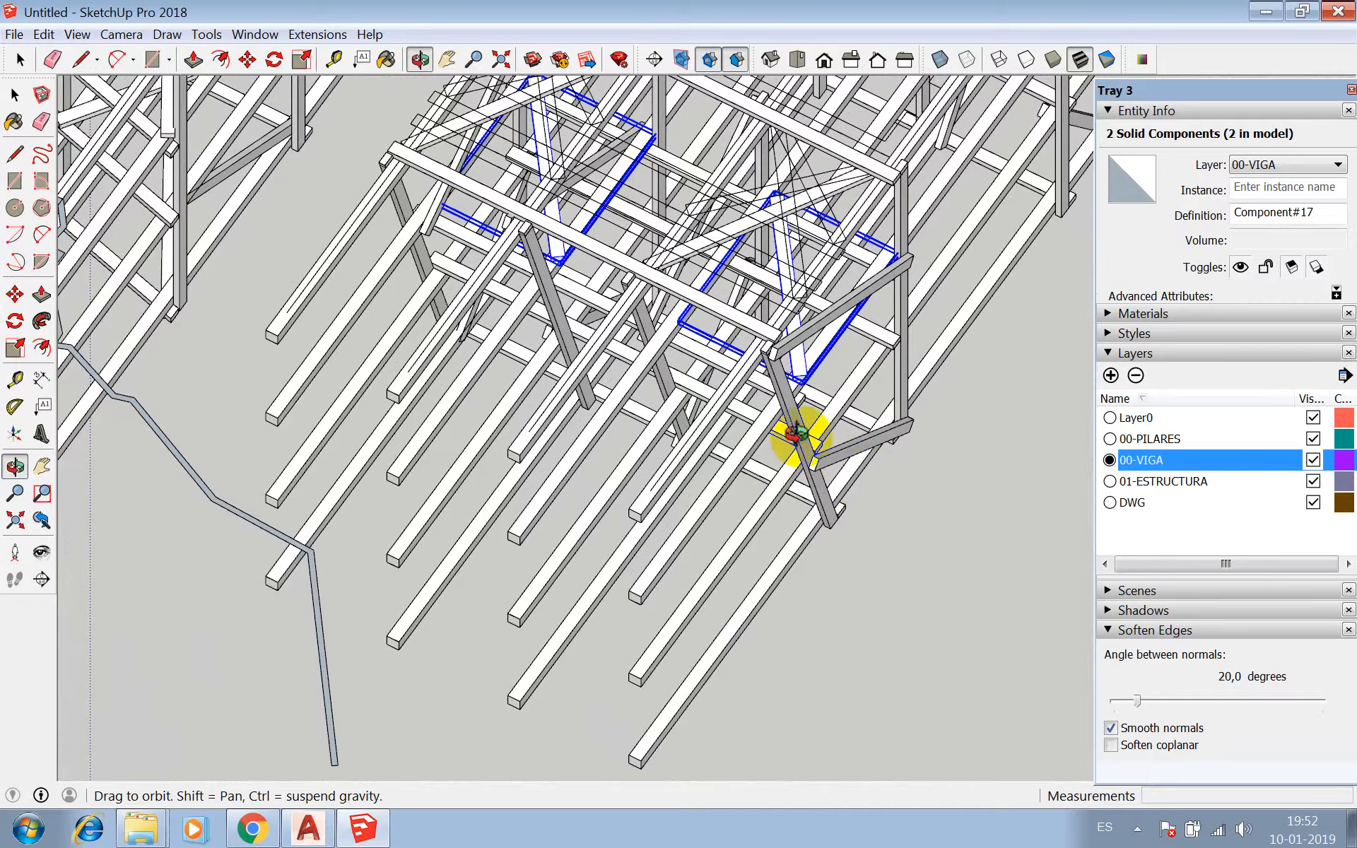
pyautogui.moveTo(796, 434); pyautogui.dragTo(609, 224)
pyautogui.moveTo(853, 460); pyautogui.dragTo(736, 384)
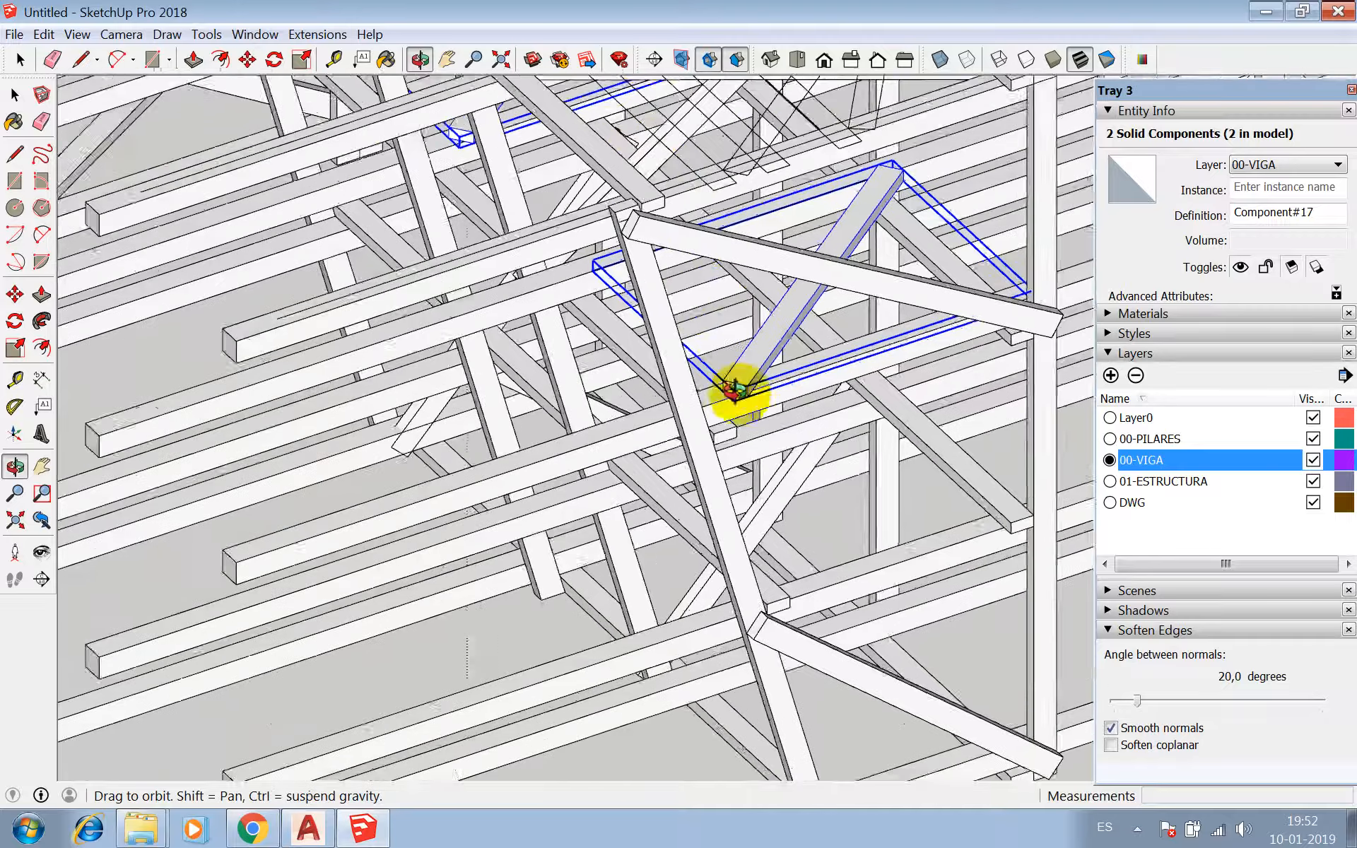
pyautogui.scroll(5, 767, 395)
pyautogui.press('m')
pyautogui.click(736, 356)
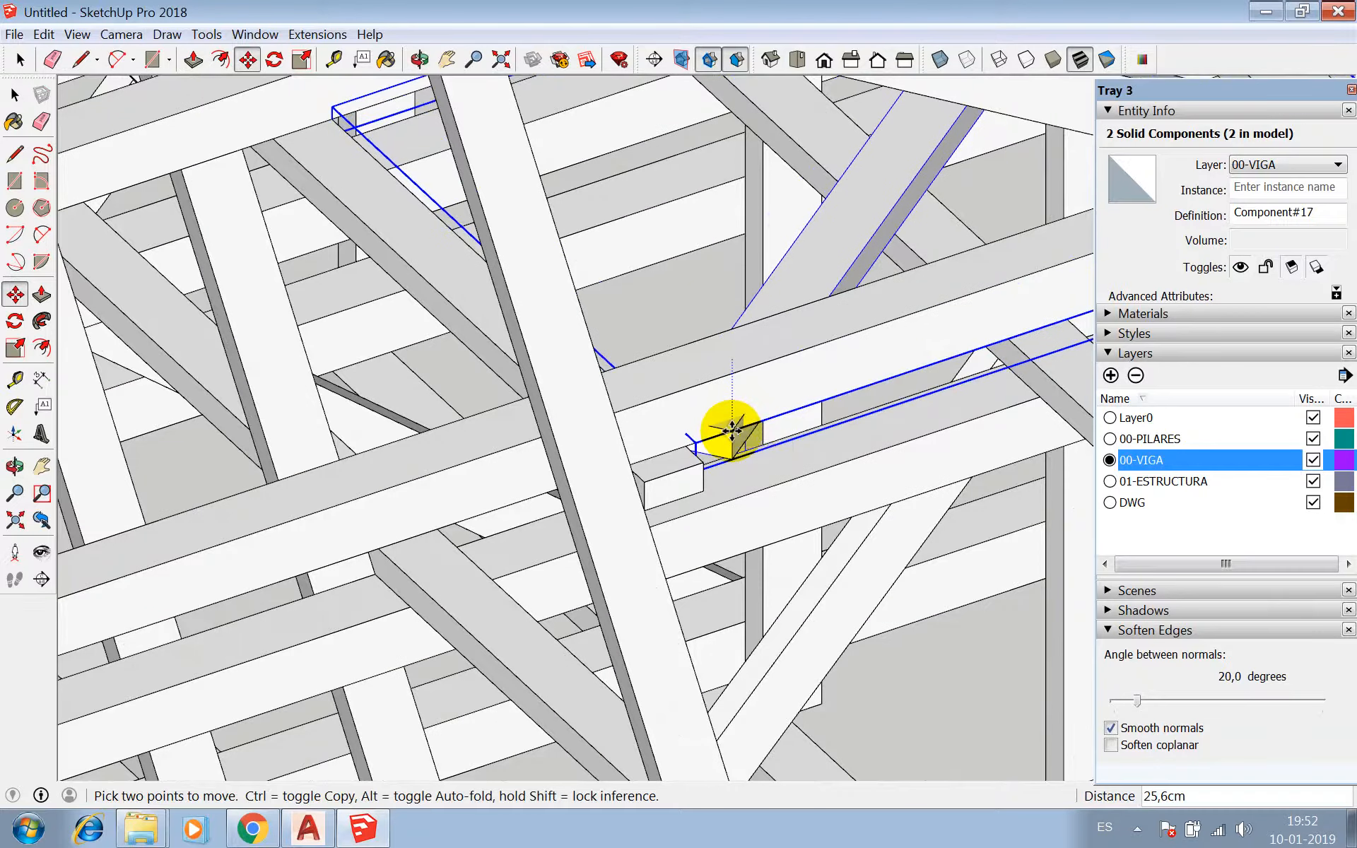
pyautogui.press('Return')
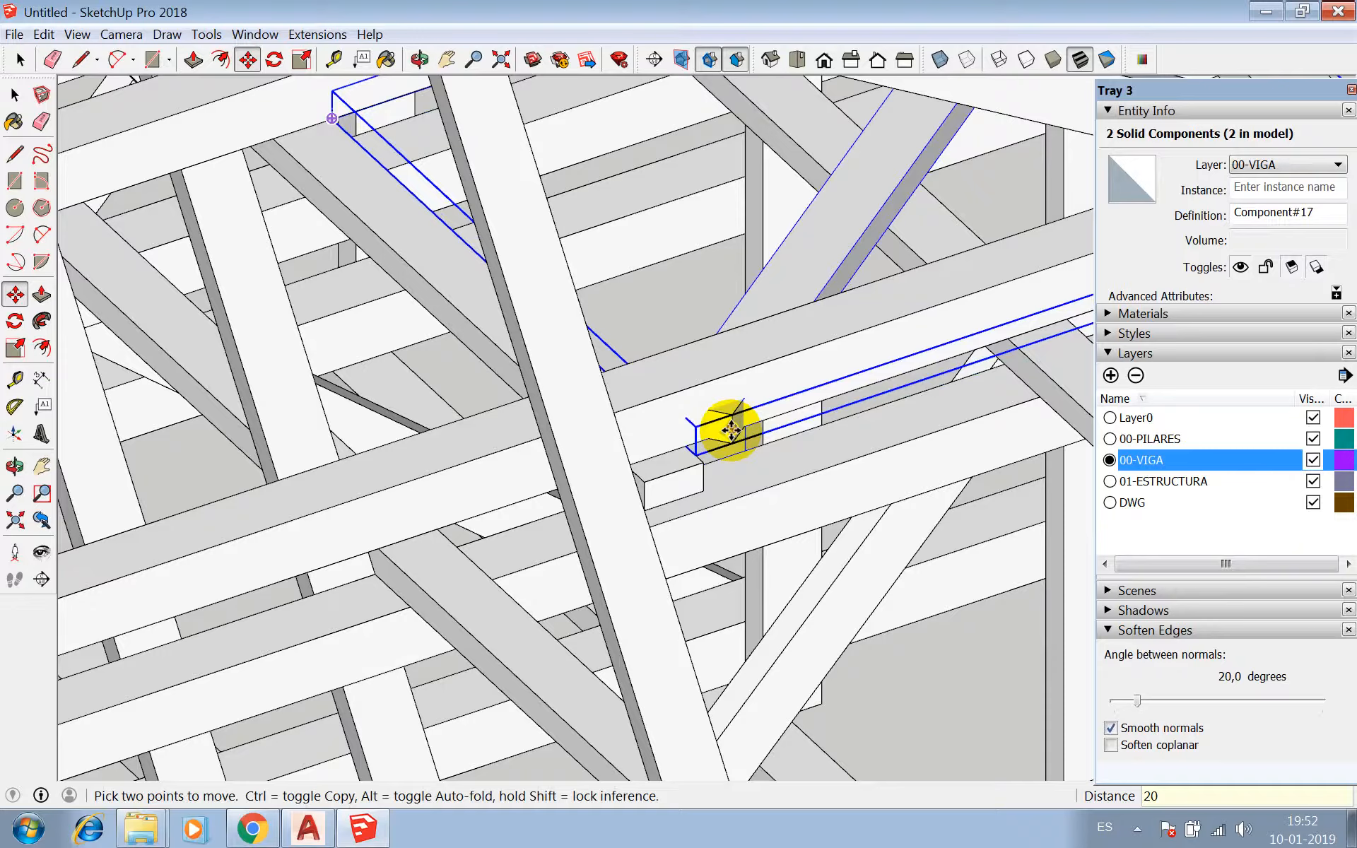
# - Lower both steep braces by a further 10 cm along the vertical axis
pyautogui.click(735, 418)
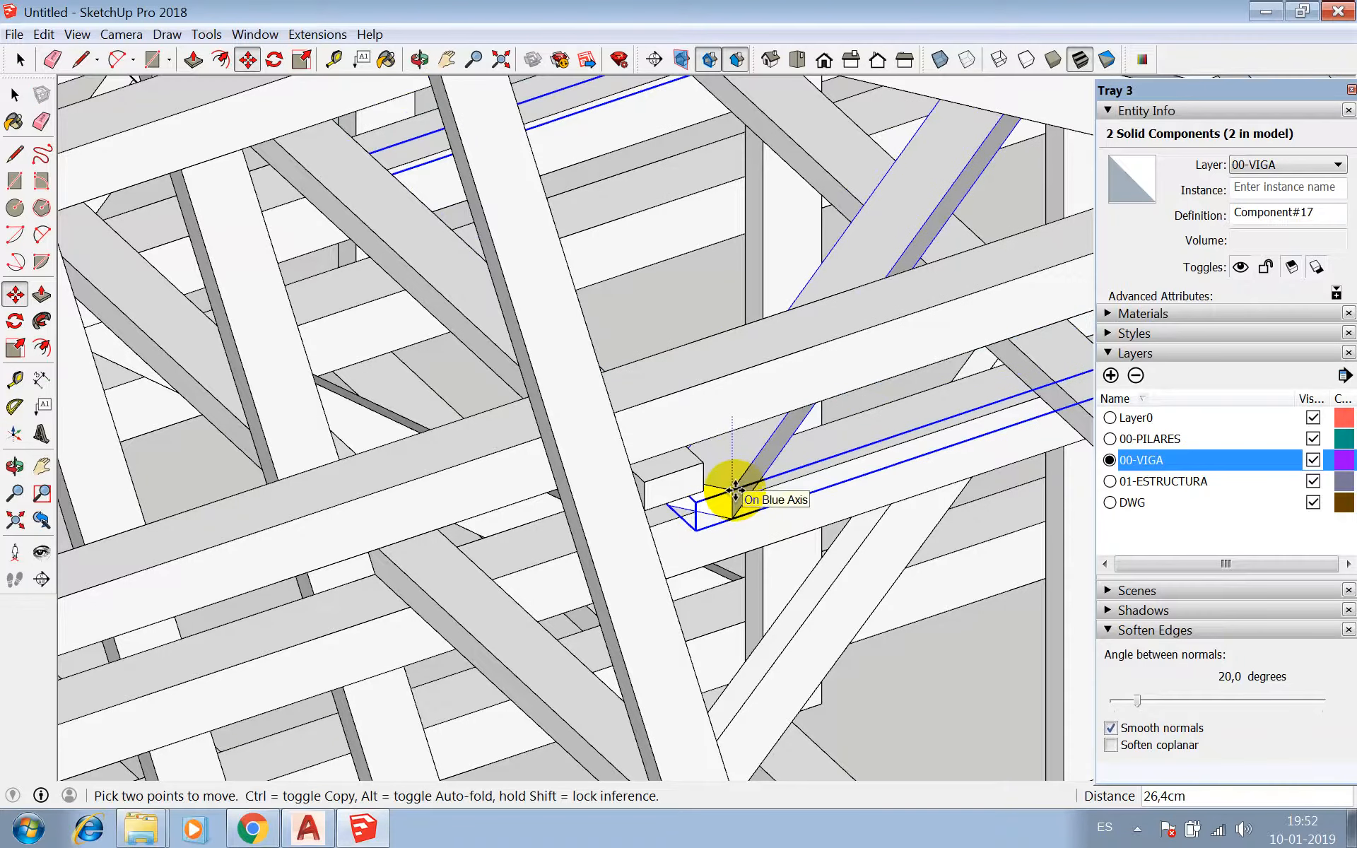
pyautogui.write('10')
pyautogui.press('Return')
pyautogui.scroll(-10, 732, 458)
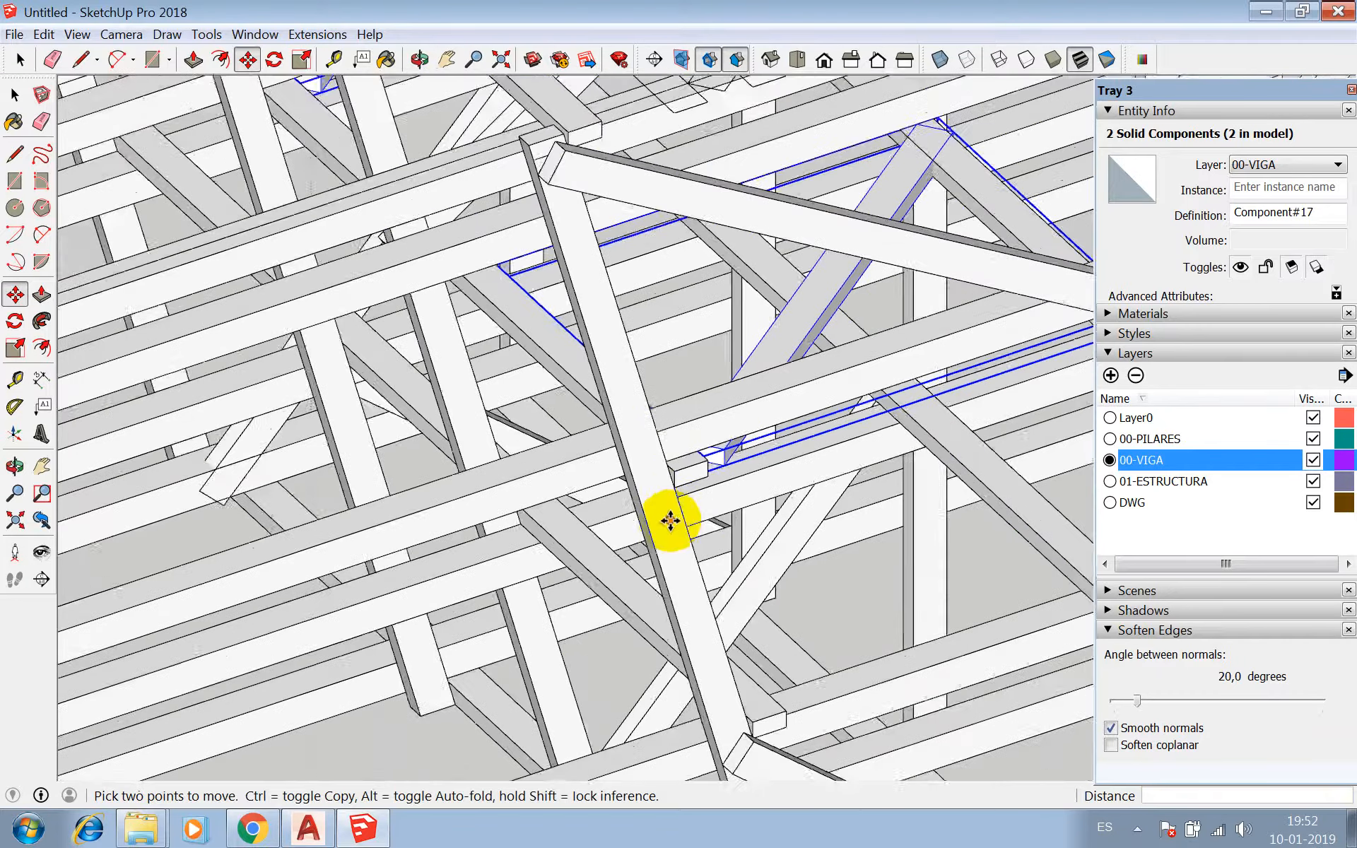
pyautogui.press('space')
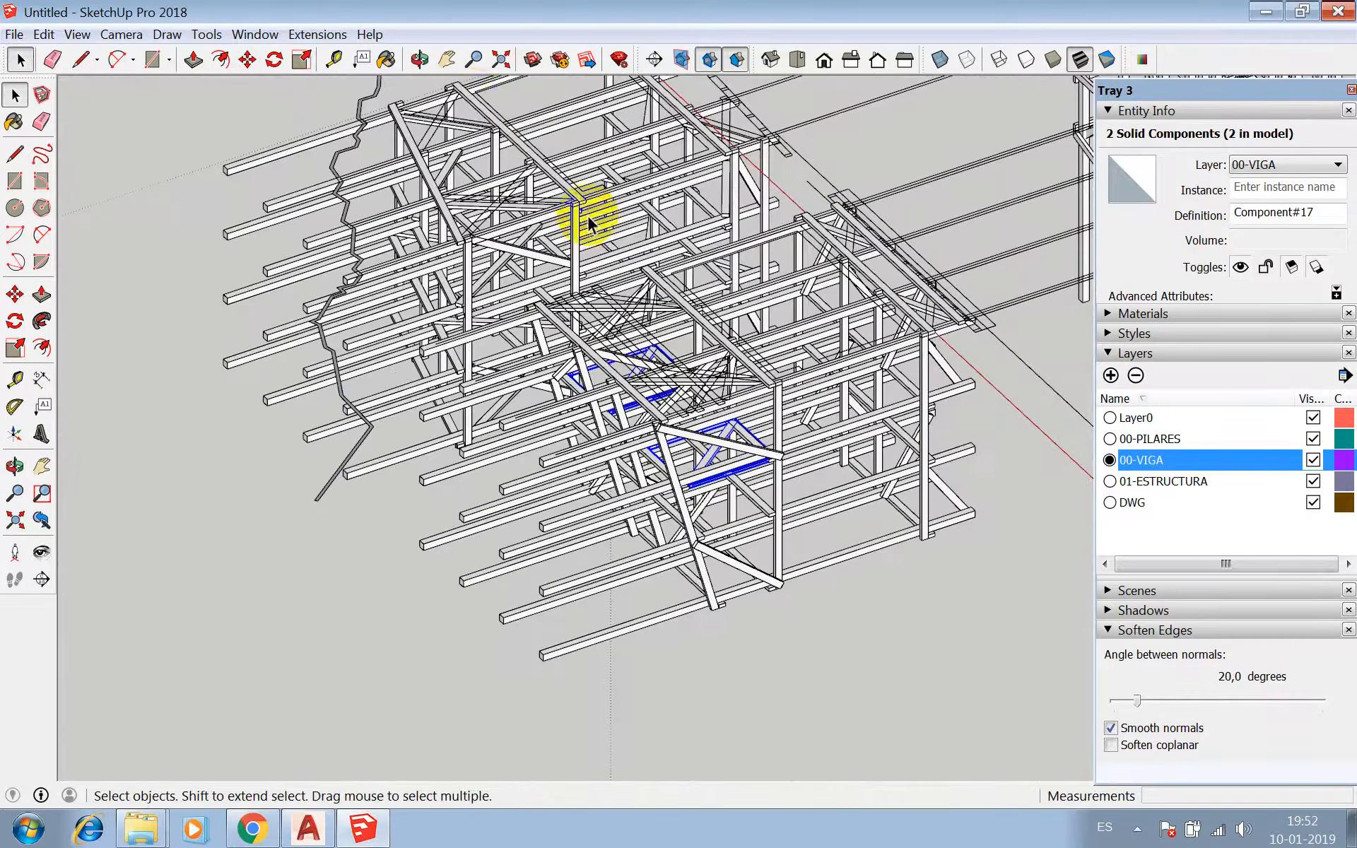
# - Turn X-ray display back on and trace the next diagonal brace in the first bay, about 279 cm long, over its drawing lines
pyautogui.click(419, 59)
pyautogui.moveTo(475, 167); pyautogui.dragTo(749, 425)
pyautogui.scroll(5, 609, 410)
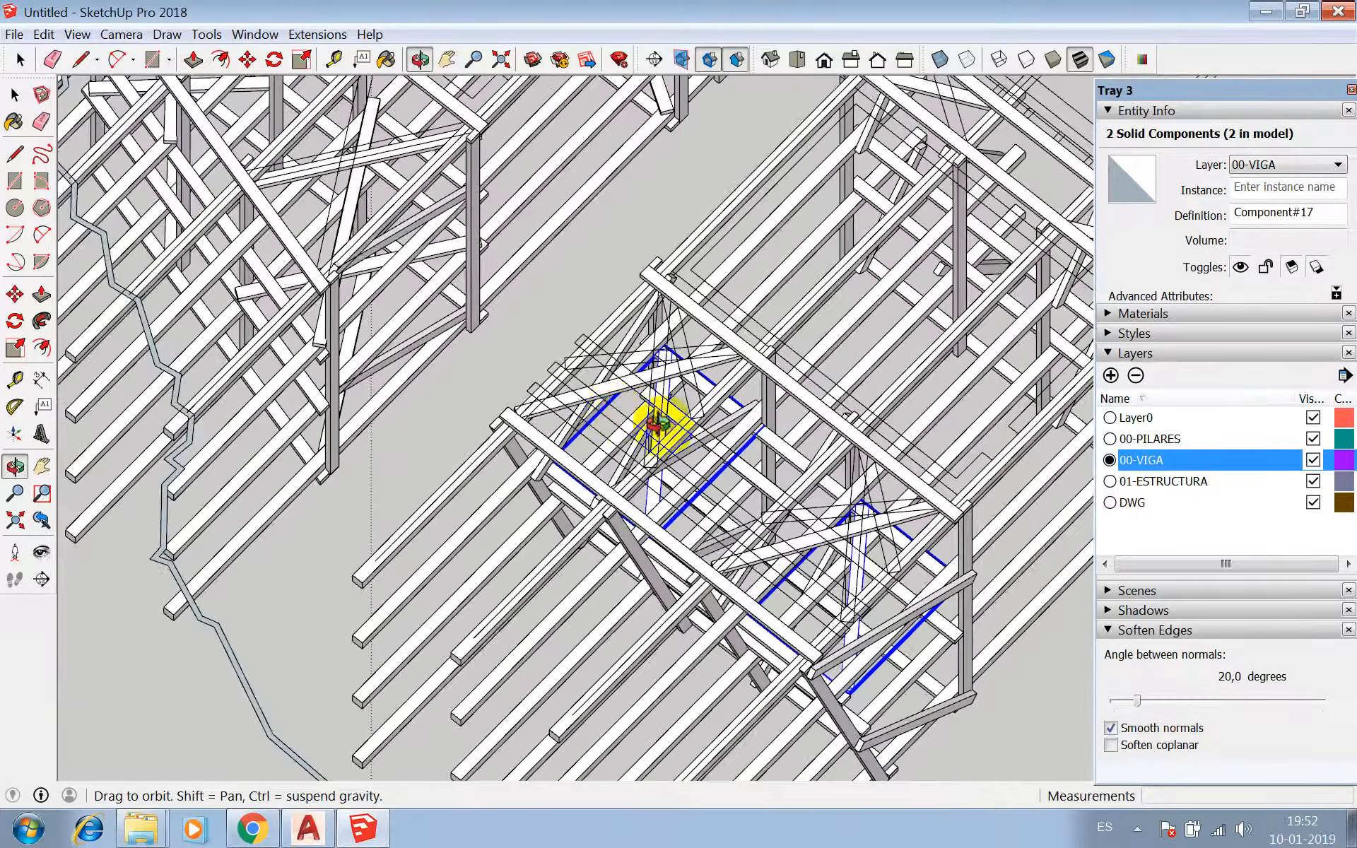
pyautogui.moveTo(656, 423); pyautogui.dragTo(1030, 200)
pyautogui.click(939, 60)
pyautogui.scroll(5, 661, 357)
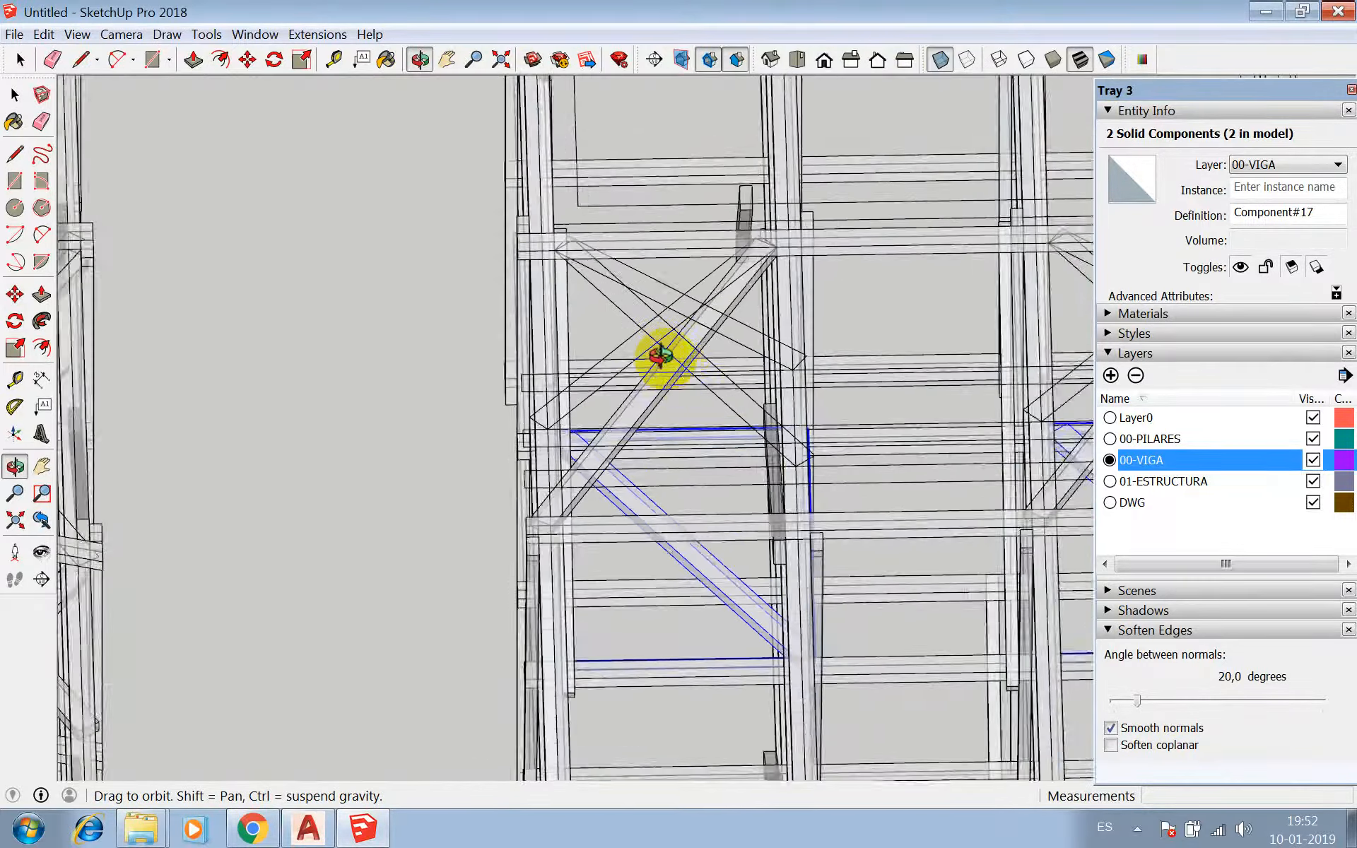
pyautogui.press('l')
pyautogui.scroll(5, 485, 469)
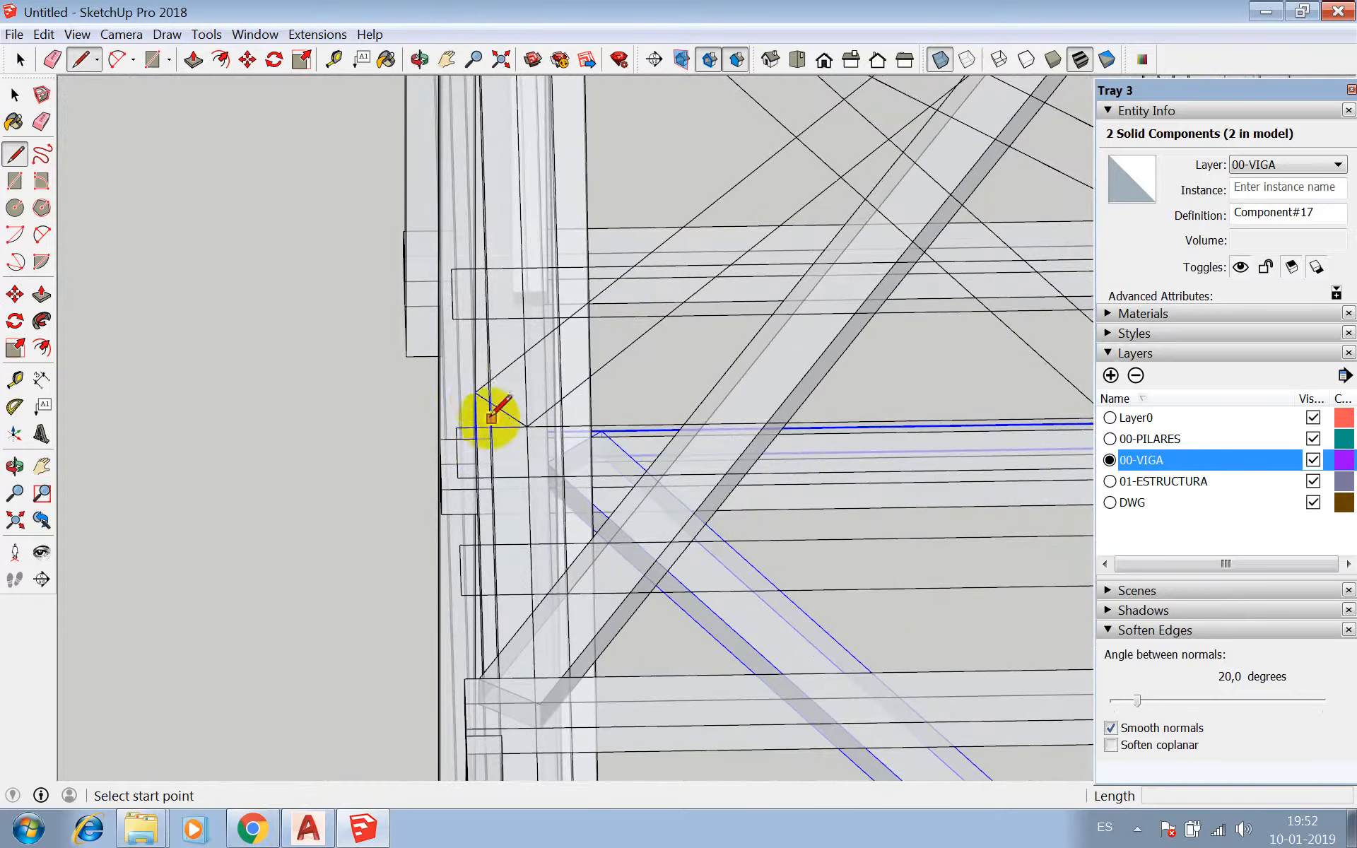
pyautogui.click(475, 392)
pyautogui.scroll(-5, 485, 505)
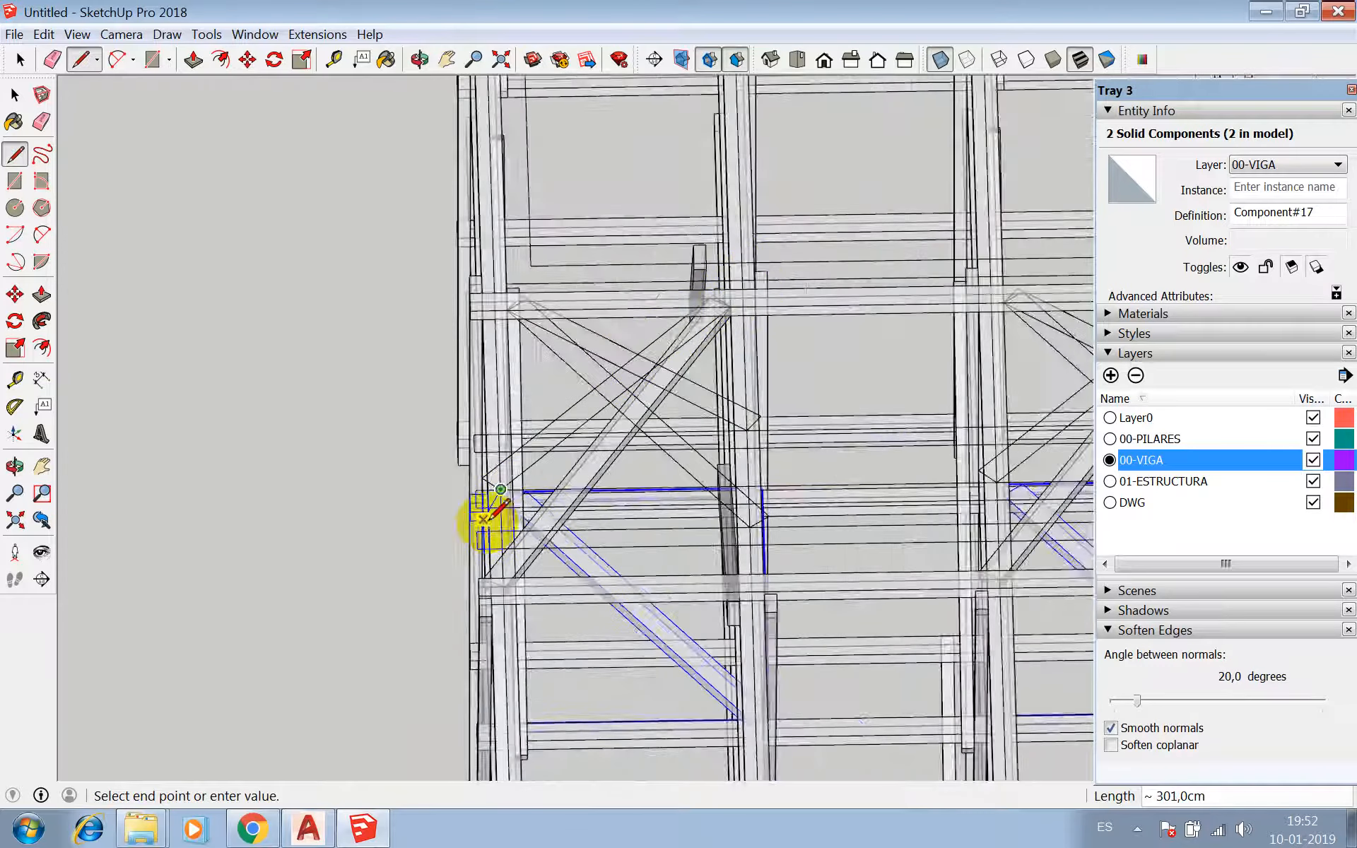
pyautogui.scroll(5, 755, 279)
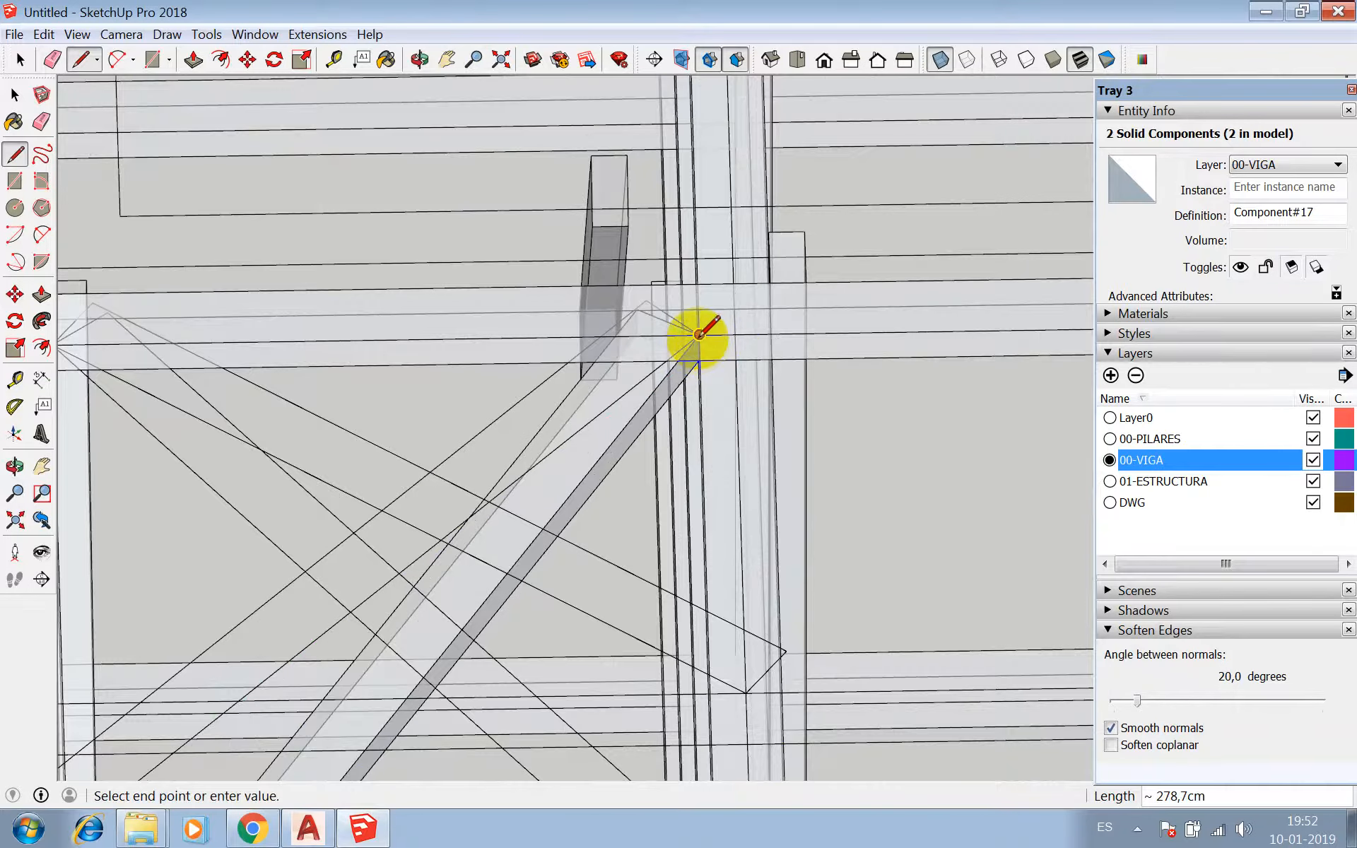
pyautogui.click(647, 300)
pyautogui.scroll(-4, 739, 276)
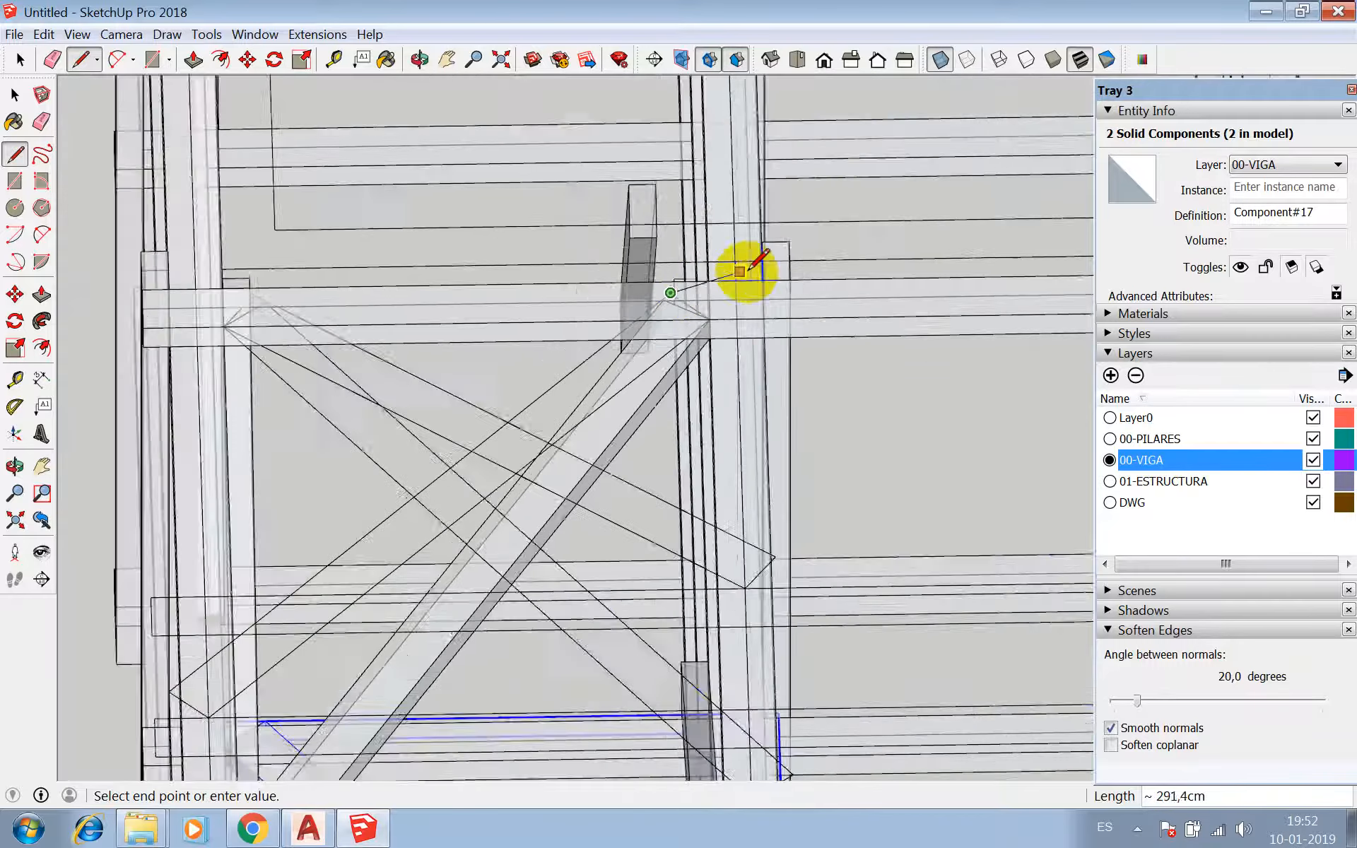
pyautogui.scroll(2, 480, 481)
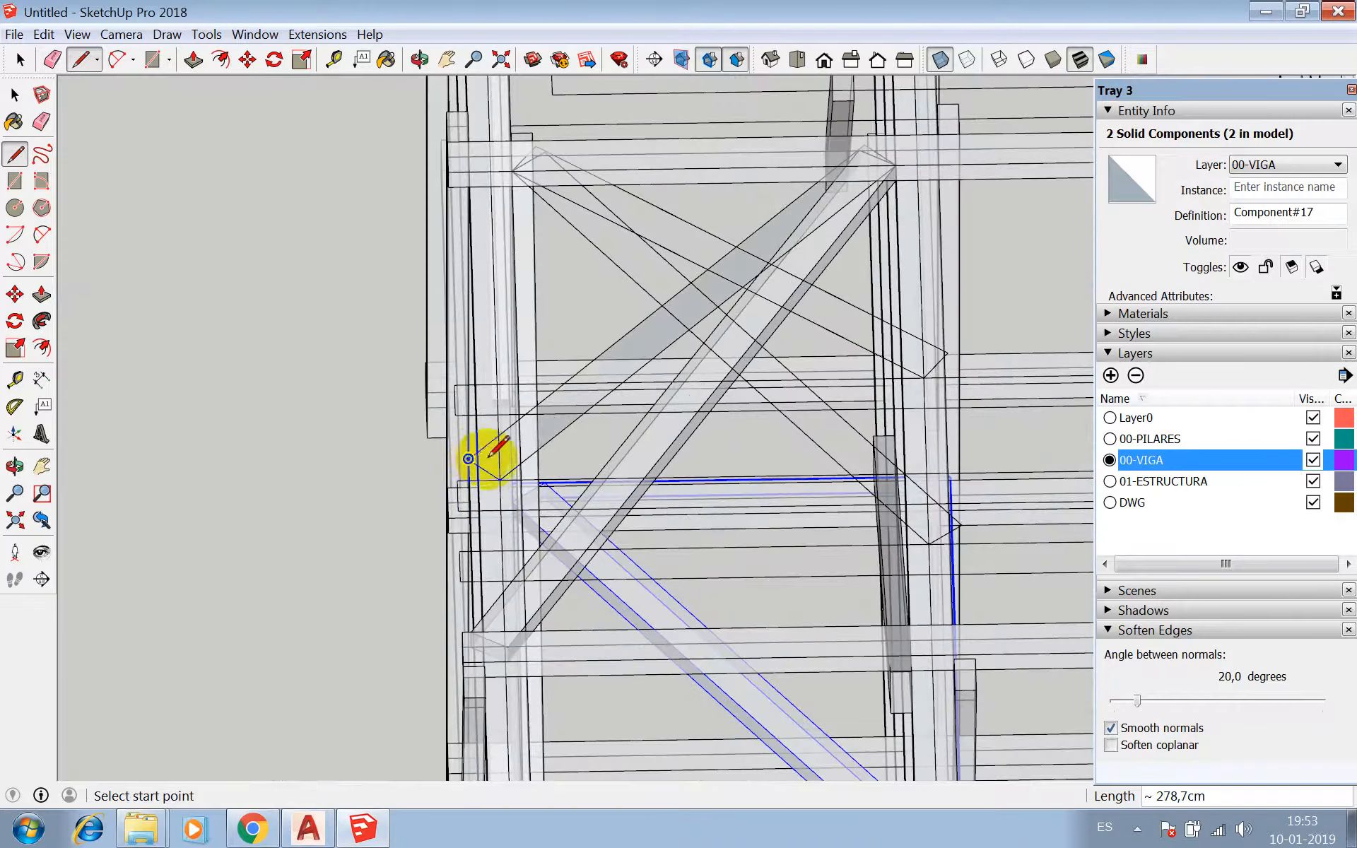
# - Extrude the newly traced diagonal brace face by 10 cm
pyautogui.press('p')
pyautogui.click(615, 367)
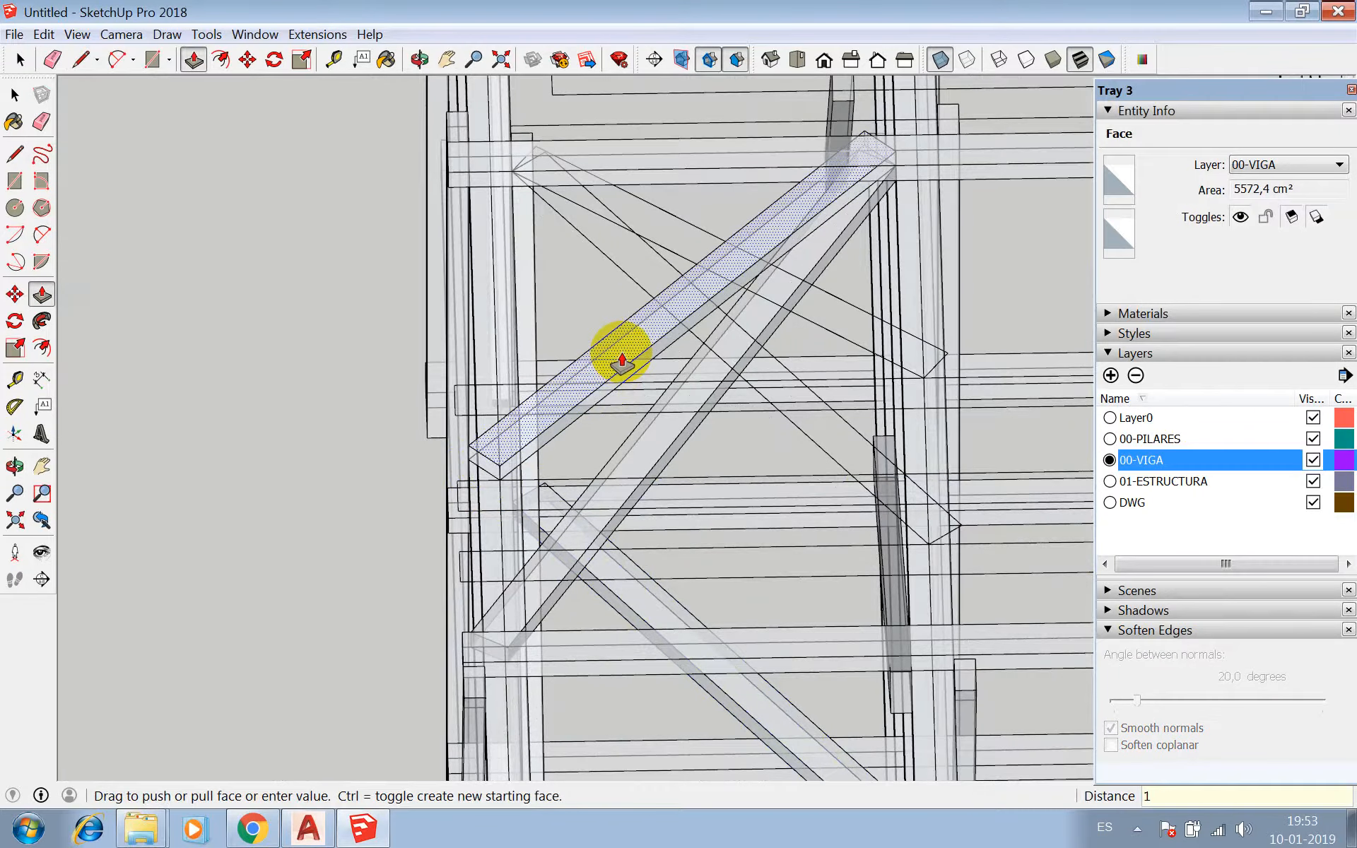
pyautogui.write('10')
pyautogui.press('Return')
# - Select all geometry of the newly extruded diagonal brace and make it a component
pyautogui.press('space')
pyautogui.doubleClick(629, 345)
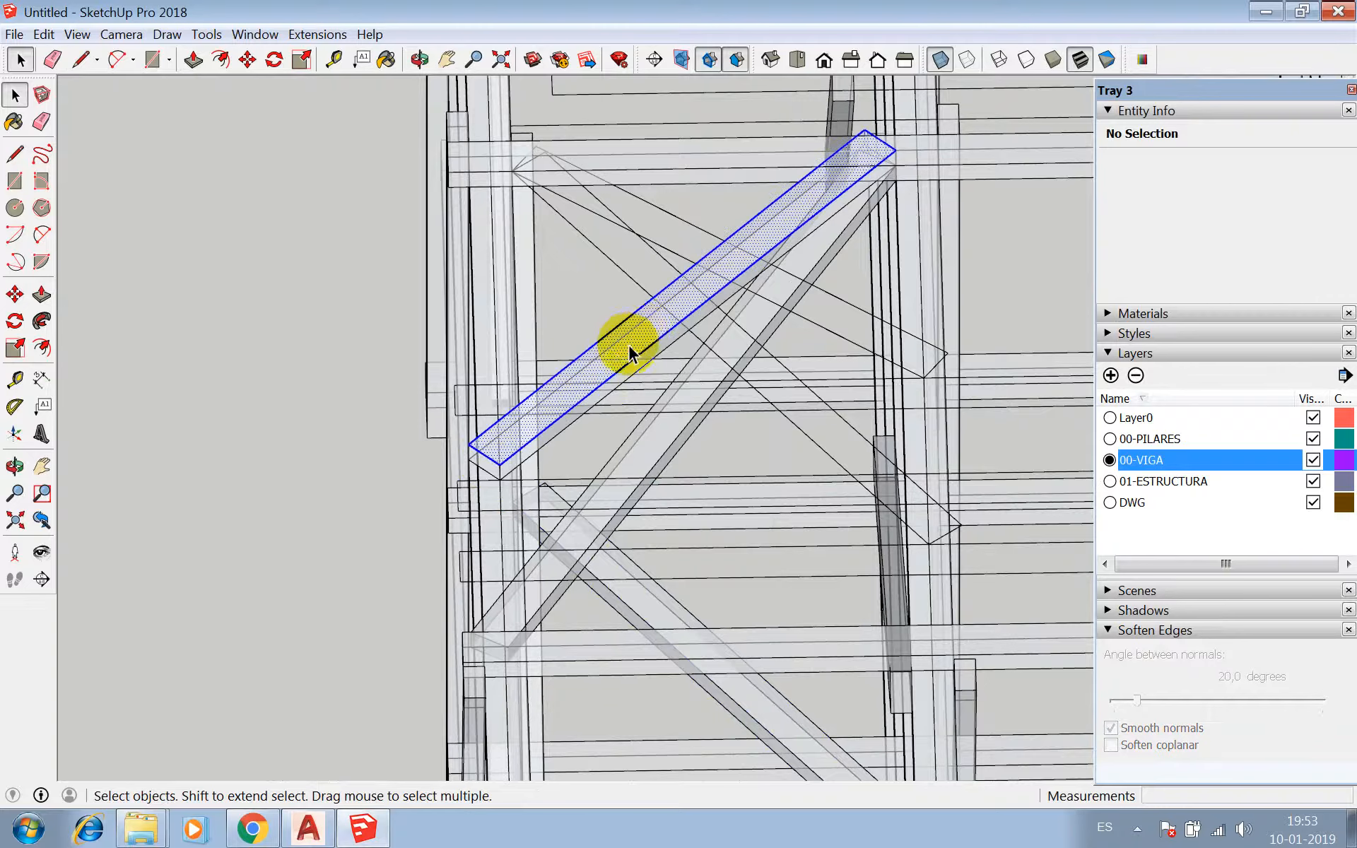
pyautogui.rightClick(633, 347)
pyautogui.click(646, 320)
pyautogui.tripleClick(650, 319)
pyautogui.rightClick(651, 324)
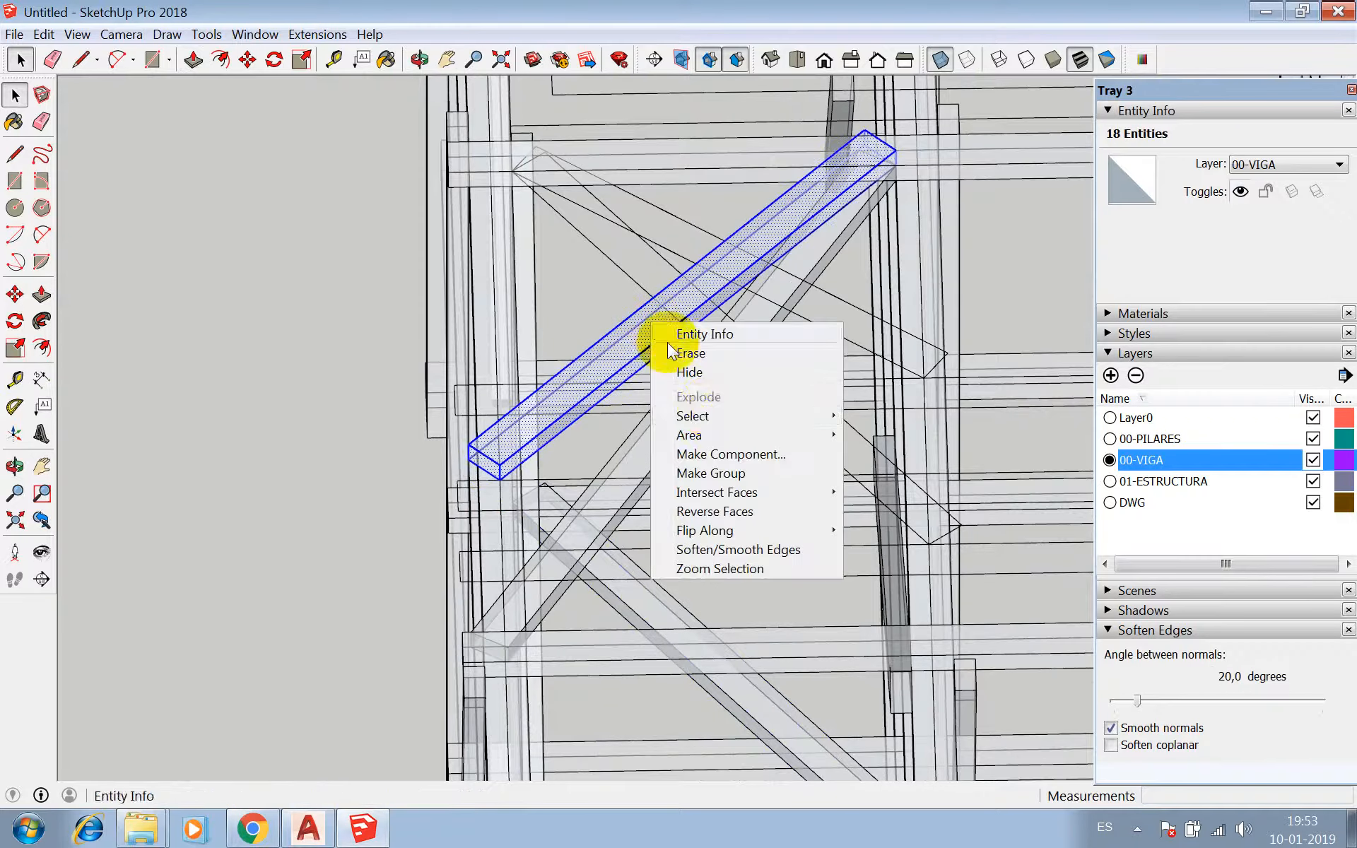
pyautogui.click(719, 454)
pyautogui.click(627, 622)
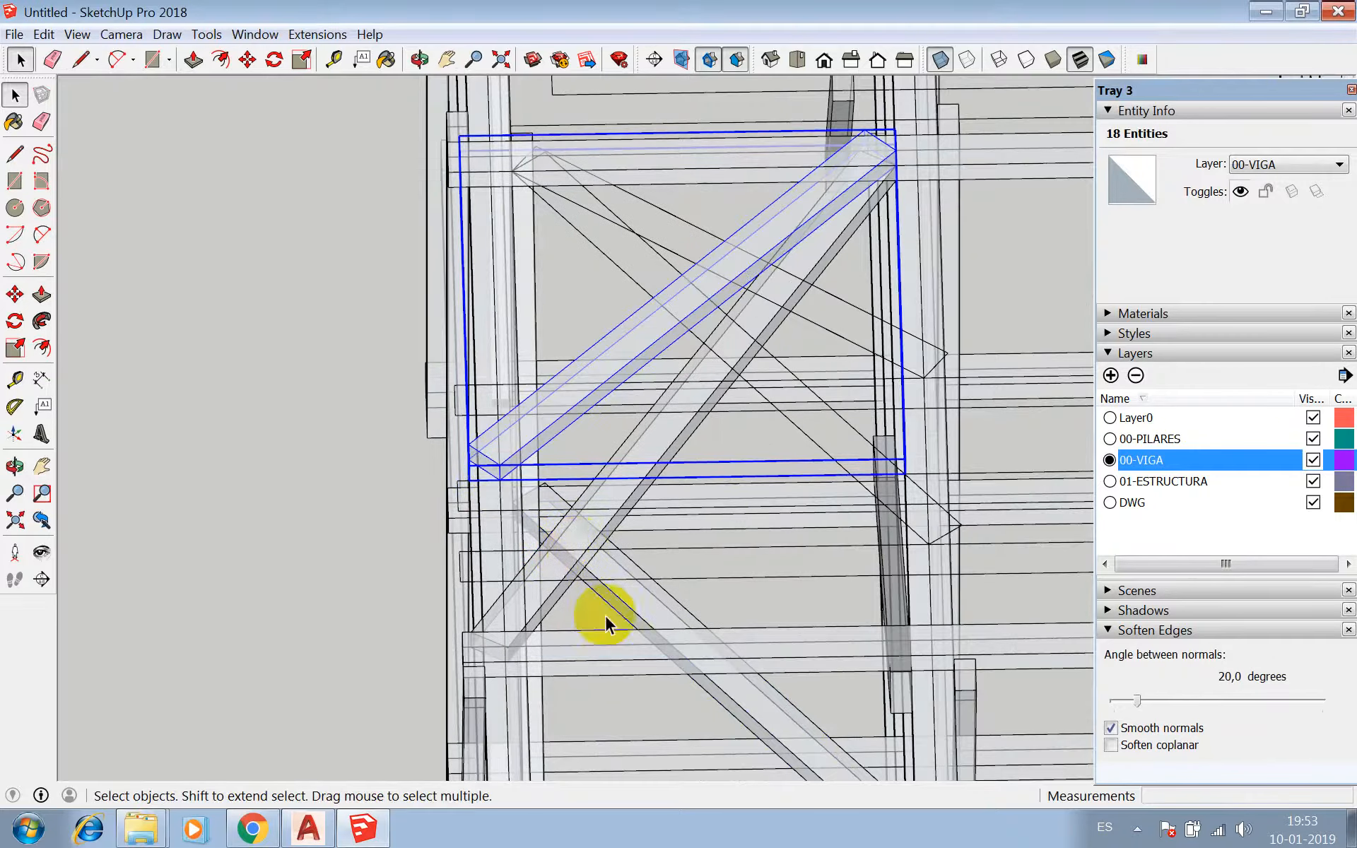
# - Copy the new diagonal brace component from its lower corner to the same corner of the outline in the second bay
pyautogui.scroll(3, 505, 490)
pyautogui.press('m')
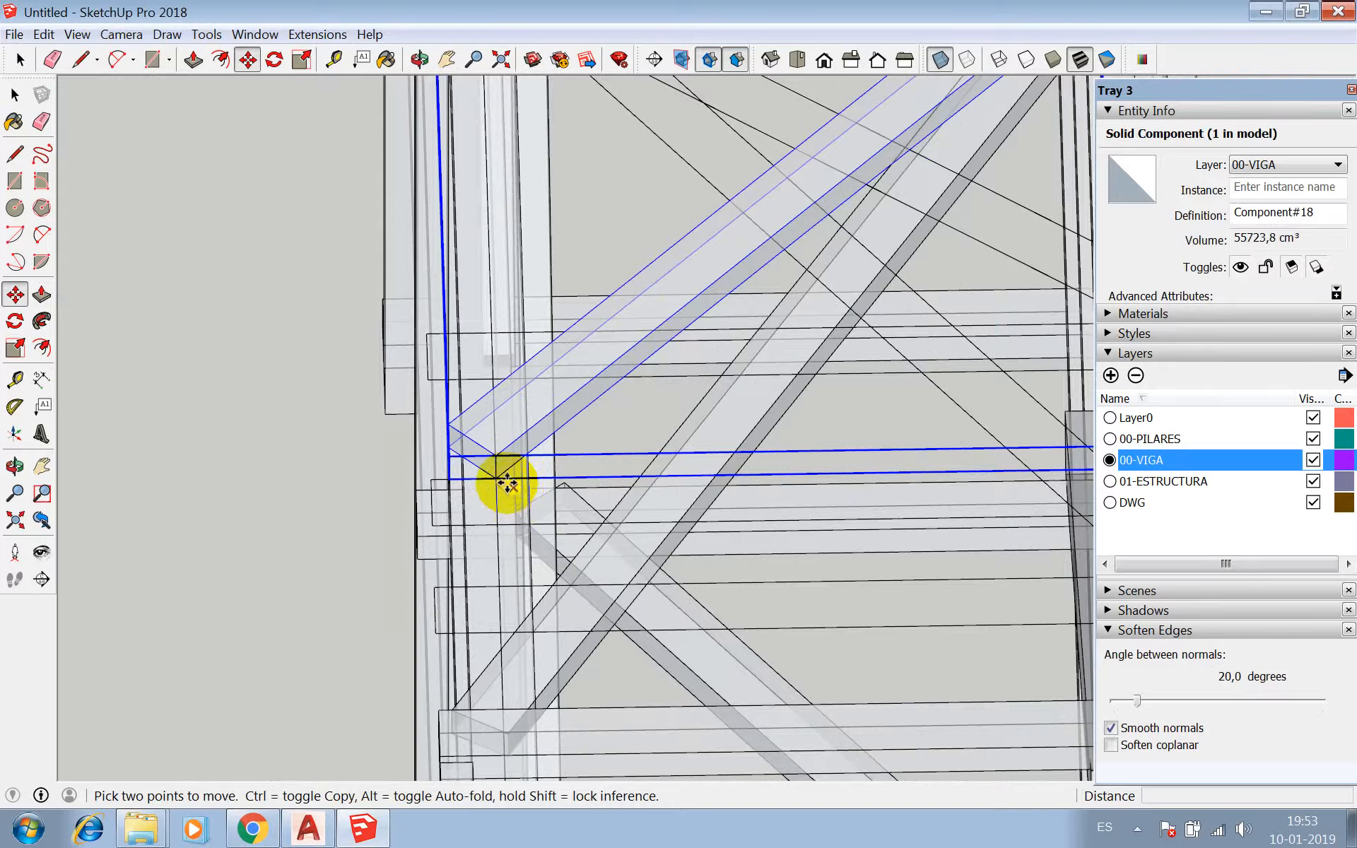
pyautogui.click(502, 479)
pyautogui.scroll(-5, 439, 424)
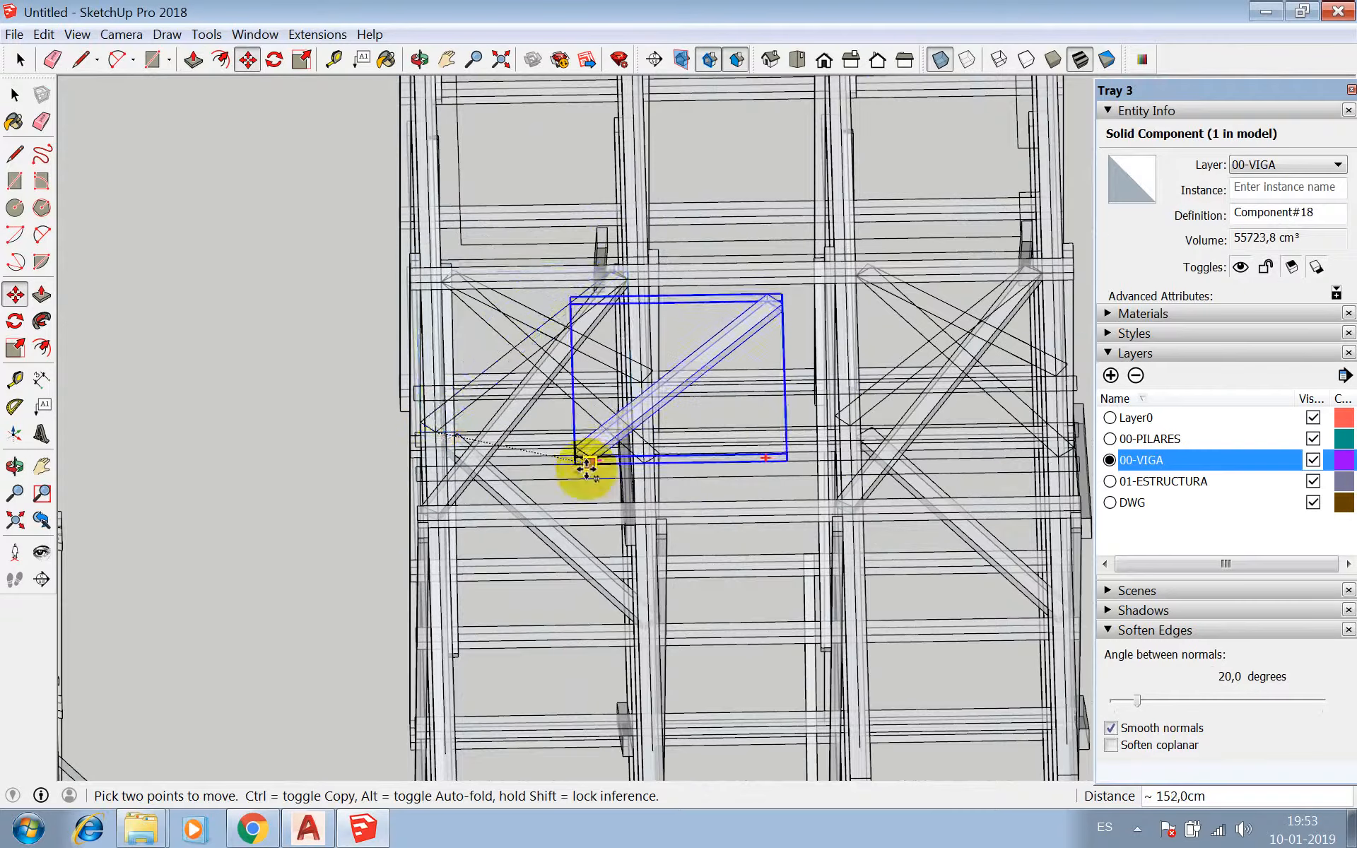
pyautogui.press('ctrl')
pyautogui.scroll(-2, 339, 475)
pyautogui.scroll(5, 721, 464)
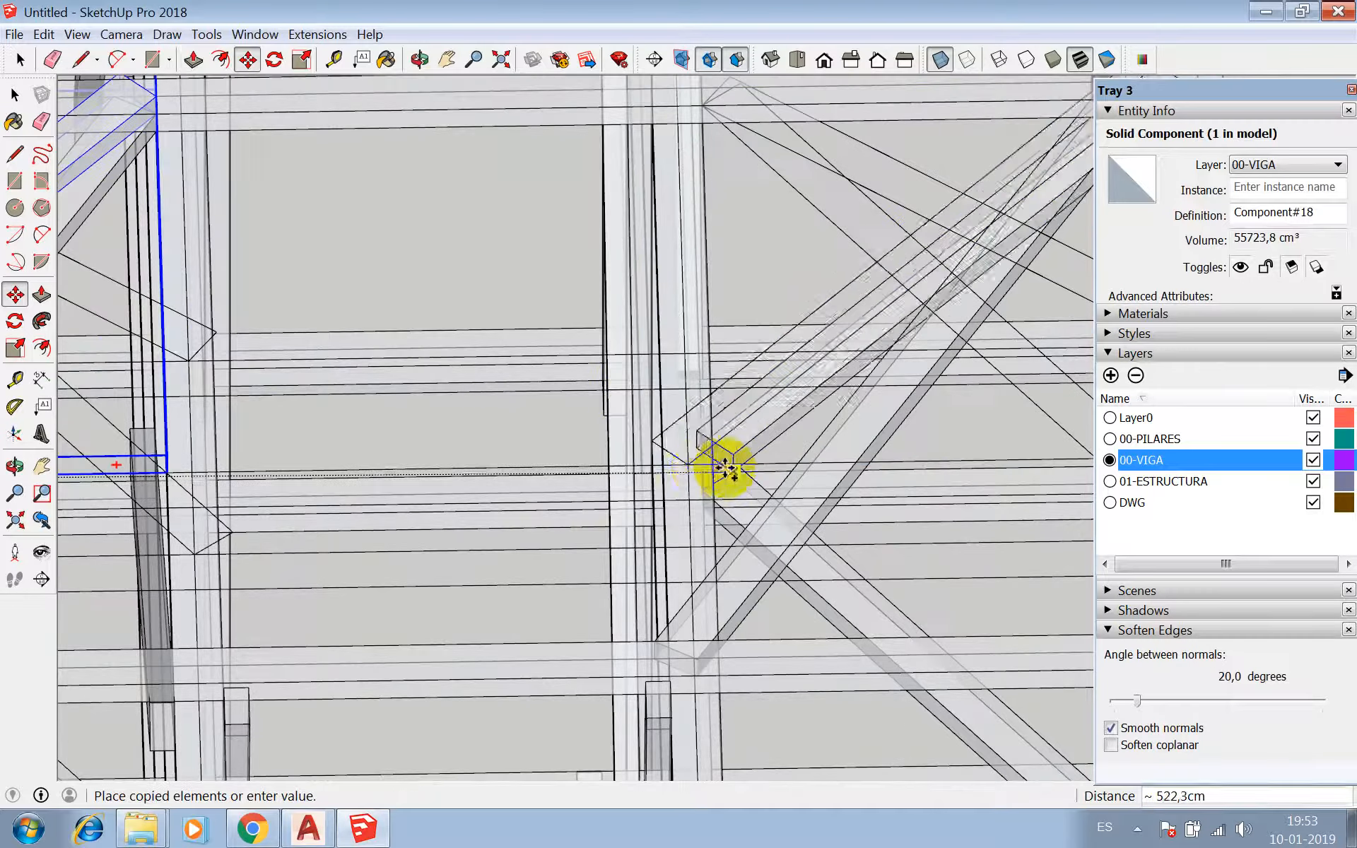
pyautogui.click(690, 464)
pyautogui.scroll(-5, 575, 369)
# - Select the matching diagonal braces in both bays and copy them 400 cm straight down
pyautogui.click(502, 60)
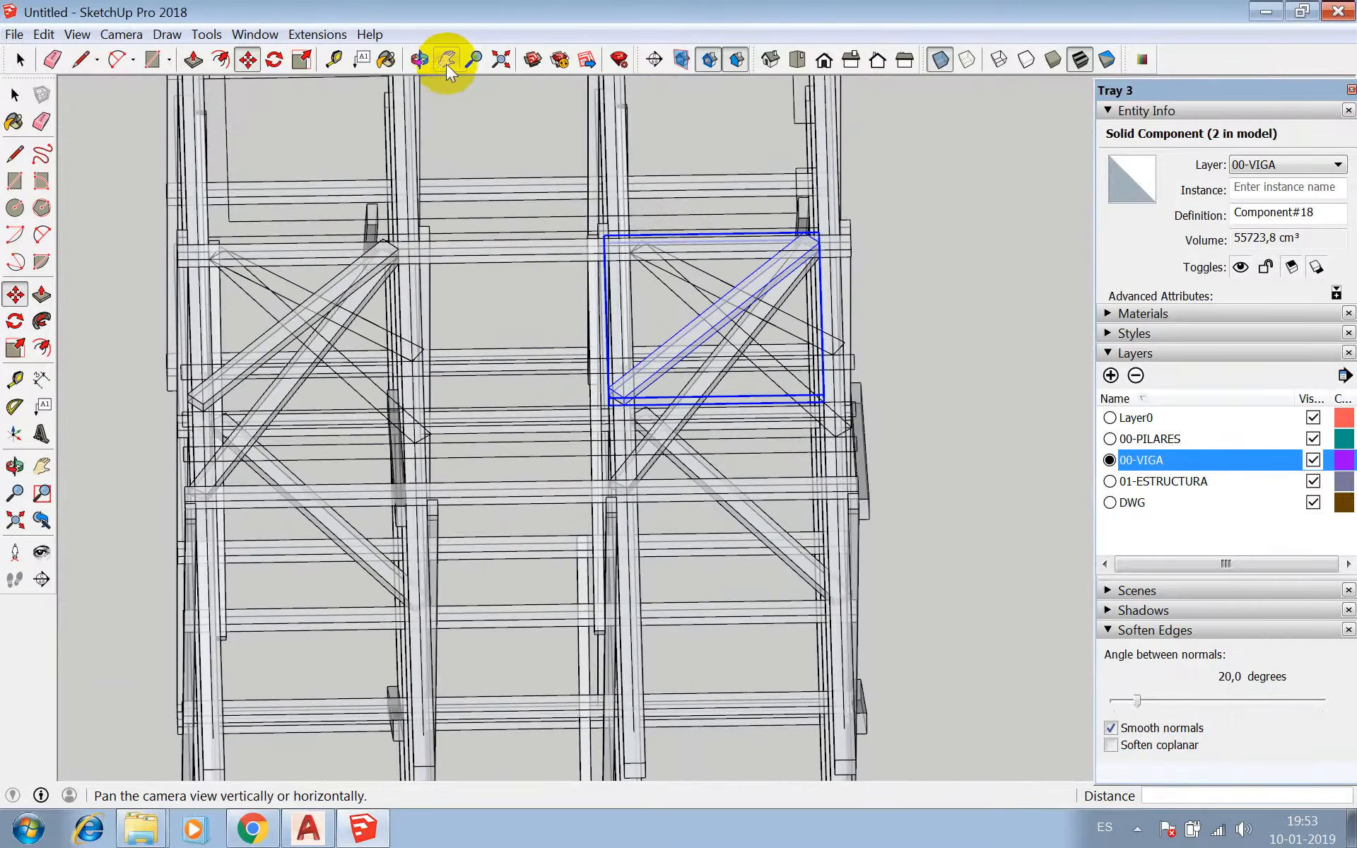
pyautogui.click(419, 59)
pyautogui.moveTo(583, 268); pyautogui.dragTo(358, 235)
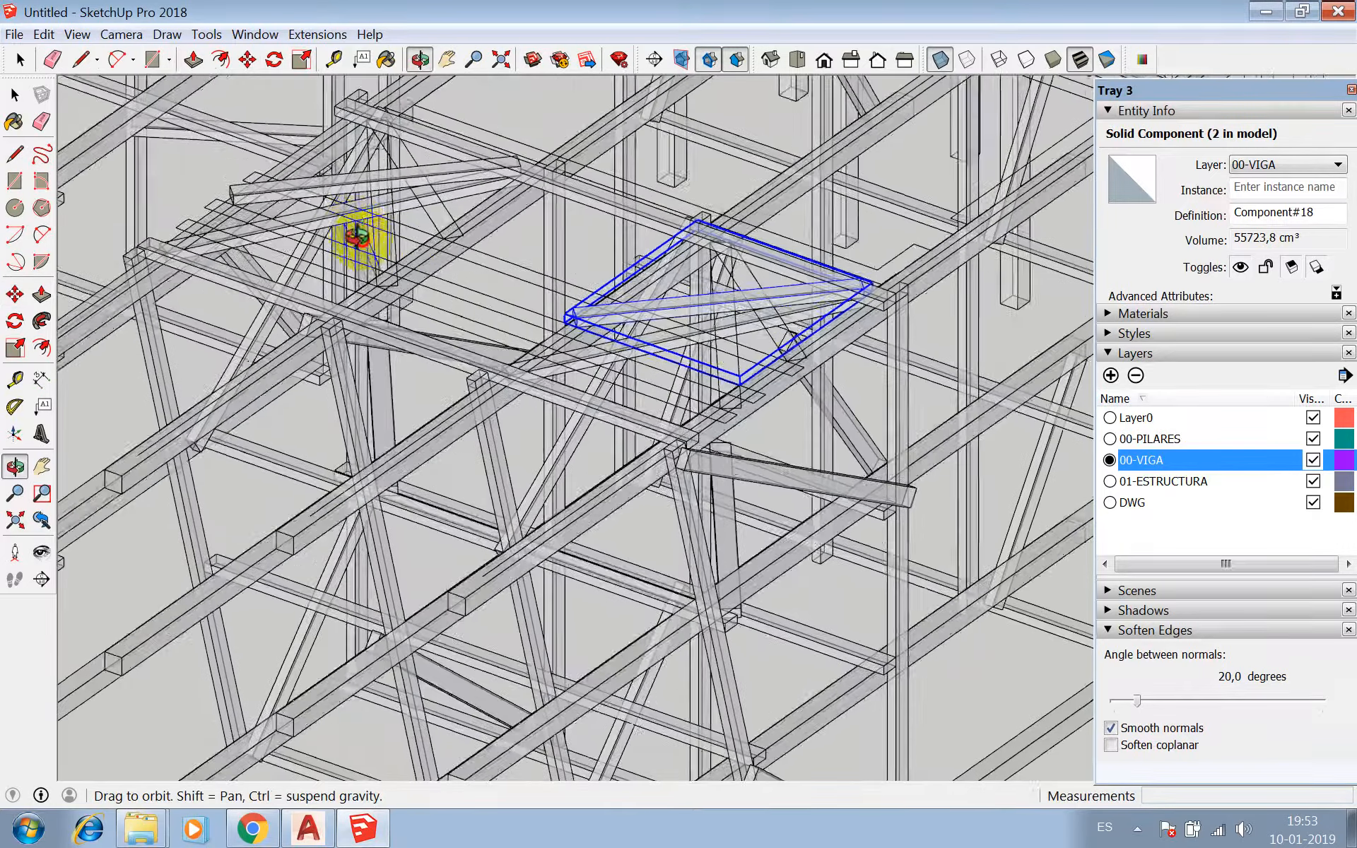
pyautogui.moveTo(358, 236); pyautogui.dragTo(460, 311, button='middle')
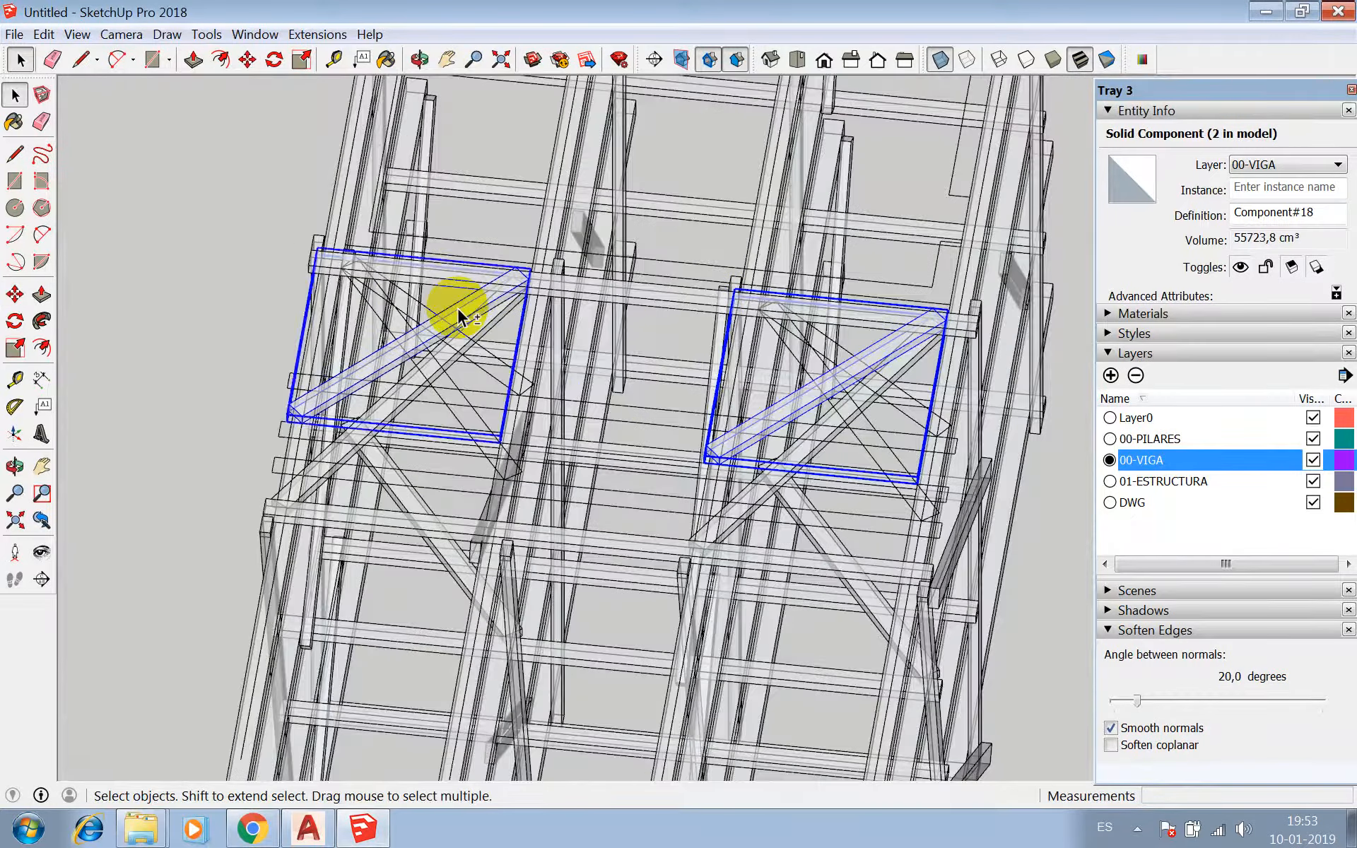
pyautogui.scroll(-3, 458, 309)
pyautogui.scroll(-2, 675, 253)
pyautogui.scroll(3, 454, 511)
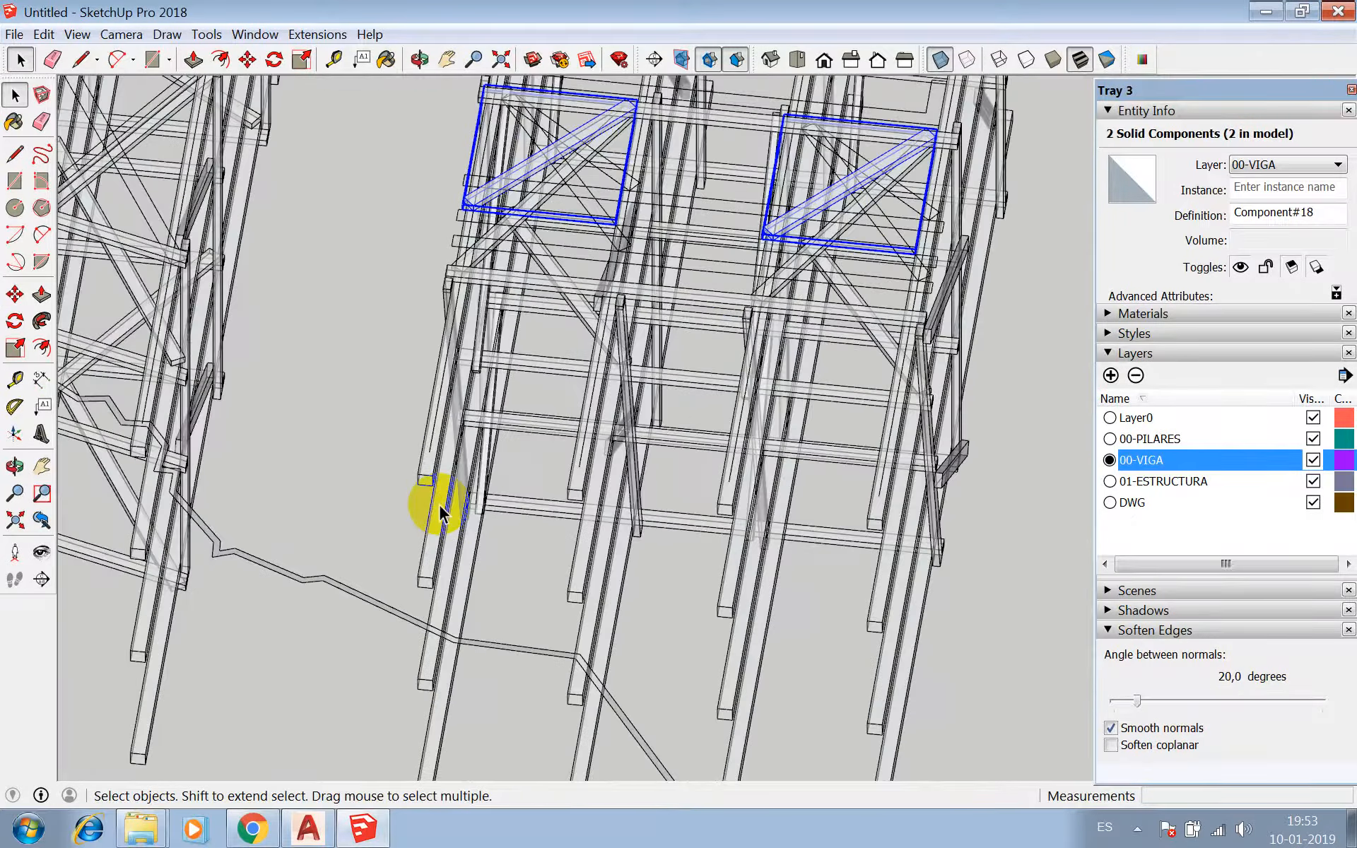
pyautogui.press('m')
pyautogui.scroll(1, 409, 514)
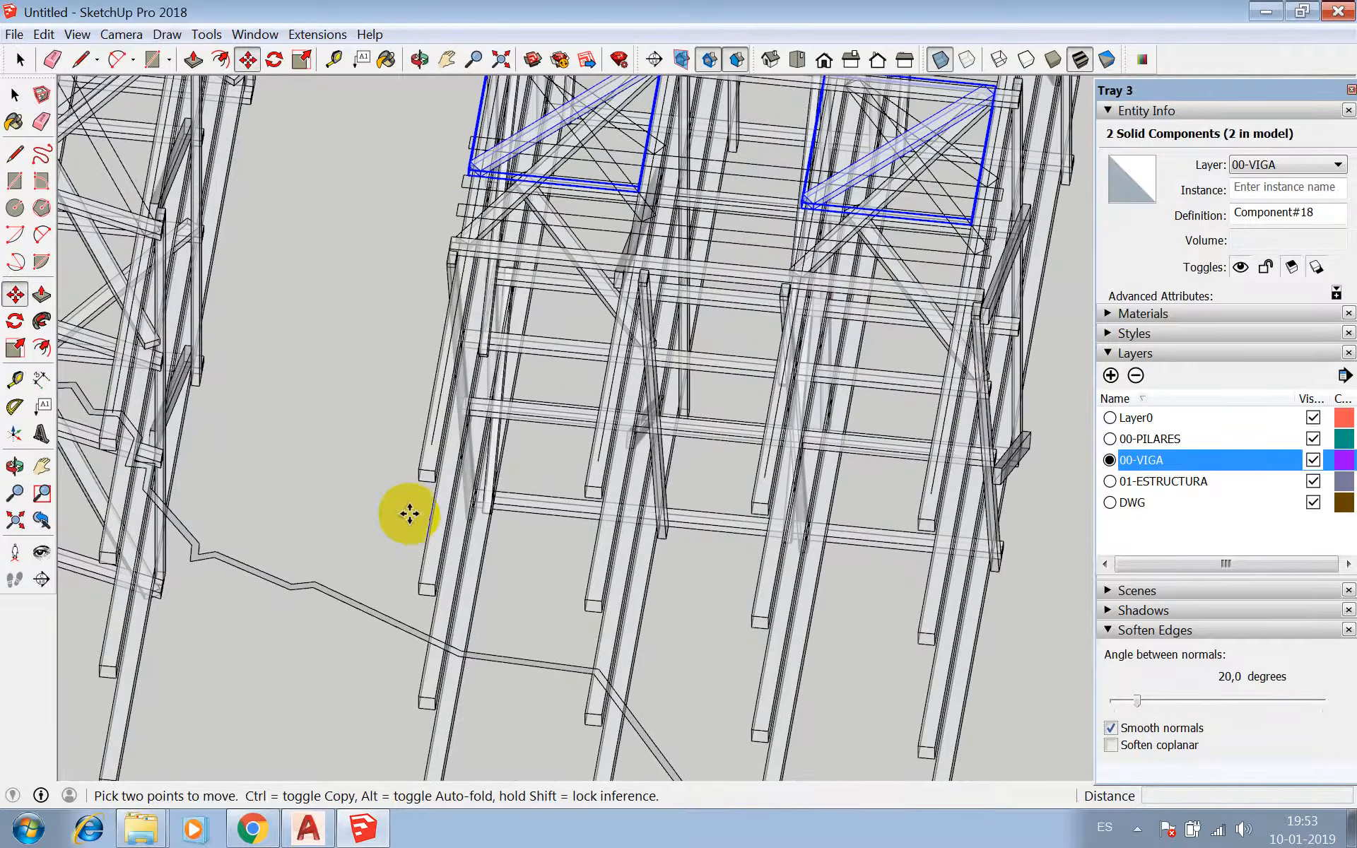
pyautogui.click(418, 470)
pyautogui.press('ctrl')
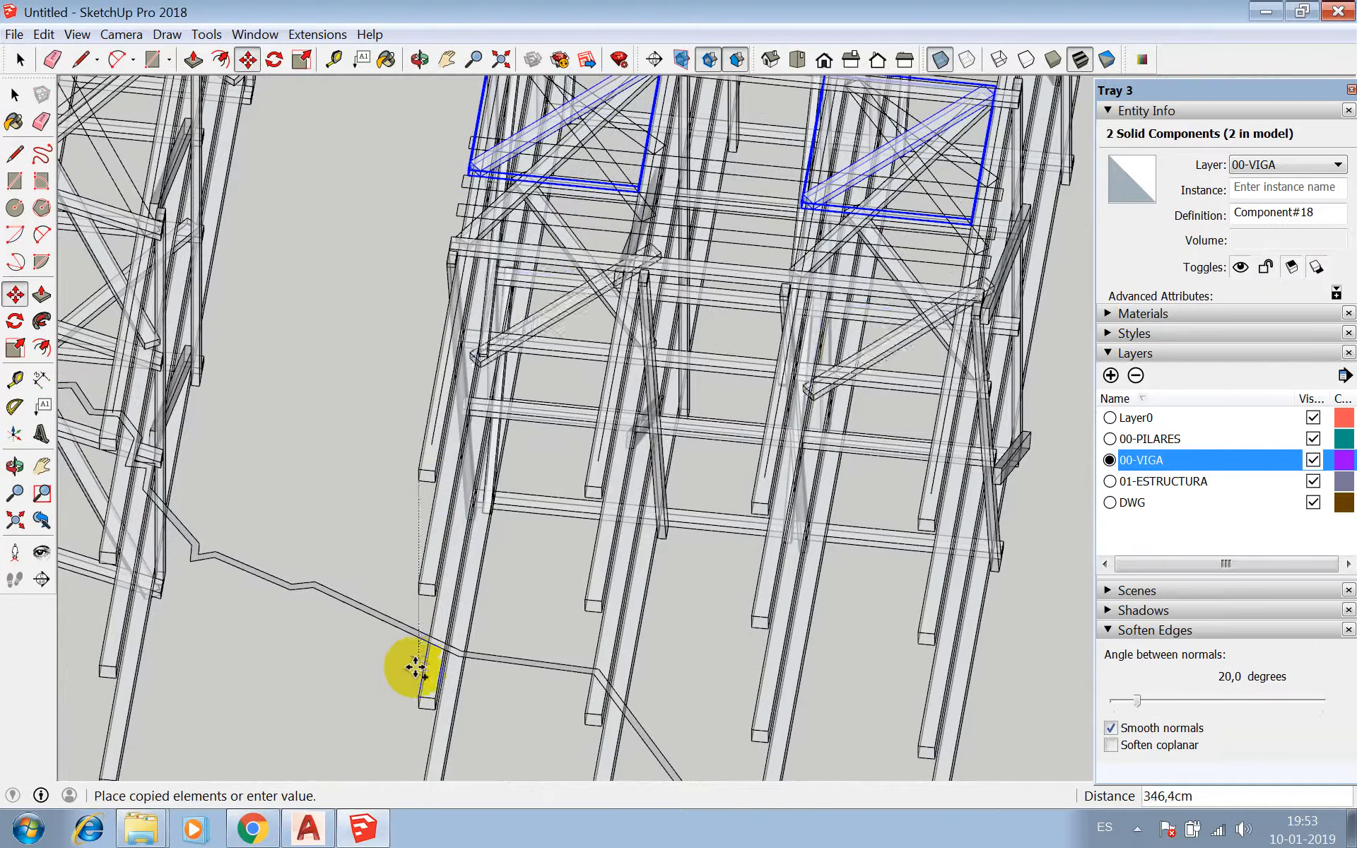
pyautogui.click(413, 694)
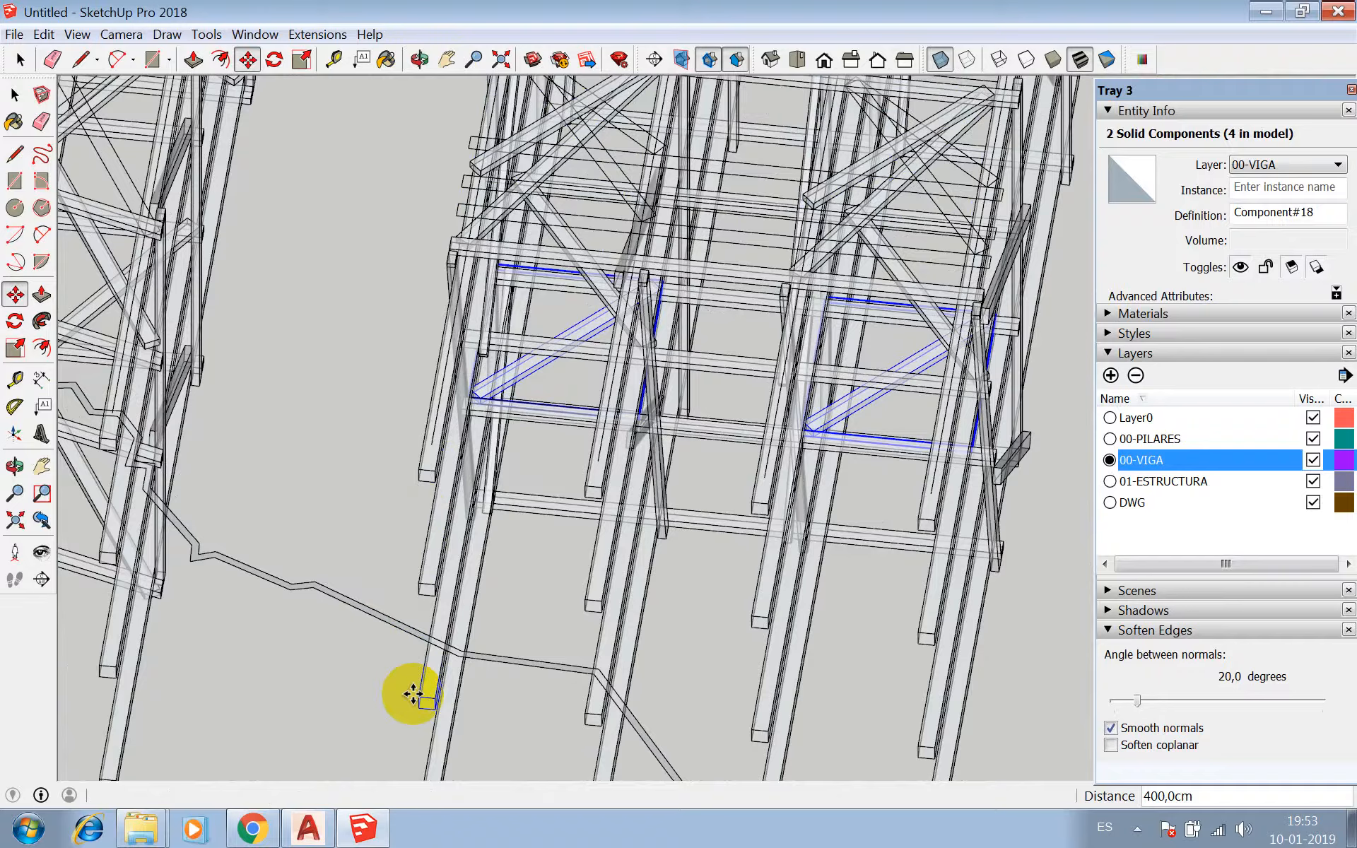
# - Turn off X-ray display and inspect how the lowered brace copies meet the surrounding beams
pyautogui.scroll(-2, 533, 393)
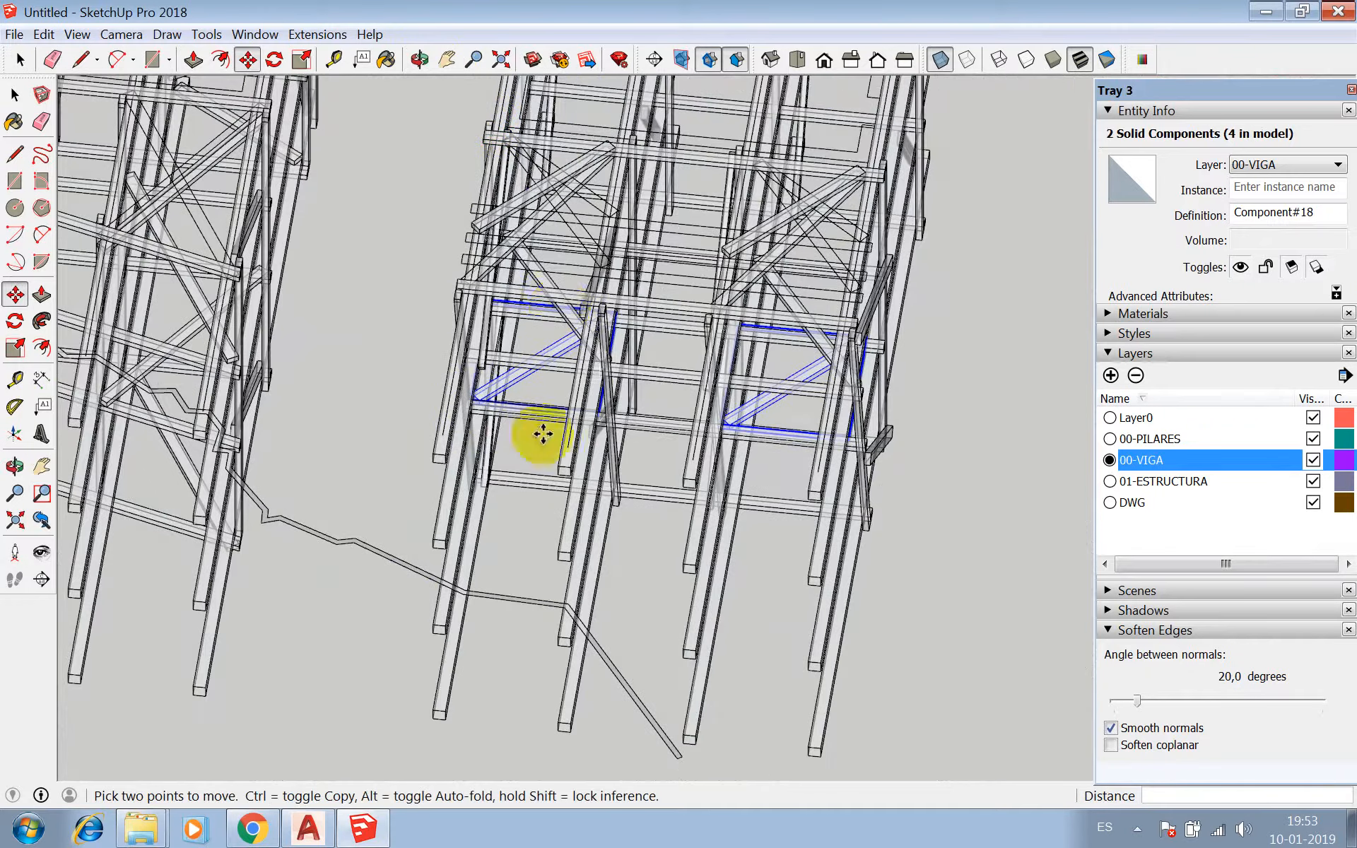
pyautogui.click(421, 55)
pyautogui.scroll(-3, 627, 442)
pyautogui.moveTo(739, 560); pyautogui.dragTo(318, 488)
pyautogui.scroll(4, 813, 480)
pyautogui.scroll(3, 895, 454)
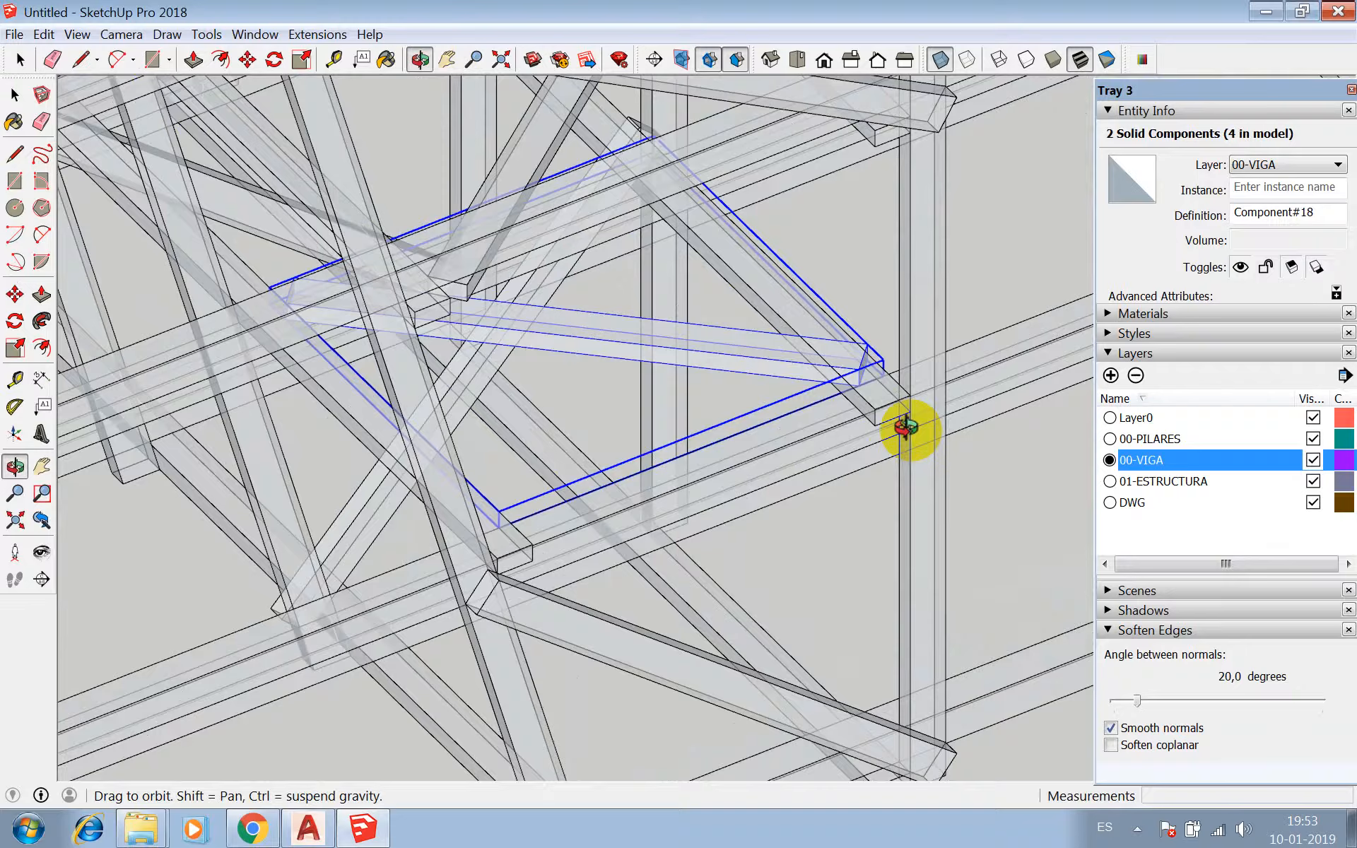
pyautogui.click(943, 58)
pyautogui.scroll(4, 865, 425)
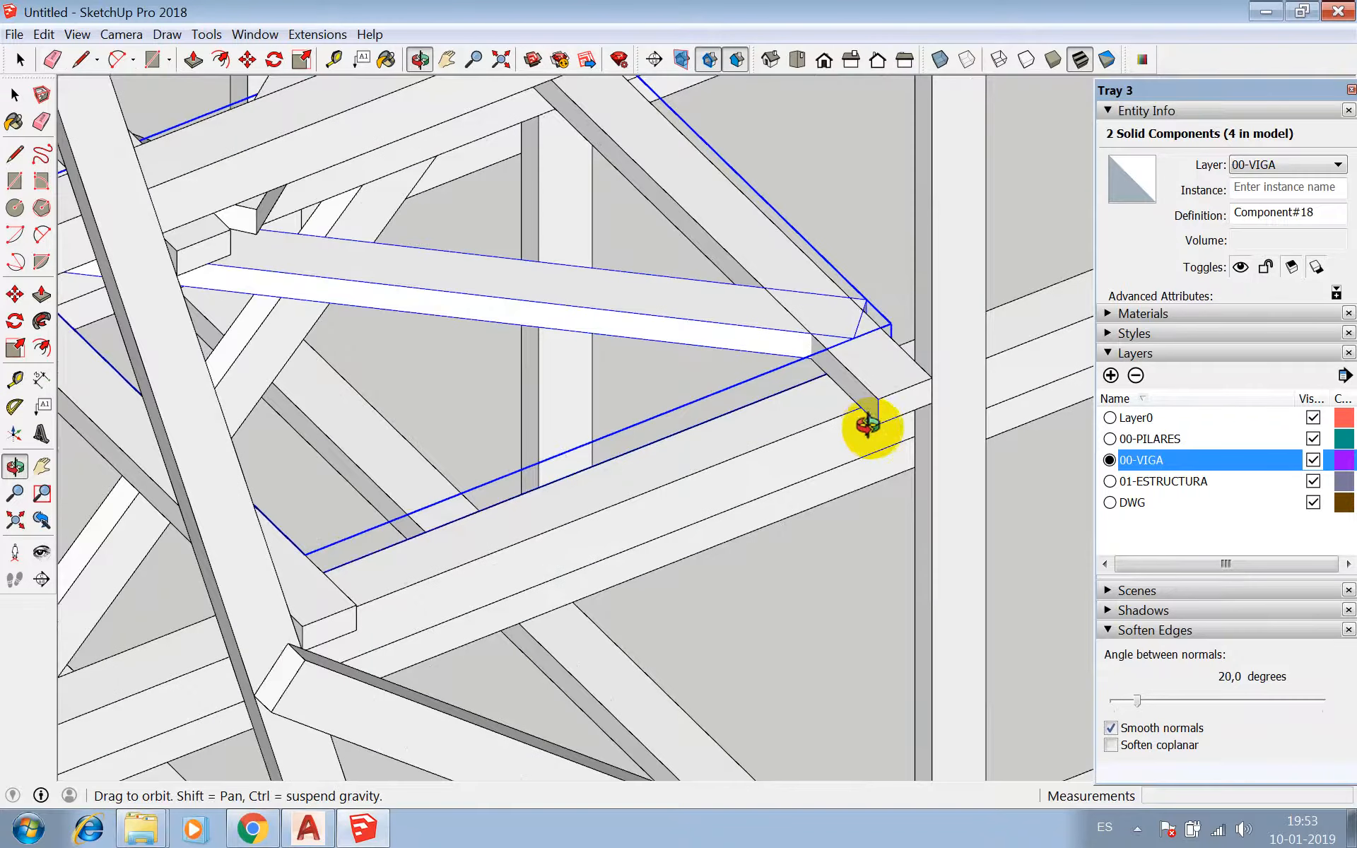
pyautogui.scroll(-3, 887, 430)
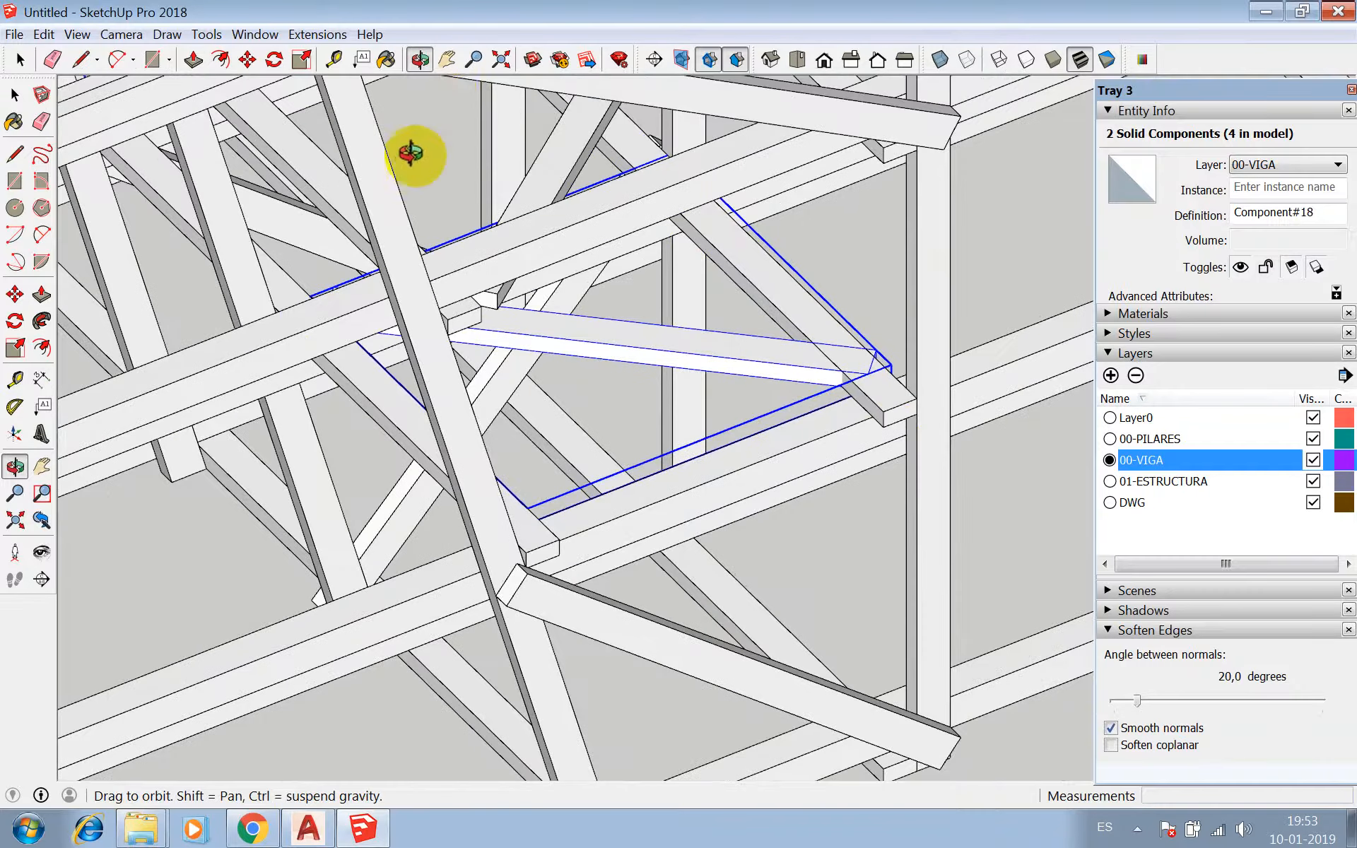
# - Erase the two original diagonal braces left above the lowered copies in both bays
pyautogui.scroll(3, 453, 212)
pyautogui.moveTo(466, 232); pyautogui.dragTo(539, 426)
pyautogui.moveTo(557, 459); pyautogui.dragTo(908, 617)
pyautogui.moveTo(909, 617); pyautogui.dragTo(782, 388, button='middle')
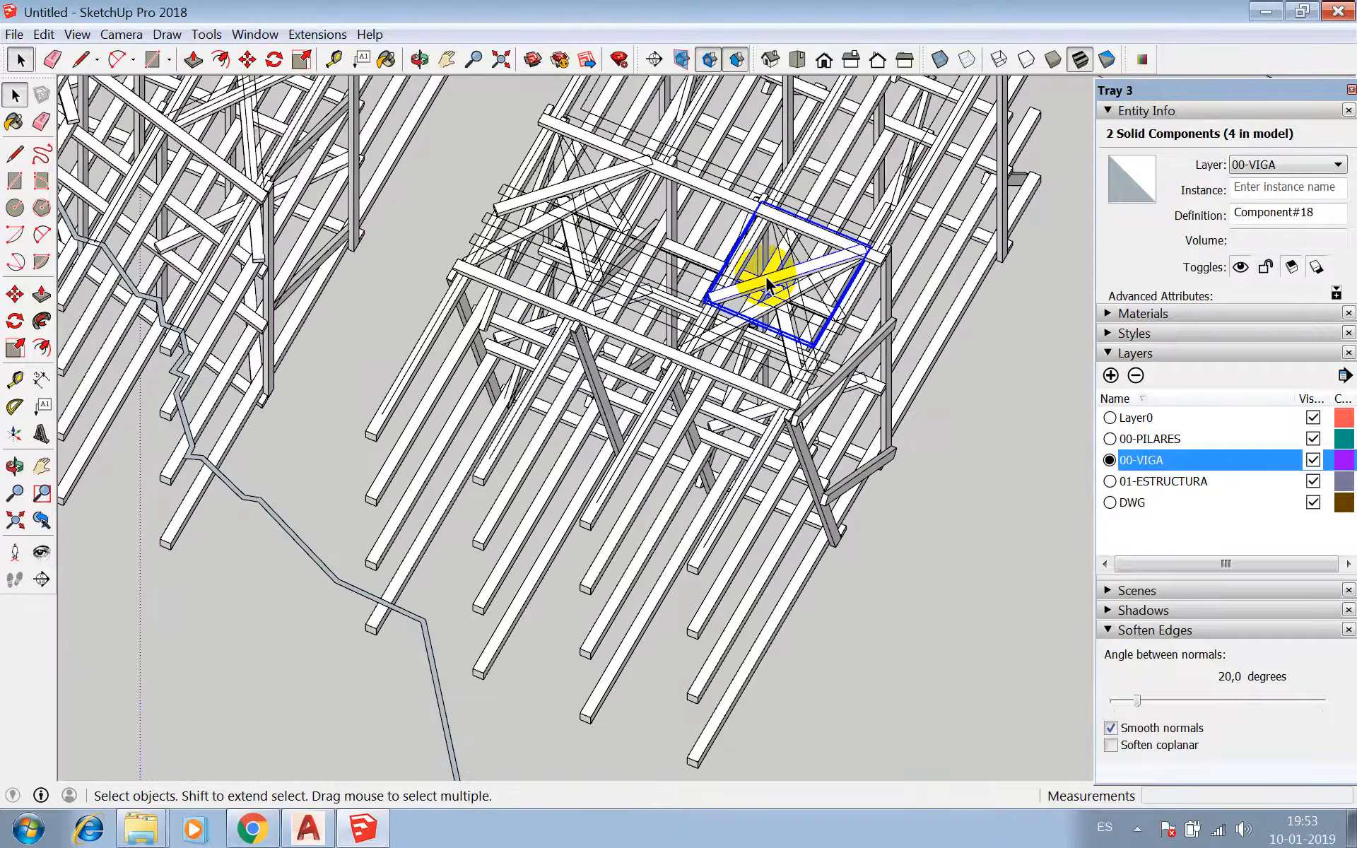
pyautogui.rightClick(770, 286)
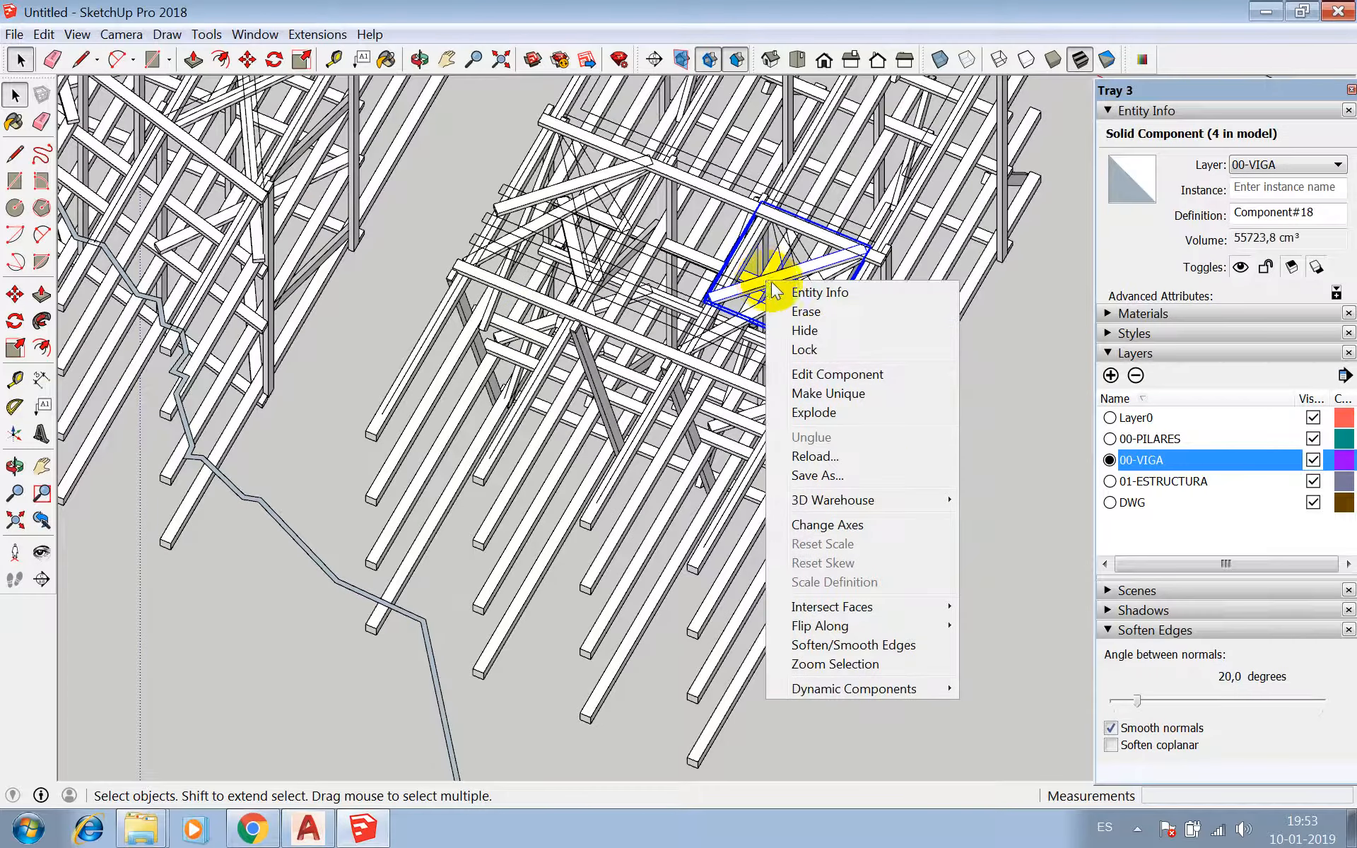
pyautogui.click(793, 312)
pyautogui.click(640, 201)
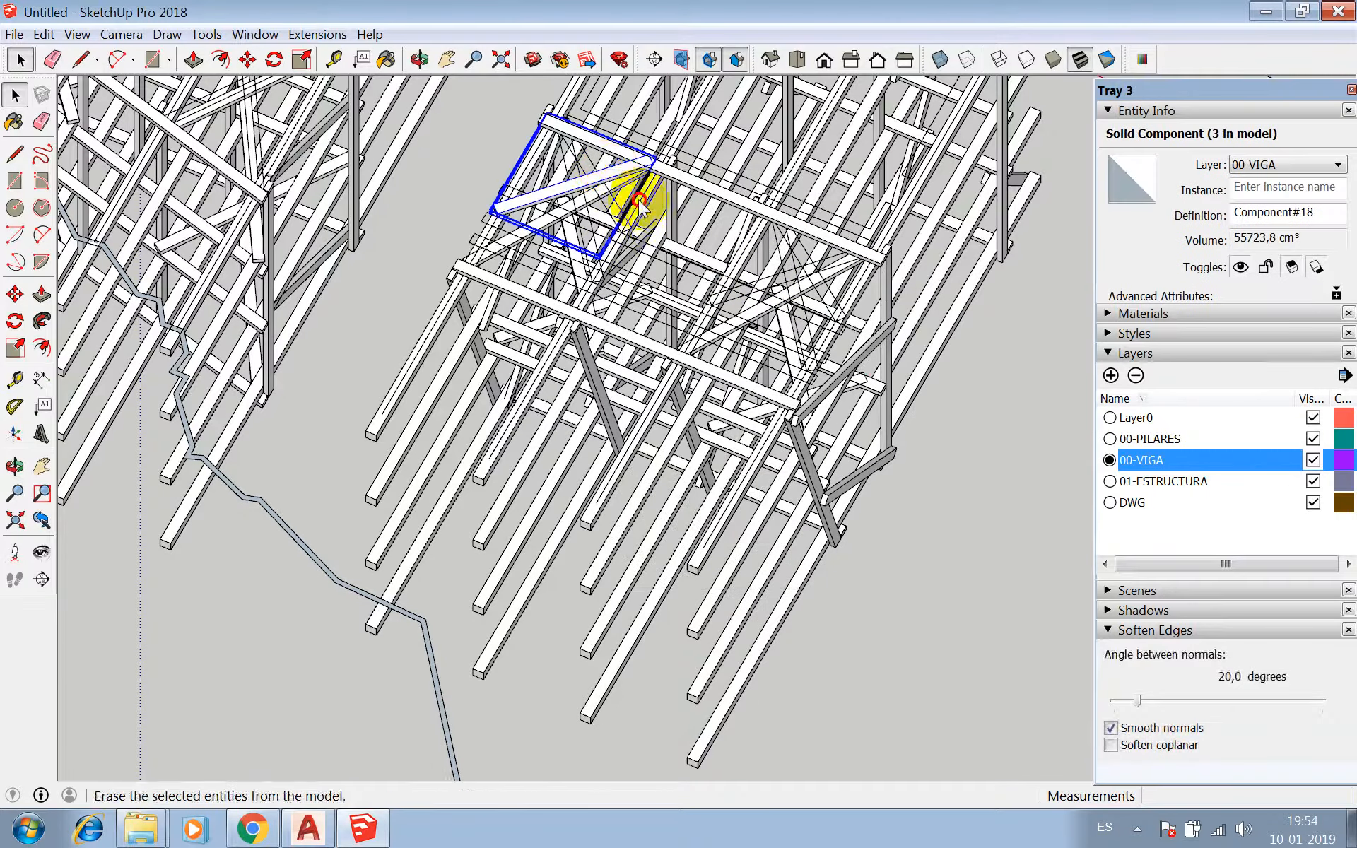
pyautogui.scroll(-1, 523, 295)
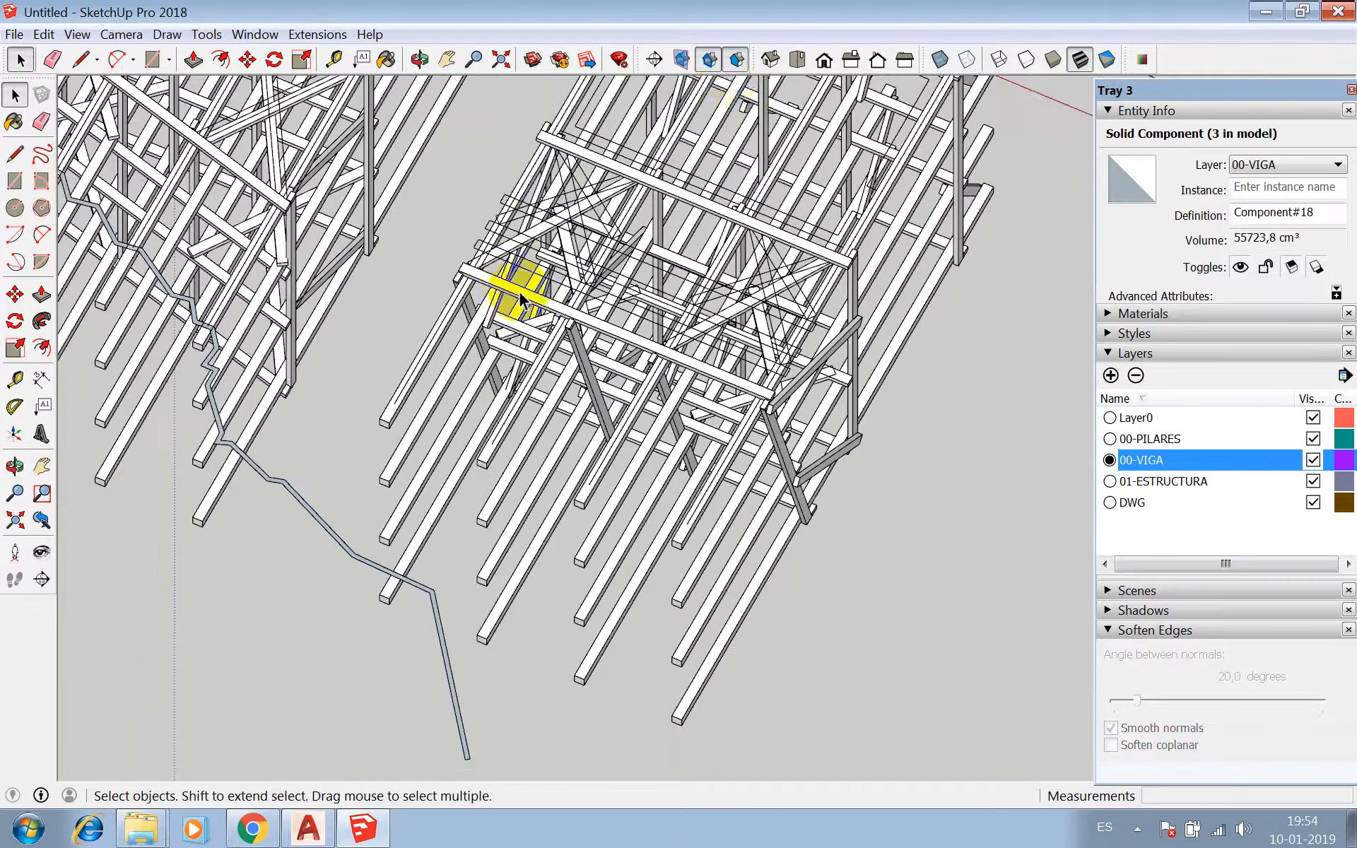
# - Turn X-ray display back on and trace the next diagonal brace in the first bay, about 236 cm long, over its drawing lines
pyautogui.click(430, 57)
pyautogui.moveTo(460, 188); pyautogui.dragTo(848, 259)
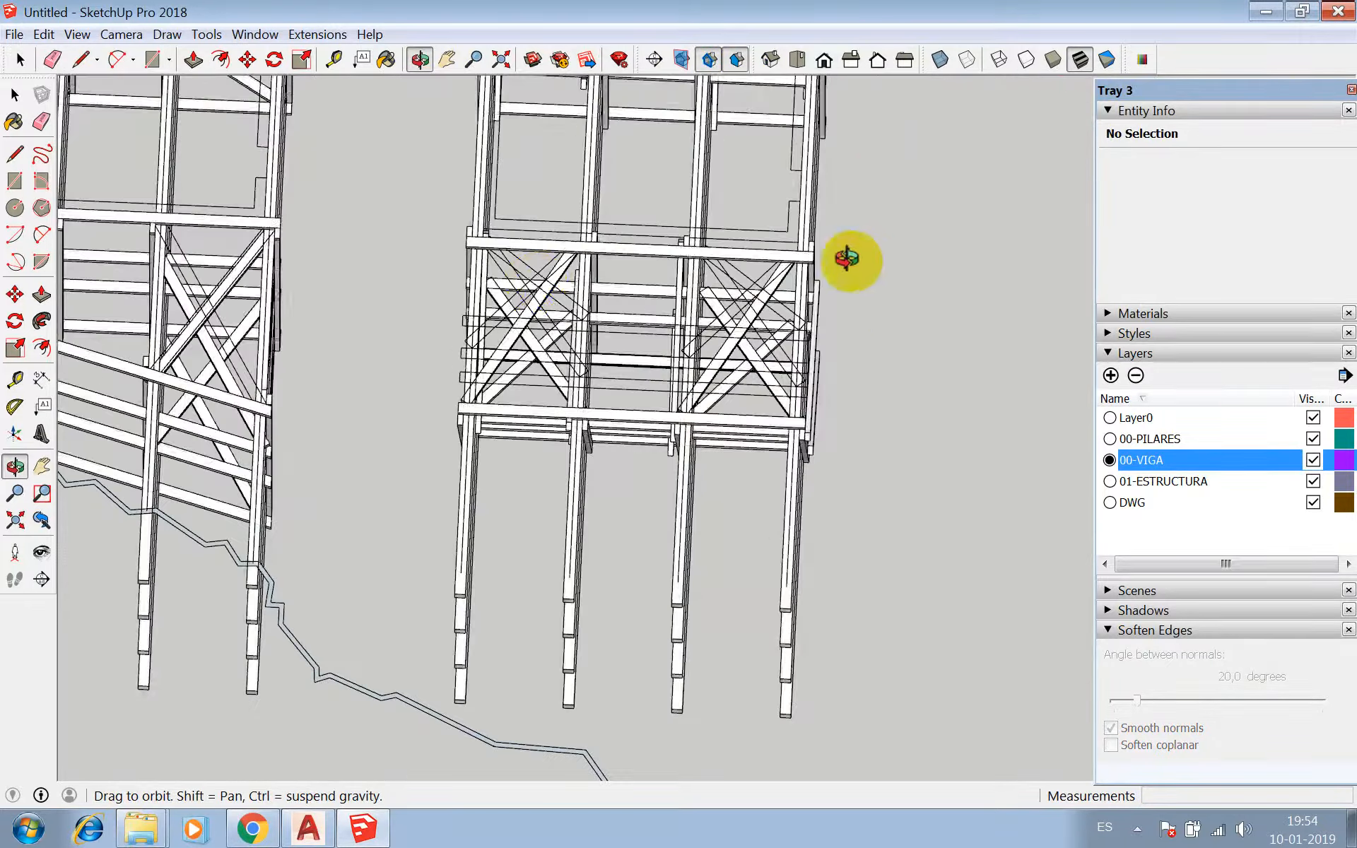
pyautogui.click(943, 59)
pyautogui.scroll(6, 530, 279)
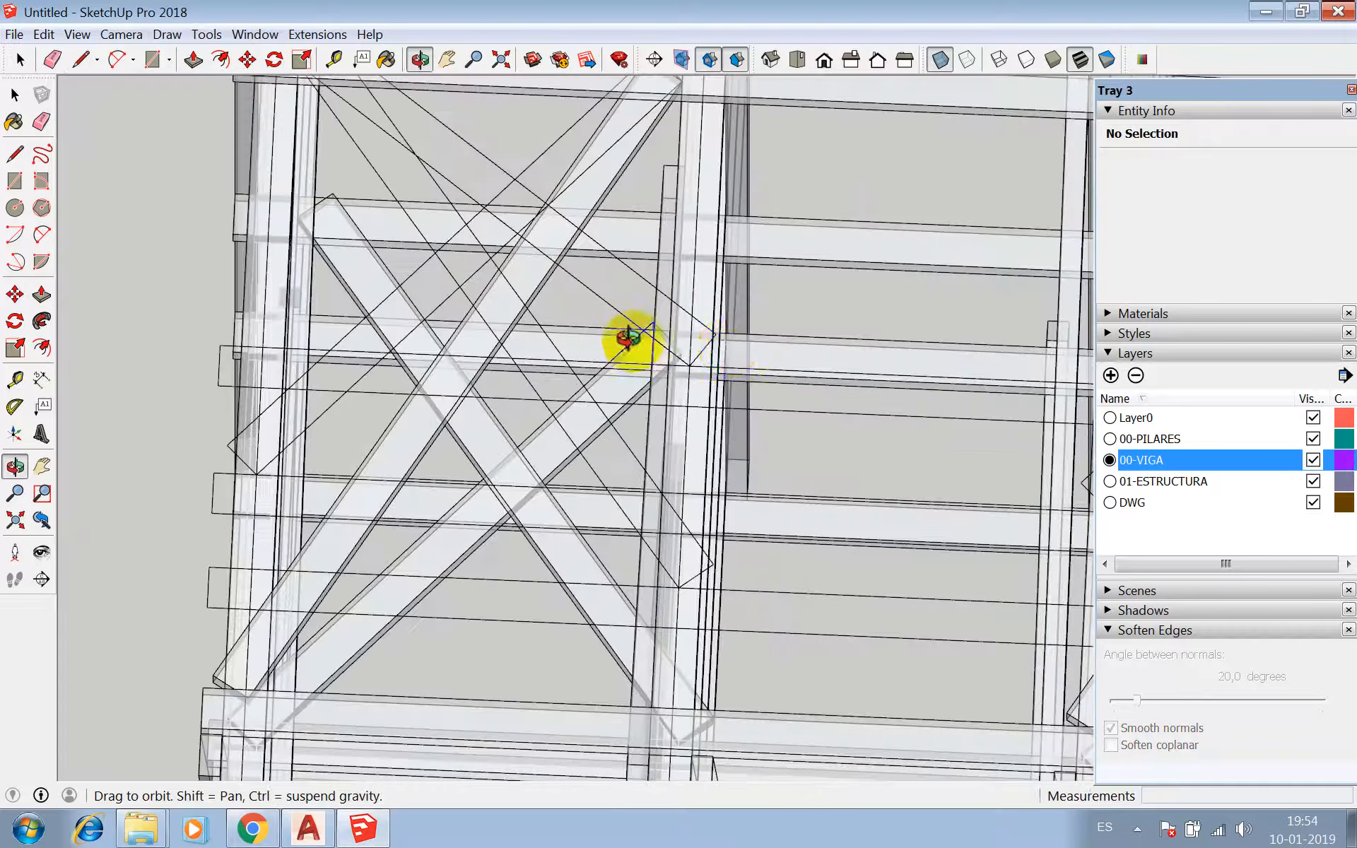
pyautogui.scroll(2, 711, 354)
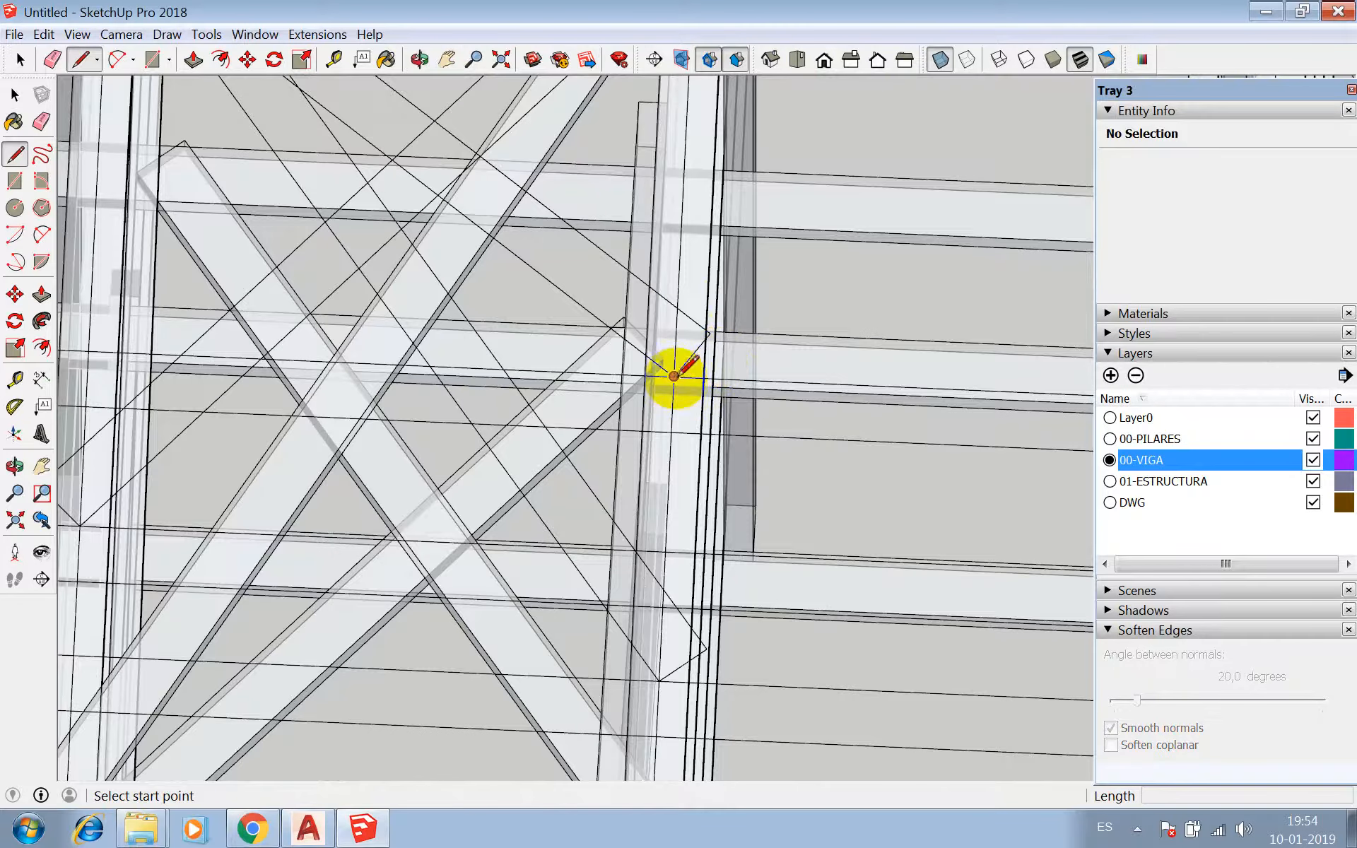
pyautogui.scroll(-4, 675, 376)
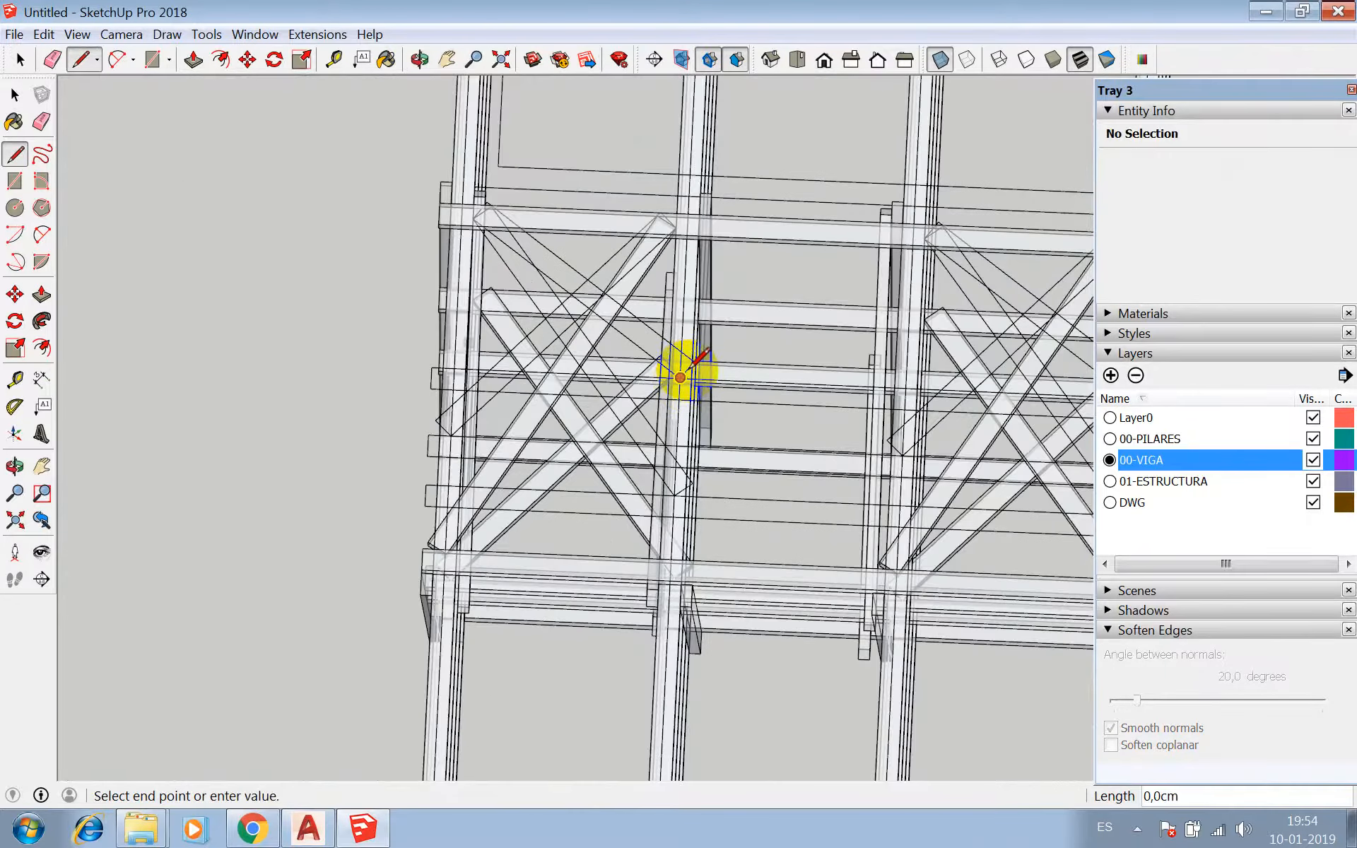
pyautogui.scroll(2, 680, 378)
pyautogui.scroll(3, 410, 134)
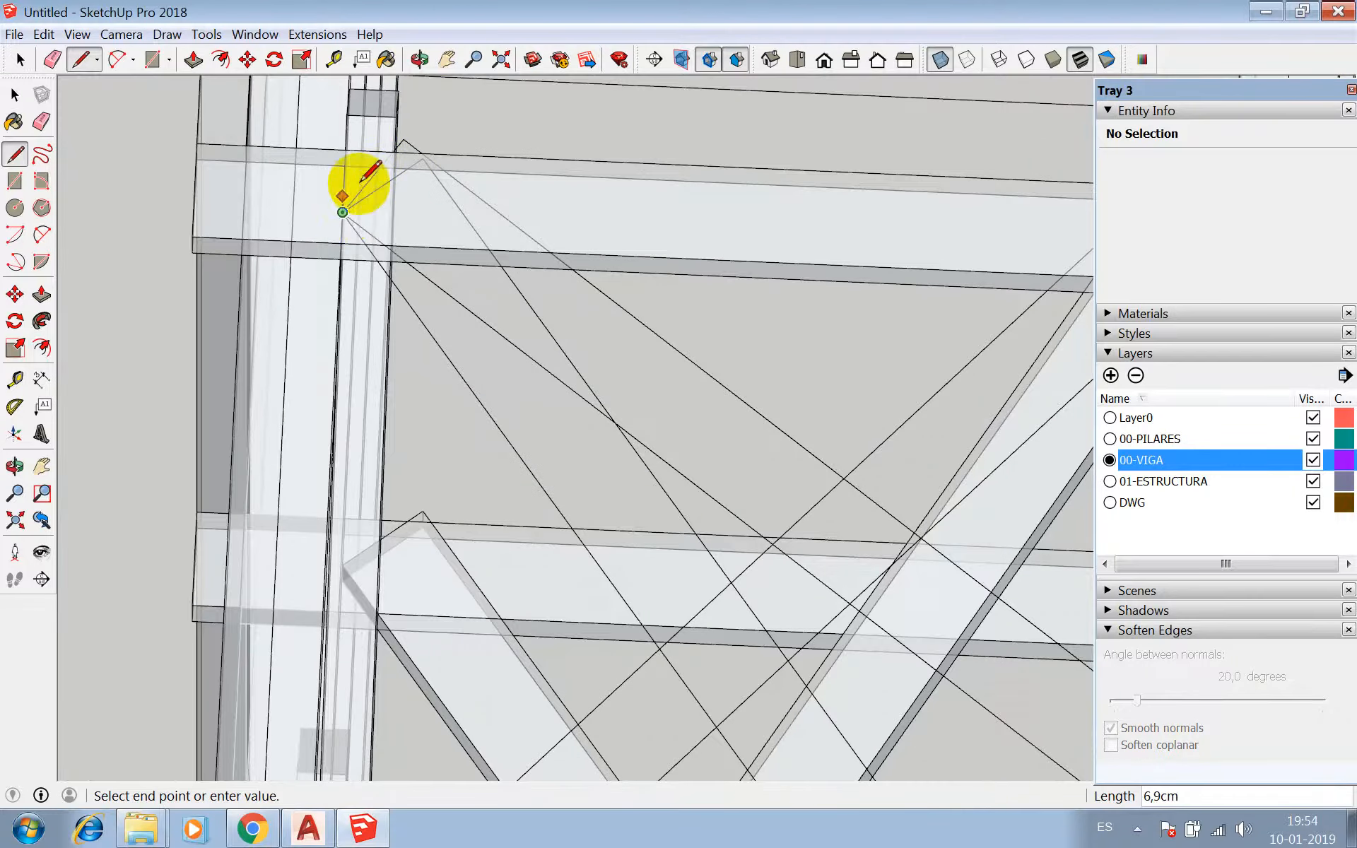
pyautogui.scroll(-3, 364, 176)
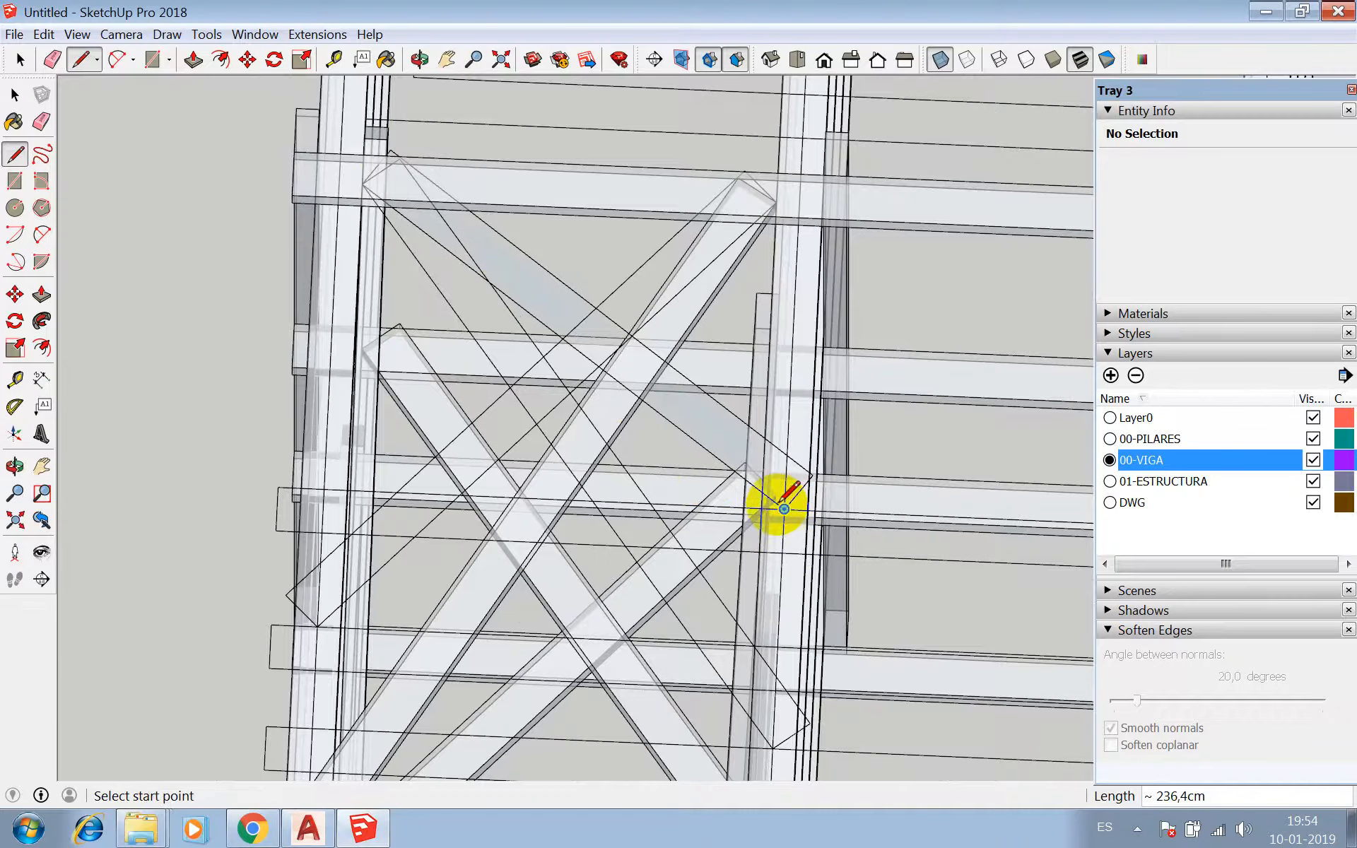
# - Extrude the traced 236 cm diagonal brace face by 10 cm
pyautogui.press('p')
pyautogui.click(789, 485)
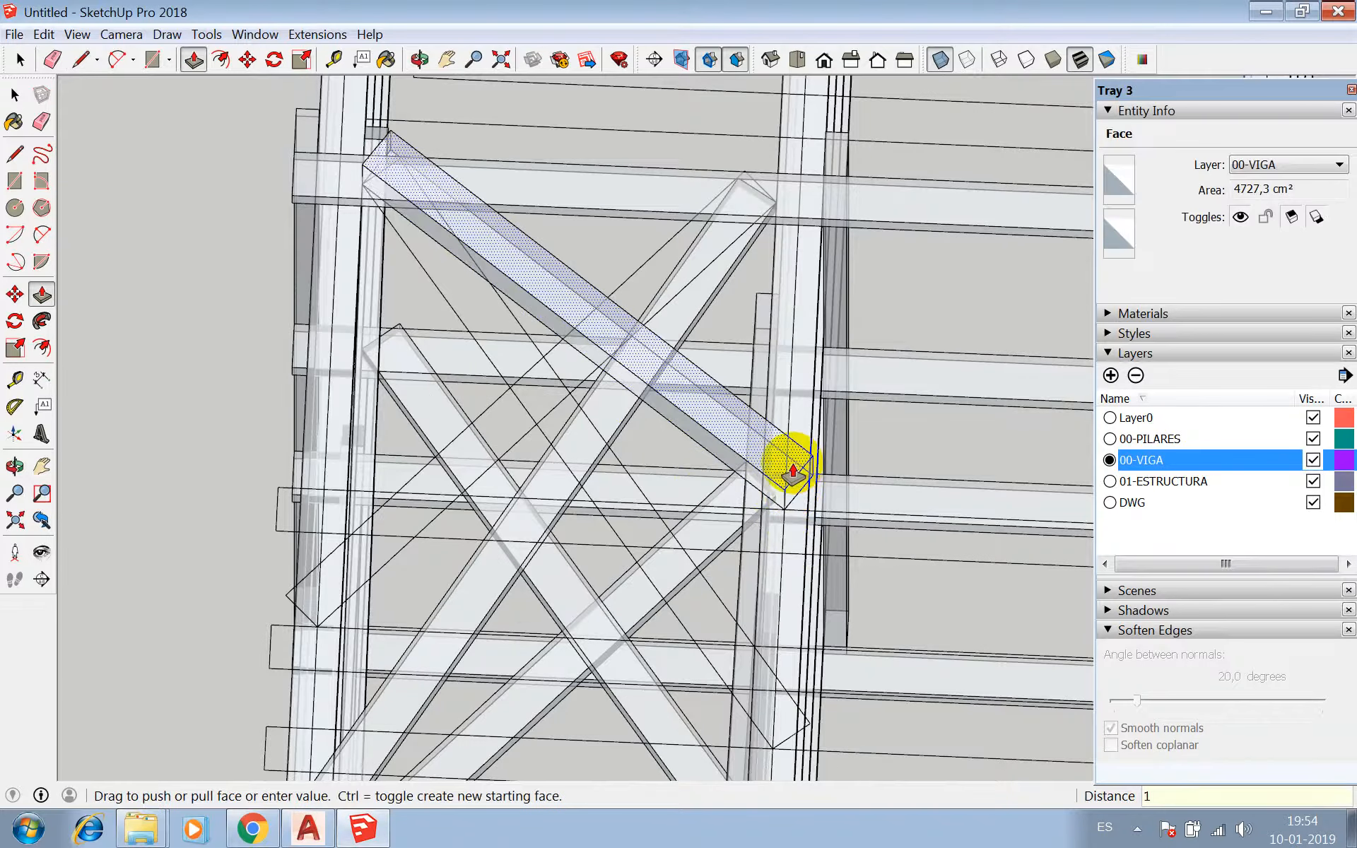
pyautogui.press('Return')
# - Select all geometry of the extruded first-bay brace and make it a component
pyautogui.press('space')
pyautogui.click(718, 433)
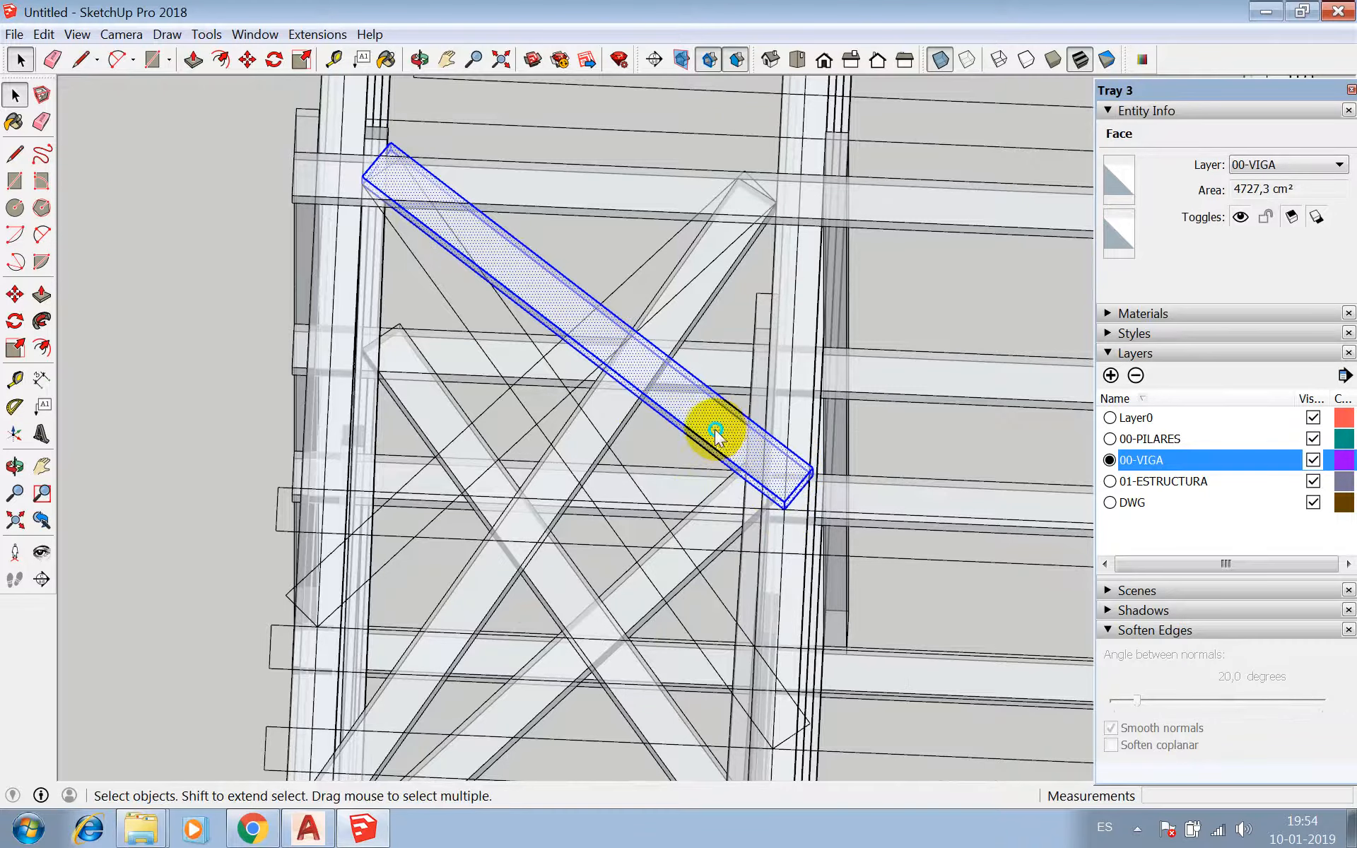
pyautogui.tripleClick(715, 432)
pyautogui.rightClick(716, 432)
pyautogui.click(780, 562)
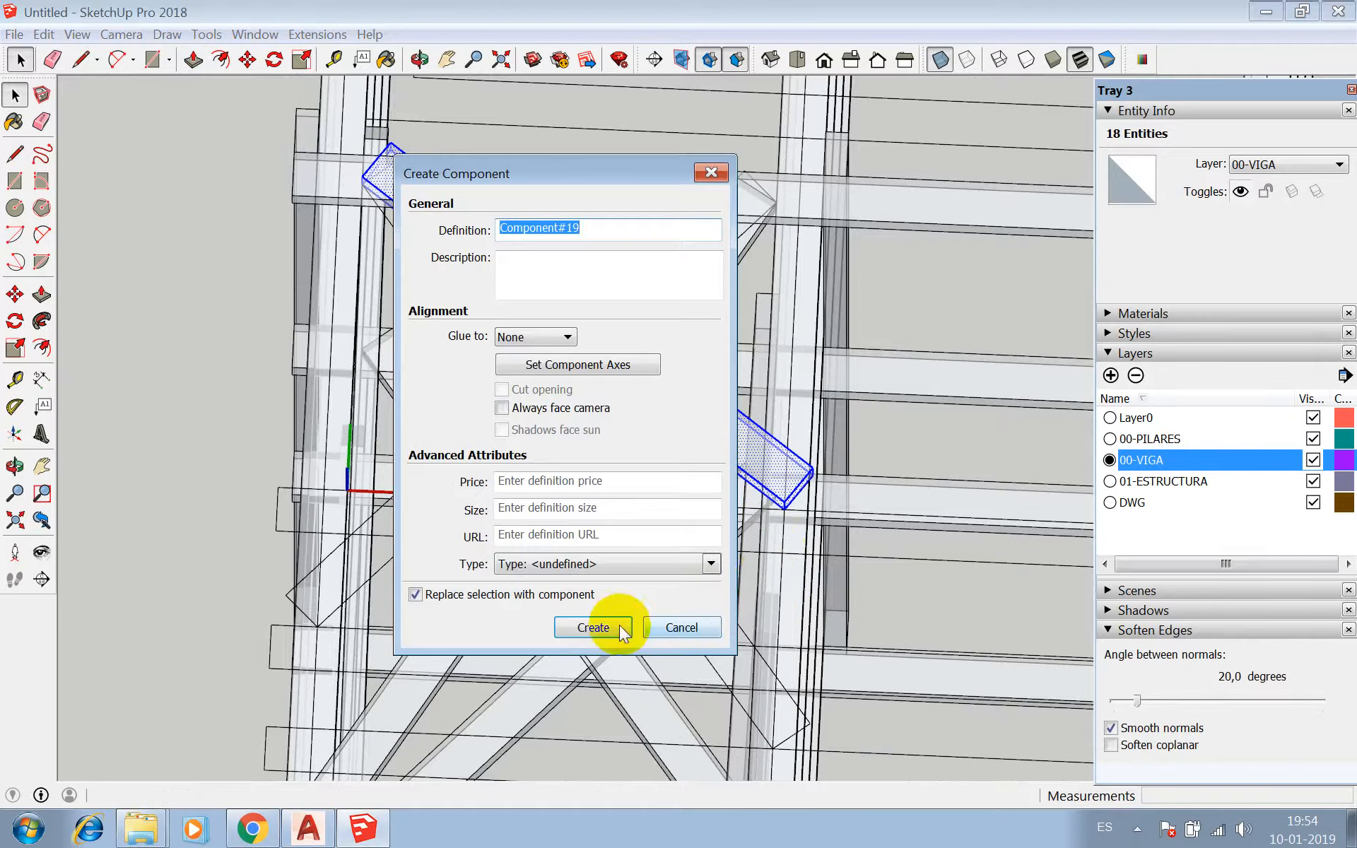
pyautogui.click(594, 628)
# - Copy the first-bay brace component 400 cm across, from its lower corner to the same corner of the outline in the second bay
pyautogui.scroll(-3, 527, 518)
pyautogui.scroll(-2, 416, 402)
pyautogui.scroll(4, 597, 463)
pyautogui.scroll(3, 629, 495)
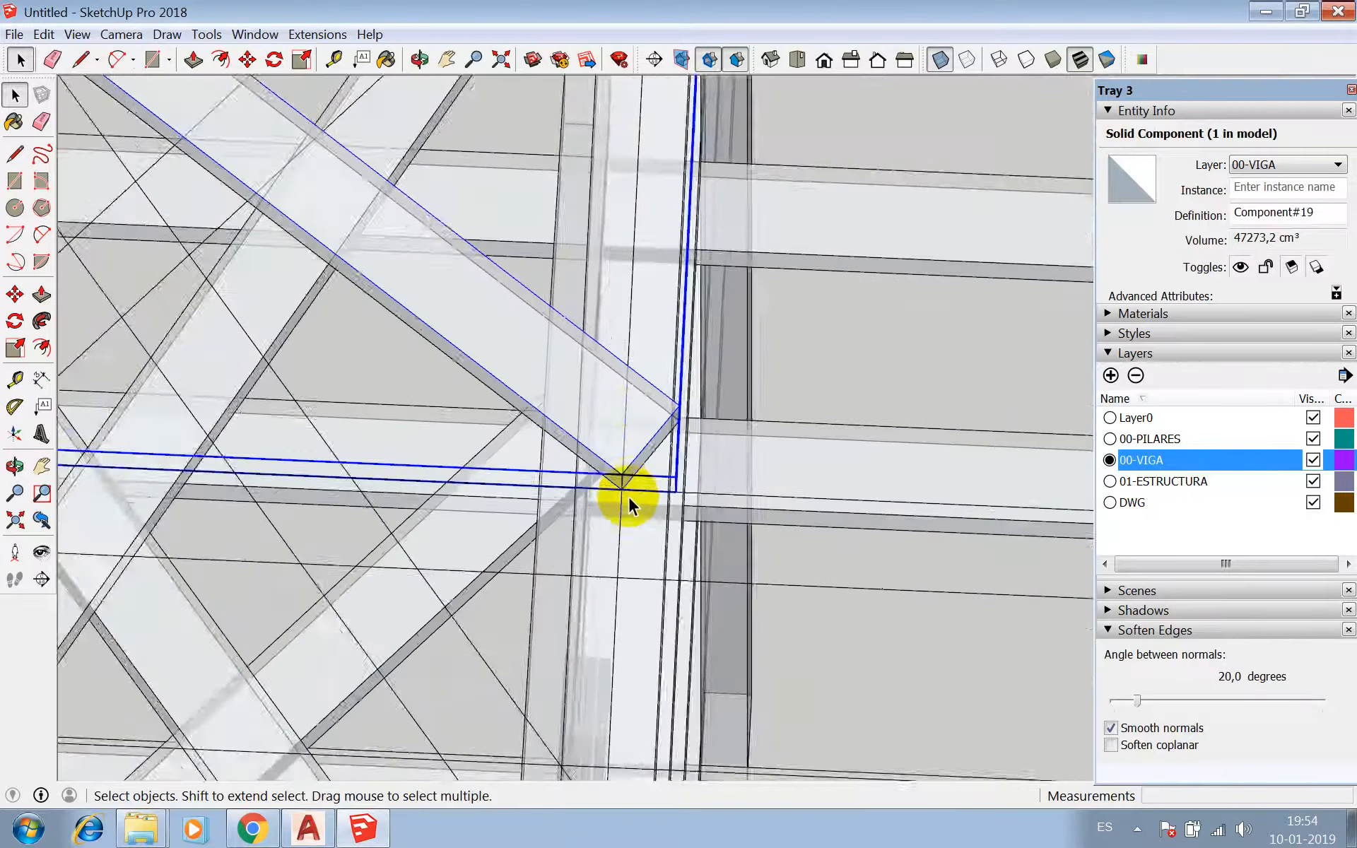
pyautogui.press('m')
pyautogui.click(622, 480)
pyautogui.scroll(-4, 622, 480)
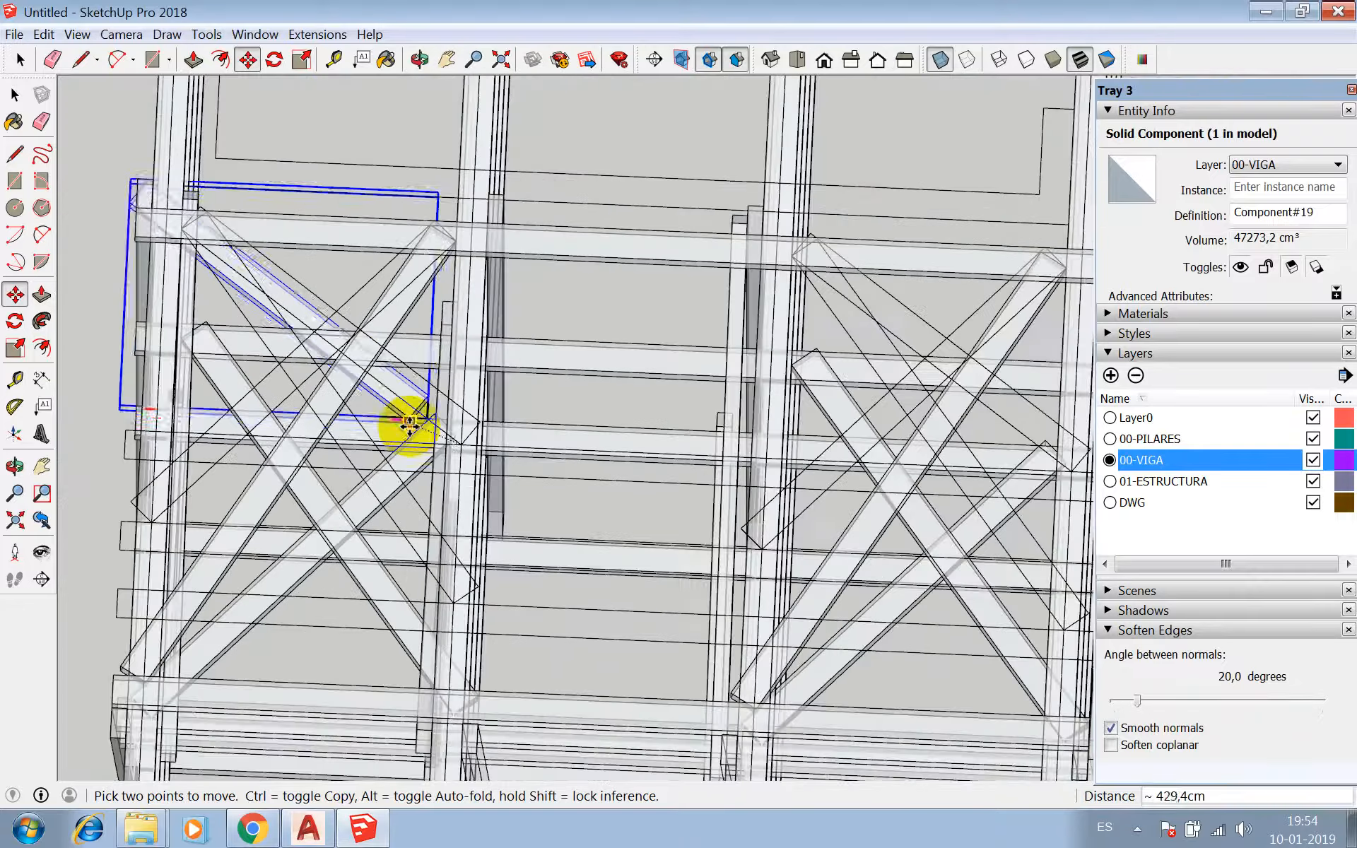
pyautogui.scroll(-2, 409, 423)
pyautogui.scroll(4, 902, 453)
pyautogui.scroll(-3, 912, 447)
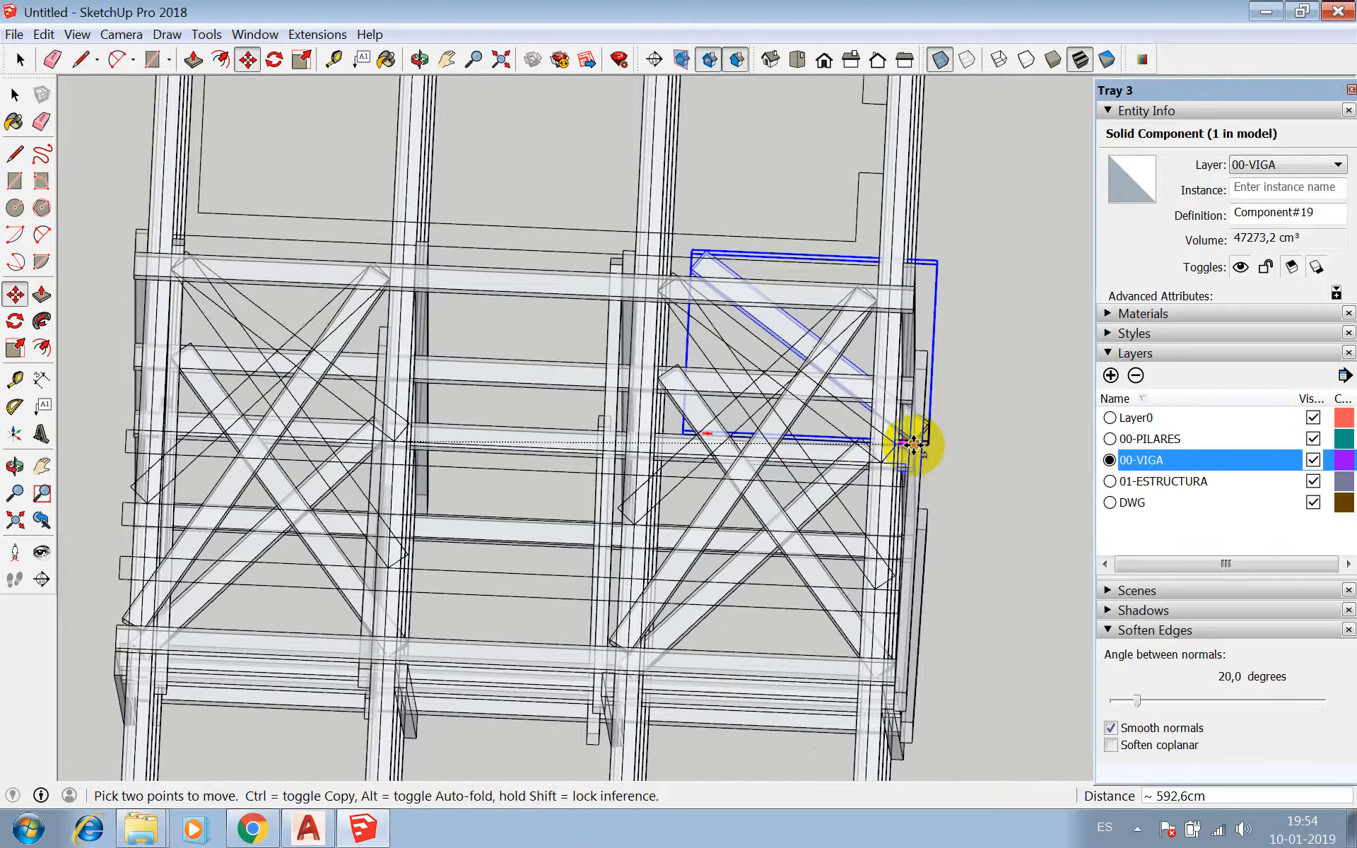
pyautogui.press('ctrl')
pyautogui.scroll(4, 908, 453)
pyautogui.click(866, 464)
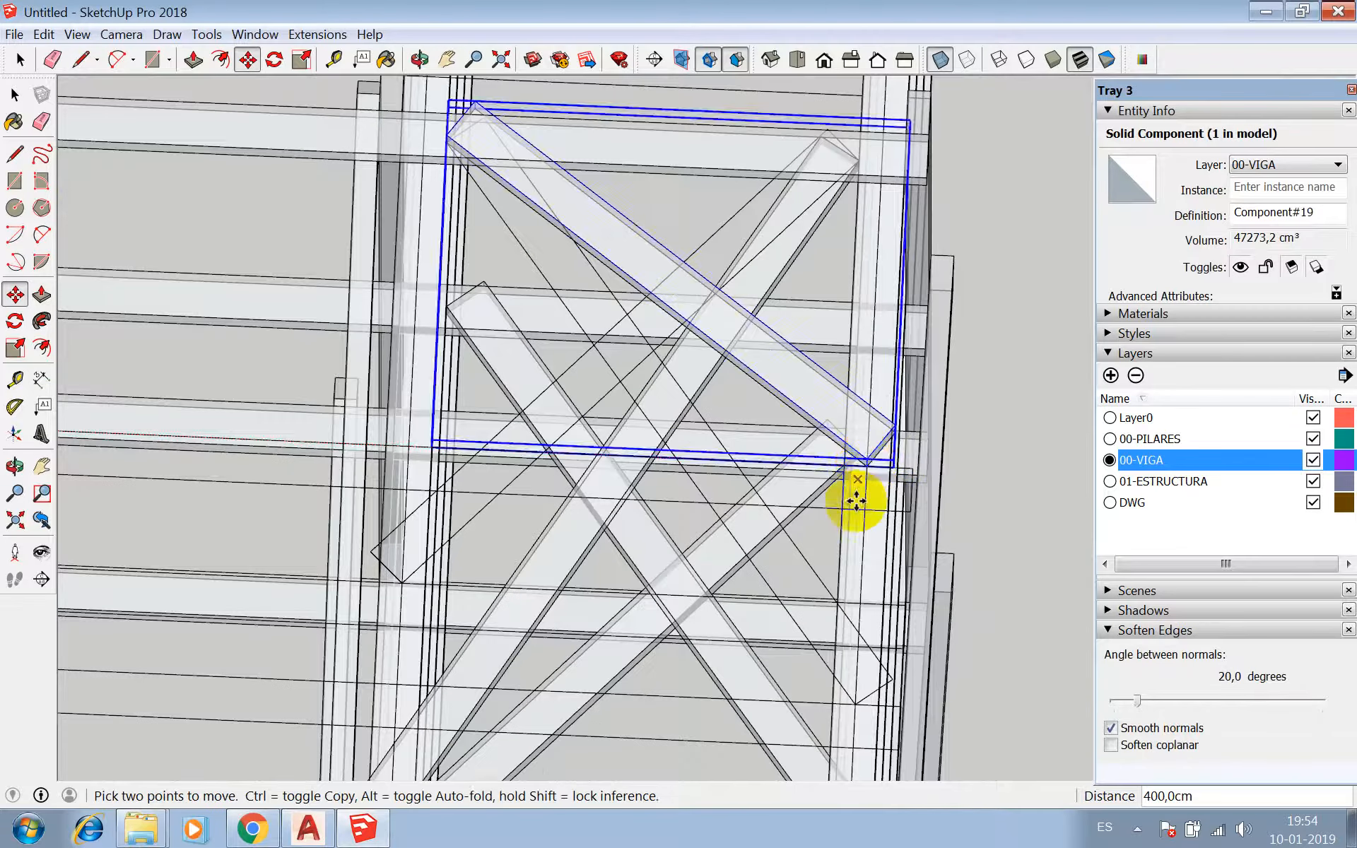
# - Trace the 20 cm wide diagonal brace outline beside the existing brace in the upper section of the end bay
pyautogui.scroll(-5, 834, 537)
pyautogui.press('space')
pyautogui.scroll(6, 824, 282)
pyautogui.press('l')
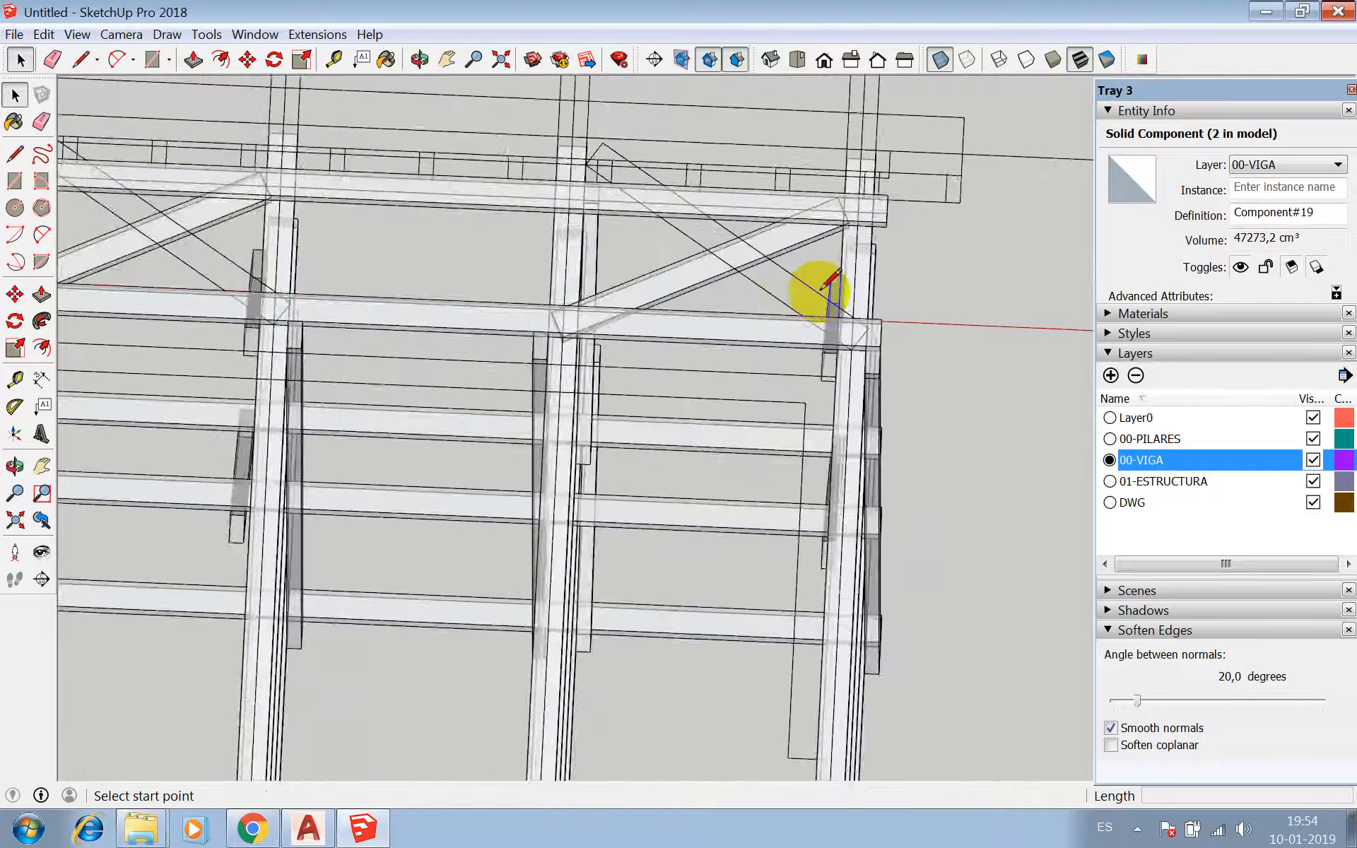
pyautogui.scroll(2, 856, 325)
pyautogui.click(879, 399)
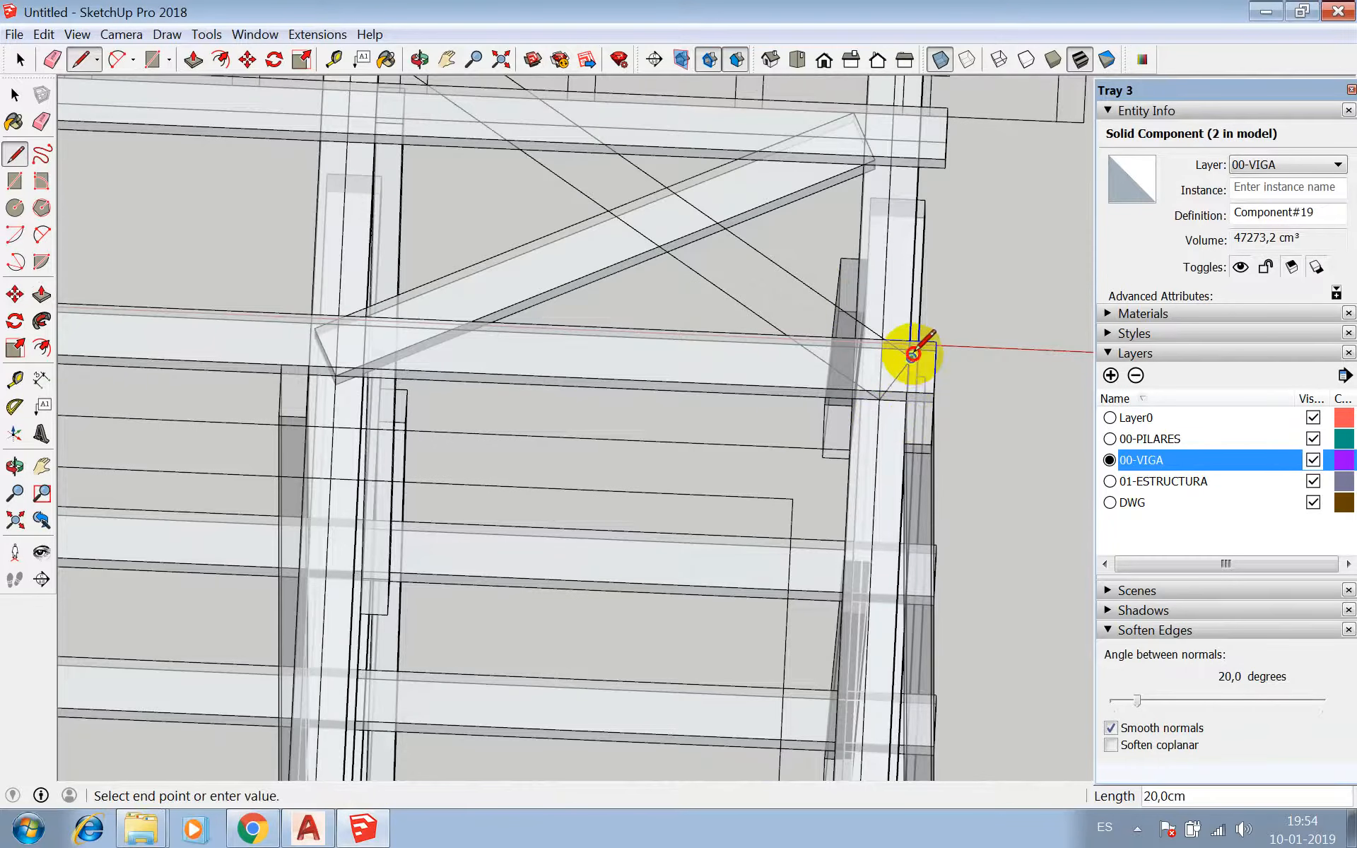
pyautogui.scroll(-3, 912, 353)
pyautogui.scroll(3, 610, 193)
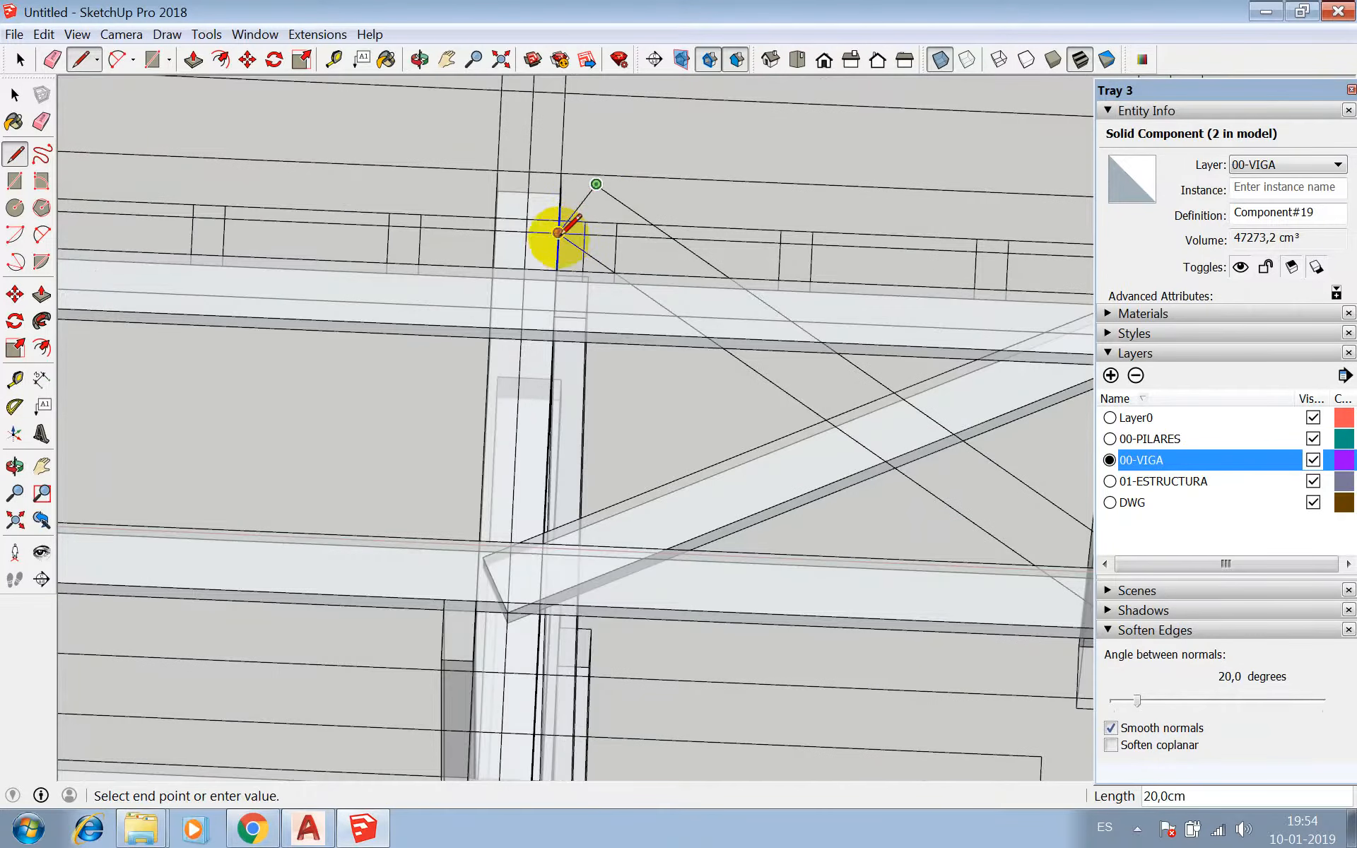
pyautogui.scroll(-3, 558, 232)
pyautogui.scroll(3, 846, 444)
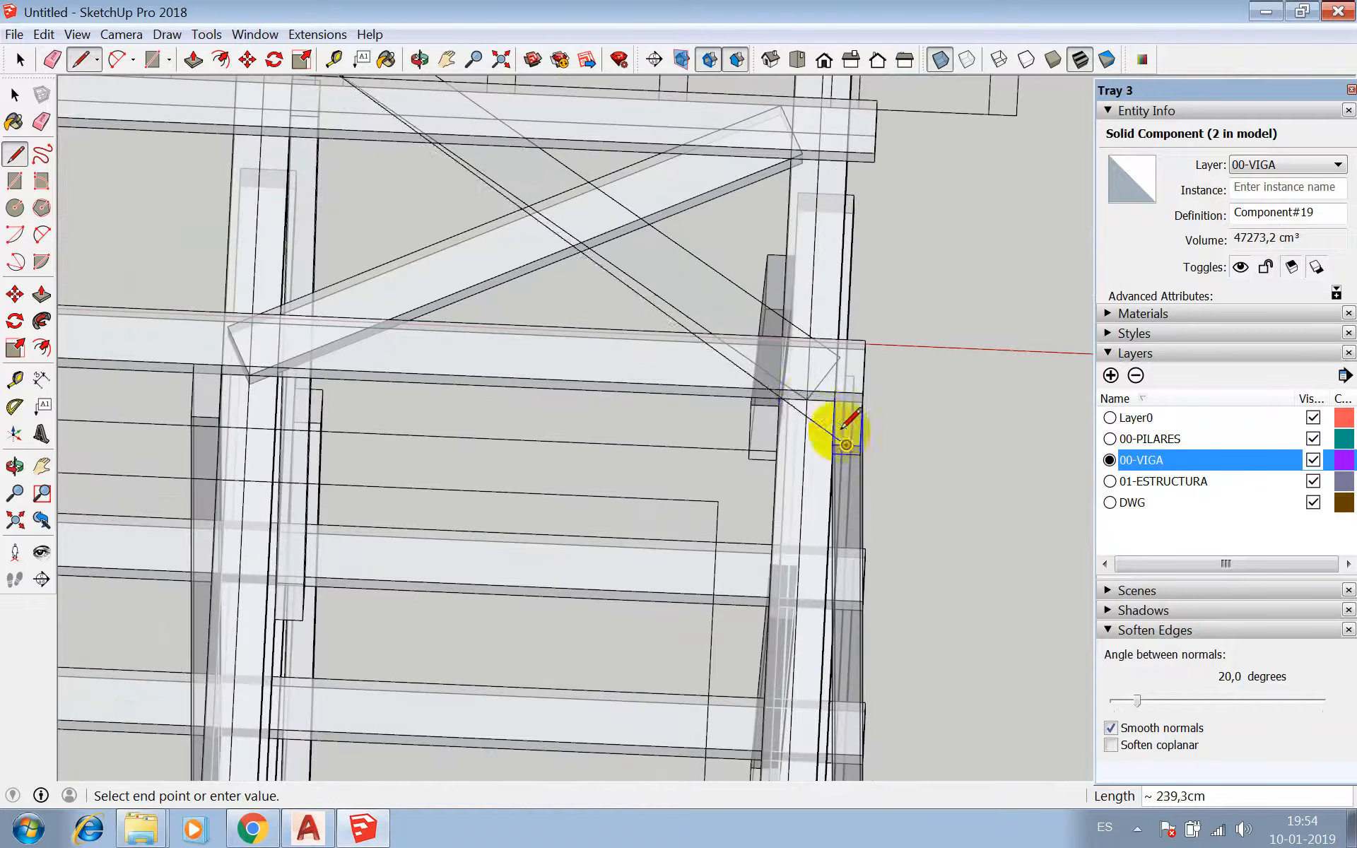
# - Extrude the traced upper diagonal brace face to the same thickness as the other braces
pyautogui.press('p')
pyautogui.click(738, 324)
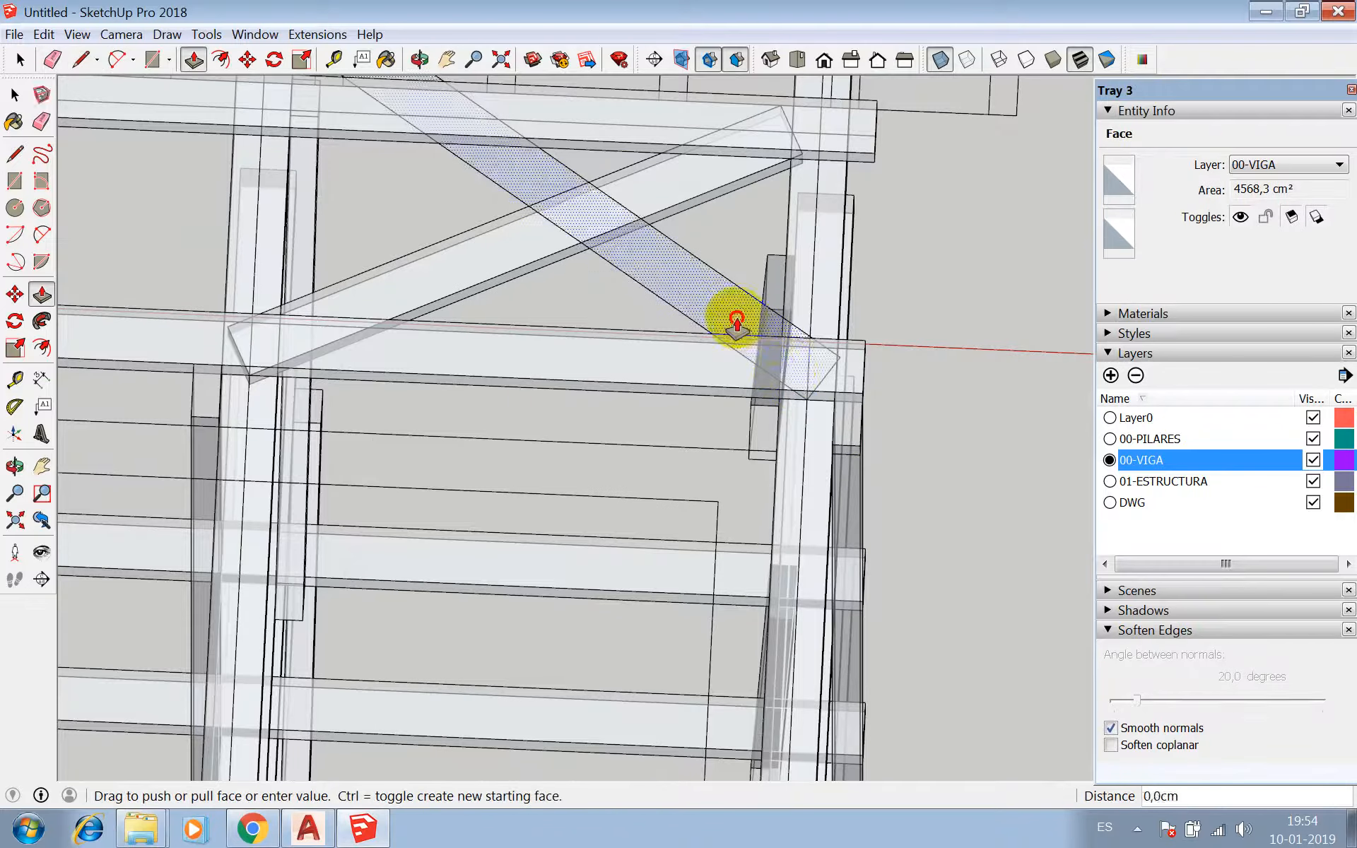
pyautogui.write('18')
pyautogui.press('Return')
# - Select all geometry of the extruded upper diagonal brace and make it a component
pyautogui.press('space')
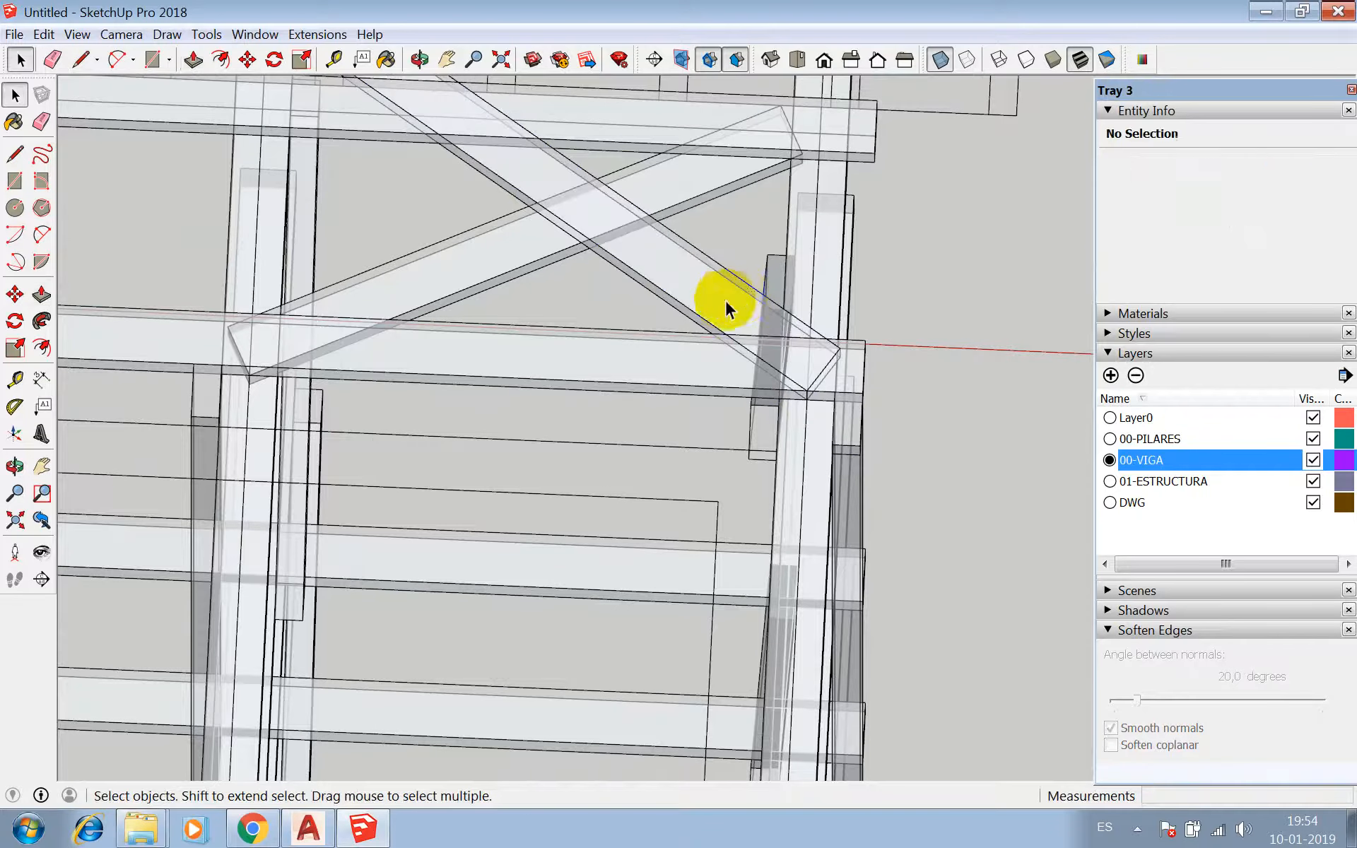
pyautogui.tripleClick(727, 297)
pyautogui.rightClick(726, 303)
pyautogui.click(799, 429)
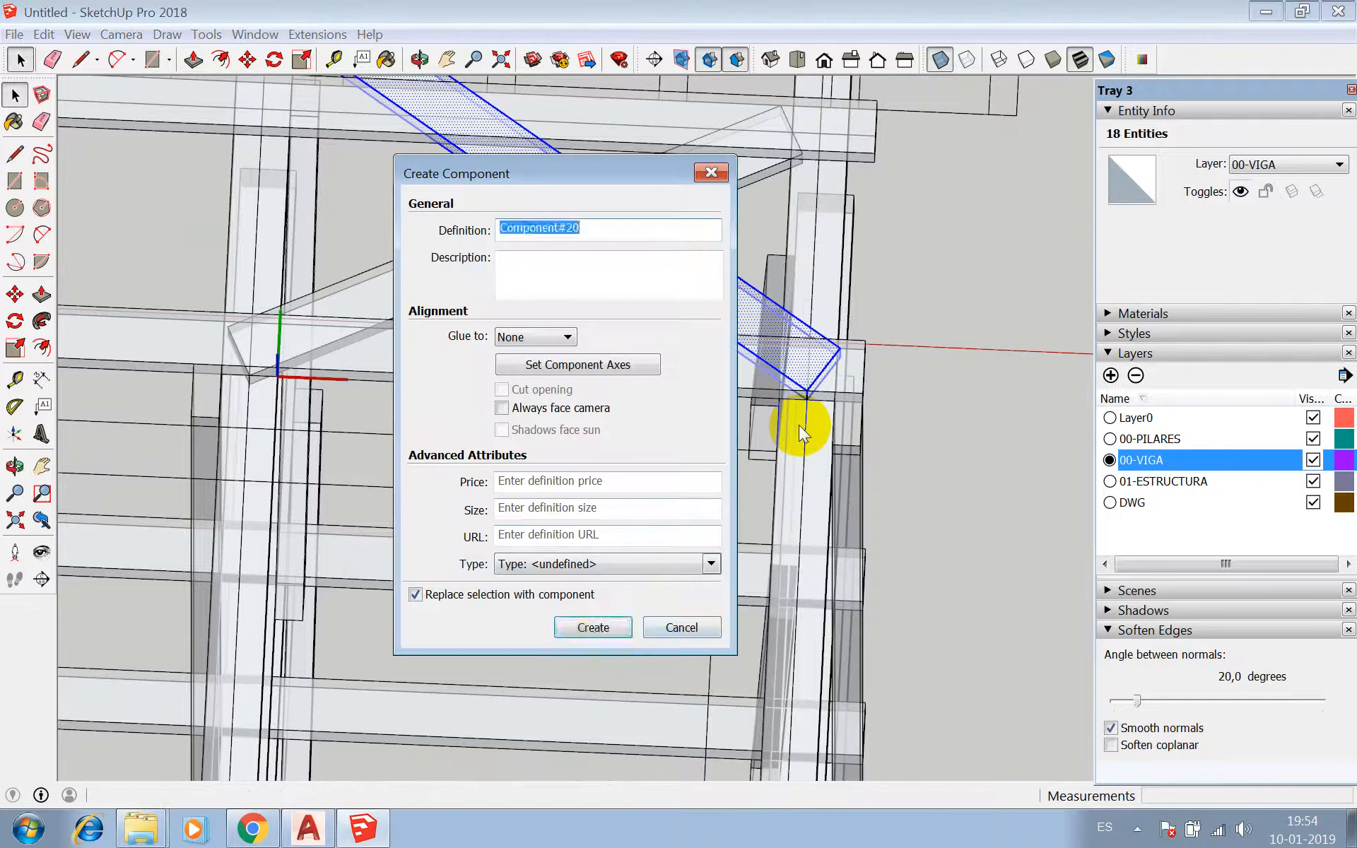
pyautogui.click(600, 628)
# - Copy the upper brace component 400 cm across, from its lower corner to the matching corner in the bay at the opposite end
pyautogui.scroll(3, 766, 437)
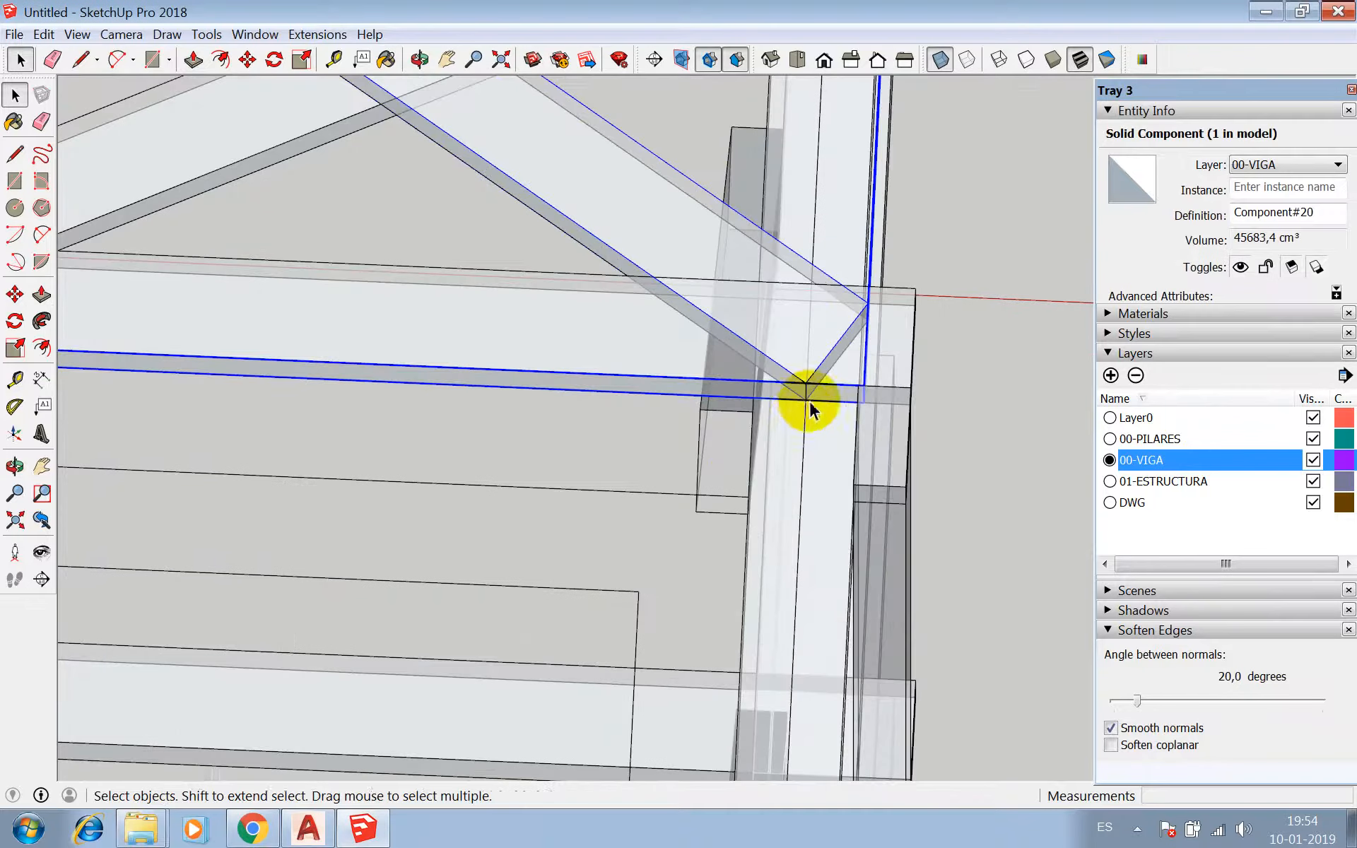
pyautogui.press('m')
pyautogui.click(802, 402)
pyautogui.scroll(-5, 824, 394)
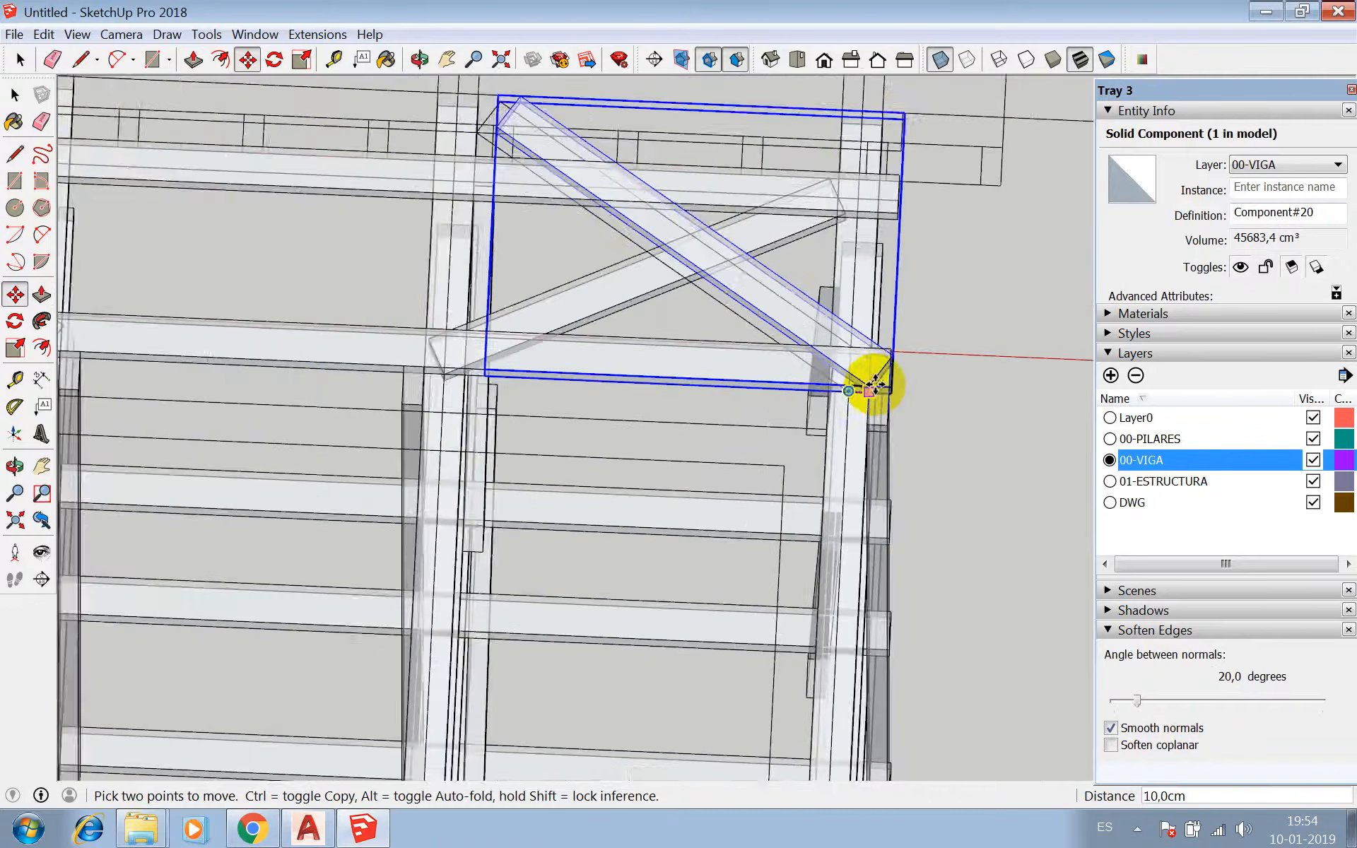
pyautogui.press('ctrl')
pyautogui.scroll(3, 358, 368)
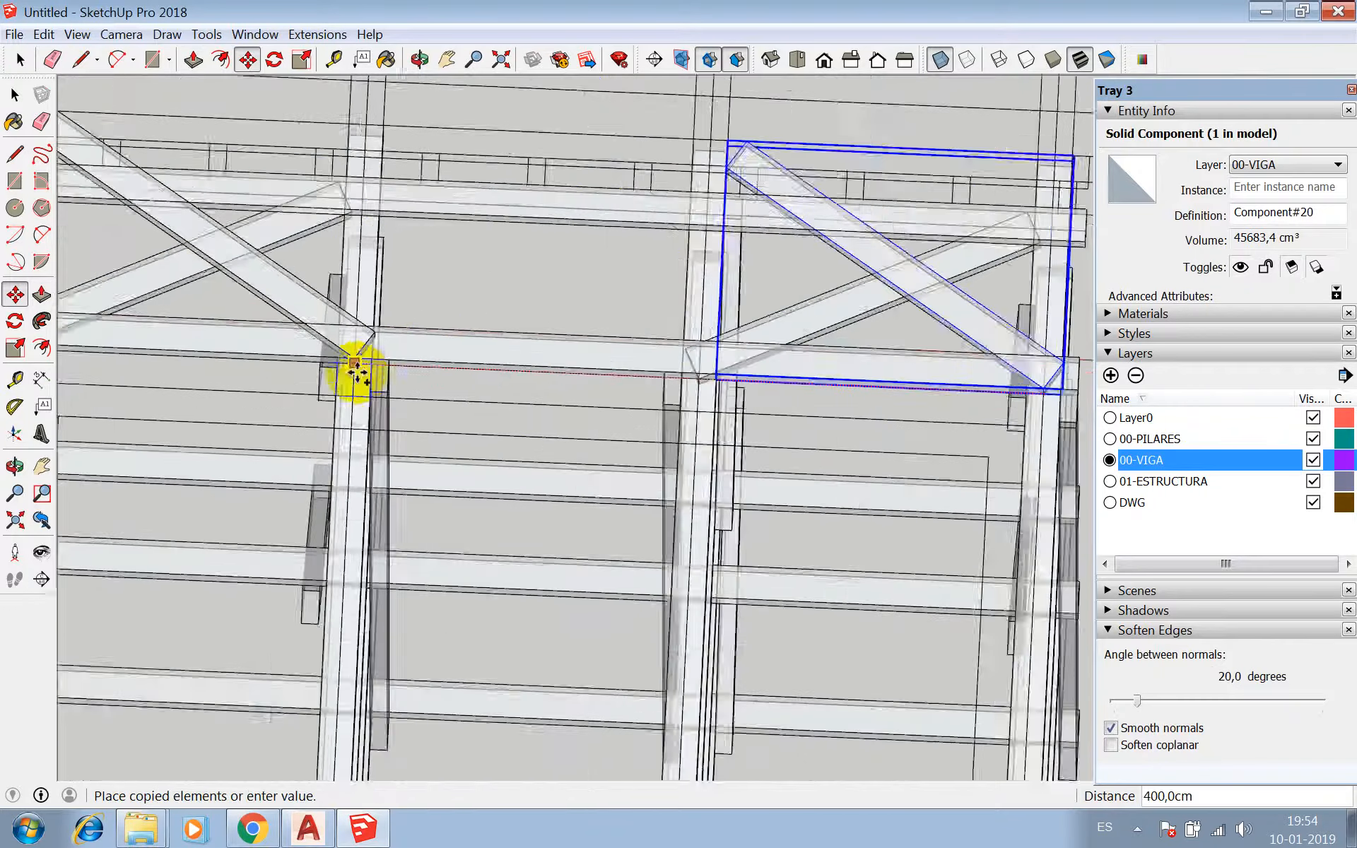
pyautogui.click(358, 359)
pyautogui.scroll(-6, 485, 266)
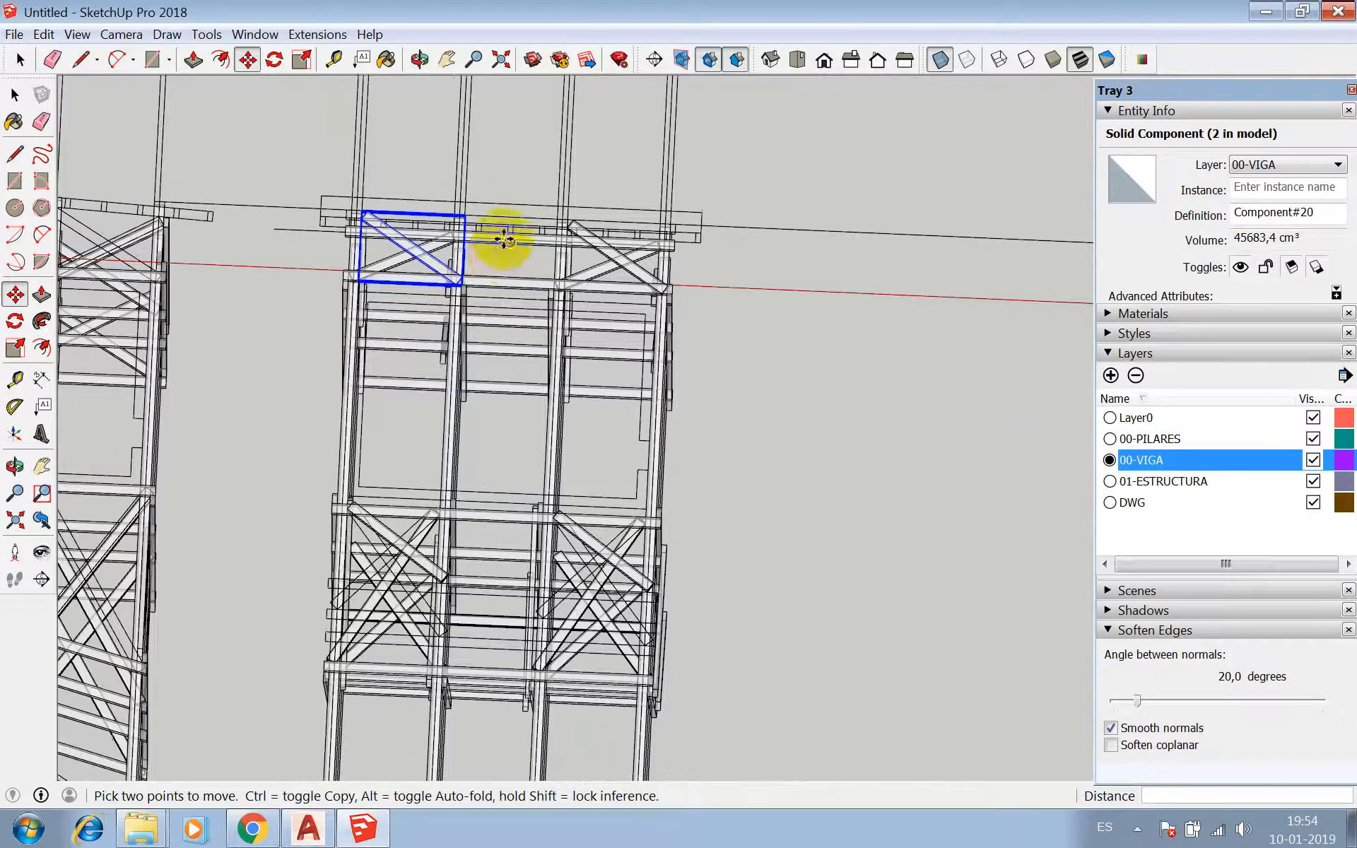
# - Select the four matching diagonal braces of the second tower and move them 600 cm down to the lowest level
pyautogui.press('space')
pyautogui.scroll(2, 581, 261)
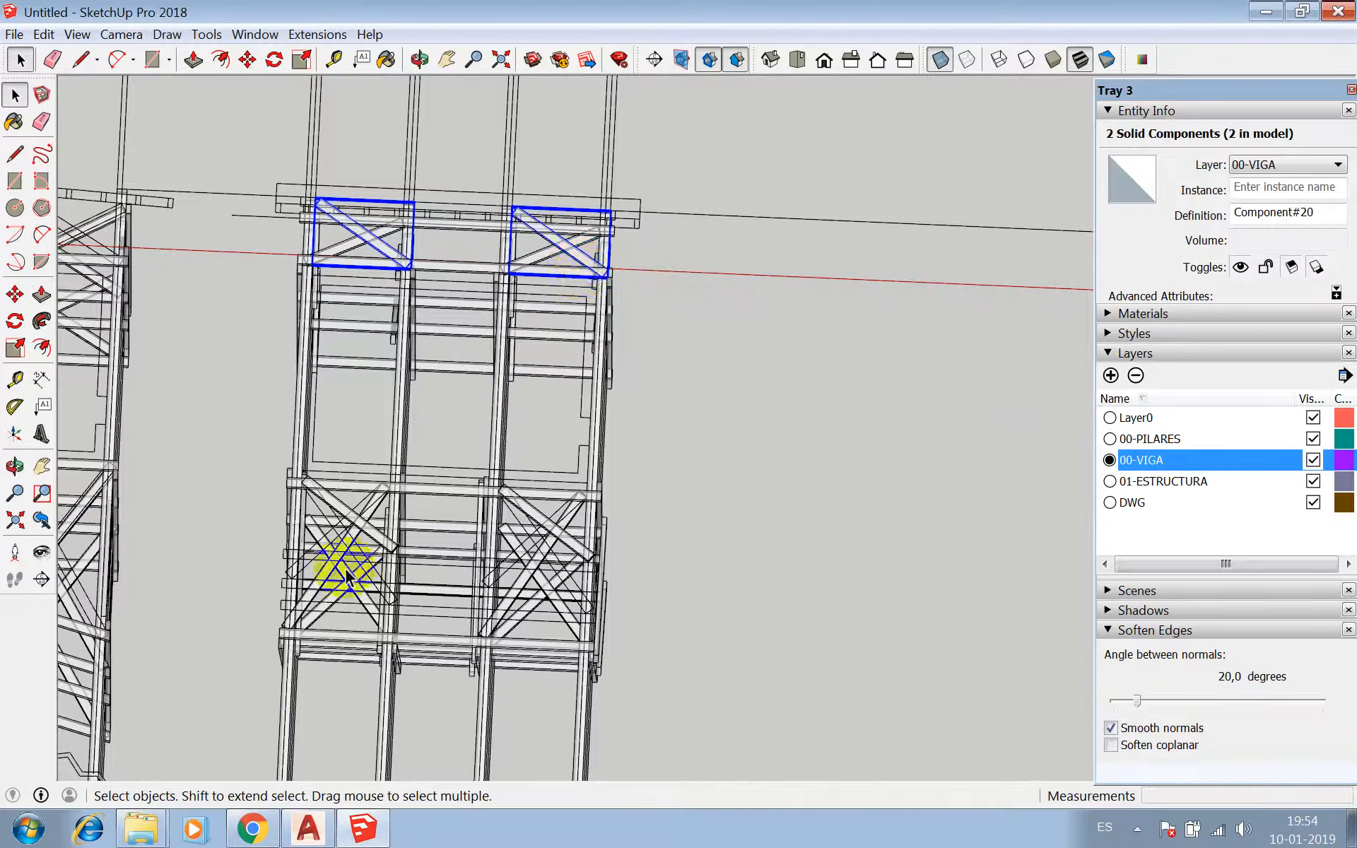
pyautogui.scroll(2, 347, 576)
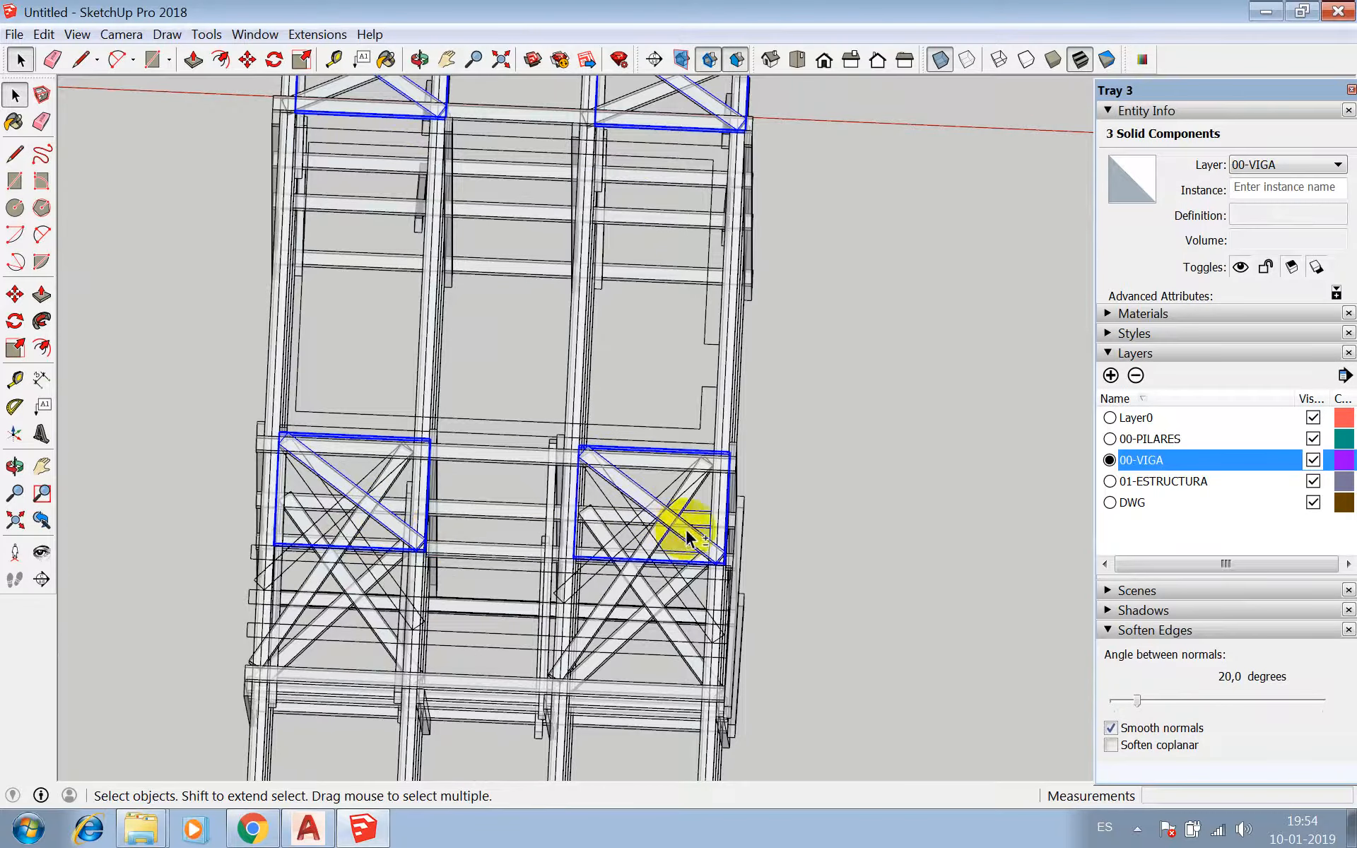
pyautogui.moveTo(425, 117); pyautogui.dragTo(489, 263)
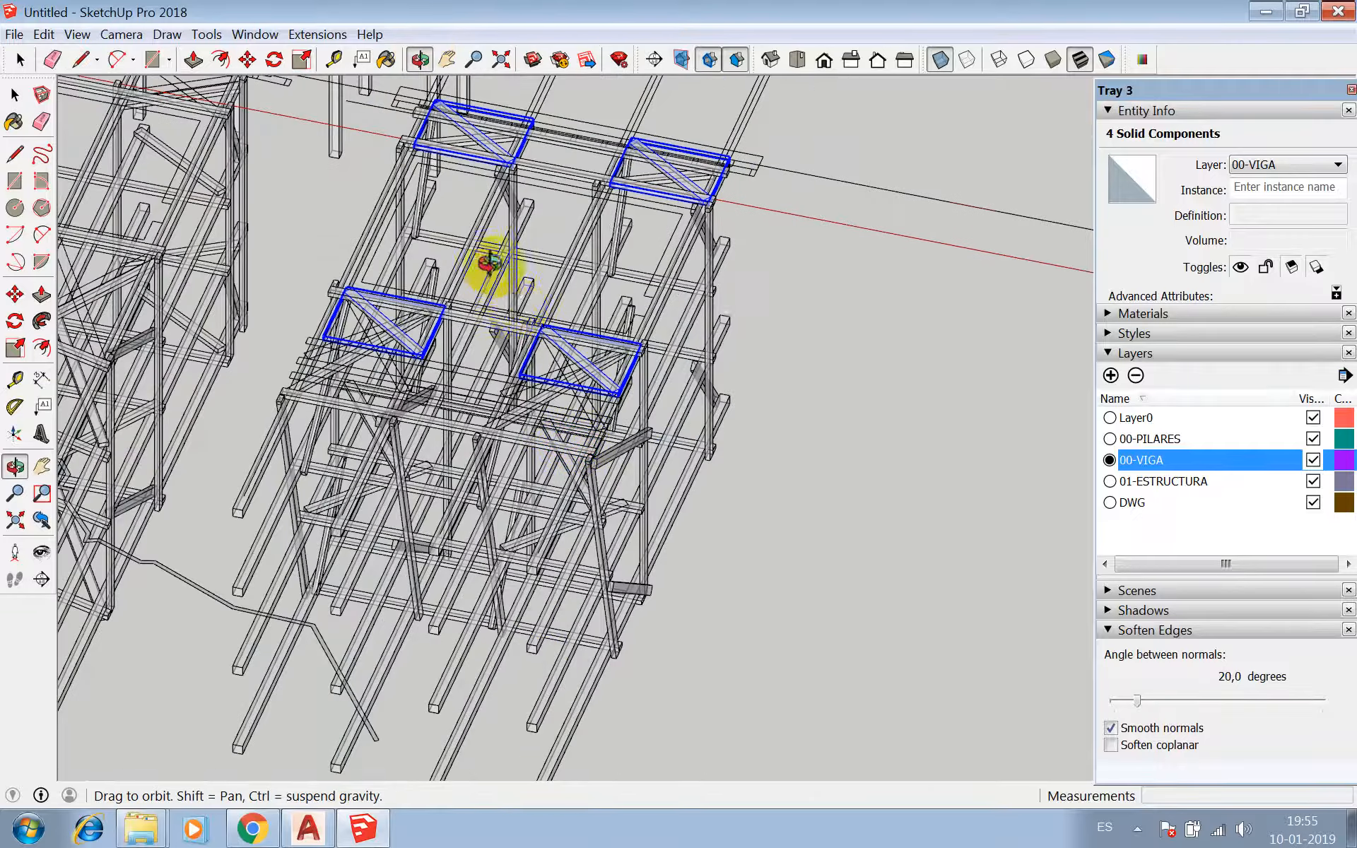
pyautogui.moveTo(573, 502); pyautogui.dragTo(546, 489)
pyautogui.press('m')
pyautogui.scroll(2, 541, 495)
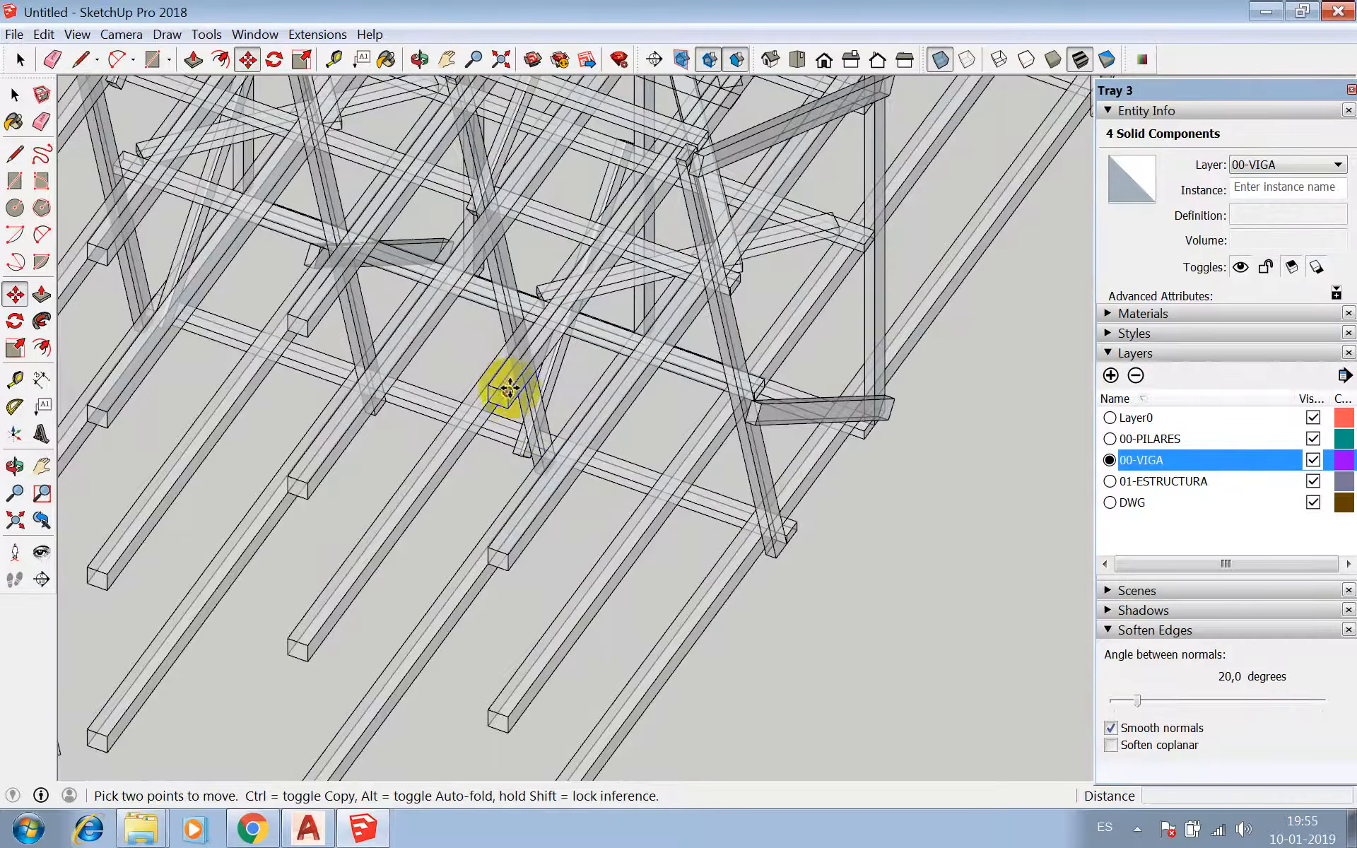
pyautogui.click(509, 389)
pyautogui.scroll(-2, 530, 439)
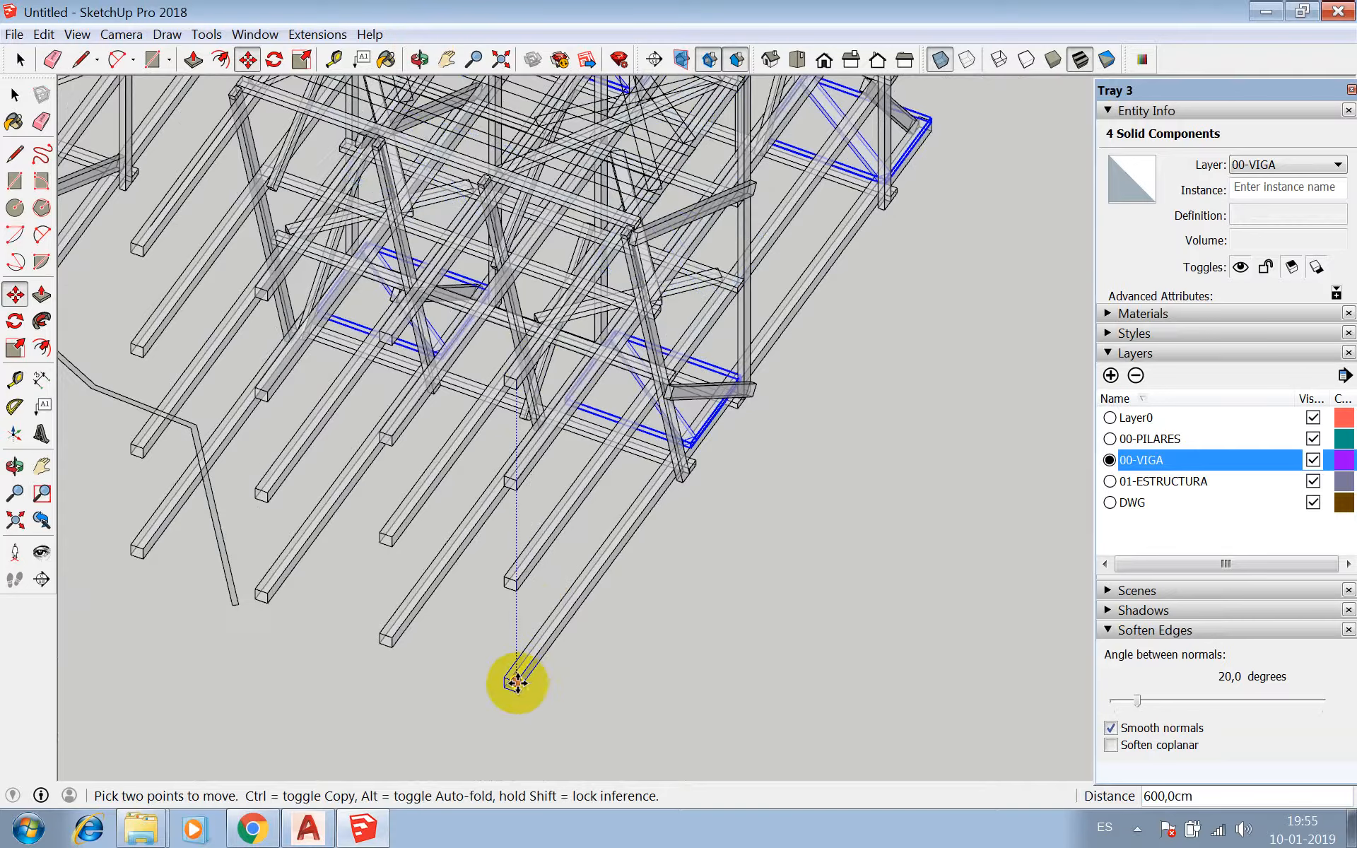
# - Turn off X-ray display and open the second tower's structure component for editing
pyautogui.scroll(5, 877, 212)
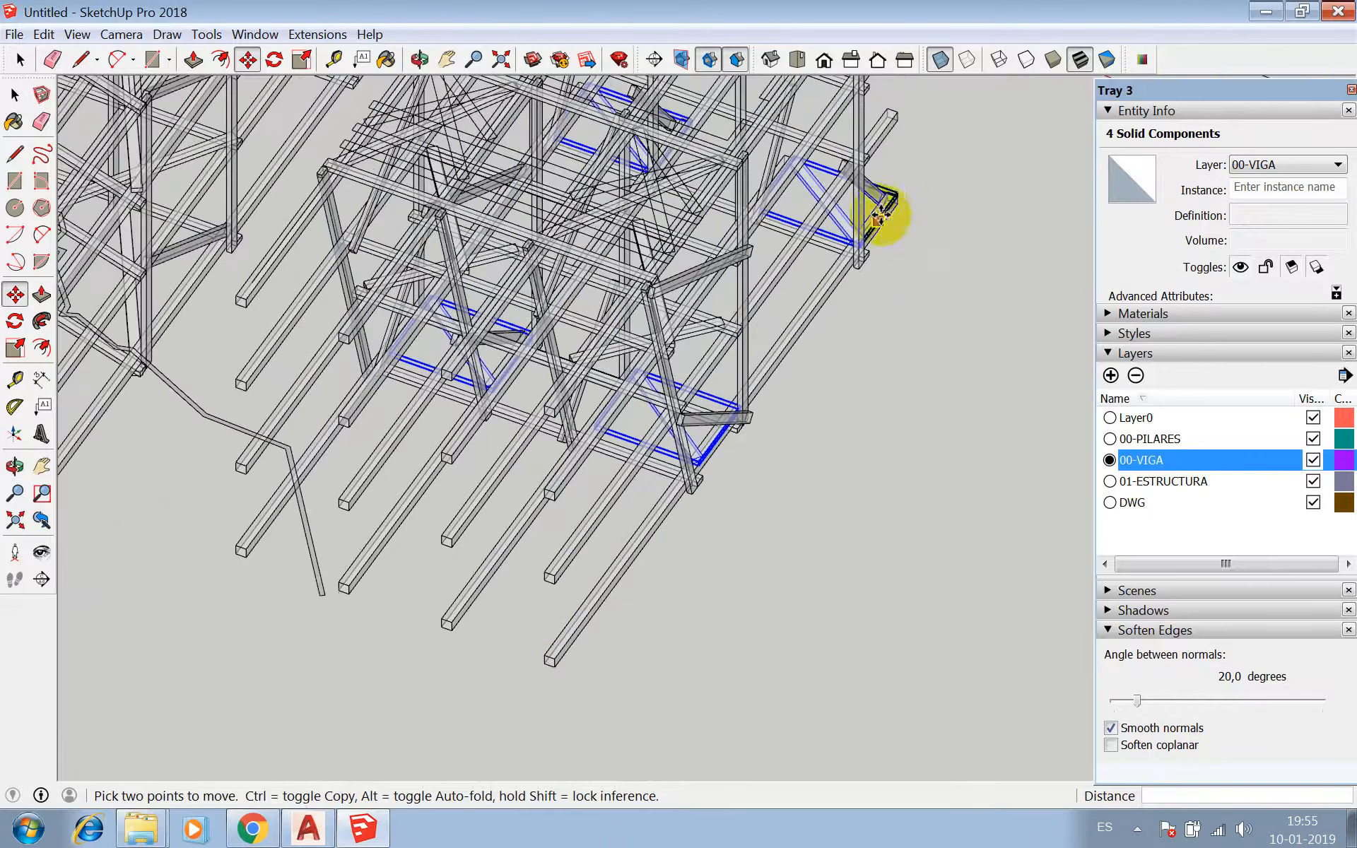
pyautogui.click(939, 63)
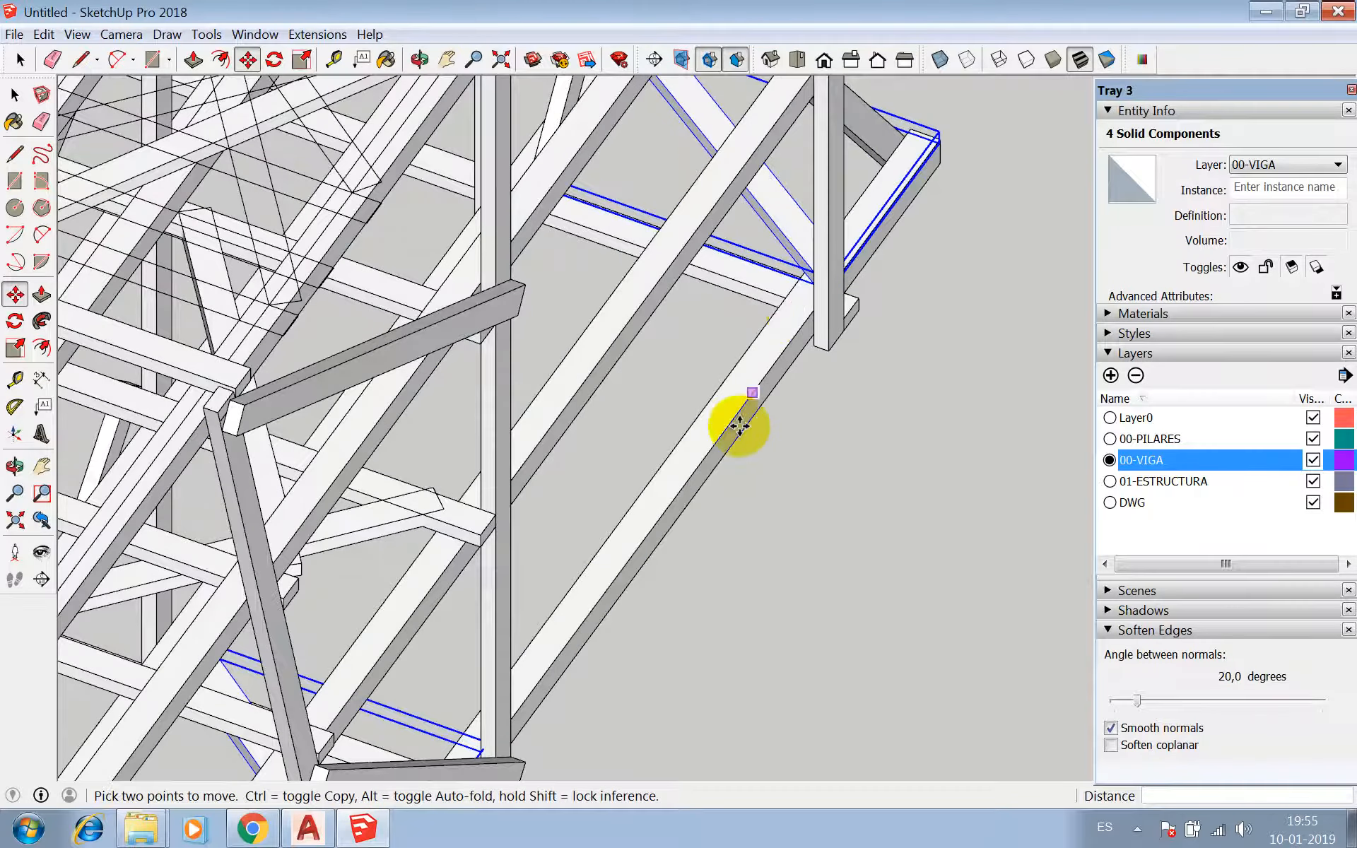
pyautogui.scroll(-6, 736, 424)
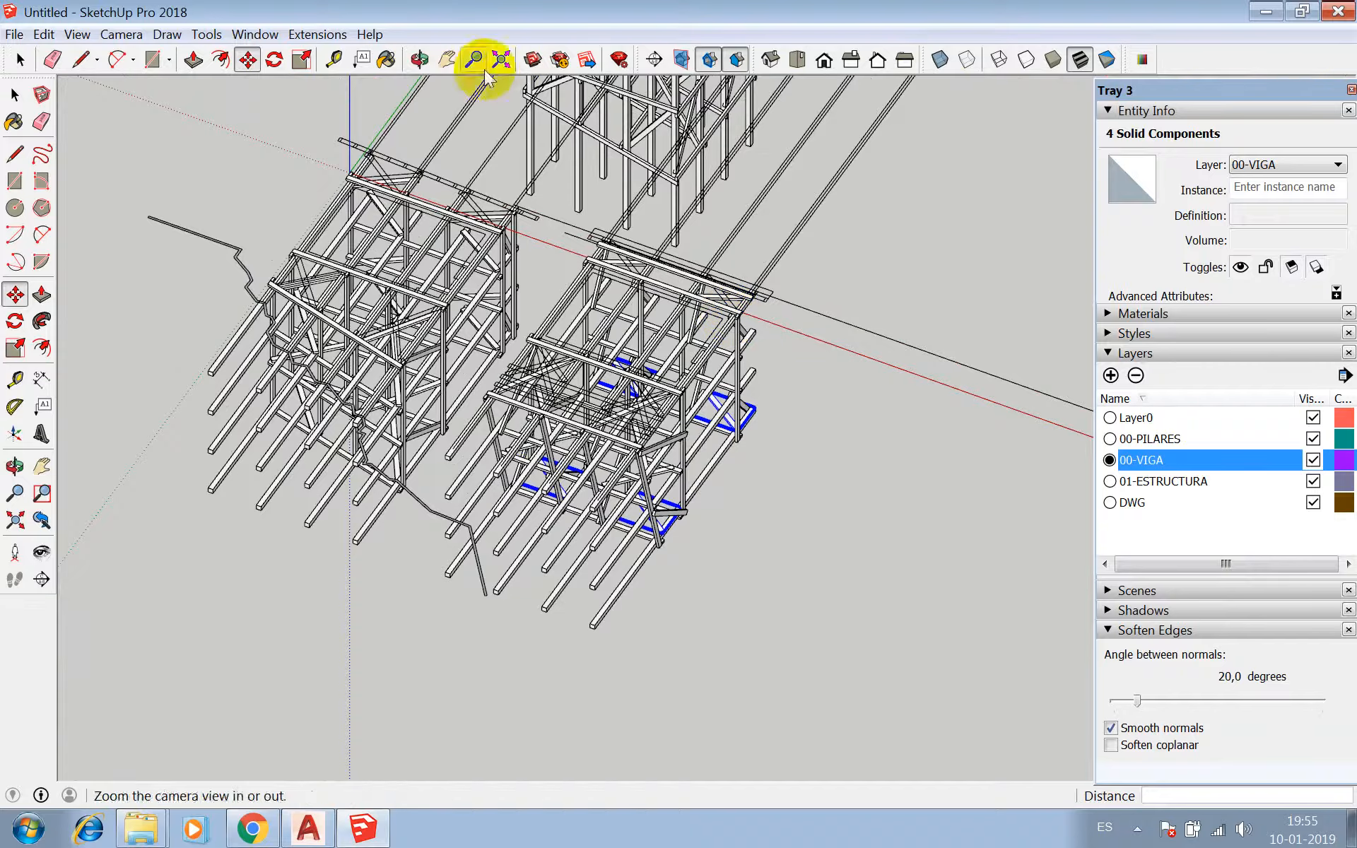
pyautogui.click(417, 60)
pyautogui.moveTo(544, 282); pyautogui.dragTo(583, 488)
pyautogui.scroll(6, 736, 374)
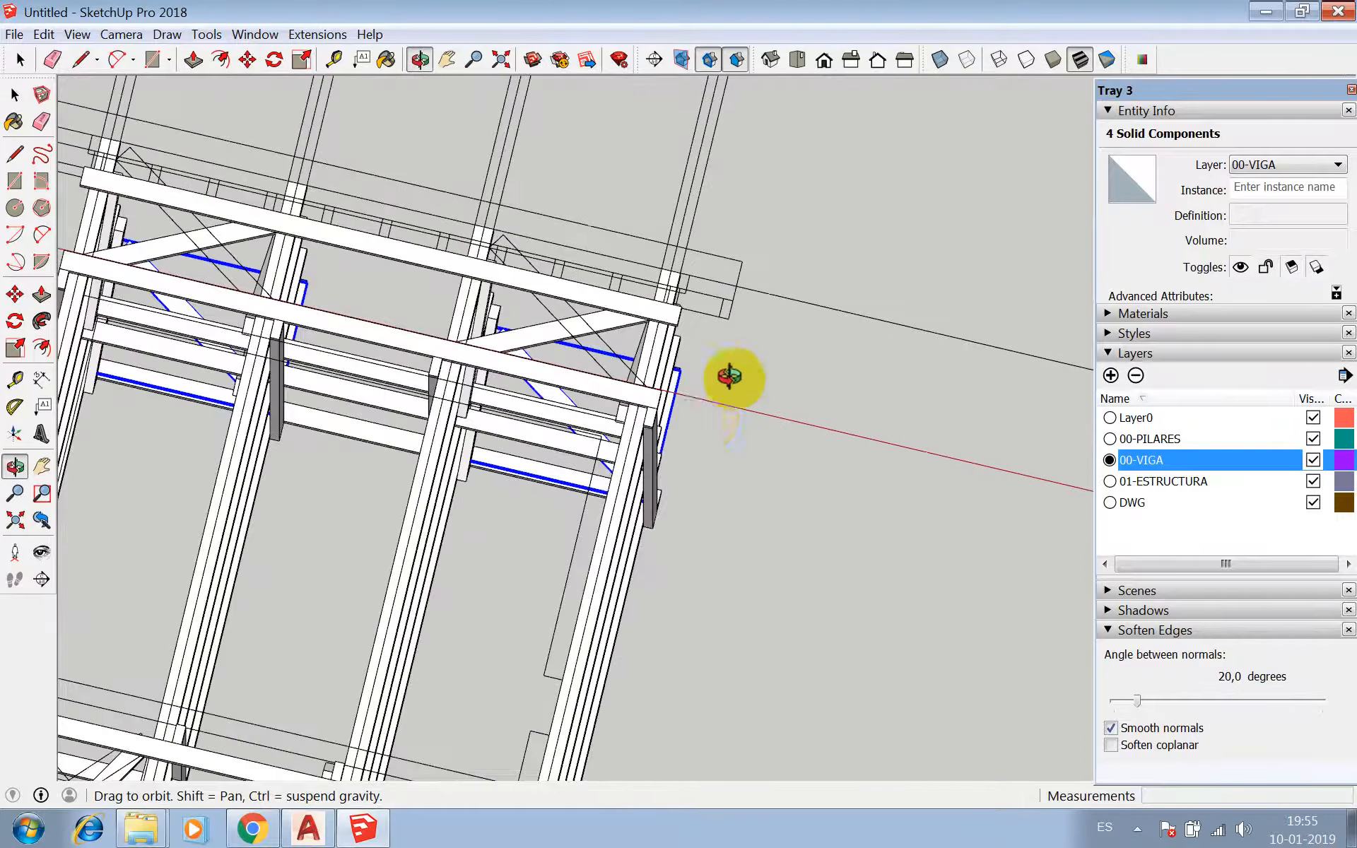
pyautogui.press('space')
pyautogui.click(652, 258)
pyautogui.scroll(3, 652, 258)
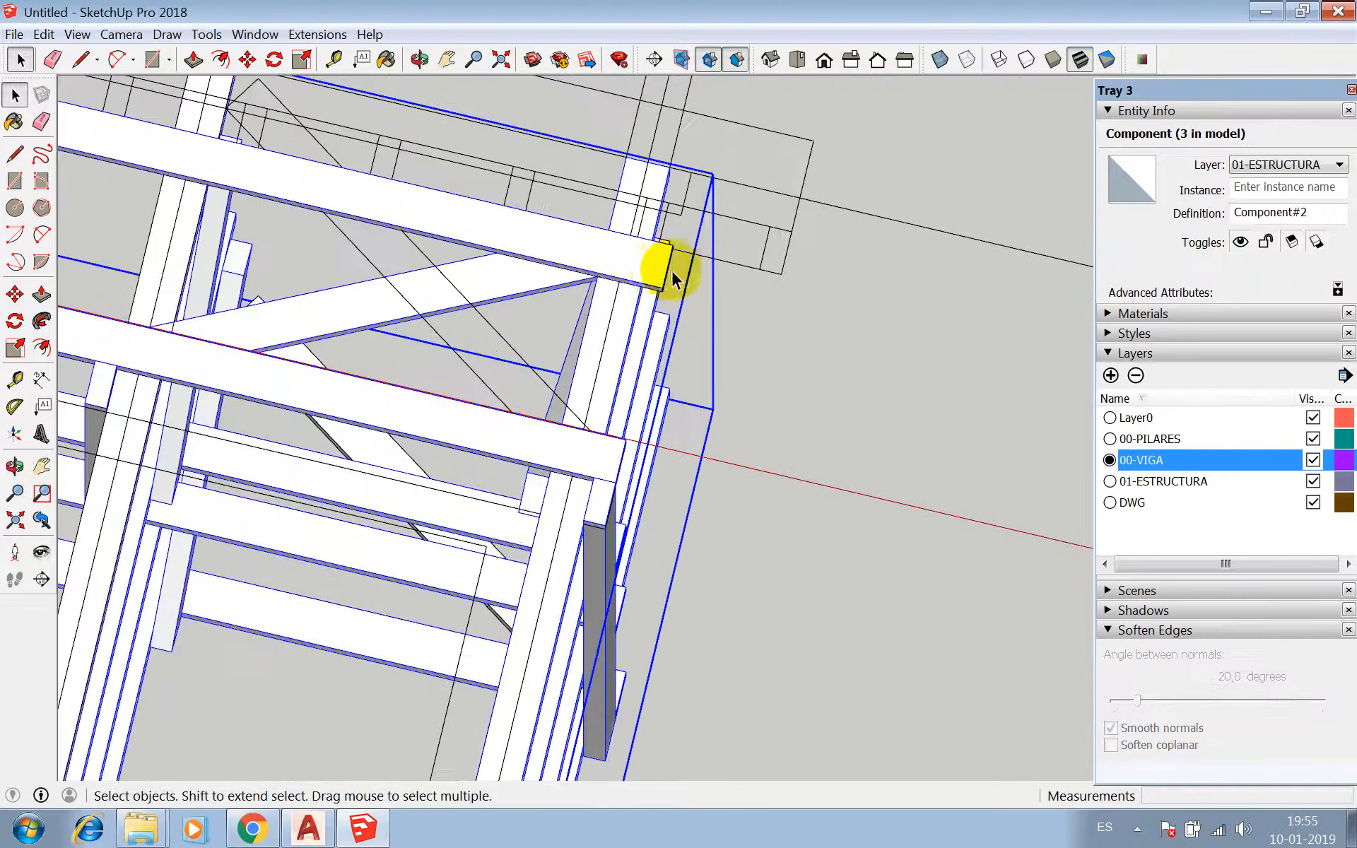
pyautogui.doubleClick(659, 270)
pyautogui.scroll(-4, 644, 279)
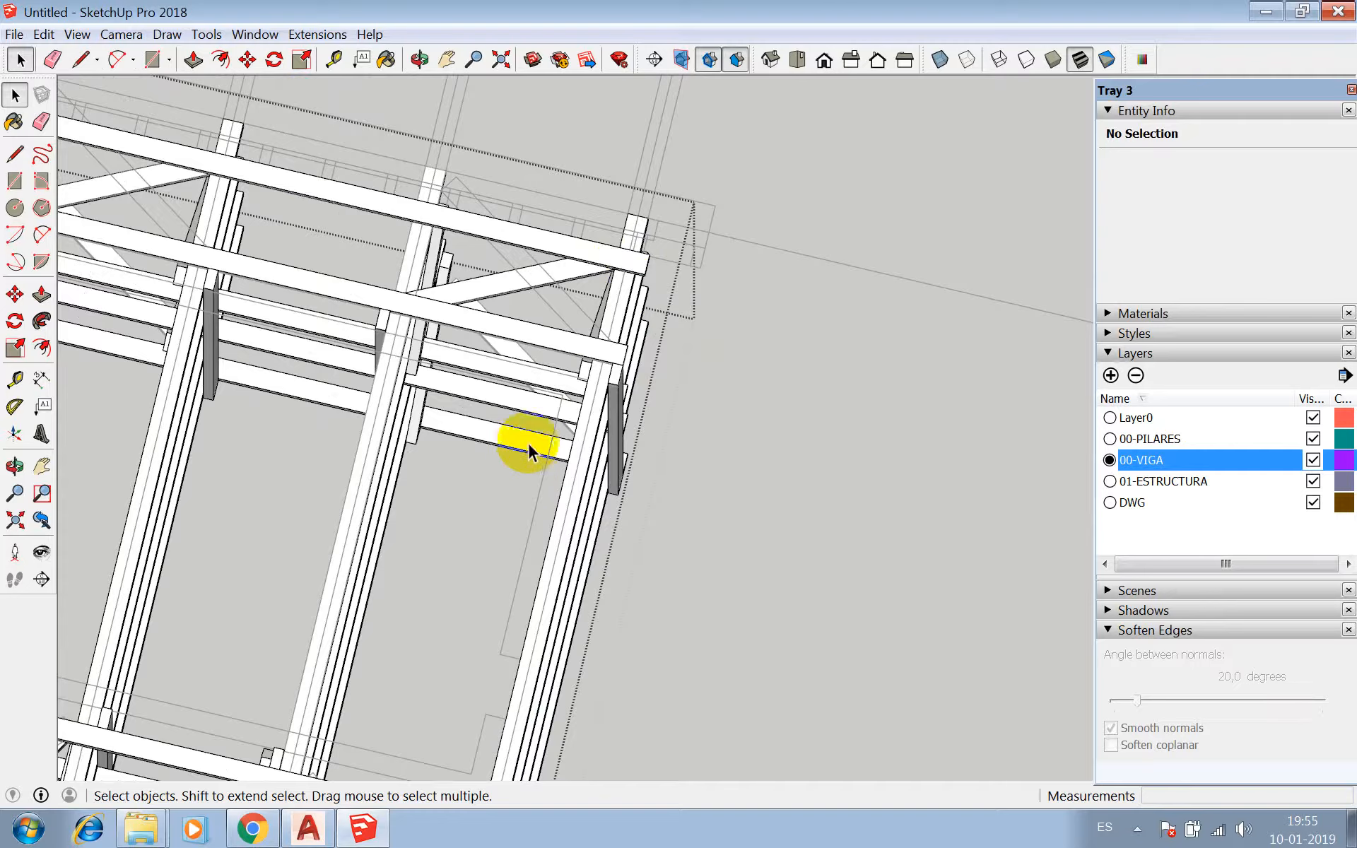
# - Move the topmost end cross beam about 35.8 cm outward along the long members, away from the diagonal braces
pyautogui.click(516, 349)
pyautogui.scroll(-3, 516, 349)
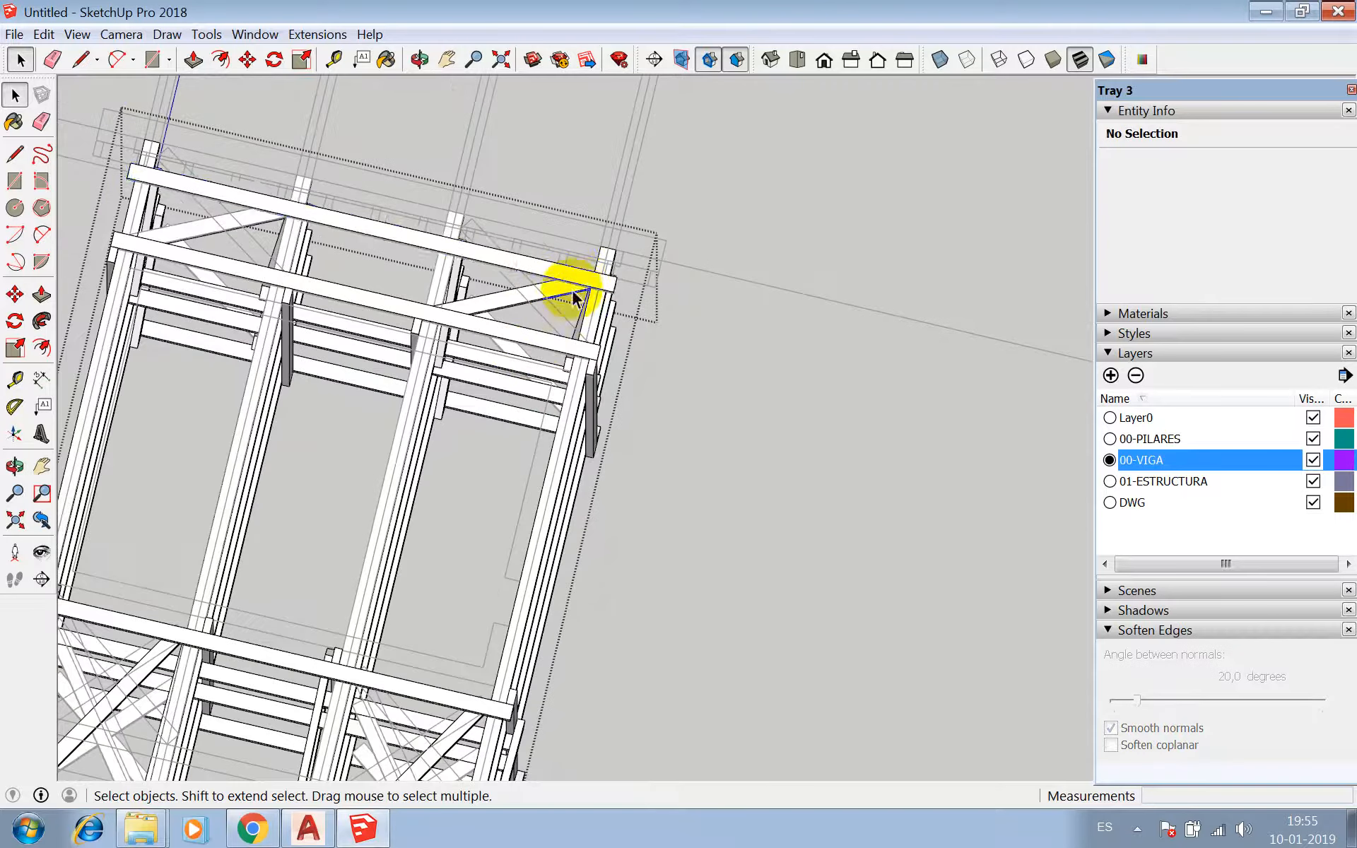
pyautogui.click(575, 271)
pyautogui.scroll(5, 644, 303)
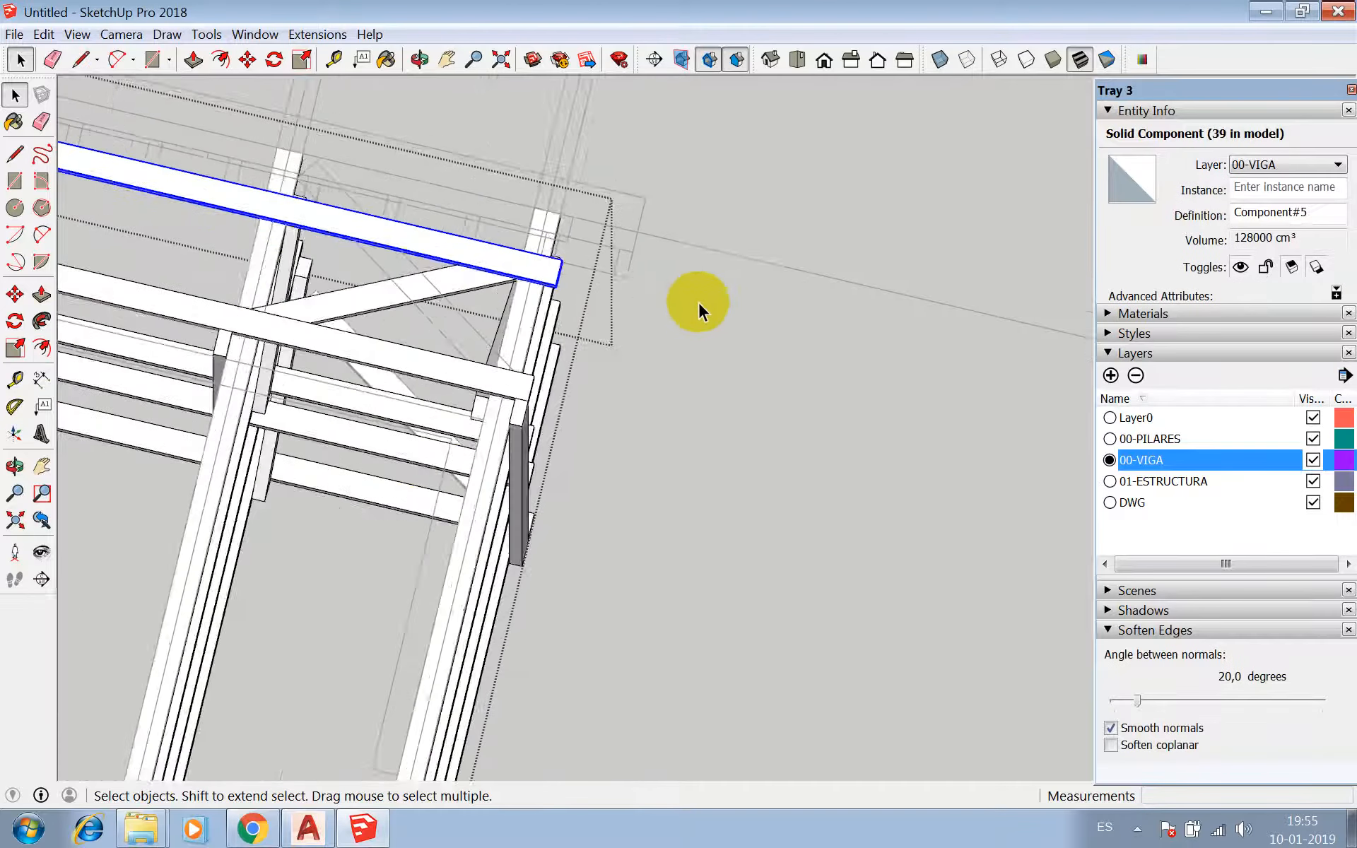
pyautogui.scroll(2, 516, 287)
pyautogui.press('m')
pyautogui.click(471, 291)
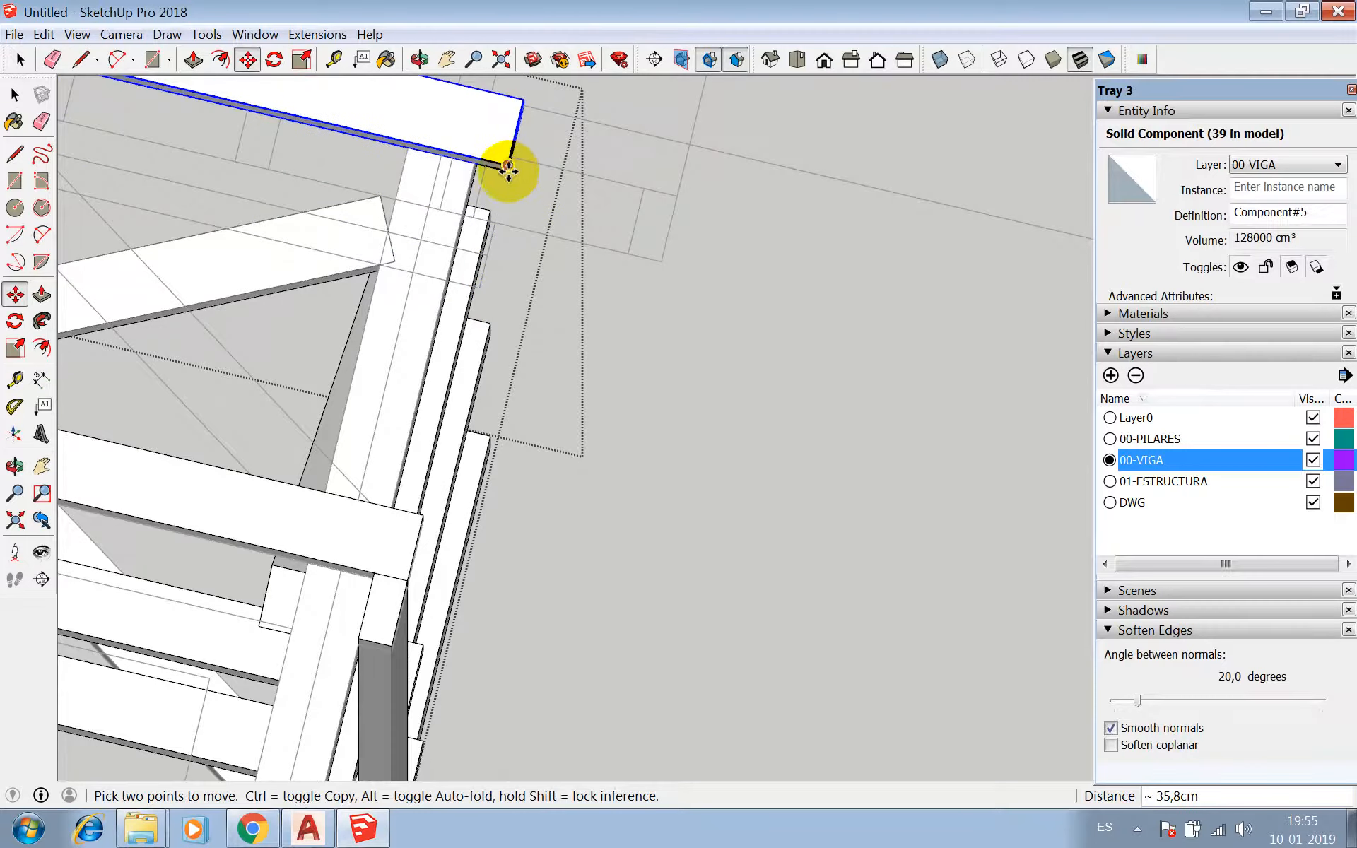
pyautogui.scroll(-6, 512, 106)
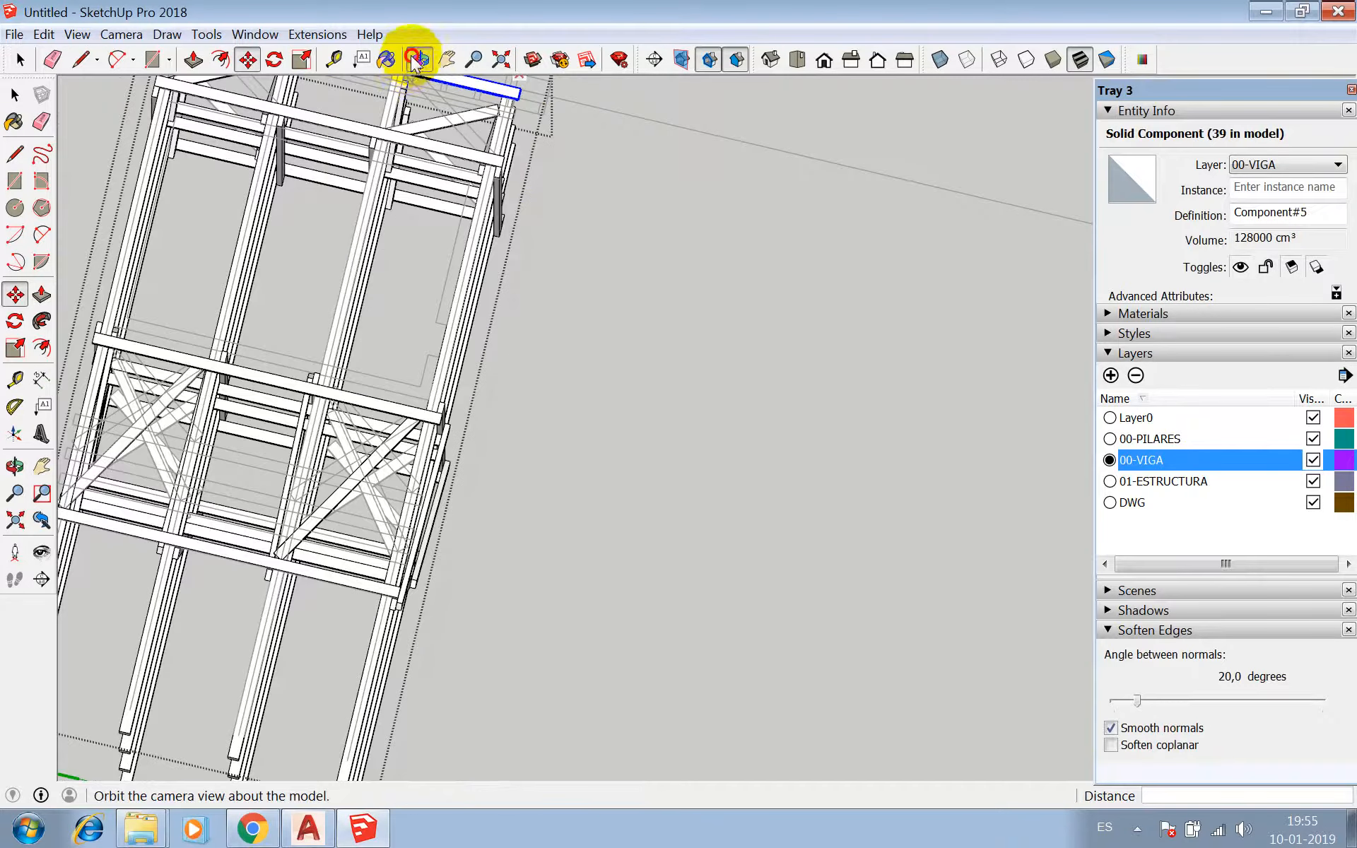
# - Copy the end cross beam about 35.8 cm back from its lower corner, placing the copy against the diagonal braces
pyautogui.click(413, 62)
pyautogui.moveTo(499, 237); pyautogui.dragTo(521, 200)
pyautogui.scroll(-3, 554, 280)
pyautogui.scroll(4, 589, 123)
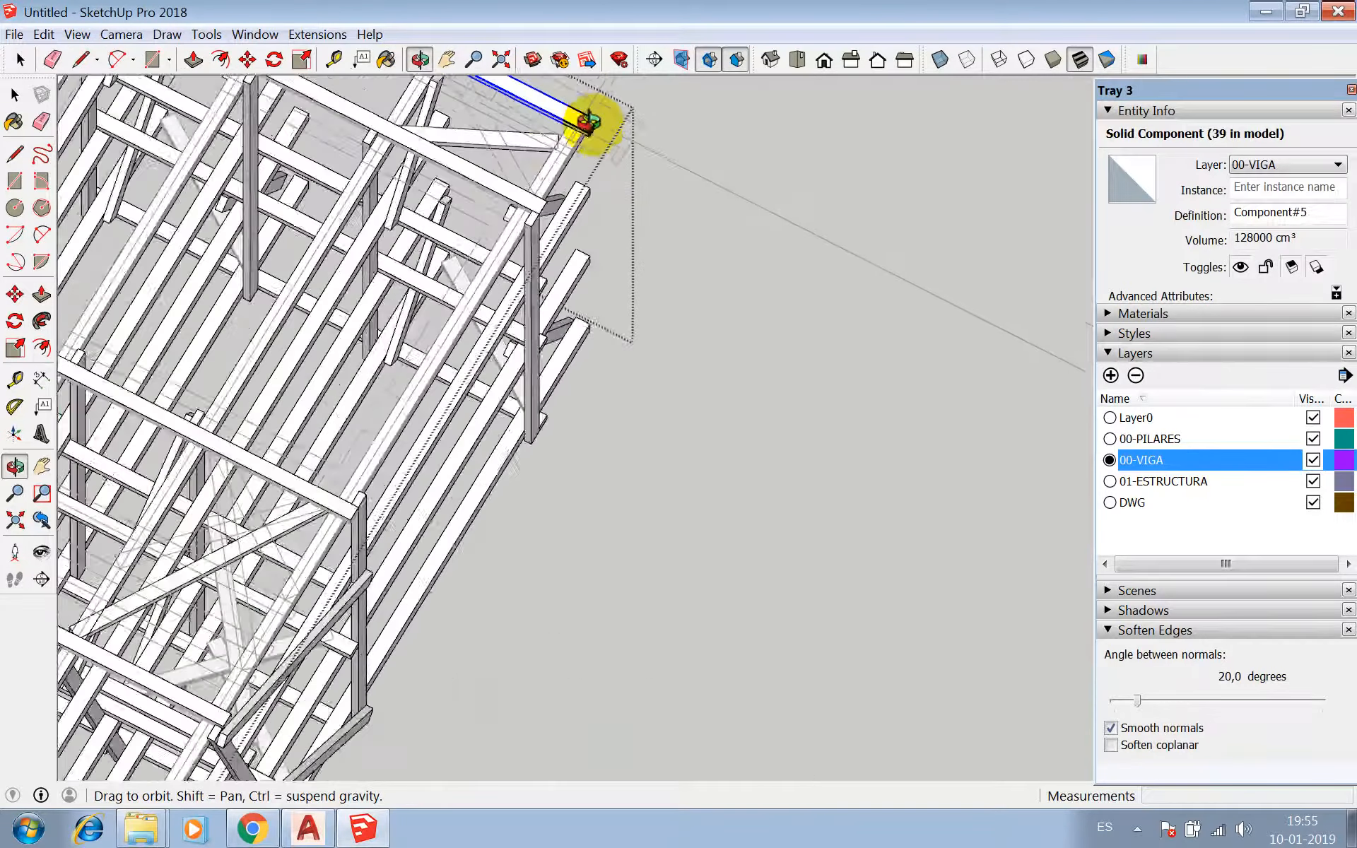
pyautogui.scroll(5, 588, 121)
pyautogui.press('m')
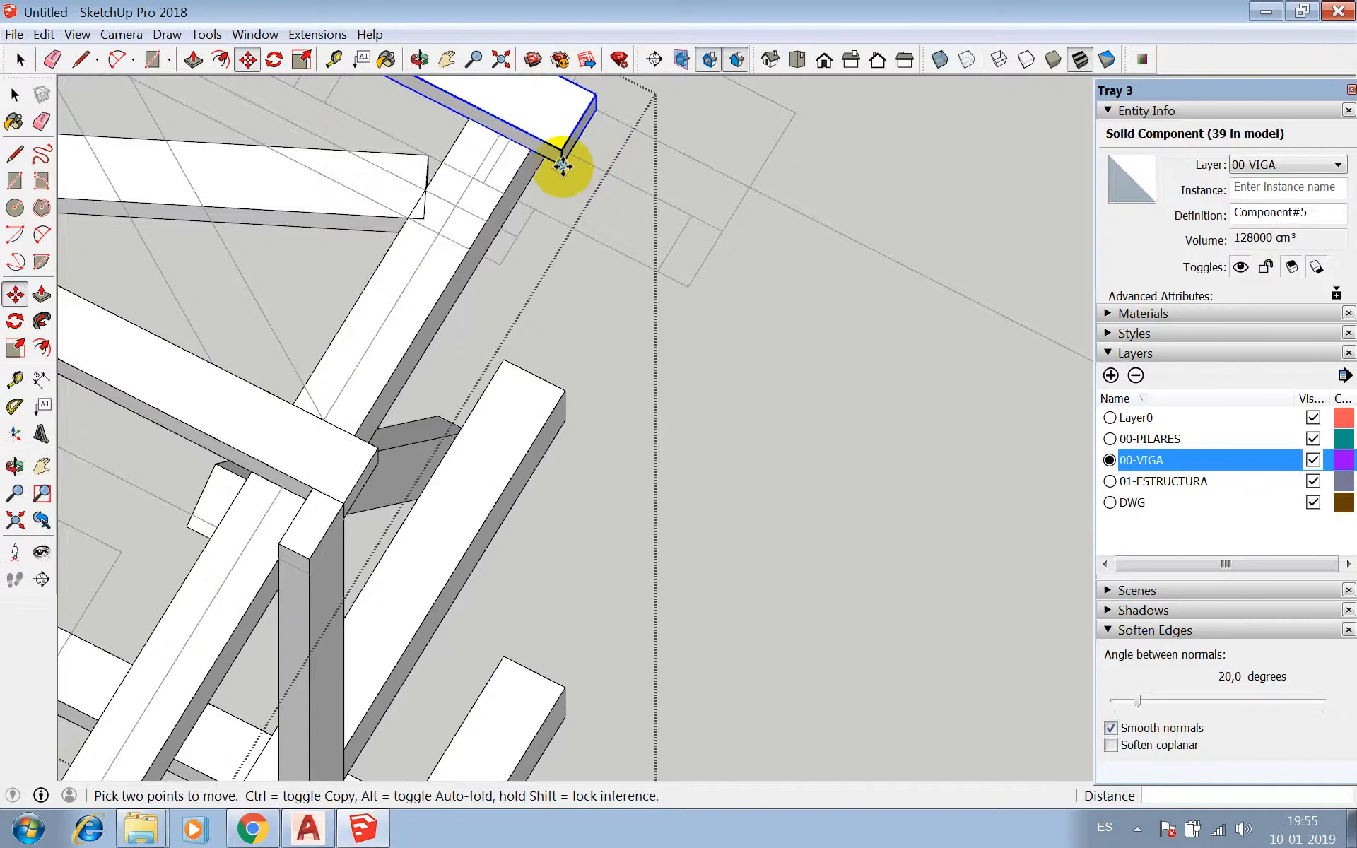
pyautogui.click(562, 164)
pyautogui.press('ctrl')
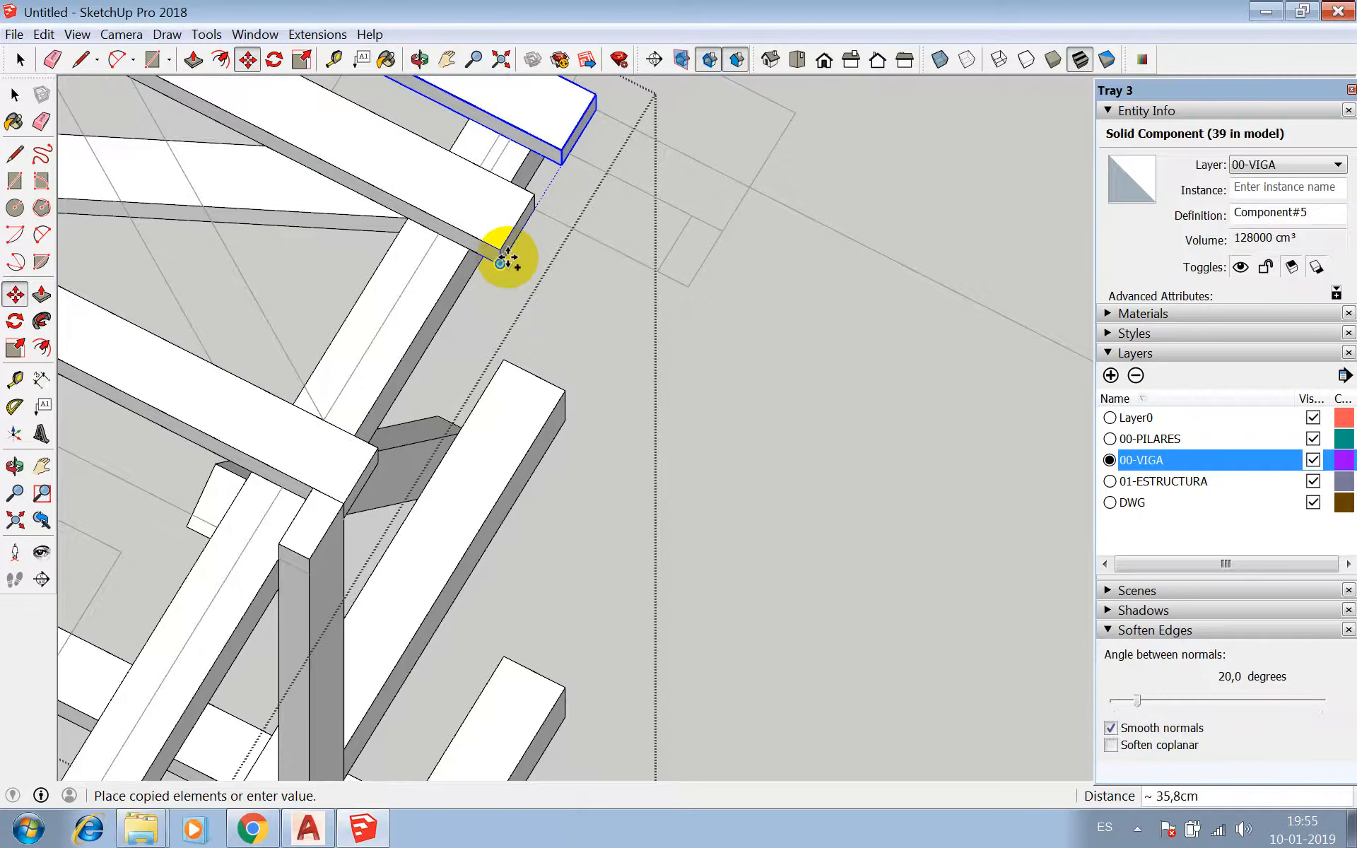
pyautogui.click(554, 167)
# - Copy the outermost end cross beam straight down, from the end of the topmost long member to the end of the lowest one
pyautogui.press('space')
pyautogui.click(563, 137)
pyautogui.scroll(-7, 669, 149)
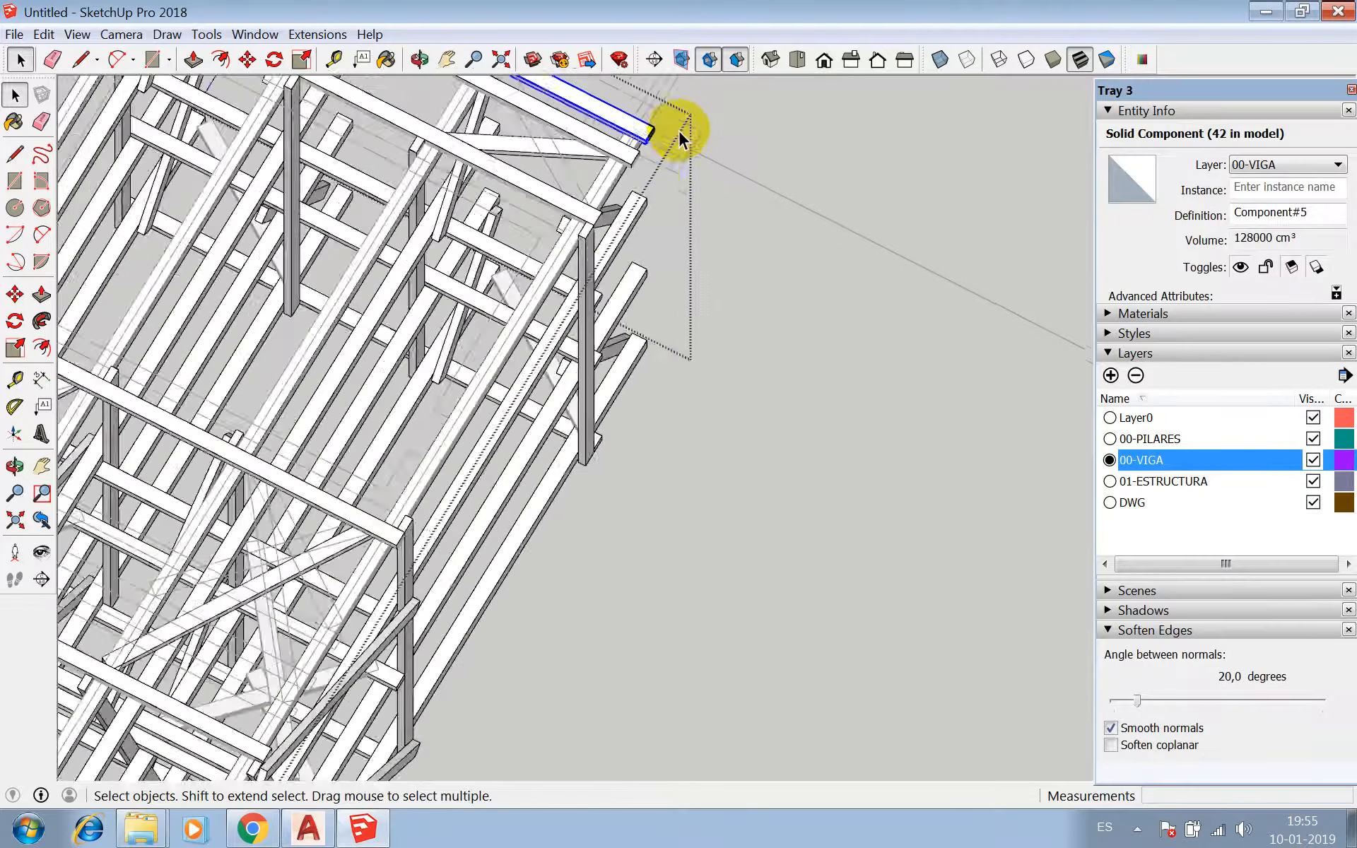
pyautogui.scroll(-3, 673, 168)
pyautogui.scroll(8, 439, 560)
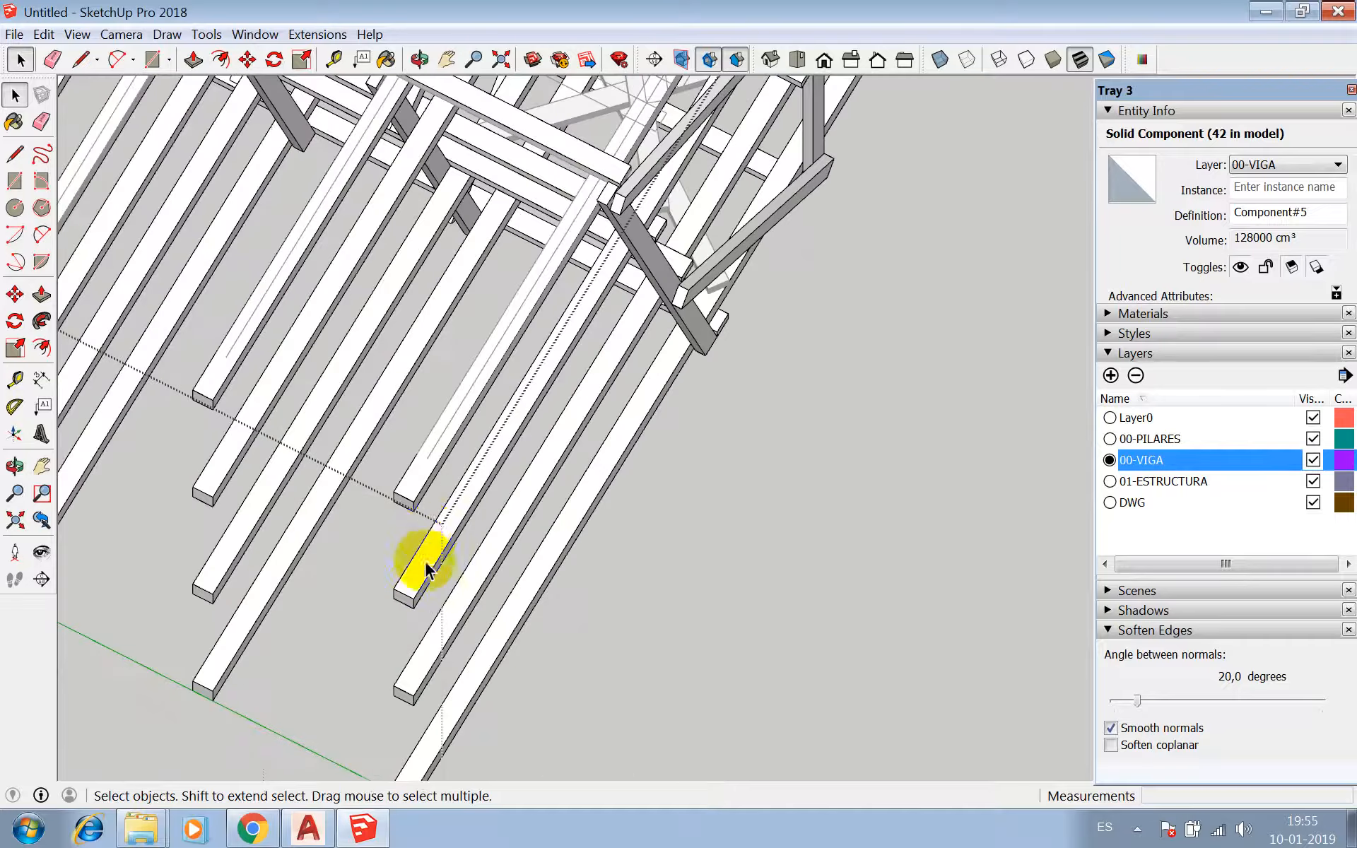
pyautogui.press('m')
pyautogui.click(414, 497)
pyautogui.press('ctrl')
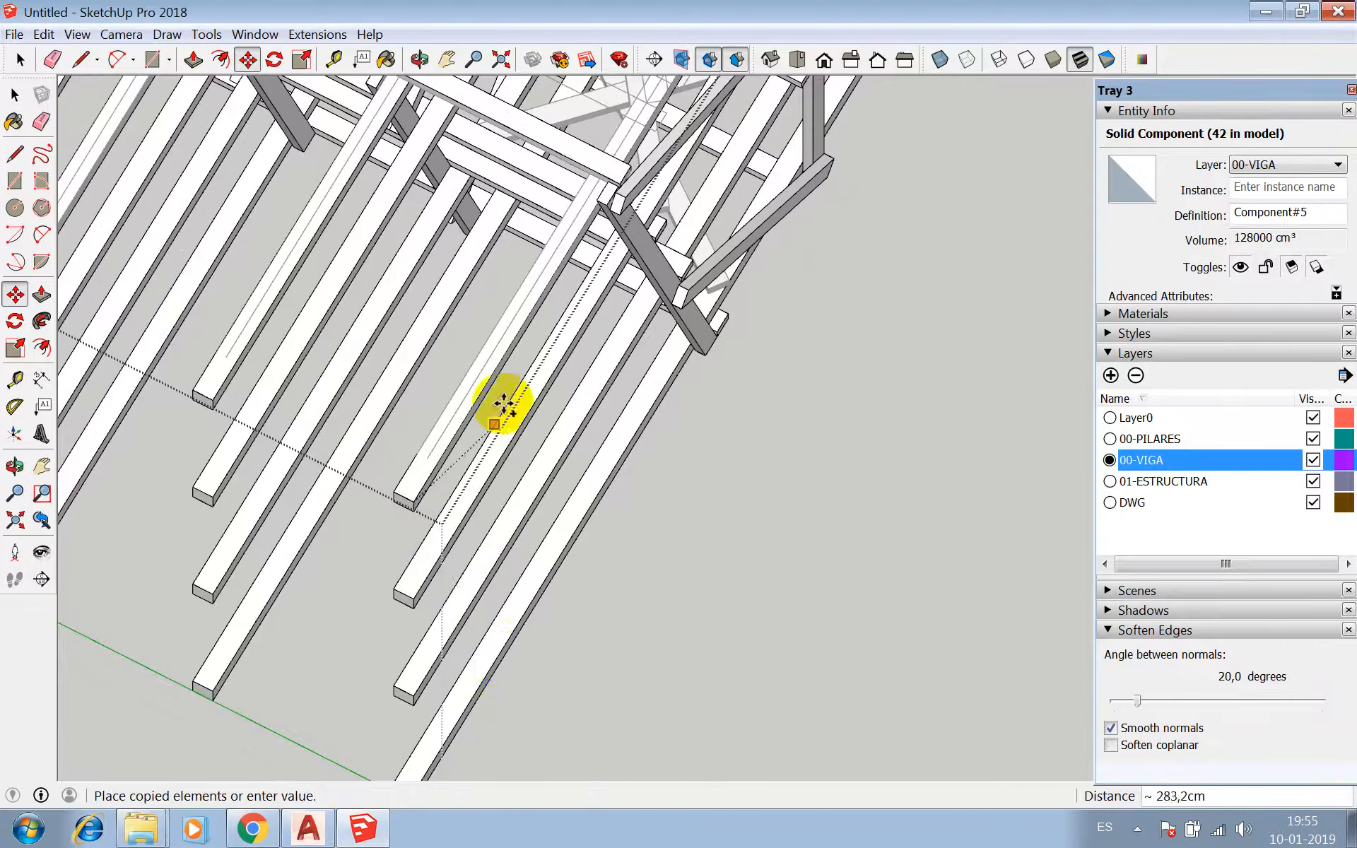
pyautogui.scroll(-2, 504, 403)
pyautogui.click(439, 691)
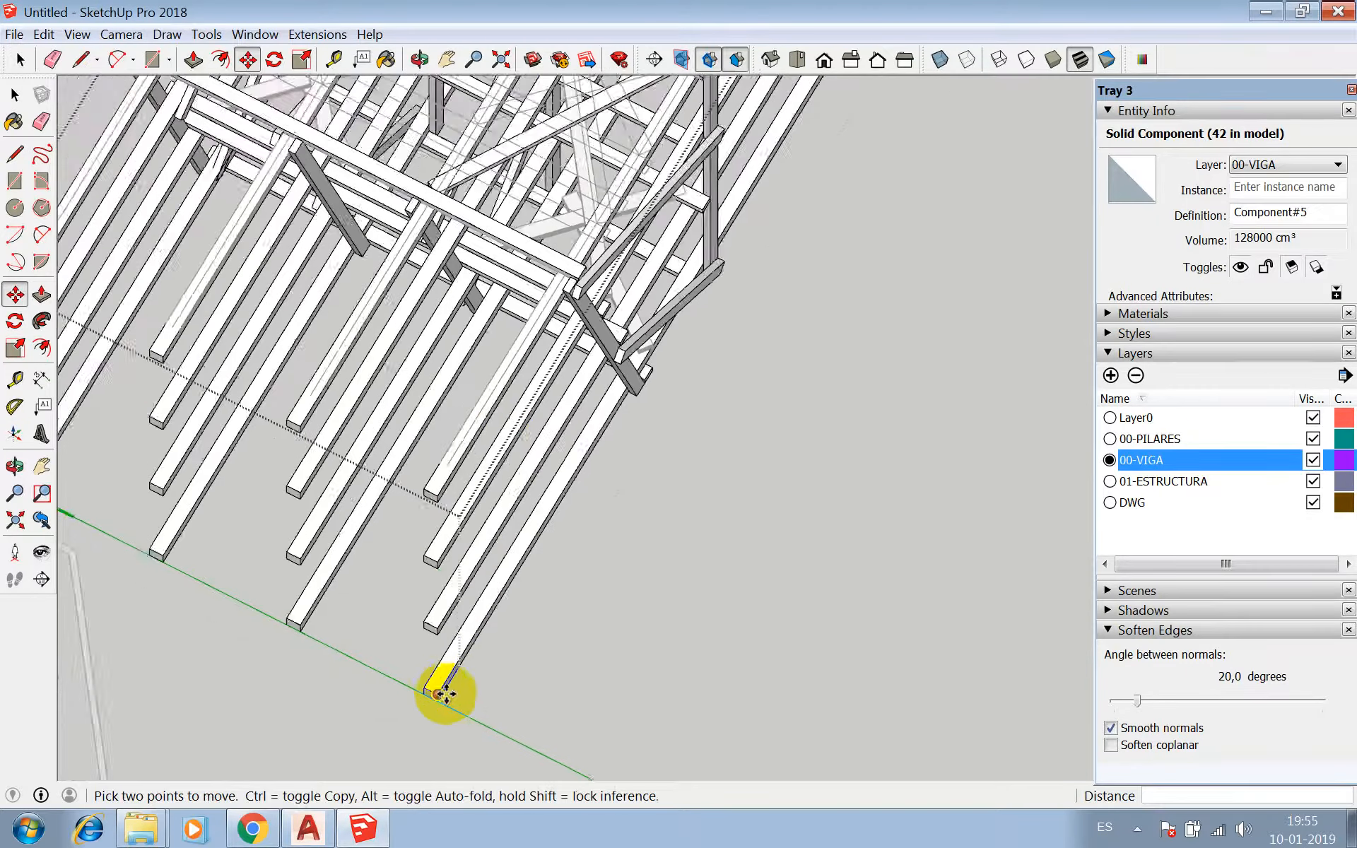
# - Lower the copied cross beam by 30 cm and close the structure component
pyautogui.scroll(-3, 466, 671)
pyautogui.scroll(5, 689, 283)
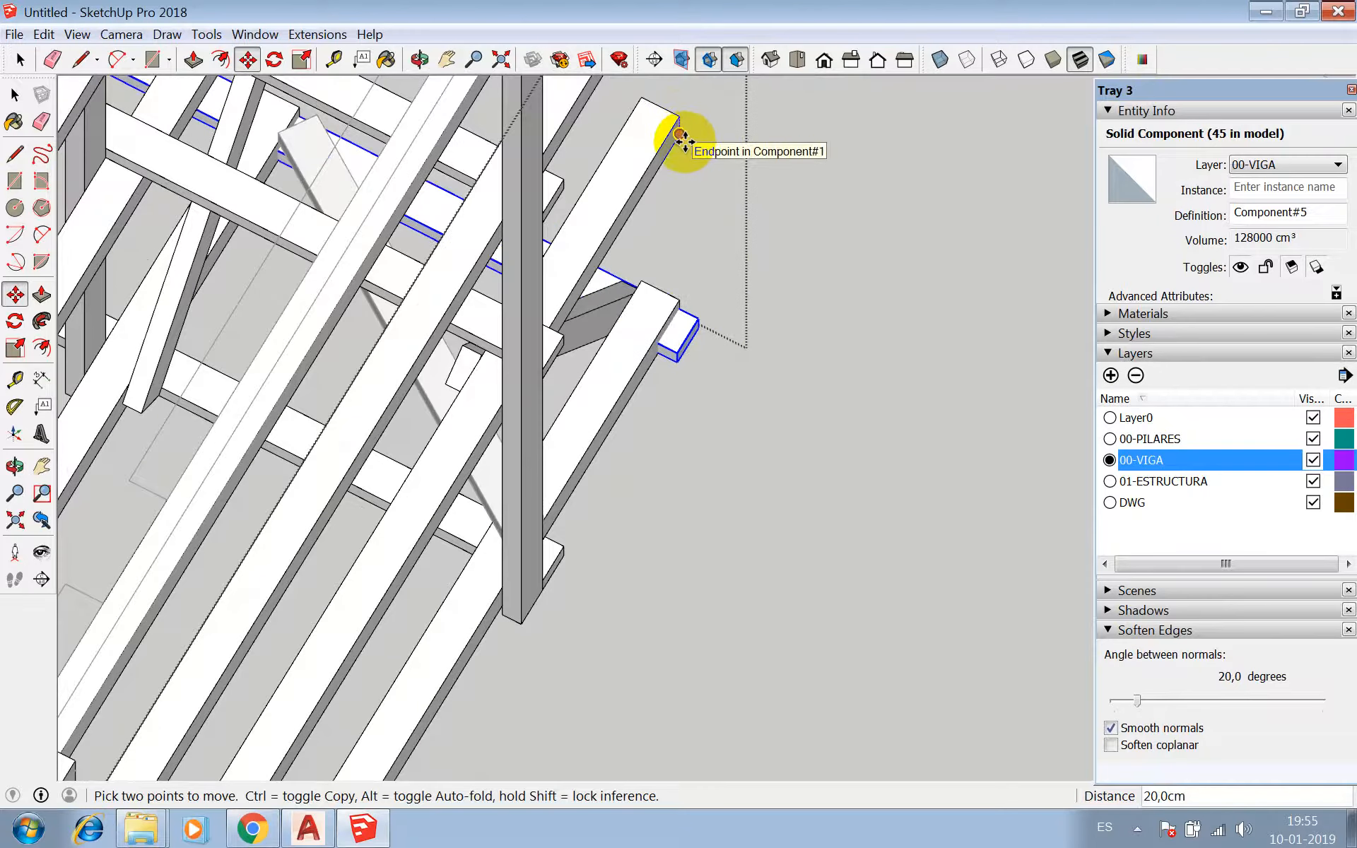
pyautogui.write('0')
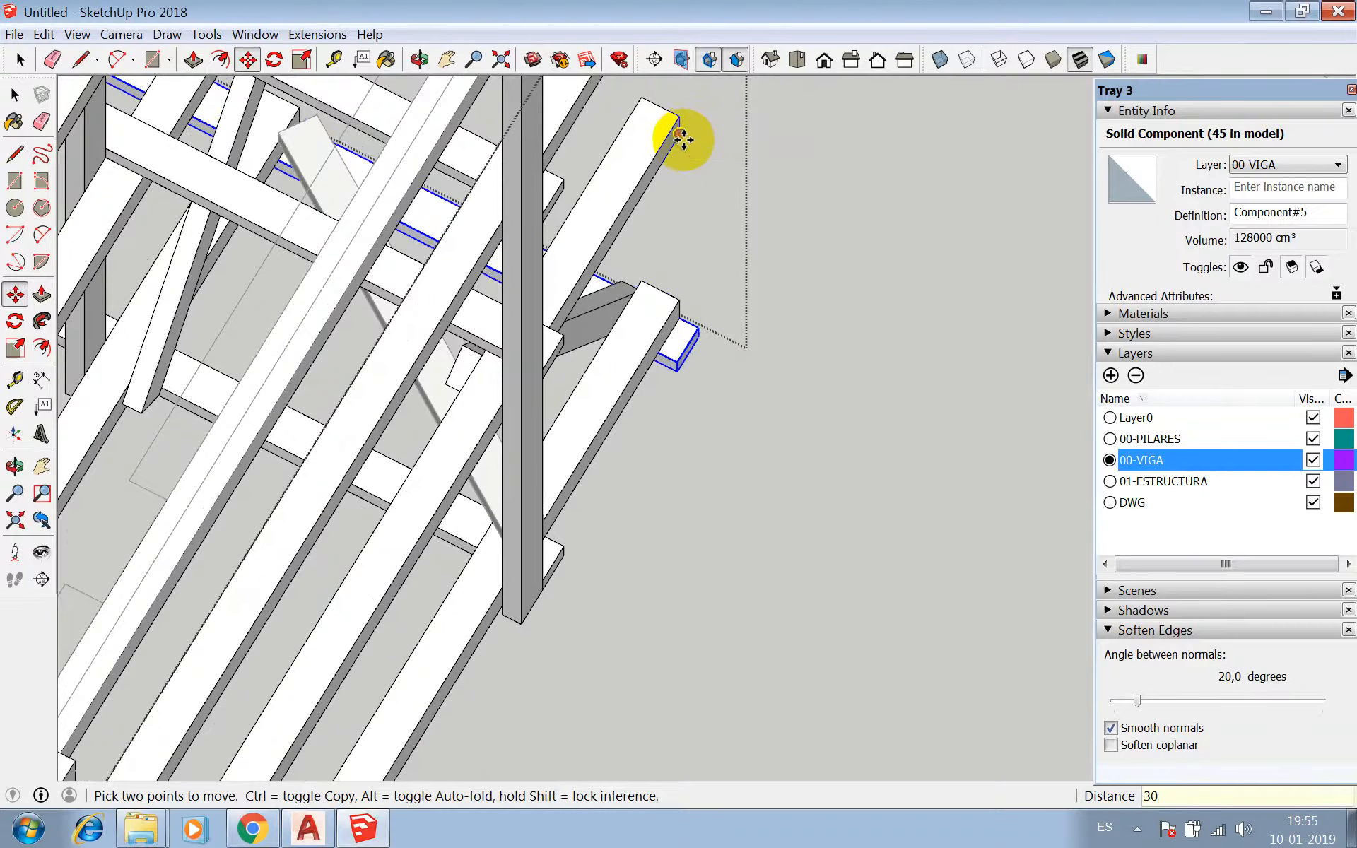
pyautogui.press('Return')
pyautogui.press('space')
pyautogui.scroll(-4, 752, 458)
pyautogui.scroll(-2, 752, 466)
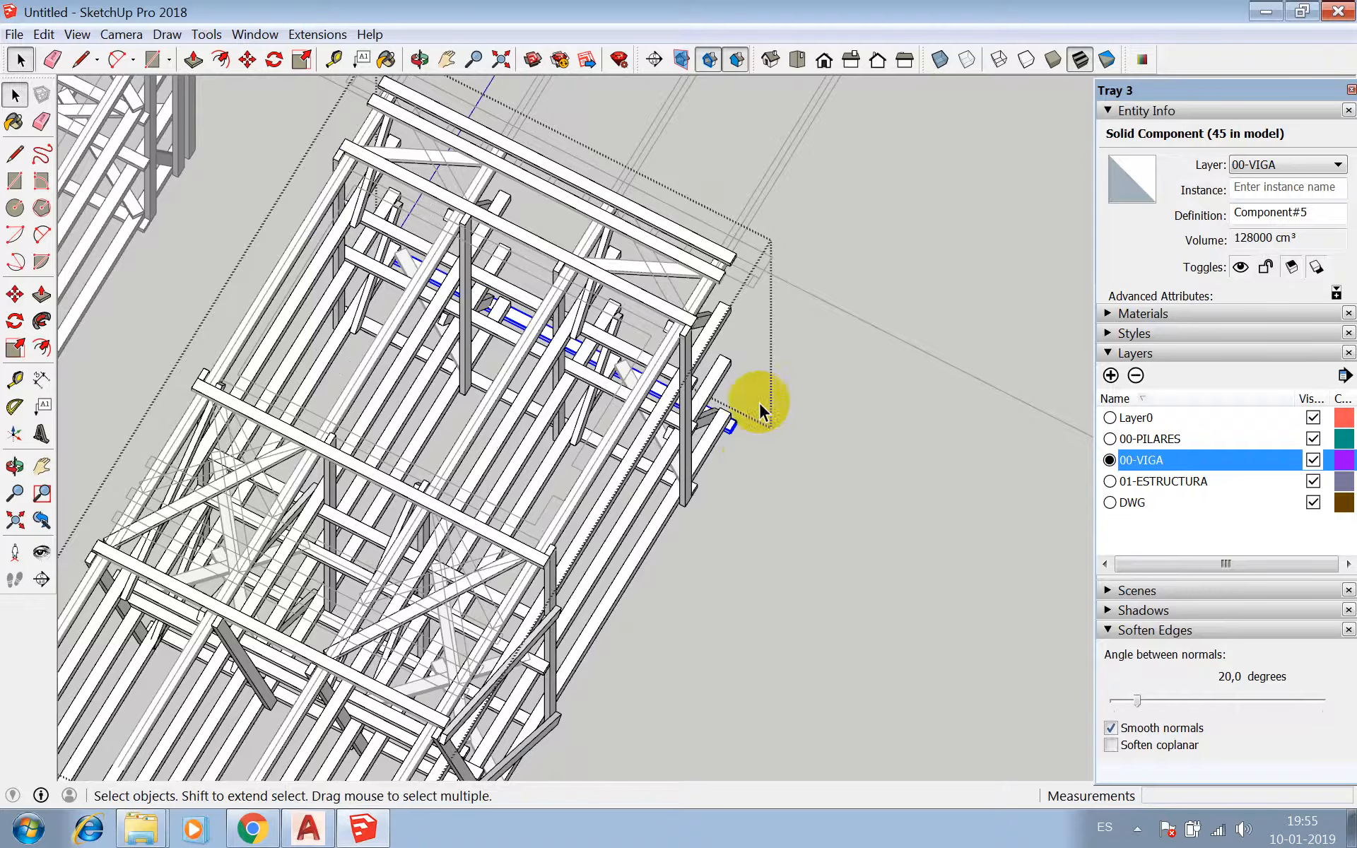
pyautogui.click(828, 232)
pyautogui.scroll(-2, 778, 197)
pyautogui.scroll(6, 745, 368)
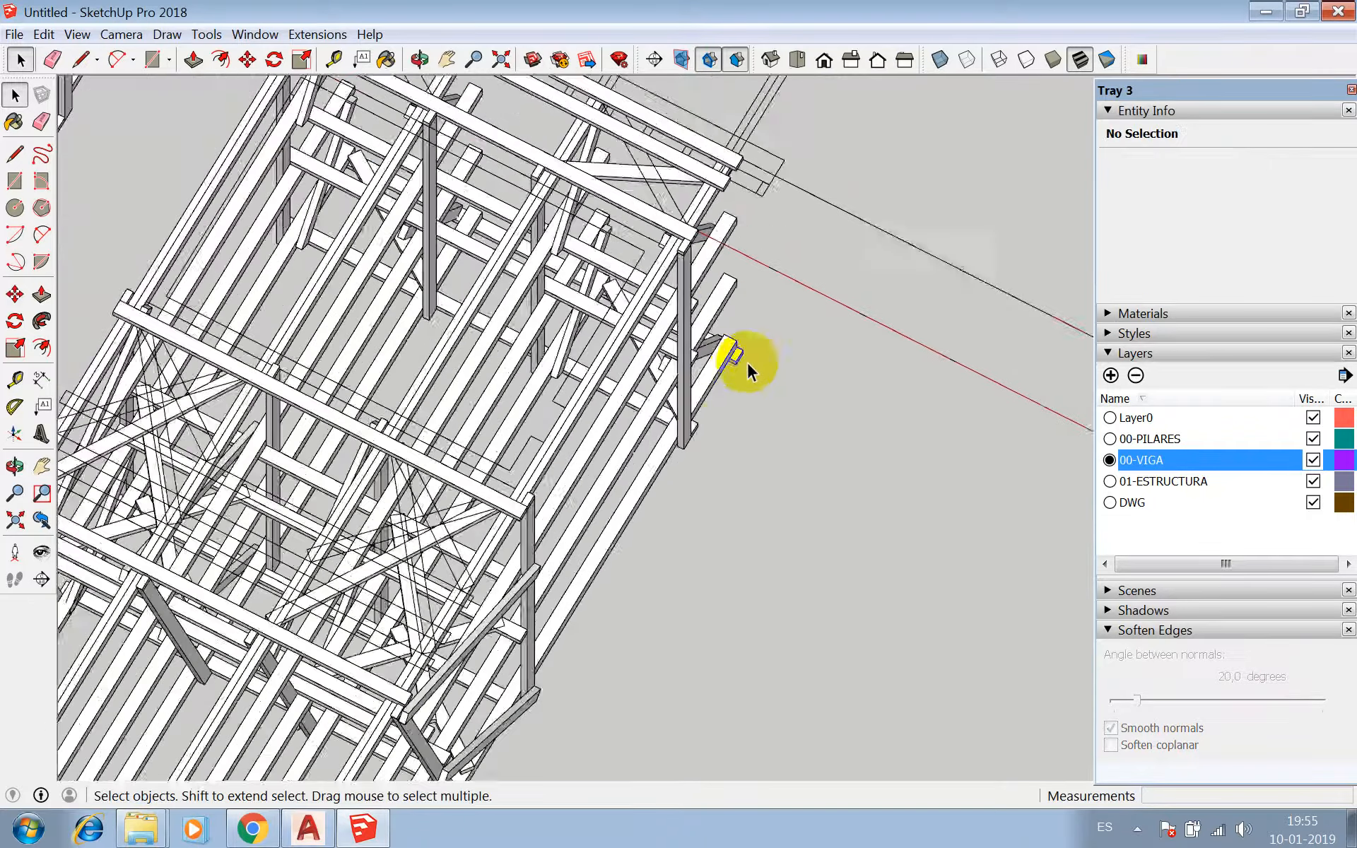
pyautogui.scroll(-3, 703, 402)
pyautogui.scroll(-4, 704, 380)
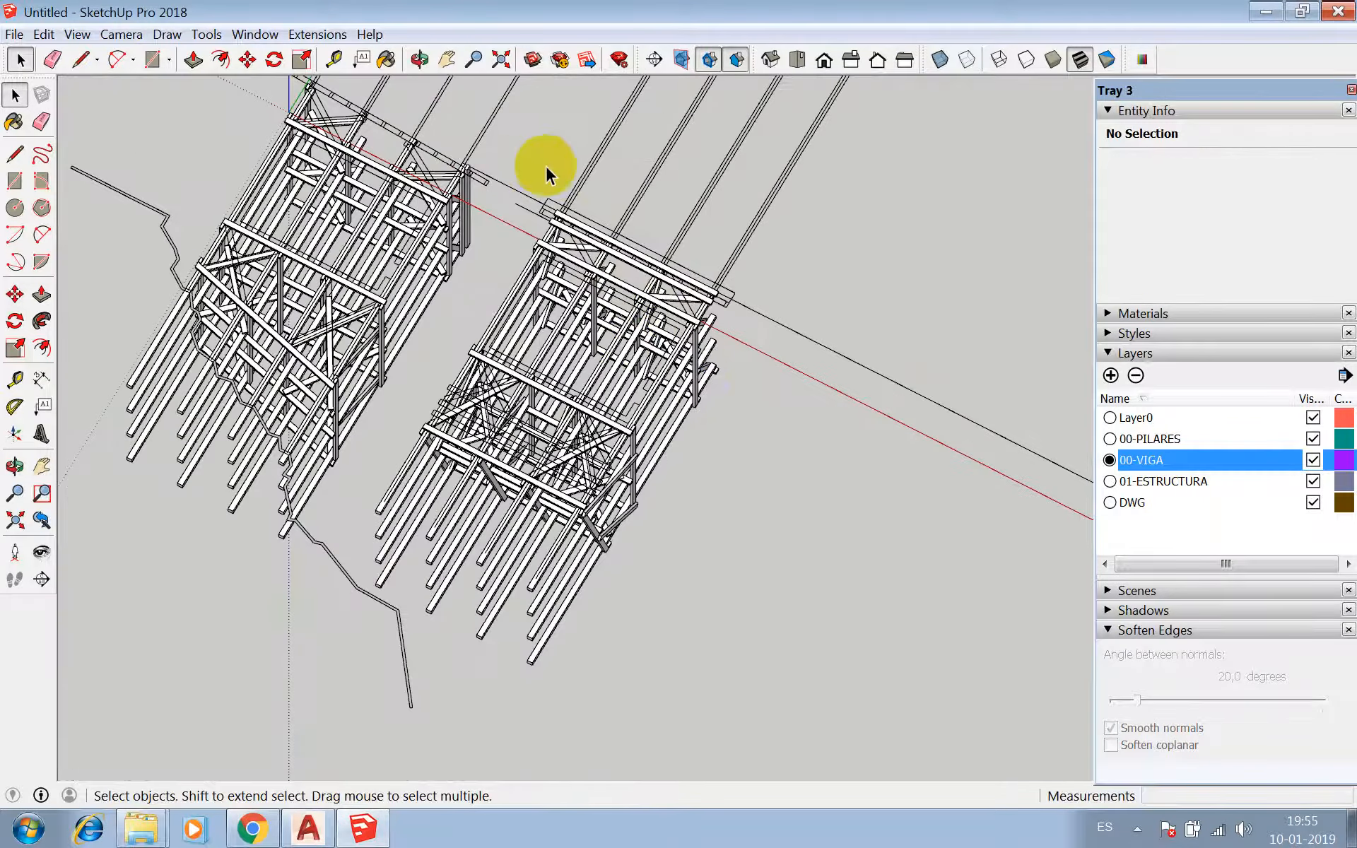
pyautogui.moveTo(539, 162); pyautogui.dragTo(752, 538)
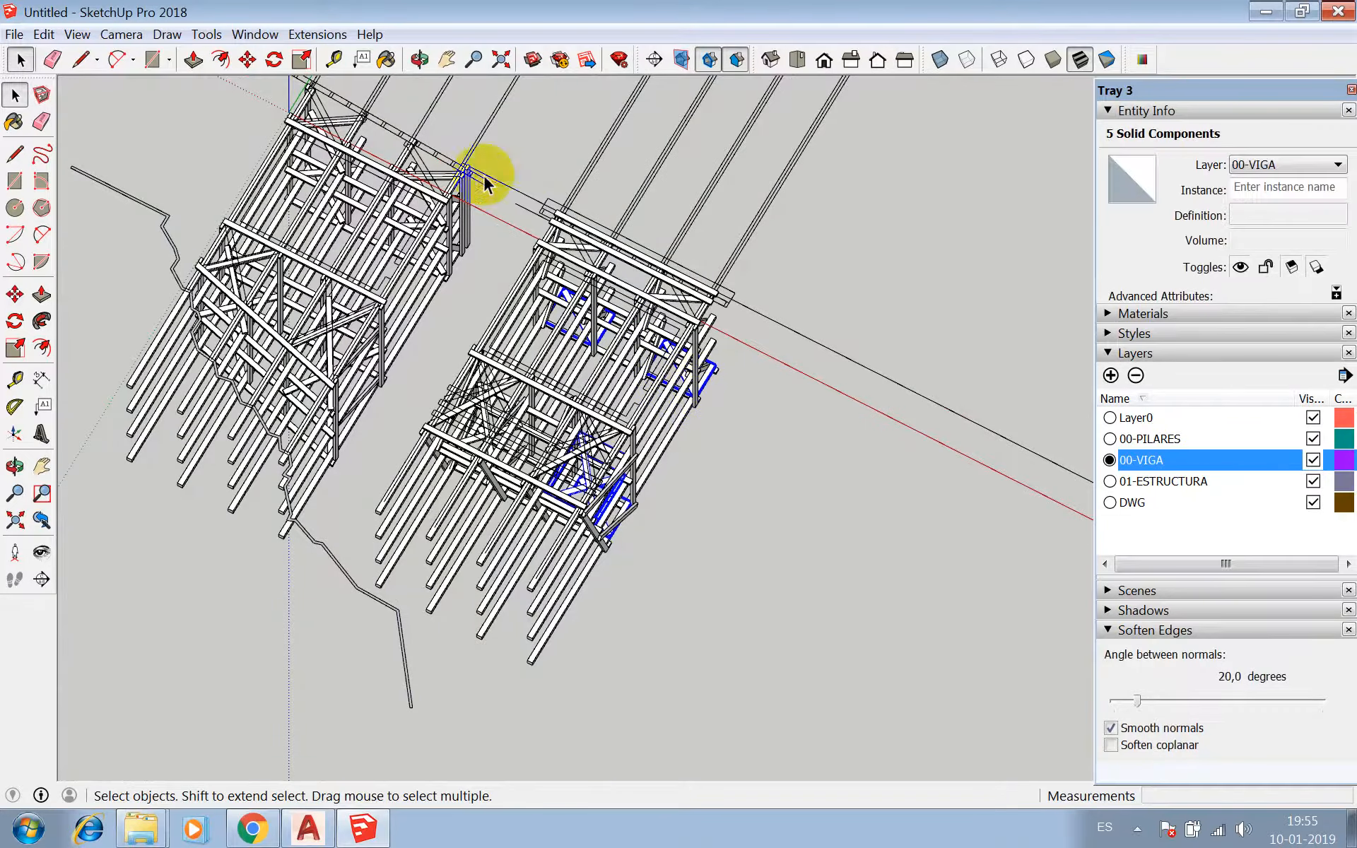
pyautogui.scroll(6, 554, 503)
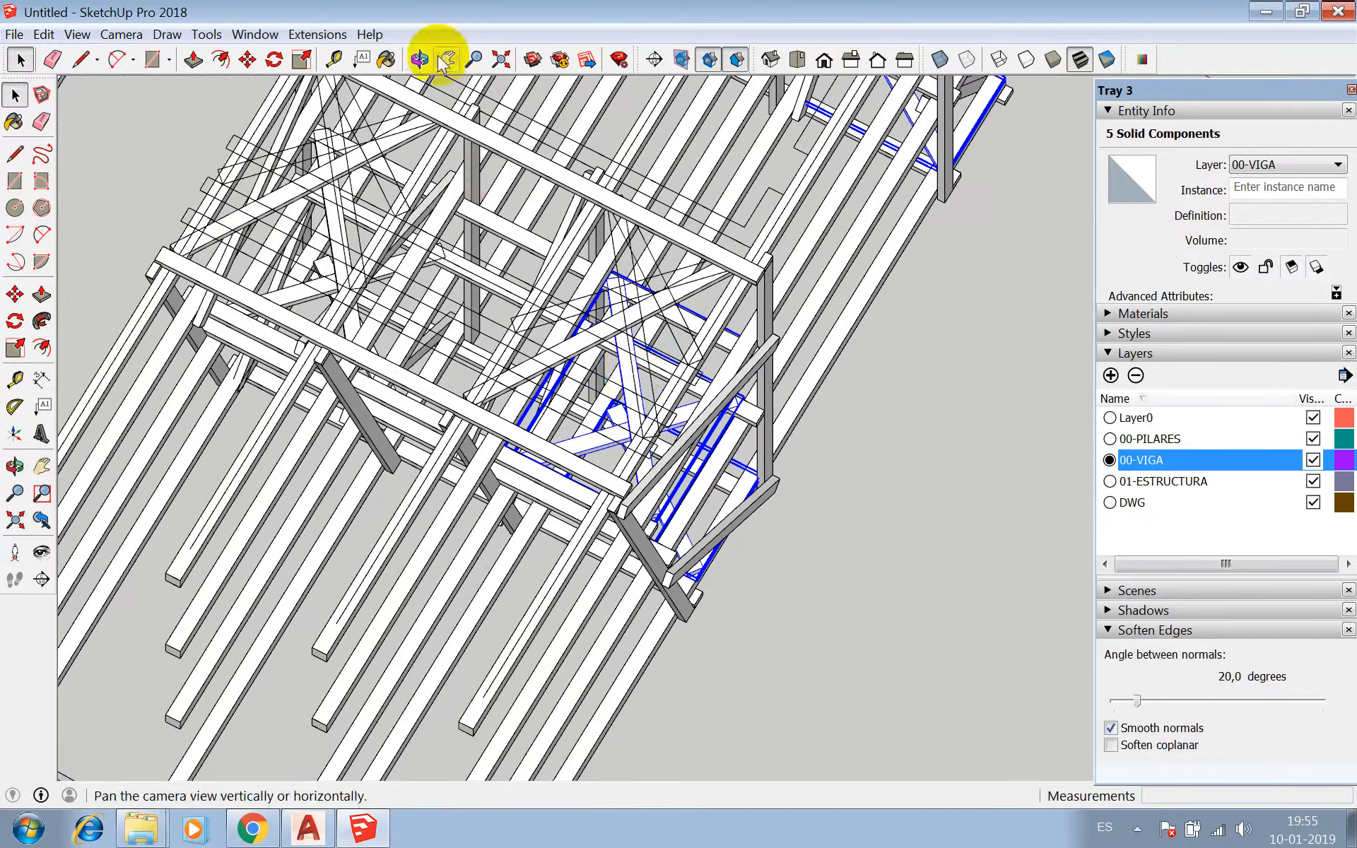
pyautogui.click(419, 60)
pyautogui.moveTo(624, 364); pyautogui.dragTo(472, 272)
pyautogui.moveTo(571, 425); pyautogui.dragTo(639, 342)
pyautogui.press('space')
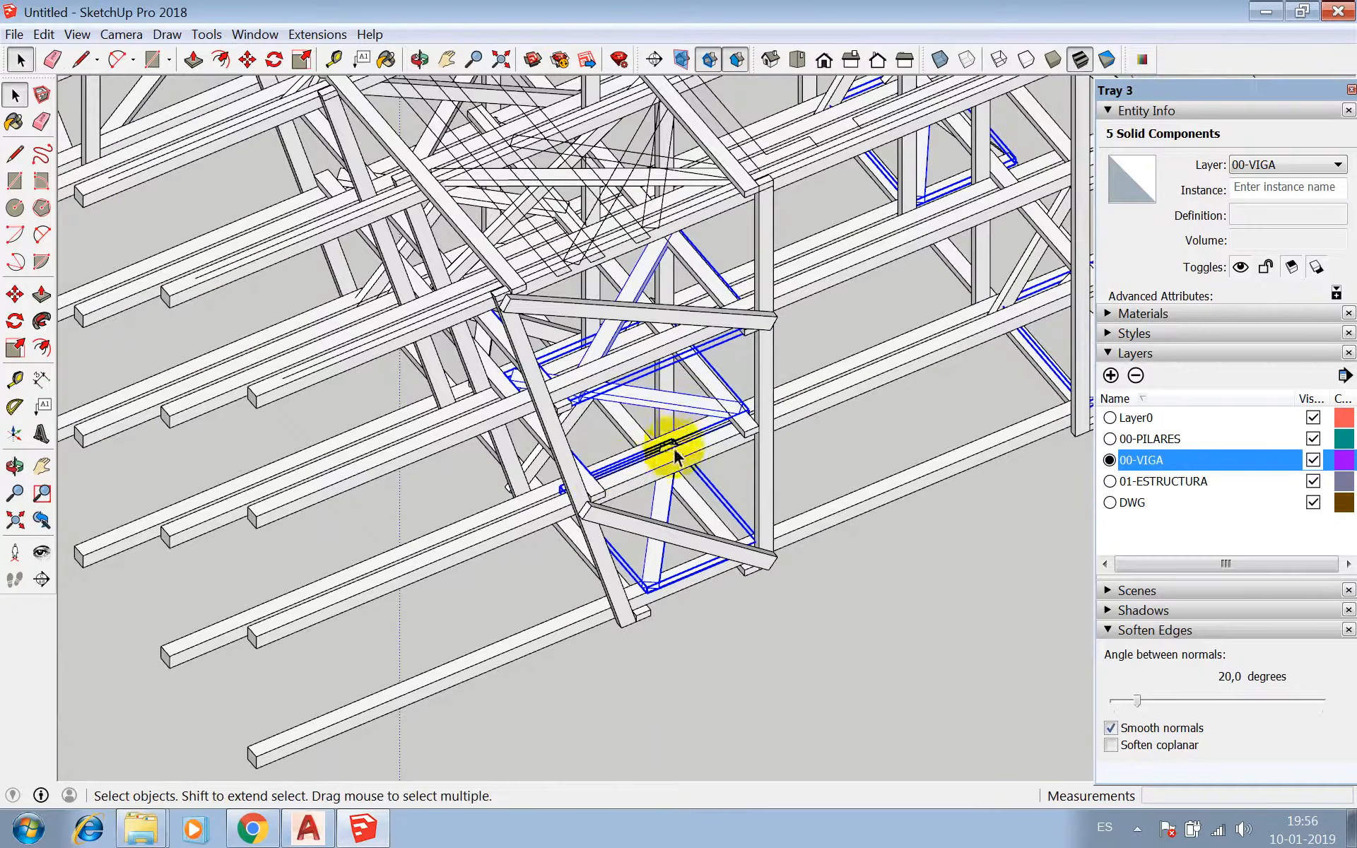
pyautogui.rightClick(680, 405)
pyautogui.click(703, 434)
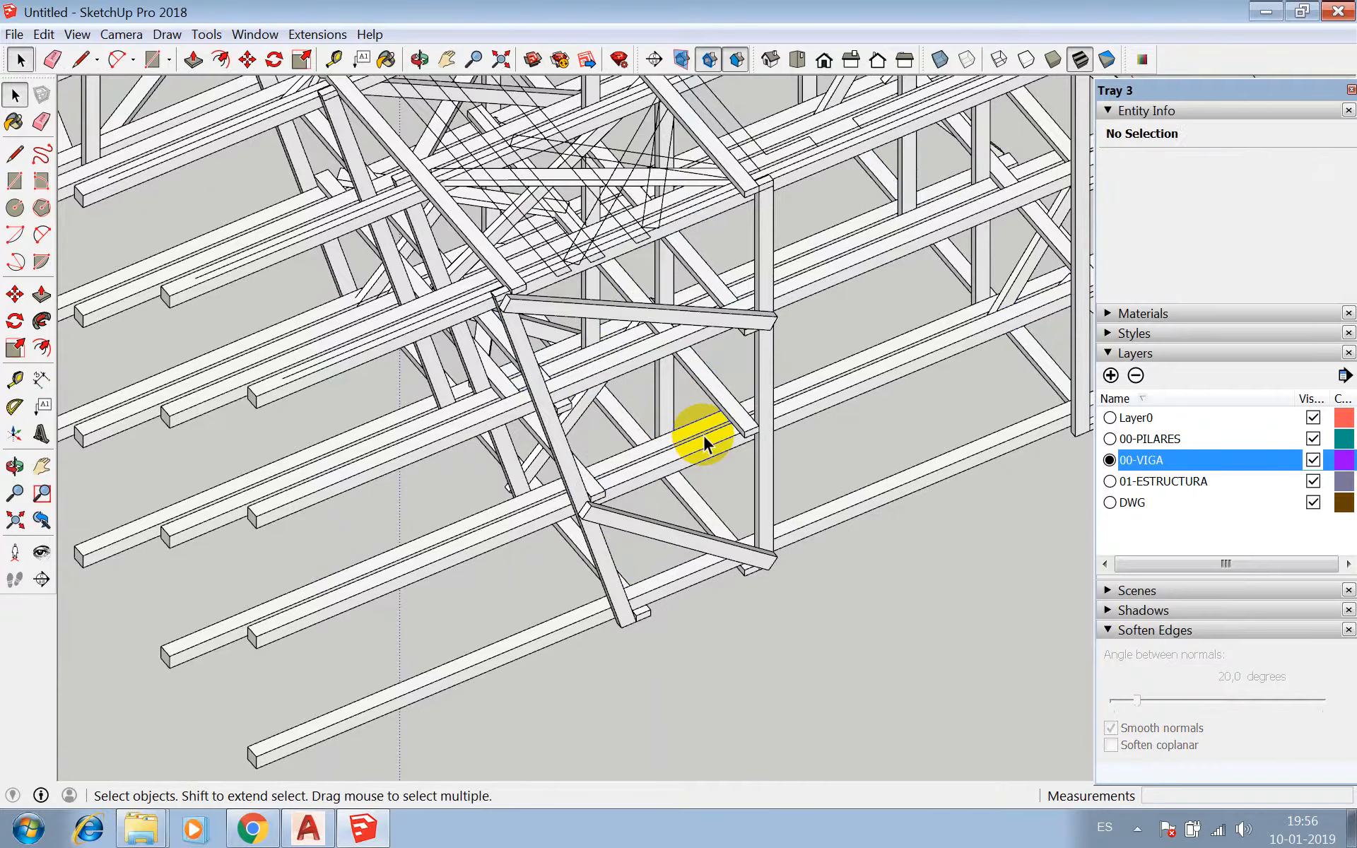
pyautogui.press('space')
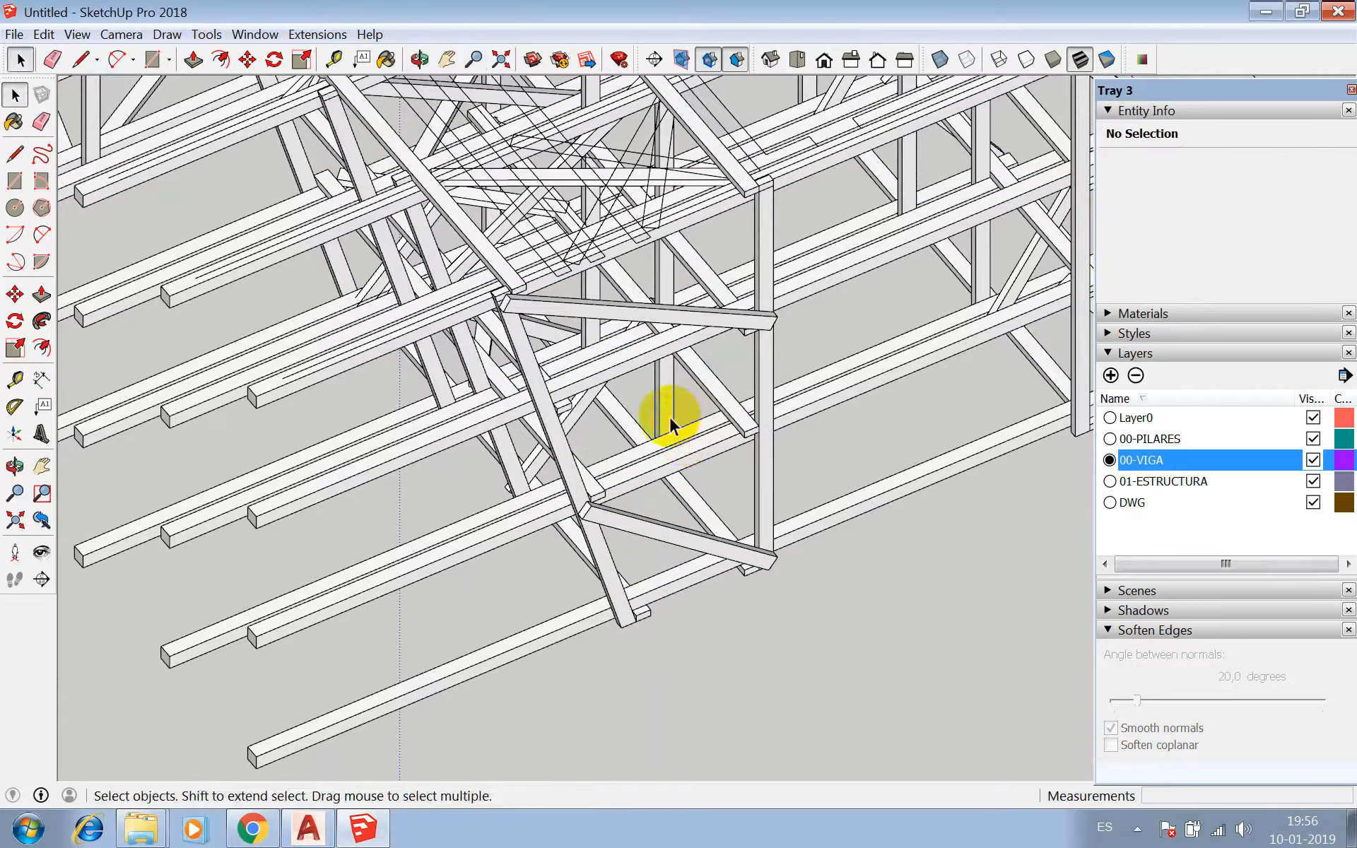
# - Select the eight loose diagonal braces in the lower bays of the nearest tower
pyautogui.scroll(-6, 642, 472)
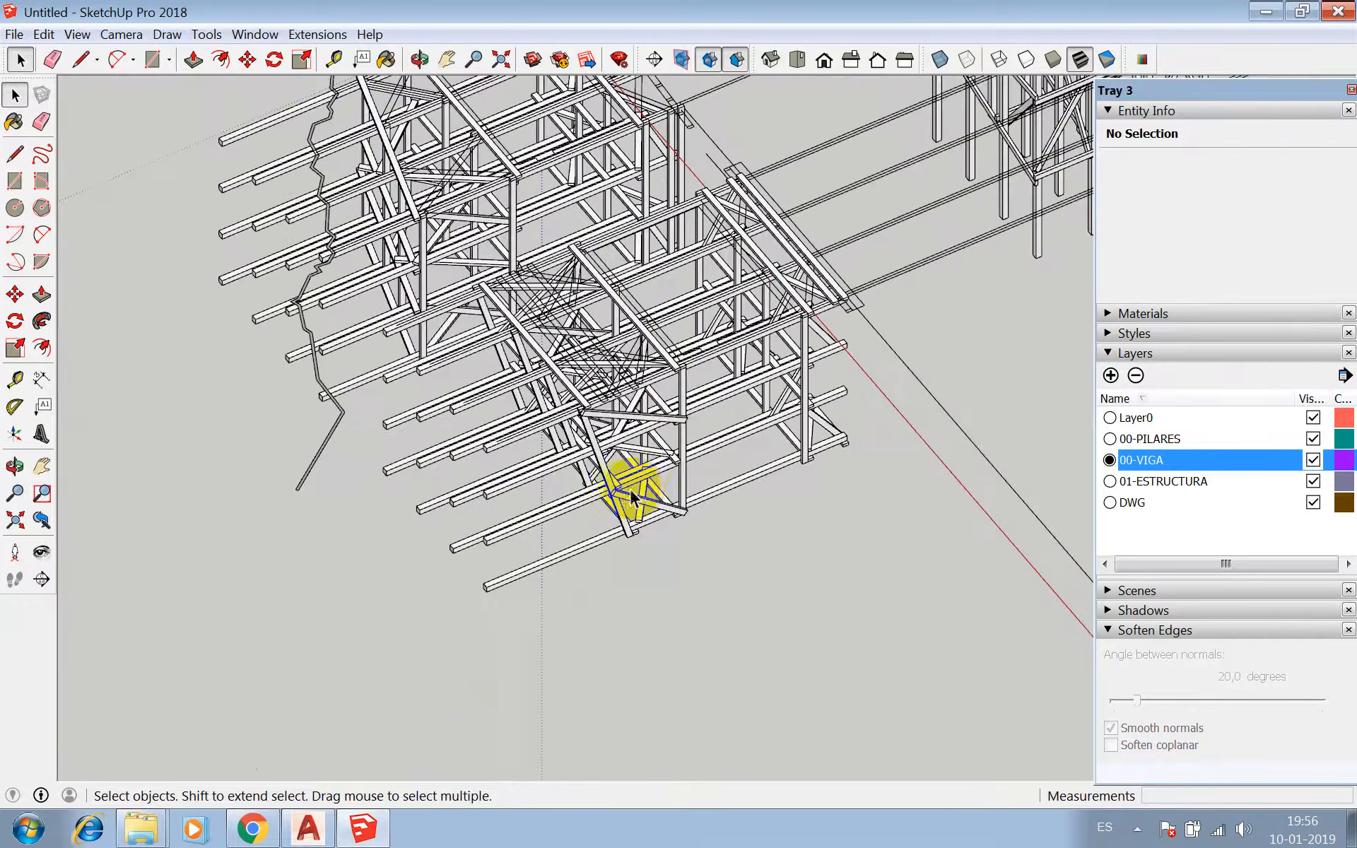
pyautogui.moveTo(522, 213); pyautogui.dragTo(854, 596)
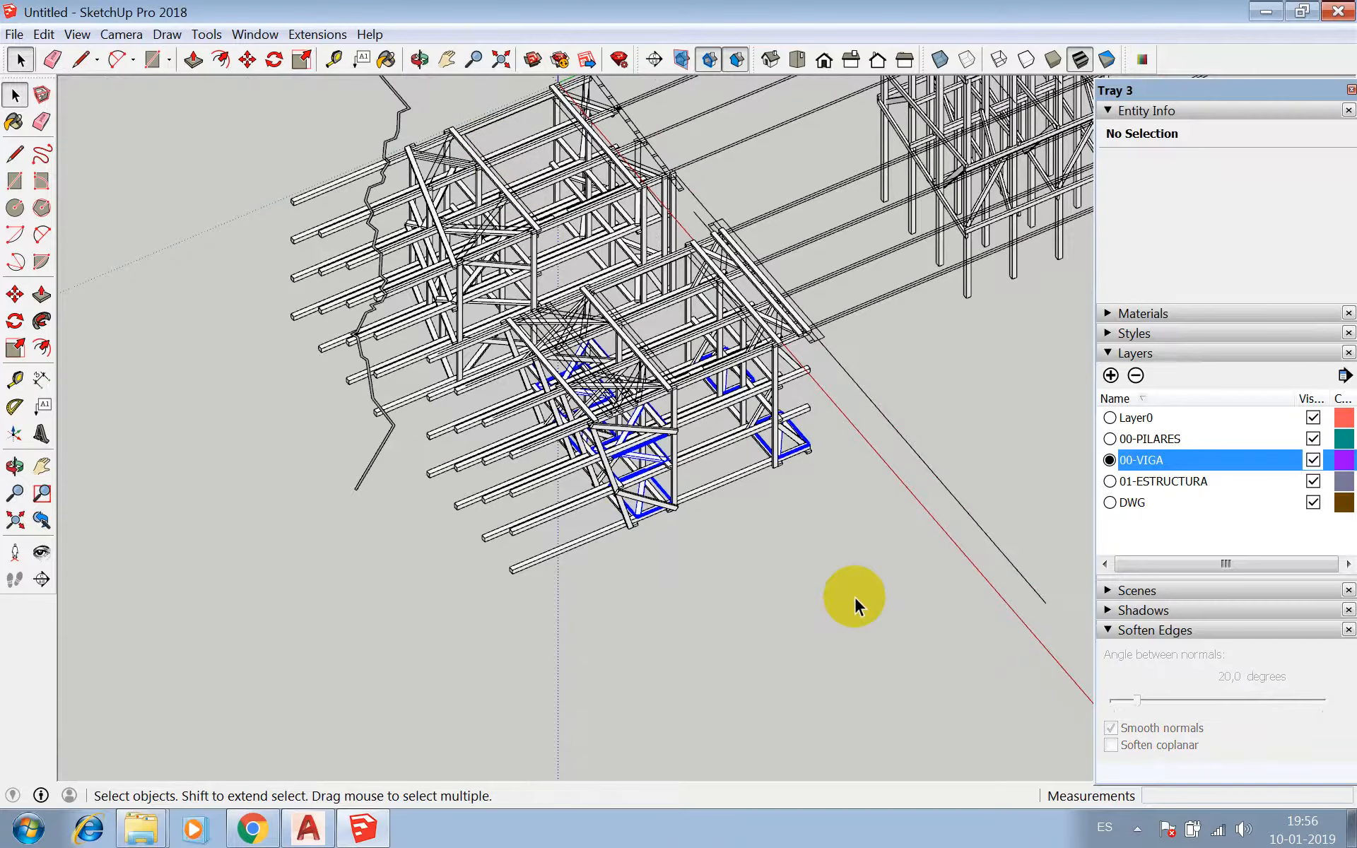
pyautogui.scroll(3, 771, 465)
pyautogui.scroll(3, 745, 288)
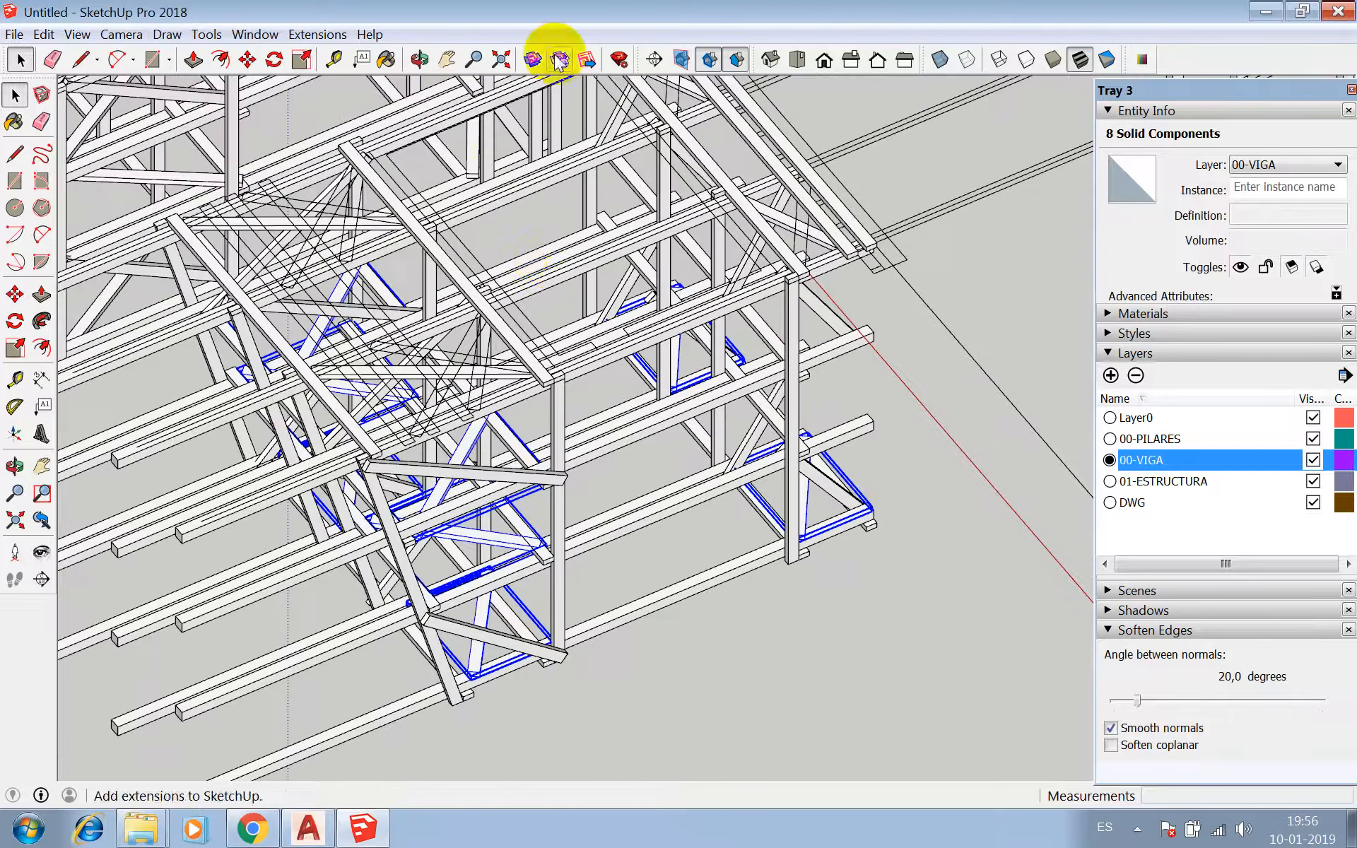
pyautogui.scroll(-3, 688, 397)
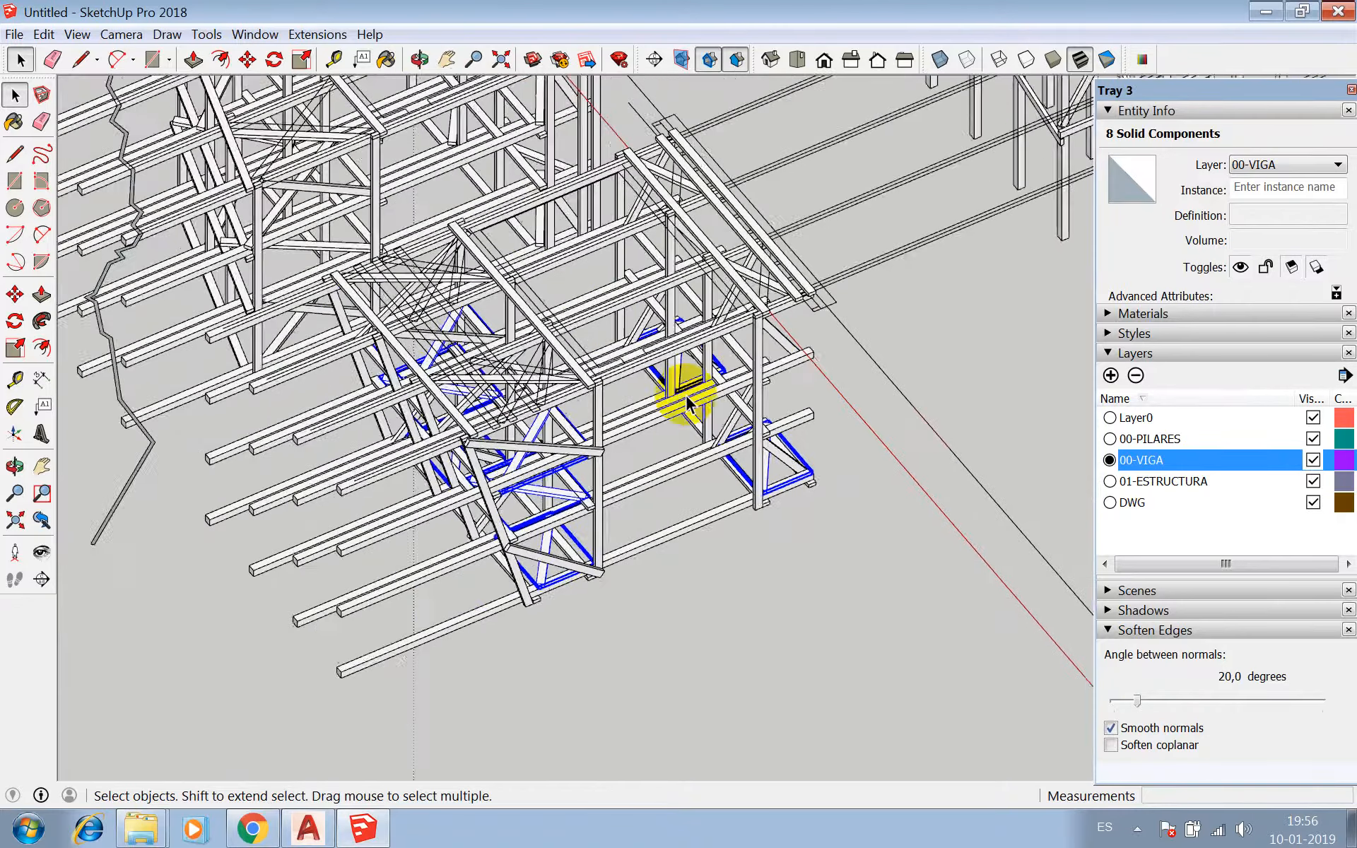
pyautogui.doubleClick(749, 365)
pyautogui.scroll(-3, 786, 449)
pyautogui.click(787, 450)
pyautogui.scroll(-1, 787, 463)
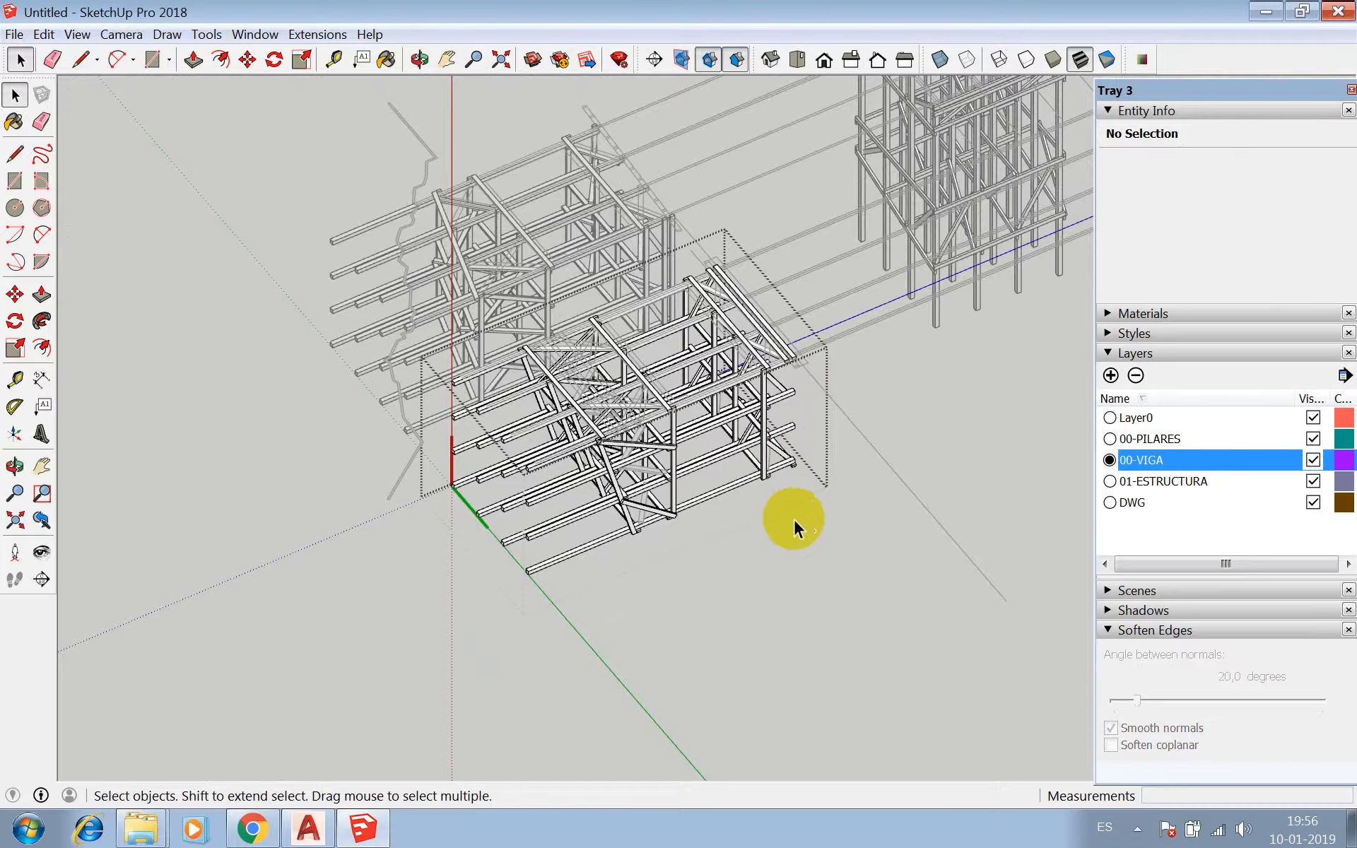
pyautogui.scroll(1, 757, 458)
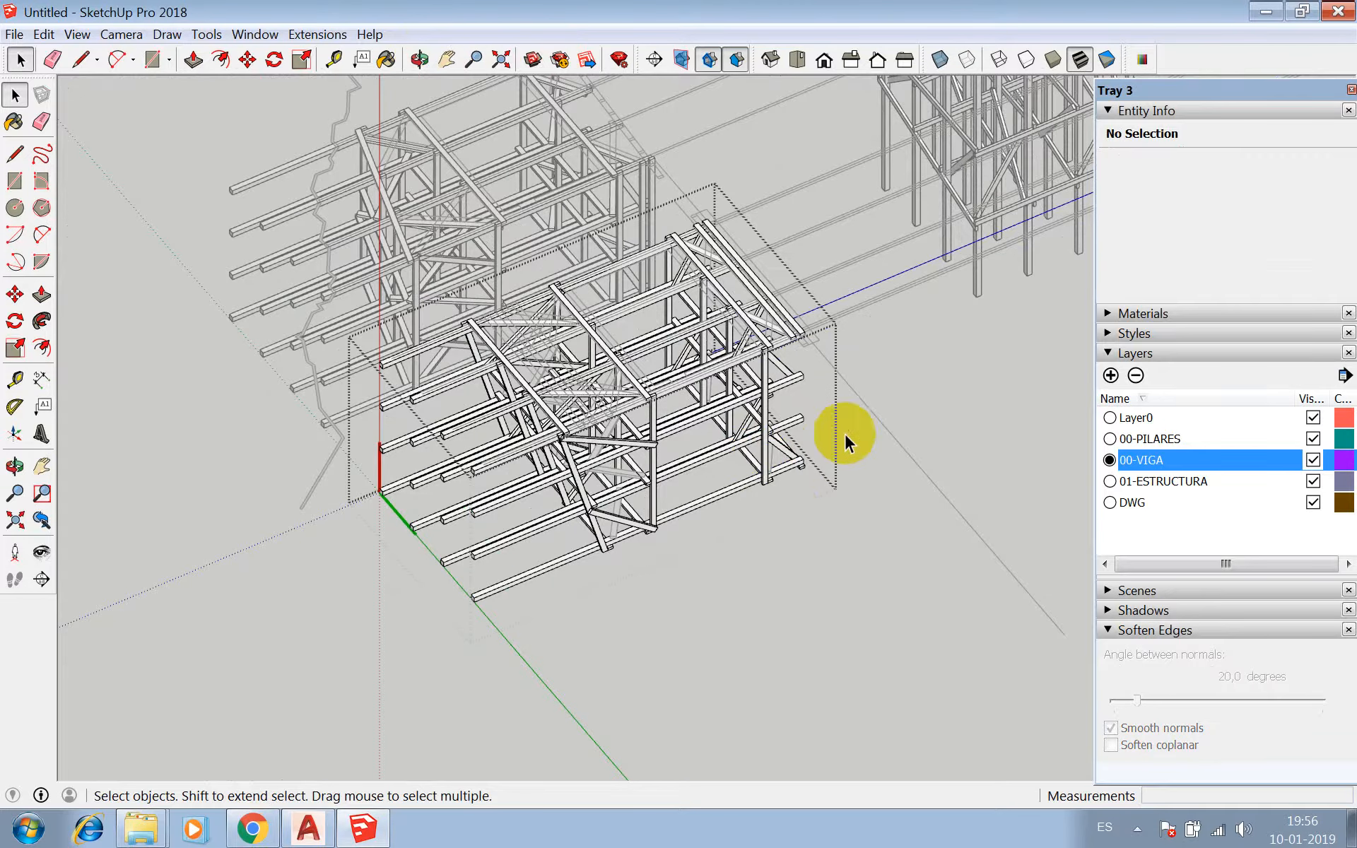
pyautogui.moveTo(846, 432); pyautogui.dragTo(677, 416, button='middle')
pyautogui.scroll(3, 757, 494)
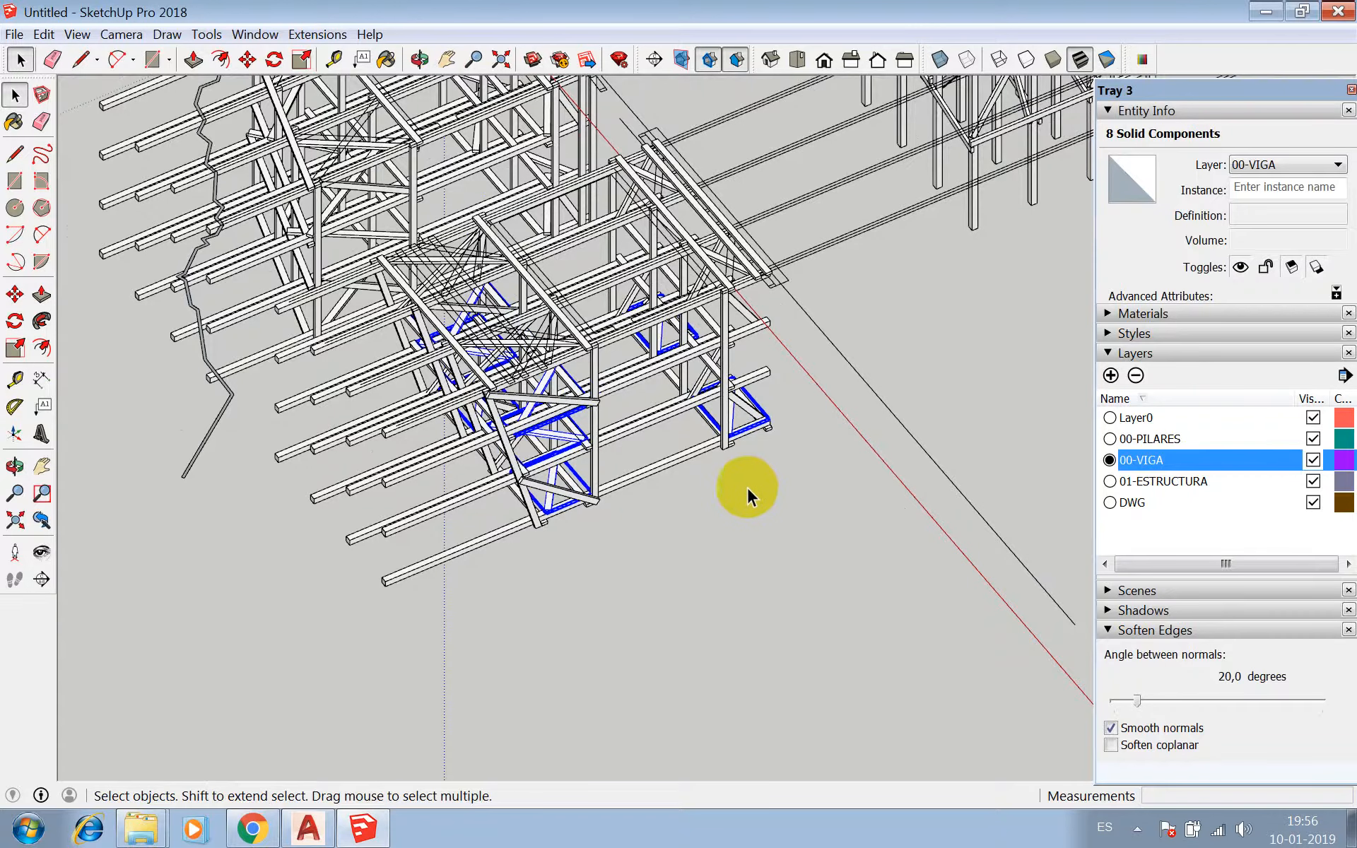
# - Open the nearest tower's structure component for editing and paste the eight diagonal braces beside it
pyautogui.click(748, 485)
pyautogui.doubleClick(723, 328)
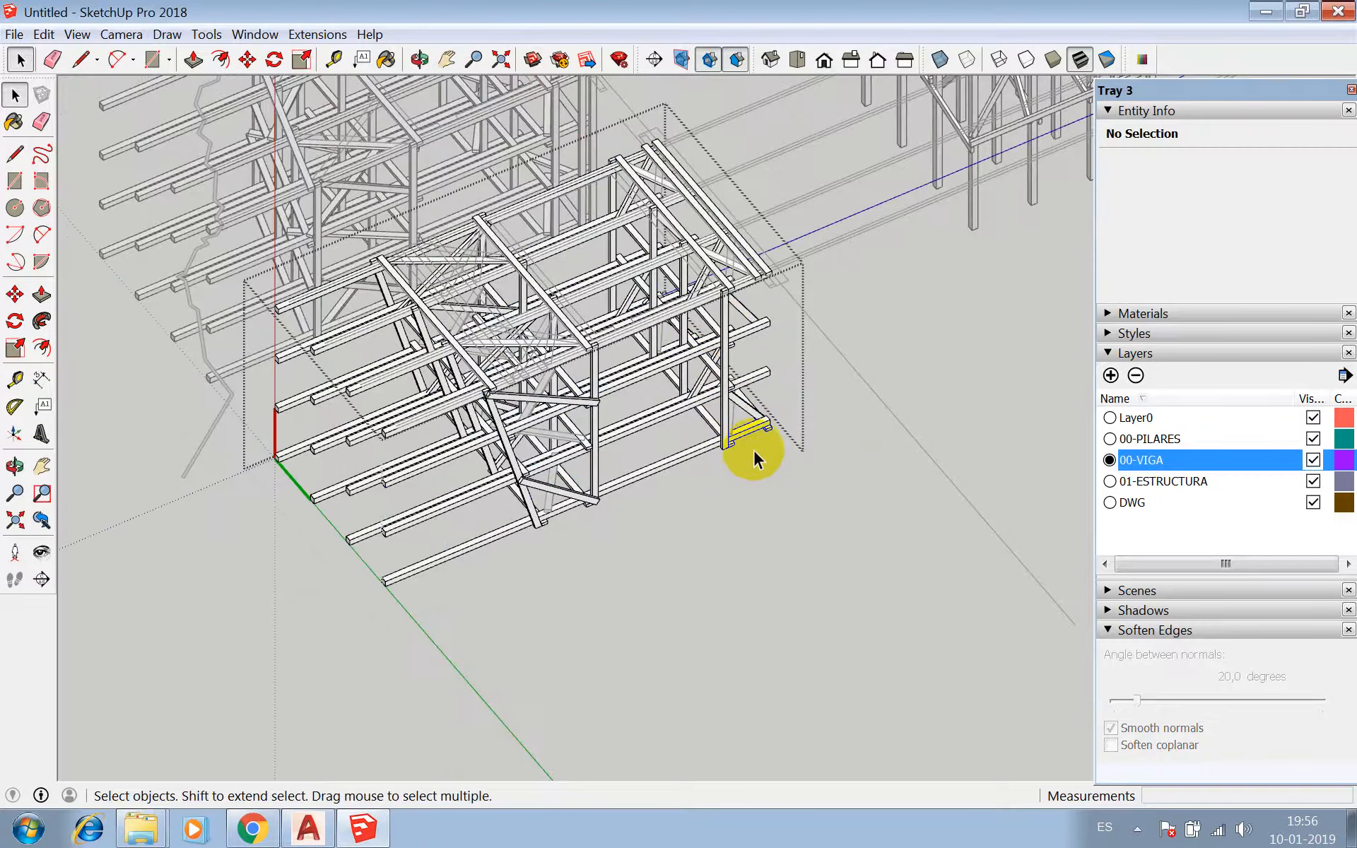
pyautogui.hotkey('ctrl', 'v')
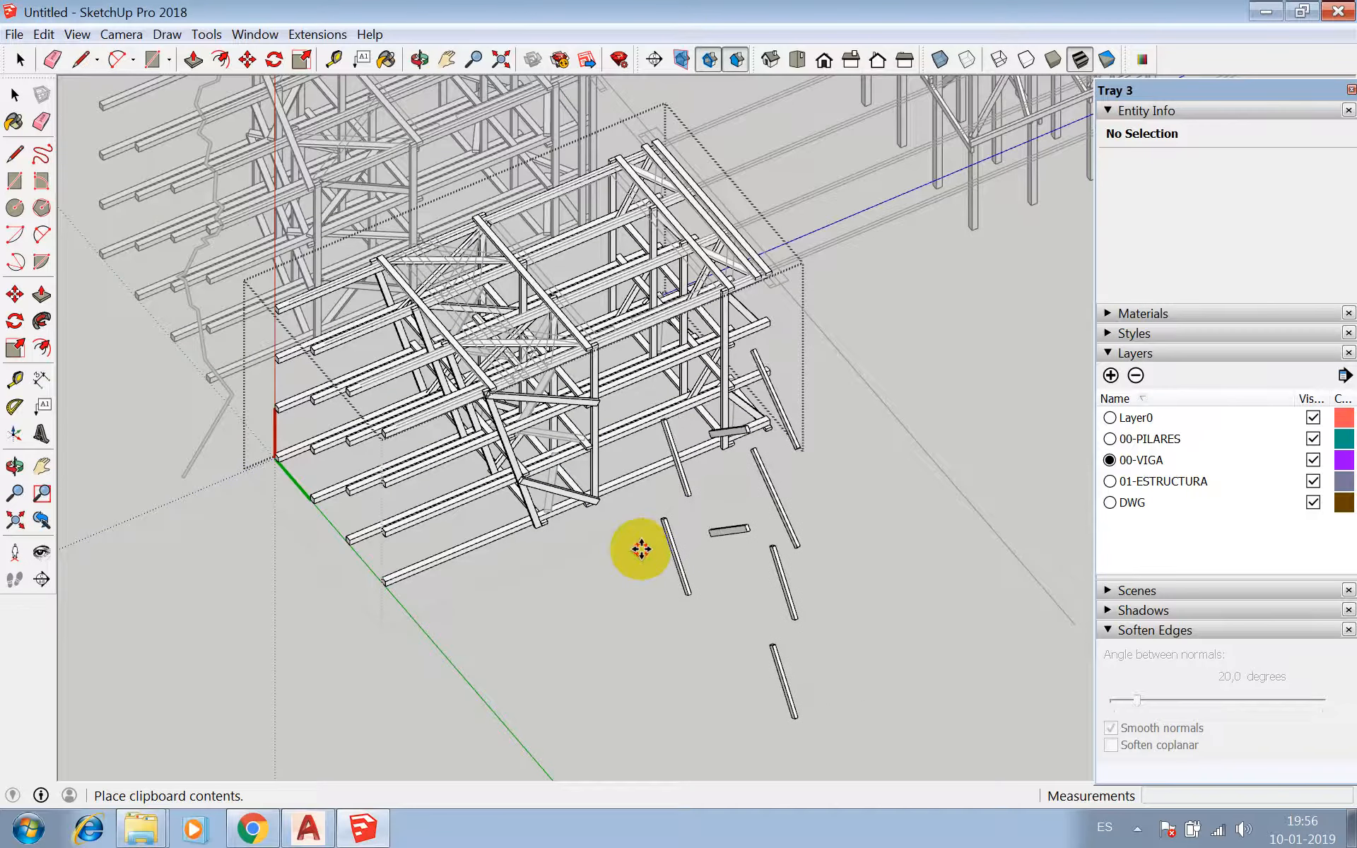
pyautogui.click(629, 519)
# - Rotate the pasted braces about the end corner of the lowest outer long member until they line up with the long members
pyautogui.scroll(-3, 615, 388)
pyautogui.scroll(2, 679, 506)
pyautogui.scroll(-4, 672, 537)
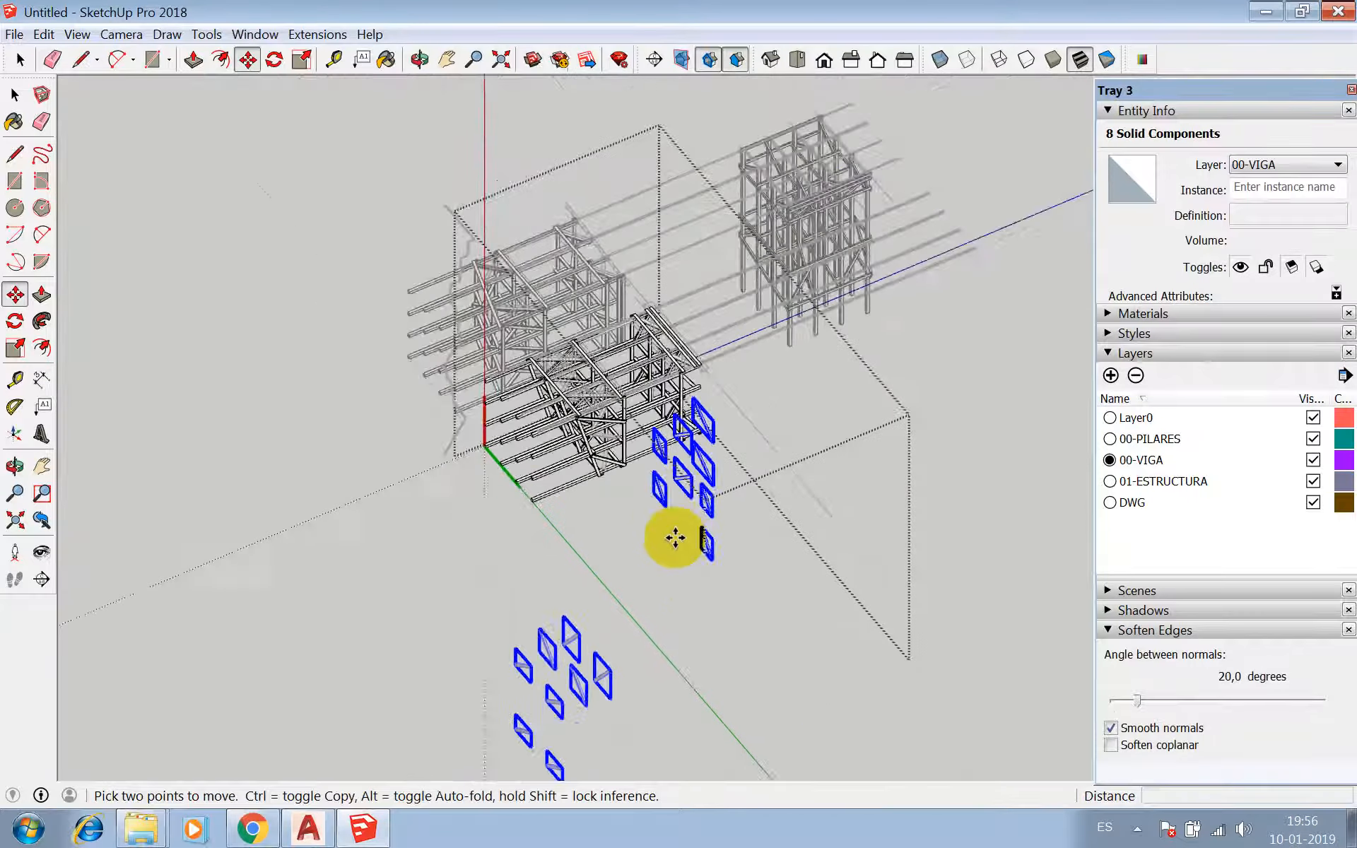
pyautogui.scroll(3, 654, 523)
pyautogui.scroll(3, 434, 433)
pyautogui.scroll(2, 434, 432)
pyautogui.press('q')
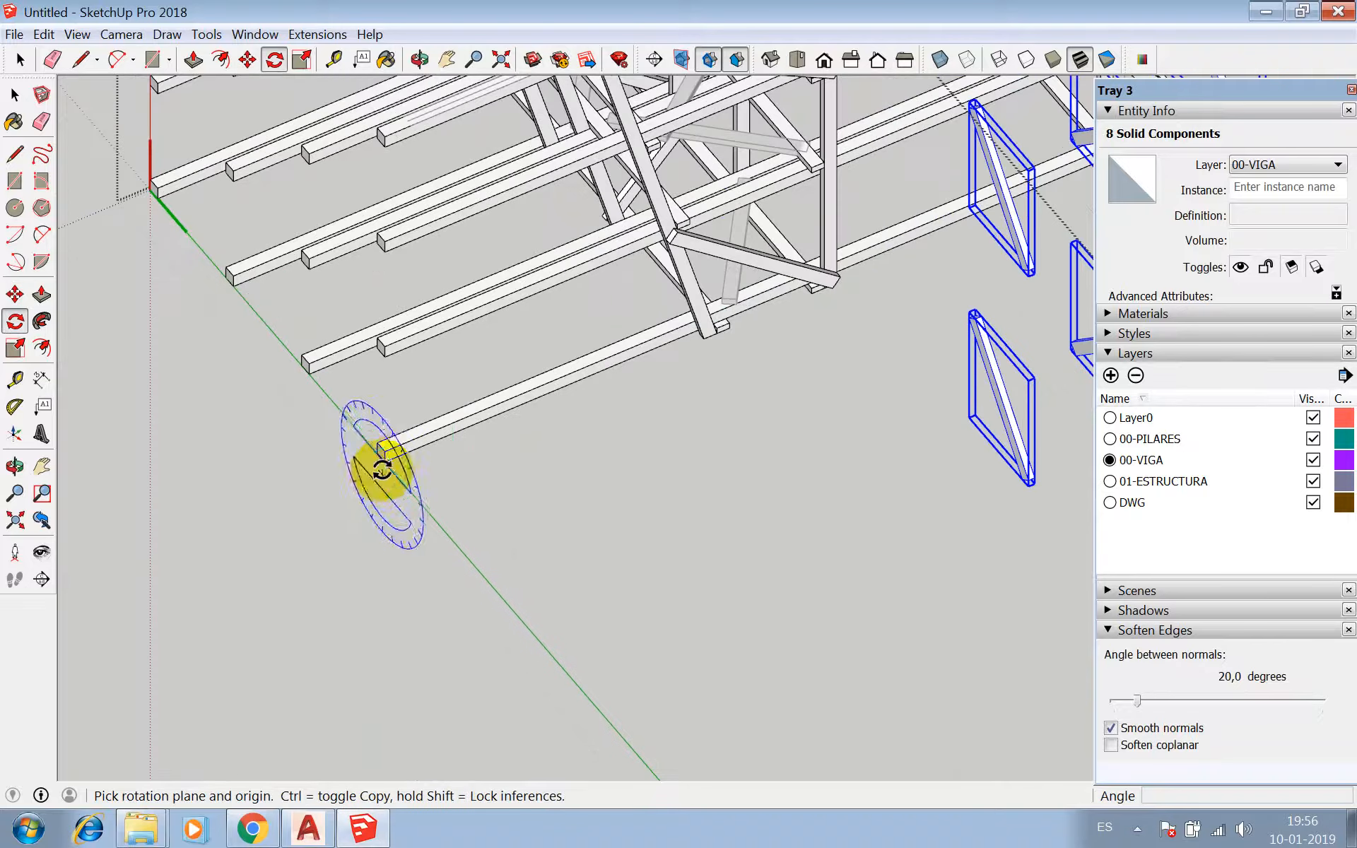
pyautogui.click(385, 460)
pyautogui.click(478, 414)
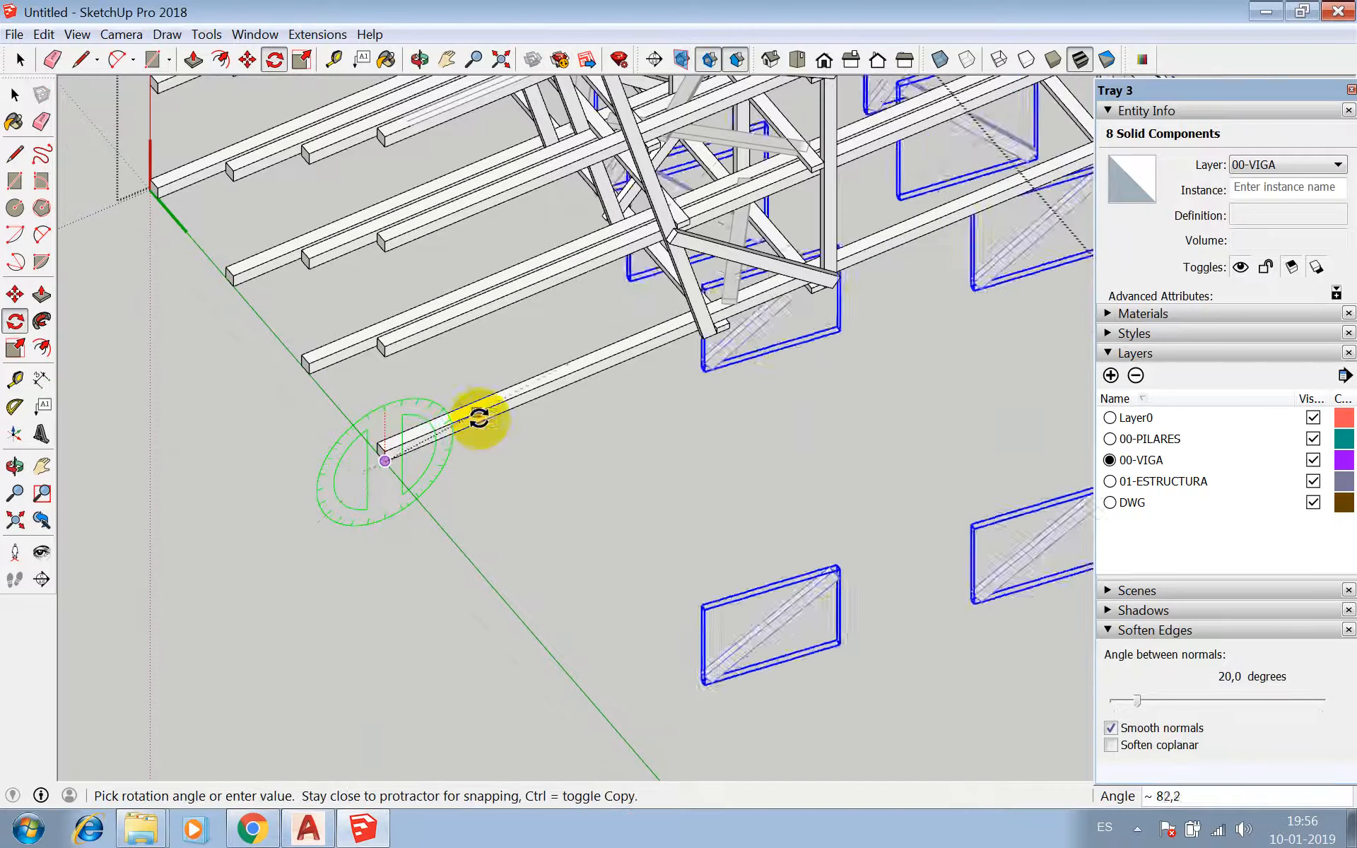
pyautogui.scroll(-3, 488, 428)
pyautogui.scroll(6, 417, 456)
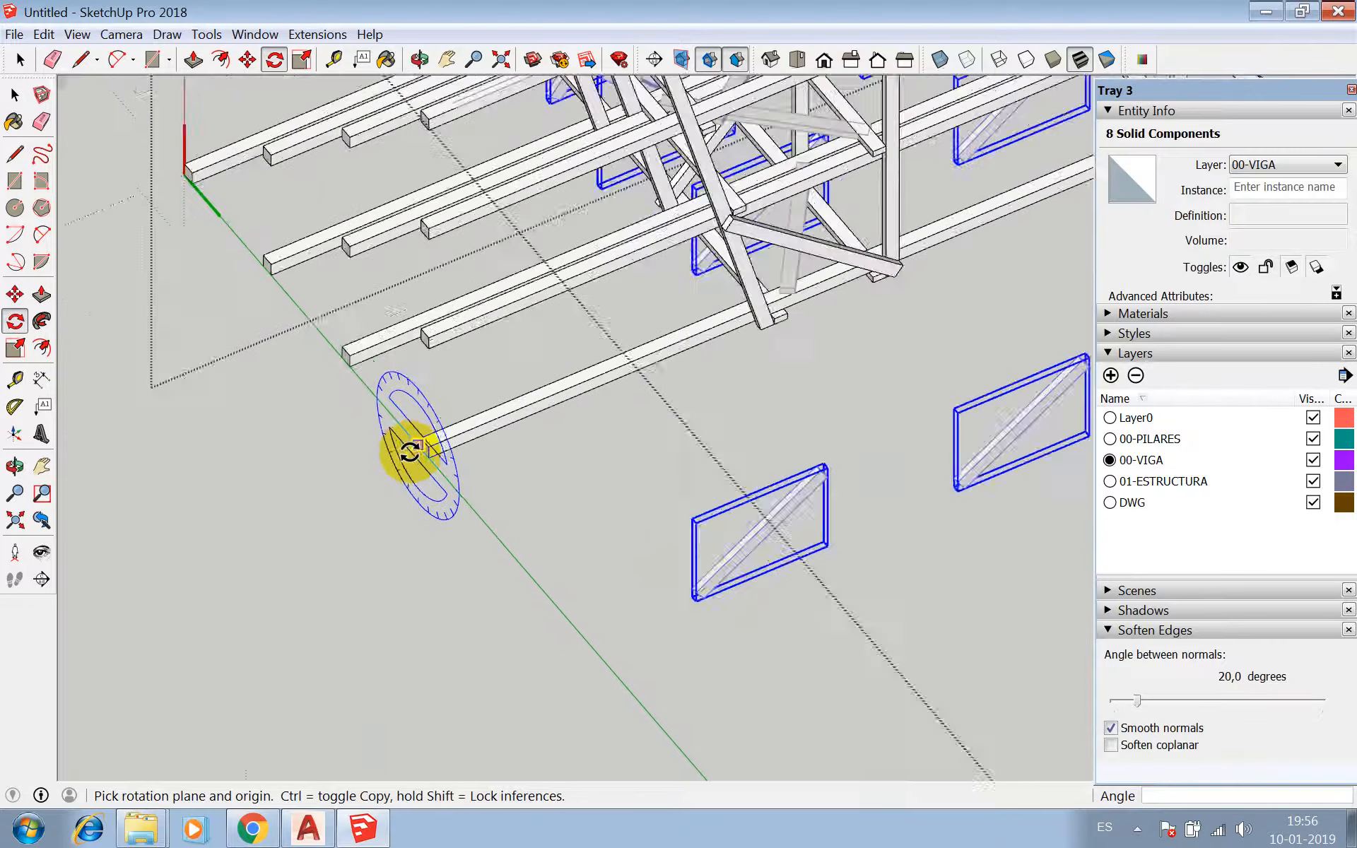
# - Rotate the braces about the lowest outer long member's axis, from vertical until they lie flat
pyautogui.click(436, 455)
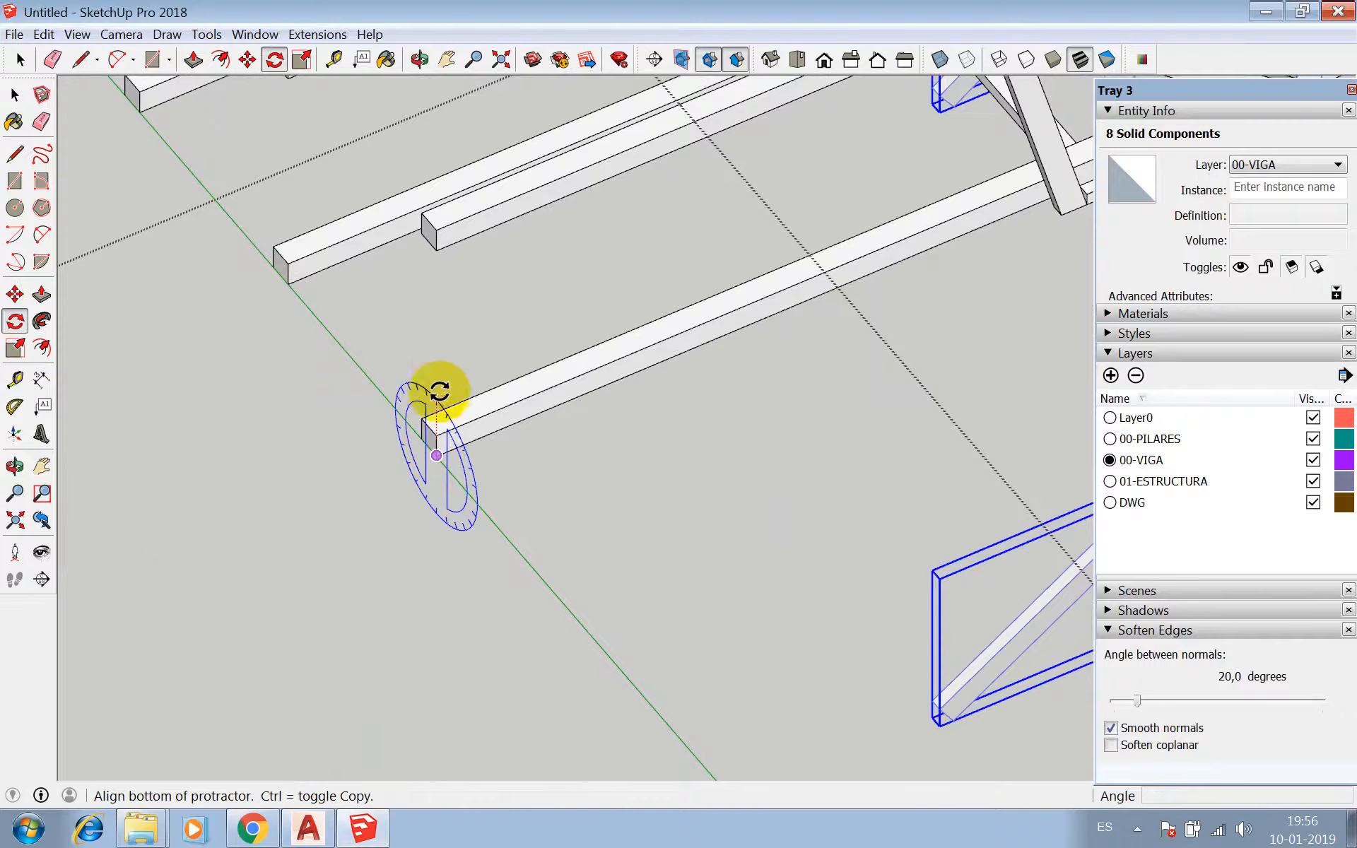
pyautogui.click(441, 367)
pyautogui.scroll(-2, 444, 366)
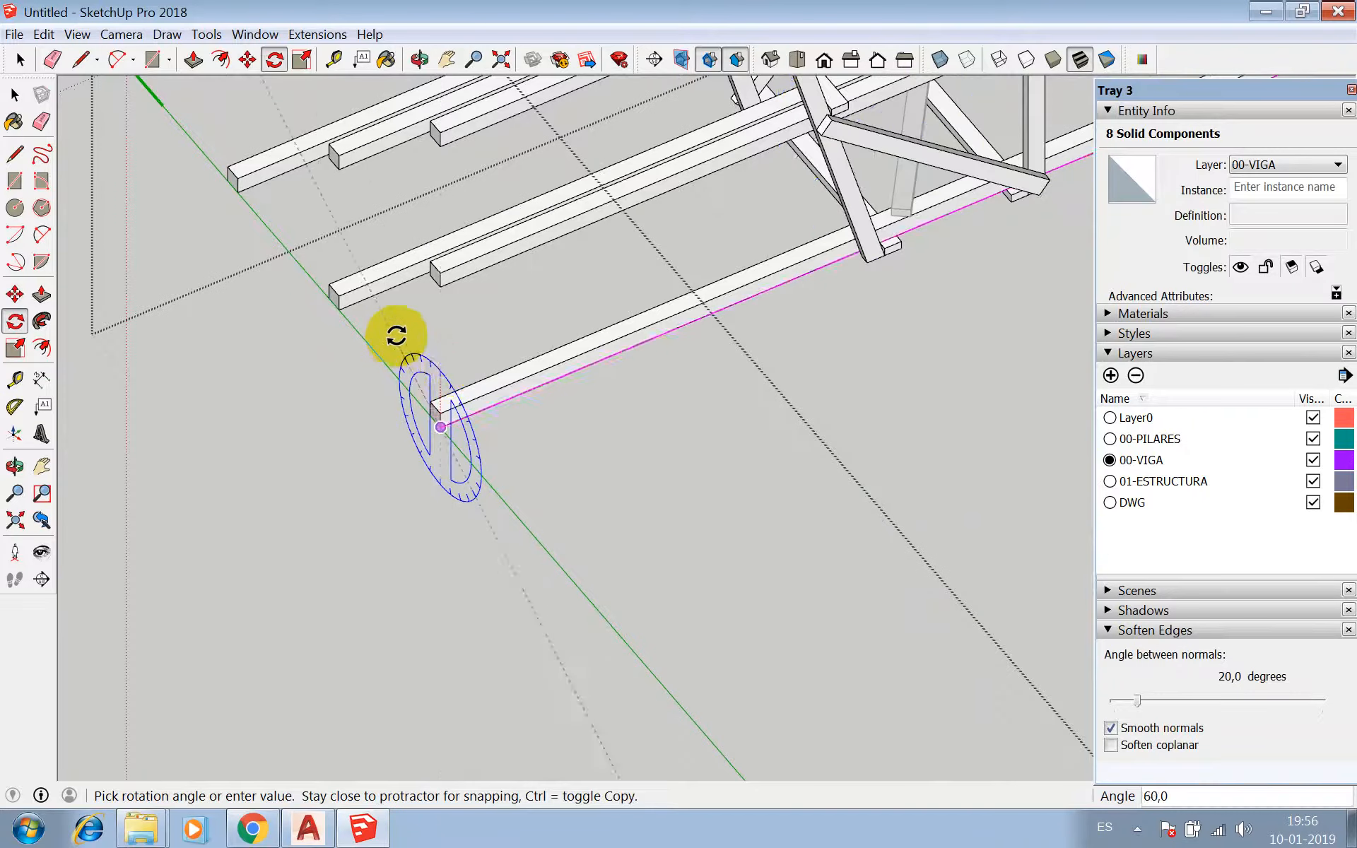
pyautogui.click(382, 355)
pyautogui.scroll(-3, 394, 424)
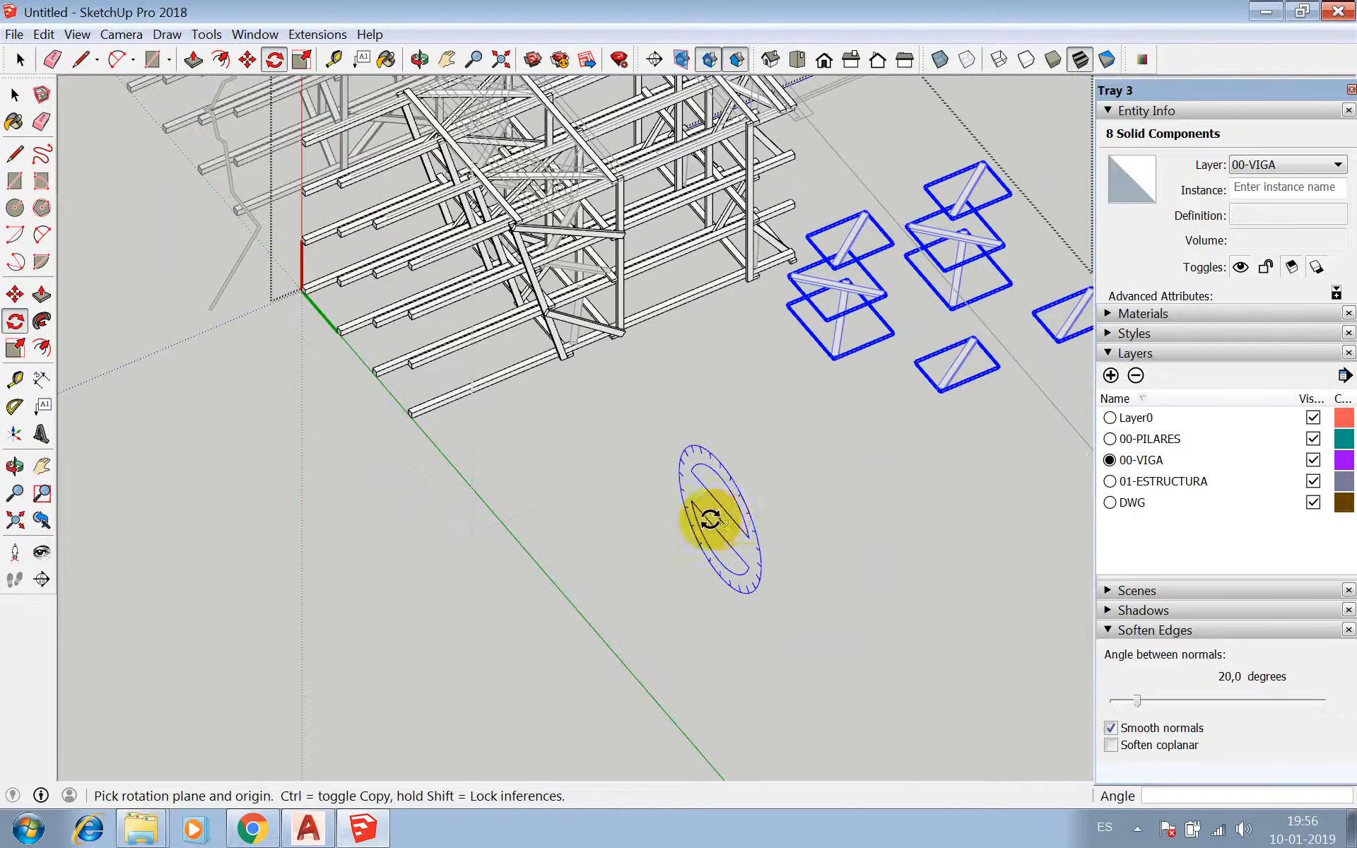
pyautogui.scroll(6, 975, 400)
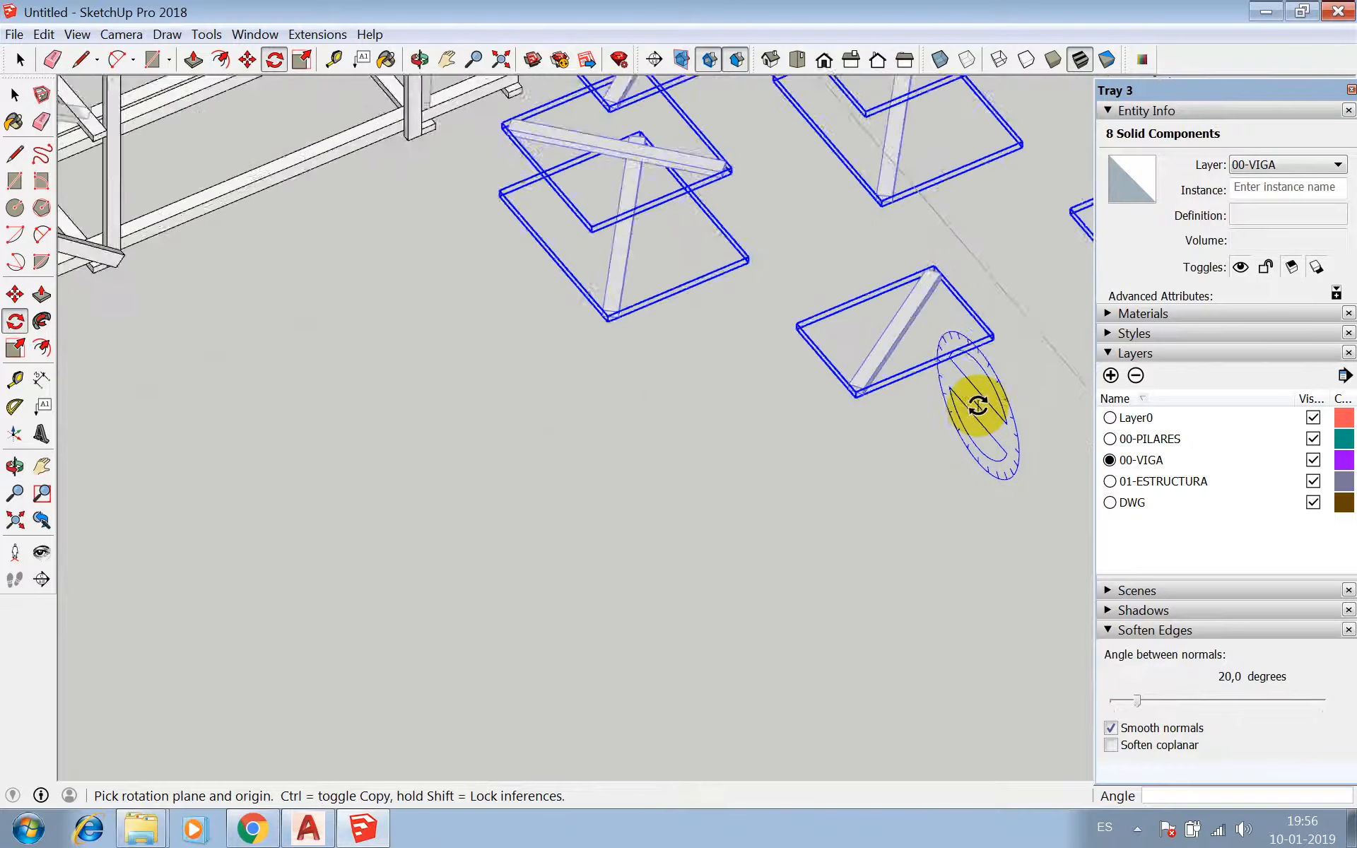
pyautogui.press('m')
pyautogui.click(829, 373)
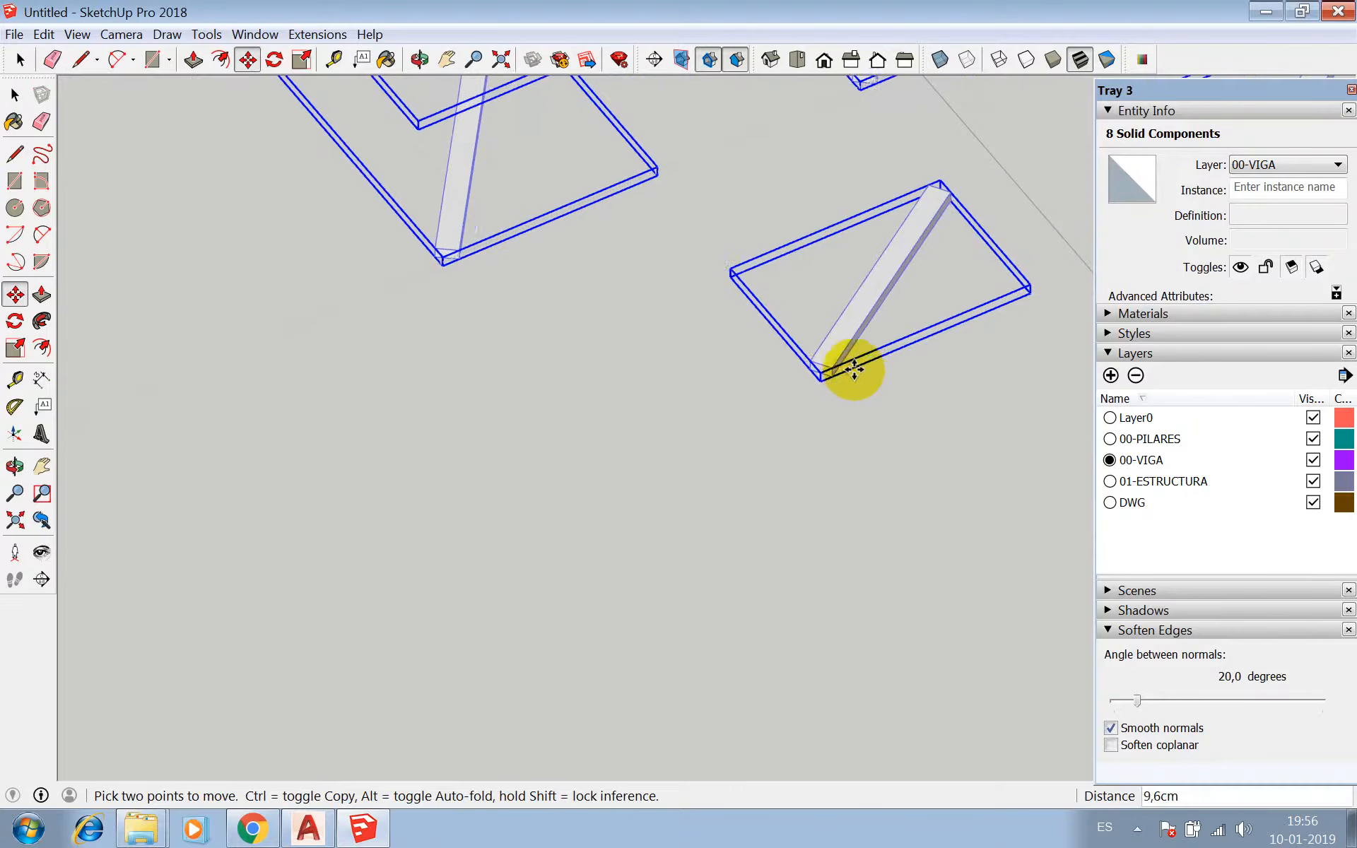
pyautogui.scroll(-5, 931, 342)
pyautogui.scroll(-8, 418, 221)
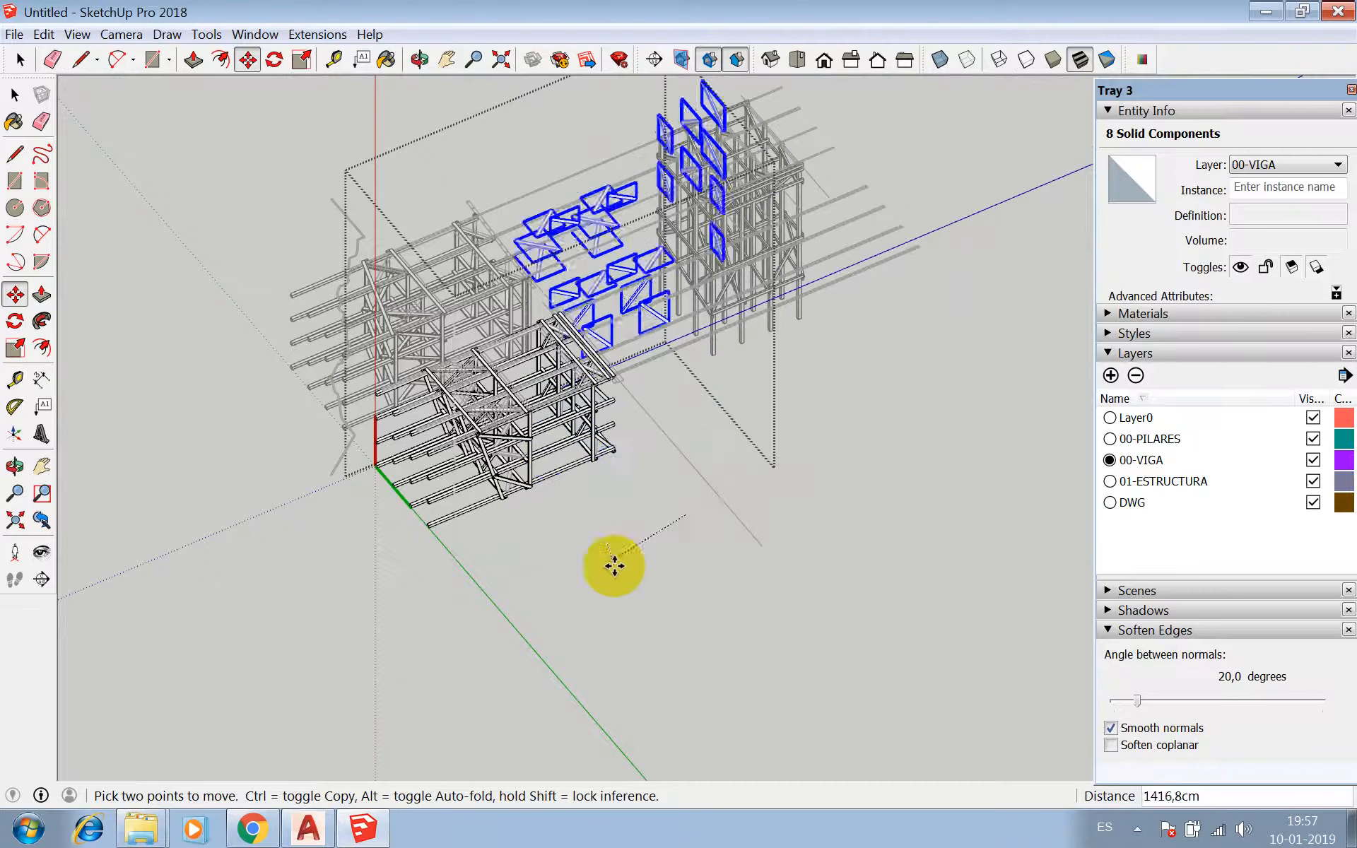
pyautogui.scroll(5, 712, 206)
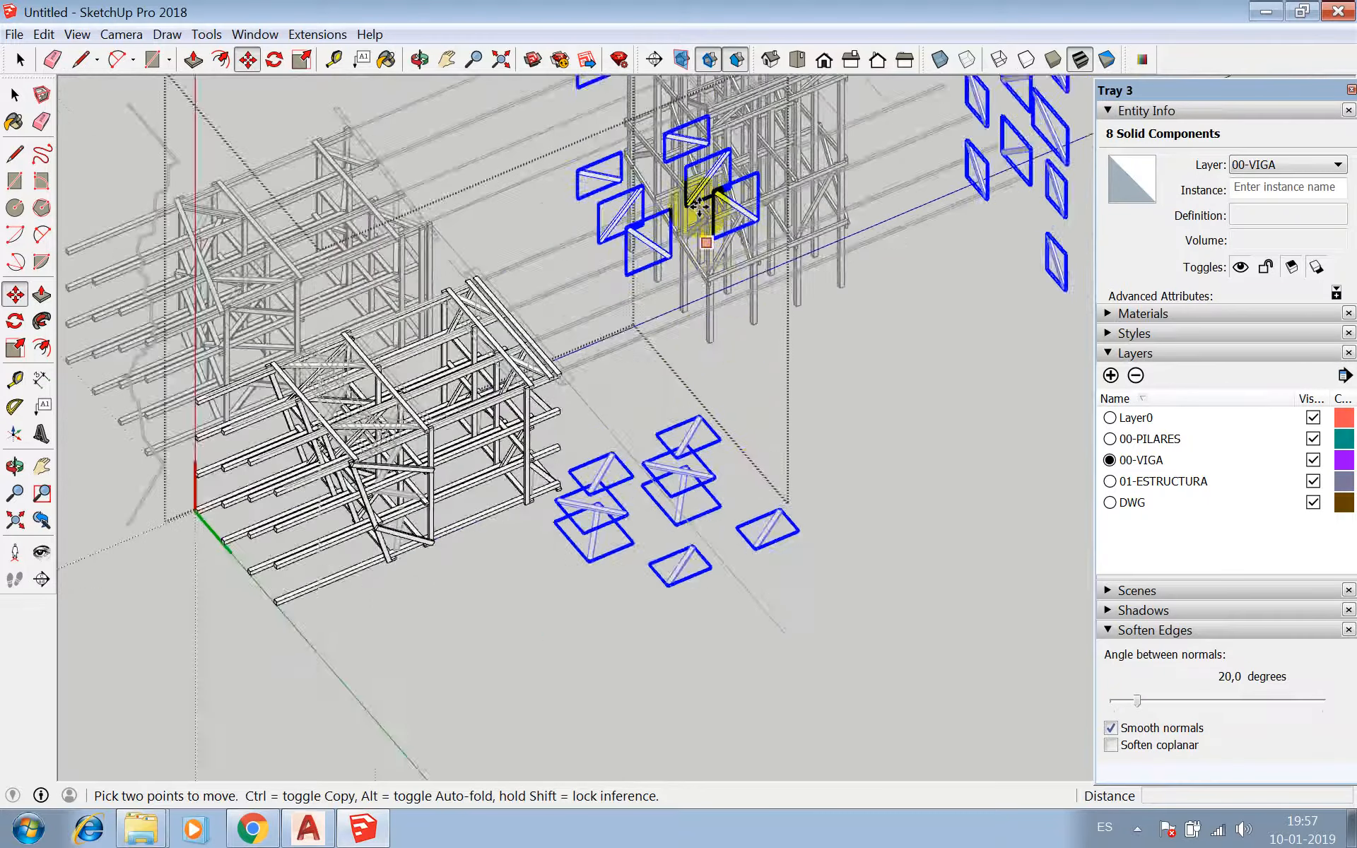
pyautogui.scroll(-6, 545, 363)
pyautogui.scroll(3, 594, 509)
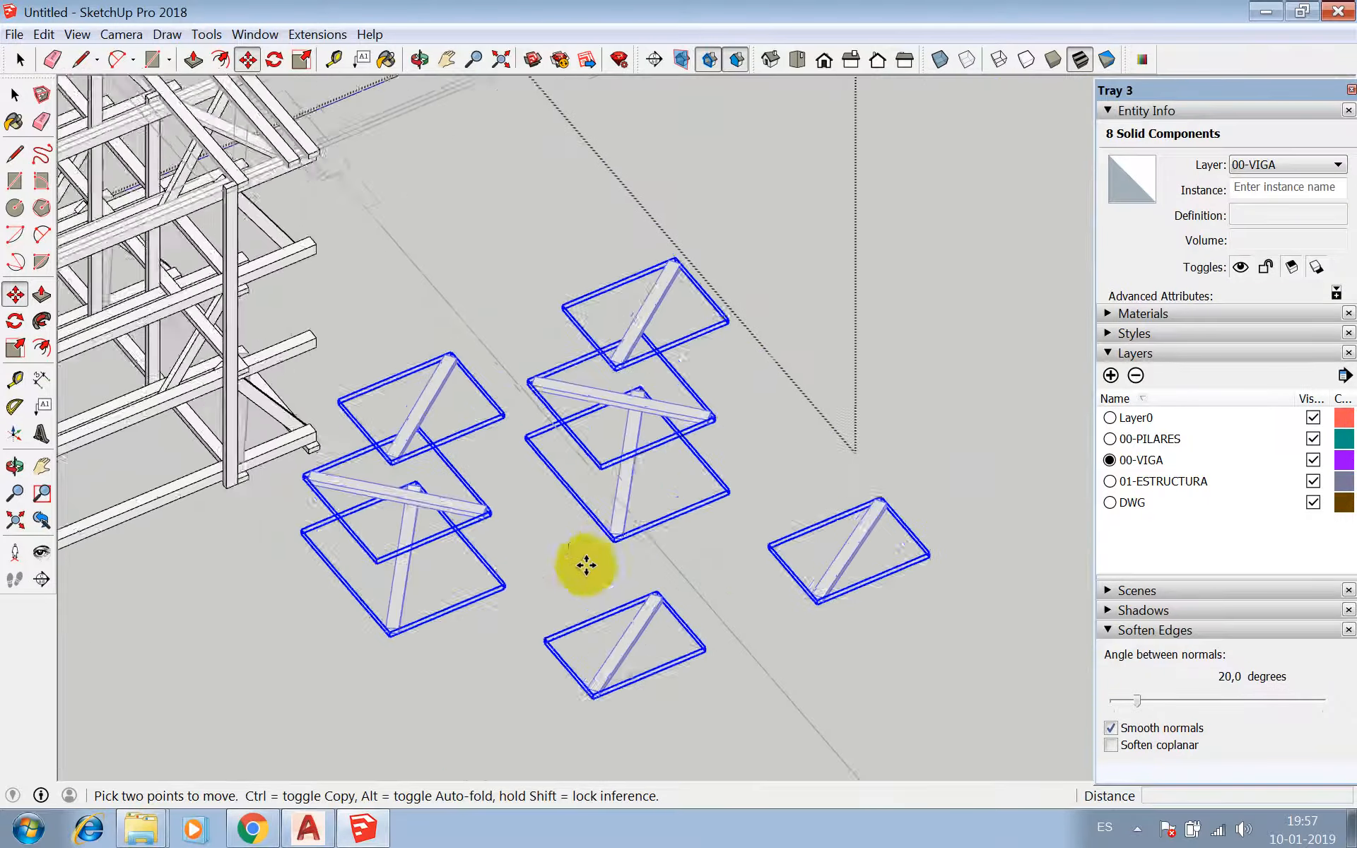
pyautogui.scroll(-6, 585, 564)
pyautogui.click(646, 474)
pyautogui.press('space')
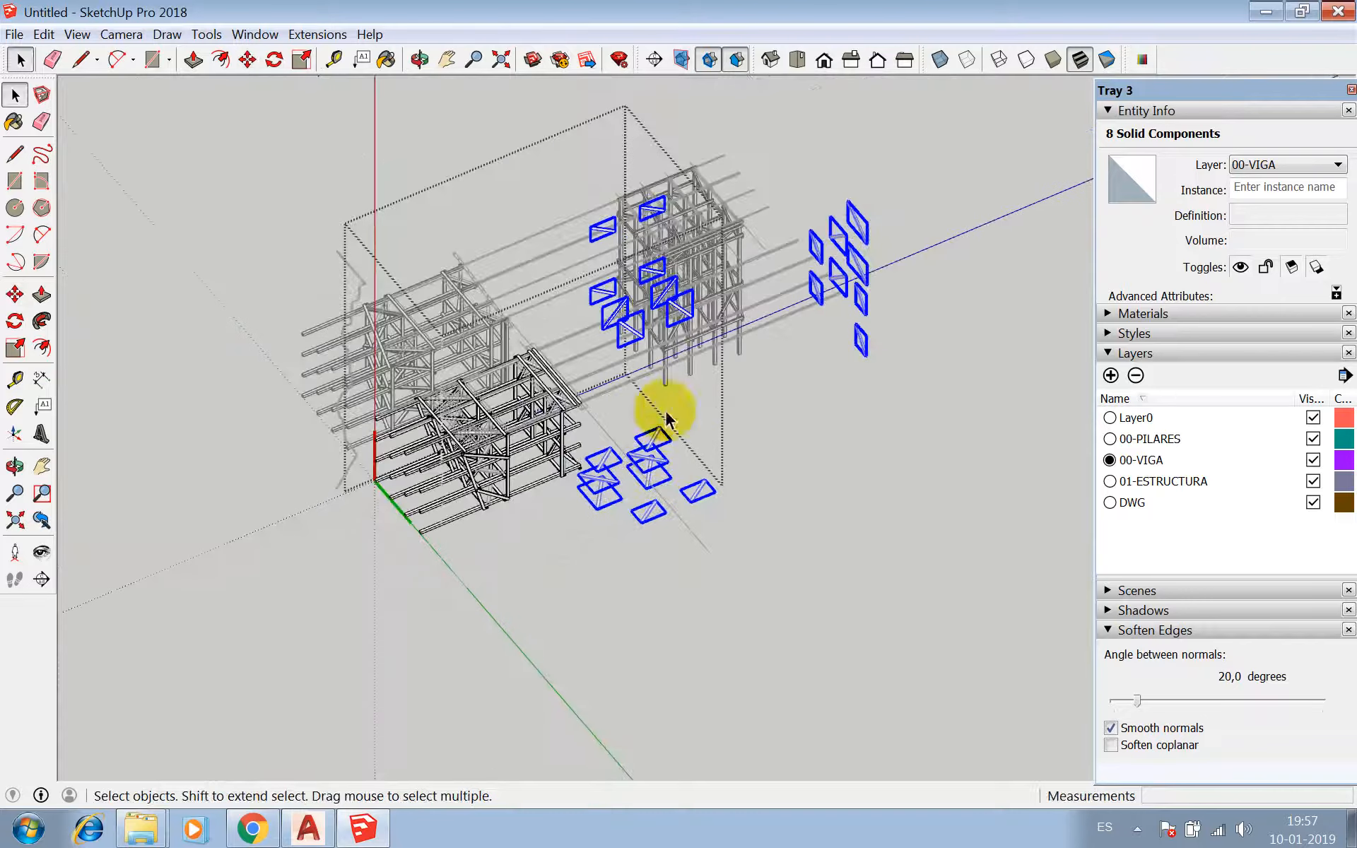
# - Reopen the nearest tower's structure component for editing and select the eight pasted diagonal braces beside it
pyautogui.click(841, 438)
pyautogui.click(701, 492)
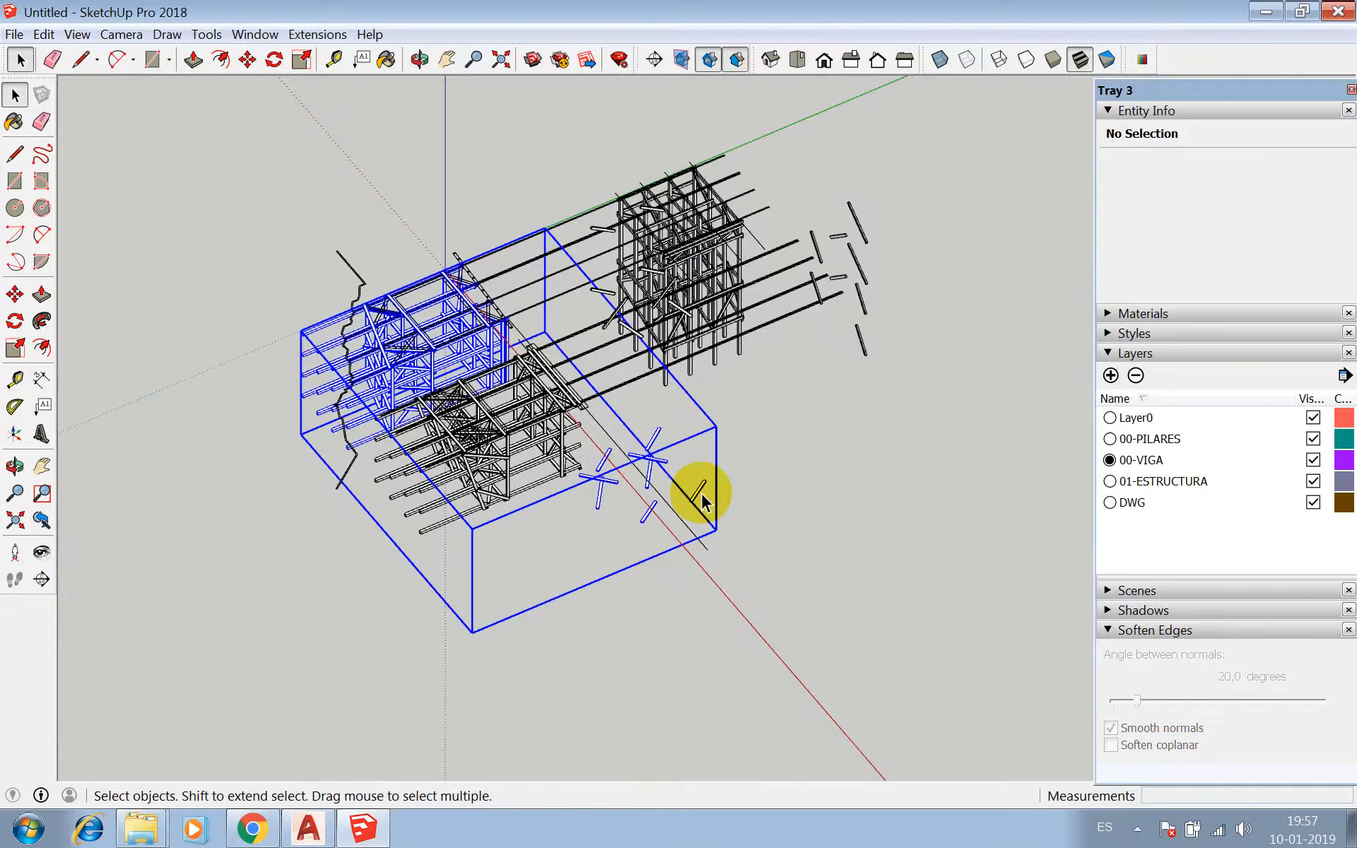
pyautogui.doubleClick(702, 492)
pyautogui.moveTo(565, 382); pyautogui.dragTo(714, 565)
pyautogui.scroll(5, 594, 490)
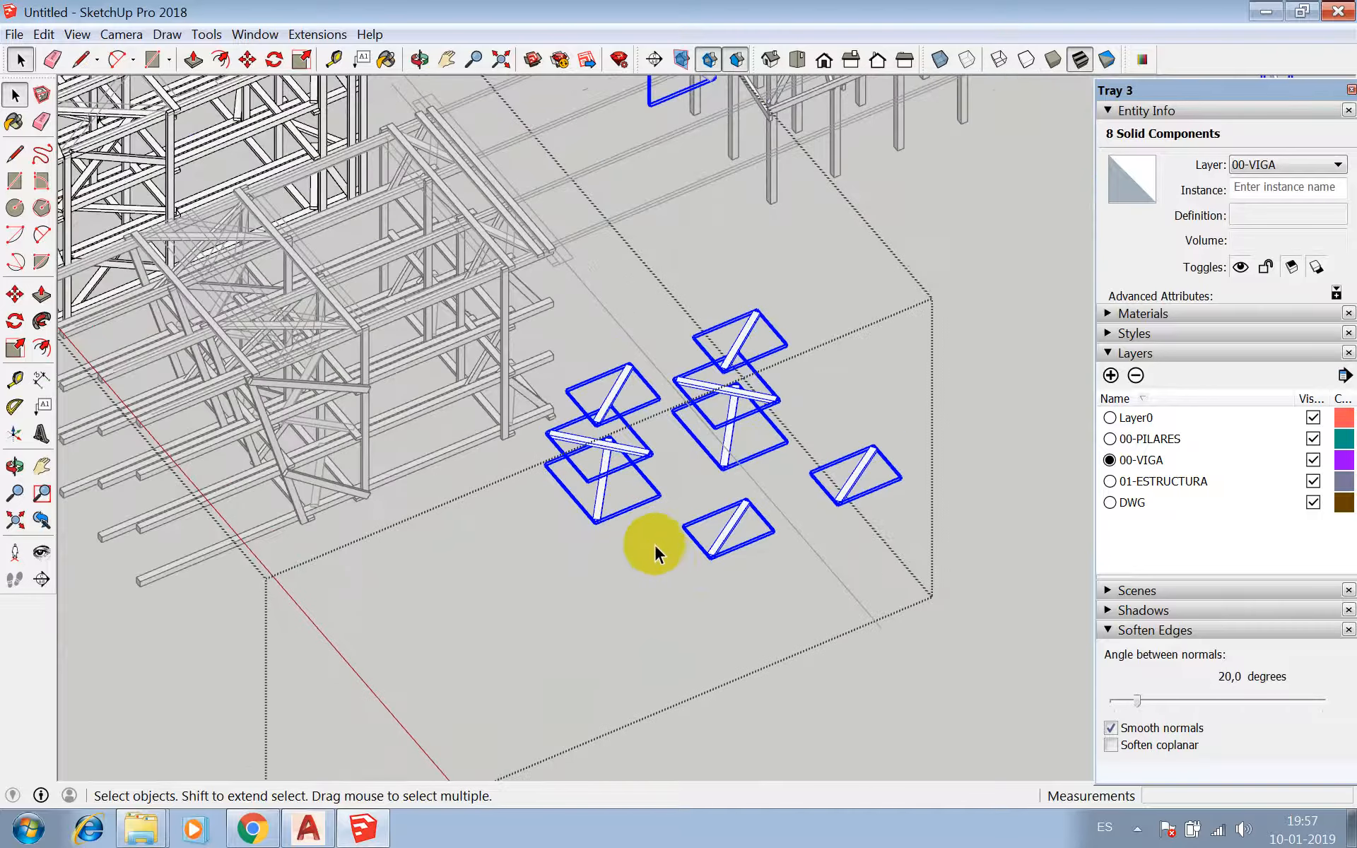
# - Try to move the eight braces from the lower end corner of the outer brace onto the tower's lowest outer long member
pyautogui.scroll(8, 711, 551)
pyautogui.press('m')
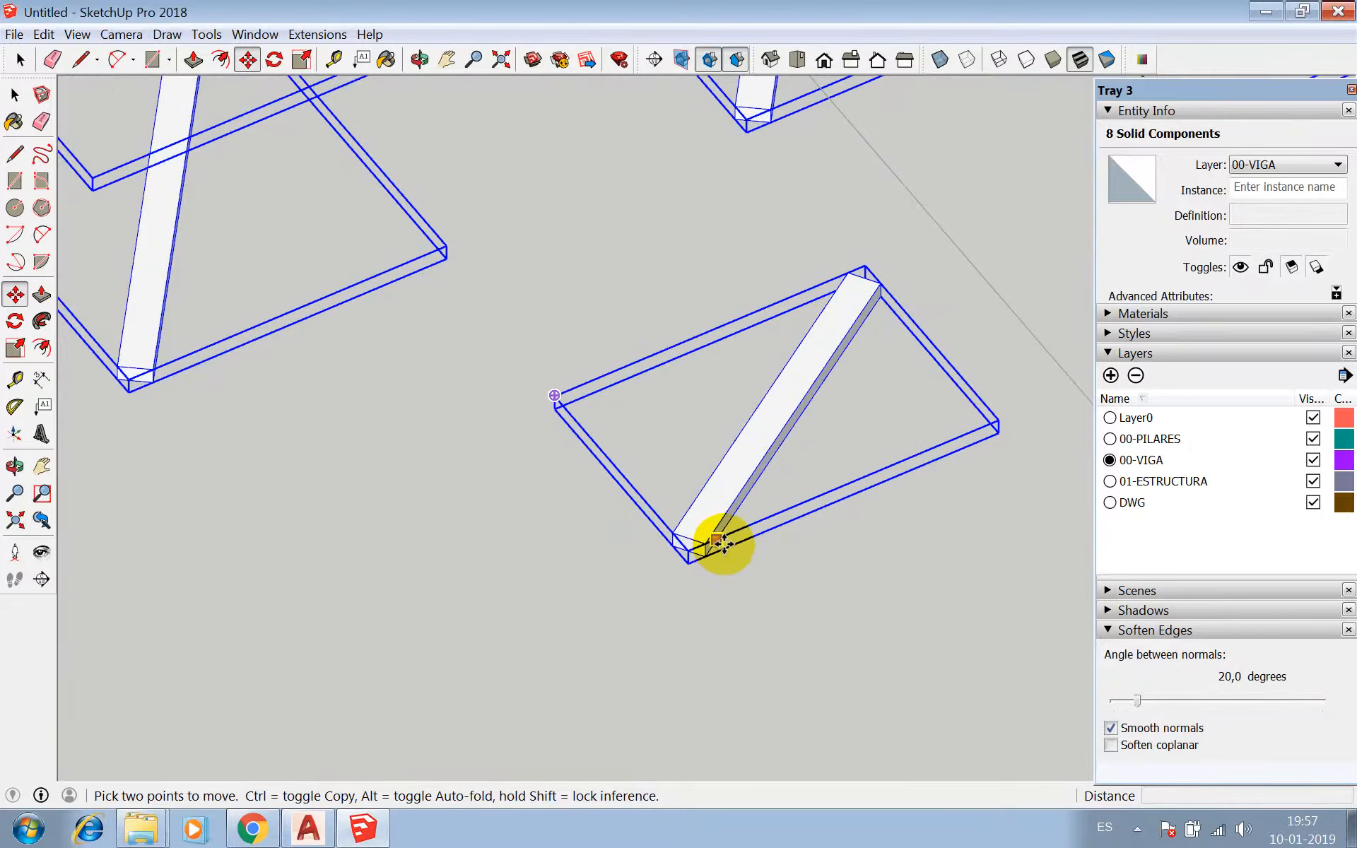
pyautogui.click(712, 541)
pyautogui.scroll(-10, 788, 448)
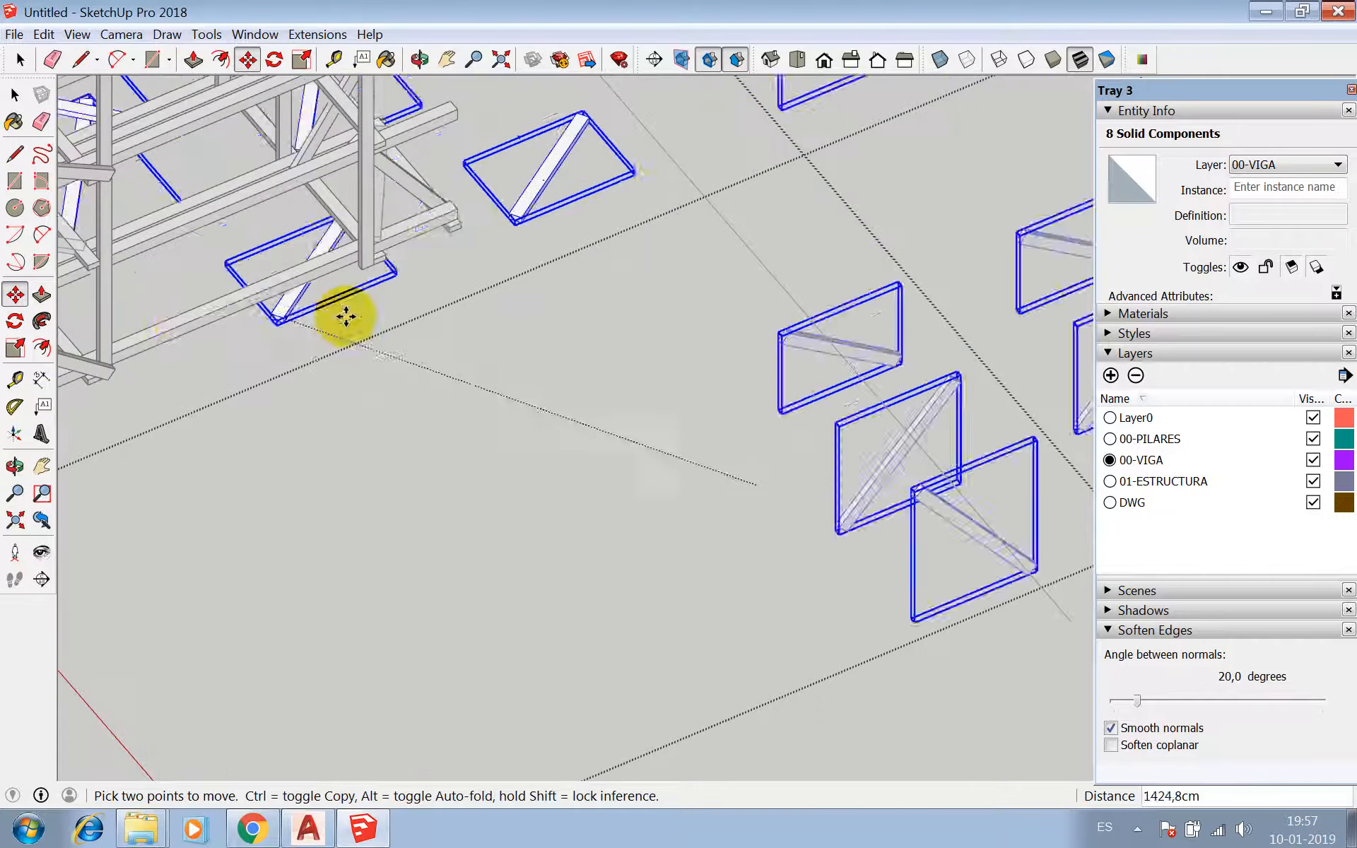
pyautogui.scroll(6, 200, 363)
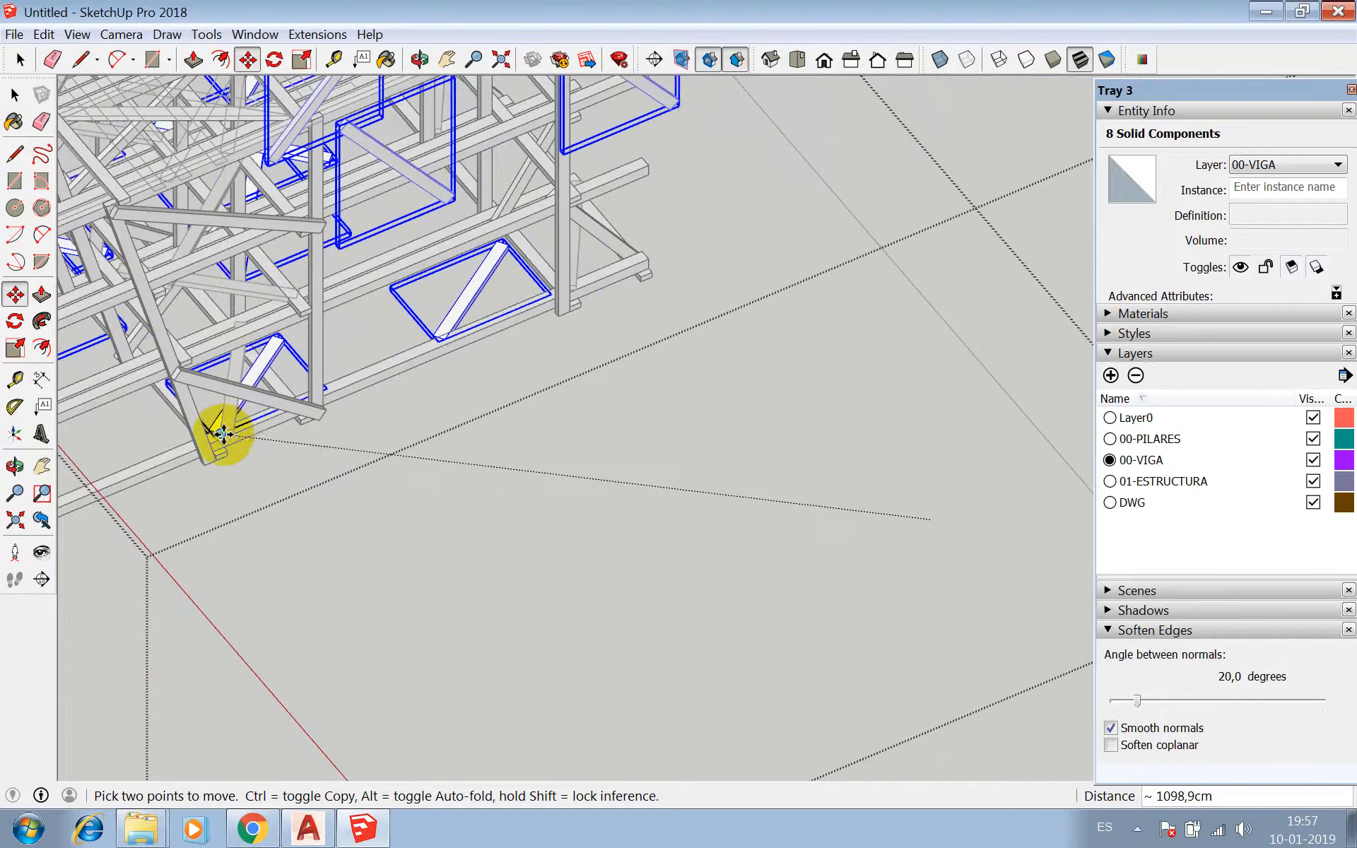
pyautogui.scroll(-2, 668, 619)
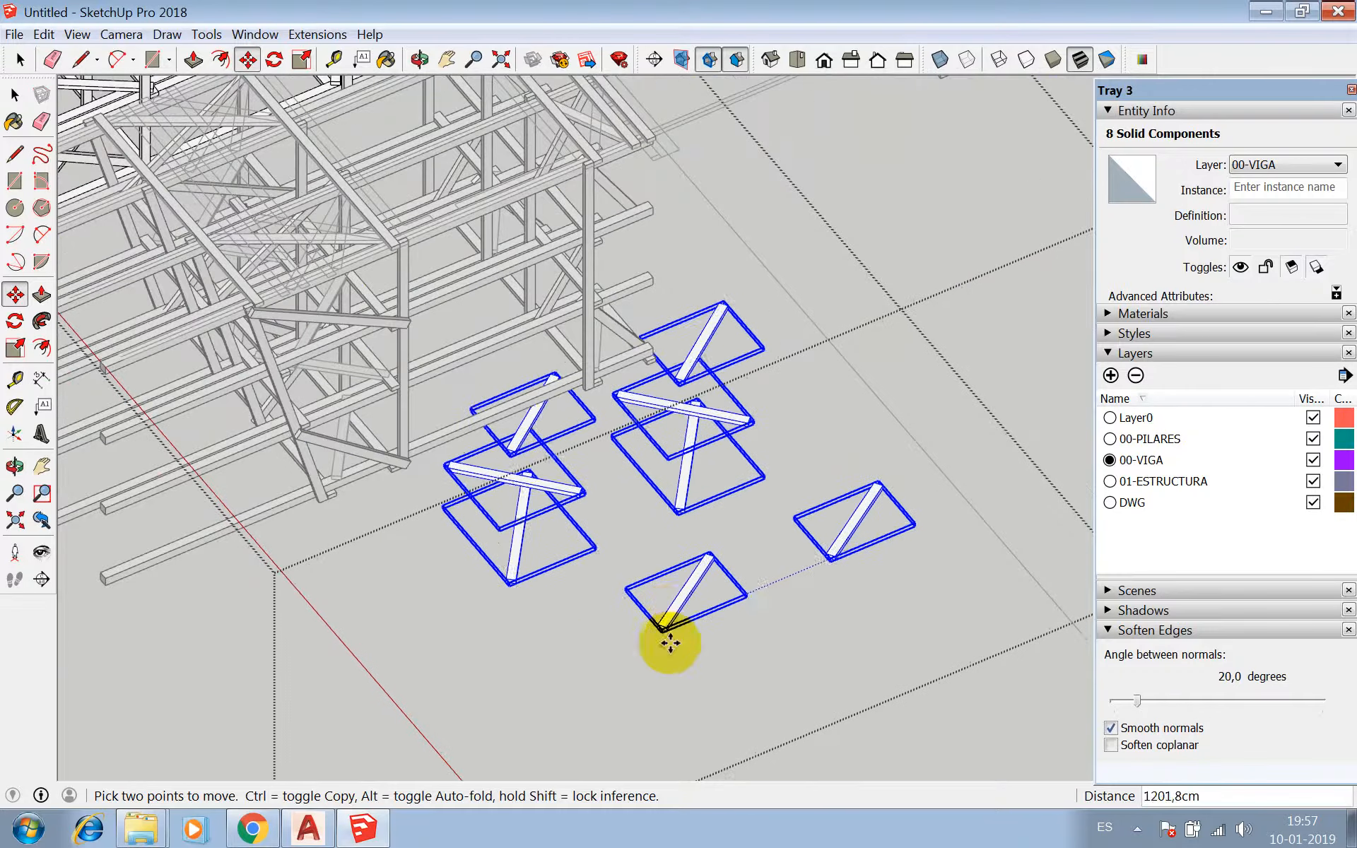
pyautogui.press('Escape')
pyautogui.scroll(-2, 494, 427)
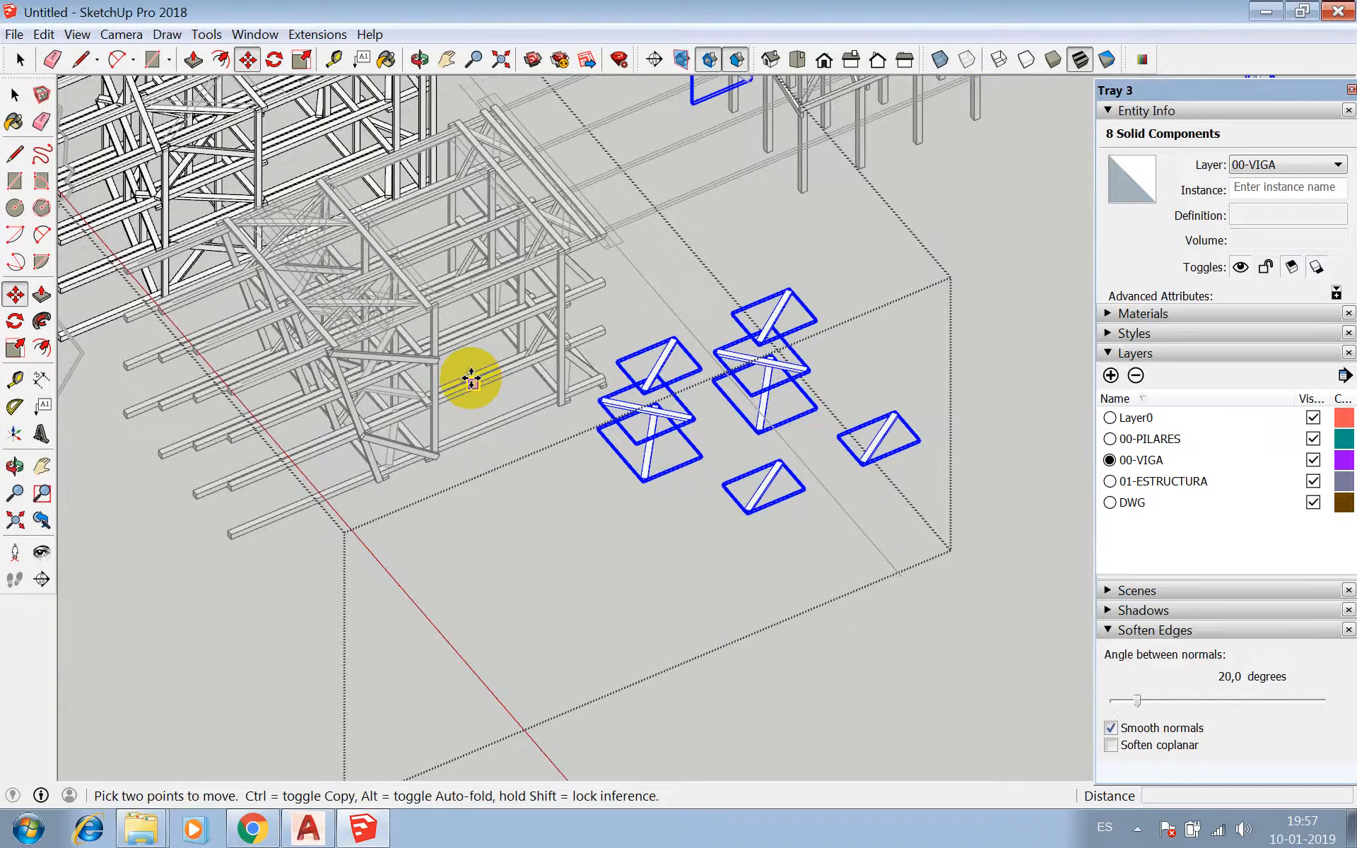
pyautogui.scroll(-2, 373, 388)
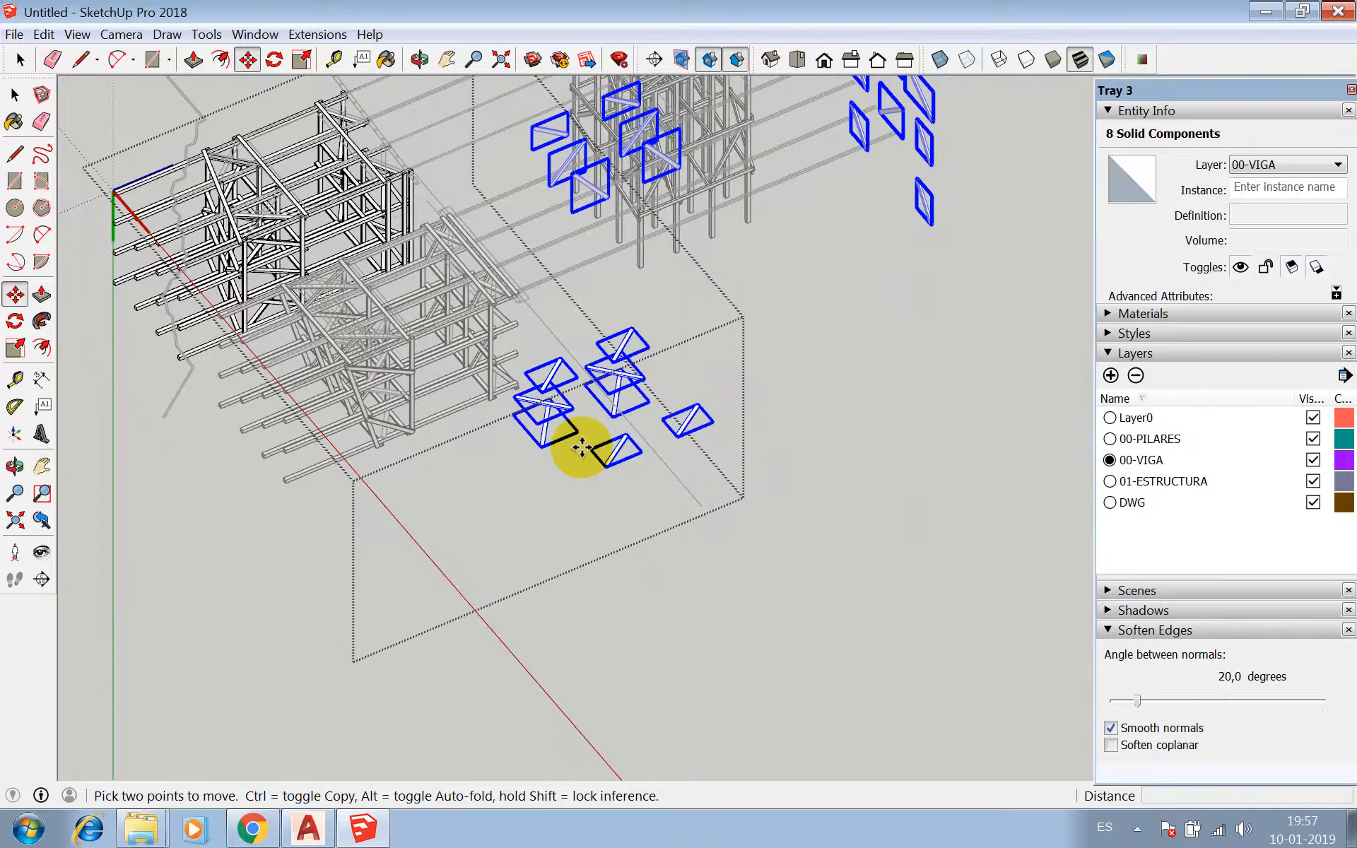
pyautogui.scroll(-2, 579, 485)
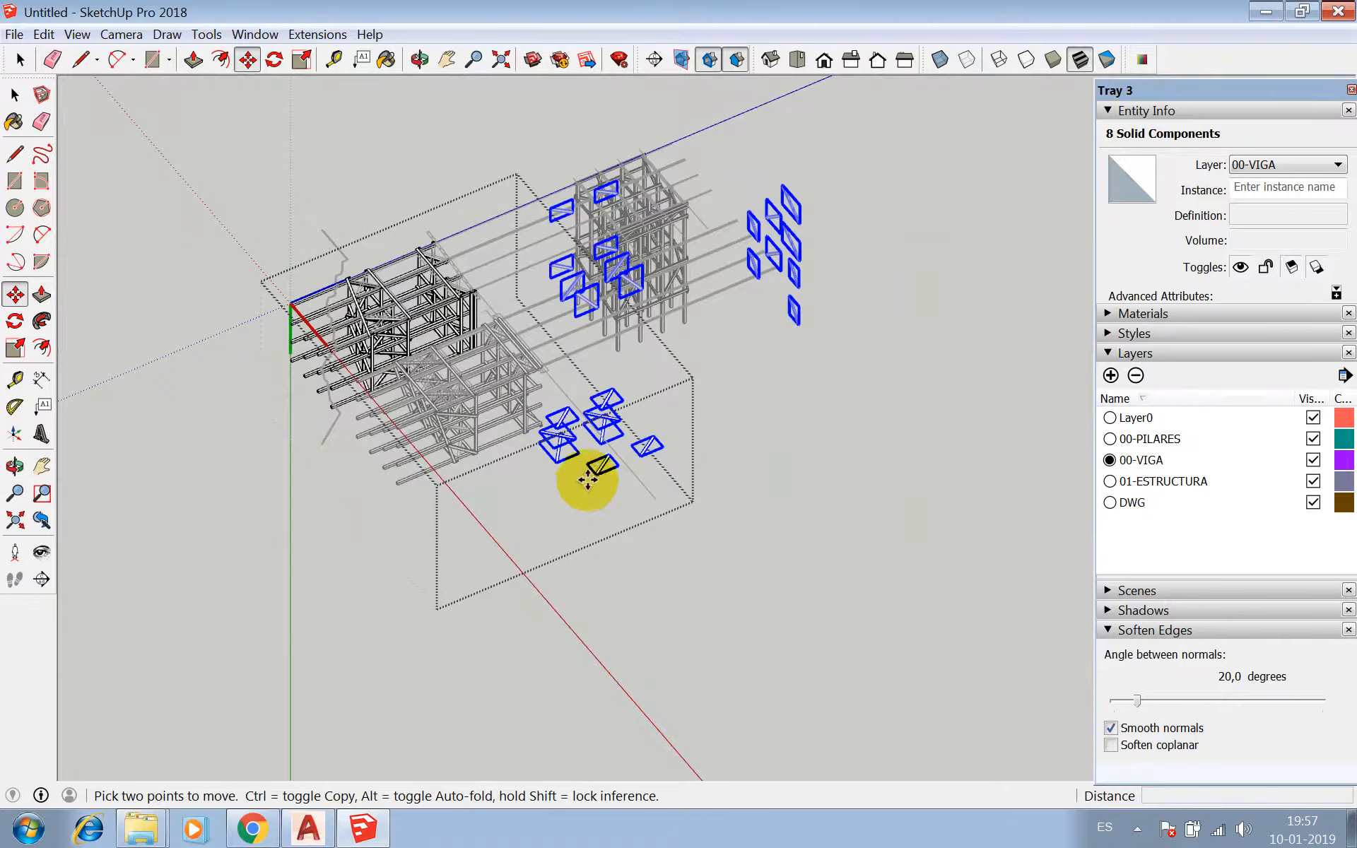
pyautogui.scroll(2, 716, 403)
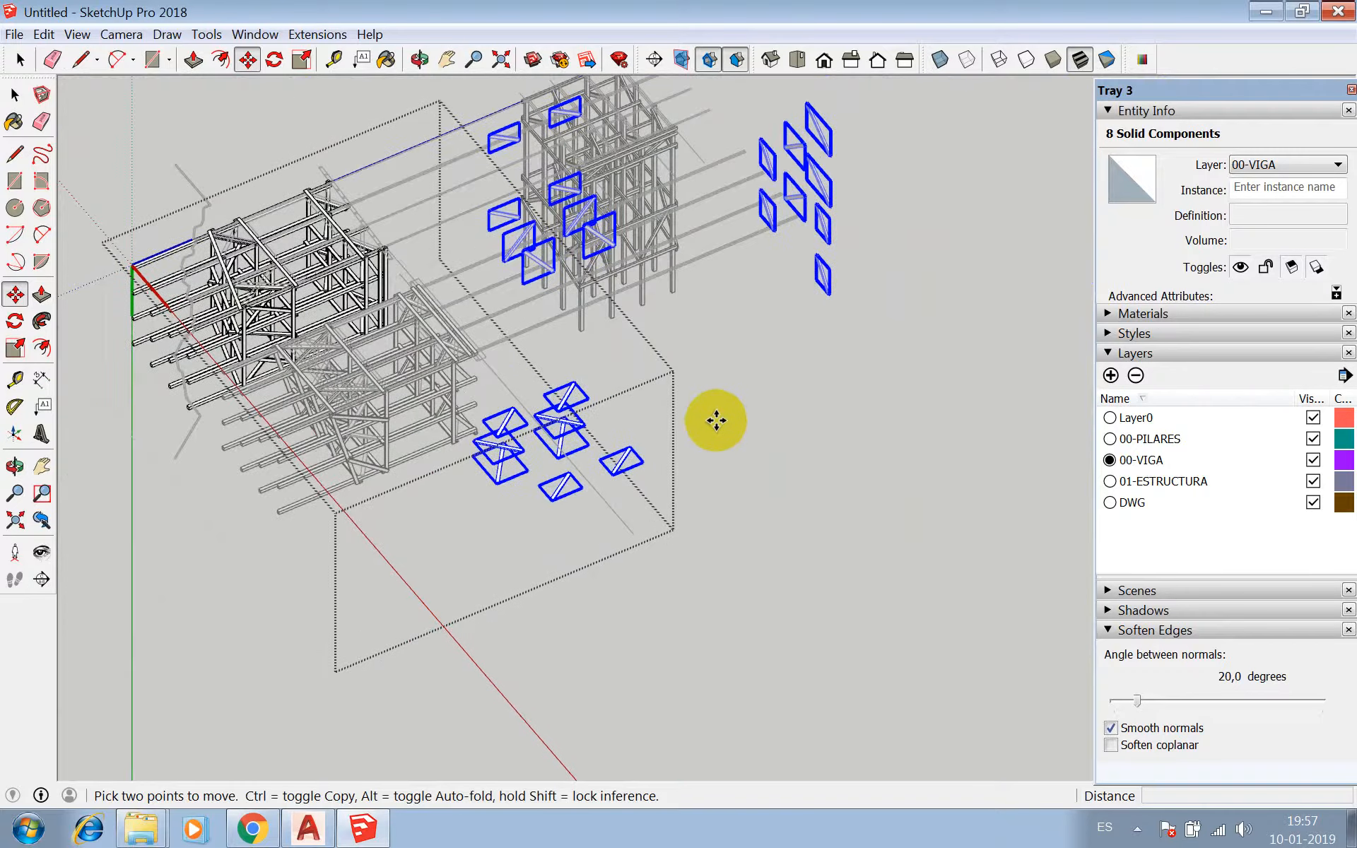
pyautogui.scroll(-2, 715, 422)
pyautogui.press('space')
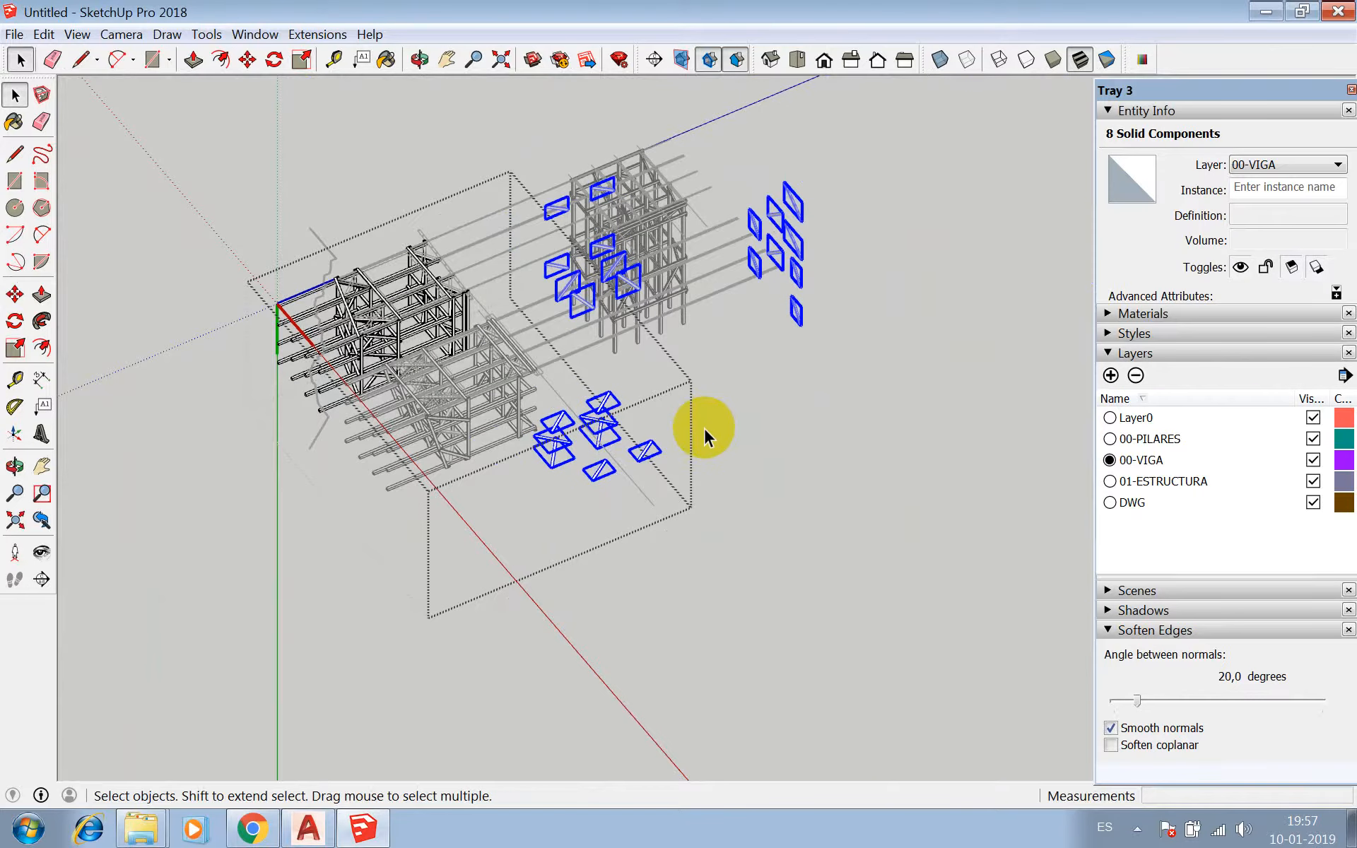
pyautogui.press('super')
pyautogui.press('Escape')
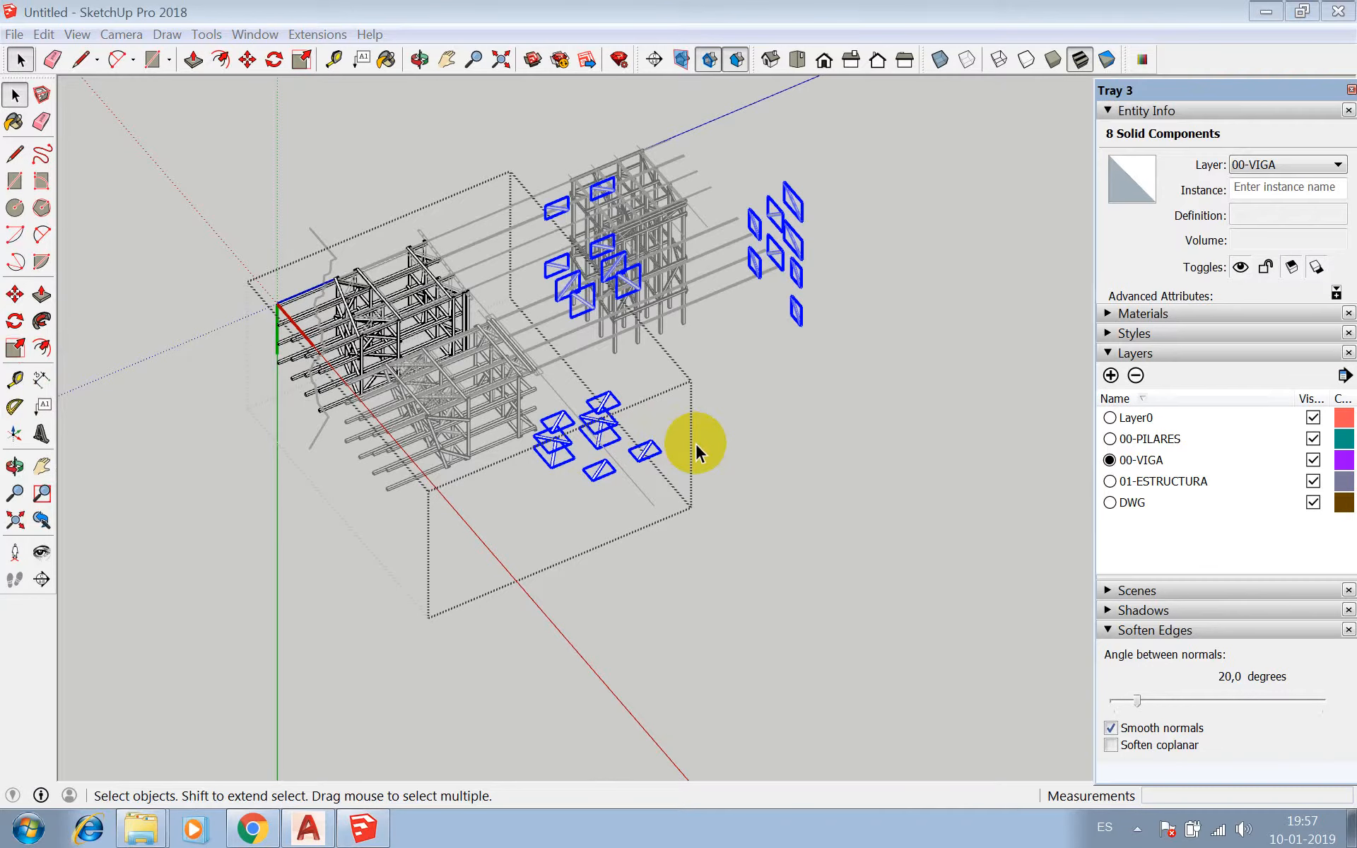
# - Undo the rotations and the pasting of the eight braces, leaving the tower component closed
pyautogui.click(715, 431)
pyautogui.hotkey('ctrl', 'z')
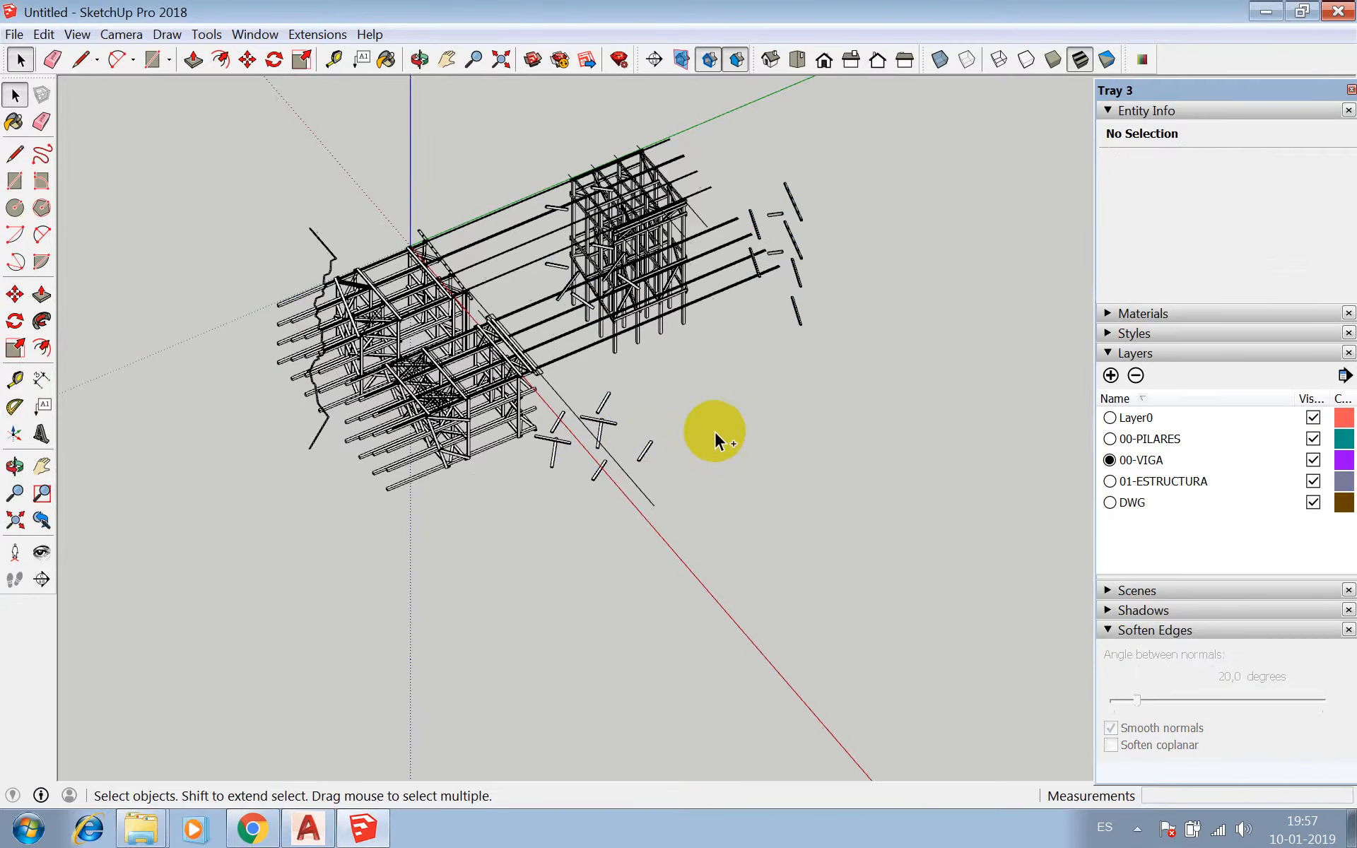
pyautogui.hotkey('ctrl', 'z')
pyautogui.hotkey('ctrl', 'z')
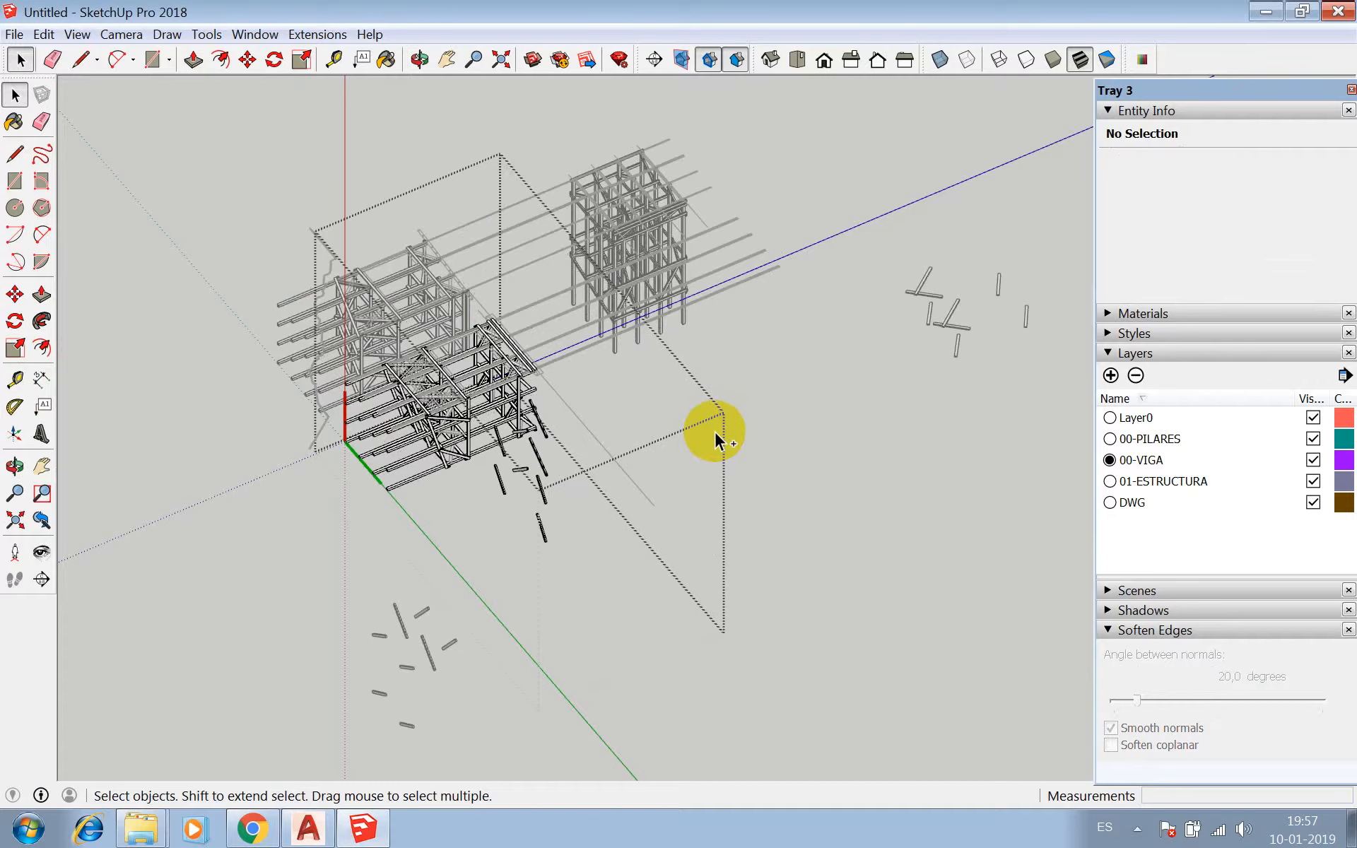
pyautogui.click(668, 451)
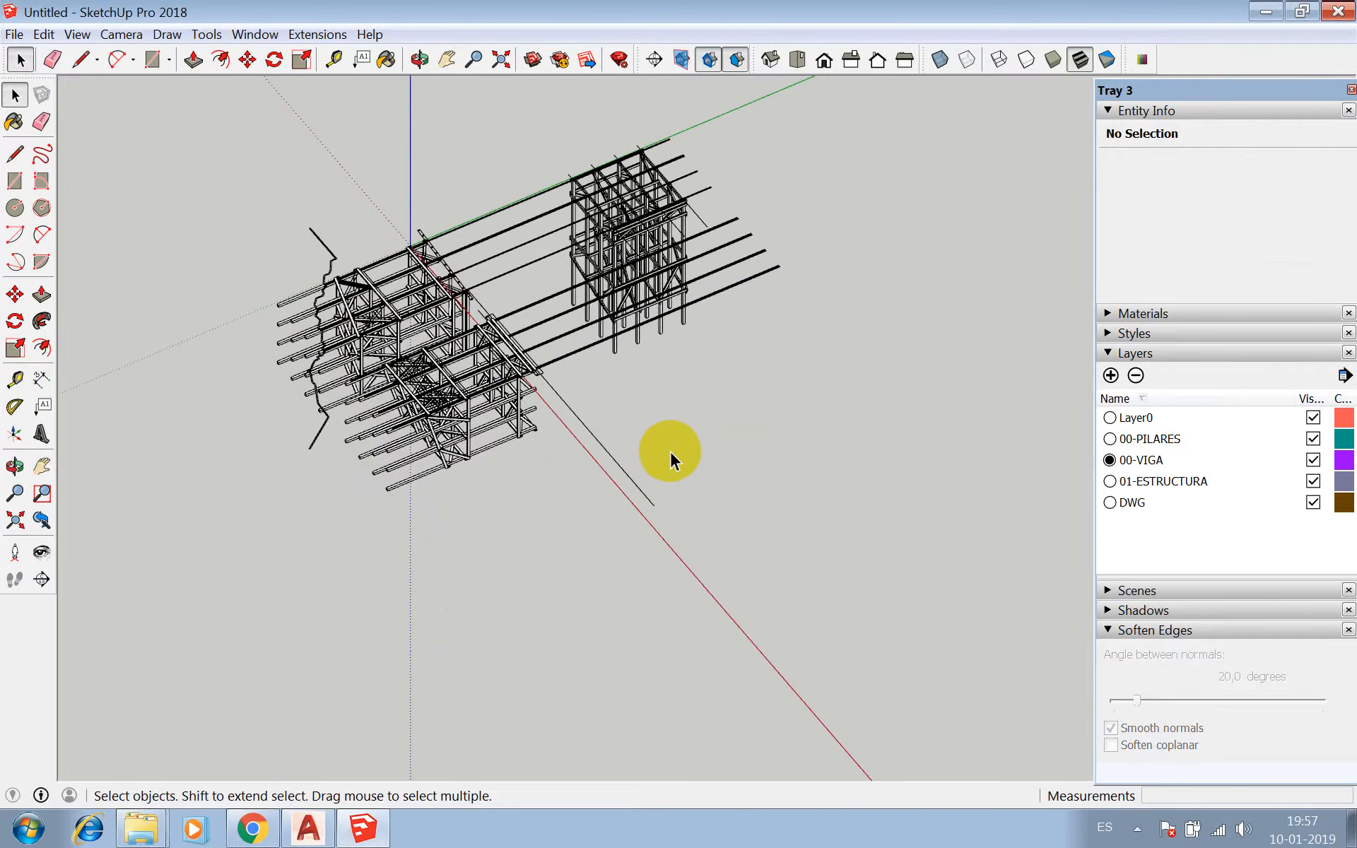
# - Open the nearest tower's structure component for editing again and paste the eight diagonal braces in front of it
pyautogui.scroll(-2, 597, 505)
pyautogui.scroll(4, 537, 453)
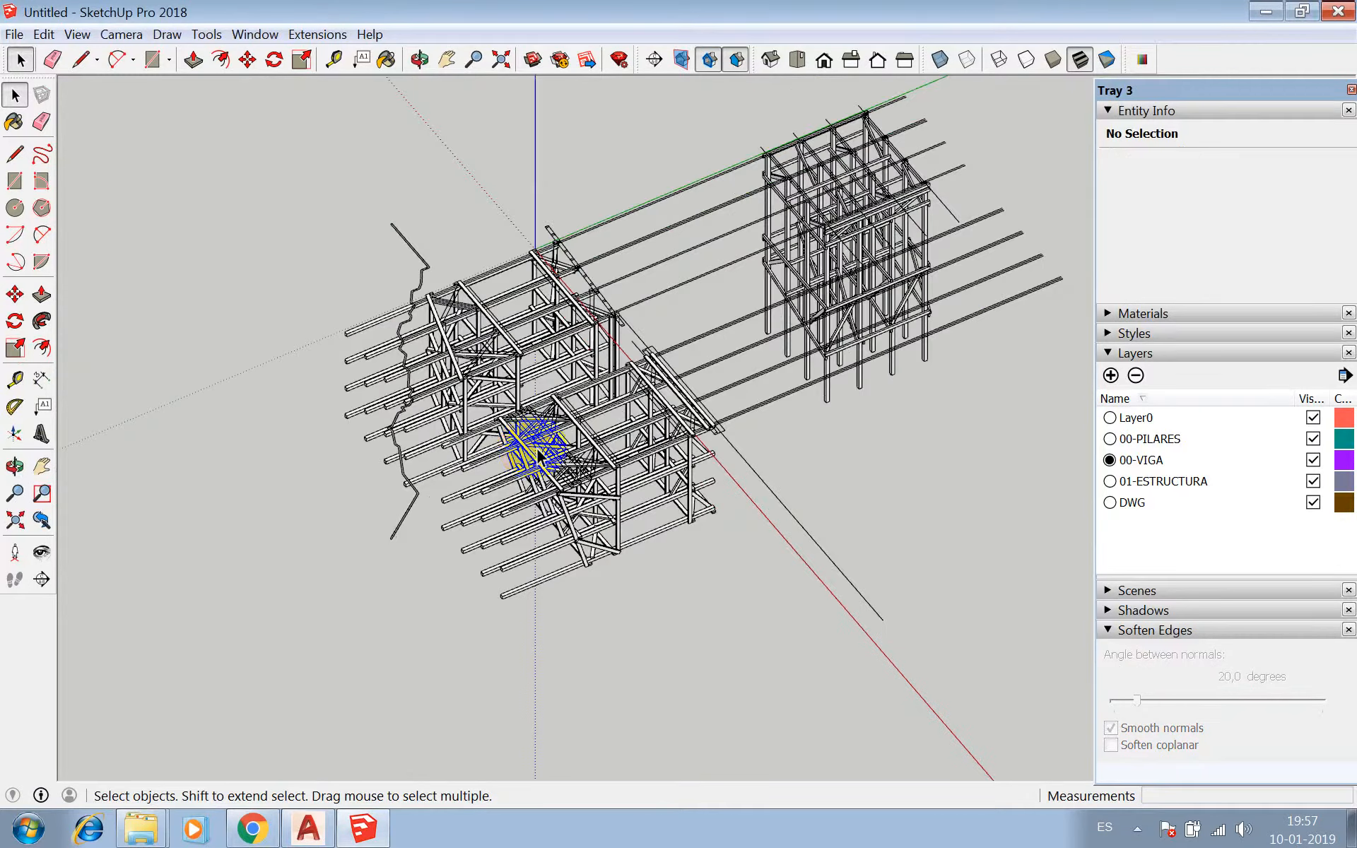
pyautogui.scroll(2, 537, 449)
pyautogui.click(493, 282)
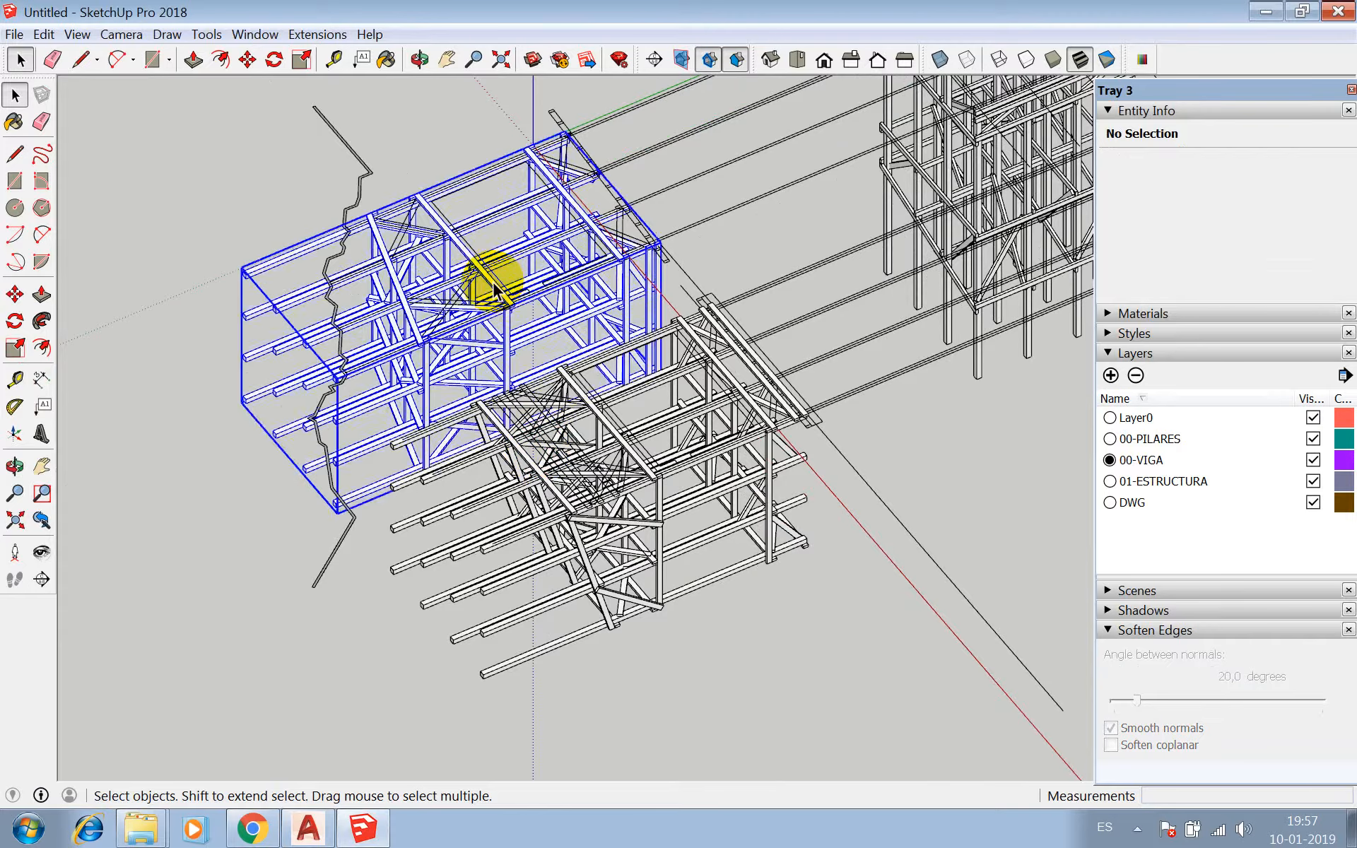
pyautogui.scroll(-3, 567, 444)
pyautogui.doubleClick(617, 460)
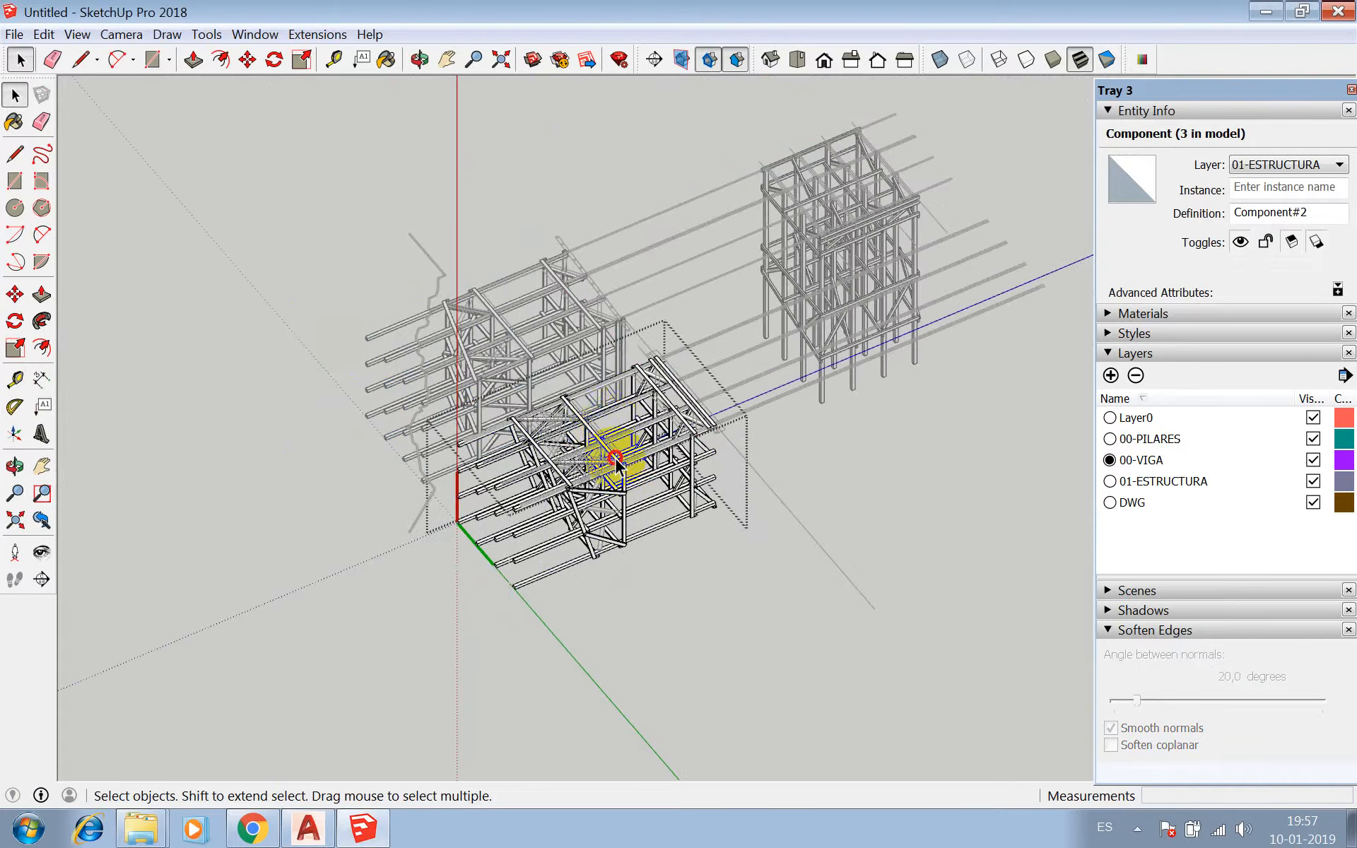
pyautogui.scroll(-2, 636, 479)
pyautogui.scroll(3, 663, 605)
pyautogui.hotkey('ctrl', 'v')
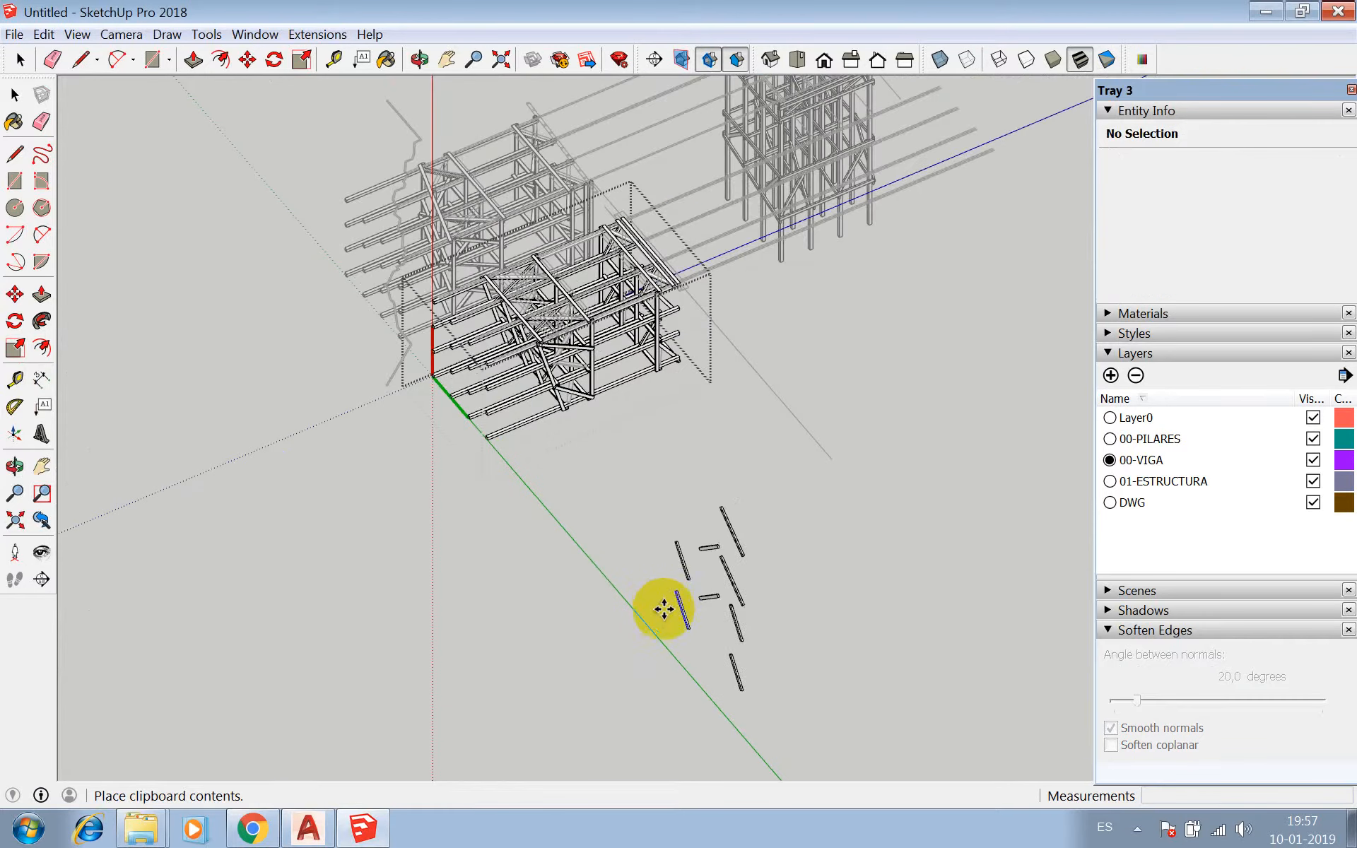
pyautogui.scroll(2, 601, 499)
pyautogui.click(603, 505)
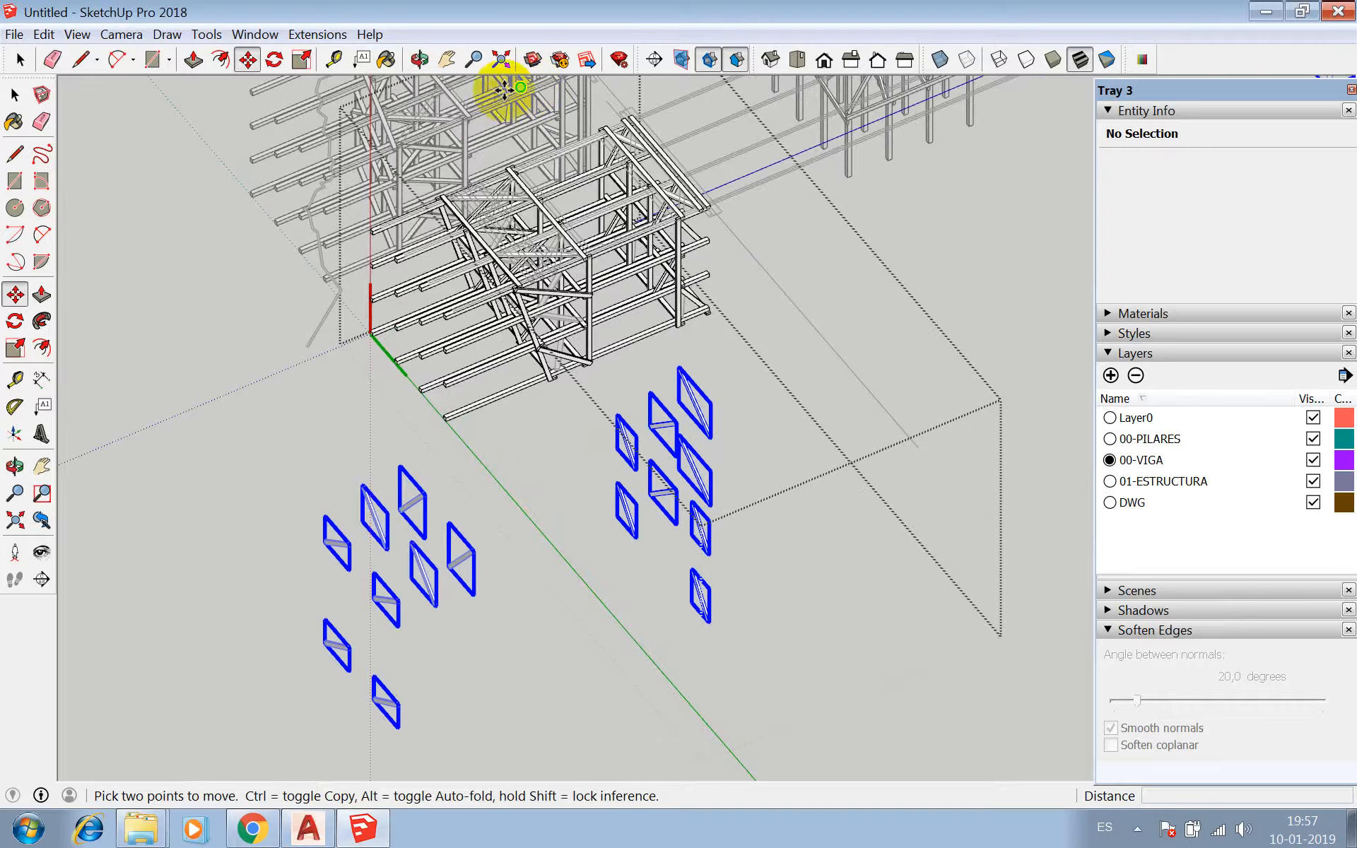
# - Rotate the eight pasted braces a quarter turn in their own plane about the point where the crossed braces meet
pyautogui.scroll(-2, 487, 424)
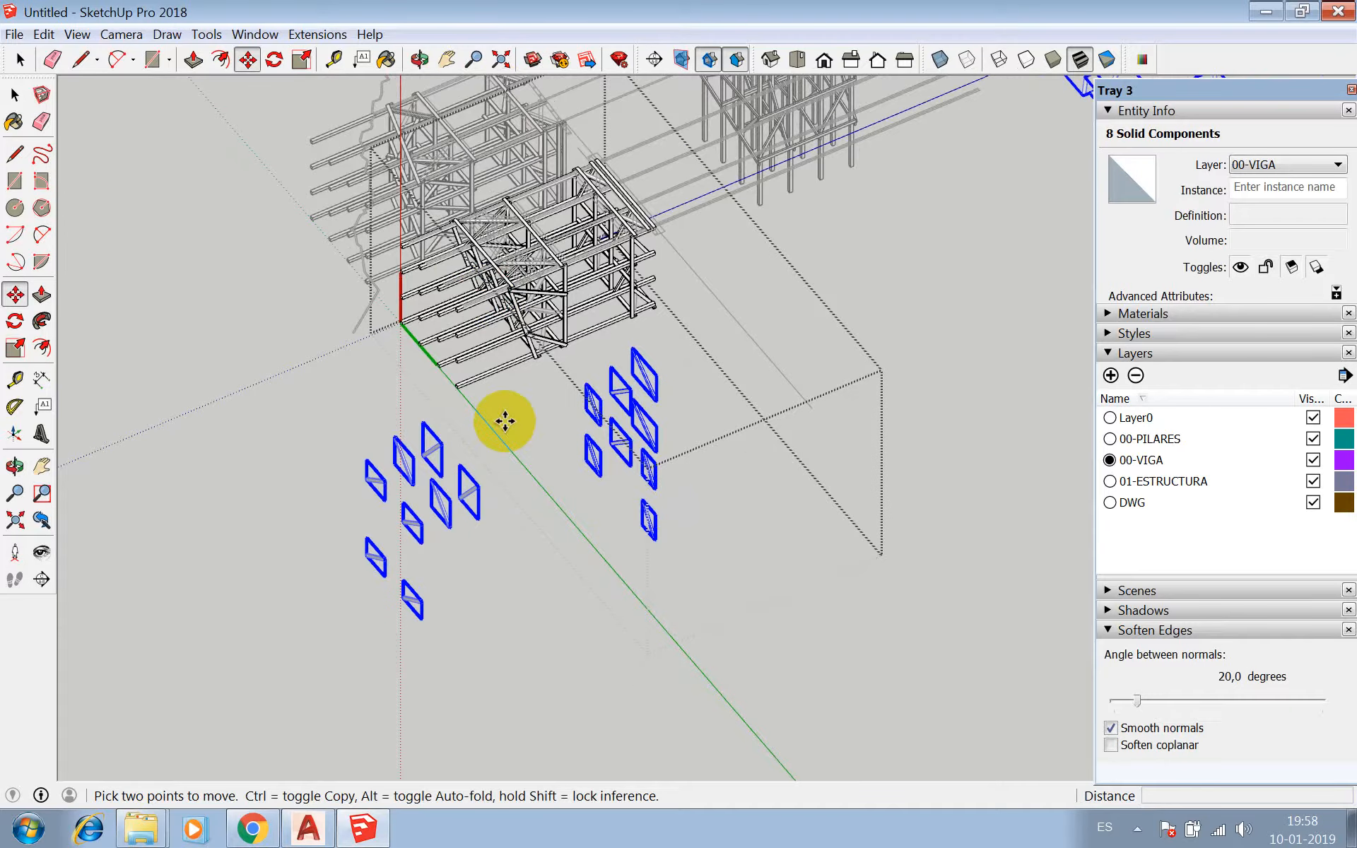
pyautogui.click(419, 59)
pyautogui.moveTo(574, 440); pyautogui.dragTo(1005, 164)
pyautogui.scroll(5, 895, 283)
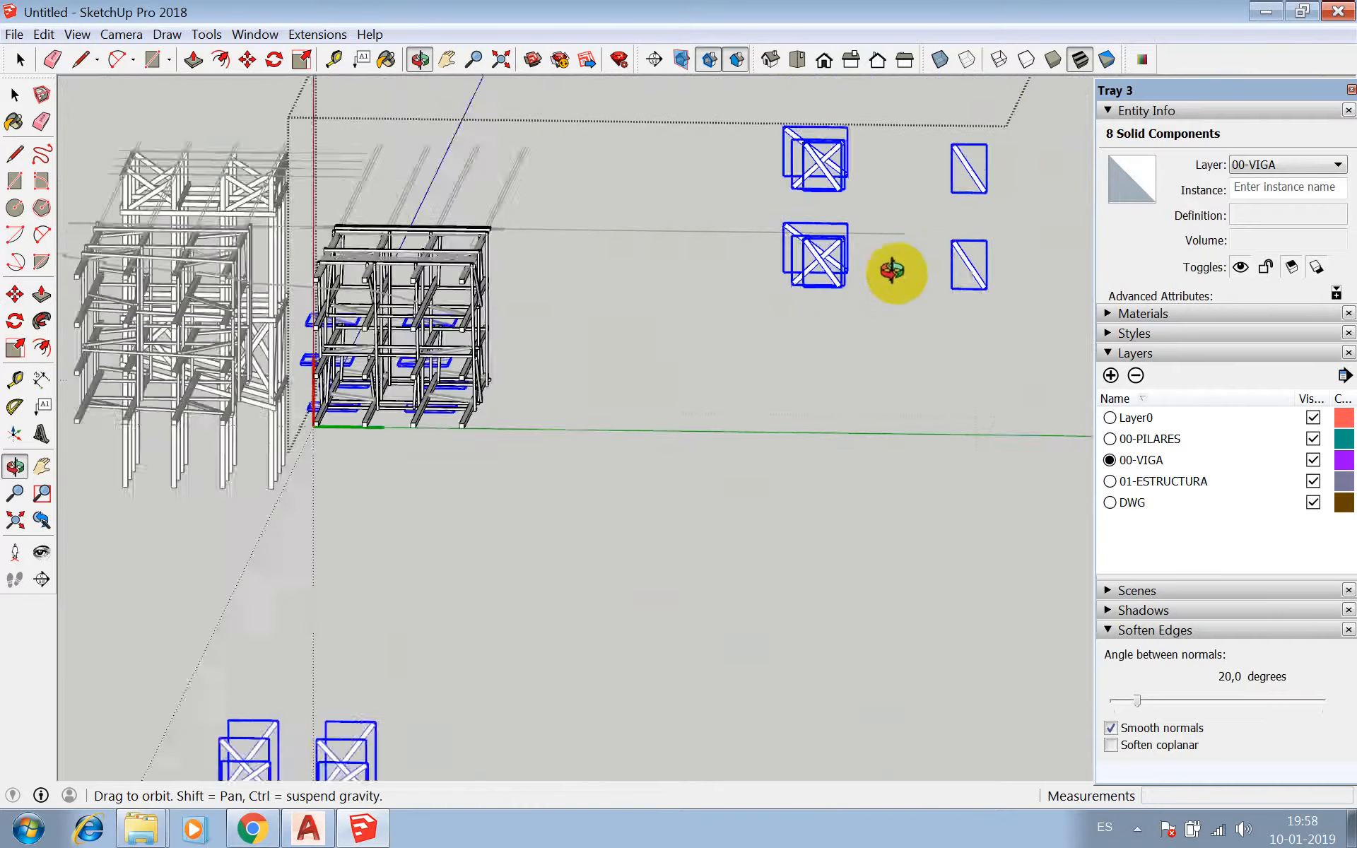
pyautogui.scroll(-5, 806, 261)
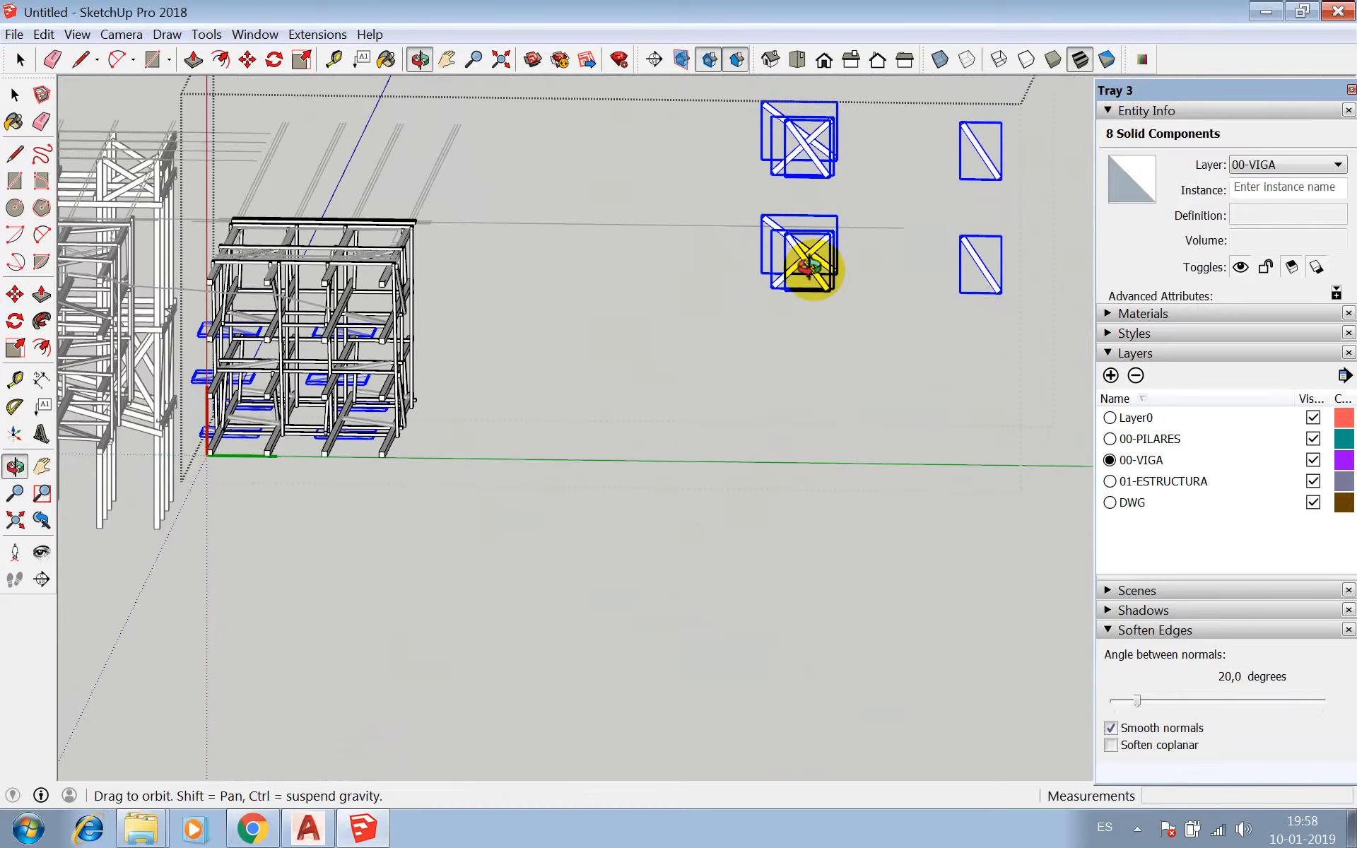
pyautogui.scroll(5, 810, 267)
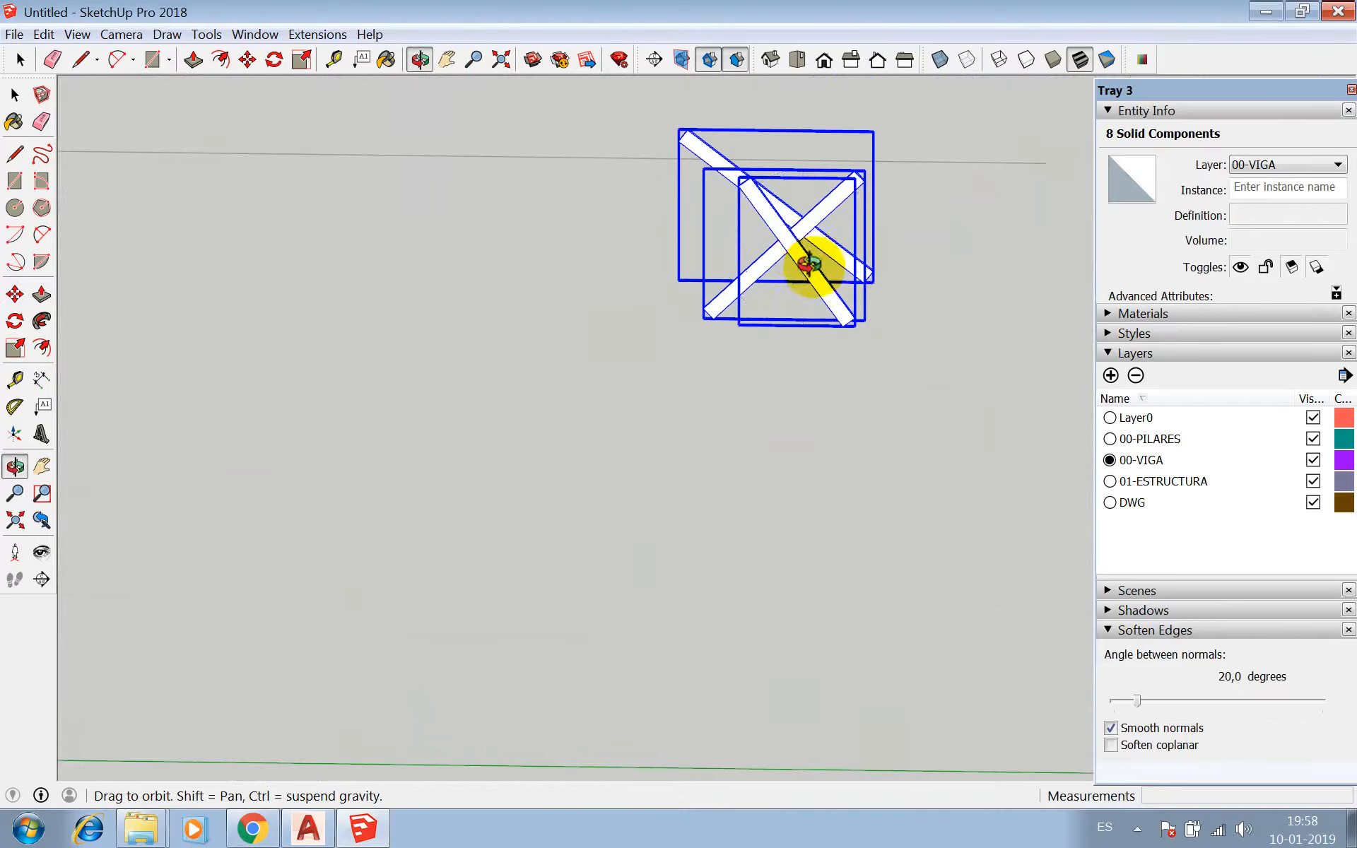
pyautogui.press('q')
pyautogui.click(788, 243)
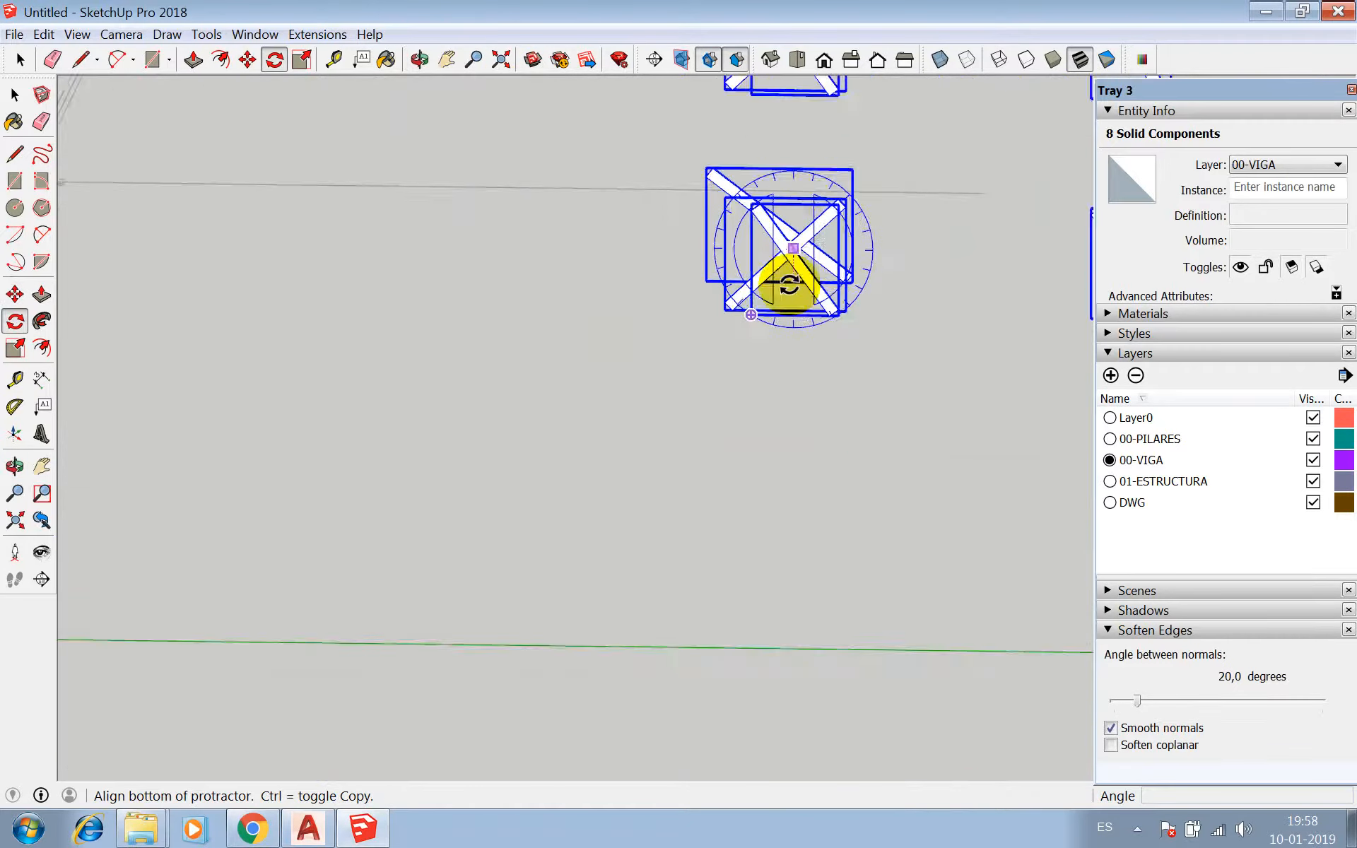
pyautogui.scroll(-3, 796, 223)
pyautogui.click(793, 189)
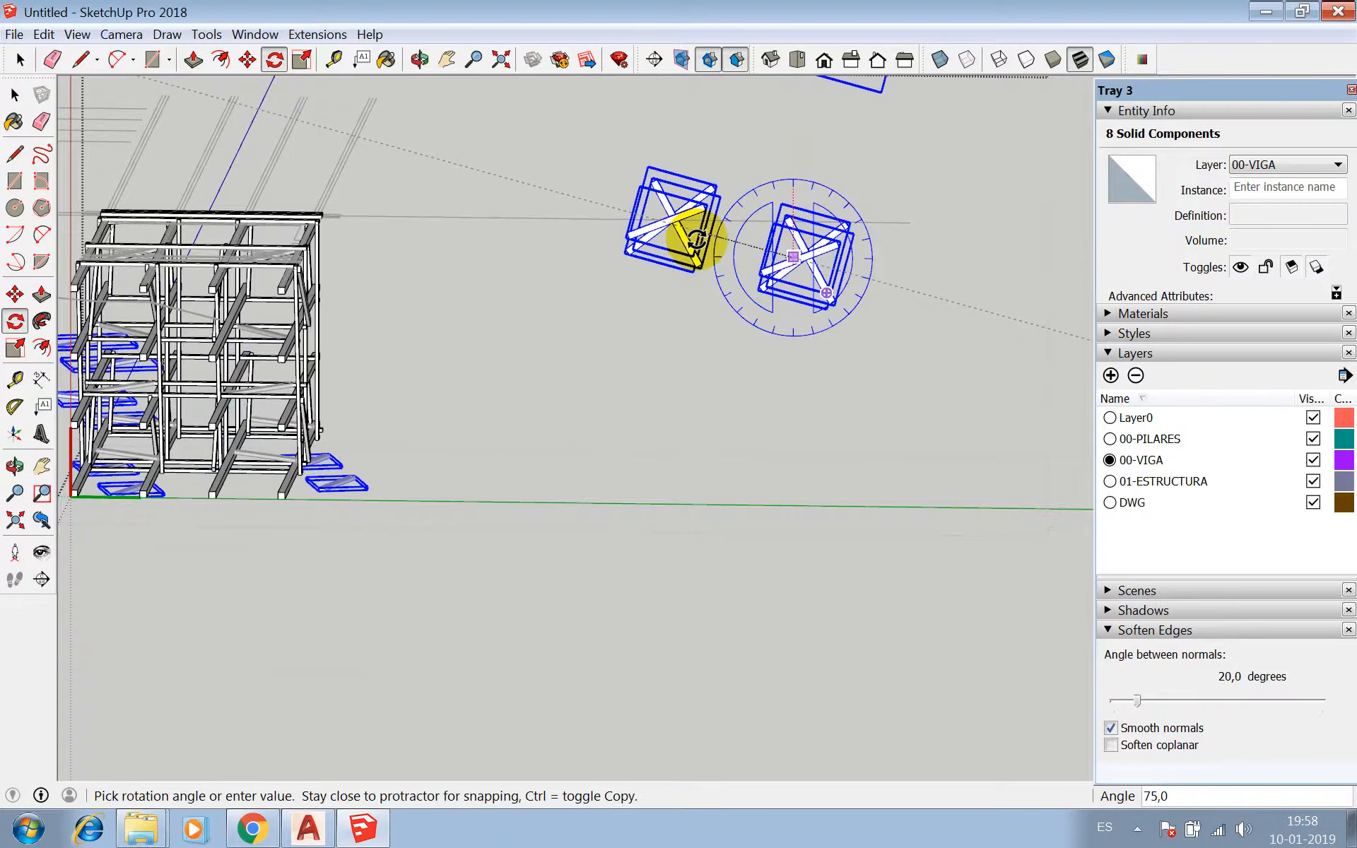
pyautogui.click(674, 261)
pyautogui.scroll(-3, 575, 307)
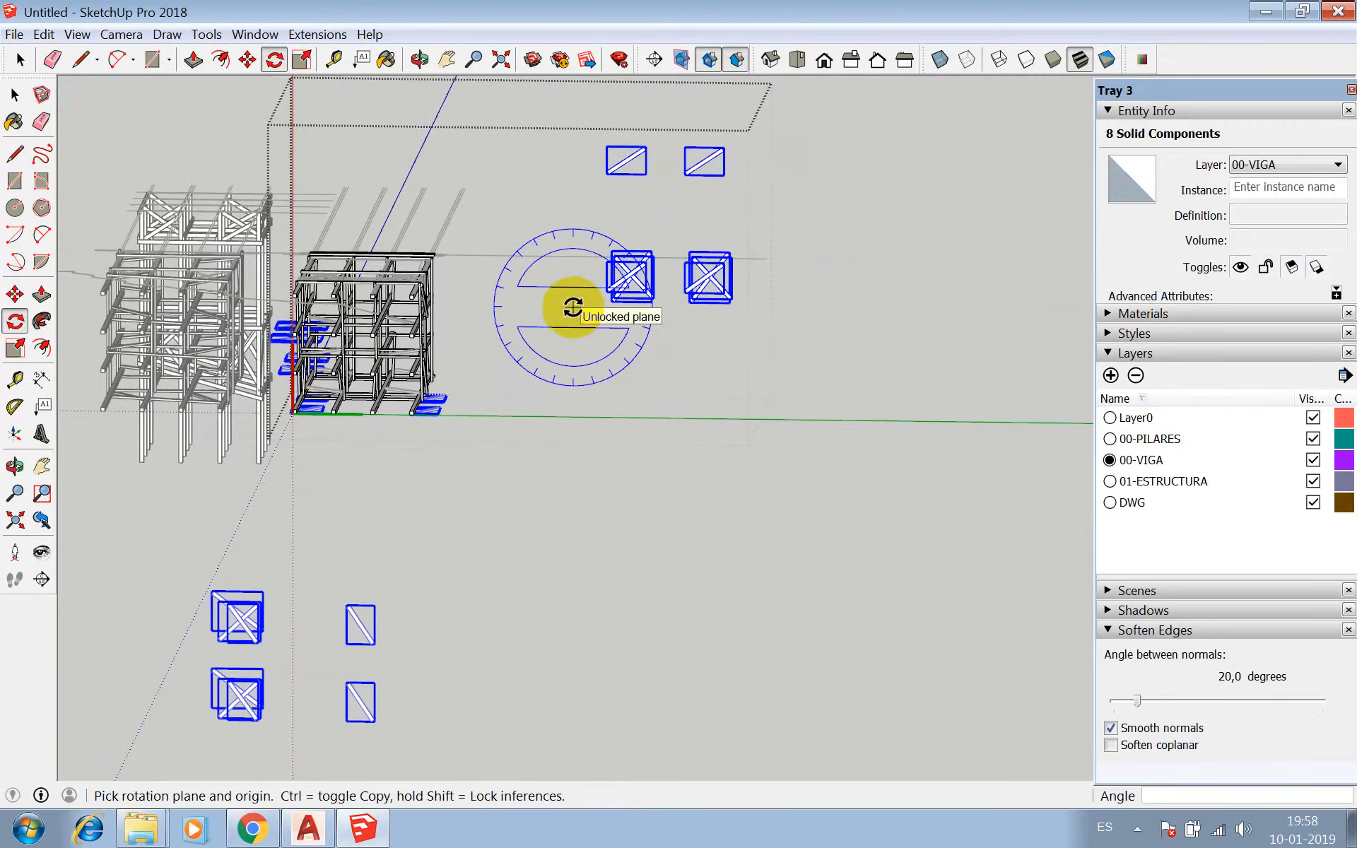
# - Rotate the braces half a turn about the end corner of the lowest outer long member, using that member as the reference direction
pyautogui.click(419, 59)
pyautogui.moveTo(434, 84); pyautogui.dragTo(400, 452)
pyautogui.moveTo(553, 368); pyautogui.dragTo(546, 420)
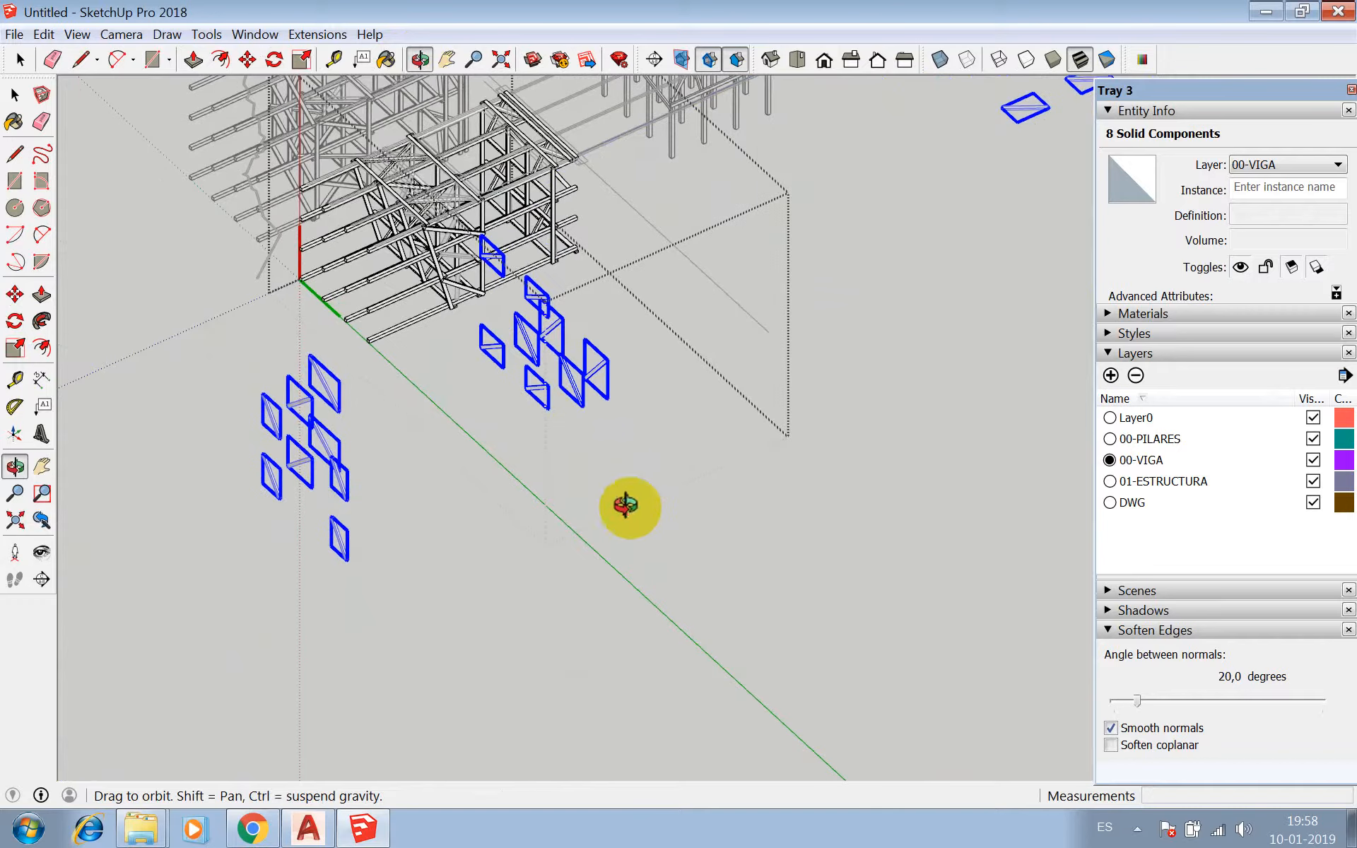
pyautogui.press('q')
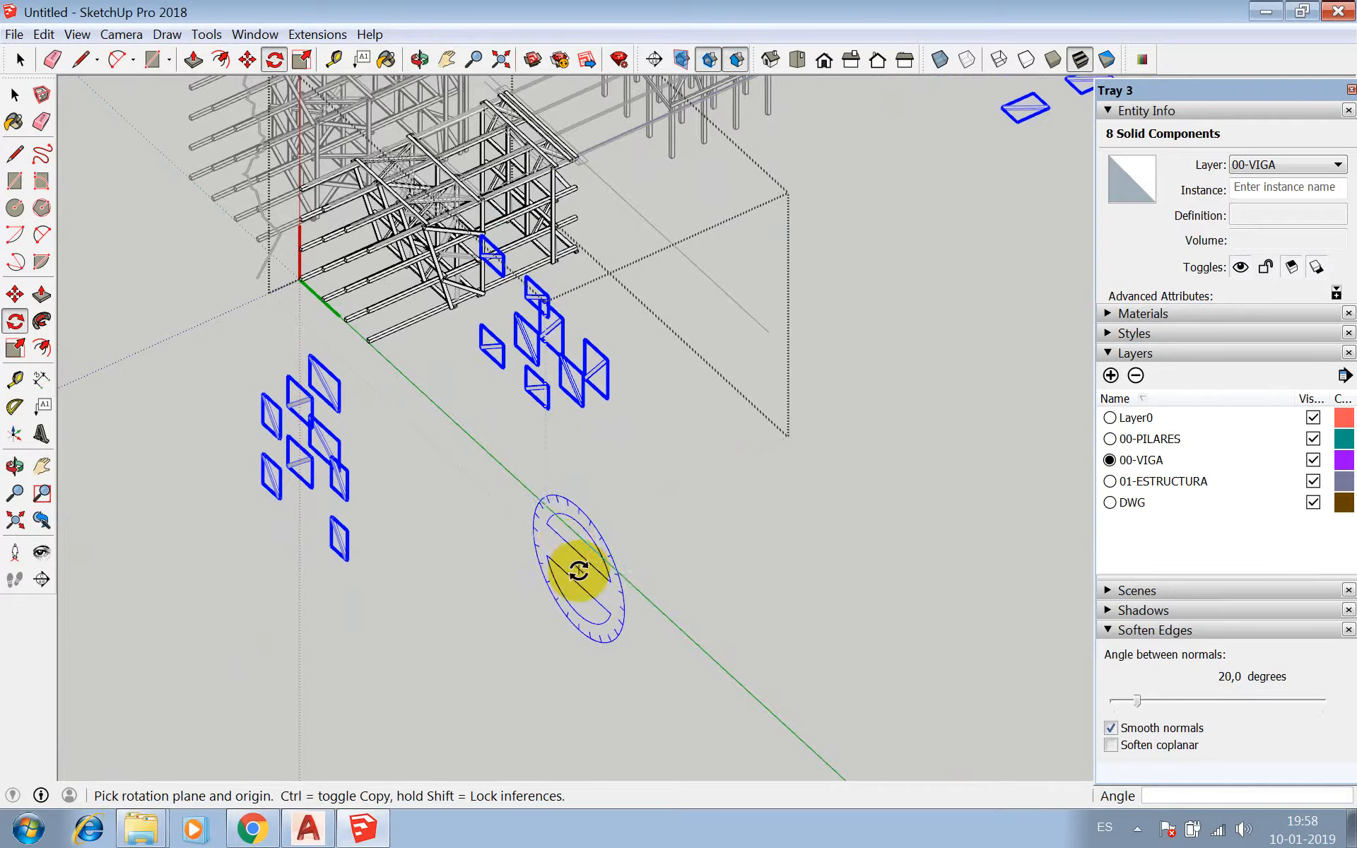
pyautogui.scroll(3, 375, 339)
pyautogui.scroll(2, 367, 343)
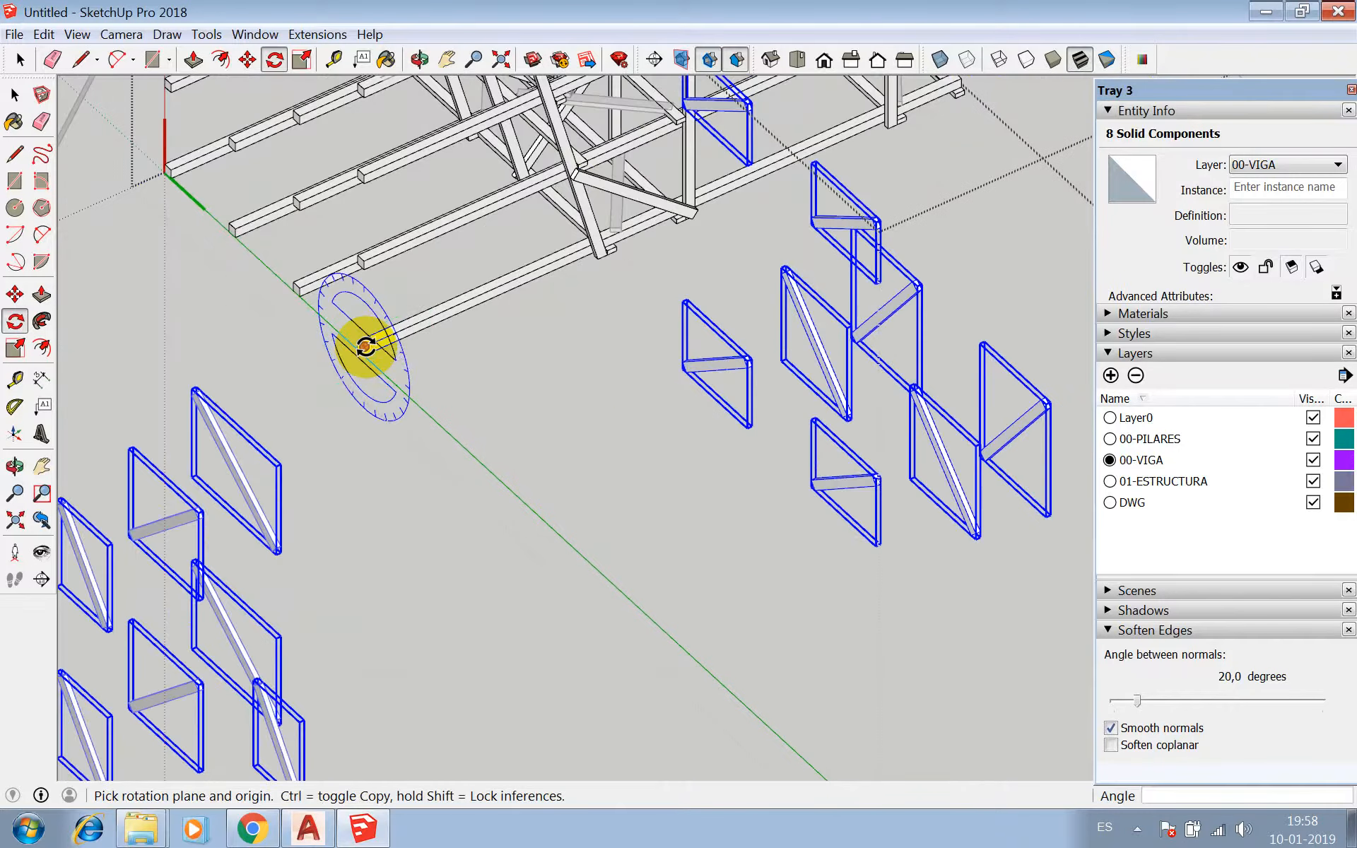
pyautogui.click(364, 347)
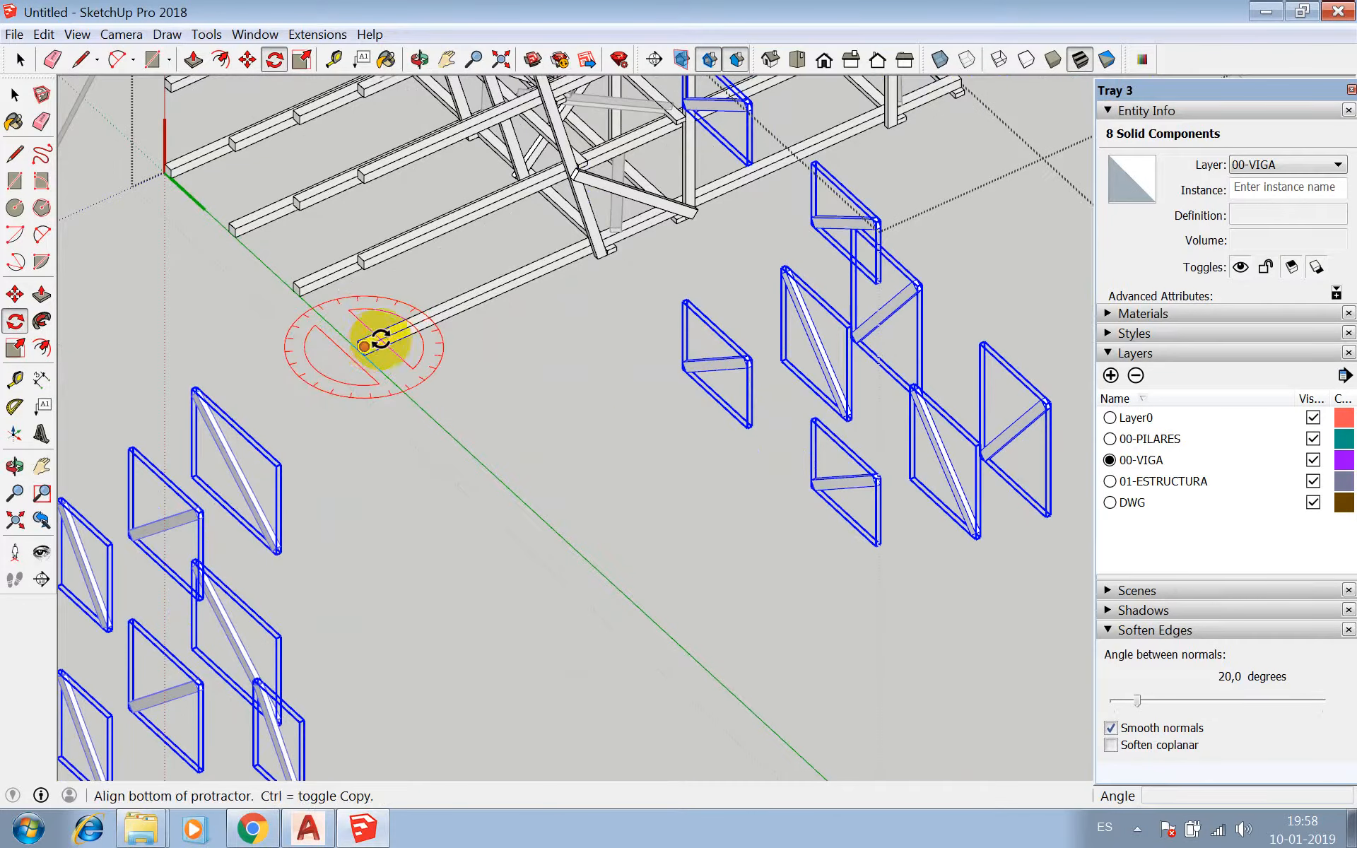
pyautogui.click(426, 323)
pyautogui.scroll(-3, 428, 319)
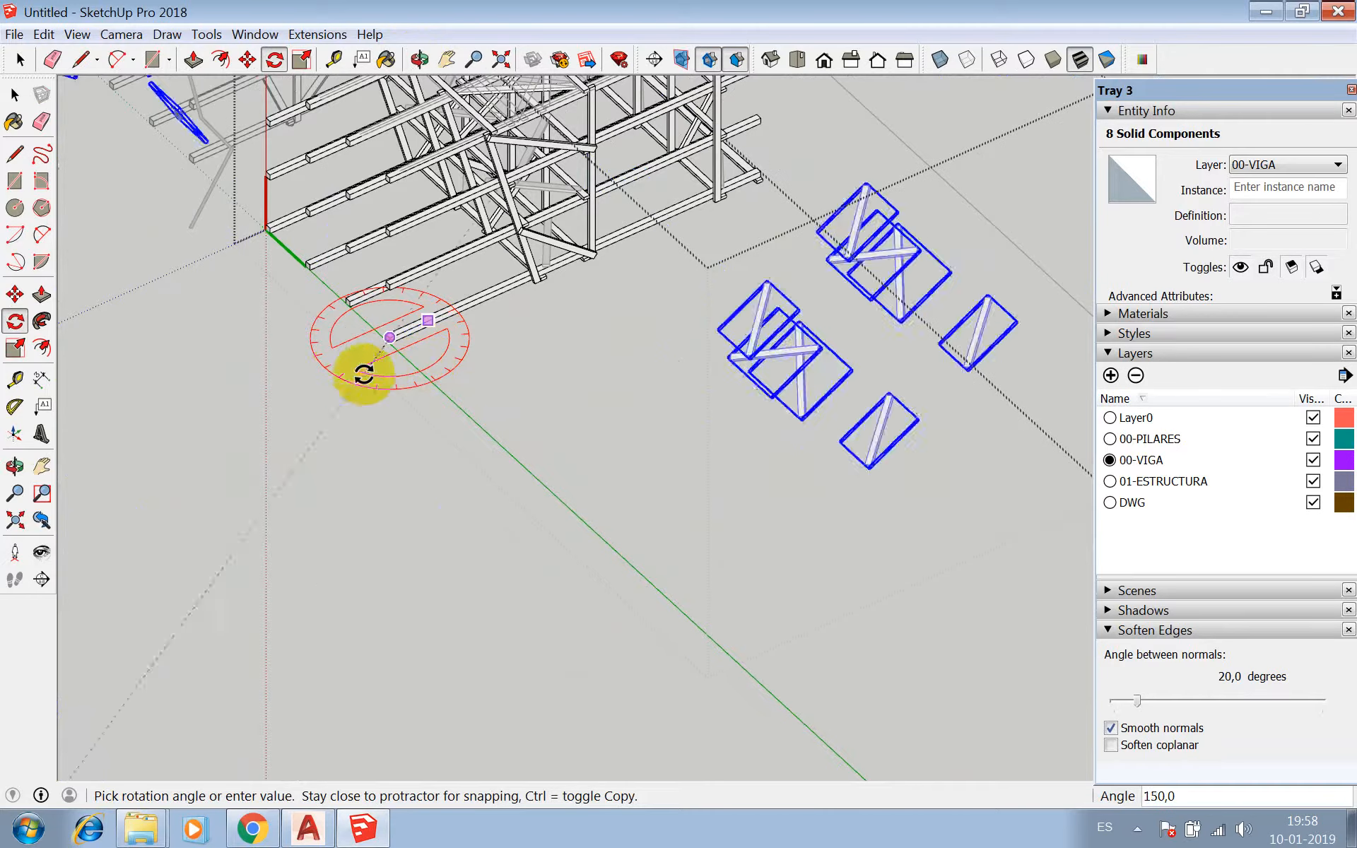
pyautogui.click(338, 373)
pyautogui.scroll(-6, 467, 443)
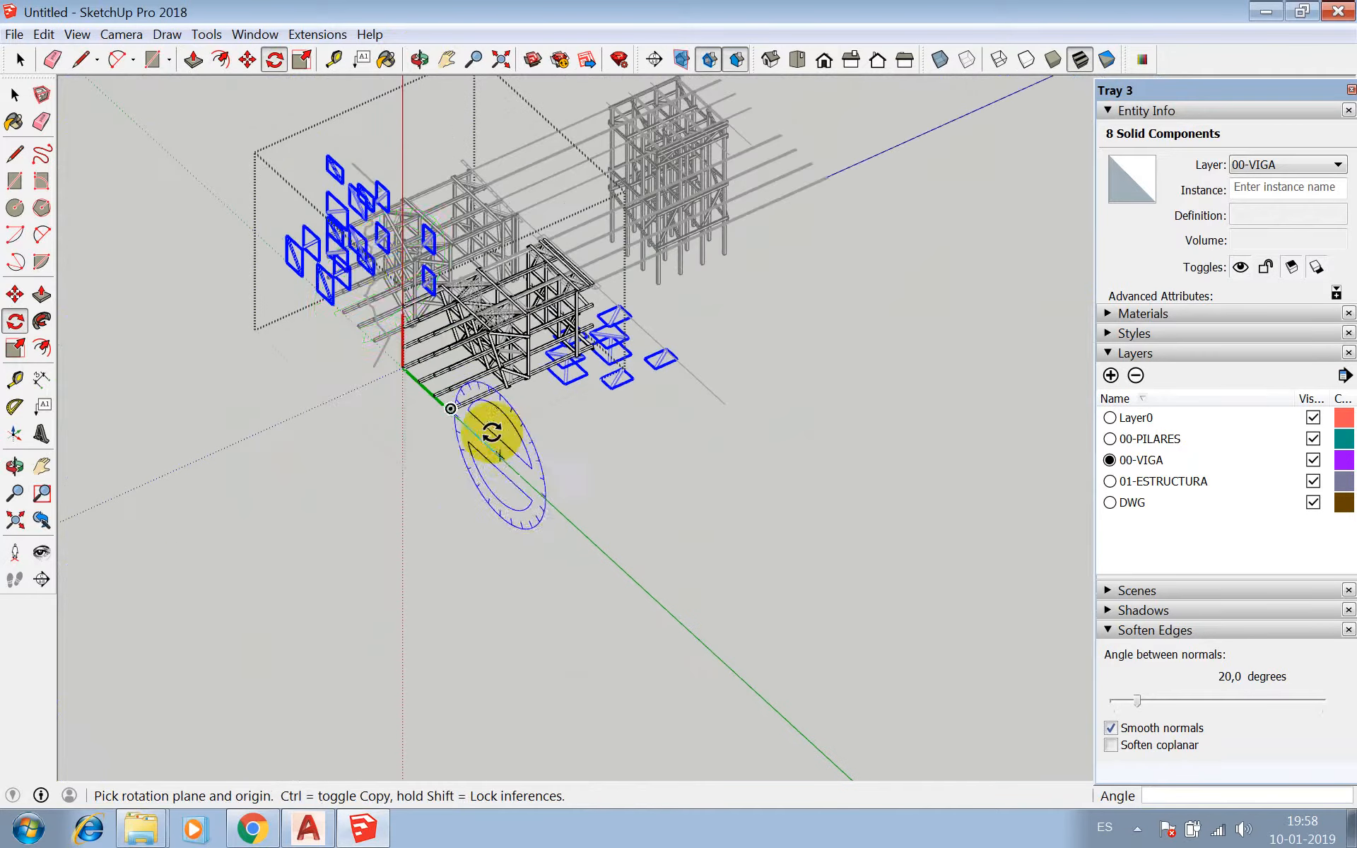
# - Move the eight pasted braces away from the nearest tower so they stand clear beside it
pyautogui.scroll(2, 326, 190)
pyautogui.click(417, 61)
pyautogui.moveTo(373, 266); pyautogui.dragTo(721, 327)
pyautogui.press('m')
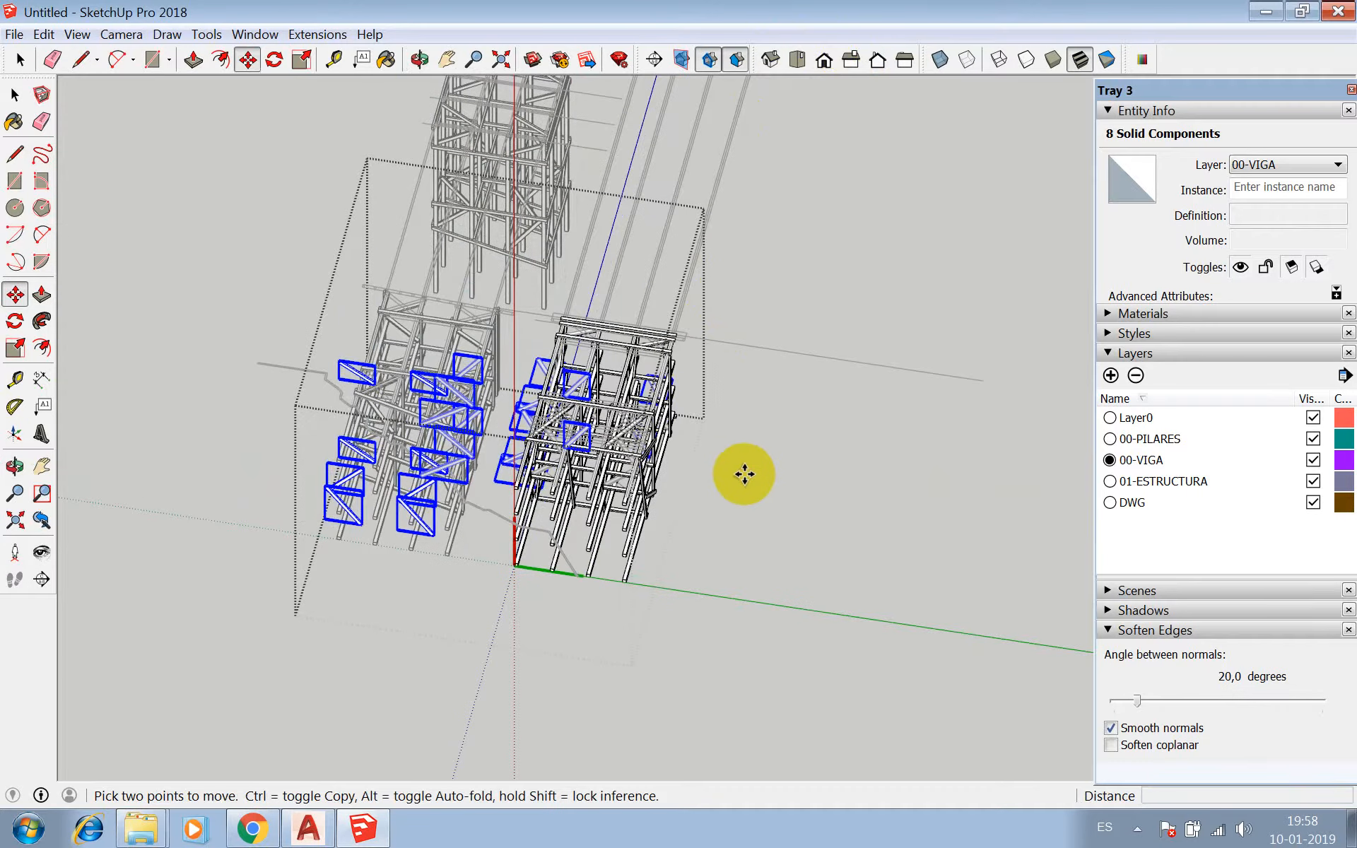
pyautogui.click(771, 480)
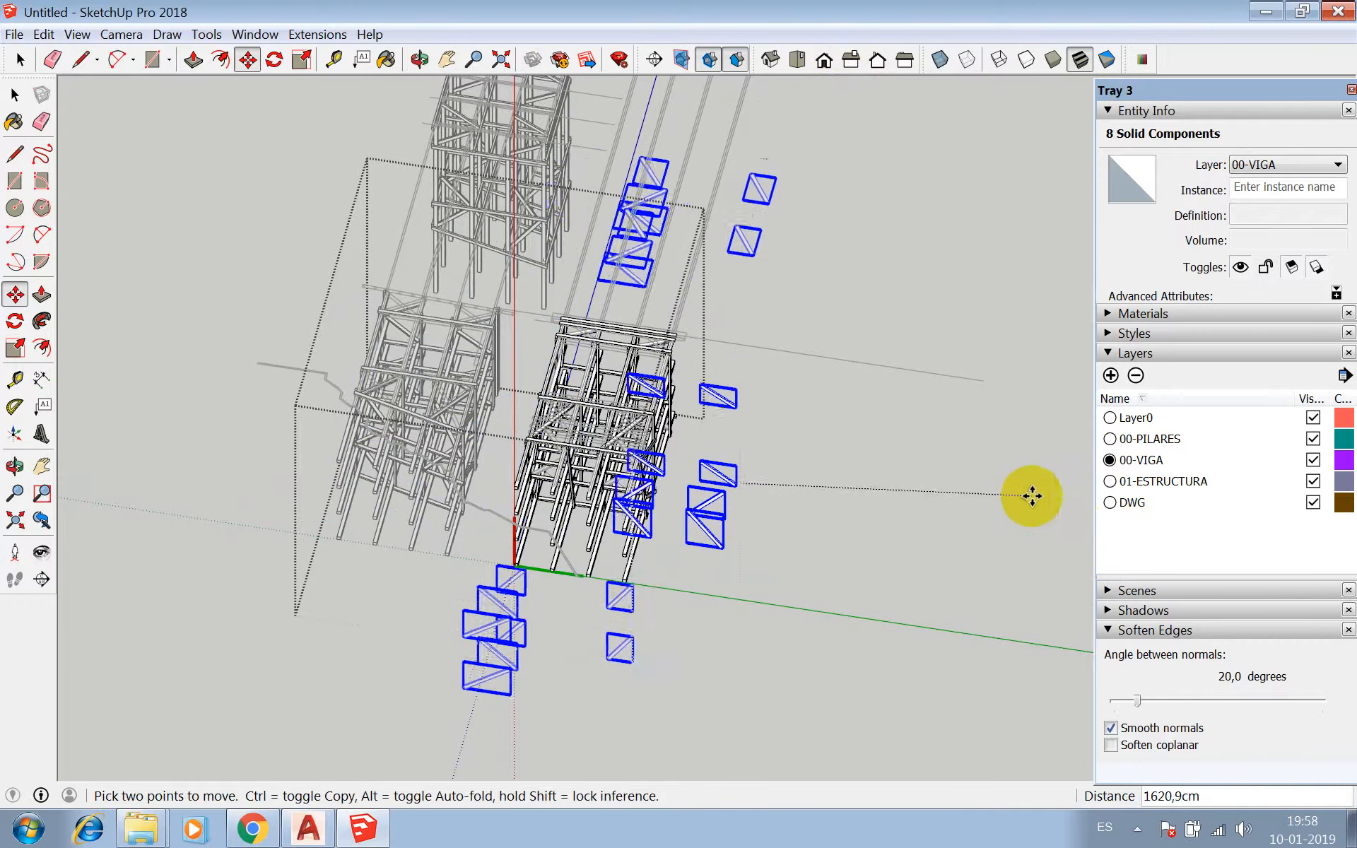
pyautogui.scroll(6, 782, 565)
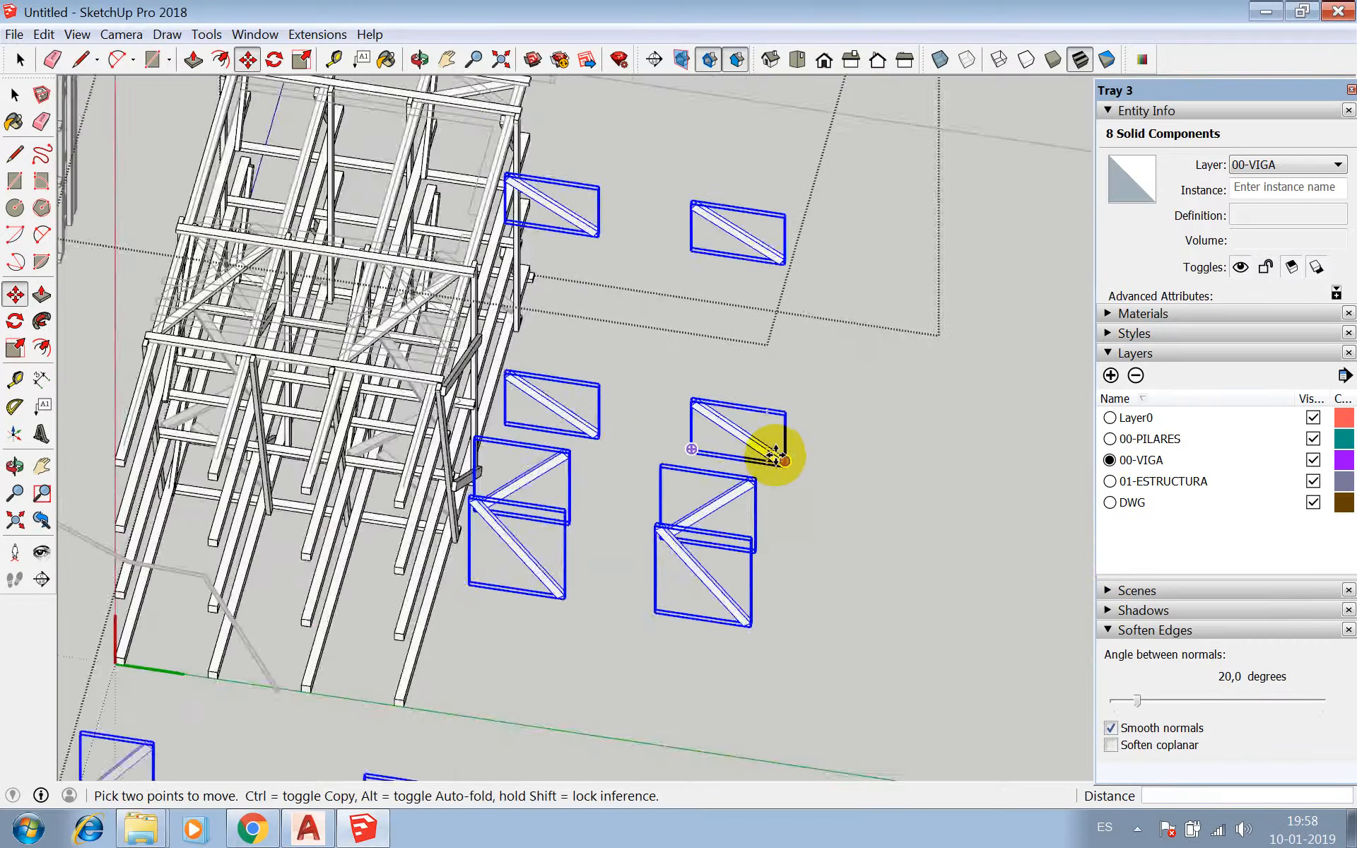
pyautogui.scroll(-3, 778, 452)
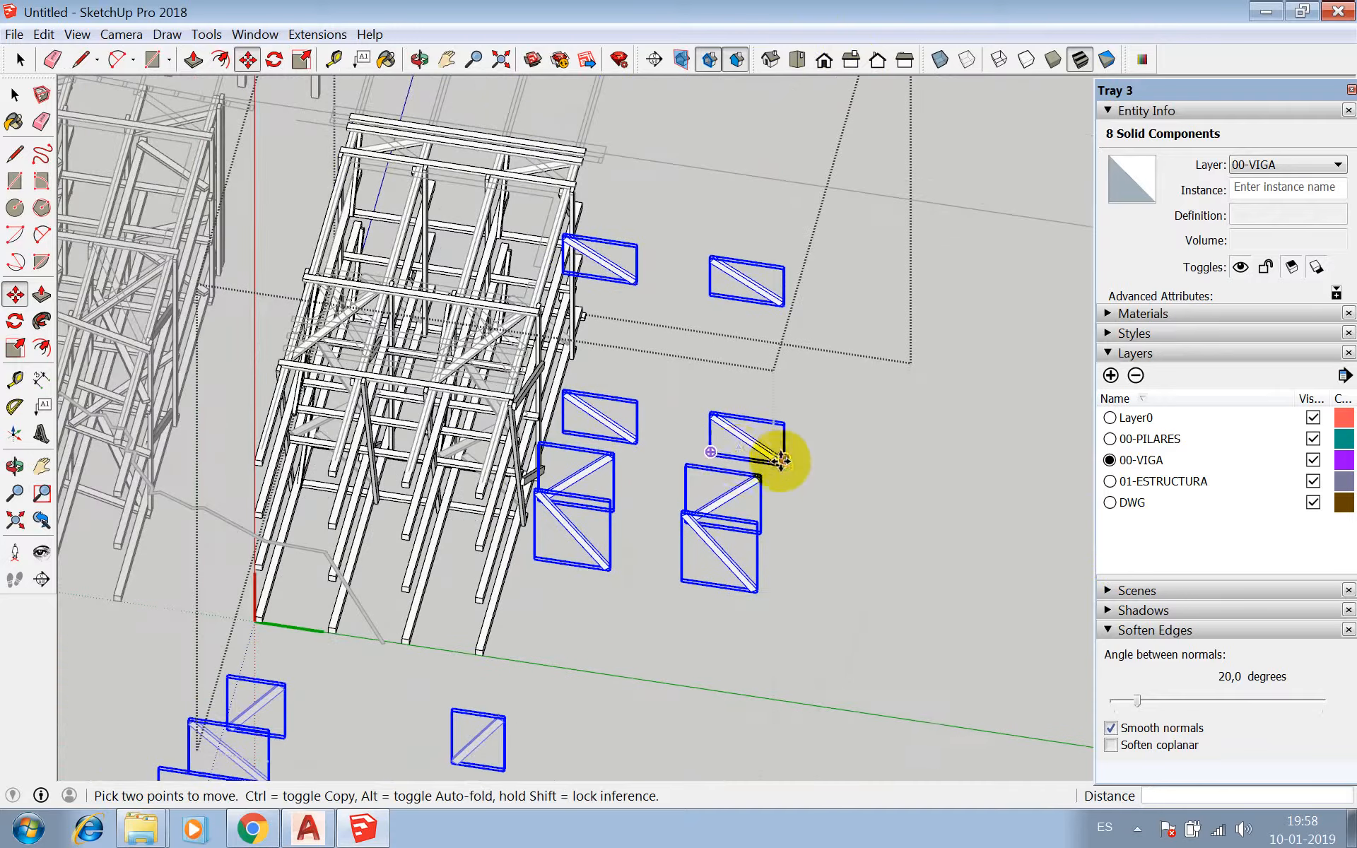
# - Rotate the eight braces a quarter turn about a member's end corner so they lie parallel to the long members
pyautogui.click(420, 60)
pyautogui.moveTo(538, 227); pyautogui.dragTo(237, 258)
pyautogui.scroll(8, 342, 324)
pyautogui.press('q')
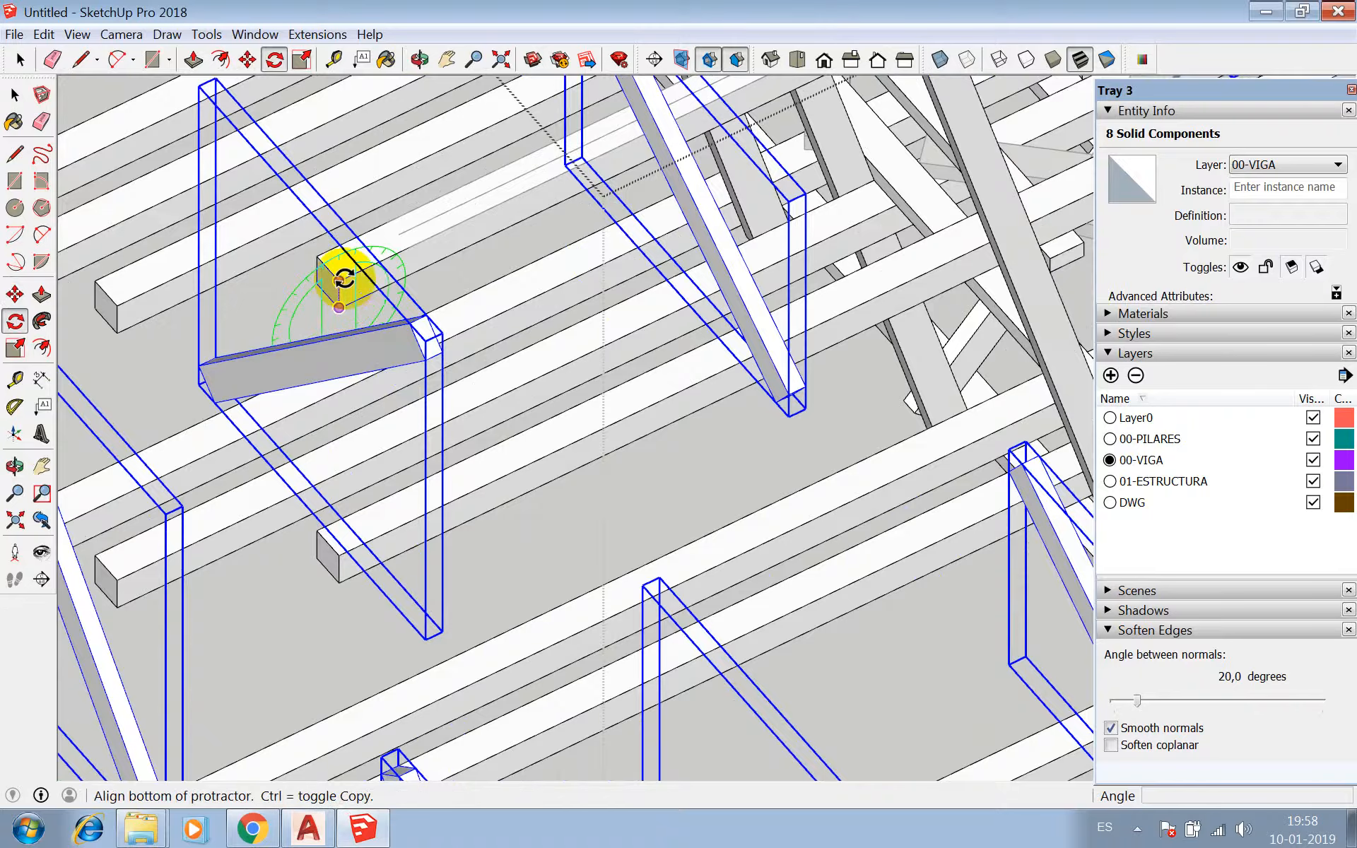
pyautogui.click(344, 278)
pyautogui.click(408, 280)
pyautogui.scroll(-6, 483, 296)
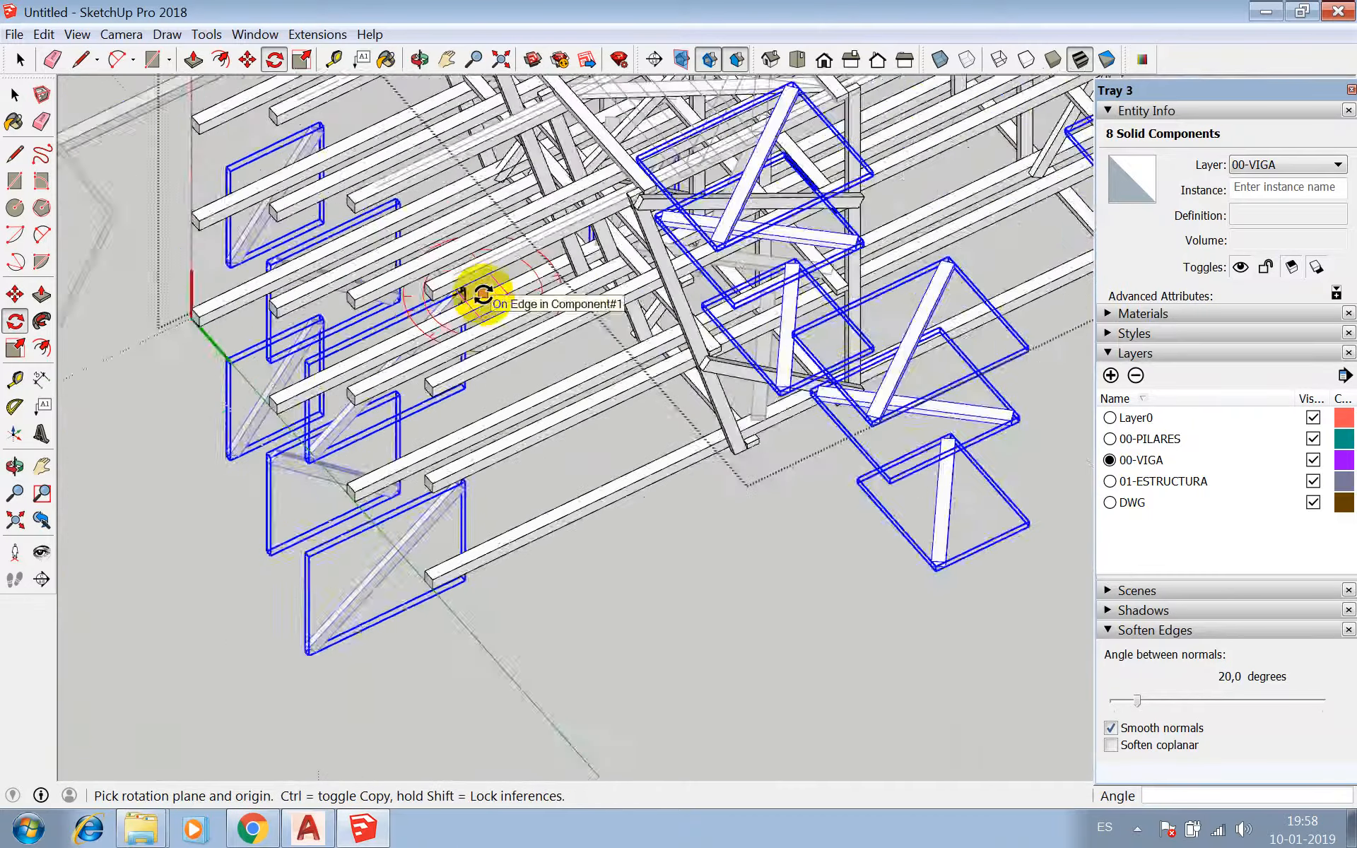
# - Turn on X-ray display and move the eight braces by the end corner of the outermost one onto the outer joint of the lowest long member
pyautogui.scroll(-5, 483, 296)
pyautogui.scroll(2, 1011, 313)
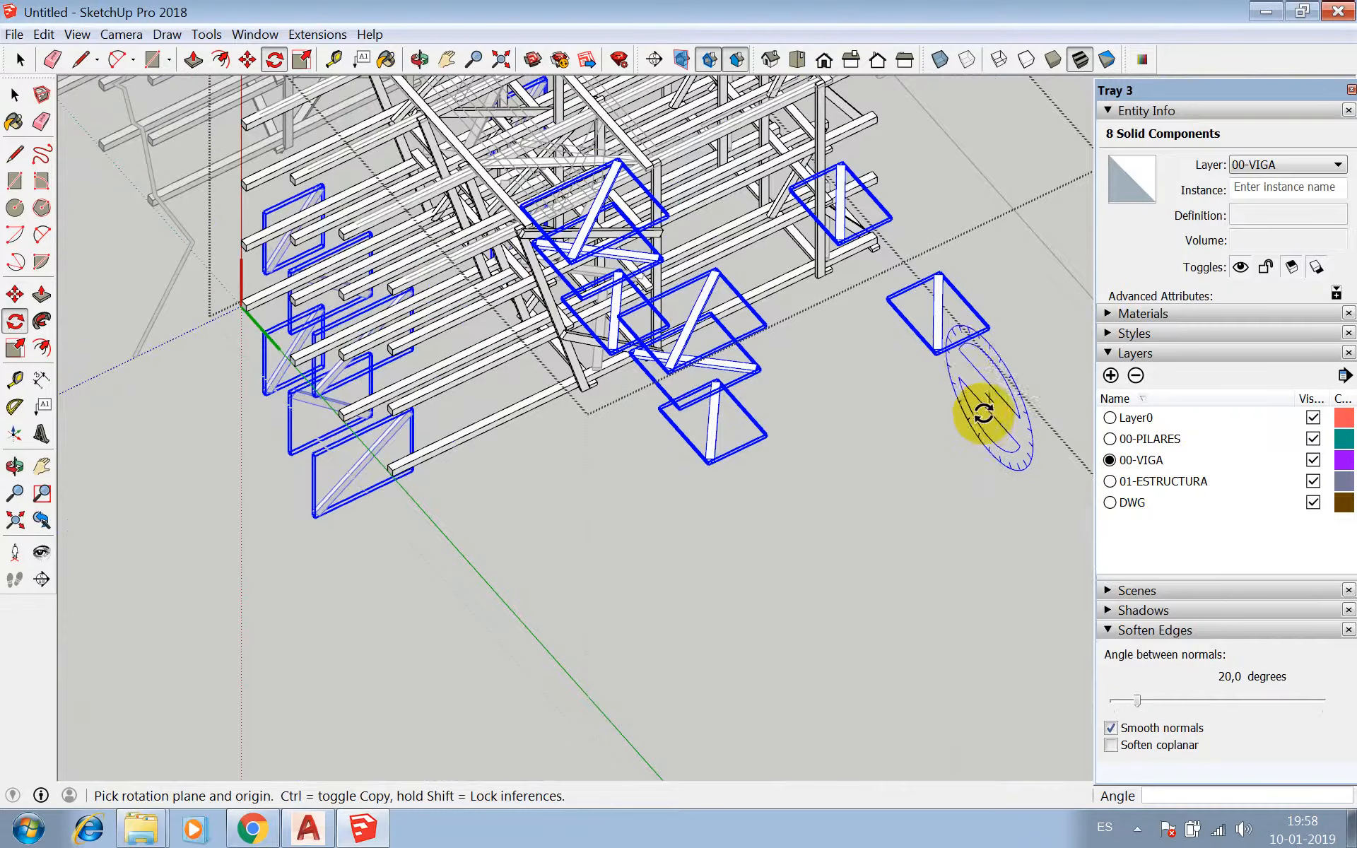
pyautogui.scroll(5, 984, 413)
pyautogui.press('m')
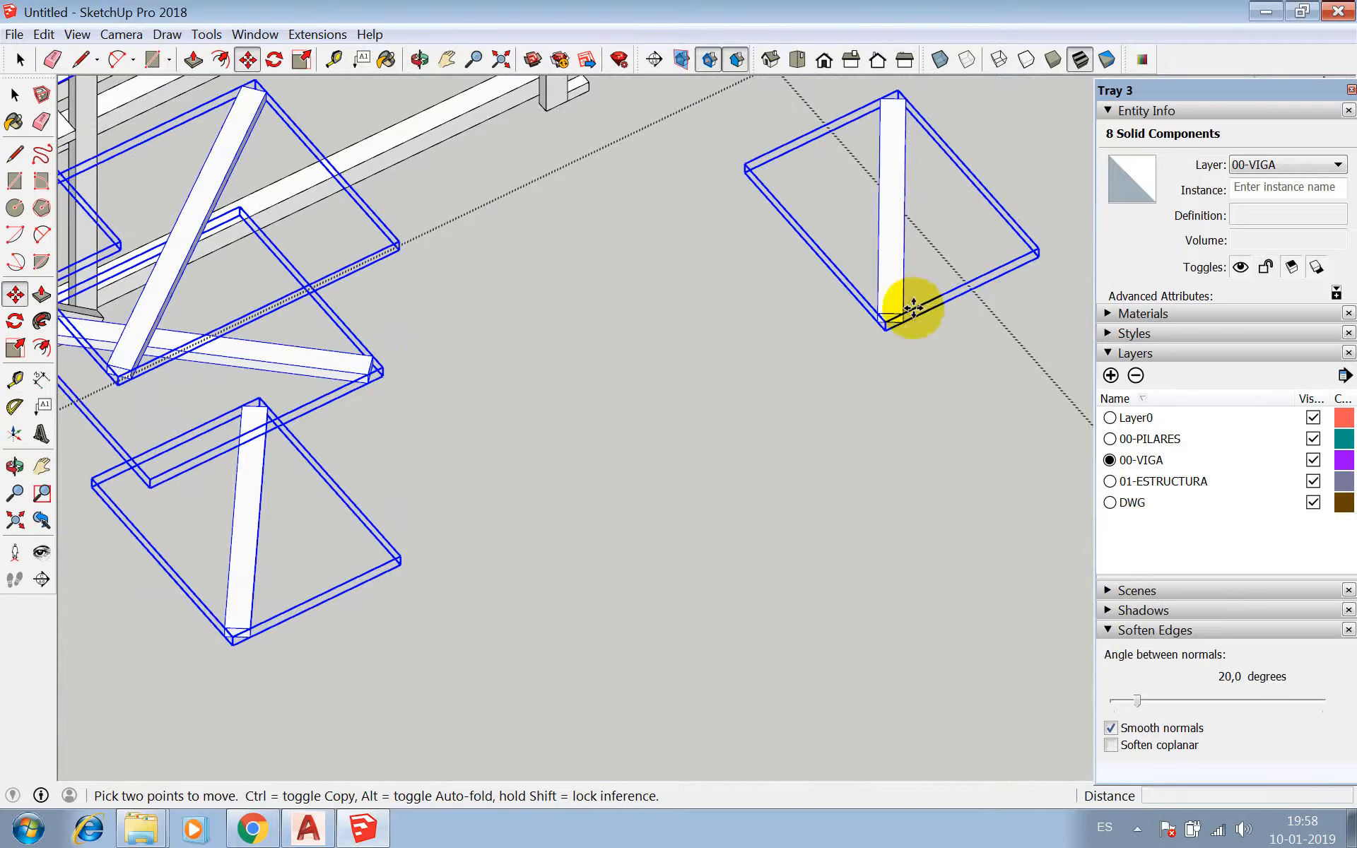
pyautogui.click(902, 313)
pyautogui.scroll(-3, 770, 283)
pyautogui.scroll(6, 677, 120)
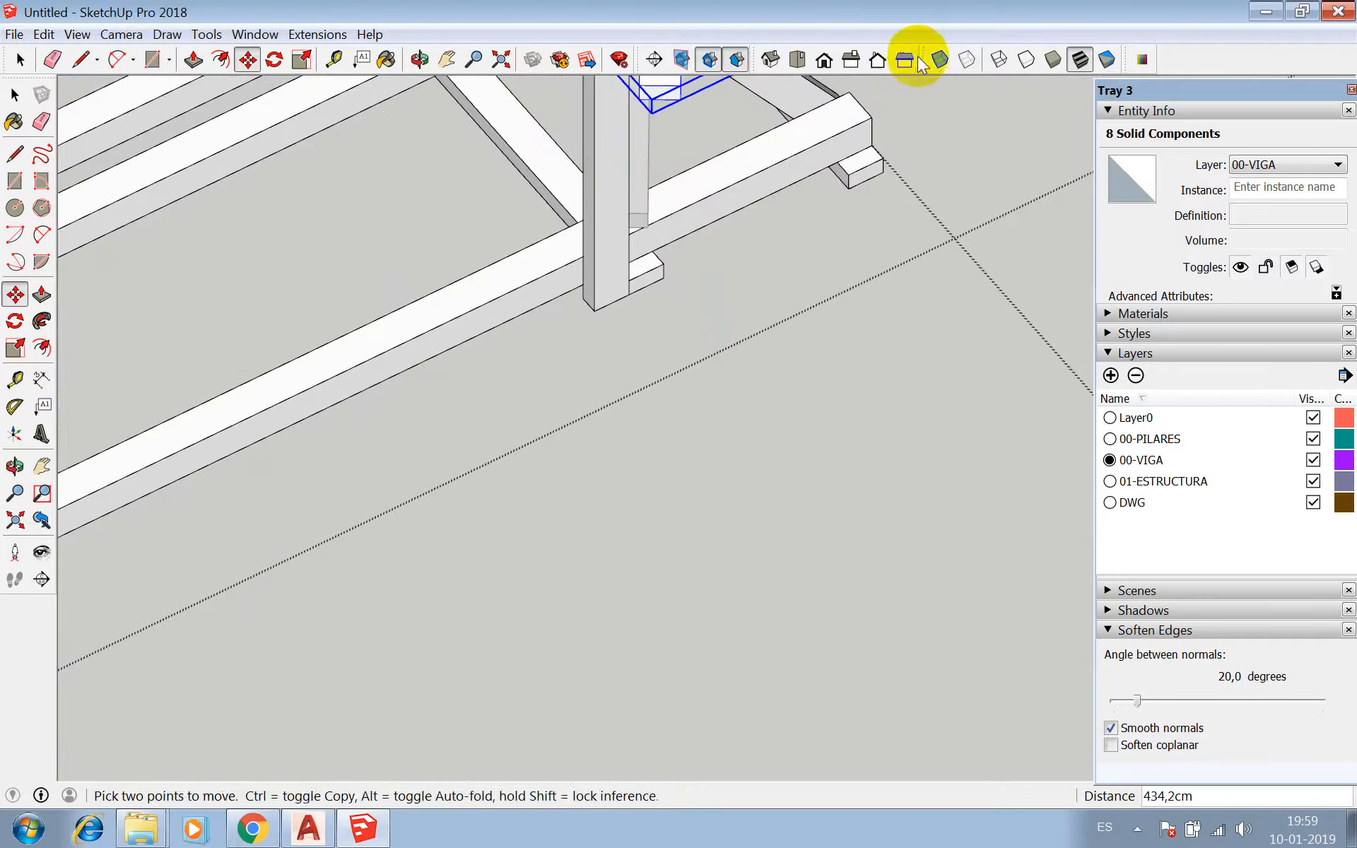
pyautogui.click(940, 59)
pyautogui.click(645, 212)
pyautogui.scroll(-10, 627, 349)
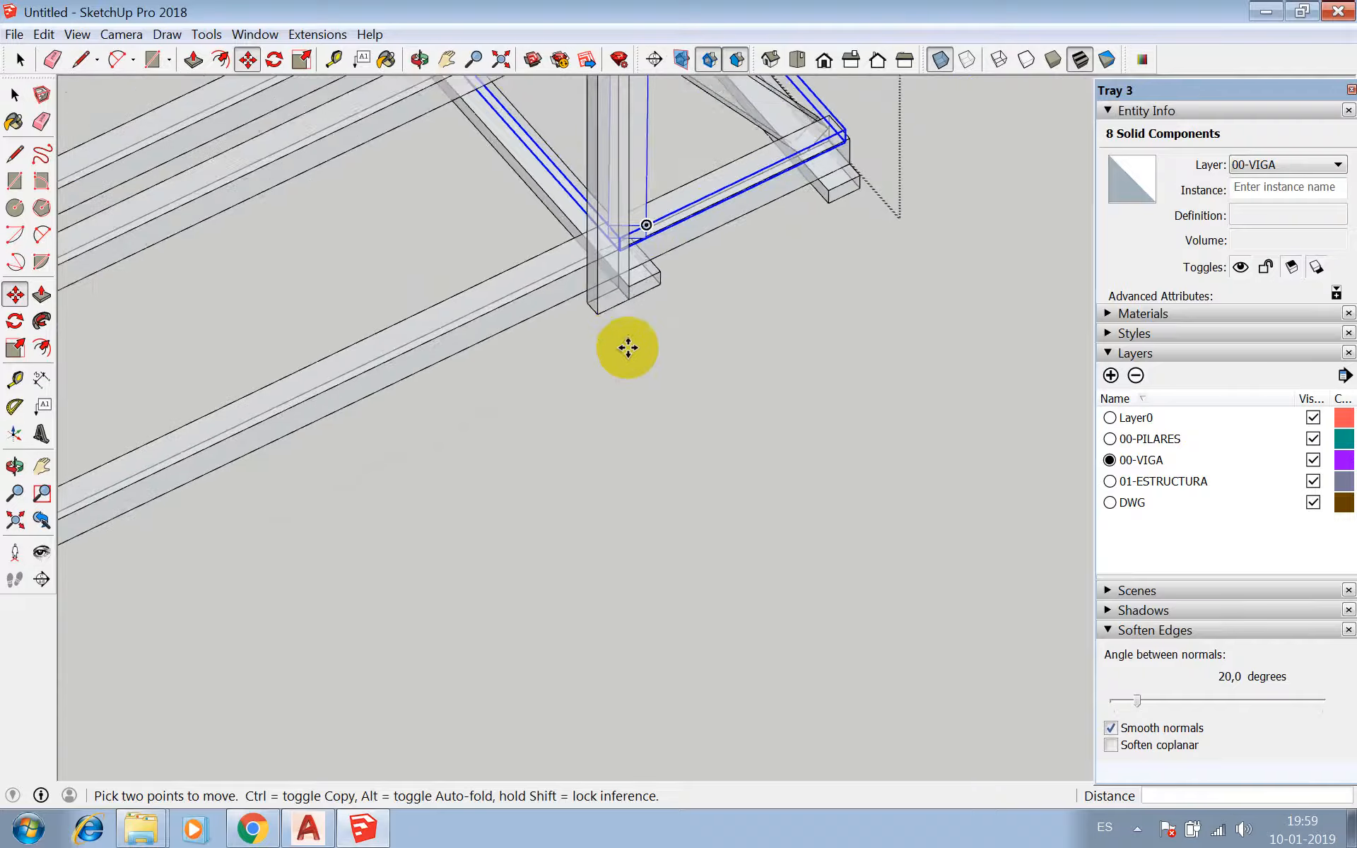
# - Close the tower component and erase the eight loose braces that coincide with the pasted ones in the nearest tower
pyautogui.press('space')
pyautogui.click(716, 444)
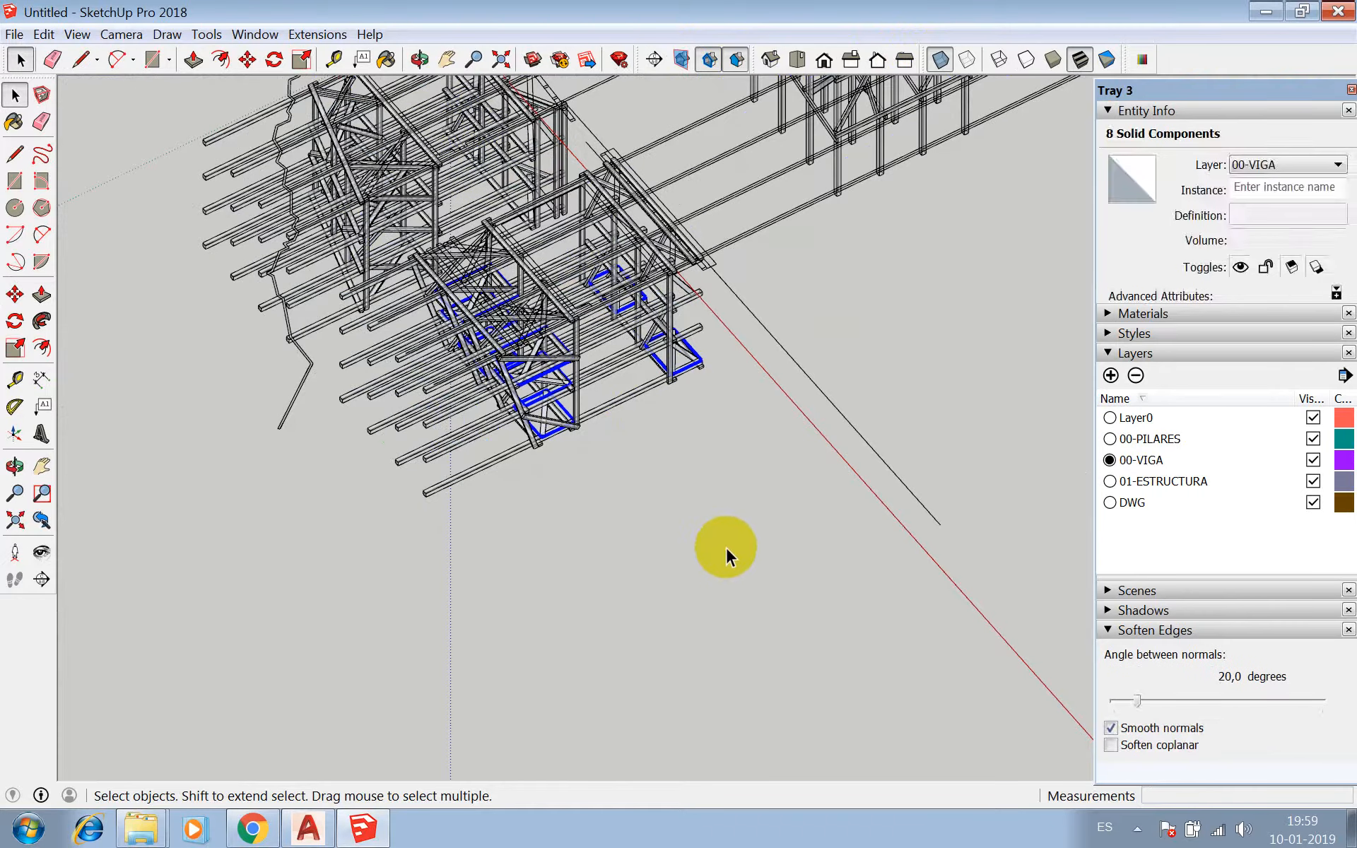
pyautogui.scroll(8, 670, 371)
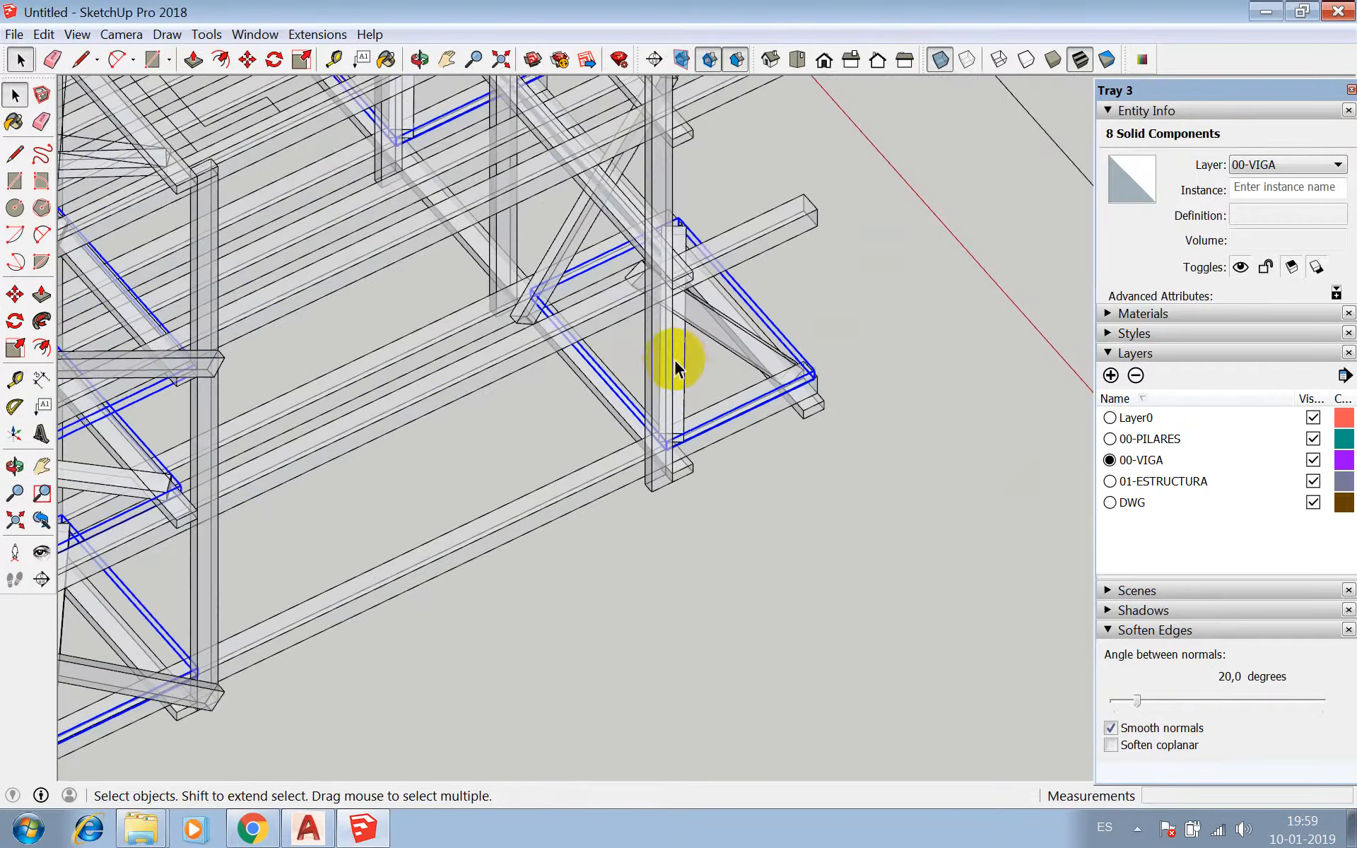
pyautogui.rightClick(675, 364)
pyautogui.click(724, 396)
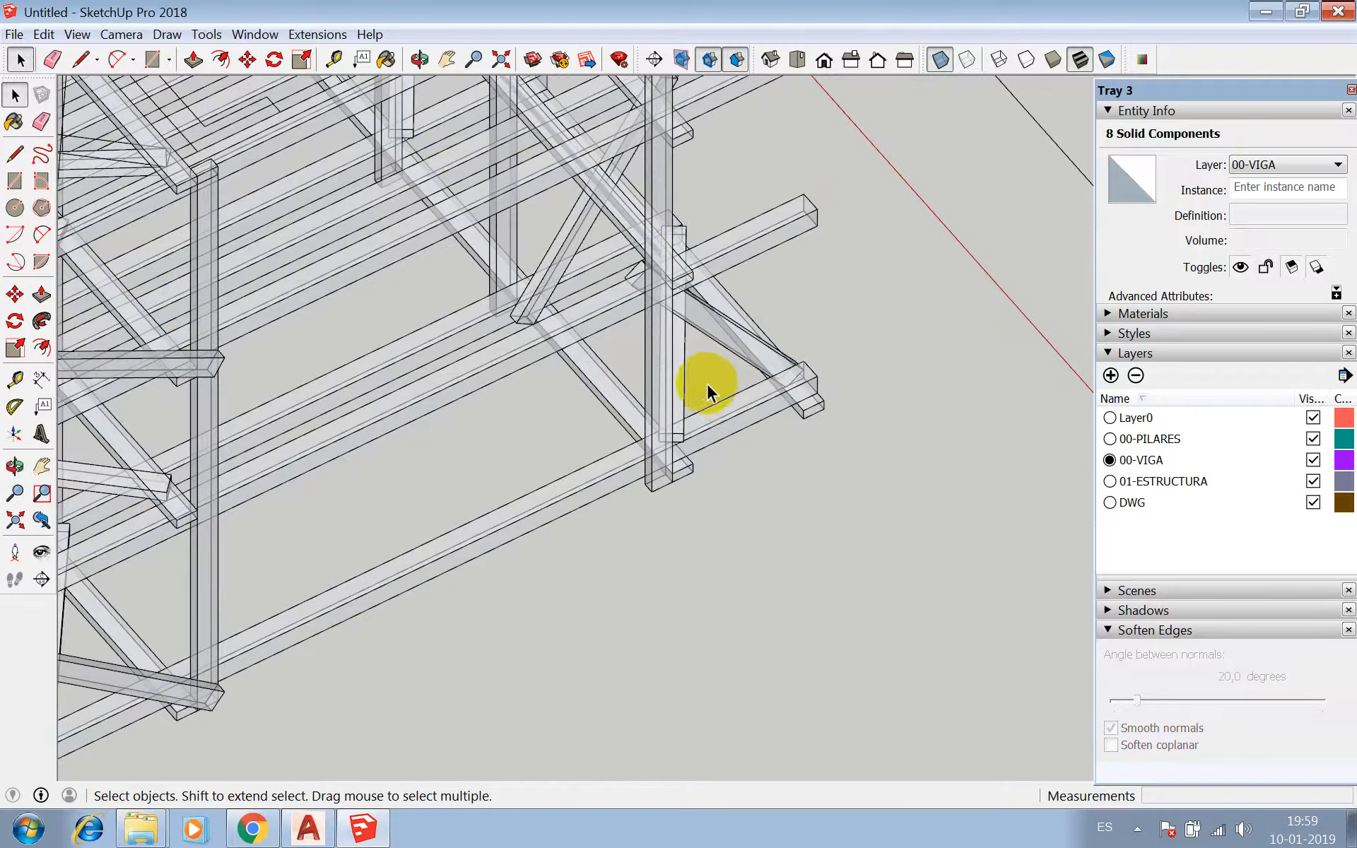
# - Turn off X-ray display, add a layer named 00-MUROS and make it the active layer
pyautogui.scroll(-10, 699, 375)
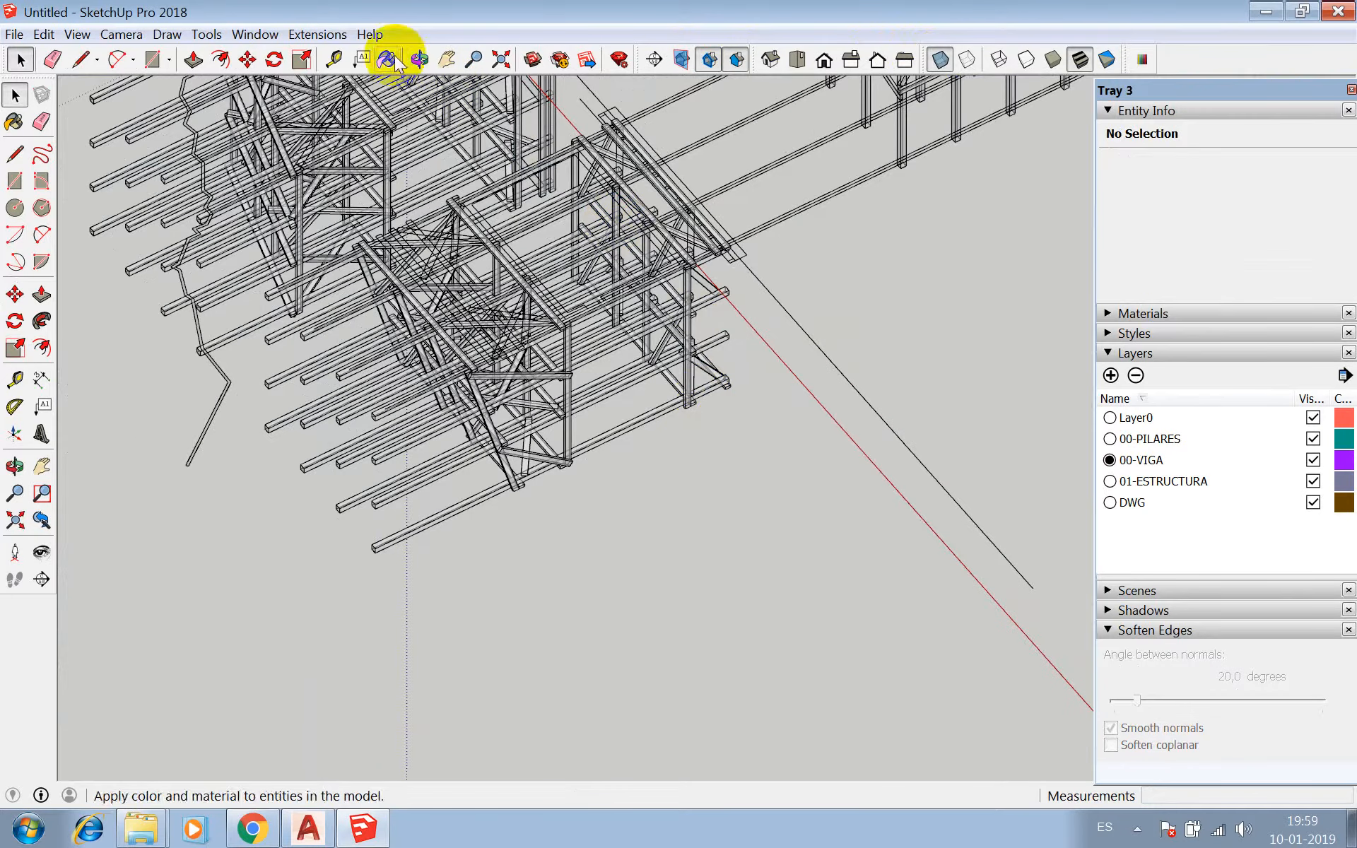
pyautogui.moveTo(434, 207); pyautogui.dragTo(554, 460)
pyautogui.click(940, 59)
pyautogui.press('space')
pyautogui.click(547, 456)
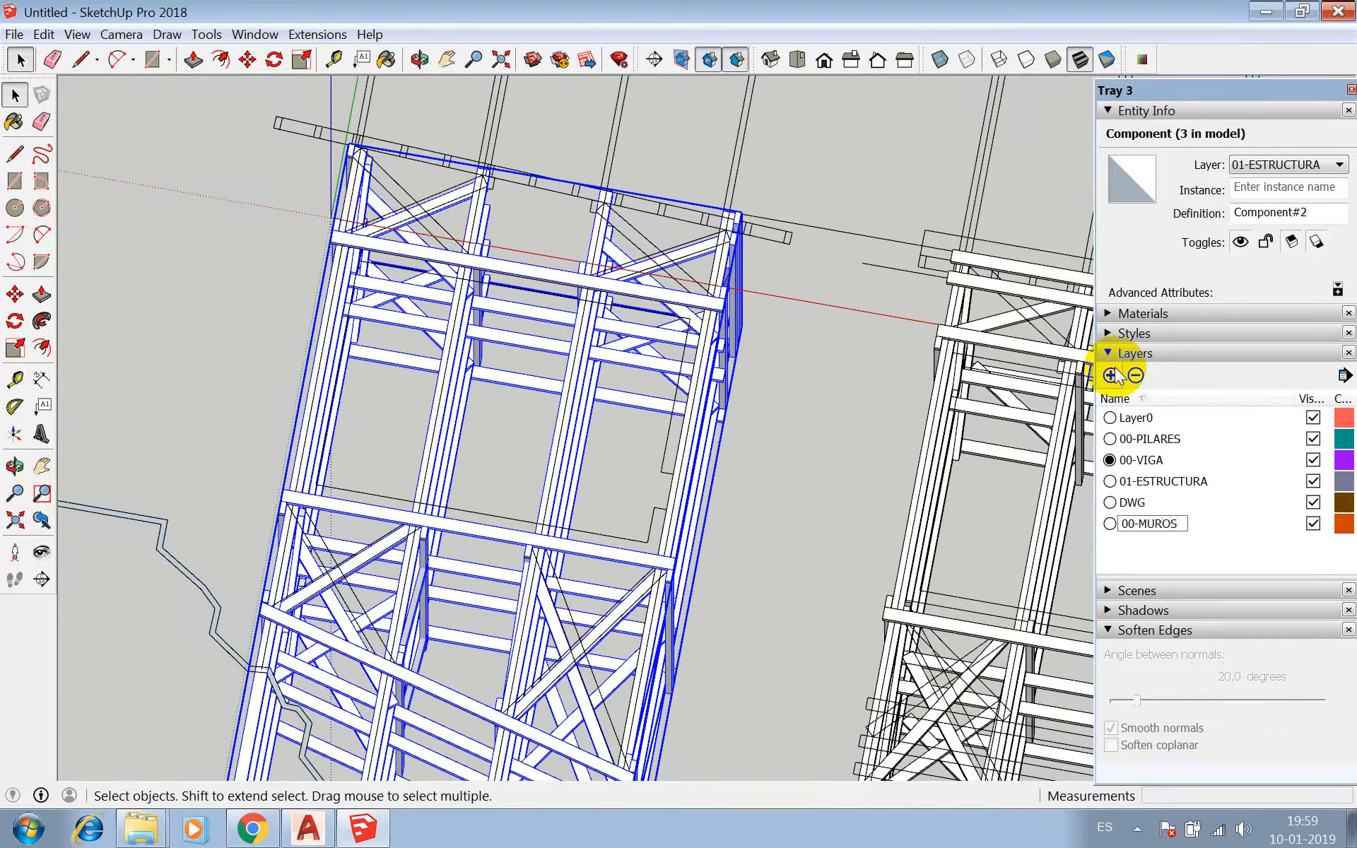
pyautogui.press('Return')
pyautogui.click(1109, 439)
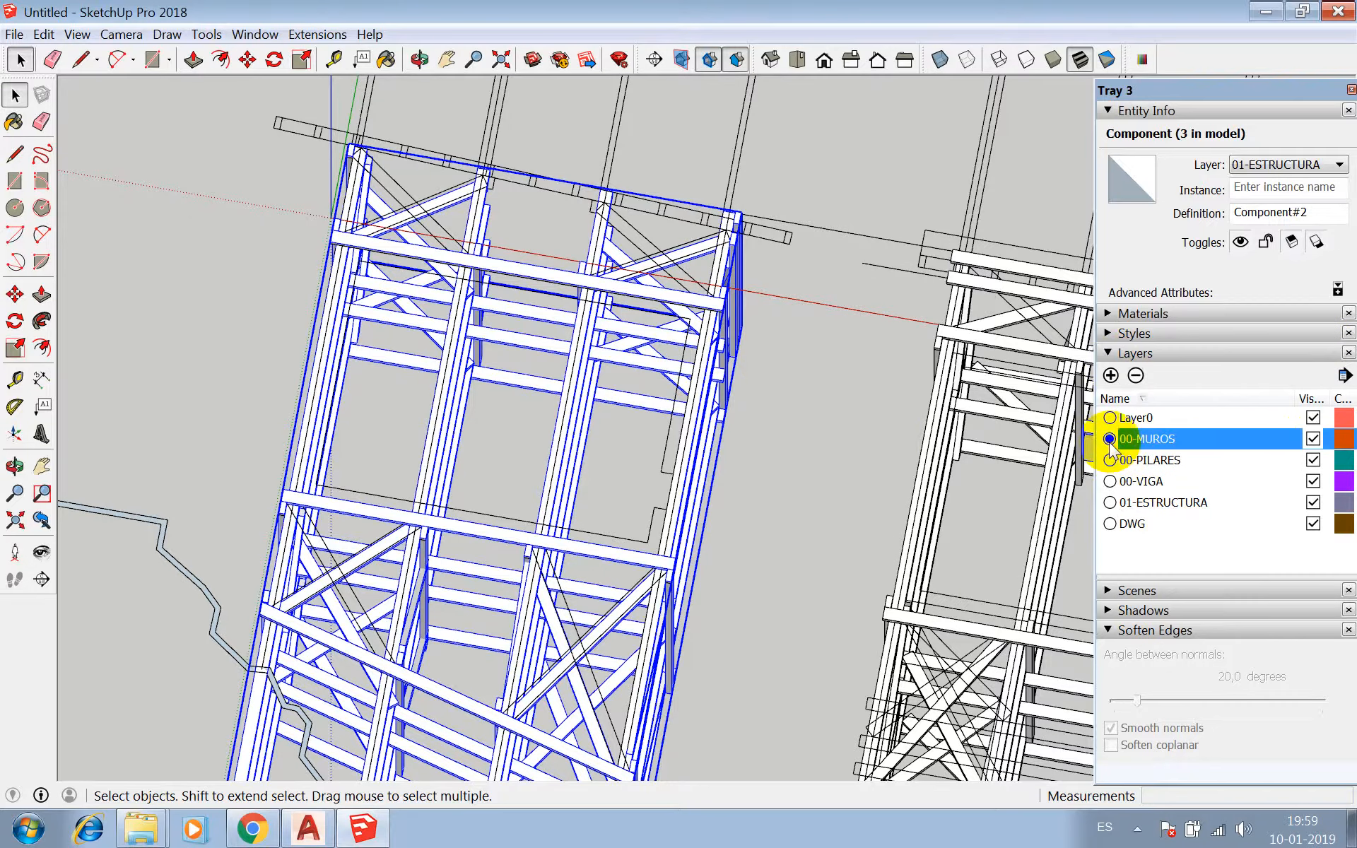
# - Draw a 580 × 420 cm rectangle between the tower's outer members and two cross beams, using X-ray display to reach the far corner
pyautogui.click(683, 360)
pyautogui.scroll(3, 684, 361)
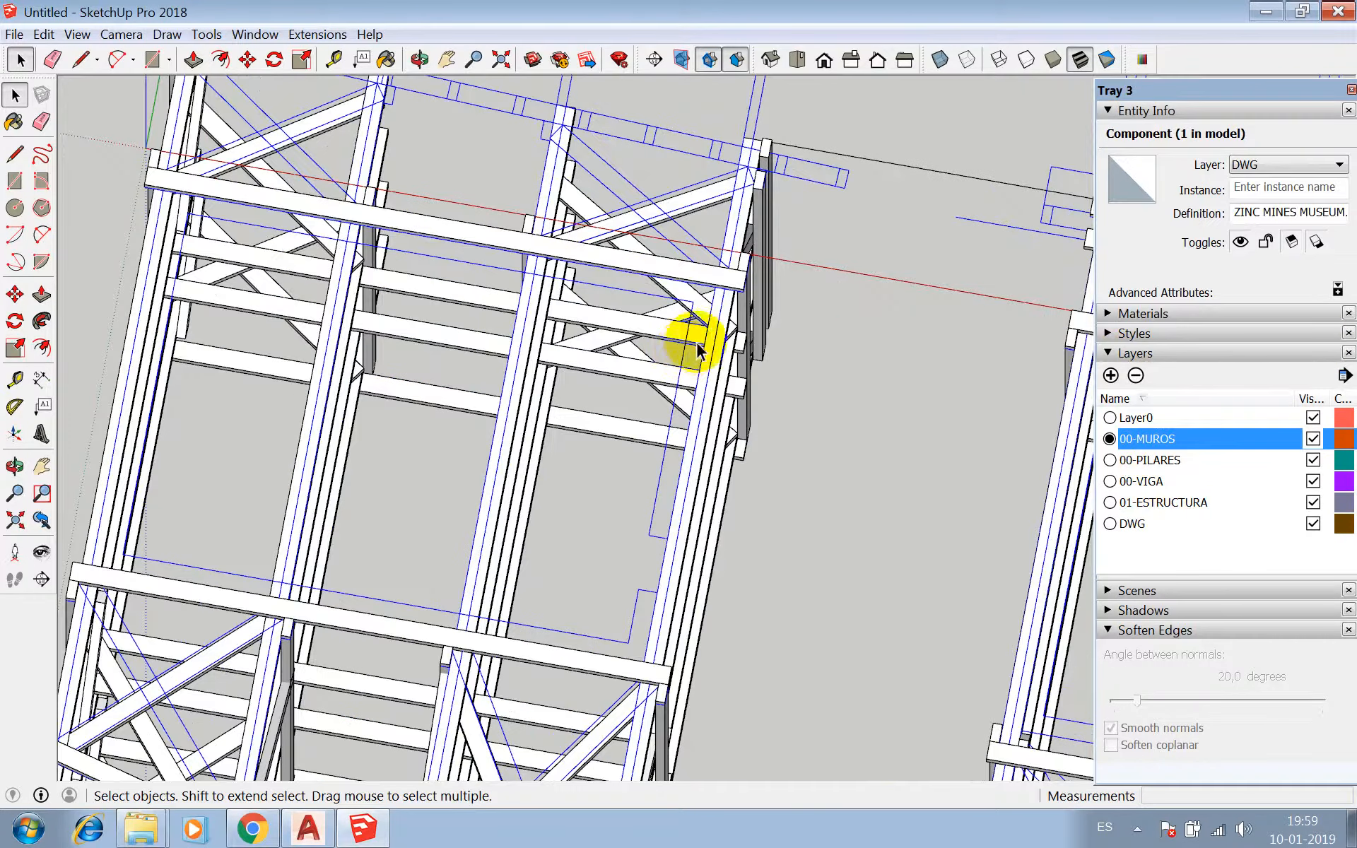
pyautogui.press('r')
pyautogui.scroll(3, 711, 291)
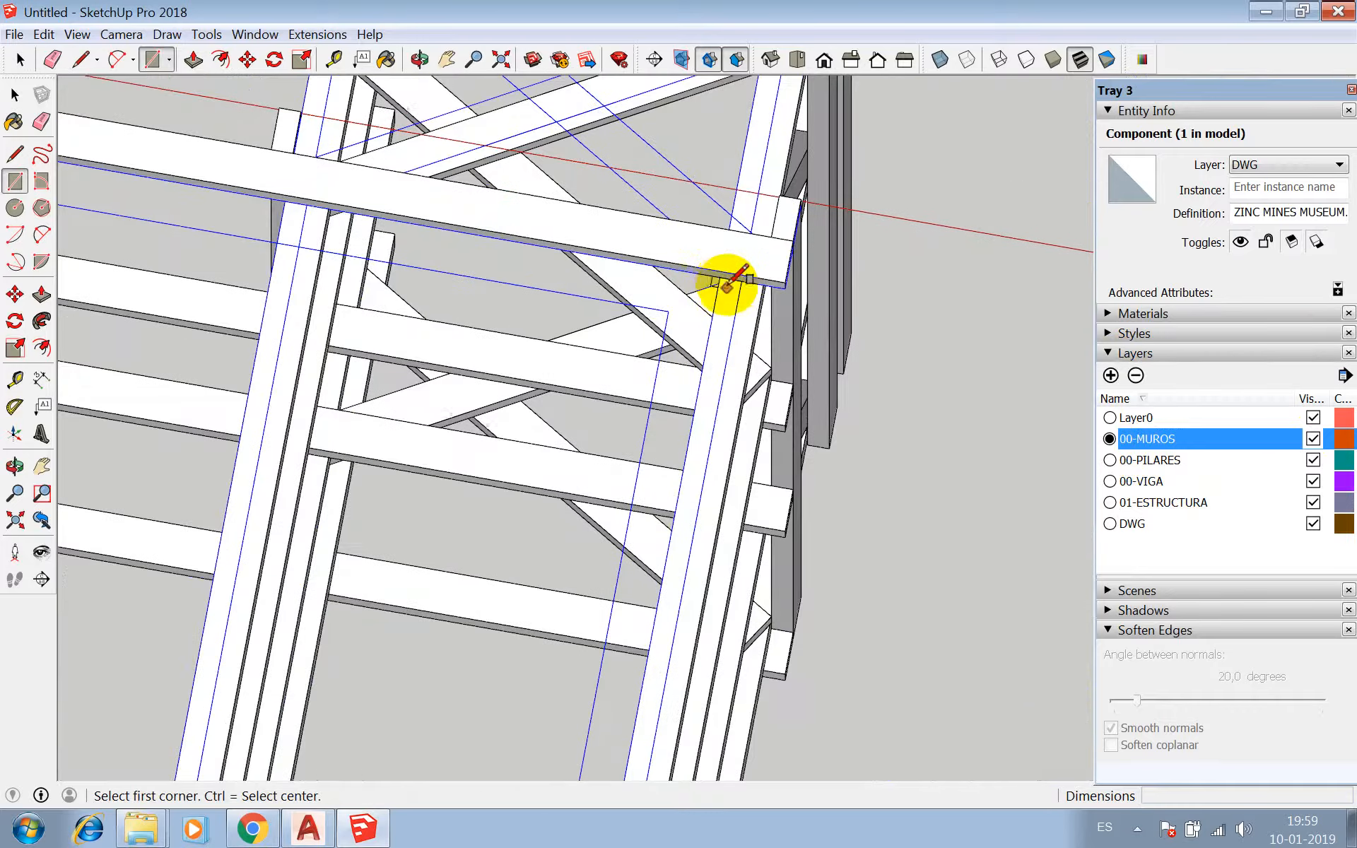
pyautogui.scroll(-5, 735, 269)
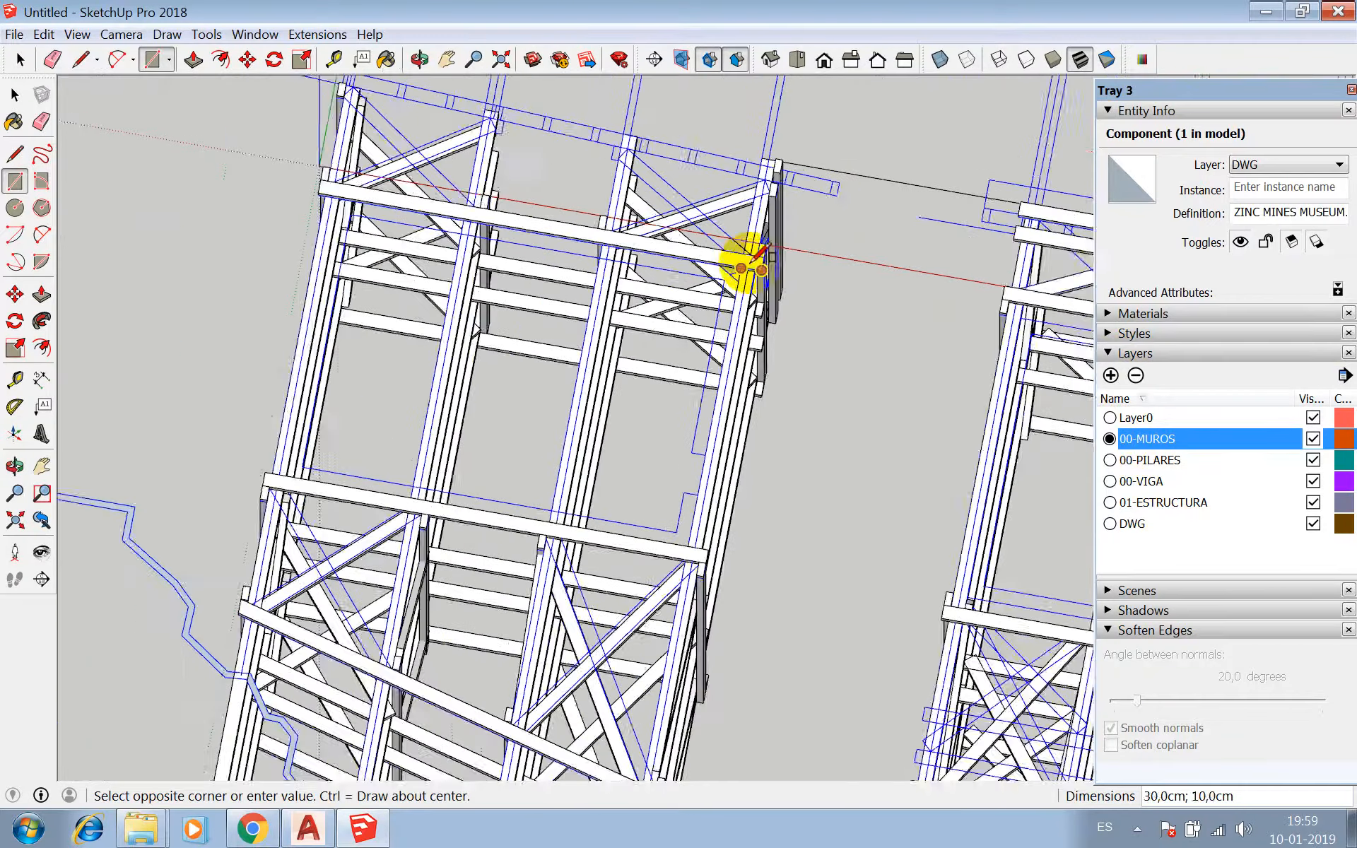
pyautogui.scroll(4, 424, 403)
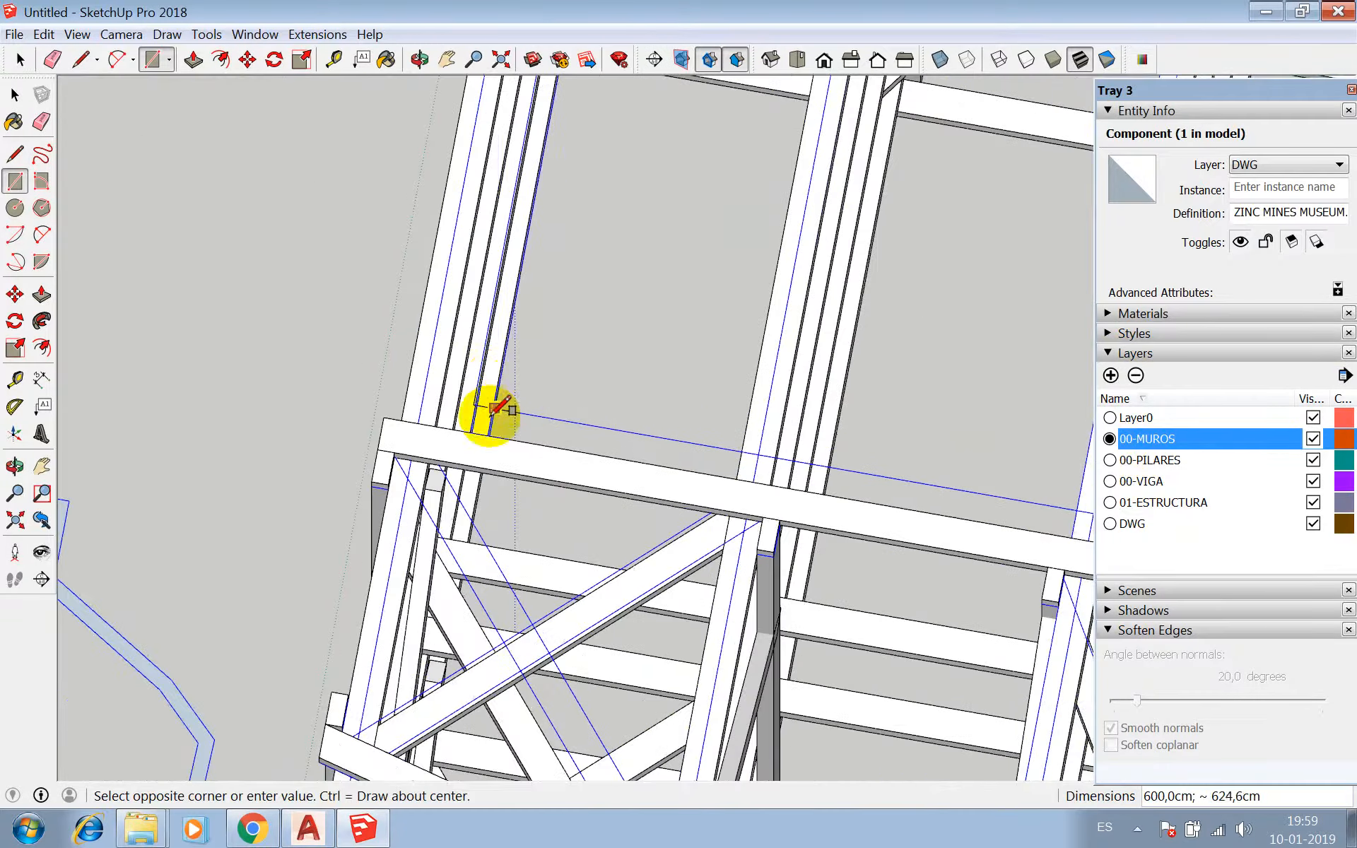
pyautogui.scroll(3, 452, 421)
pyautogui.click(935, 61)
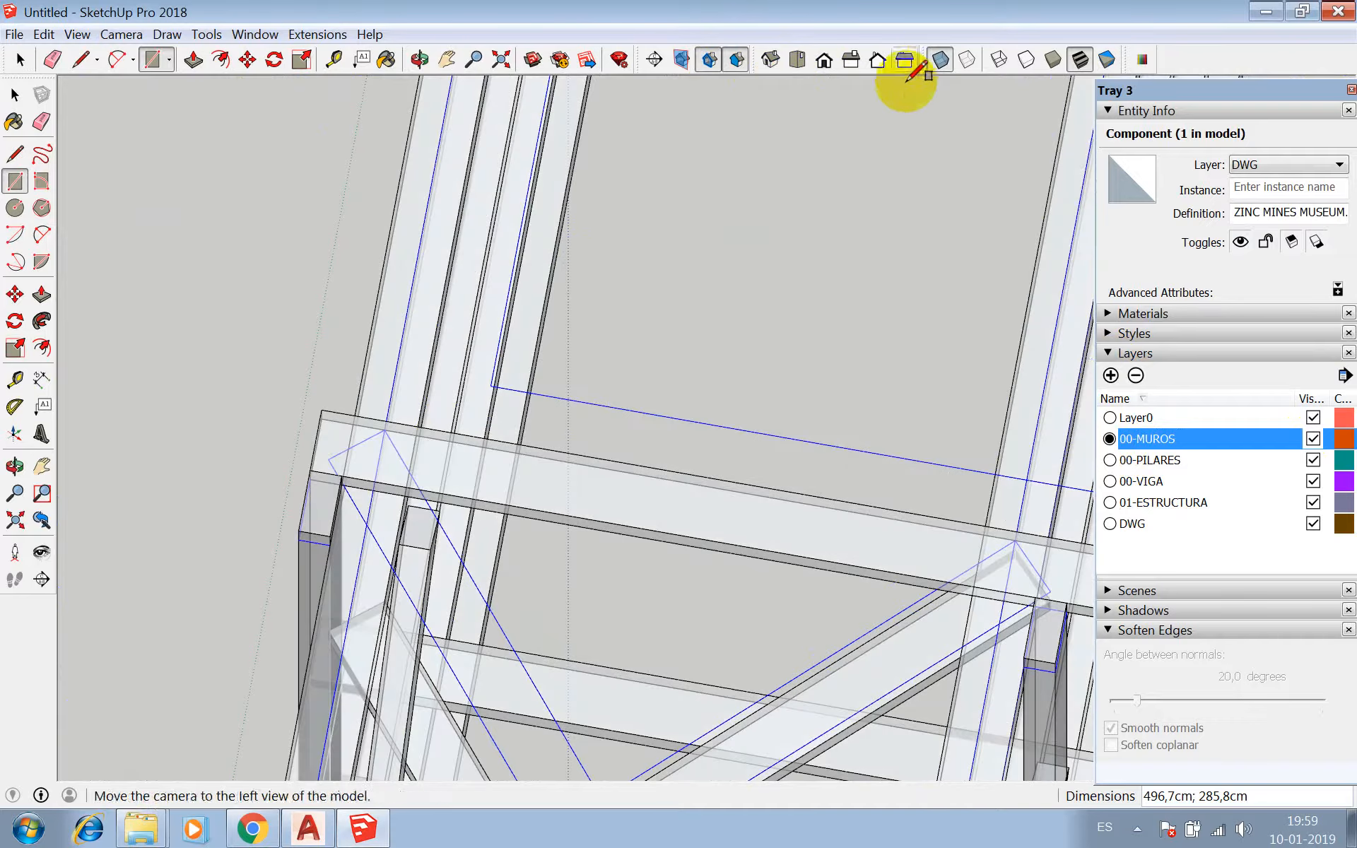
pyautogui.click(416, 435)
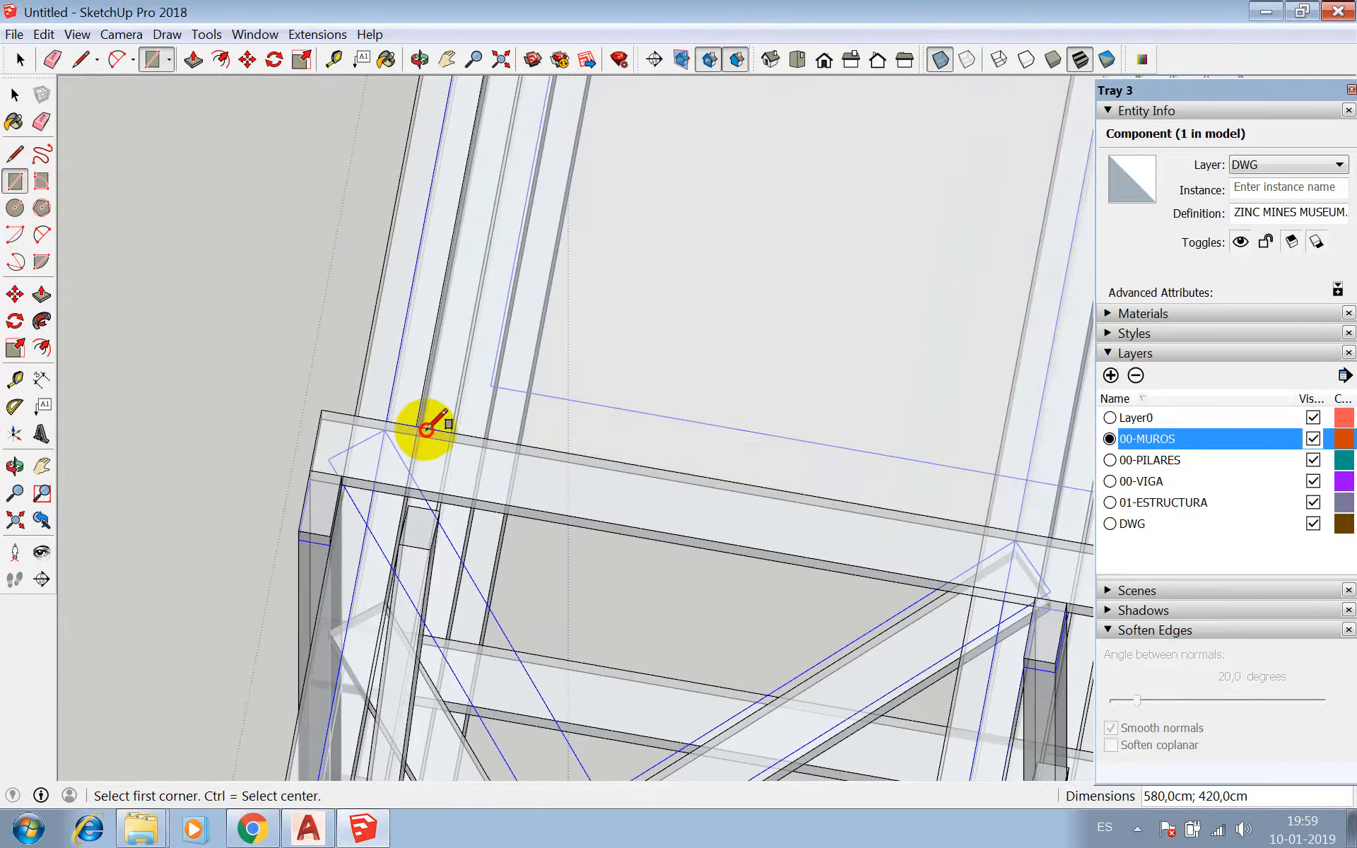
pyautogui.scroll(-4, 439, 407)
pyautogui.scroll(-2, 801, 325)
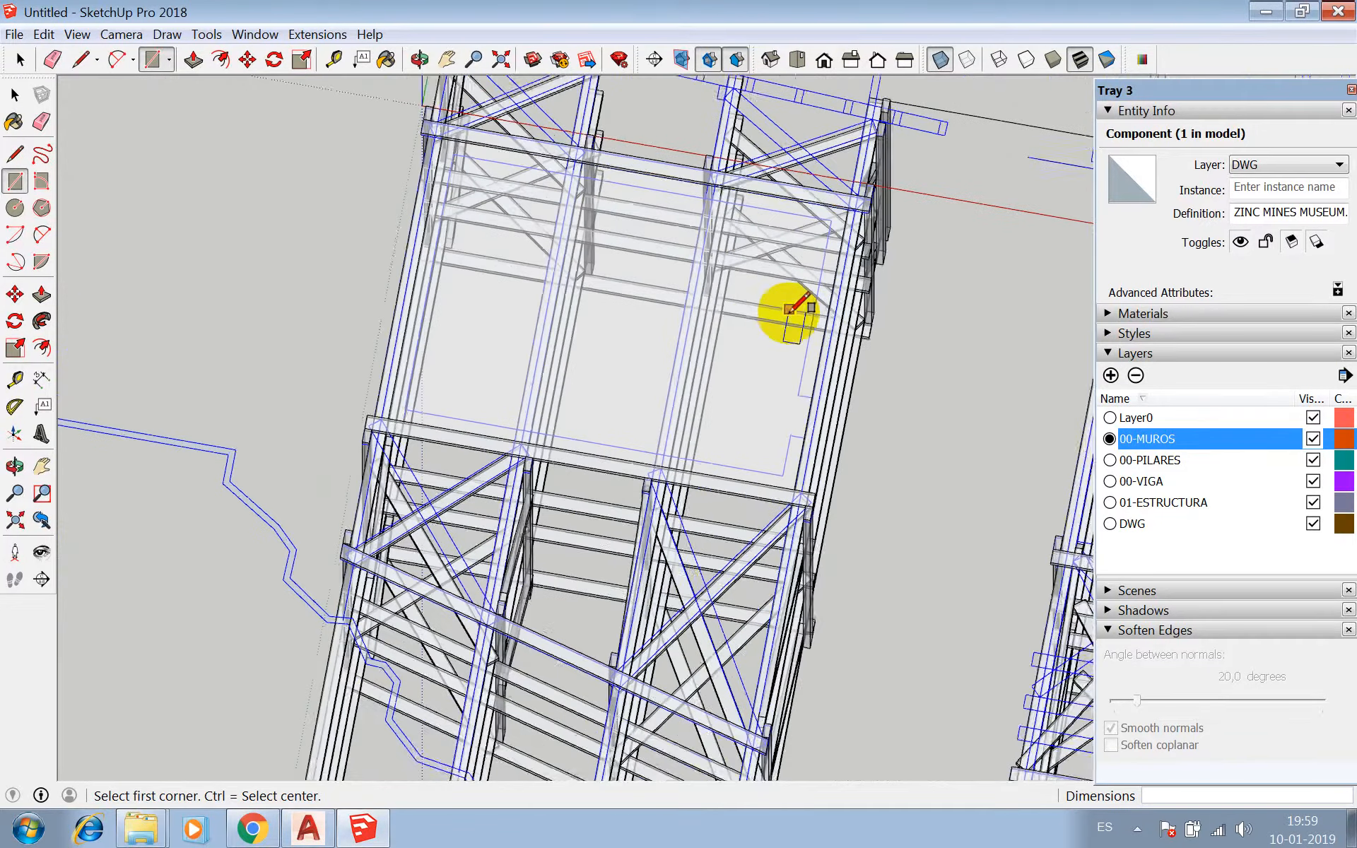
pyautogui.press('p')
pyautogui.scroll(2, 820, 244)
pyautogui.click(818, 237)
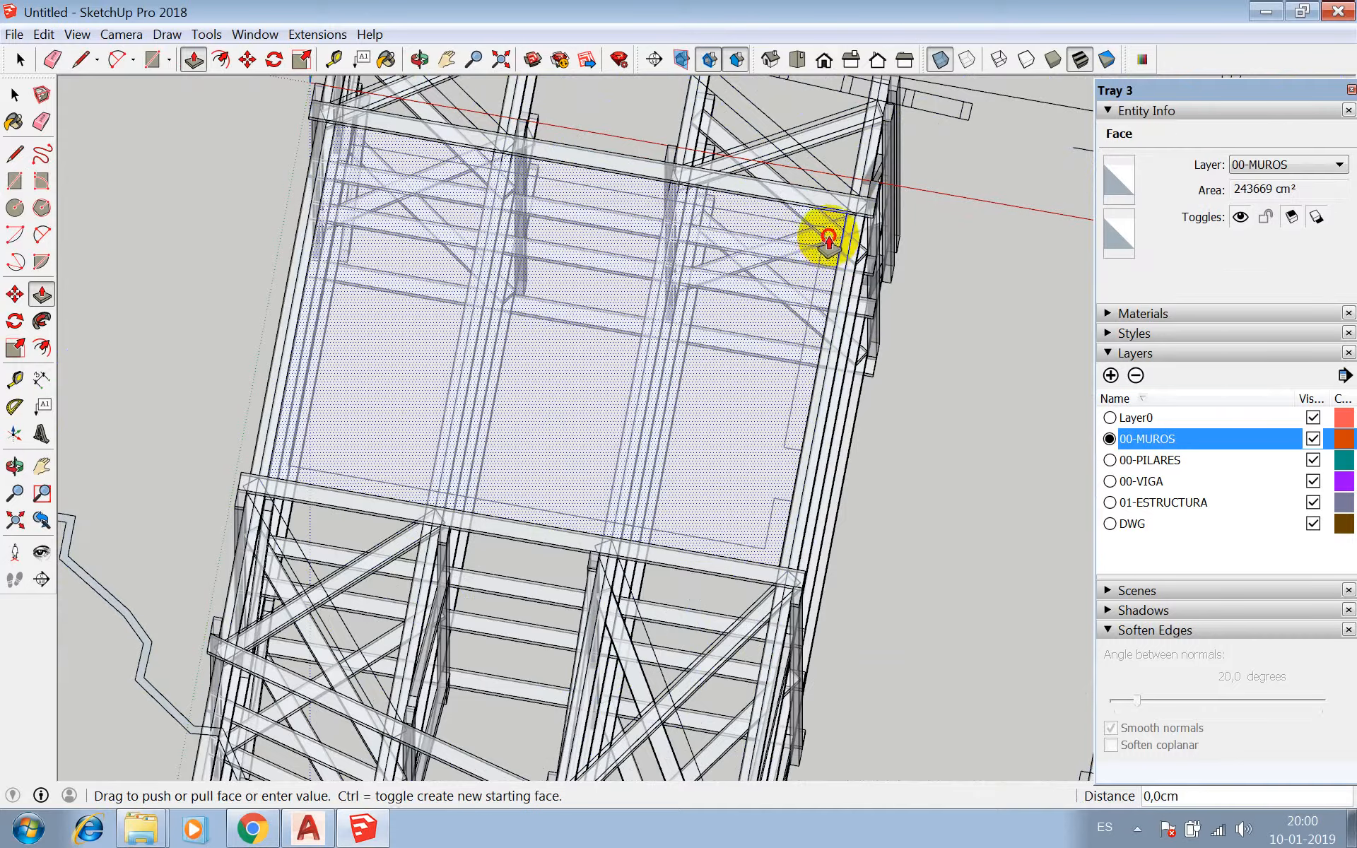
pyautogui.scroll(3, 877, 424)
pyautogui.scroll(2, 863, 396)
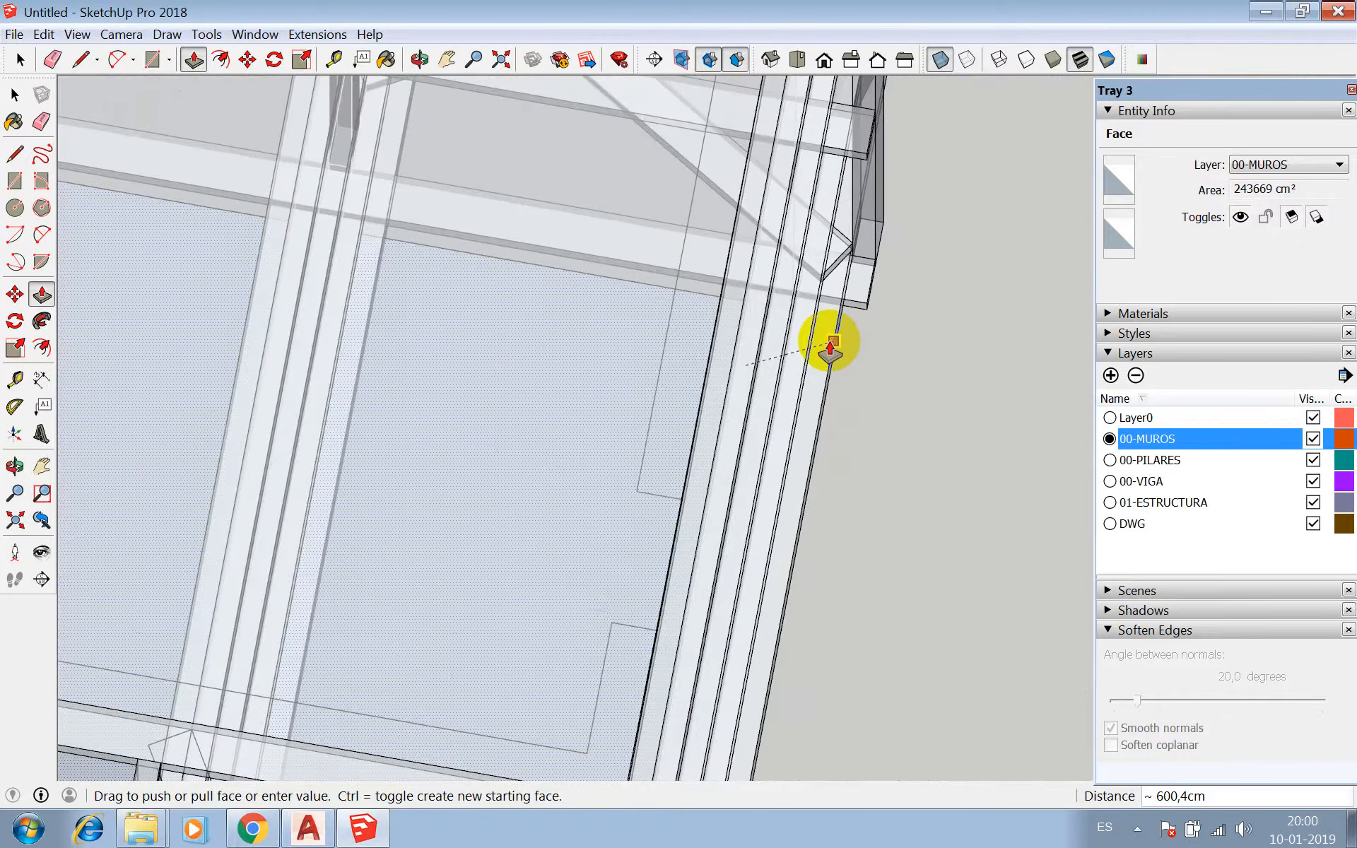
pyautogui.scroll(-6, 830, 345)
pyautogui.press('space')
# - Select the new rectangular face together with its edges
pyautogui.click(658, 336)
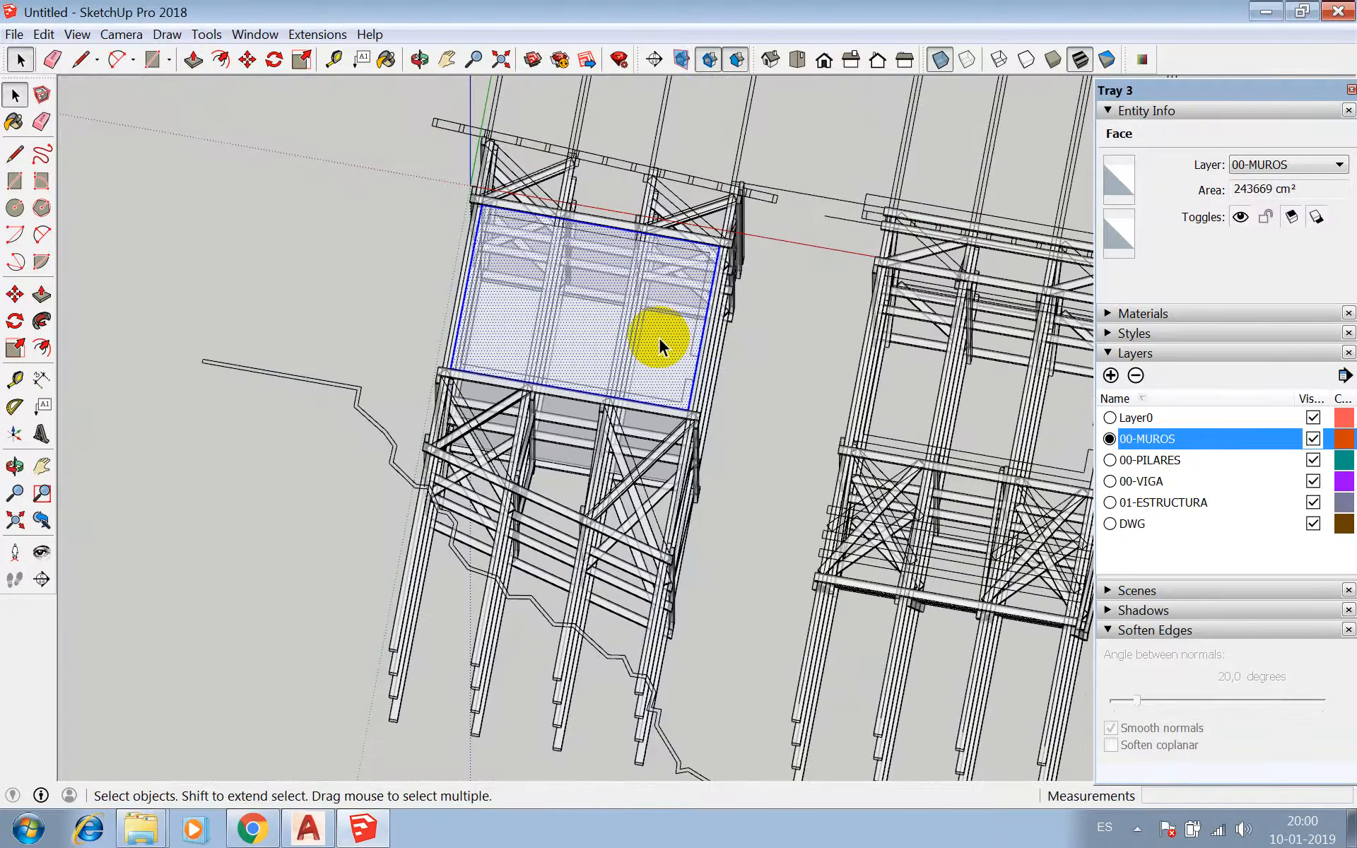
# - Convert the whole wall box inside the timber tower into a component and hide it
pyautogui.tripleClick(659, 337)
pyautogui.rightClick(660, 337)
pyautogui.click(707, 469)
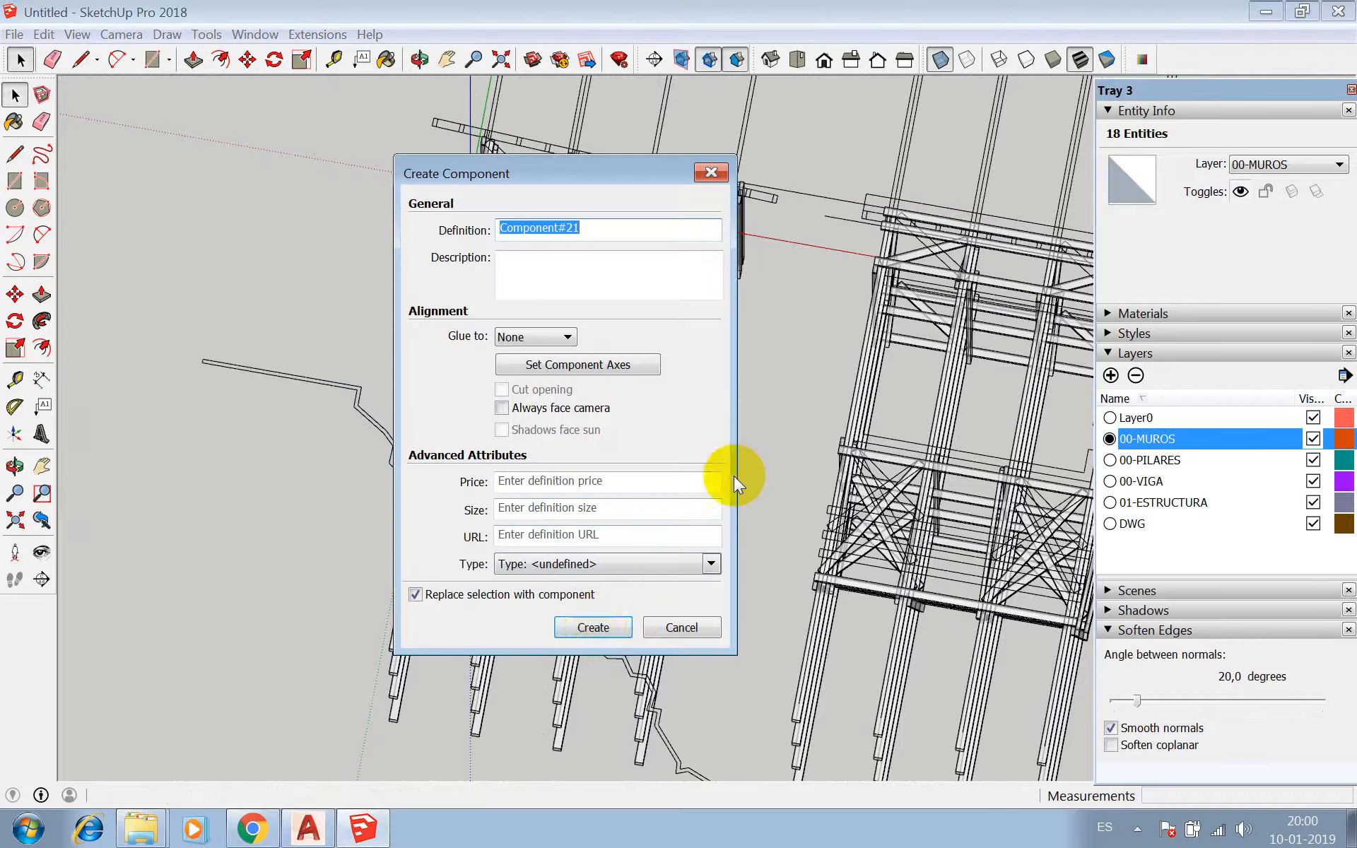
pyautogui.click(593, 627)
pyautogui.scroll(-2, 484, 294)
pyautogui.scroll(2, 555, 301)
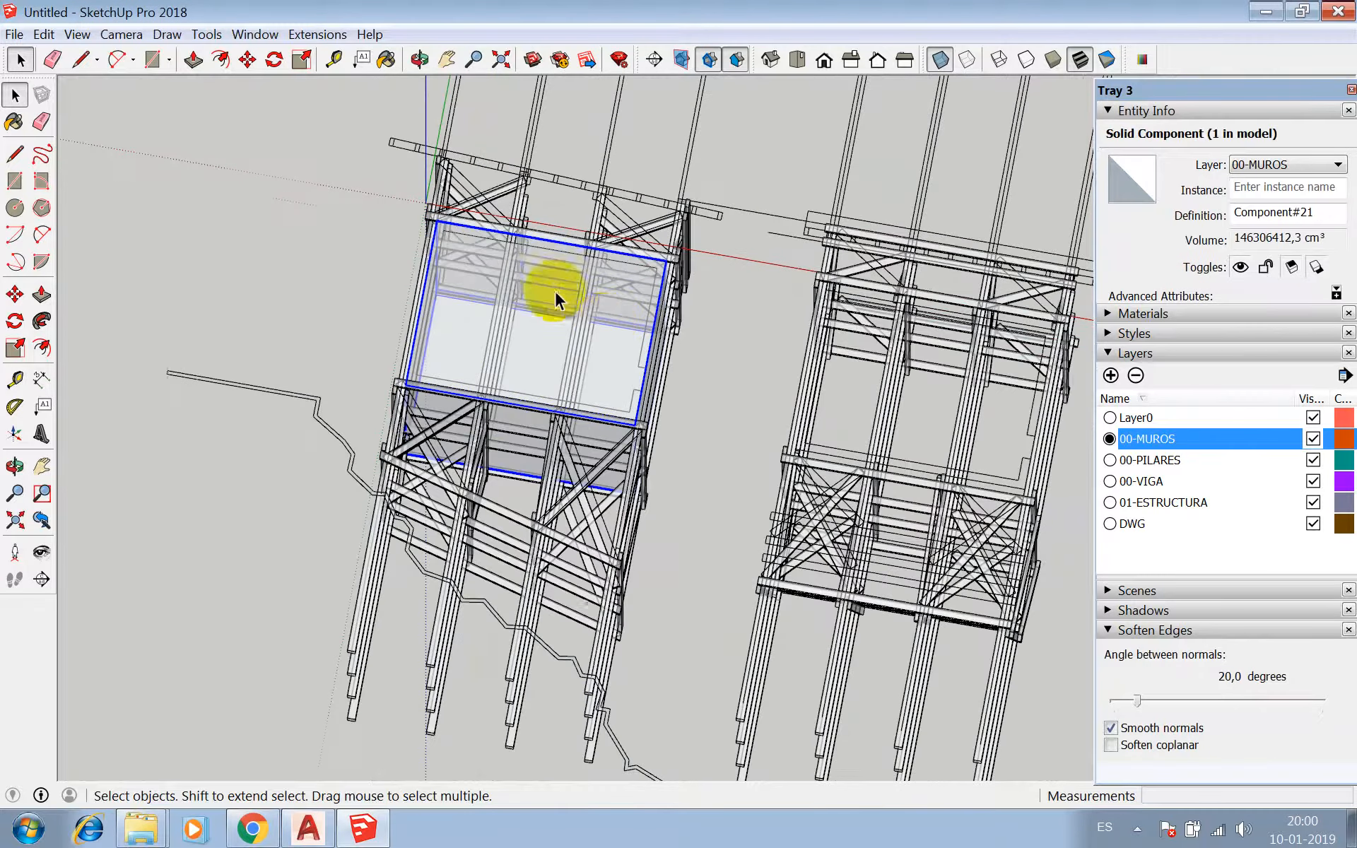
pyautogui.rightClick(613, 324)
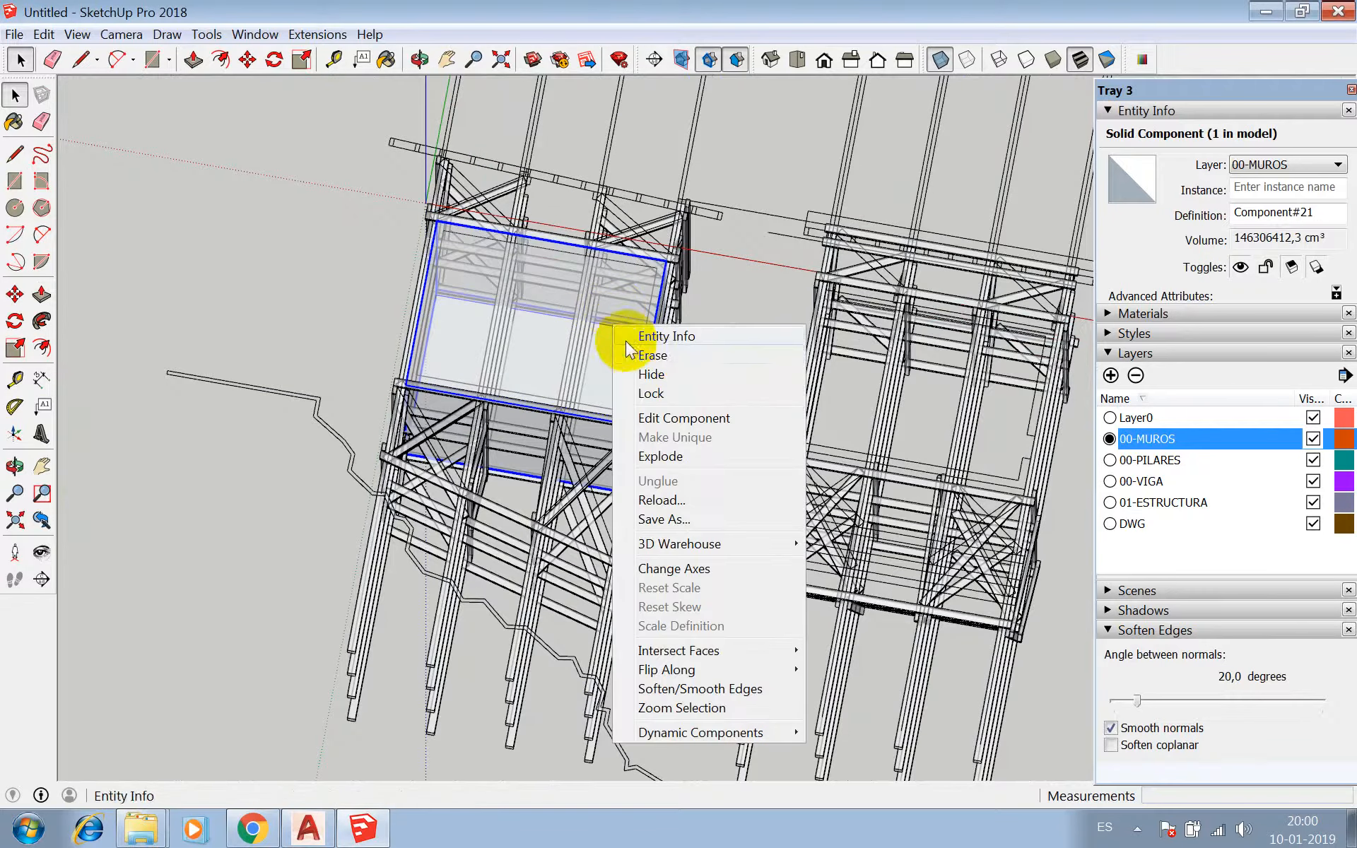
pyautogui.click(651, 374)
# - Inside the tower structure component, draw a 580 x 420 cm rectangle between the outer posts and the two horizontal beams
pyautogui.doubleClick(626, 255)
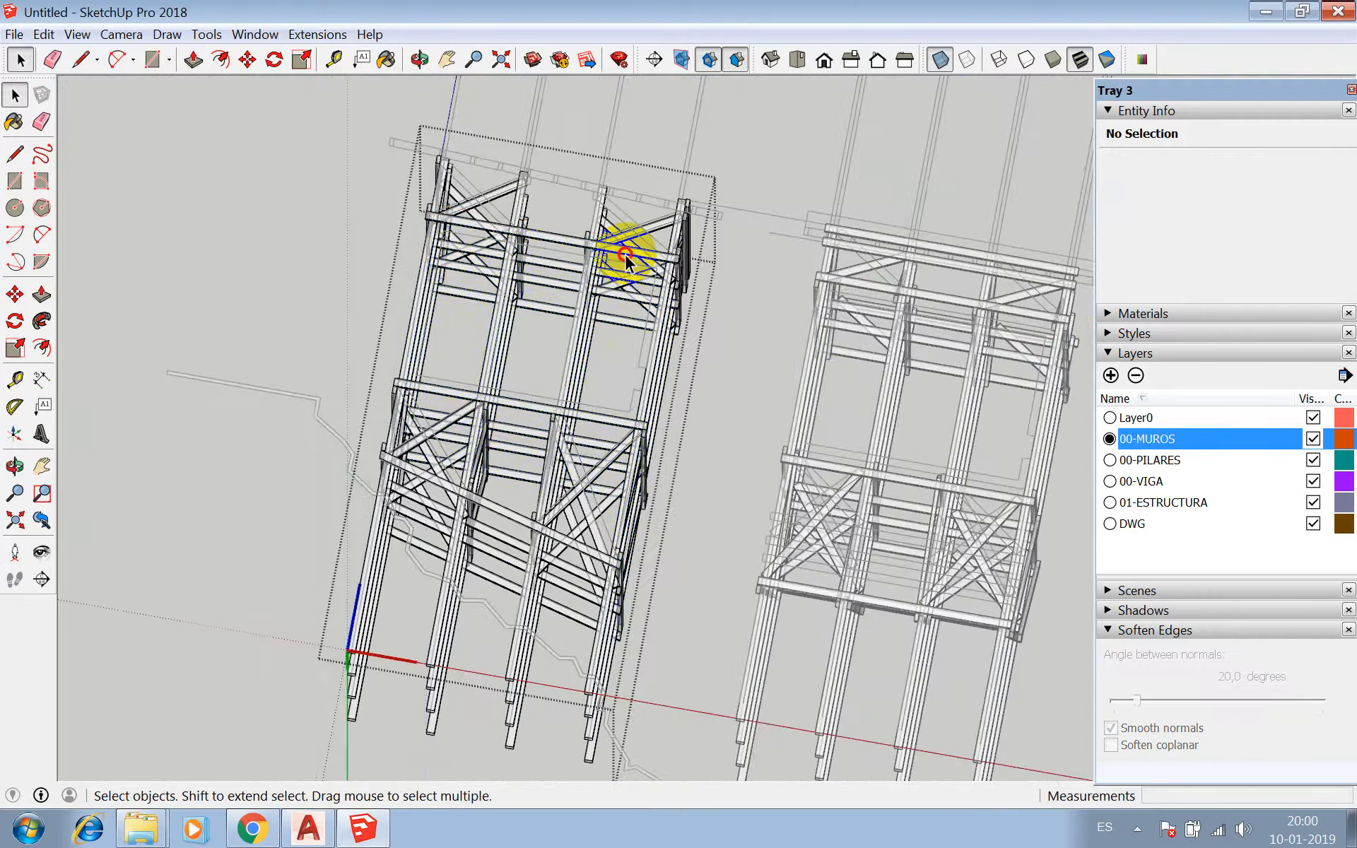
pyautogui.scroll(5, 475, 222)
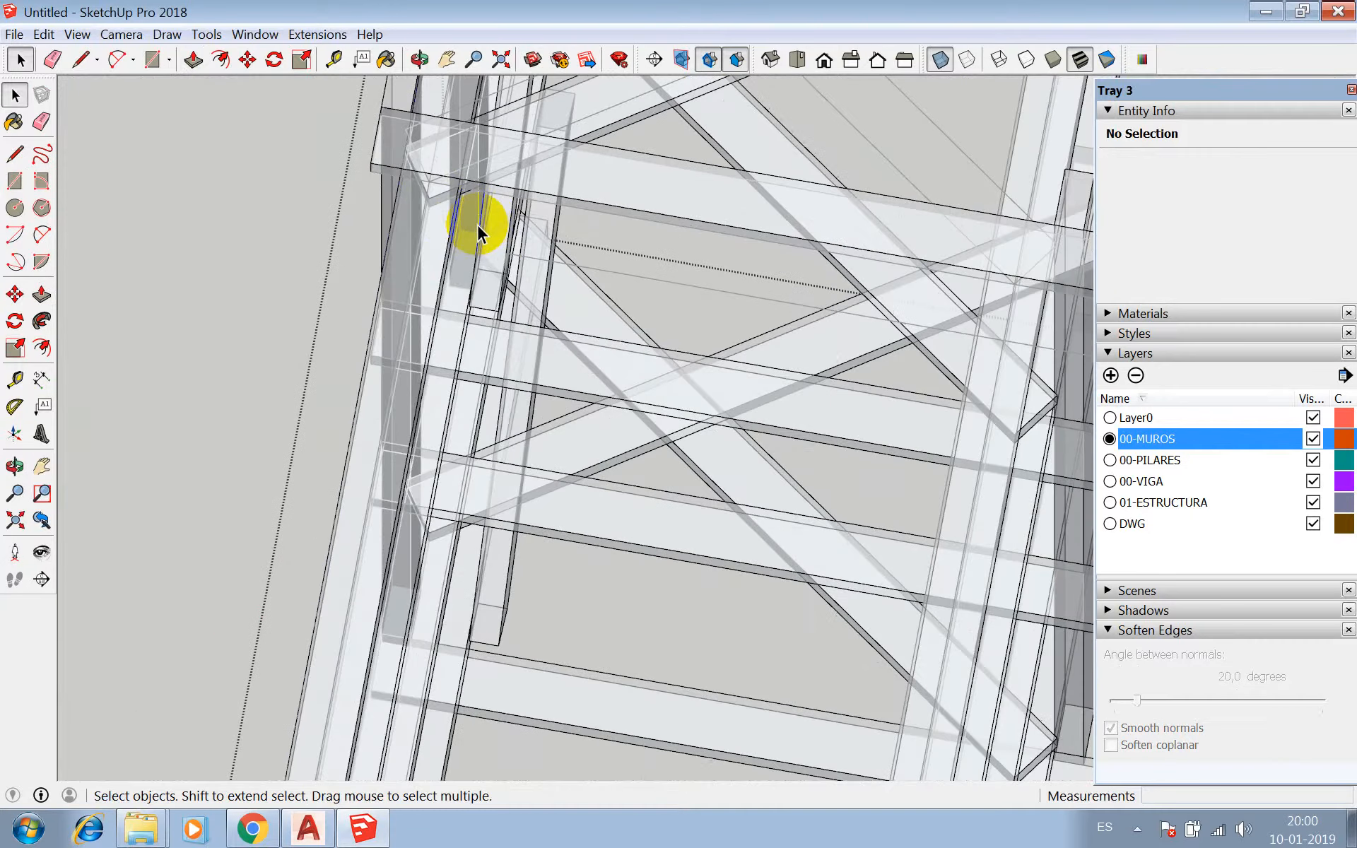
pyautogui.press('r')
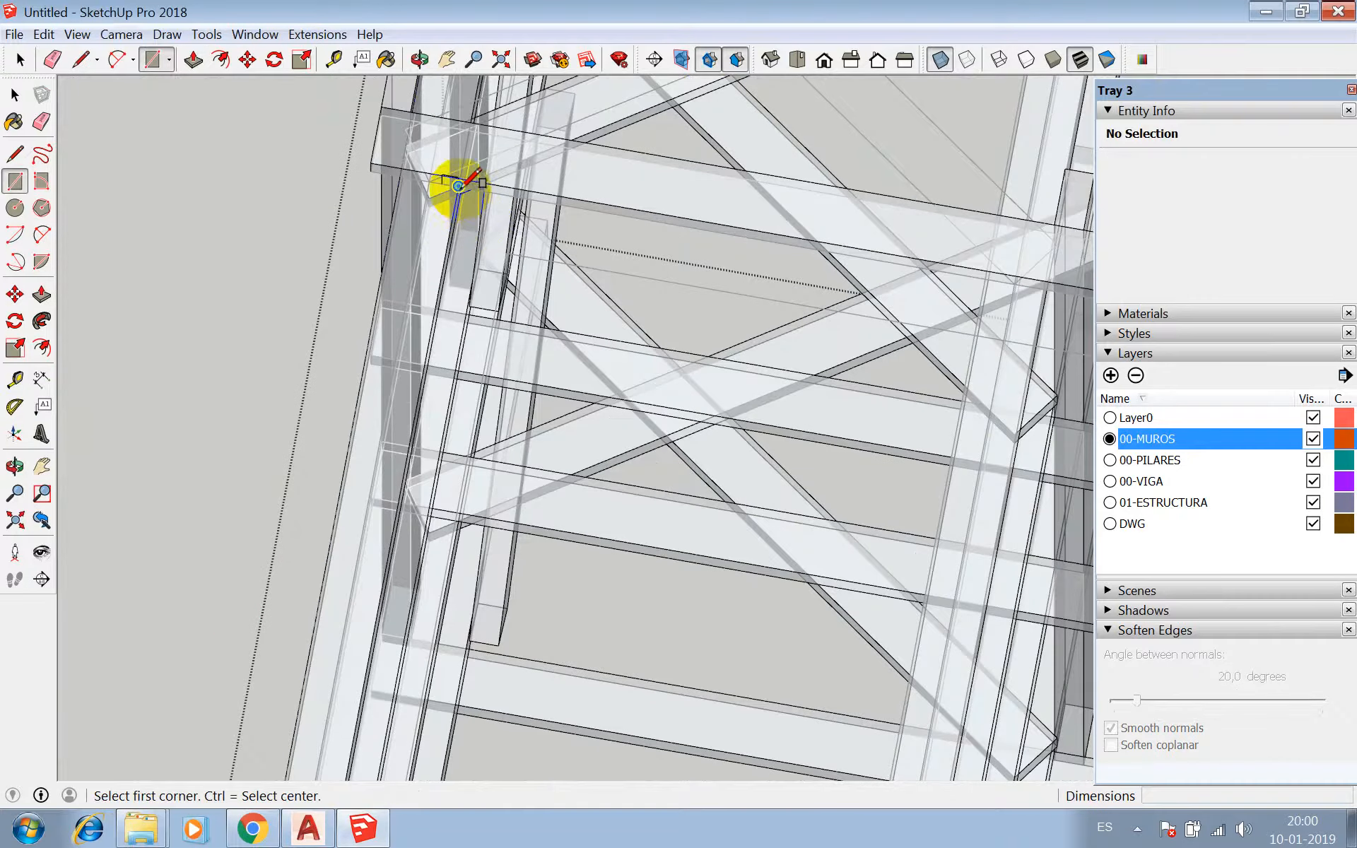
pyautogui.click(459, 185)
pyautogui.scroll(-6, 485, 169)
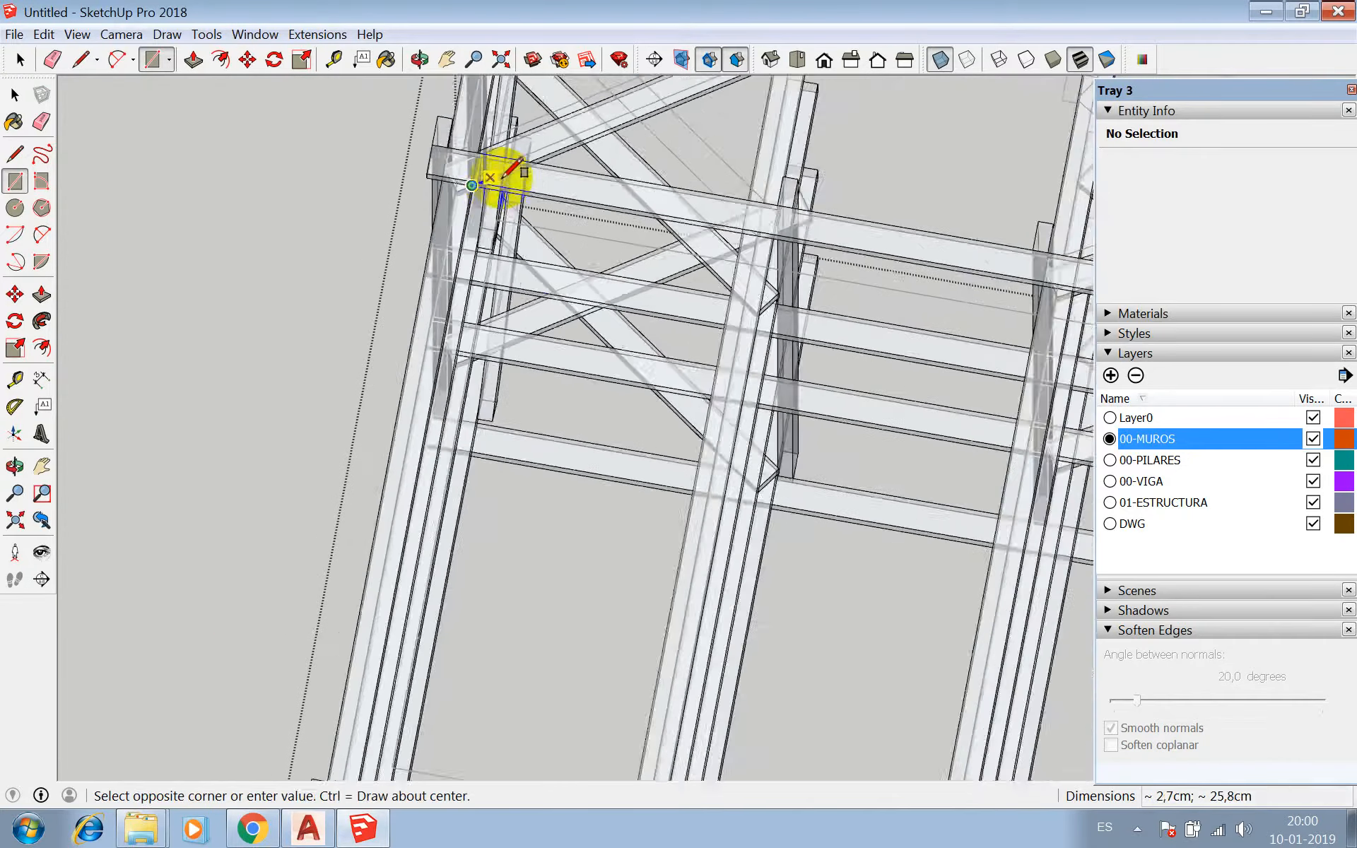
pyautogui.scroll(6, 843, 493)
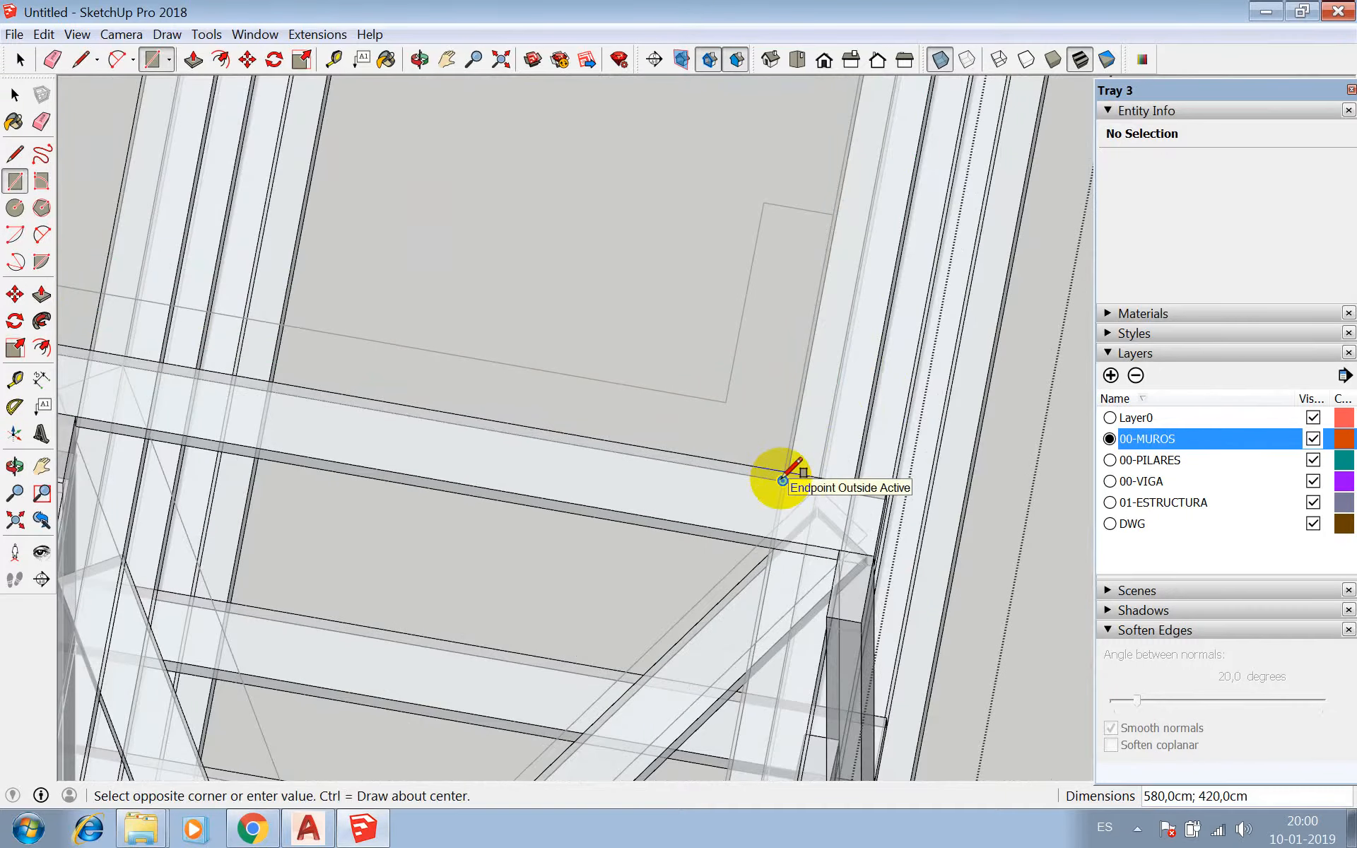
pyautogui.click(783, 480)
pyautogui.scroll(-3, 781, 452)
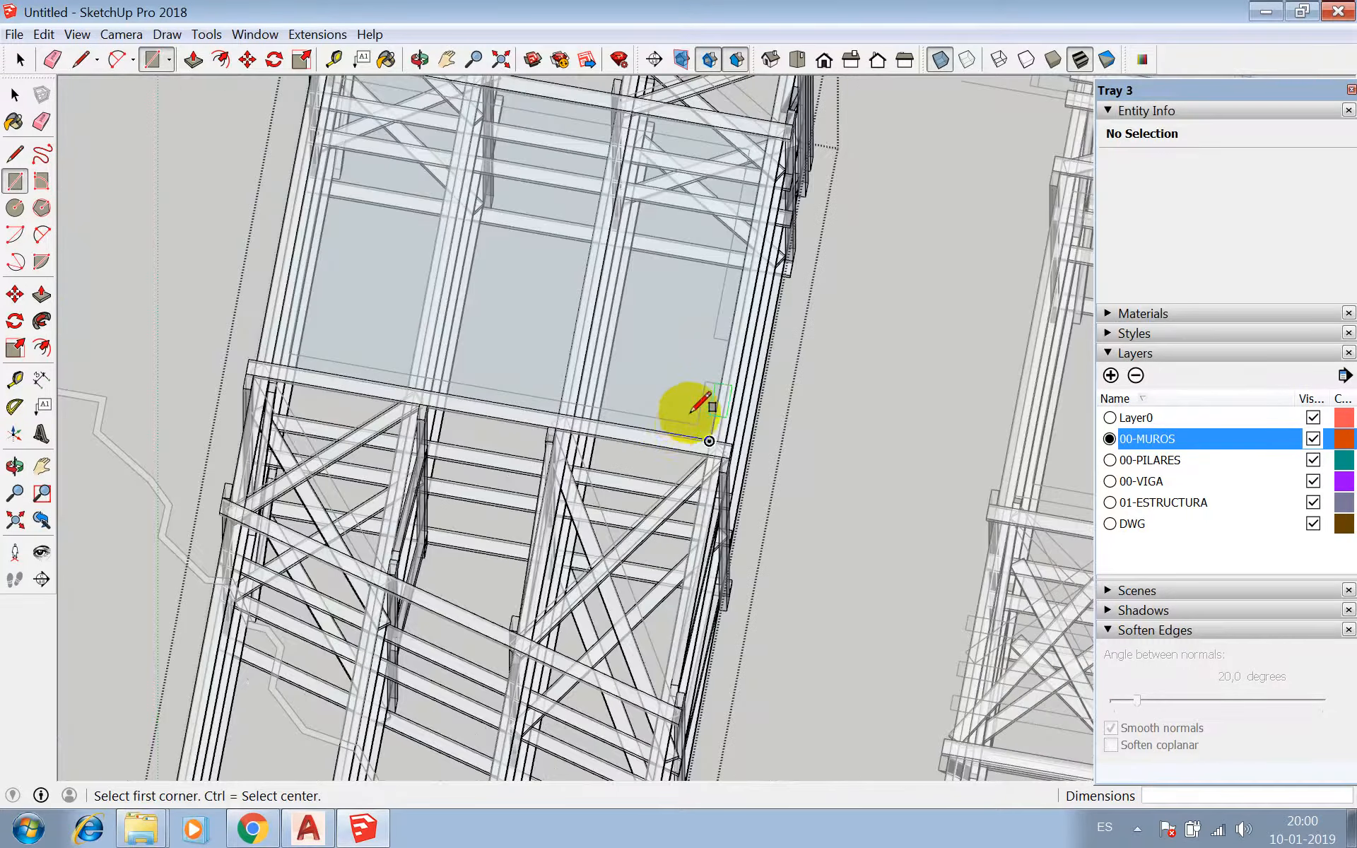
# - Push/Pull the new rectangle 600 cm through the tower to form the wall volume
pyautogui.scroll(2, 720, 335)
pyautogui.press('p')
pyautogui.click(715, 337)
pyautogui.scroll(2, 820, 254)
pyautogui.scroll(2, 825, 254)
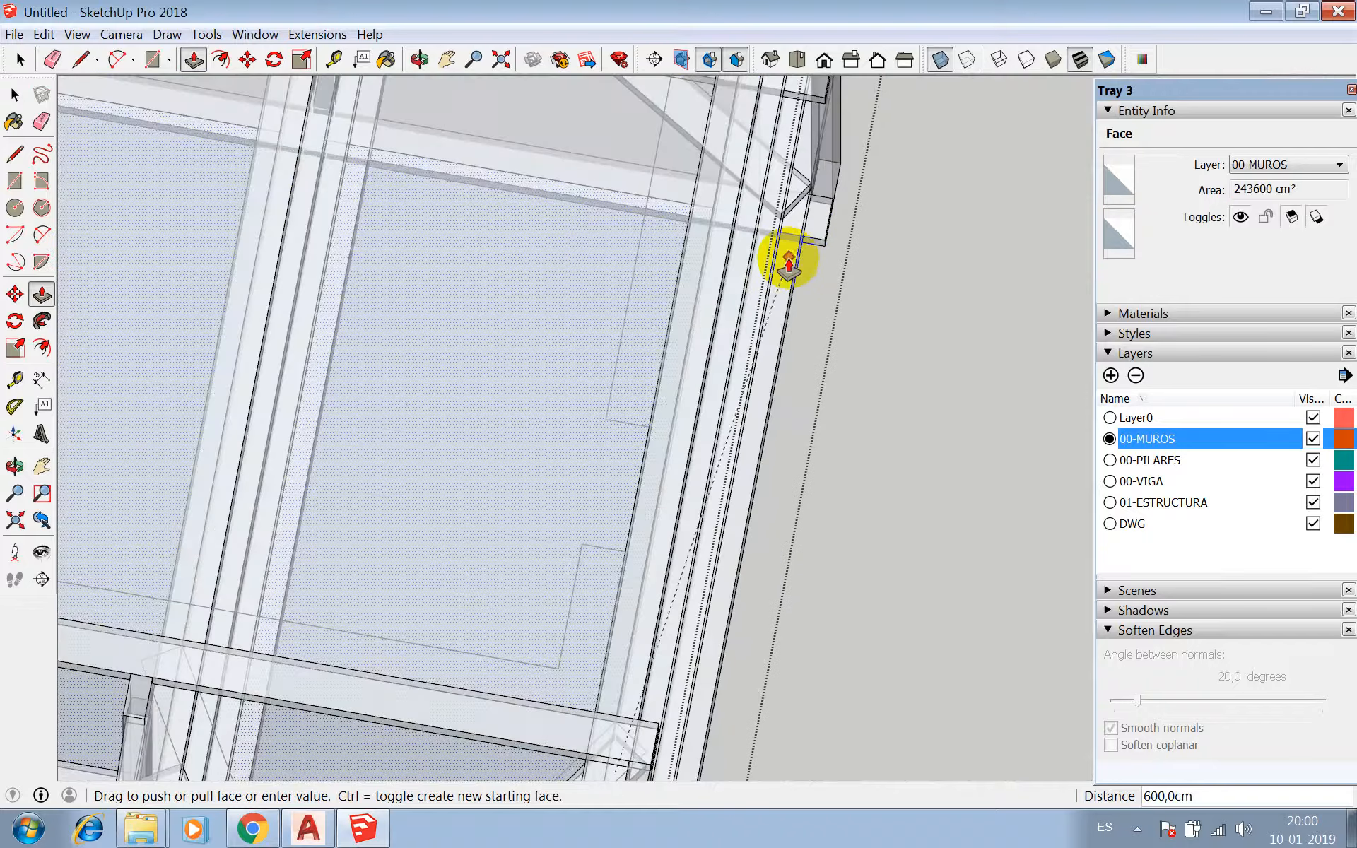
pyautogui.scroll(-5, 789, 267)
pyautogui.press('space')
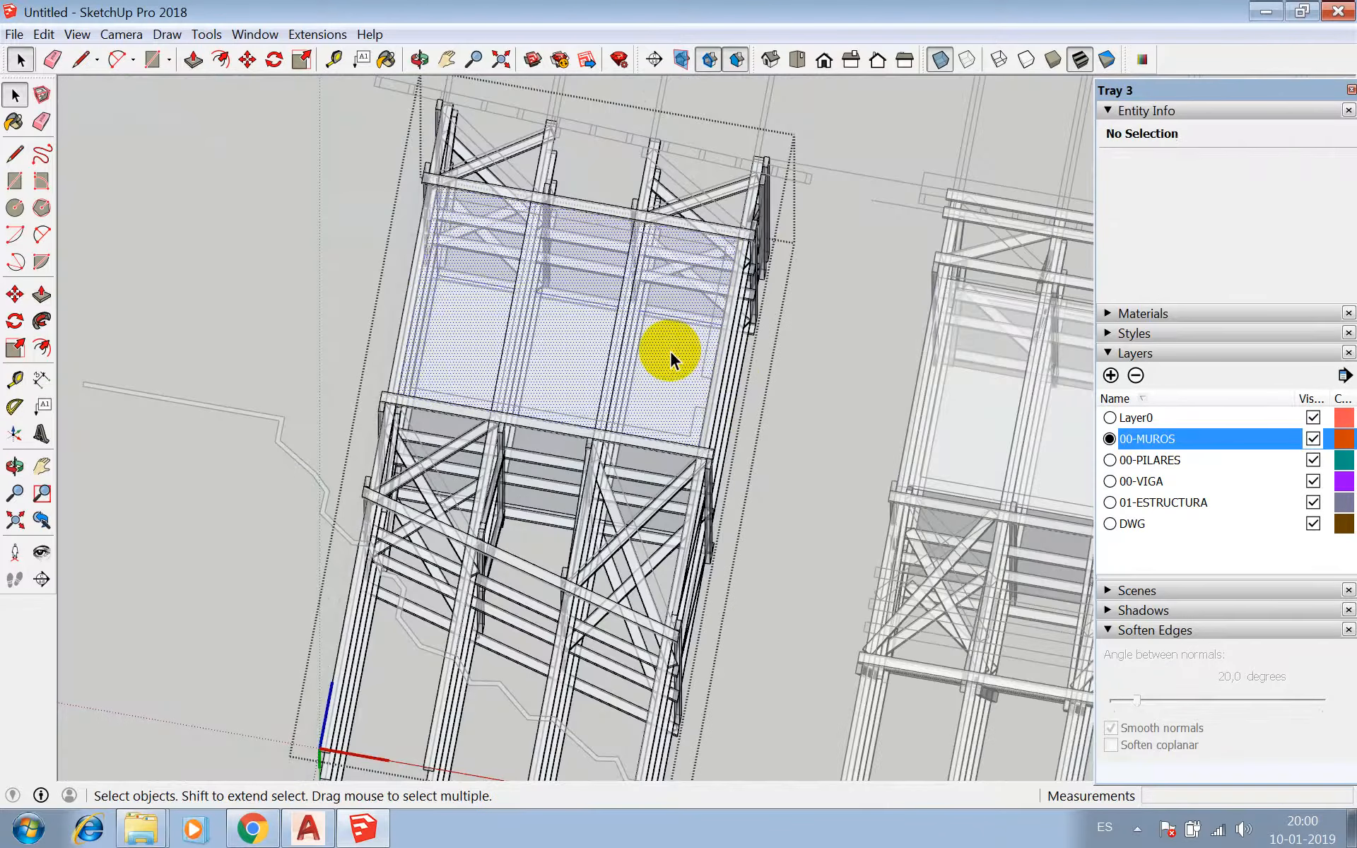
# - Make the extruded wall volume a component, replacing the selected geometry
pyautogui.tripleClick(673, 352)
pyautogui.rightClick(673, 352)
pyautogui.click(727, 481)
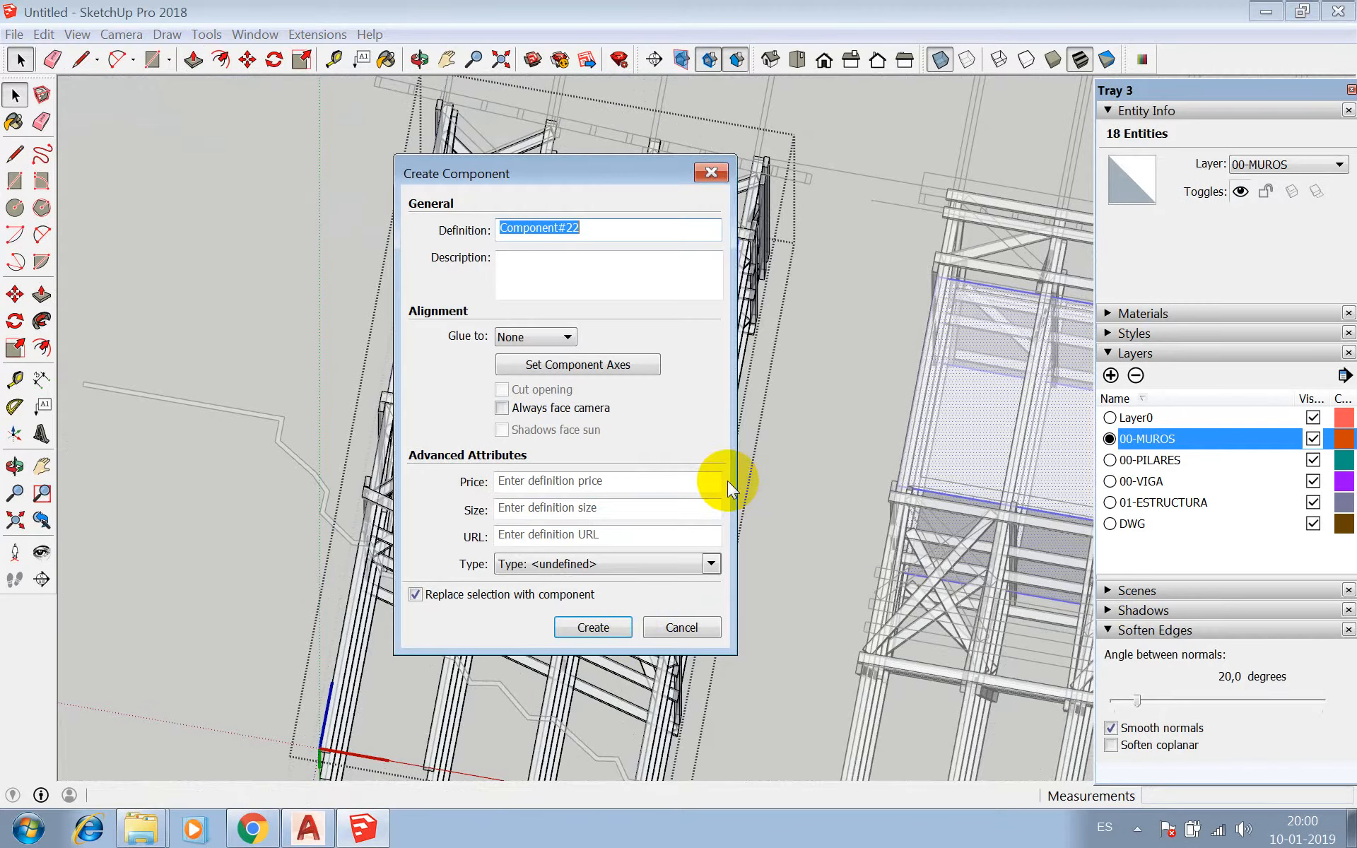
pyautogui.click(605, 634)
pyautogui.scroll(-1, 626, 245)
pyautogui.scroll(-2, 473, 66)
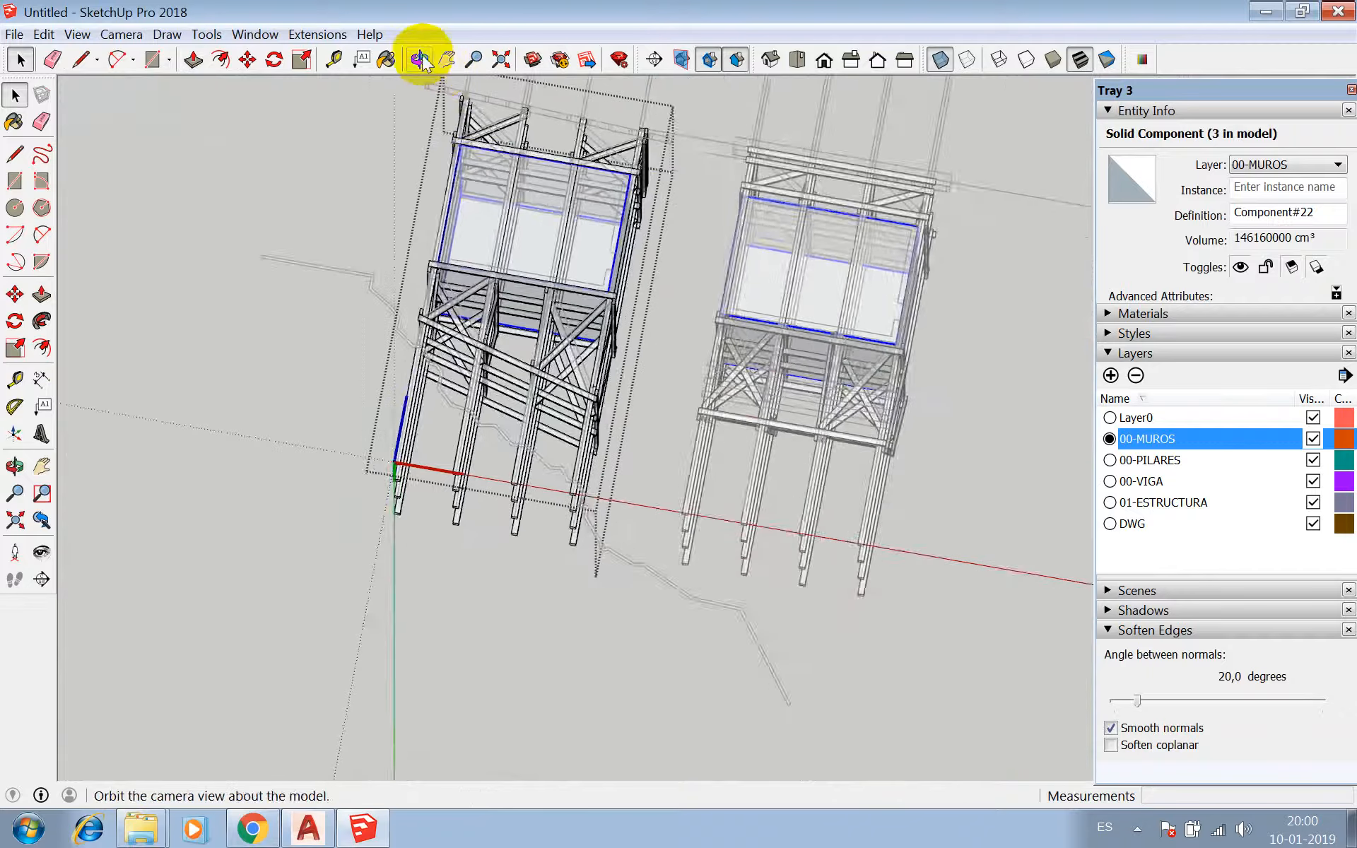
# - Turn off the X-ray face style
pyautogui.click(421, 61)
pyautogui.scroll(-2, 638, 200)
pyautogui.moveTo(637, 200); pyautogui.dragTo(868, 108)
pyautogui.scroll(3, 779, 342)
pyautogui.click(942, 60)
pyautogui.scroll(-3, 639, 394)
# - Inside the wall volume component, push the face between the tower posts inward by 20 cm
pyautogui.moveTo(639, 394); pyautogui.dragTo(591, 522)
pyautogui.scroll(3, 620, 507)
pyautogui.press('space')
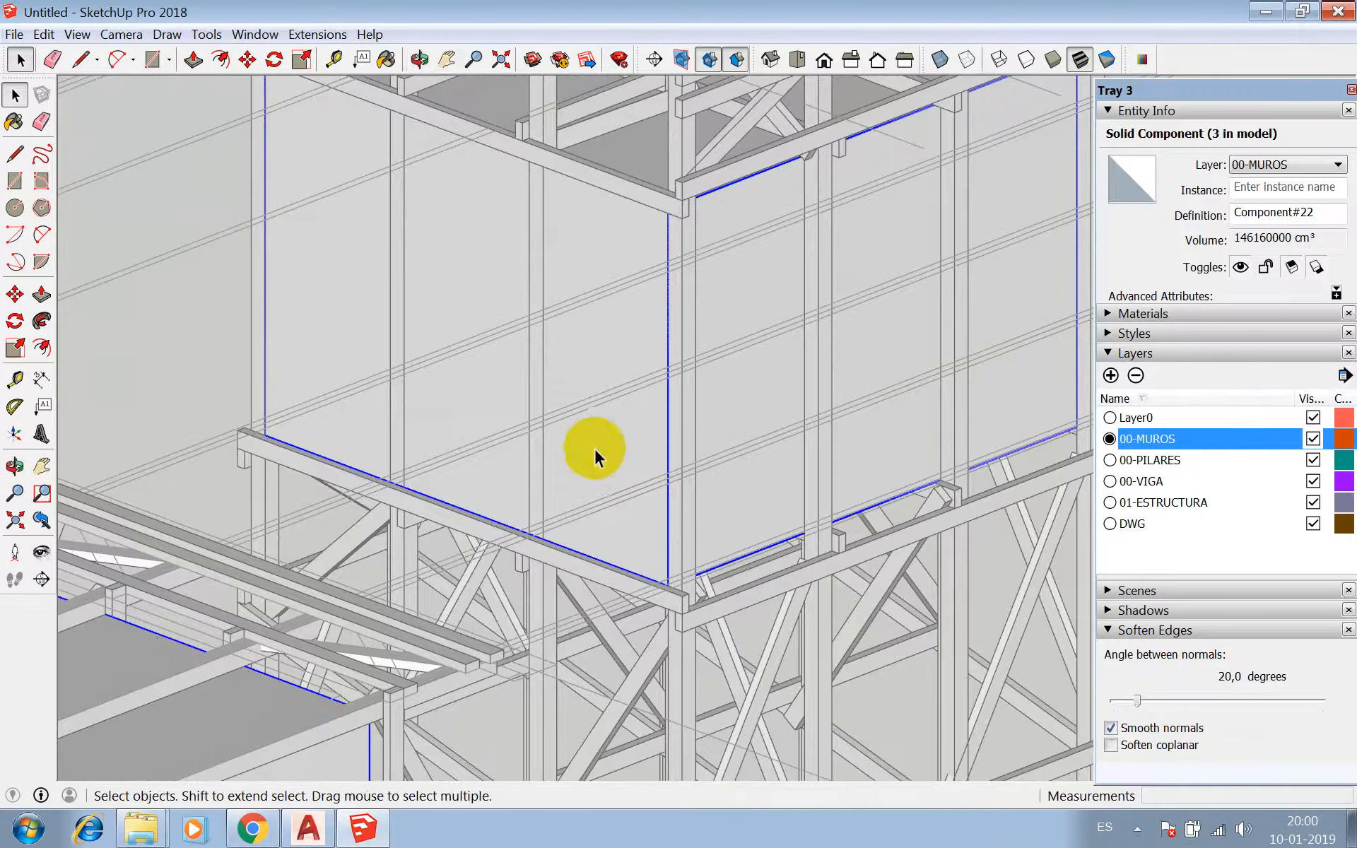
pyautogui.doubleClick(596, 448)
pyautogui.doubleClick(584, 194)
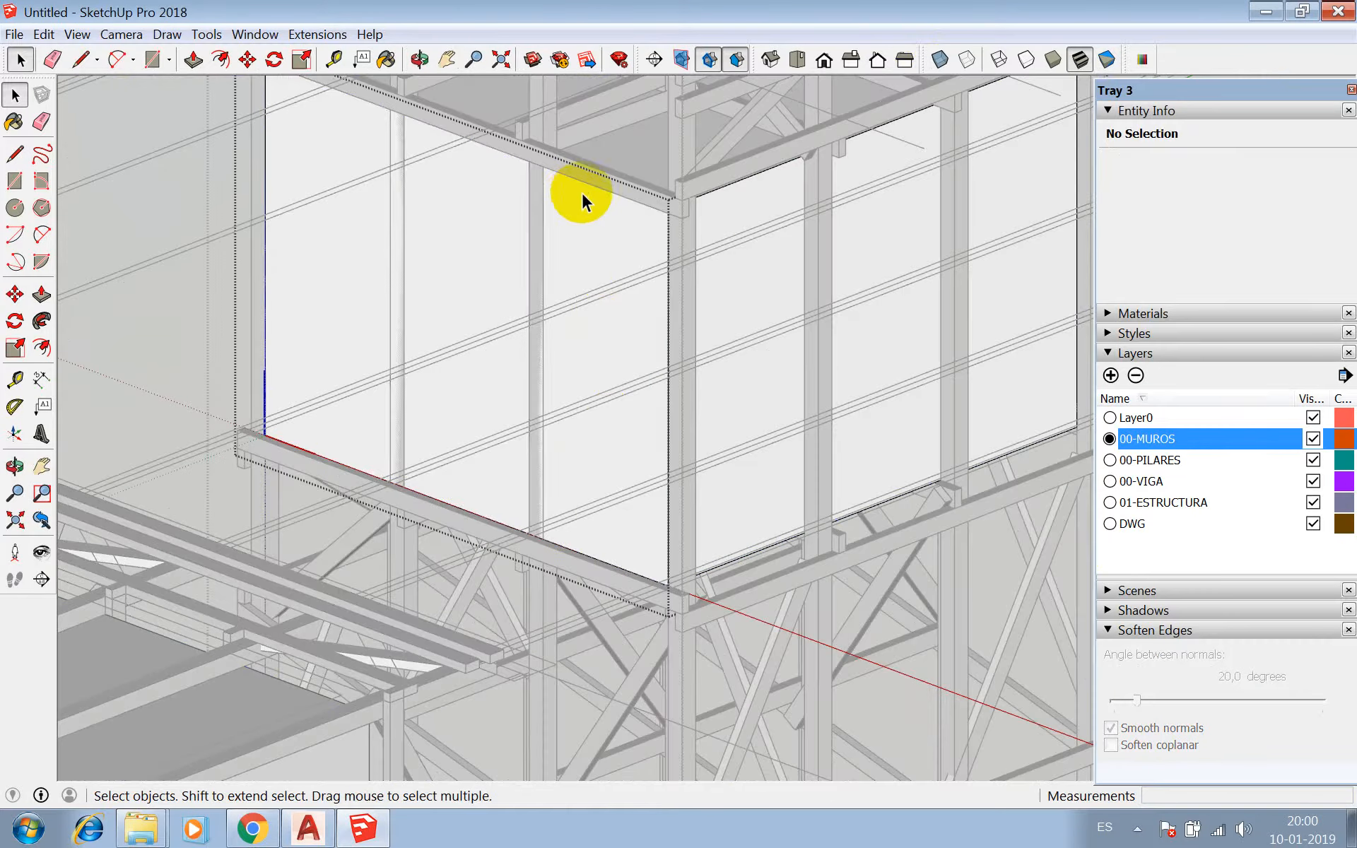
pyautogui.press('p')
pyautogui.click(569, 184)
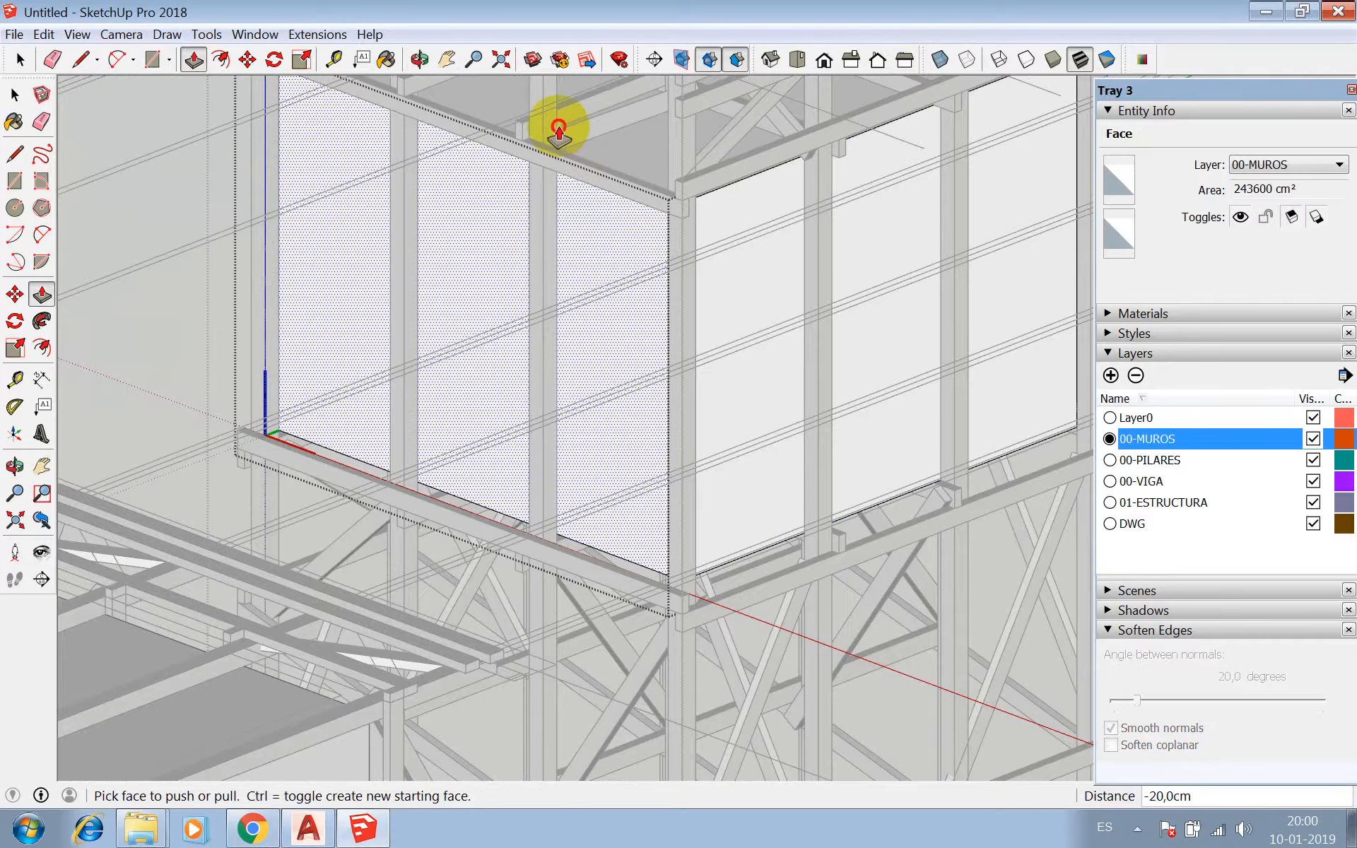
pyautogui.scroll(-8, 693, 354)
pyautogui.press('space')
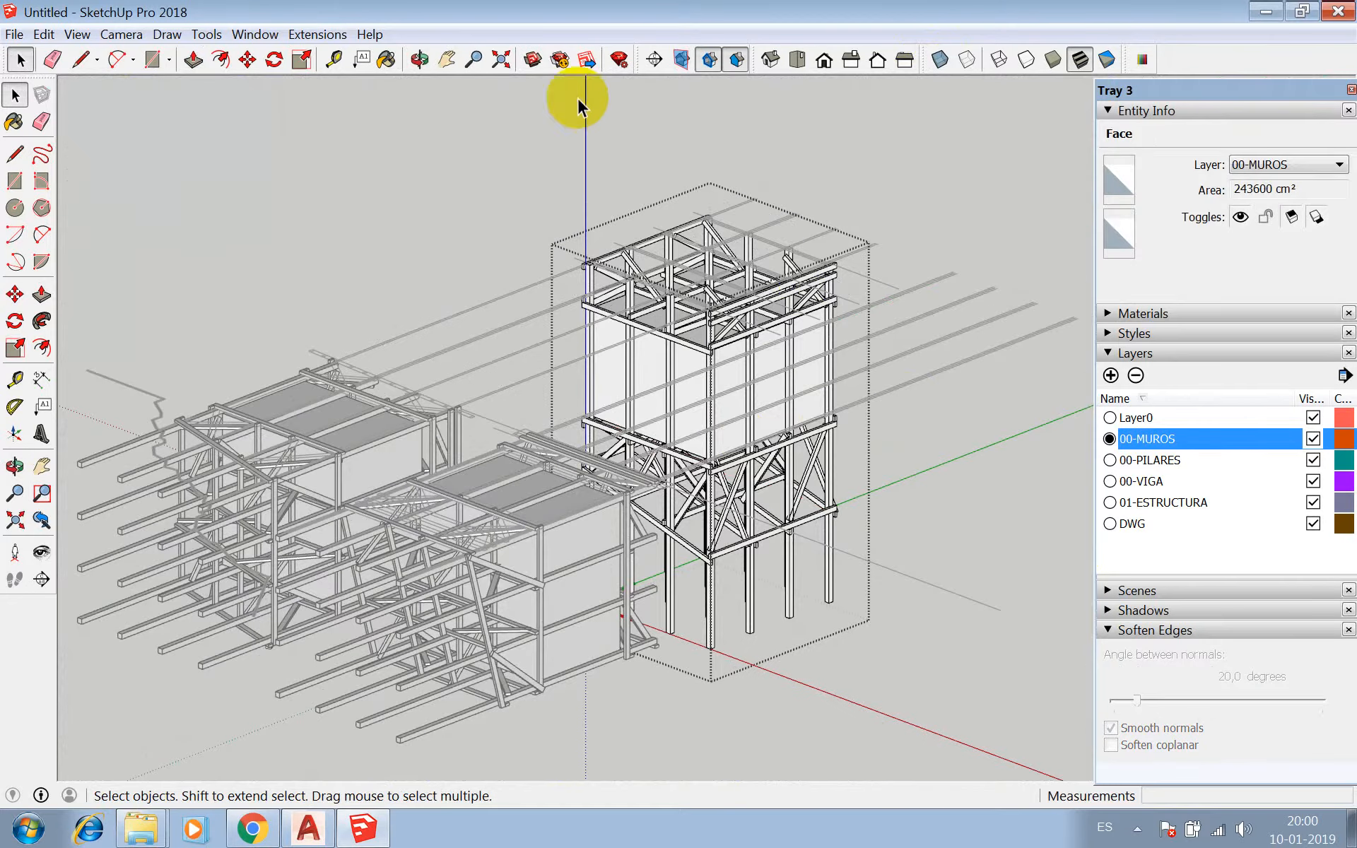
pyautogui.click(579, 106)
# - Copy the wall volume component about 1495 cm along the green axis, clear of the timber tower
pyautogui.click(420, 60)
pyautogui.moveTo(484, 255); pyautogui.dragTo(640, 499)
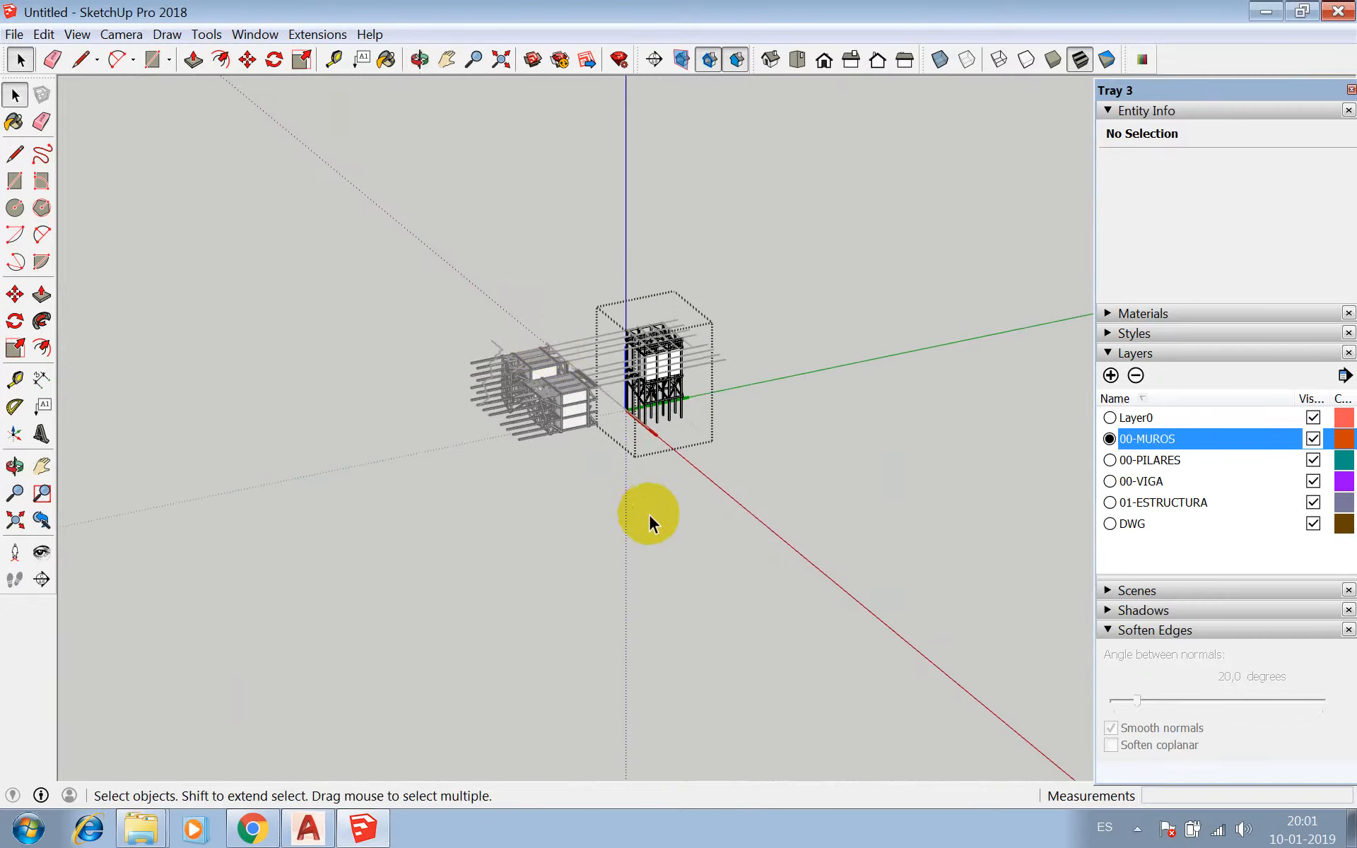
pyautogui.scroll(8, 664, 375)
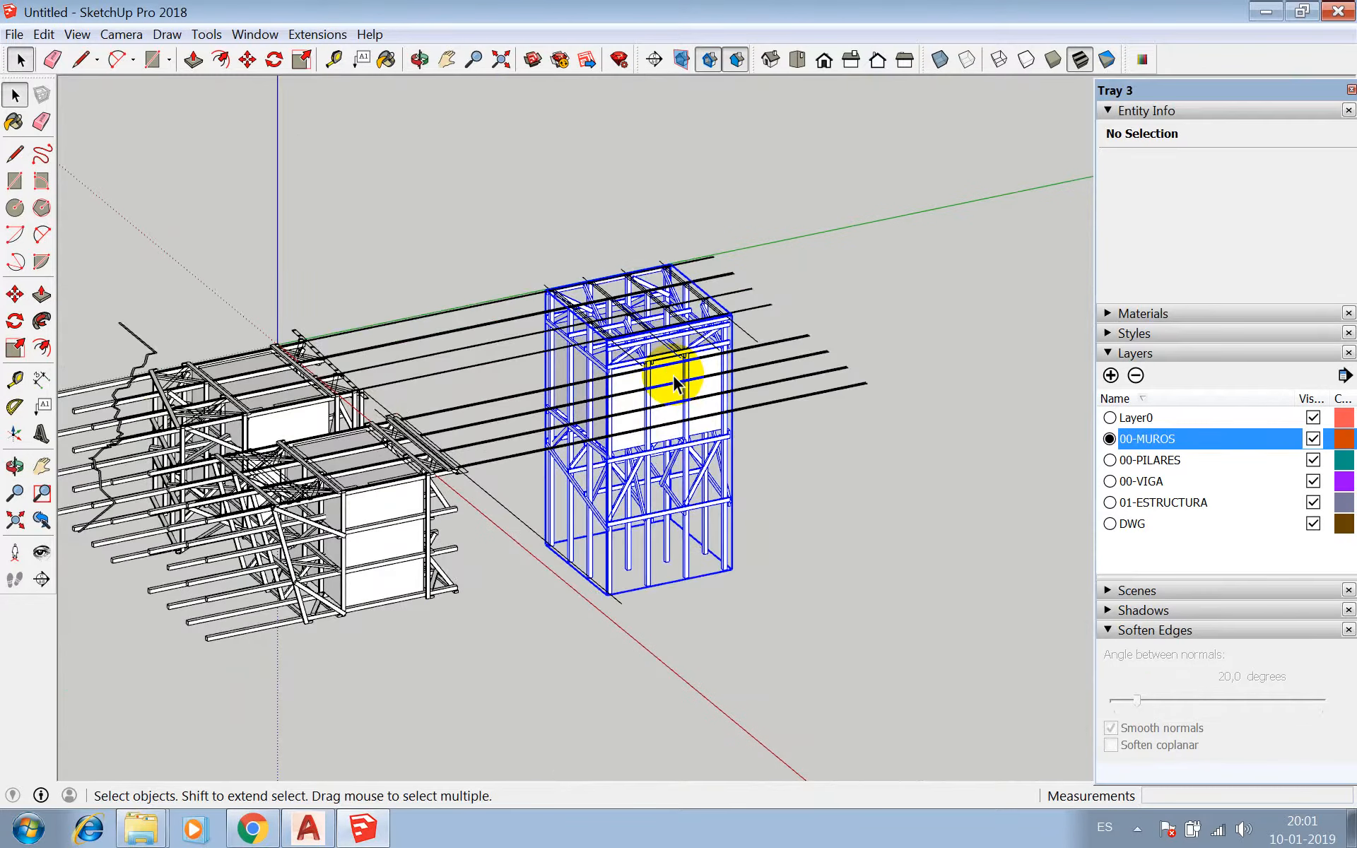
pyautogui.click(673, 376)
pyautogui.press('m')
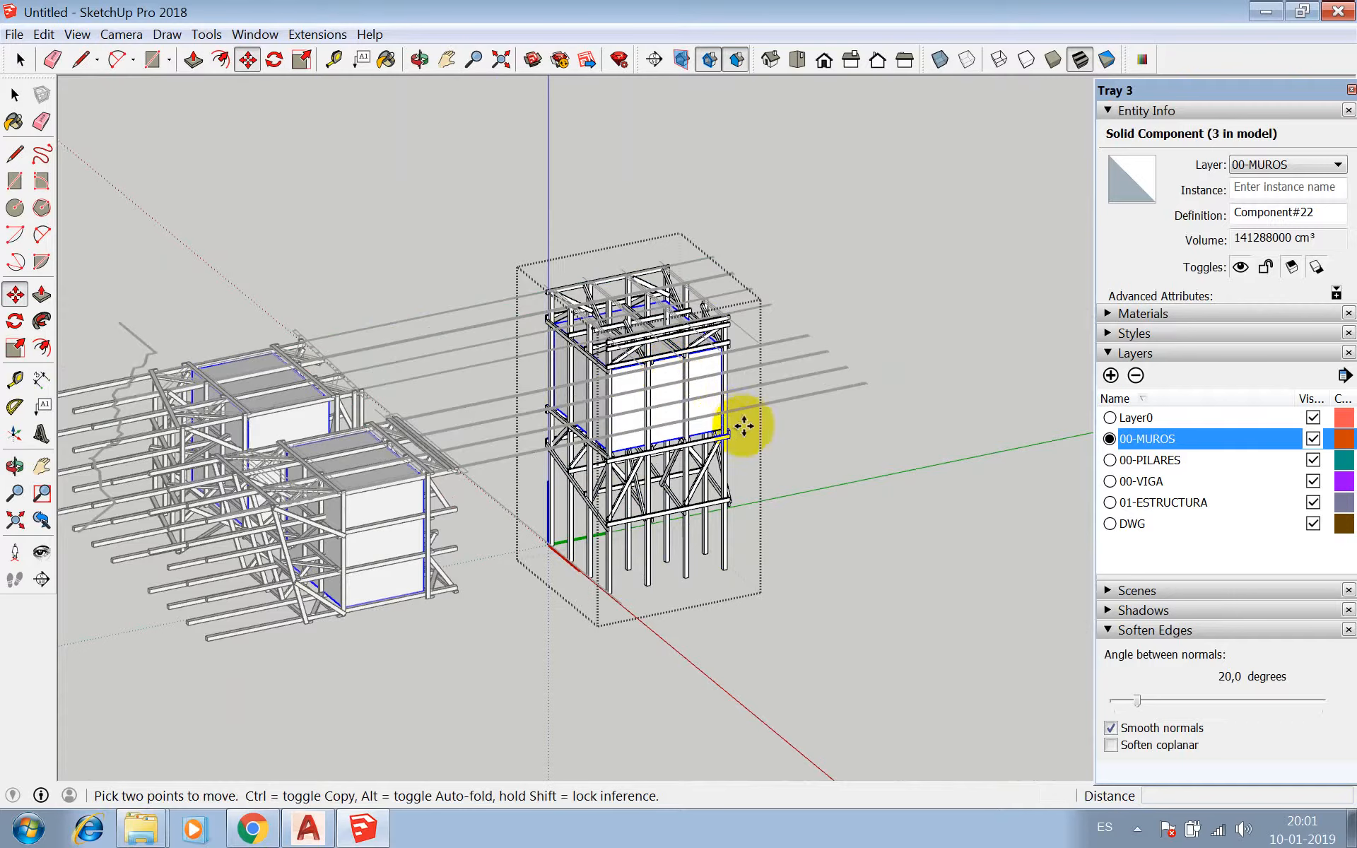
pyautogui.click(716, 428)
pyautogui.scroll(-3, 715, 431)
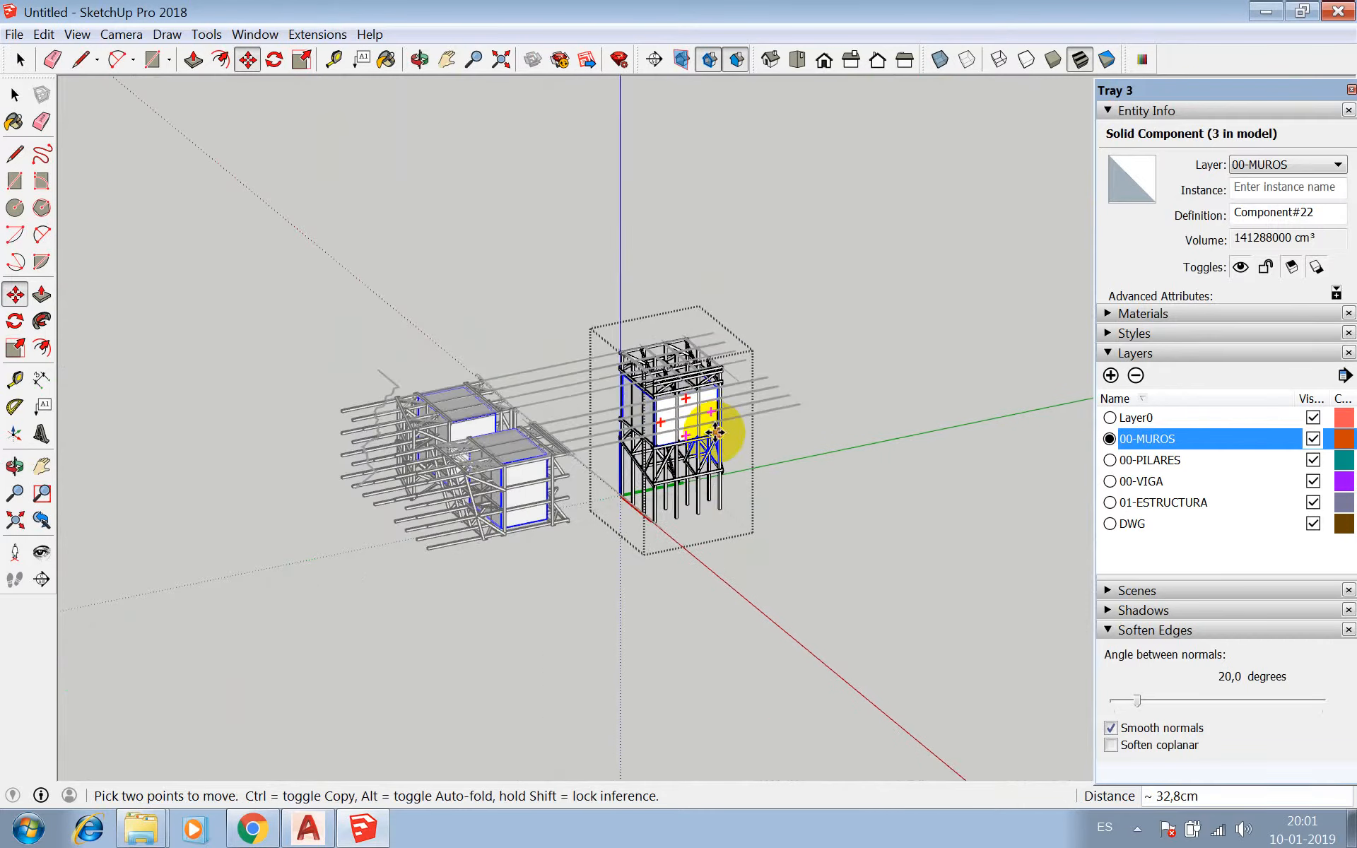
pyautogui.scroll(3, 714, 433)
pyautogui.press('ctrl')
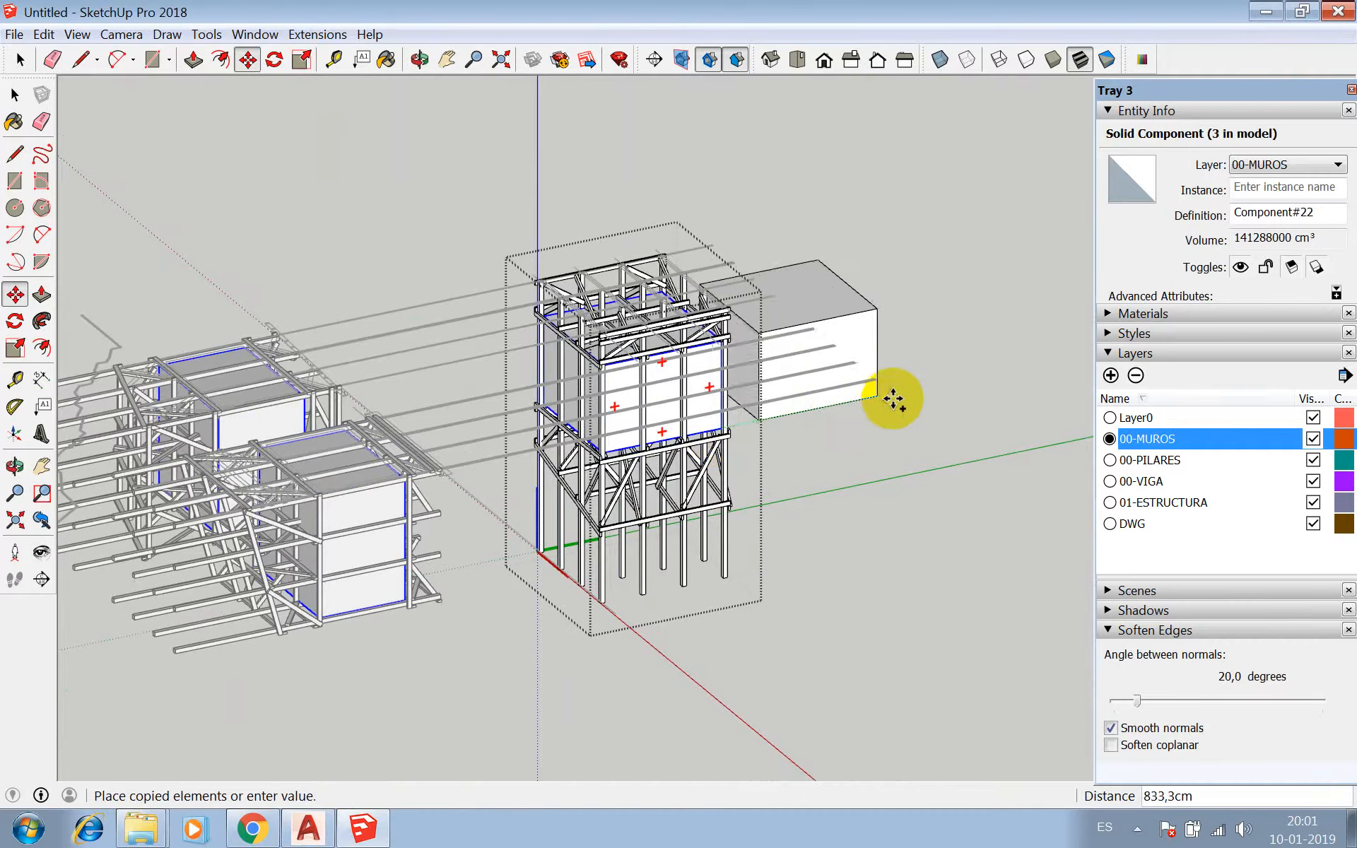
pyautogui.click(1025, 361)
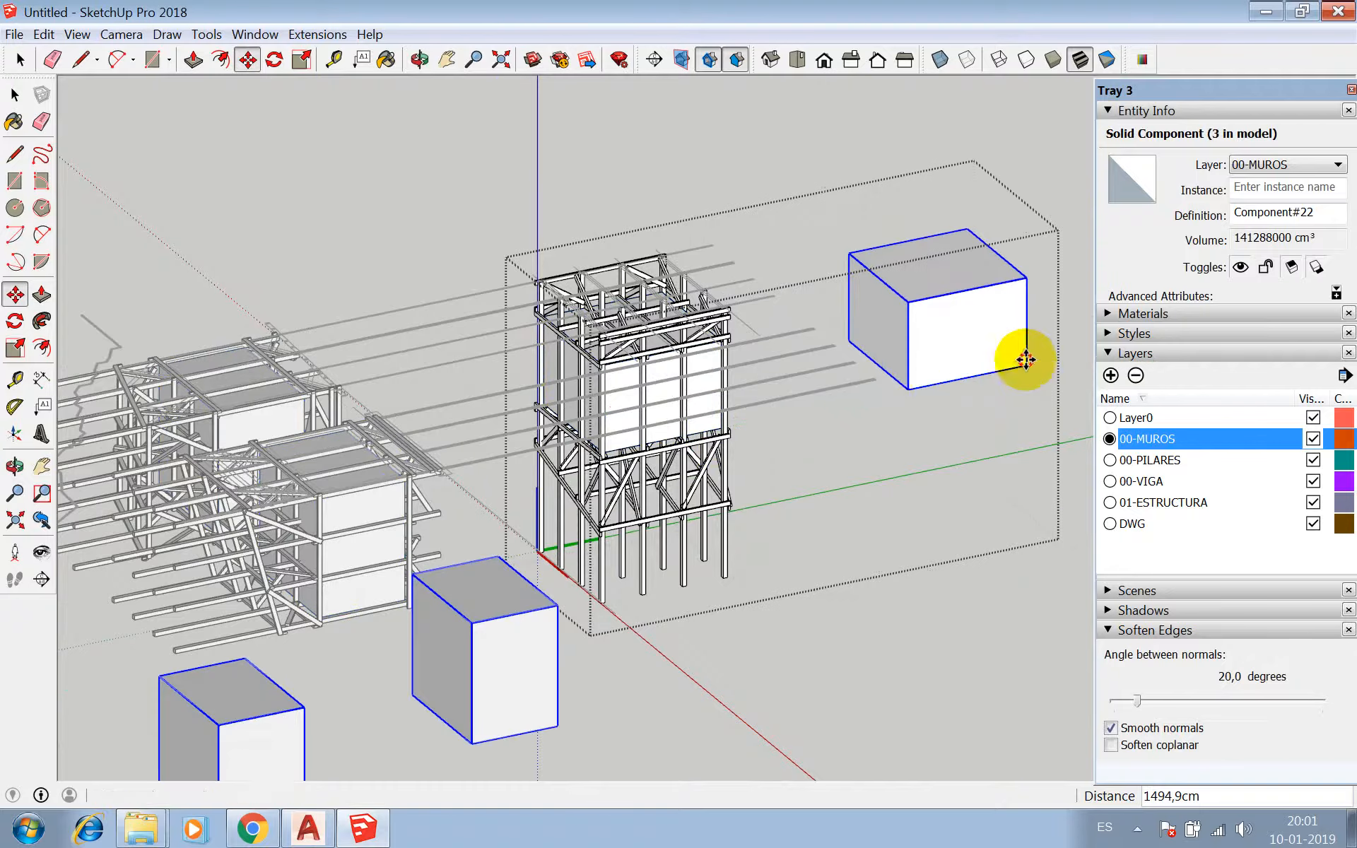
pyautogui.press('space')
# - Measure the wall thickness between the drawing lines on top of the neighbouring structure
pyautogui.scroll(5, 256, 389)
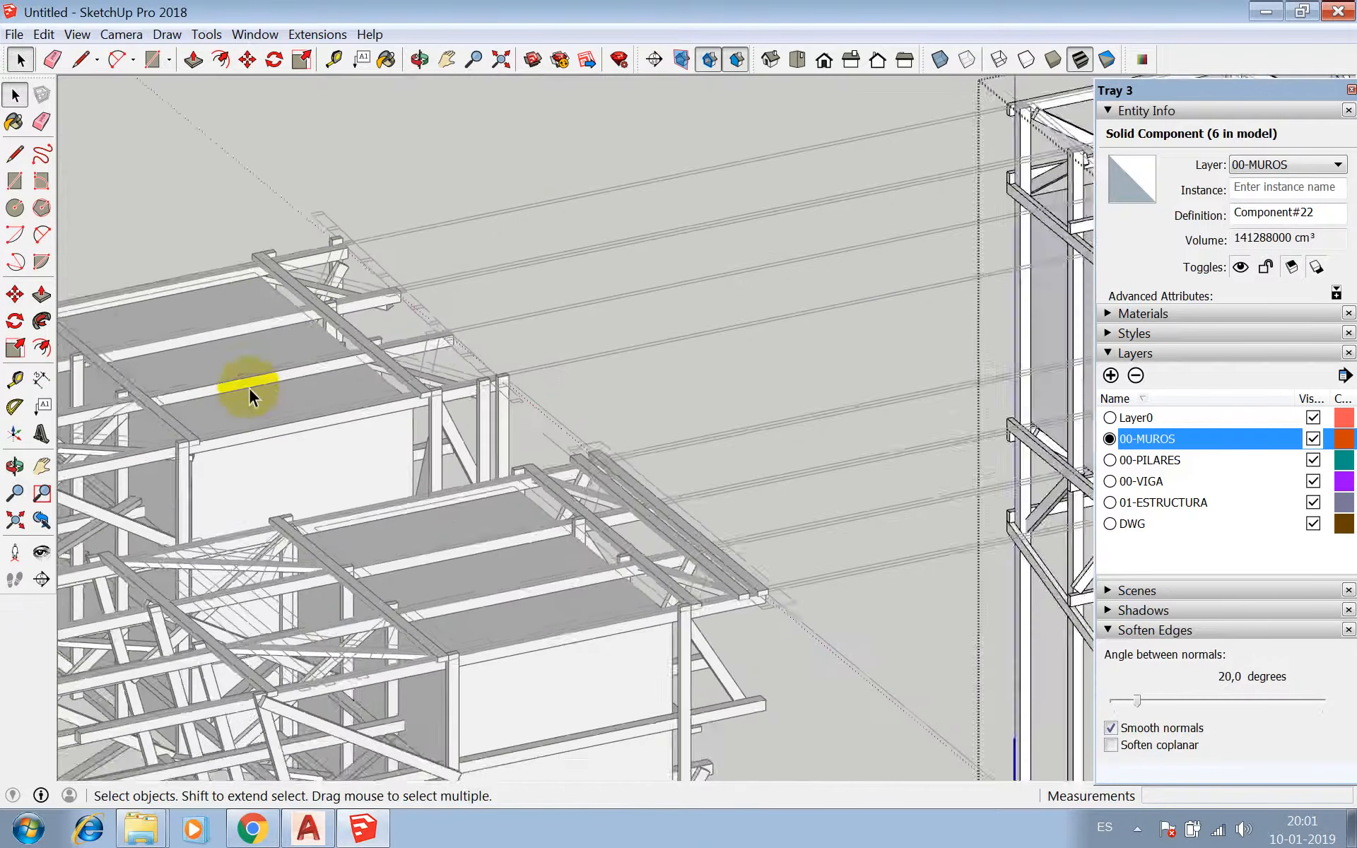
pyautogui.click(335, 59)
pyautogui.scroll(6, 302, 408)
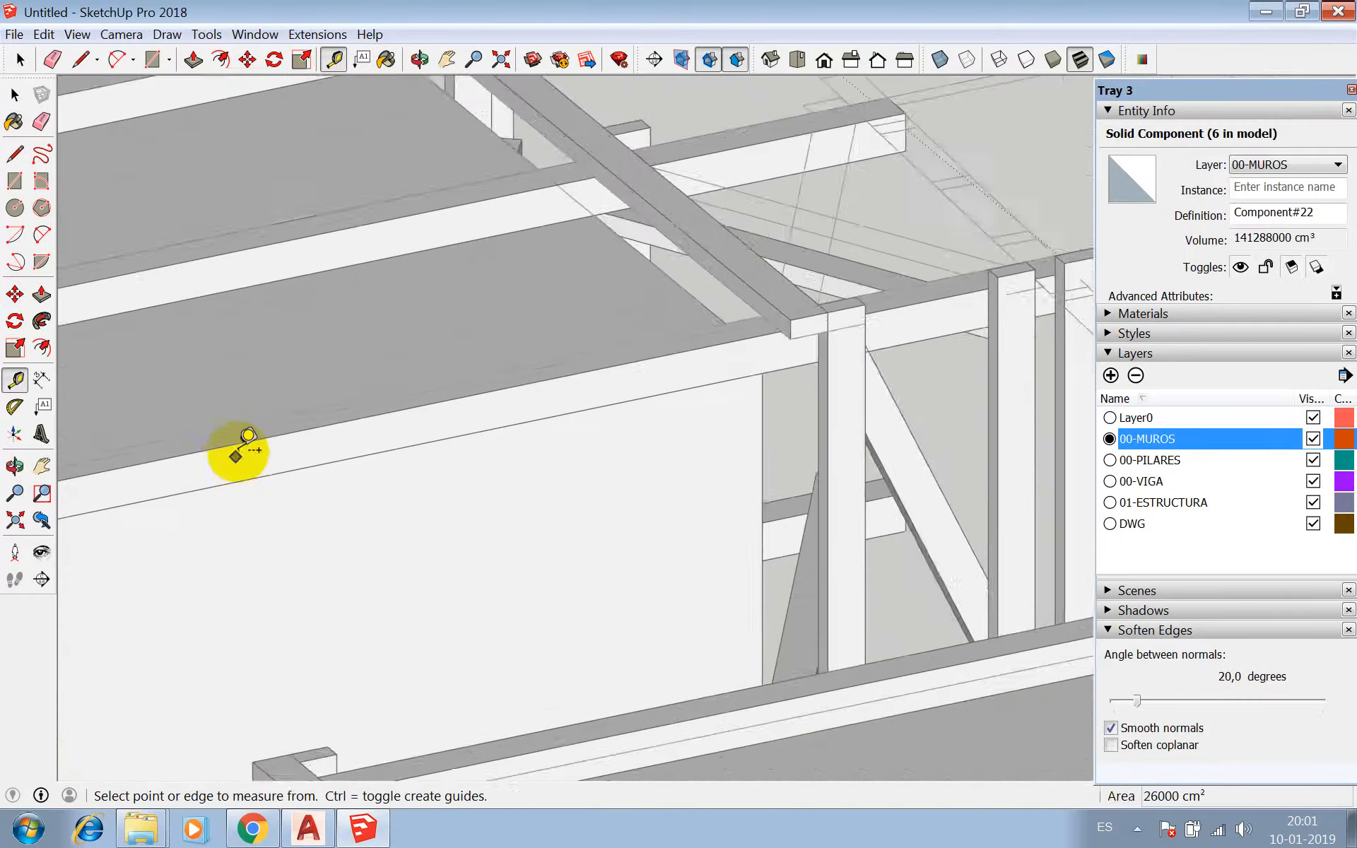
pyautogui.click(207, 396)
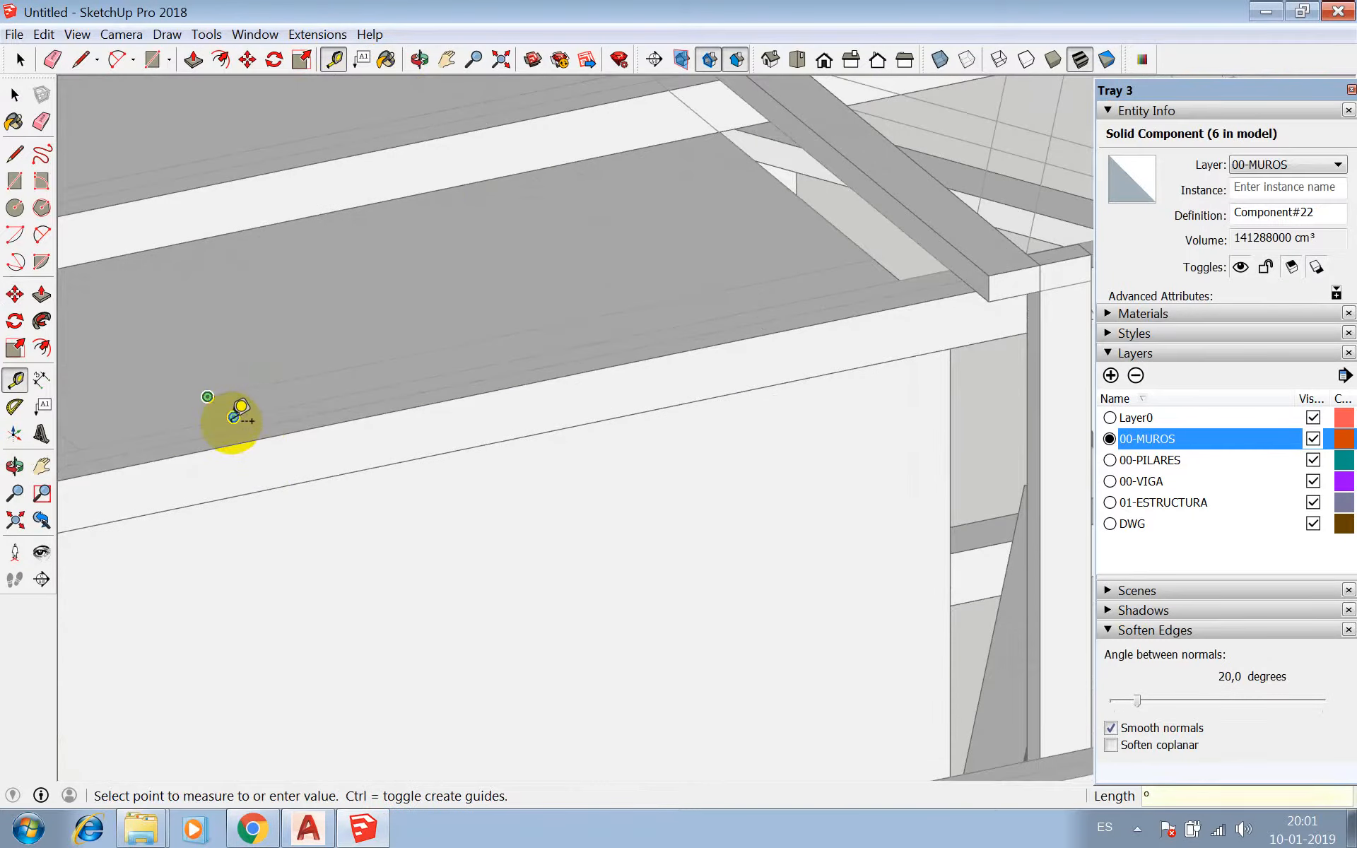
pyautogui.scroll(-12, 233, 403)
pyautogui.press('space')
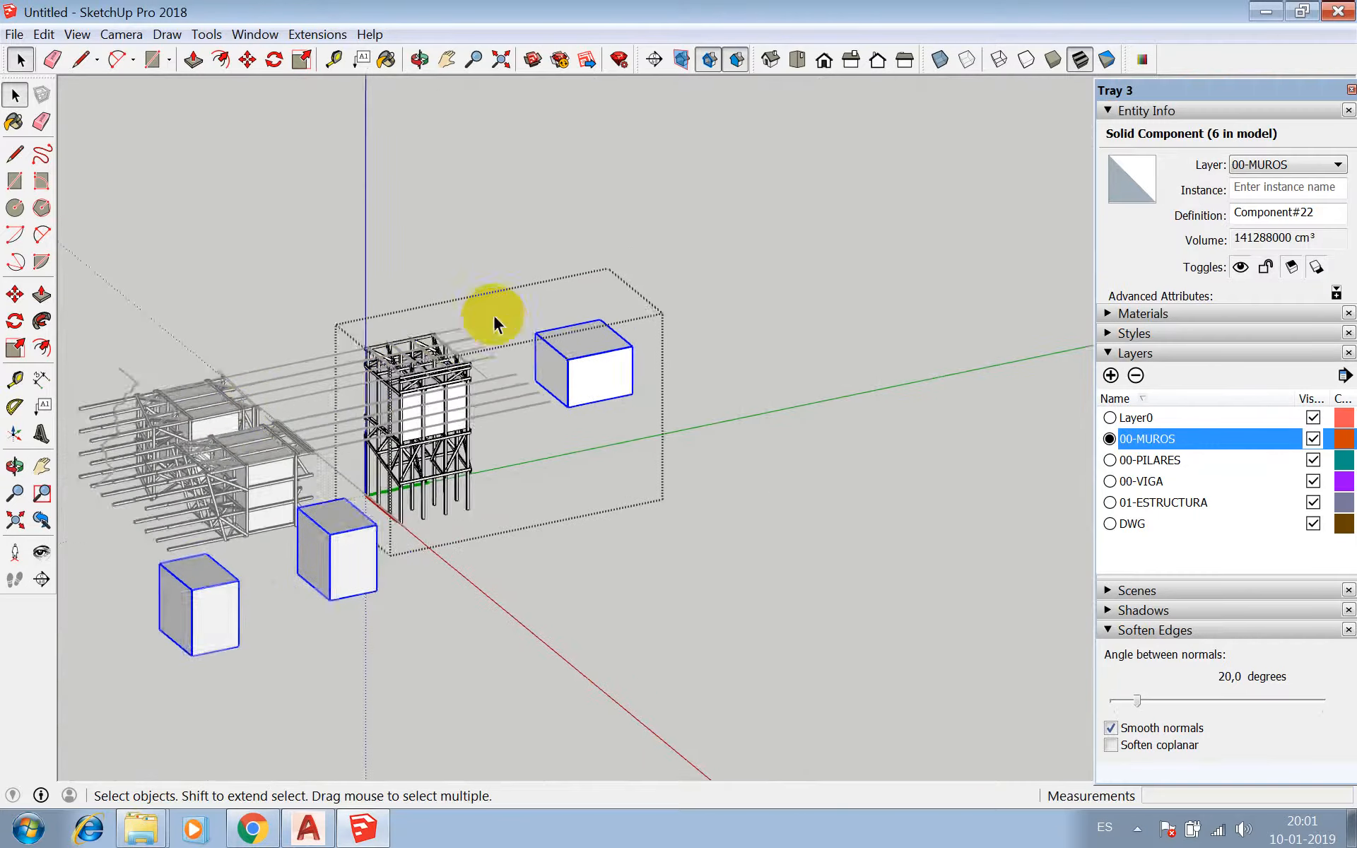
# - Open the copied wall component for editing and offset its top face inward by 20 cm
pyautogui.scroll(5, 541, 305)
pyautogui.tripleClick(622, 367)
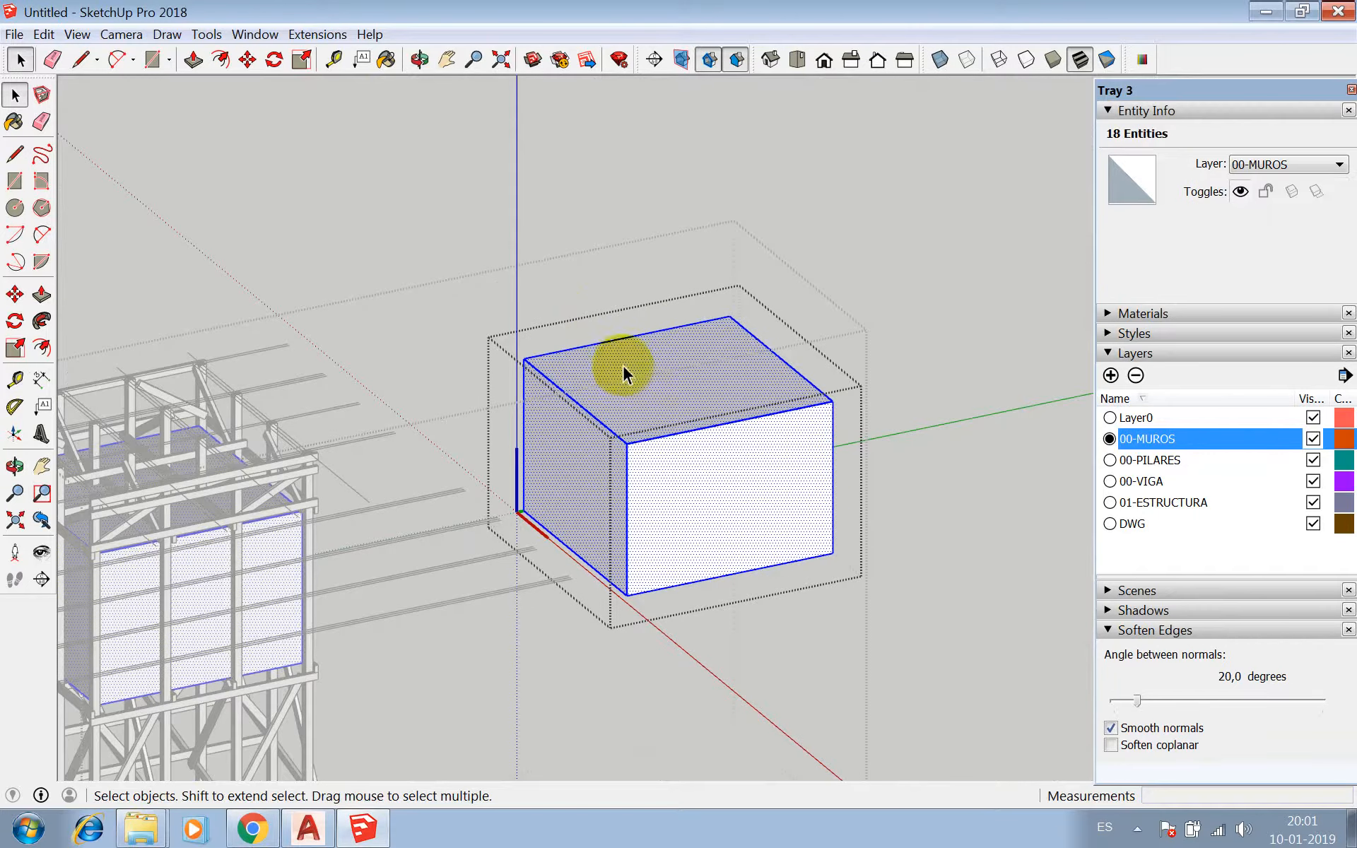
pyautogui.press('f')
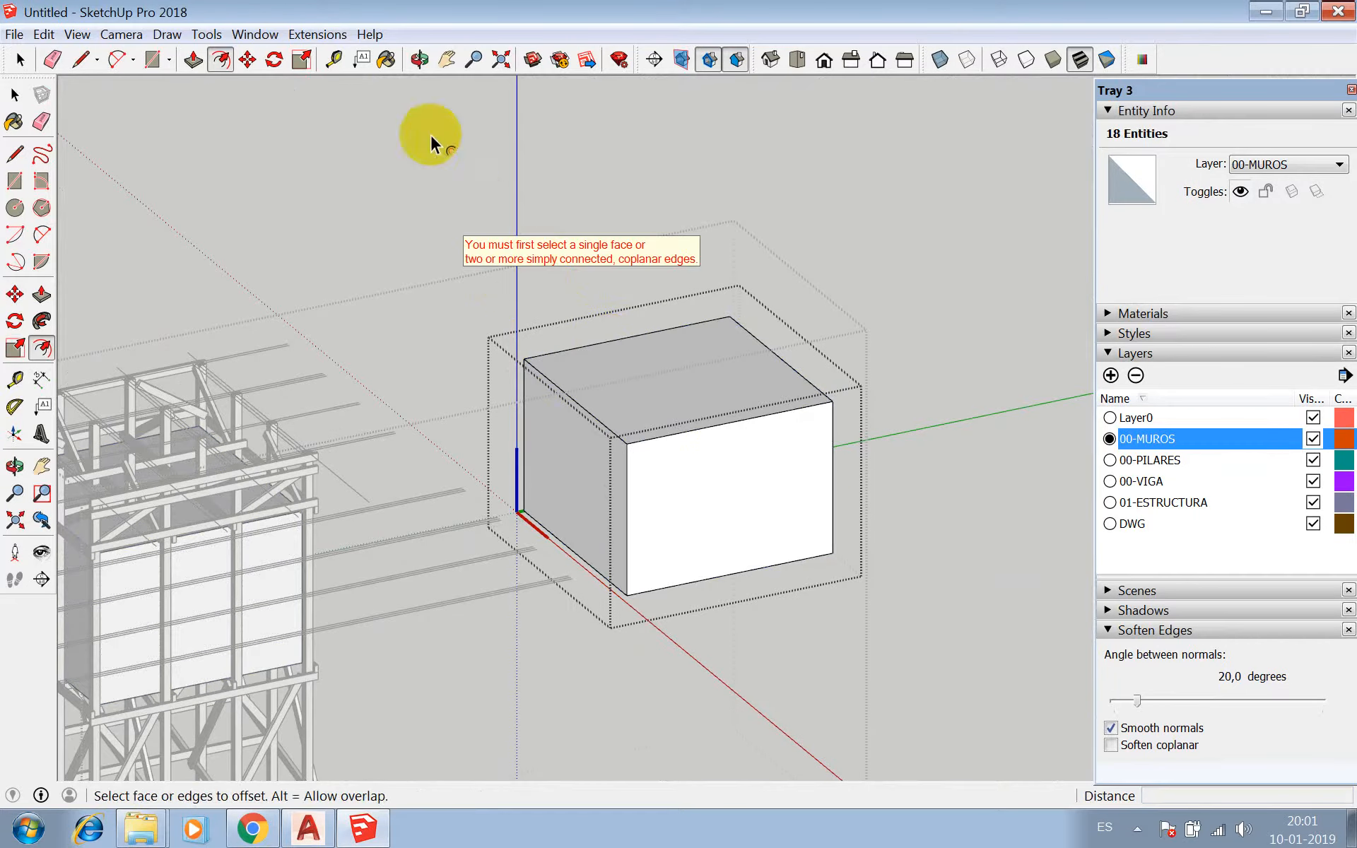
pyautogui.click(613, 350)
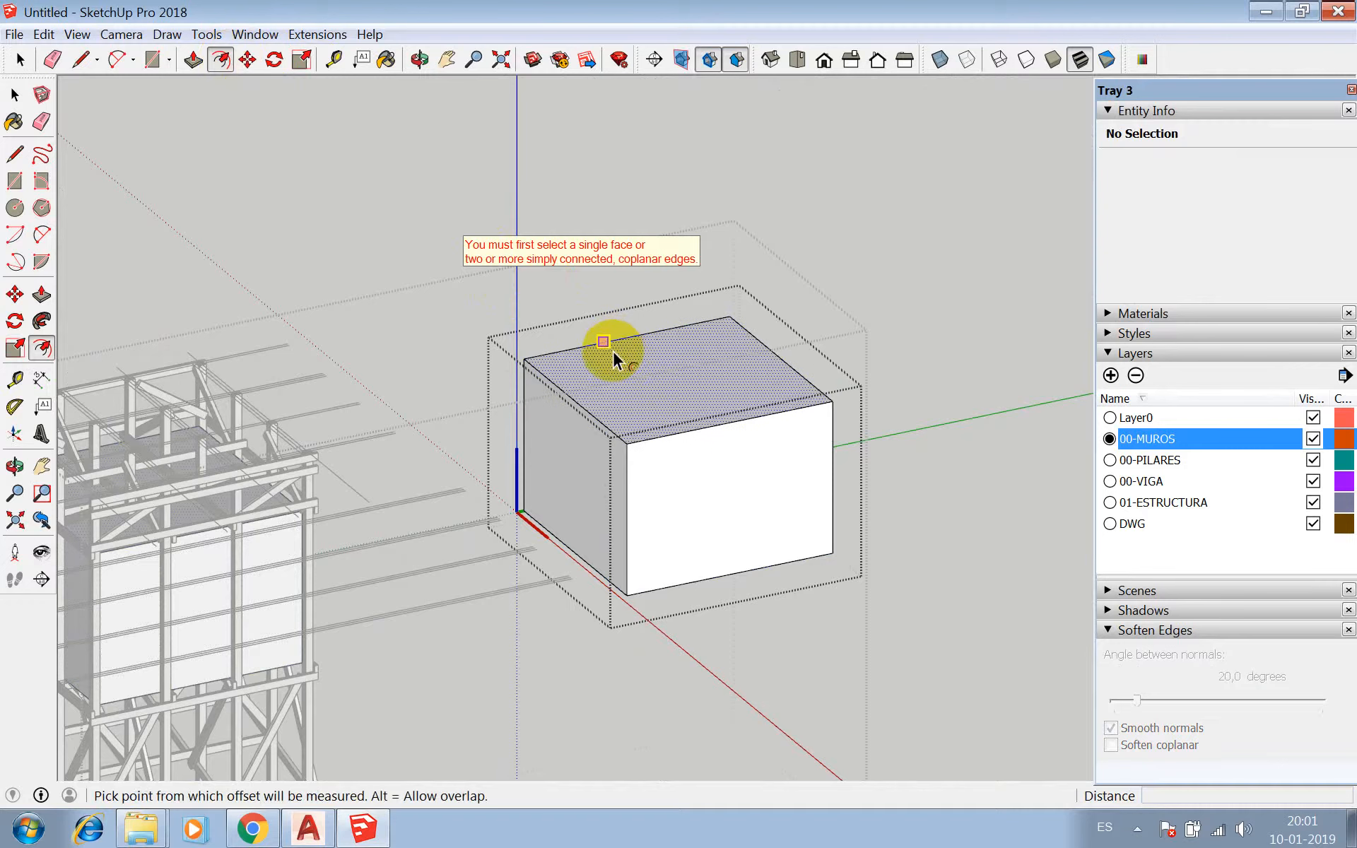
pyautogui.write('20')
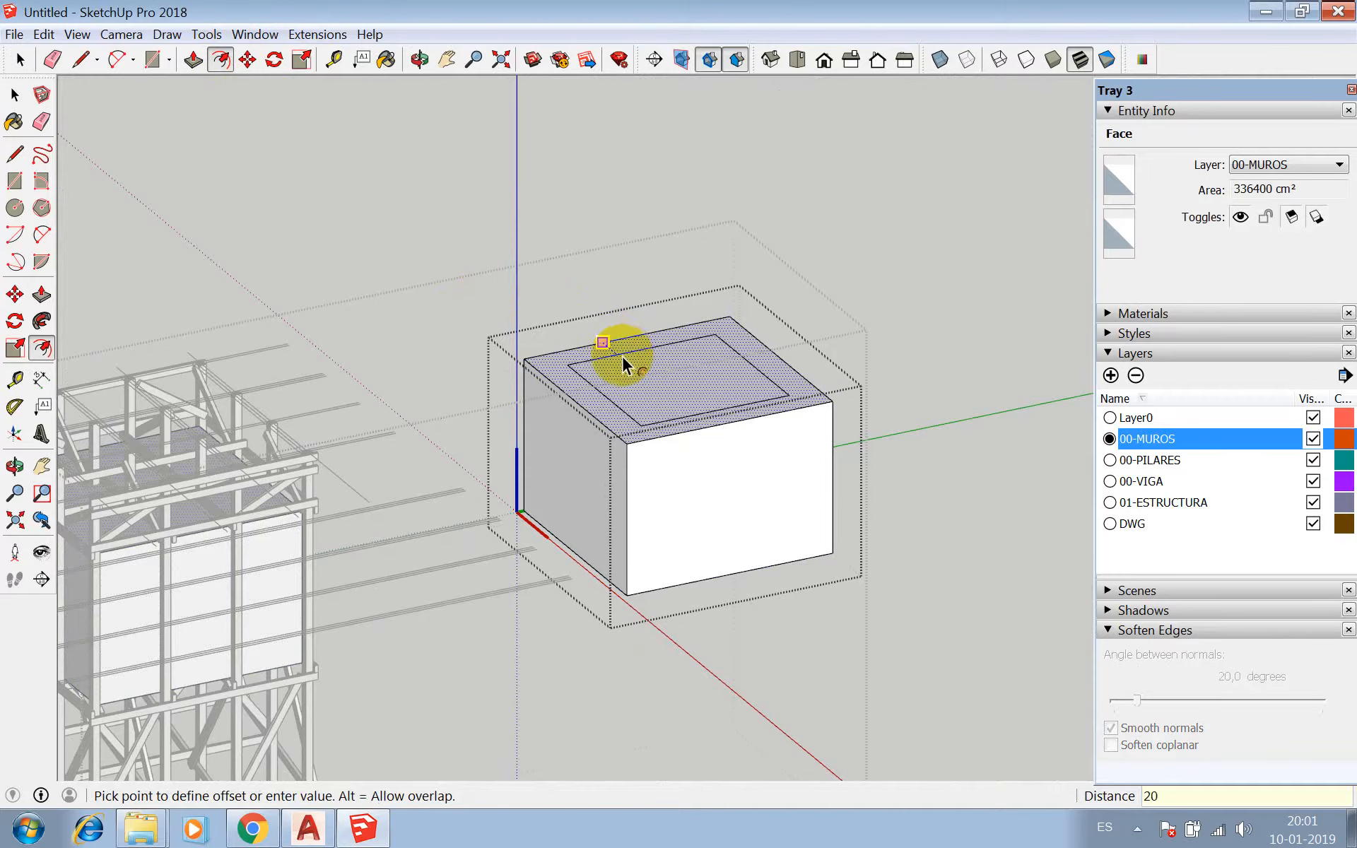
pyautogui.press('Return')
# - Push the inner top face down 420 cm to hollow the box into perimeter walls
pyautogui.press('p')
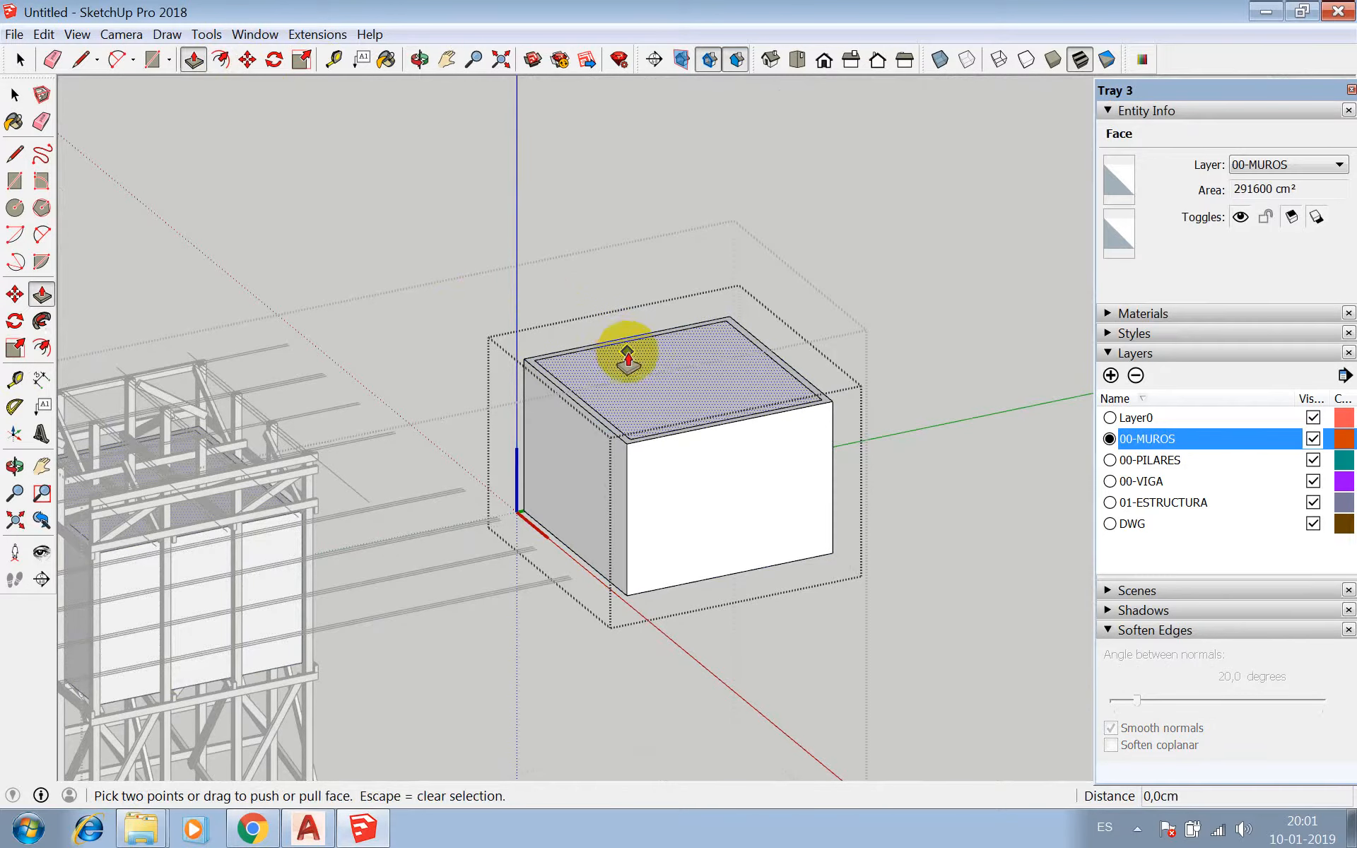
pyautogui.click(657, 372)
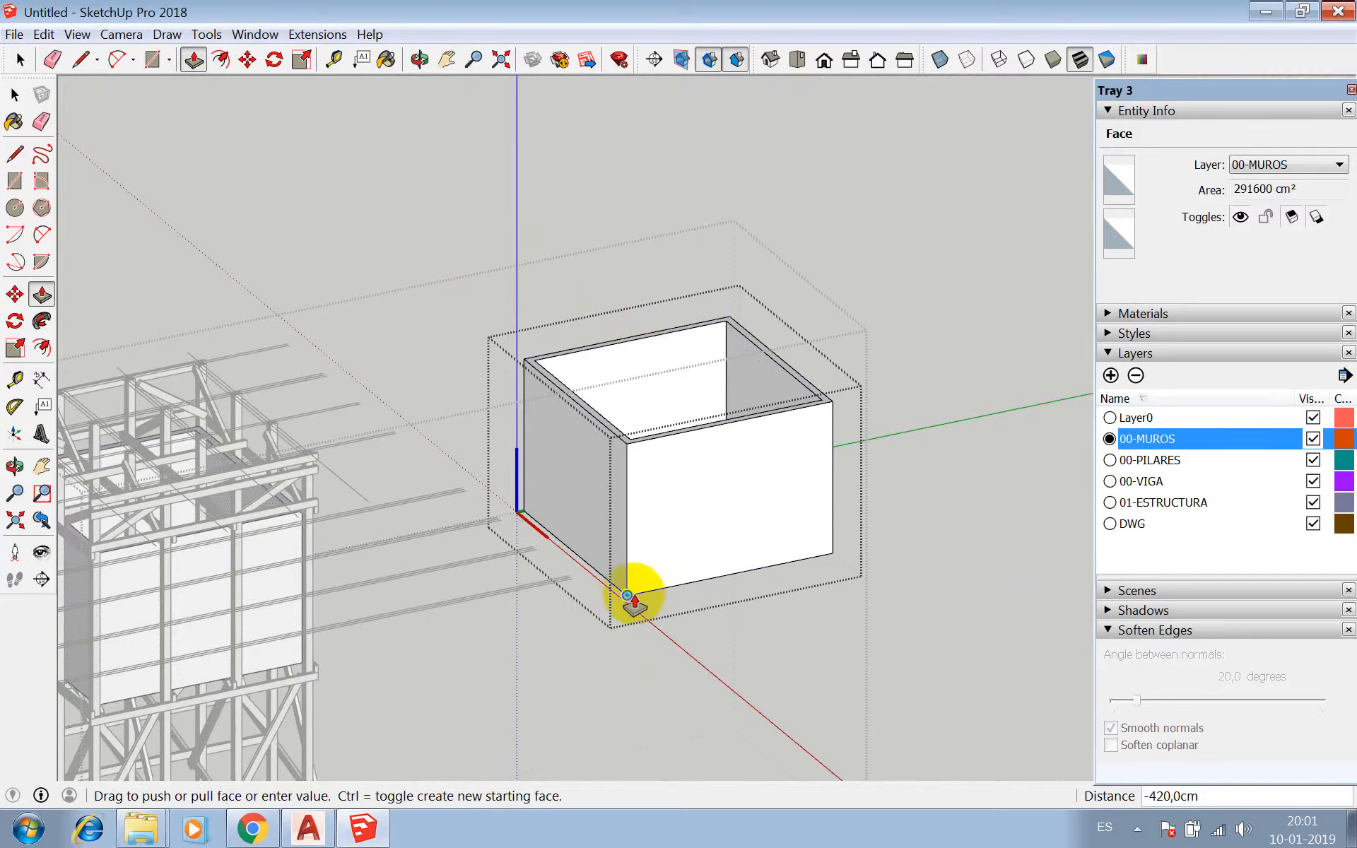
pyautogui.press('space')
pyautogui.click(421, 60)
pyautogui.moveTo(529, 322); pyautogui.dragTo(579, 474)
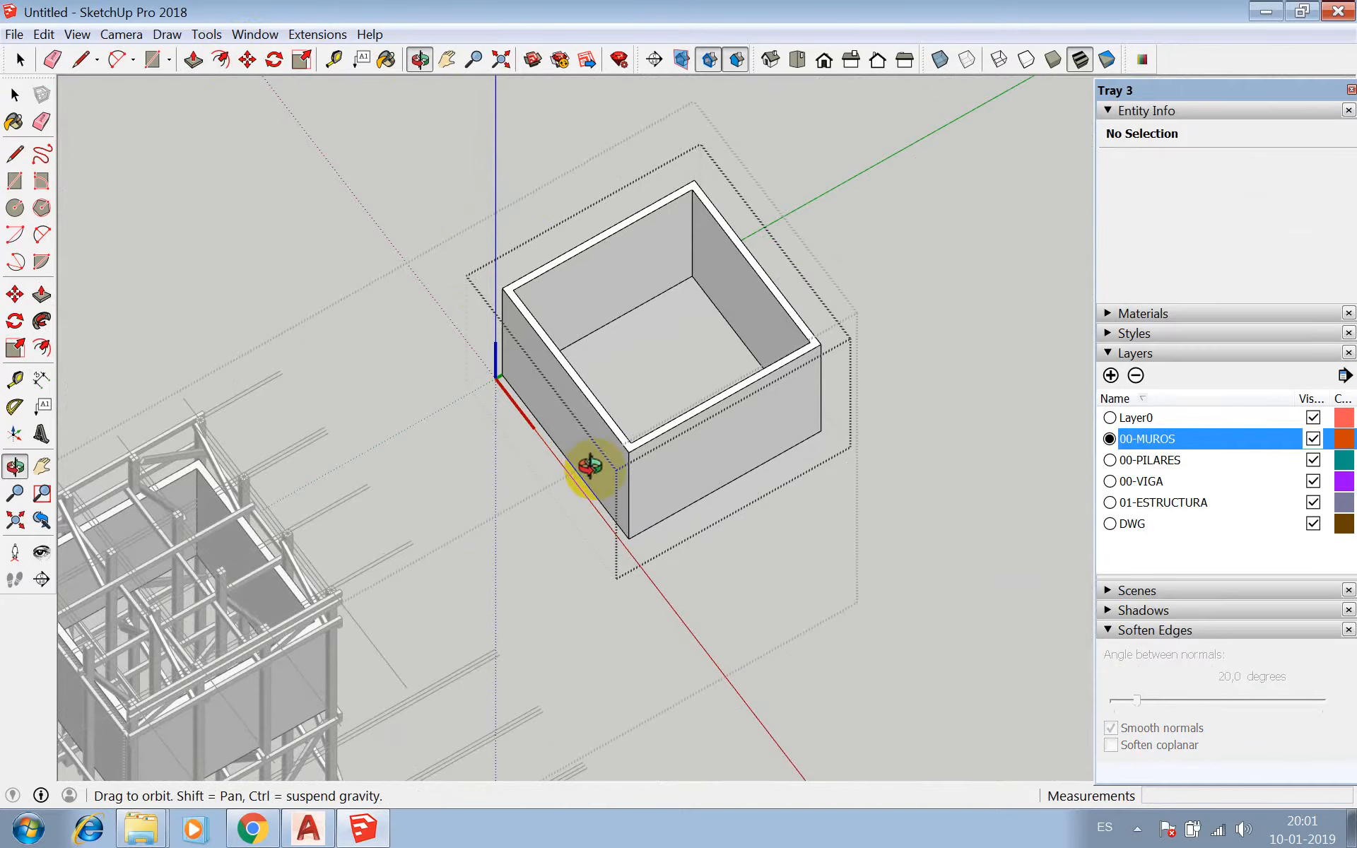
pyautogui.scroll(-6, 606, 385)
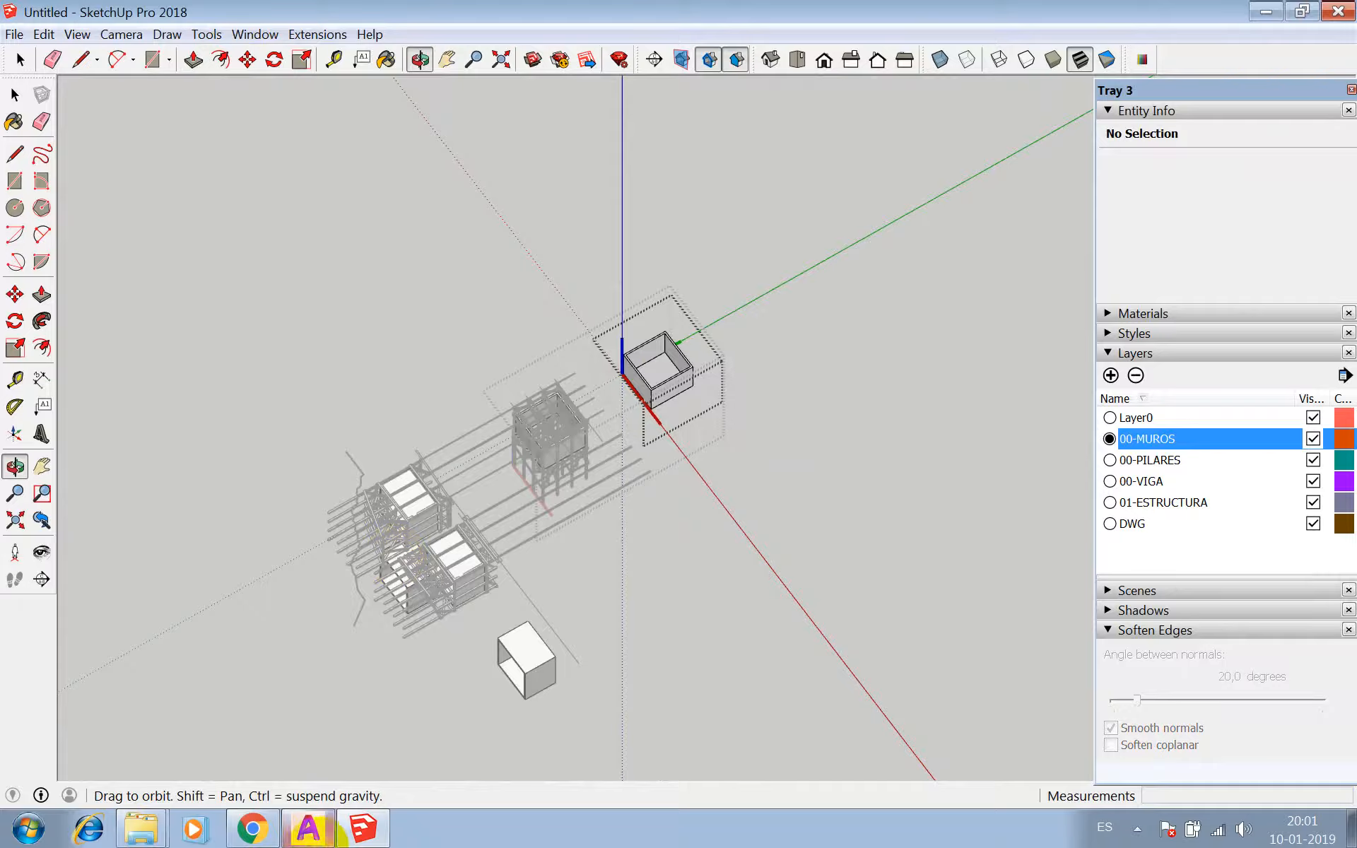
# - Switch to AutoCAD and examine the wall opening in the section drawings of the Zinc Mines Museum
pyautogui.click(332, 833)
pyautogui.scroll(5, 488, 680)
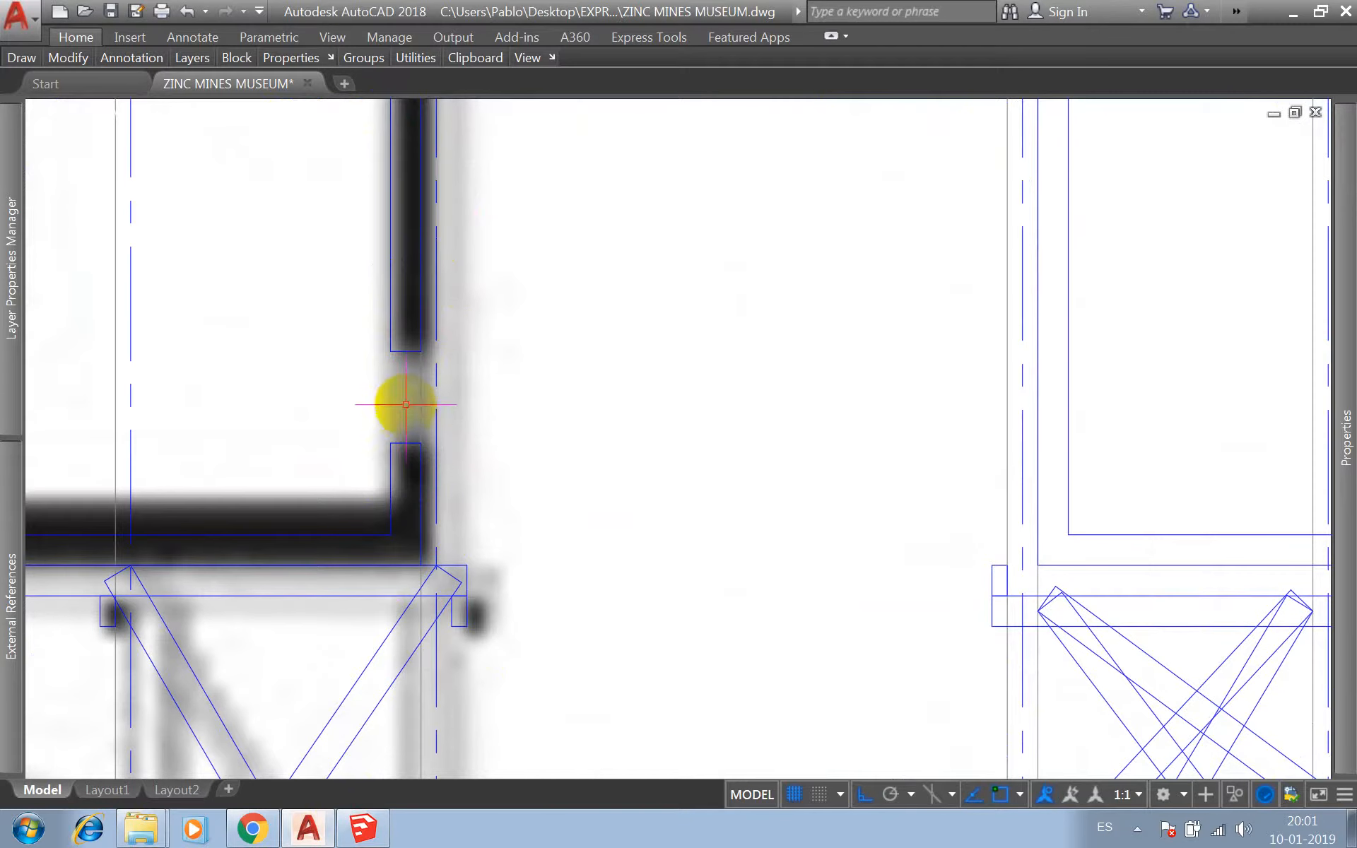
pyautogui.scroll(-3, 370, 338)
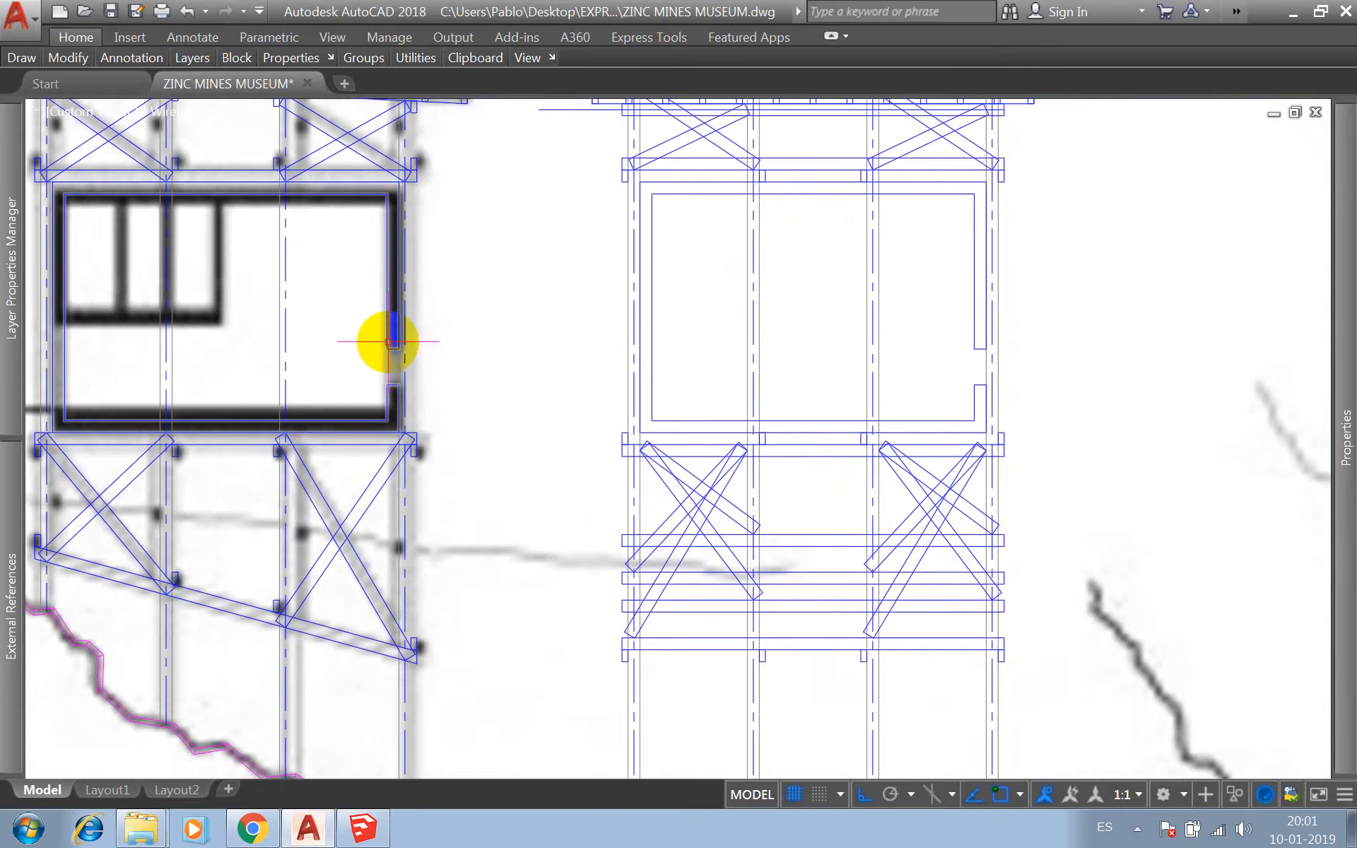
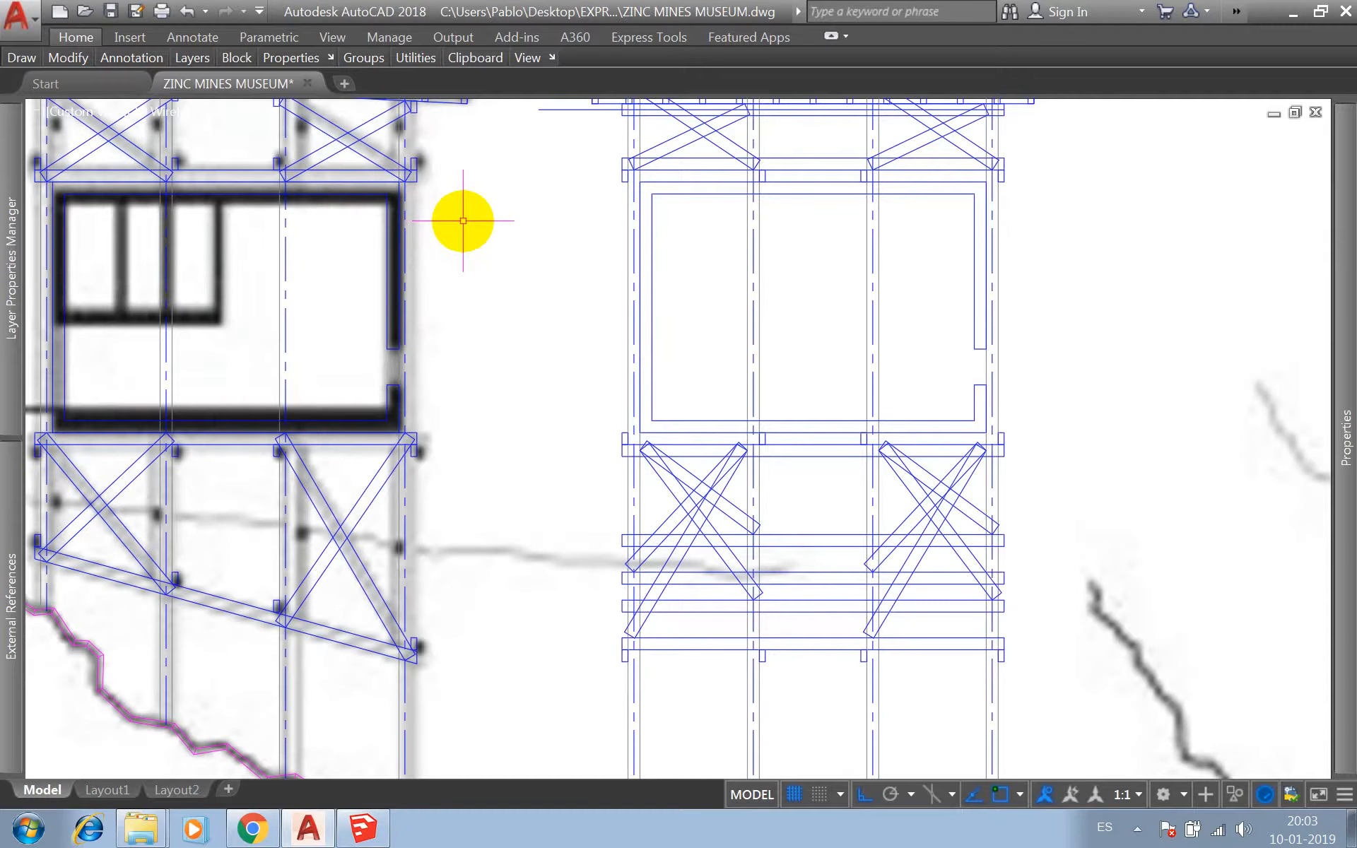
pyautogui.scroll(-5, 470, 138)
pyautogui.scroll(-5, 509, 511)
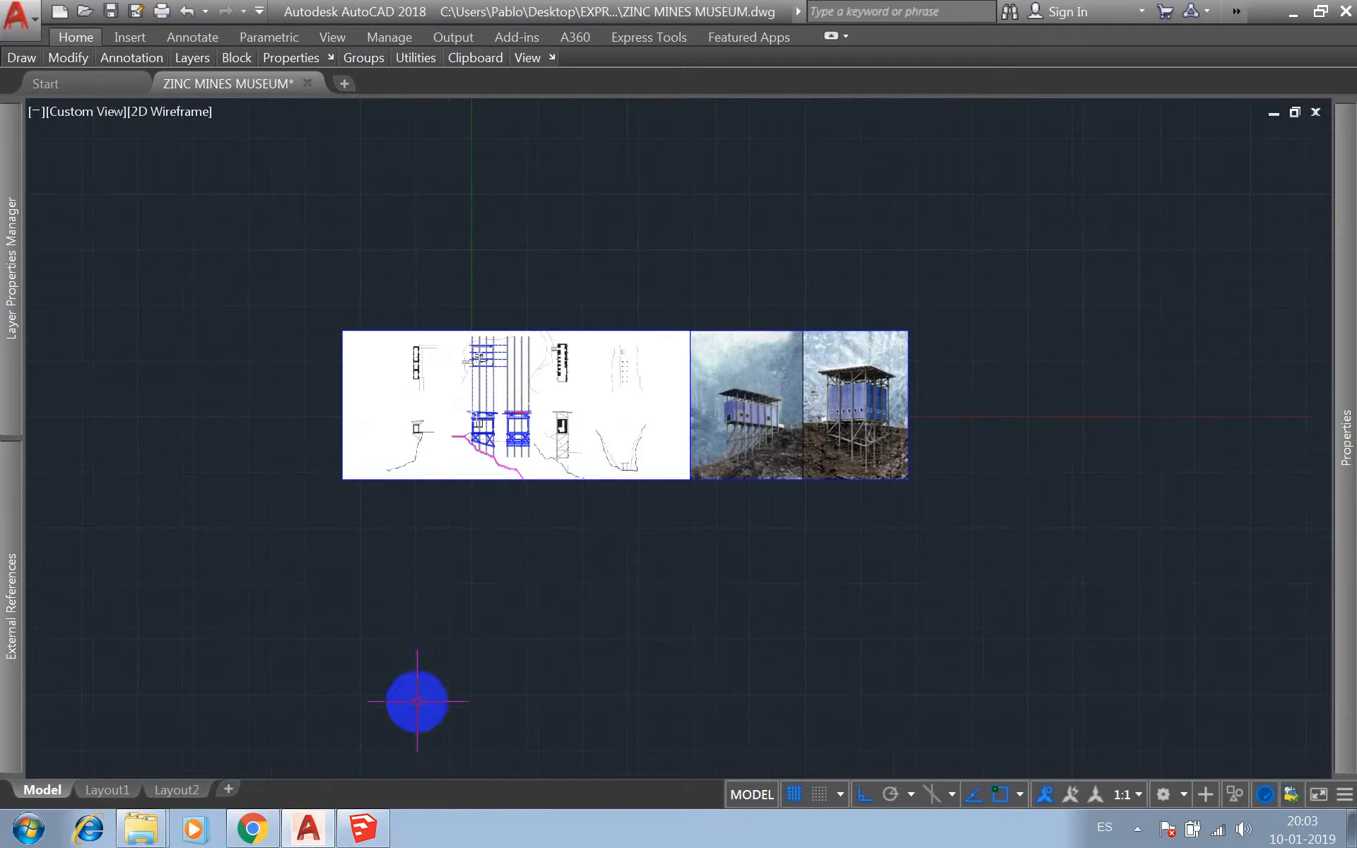
# - Return to SketchUp, measure the front top edge of the hollow wall box, and leave the wall component
pyautogui.click(363, 828)
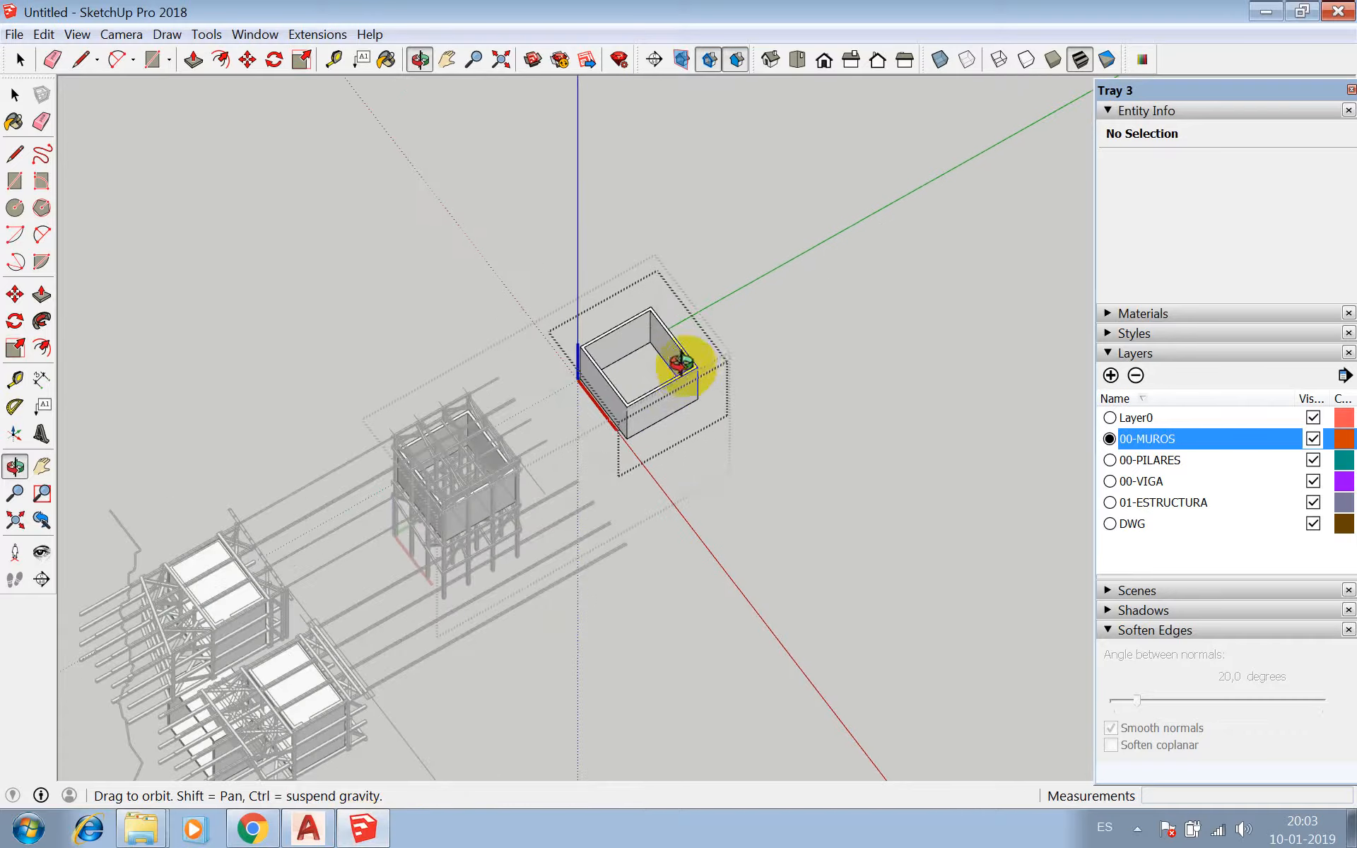
pyautogui.scroll(2, 661, 385)
pyautogui.moveTo(636, 394); pyautogui.dragTo(640, 297, button='middle')
pyautogui.scroll(2, 646, 447)
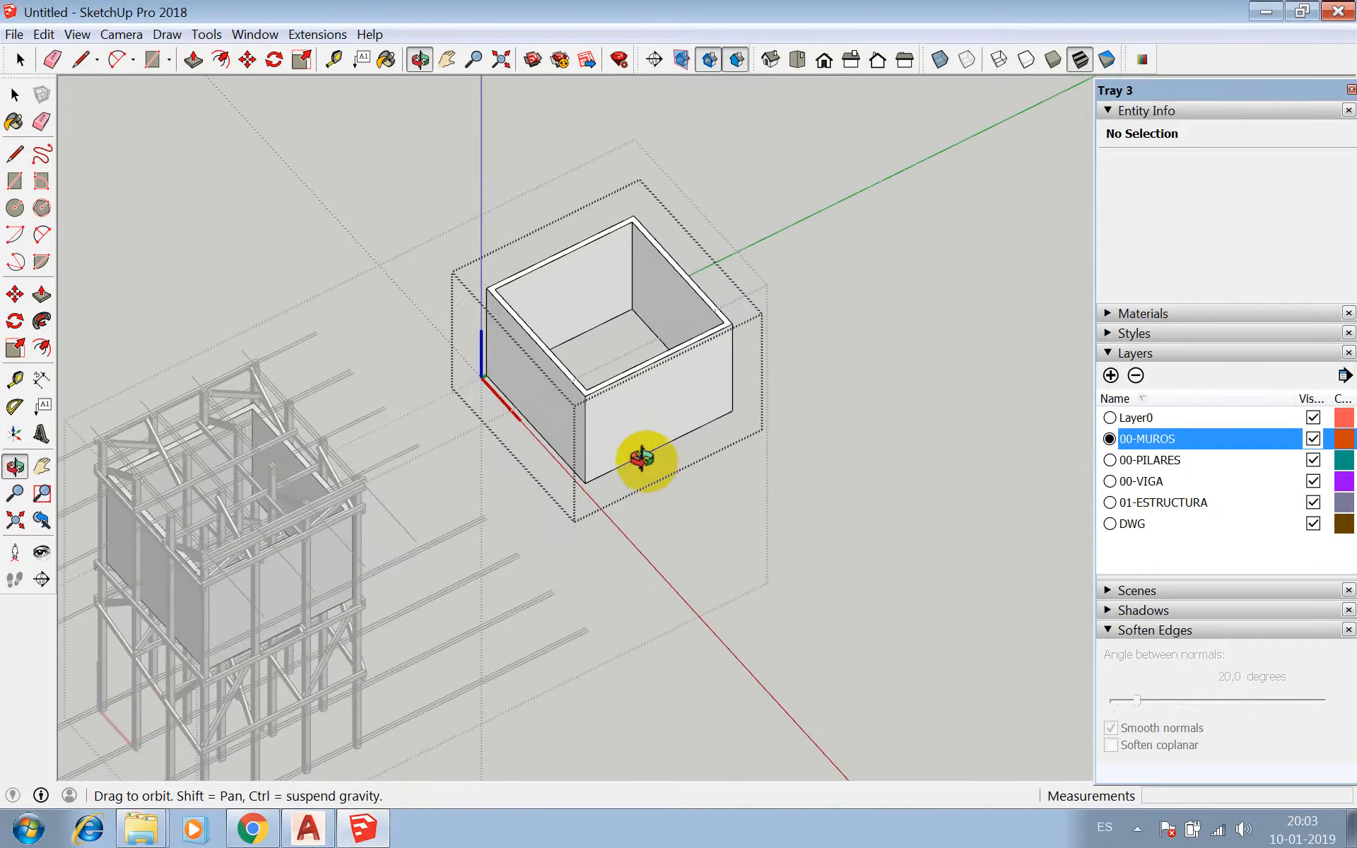
pyautogui.scroll(-4, 629, 442)
pyautogui.scroll(-2, 626, 346)
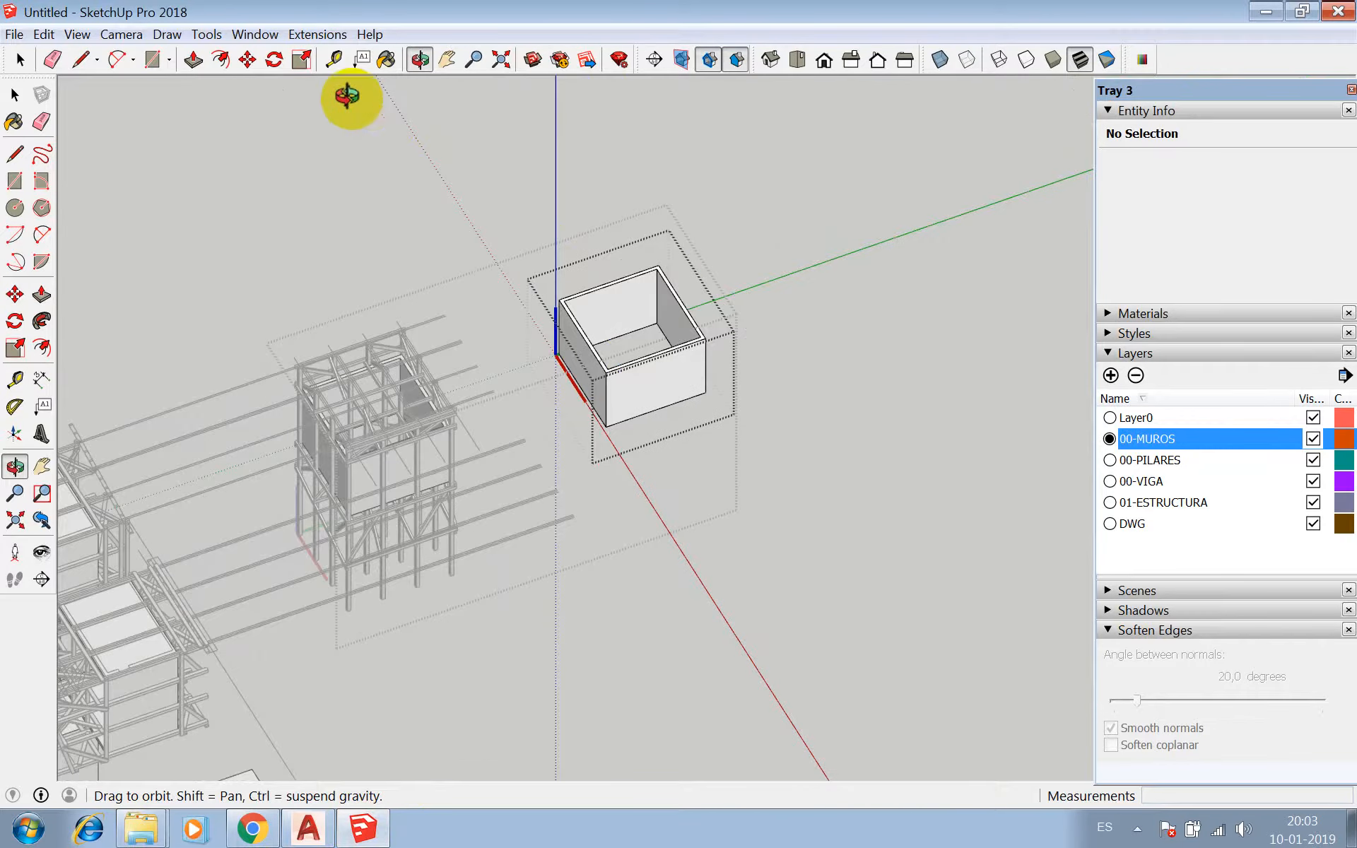
pyautogui.click(333, 60)
pyautogui.scroll(2, 615, 333)
pyautogui.click(585, 370)
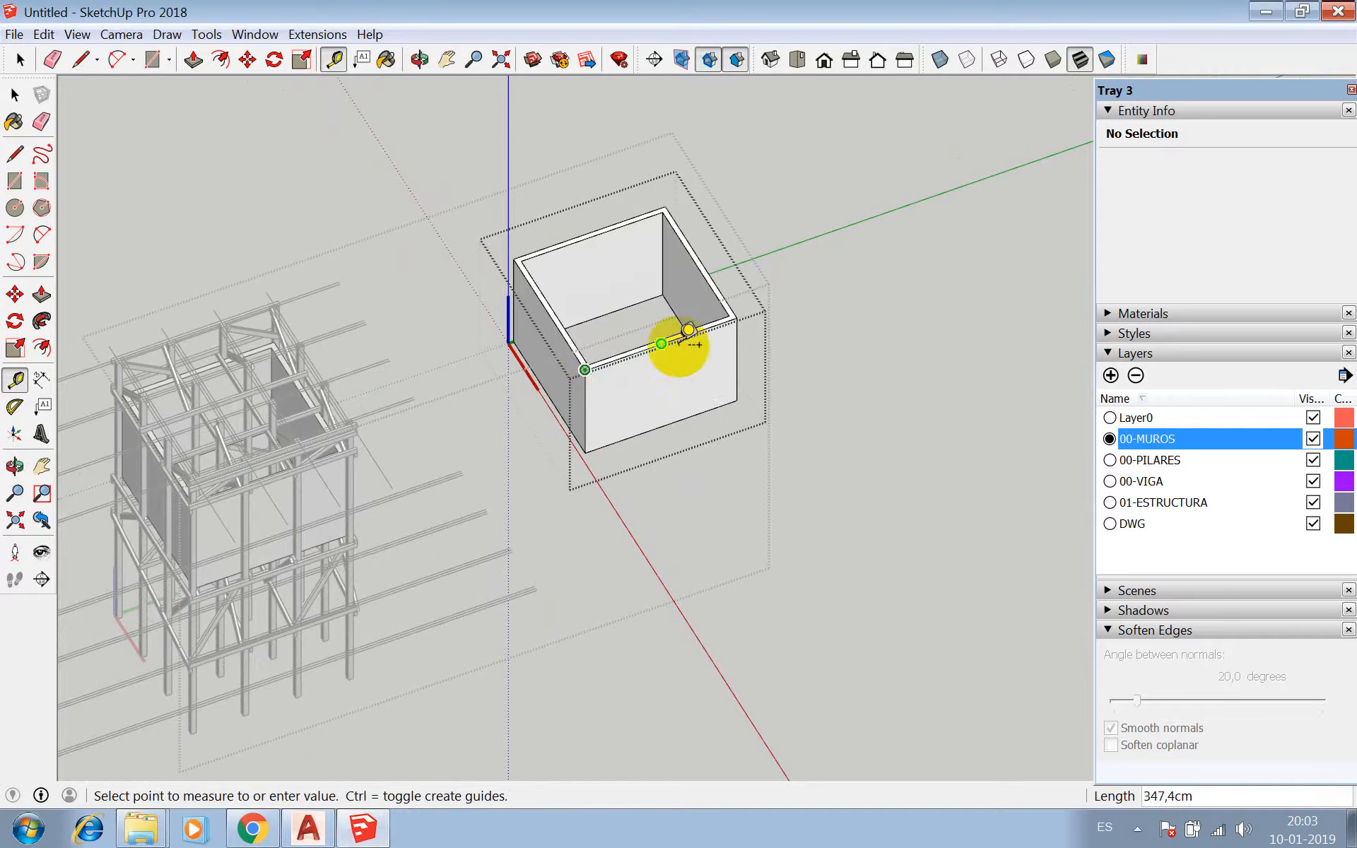
pyautogui.click(737, 318)
pyautogui.scroll(-4, 683, 321)
pyautogui.scroll(2, 689, 346)
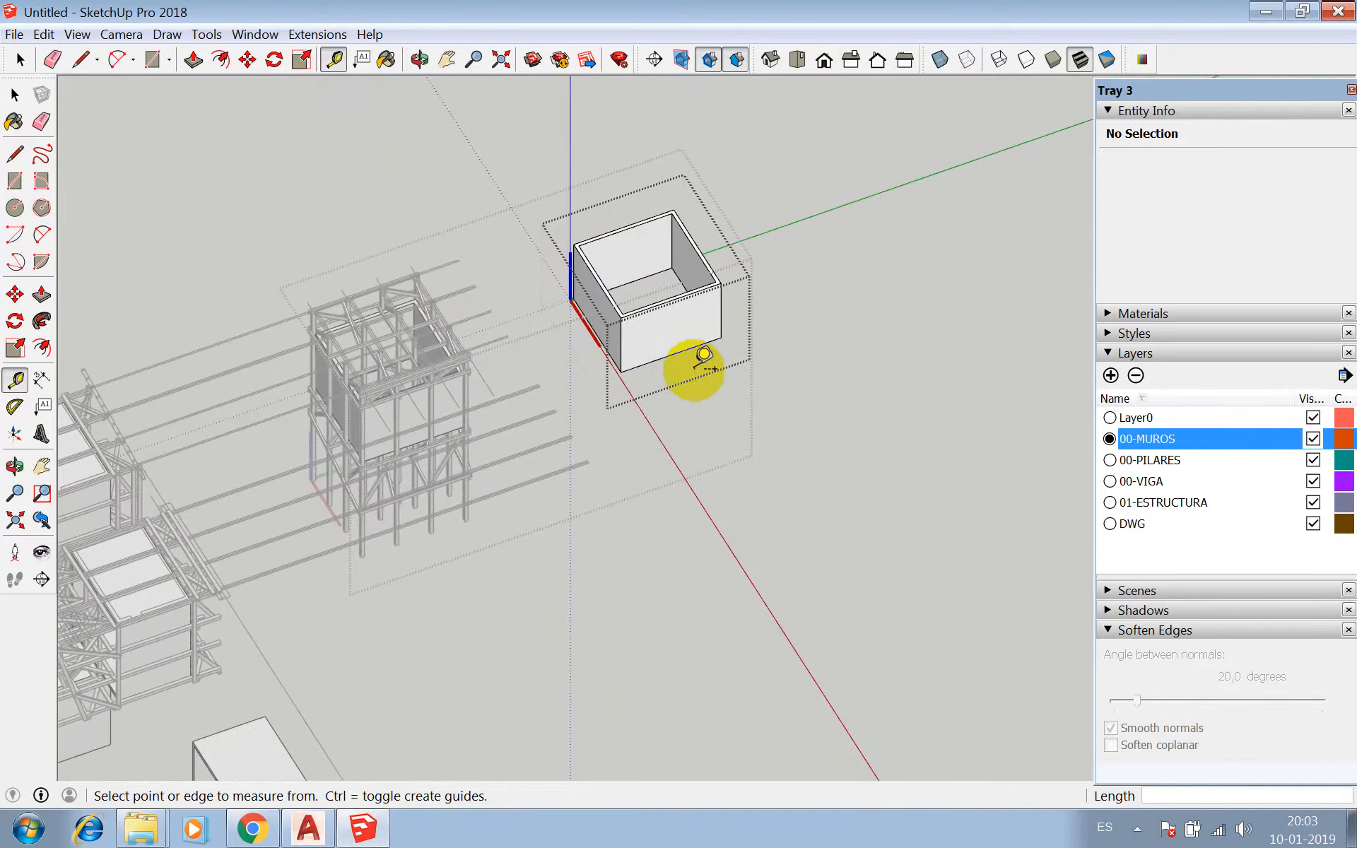
pyautogui.press('space')
pyautogui.scroll(3, 771, 321)
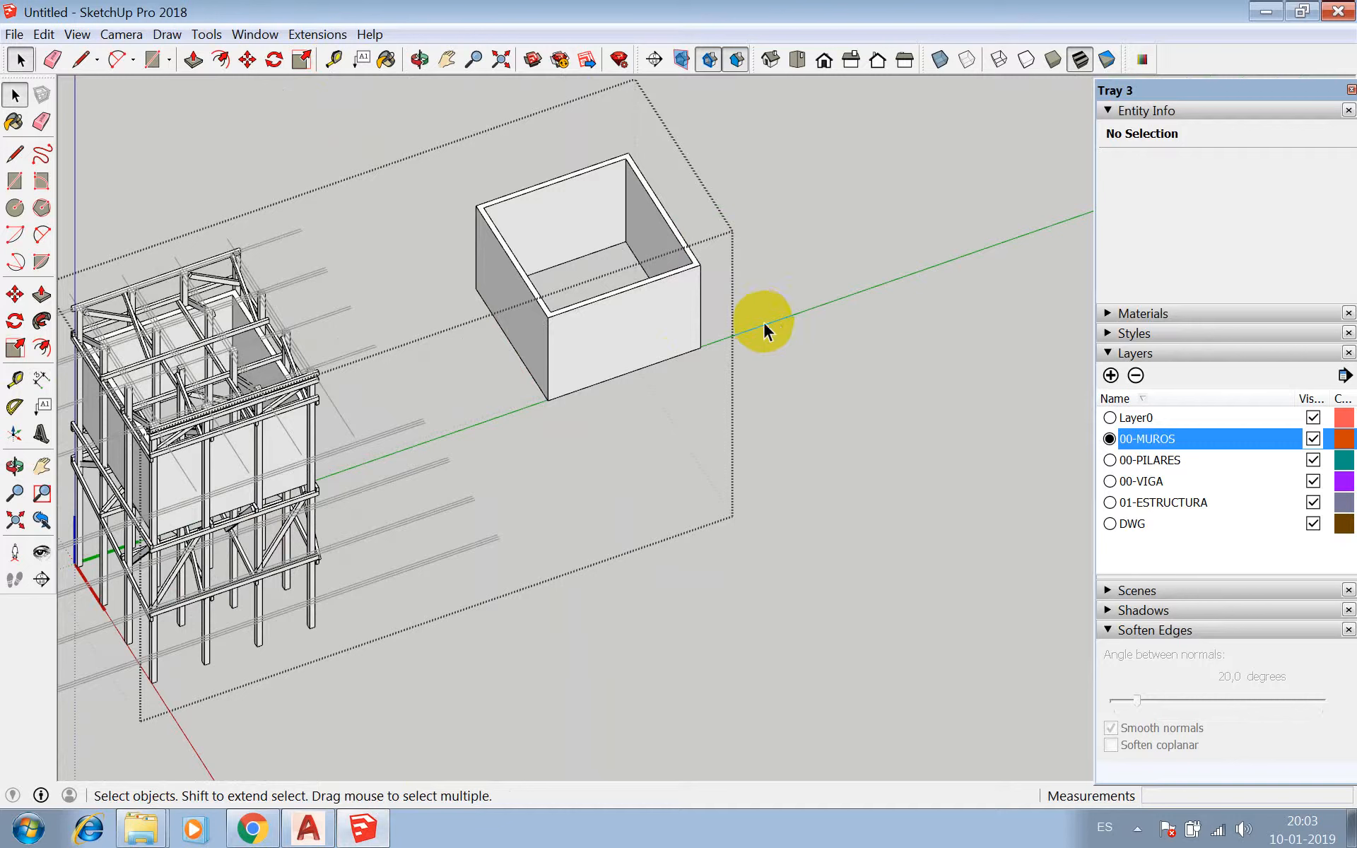
# - Create a layer named 00-LOSA and make it the current layer
pyautogui.click(1111, 376)
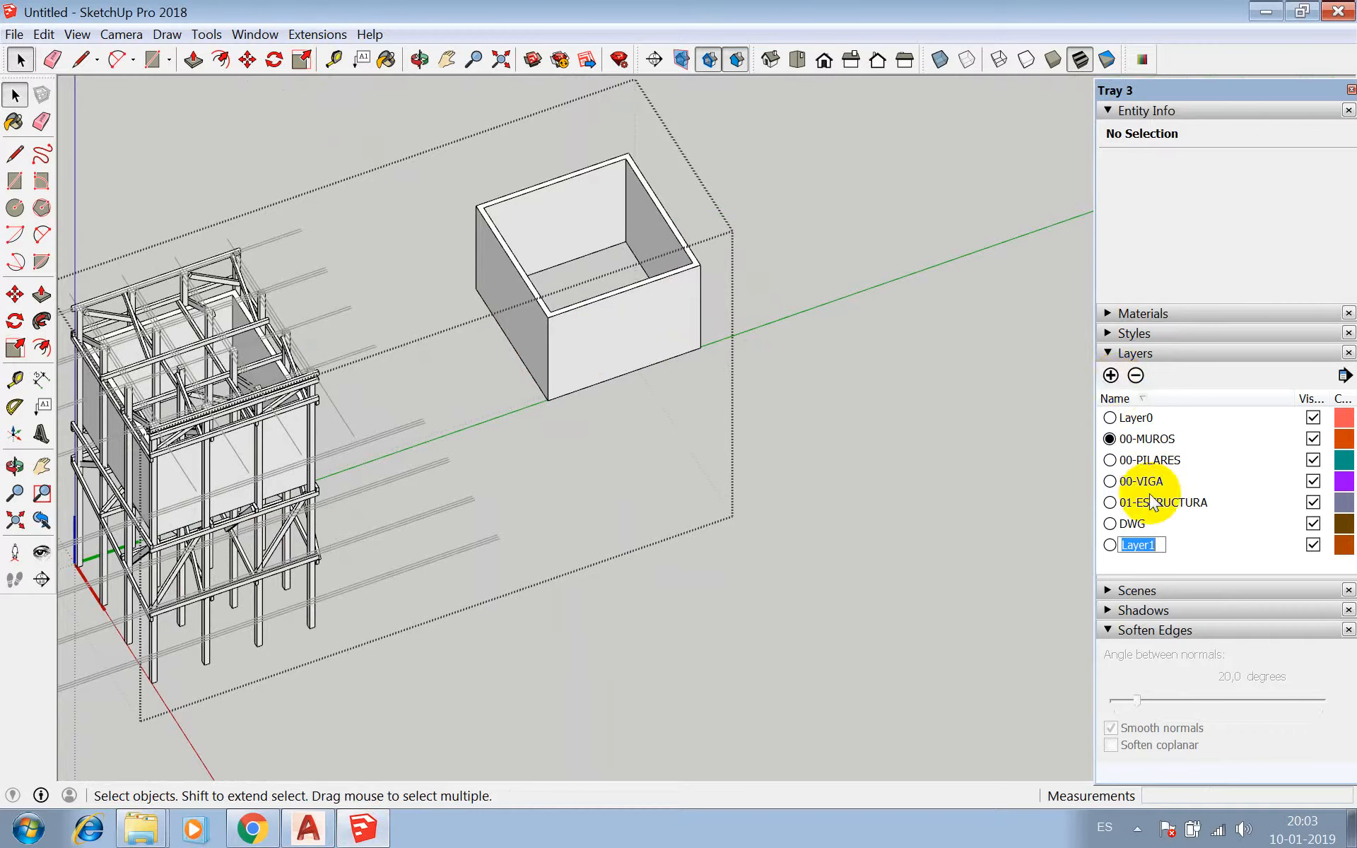
pyautogui.write('00LOSA')
pyautogui.click(1136, 545)
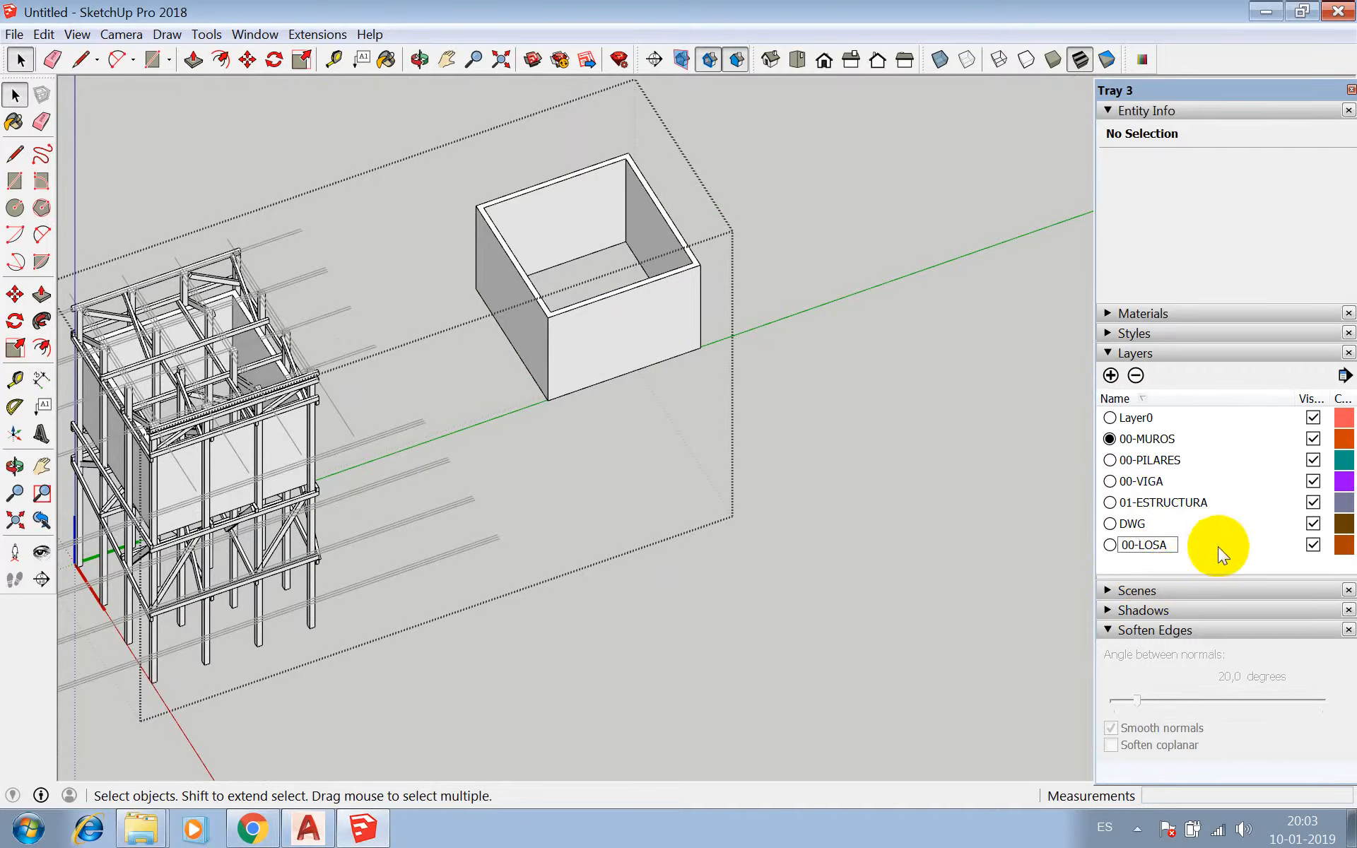
pyautogui.press('Return')
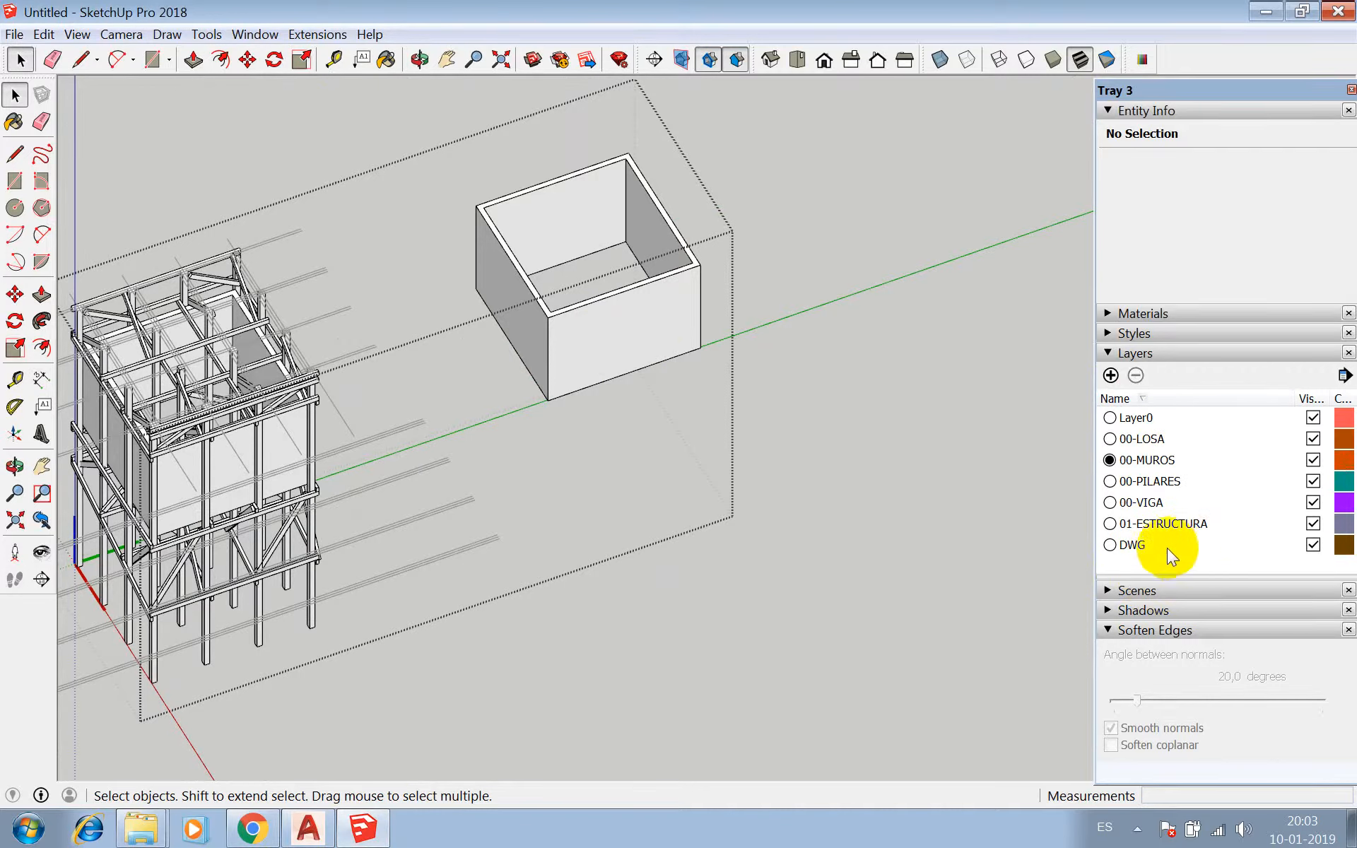
pyautogui.click(1110, 438)
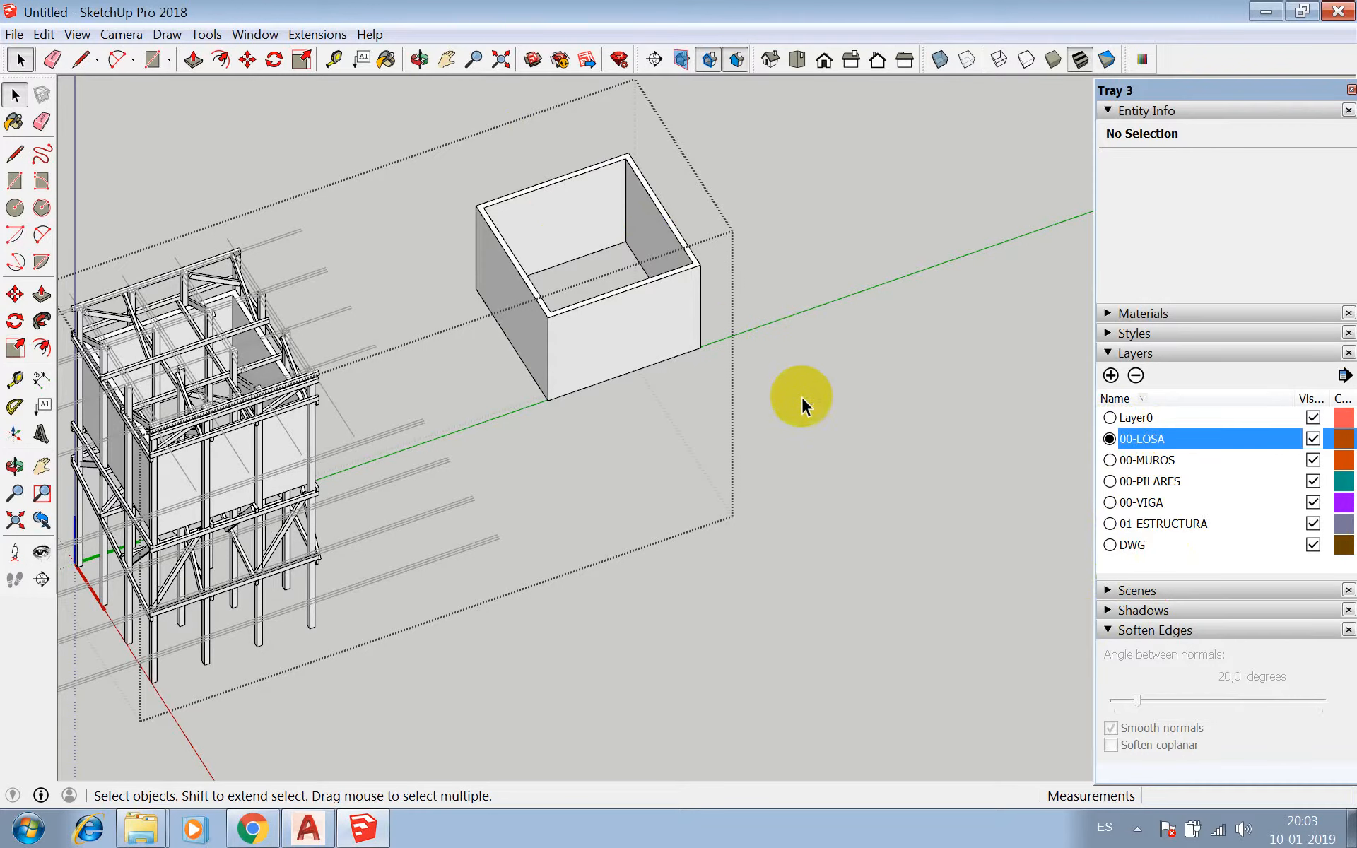
# - Leave the structure component and hide the 00-MUROS layer so only the timber framework shows
pyautogui.scroll(-3, 855, 438)
pyautogui.scroll(3, 523, 523)
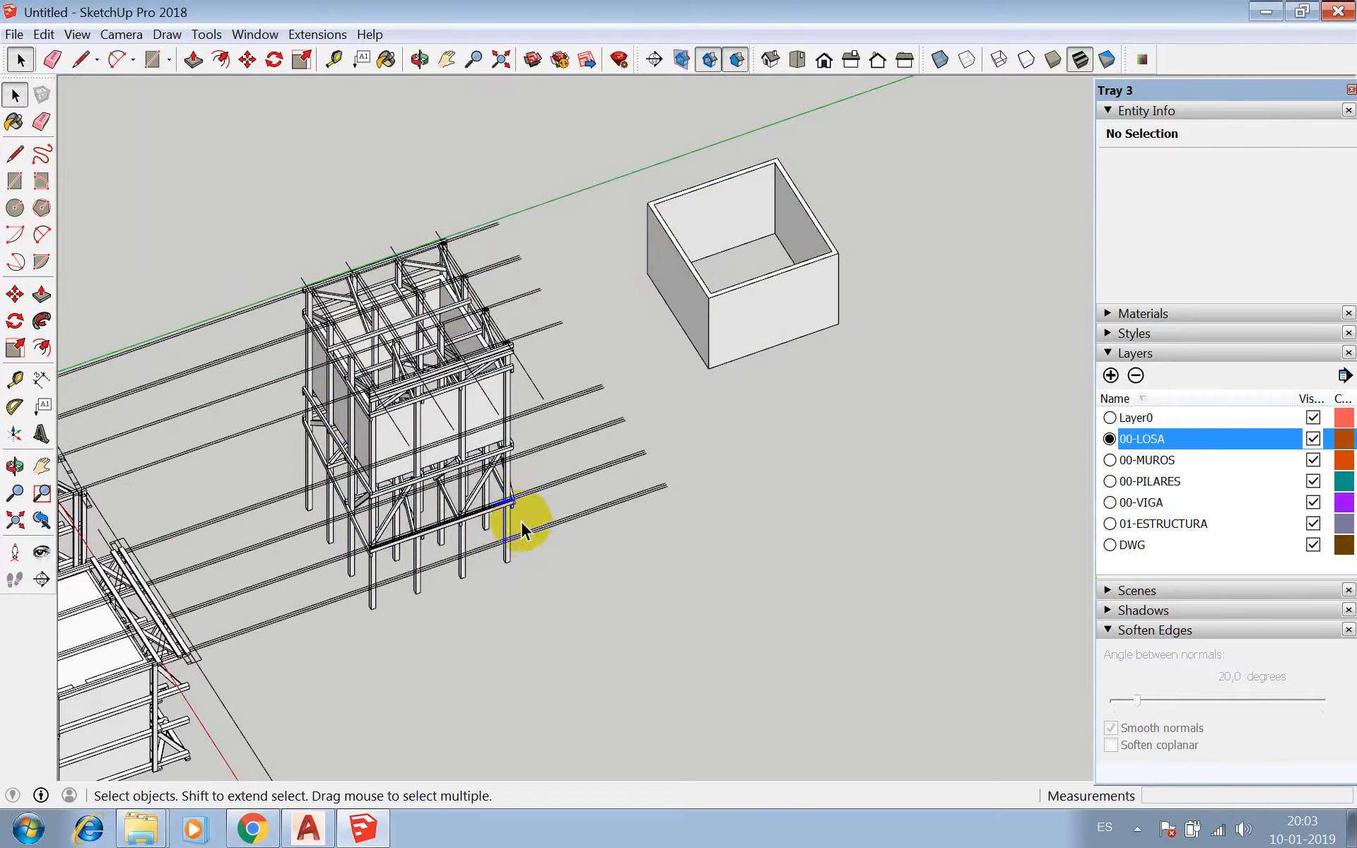
pyautogui.click(508, 531)
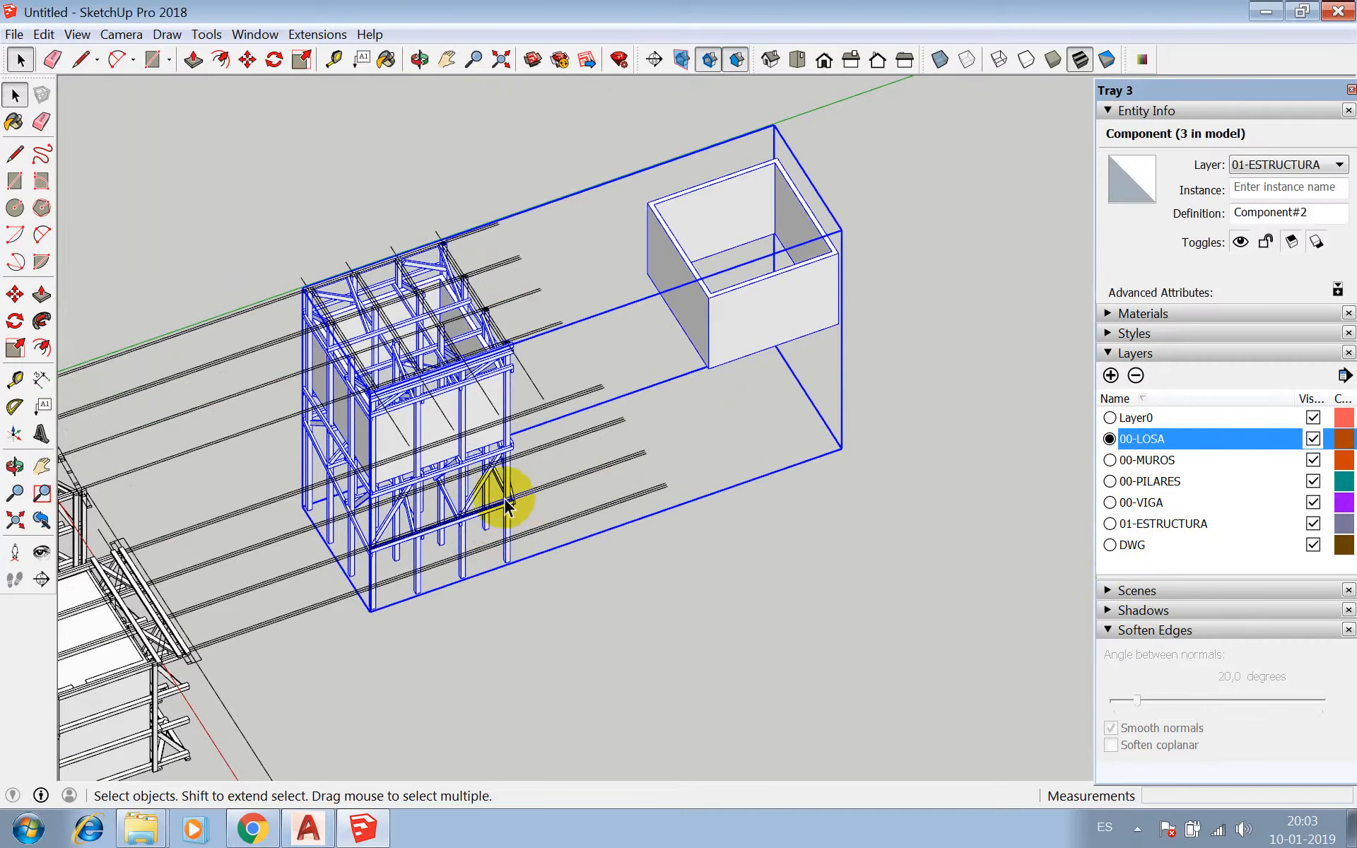
pyautogui.click(1313, 460)
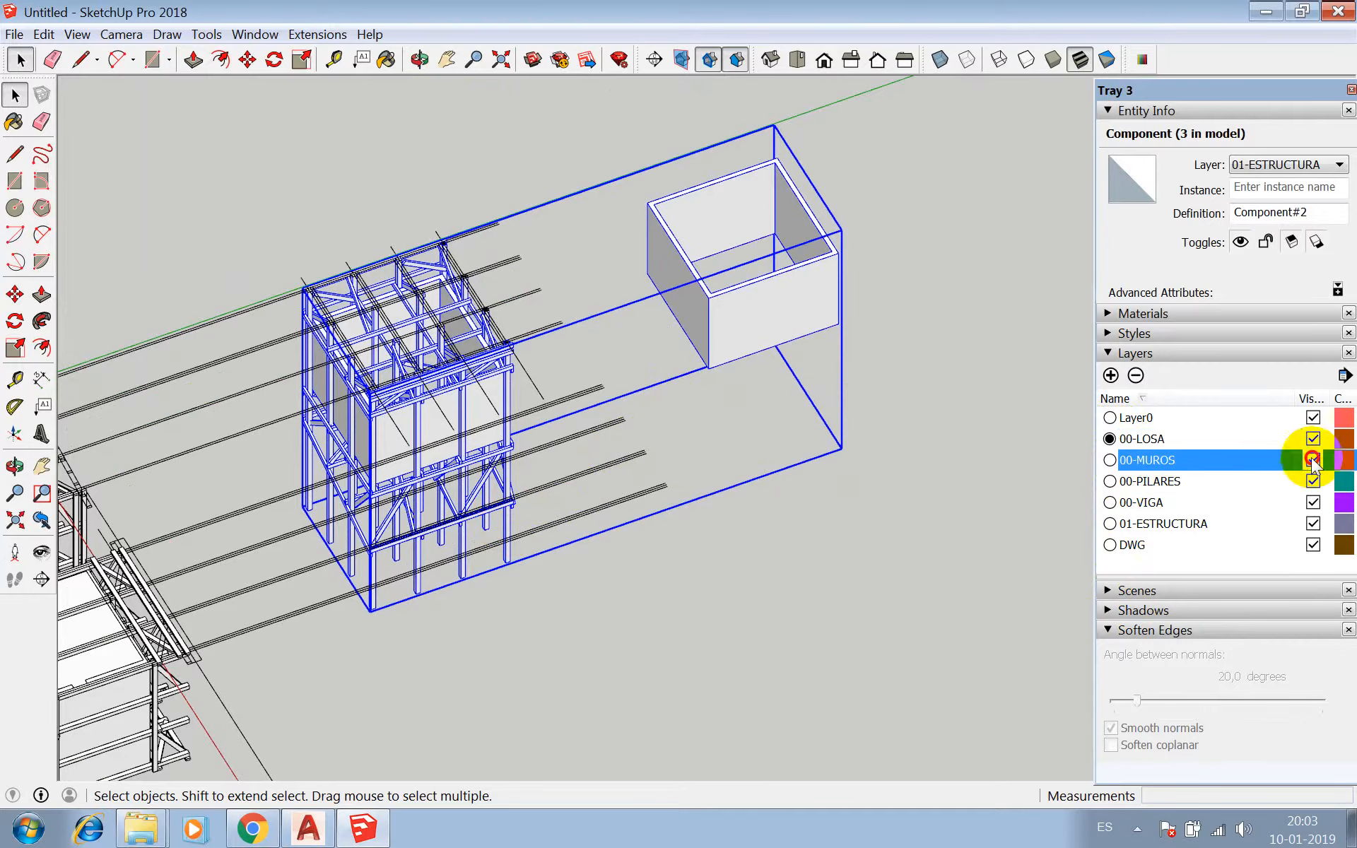
# - Open the tower structure component and paint all its beams, posts and braces with the Wood Veneer 02 material
pyautogui.doubleClick(509, 484)
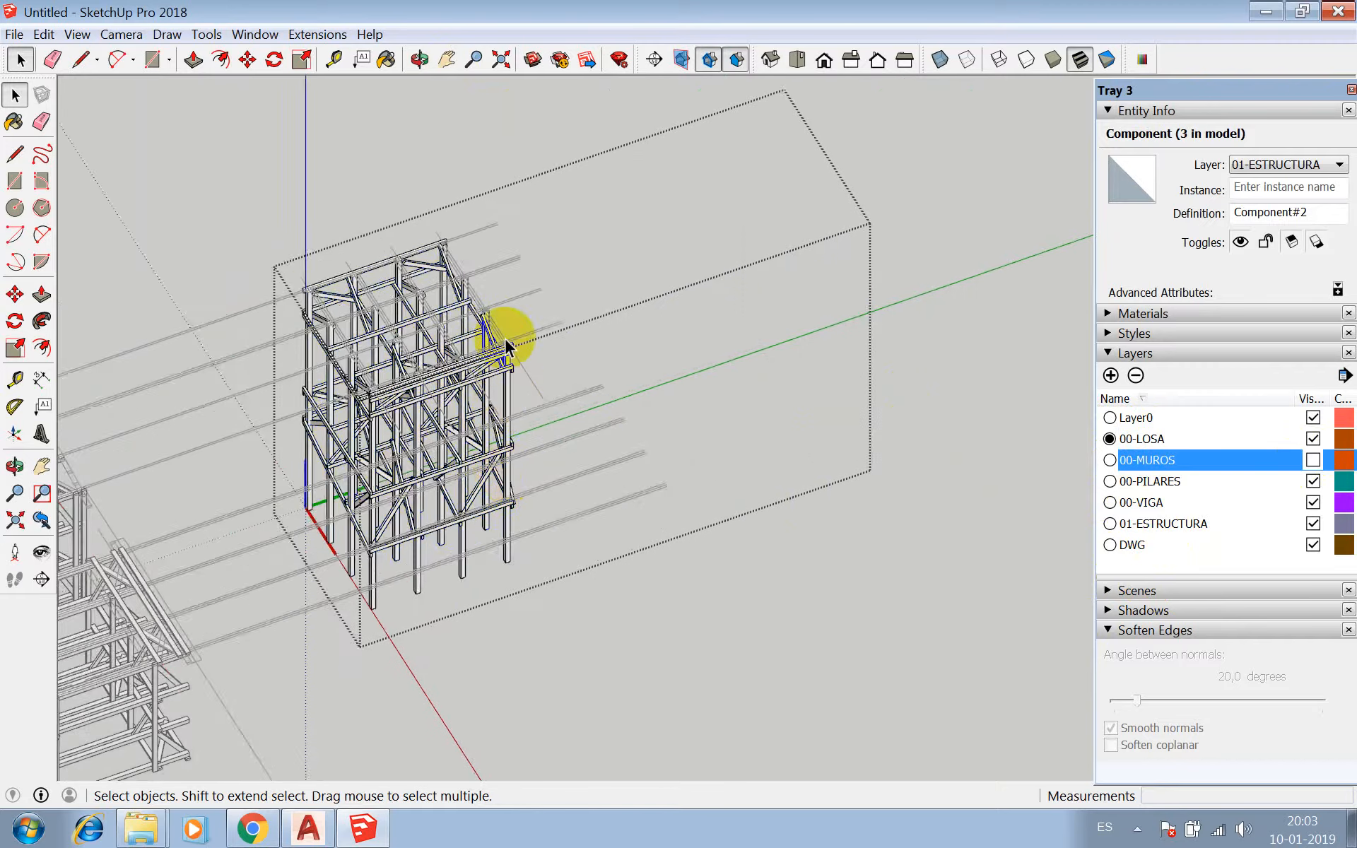
pyautogui.moveTo(291, 204); pyautogui.dragTo(582, 661)
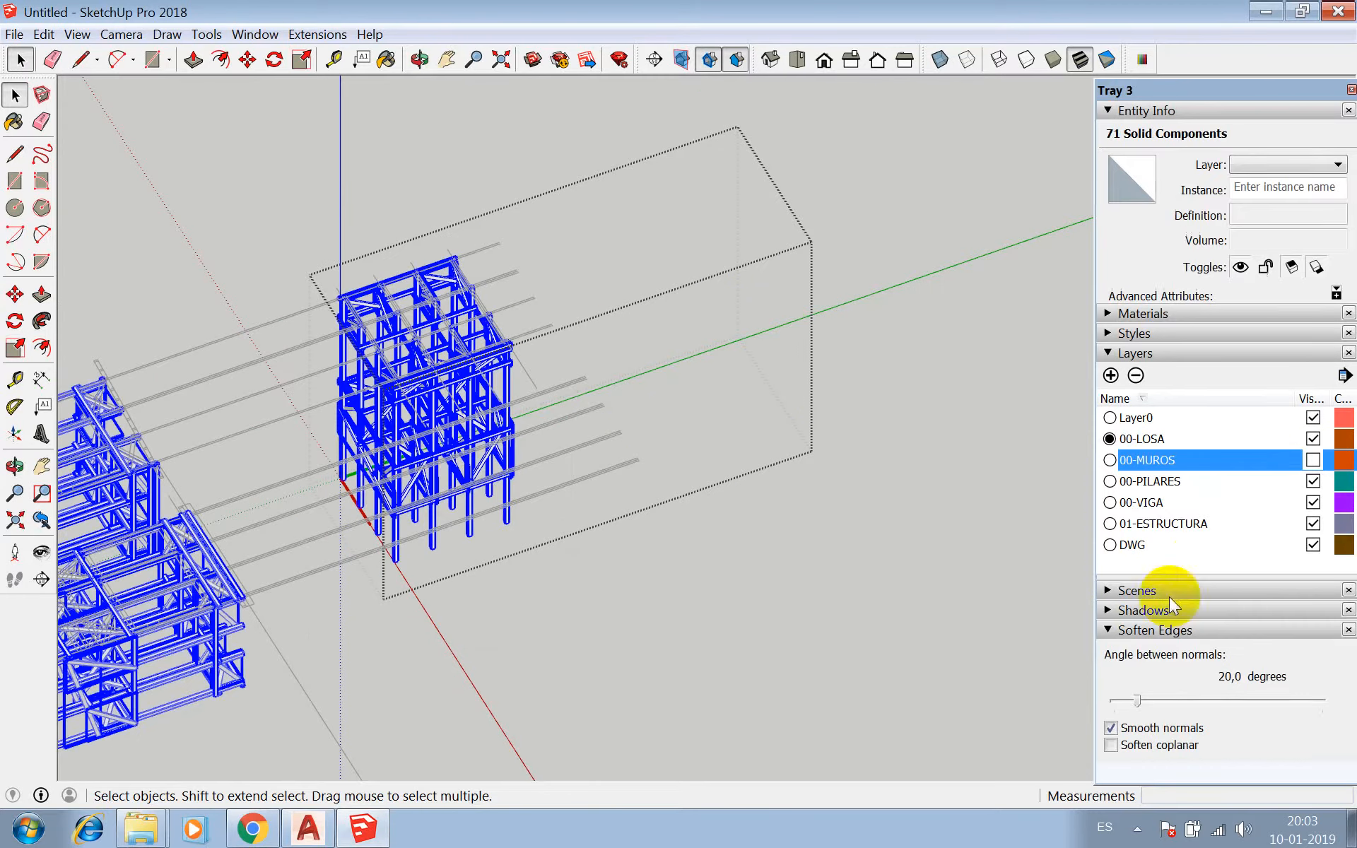
pyautogui.click(387, 60)
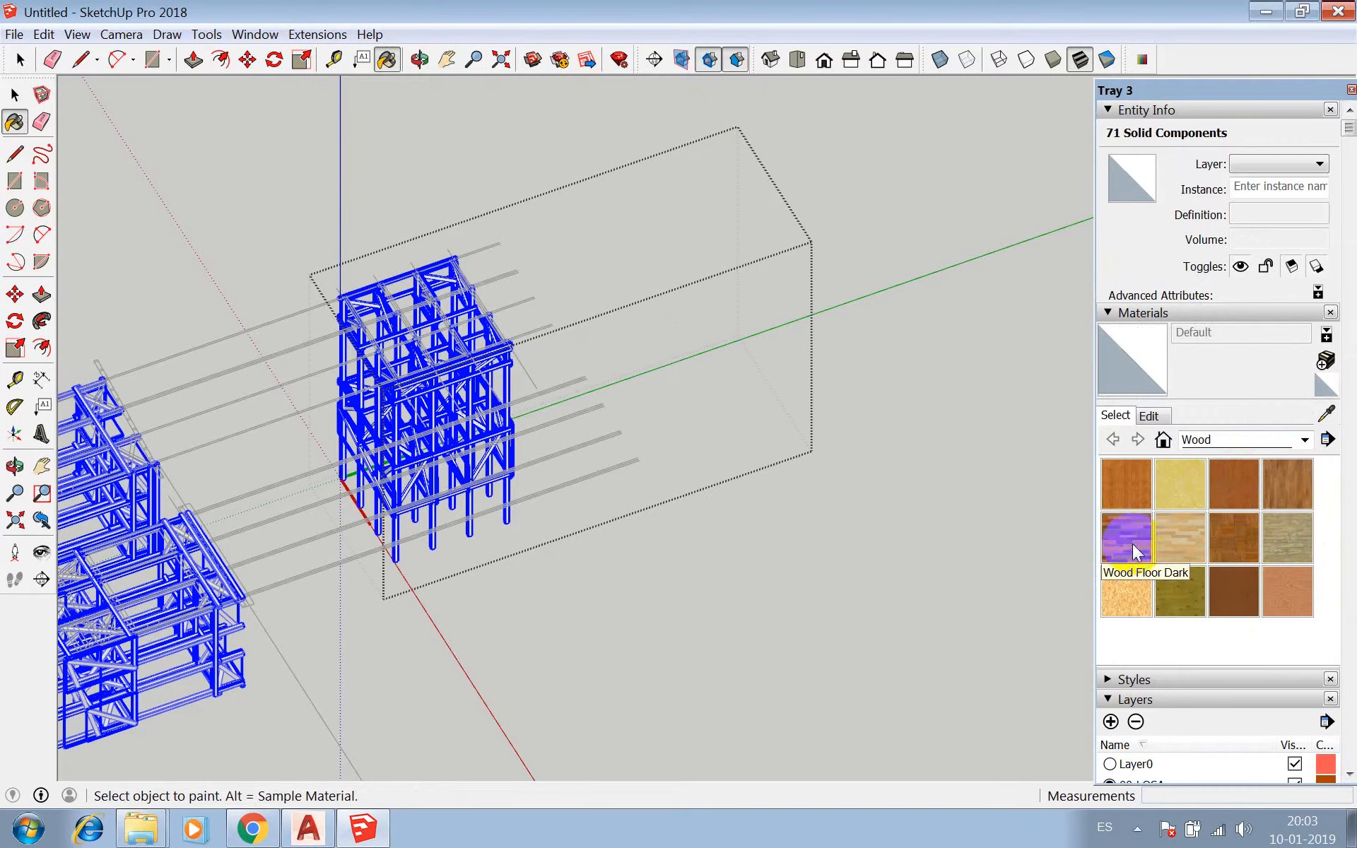
pyautogui.click(1290, 596)
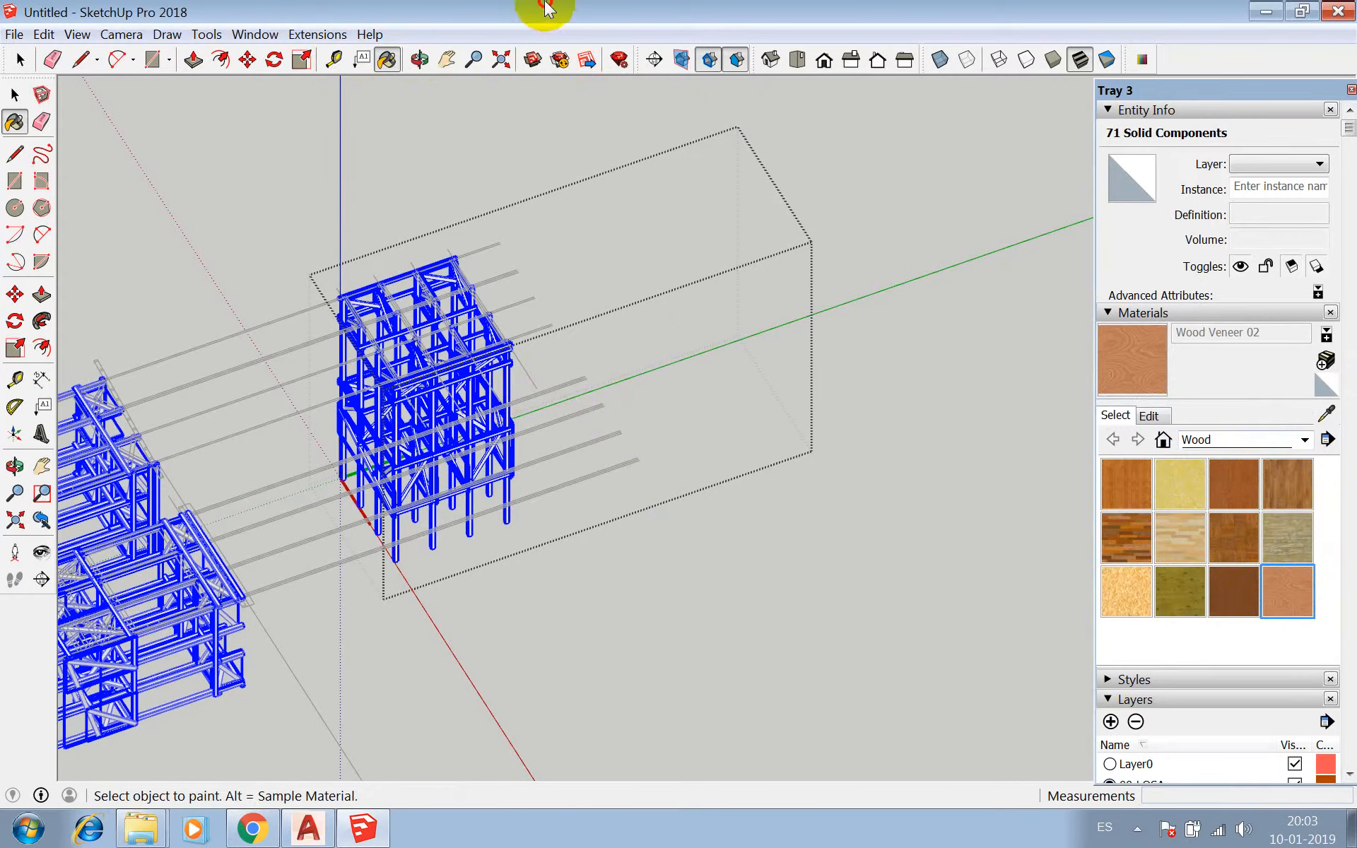
pyautogui.scroll(3, 476, 470)
pyautogui.scroll(3, 540, 328)
pyautogui.click(524, 313)
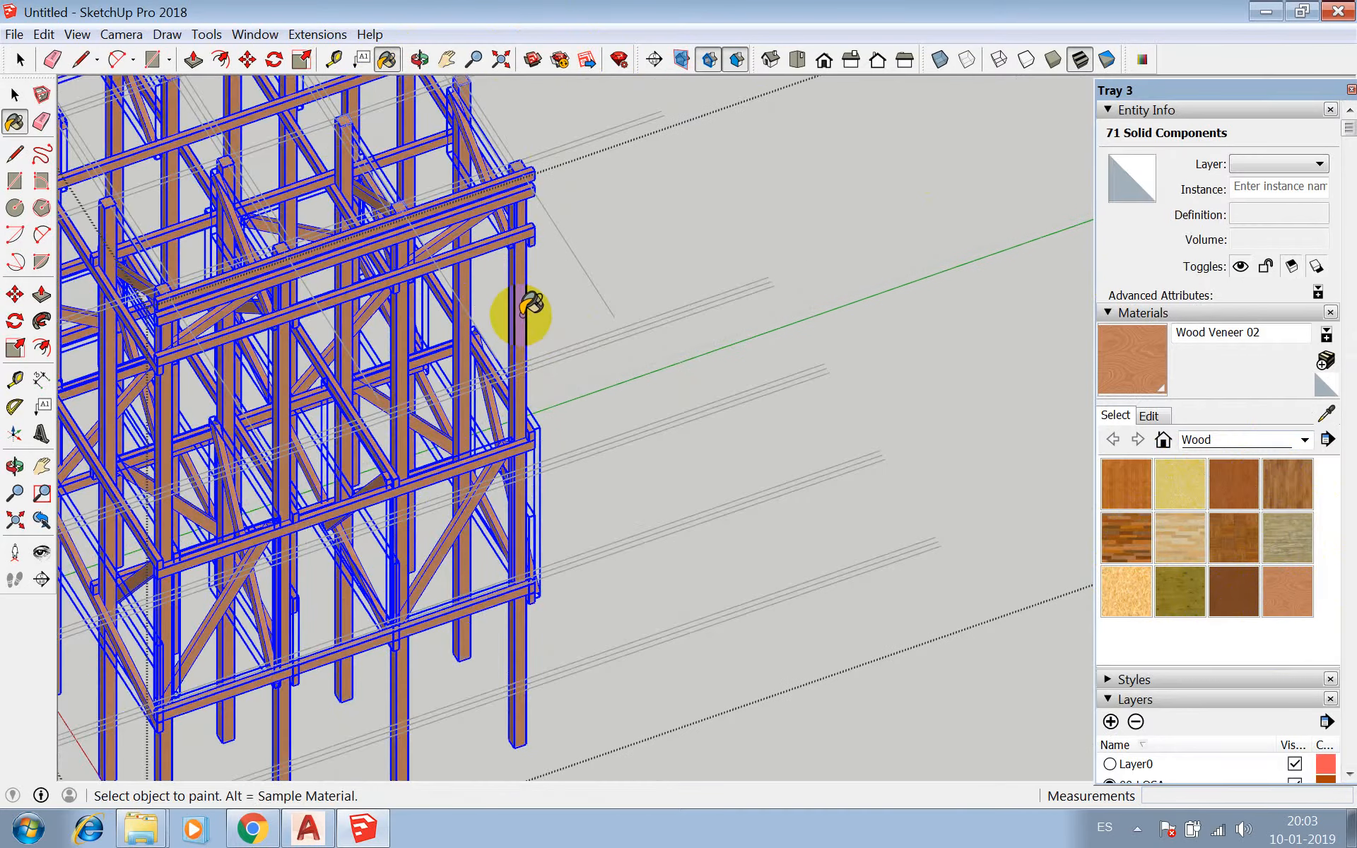
pyautogui.scroll(3, 521, 317)
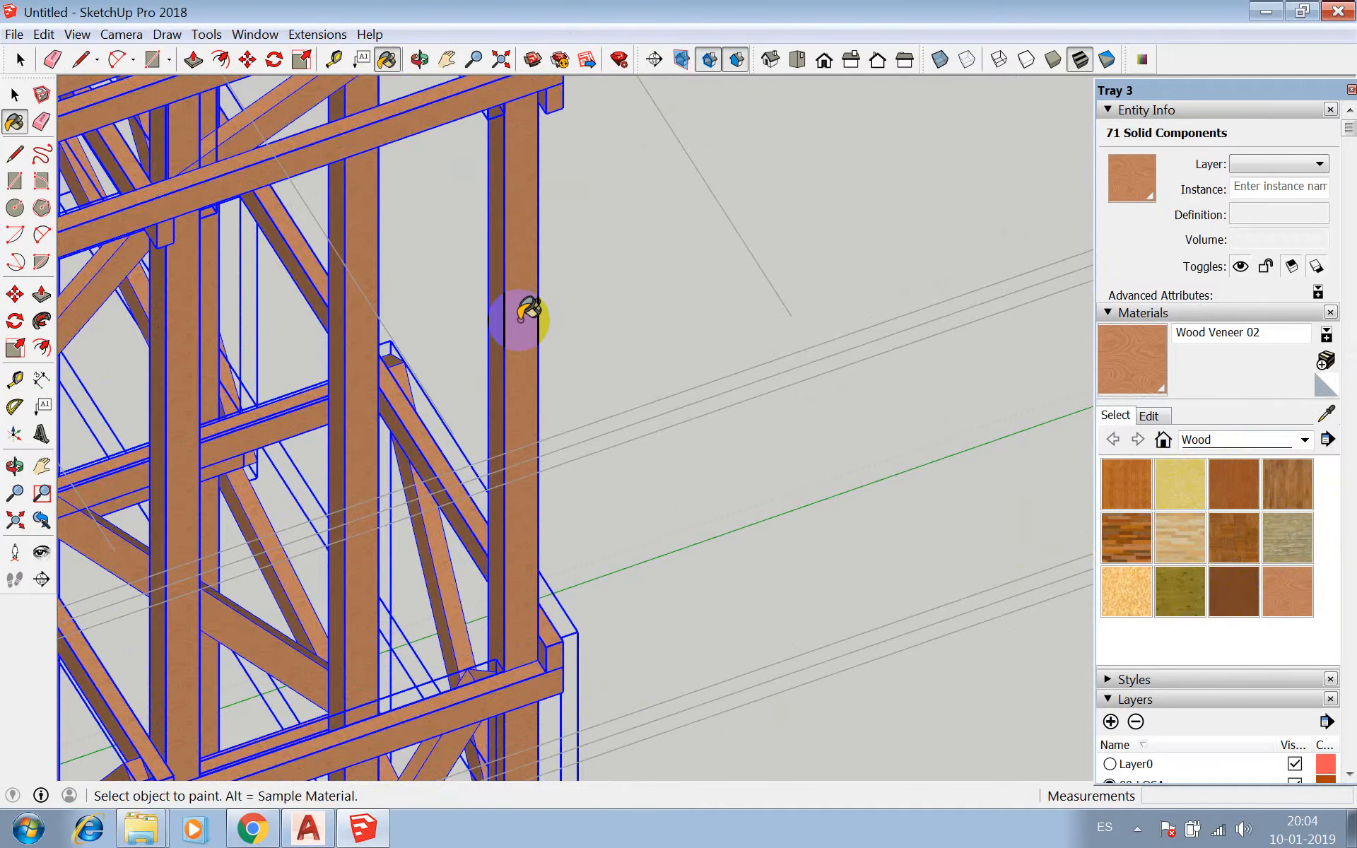
pyautogui.scroll(-6, 736, 415)
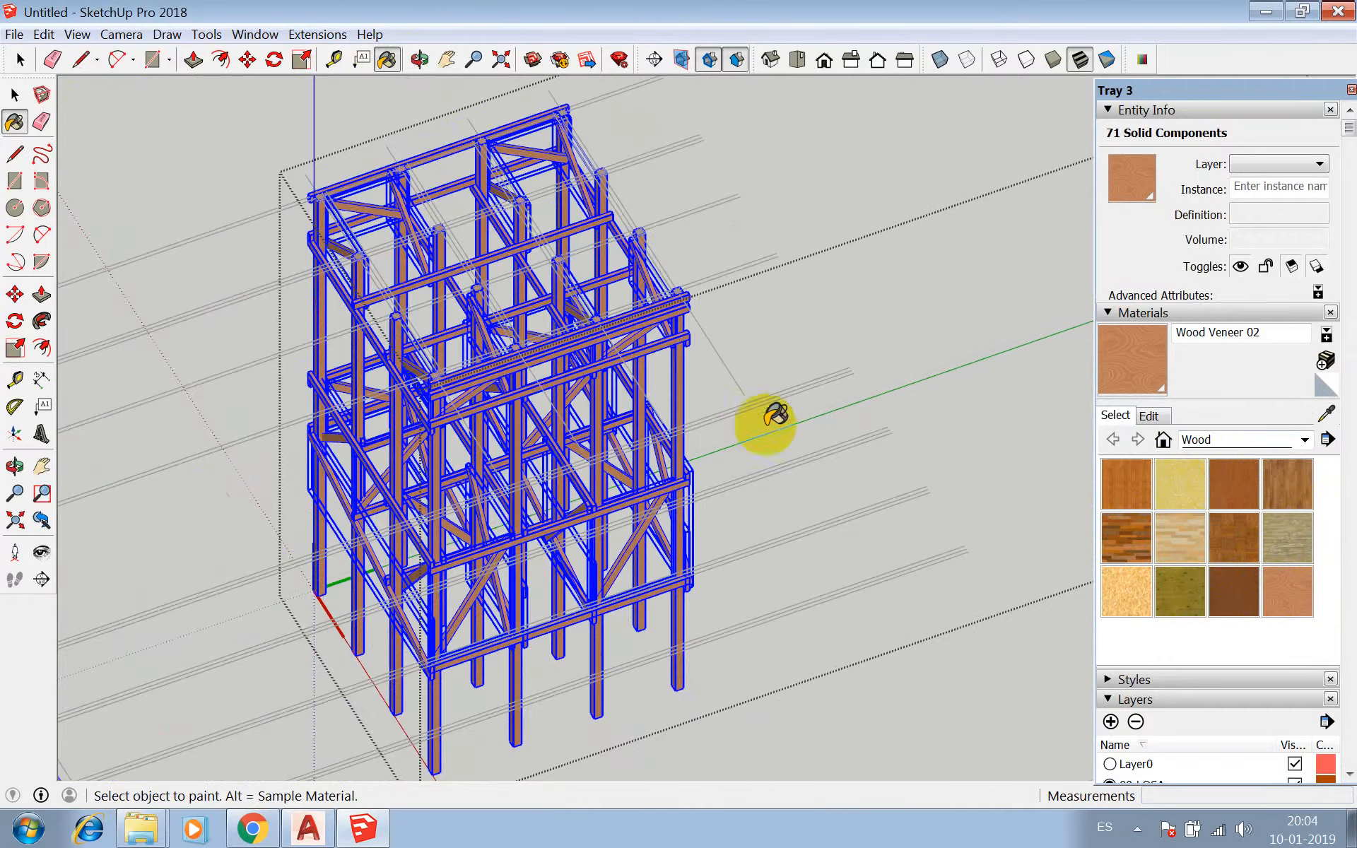
pyautogui.click(1304, 440)
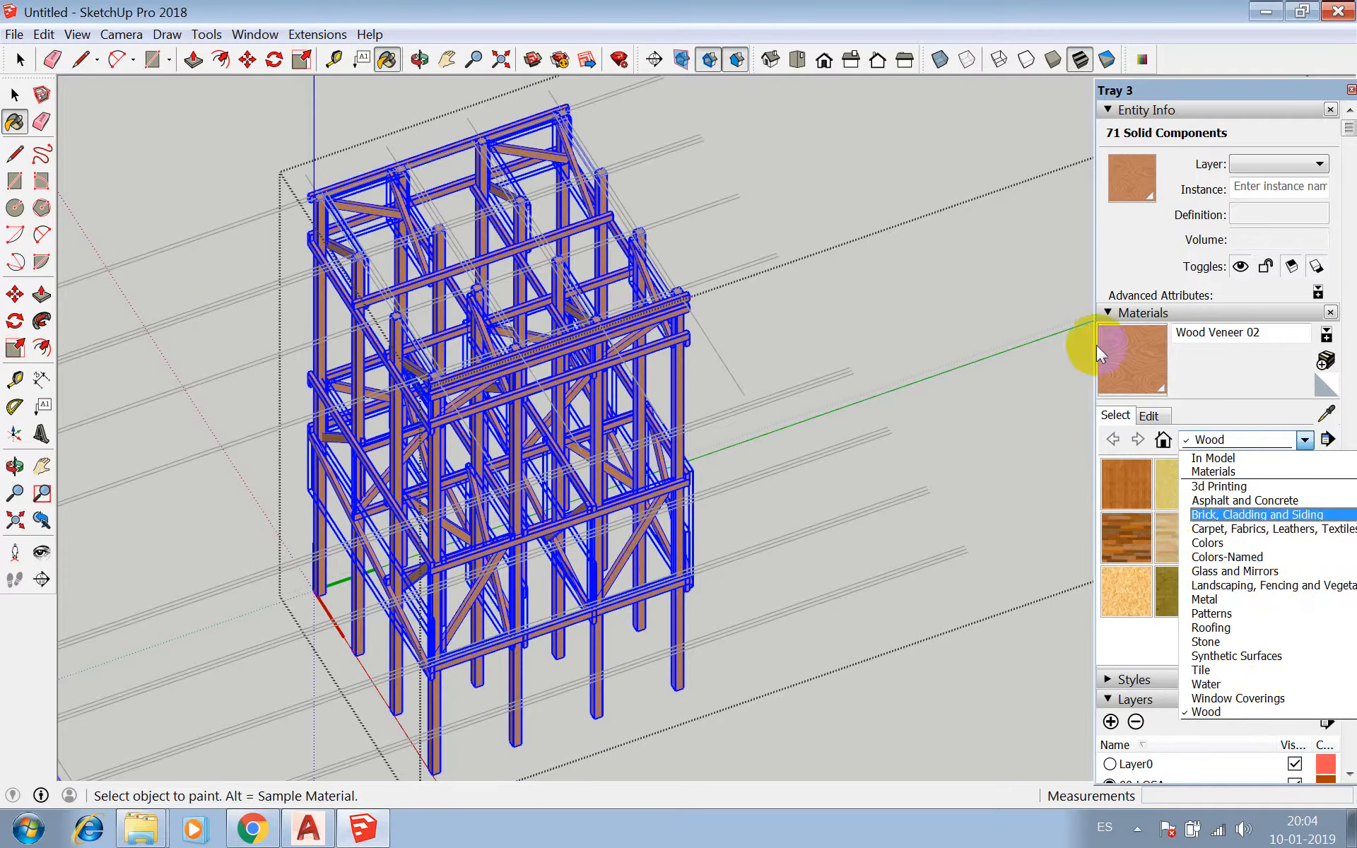
pyautogui.click(857, 17)
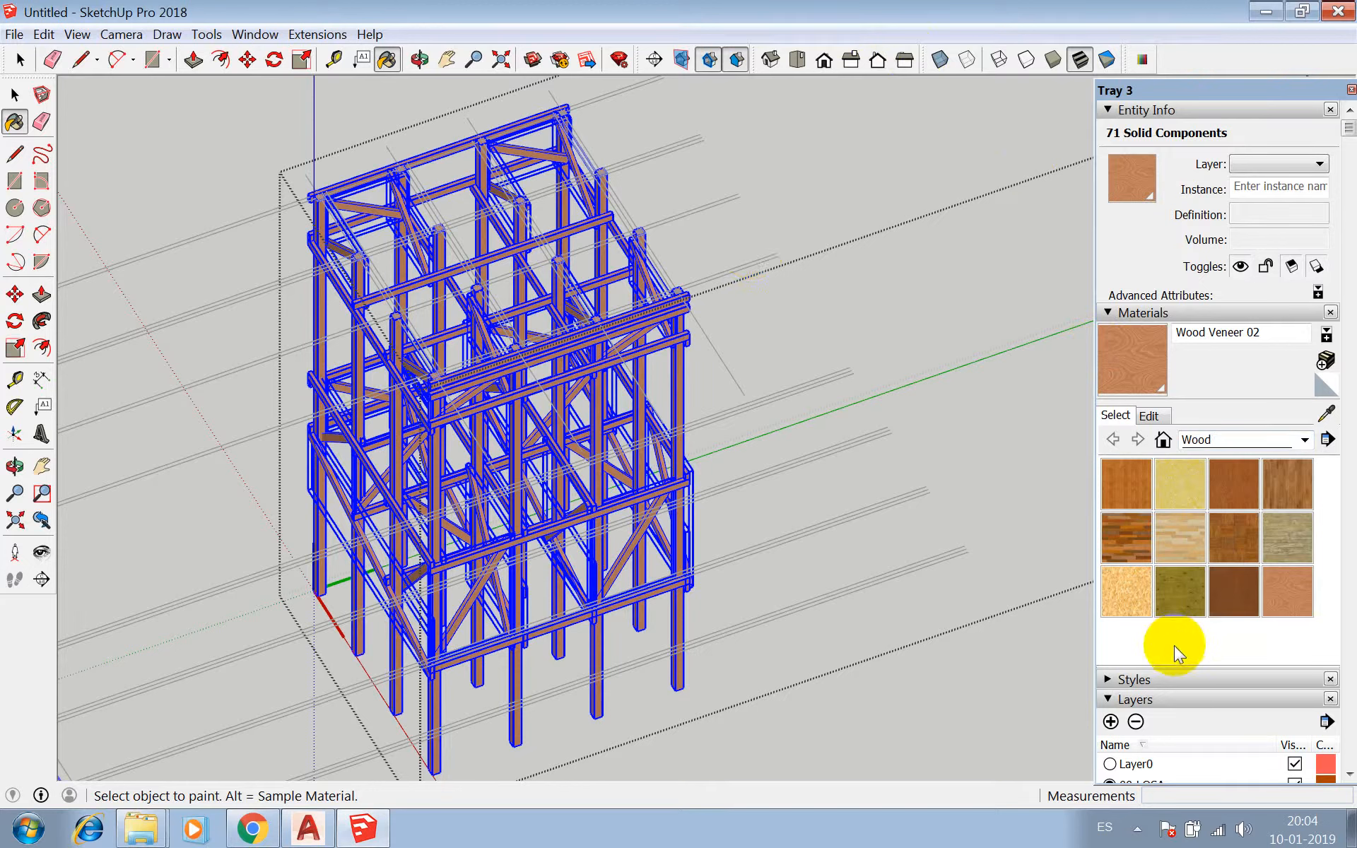
pyautogui.rightClick(1186, 602)
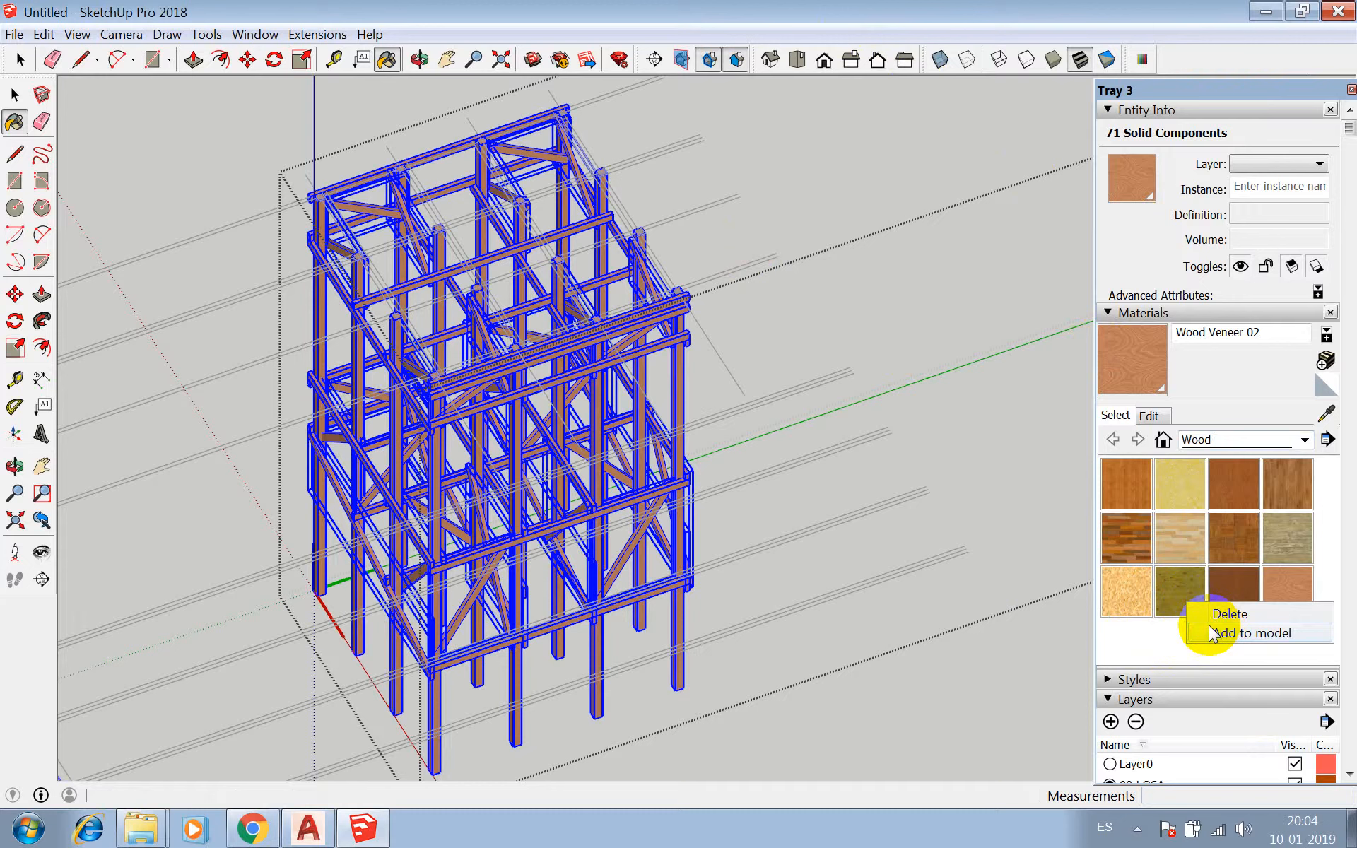
pyautogui.click(781, 3)
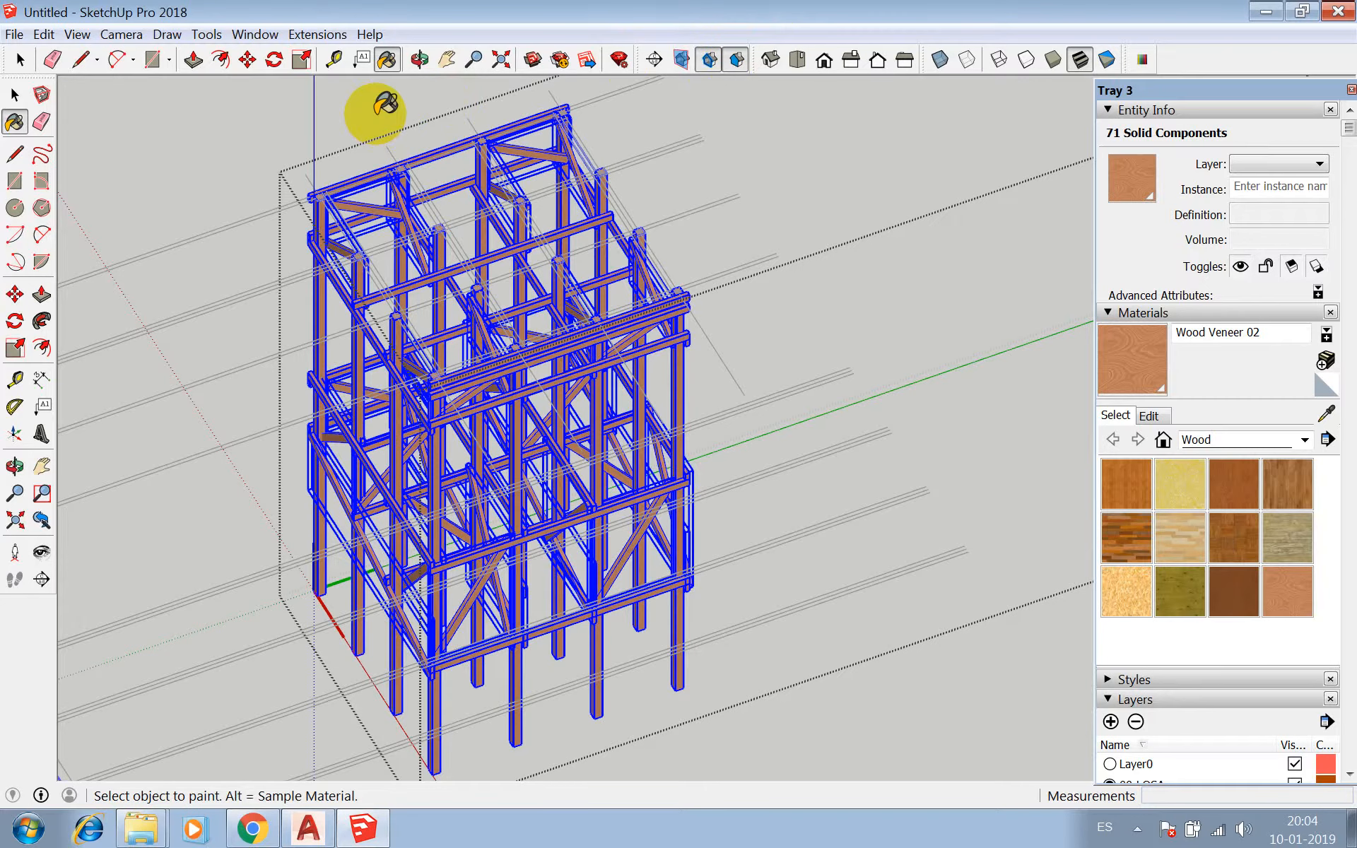
# - Finish painting and leave the tower structure component
pyautogui.press('space')
pyautogui.click(340, 112)
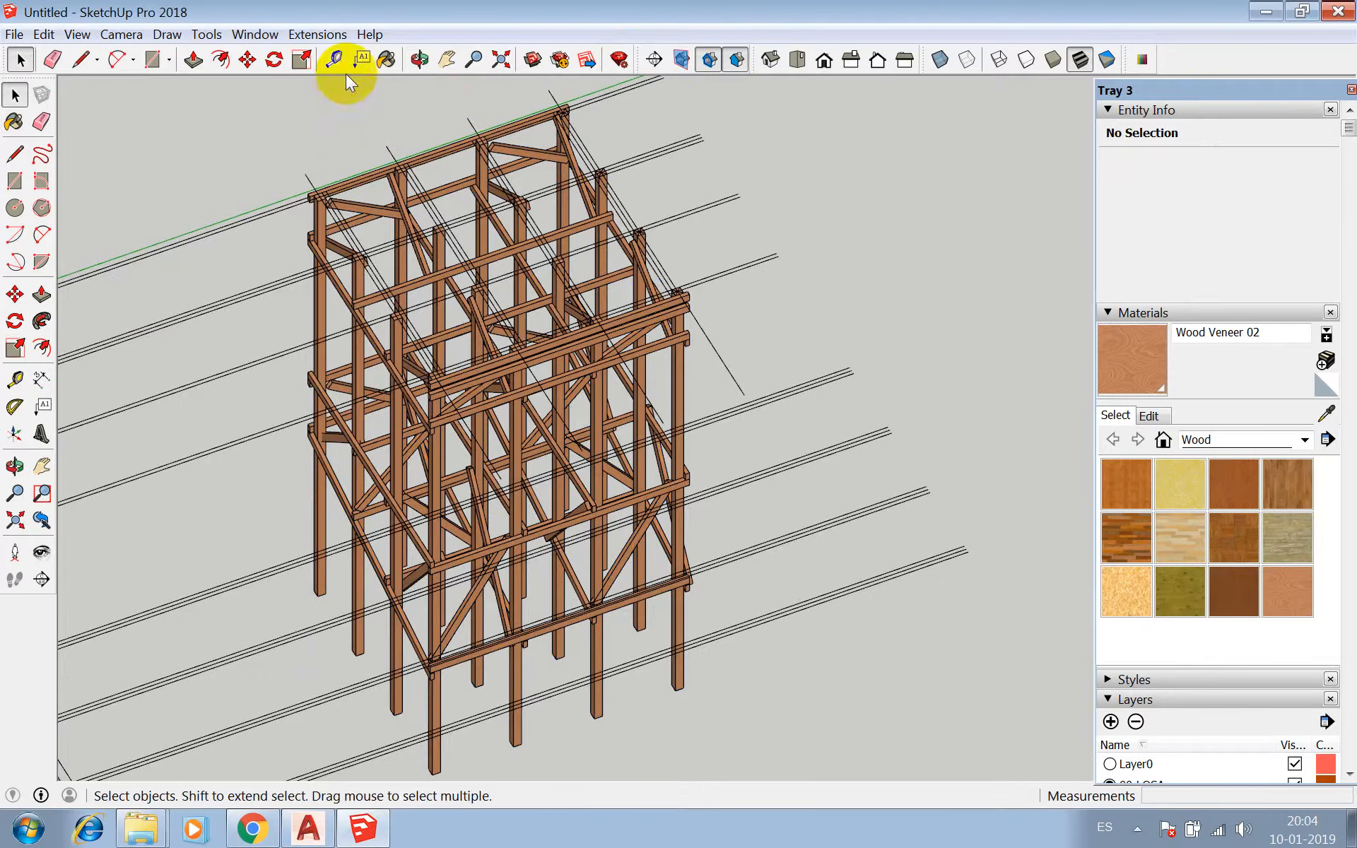
# - Look through the Model Info categories, including Components, Statistics, Text, File, Credits and Animation, for a display quality setting
pyautogui.click(255, 34)
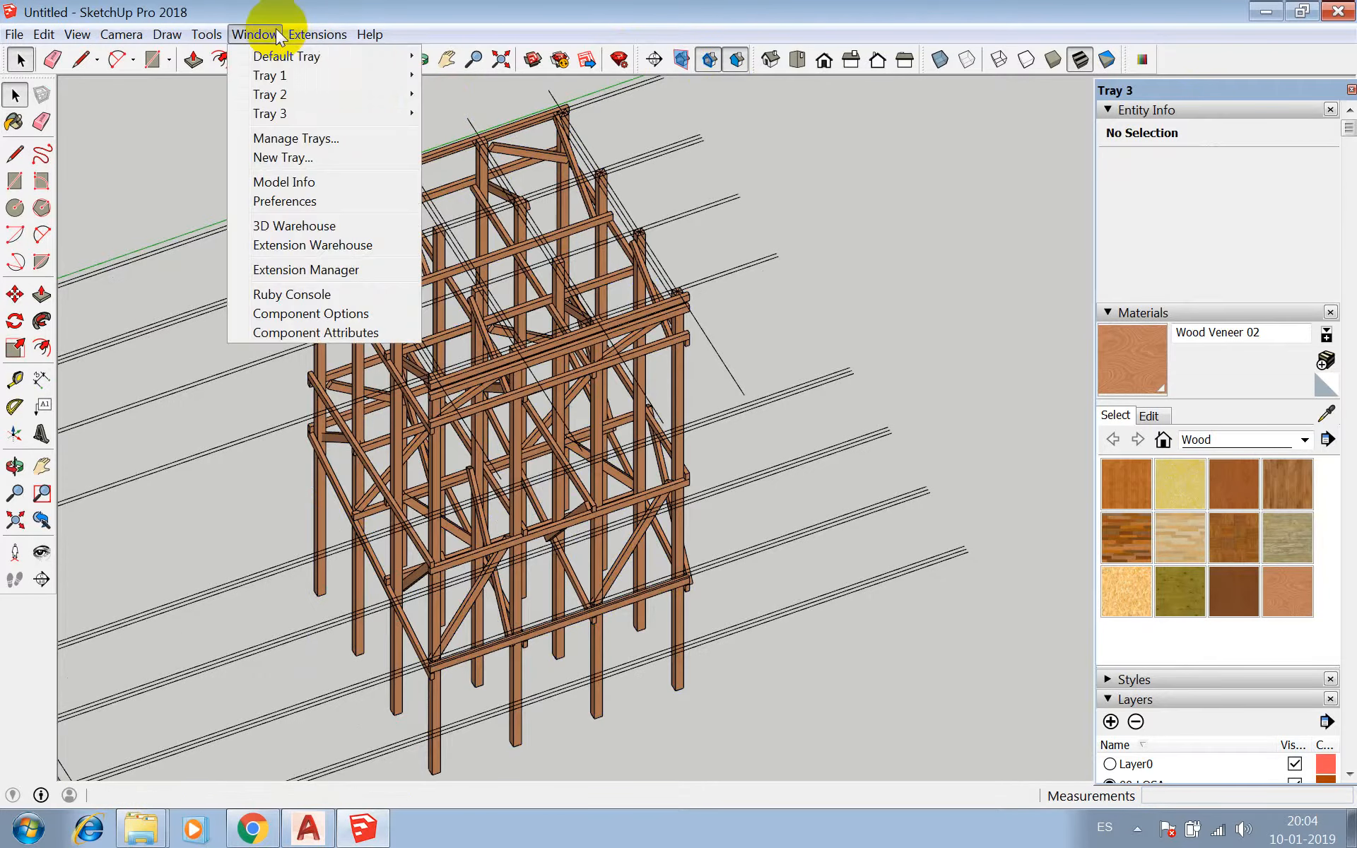
pyautogui.click(295, 181)
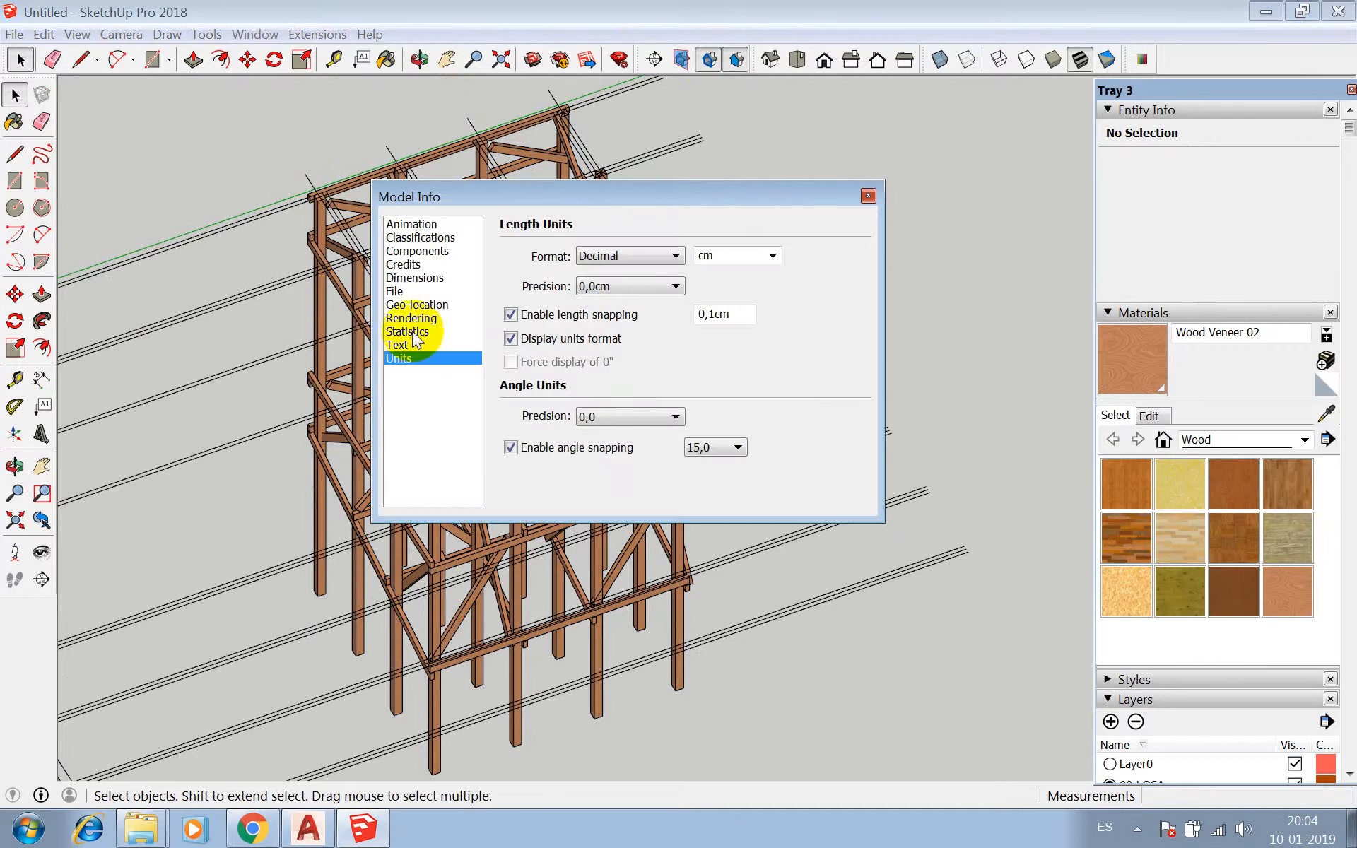
pyautogui.click(416, 251)
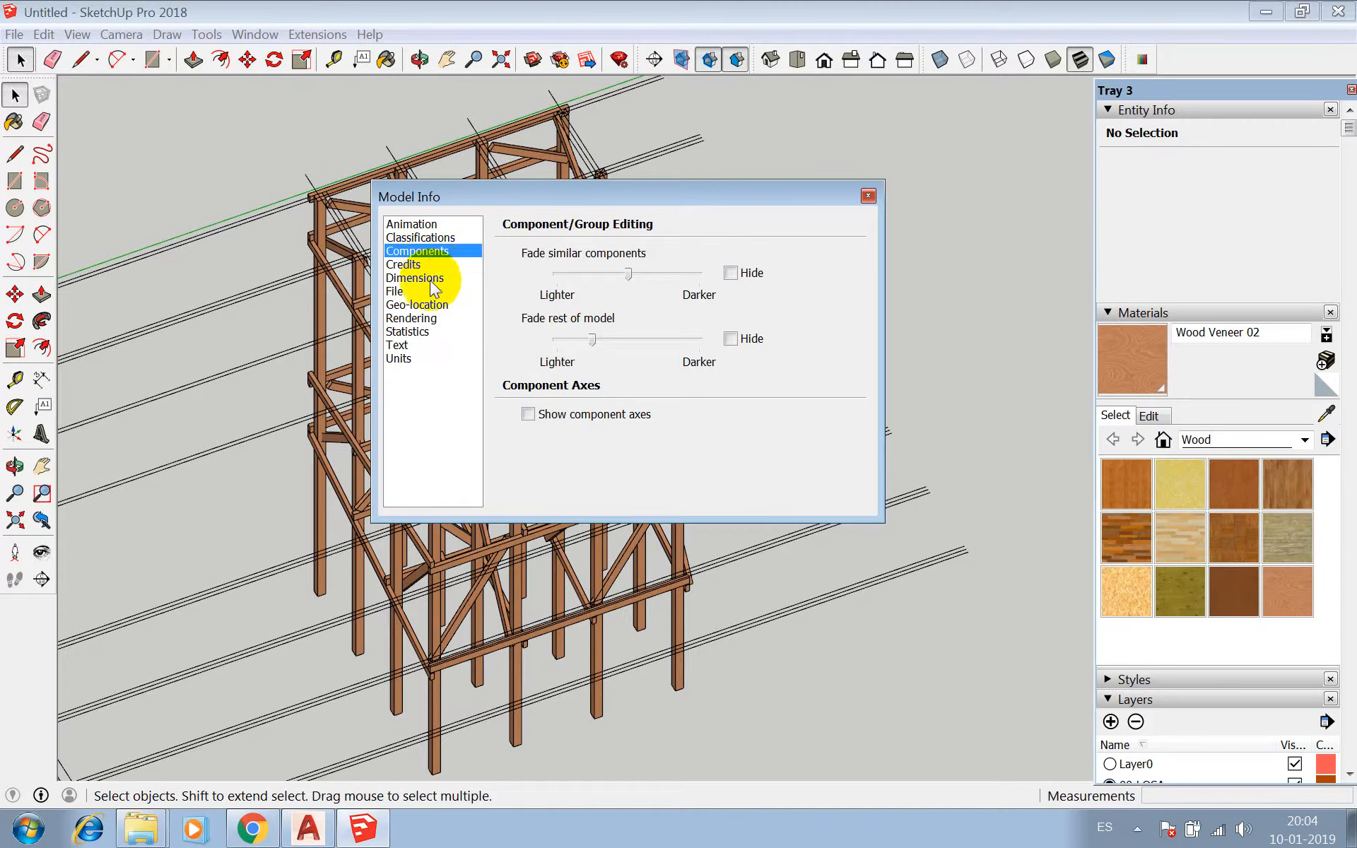
pyautogui.click(417, 318)
pyautogui.click(413, 331)
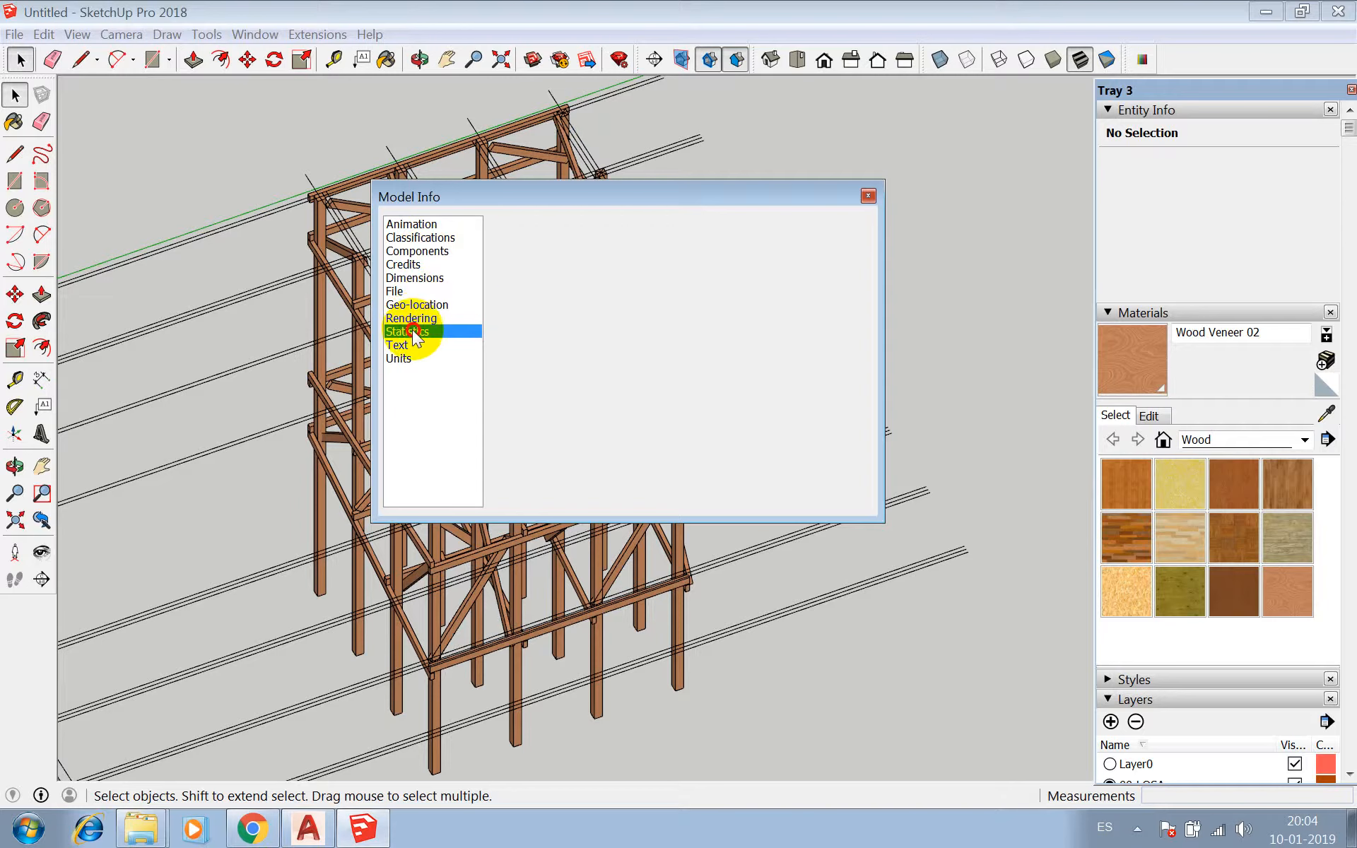
pyautogui.click(400, 345)
pyautogui.click(401, 306)
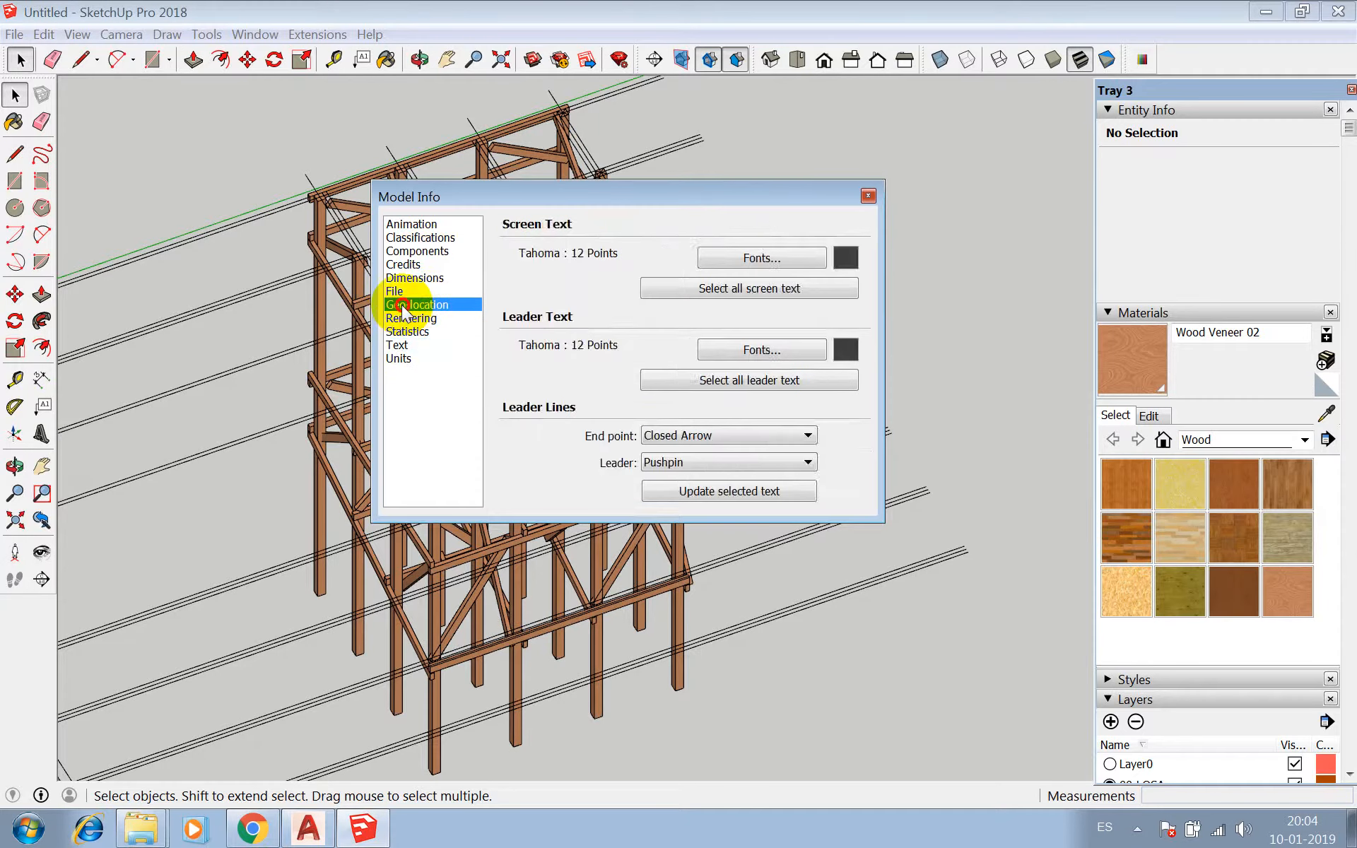
pyautogui.click(397, 291)
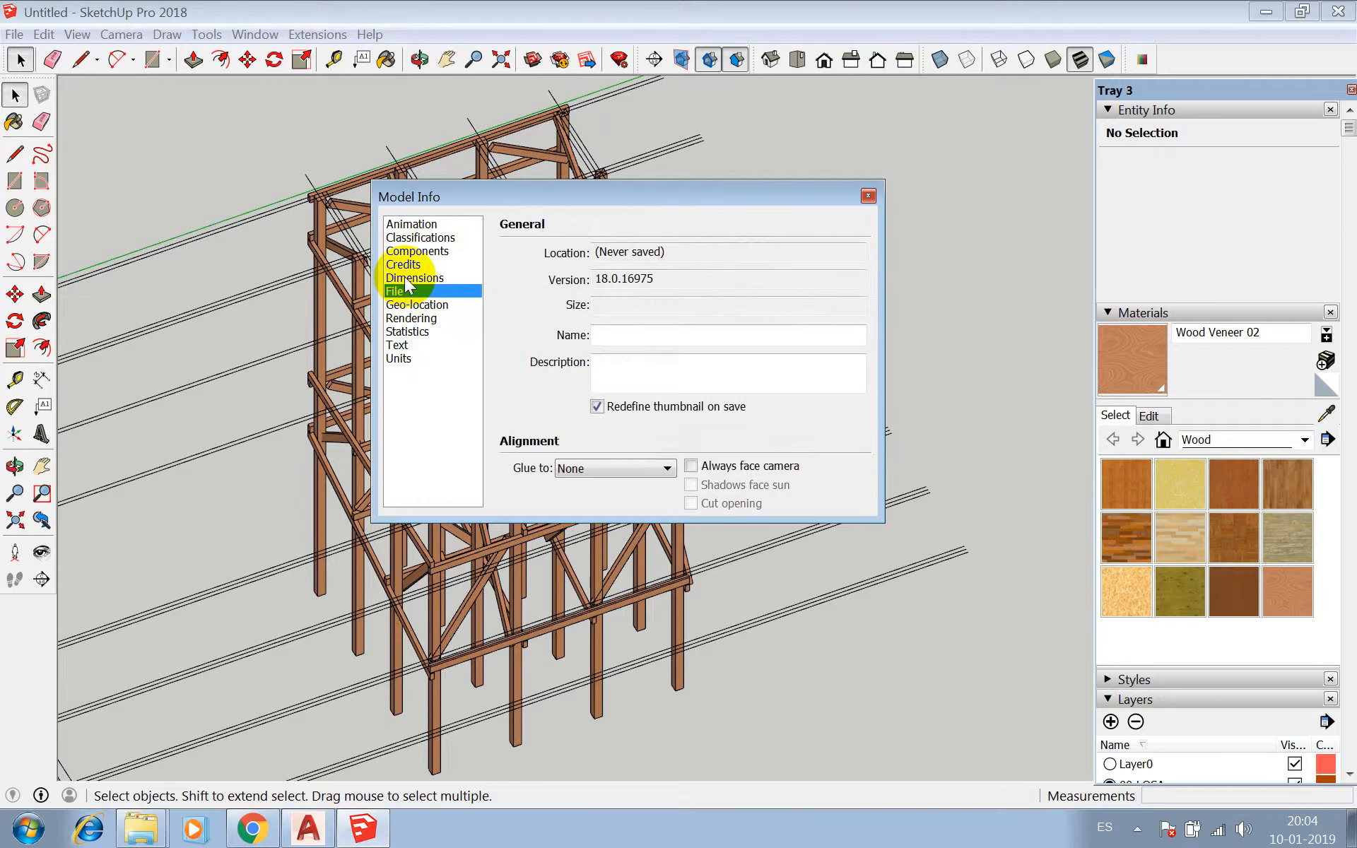
pyautogui.click(408, 278)
pyautogui.click(406, 263)
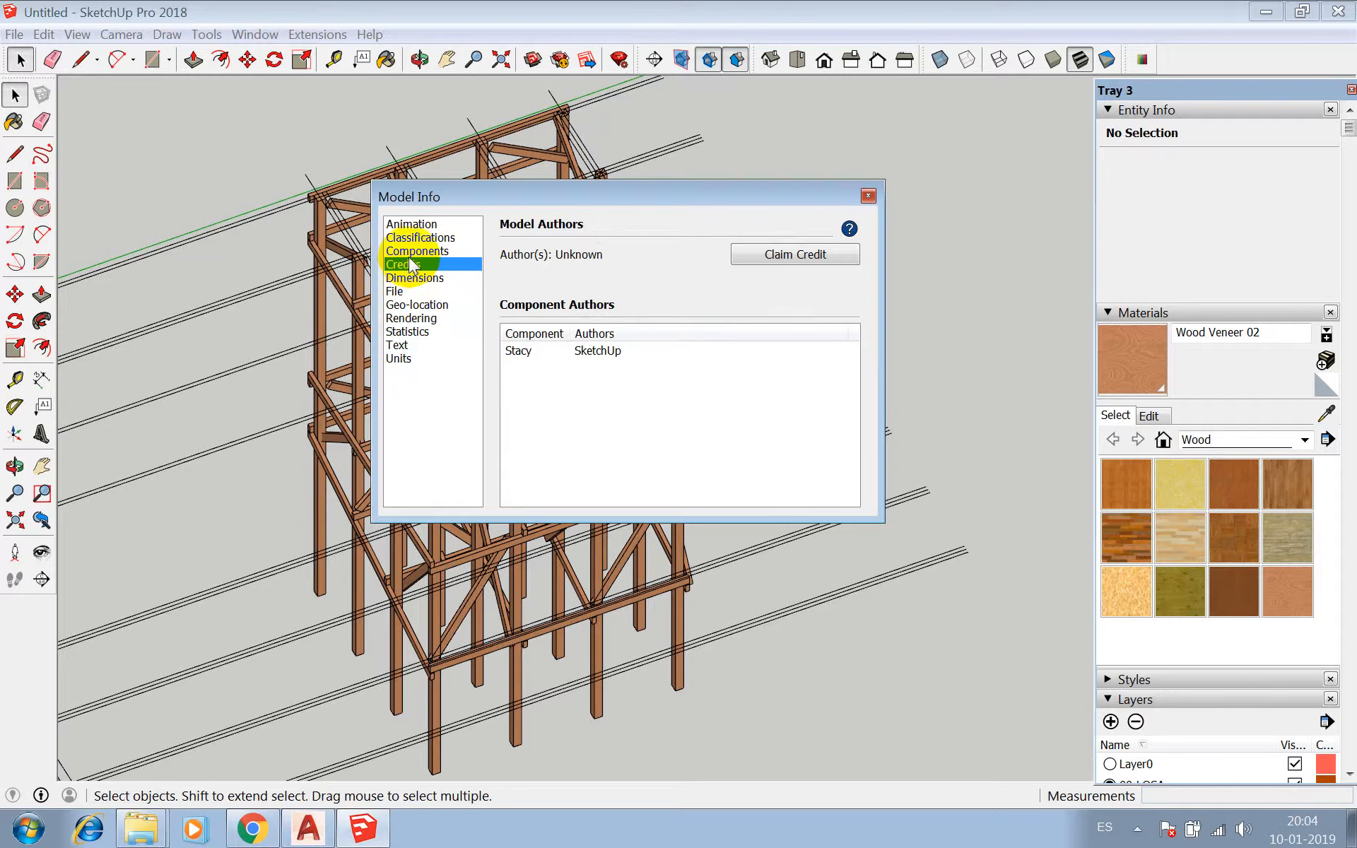
pyautogui.click(416, 249)
pyautogui.click(420, 239)
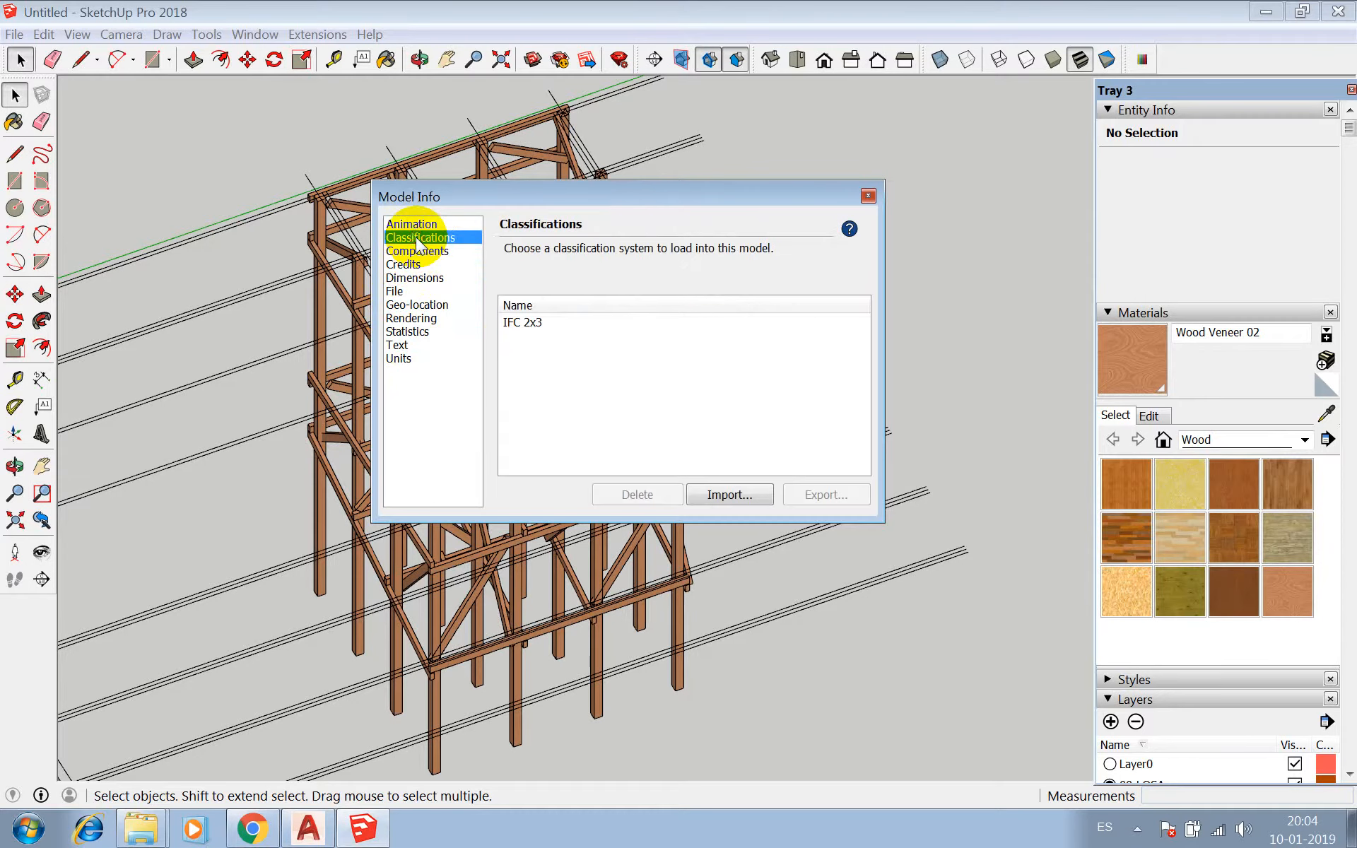
pyautogui.click(417, 225)
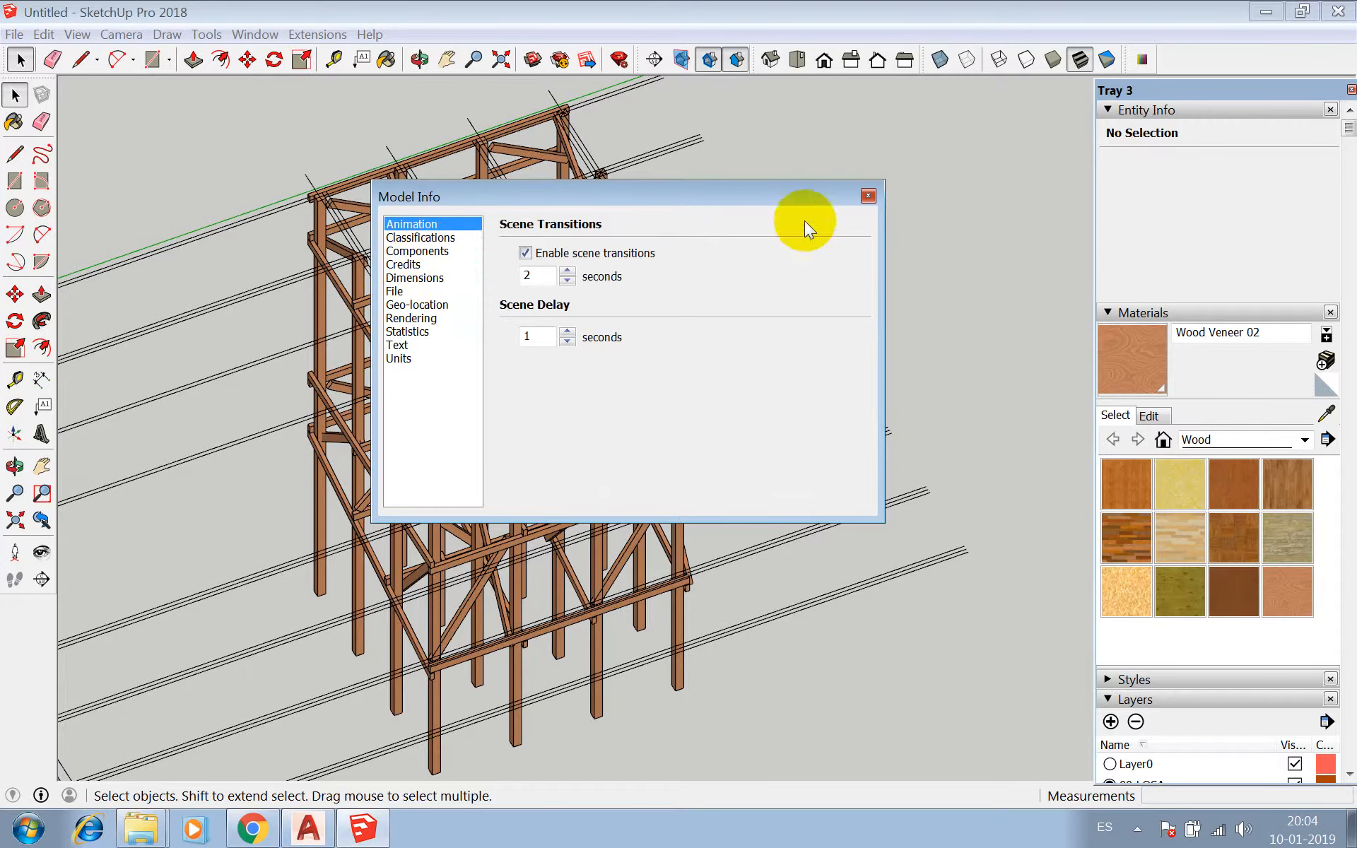
pyautogui.click(869, 196)
# - Look through the SketchUp Preferences categories, including Template, General, Drawing and Files, for the graphics quality settings
pyautogui.click(14, 34)
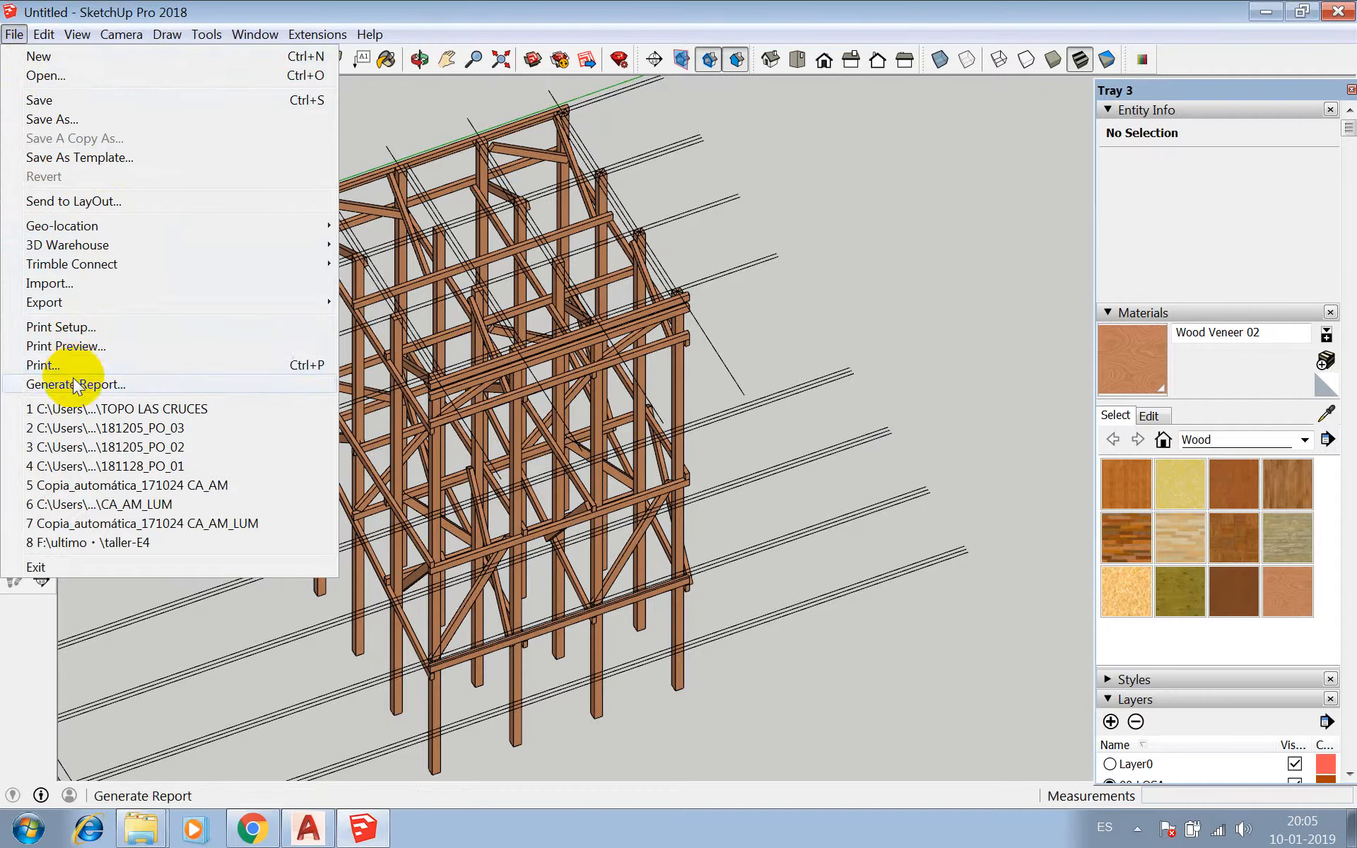
pyautogui.moveTo(275, 42)
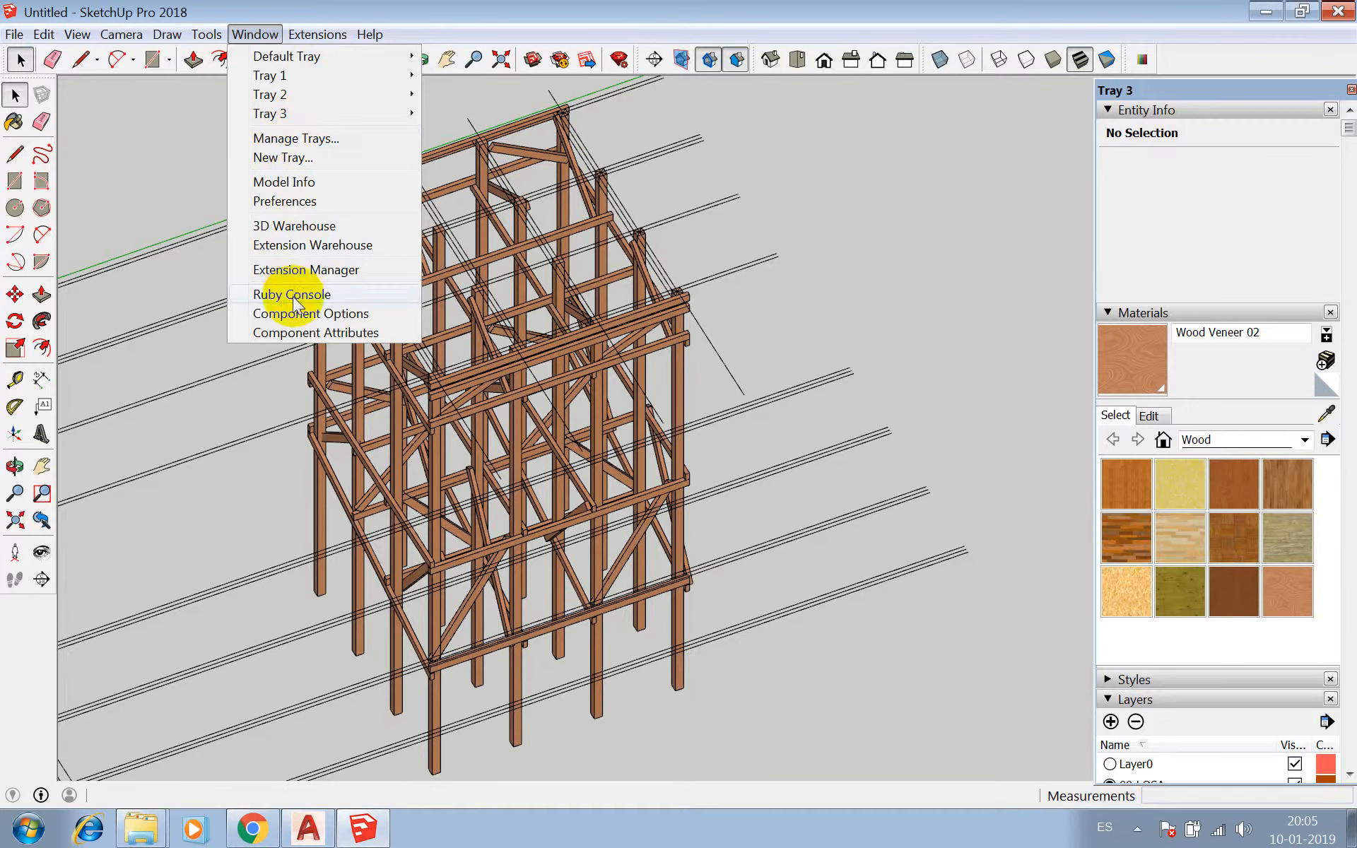
pyautogui.click(284, 201)
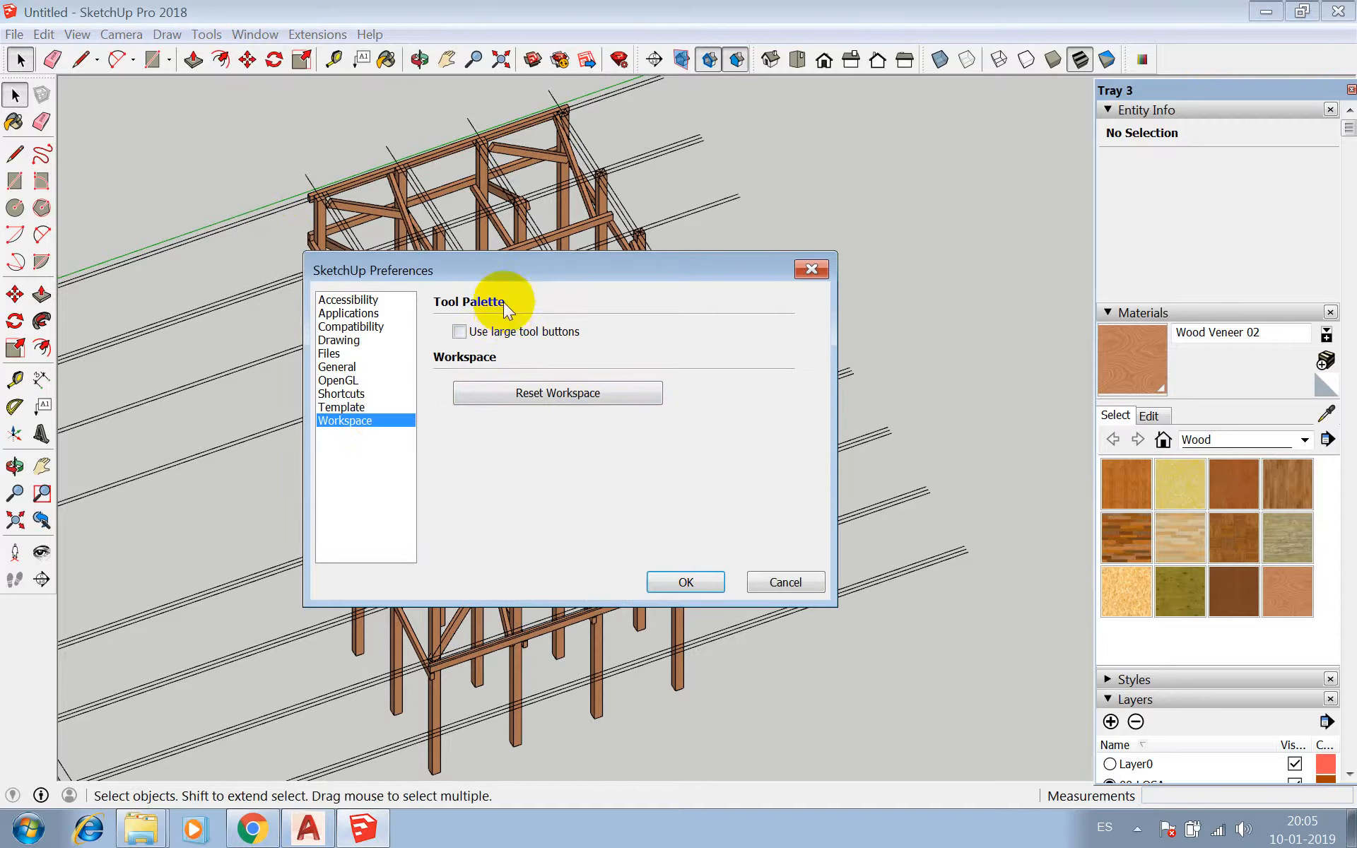
pyautogui.click(353, 406)
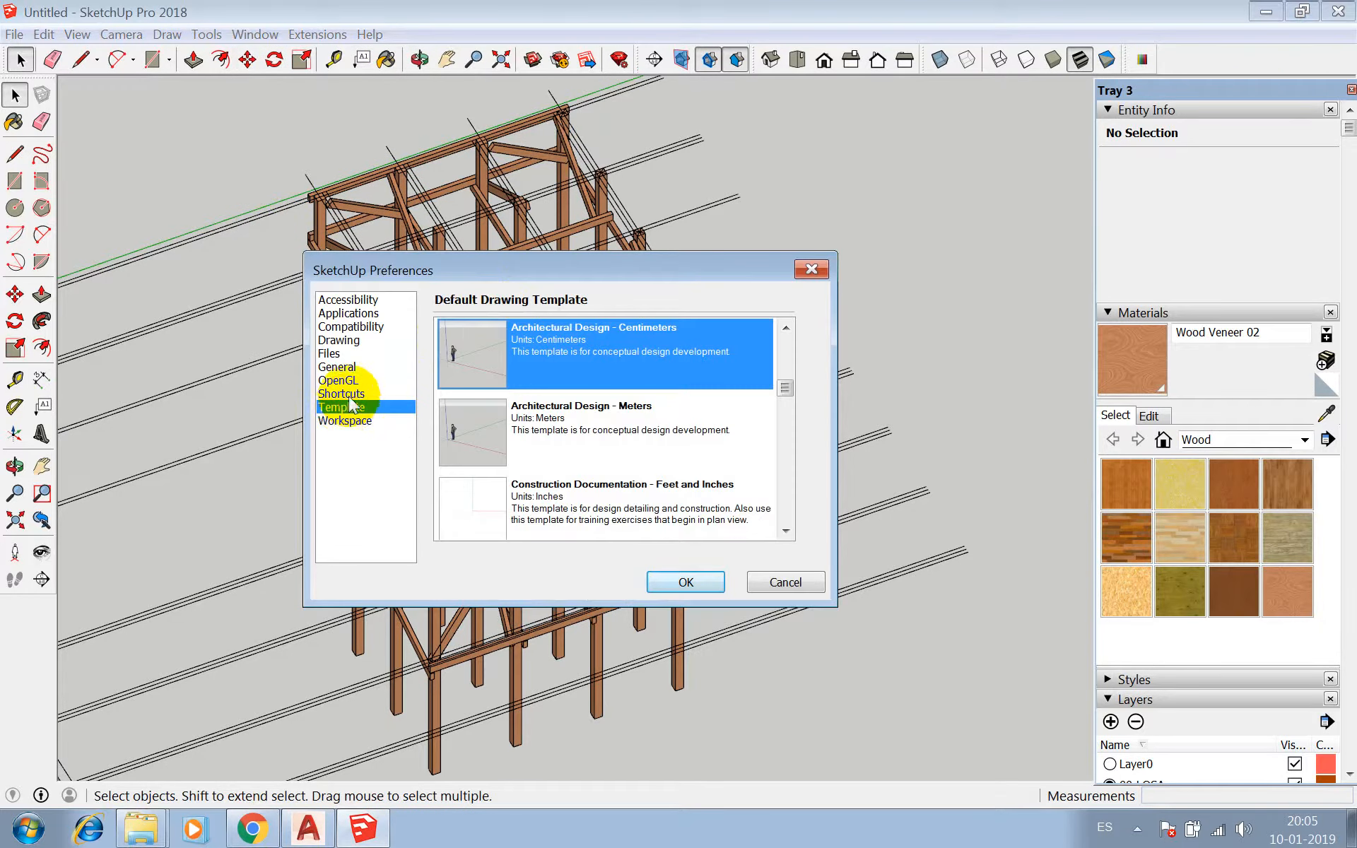
pyautogui.click(345, 369)
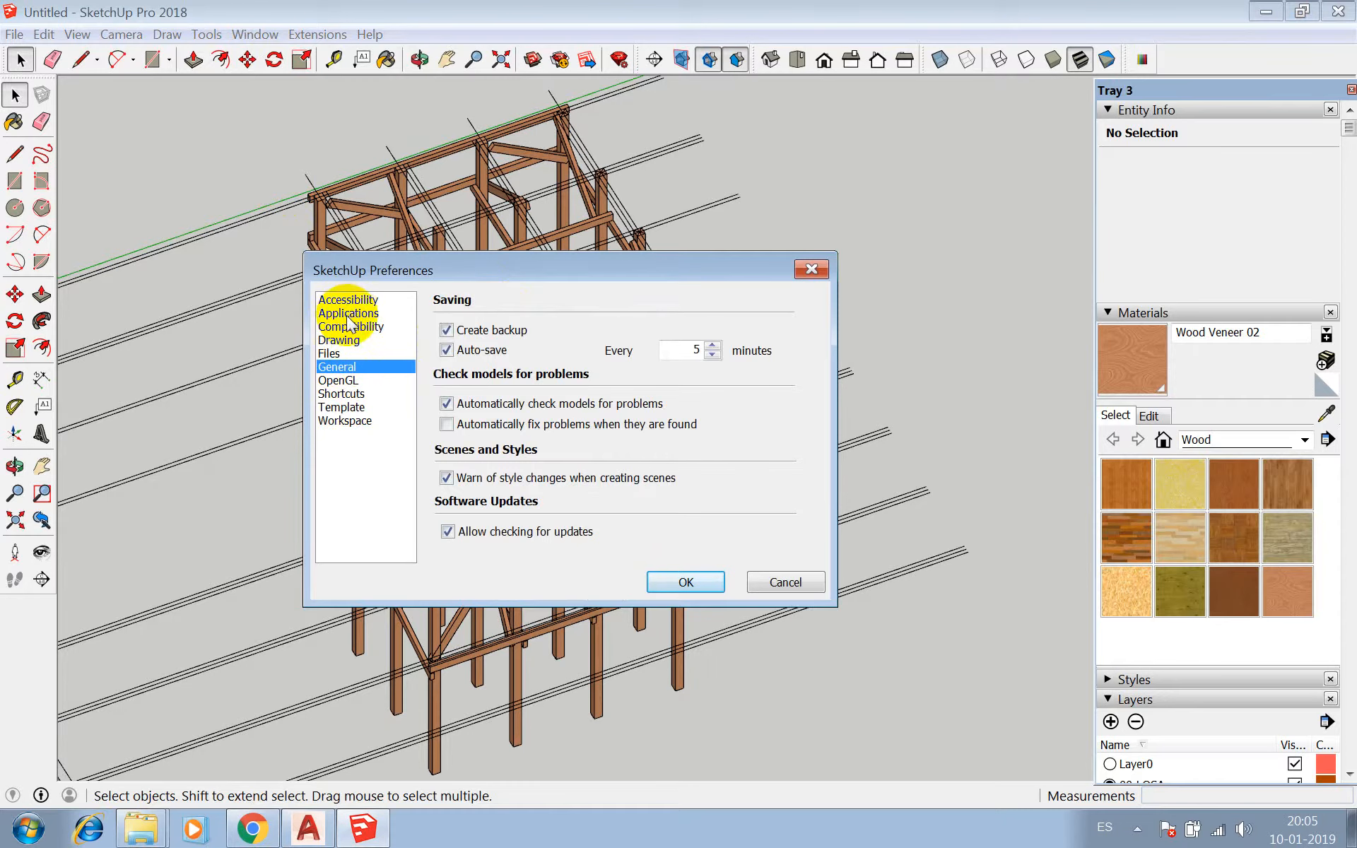
pyautogui.click(346, 316)
pyautogui.click(347, 325)
pyautogui.click(348, 340)
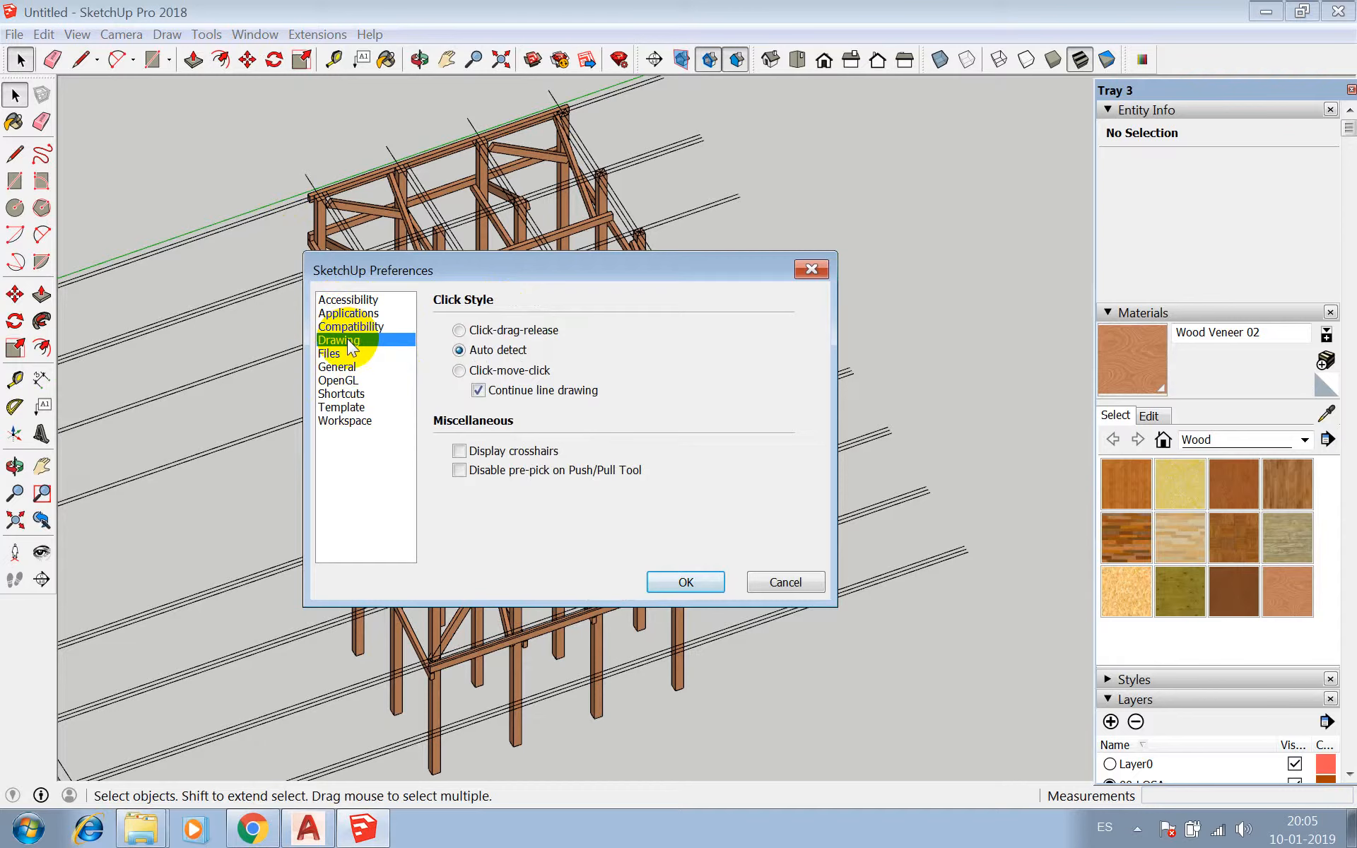
pyautogui.click(338, 355)
pyautogui.click(339, 368)
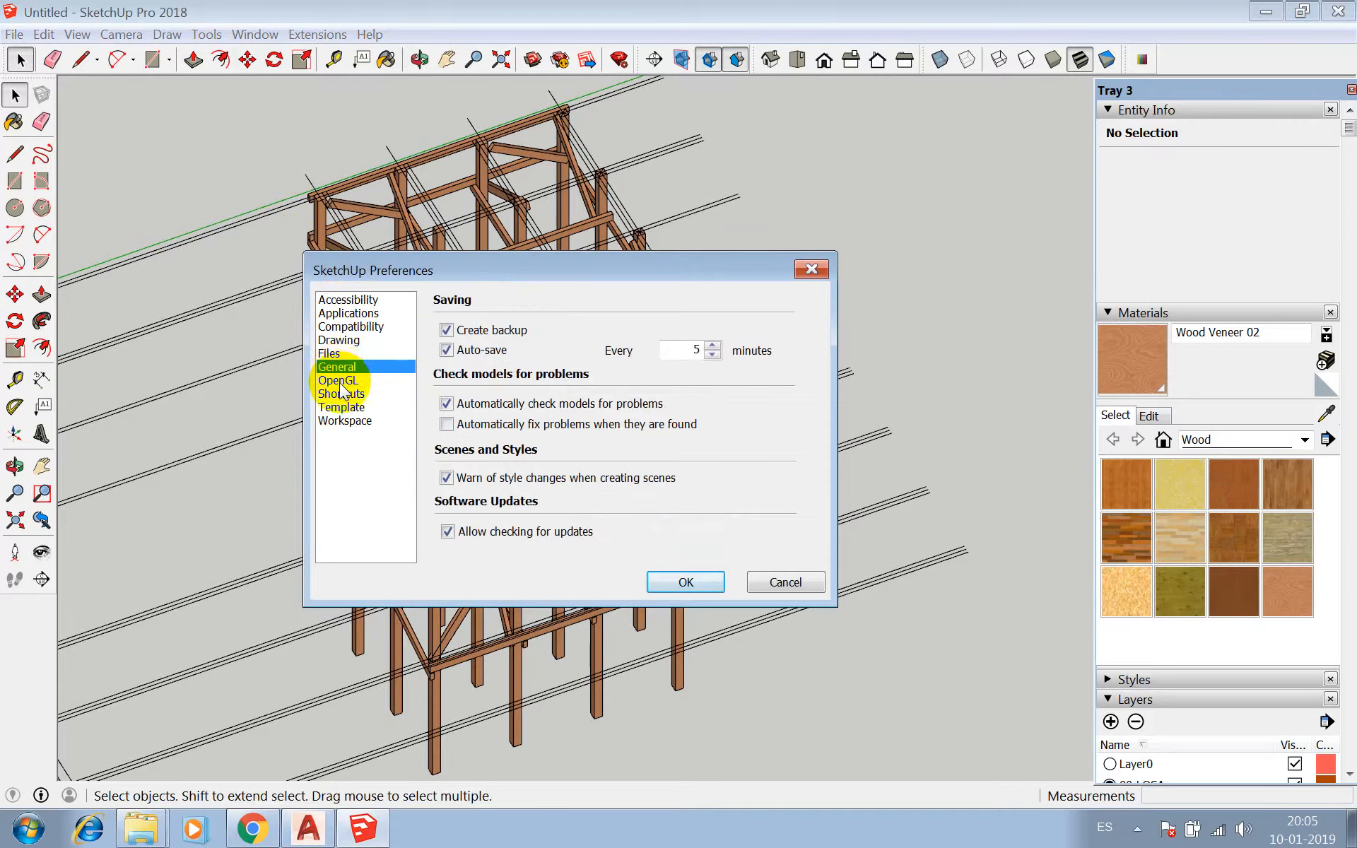
# - Set the OpenGL multisample anti-aliasing to 8x, enable maximum texture size despite the slowdown risk, and apply the preferences
pyautogui.click(341, 382)
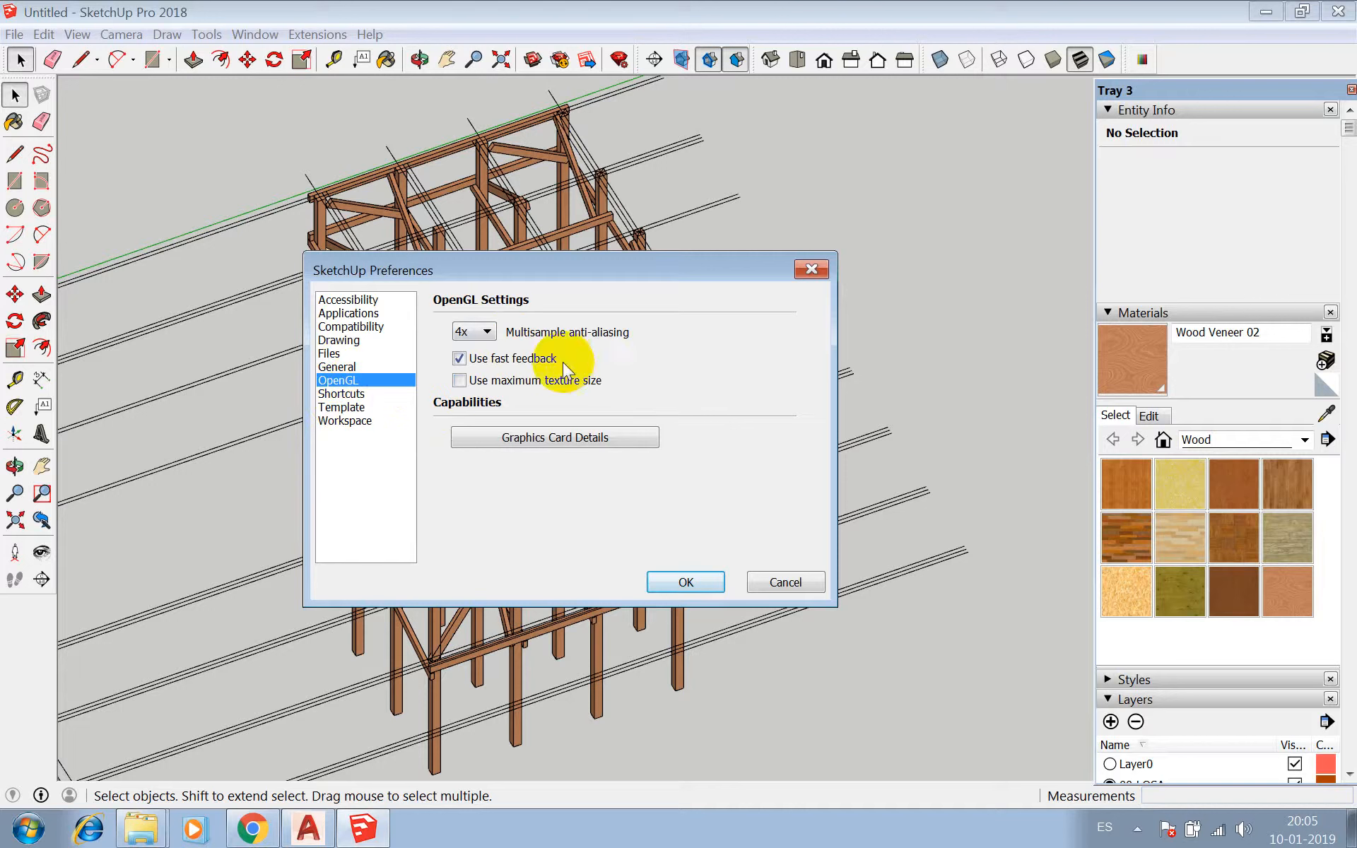
pyautogui.click(475, 332)
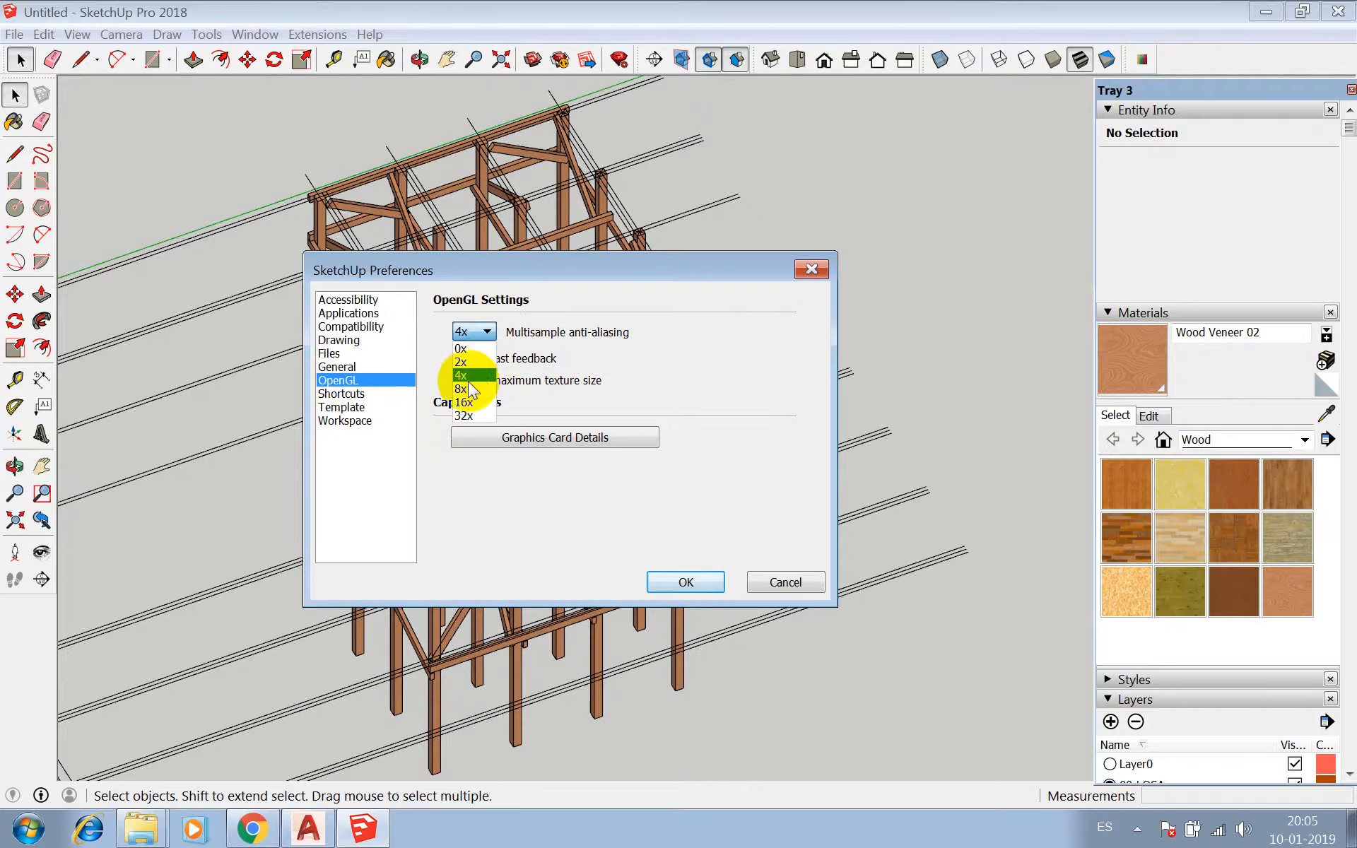
pyautogui.click(469, 386)
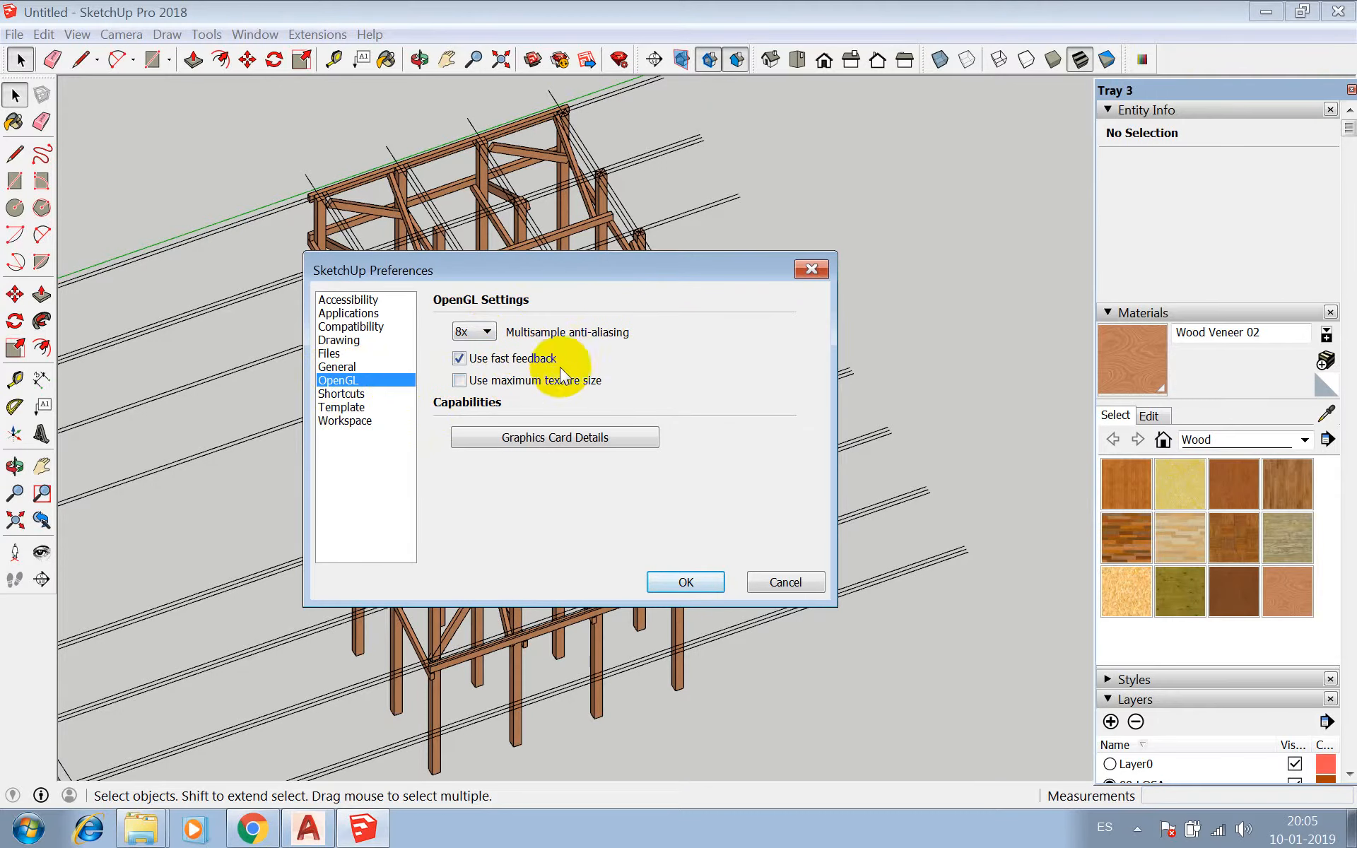
pyautogui.click(460, 380)
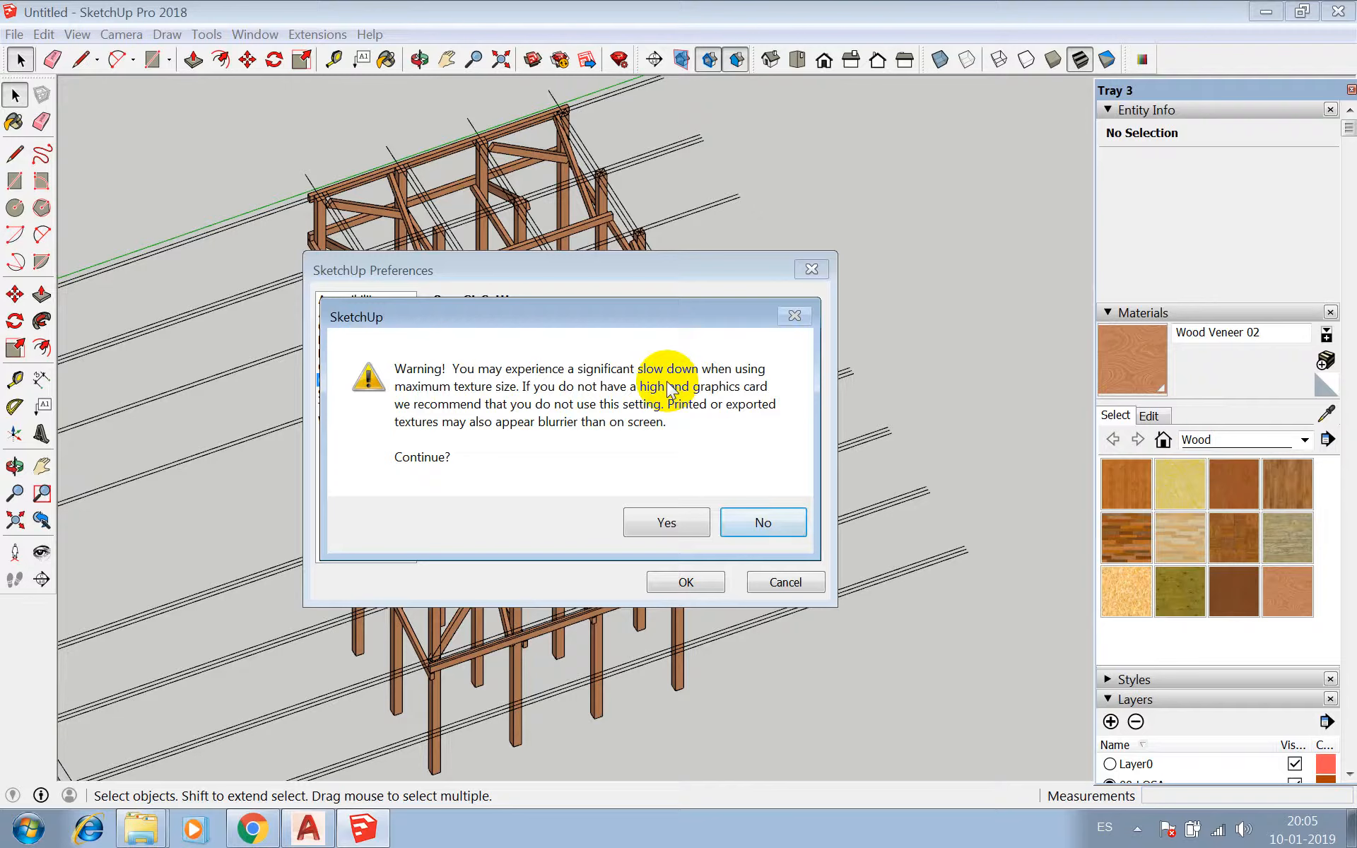
pyautogui.click(675, 519)
pyautogui.click(684, 580)
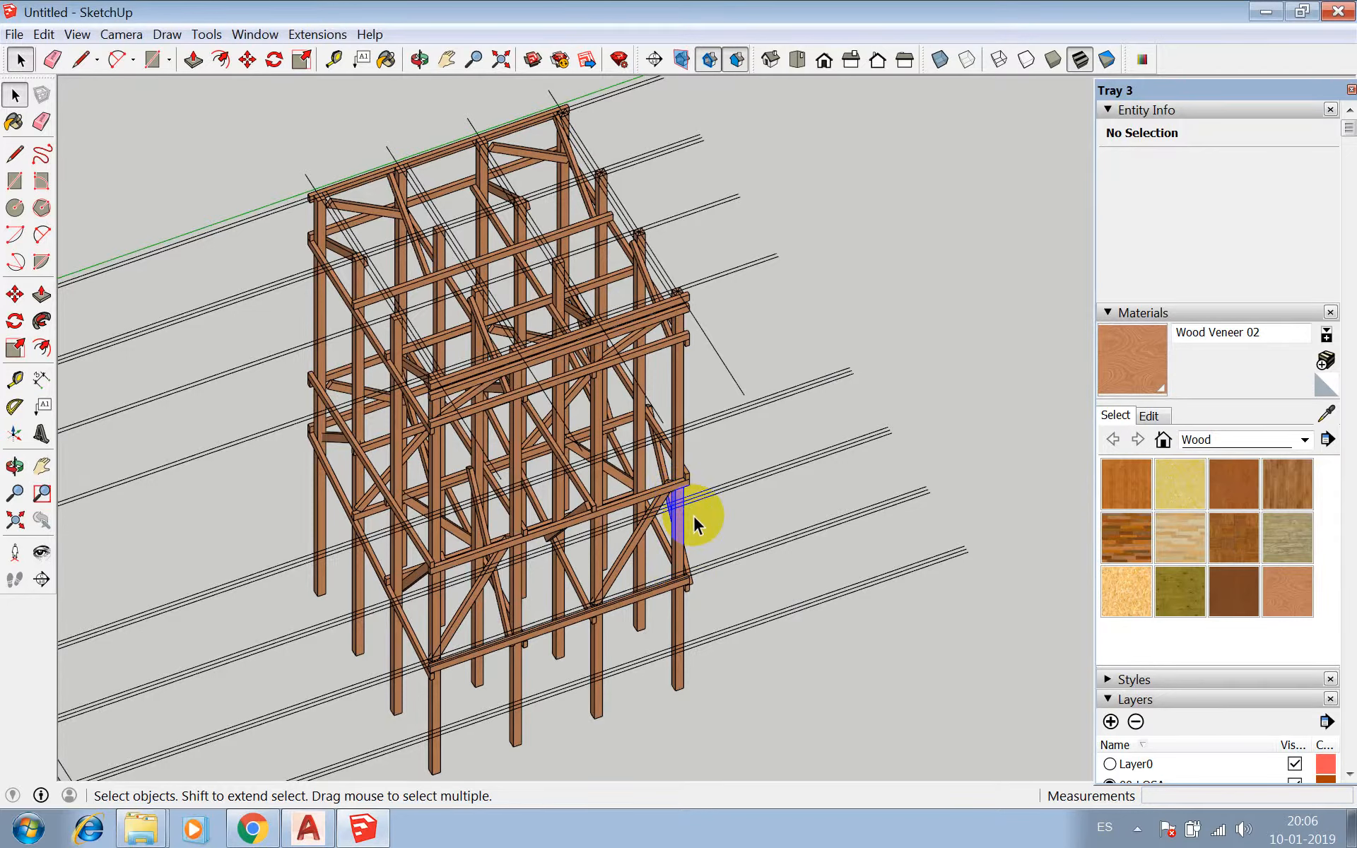
# - Examine the wood grain texture on the tower's posts and braces up close
pyautogui.scroll(5, 700, 469)
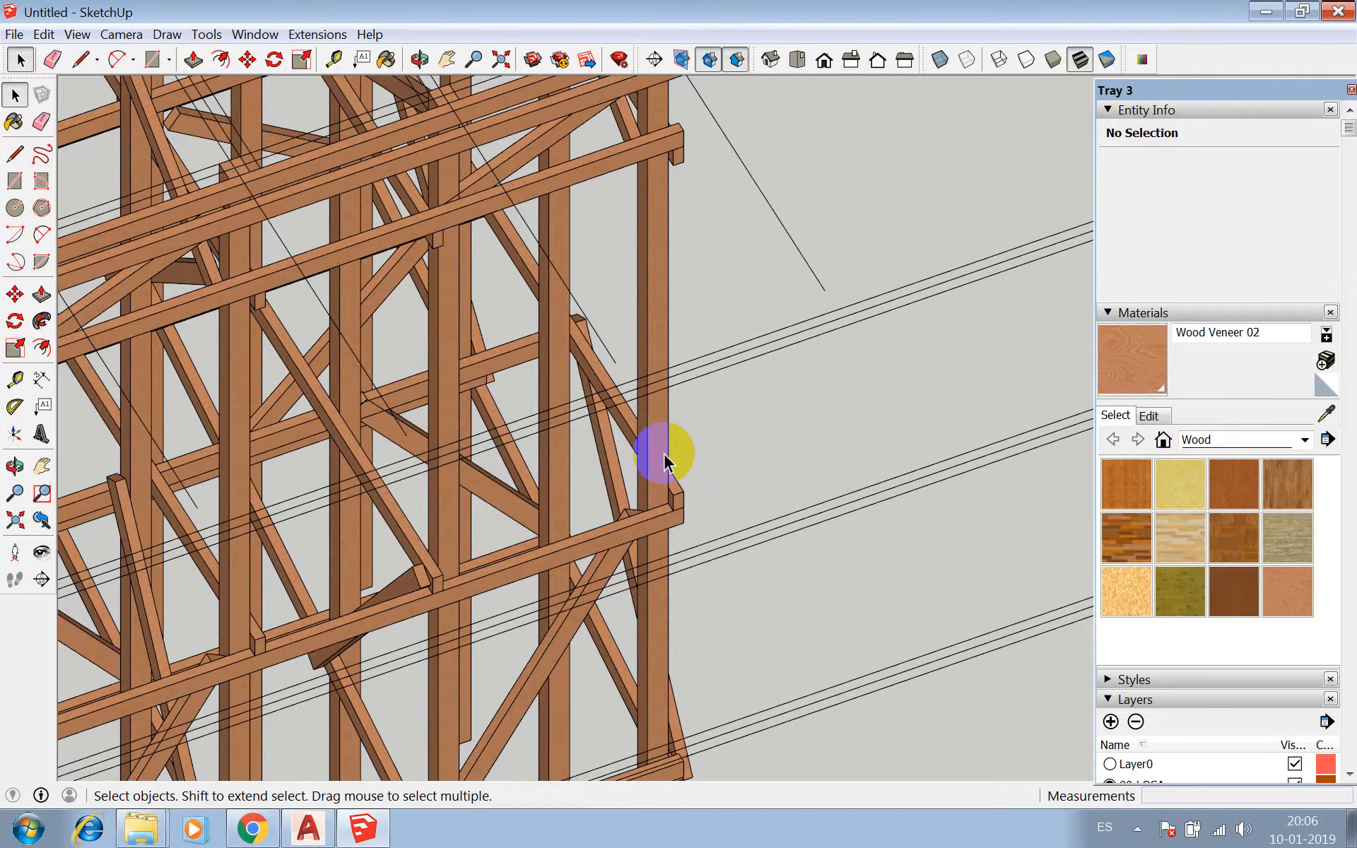
pyautogui.scroll(-3, 634, 212)
pyautogui.scroll(3, 642, 287)
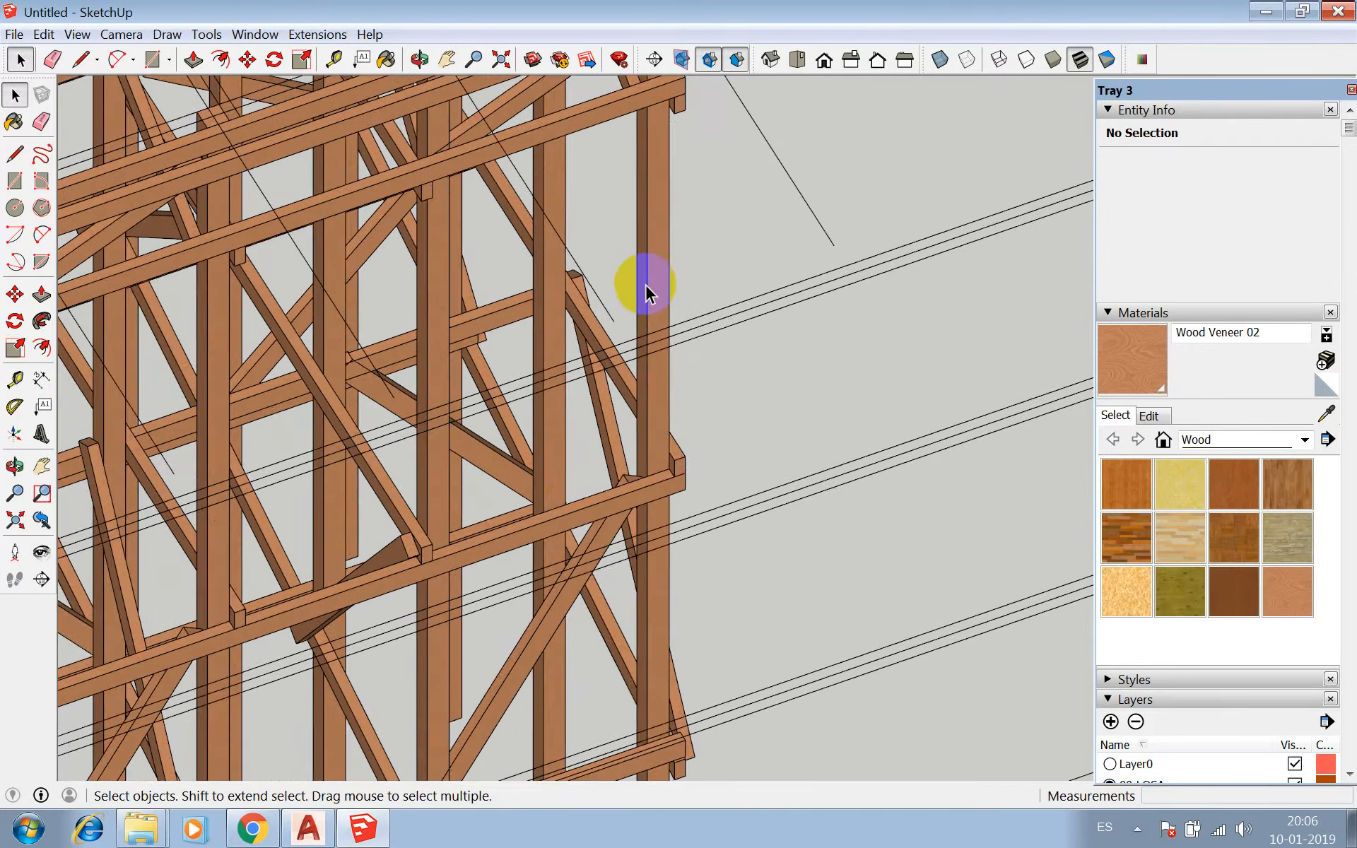
pyautogui.scroll(5, 649, 311)
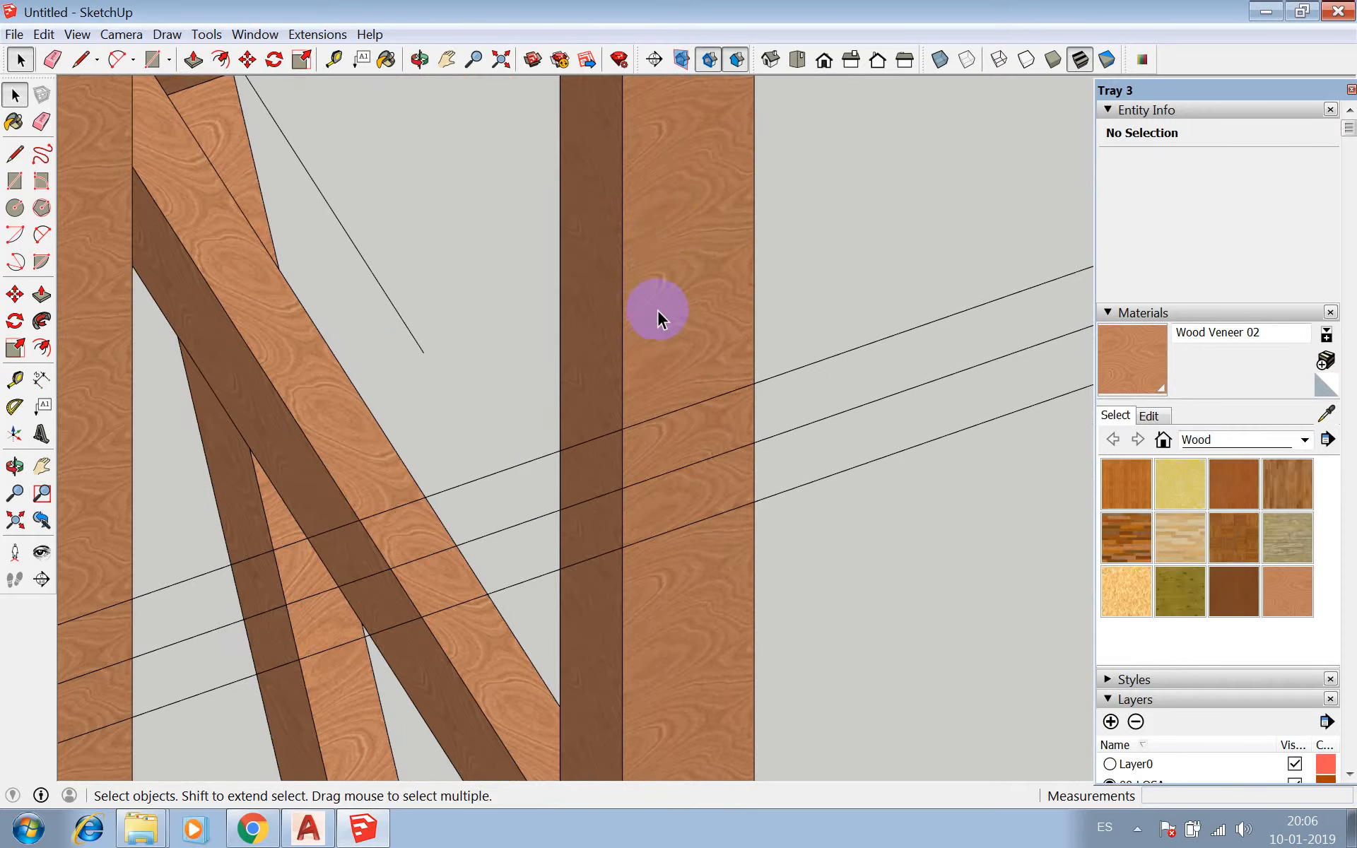
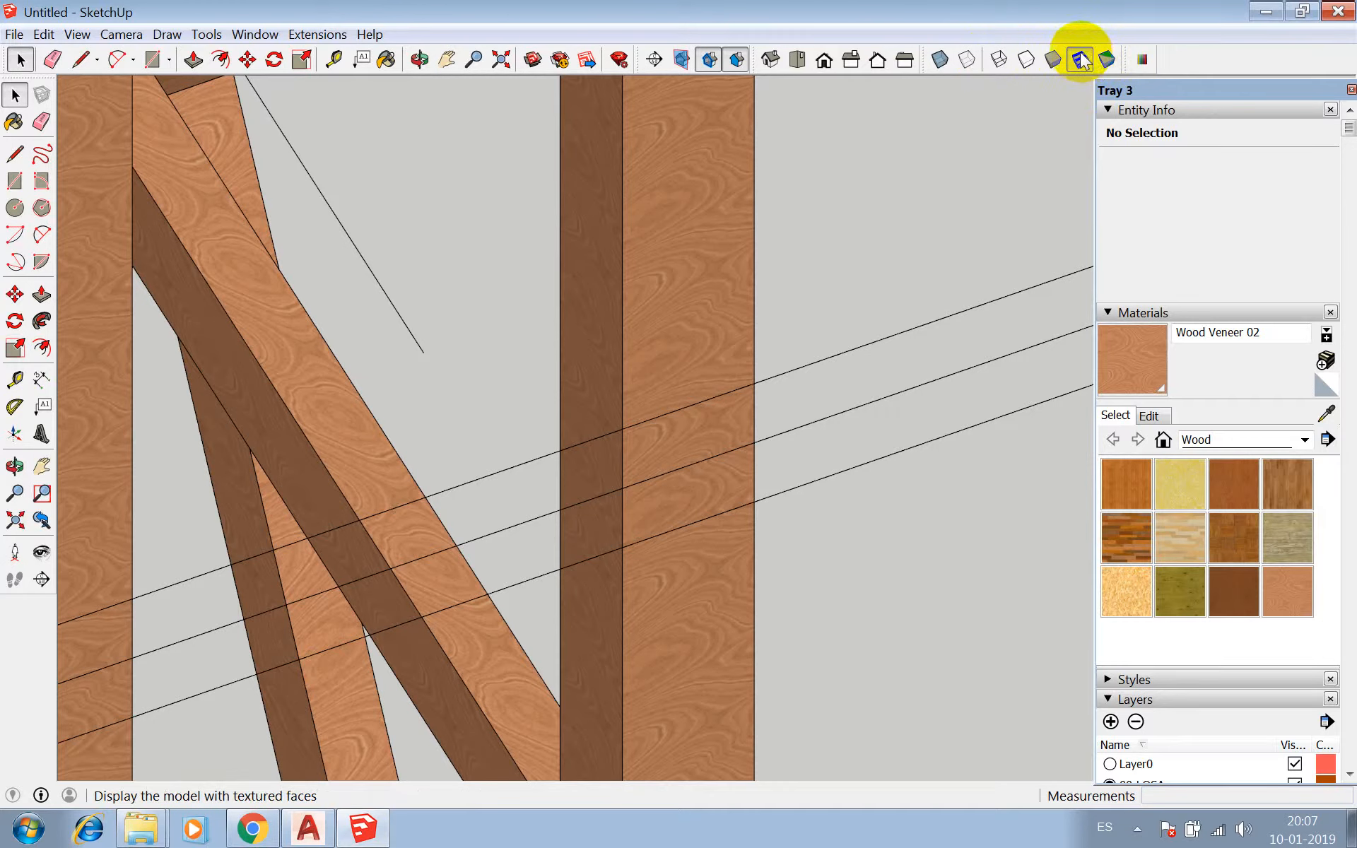
# - Compare the tower framework displayed with solid colored faces and with textured faces, ending in the textured display
pyautogui.click(1047, 62)
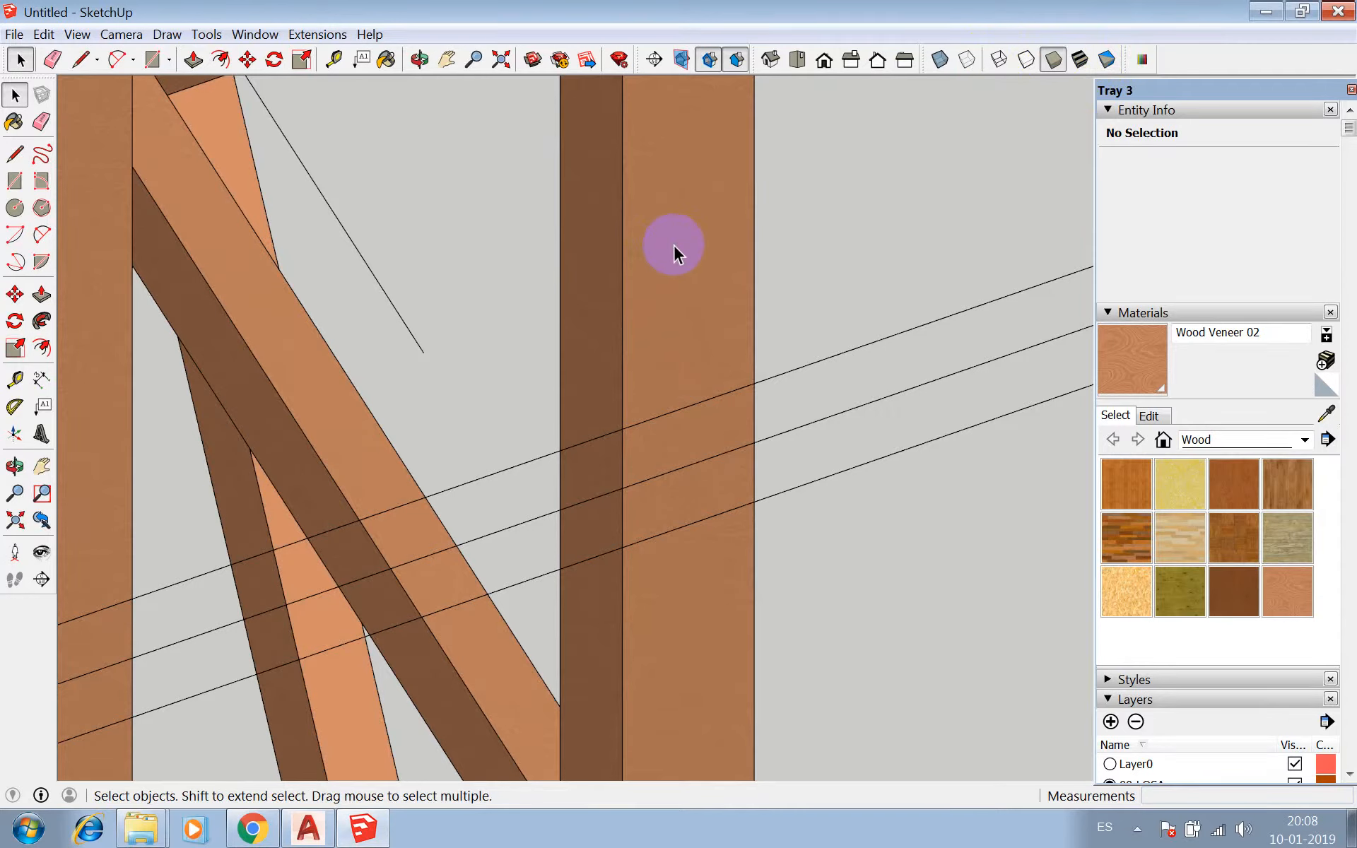
pyautogui.scroll(-8, 680, 248)
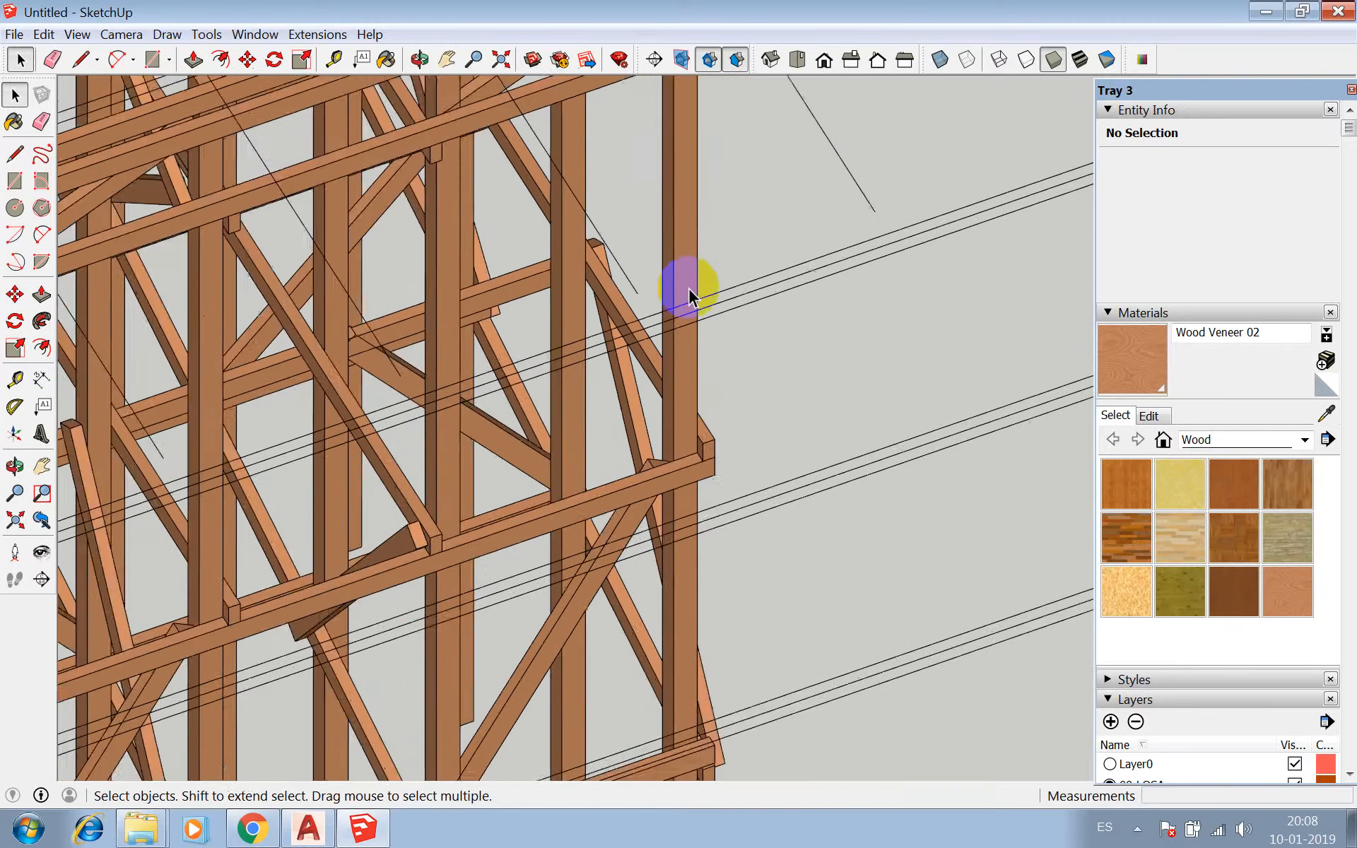
pyautogui.scroll(-5, 689, 293)
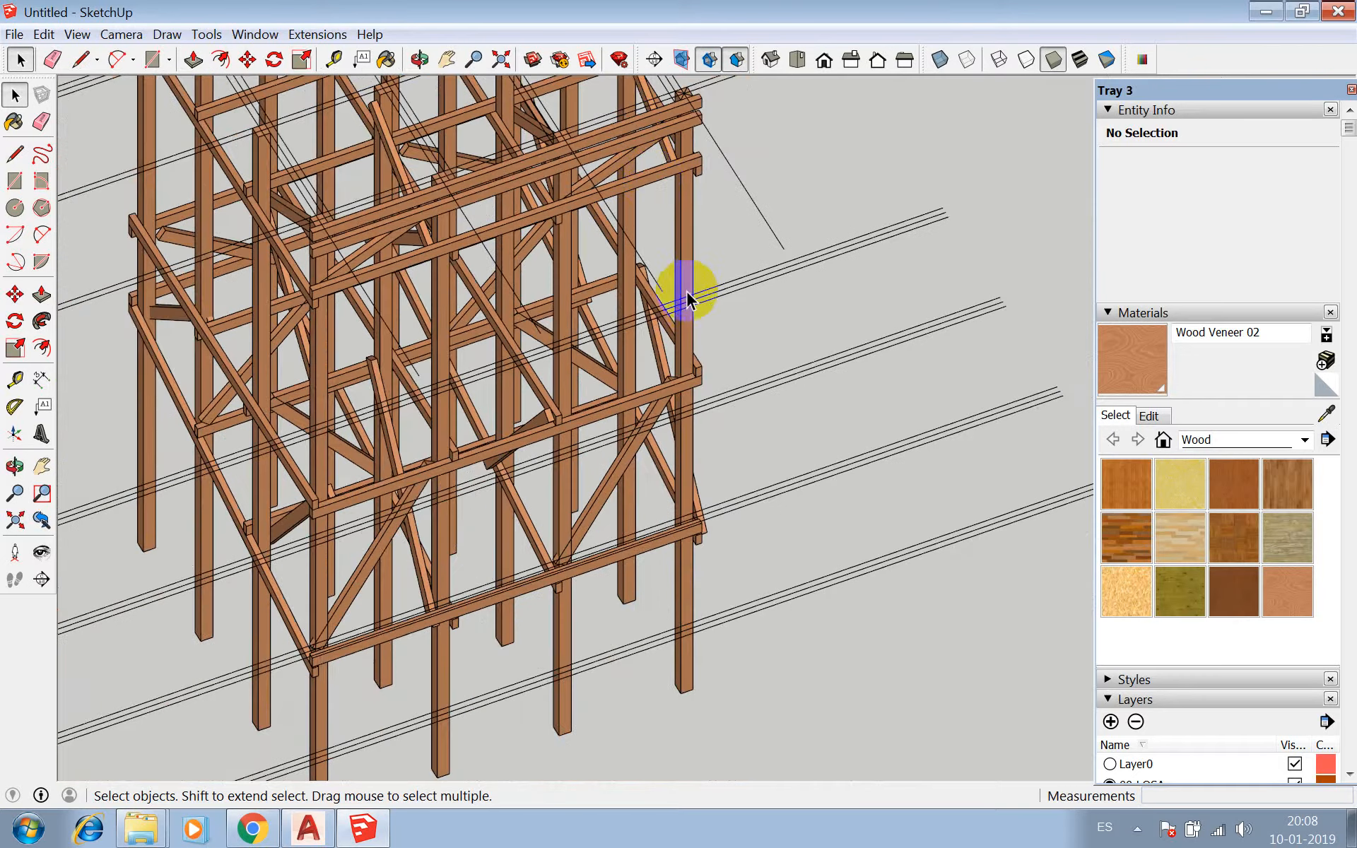
pyautogui.click(422, 58)
pyautogui.moveTo(554, 206); pyautogui.dragTo(632, 247)
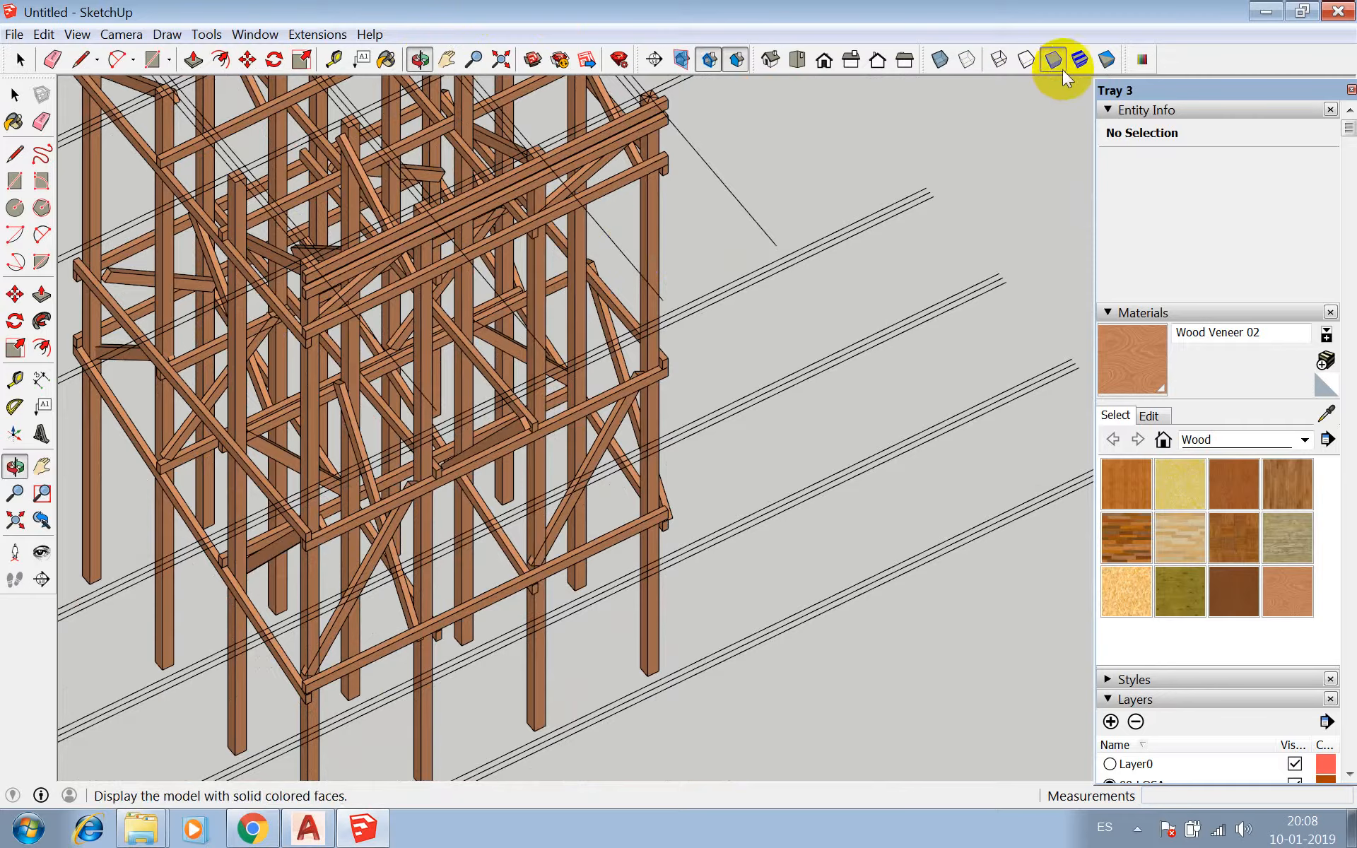
pyautogui.click(1080, 59)
pyautogui.scroll(8, 644, 242)
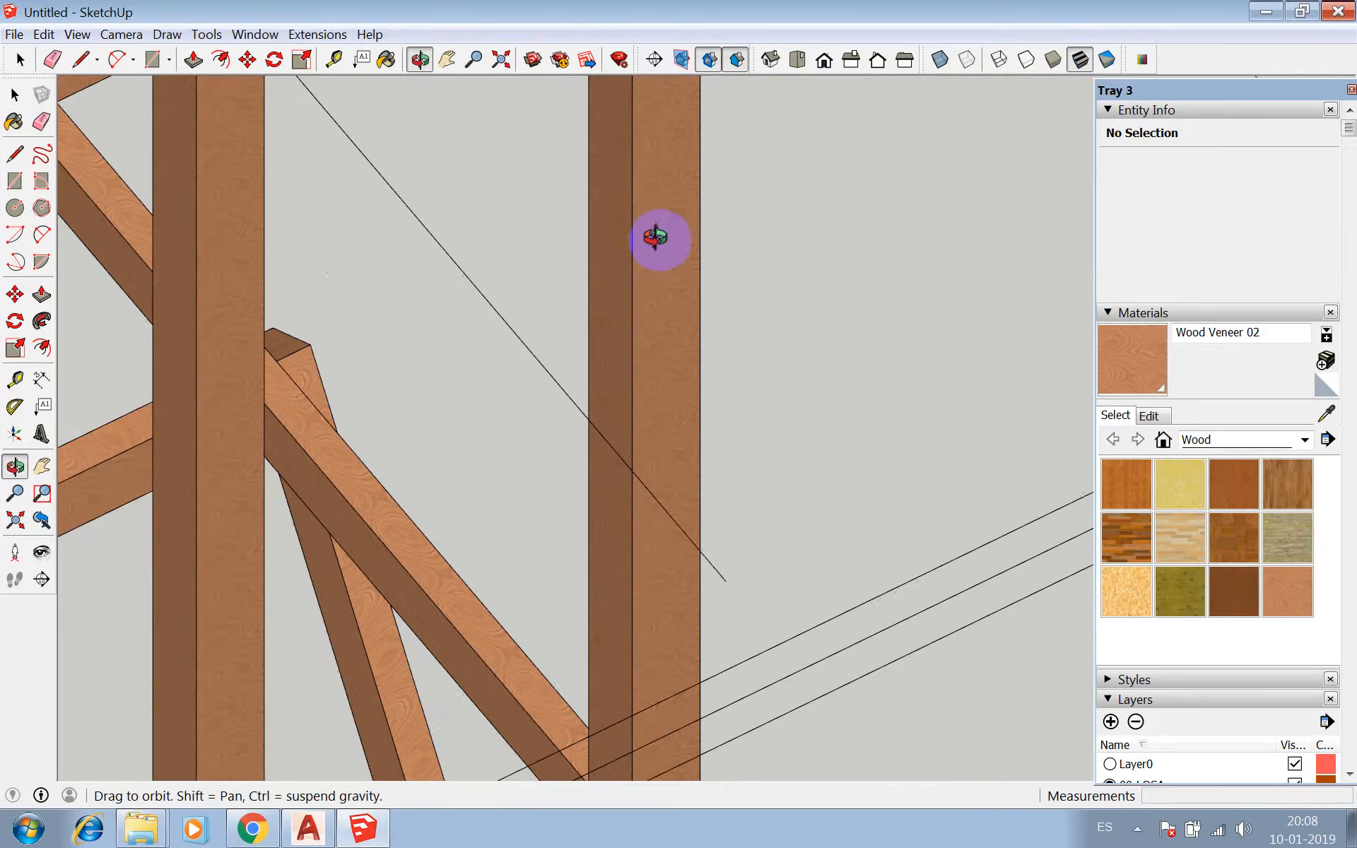
pyautogui.scroll(-5, 609, 290)
pyautogui.scroll(-10, 608, 452)
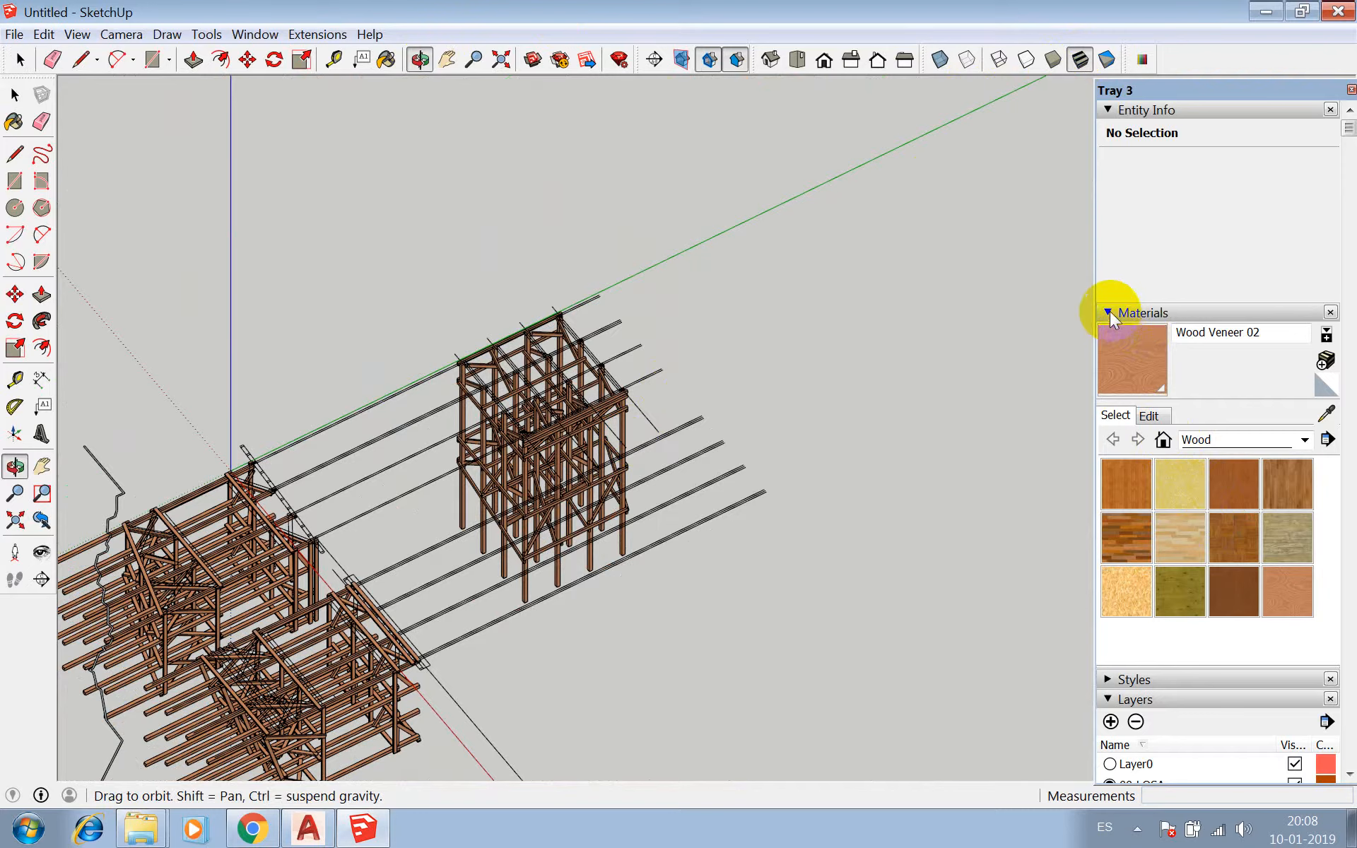
# - Show the 00-MUROS layer again, open the hollow wall box beside the tower for editing, and select all its geometry
pyautogui.click(1109, 313)
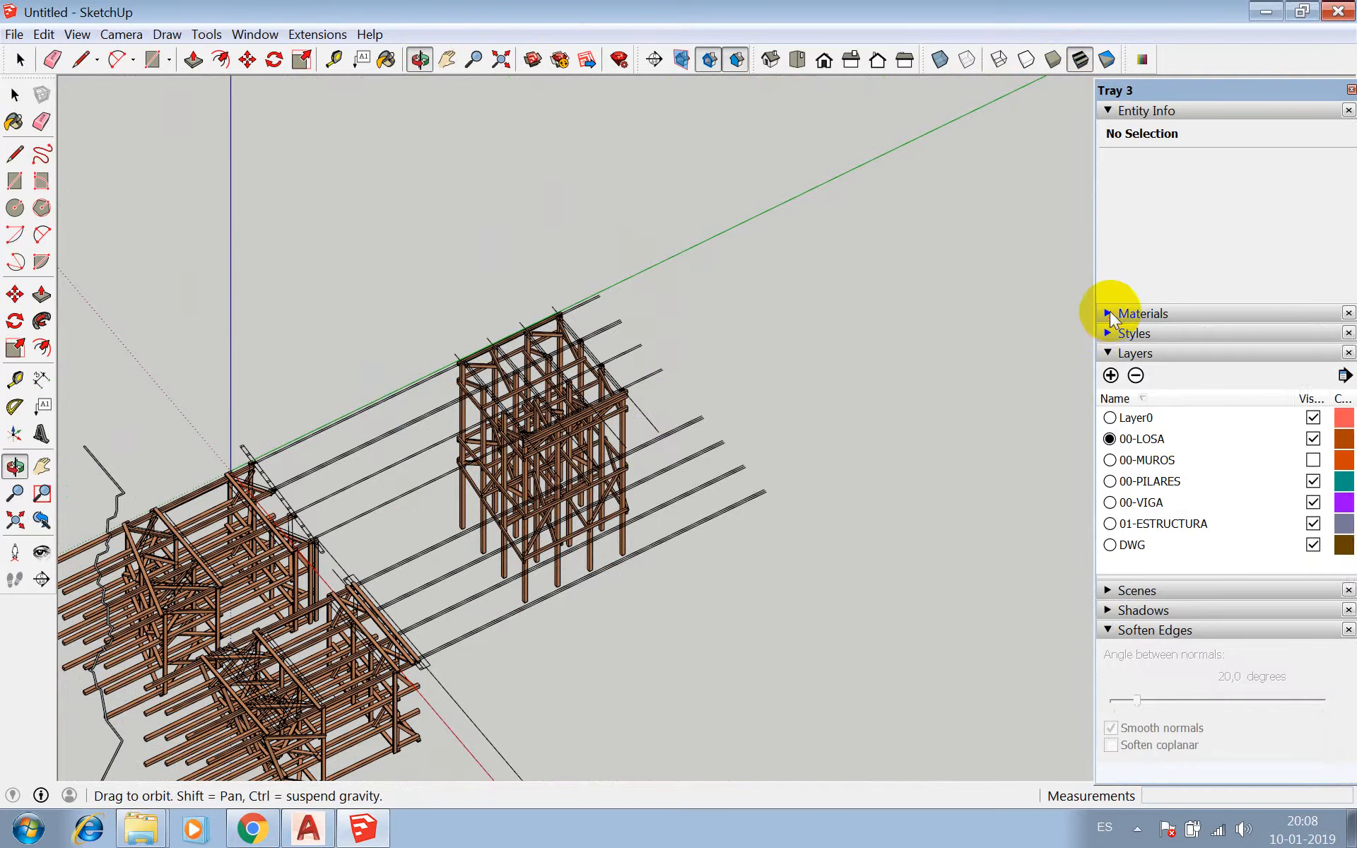
pyautogui.click(1318, 461)
pyautogui.press('space')
pyautogui.click(822, 354)
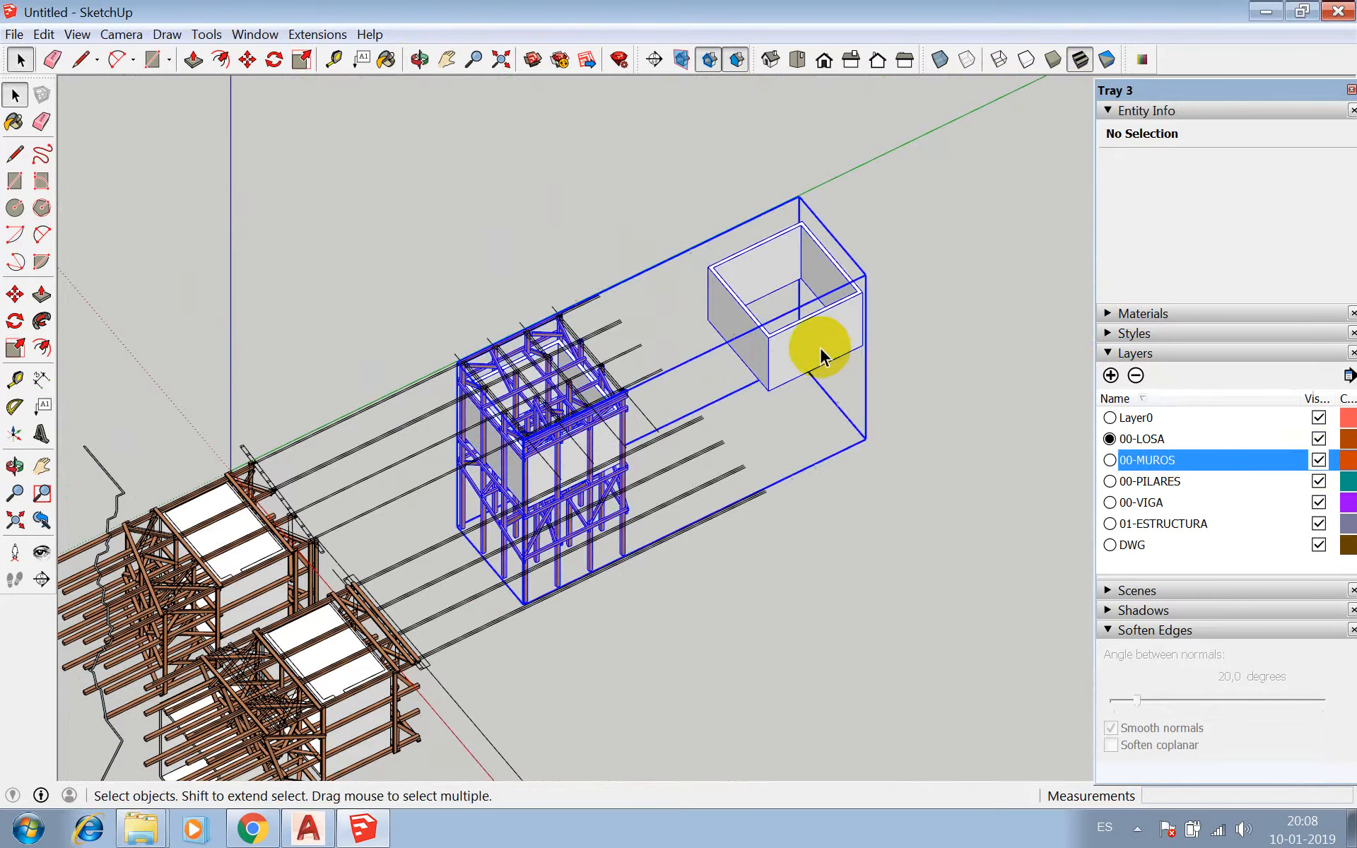
pyautogui.doubleClick(826, 351)
pyautogui.tripleClick(827, 351)
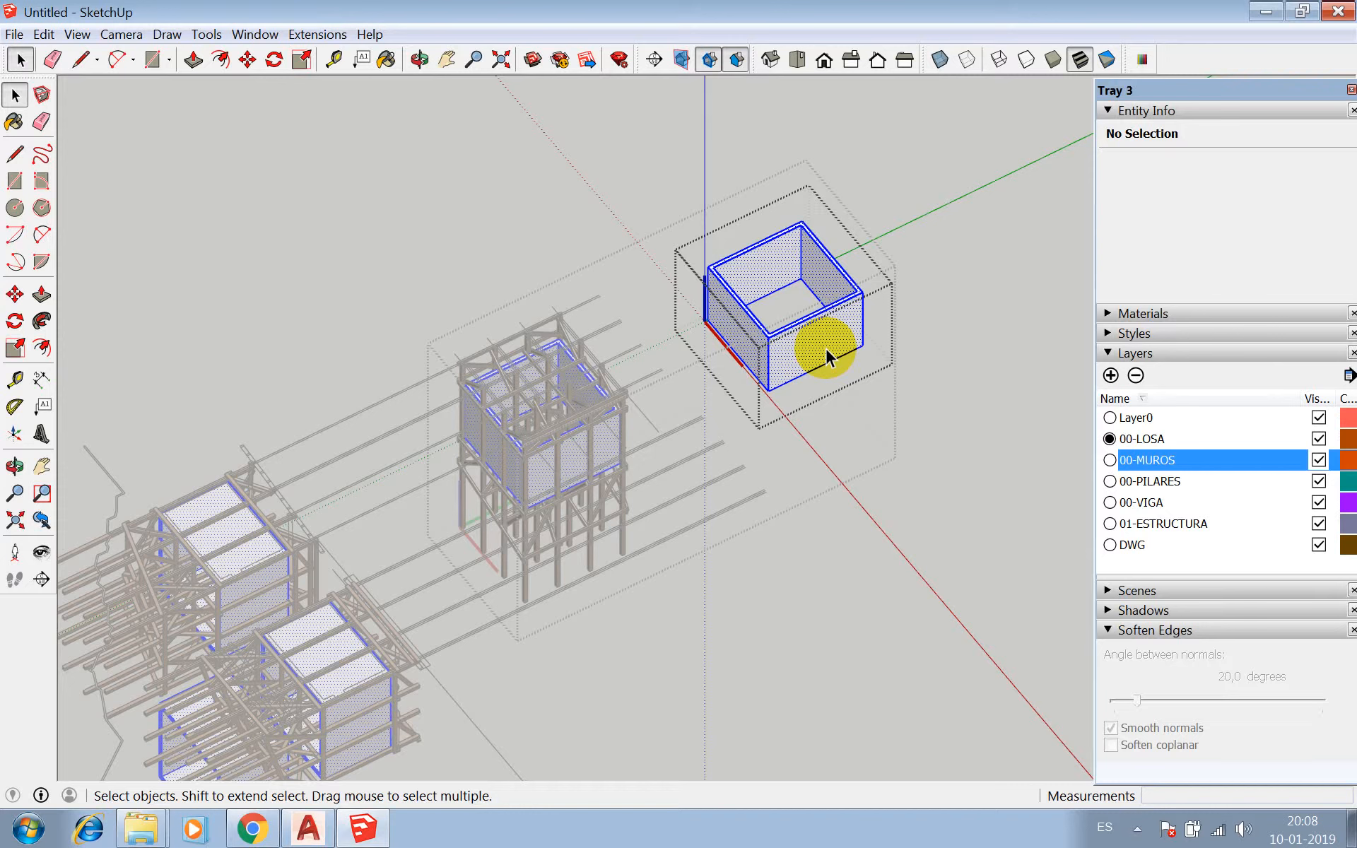
# - Paint all the hollow wall box's geometry with 0135_DarkGray from the Colors-Named collection, after trying 0136_Charcoal on it
pyautogui.tripleClick(826, 349)
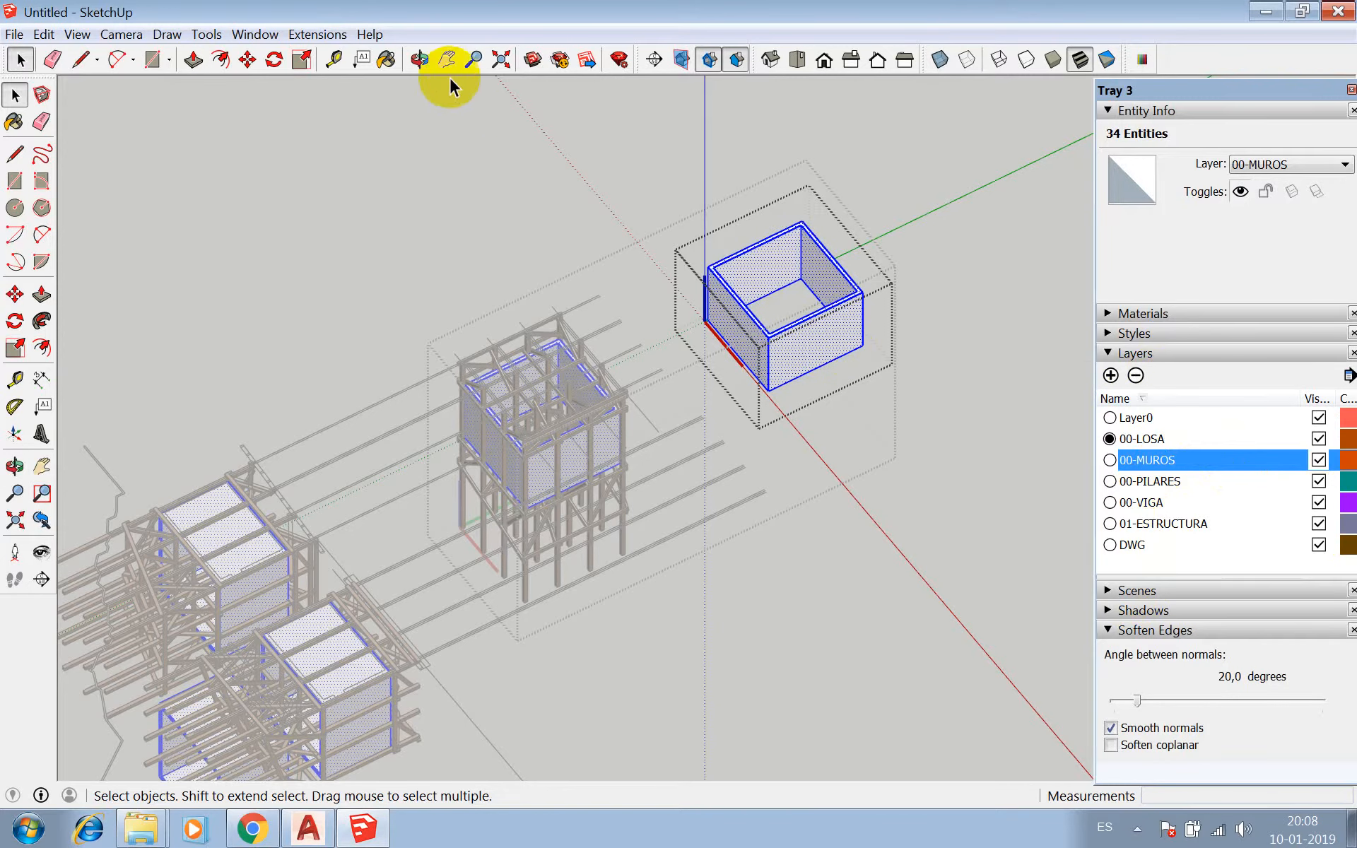
pyautogui.click(386, 60)
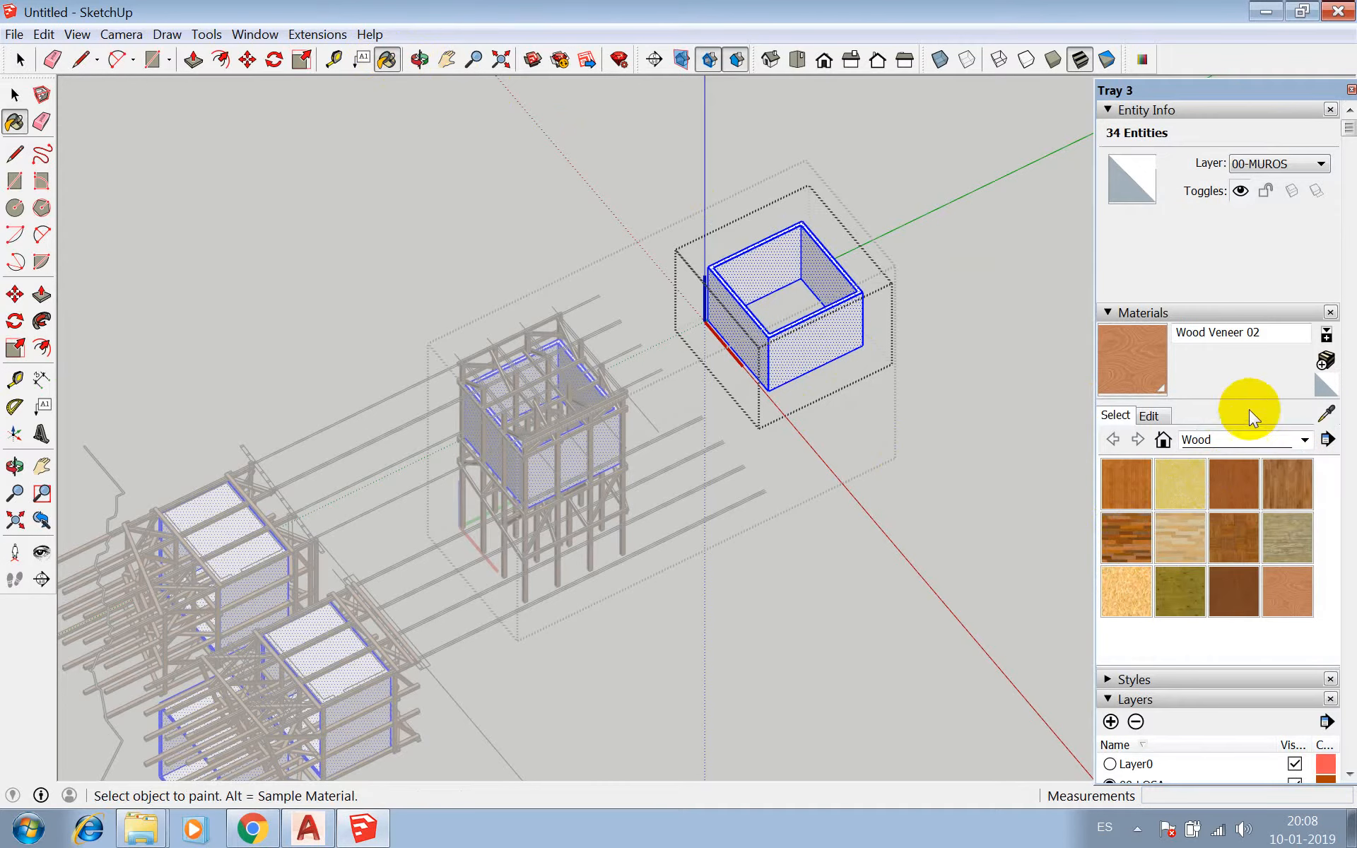
pyautogui.click(1307, 440)
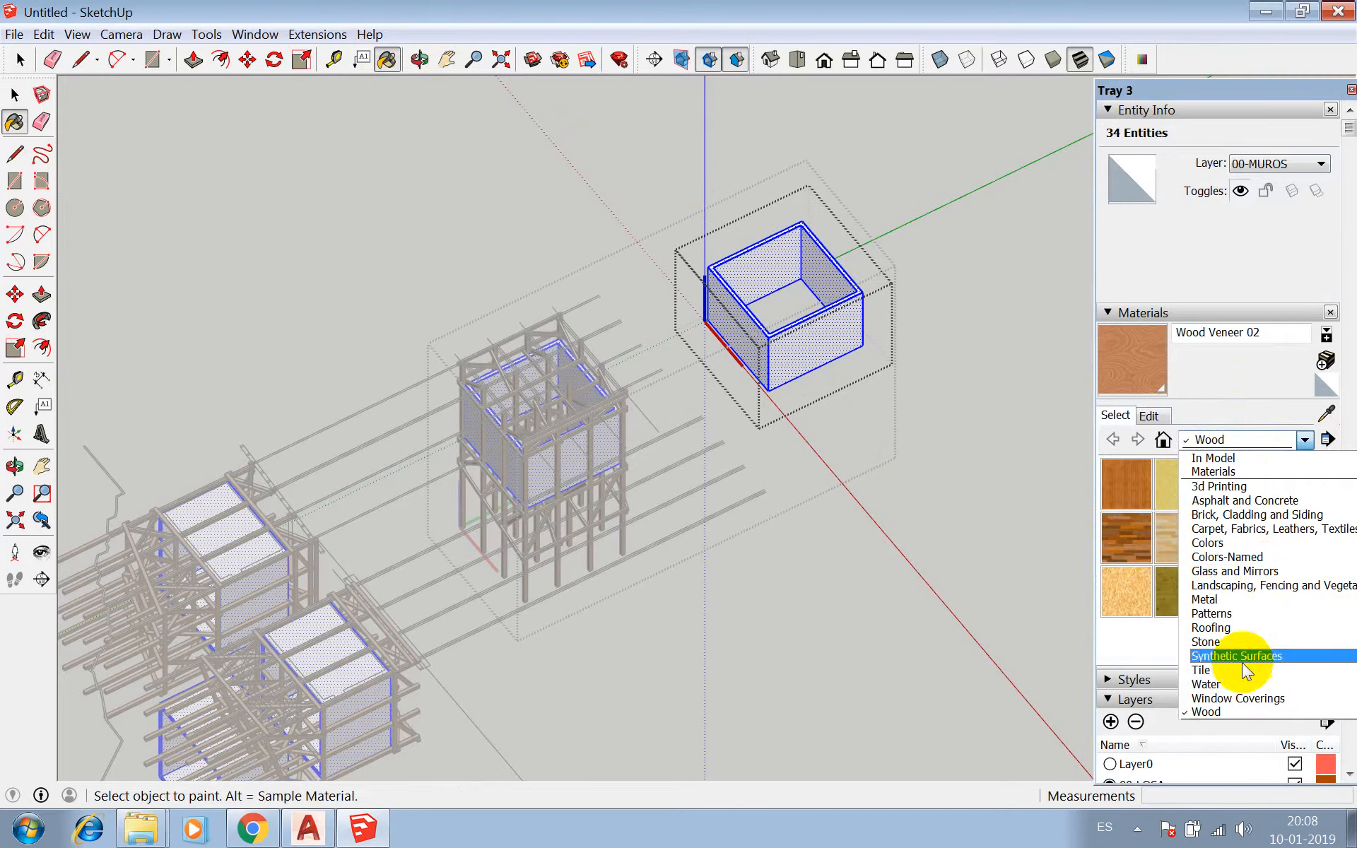
pyautogui.click(1223, 542)
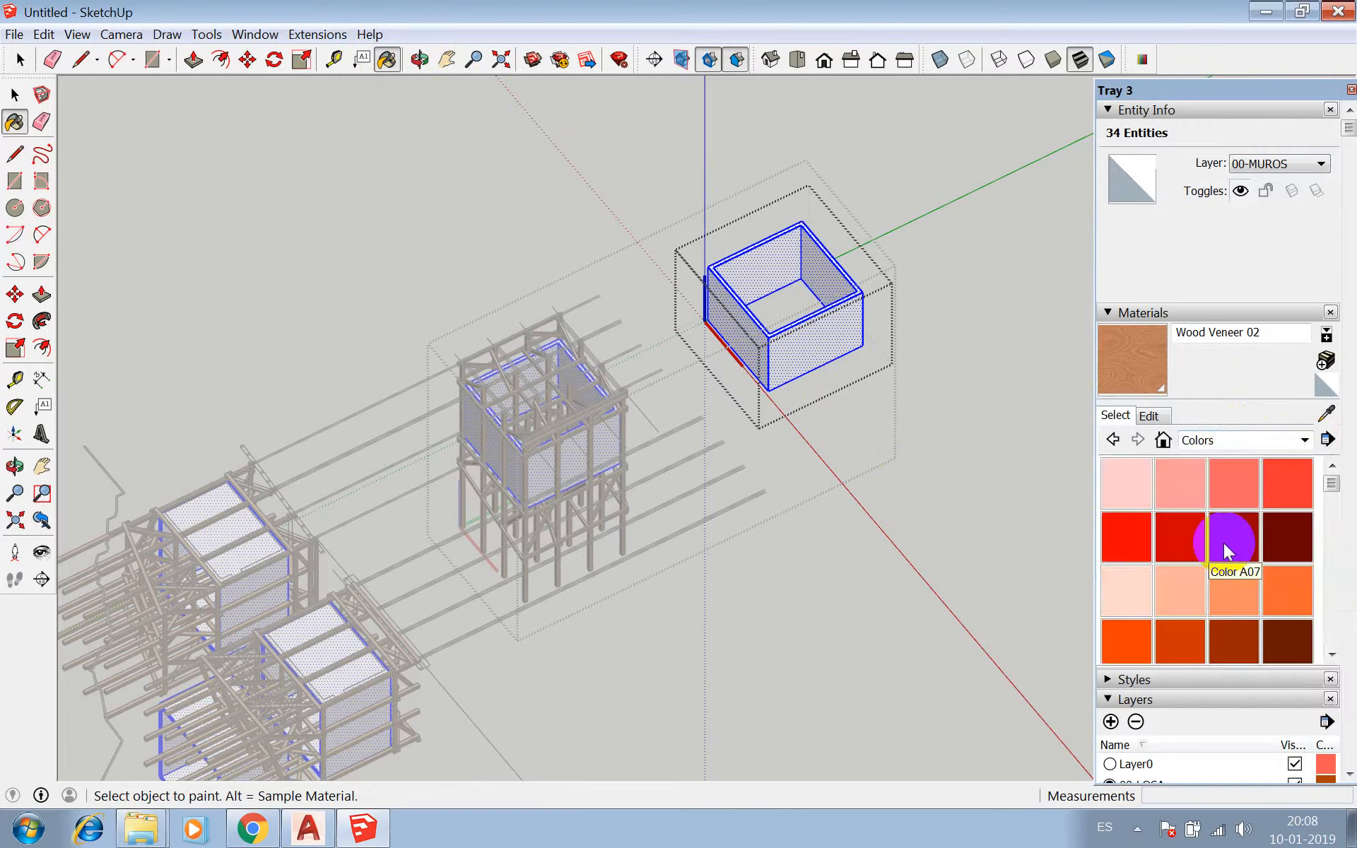
pyautogui.click(1298, 438)
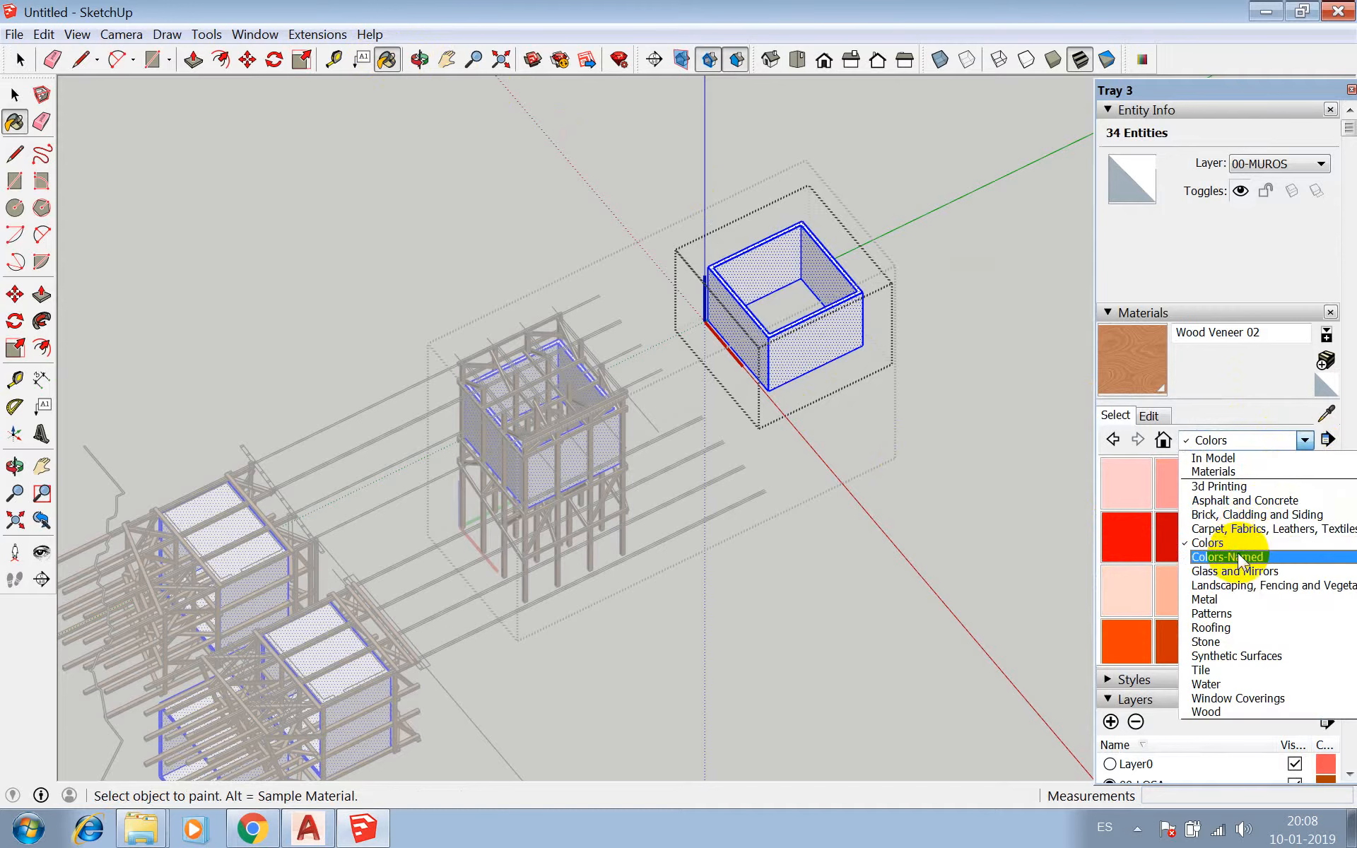
pyautogui.click(1236, 559)
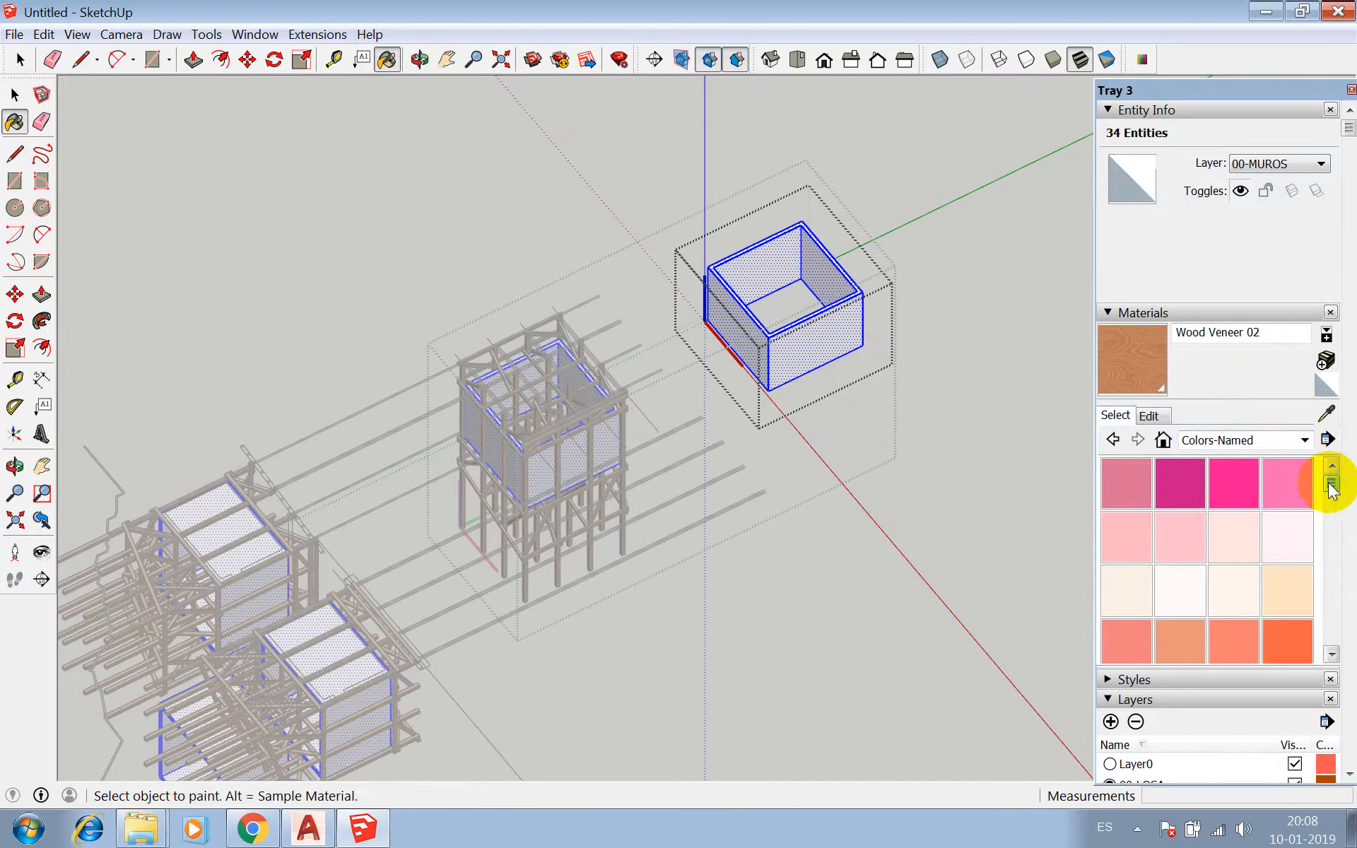
pyautogui.moveTo(1332, 483); pyautogui.dragTo(1347, 623)
pyautogui.click(1273, 558)
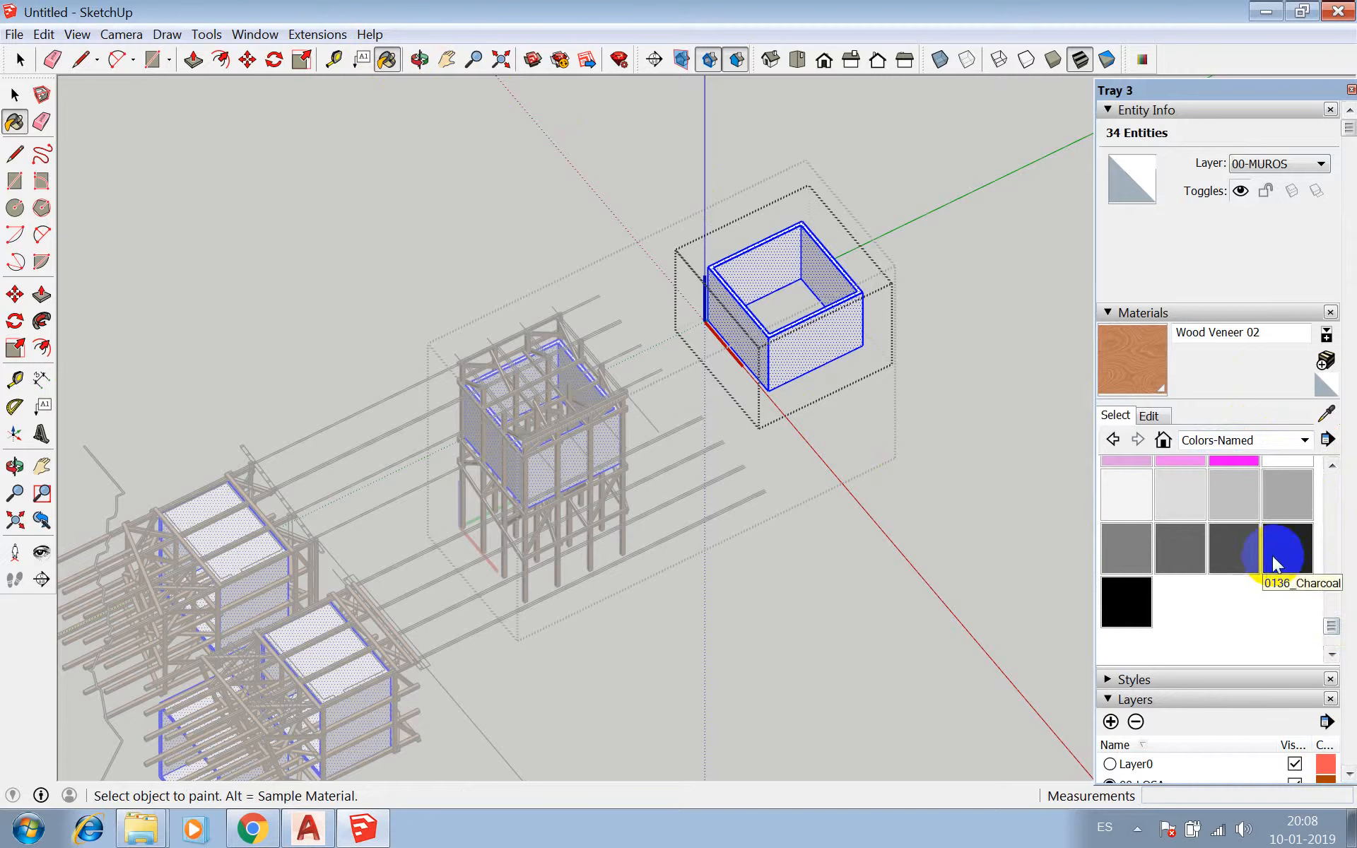
pyautogui.click(841, 317)
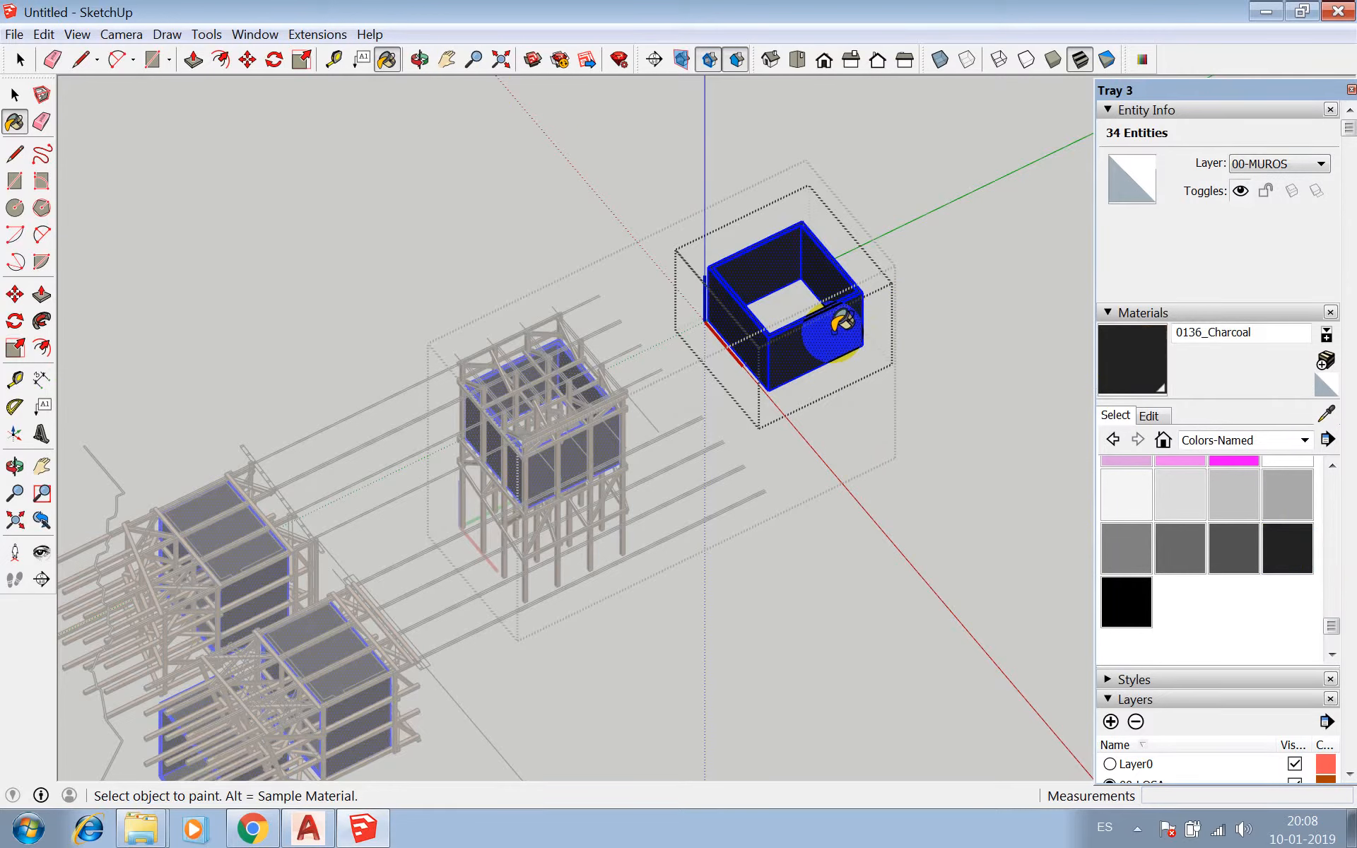
pyautogui.click(1232, 562)
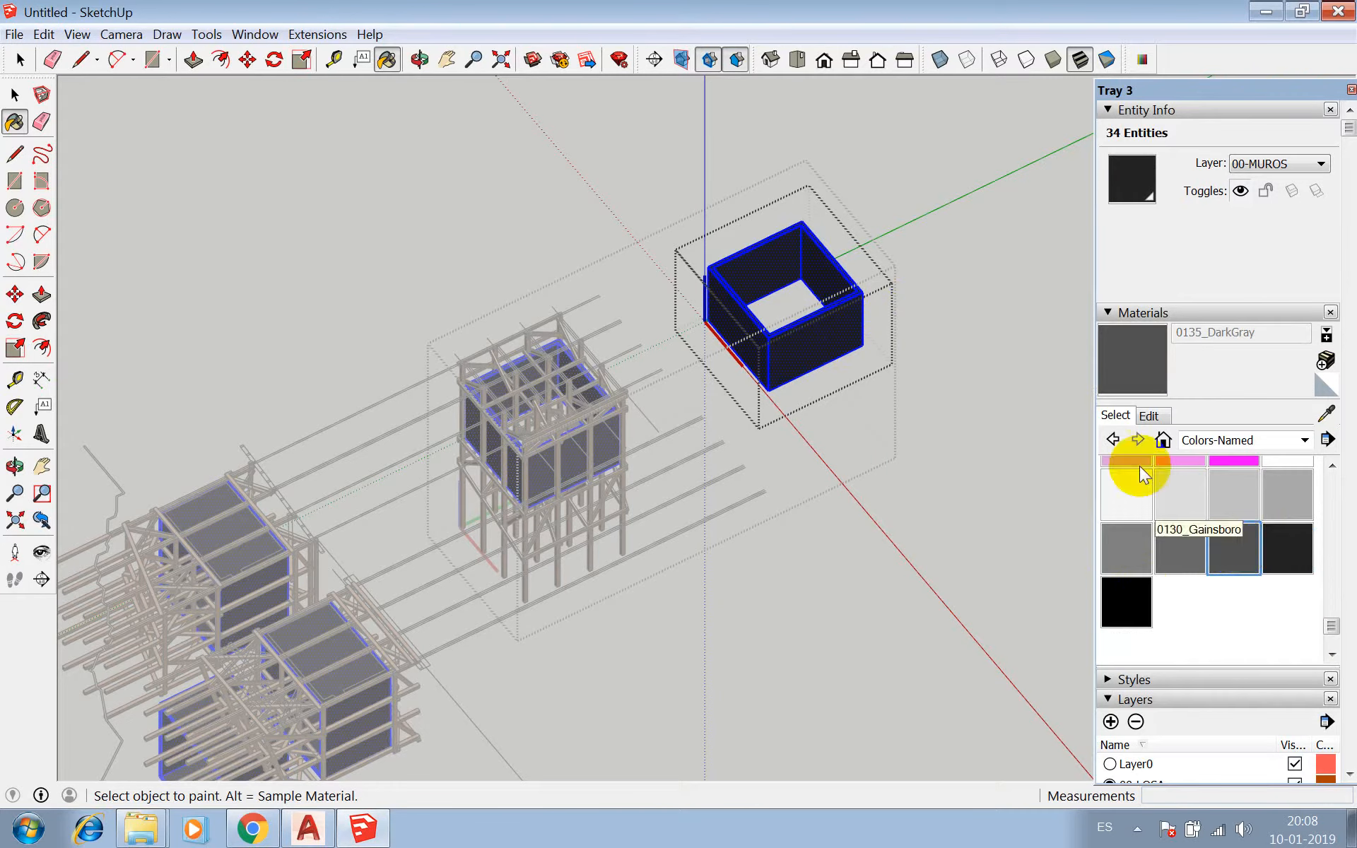
pyautogui.click(827, 312)
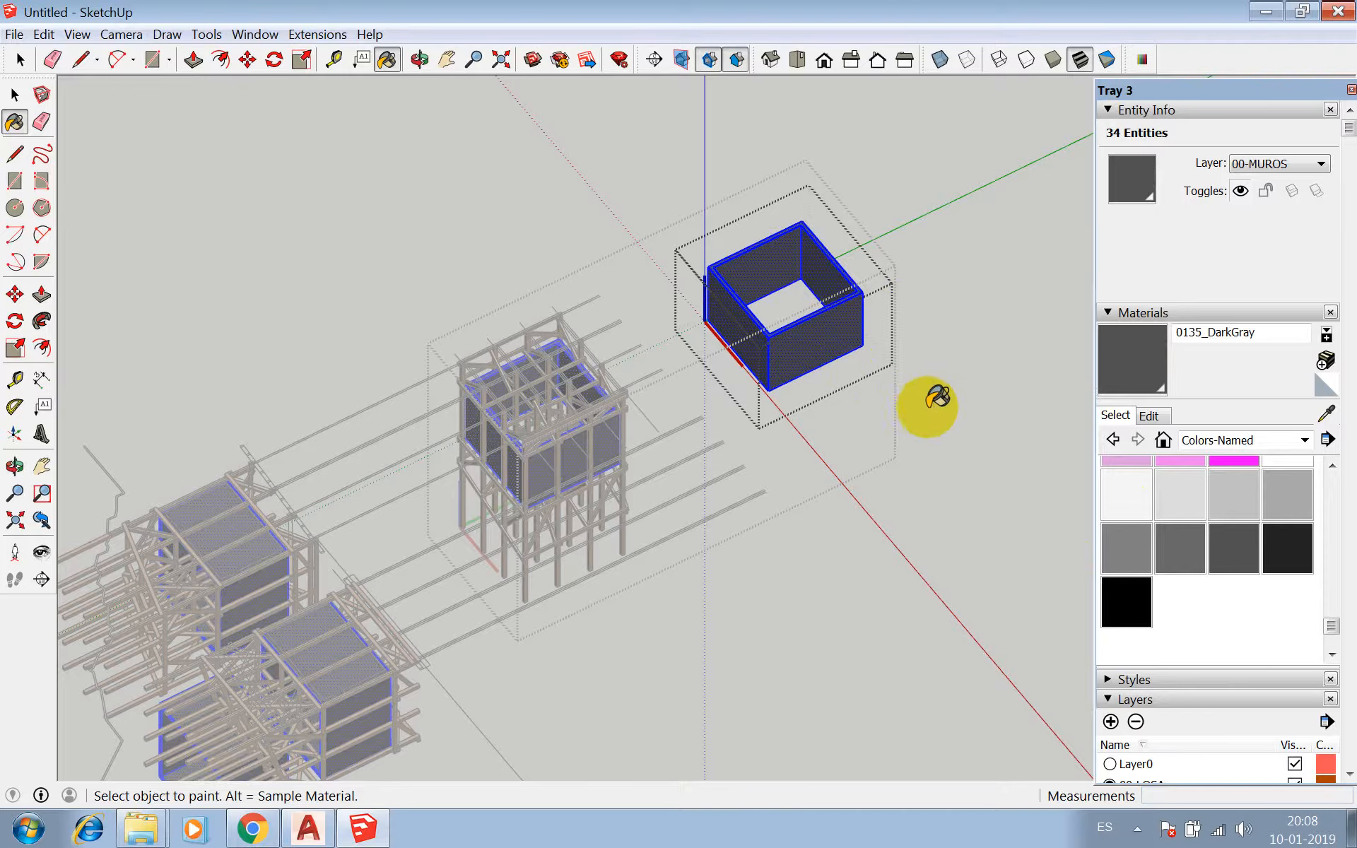
# - Reopen the wall box for editing and paint its two visible inner wall faces with 0129_WhiteSmoke
pyautogui.press('space')
pyautogui.scroll(3, 794, 266)
pyautogui.click(812, 267)
pyautogui.scroll(3, 812, 266)
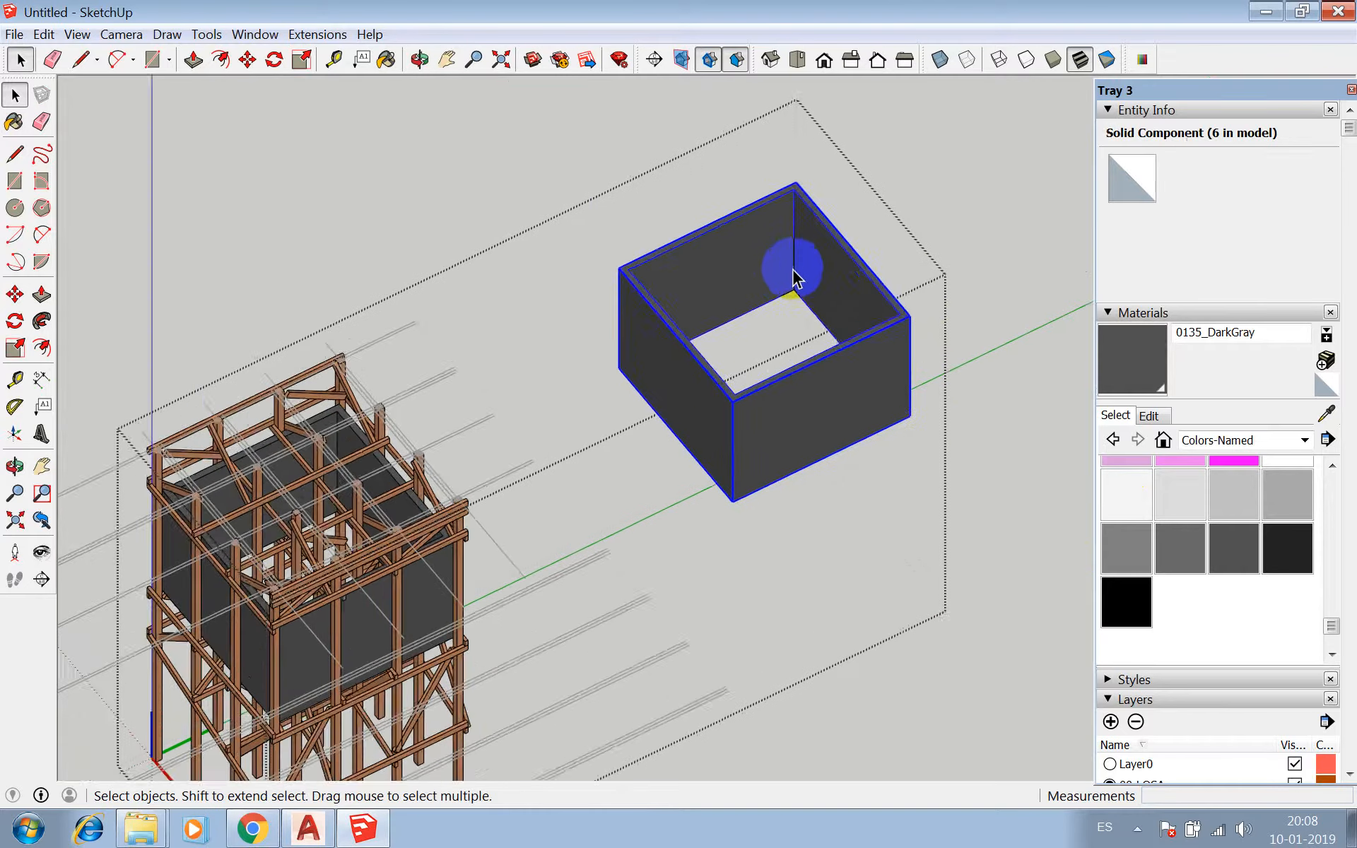
pyautogui.doubleClick(810, 267)
pyautogui.click(810, 268)
pyautogui.keyDown('shift'); pyautogui.click(763, 263); pyautogui.keyUp('shift')
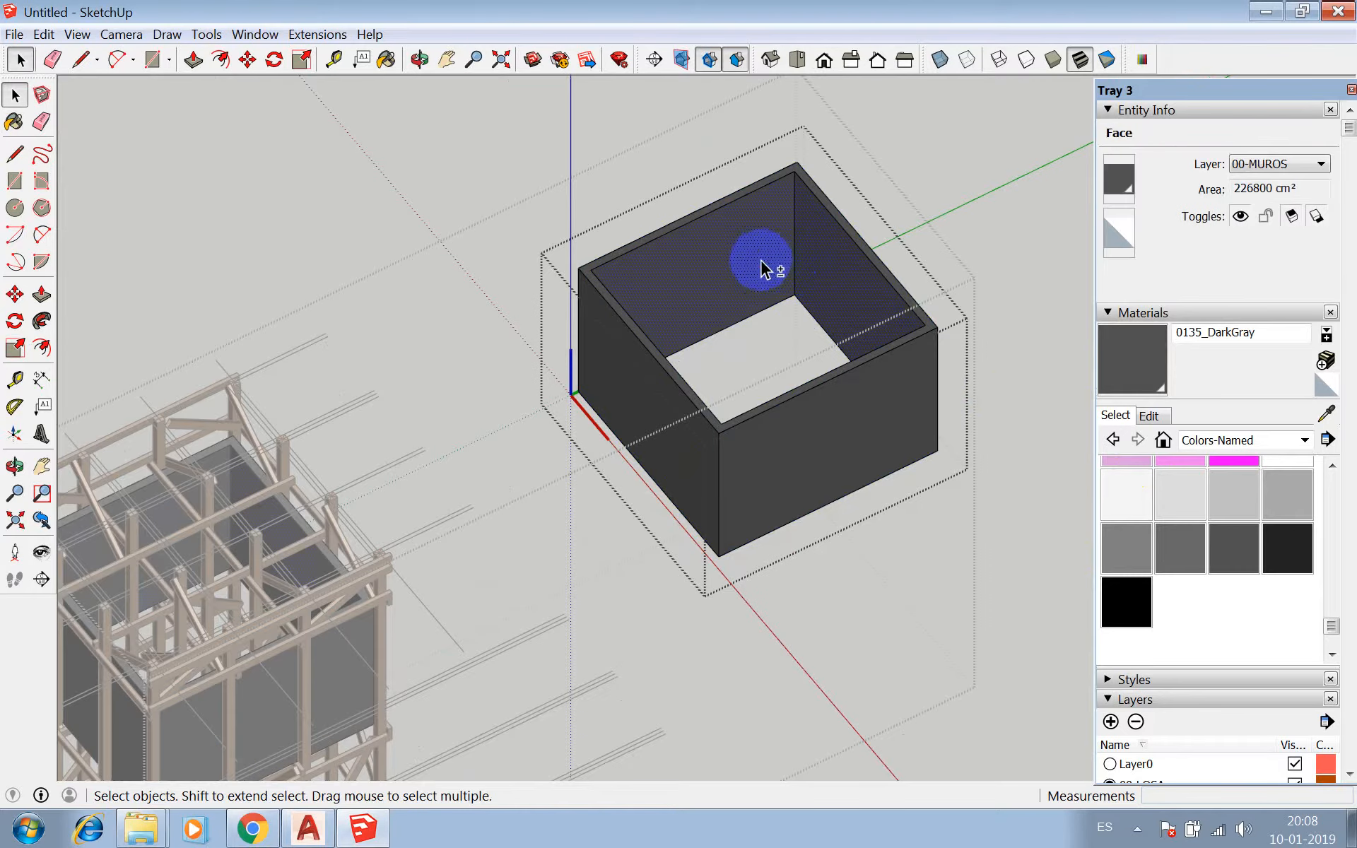
pyautogui.click(386, 60)
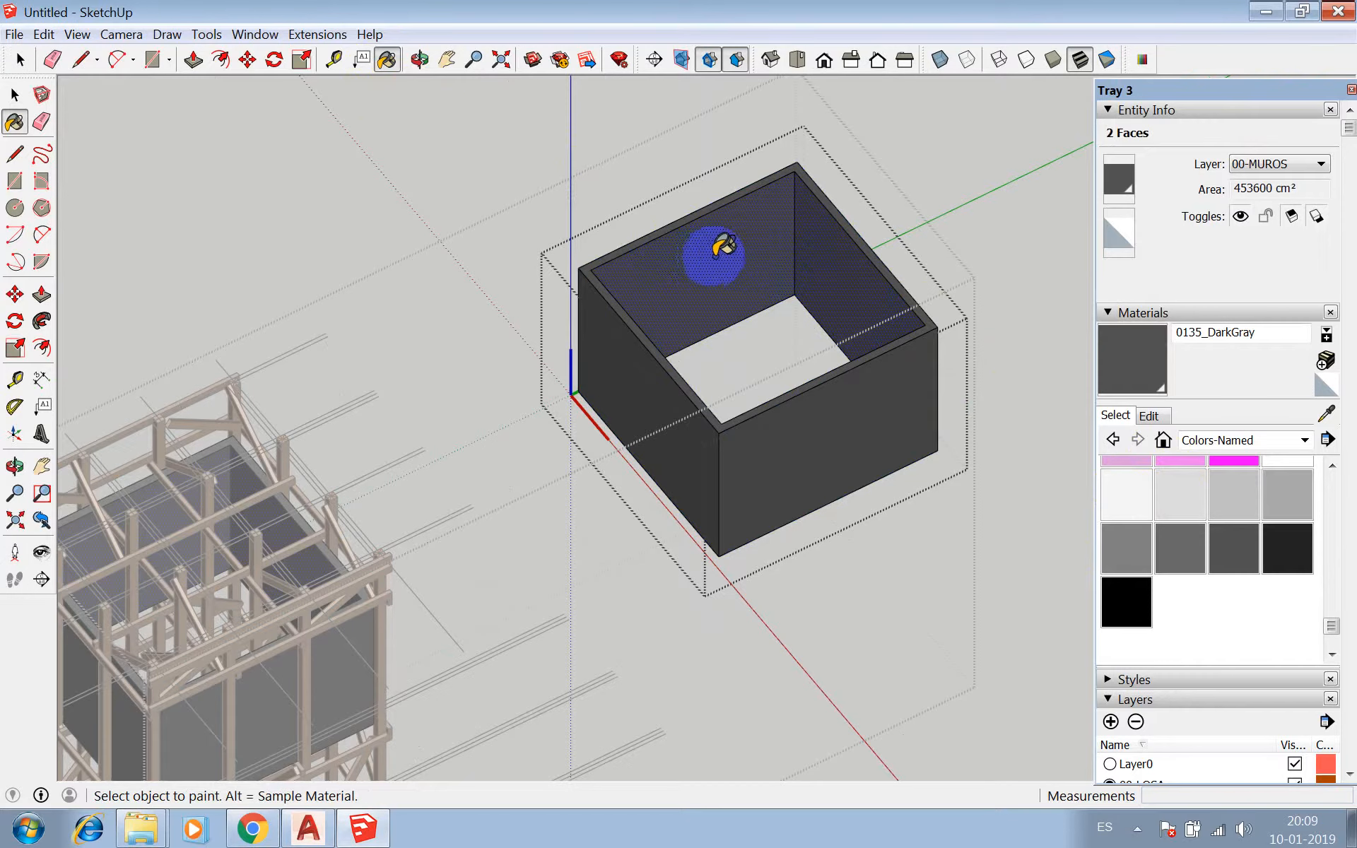
pyautogui.click(1120, 504)
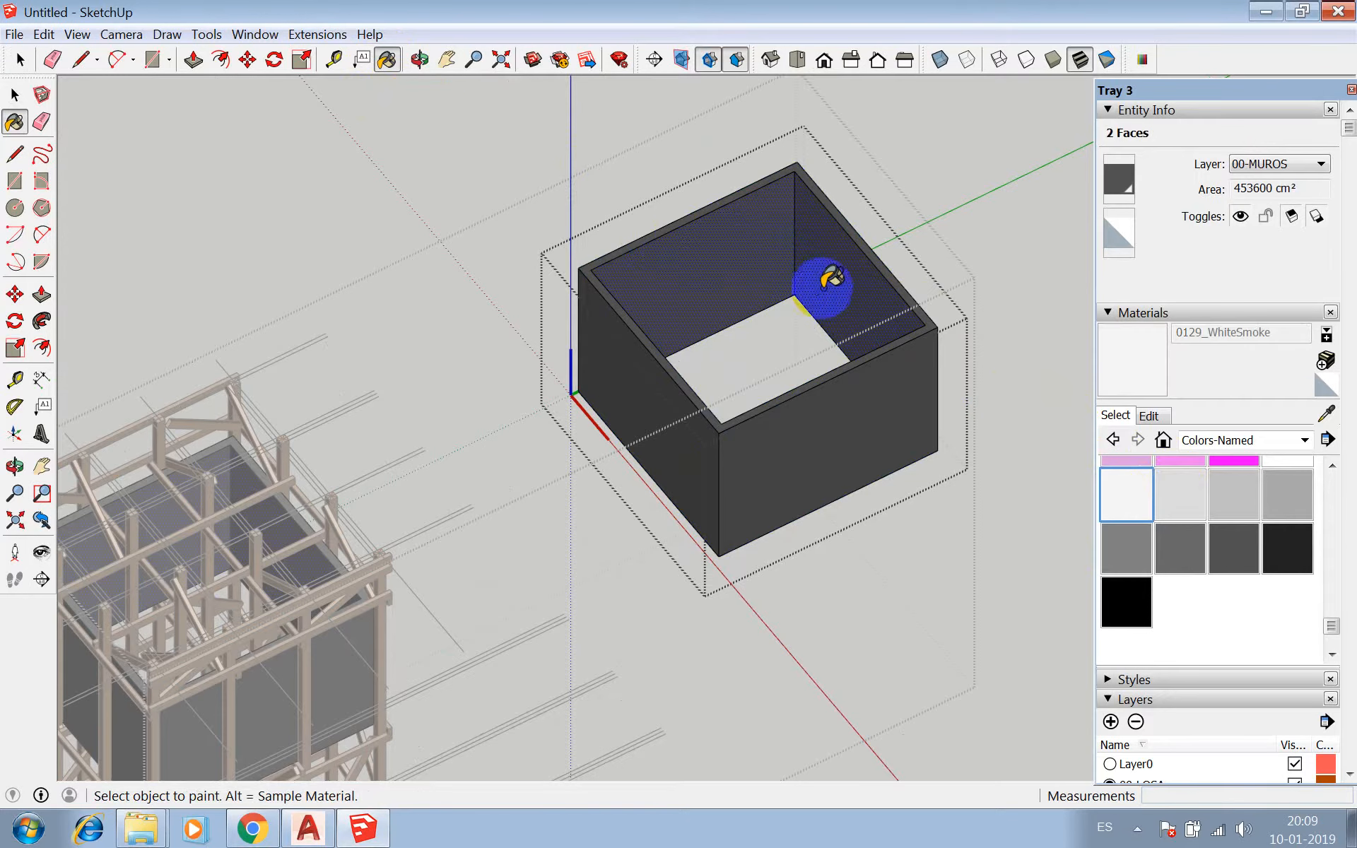
pyautogui.click(830, 278)
# - Paint the remaining two inner wall faces of the box with 0129_WhiteSmoke and finish editing the box
pyautogui.click(420, 60)
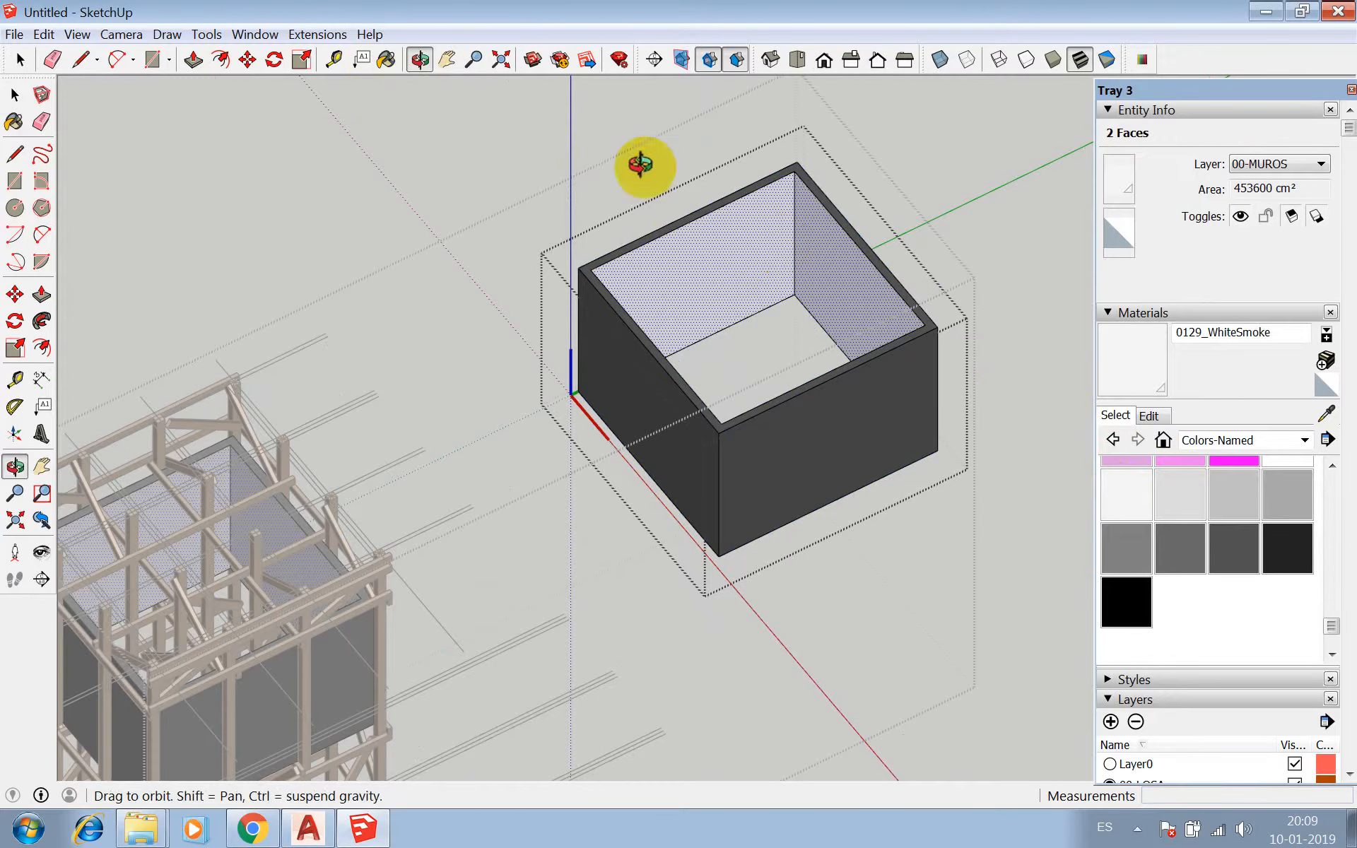
pyautogui.moveTo(640, 164); pyautogui.dragTo(554, 379)
pyautogui.press('space')
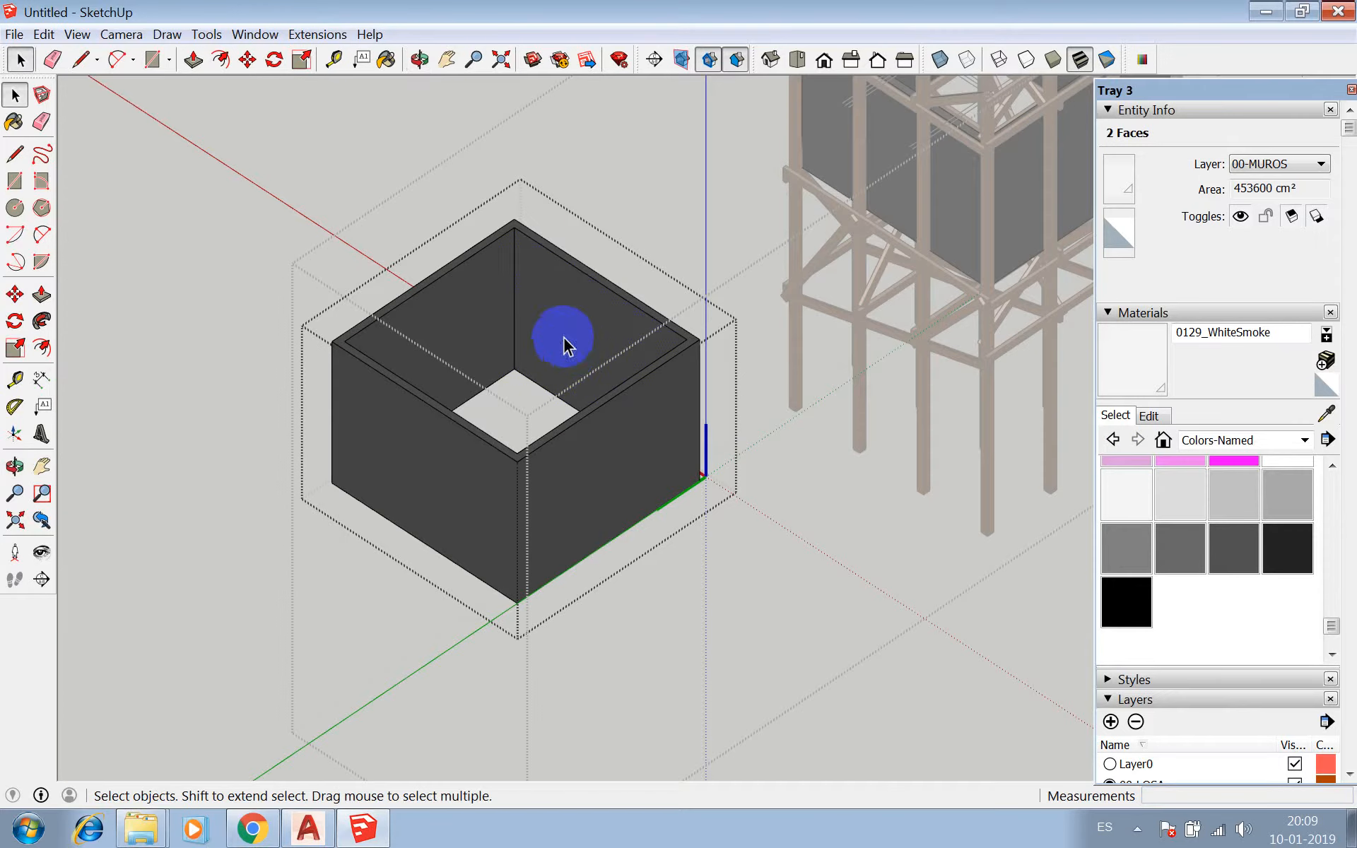
pyautogui.keyDown('shift'); pyautogui.click(497, 315); pyautogui.keyUp('shift')
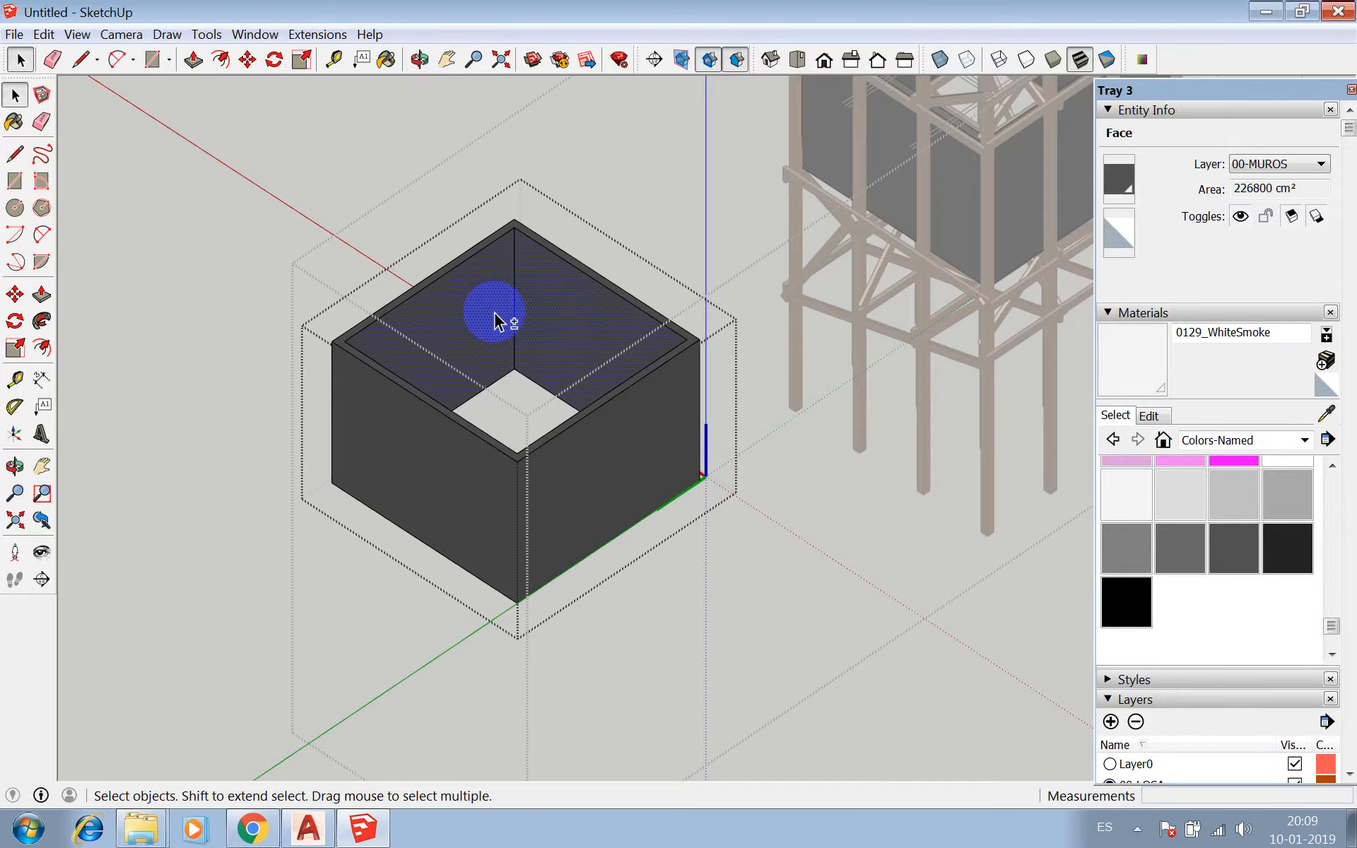
pyautogui.click(387, 60)
pyautogui.click(494, 260)
pyautogui.press('space')
pyautogui.click(638, 178)
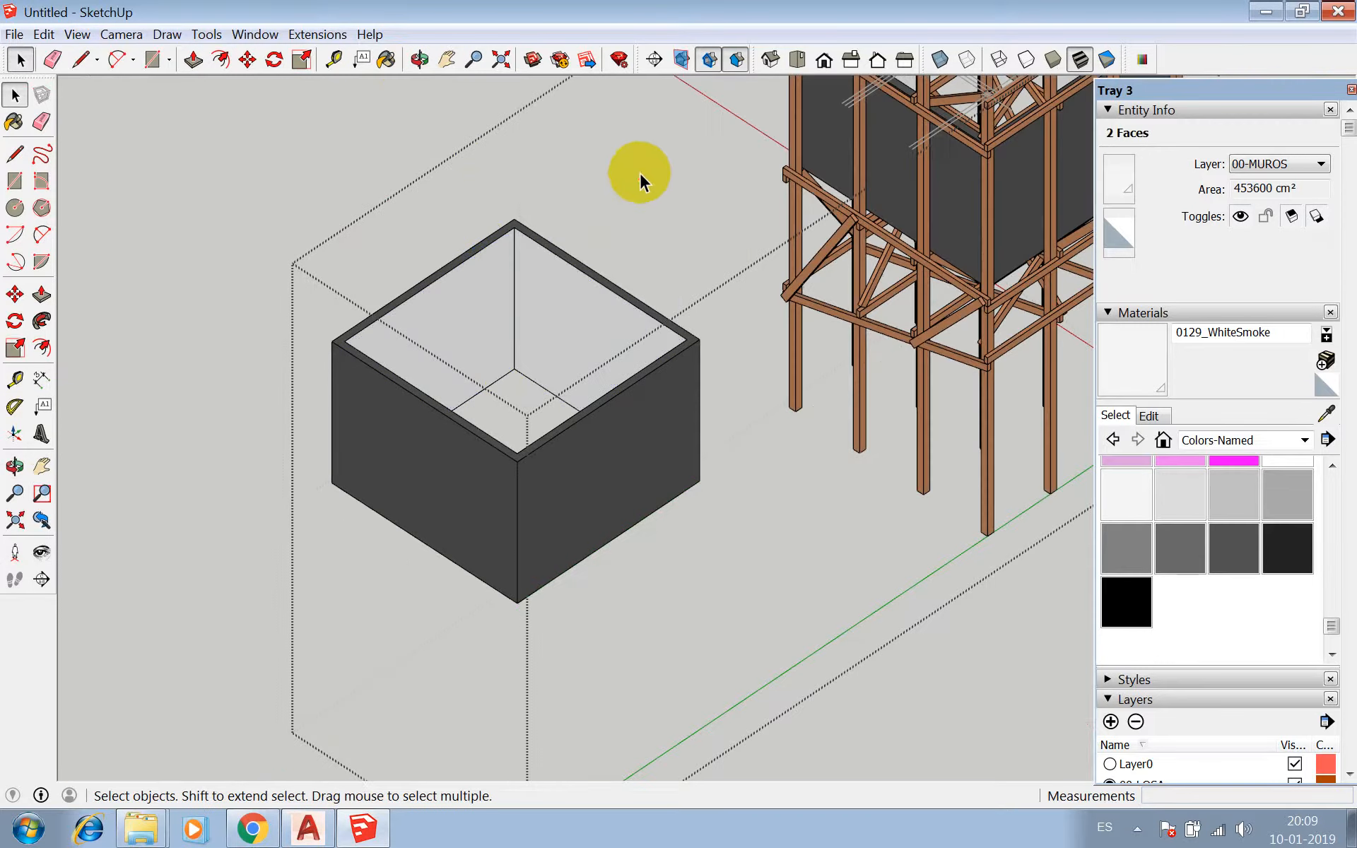
# - Switch to AutoCAD to examine the tower's wall cladding and windows in the reference photo, and return to SketchUp
pyautogui.click(332, 824)
pyautogui.scroll(5, 843, 365)
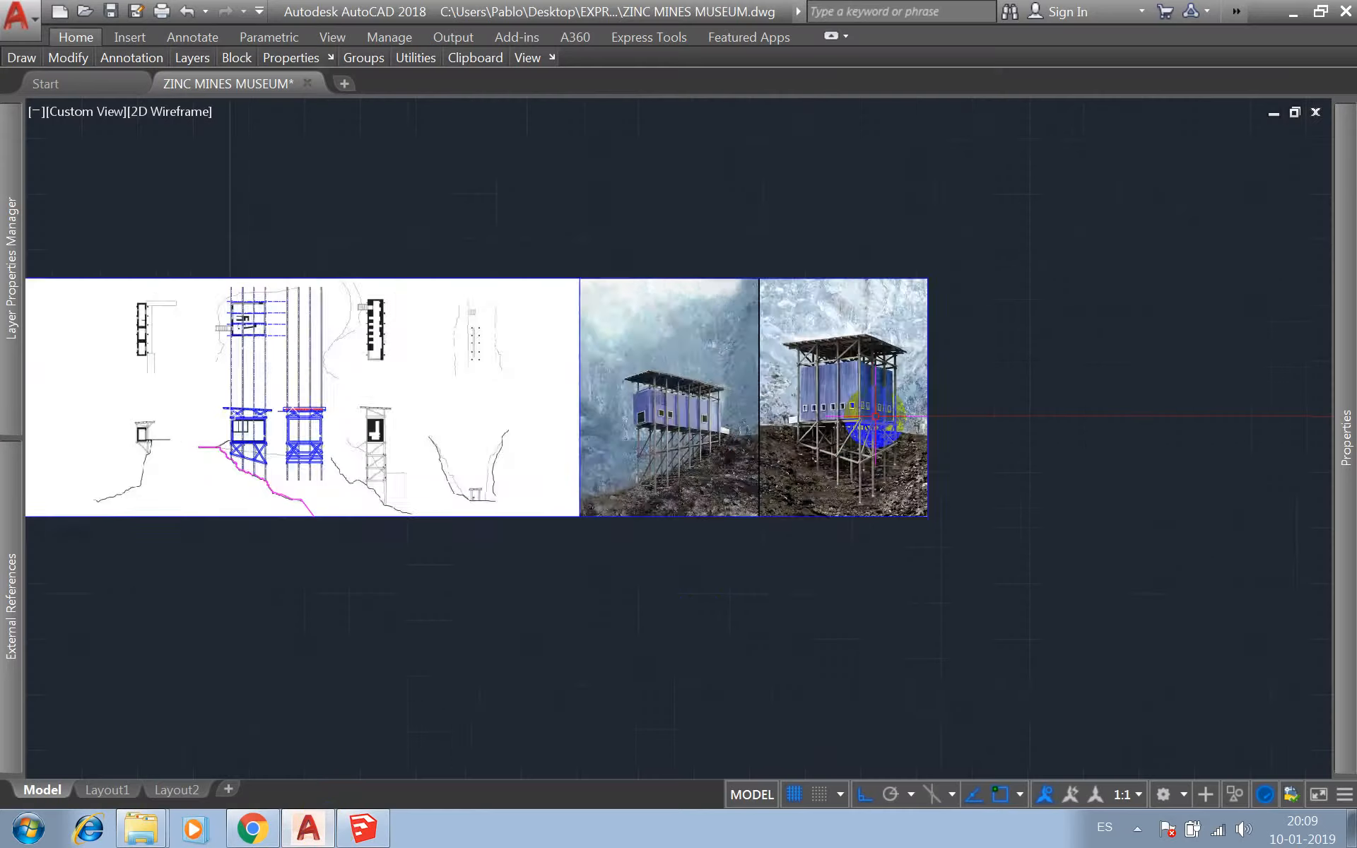
pyautogui.scroll(4, 842, 364)
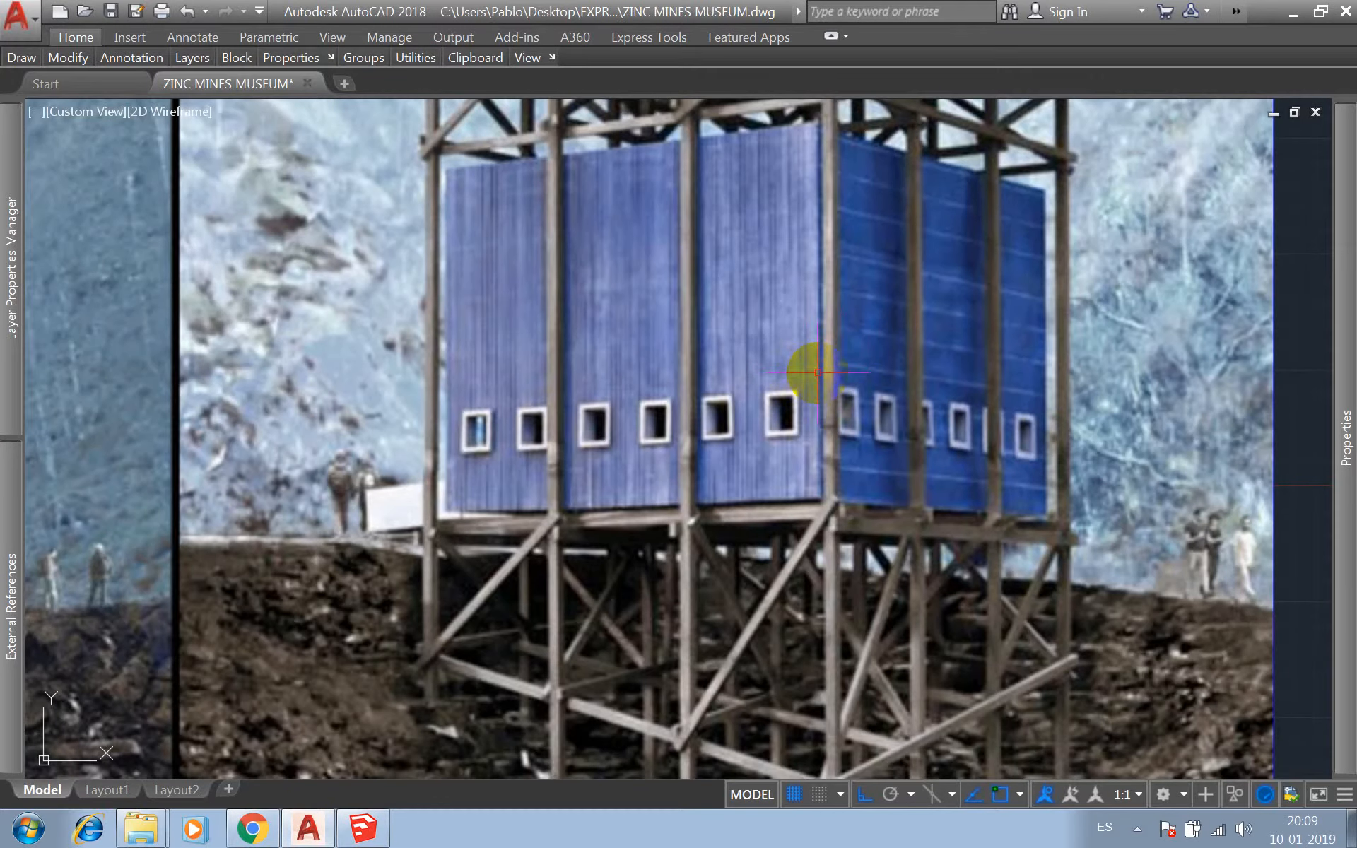
pyautogui.click(358, 830)
# - Try drawing a rectangle from the wall box's inner bottom corner and turn on the X-ray face display
pyautogui.scroll(-8, 679, 381)
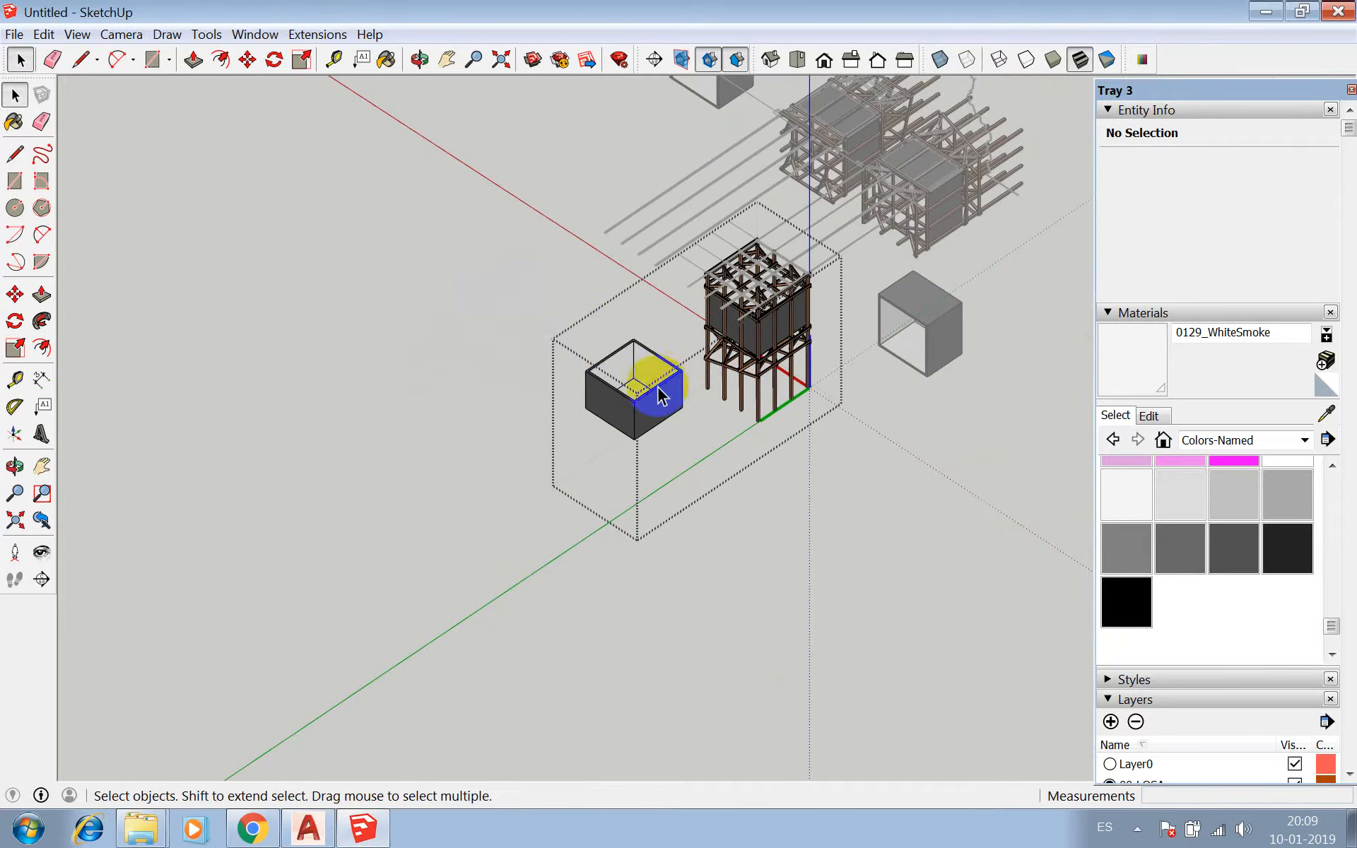
pyautogui.scroll(2, 632, 396)
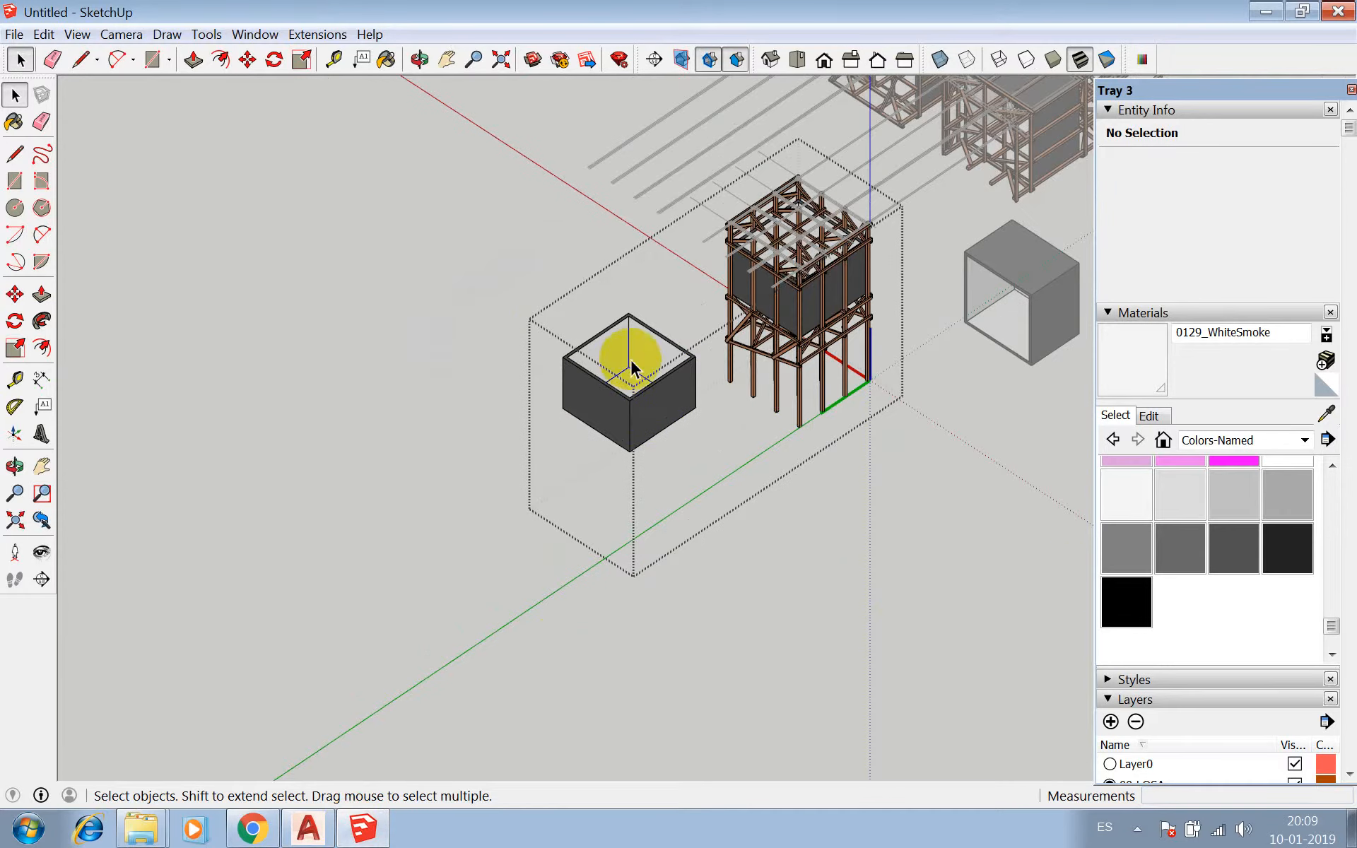
pyautogui.click(1116, 314)
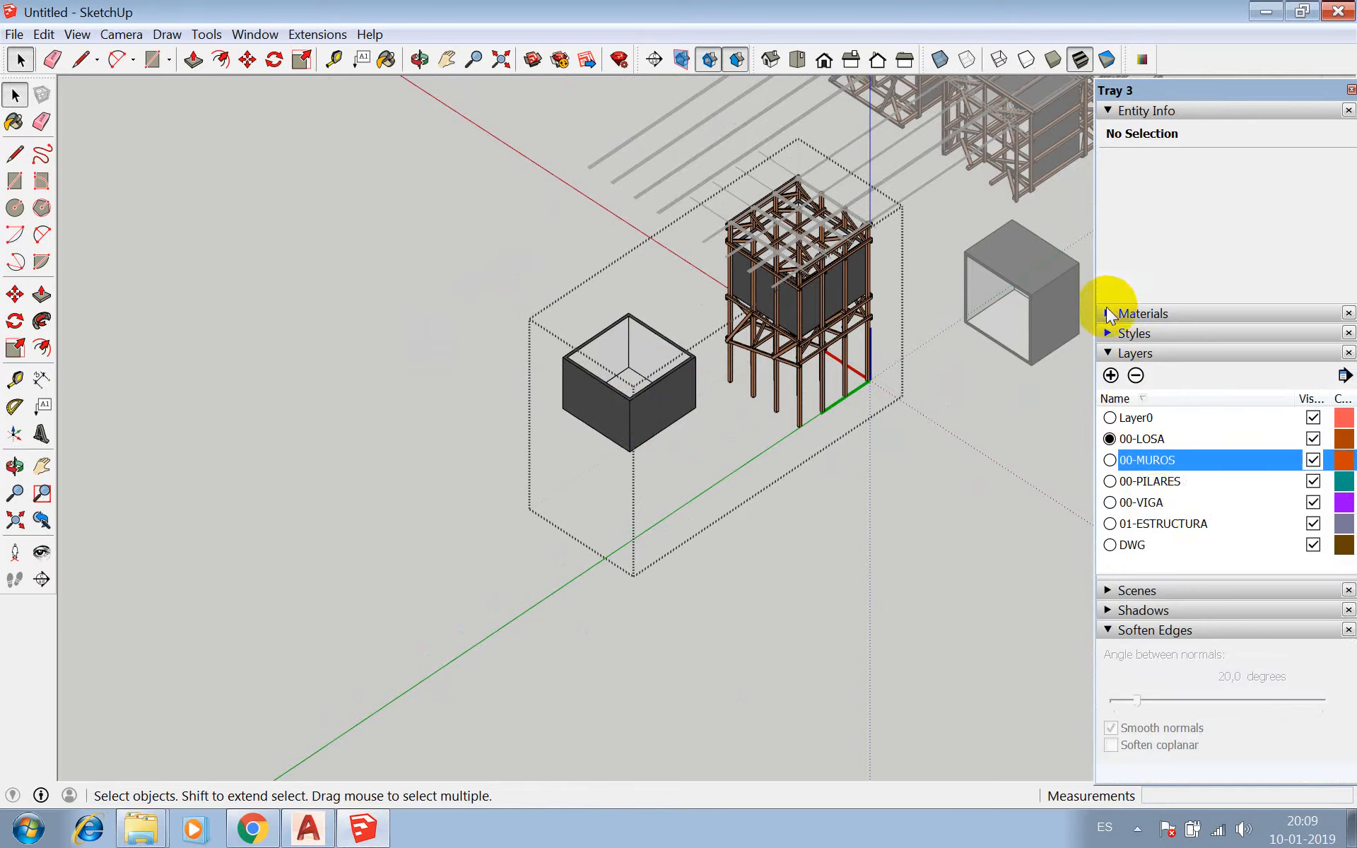
pyautogui.click(639, 333)
pyautogui.scroll(5, 630, 337)
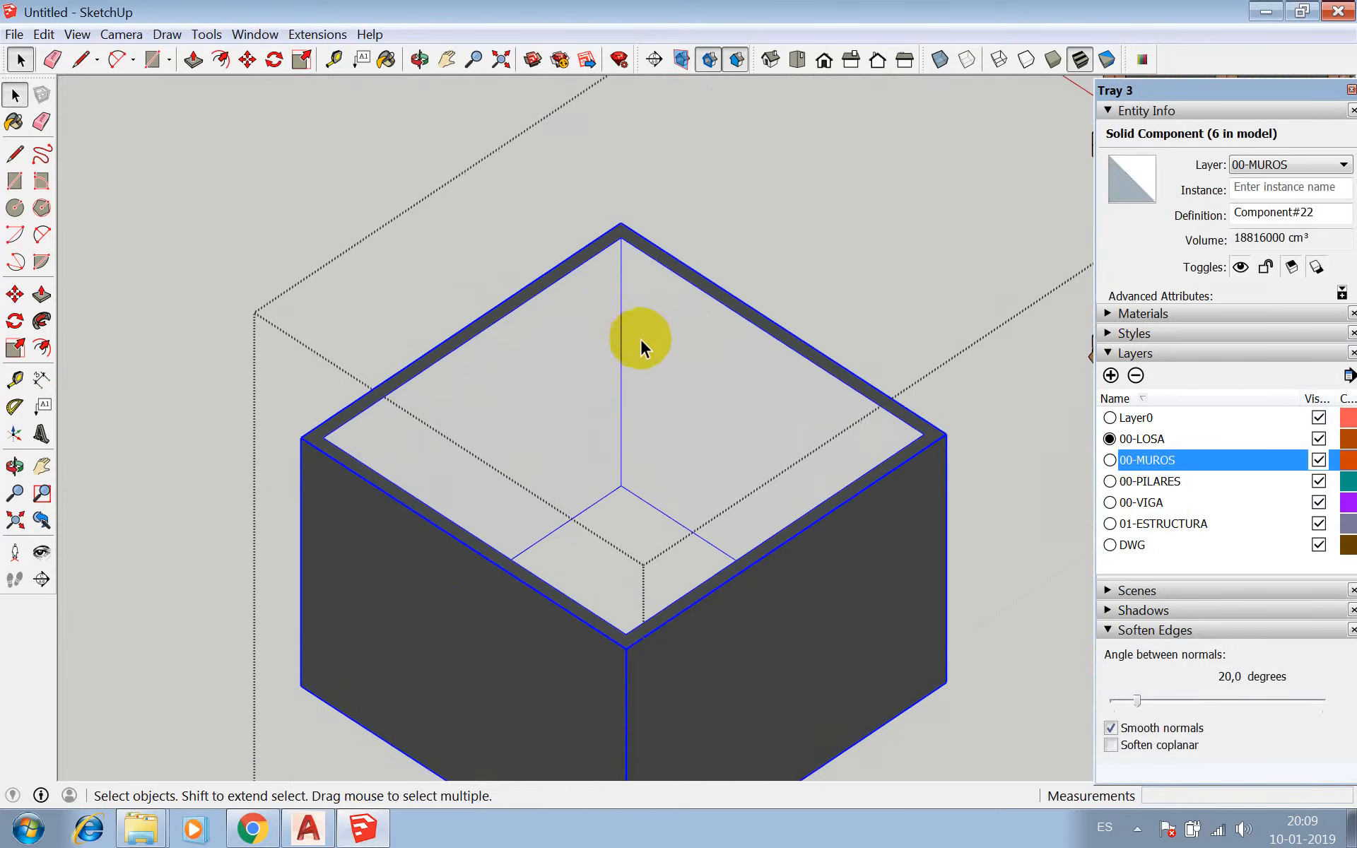
pyautogui.press('r')
pyautogui.click(621, 486)
pyautogui.scroll(-2, 675, 332)
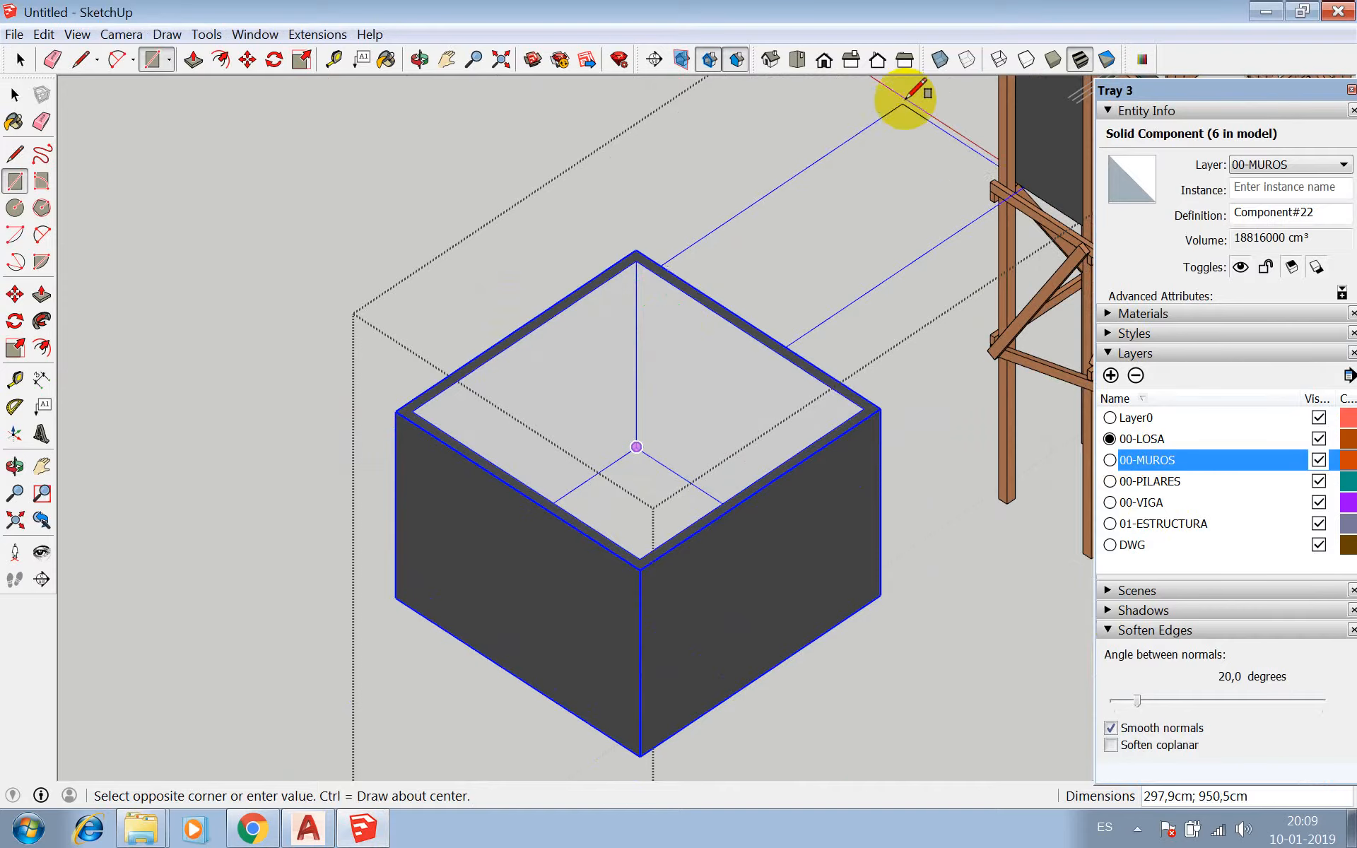
pyautogui.click(940, 61)
pyautogui.scroll(-2, 854, 195)
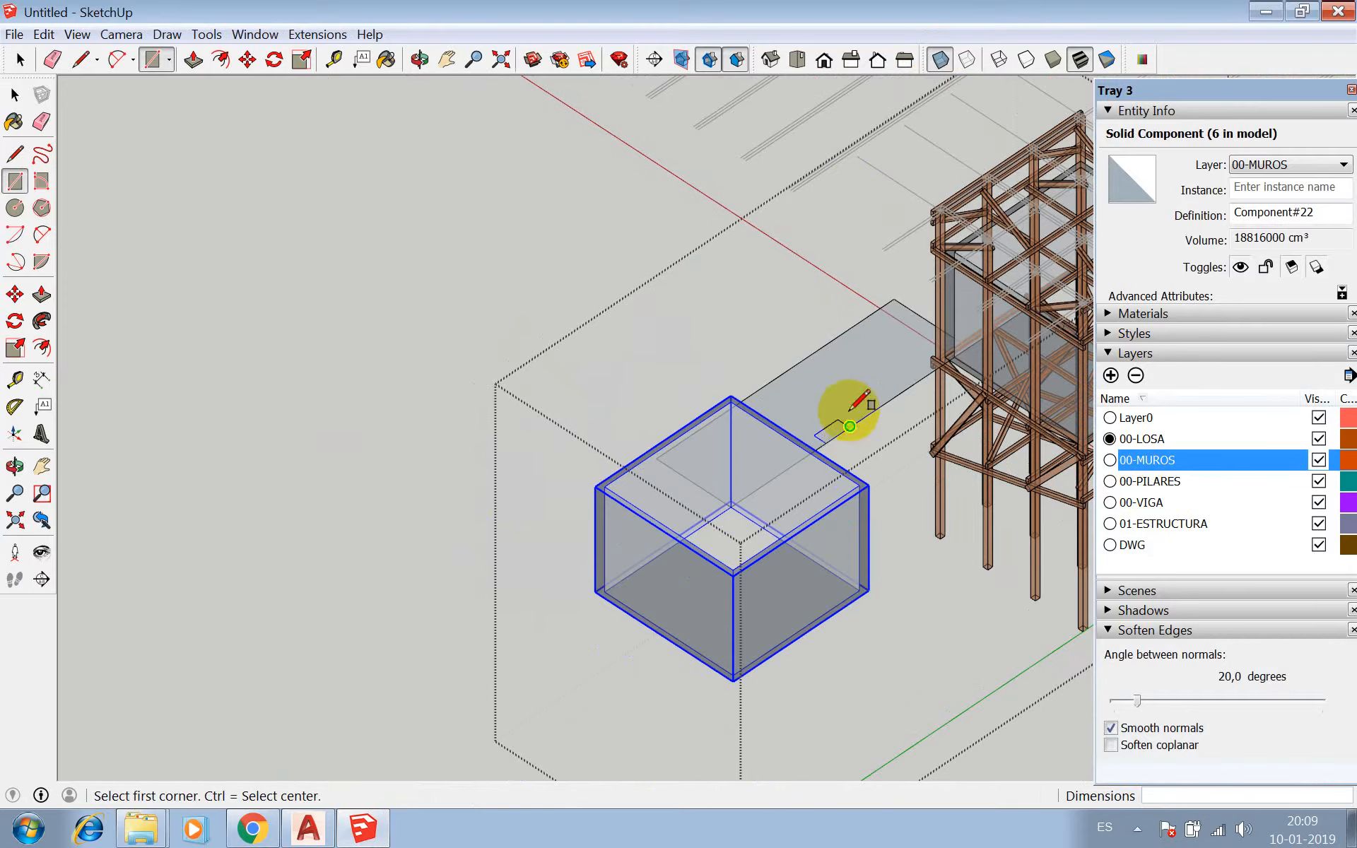
# - Erase the stray rectangle extending from the wall box toward the tower, including its edges
pyautogui.press('space')
pyautogui.doubleClick(850, 409)
pyautogui.rightClick(851, 413)
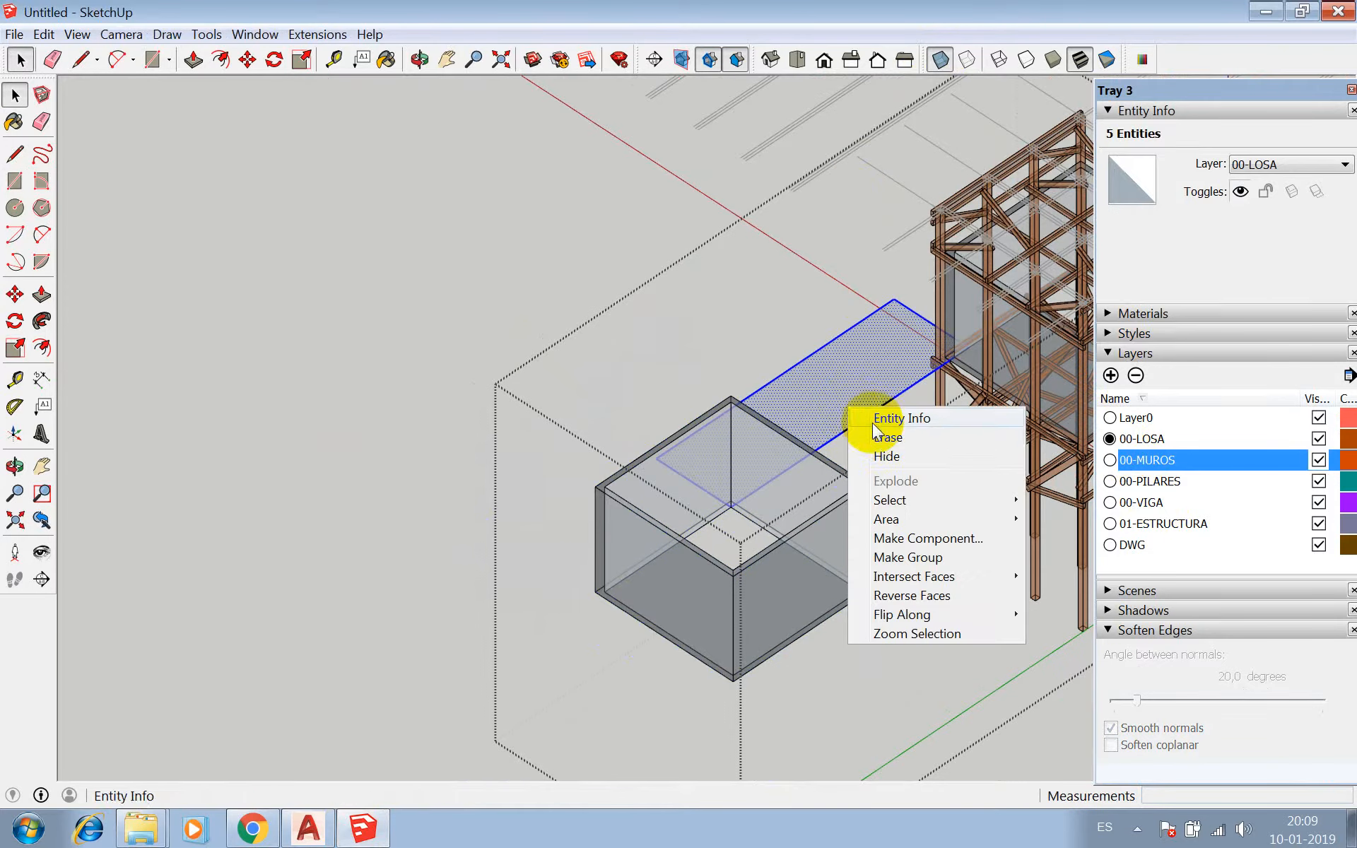
pyautogui.click(875, 434)
pyautogui.click(727, 540)
# - Draw a rectangle across the wall box's inner floor between opposite inner corners and Push/Pull it 15 cm
pyautogui.press('r')
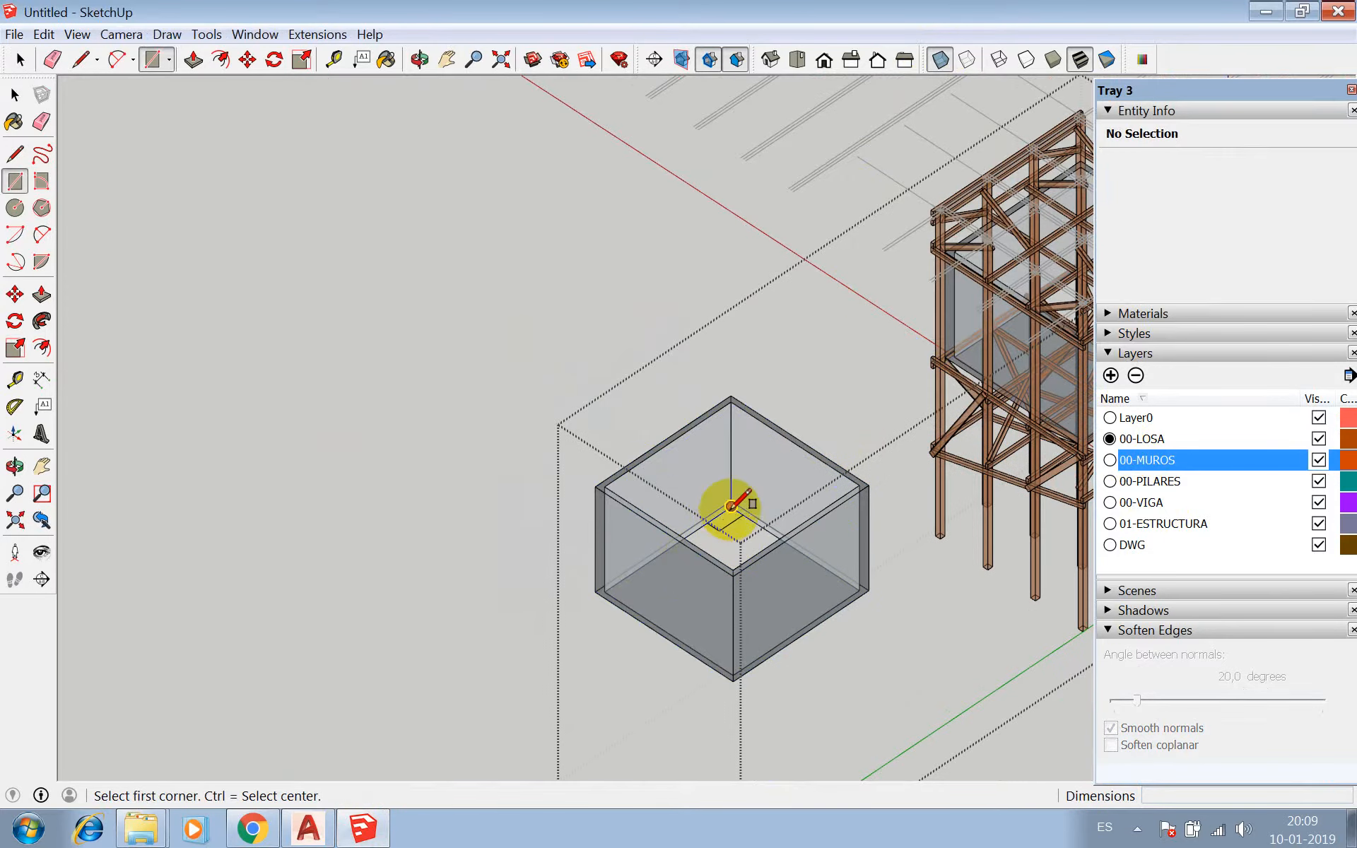
pyautogui.click(731, 506)
pyautogui.click(740, 664)
pyautogui.scroll(4, 729, 536)
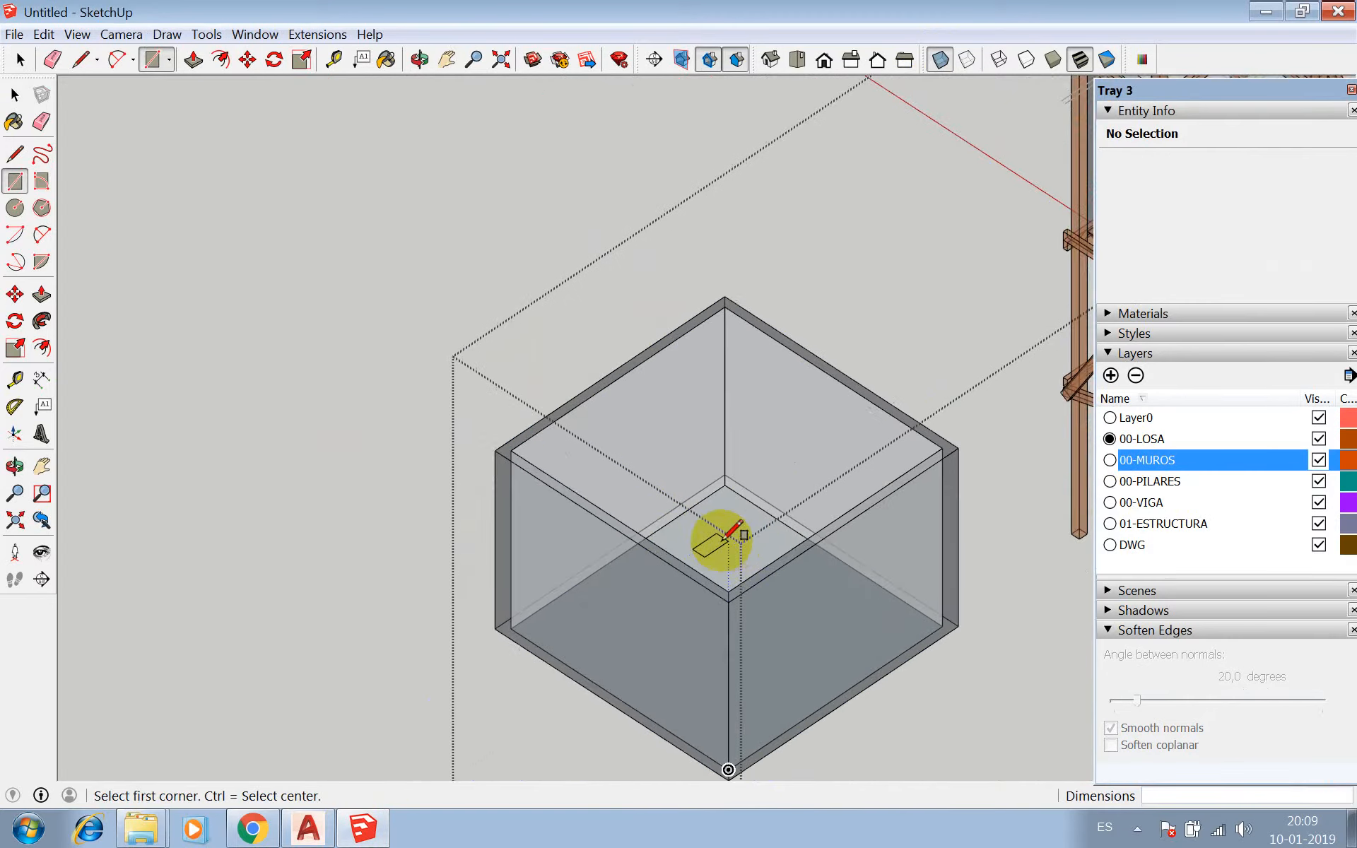
pyautogui.press('p')
pyautogui.click(719, 539)
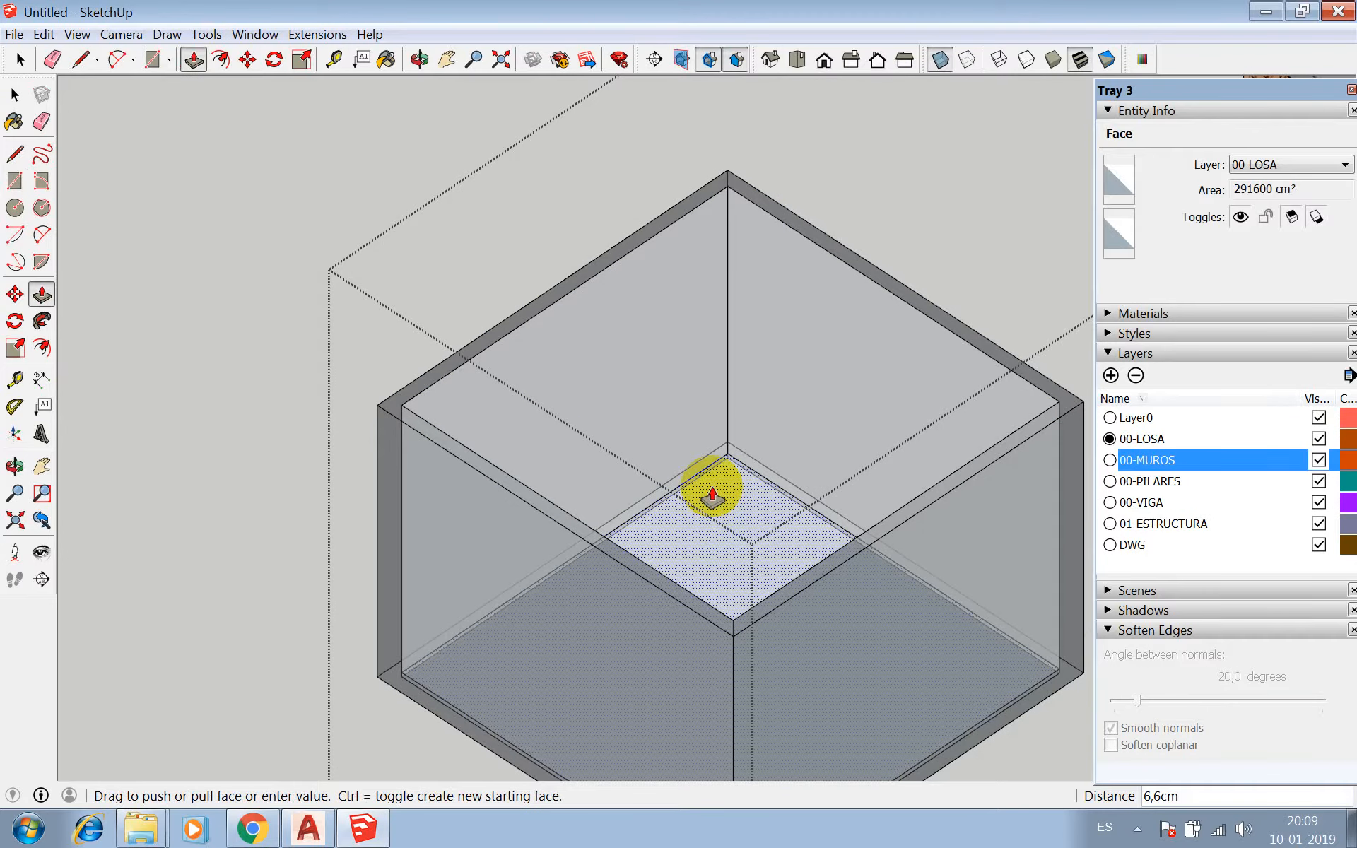
pyautogui.press('Return')
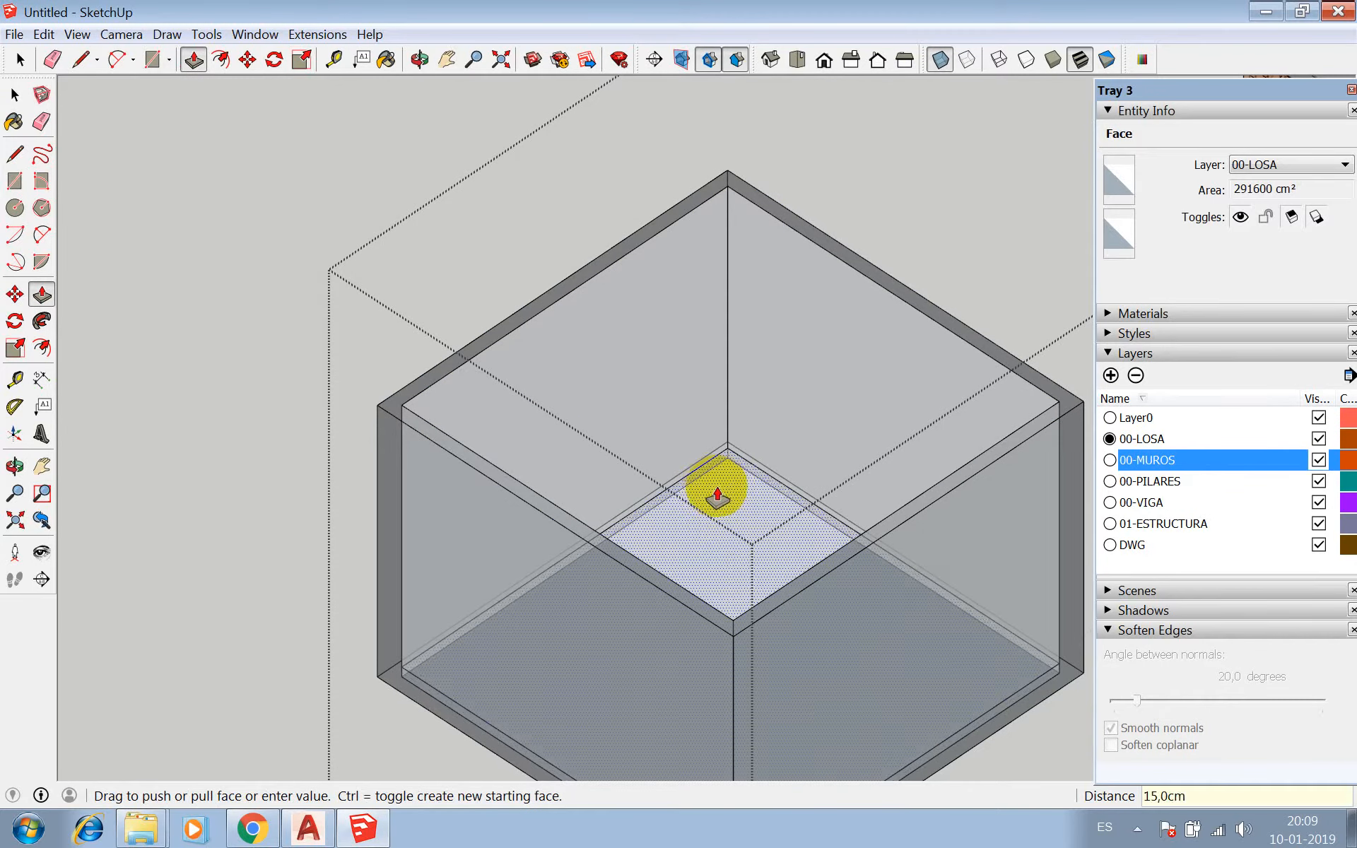
# - Select the entire floor slab inside the wall box and make it a component
pyautogui.press('space')
pyautogui.tripleClick(720, 487)
pyautogui.rightClick(720, 486)
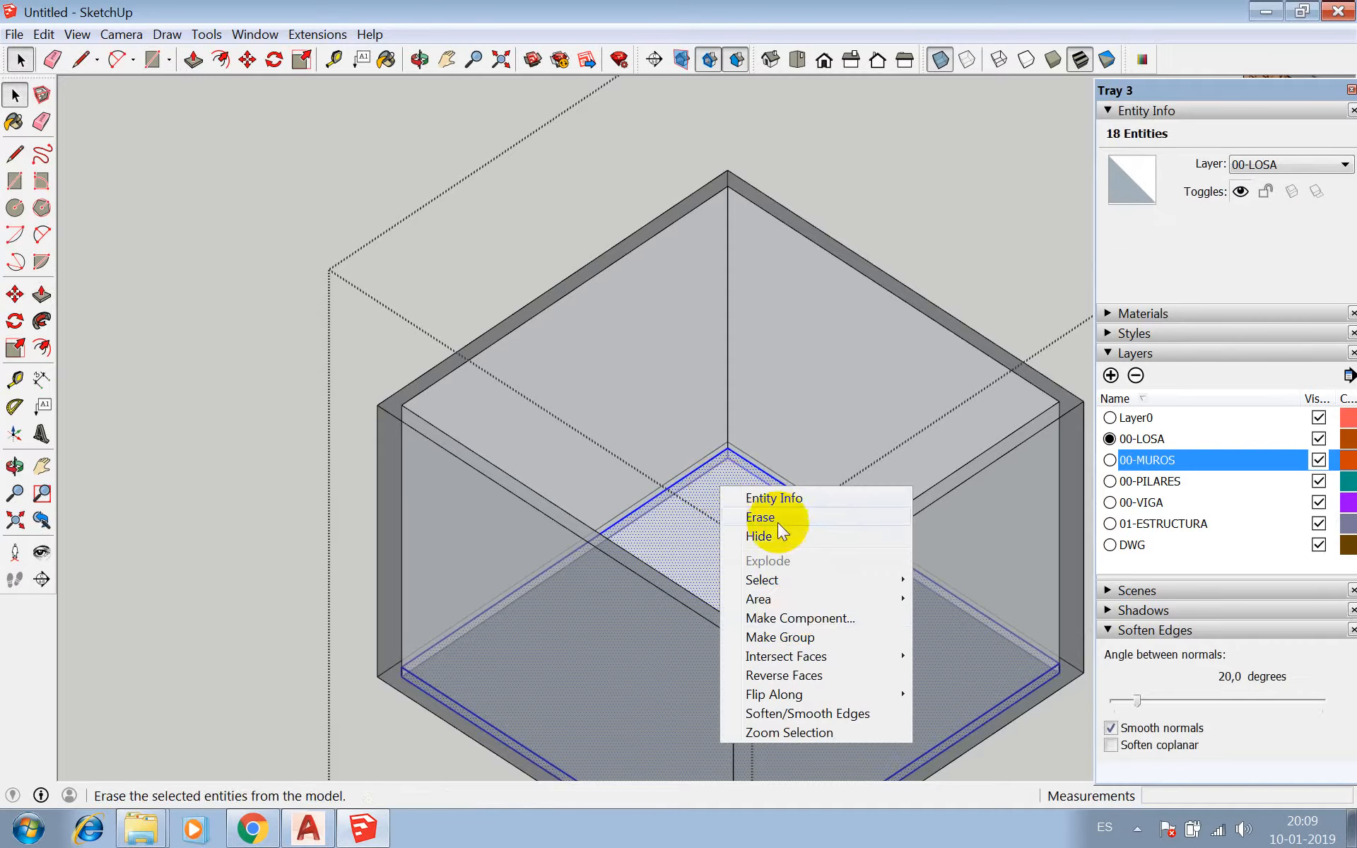
pyautogui.click(790, 619)
pyautogui.click(676, 626)
# - Copy the floor slab component up from its rear inner corner to the wall box's upper inner corner
pyautogui.click(725, 508)
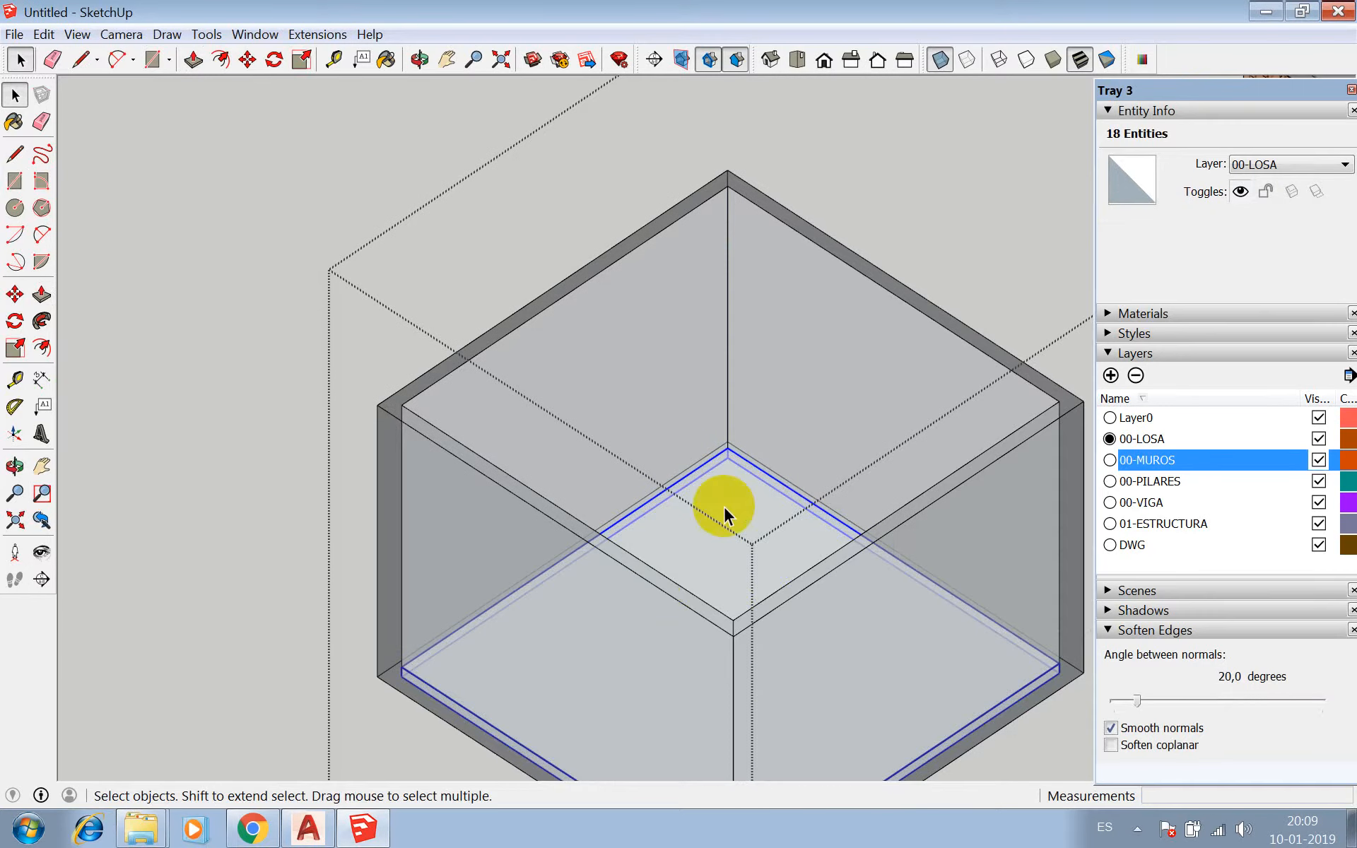
pyautogui.scroll(3, 740, 455)
pyautogui.scroll(-3, 743, 460)
pyautogui.press('m')
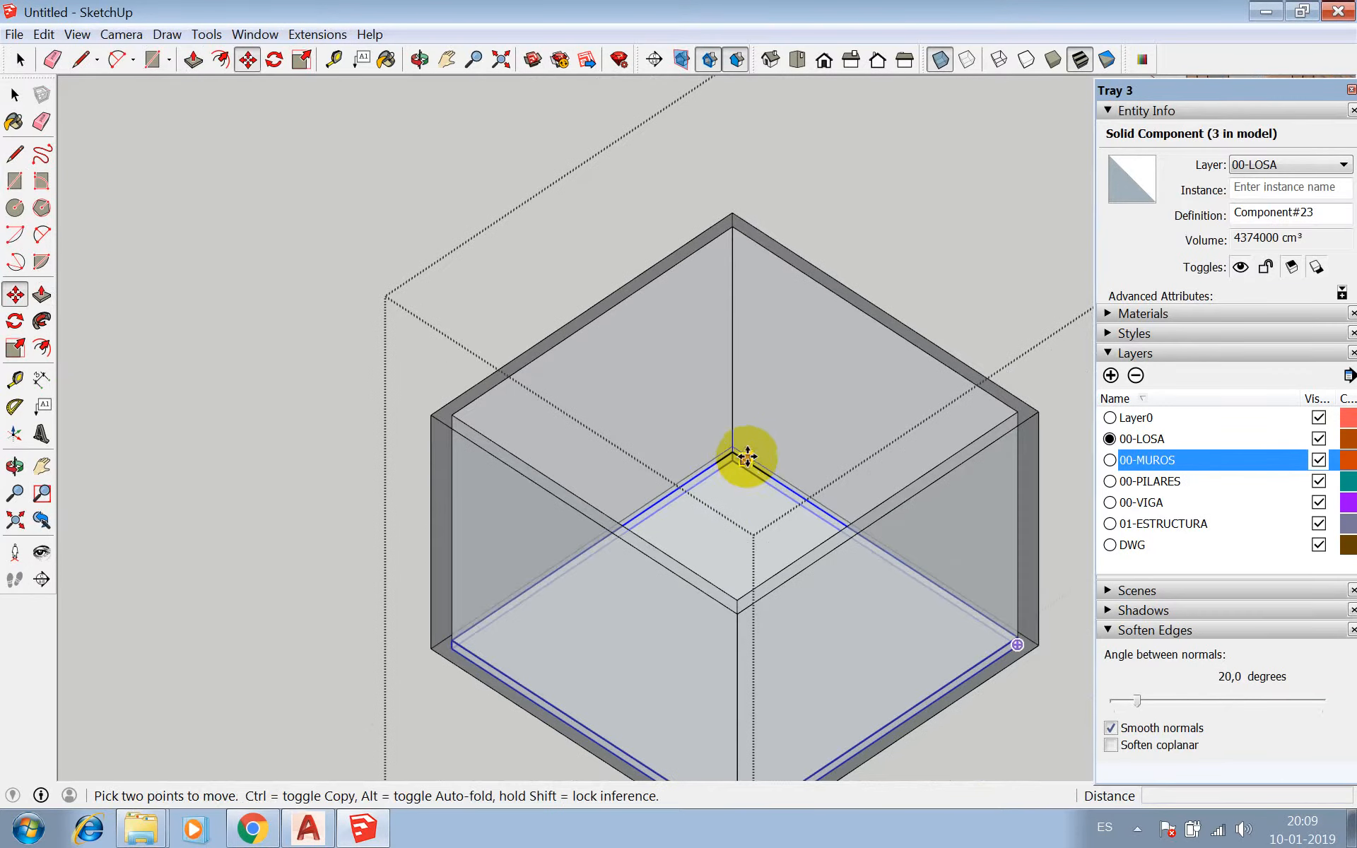
pyautogui.click(733, 453)
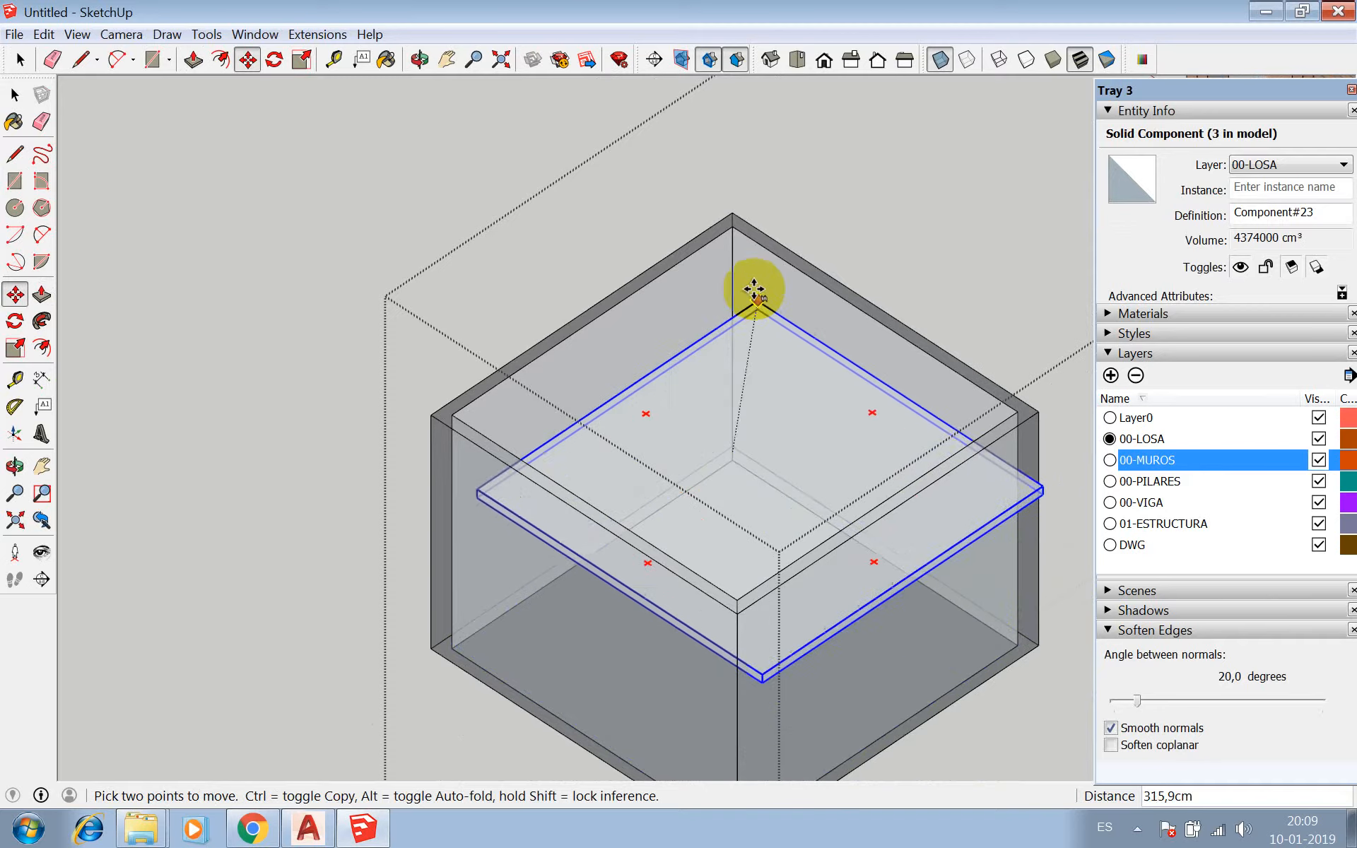
pyautogui.press('ctrl')
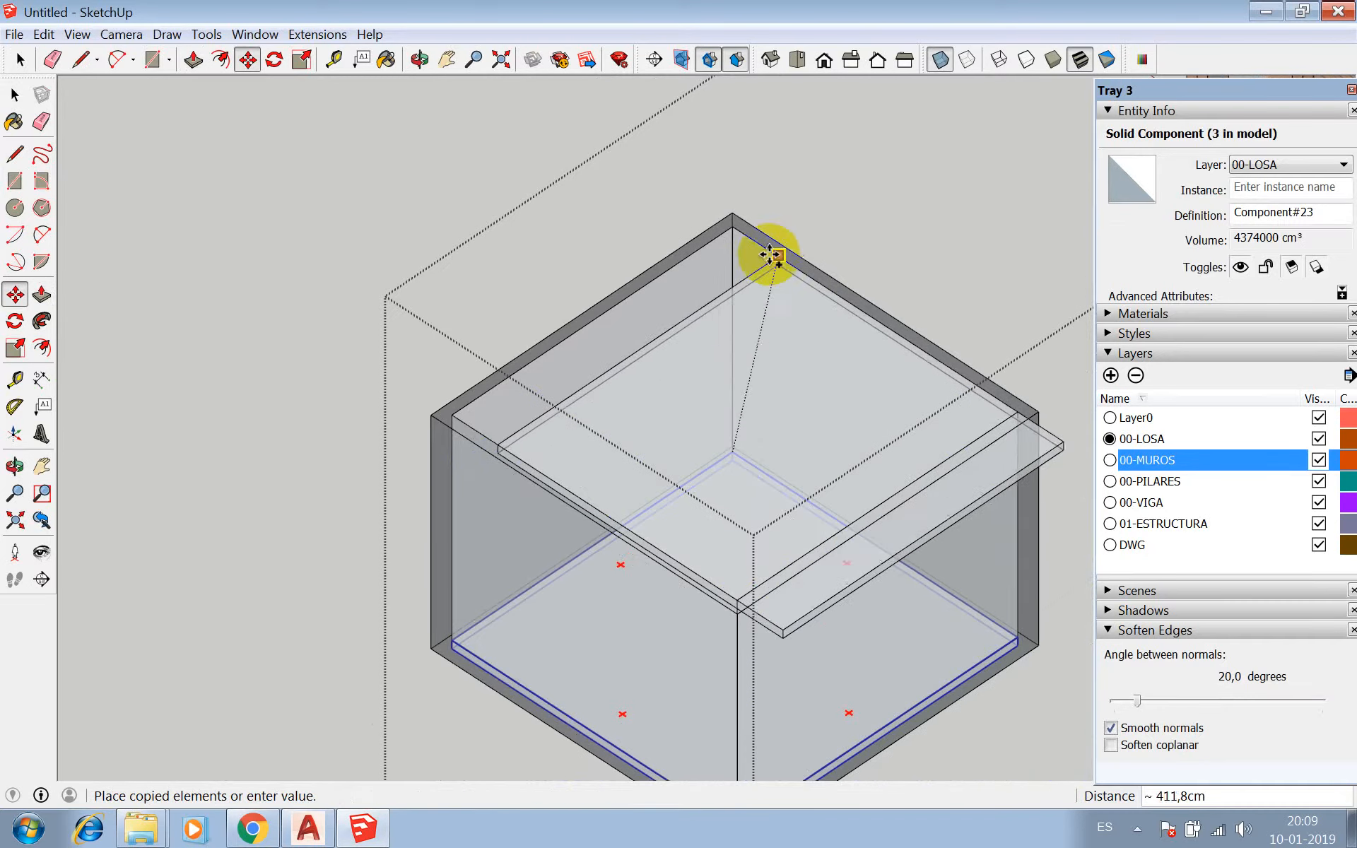
pyautogui.click(733, 239)
pyautogui.scroll(3, 733, 241)
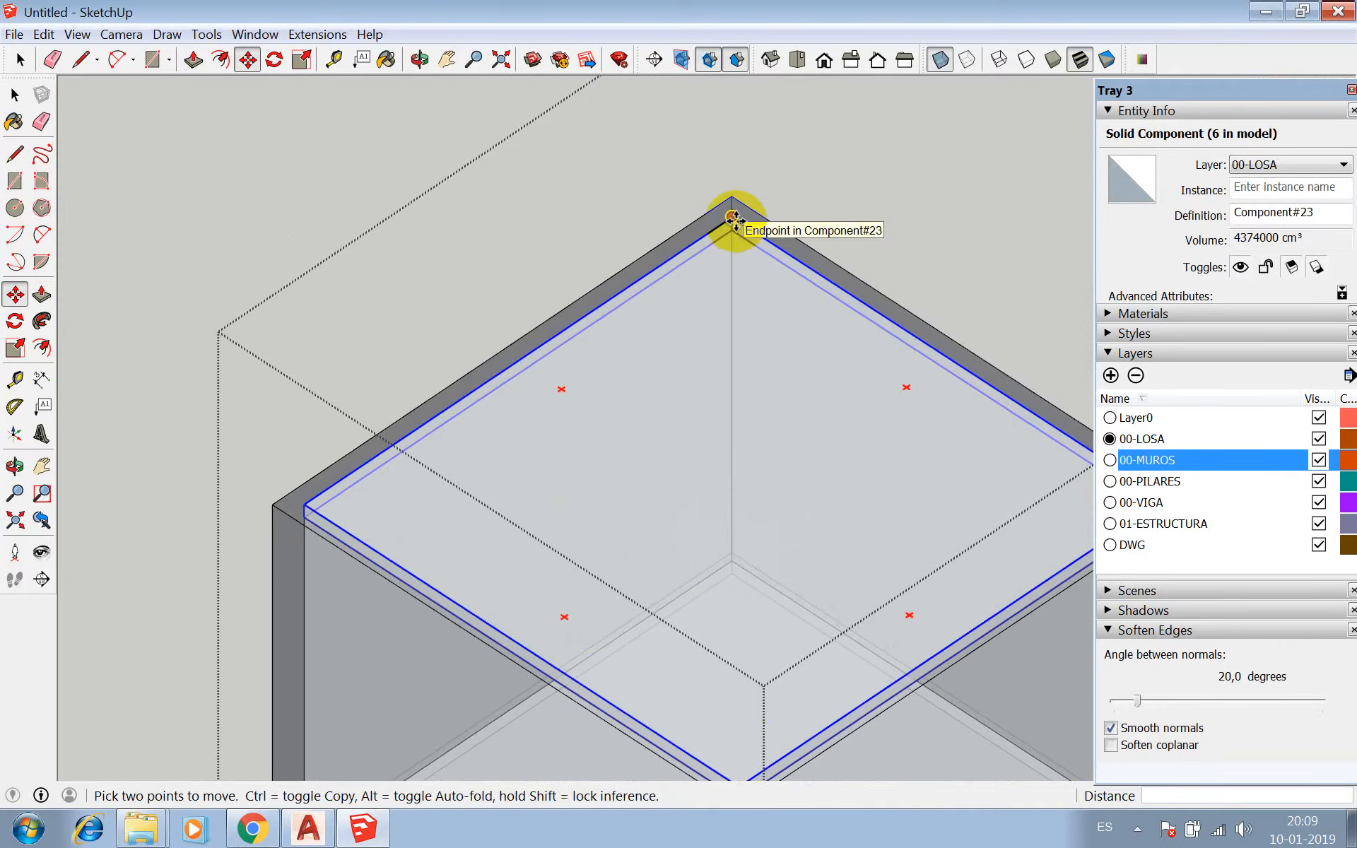
pyautogui.write('36')
pyautogui.press('Return')
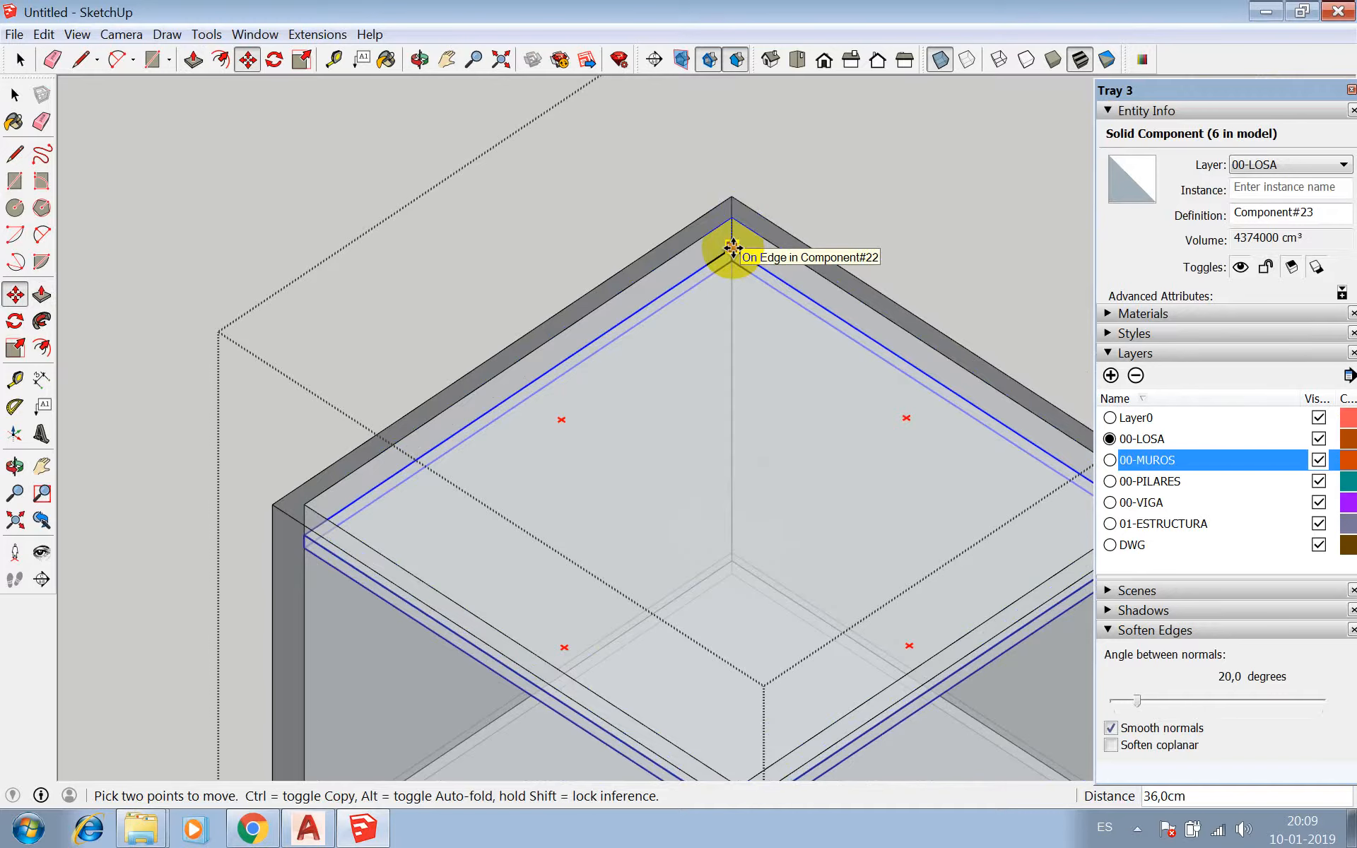
pyautogui.press('ctrl')
pyautogui.press('Escape')
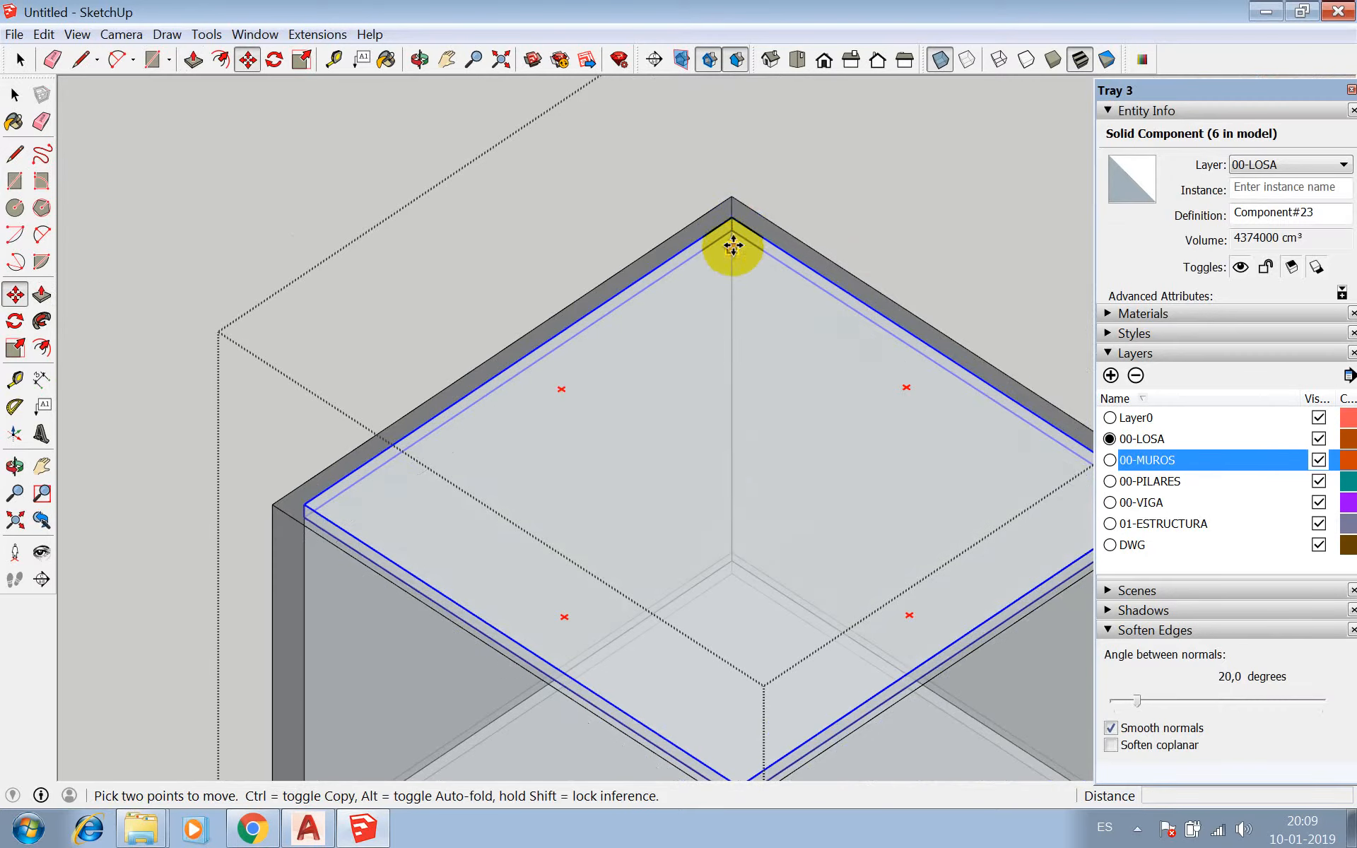
# - Move the copied slab slightly down along the inner vertical corner edge, below the wall box's rim
pyautogui.click(733, 217)
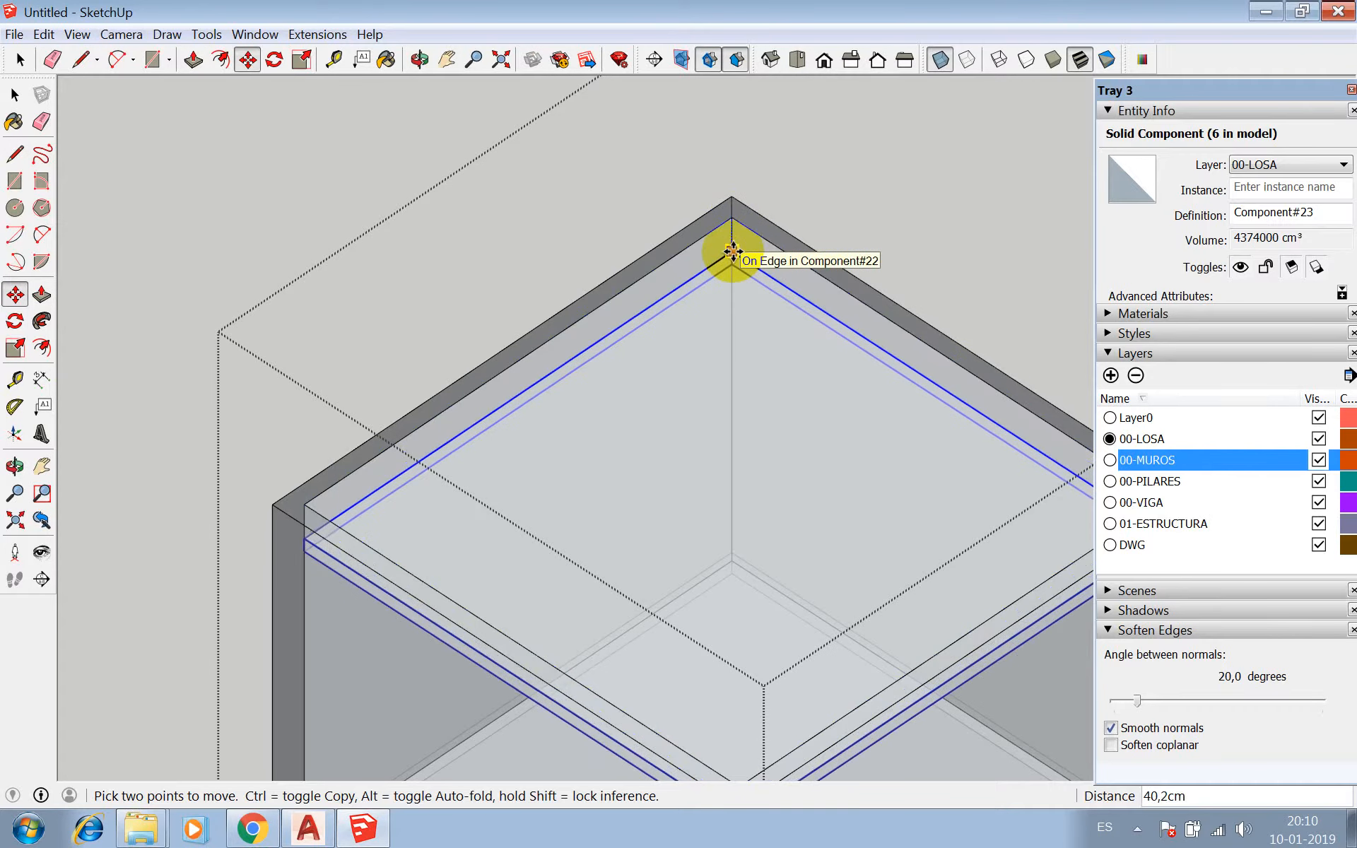
pyautogui.press('Return')
pyautogui.press('space')
pyautogui.scroll(-6, 630, 396)
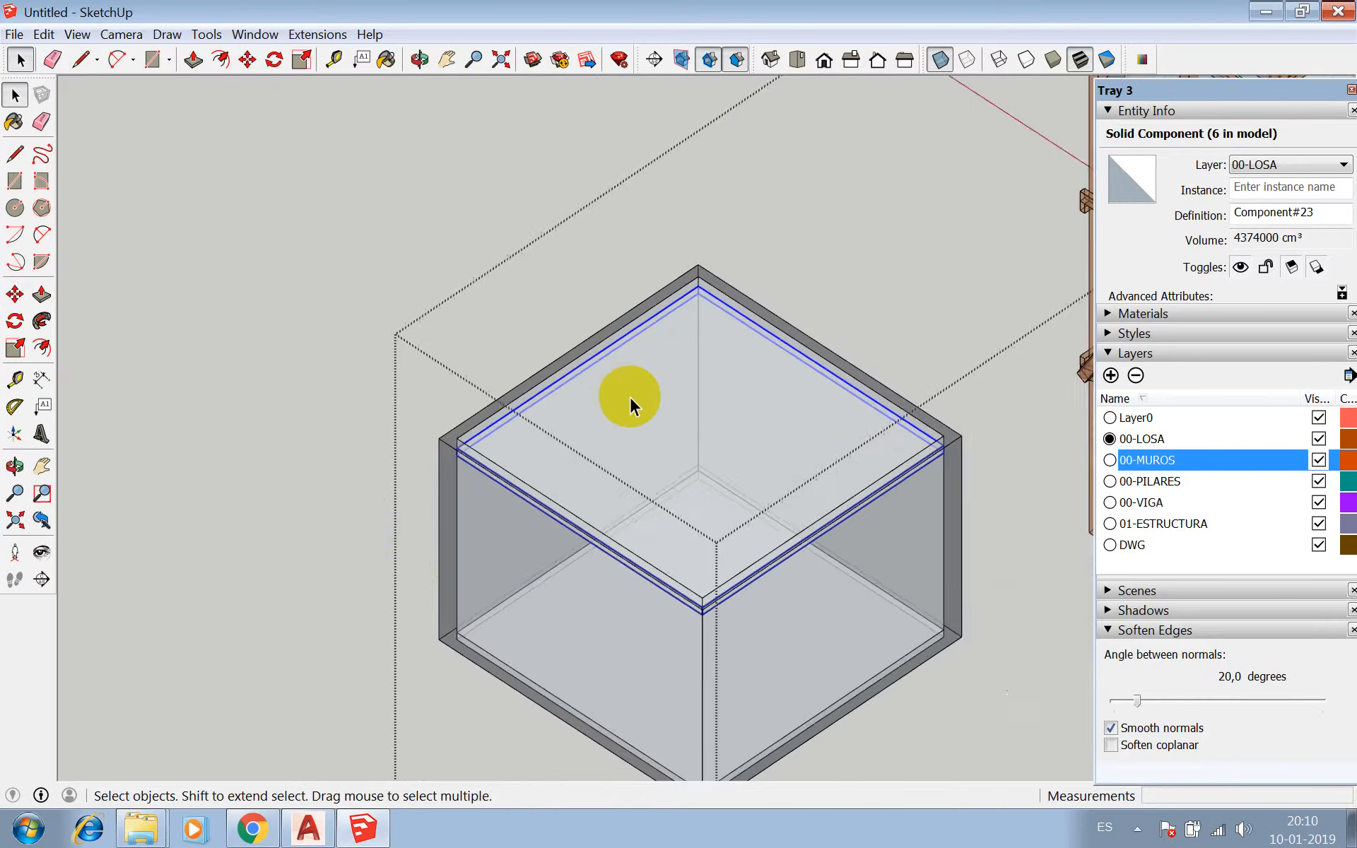
# - Make 00-MUROS the active layer and open the structure component containing the wall box for editing
pyautogui.click(535, 331)
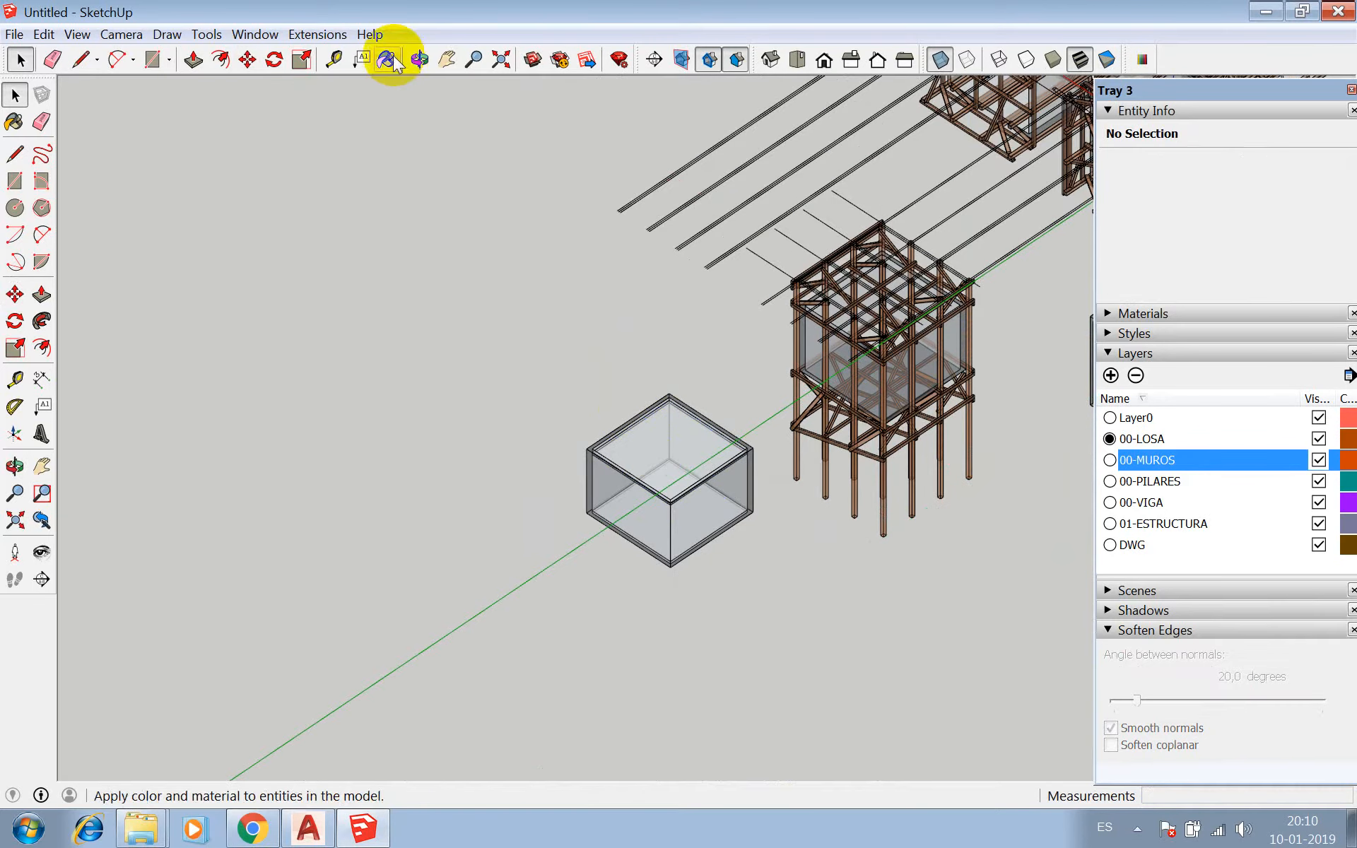
pyautogui.click(1109, 460)
pyautogui.doubleClick(703, 426)
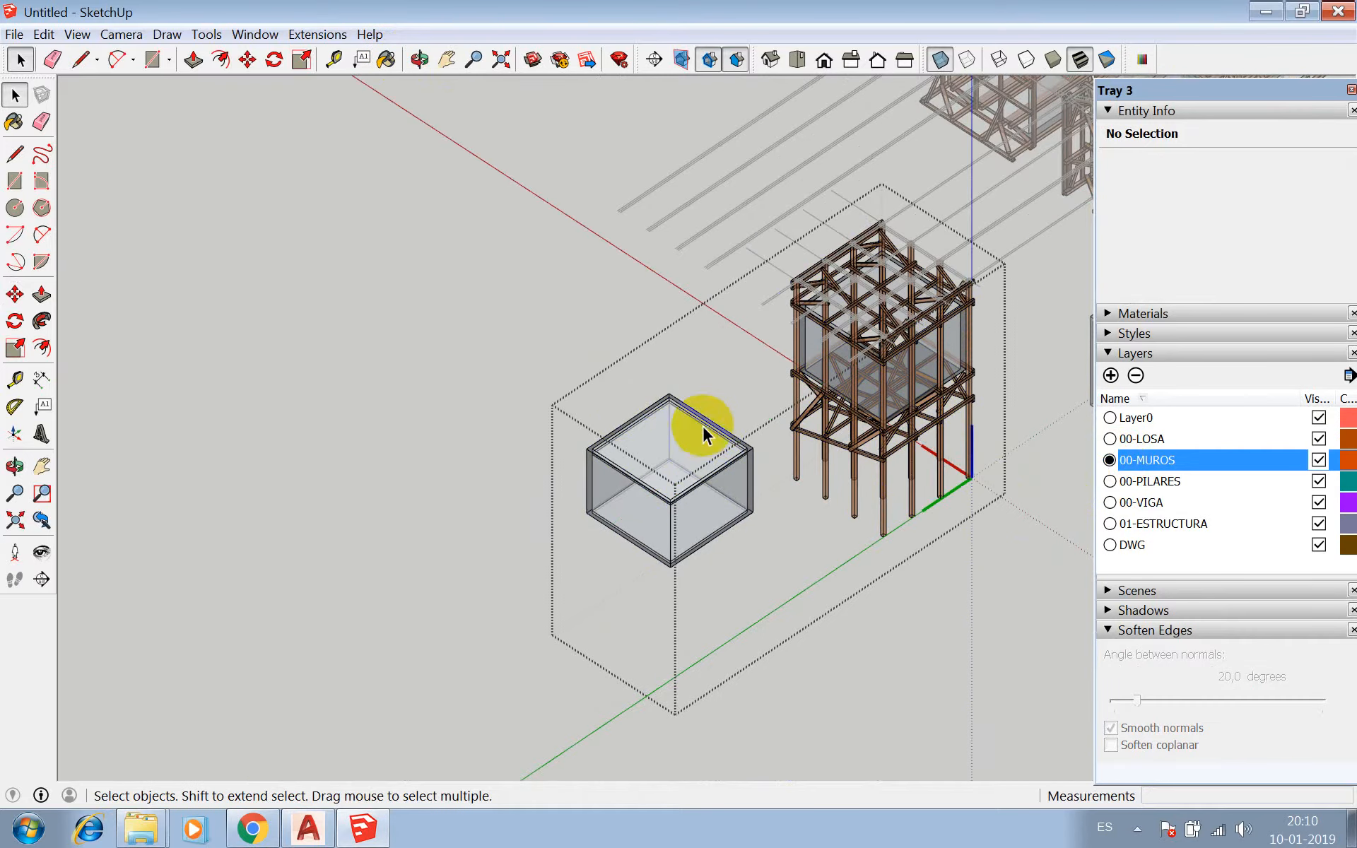
# - Draw a vertical 60 x 60 cm square with the Line tool on the wall box's outer face, near its lower corner
pyautogui.click(422, 61)
pyautogui.moveTo(425, 276); pyautogui.dragTo(797, 361)
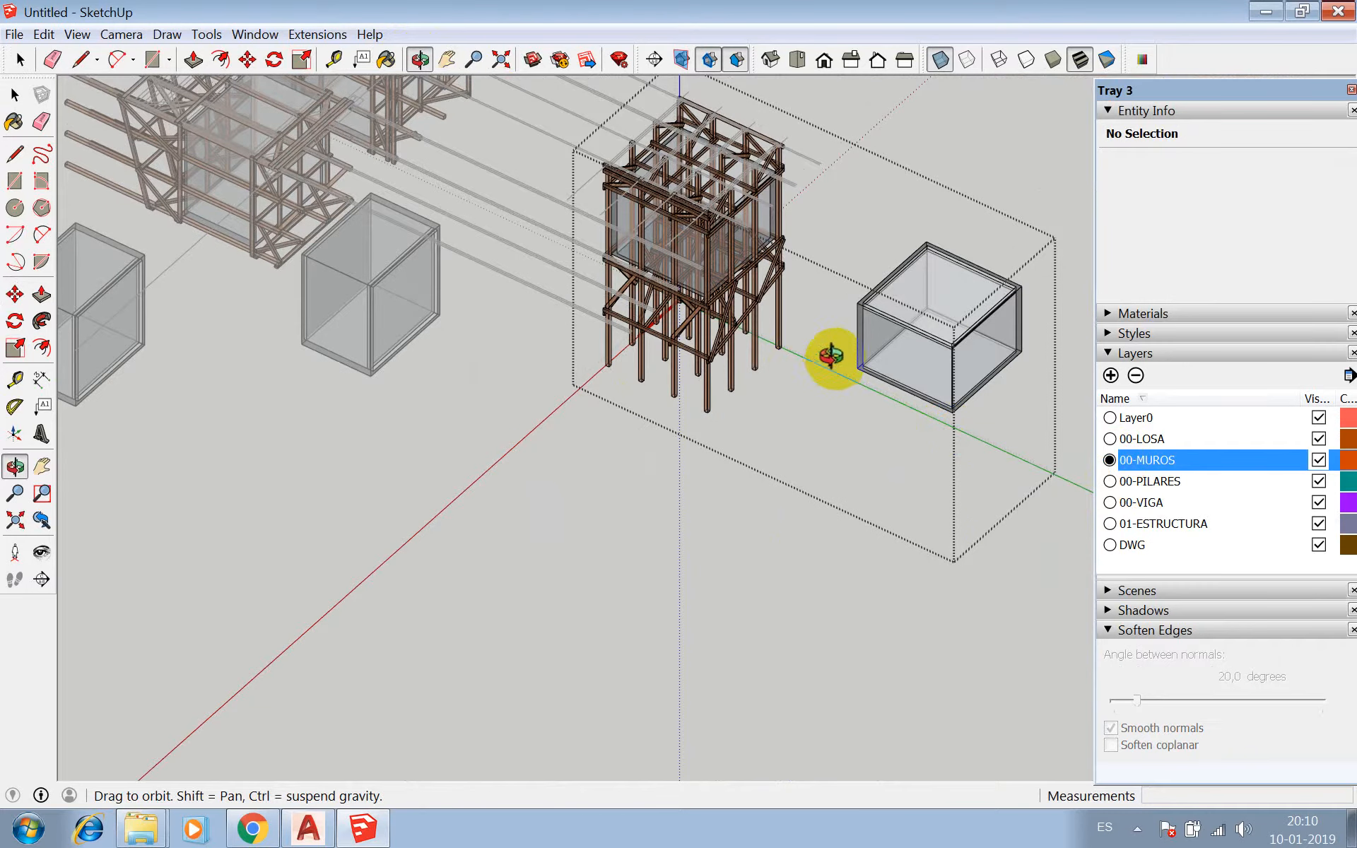
pyautogui.scroll(8, 895, 374)
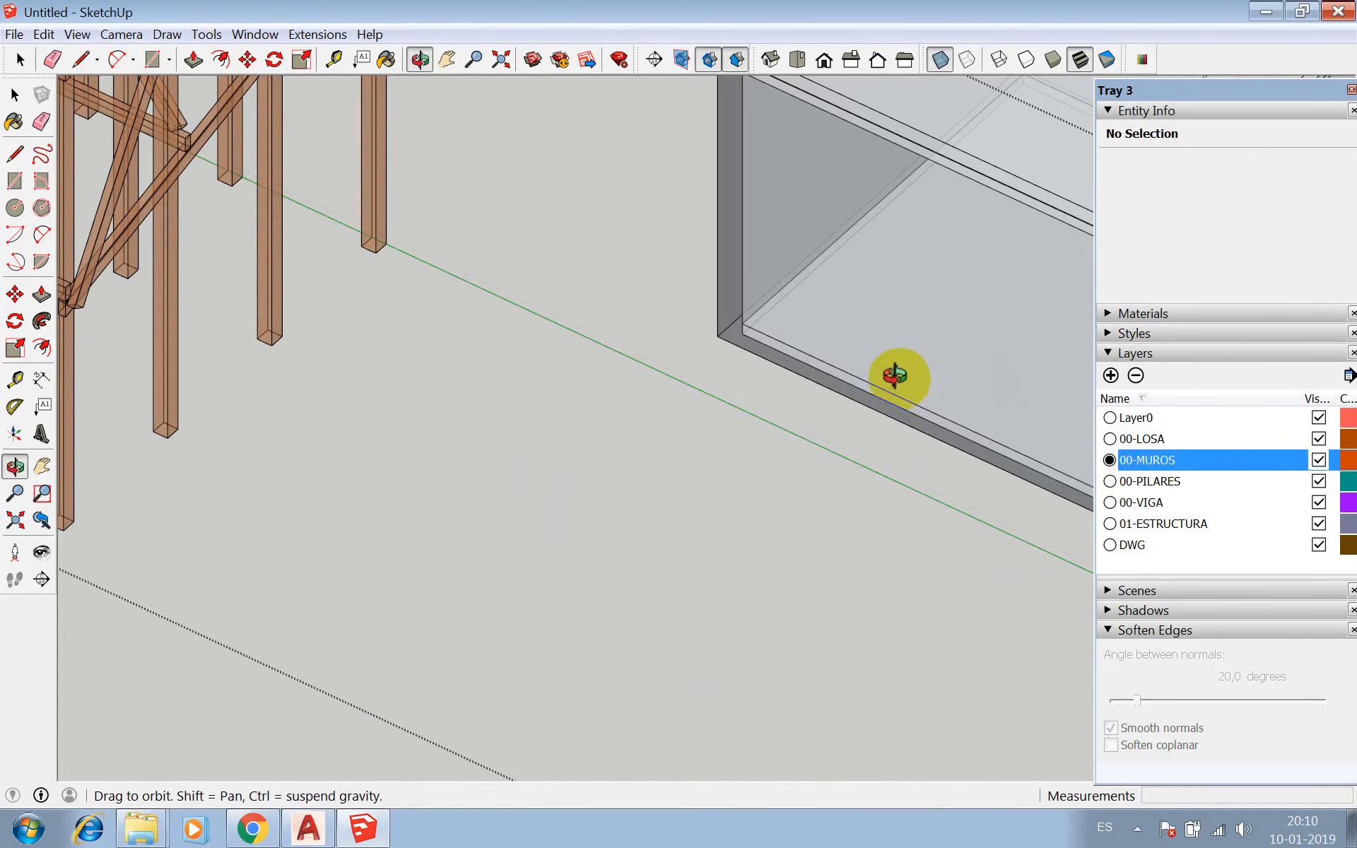
pyautogui.press('l')
pyautogui.click(844, 332)
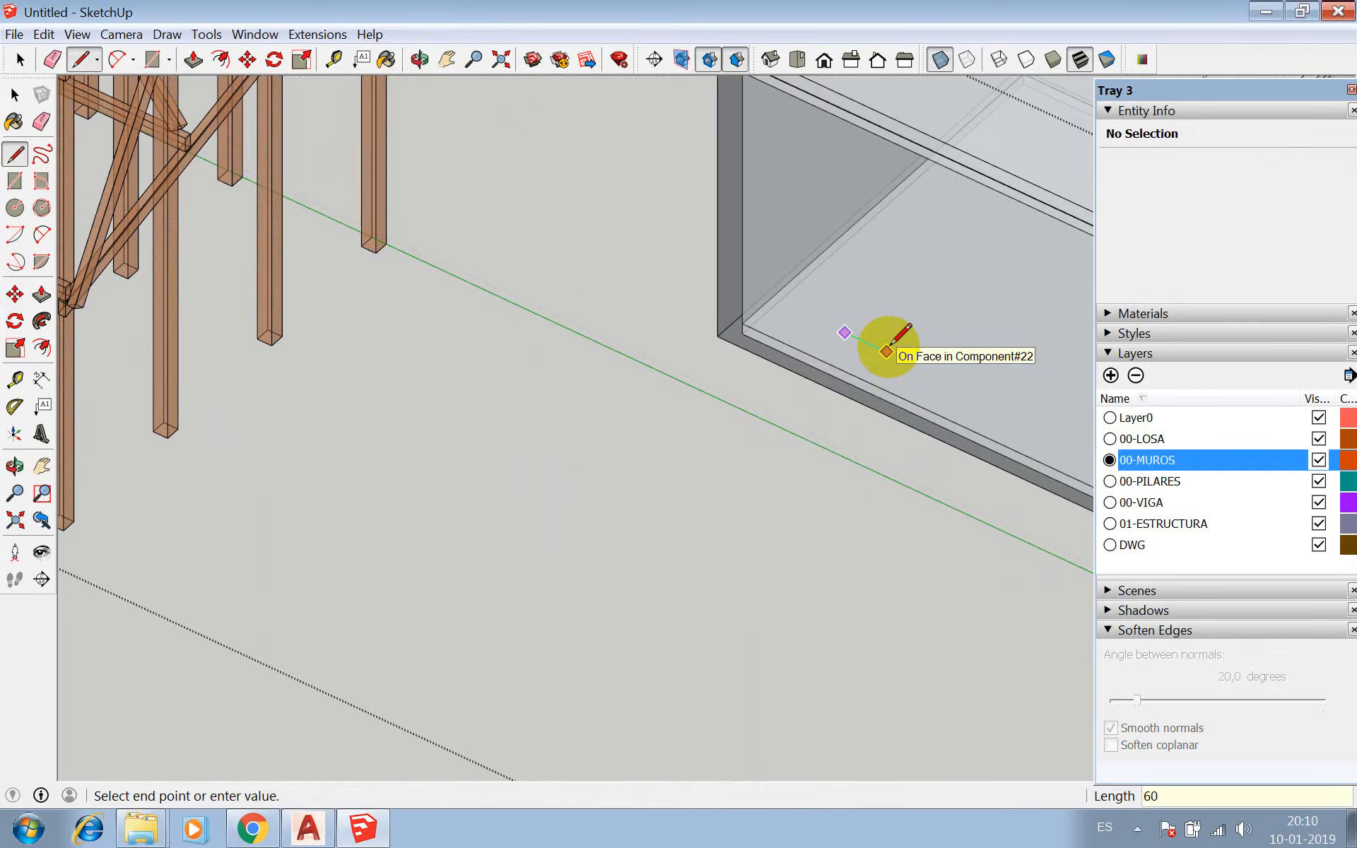
pyautogui.press('Return')
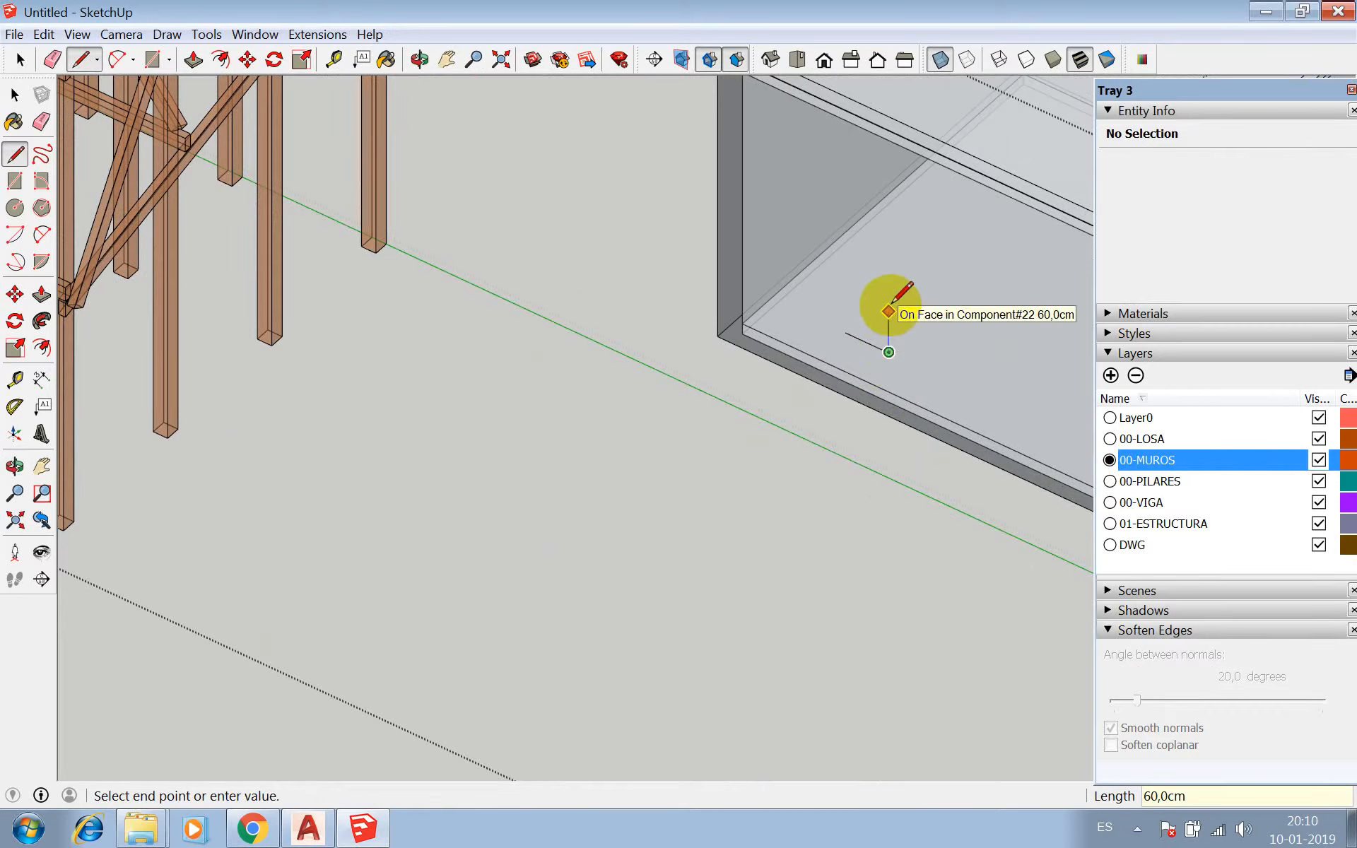
pyautogui.write('60')
pyautogui.press('Return')
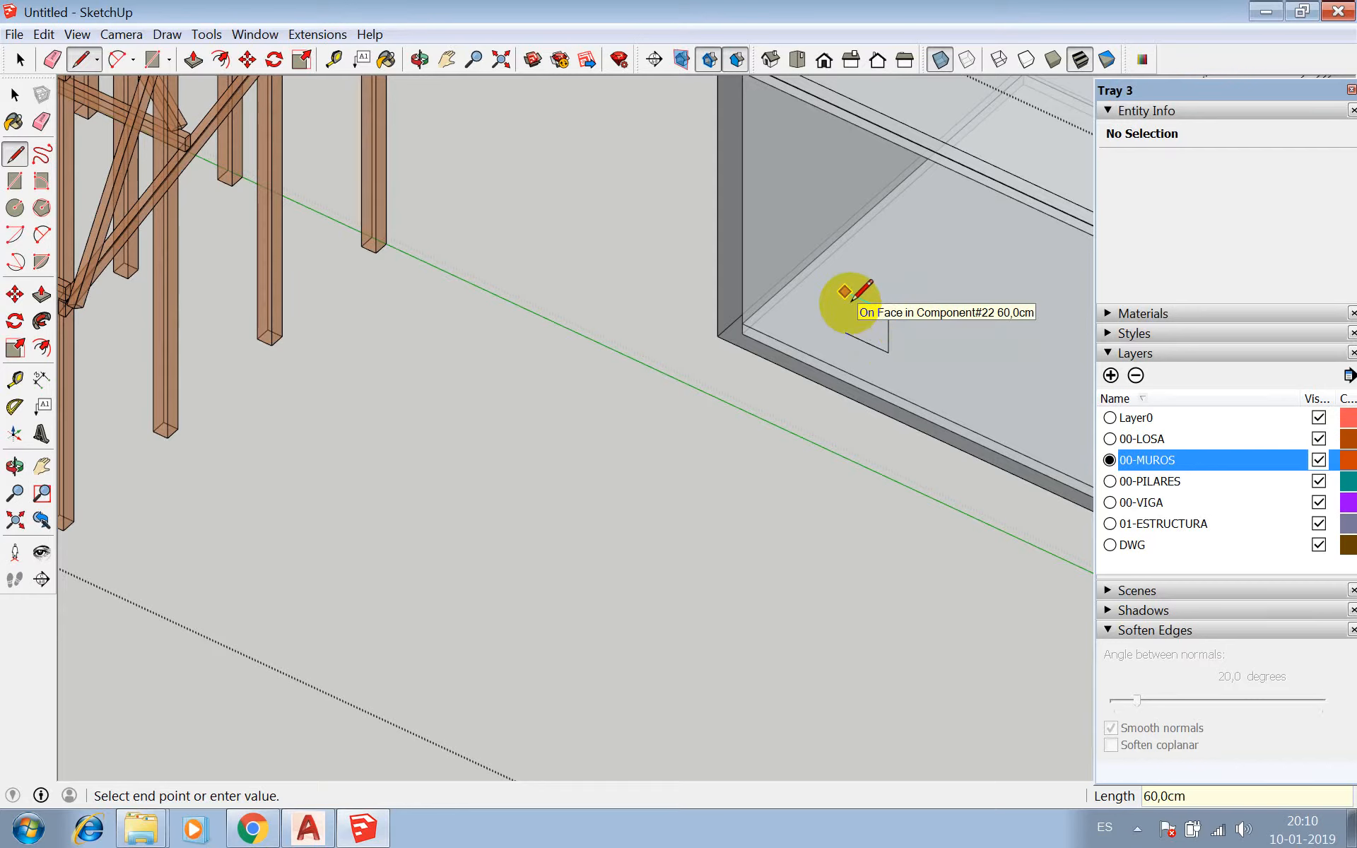
pyautogui.write('60')
pyautogui.press('Return')
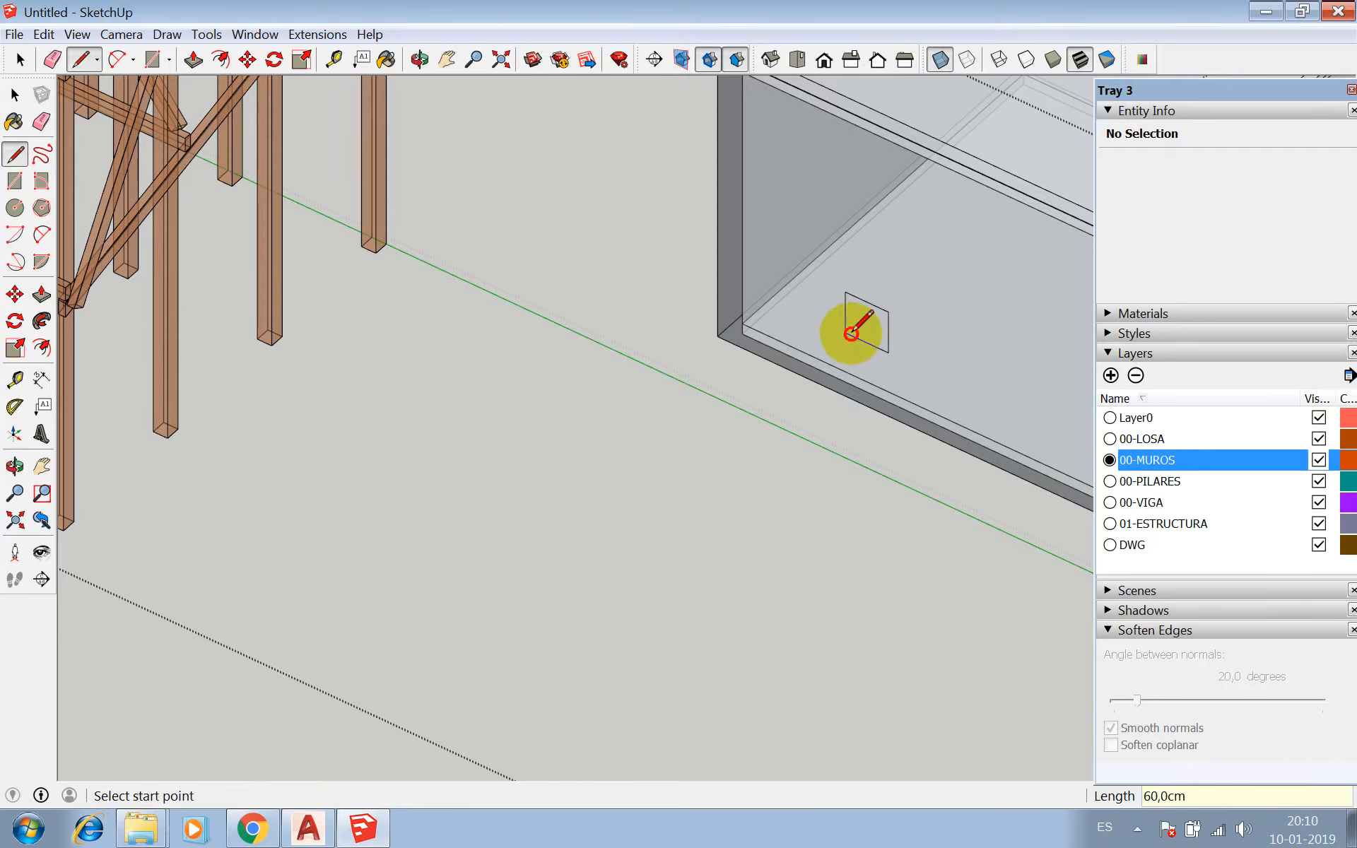
pyautogui.press('space')
# - Push/Pull the small square 60 cm into the wall box to form a cube
pyautogui.scroll(-3, 791, 319)
pyautogui.scroll(3, 849, 333)
pyautogui.scroll(2, 845, 333)
pyautogui.press('p')
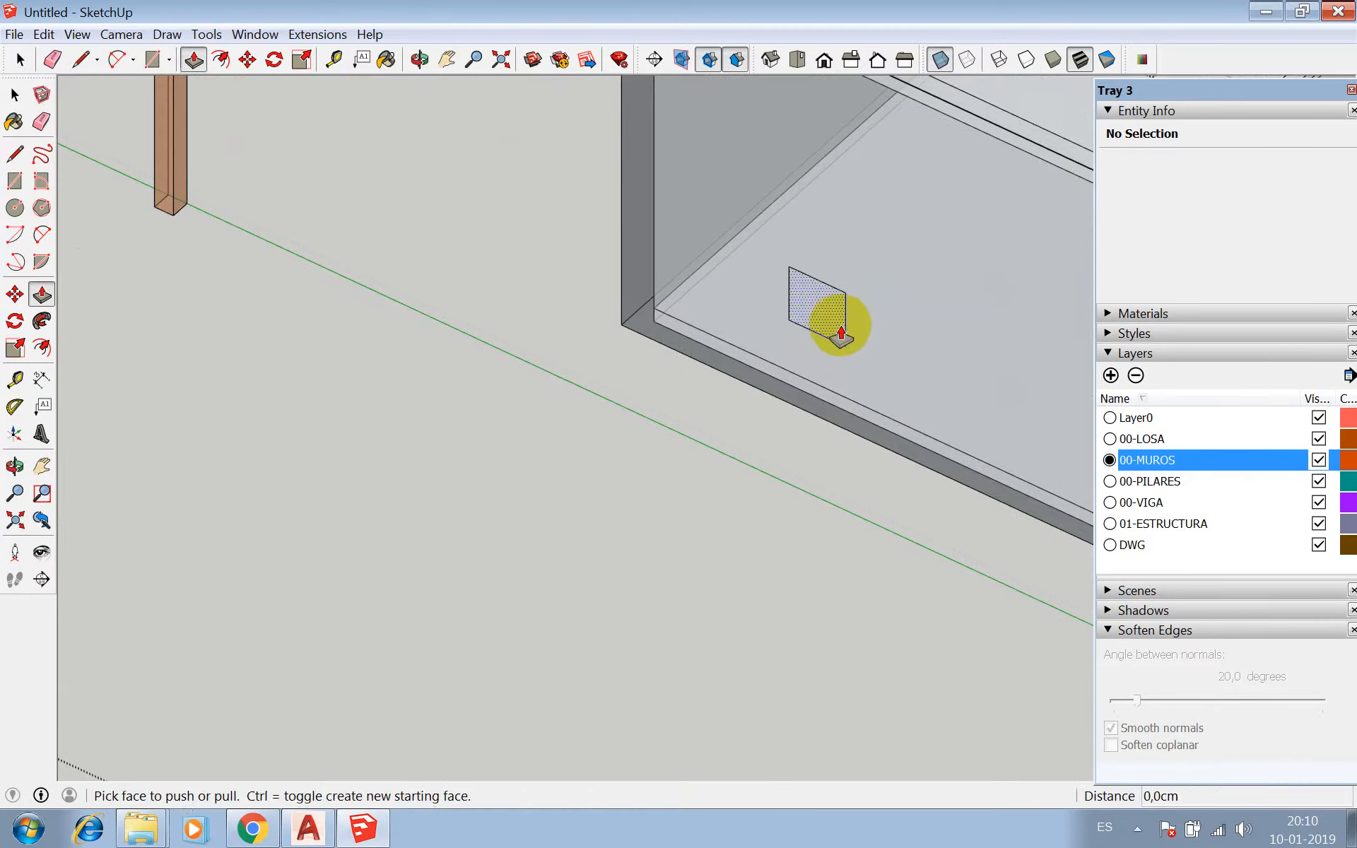
pyautogui.click(842, 331)
pyautogui.scroll(-1, 845, 325)
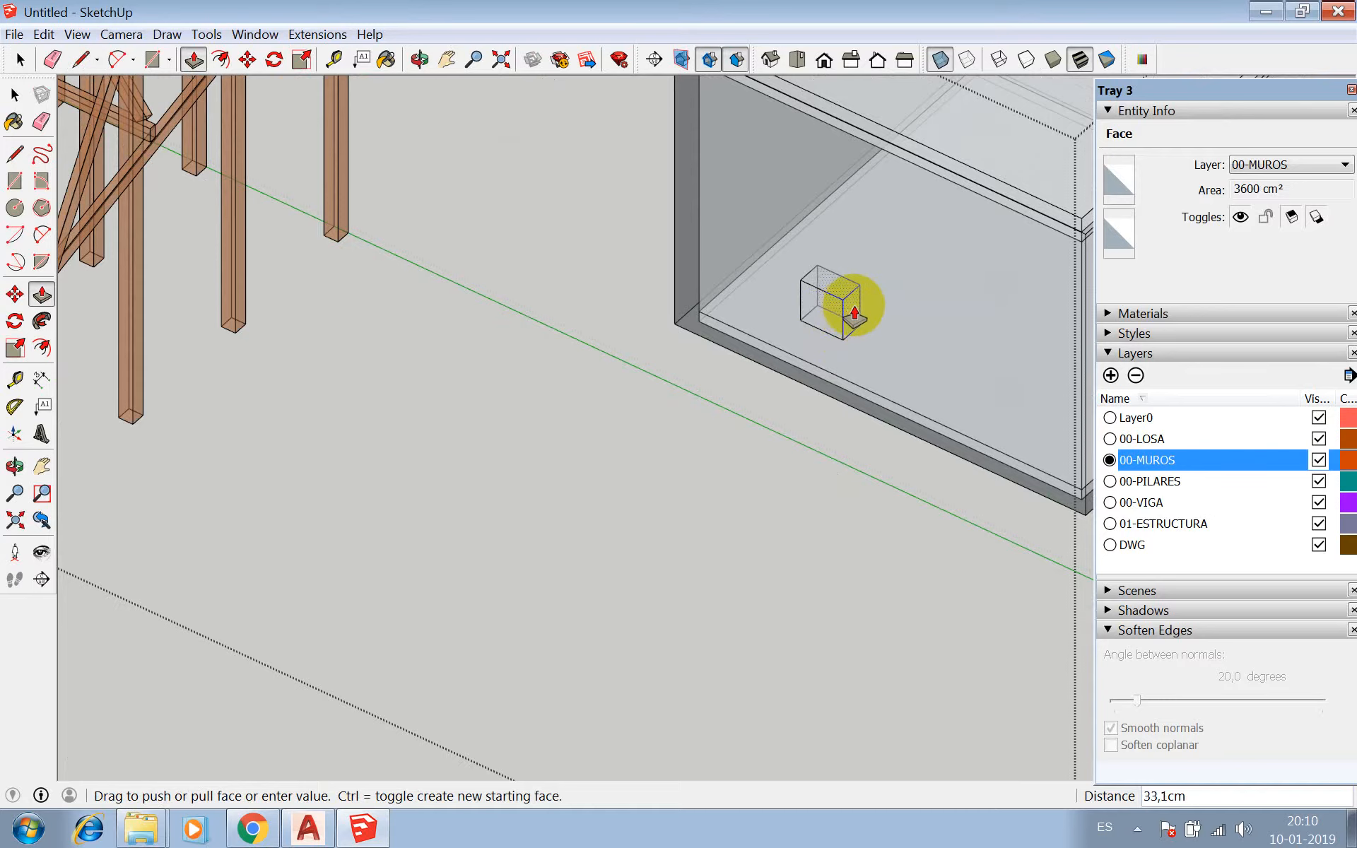
pyautogui.press('Return')
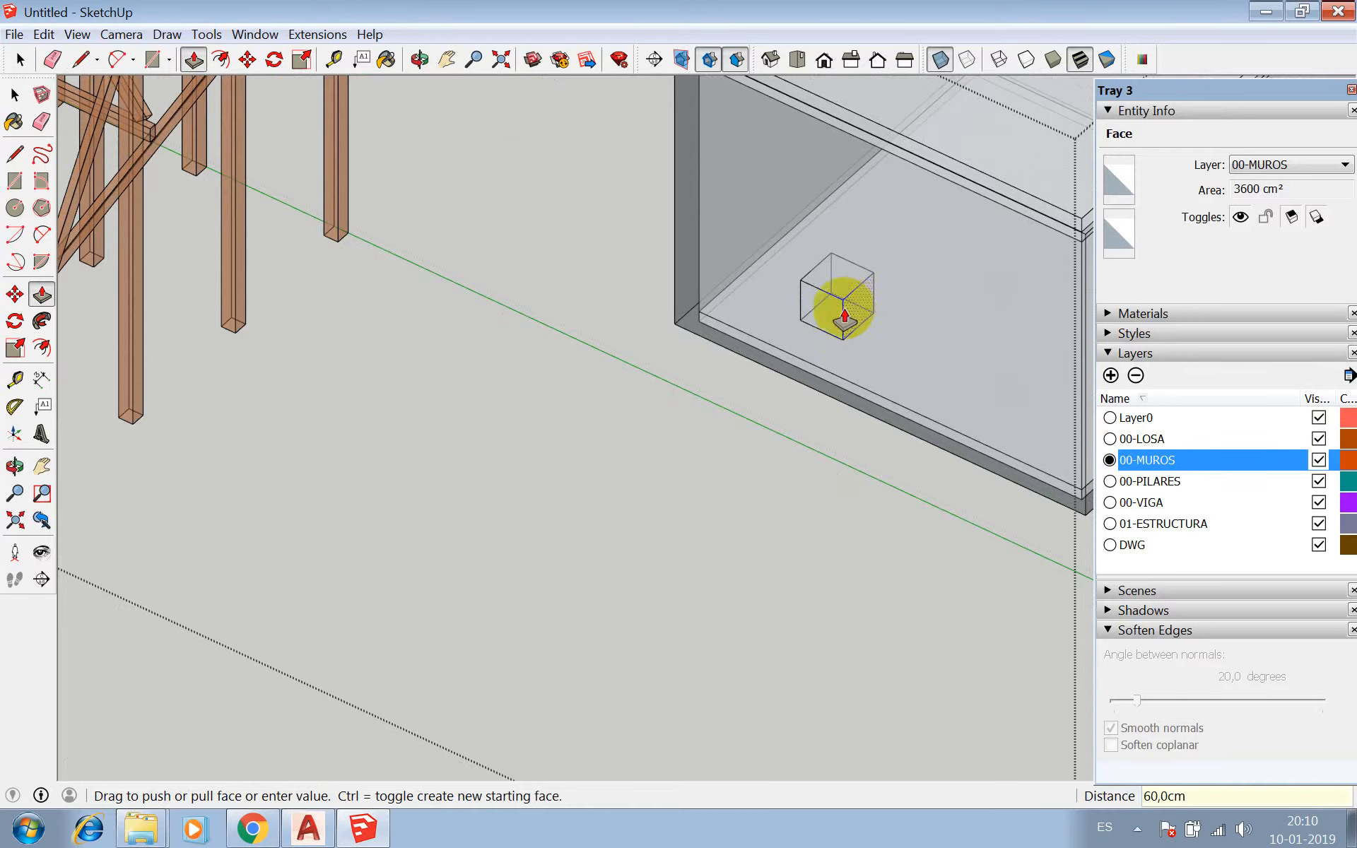
# - Push/Pull the cube's front face 60 cm outward so the block passes through the wall
pyautogui.click(841, 311)
pyautogui.write('6')
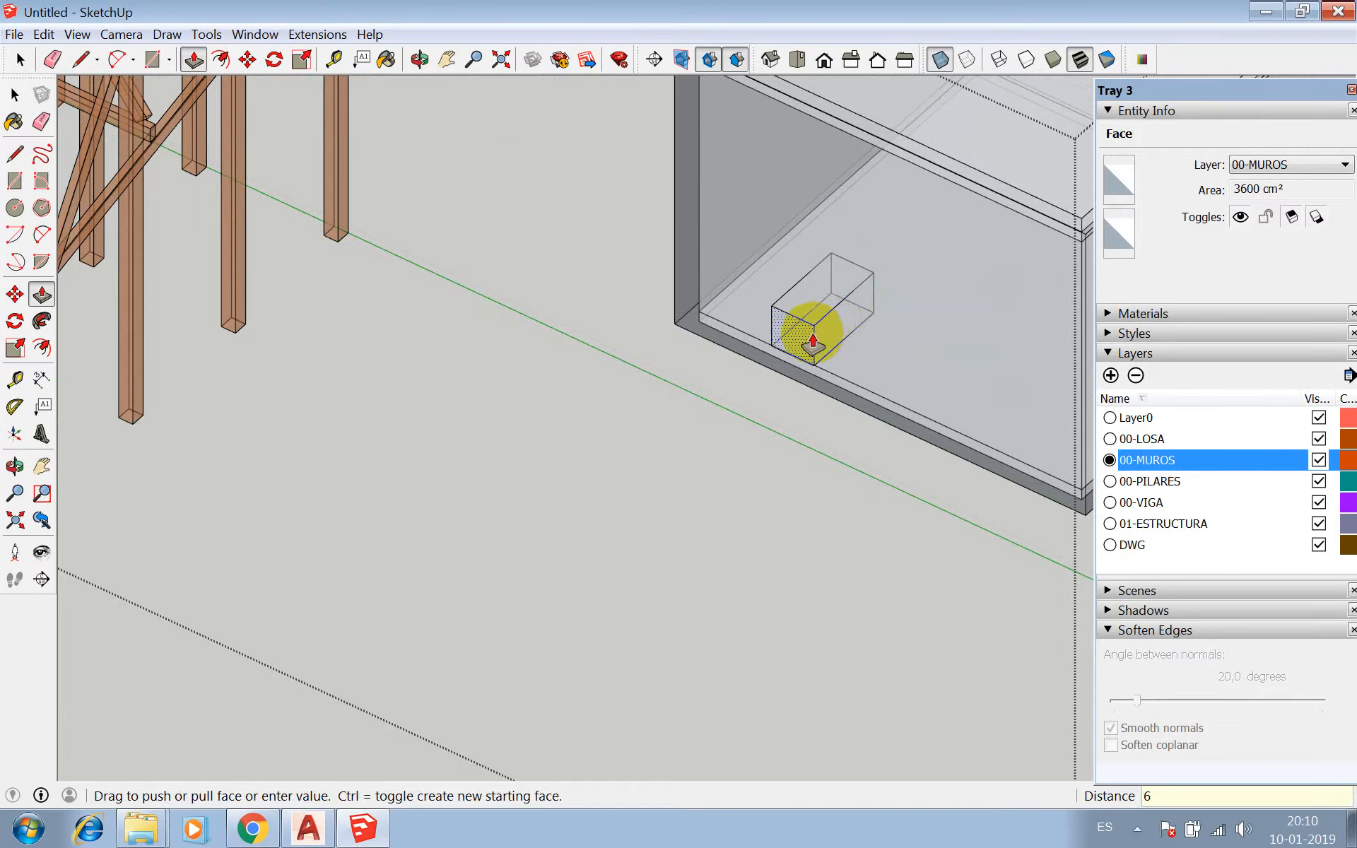
pyautogui.write('0')
pyautogui.press('Return')
# - Turn off the X-ray display to examine how the block crosses the wall and turn X-ray back on
pyautogui.scroll(-5, 811, 345)
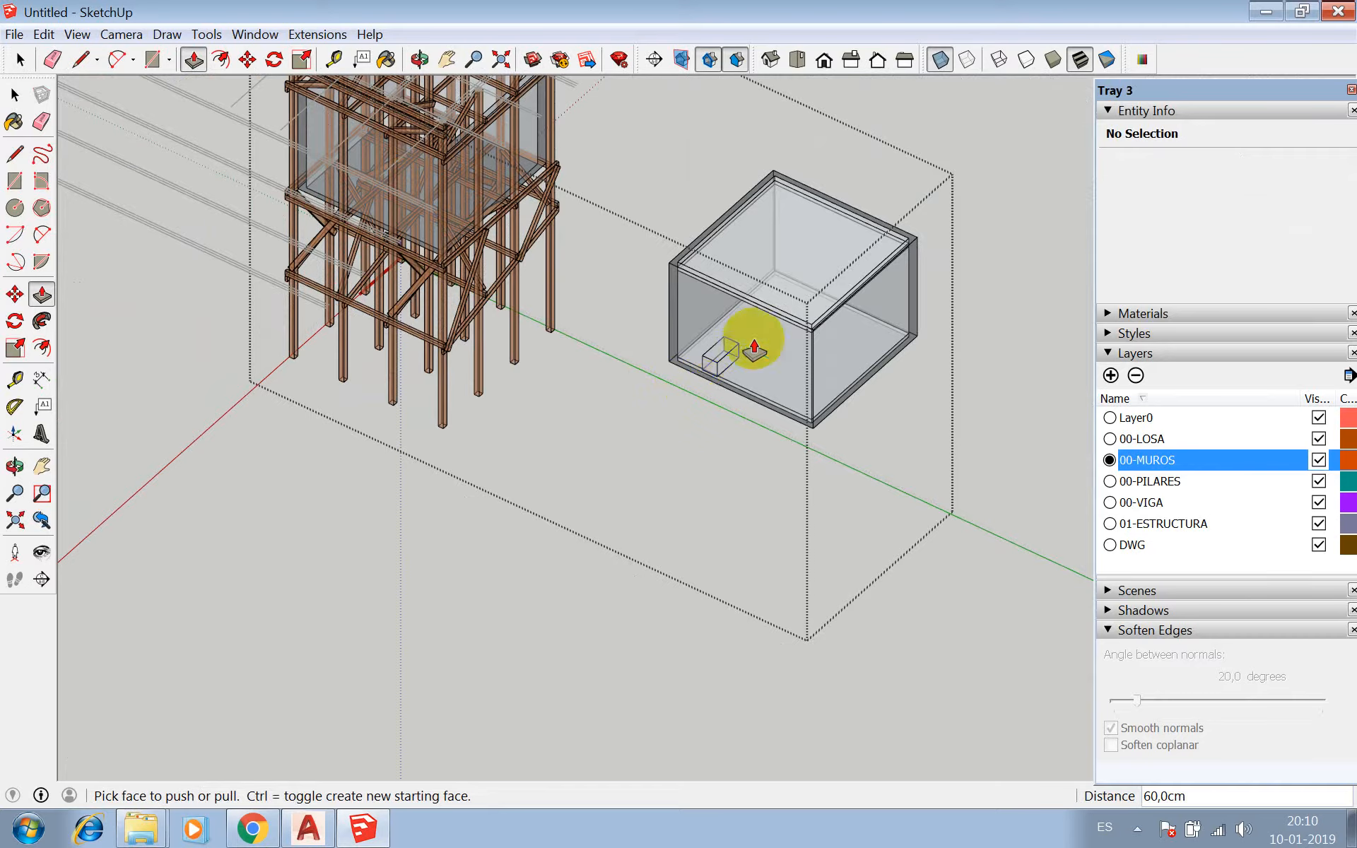
pyautogui.click(942, 57)
pyautogui.scroll(3, 715, 357)
pyautogui.click(736, 369)
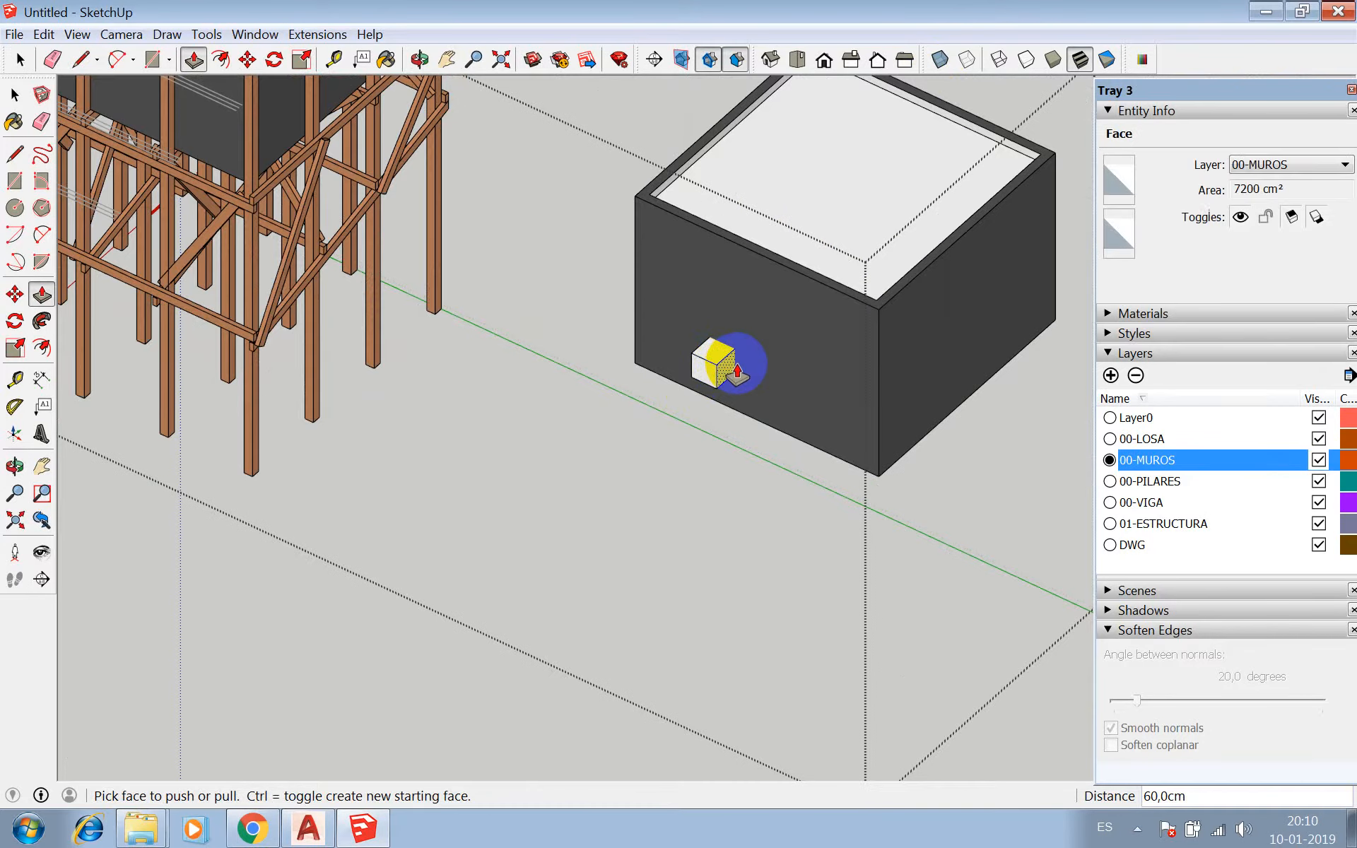
pyautogui.scroll(3, 766, 297)
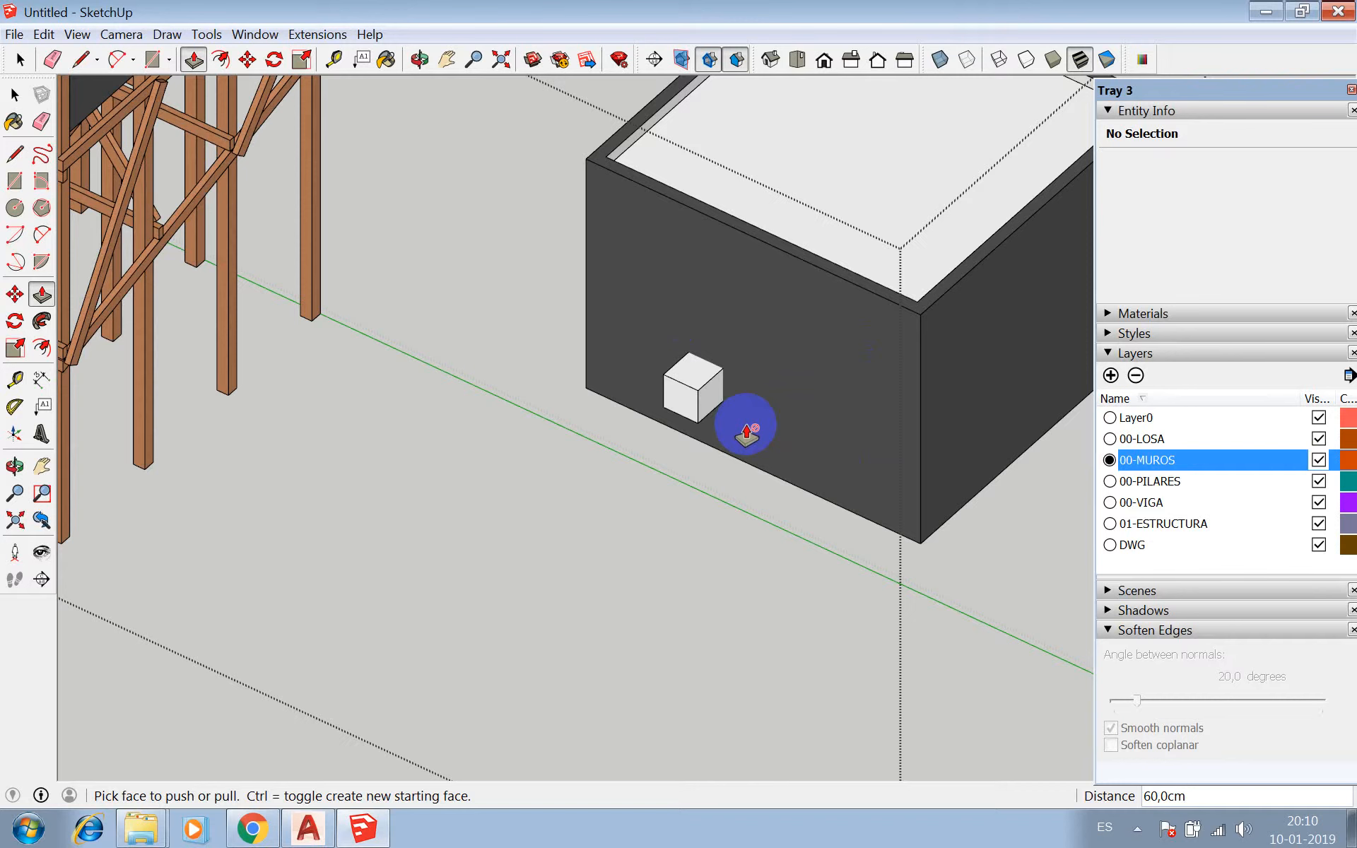
pyautogui.click(940, 59)
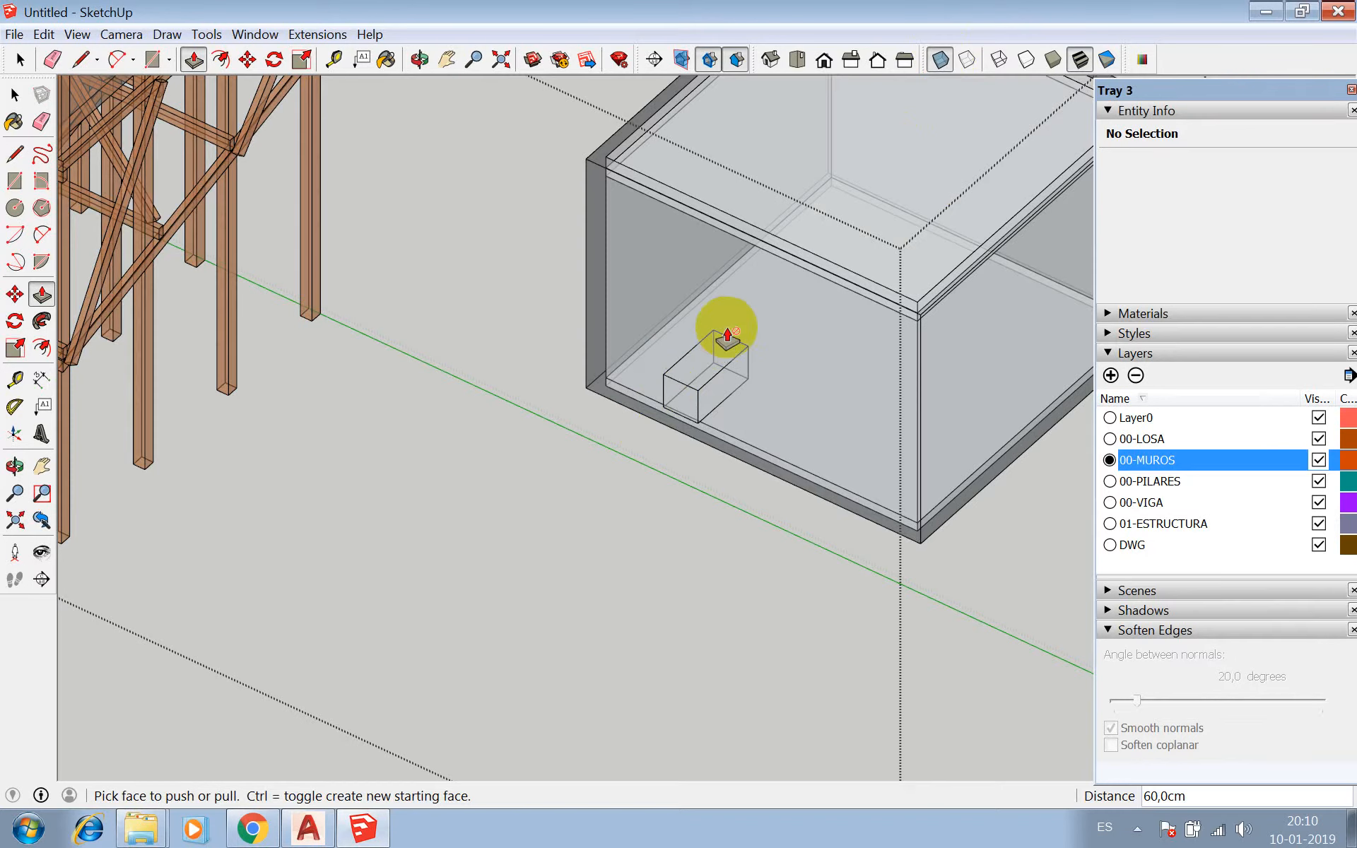
pyautogui.click(718, 352)
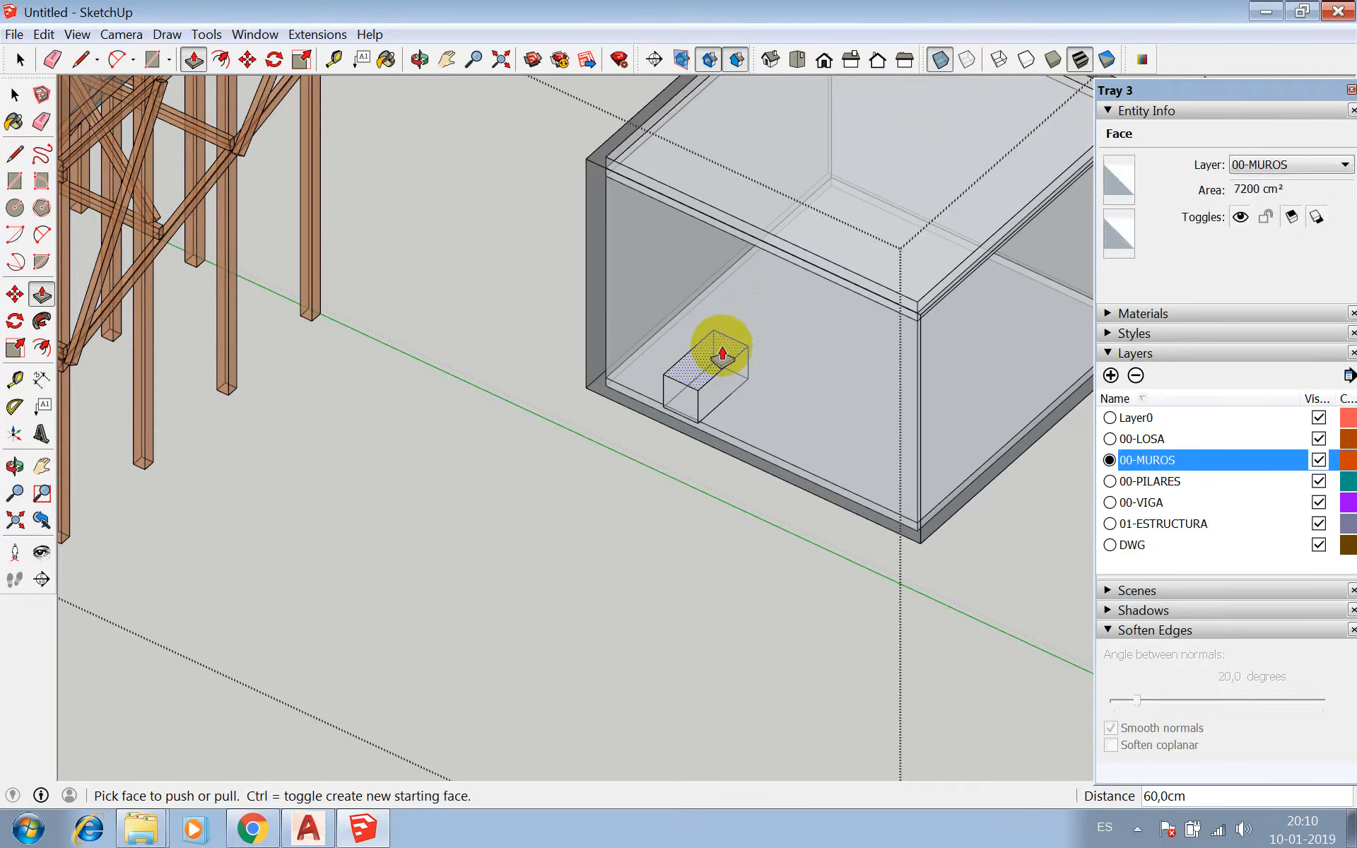
# - Select the entire 60 cm-wide block crossing the wall and make it a component
pyautogui.scroll(3, 707, 385)
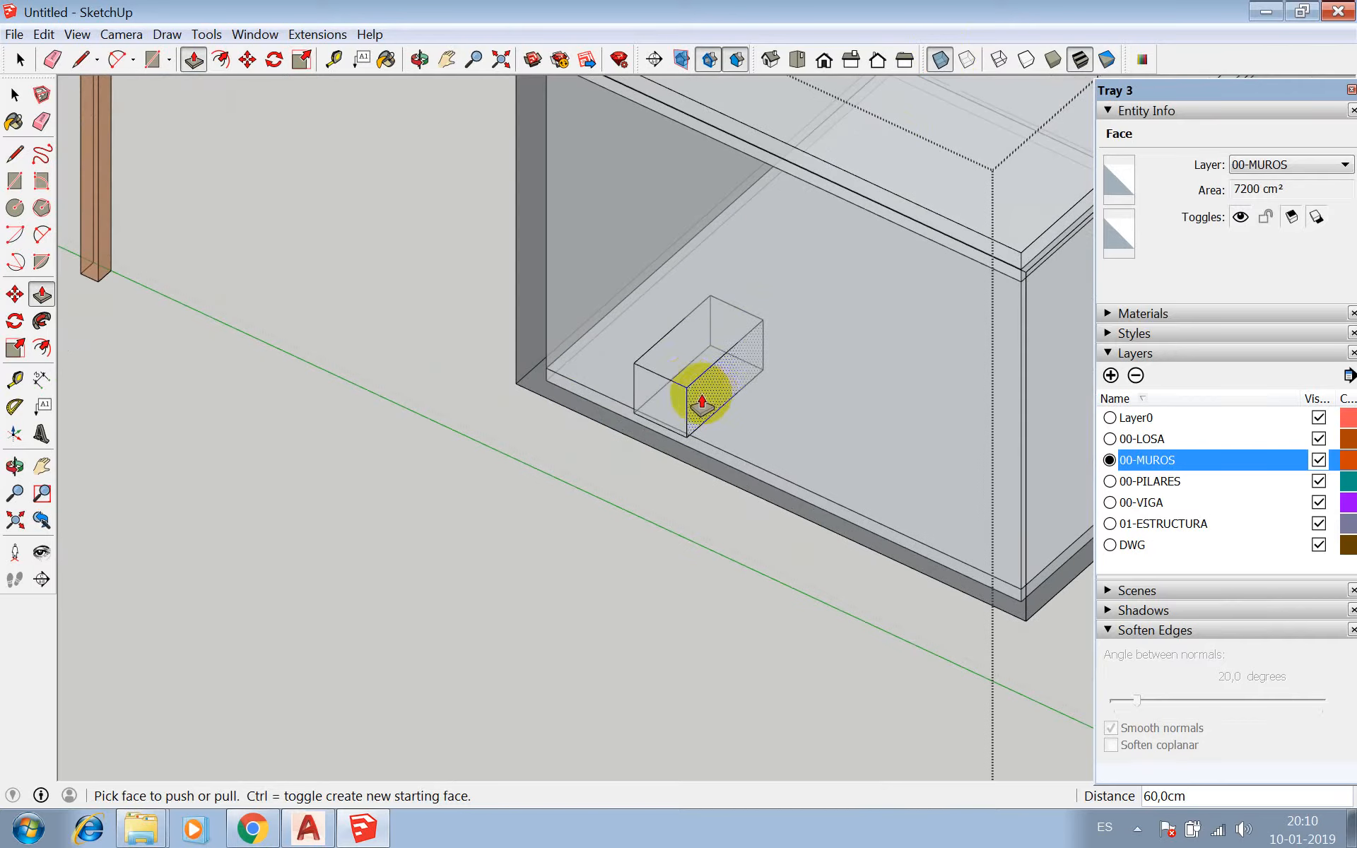
pyautogui.press('space')
pyautogui.tripleClick(686, 386)
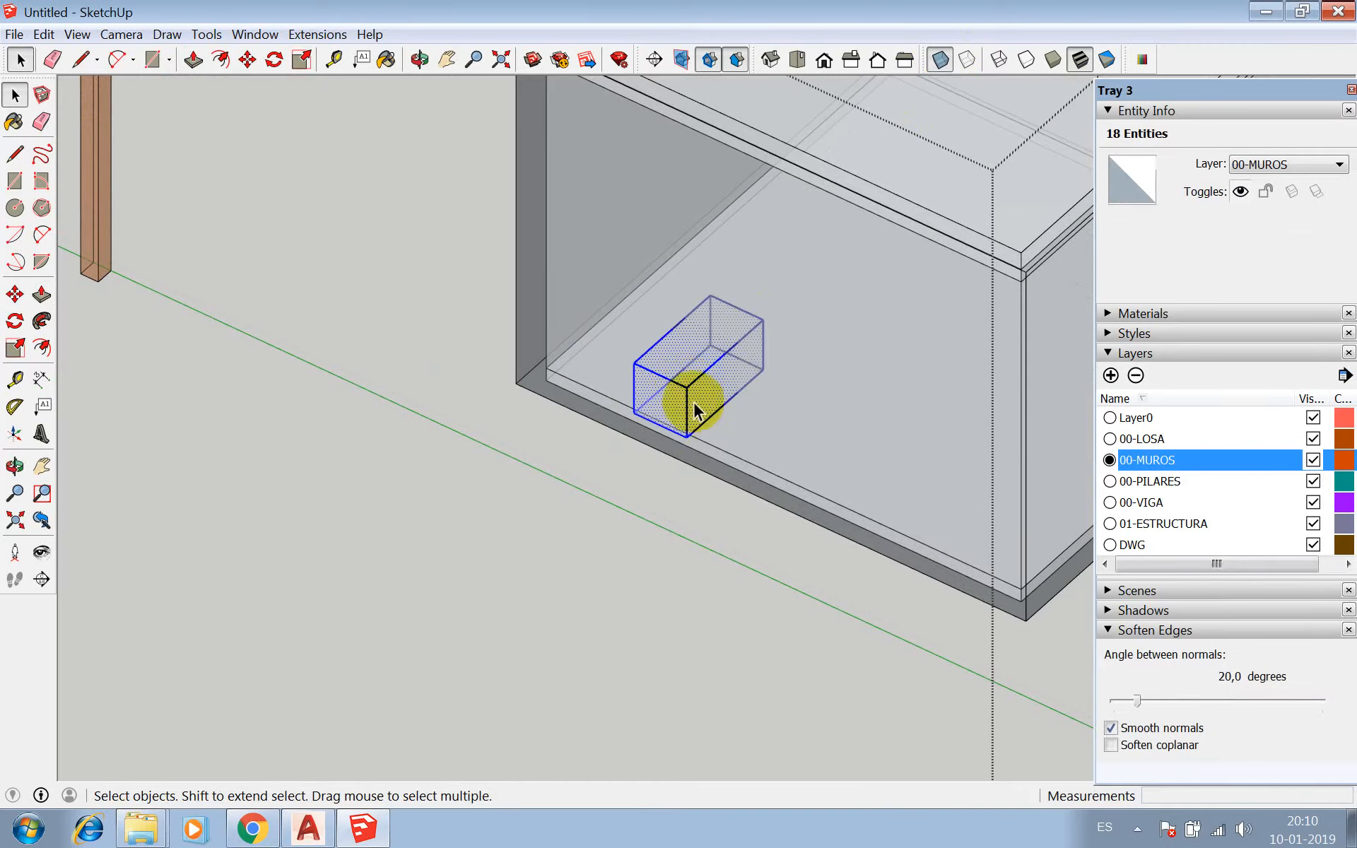
pyautogui.rightClick(684, 388)
pyautogui.click(727, 521)
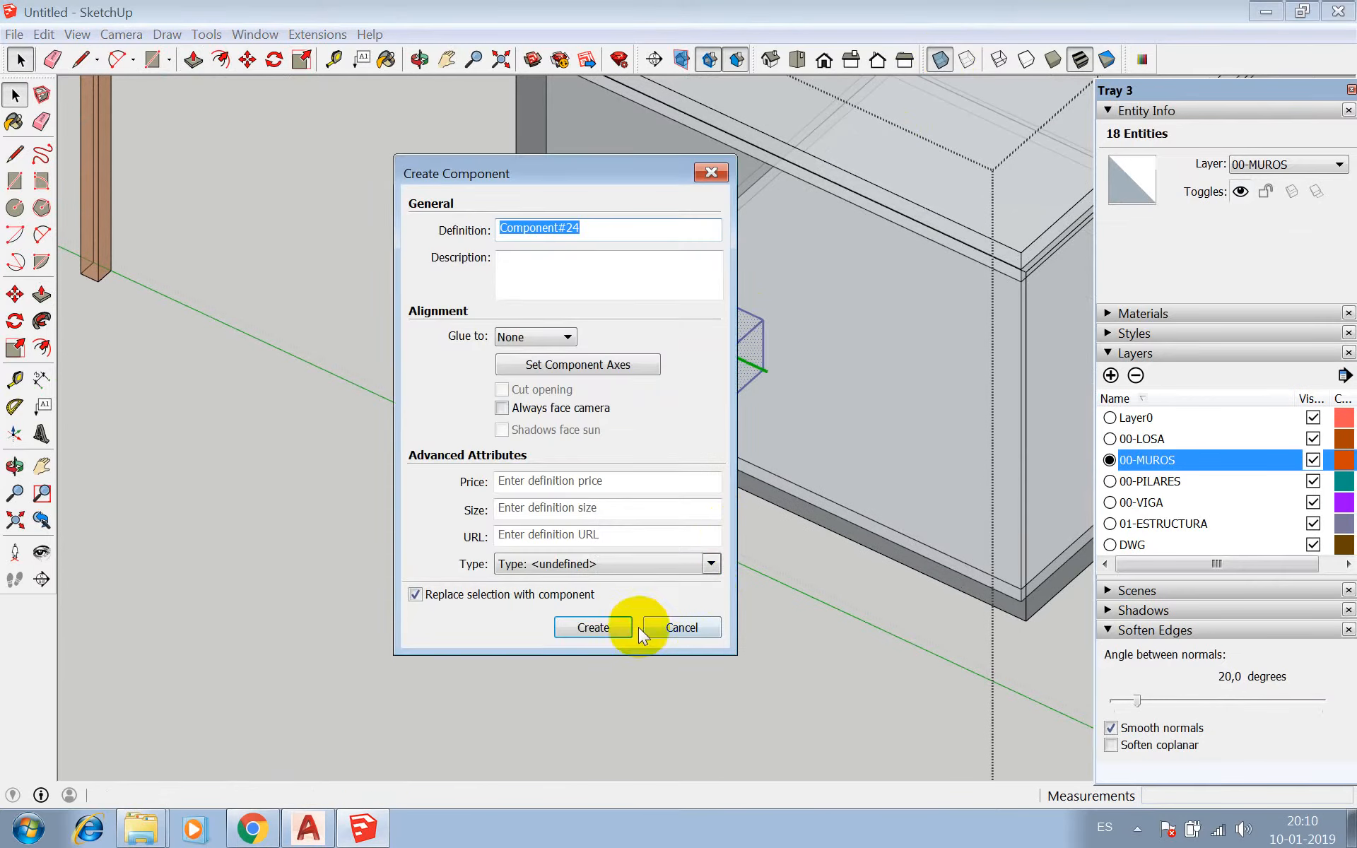
pyautogui.click(606, 627)
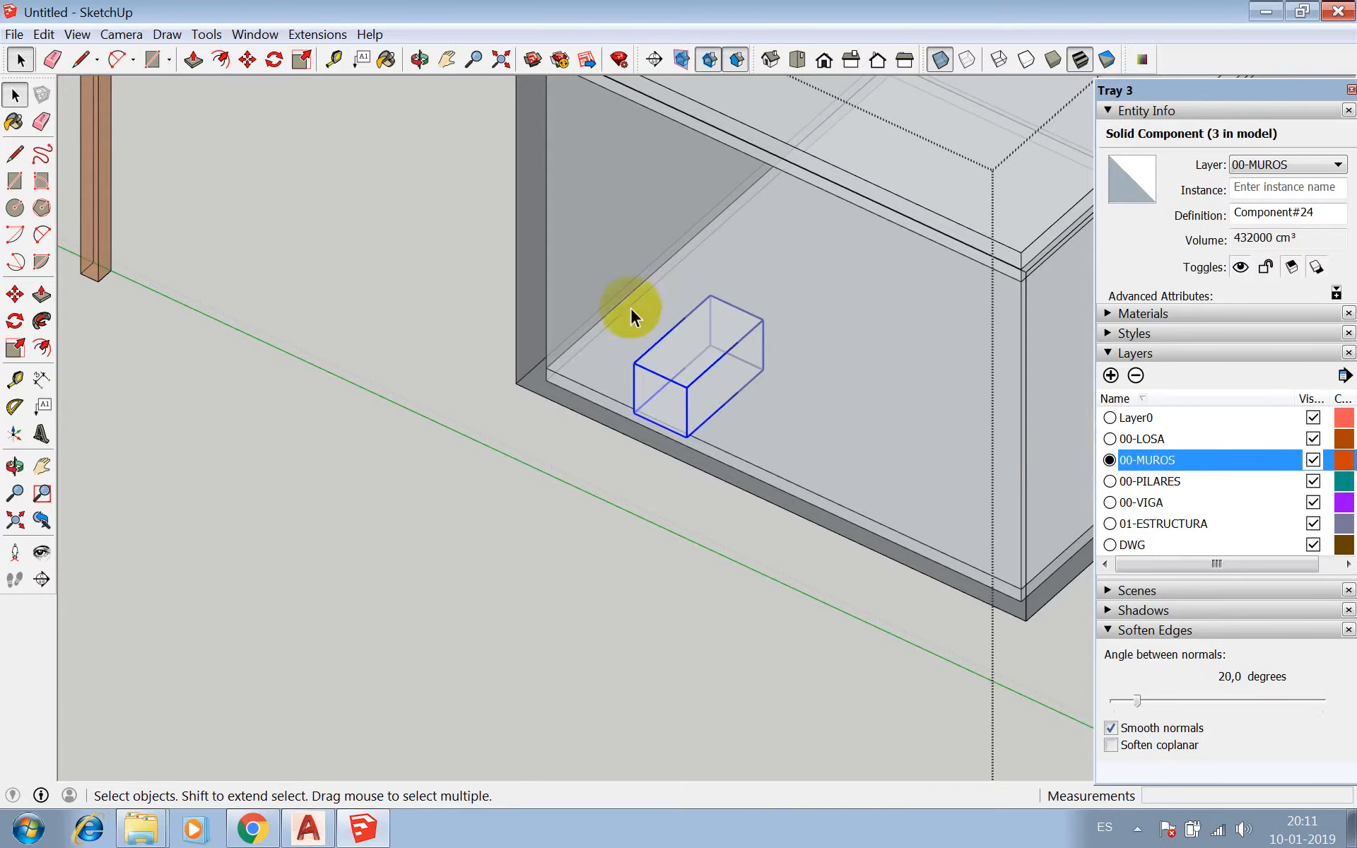
# - Select the block component crossing the wall box near its lower corner
pyautogui.scroll(-2, 554, 227)
pyautogui.click(558, 244)
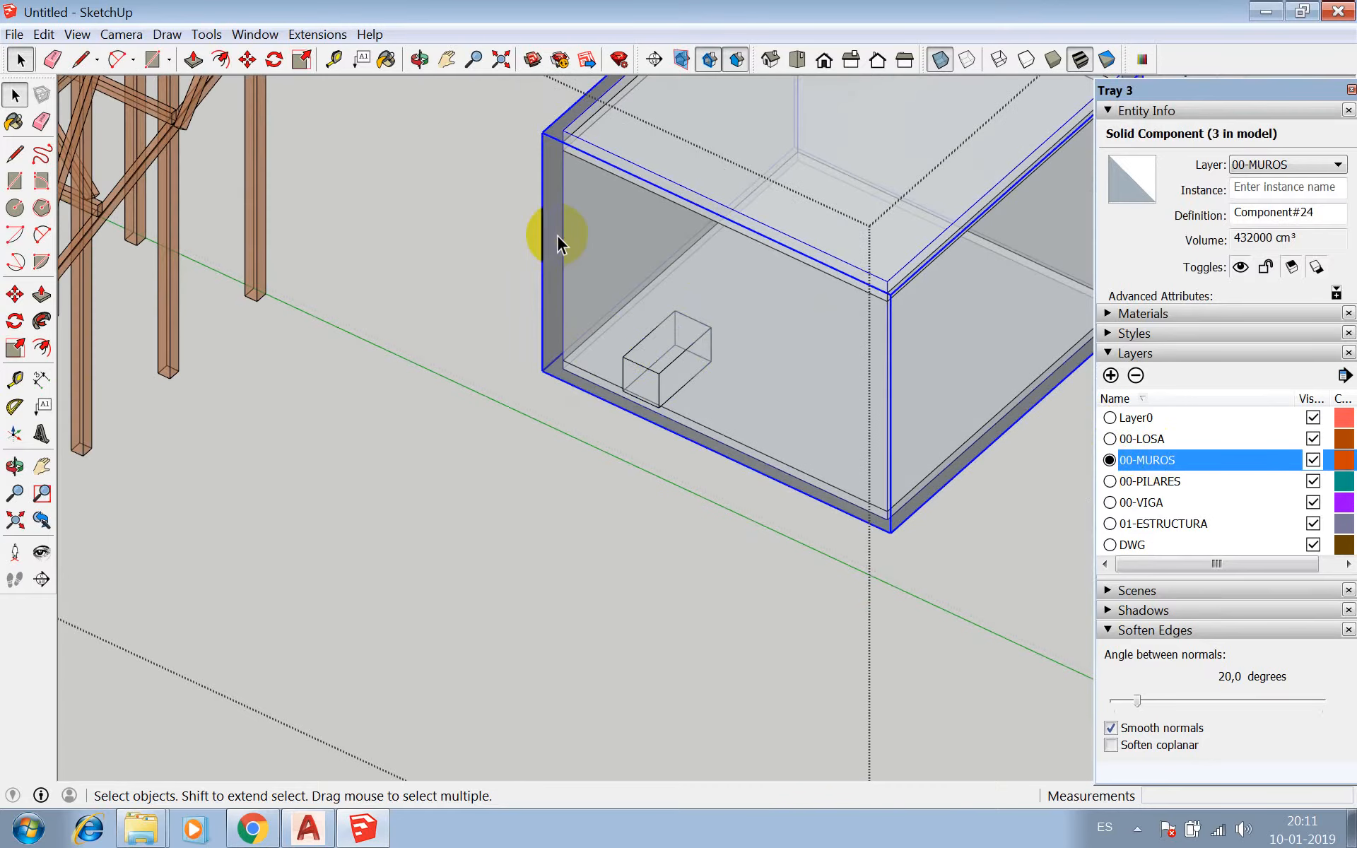
pyautogui.click(636, 357)
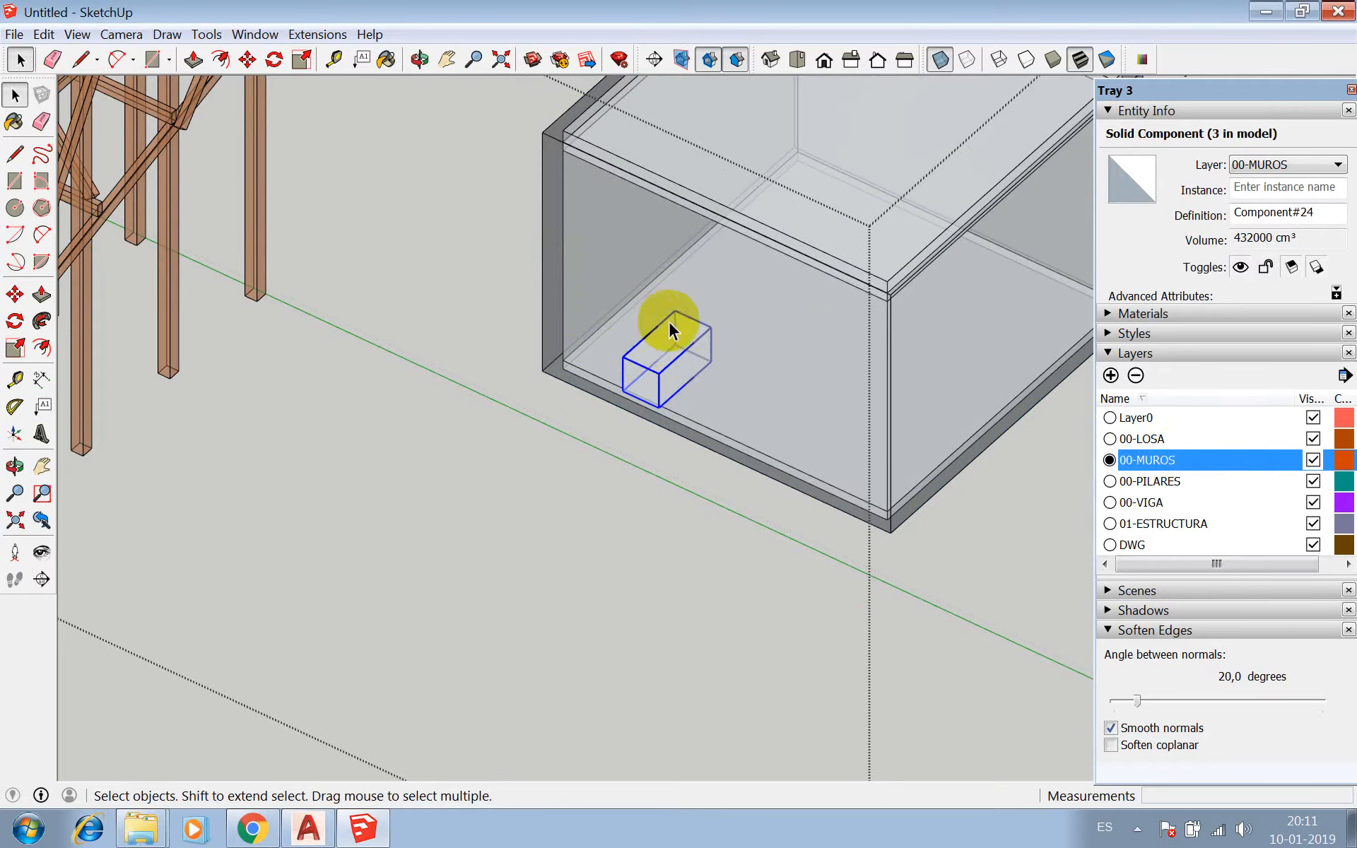
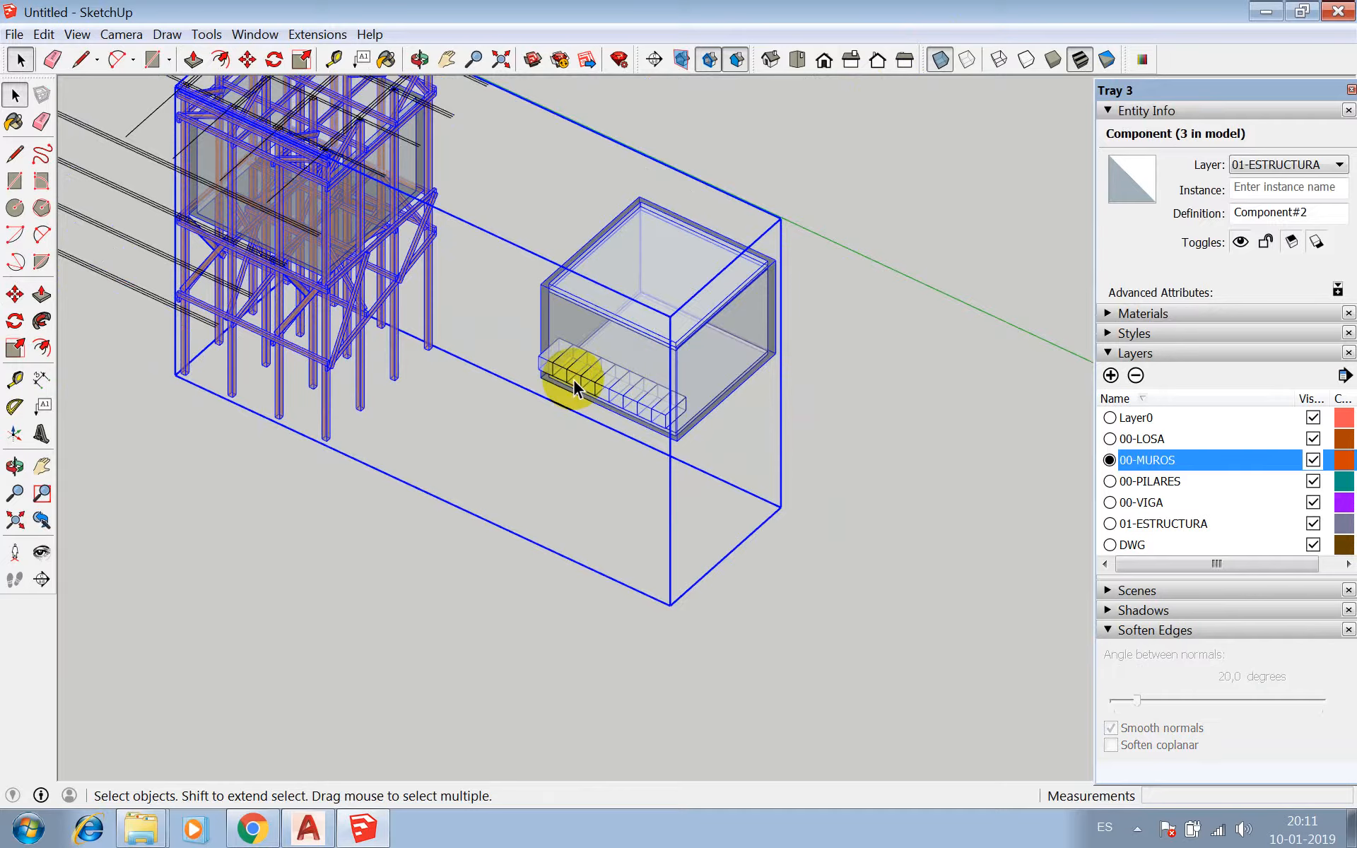
# - Inside the structure component, move the row of nine blocks from the separate box's lower corner to the matching wall corner on the tower
pyautogui.doubleClick(571, 368)
pyautogui.moveTo(530, 323); pyautogui.dragTo(714, 468)
pyautogui.scroll(3, 687, 456)
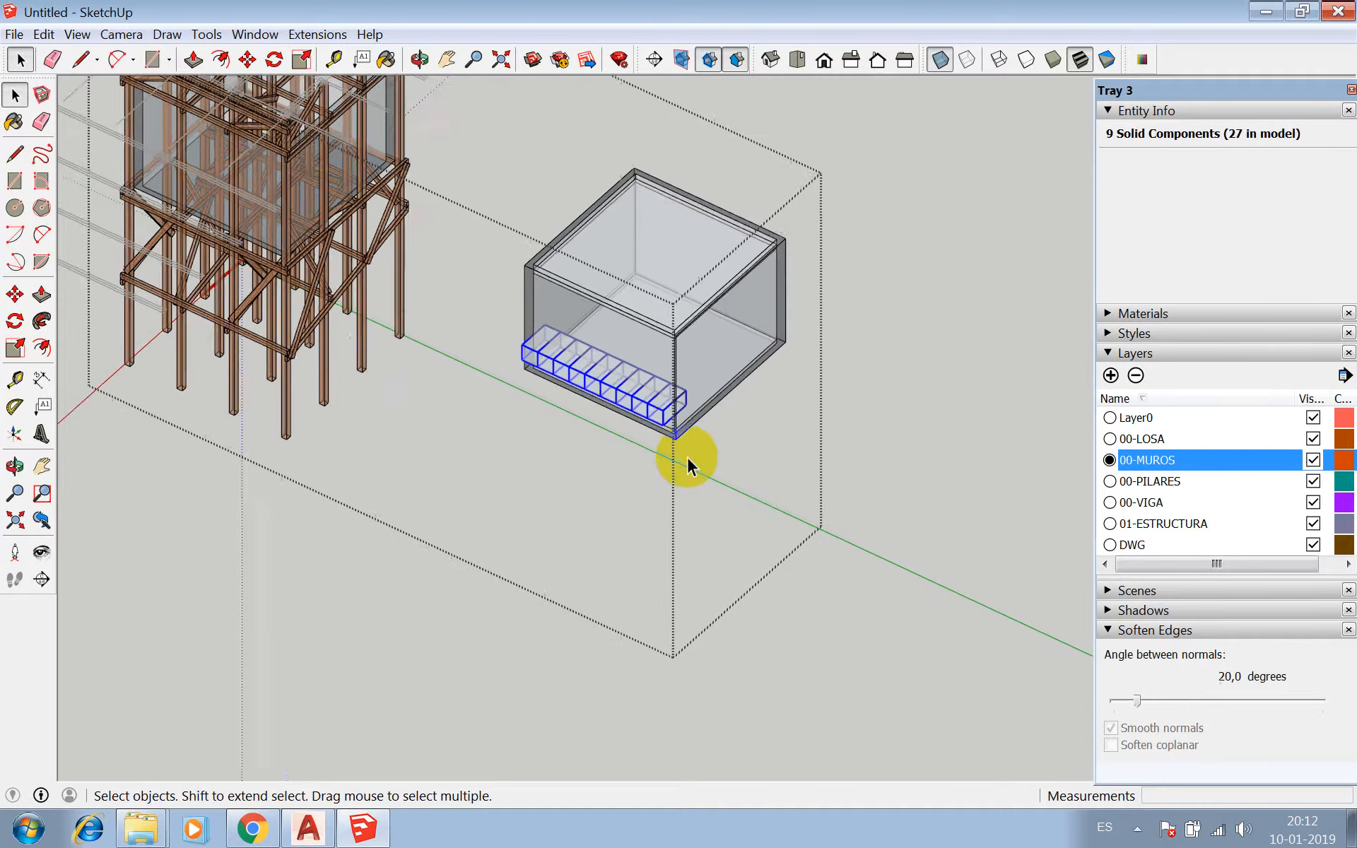
pyautogui.press('m')
pyautogui.click(673, 438)
pyautogui.scroll(-4, 773, 460)
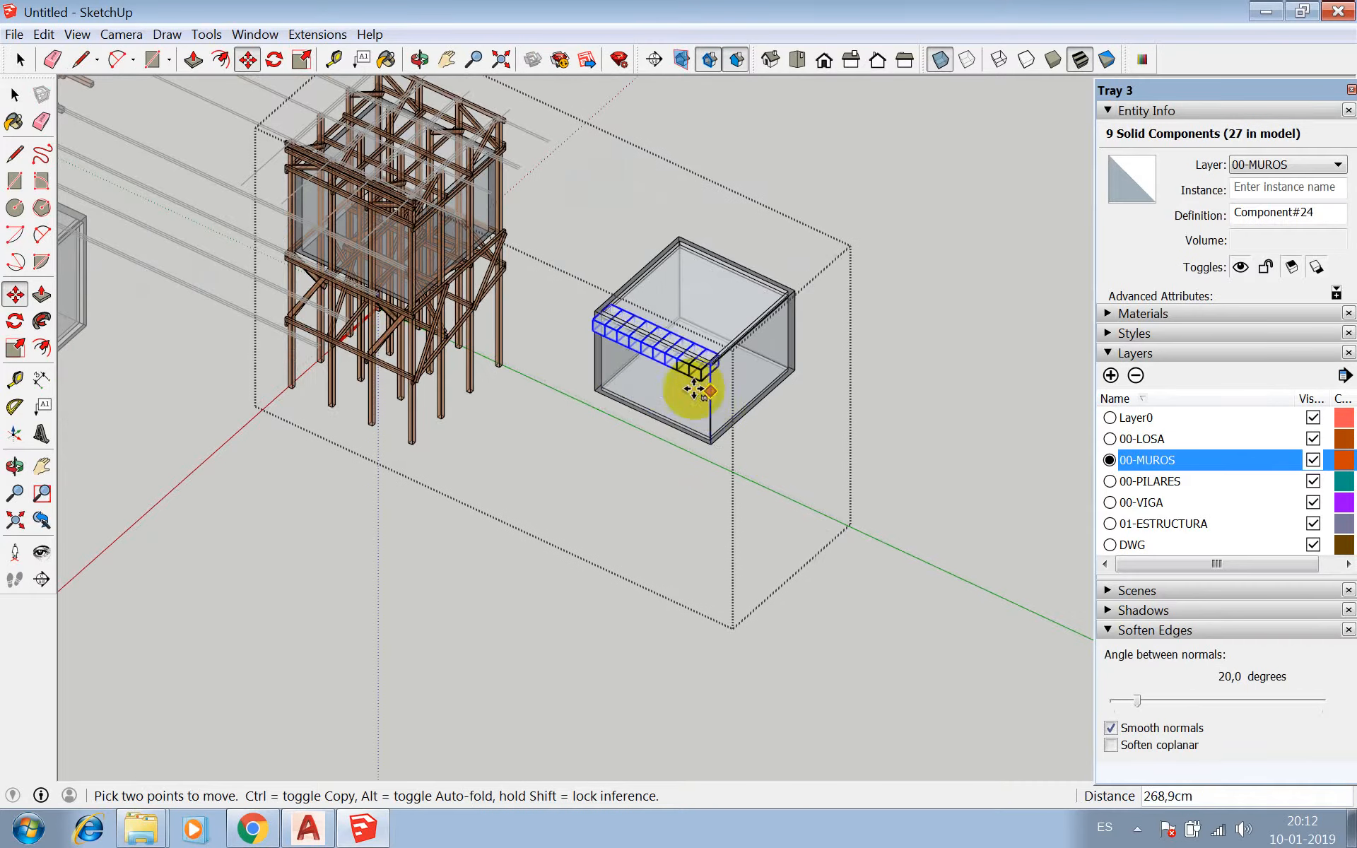
pyautogui.scroll(5, 396, 280)
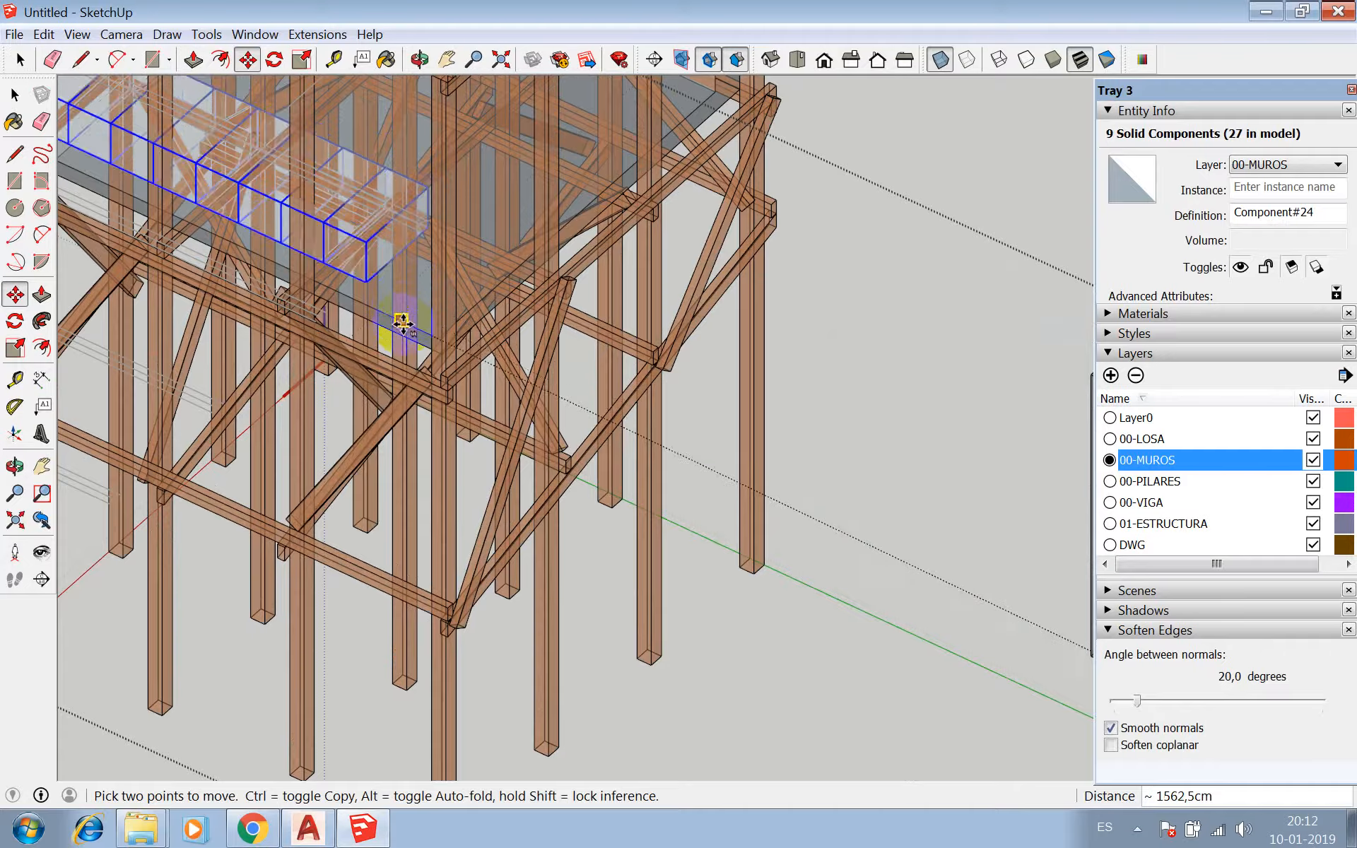
pyautogui.scroll(-6, 521, 388)
pyautogui.scroll(8, 519, 403)
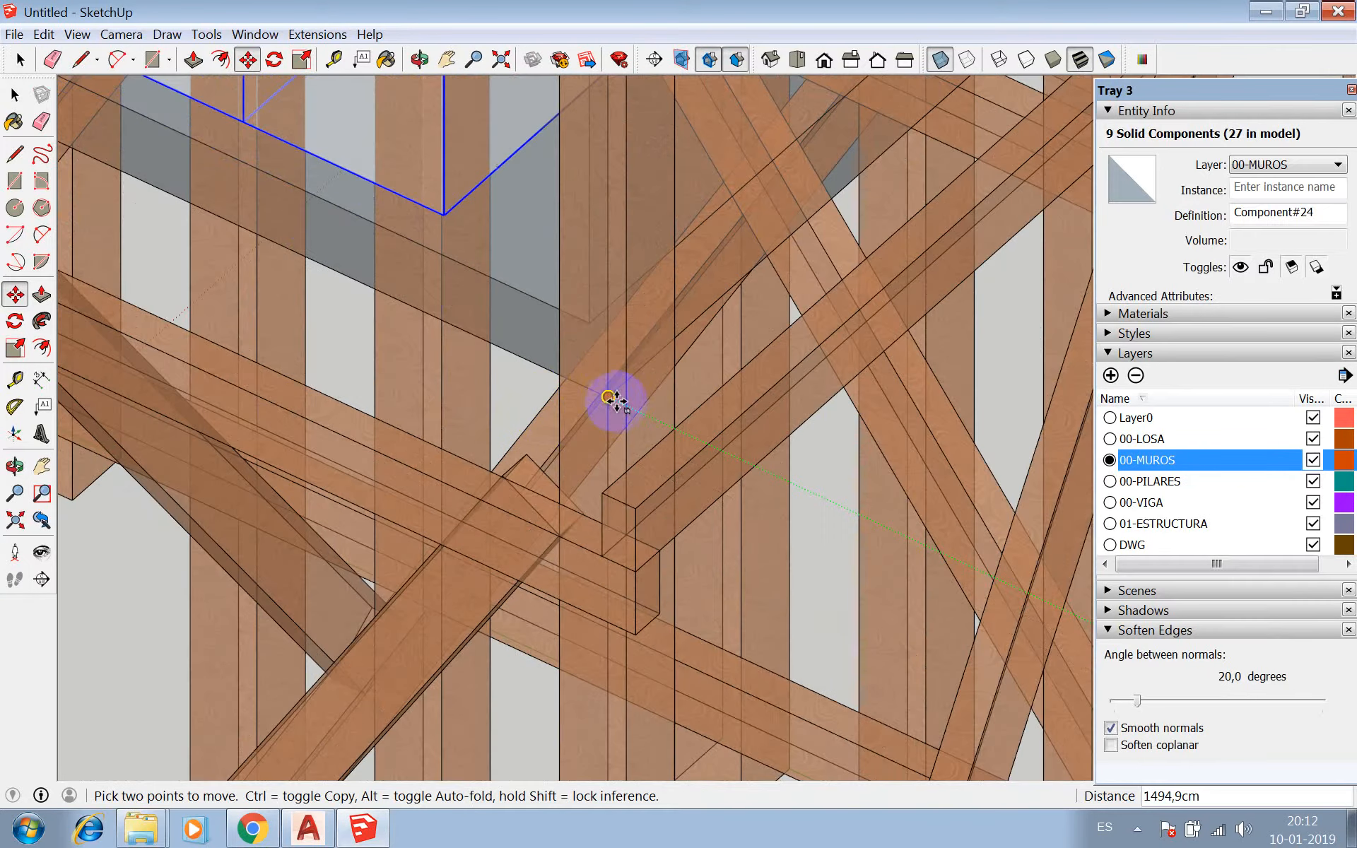
pyautogui.click(609, 399)
pyautogui.scroll(-10, 582, 446)
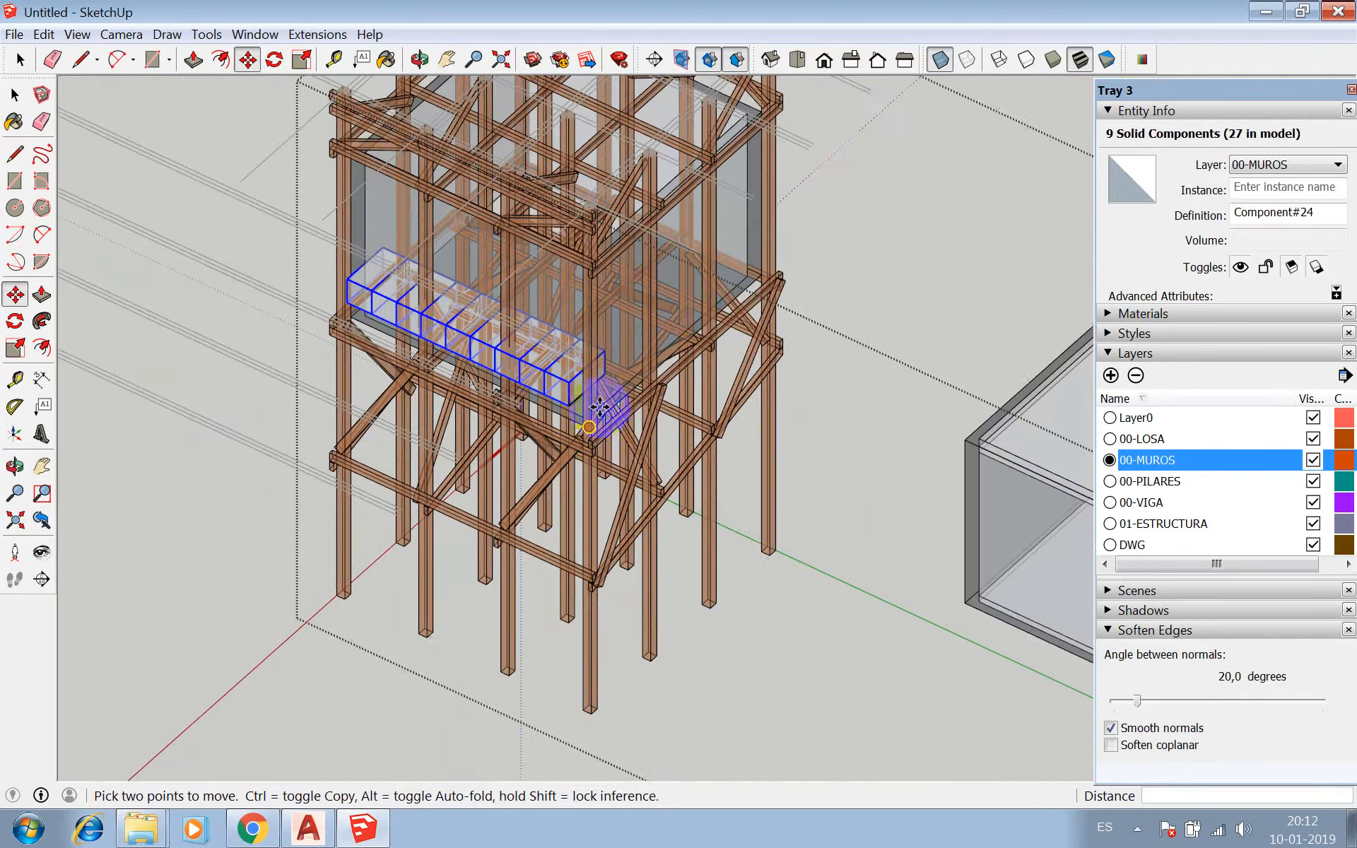
# - Turn off the X-ray display, check the window arrangement in the AutoCAD reference photo and return to SketchUp
pyautogui.press('space')
pyautogui.click(930, 64)
pyautogui.scroll(-3, 813, 97)
pyautogui.scroll(5, 569, 294)
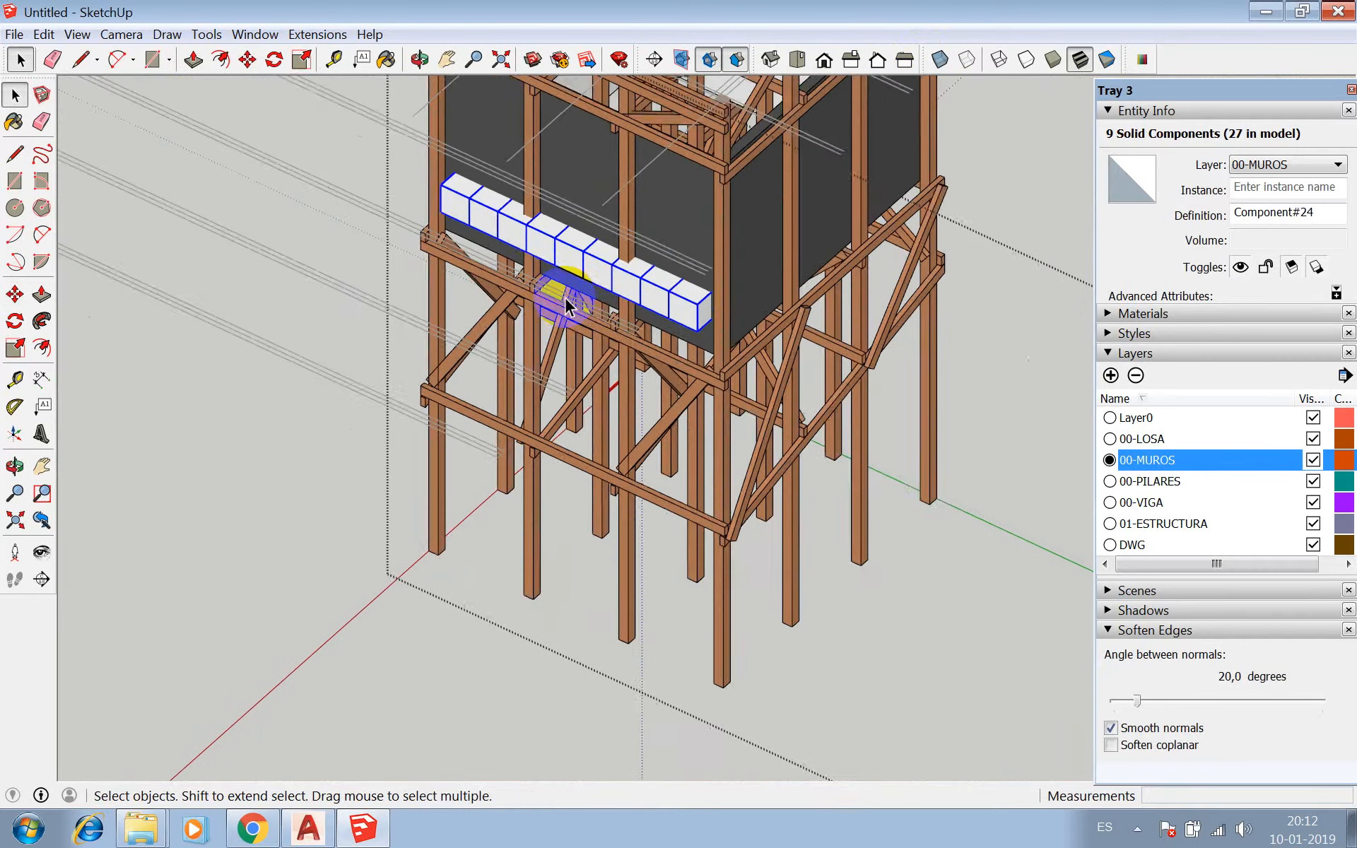
pyautogui.click(308, 829)
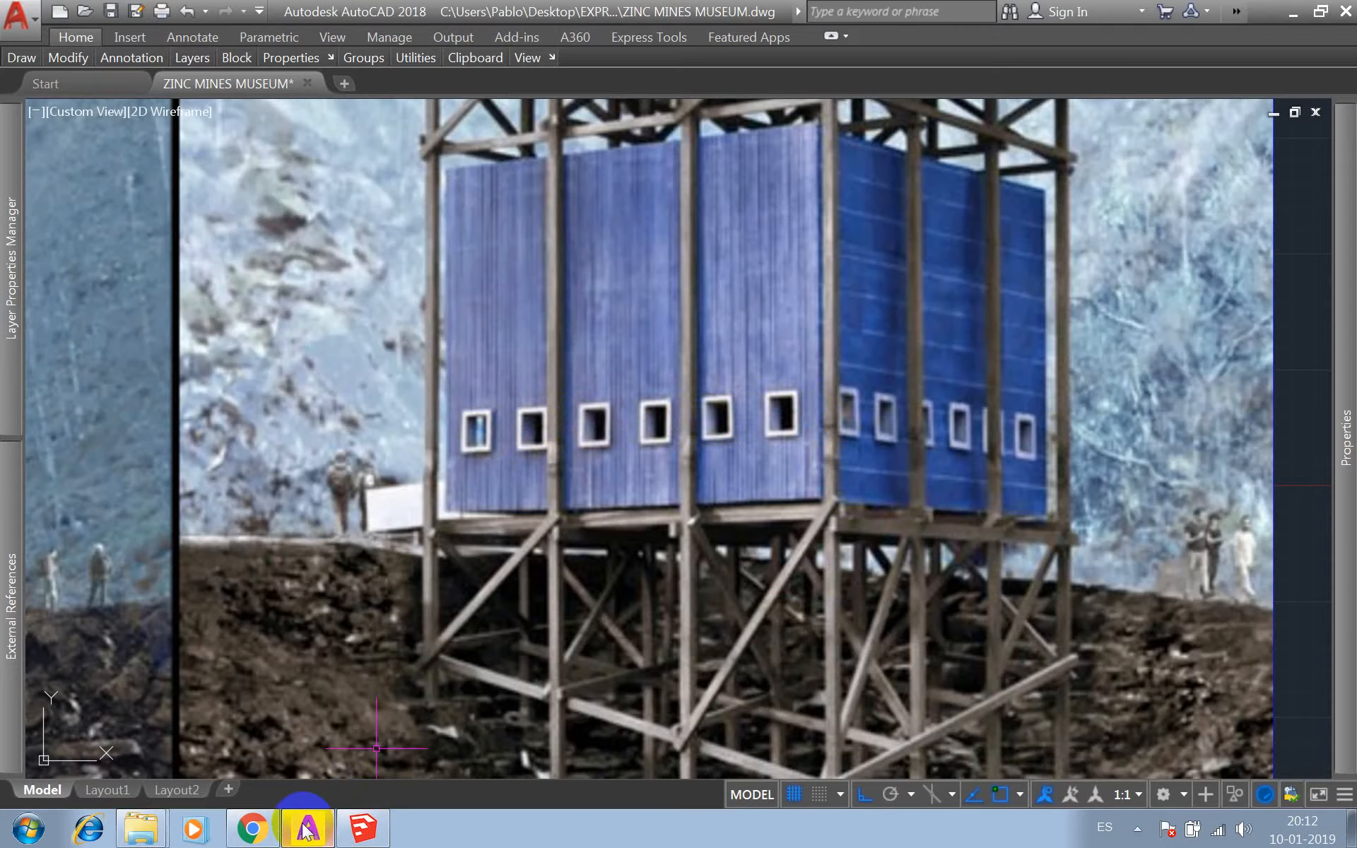
pyautogui.click(363, 829)
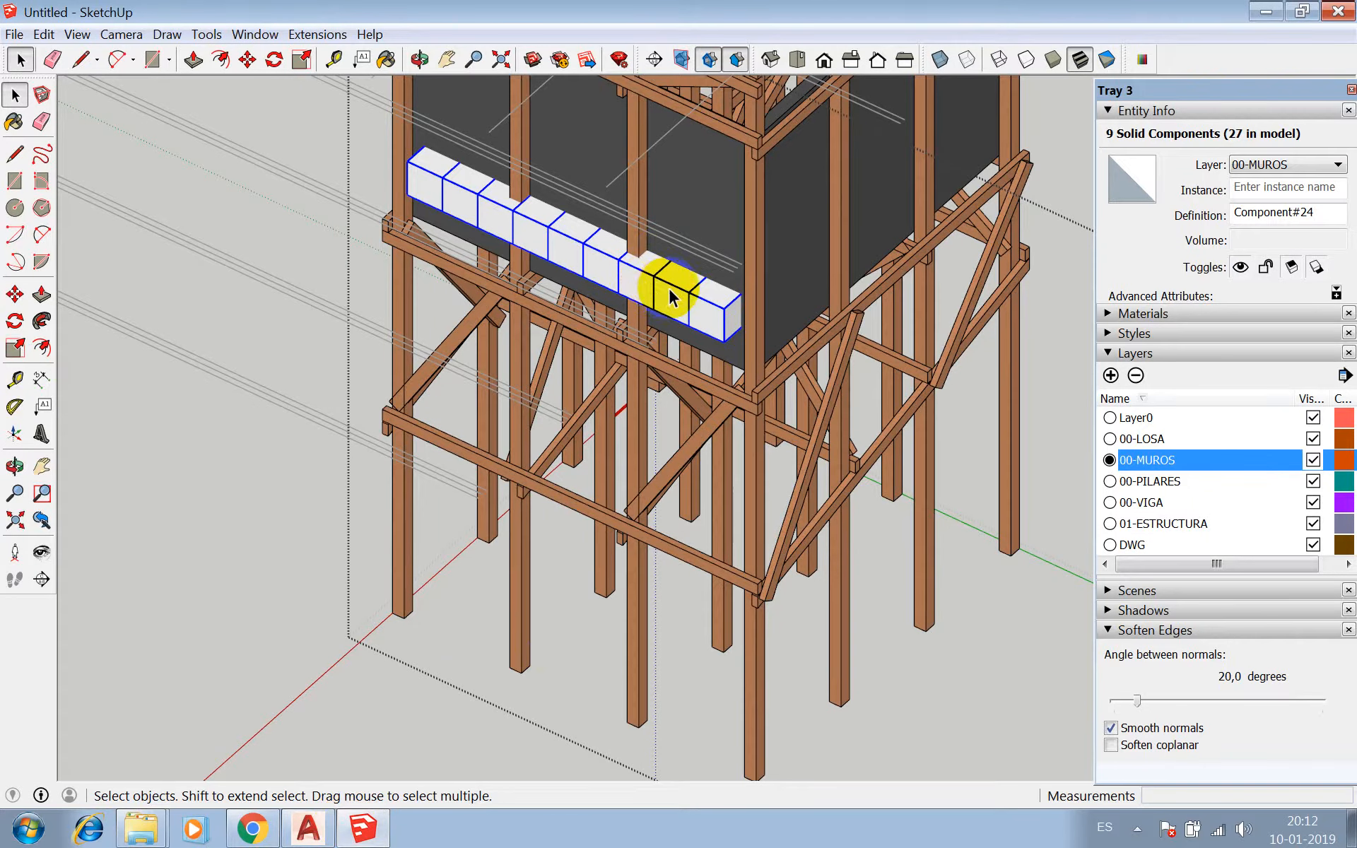
# - Erase the third block from the far end of the row on the tower's front wall
pyautogui.click(499, 225)
pyautogui.rightClick(507, 226)
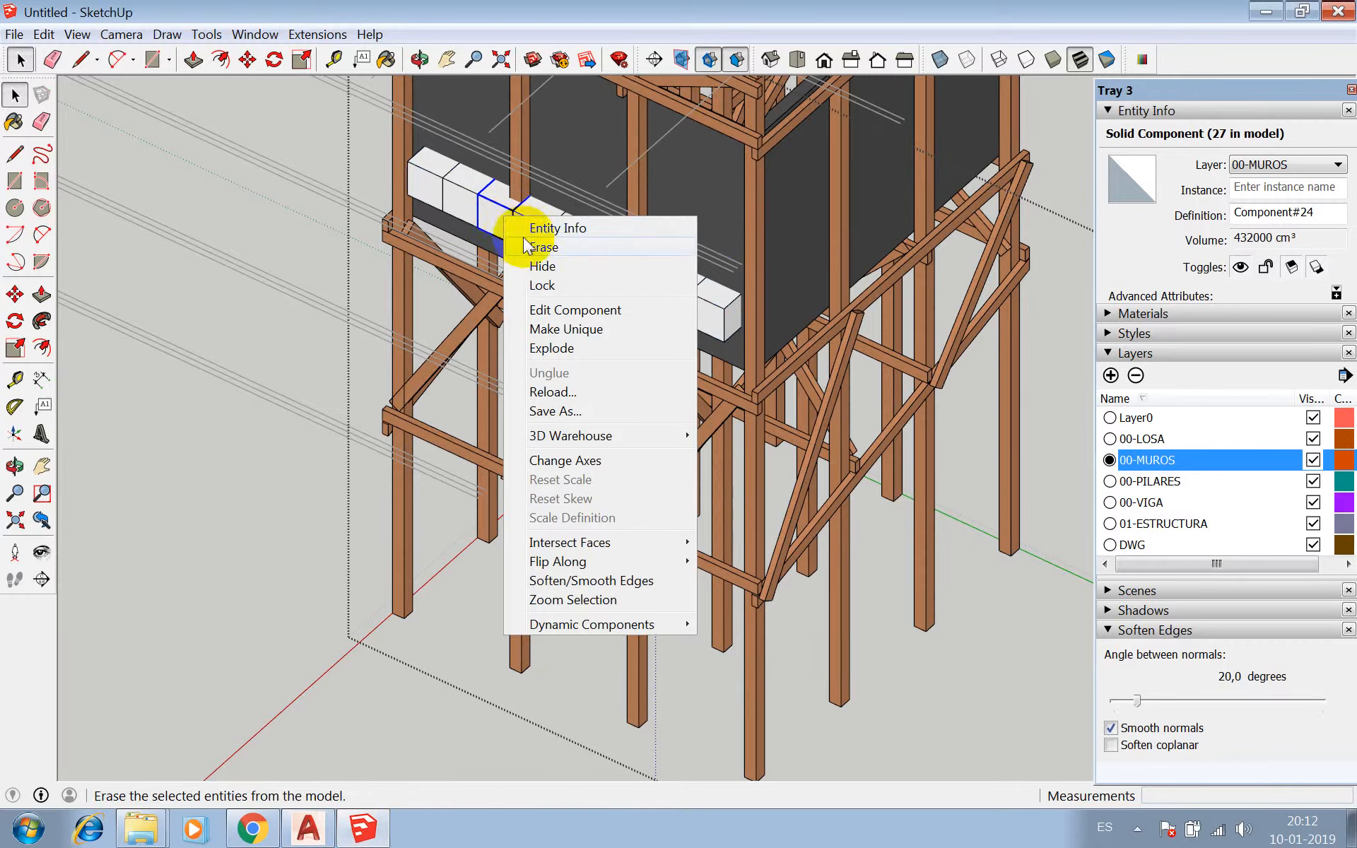
pyautogui.click(460, 194)
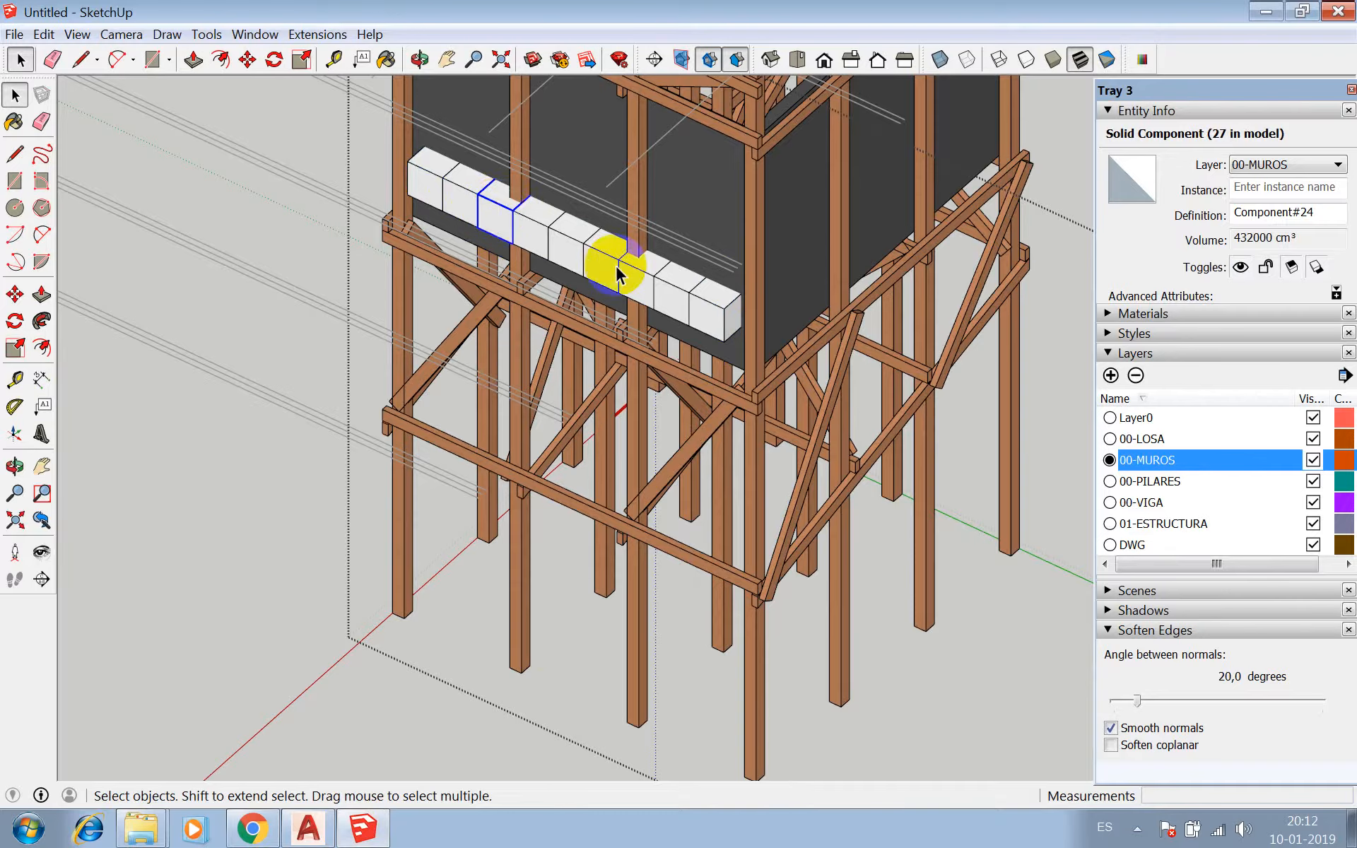
pyautogui.scroll(-1, 621, 267)
pyautogui.scroll(-1, 498, 219)
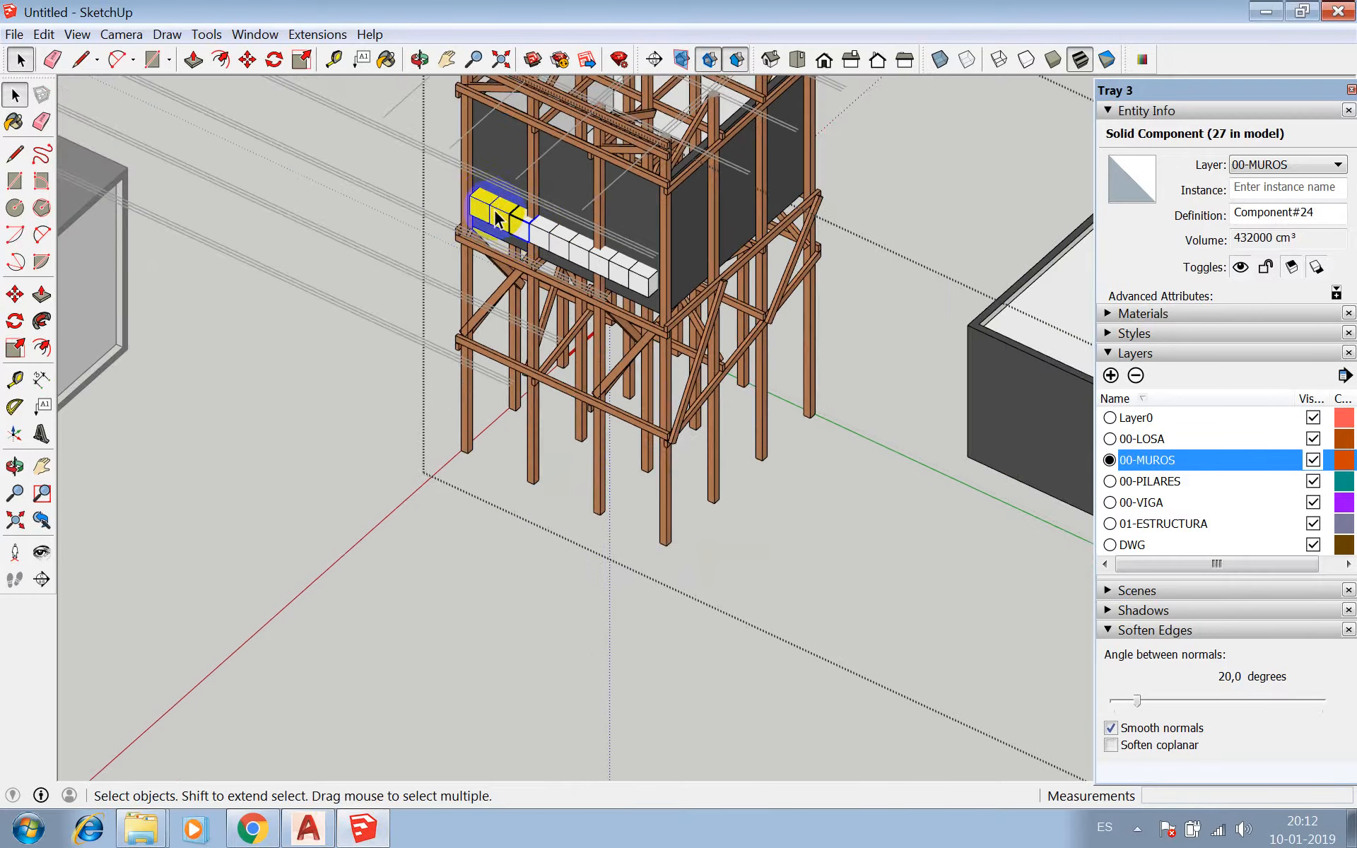
pyautogui.scroll(1, 499, 212)
pyautogui.rightClick(522, 232)
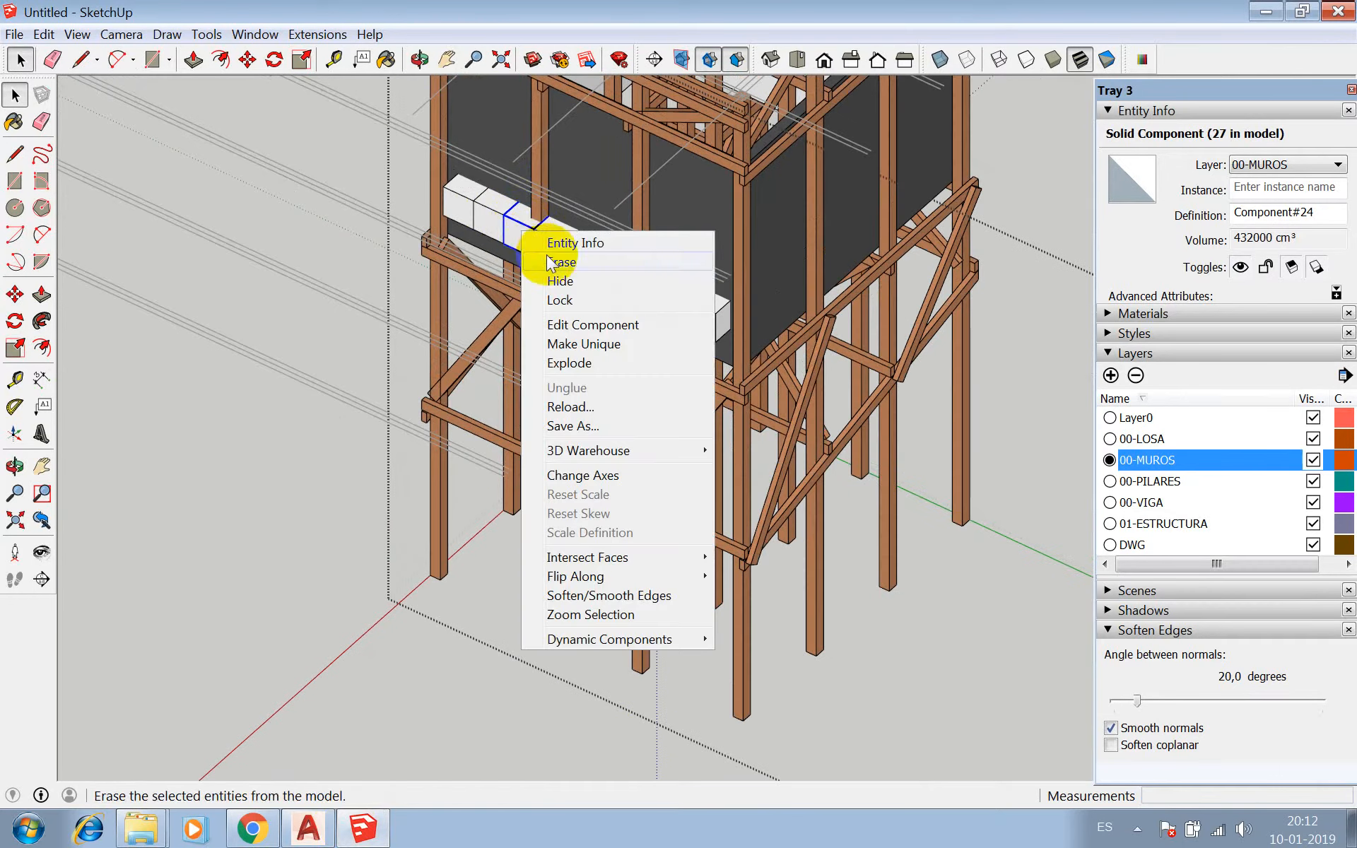
pyautogui.click(553, 263)
pyautogui.scroll(3, 565, 251)
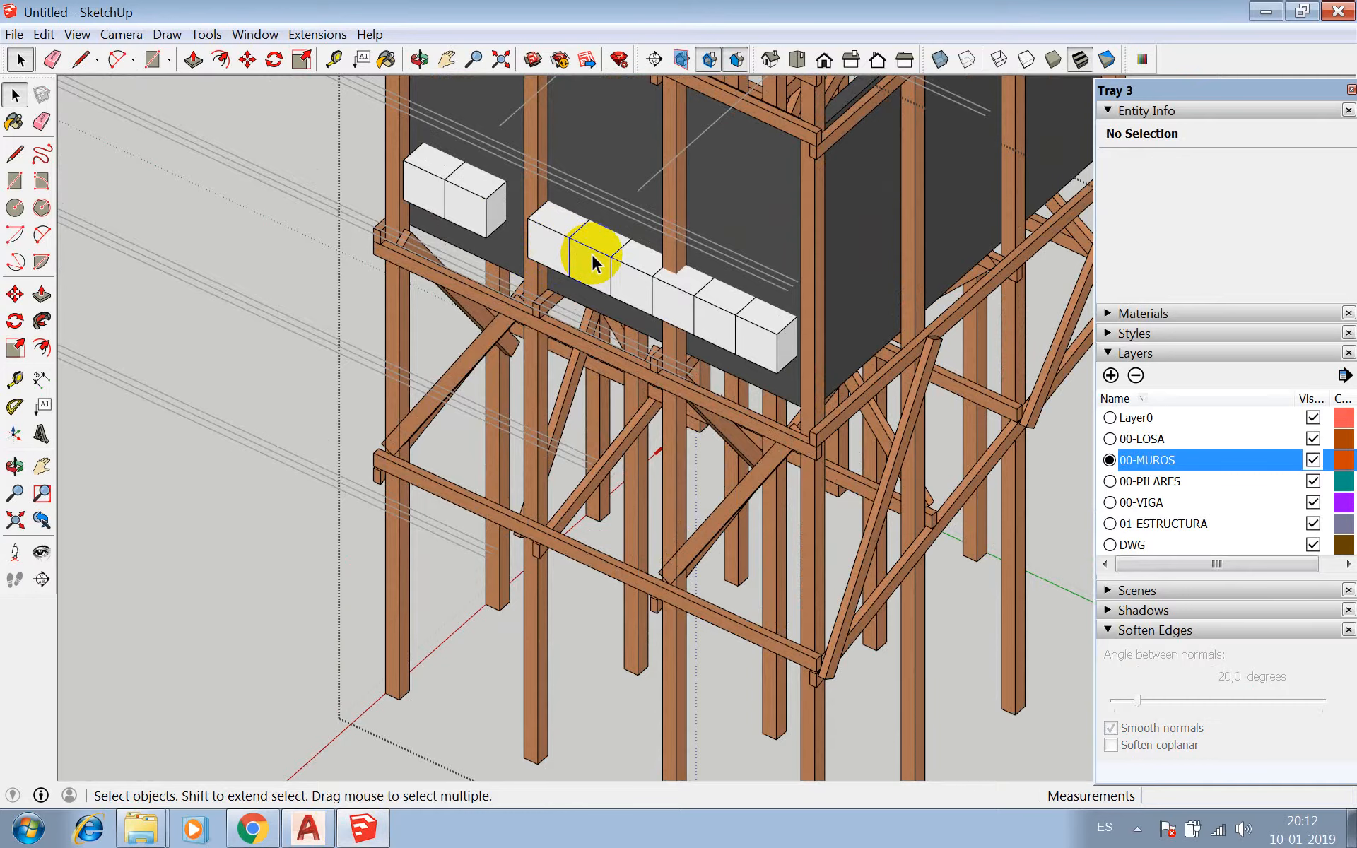
# - Erase the sixth and seventh blocks of the original row so the blocks are grouped in pairs between the posts
pyautogui.rightClick(642, 280)
pyautogui.click(674, 303)
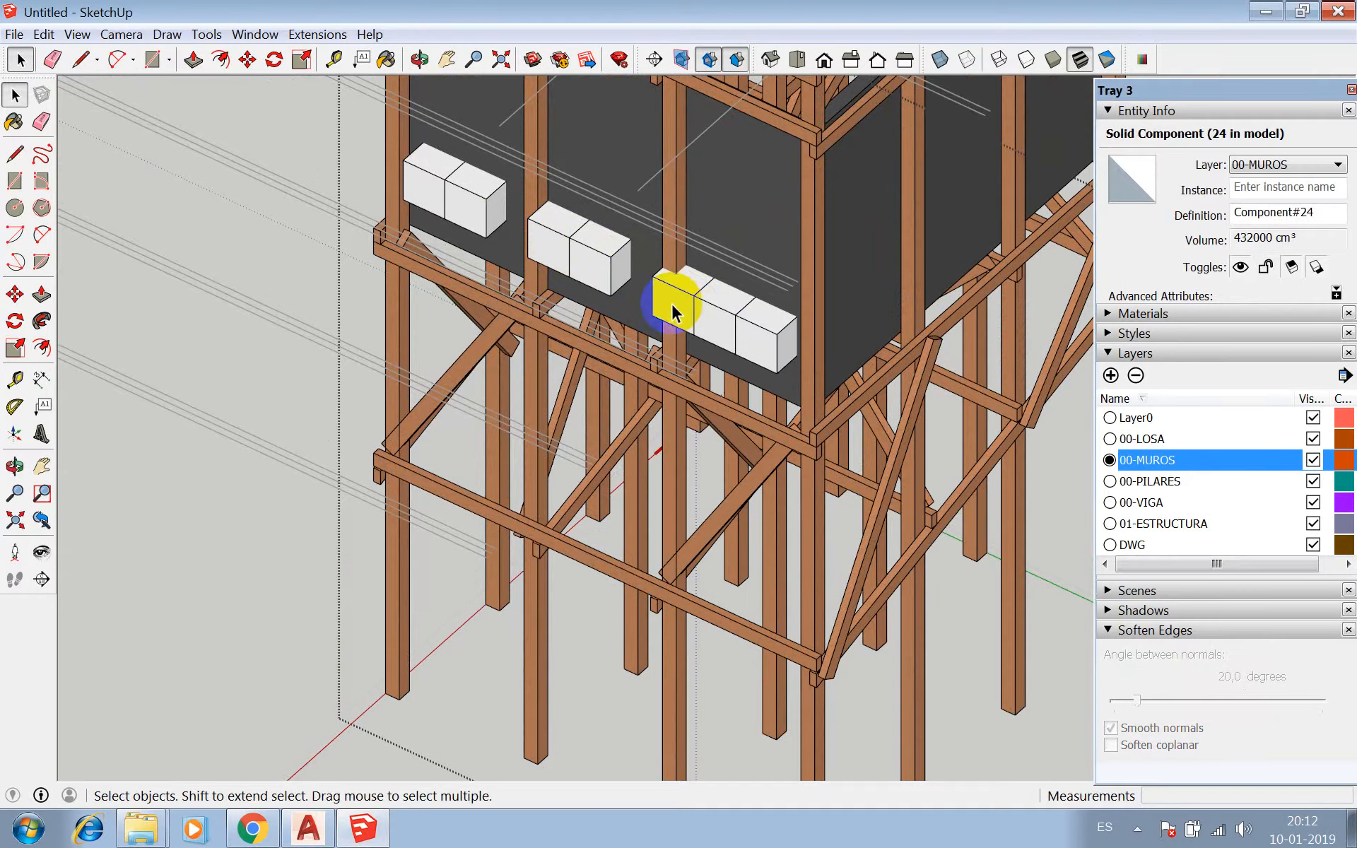
pyautogui.rightClick(690, 309)
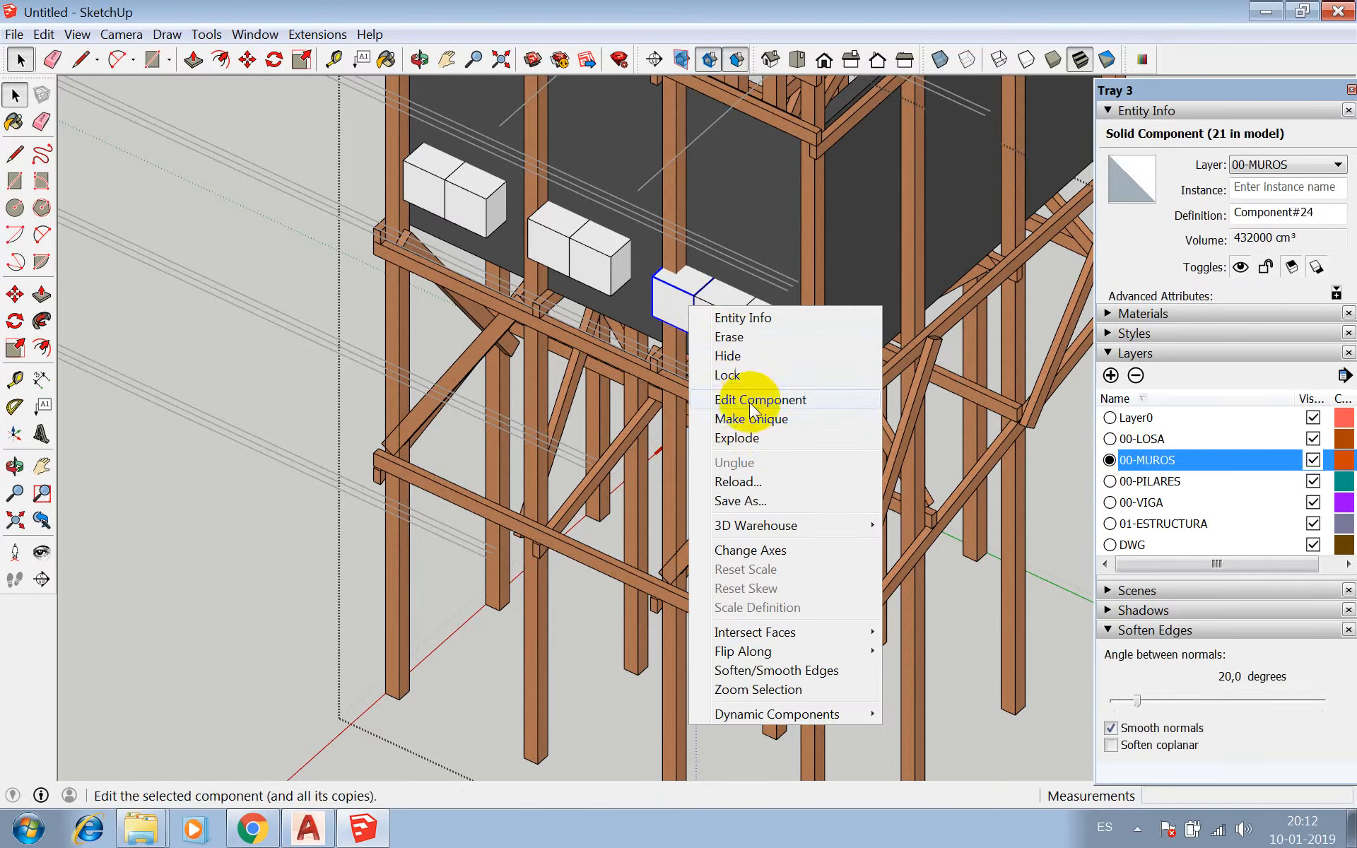
pyautogui.click(732, 340)
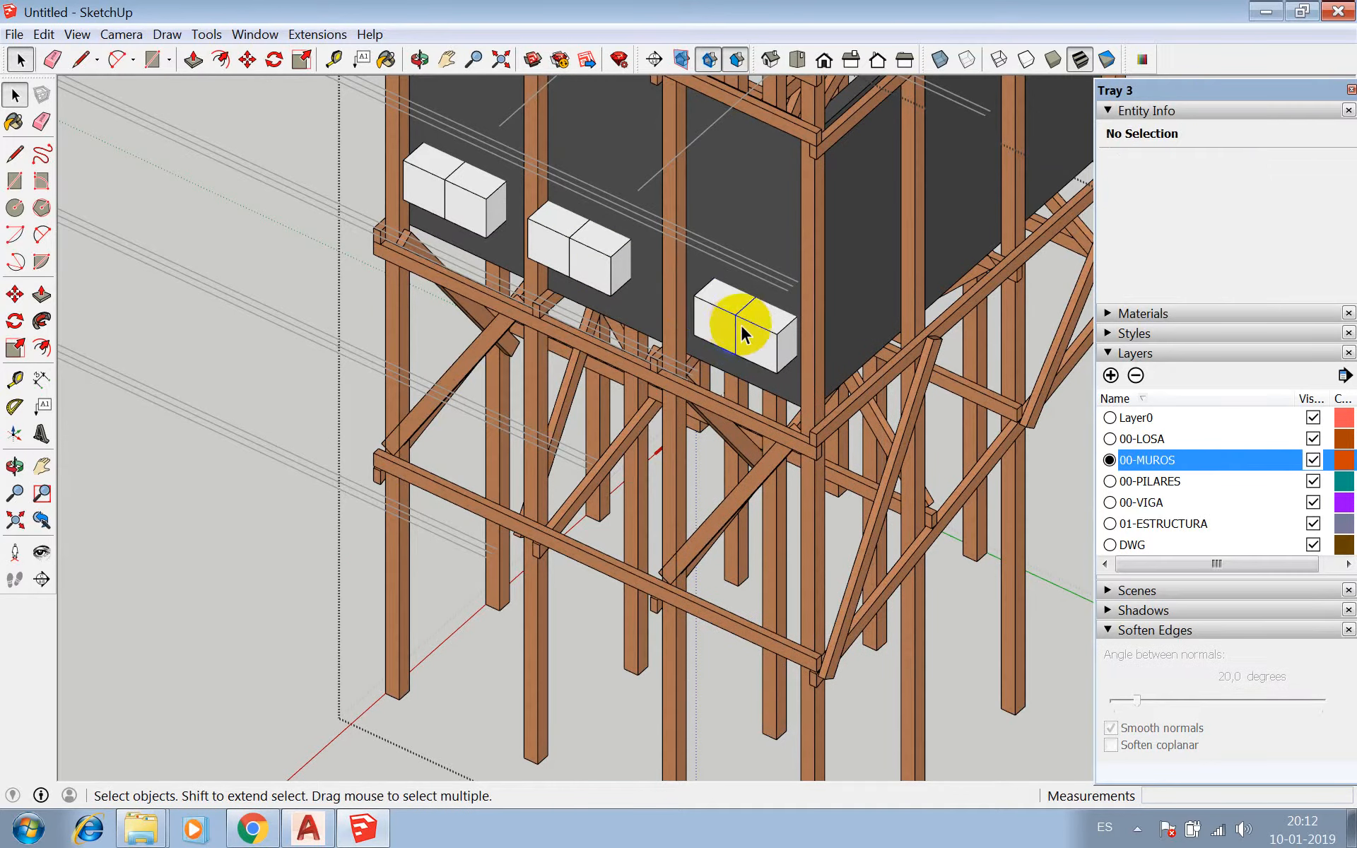
# - Select the four blocks in the second and third bays and erase them, keeping only the pair in the first bay
pyautogui.click(742, 335)
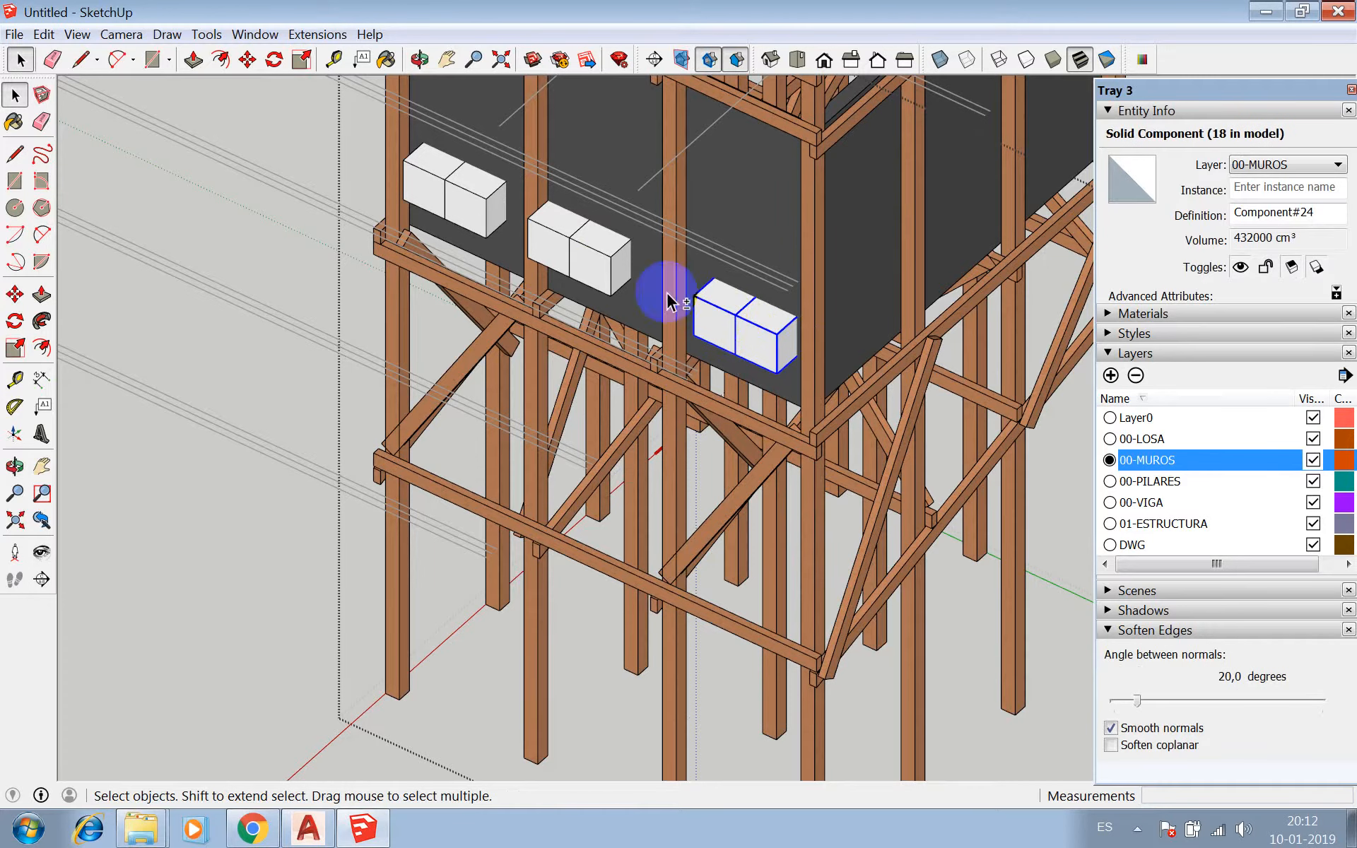
pyautogui.keyDown('shift'); pyautogui.click(601, 258); pyautogui.keyUp('shift')
pyautogui.keyDown('shift'); pyautogui.click(456, 207); pyautogui.keyUp('shift')
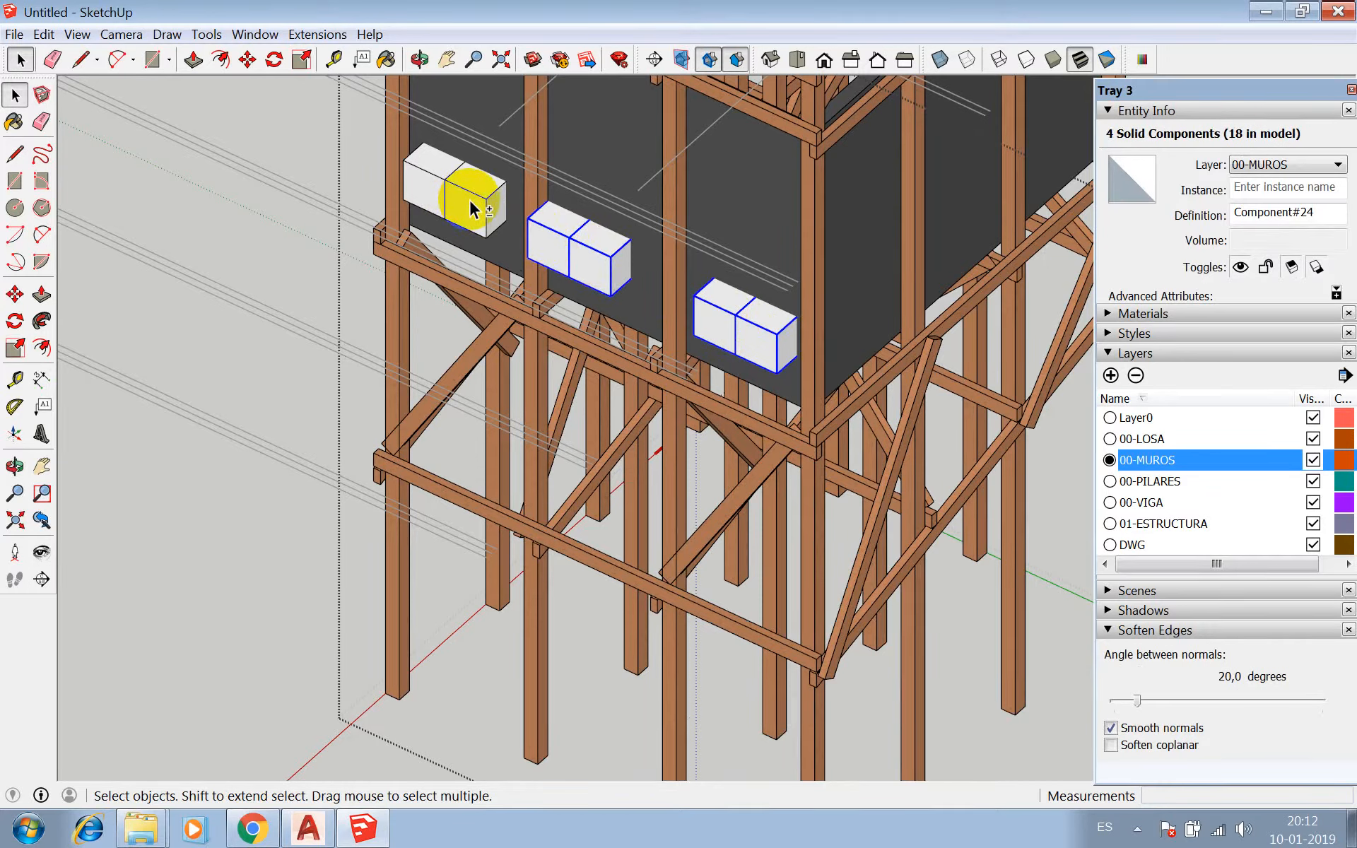
pyautogui.keyDown('shift'); pyautogui.click(495, 217); pyautogui.keyUp('shift')
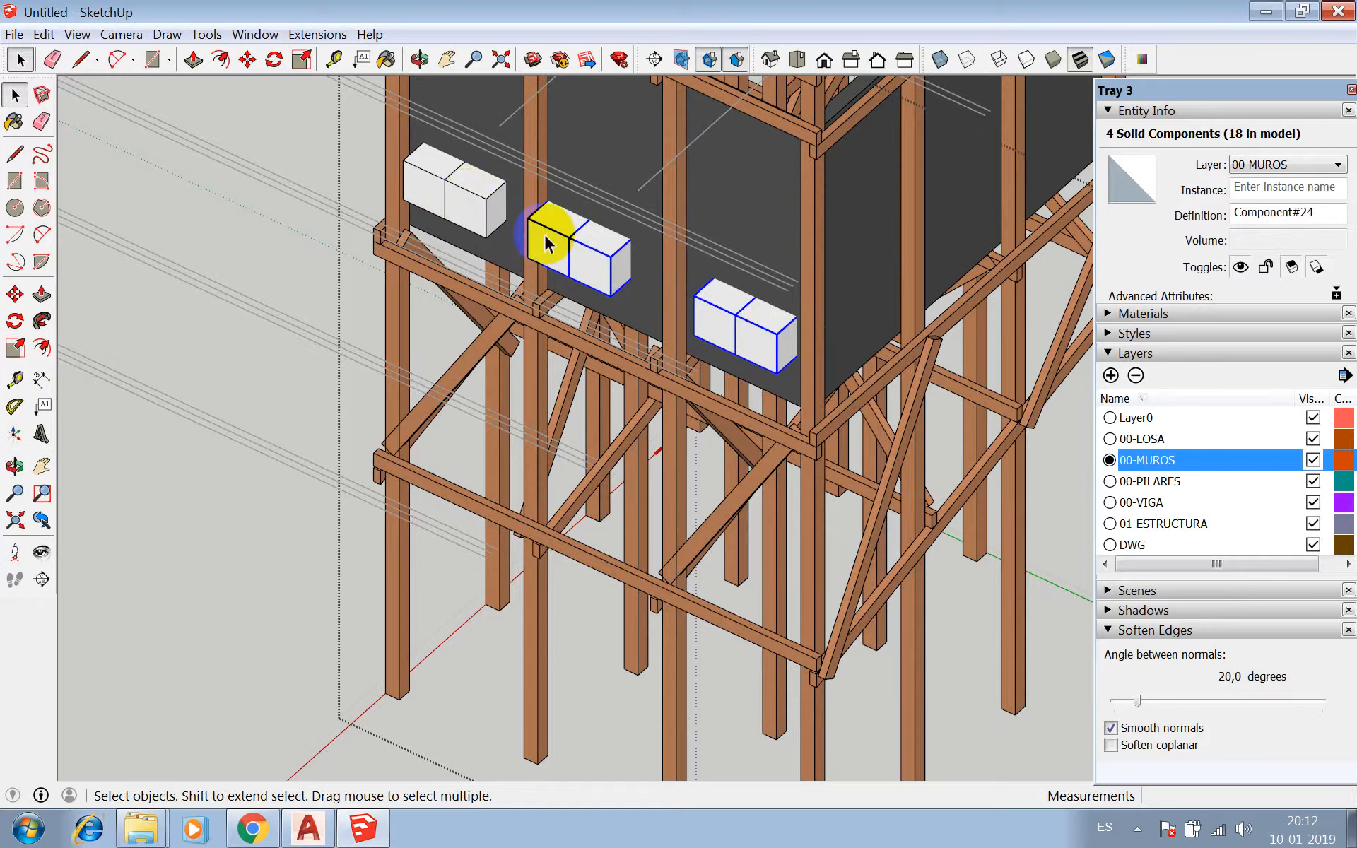
pyautogui.rightClick(566, 241)
pyautogui.click(618, 282)
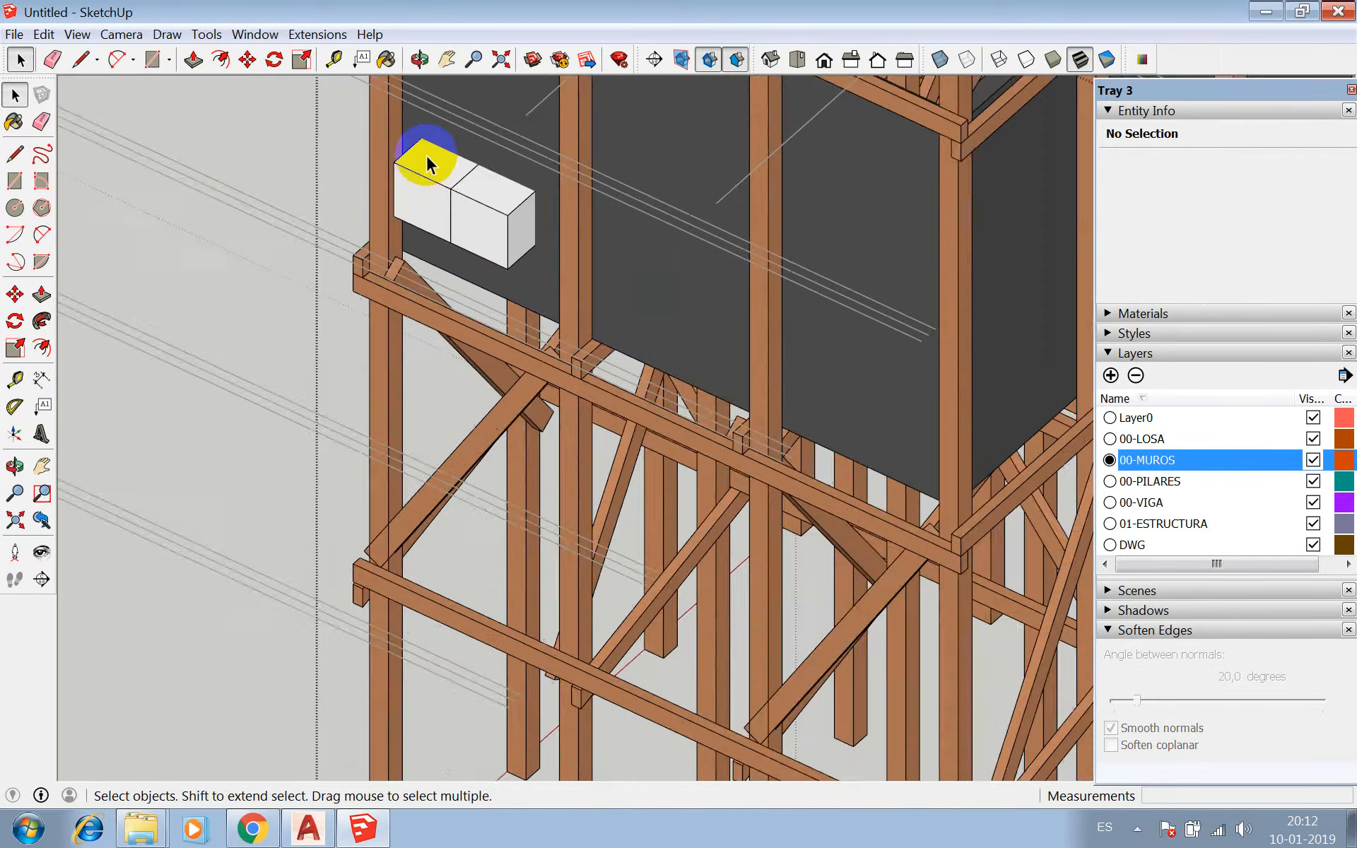
# - Move the first remaining block 20 cm along the wall toward the corner post, away from its neighbour
pyautogui.scroll(10, 426, 155)
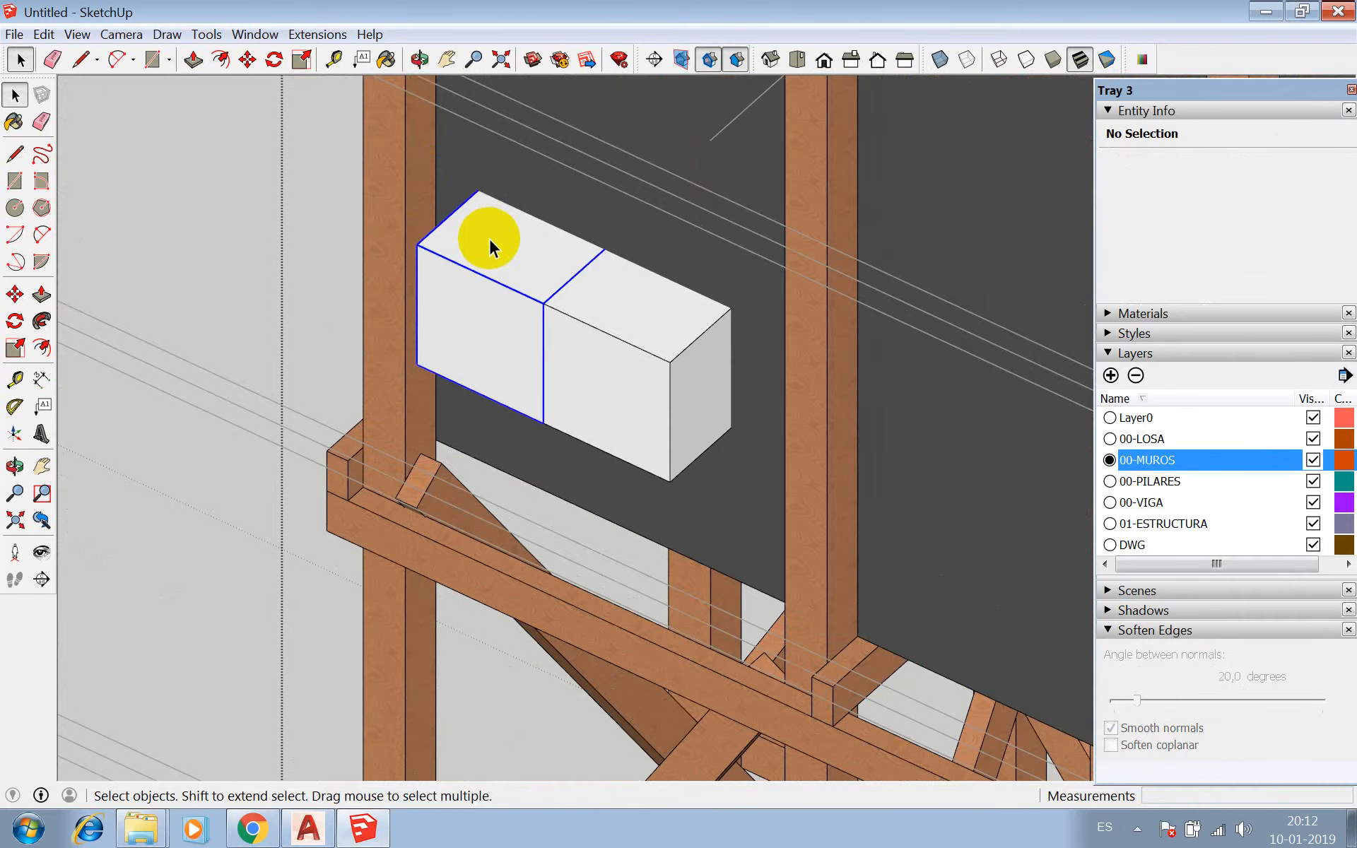
pyautogui.click(492, 247)
pyautogui.press('m')
pyautogui.click(480, 193)
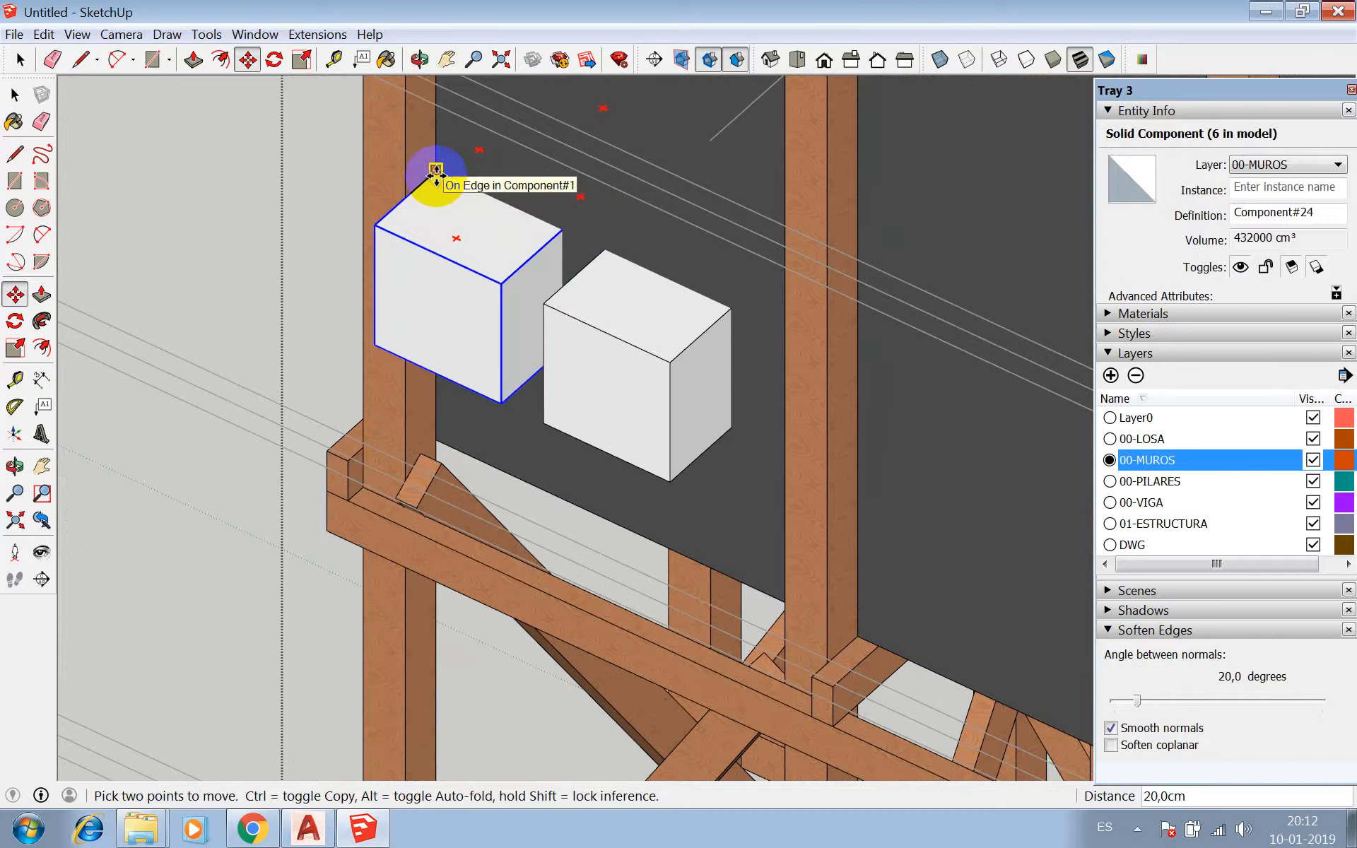
pyautogui.click(437, 176)
pyautogui.press('space')
# - Move the second block 40 cm along the wall toward the next post, using X-ray display to check its position
pyautogui.click(633, 304)
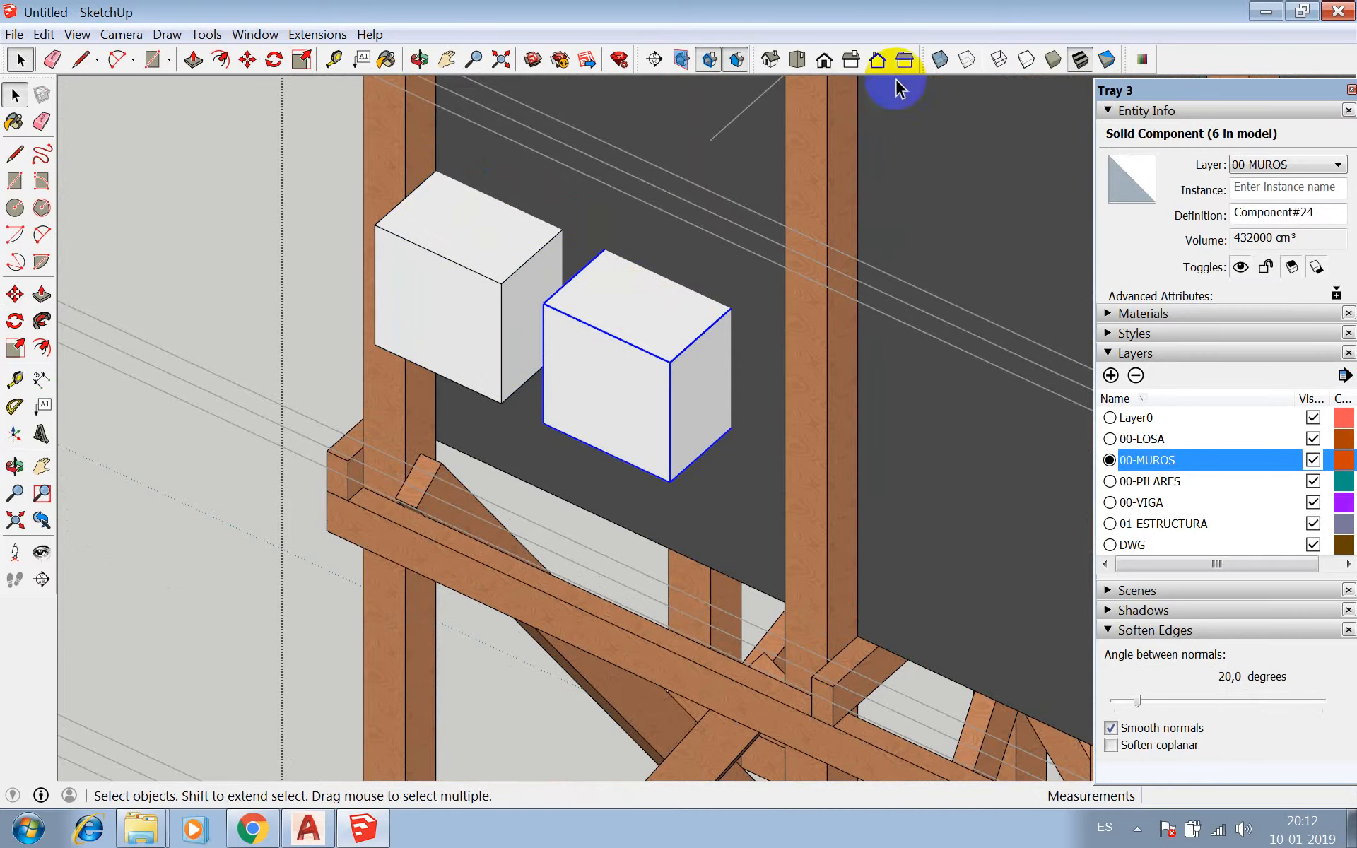
pyautogui.click(940, 60)
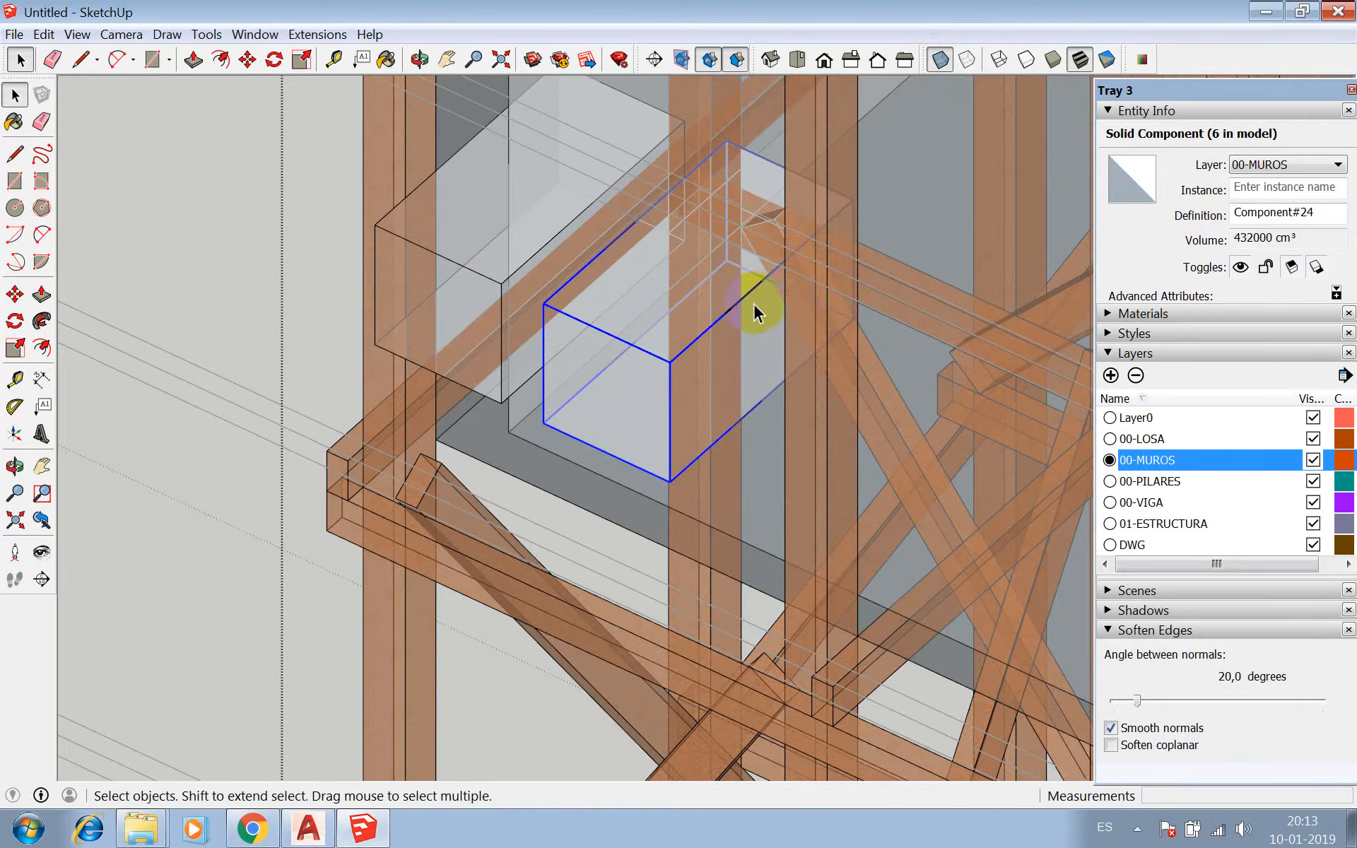
pyautogui.press('m')
pyautogui.click(941, 61)
pyautogui.click(732, 309)
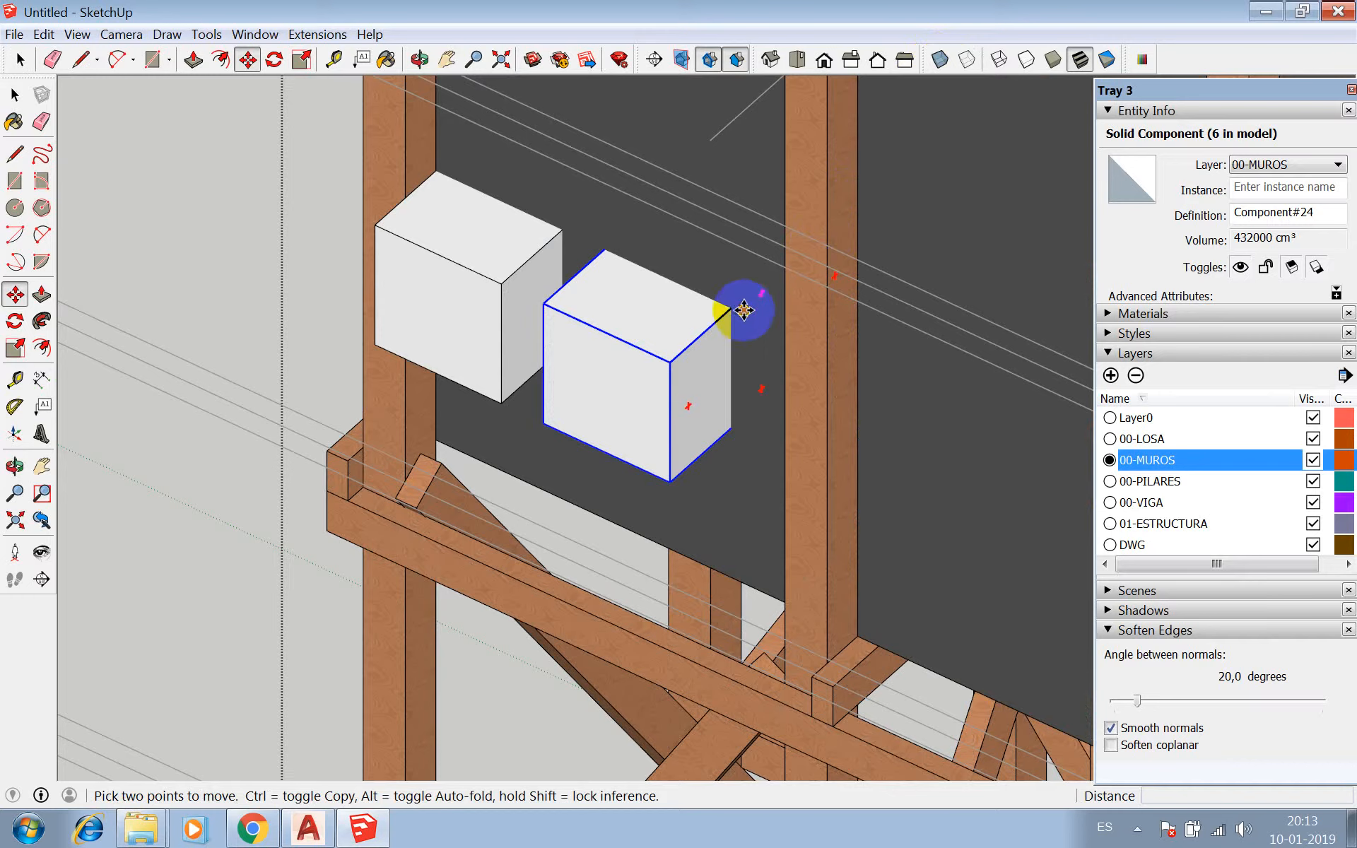
pyautogui.click(940, 61)
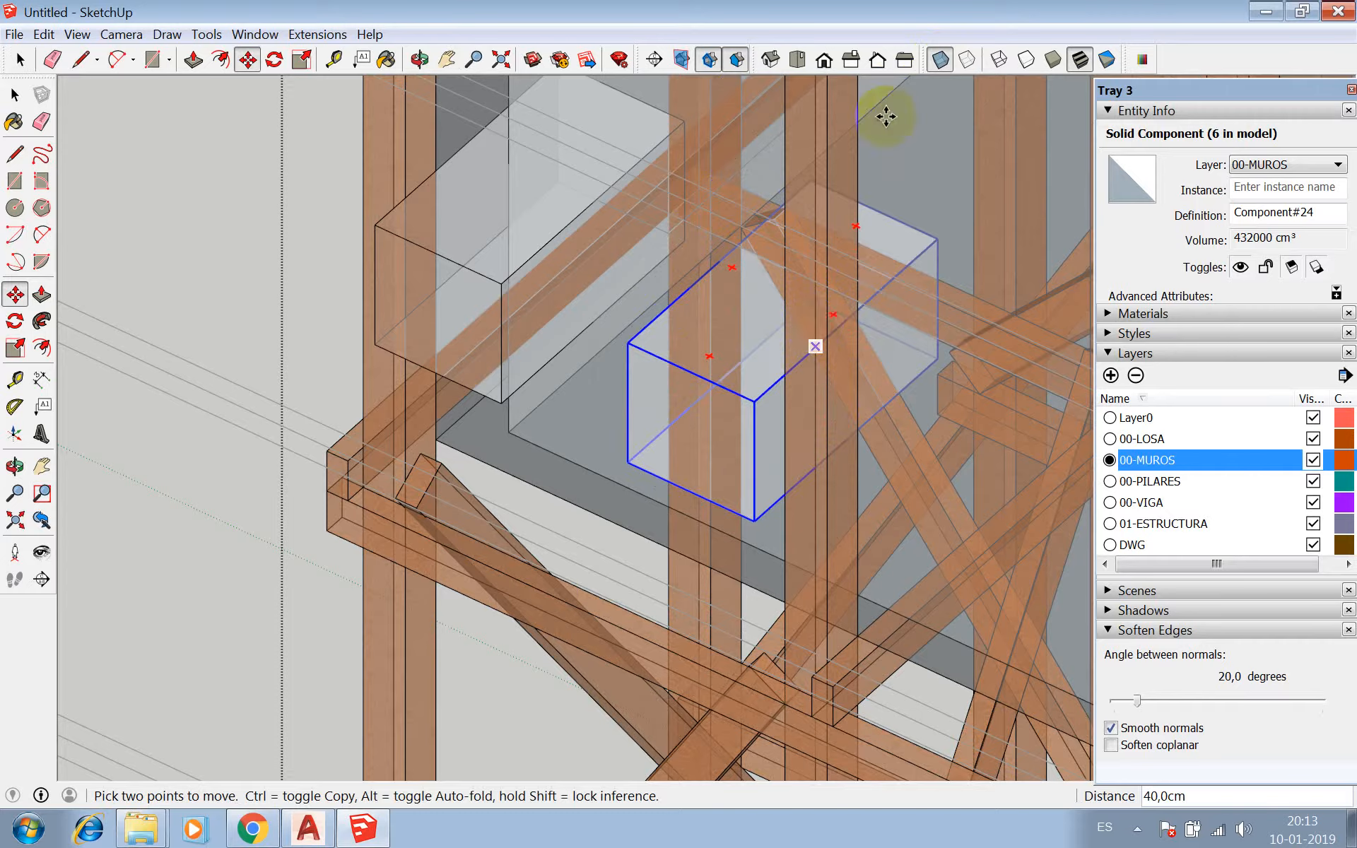
pyautogui.click(940, 59)
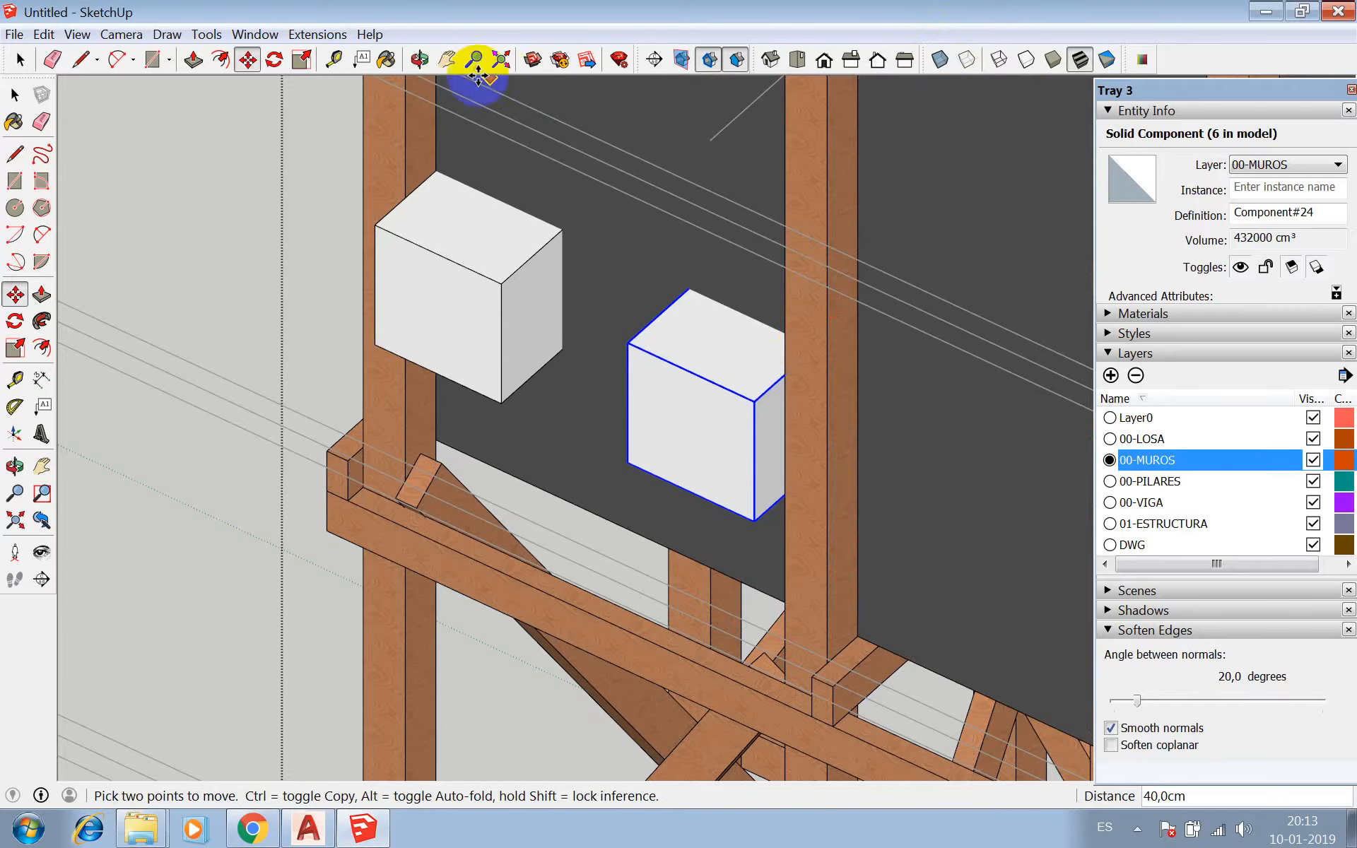
# - View the wall from the front and measure the gap between the two blocks with the Tape Measure
pyautogui.click(420, 60)
pyautogui.moveTo(472, 191); pyautogui.dragTo(581, 363)
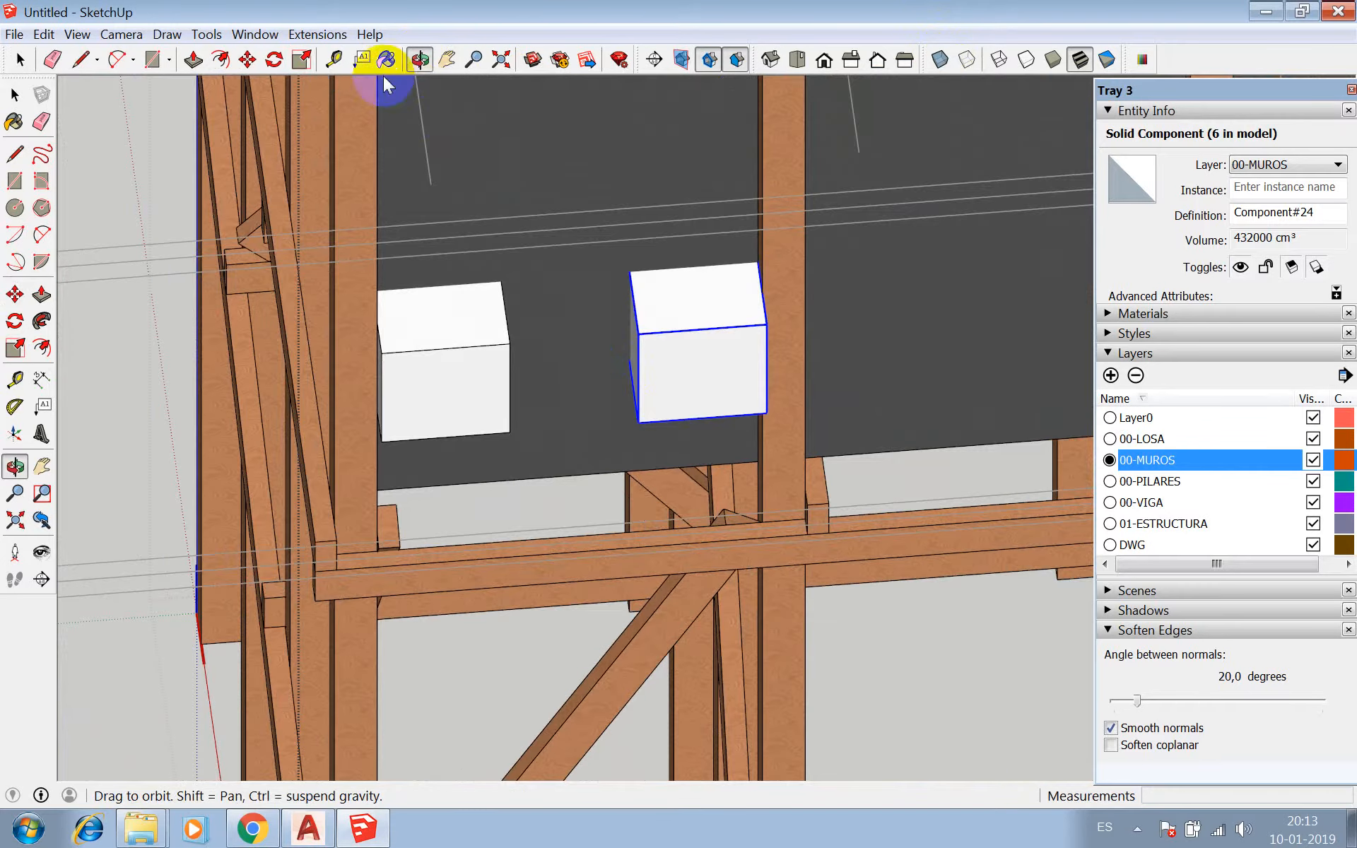
pyautogui.click(333, 59)
pyautogui.click(500, 344)
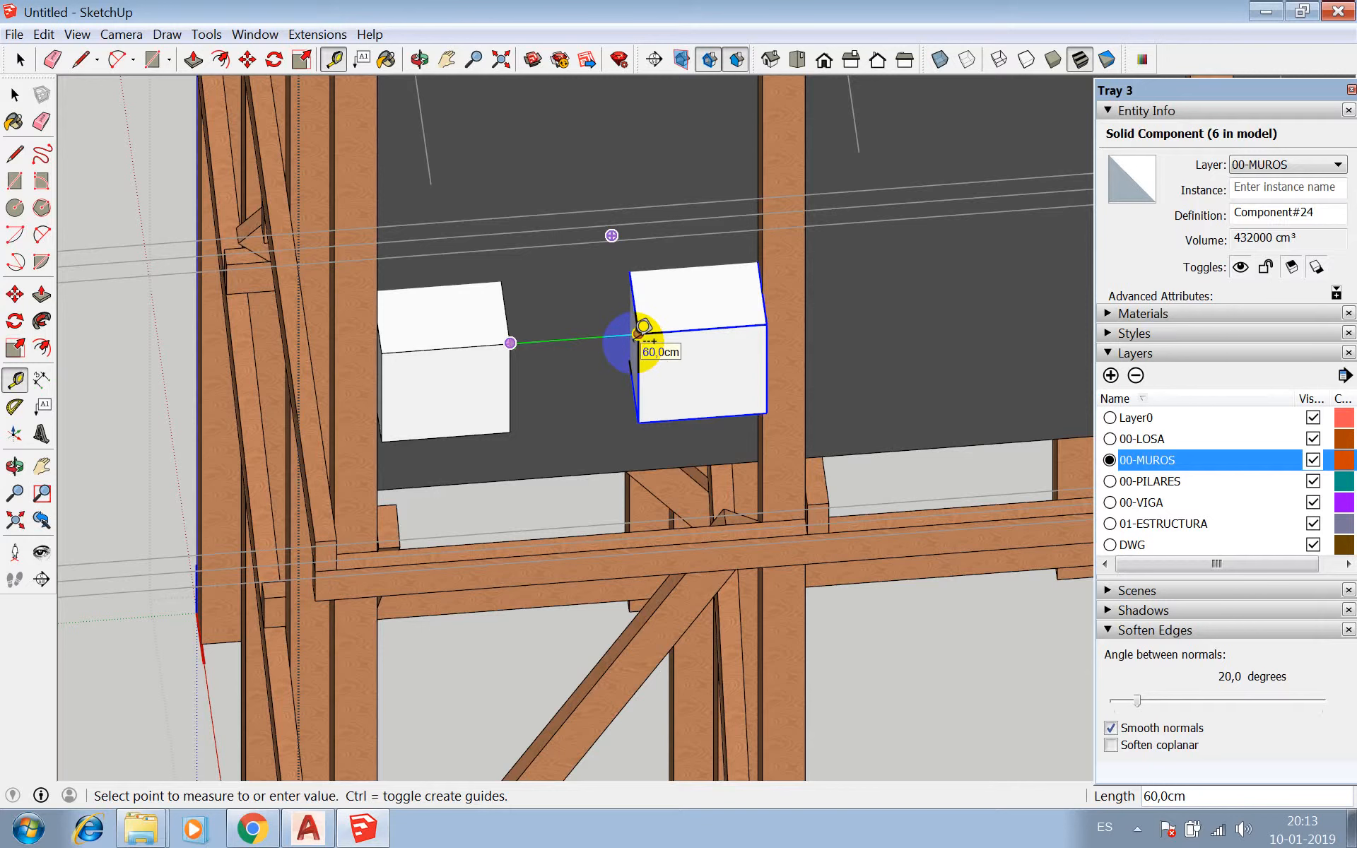
pyautogui.press('space')
# - Move the second block 20 cm along the wall back toward the first block
pyautogui.press('m')
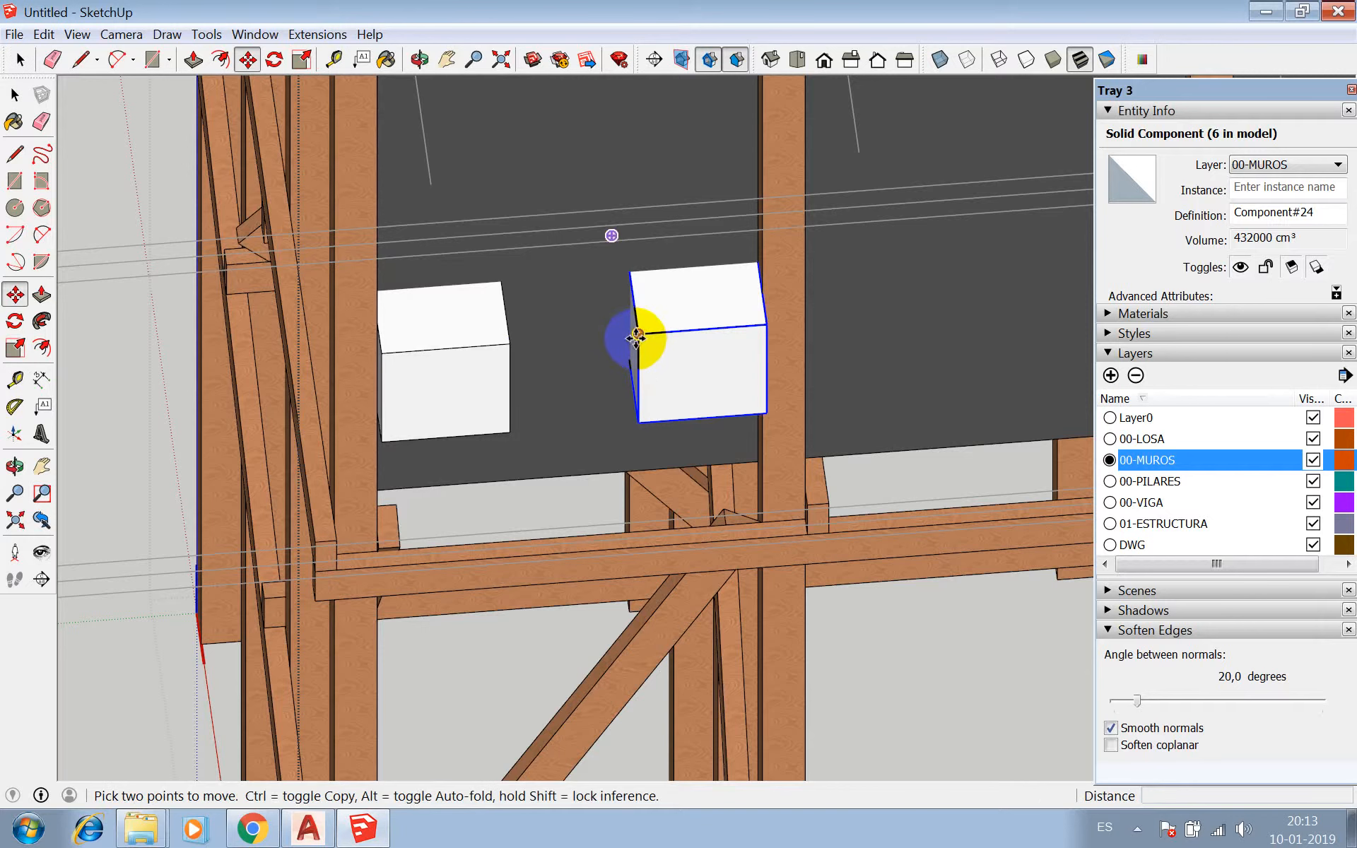
pyautogui.moveTo(637, 337); pyautogui.dragTo(620, 338)
pyautogui.write('20')
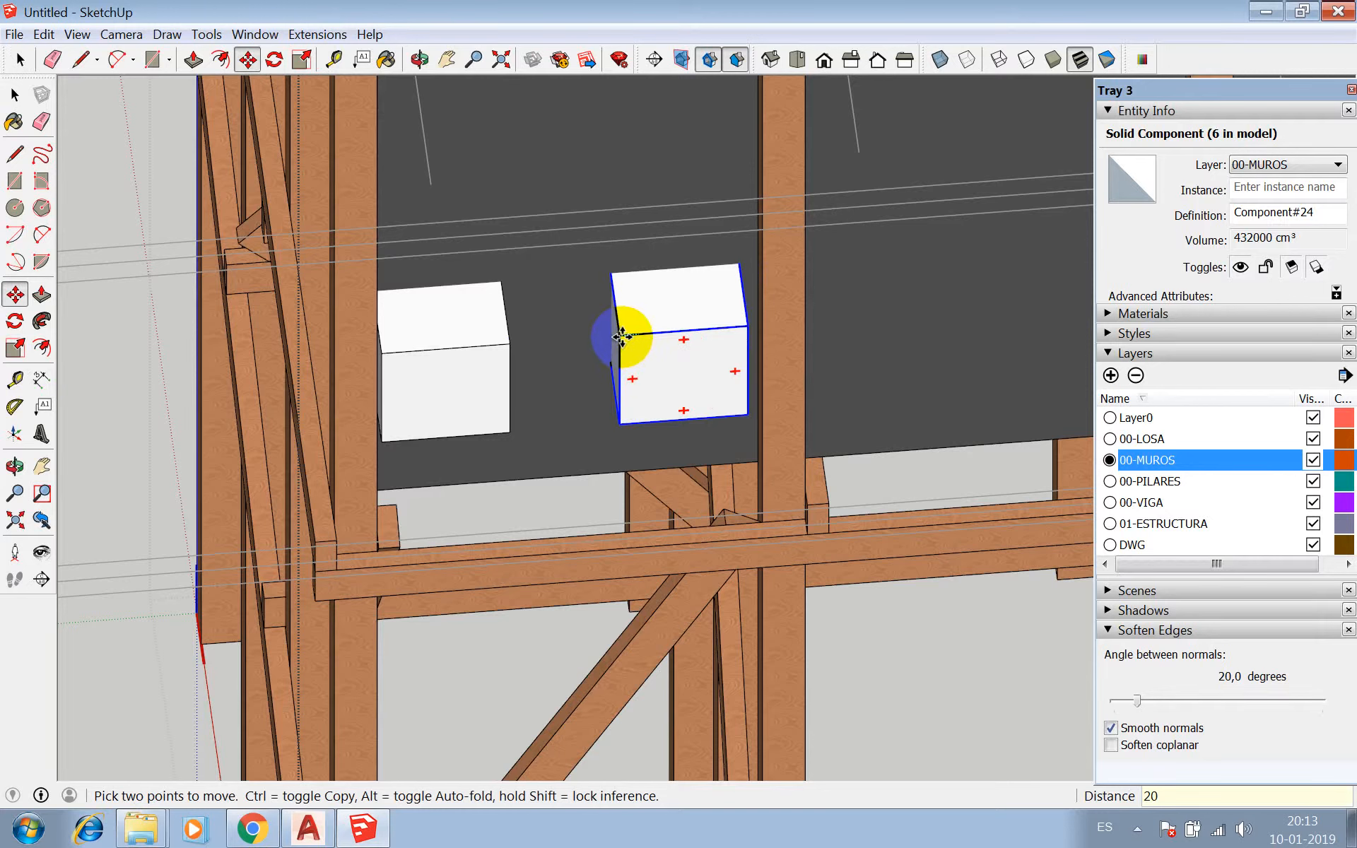
pyautogui.press('Return')
pyautogui.press('space')
# - Move the first block along the wall toward the second block by the same distance, away from the corner post
pyautogui.click(500, 345)
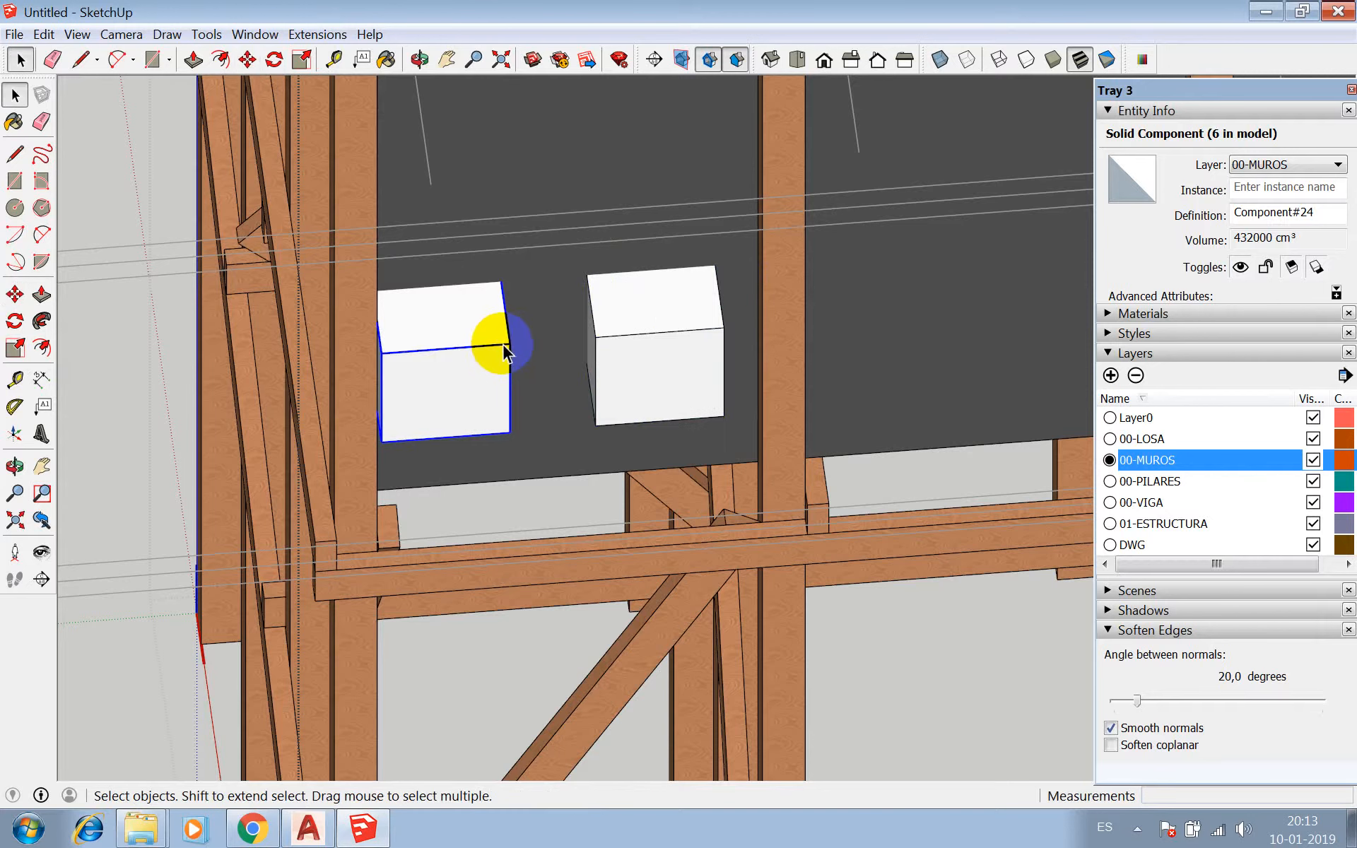
pyautogui.press('m')
pyautogui.click(504, 345)
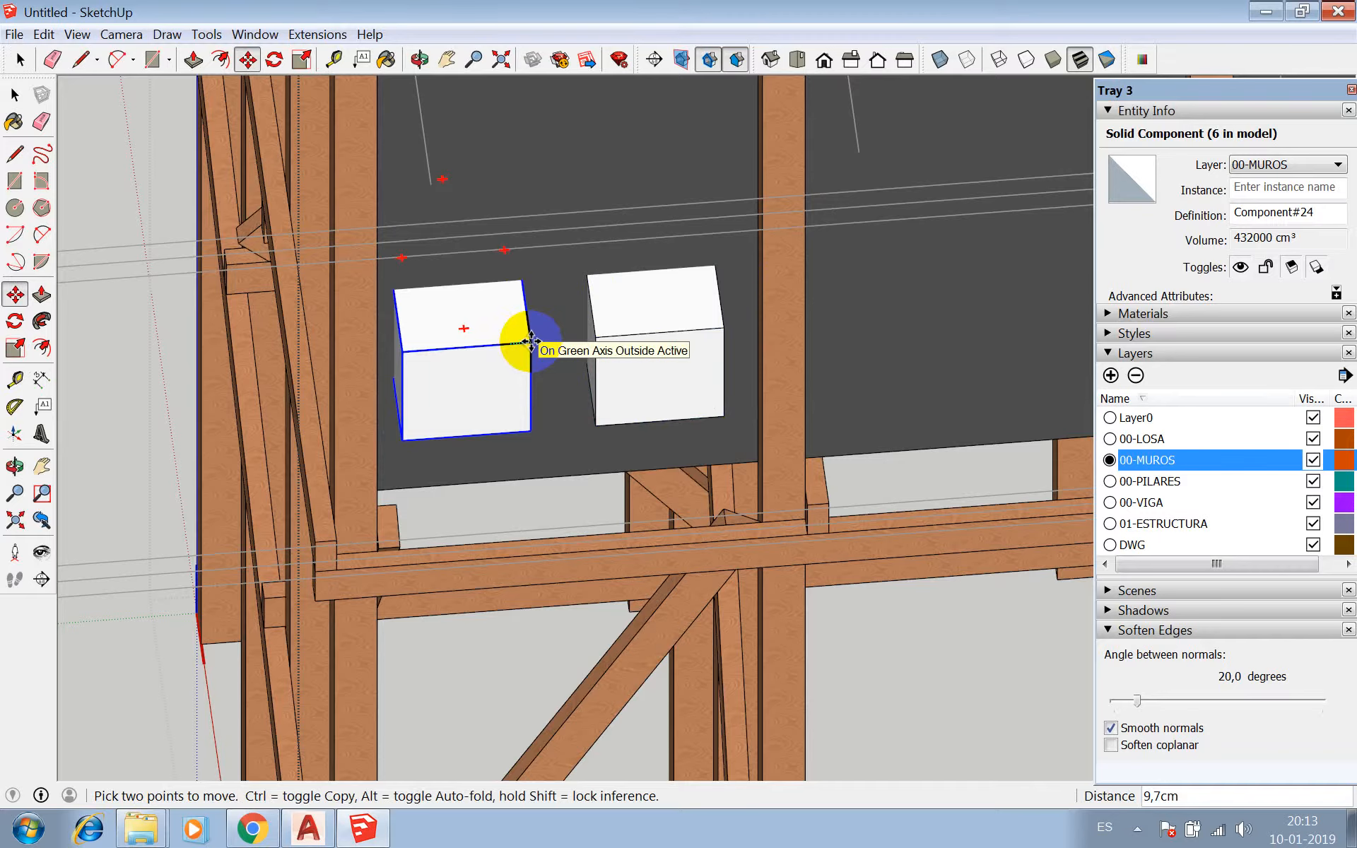
pyautogui.press('Return')
pyautogui.press('space')
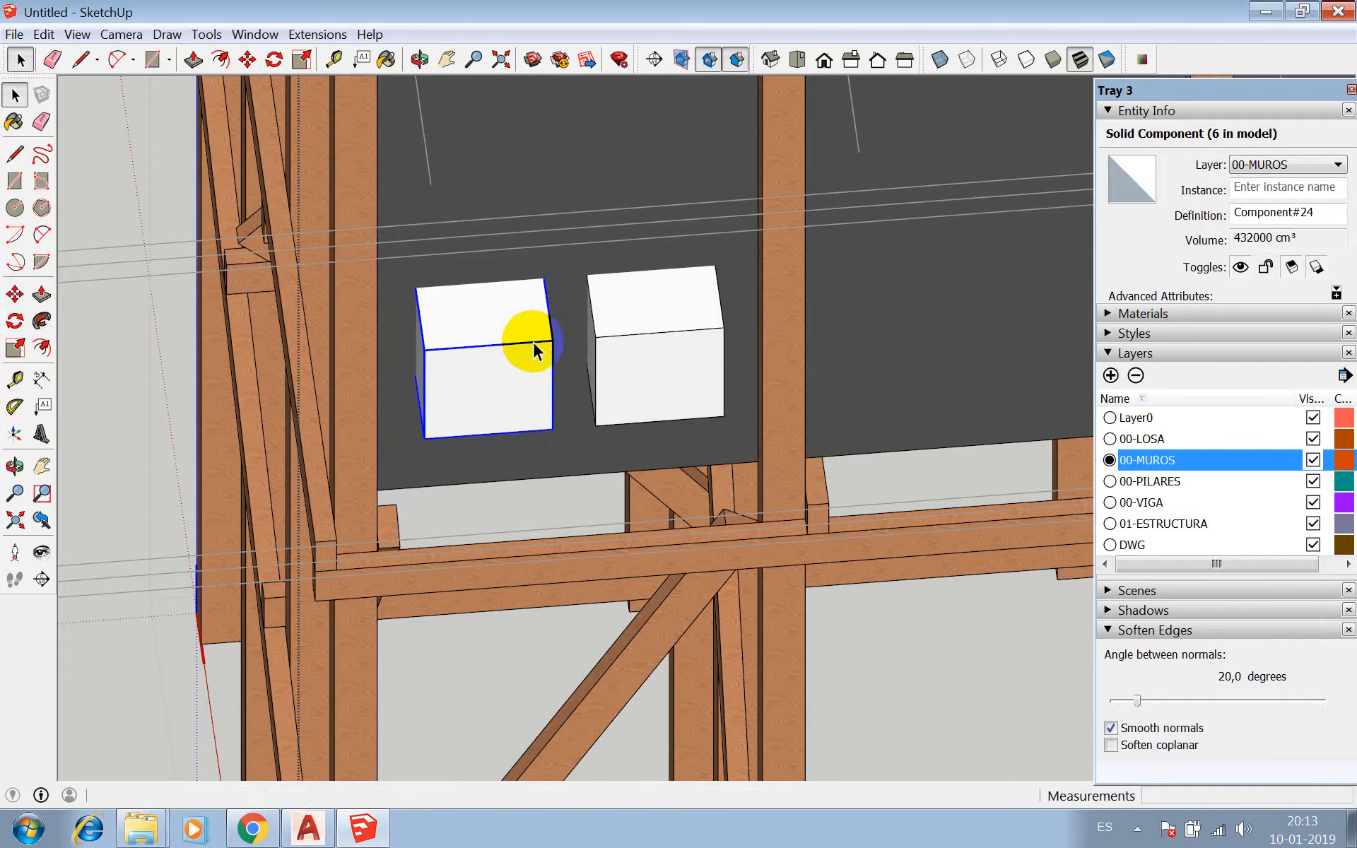
pyautogui.scroll(-2, 574, 223)
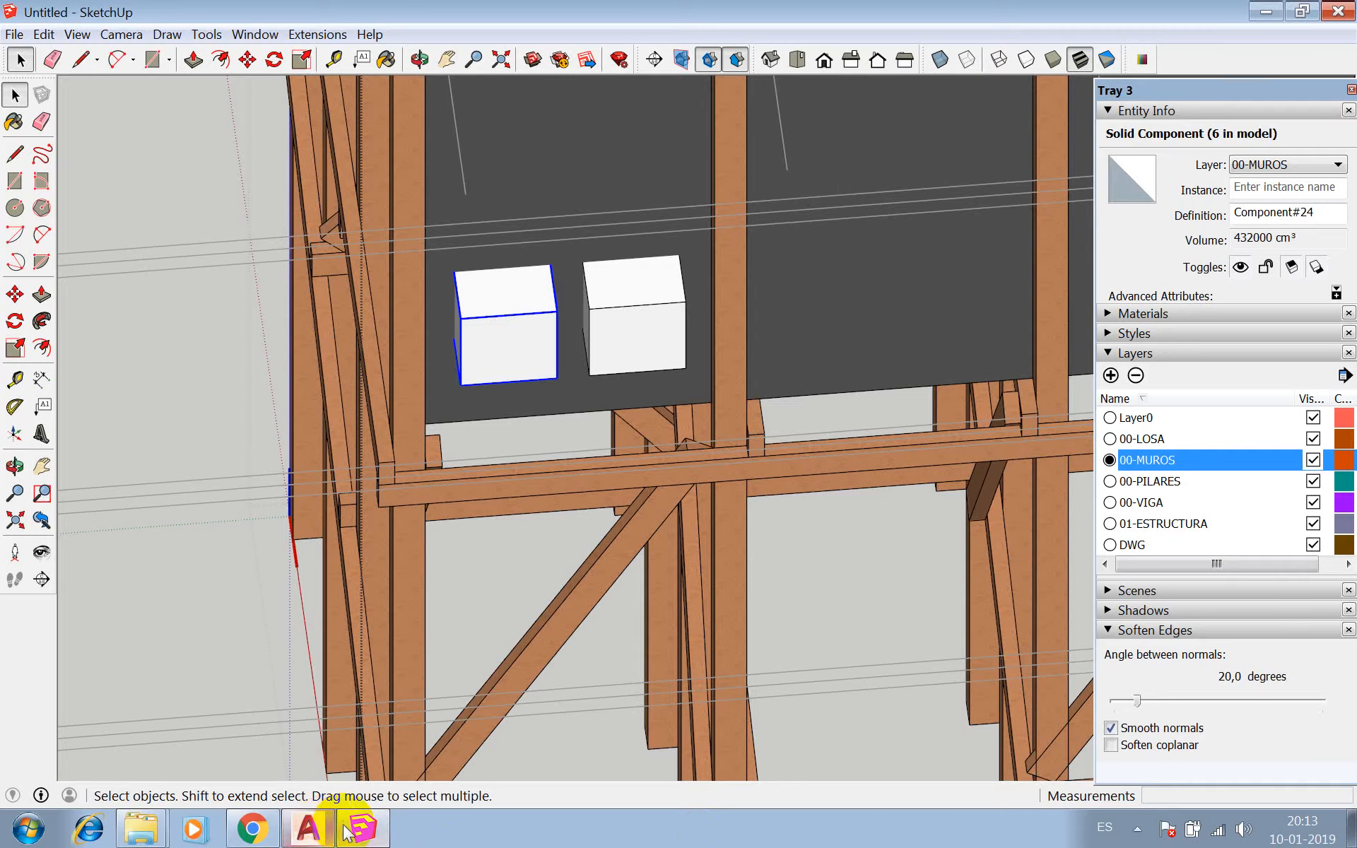
# - Check the window spacing in the AutoCAD reference photo, and copy both blocks 200 cm along the wall into the middle bay in SketchUp
pyautogui.click(311, 829)
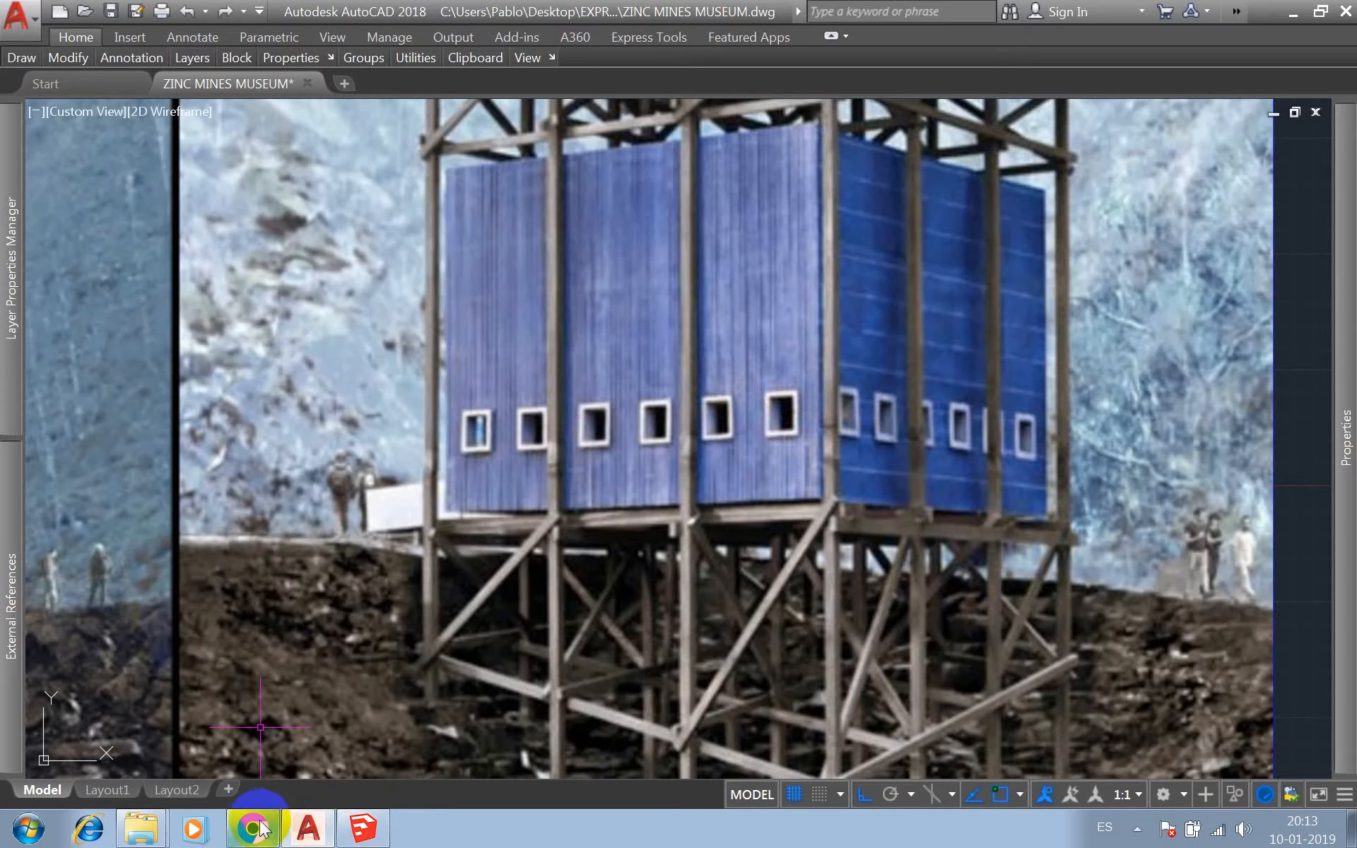
pyautogui.click(363, 829)
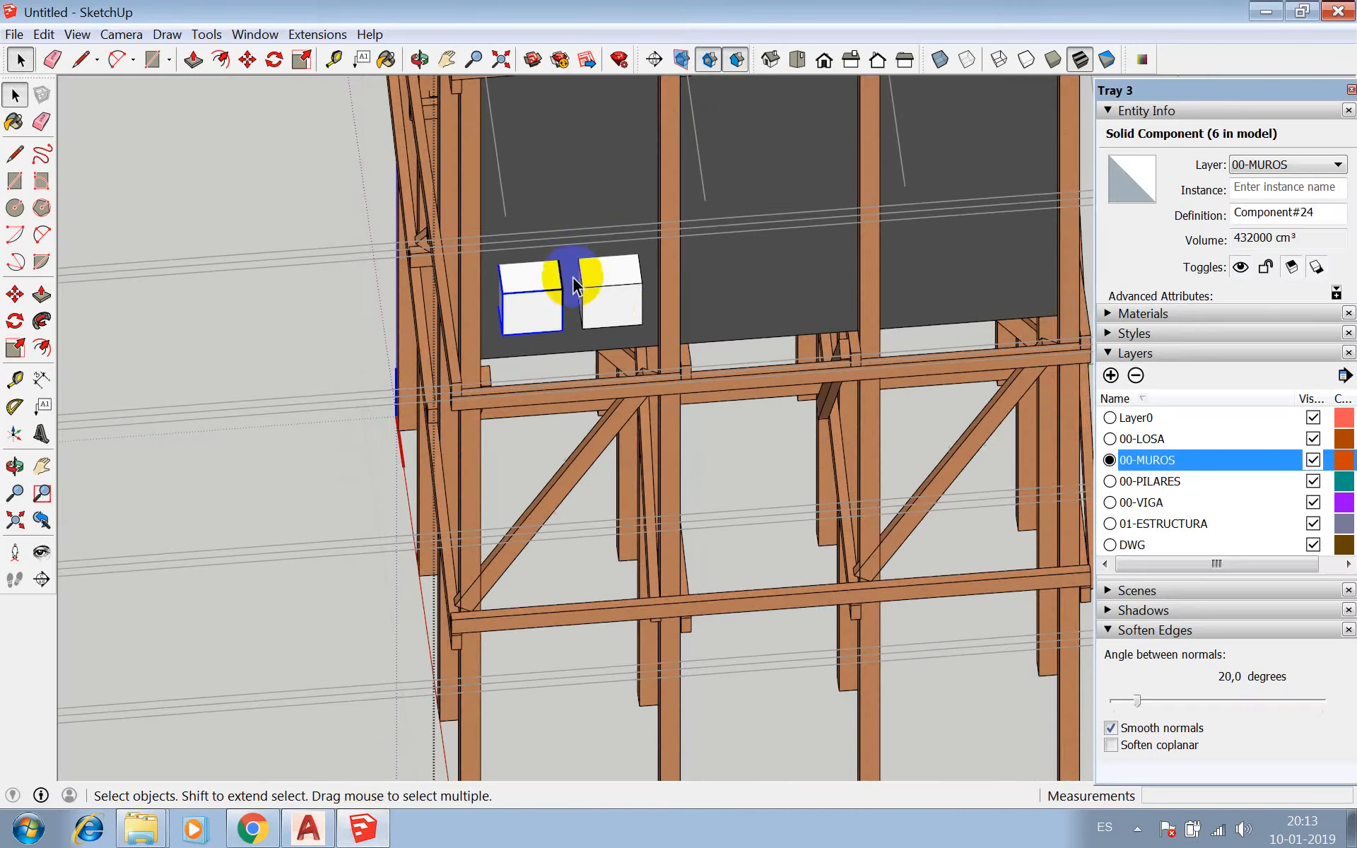
pyautogui.click(609, 296)
pyautogui.keyDown('shift'); pyautogui.click(538, 294); pyautogui.keyUp('shift')
pyautogui.scroll(-3, 611, 237)
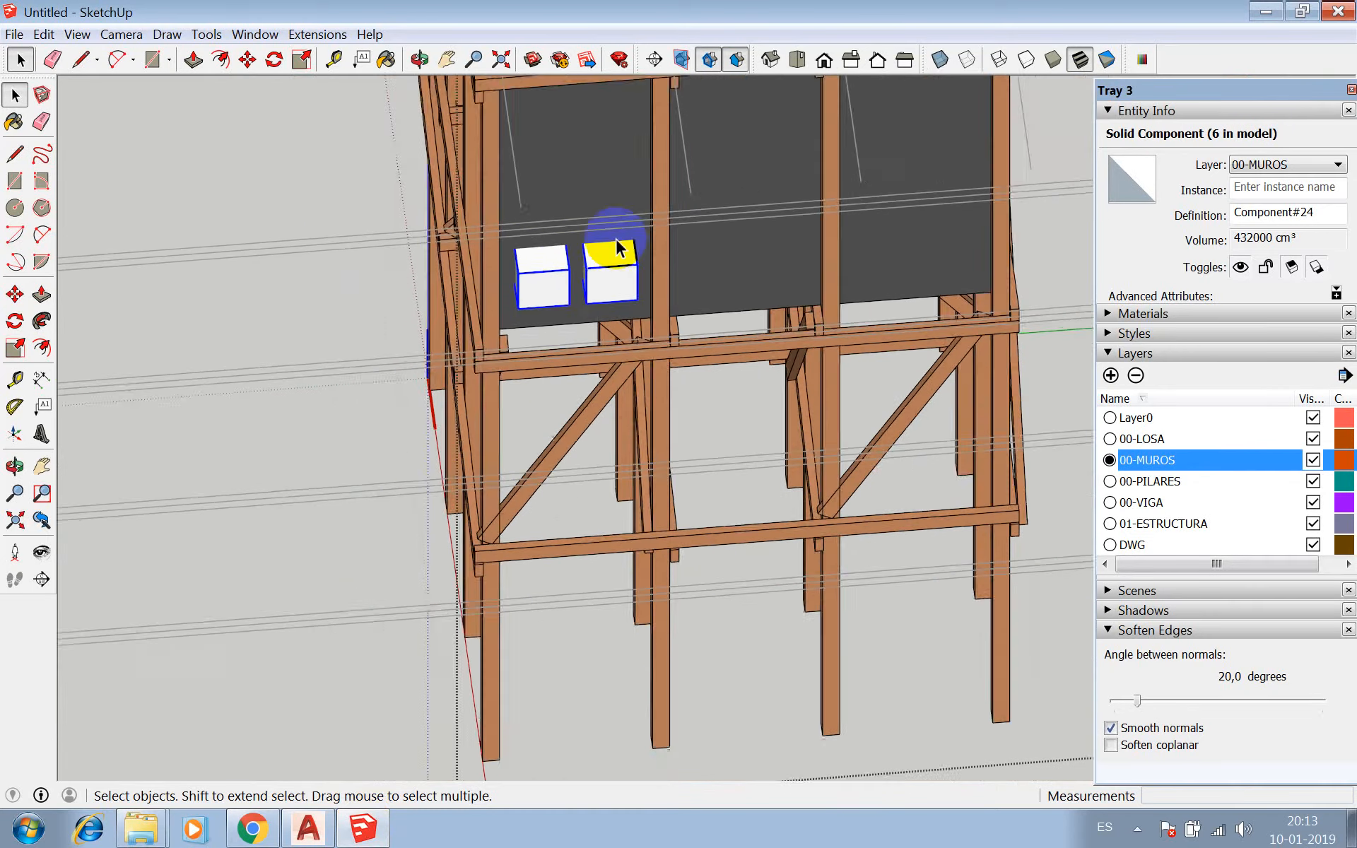
pyautogui.scroll(4, 632, 626)
pyautogui.press('m')
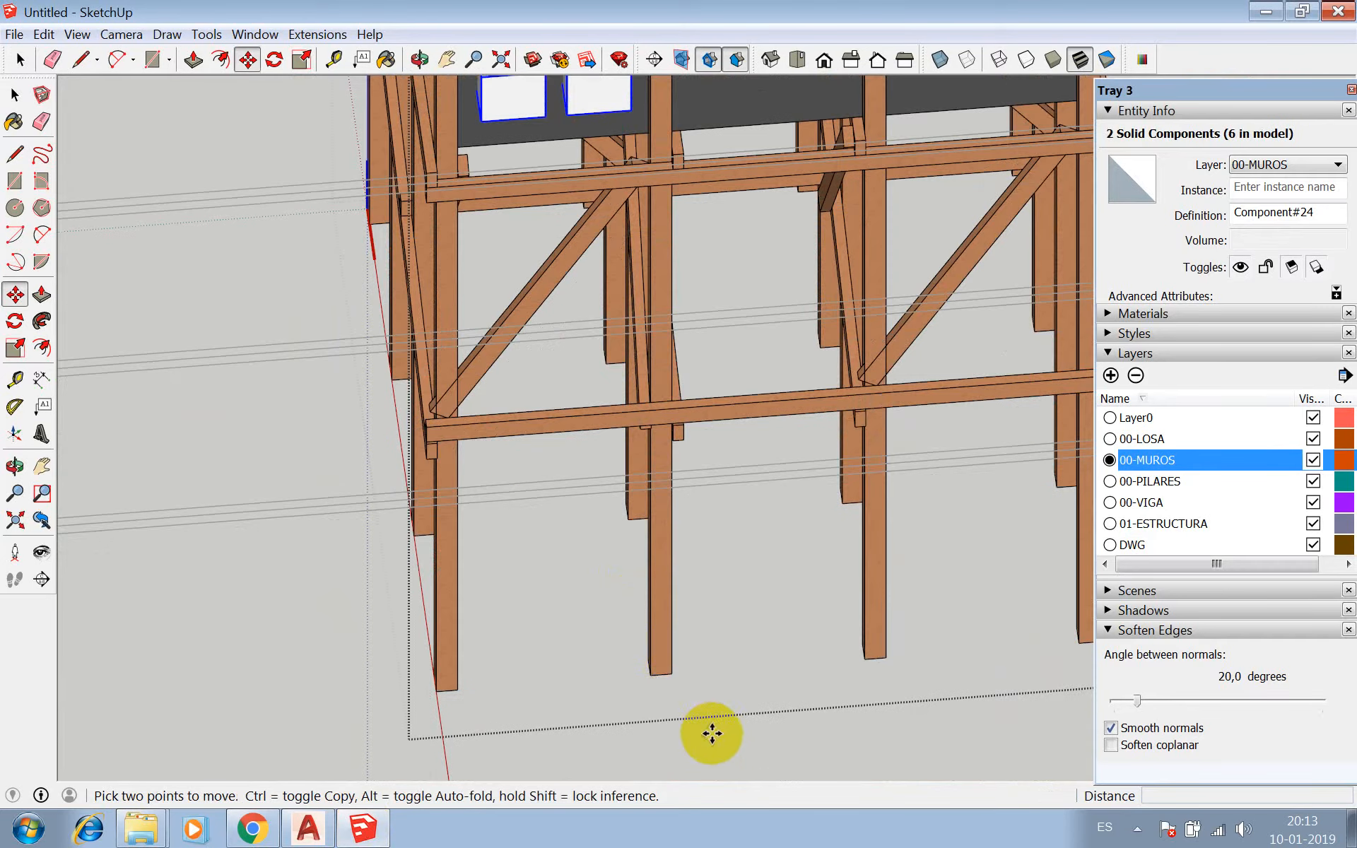
pyautogui.click(671, 677)
pyautogui.scroll(-4, 618, 621)
pyautogui.scroll(1, 757, 690)
pyautogui.press('ctrl')
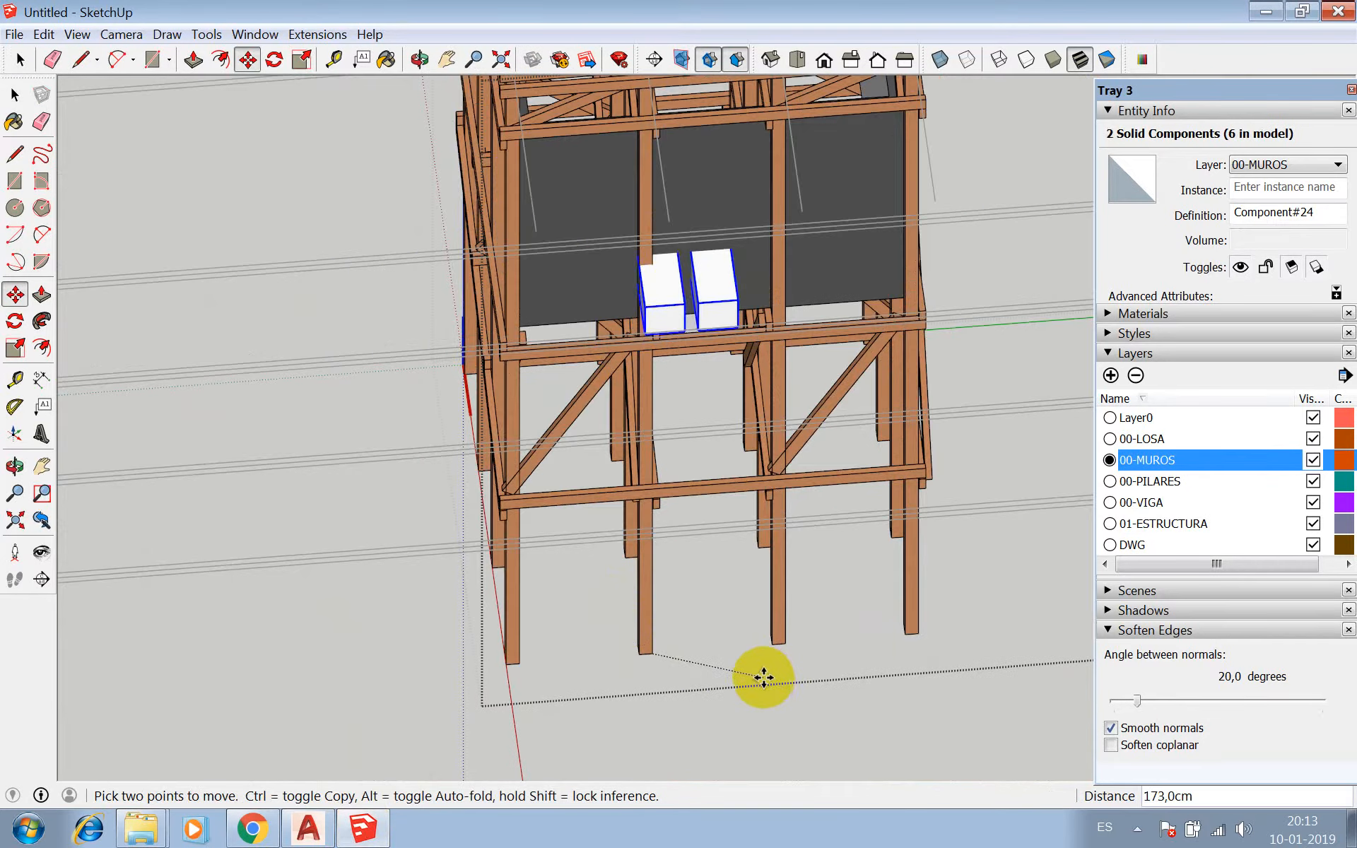
pyautogui.scroll(2, 771, 664)
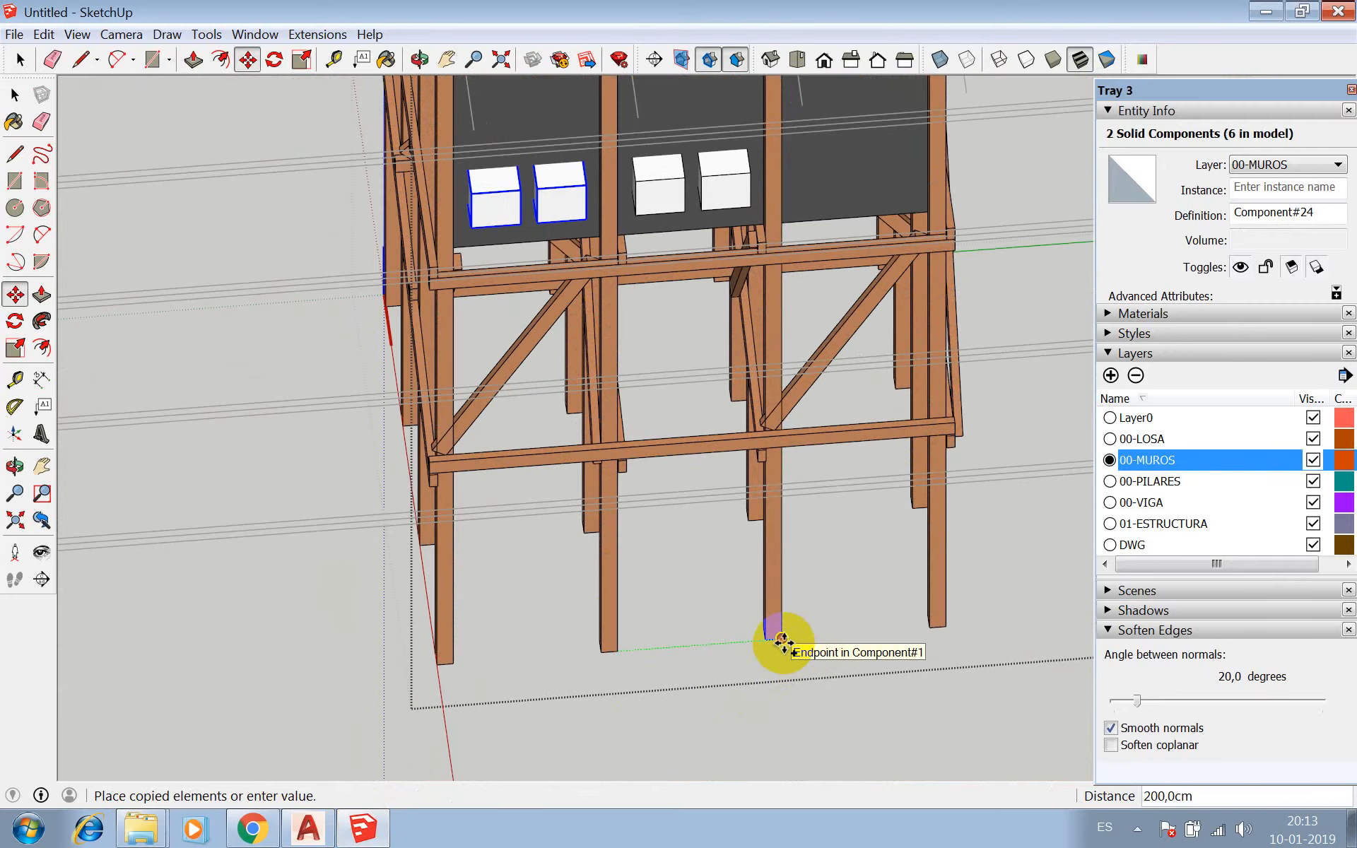
pyautogui.click(781, 641)
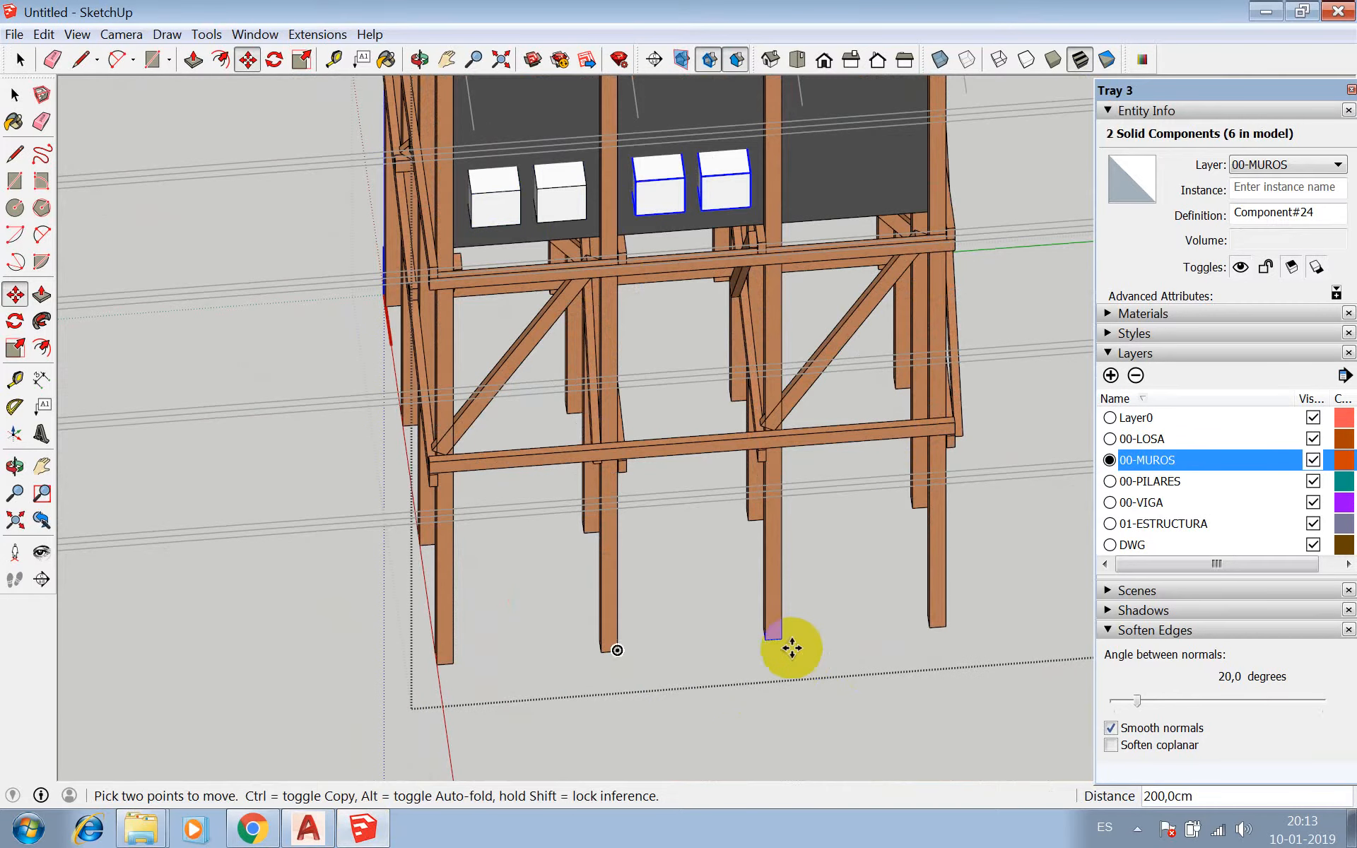
# - Copy the middle bay's pair of blocks 200 cm further along the wall into the third bay, using the post corners as reference
pyautogui.click(783, 639)
pyautogui.press('ctrl')
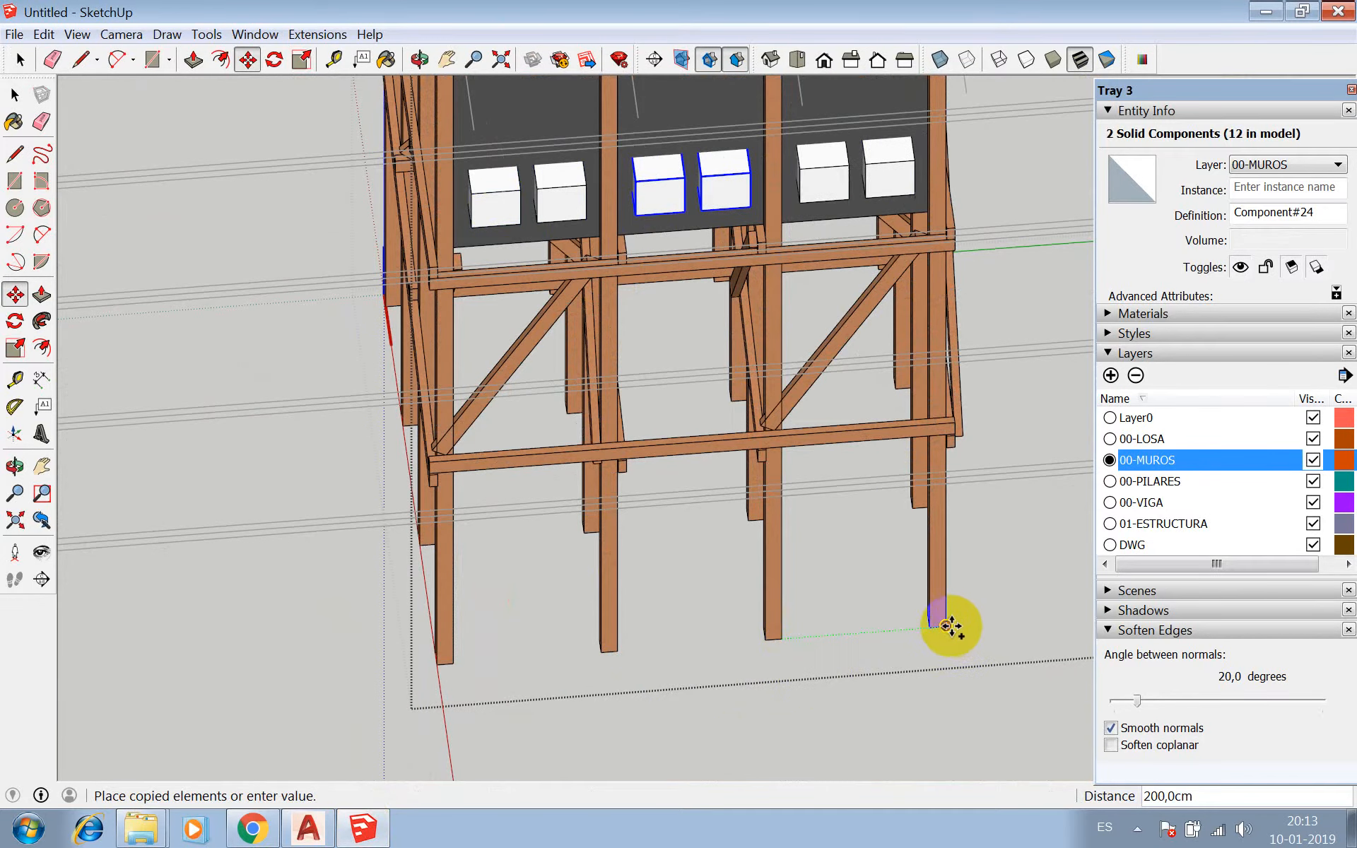
pyautogui.click(944, 623)
pyautogui.scroll(-3, 706, 537)
pyautogui.press('space')
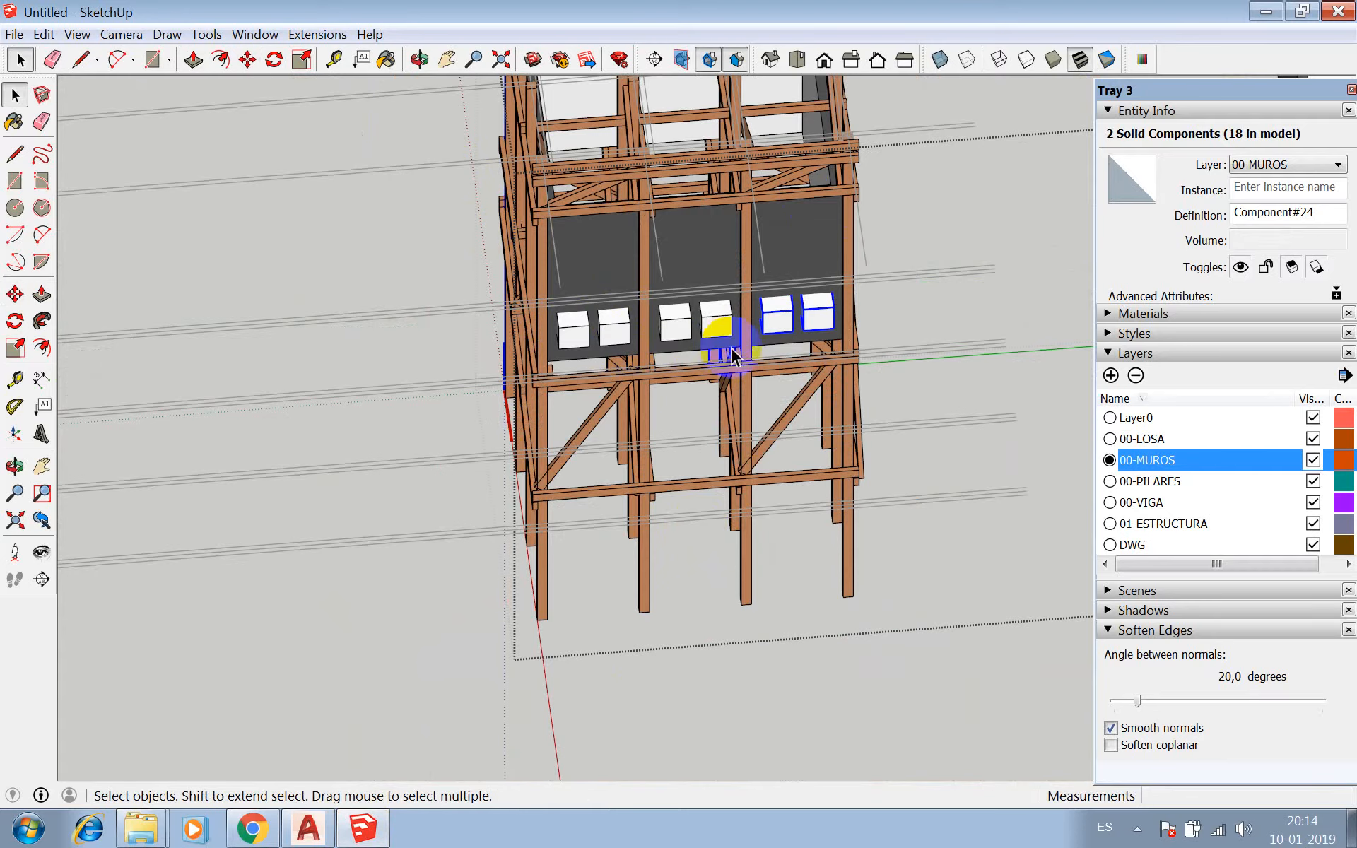
pyautogui.keyDown('shift'); pyautogui.click(677, 323); pyautogui.keyUp('shift')
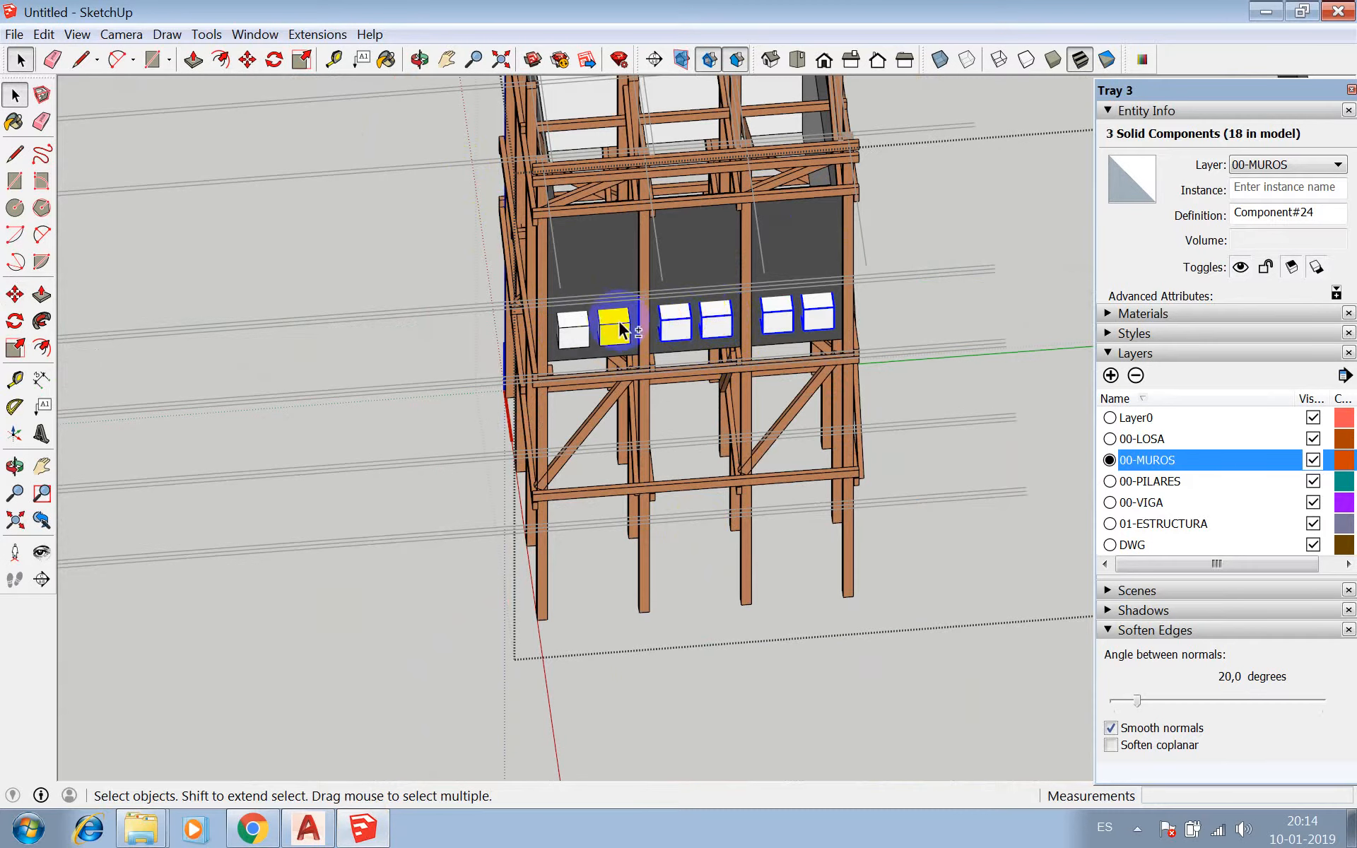
pyautogui.scroll(-4, 579, 503)
pyautogui.scroll(3, 660, 320)
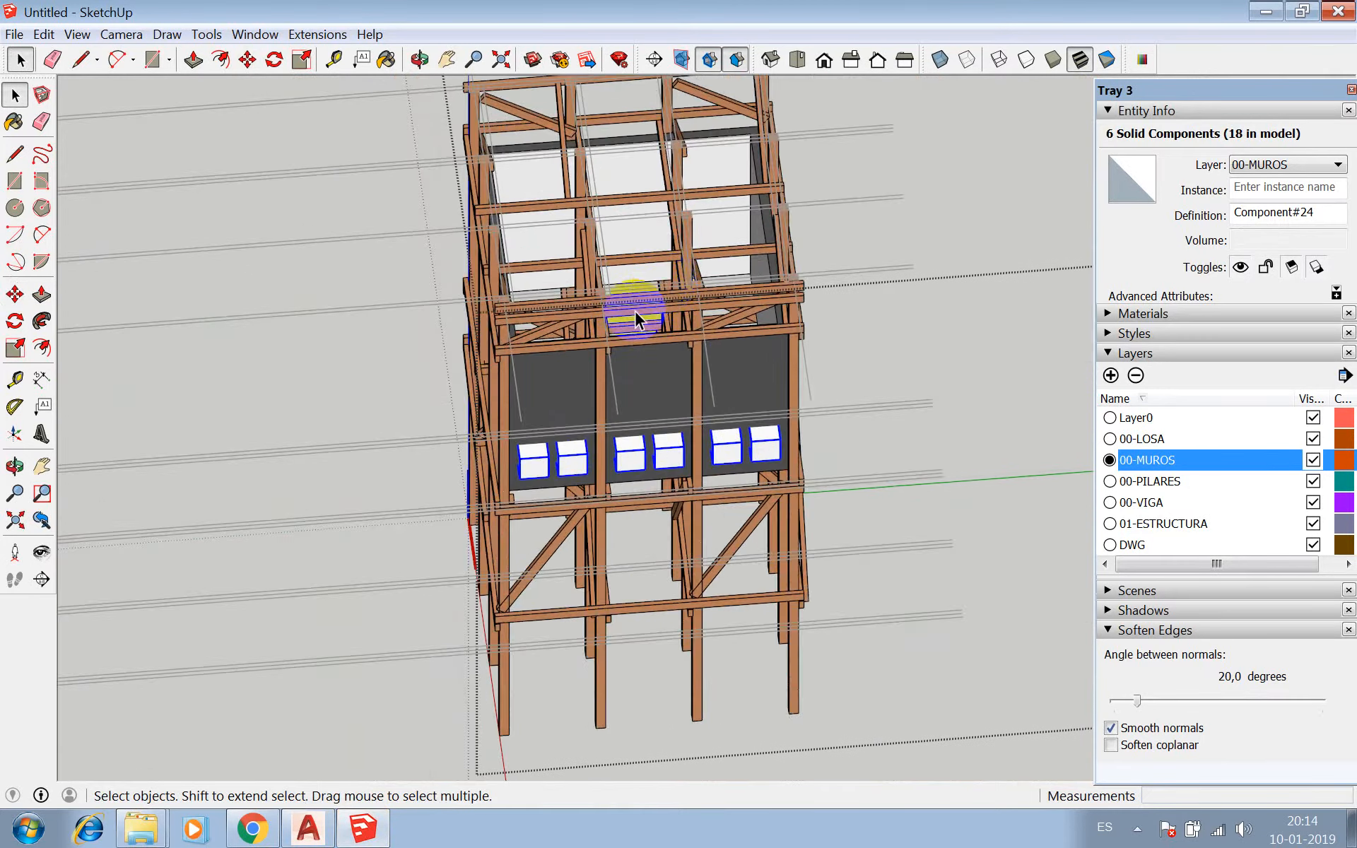
pyautogui.scroll(-4, 601, 400)
pyautogui.scroll(-2, 604, 403)
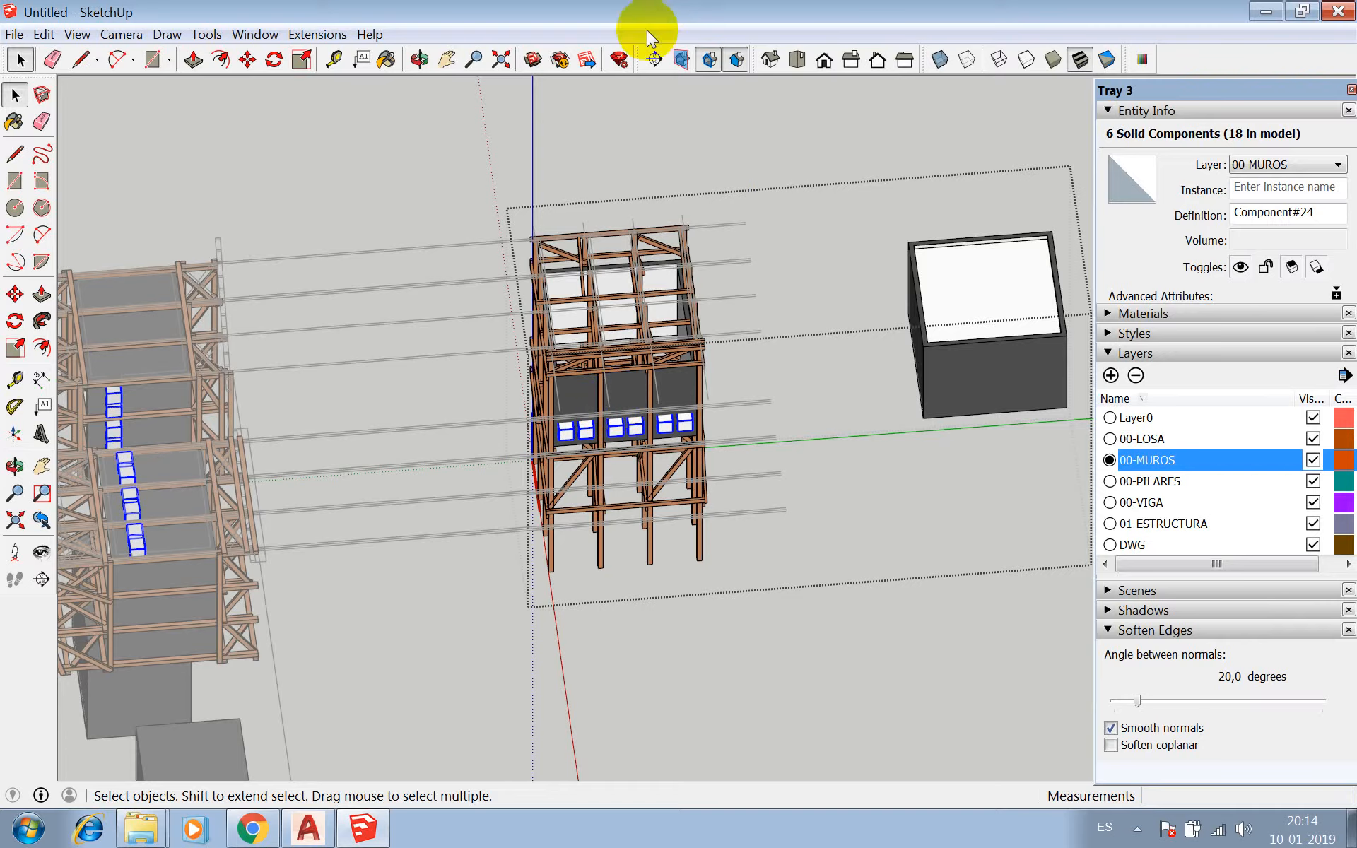
# - View the tower from above, leave the imported component, and draw a rectangle between opposite column centres in the middle of the grid
pyautogui.click(420, 59)
pyautogui.moveTo(633, 210); pyautogui.dragTo(711, 547)
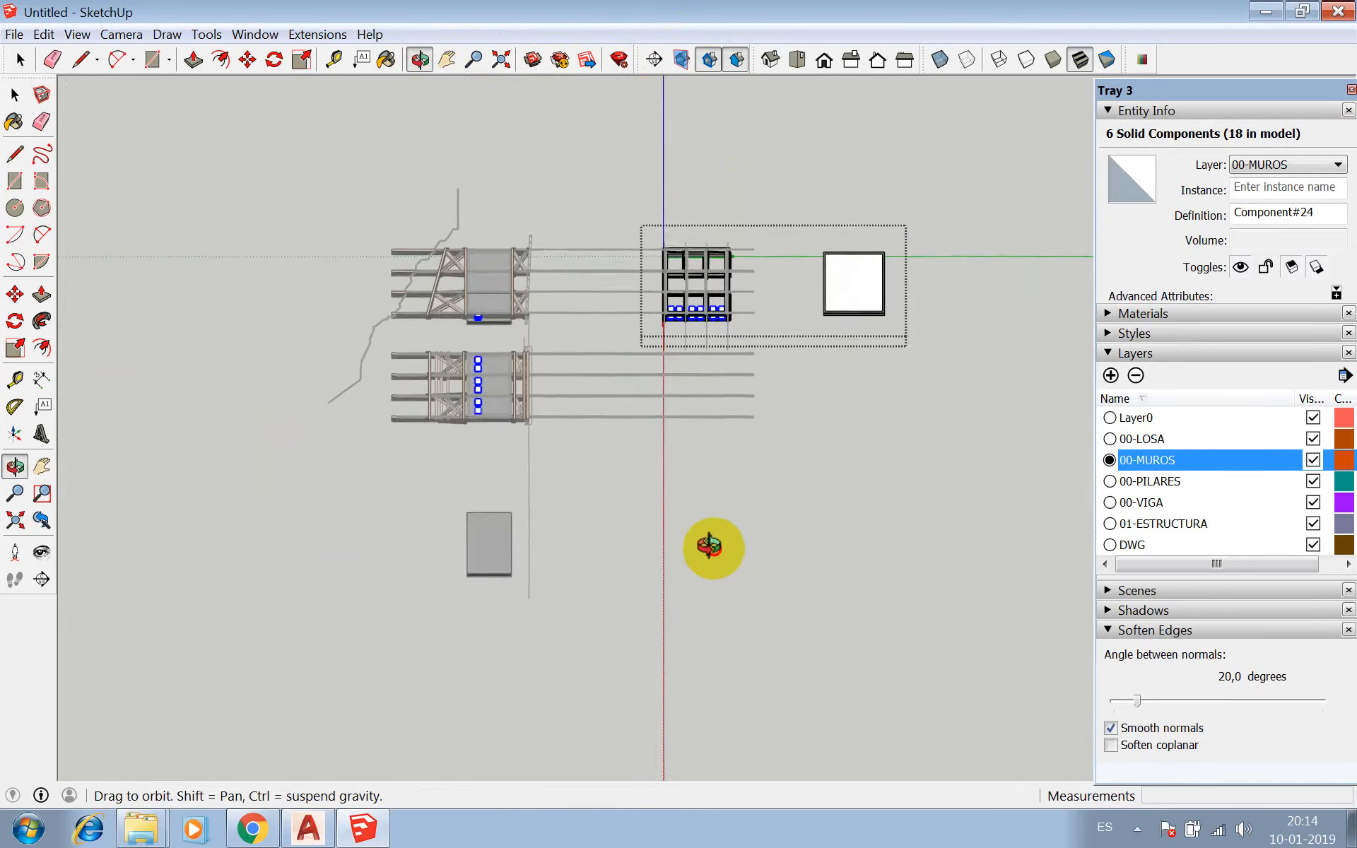
pyautogui.scroll(5, 709, 293)
pyautogui.moveTo(700, 282); pyautogui.dragTo(636, 438)
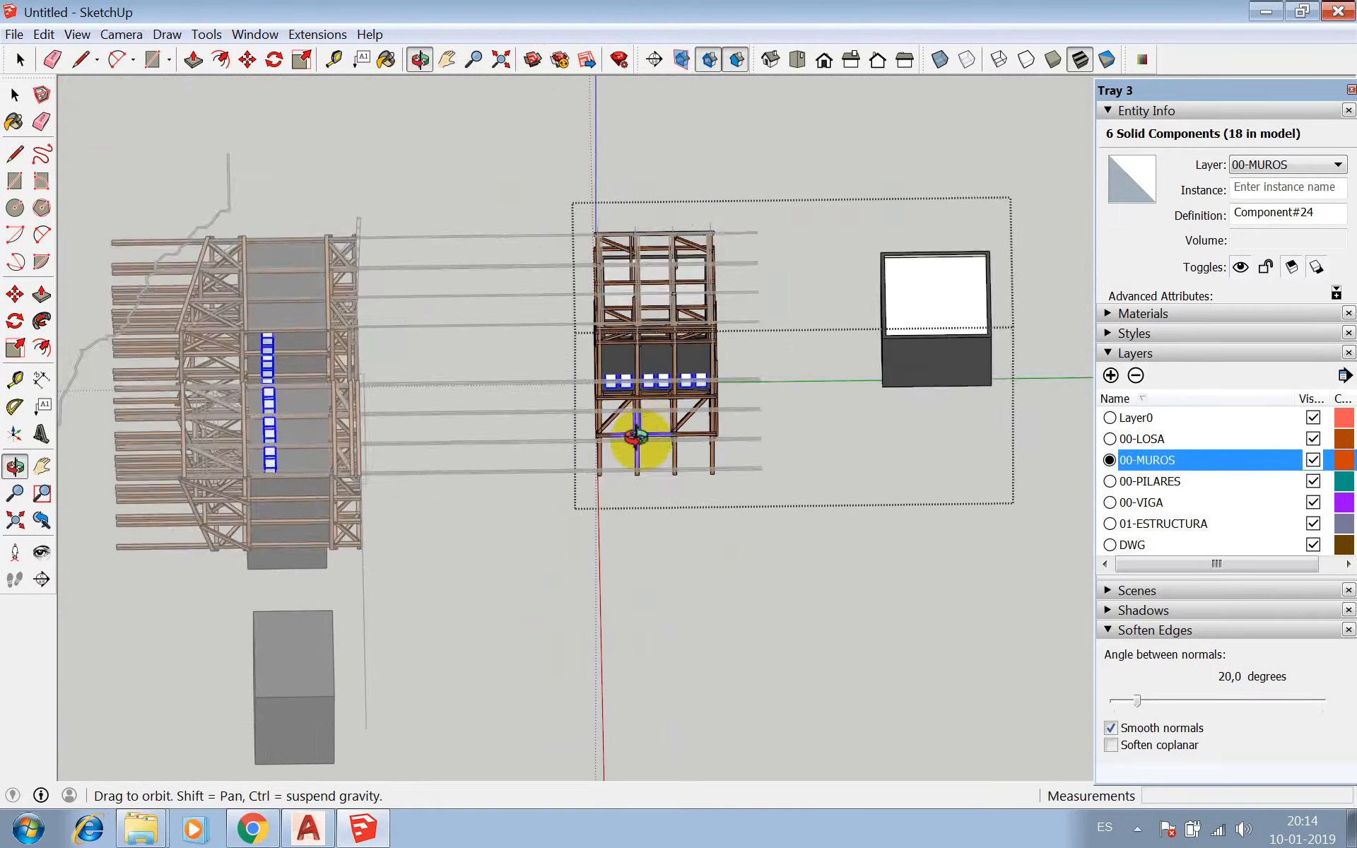
pyautogui.press('space')
pyautogui.scroll(4, 672, 303)
pyautogui.click(647, 320)
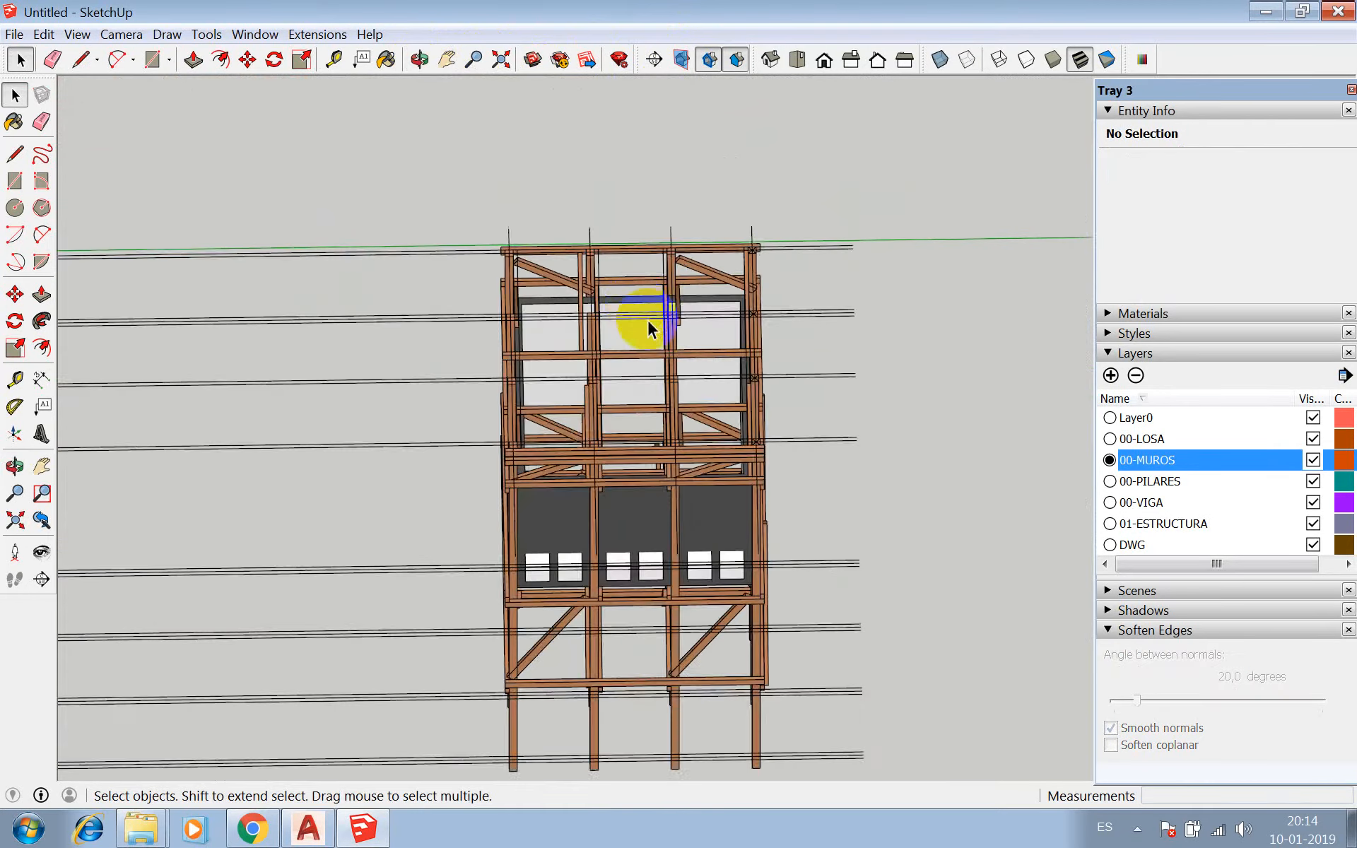
pyautogui.scroll(5, 678, 306)
pyautogui.press('r')
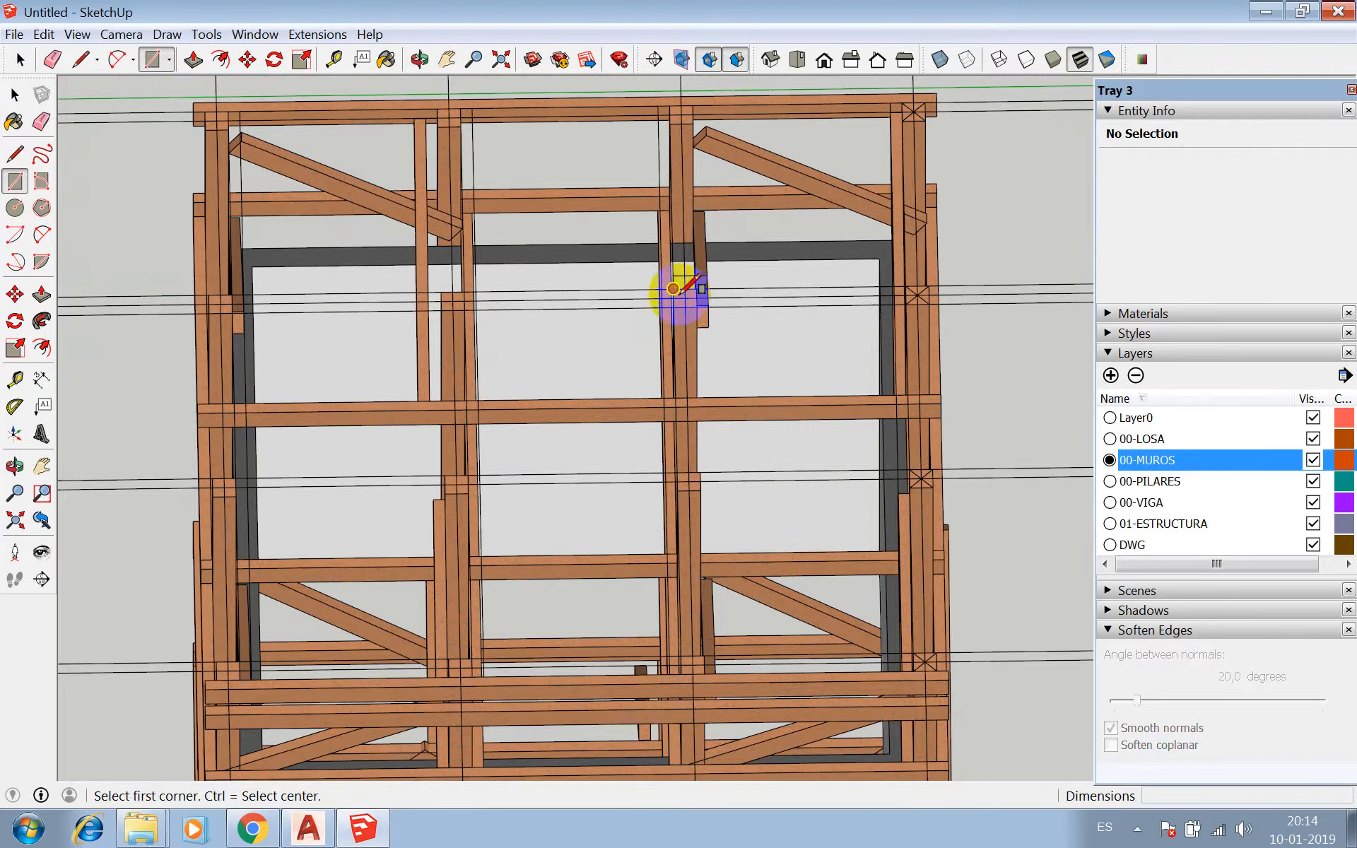
pyautogui.click(685, 298)
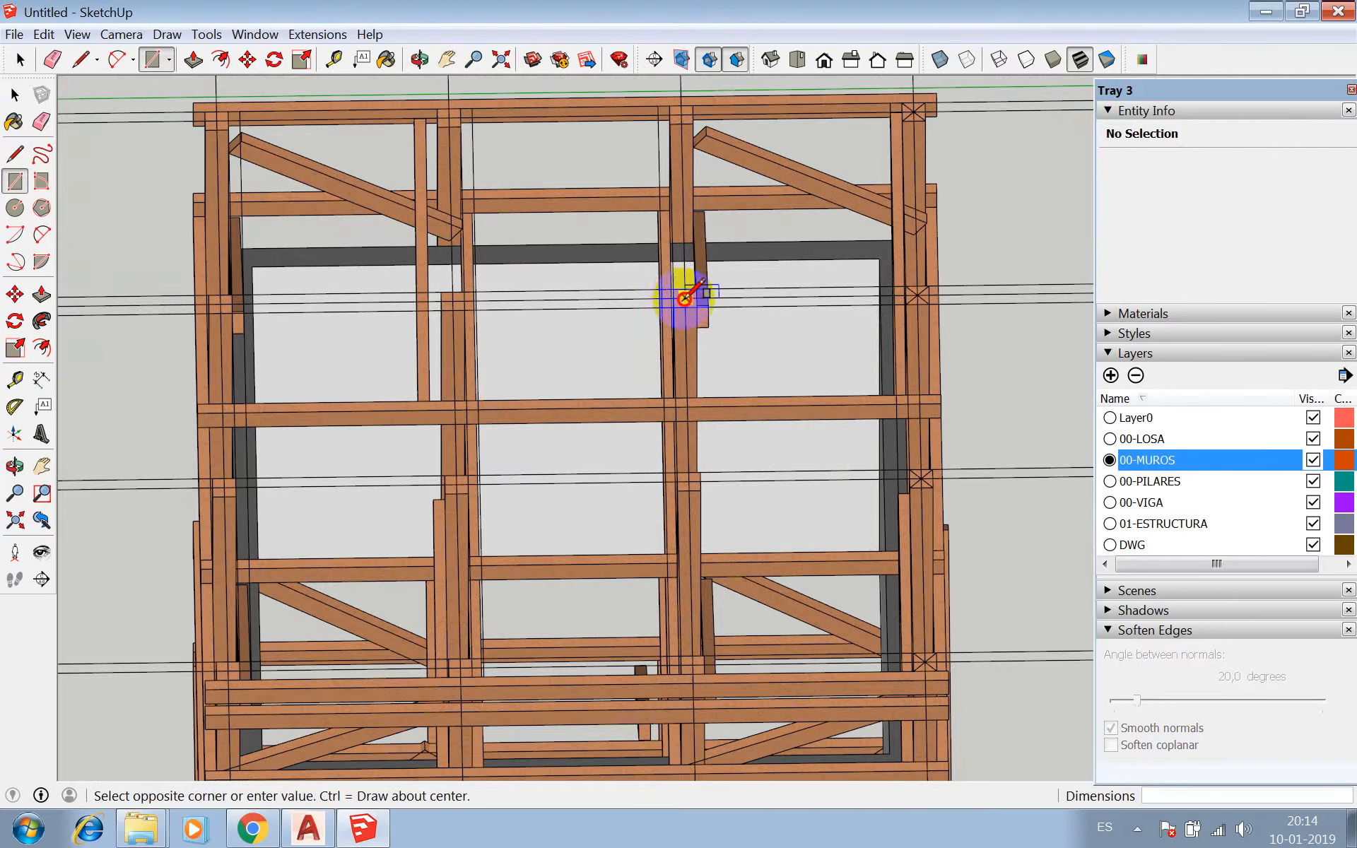
pyautogui.click(457, 483)
pyautogui.scroll(-6, 587, 297)
pyautogui.press('space')
# - Open the imported ZINC MINES MUSEUM component for editing and select all six window blocks along the front wall
pyautogui.scroll(2, 558, 445)
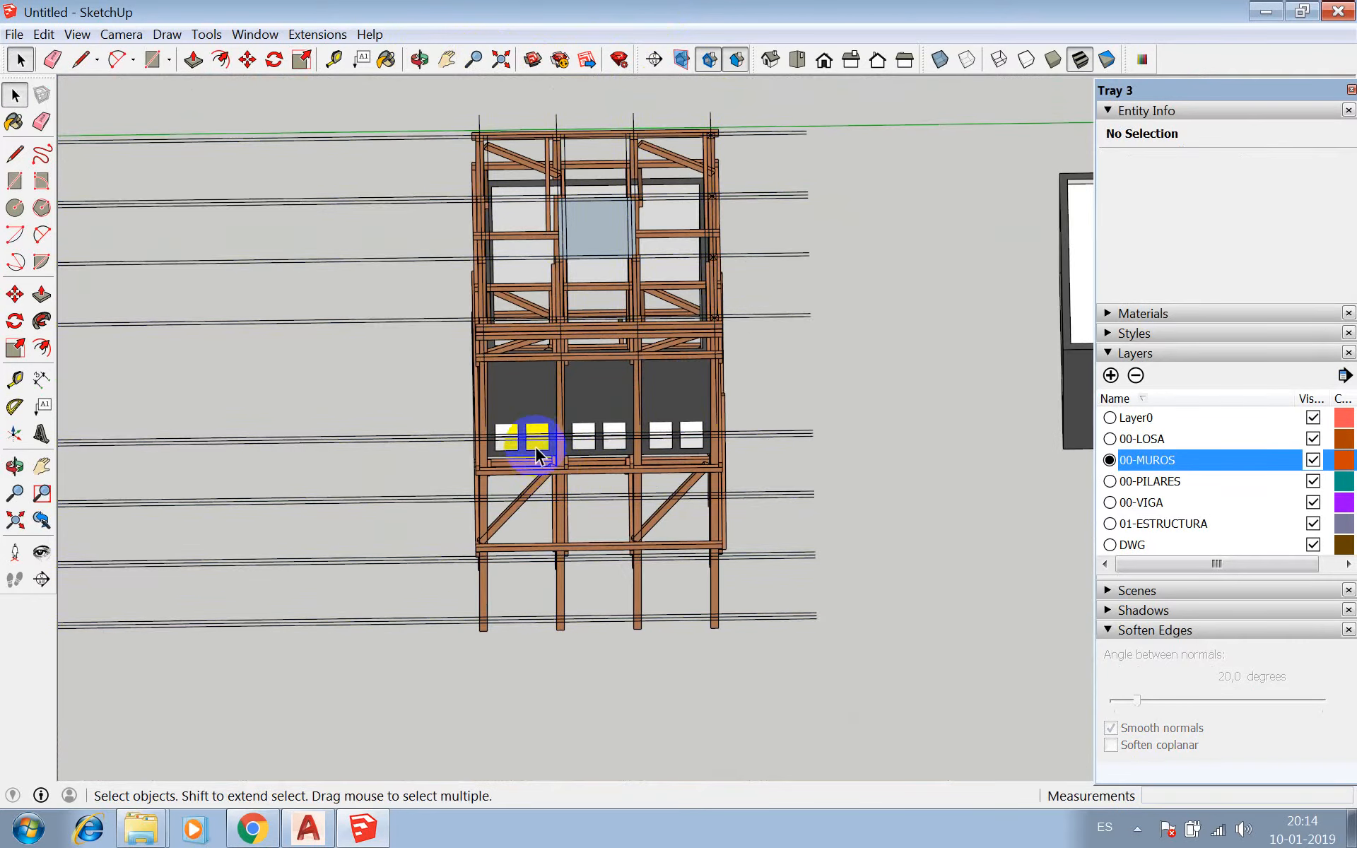
pyautogui.click(539, 447)
pyautogui.doubleClick(507, 422)
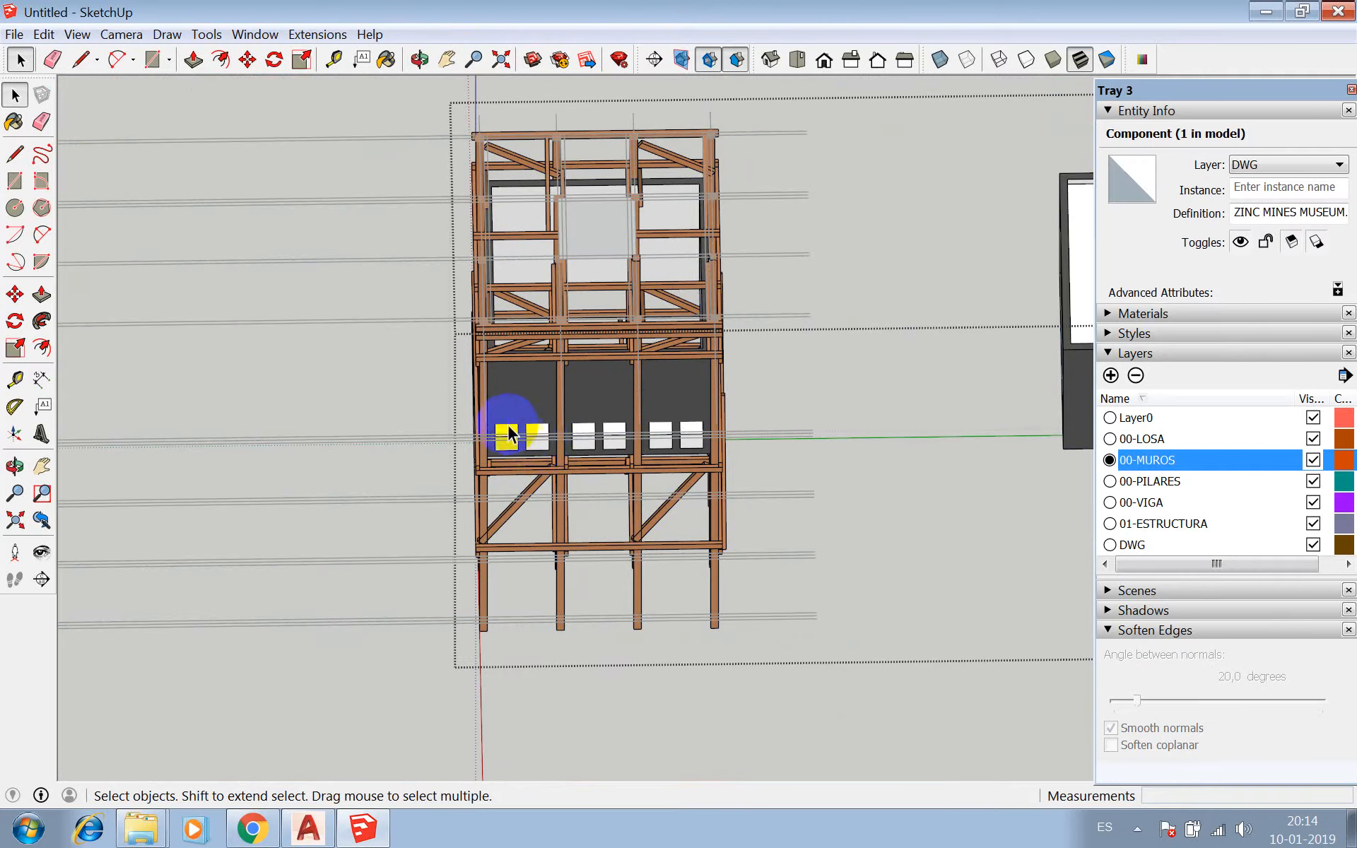
pyautogui.moveTo(489, 404); pyautogui.dragTo(724, 471)
pyautogui.click(664, 431)
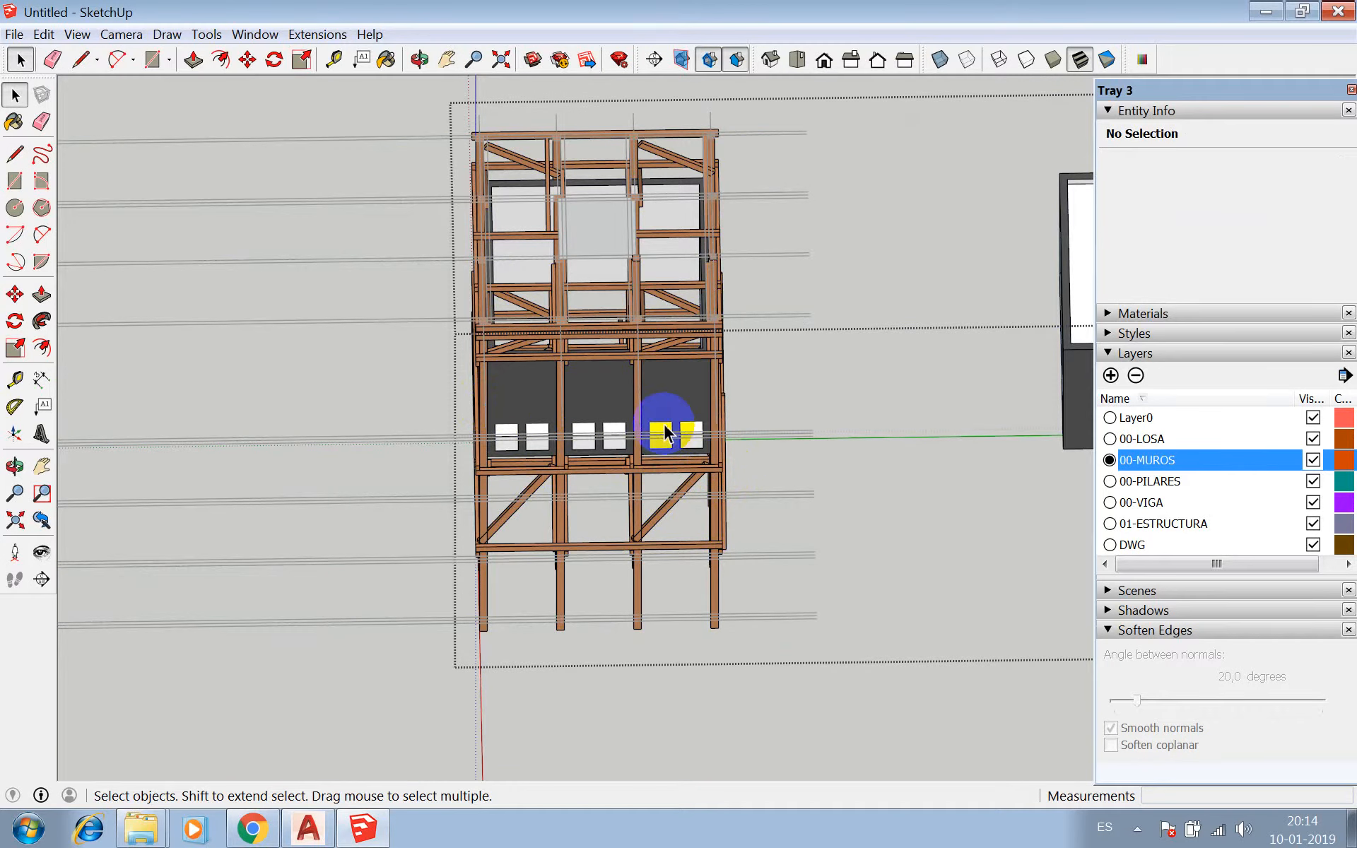
pyautogui.moveTo(469, 388); pyautogui.dragTo(721, 477)
pyautogui.scroll(3, 661, 444)
pyautogui.click(671, 421)
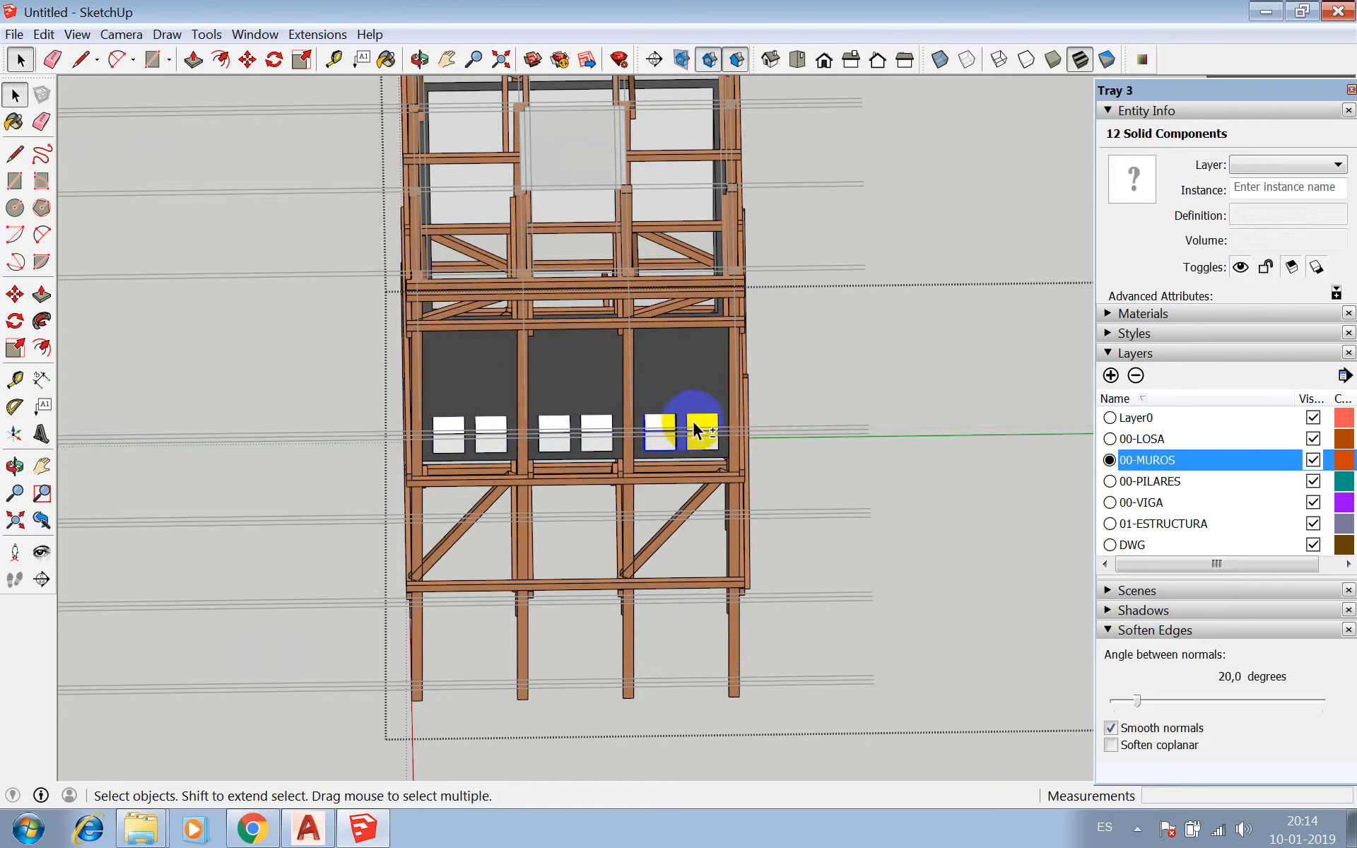
pyautogui.keyDown('shift'); pyautogui.click(696, 420); pyautogui.keyUp('shift')
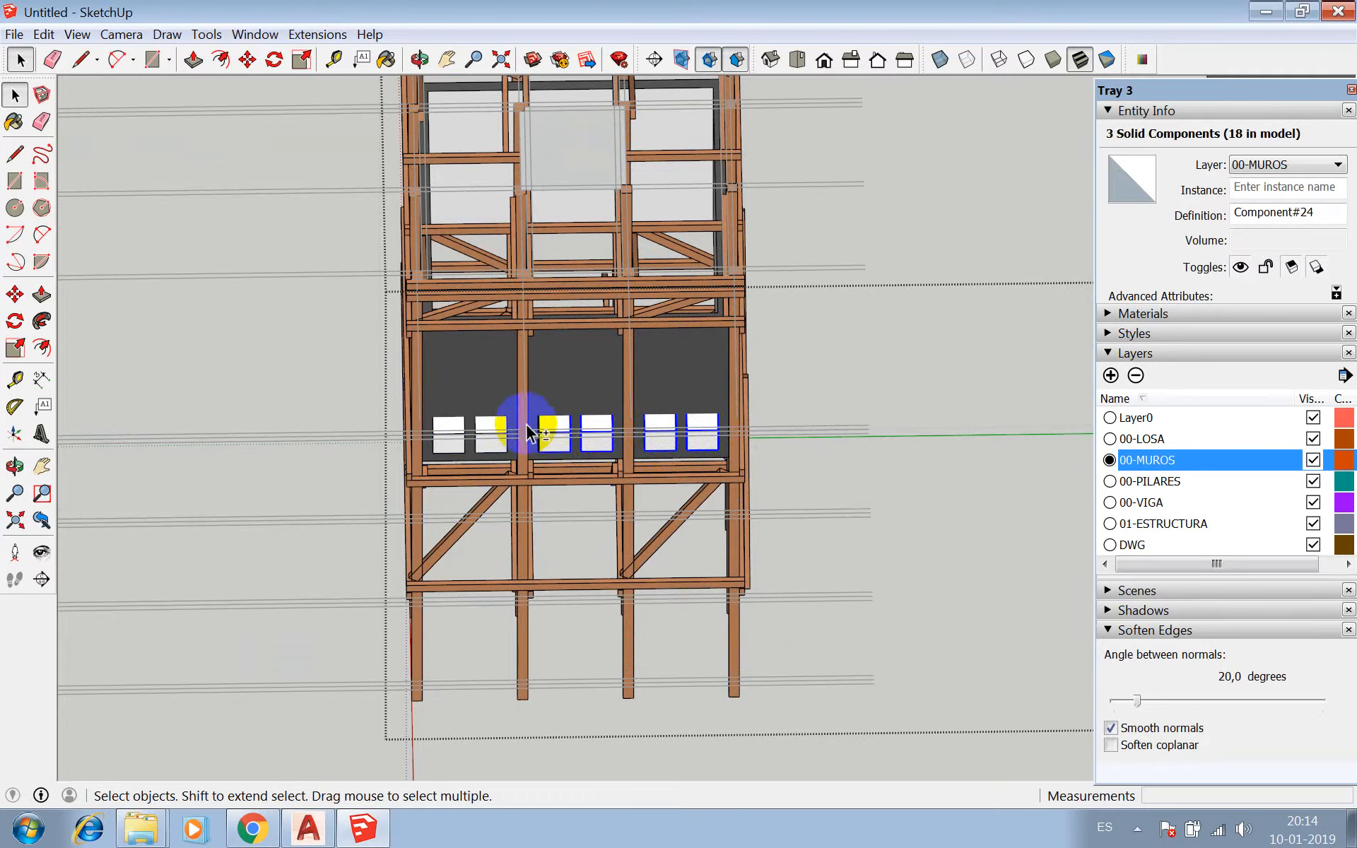
pyautogui.keyDown('shift'); pyautogui.click(499, 428); pyautogui.keyUp('shift')
pyautogui.keyDown('shift'); pyautogui.click(452, 424); pyautogui.keyUp('shift')
pyautogui.scroll(-3, 567, 518)
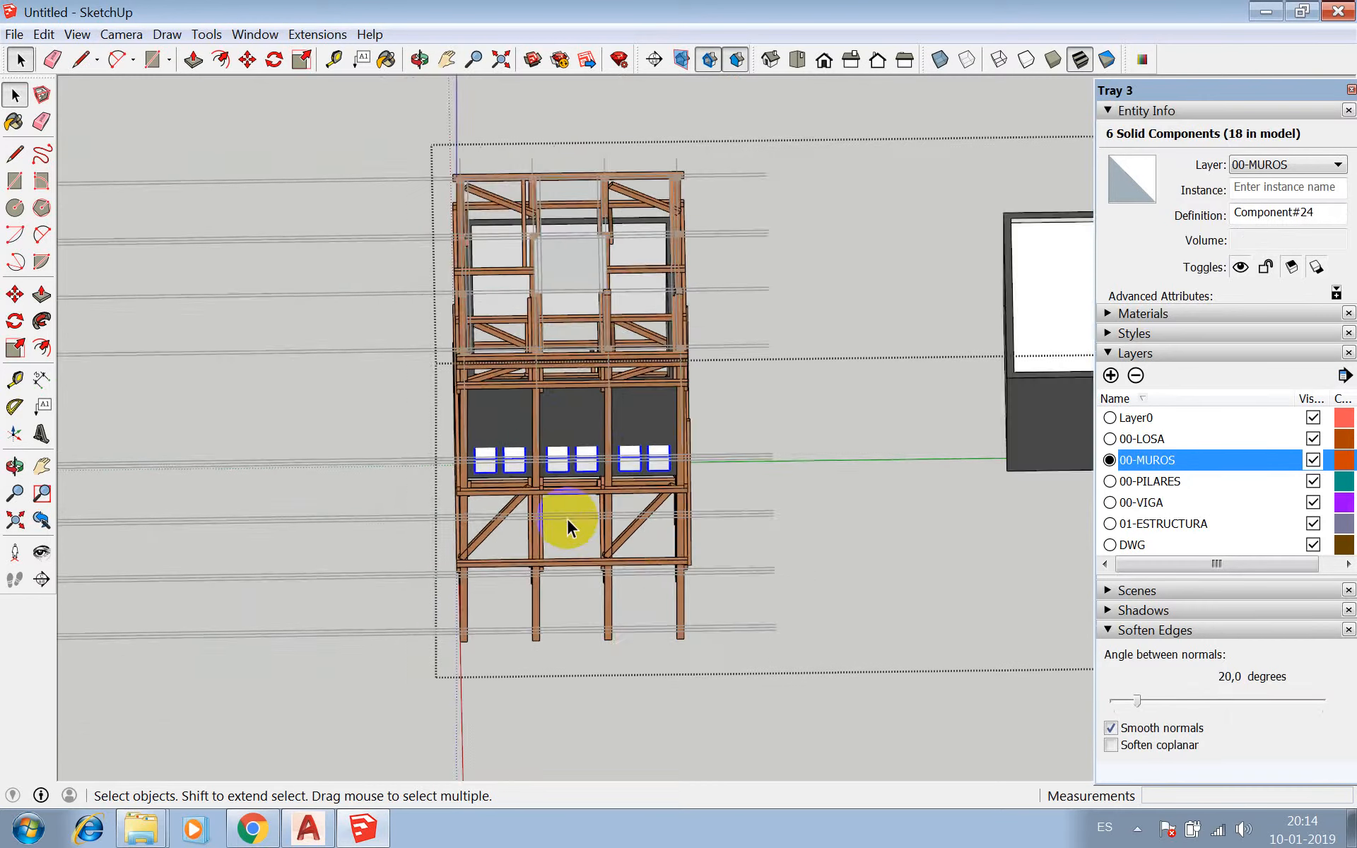
pyautogui.press('q')
pyautogui.scroll(4, 618, 289)
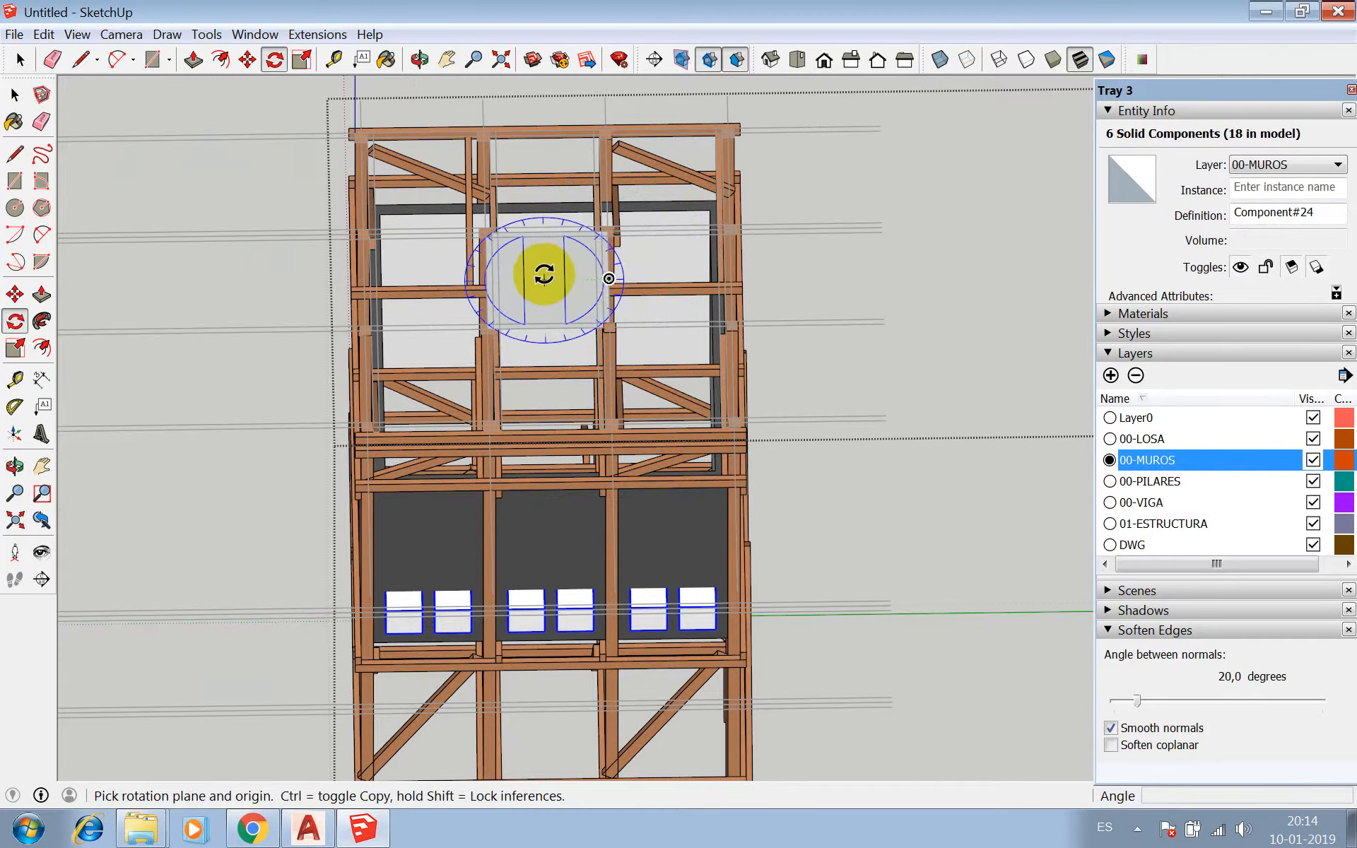
pyautogui.moveTo(551, 326); pyautogui.dragTo(562, 275)
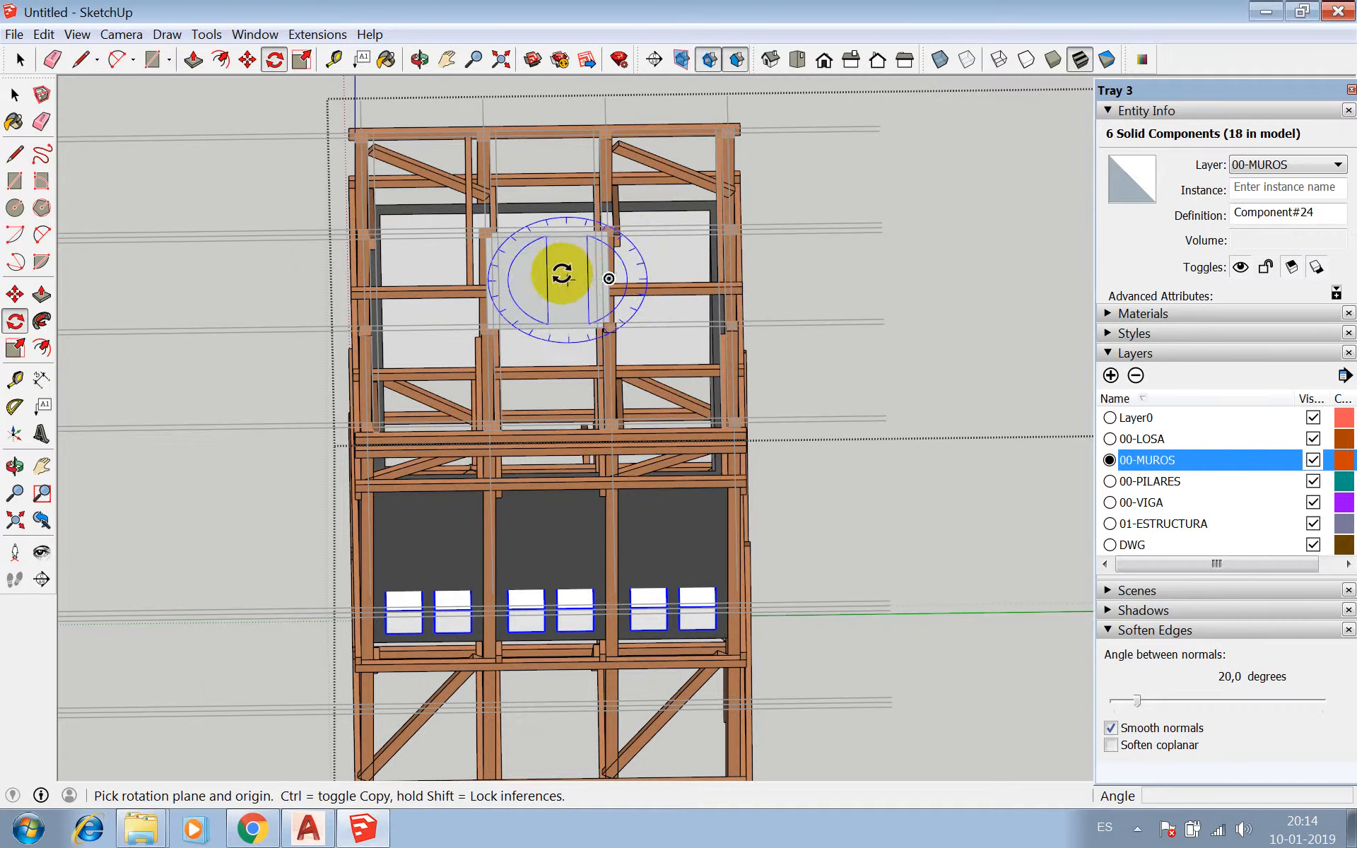
pyautogui.scroll(3, 541, 278)
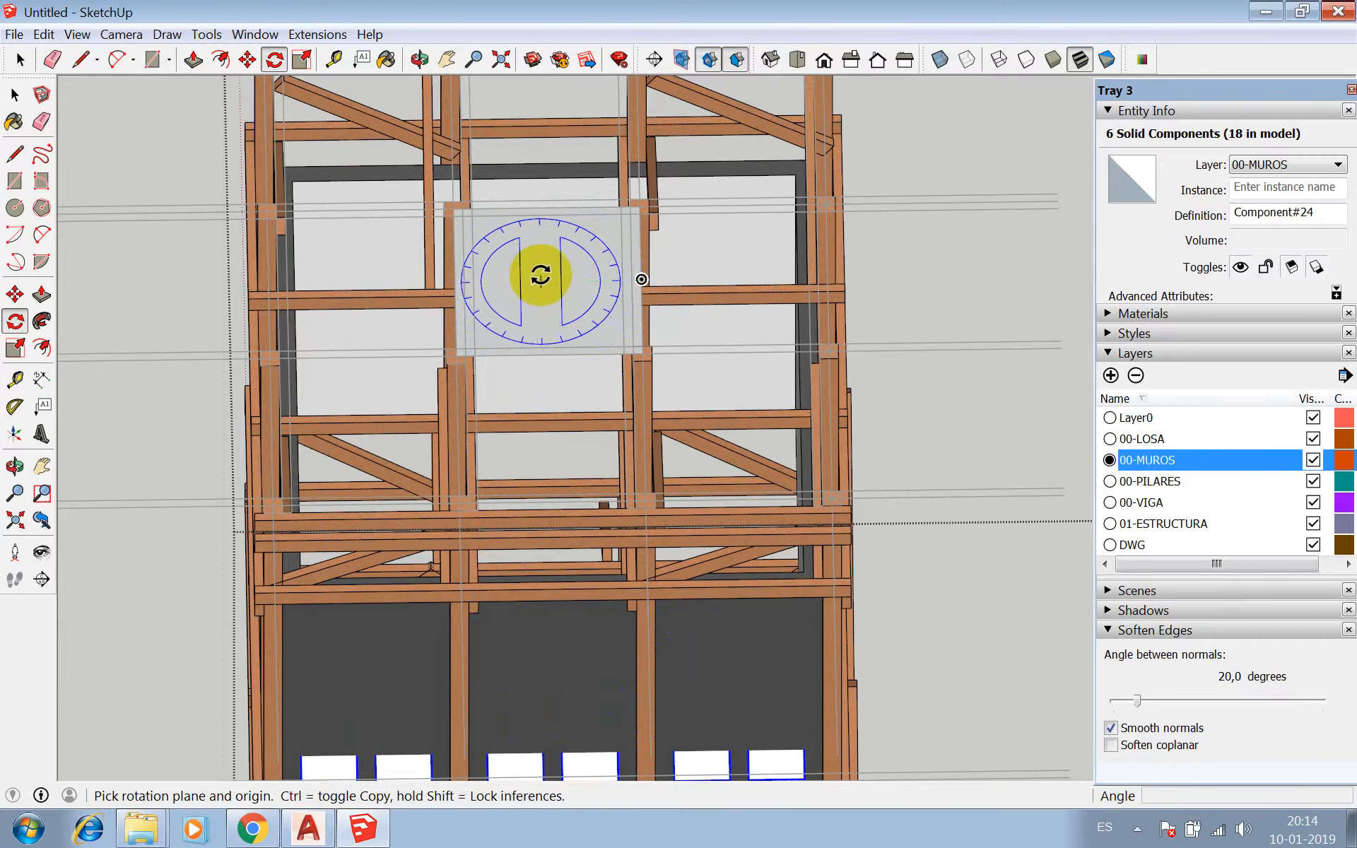
# - Draw perpendicular lines inward from the midpoints of the rectangle's front edge and side edge, the latter about 122 cm, crossing at its centre
pyautogui.press('l')
pyautogui.click(549, 353)
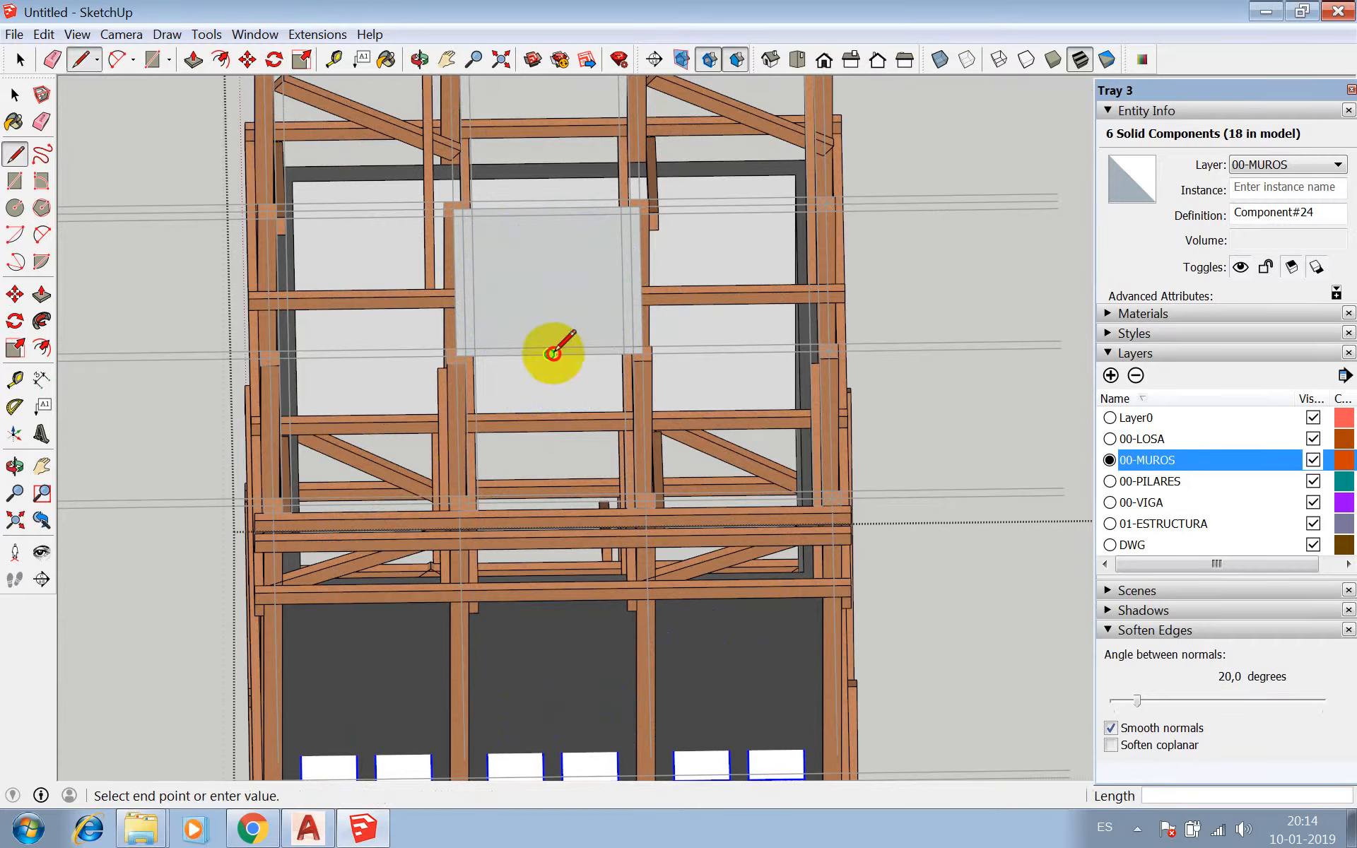
pyautogui.click(548, 254)
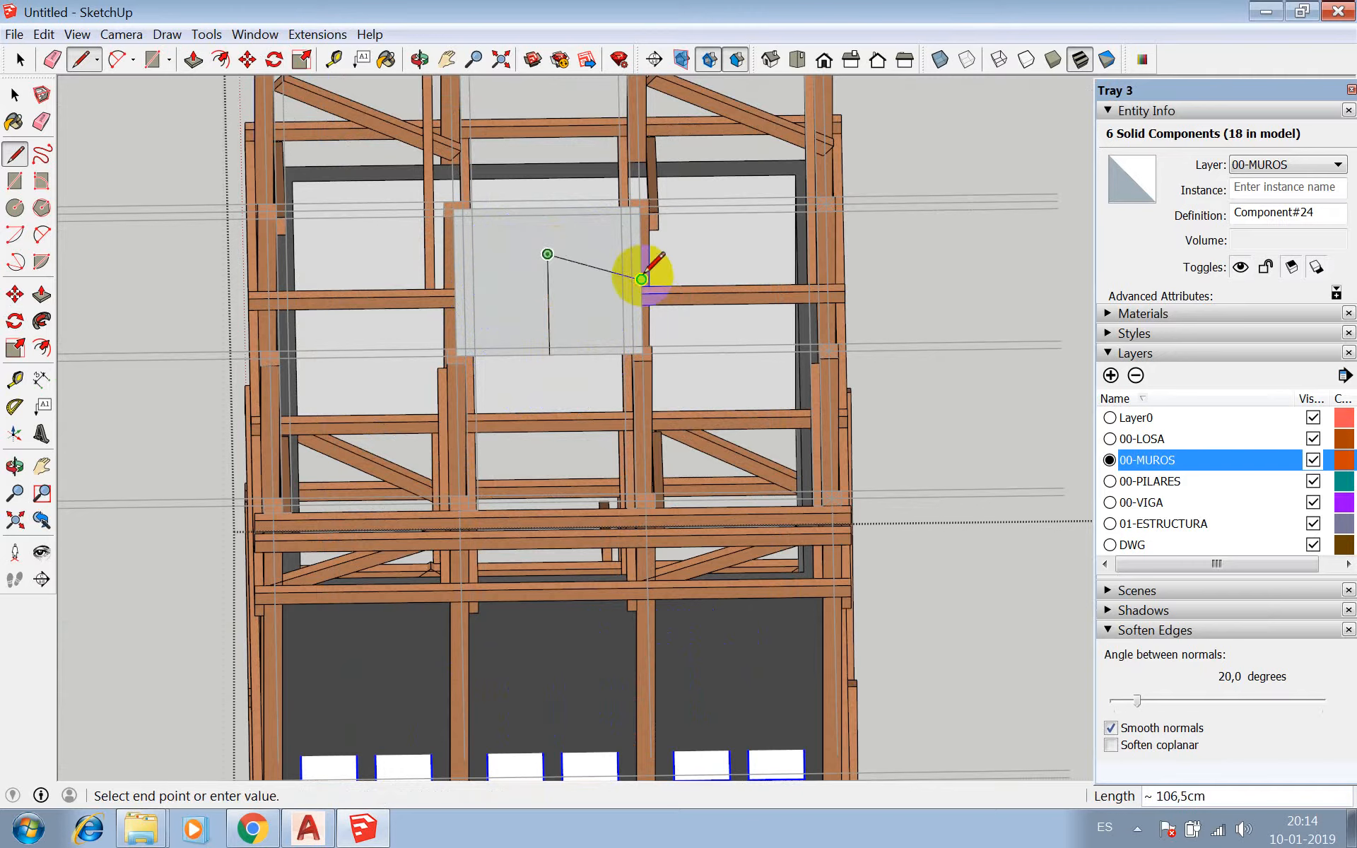
pyautogui.press('Escape')
pyautogui.click(641, 280)
pyautogui.click(528, 281)
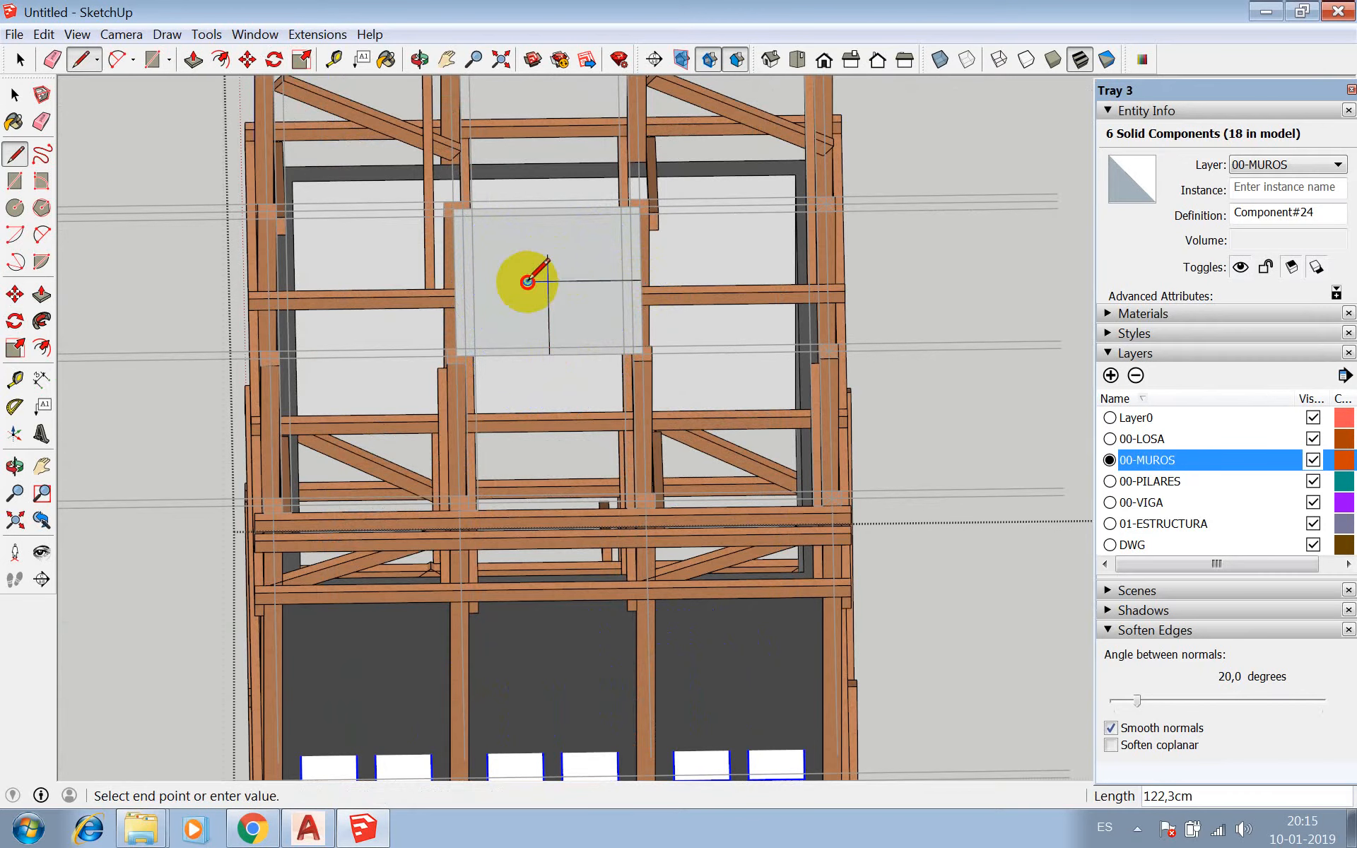
pyautogui.press('Escape')
# - Rotate a copy of the six blocks a quarter turn about the crossing of the centre lines, onto the adjacent side wall
pyautogui.scroll(-2, 548, 280)
pyautogui.press('q')
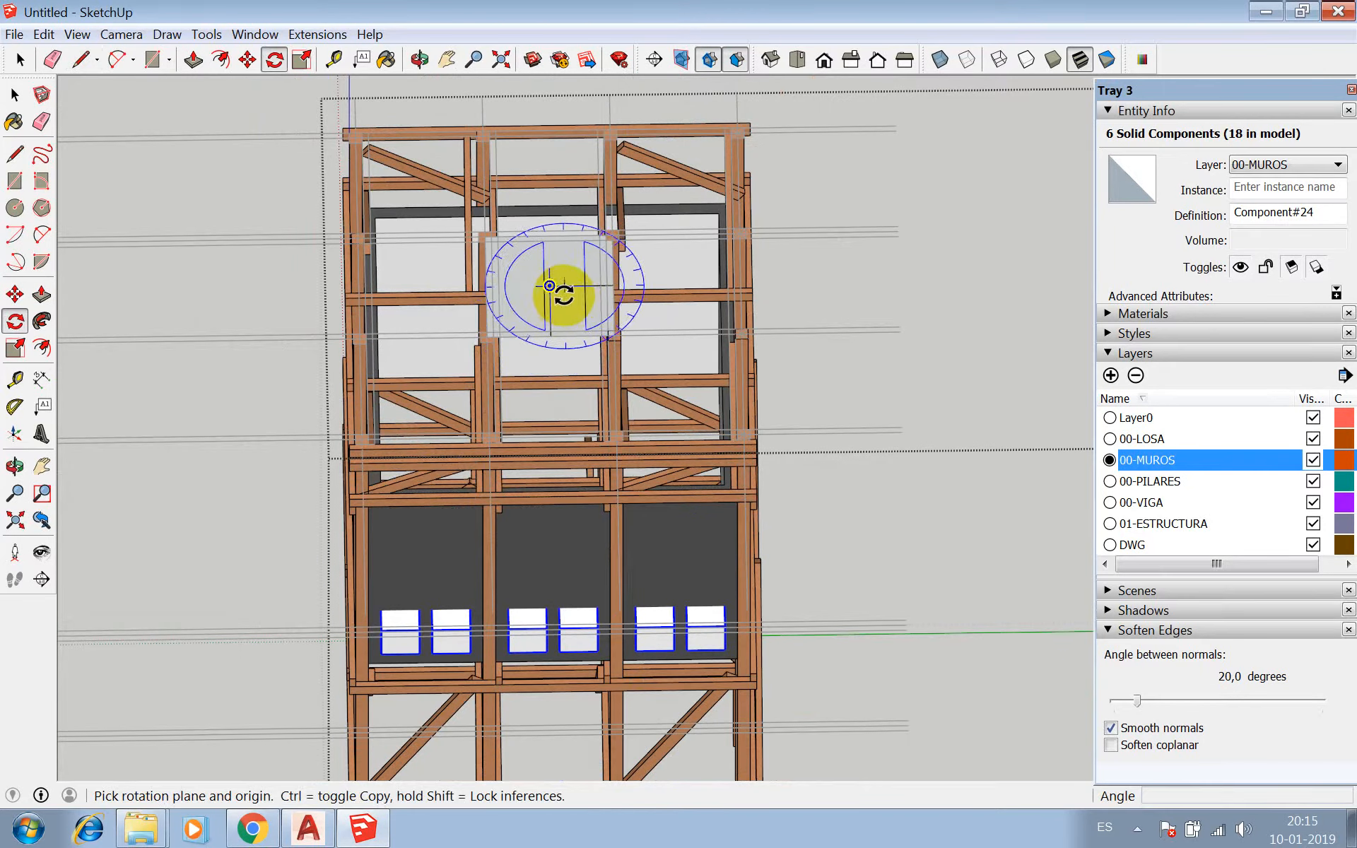
pyautogui.click(550, 286)
pyautogui.click(551, 334)
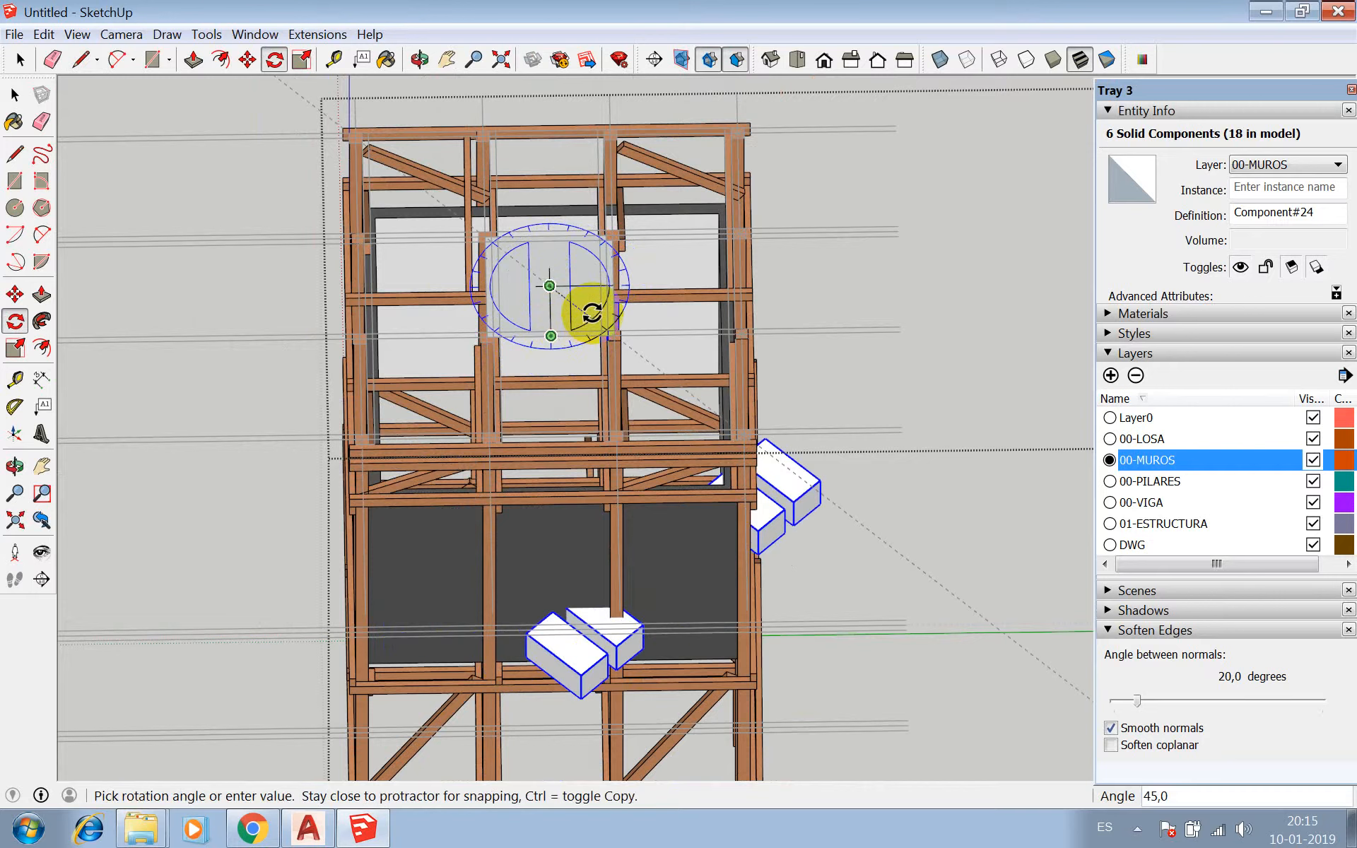
pyautogui.press('ctrl')
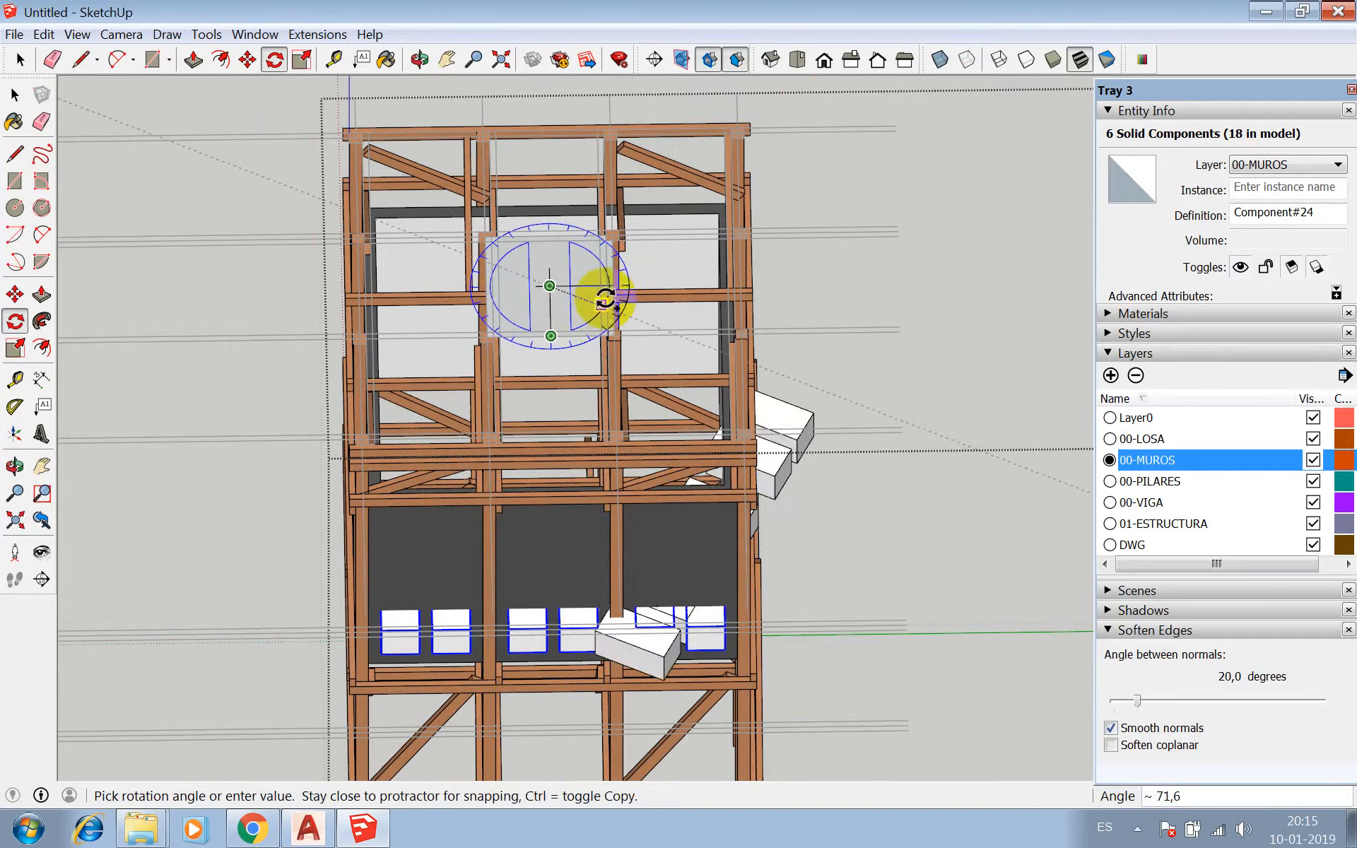
pyautogui.click(615, 274)
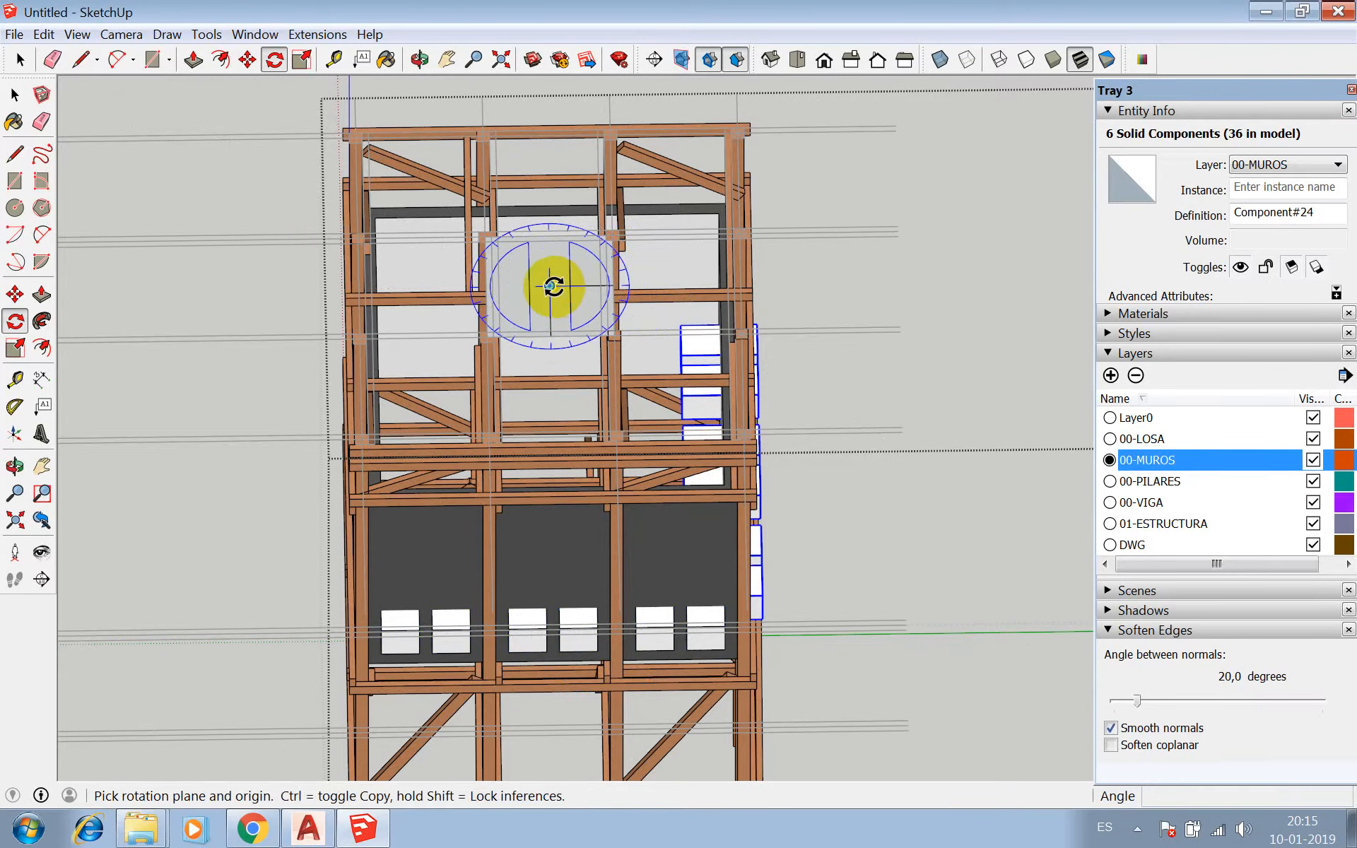
# - Rotate a copy of the side wall's six blocks 180° about the same centre, onto the opposite side wall
pyautogui.click(550, 286)
pyautogui.click(552, 335)
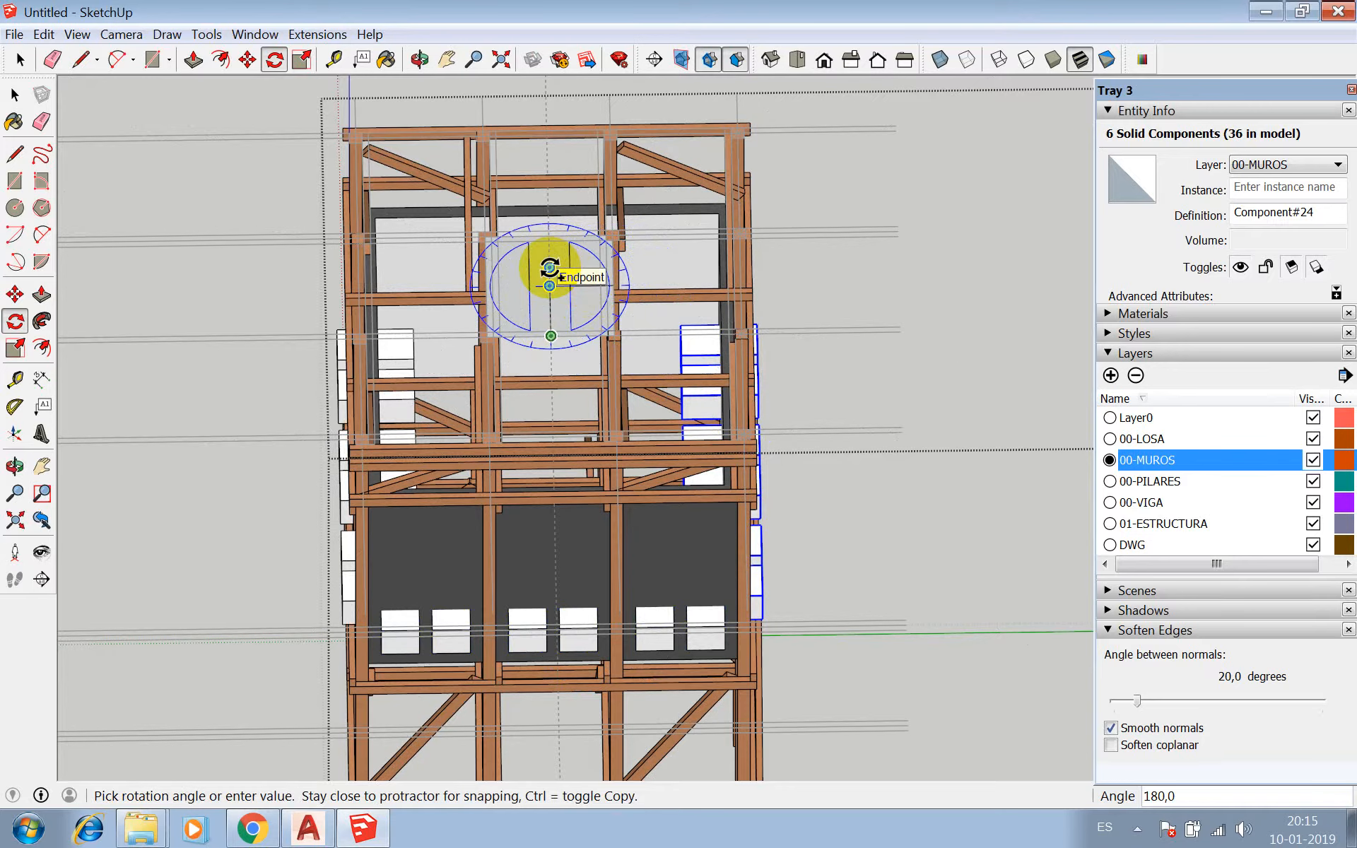
pyautogui.click(549, 268)
pyautogui.scroll(-3, 555, 256)
pyautogui.press('space')
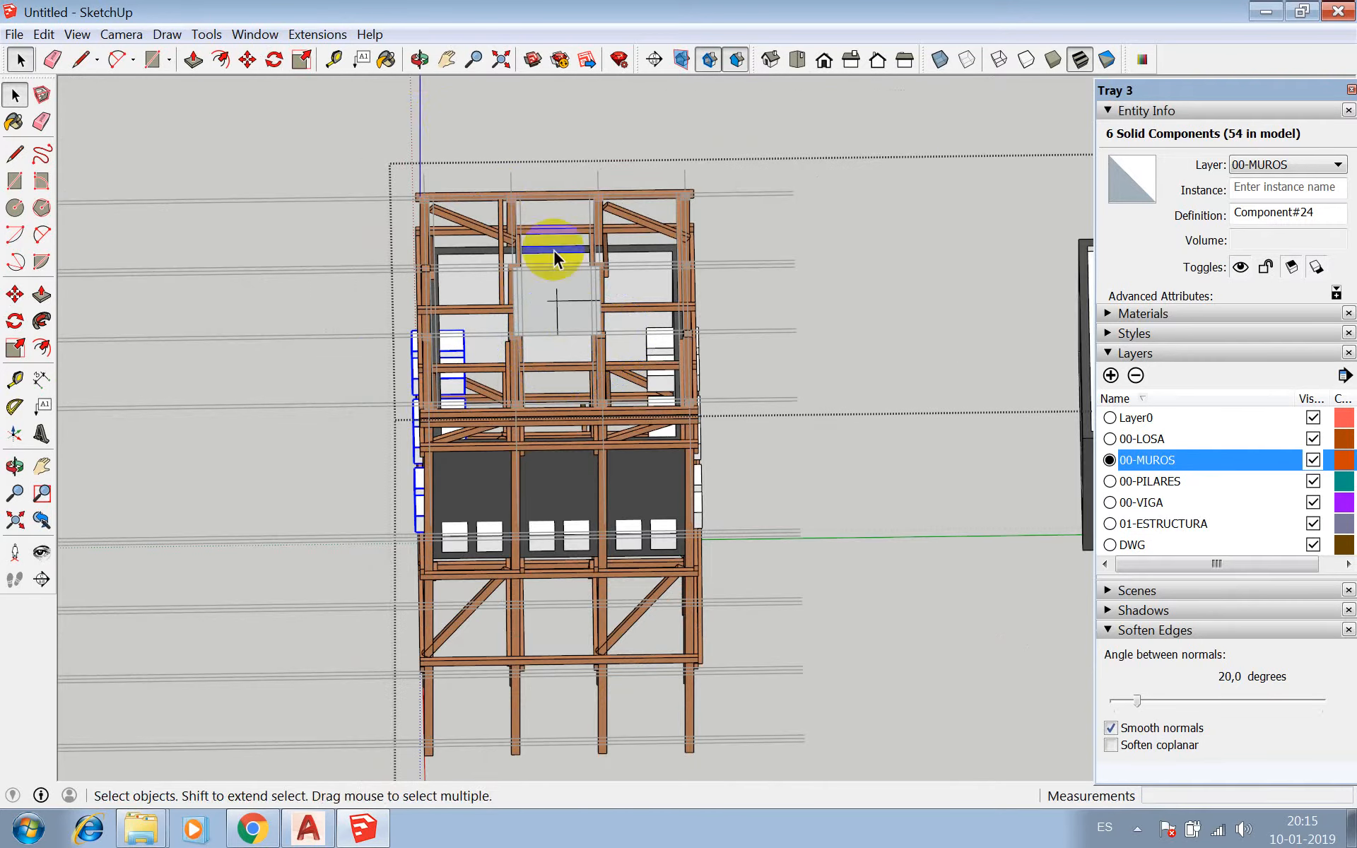
# - Try to subtract the six selected side-wall window blocks from the walls in a single Subtract operation
pyautogui.click(420, 60)
pyautogui.moveTo(410, 288); pyautogui.dragTo(523, 446)
pyautogui.scroll(3, 567, 429)
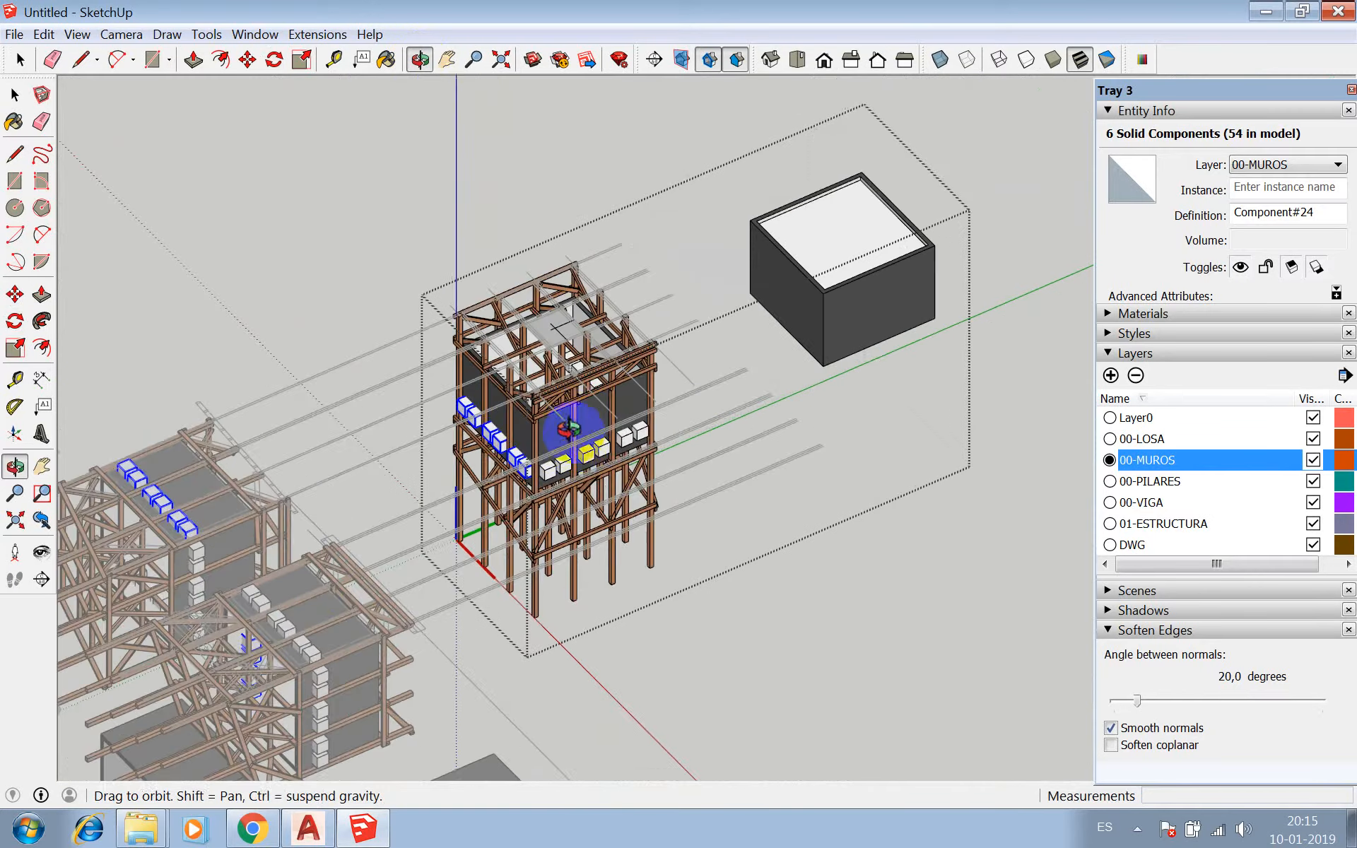
pyautogui.press('space')
pyautogui.scroll(5, 570, 487)
pyautogui.scroll(3, 484, 460)
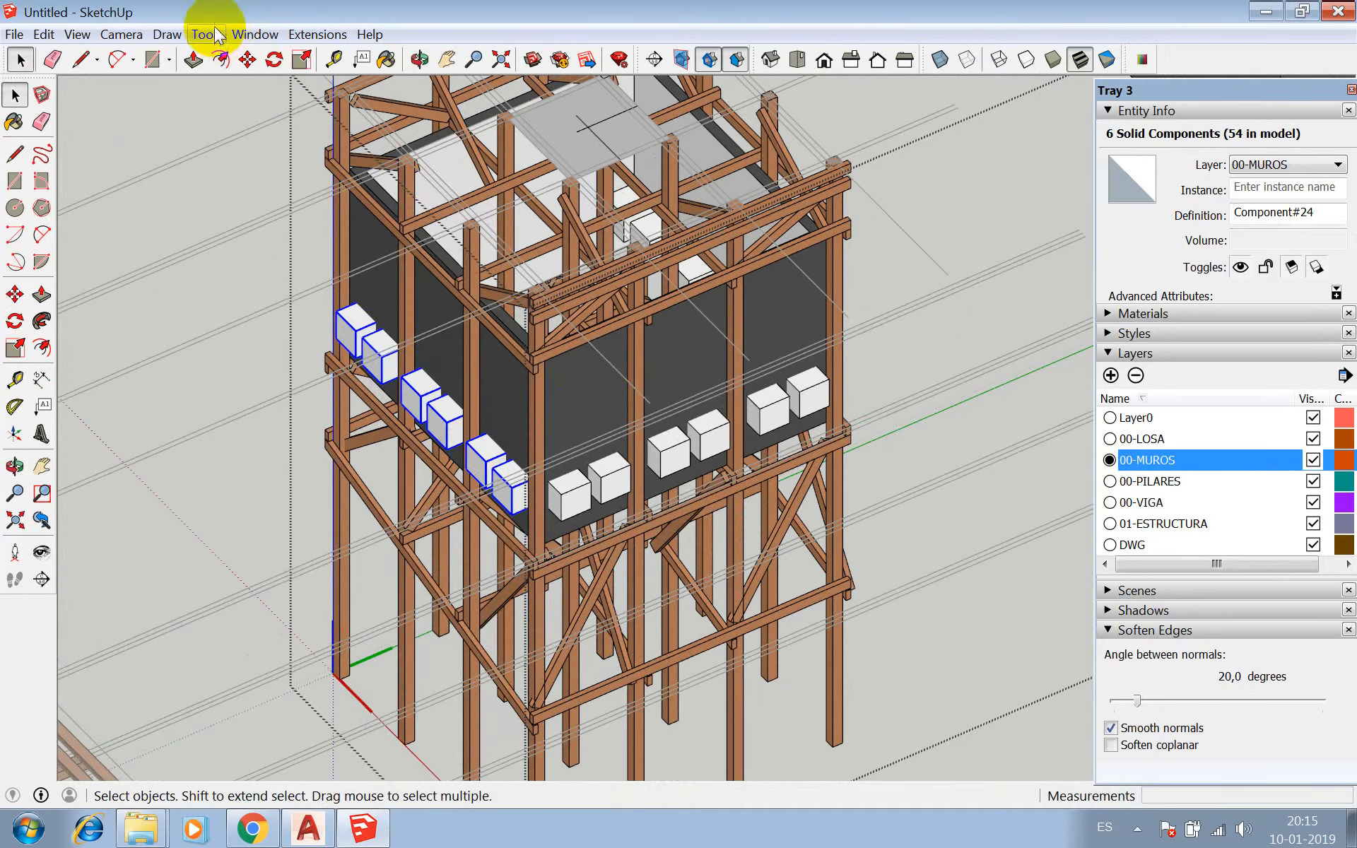
pyautogui.click(256, 34)
pyautogui.moveTo(210, 44)
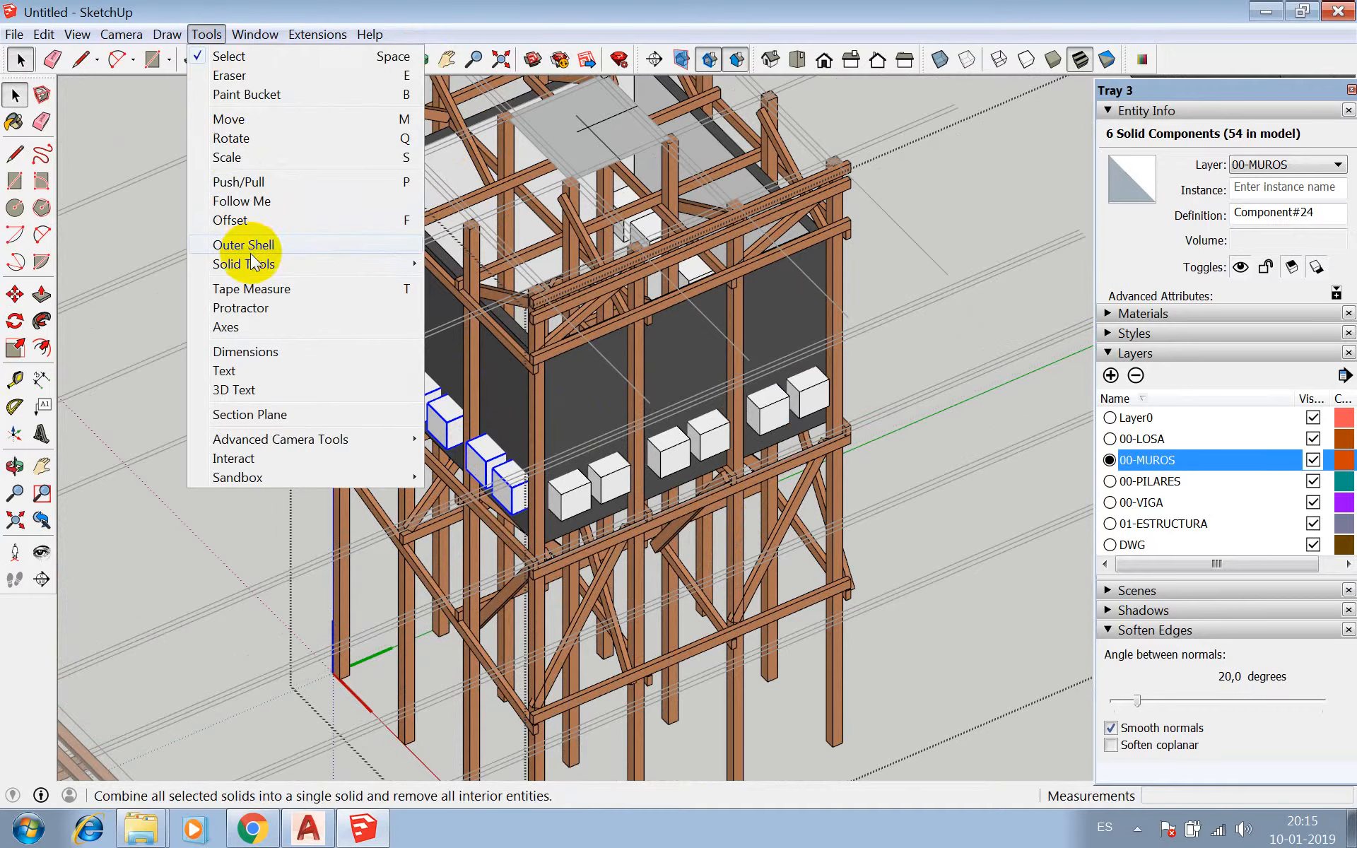
pyautogui.moveTo(303, 264)
pyautogui.click(453, 302)
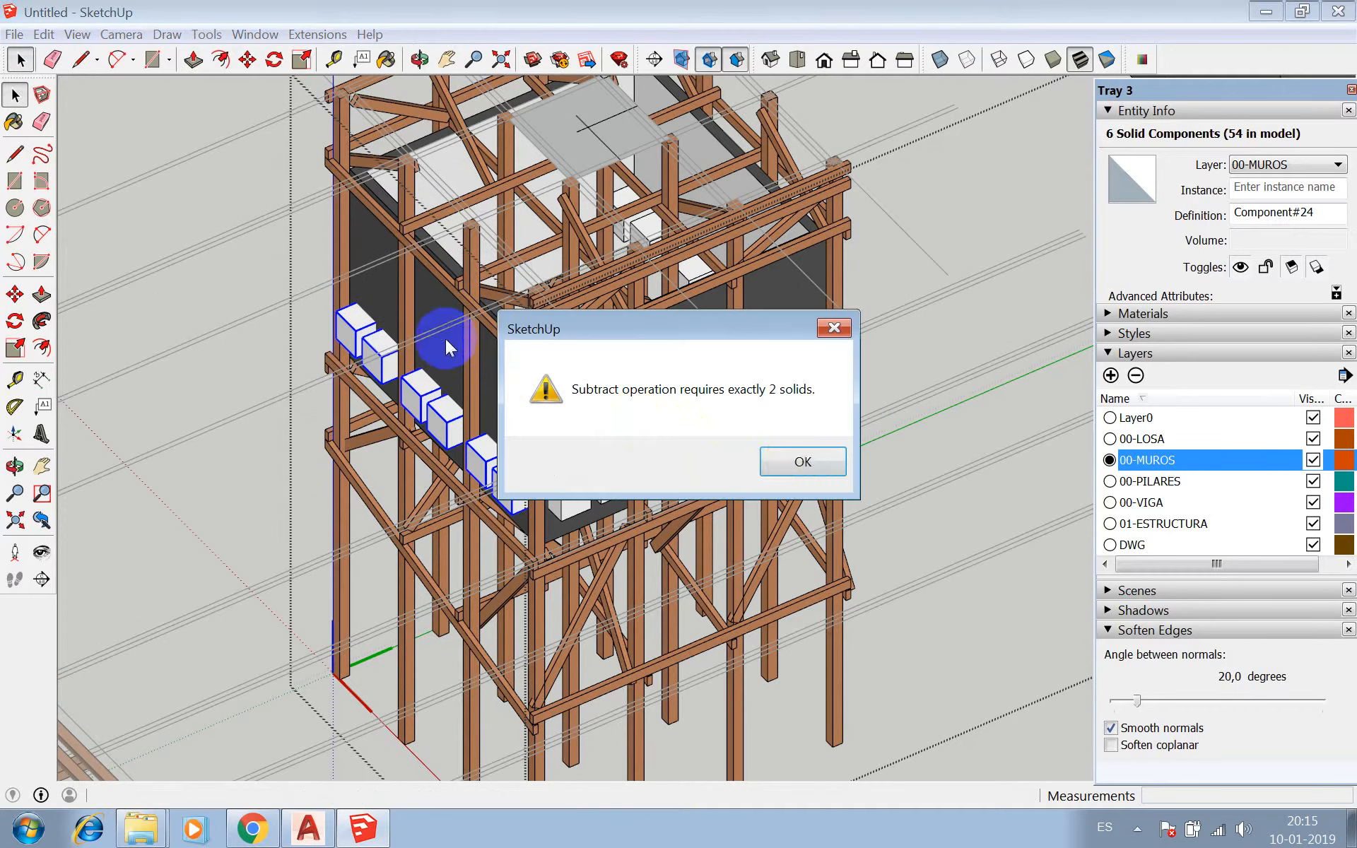
pyautogui.click(777, 458)
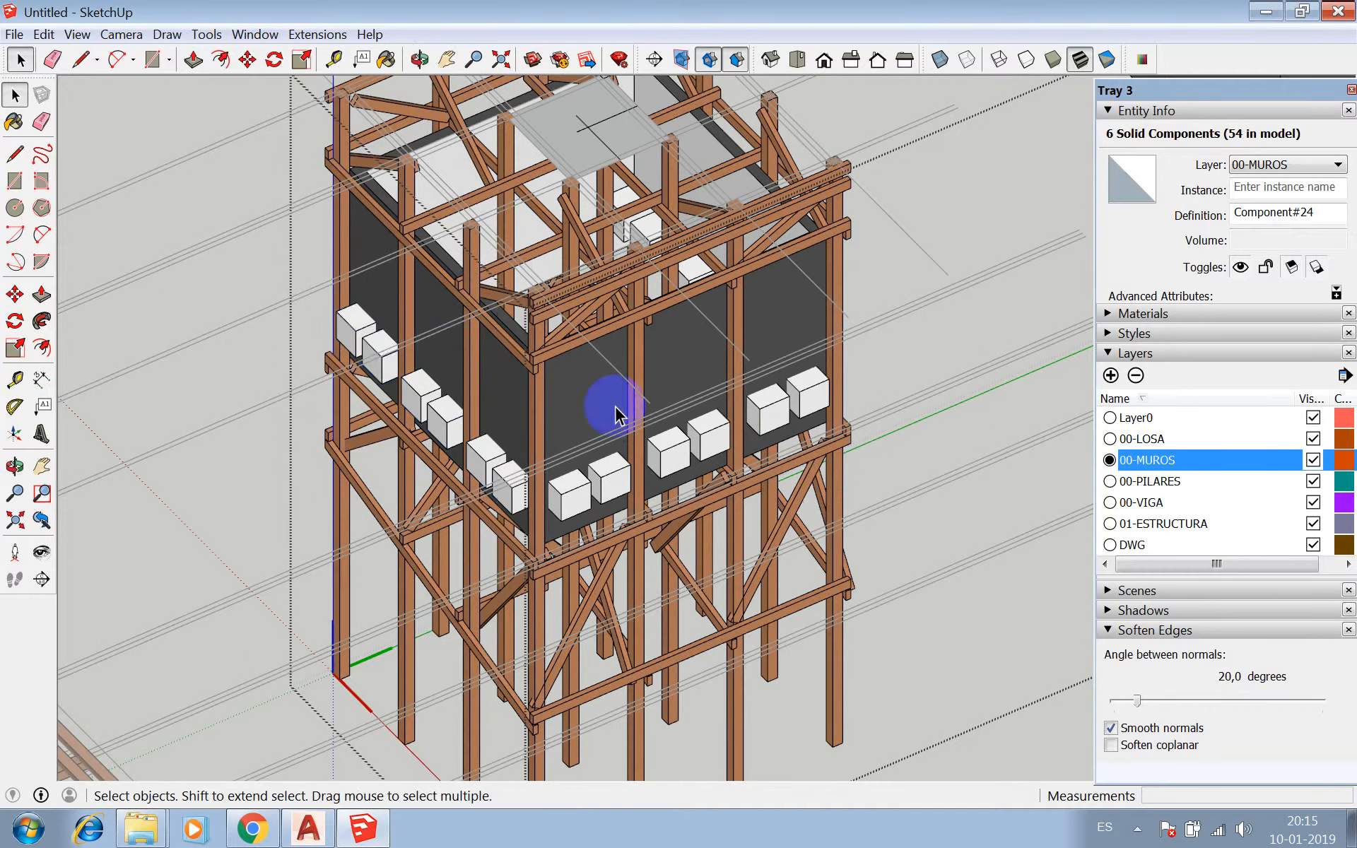
# - Subtract the outermost window block of this side wall from the walls with the Subtract solid tool
pyautogui.click(368, 335)
pyautogui.scroll(2, 368, 336)
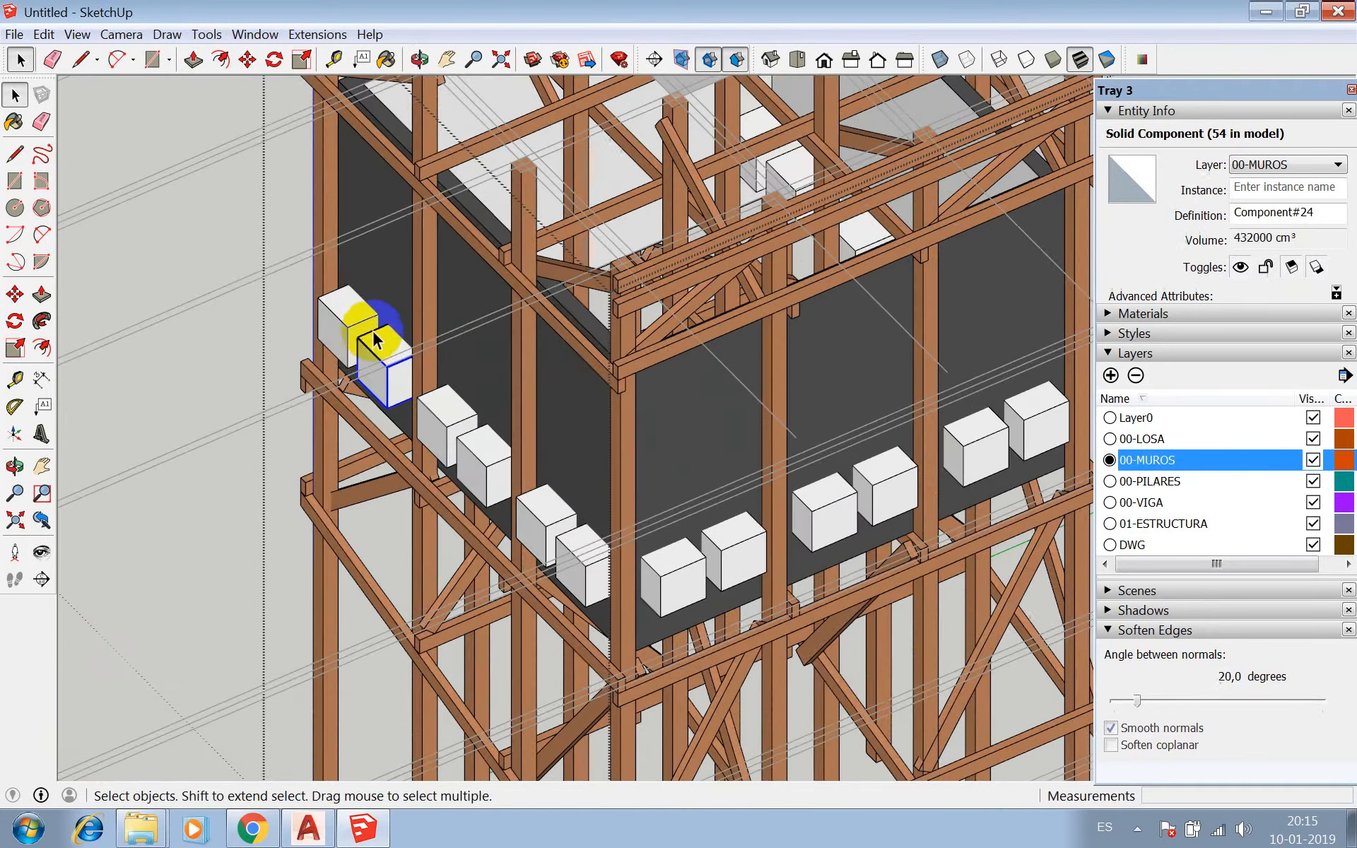
pyautogui.click(205, 34)
pyautogui.moveTo(327, 265)
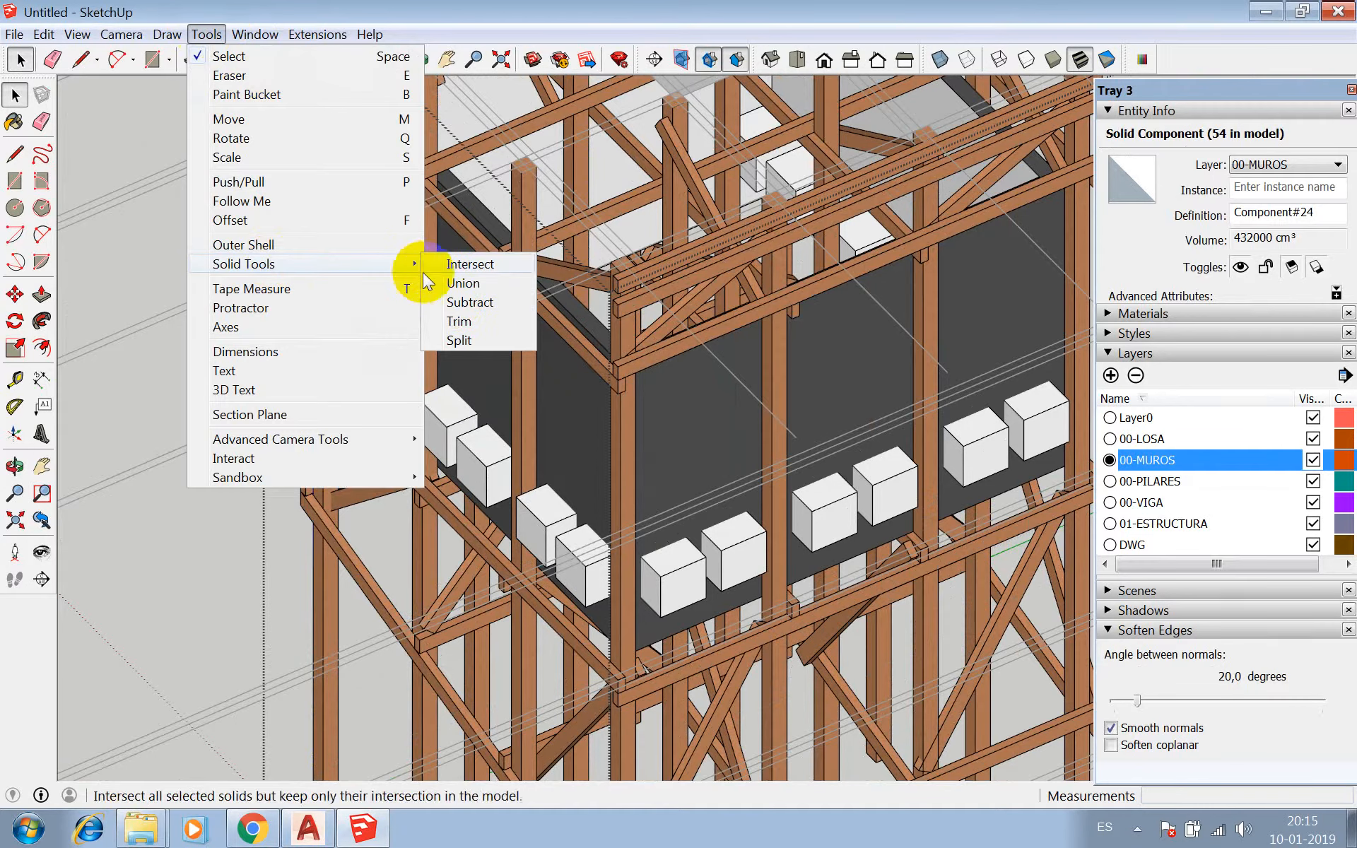
pyautogui.click(452, 303)
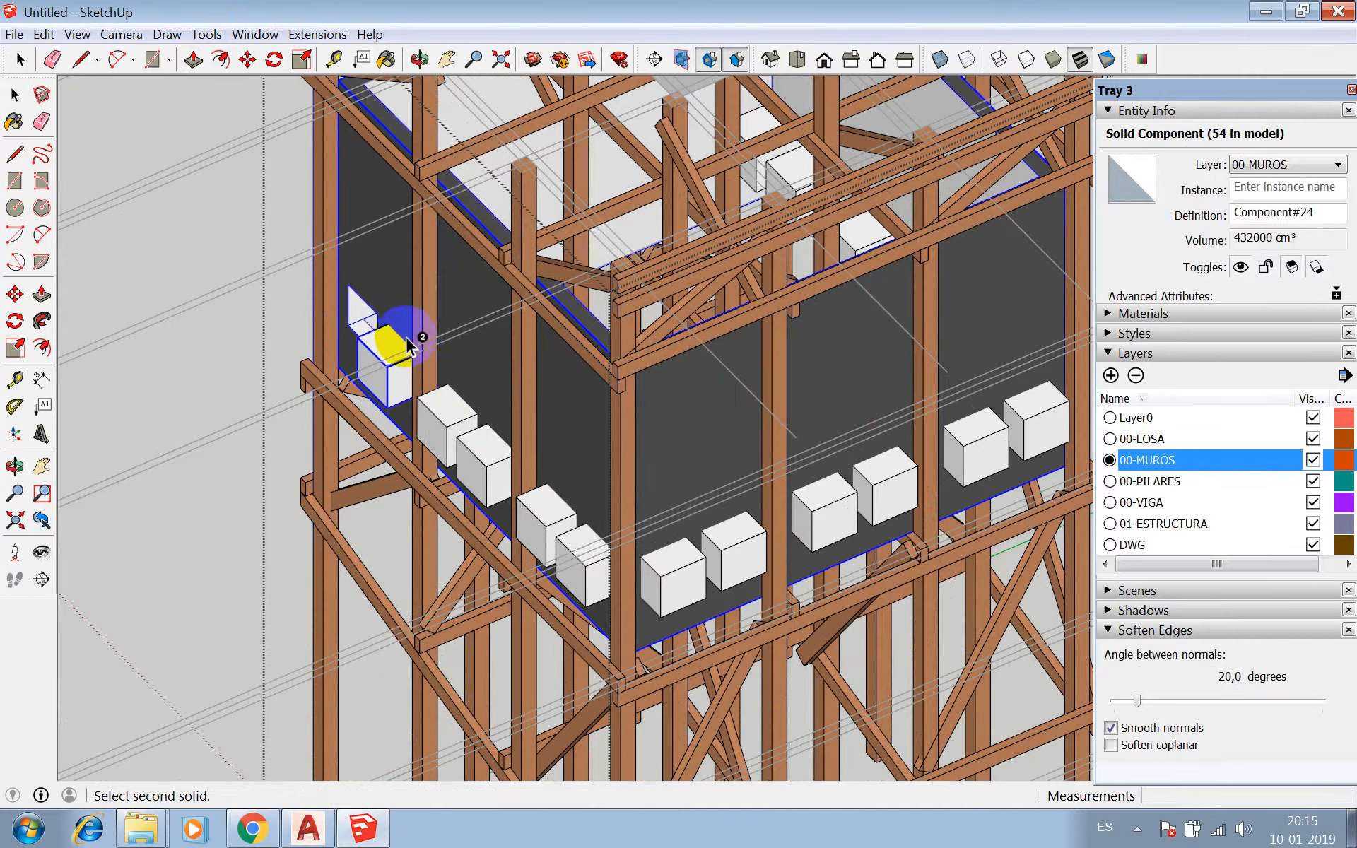
# - Reopen the building component for editing and subtract the same bay's second window block from the walls
pyautogui.click(387, 348)
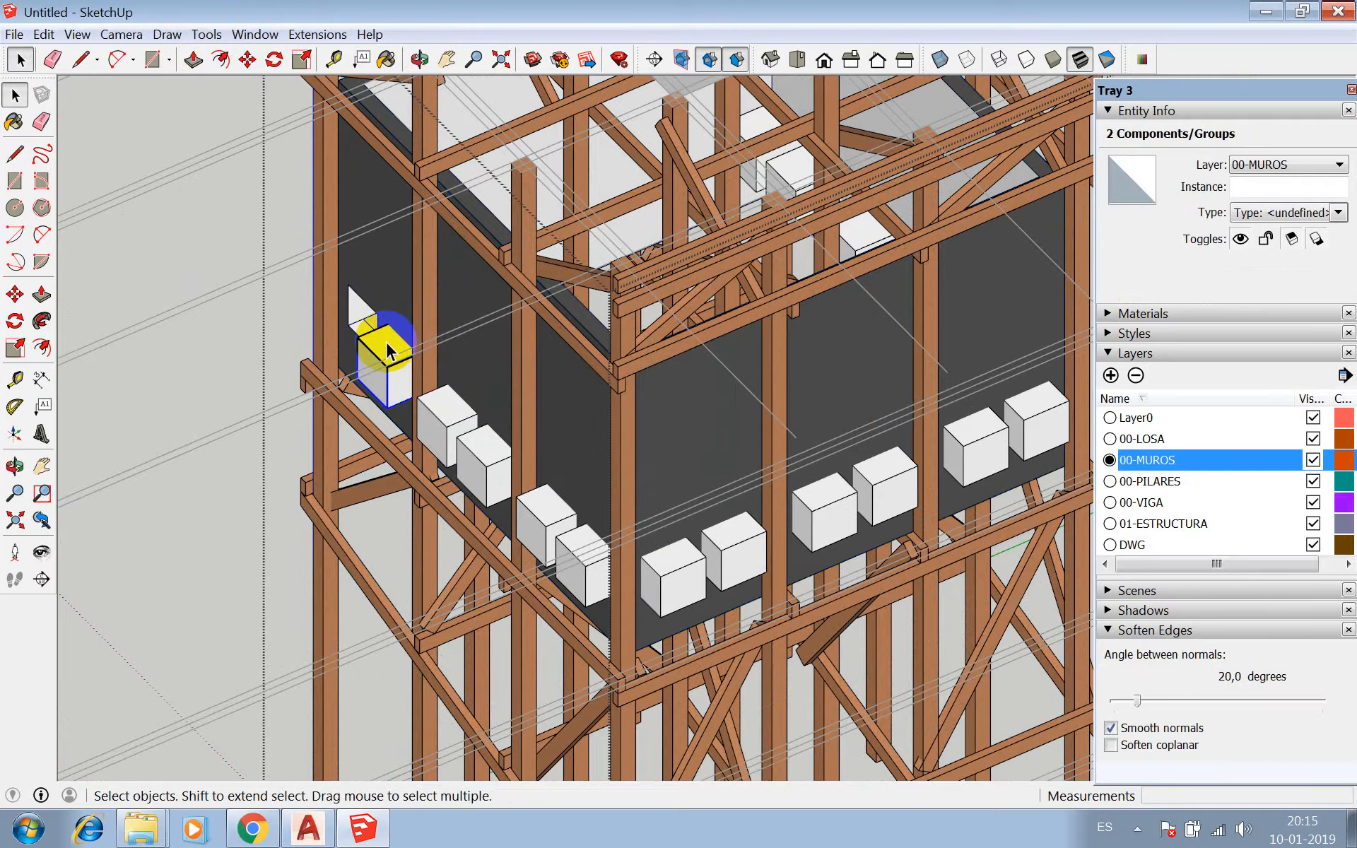
pyautogui.click(387, 344)
pyautogui.press('Escape')
pyautogui.click(389, 340)
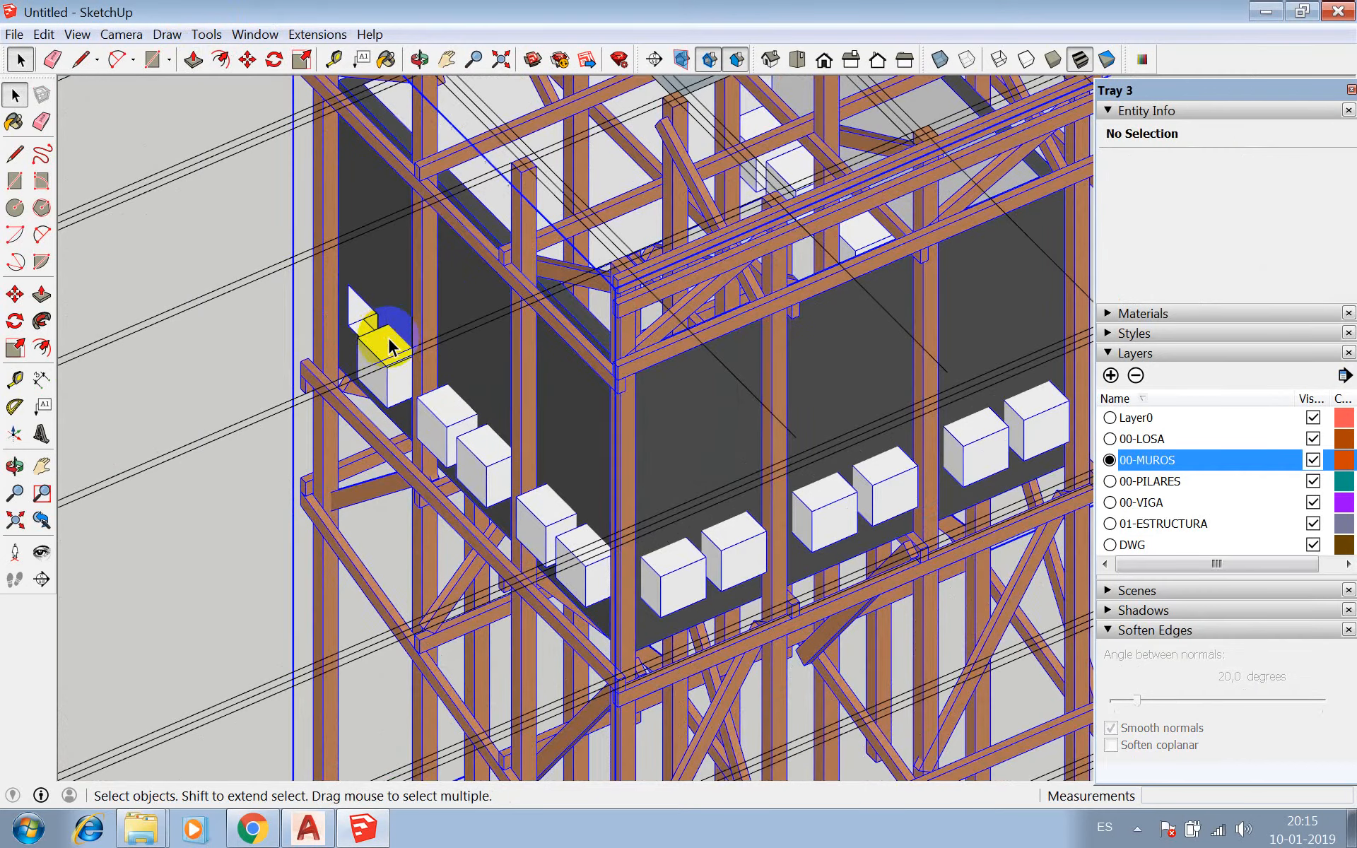
pyautogui.doubleClick(388, 346)
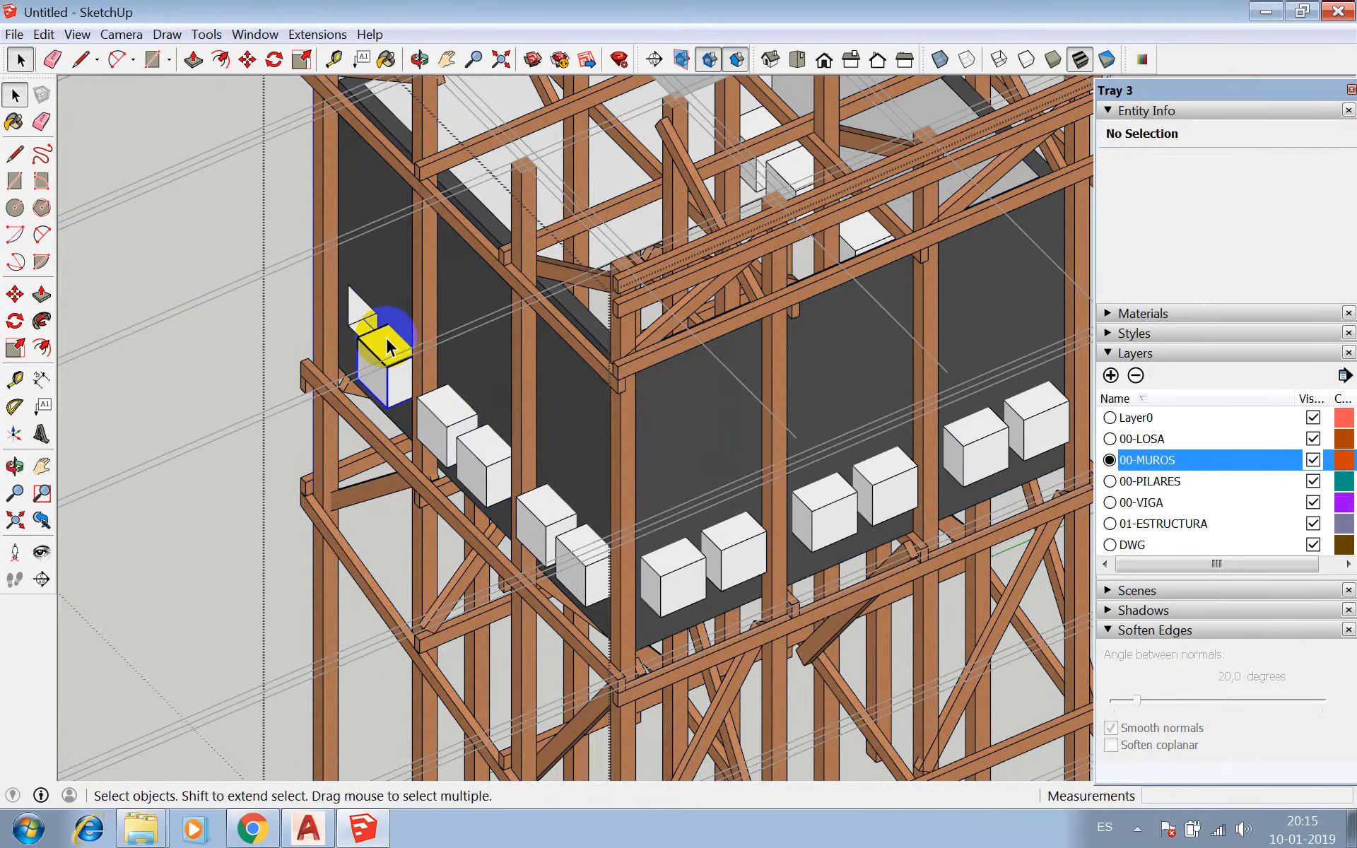
pyautogui.click(388, 347)
pyautogui.click(206, 34)
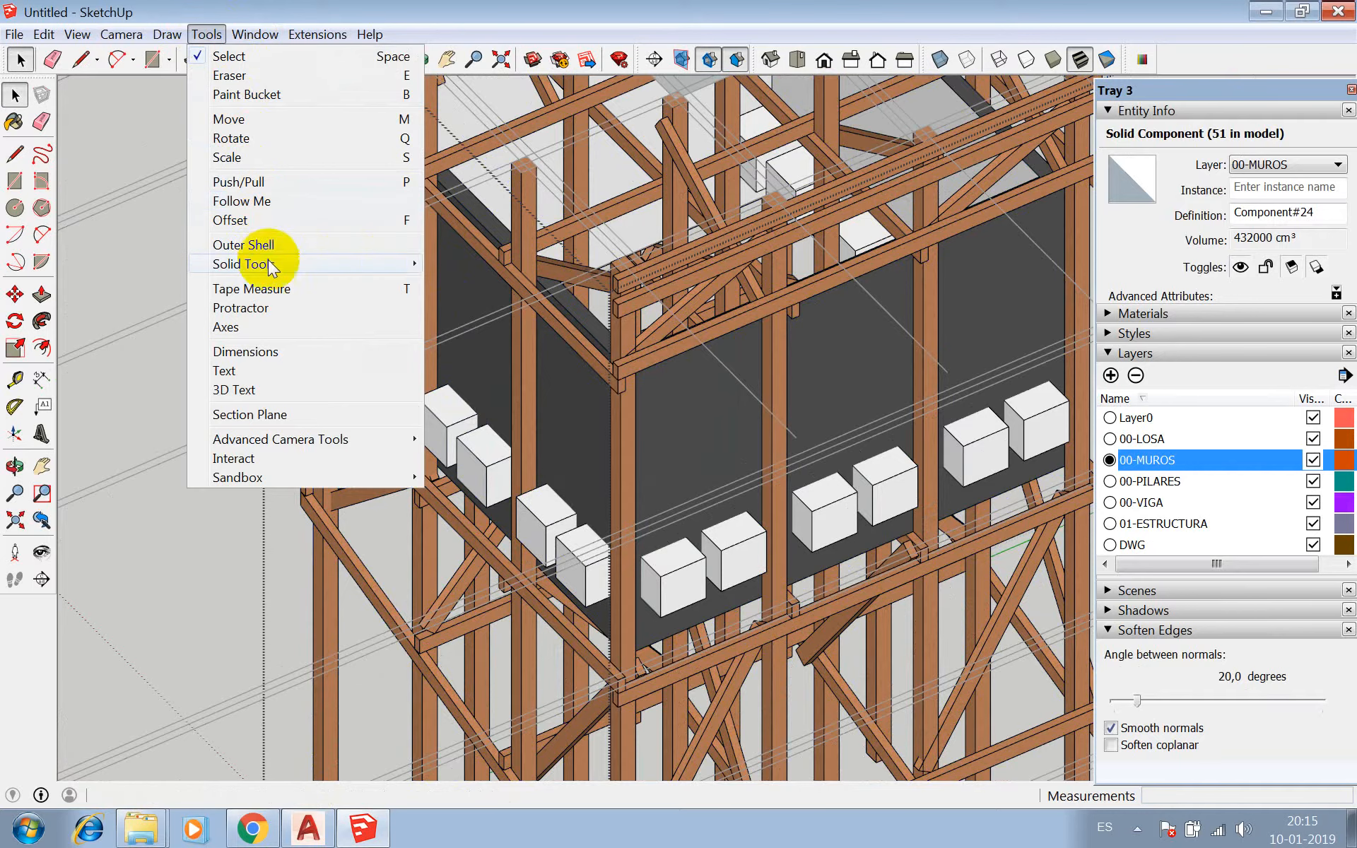
pyautogui.moveTo(338, 257)
pyautogui.click(459, 300)
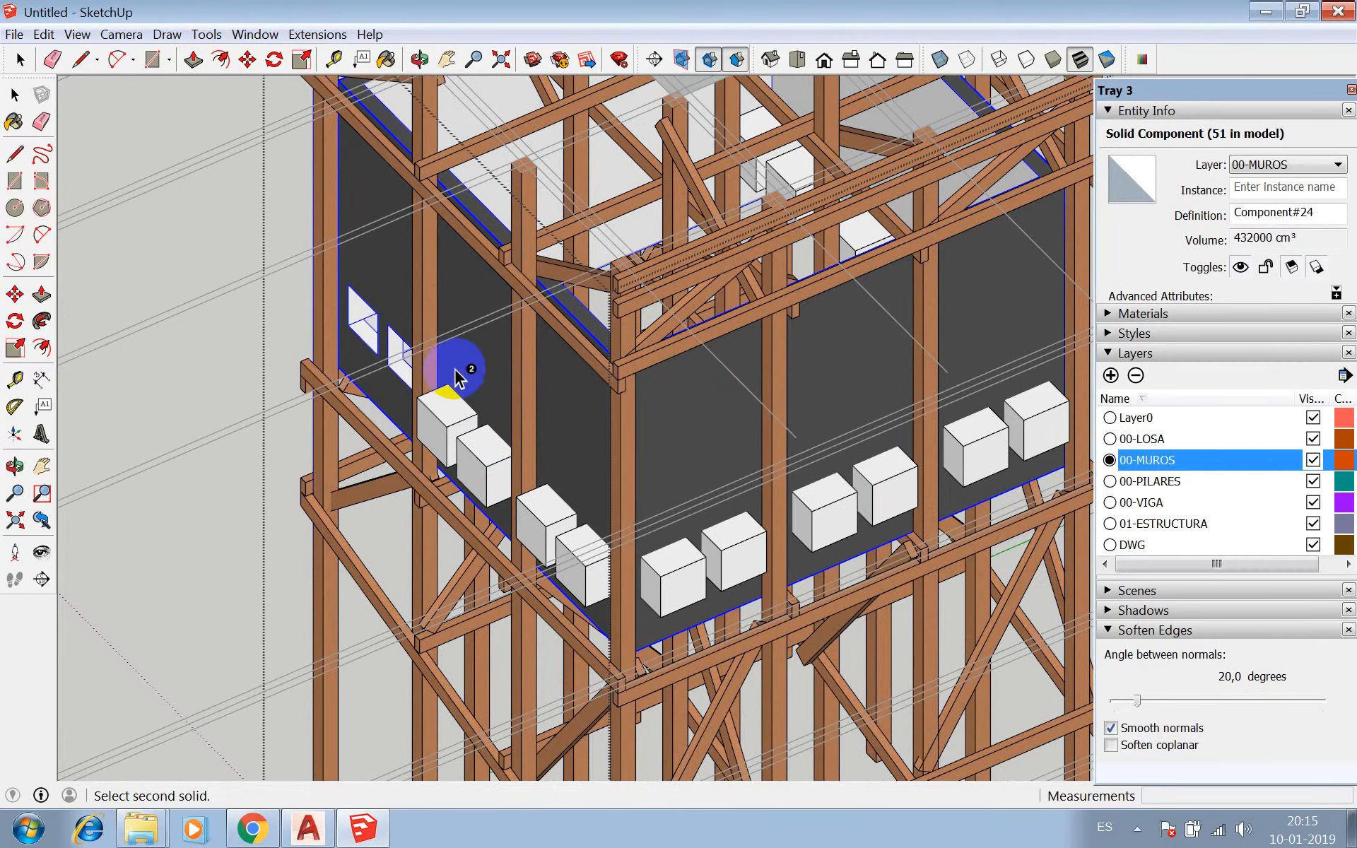
# - Try the subtraction on the middle bay's first block with the wall picked as the first solid, and undo it
pyautogui.click(457, 404)
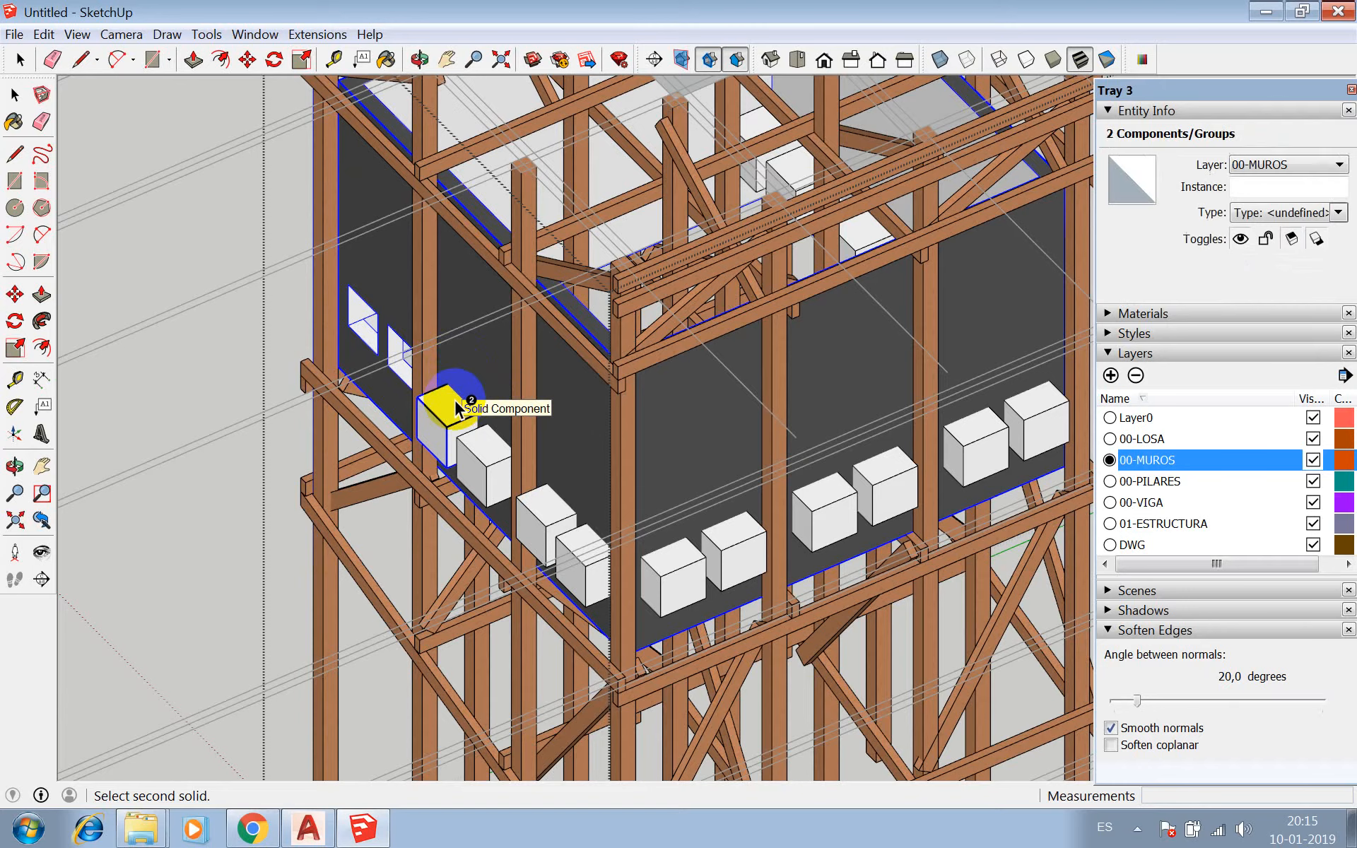
pyautogui.press('z')
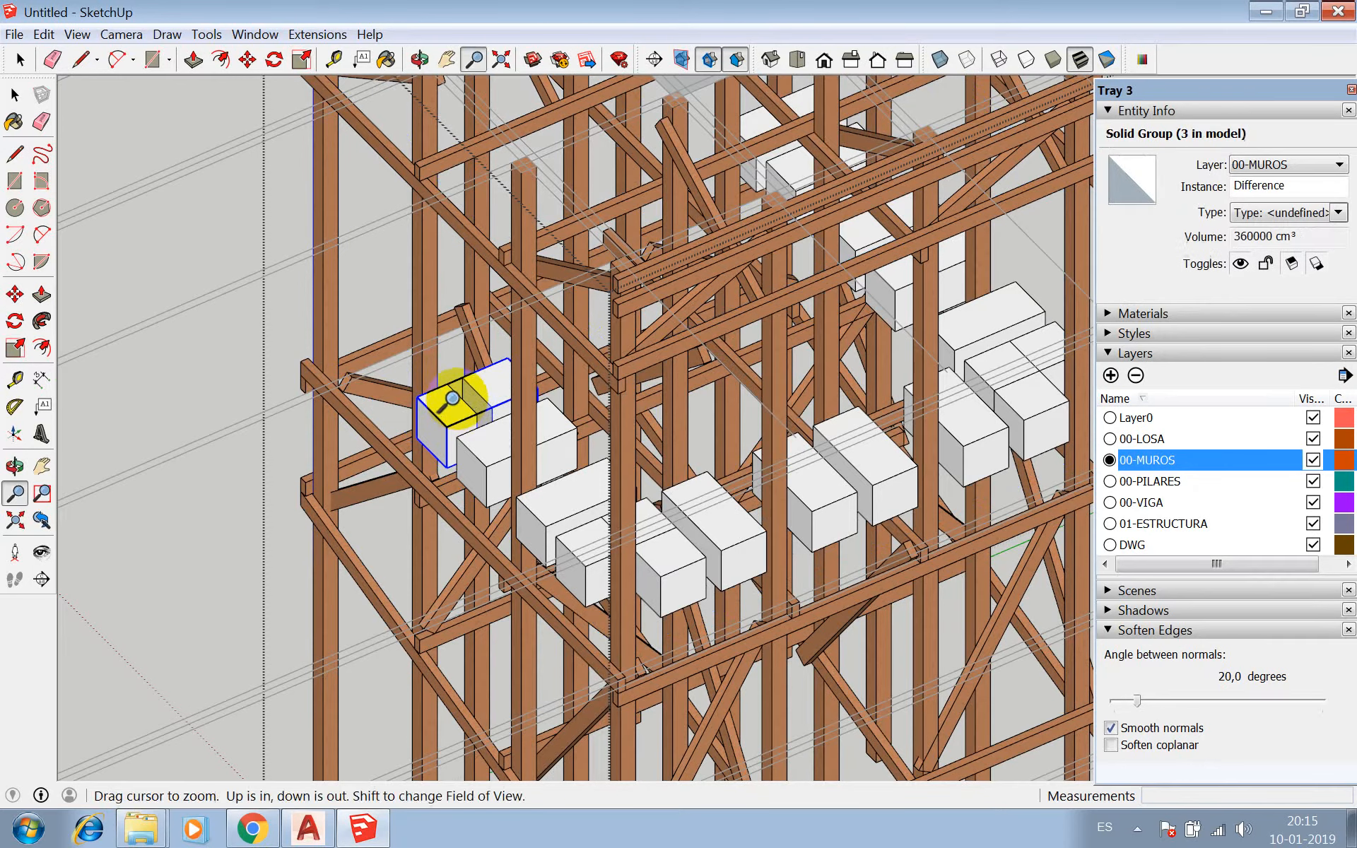
pyautogui.hotkey('ctrl', 'z')
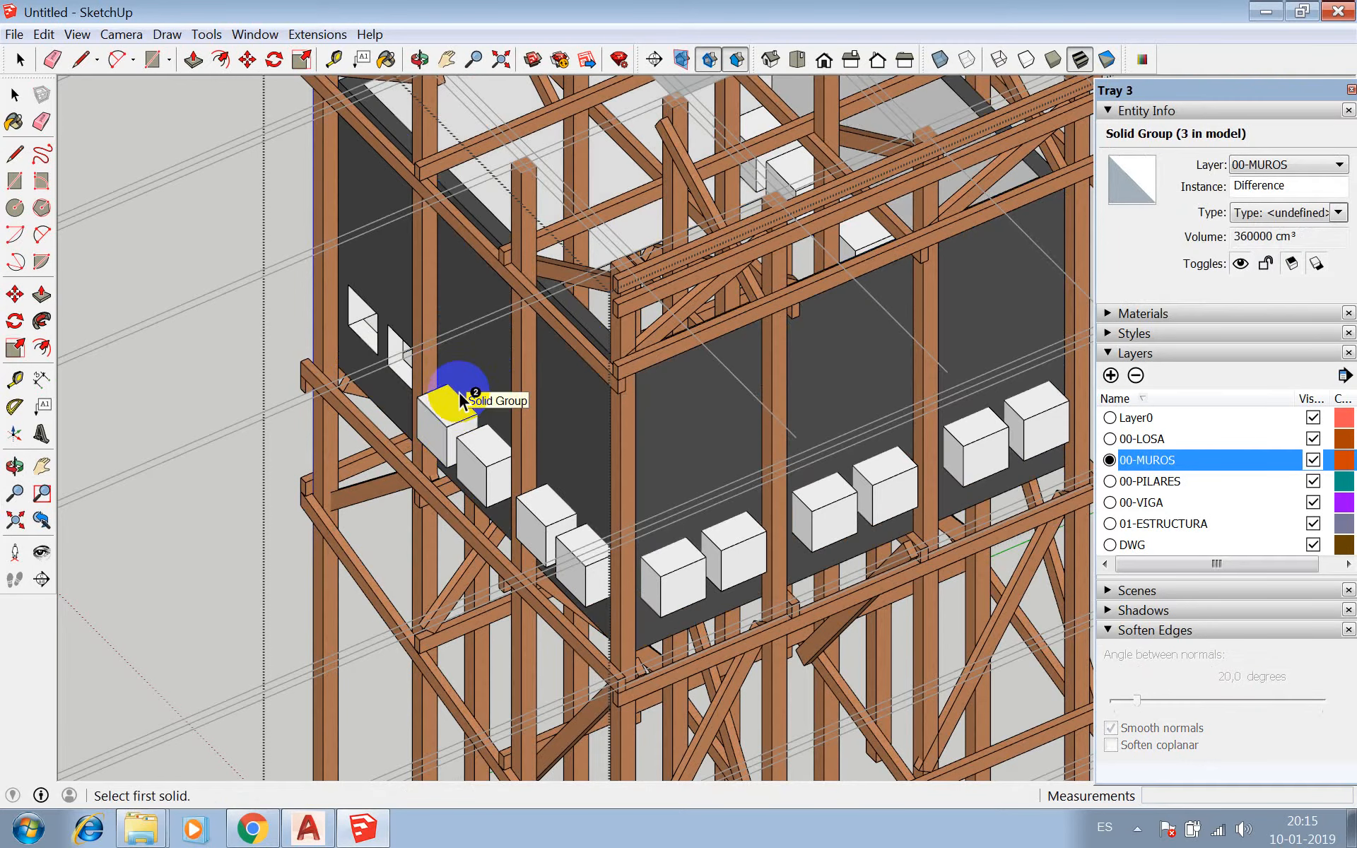
# - Subtract the remaining four window blocks of this side wall from the walls, one by one, picking each block before the wall
pyautogui.click(459, 401)
pyautogui.click(478, 393)
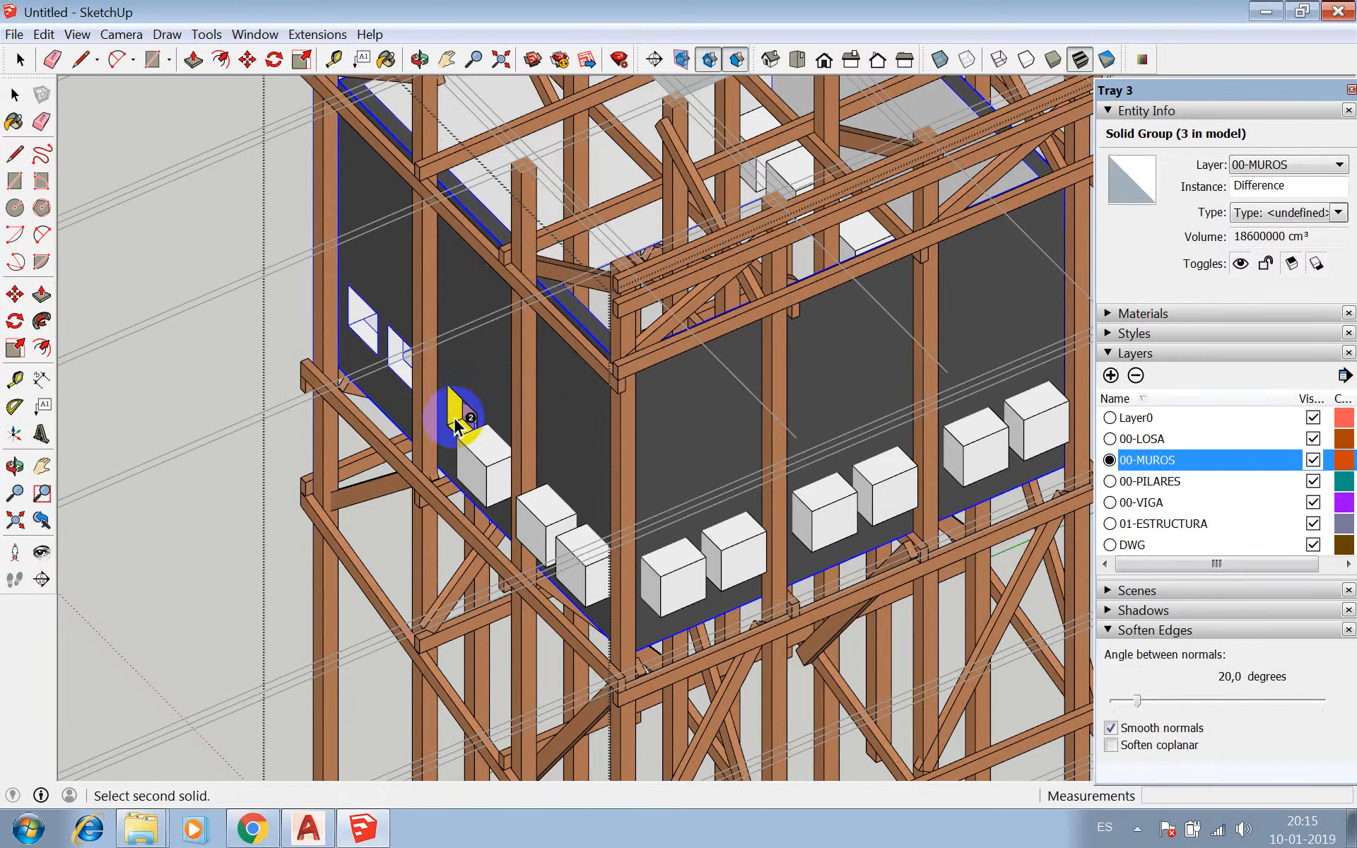
pyautogui.click(458, 423)
pyautogui.click(489, 402)
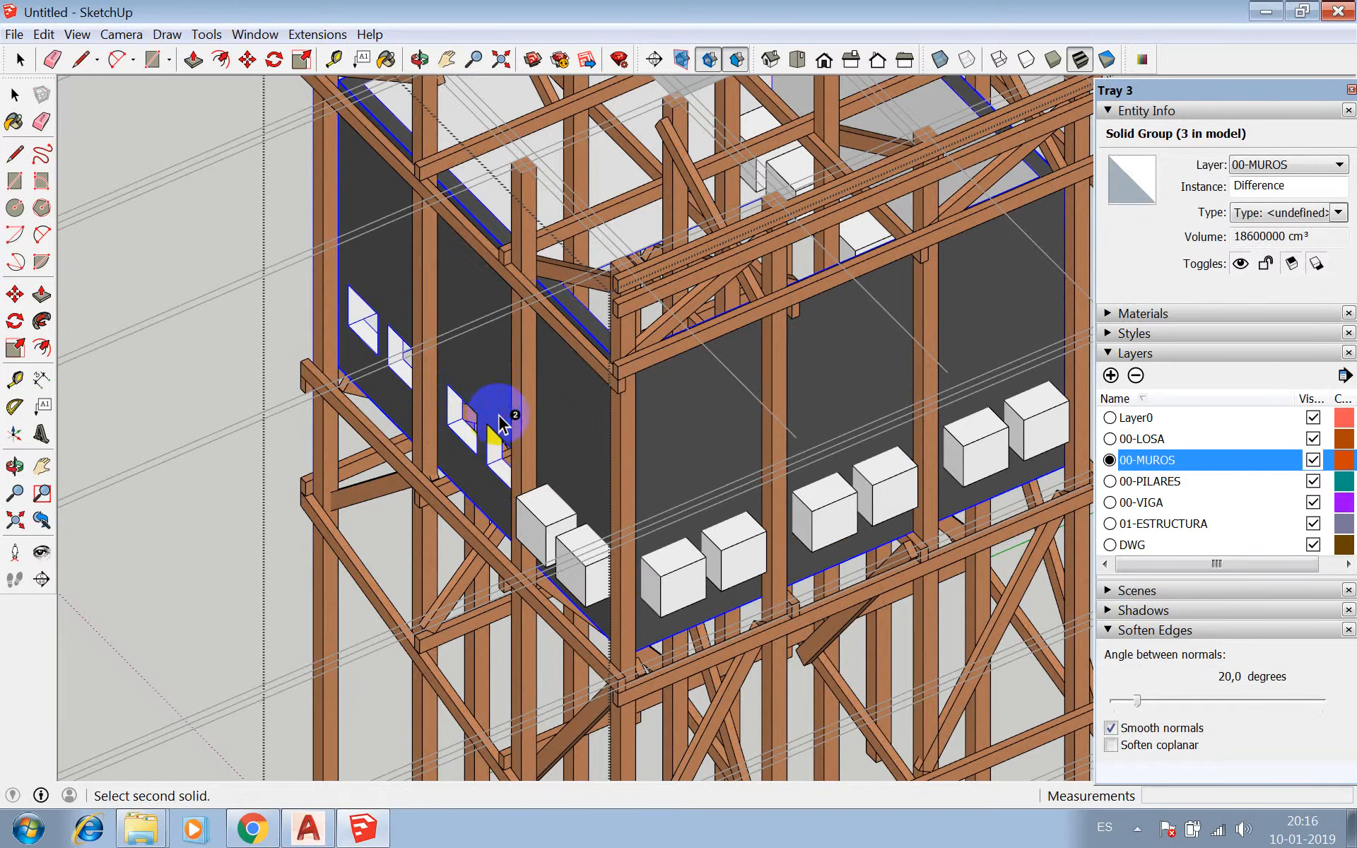
pyautogui.click(550, 512)
pyautogui.click(566, 477)
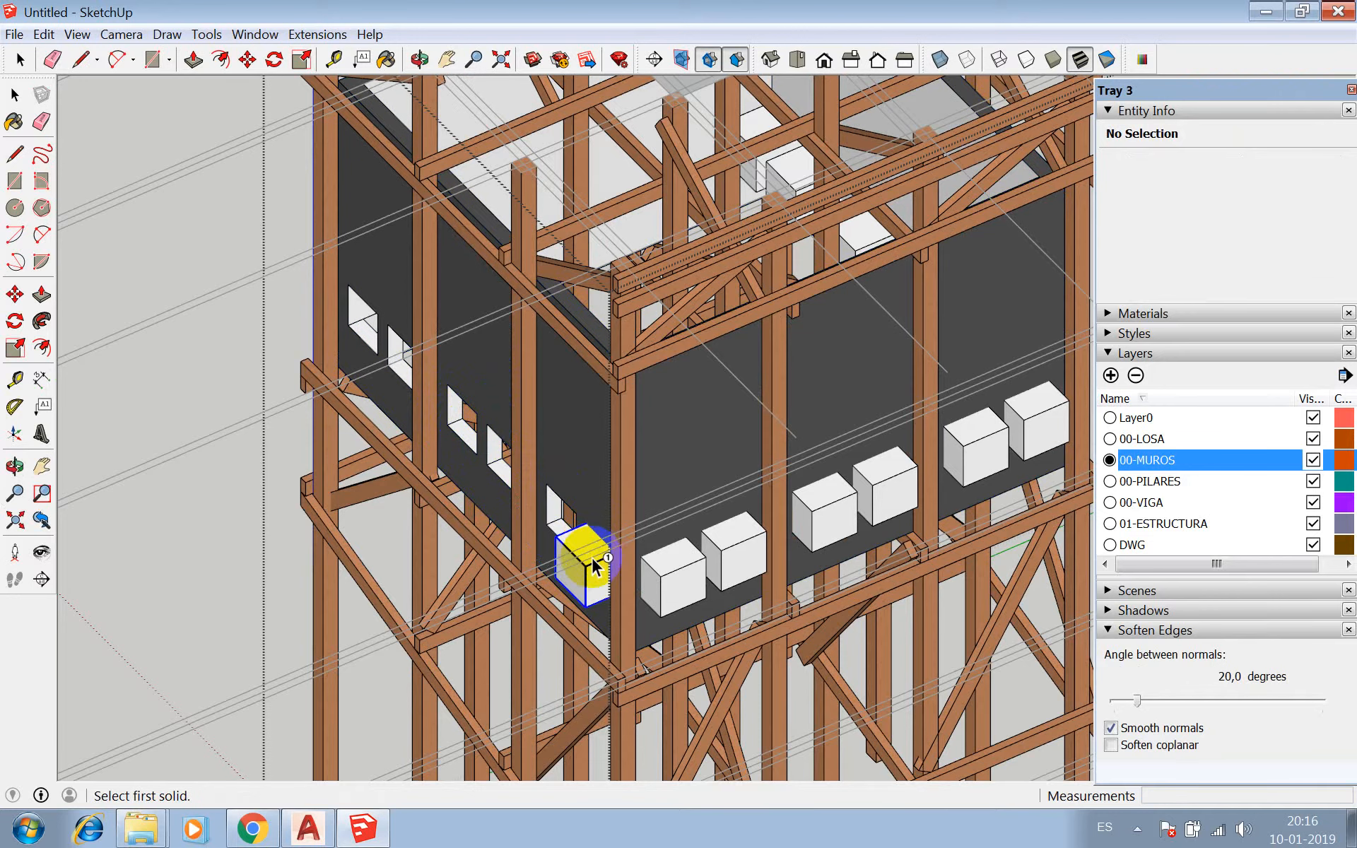
pyautogui.click(602, 504)
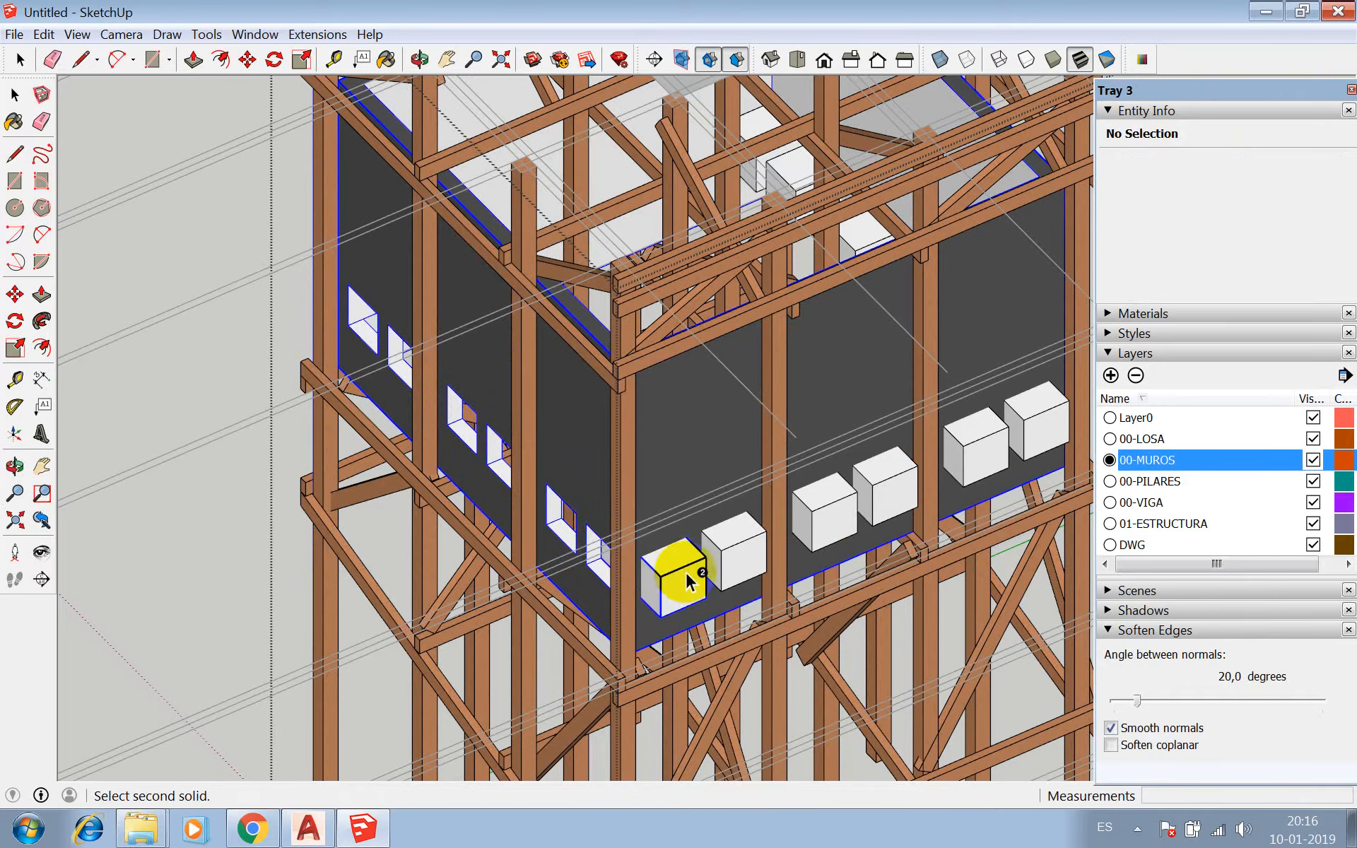
# - Subtract all six window blocks along the adjacent front wall from the walls, cutting paired openings in its three bays
pyautogui.click(666, 485)
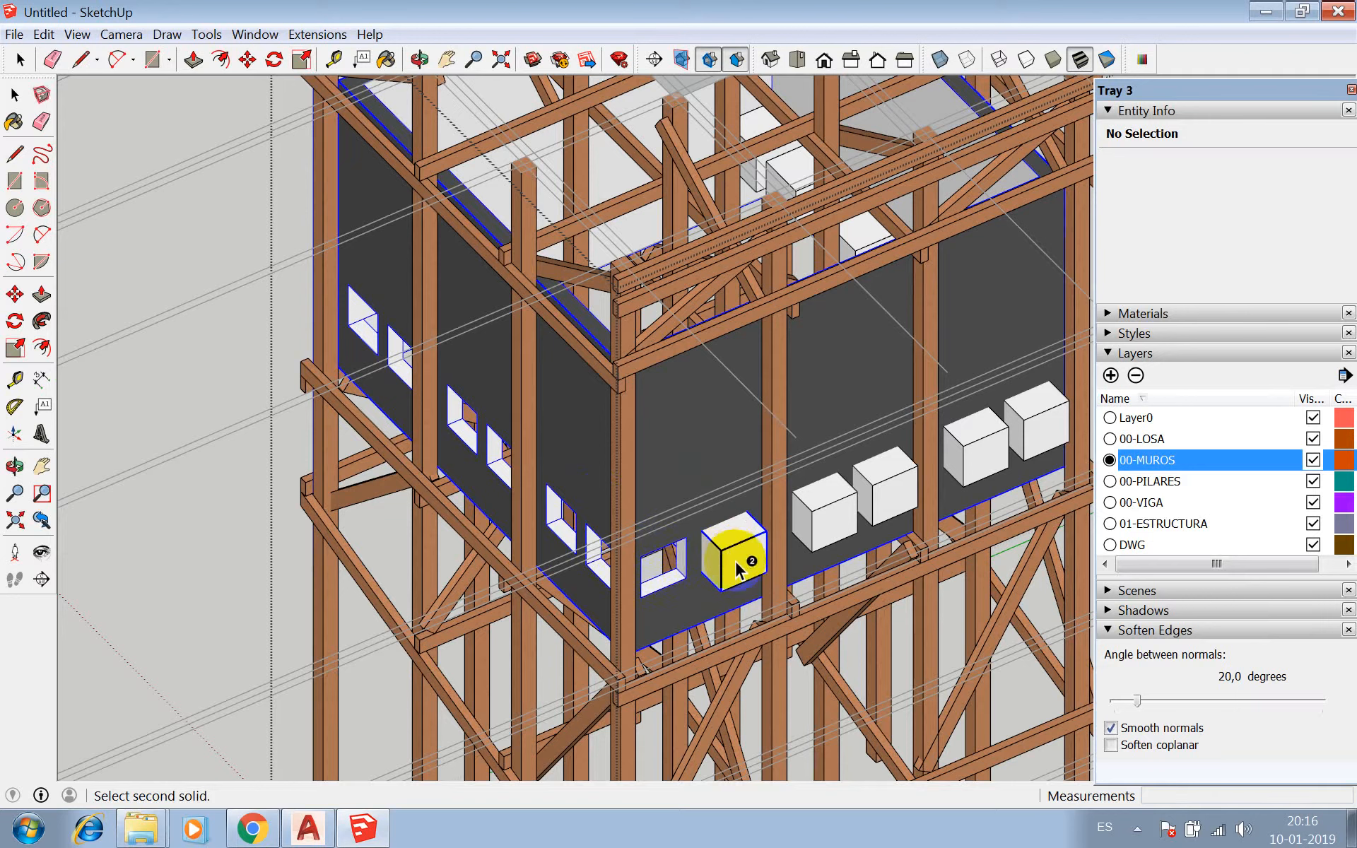
pyautogui.click(741, 552)
pyautogui.click(717, 472)
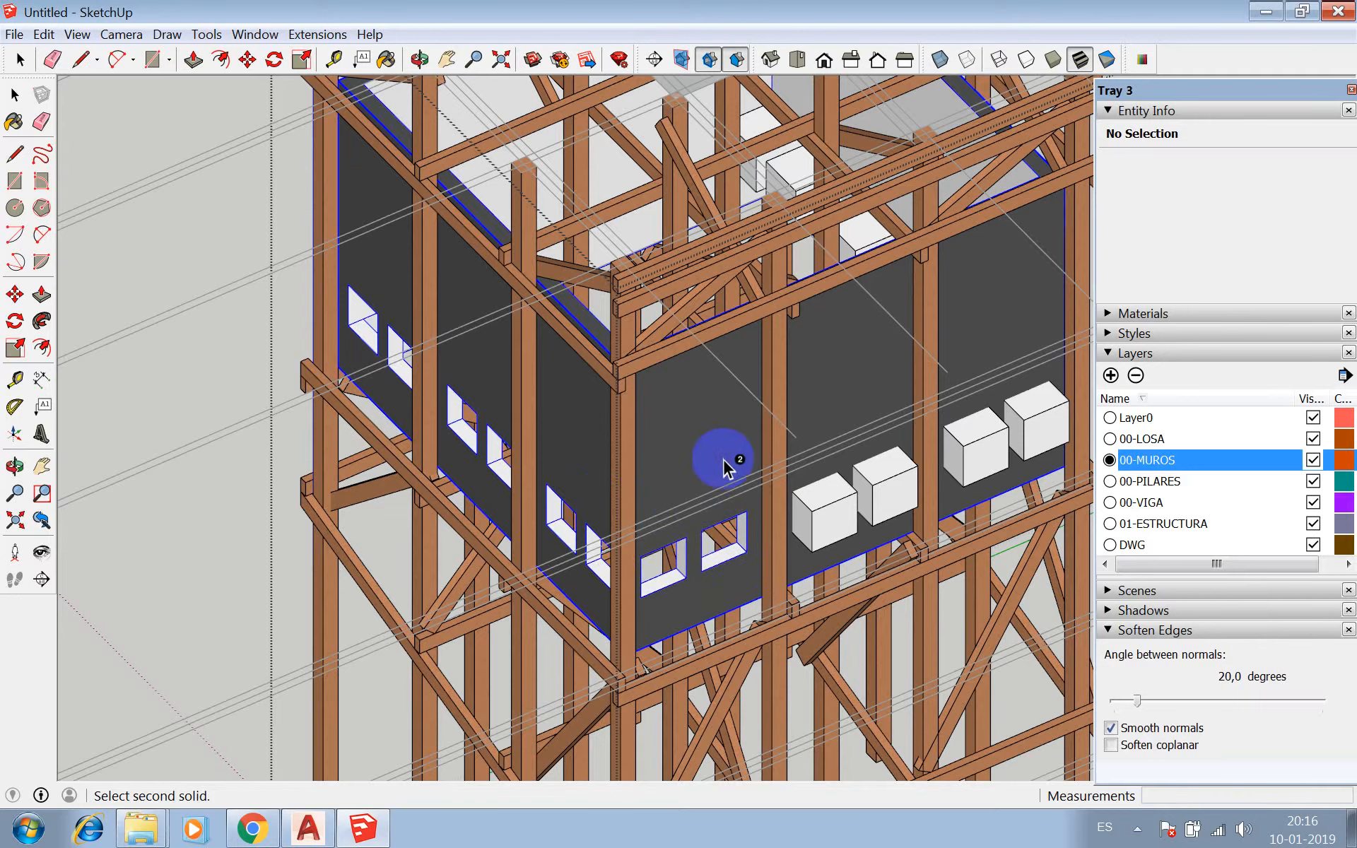
pyautogui.click(820, 502)
pyautogui.click(820, 407)
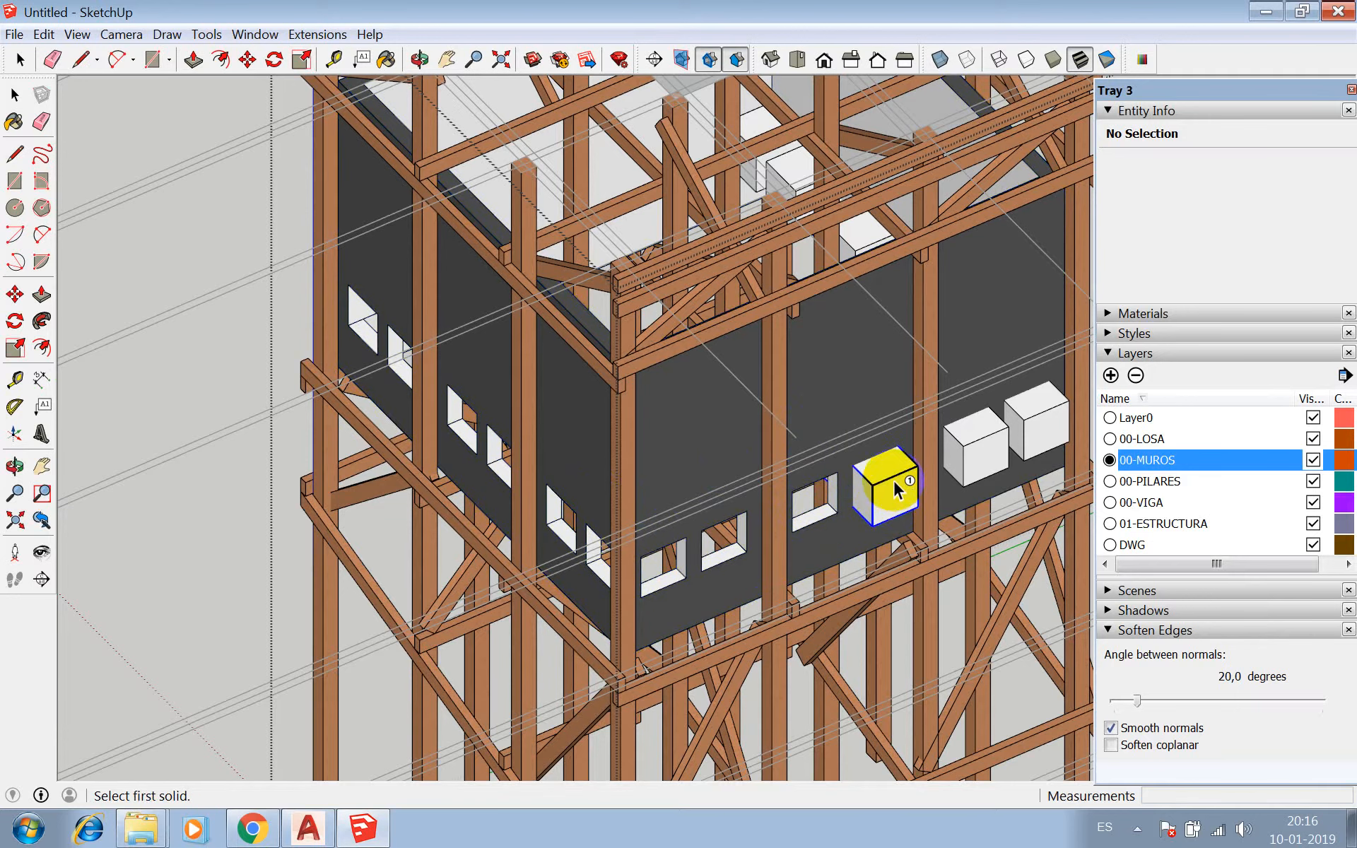
pyautogui.click(884, 484)
pyautogui.click(873, 384)
pyautogui.click(930, 460)
pyautogui.click(976, 439)
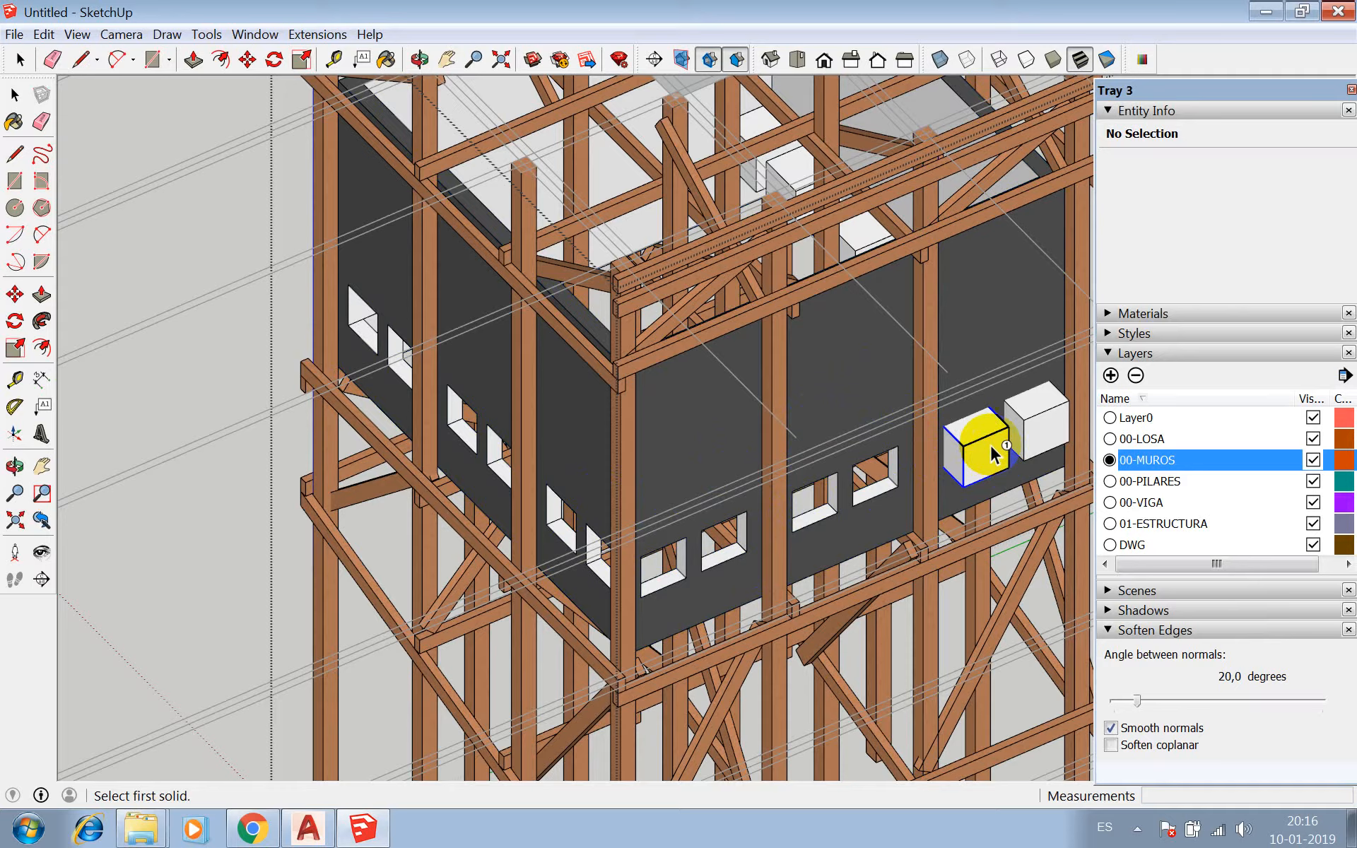
pyautogui.click(979, 361)
pyautogui.click(1037, 417)
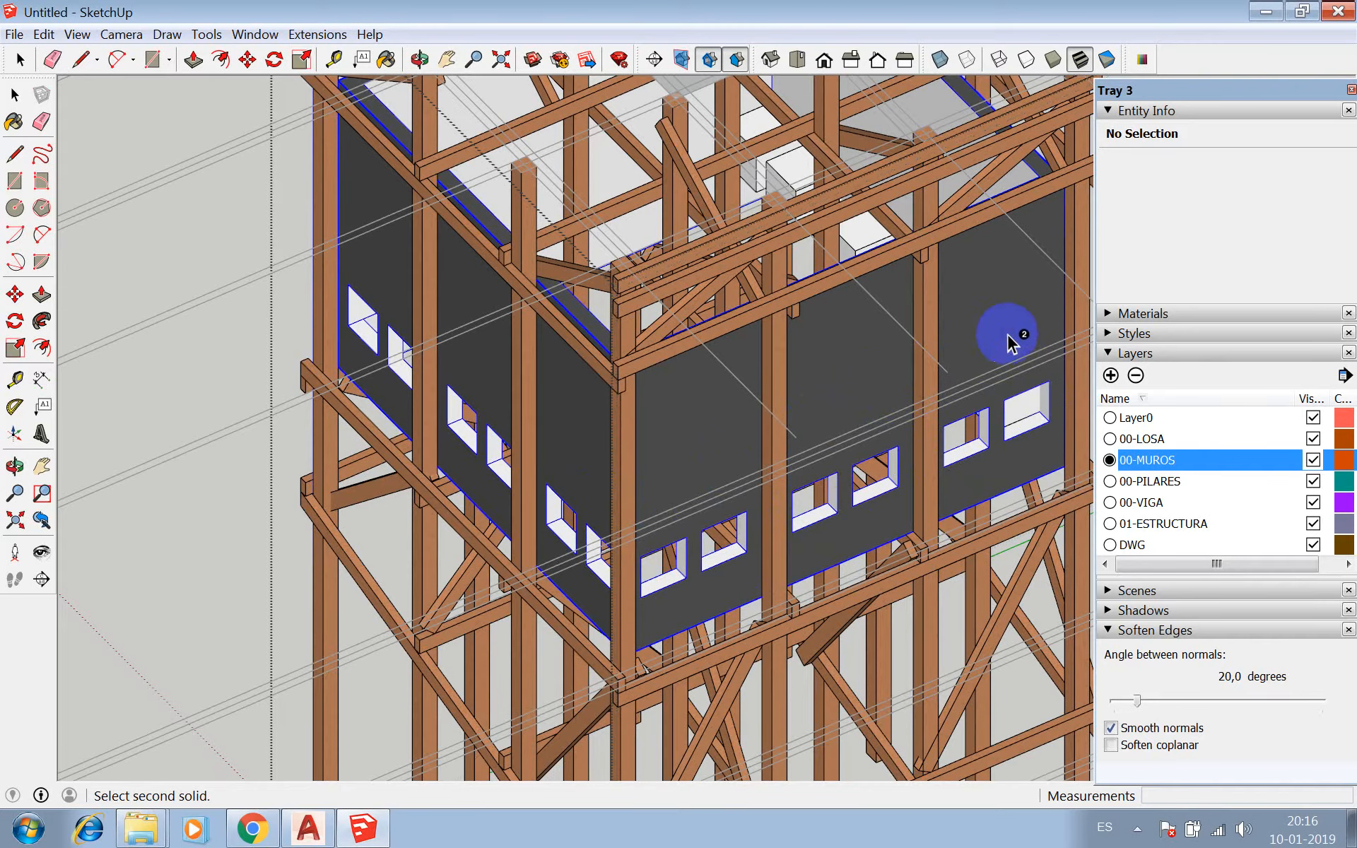
# - Subtract the two window blocks in the far bay of the remaining side wall from the walls
pyautogui.scroll(-6, 575, 258)
pyautogui.click(459, 120)
pyautogui.click(420, 59)
pyautogui.moveTo(594, 212); pyautogui.dragTo(368, 241)
pyautogui.scroll(5, 794, 258)
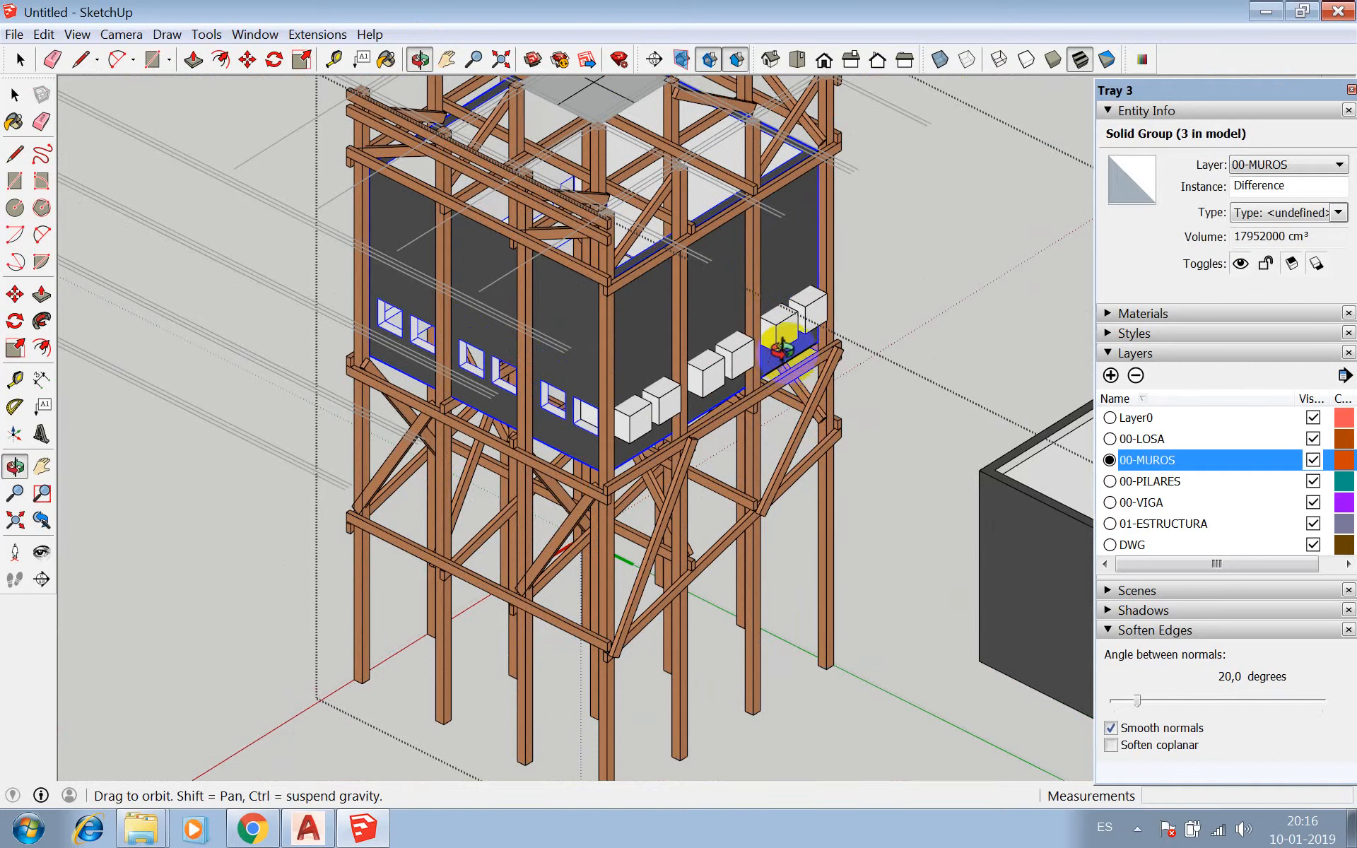
pyautogui.press('Escape')
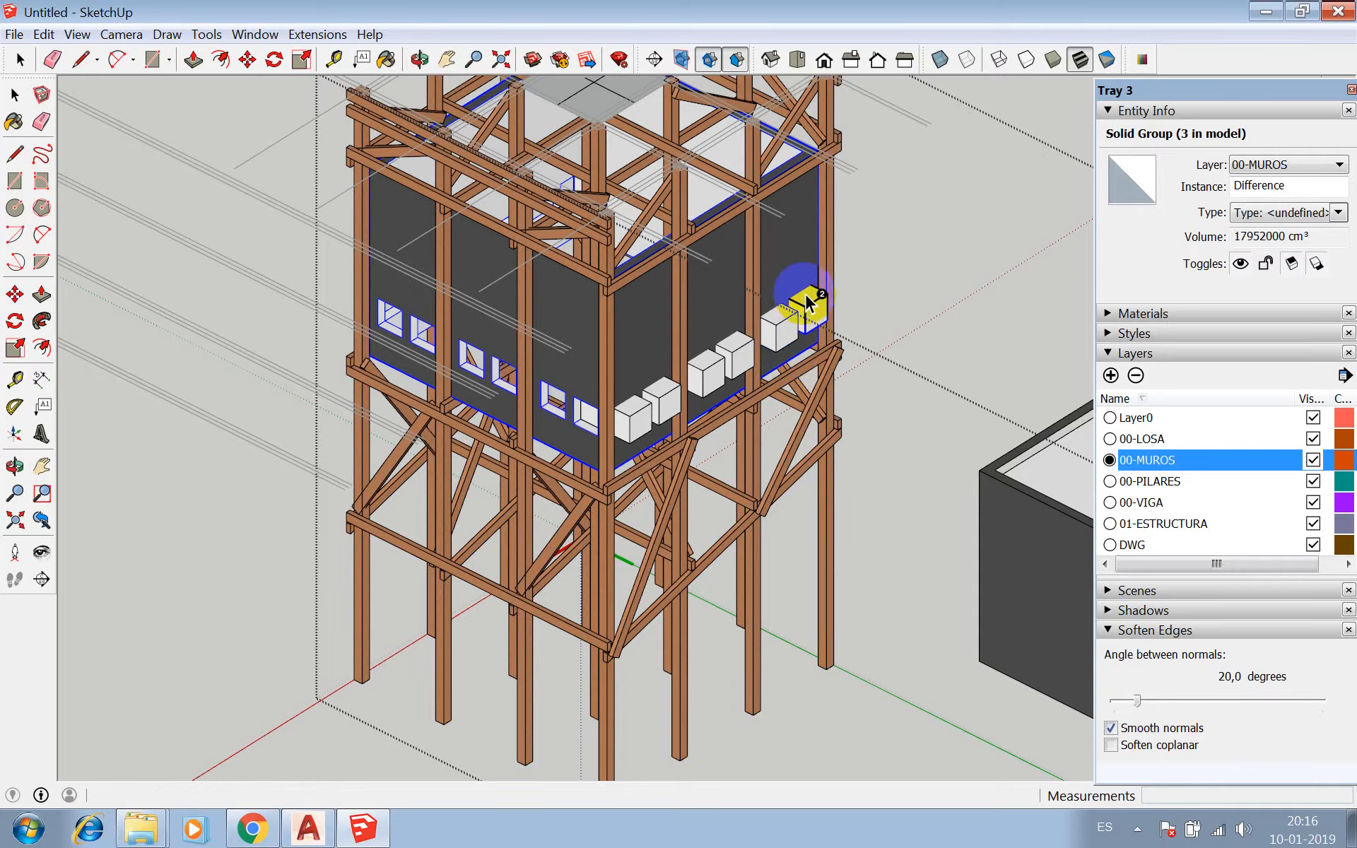
pyautogui.click(808, 303)
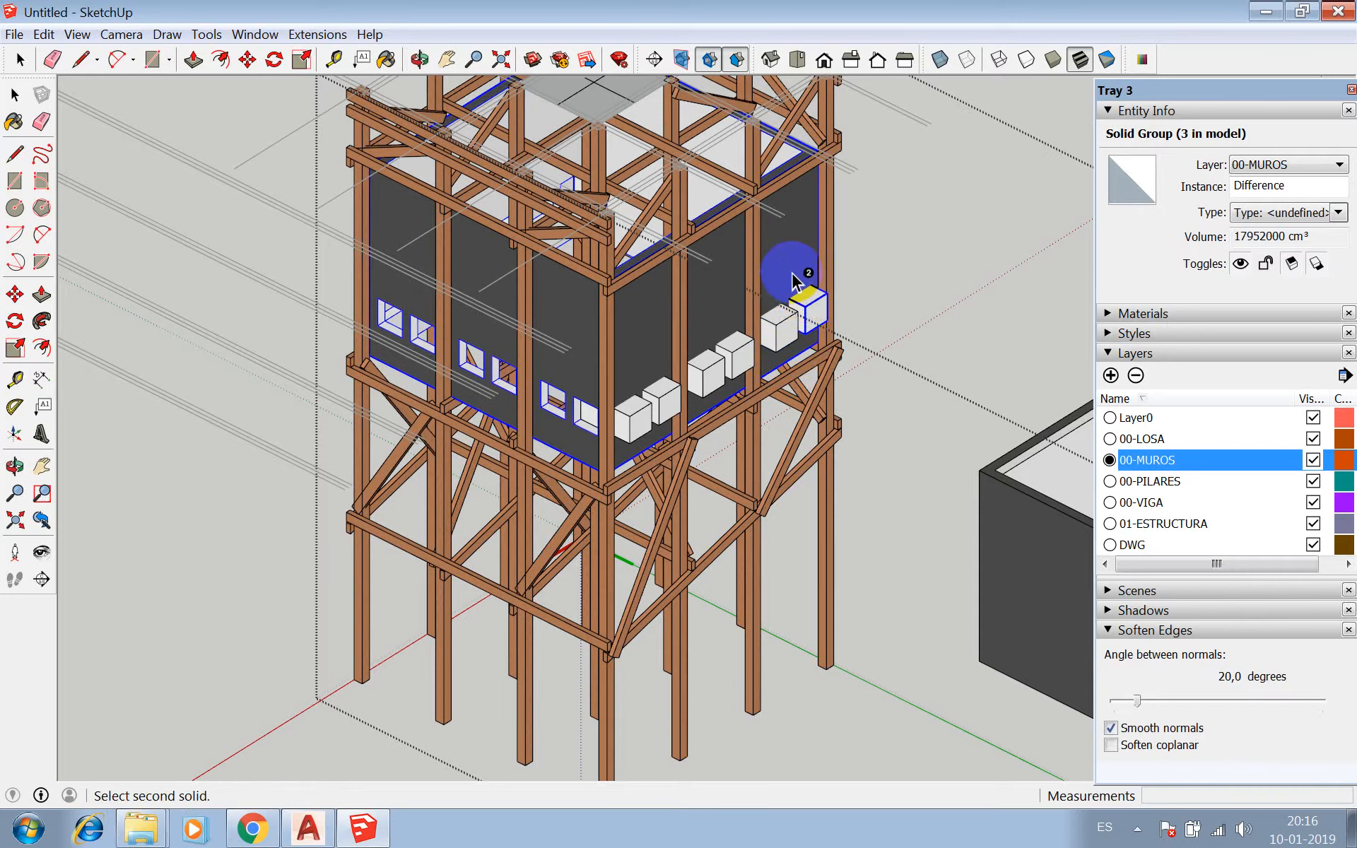
pyautogui.click(788, 306)
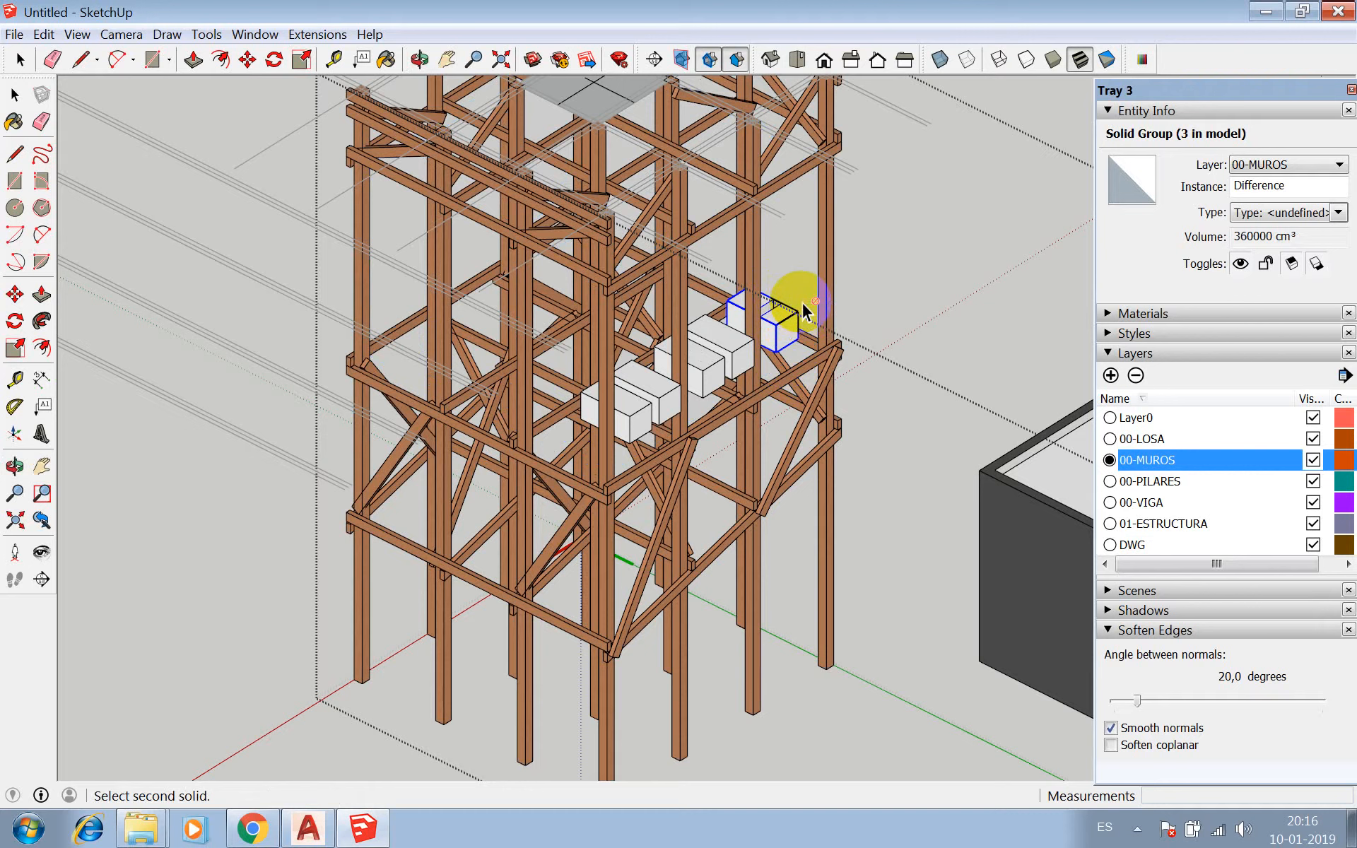
pyautogui.click(804, 311)
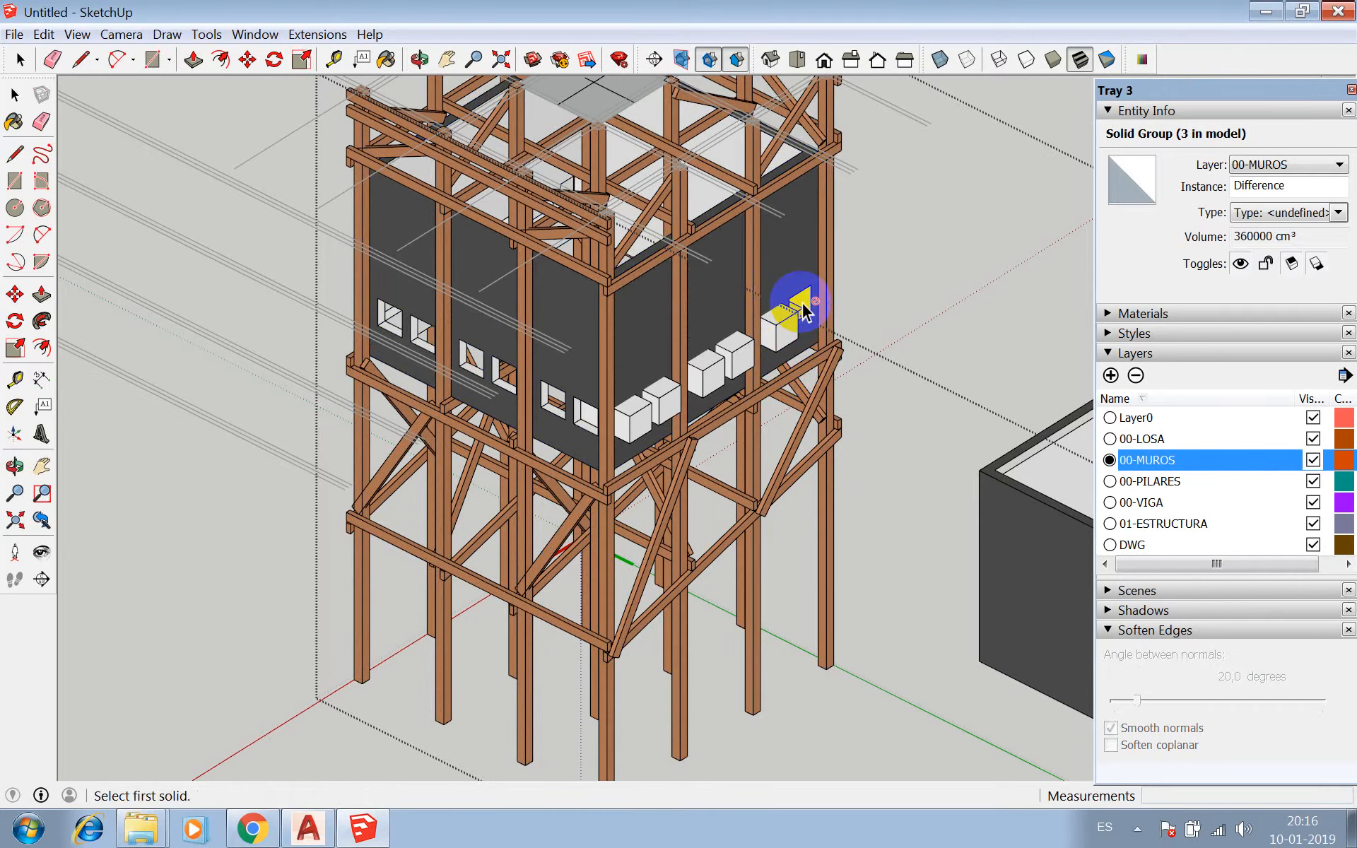
pyautogui.click(787, 320)
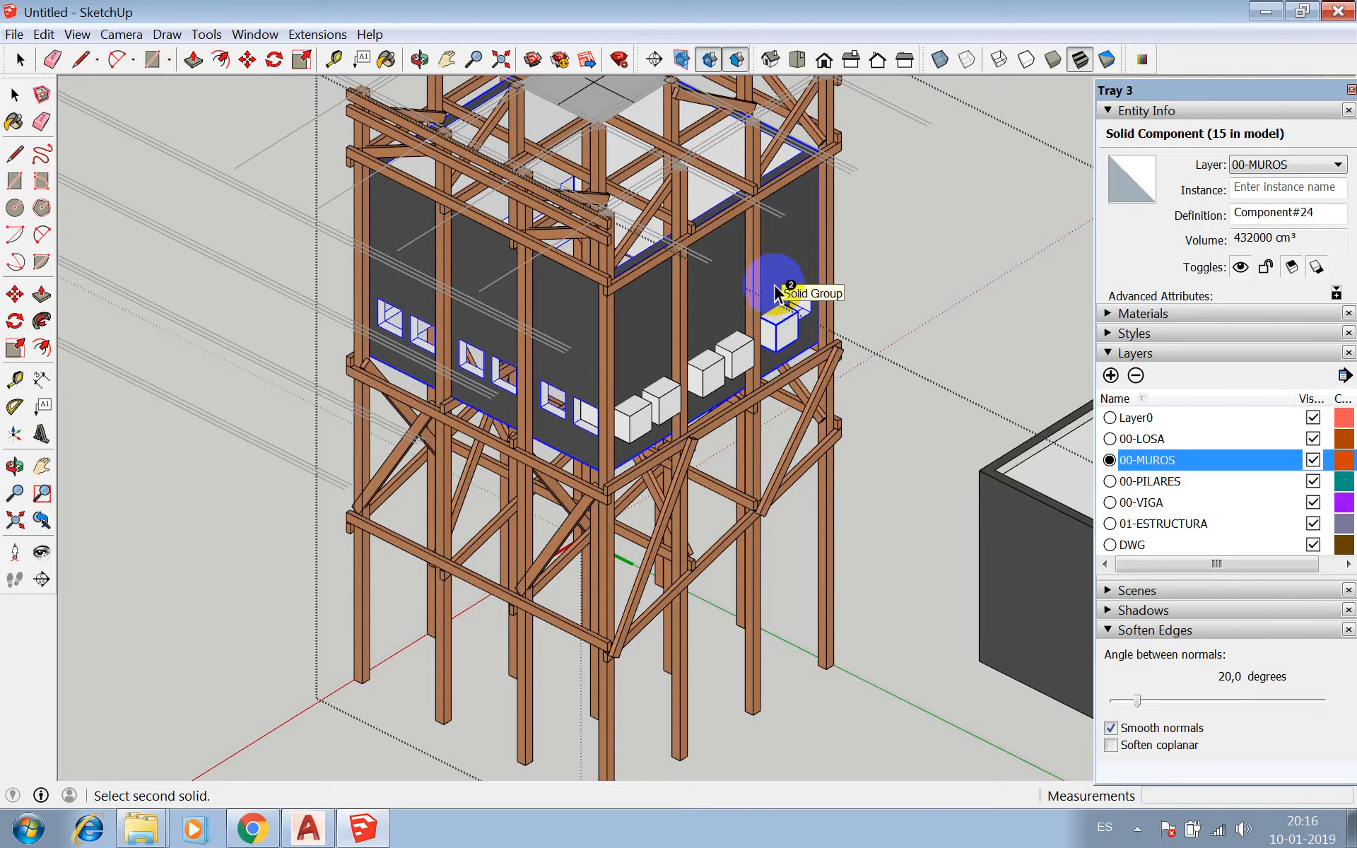
pyautogui.click(776, 291)
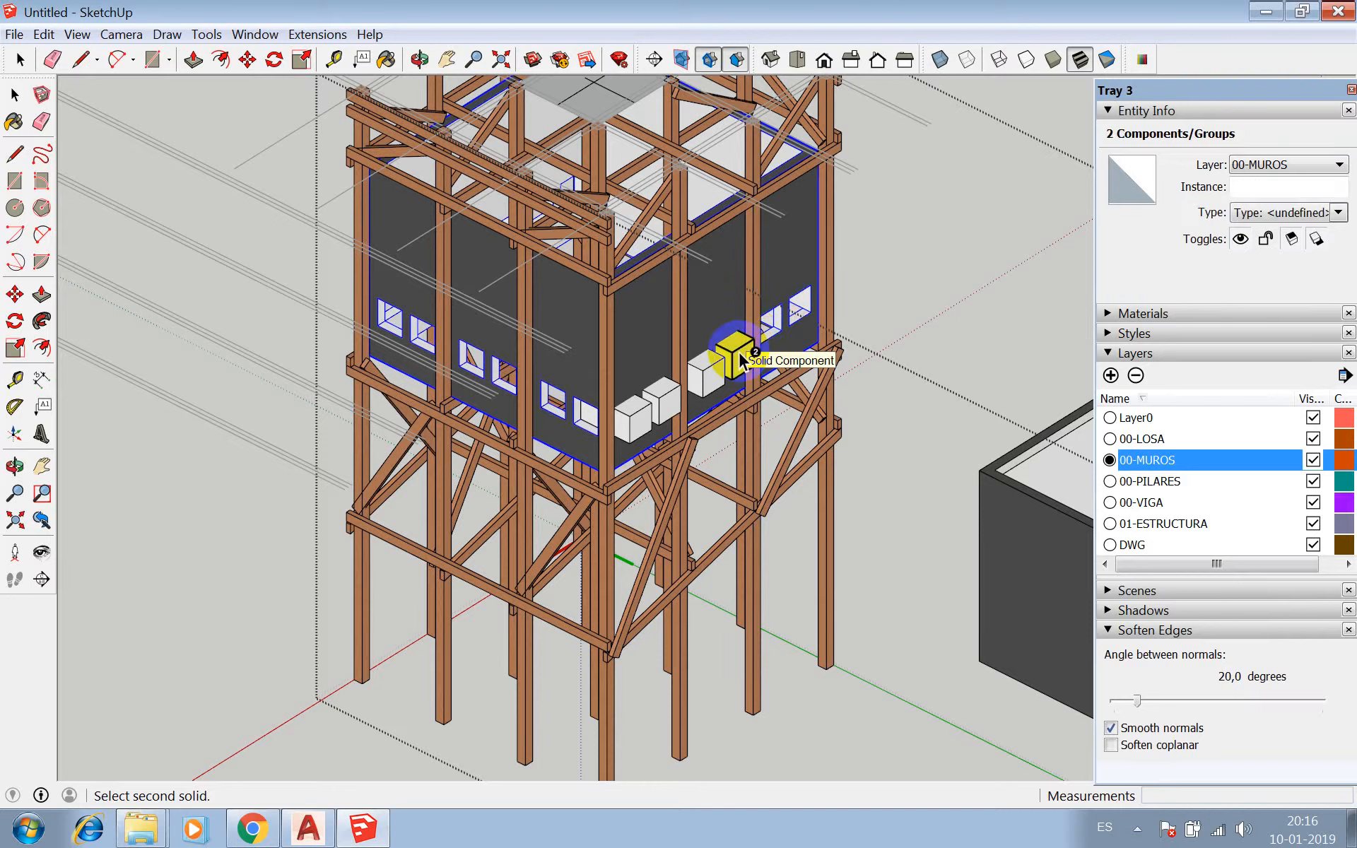
# - Subtract the four remaining window blocks in the middle and near bays of the side wall from the walls
pyautogui.click(738, 357)
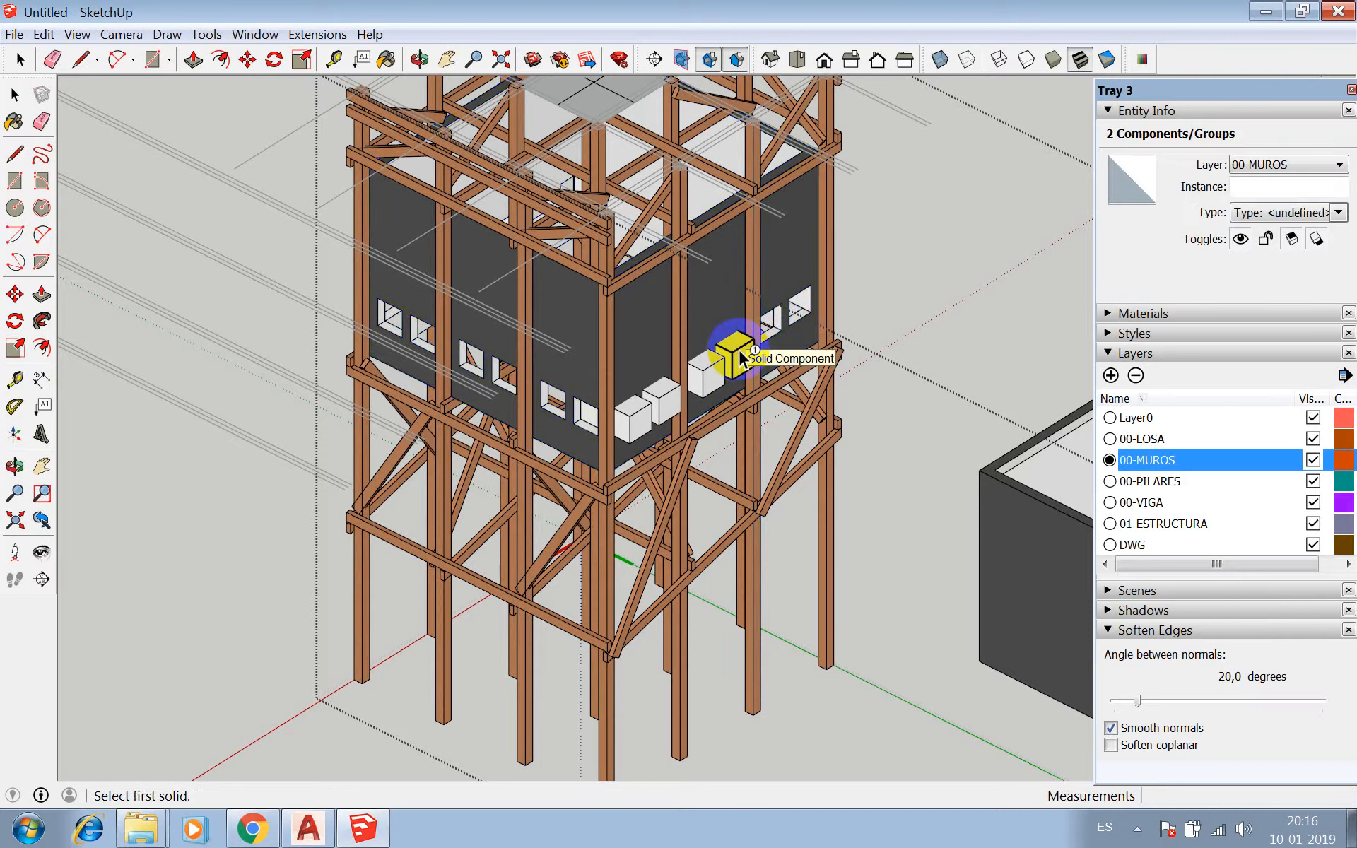
pyautogui.click(738, 356)
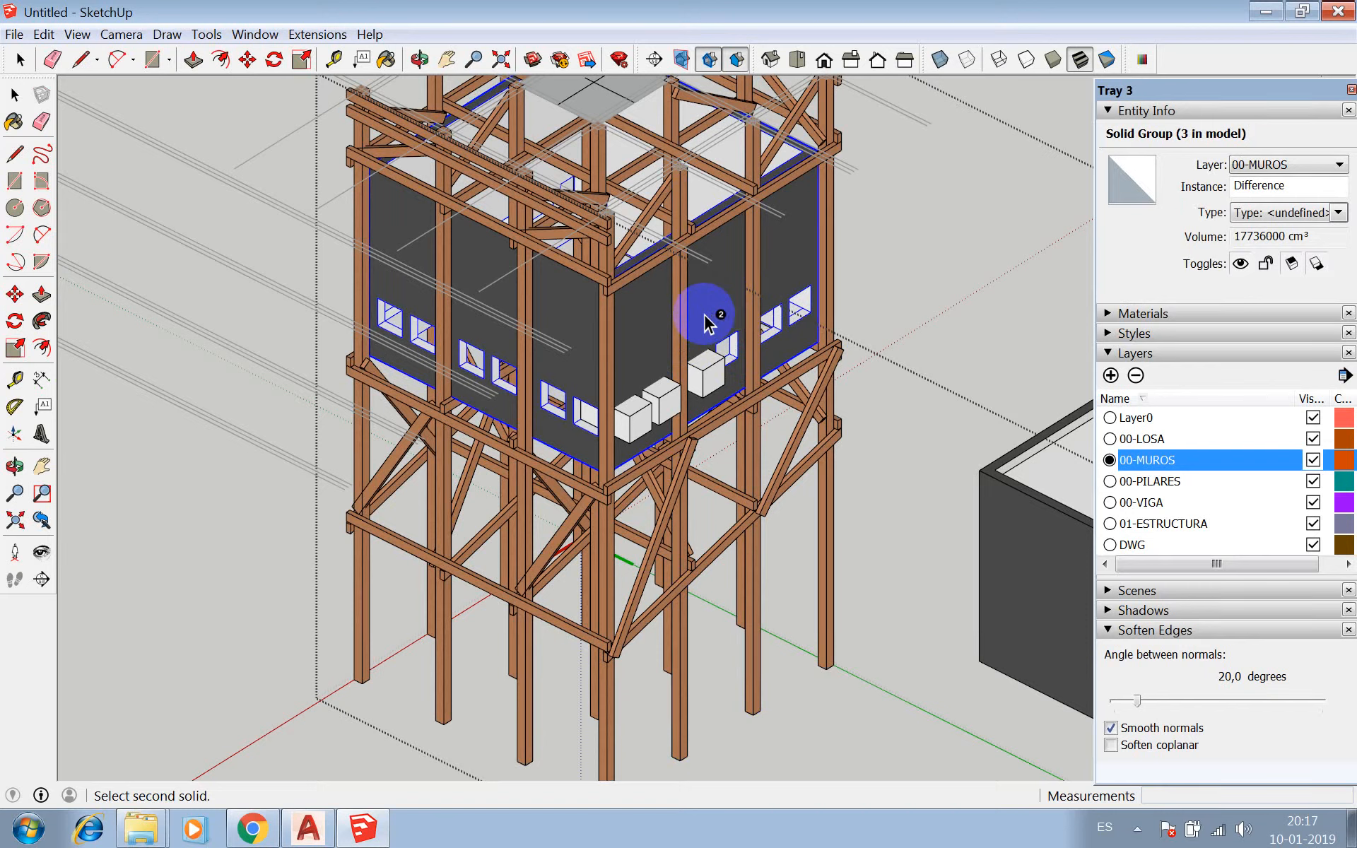
pyautogui.click(723, 369)
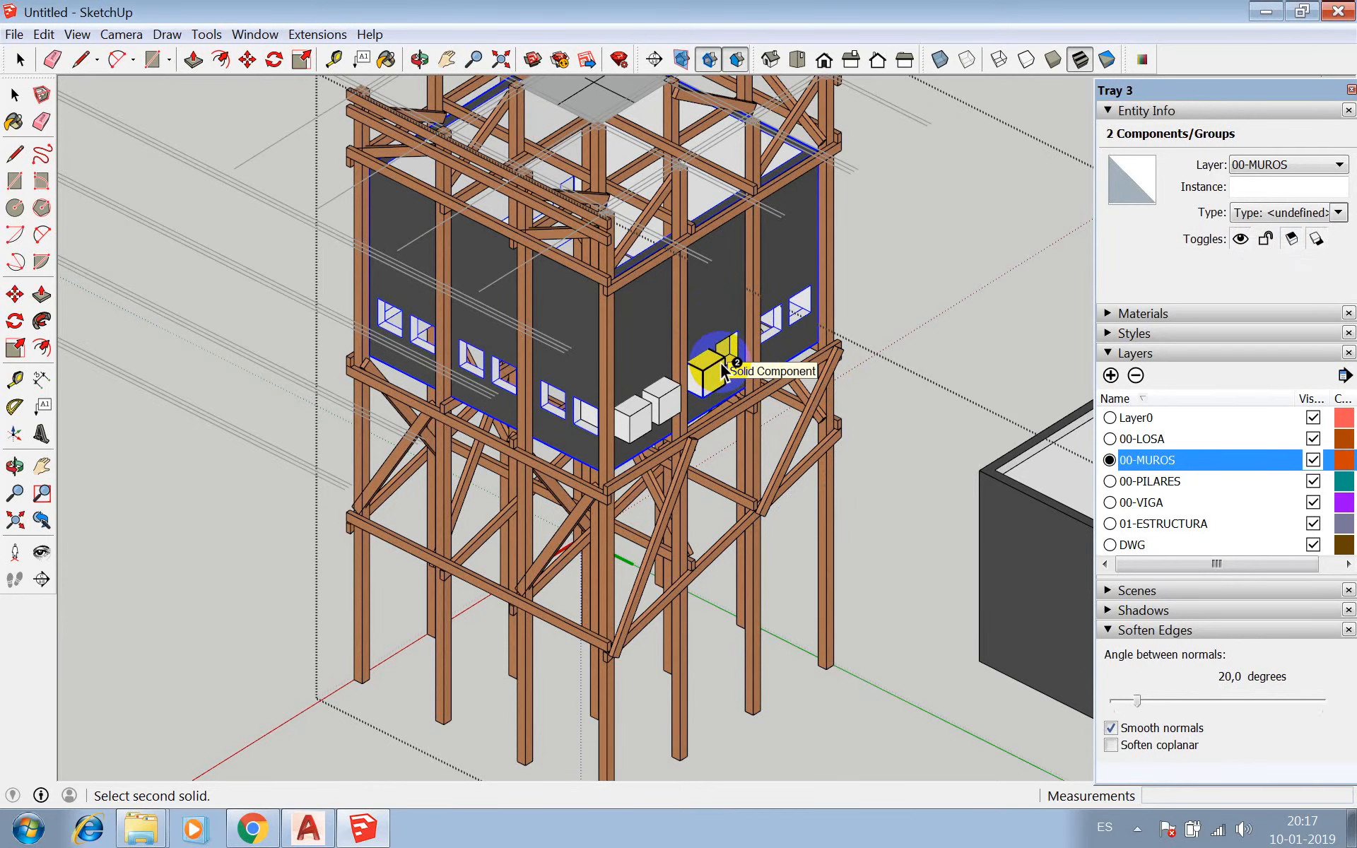
pyautogui.scroll(1, 718, 373)
pyautogui.press('Escape')
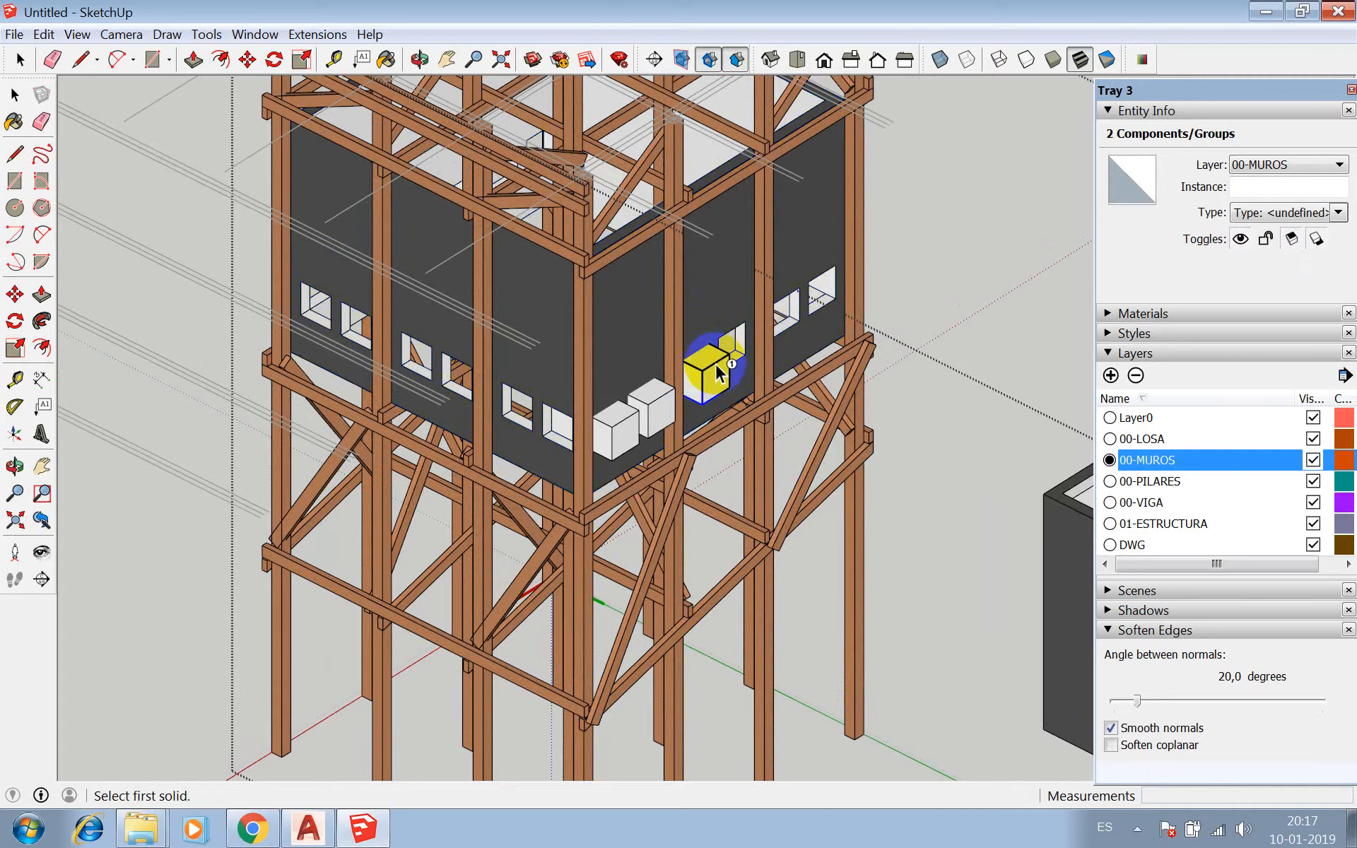
pyautogui.click(707, 366)
pyautogui.click(700, 317)
pyautogui.press('Escape')
pyautogui.click(660, 403)
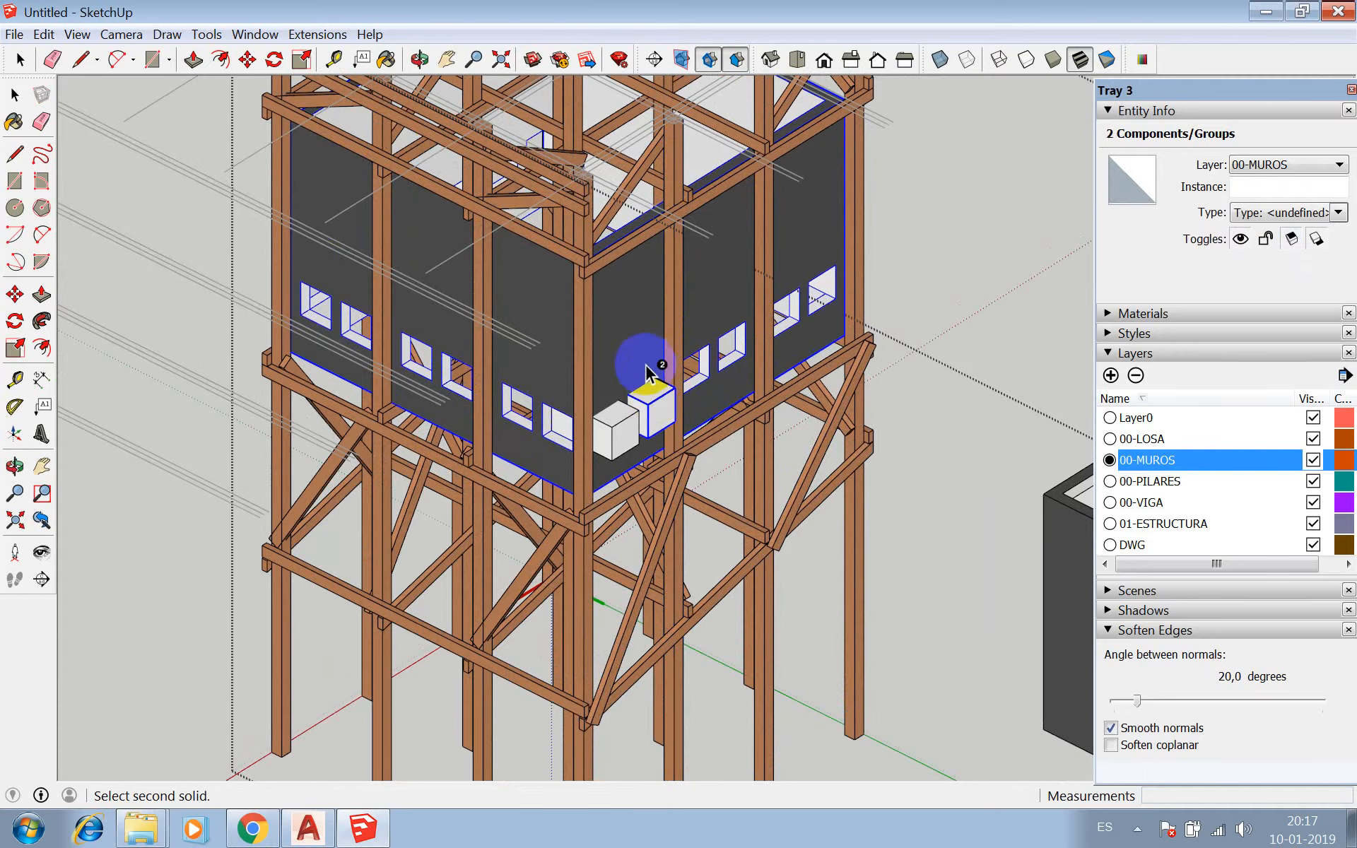
pyautogui.click(644, 357)
pyautogui.click(622, 350)
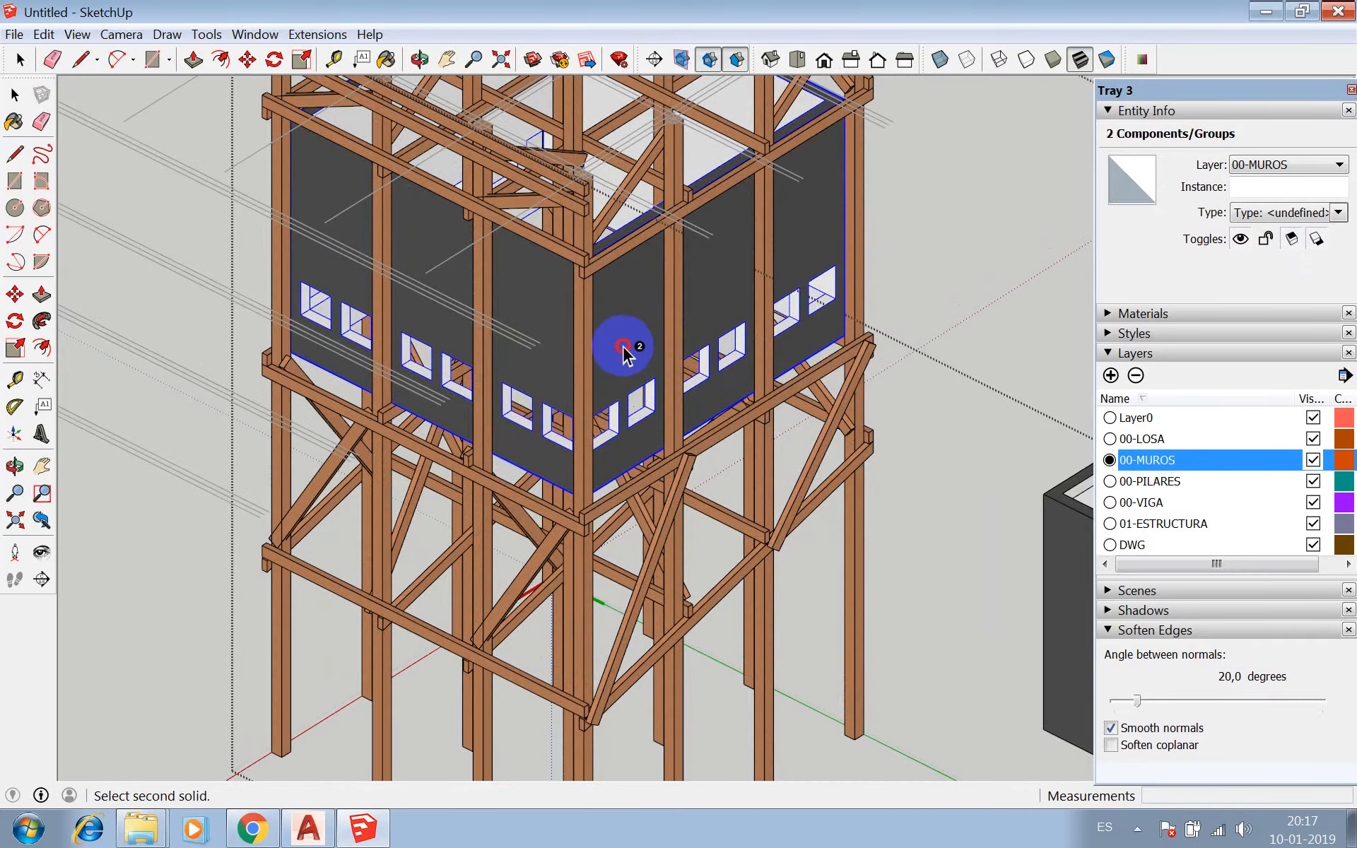
# - Move both floor slabs from the separate wall box into the tower's walls, snapping the wall box corner to the tower's wall corner with X-ray on
pyautogui.scroll(-5, 622, 396)
pyautogui.press('space')
pyautogui.click(762, 451)
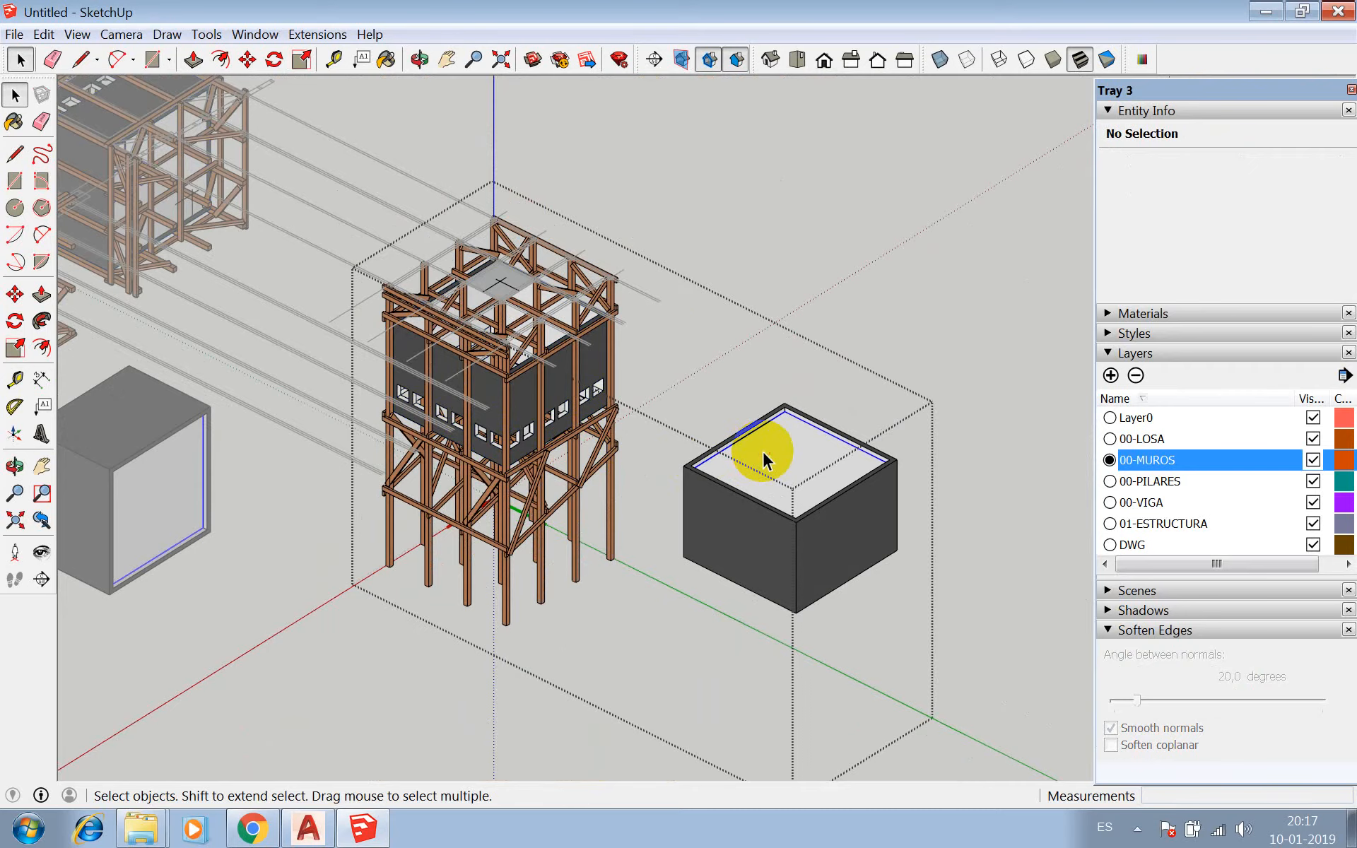
pyautogui.moveTo(663, 327); pyautogui.dragTo(923, 642)
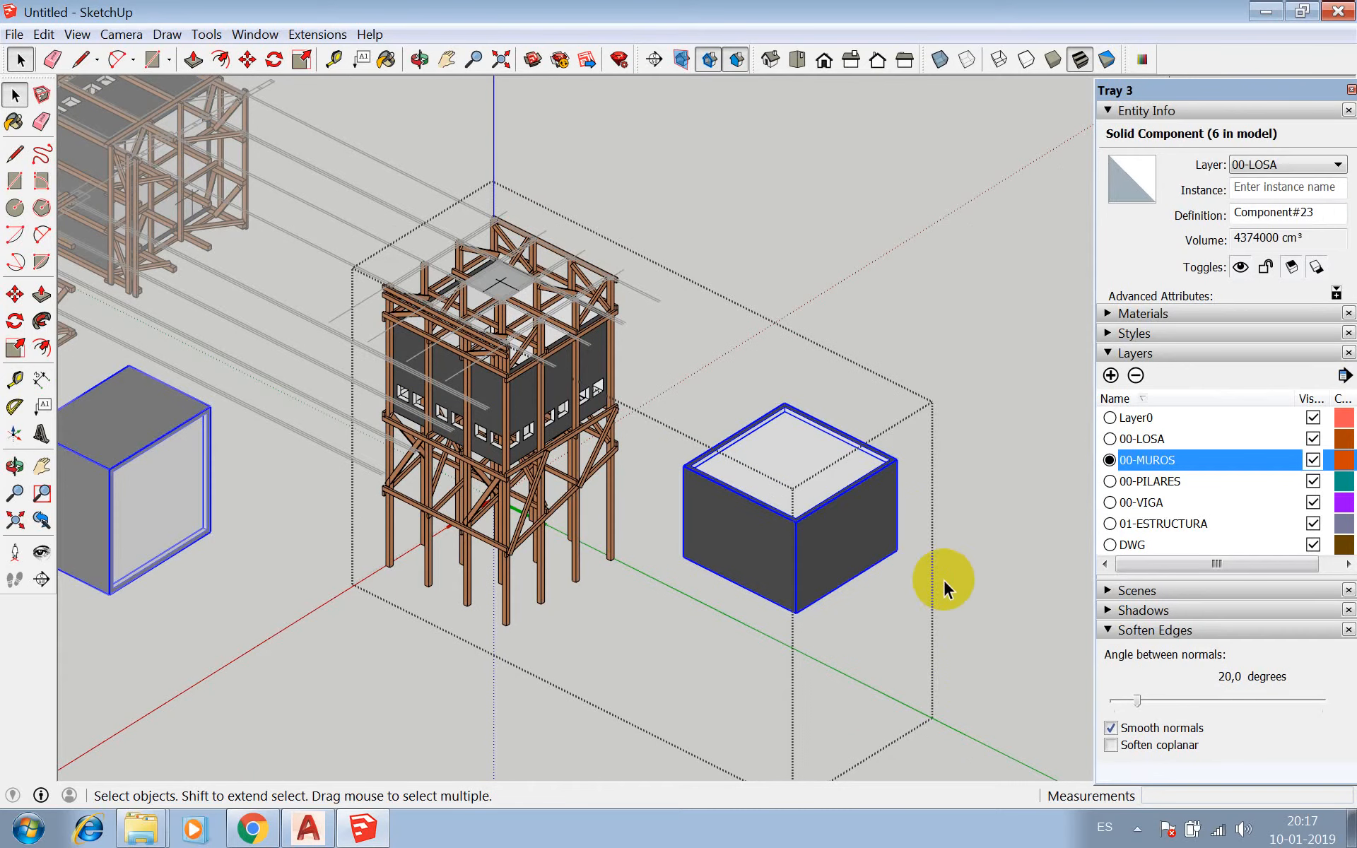
pyautogui.keyDown('shift'); pyautogui.click(895, 500); pyautogui.keyUp('shift')
pyautogui.scroll(3, 892, 465)
pyautogui.scroll(2, 892, 473)
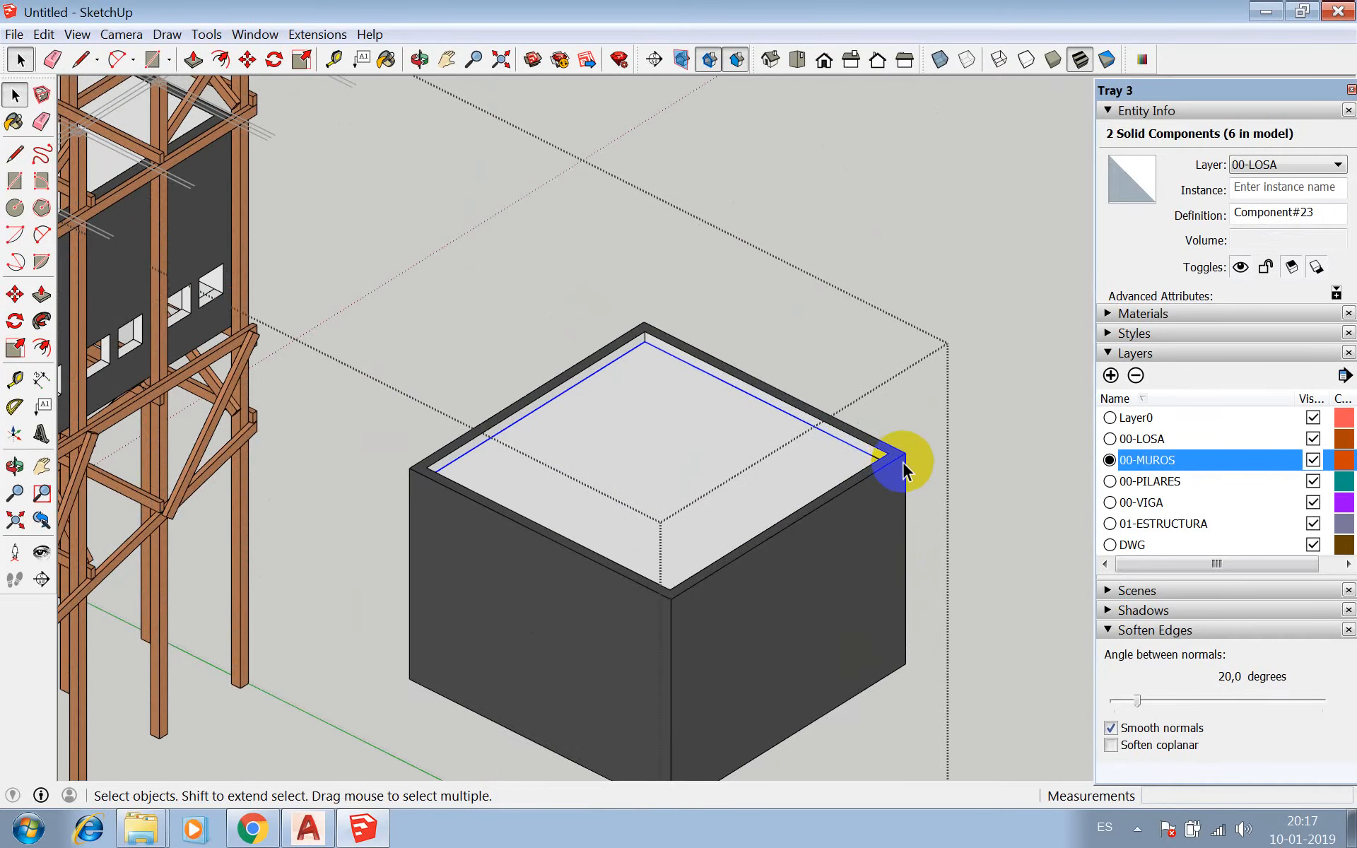
pyautogui.press('m')
pyautogui.click(905, 452)
pyautogui.scroll(-3, 907, 449)
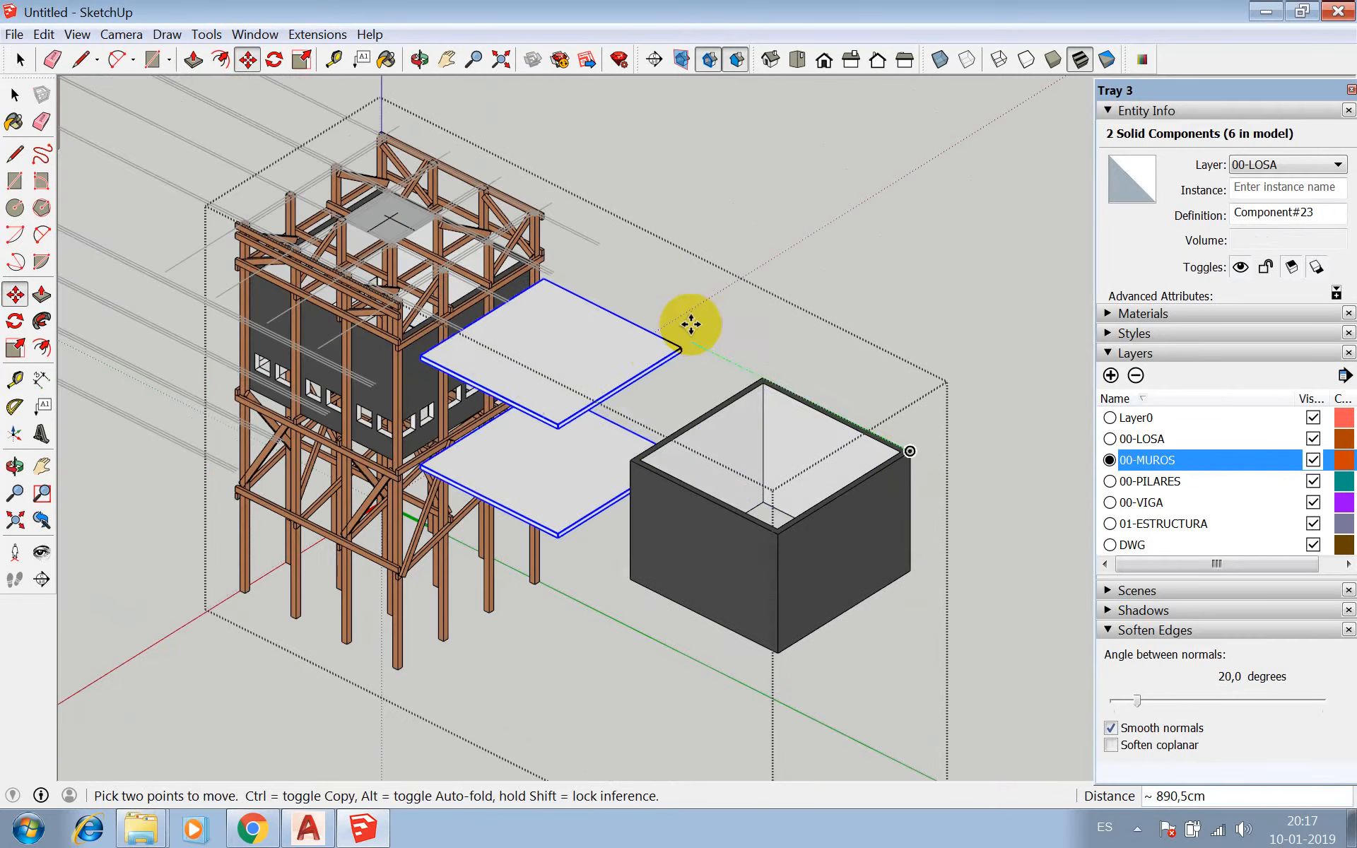
pyautogui.scroll(4, 524, 253)
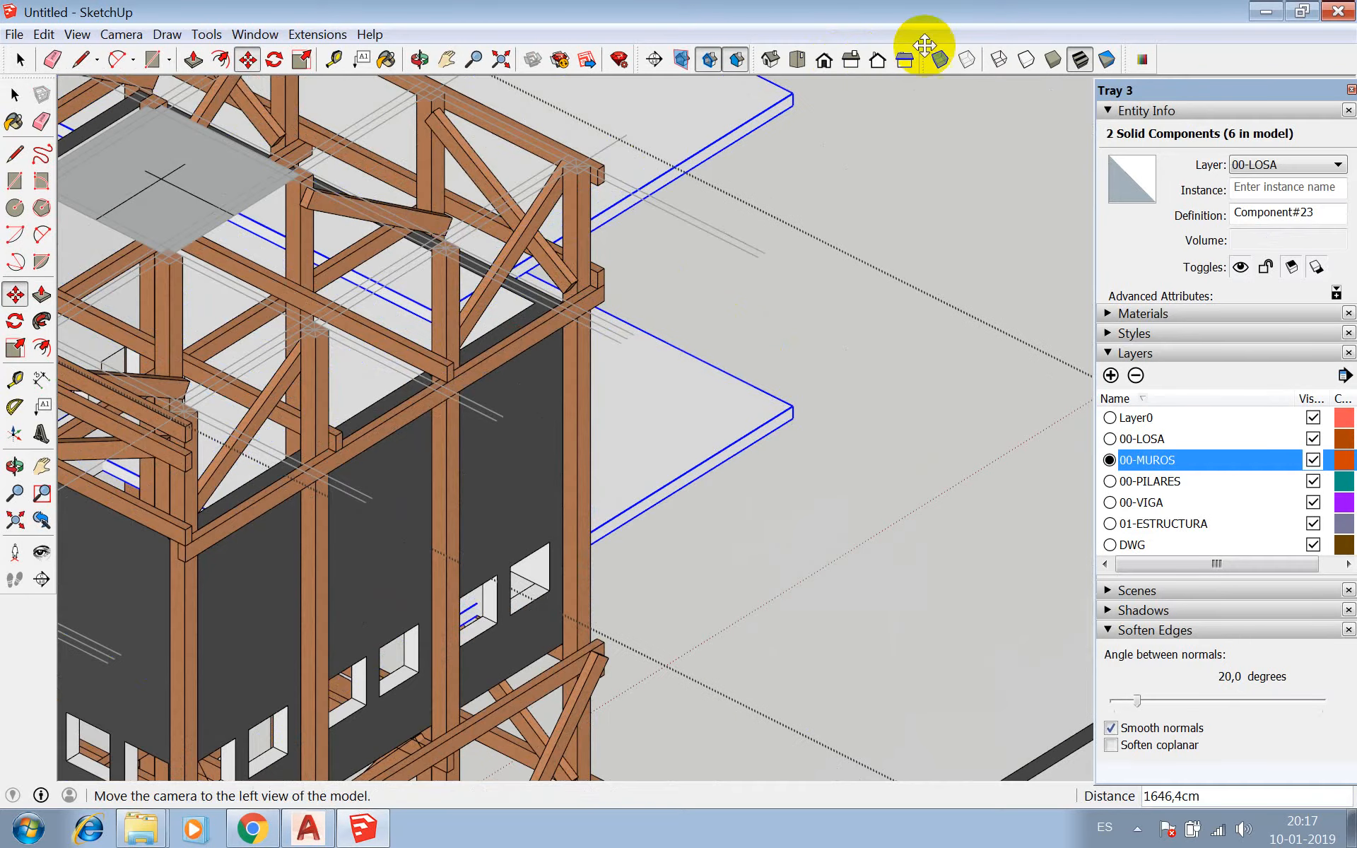
pyautogui.click(943, 56)
pyautogui.scroll(5, 558, 300)
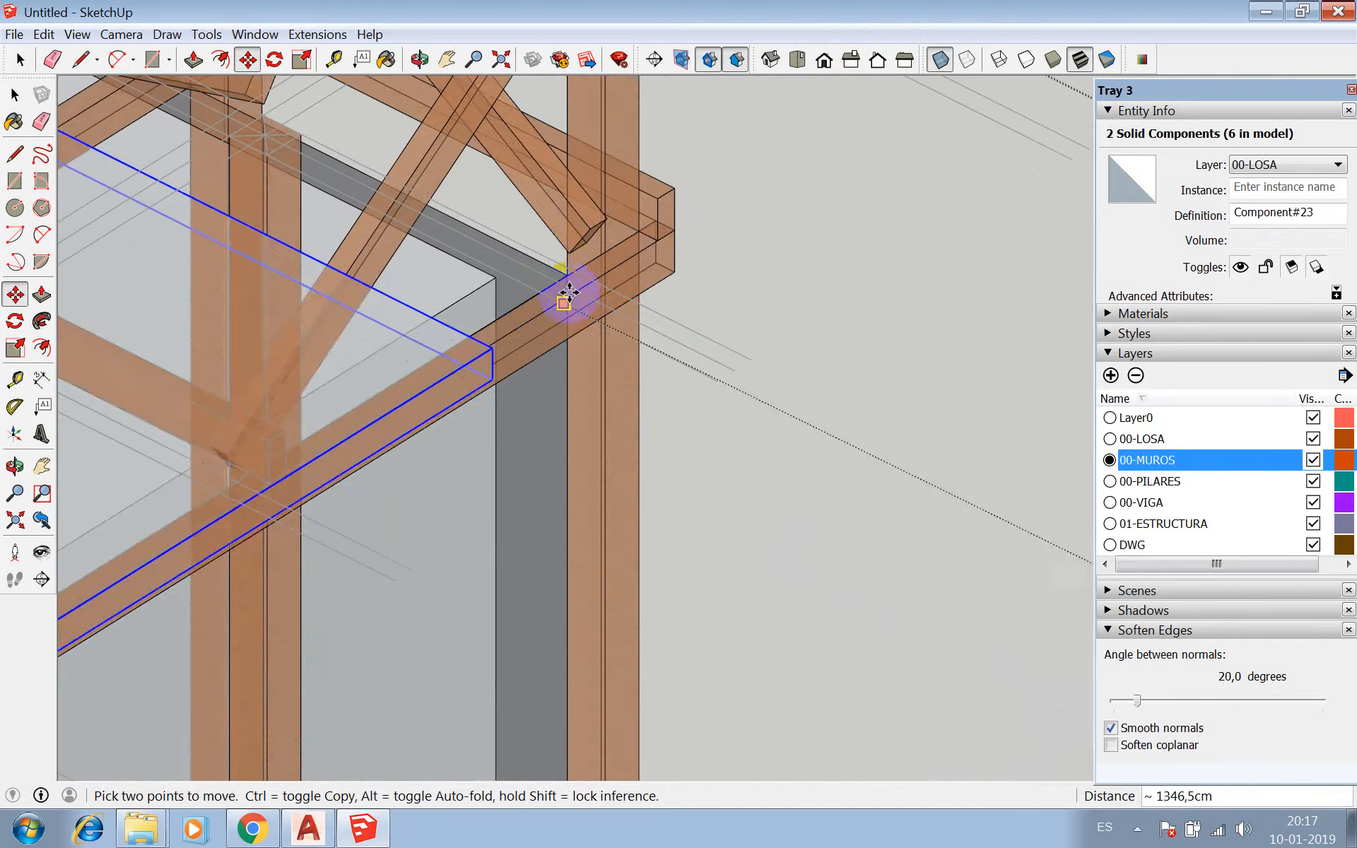
pyautogui.click(569, 277)
pyautogui.scroll(-10, 714, 333)
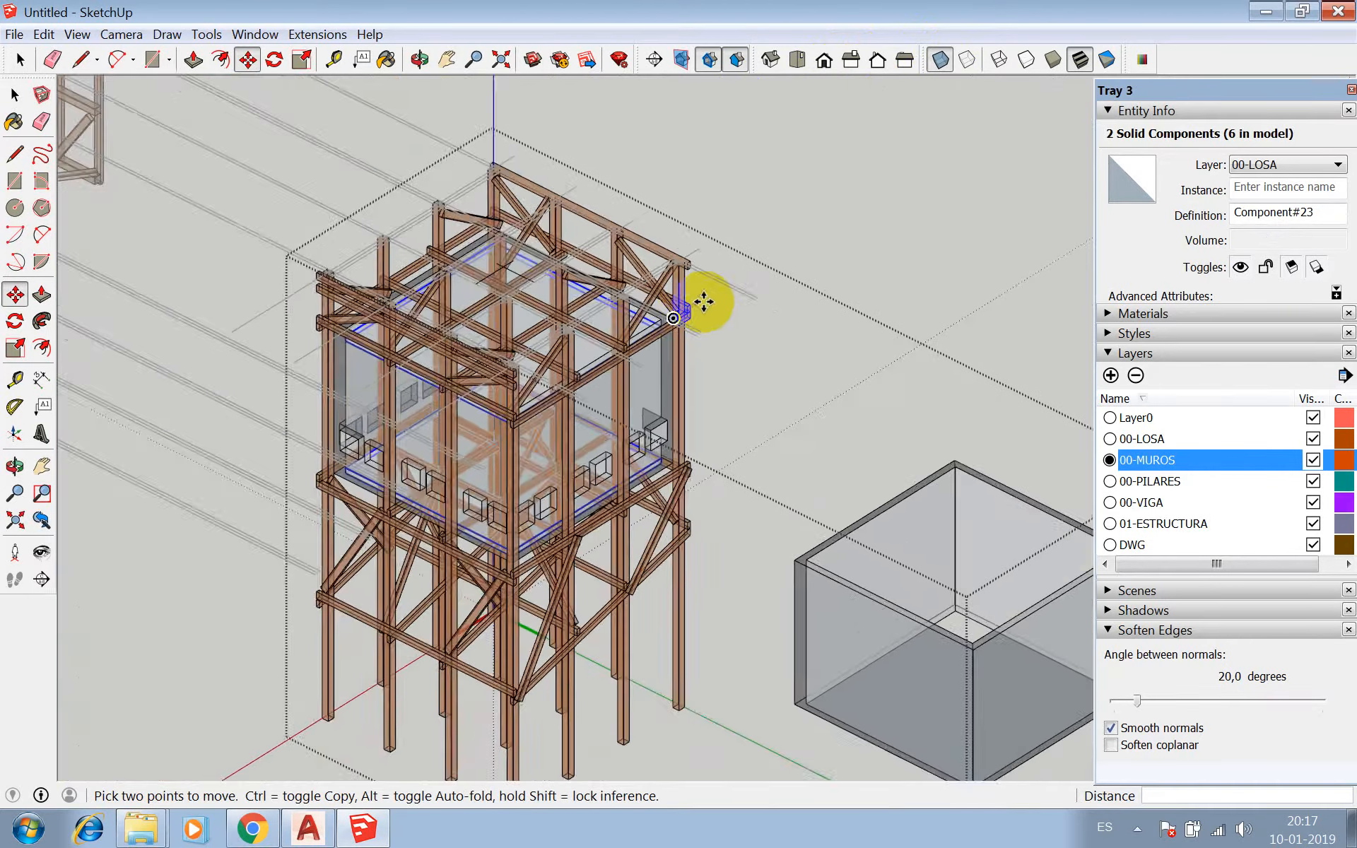
# - Erase the leftover solid wall box beside the tower from inside the structure component, then leave the component
pyautogui.press('space')
pyautogui.doubleClick(866, 478)
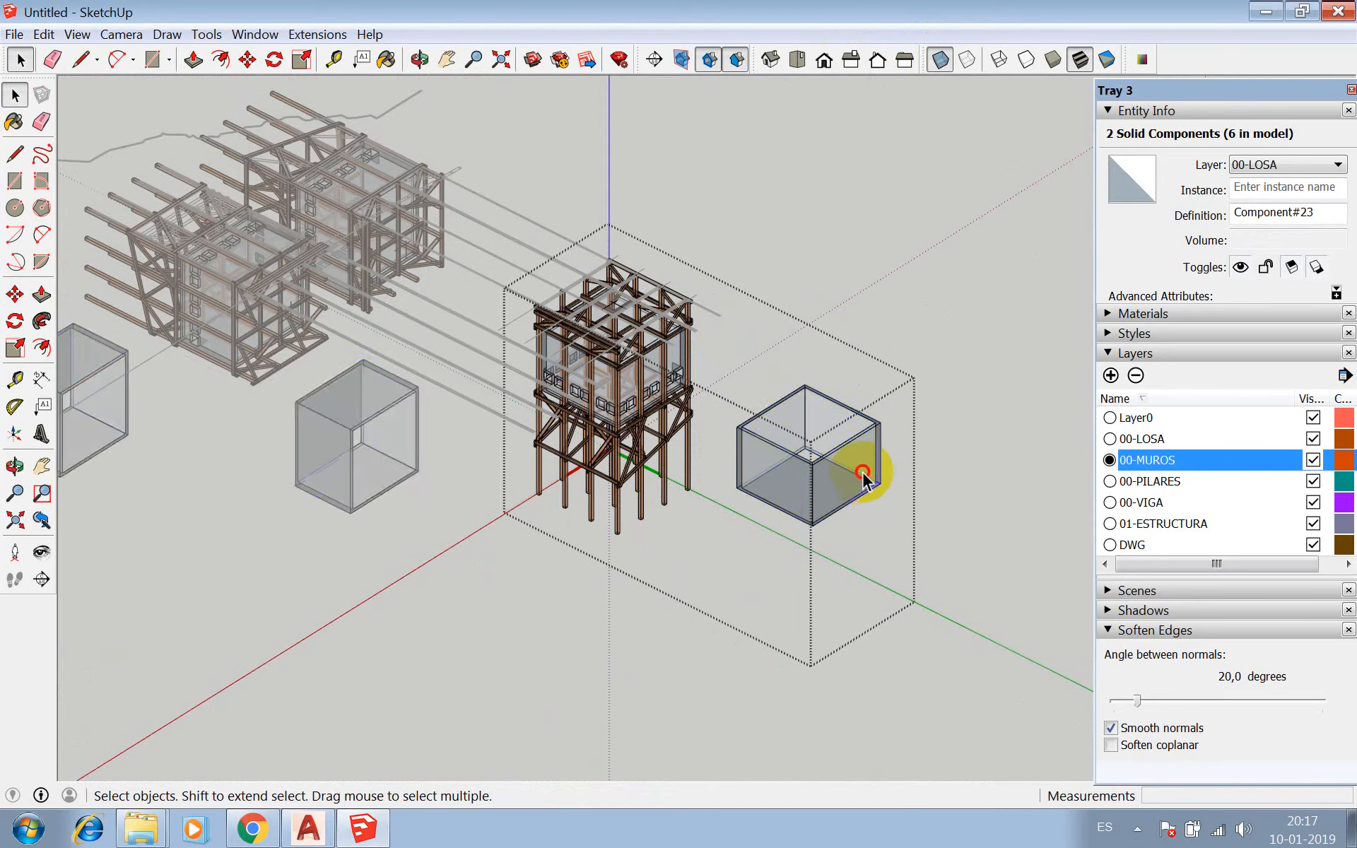
pyautogui.click(877, 299)
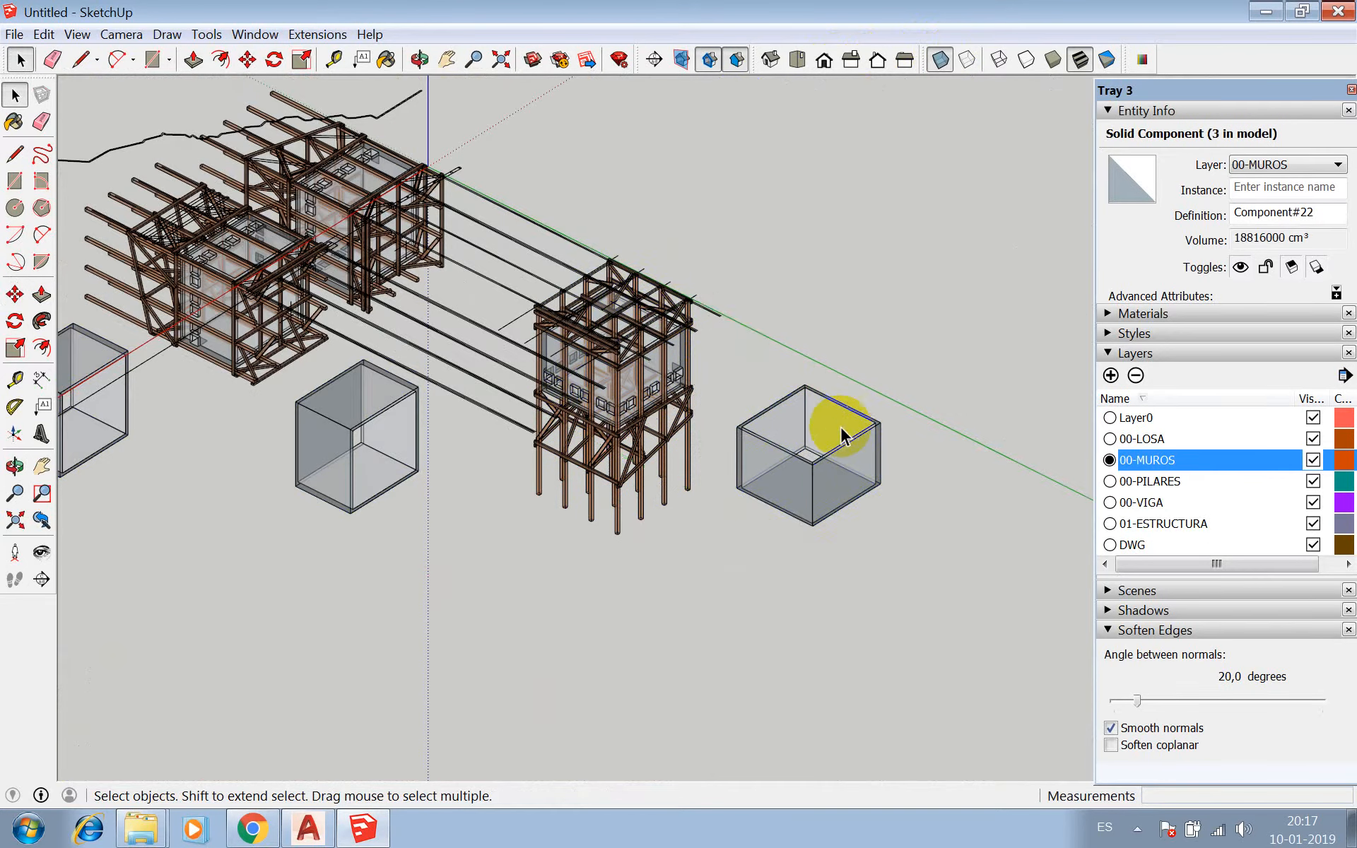
pyautogui.click(845, 432)
pyautogui.doubleClick(844, 431)
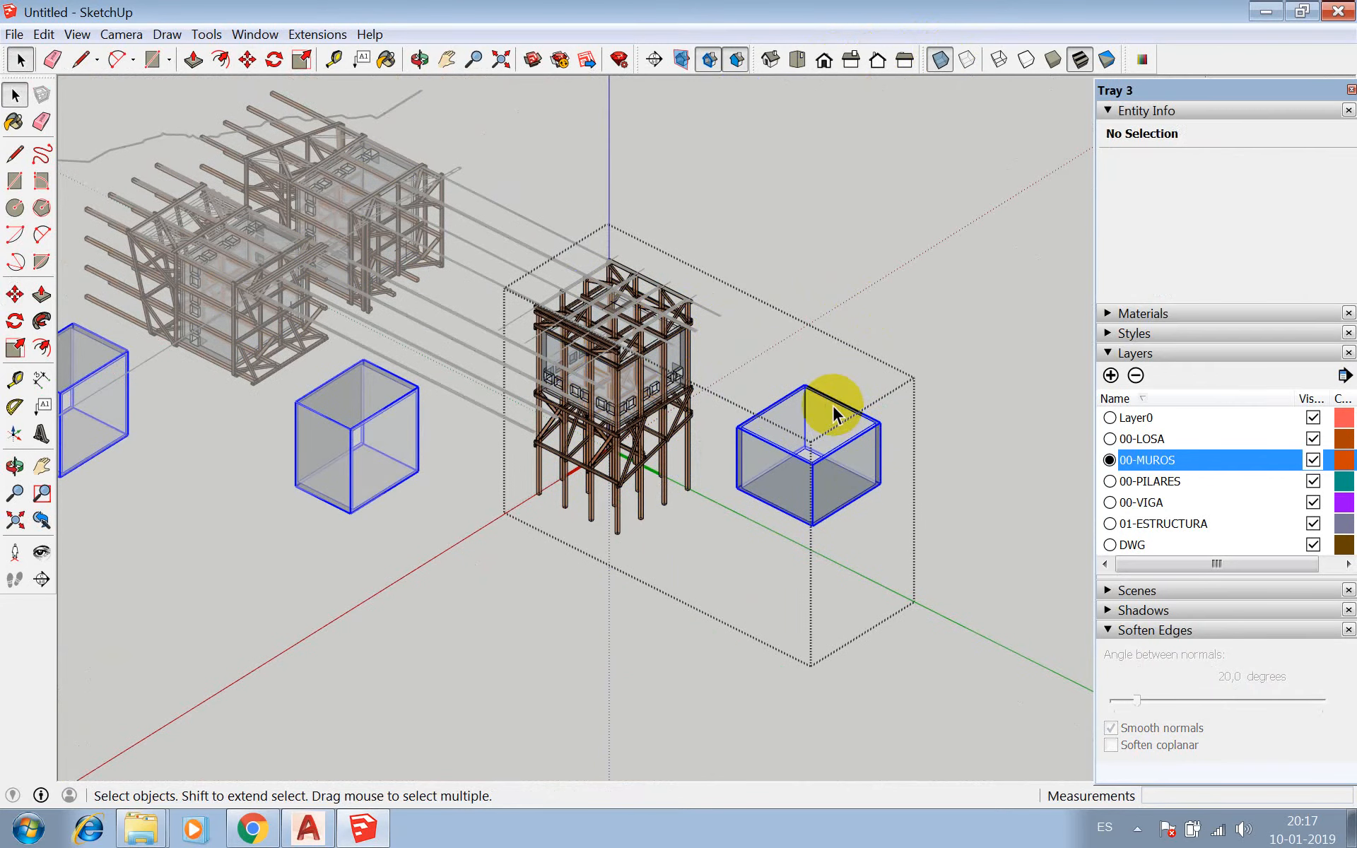
pyautogui.click(835, 402)
pyautogui.rightClick(811, 427)
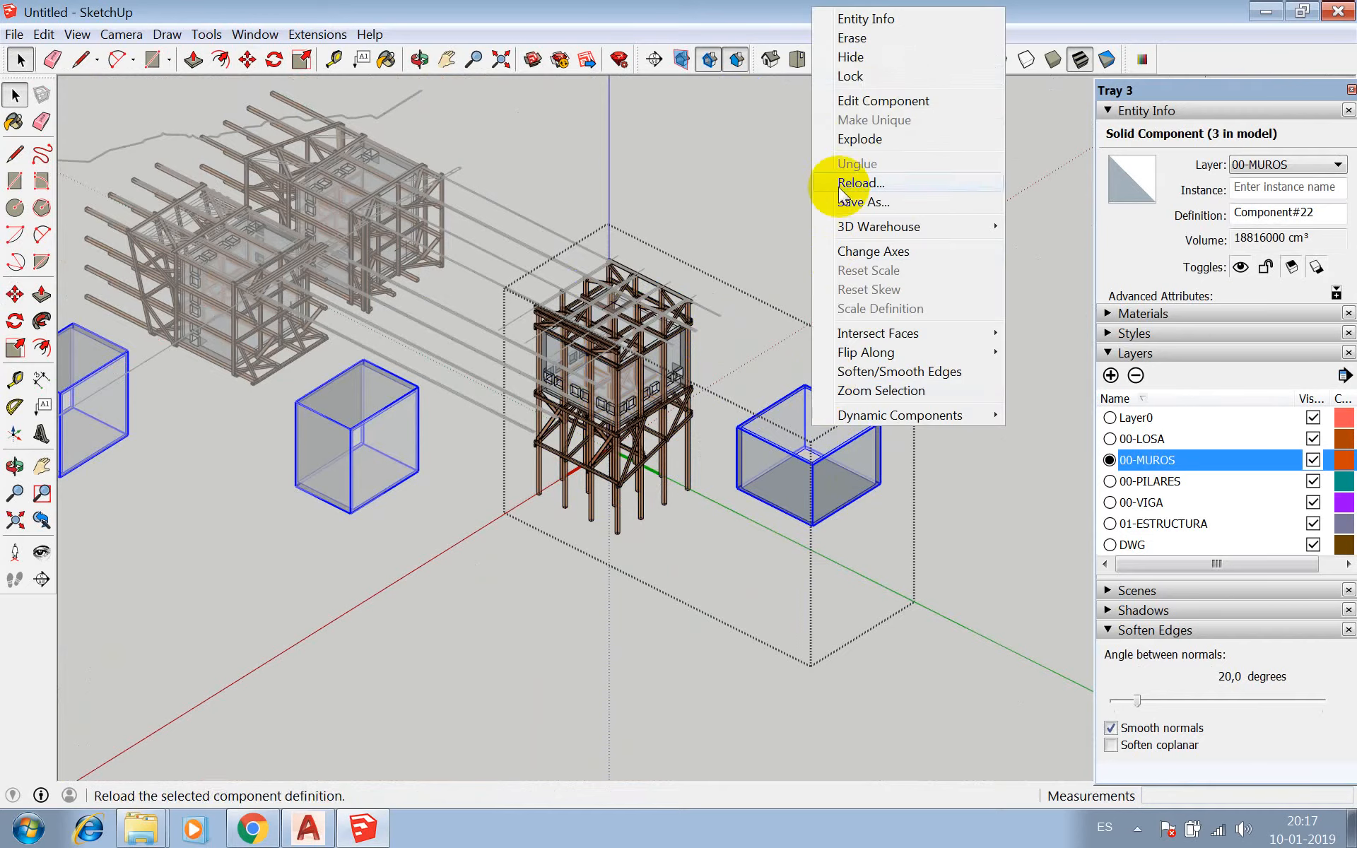
pyautogui.click(872, 42)
pyautogui.click(851, 239)
pyautogui.scroll(3, 666, 359)
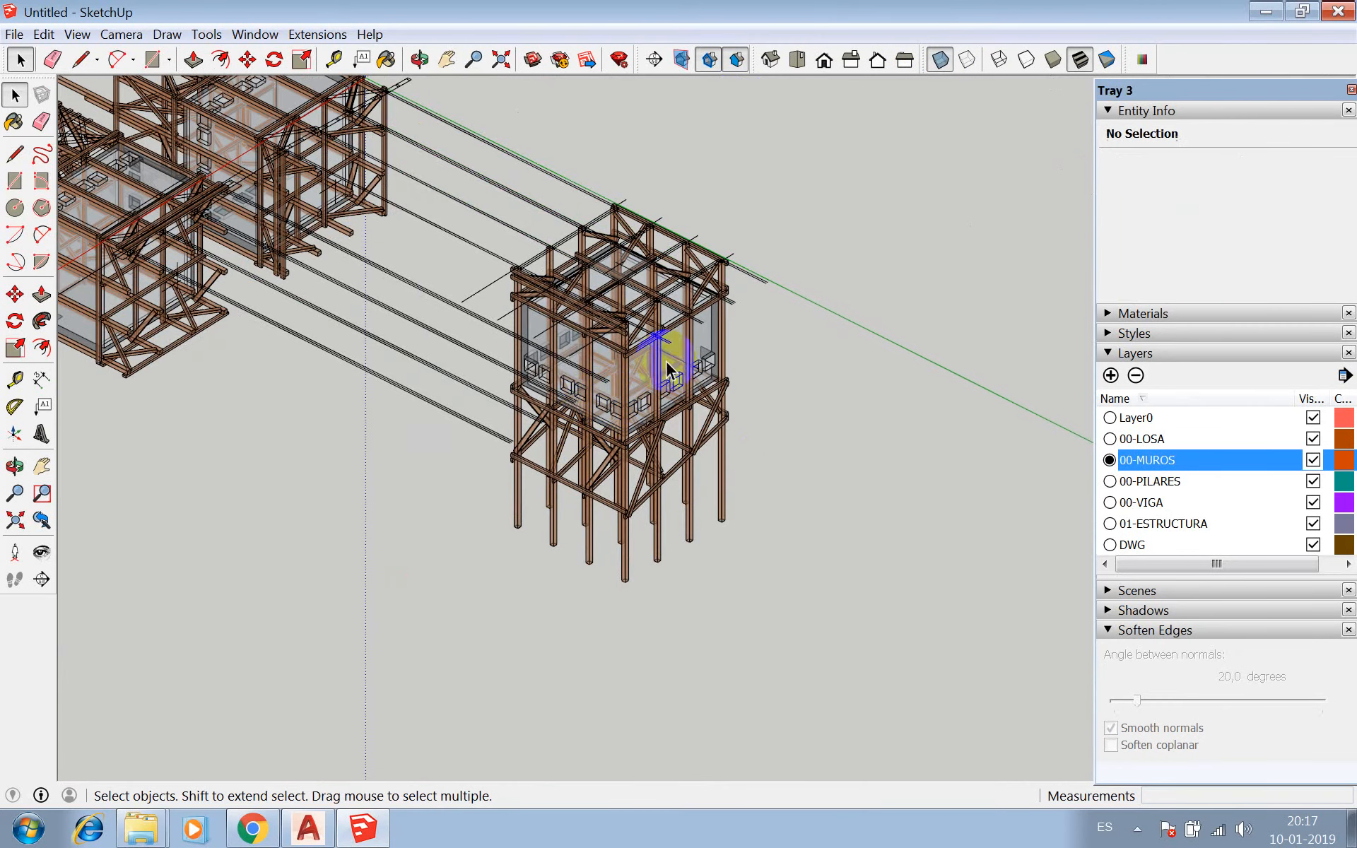
# - Turn off X-ray display and select the tower's structure component
pyautogui.click(940, 59)
pyautogui.scroll(3, 633, 318)
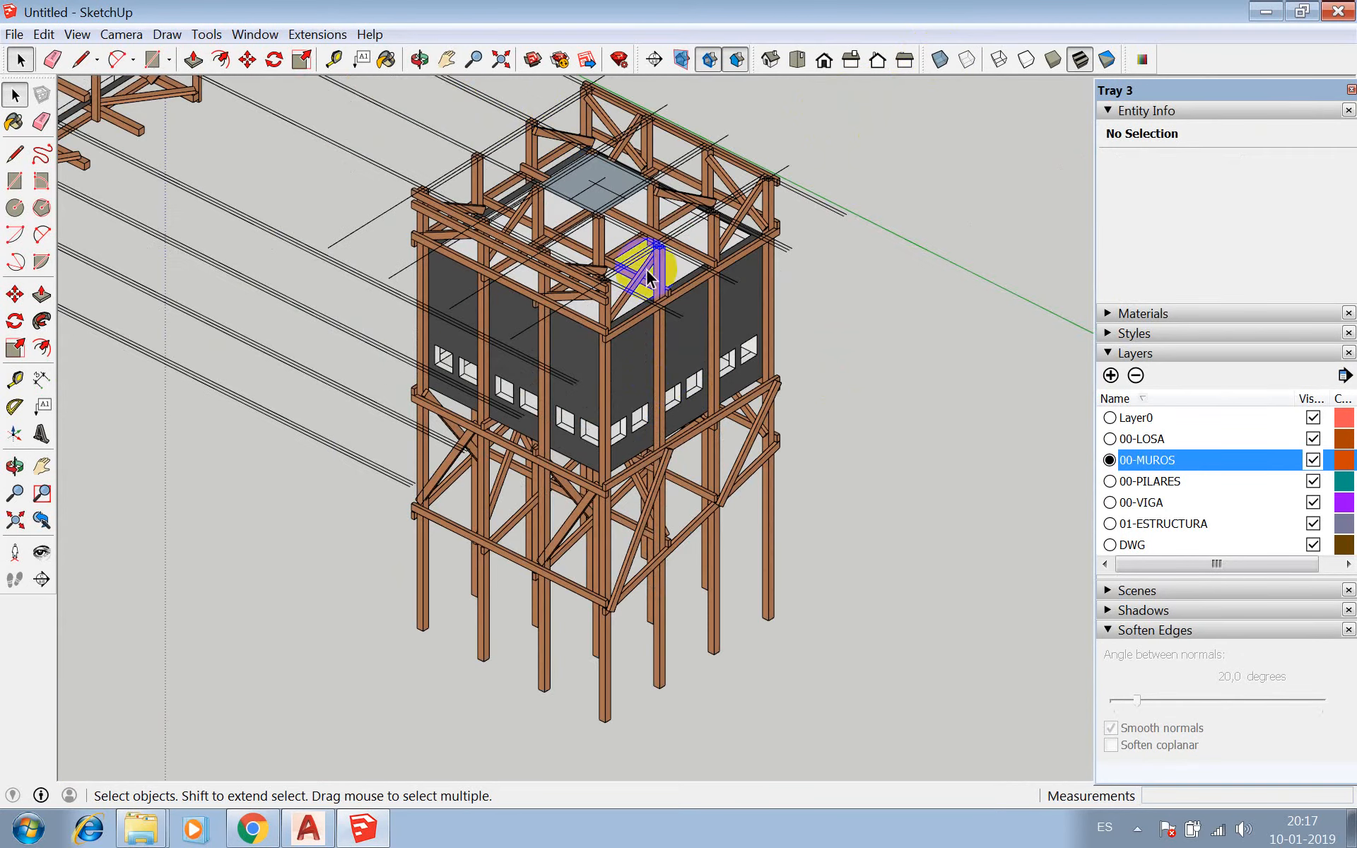
pyautogui.click(420, 60)
pyautogui.scroll(-3, 606, 303)
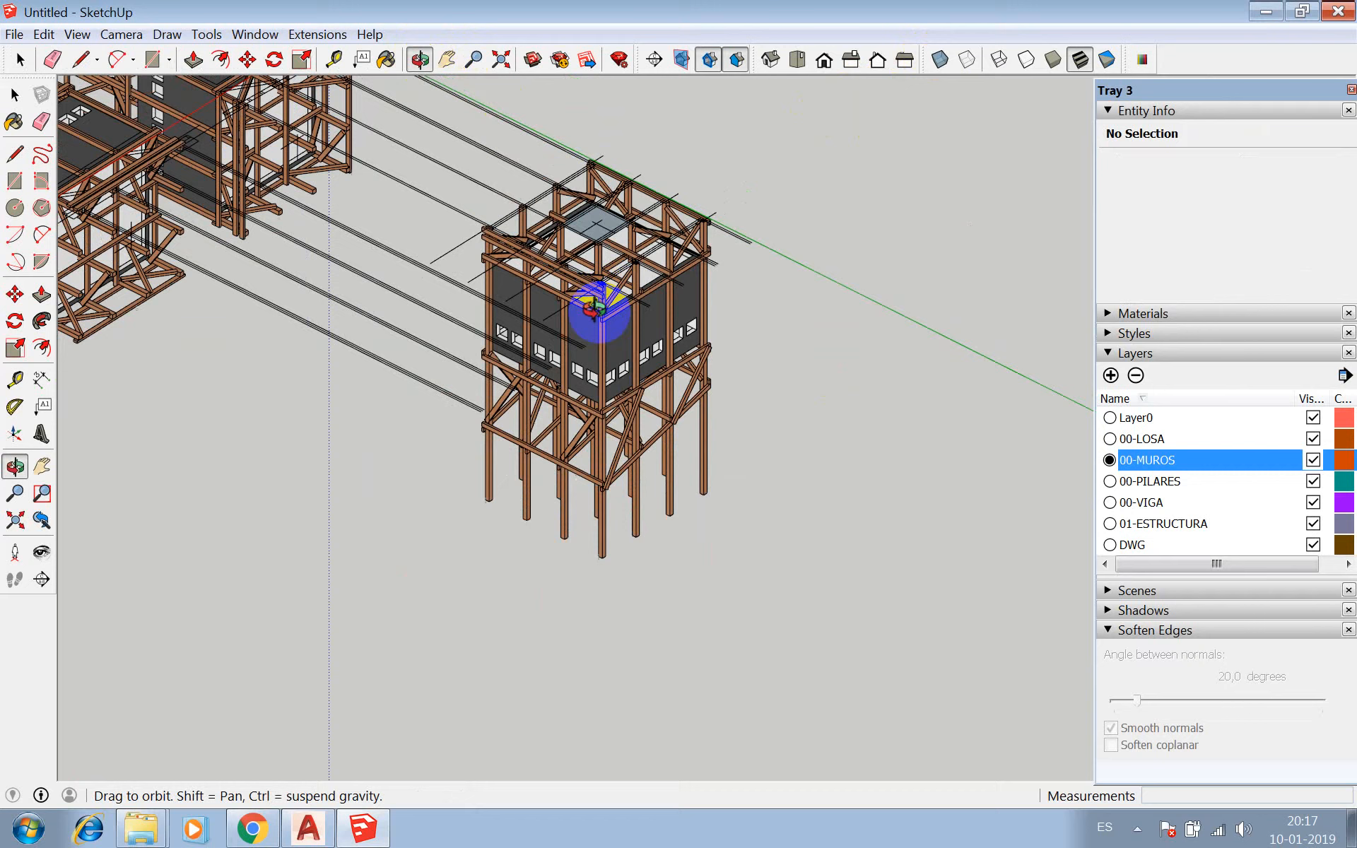
pyautogui.press('space')
pyautogui.click(613, 403)
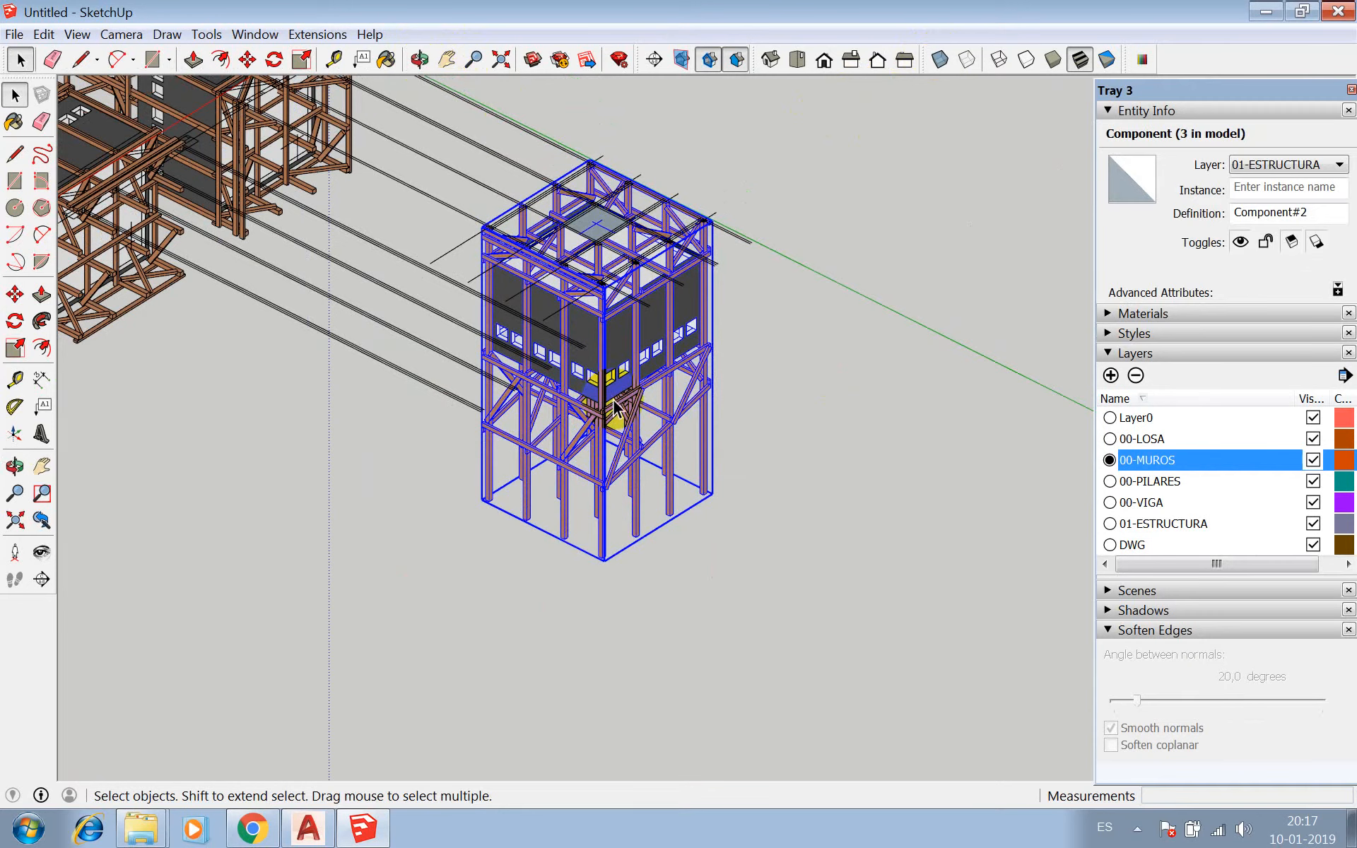
# - Open the TOPO LAS CRUCES SketchUp model from the EXPRE 2 folder on the Desktop
pyautogui.click(142, 832)
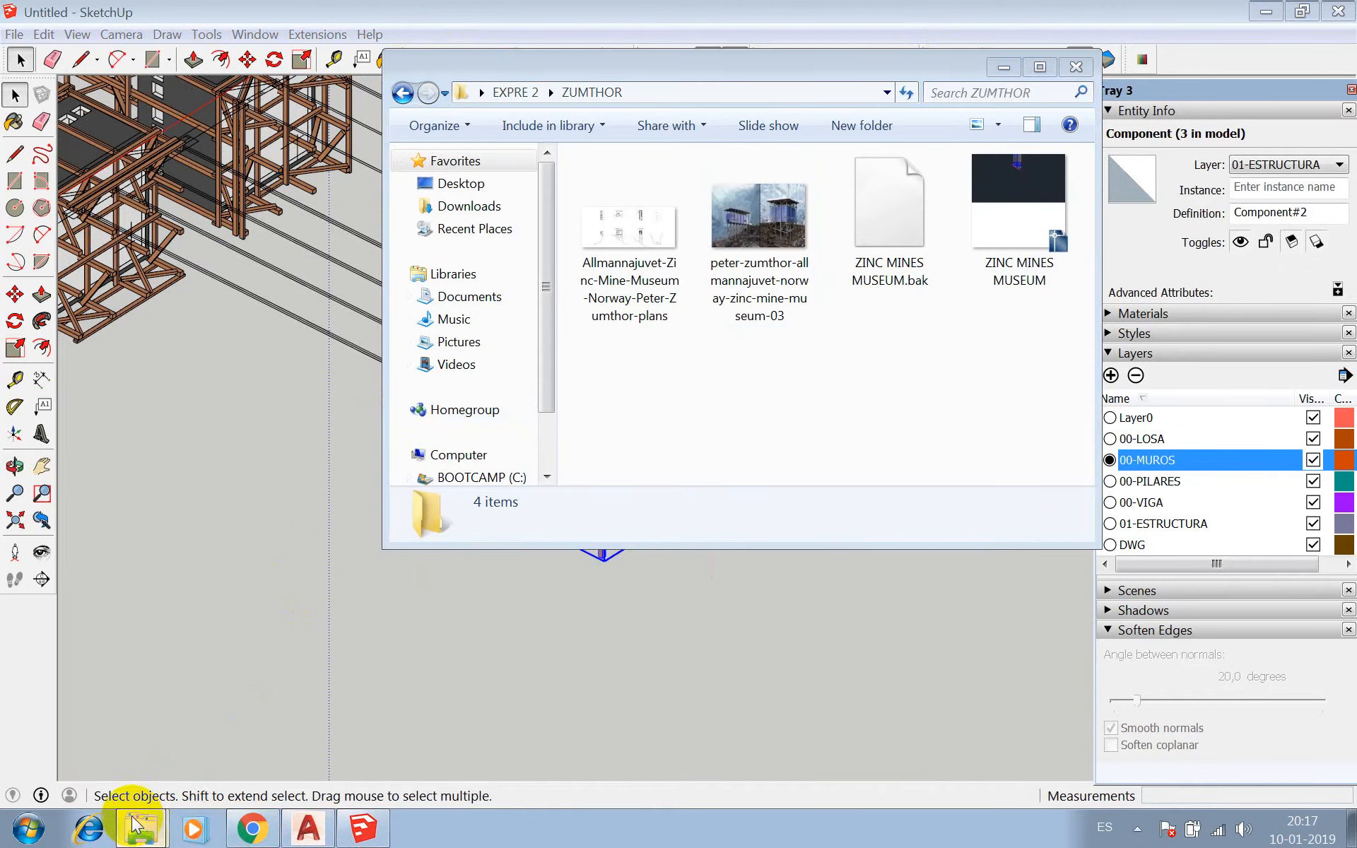
pyautogui.click(129, 758)
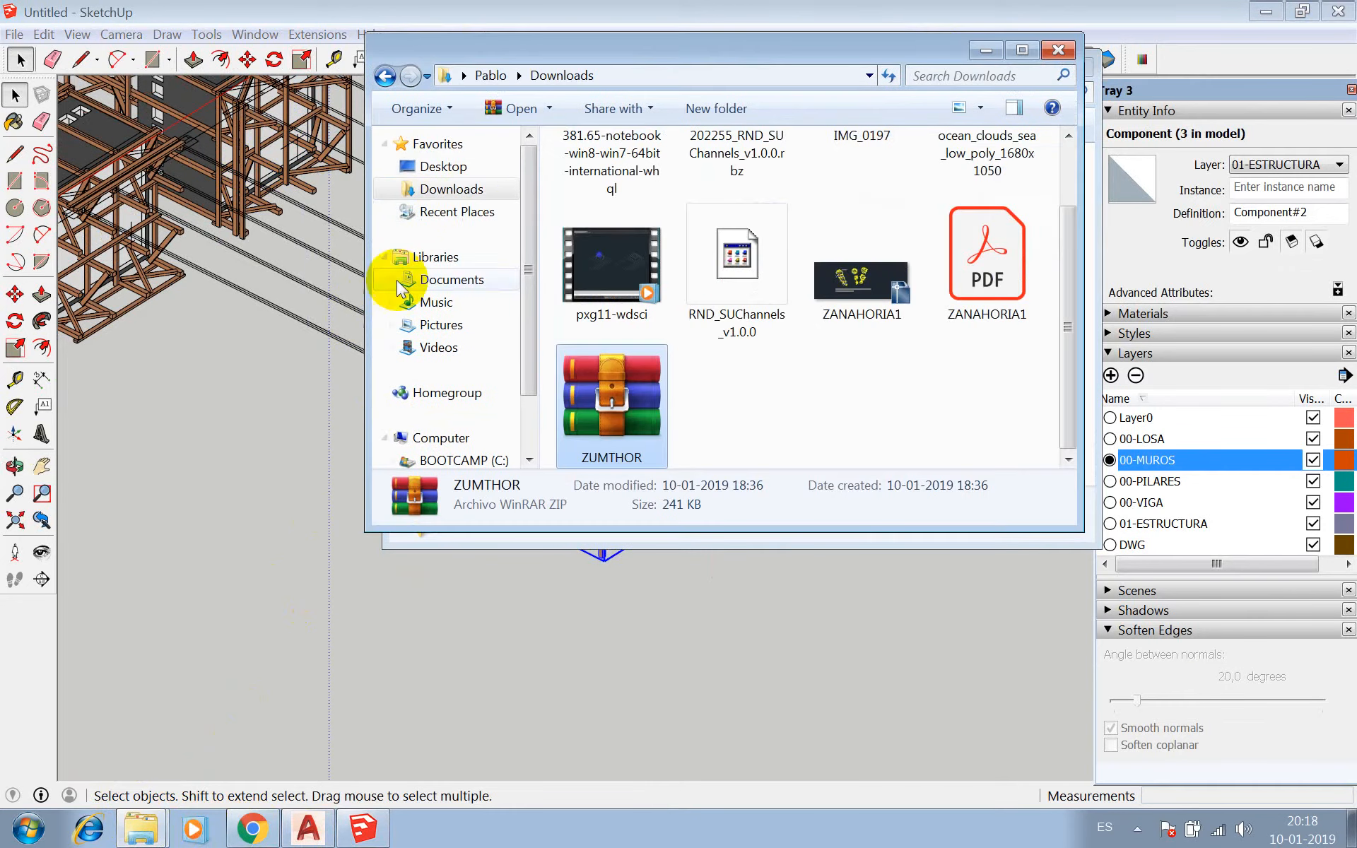
pyautogui.click(467, 170)
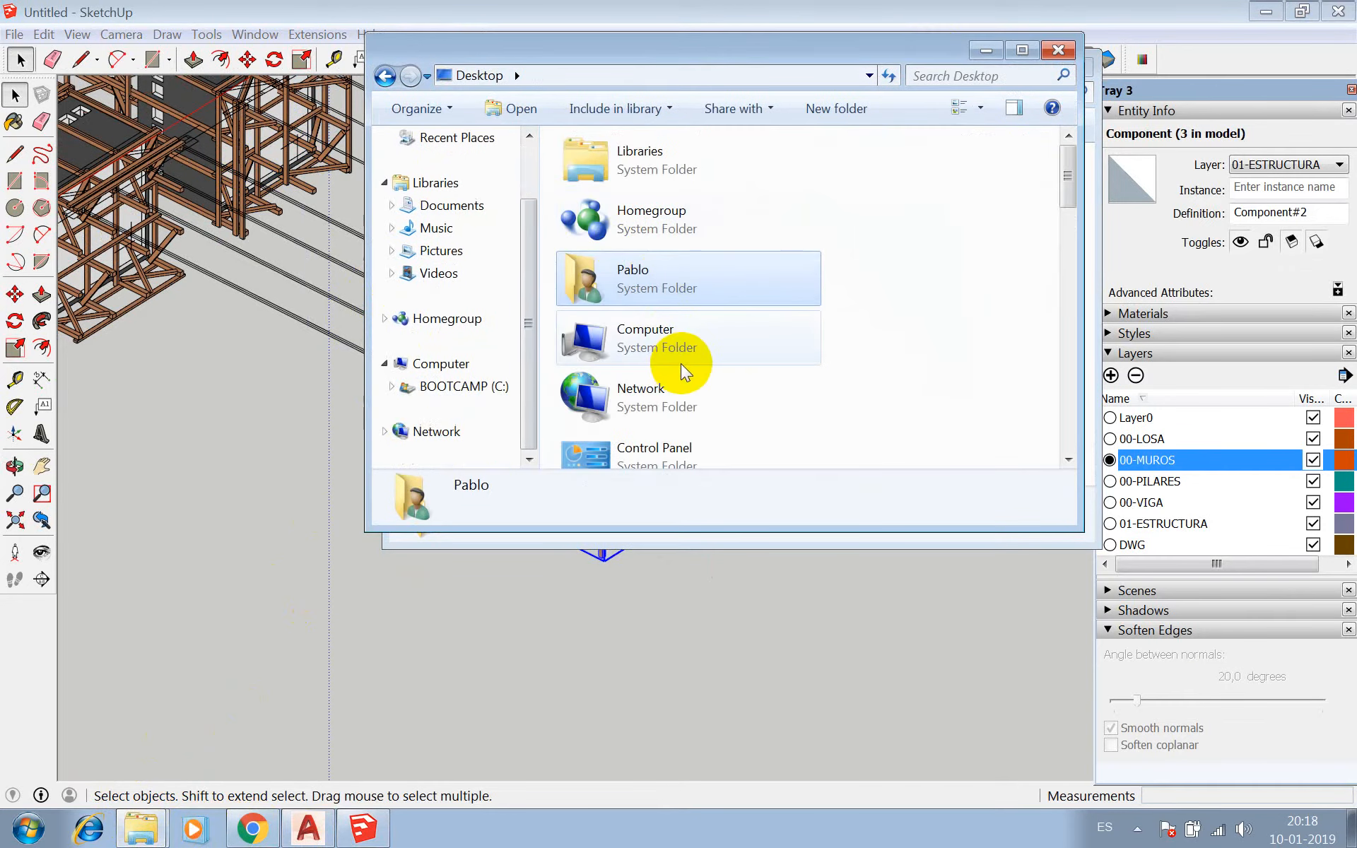
pyautogui.moveTo(1066, 196); pyautogui.dragTo(1063, 361)
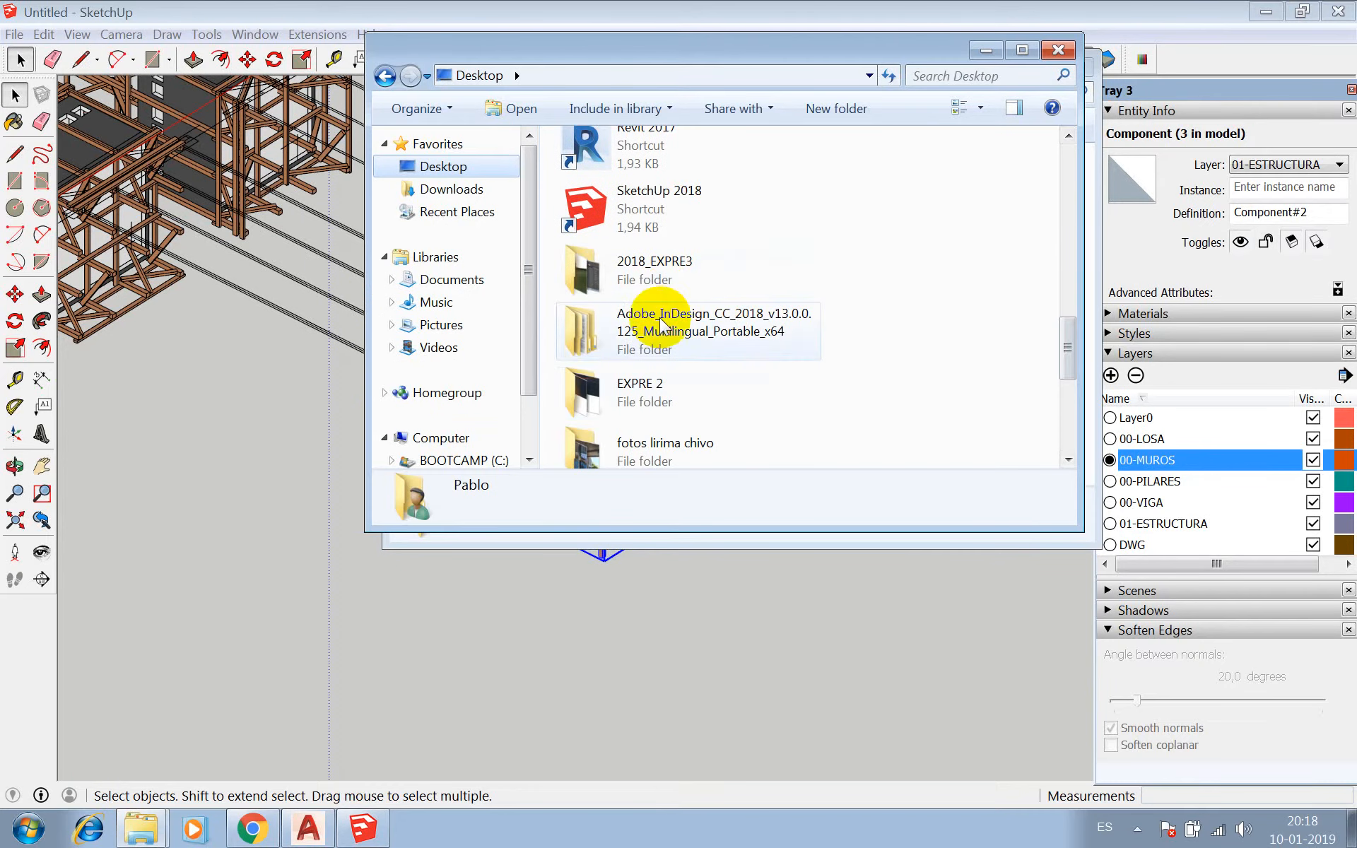
pyautogui.doubleClick(664, 393)
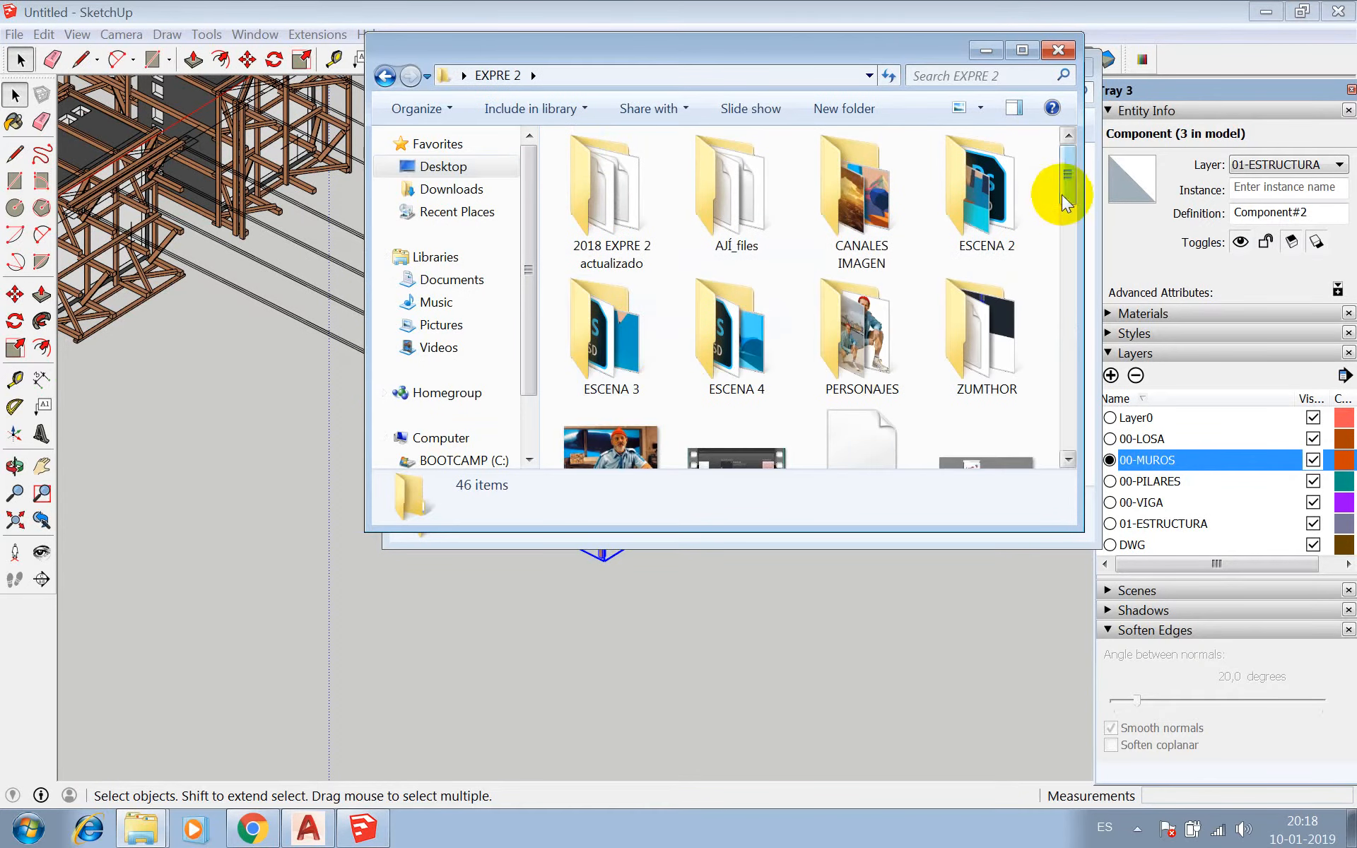
pyautogui.moveTo(1064, 189); pyautogui.dragTo(1077, 453)
pyautogui.click(604, 395)
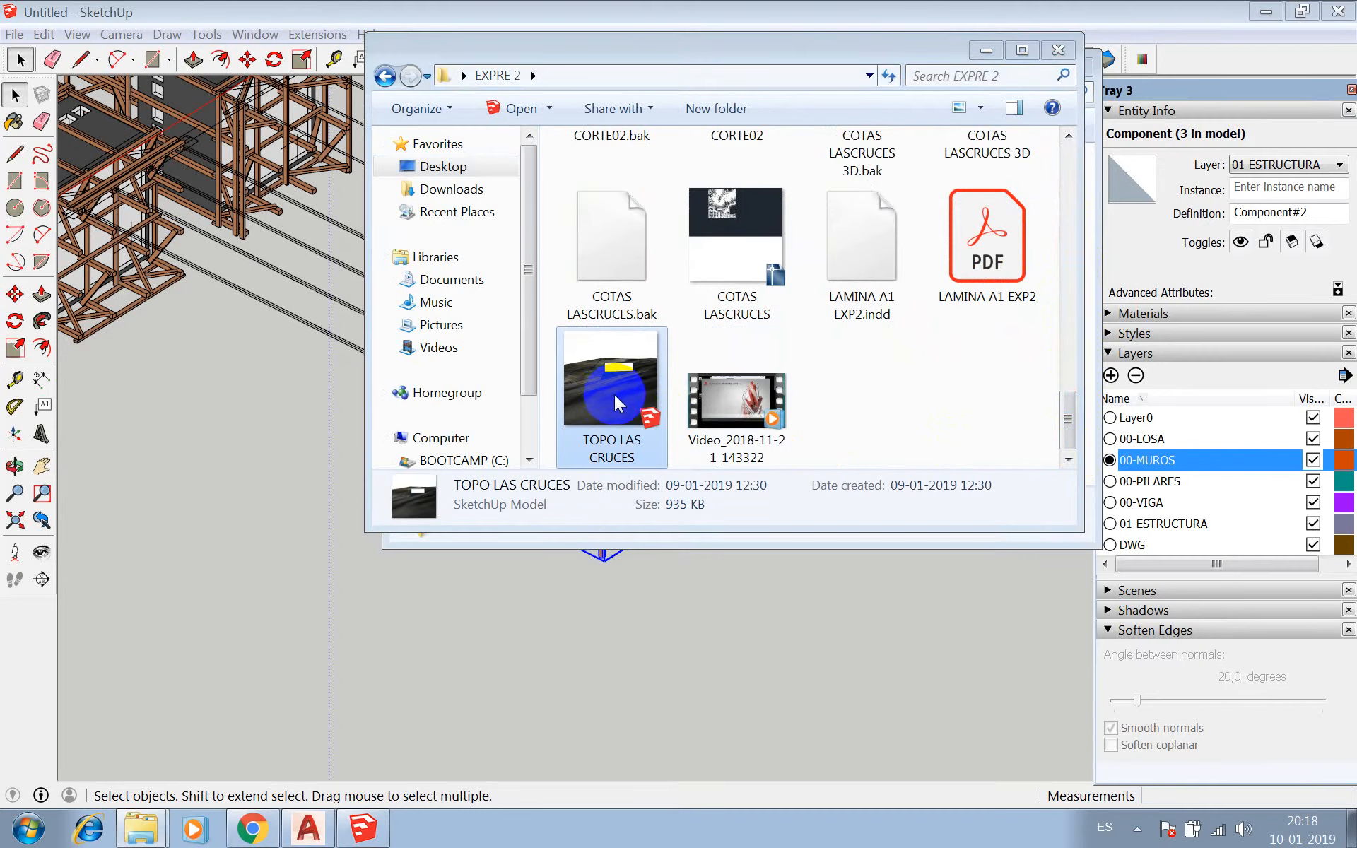
pyautogui.click(592, 404)
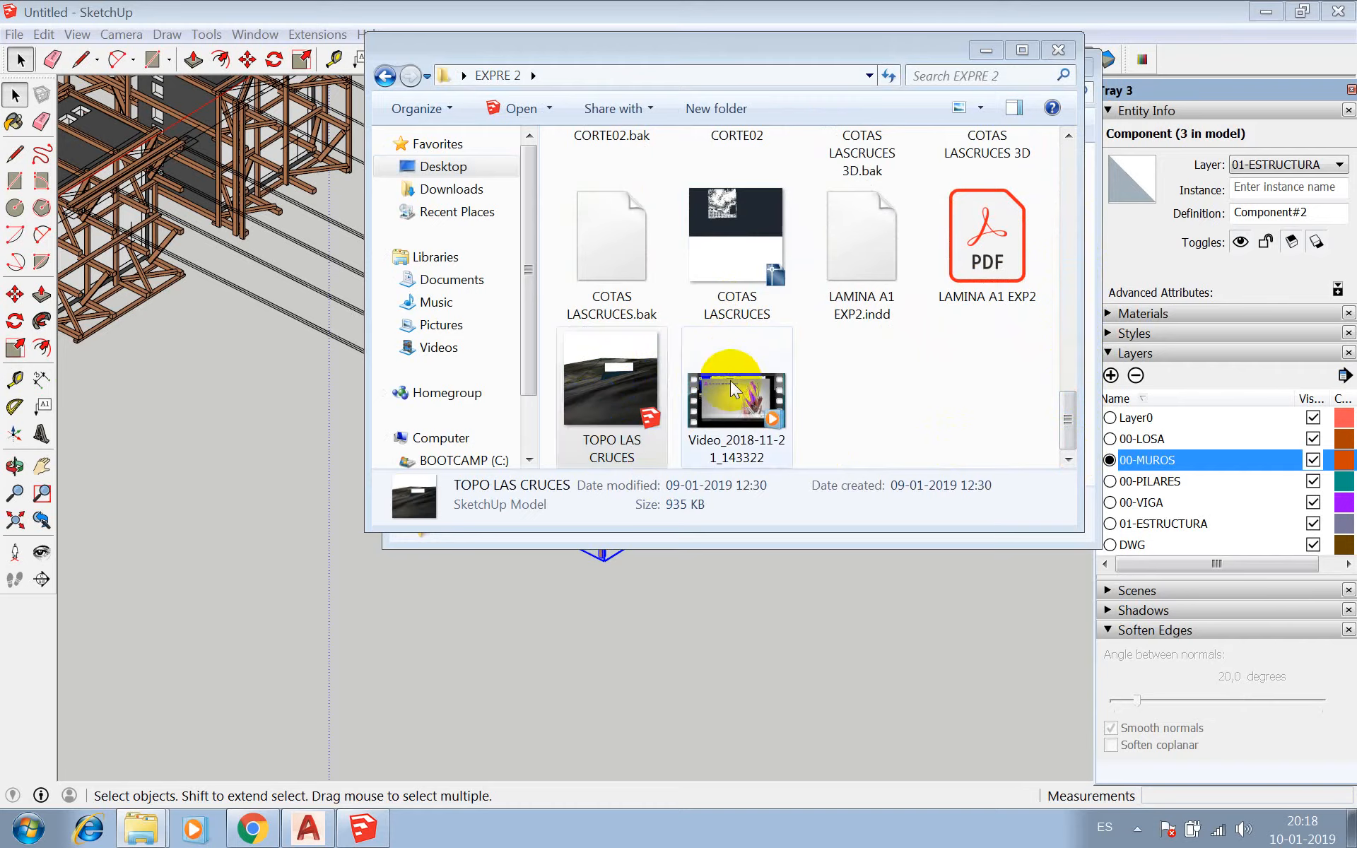
pyautogui.doubleClick(597, 404)
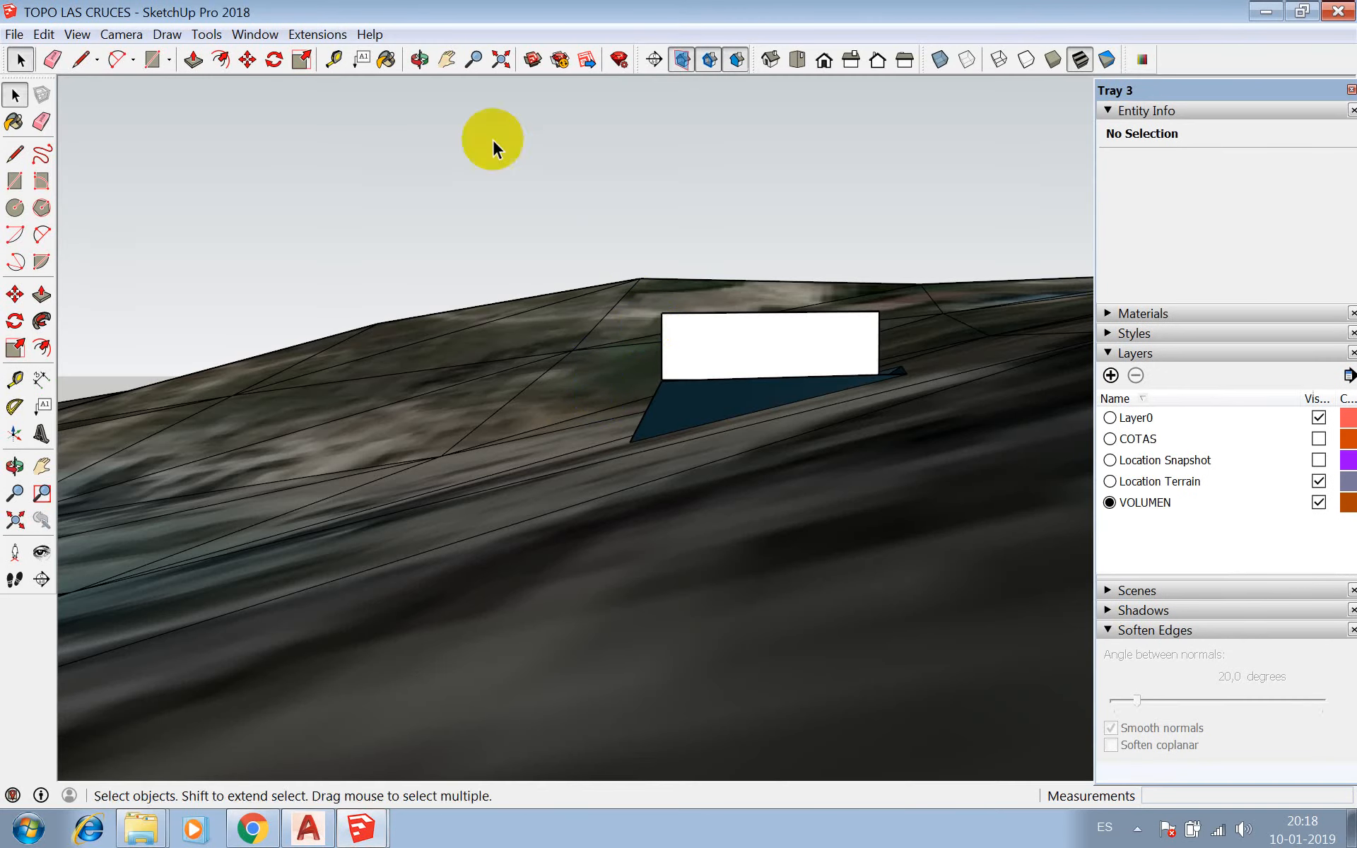
# - Erase the white box component on the VOLUMEN layer from the coastal terrain
pyautogui.click(416, 53)
pyautogui.moveTo(543, 265); pyautogui.dragTo(572, 329)
pyautogui.moveTo(571, 330); pyautogui.dragTo(686, 330, button='middle')
pyautogui.scroll(-5, 679, 326)
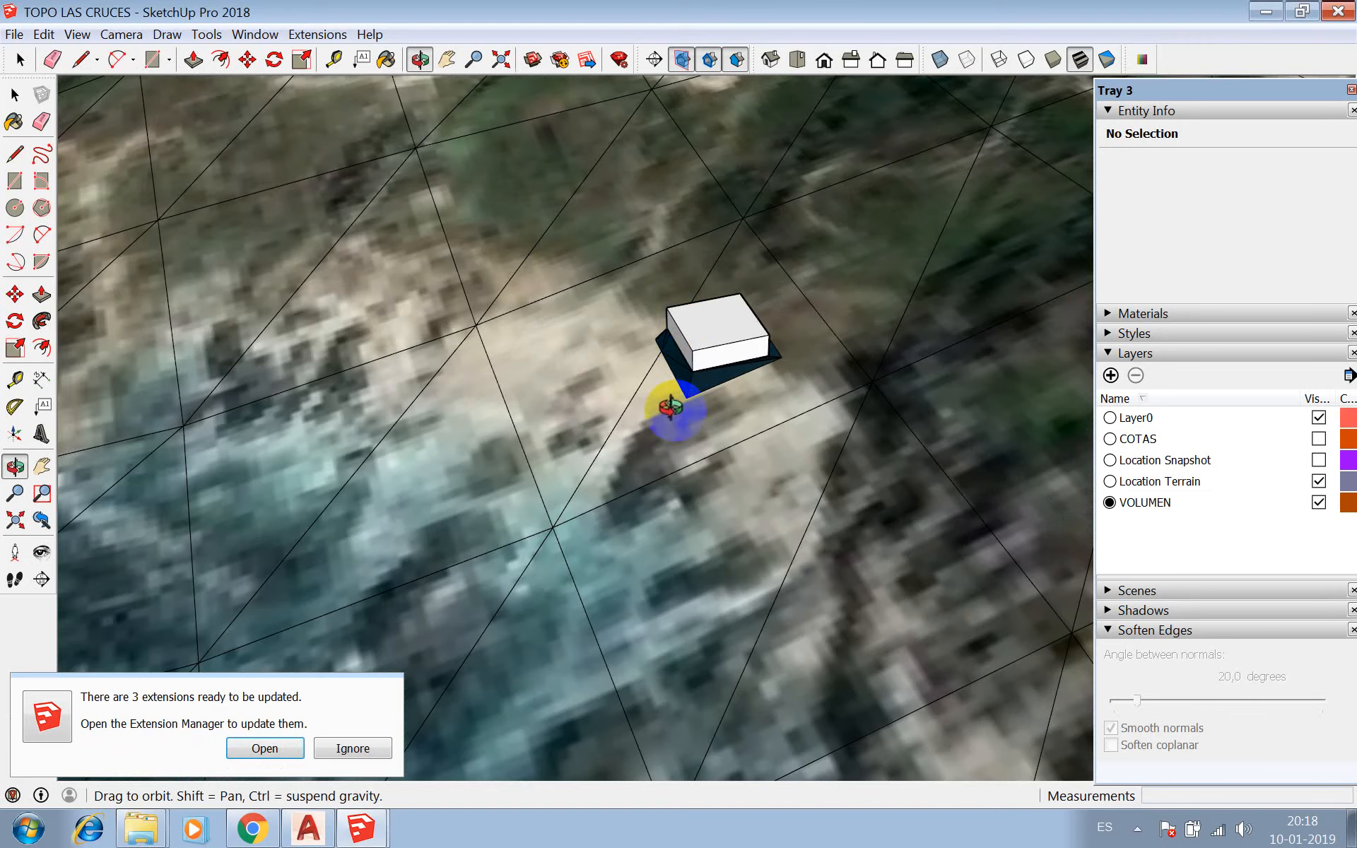
pyautogui.moveTo(672, 411); pyautogui.dragTo(763, 426, button='middle')
pyautogui.click(704, 349)
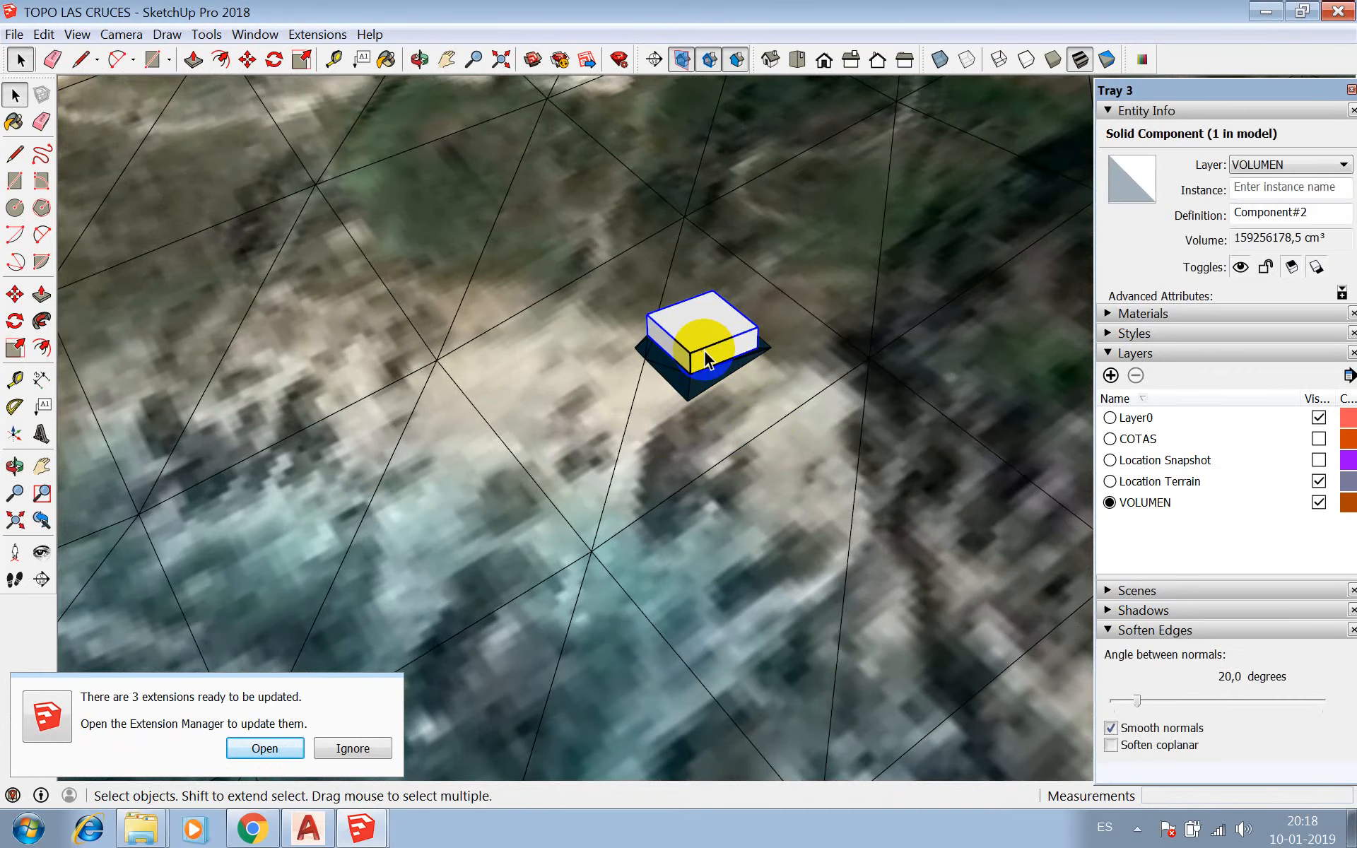
pyautogui.rightClick(703, 349)
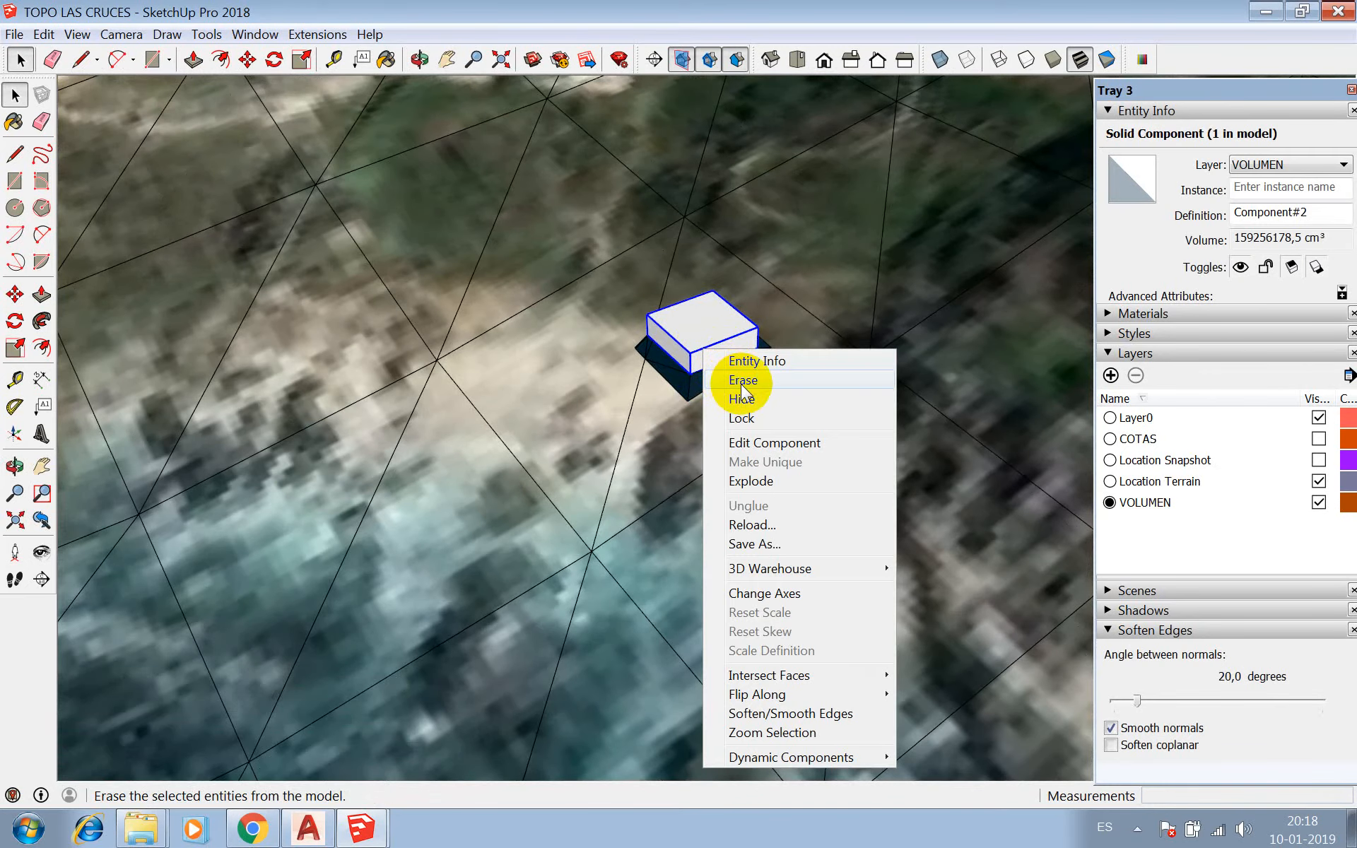
pyautogui.click(741, 384)
pyautogui.scroll(-6, 546, 352)
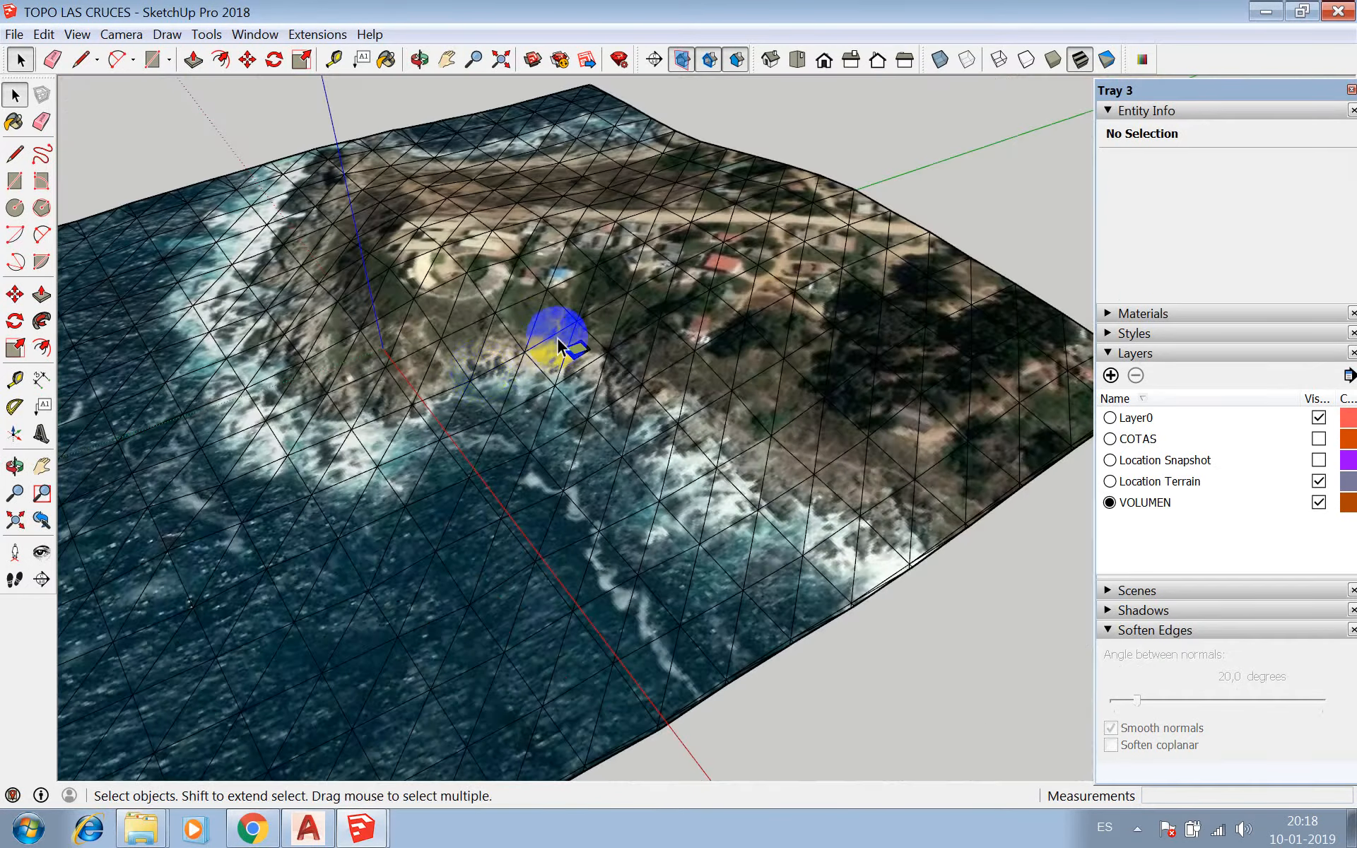
pyautogui.scroll(6, 558, 346)
pyautogui.click(419, 59)
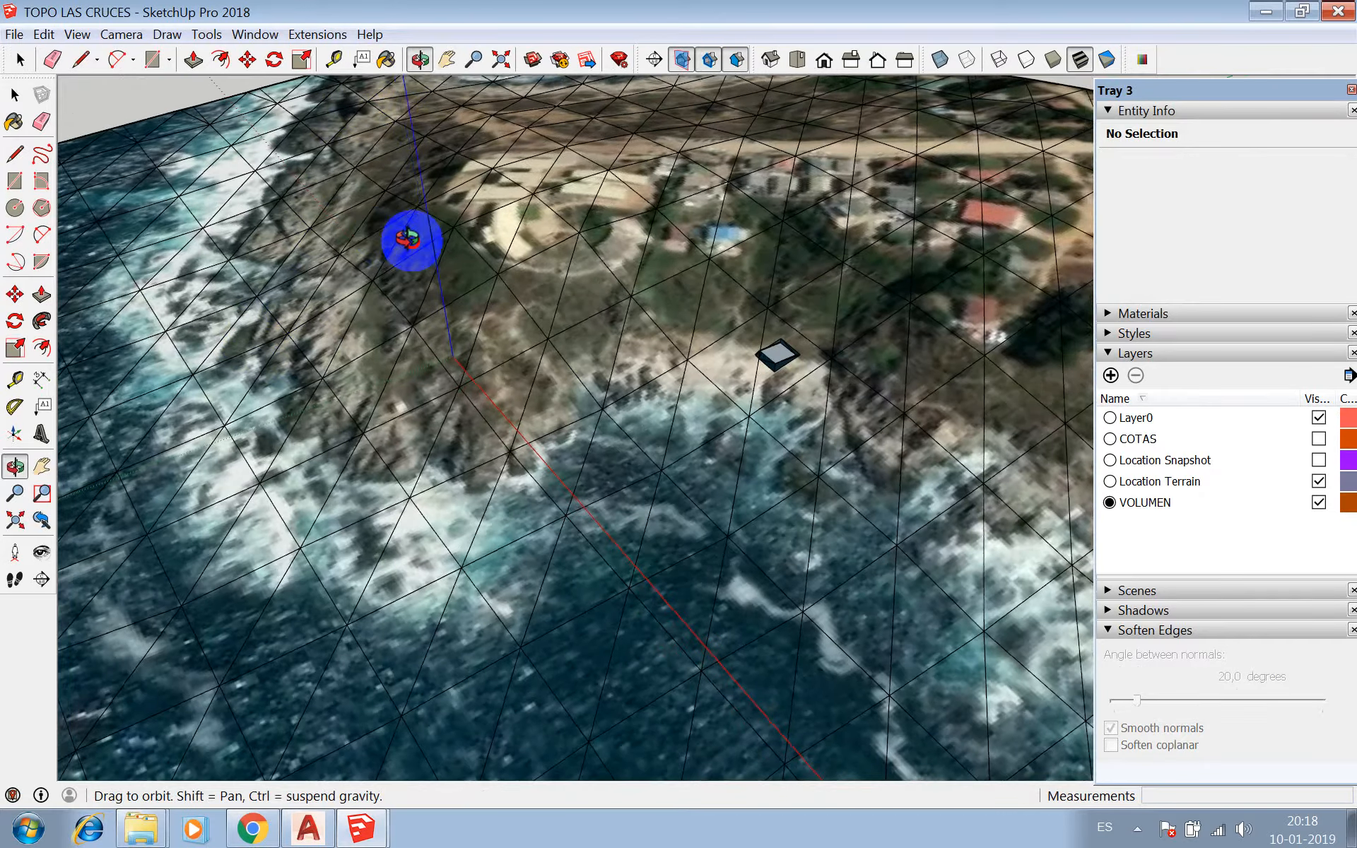
pyautogui.moveTo(408, 239); pyautogui.dragTo(277, 347)
pyautogui.moveTo(444, 382); pyautogui.dragTo(567, 349)
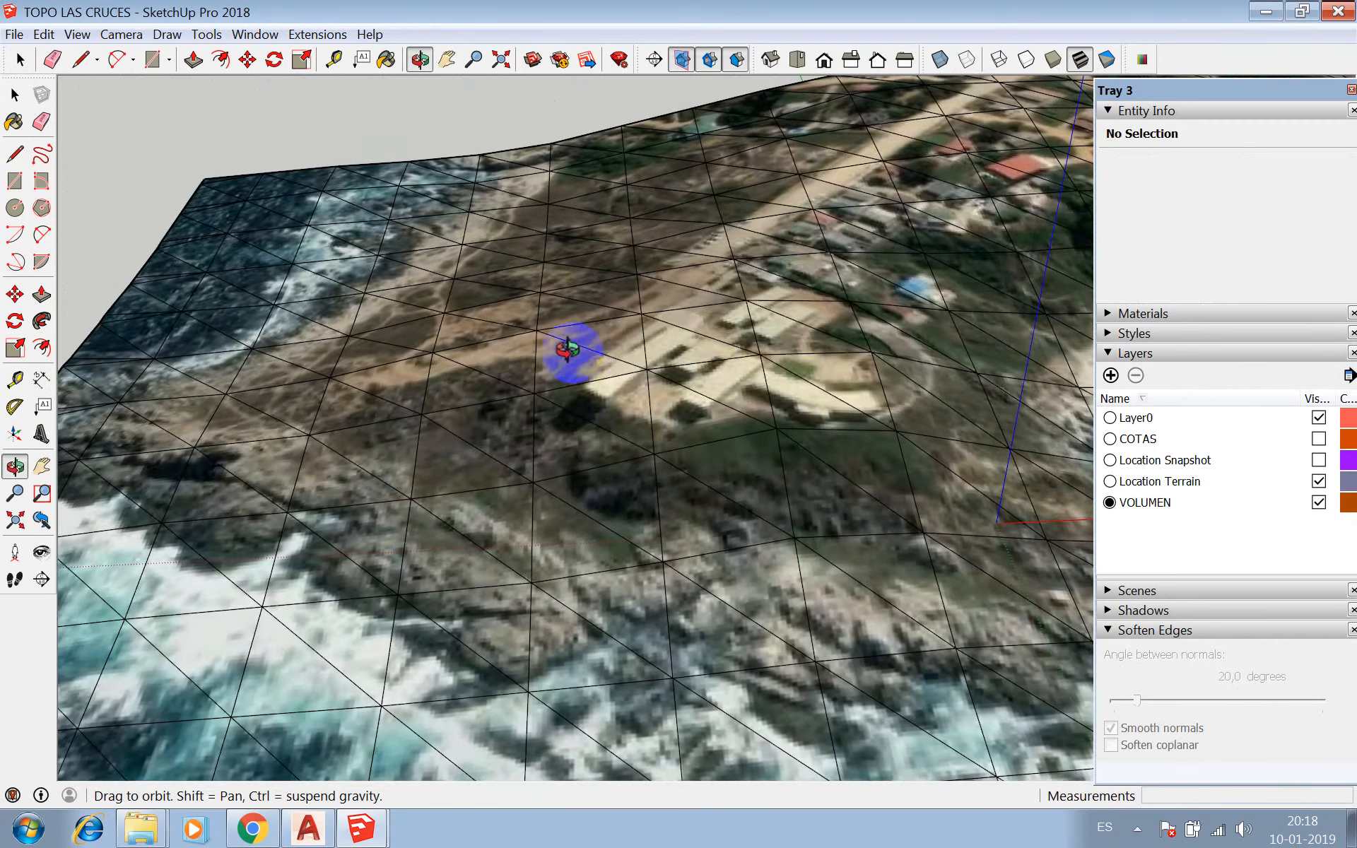
pyautogui.moveTo(403, 533); pyautogui.dragTo(644, 440)
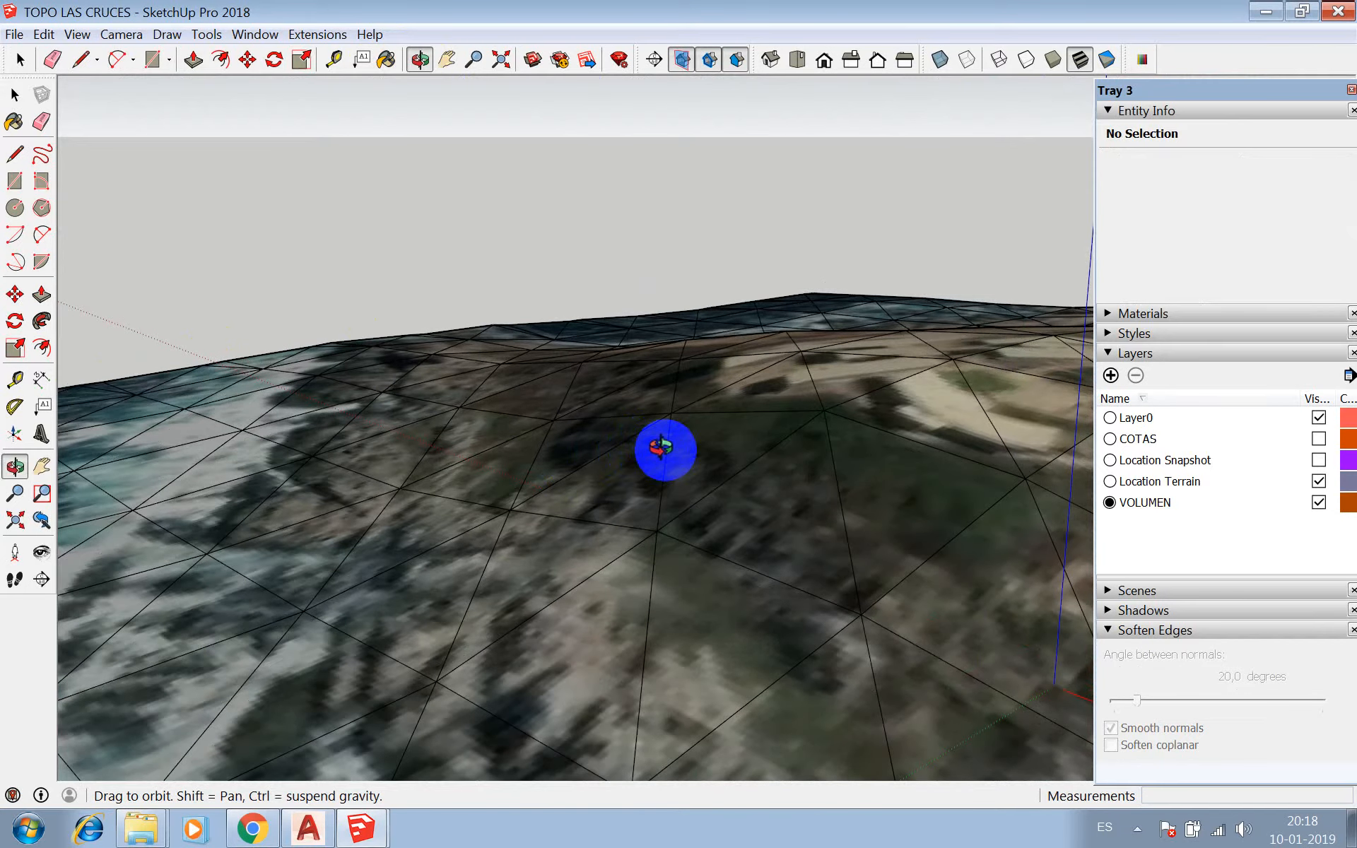
pyautogui.hotkey('ctrl', 'v')
pyautogui.scroll(2, 659, 448)
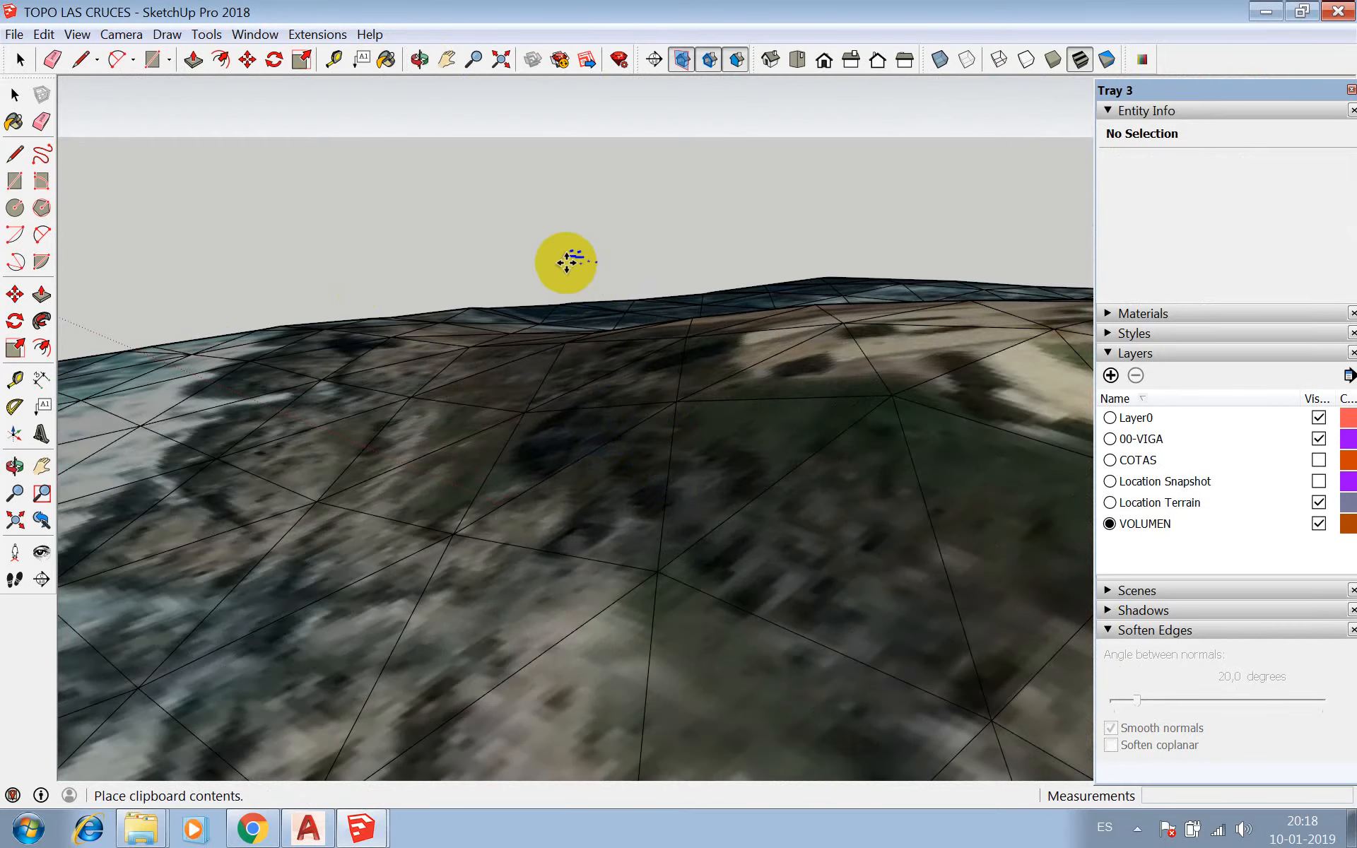
pyautogui.scroll(2, 555, 264)
pyautogui.press('Escape')
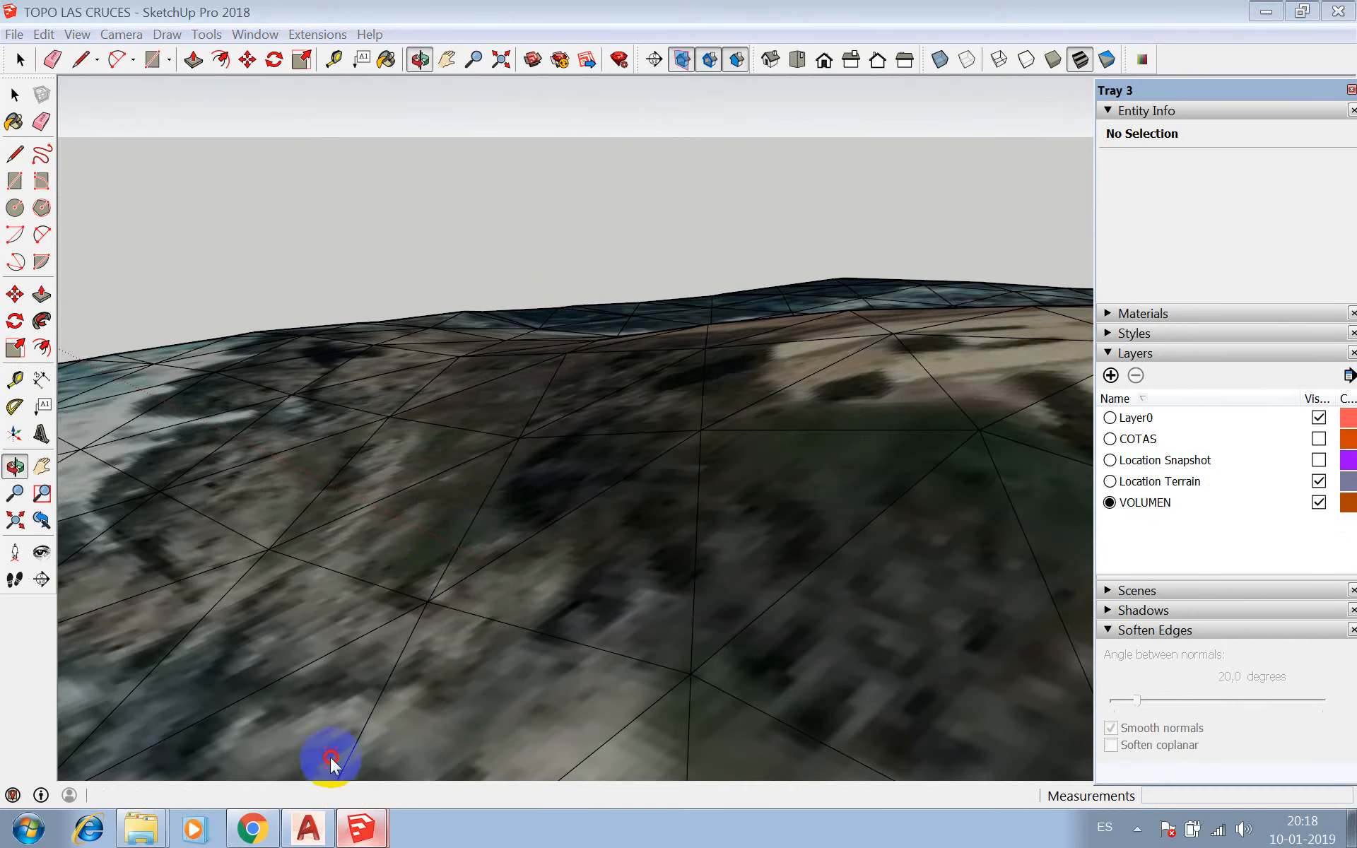
# - Switch to the untitled tower model and save it as ZUMTHOR in the Desktop's EXPRE 2 > ZUMTHOR folder
pyautogui.click(331, 767)
pyautogui.click(17, 36)
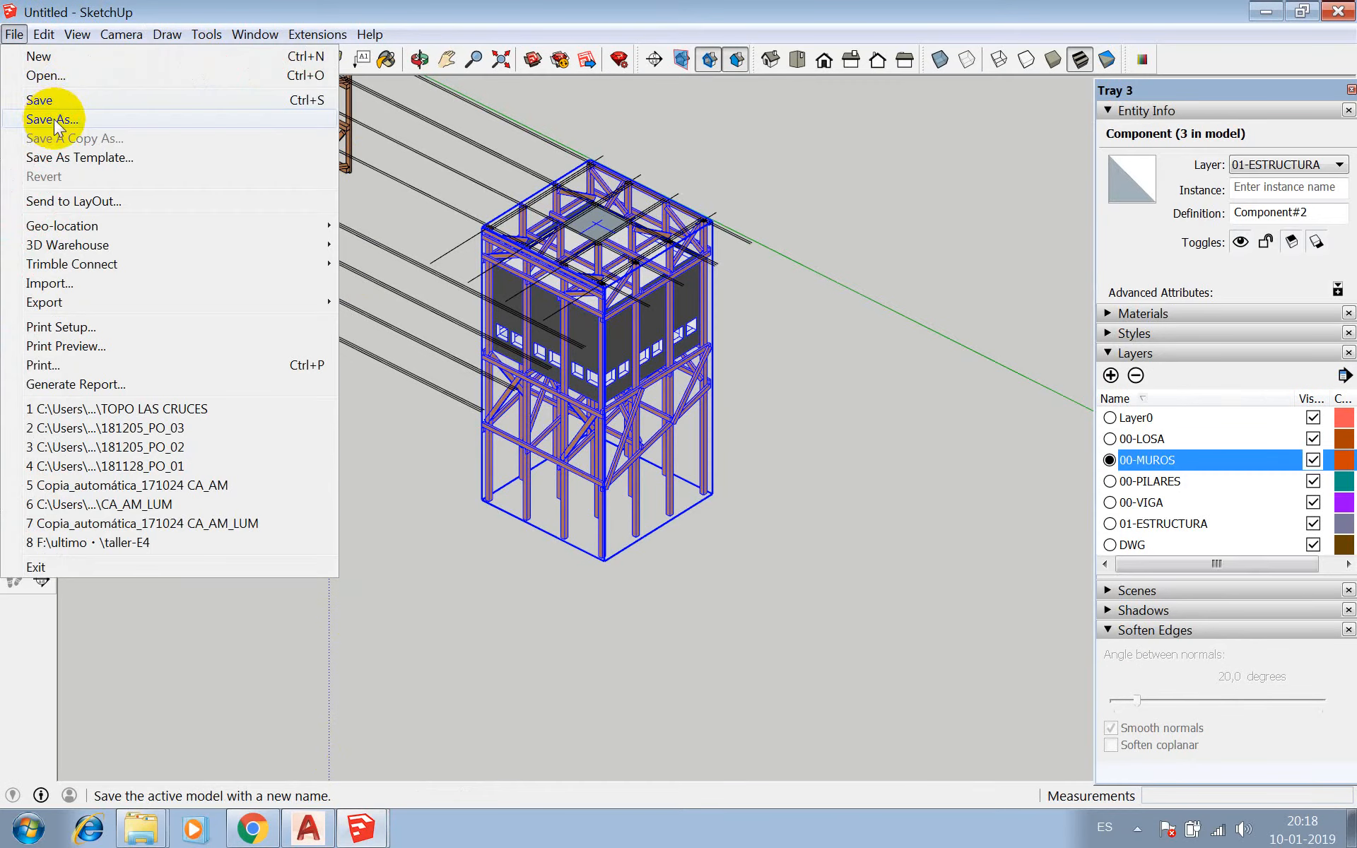
pyautogui.click(42, 119)
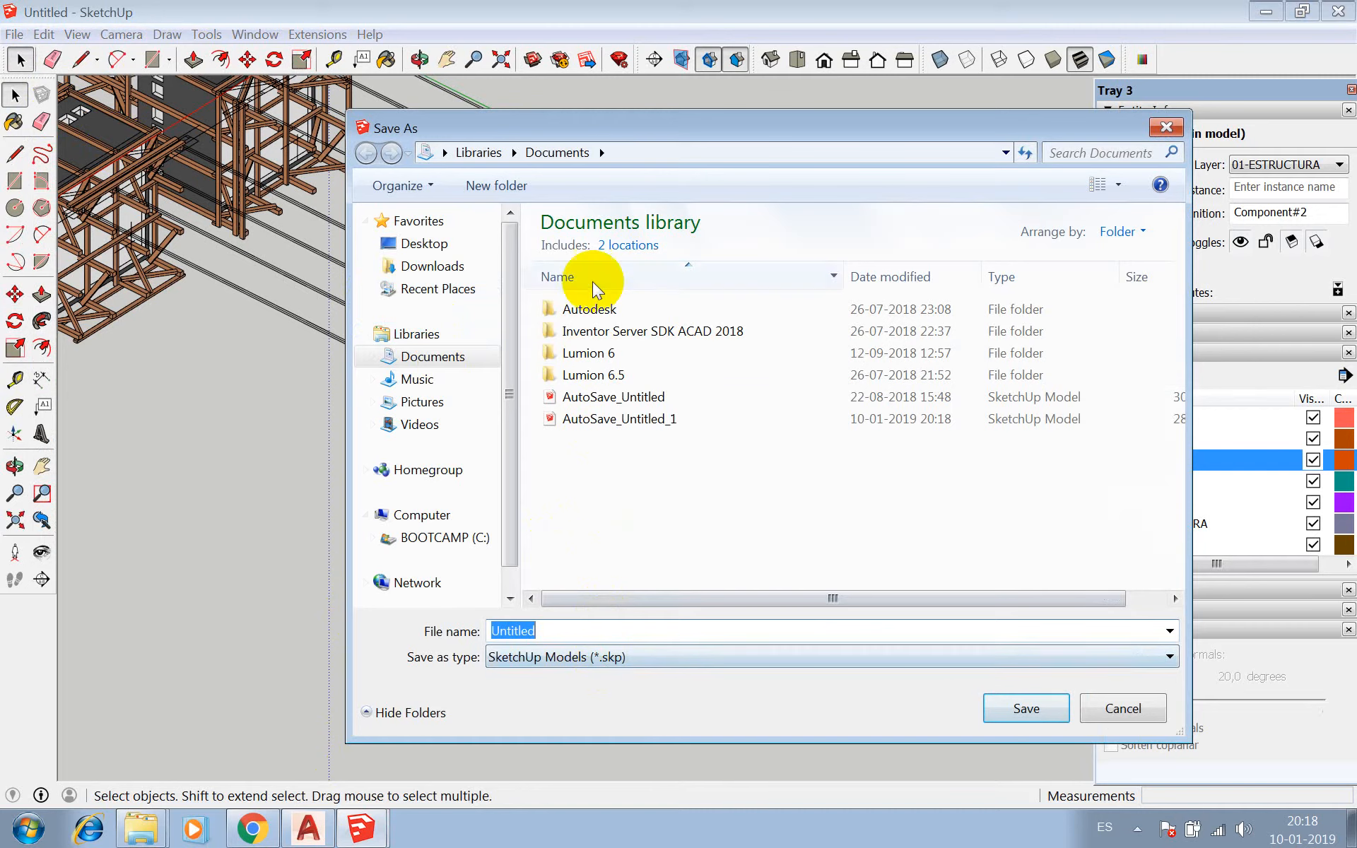
pyautogui.click(452, 244)
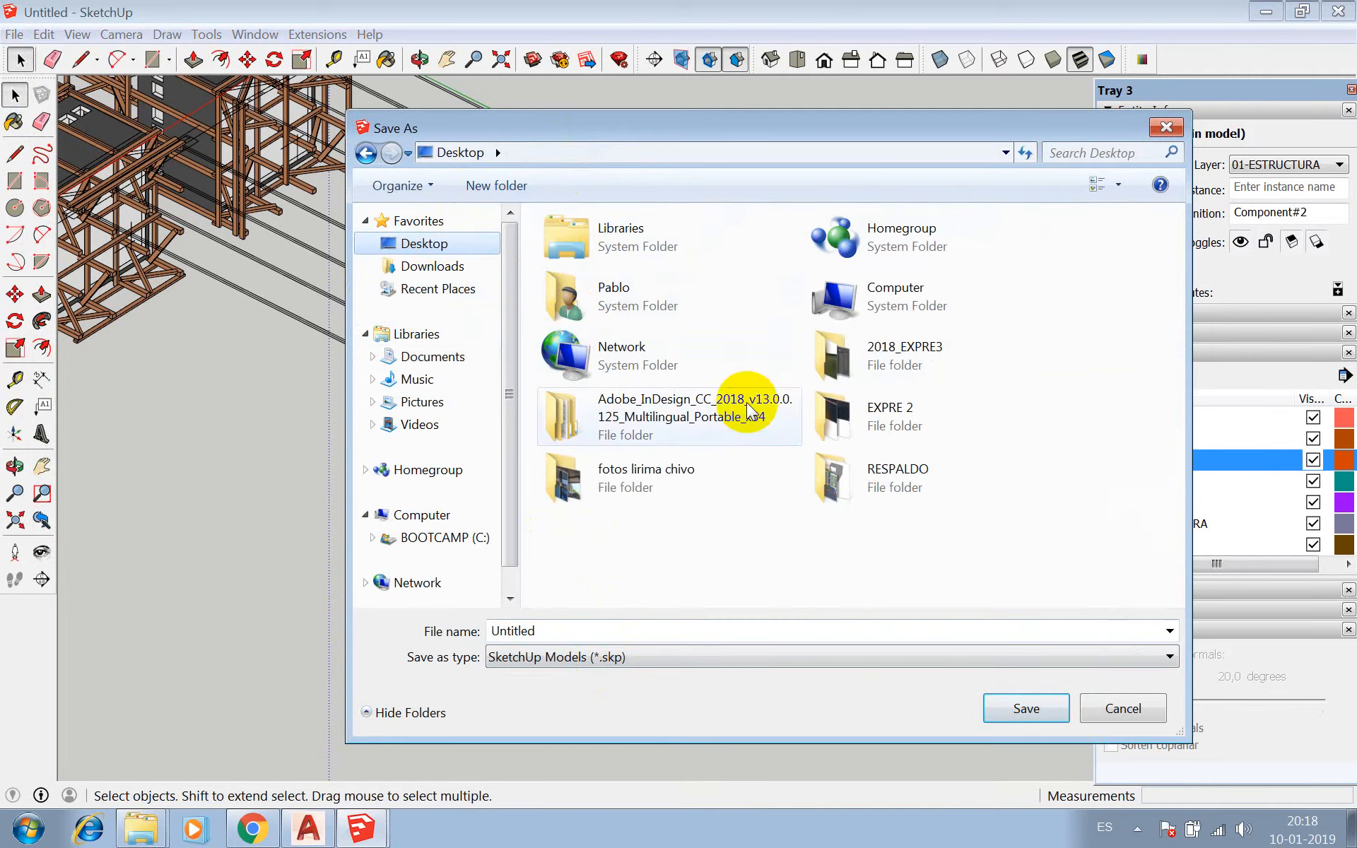
pyautogui.doubleClick(881, 413)
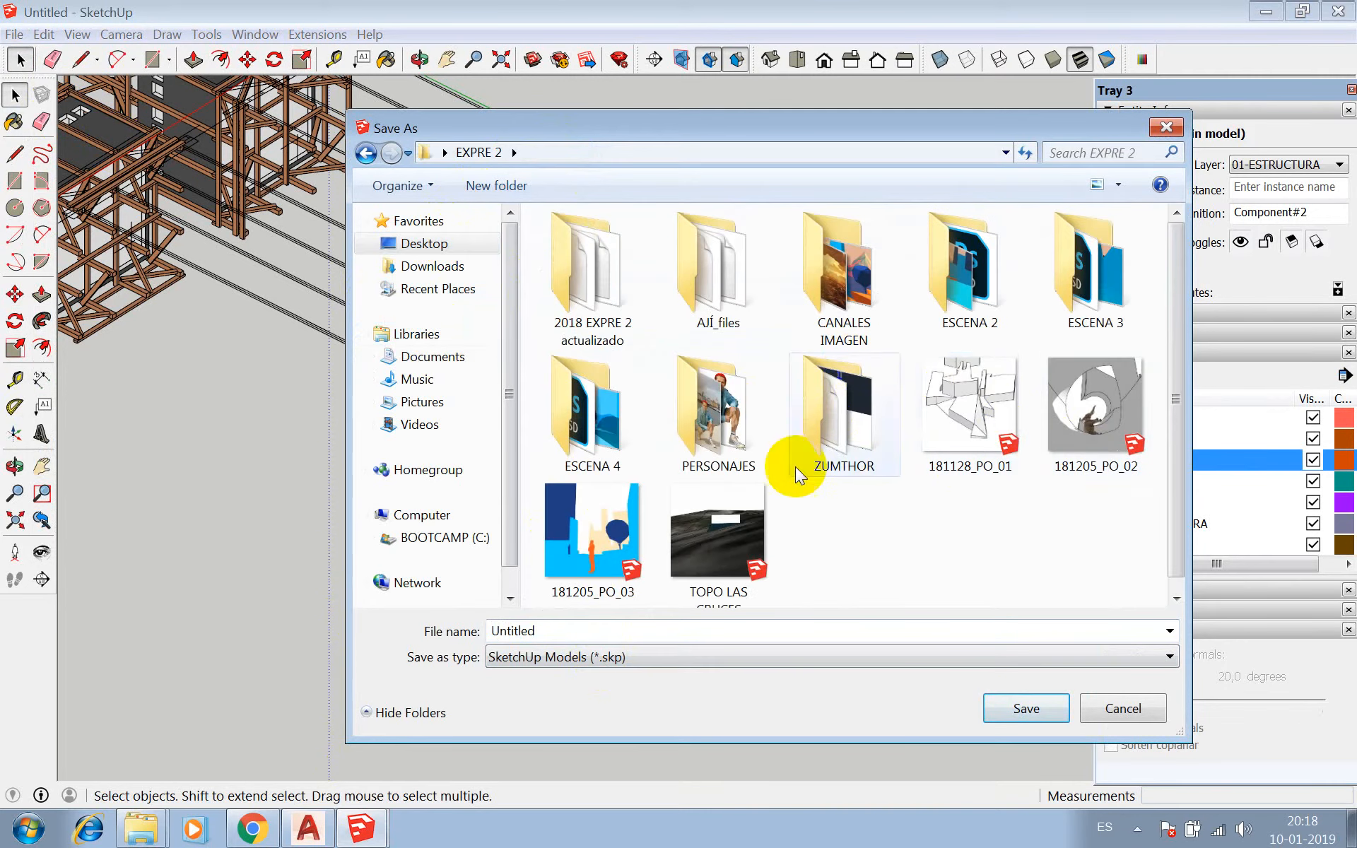
pyautogui.click(835, 433)
pyautogui.doubleClick(834, 433)
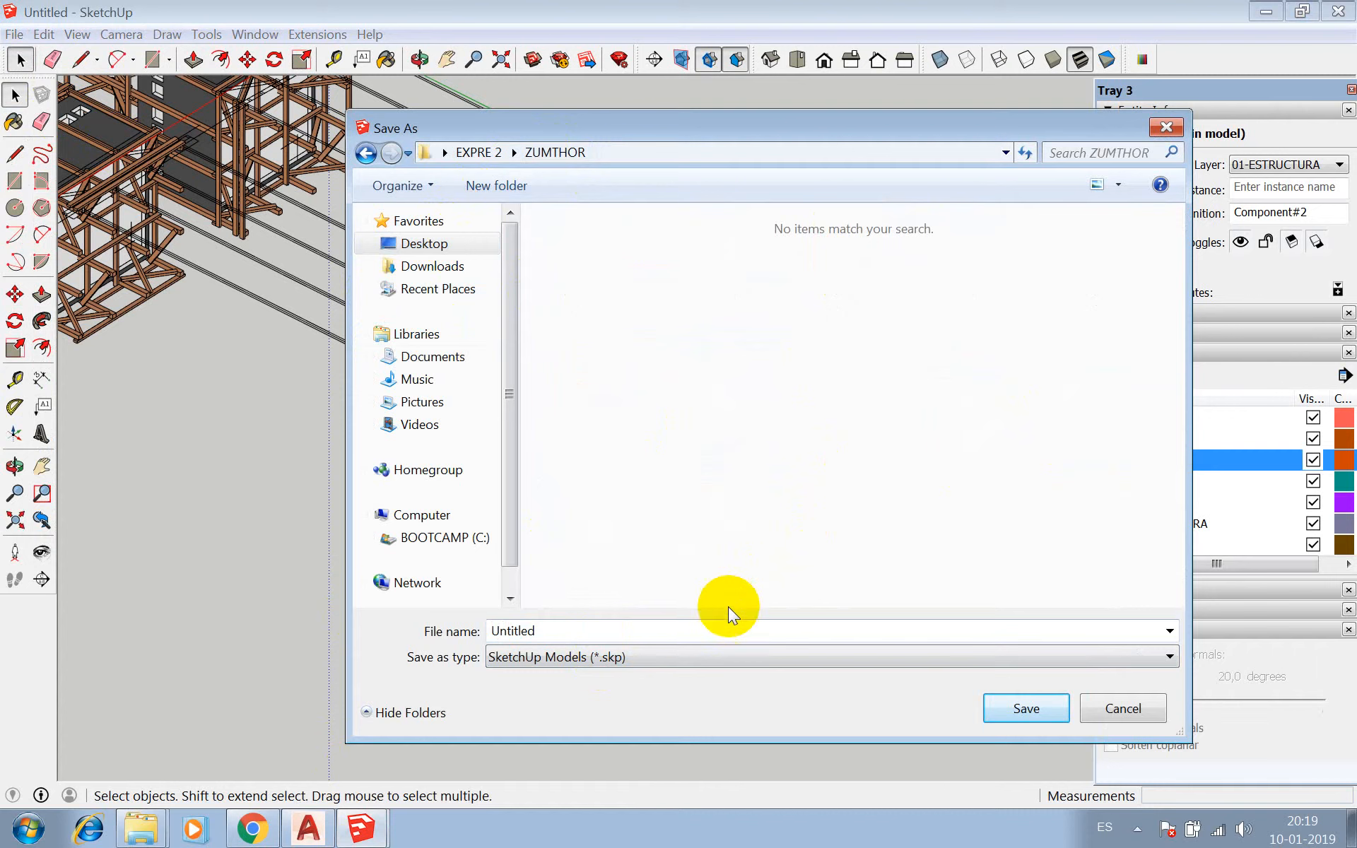
pyautogui.write('ZUMTHOR')
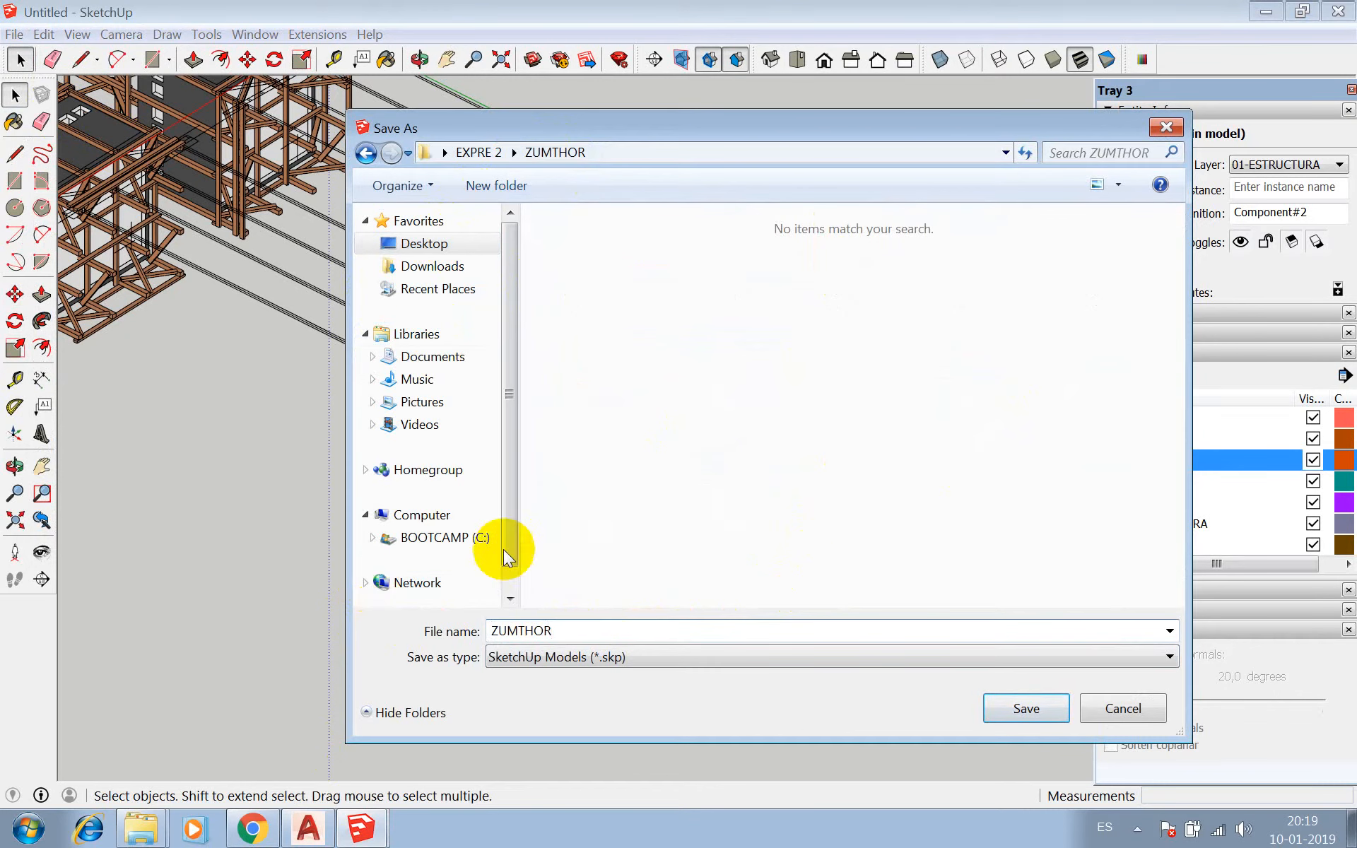
pyautogui.click(1027, 708)
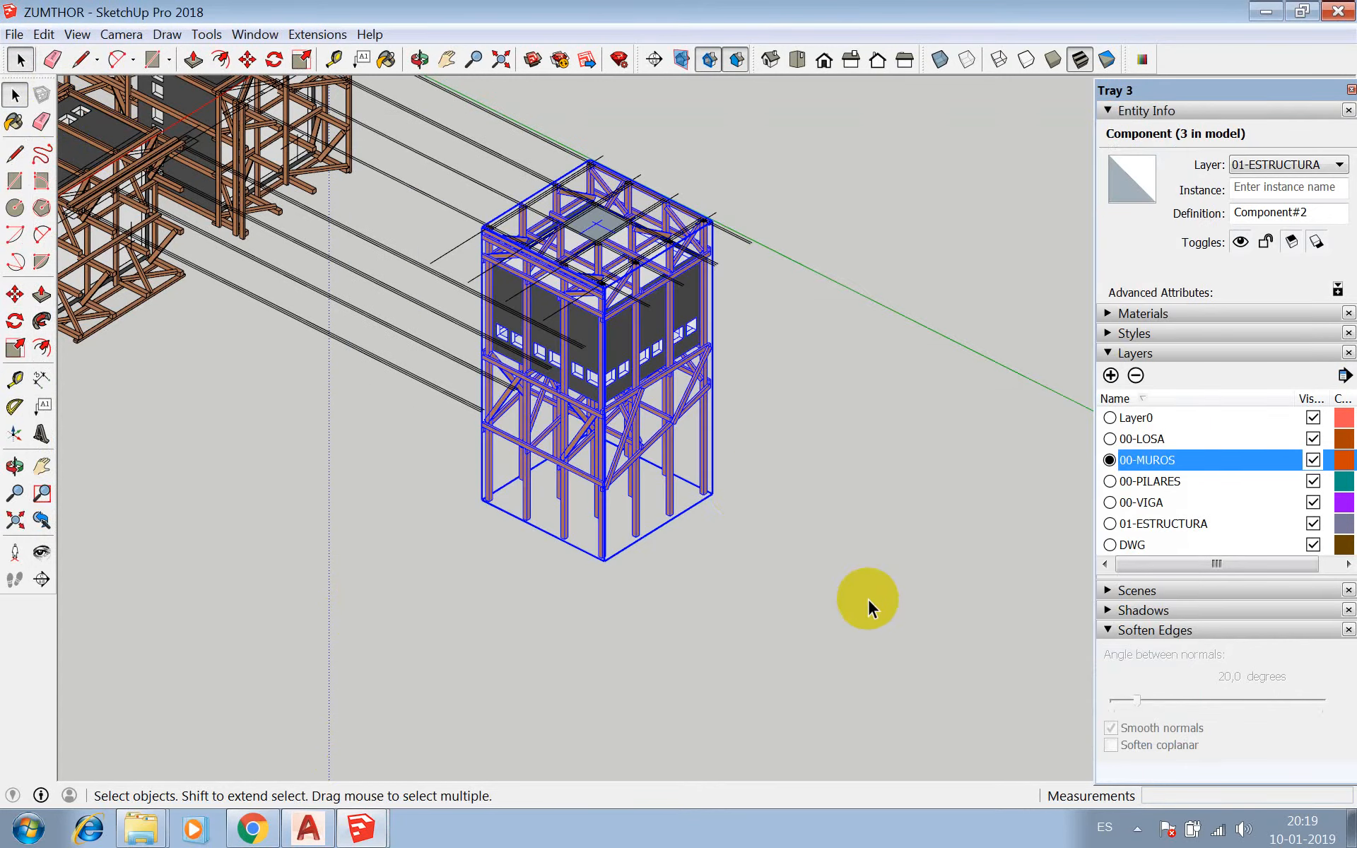
# - Copy the selected tower structure component from the ZUMTHOR model and paste it onto the hillside in the TOPO LAS CRUCES model
pyautogui.rightClick(696, 405)
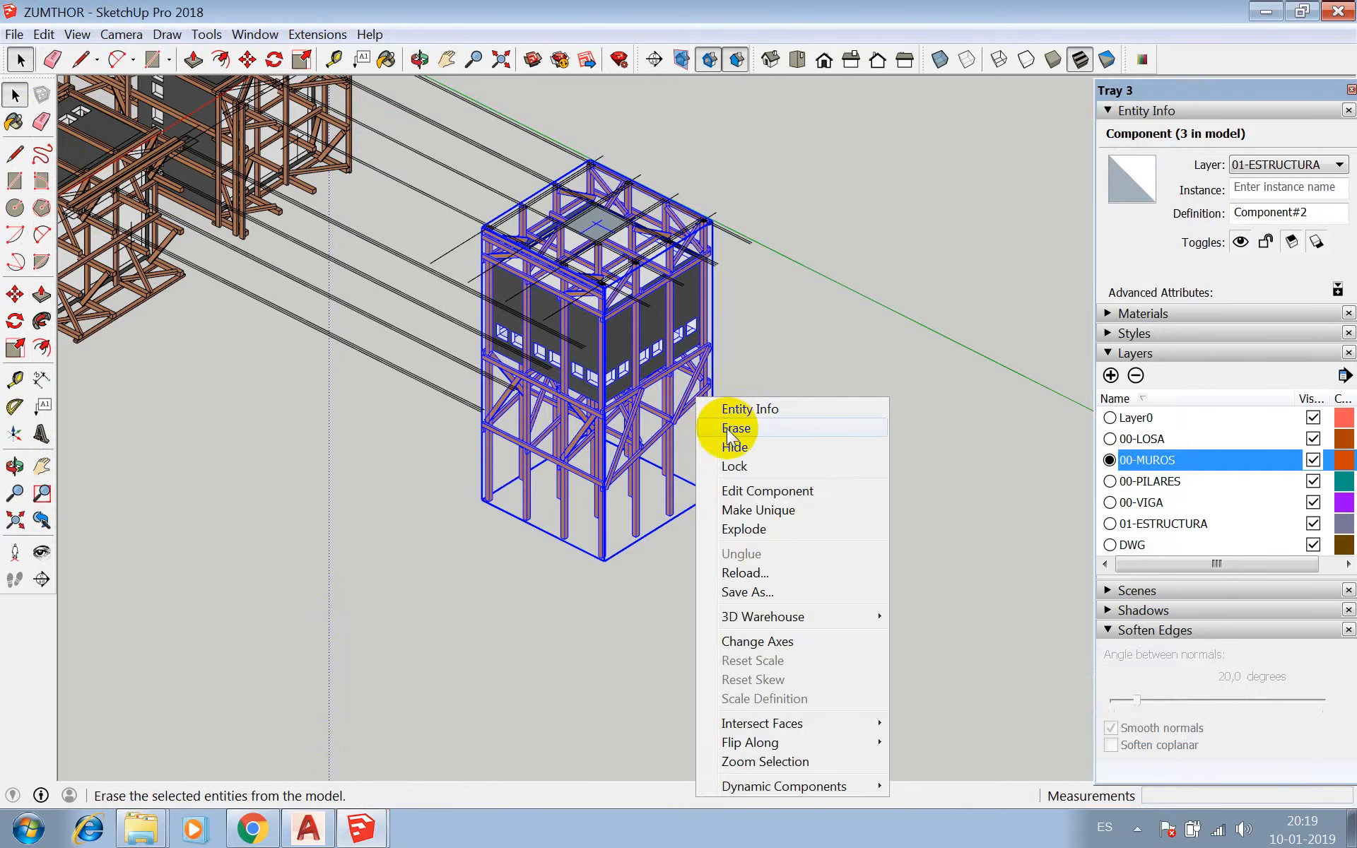
pyautogui.click(734, 429)
pyautogui.click(703, 346)
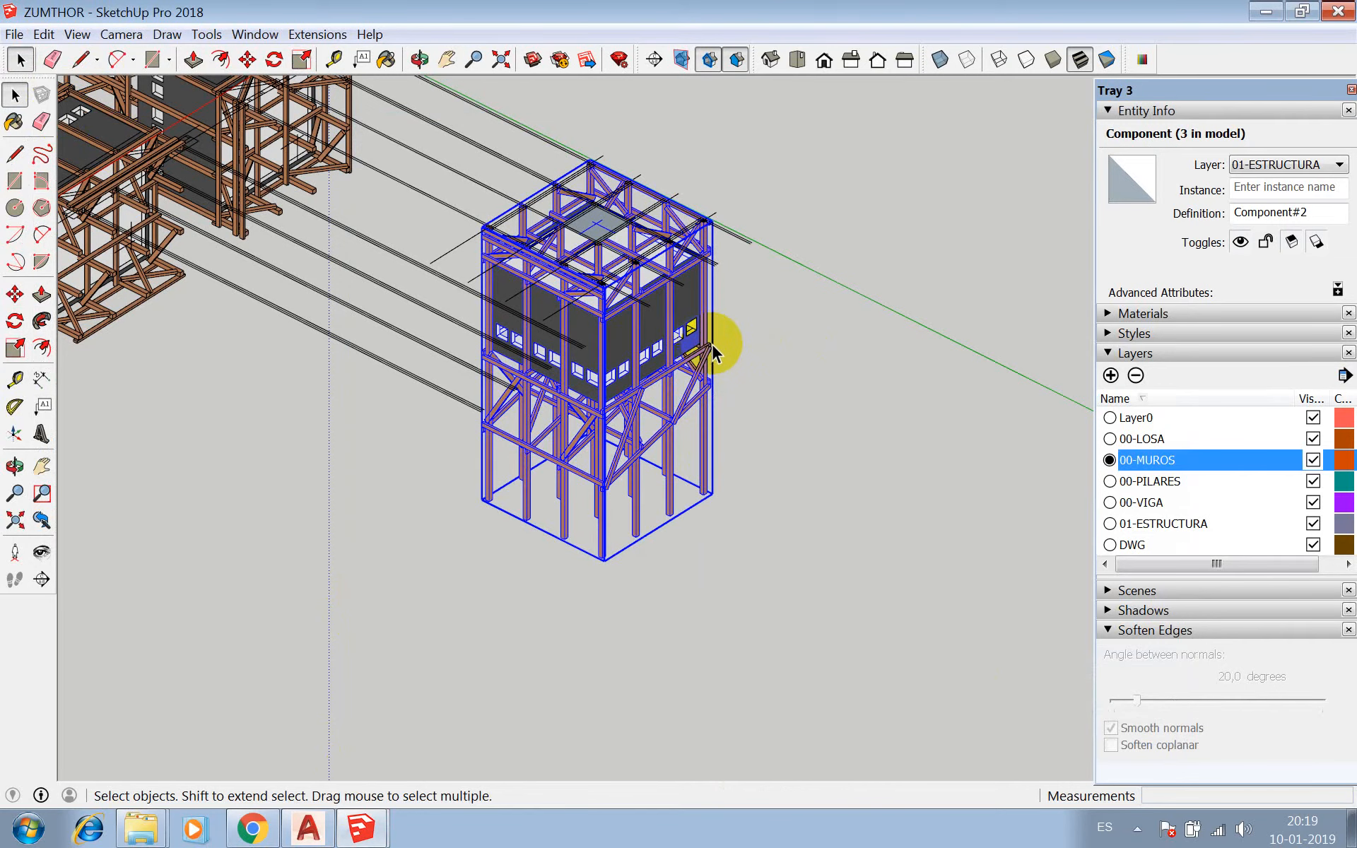
pyautogui.click(360, 838)
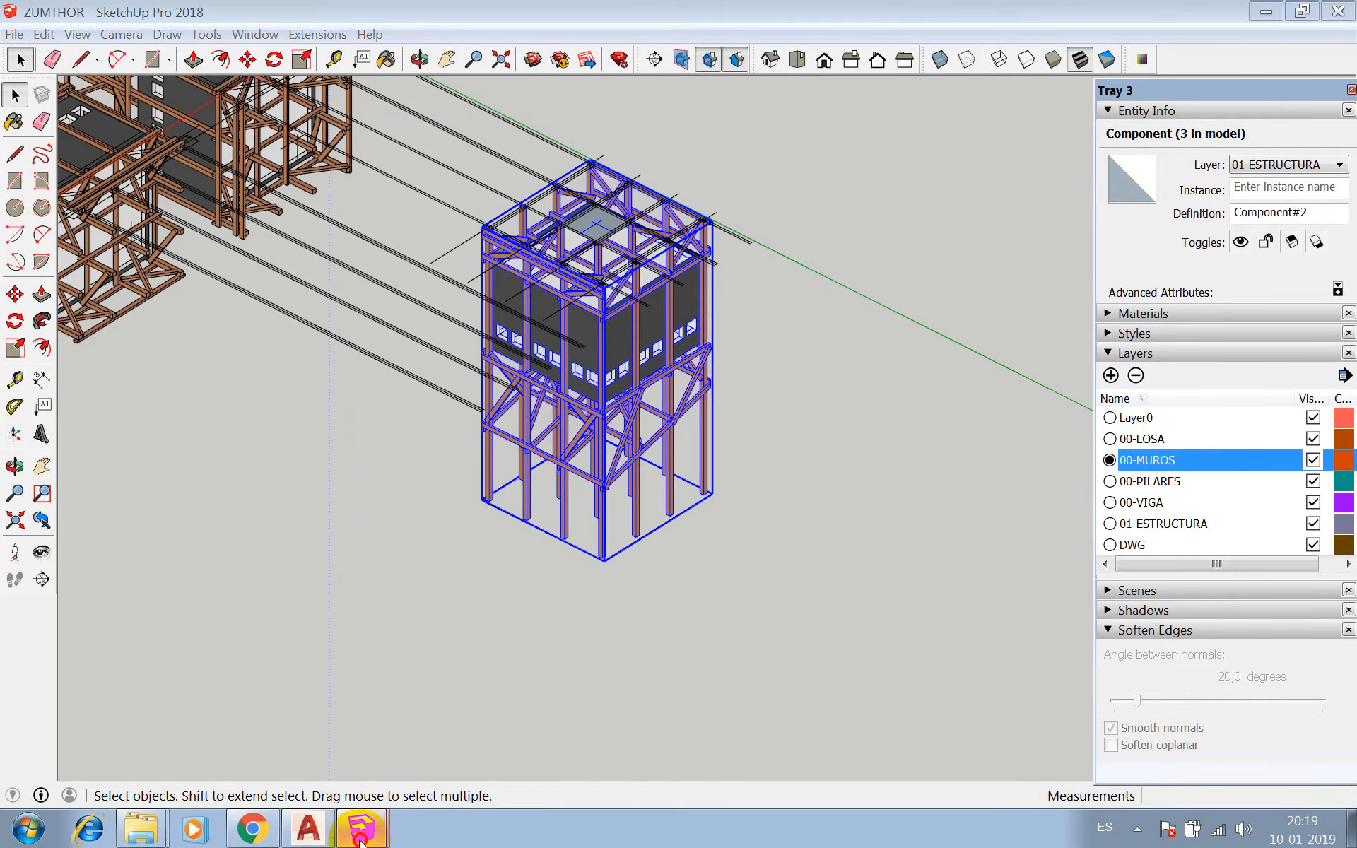
pyautogui.click(376, 789)
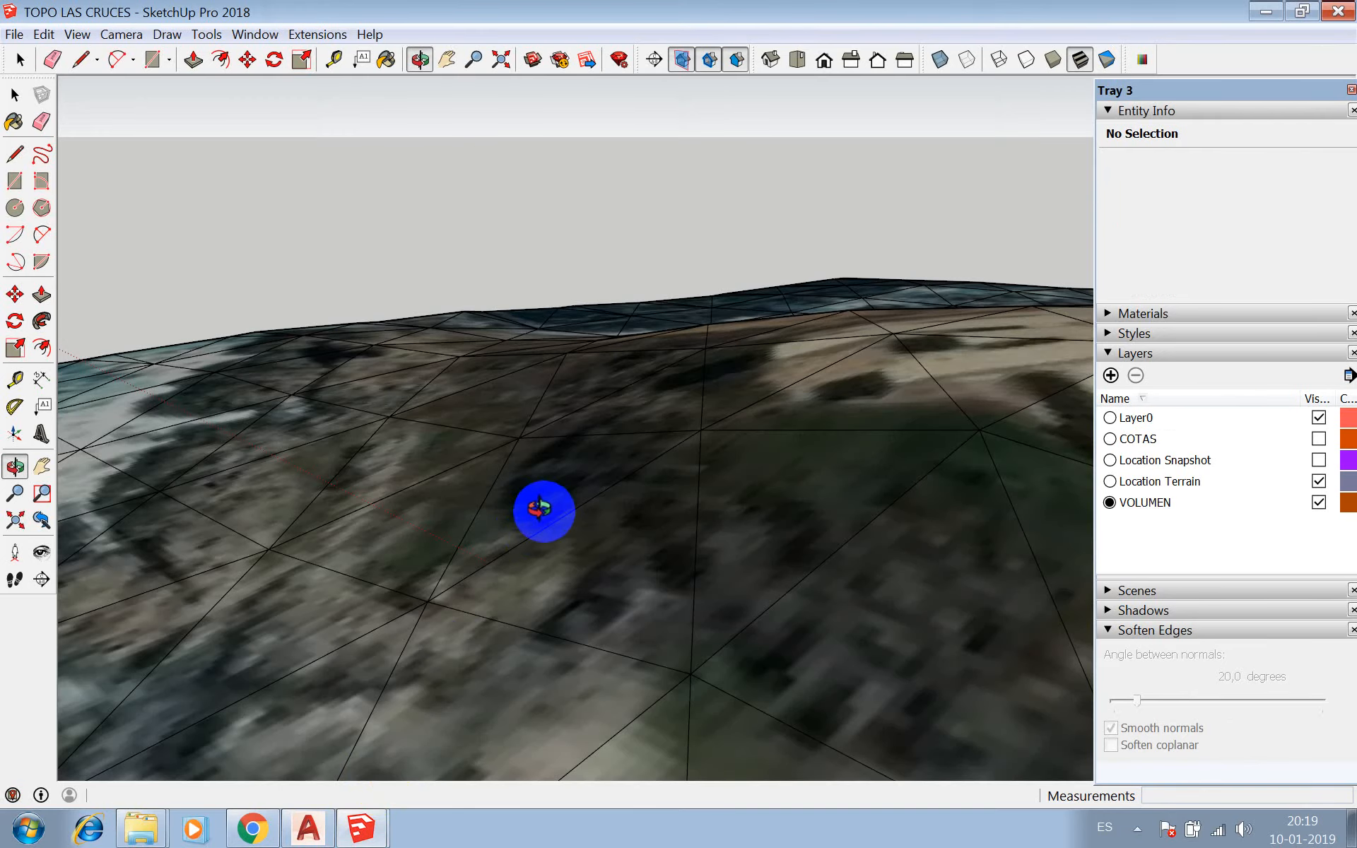
pyautogui.hotkey('ctrl', 'v')
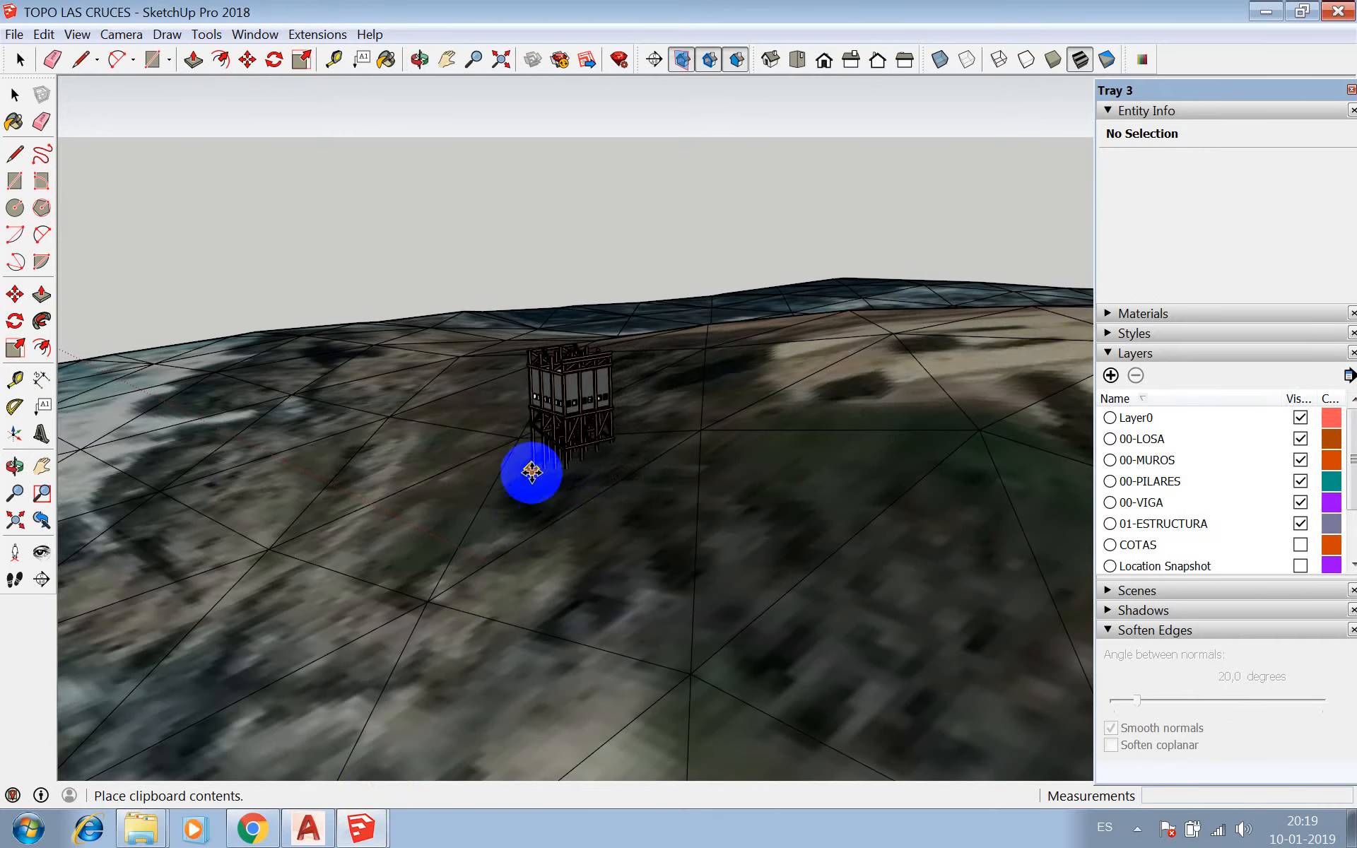
pyautogui.click(509, 476)
# - Rotate the pasted tower about its vertical axis by about 311 degrees, using a roof post corner as the pivot
pyautogui.scroll(5, 509, 476)
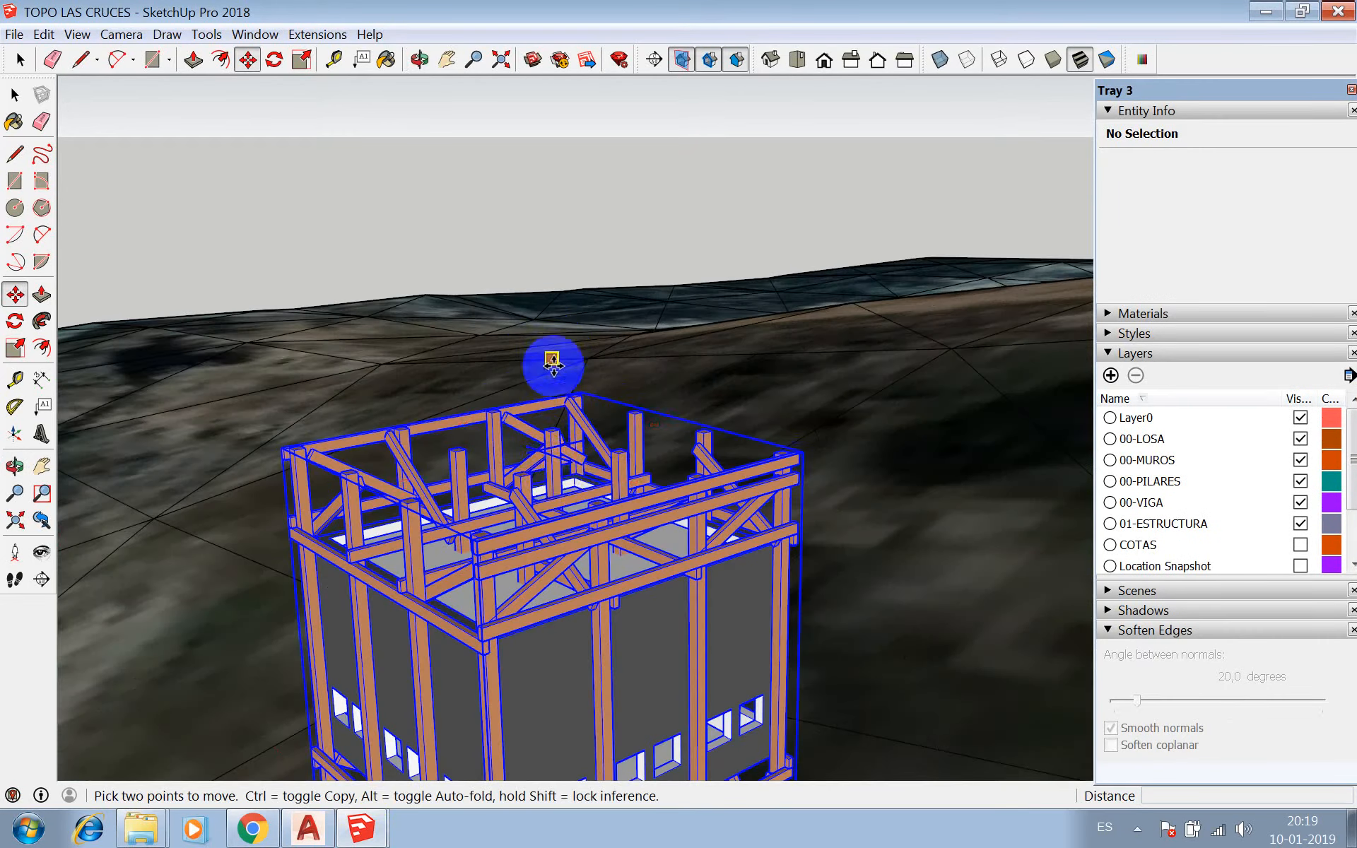
pyautogui.press('q')
pyautogui.scroll(3, 552, 453)
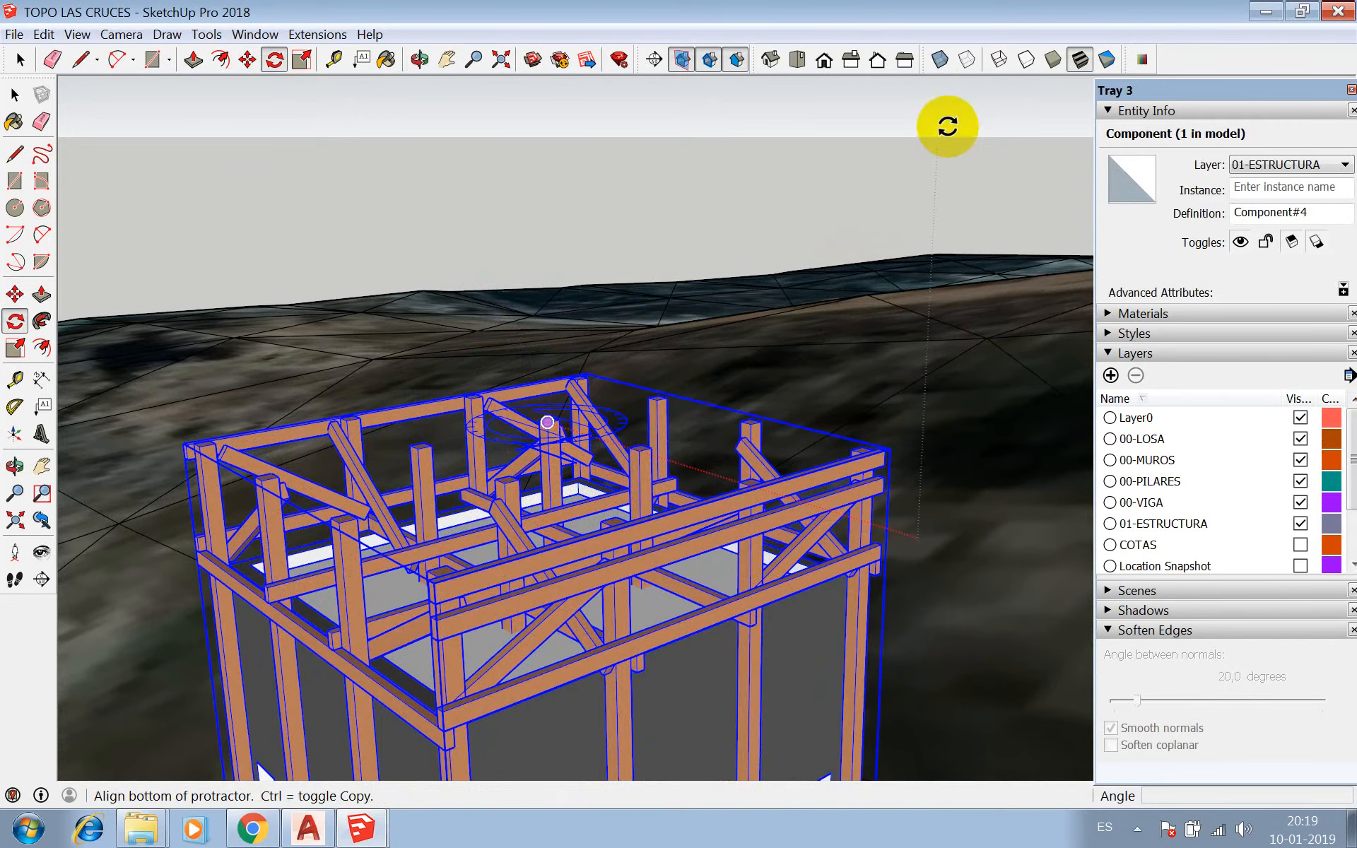
pyautogui.click(797, 59)
pyautogui.scroll(3, 652, 389)
pyautogui.scroll(-4, 637, 378)
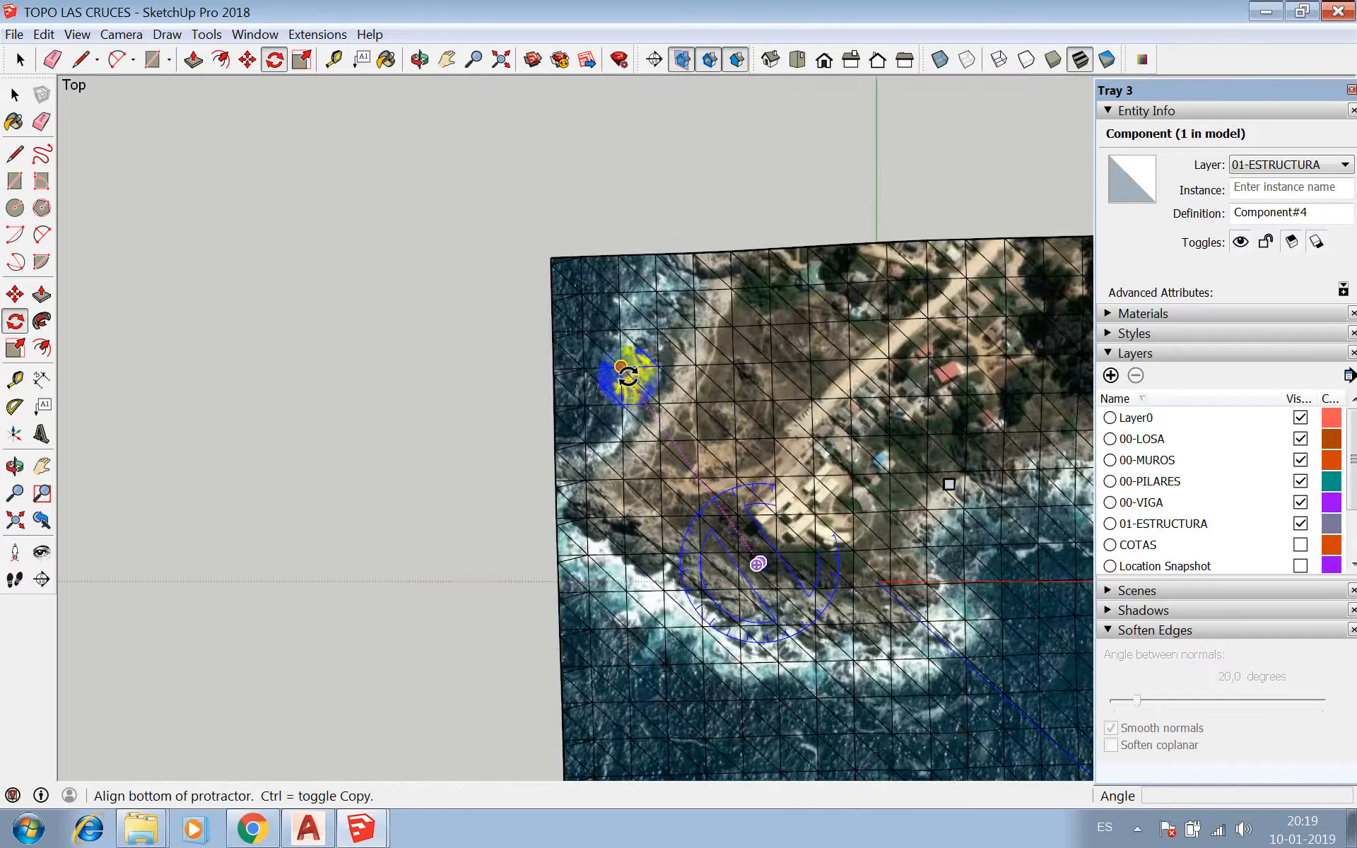
pyautogui.scroll(8, 736, 561)
pyautogui.scroll(10, 697, 521)
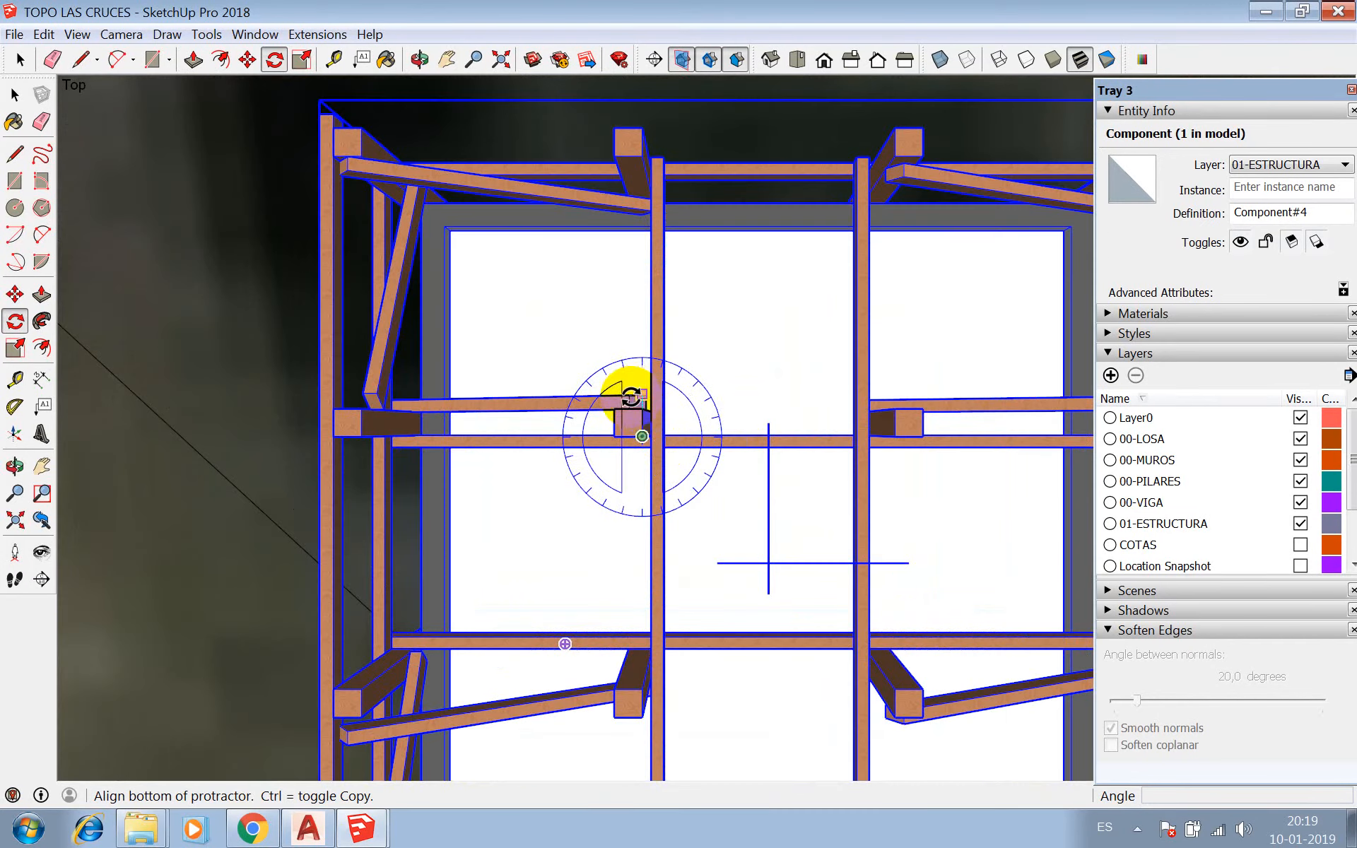
pyautogui.click(638, 408)
pyautogui.scroll(-6, 691, 415)
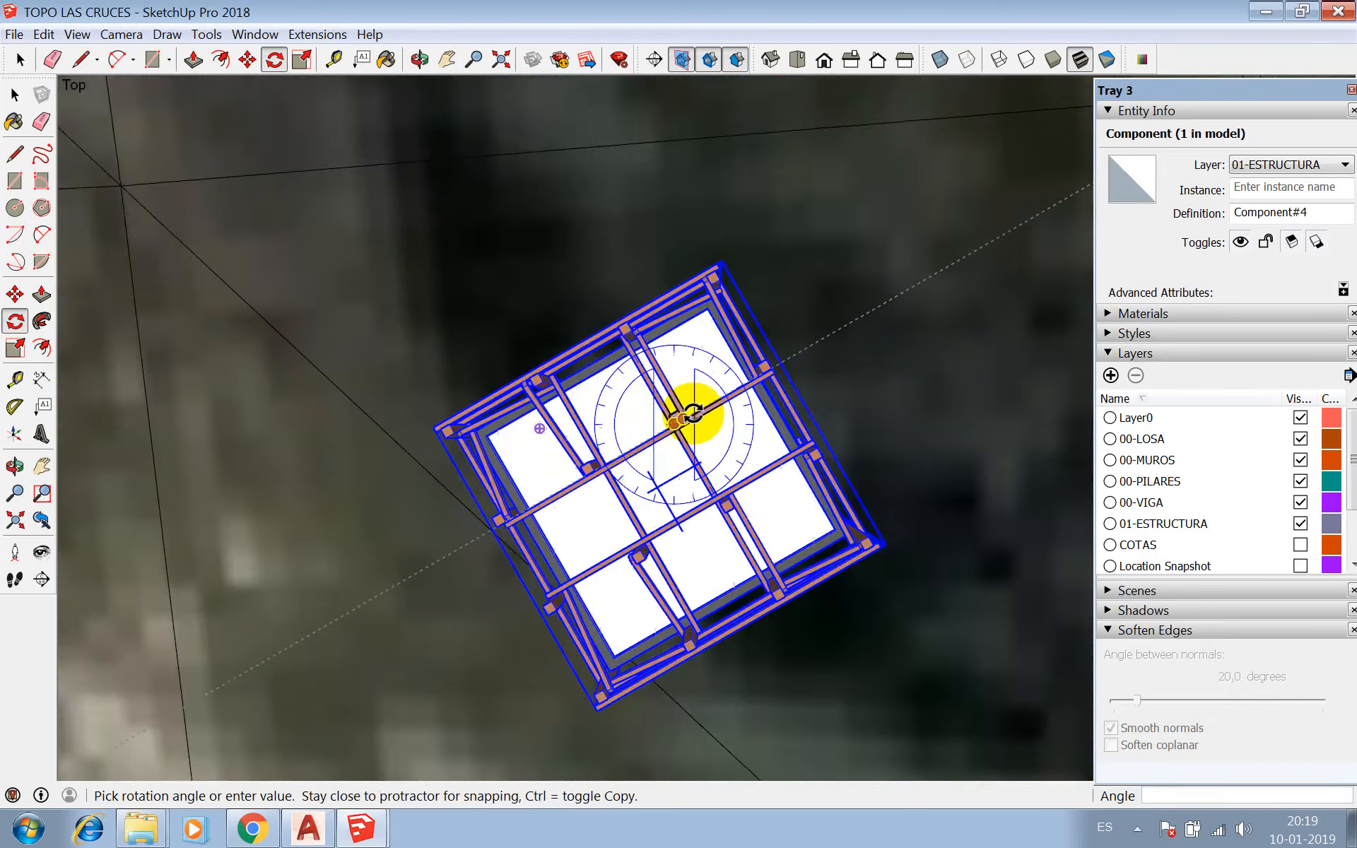
pyautogui.click(419, 59)
pyautogui.moveTo(538, 81); pyautogui.dragTo(565, 258)
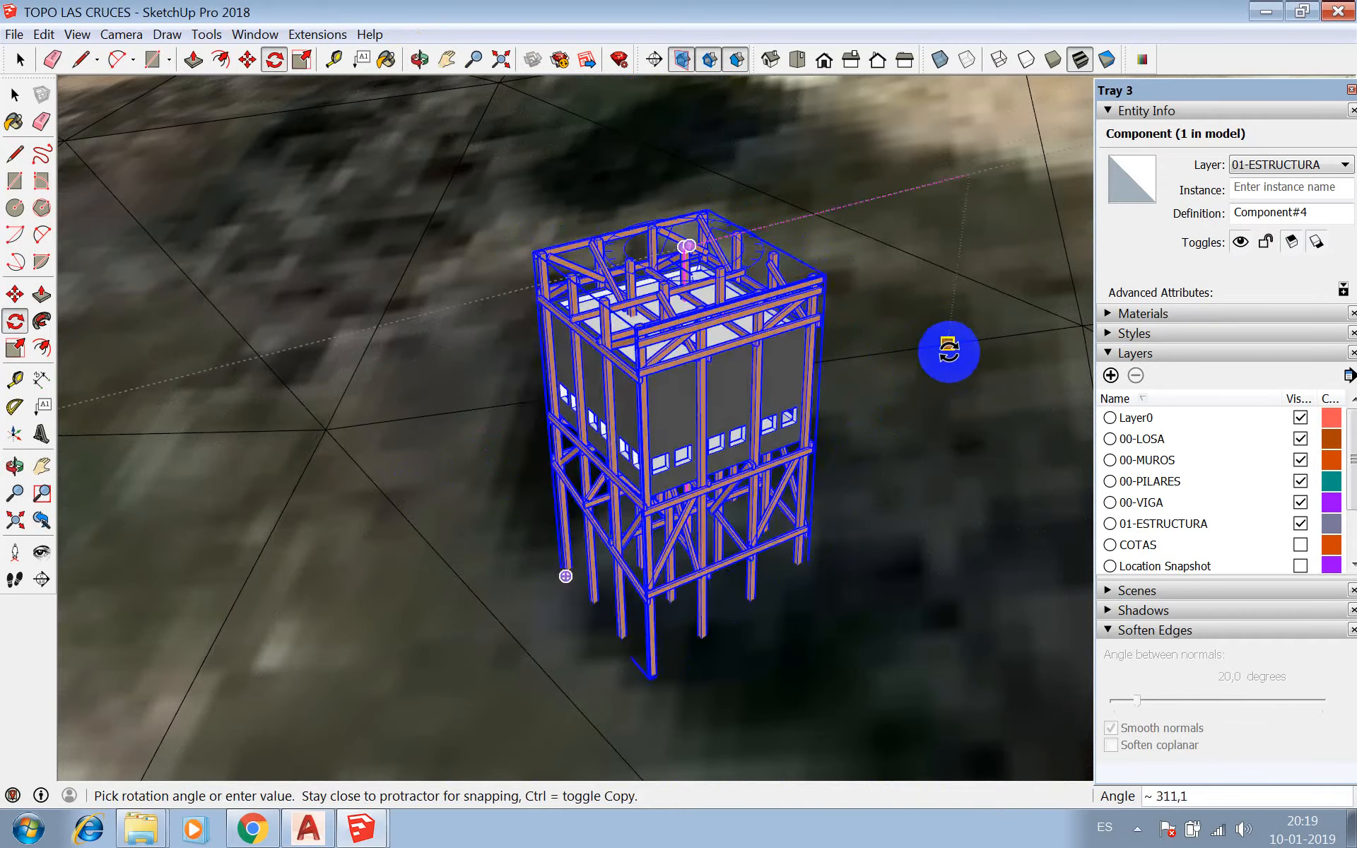
pyautogui.click(957, 353)
# - Move the tower straight down so its posts sink into the sloping terrain
pyautogui.scroll(-5, 598, 312)
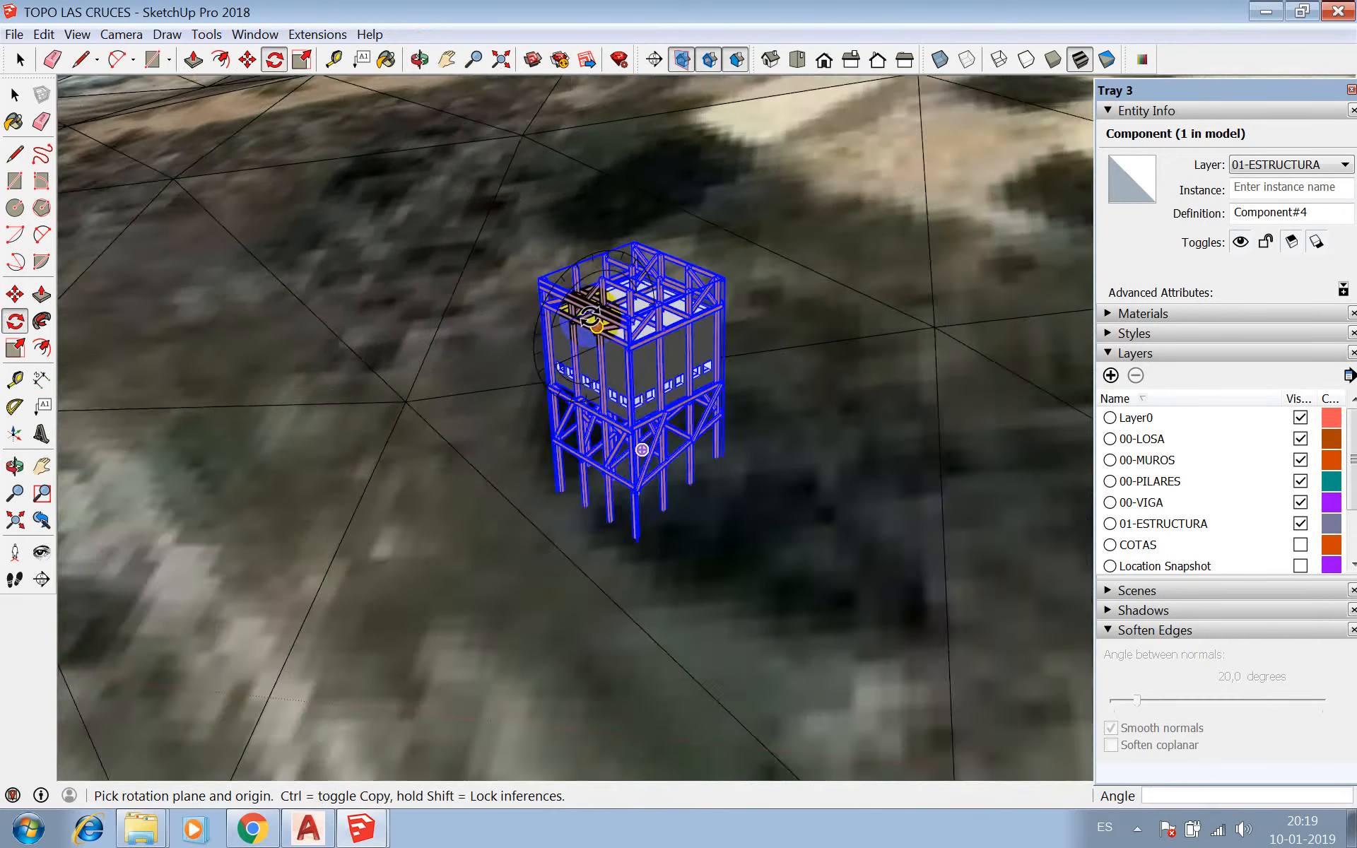
pyautogui.click(420, 59)
pyautogui.moveTo(537, 135); pyautogui.dragTo(463, 159)
pyautogui.scroll(5, 739, 394)
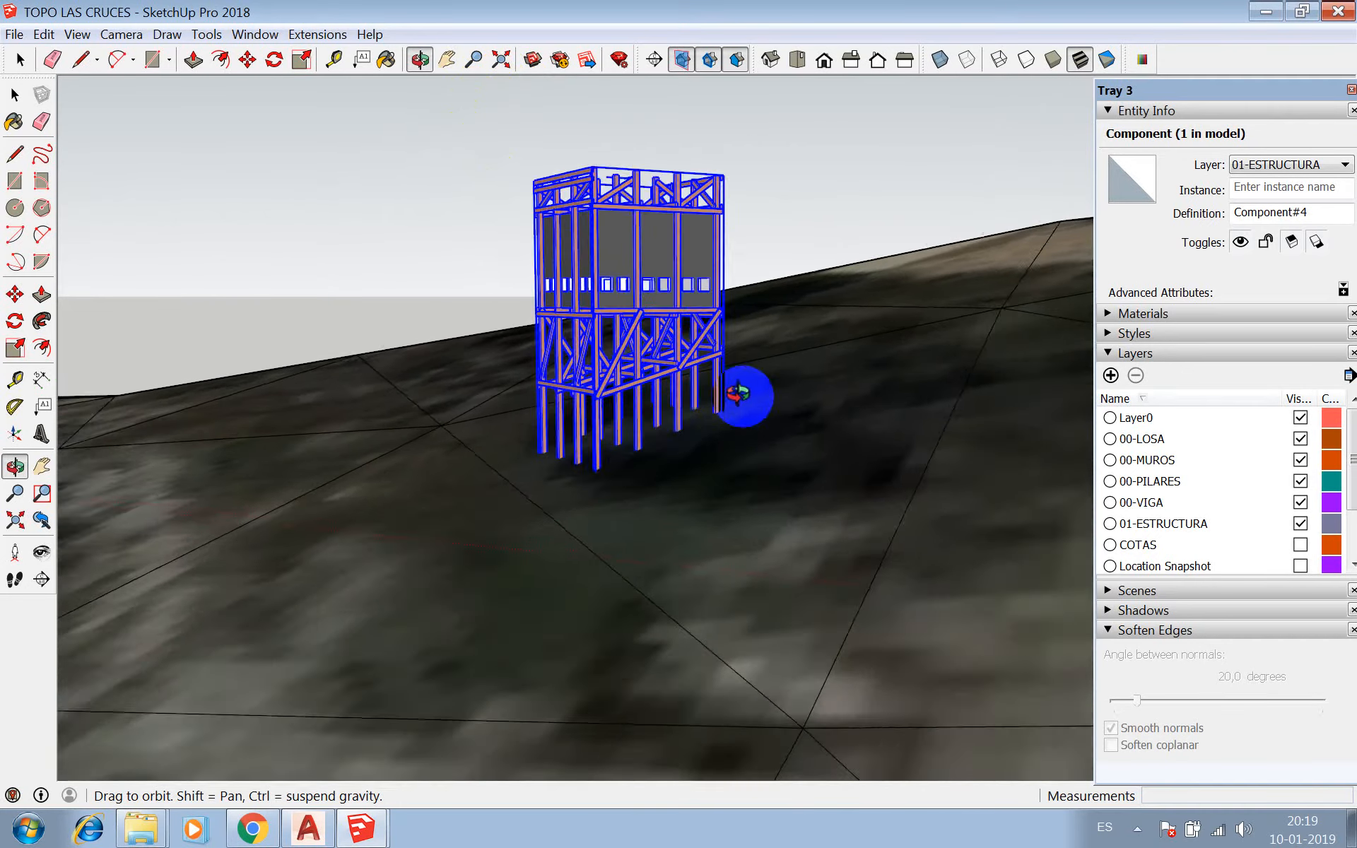
pyautogui.press('m')
pyautogui.click(772, 128)
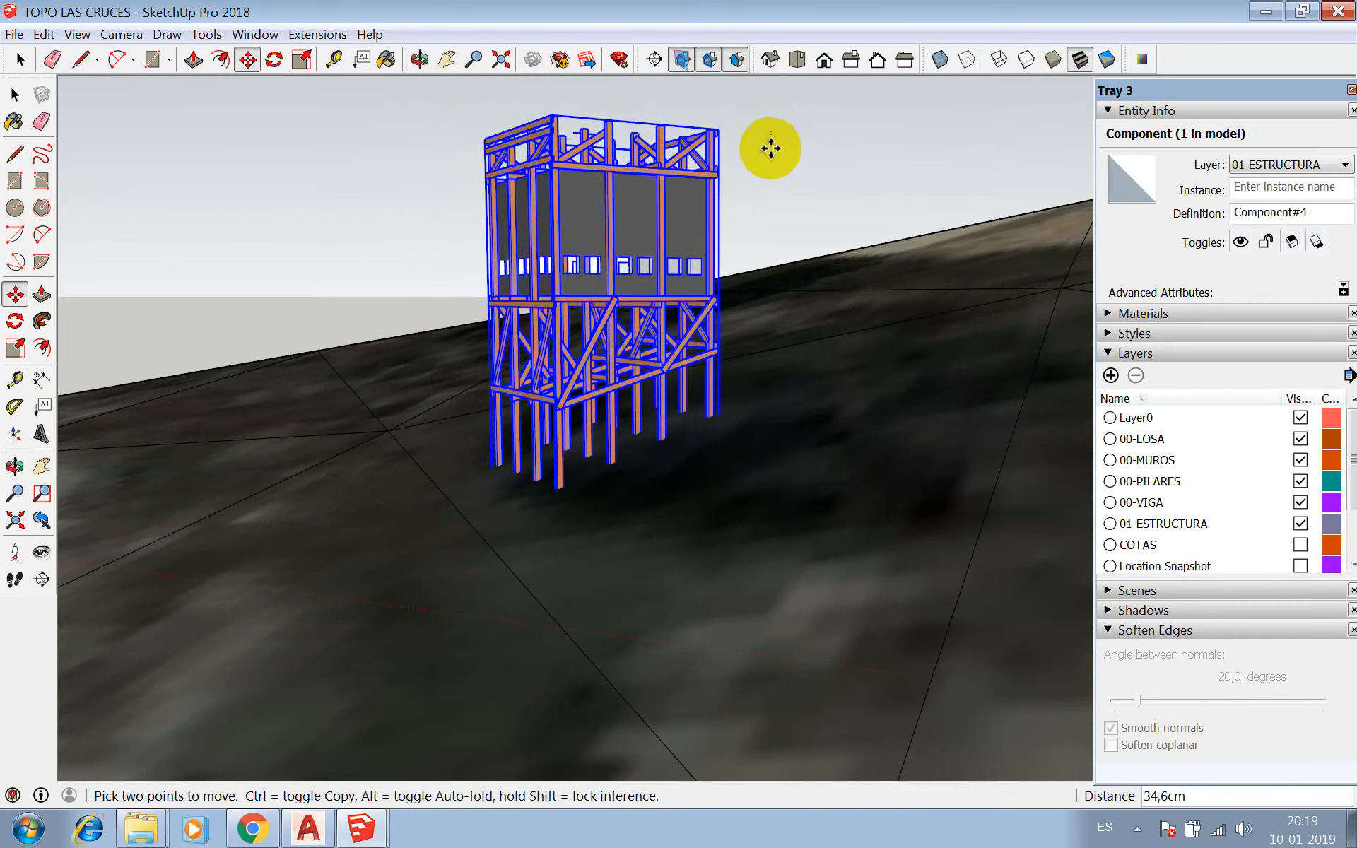
pyautogui.click(772, 188)
pyautogui.press('space')
pyautogui.scroll(-3, 574, 448)
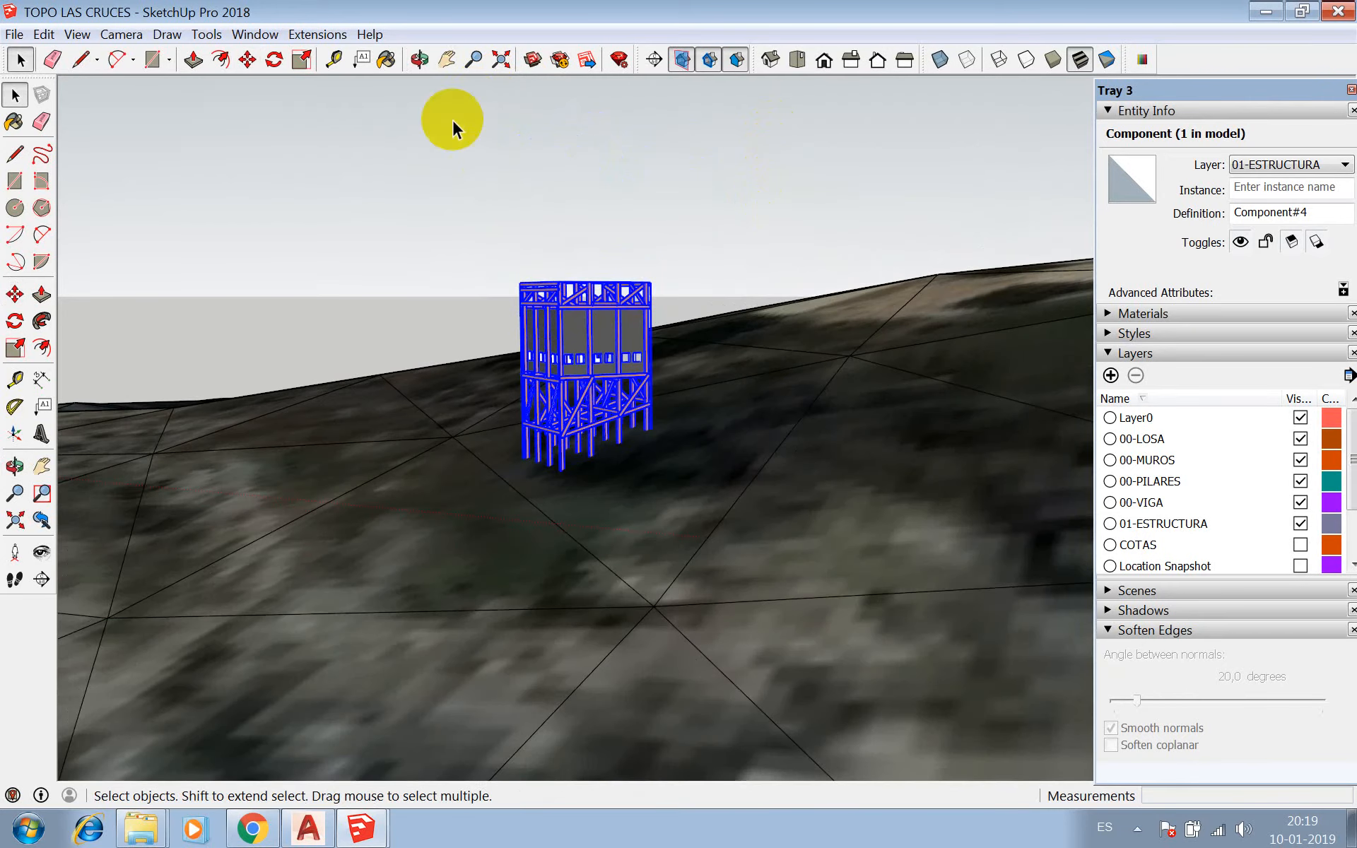
# - Collapse the layer list, expand the shadow settings and set the shadow time to 08:31 and the date to 11/17
pyautogui.click(419, 59)
pyautogui.moveTo(469, 433); pyautogui.dragTo(587, 341)
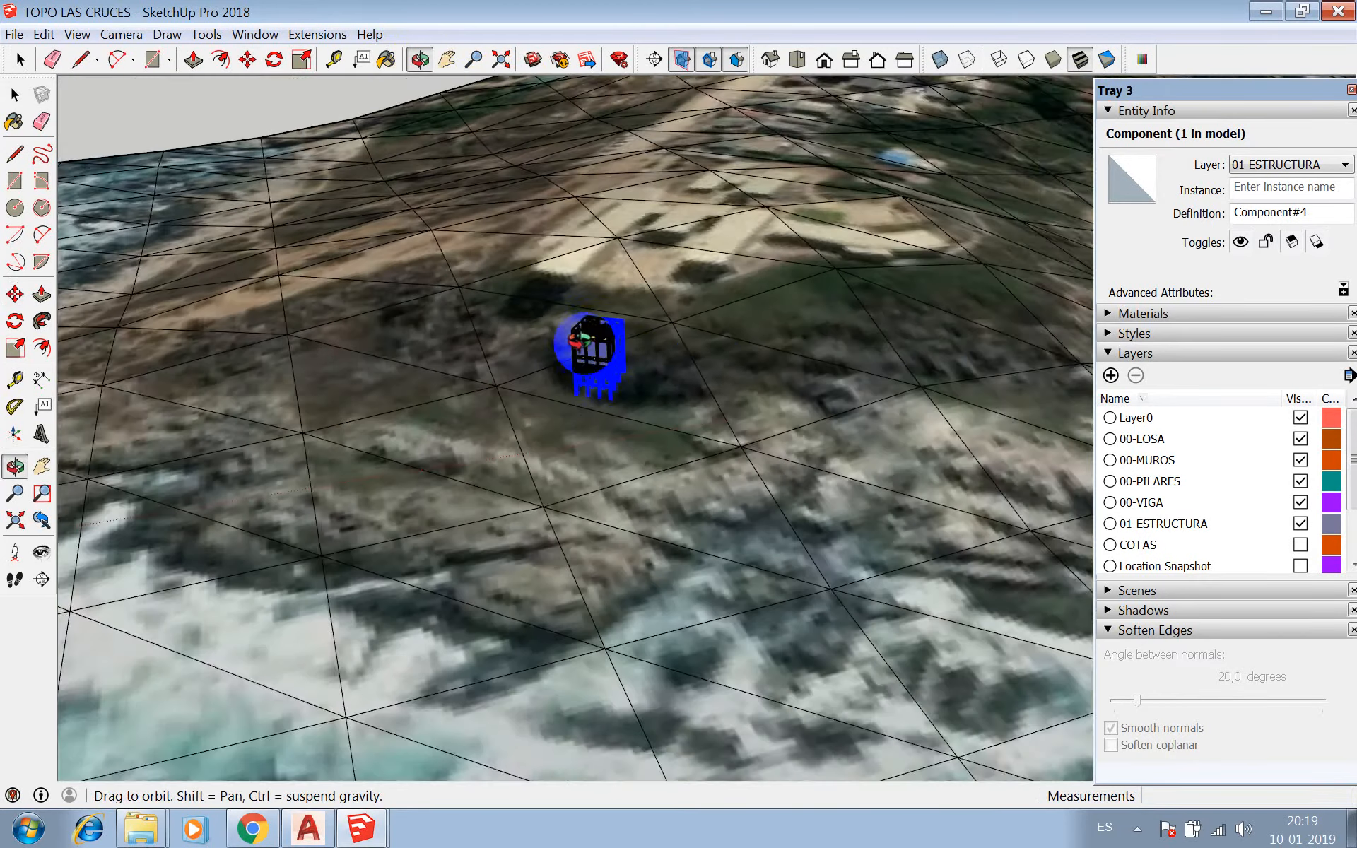
pyautogui.moveTo(705, 356); pyautogui.dragTo(498, 456)
pyautogui.press('space')
pyautogui.scroll(-3, 632, 403)
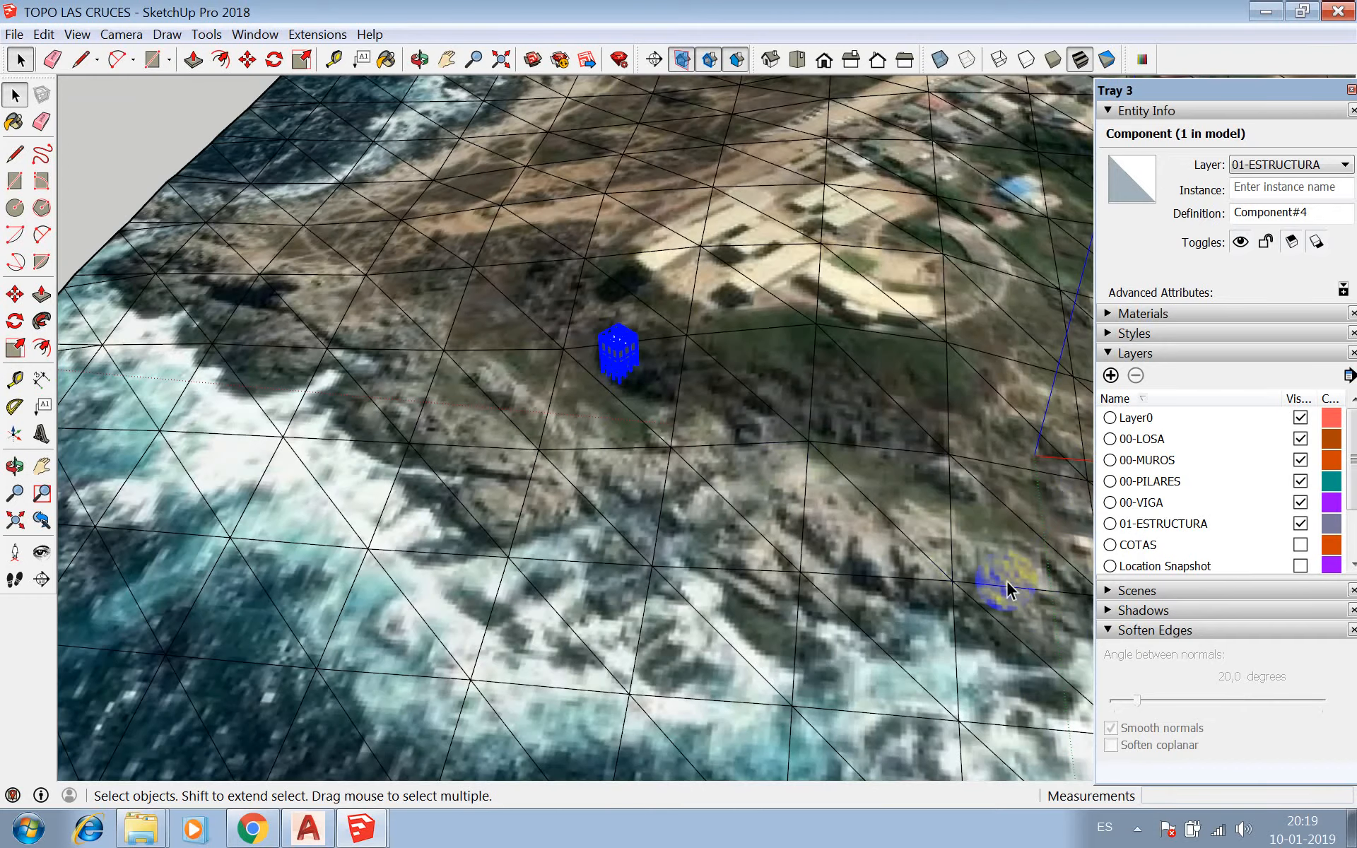
pyautogui.click(1109, 352)
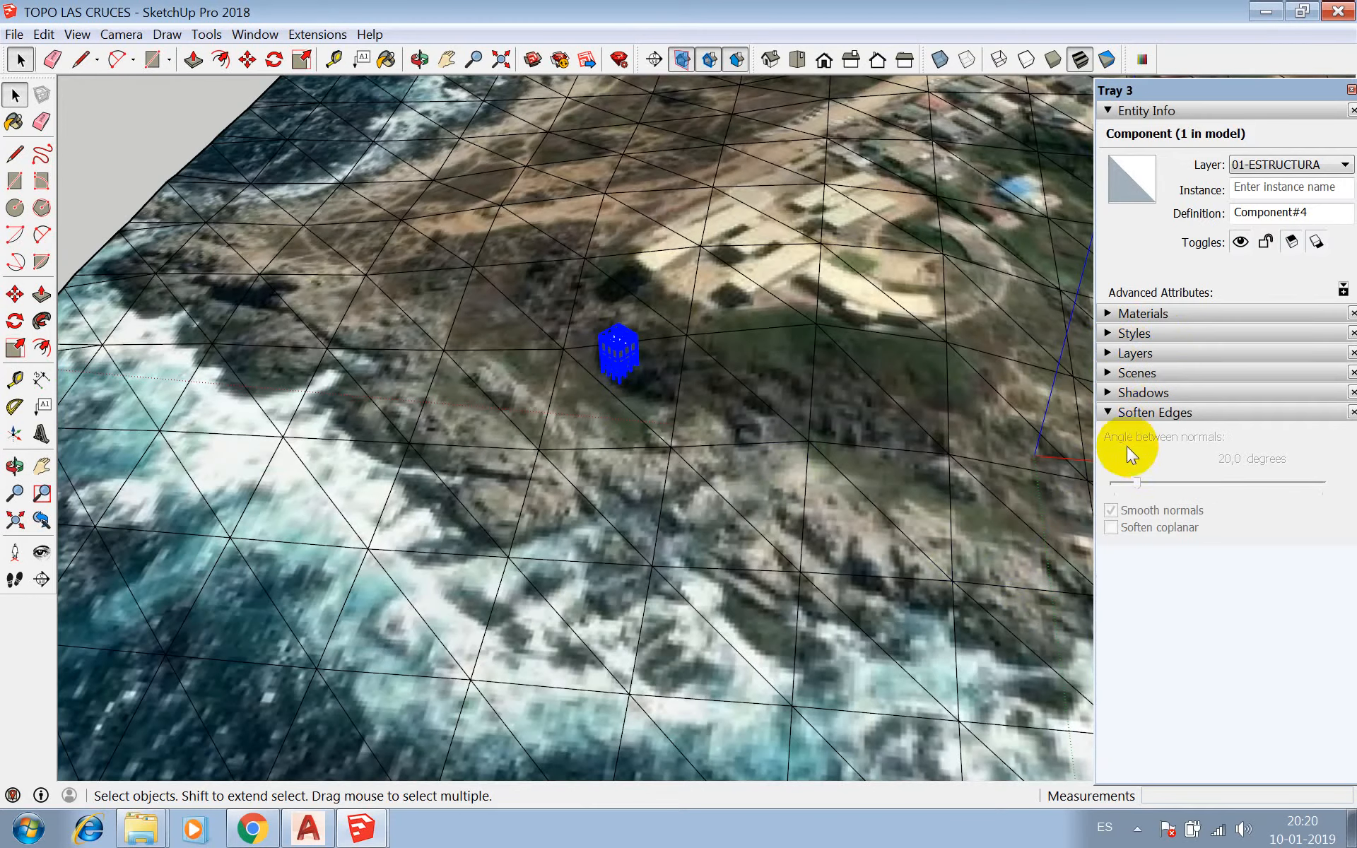
pyautogui.click(1107, 392)
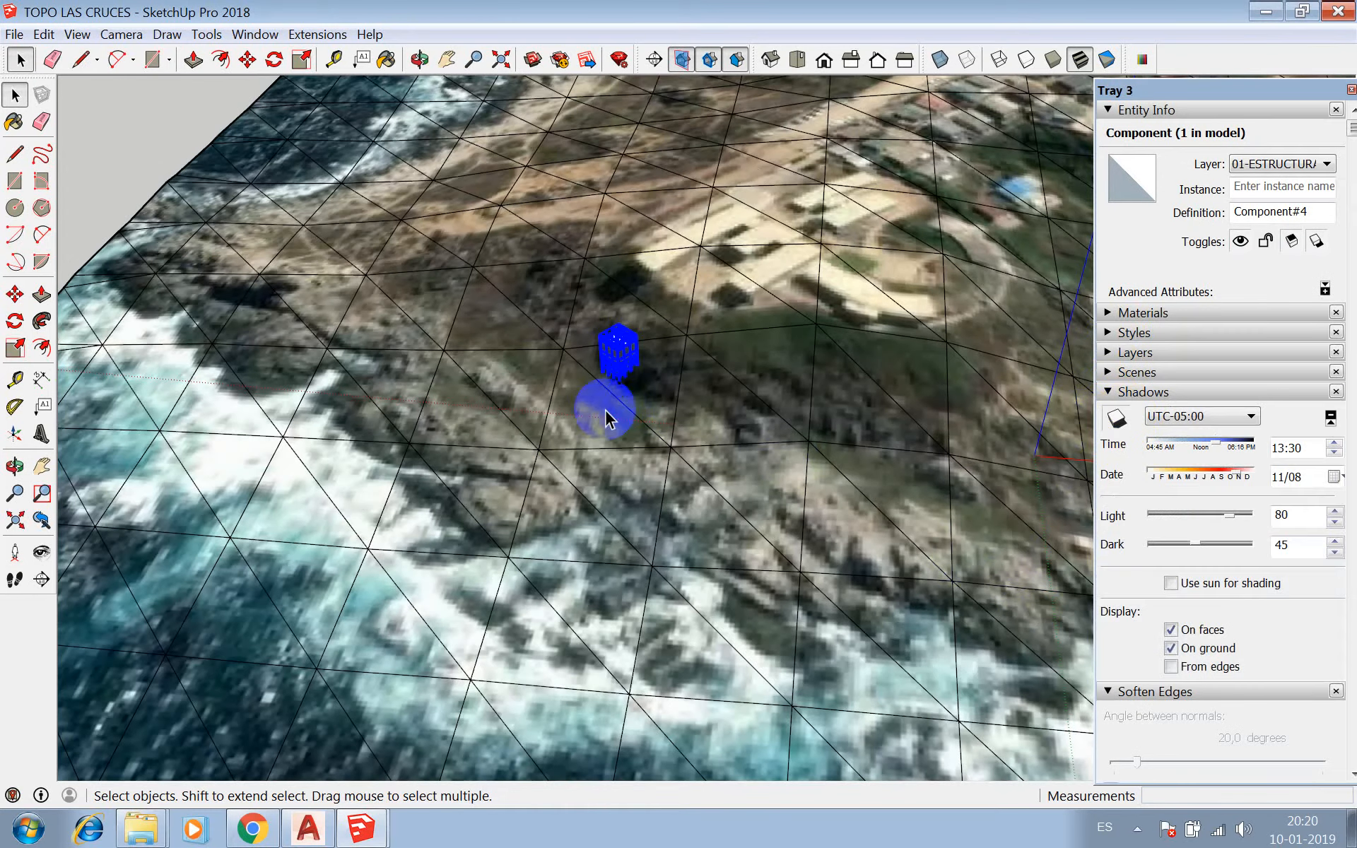
pyautogui.click(630, 384)
pyautogui.click(419, 59)
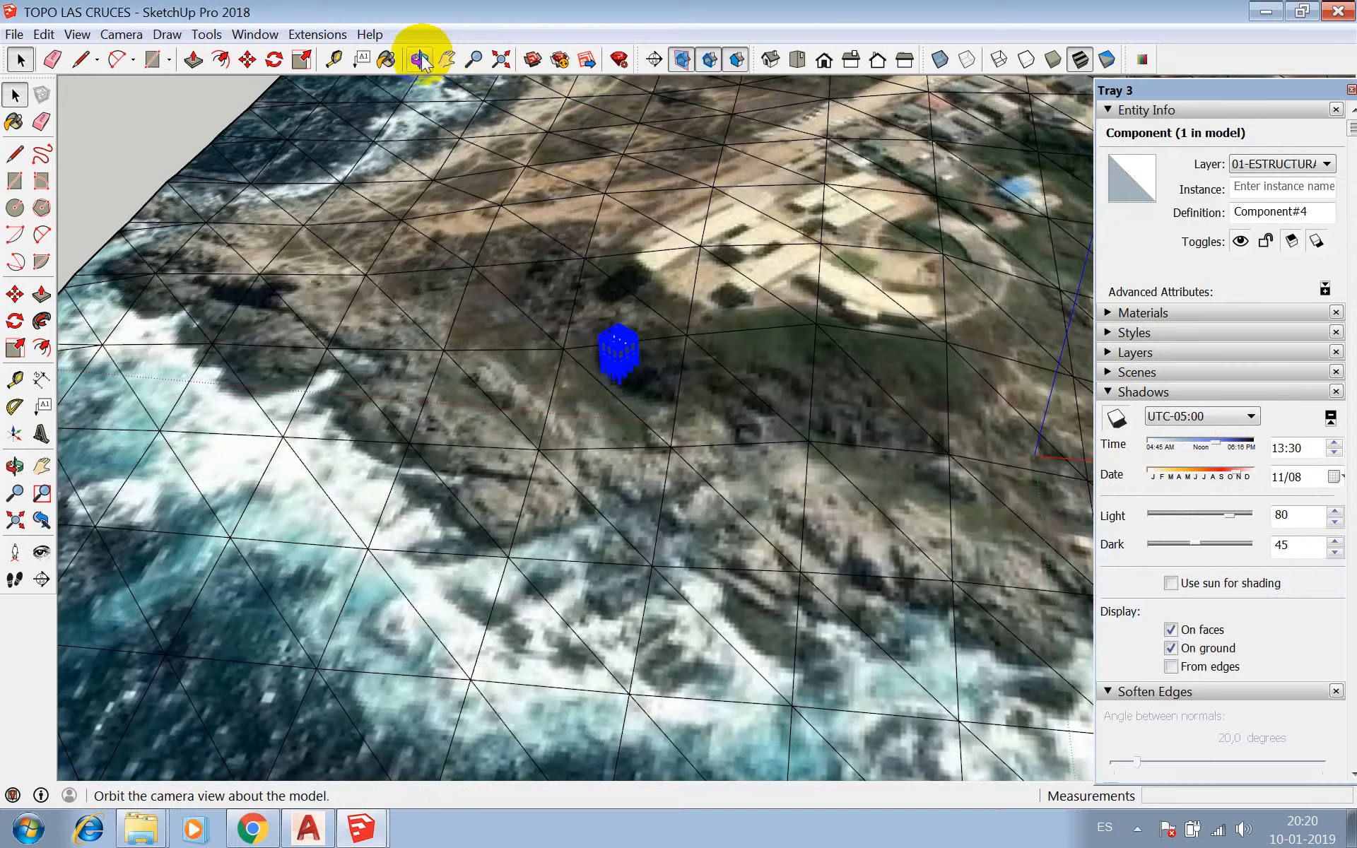
pyautogui.moveTo(561, 342); pyautogui.dragTo(822, 412)
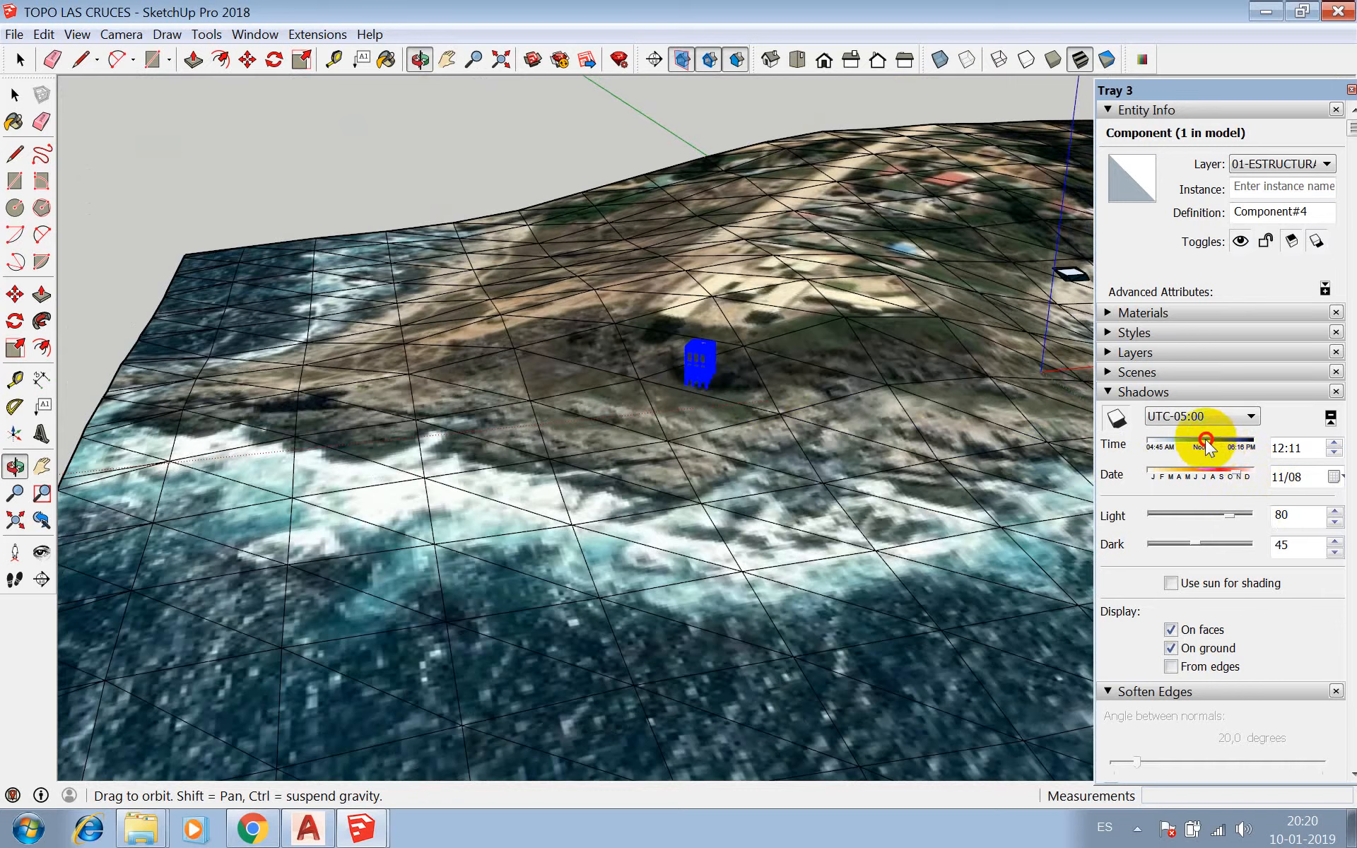
pyautogui.moveTo(1207, 445); pyautogui.dragTo(1238, 472)
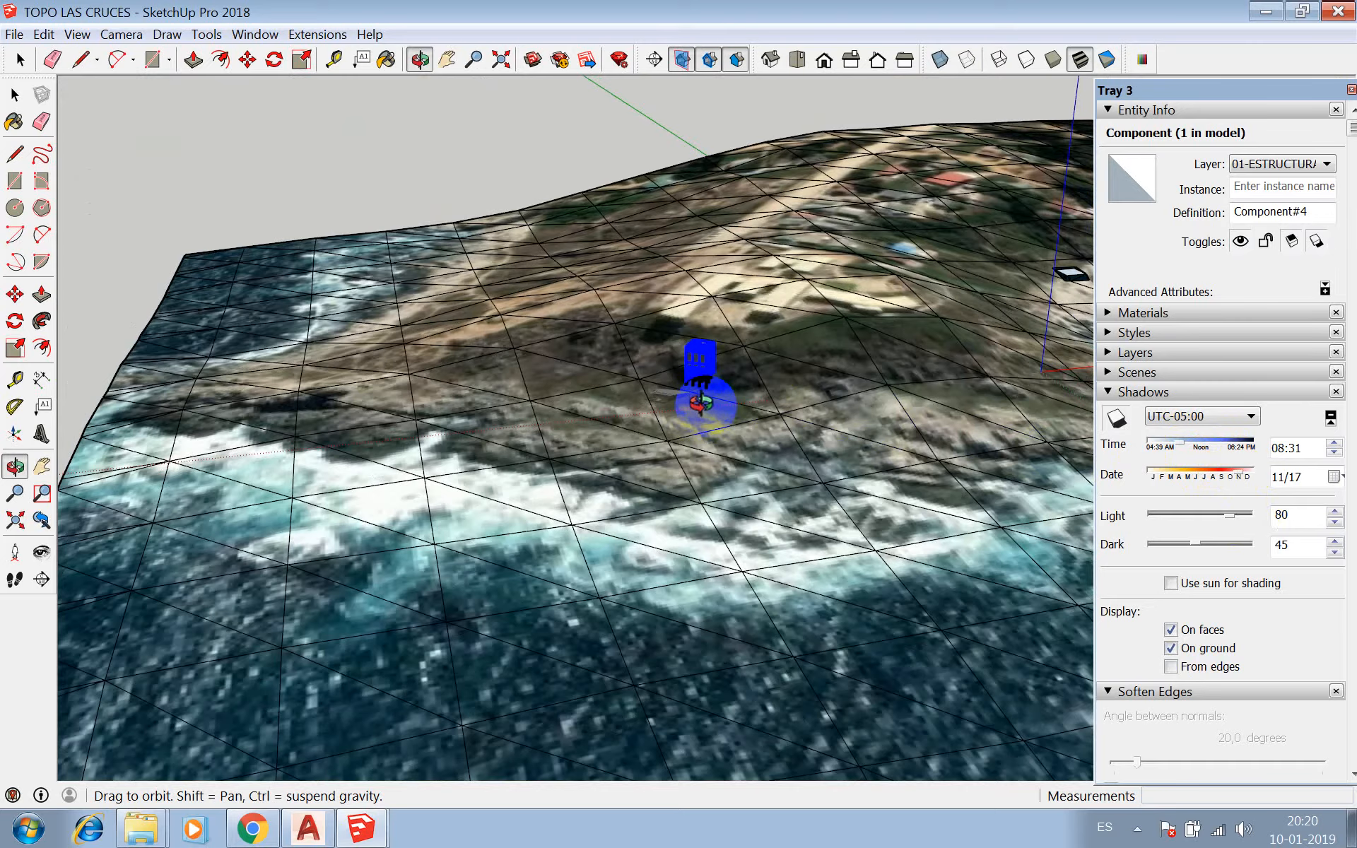
# - Position the camera at eye level on the terrain uphill from the tower and turn the view toward the tower and sea
pyautogui.scroll(10, 700, 403)
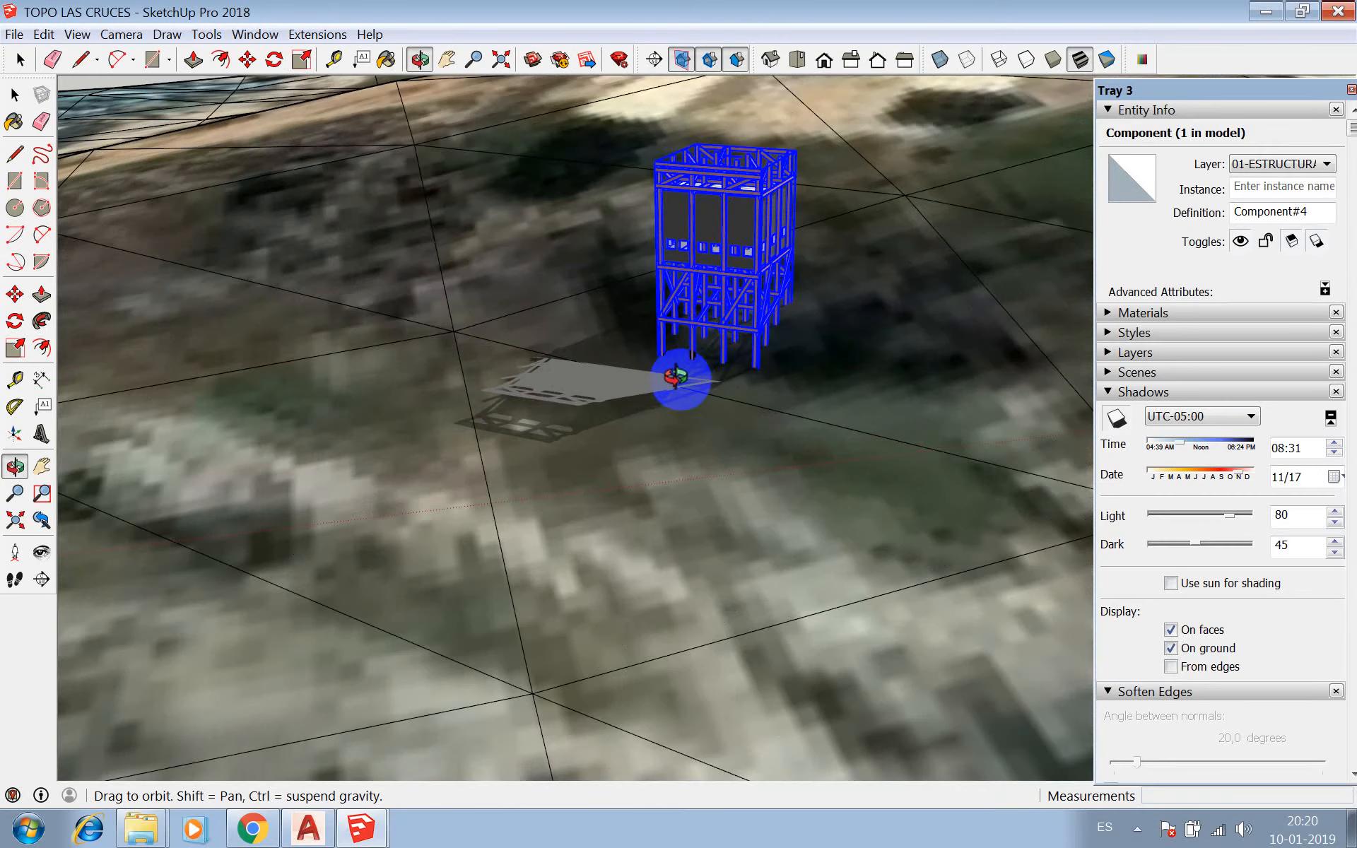
pyautogui.moveTo(662, 364); pyautogui.dragTo(566, 409)
pyautogui.scroll(-15, 565, 408)
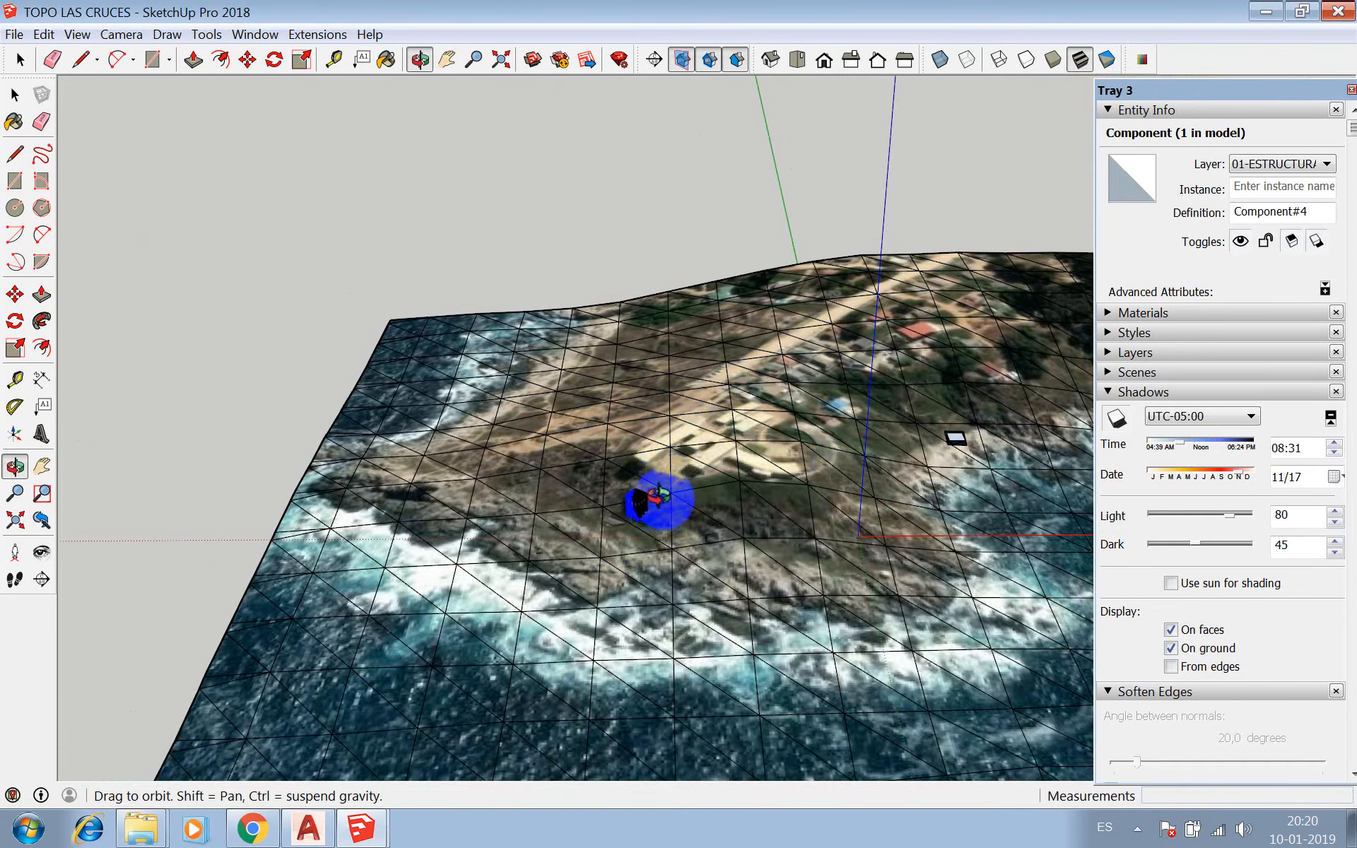
pyautogui.scroll(3, 643, 545)
pyautogui.scroll(10, 695, 480)
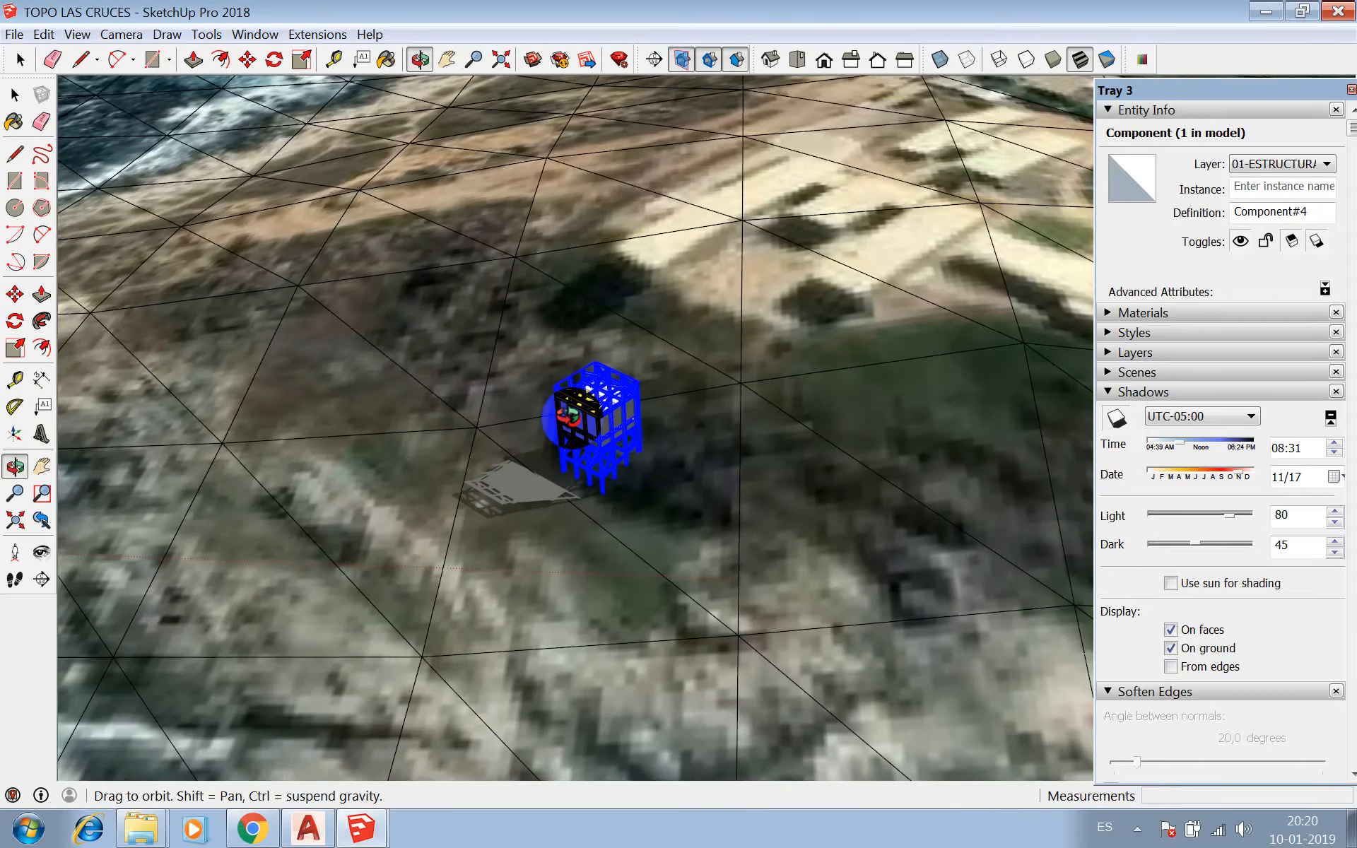
pyautogui.moveTo(568, 415); pyautogui.dragTo(650, 321)
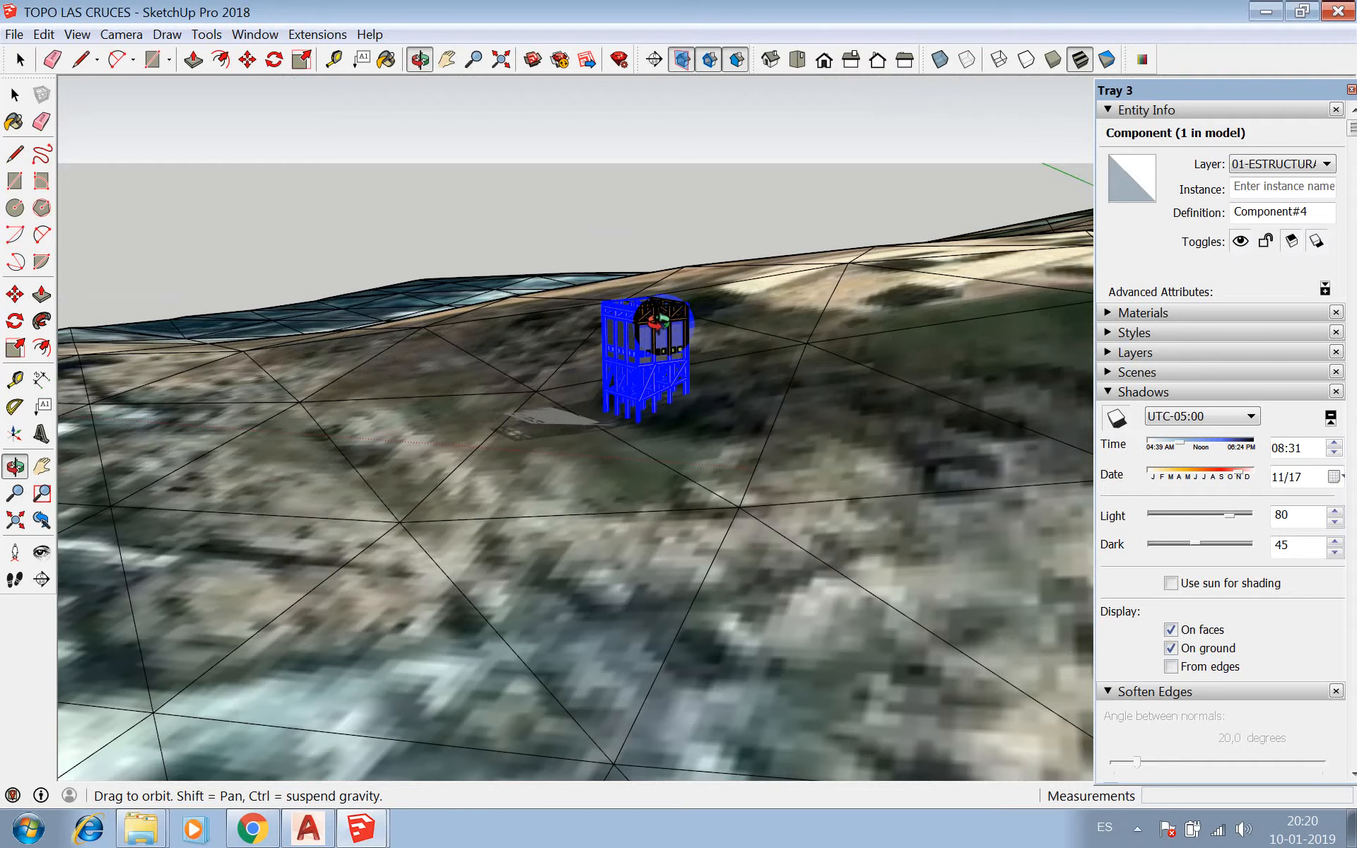
pyautogui.moveTo(657, 322); pyautogui.dragTo(282, 386)
pyautogui.click(14, 553)
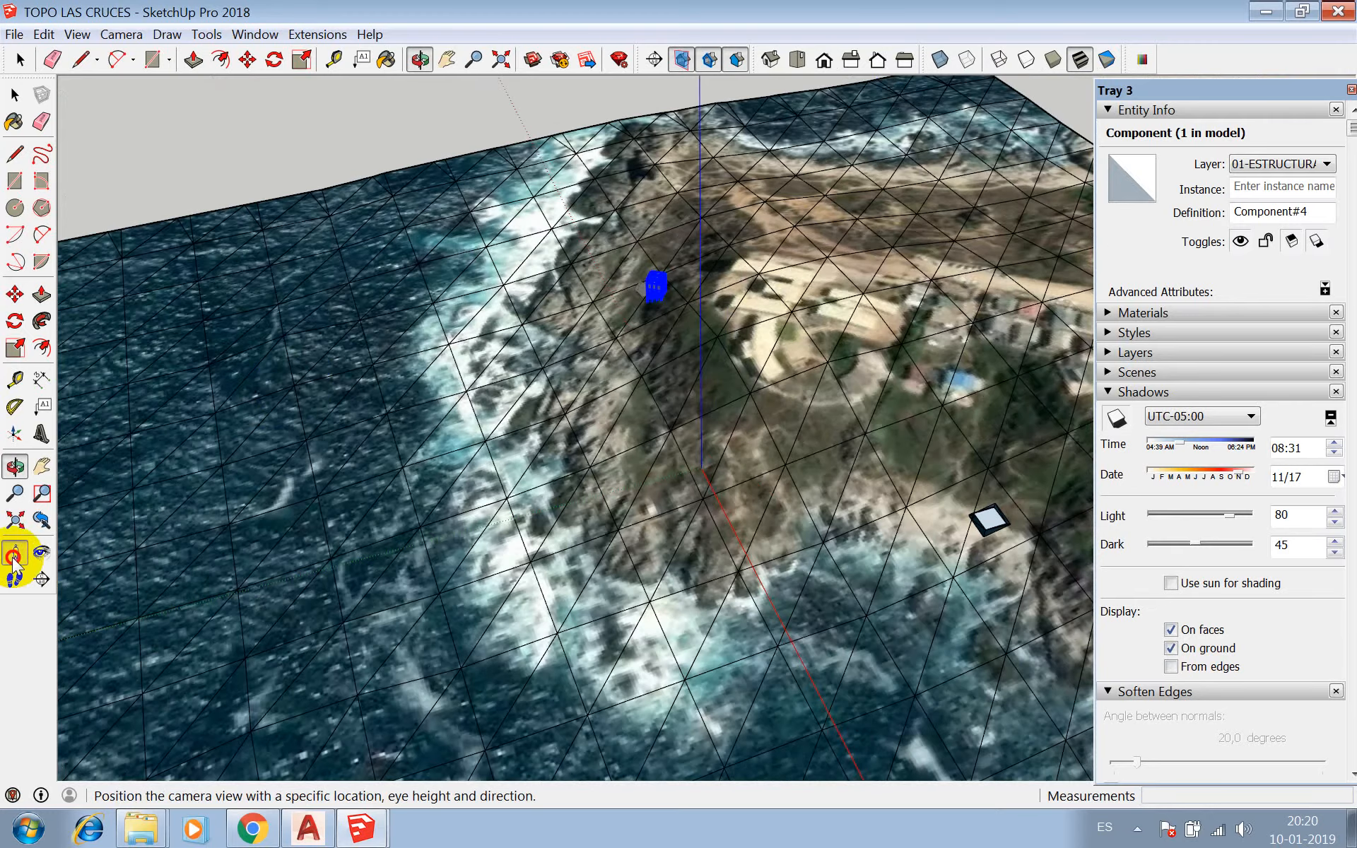
pyautogui.scroll(5, 792, 230)
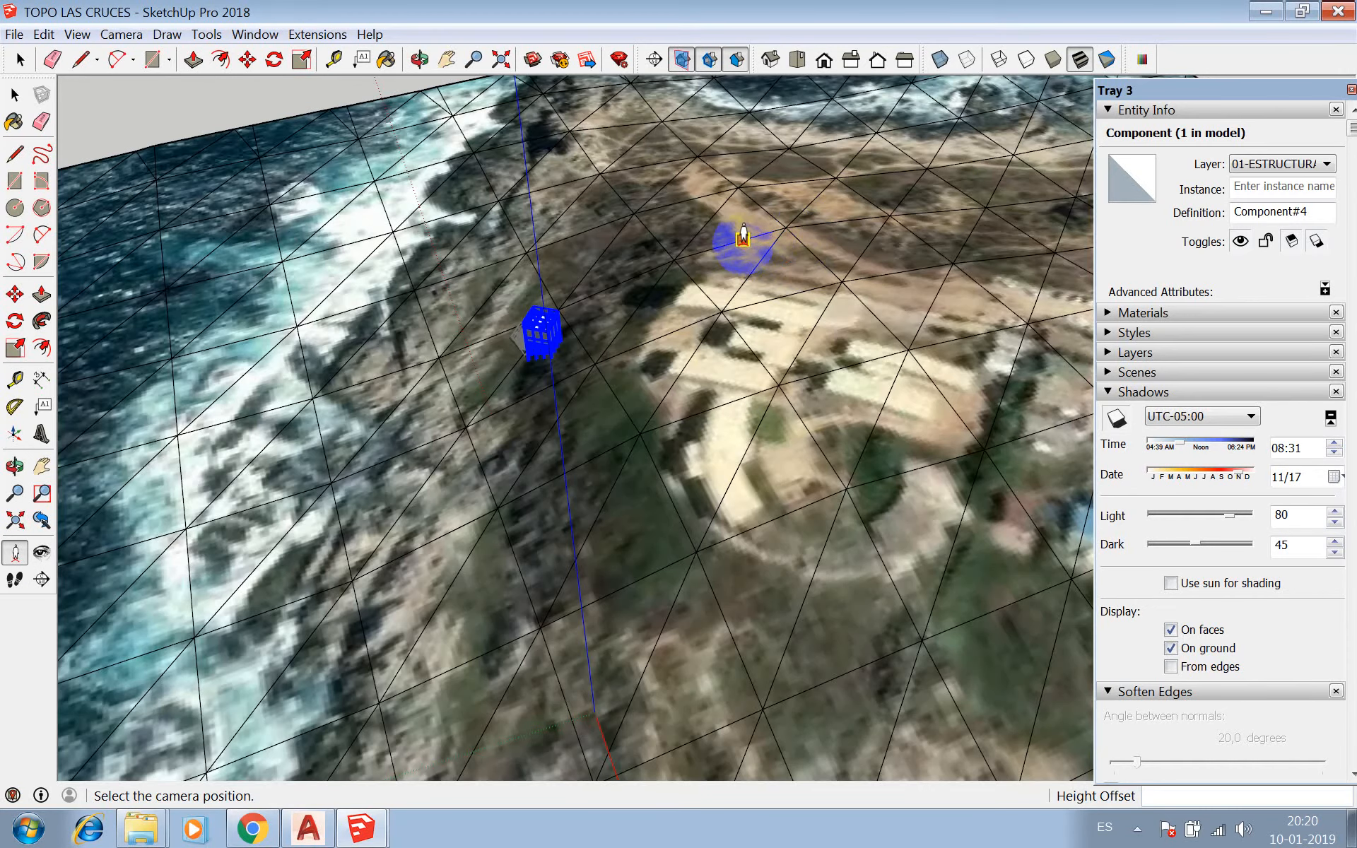
pyautogui.click(743, 242)
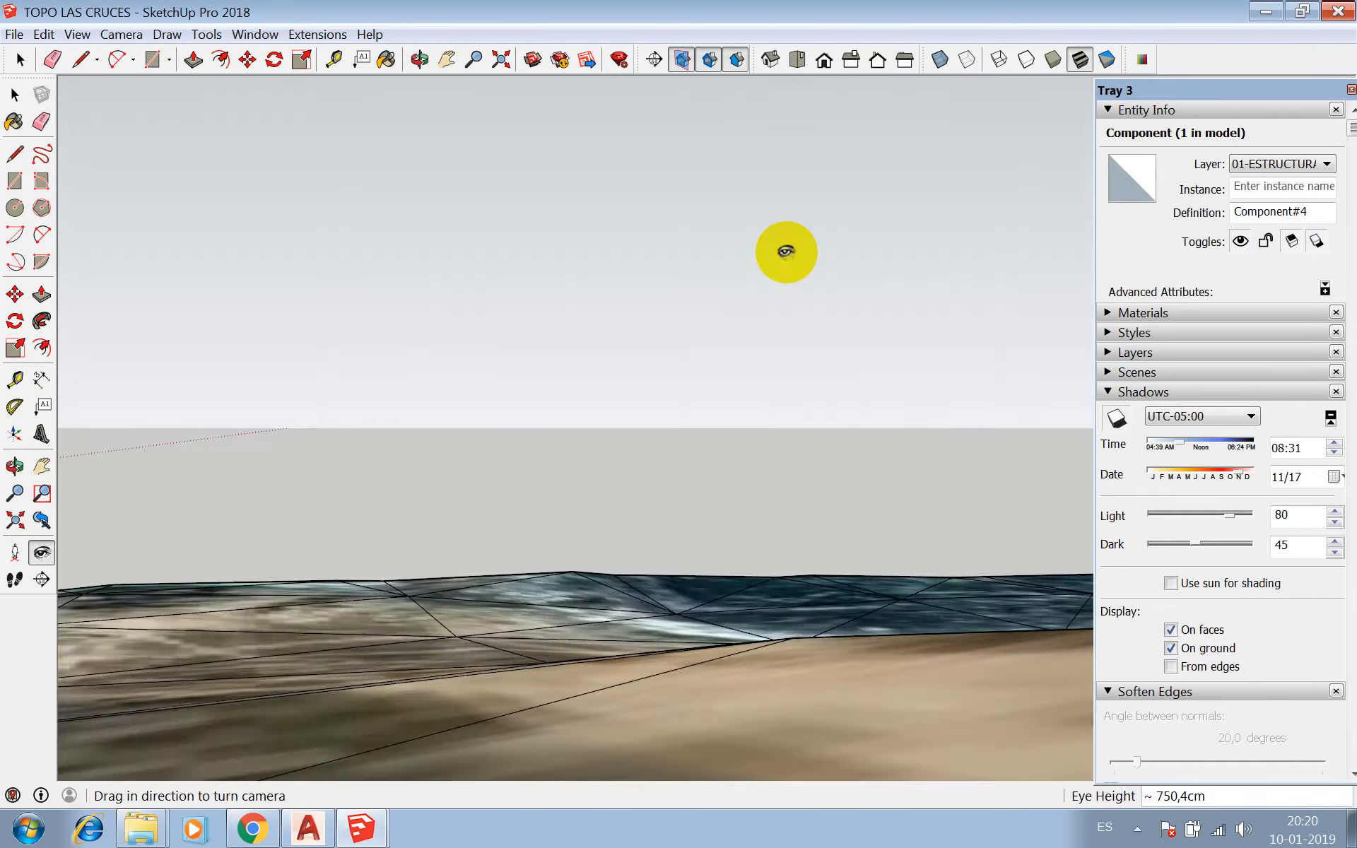
pyautogui.moveTo(788, 249); pyautogui.dragTo(517, 359)
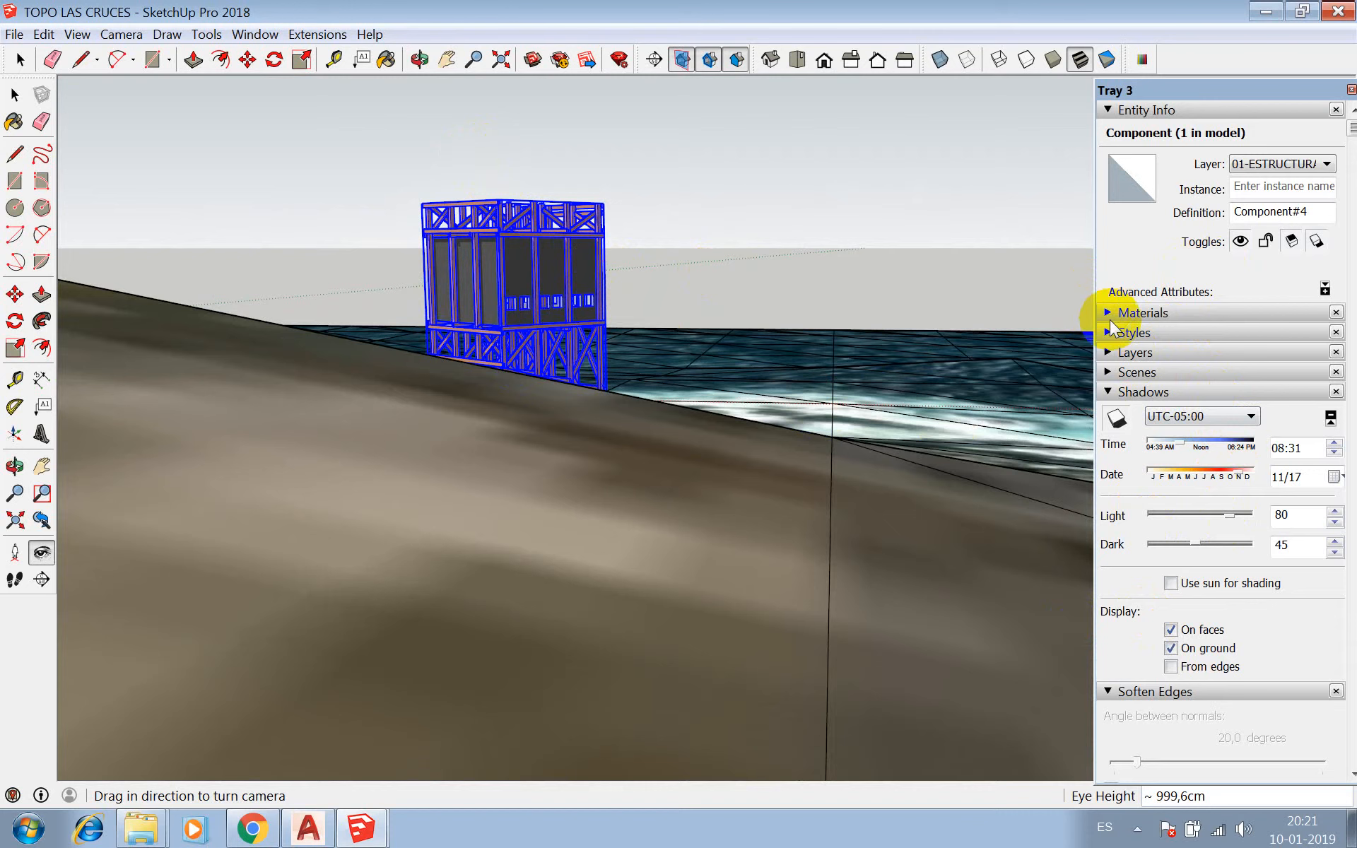
# - Collapse the entity info, soften edges and shadow settings, and save the current eye-level view as a new scene
pyautogui.click(1107, 110)
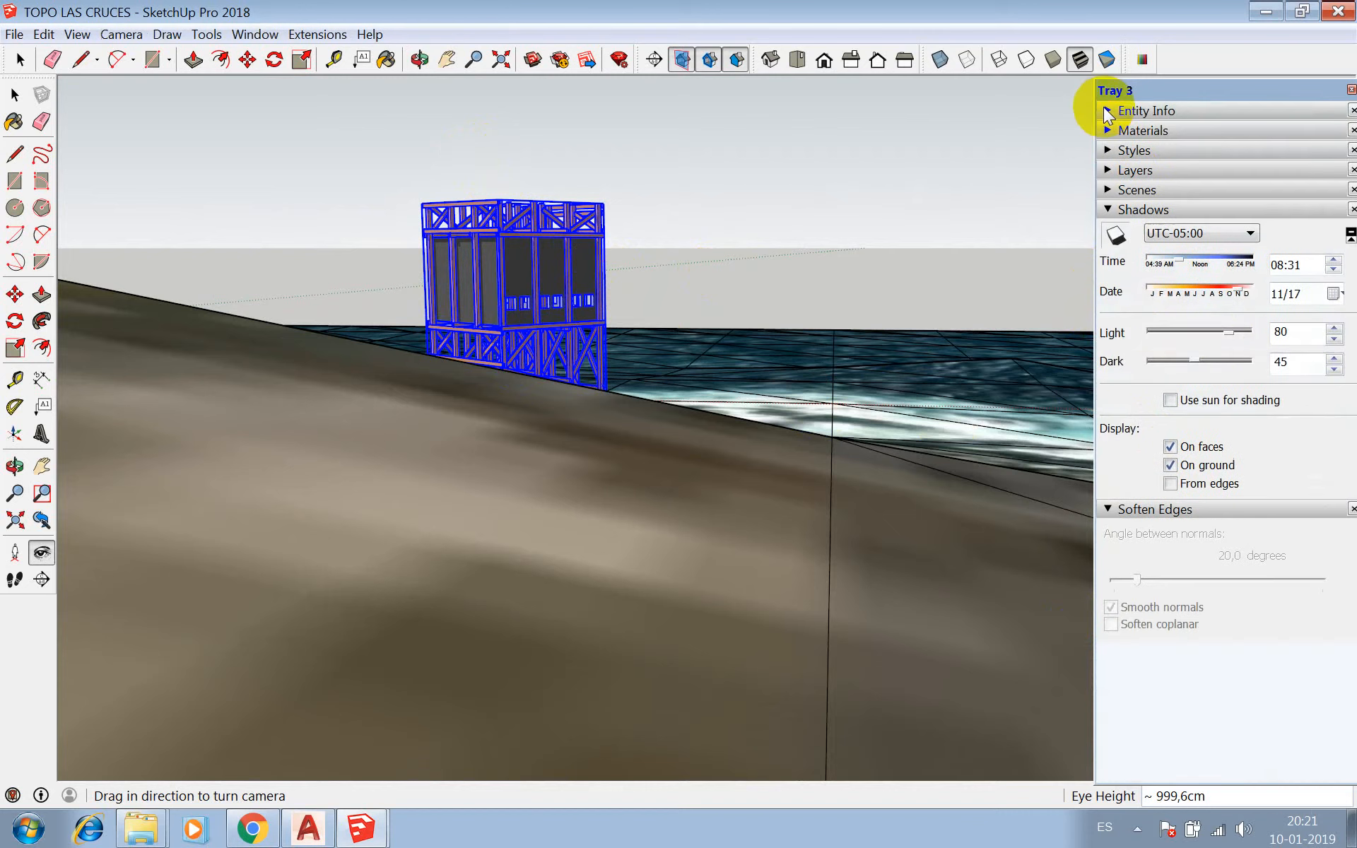
pyautogui.click(1113, 509)
pyautogui.click(1106, 209)
pyautogui.click(1108, 189)
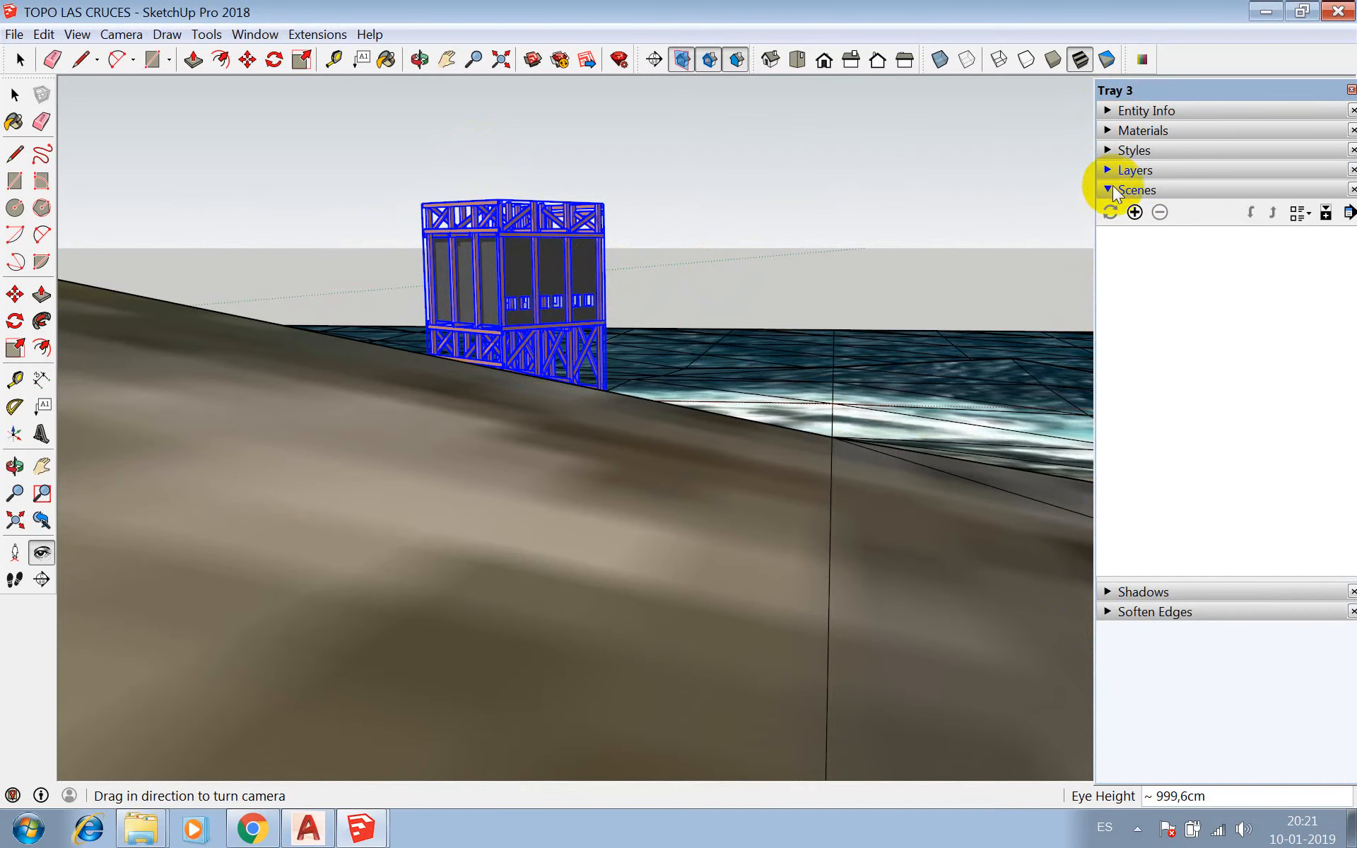
pyautogui.click(1135, 213)
pyautogui.click(1201, 532)
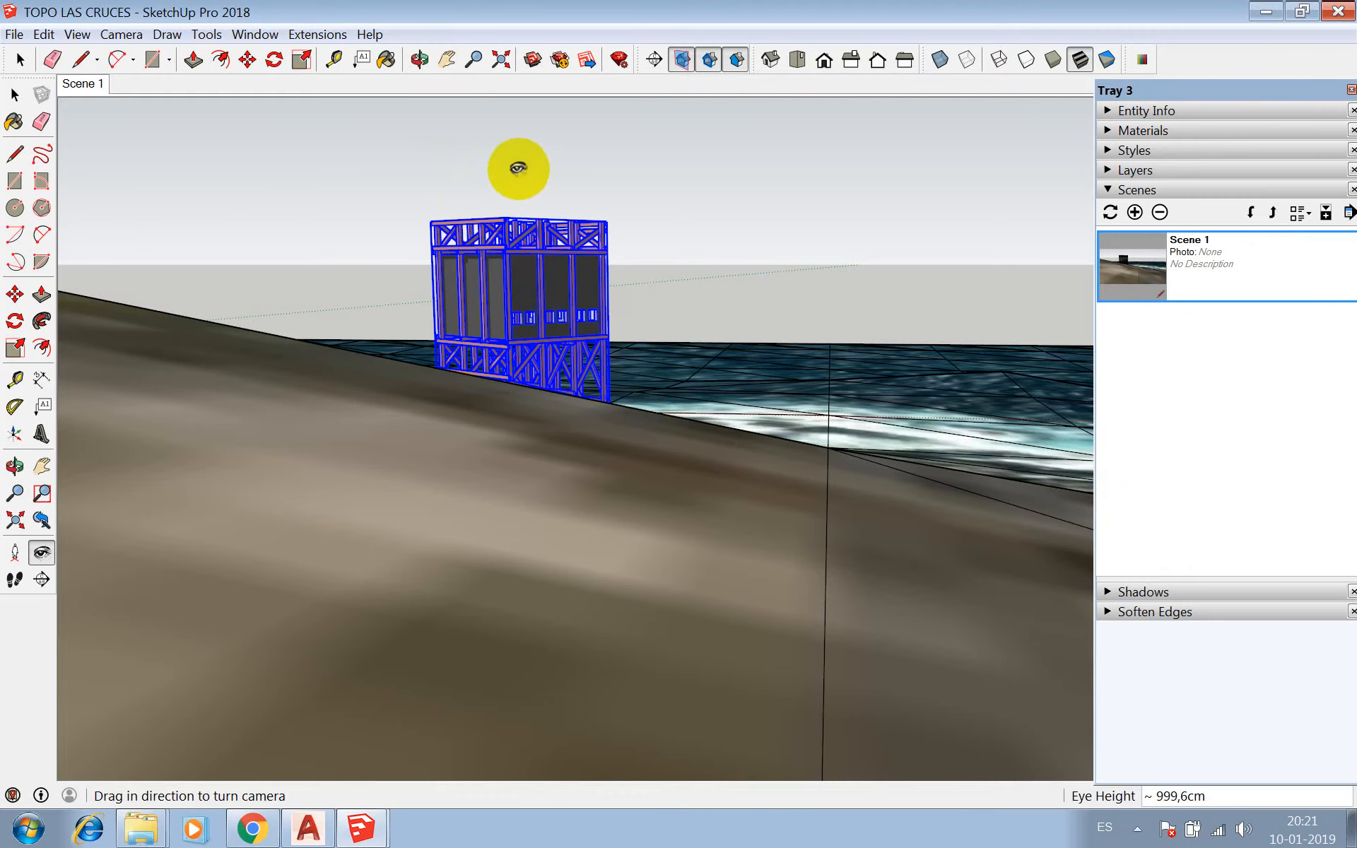
# - Examine the tower's placement on the whole terrain from several angles and return to the Scene 1 view
pyautogui.click(420, 61)
pyautogui.moveTo(453, 156); pyautogui.dragTo(693, 452)
pyautogui.scroll(-10, 692, 452)
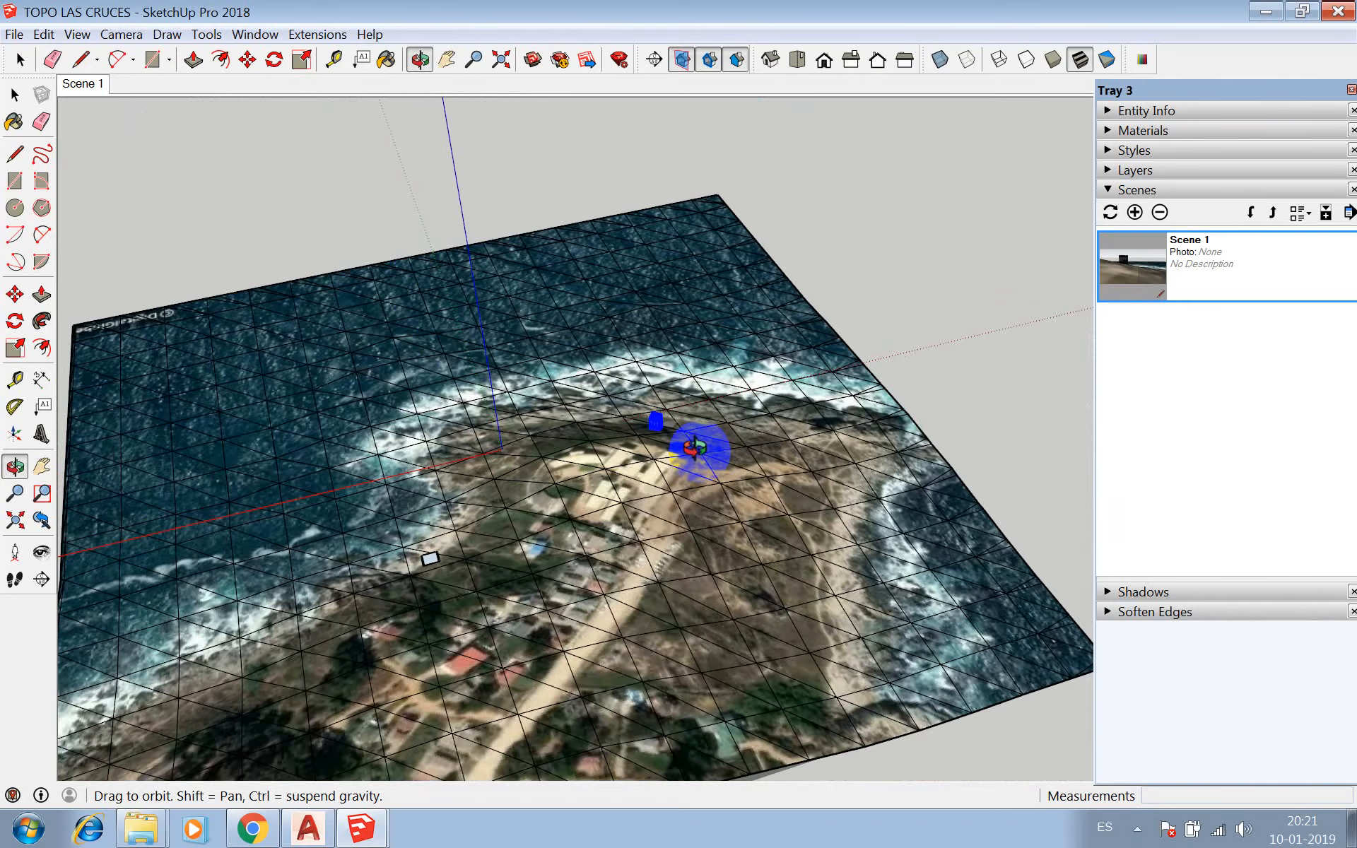
pyautogui.moveTo(616, 470); pyautogui.dragTo(800, 439)
pyautogui.scroll(3, 720, 446)
pyautogui.moveTo(656, 452); pyautogui.dragTo(985, 448)
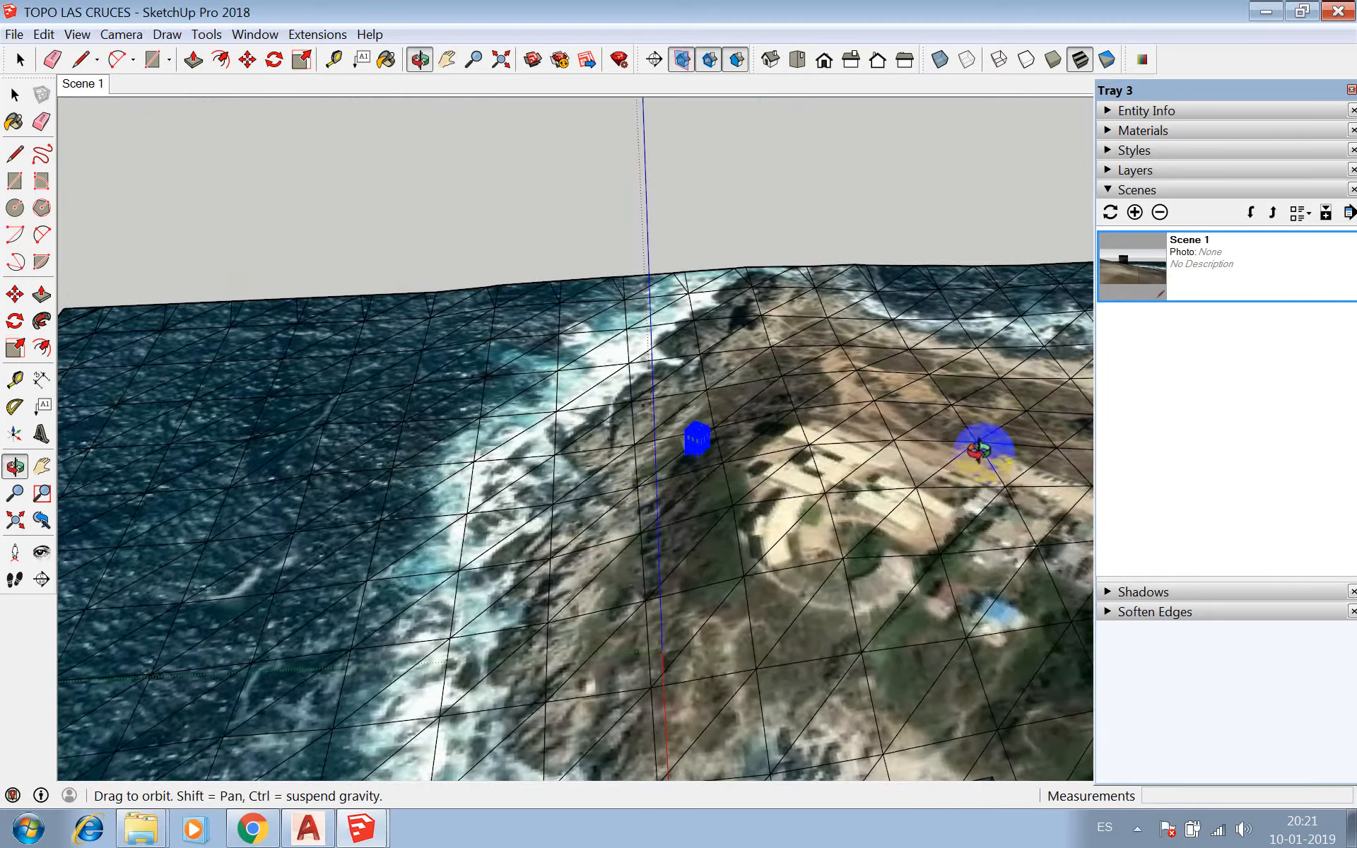
pyautogui.moveTo(645, 494); pyautogui.dragTo(719, 515)
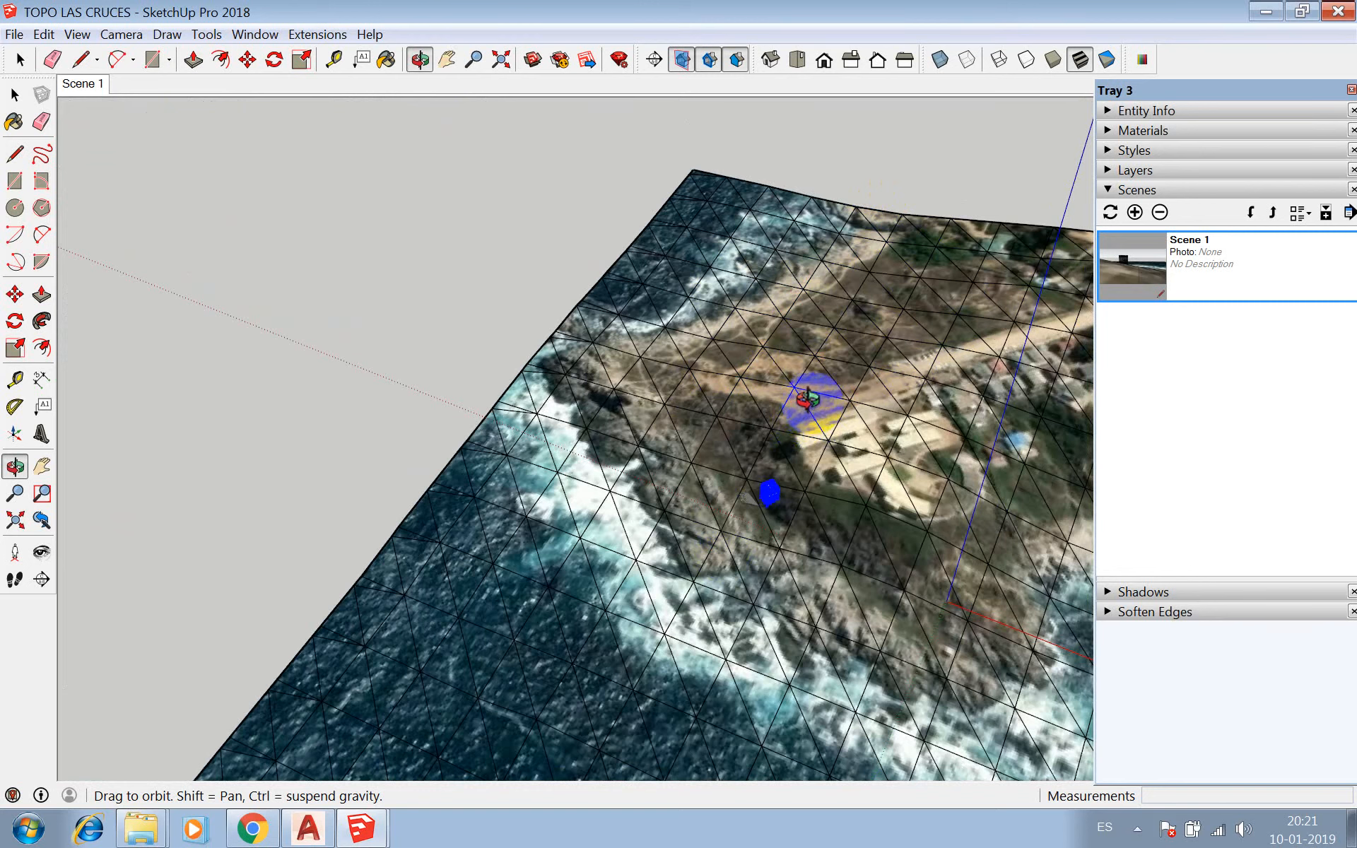
pyautogui.moveTo(774, 481); pyautogui.dragTo(652, 502)
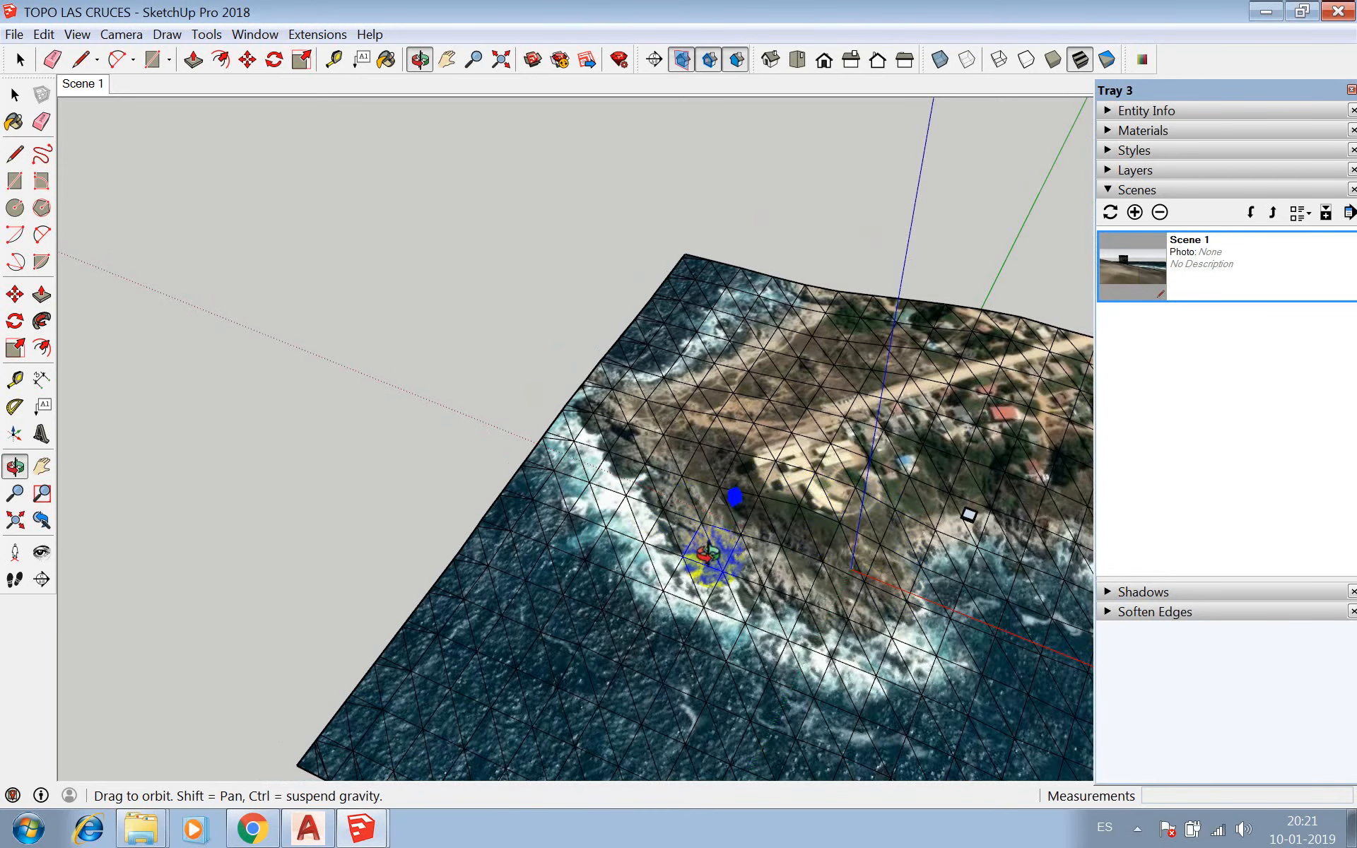
pyautogui.moveTo(652, 570); pyautogui.dragTo(646, 534)
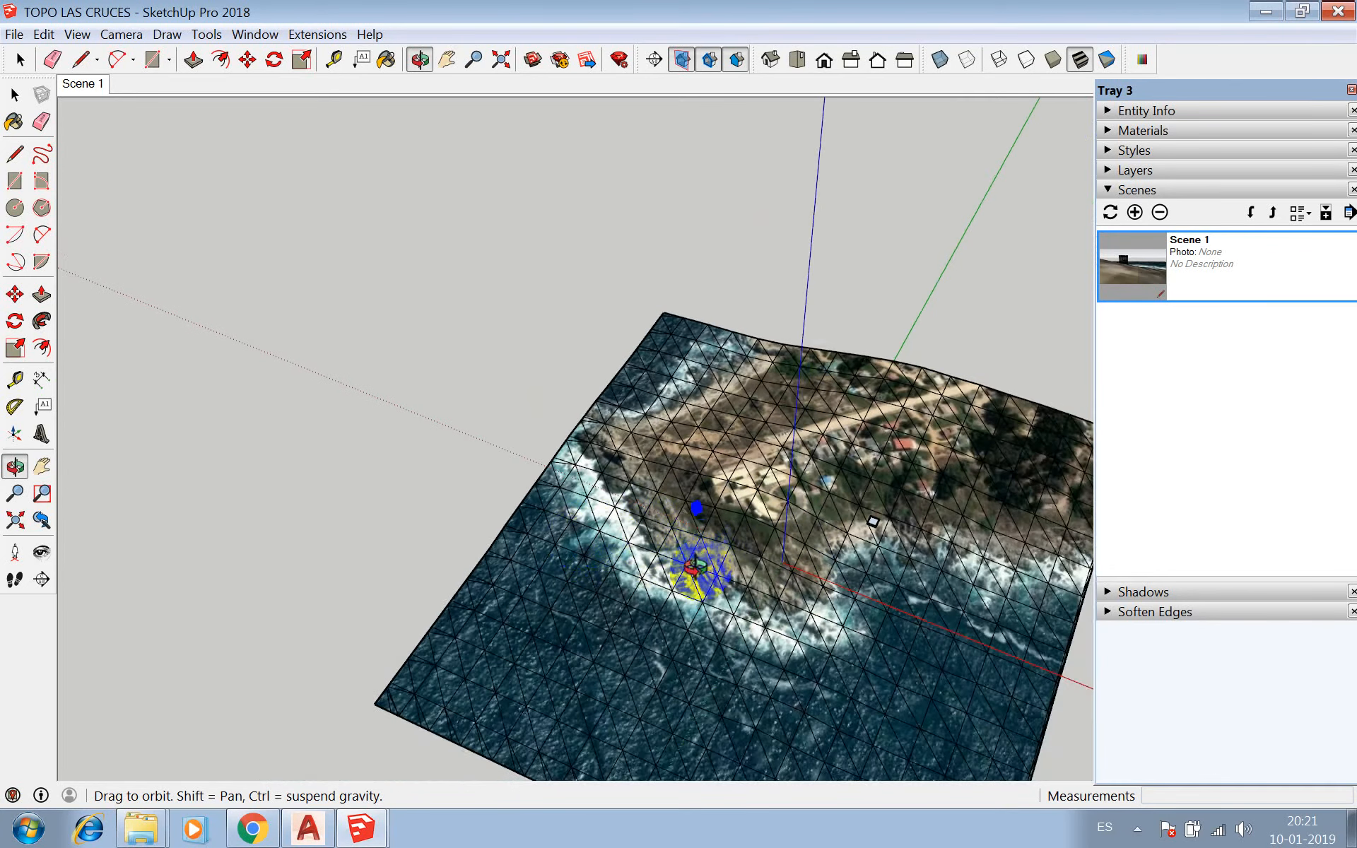
pyautogui.scroll(3, 707, 544)
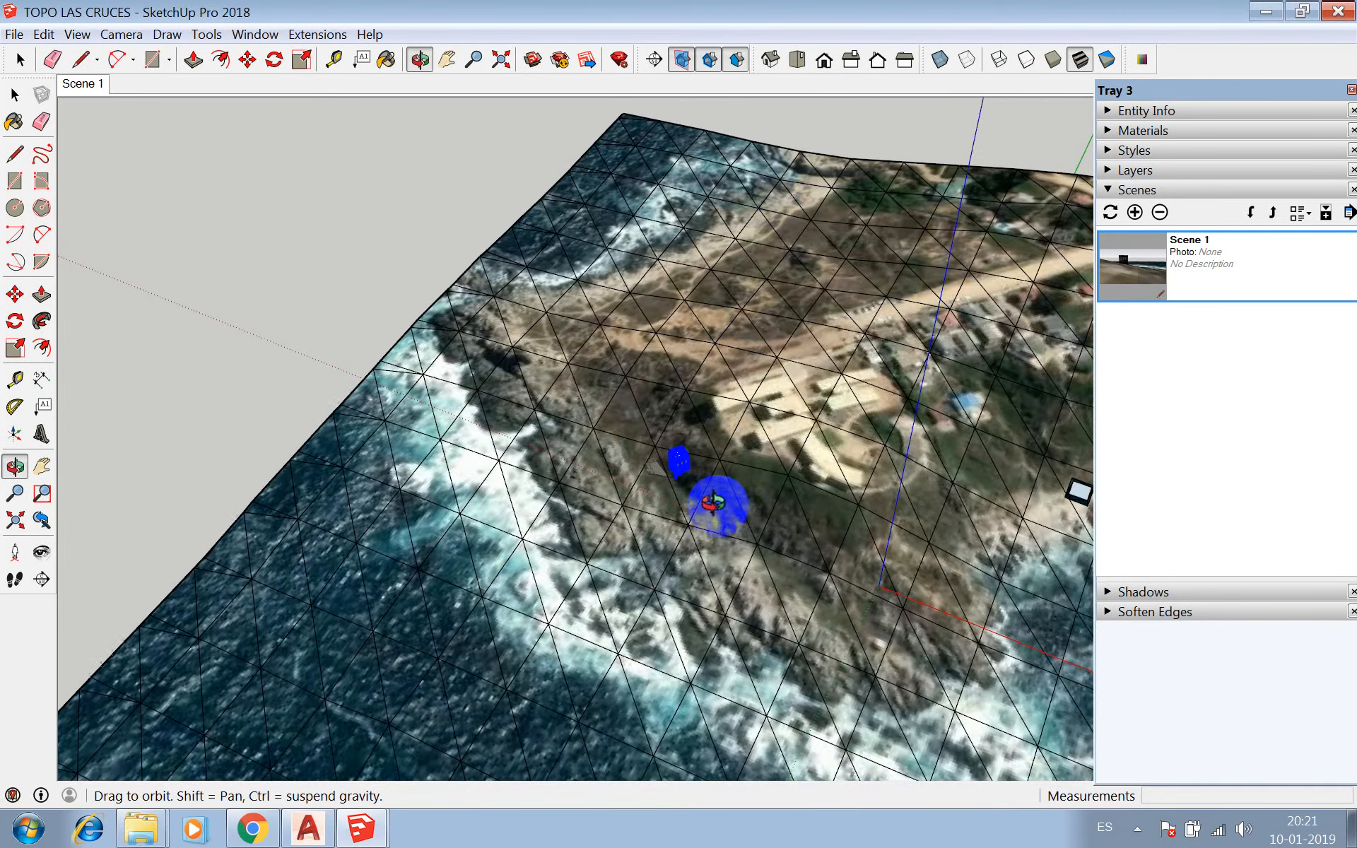
pyautogui.click(83, 85)
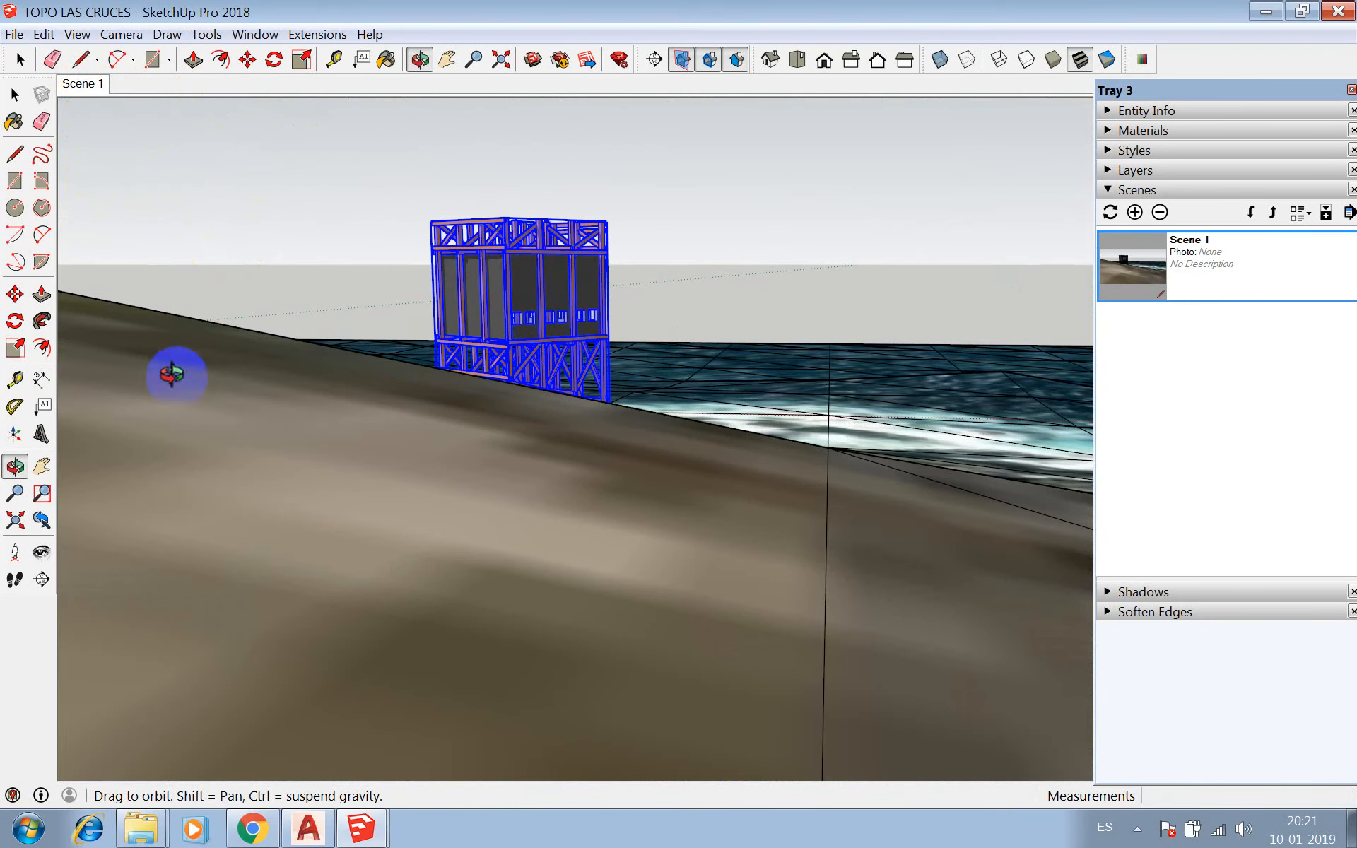
# - Generate render-channel scenes from the current view with the [SU]Channels extension, excluding Alpha and Zdepth
pyautogui.click(320, 35)
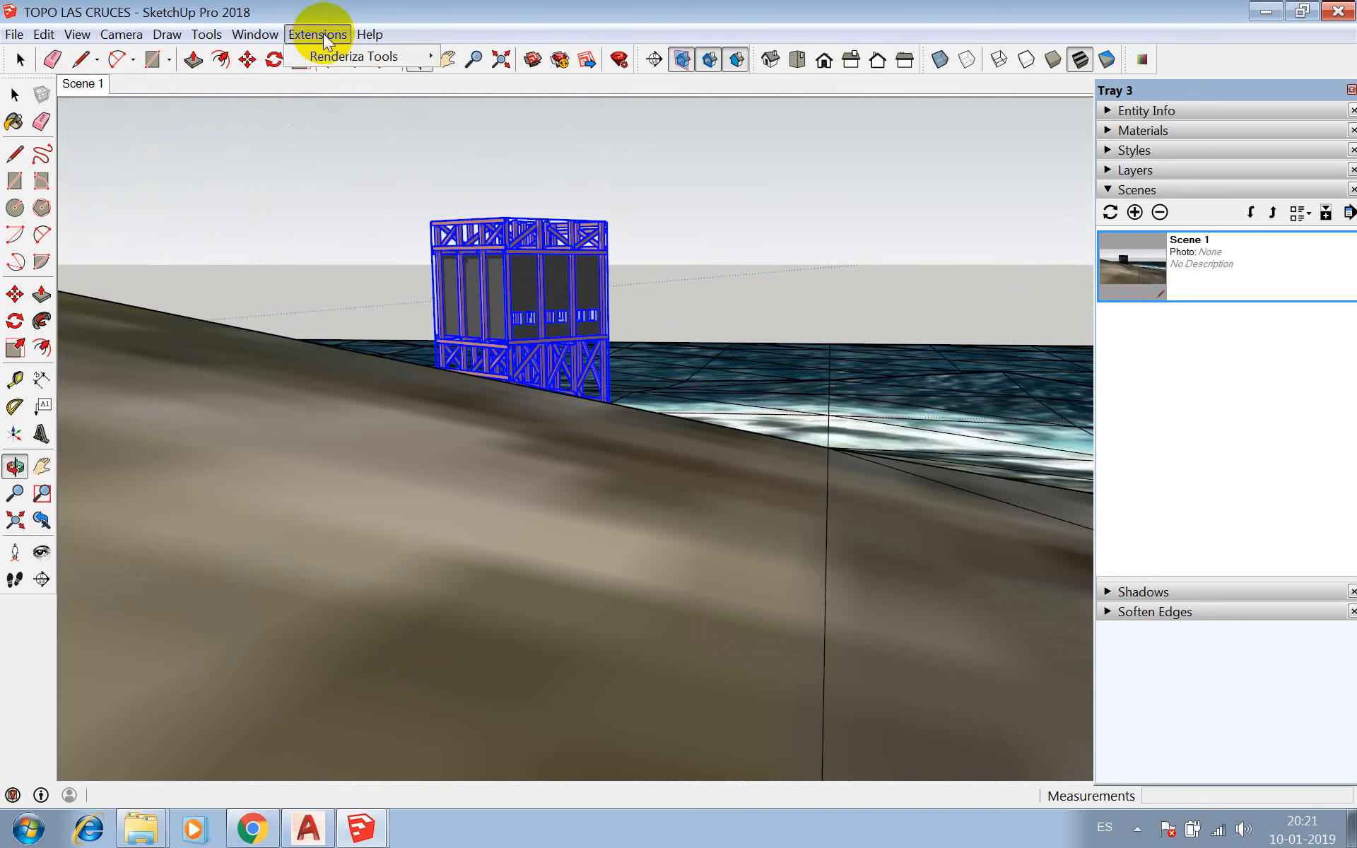
pyautogui.moveTo(329, 57)
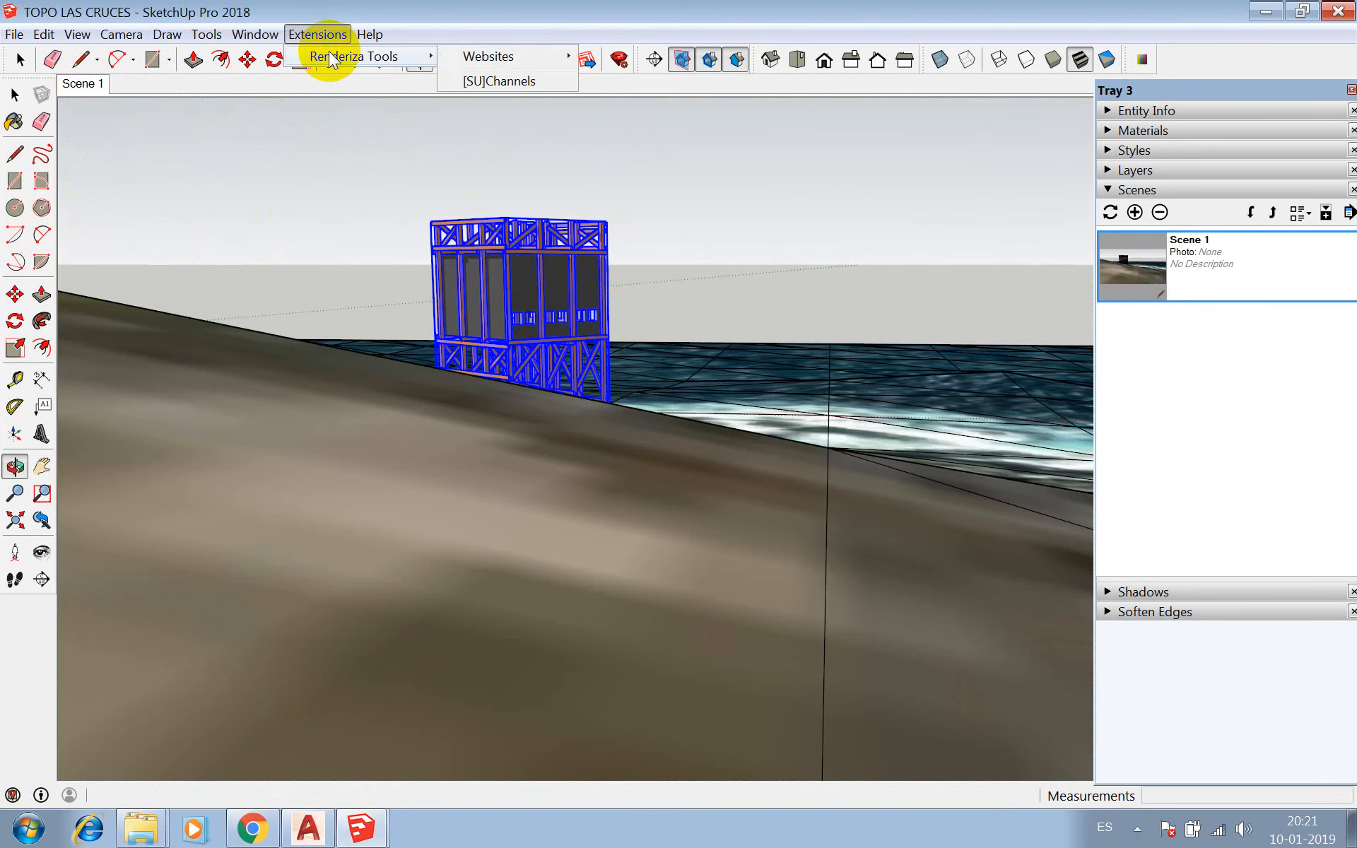
pyautogui.click(478, 83)
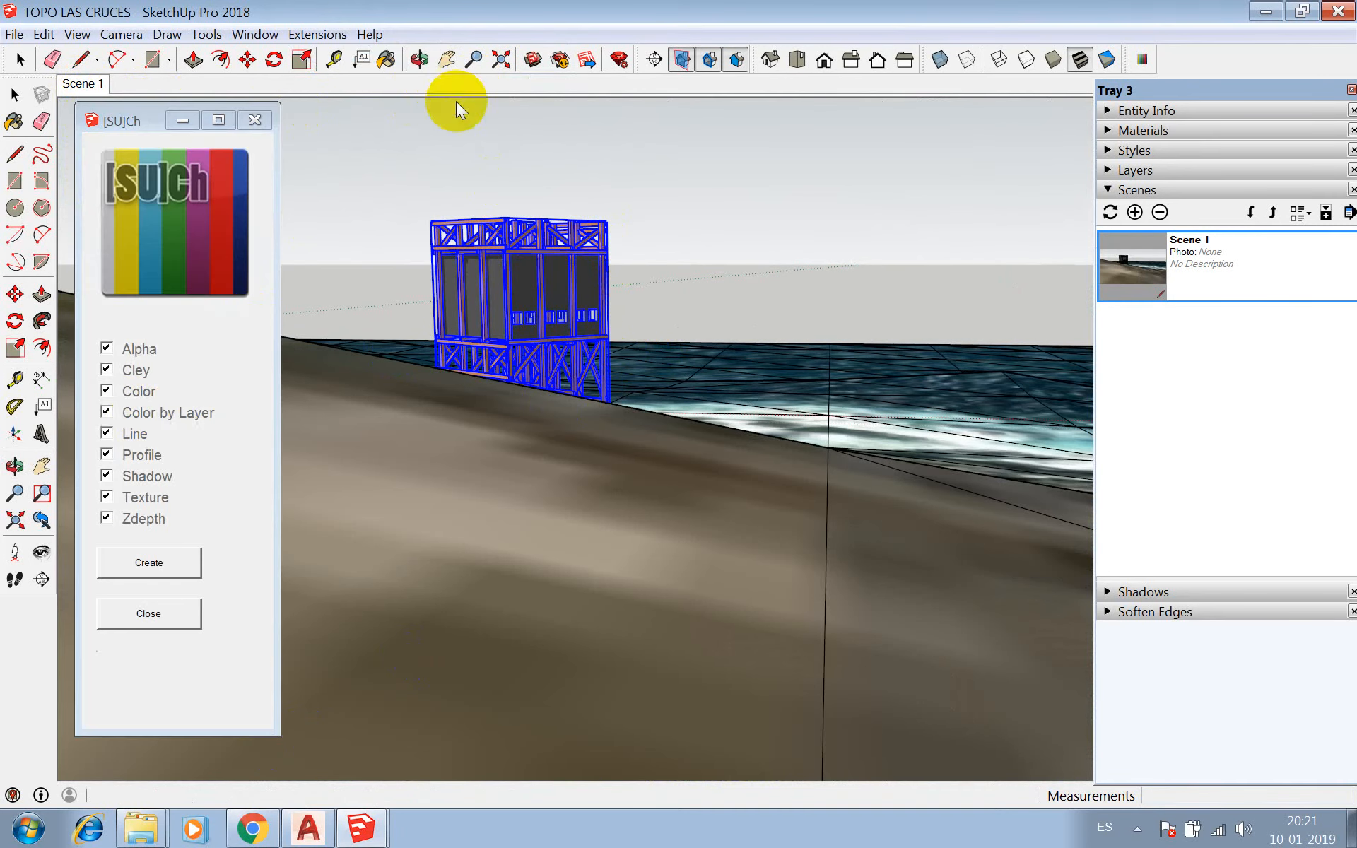
pyautogui.click(105, 346)
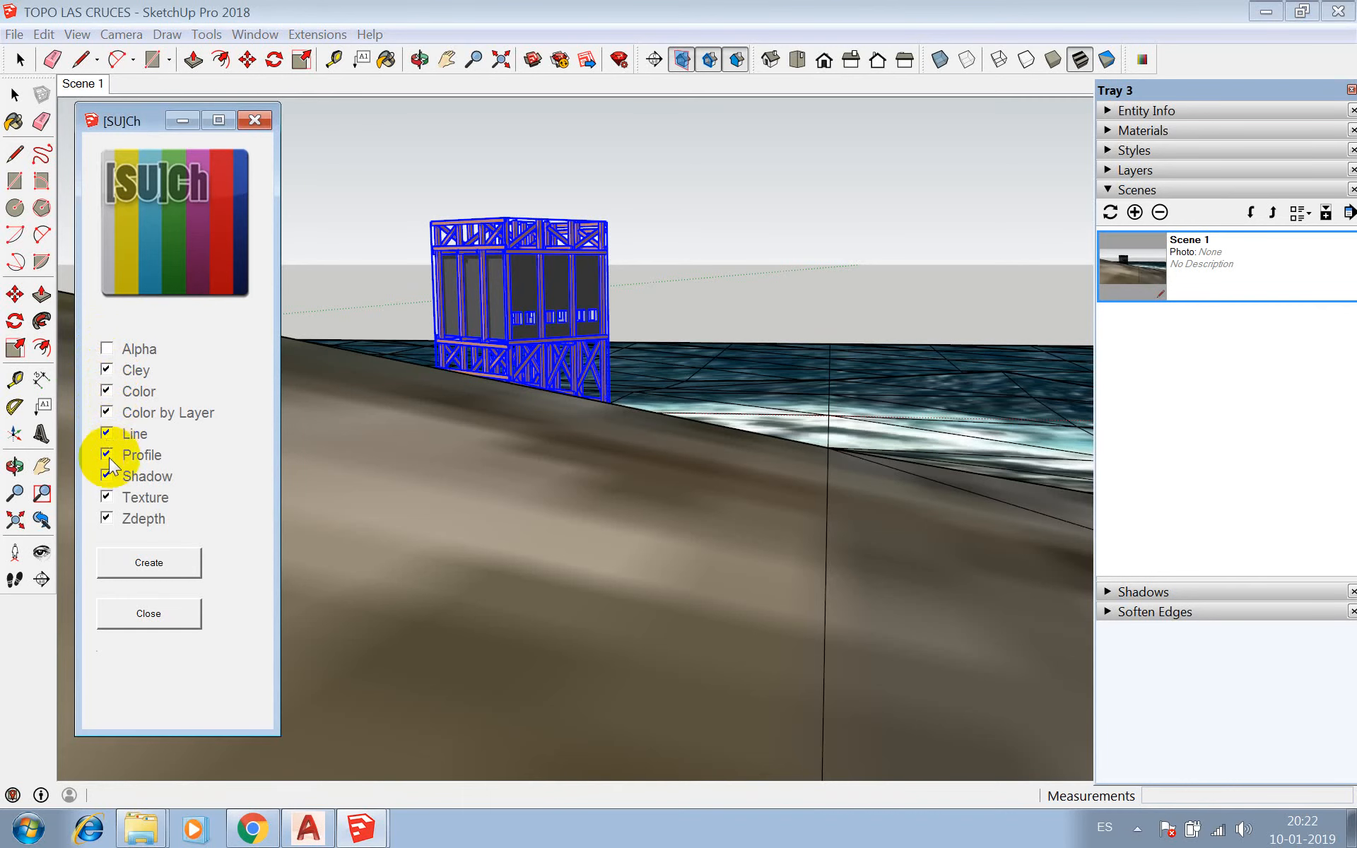
pyautogui.click(145, 564)
# - Review the generated Cley, Color, Color by Layer, Line, Profile, Shadow and Texture scenes in turn
pyautogui.click(129, 84)
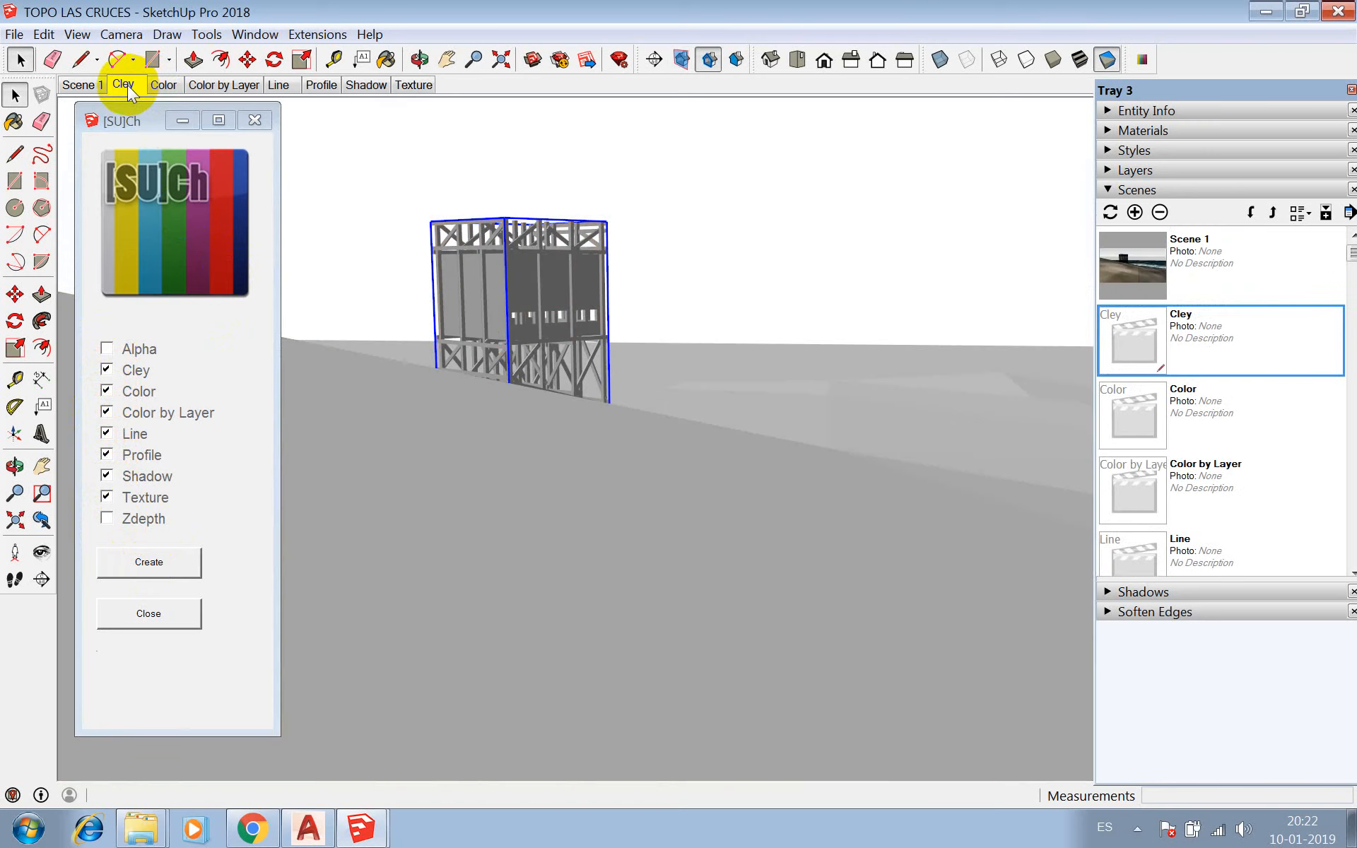
pyautogui.click(163, 84)
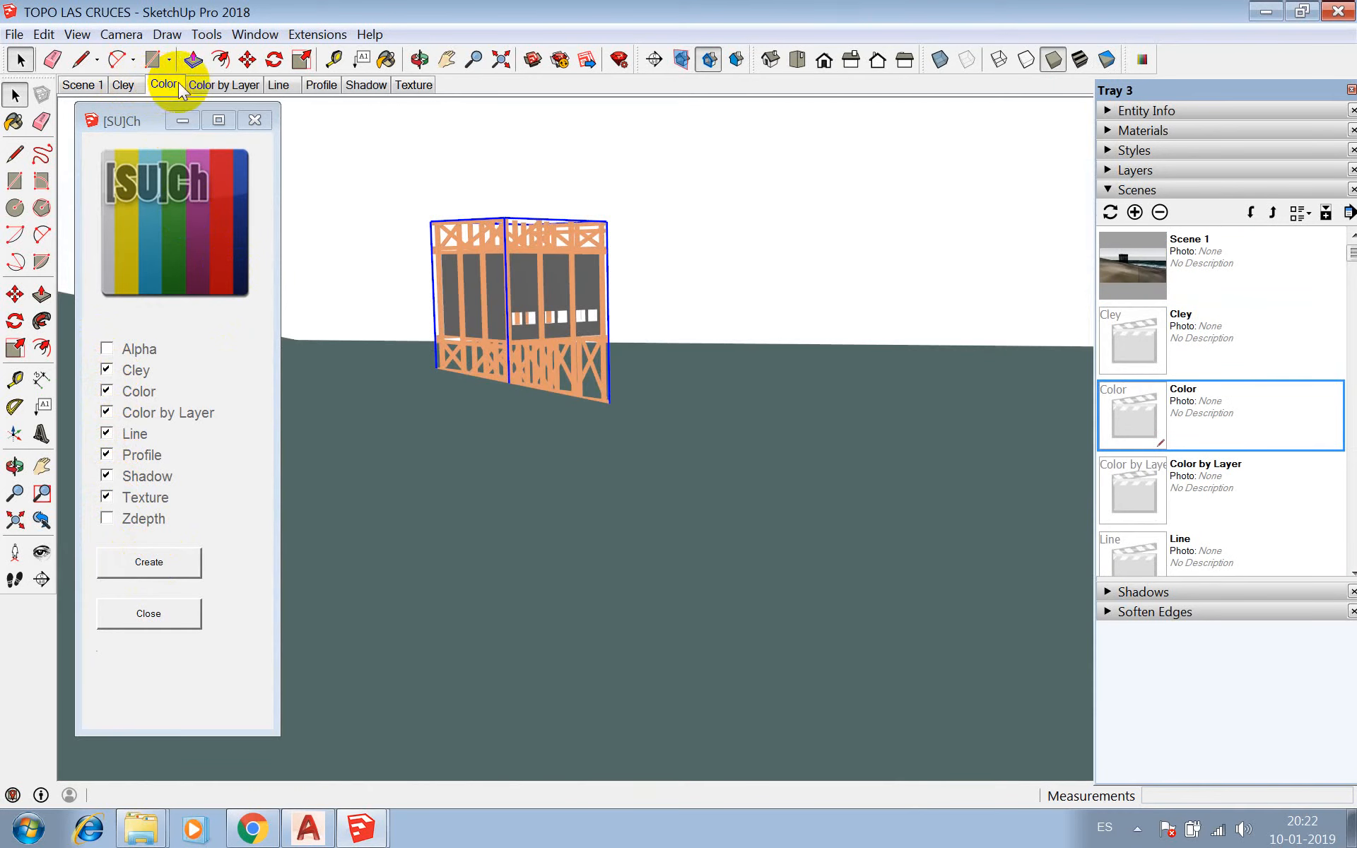
pyautogui.click(218, 84)
pyautogui.click(282, 86)
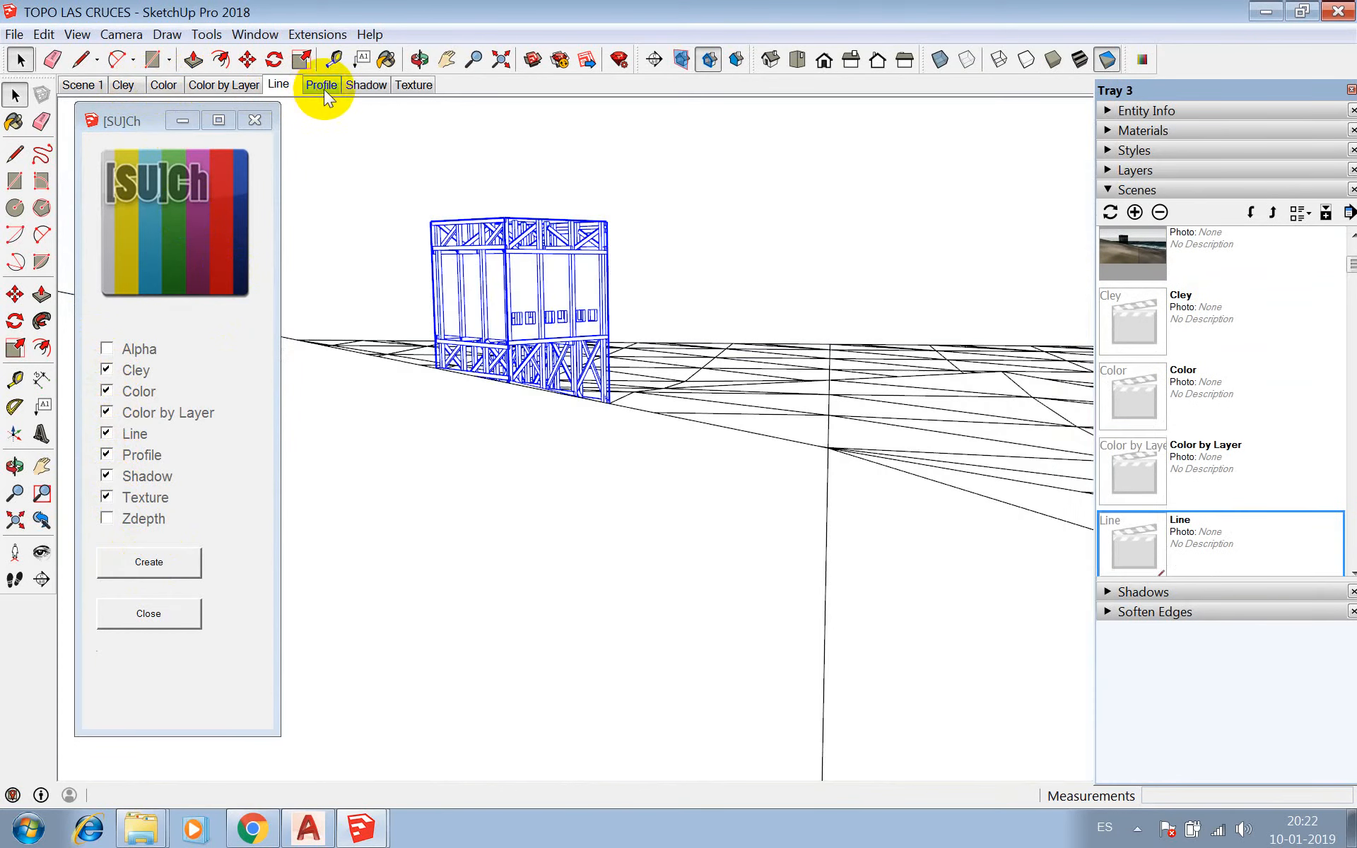
pyautogui.click(322, 87)
pyautogui.click(362, 86)
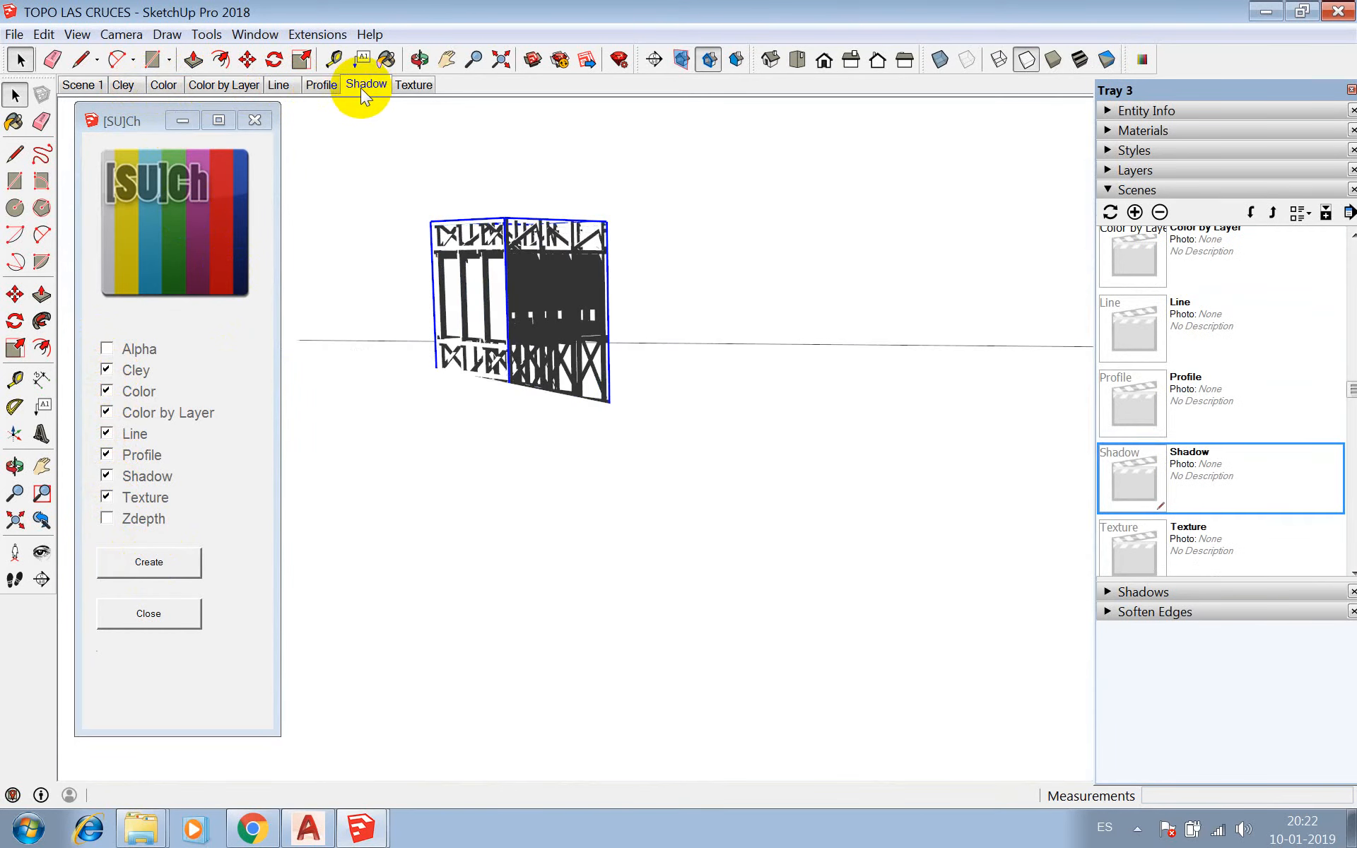
pyautogui.click(414, 87)
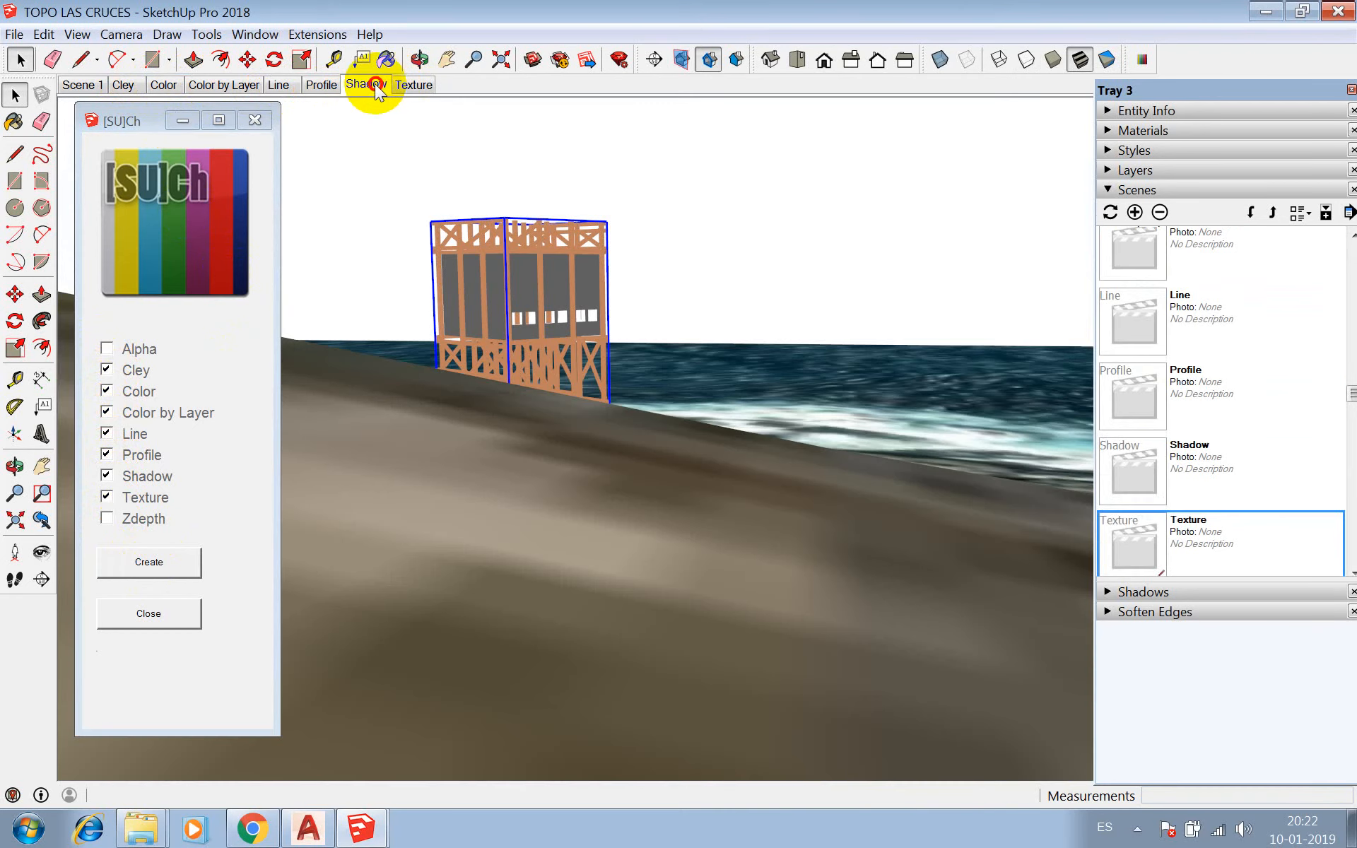
# - Compare the Shadow and Texture scenes by switching back and forth between them
pyautogui.click(374, 85)
pyautogui.click(409, 86)
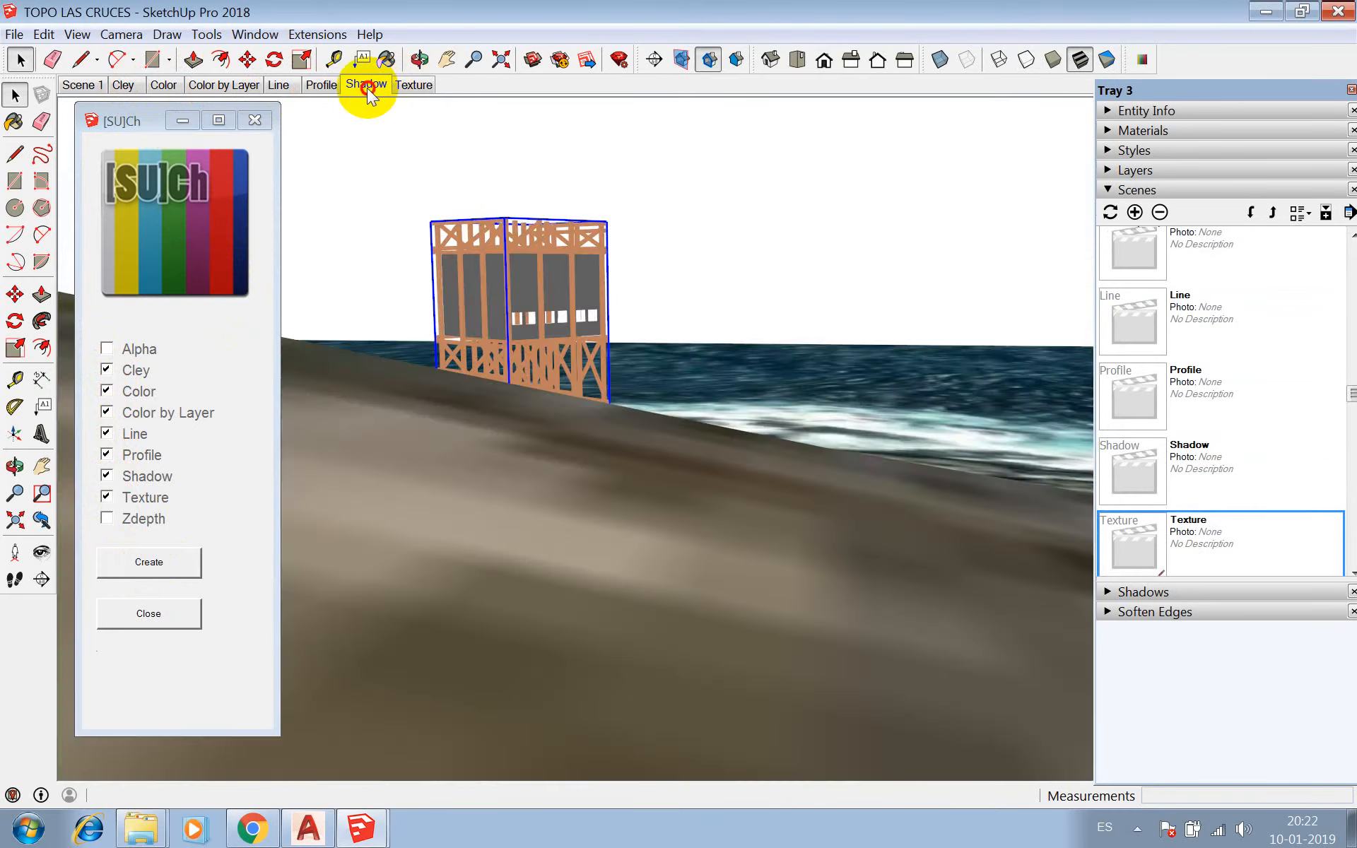
pyautogui.click(365, 85)
pyautogui.click(397, 84)
pyautogui.click(366, 85)
pyautogui.click(395, 86)
pyautogui.click(367, 85)
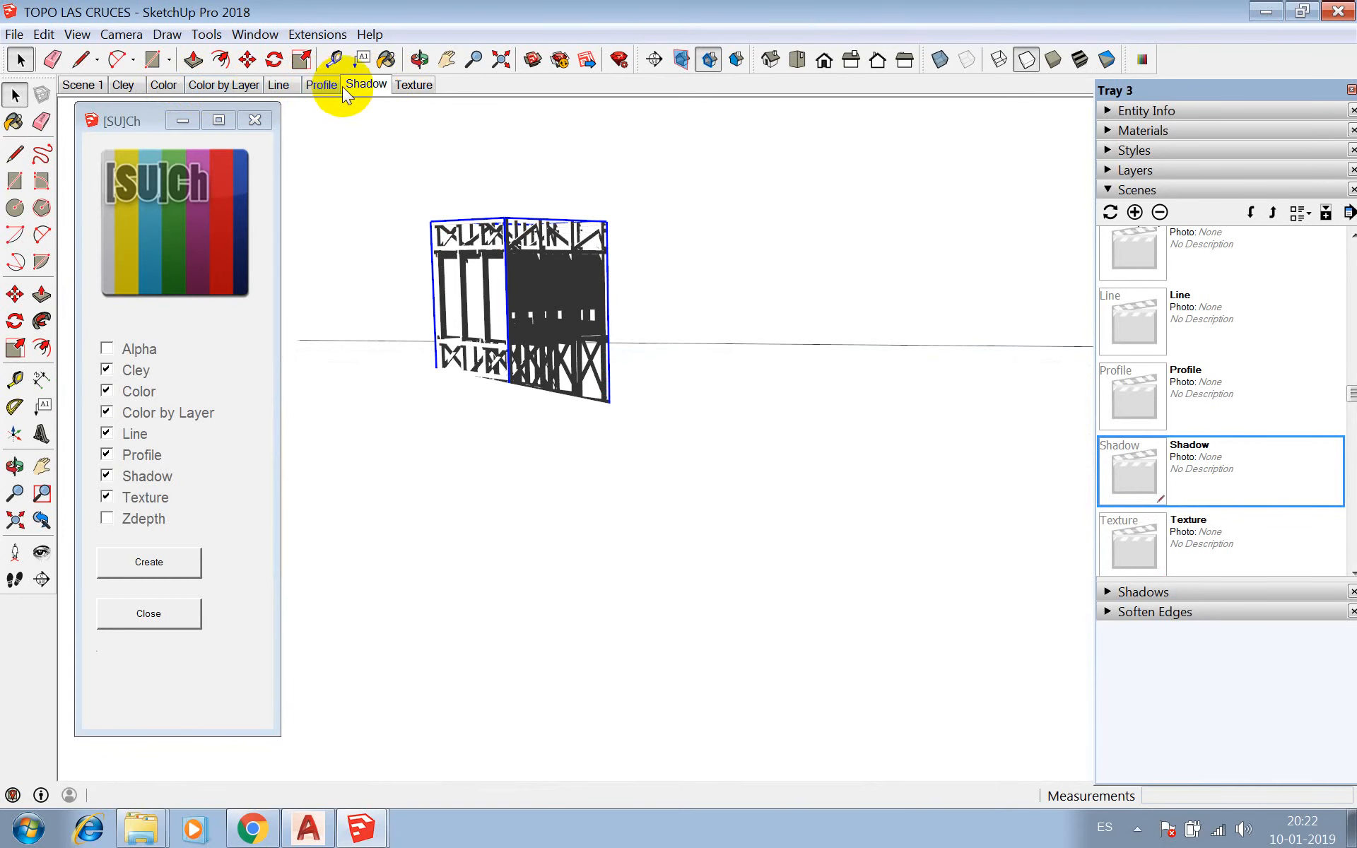
# - View the Line and Cley scenes, examine the clay model from another angle, and restore Scene 1 to look around the tower
pyautogui.click(280, 86)
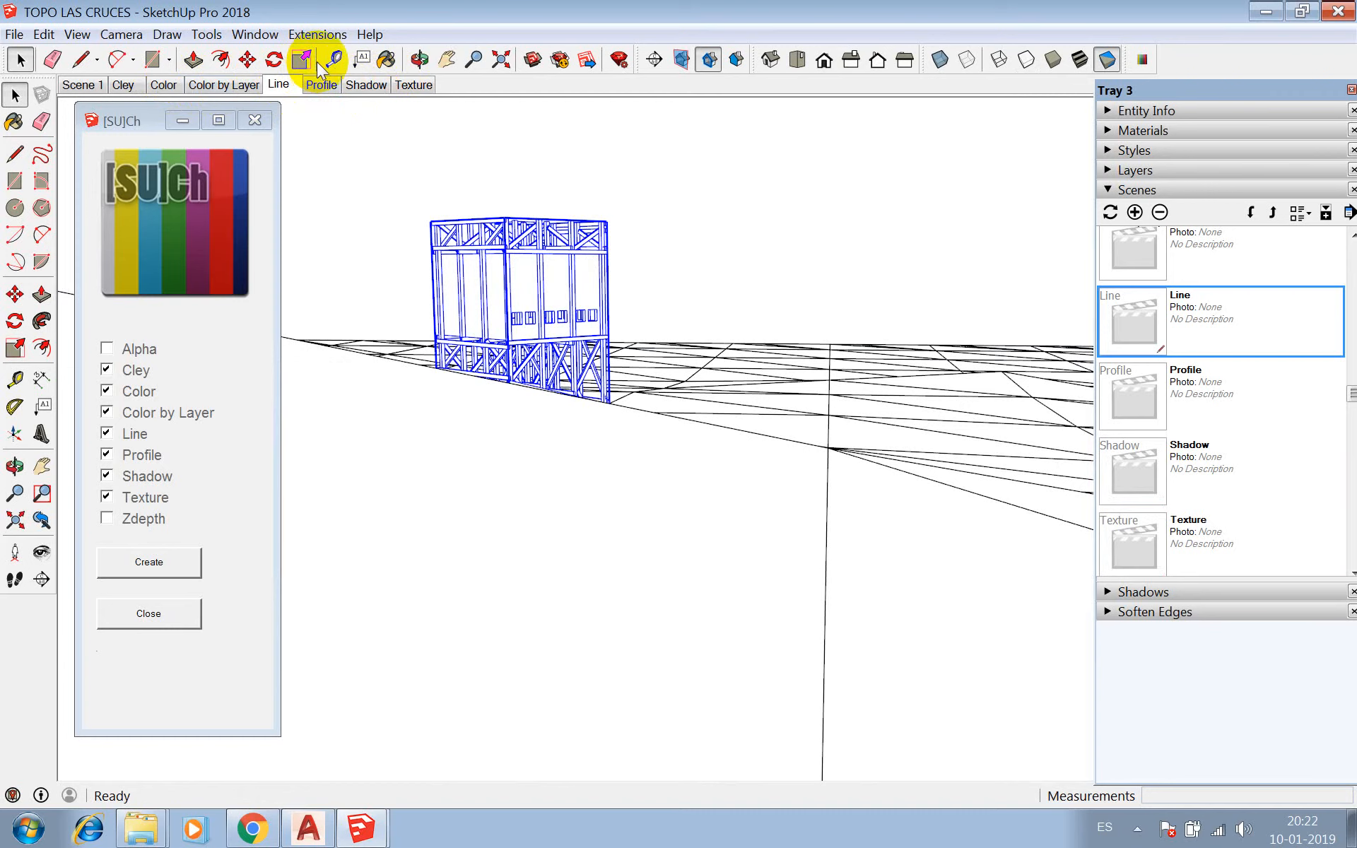
pyautogui.click(123, 85)
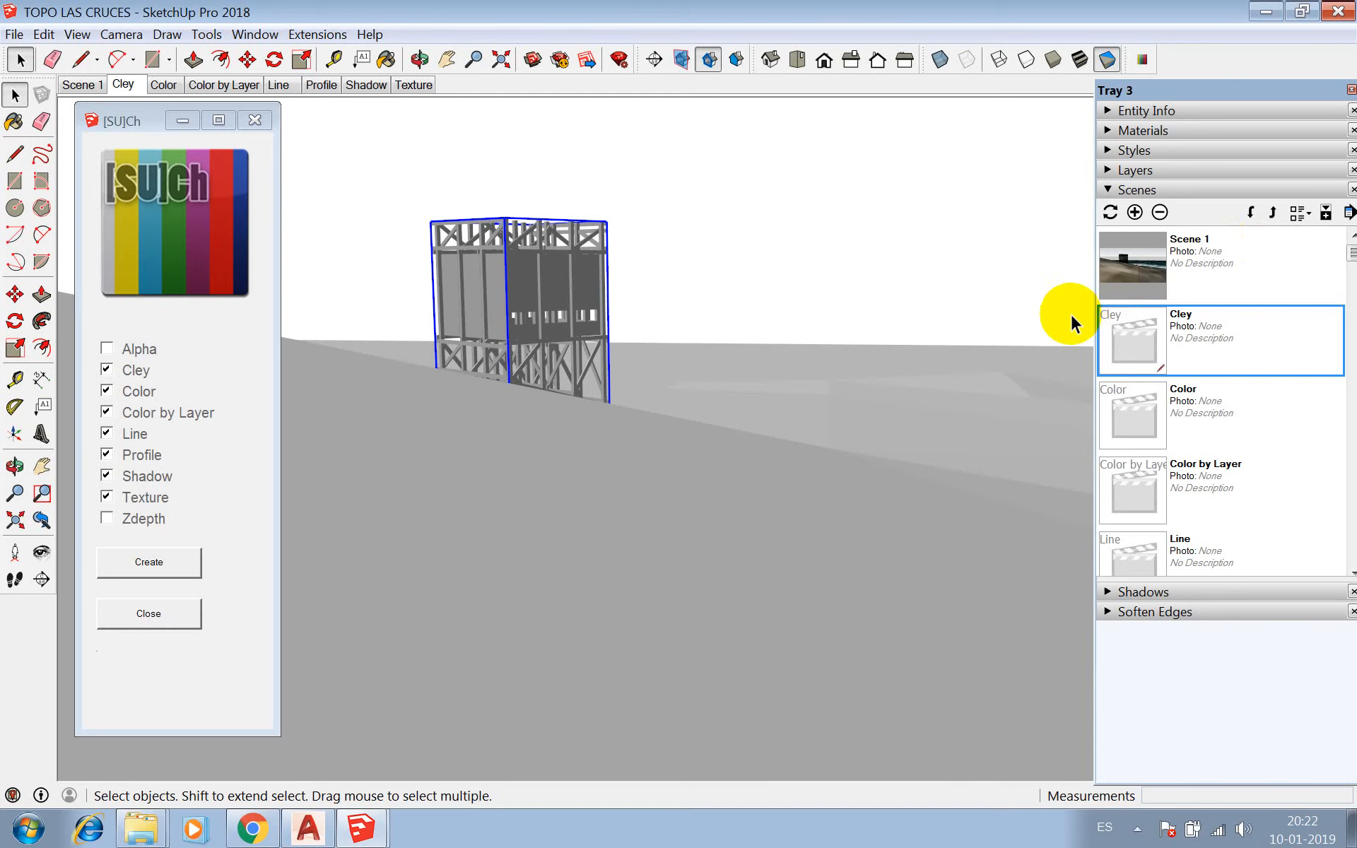
pyautogui.click(419, 61)
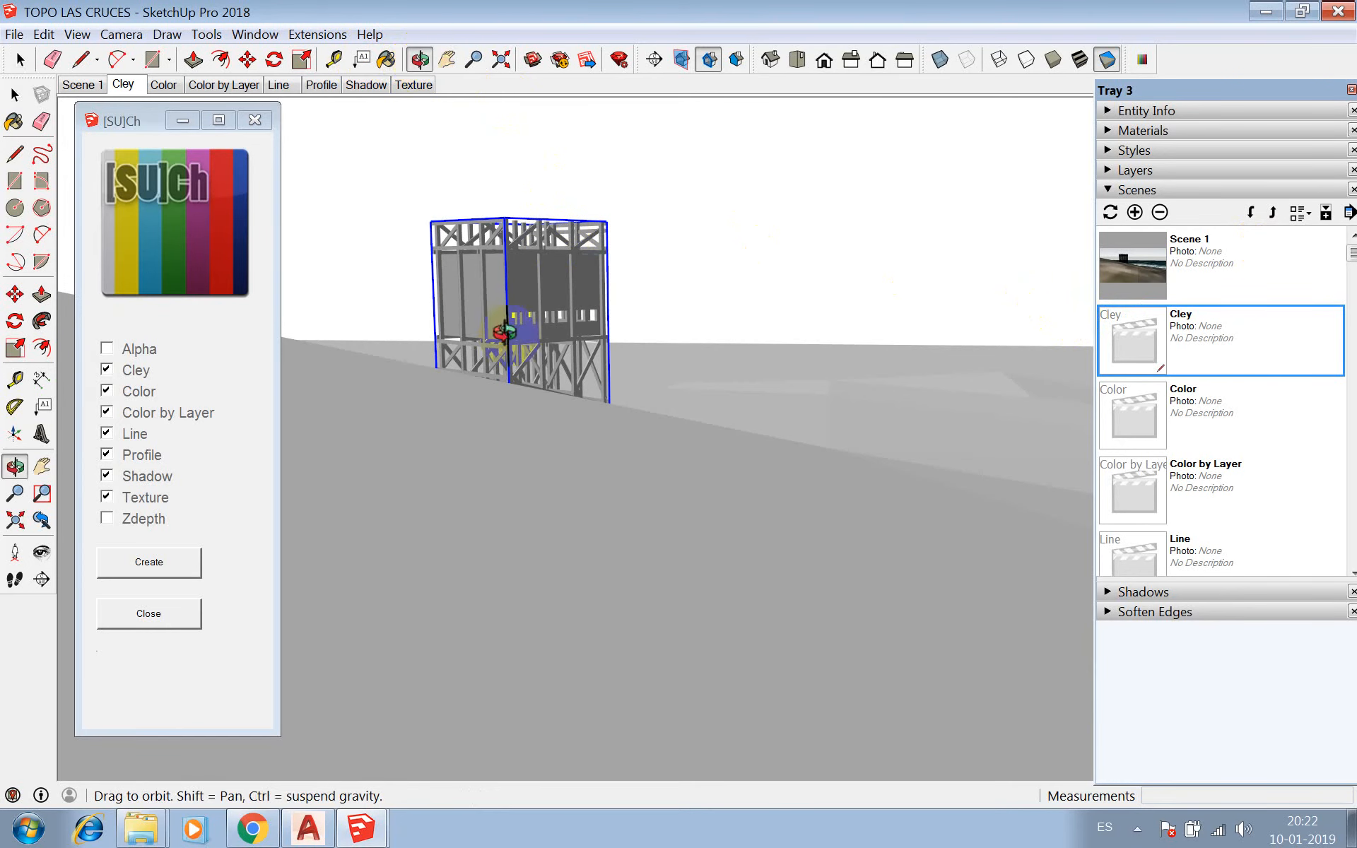
pyautogui.moveTo(495, 296); pyautogui.dragTo(943, 406)
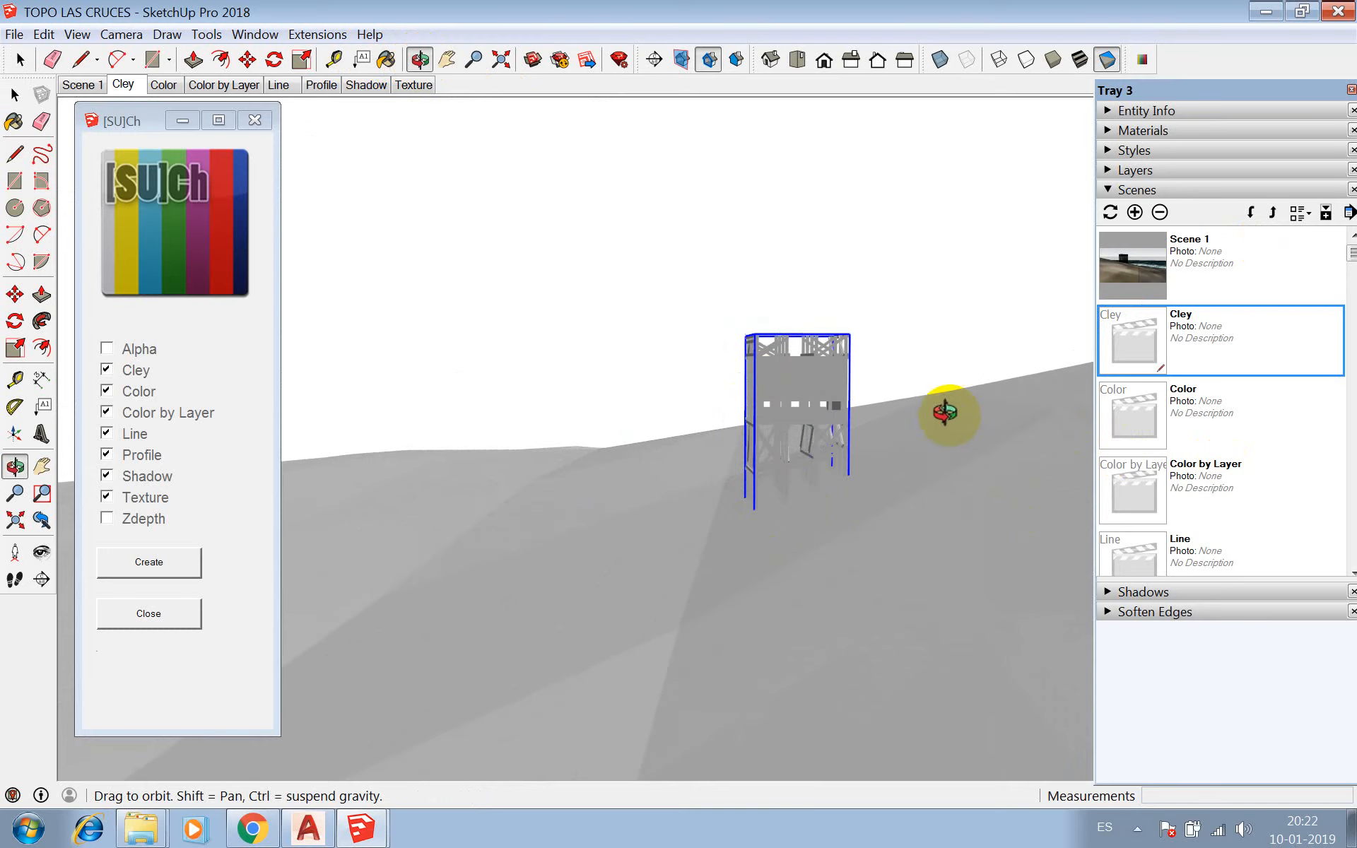
pyautogui.click(81, 84)
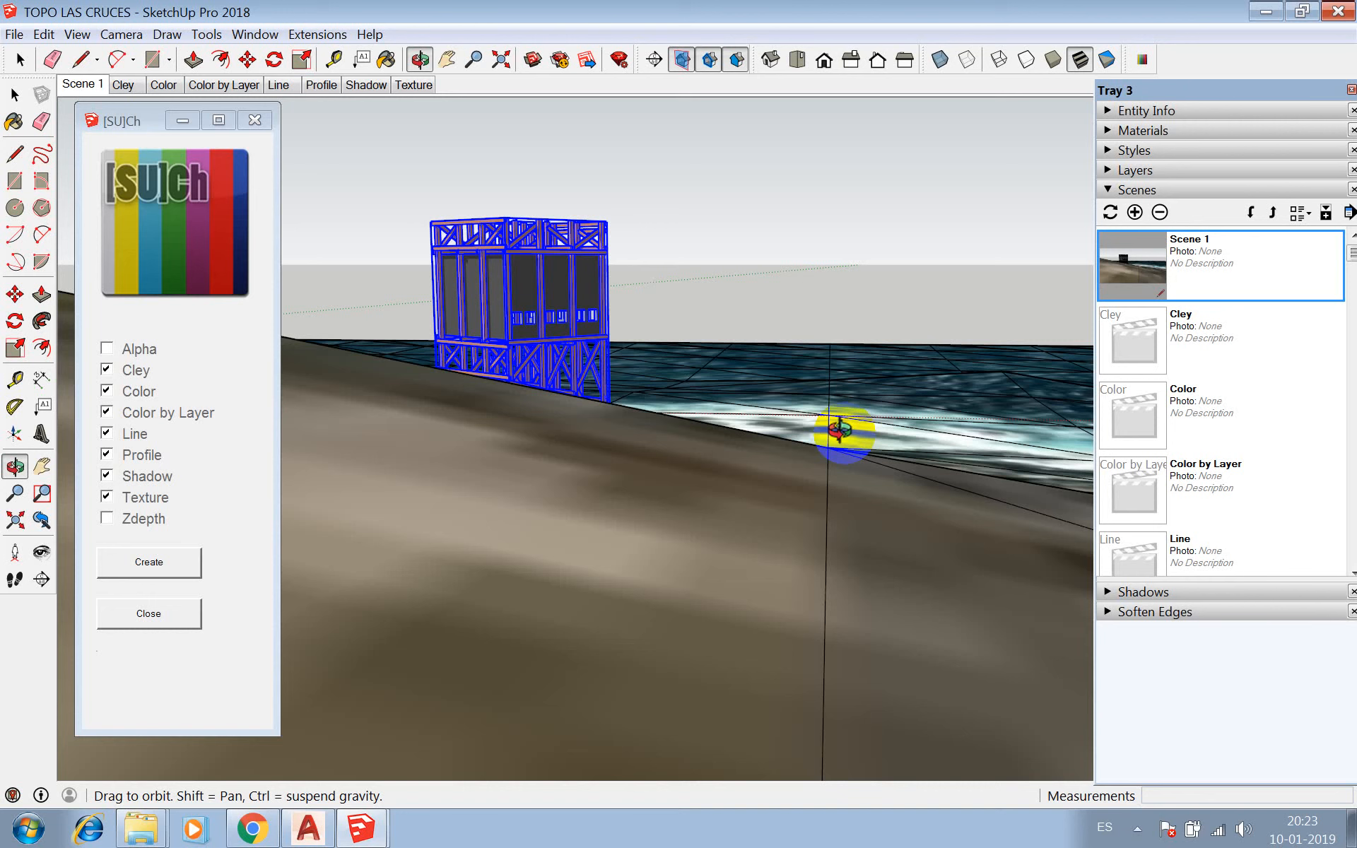
pyautogui.moveTo(603, 421); pyautogui.dragTo(839, 403)
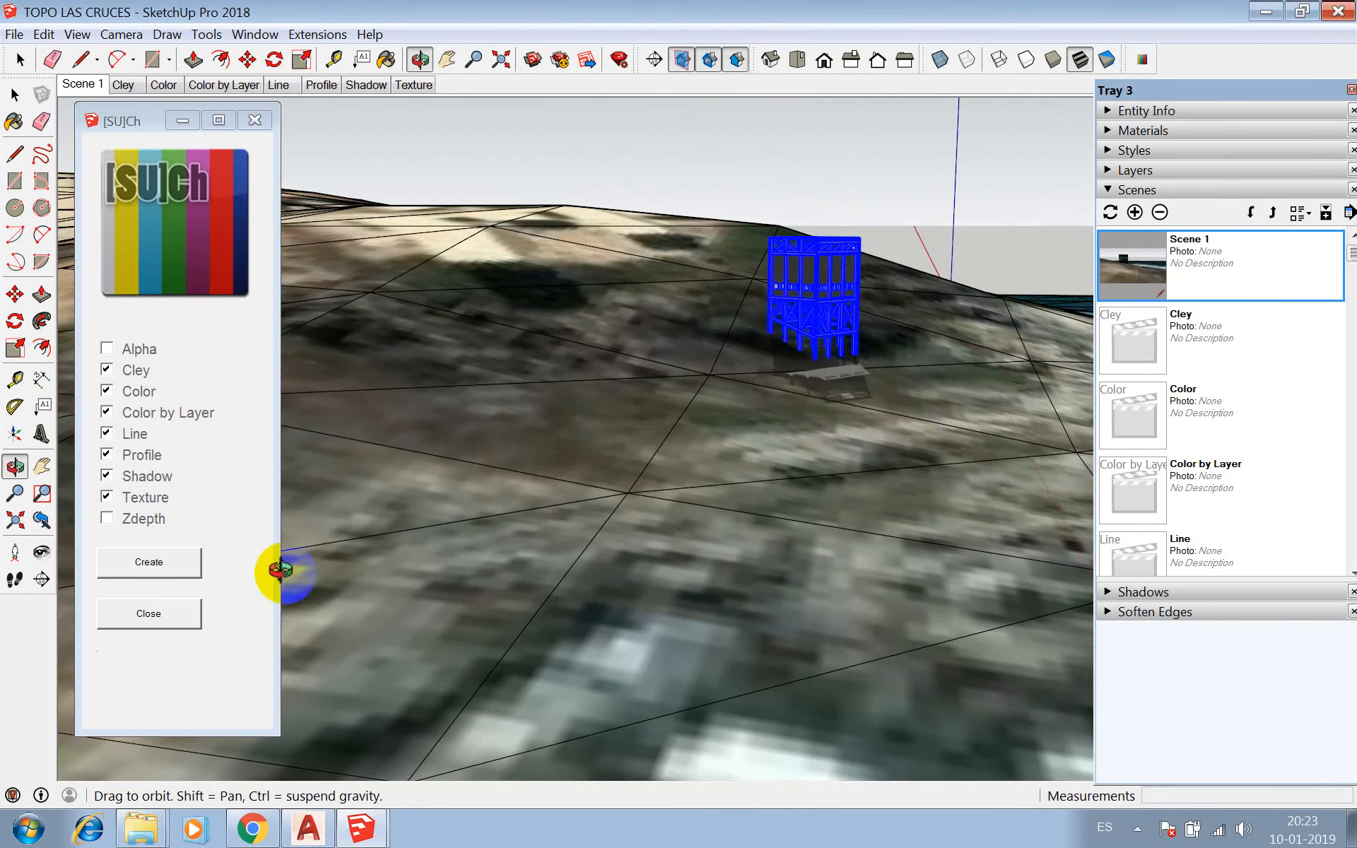
# - Position the camera on the terrain just in front of the timber tower and look up to frame the whole tower
pyautogui.click(14, 551)
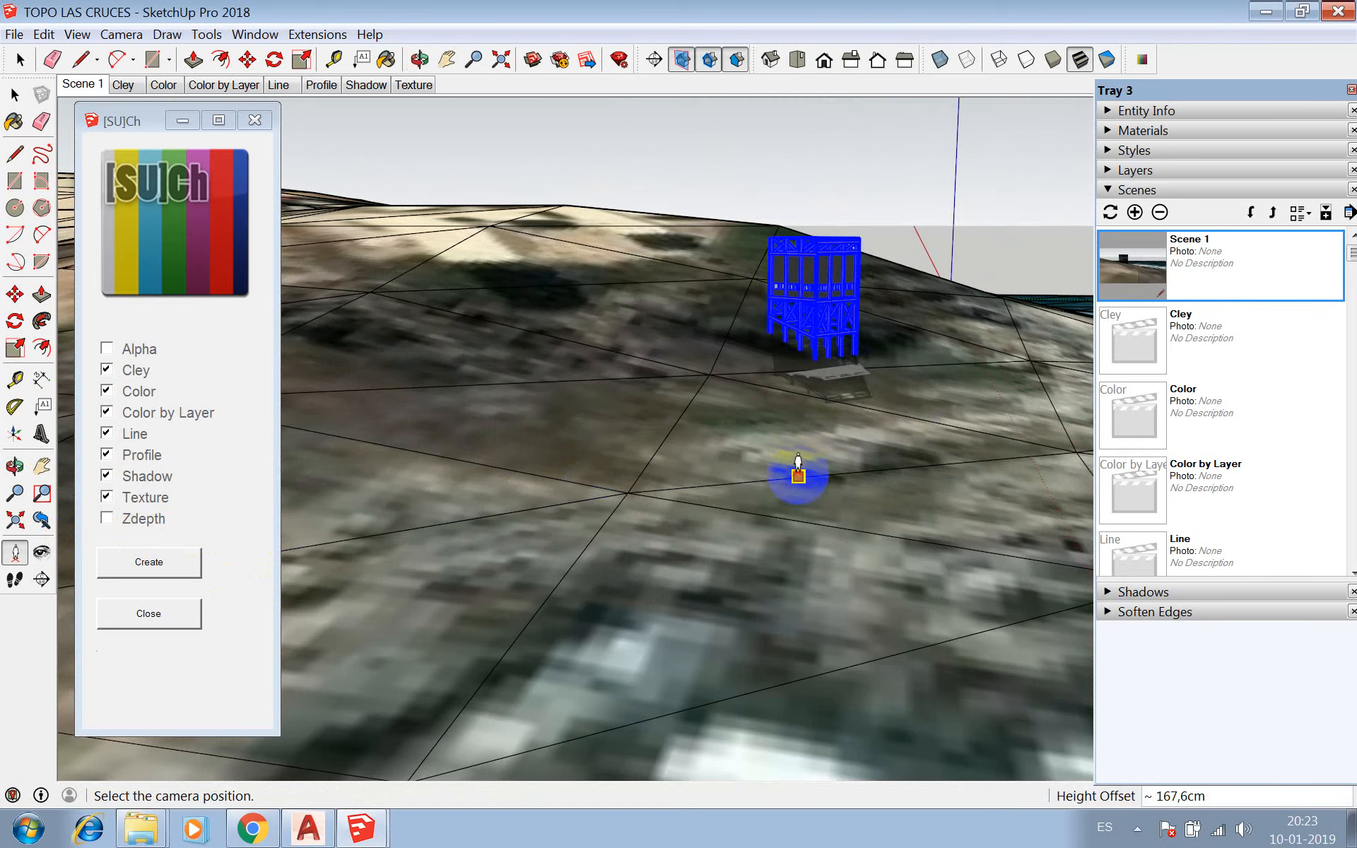
pyautogui.click(798, 475)
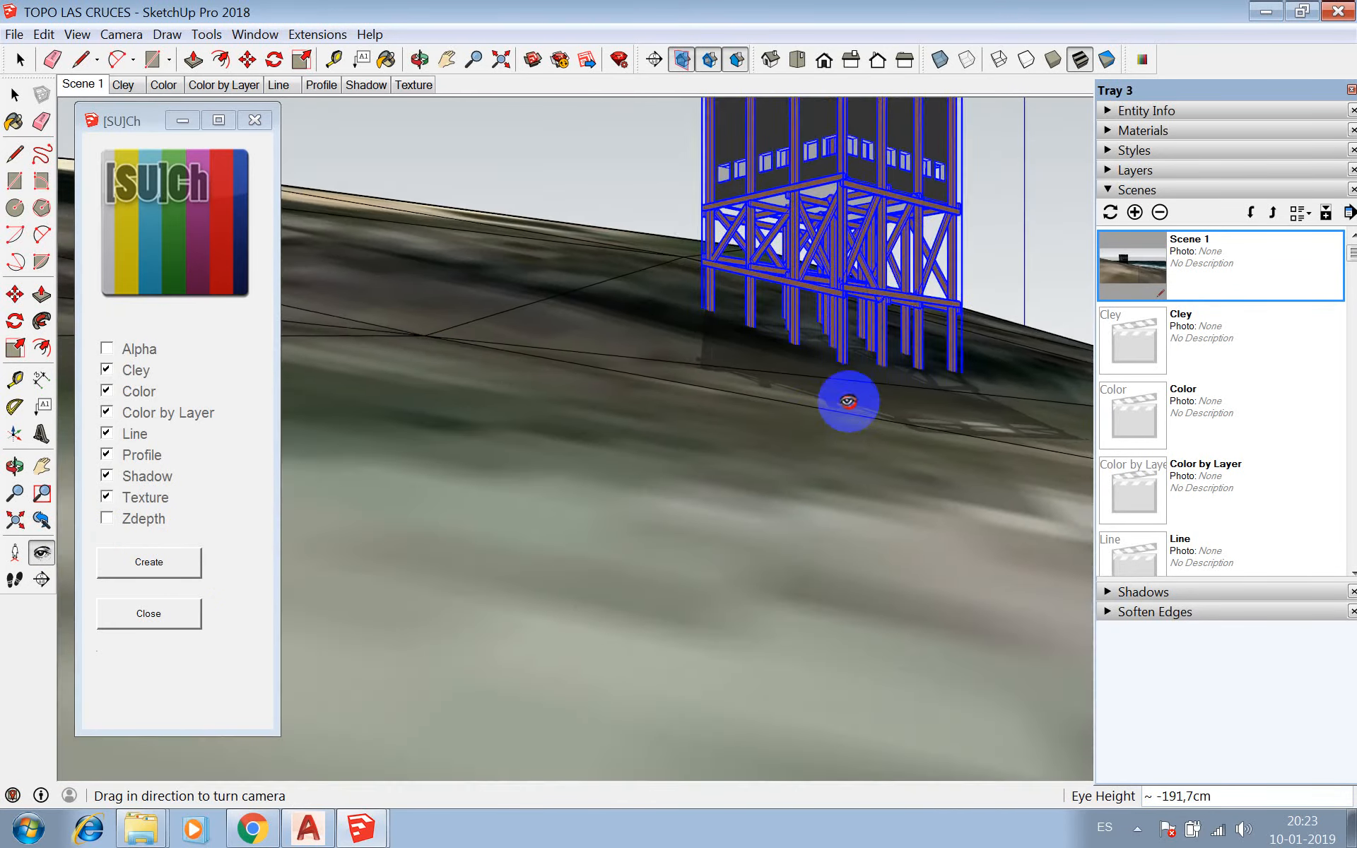
pyautogui.moveTo(848, 402); pyautogui.dragTo(862, 256)
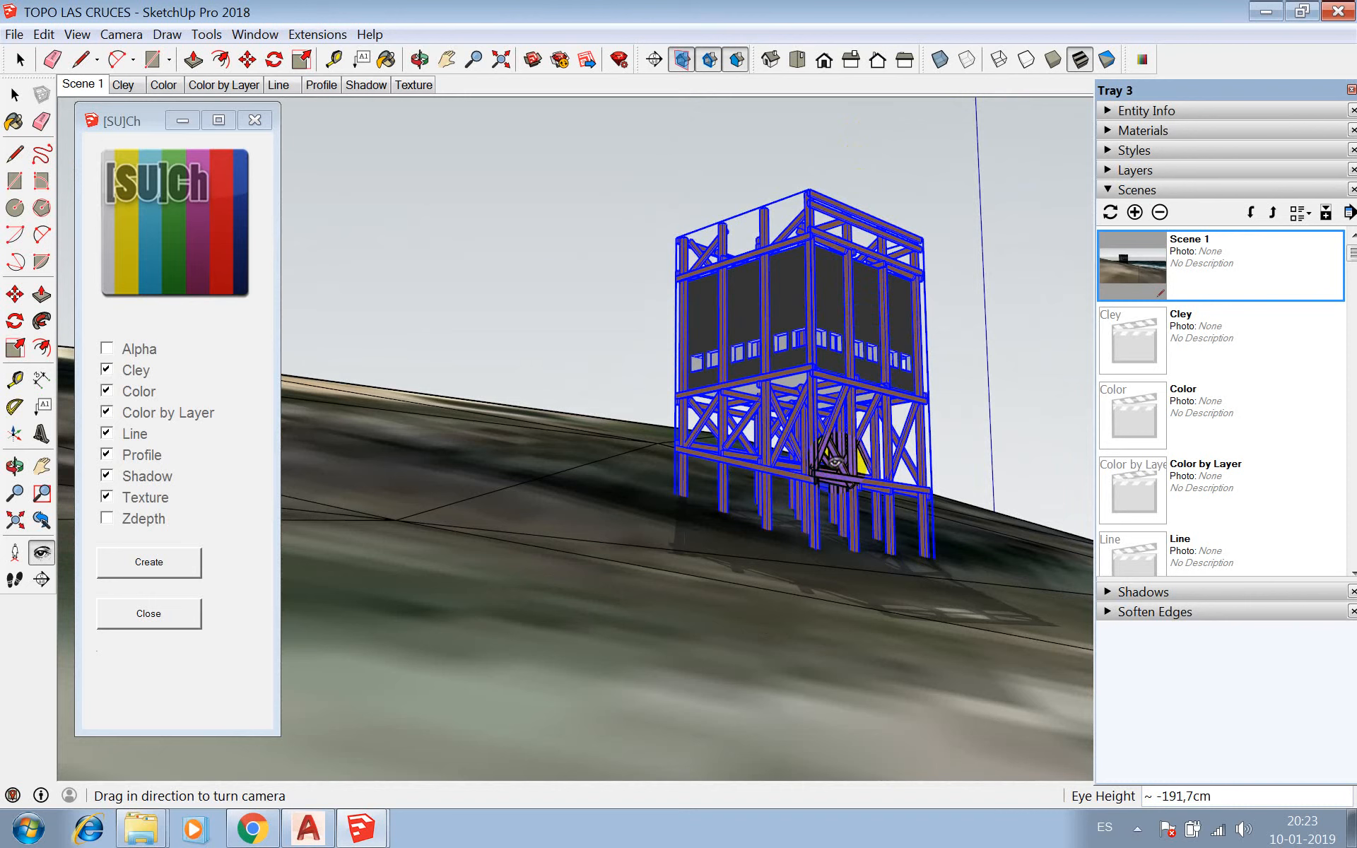
# - Add a new scene from this low tower view and generate its render-channel scenes, leaving out Alpha and Zdepth
pyautogui.rightClick(102, 85)
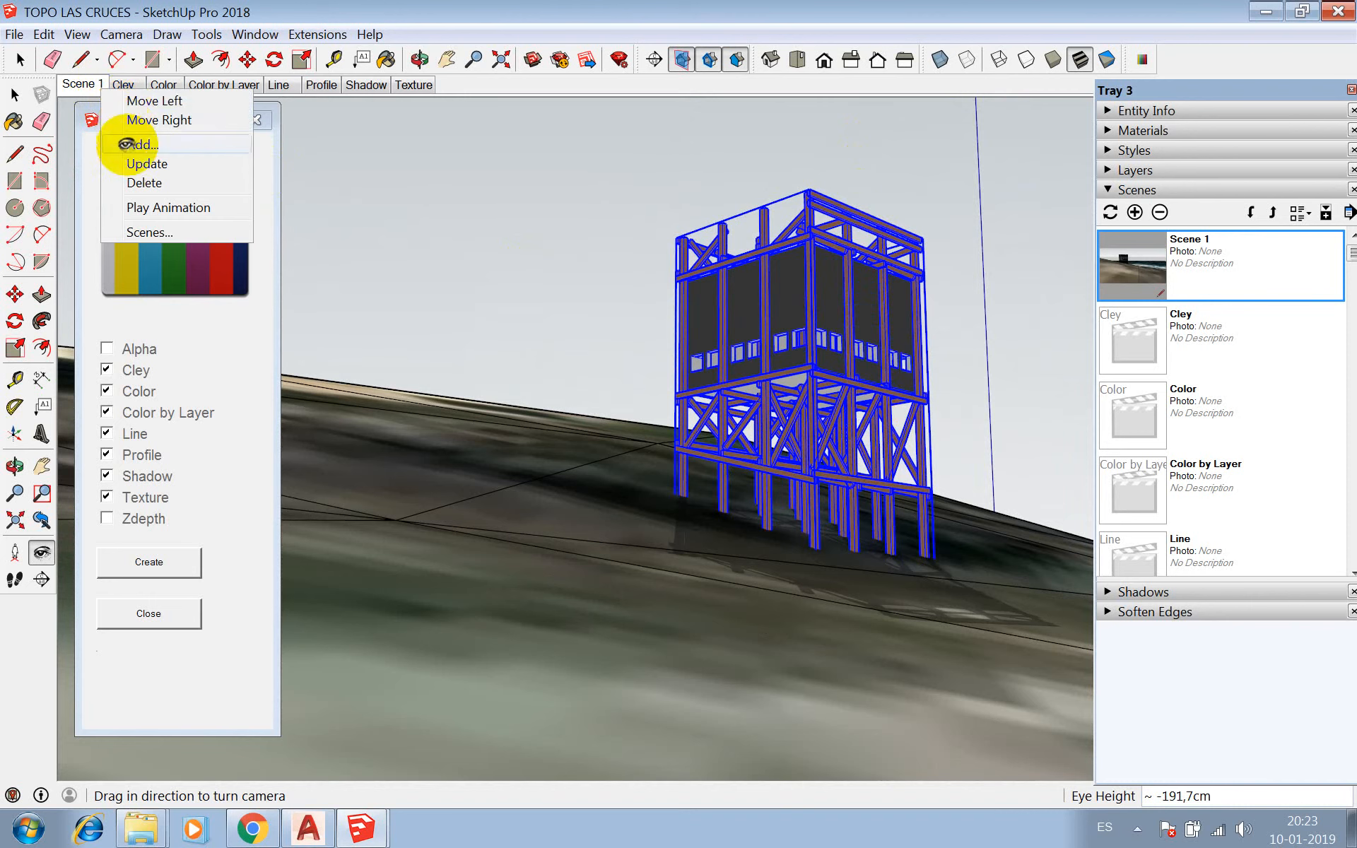
pyautogui.click(131, 147)
pyautogui.click(146, 564)
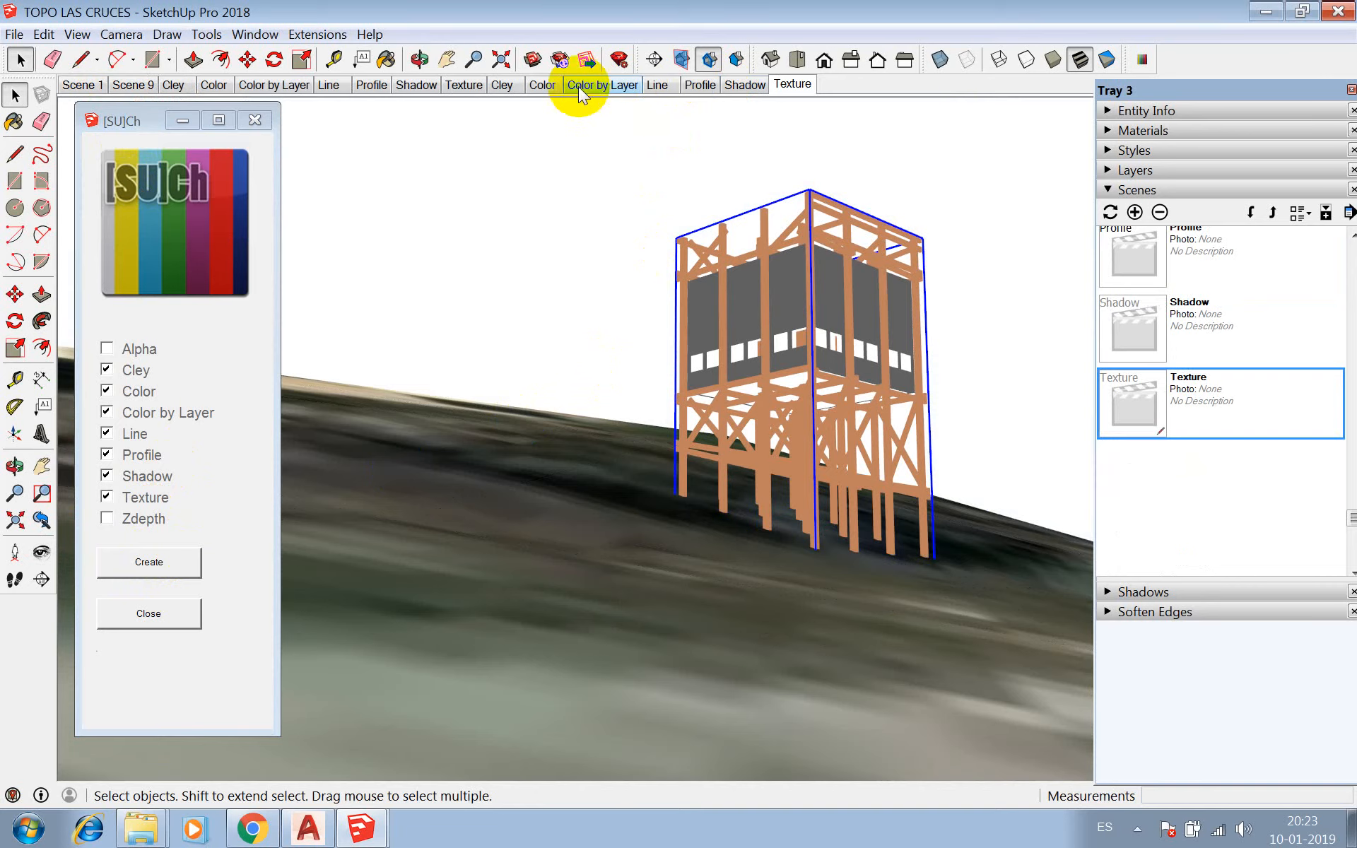
# - Compare the tower's channel scenes, including Cley, Texture, Color, Color by Layer and Shadow
pyautogui.click(503, 85)
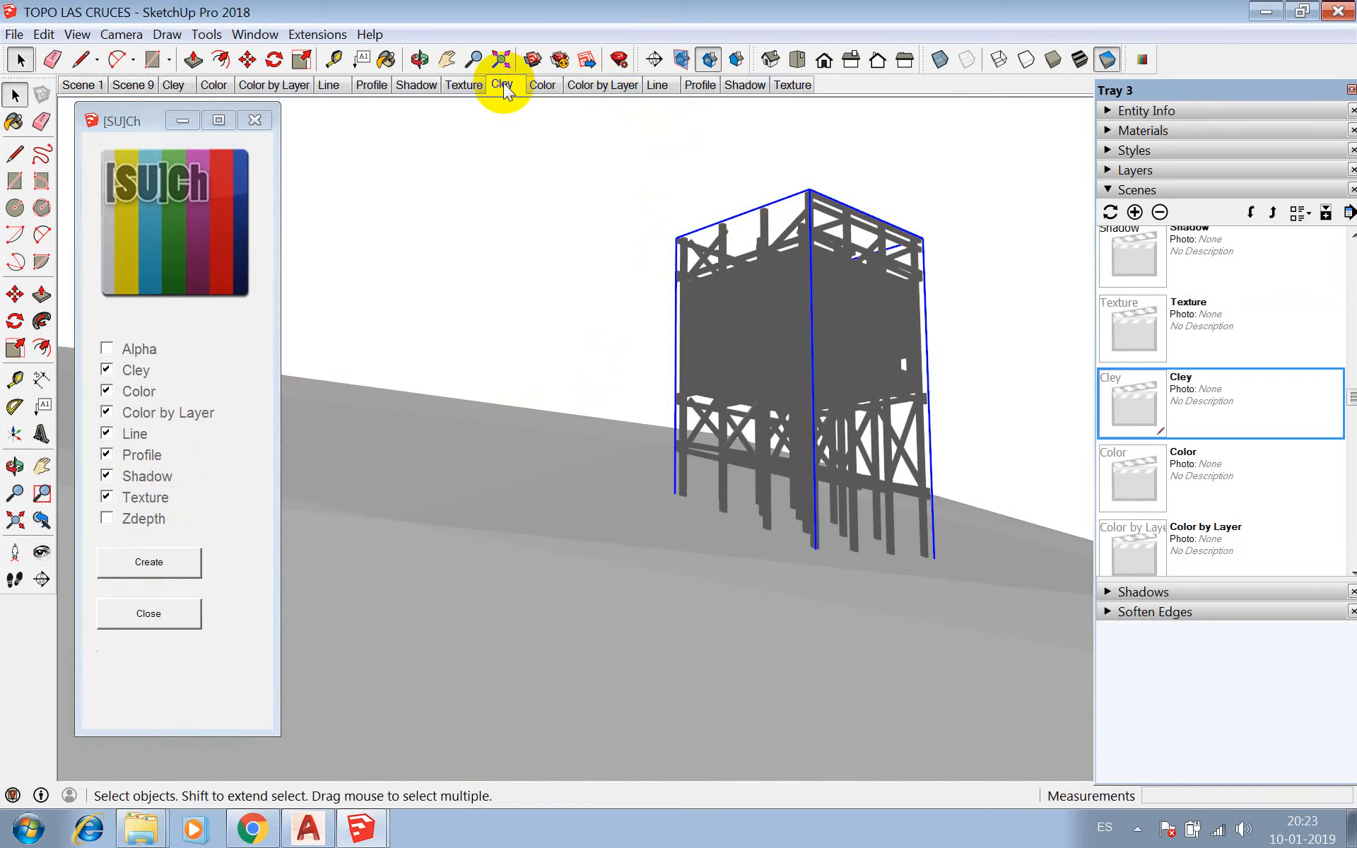
pyautogui.click(464, 85)
pyautogui.click(543, 86)
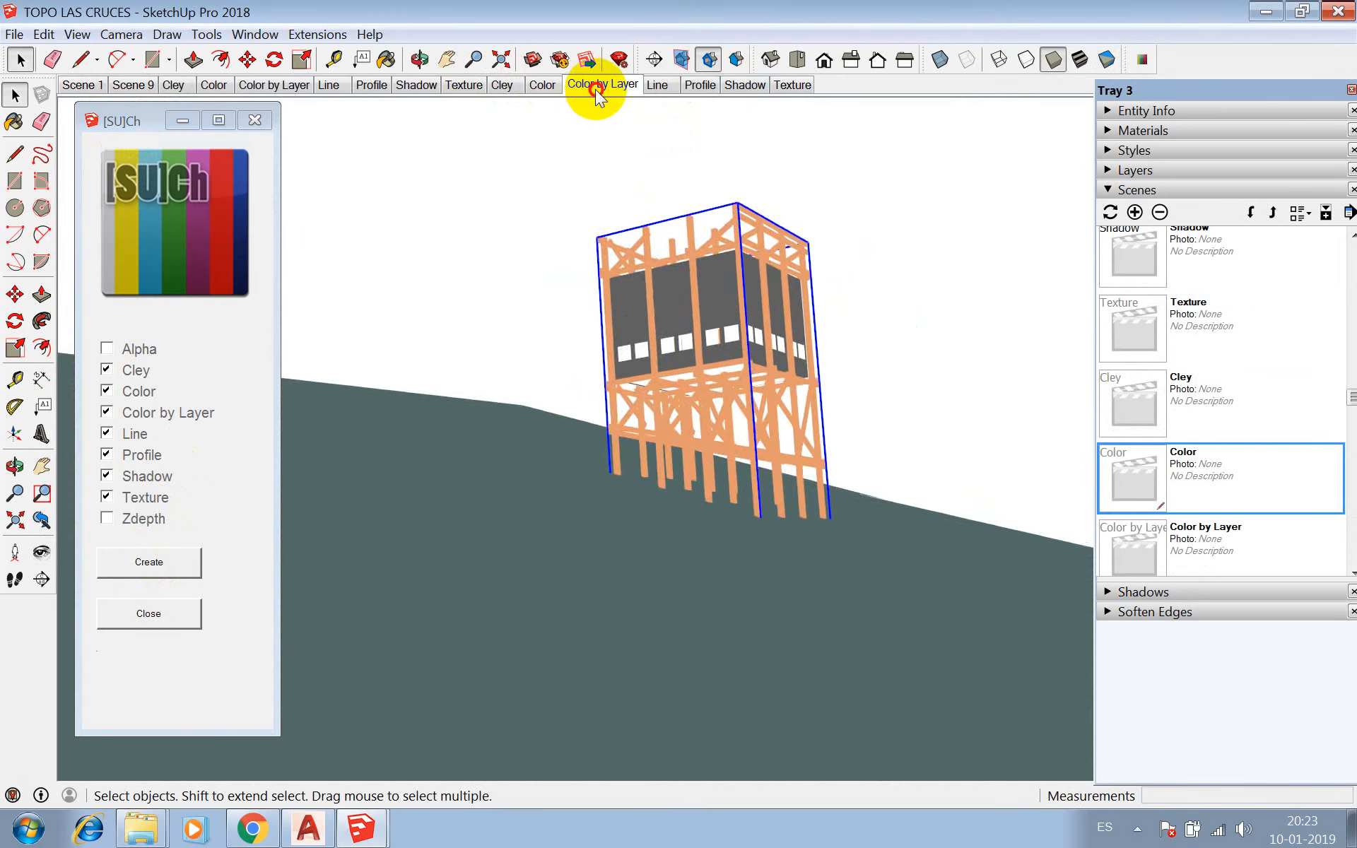
pyautogui.click(601, 86)
pyautogui.click(680, 88)
pyautogui.click(745, 85)
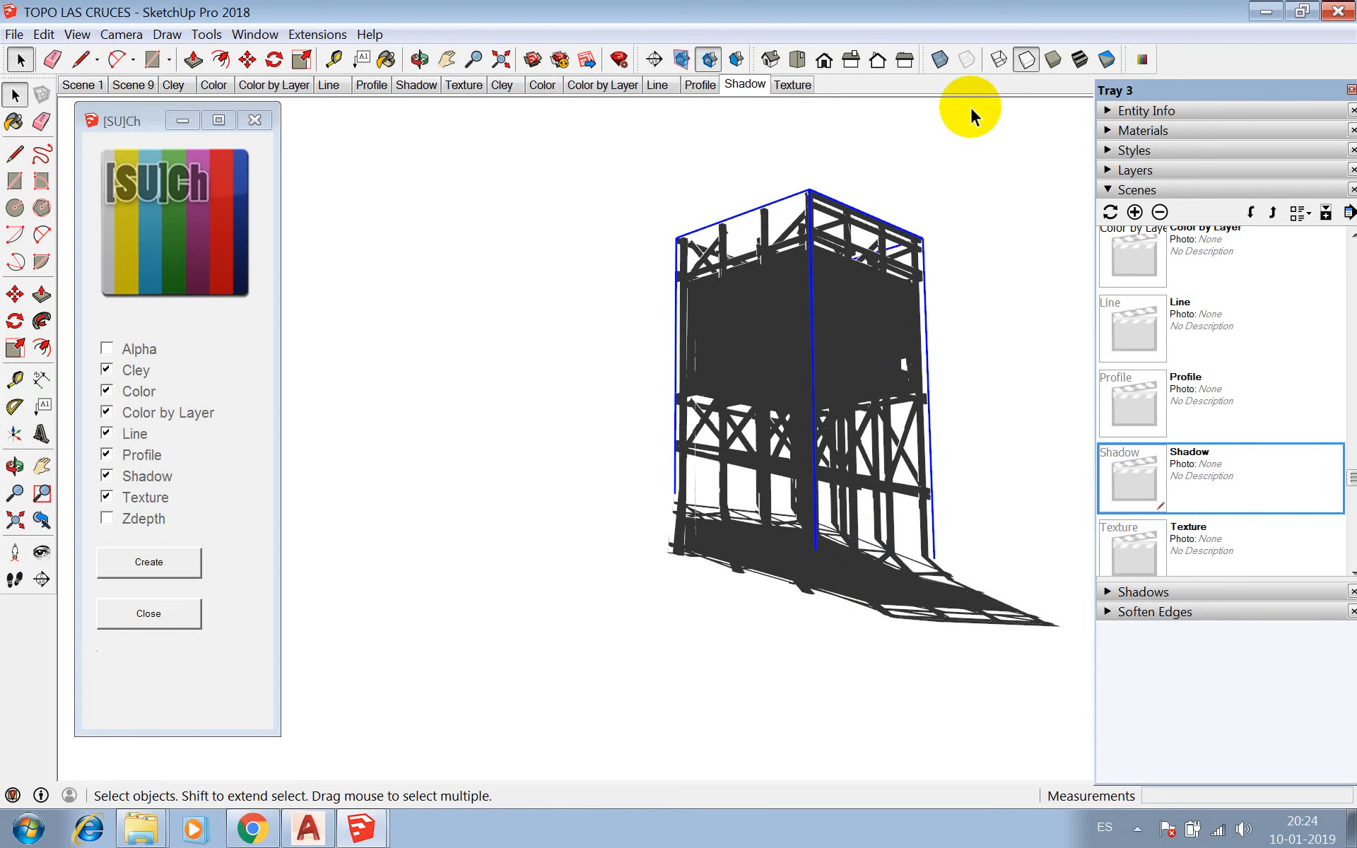
# - Return to Scene 1 and view the tower within the full extent of the terrain
pyautogui.click(76, 85)
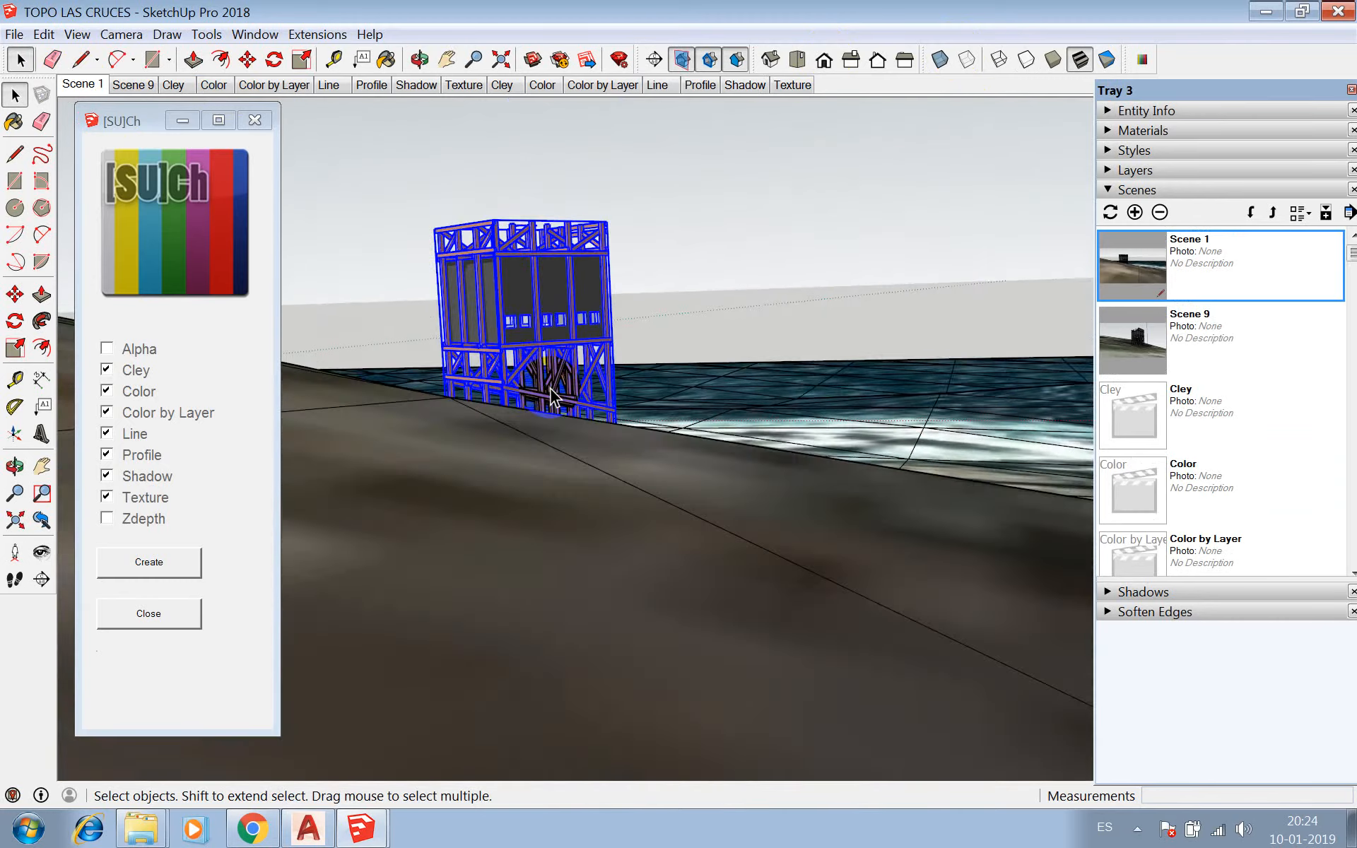
pyautogui.scroll(-6, 551, 397)
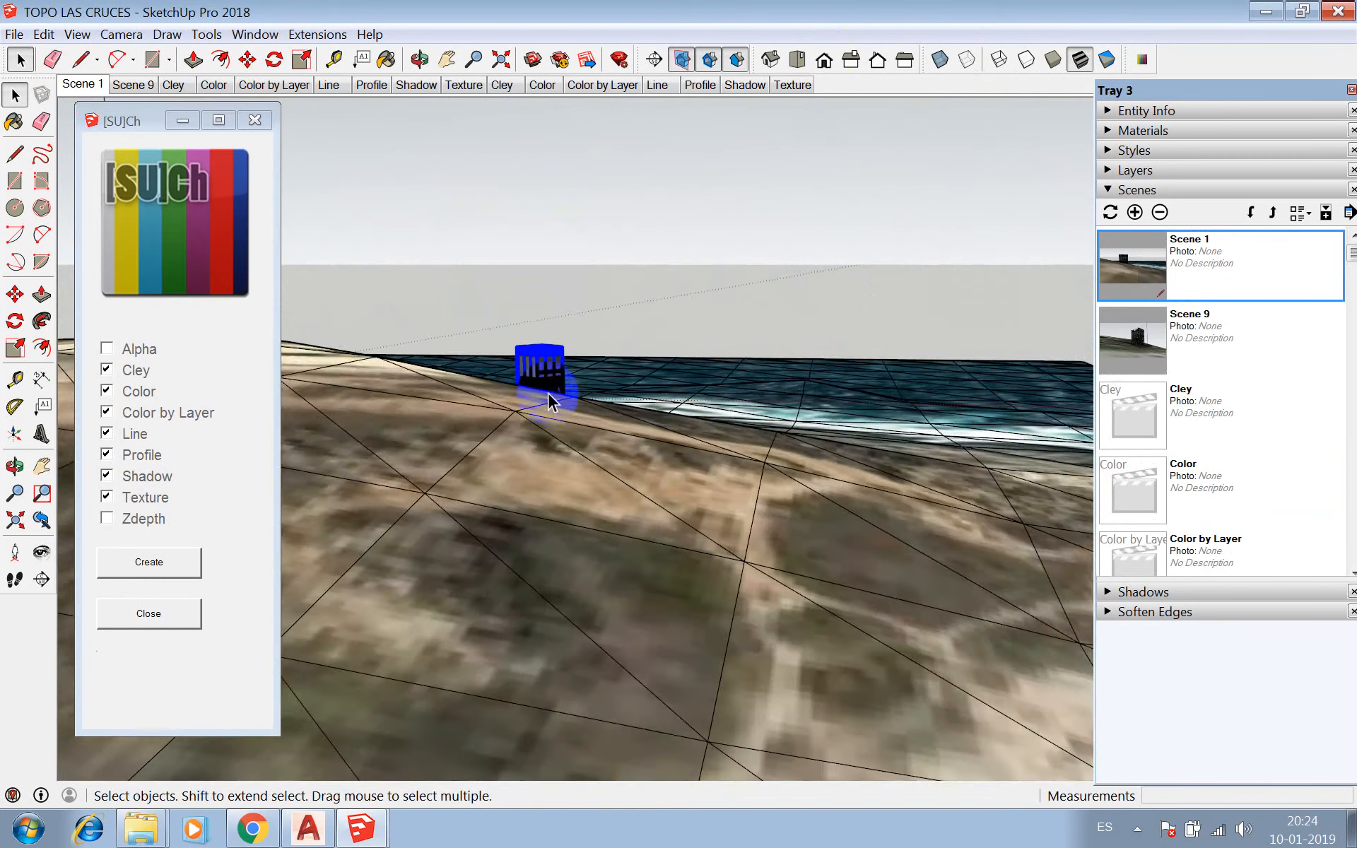
pyautogui.scroll(-4, 558, 396)
pyautogui.click(163, 325)
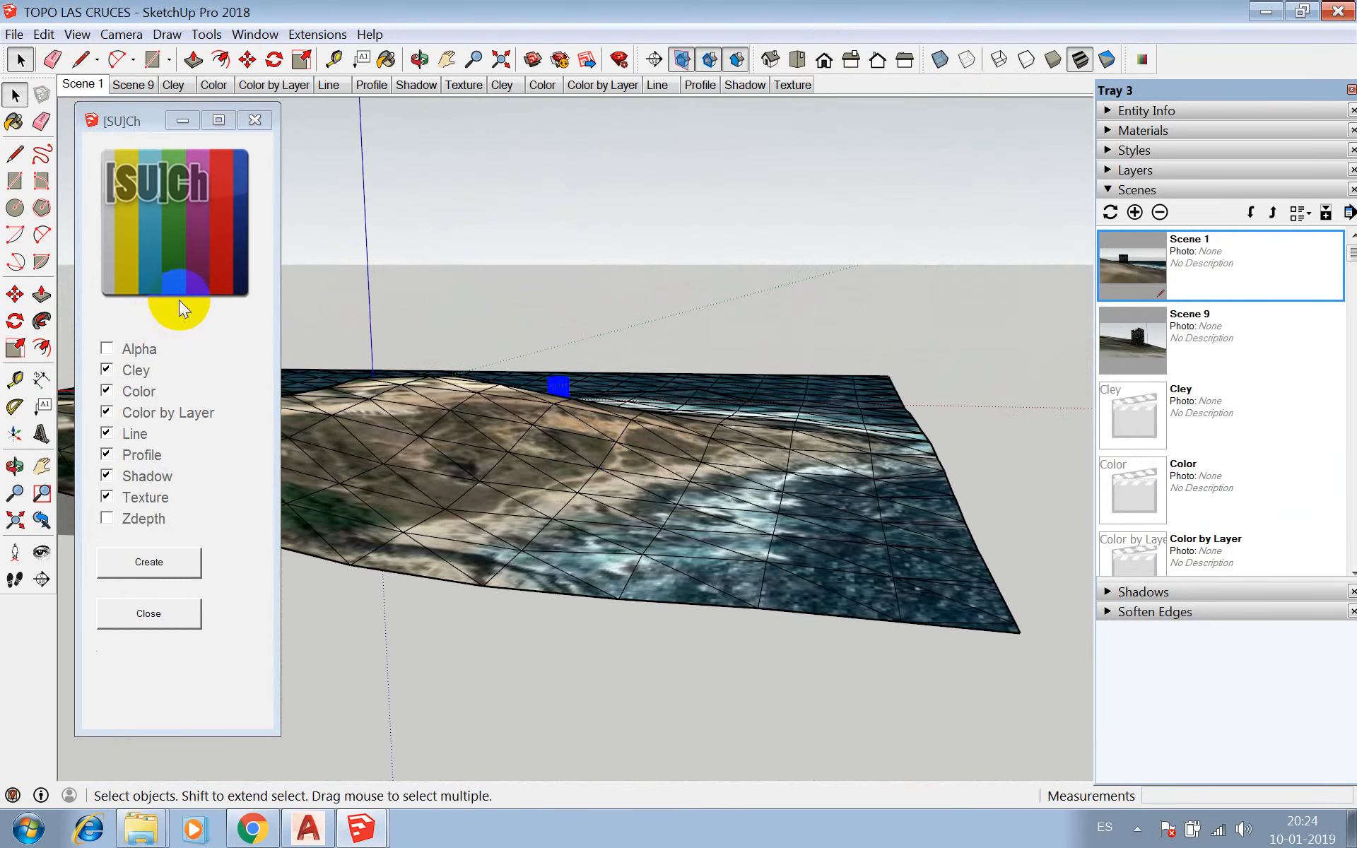